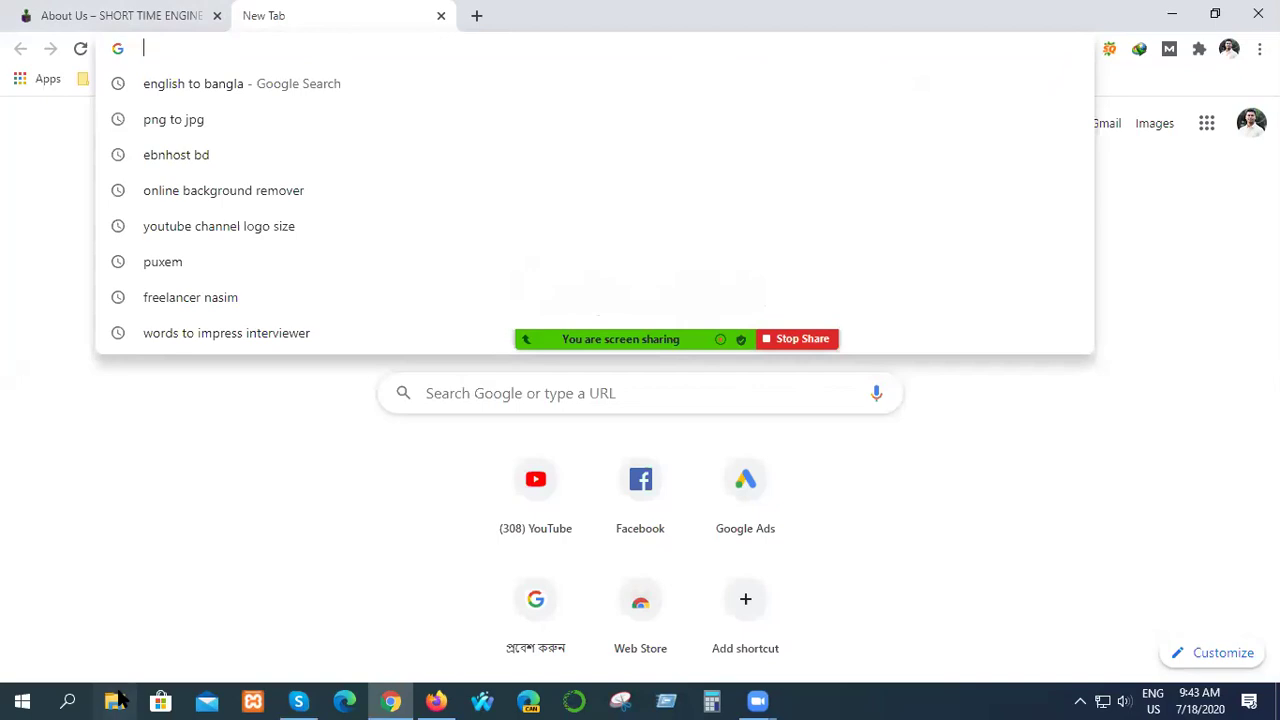
# Open File Explorer's This PC view listing the user folders and eight drives
pyautogui.click(115, 701)
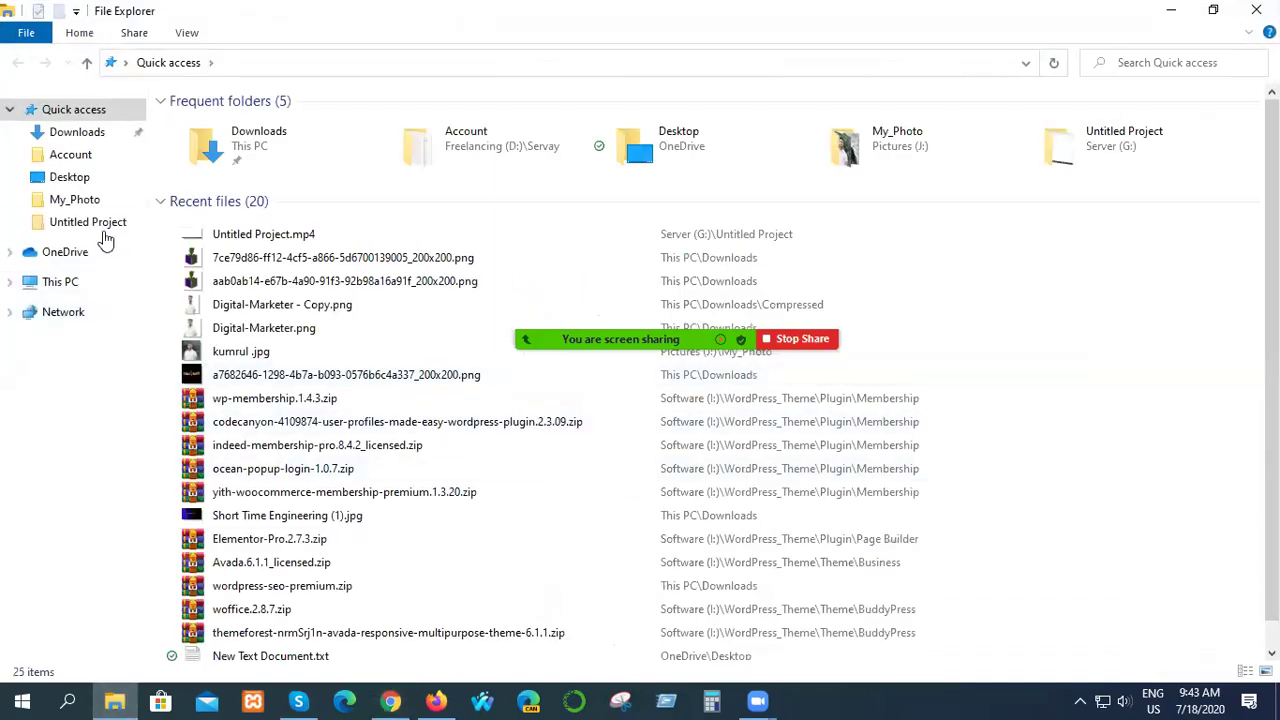
pyautogui.click(62, 282)
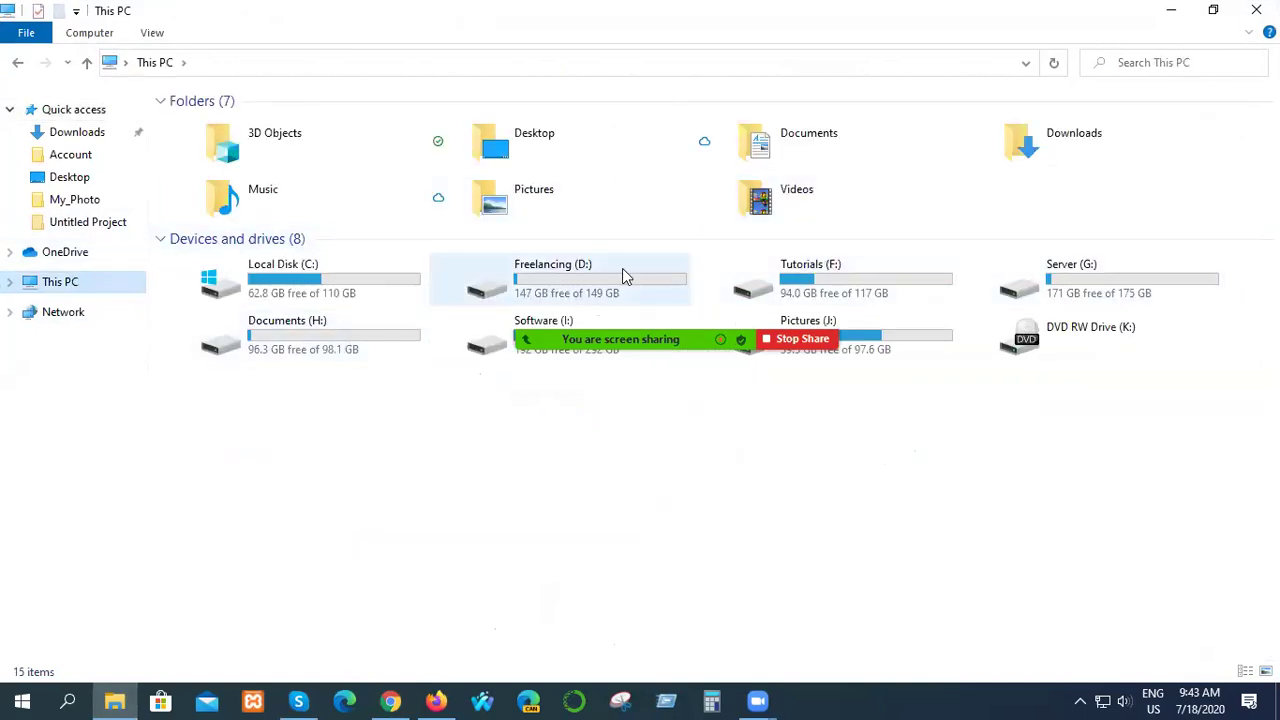
pyautogui.moveTo(716, 324)
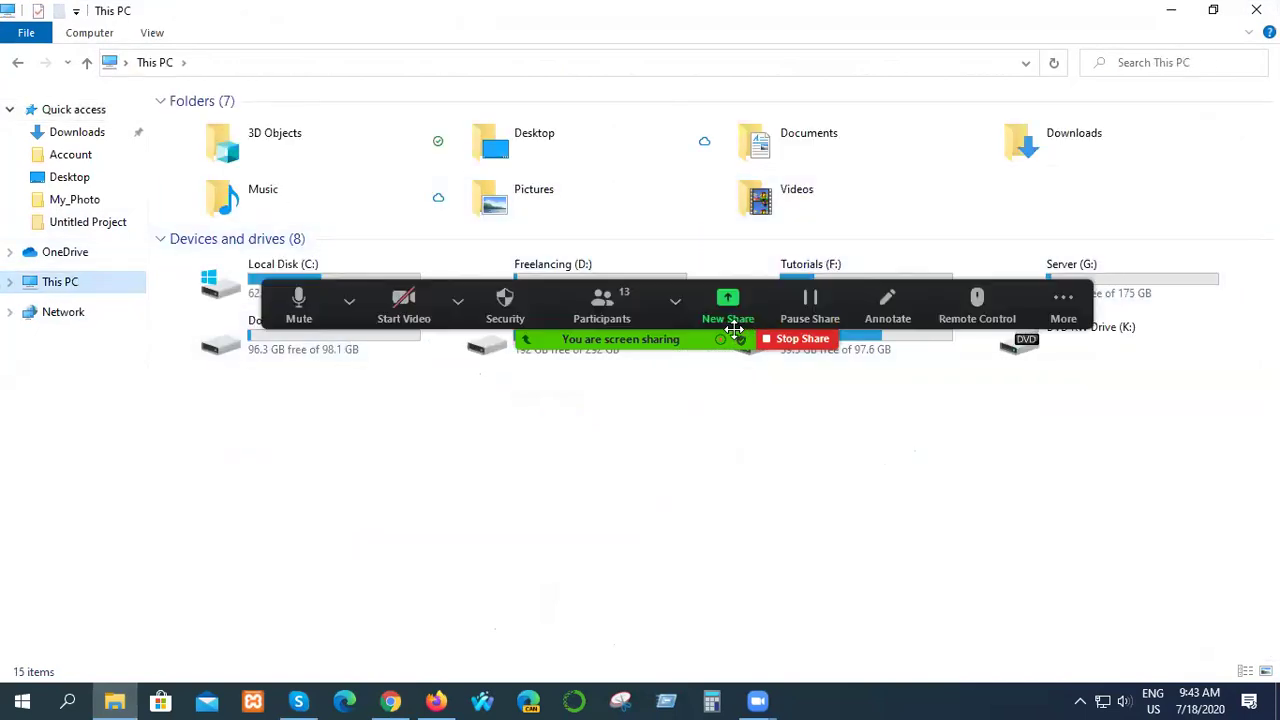
pyautogui.click(978, 318)
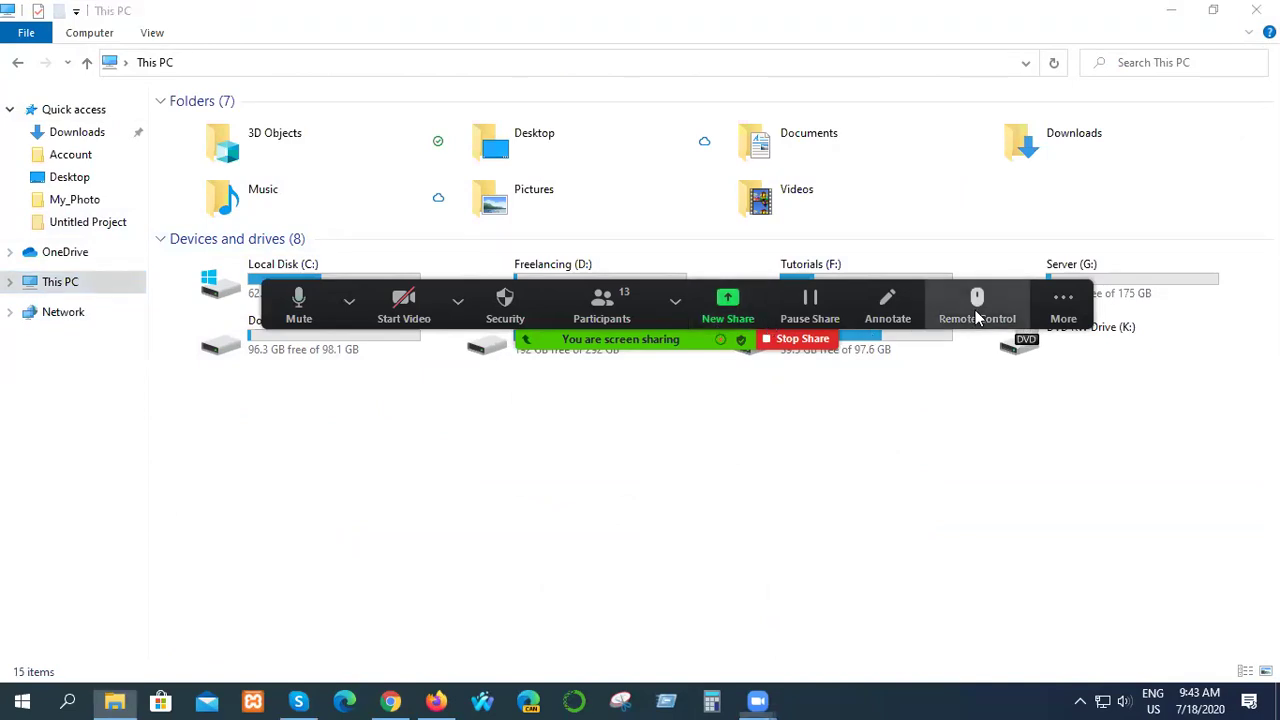
pyautogui.moveTo(978, 318); pyautogui.dragTo(1024, 446)
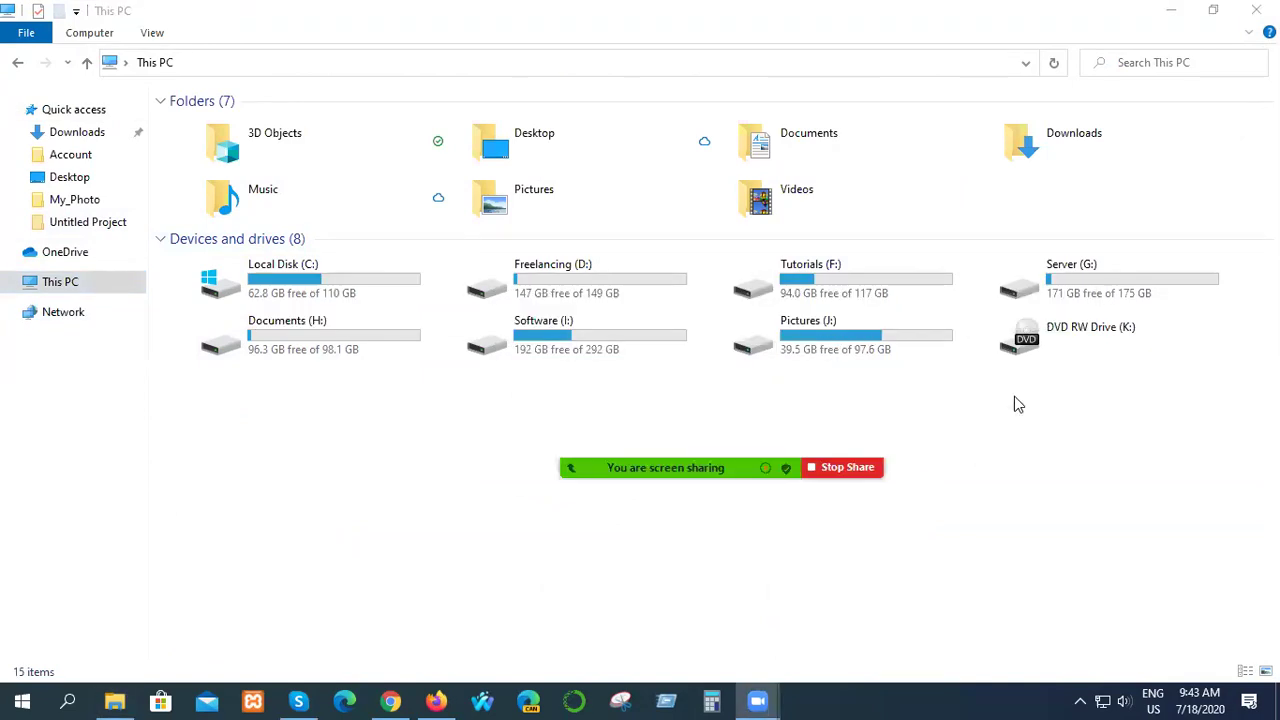
pyautogui.moveTo(787, 467)
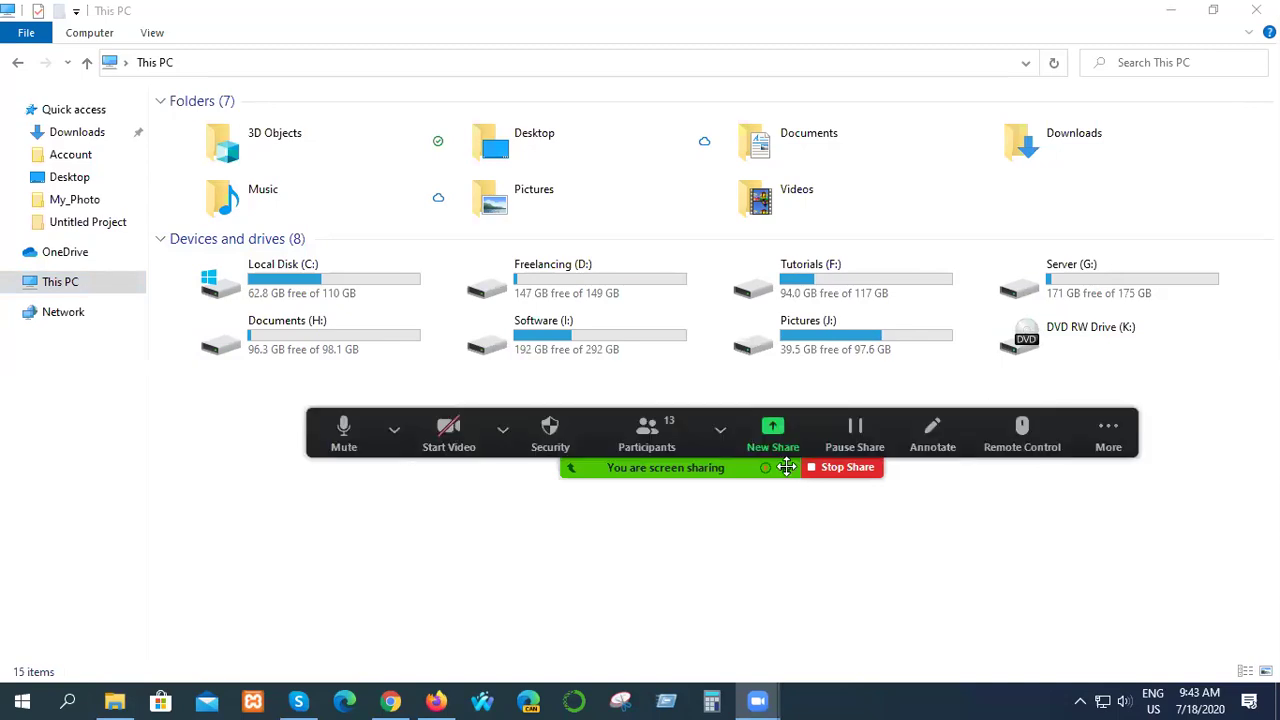
# Open the Freelancing (D:) drive and select the Capture23.PNG image
pyautogui.doubleClick(563, 291)
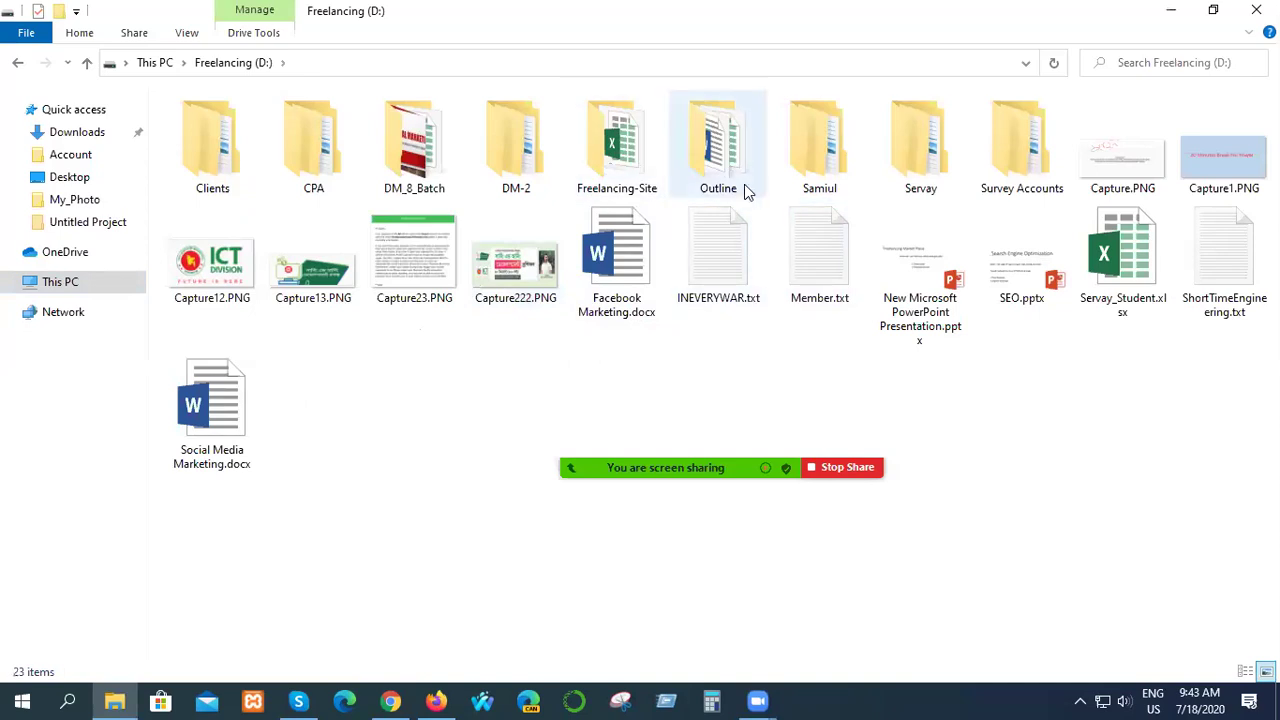
pyautogui.moveTo(697, 476)
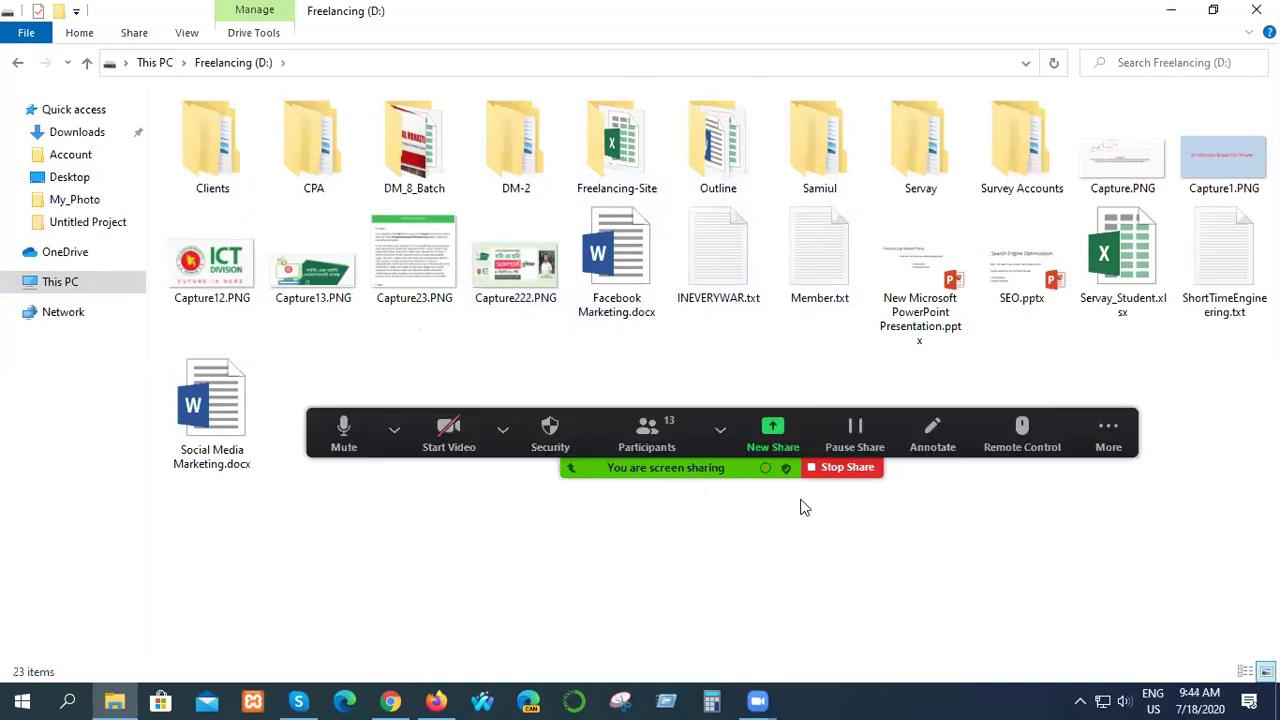
pyautogui.click(848, 468)
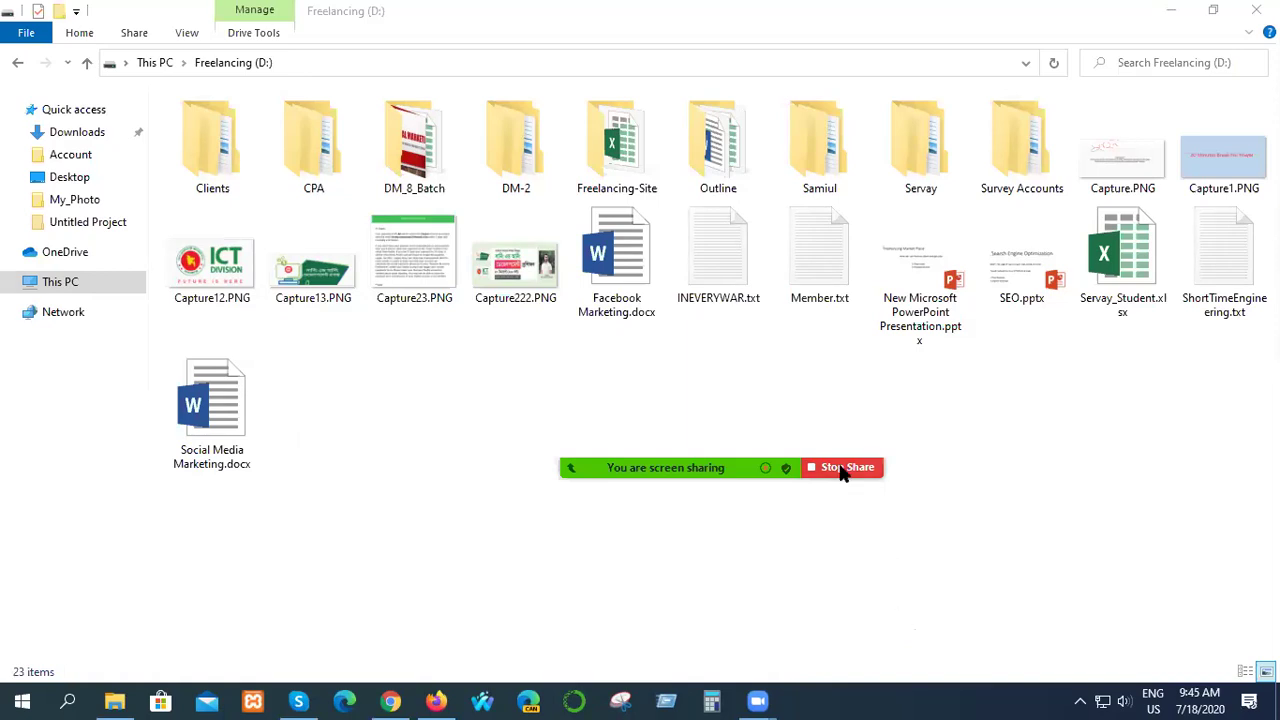
pyautogui.moveTo(628, 403)
pyautogui.click(400, 280)
pyautogui.doubleClick(400, 280)
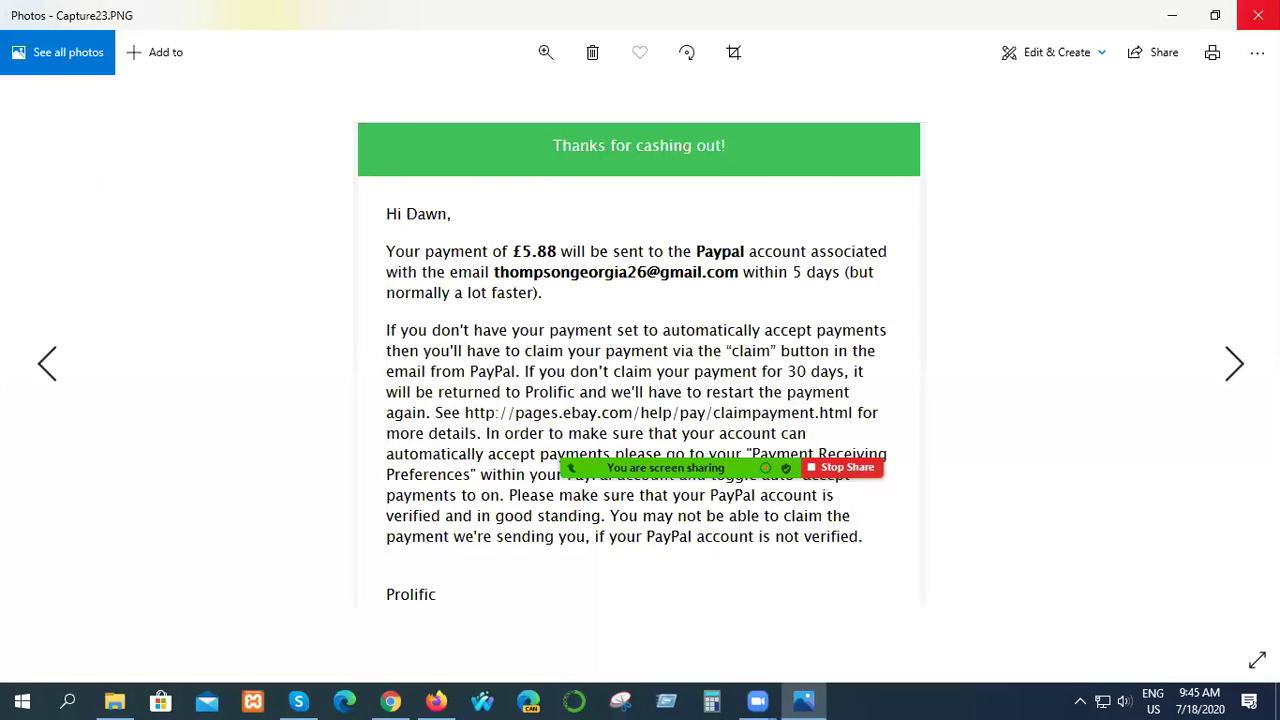
pyautogui.click(1258, 15)
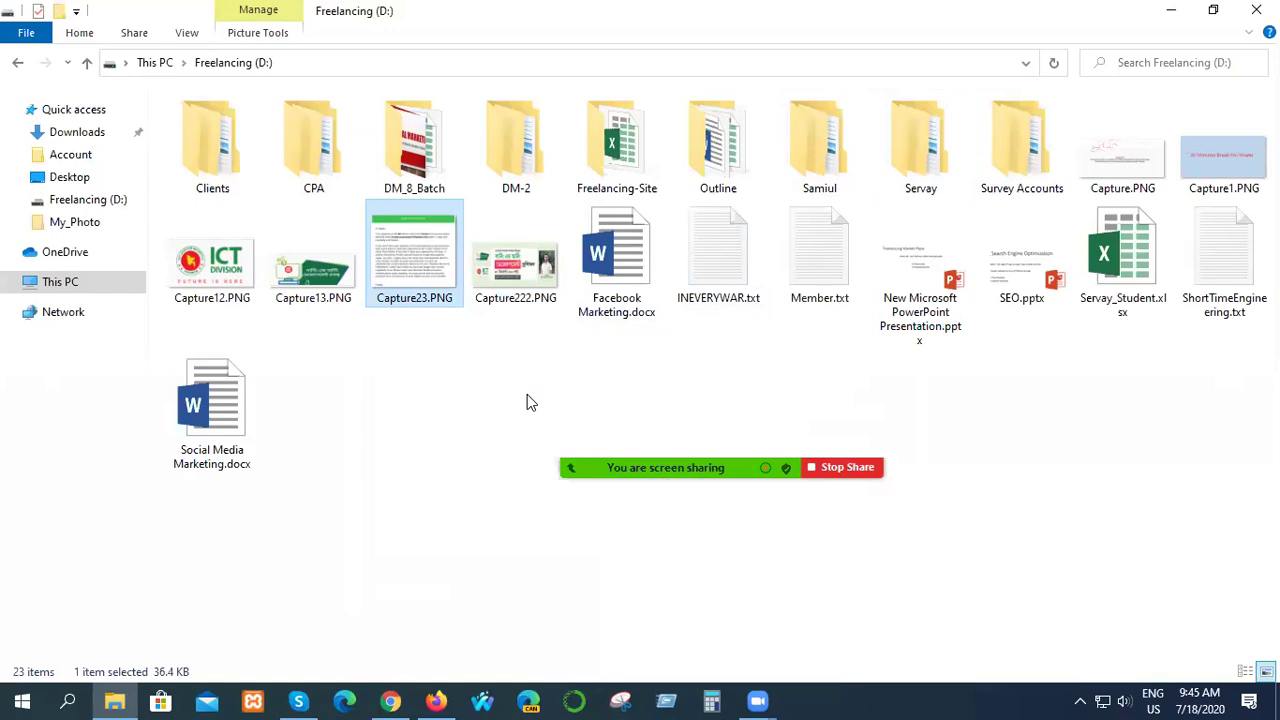
pyautogui.moveTo(640, 467)
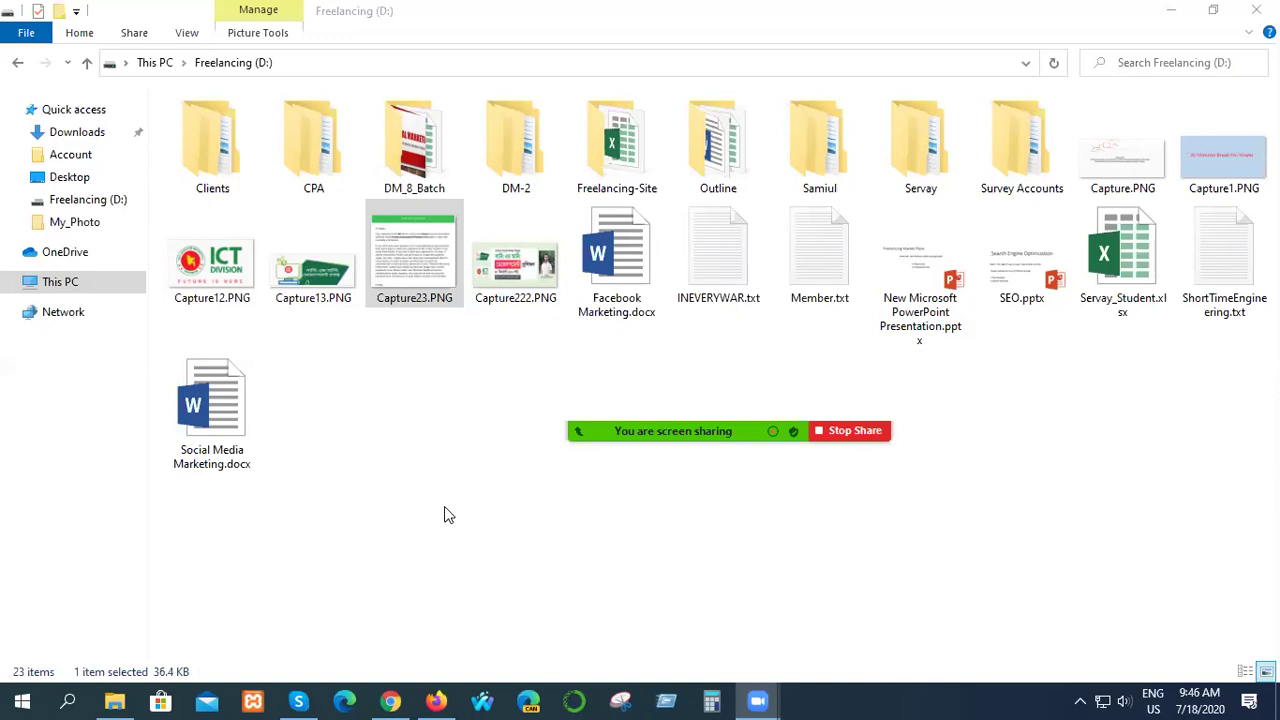
pyautogui.click(453, 503)
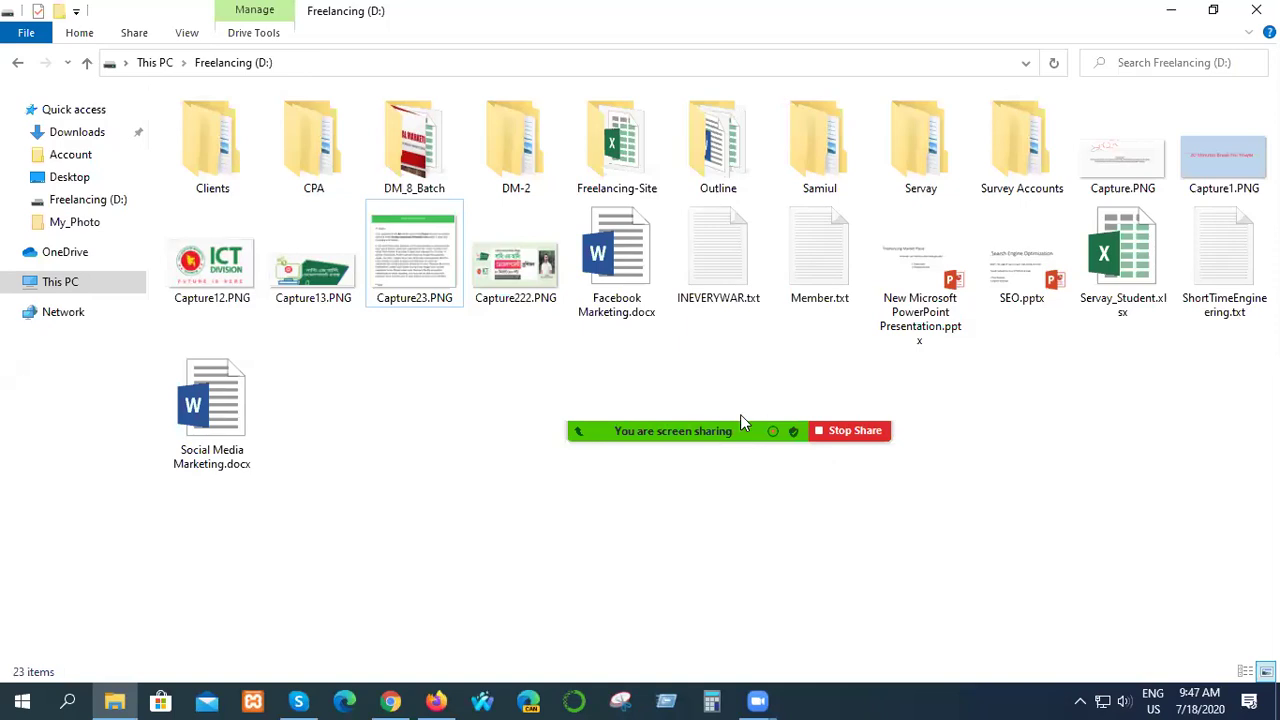
# Go from Freelancing-Site back to the Outline folder and open Work_Flow.xlsx
pyautogui.doubleClick(615, 145)
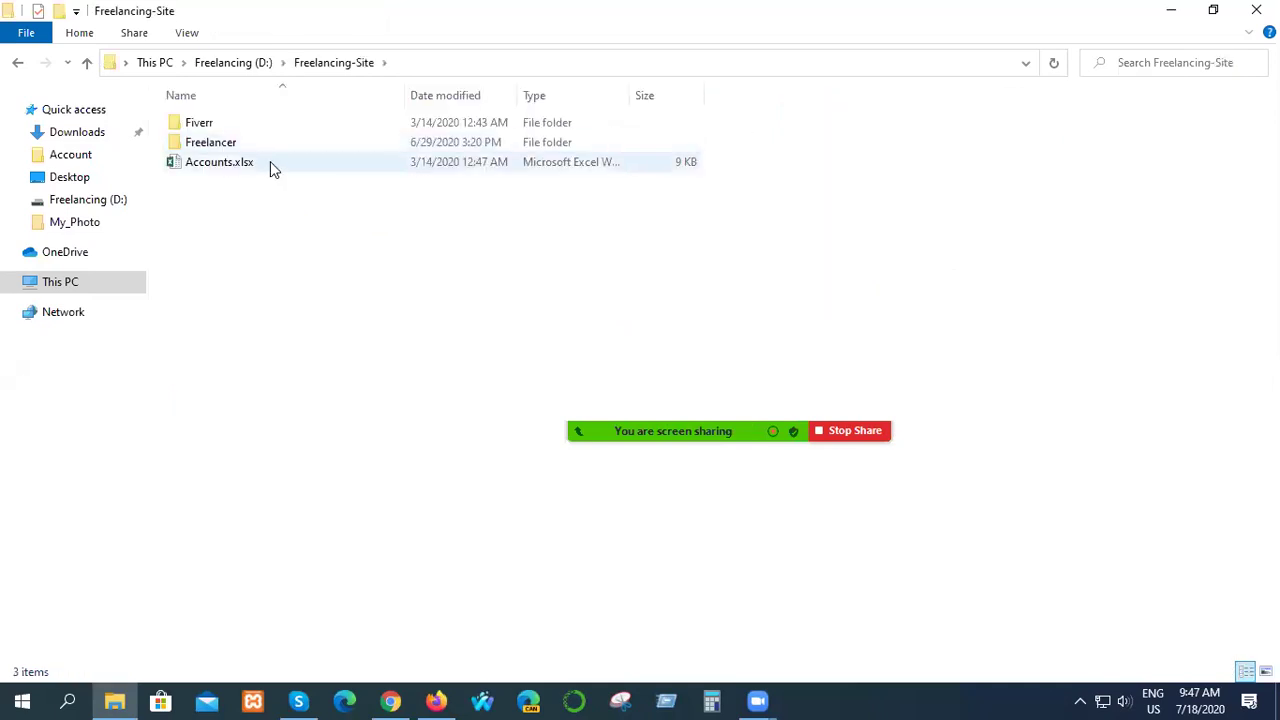
pyautogui.click(20, 62)
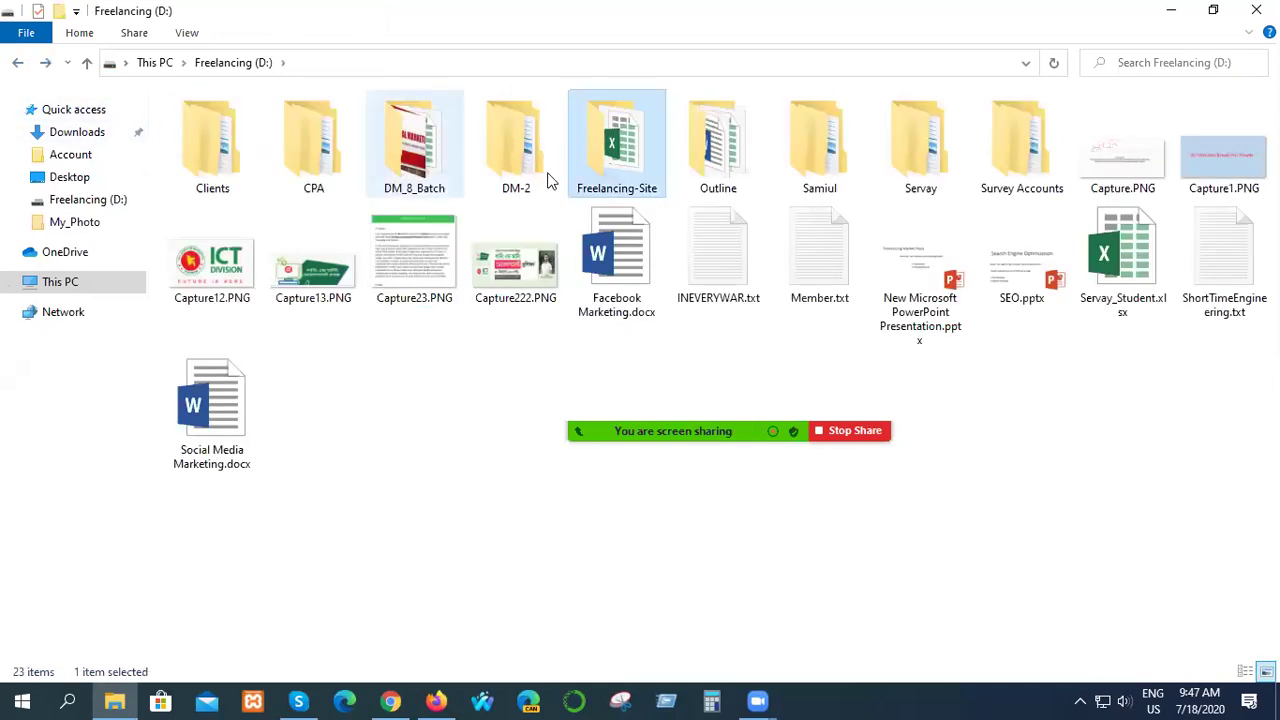
pyautogui.click(755, 166)
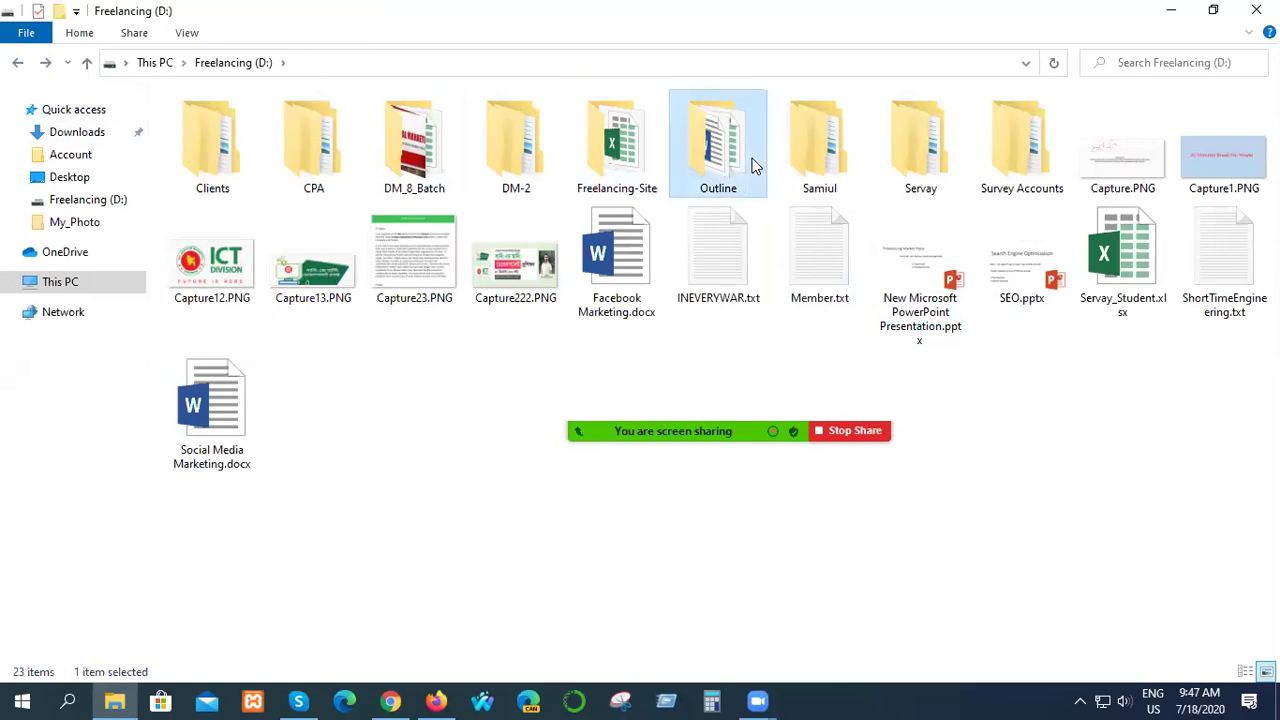
pyautogui.doubleClick(755, 166)
pyautogui.click(320, 170)
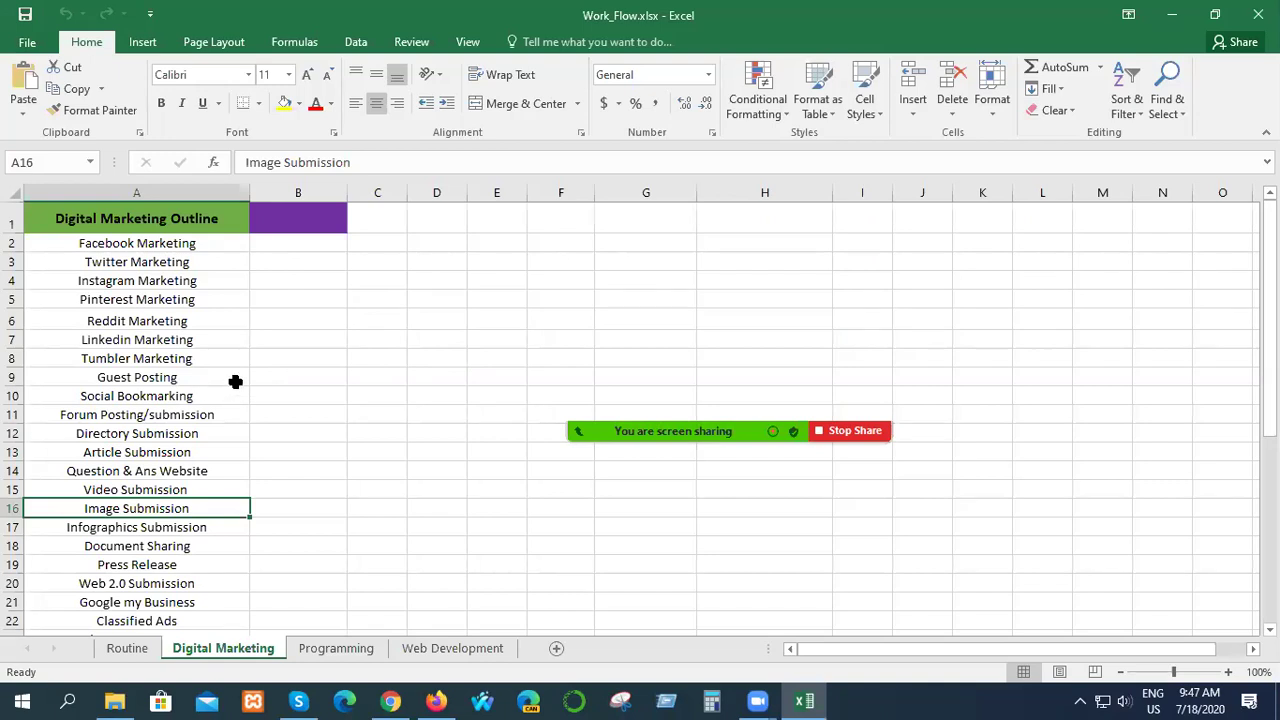
pyautogui.click(206, 398)
pyautogui.click(218, 377)
pyautogui.click(207, 397)
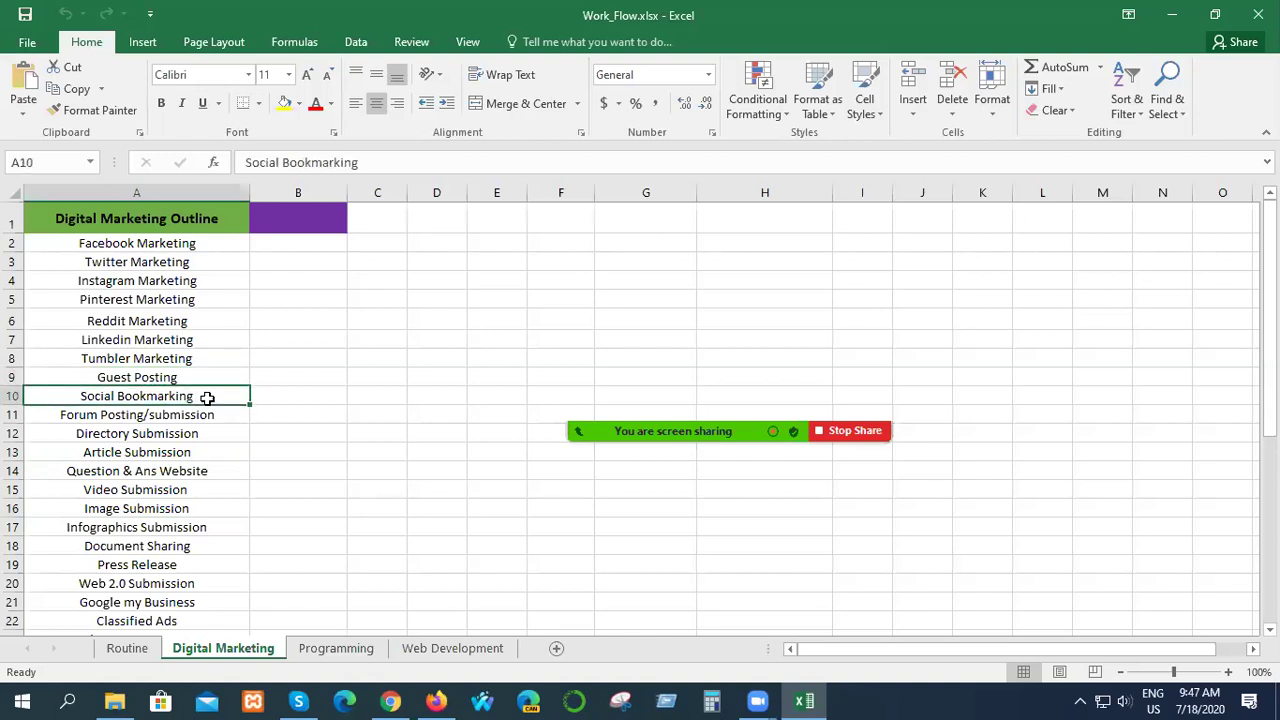
pyautogui.click(200, 418)
pyautogui.click(194, 437)
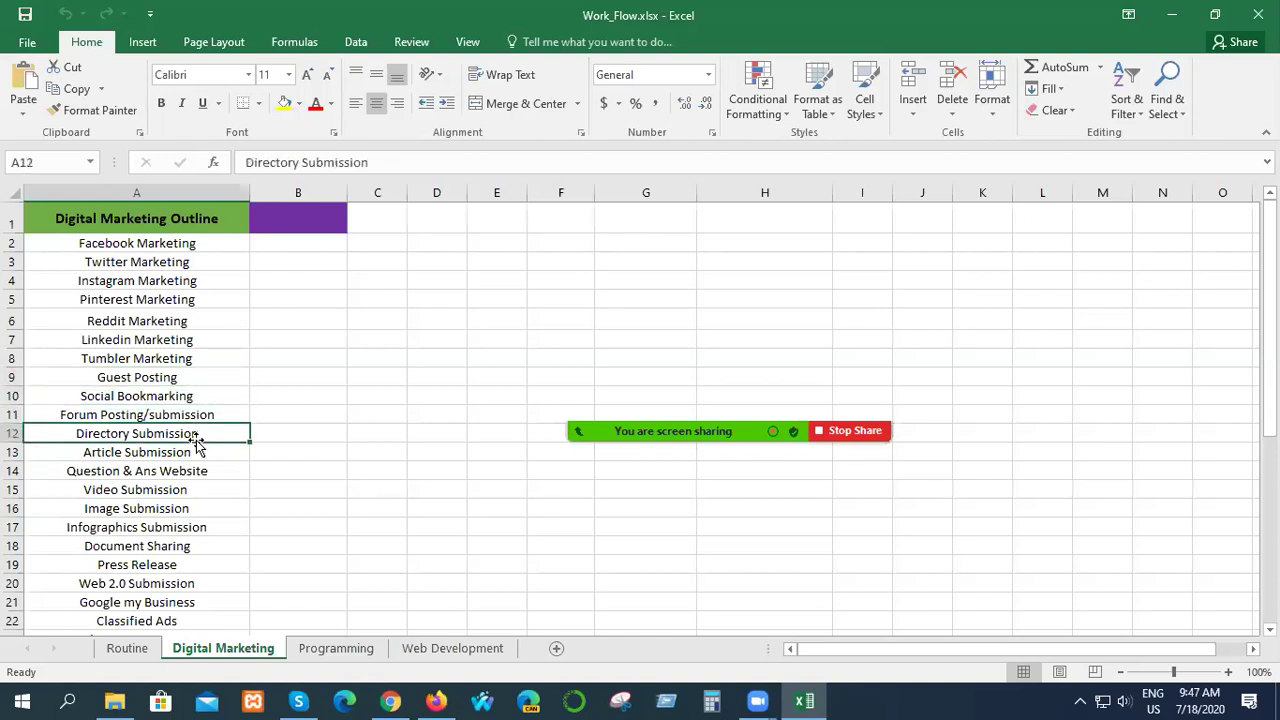
pyautogui.click(189, 452)
pyautogui.click(189, 471)
pyautogui.click(186, 491)
pyautogui.click(183, 512)
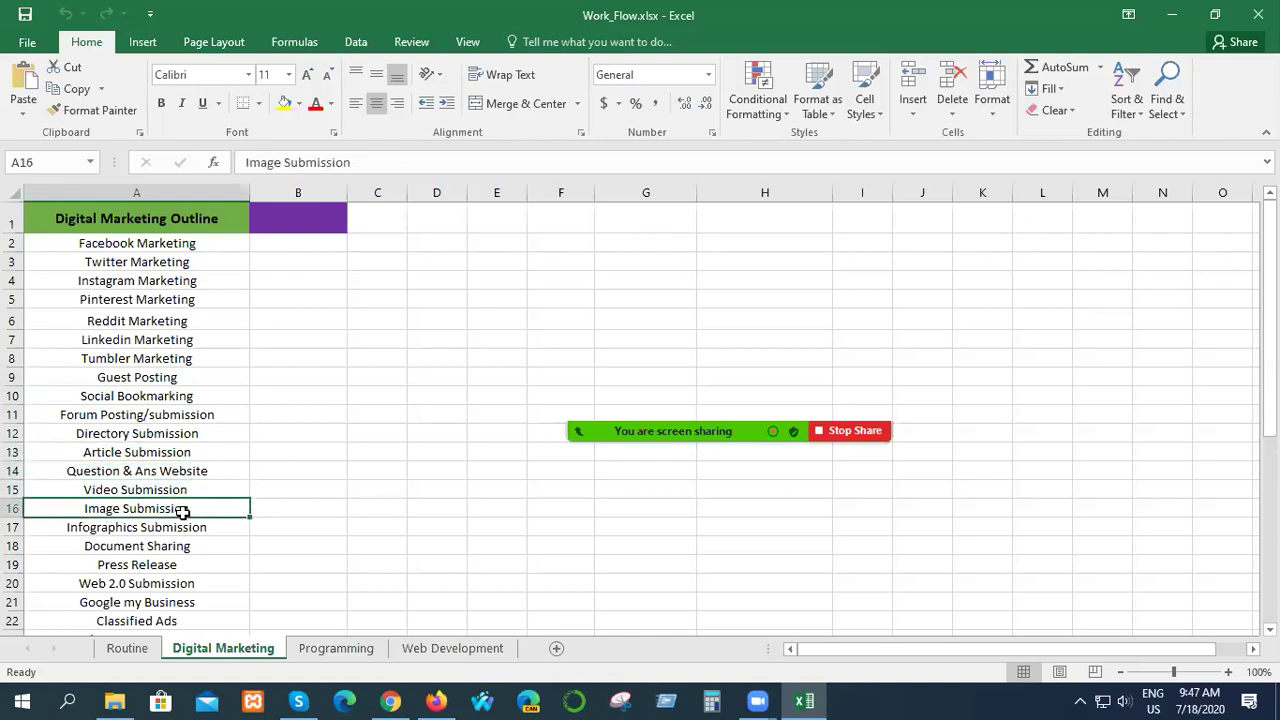
pyautogui.click(195, 548)
pyautogui.click(195, 565)
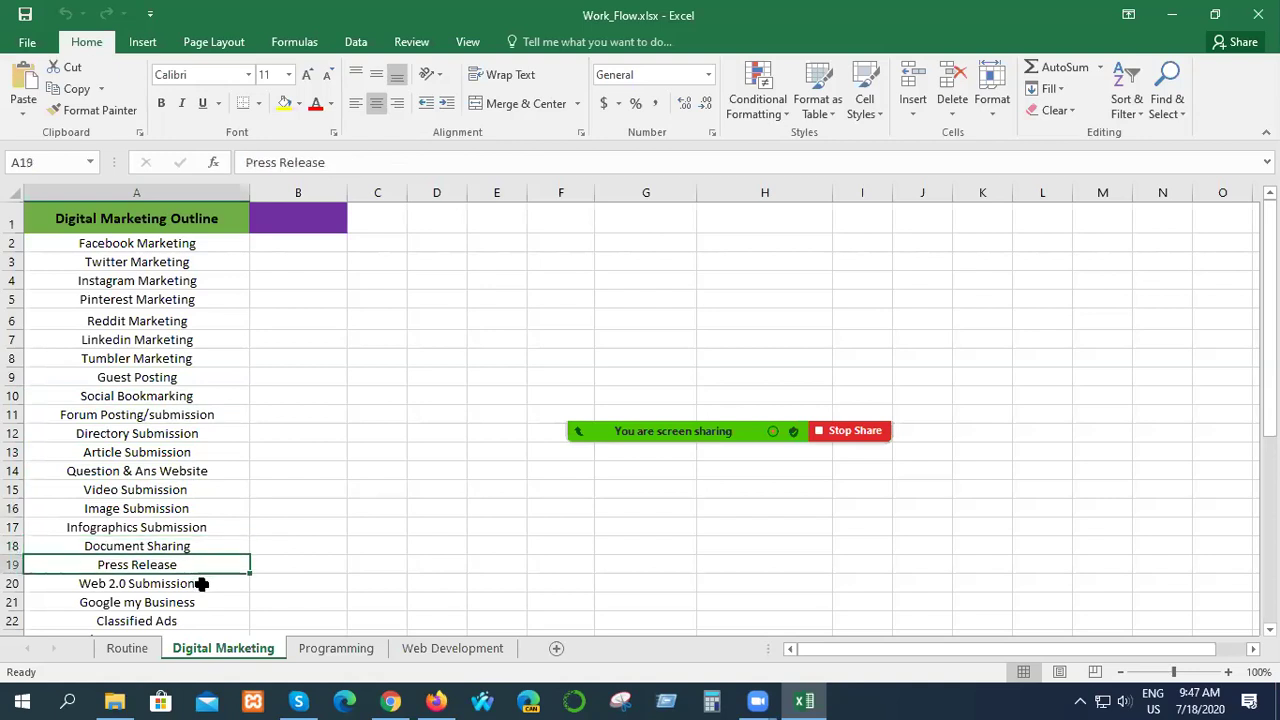
pyautogui.moveTo(202, 592); pyautogui.dragTo(202, 588)
pyautogui.click(188, 622)
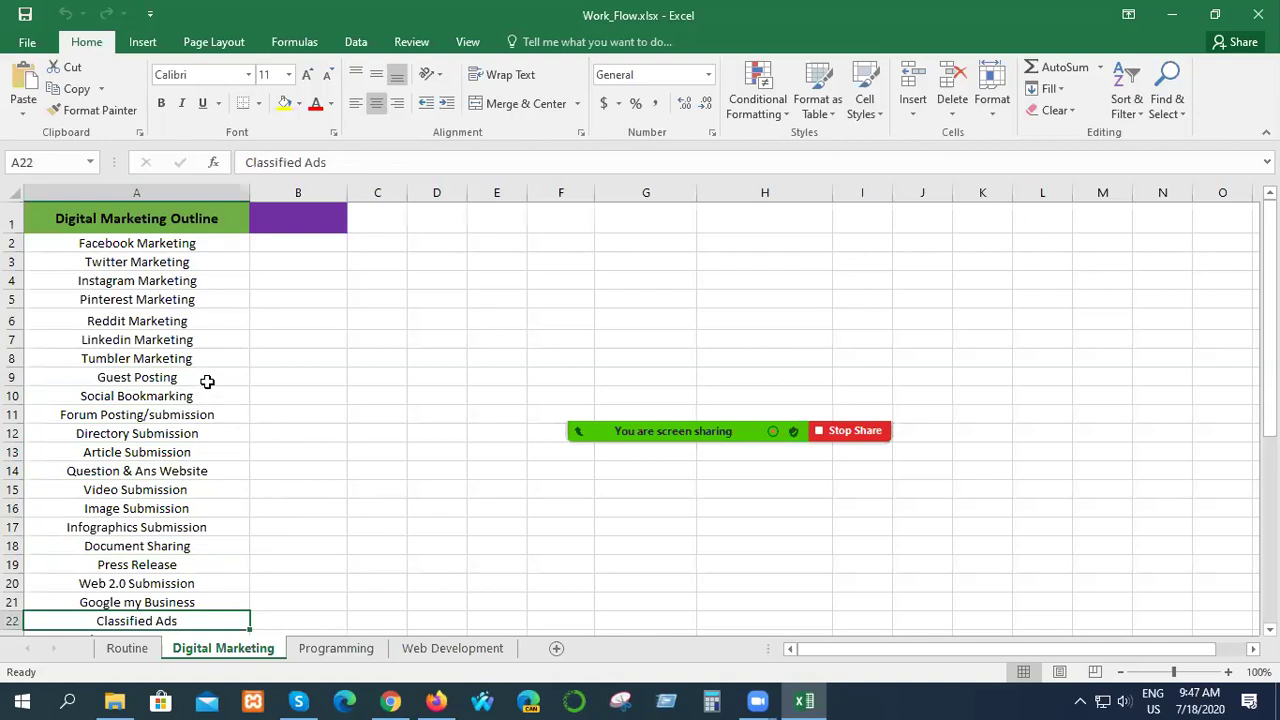
pyautogui.click(196, 491)
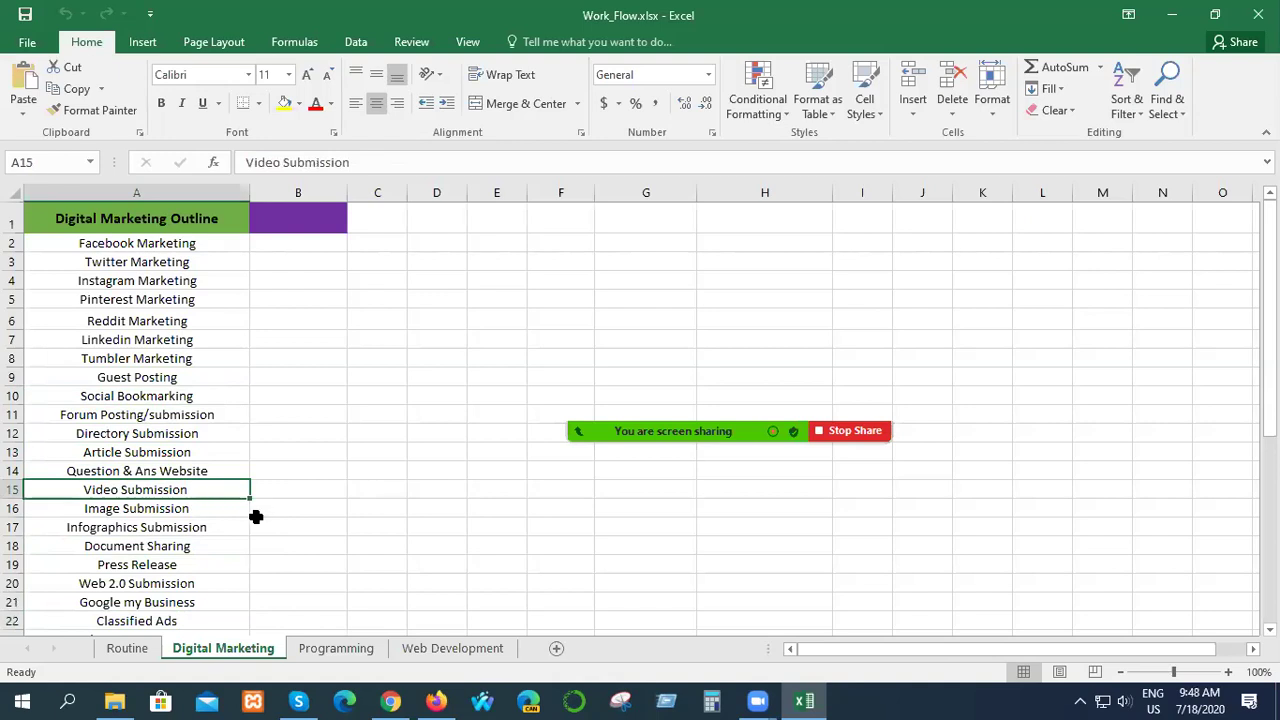
pyautogui.click(227, 515)
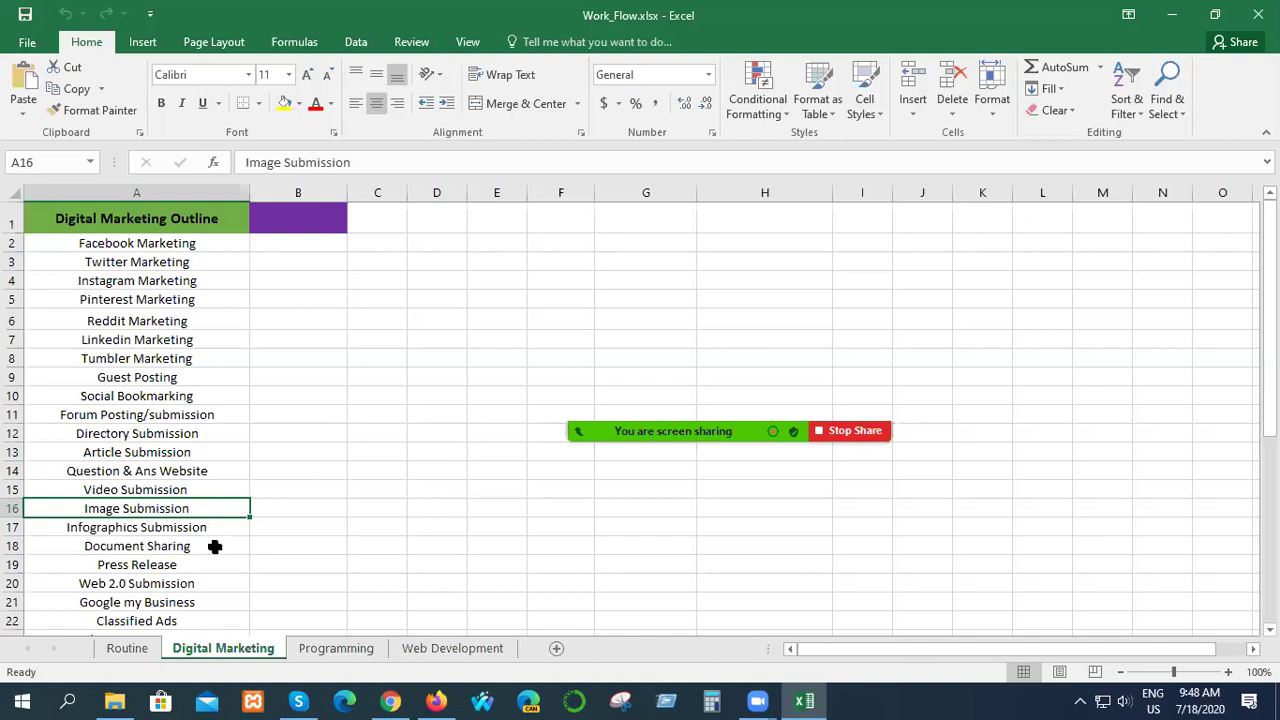
pyautogui.click(196, 548)
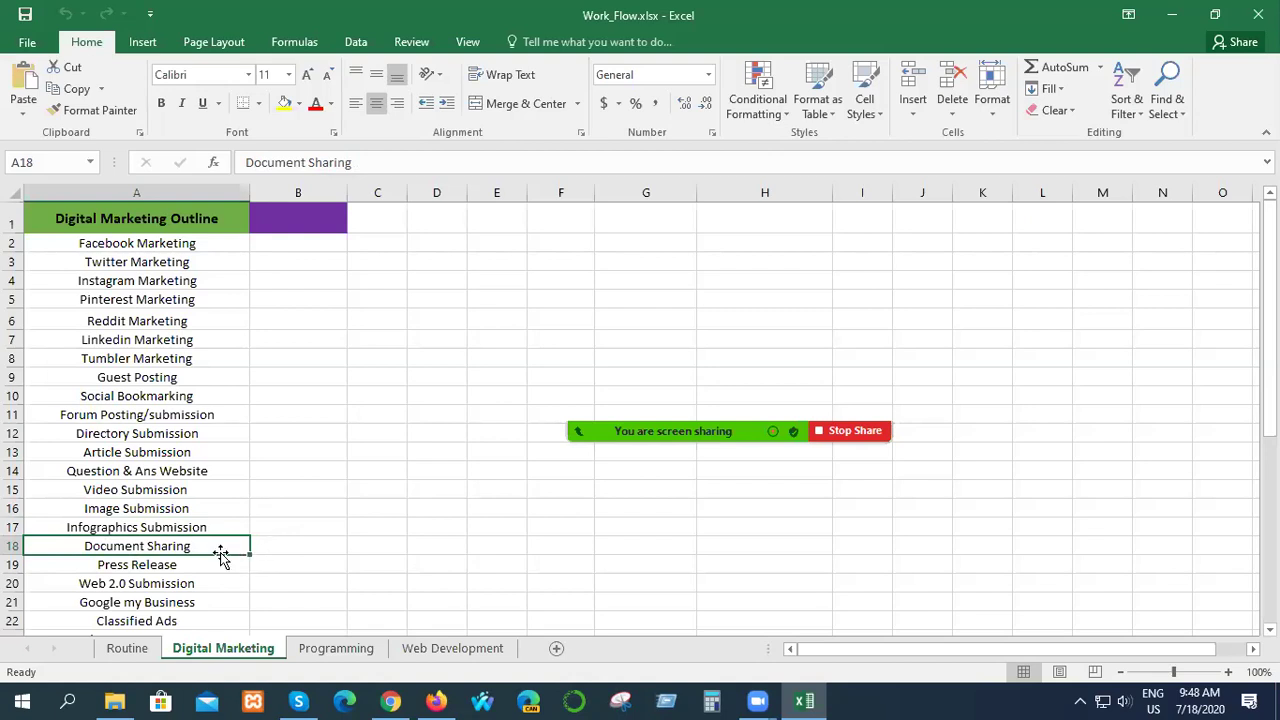
pyautogui.moveTo(254, 546)
pyautogui.mouseDown()
pyautogui.moveTo(274, 546)
pyautogui.moveTo(230, 545)
pyautogui.mouseUp()
pyautogui.click(222, 400)
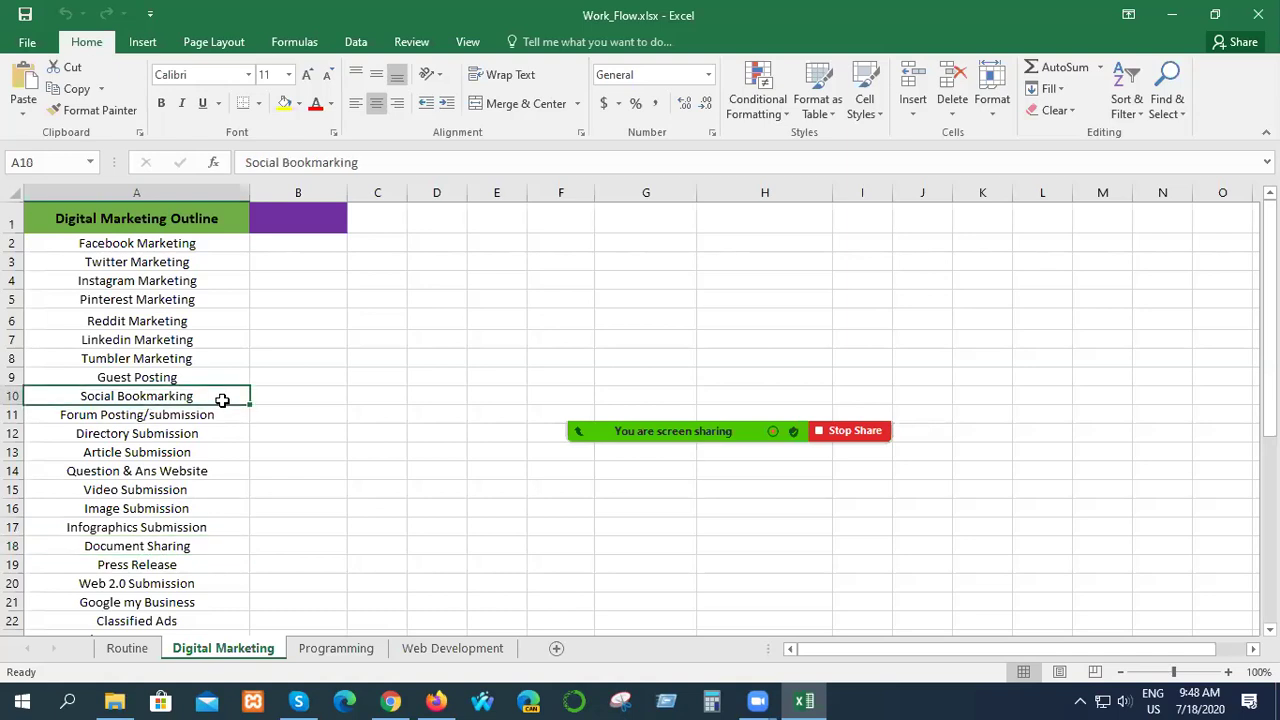
pyautogui.click(209, 377)
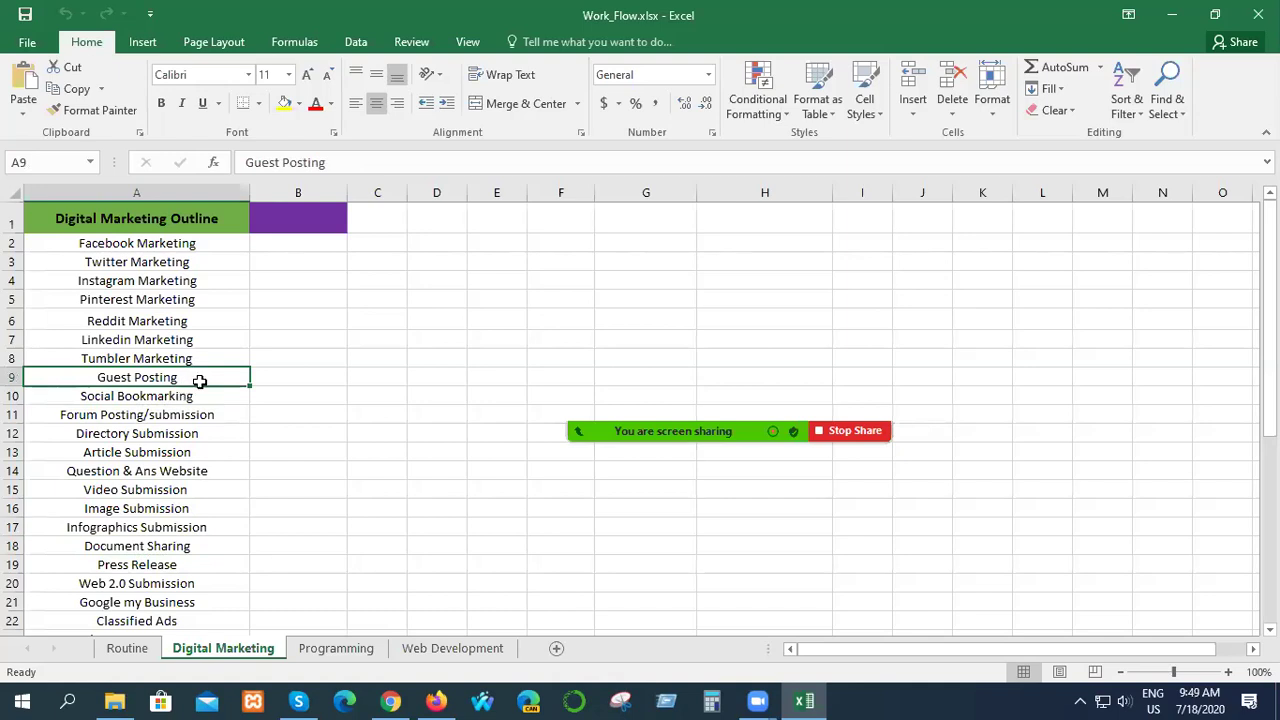
pyautogui.click(218, 415)
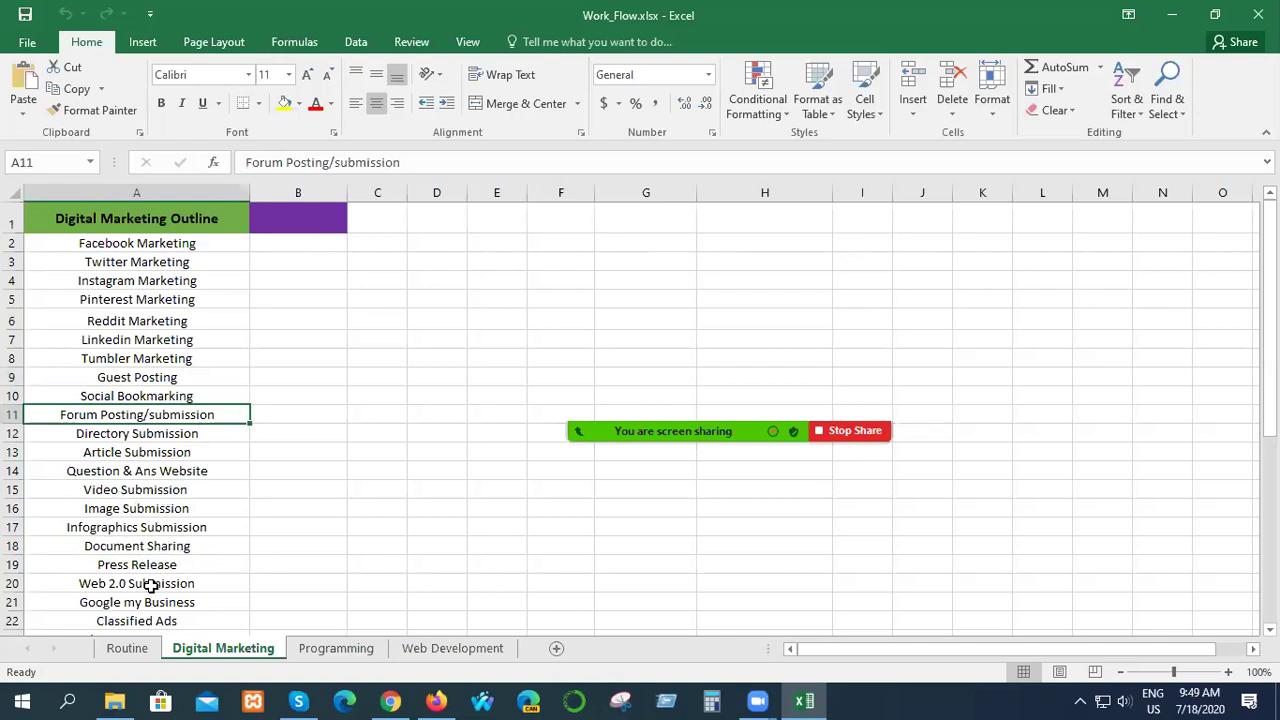
pyautogui.click(188, 586)
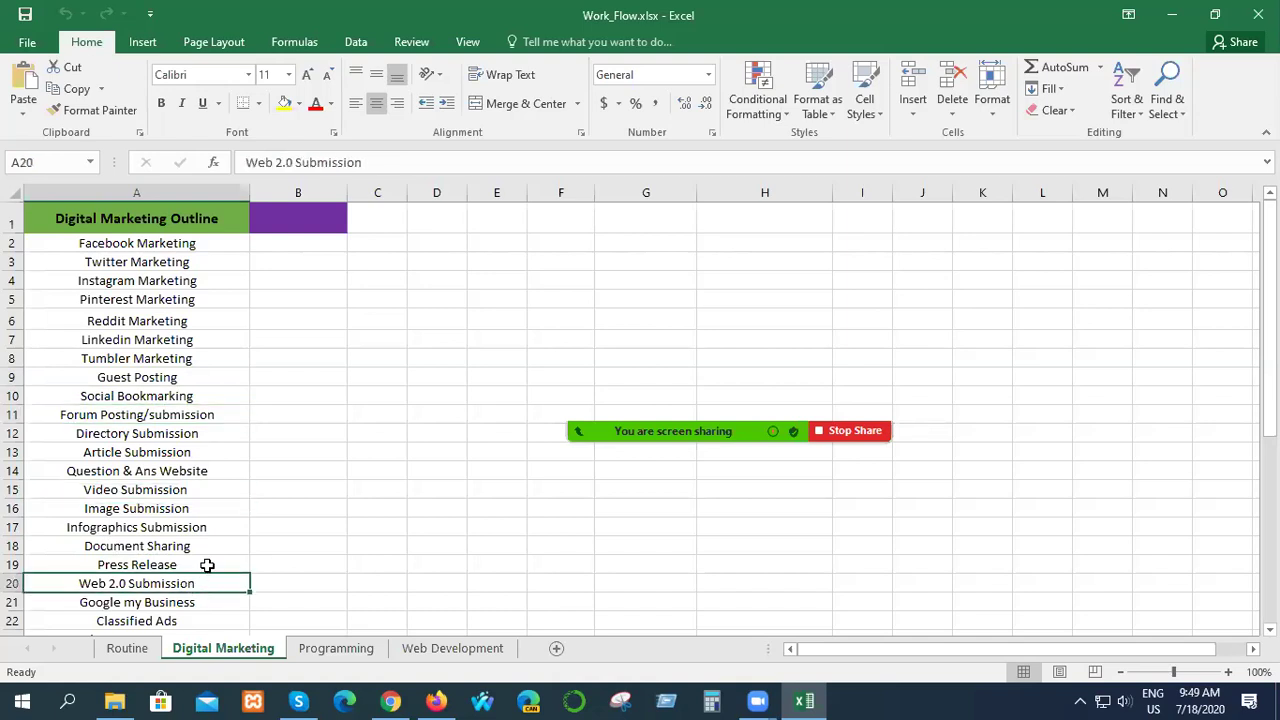
pyautogui.click(209, 565)
pyautogui.click(186, 621)
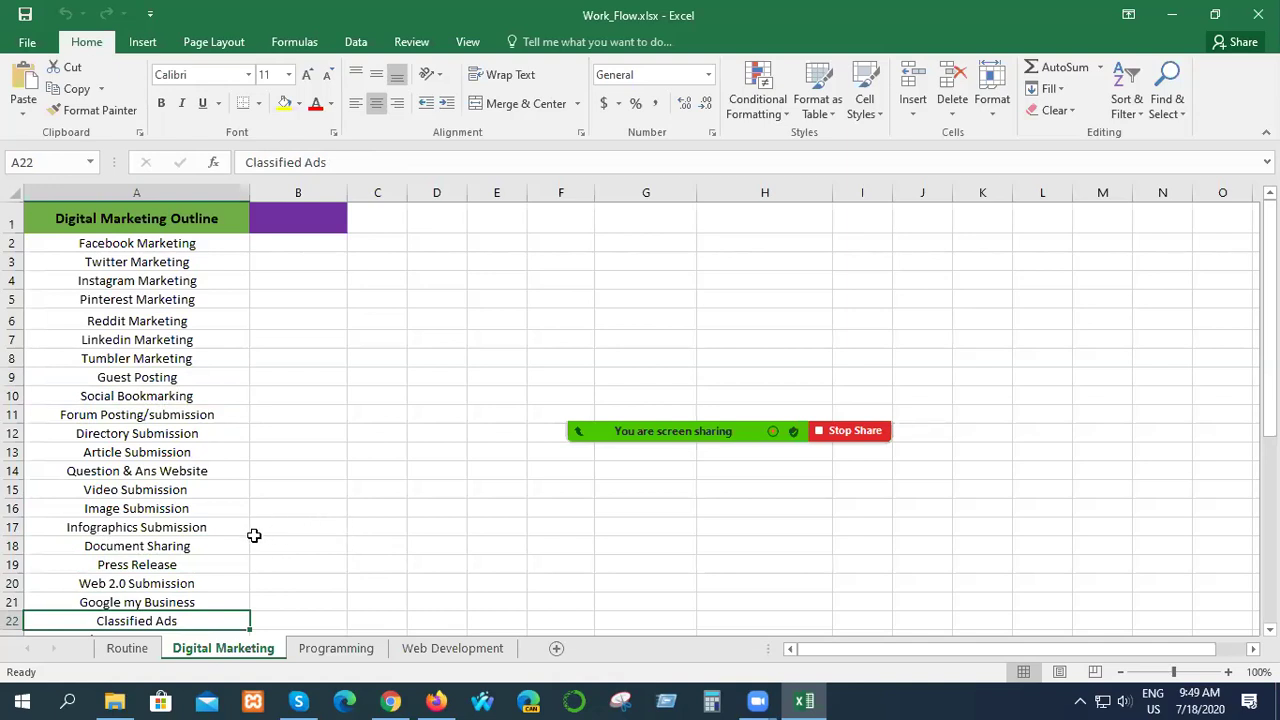
pyautogui.scroll(-1, 223, 543)
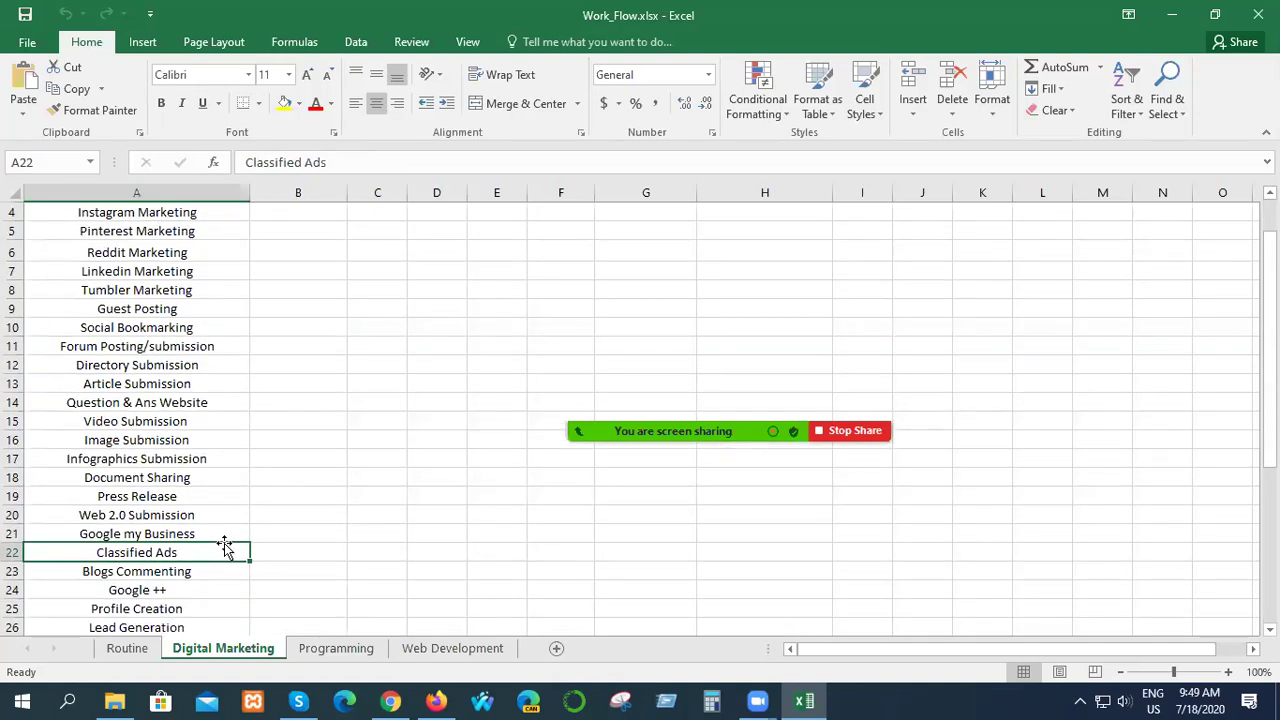
pyautogui.scroll(-1, 223, 543)
pyautogui.click(203, 553)
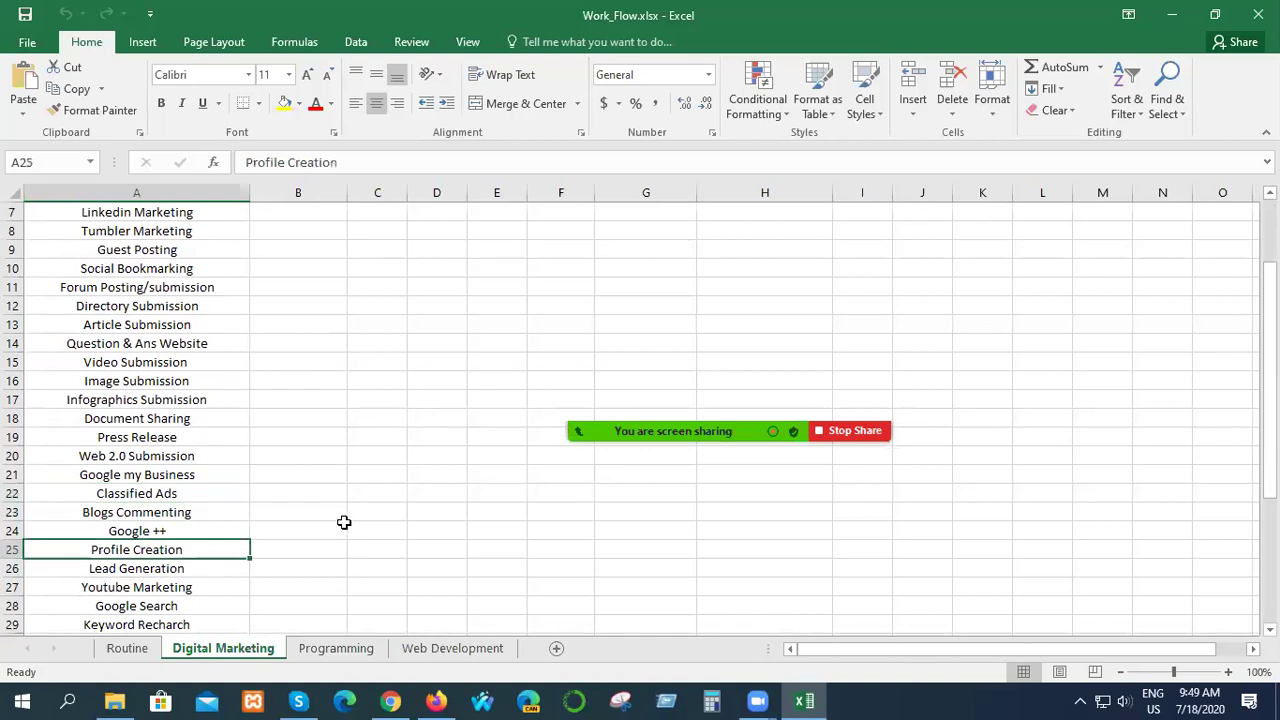
pyautogui.scroll(1, 345, 520)
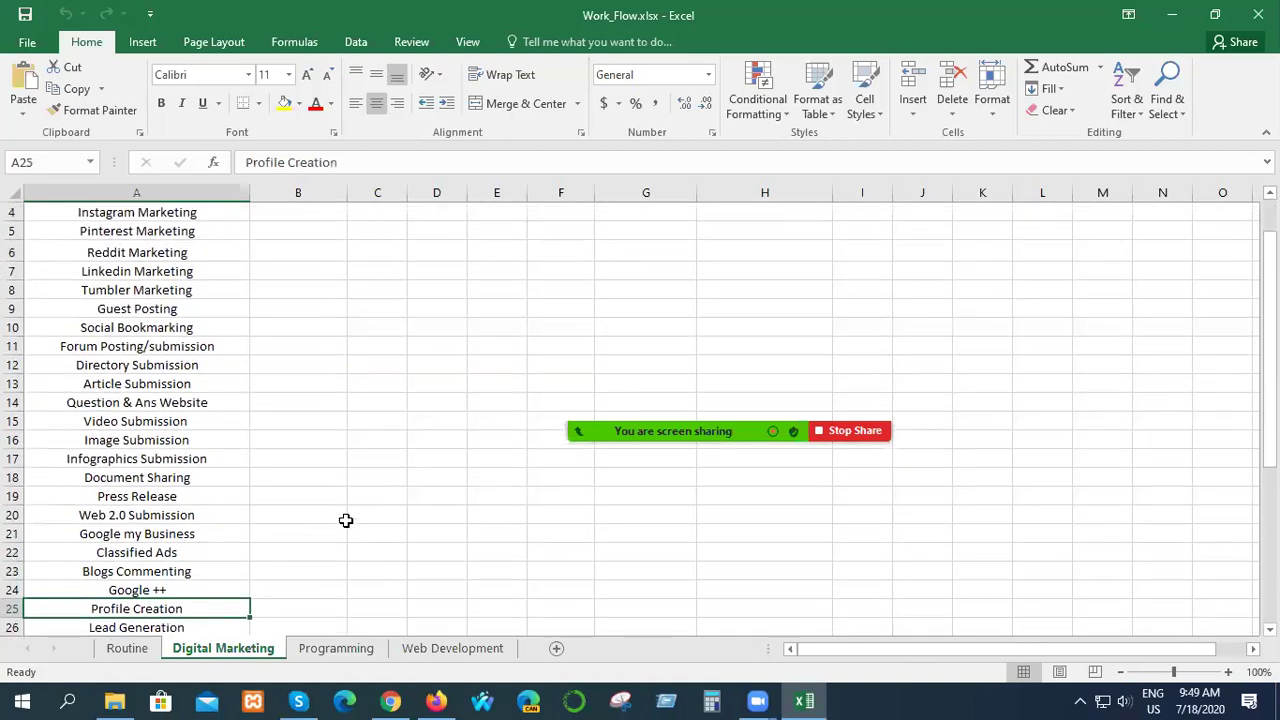
pyautogui.click(136, 346)
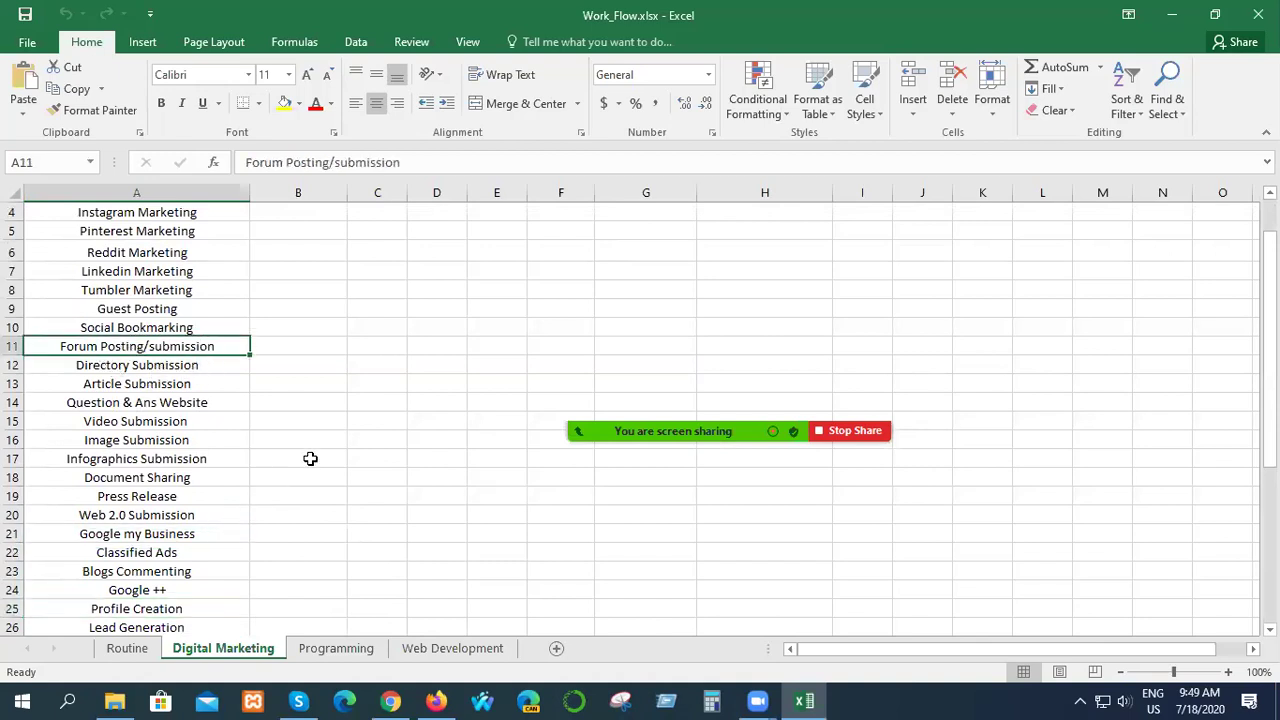
pyautogui.scroll(-2, 185, 515)
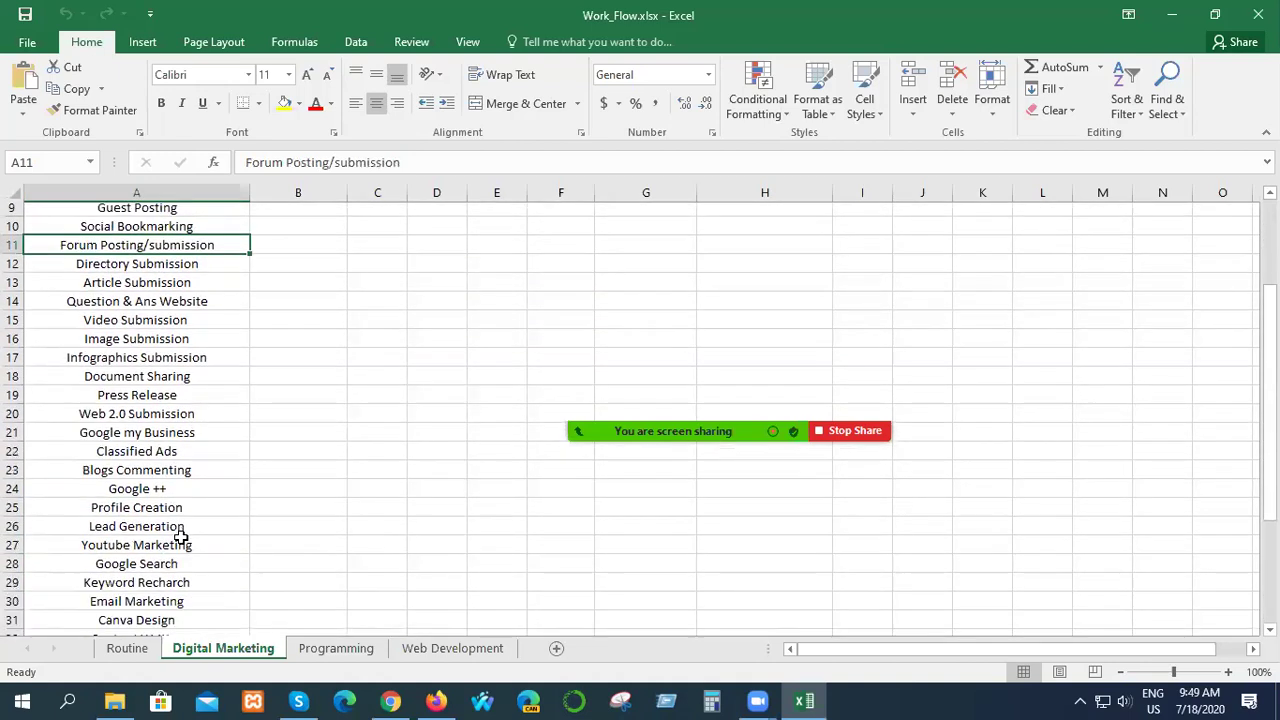
pyautogui.scroll(-1, 211, 536)
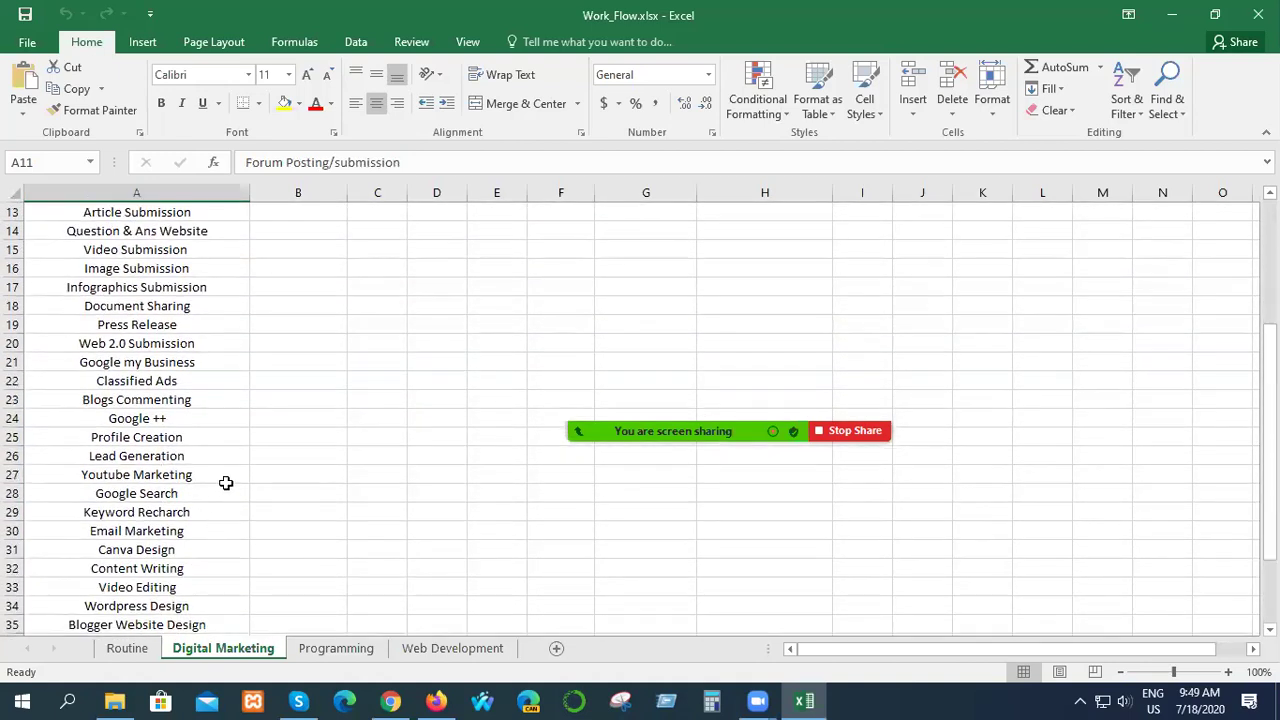
pyautogui.click(217, 437)
pyautogui.scroll(1, 349, 453)
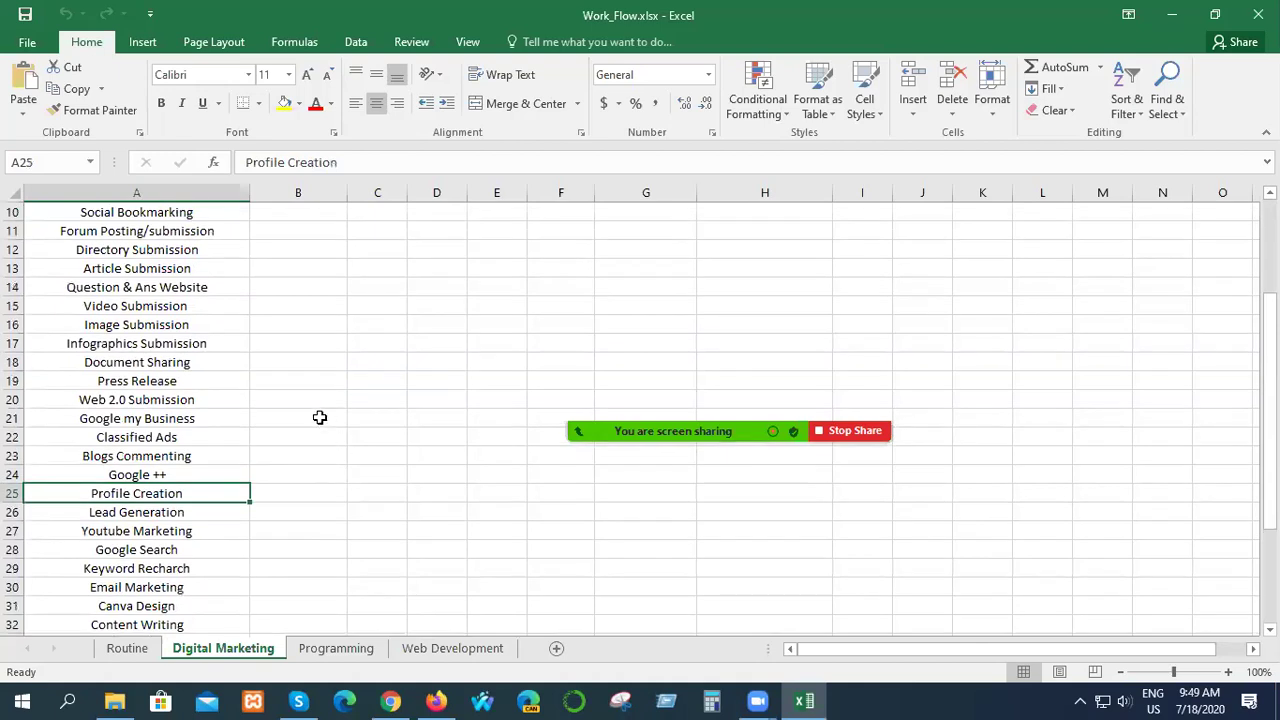
pyautogui.click(217, 231)
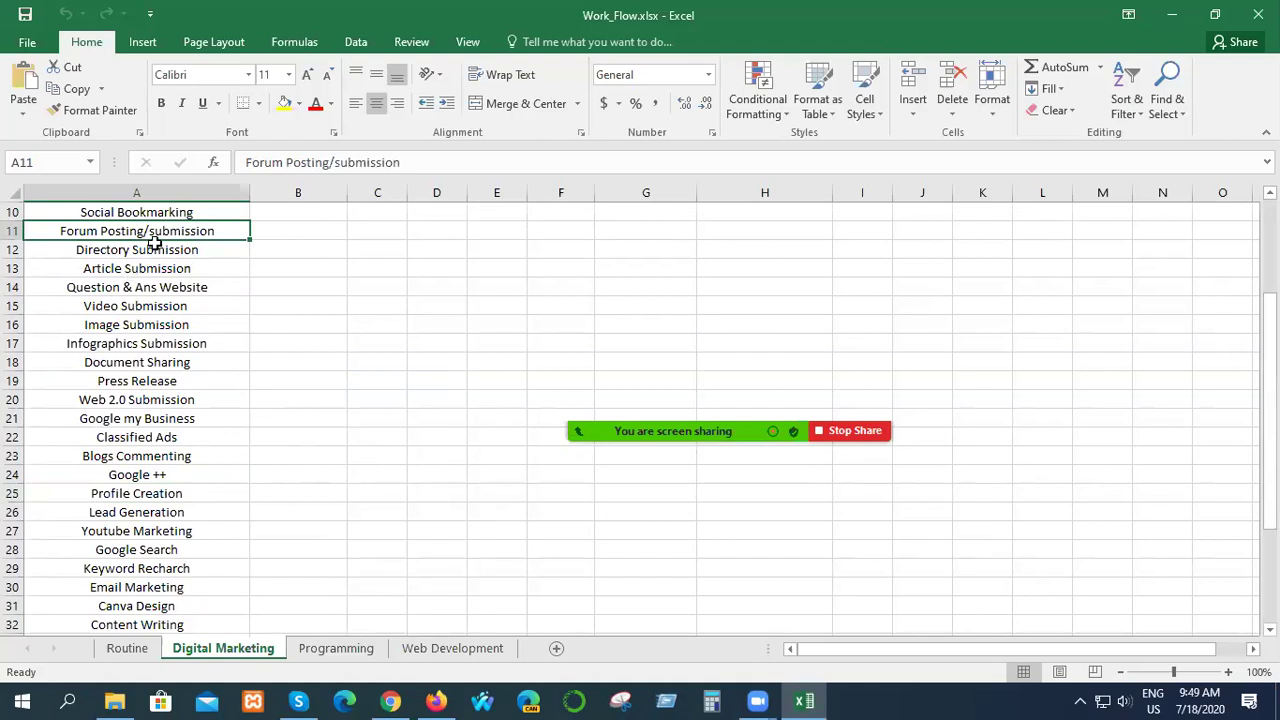
pyautogui.click(210, 288)
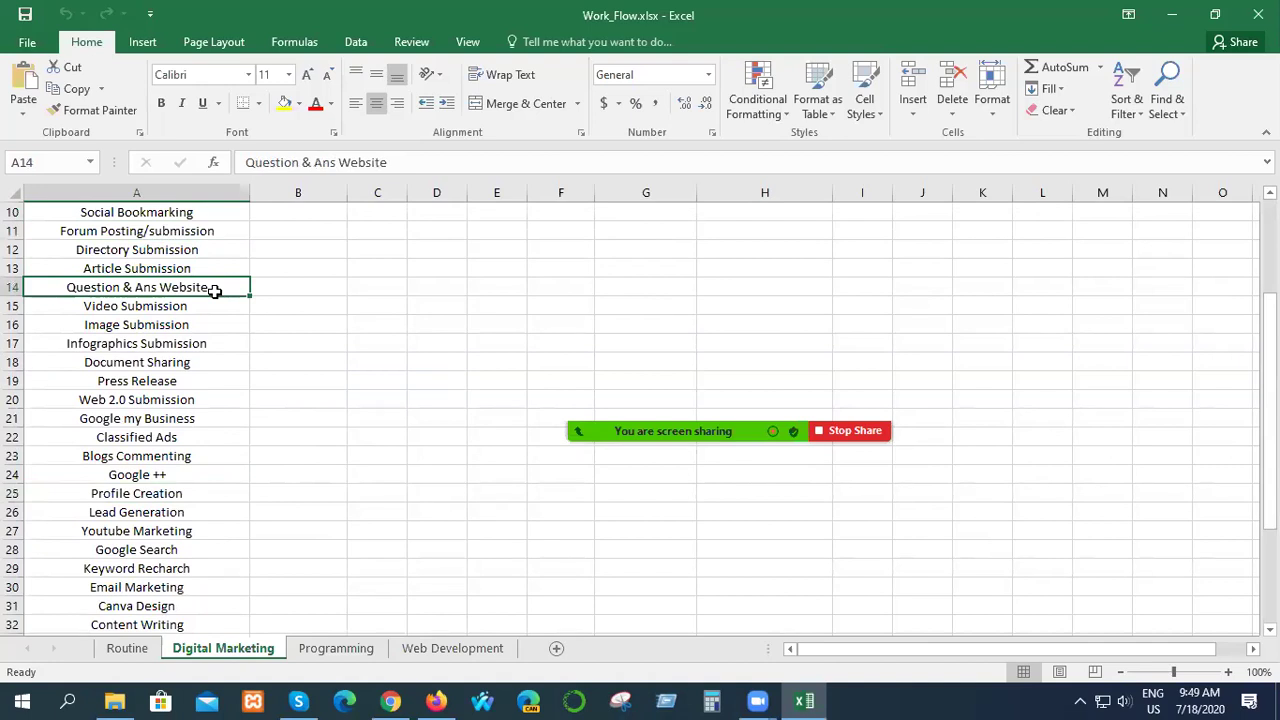
pyautogui.click(221, 233)
pyautogui.click(216, 292)
pyautogui.click(233, 232)
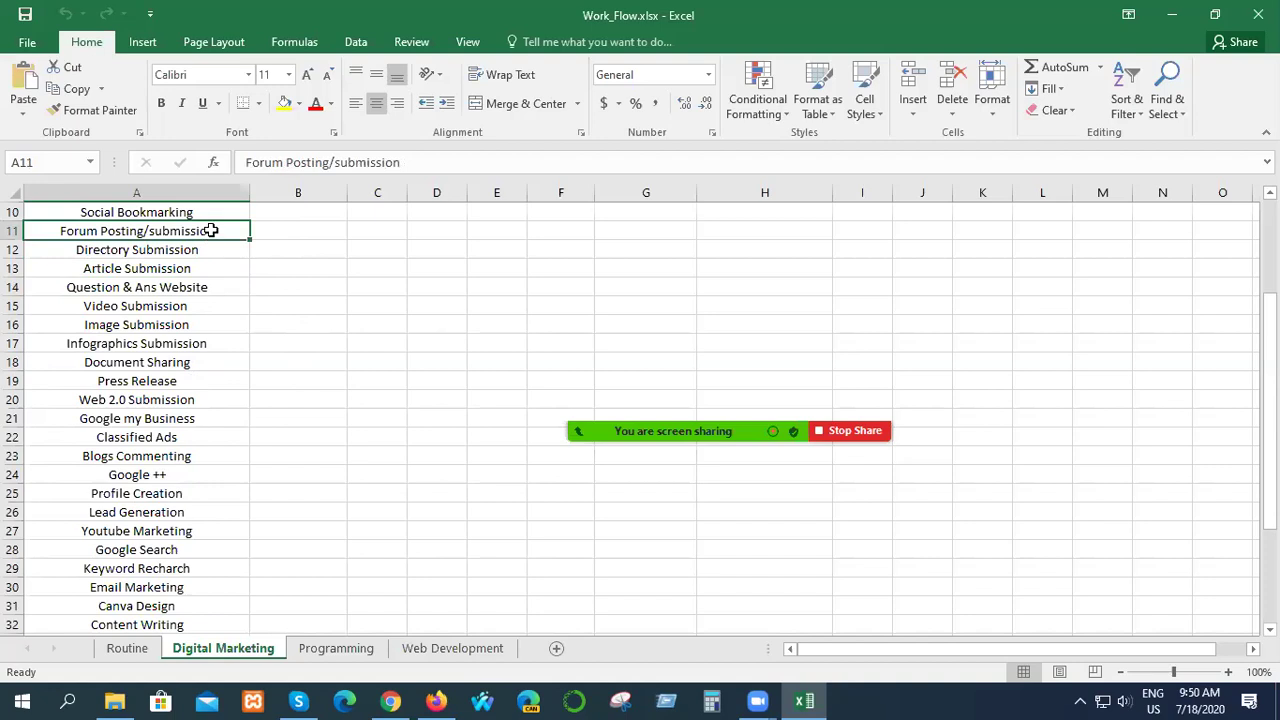
# Select the Article Submission, Profile Creation and Lead Generation entries, then switch to Chrome
pyautogui.click(200, 272)
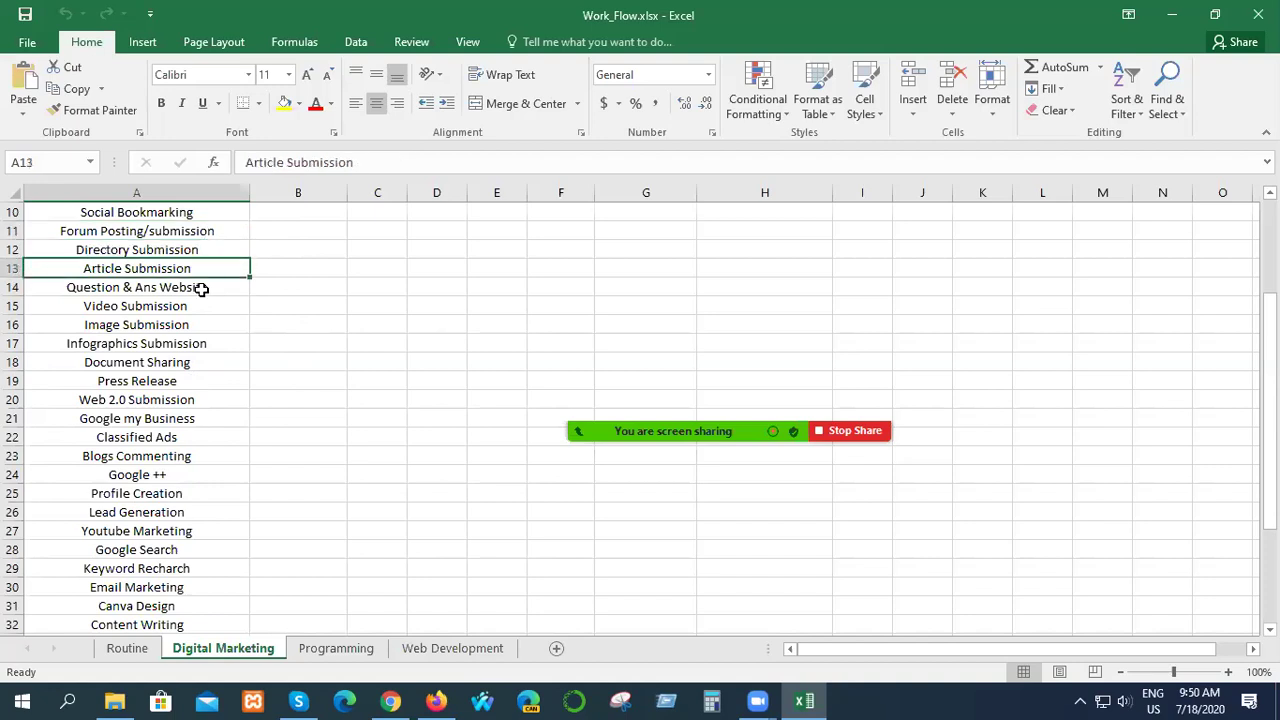
pyautogui.click(206, 288)
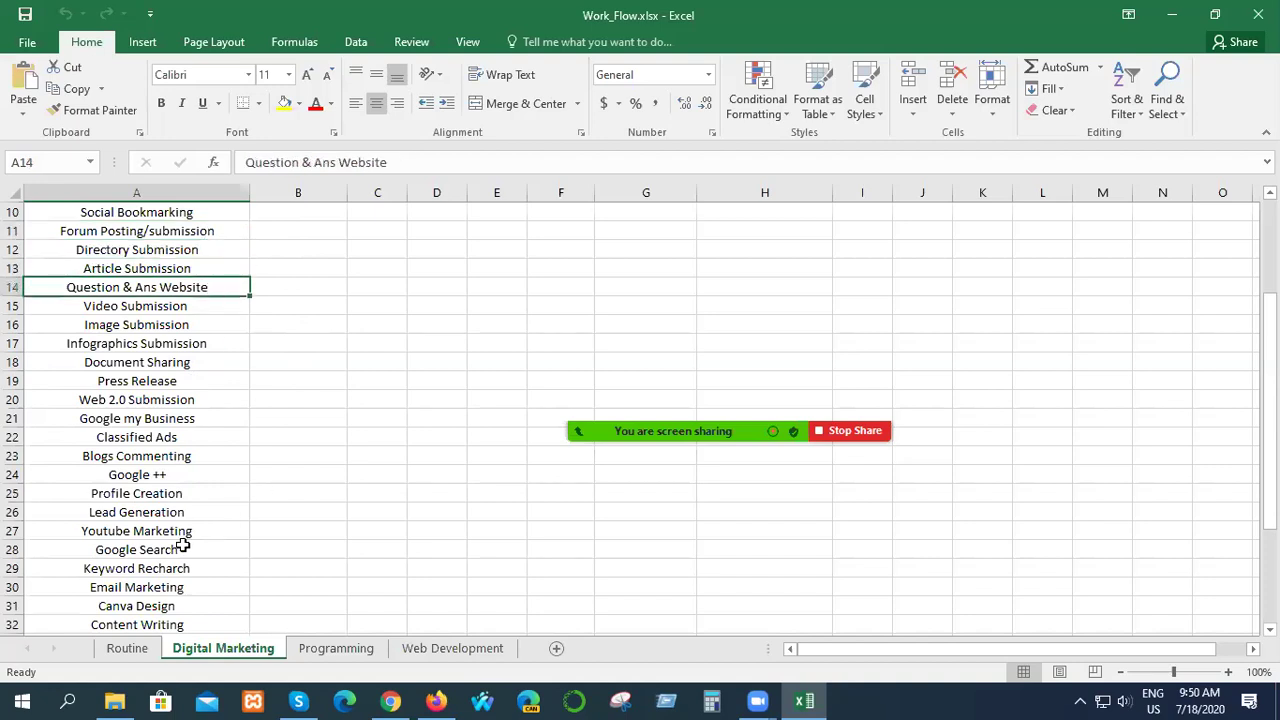
pyautogui.click(202, 493)
pyautogui.click(224, 231)
pyautogui.click(208, 287)
pyautogui.click(195, 508)
pyautogui.click(201, 493)
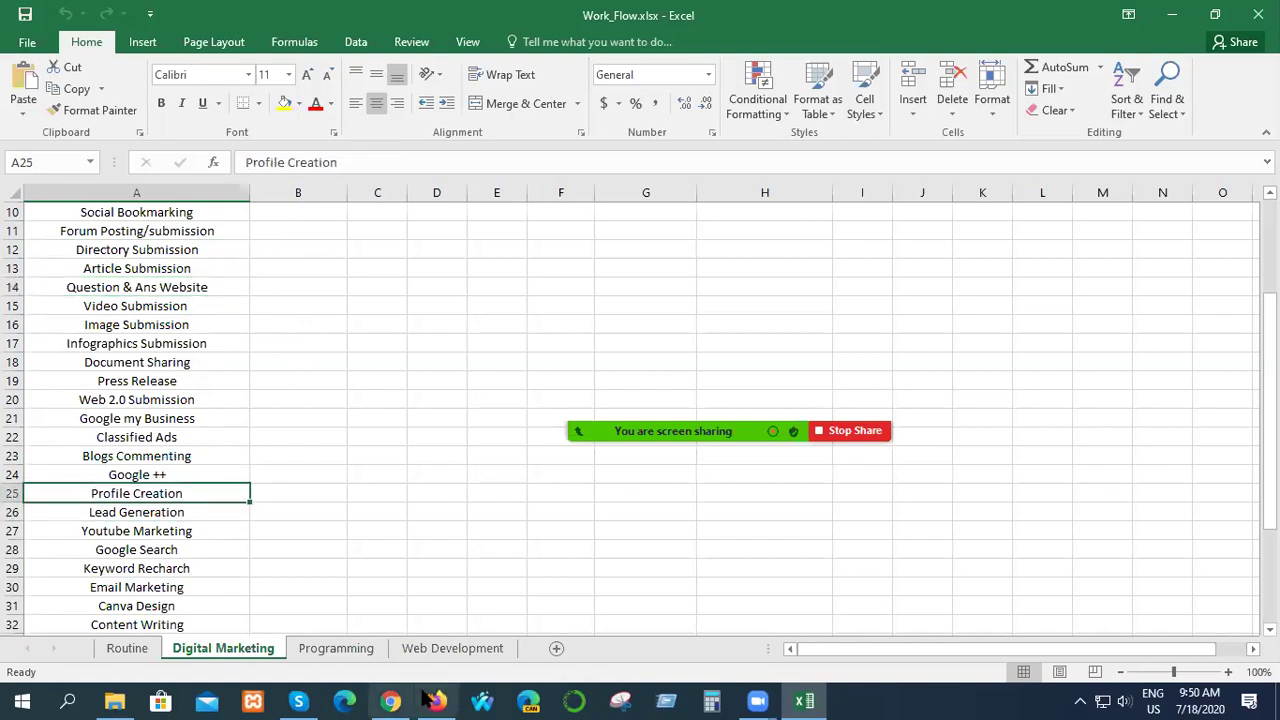
pyautogui.click(390, 700)
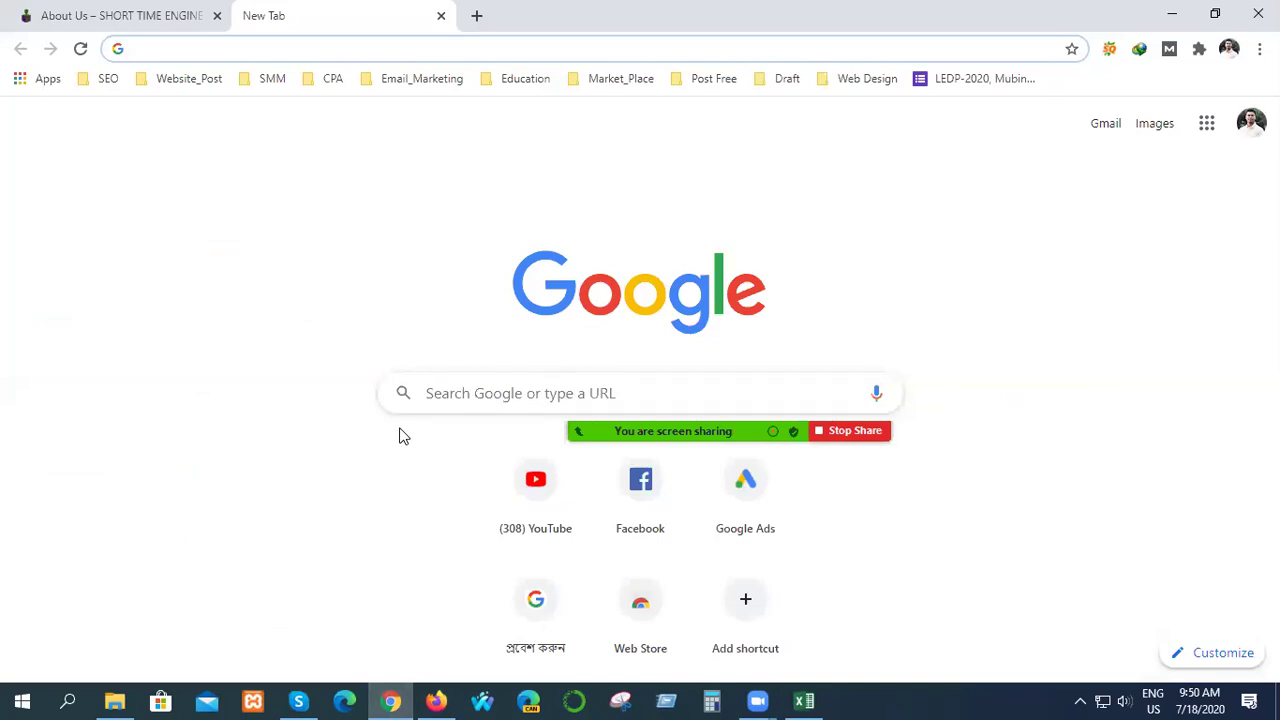
# Search Google for 'forum posting site list 2020'
pyautogui.write('forum posting site list 2020')
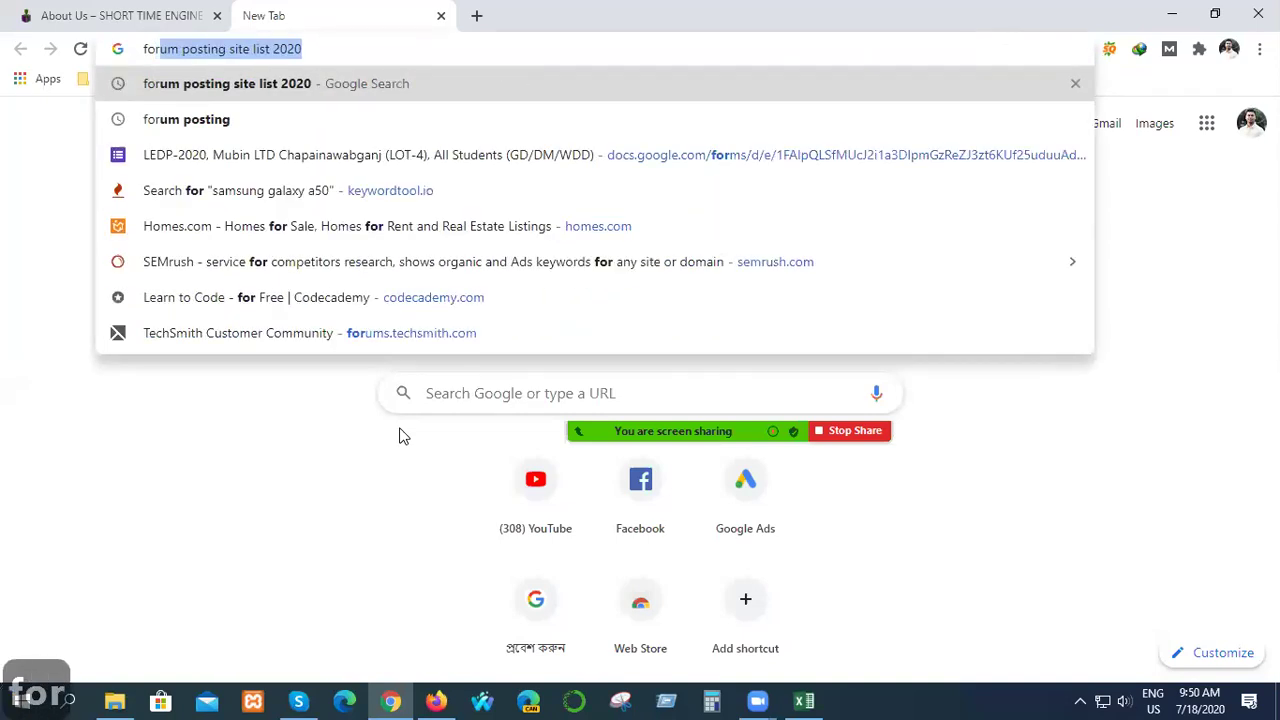
pyautogui.click(310, 88)
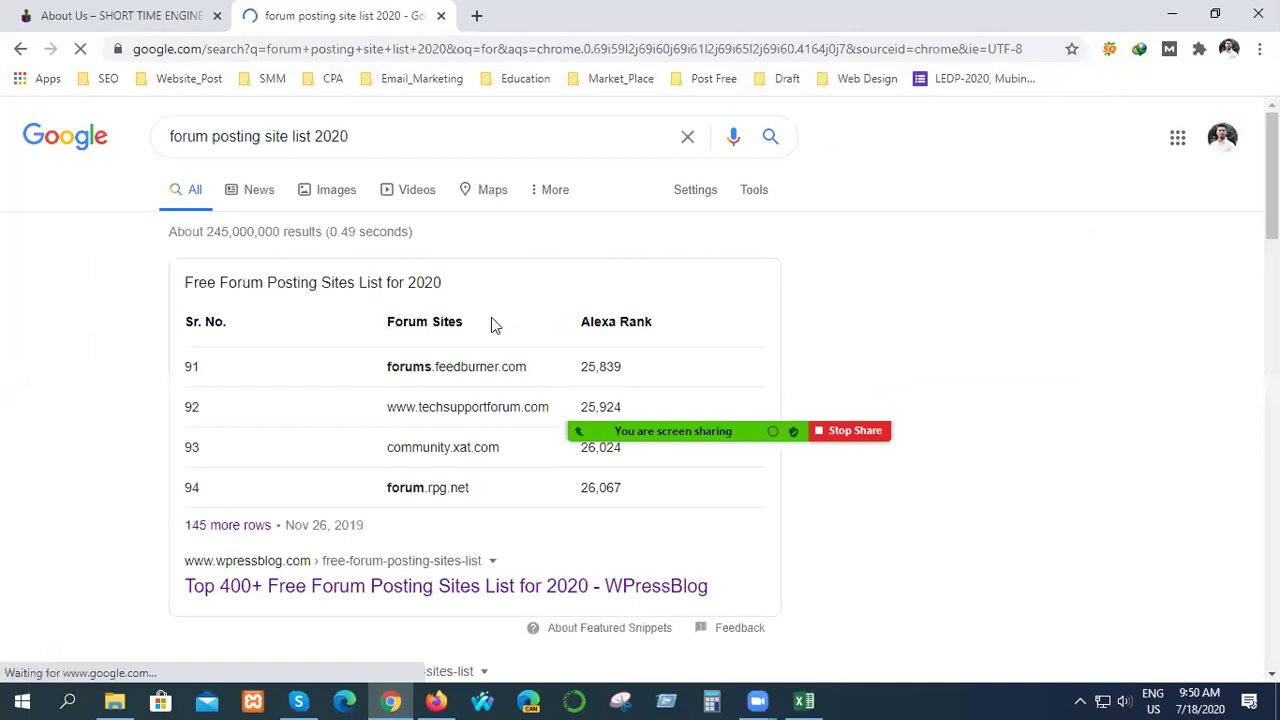
pyautogui.scroll(-2, 300, 372)
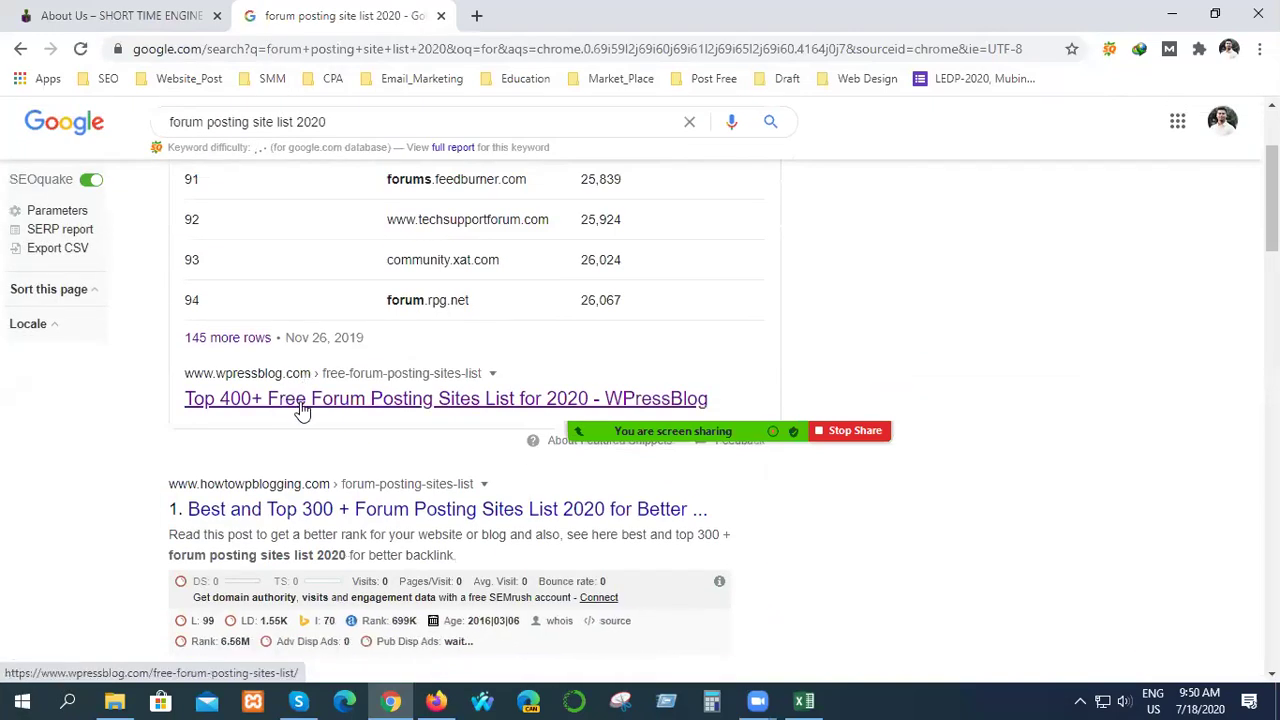
# Browse WPressBlog's Top 400+ forum sites list, then return to the search results
pyautogui.click(303, 409)
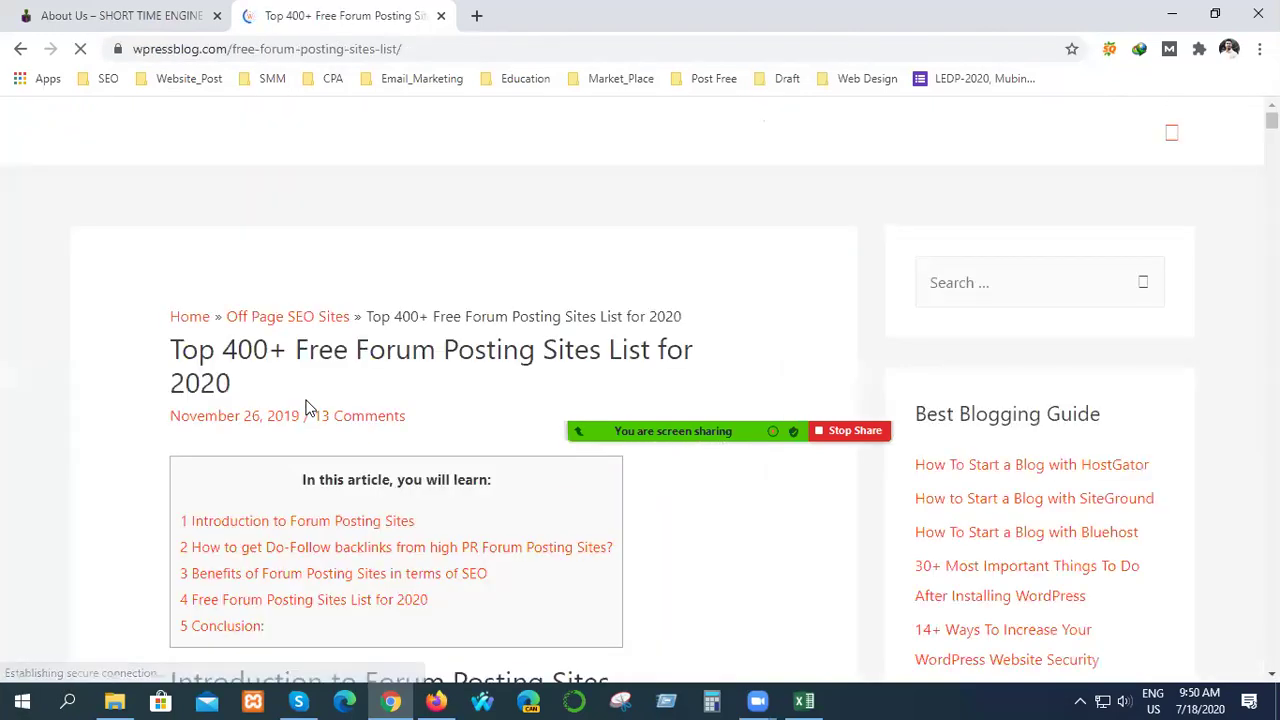
pyautogui.scroll(-15, 352, 484)
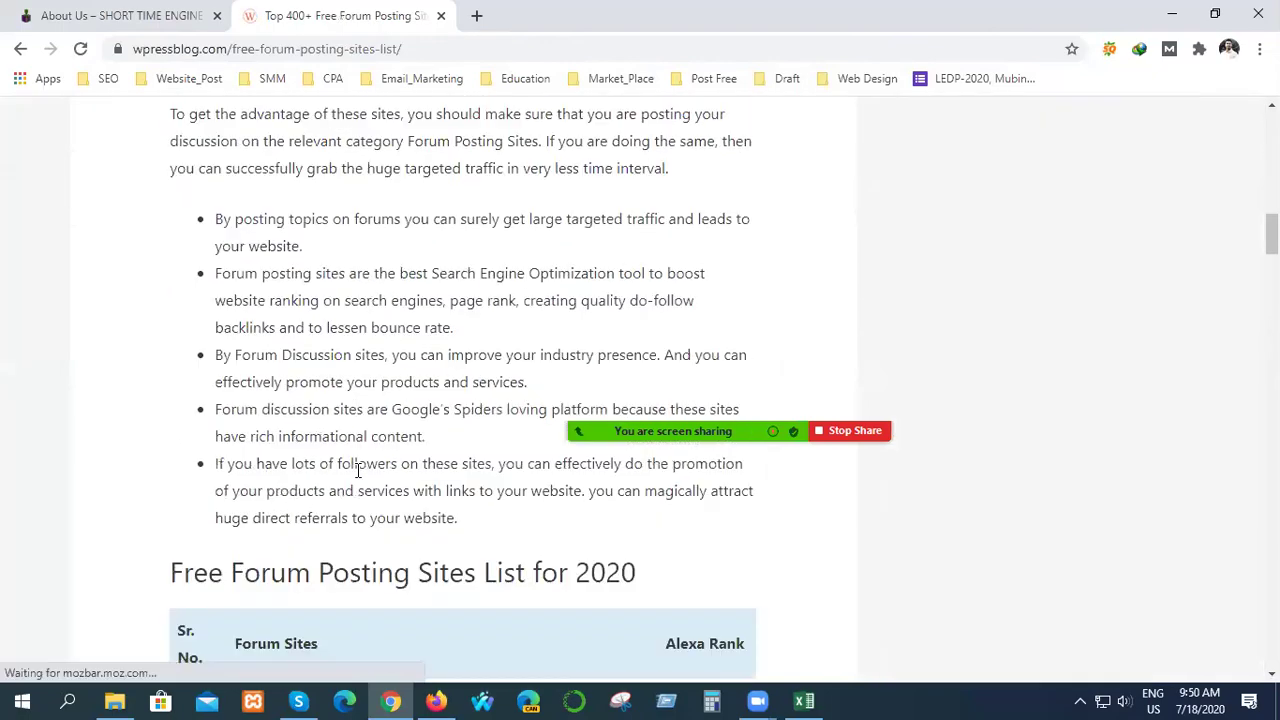
pyautogui.scroll(-10, 358, 470)
pyautogui.scroll(5, 358, 484)
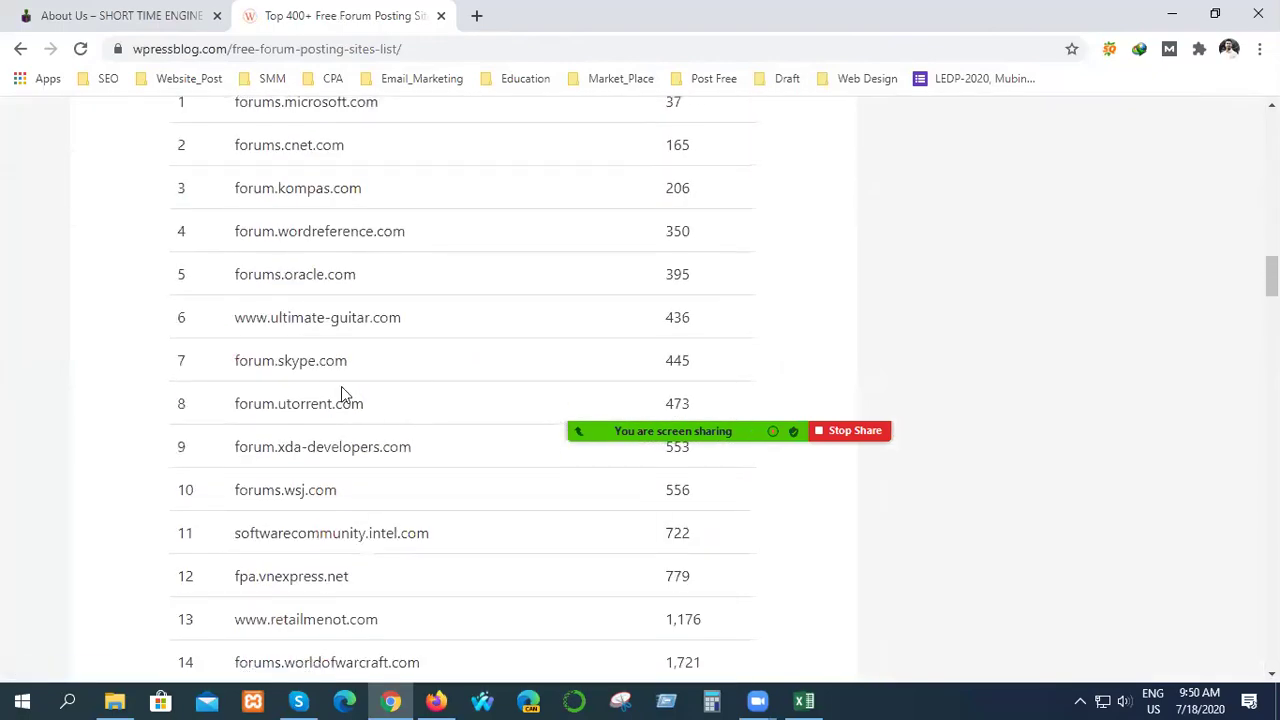
pyautogui.scroll(5, 343, 394)
pyautogui.scroll(-3, 297, 417)
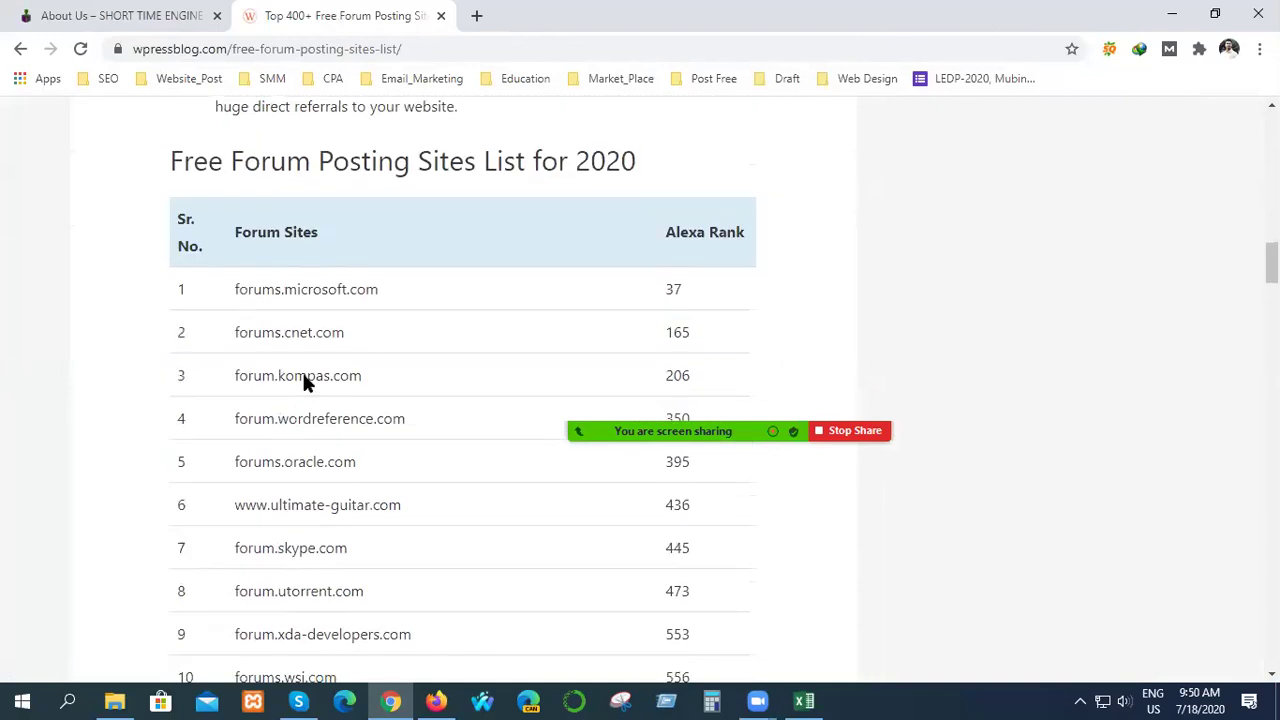
pyautogui.scroll(-4, 400, 608)
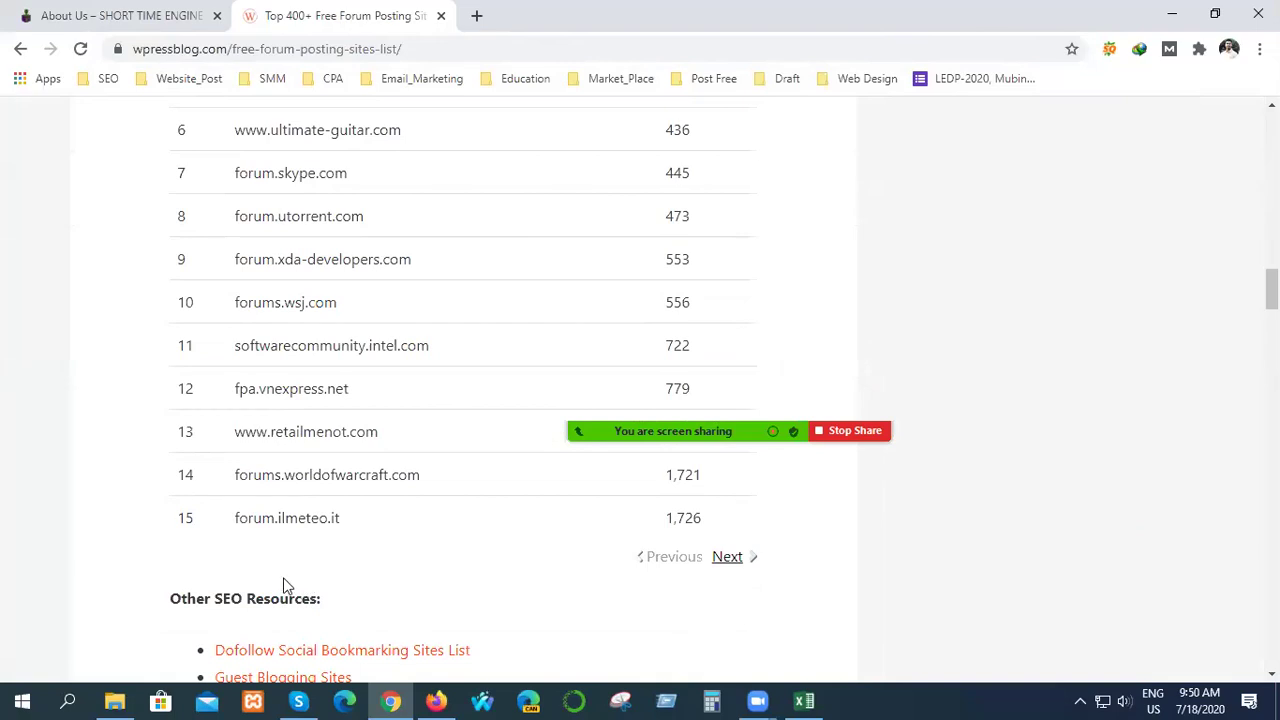
pyautogui.click(30, 55)
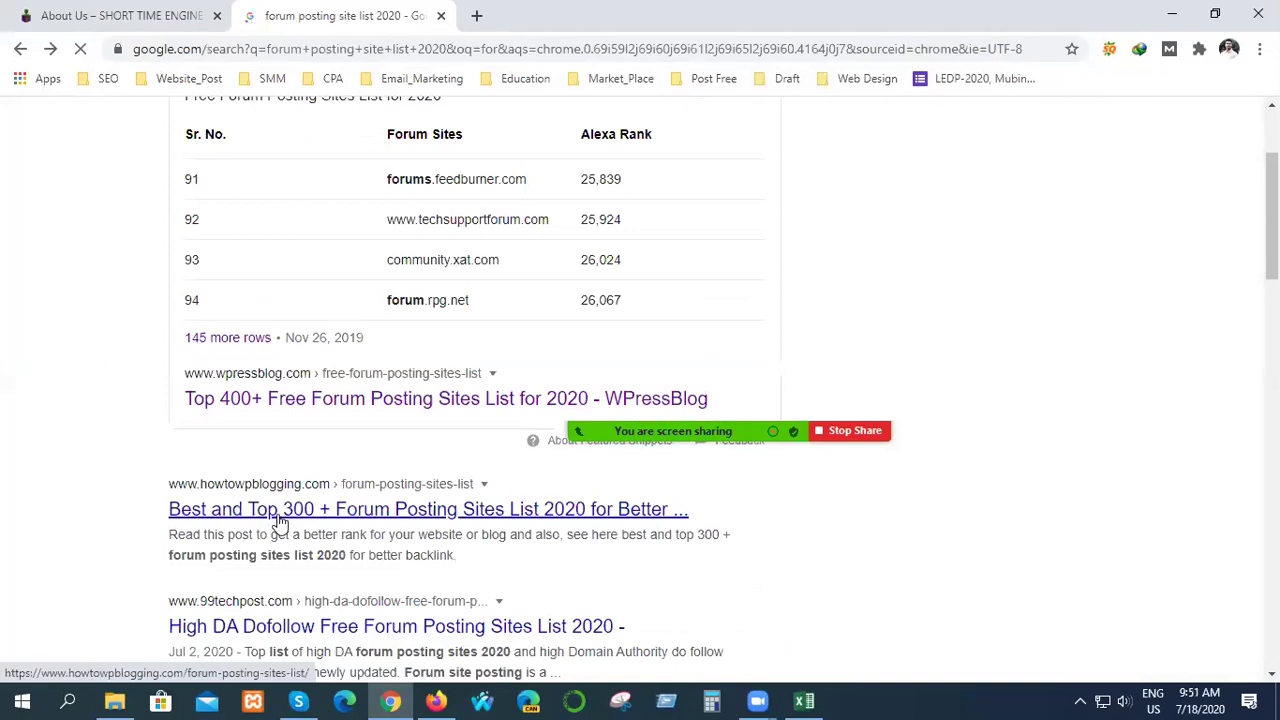
# Open howtowpblogging's Top 300 forum posting sites list and scroll through it
pyautogui.click(280, 520)
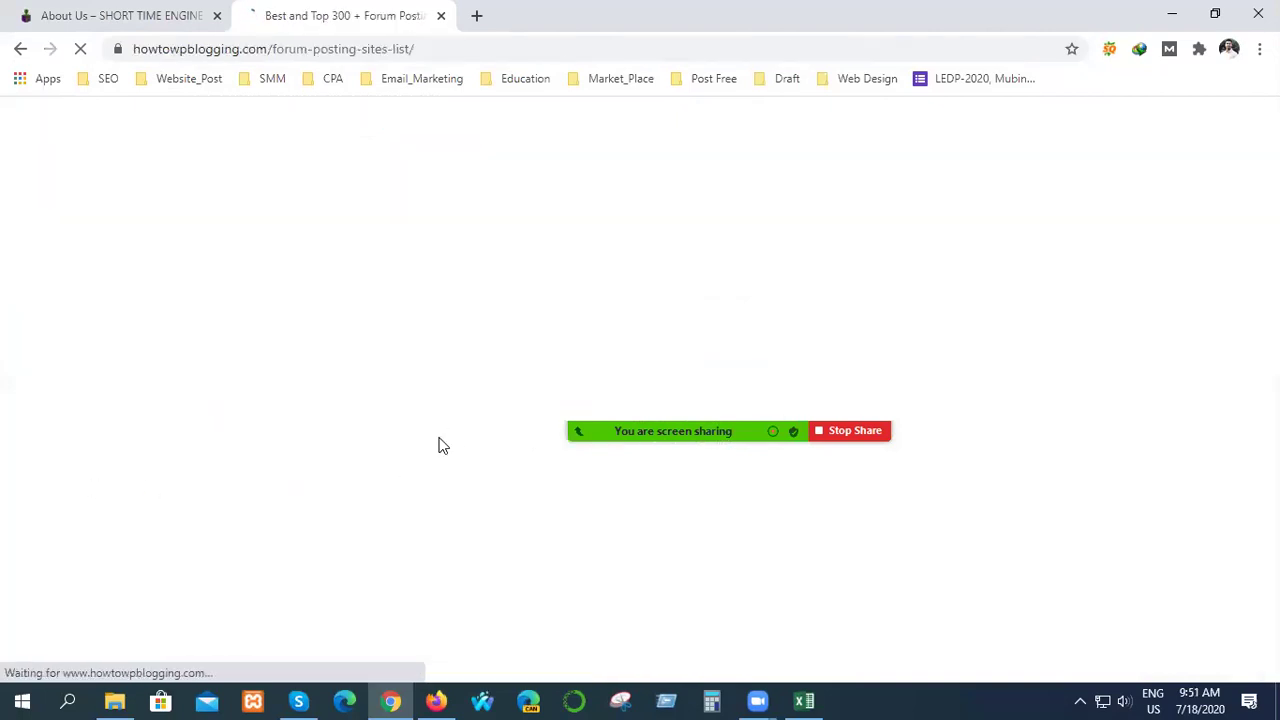
pyautogui.scroll(-15, 431, 449)
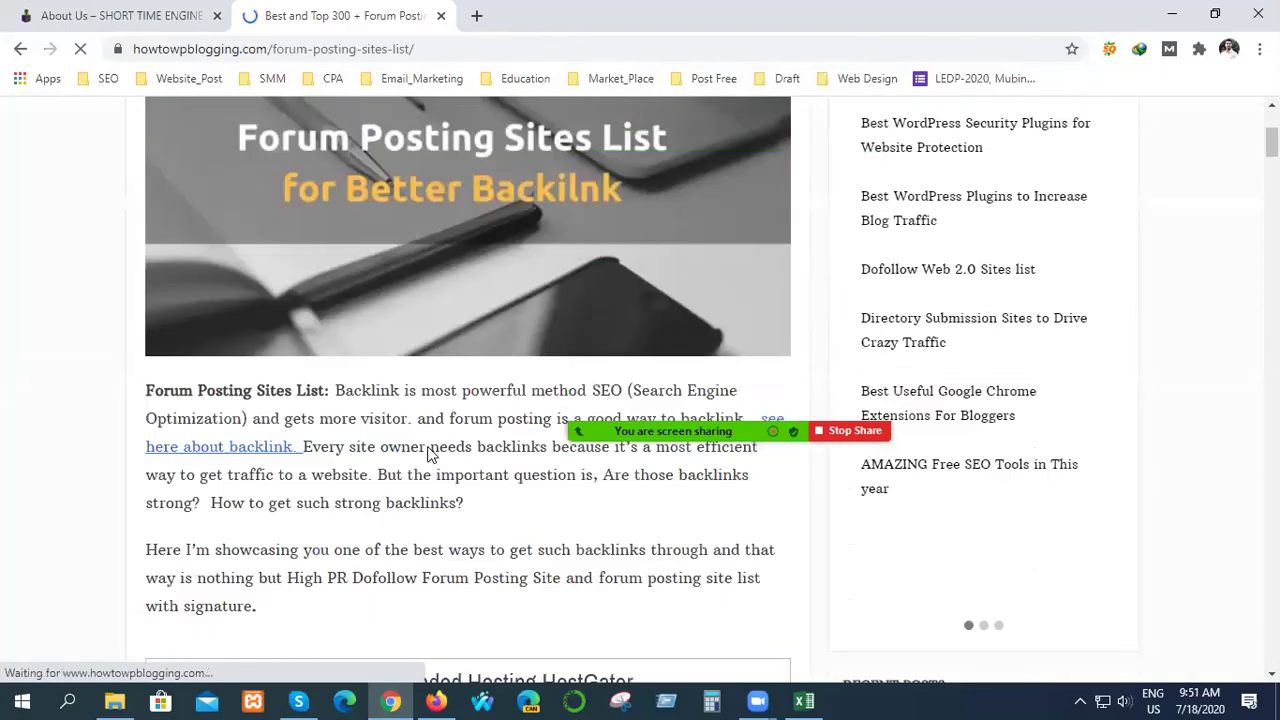
pyautogui.scroll(-20, 427, 455)
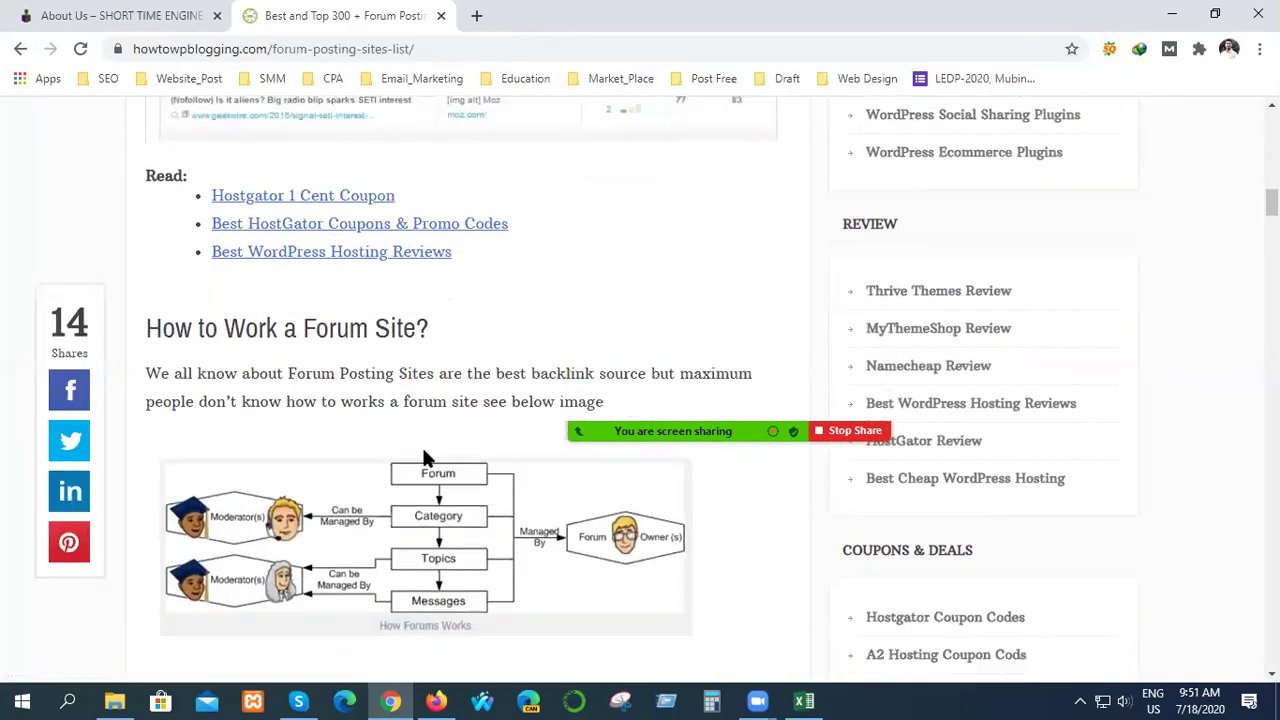
pyautogui.scroll(-6, 426, 459)
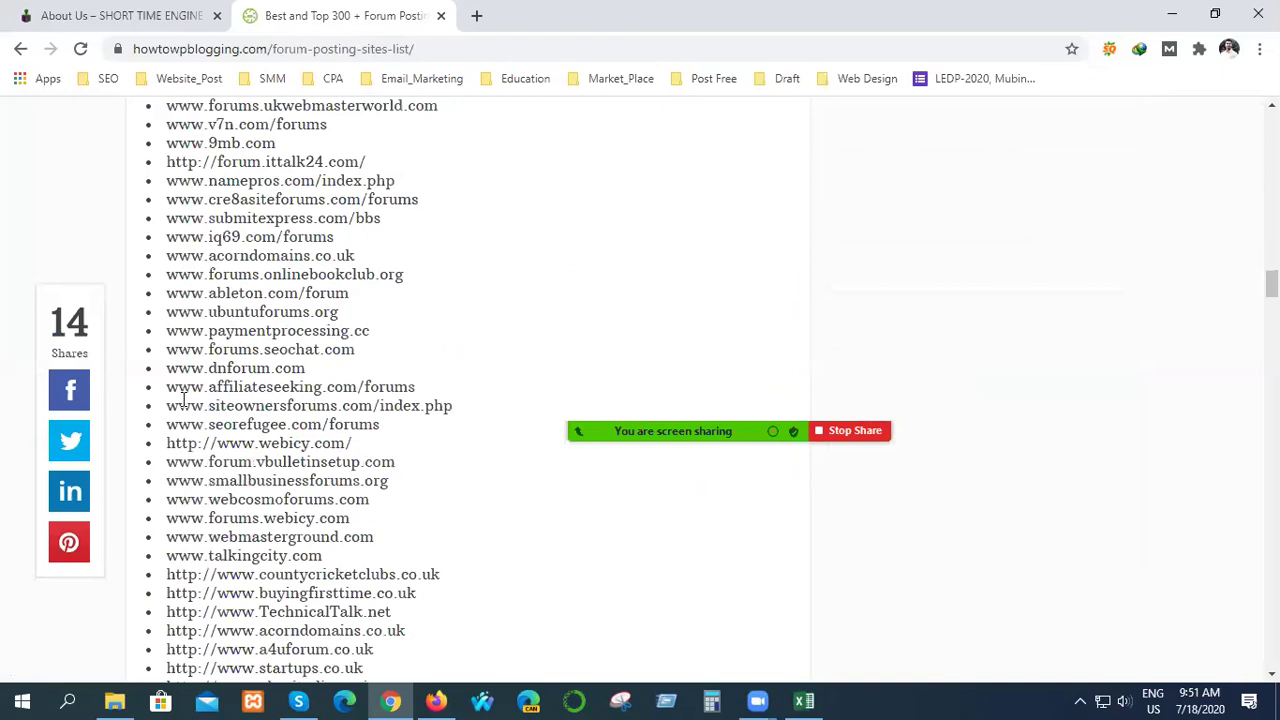
pyautogui.scroll(2, 375, 500)
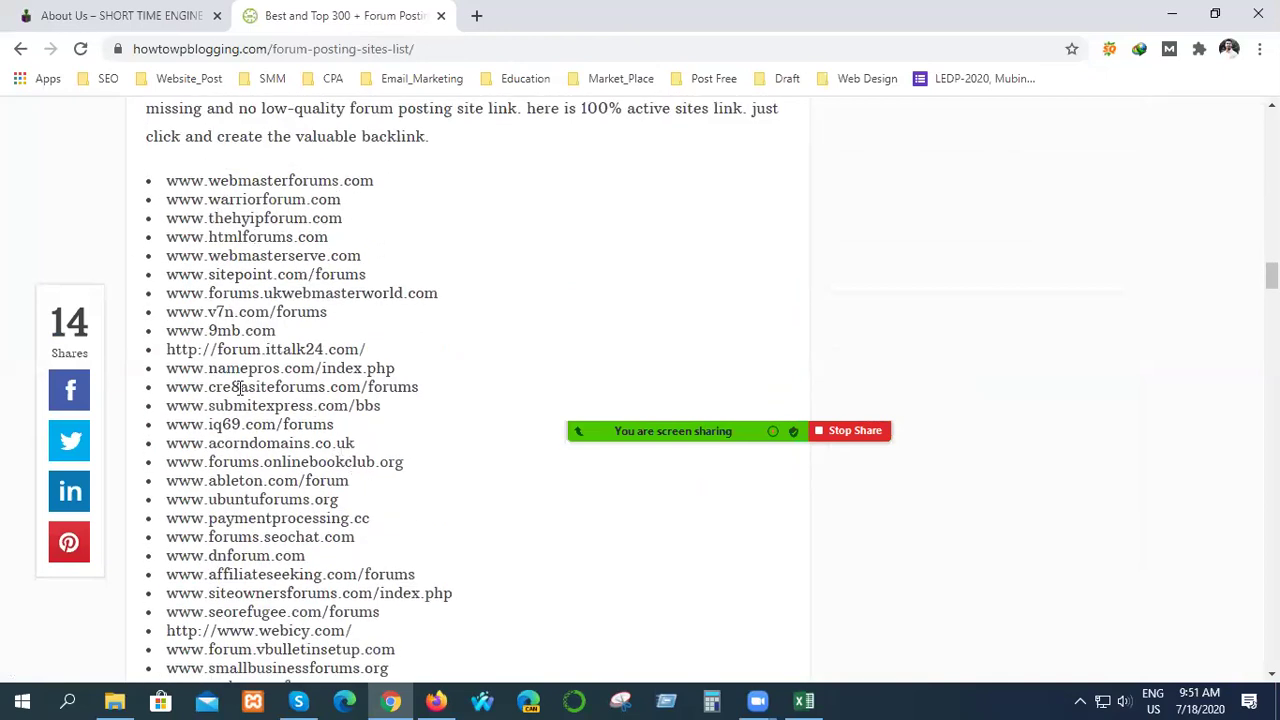
pyautogui.scroll(-15, 240, 388)
pyautogui.scroll(12, 333, 449)
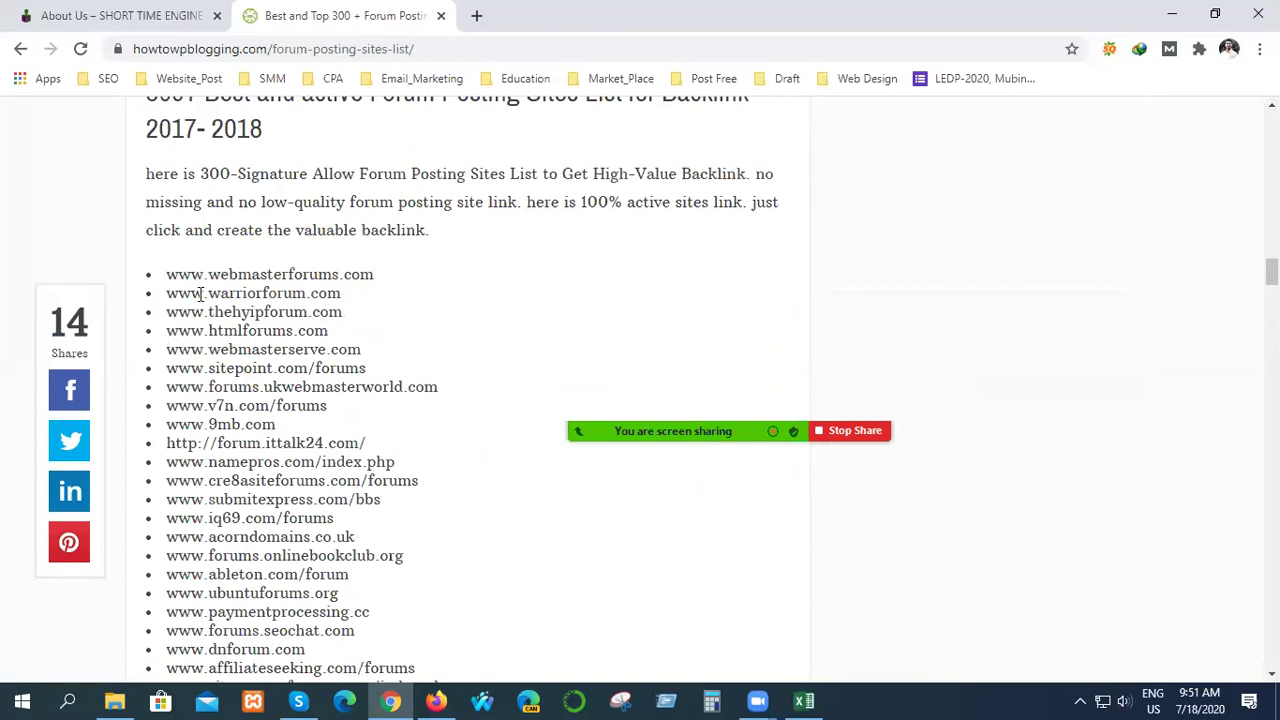
# Copy warriorforum.com from the list and open a new tab
pyautogui.moveTo(209, 295); pyautogui.dragTo(339, 285)
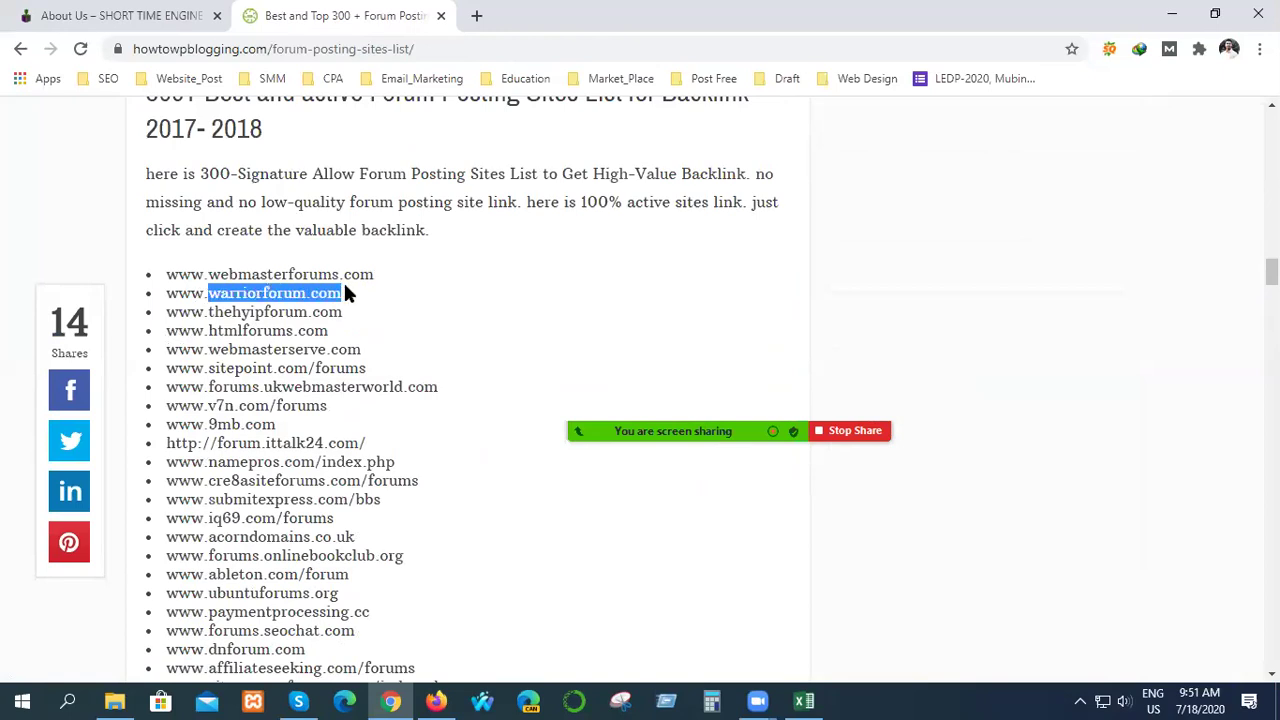
pyautogui.hotkey('ctrl', 'c')
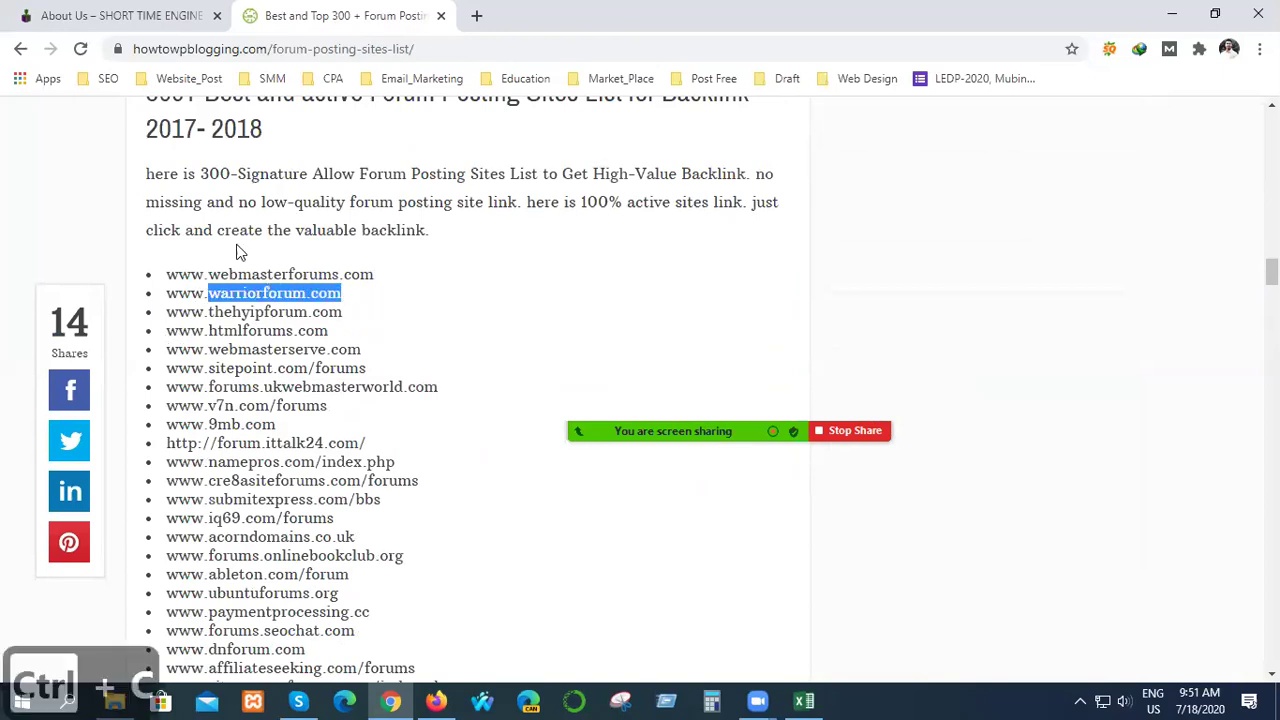
pyautogui.click(476, 18)
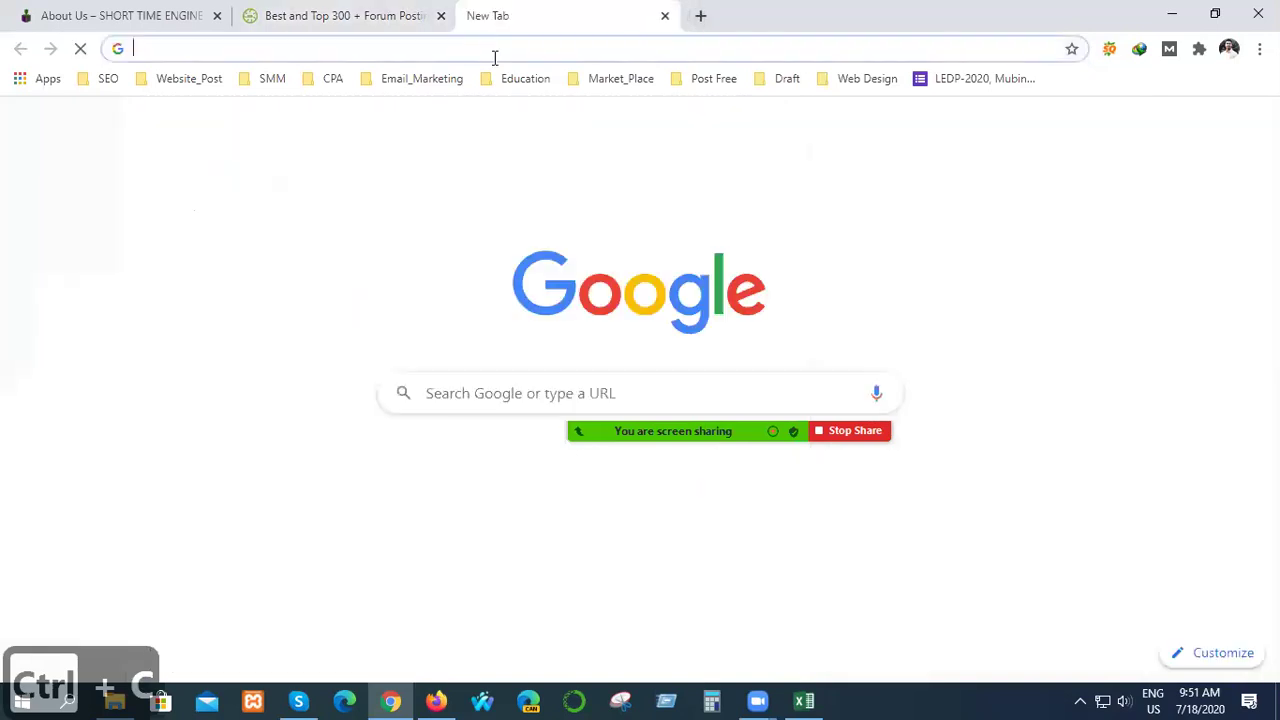
# Load warriorforum.com in the new tab and scroll through its All Topics feed
pyautogui.click(285, 50)
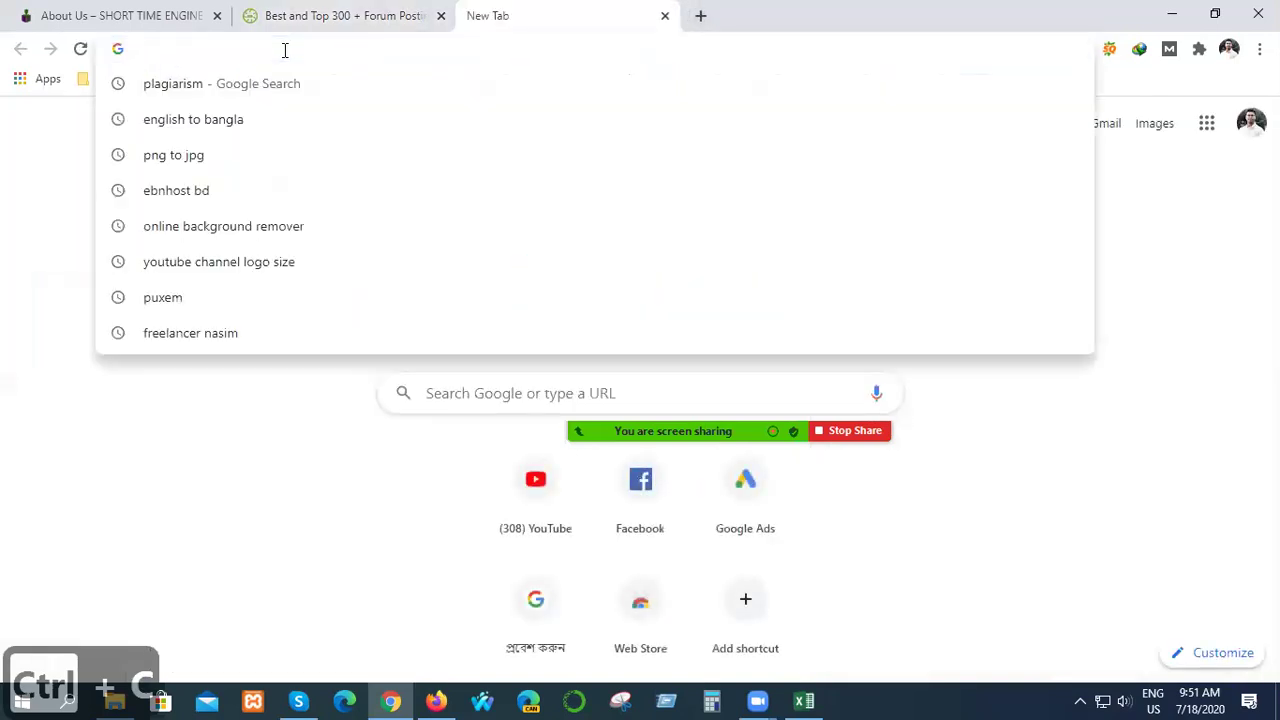
pyautogui.hotkey('ctrl', 'v')
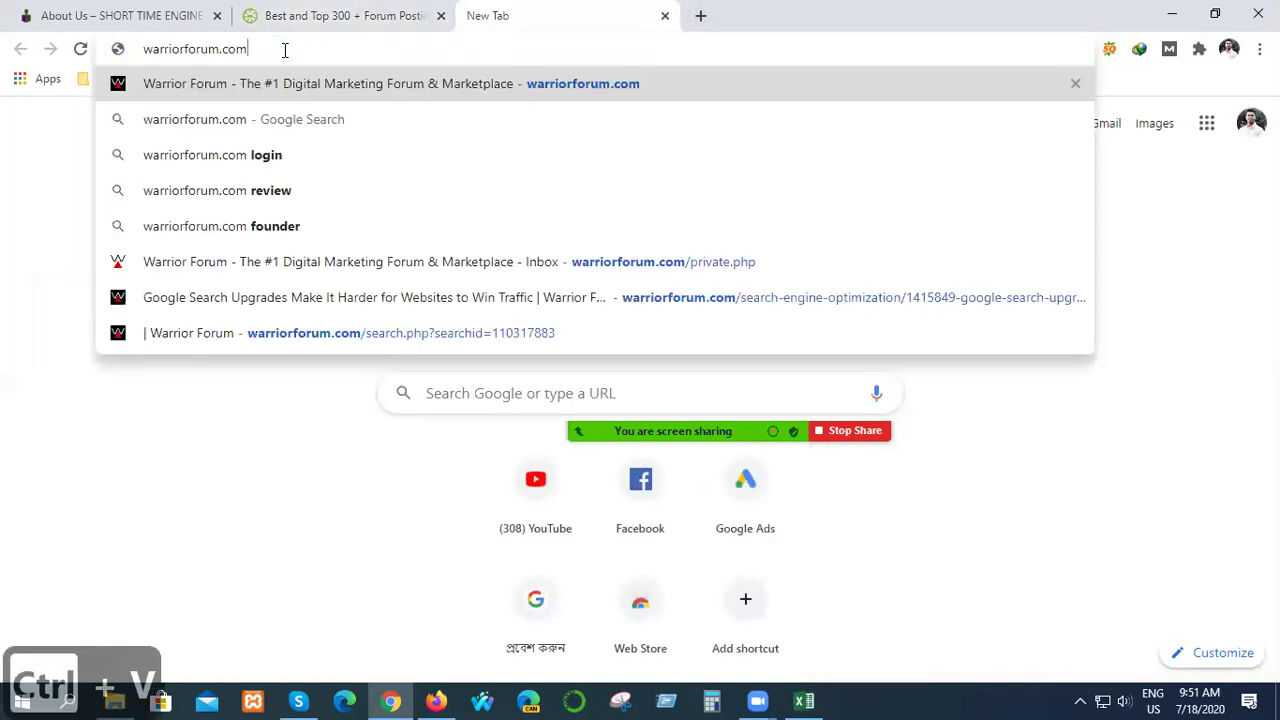
pyautogui.press('Return')
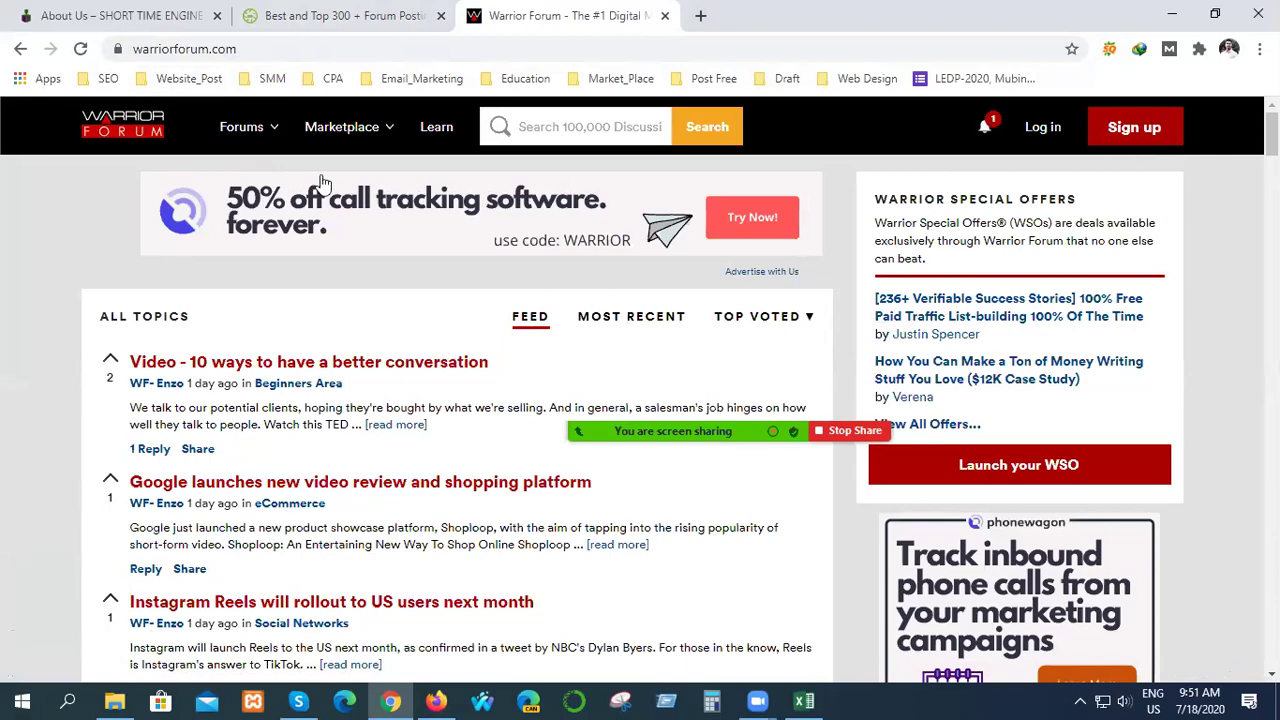
pyautogui.scroll(-20, 493, 328)
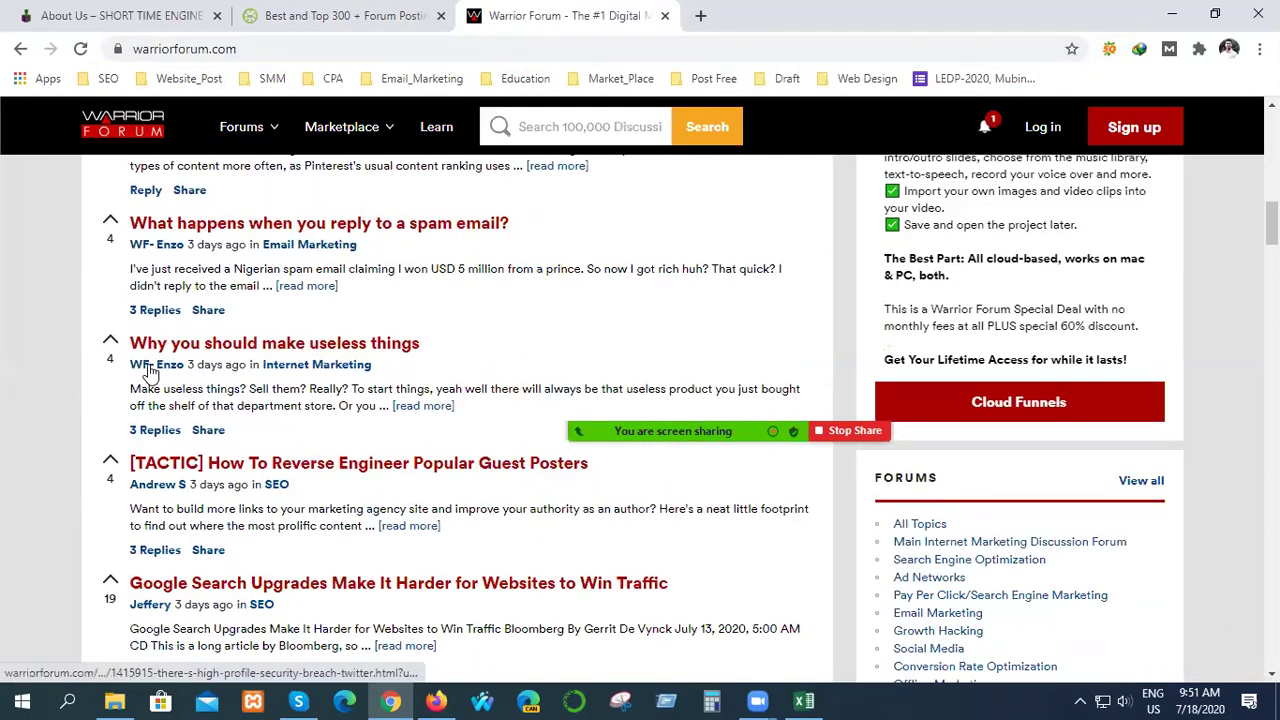
pyautogui.scroll(-10, 97, 400)
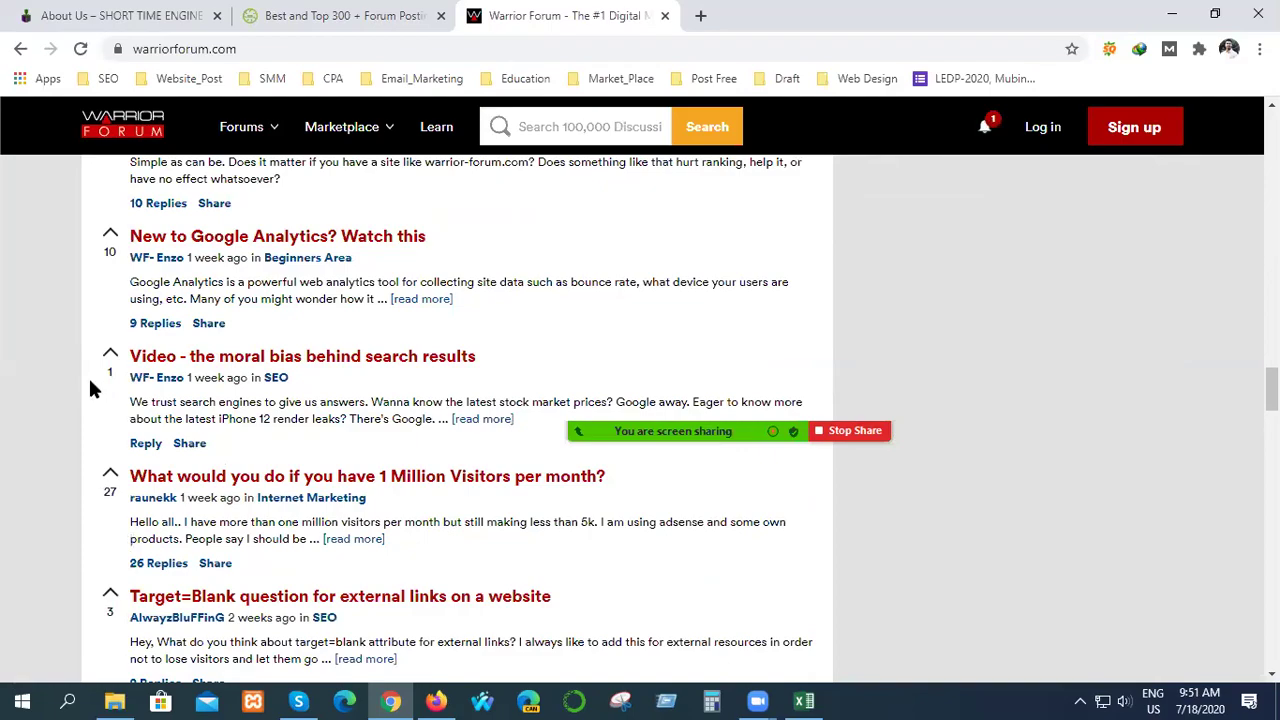
pyautogui.scroll(5, 60, 385)
pyautogui.scroll(15, 34, 384)
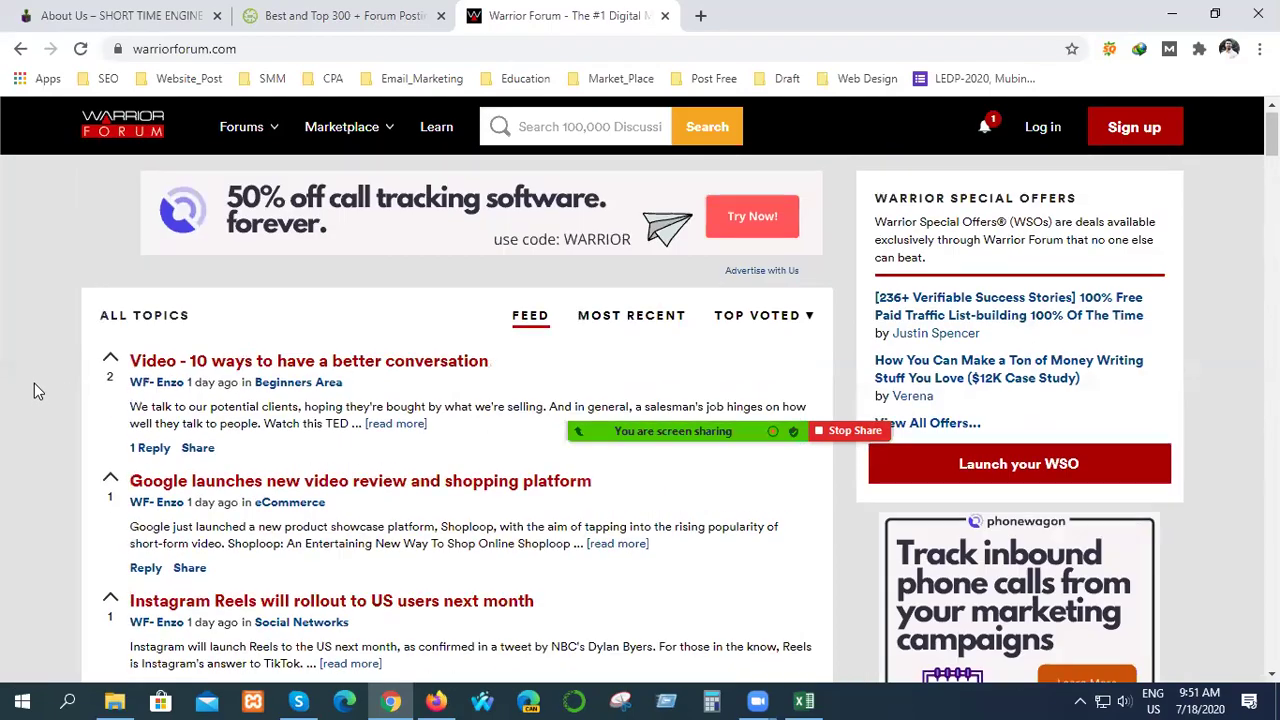
# Open Warrior Forum's sign-up form with its Username, Email and Password fields, then a new tab
pyautogui.click(1142, 140)
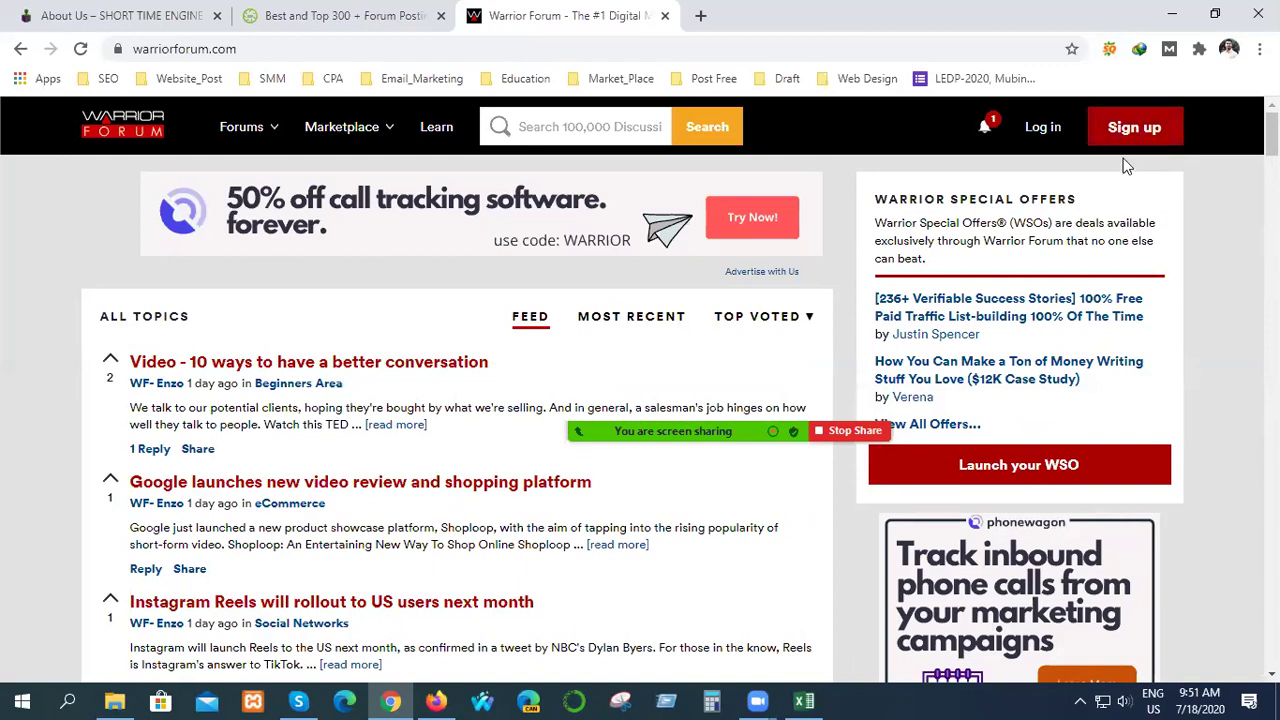
pyautogui.click(1140, 131)
pyautogui.click(590, 562)
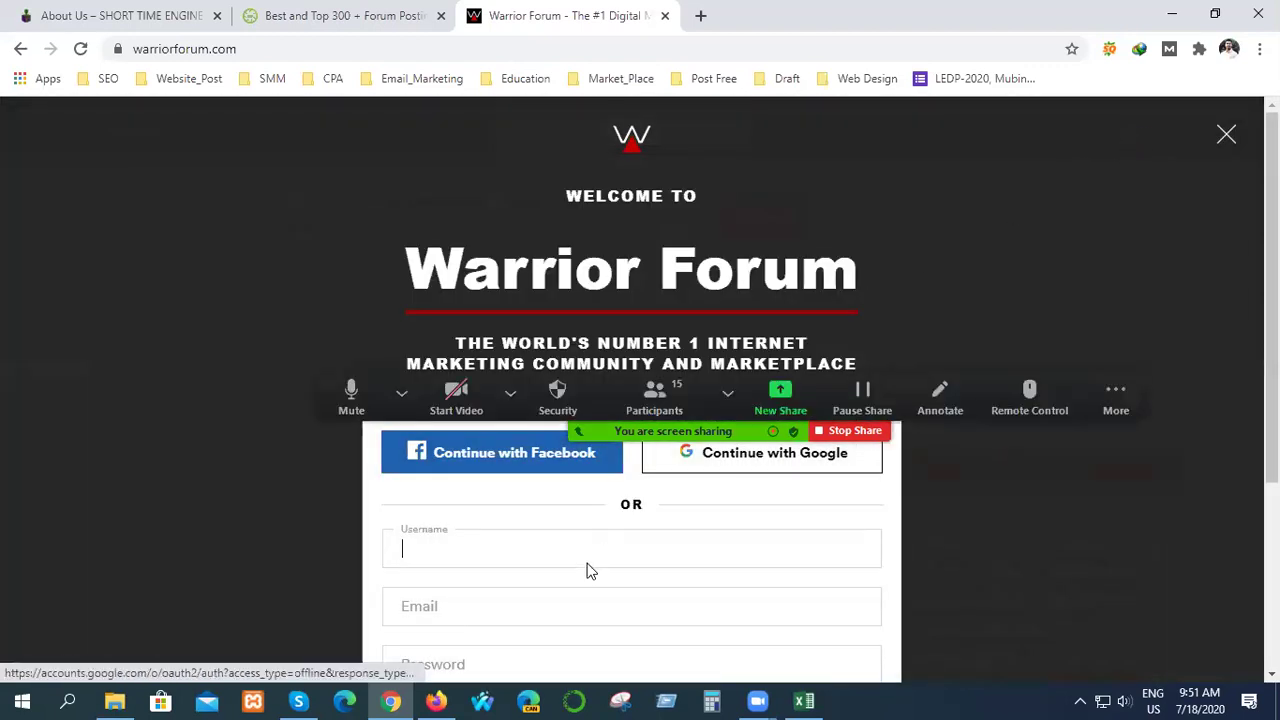
pyautogui.scroll(-3, 984, 539)
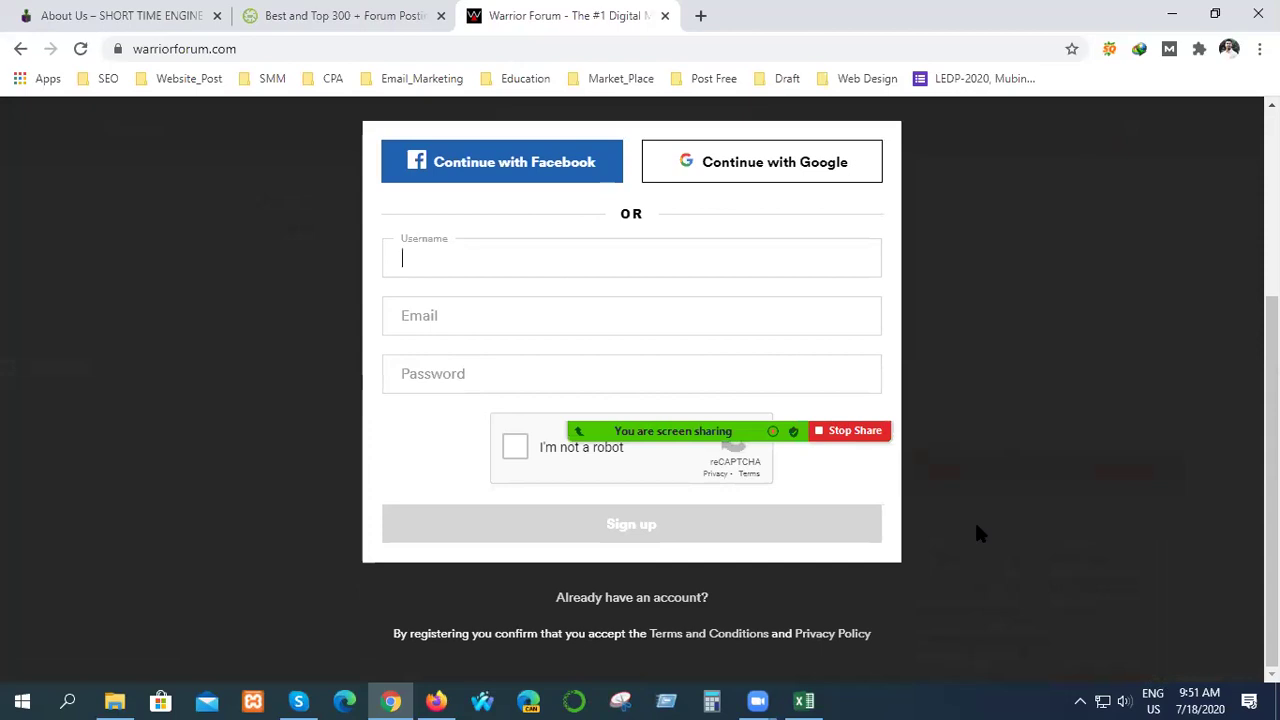
pyautogui.click(502, 306)
pyautogui.click(501, 372)
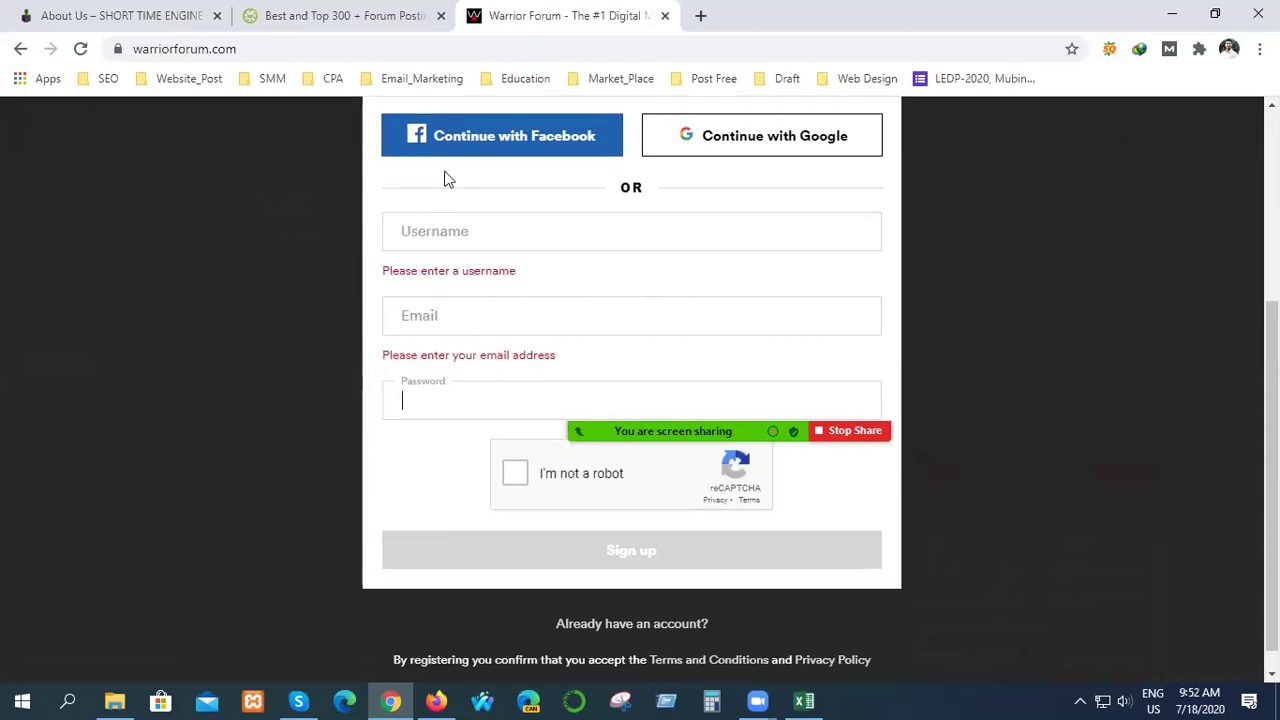
pyautogui.click(700, 15)
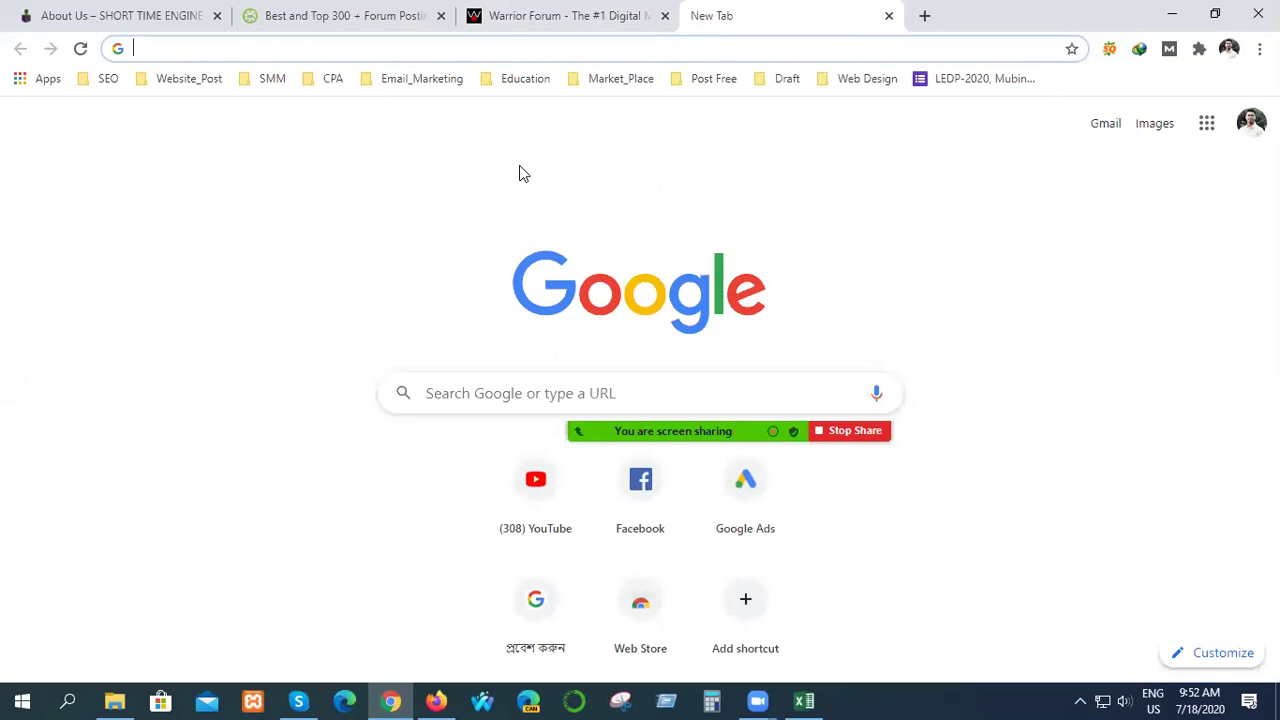
# Get a temporary email address from temp-mail.org and return to the Warrior Forum tab
pyautogui.write('tem')
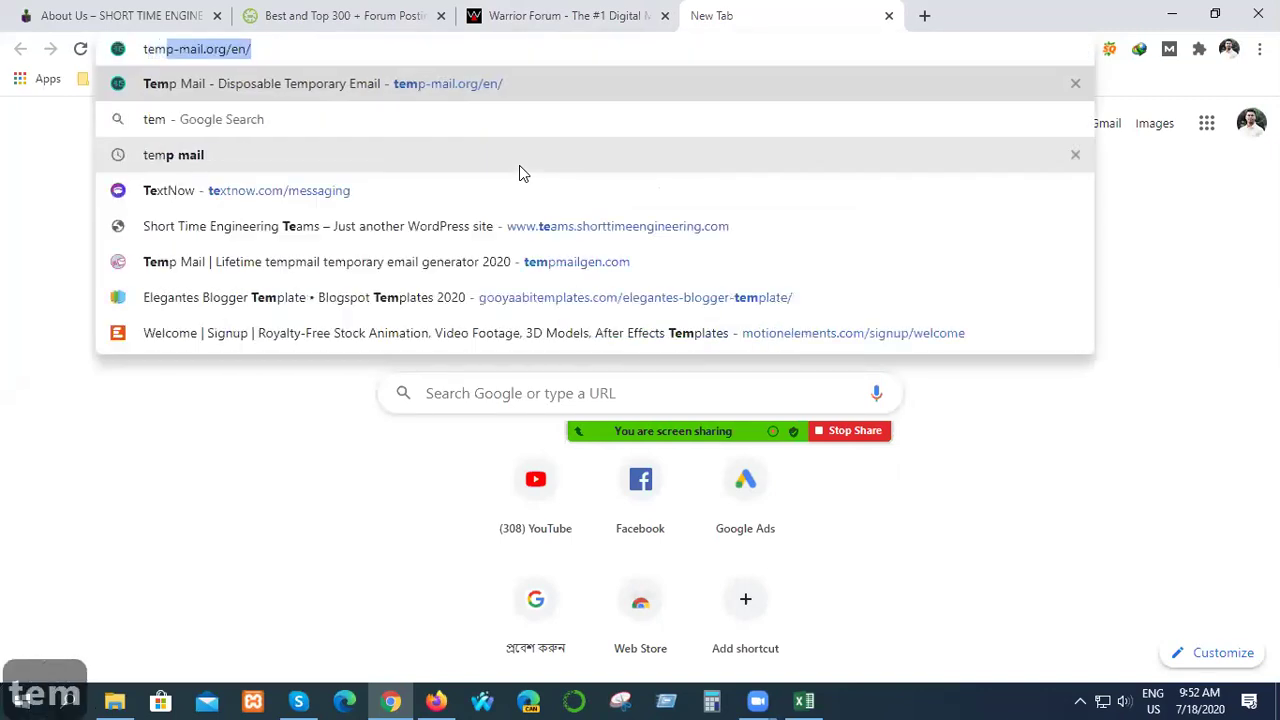
pyautogui.write('p')
pyautogui.press('Return')
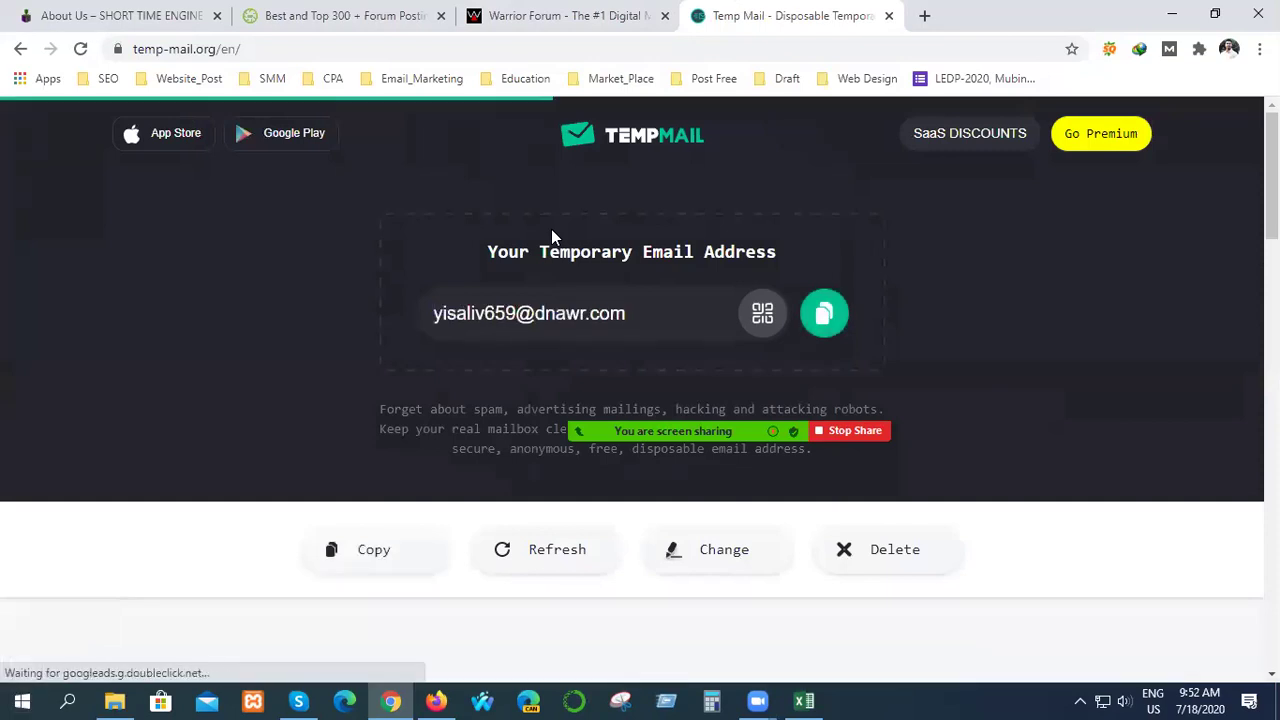
pyautogui.click(821, 316)
pyautogui.click(571, 14)
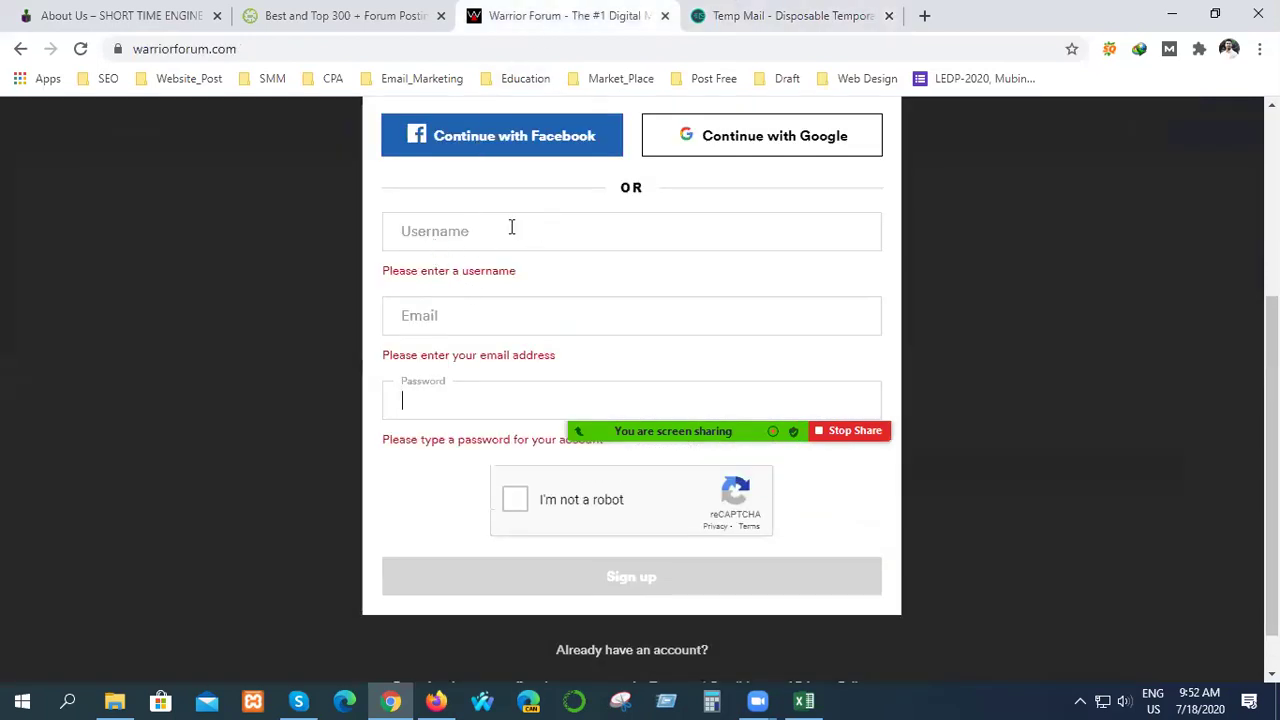
# Paste the temporary address into Username and Email, and paste the account password
pyautogui.click(449, 230)
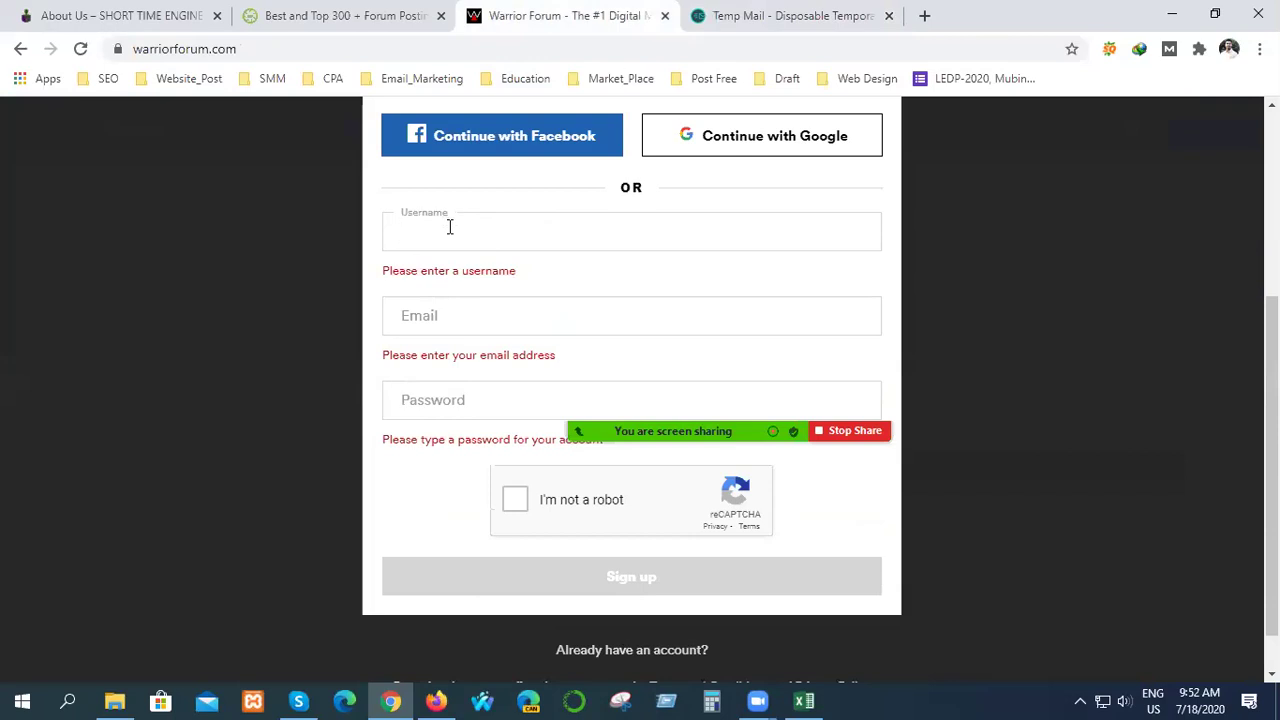
pyautogui.hotkey('ctrl', 'v')
pyautogui.click(424, 315)
pyautogui.hotkey('ctrl', 'v')
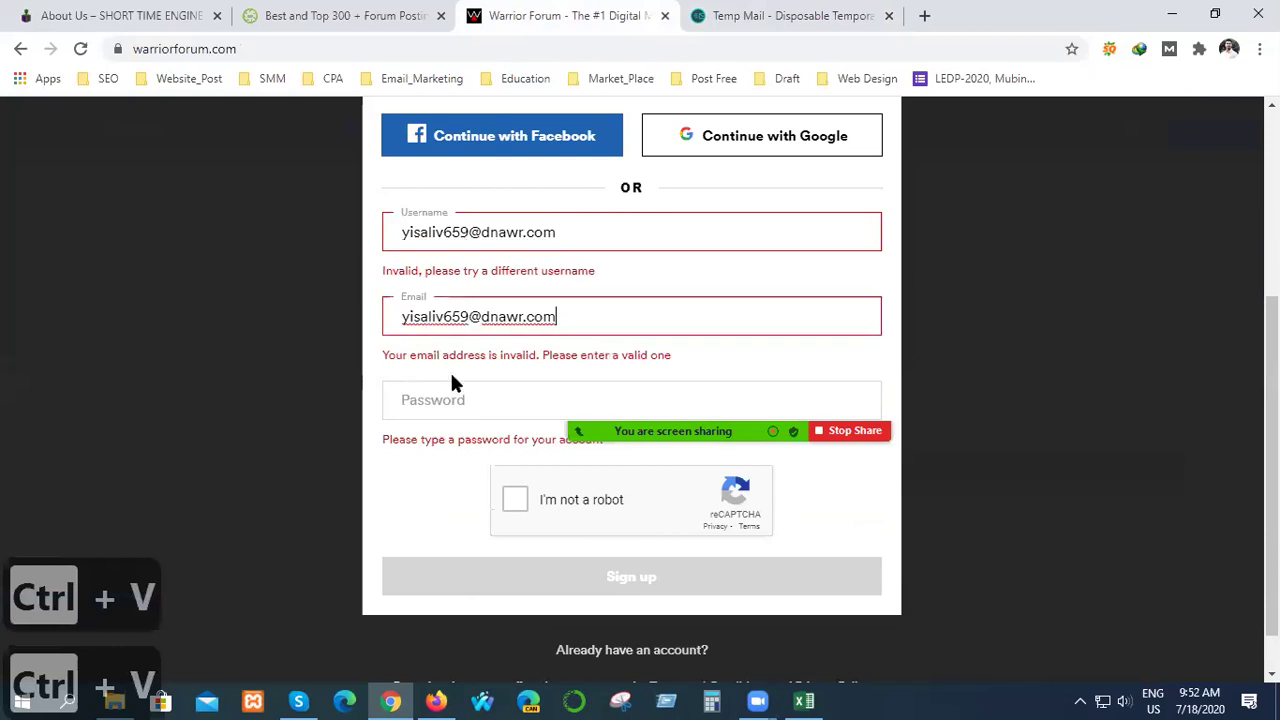
pyautogui.click(435, 403)
pyautogui.hotkey('ctrl', 'v')
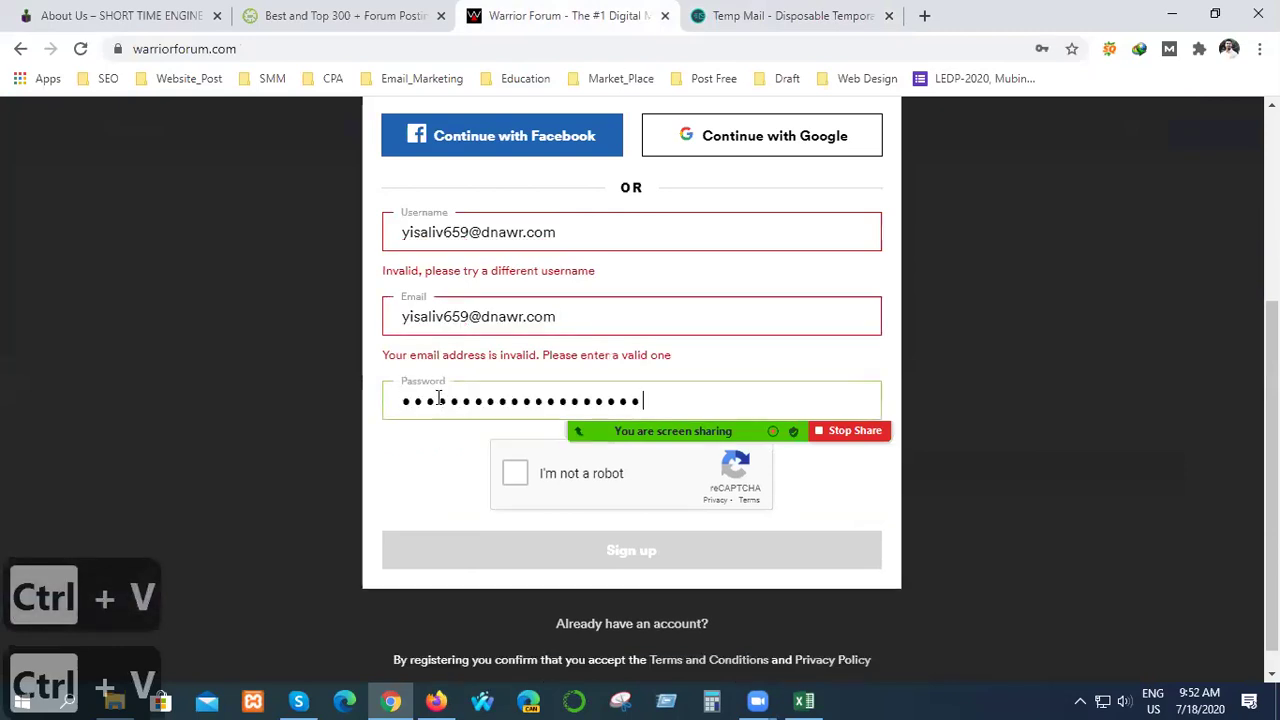
# Trim the domain from the username, tick the captcha and adjust the username and email
pyautogui.moveTo(474, 232); pyautogui.dragTo(594, 226)
pyautogui.press('BackSpace')
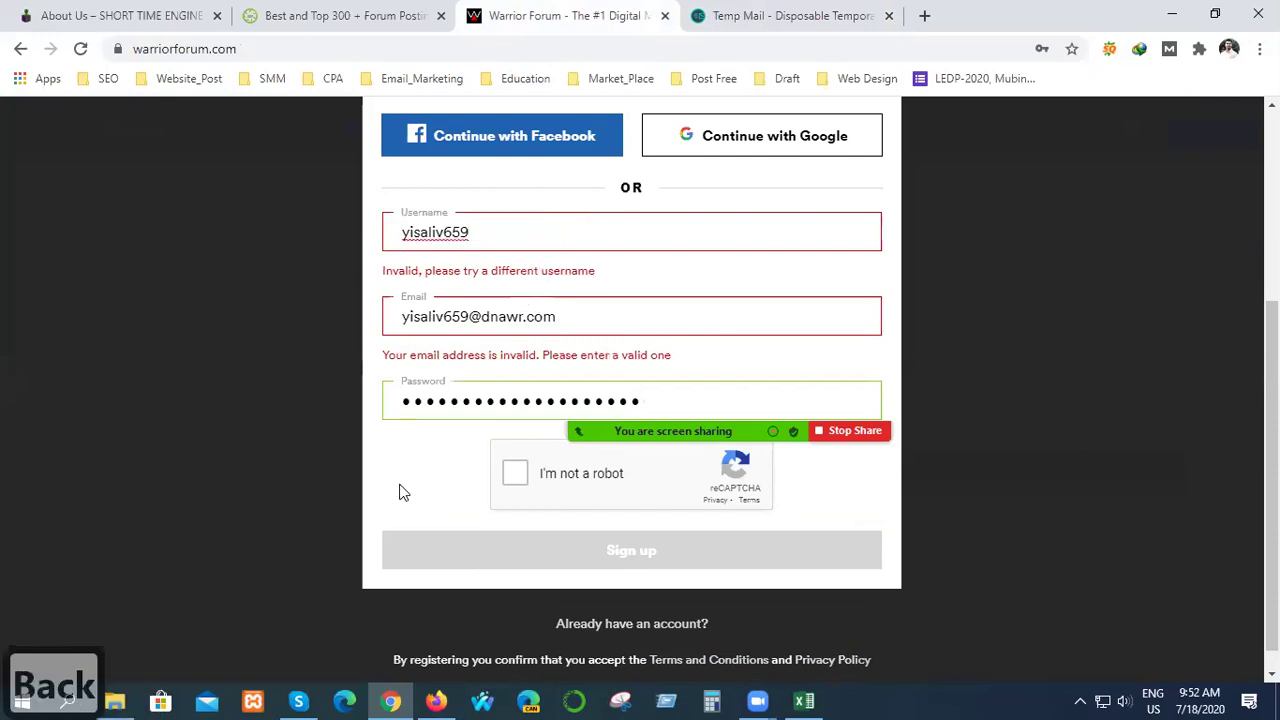
pyautogui.click(646, 300)
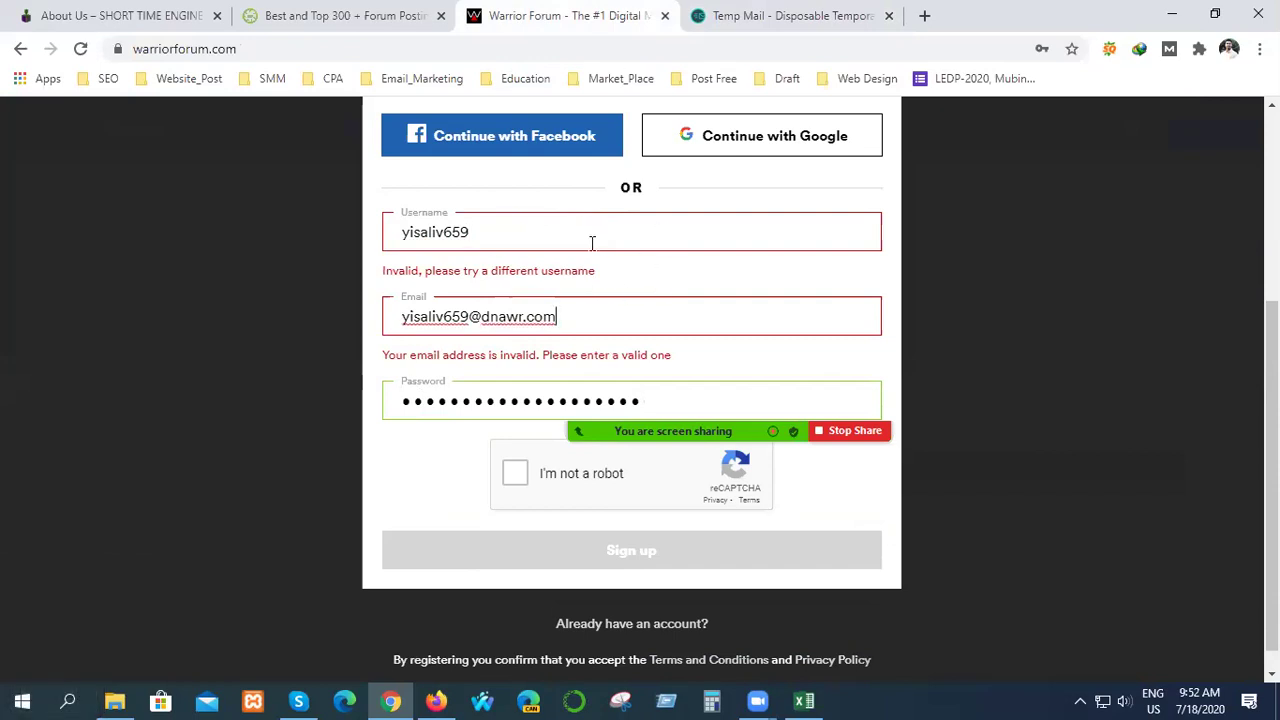
pyautogui.click(594, 318)
pyautogui.click(457, 490)
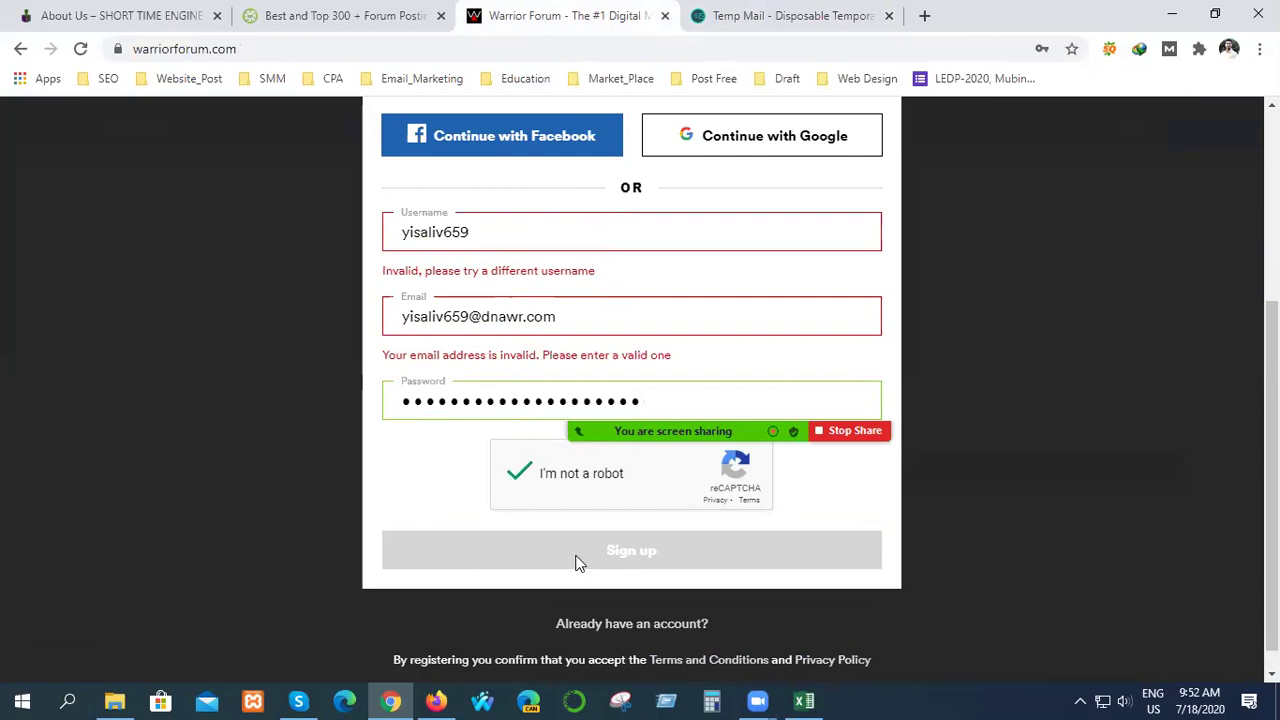
pyautogui.click(404, 231)
pyautogui.press('BackSpace')
pyautogui.press('BackSpace')
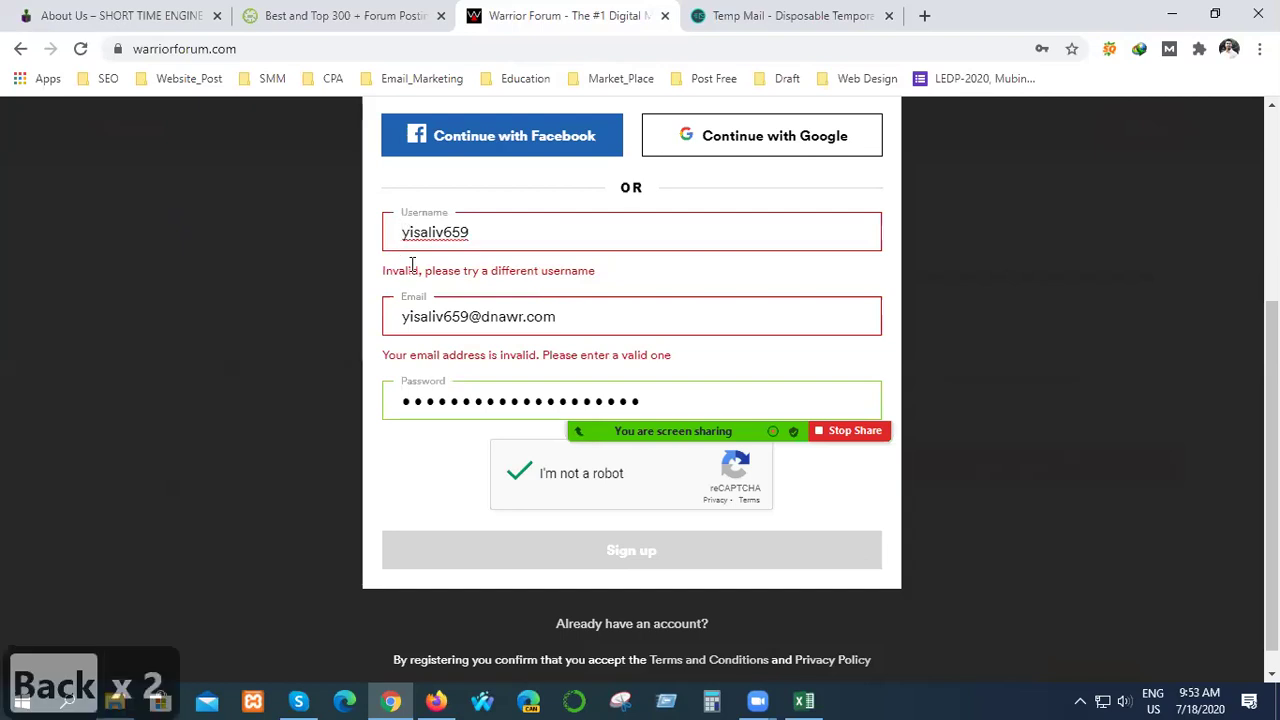
pyautogui.click(404, 318)
pyautogui.press('BackSpace')
pyautogui.press('BackSpace')
pyautogui.press('BackSpace')
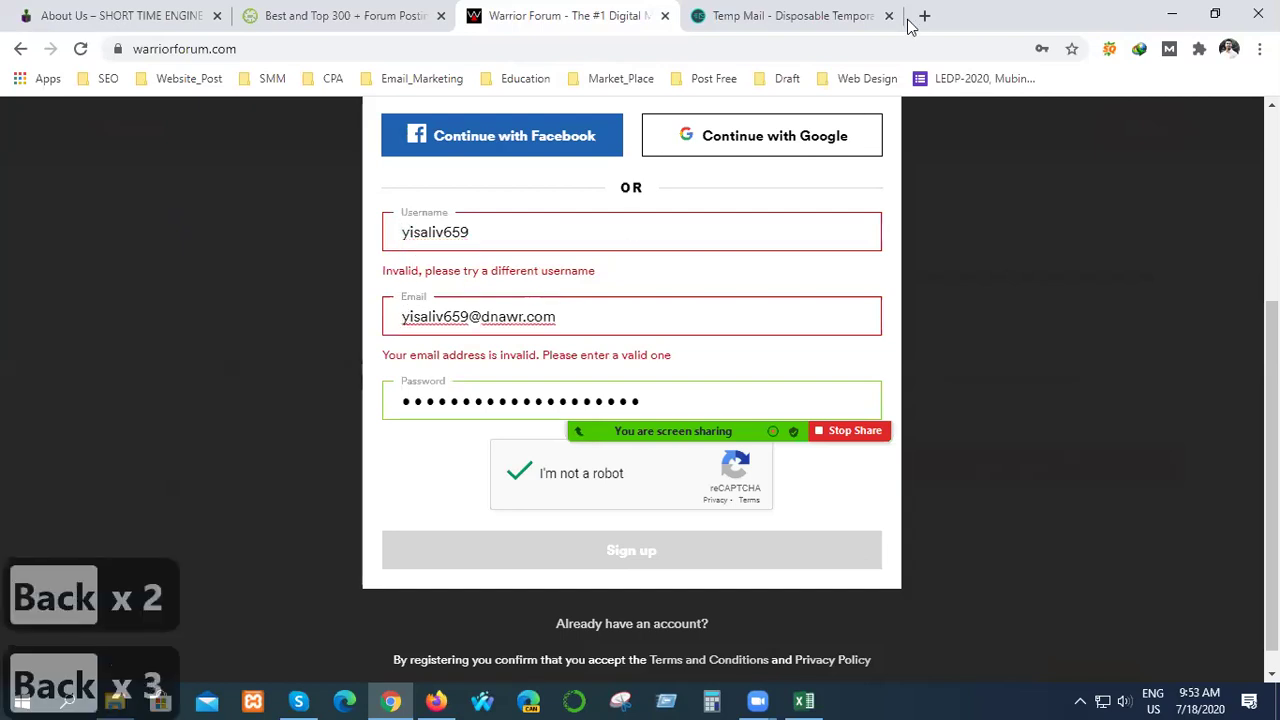
# Delete the old Temp Mail address and copy the newly generated one for the sign-up form
pyautogui.click(805, 15)
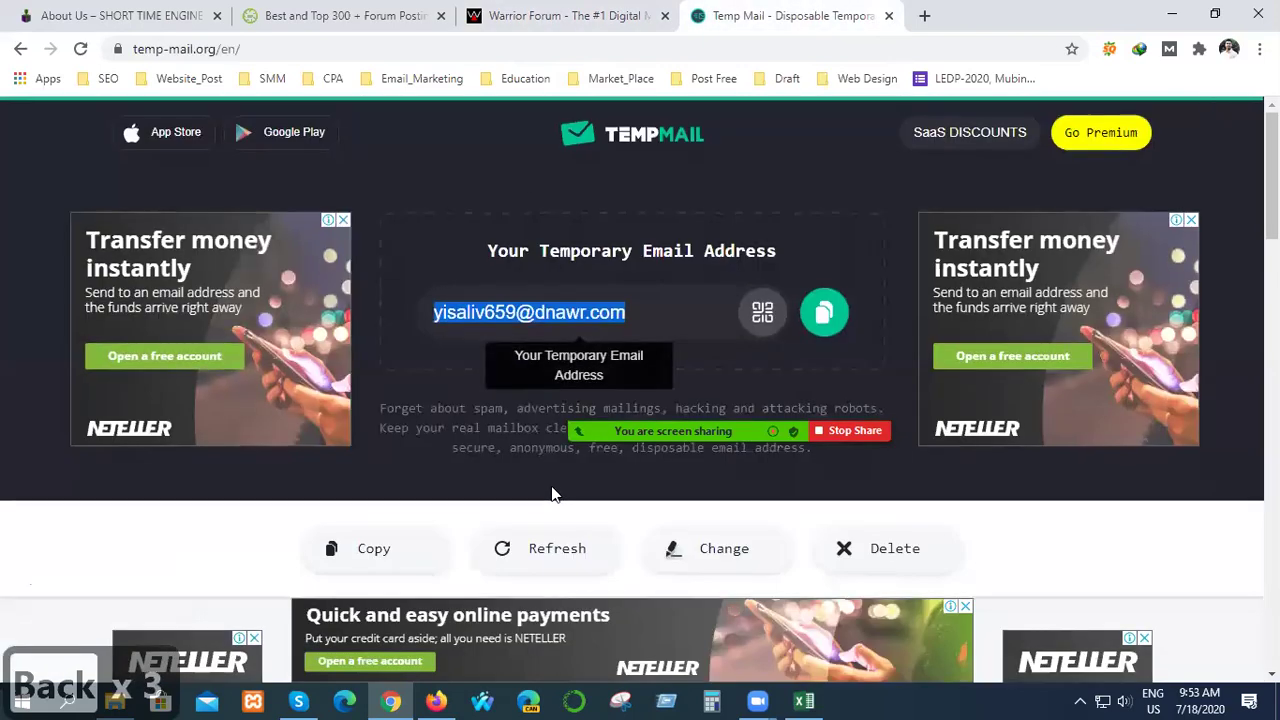
pyautogui.scroll(-5, 551, 480)
pyautogui.scroll(5, 551, 470)
pyautogui.scroll(-1, 551, 470)
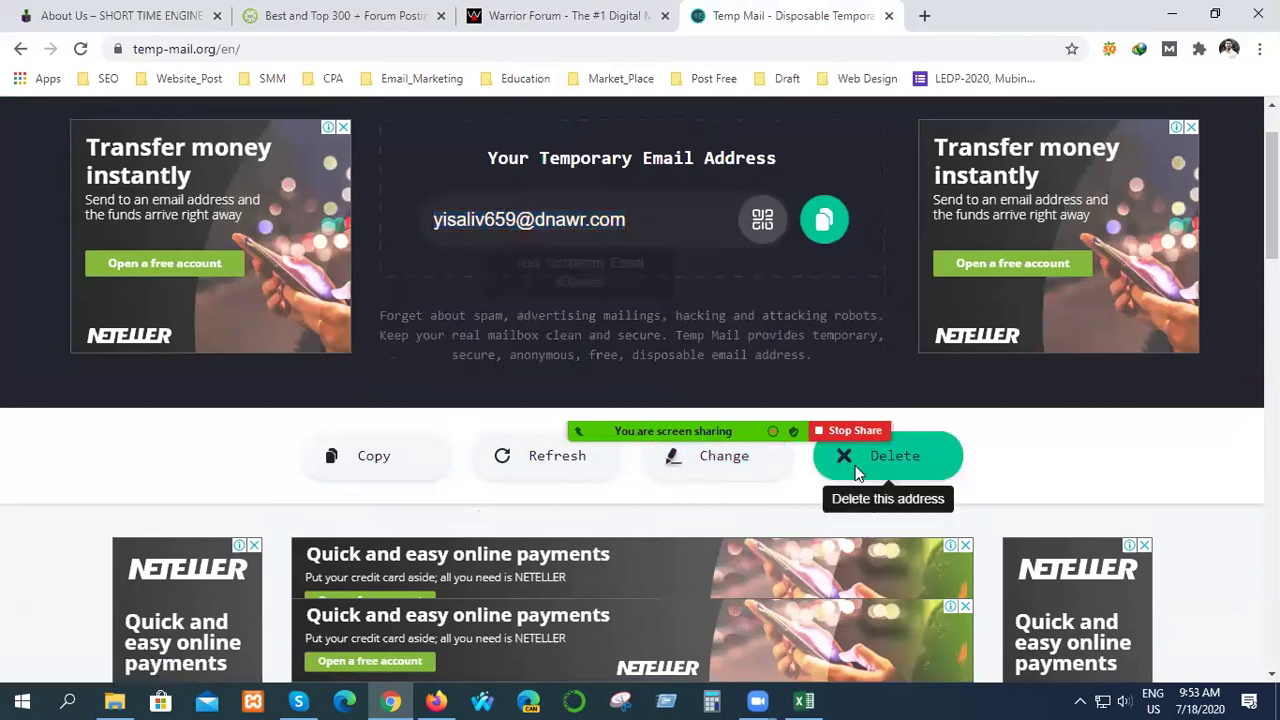
pyautogui.click(857, 473)
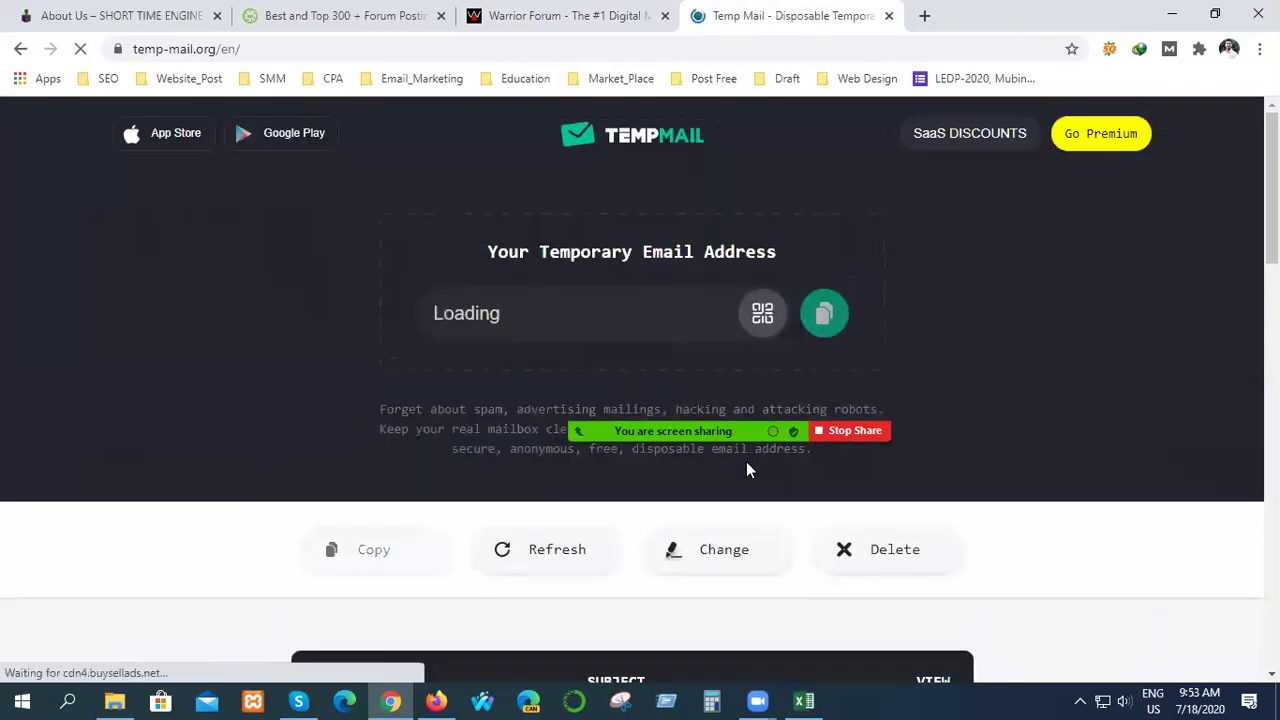
pyautogui.moveTo(798, 440)
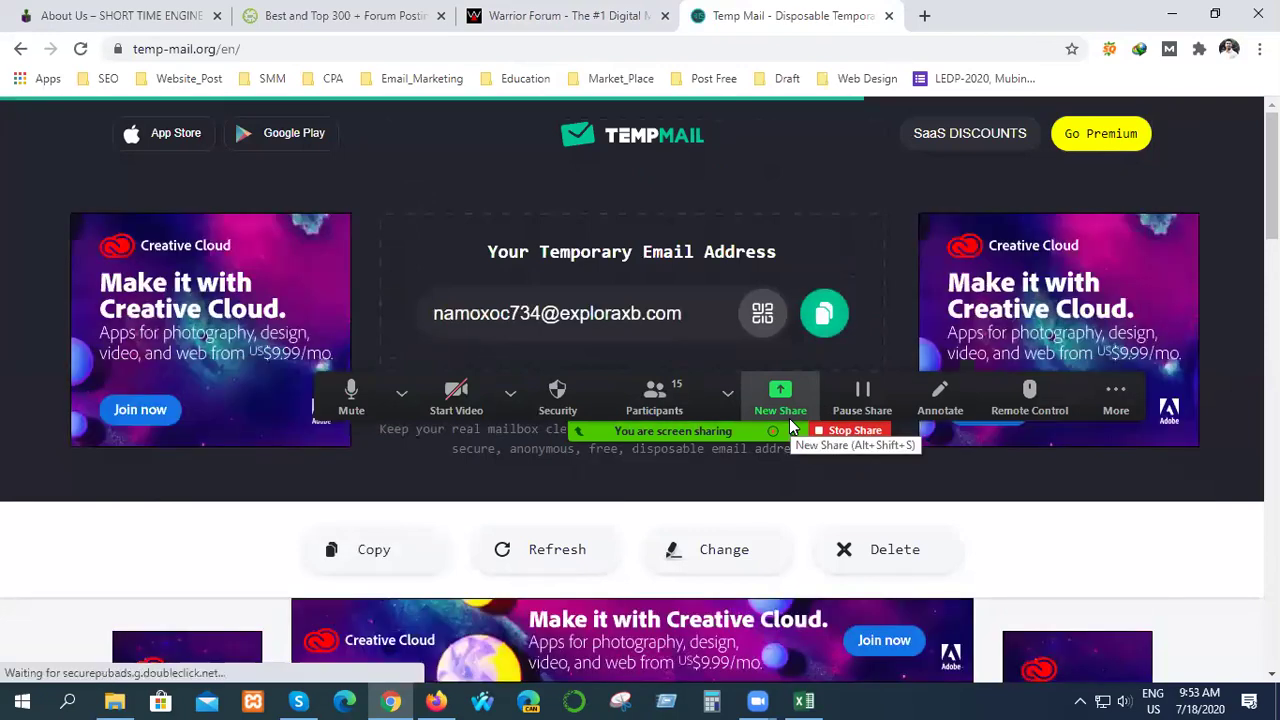
pyautogui.click(824, 316)
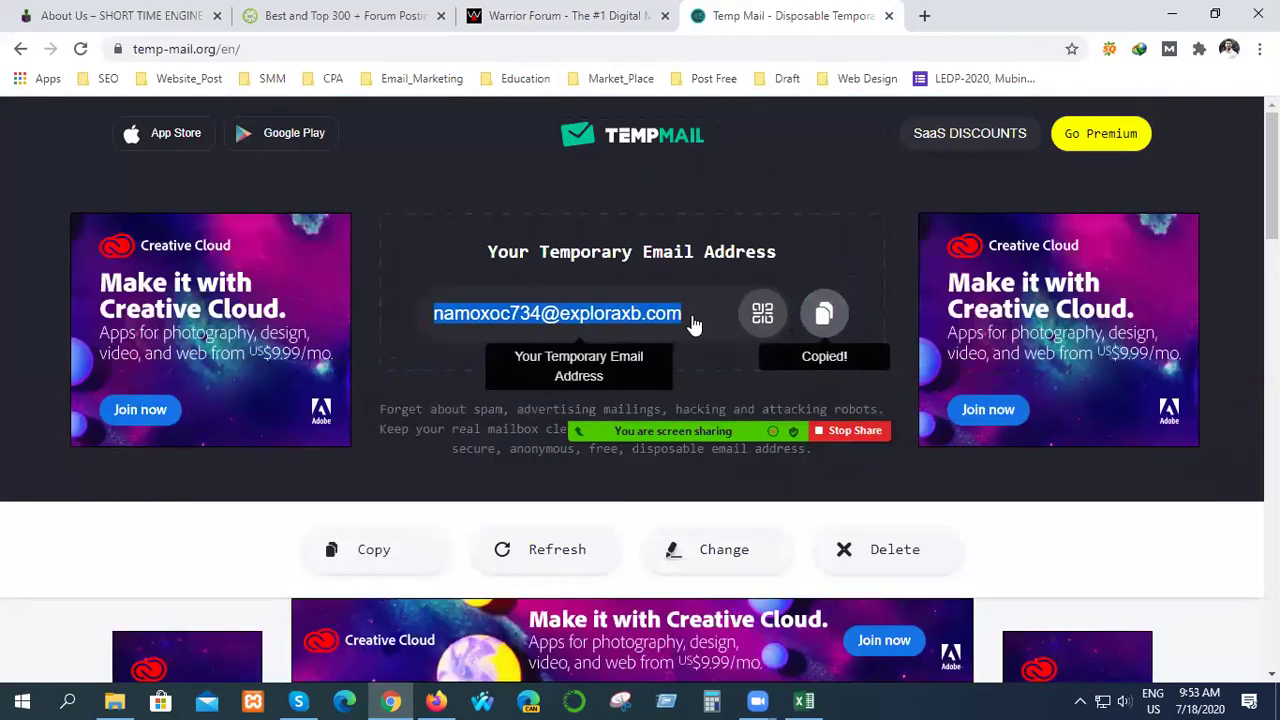
pyautogui.click(560, 16)
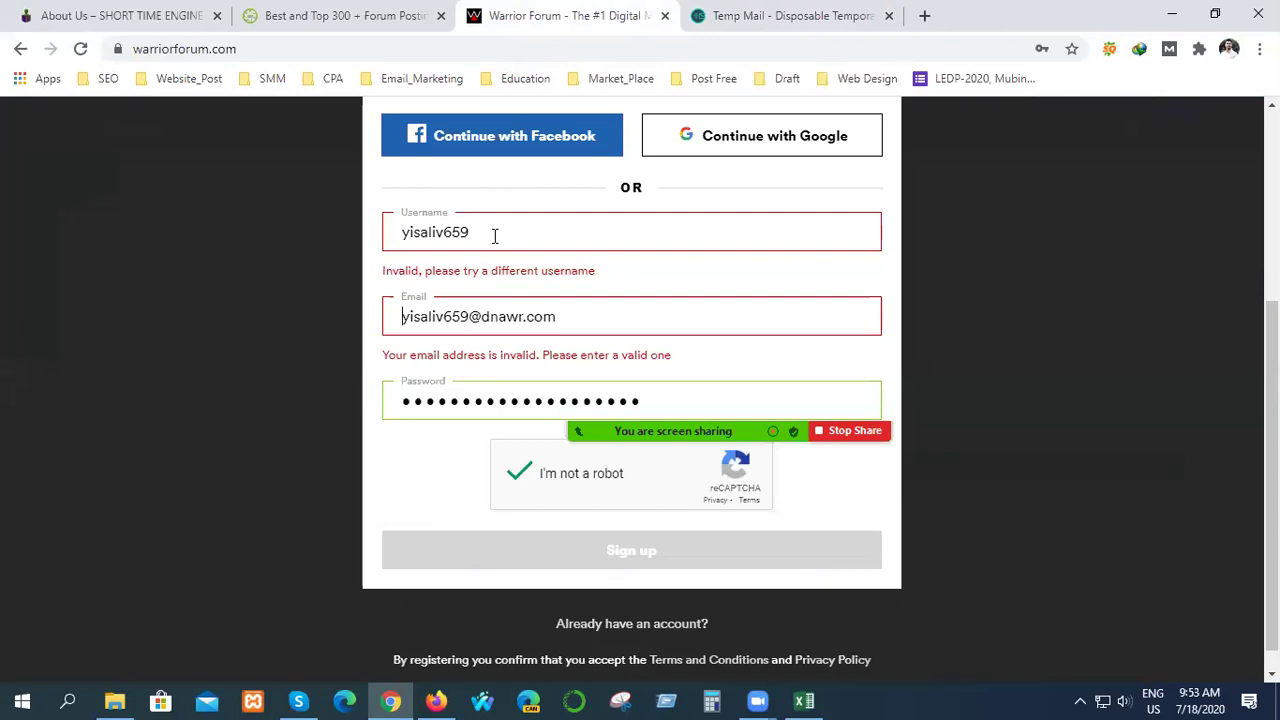
# Paste the new temporary address into both the username and email fields
pyautogui.moveTo(494, 235); pyautogui.dragTo(296, 237)
pyautogui.hotkey('ctrl', 'v')
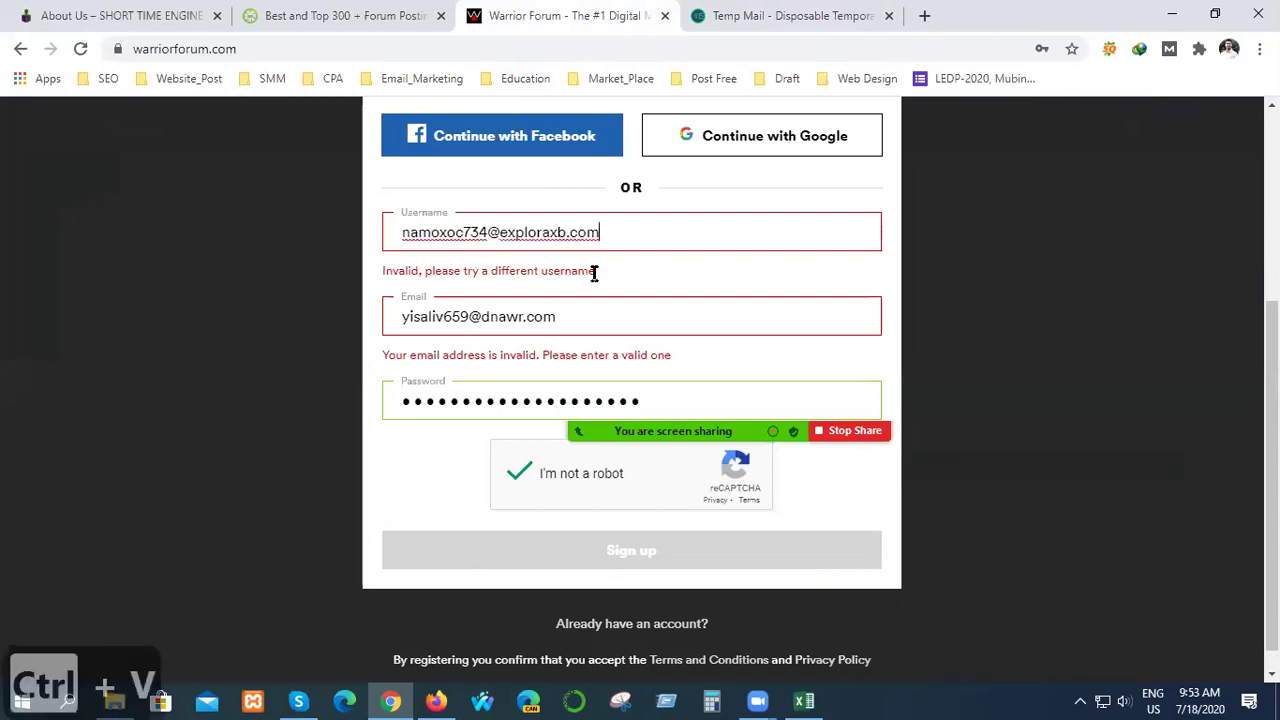
pyautogui.moveTo(585, 316); pyautogui.dragTo(334, 323)
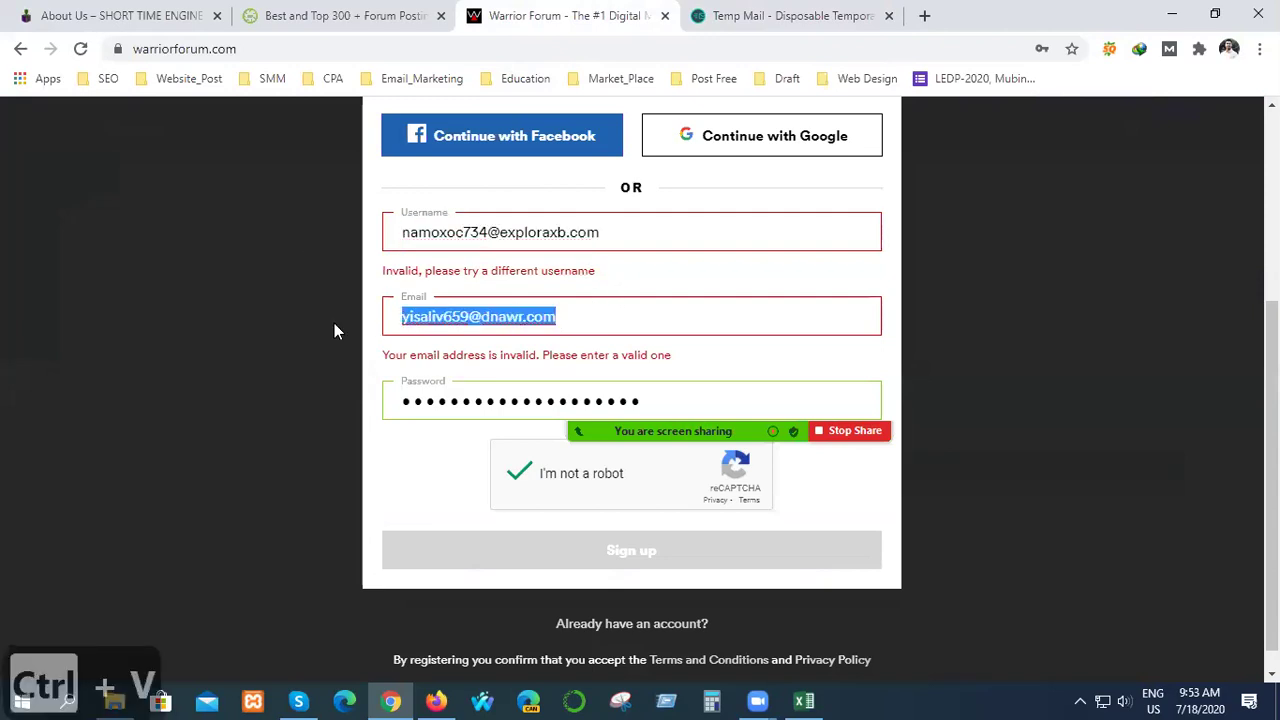
pyautogui.hotkey('ctrl', 'v')
pyautogui.click(622, 224)
pyautogui.moveTo(494, 231); pyautogui.dragTo(700, 224)
pyautogui.press('BackSpace')
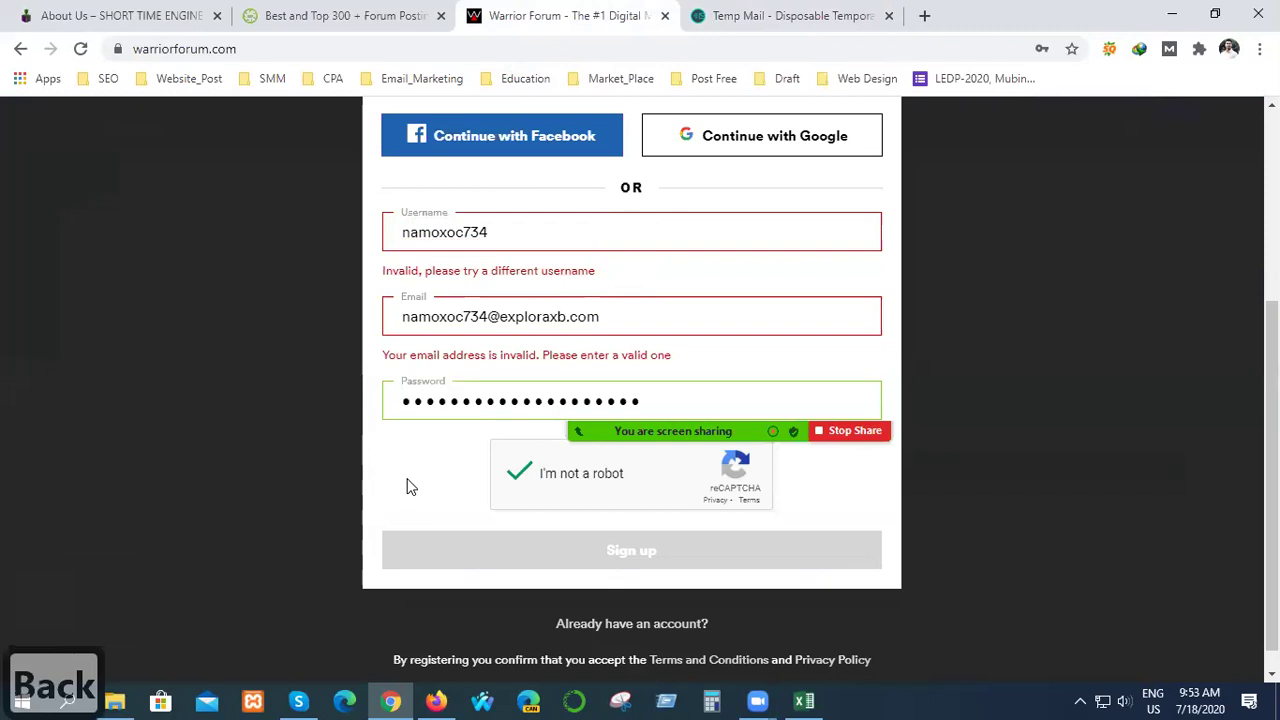
pyautogui.scroll(3, 632, 285)
pyautogui.scroll(-3, 632, 285)
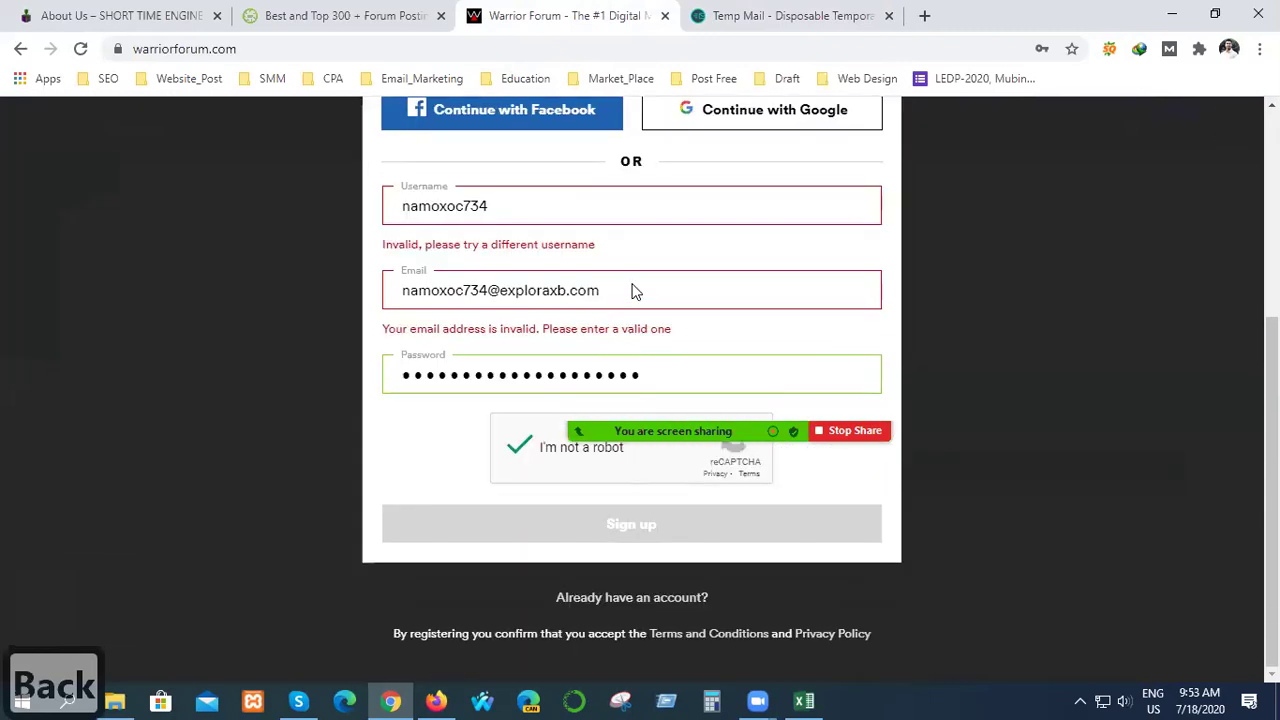
pyautogui.scroll(3, 632, 285)
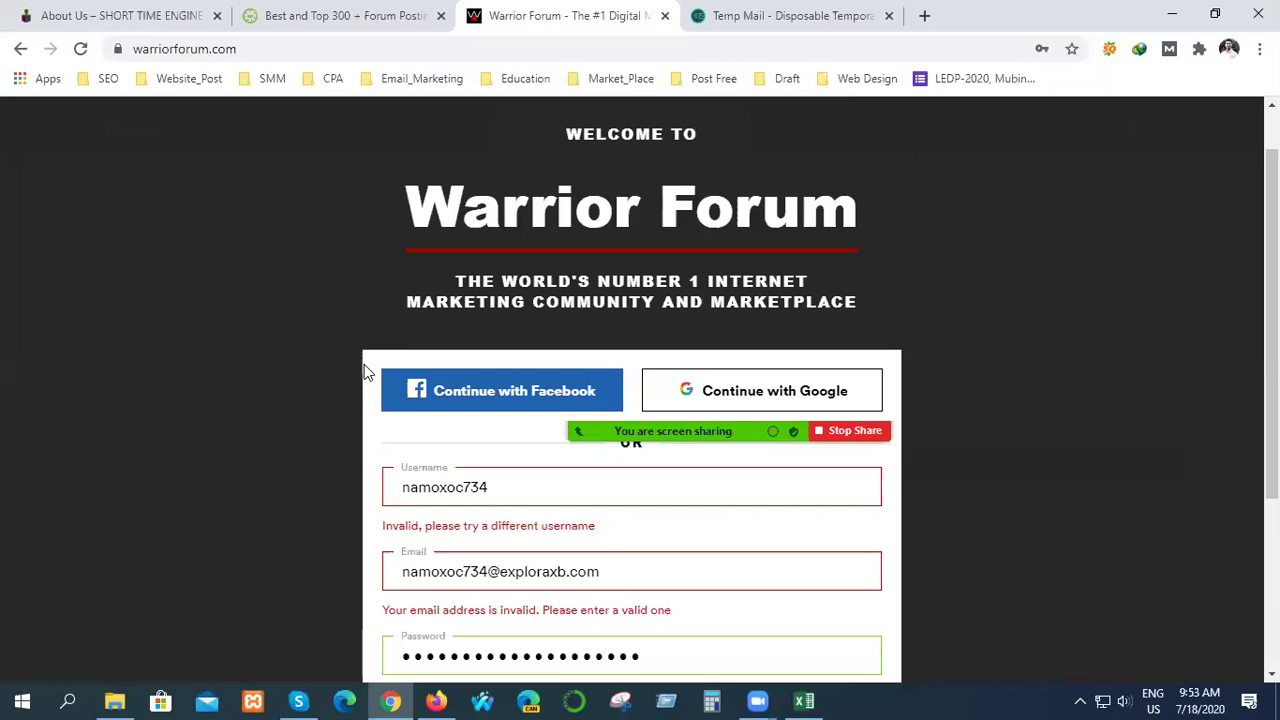
pyautogui.scroll(-3, 378, 360)
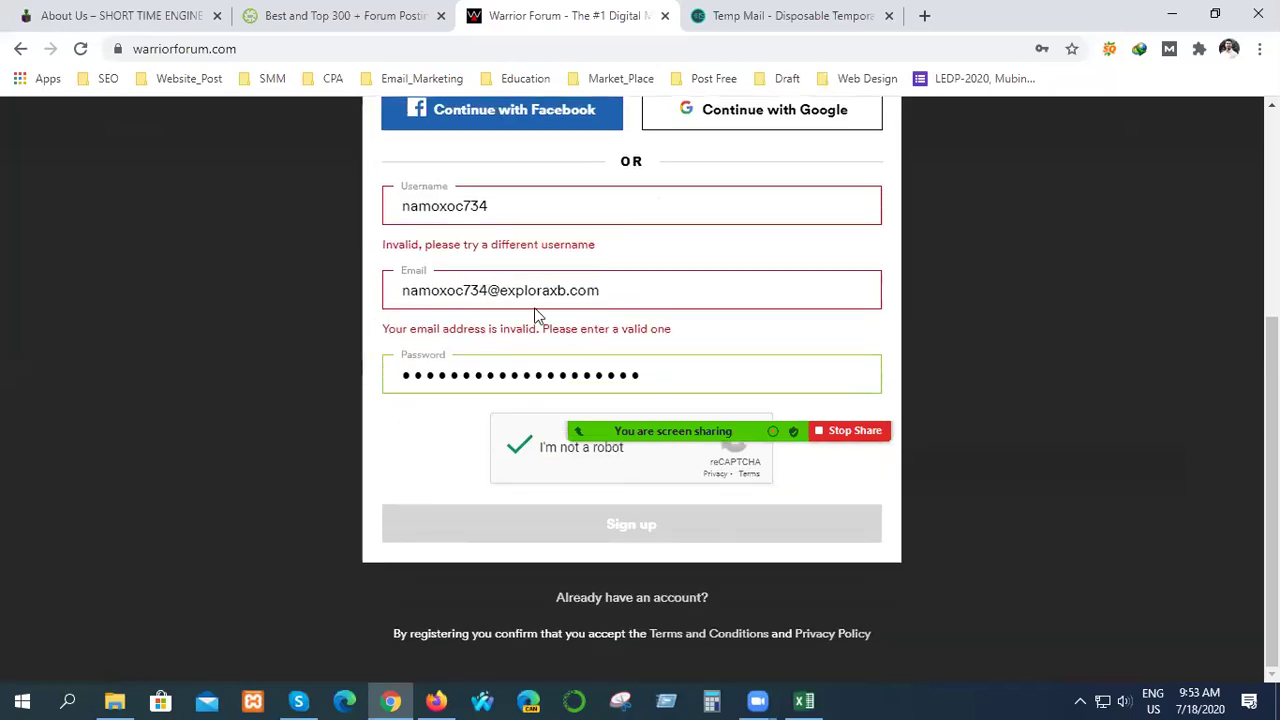
# Open tempmailgen.com in a new tab and copy its generated temporary address
pyautogui.click(830, 15)
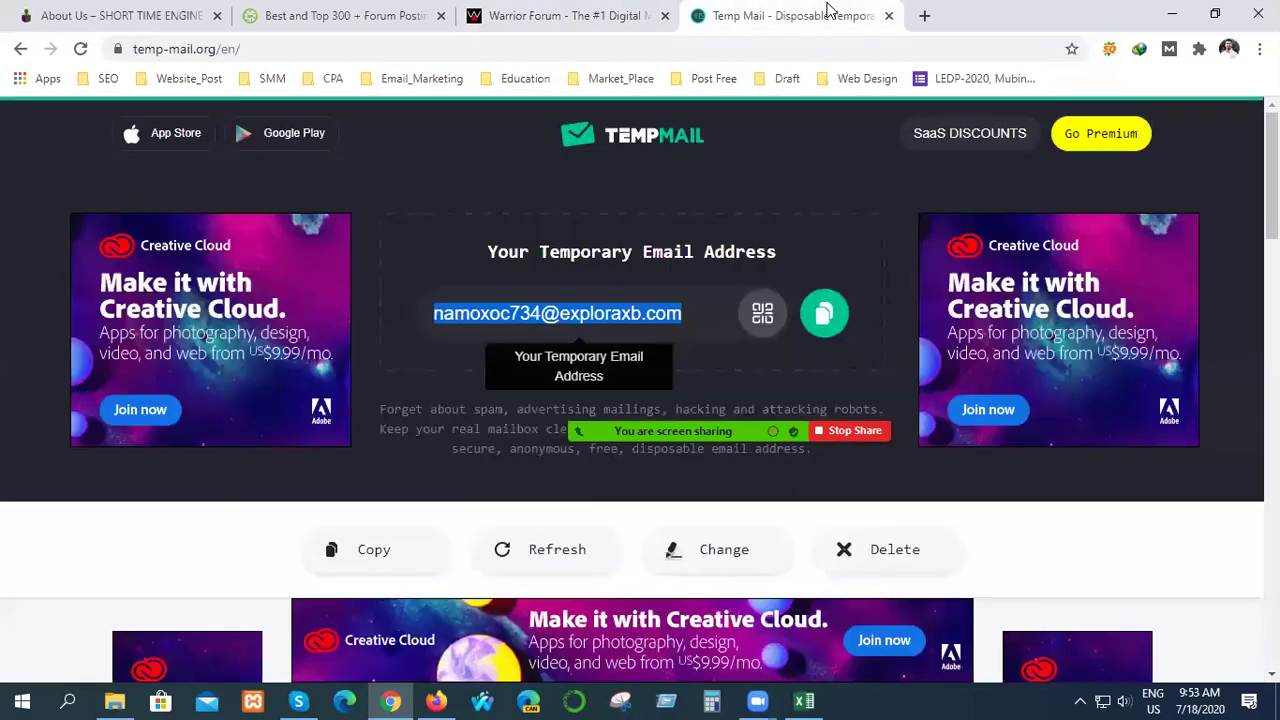
pyautogui.click(925, 15)
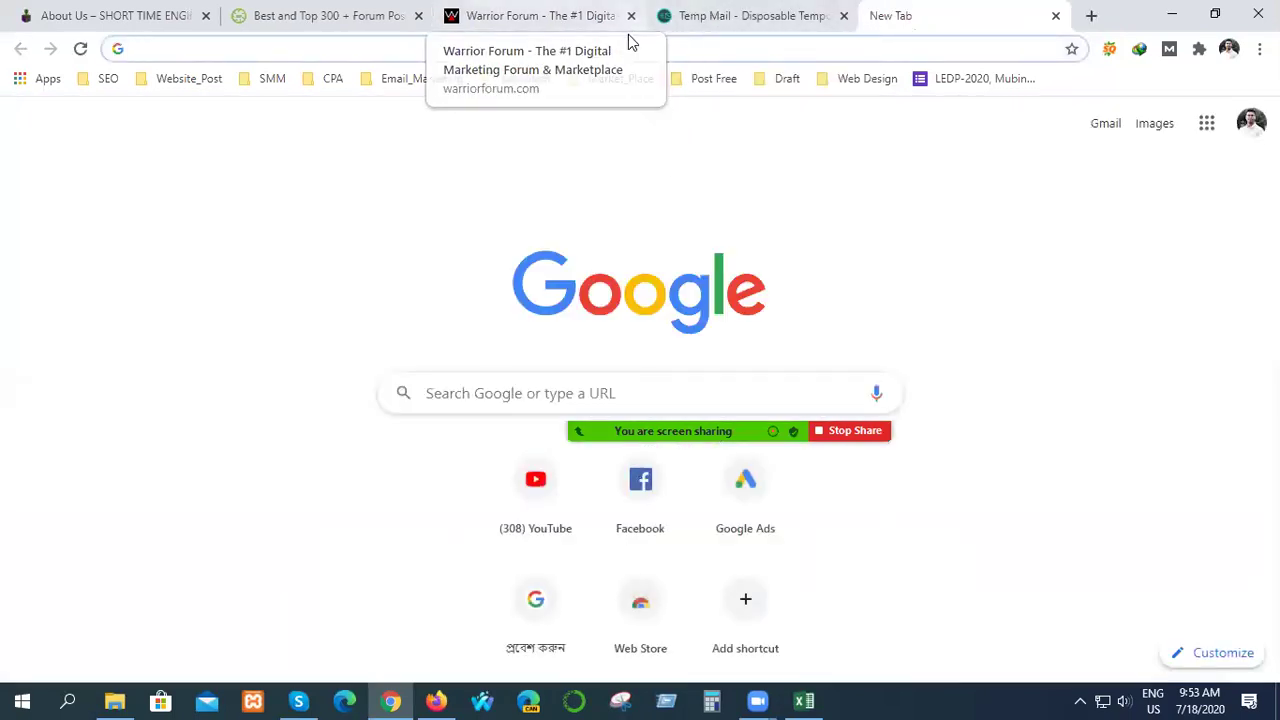
pyautogui.write('temp')
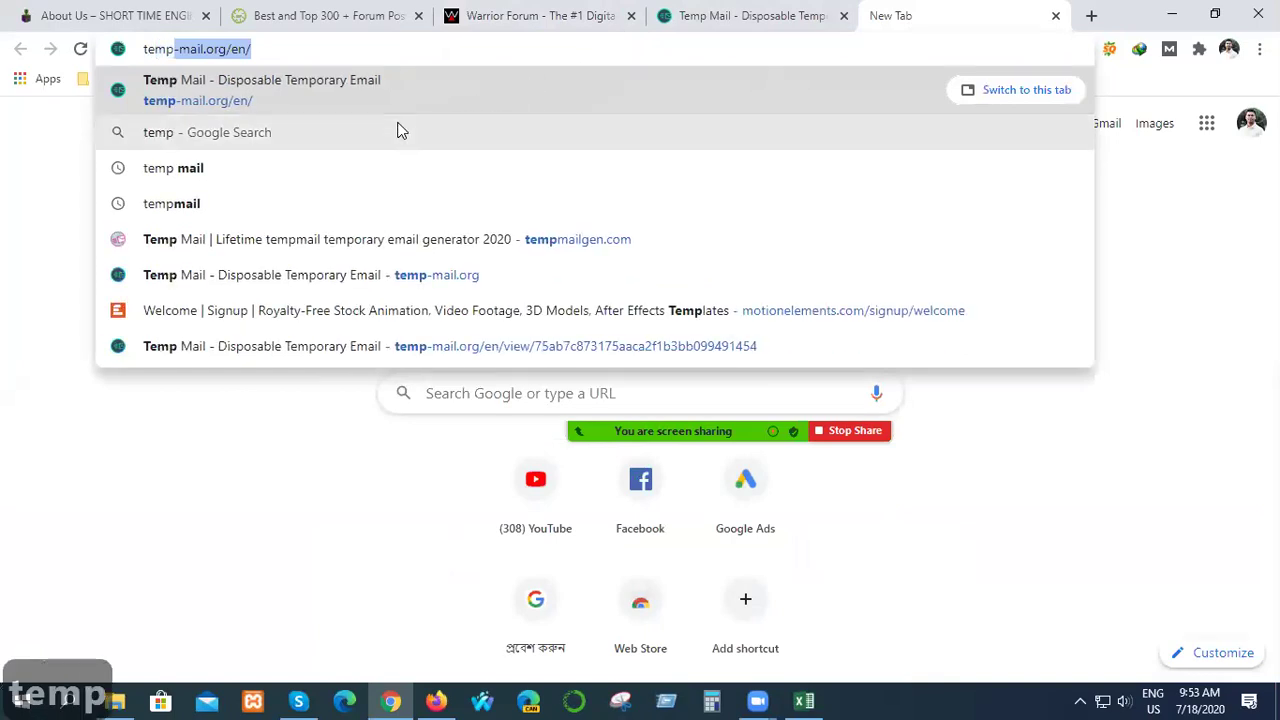
pyautogui.click(305, 240)
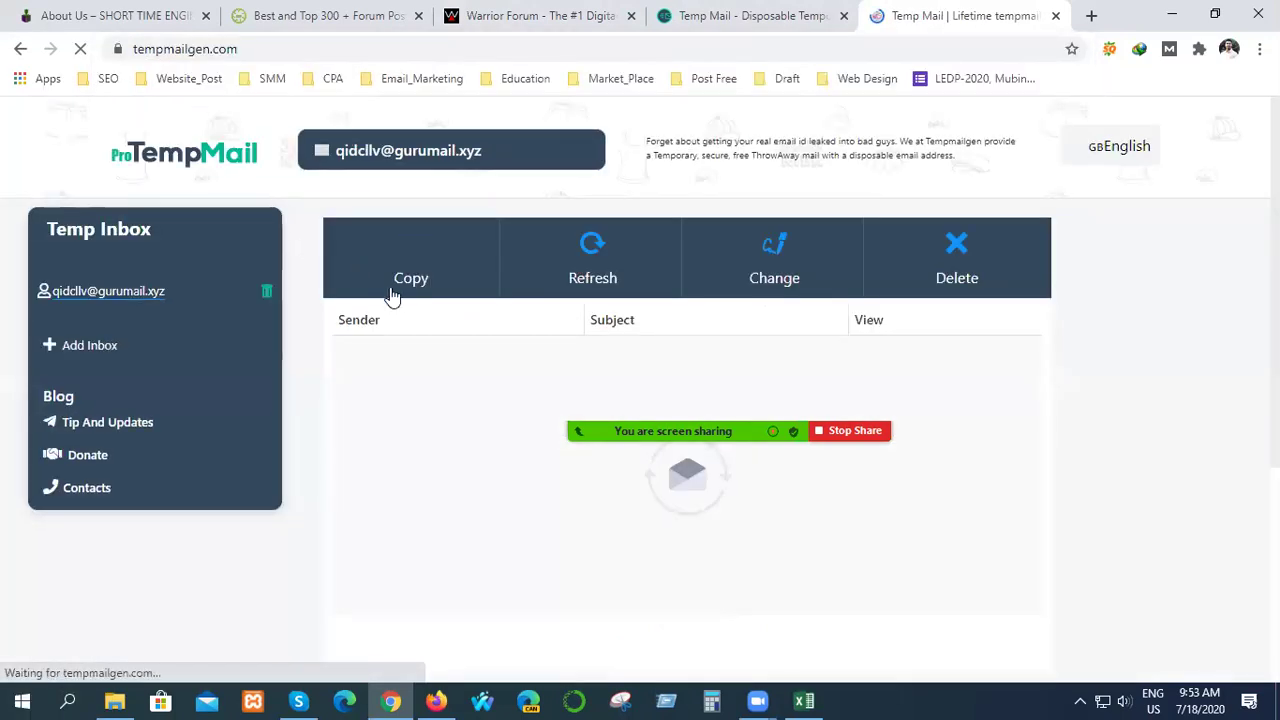
pyautogui.click(395, 290)
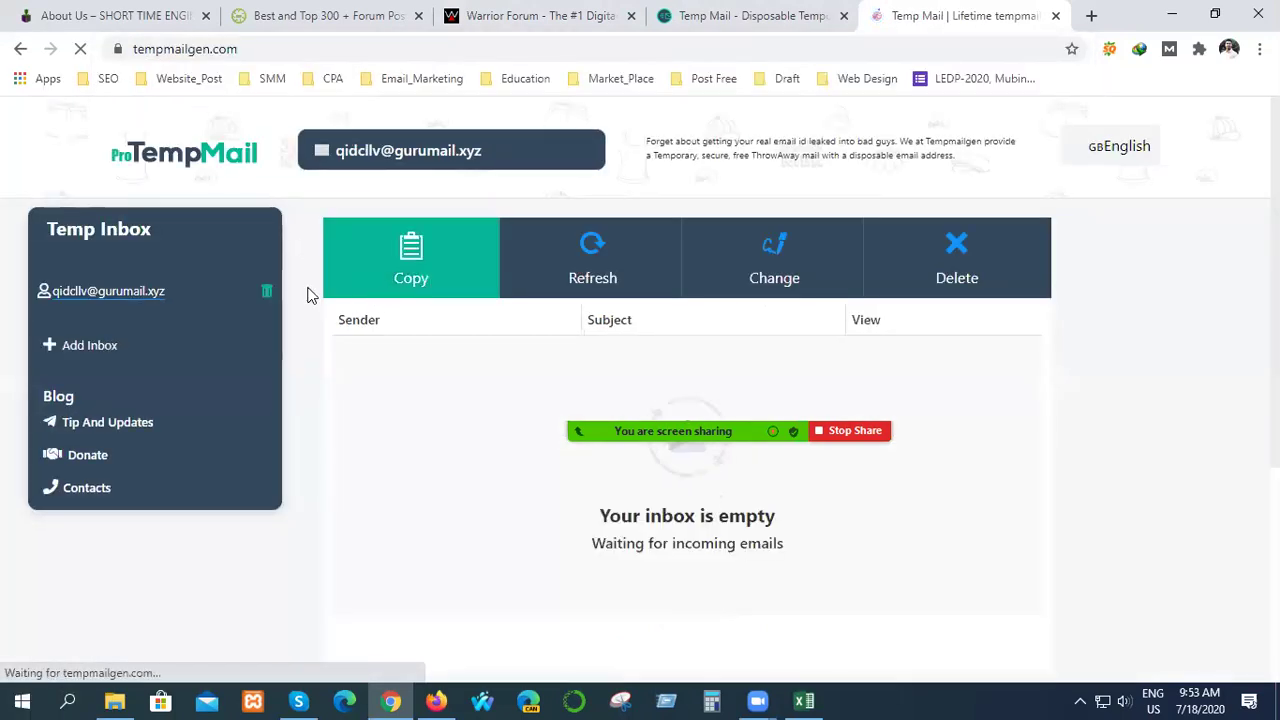
pyautogui.click(410, 255)
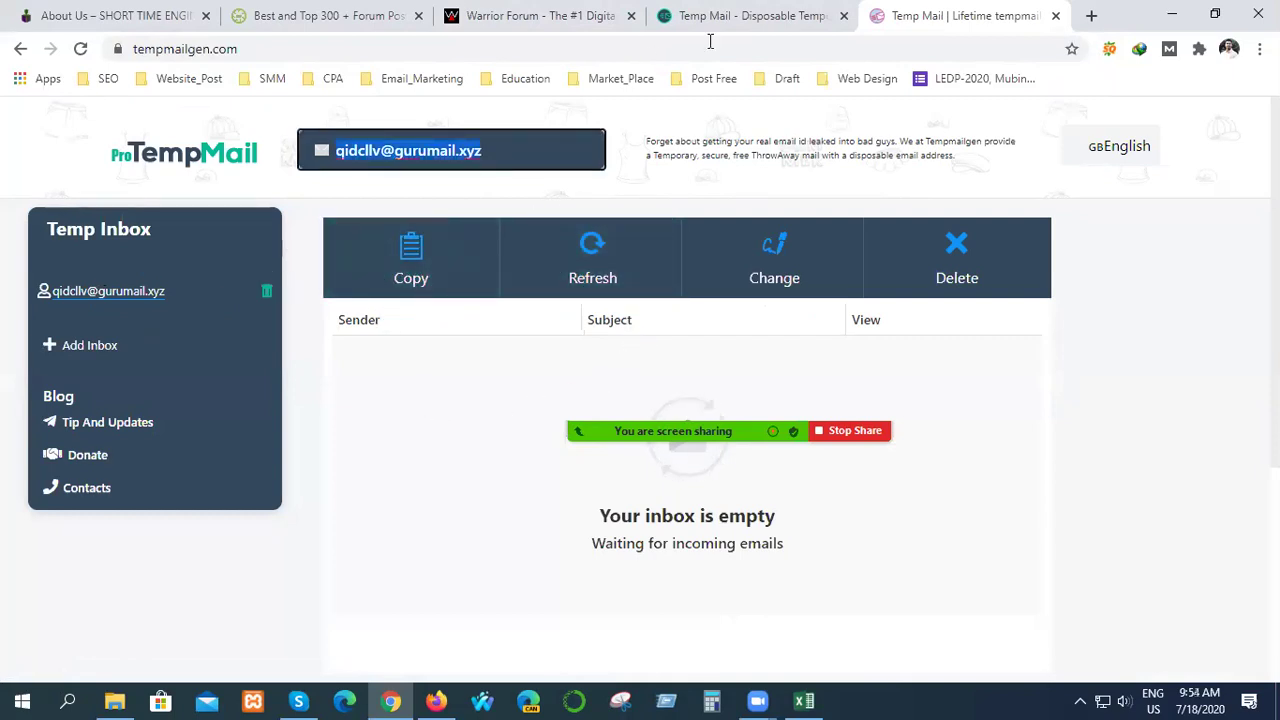
pyautogui.click(750, 15)
# Paste the Tempmailgen address into username and email, and redo the robot check
pyautogui.click(518, 14)
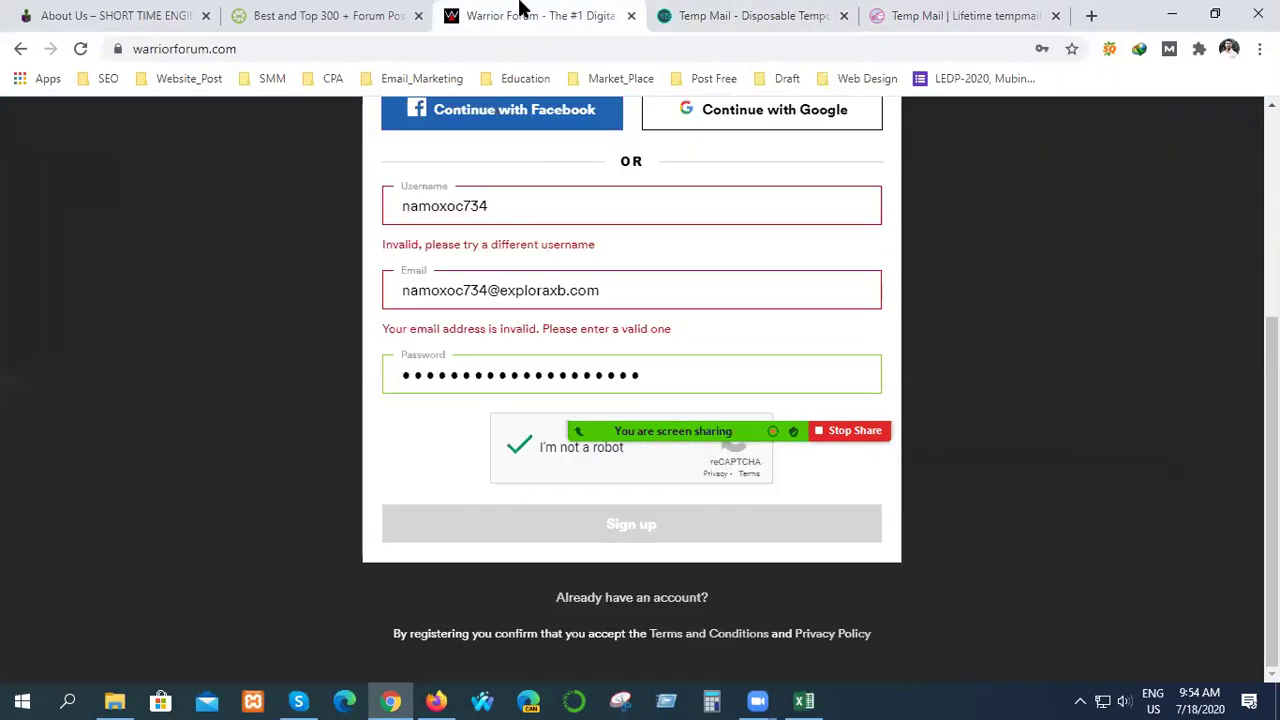
pyautogui.moveTo(491, 203); pyautogui.dragTo(333, 228)
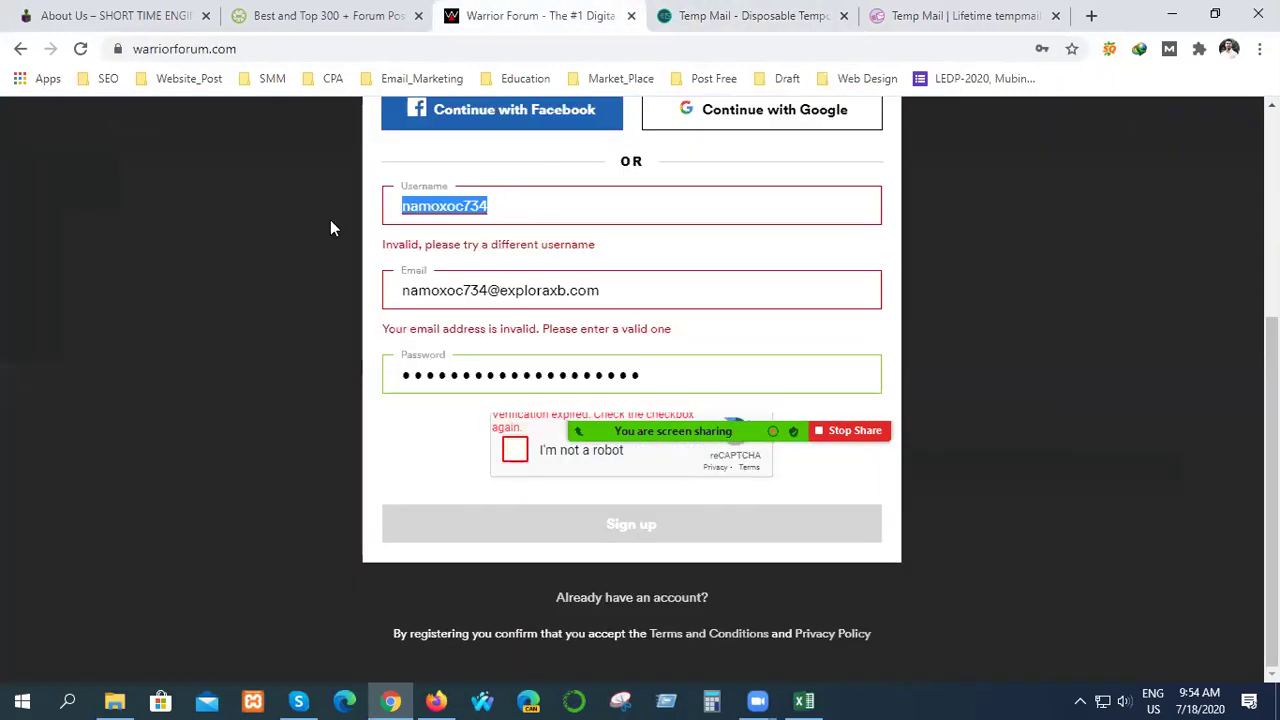
pyautogui.hotkey('ctrl', 'v')
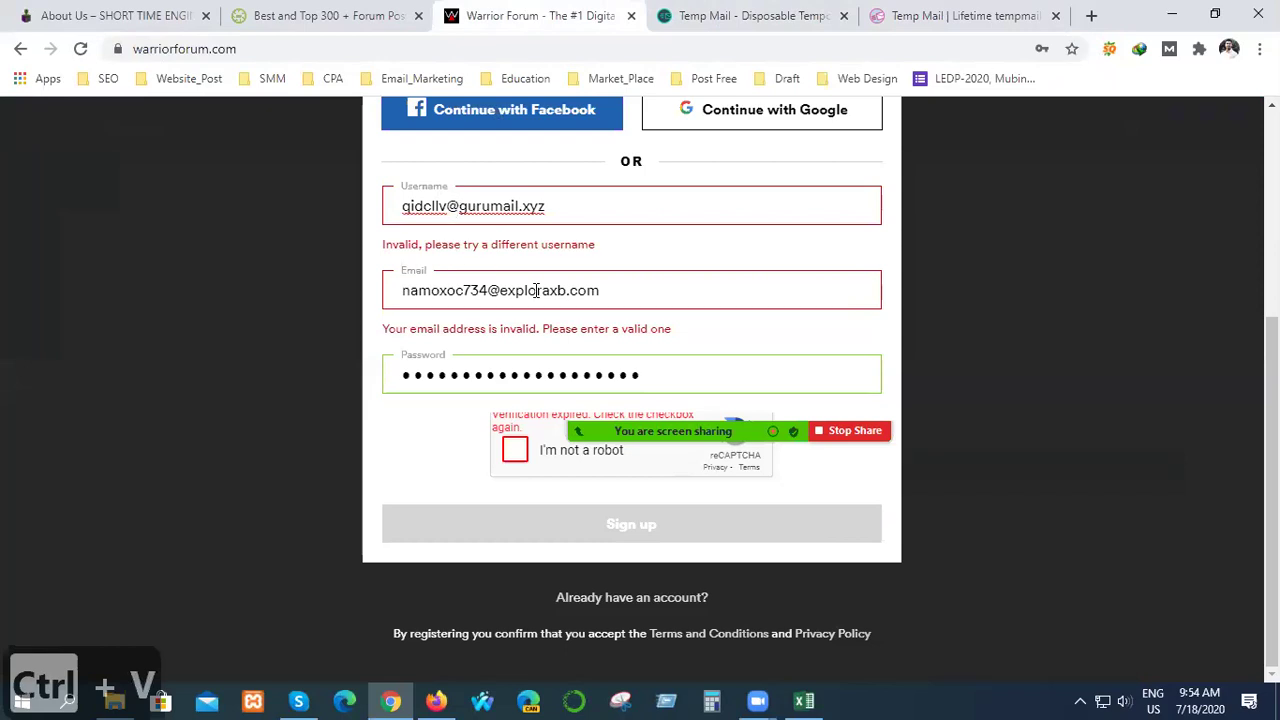
pyautogui.moveTo(600, 291); pyautogui.dragTo(365, 316)
pyautogui.hotkey('ctrl', 'v')
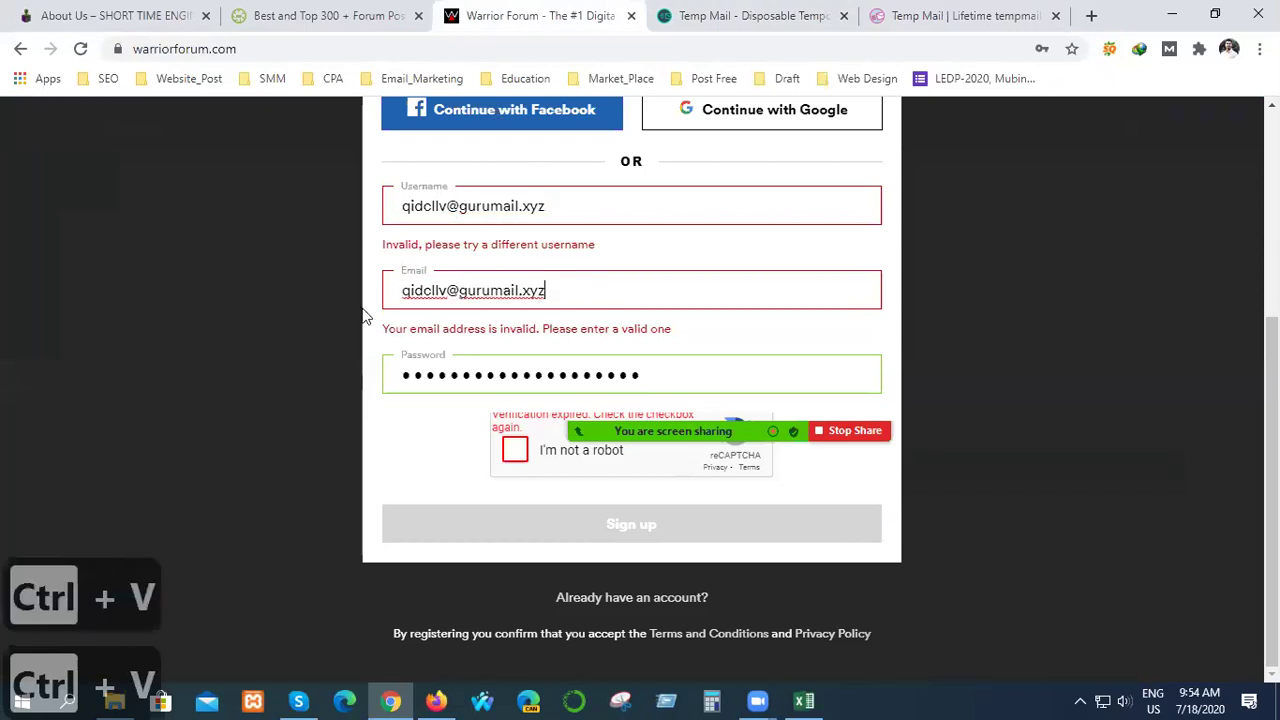
pyautogui.click(393, 472)
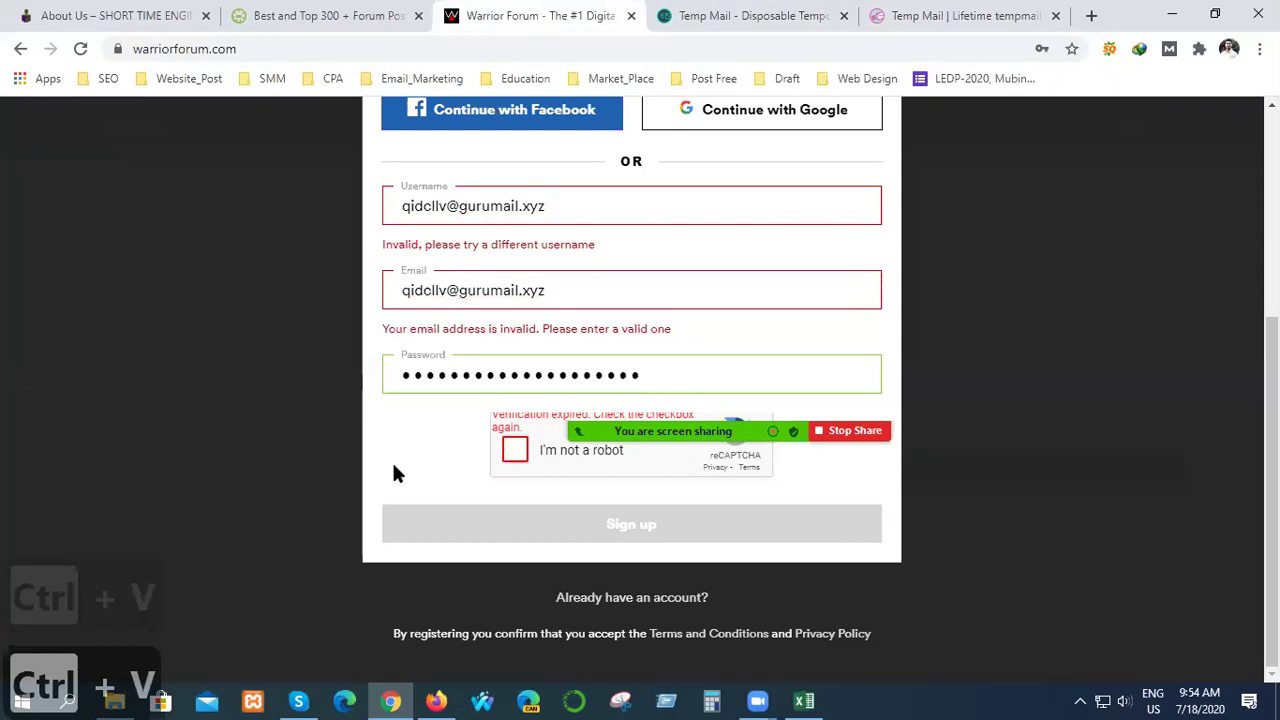
pyautogui.click(514, 450)
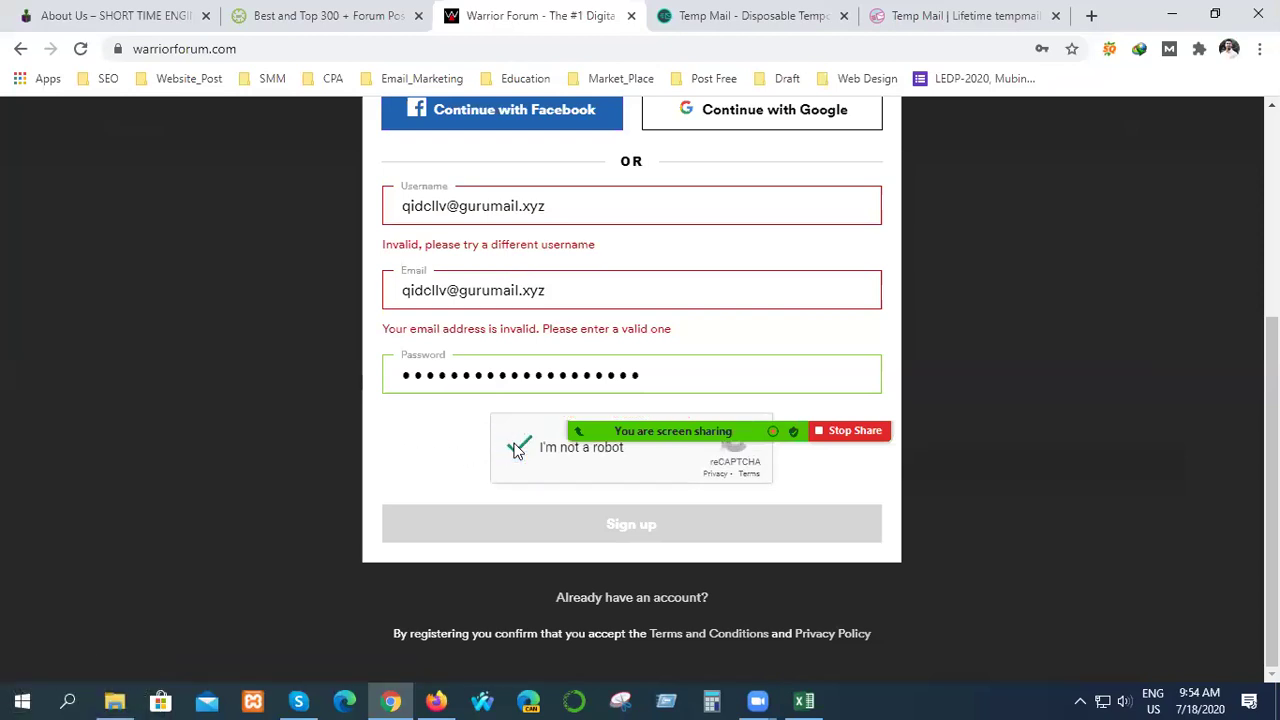
# Remove the domain from the username and lengthen it with '365' and 'sdfuyu'
pyautogui.scroll(3, 448, 439)
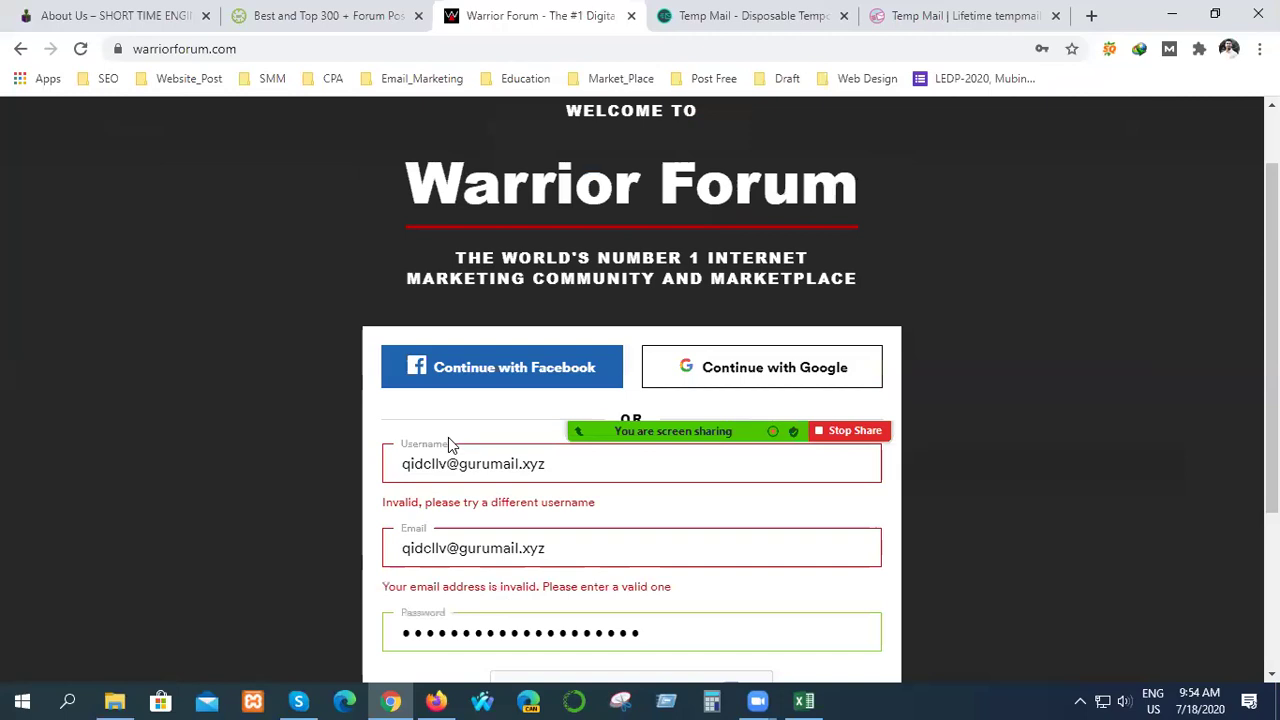
pyautogui.scroll(-3, 449, 446)
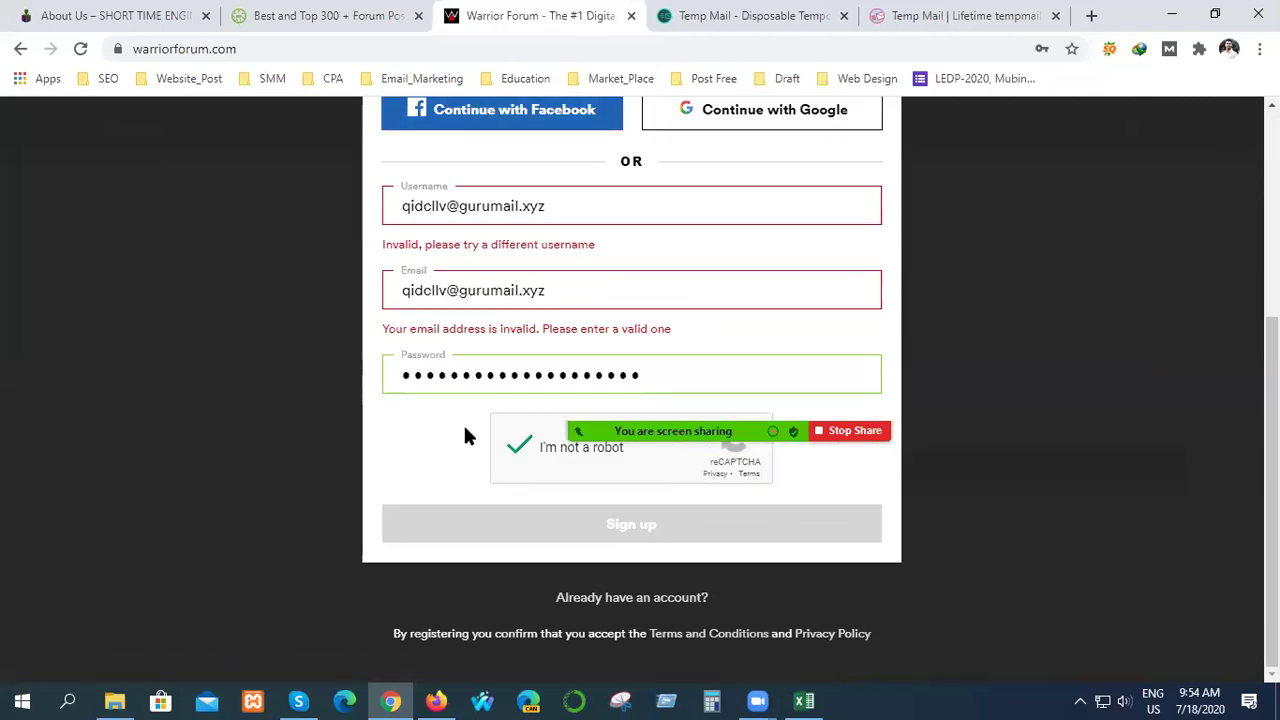
pyautogui.moveTo(562, 200); pyautogui.dragTo(326, 214)
pyautogui.hotkey('ctrl', 'c')
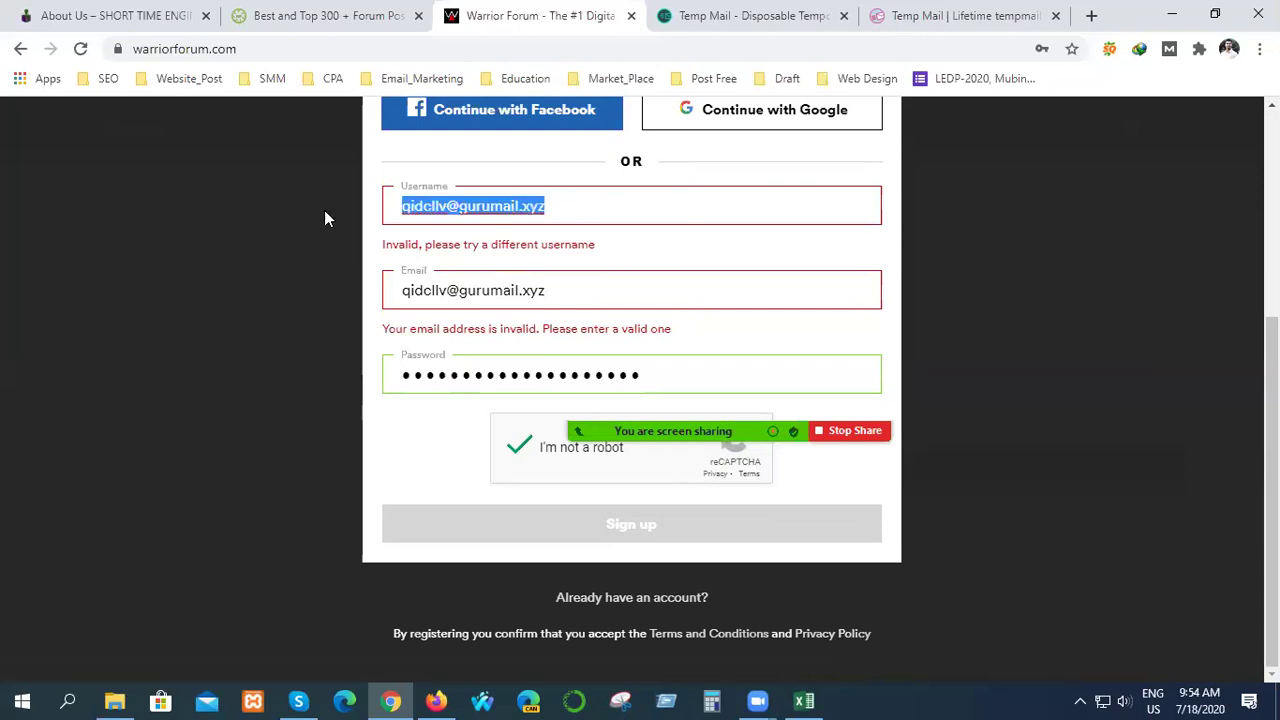
pyautogui.click(556, 200)
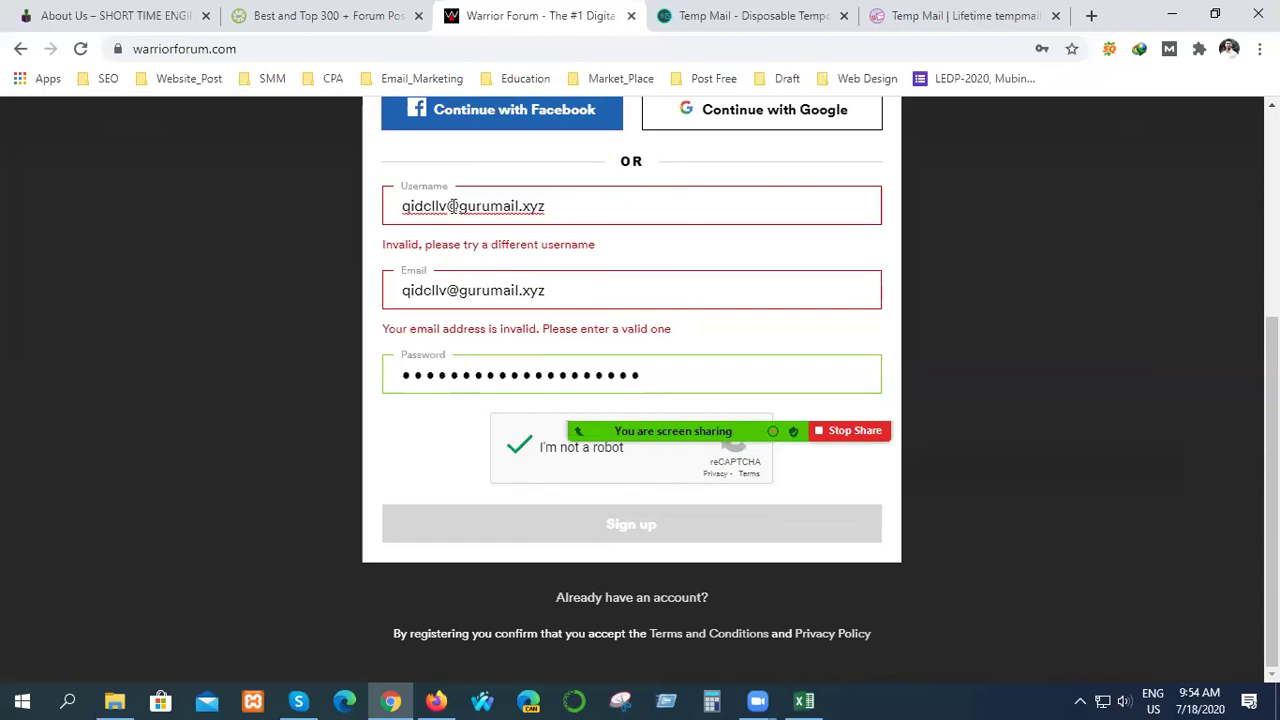
pyautogui.moveTo(458, 206); pyautogui.dragTo(615, 209)
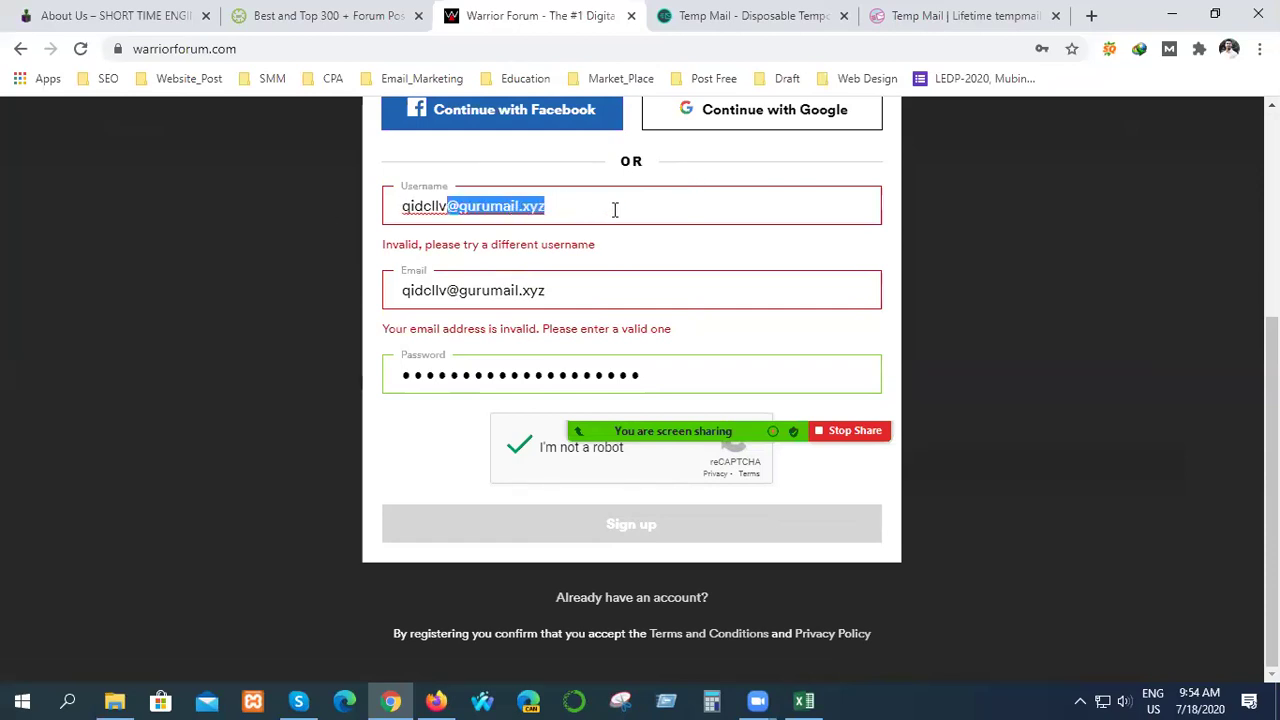
pyautogui.press('BackSpace')
pyautogui.write('365')
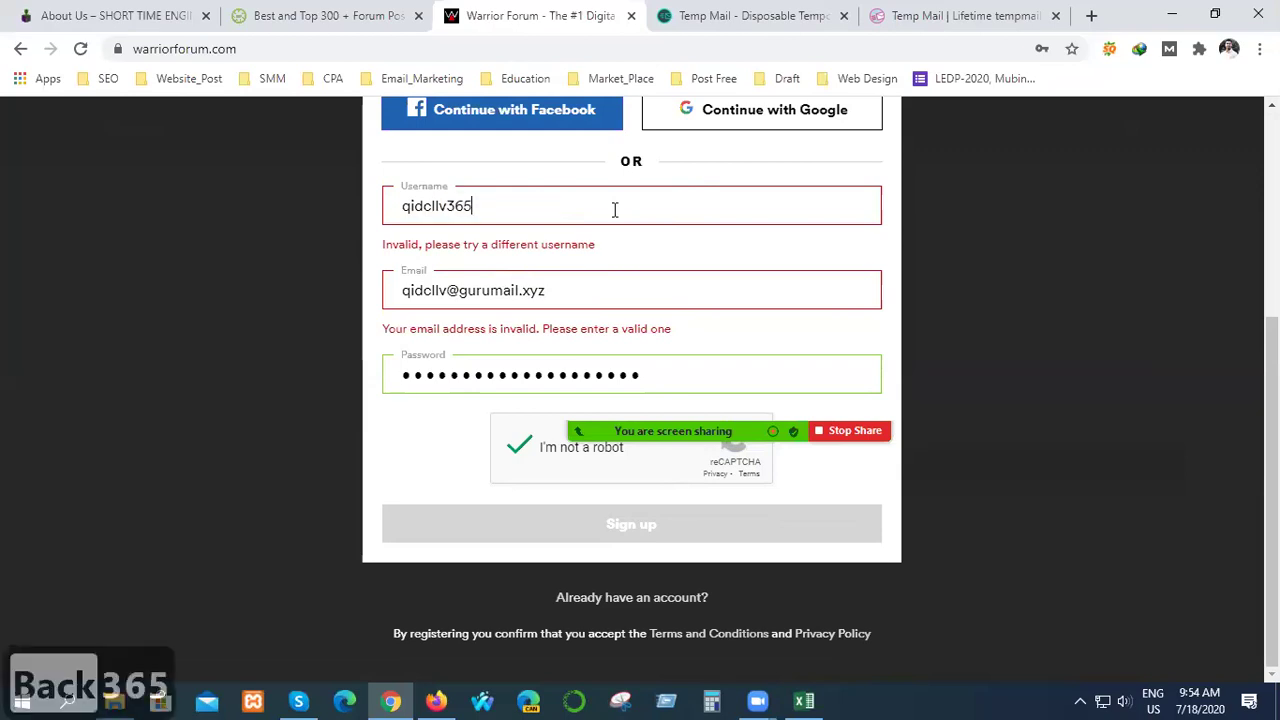
pyautogui.click(633, 296)
pyautogui.click(447, 205)
pyautogui.write('sdfuyu')
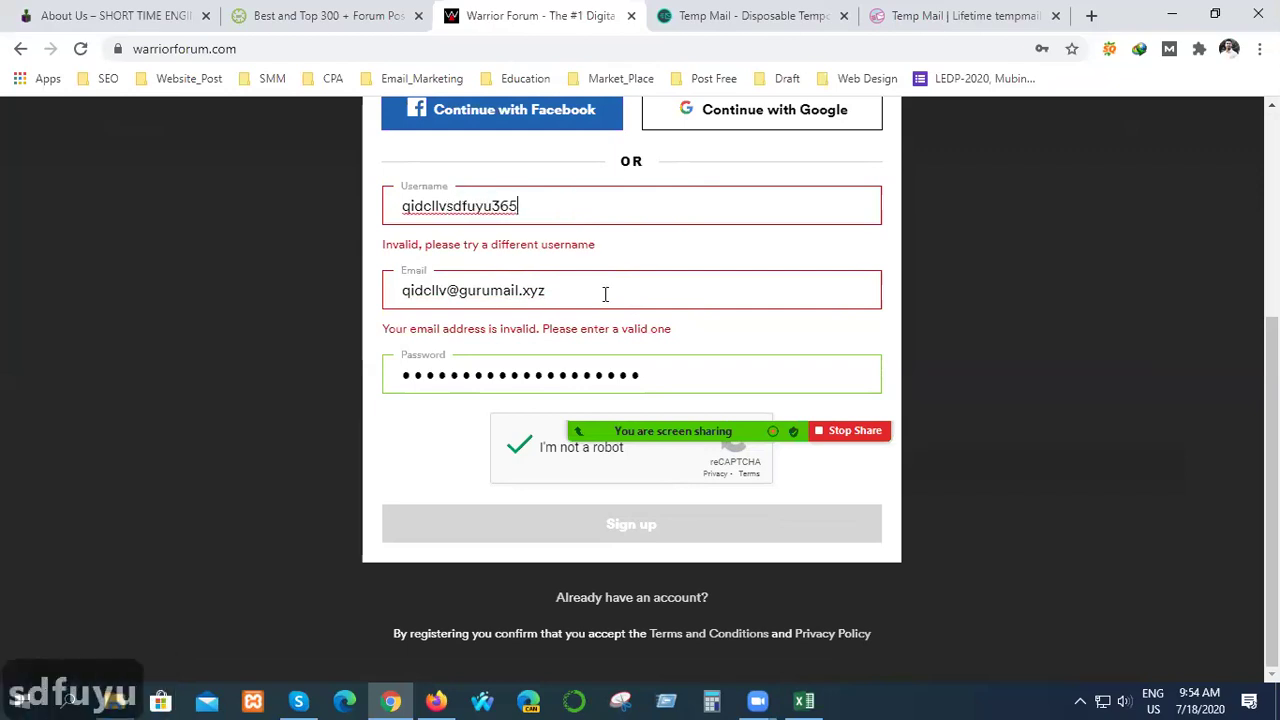
pyautogui.scroll(3, 605, 294)
# Reload the page and log out of the banned account from the header menu
pyautogui.click(80, 48)
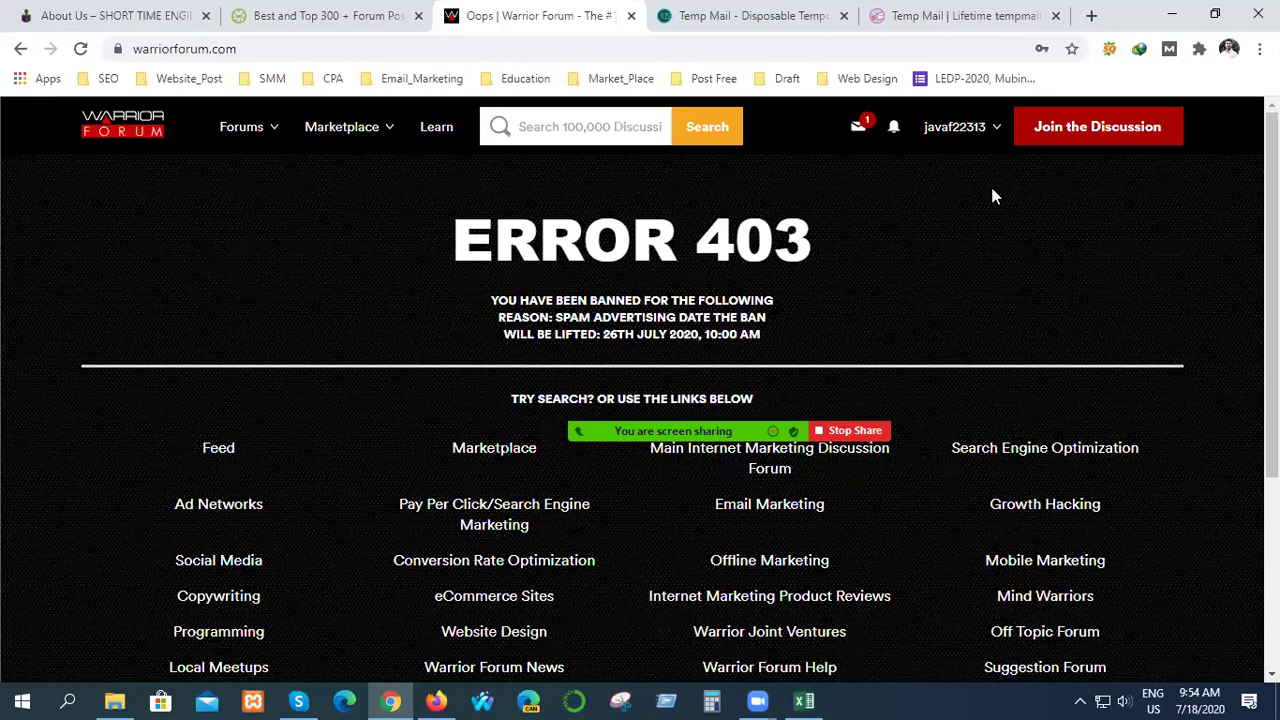
pyautogui.click(997, 128)
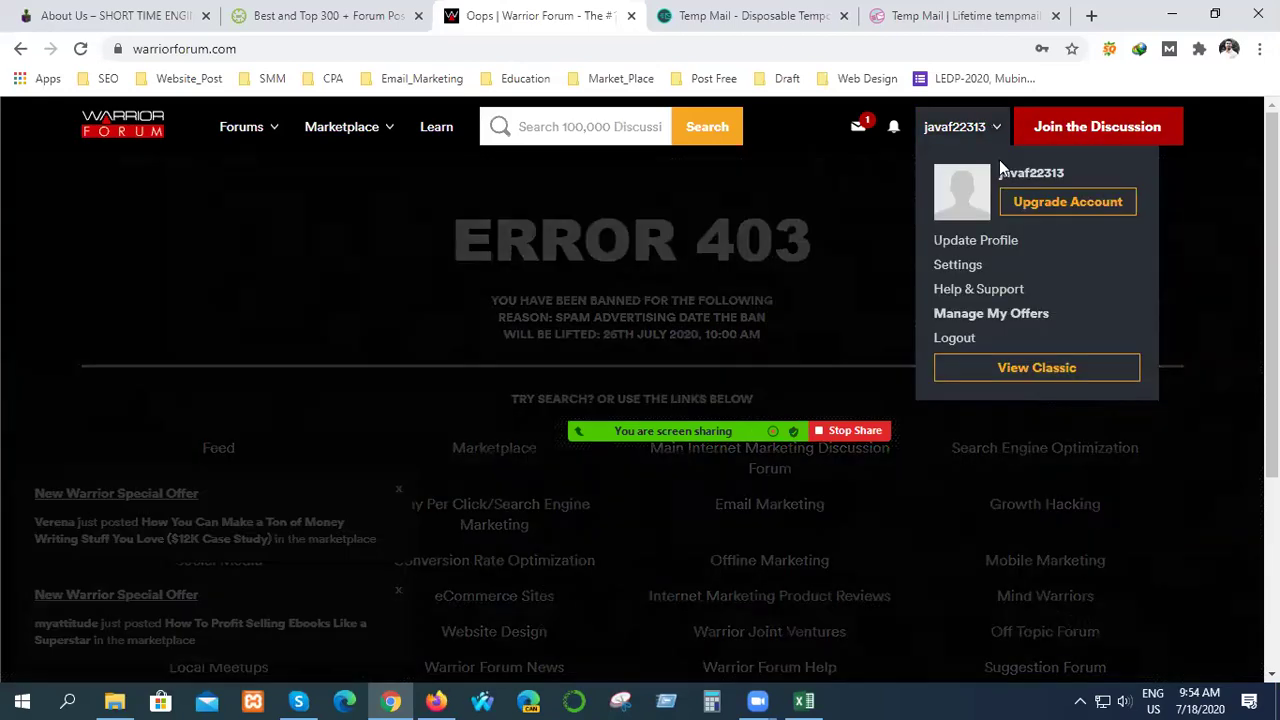
pyautogui.click(955, 343)
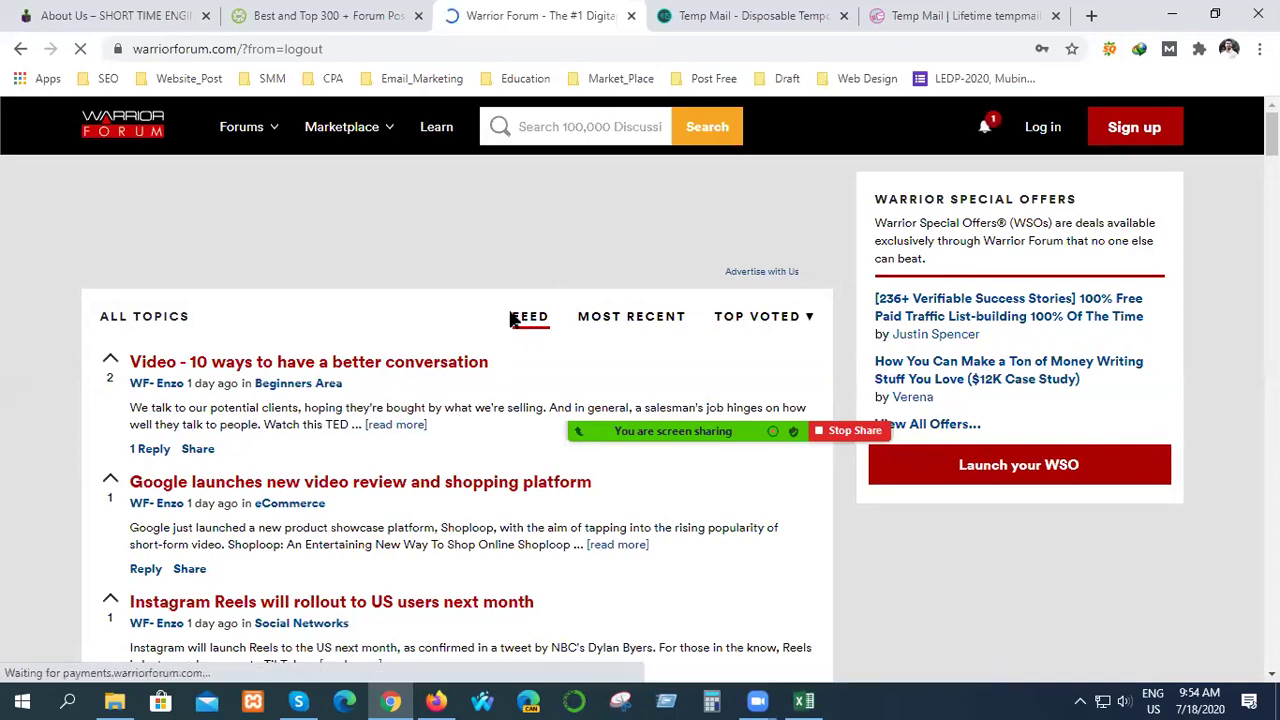
# Open the sign-up form and enter the copied address, minus its domain, as the username
pyautogui.click(1136, 136)
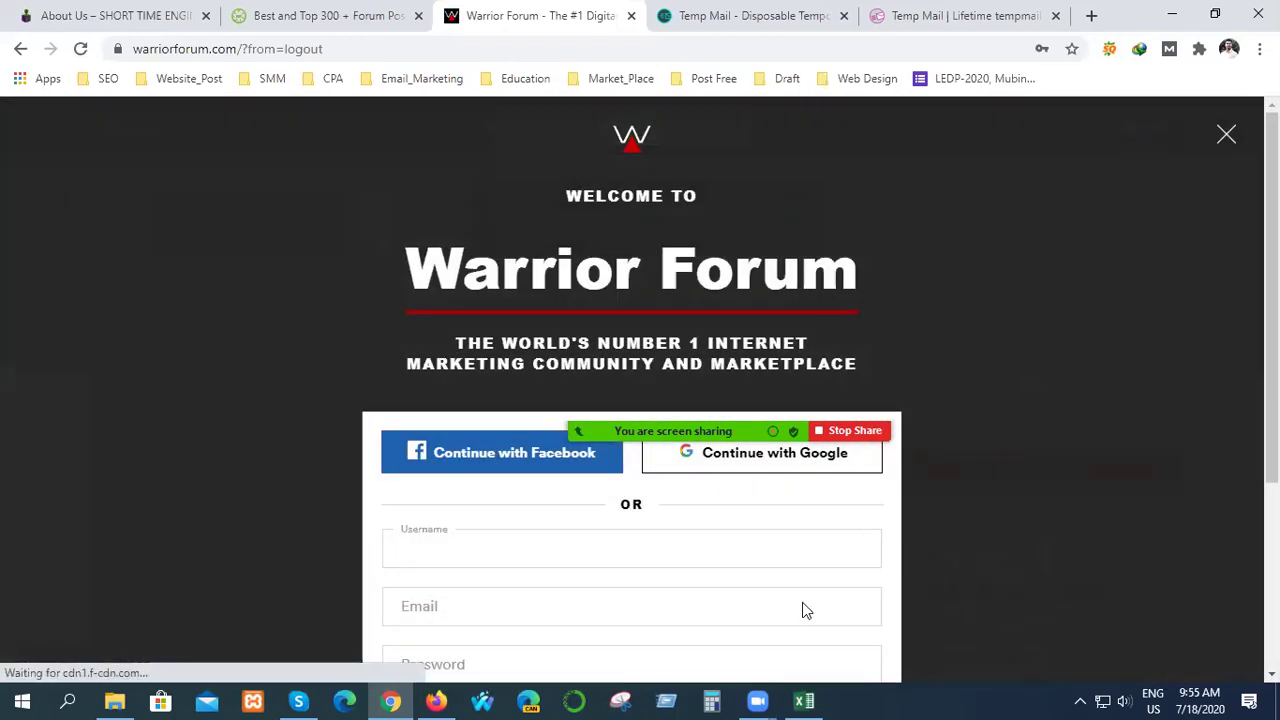
pyautogui.scroll(-3, 854, 580)
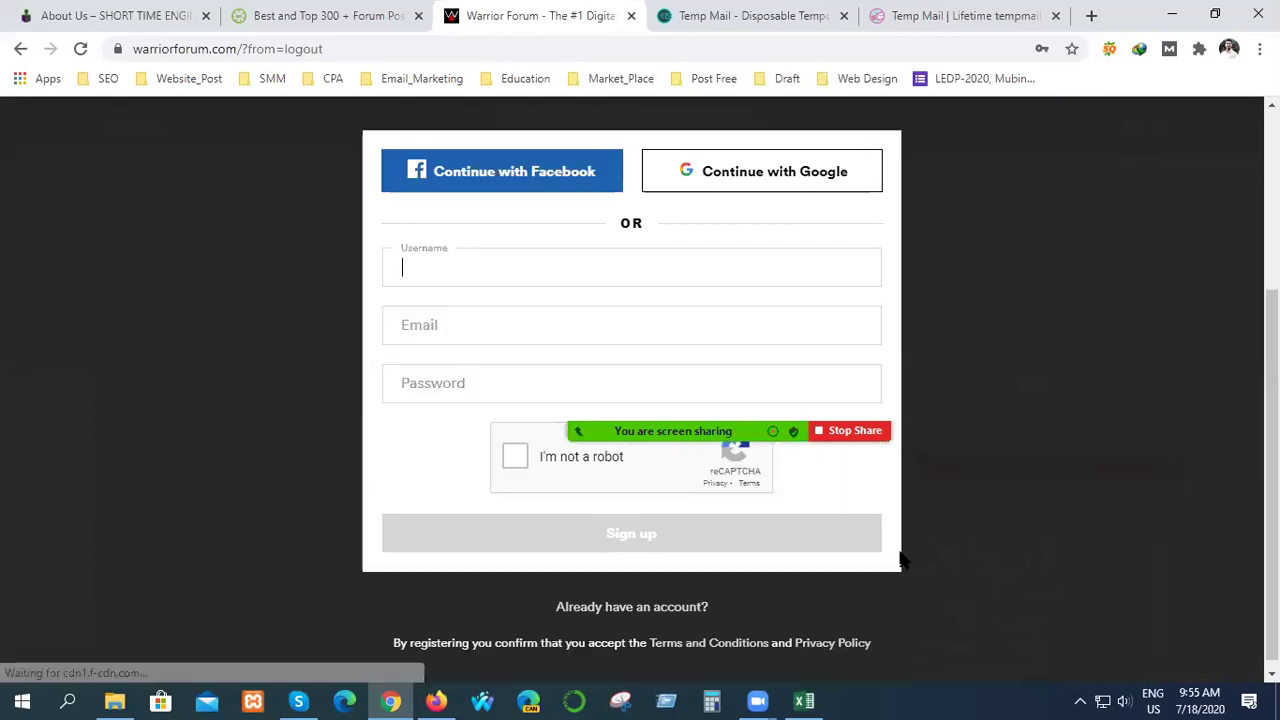
pyautogui.click(494, 259)
pyautogui.hotkey('ctrl', 'v')
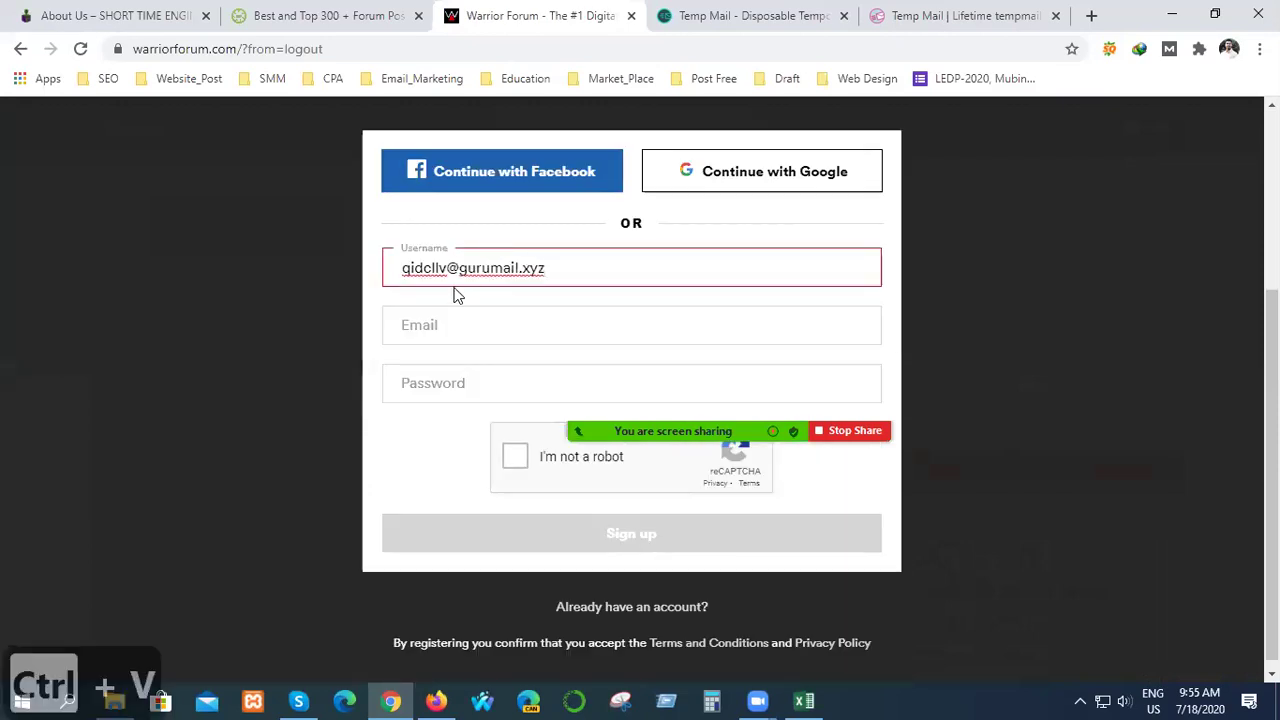
pyautogui.click(433, 356)
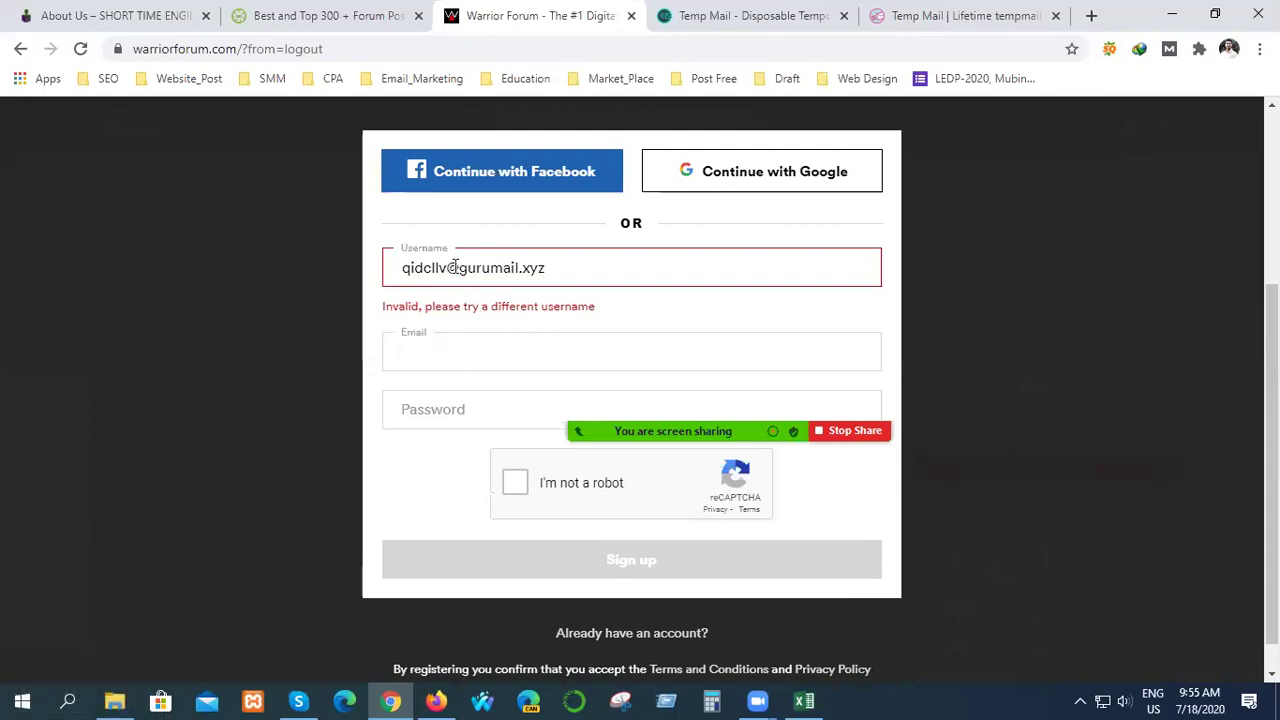
pyautogui.moveTo(454, 267); pyautogui.dragTo(634, 266)
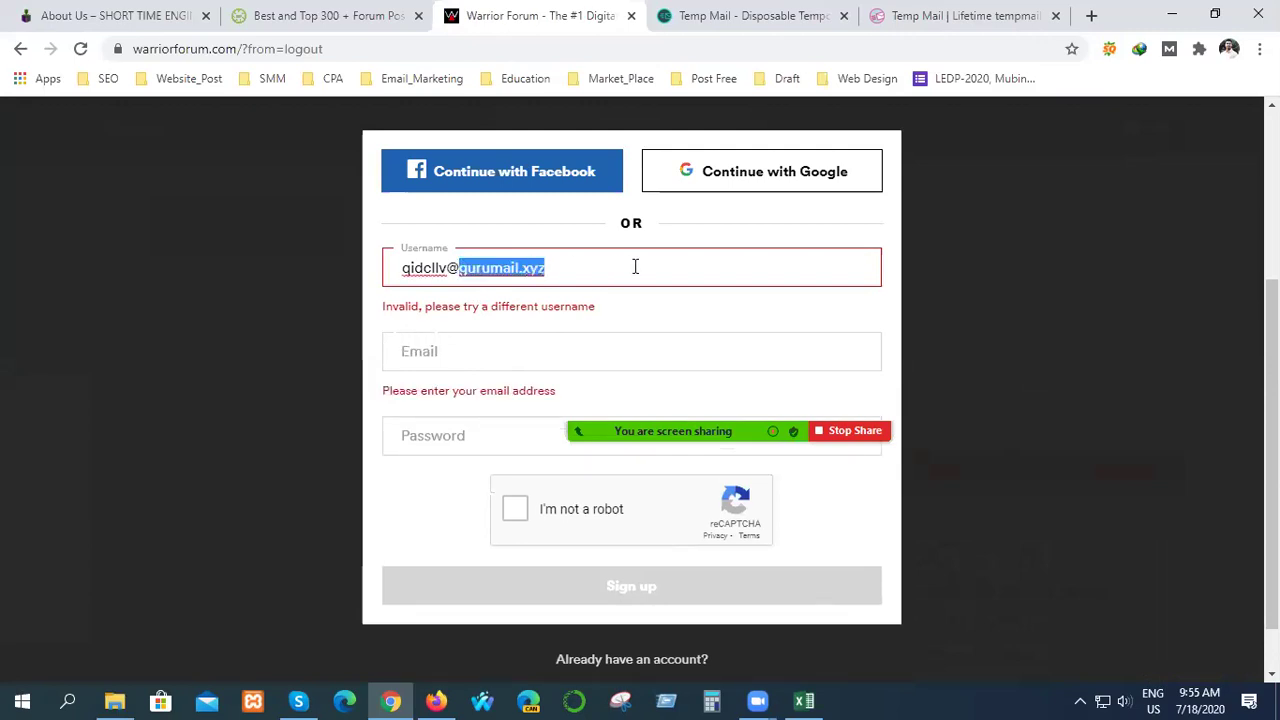
pyautogui.press('BackSpace')
pyautogui.press('BackSpace')
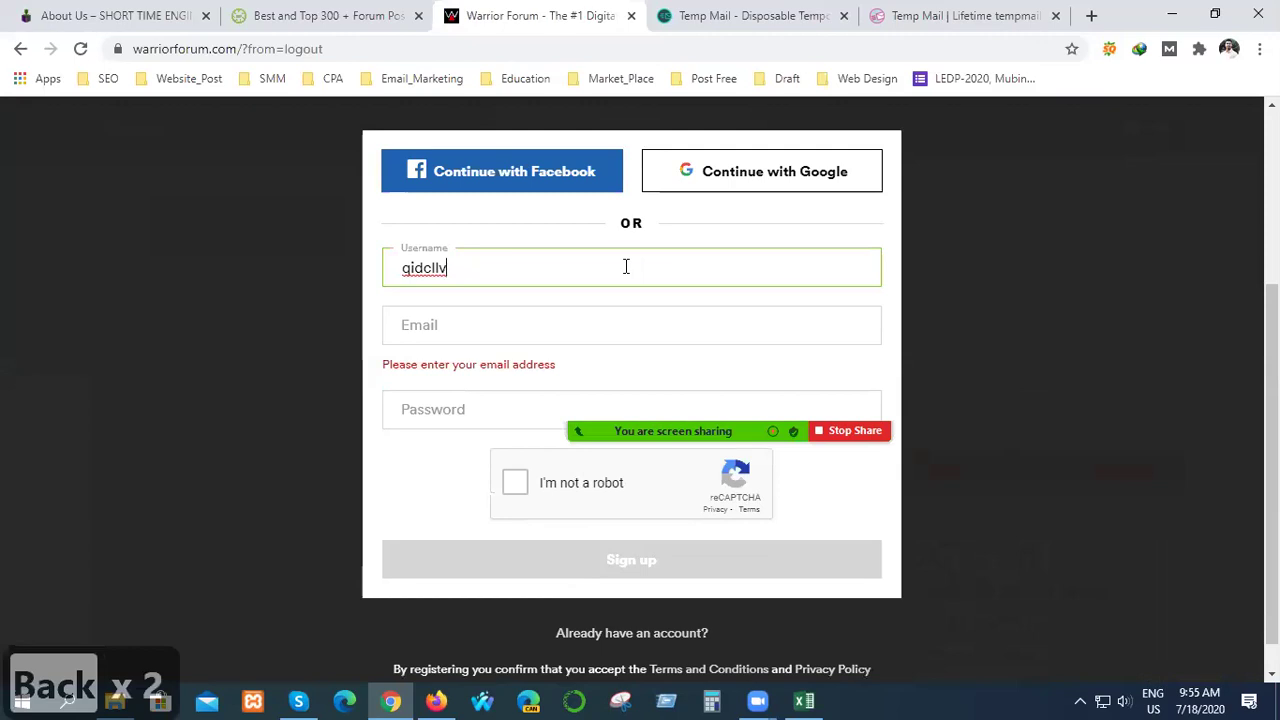
# Fill in email and password, tick the robot check, add digit '1' to the password, and submit
pyautogui.click(432, 334)
pyautogui.hotkey('ctrl', 'v')
pyautogui.click(446, 384)
pyautogui.hotkey('ctrl', 'v')
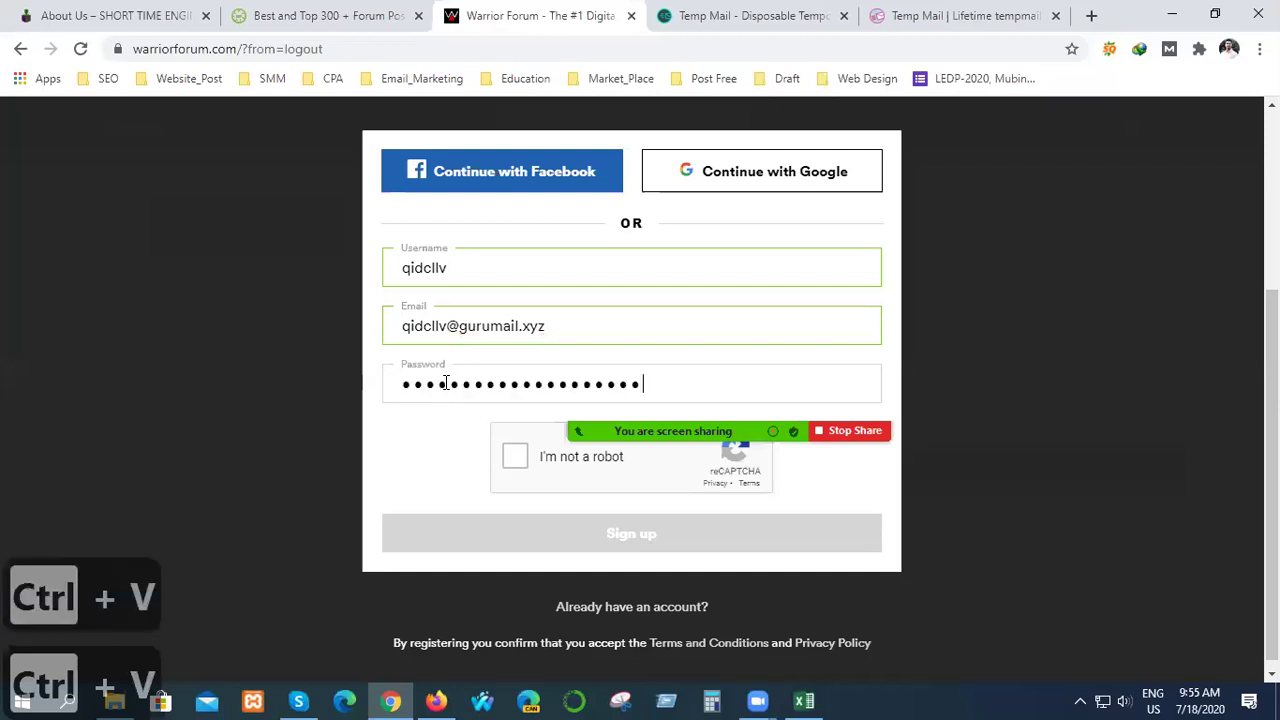
pyautogui.click(515, 456)
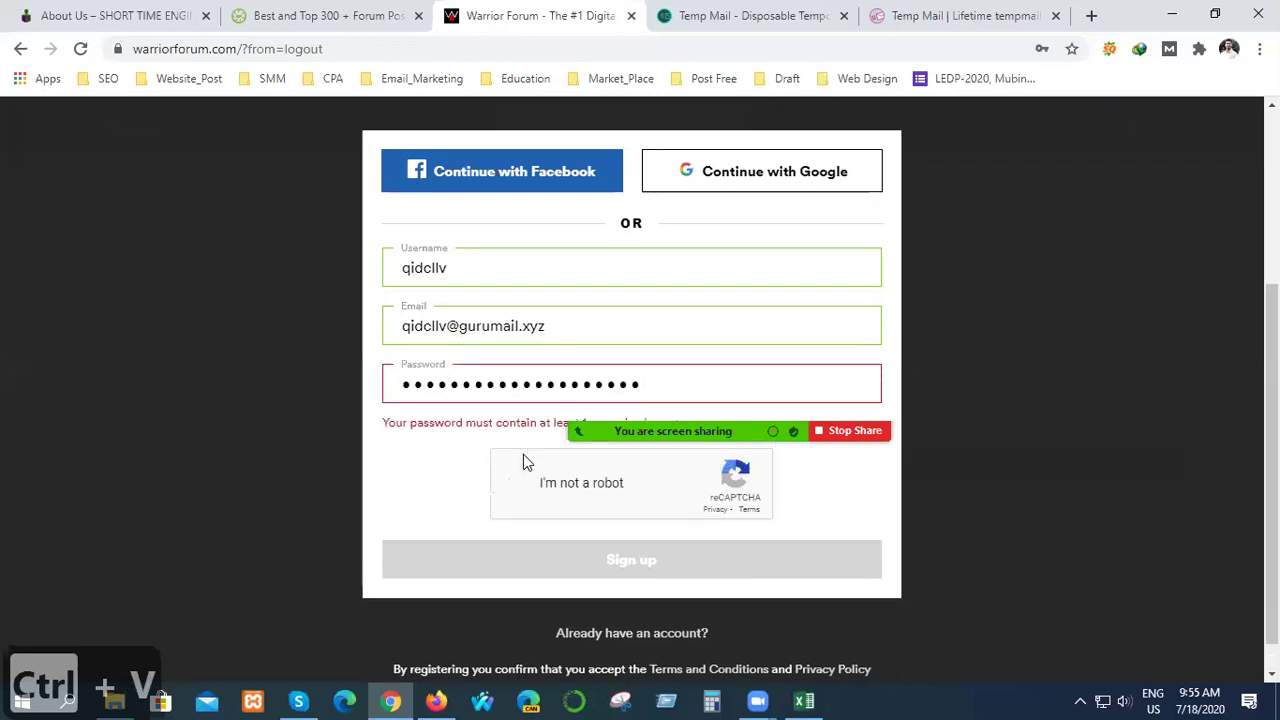
pyautogui.scroll(-1, 452, 472)
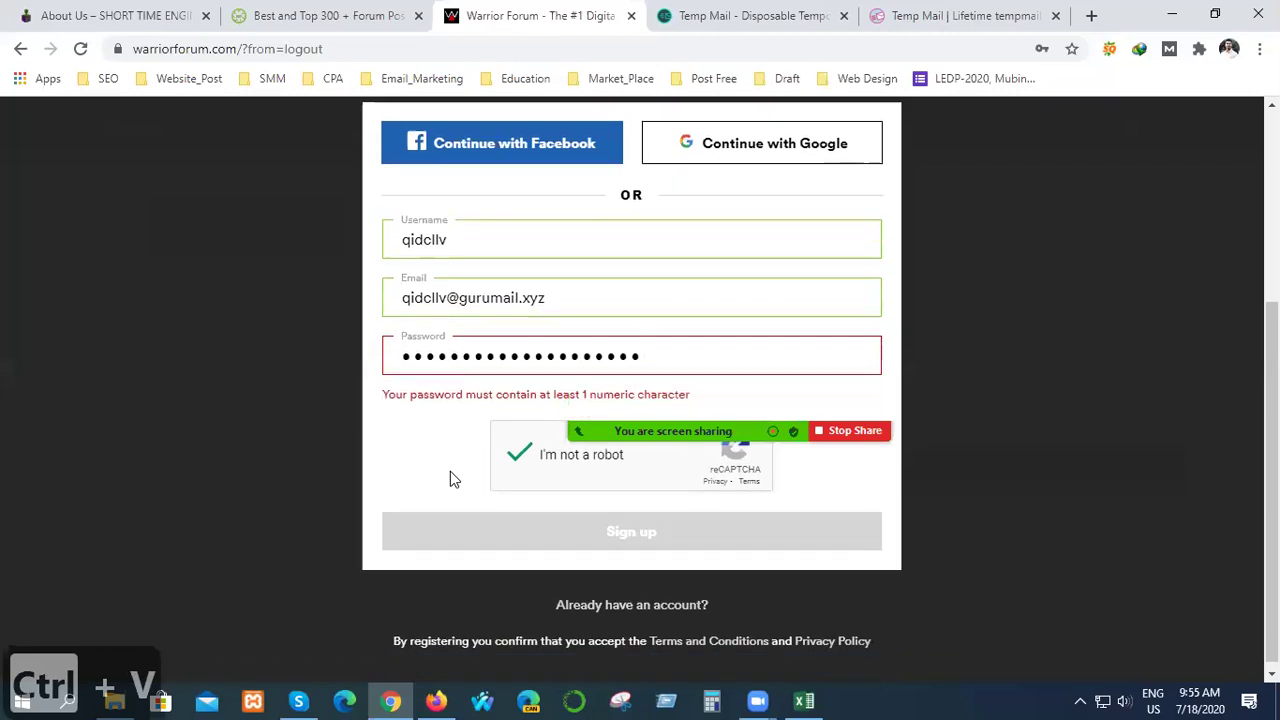
pyautogui.click(669, 352)
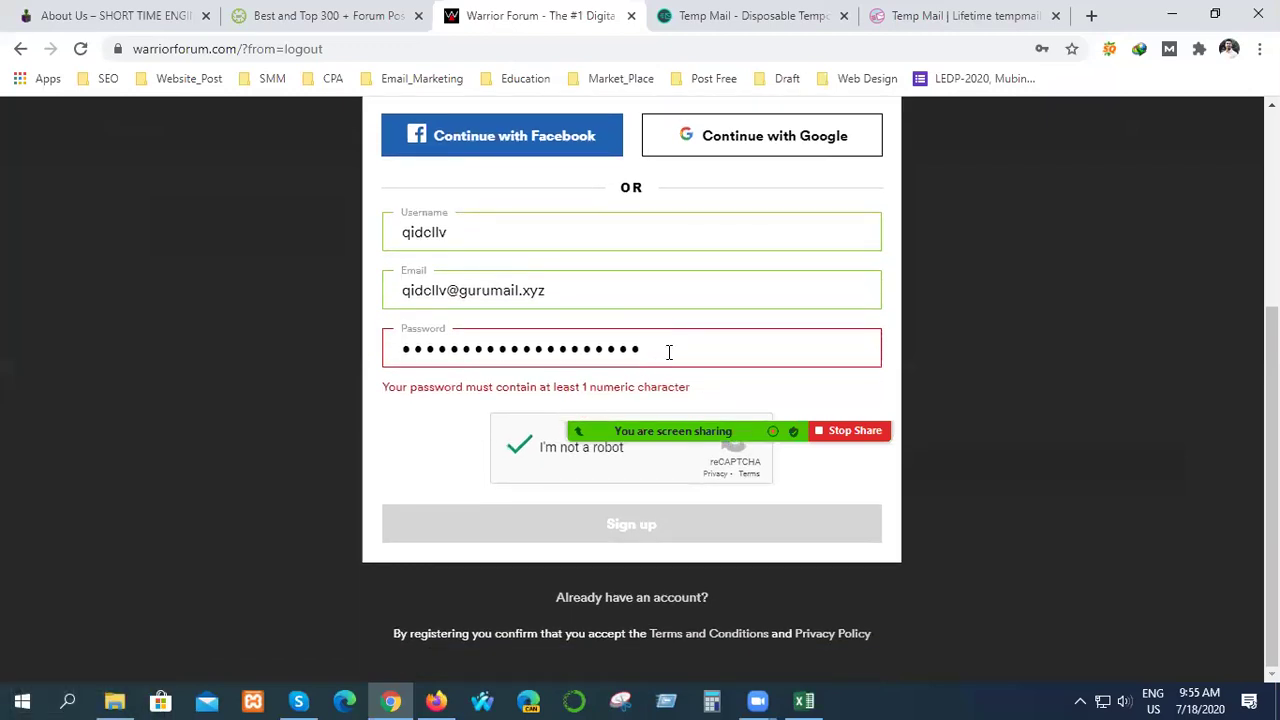
pyautogui.write('1')
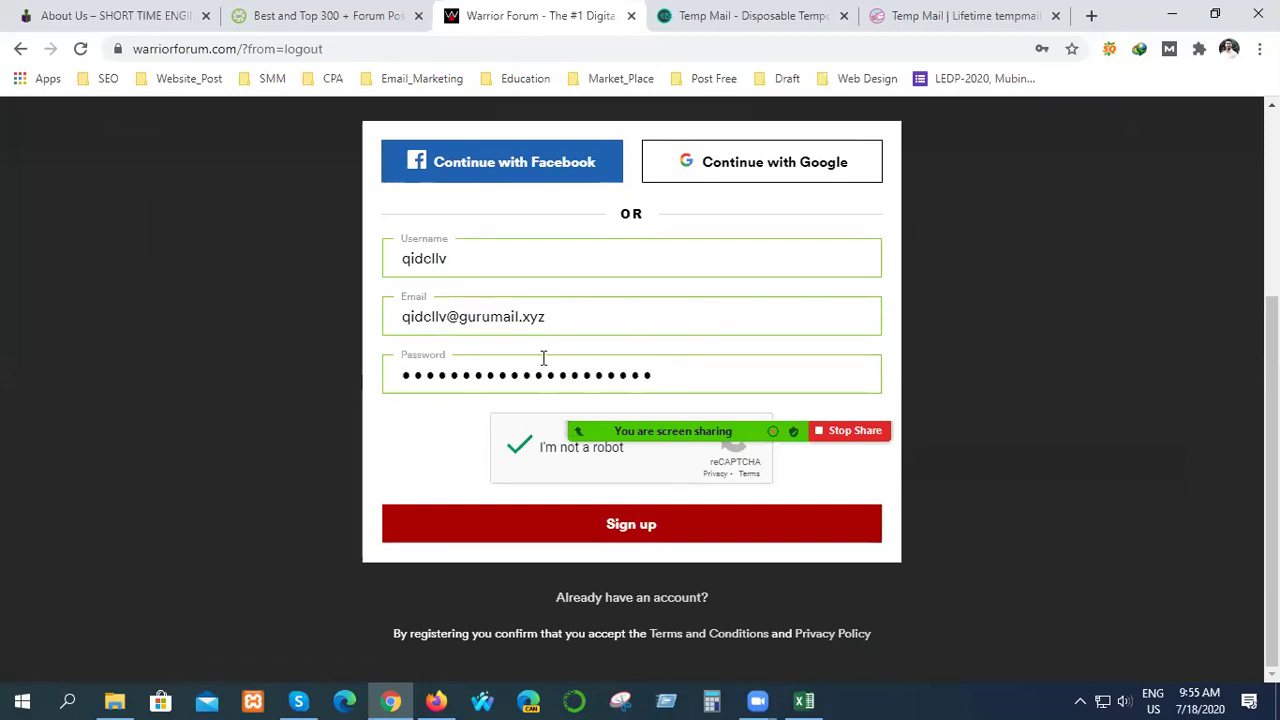
pyautogui.click(633, 528)
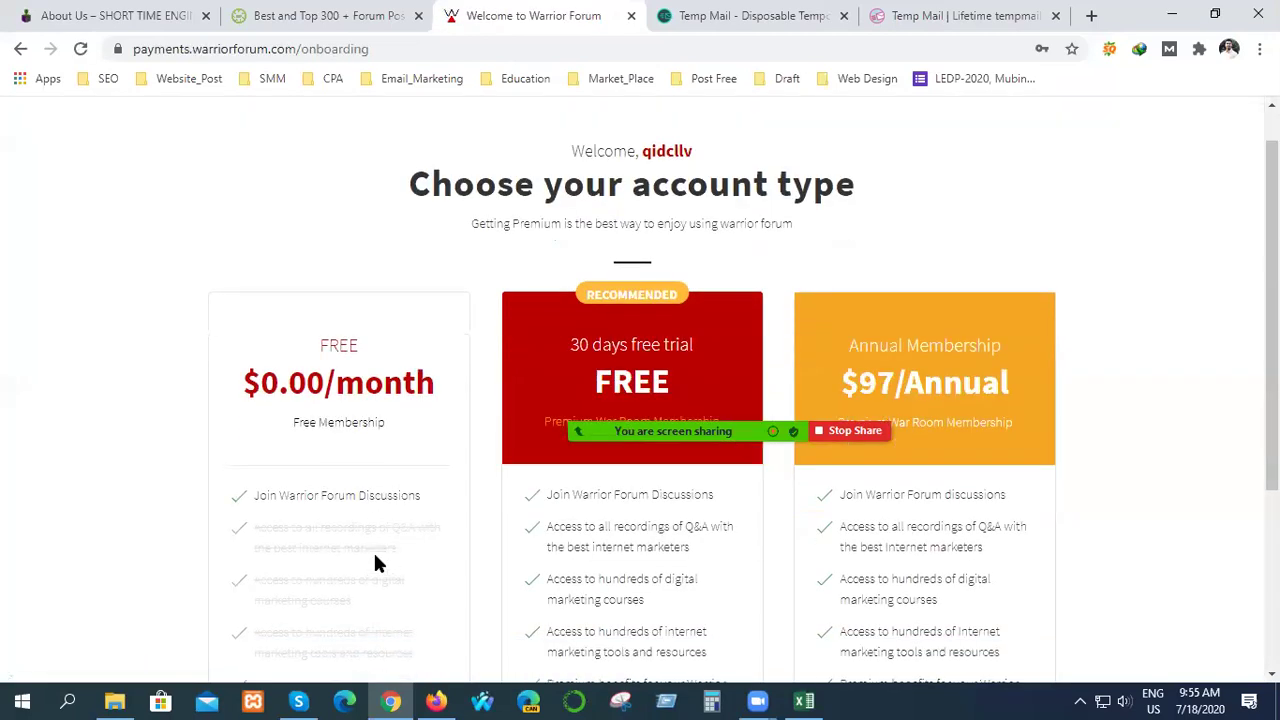
# Compare the account plans and join the FREE $0.00/month membership
pyautogui.scroll(-3, 374, 563)
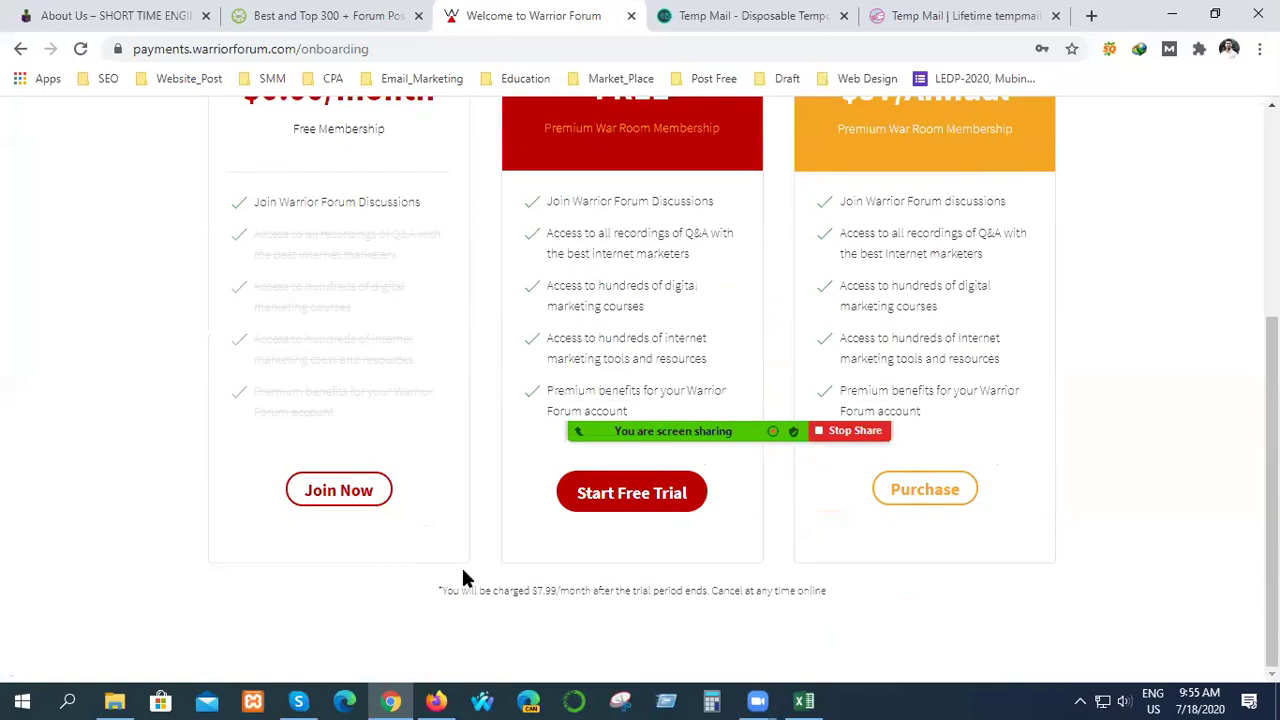
pyautogui.scroll(3, 463, 574)
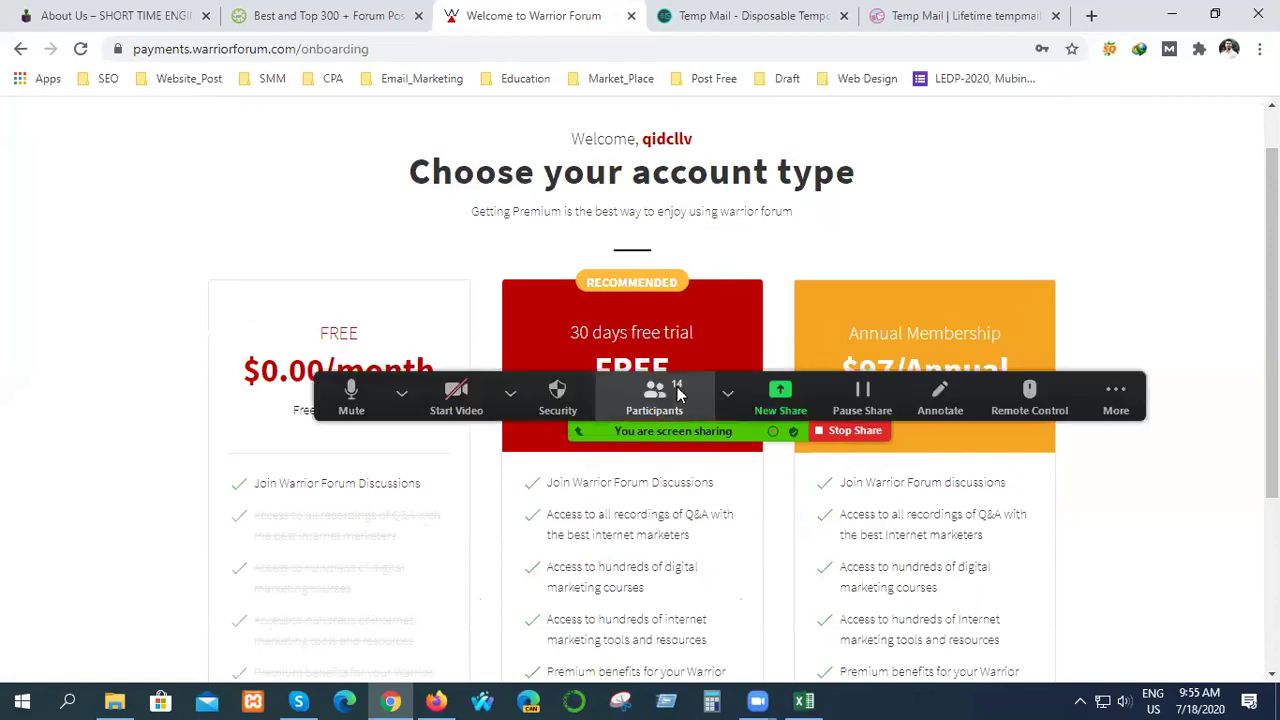
pyautogui.scroll(-3, 300, 467)
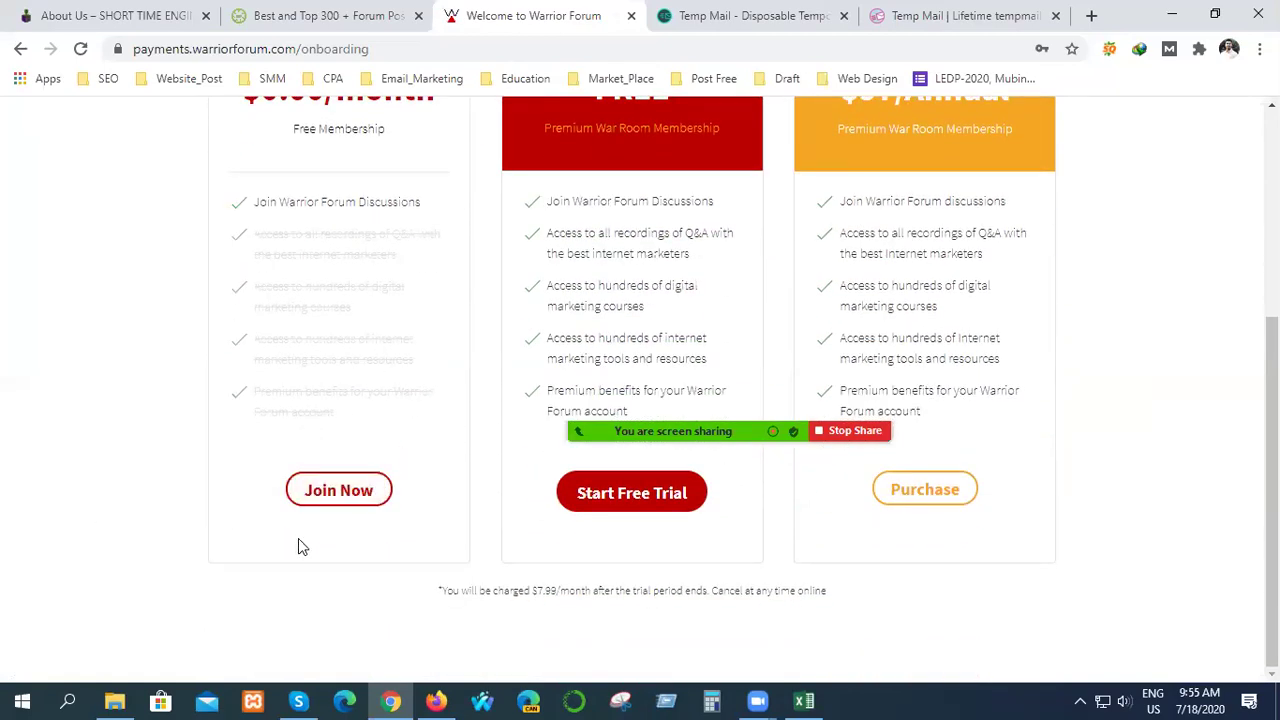
pyautogui.scroll(2, 370, 540)
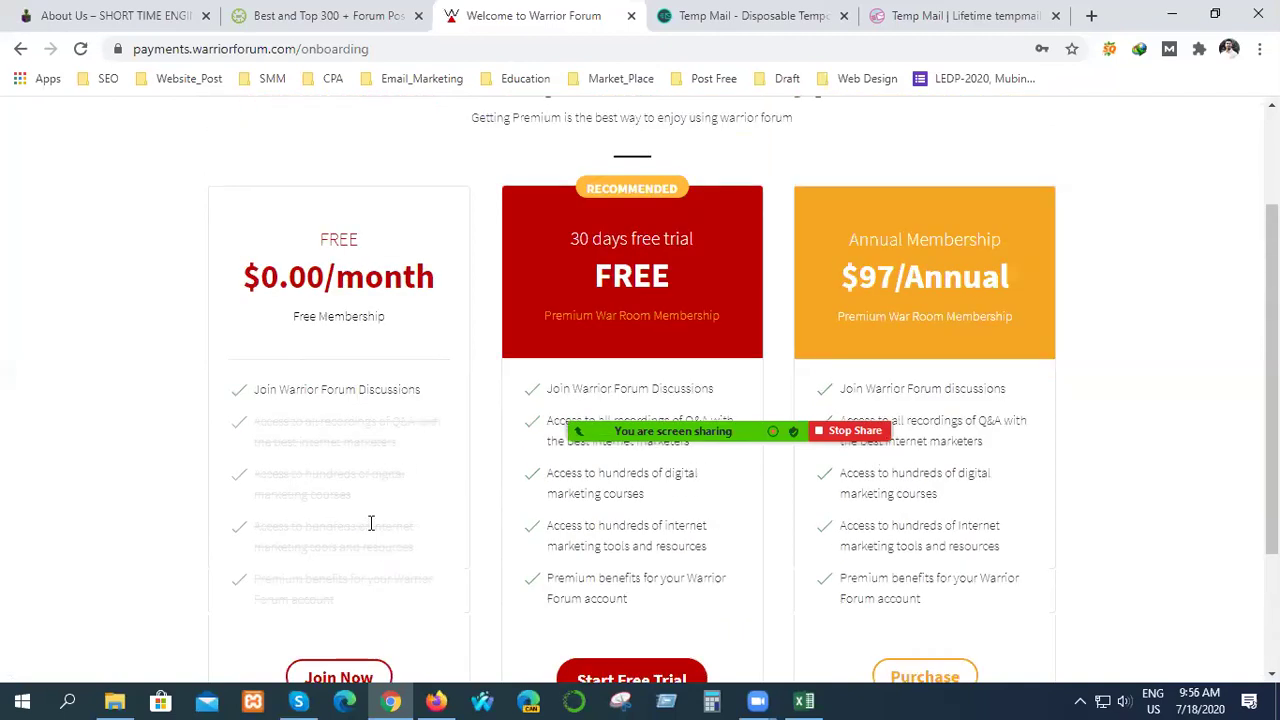
pyautogui.scroll(2, 372, 521)
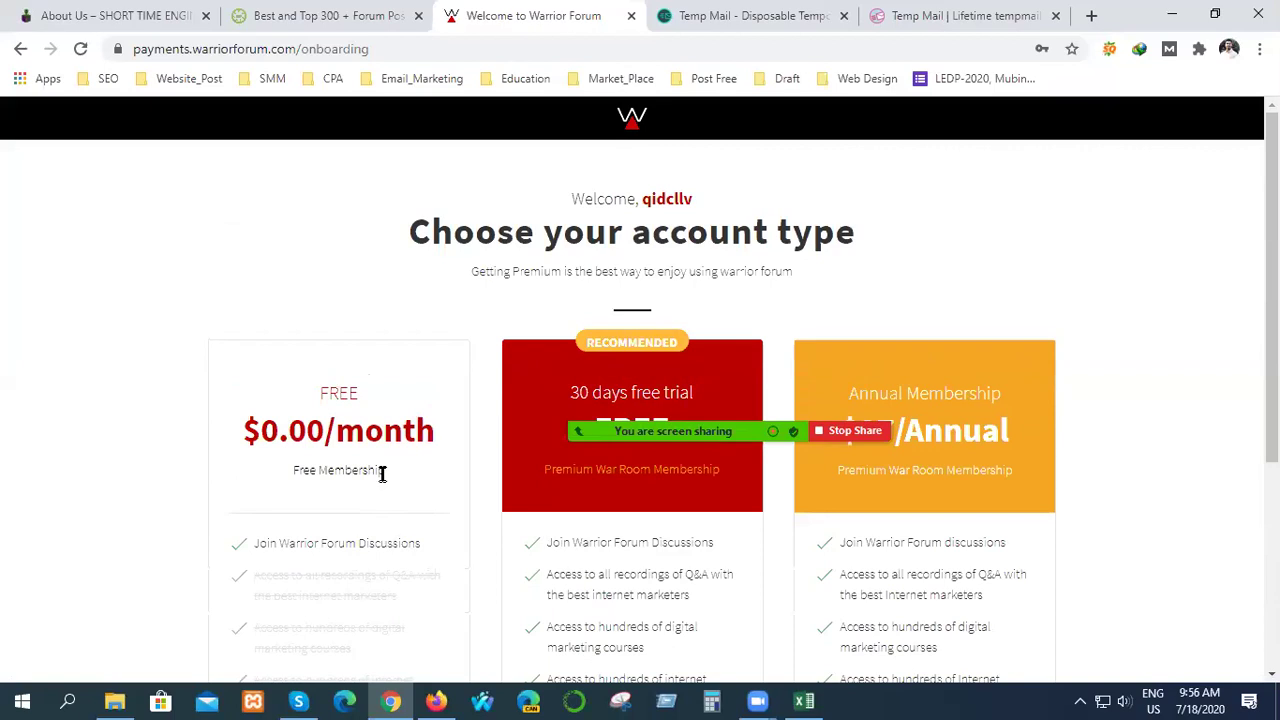
pyautogui.scroll(-4, 380, 478)
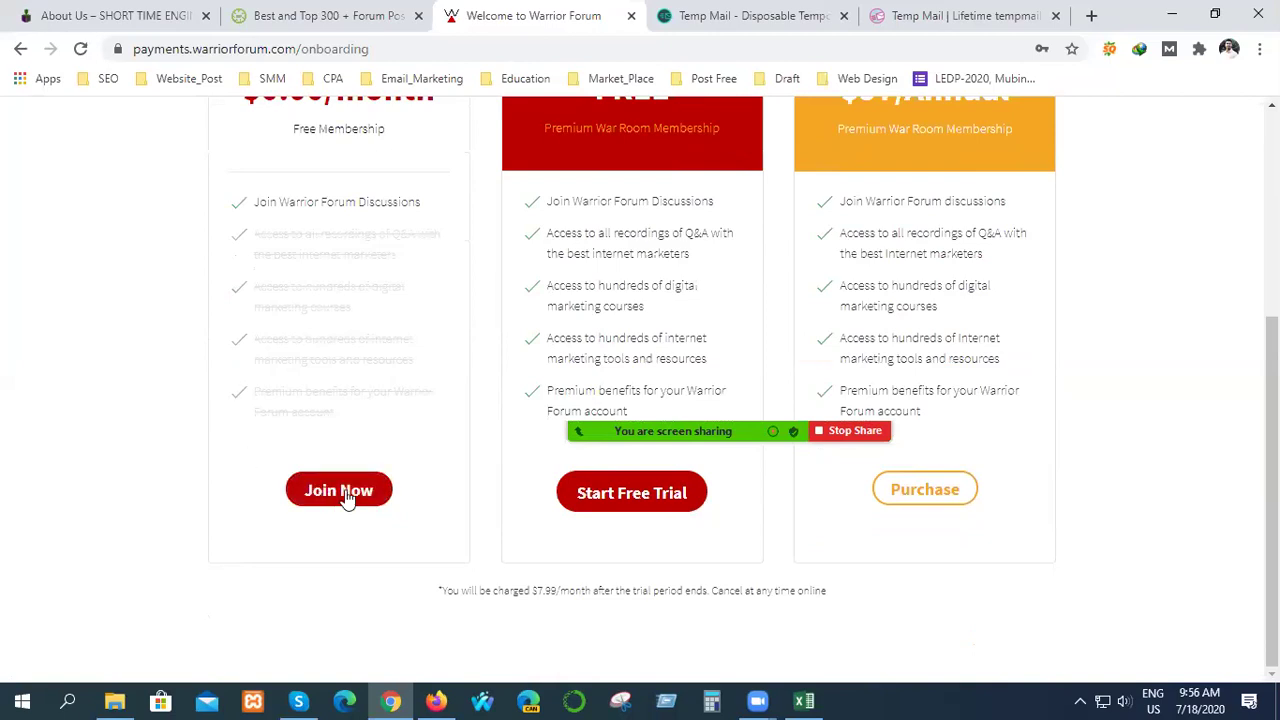
pyautogui.click(337, 492)
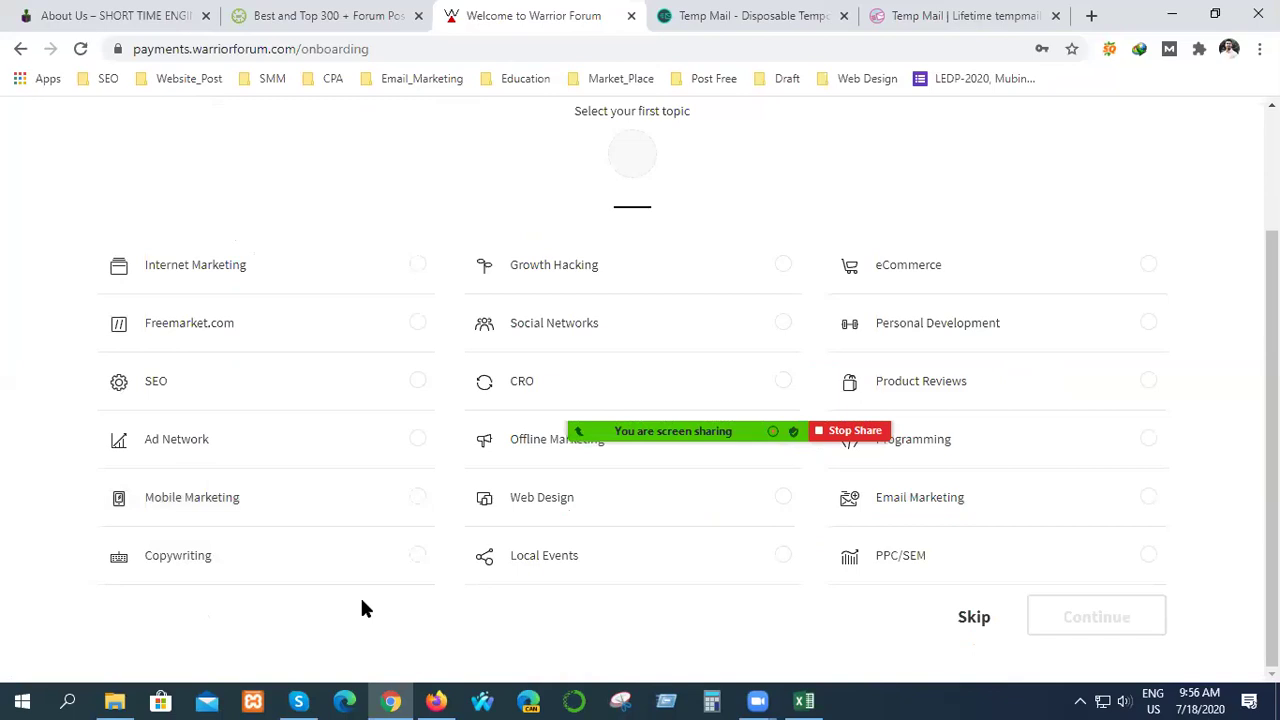
# Follow Internet Marketing, SEO, Mobile, Email, Offline Marketing and Social Networks, then continue
pyautogui.scroll(3, 365, 600)
pyautogui.scroll(-2, 368, 598)
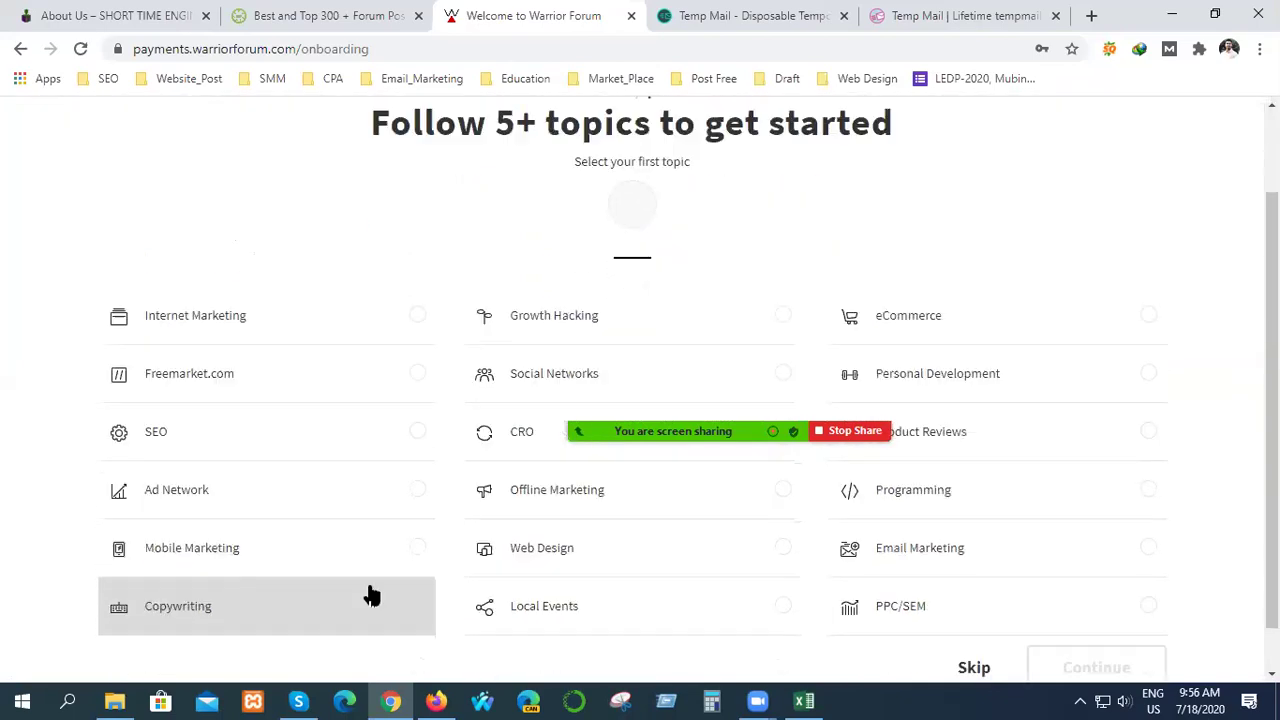
pyautogui.scroll(-1, 370, 595)
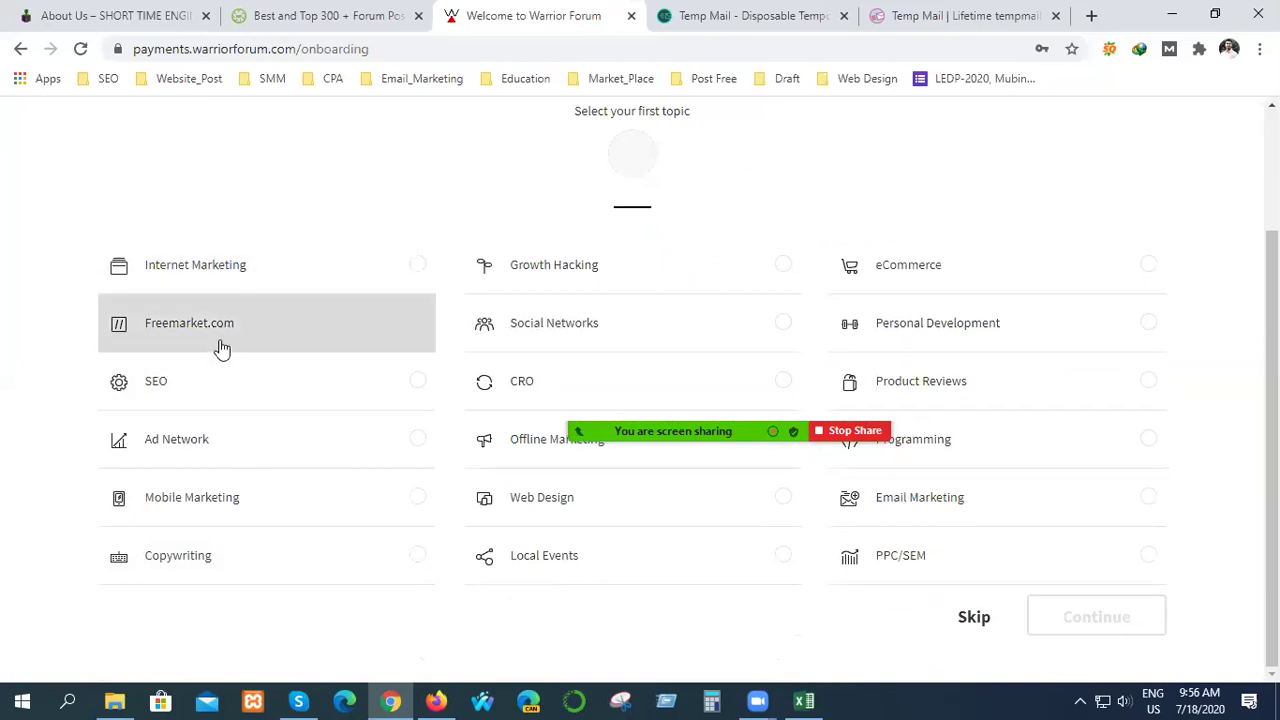
pyautogui.click(417, 270)
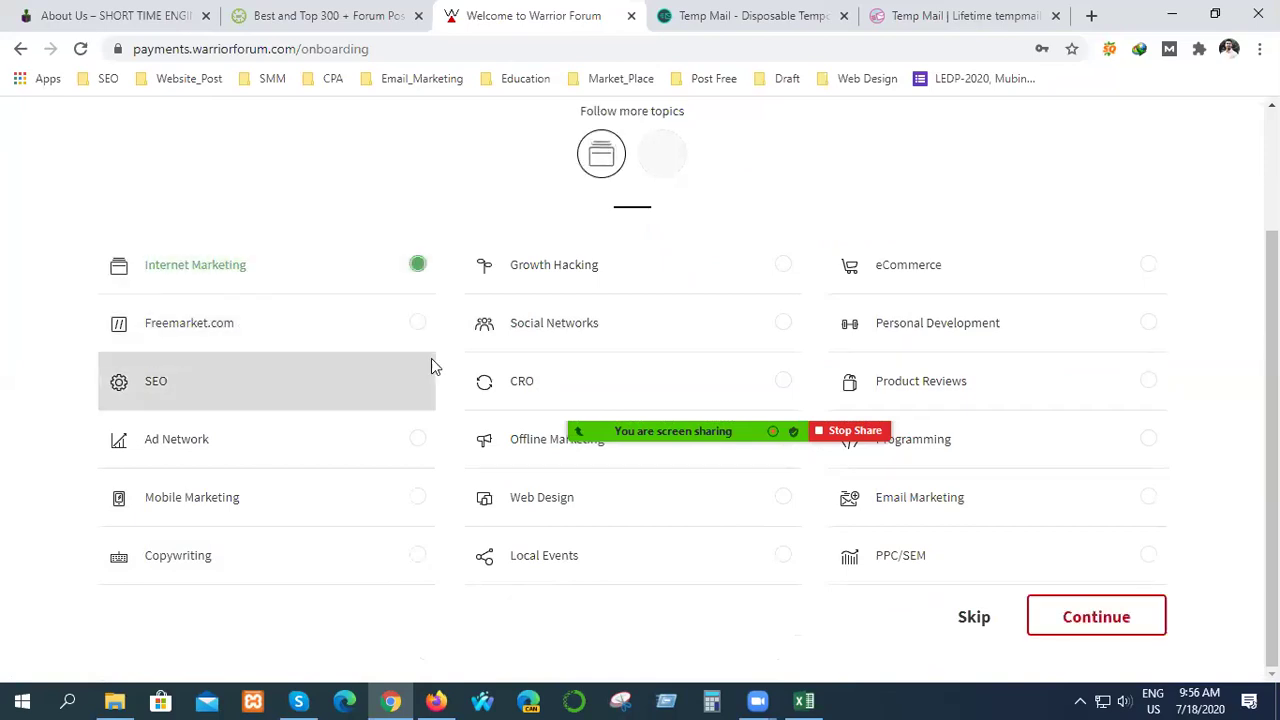
pyautogui.click(420, 388)
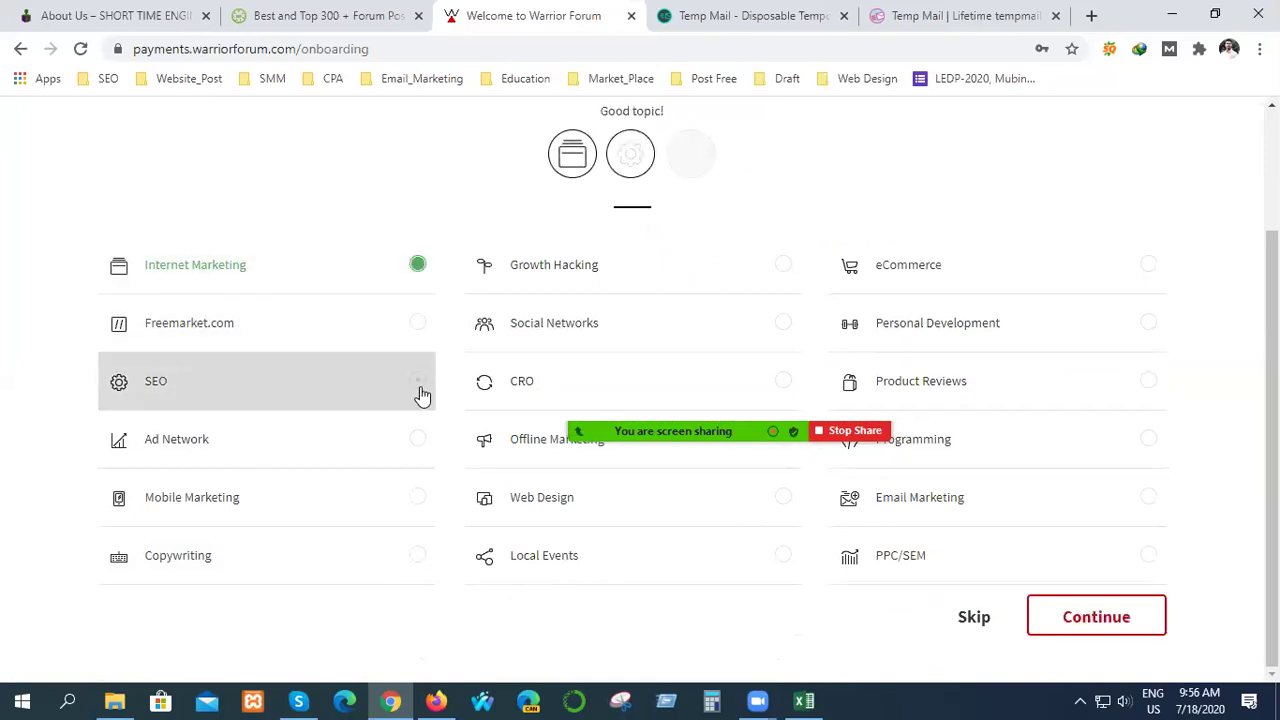
pyautogui.click(418, 508)
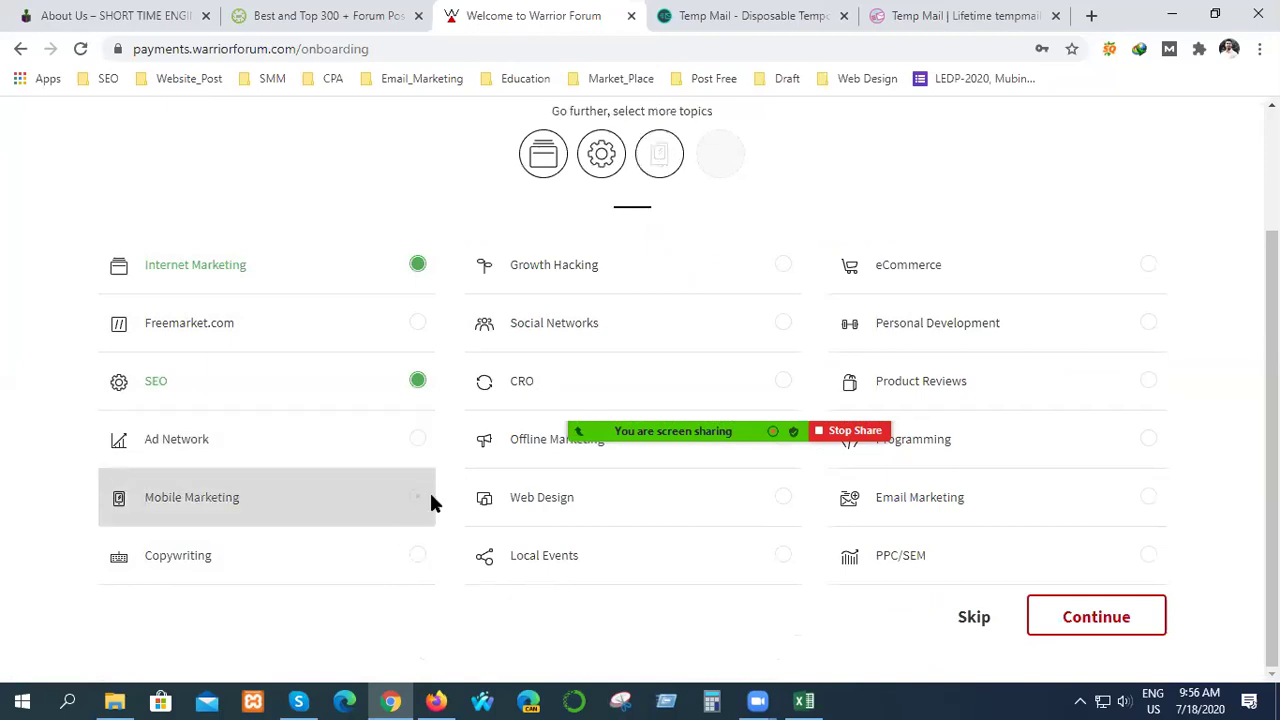
pyautogui.click(952, 505)
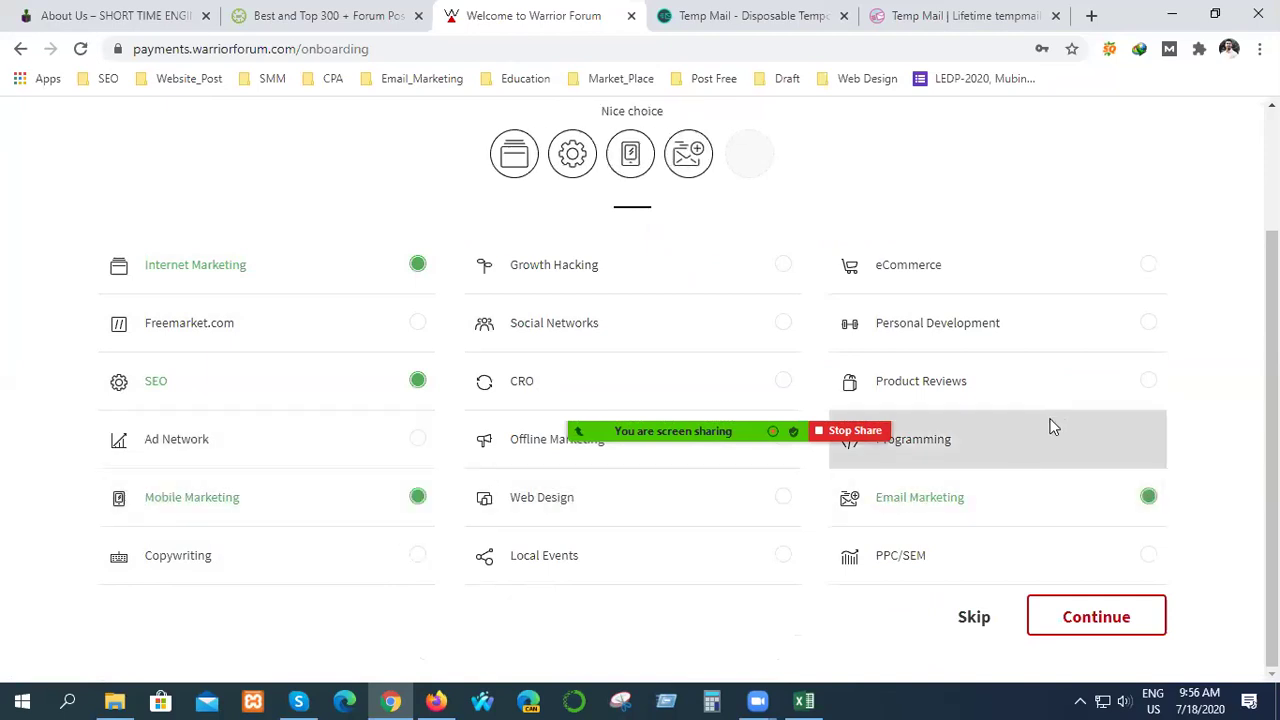
pyautogui.click(583, 462)
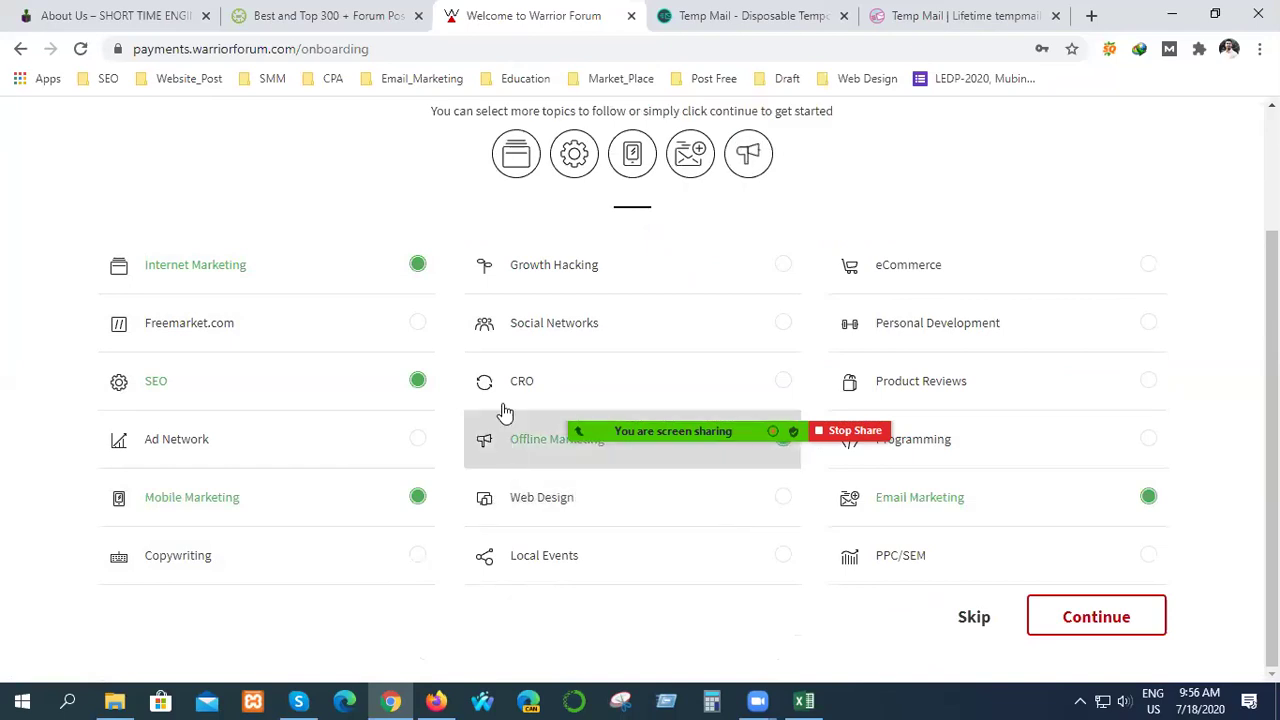
pyautogui.click(703, 338)
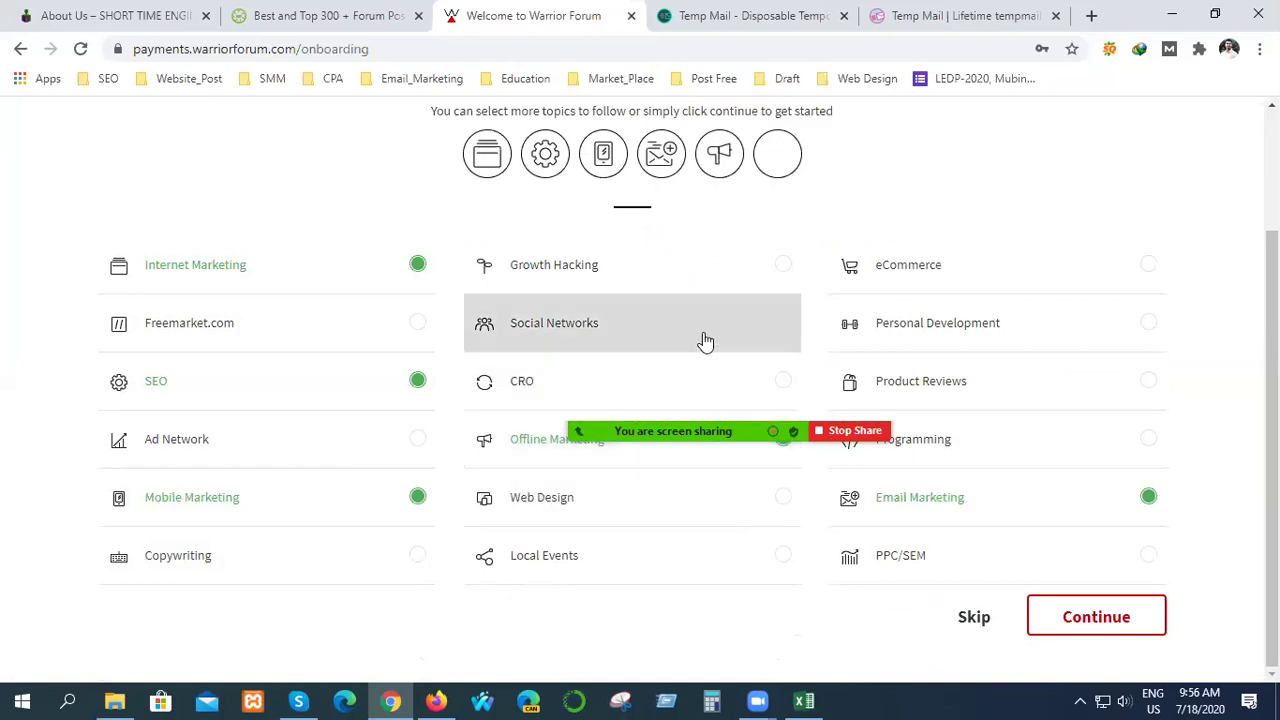
pyautogui.click(1160, 628)
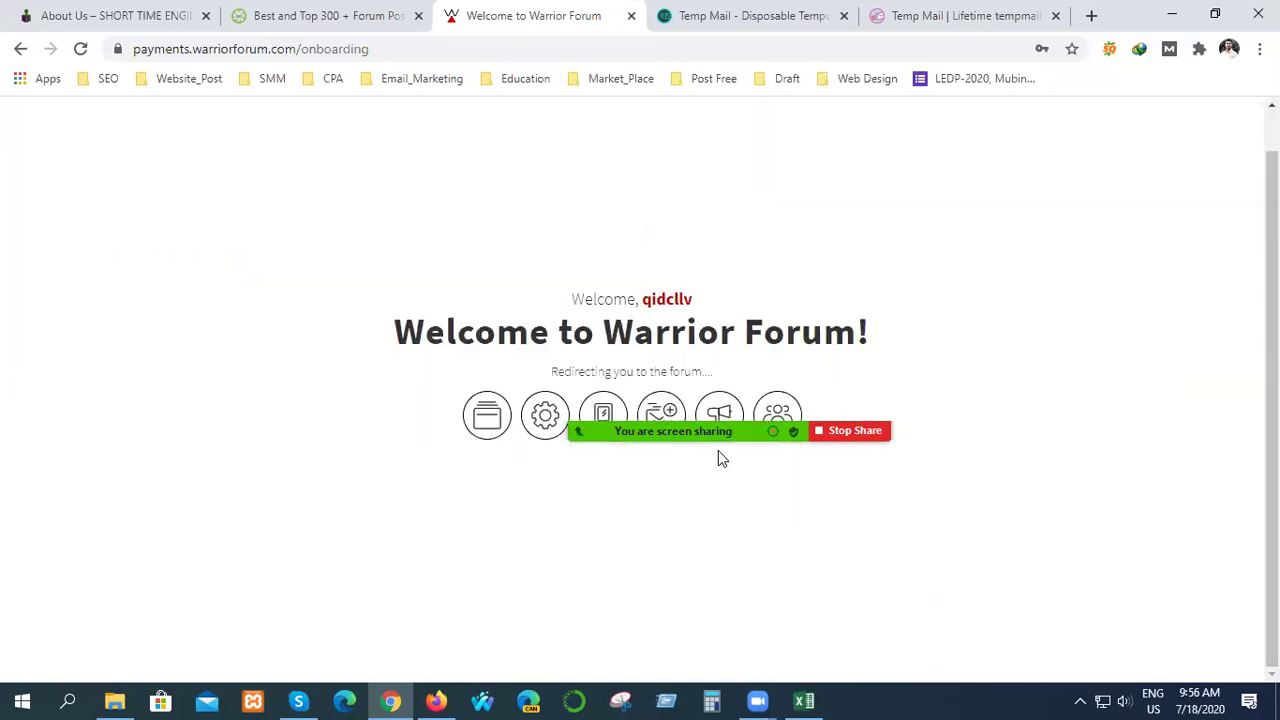
# Scroll through the Subscribed Forums feed of posts from the followed topics
pyautogui.moveTo(843, 411)
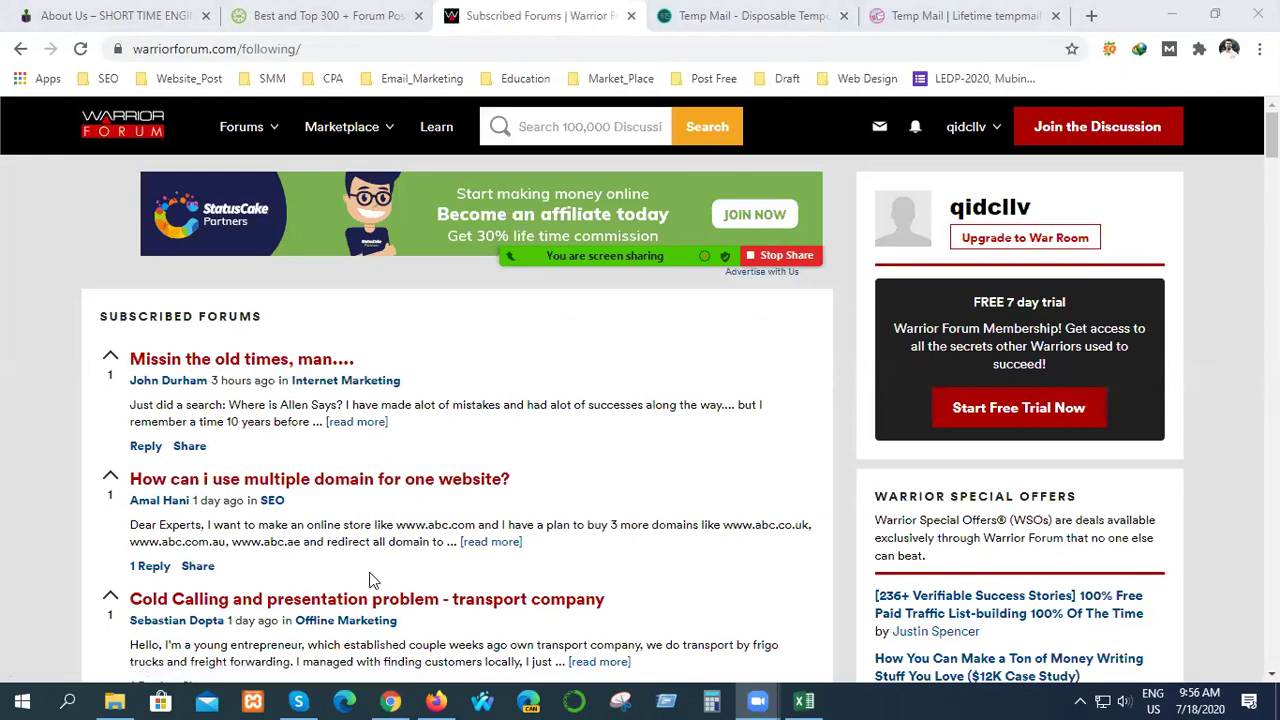
pyautogui.scroll(-2, 375, 578)
pyautogui.scroll(2, 383, 577)
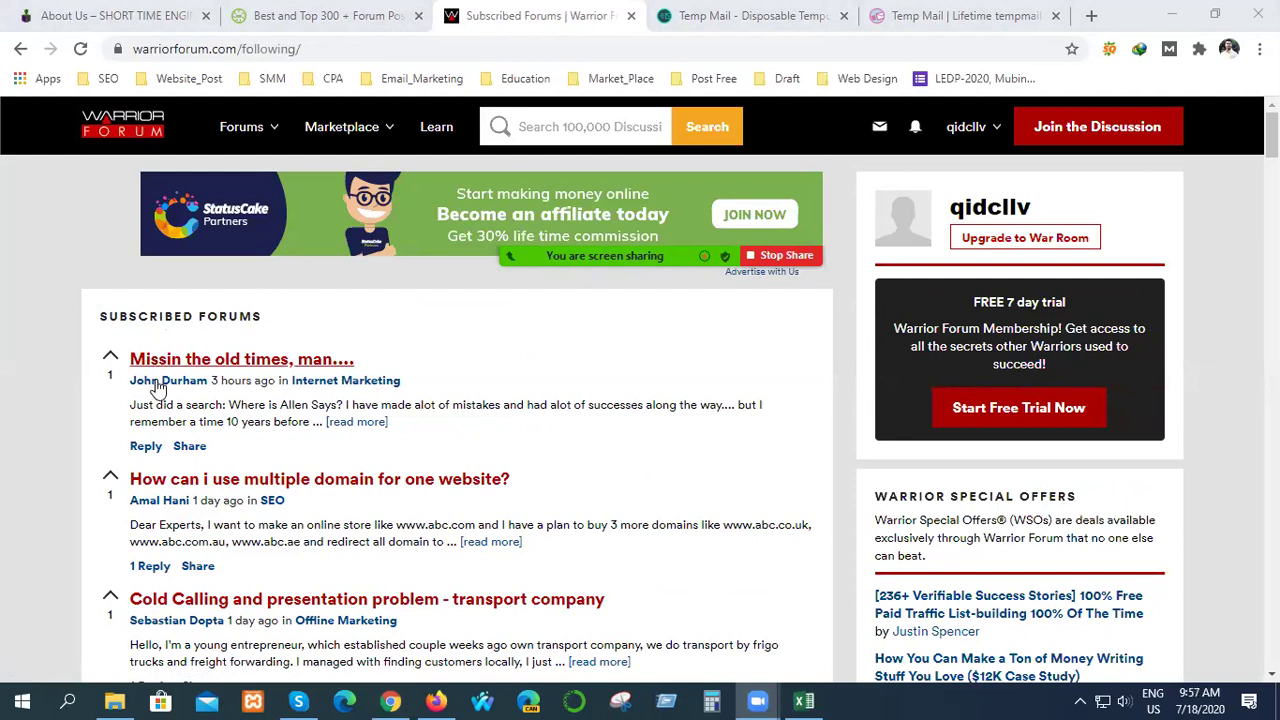
pyautogui.moveTo(136, 396)
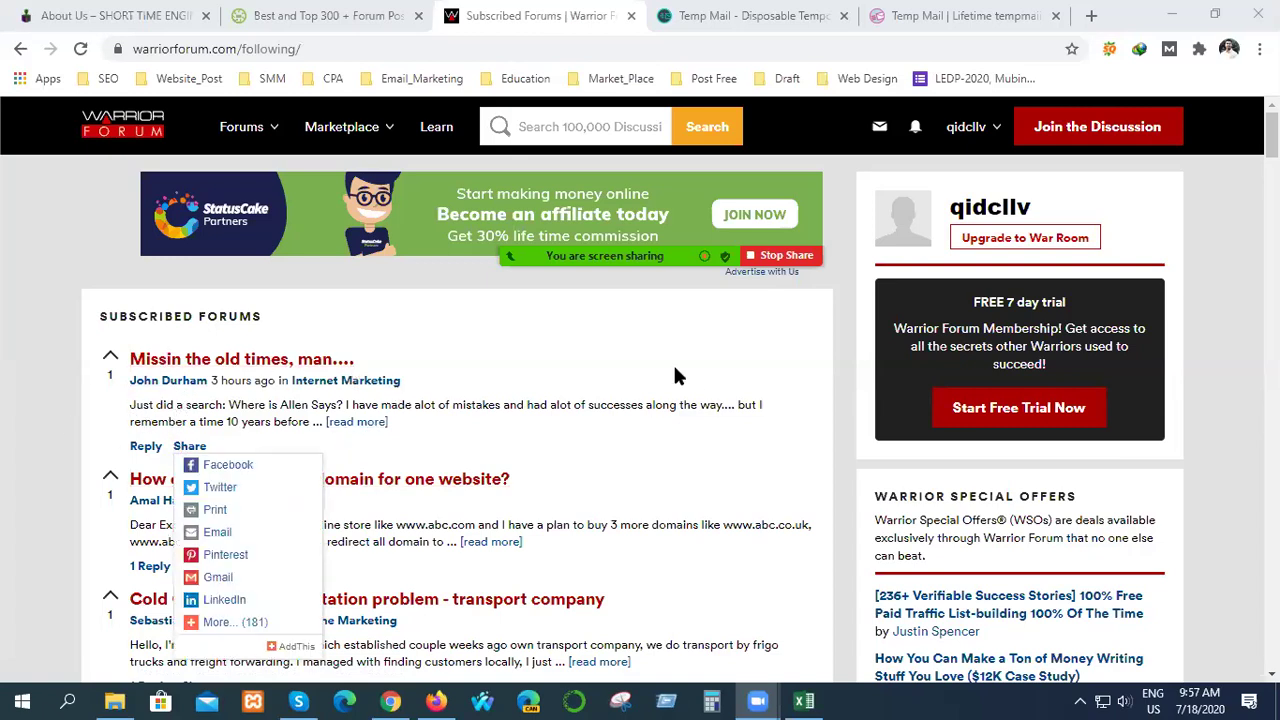
# Open Update Profile from the username menu and review the profile's zero posts and July 18th 2020 join date
pyautogui.click(984, 130)
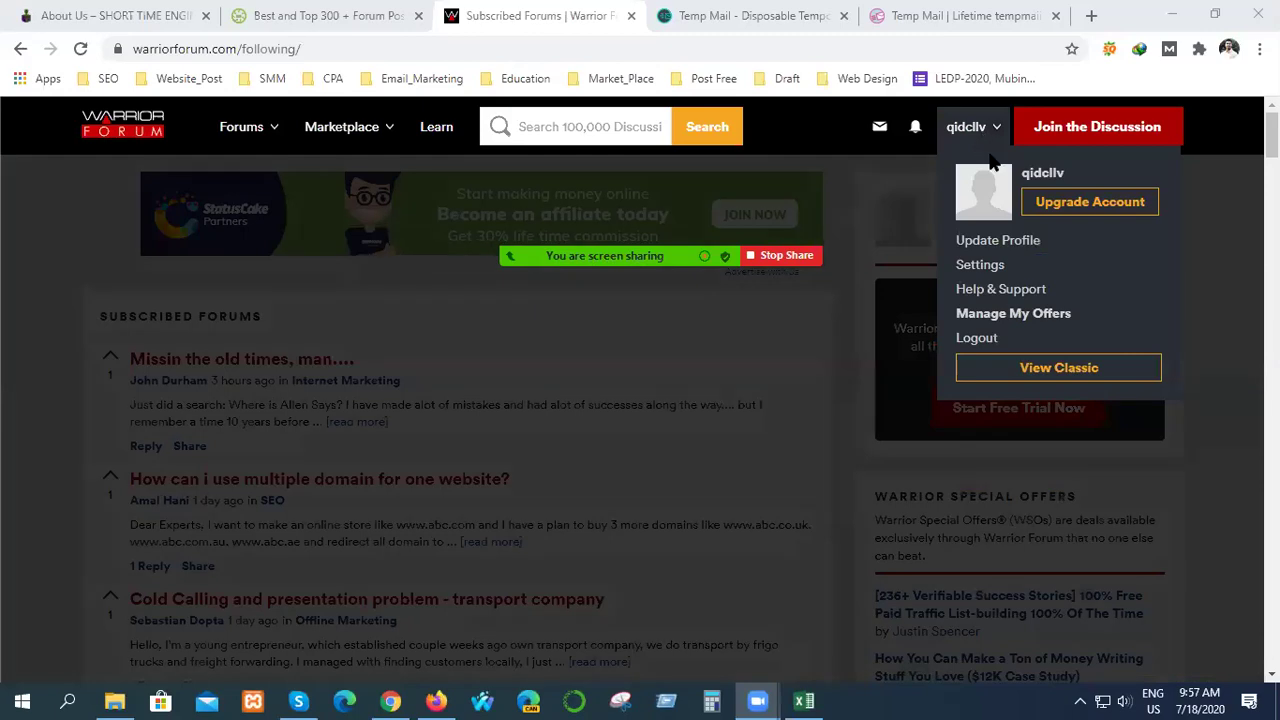
pyautogui.click(1003, 253)
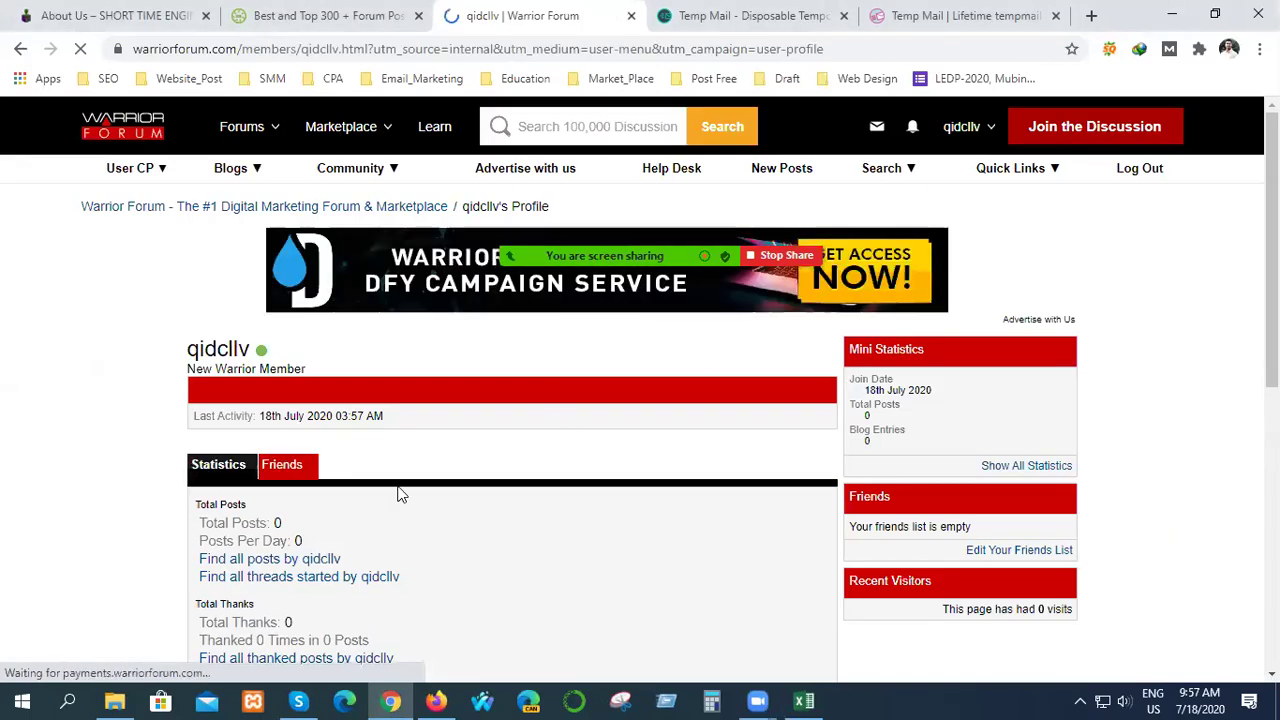
pyautogui.scroll(-2, 397, 492)
pyautogui.scroll(-3, 397, 492)
pyautogui.scroll(4, 397, 492)
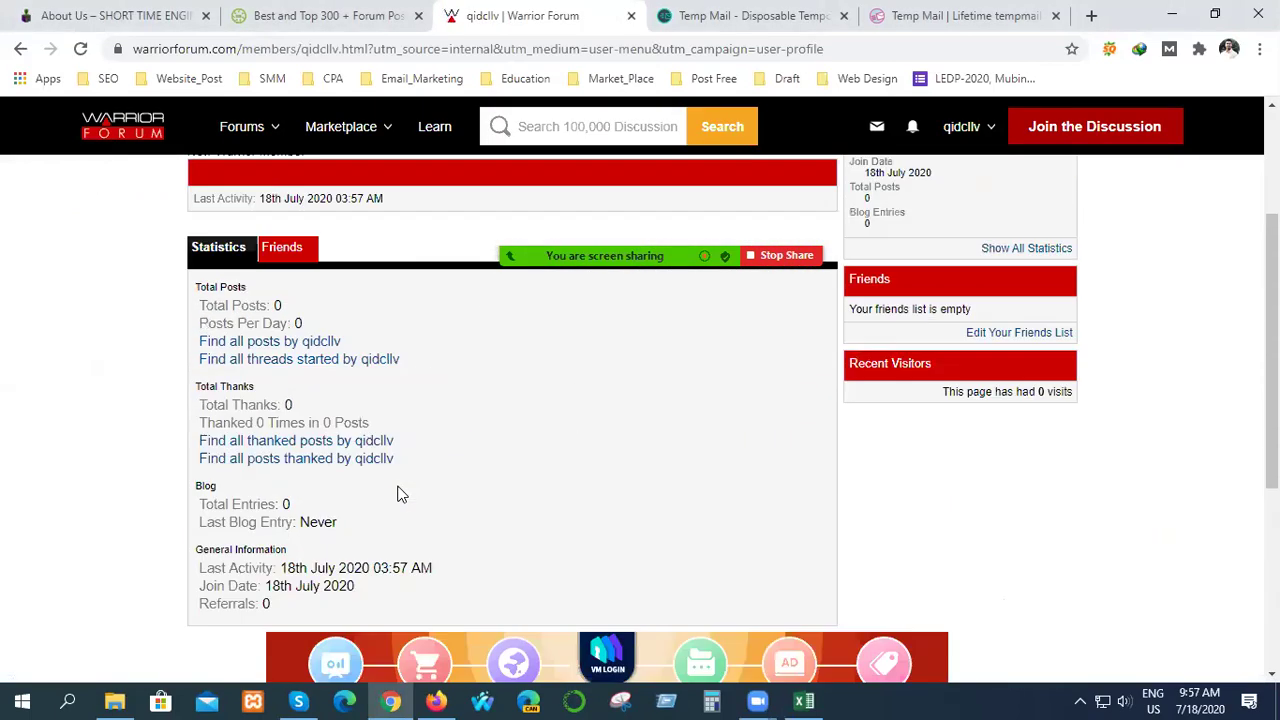
pyautogui.scroll(1, 397, 492)
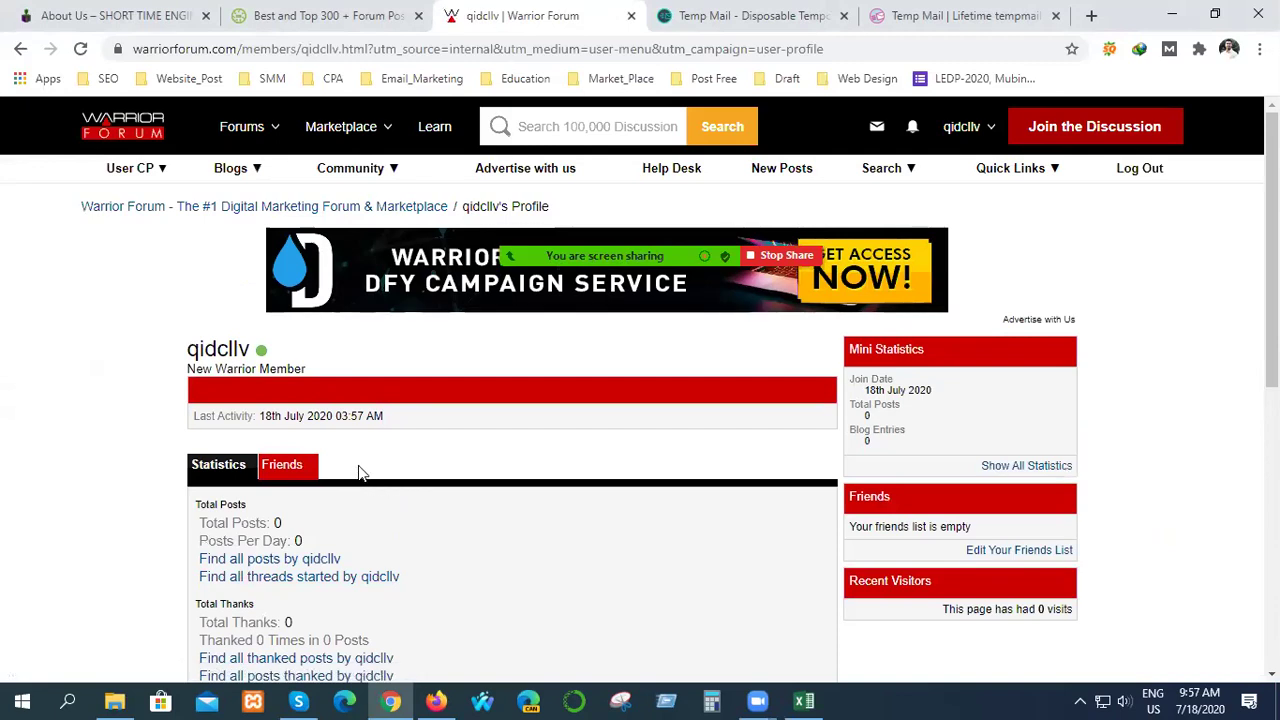
# Open account settings, dismiss the video promo popup, and try opening Edit Your Details
pyautogui.click(962, 126)
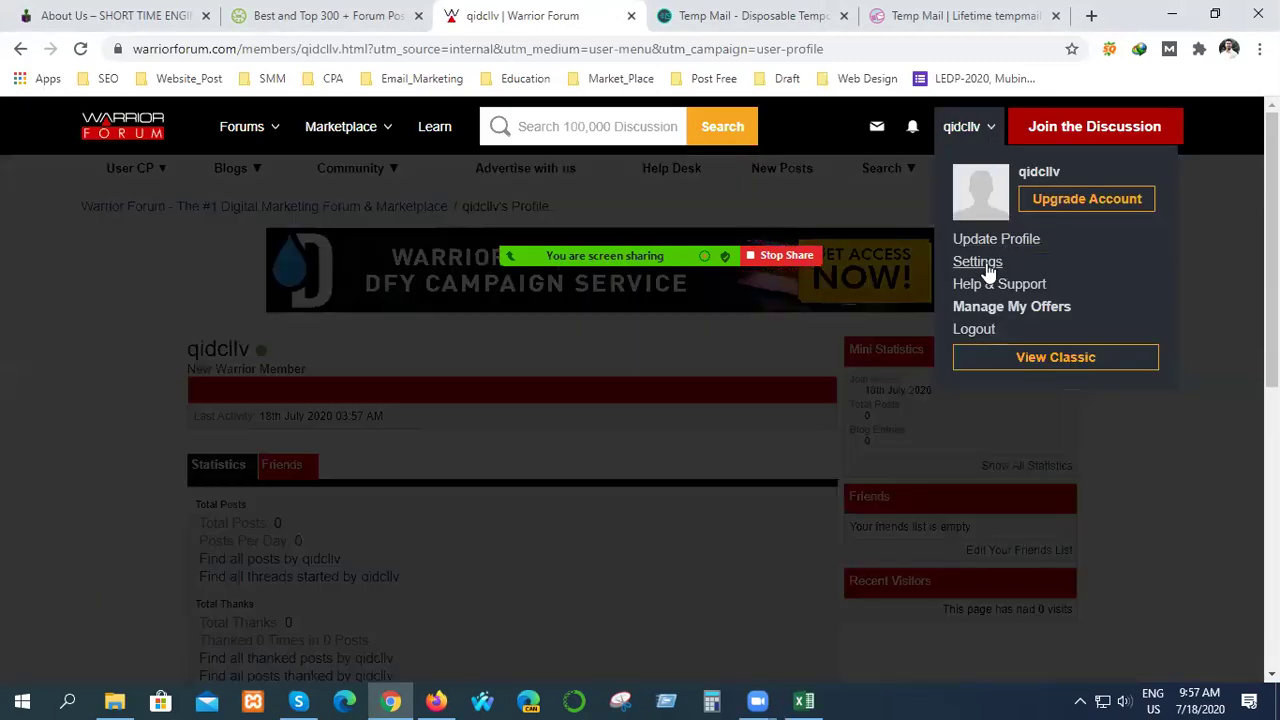
pyautogui.click(980, 264)
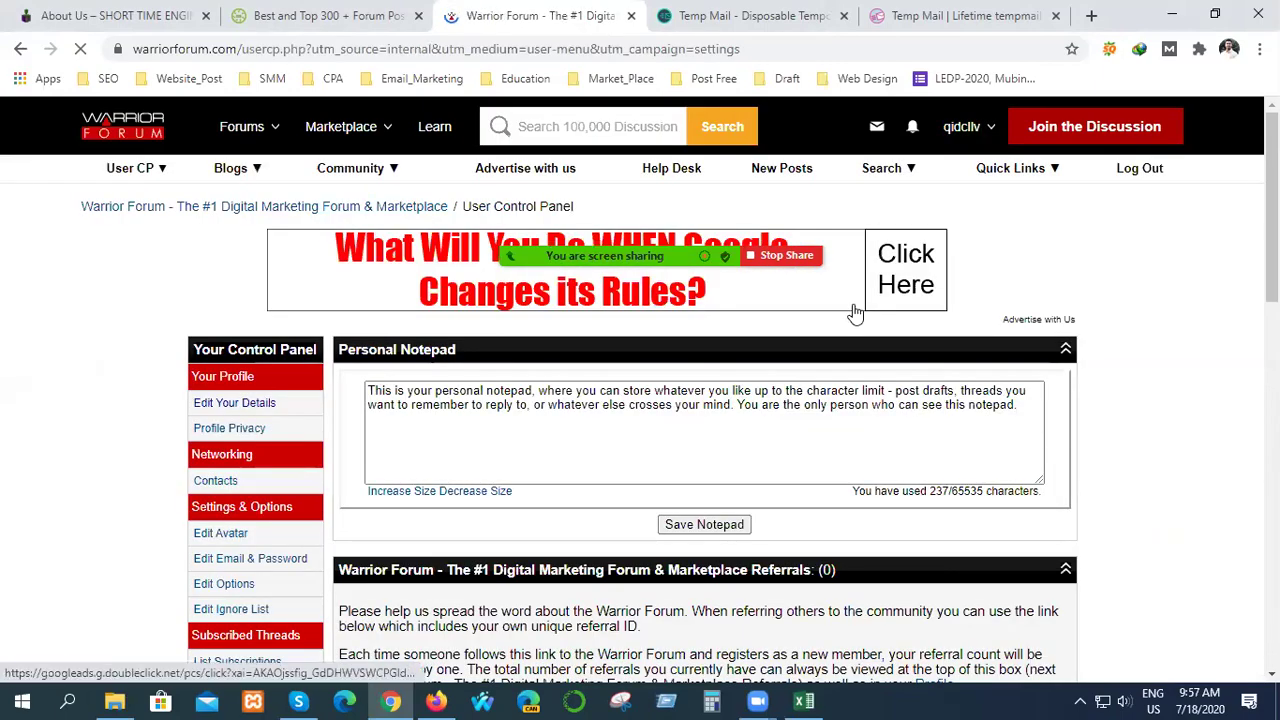
pyautogui.scroll(-4, 569, 543)
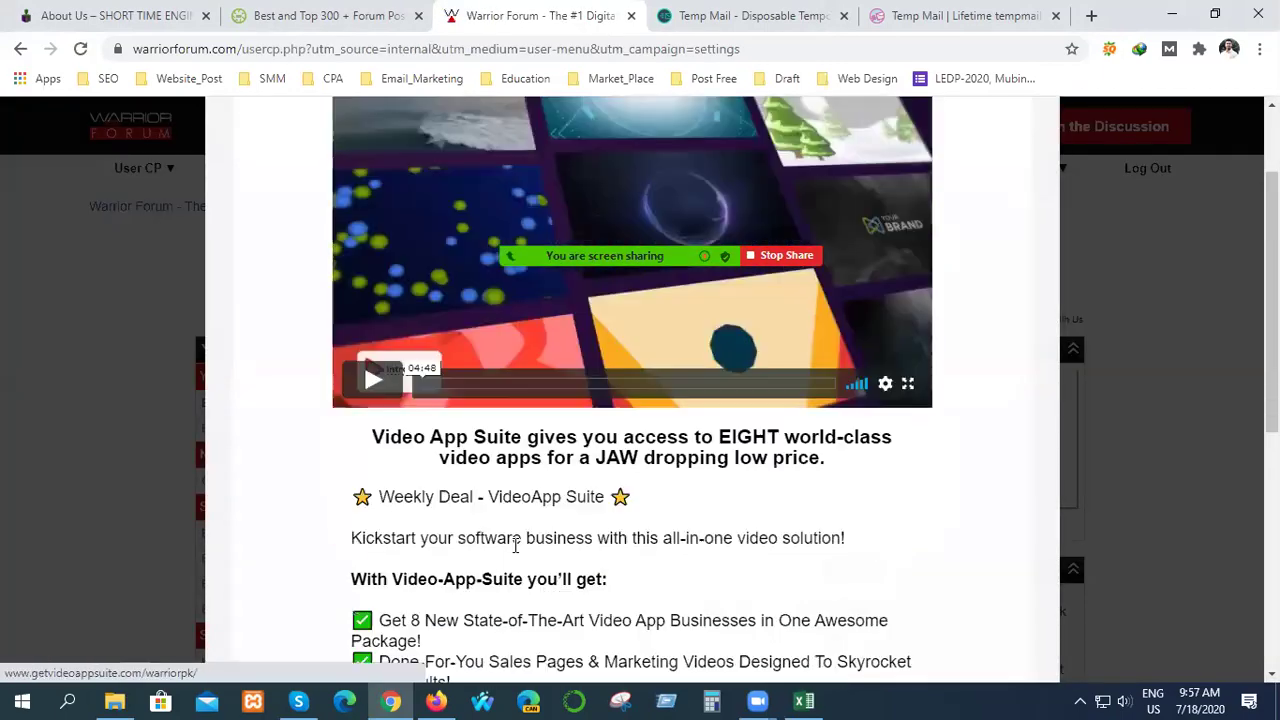
pyautogui.scroll(-3, 505, 540)
pyautogui.scroll(4, 886, 305)
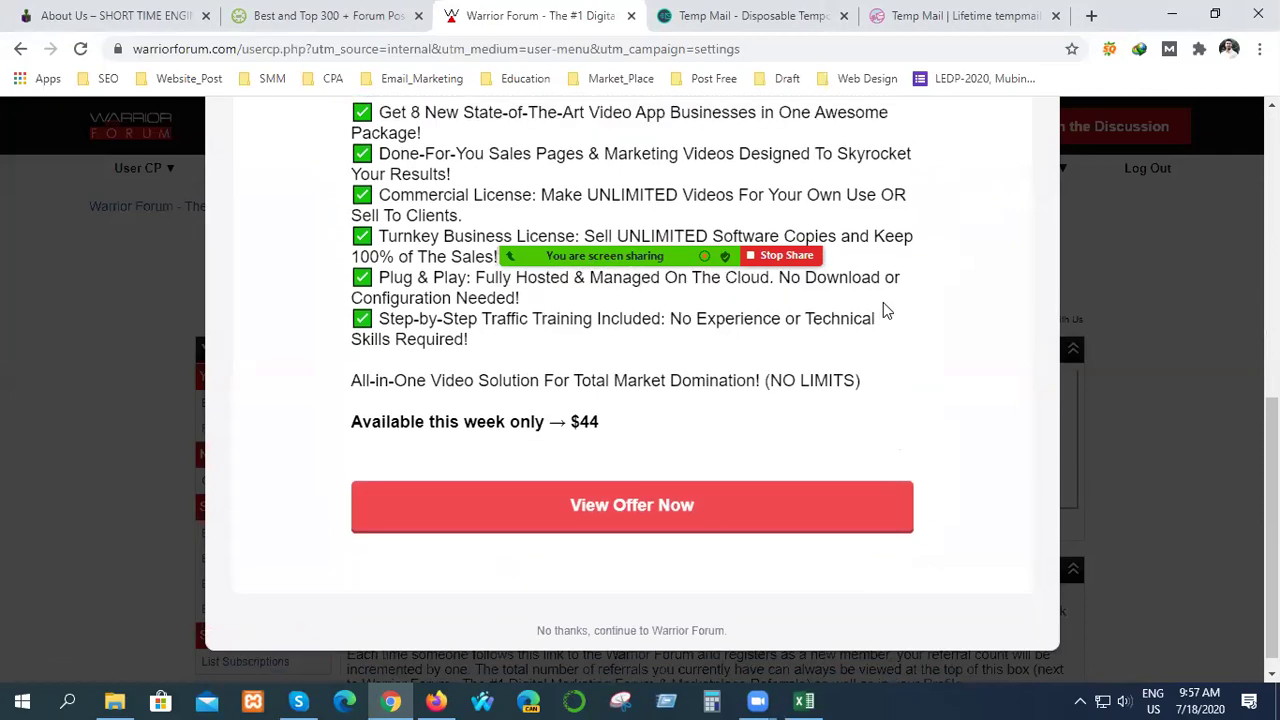
pyautogui.scroll(2, 911, 297)
pyautogui.click(1030, 174)
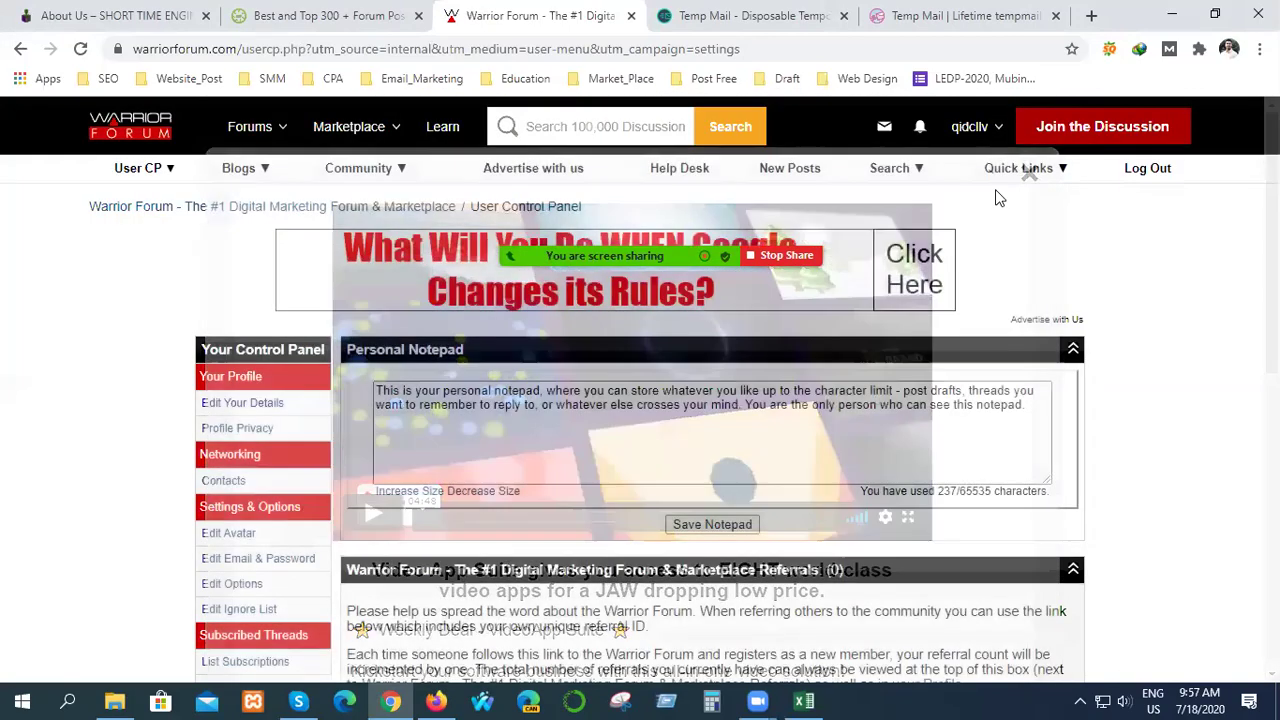
pyautogui.click(249, 413)
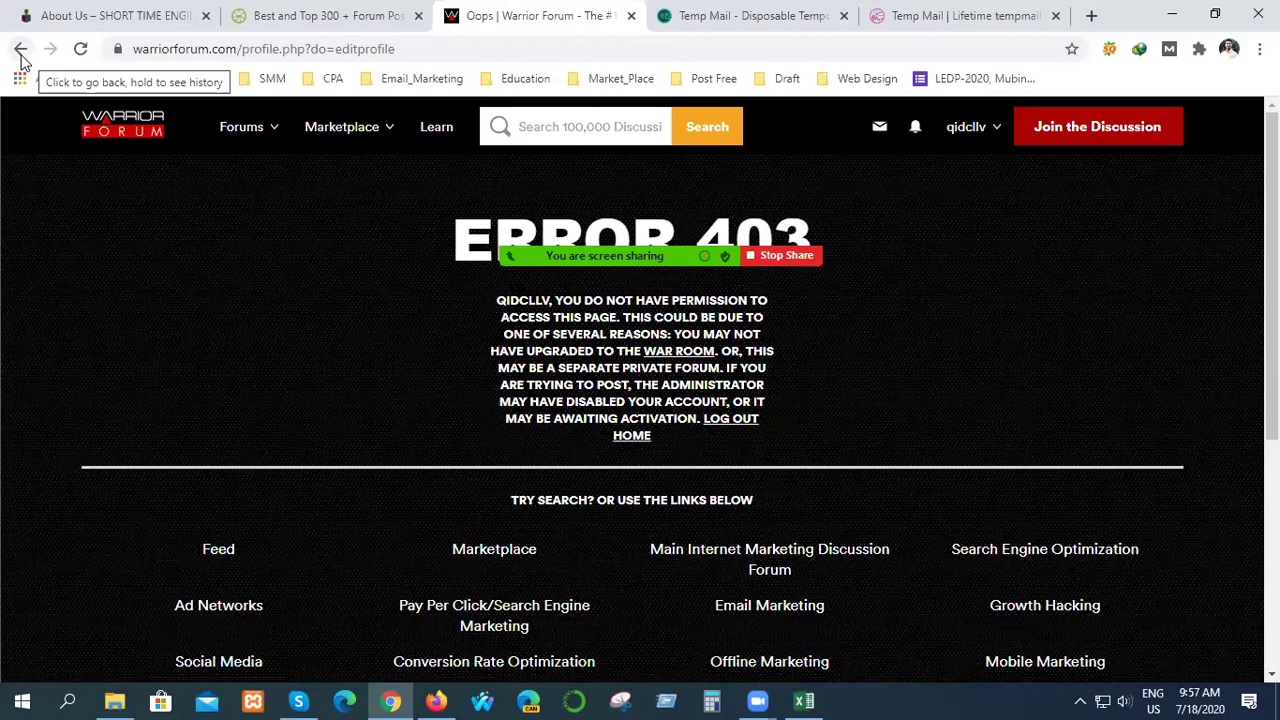
# Go back, attempt Profile Privacy, then return to the forum home from the 403 error page
pyautogui.click(20, 52)
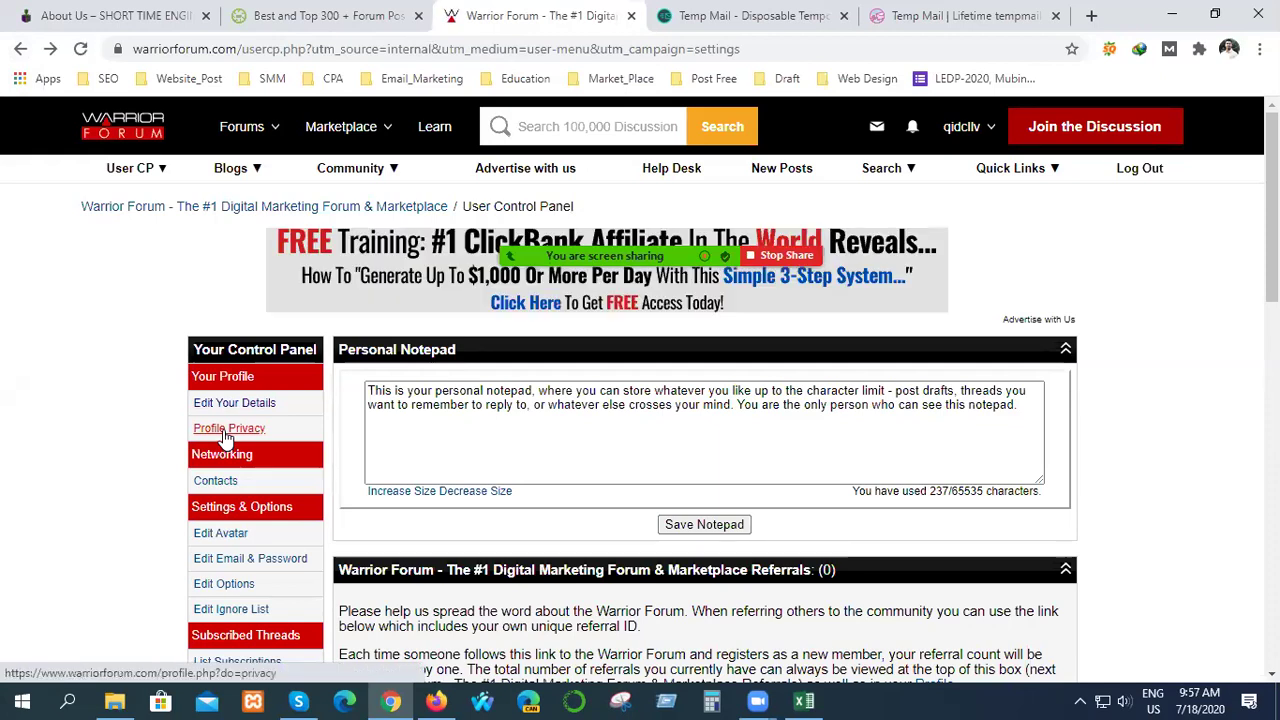
pyautogui.click(226, 434)
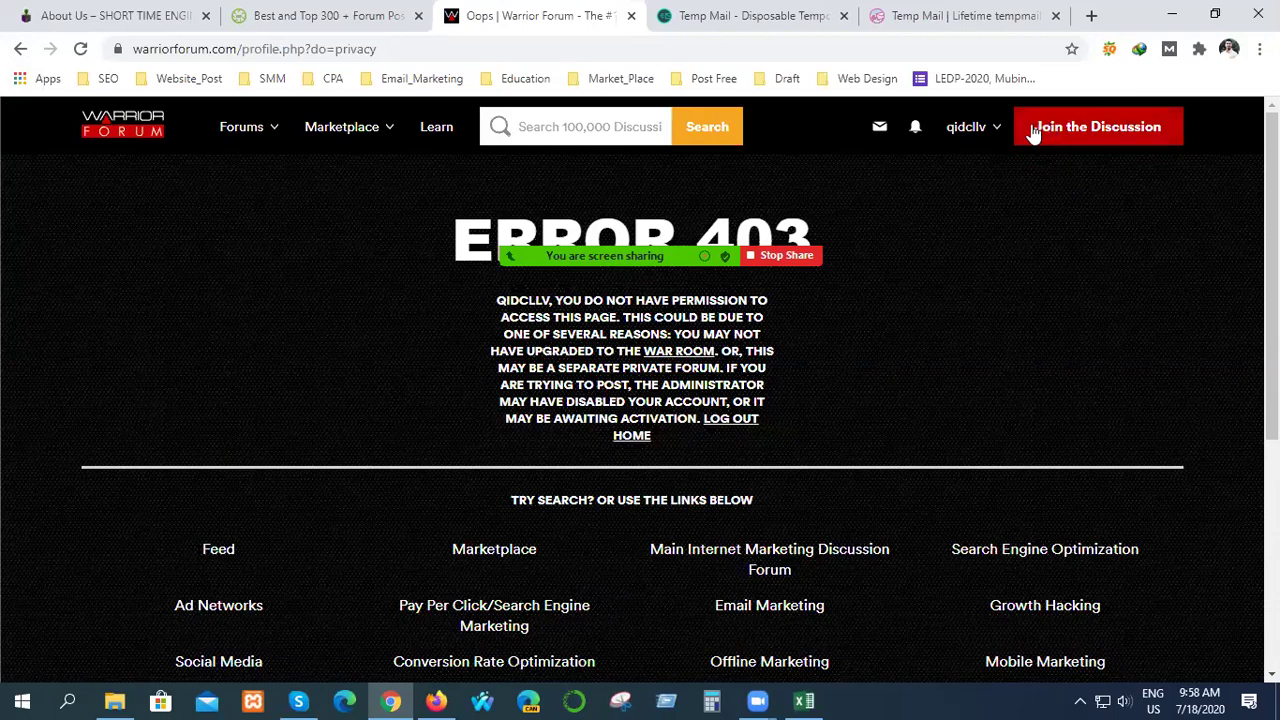
pyautogui.click(972, 130)
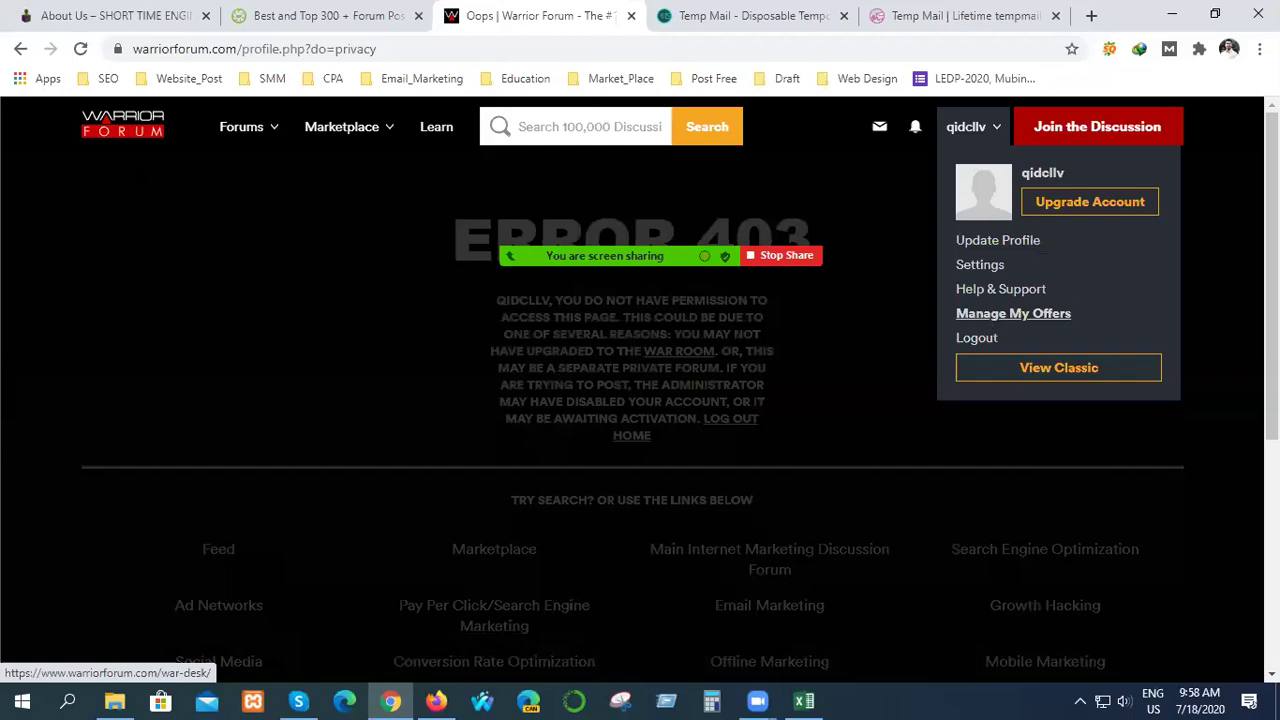
pyautogui.click(20, 50)
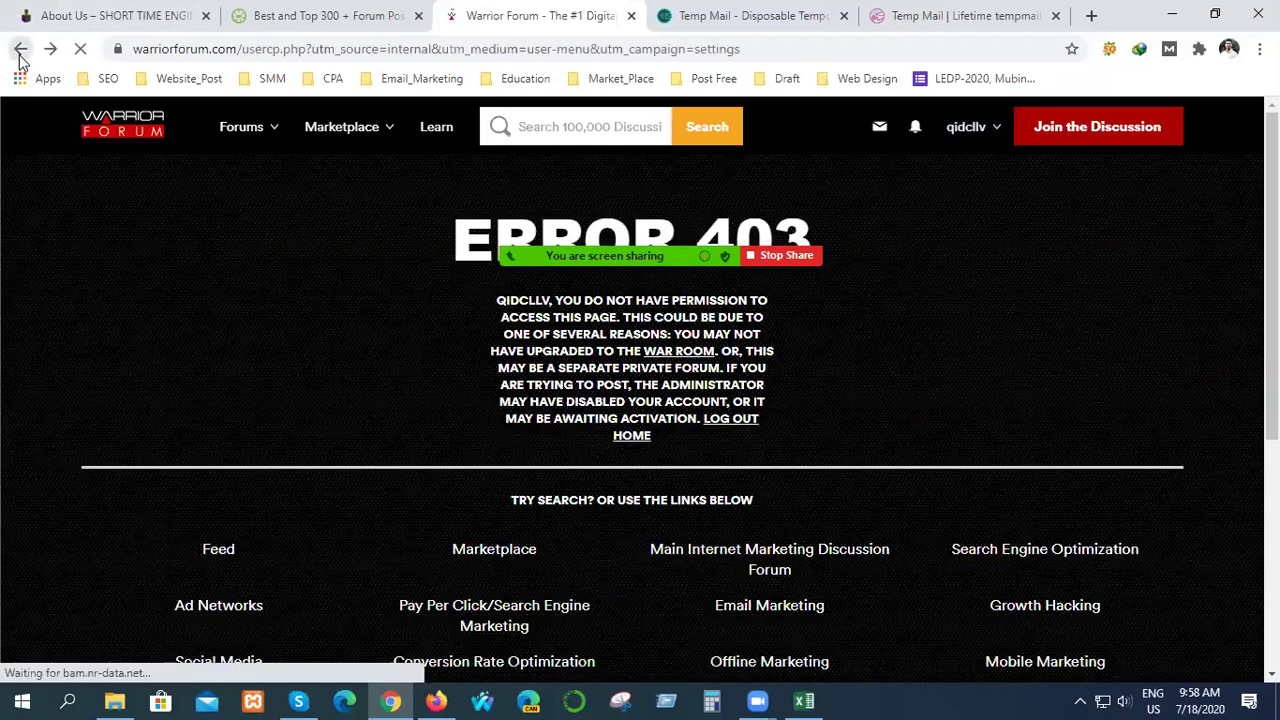
pyautogui.scroll(-2, 525, 524)
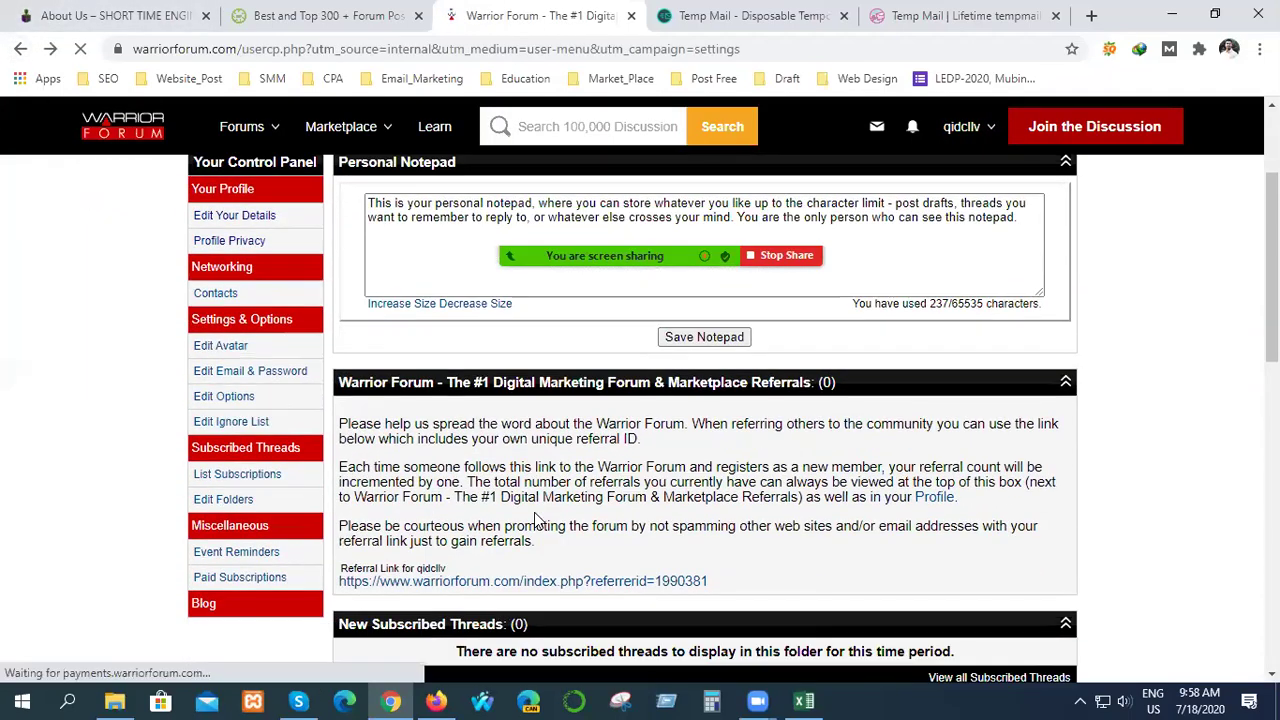
pyautogui.scroll(-4, 535, 520)
pyautogui.scroll(5, 533, 524)
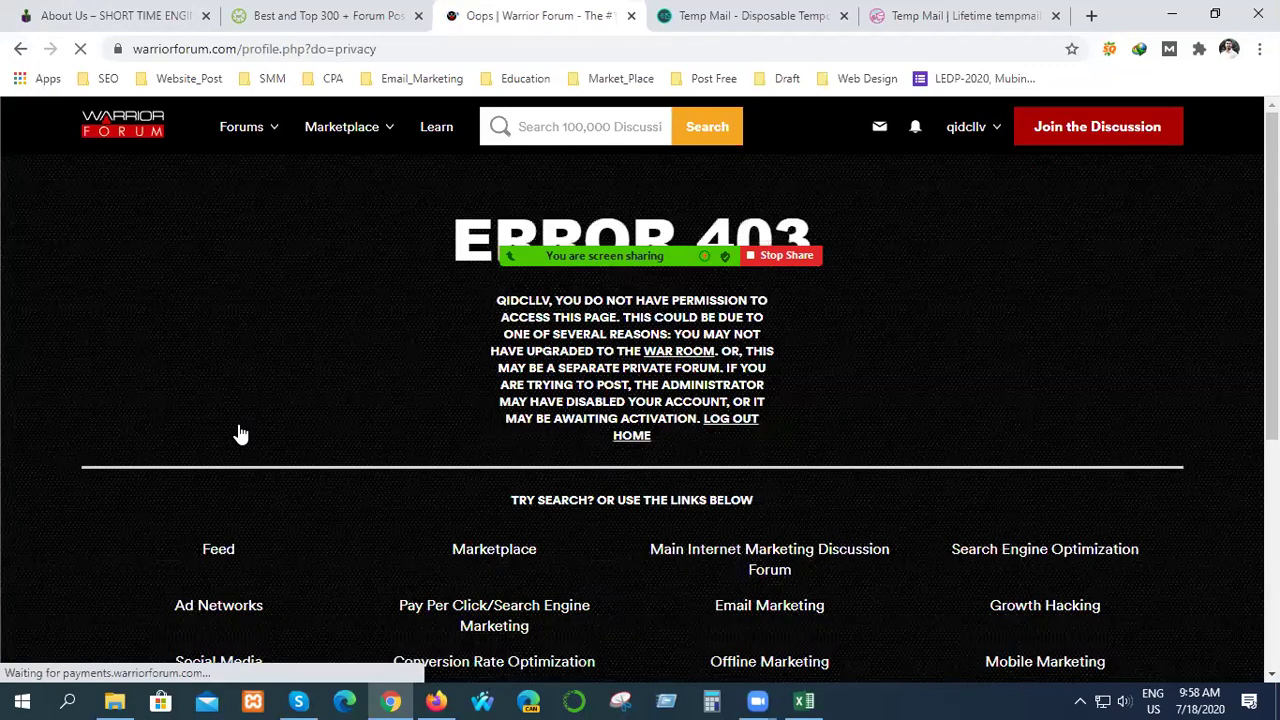
pyautogui.click(643, 443)
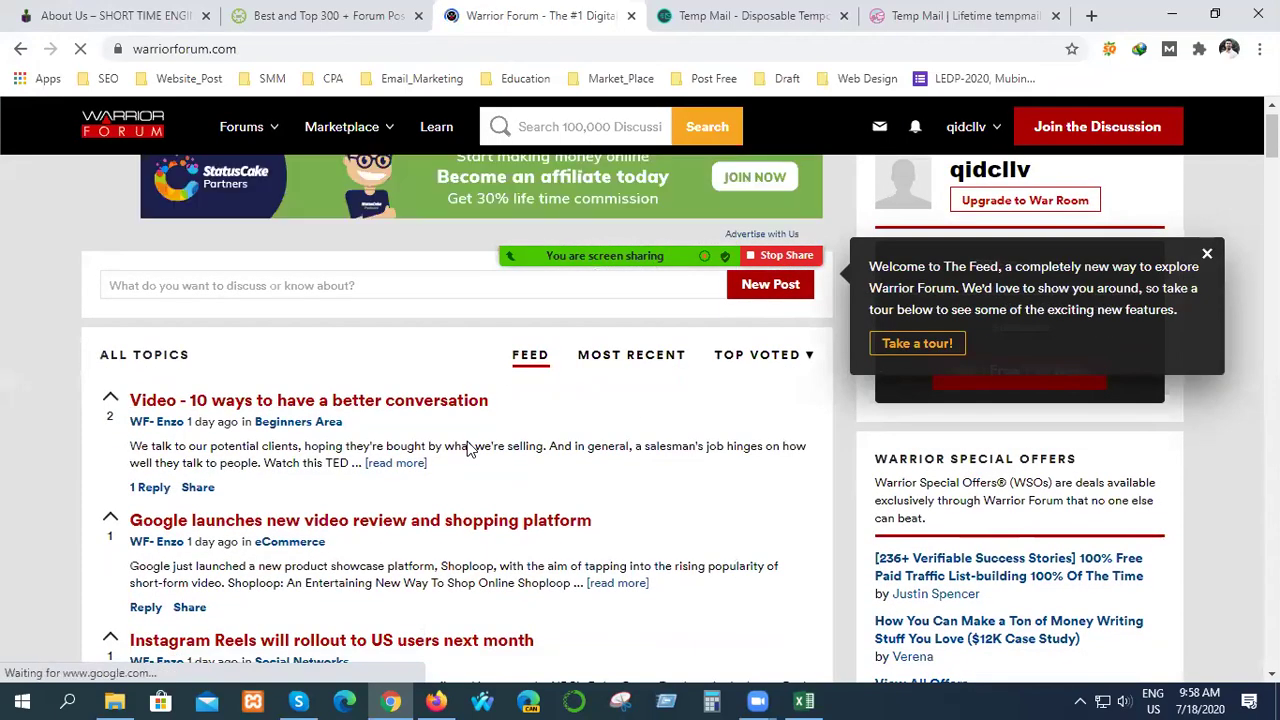
pyautogui.click(930, 348)
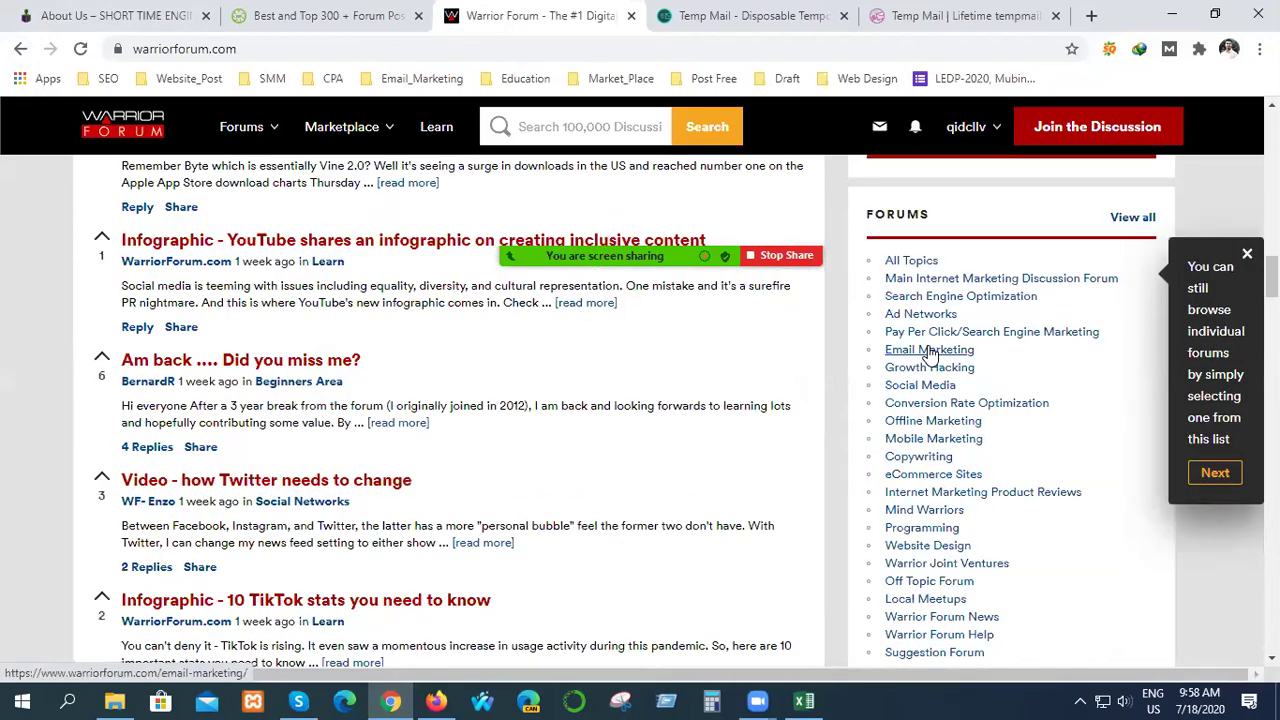
pyautogui.scroll(20, 658, 437)
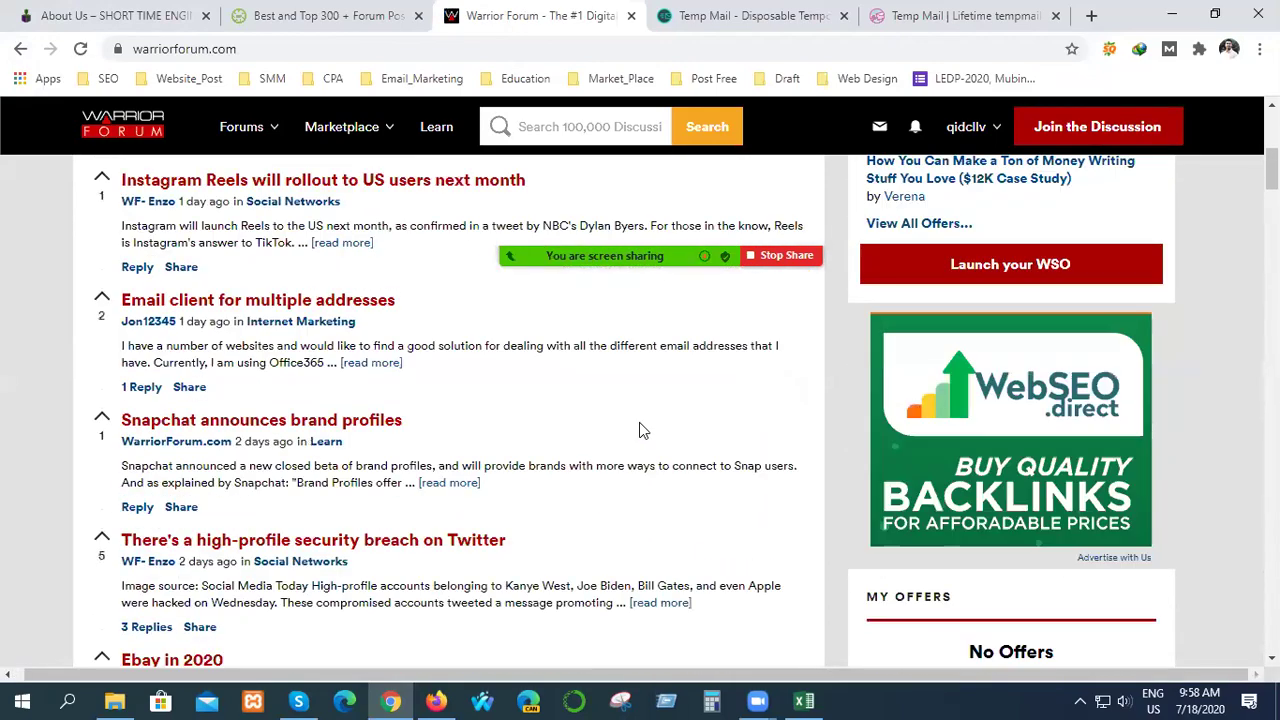
pyautogui.scroll(2, 643, 432)
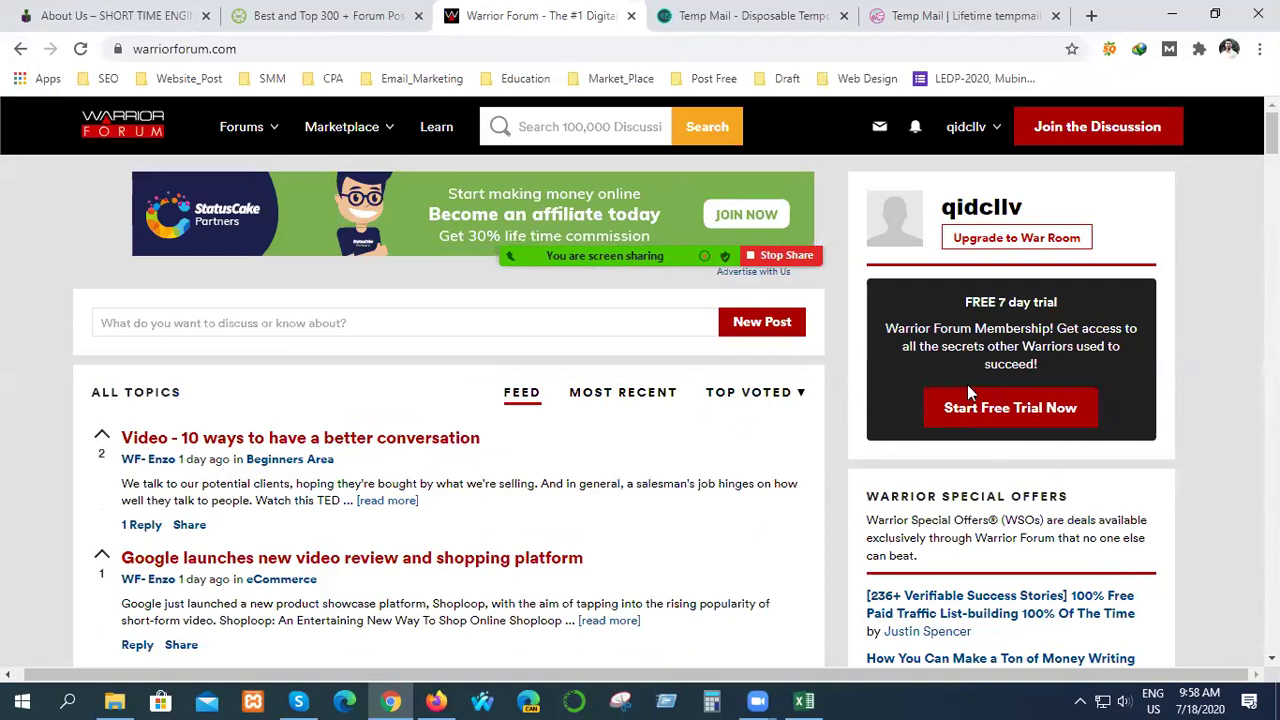
pyautogui.click(1014, 411)
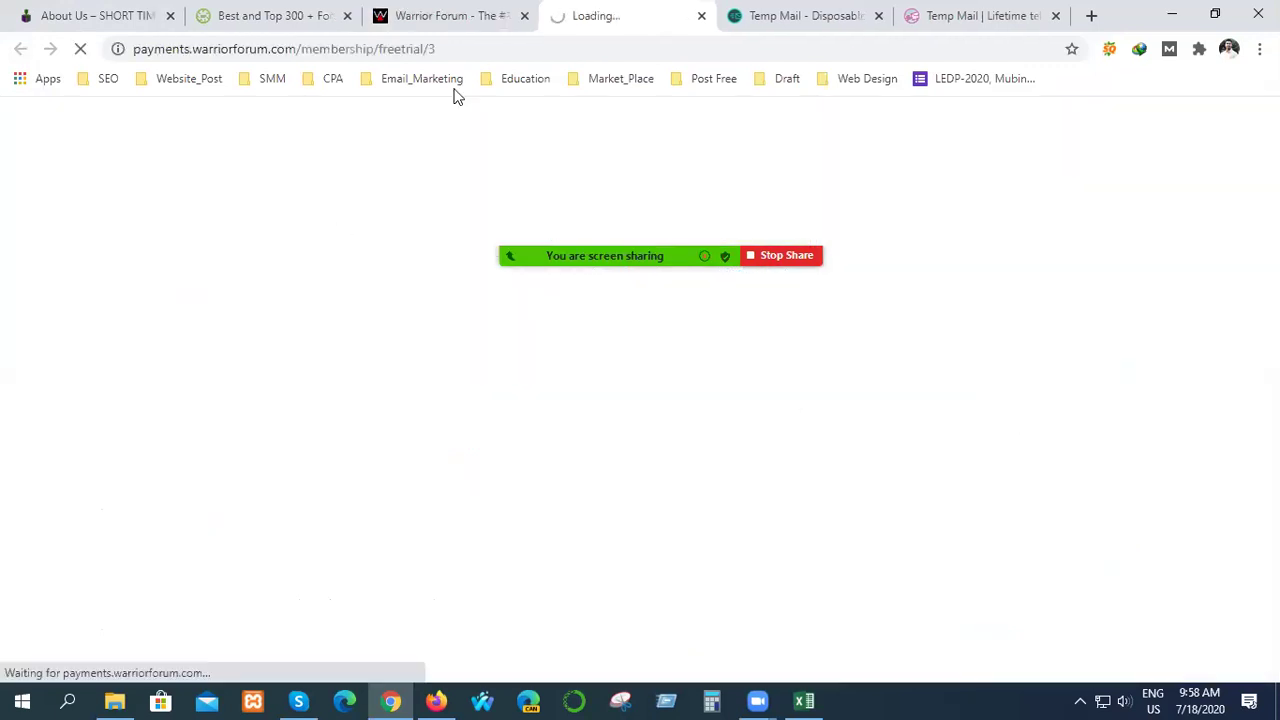
pyautogui.click(451, 10)
pyautogui.click(600, 18)
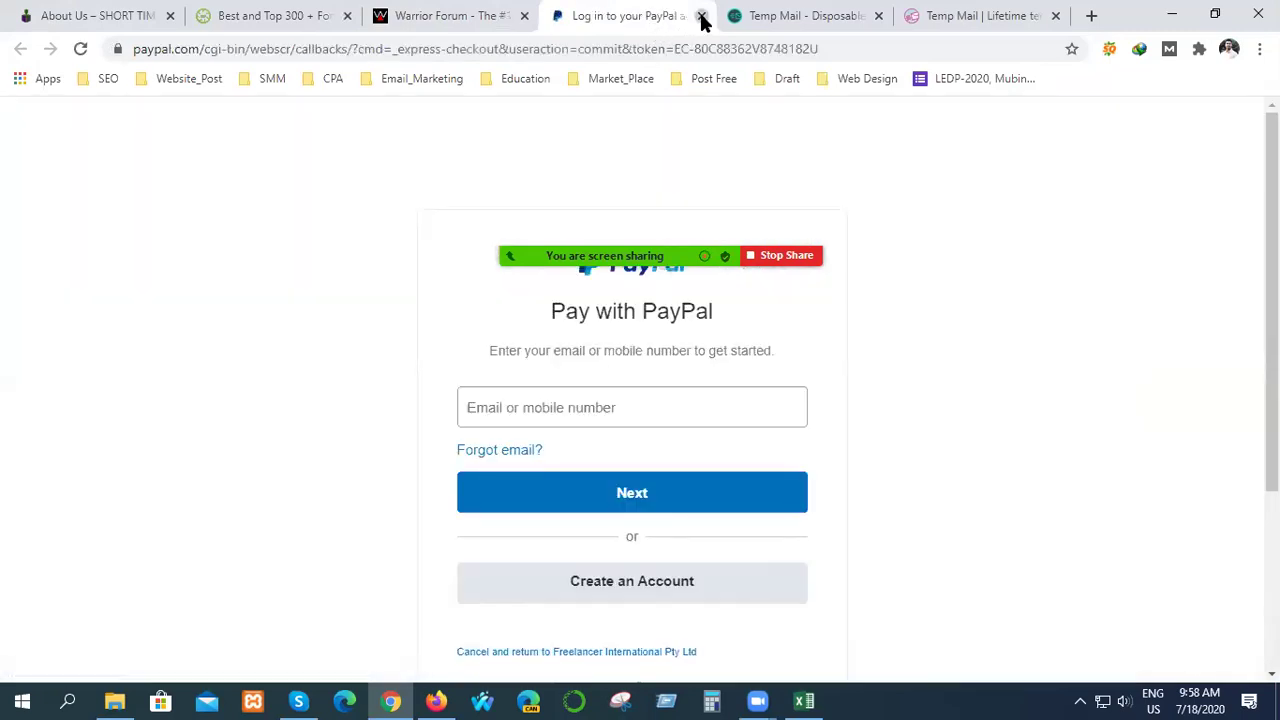
pyautogui.click(701, 15)
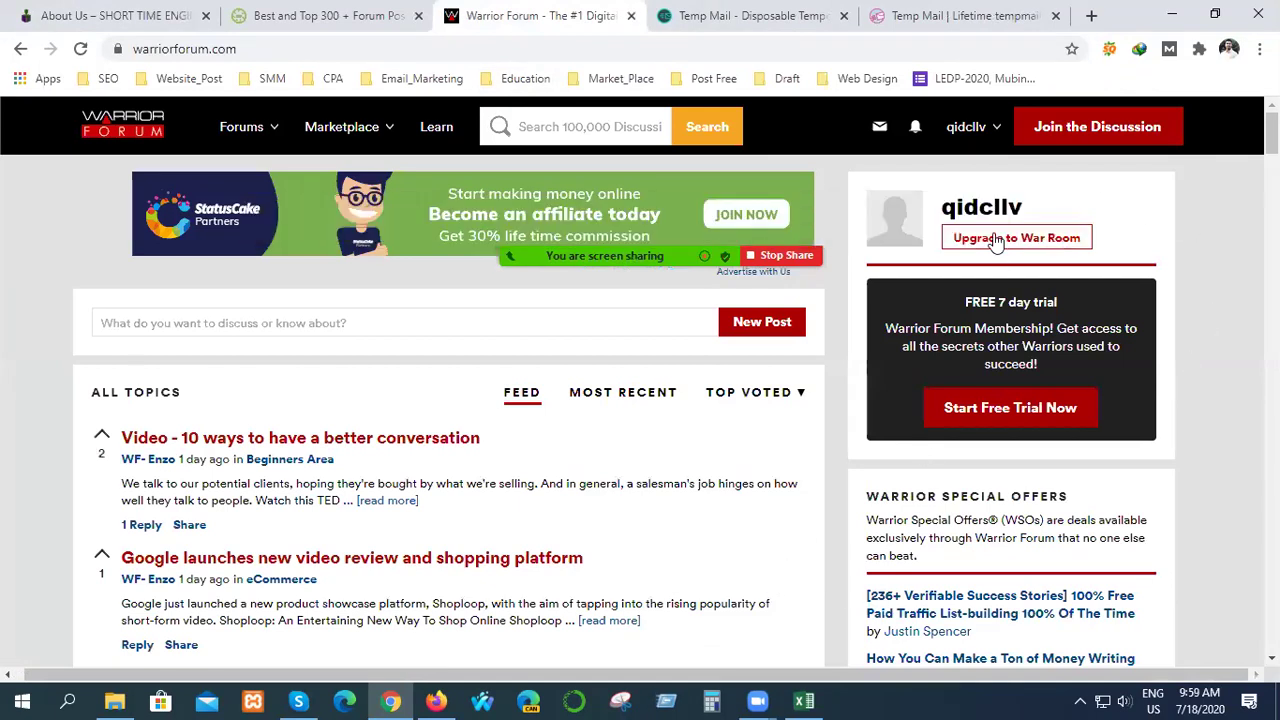
# Start the War Room upgrade, then cancel the payment confirmation
pyautogui.click(997, 238)
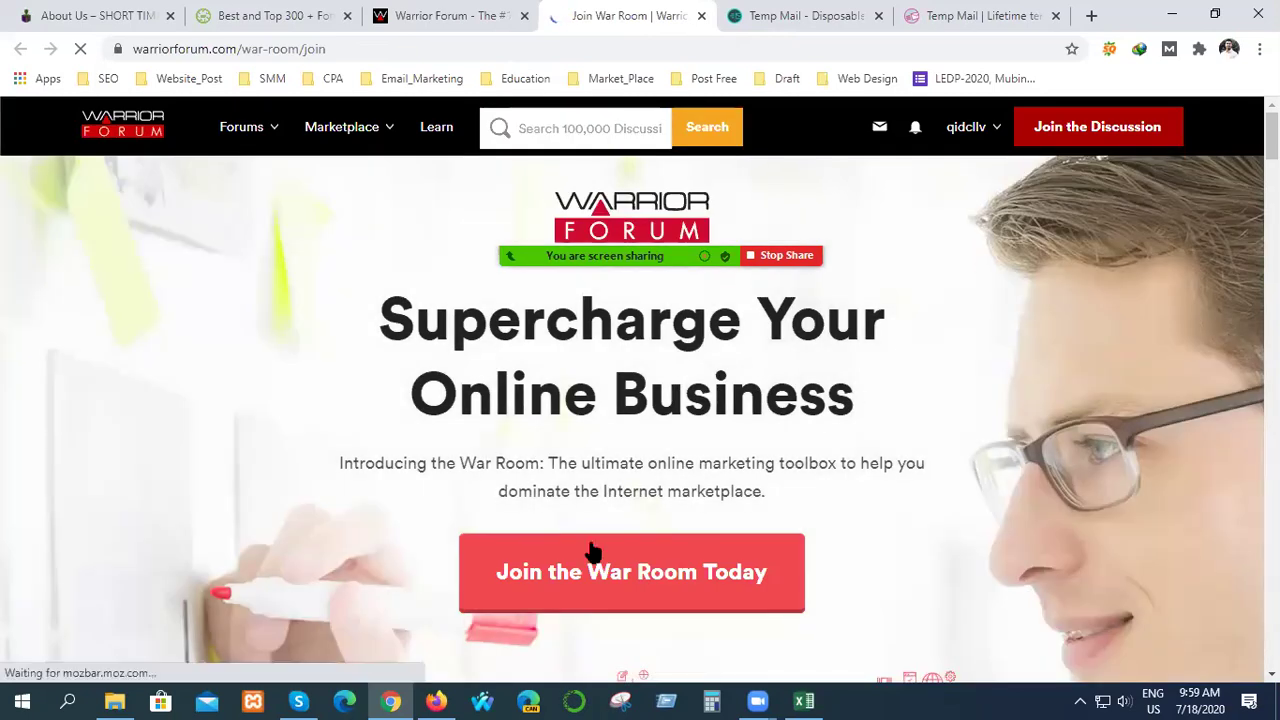
pyautogui.click(651, 585)
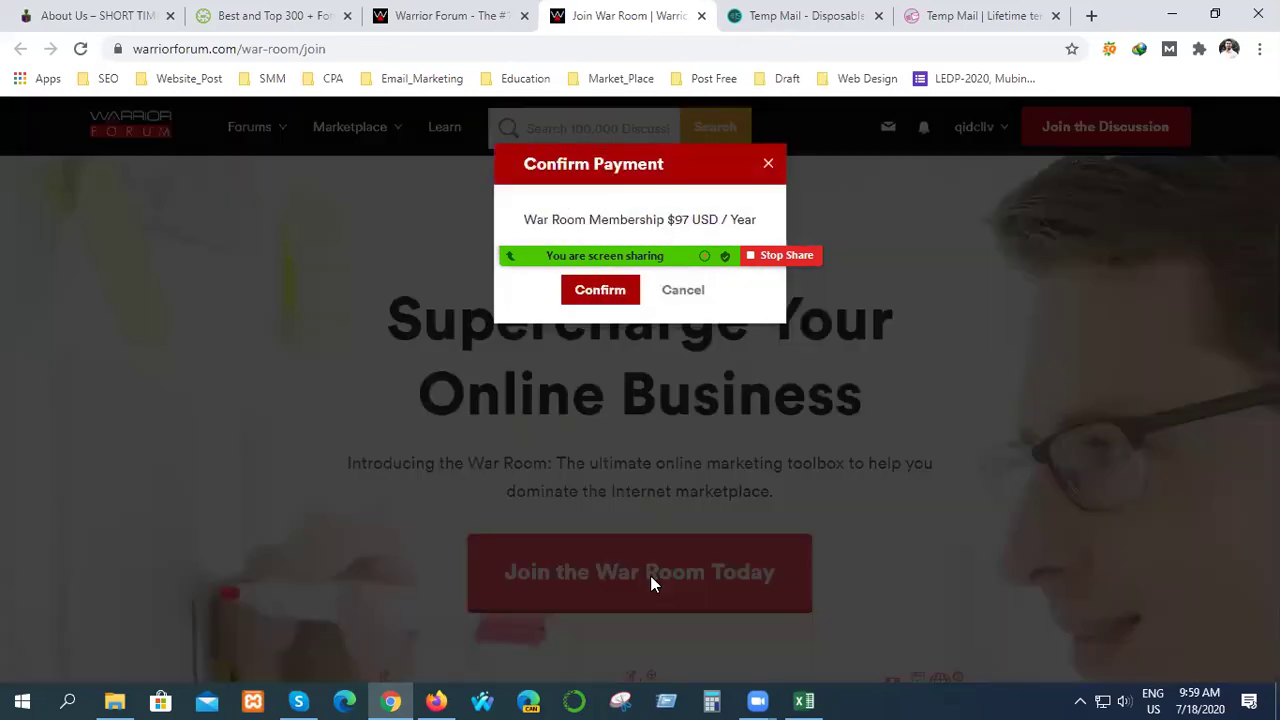
pyautogui.click(767, 165)
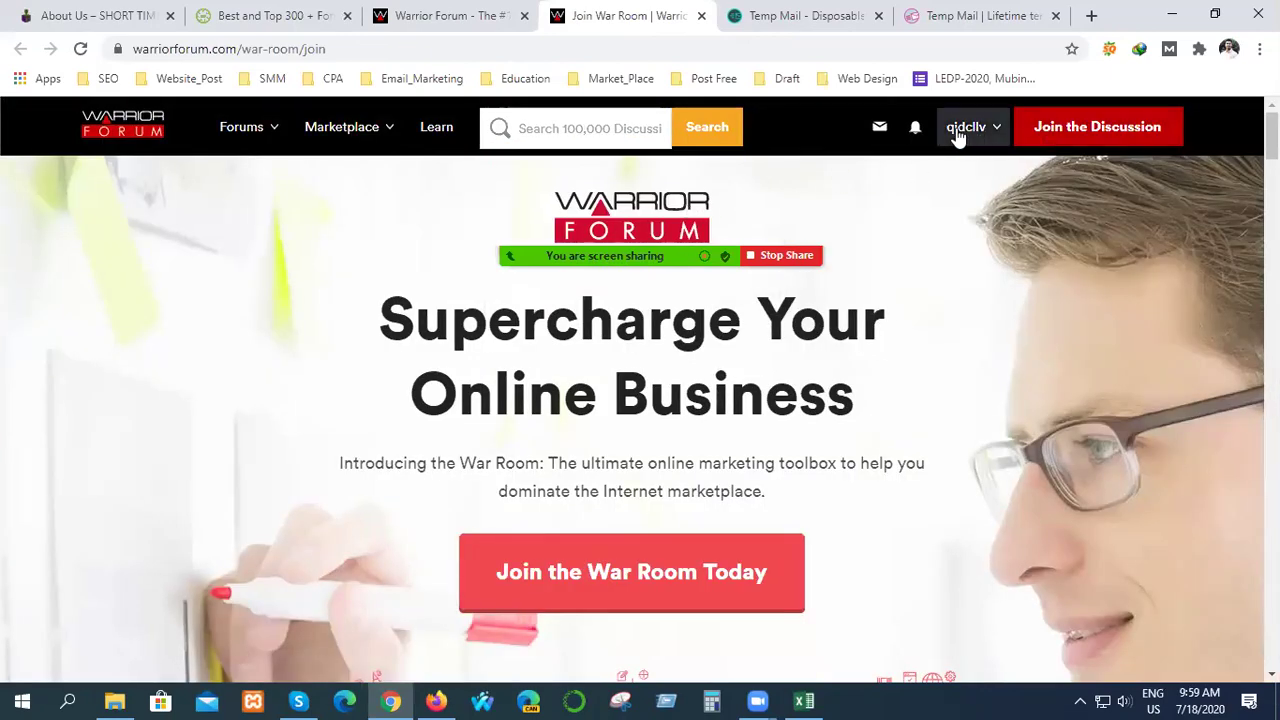
# Open account Settings from the user menu and choose Profile Privacy
pyautogui.click(959, 131)
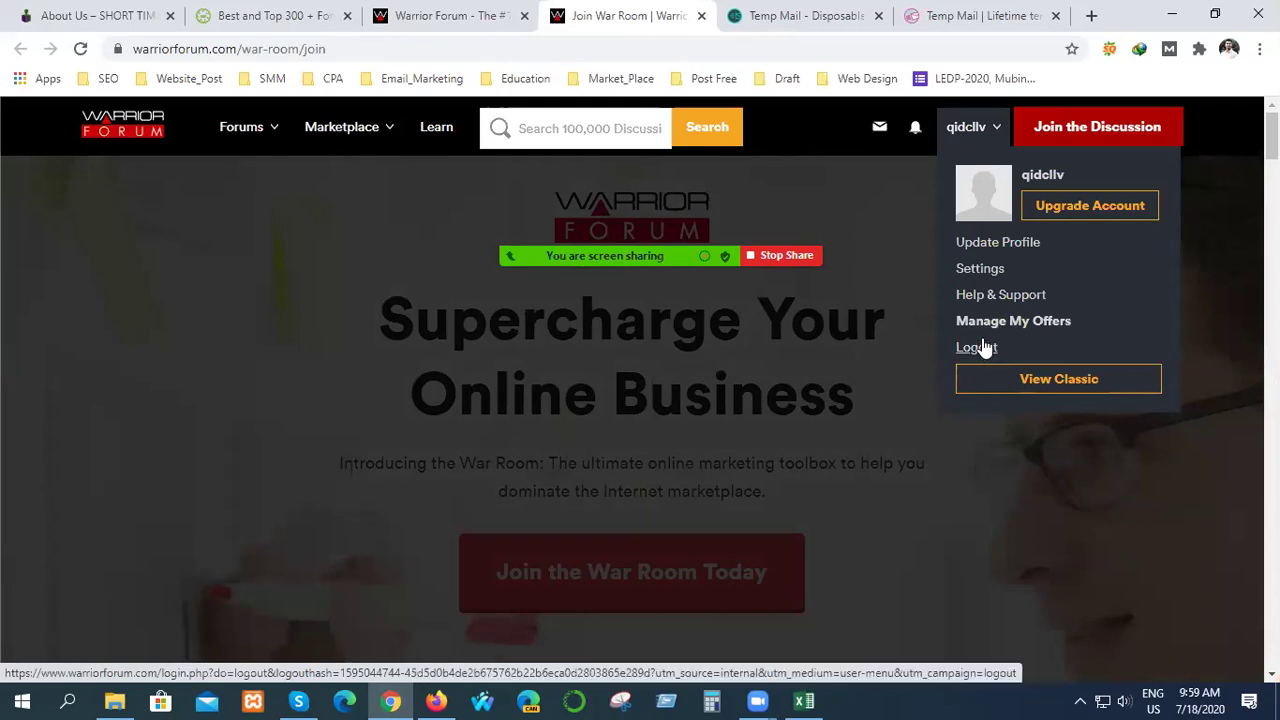
pyautogui.click(980, 270)
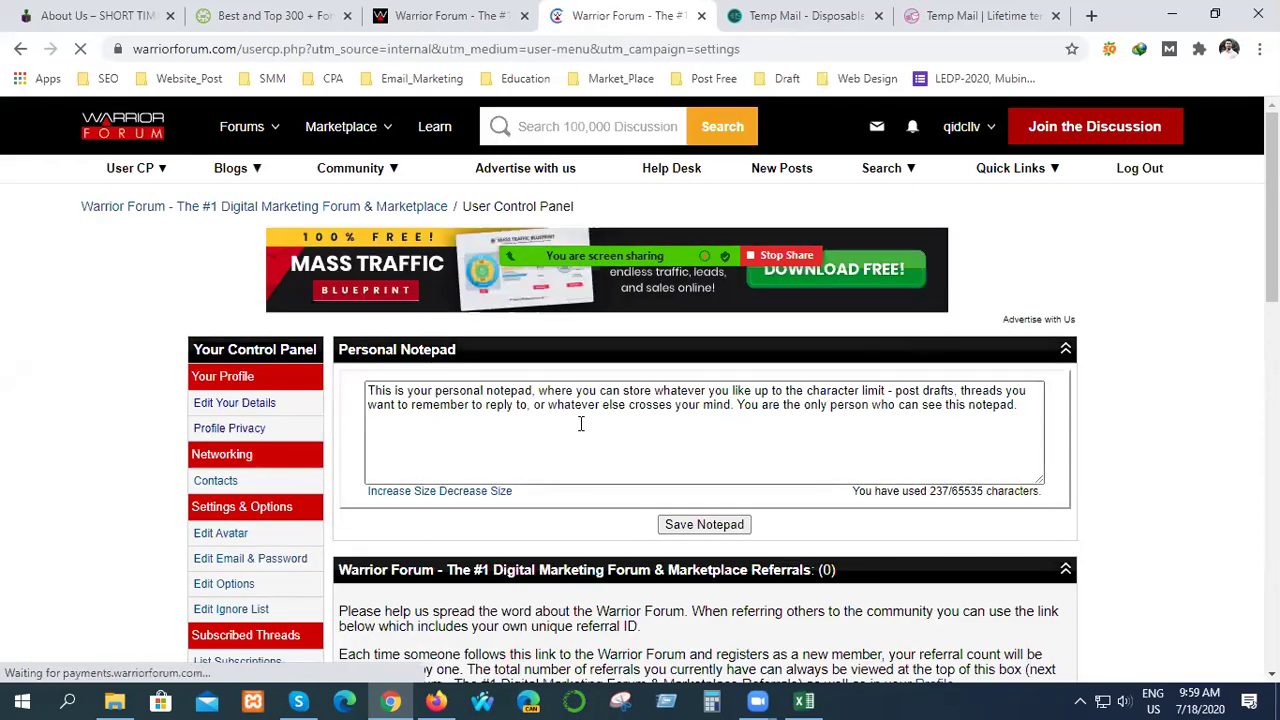
pyautogui.click(230, 429)
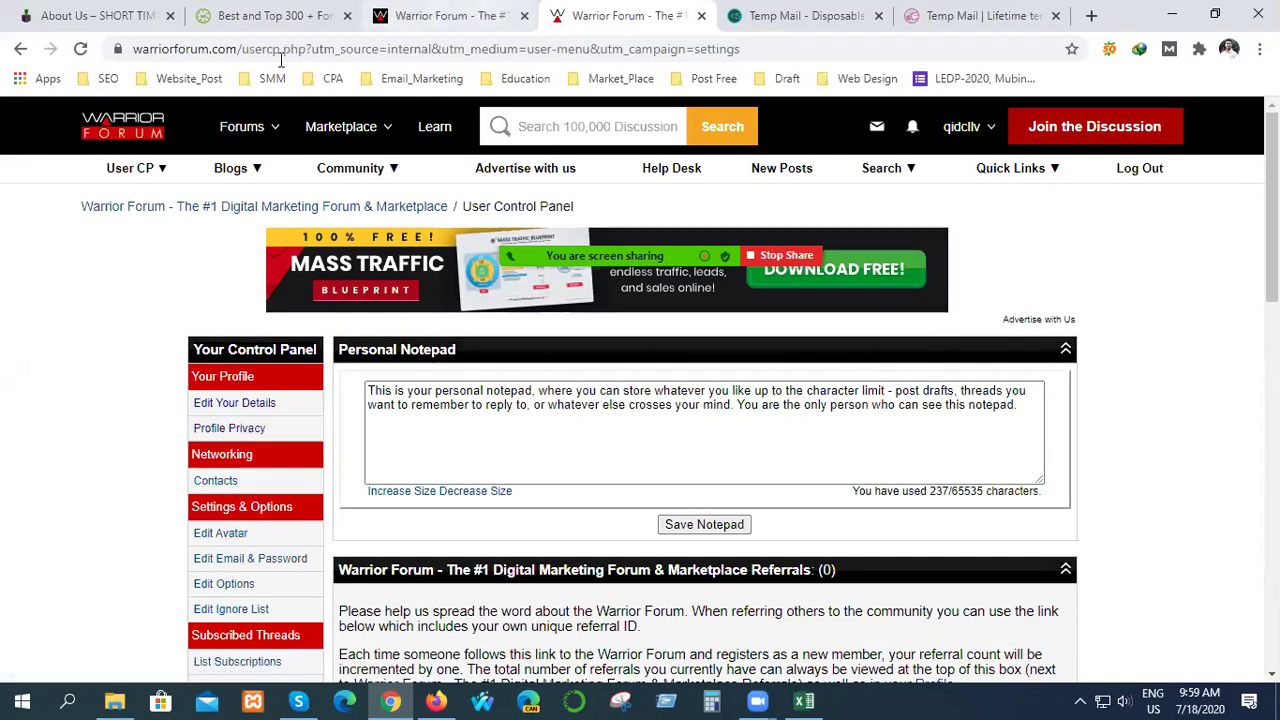
# Open the 'IMPORTANT! Confirm' email in Temp Mail and follow 'Activate my account now'
pyautogui.click(1017, 18)
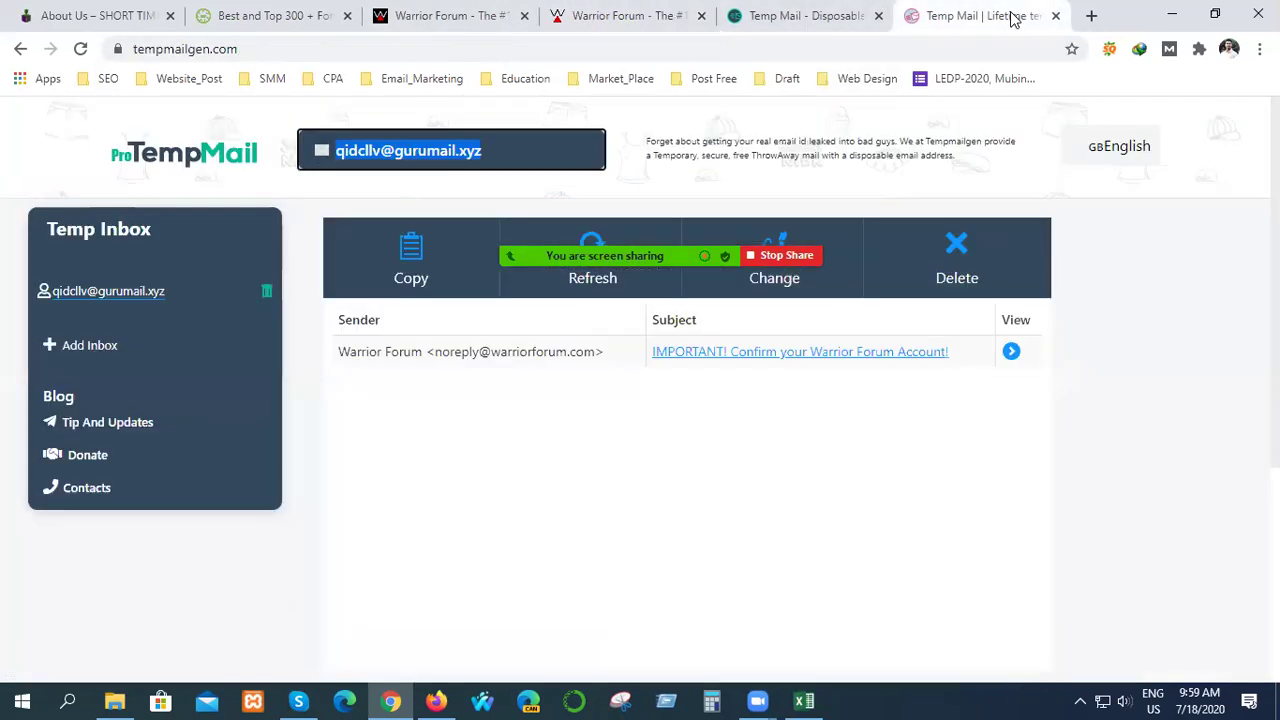
pyautogui.click(768, 355)
pyautogui.scroll(-4, 760, 480)
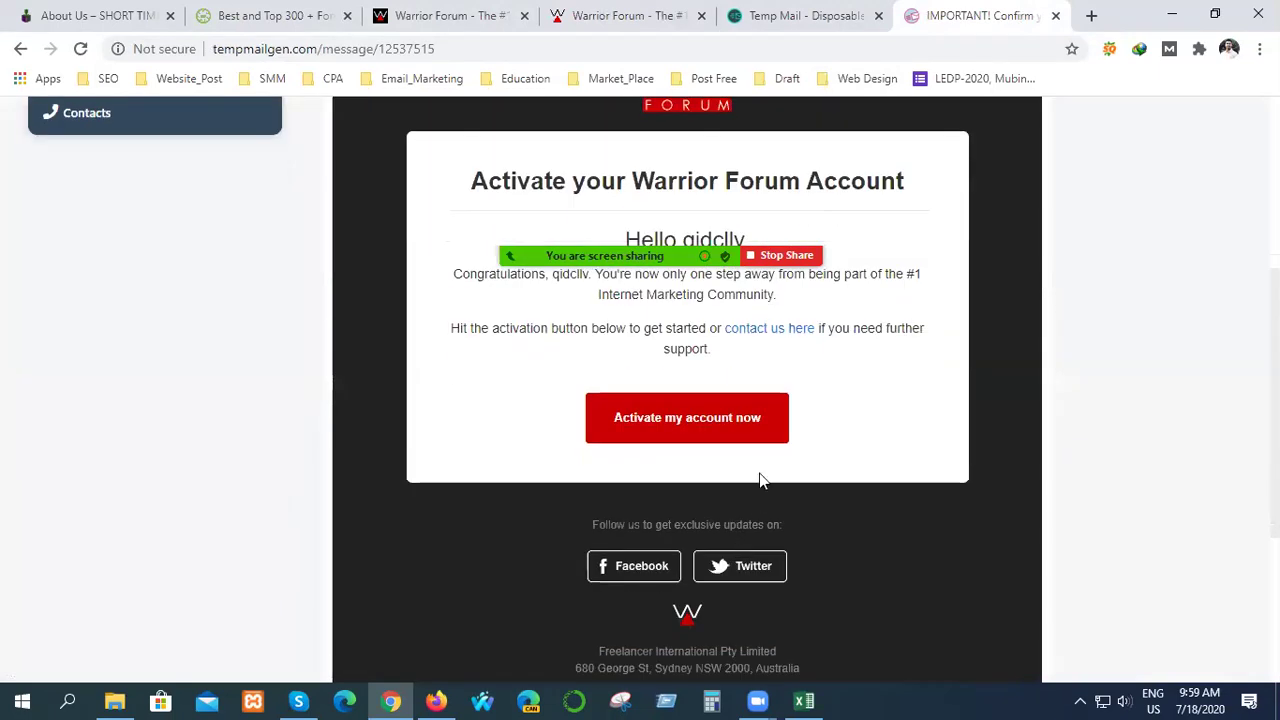
pyautogui.scroll(-2, 646, 442)
pyautogui.scroll(1, 645, 434)
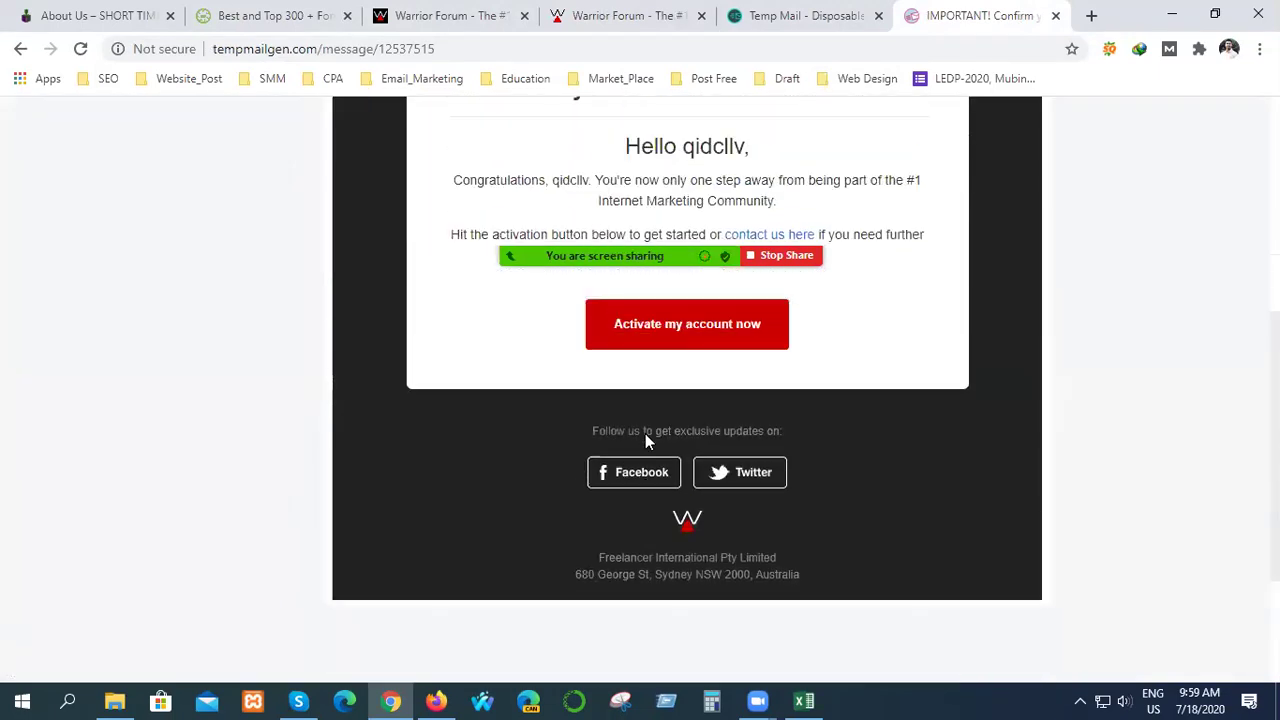
pyautogui.click(718, 328)
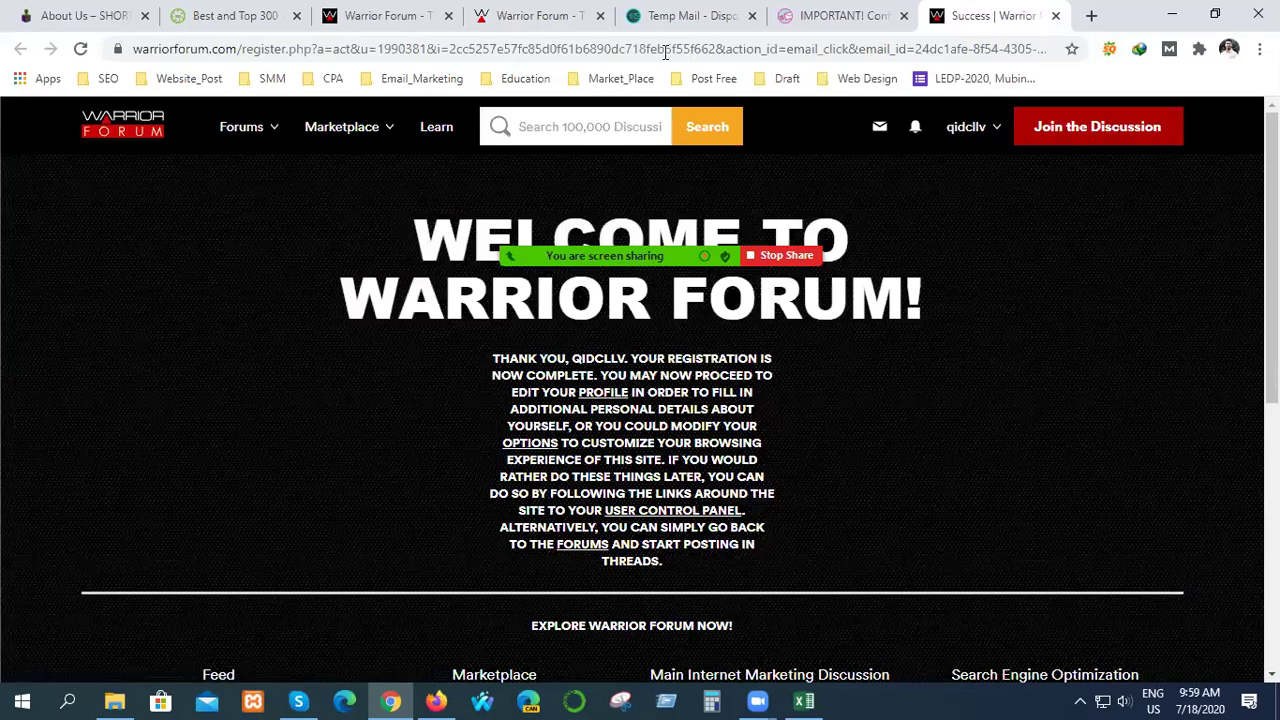
# From account Settings, view and close the welcome private message, then open Edit Your Details
pyautogui.click(962, 128)
pyautogui.click(988, 268)
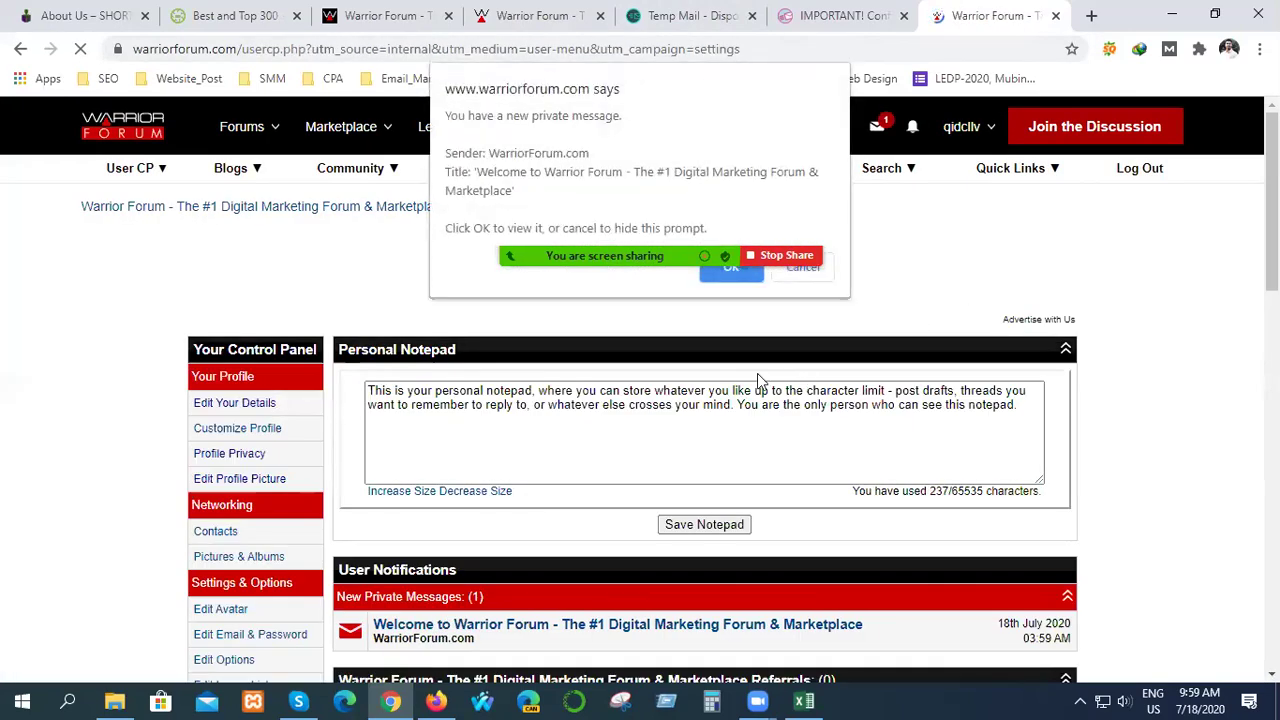
pyautogui.click(732, 277)
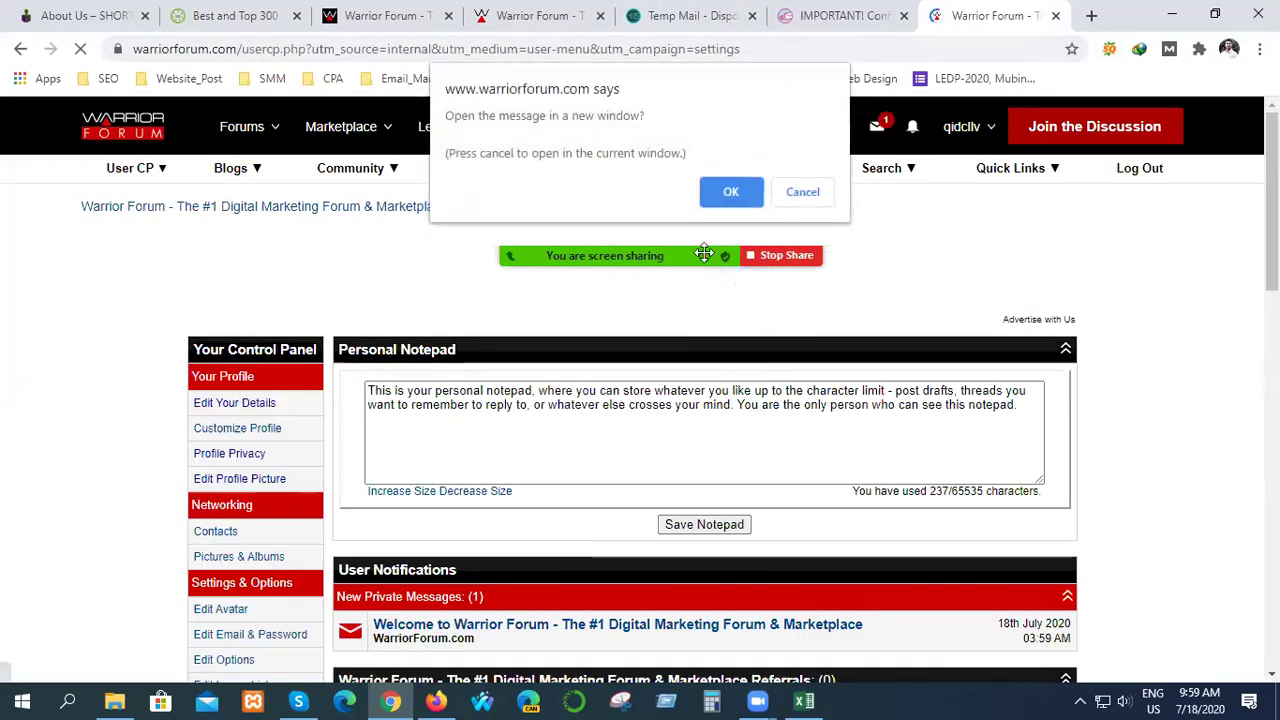
pyautogui.click(729, 192)
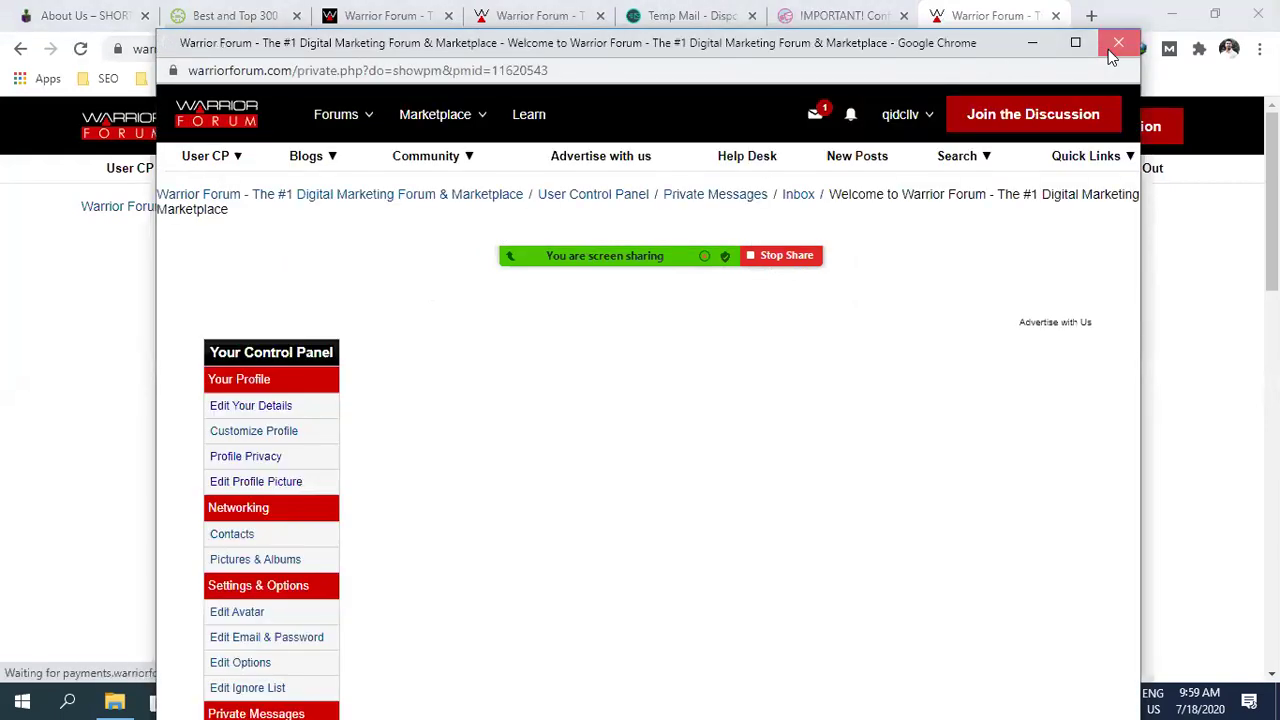
pyautogui.click(1110, 52)
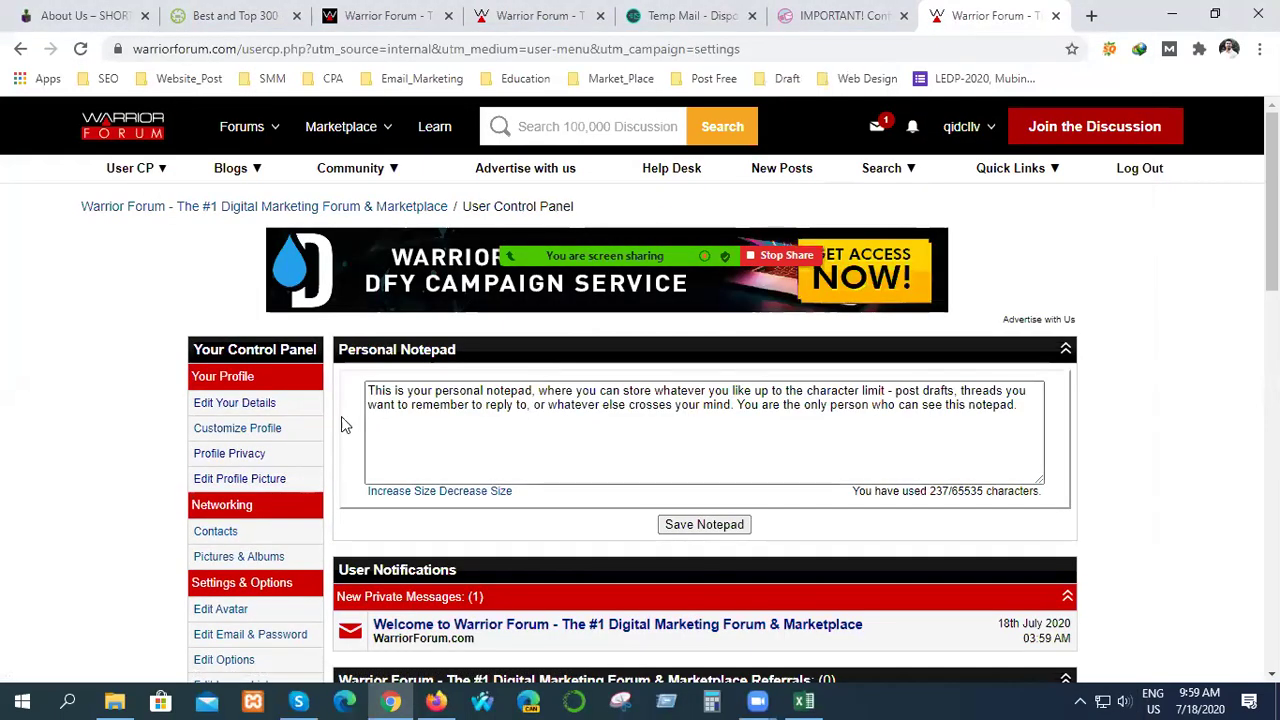
pyautogui.click(240, 403)
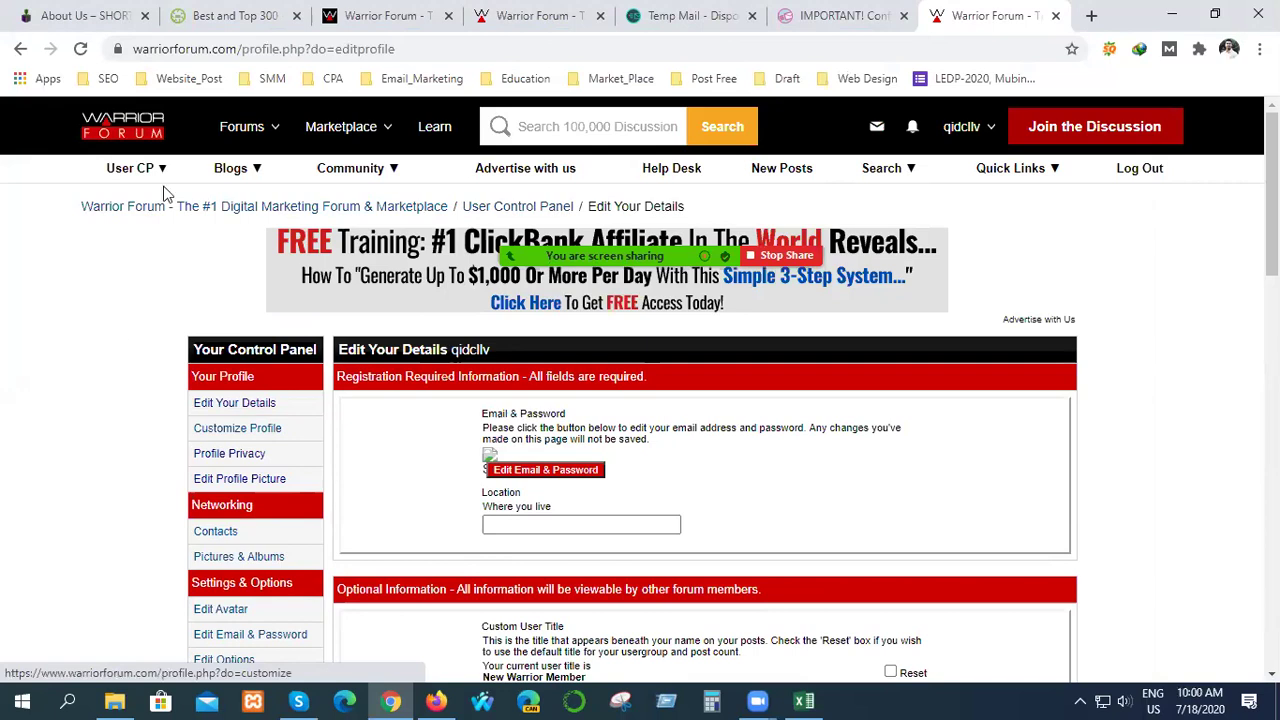
# Close the duplicate forum tab, reload Edit Your Details, and click into the Location field
pyautogui.click(589, 16)
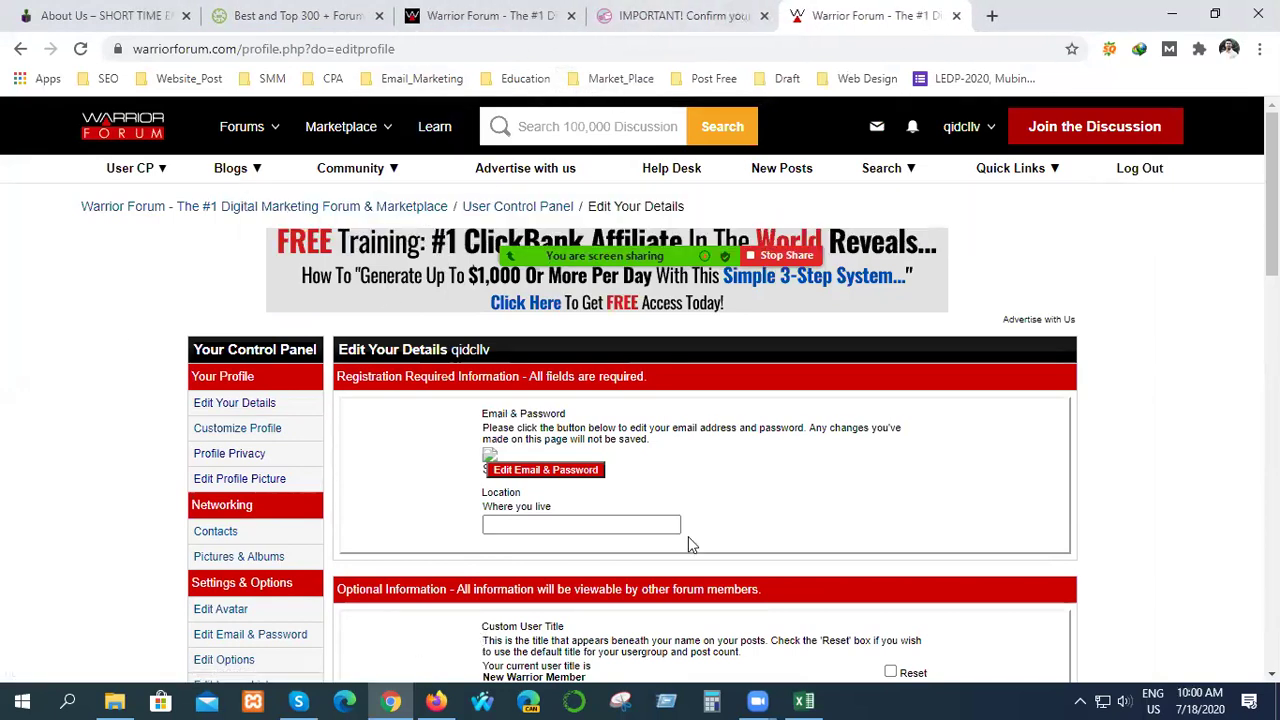
pyautogui.scroll(-3, 754, 491)
pyautogui.scroll(2, 754, 486)
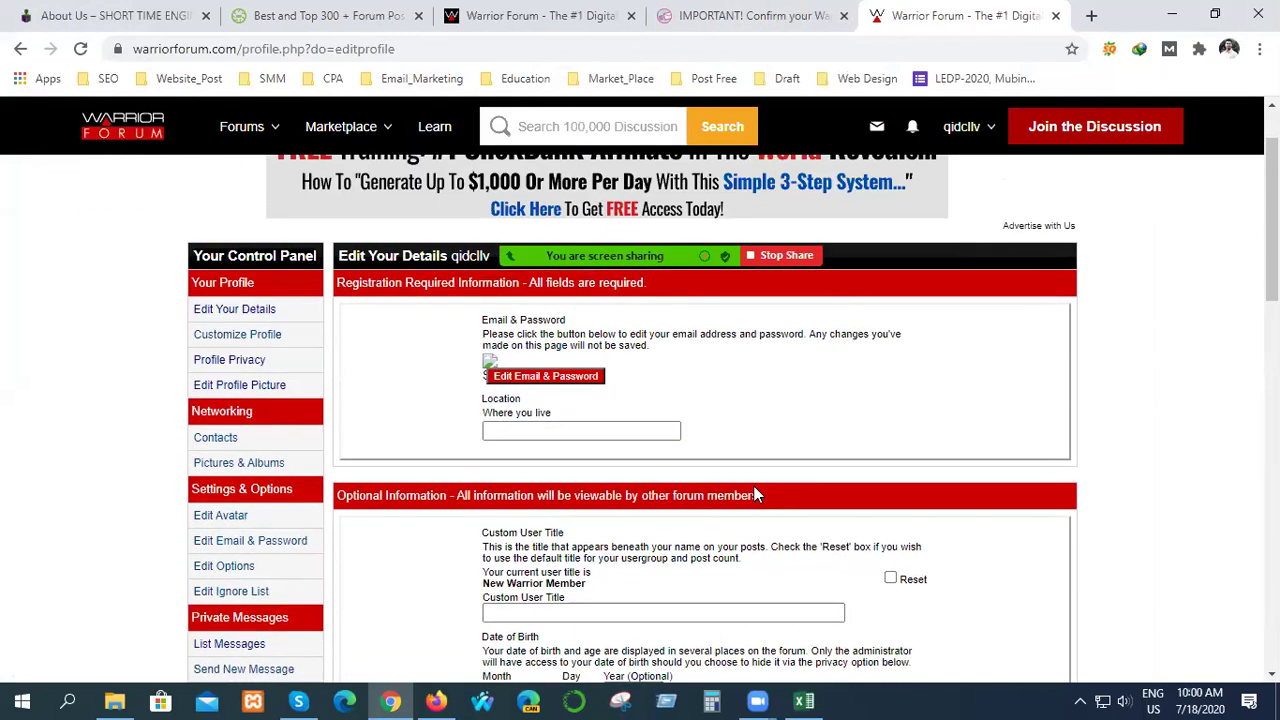
pyautogui.scroll(-1, 754, 492)
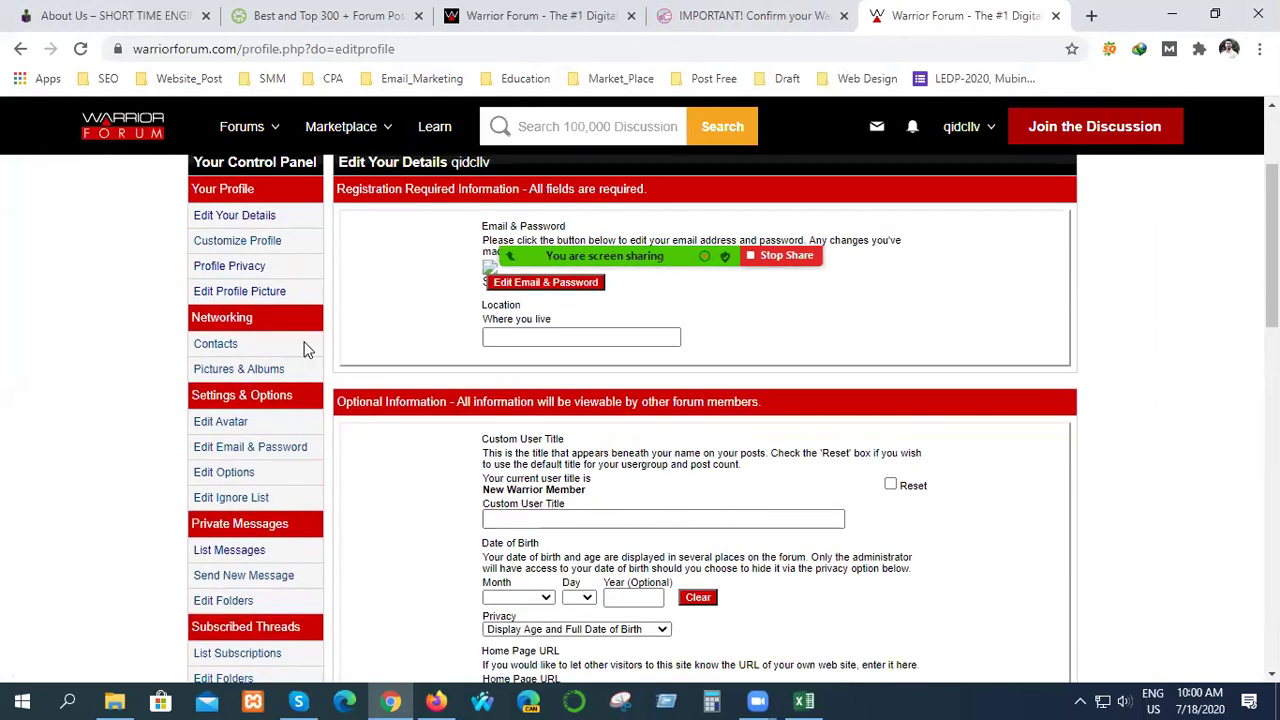
pyautogui.moveTo(783, 259)
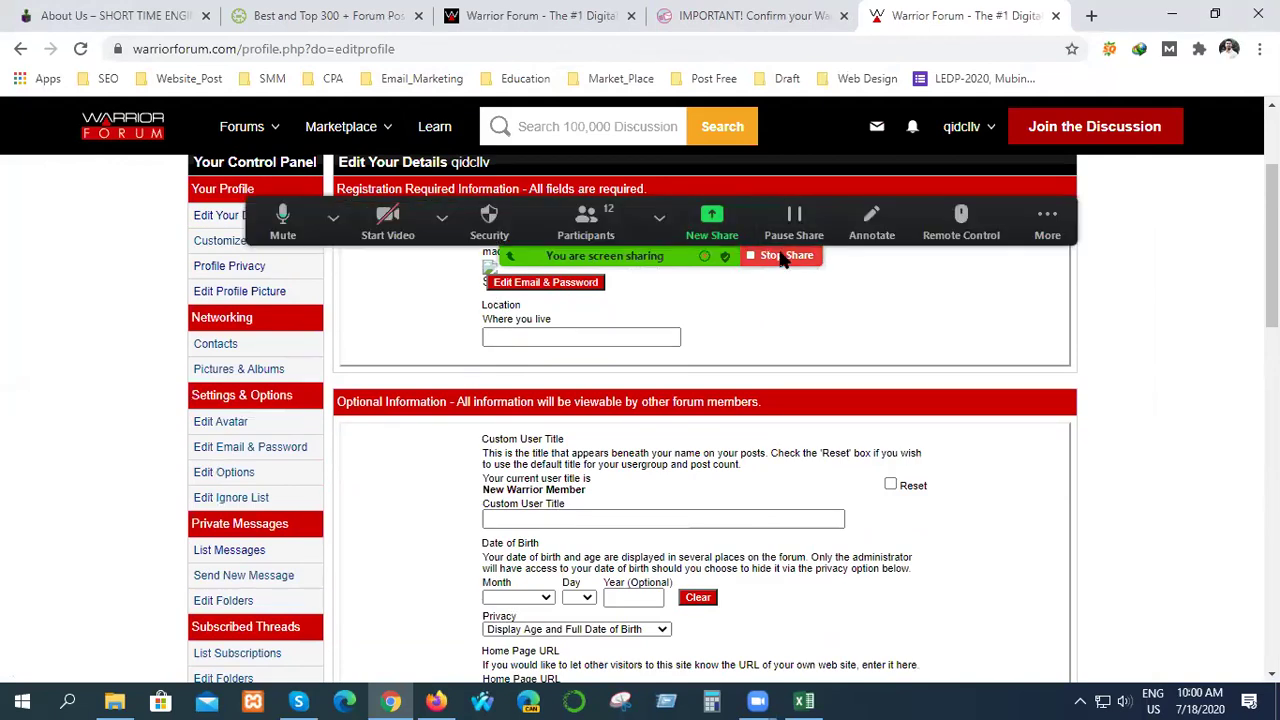
pyautogui.click(80, 48)
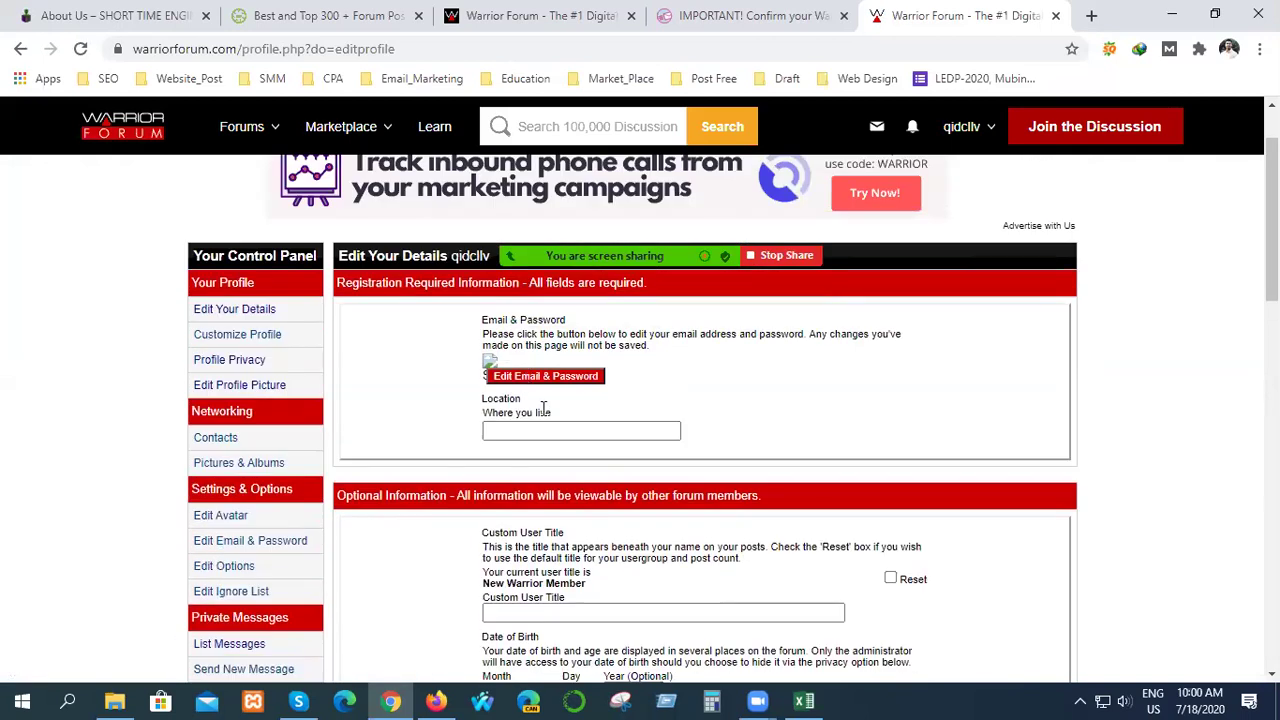
pyautogui.click(518, 339)
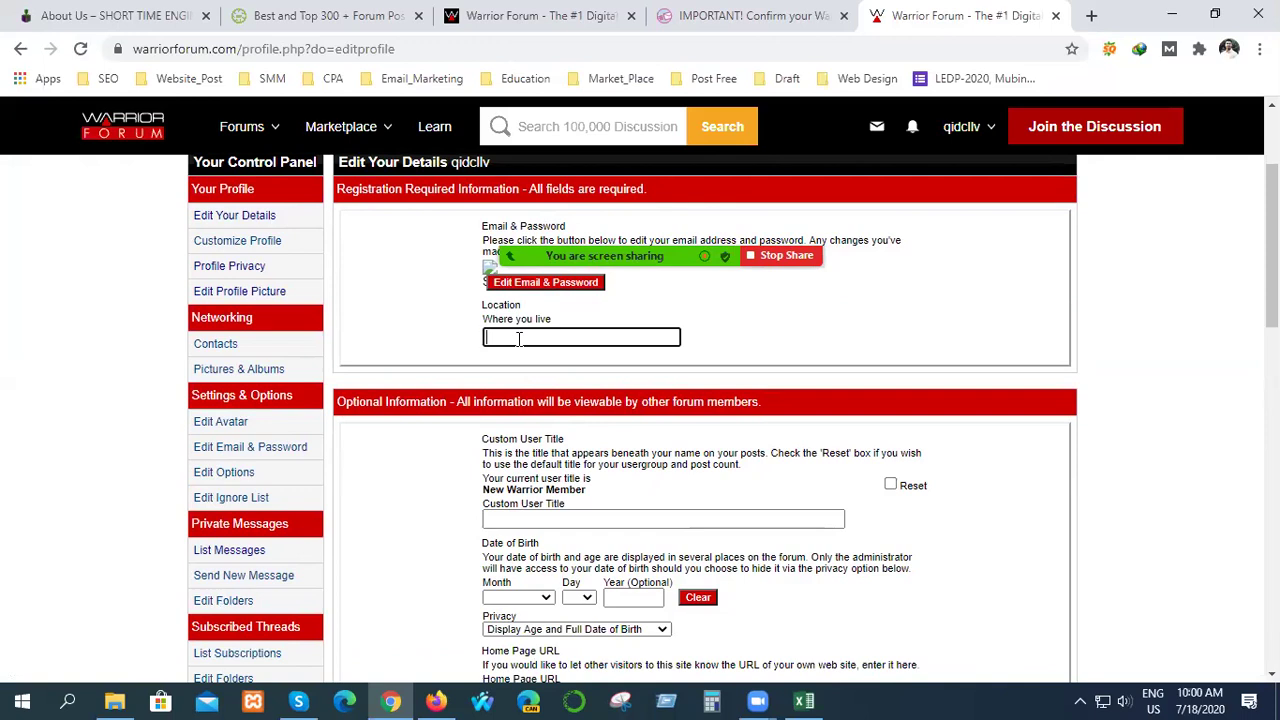
# Enter USA as the profile location
pyautogui.write('Usa')
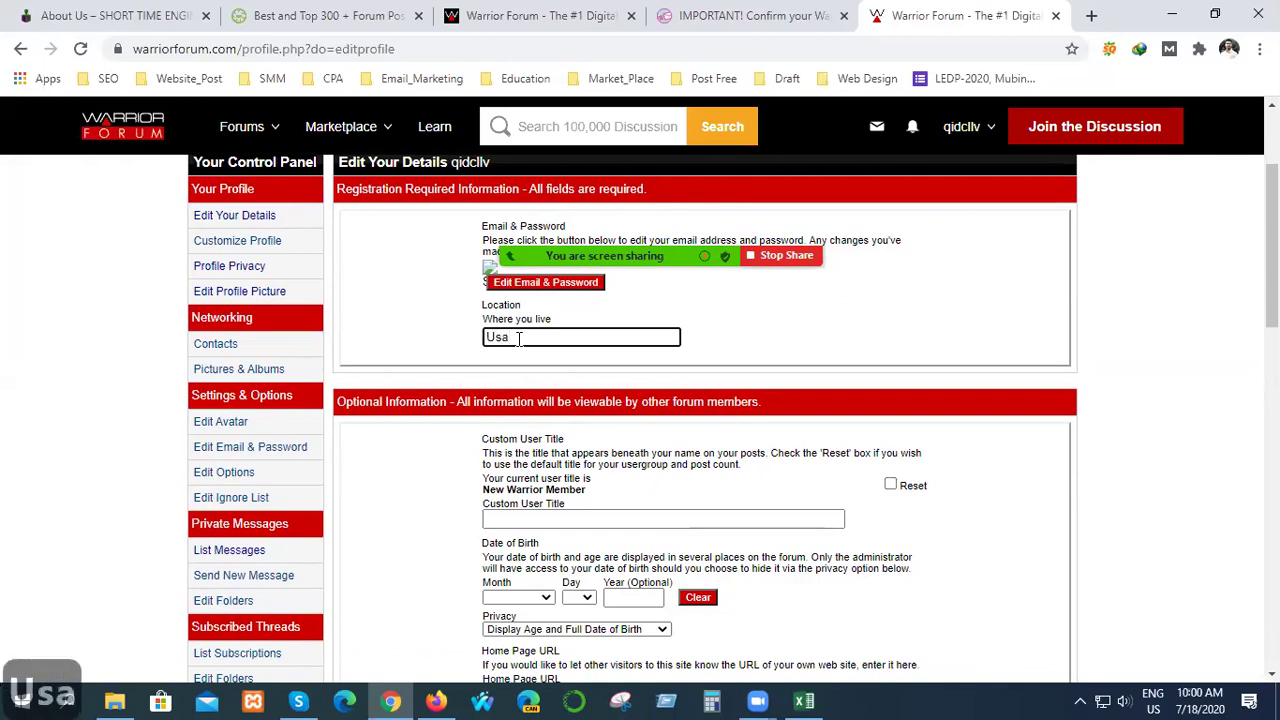
pyautogui.press('BackSpace')
pyautogui.press('BackSpace')
pyautogui.write('SA')
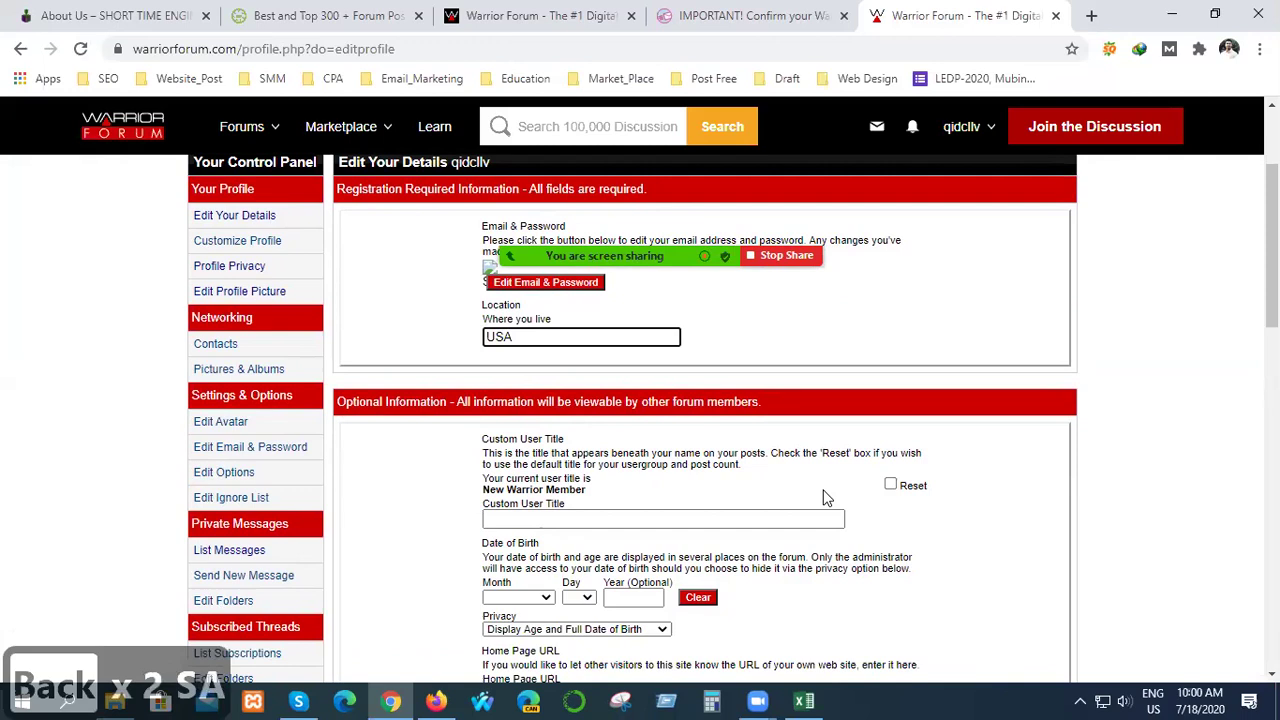
# Look over the Custom User Title field and the birth month, day and year choices
pyautogui.click(550, 520)
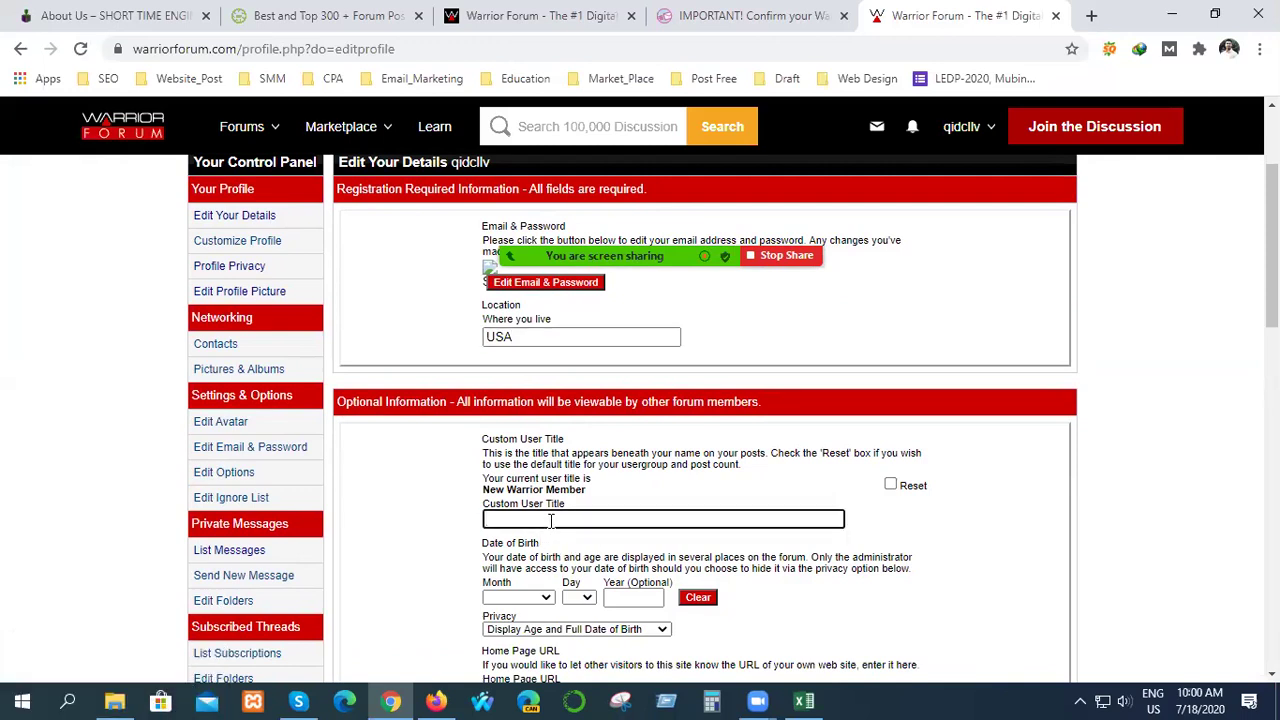
pyautogui.scroll(-1, 554, 515)
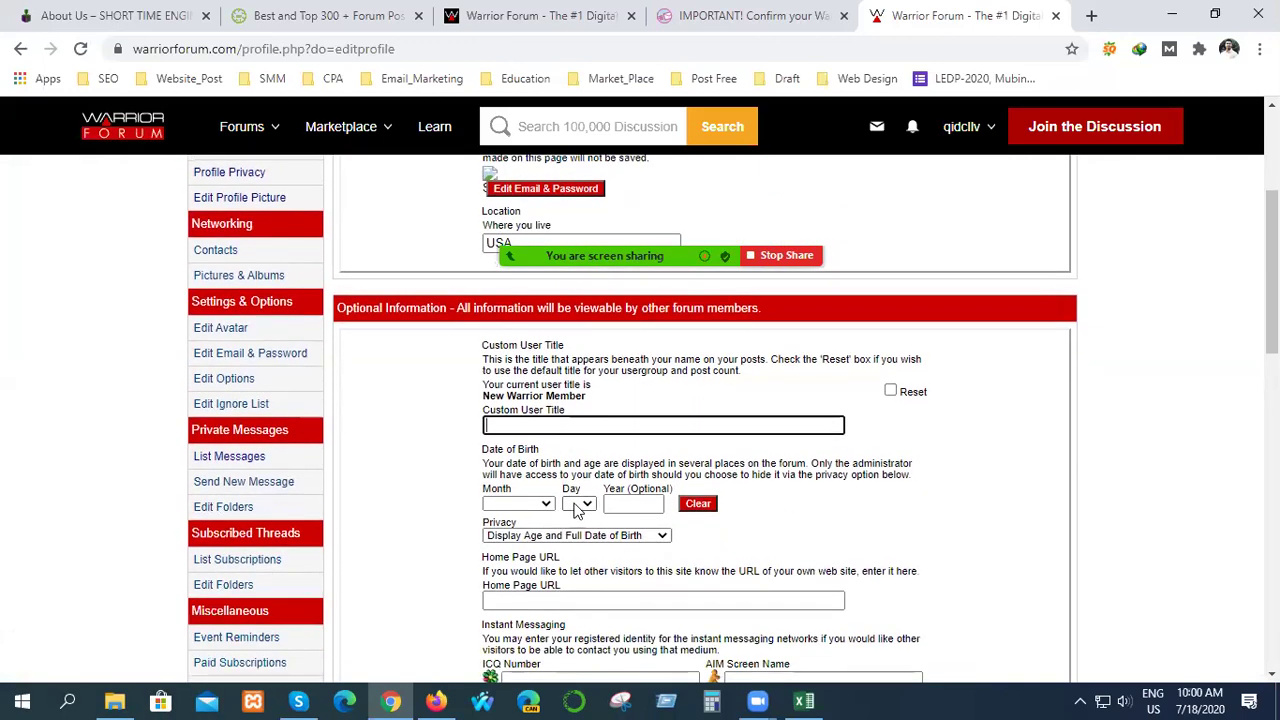
pyautogui.scroll(-1, 570, 508)
pyautogui.scroll(1, 575, 503)
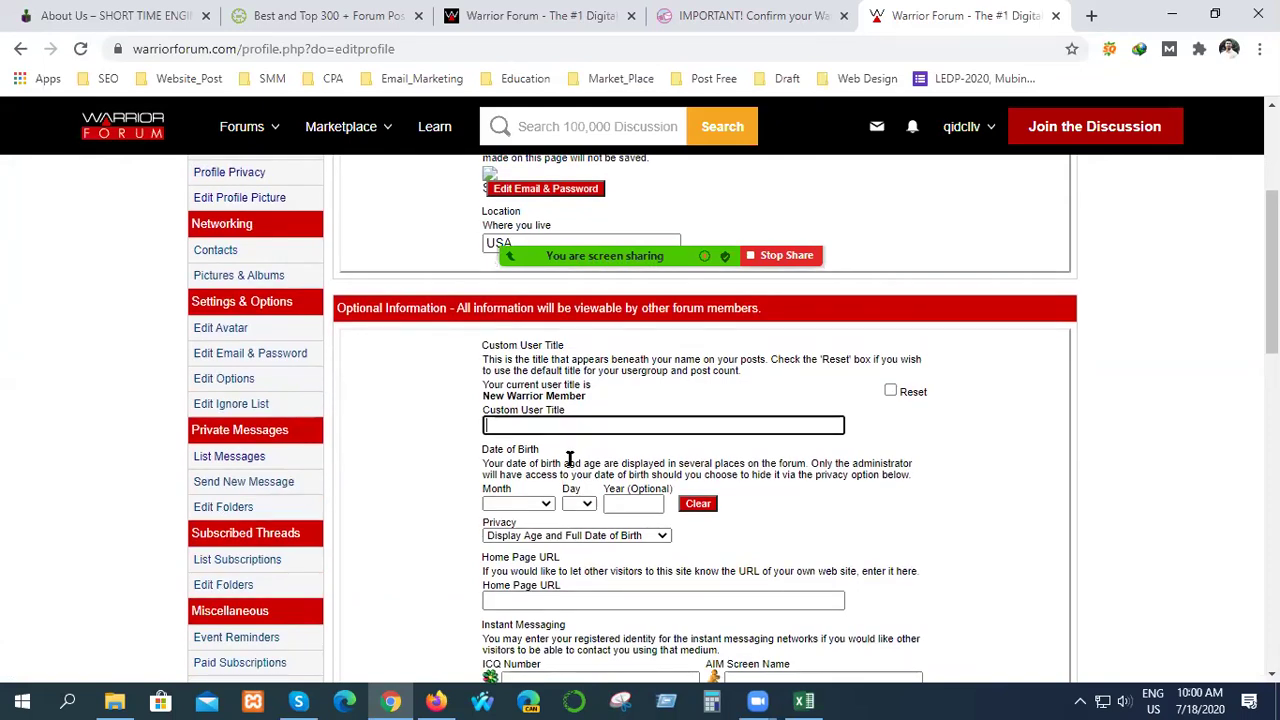
pyautogui.click(622, 426)
pyautogui.scroll(-1, 680, 418)
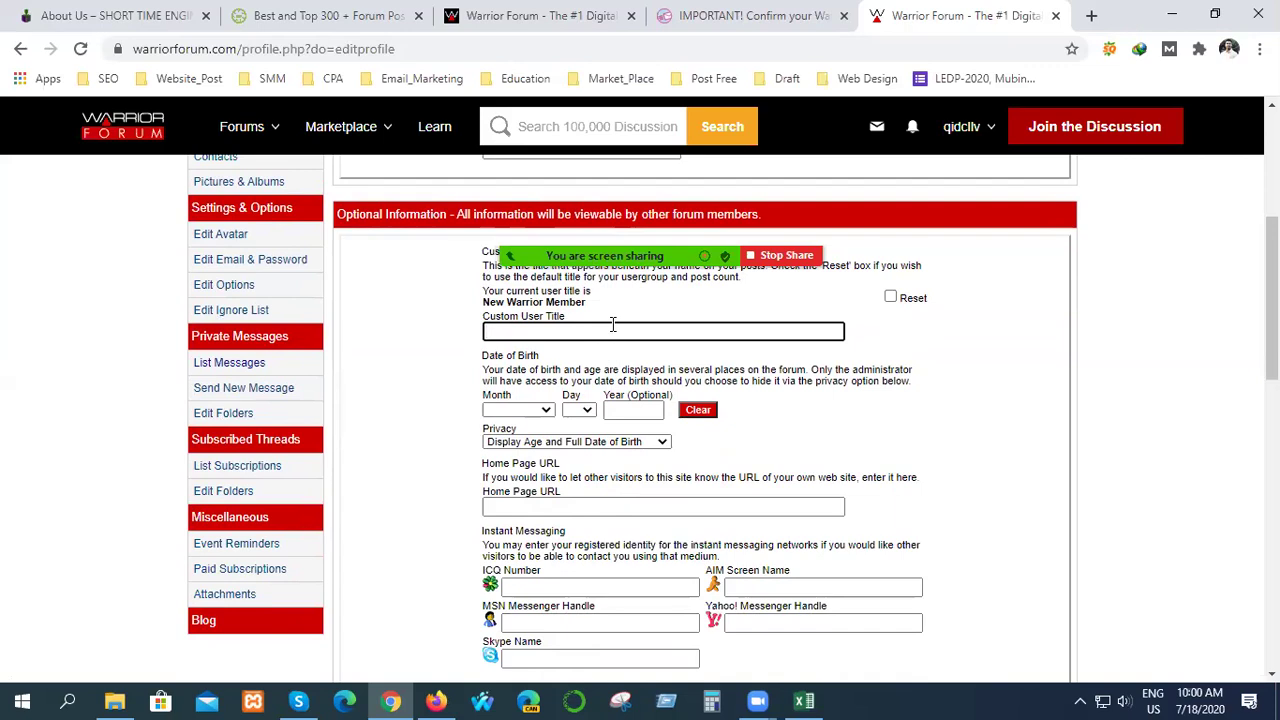
pyautogui.scroll(-1, 630, 352)
pyautogui.click(518, 316)
pyautogui.click(578, 316)
pyautogui.click(656, 316)
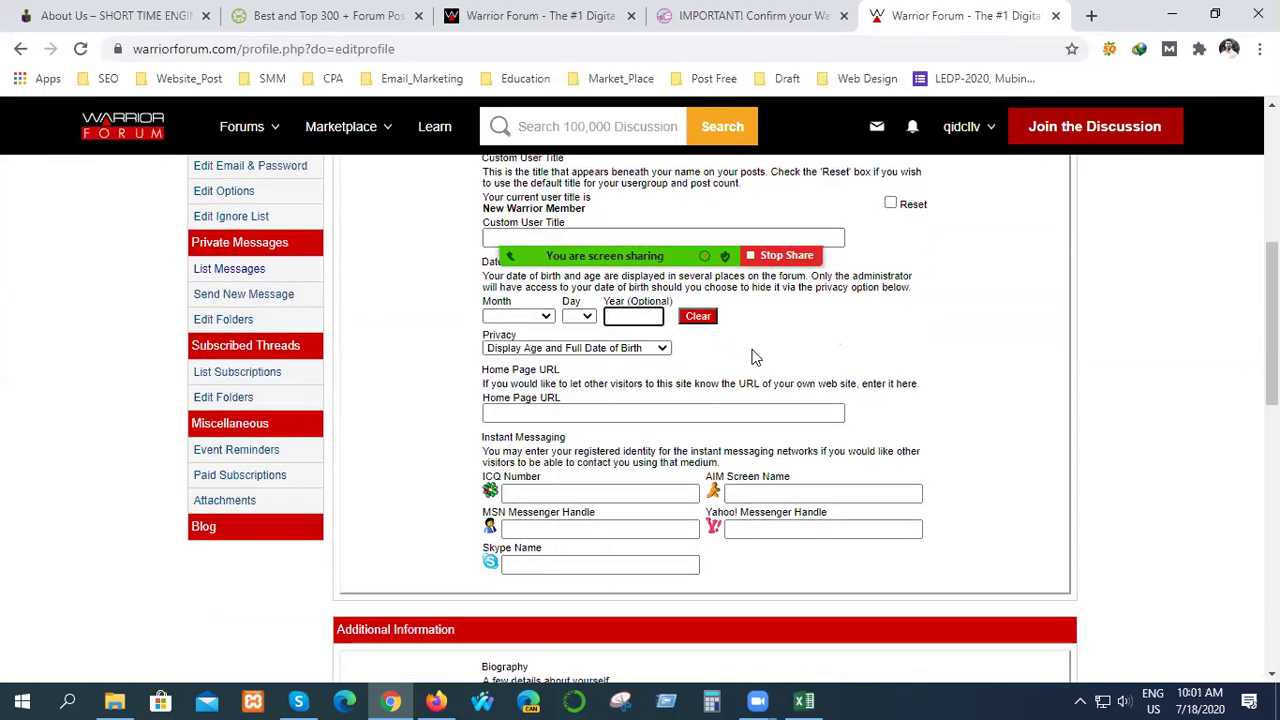
pyautogui.scroll(-1, 745, 364)
# Check the Home Page URL, AIM, Twitter, YouTube and MySpace fields, leaving them blank
pyautogui.click(528, 324)
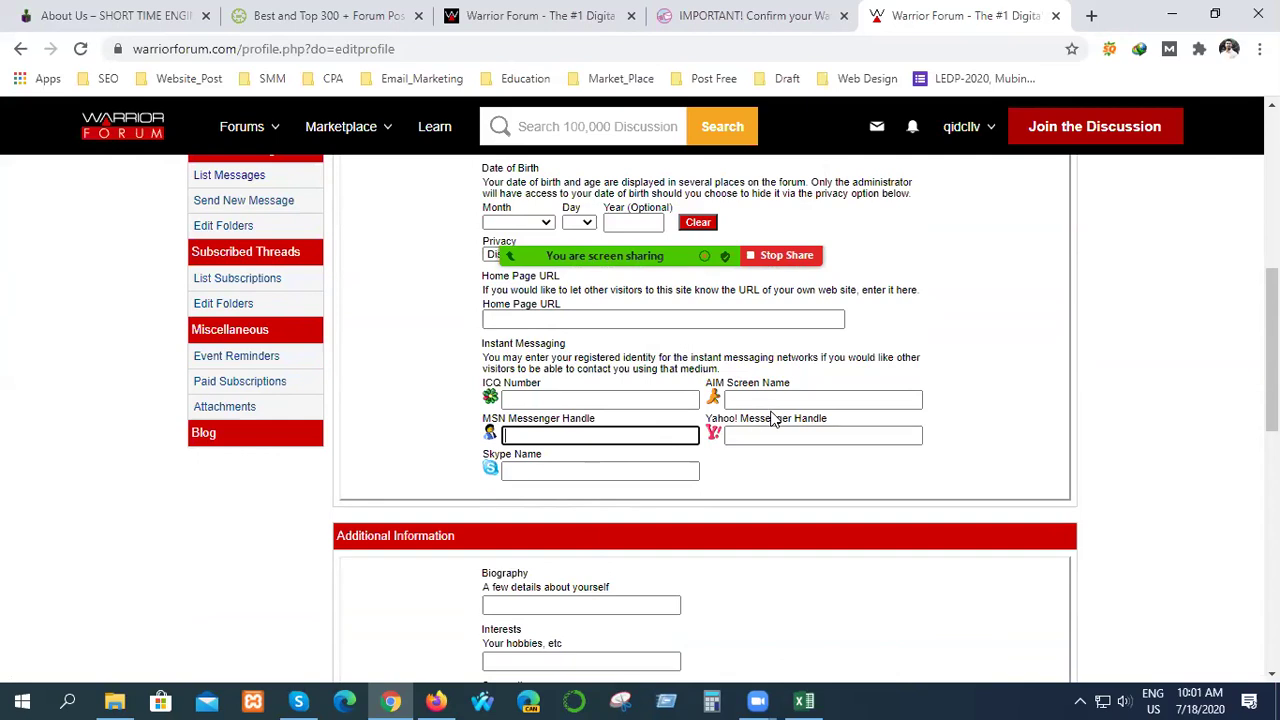
pyautogui.click(738, 401)
pyautogui.click(553, 338)
pyautogui.scroll(-1, 759, 568)
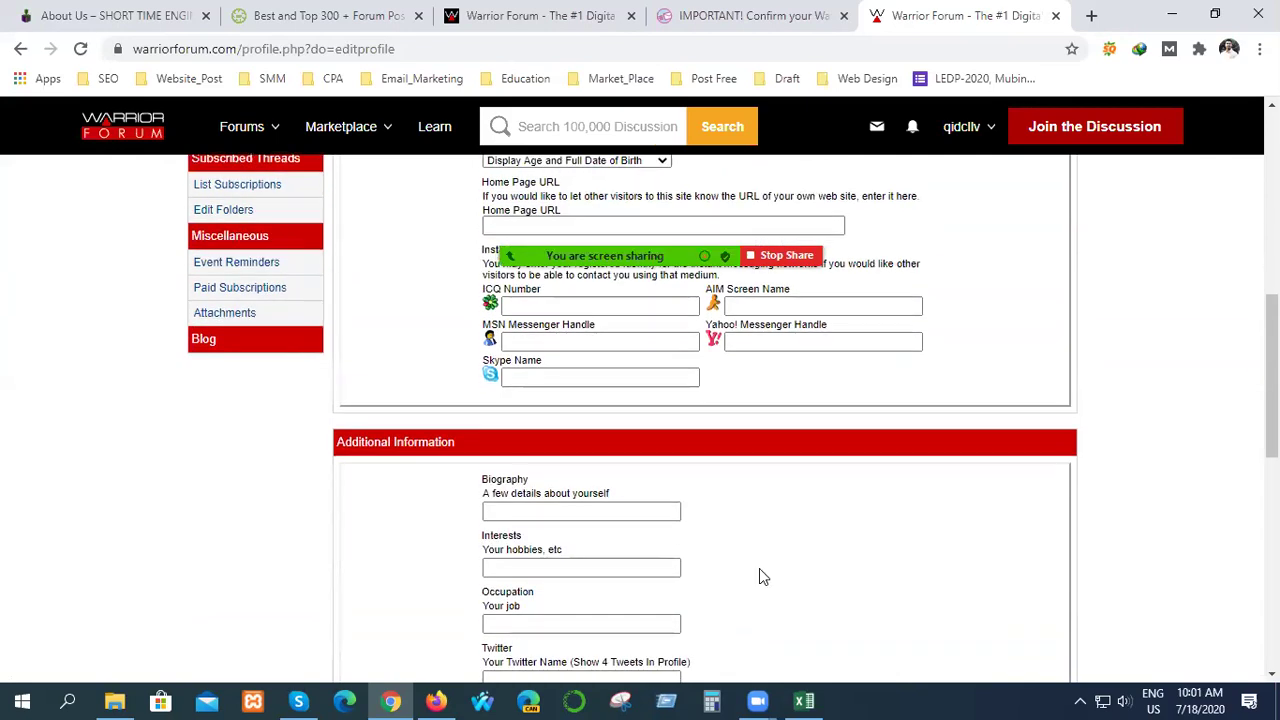
pyautogui.scroll(-4, 759, 568)
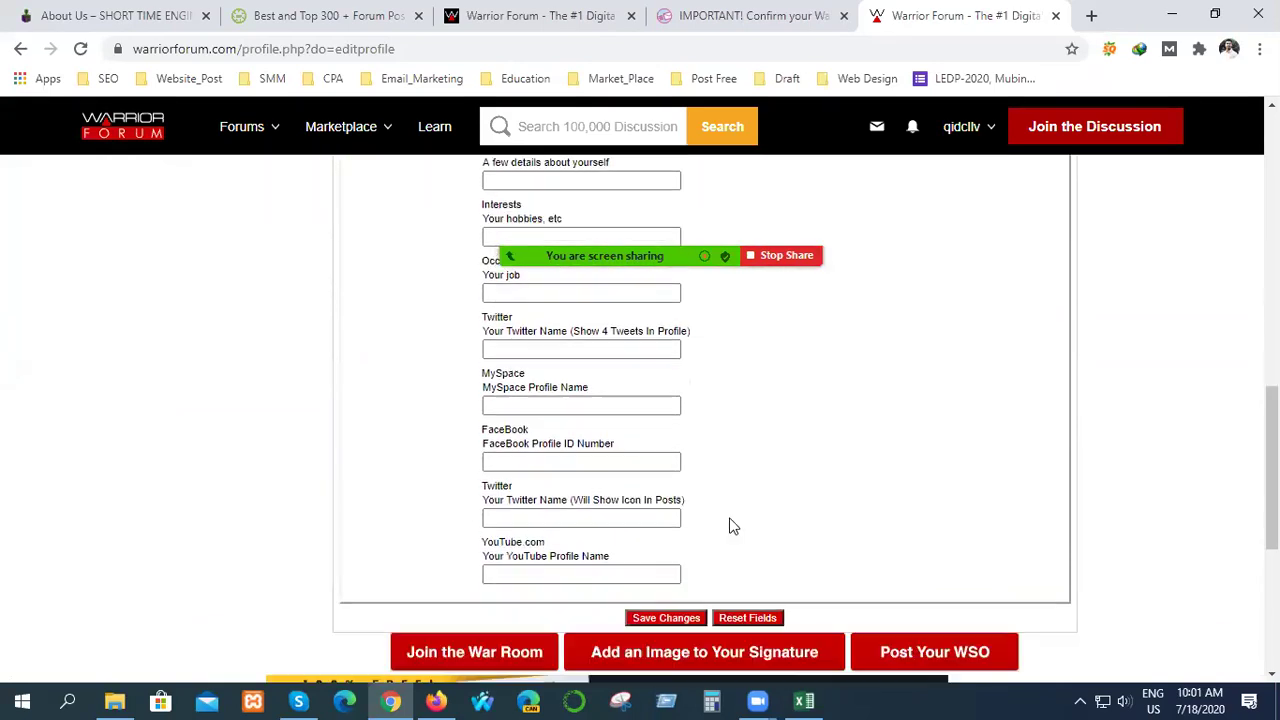
pyautogui.click(536, 474)
pyautogui.click(532, 530)
pyautogui.click(545, 470)
pyautogui.click(575, 360)
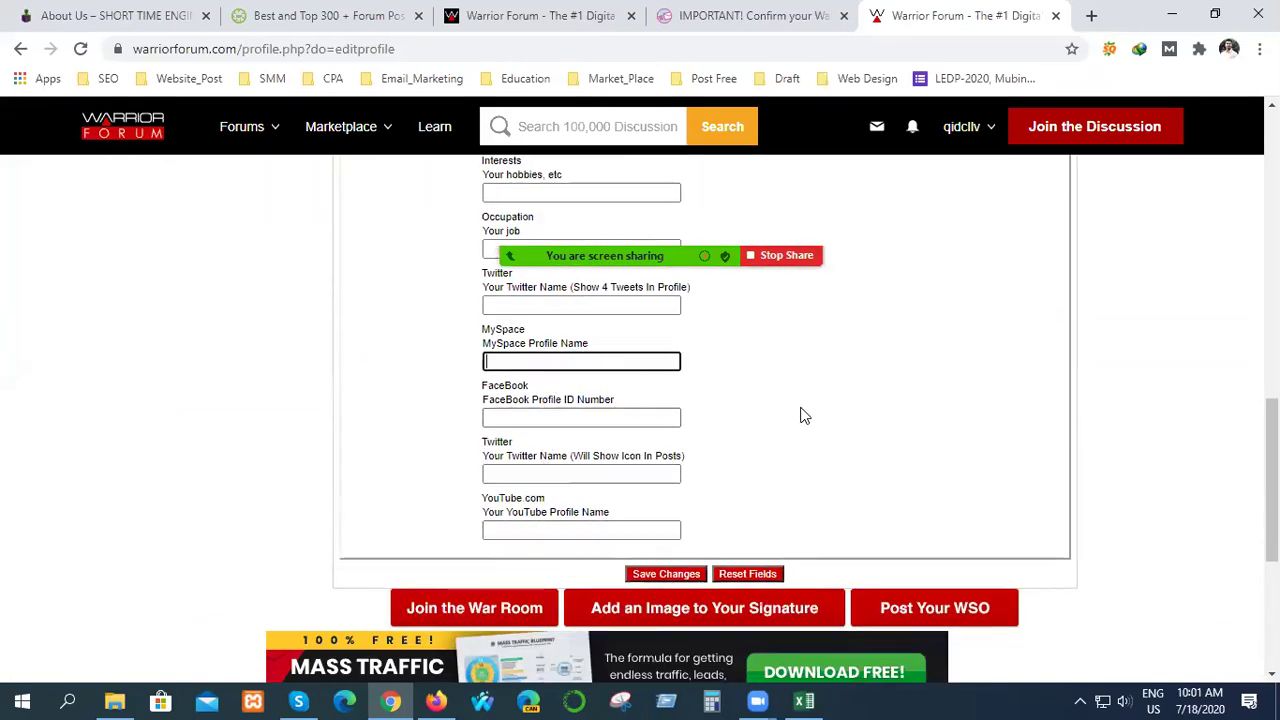
pyautogui.scroll(1, 731, 428)
pyautogui.scroll(2, 578, 515)
pyautogui.scroll(-3, 600, 540)
pyautogui.scroll(5, 766, 474)
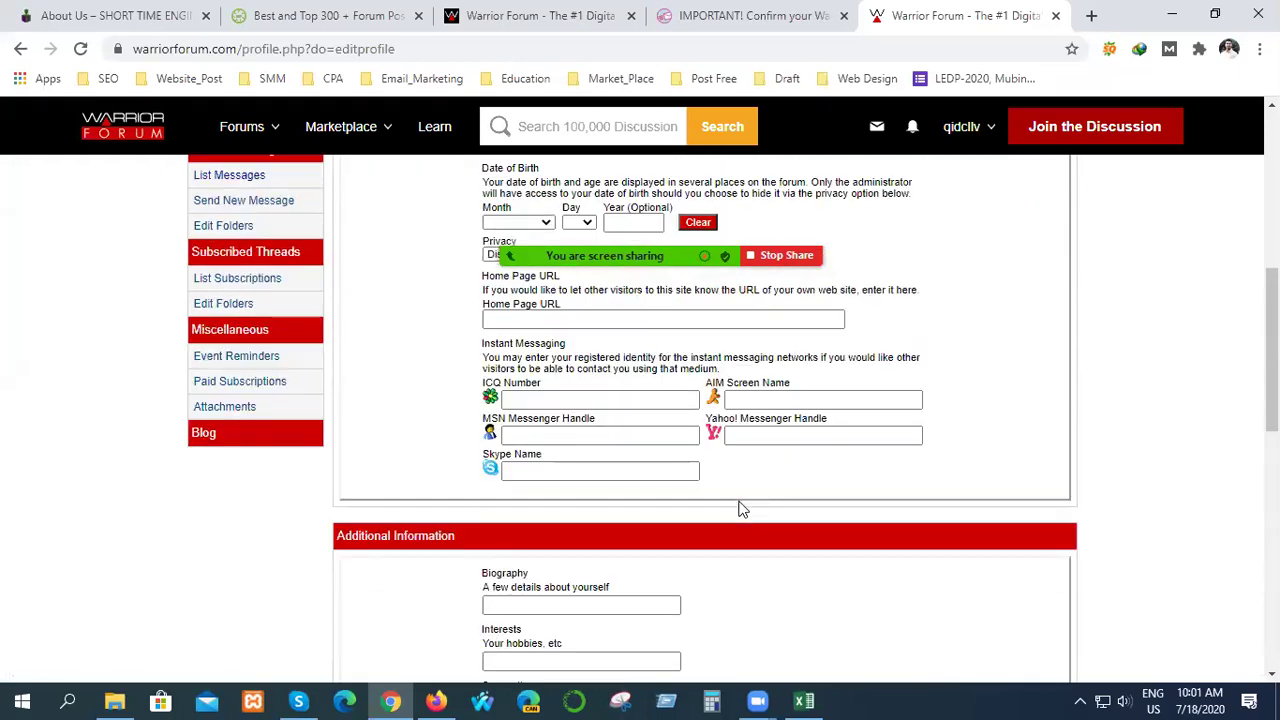
pyautogui.scroll(10, 741, 509)
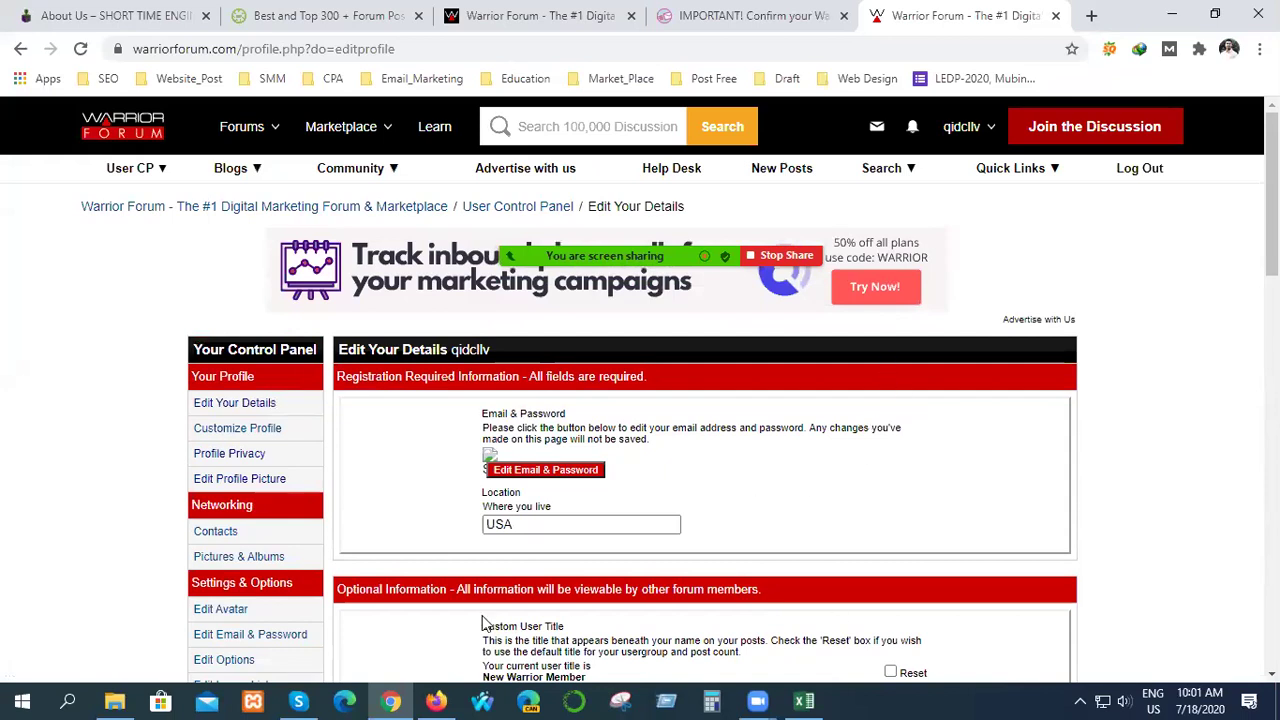
pyautogui.scroll(-2, 580, 583)
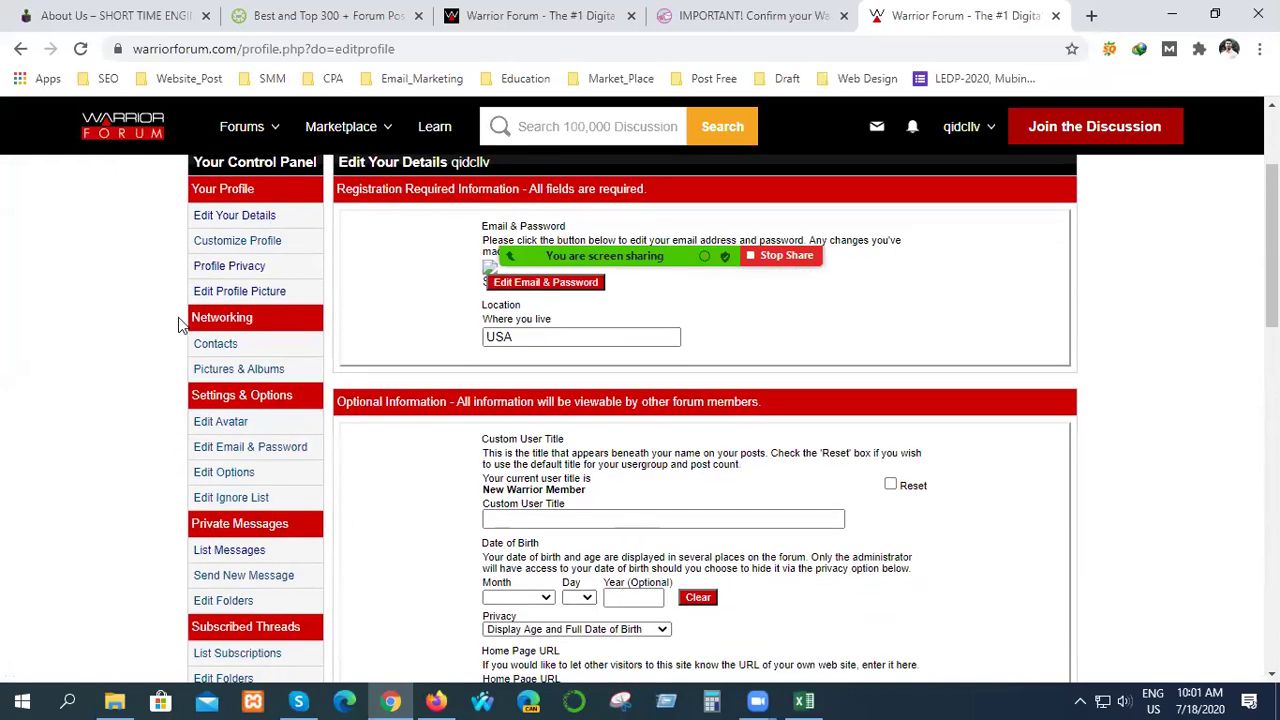
# Browse the style options on the Customize Profile page
pyautogui.click(248, 245)
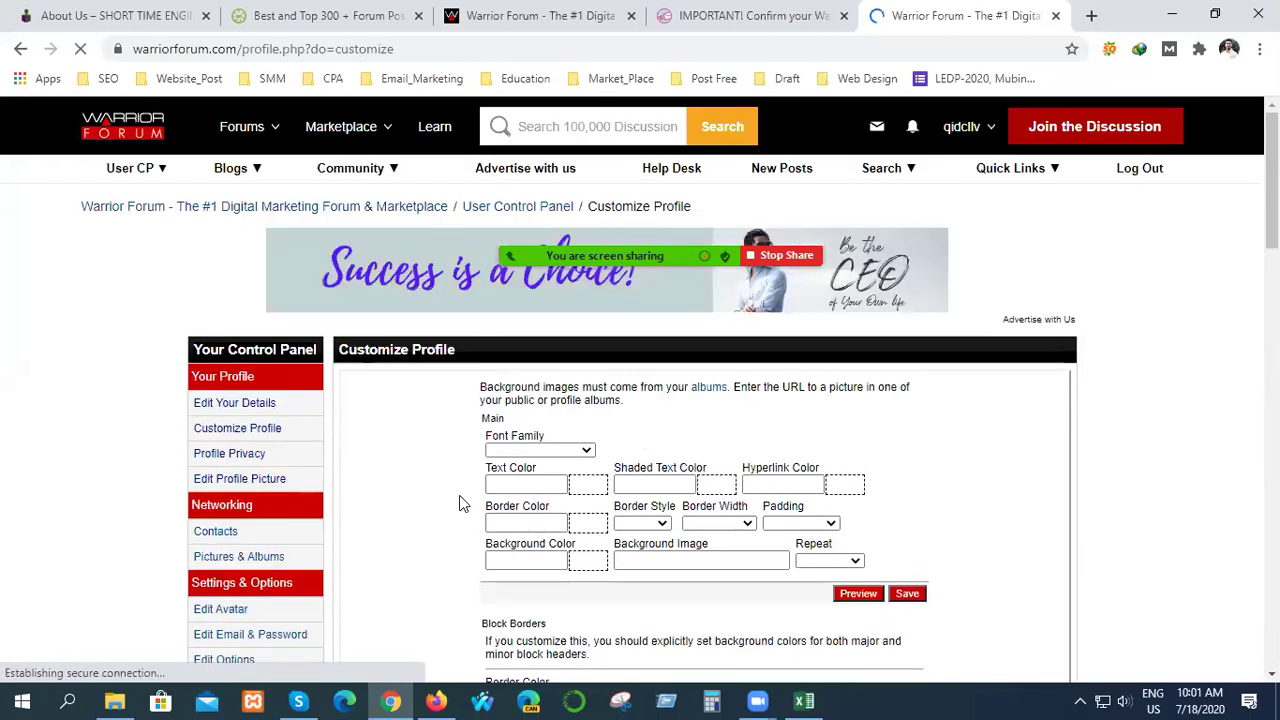
pyautogui.scroll(-1, 459, 503)
pyautogui.scroll(-1, 459, 503)
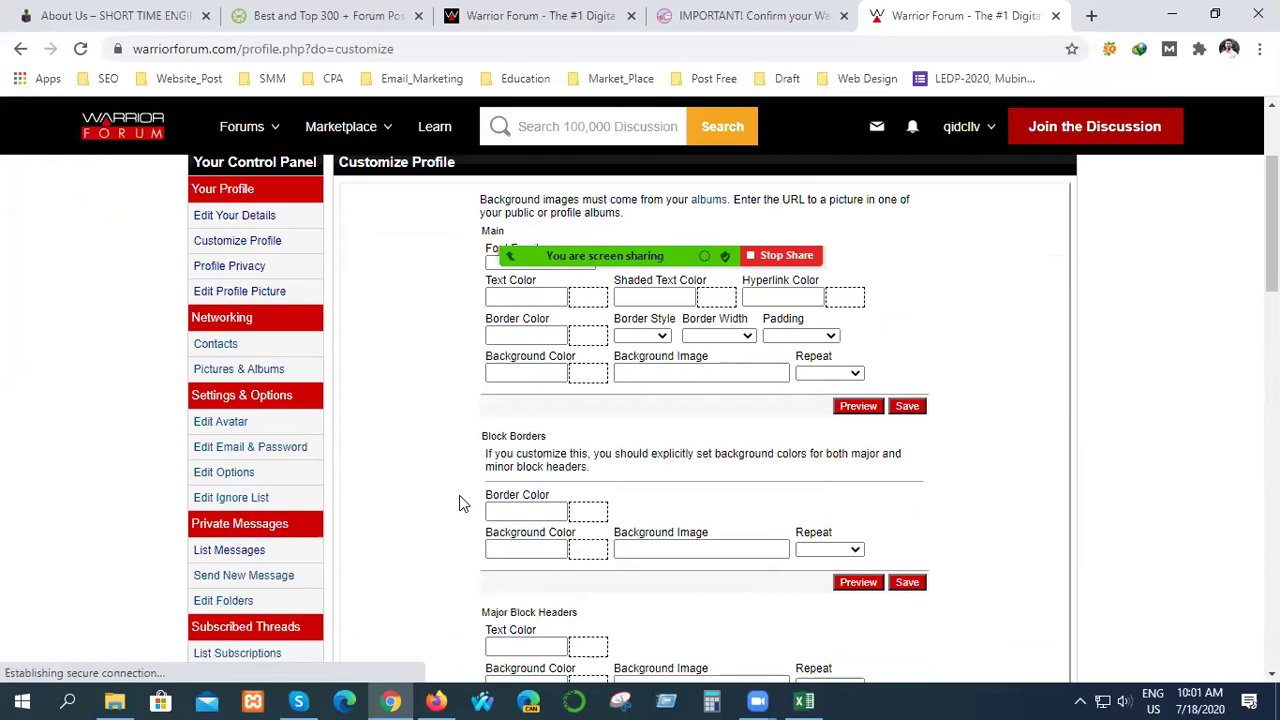
pyautogui.scroll(-2, 459, 503)
pyautogui.scroll(-4, 459, 503)
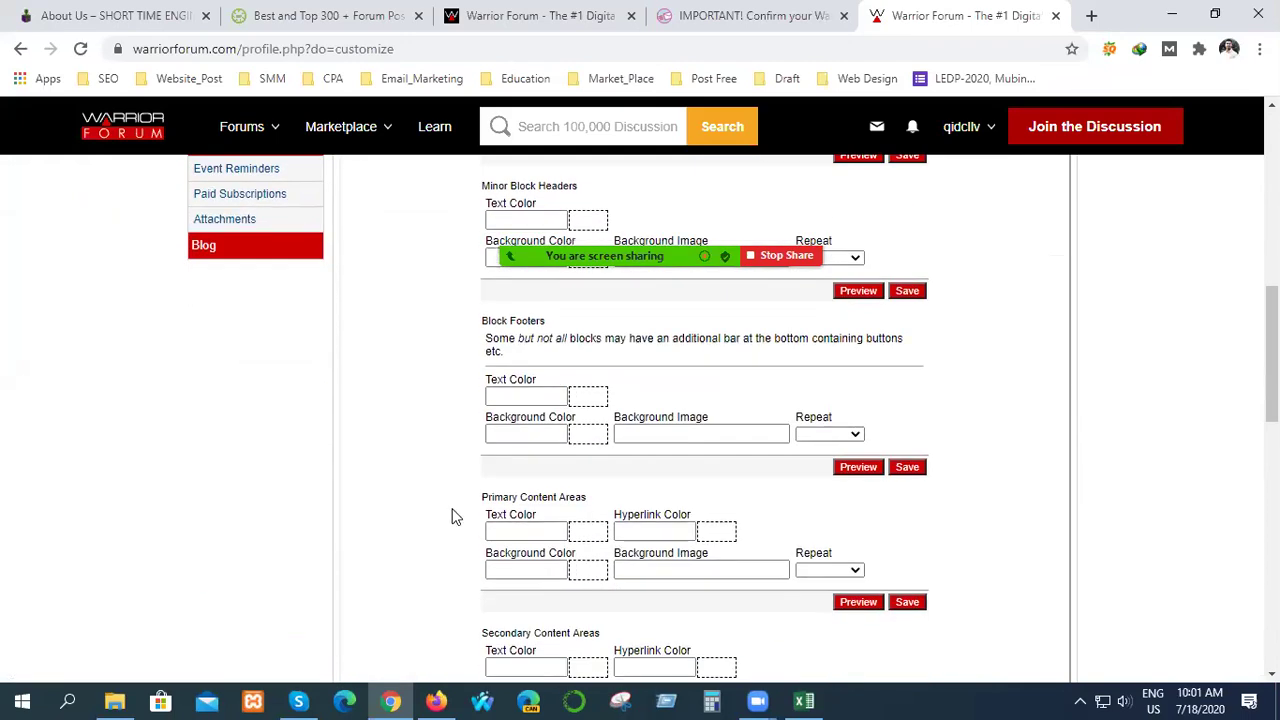
pyautogui.scroll(-6, 451, 517)
pyautogui.scroll(-4, 451, 517)
pyautogui.scroll(4, 451, 517)
pyautogui.scroll(15, 453, 517)
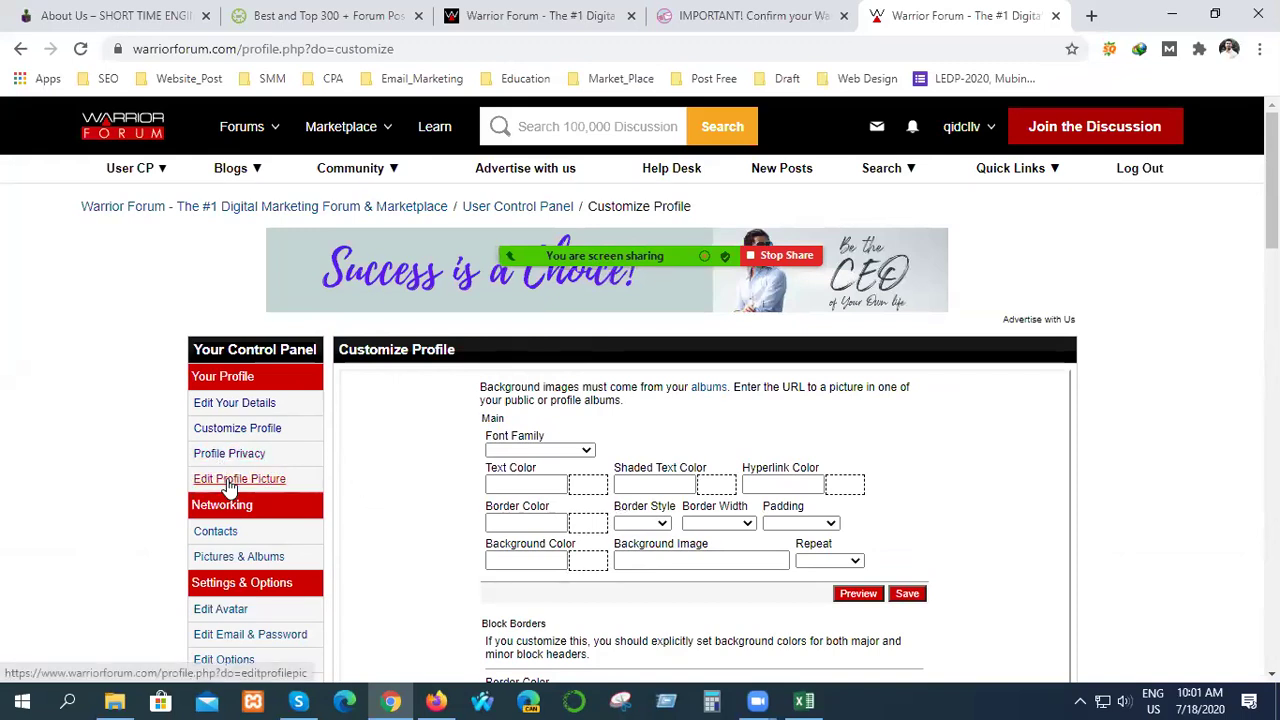
# View Edit Profile Picture, then return through Customize Profile to Edit Your Details
pyautogui.click(228, 479)
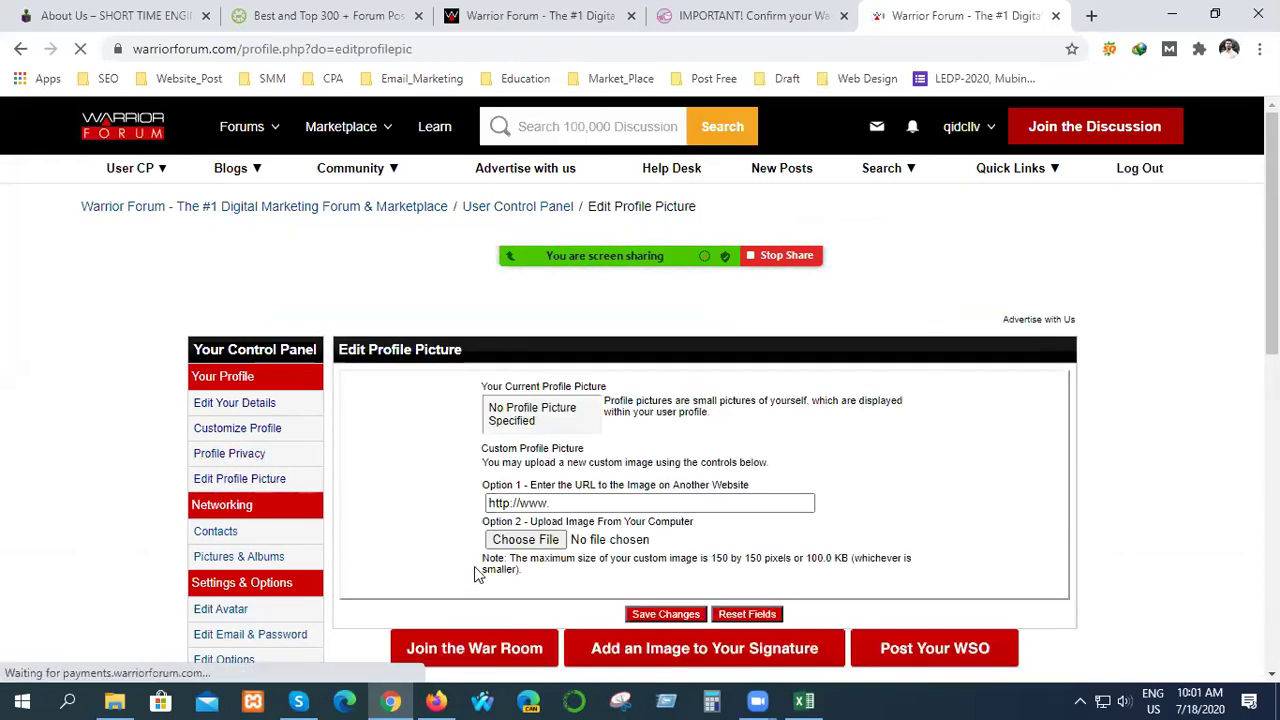
pyautogui.scroll(-2, 410, 500)
pyautogui.scroll(-1, 450, 489)
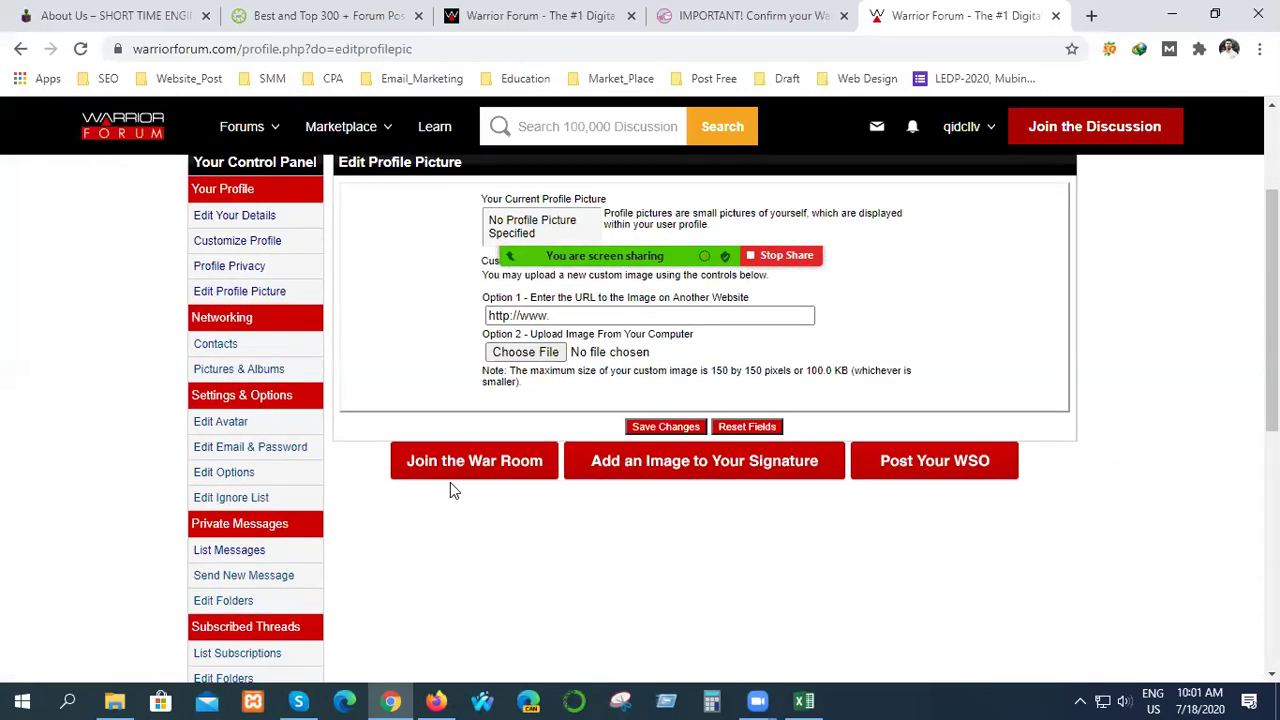
pyautogui.scroll(2, 463, 486)
pyautogui.scroll(-1, 494, 457)
pyautogui.scroll(-1, 519, 452)
pyautogui.click(240, 247)
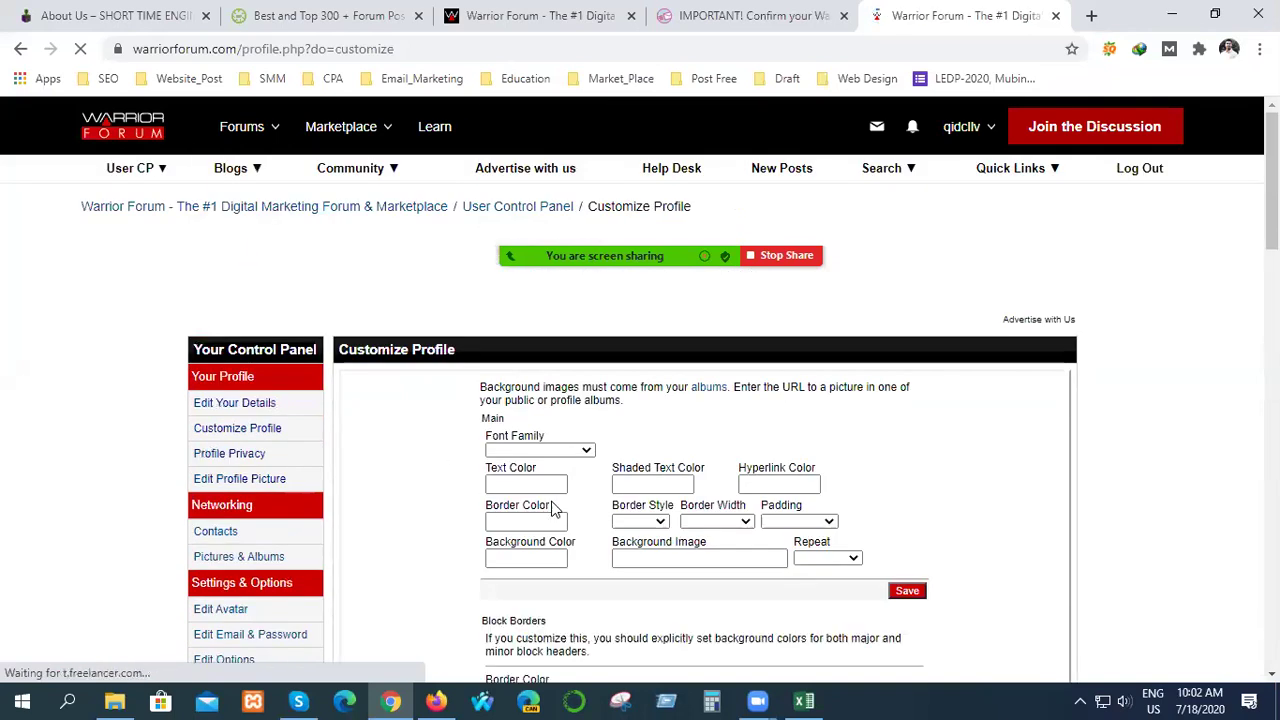
pyautogui.scroll(-1, 552, 505)
pyautogui.click(250, 310)
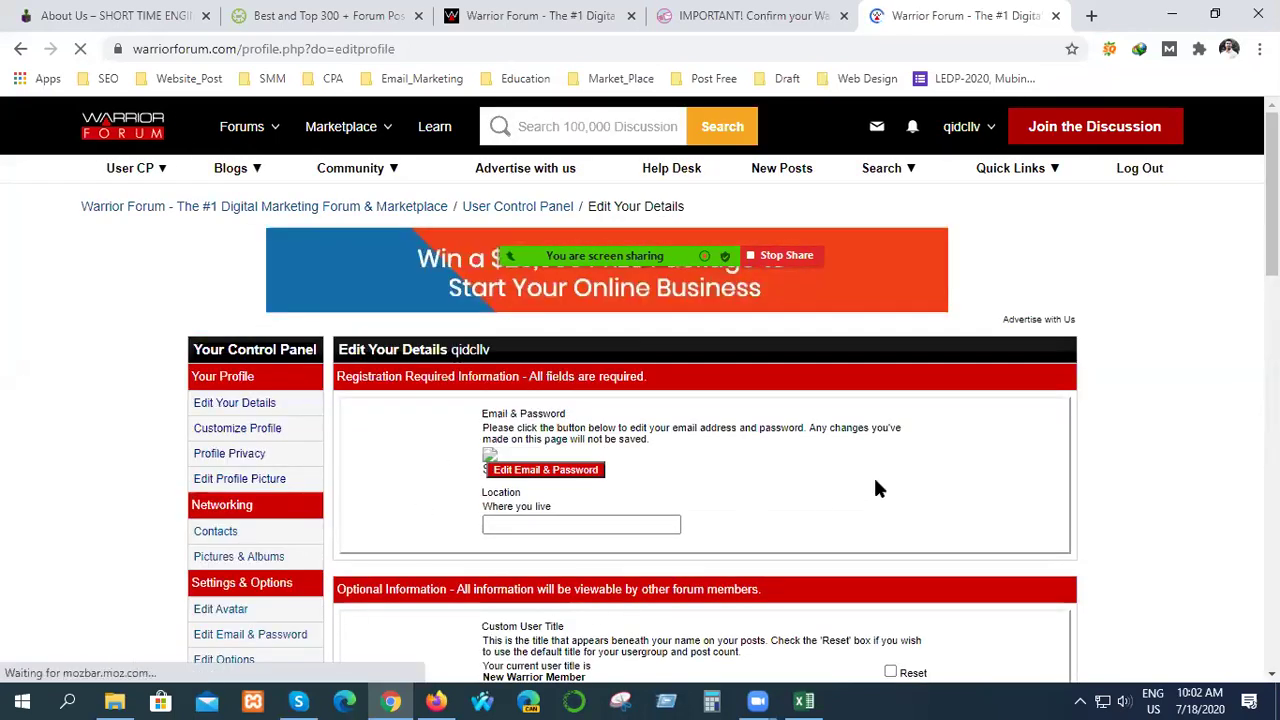
# Review the Edit Your Details fields, click into Home Page URL, then bring up the Forums menu
pyautogui.scroll(-2, 774, 557)
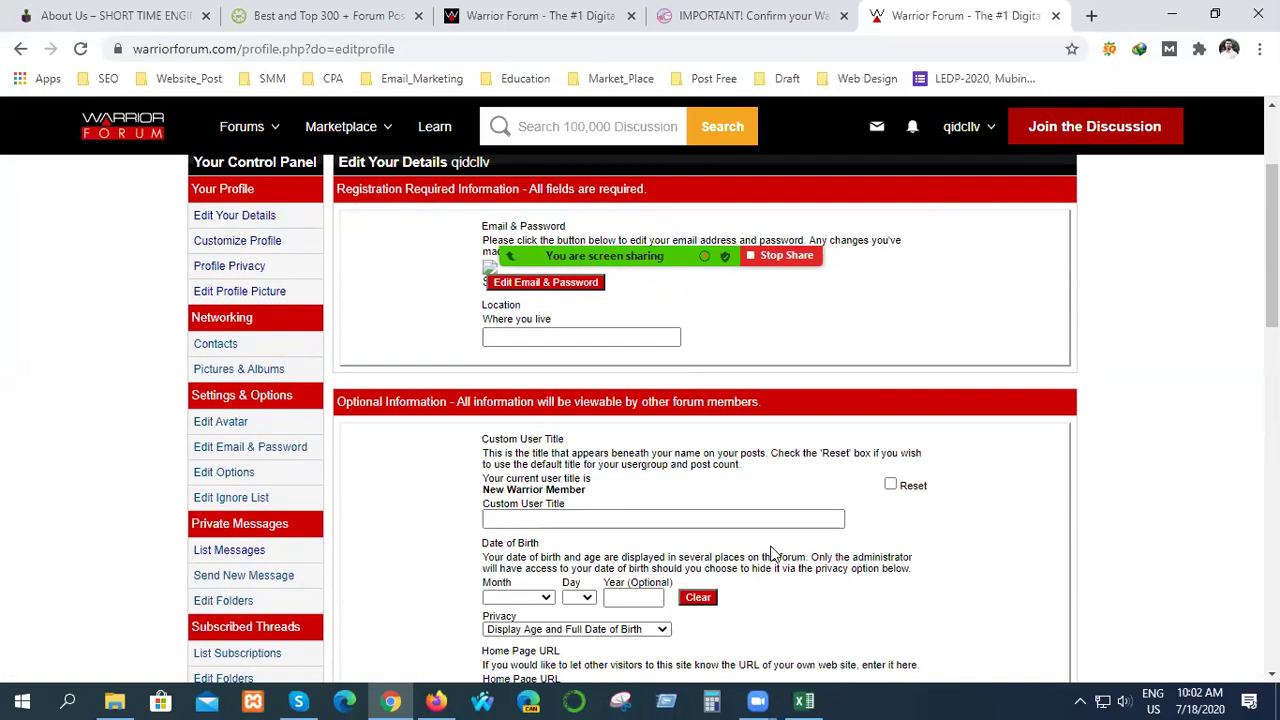
pyautogui.scroll(-3, 757, 543)
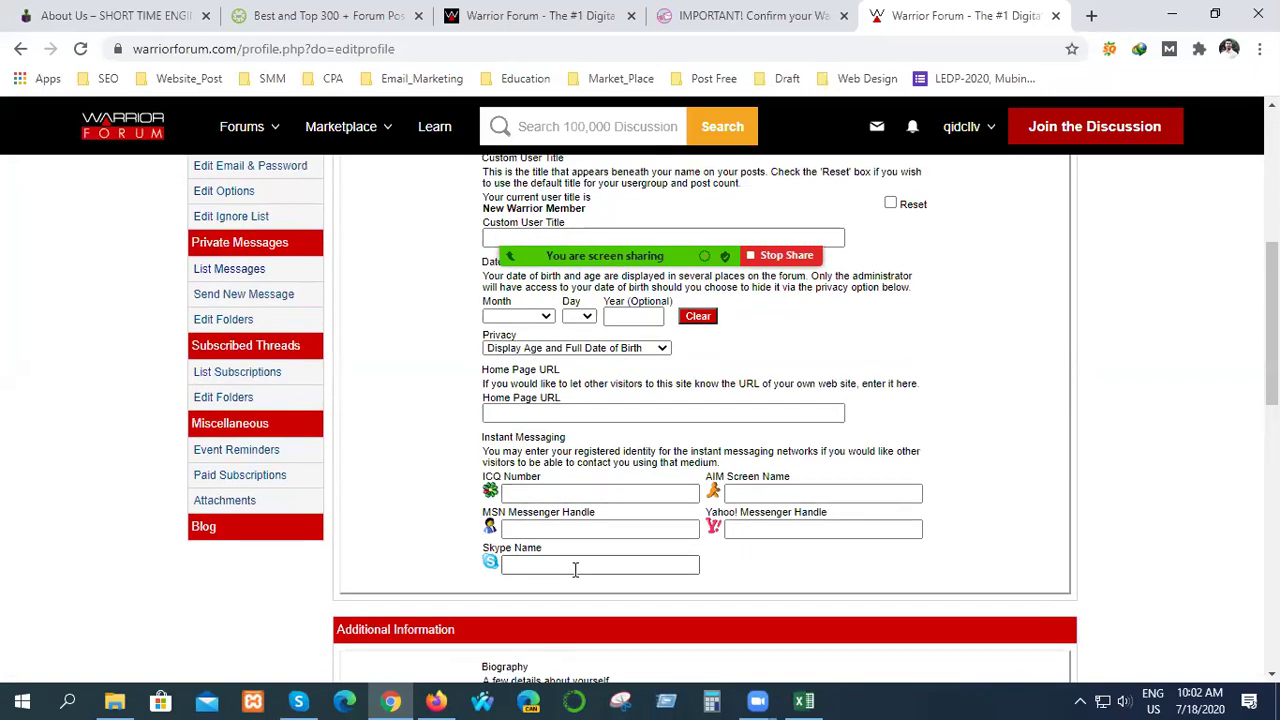
pyautogui.scroll(-2, 574, 569)
pyautogui.scroll(-4, 640, 495)
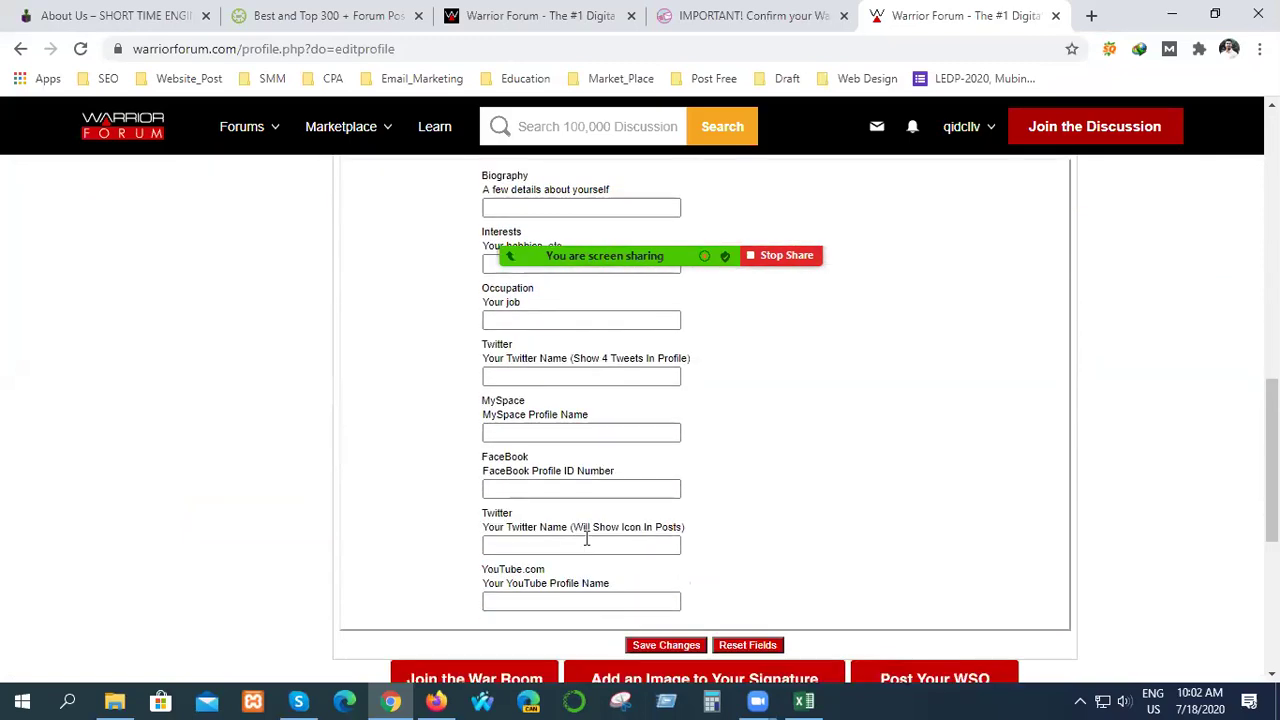
pyautogui.scroll(10, 751, 500)
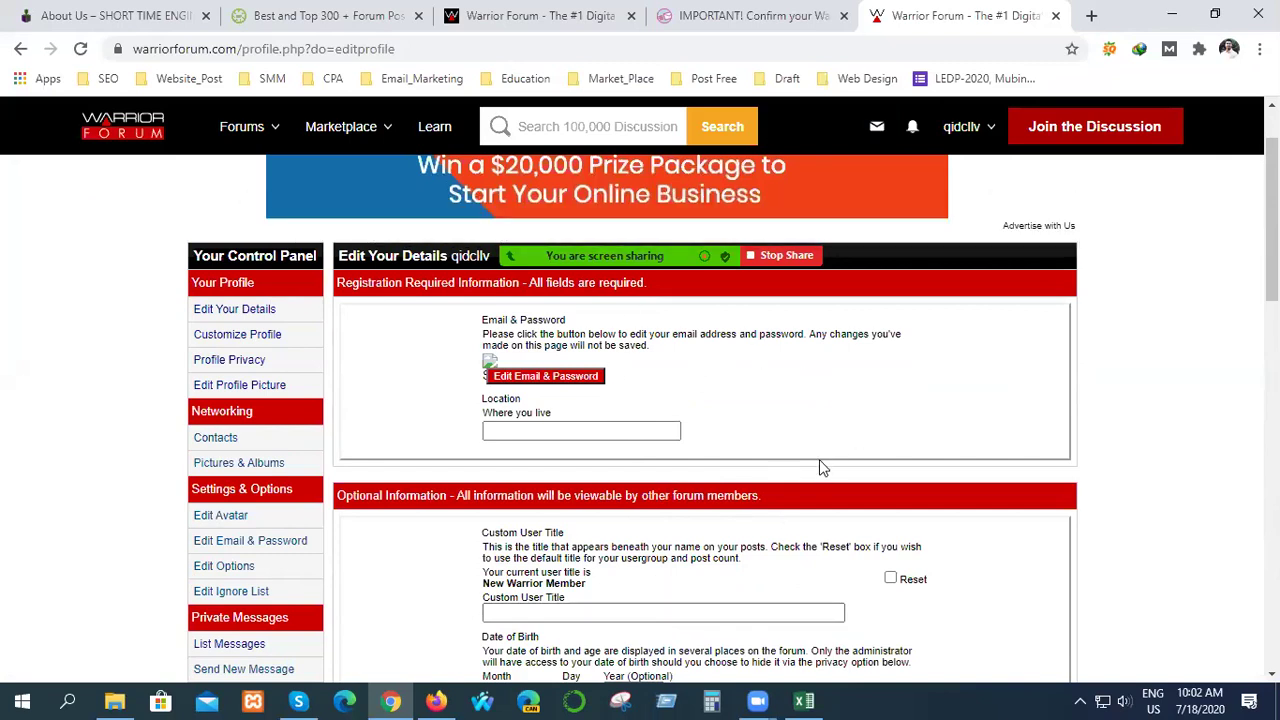
pyautogui.scroll(-4, 819, 467)
pyautogui.scroll(-1, 808, 460)
pyautogui.scroll(1, 701, 525)
pyautogui.click(498, 320)
pyautogui.click(552, 321)
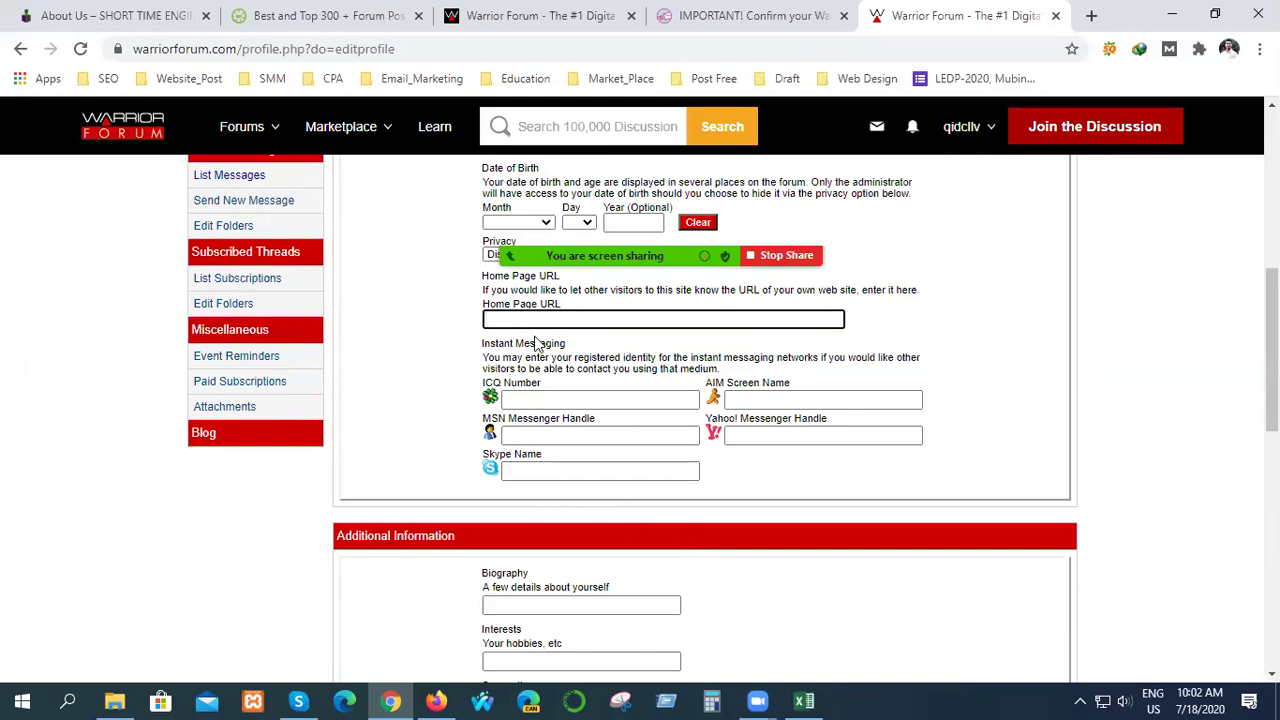
pyautogui.scroll(7, 703, 418)
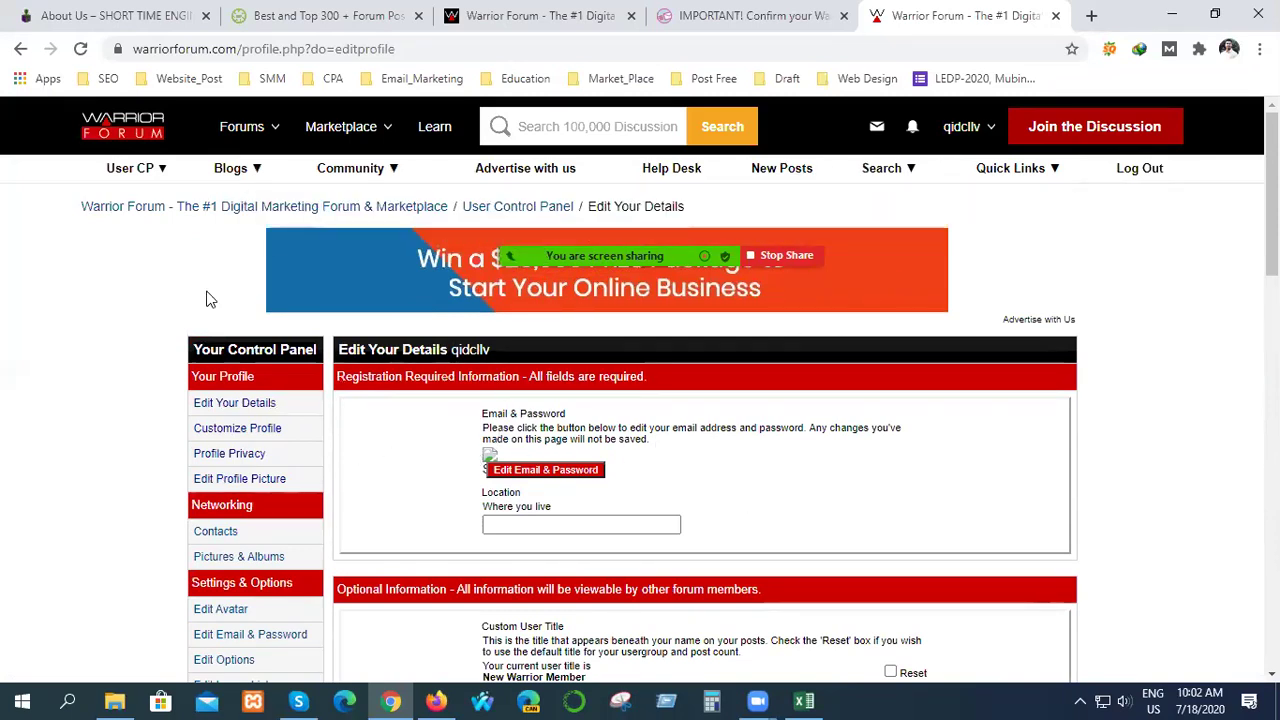
pyautogui.moveTo(248, 145)
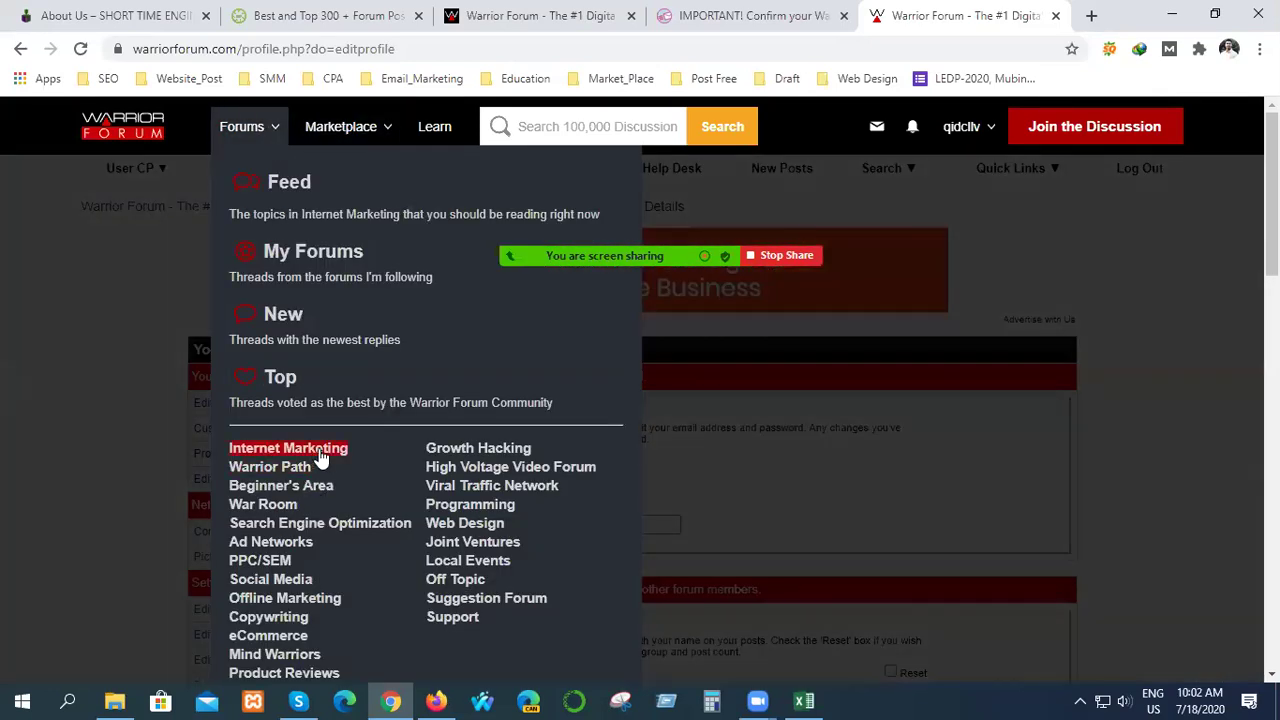
# Enter the Main Internet Marketing Discussion Forum and open Create new thread with the caret in details
pyautogui.click(320, 455)
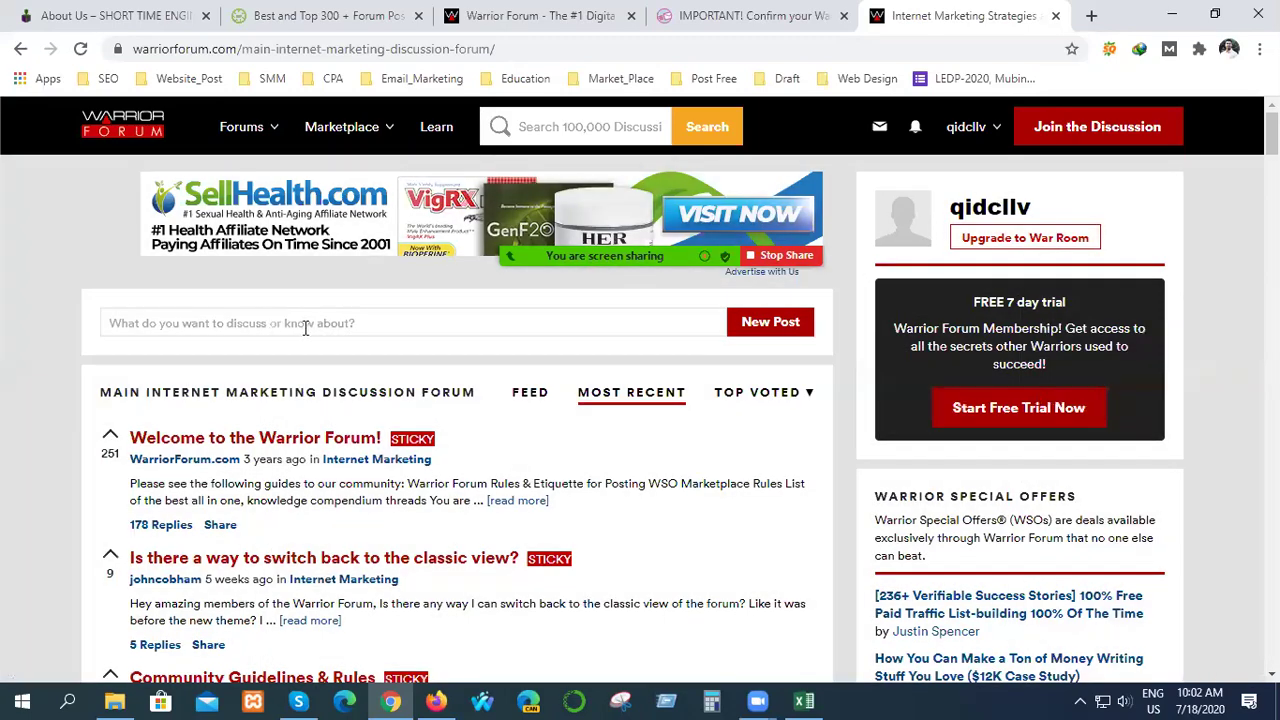
pyautogui.click(580, 329)
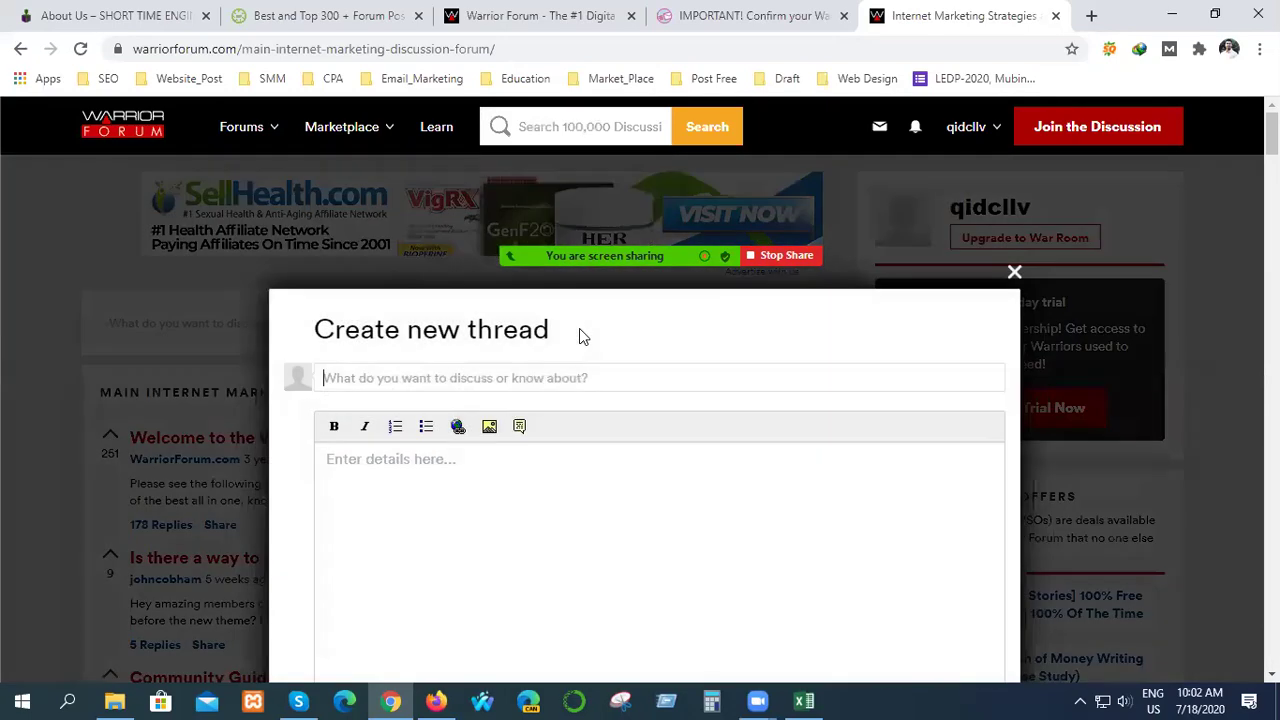
pyautogui.press('Escape')
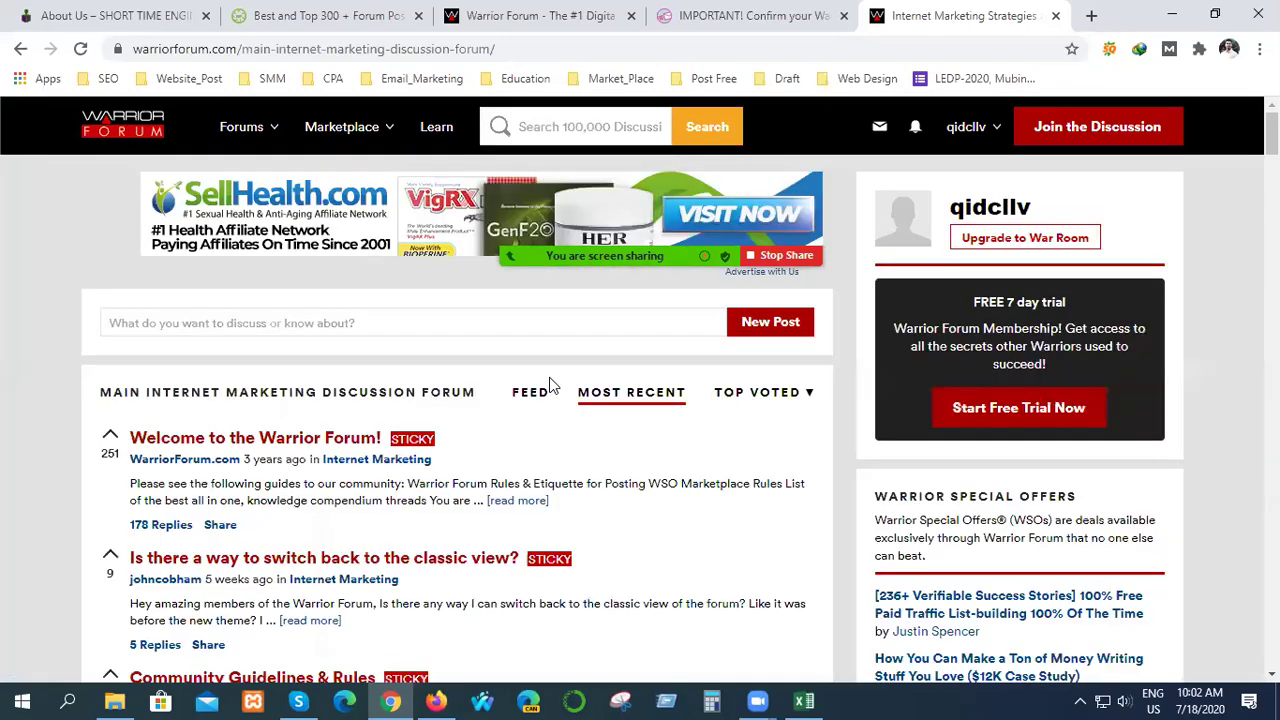
pyautogui.scroll(-2, 620, 478)
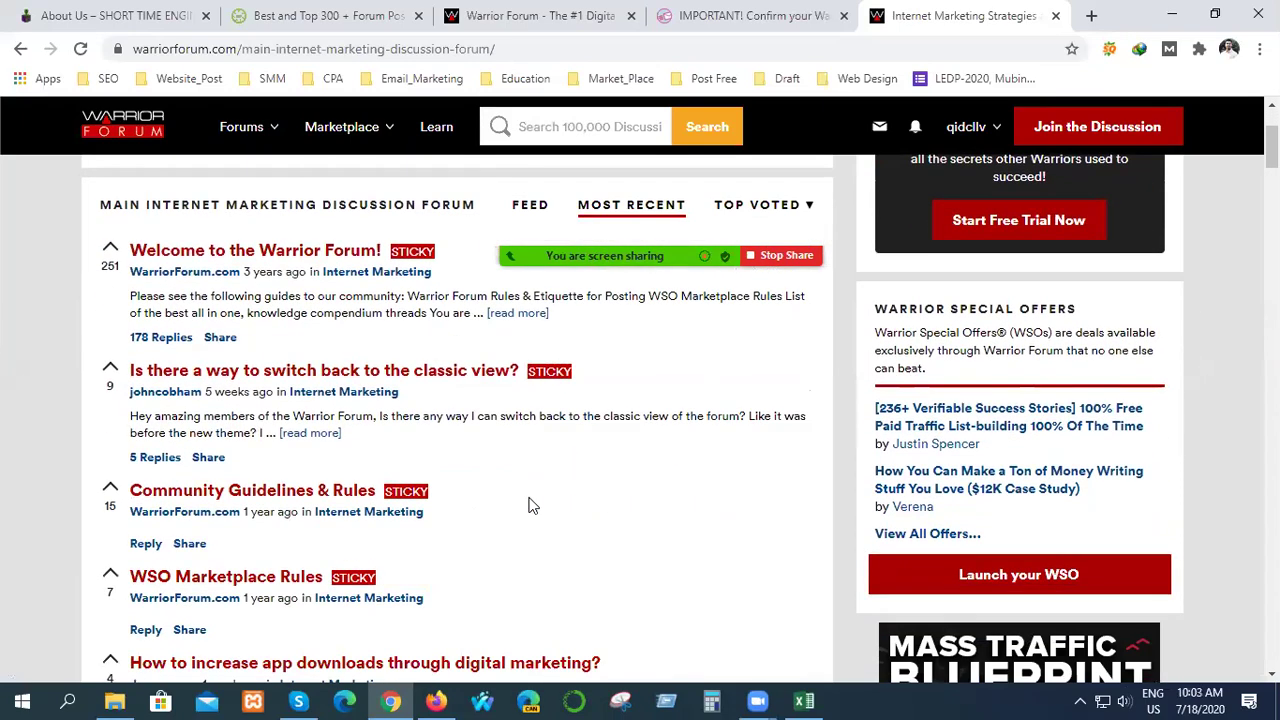
pyautogui.scroll(2, 535, 490)
pyautogui.click(757, 326)
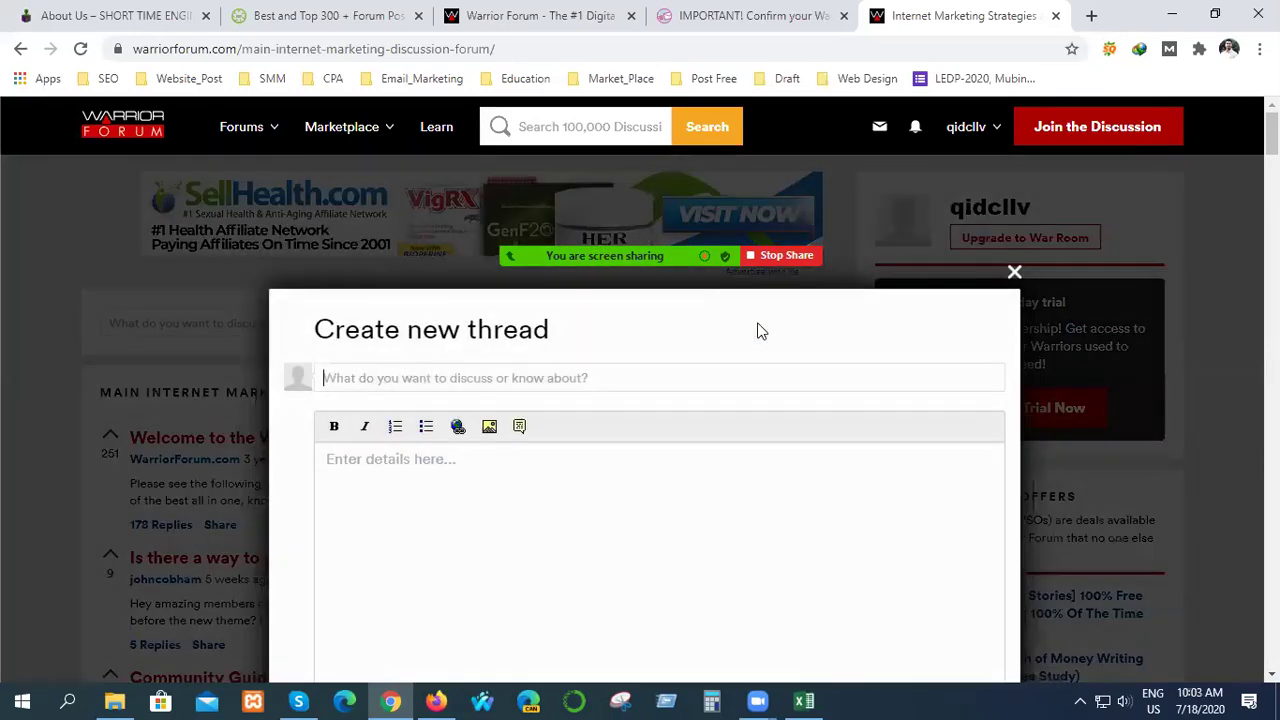
pyautogui.click(502, 480)
pyautogui.scroll(-3, 502, 483)
pyautogui.scroll(3, 502, 483)
# Type 'Click Here' at the start of the thread details and select it
pyautogui.click(337, 476)
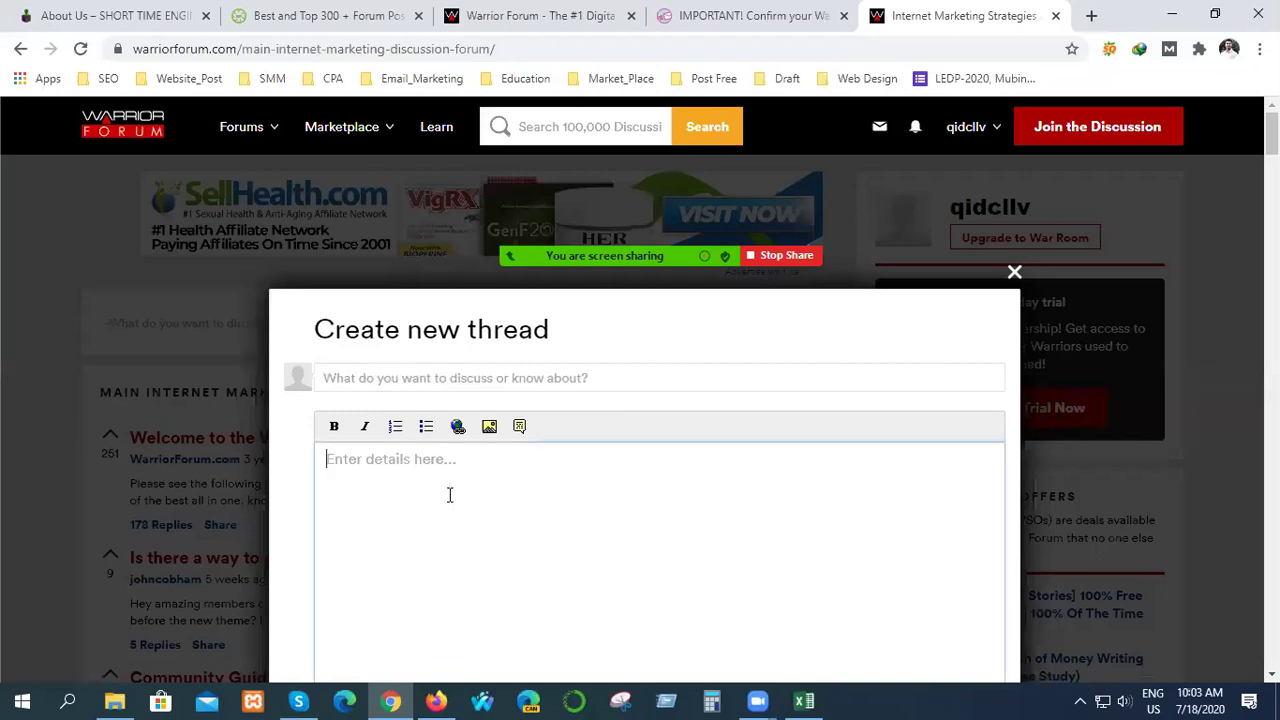
pyautogui.scroll(-1, 563, 517)
pyautogui.click(405, 375)
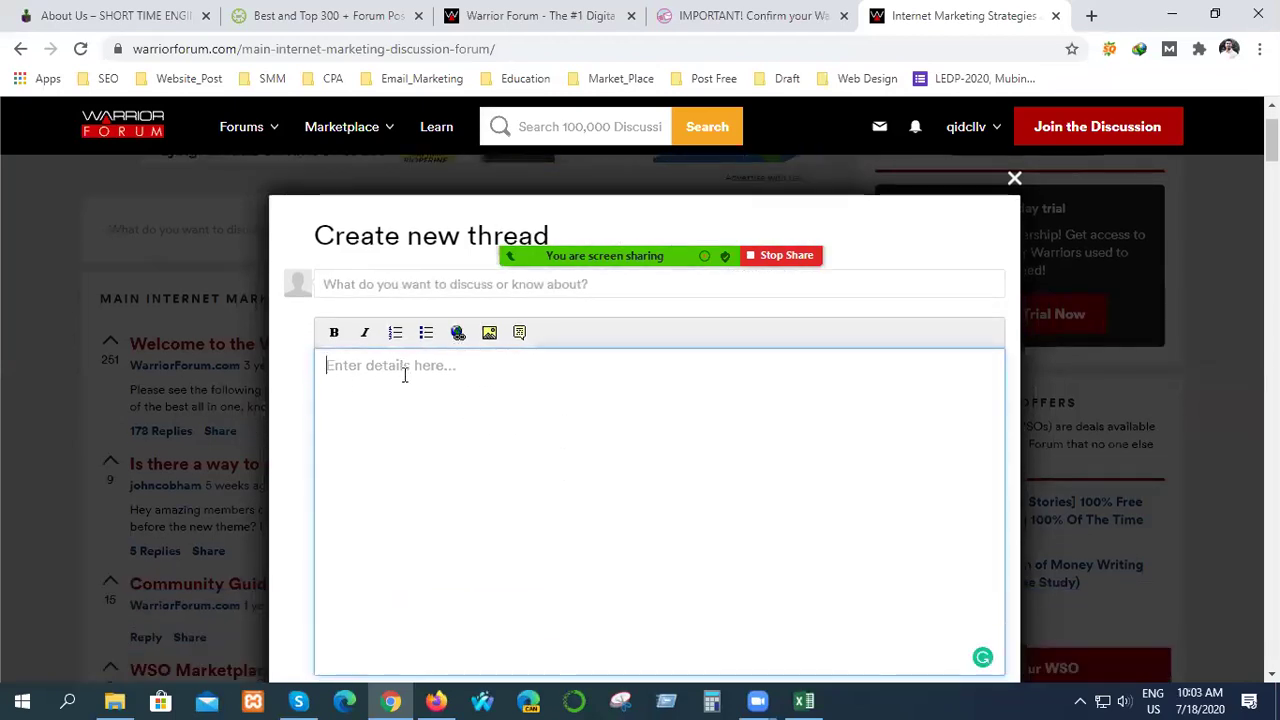
pyautogui.write('C')
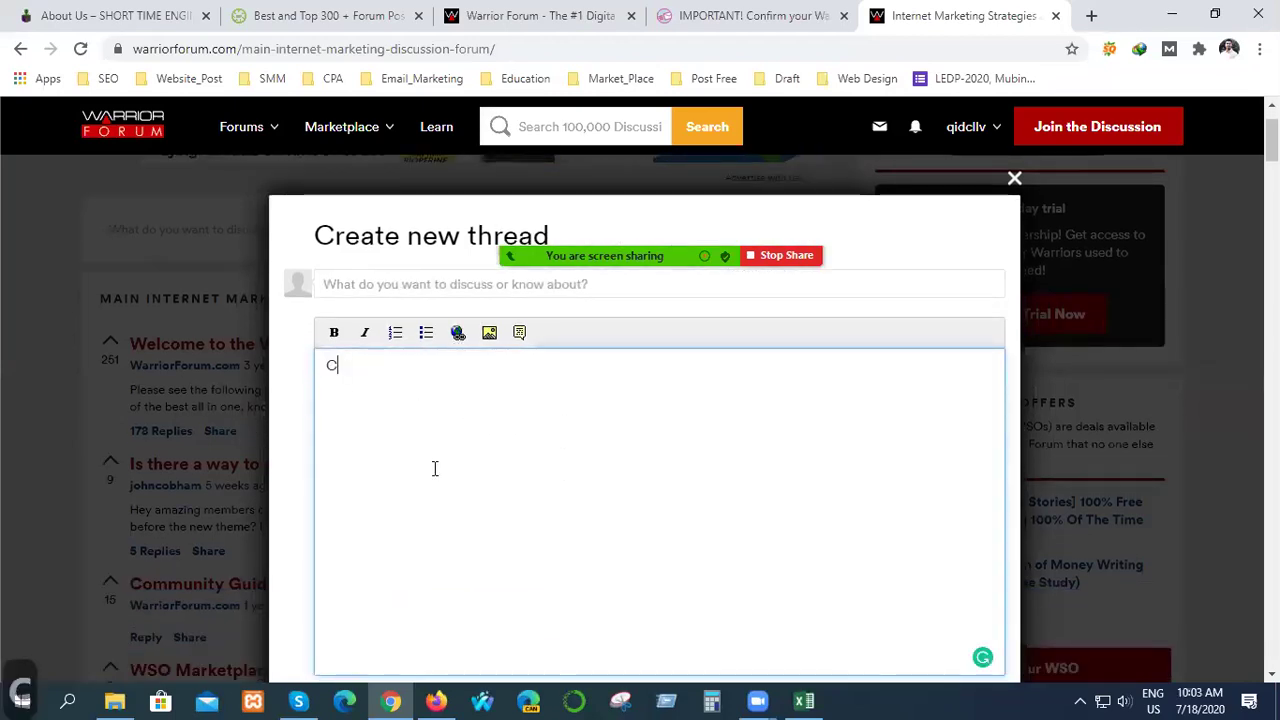
pyautogui.write('li')
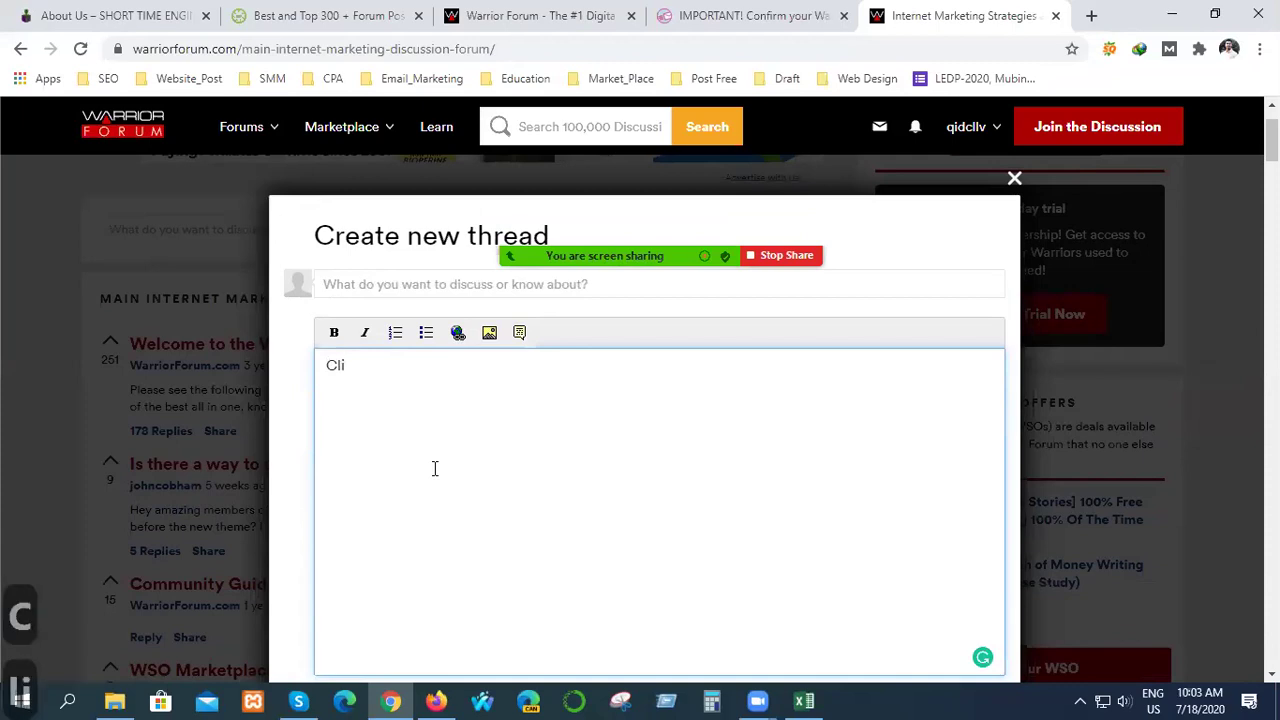
pyautogui.write('ck ')
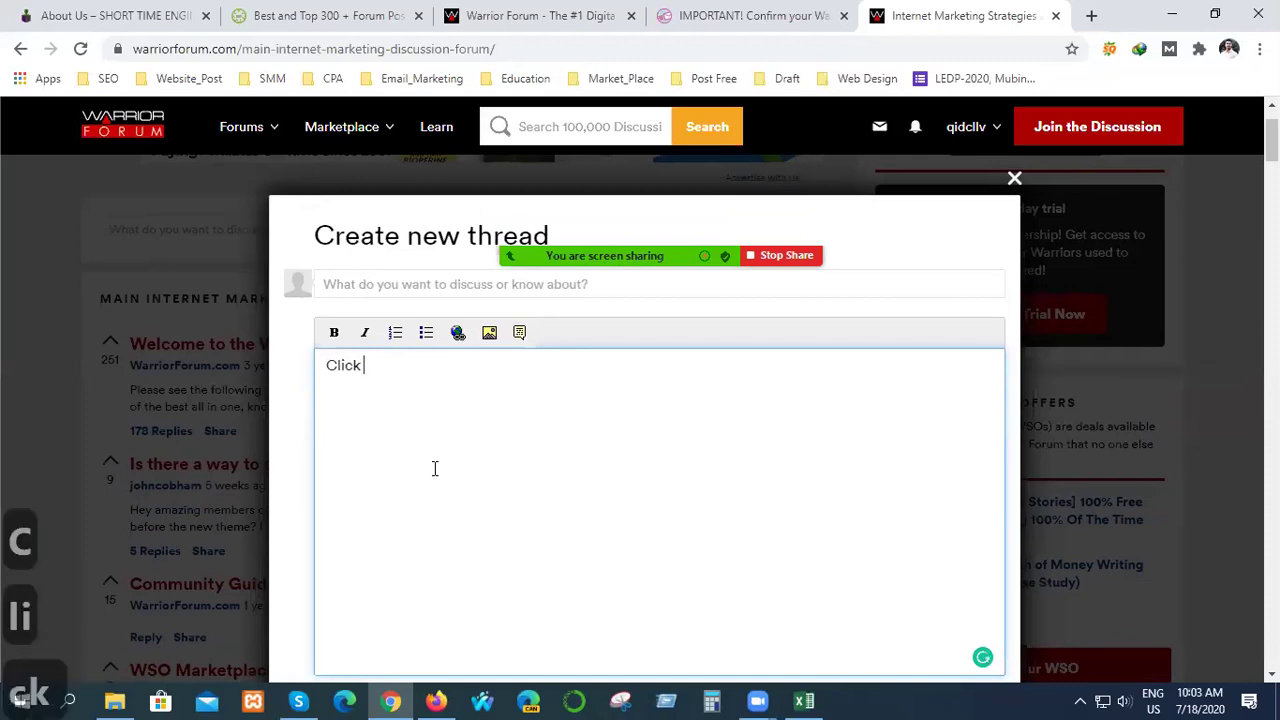
pyautogui.write('Here')
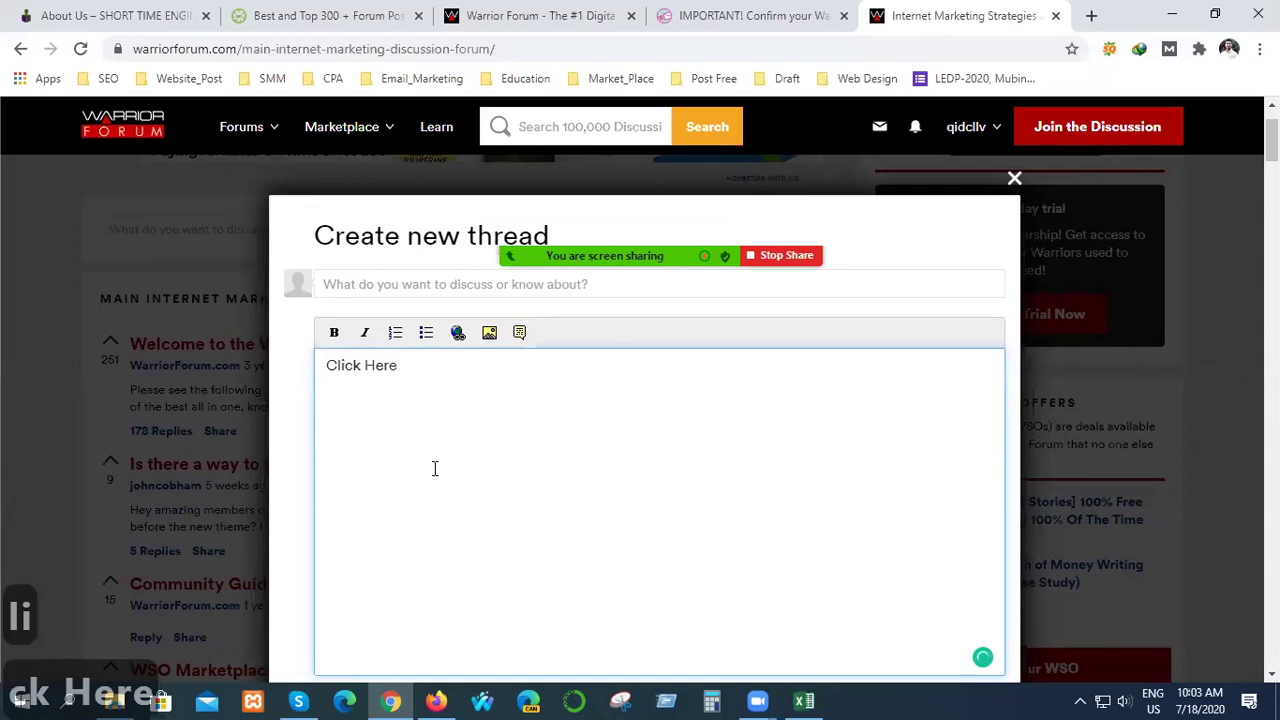
pyautogui.moveTo(402, 366); pyautogui.dragTo(286, 366)
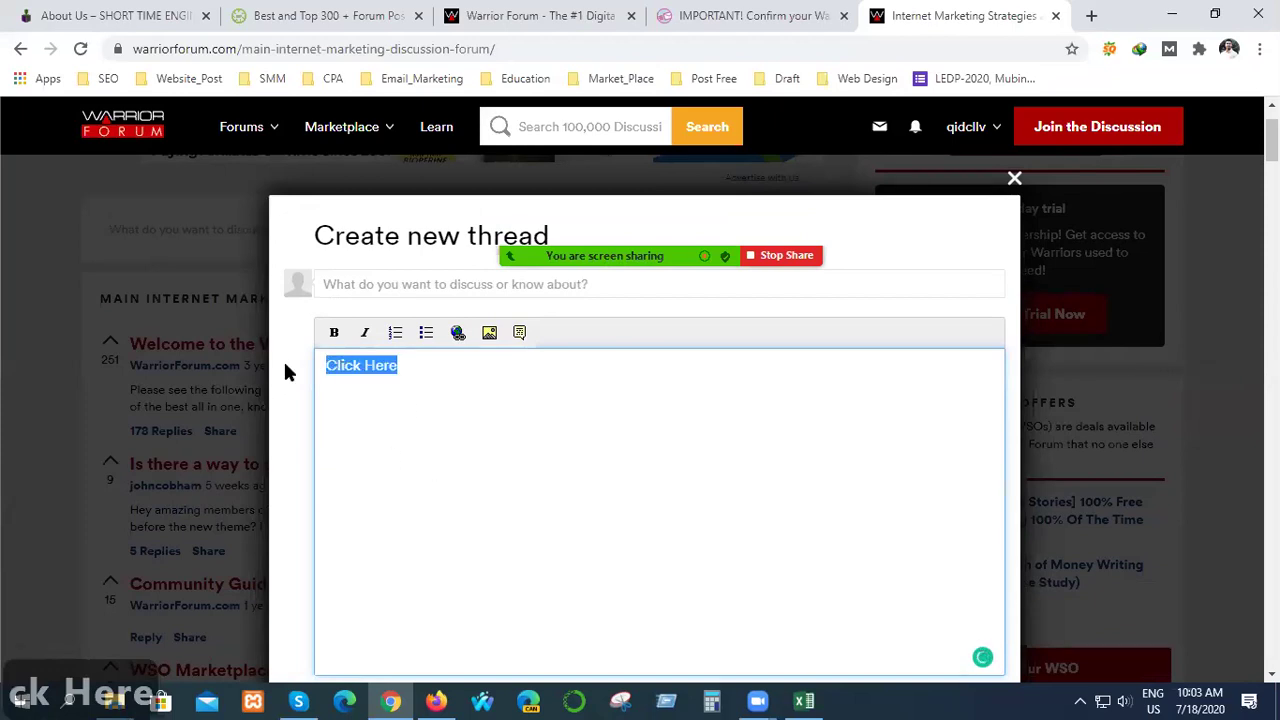
pyautogui.click(458, 333)
pyautogui.click(519, 152)
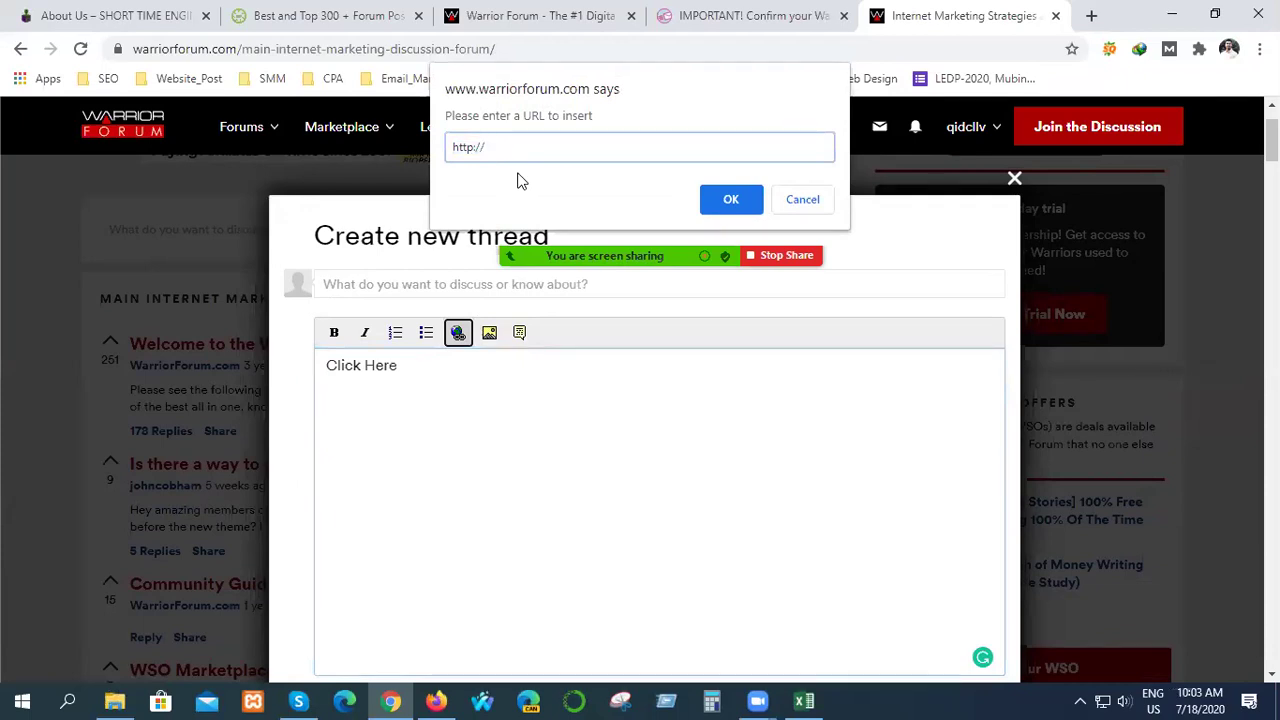
pyautogui.write('faceb')
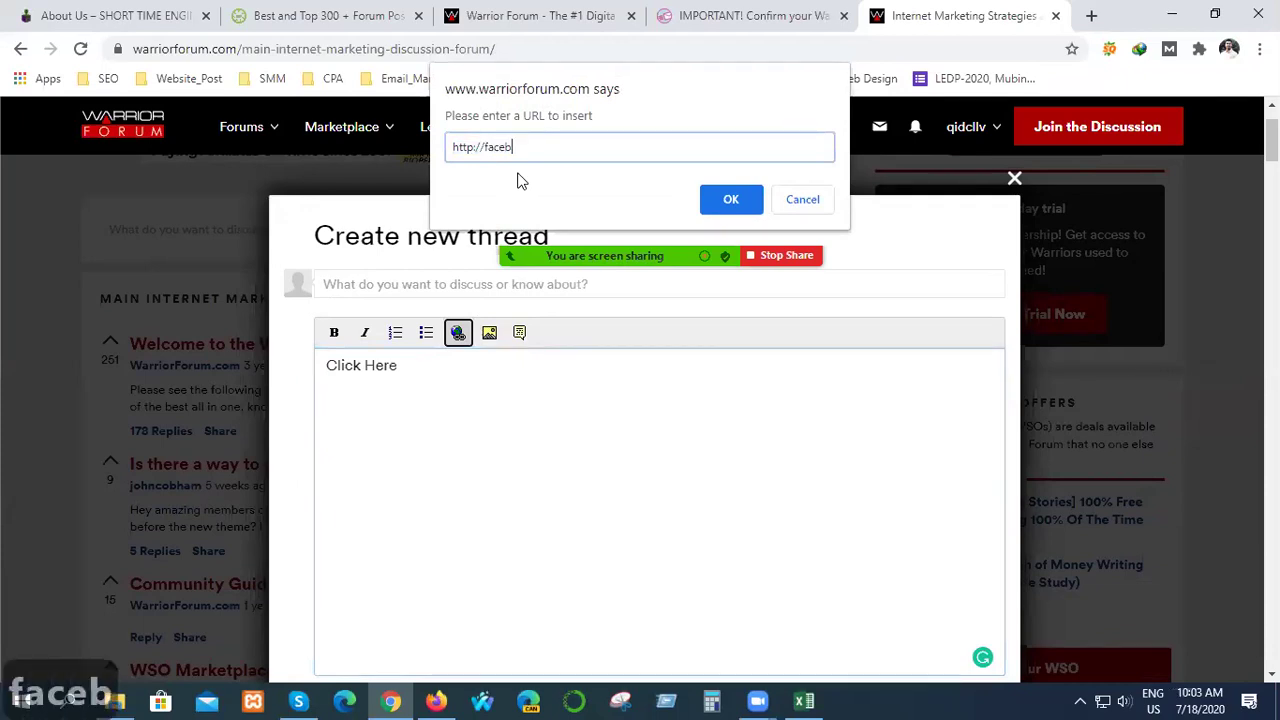
pyautogui.write('ook.com')
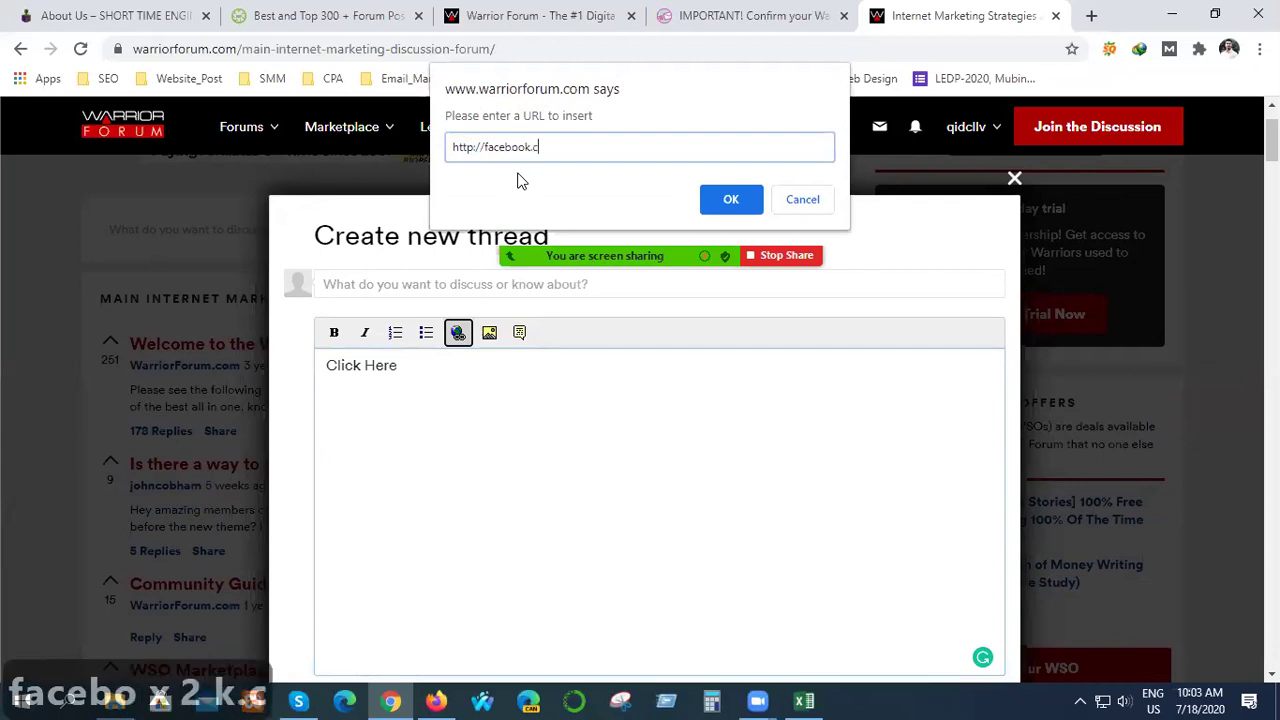
pyautogui.click(474, 147)
pyautogui.write('s')
pyautogui.click(731, 199)
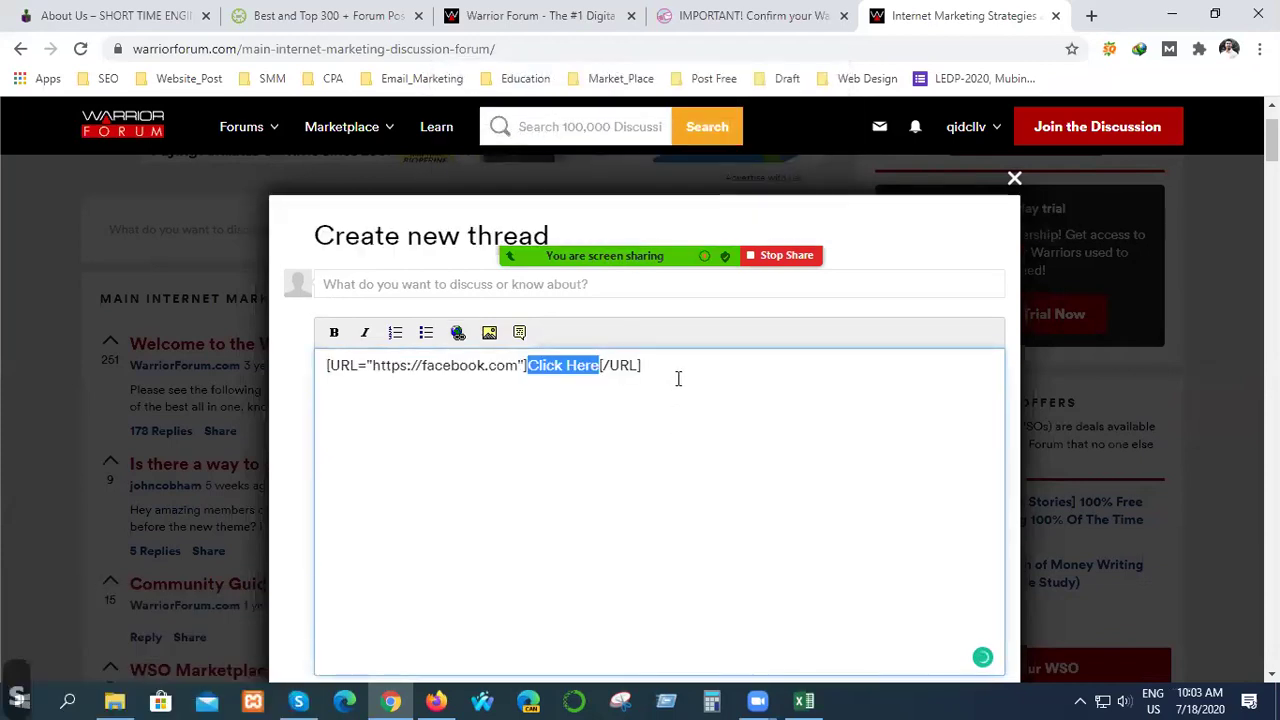
pyautogui.moveTo(658, 364); pyautogui.dragTo(289, 391)
pyautogui.press('BackSpace')
pyautogui.press('BackSpace')
pyautogui.tripleClick(398, 364)
pyautogui.click(458, 333)
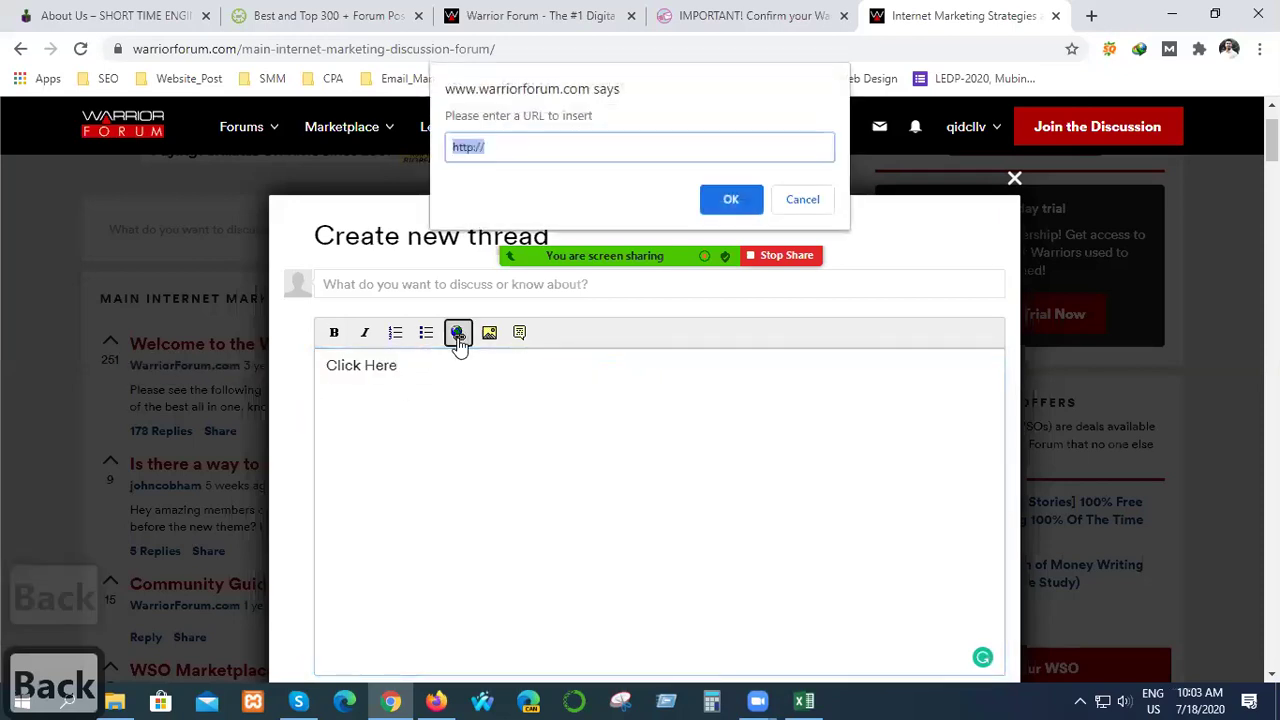
pyautogui.click(515, 147)
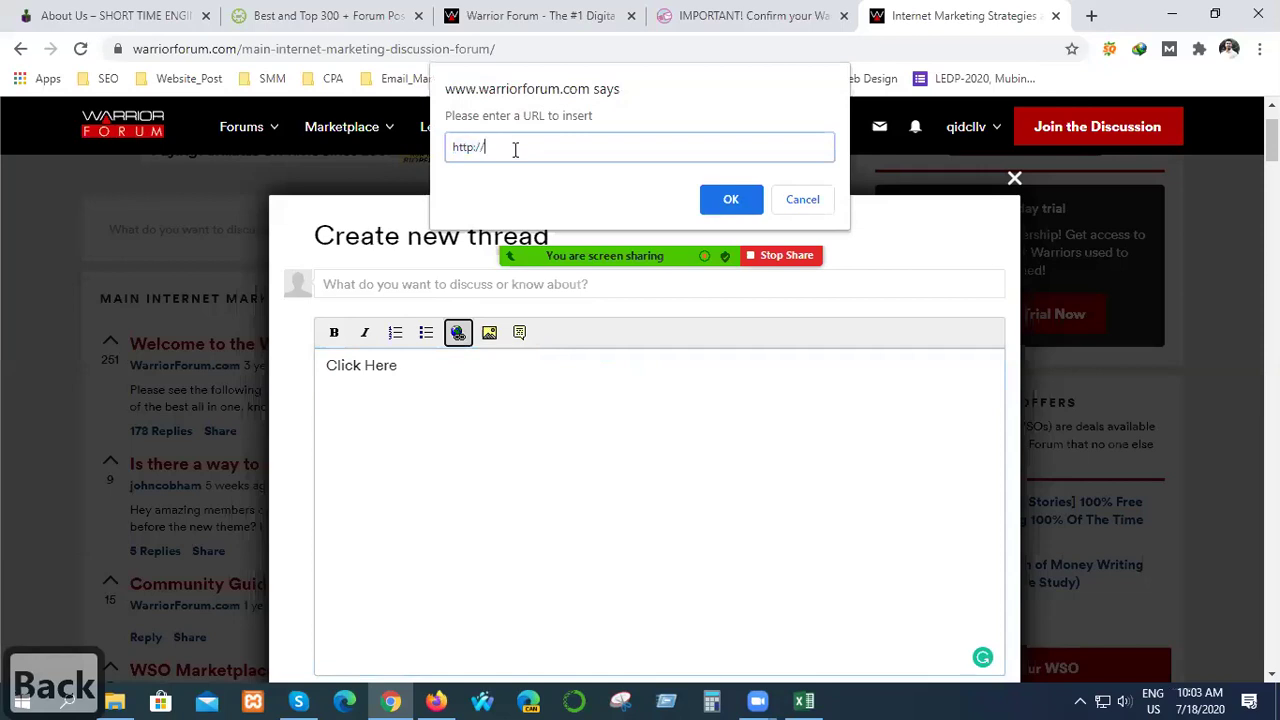
pyautogui.write('faceb')
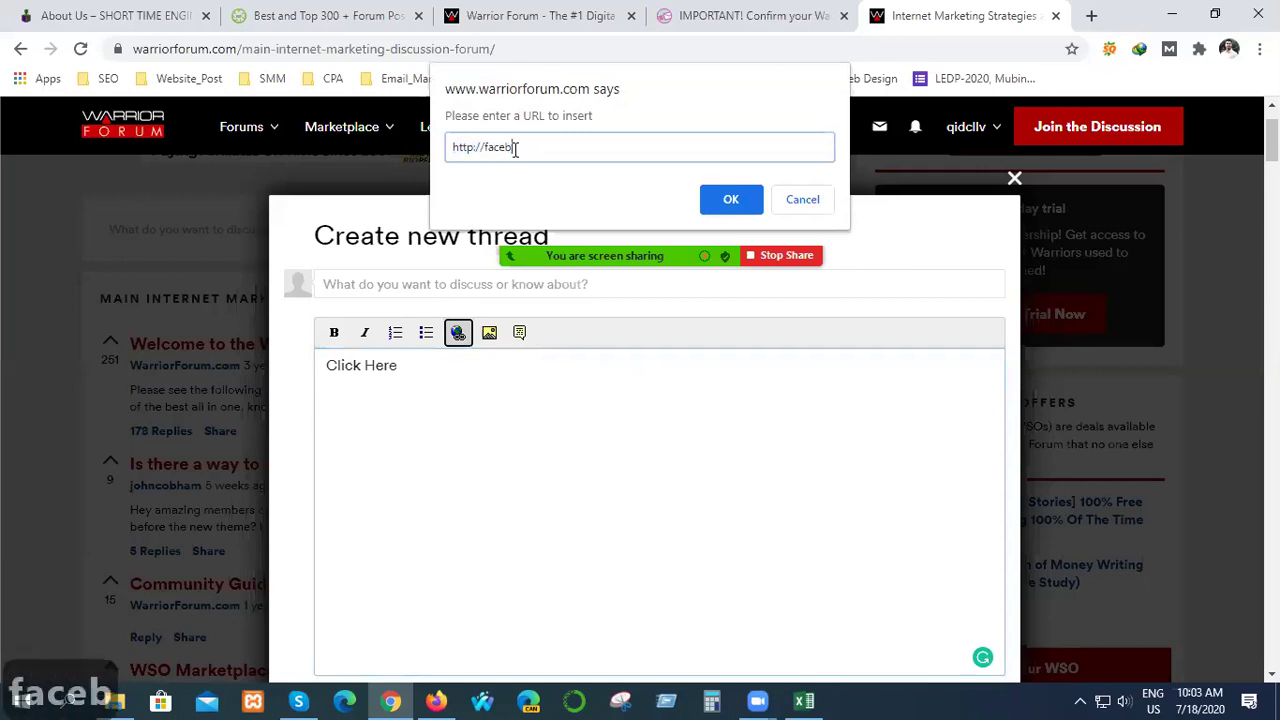
pyautogui.write('ook.com')
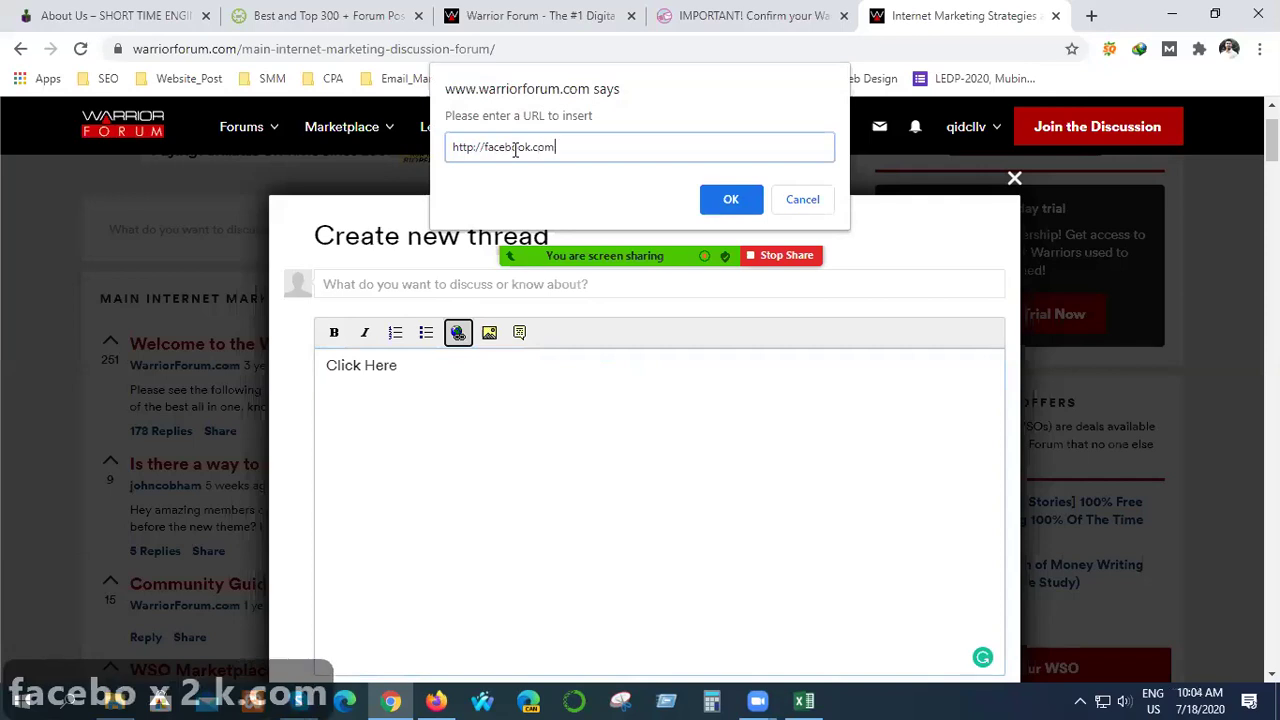
pyautogui.click(731, 199)
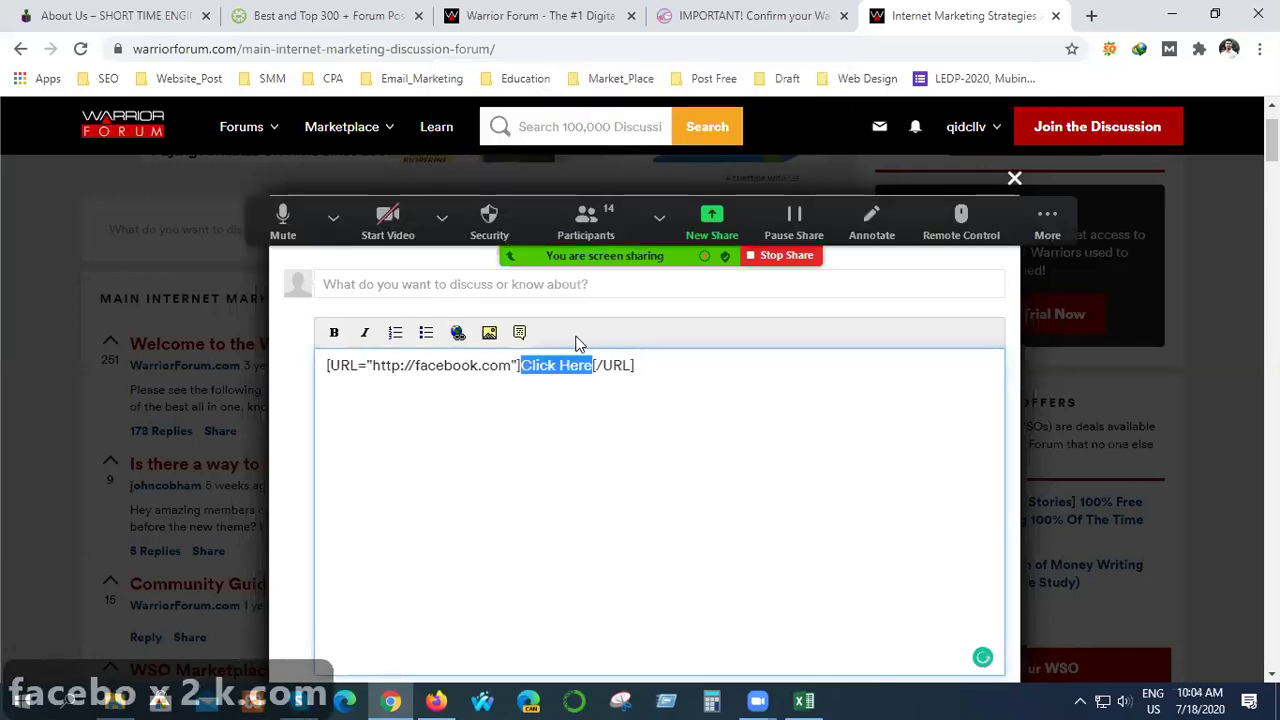
pyautogui.click(656, 369)
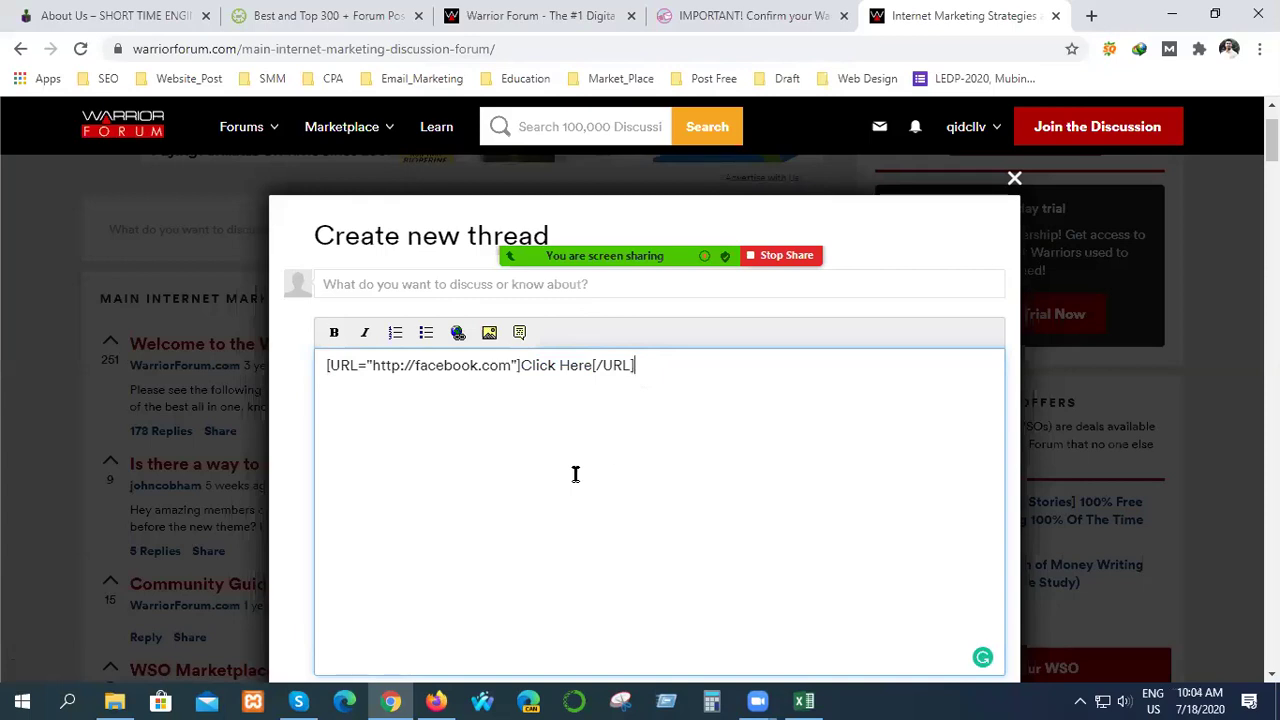
pyautogui.scroll(-5, 737, 486)
pyautogui.scroll(3, 737, 486)
pyautogui.scroll(2, 737, 490)
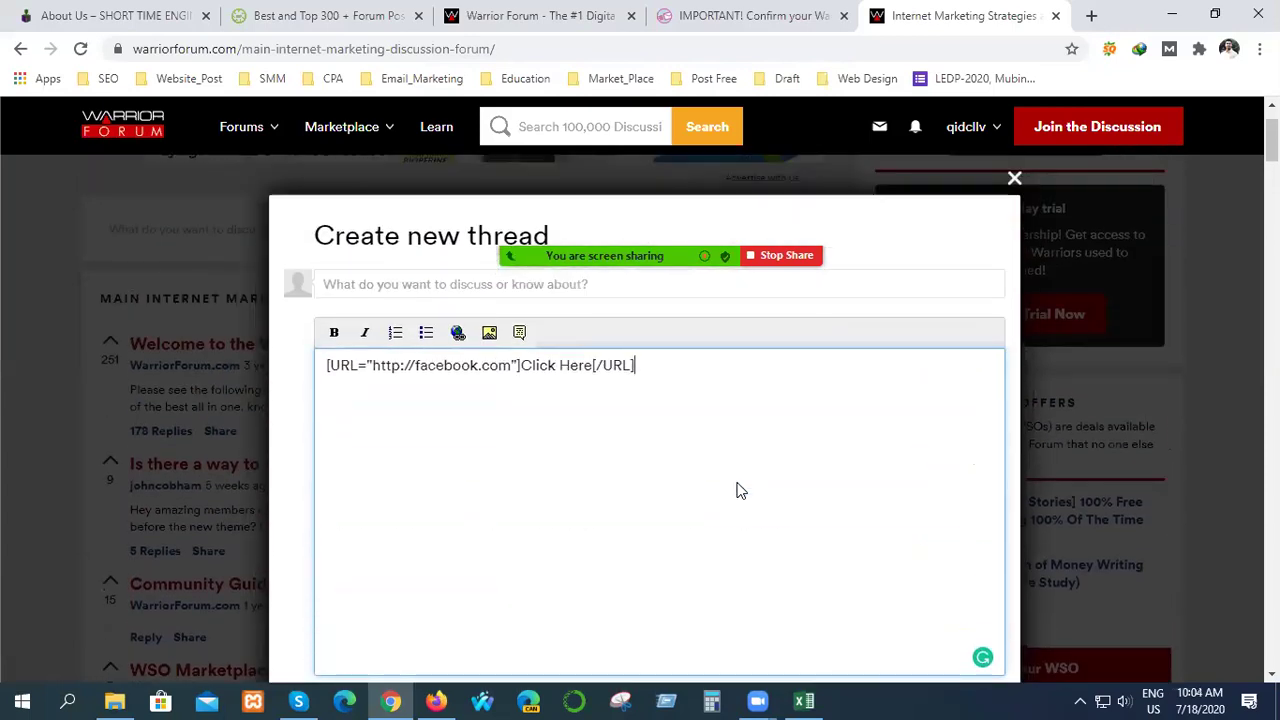
# Add bold 'My Name' after the link in the thread body
pyautogui.click(335, 336)
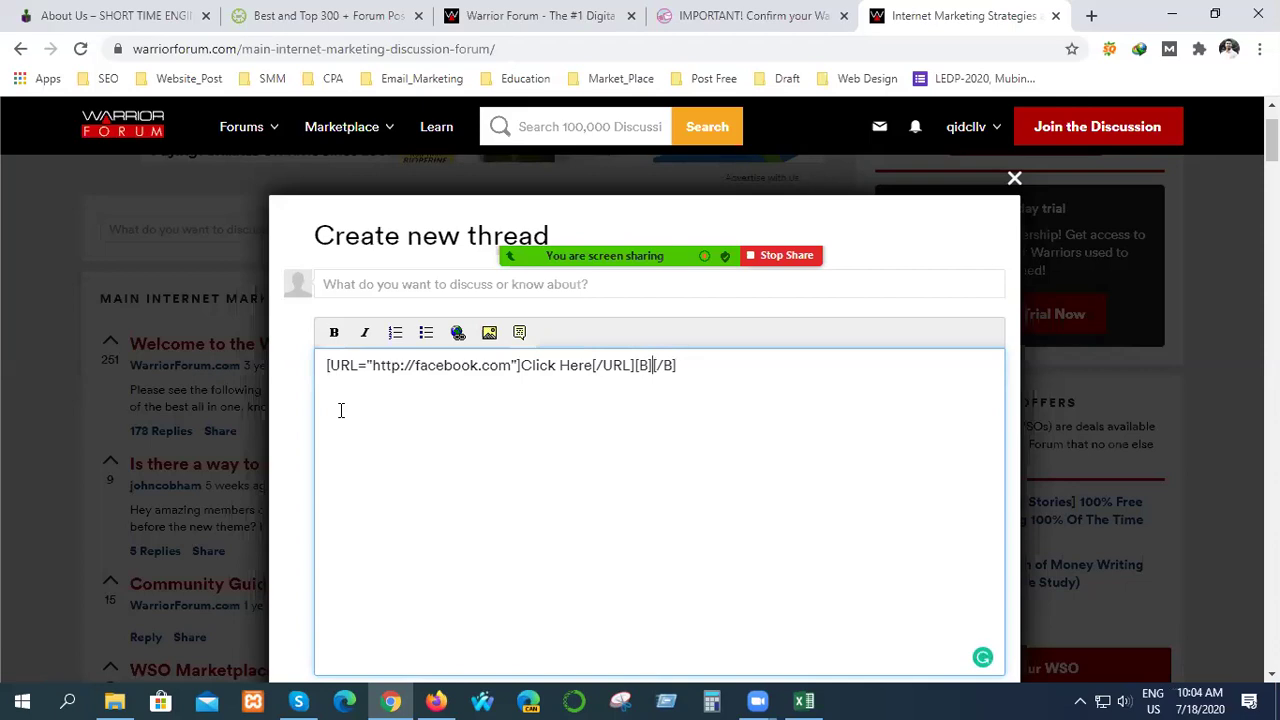
pyautogui.write('My N')
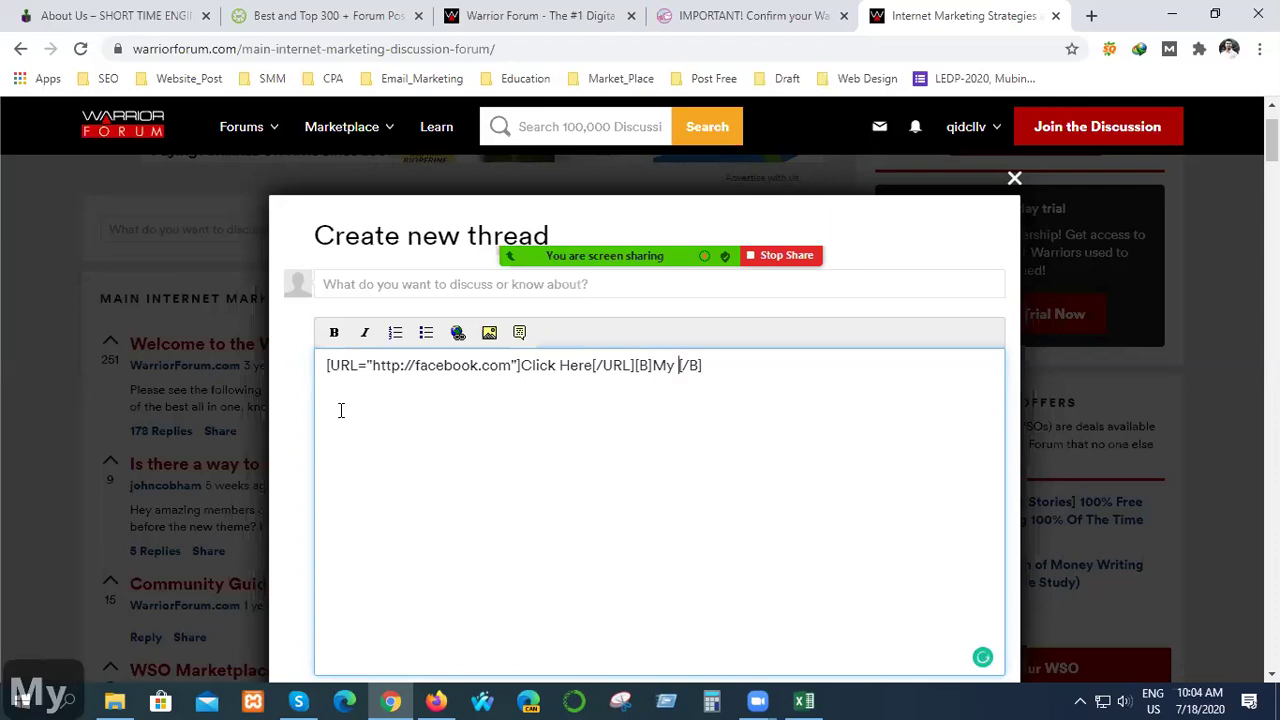
pyautogui.write('ame')
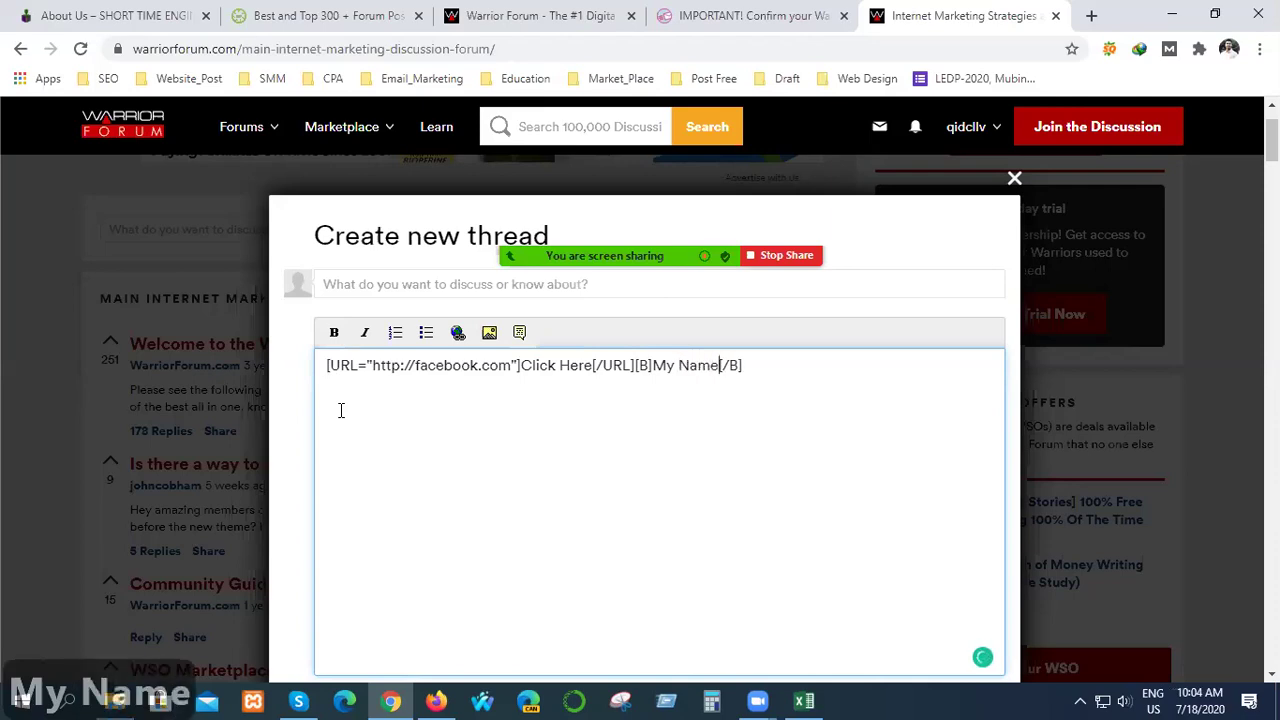
pyautogui.scroll(-2, 914, 543)
pyautogui.scroll(2, 908, 537)
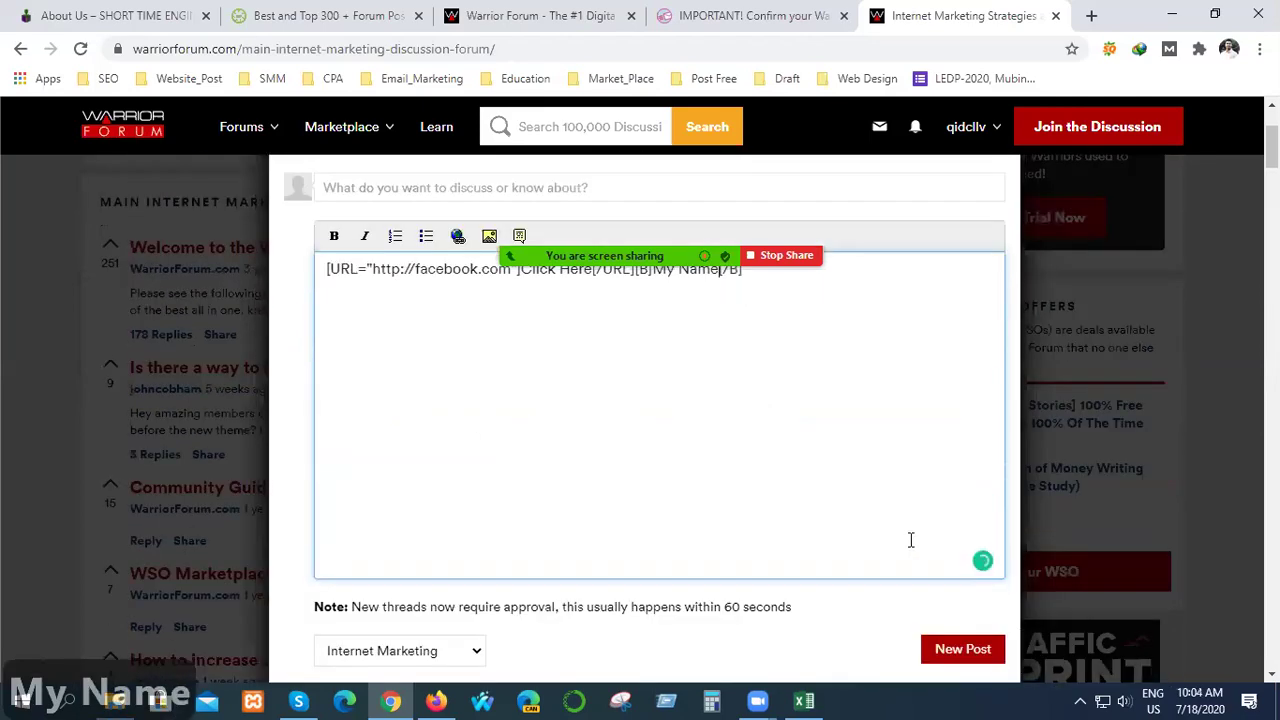
# Enter 'Welcome' as the thread title
pyautogui.click(414, 288)
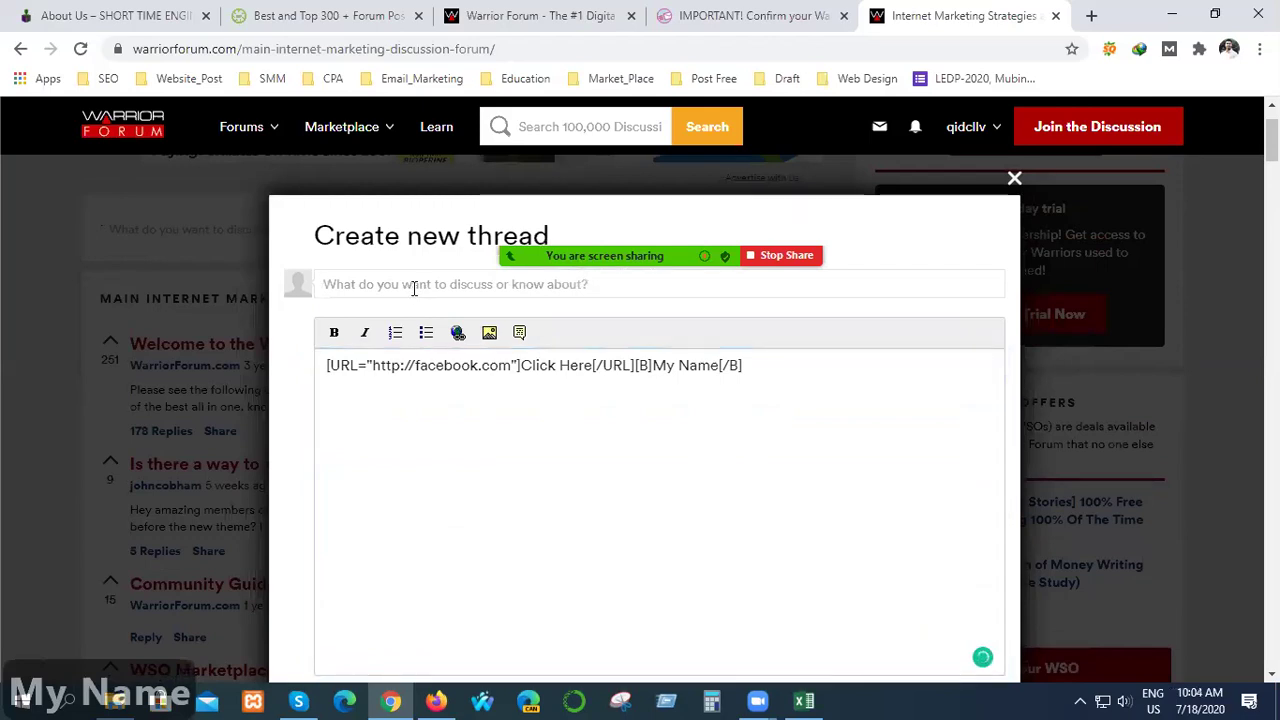
pyautogui.write('Wel')
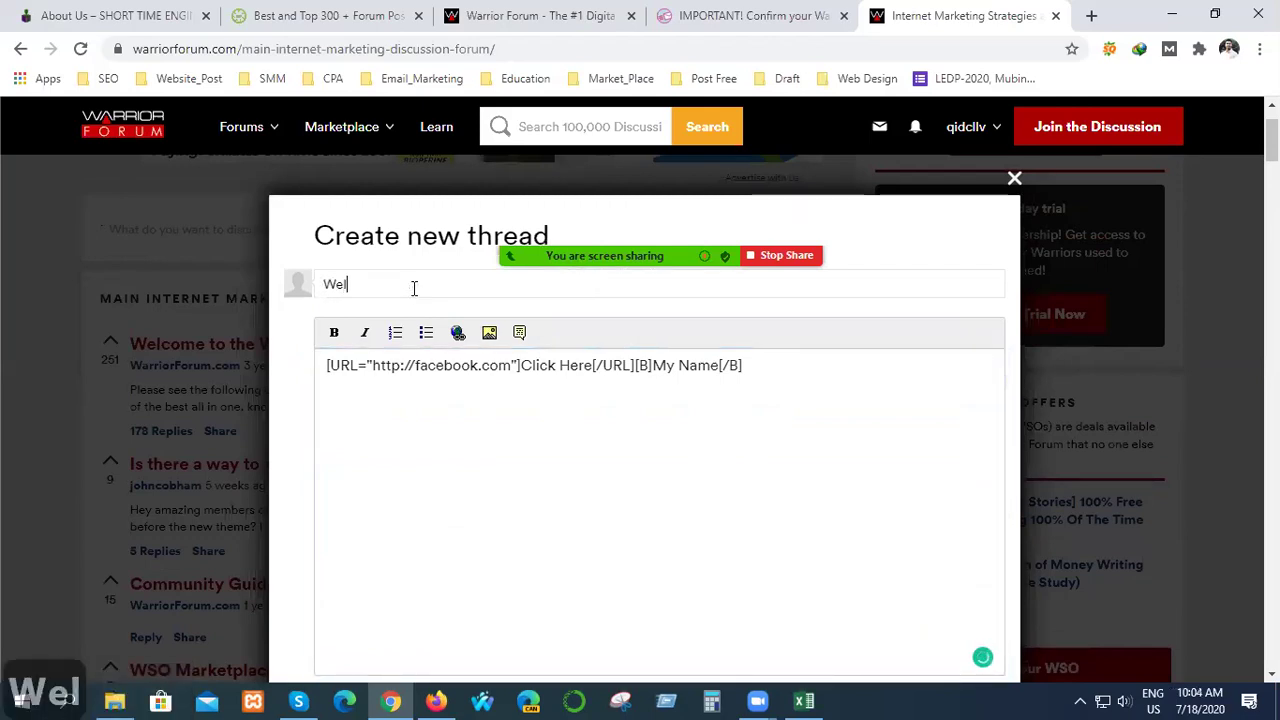
pyautogui.write('come')
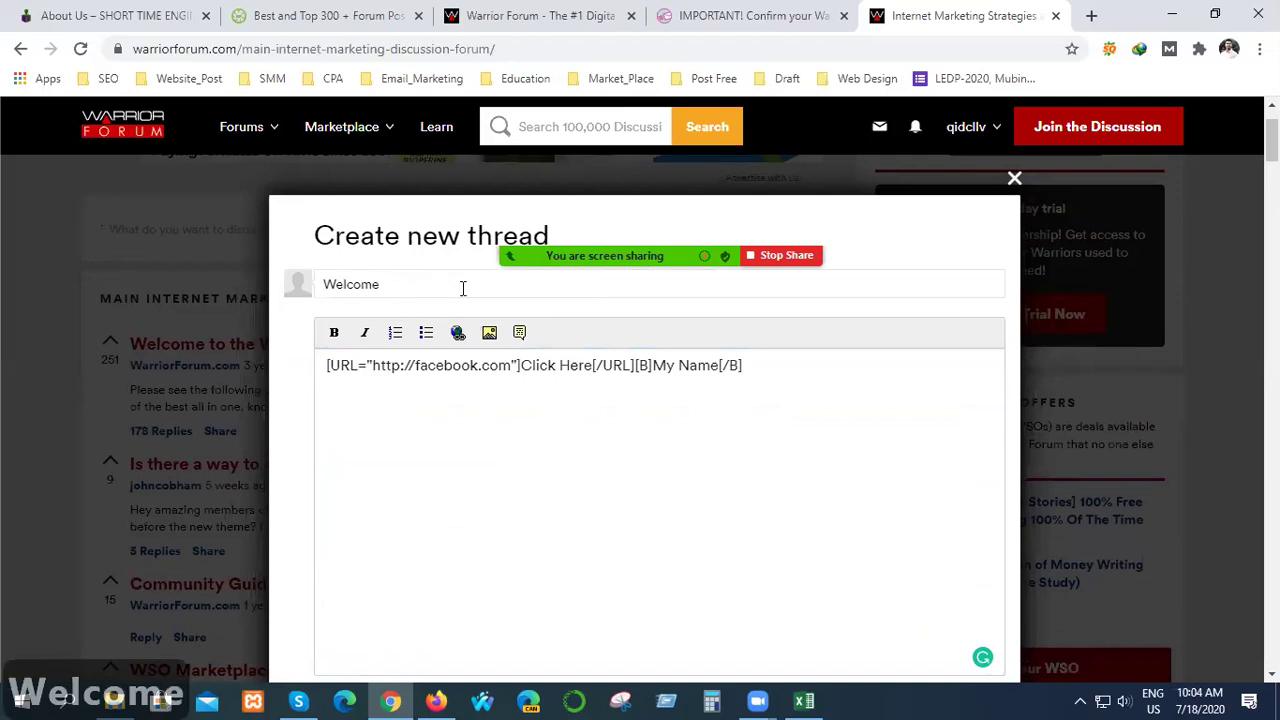
pyautogui.scroll(-2, 654, 537)
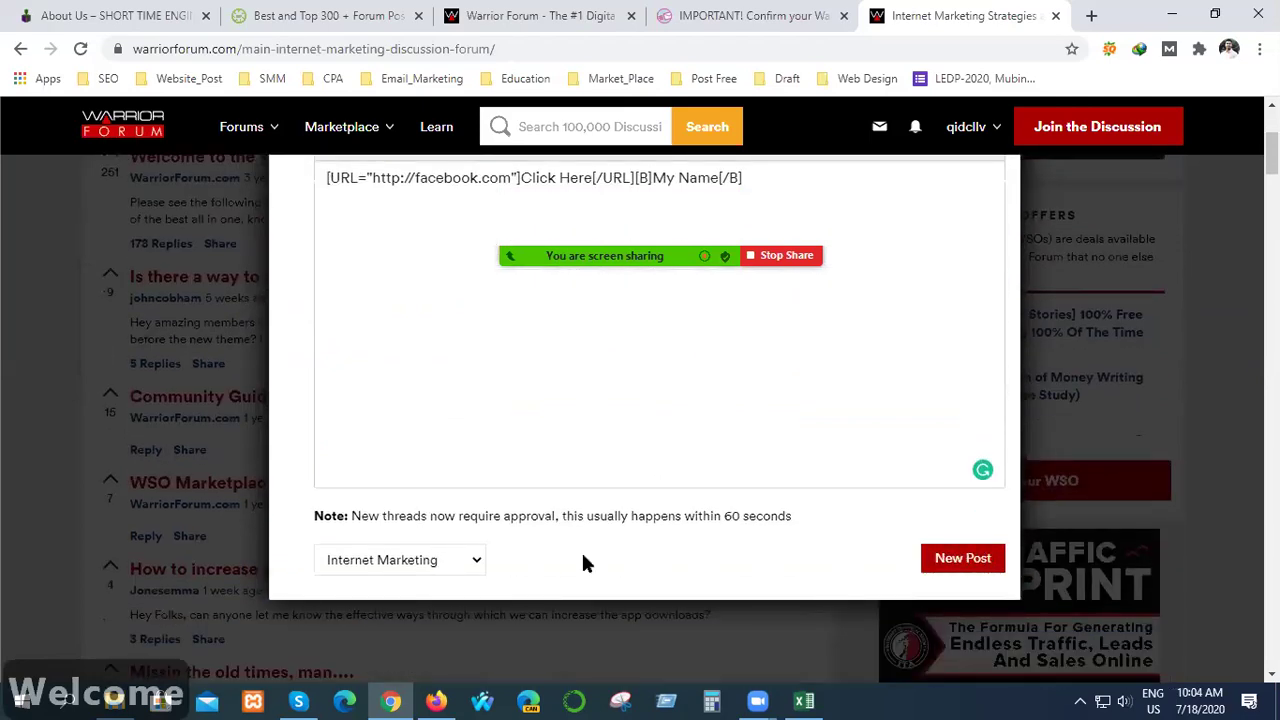
# Post the Welcome thread and check the published page
pyautogui.click(958, 564)
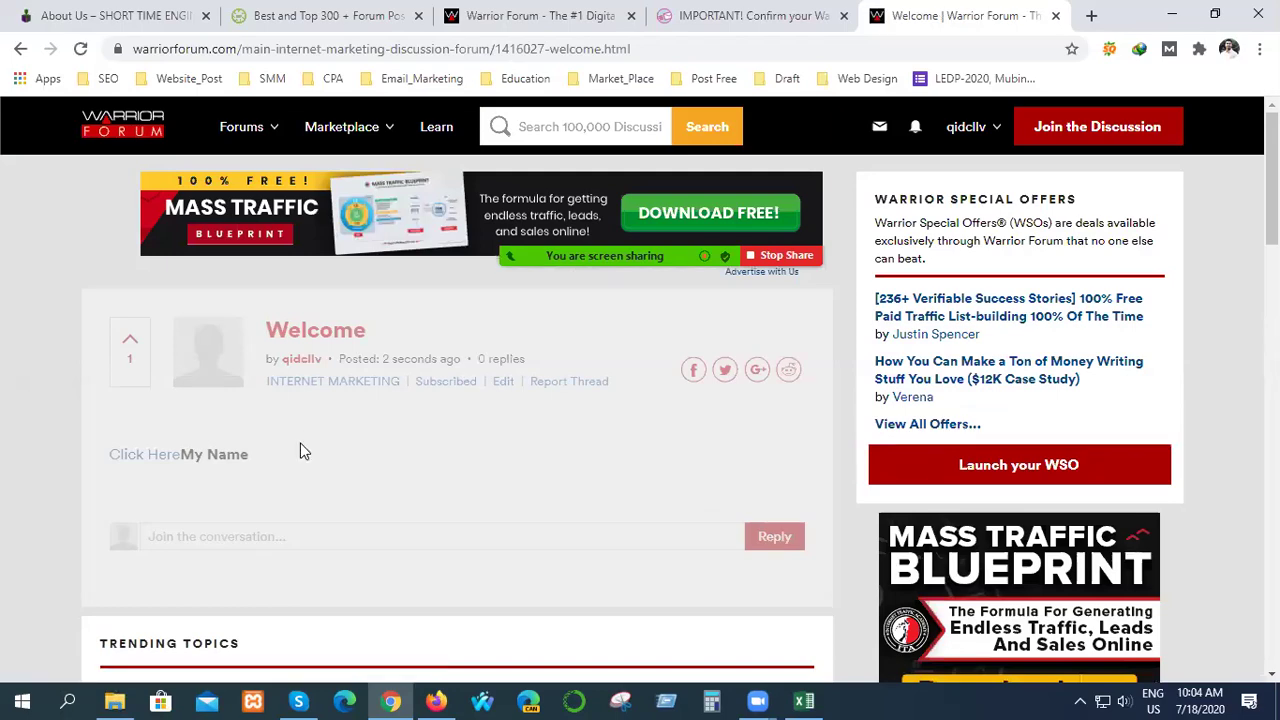
pyautogui.scroll(-3, 318, 451)
pyautogui.scroll(3, 323, 491)
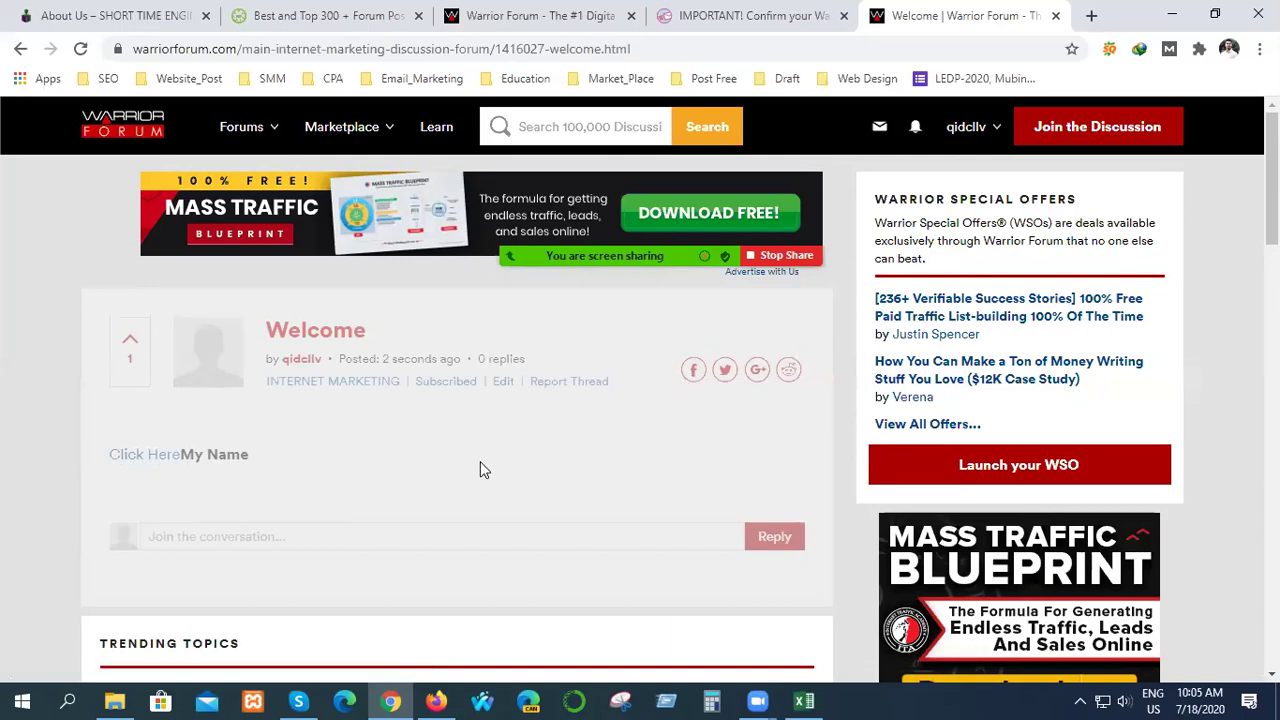
# Open your own member profile page from the username link
pyautogui.scroll(-4, 480, 461)
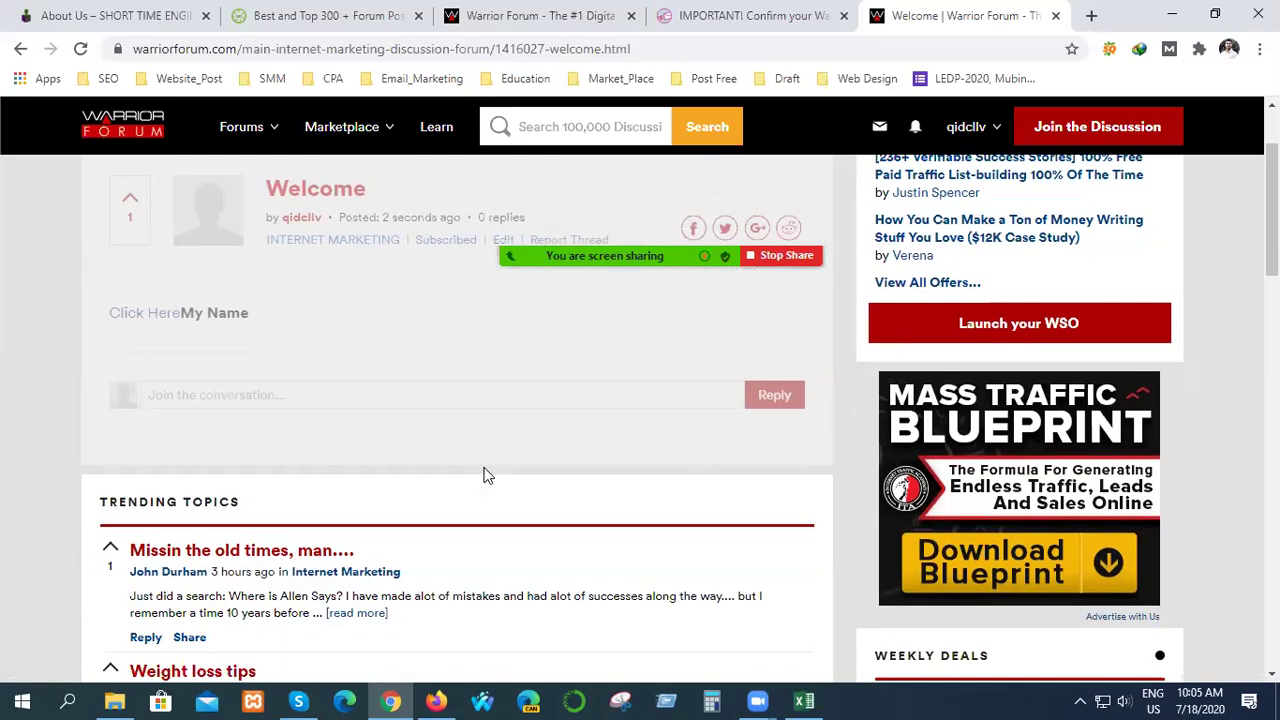
pyautogui.scroll(3, 489, 474)
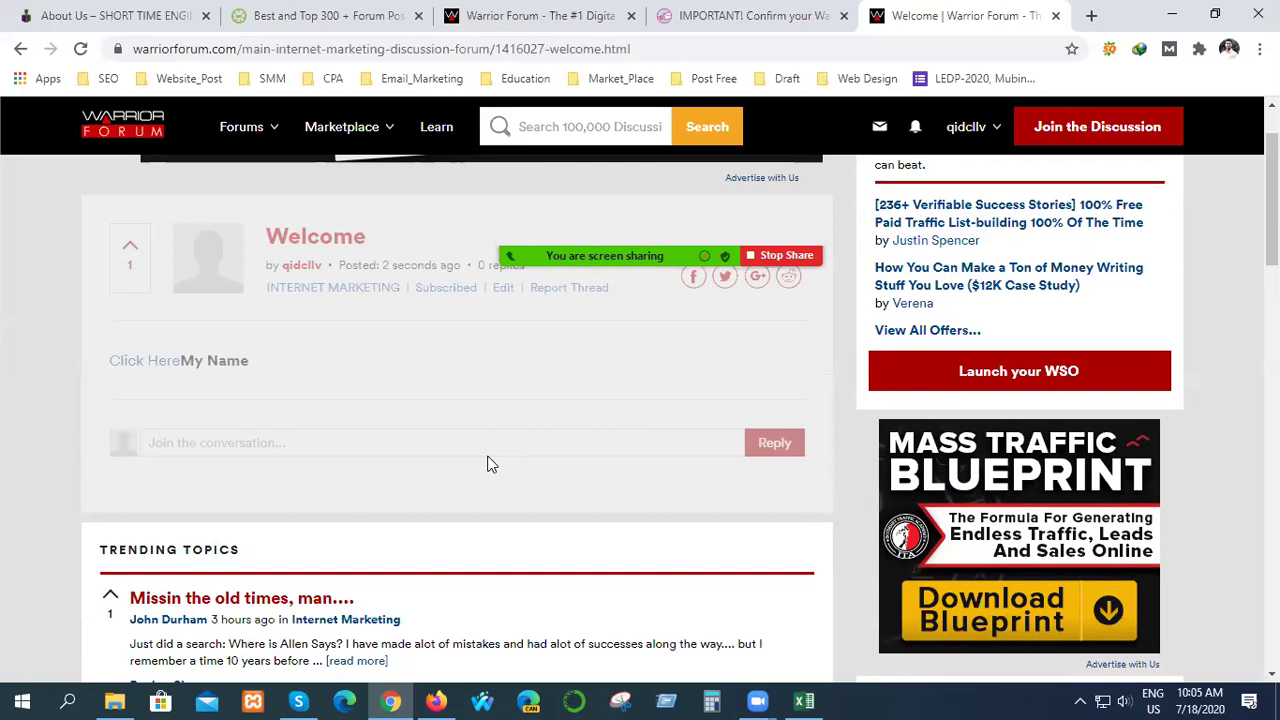
pyautogui.click(966, 127)
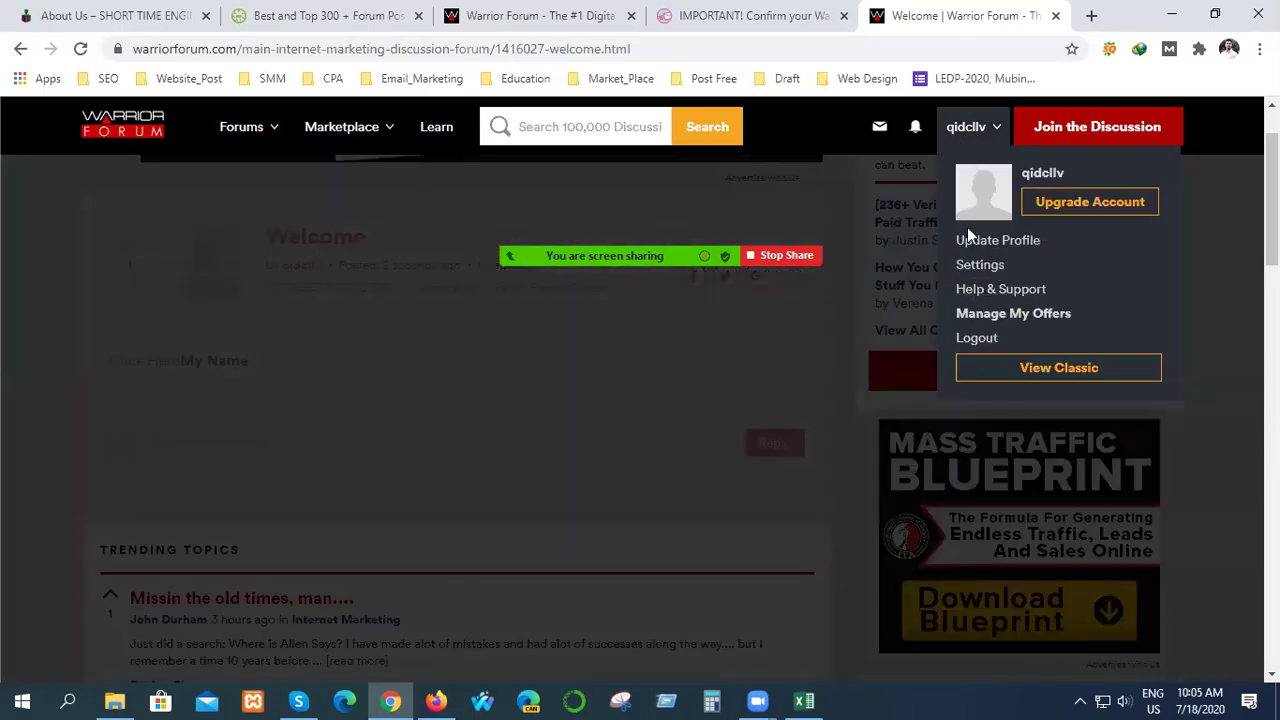
pyautogui.click(551, 330)
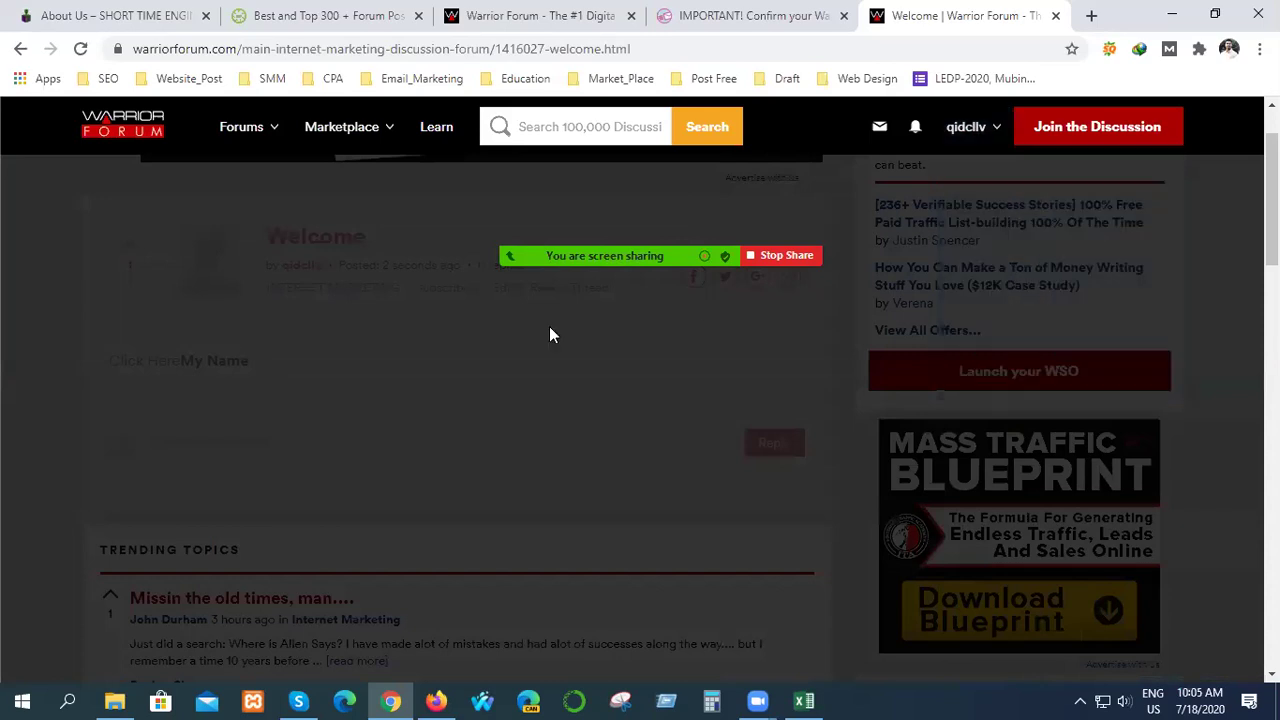
pyautogui.click(295, 268)
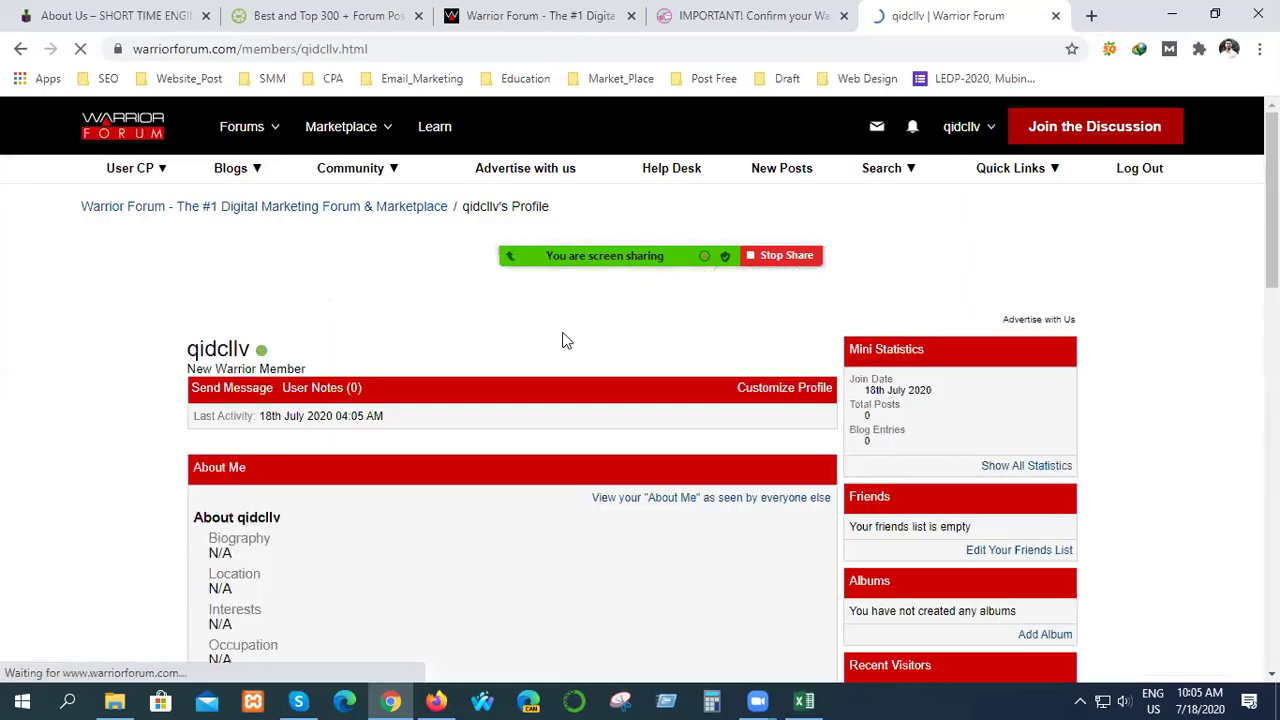
# Review the profile's About Me fields and bring up the Forums category list
pyautogui.scroll(-4, 435, 568)
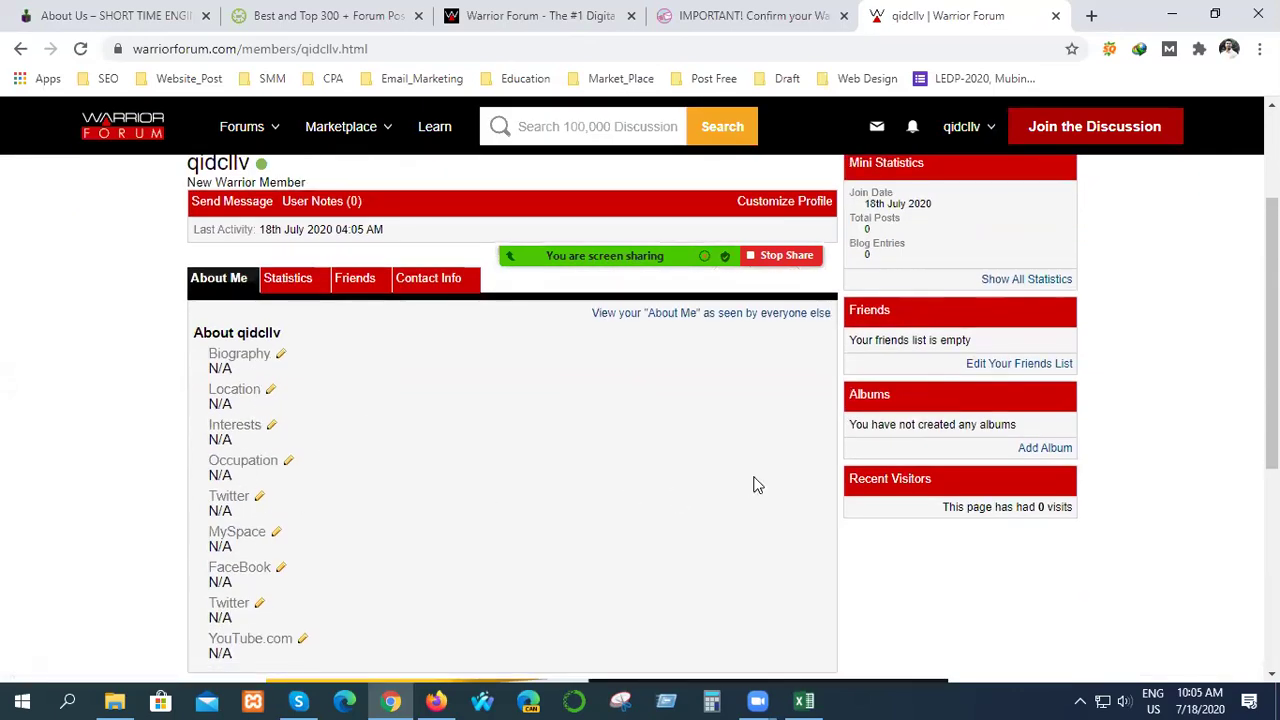
pyautogui.scroll(2, 760, 480)
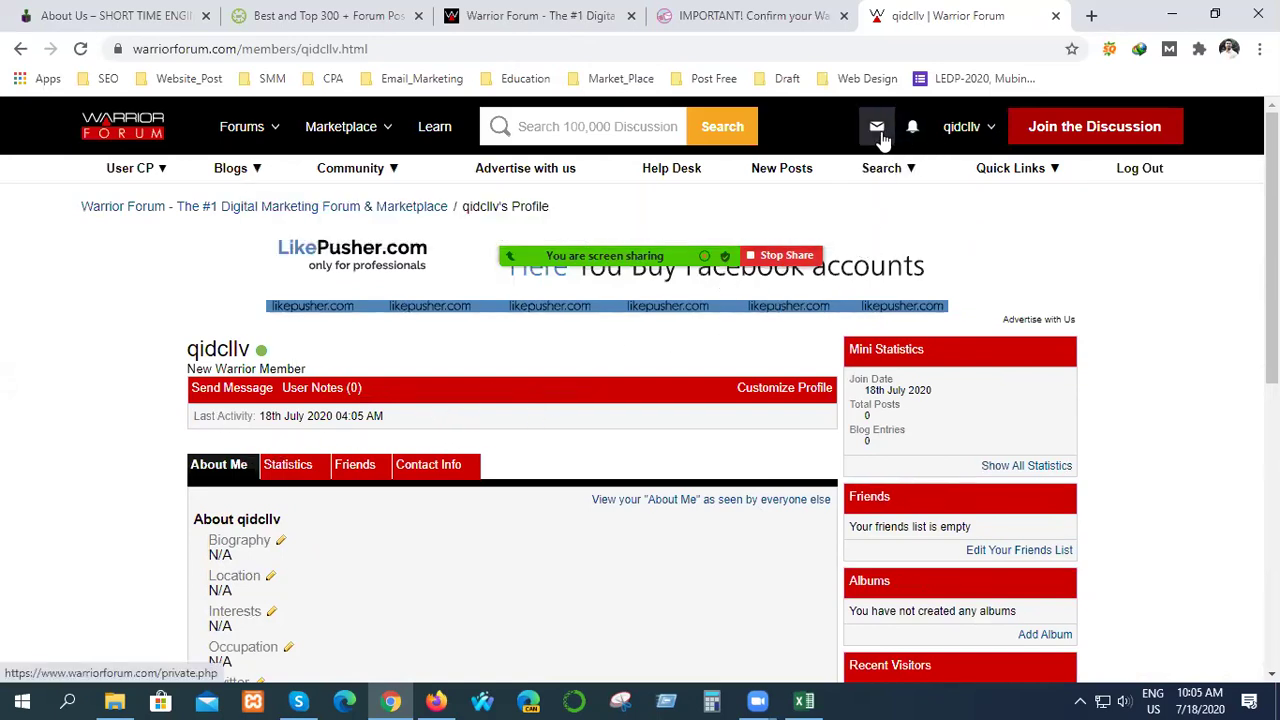
pyautogui.click(966, 129)
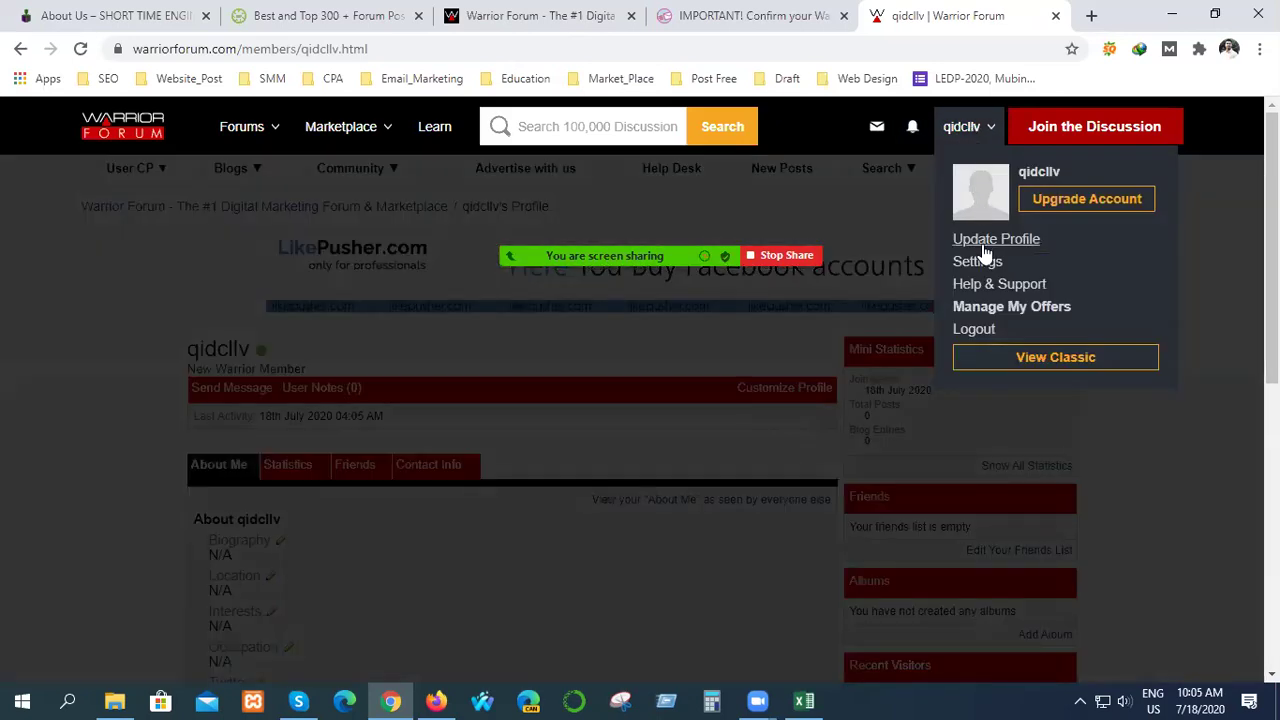
pyautogui.click(797, 249)
pyautogui.click(240, 128)
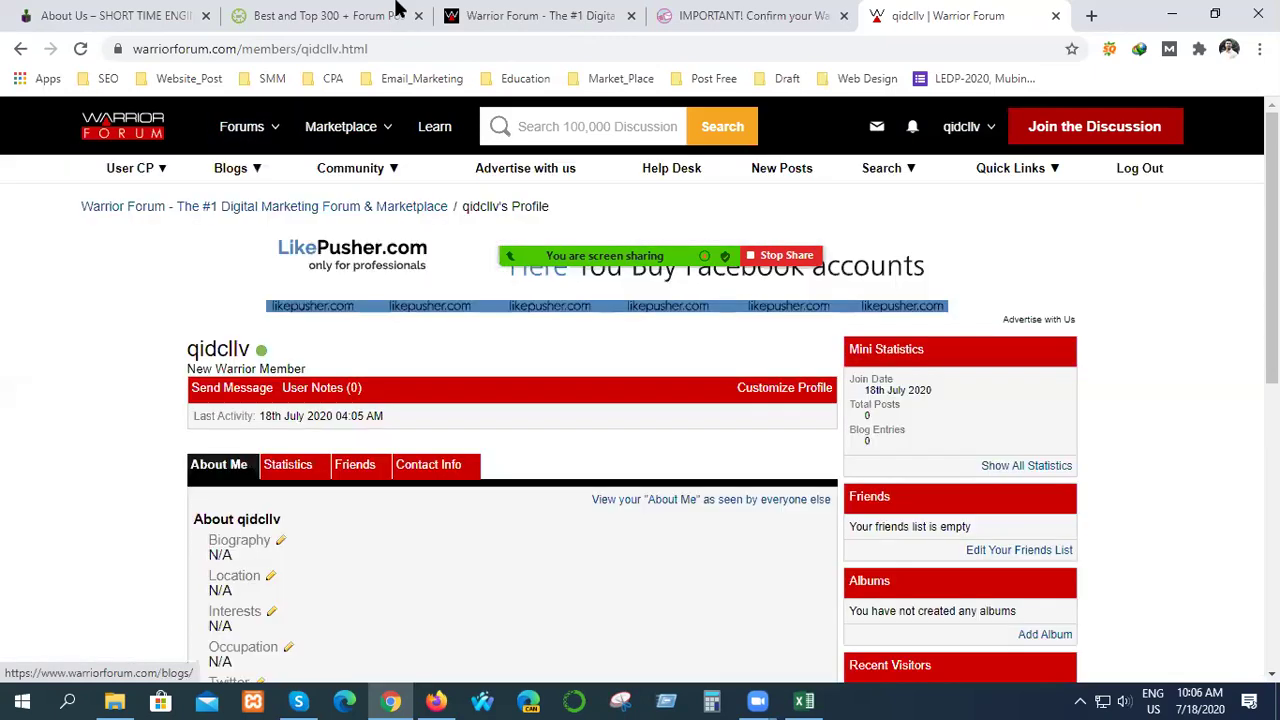
# Return to the Warrior Forum home tab and browse the All Topics feed of recent threads
pyautogui.click(300, 15)
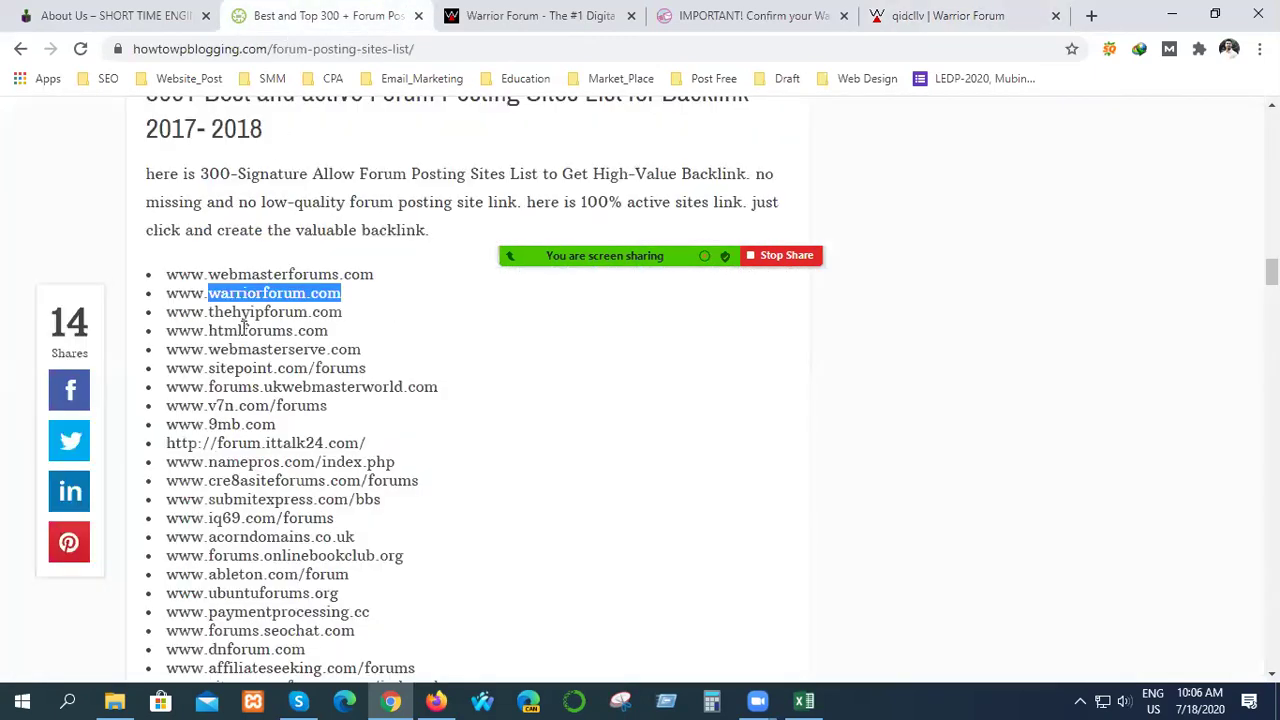
pyautogui.click(510, 17)
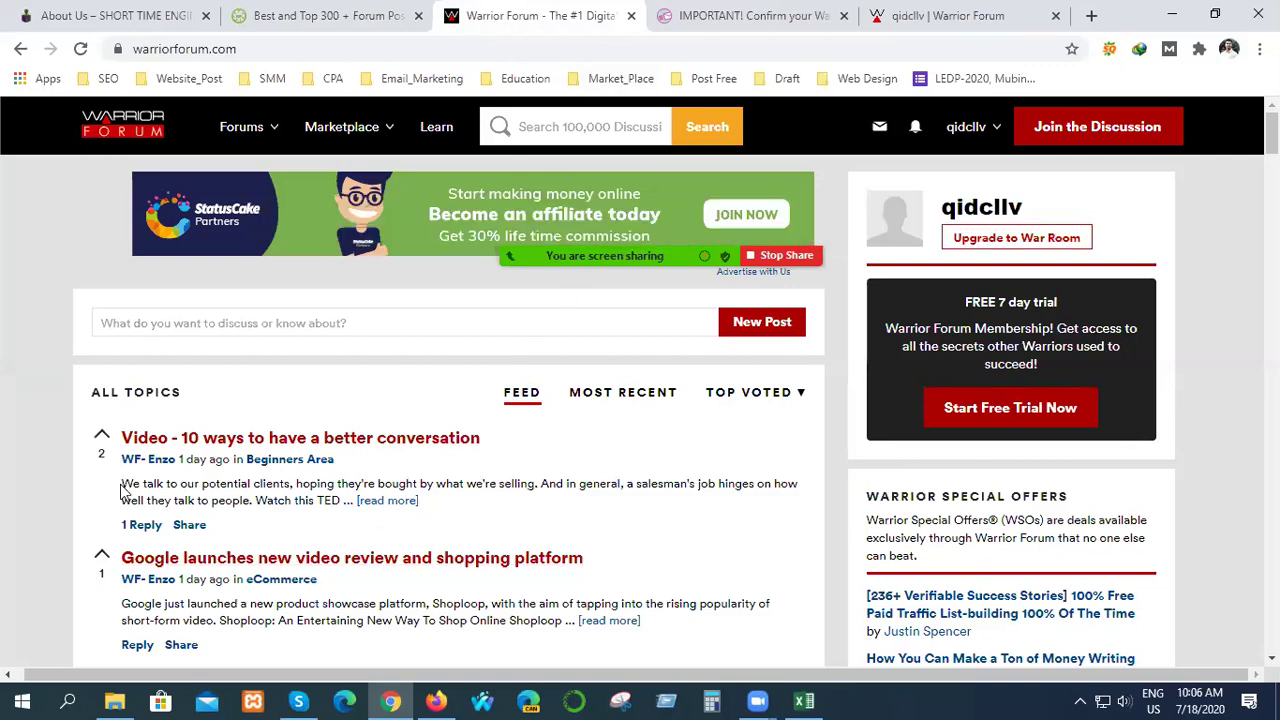
pyautogui.moveTo(121, 485); pyautogui.dragTo(215, 484)
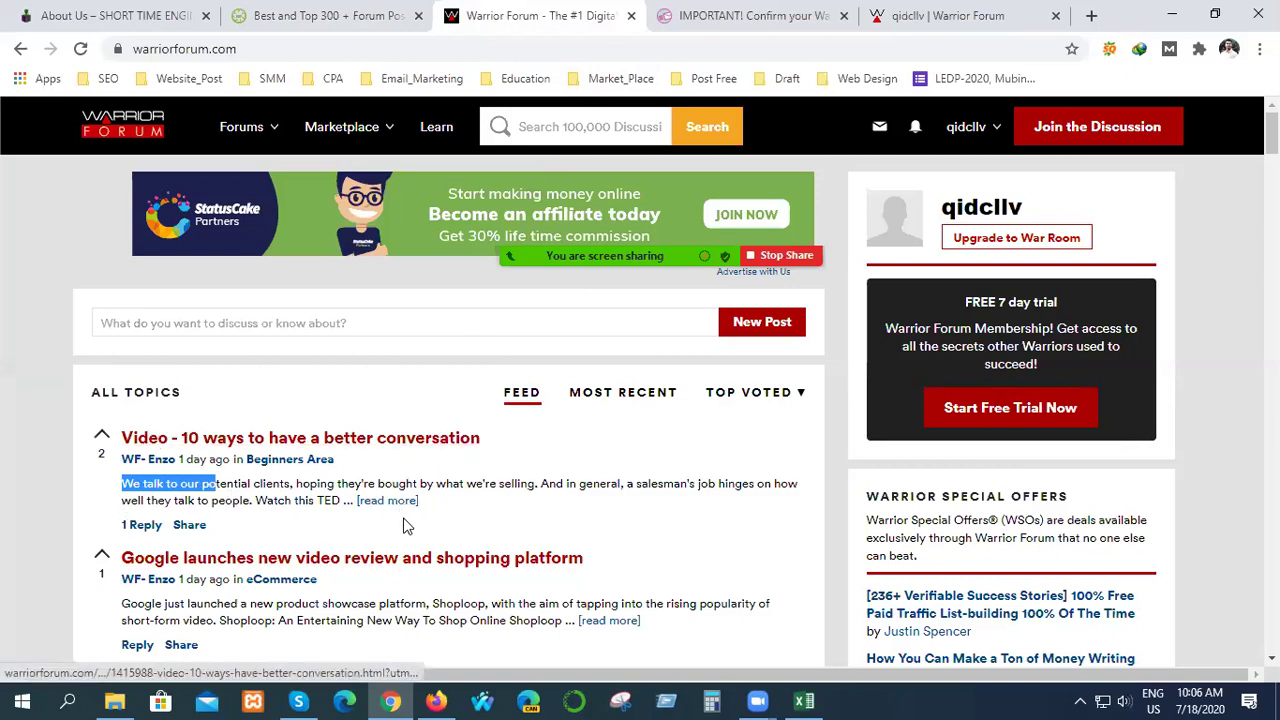
pyautogui.scroll(-2, 335, 570)
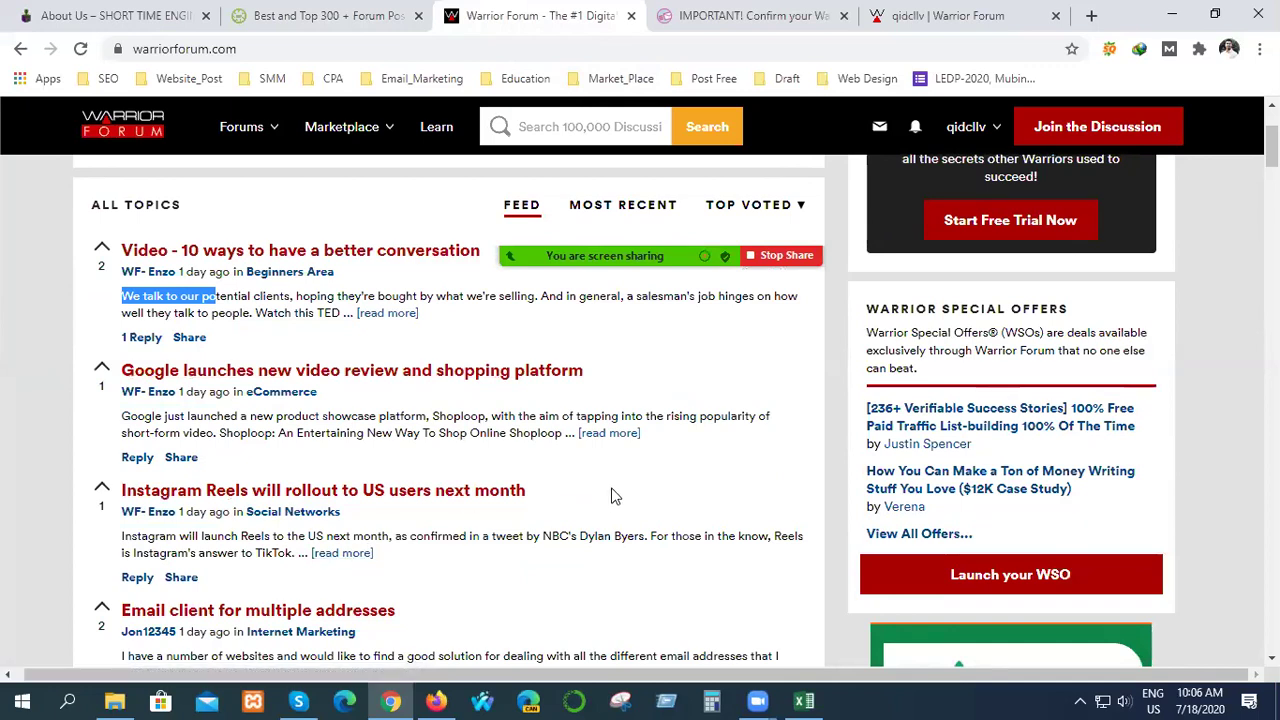
pyautogui.scroll(1, 614, 498)
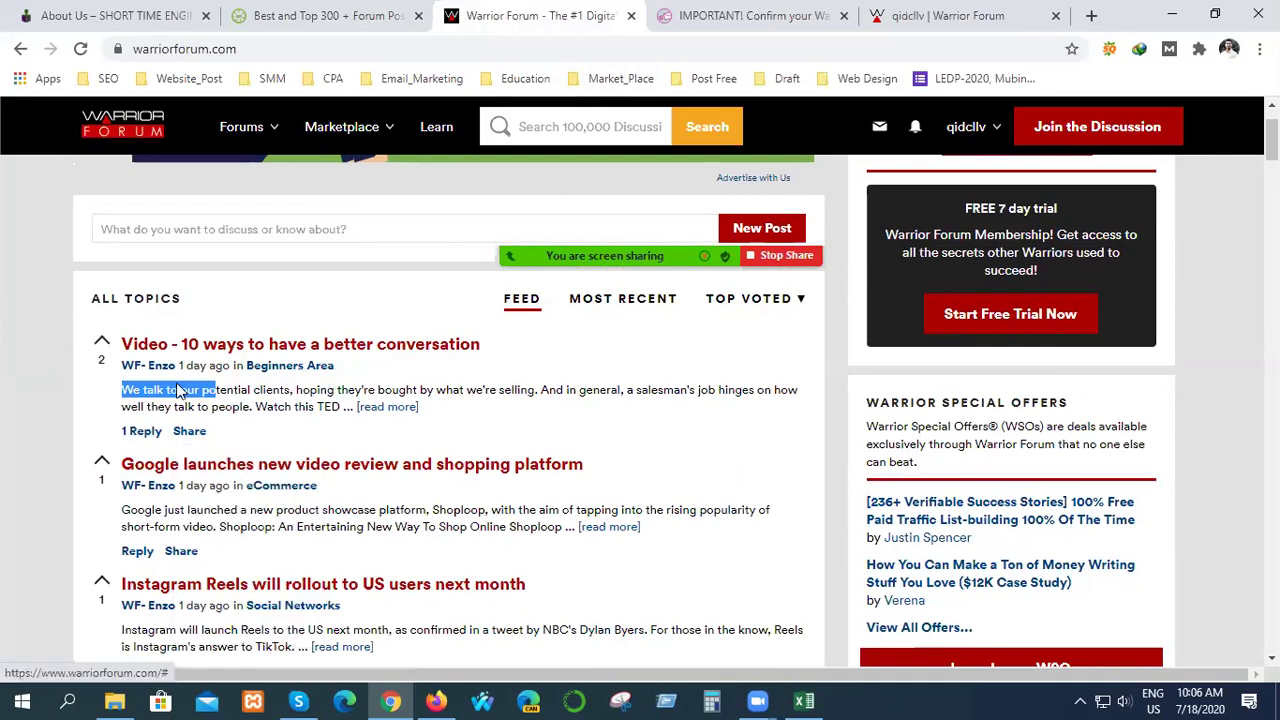
# Open 'Video - 10 ways to have a better conversation' and expand its 'Join the conversation' reply box
pyautogui.click(136, 432)
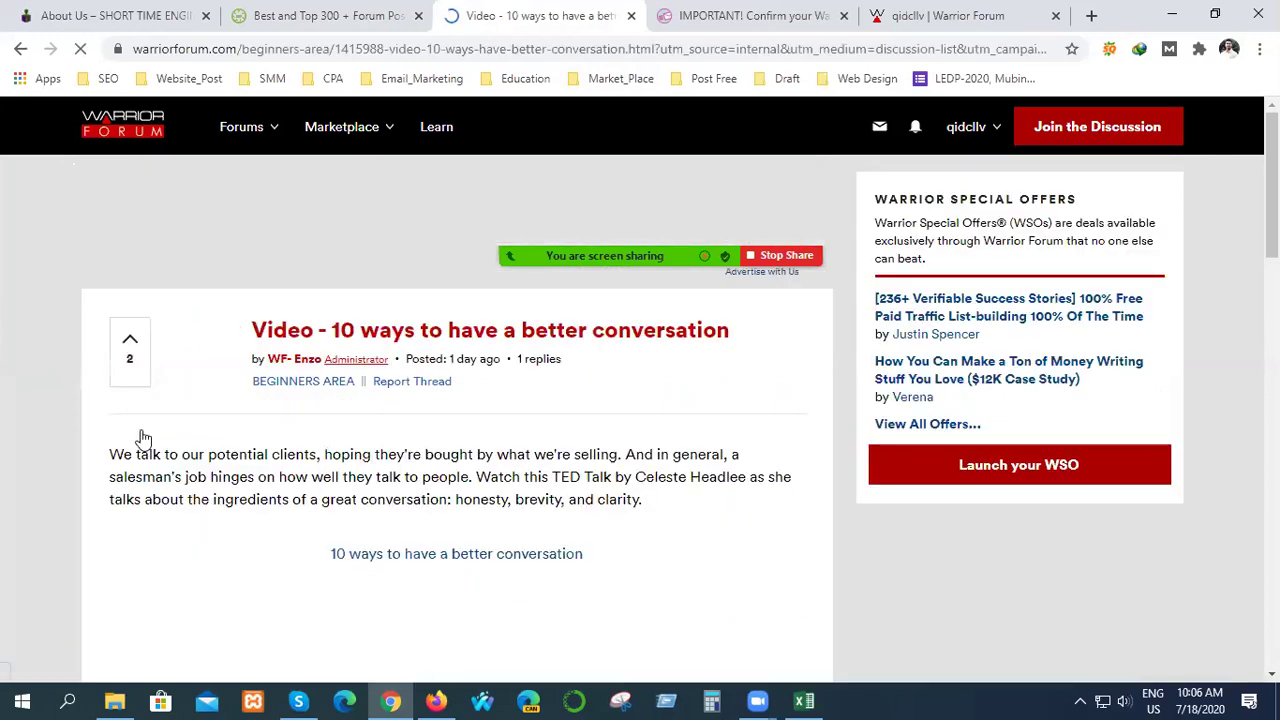
pyautogui.scroll(-10, 560, 548)
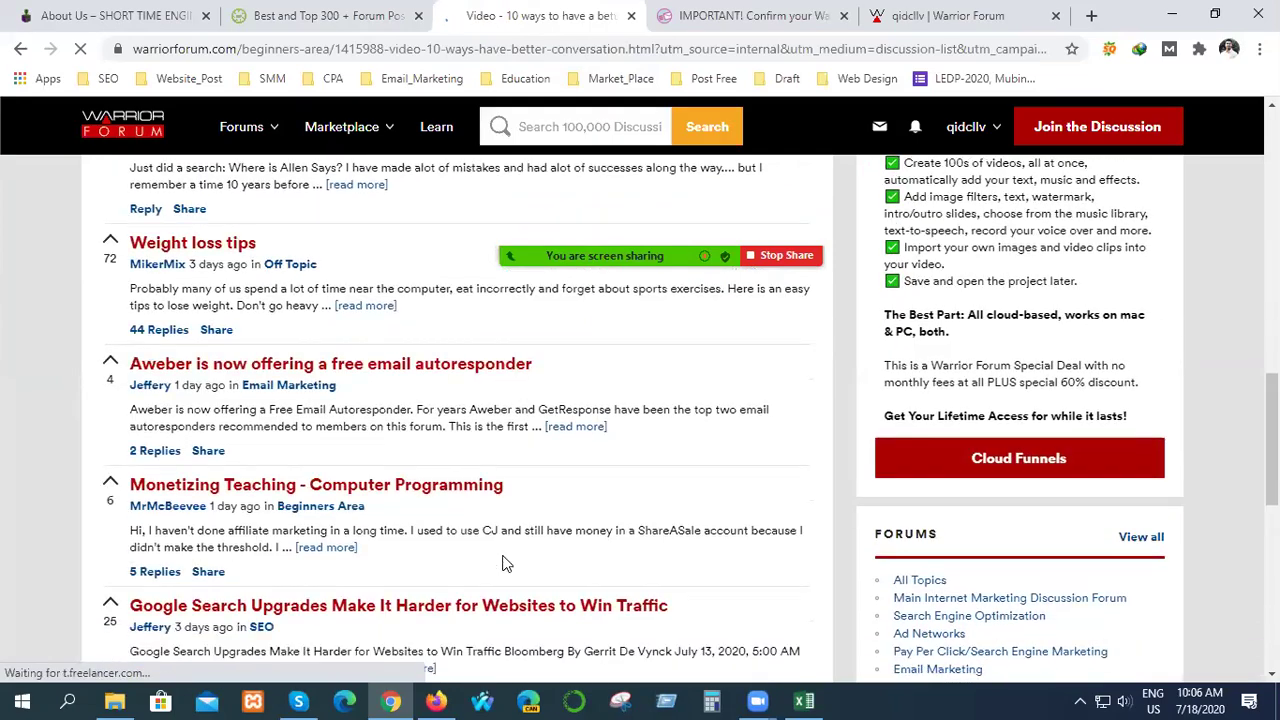
pyautogui.scroll(-2, 505, 563)
pyautogui.scroll(2, 460, 520)
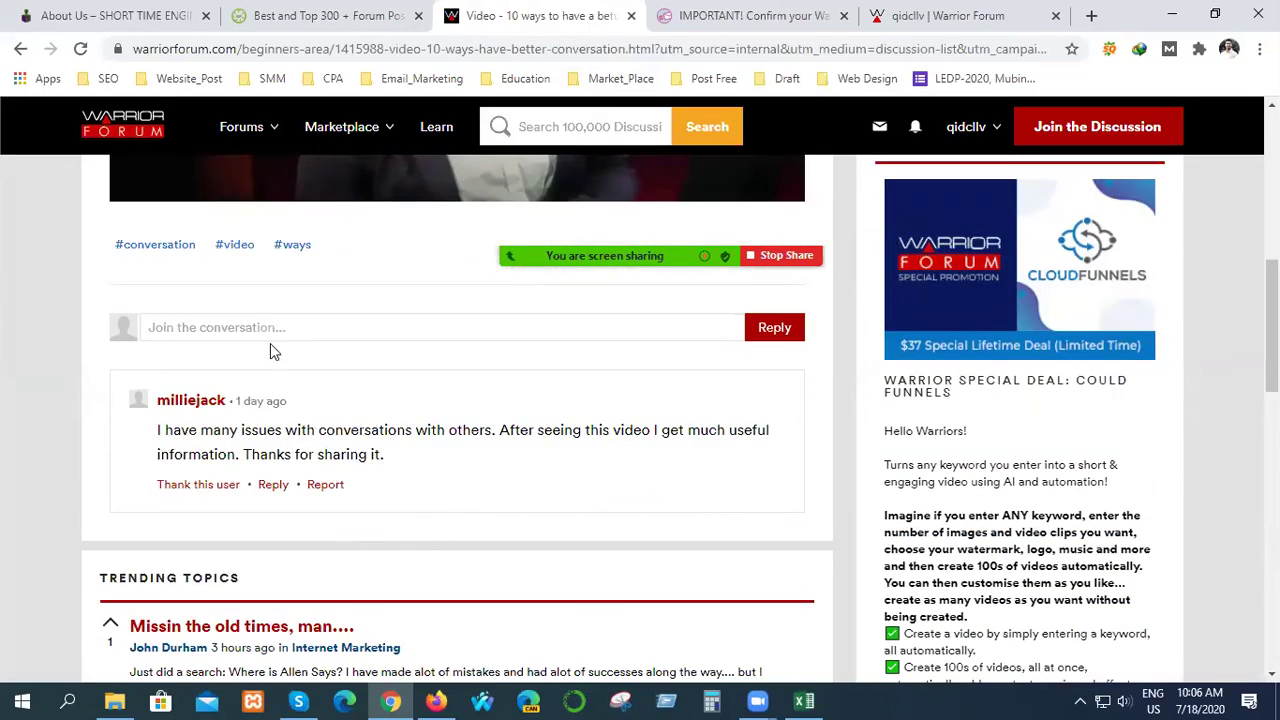
pyautogui.click(271, 330)
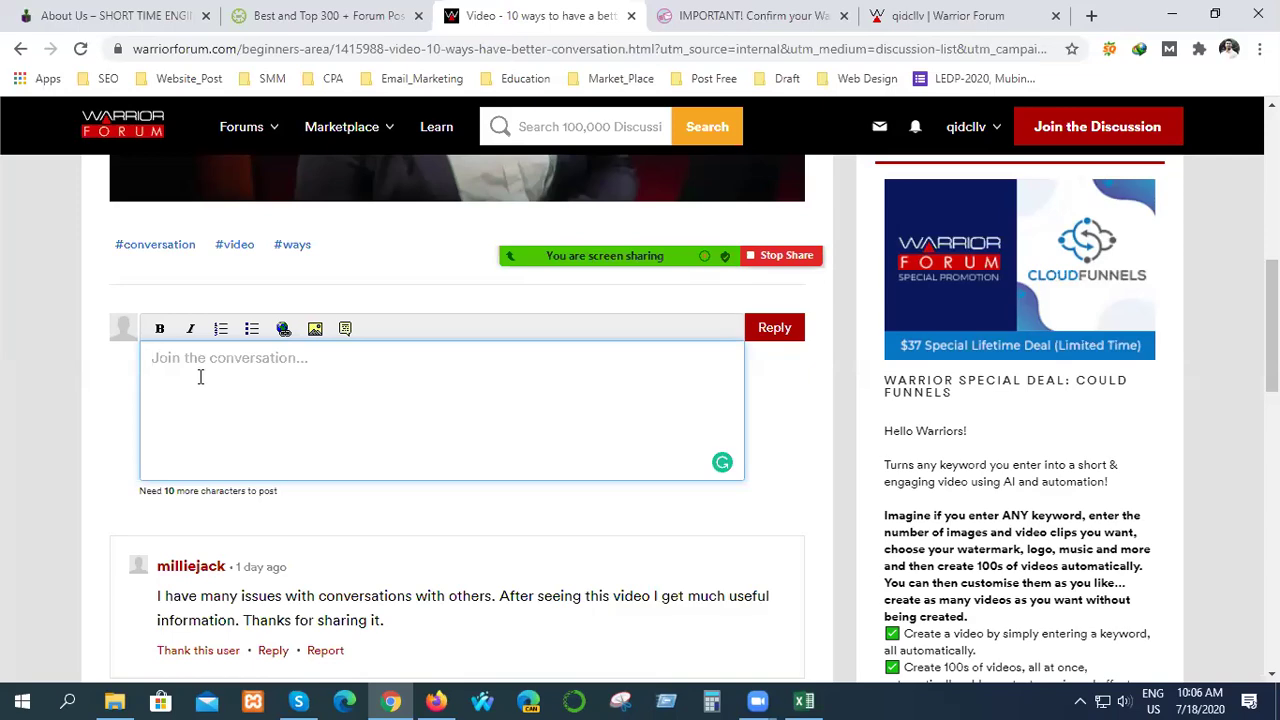
pyautogui.scroll(5, 296, 380)
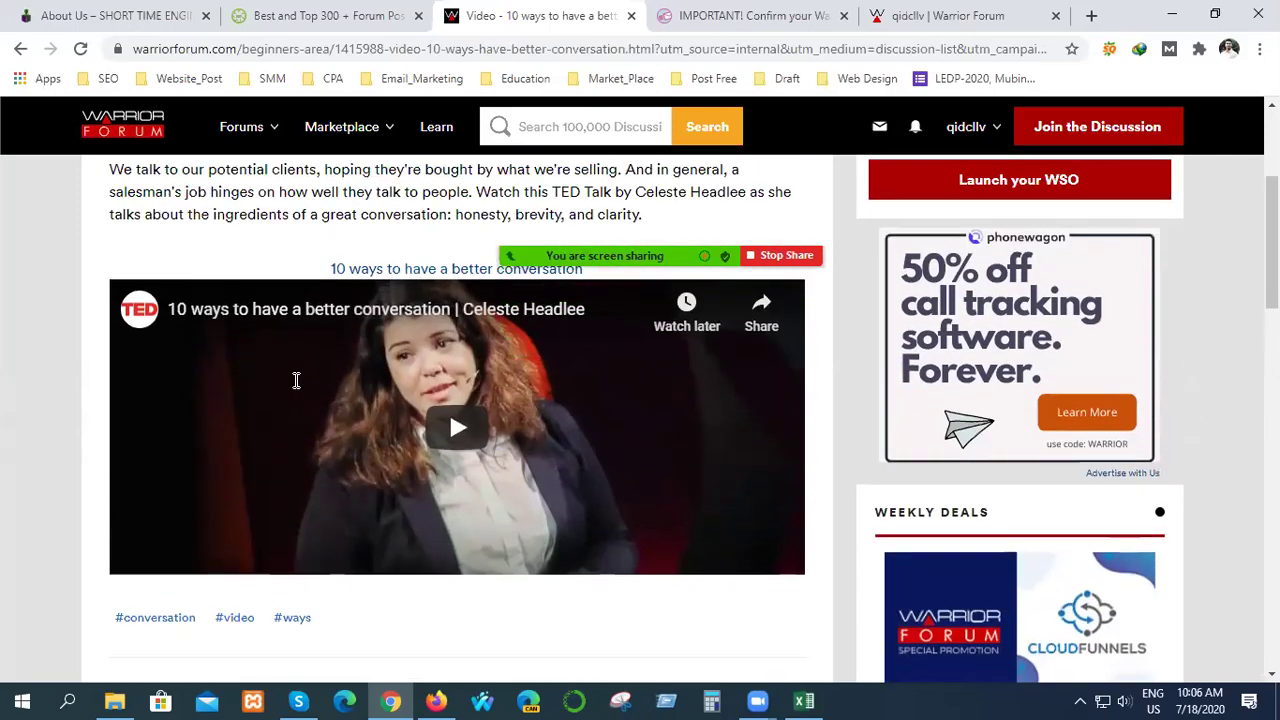
pyautogui.scroll(2, 296, 380)
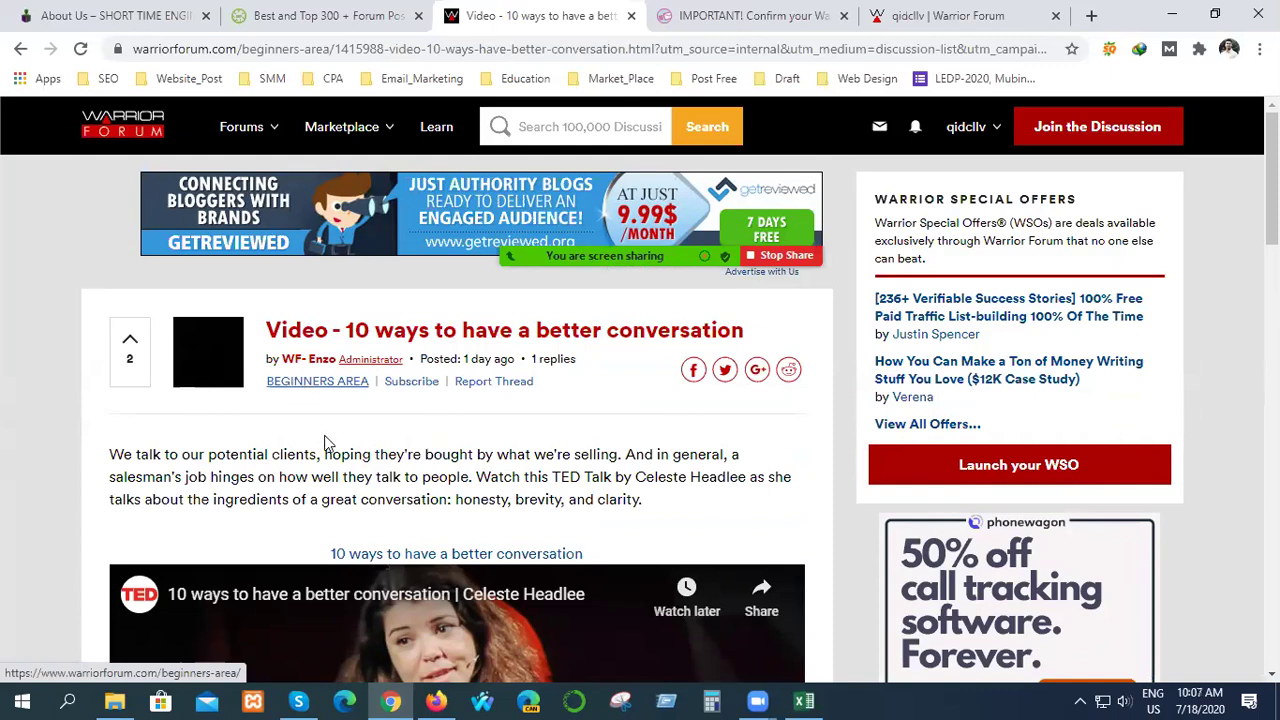
pyautogui.moveTo(265, 130)
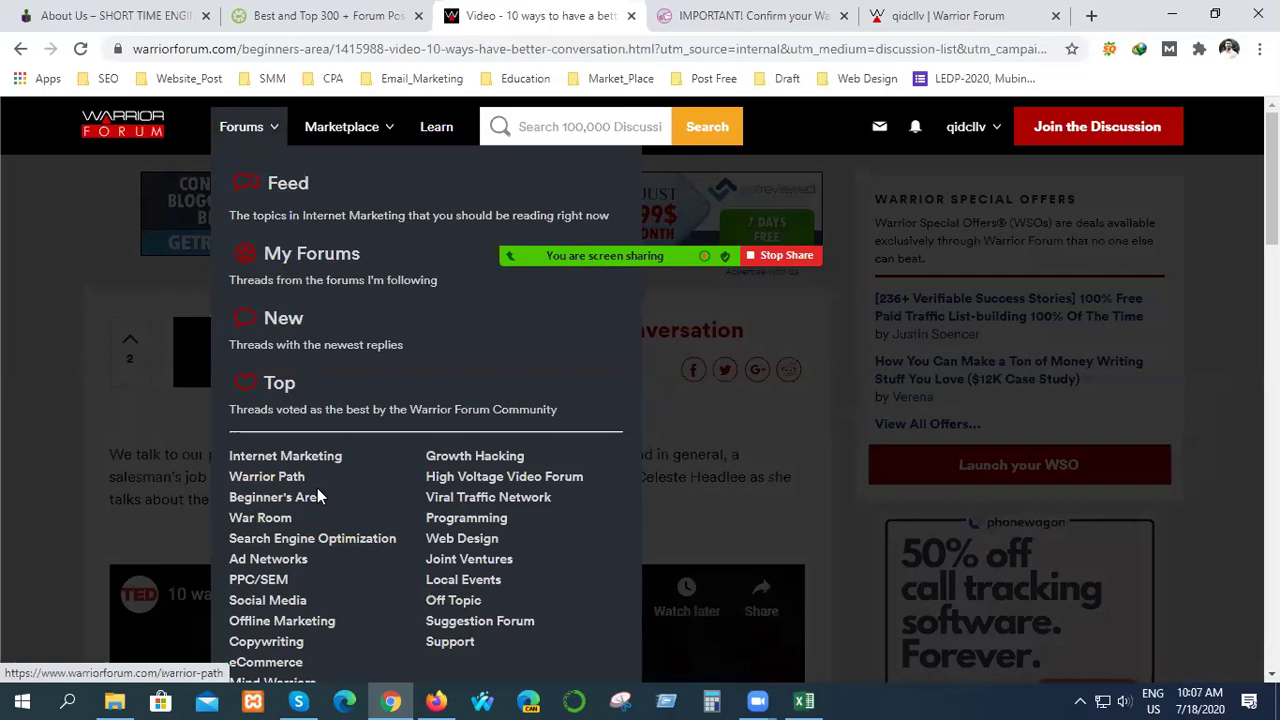
# Open the Ecommerce Sites, Wholesaling & Drop Shipping forum and read through its thread list
pyautogui.click(266, 662)
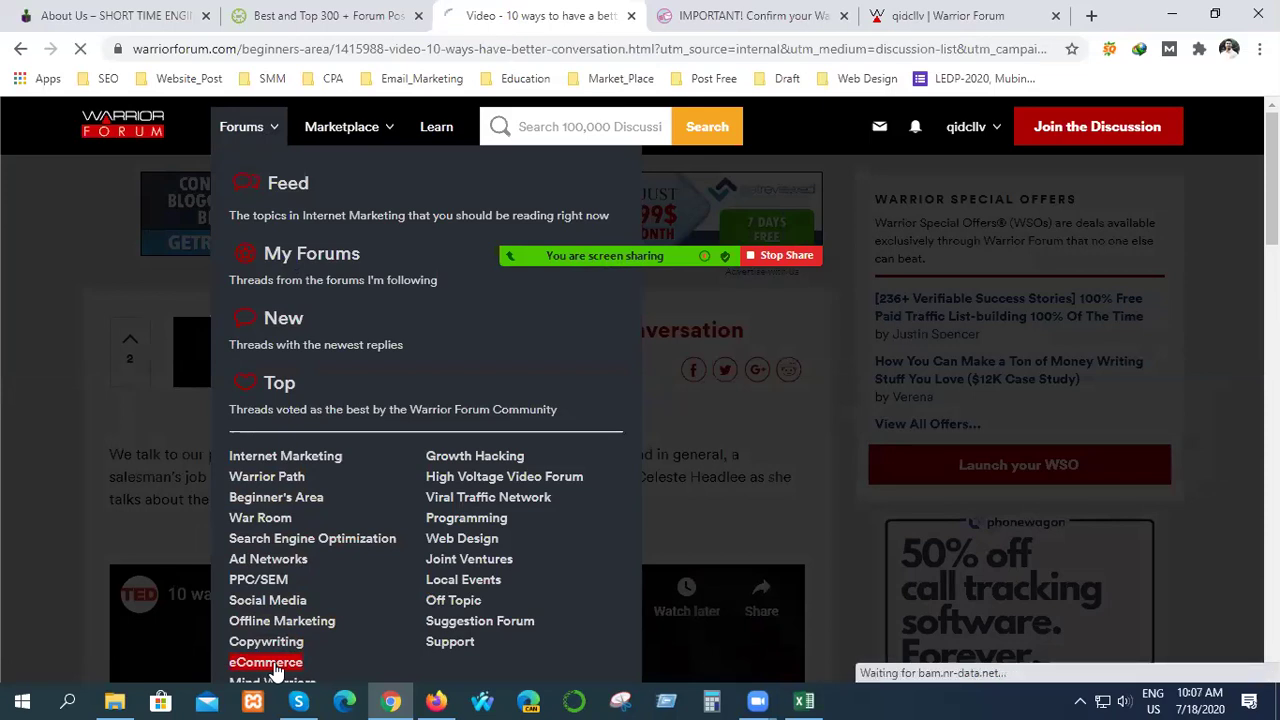
pyautogui.scroll(-1, 457, 565)
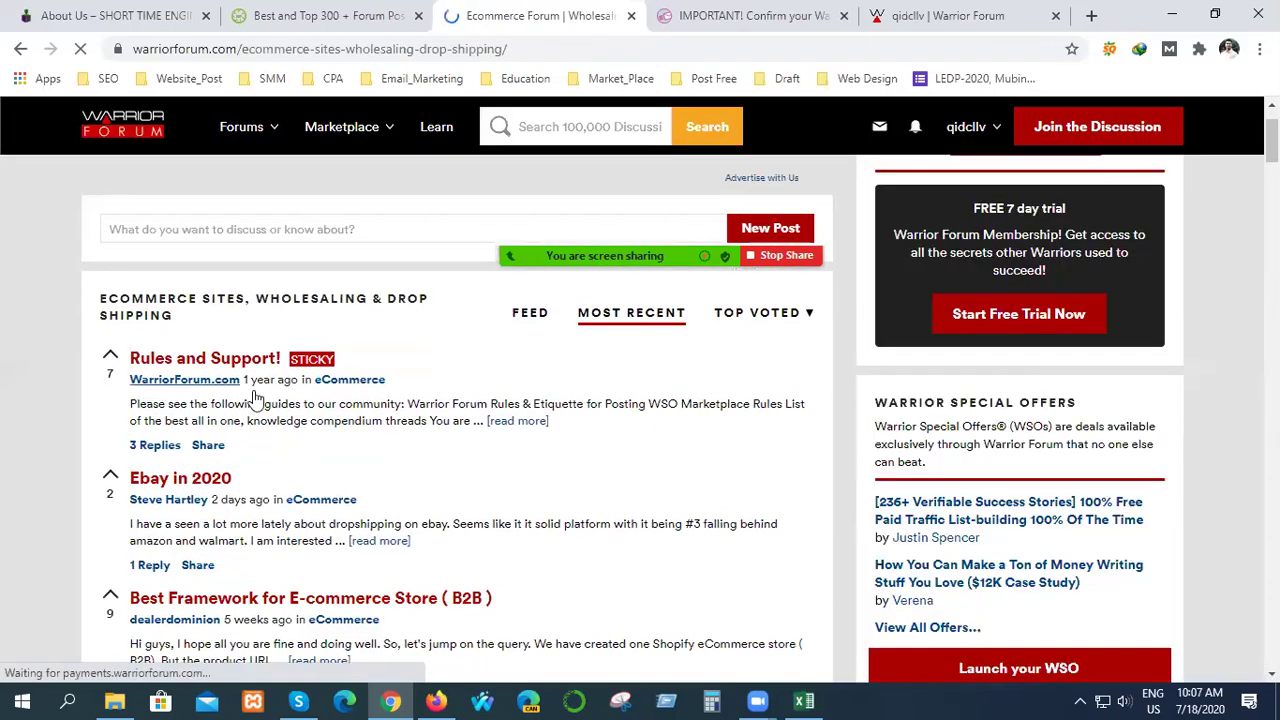
pyautogui.scroll(-1, 292, 543)
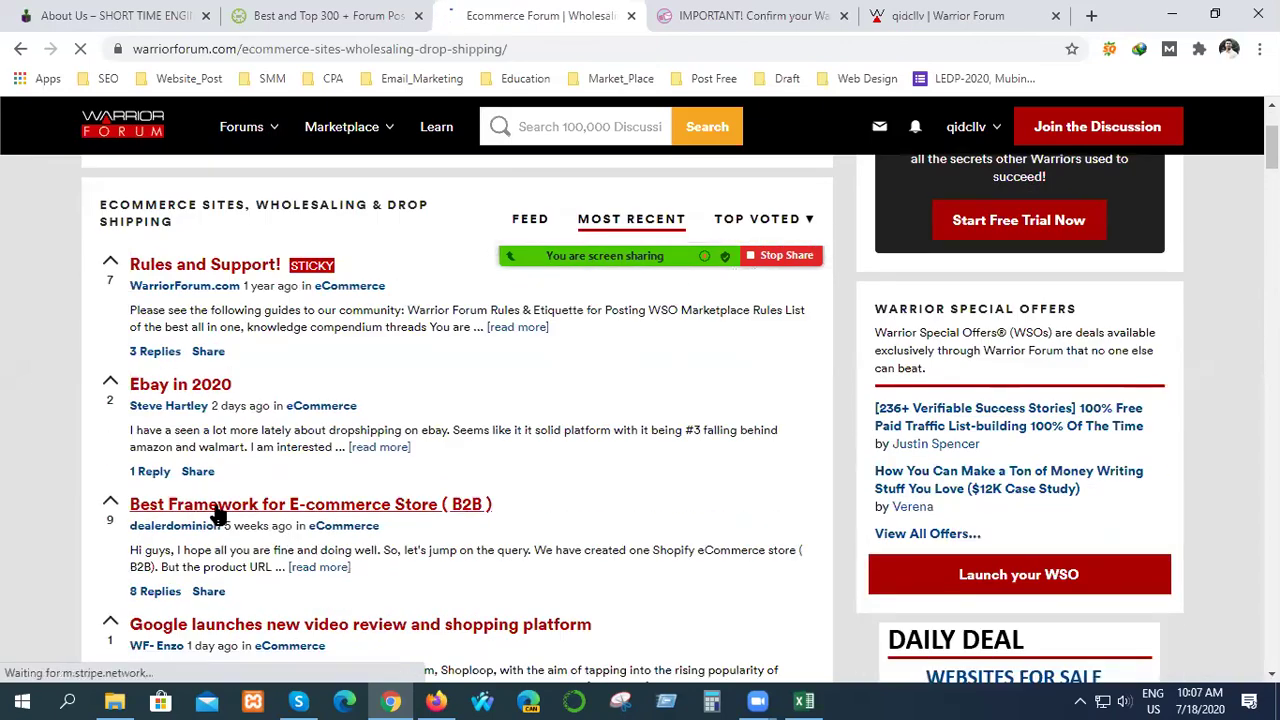
pyautogui.scroll(-3, 440, 523)
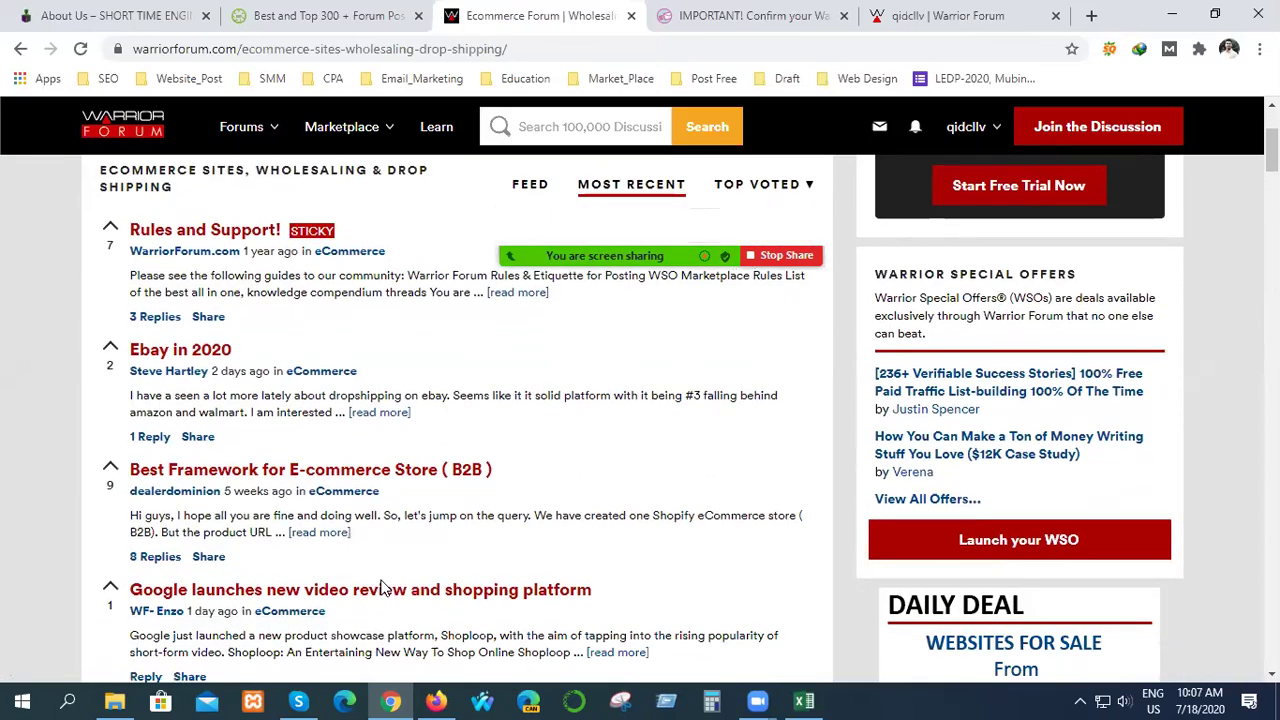
pyautogui.scroll(-2, 212, 608)
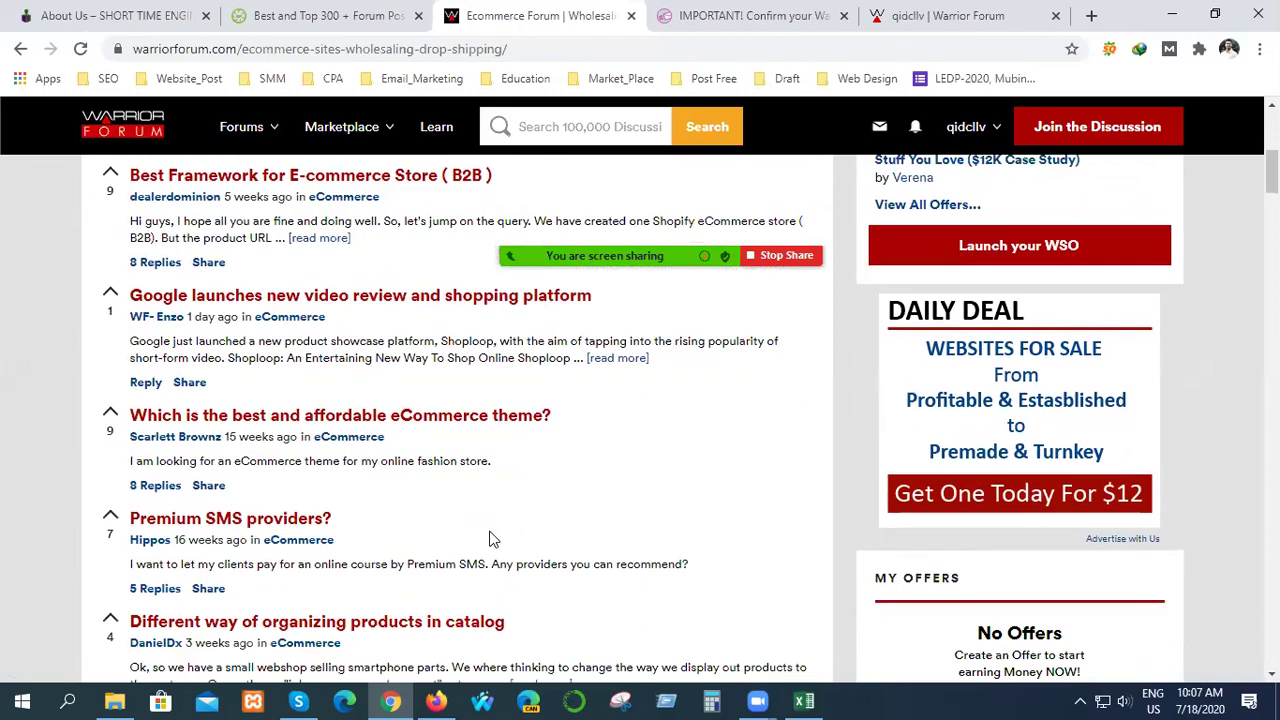
pyautogui.scroll(-2, 290, 575)
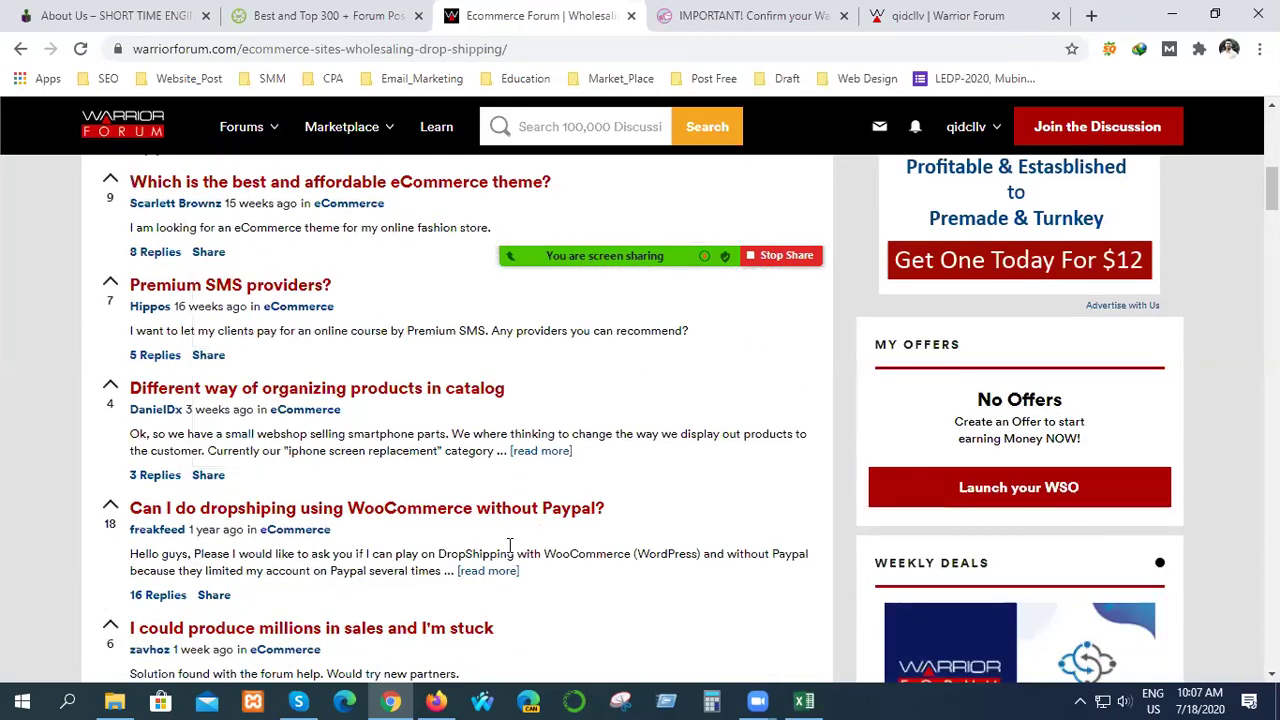
pyautogui.scroll(-1, 420, 552)
pyautogui.scroll(-2, 484, 522)
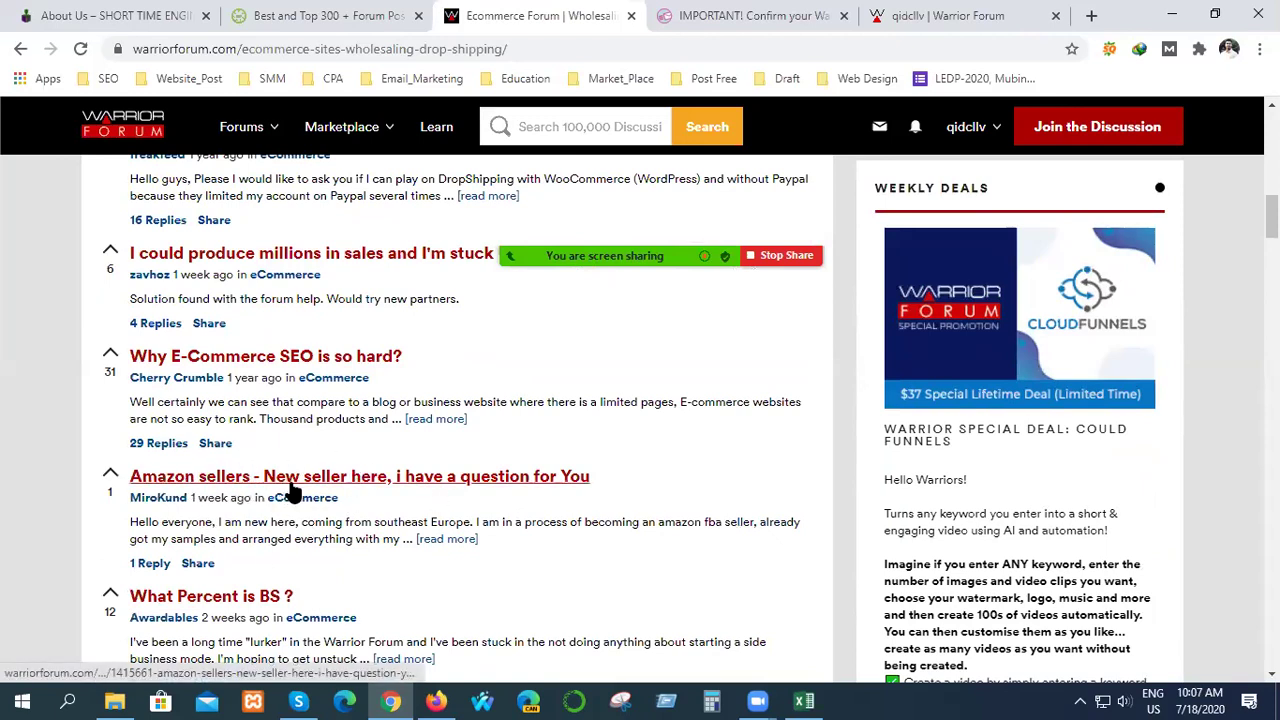
pyautogui.scroll(-3, 418, 566)
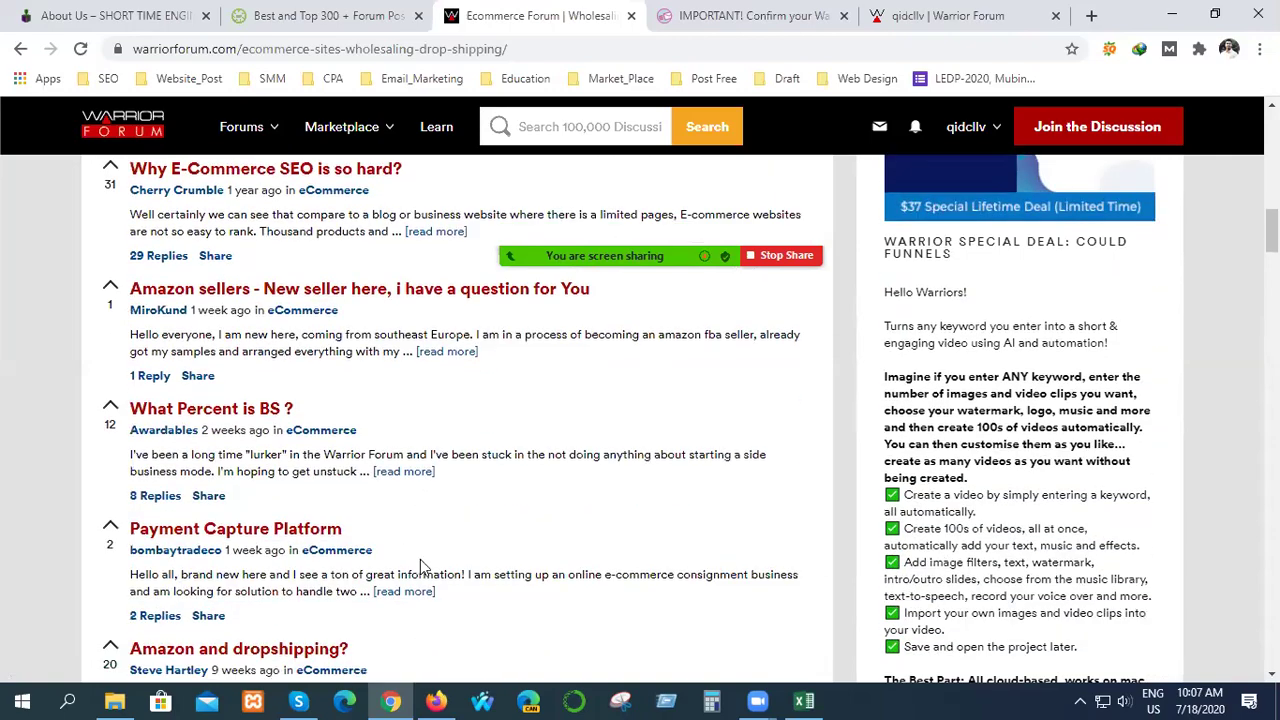
pyautogui.scroll(-1, 226, 617)
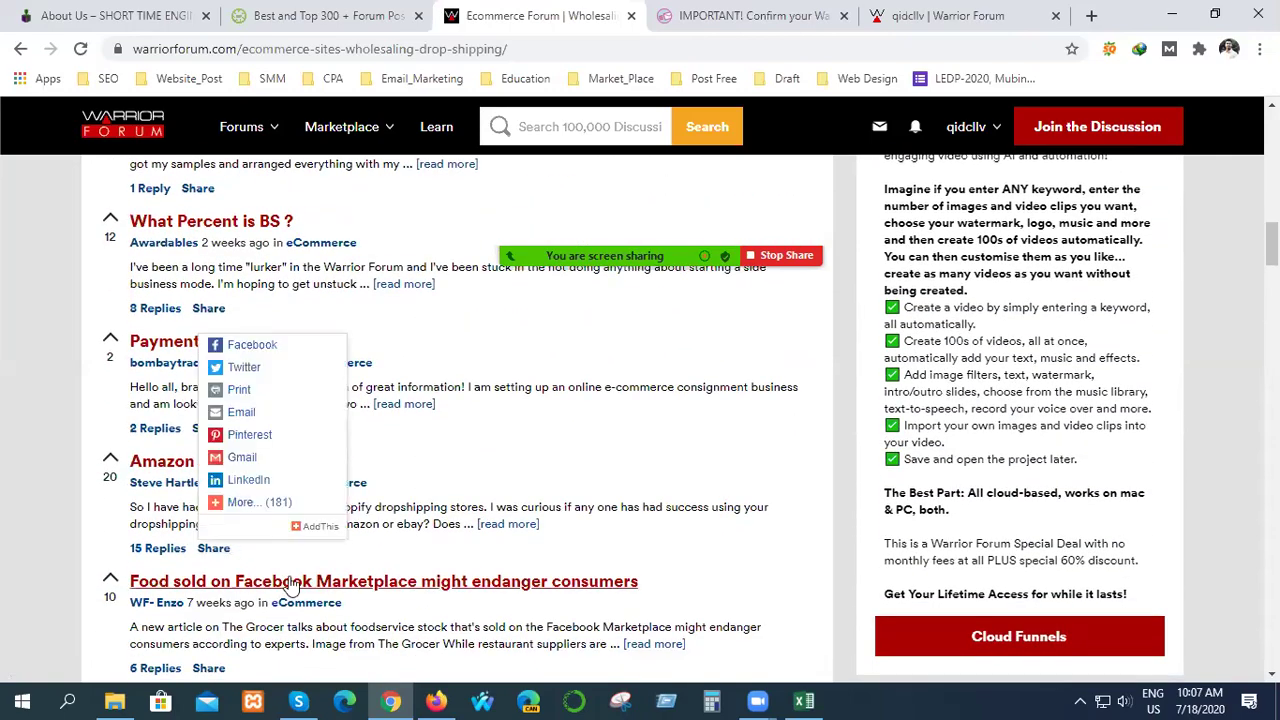
pyautogui.scroll(-2, 341, 568)
pyautogui.scroll(-2, 340, 575)
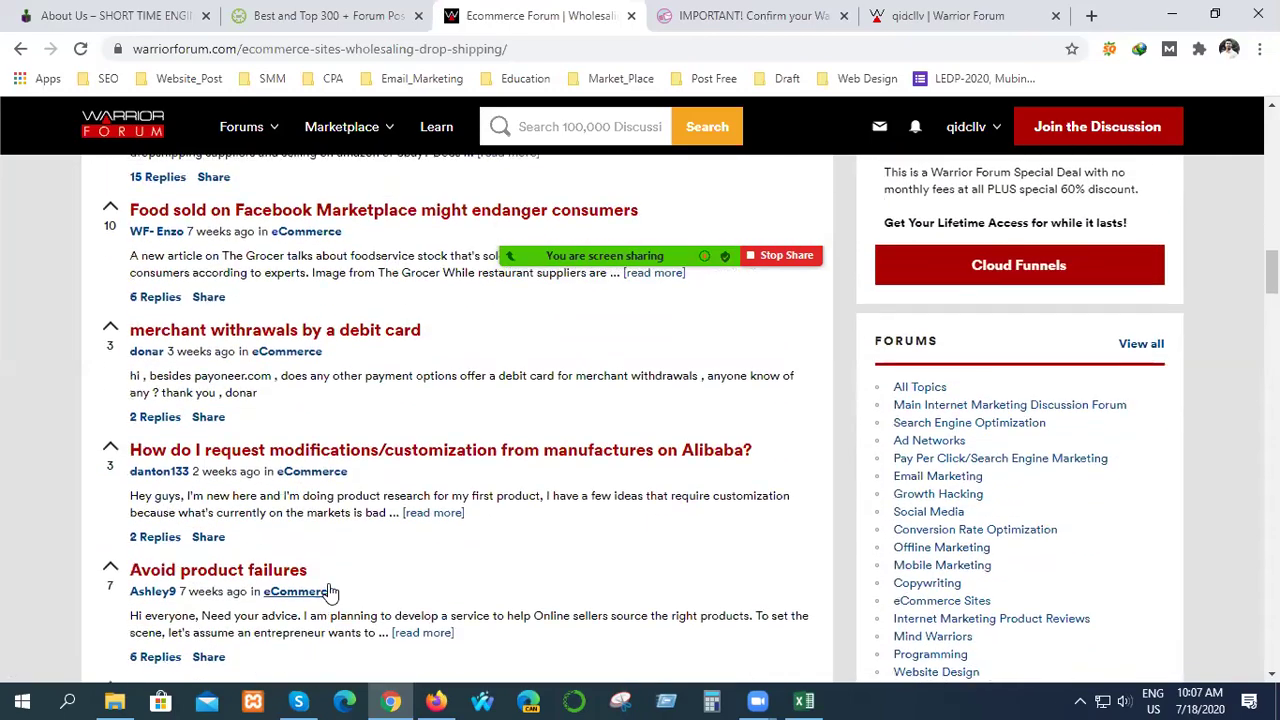
pyautogui.scroll(-2, 381, 602)
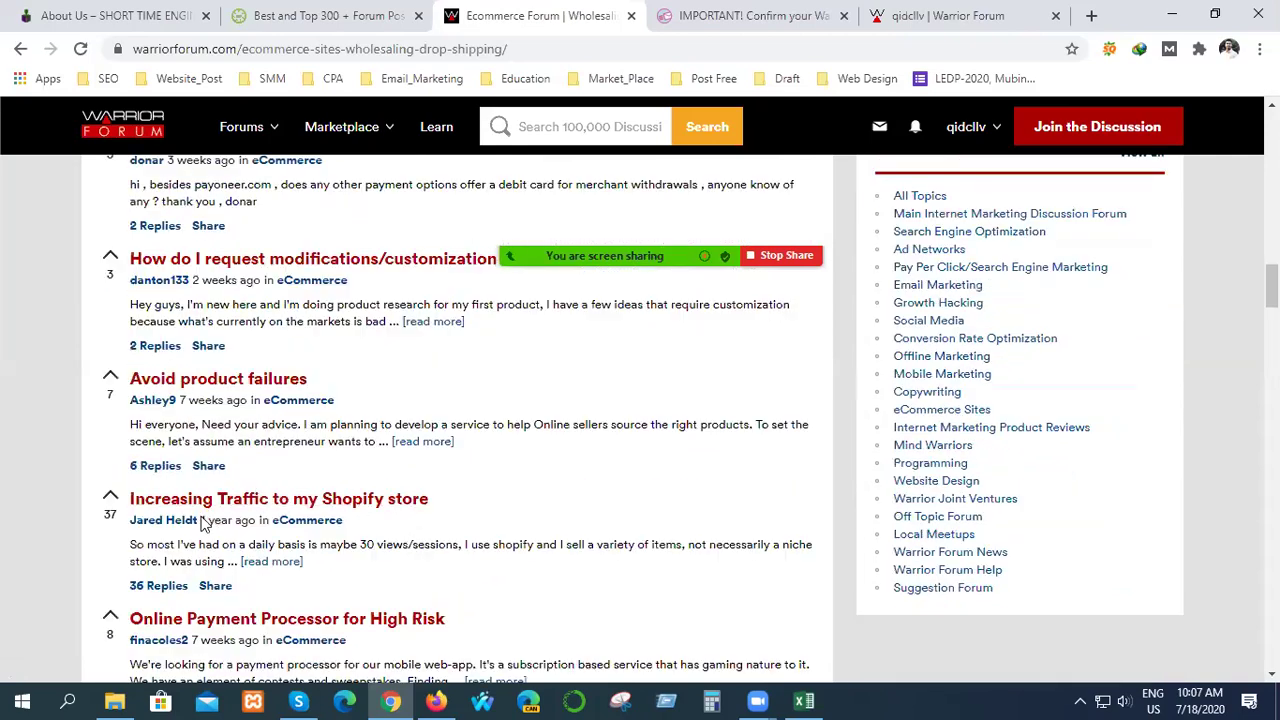
pyautogui.scroll(-2, 410, 540)
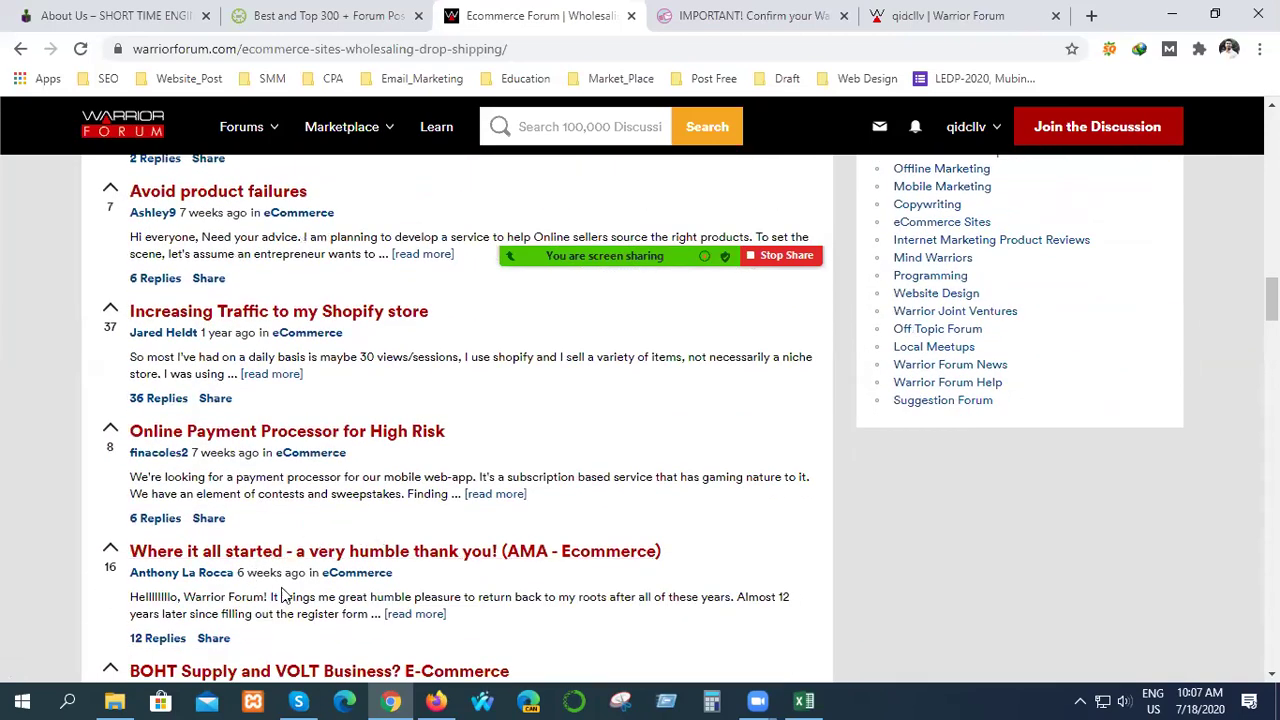
pyautogui.scroll(4, 465, 540)
pyautogui.scroll(4, 436, 542)
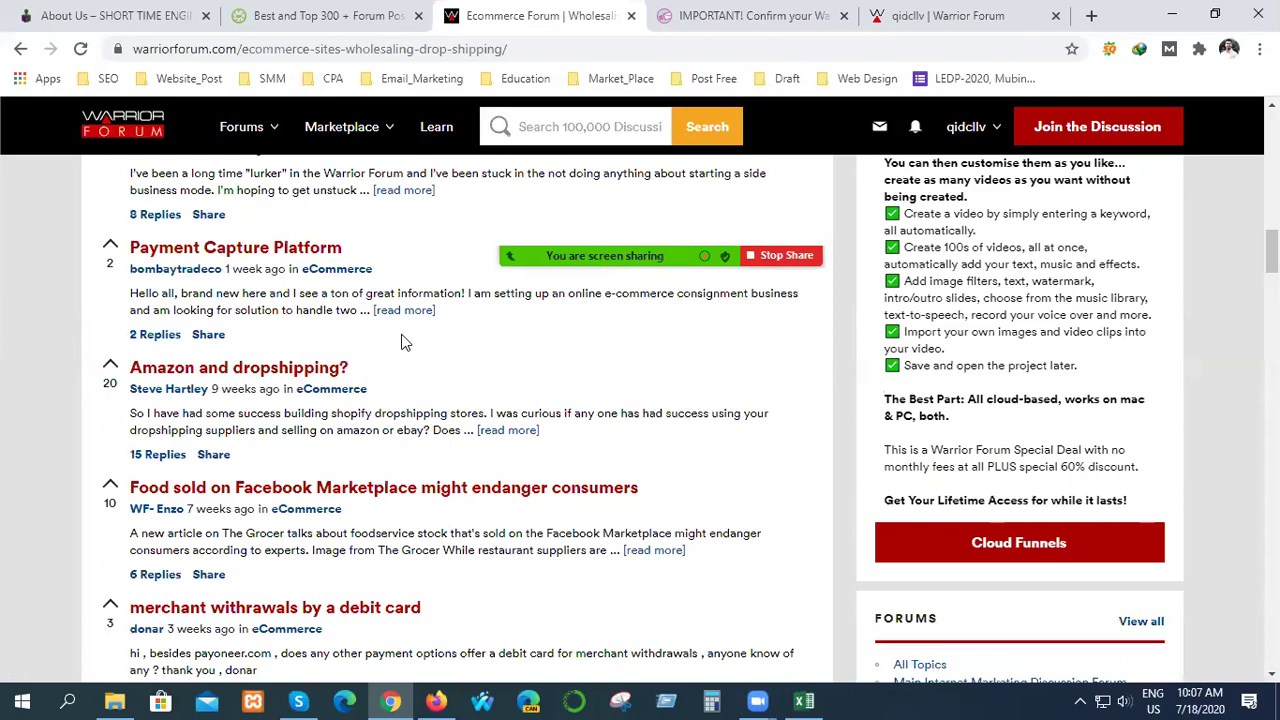
pyautogui.scroll(2, 410, 512)
pyautogui.moveTo(205, 493)
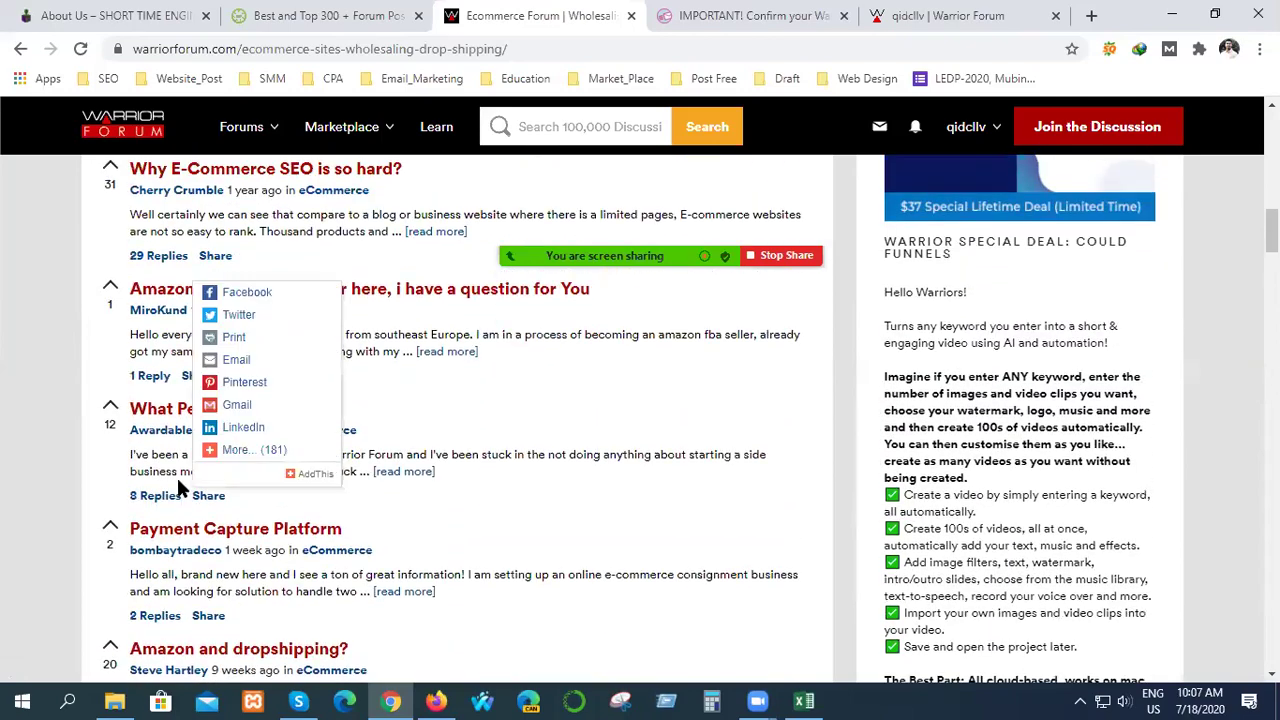
pyautogui.scroll(10, 506, 505)
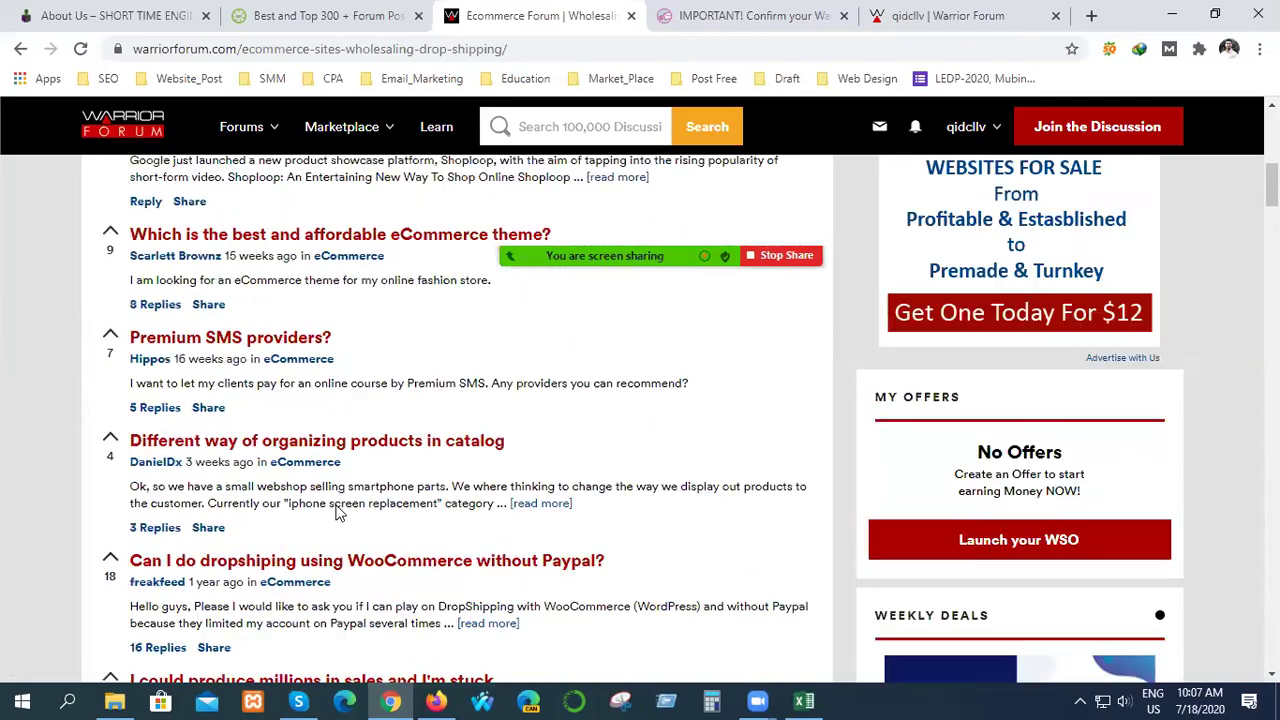
# Start composing a new thread in the eCommerce forum
pyautogui.click(340, 320)
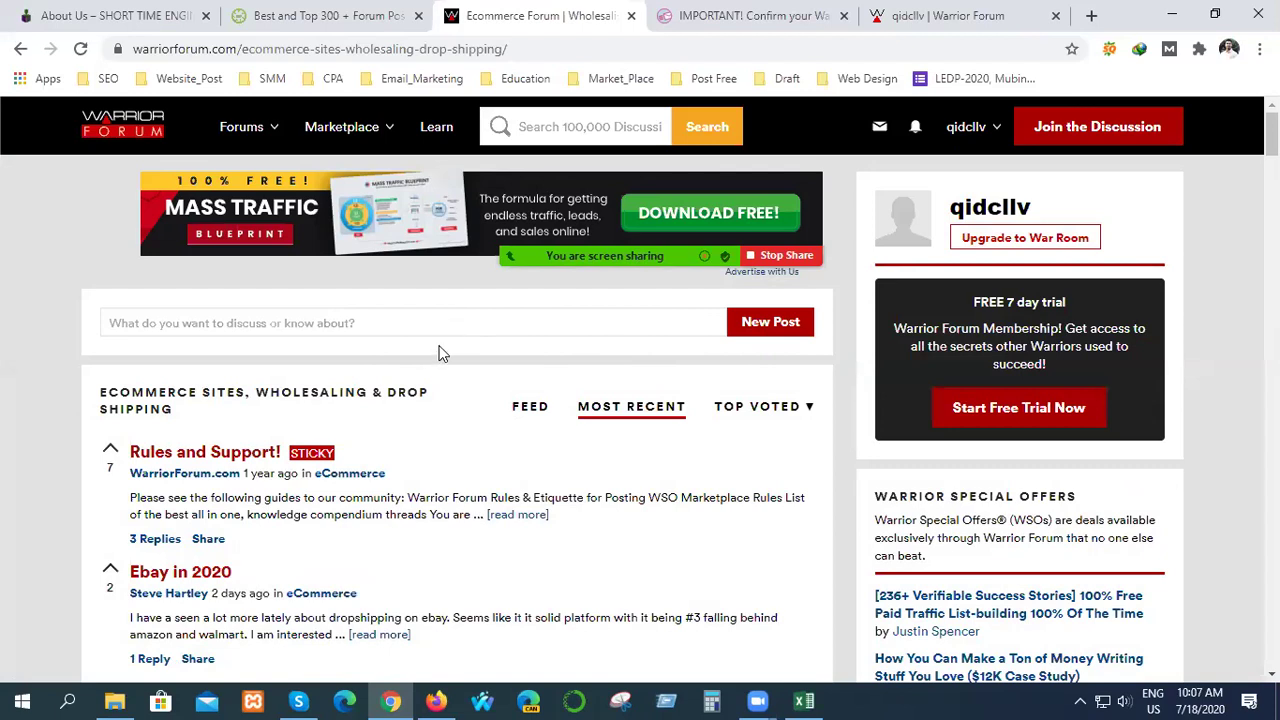
pyautogui.scroll(-1, 566, 566)
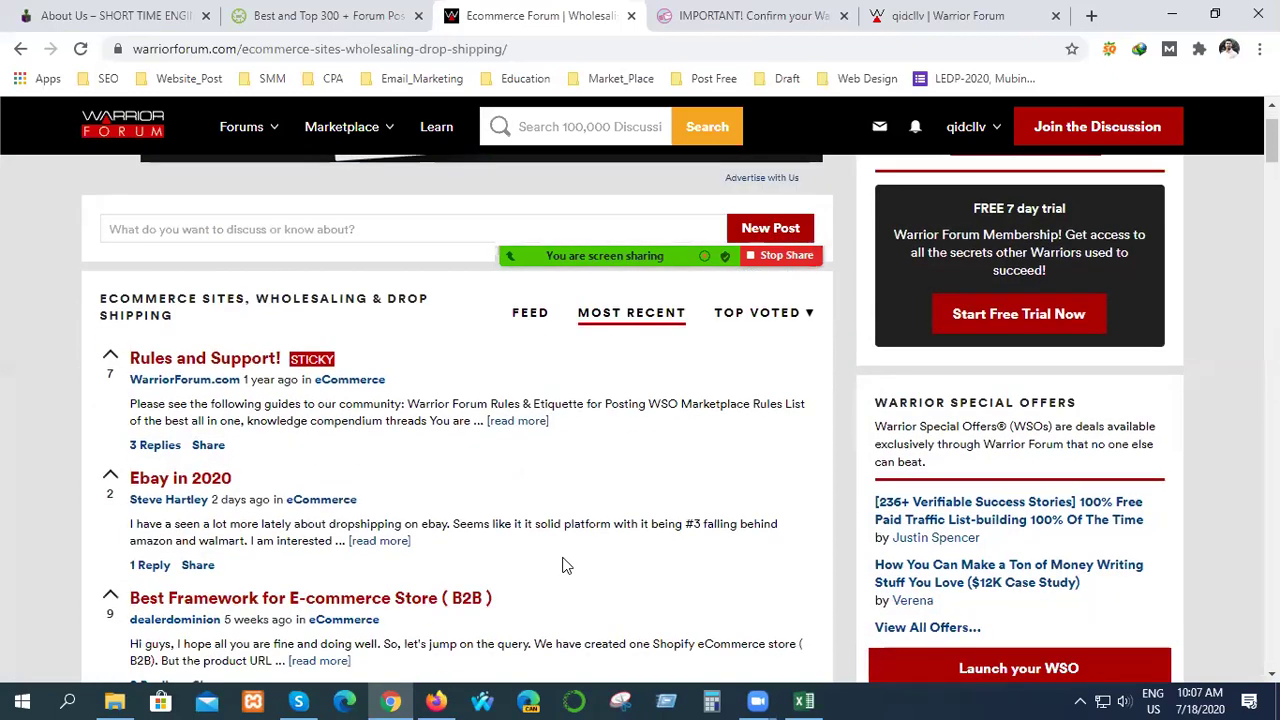
pyautogui.scroll(-1, 605, 574)
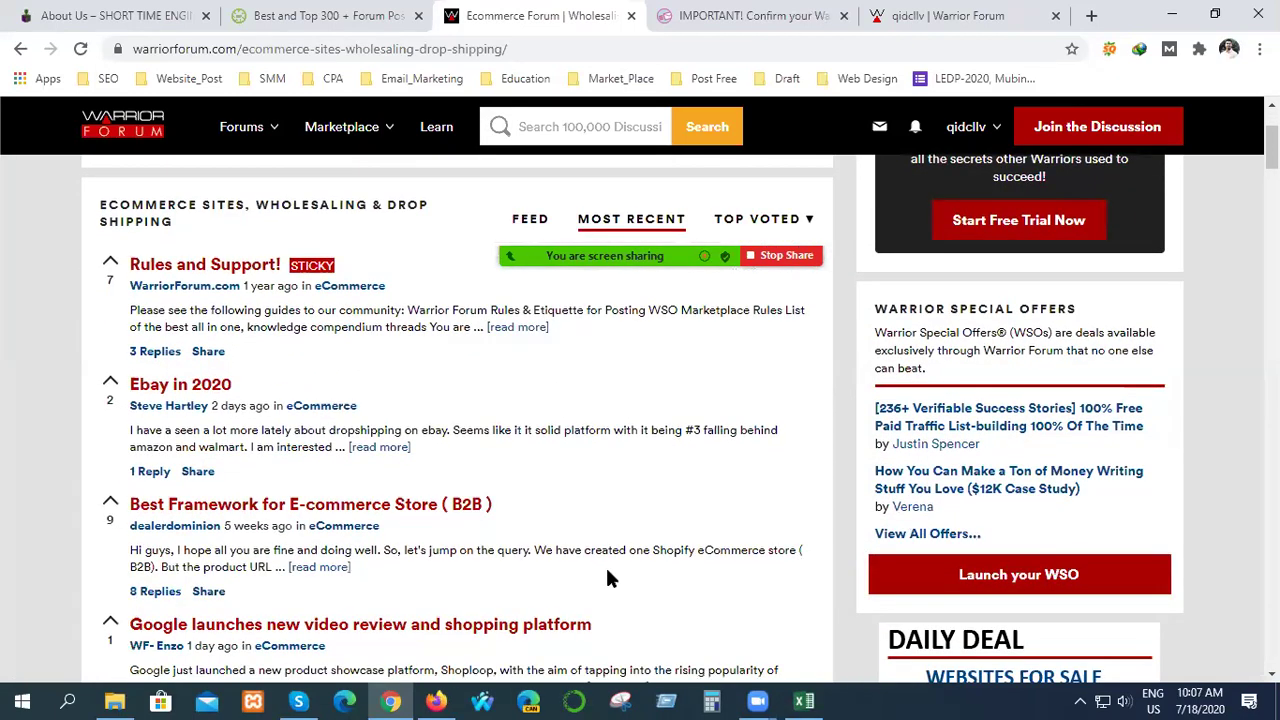
# Show the Forums dropdown listing all sub-forums
pyautogui.click(277, 131)
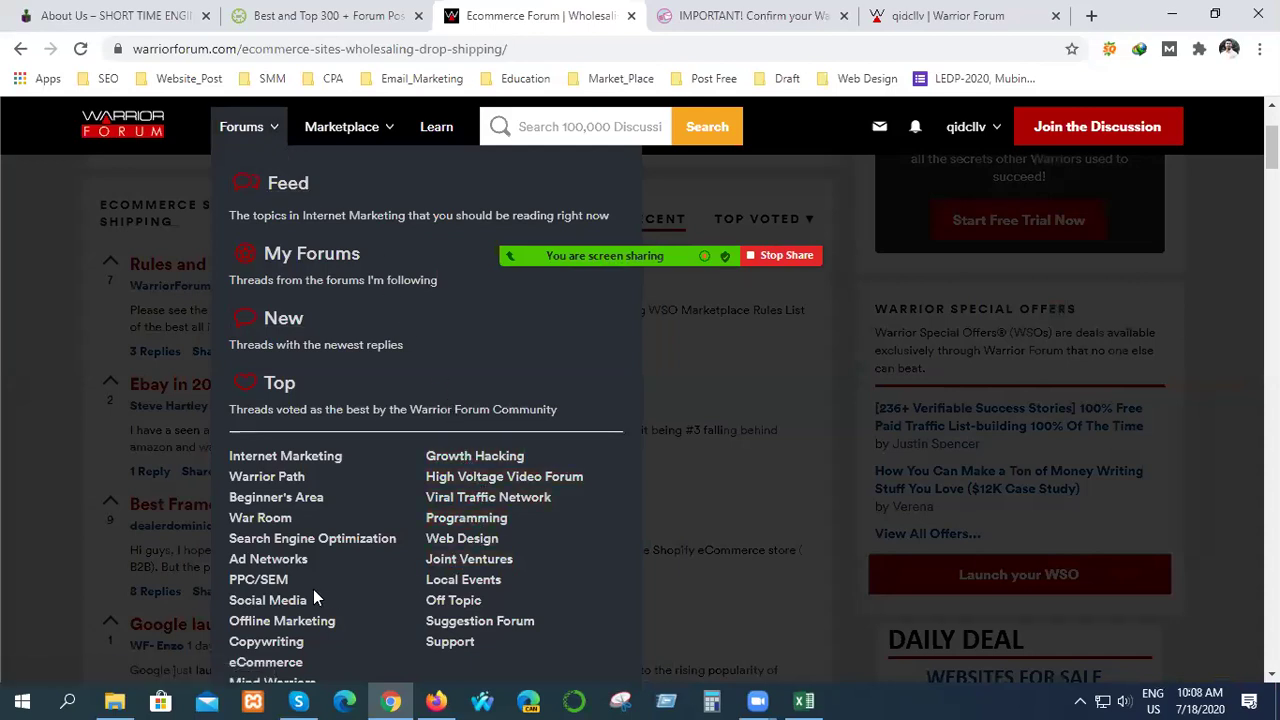
pyautogui.scroll(-1, 313, 588)
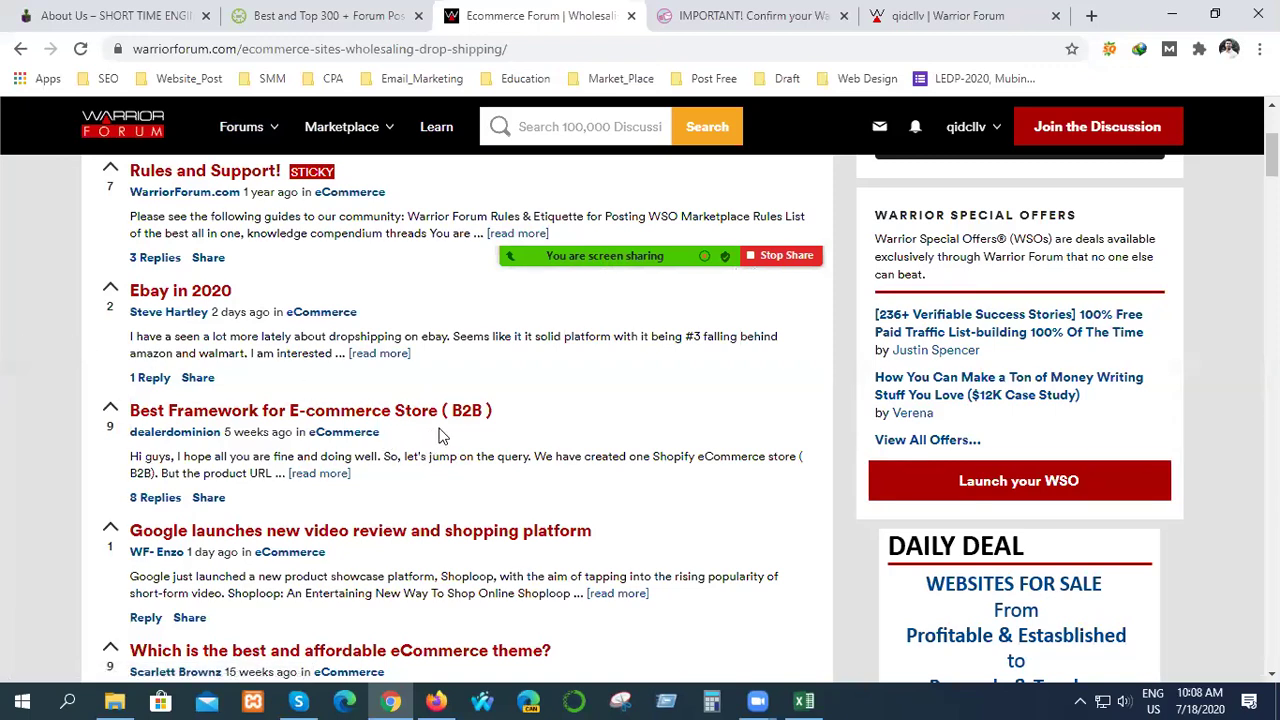
pyautogui.scroll(3, 335, 500)
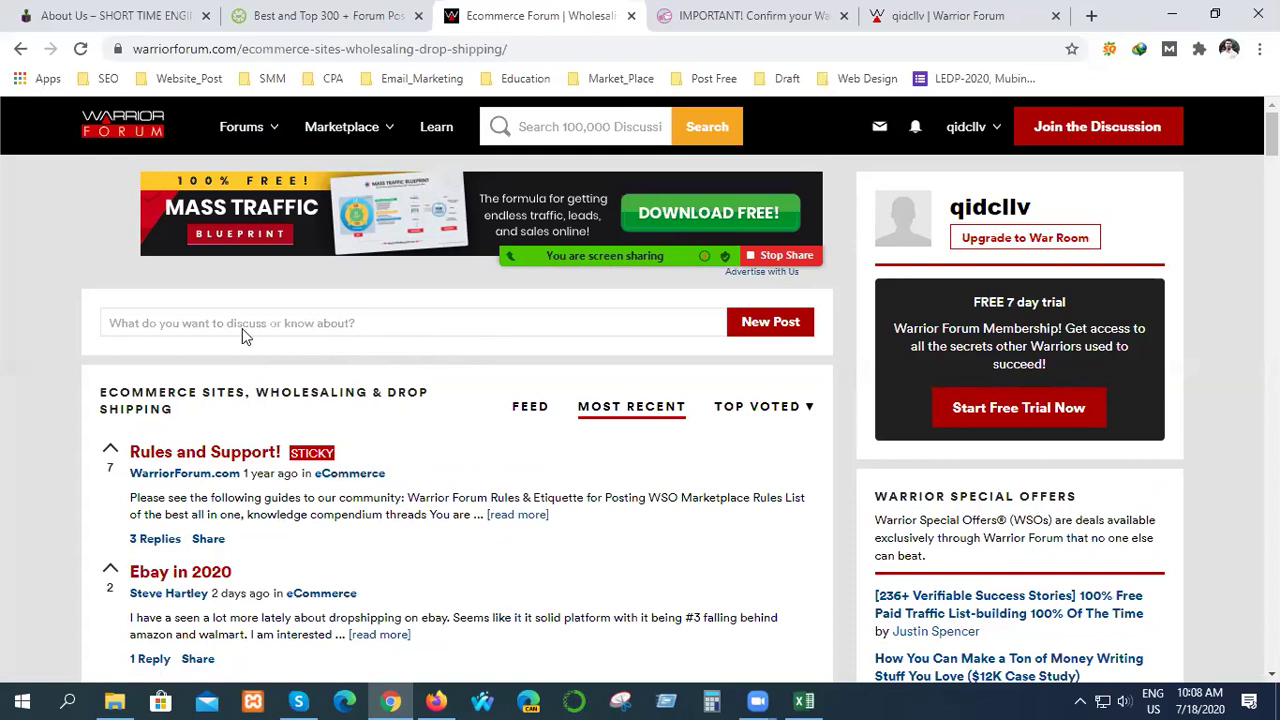
pyautogui.moveTo(252, 128)
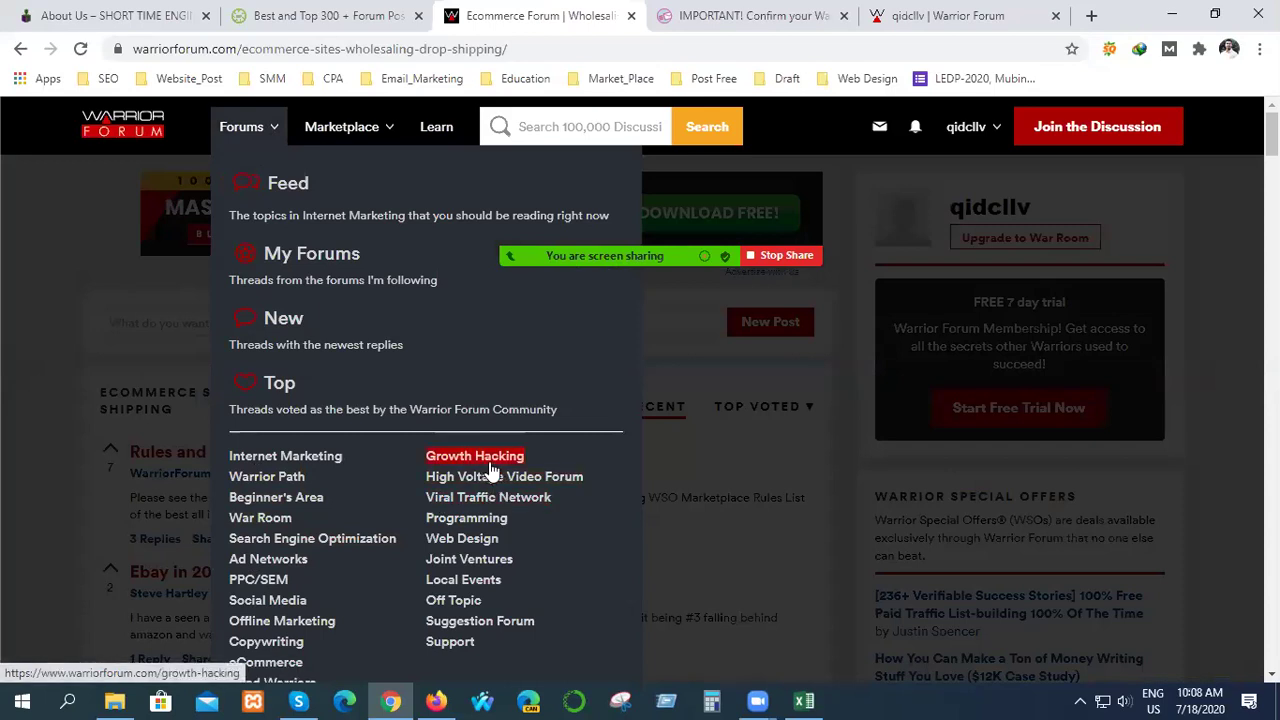
# Go to the Social Media forum, open a new thread form, and close it without posting
pyautogui.click(295, 610)
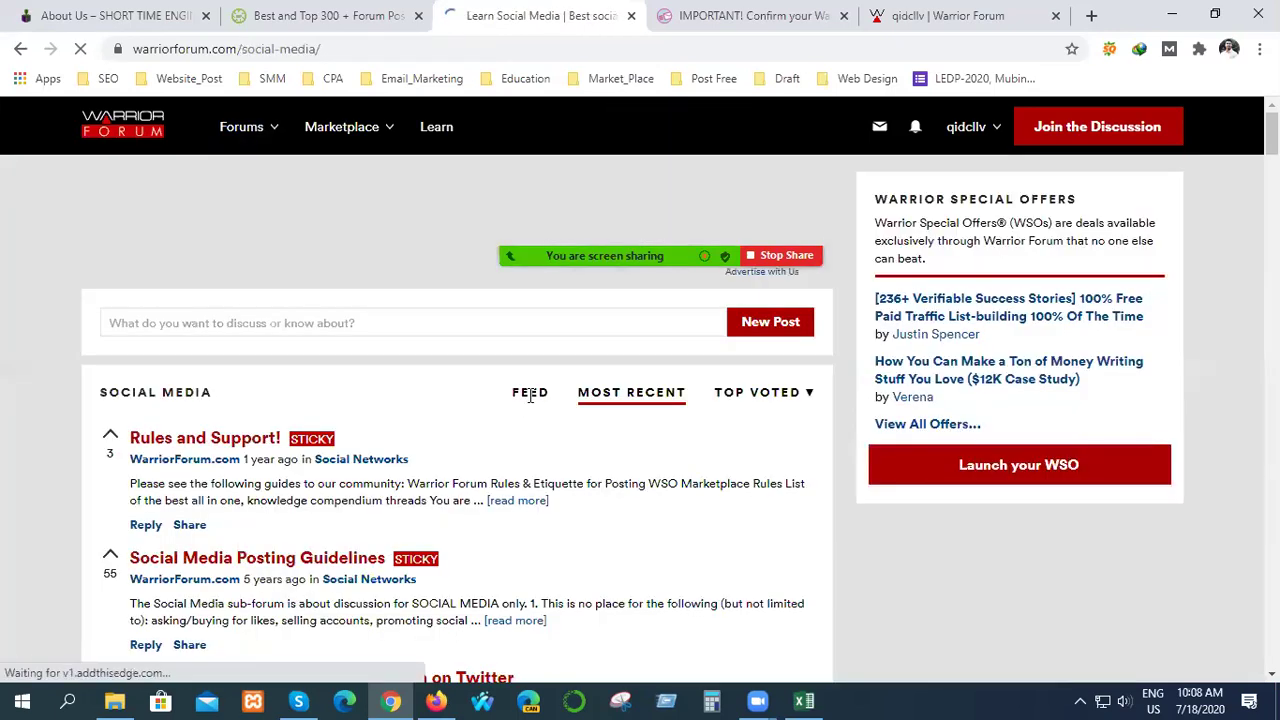
pyautogui.click(758, 330)
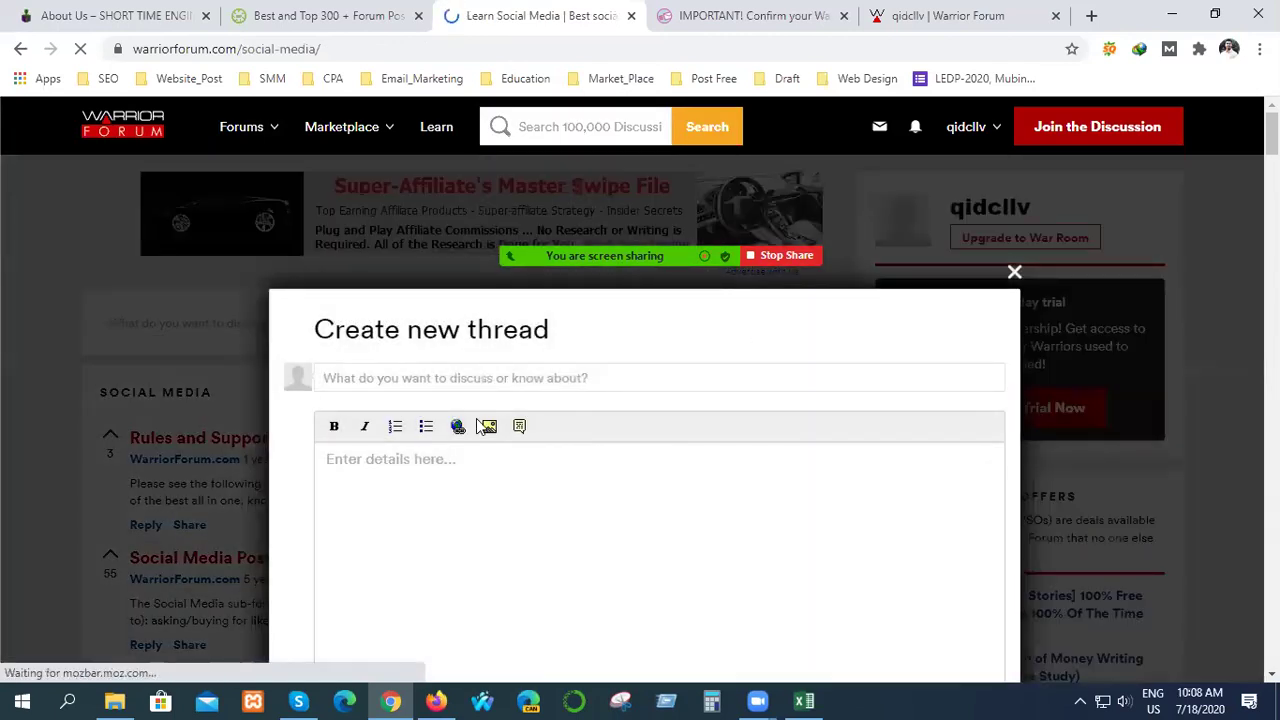
pyautogui.click(537, 519)
pyautogui.scroll(-4, 554, 521)
pyautogui.scroll(2, 551, 520)
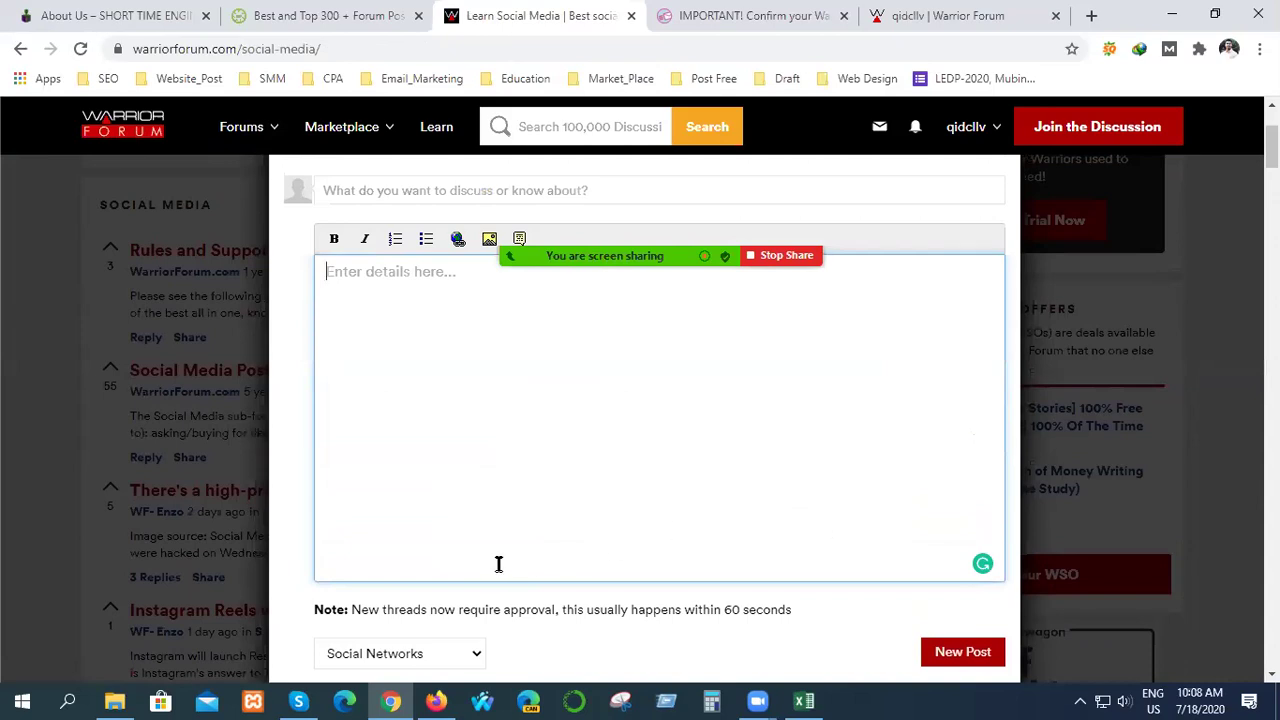
pyautogui.scroll(2, 545, 545)
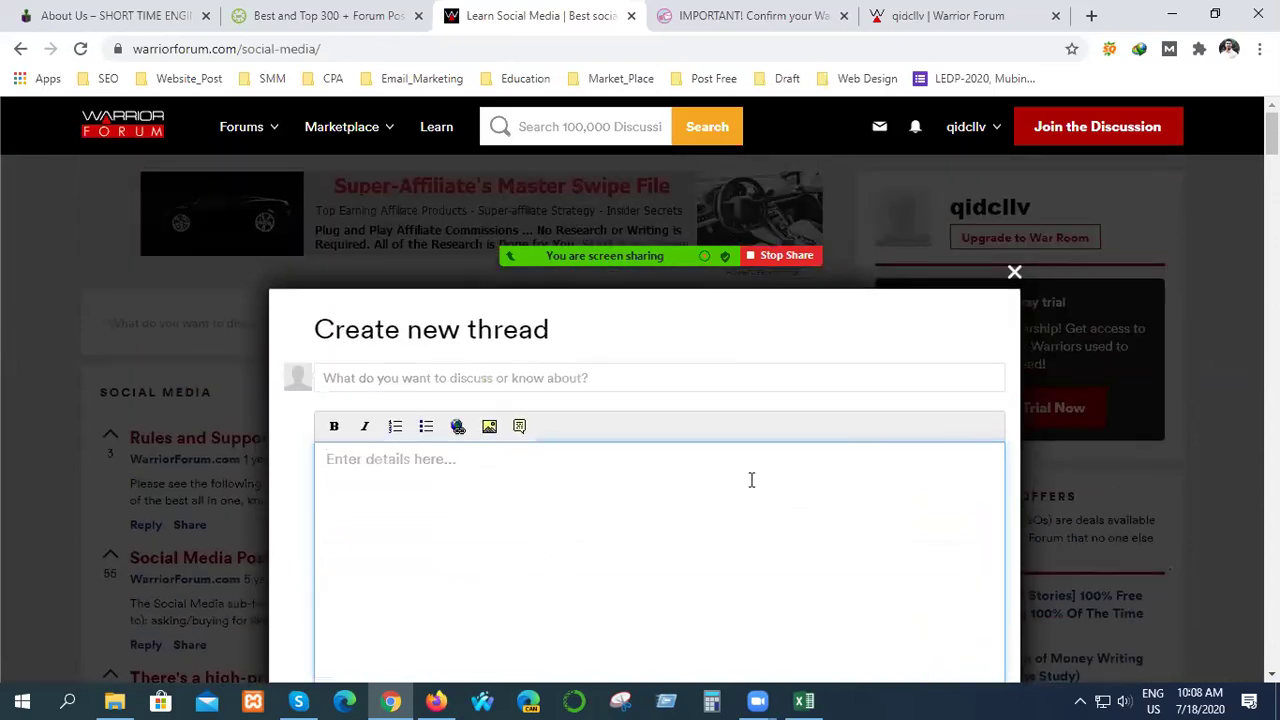
pyautogui.click(1014, 273)
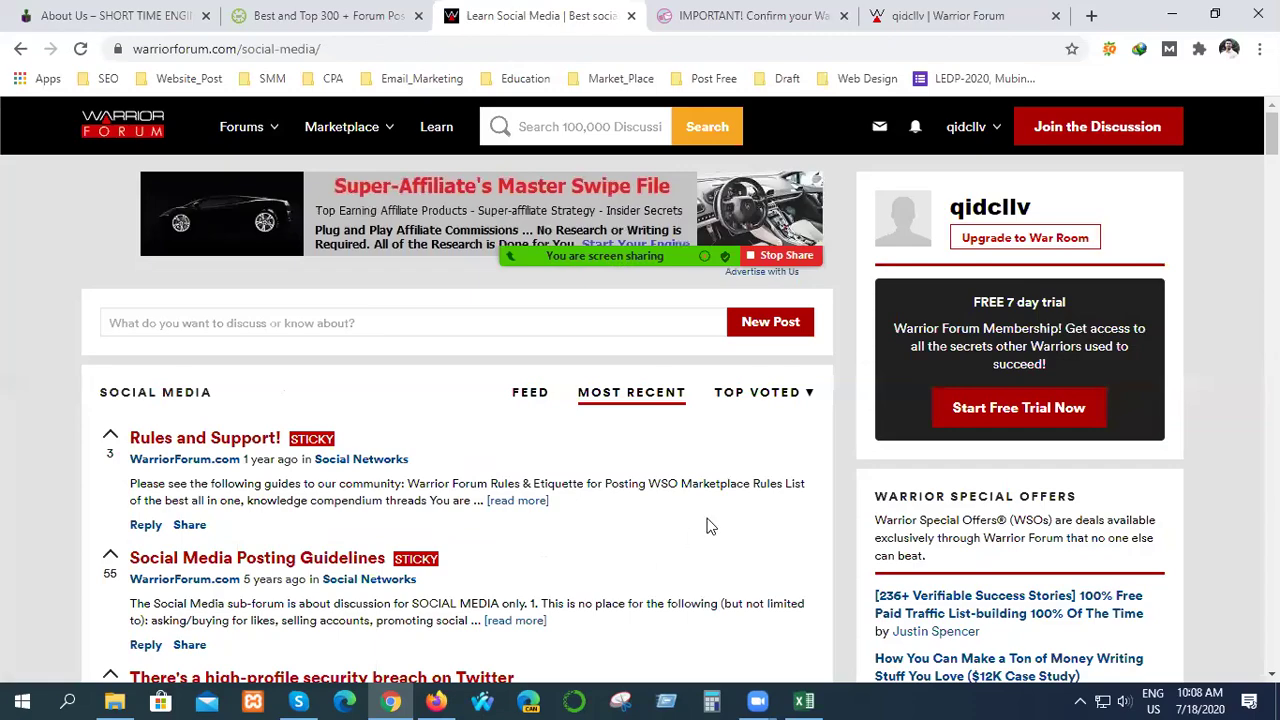
# Scroll the Social Media thread list and open sharing options for the Posting Guidelines post
pyautogui.scroll(-3, 707, 516)
pyautogui.scroll(2, 705, 517)
pyautogui.scroll(-2, 705, 514)
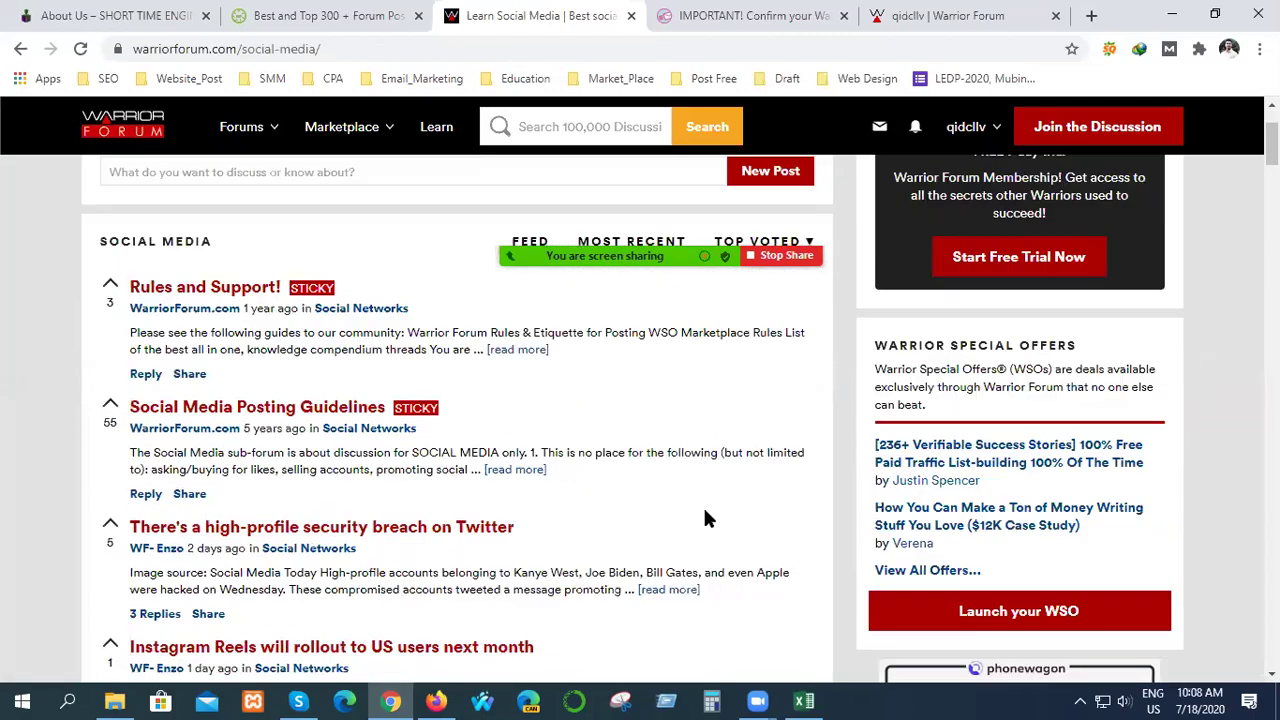
pyautogui.click(189, 457)
pyautogui.scroll(-2, 190, 450)
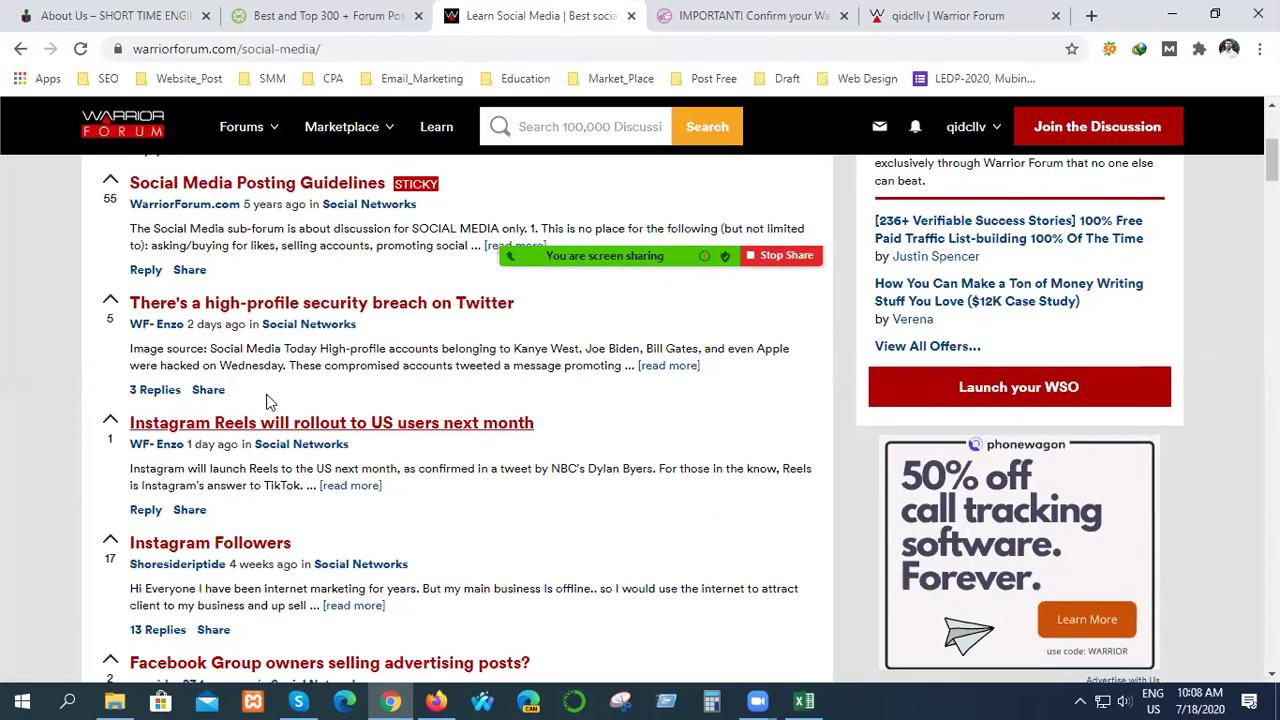
# Open the Social Media Posting Guidelines thread and scroll to Trending Topics
pyautogui.click(156, 277)
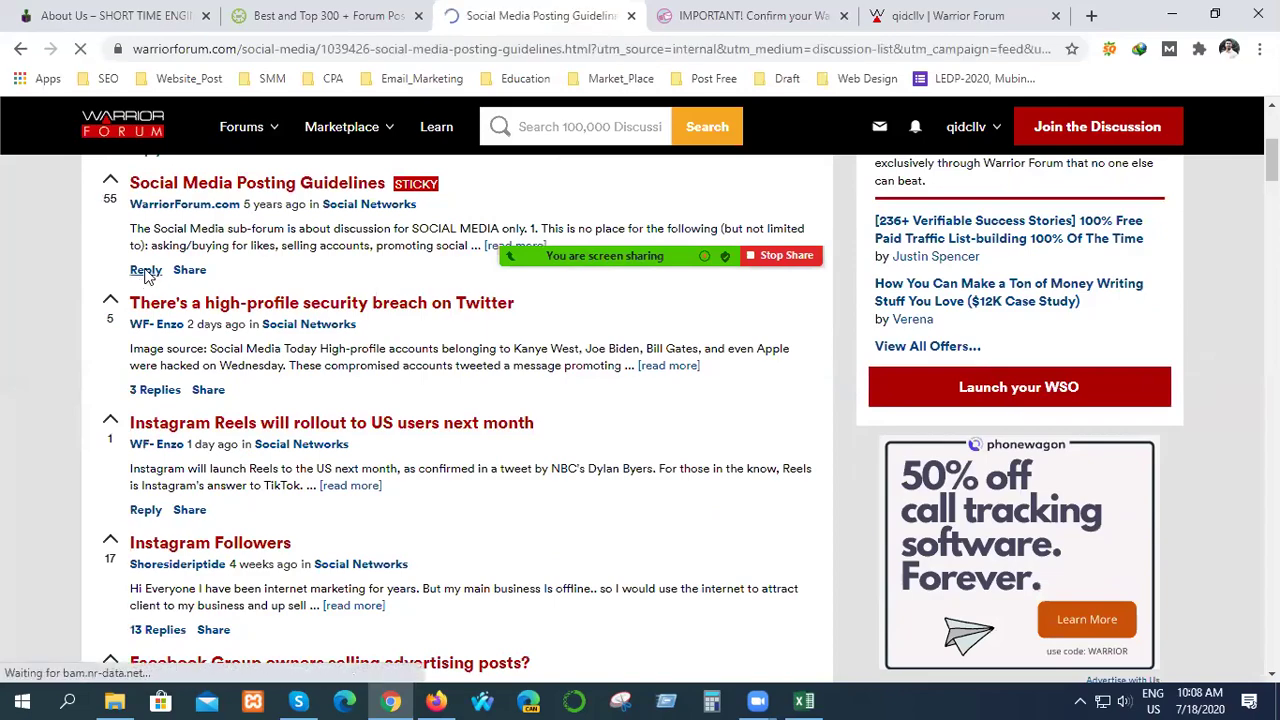
pyautogui.scroll(-6, 319, 486)
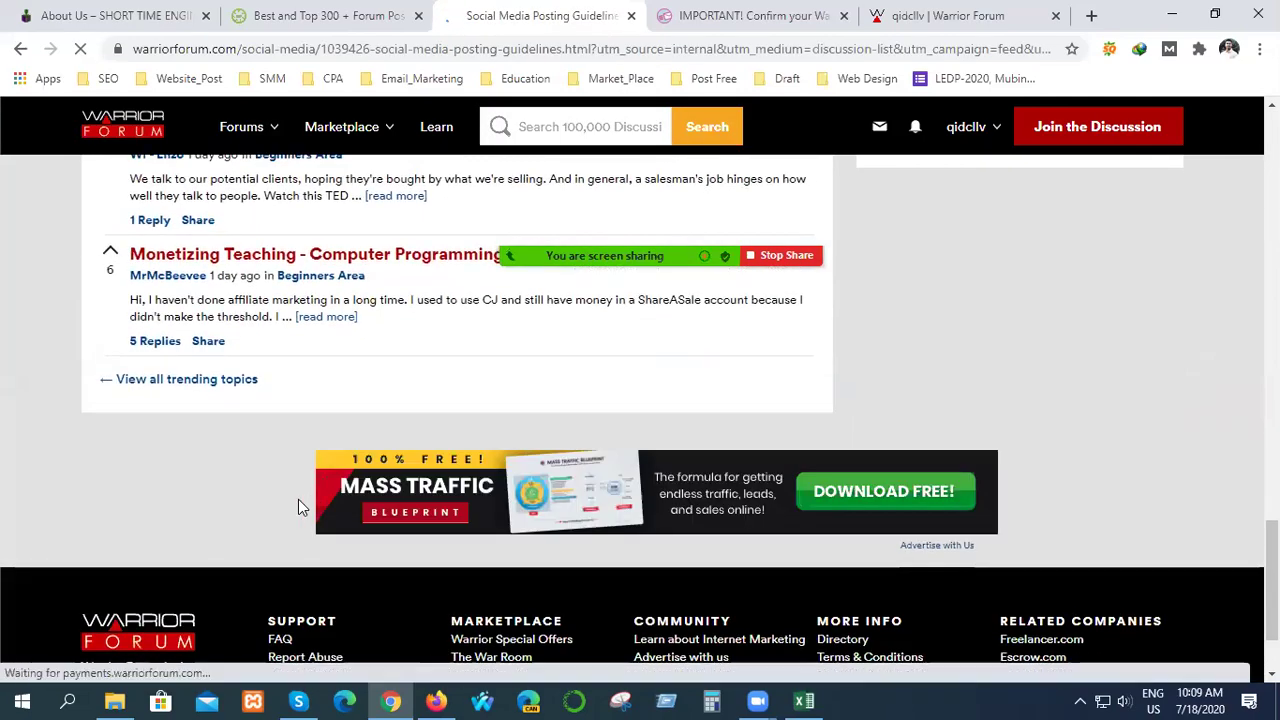
pyautogui.scroll(3, 298, 499)
pyautogui.scroll(6, 278, 518)
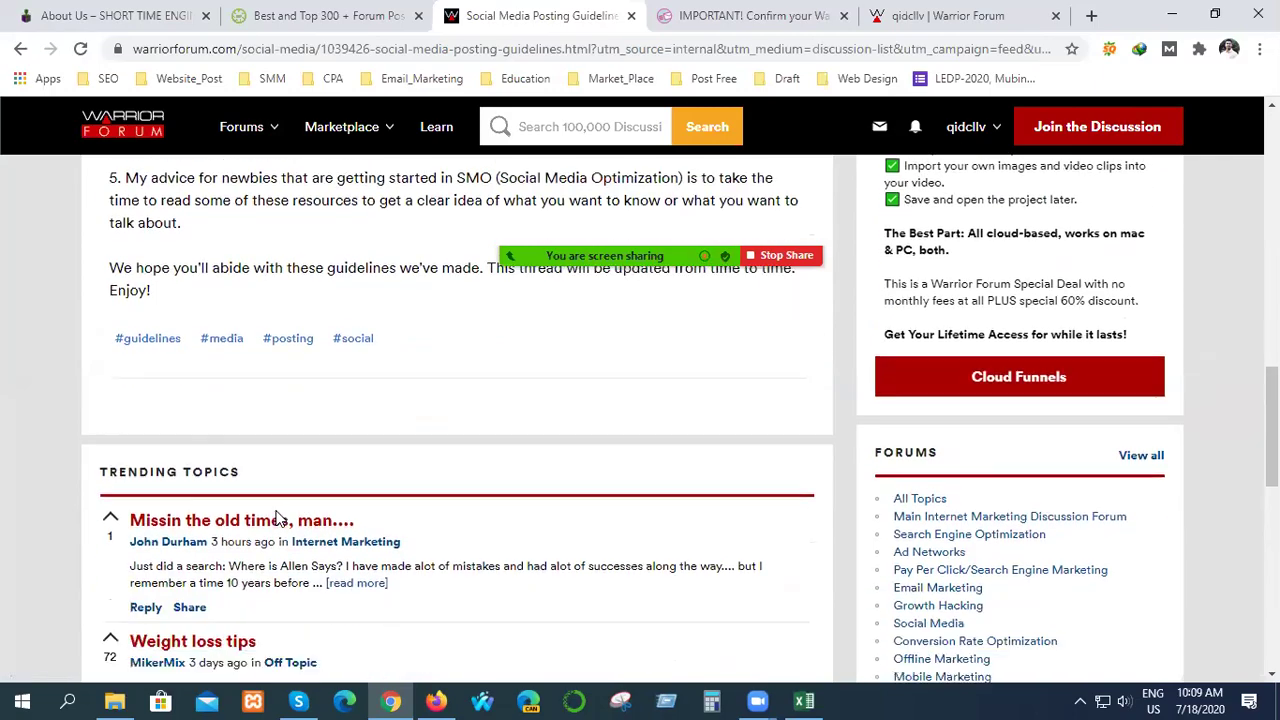
pyautogui.scroll(4, 278, 518)
pyautogui.scroll(-5, 278, 518)
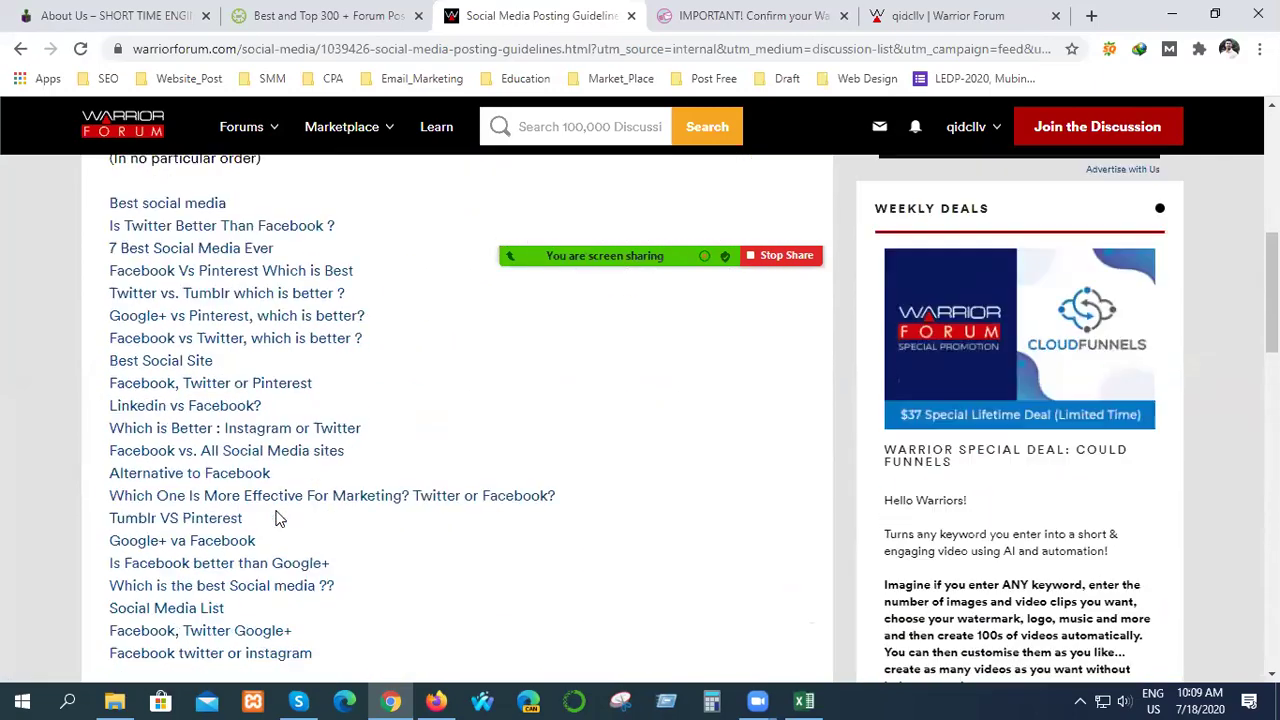
pyautogui.scroll(-3, 278, 518)
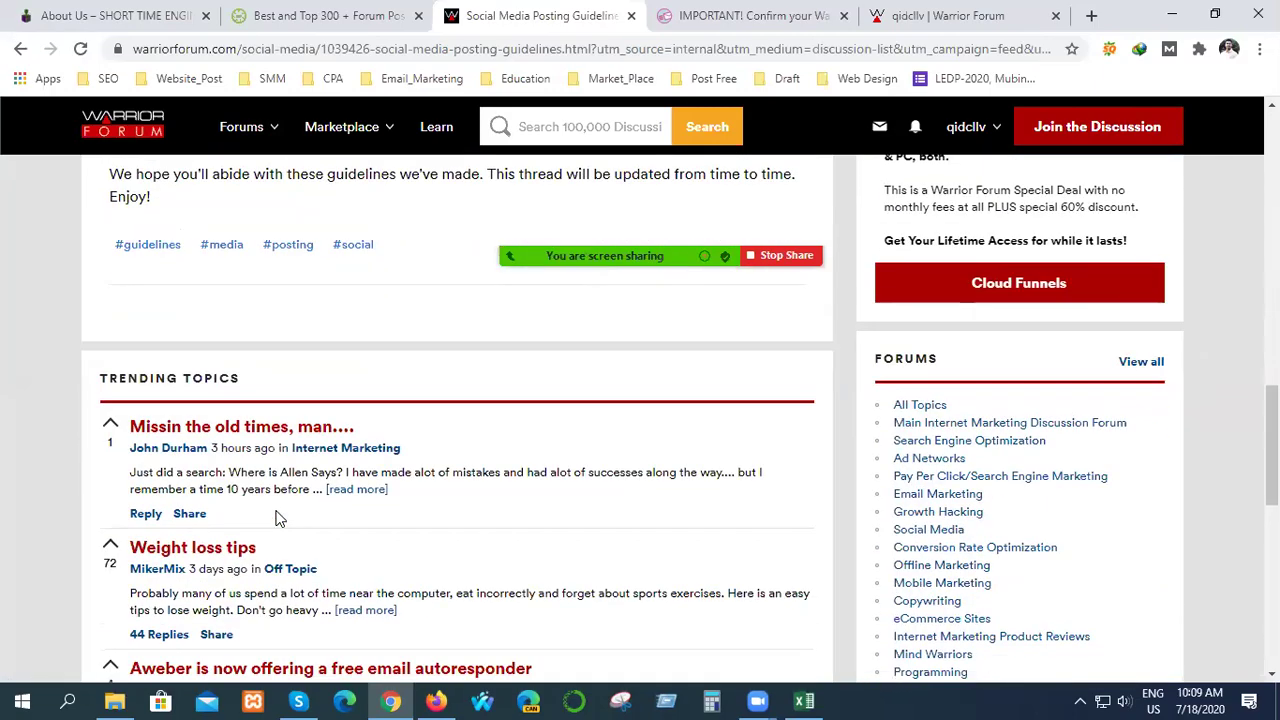
# Open the trending thread 'Missin the old times, man....' from Trending Topics
pyautogui.click(202, 512)
pyautogui.click(145, 514)
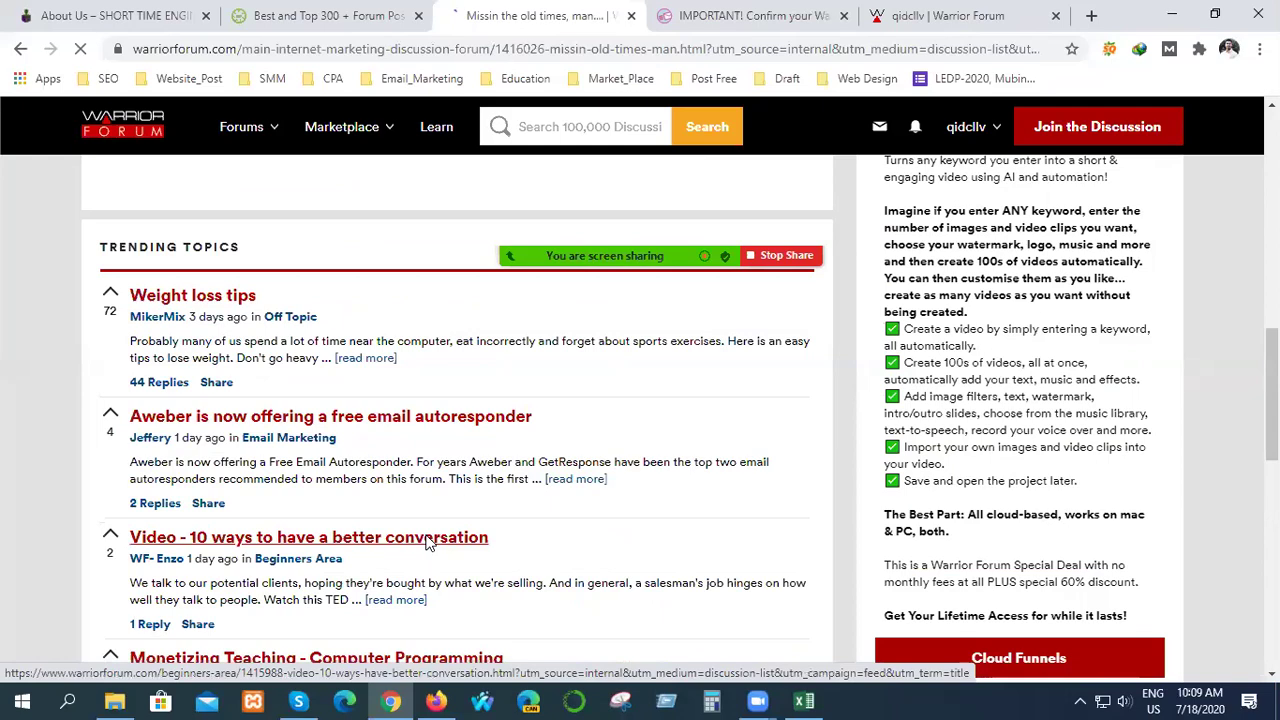
pyautogui.scroll(3, 388, 540)
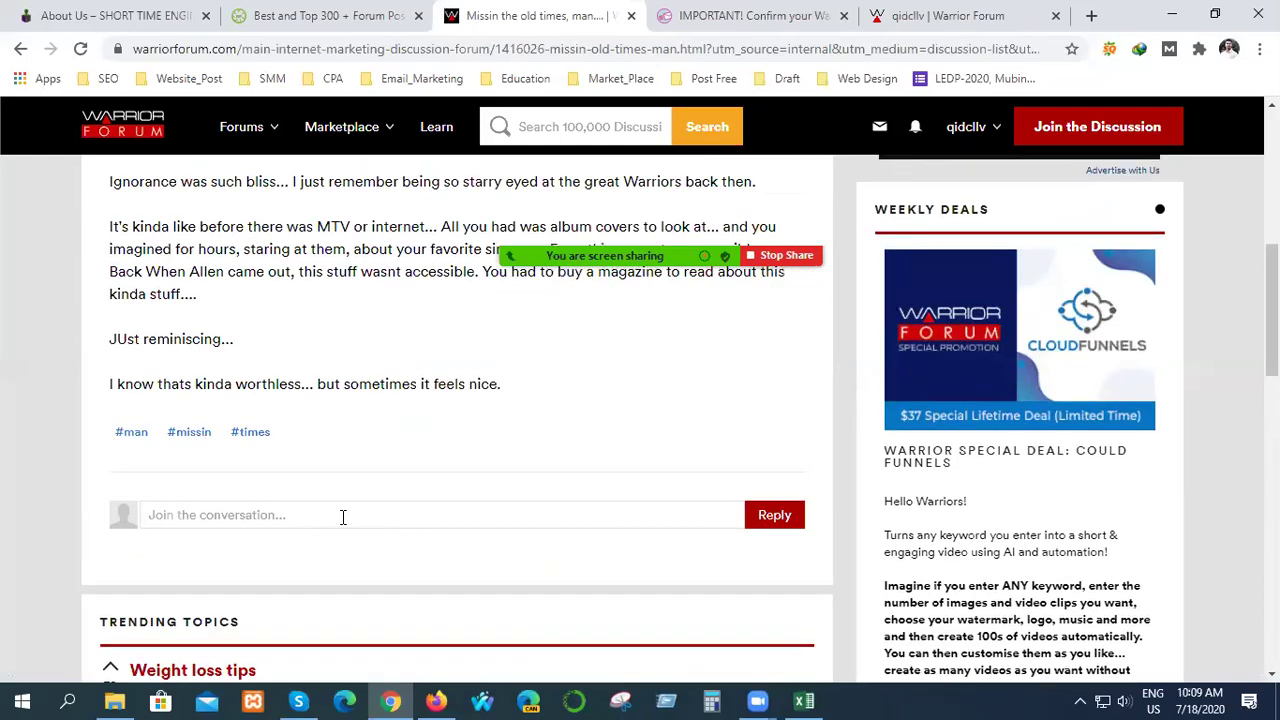
# Expand the reply box into a full editor and scroll through the opening post
pyautogui.click(230, 514)
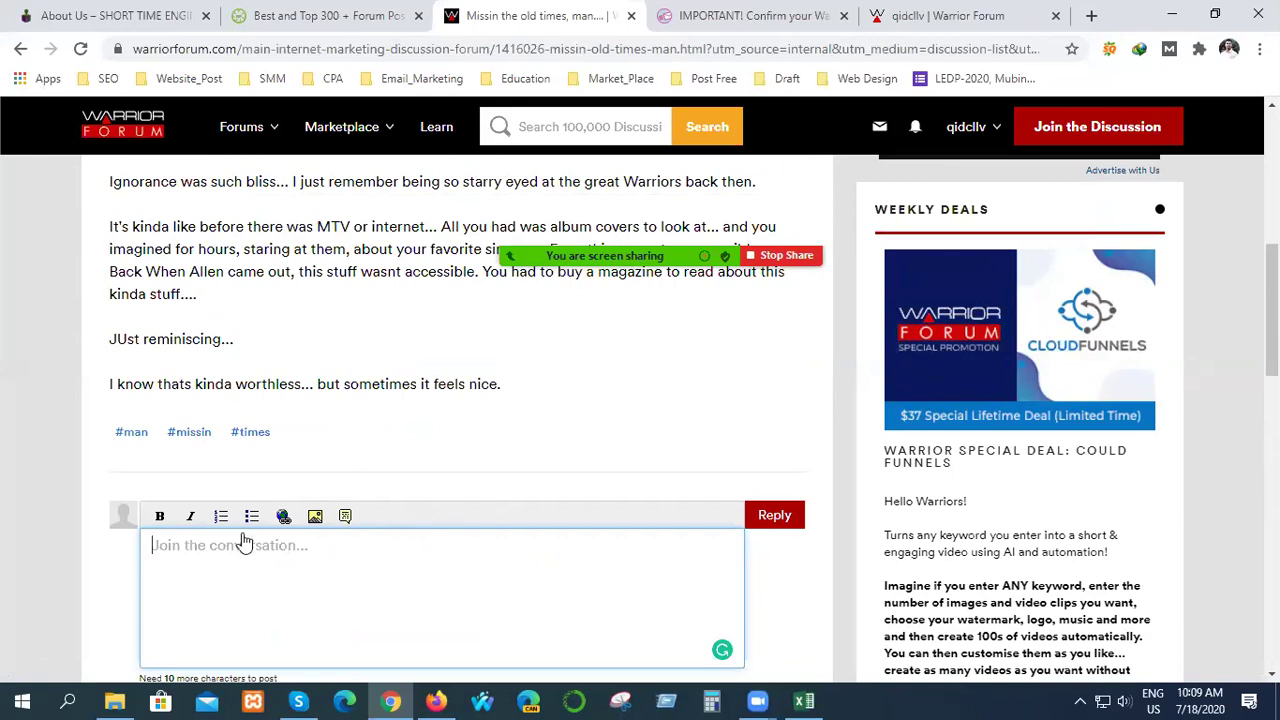
pyautogui.scroll(5, 363, 537)
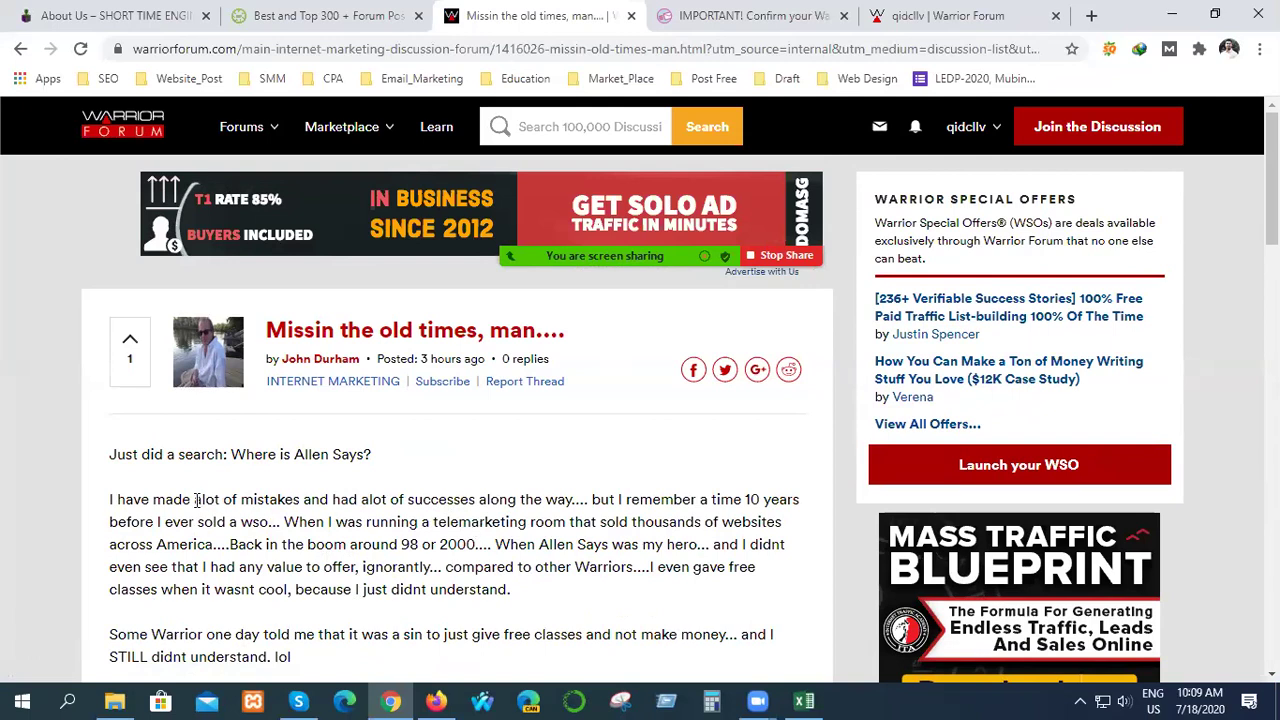
pyautogui.moveTo(118, 455); pyautogui.dragTo(414, 497)
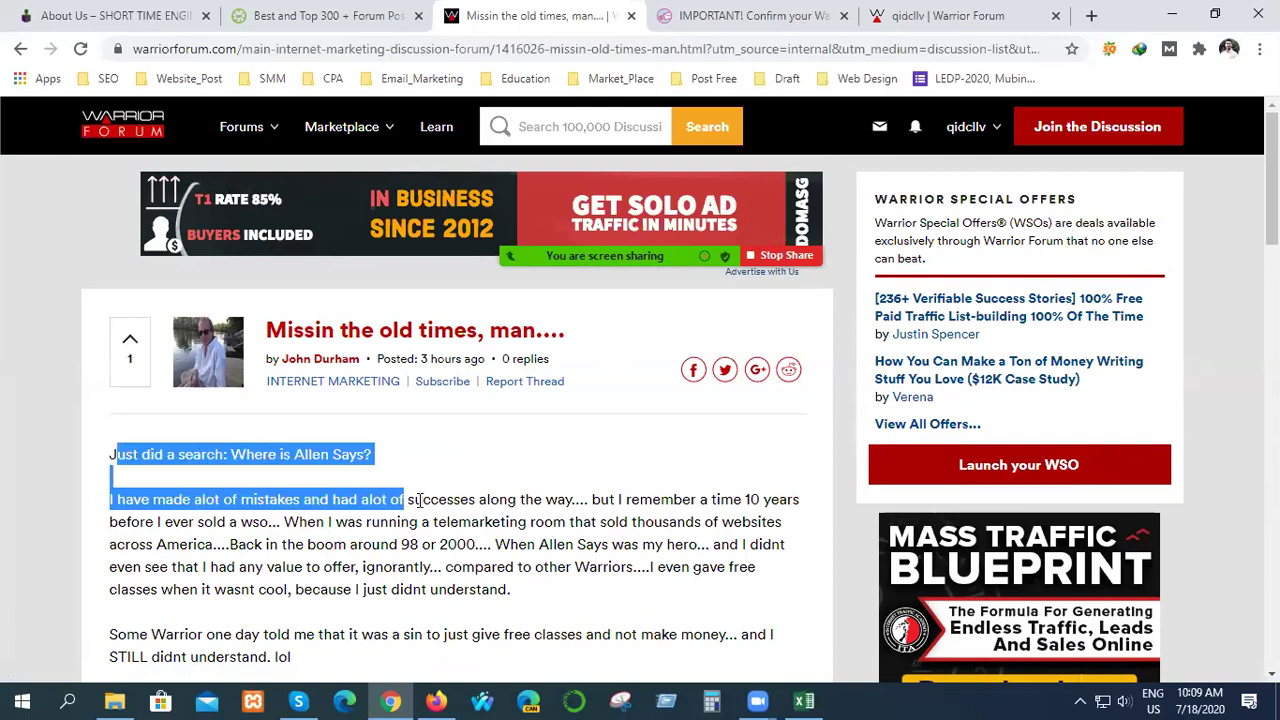
pyautogui.click(489, 540)
pyautogui.scroll(-1, 307, 568)
pyautogui.scroll(-3, 307, 568)
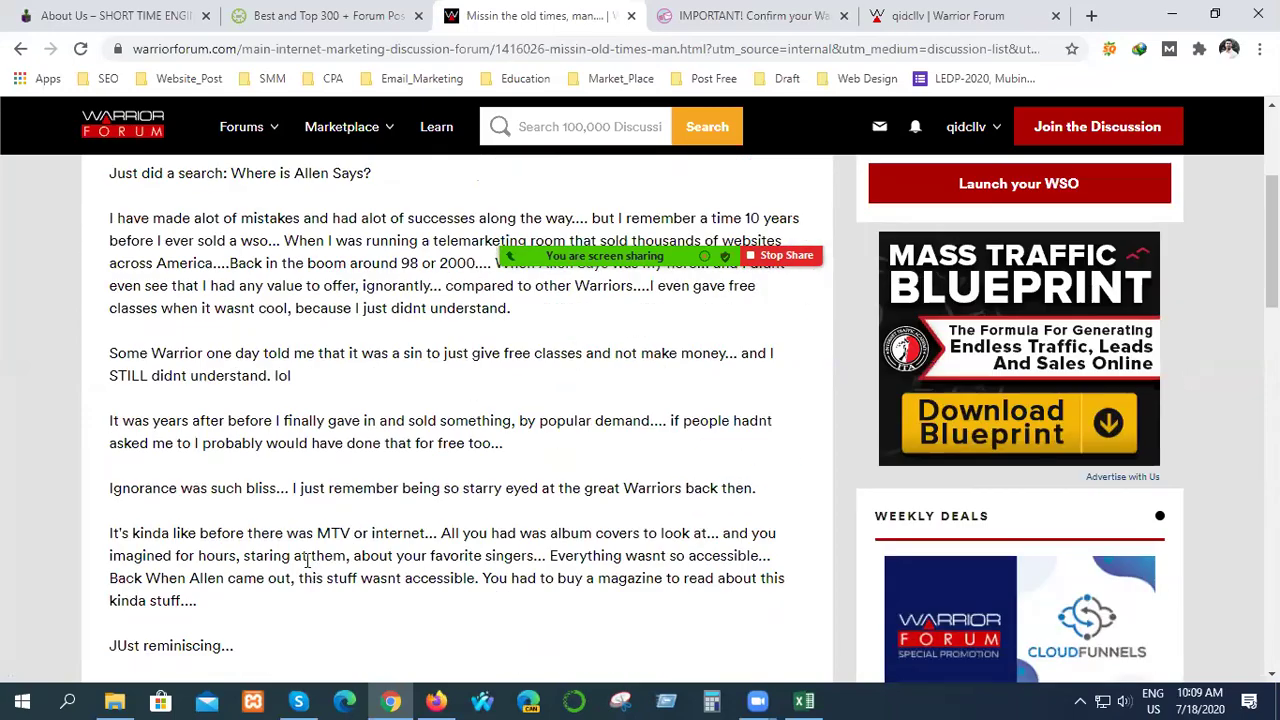
pyautogui.scroll(2, 303, 560)
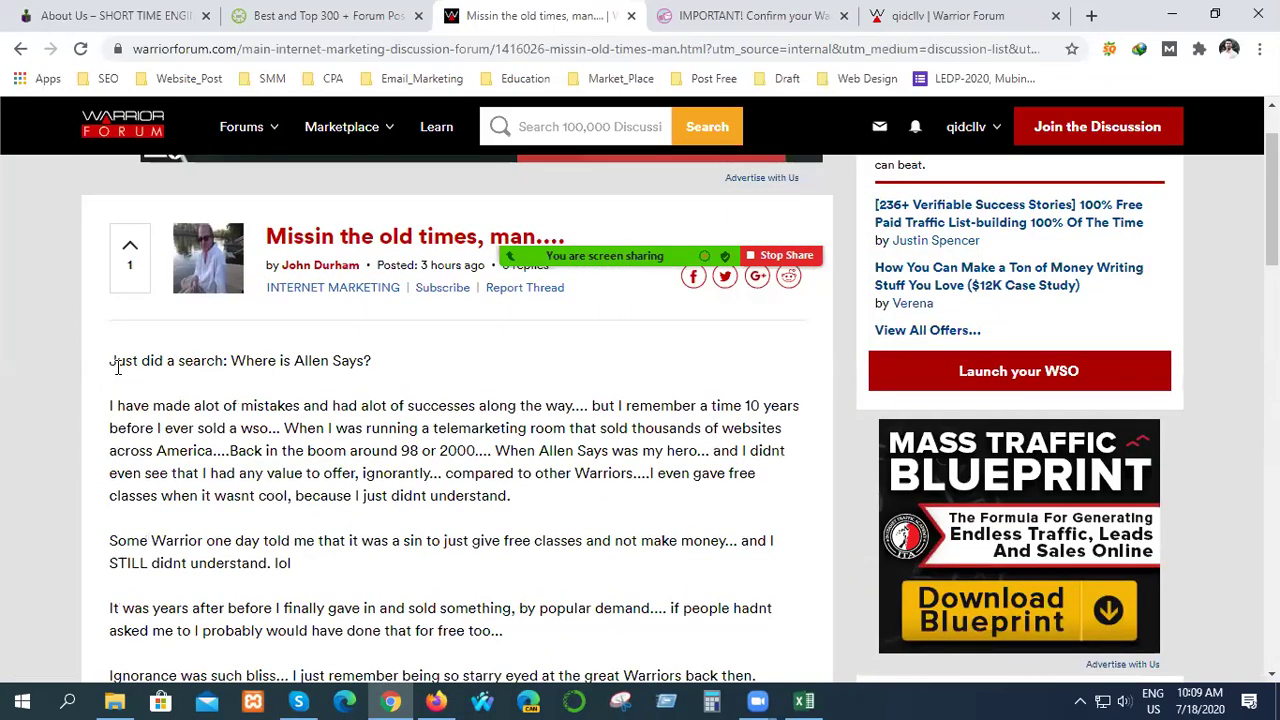
# Highlight the opening post's text down to 'but sometimes it feels nice.'
pyautogui.moveTo(118, 362); pyautogui.dragTo(562, 571)
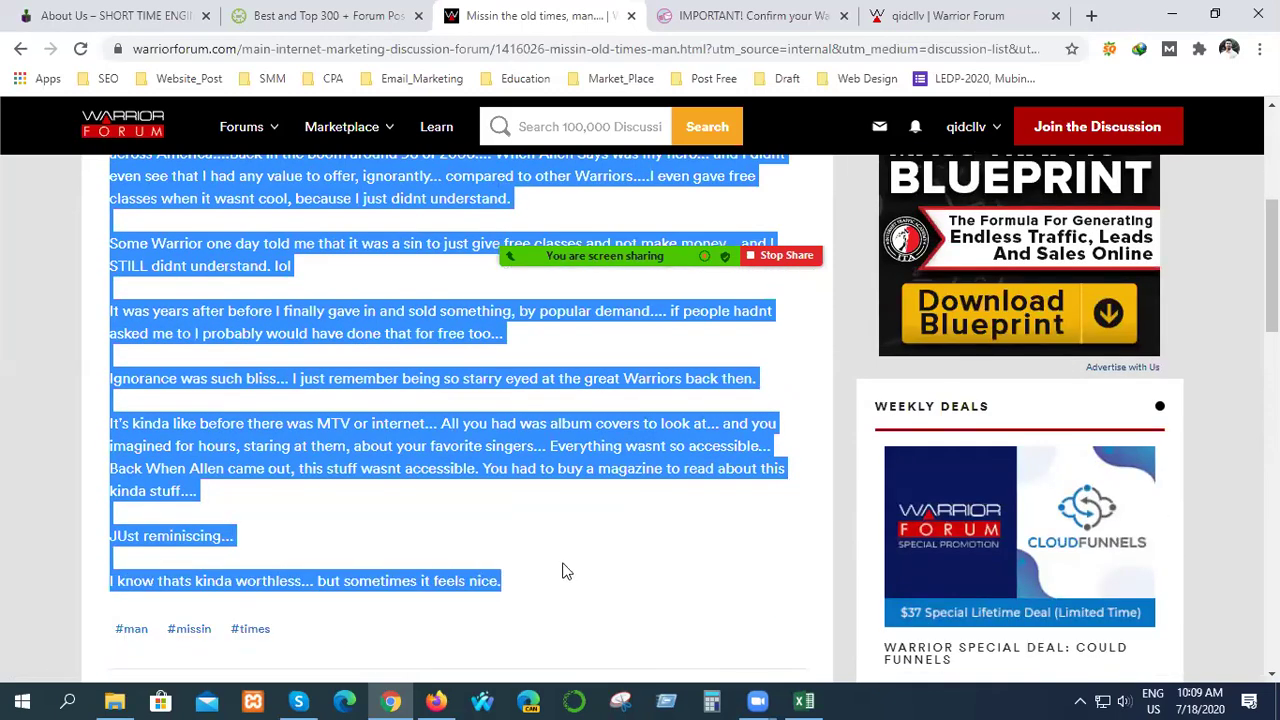
pyautogui.click(573, 566)
pyautogui.scroll(3, 564, 563)
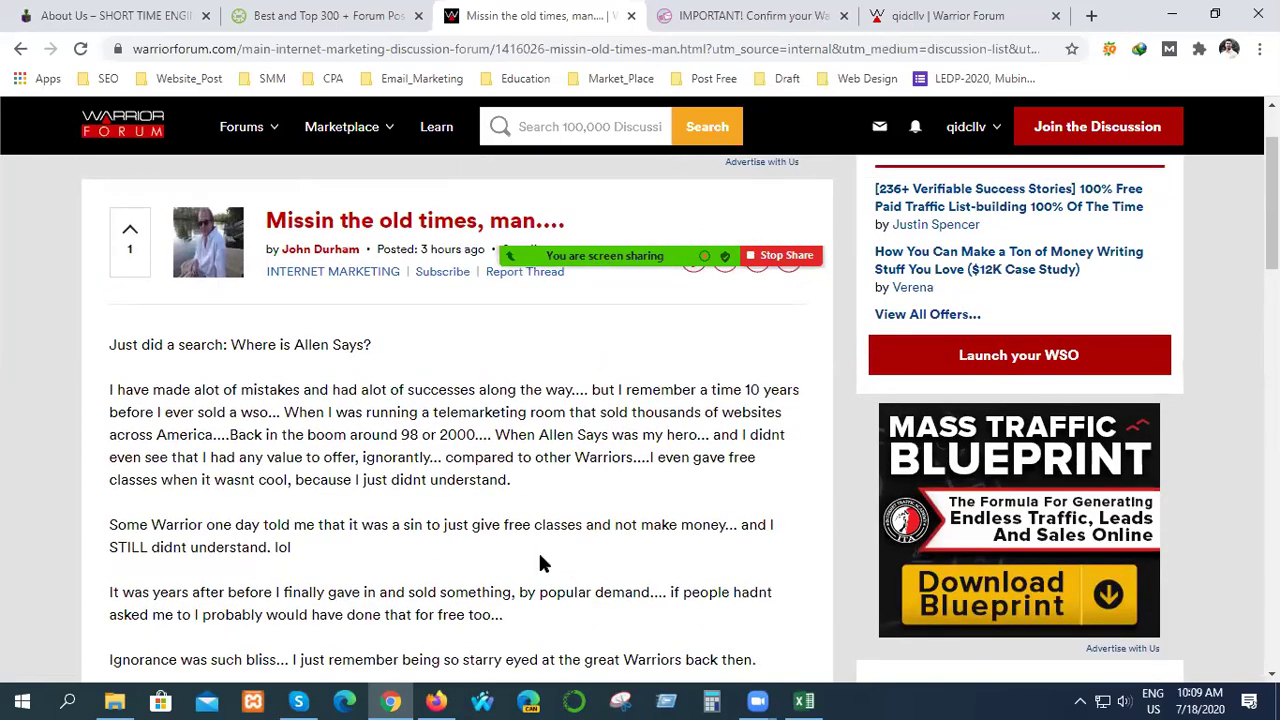
pyautogui.moveTo(109, 344); pyautogui.dragTo(568, 650)
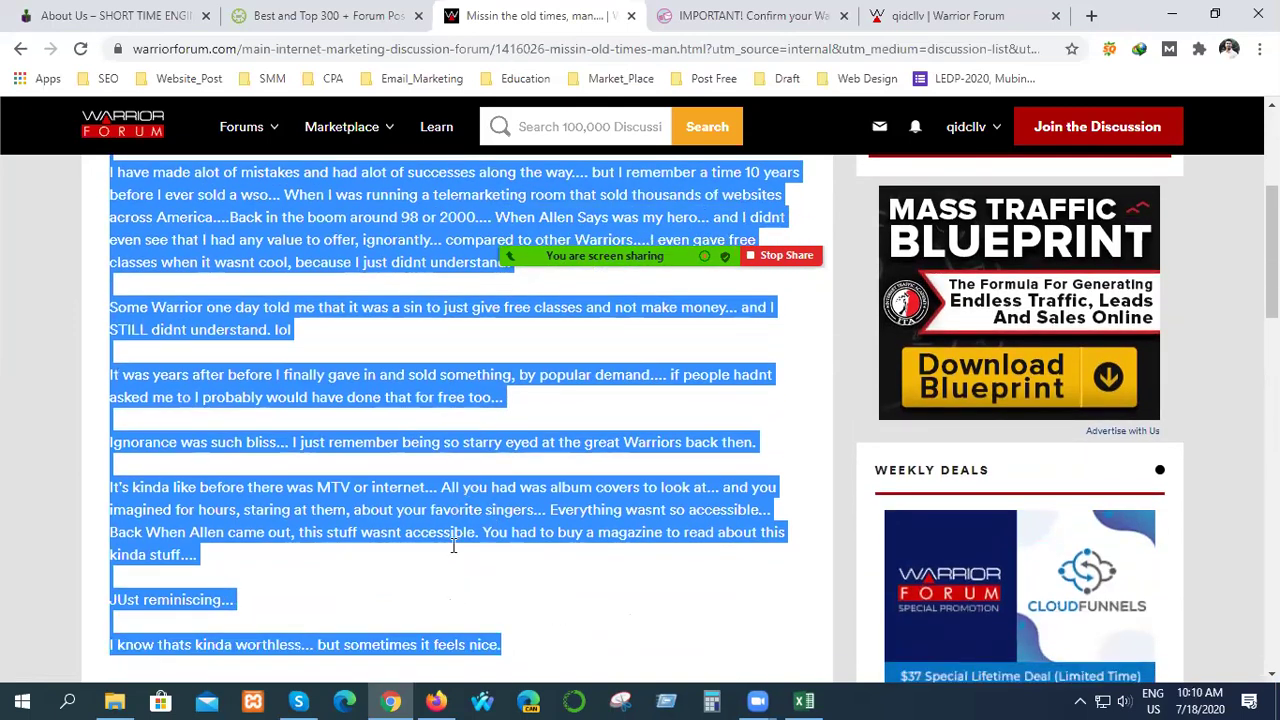
# In File Explorer, go through This PC to Freelancing (D:) and open SEO.pptx in PowerPoint
pyautogui.click(120, 701)
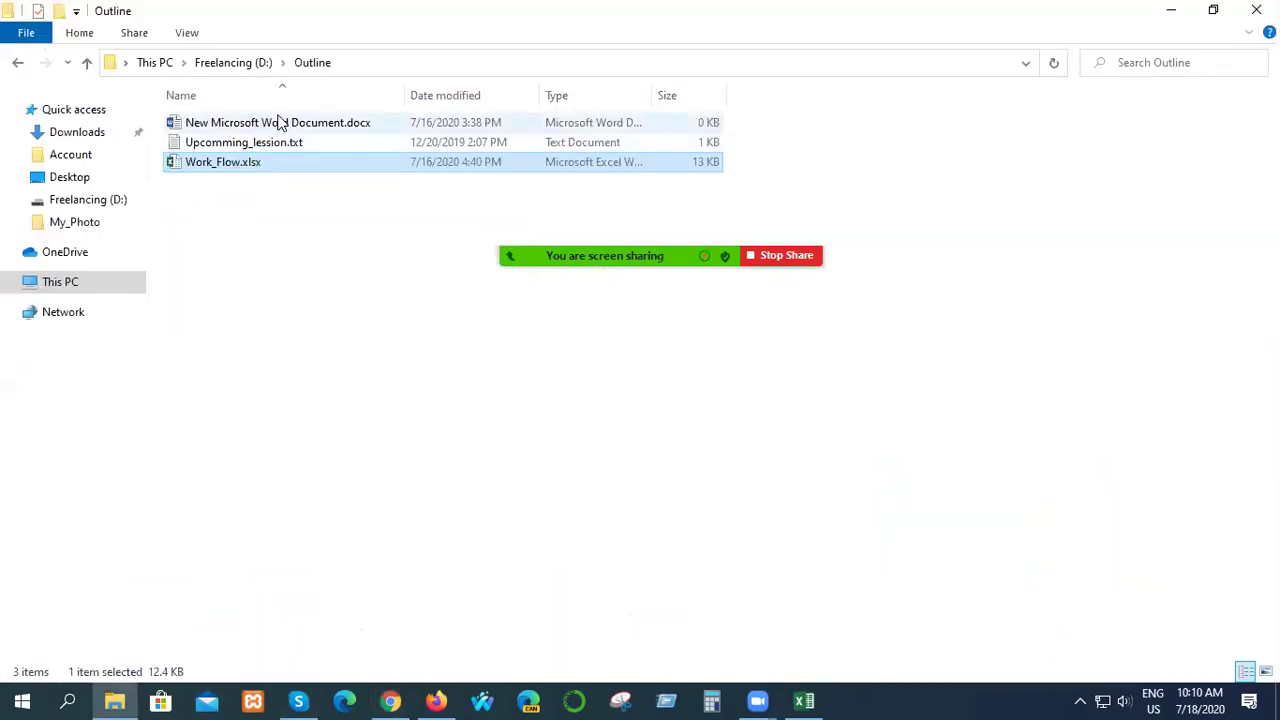
pyautogui.click(62, 284)
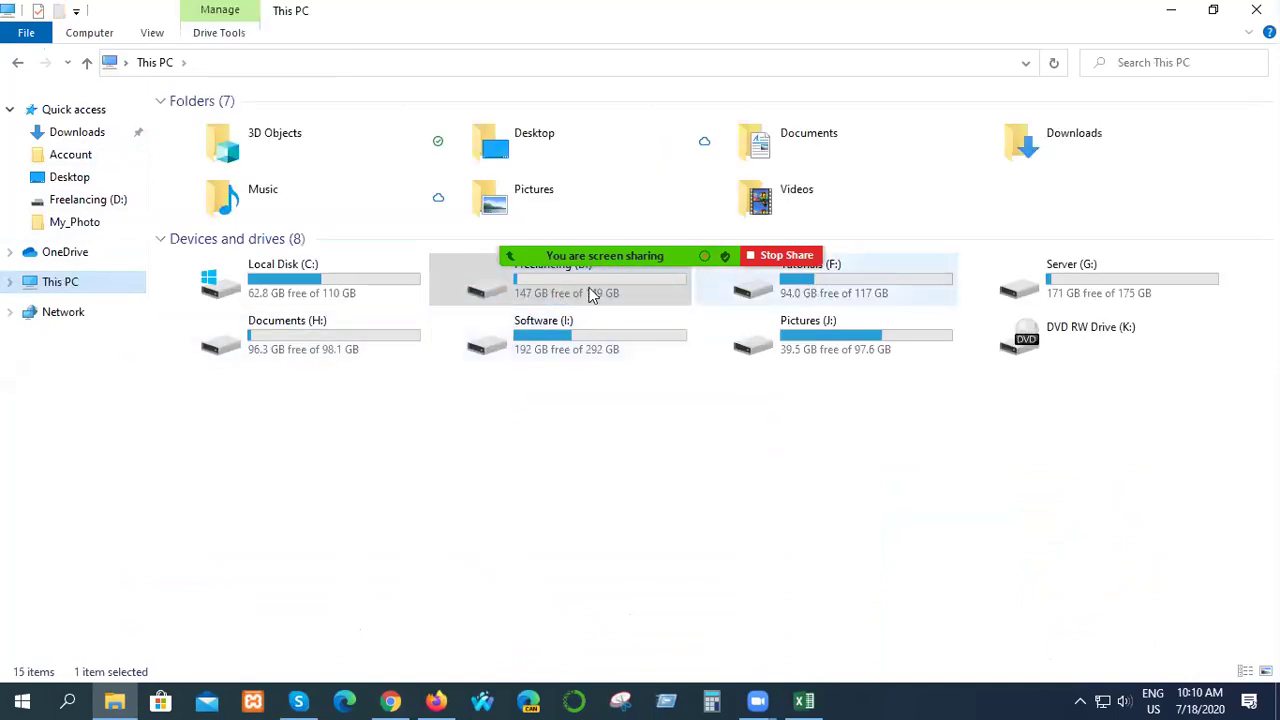
pyautogui.doubleClick(586, 292)
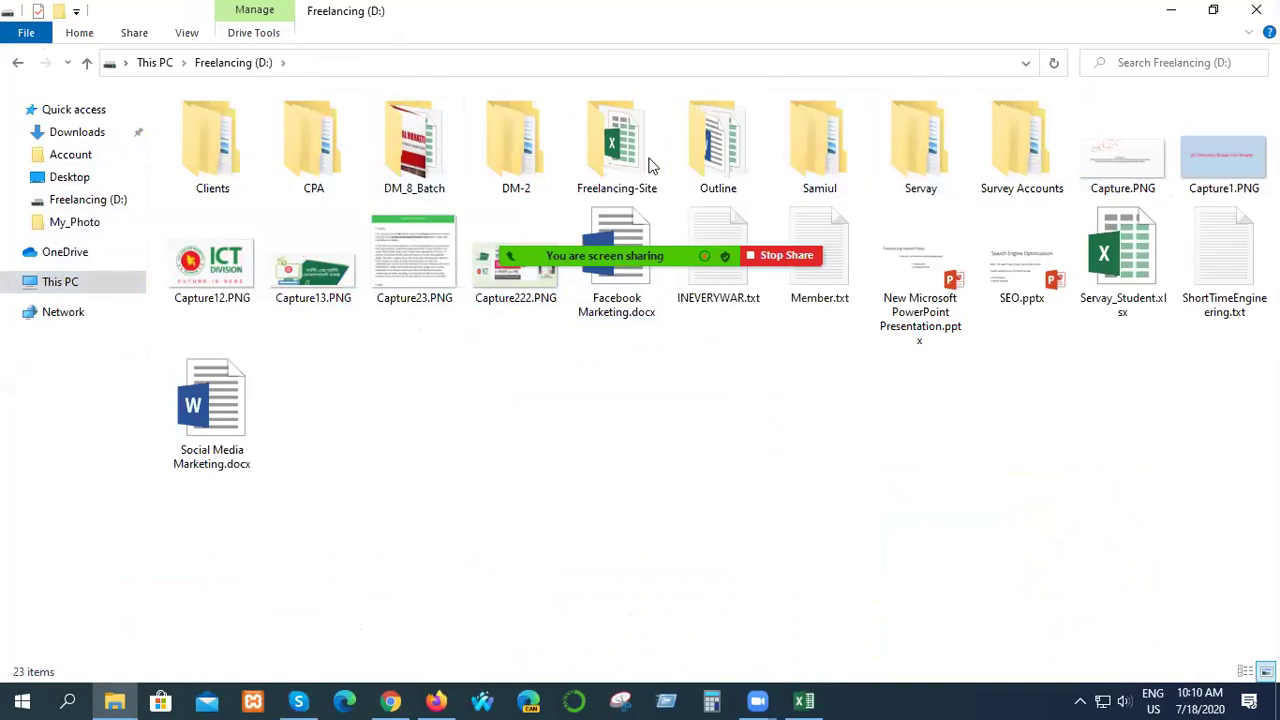
pyautogui.doubleClick(997, 290)
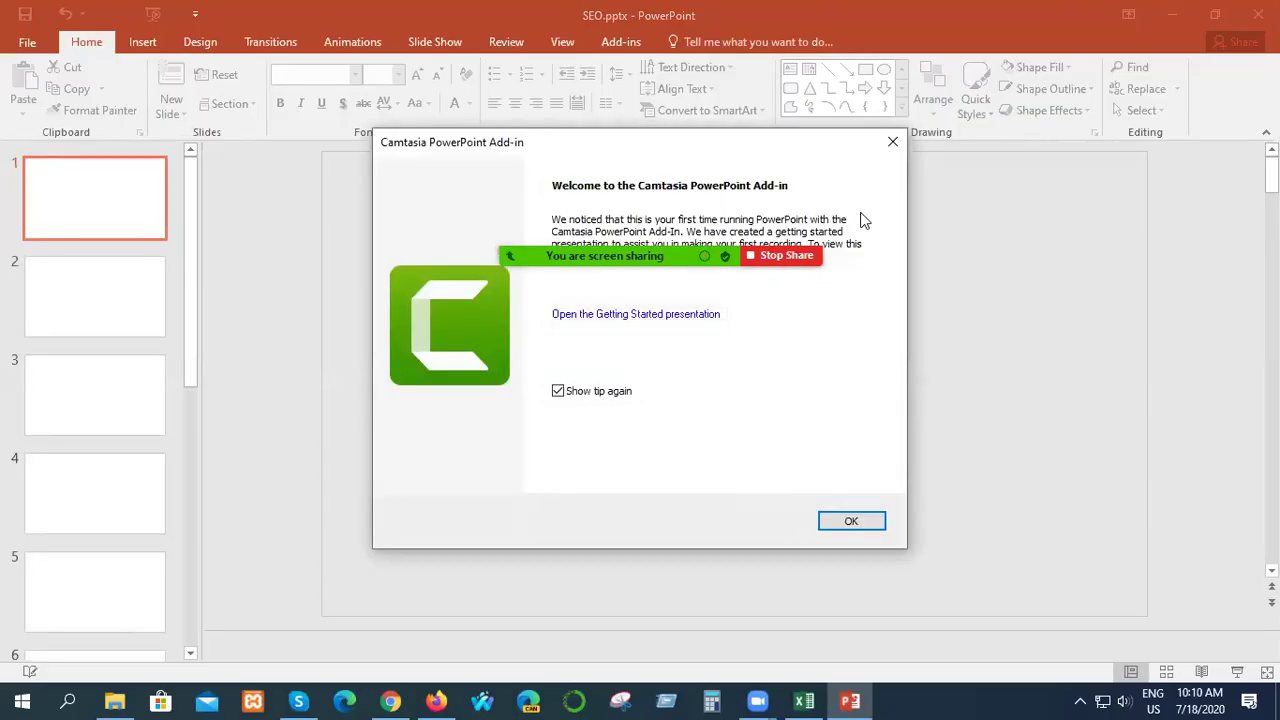
# Close the Camtasia PowerPoint Add-in message and scroll to slide 10, 'Backlink'
pyautogui.click(893, 140)
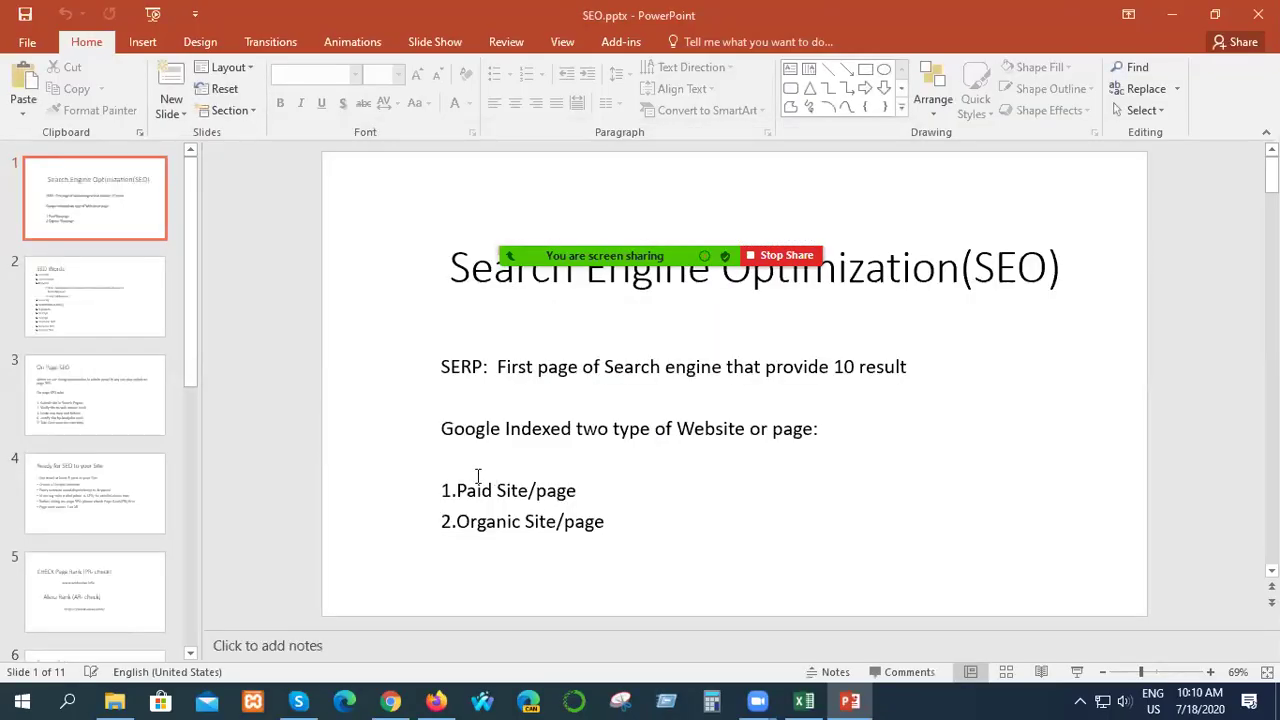
pyautogui.scroll(-10, 440, 485)
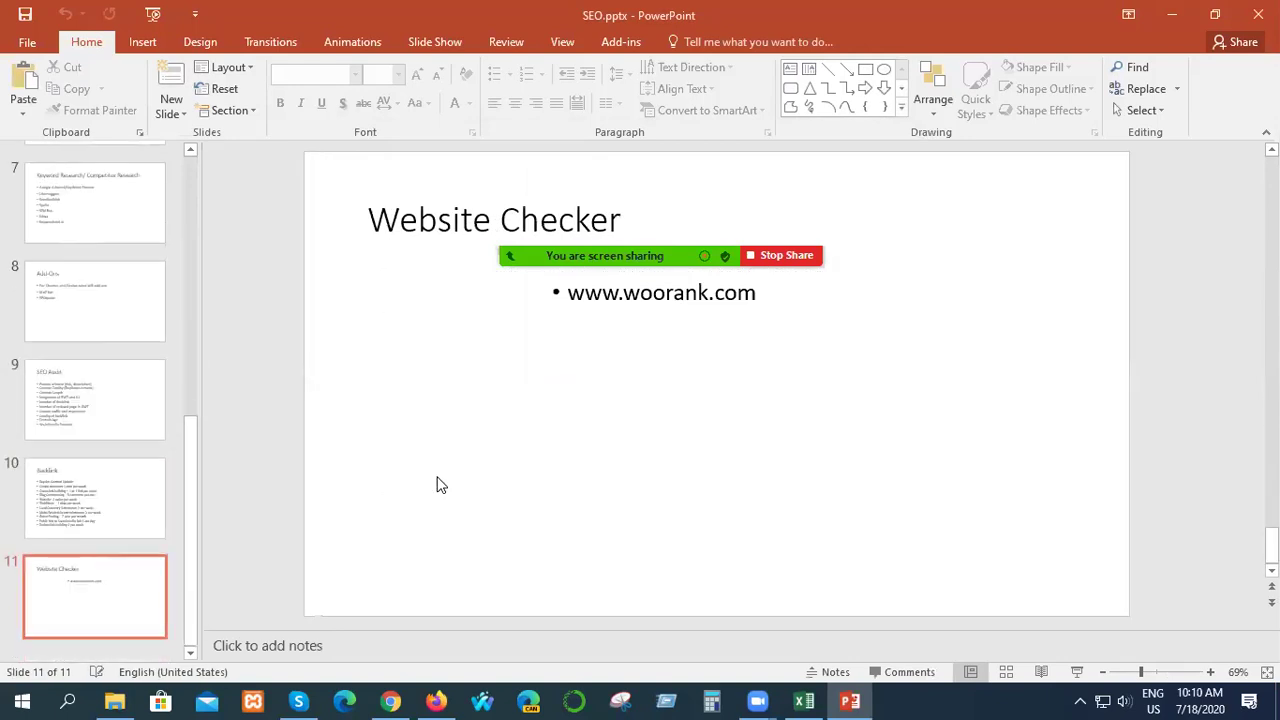
pyautogui.scroll(1, 438, 484)
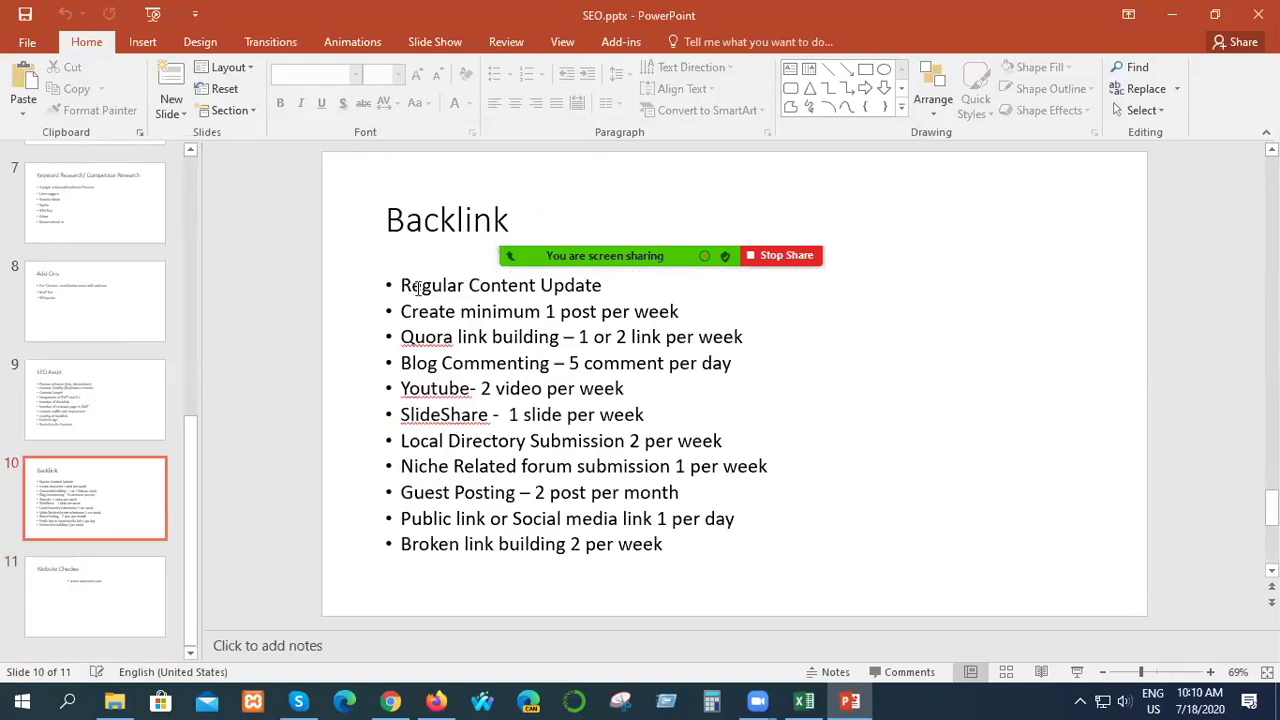
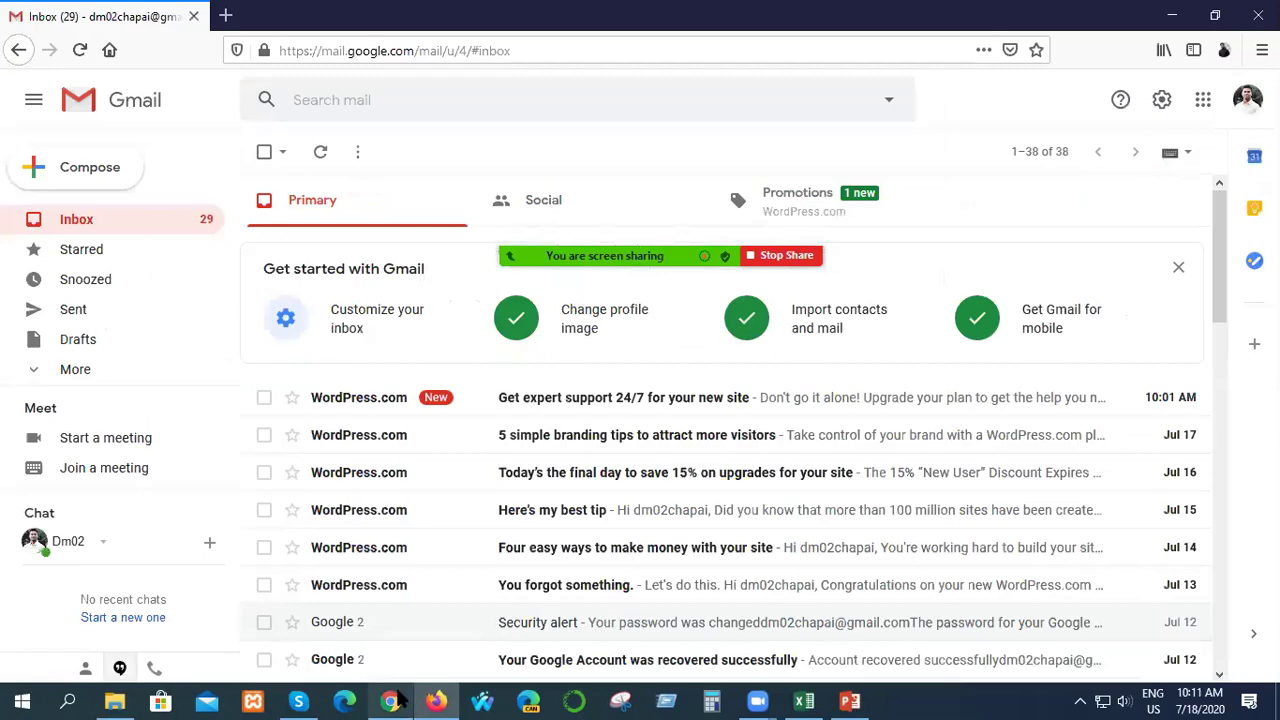
# Bring up the 'Missin the old times, man....' thread and read down through the post and Trending Topics
pyautogui.click(391, 701)
pyautogui.click(86, 396)
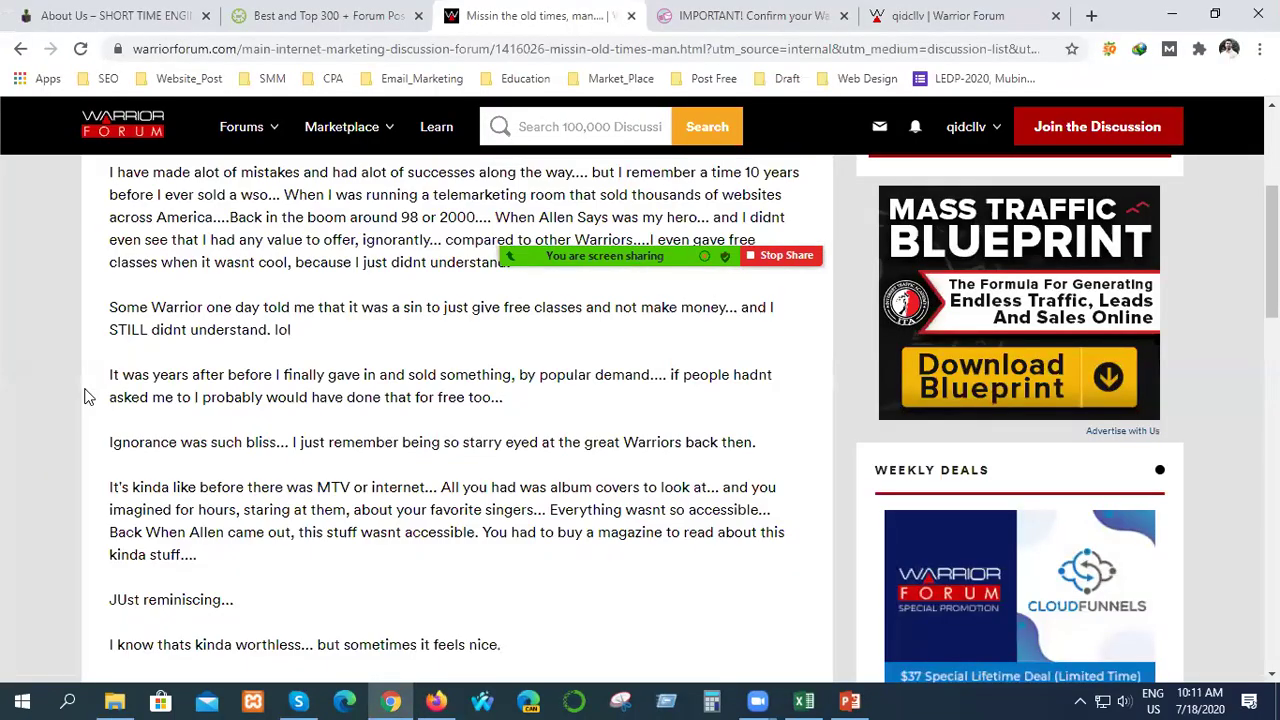
pyautogui.scroll(4, 373, 436)
pyautogui.scroll(-4, 251, 430)
pyautogui.scroll(-3, 220, 488)
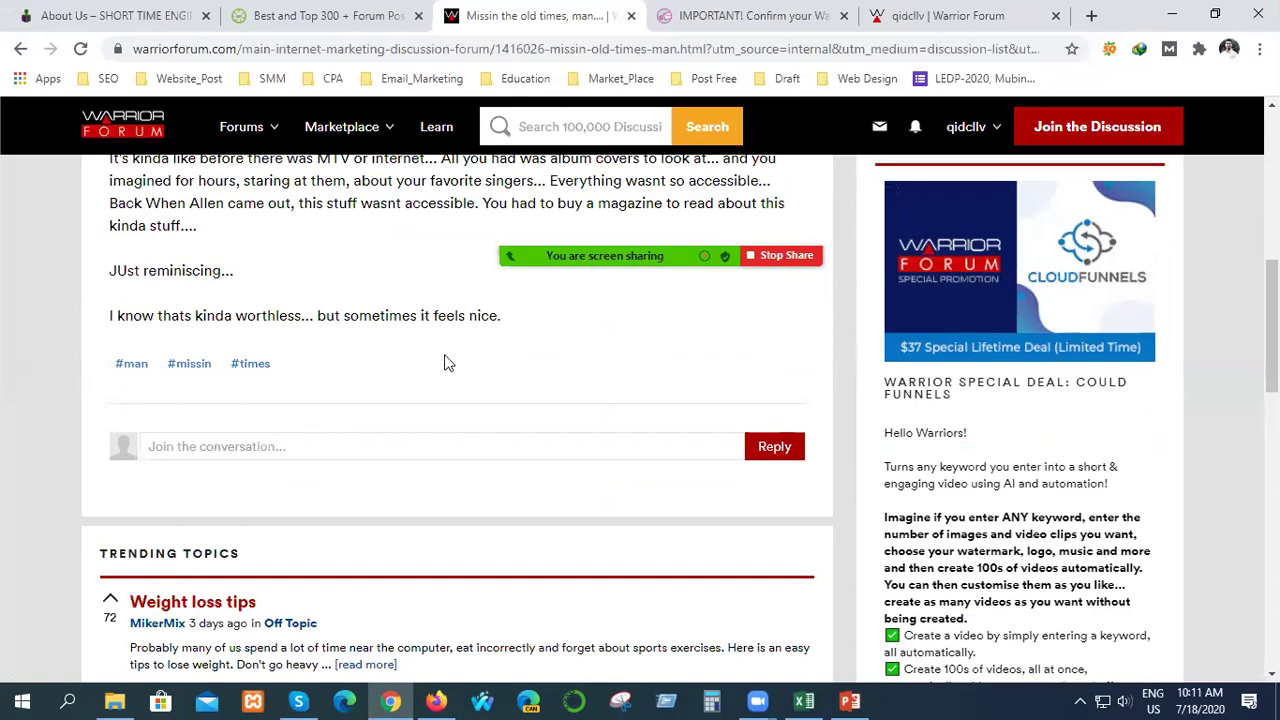
pyautogui.scroll(6, 566, 390)
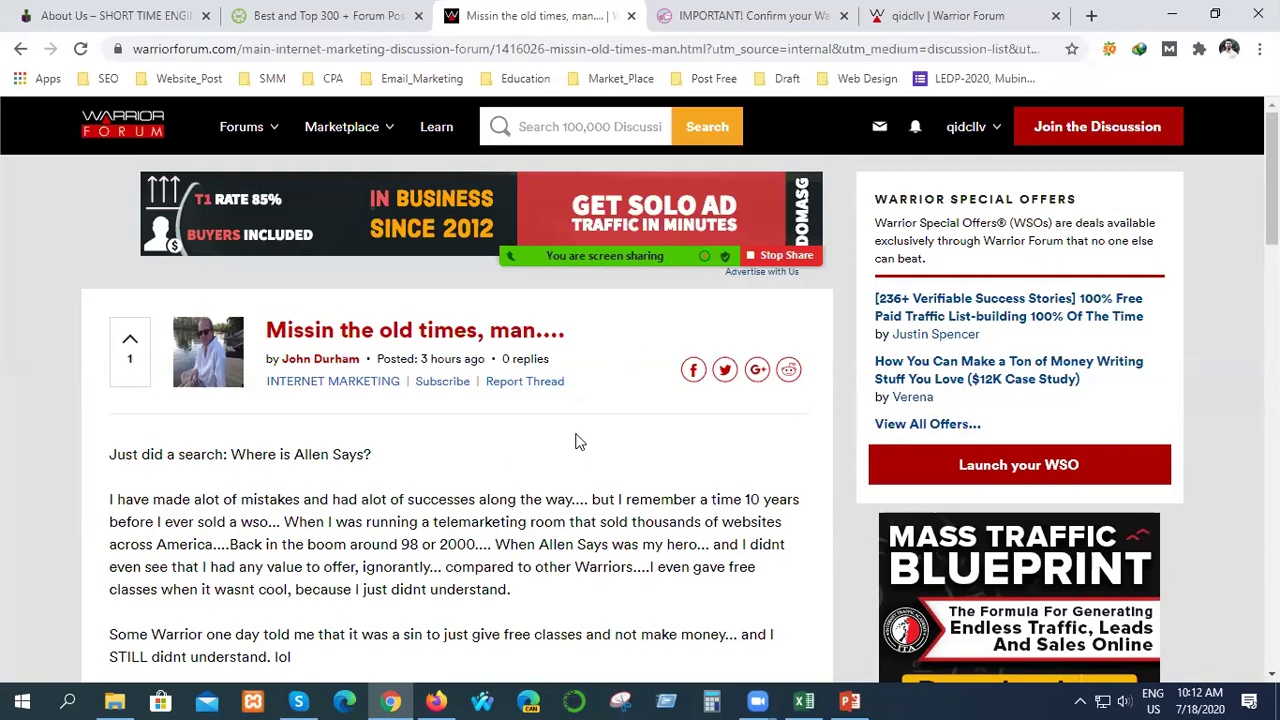
pyautogui.scroll(-3, 451, 437)
pyautogui.scroll(1, 448, 445)
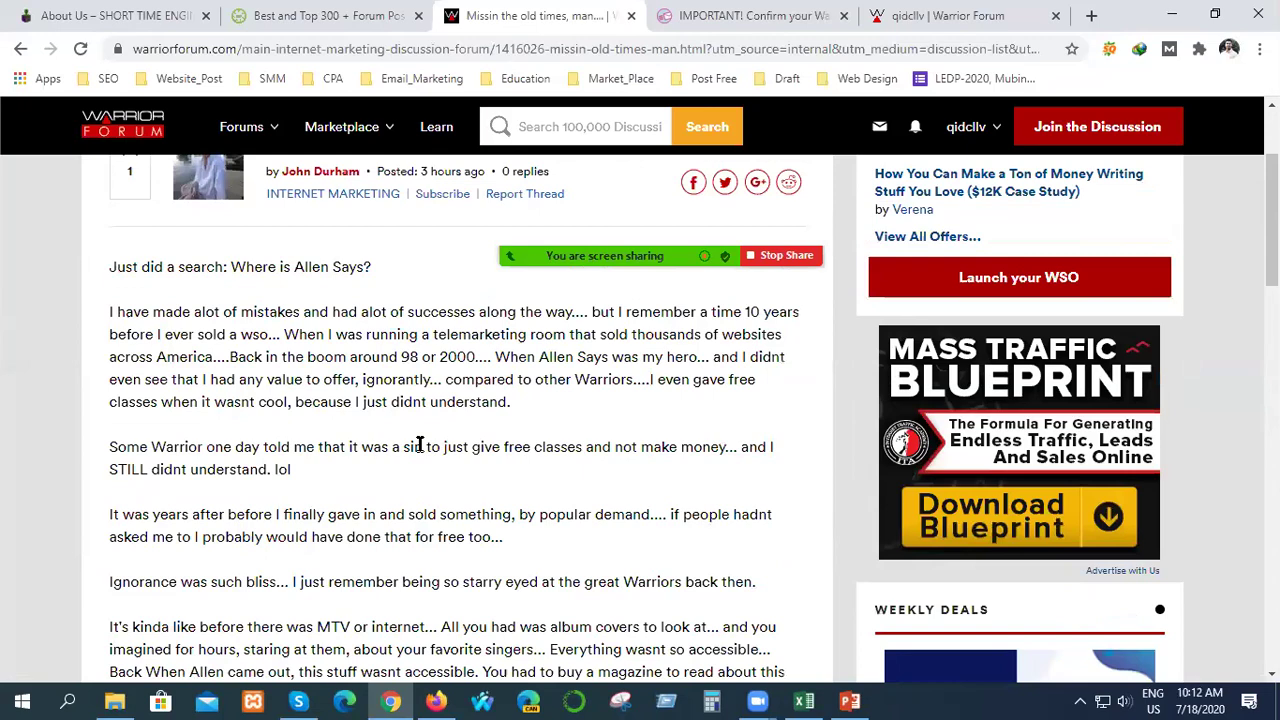
pyautogui.scroll(1, 238, 398)
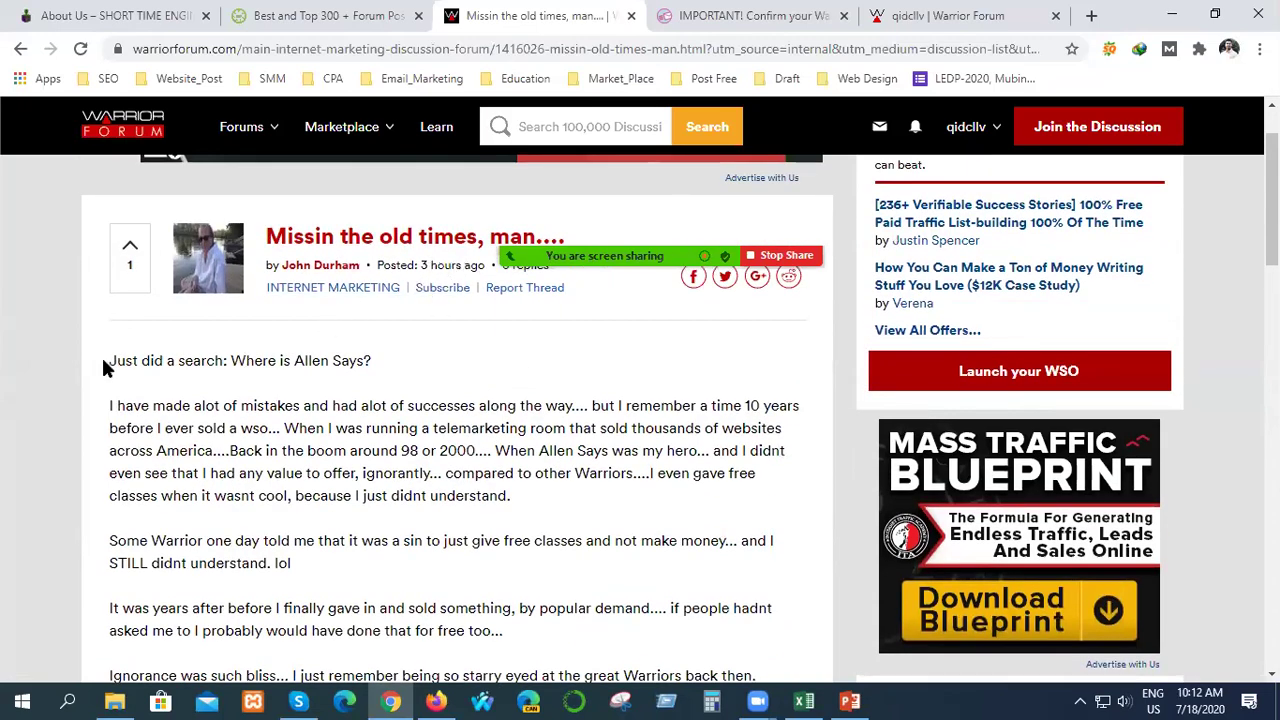
pyautogui.scroll(-3, 195, 445)
pyautogui.scroll(-1, 195, 445)
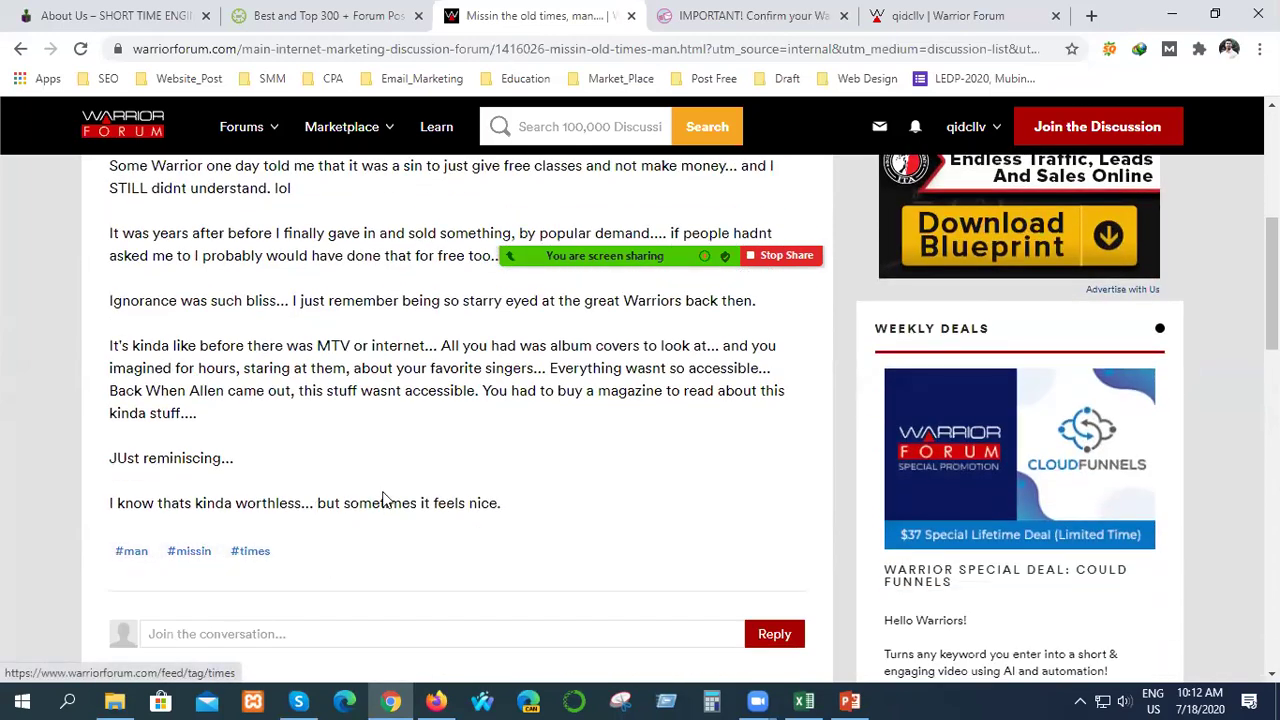
pyautogui.scroll(2, 405, 498)
pyautogui.scroll(1, 407, 497)
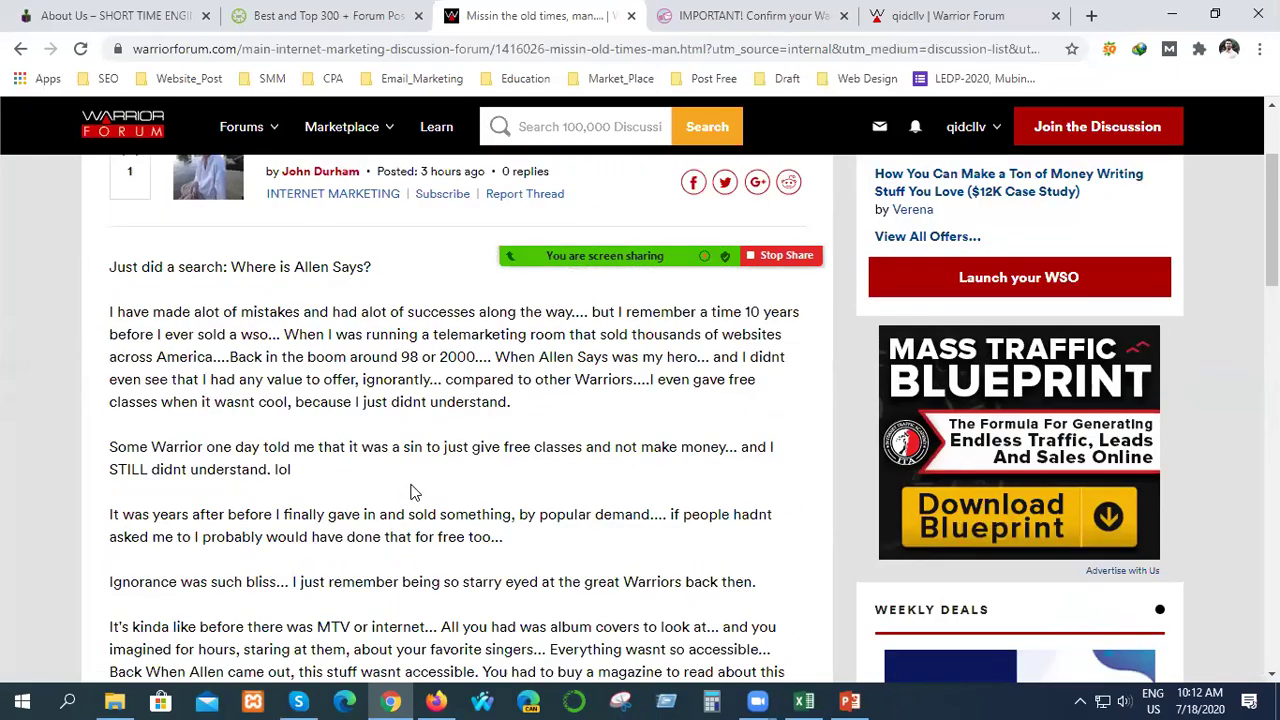
pyautogui.scroll(-5, 410, 492)
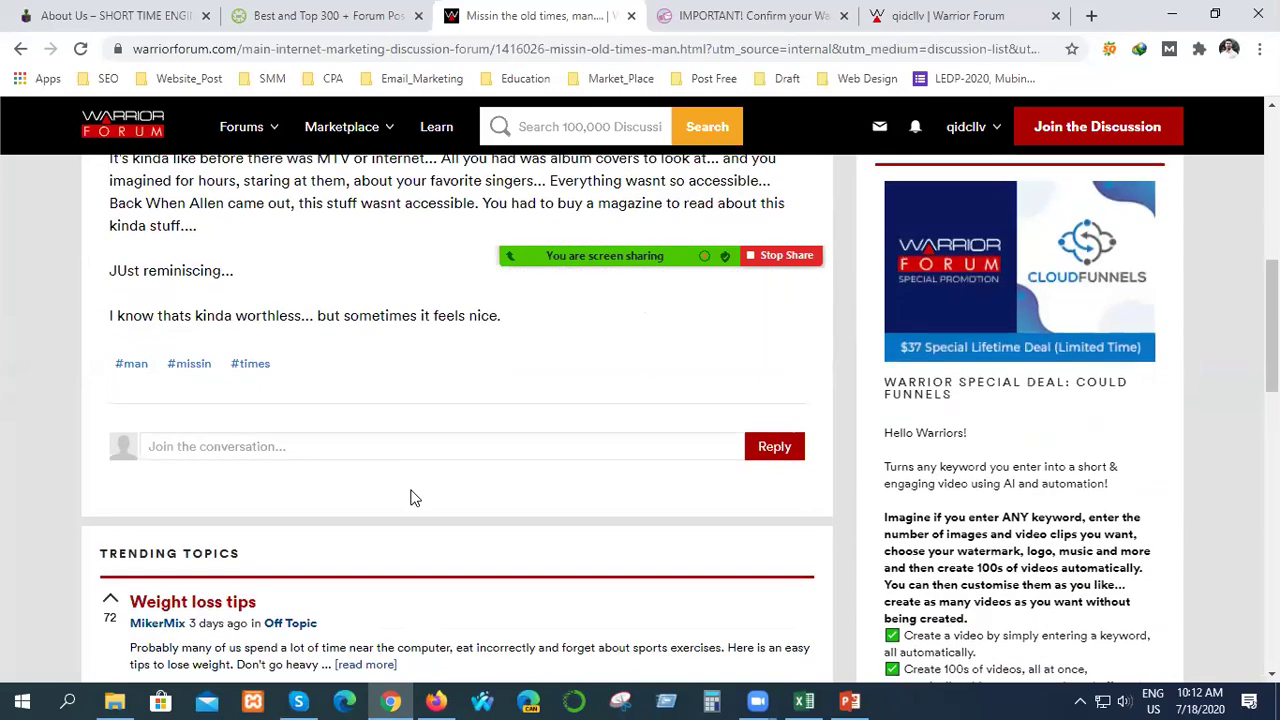
pyautogui.scroll(-1, 410, 498)
pyautogui.scroll(5, 429, 531)
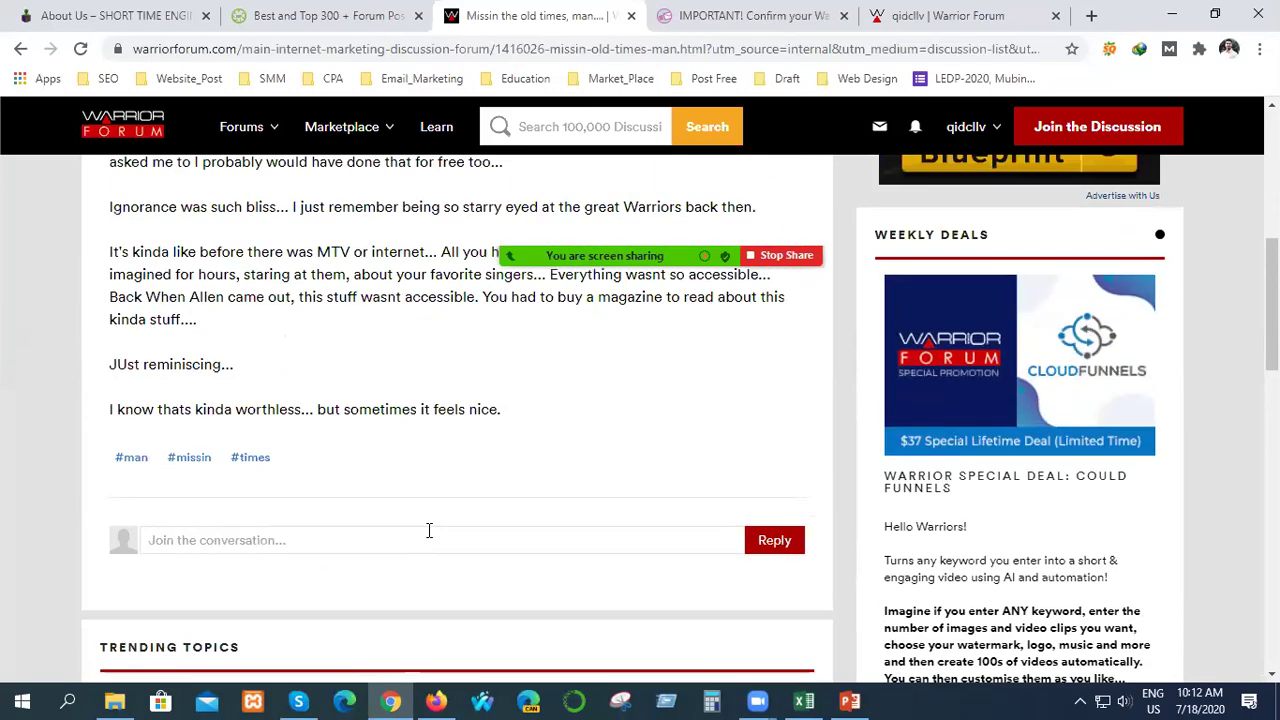
pyautogui.scroll(1, 443, 530)
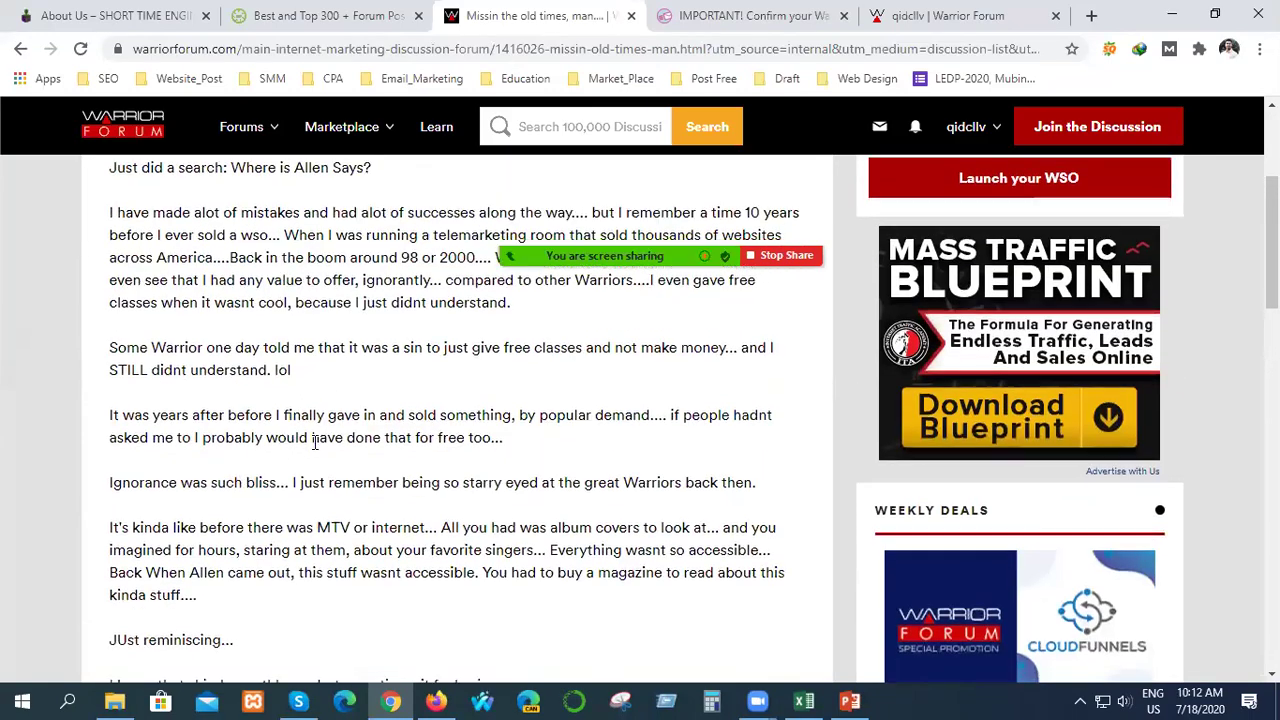
pyautogui.scroll(-4, 313, 448)
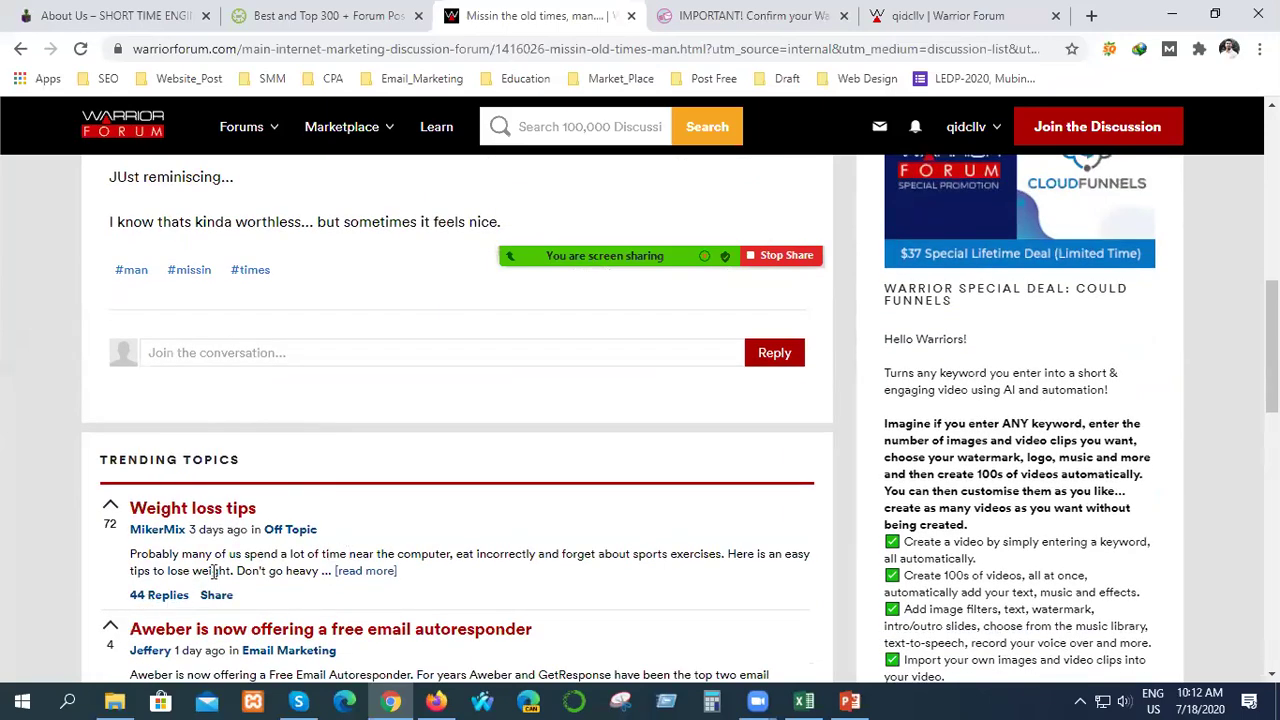
pyautogui.moveTo(216, 594)
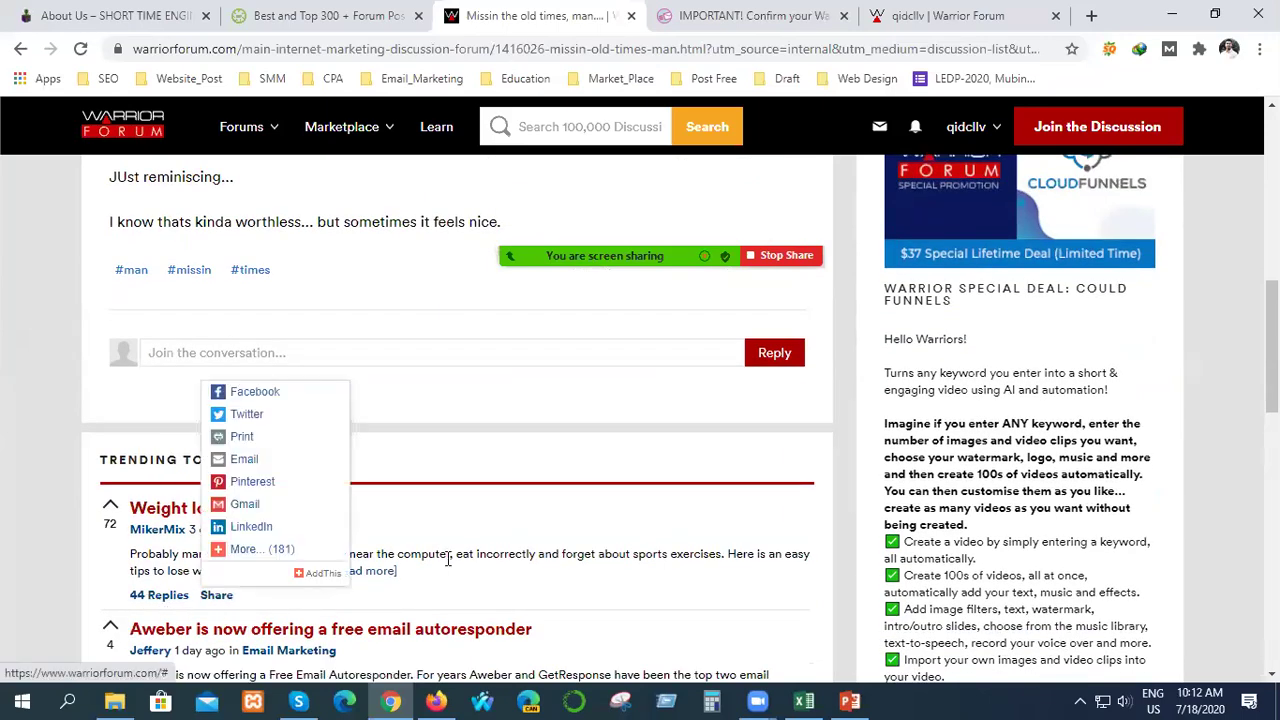
pyautogui.scroll(4, 410, 488)
pyautogui.scroll(2, 423, 400)
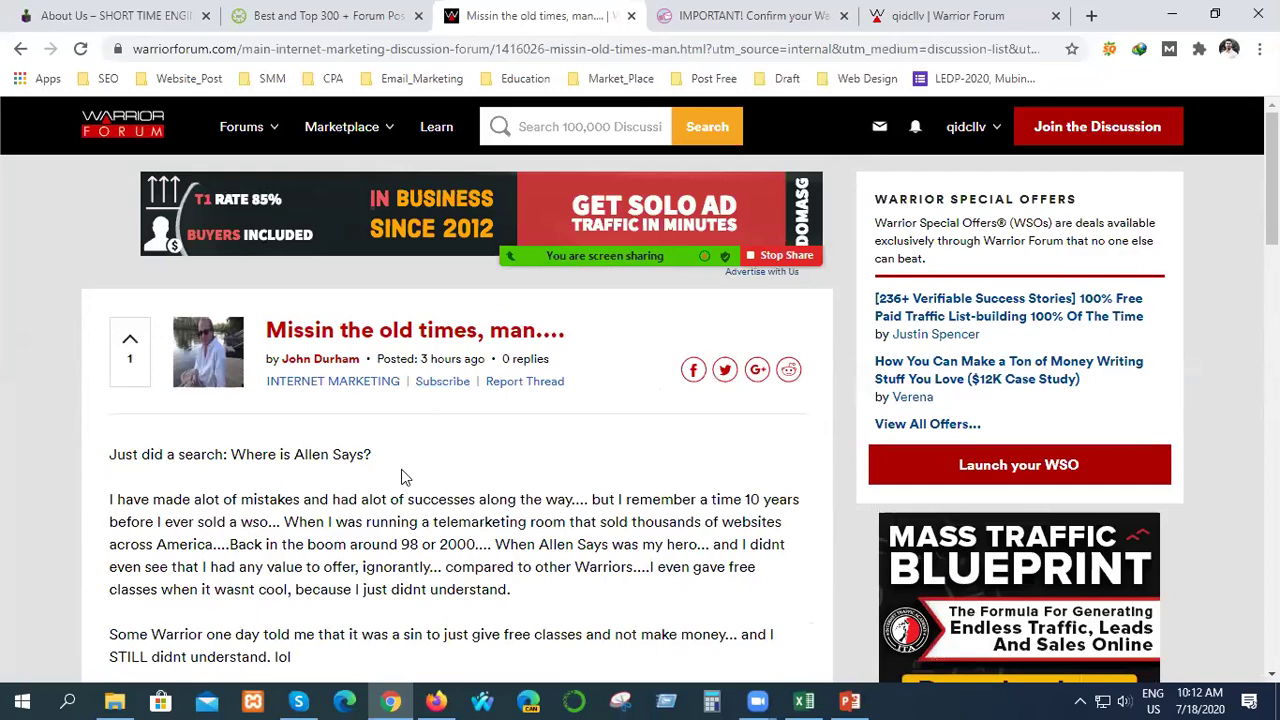
pyautogui.scroll(-5, 390, 485)
pyautogui.scroll(-5, 375, 490)
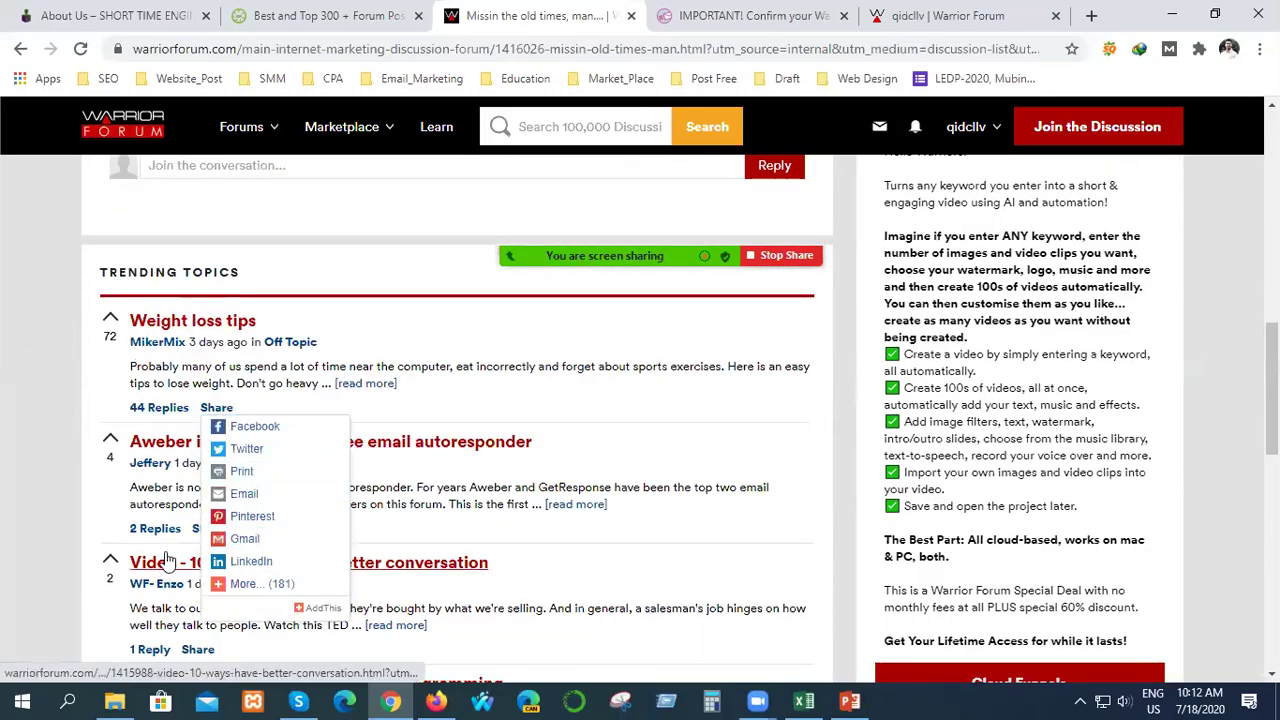
pyautogui.scroll(-4, 137, 548)
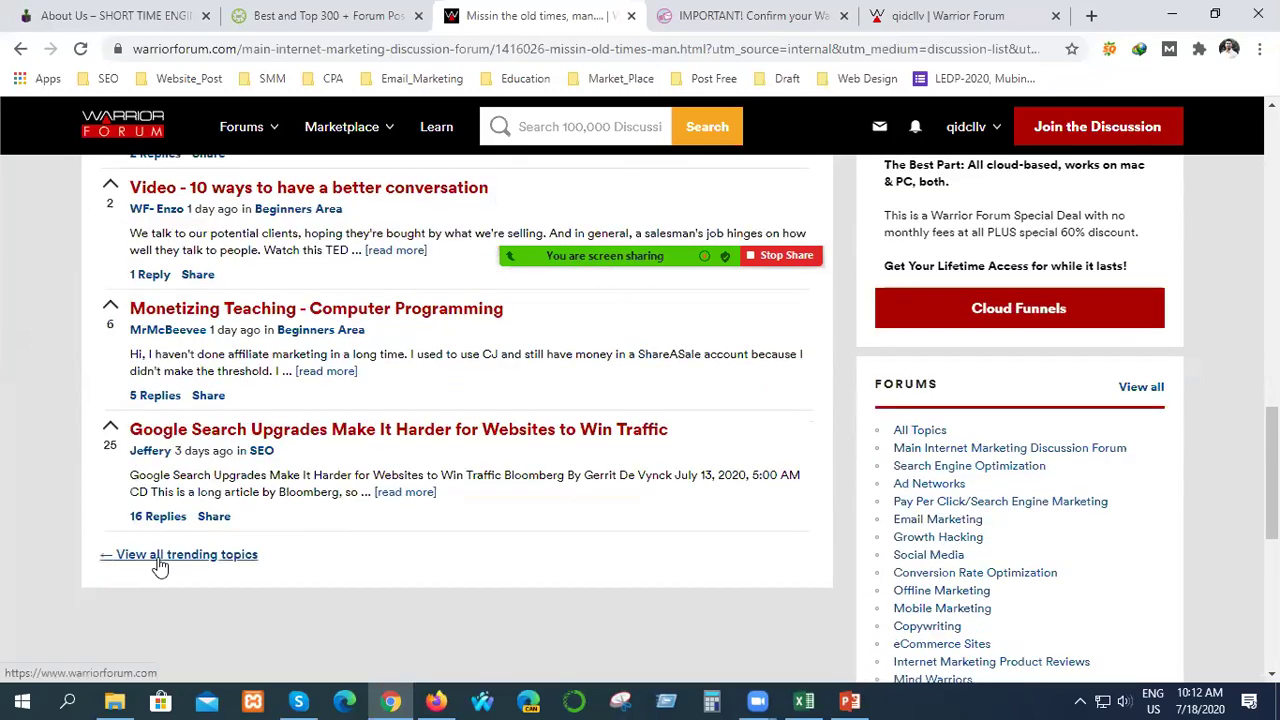
pyautogui.scroll(5, 400, 527)
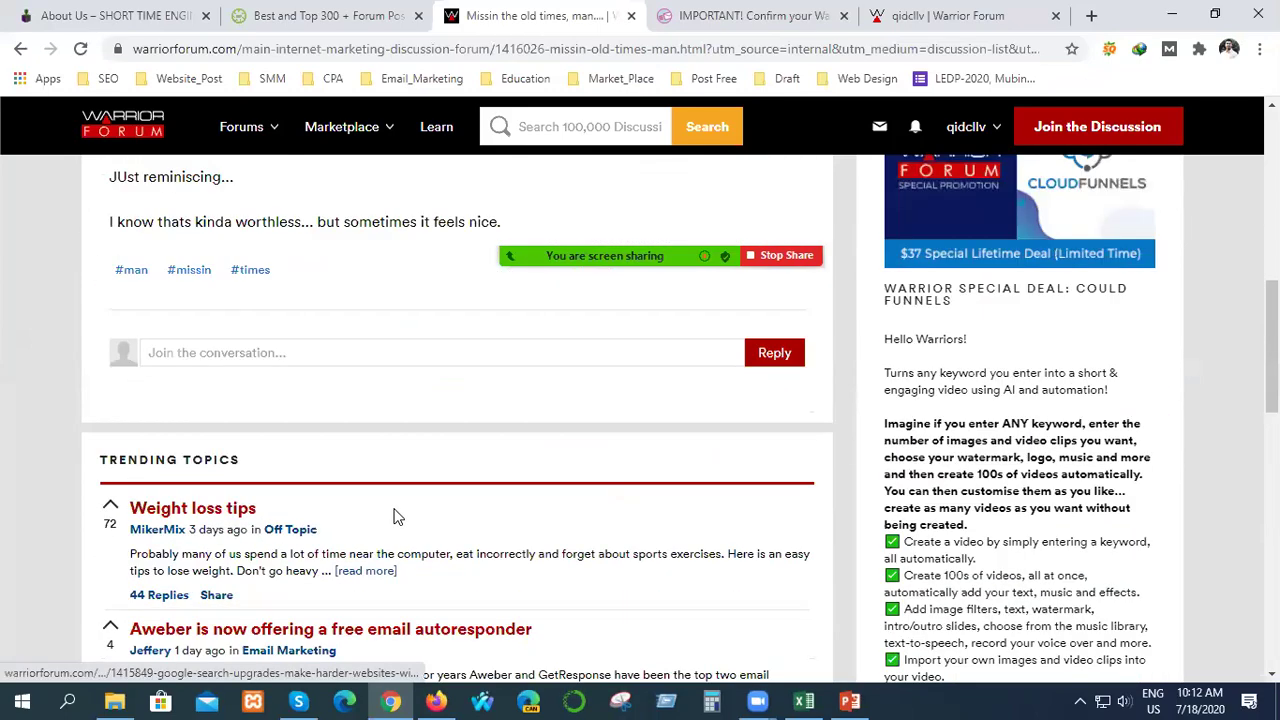
pyautogui.scroll(8, 365, 515)
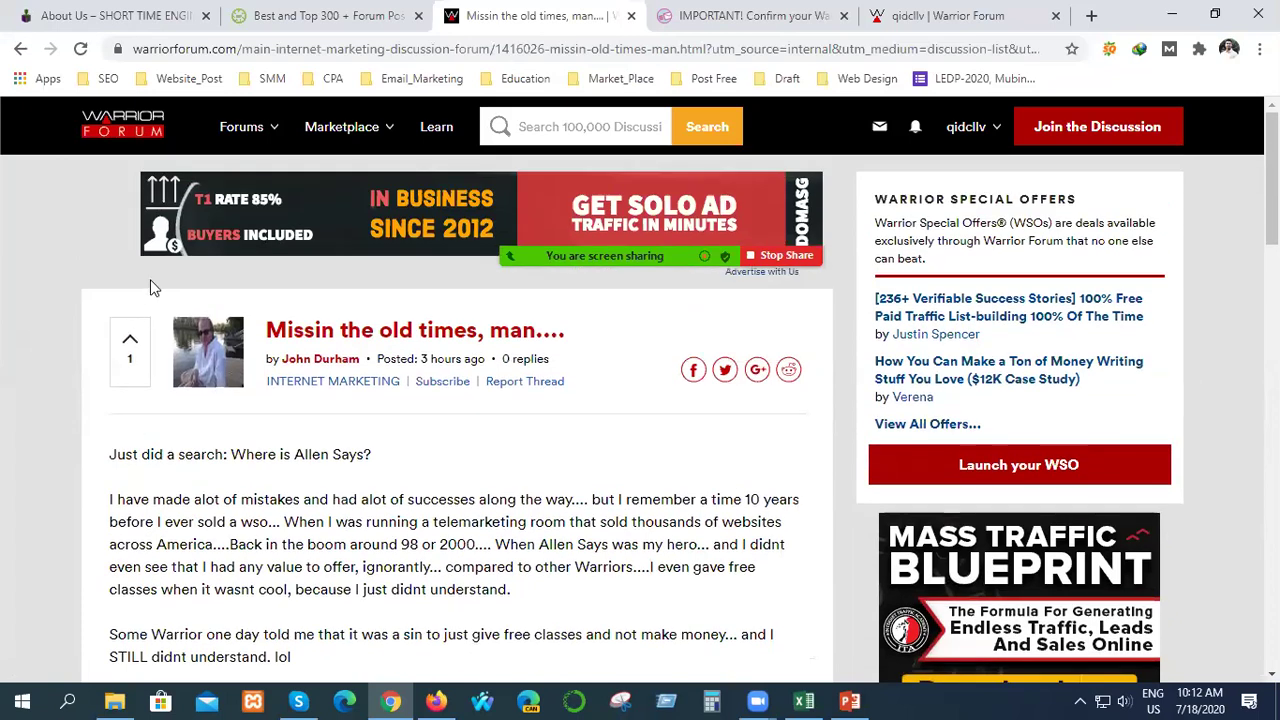
# Open the forum sections list and scroll back to the top of the page
pyautogui.click(245, 127)
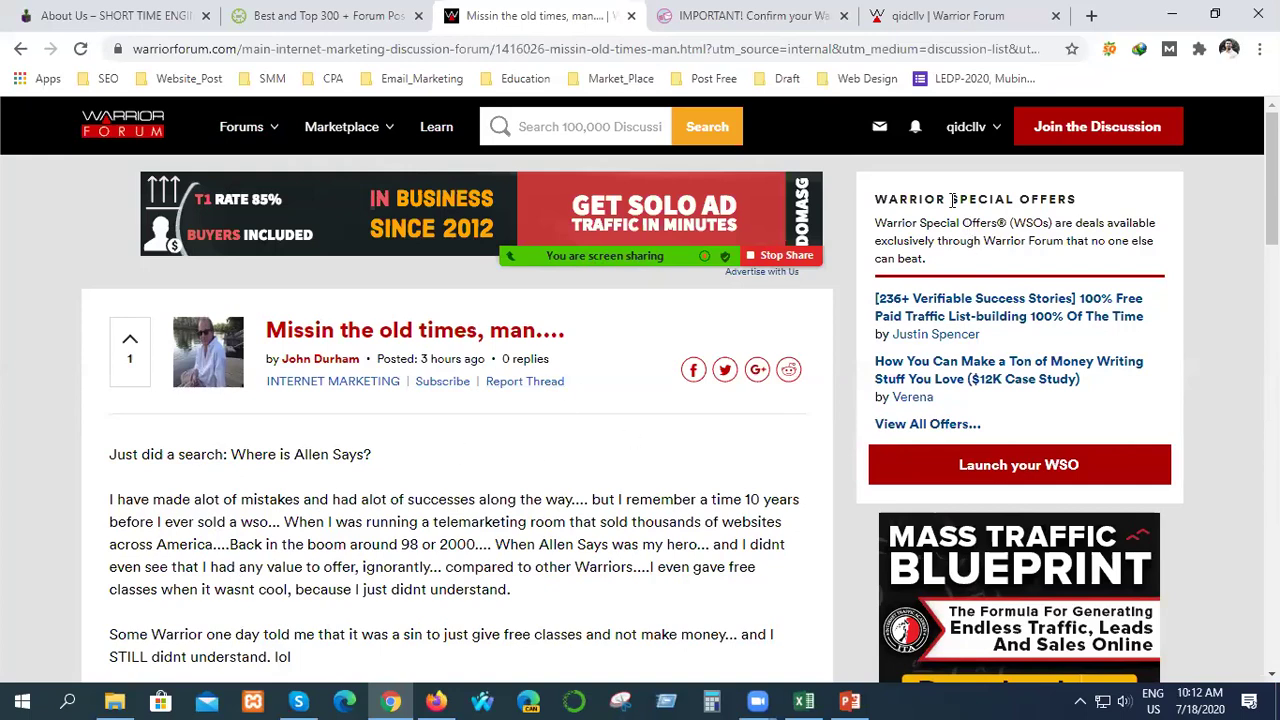
pyautogui.moveTo(972, 142)
pyautogui.scroll(-10, 460, 460)
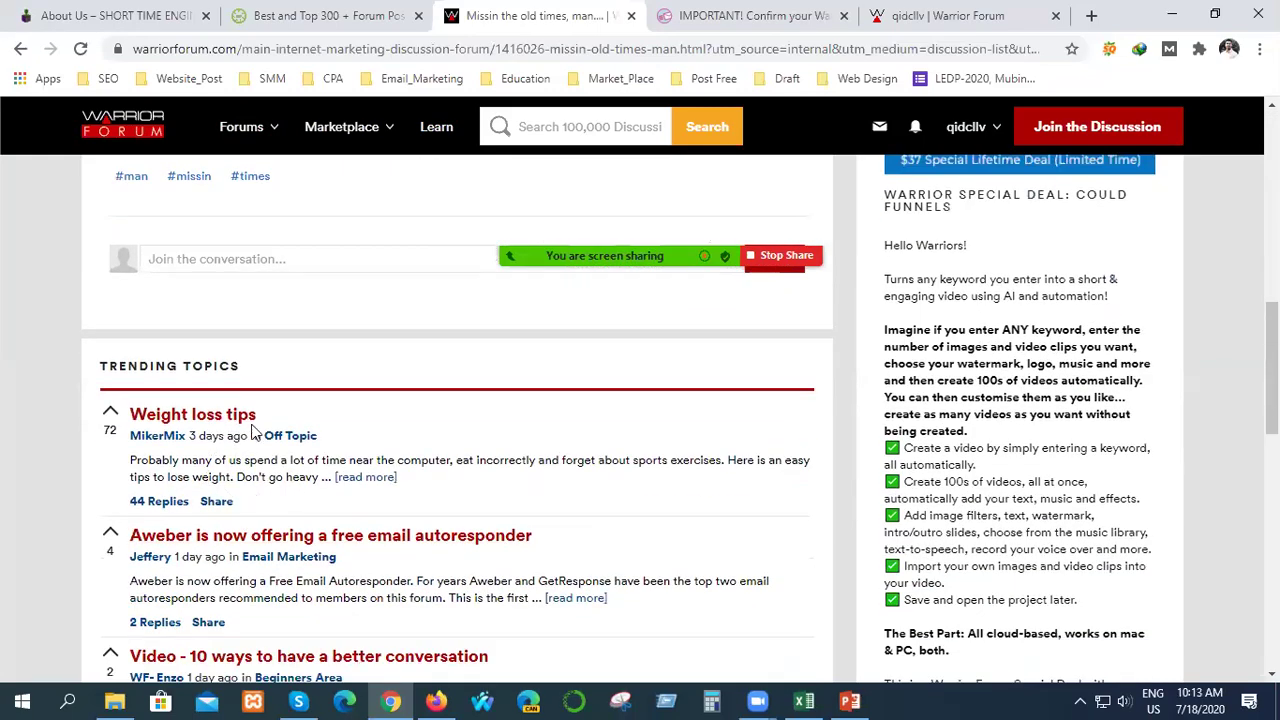
pyautogui.scroll(5, 297, 445)
pyautogui.scroll(4, 300, 437)
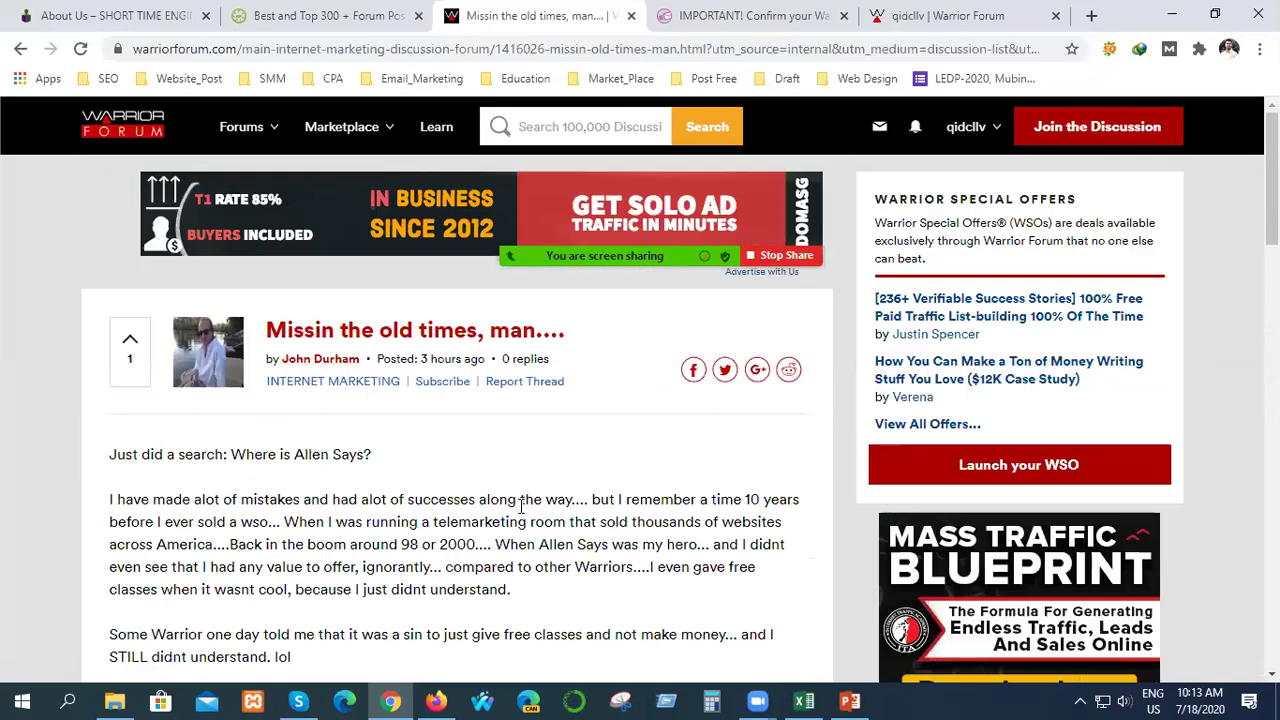
# Check the account menu, then view the 'IMPORTANT! Confirm your Warrior Forum Account!' email in TempMail
pyautogui.click(987, 146)
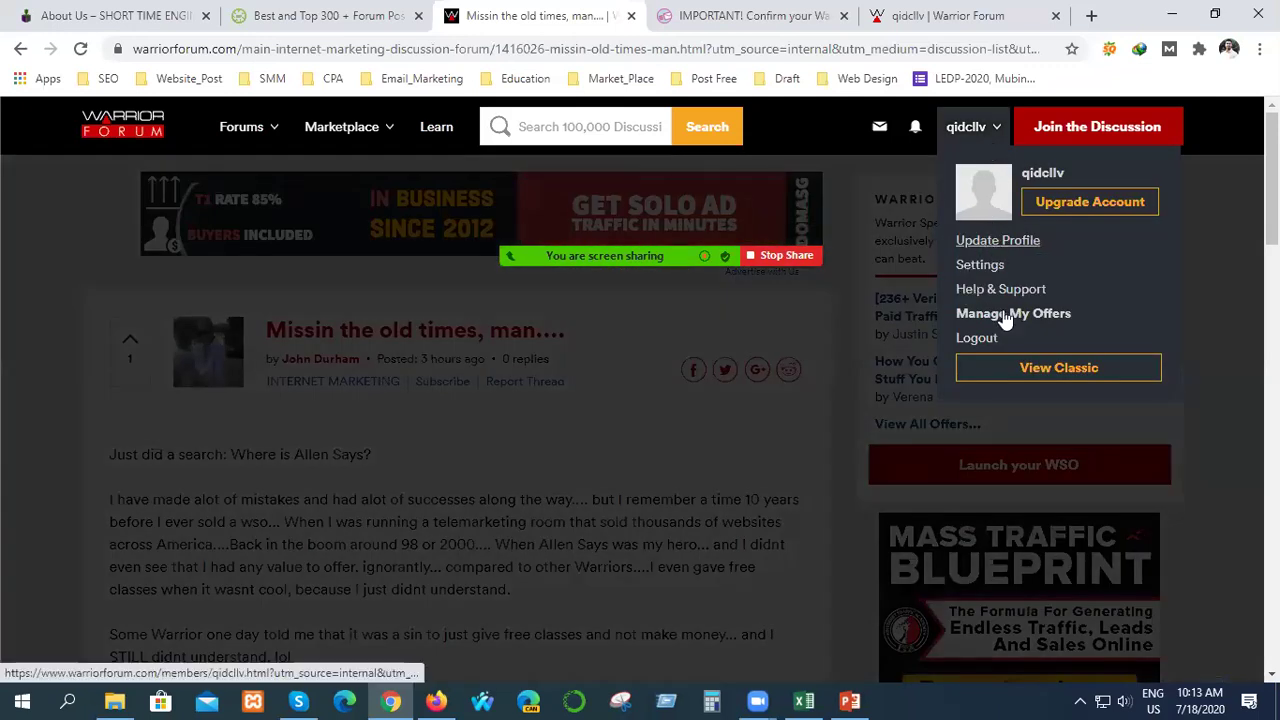
pyautogui.click(911, 259)
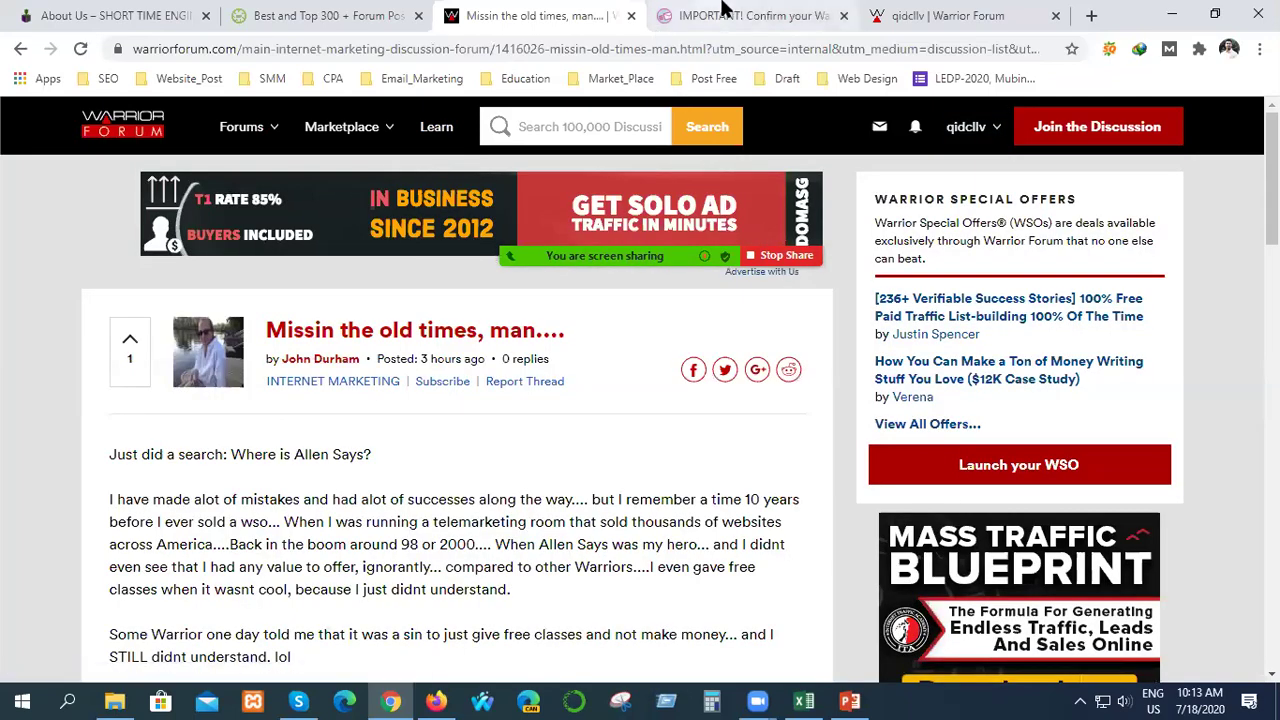
pyautogui.click(725, 12)
pyautogui.scroll(5, 713, 380)
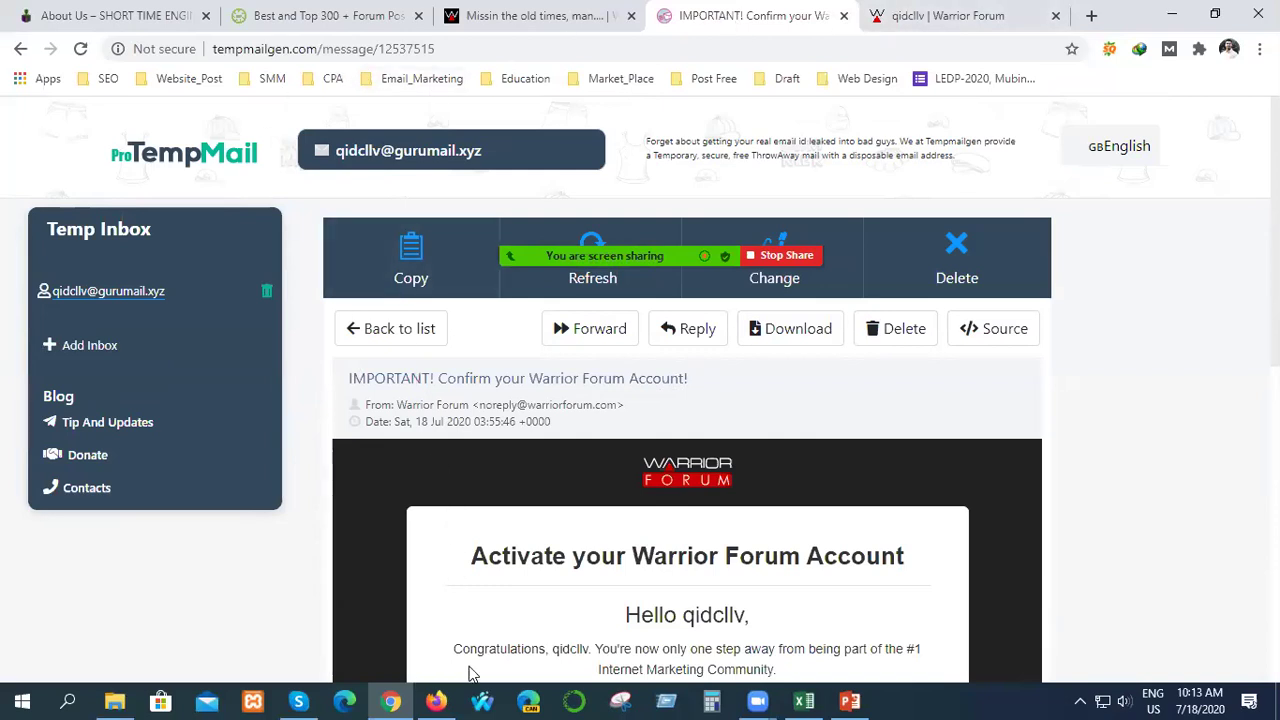
pyautogui.click(851, 698)
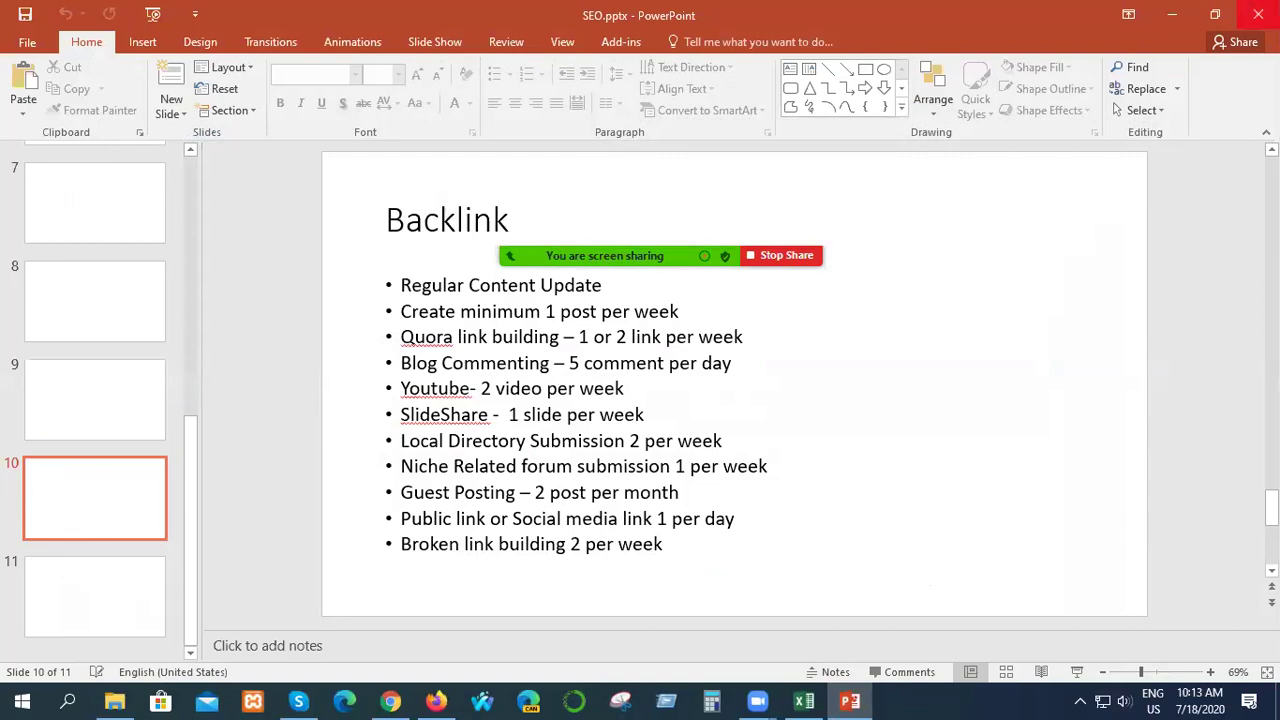
pyautogui.hotkey('alt', 'Tab')
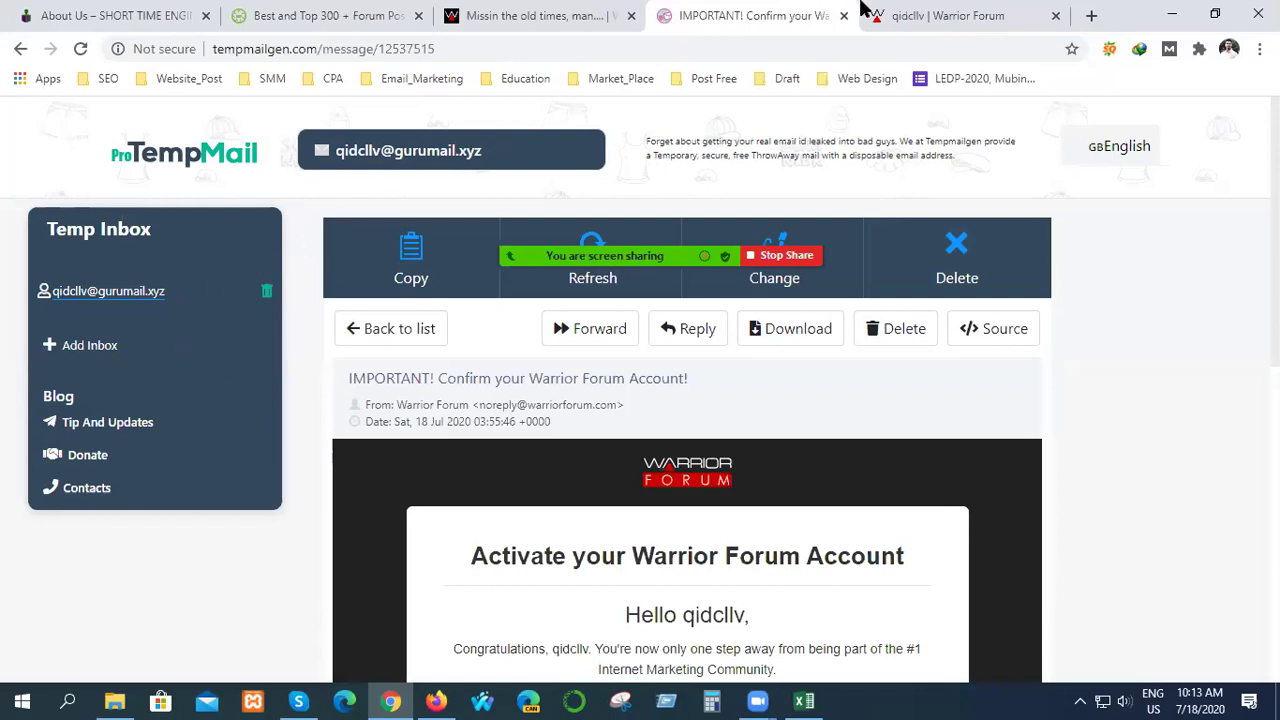
# Flip between the Warrior Forum profile, activation email and thread tabs
pyautogui.click(910, 15)
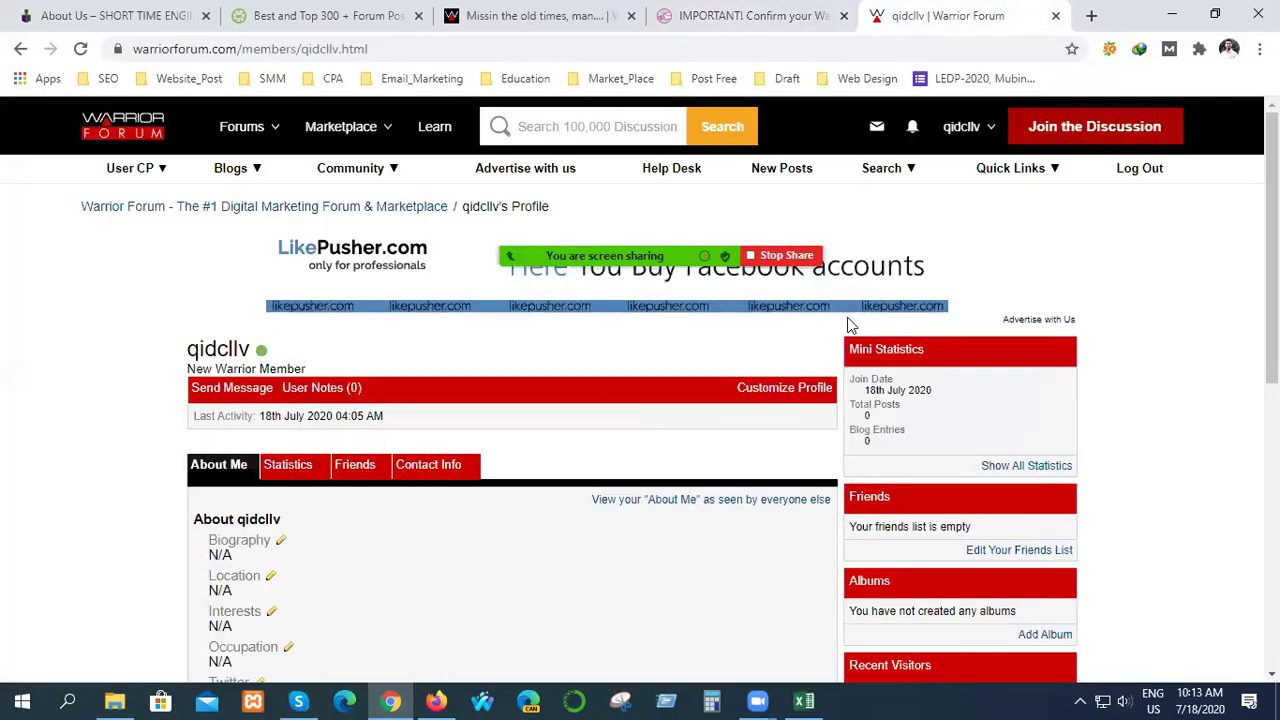
pyautogui.click(765, 10)
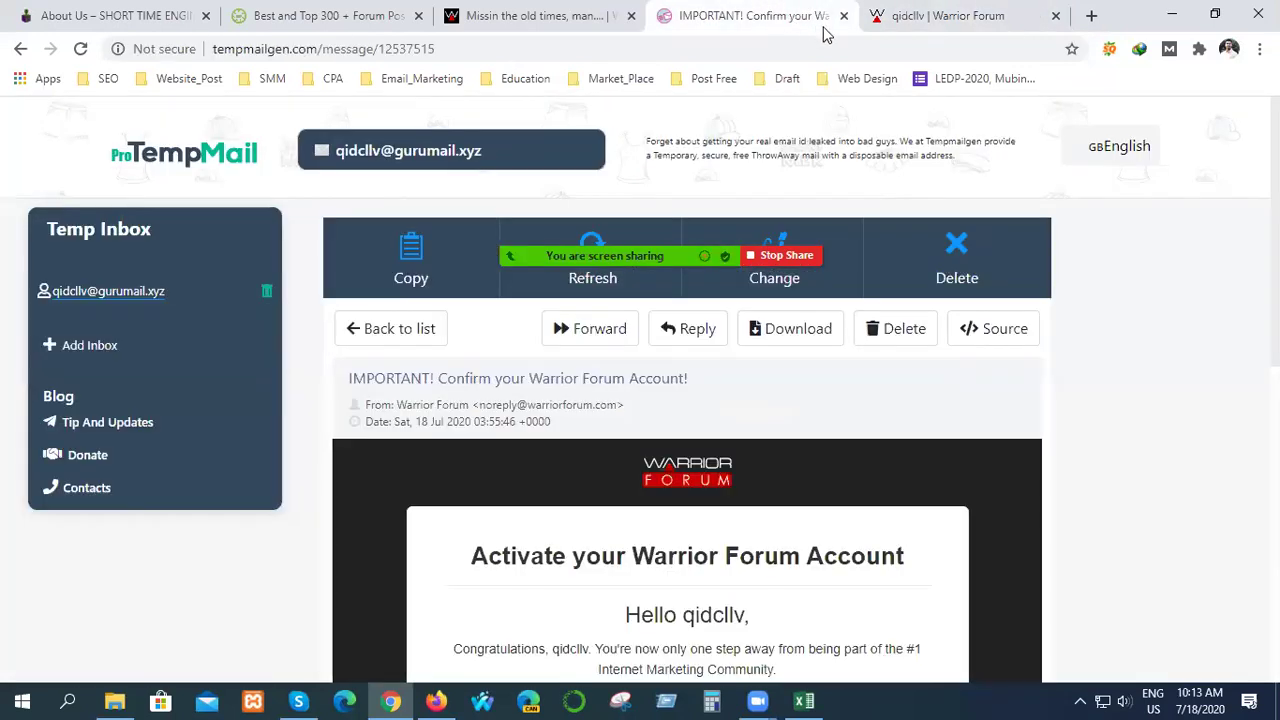
pyautogui.click(1005, 17)
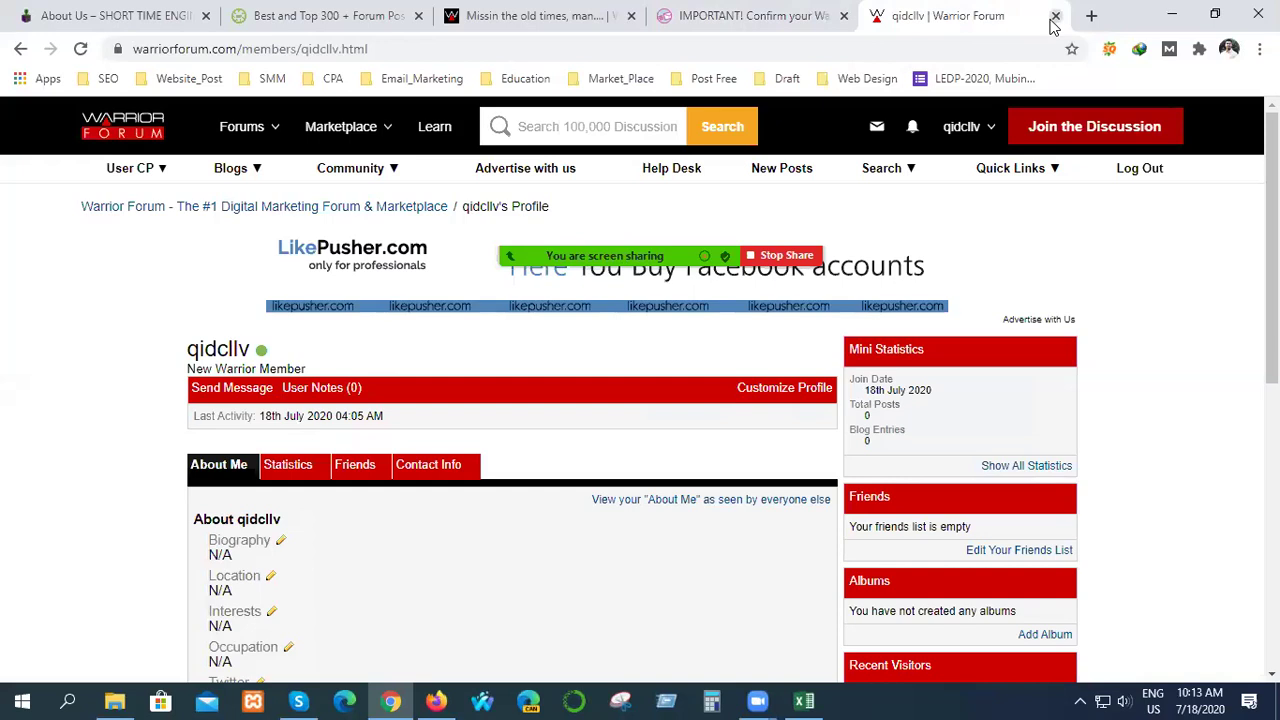
pyautogui.click(740, 15)
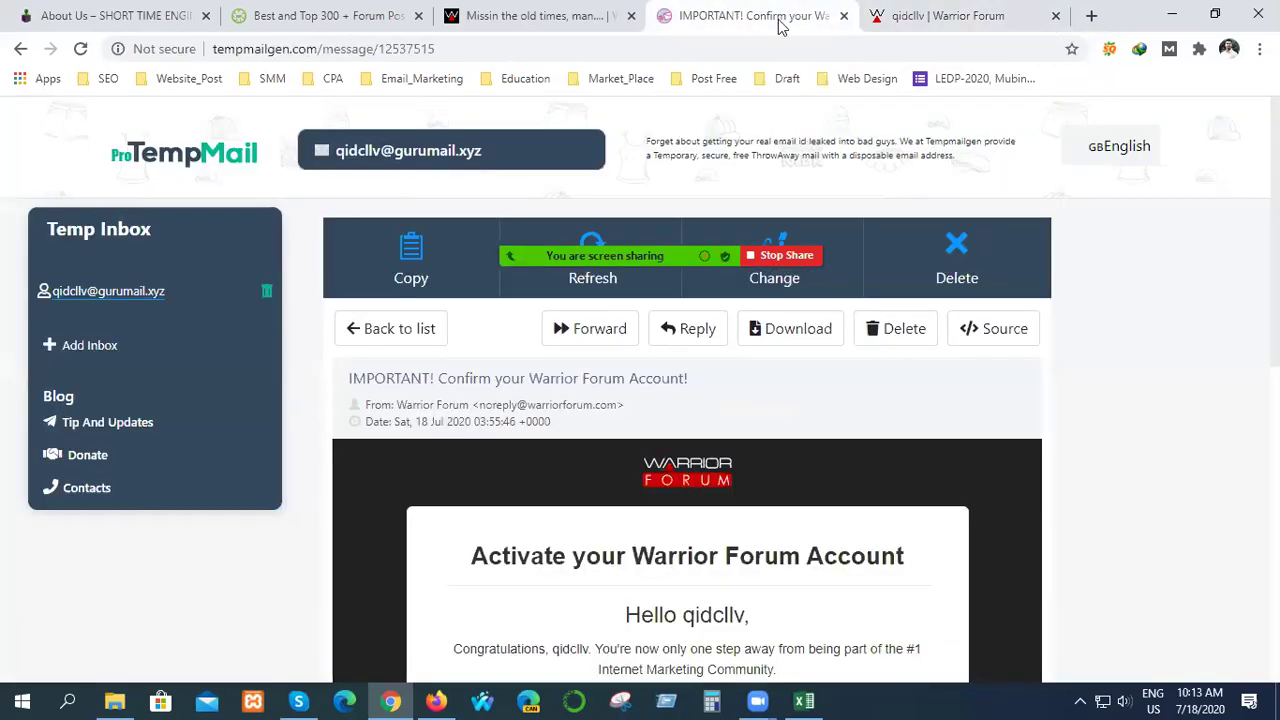
pyautogui.click(978, 18)
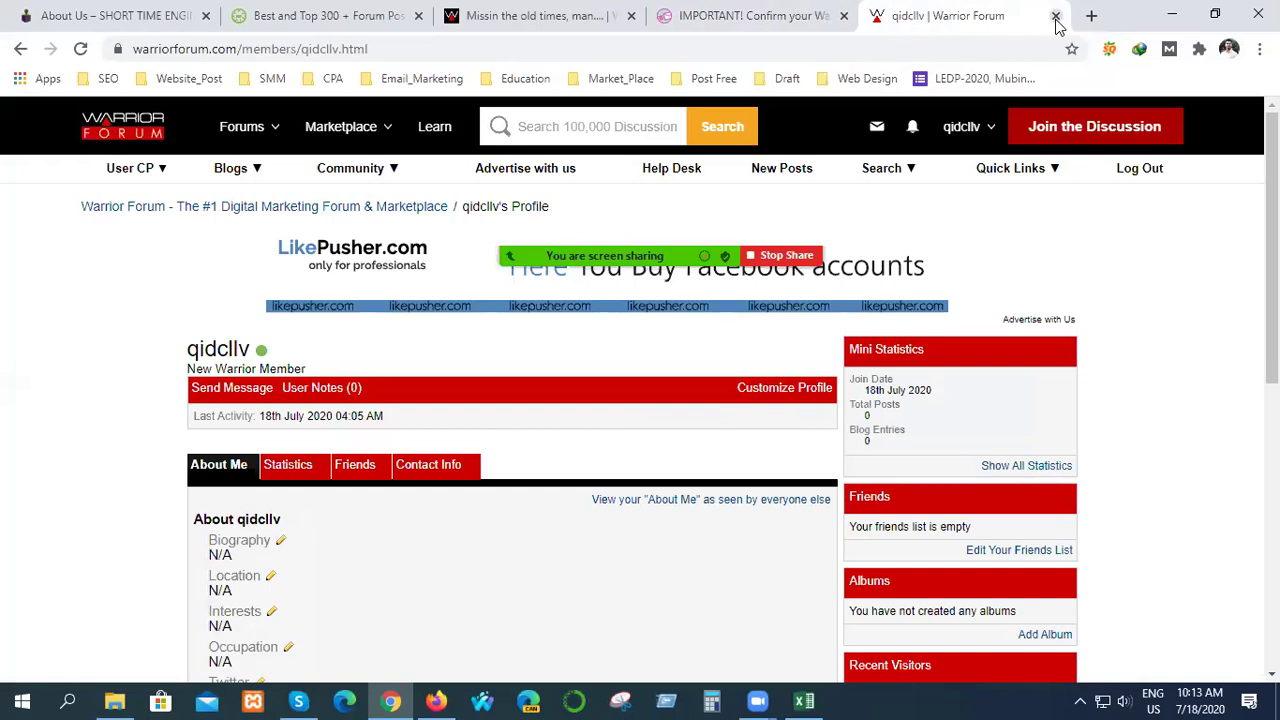
pyautogui.click(725, 12)
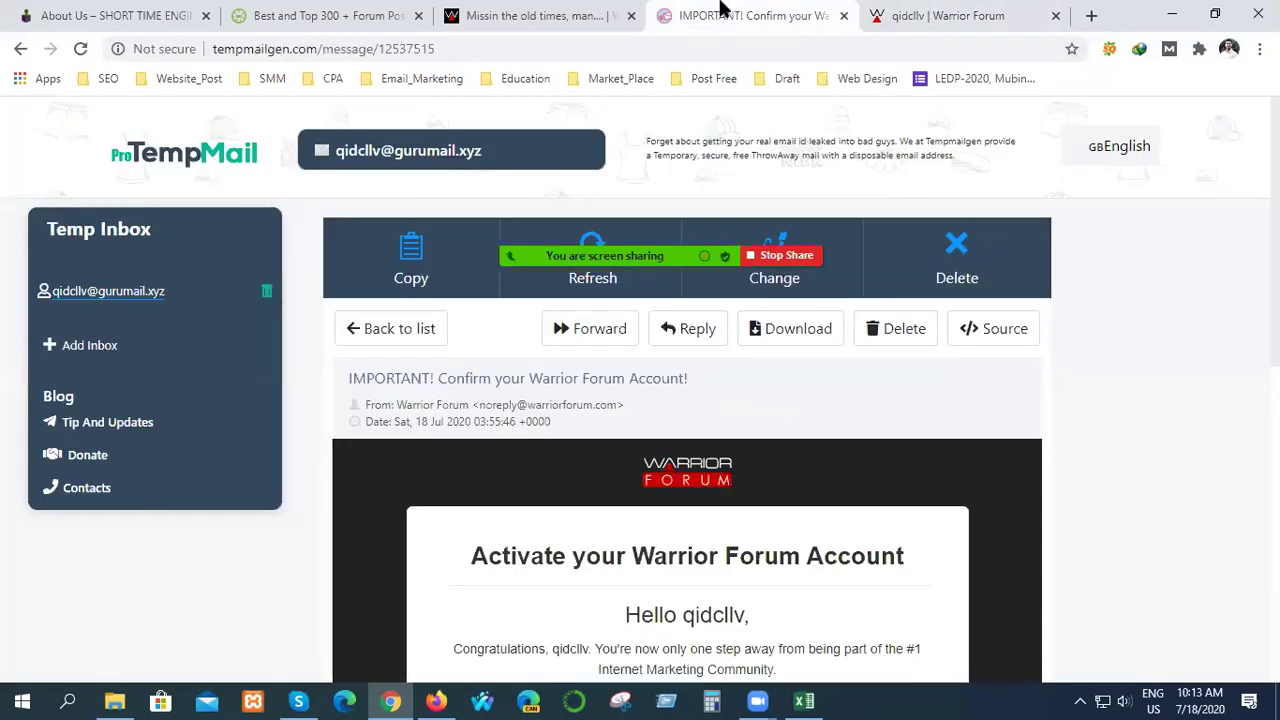
pyautogui.click(515, 12)
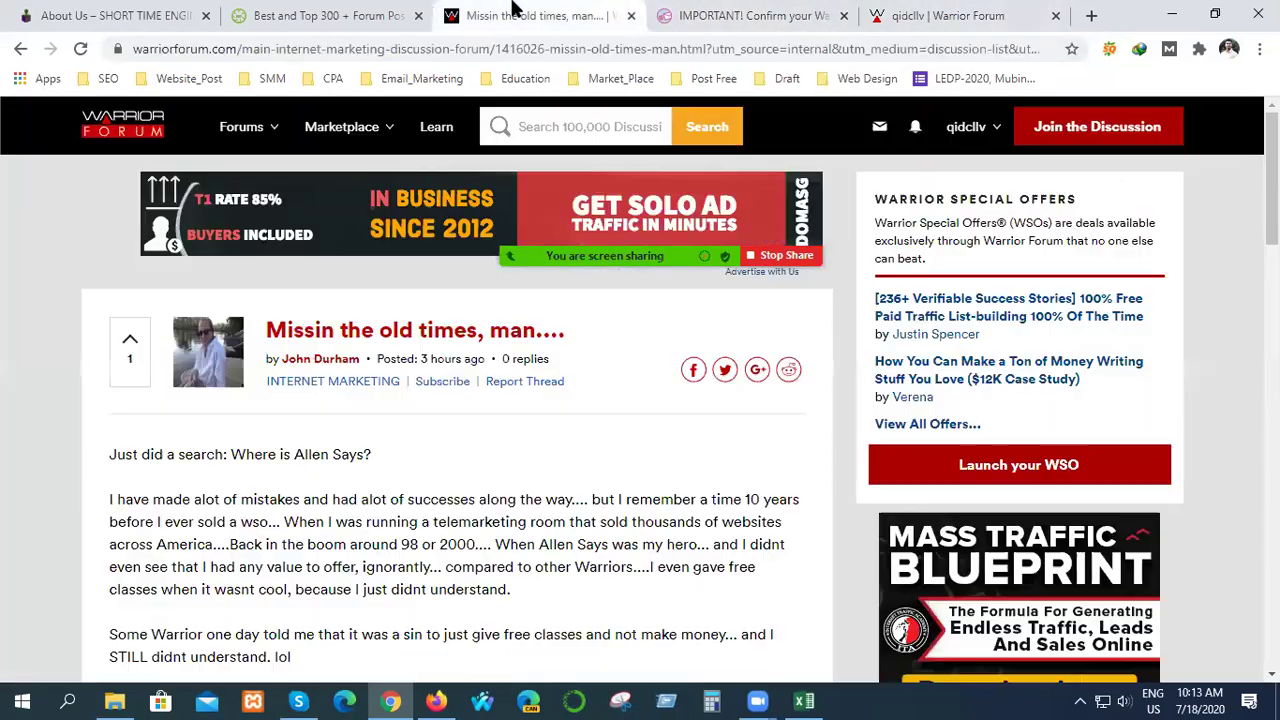
# Close the profile, TempMail email and 'Missin the old times' thread tabs
pyautogui.click(1055, 16)
pyautogui.click(843, 16)
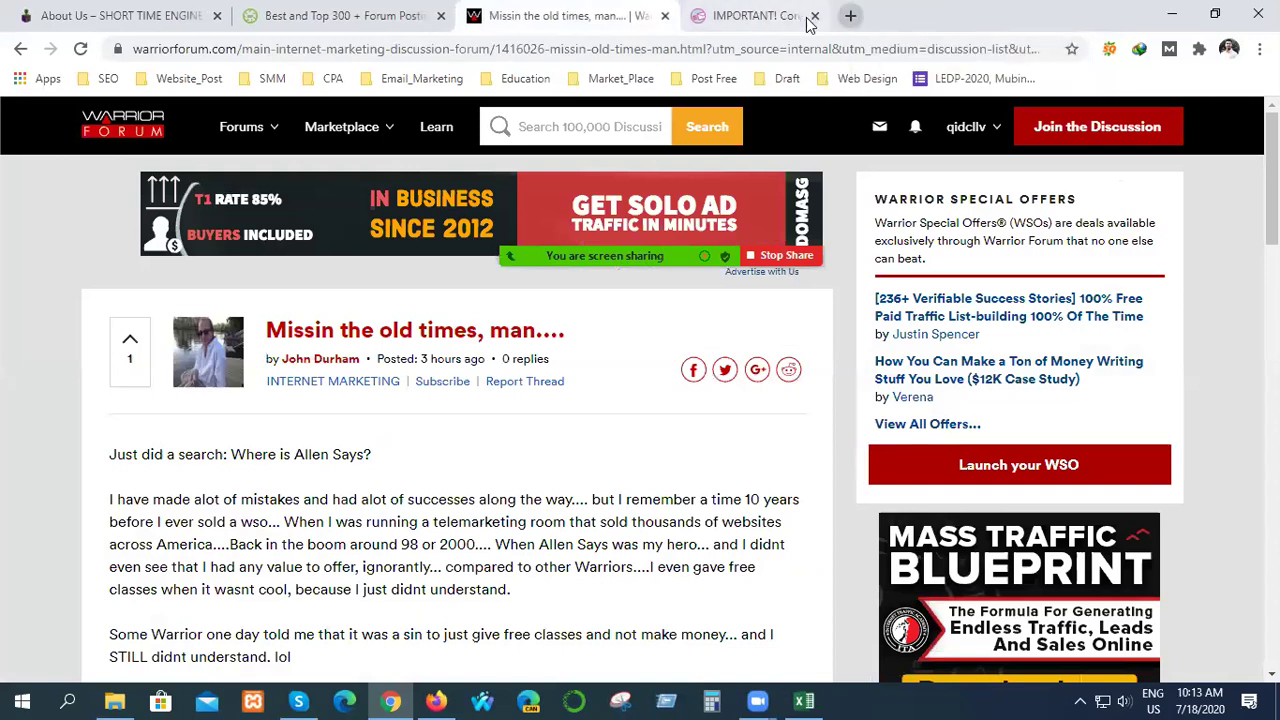
pyautogui.click(665, 16)
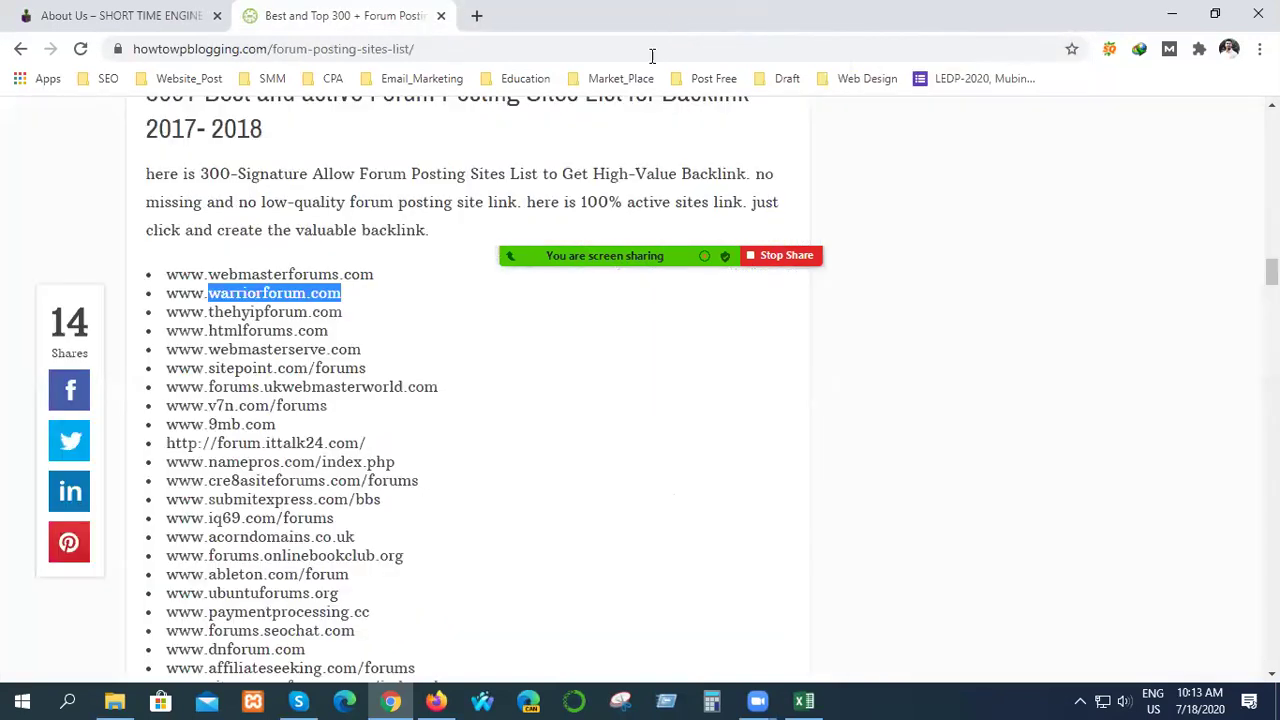
# Scroll through the 300+ forum posting sites list and clear the warriorforum.com highlight
pyautogui.moveTo(614, 257)
pyautogui.scroll(-10, 363, 446)
pyautogui.scroll(-4, 245, 510)
pyautogui.scroll(20, 251, 503)
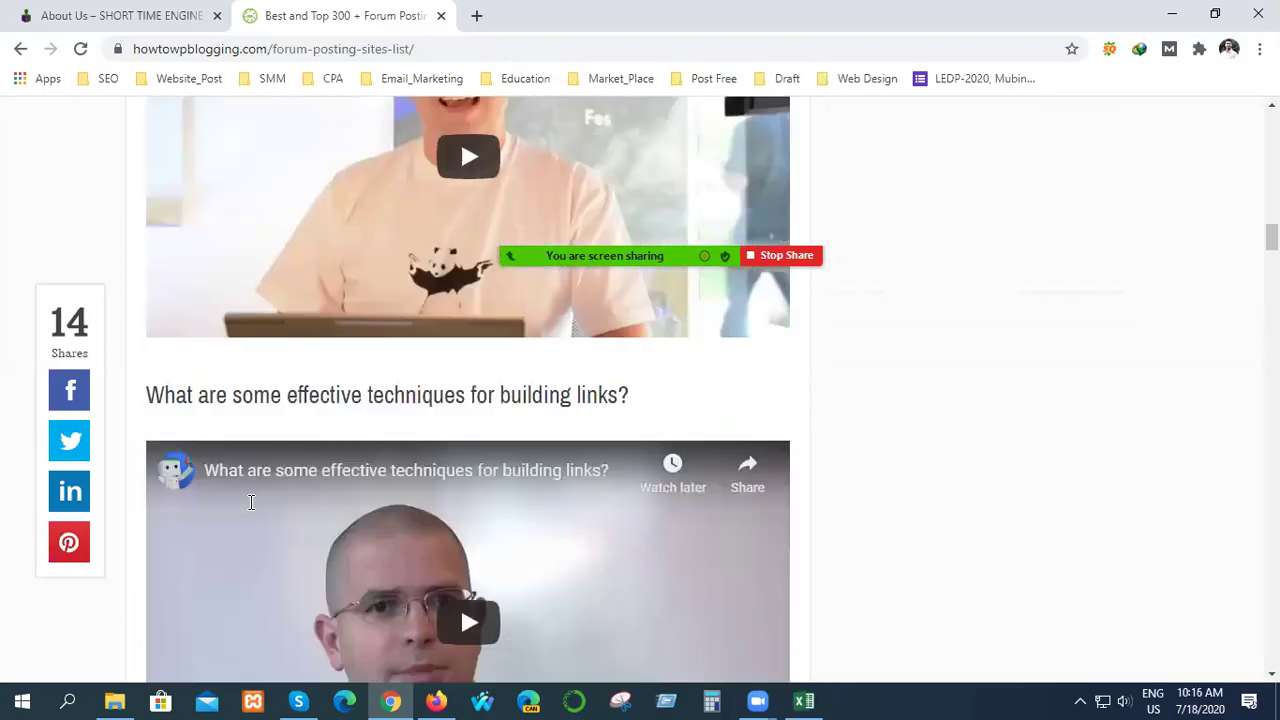
pyautogui.scroll(-10, 414, 480)
pyautogui.click(536, 452)
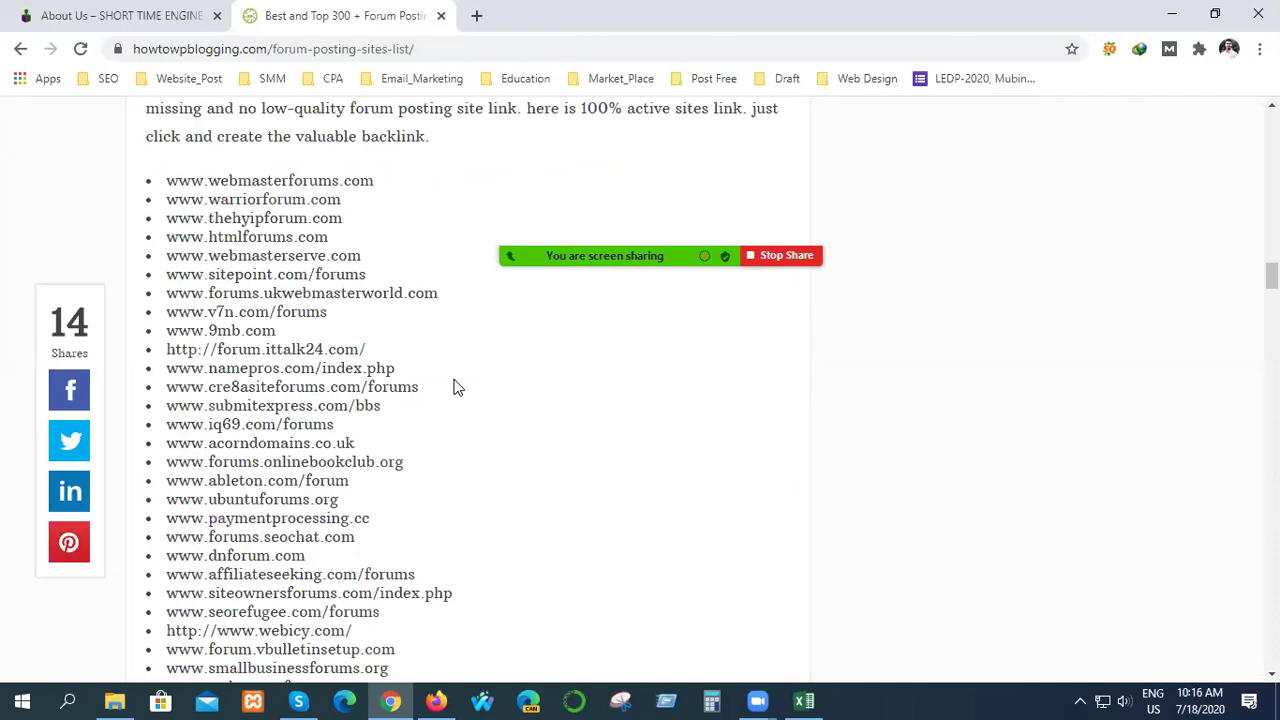
# Glance at the About Us tab, then open a new Google start-page tab
pyautogui.click(115, 12)
pyautogui.click(315, 10)
pyautogui.click(476, 15)
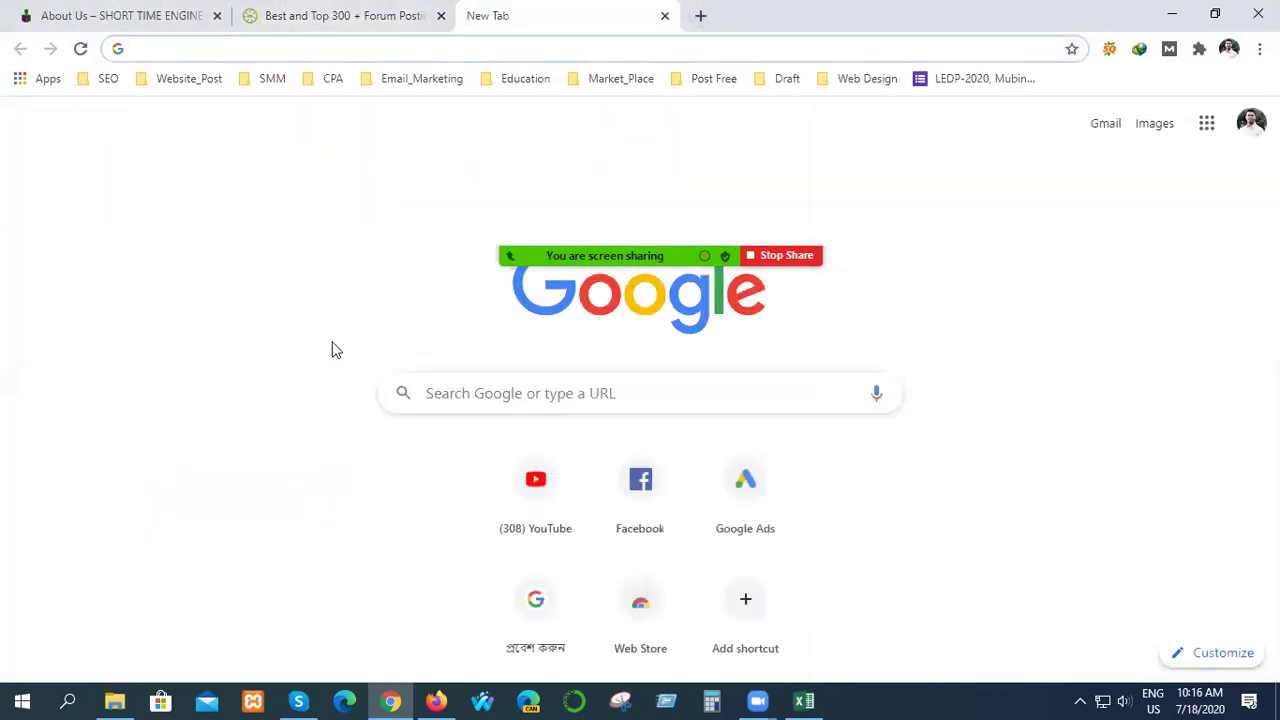
pyautogui.write('fo')
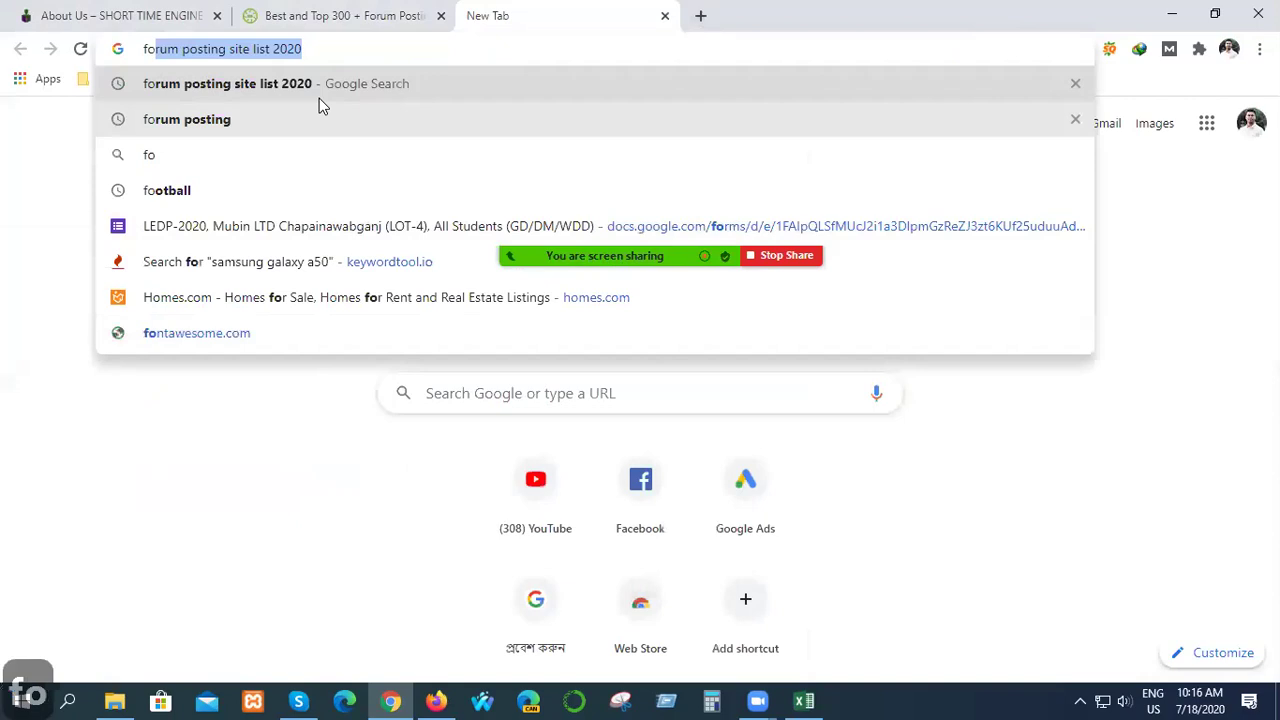
pyautogui.click(34, 178)
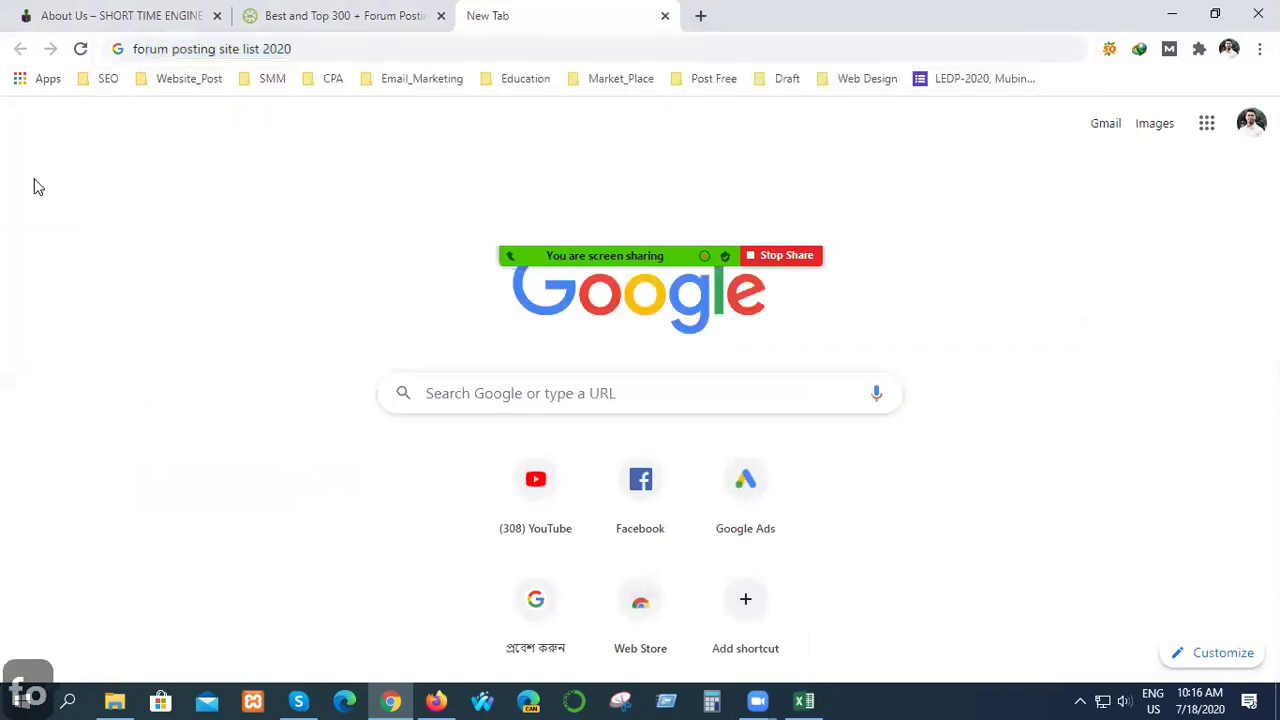
pyautogui.click(375, 8)
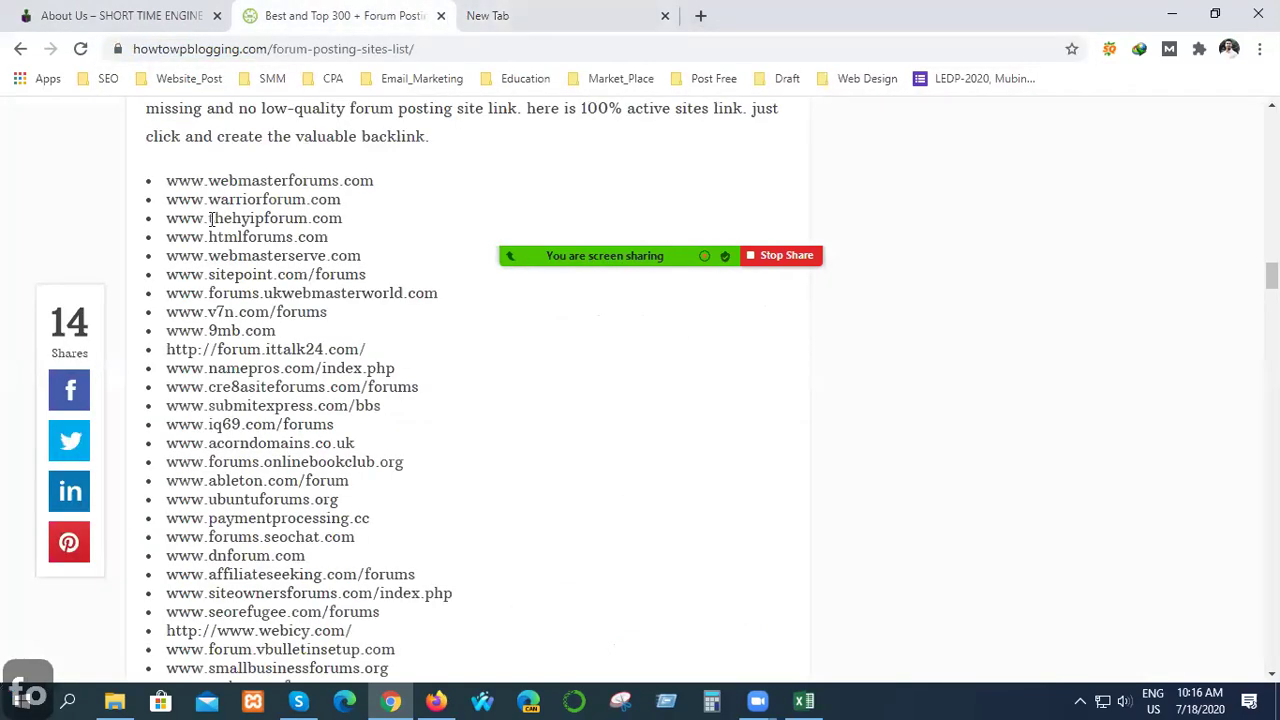
pyautogui.moveTo(168, 204); pyautogui.dragTo(345, 210)
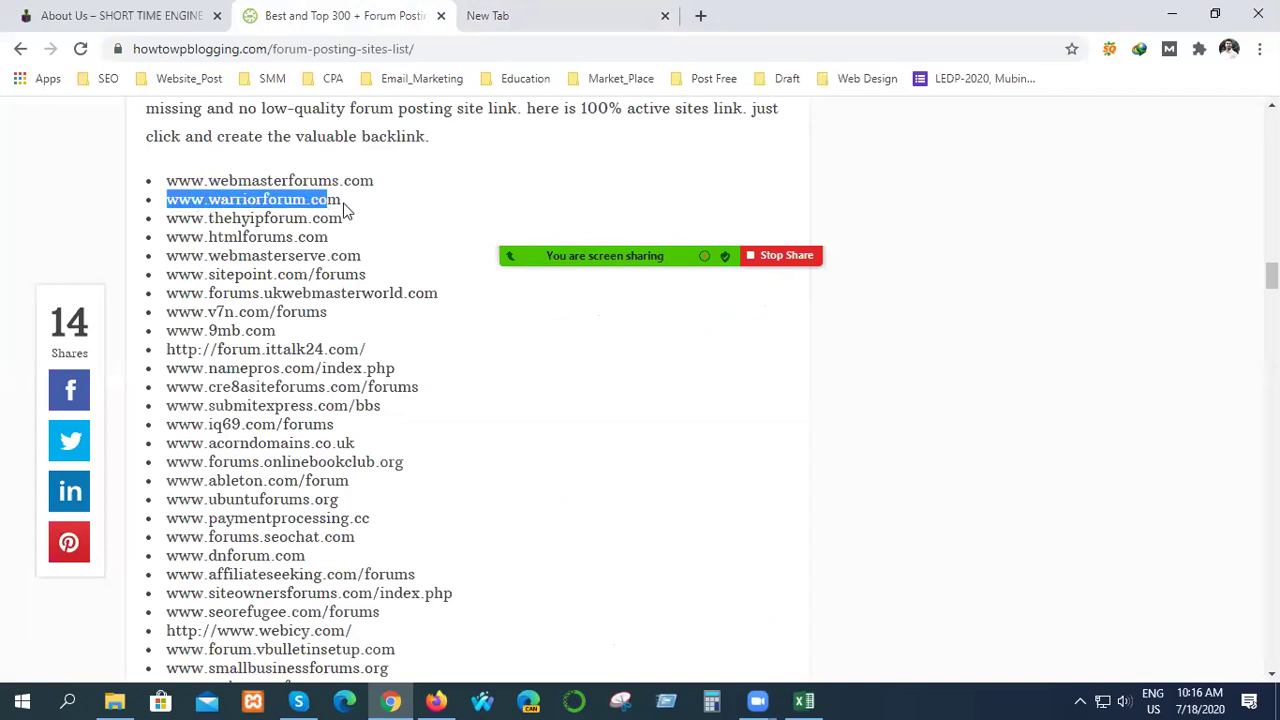
pyautogui.hotkey('ctrl', 'c')
pyautogui.click(557, 12)
pyautogui.click(241, 50)
pyautogui.hotkey('ctrl', 'v')
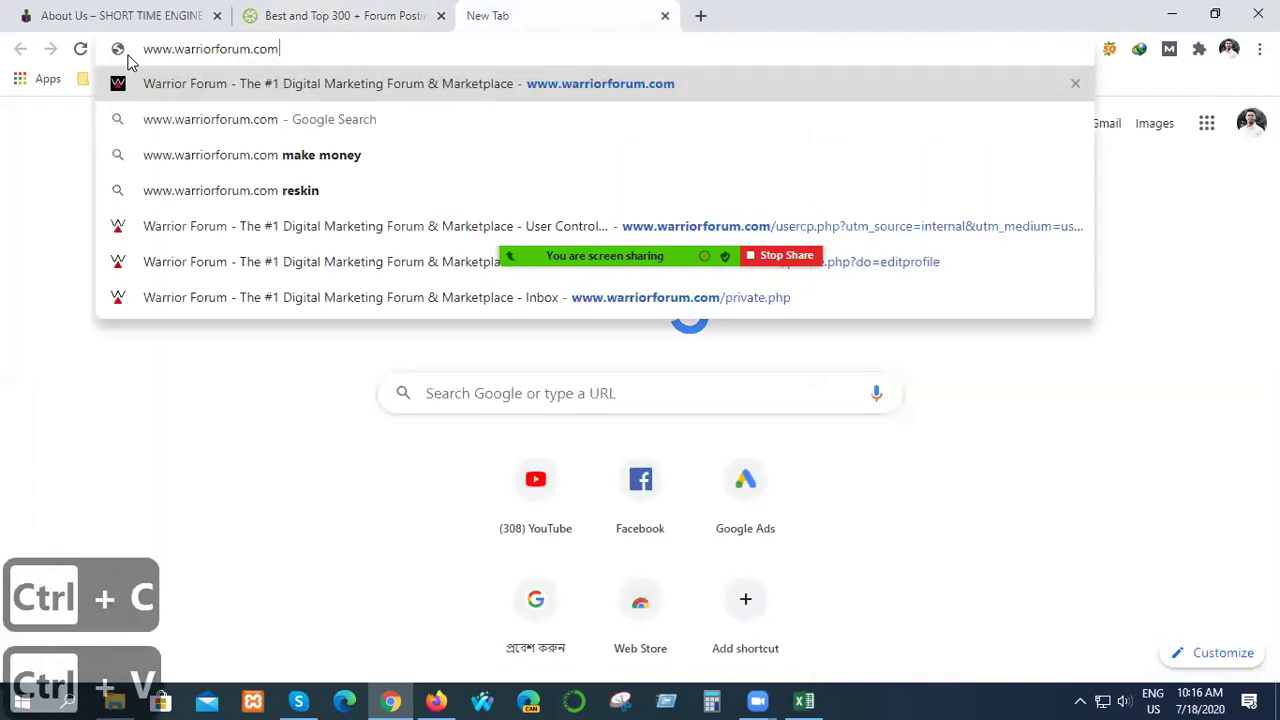
pyautogui.click(282, 96)
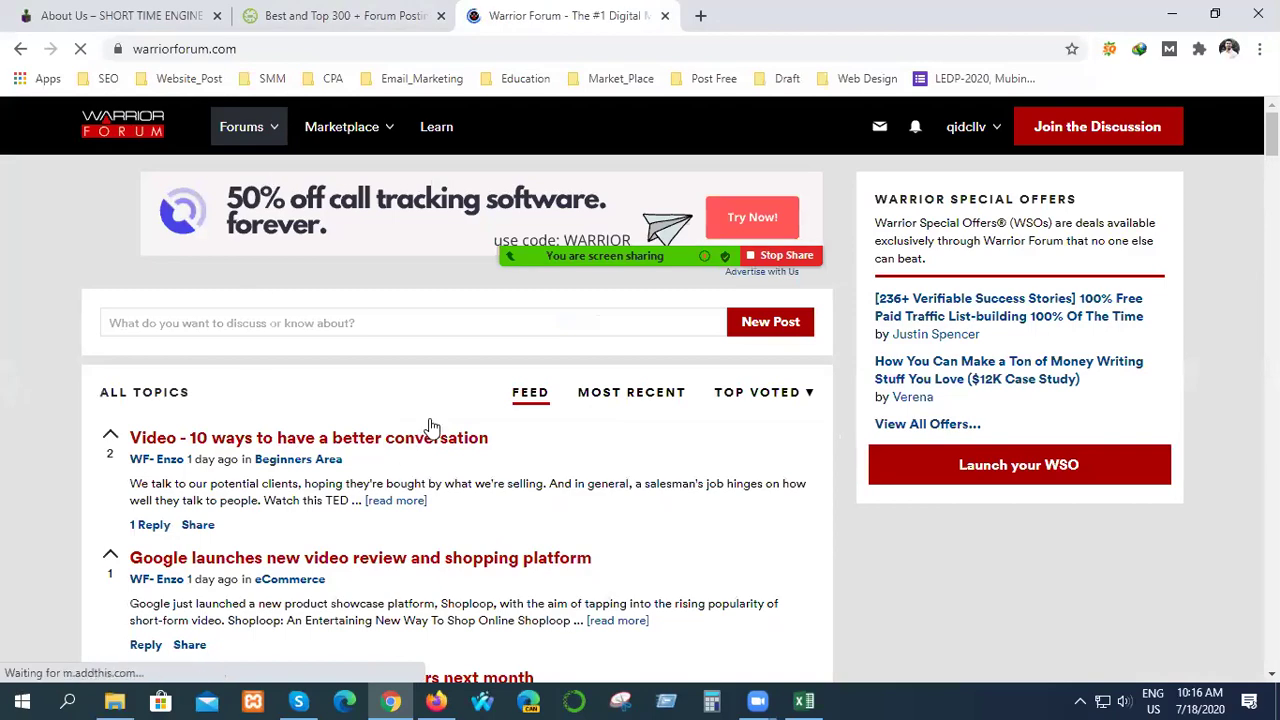
# Scroll the feed and open the full Share panel (More...) for the Google Search Upgrades post
pyautogui.scroll(-2, 425, 425)
pyautogui.scroll(-10, 223, 349)
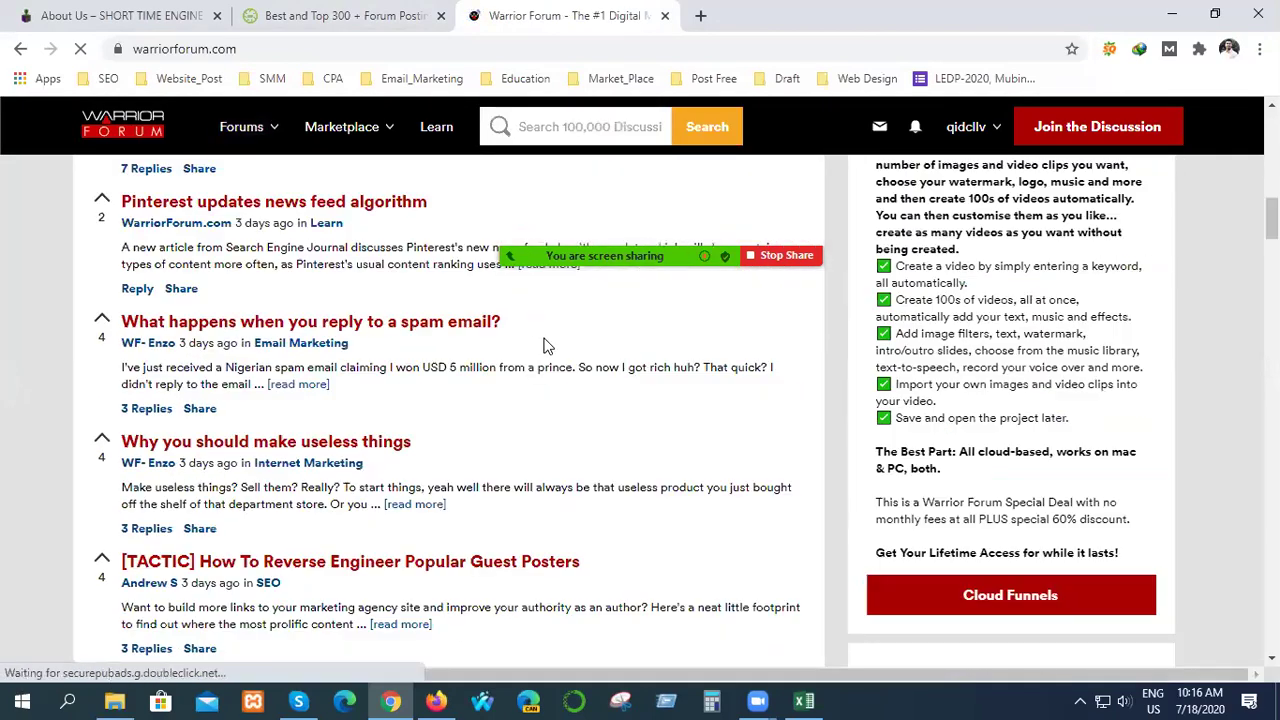
pyautogui.scroll(-4, 178, 306)
pyautogui.moveTo(195, 316)
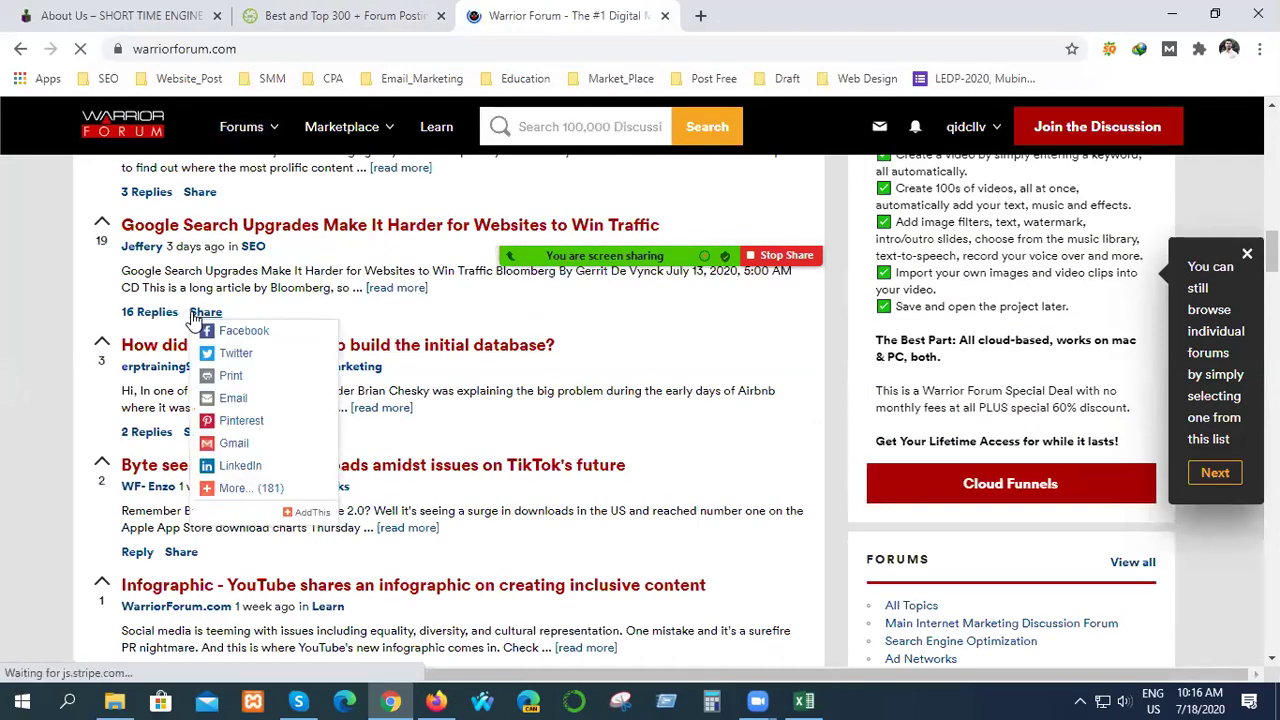
pyautogui.click(259, 490)
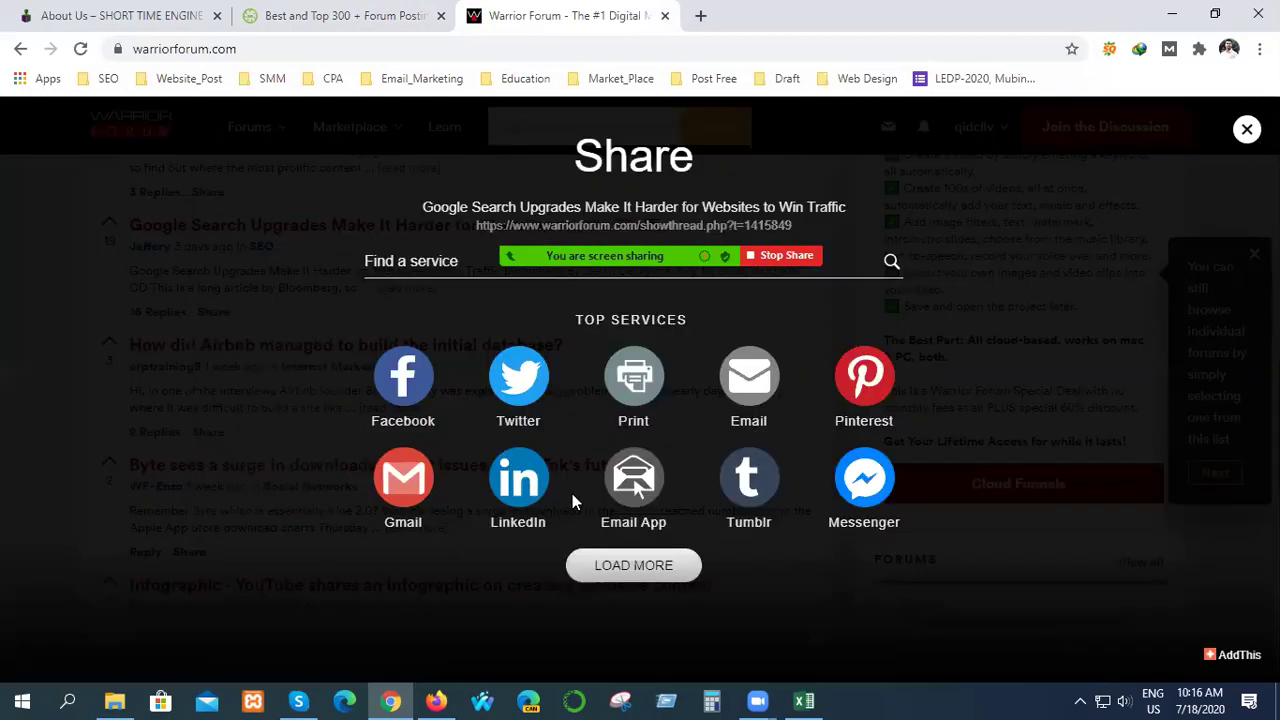
pyautogui.click(630, 553)
pyautogui.moveTo(632, 252)
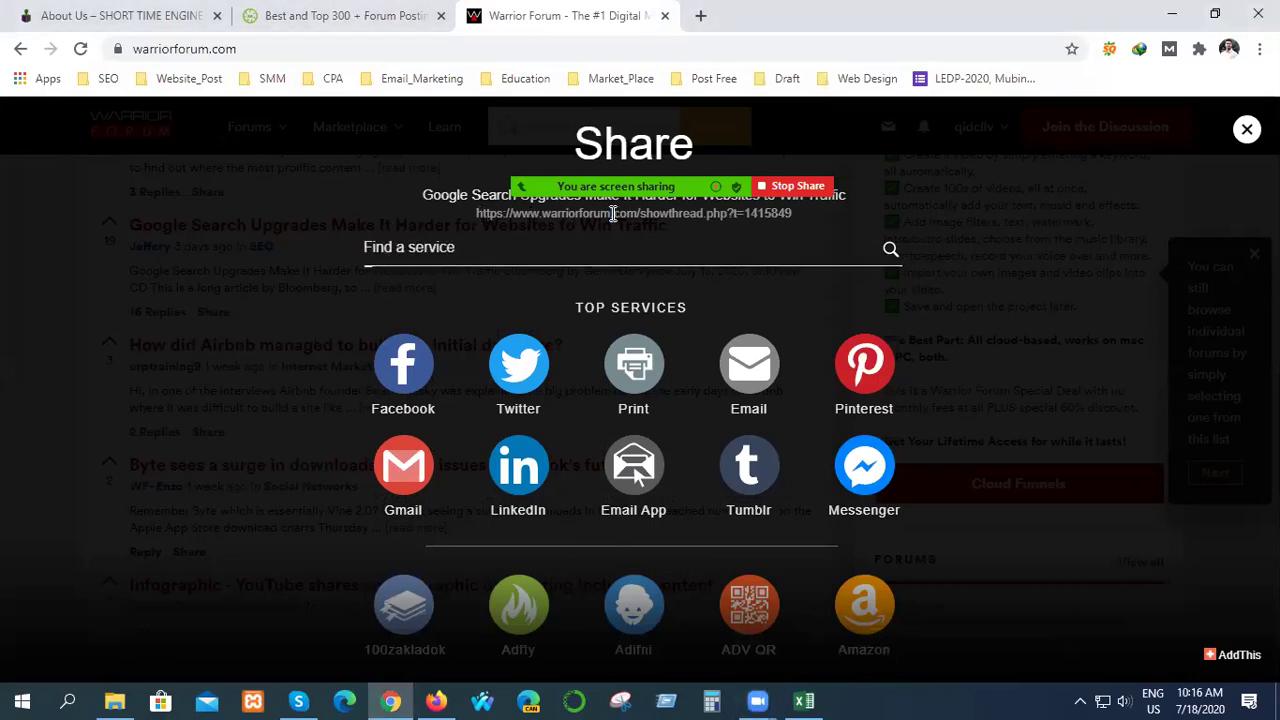
pyautogui.moveTo(792, 214); pyautogui.dragTo(476, 218)
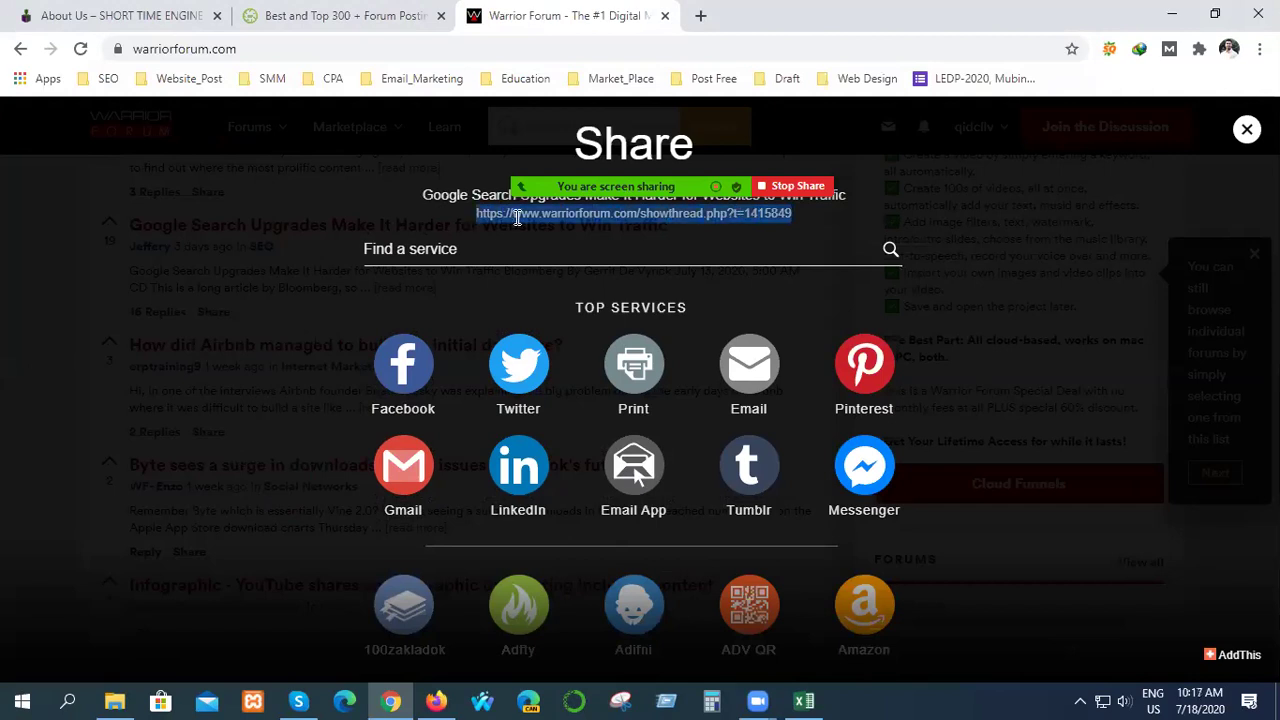
pyautogui.rightClick(521, 215)
pyautogui.click(558, 228)
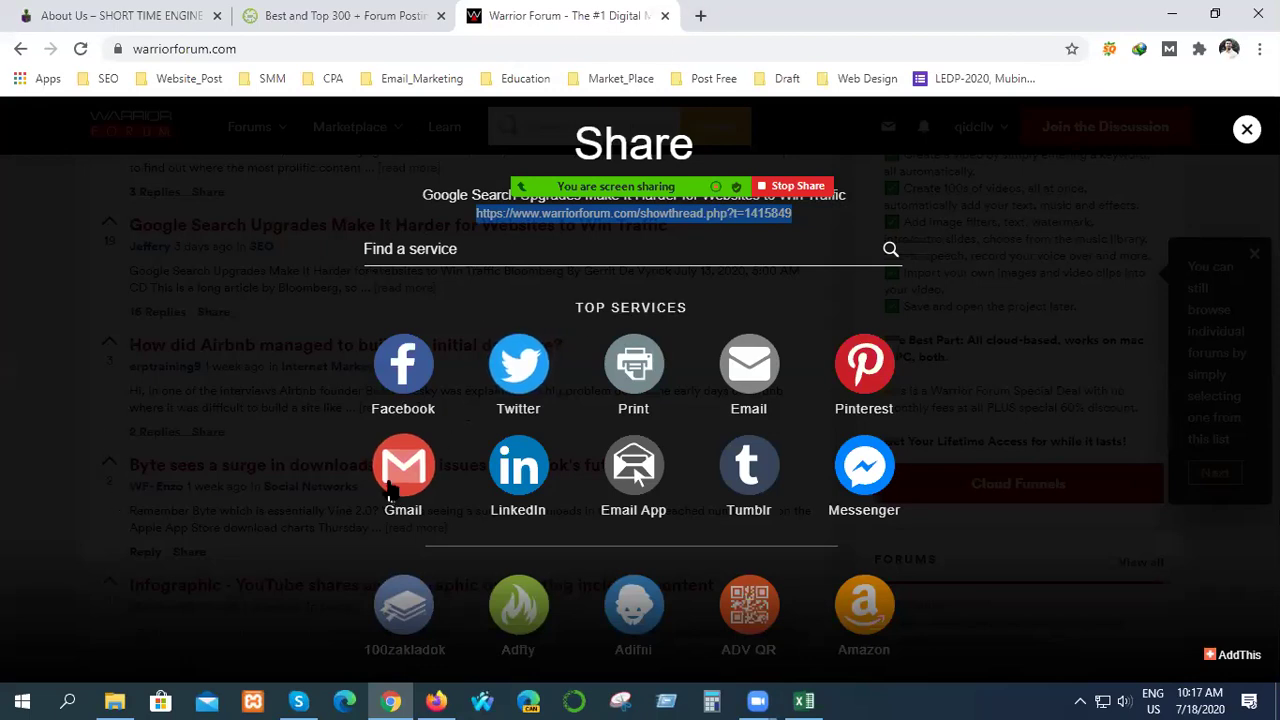
# Paste the copied link into a new tab, read the Google Search Upgrades thread, then close it
pyautogui.click(700, 16)
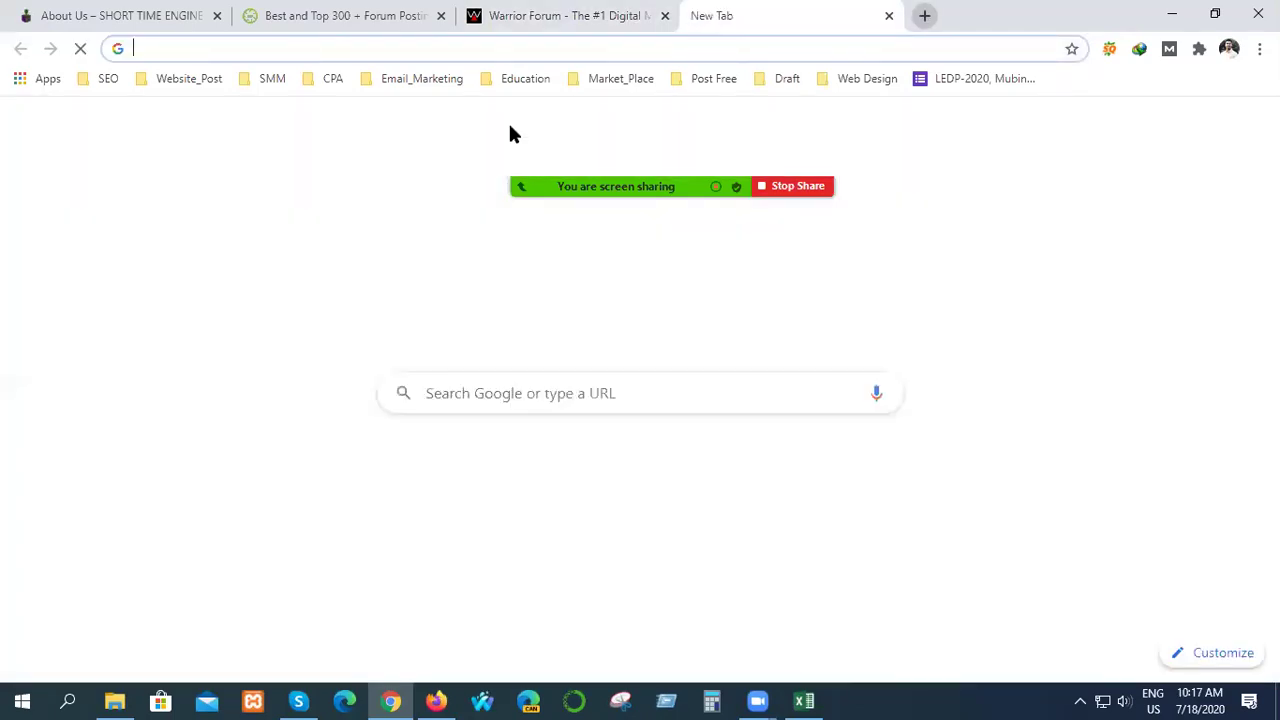
pyautogui.hotkey('ctrl', 'v')
pyautogui.press('Return')
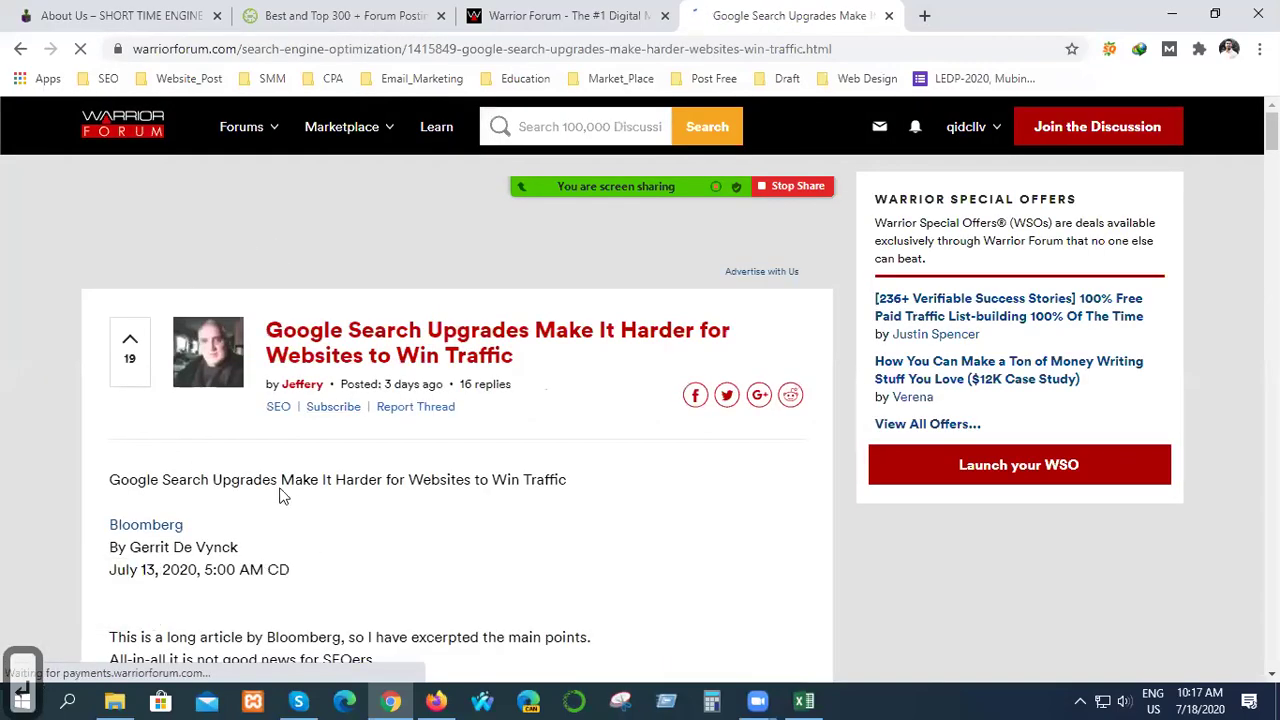
pyautogui.scroll(-5, 300, 486)
pyautogui.scroll(-10, 322, 470)
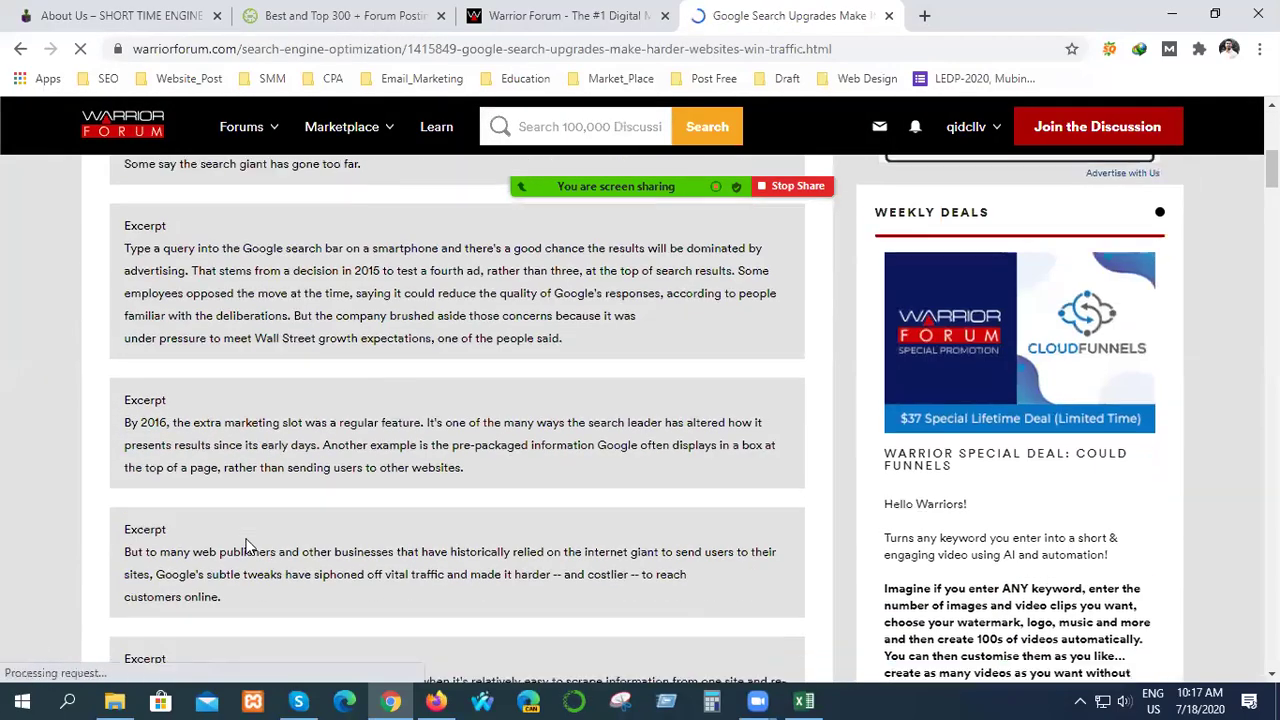
pyautogui.scroll(-3, 283, 525)
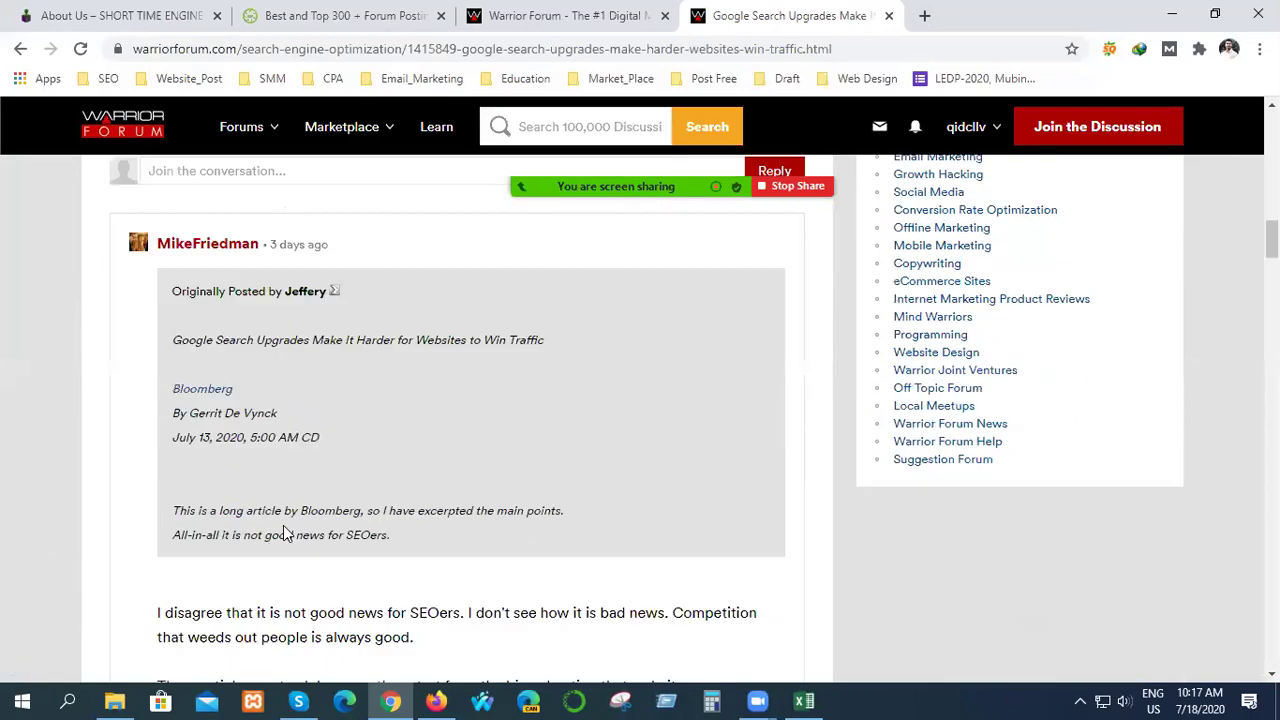
pyautogui.scroll(15, 471, 486)
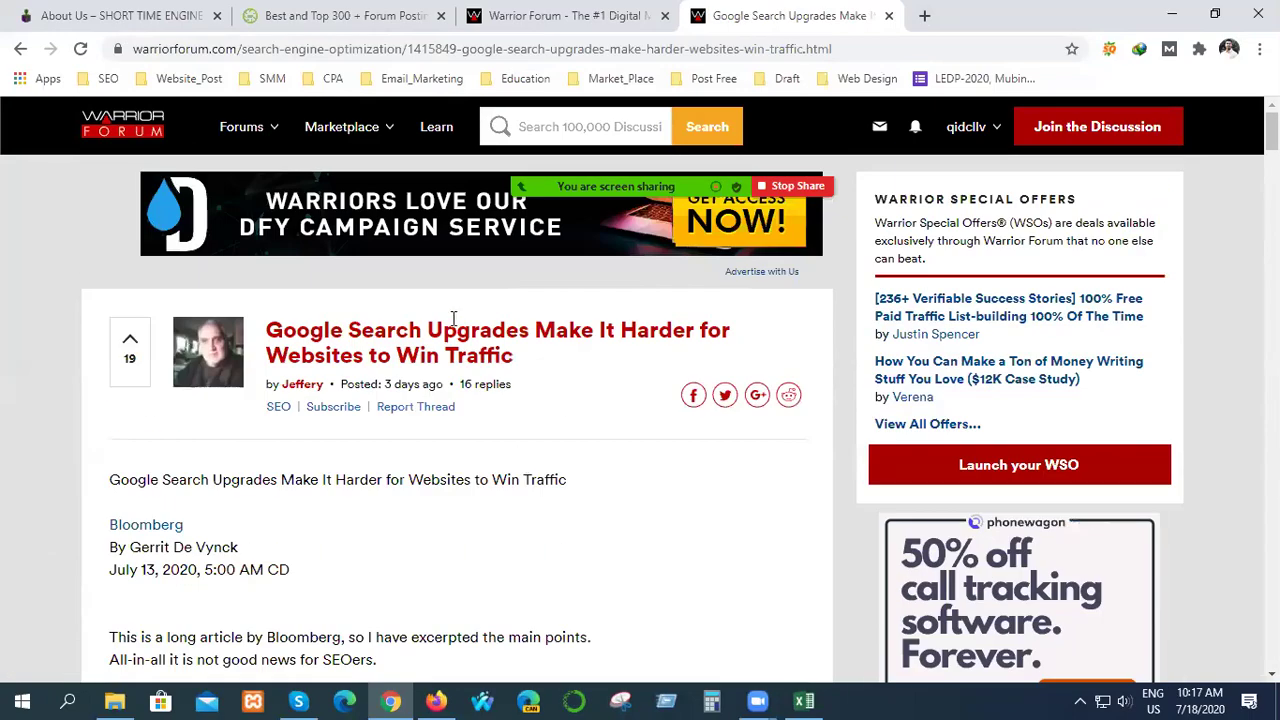
pyautogui.click(888, 16)
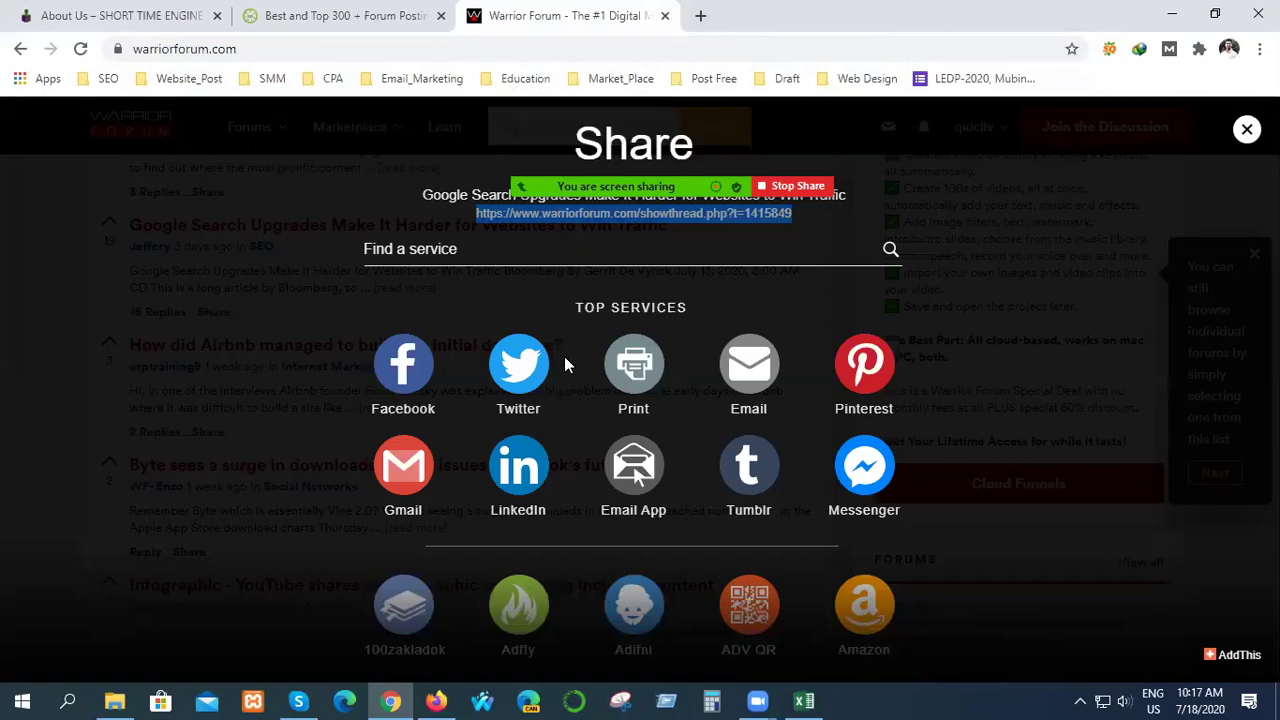
# Close the share panel, then open the TACTIC post's share panel and select its link
pyautogui.press('Escape')
pyautogui.scroll(3, 383, 370)
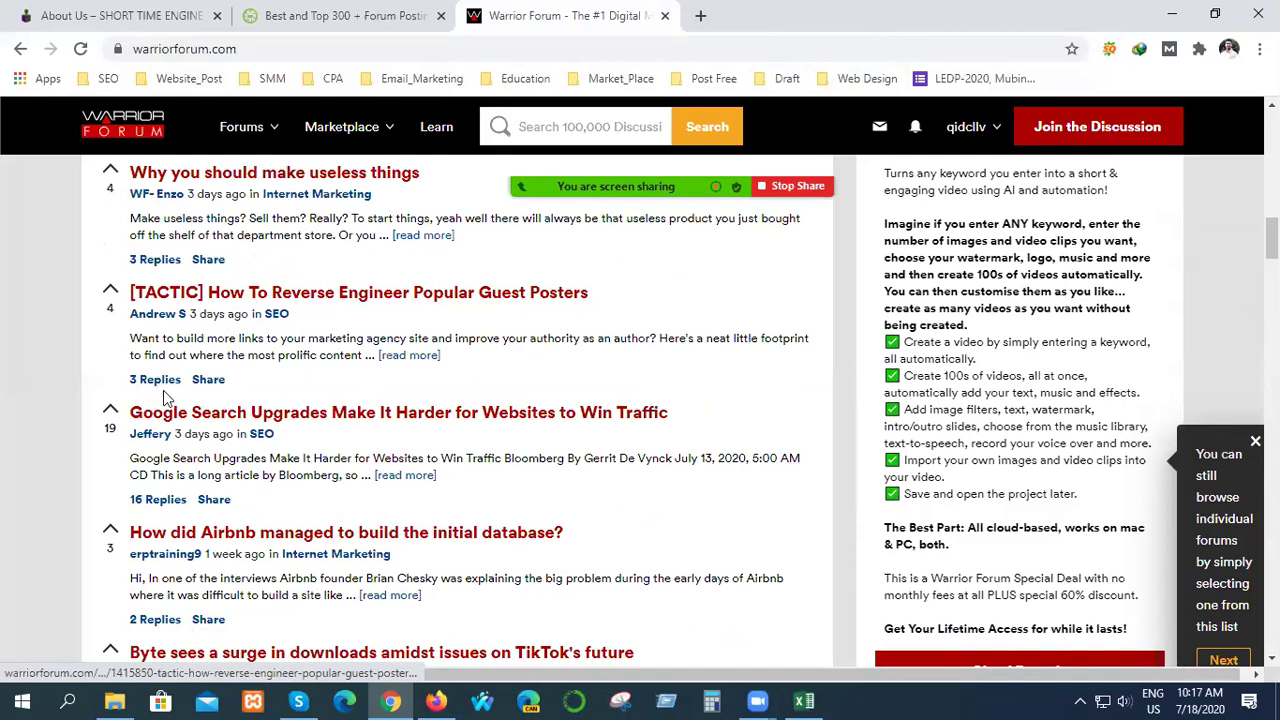
pyautogui.moveTo(211, 390)
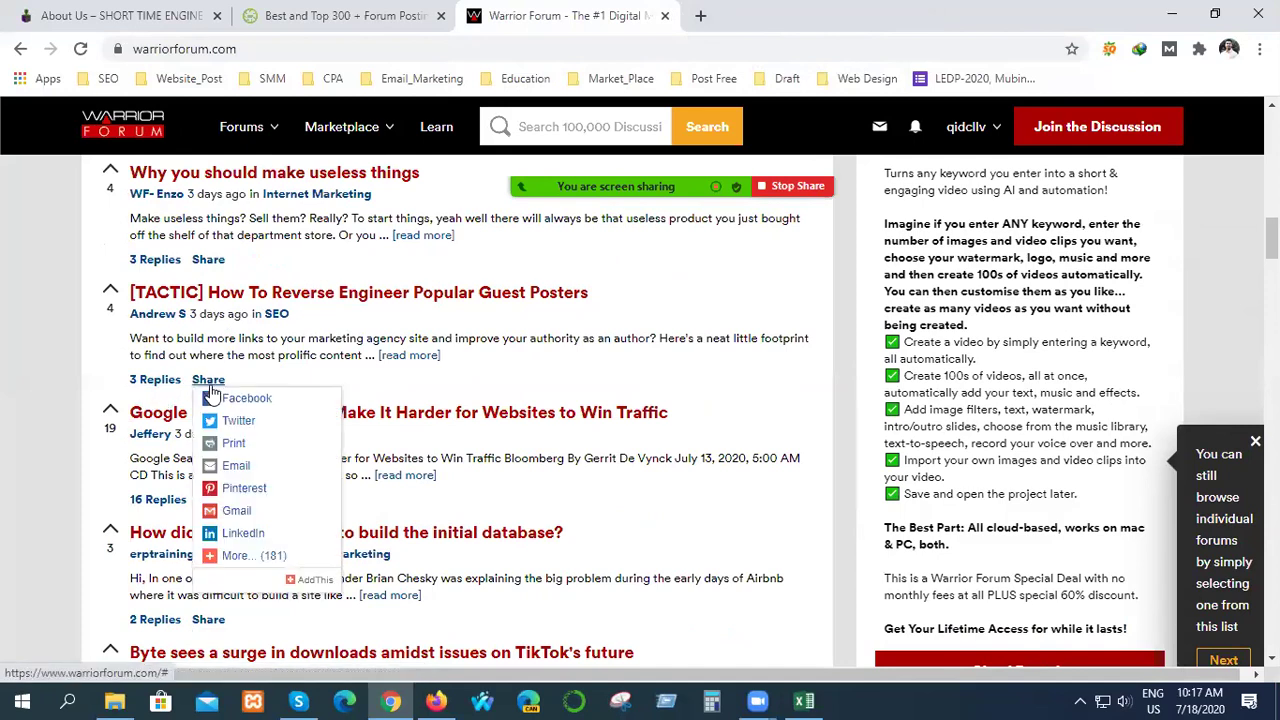
pyautogui.click(284, 566)
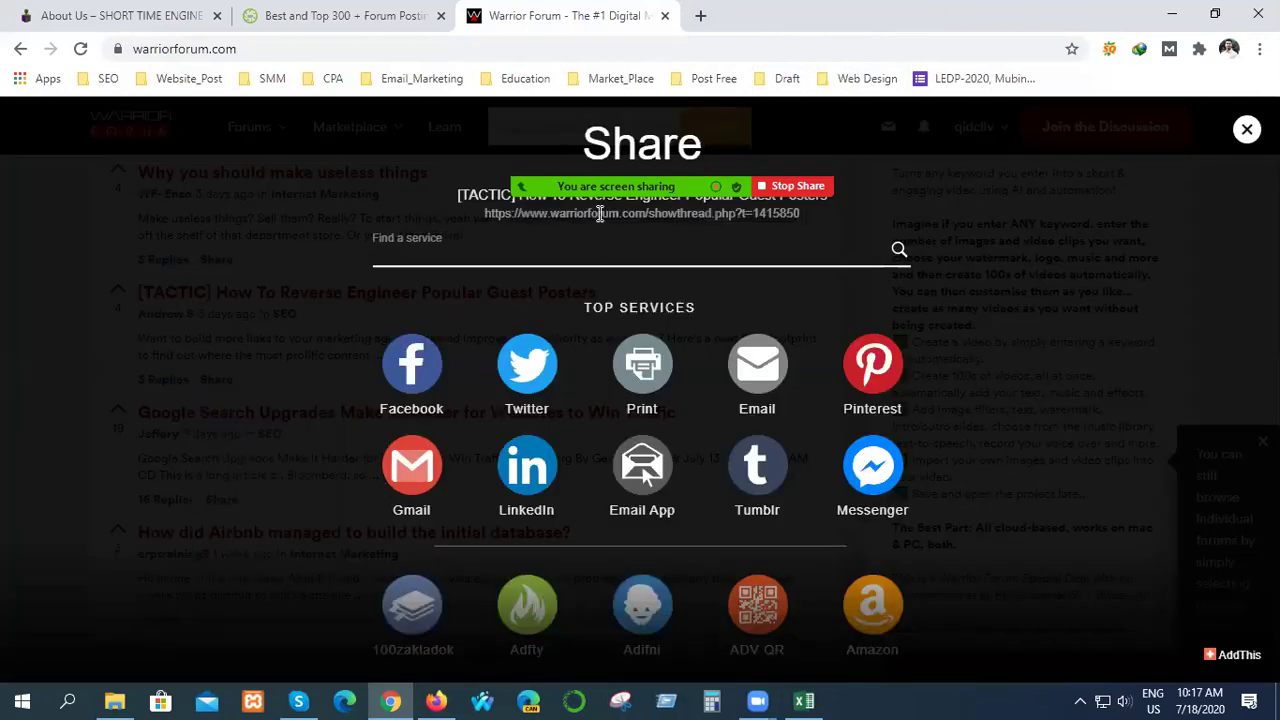
pyautogui.moveTo(486, 214); pyautogui.dragTo(800, 215)
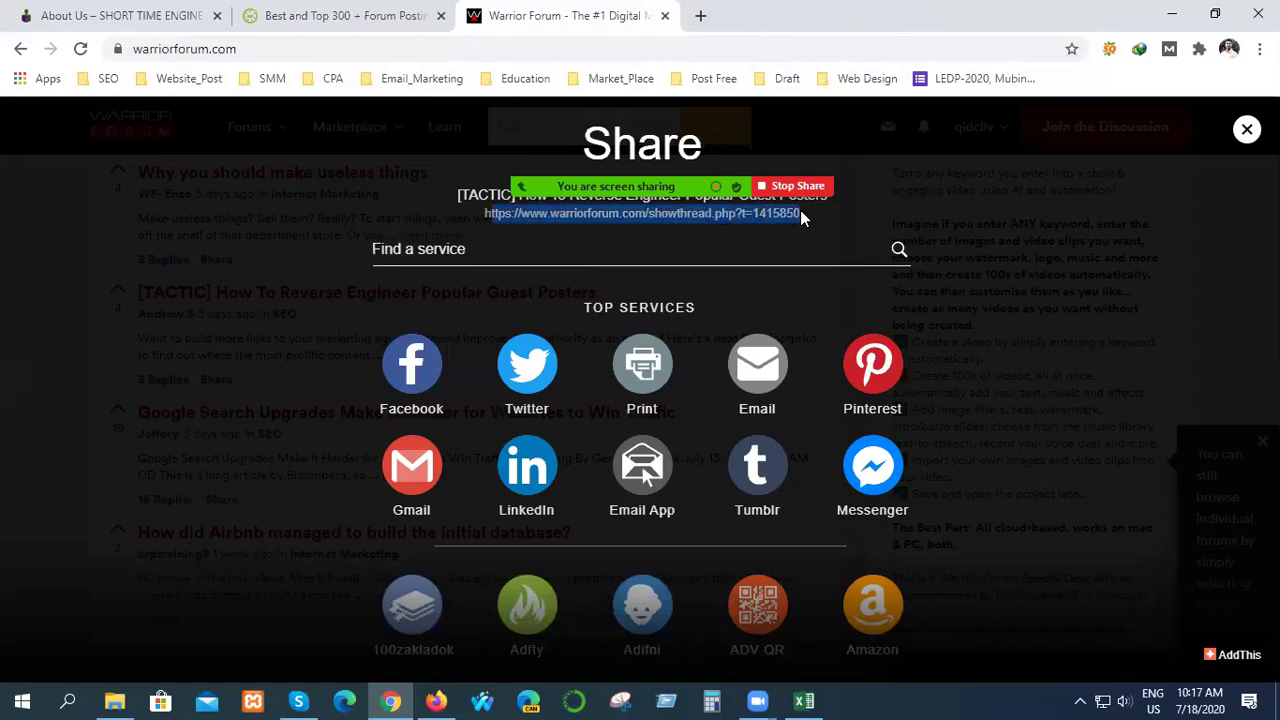
pyautogui.click(41, 377)
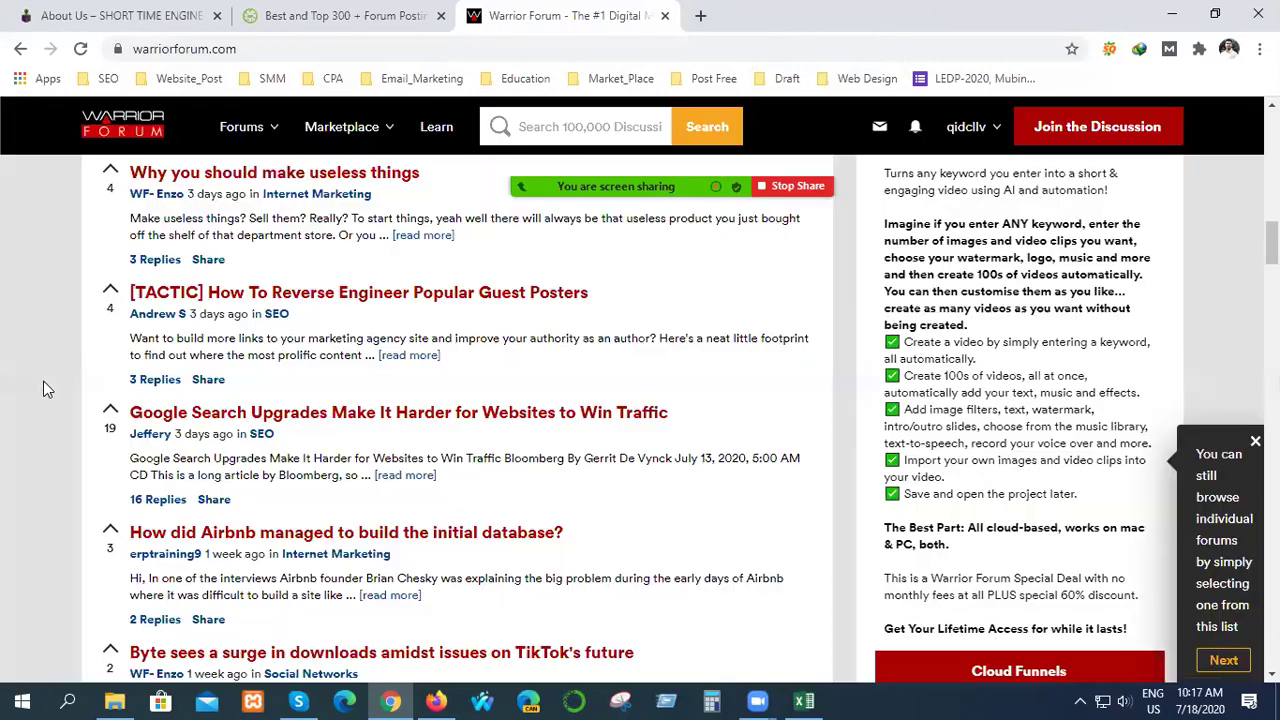
# Scroll the feed and open the full 'Video - 10 ways to have a better conversation' thread
pyautogui.scroll(5, 592, 457)
pyautogui.scroll(4, 583, 447)
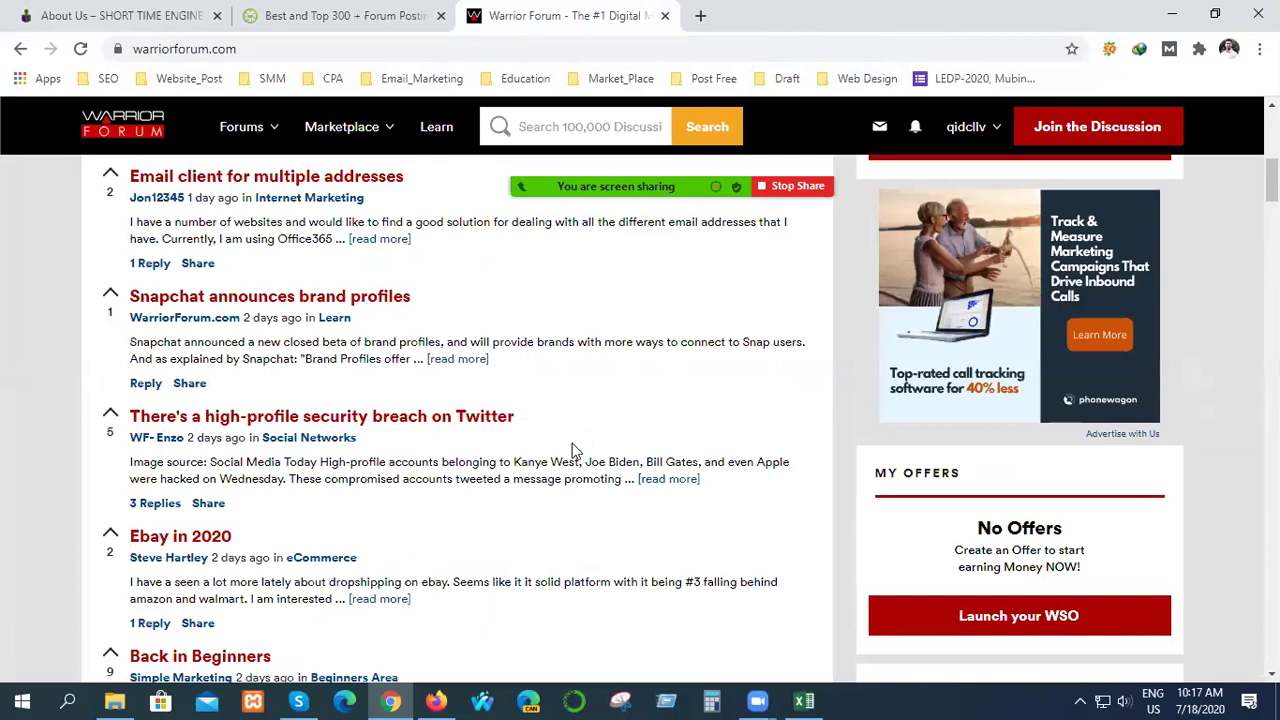
pyautogui.scroll(6, 558, 444)
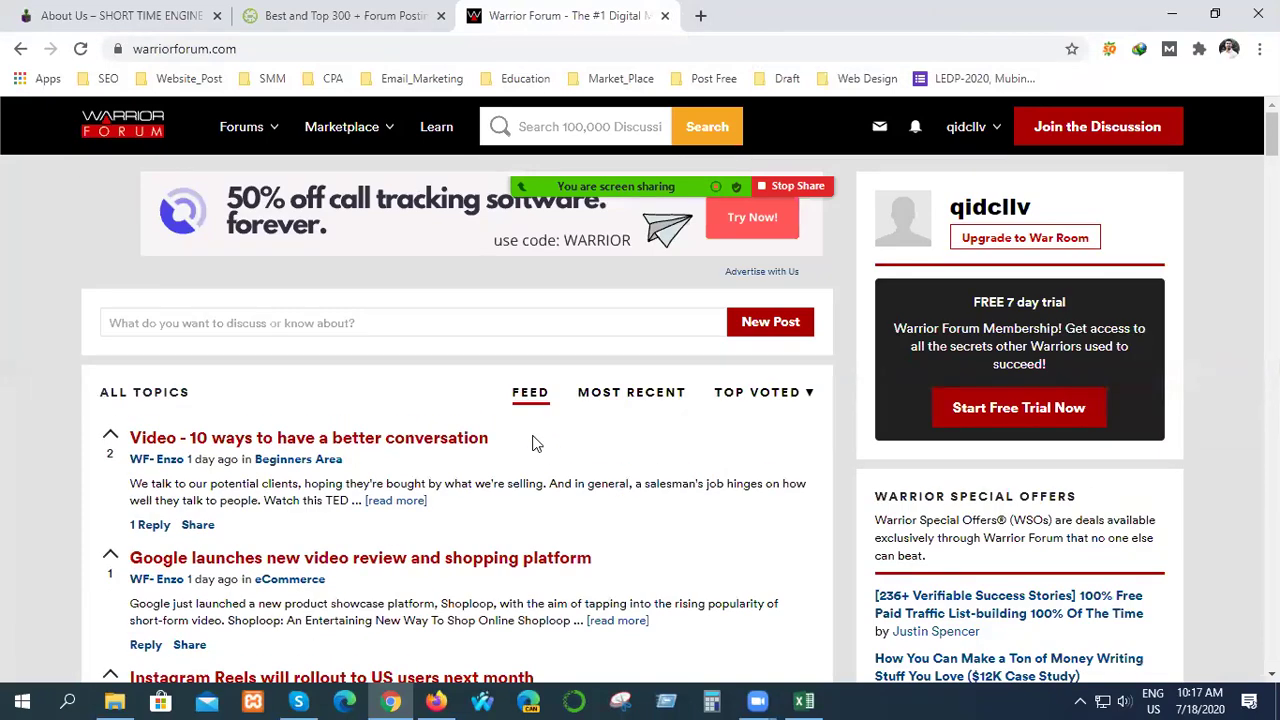
pyautogui.scroll(-2, 535, 440)
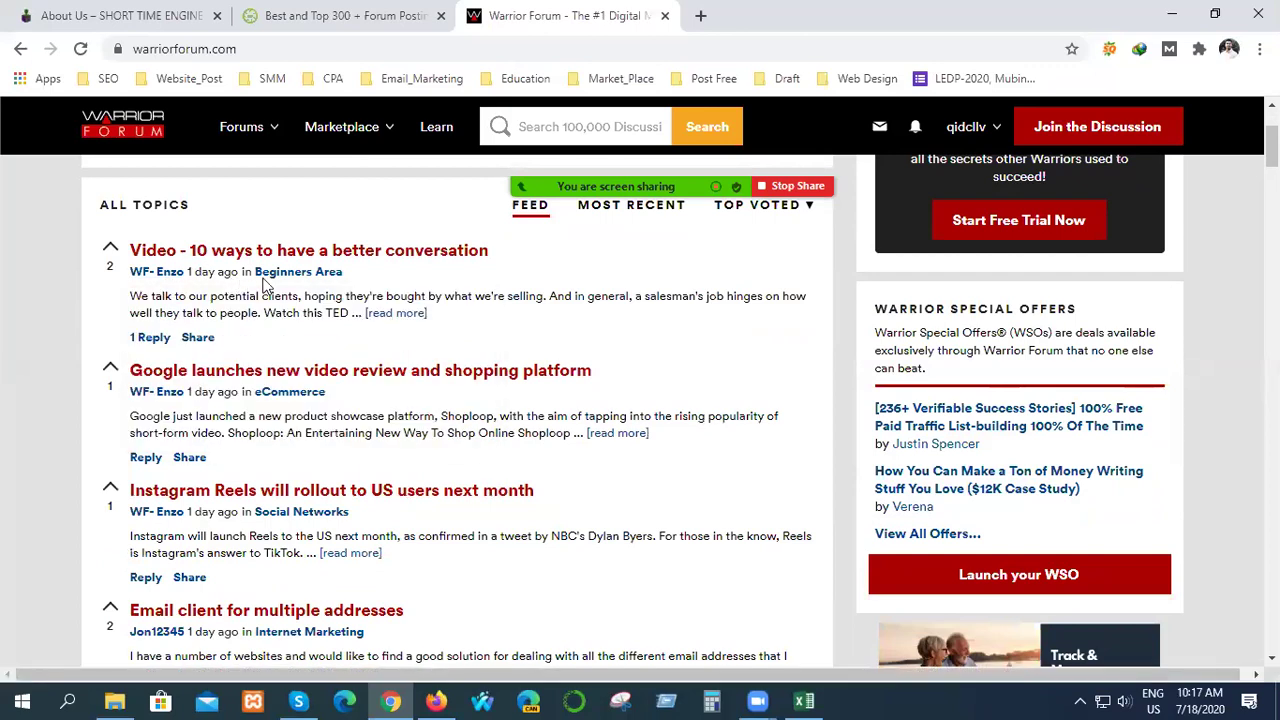
pyautogui.moveTo(211, 338)
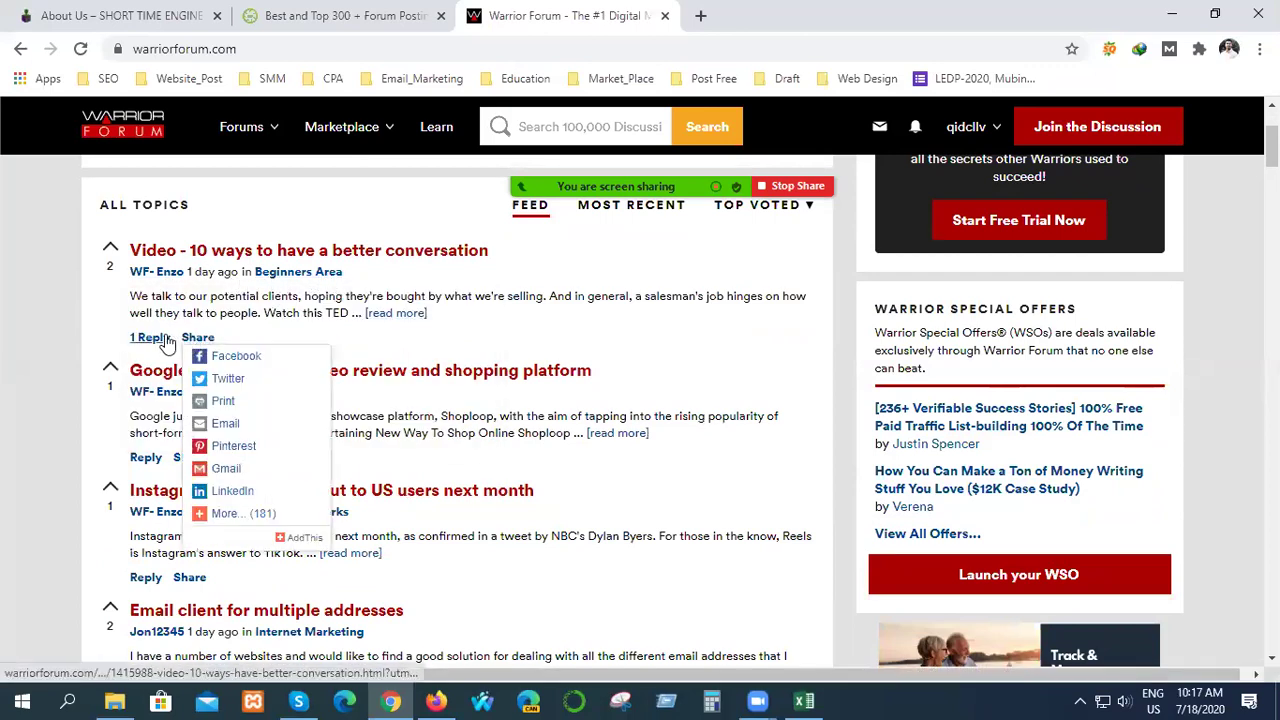
pyautogui.click(396, 314)
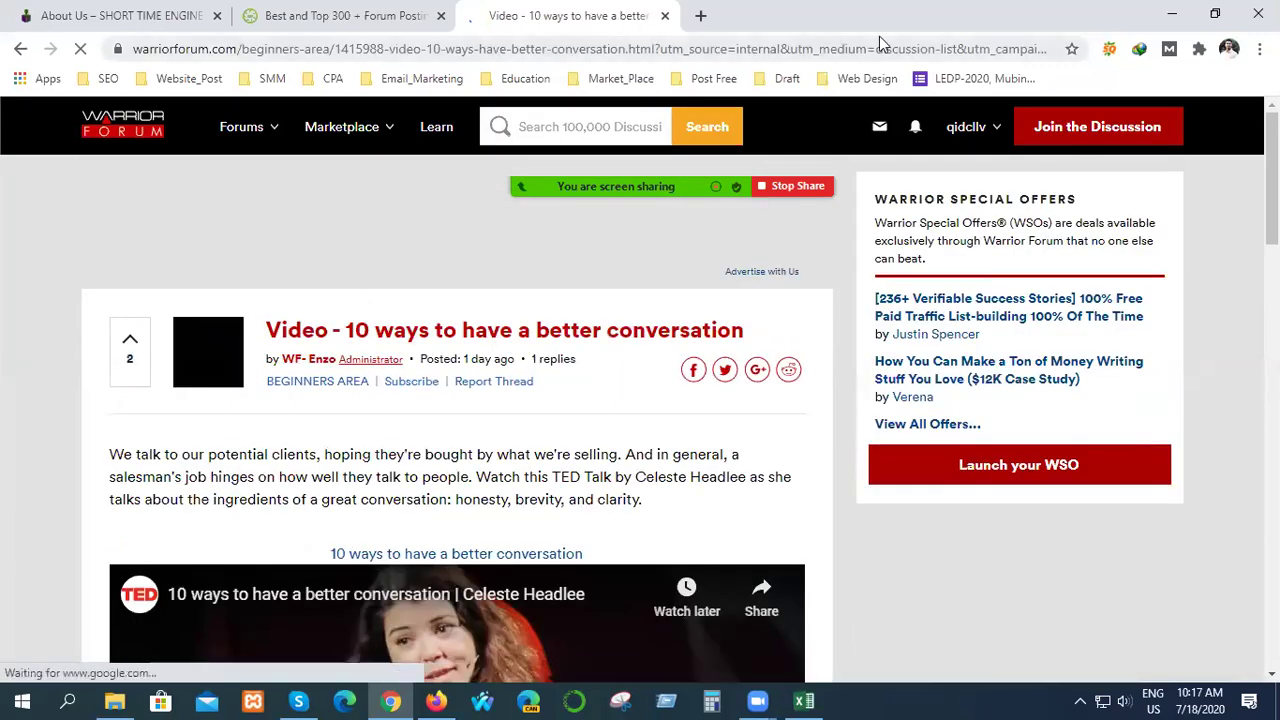
pyautogui.scroll(-1, 423, 441)
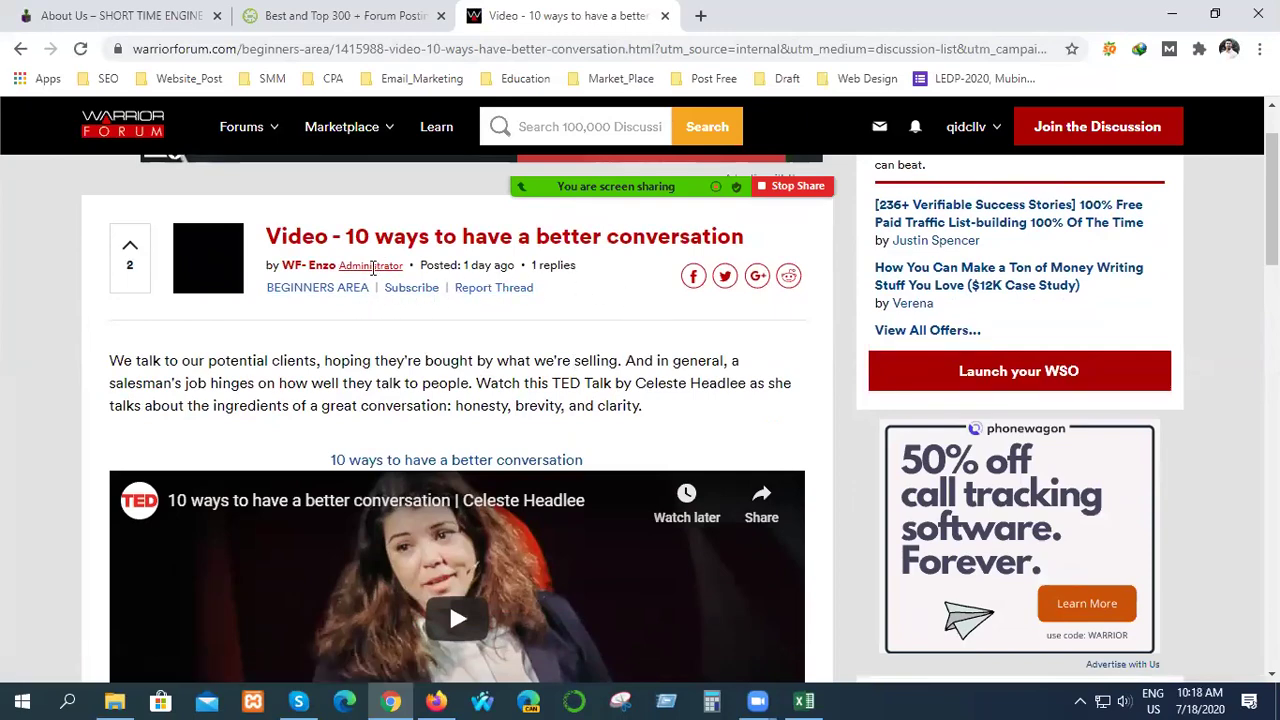
pyautogui.scroll(-1, 331, 355)
pyautogui.scroll(-9, 331, 355)
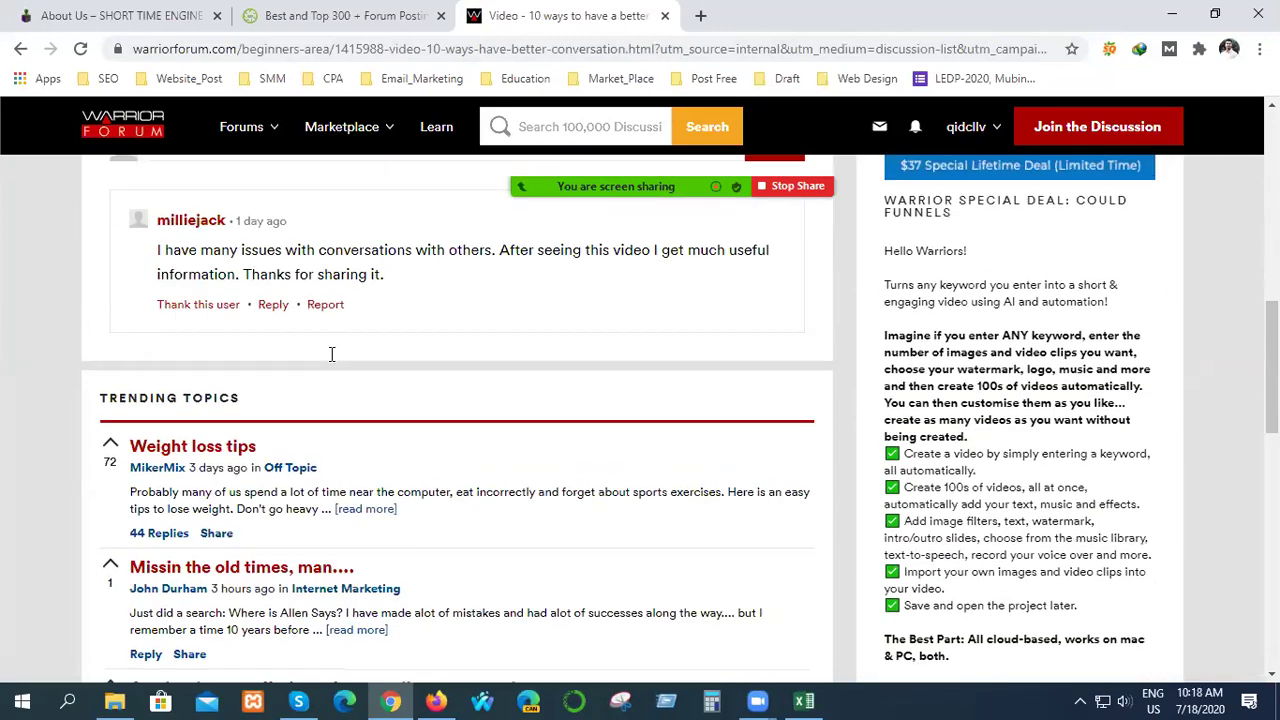
pyautogui.scroll(4, 333, 363)
pyautogui.scroll(6, 333, 363)
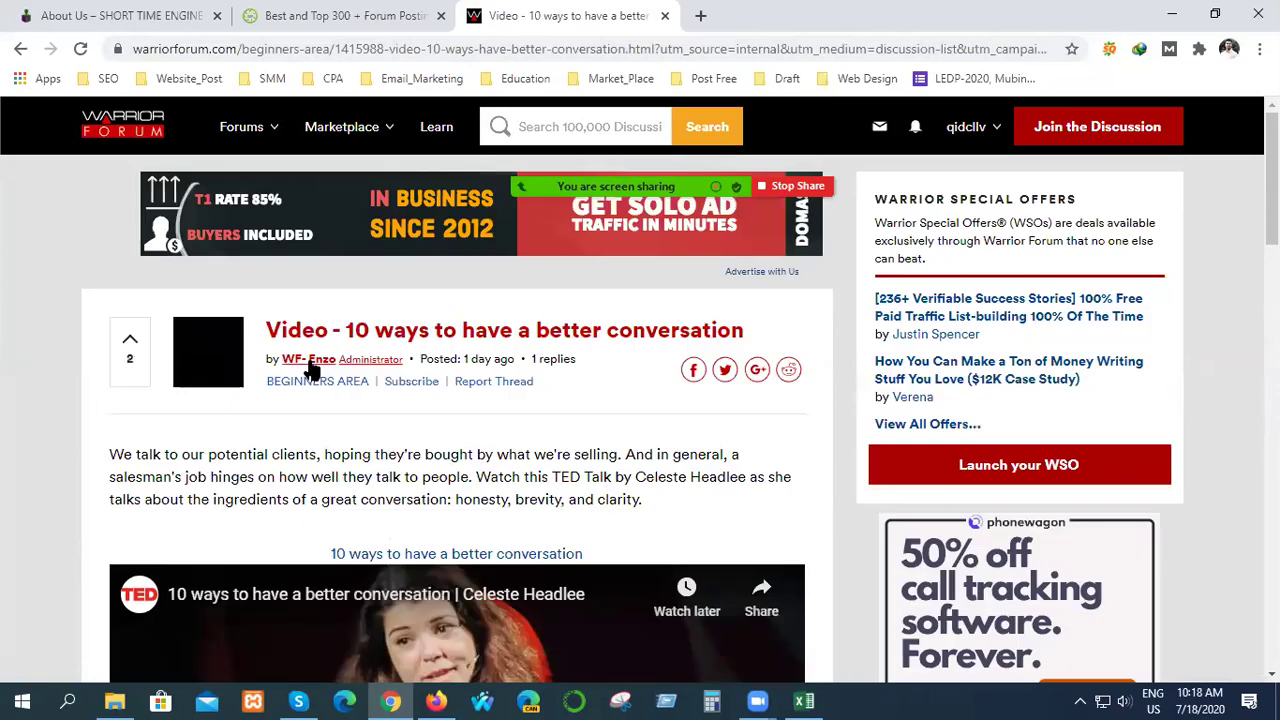
# Close the Warrior Forum post tab, check About Us, and open a new Google start-page tab
pyautogui.moveTo(309, 362)
pyautogui.click(665, 16)
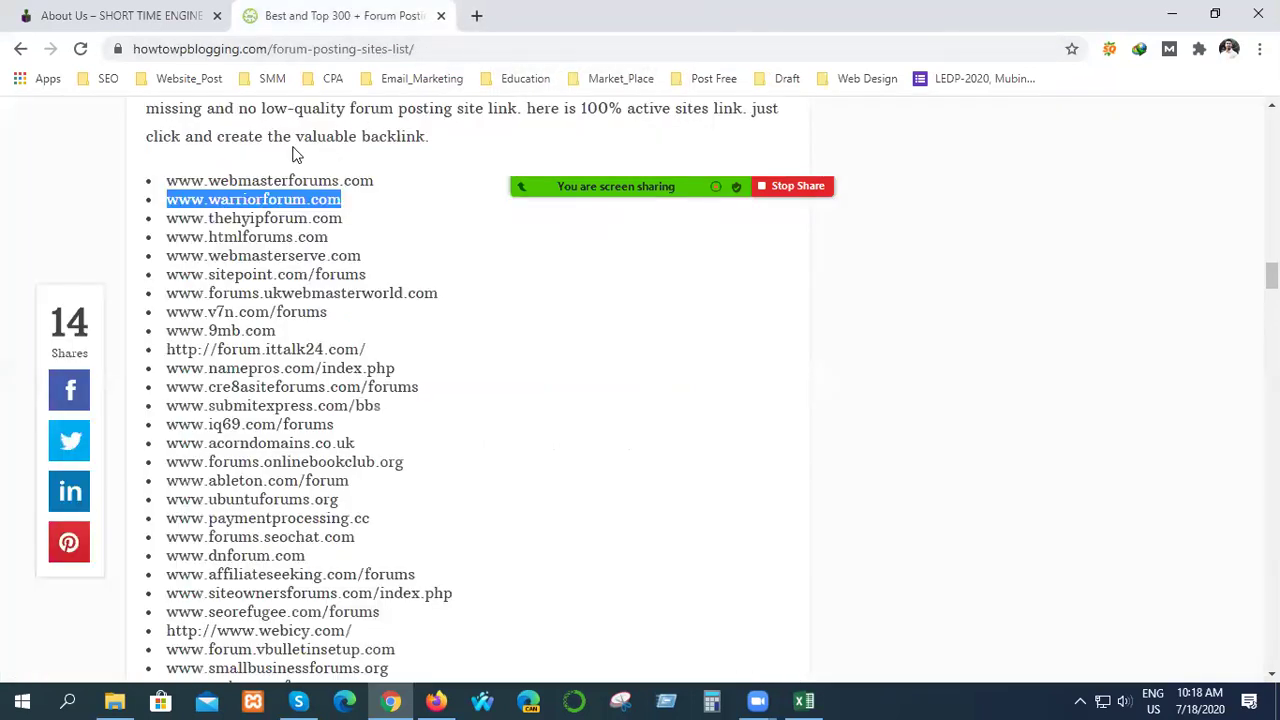
pyautogui.click(104, 10)
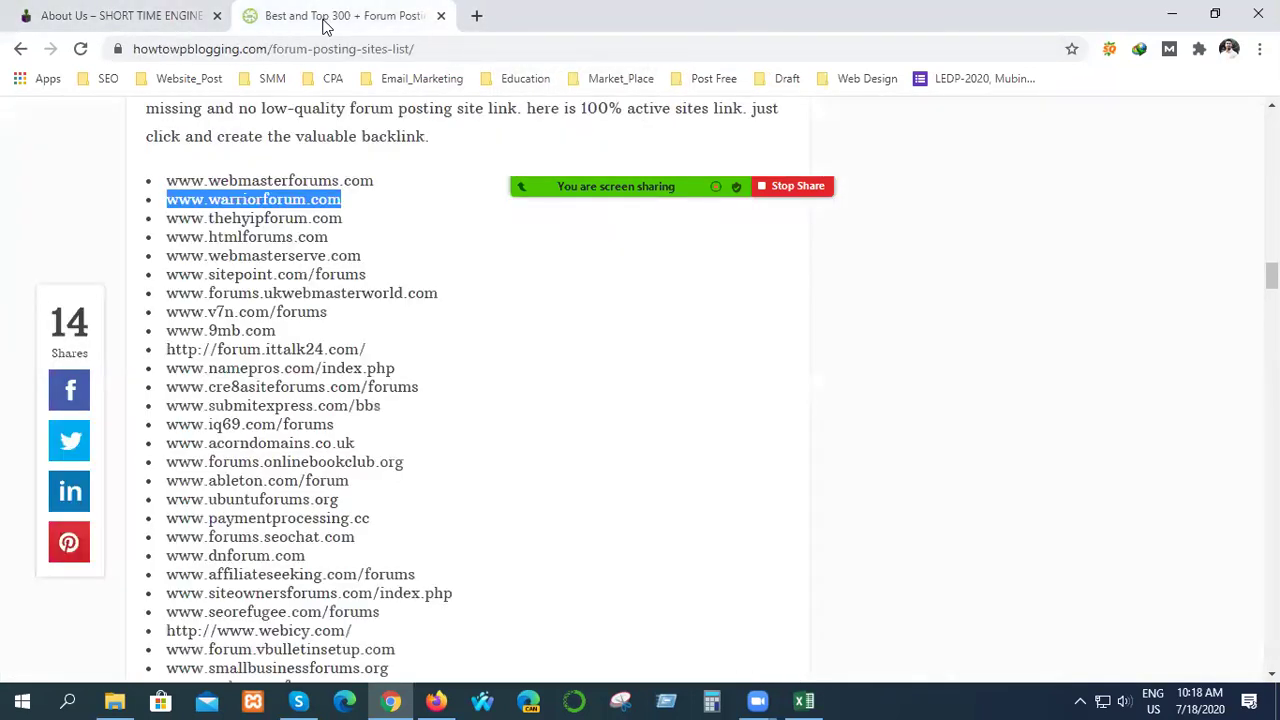
pyautogui.click(330, 18)
pyautogui.click(479, 17)
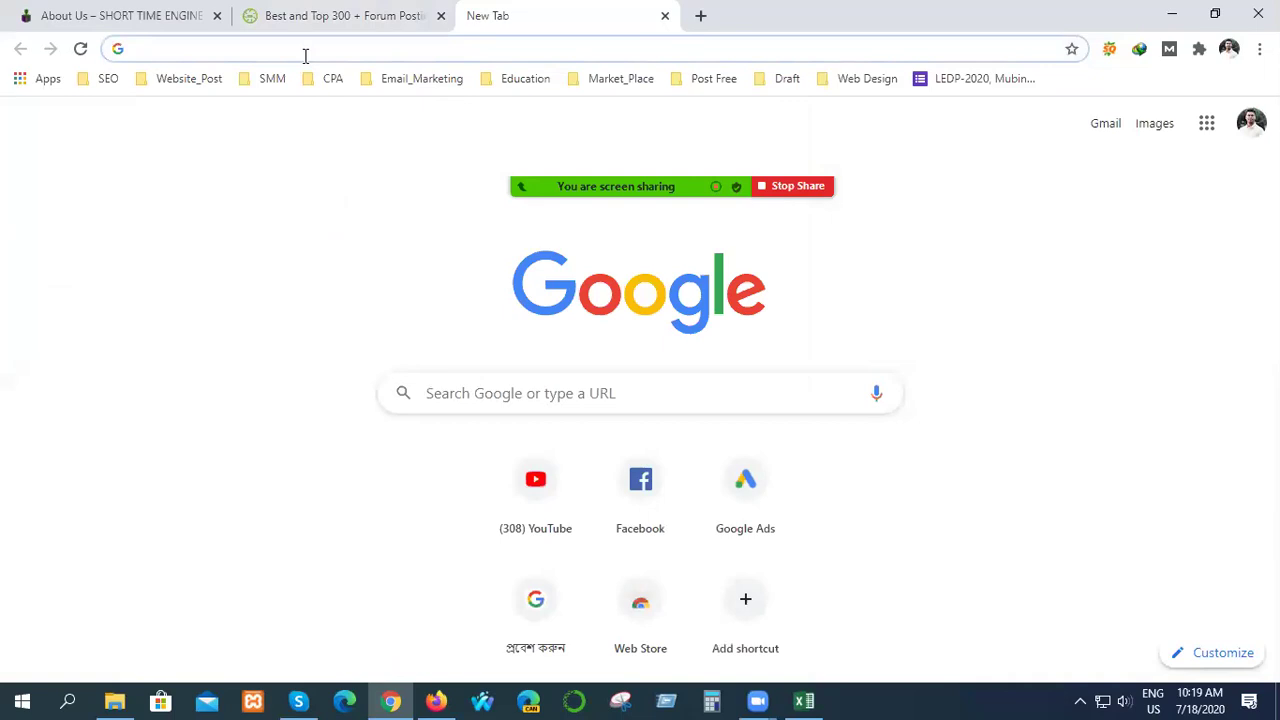
pyautogui.click(335, 12)
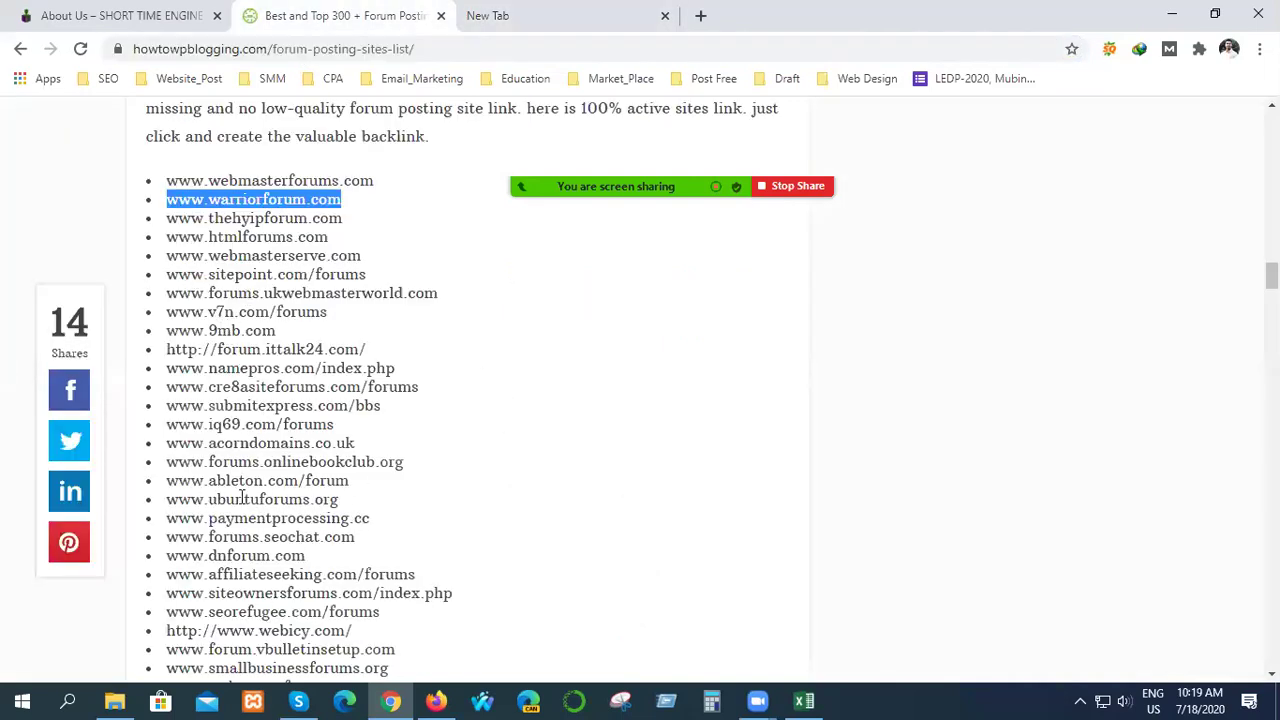
pyautogui.scroll(-2, 418, 540)
pyautogui.scroll(-2, 420, 540)
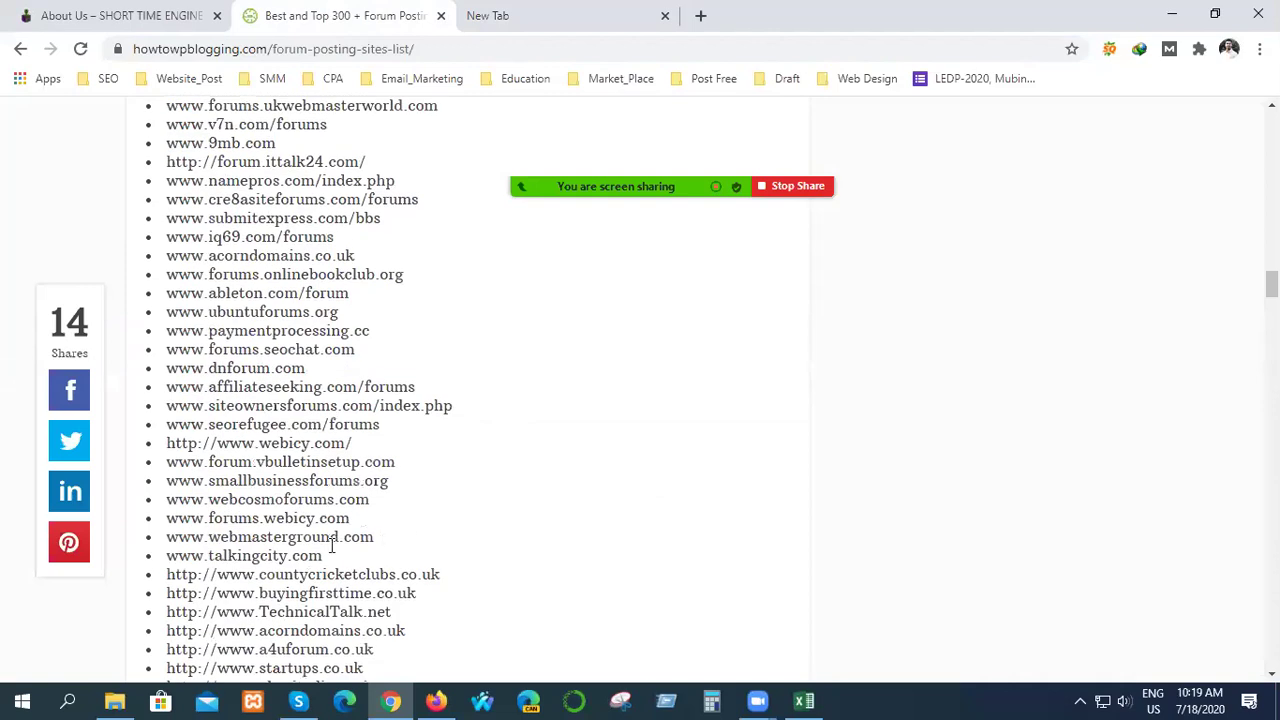
pyautogui.scroll(3, 302, 560)
pyautogui.scroll(2, 302, 560)
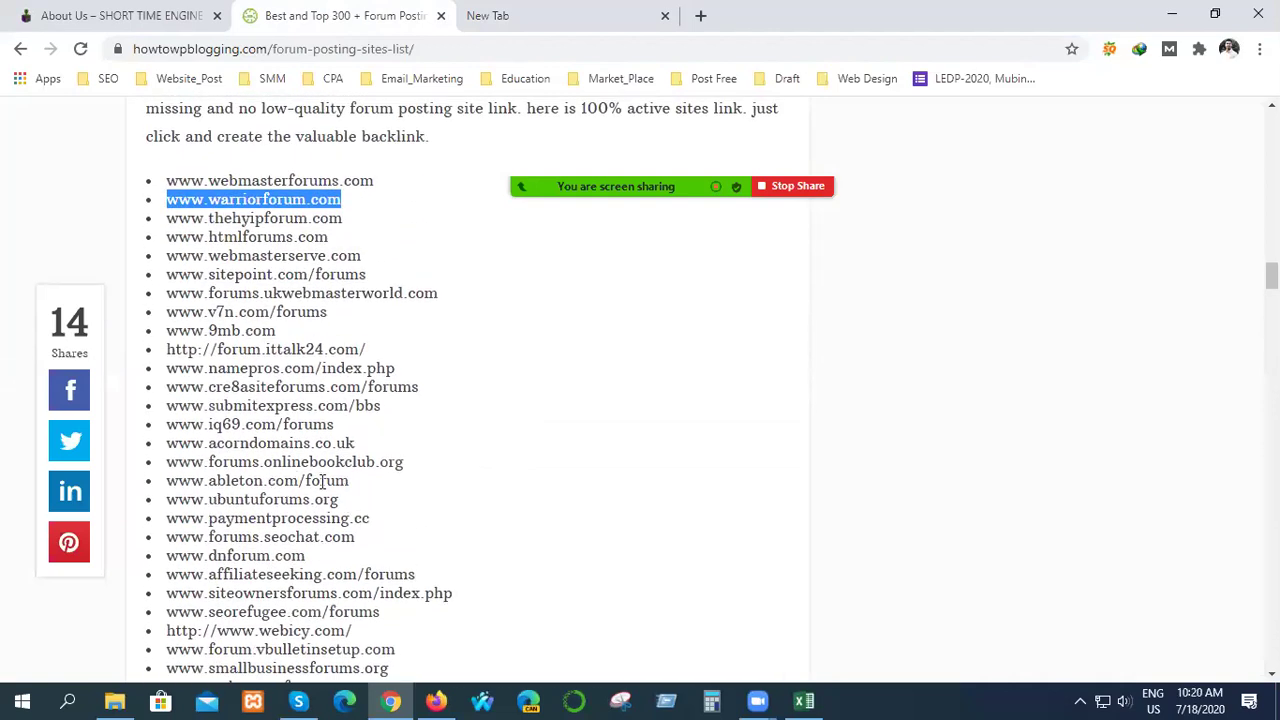
pyautogui.scroll(-5, 298, 500)
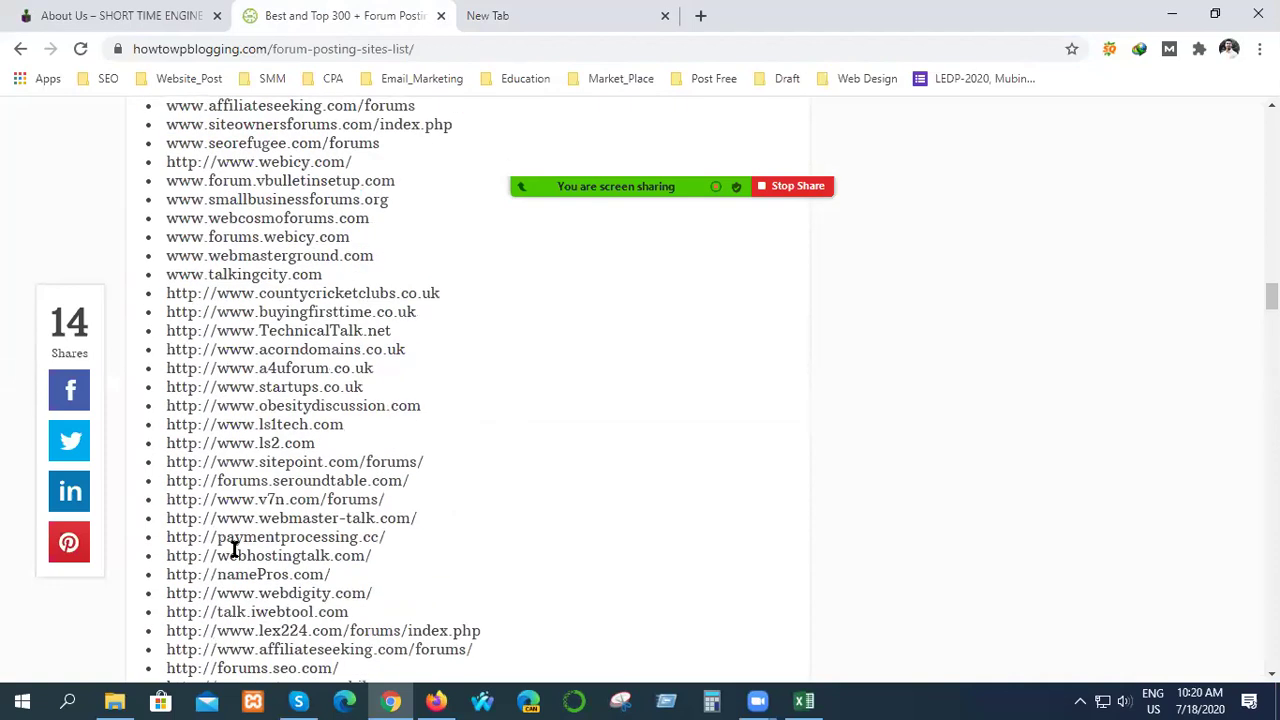
pyautogui.moveTo(428, 462); pyautogui.dragTo(166, 462)
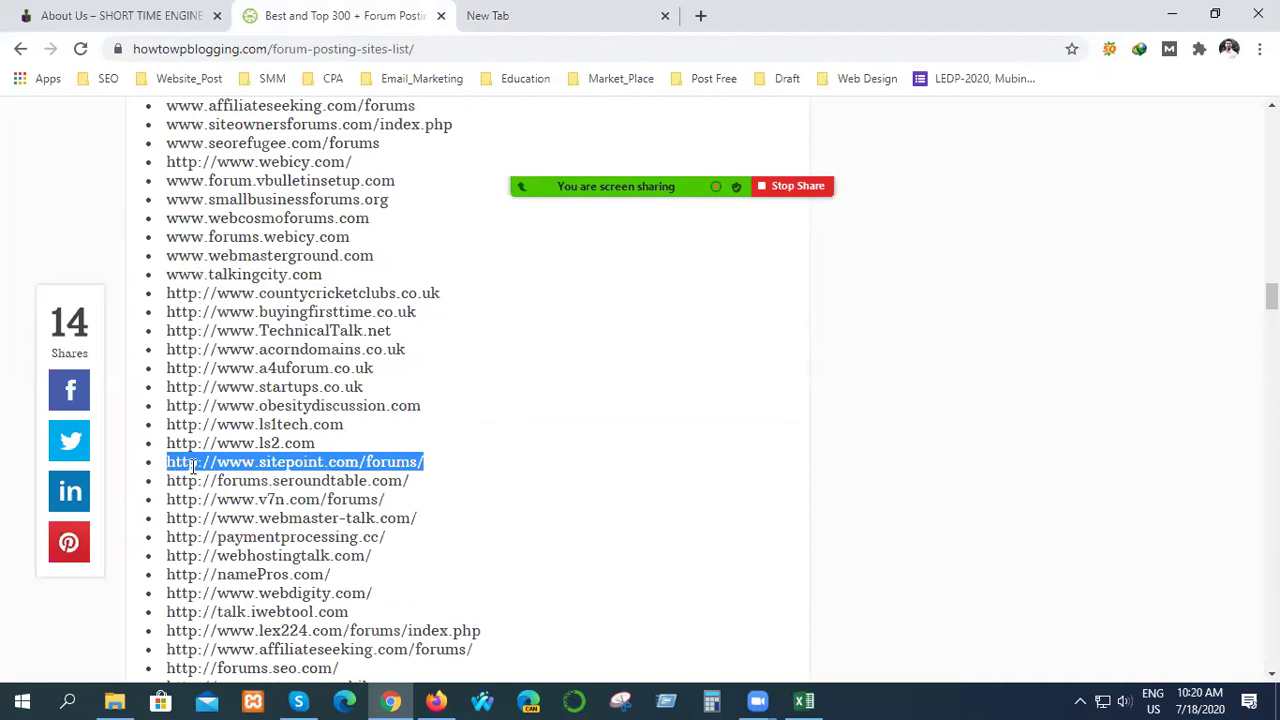
pyautogui.hotkey('ctrl', 'c')
# Paste the copied SitePoint link into the blank tab and load SitePoint Forums
pyautogui.click(522, 16)
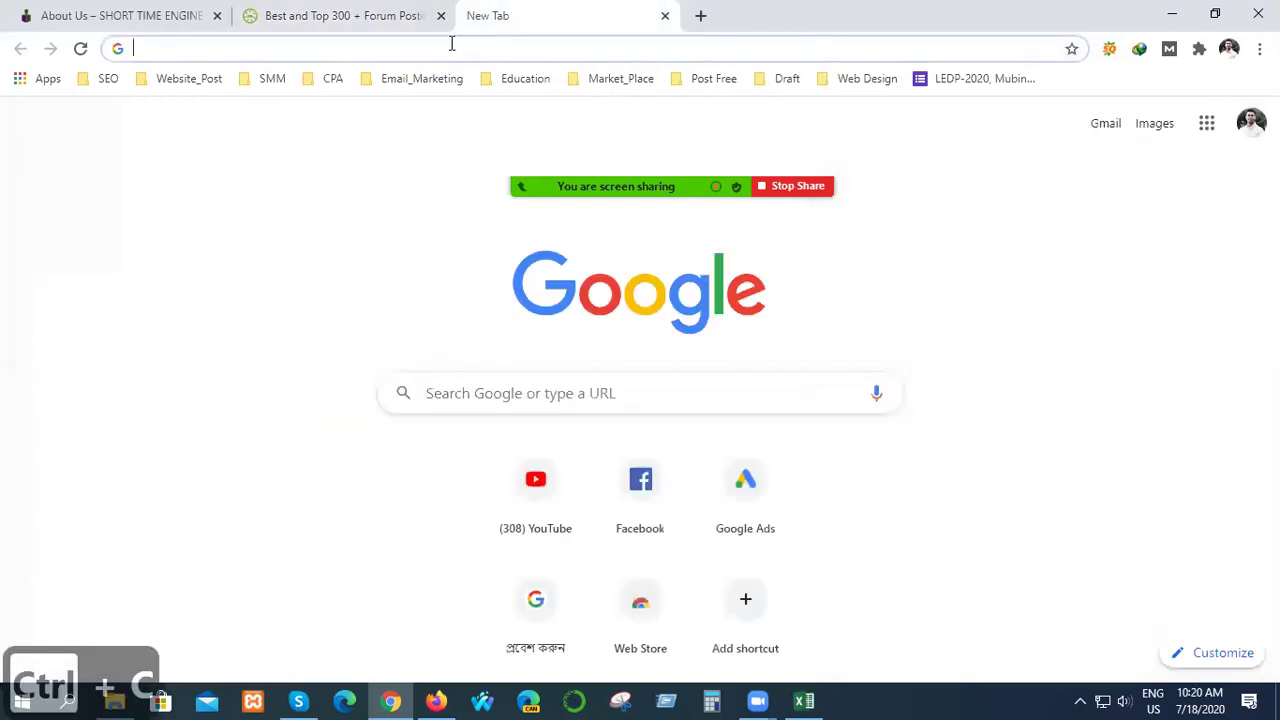
pyautogui.click(446, 47)
pyautogui.hotkey('ctrl', 'v')
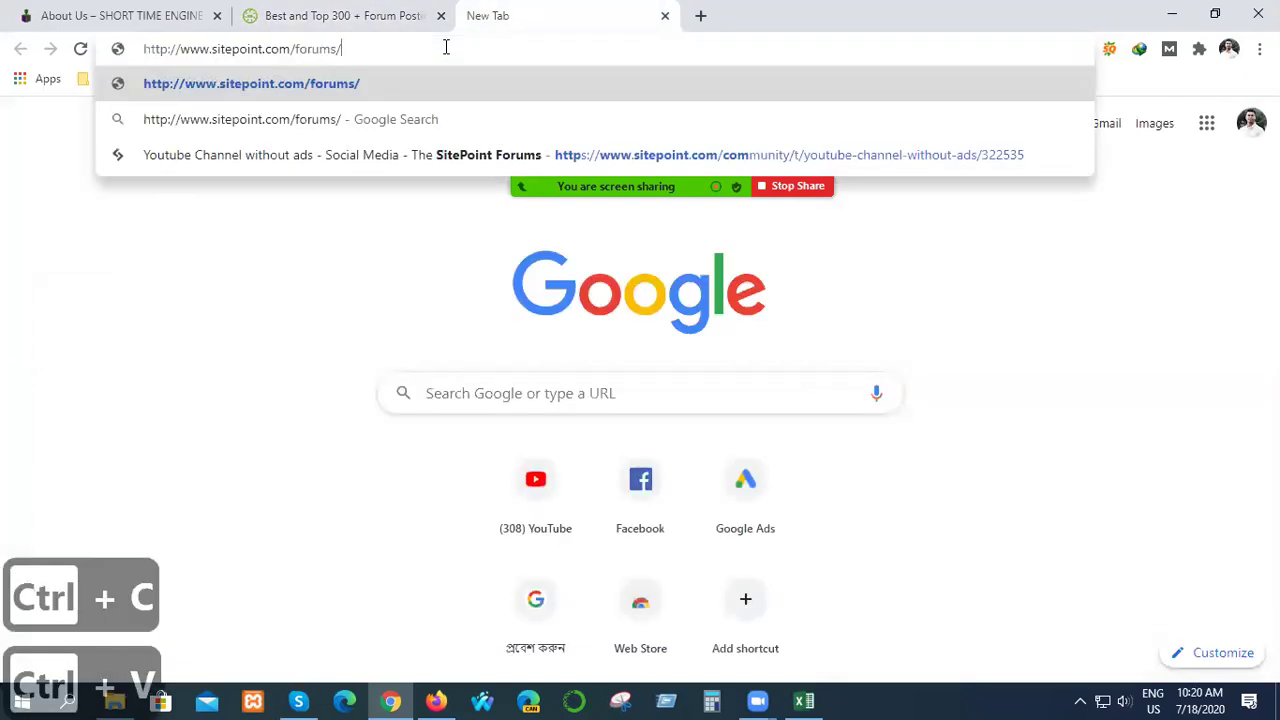
pyautogui.press('Return')
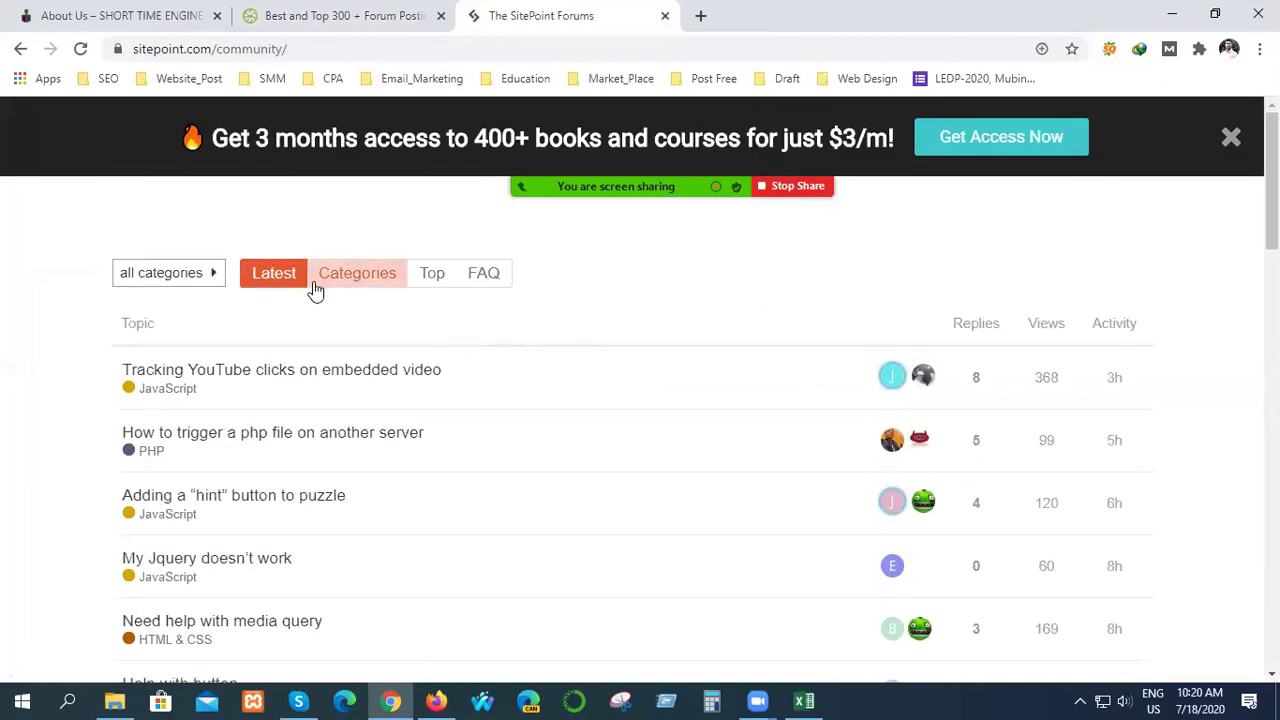
# Look through SitePoint Forums' all-categories list, then start another blank tab
pyautogui.click(196, 281)
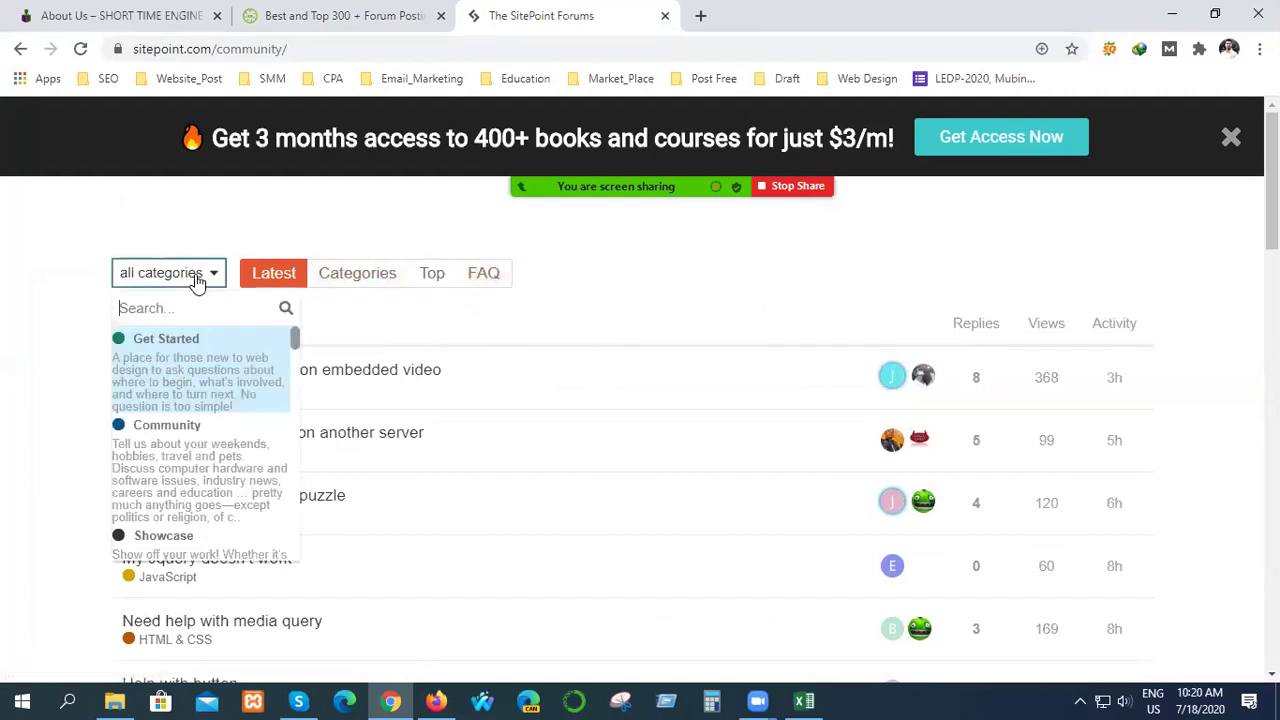
pyautogui.scroll(-10, 208, 414)
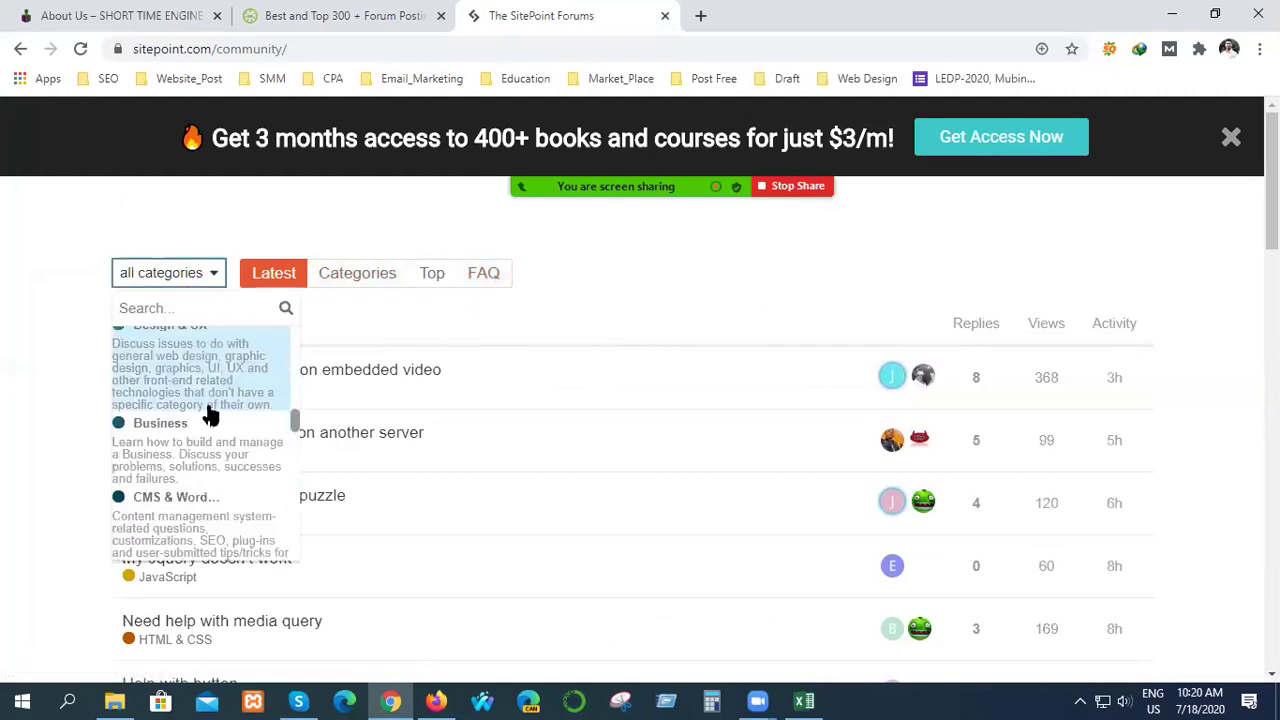
pyautogui.scroll(-15, 210, 412)
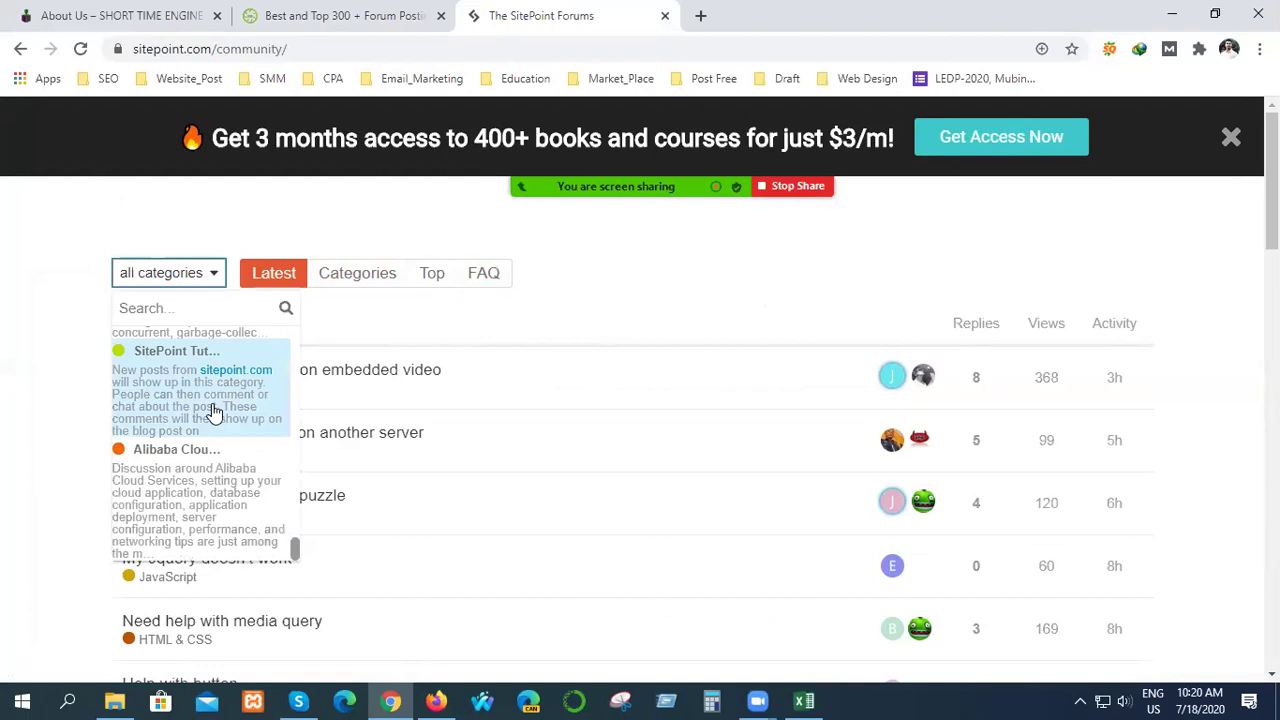
pyautogui.scroll(15, 213, 412)
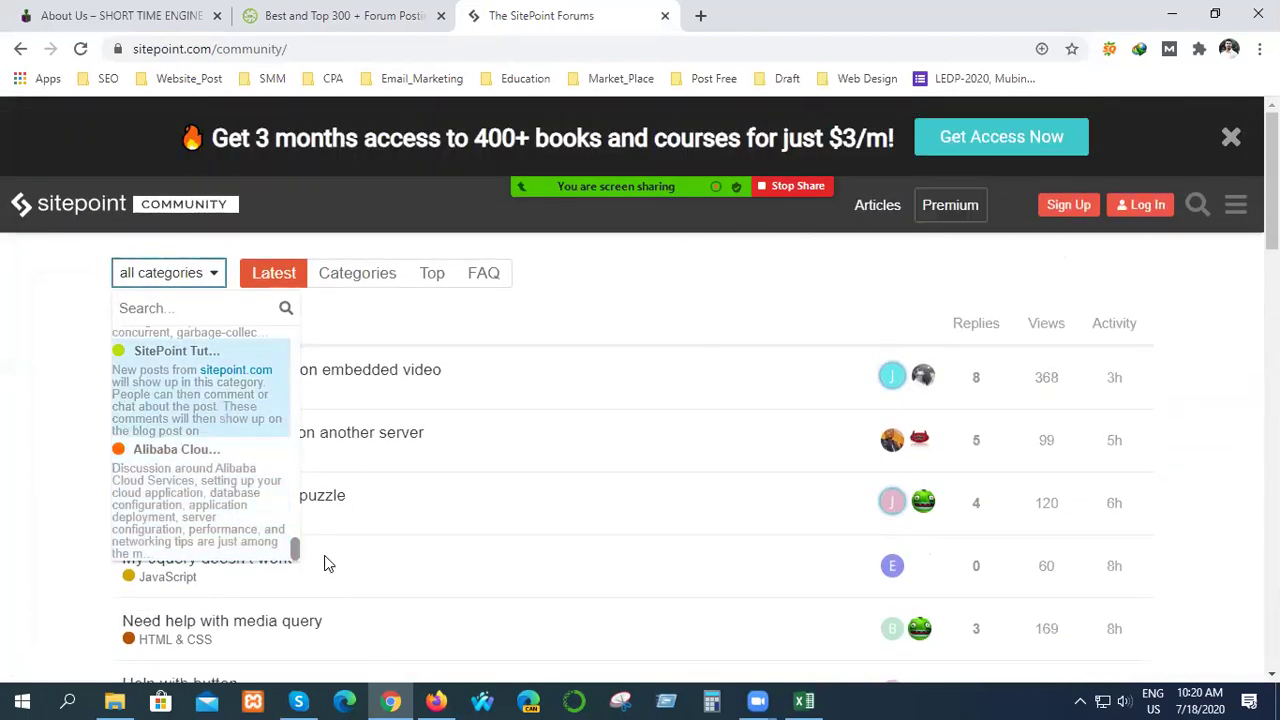
pyautogui.click(38, 358)
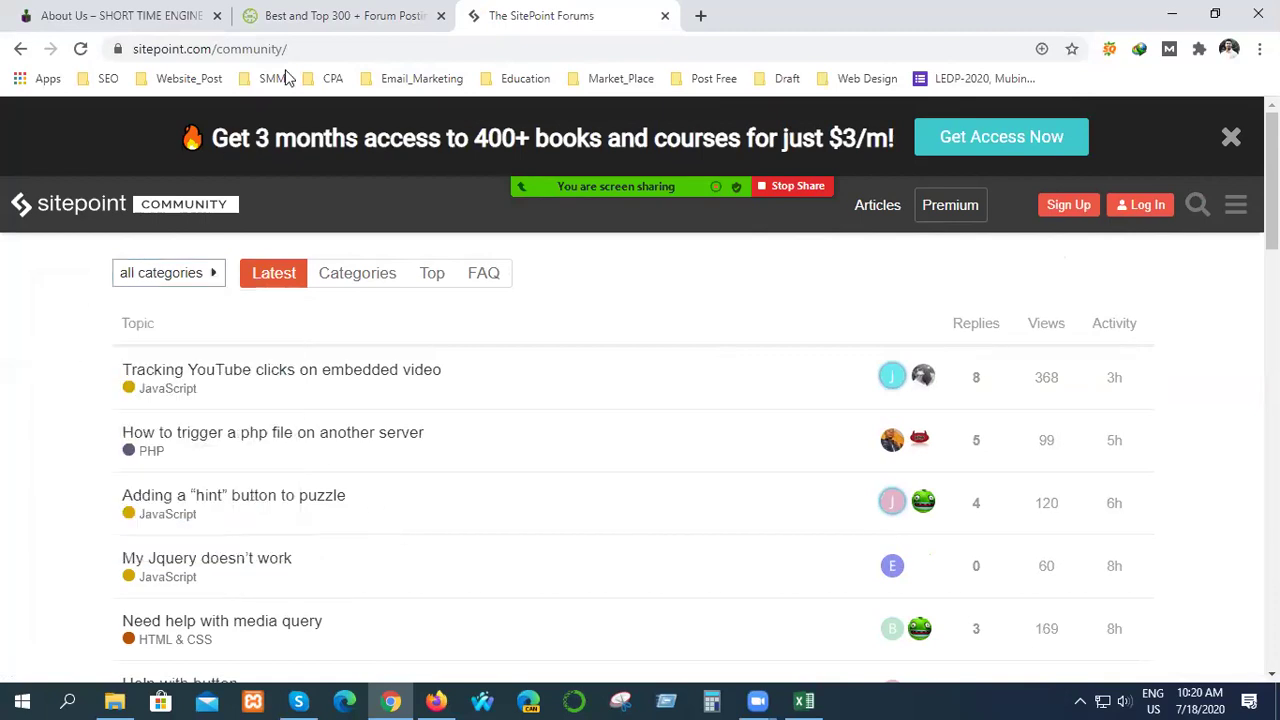
pyautogui.click(700, 15)
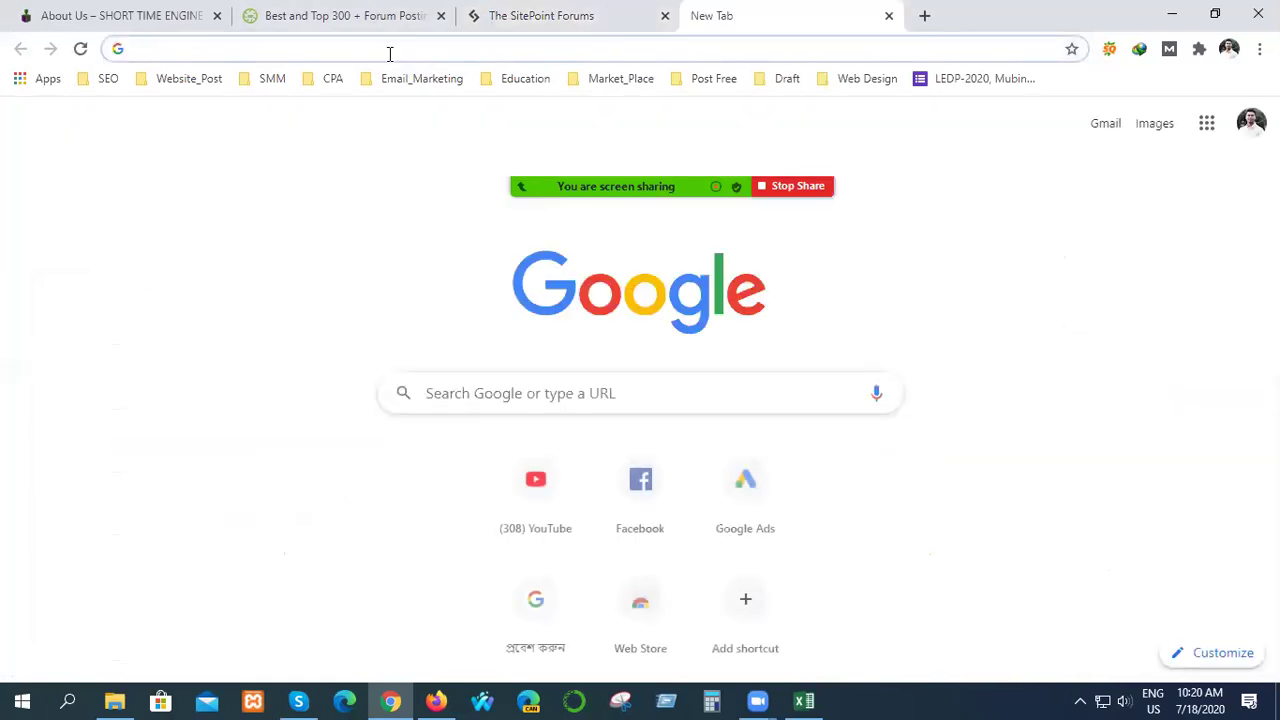
# Search Google from the new tab's address bar for 'cur related forum posting website'
pyautogui.write('cur')
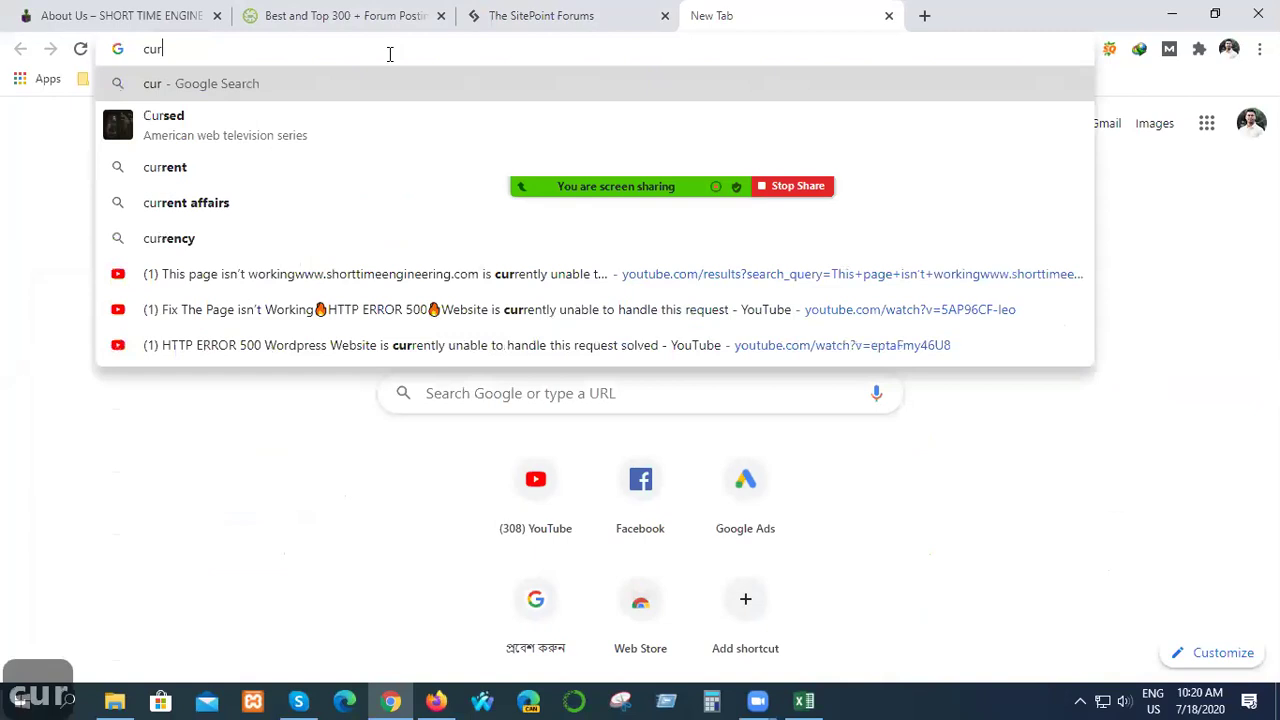
pyautogui.write(' re')
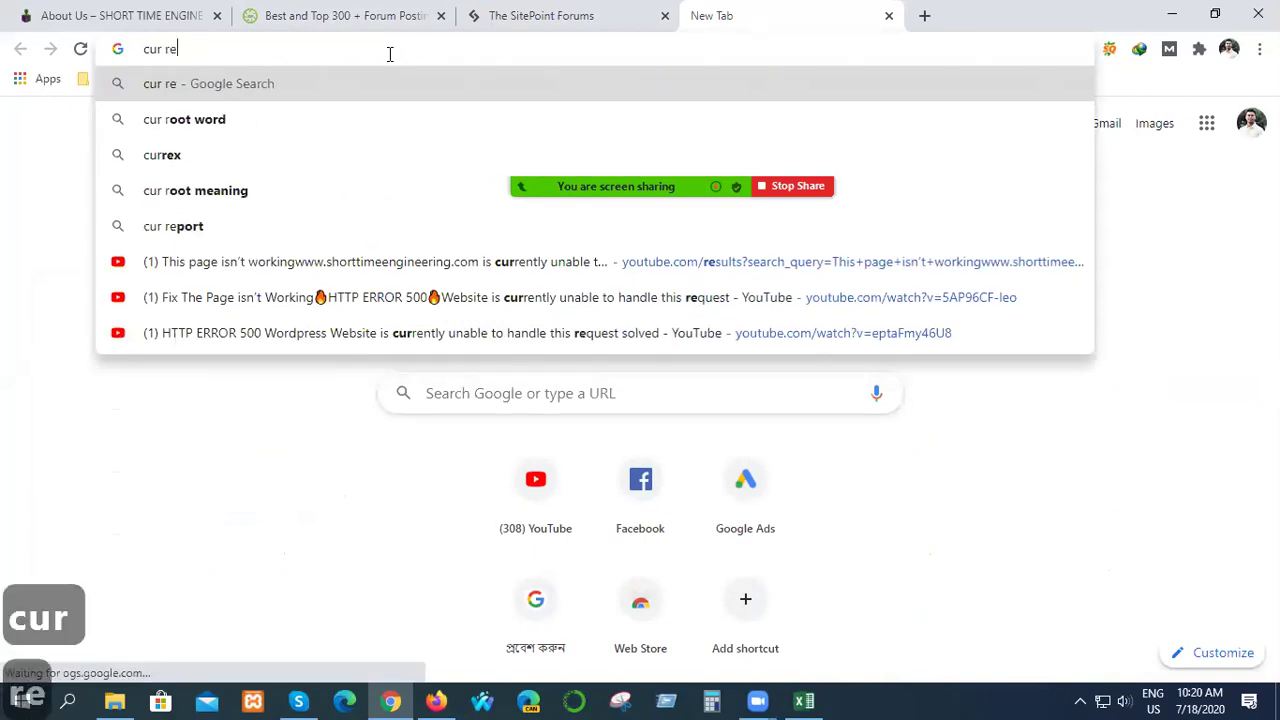
pyautogui.write('lated ')
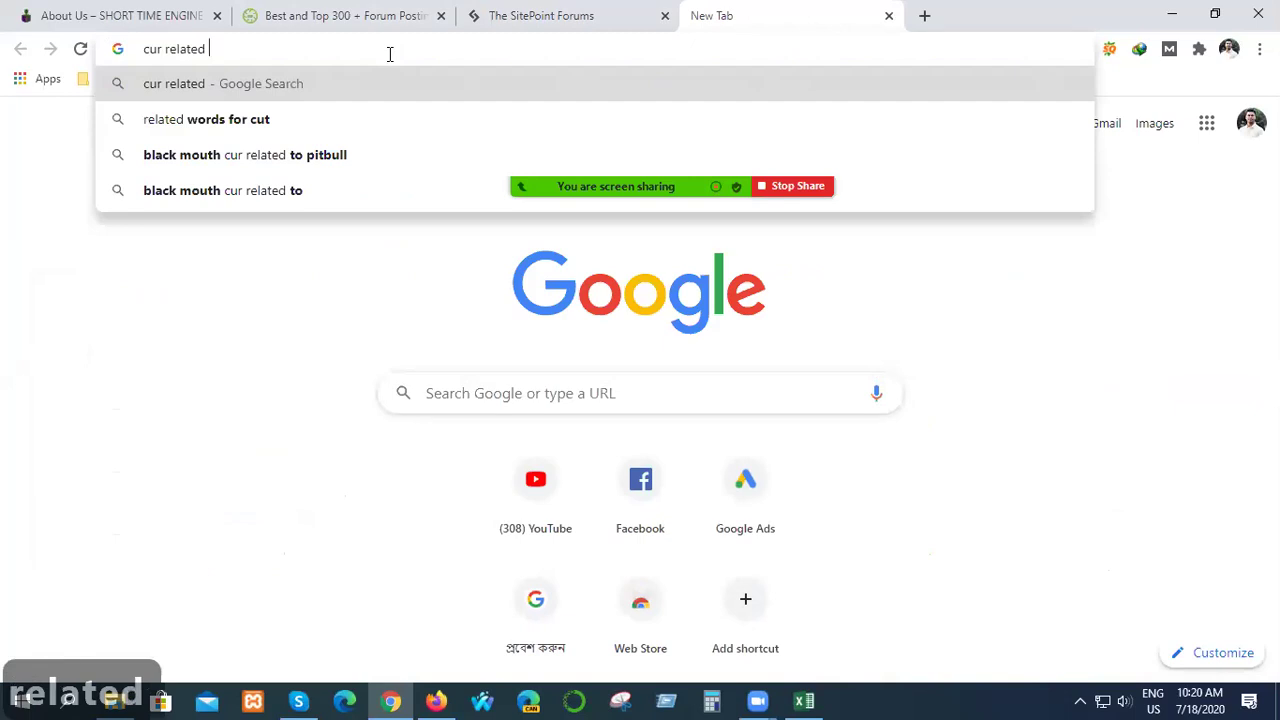
pyautogui.write('for')
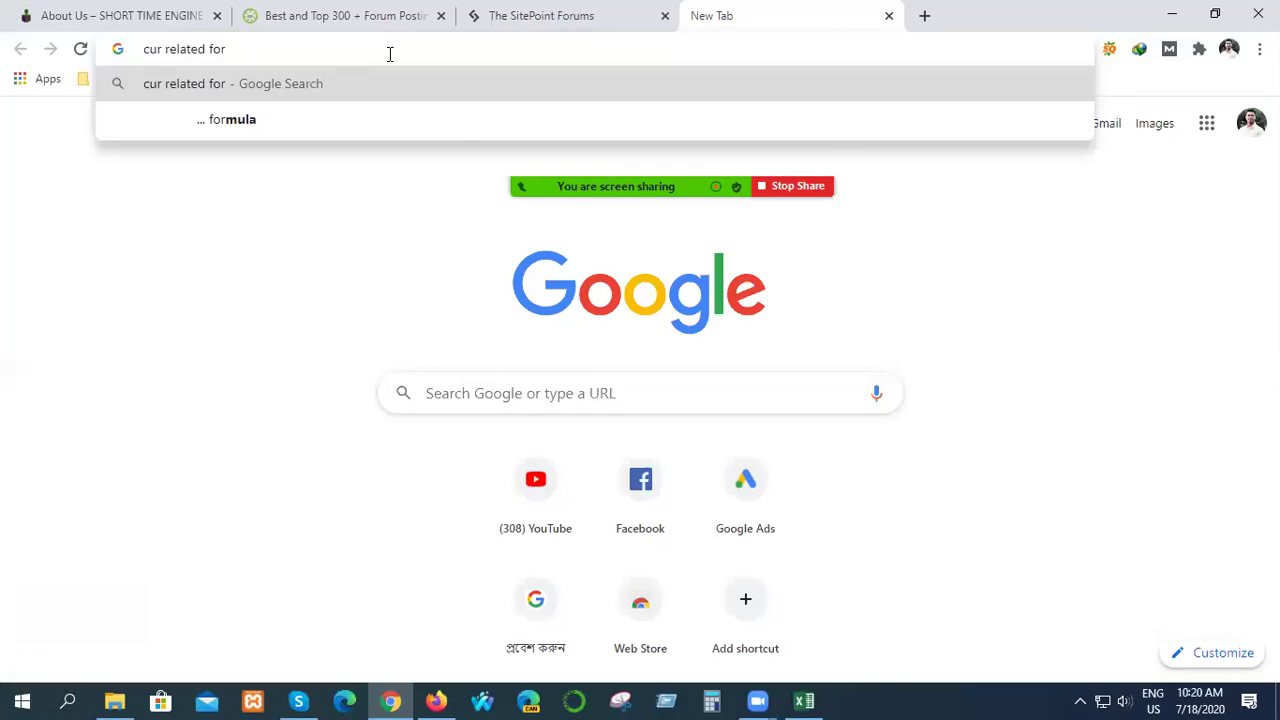
pyautogui.write('um')
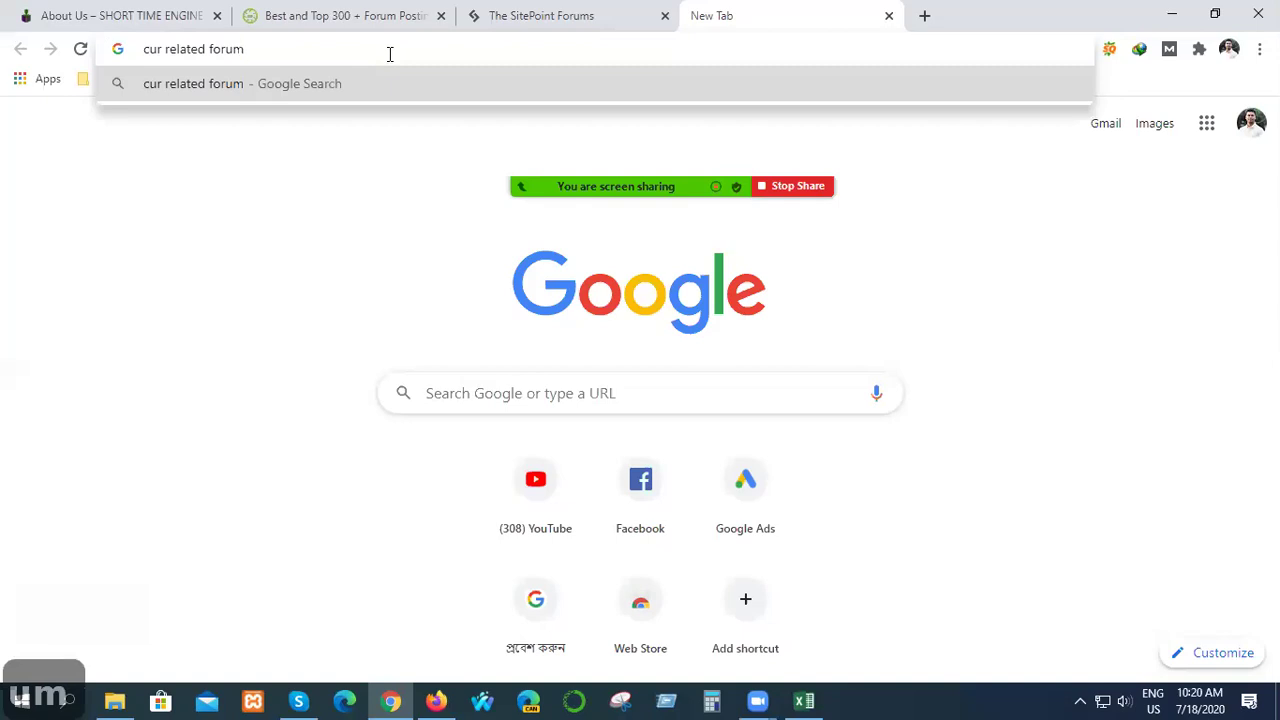
pyautogui.write(' posting')
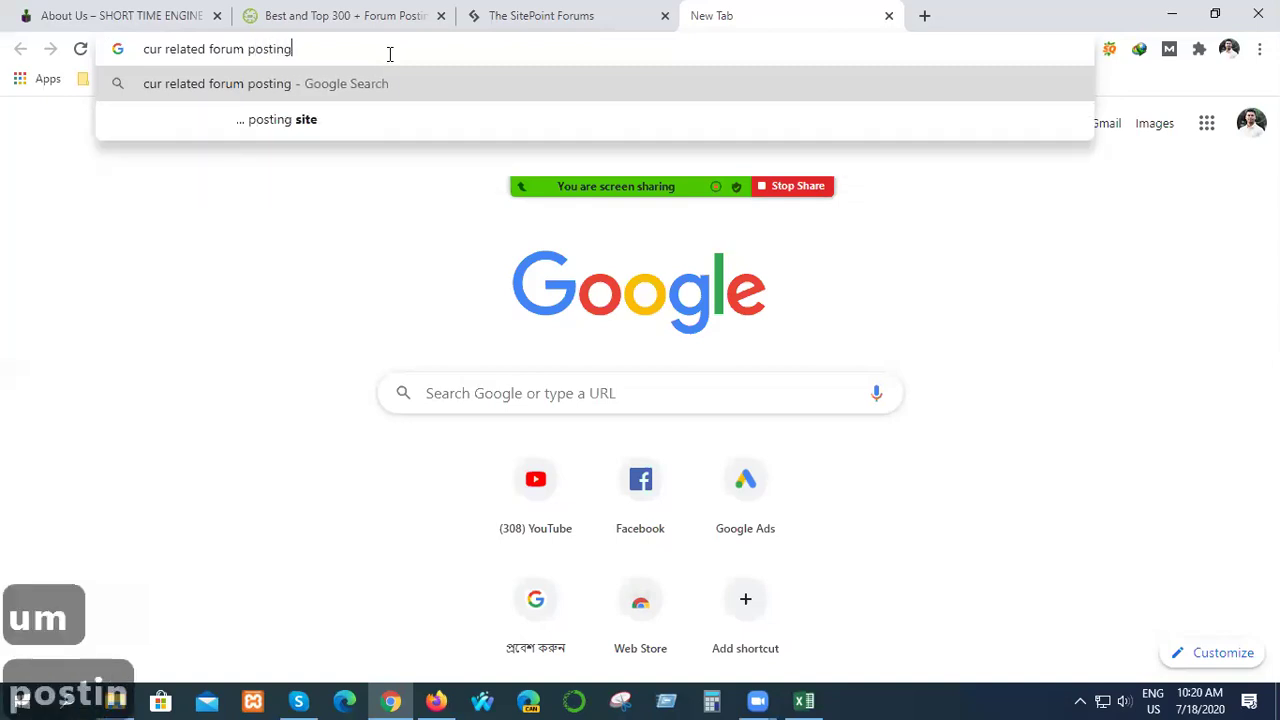
pyautogui.write(' web')
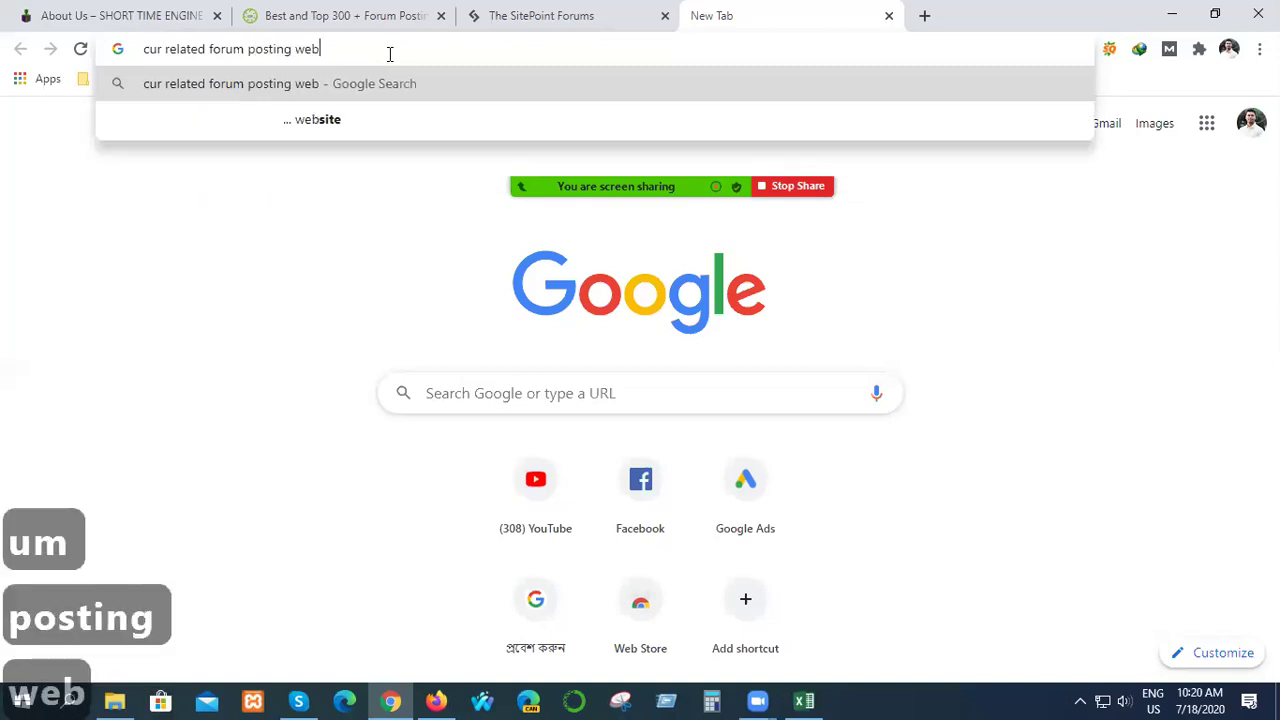
pyautogui.write('site')
pyautogui.press('Return')
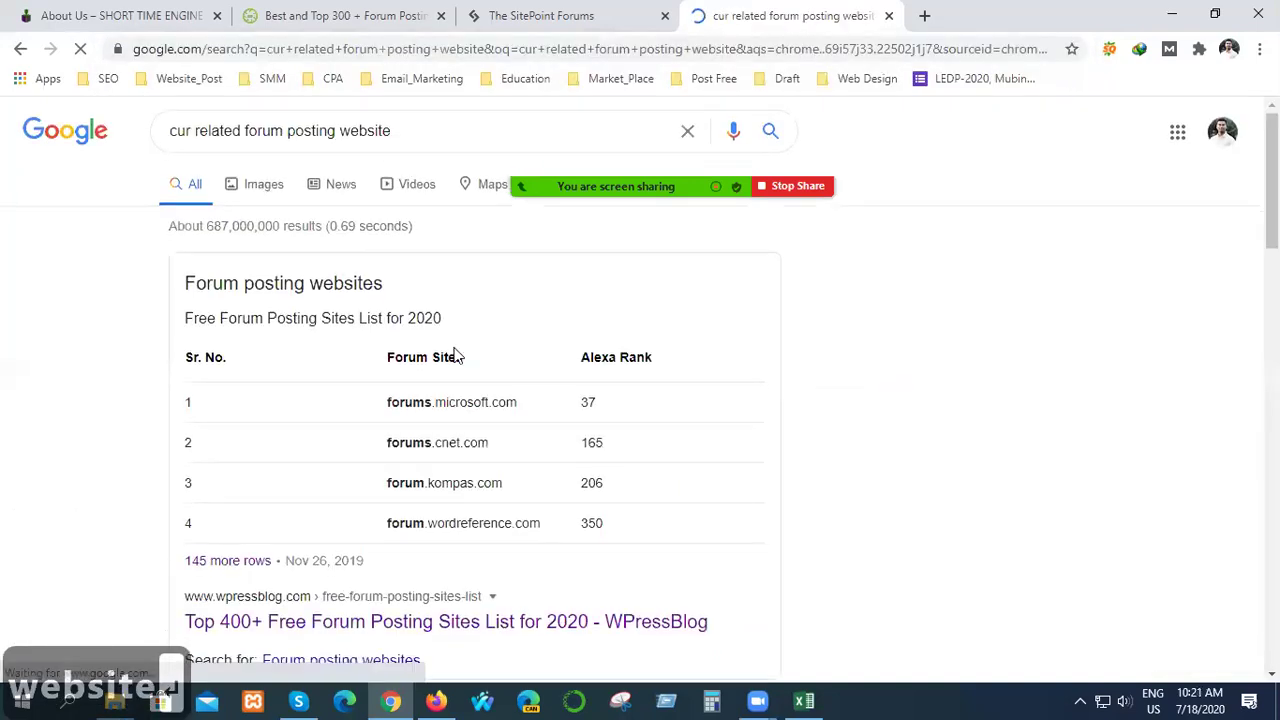
# Scroll through the forum posting results, briefly bringing up the howtowpblogging result's link menu
pyautogui.scroll(-3, 470, 350)
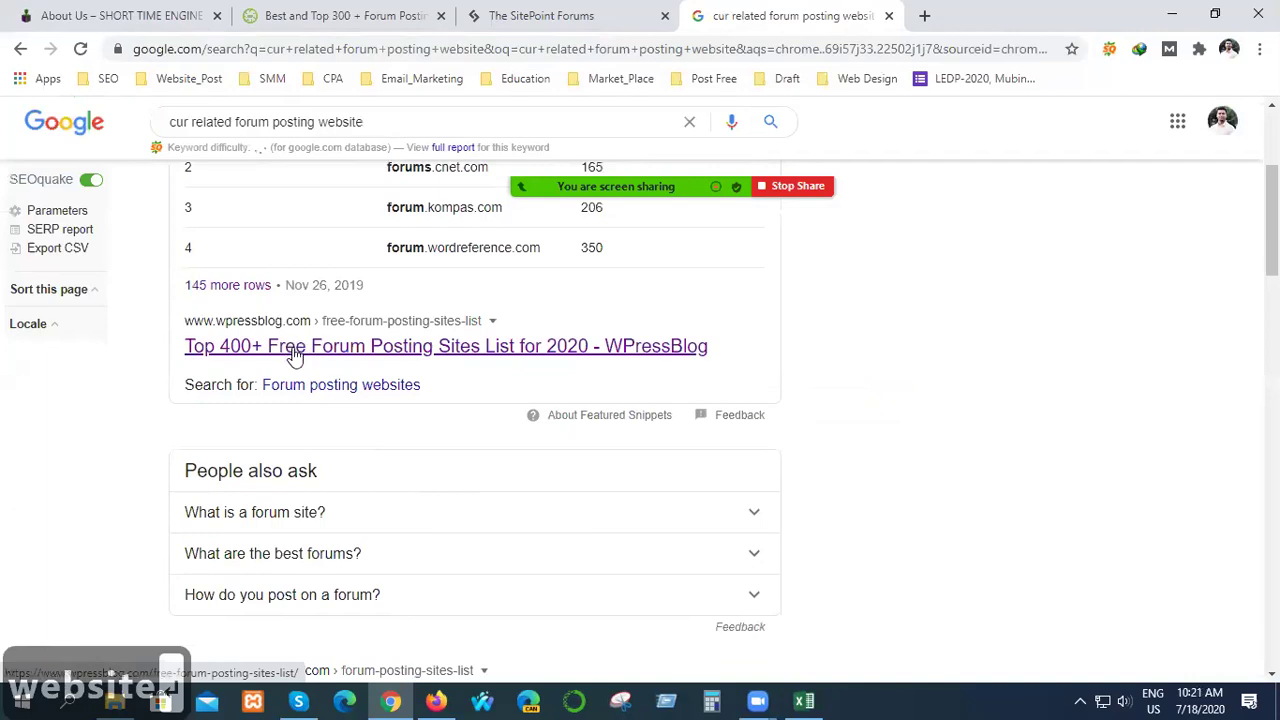
pyautogui.scroll(-6, 354, 357)
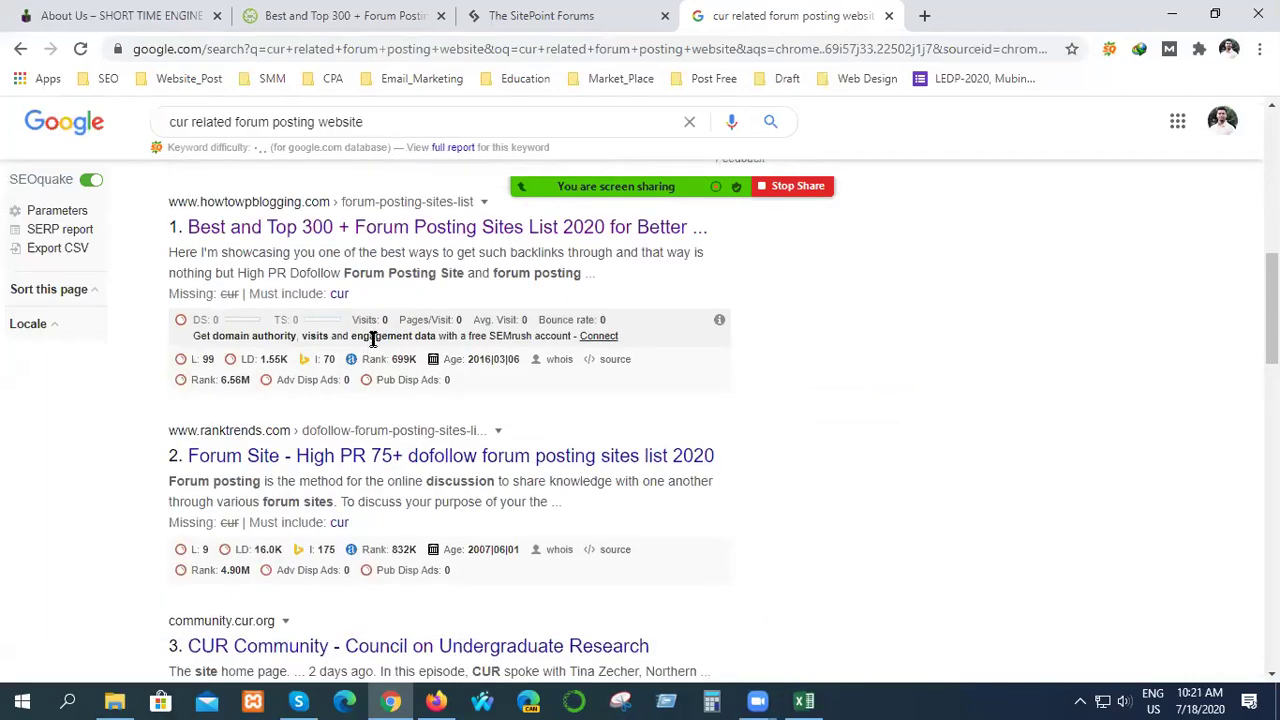
pyautogui.scroll(-1, 372, 338)
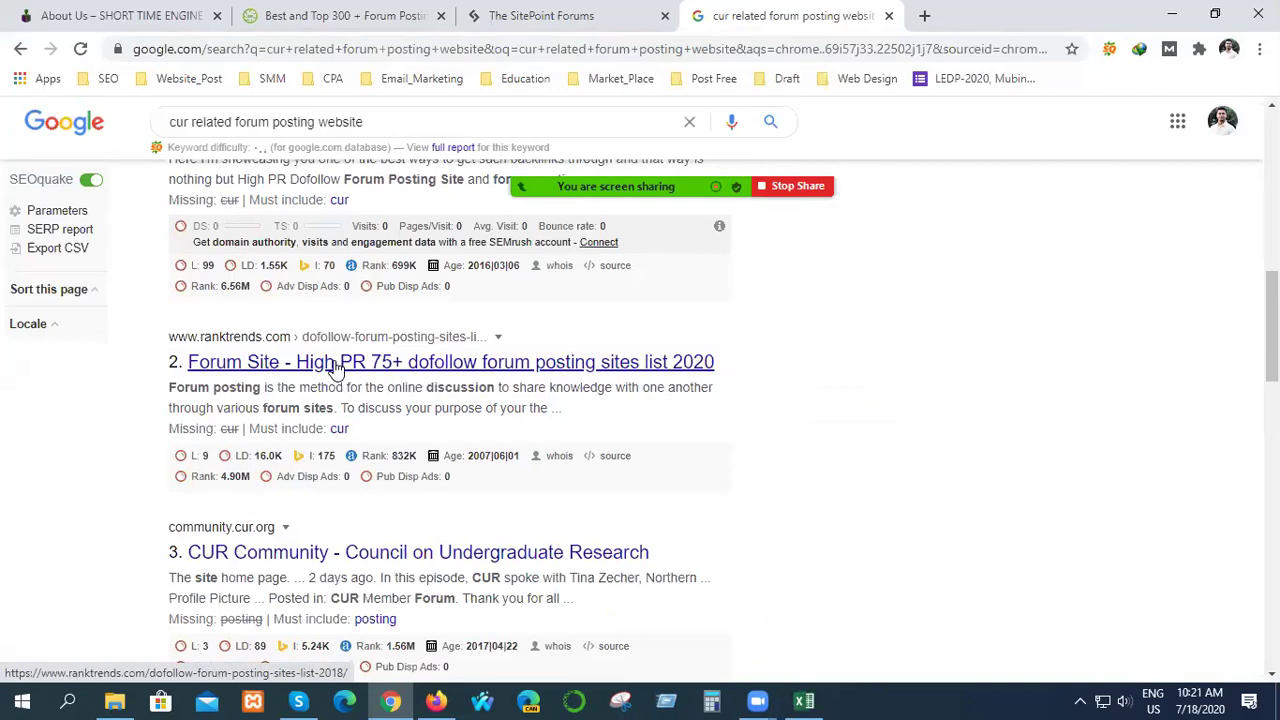
pyautogui.scroll(-1, 491, 377)
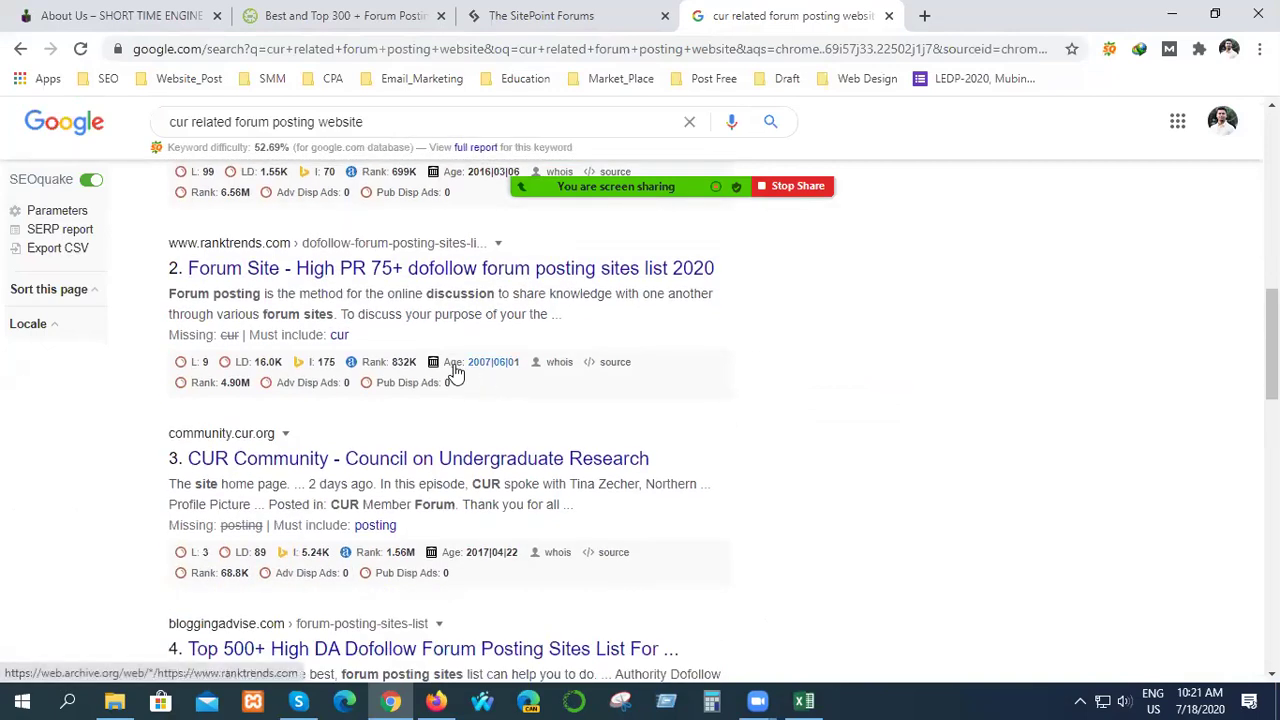
pyautogui.scroll(3, 455, 372)
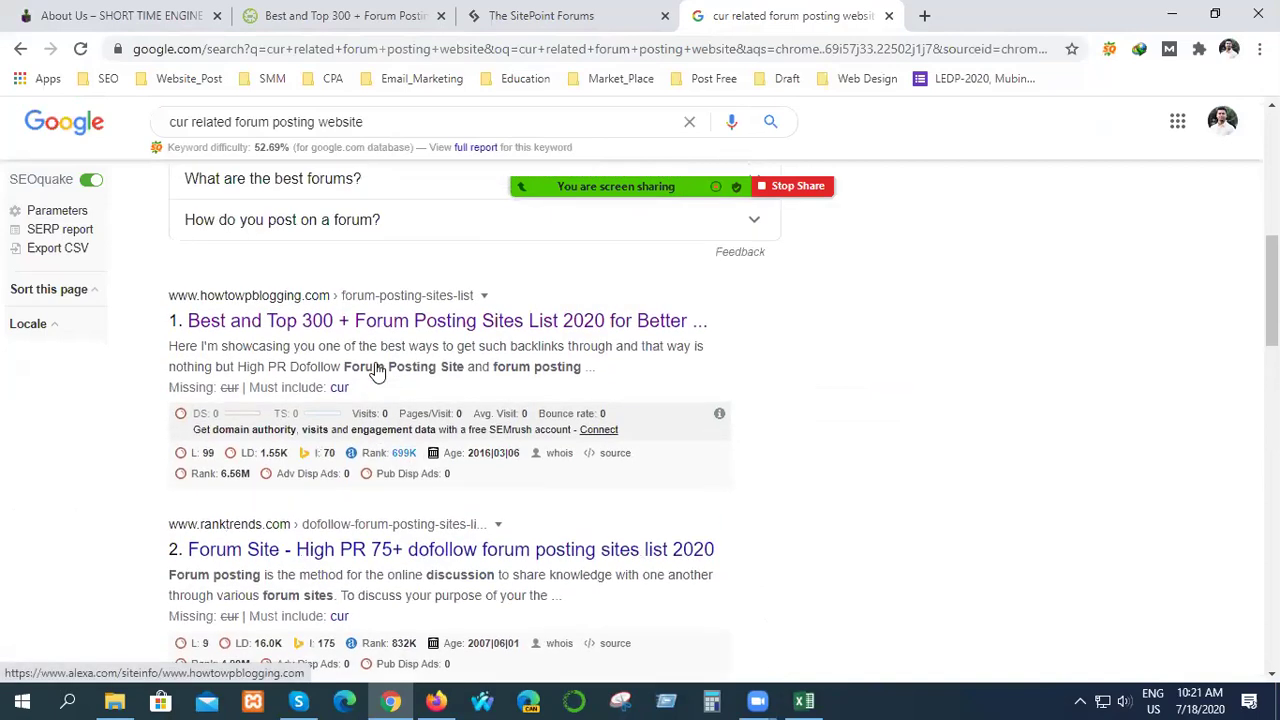
pyautogui.rightClick(416, 320)
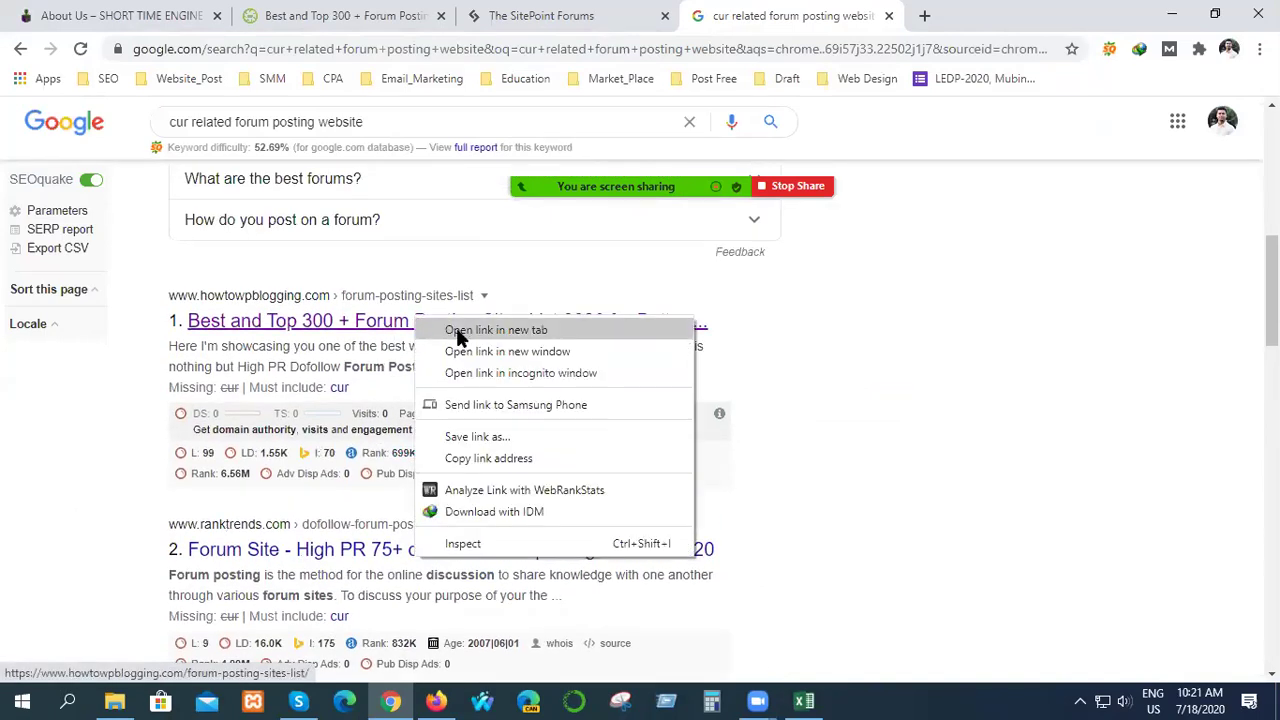
pyautogui.click(135, 422)
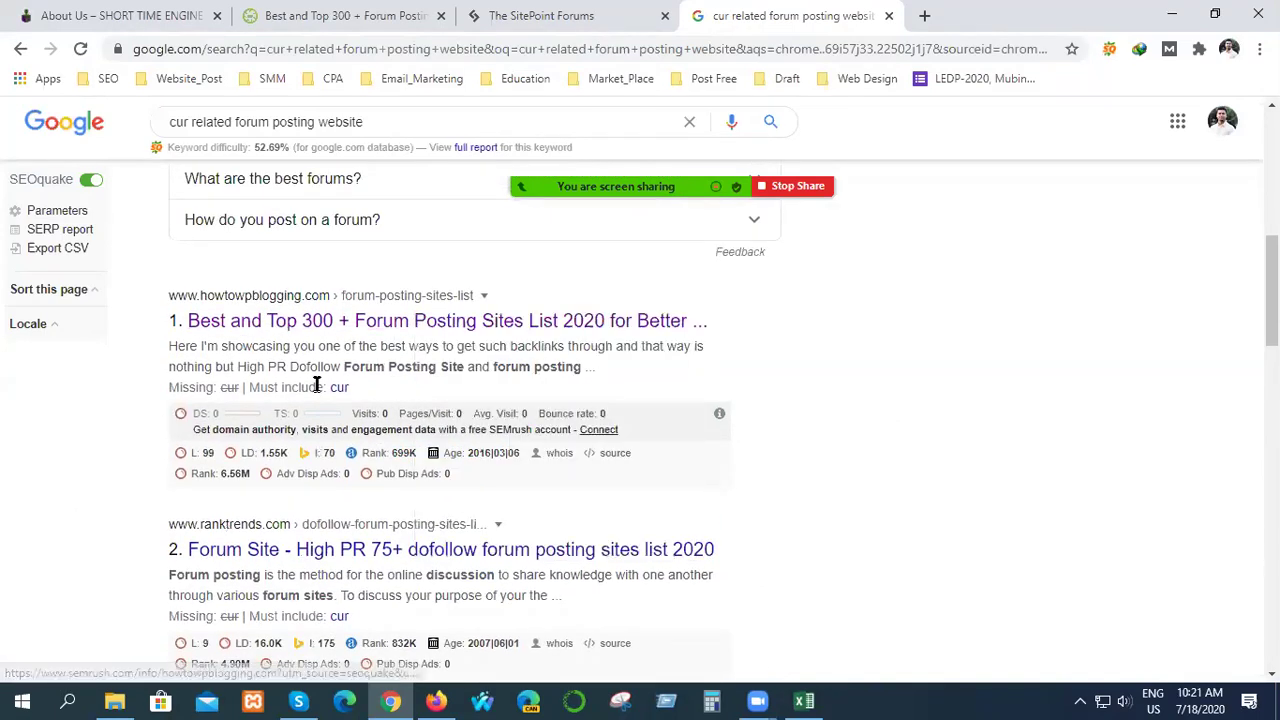
# Open the 'CUR Community - Council on Undergraduate Research' search result
pyautogui.scroll(4, 330, 372)
pyautogui.scroll(1, 331, 373)
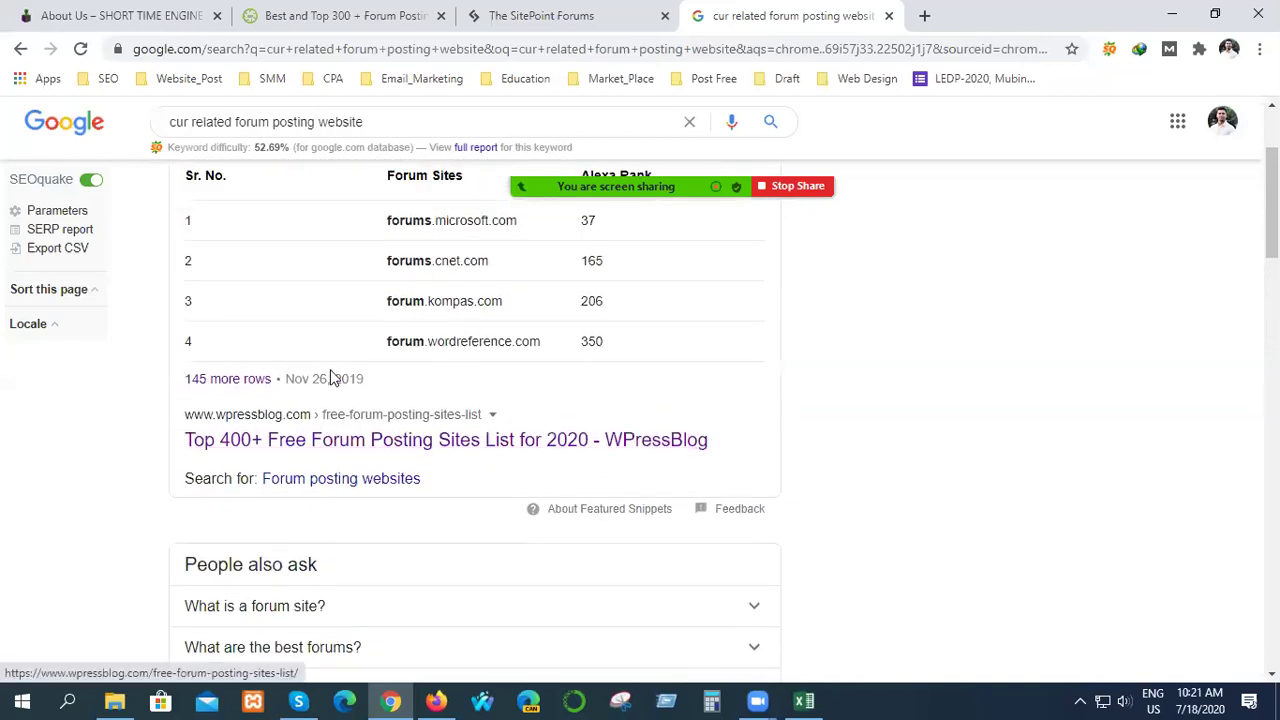
pyautogui.scroll(-8, 336, 376)
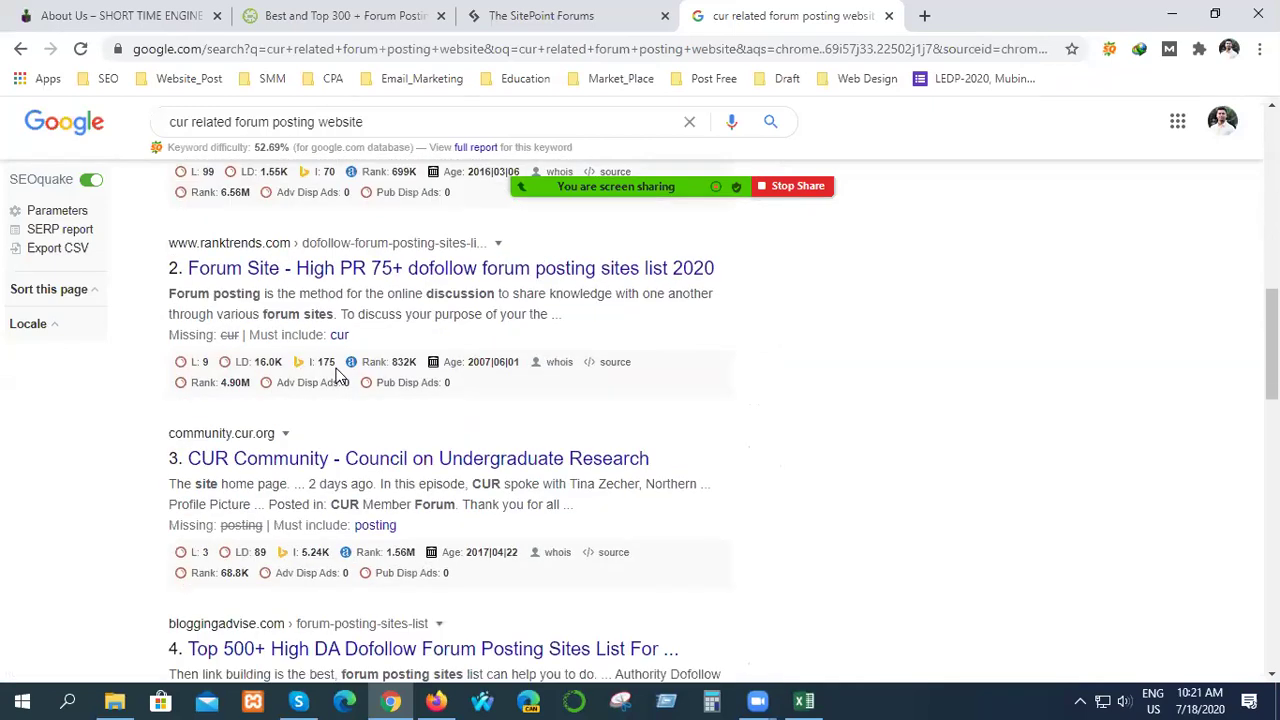
pyautogui.scroll(-2, 337, 375)
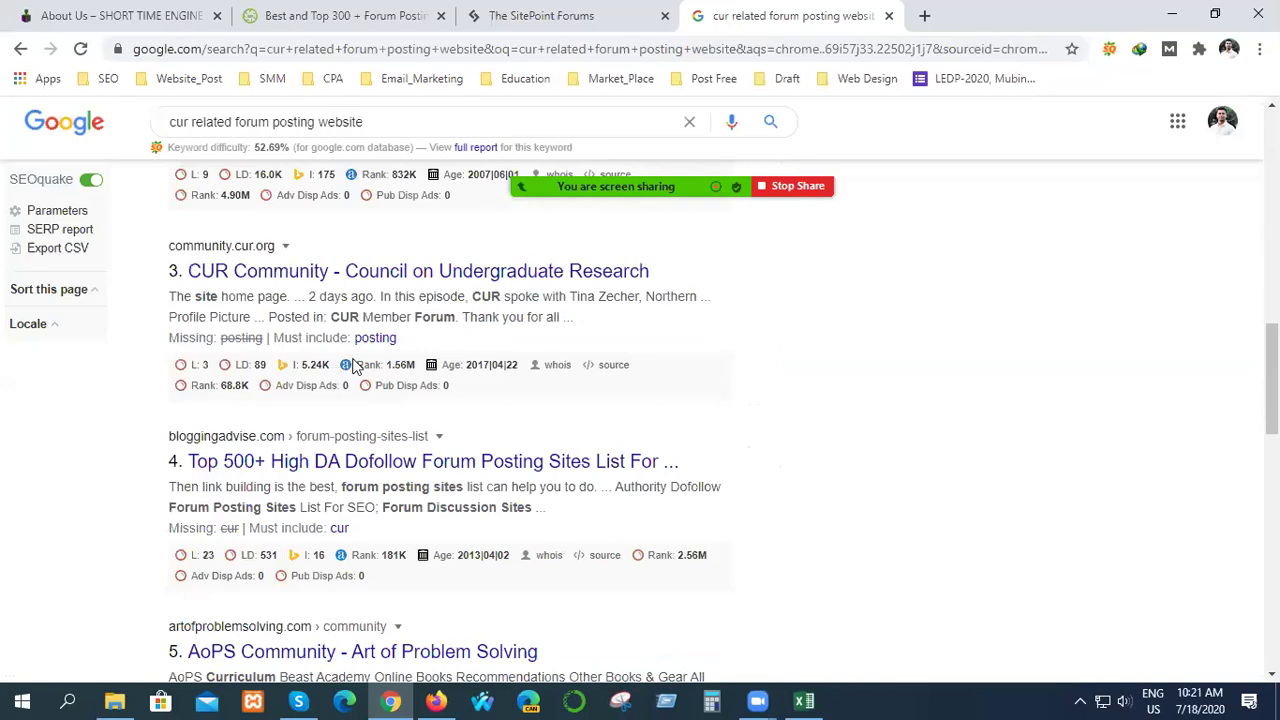
pyautogui.click(381, 280)
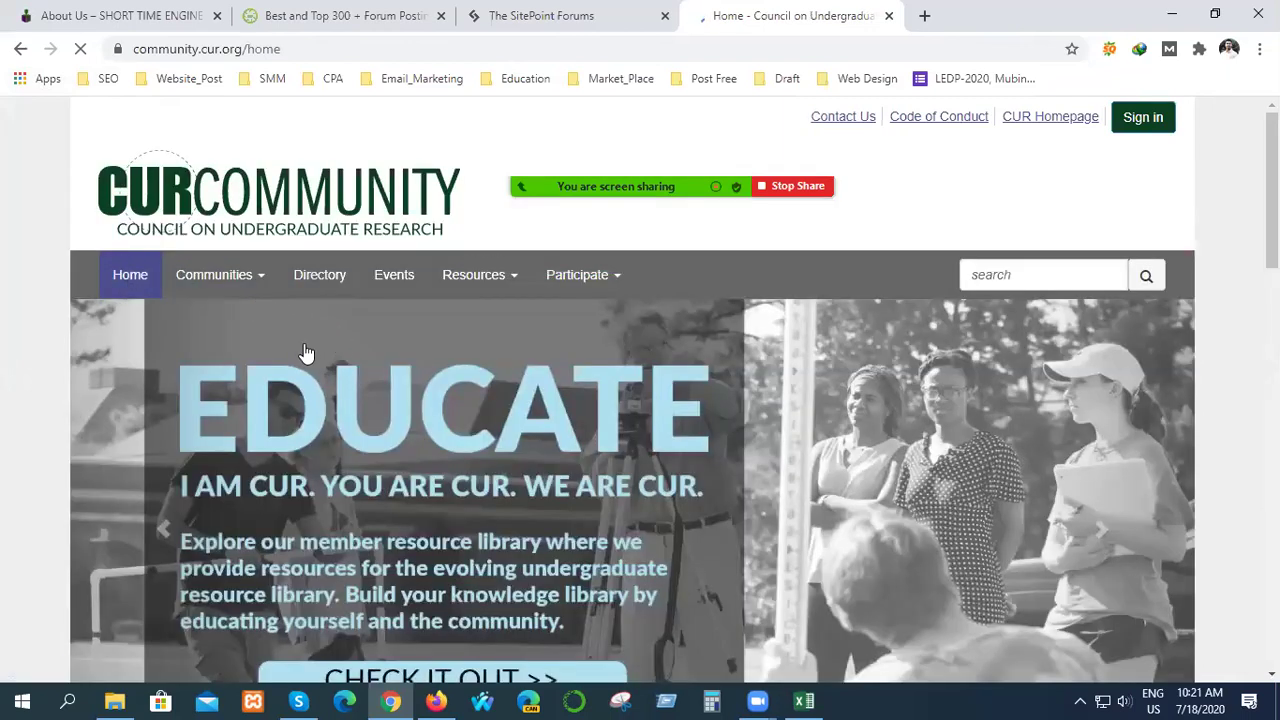
pyautogui.scroll(-5, 298, 345)
pyautogui.scroll(-15, 296, 344)
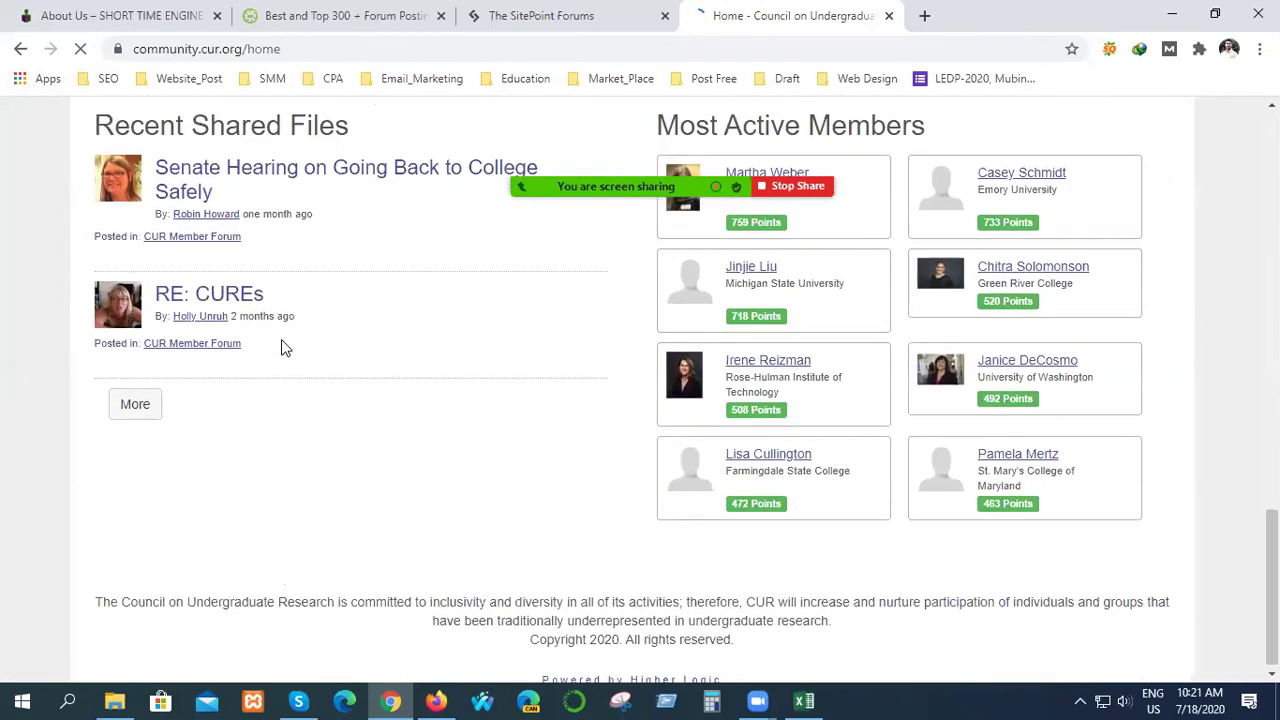
pyautogui.scroll(5, 283, 347)
pyautogui.scroll(1, 281, 347)
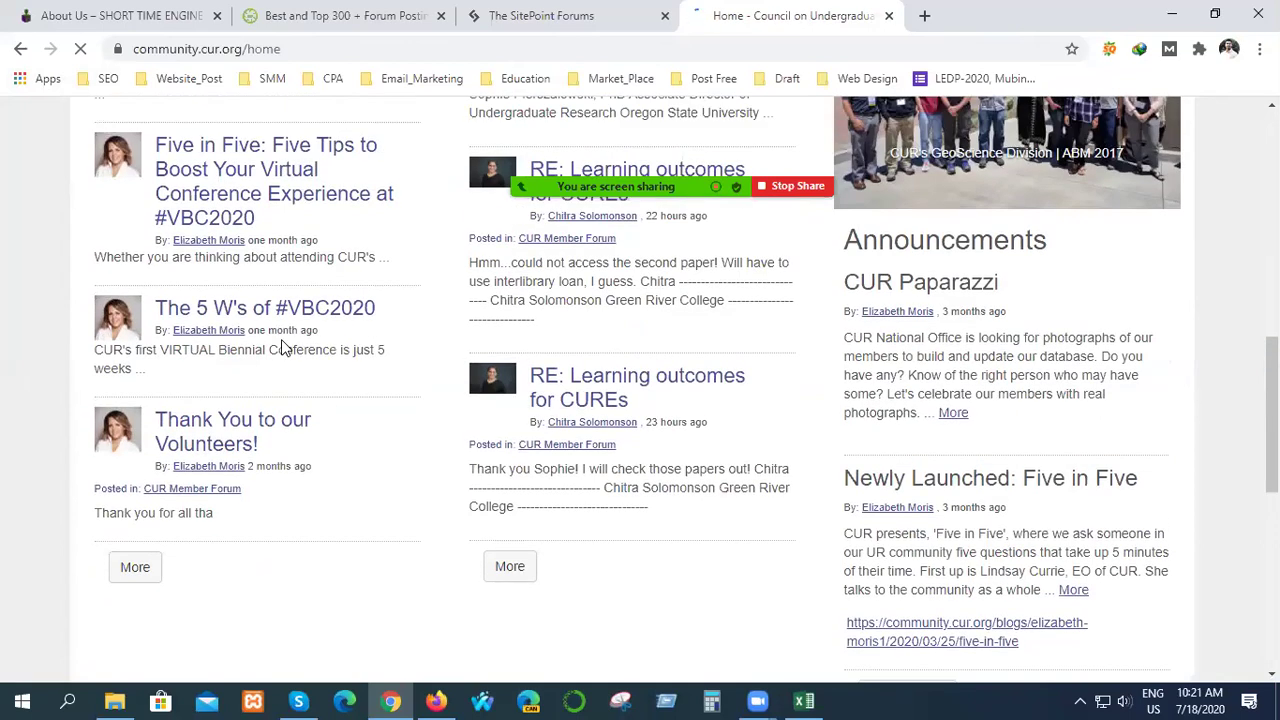
pyautogui.scroll(2, 283, 347)
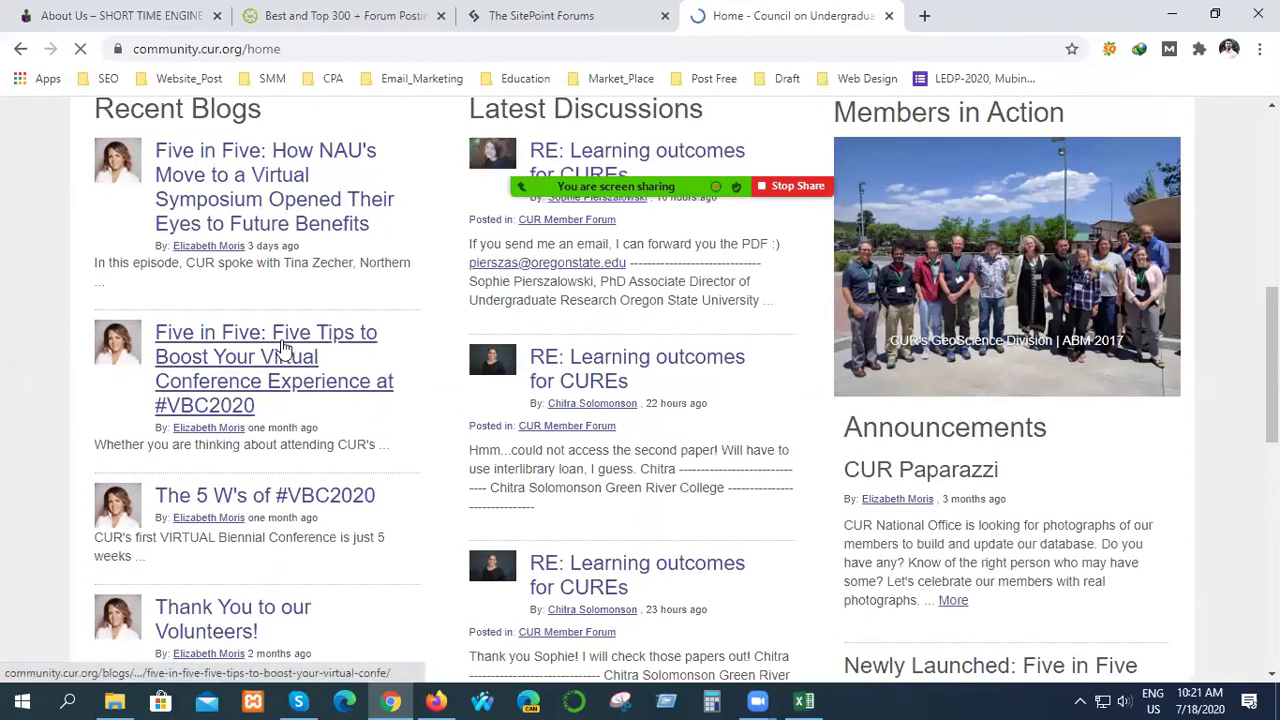
pyautogui.scroll(2, 283, 347)
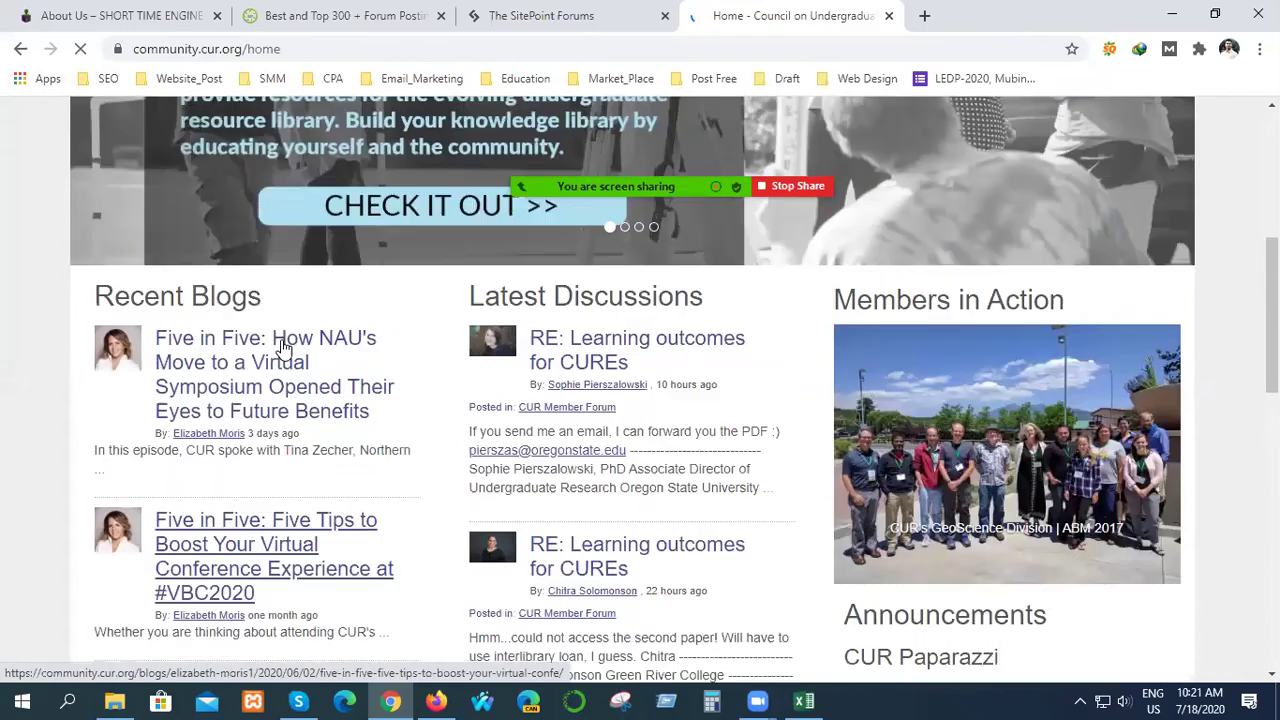
pyautogui.scroll(4, 283, 347)
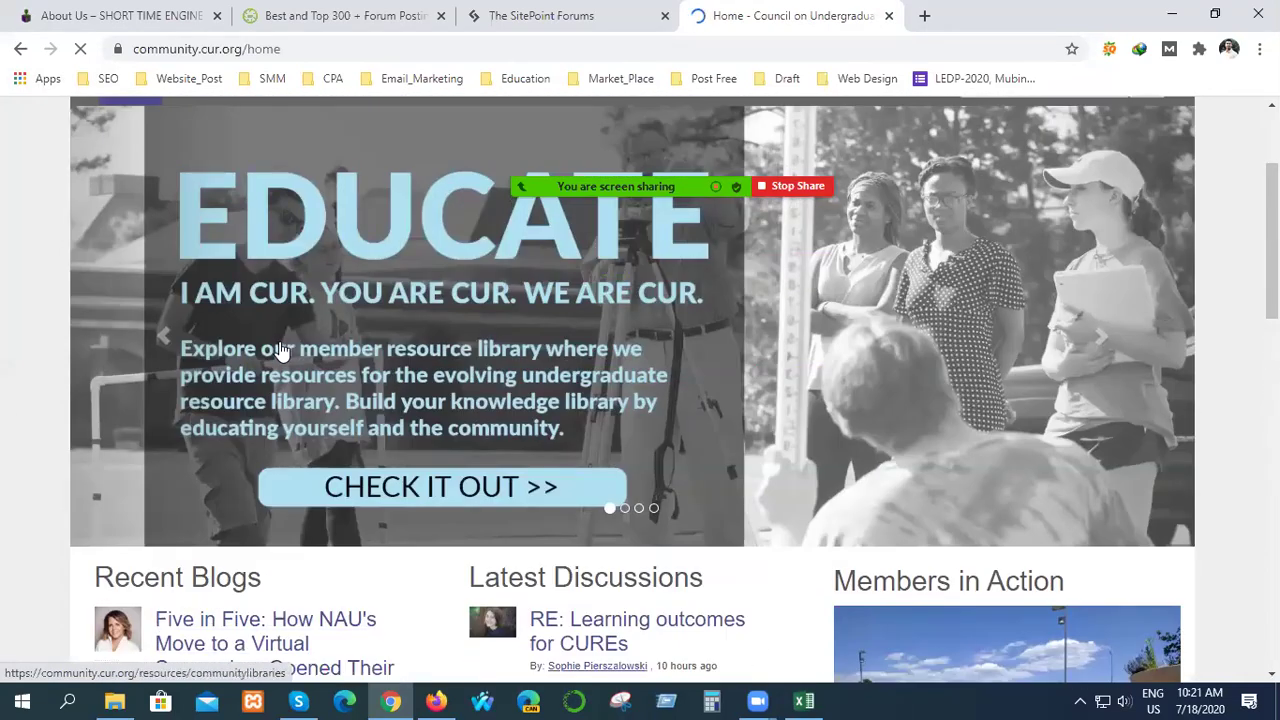
pyautogui.click(15, 50)
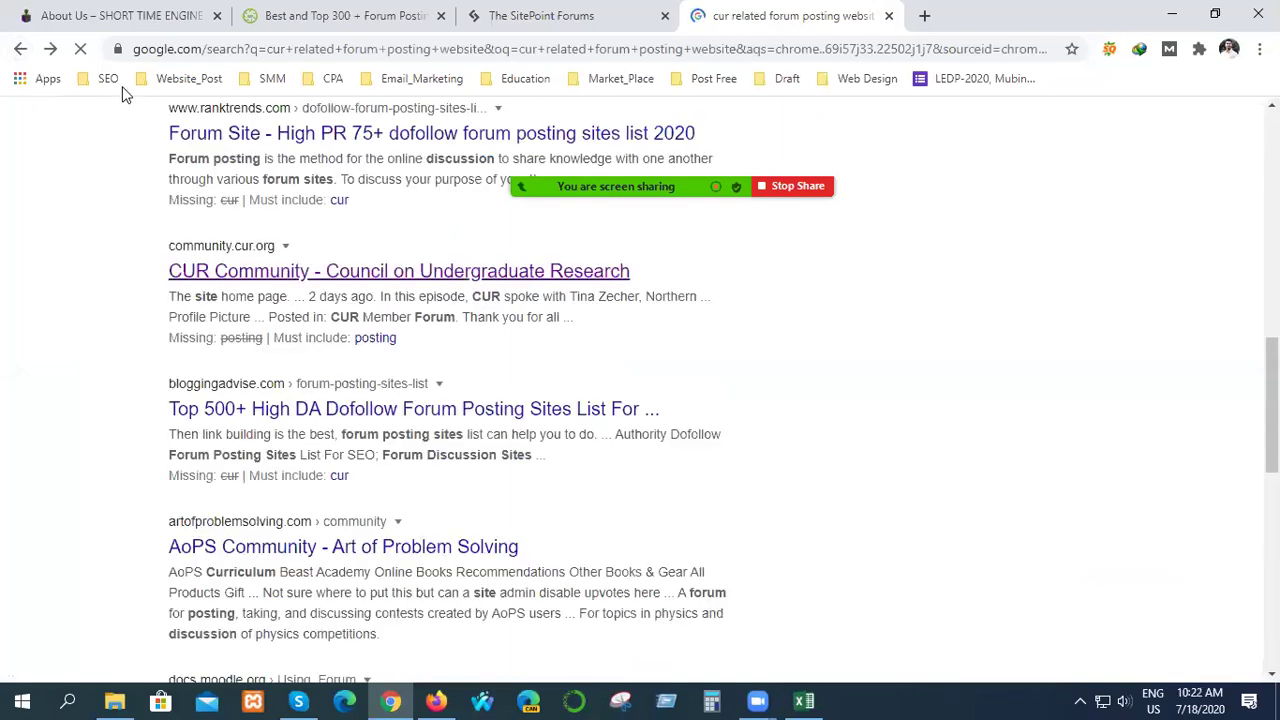
# Go back to the new tab page, then switch to SitePoint Forums and dismiss its Free Book popup
pyautogui.click(21, 50)
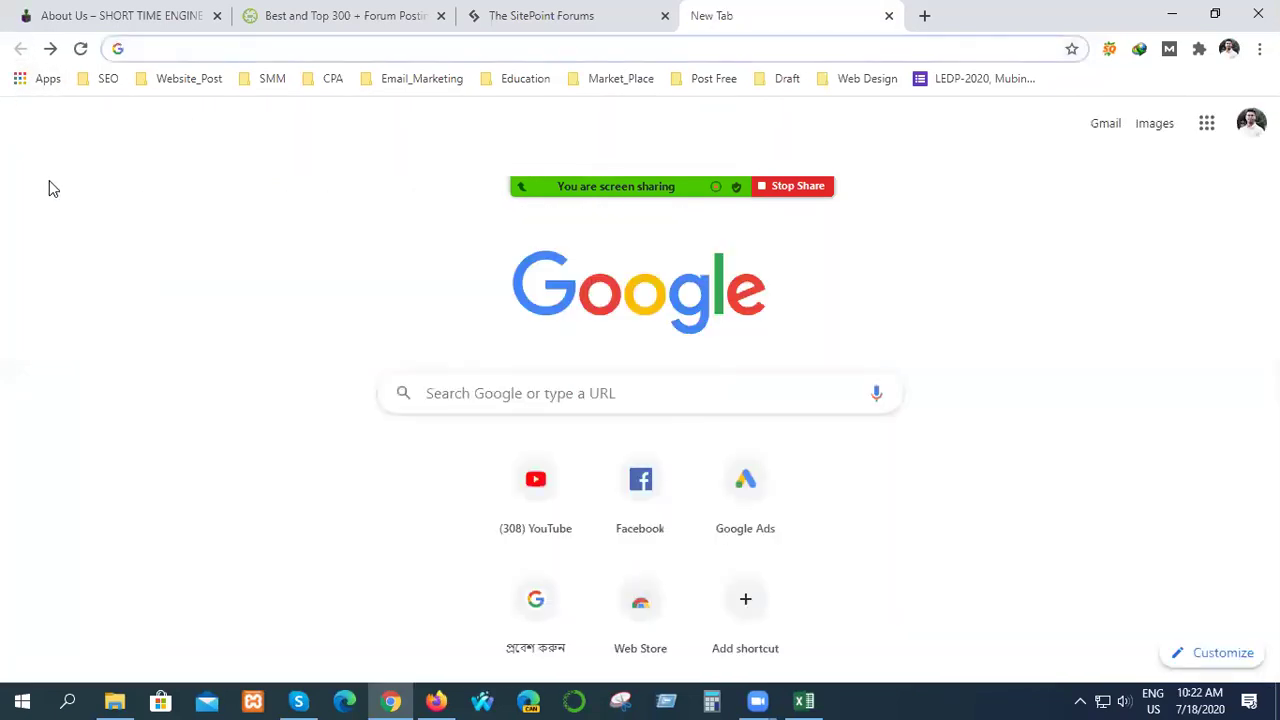
pyautogui.click(563, 12)
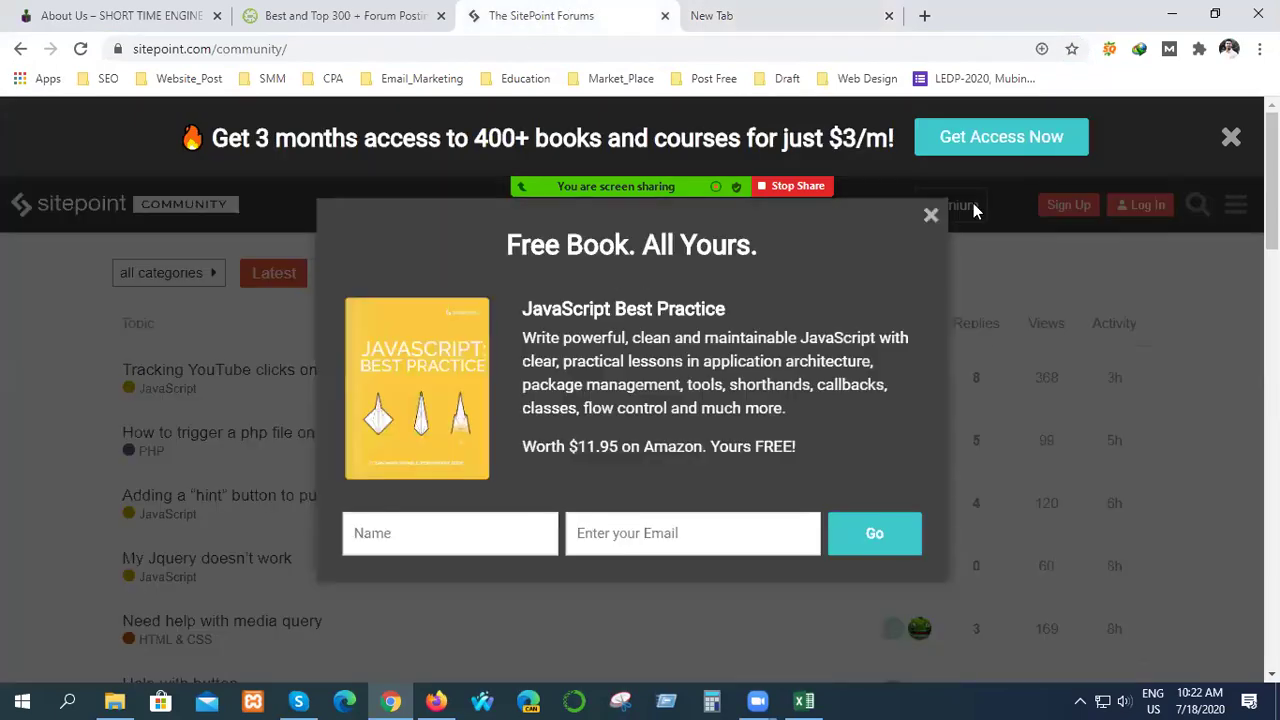
pyautogui.click(930, 218)
pyautogui.scroll(-1, 290, 395)
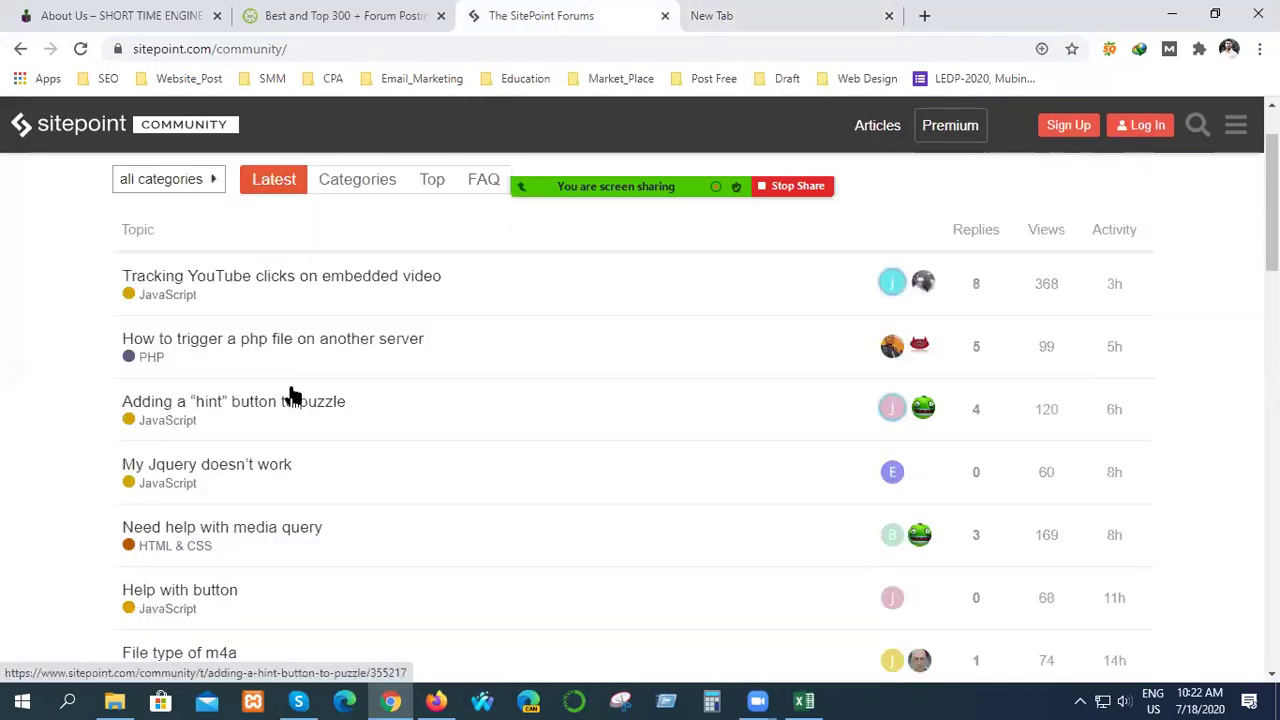
pyautogui.scroll(1, 290, 395)
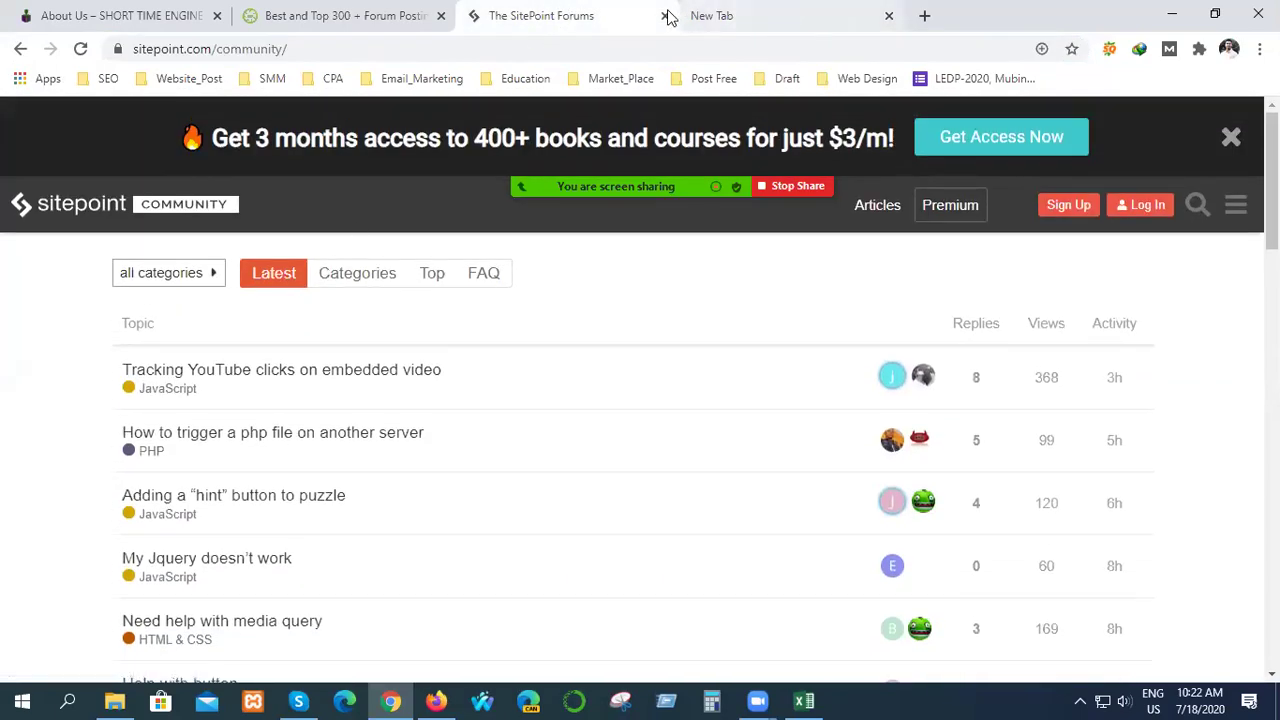
# Go back from SitePoint and close both empty New Tab tabs
pyautogui.click(20, 48)
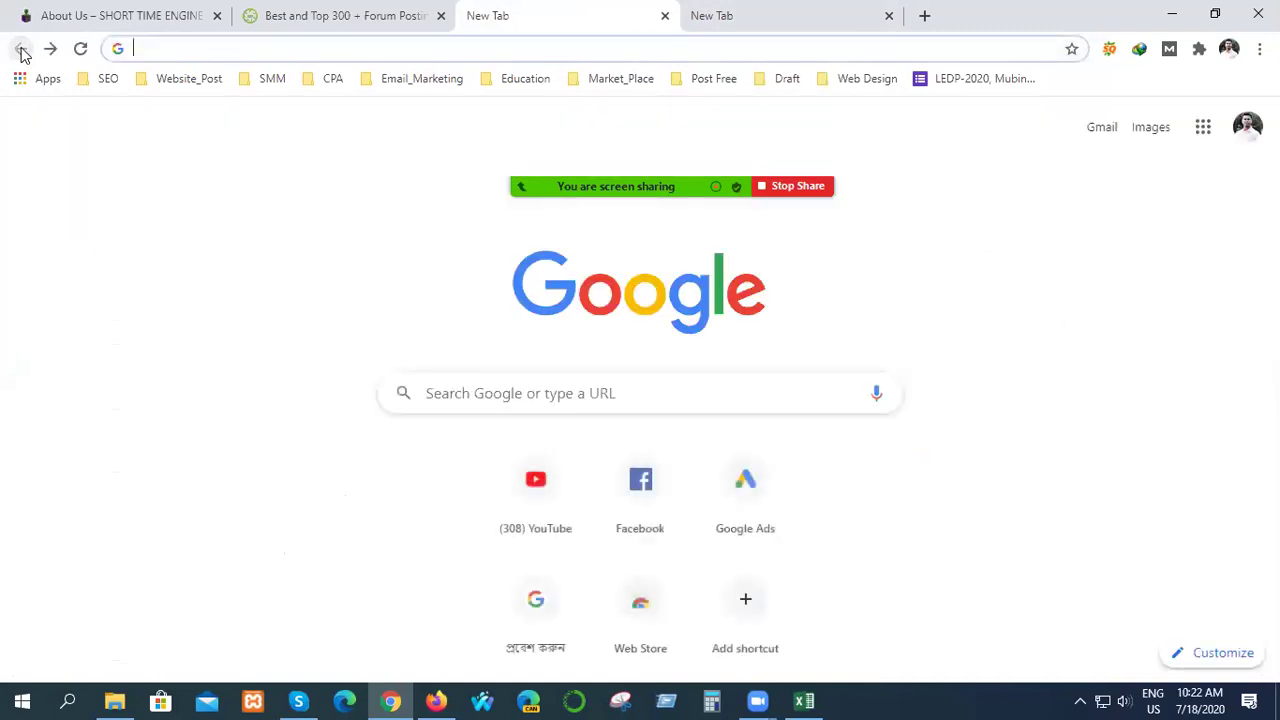
pyautogui.click(665, 16)
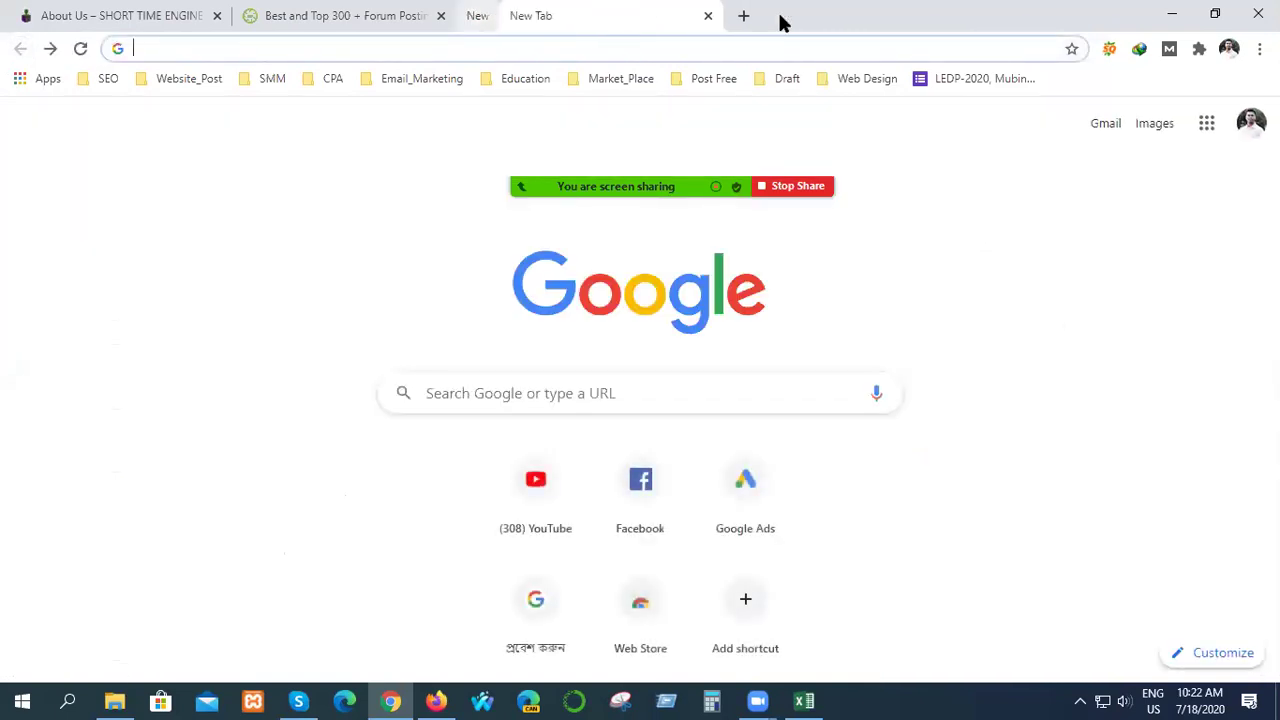
pyautogui.click(665, 16)
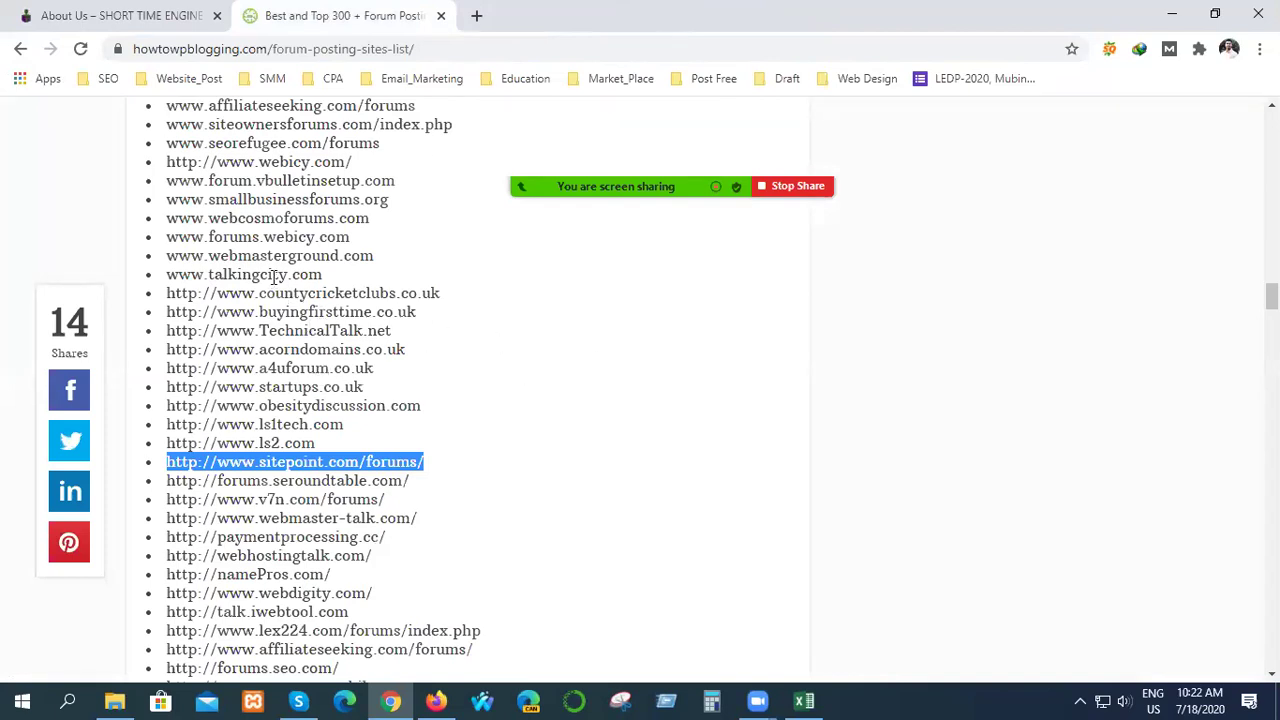
# Scroll through howtowpblogging.com's forum posting sites list
pyautogui.scroll(-3, 290, 318)
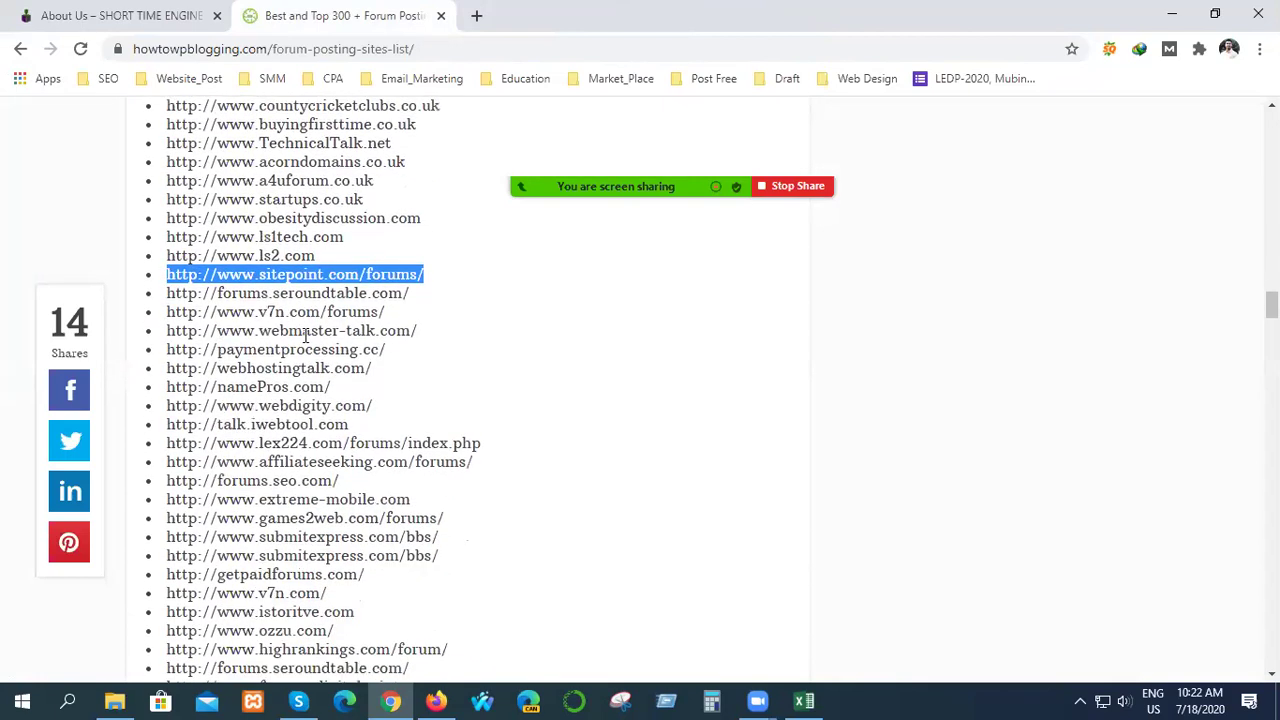
pyautogui.scroll(-1, 305, 345)
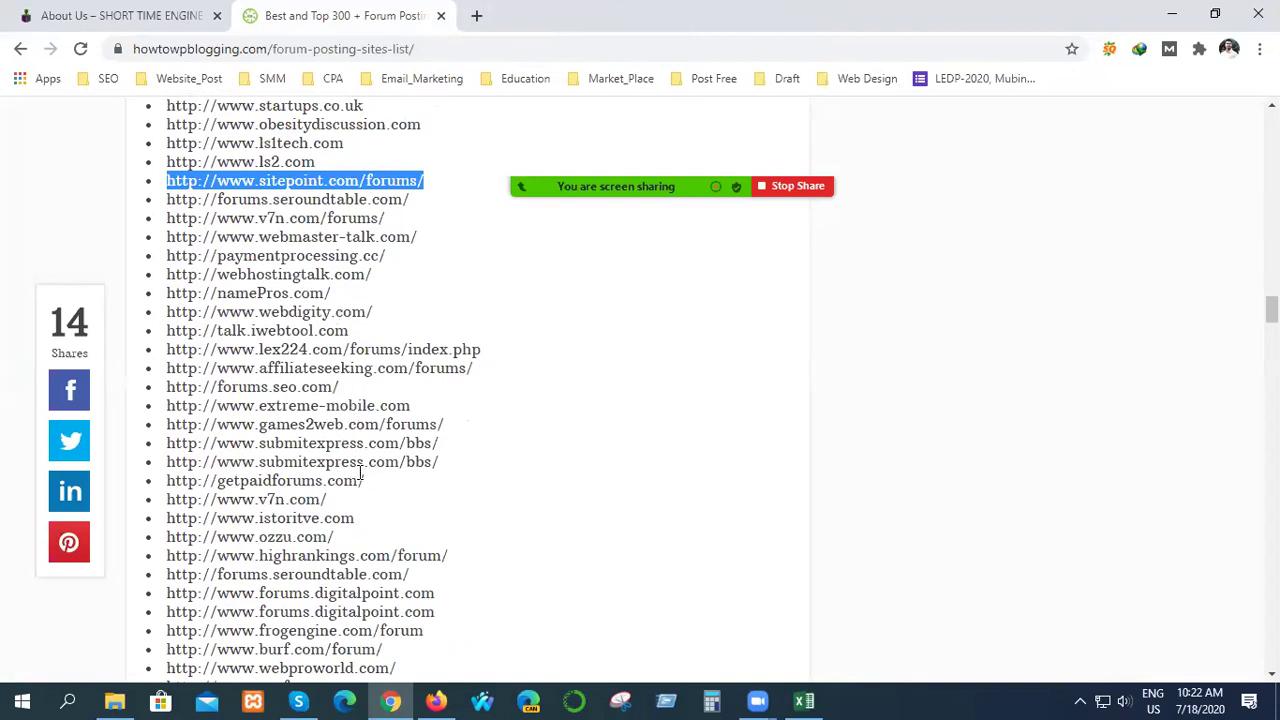
pyautogui.scroll(-1, 361, 474)
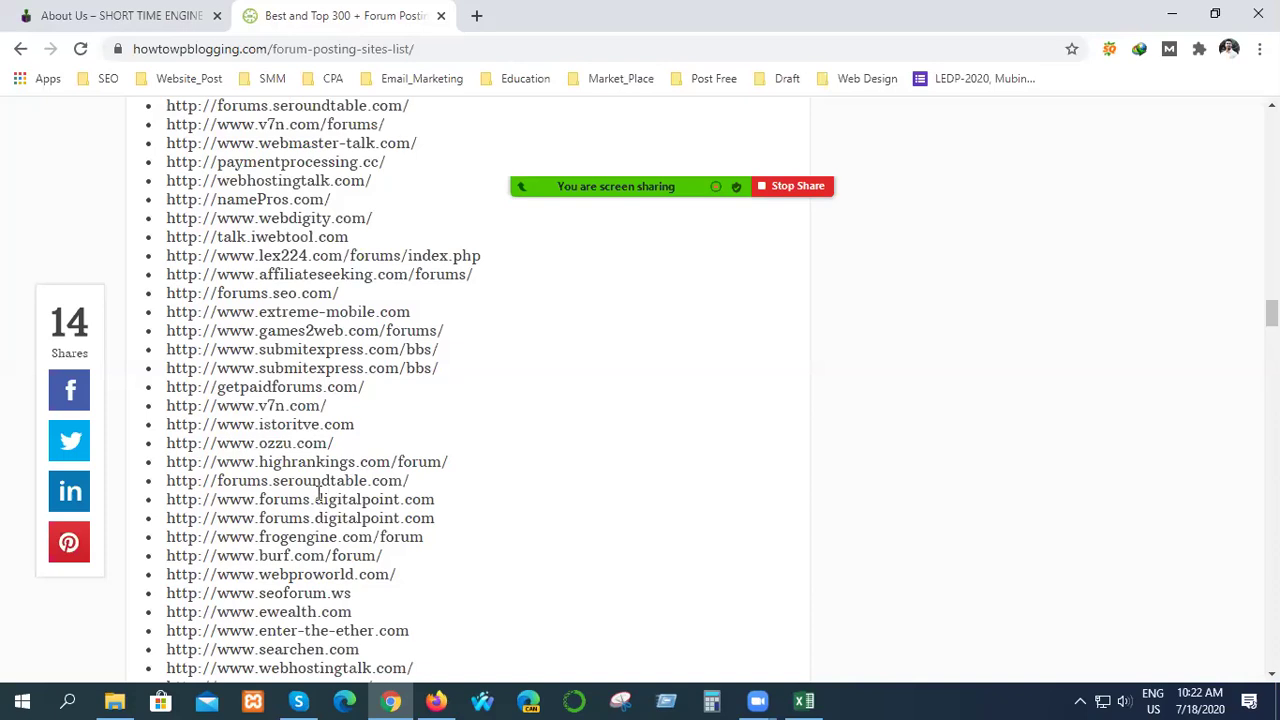
pyautogui.scroll(-1, 341, 474)
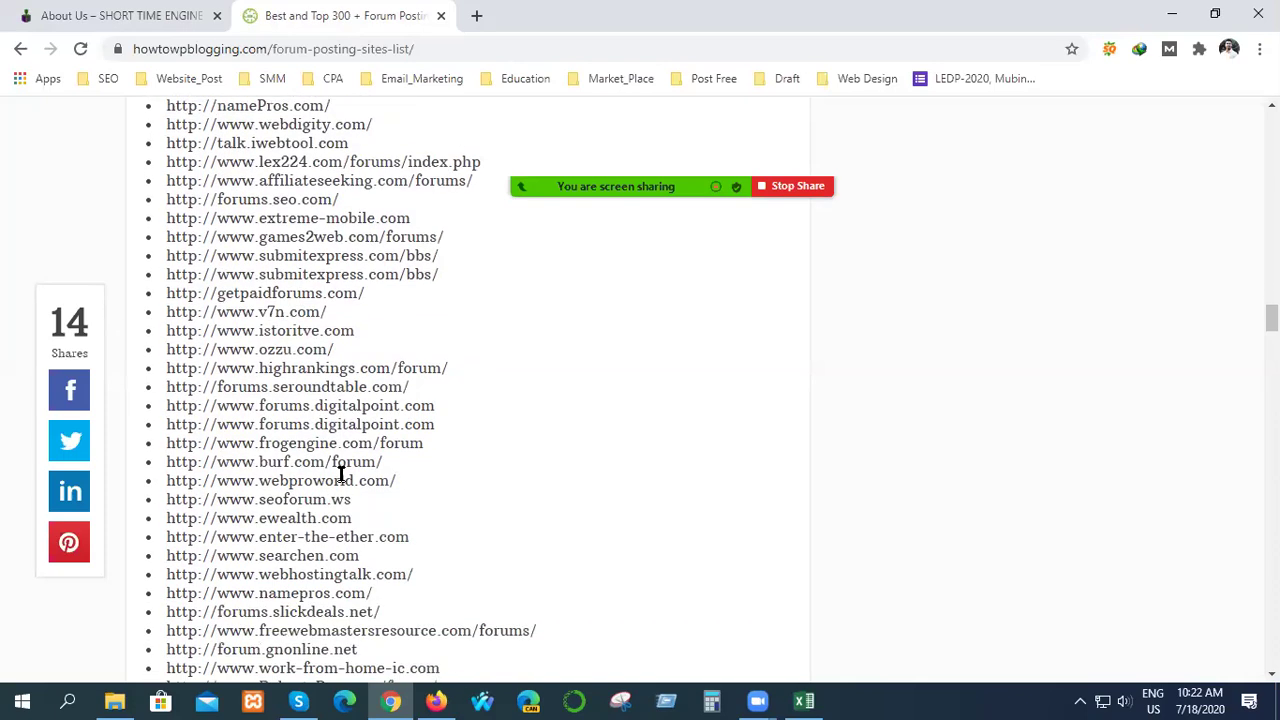
pyautogui.scroll(-1, 341, 474)
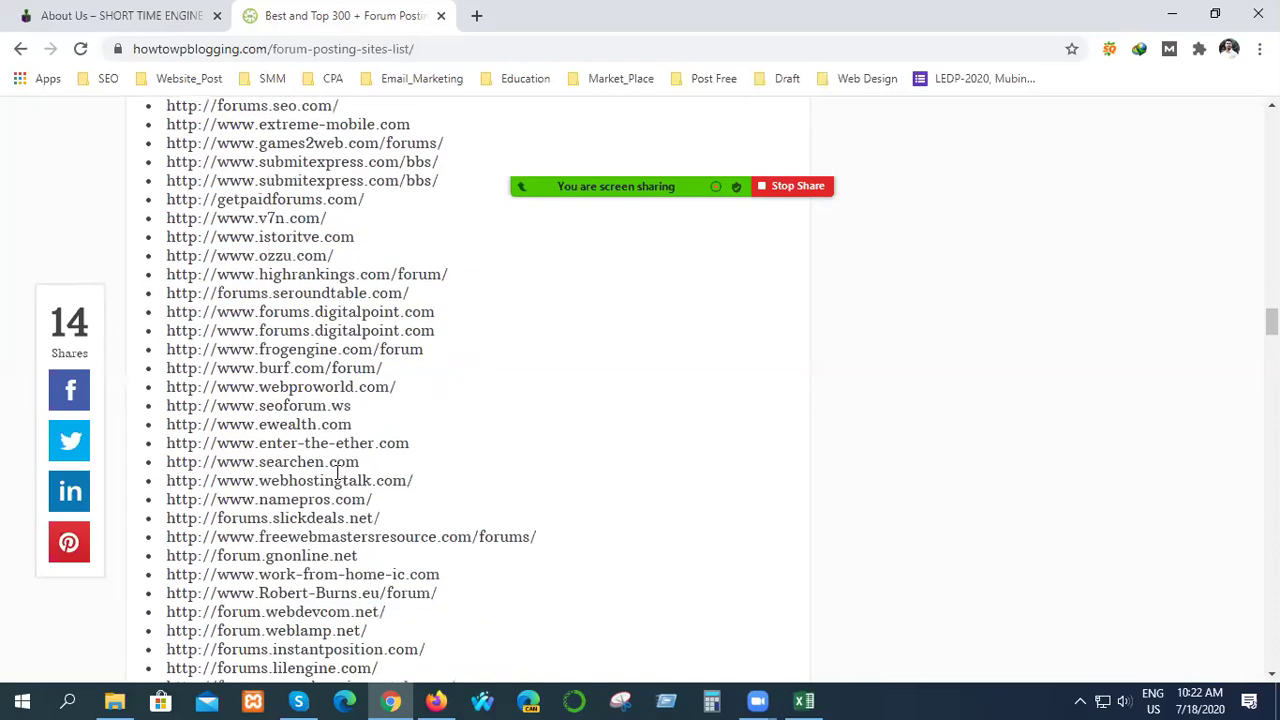
pyautogui.scroll(2, 338, 472)
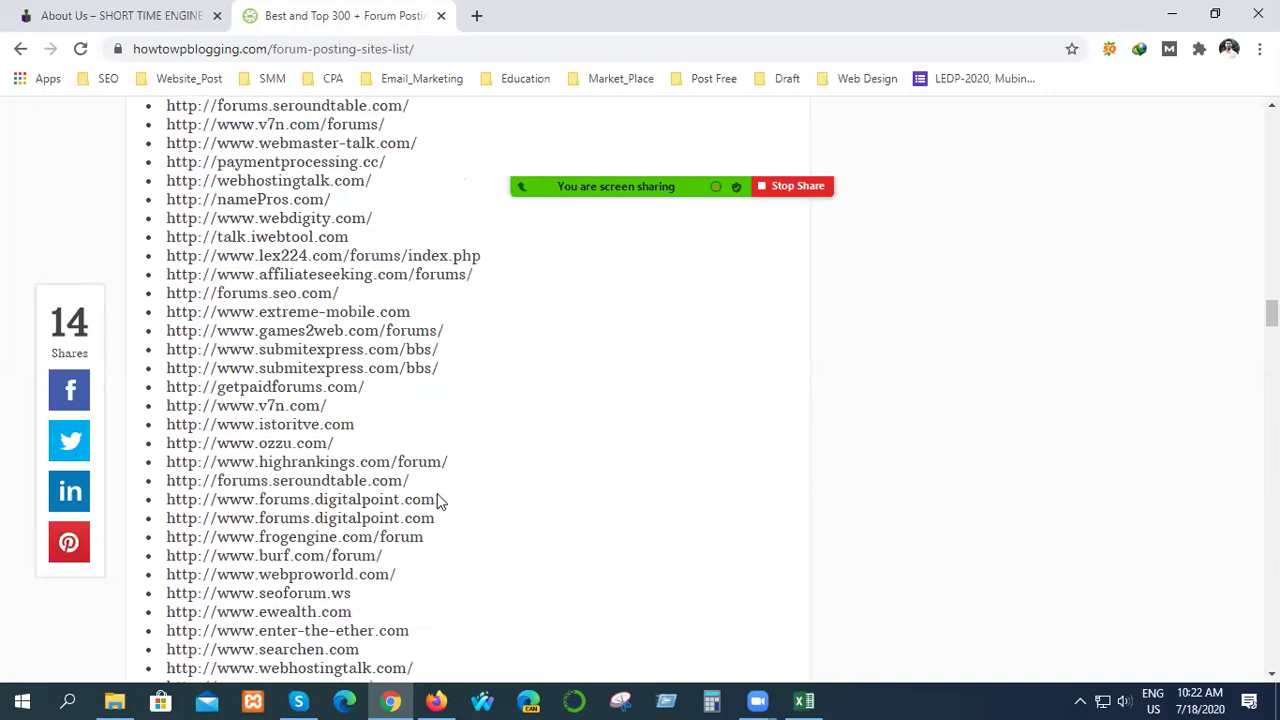
# Try forums.seroundtable.com from the list in a new tab and close the unreachable page
pyautogui.moveTo(414, 484); pyautogui.dragTo(183, 477)
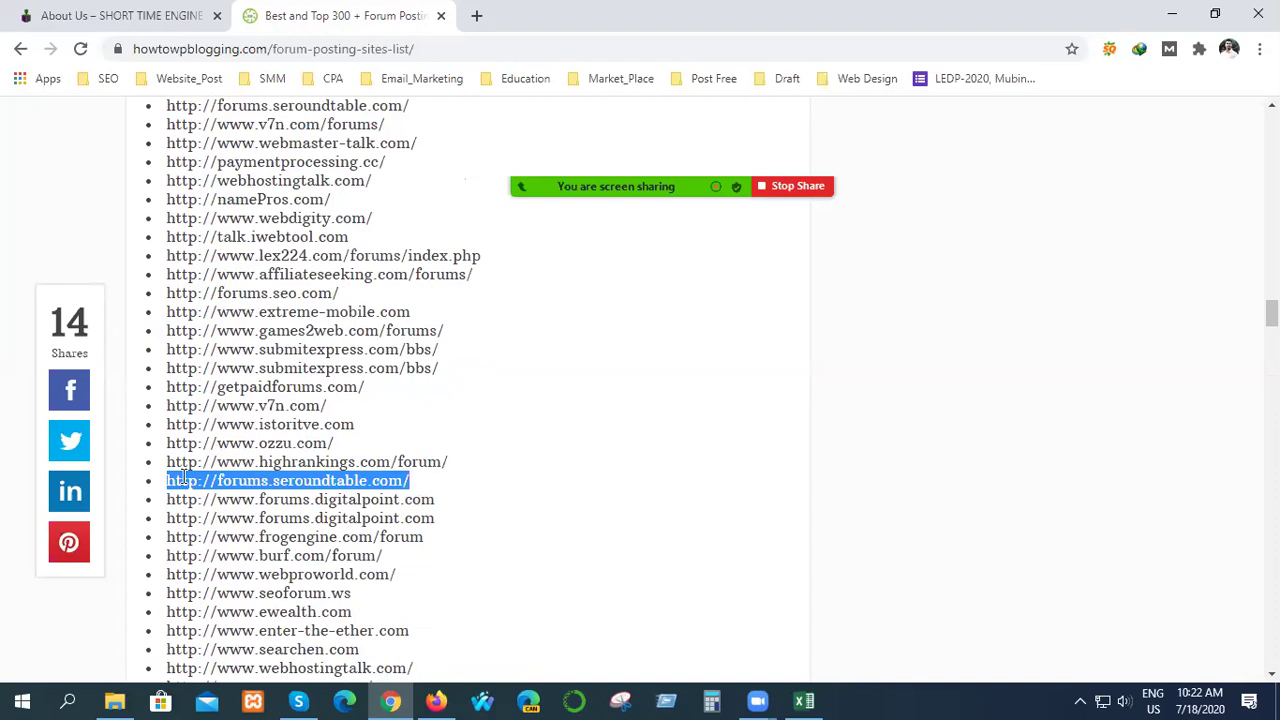
pyautogui.rightClick(232, 481)
pyautogui.click(272, 497)
pyautogui.click(474, 20)
pyautogui.hotkey('ctrl', 'v')
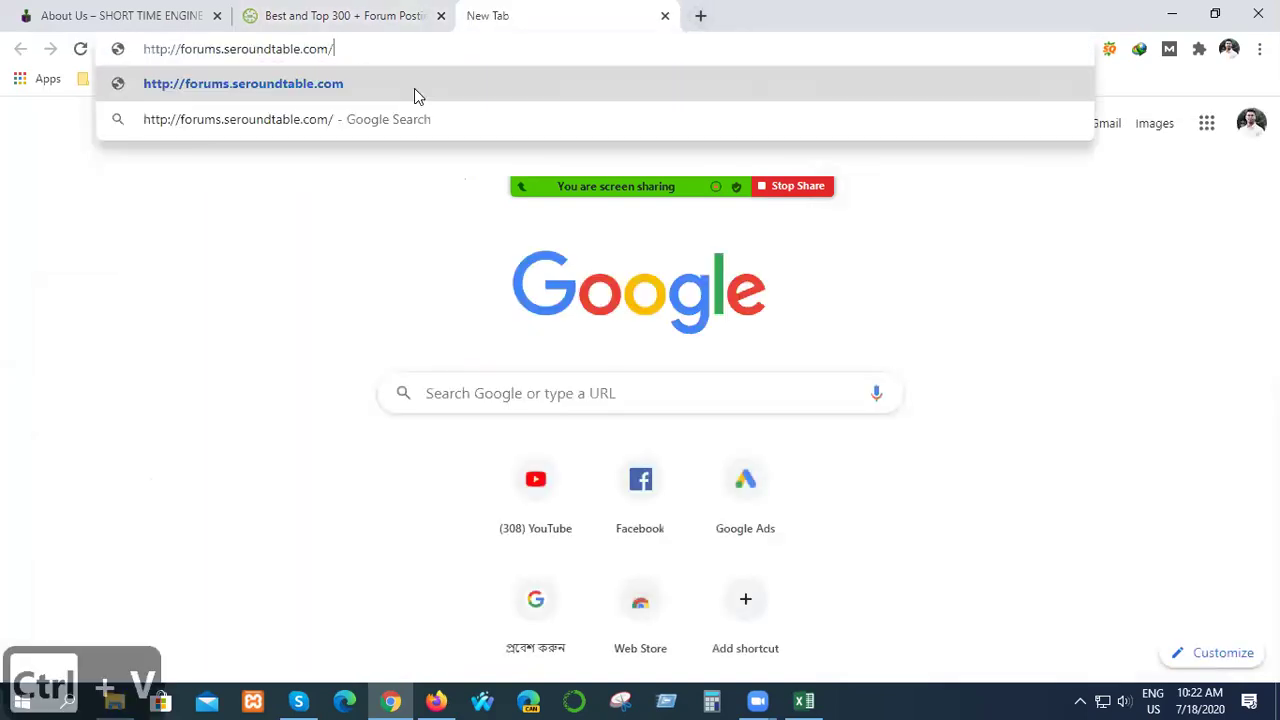
pyautogui.click(414, 88)
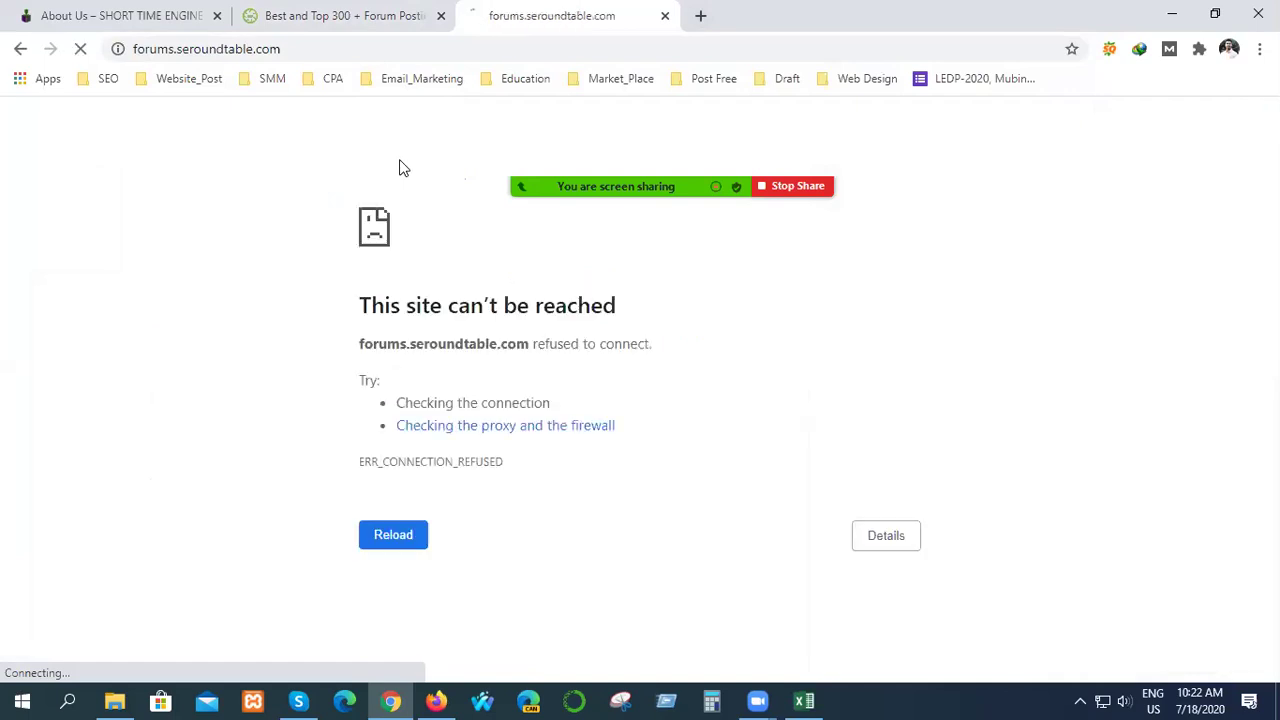
pyautogui.click(664, 16)
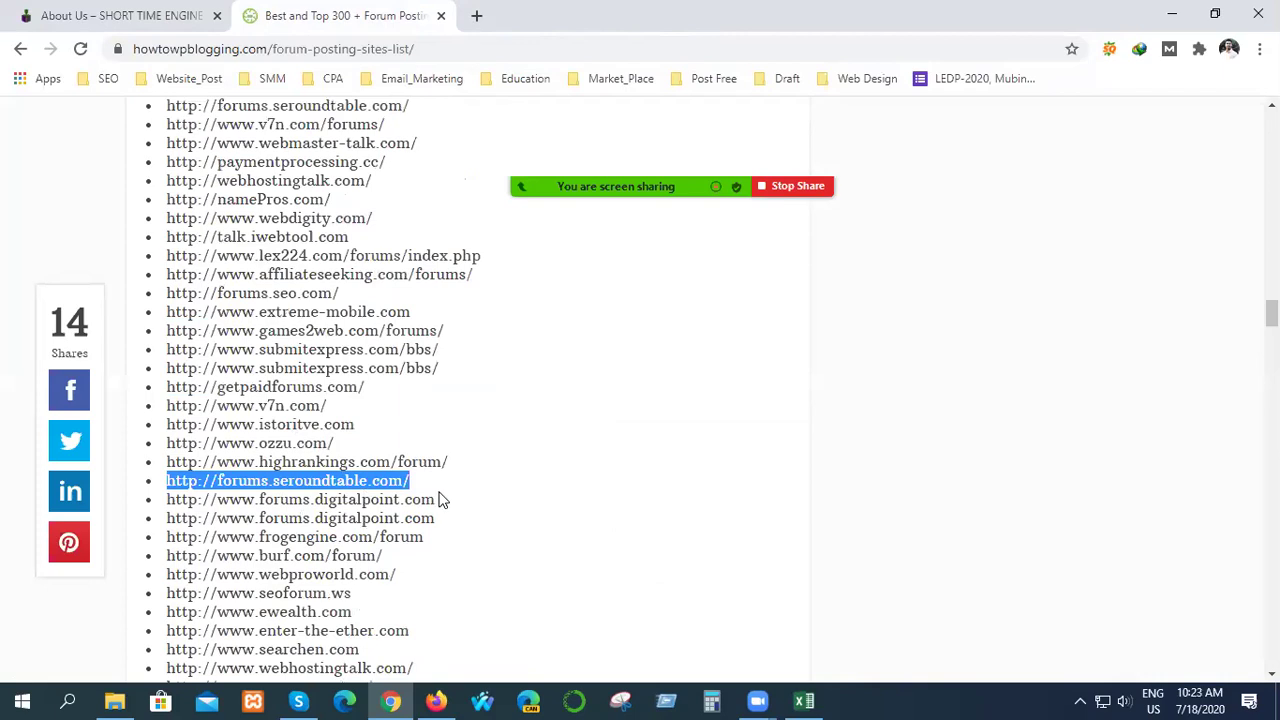
pyautogui.moveTo(435, 497); pyautogui.dragTo(166, 499)
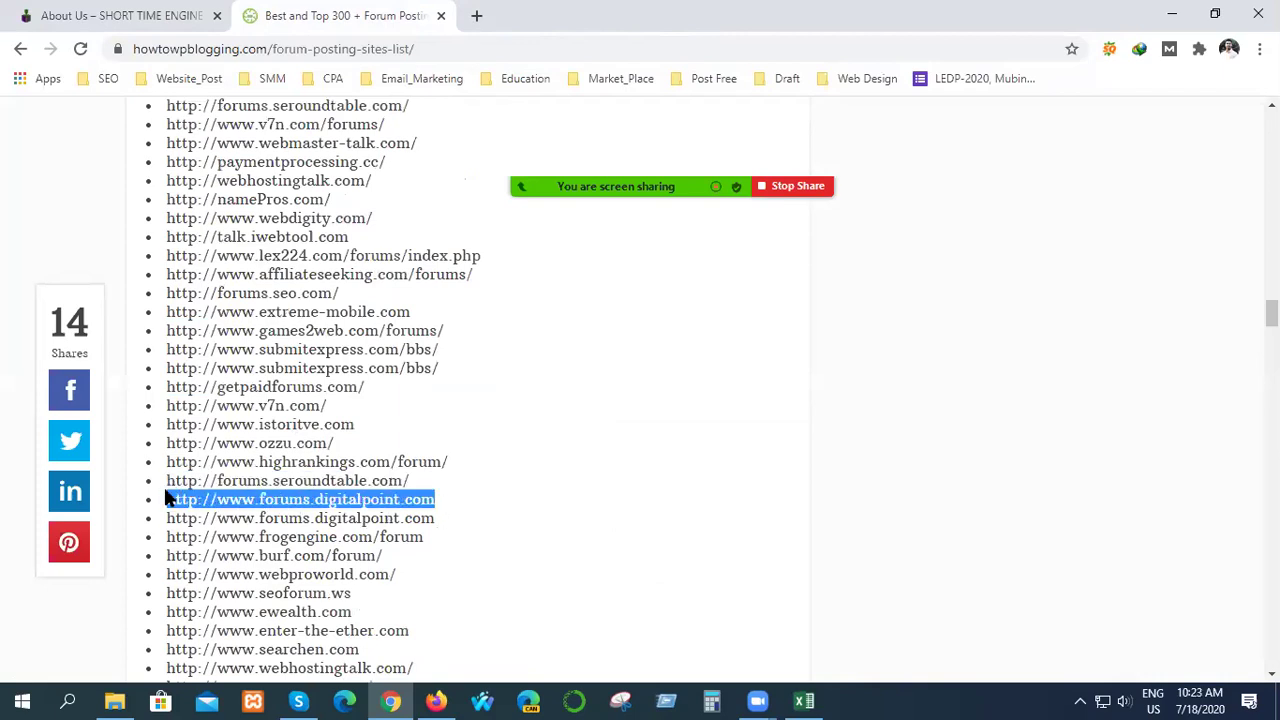
pyautogui.hotkey('ctrl', 'c')
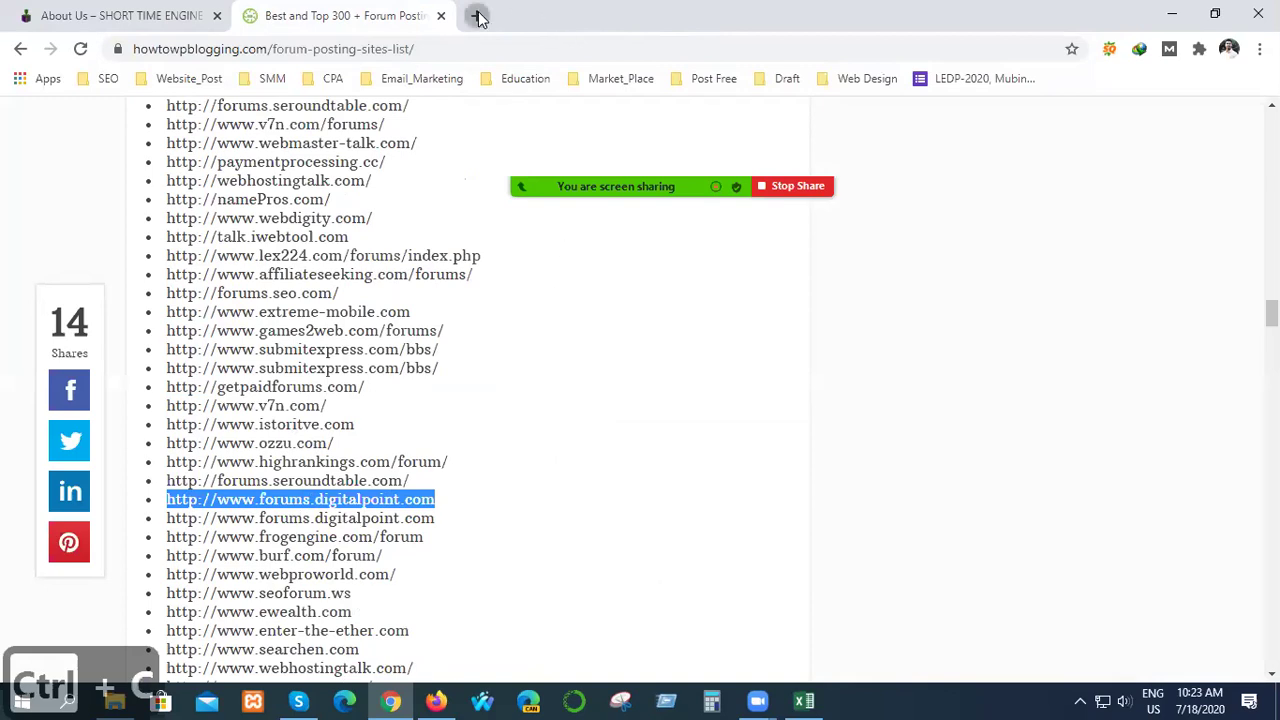
pyautogui.click(477, 15)
pyautogui.hotkey('ctrl', 'v')
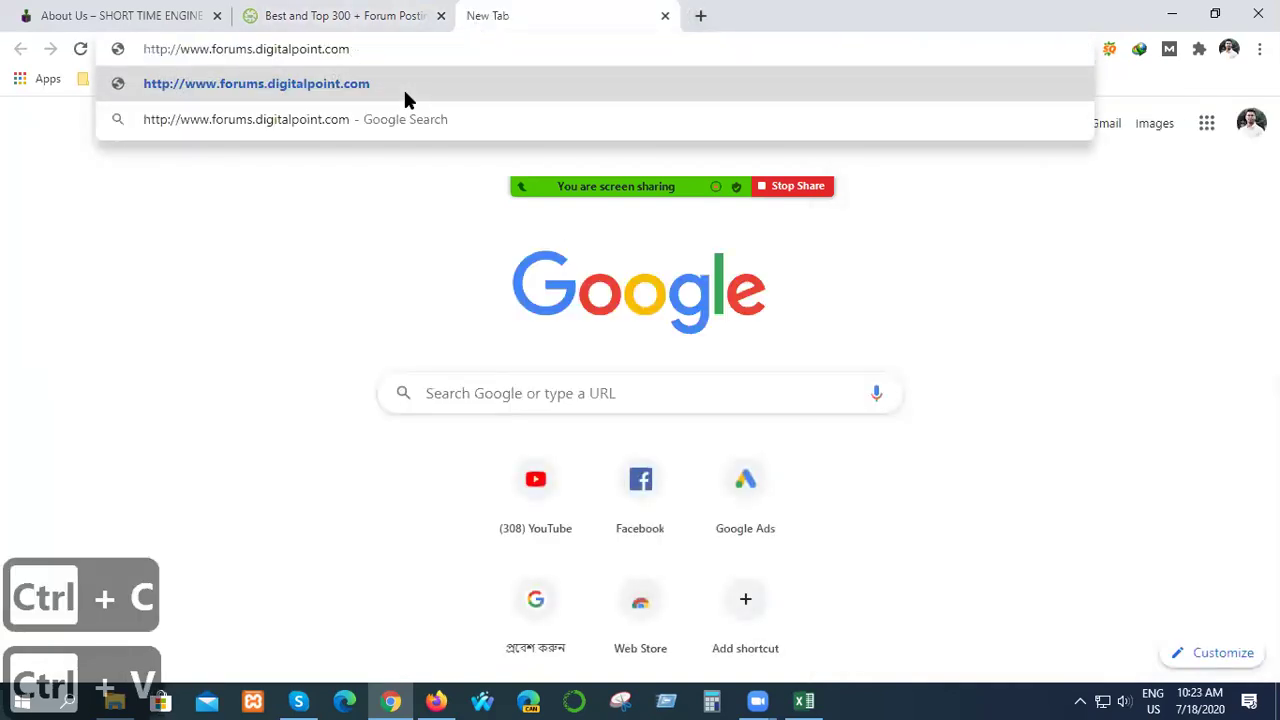
pyautogui.press('Return')
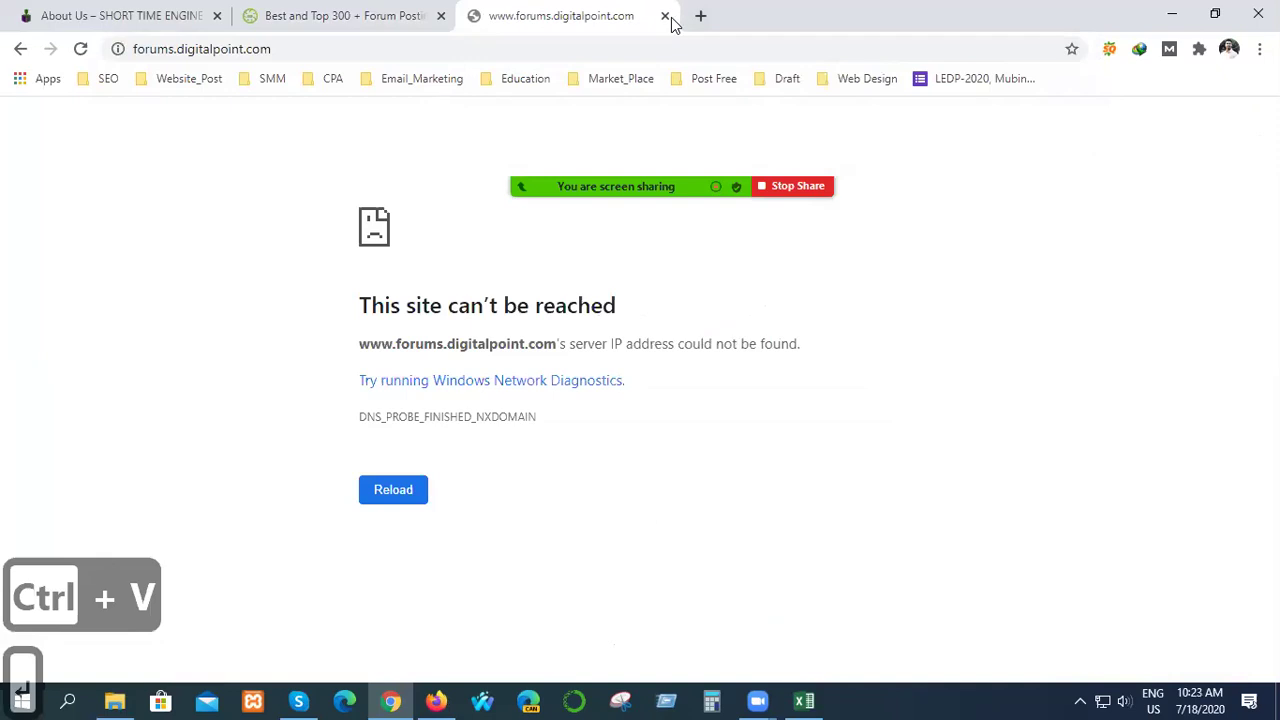
pyautogui.click(665, 15)
pyautogui.scroll(-1, 390, 443)
pyautogui.scroll(-4, 390, 443)
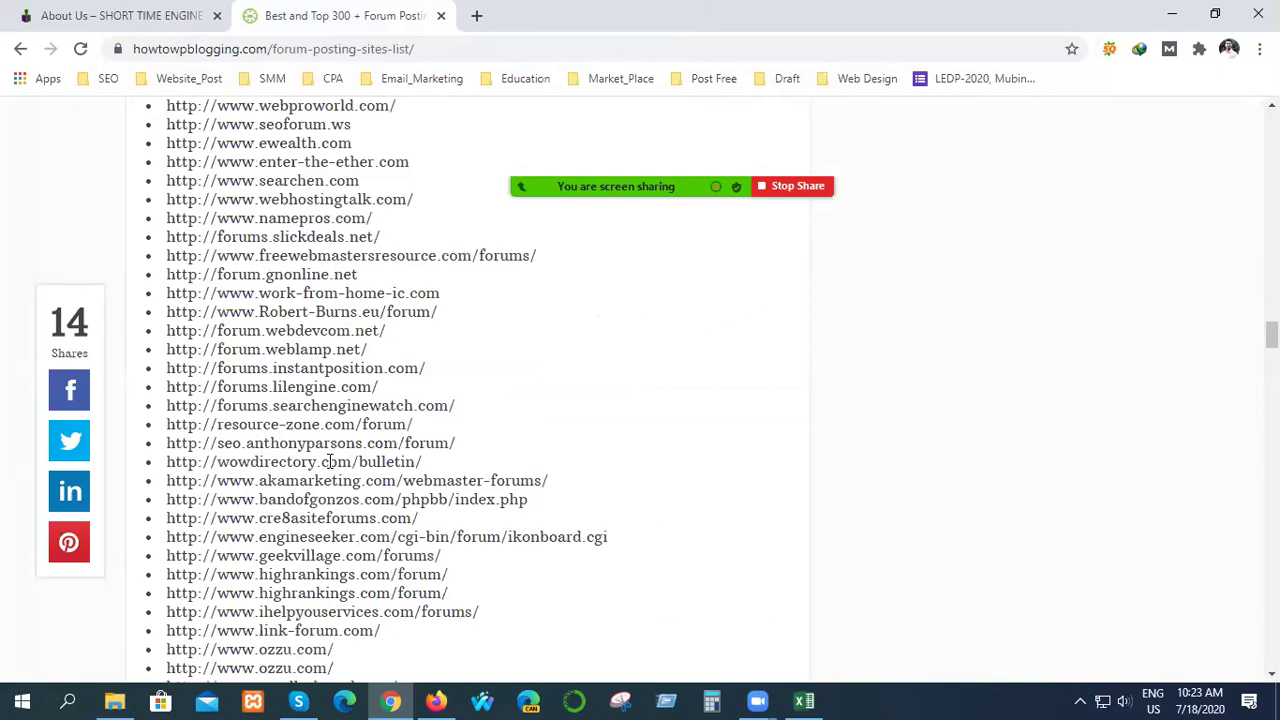
pyautogui.scroll(-2, 329, 462)
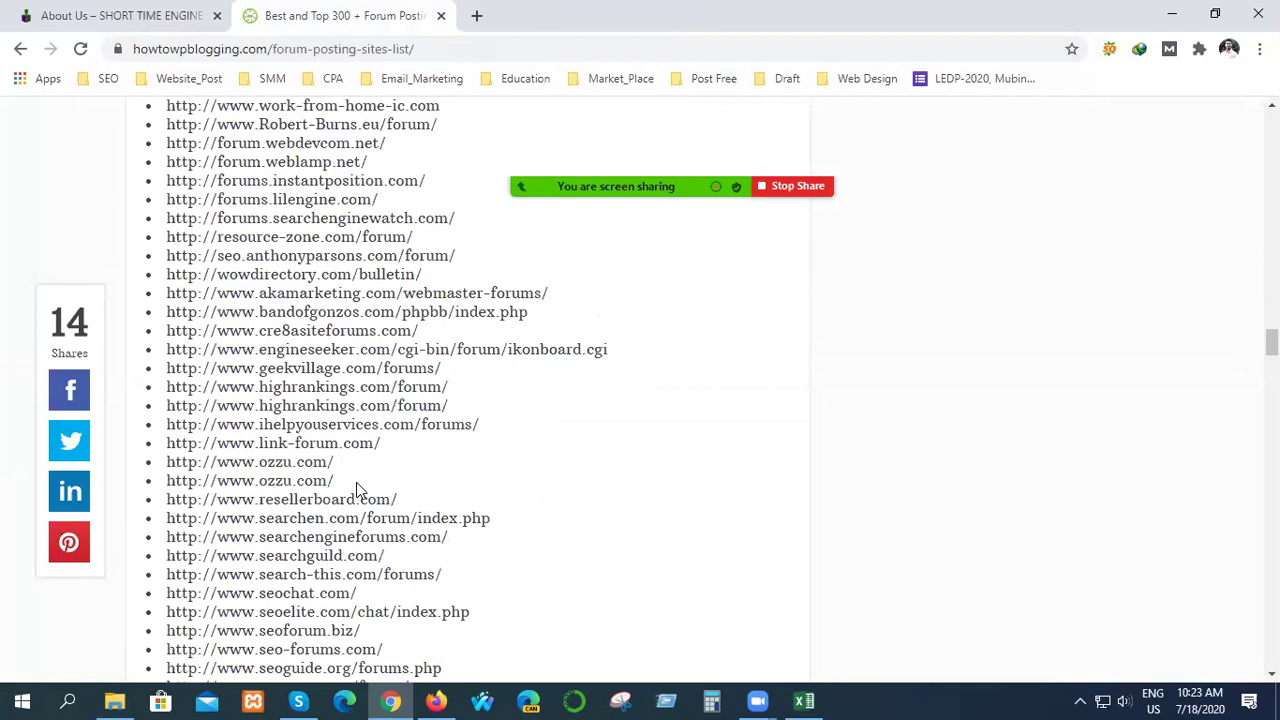
pyautogui.scroll(-1, 356, 482)
pyautogui.moveTo(362, 537); pyautogui.dragTo(166, 536)
pyautogui.rightClick(260, 533)
pyautogui.click(283, 549)
pyautogui.click(476, 15)
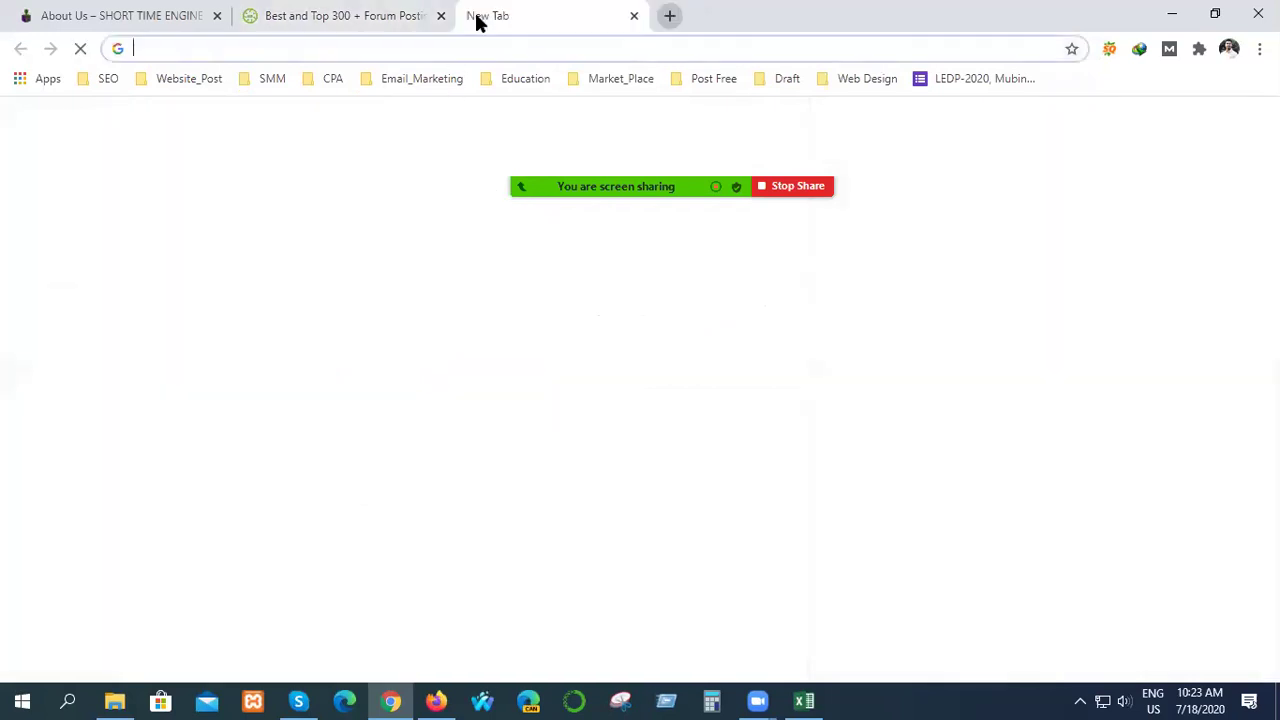
pyautogui.hotkey('ctrl', 'v')
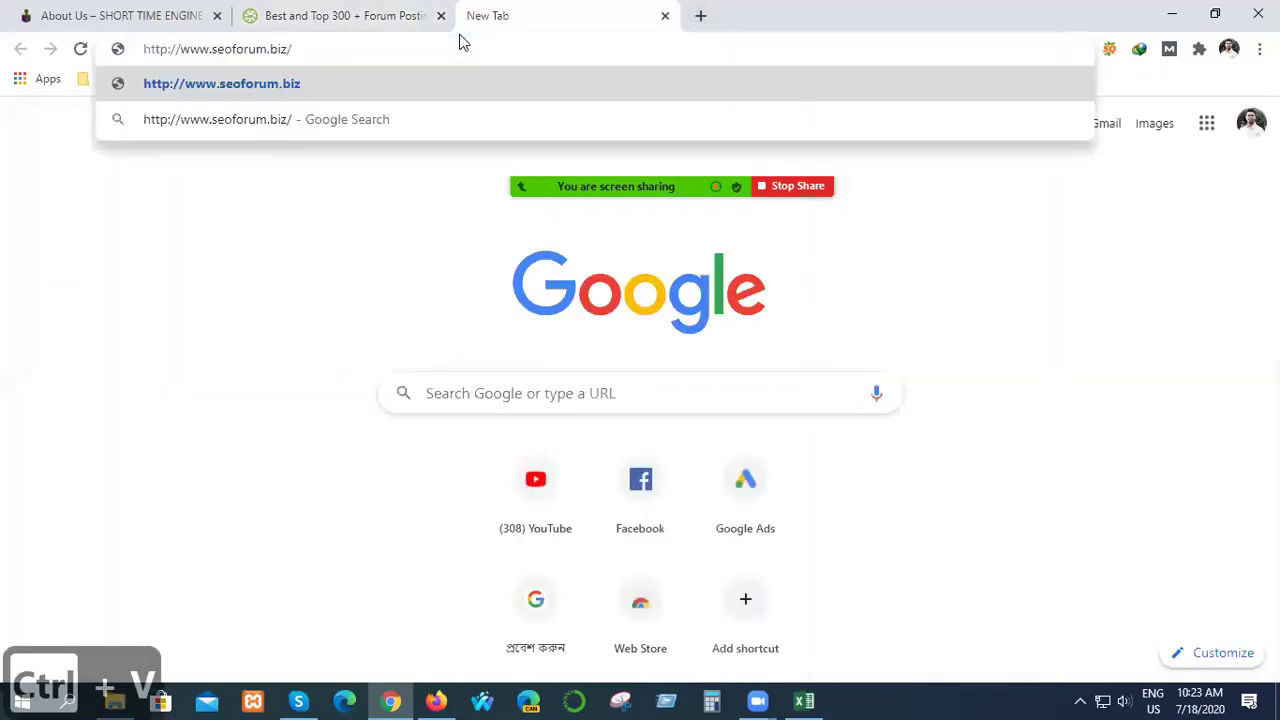
pyautogui.press('Return')
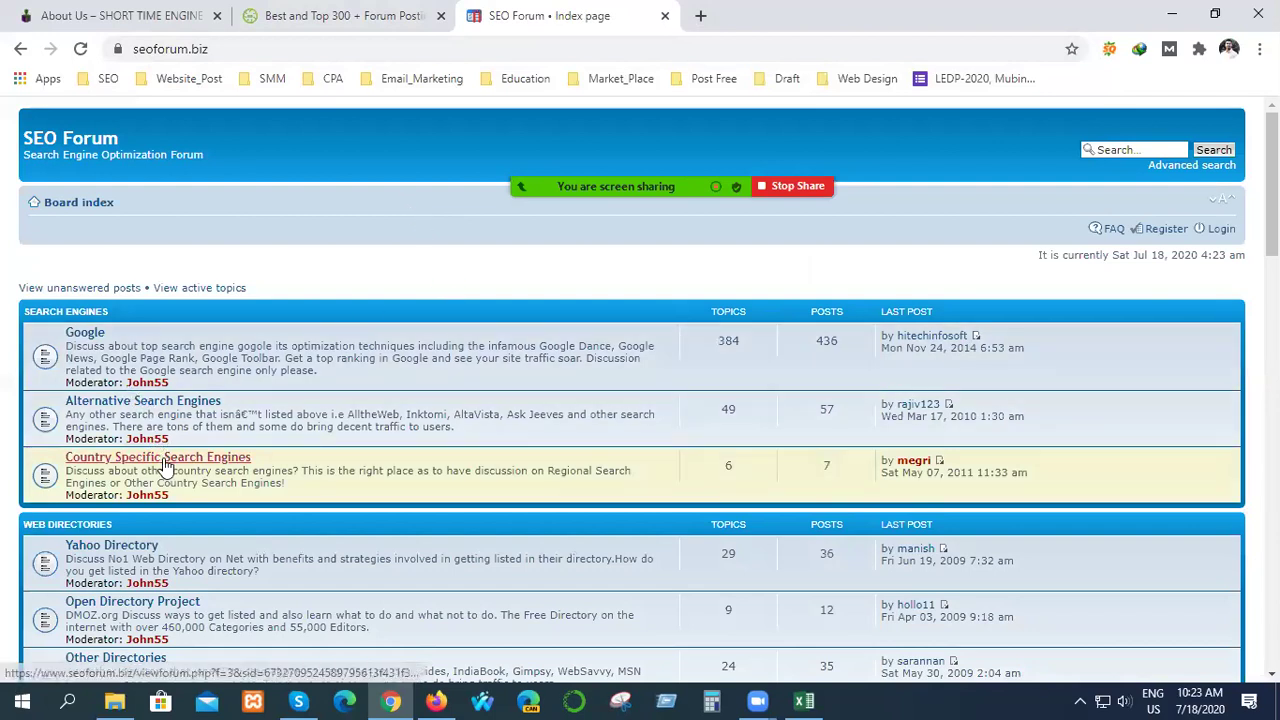
pyautogui.scroll(-1, 210, 467)
pyautogui.scroll(-3, 210, 467)
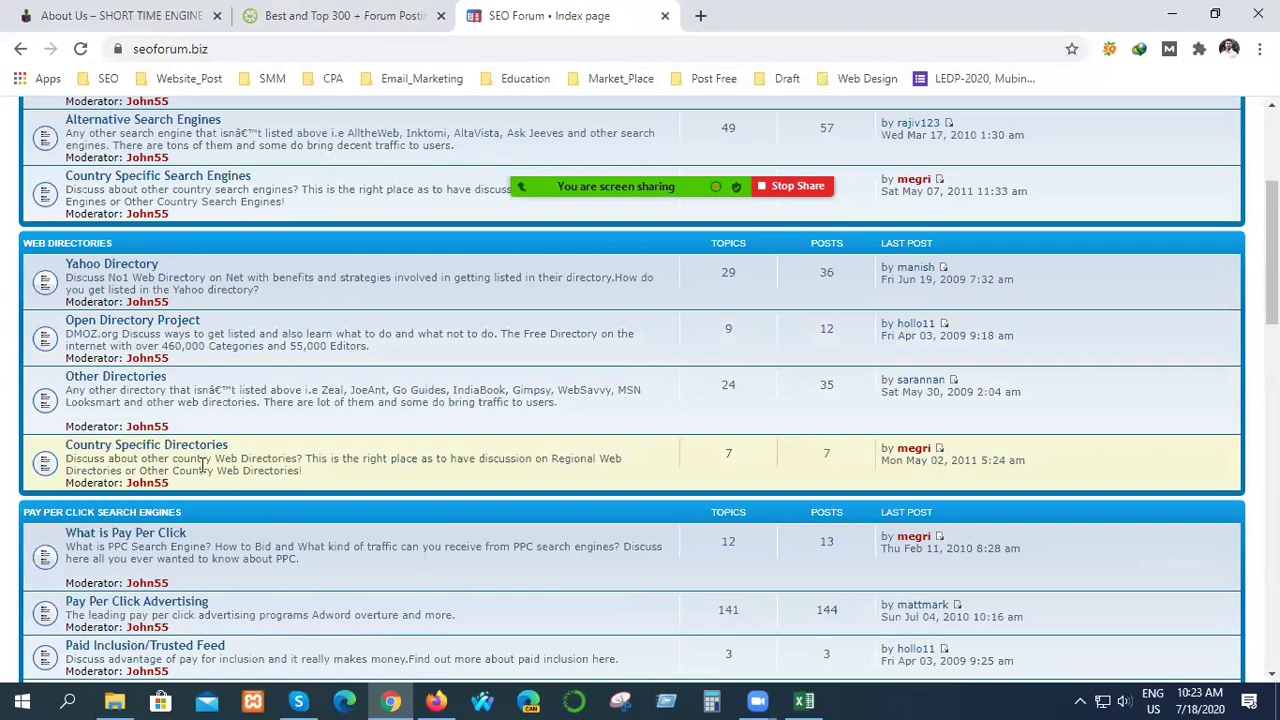
pyautogui.scroll(-6, 243, 470)
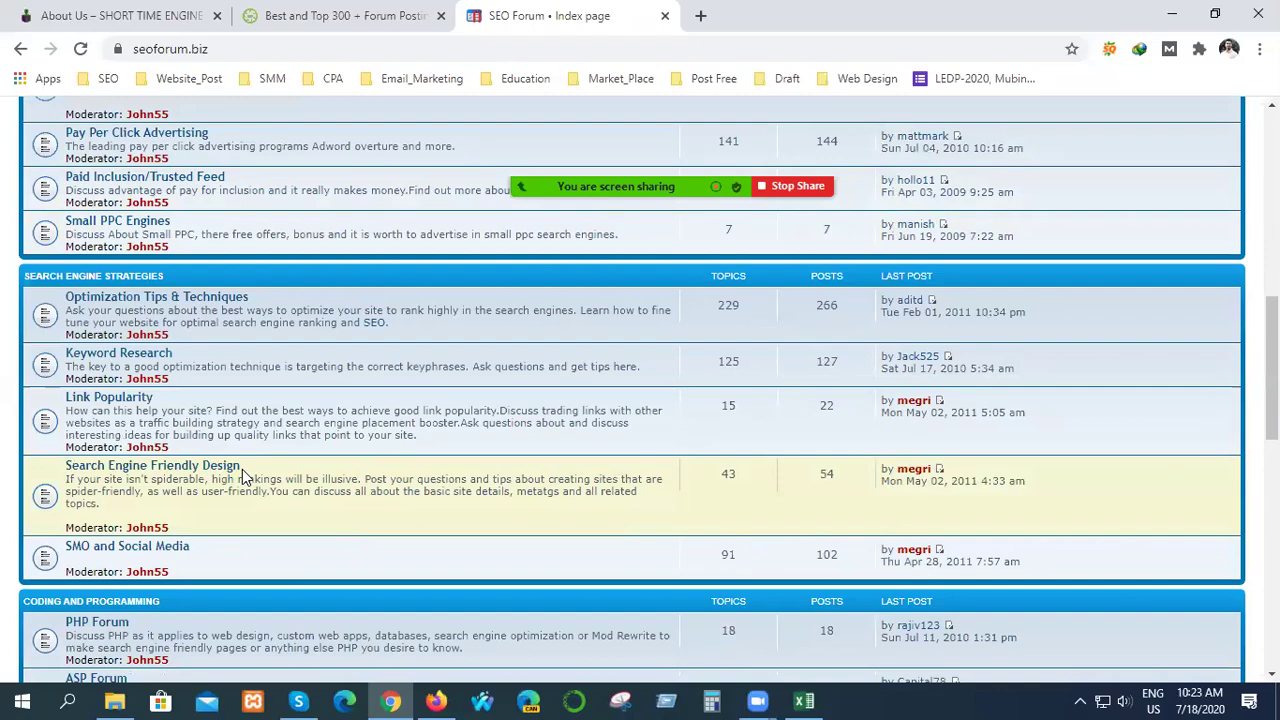
pyautogui.scroll(-5, 243, 477)
# Search the SEO Forum for 'cur', which finds no posts
pyautogui.scroll(7, 236, 470)
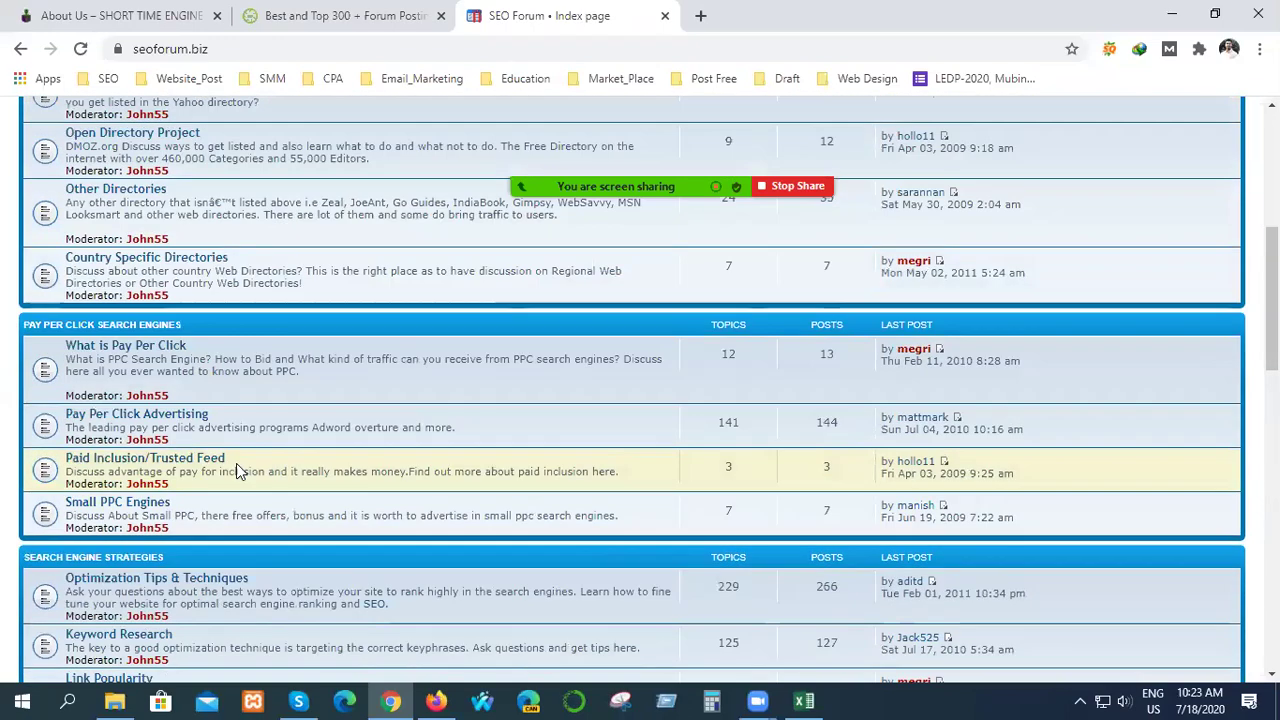
pyautogui.scroll(6, 236, 470)
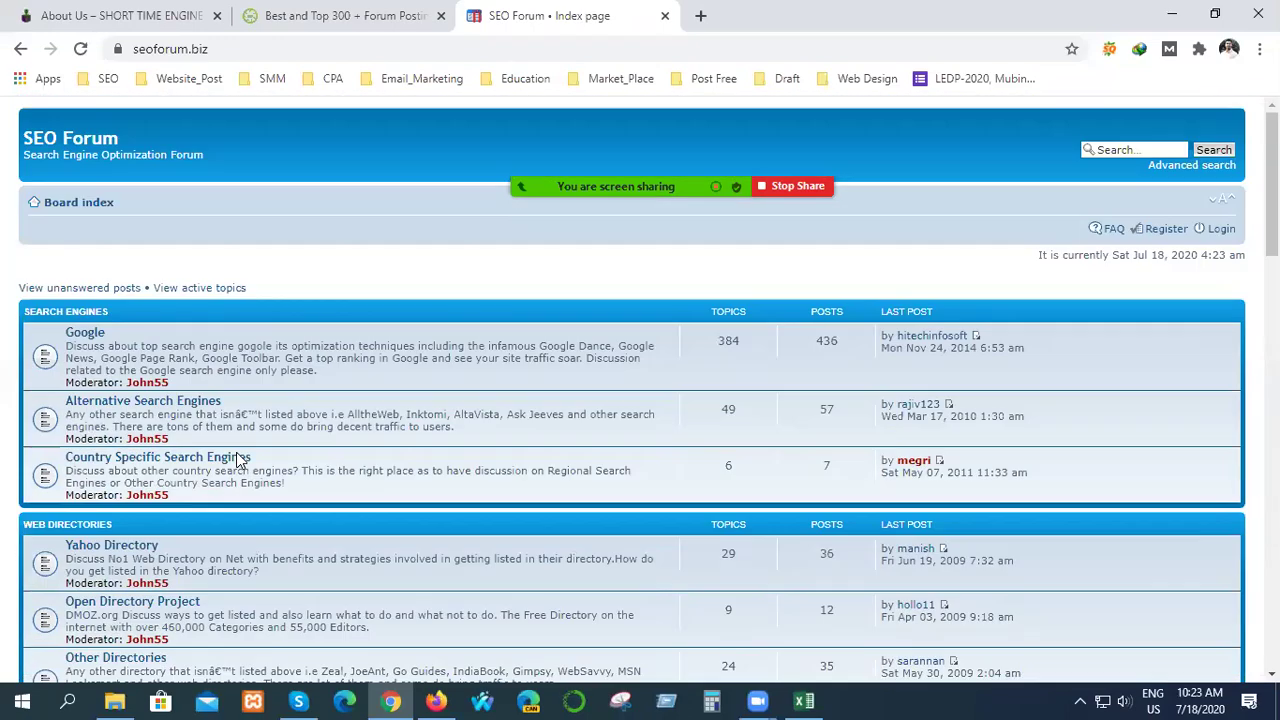
pyautogui.click(1107, 151)
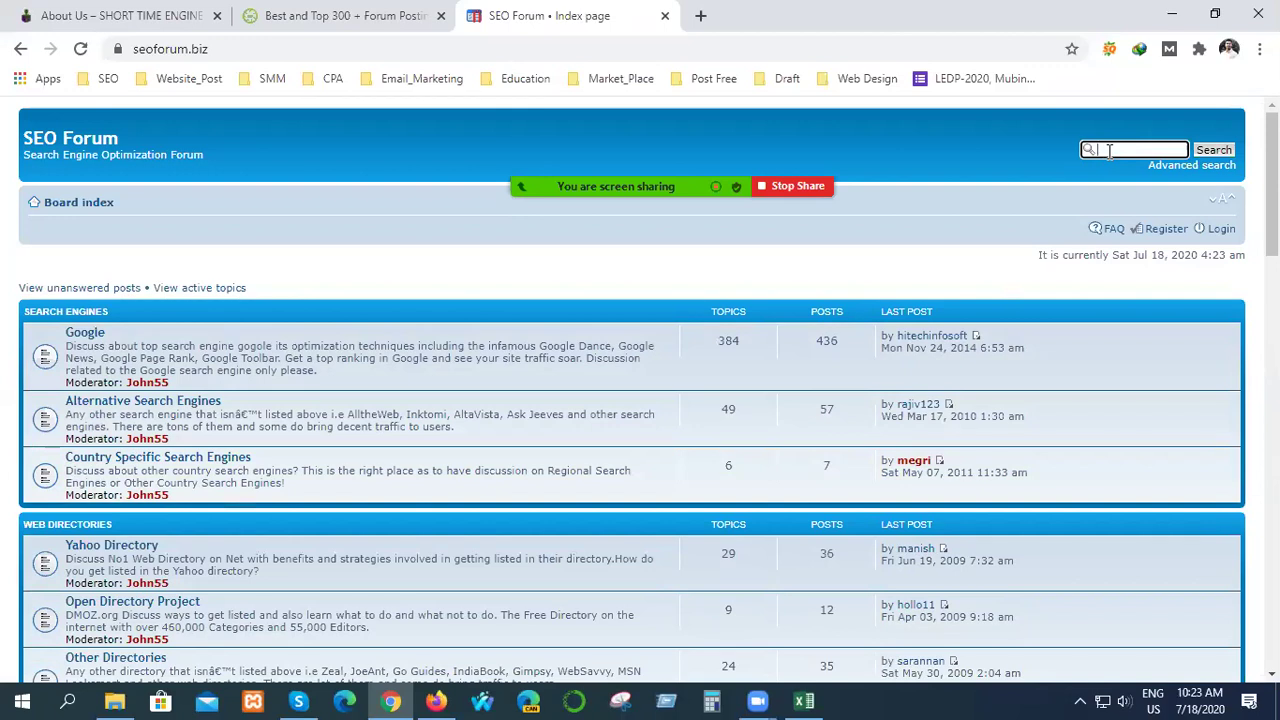
pyautogui.write('cur')
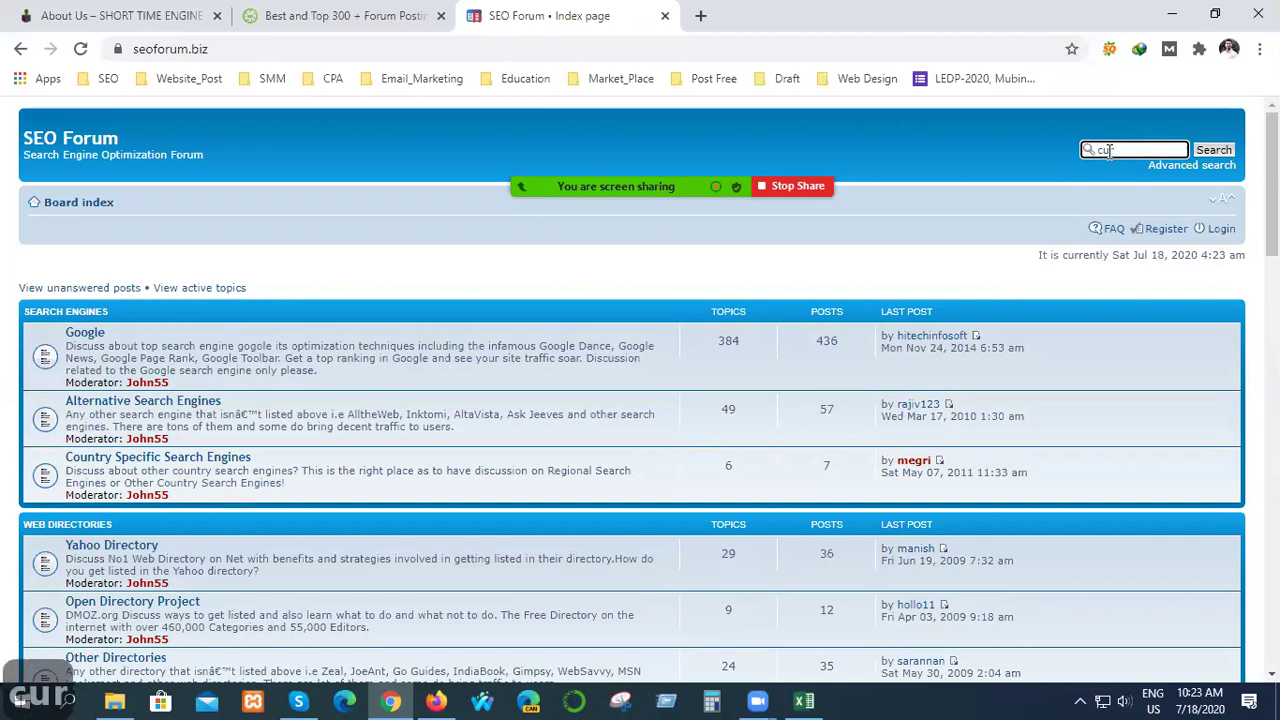
pyautogui.click(1213, 150)
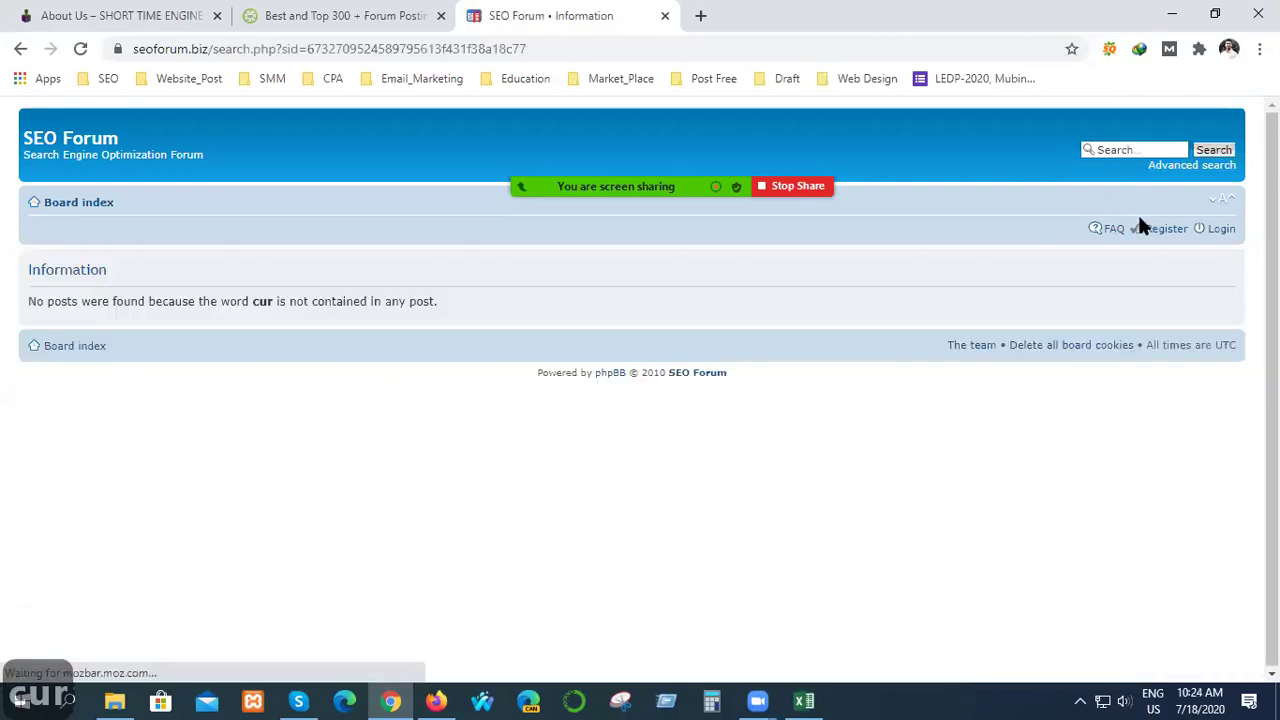
# Search the SEO Forum again for 'car', bringing up three matches
pyautogui.click(1137, 152)
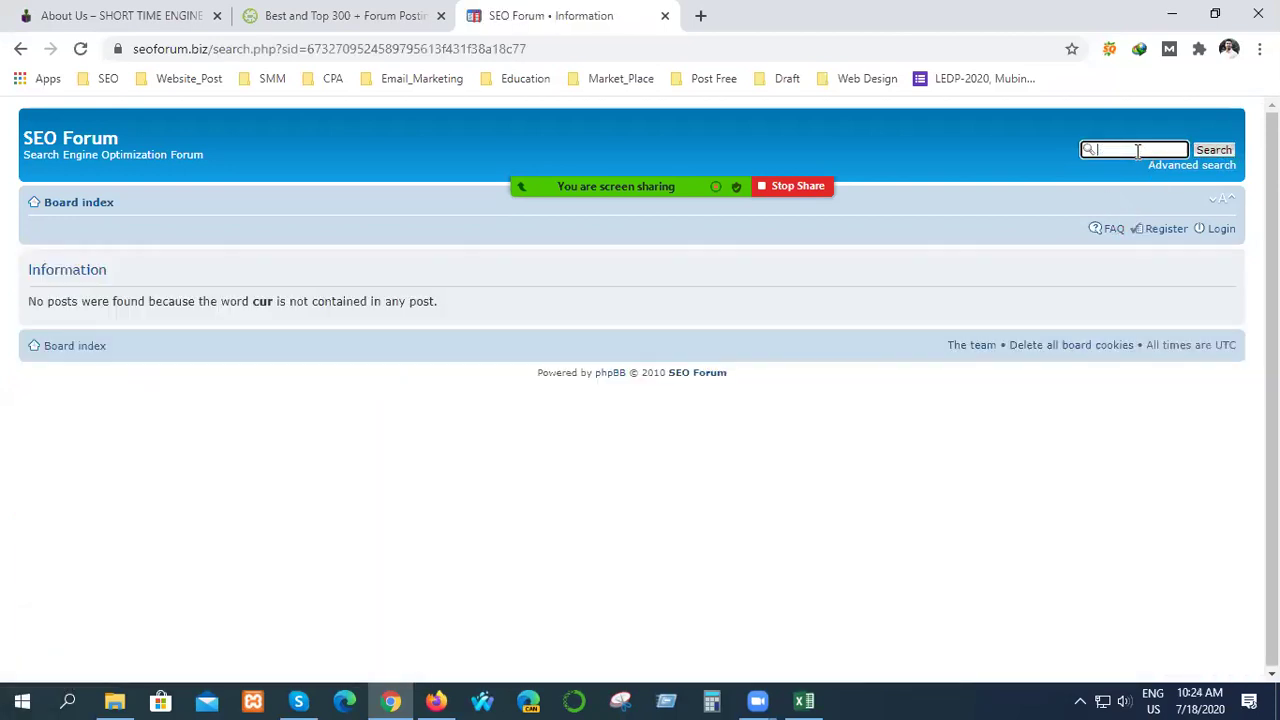
pyautogui.write('car')
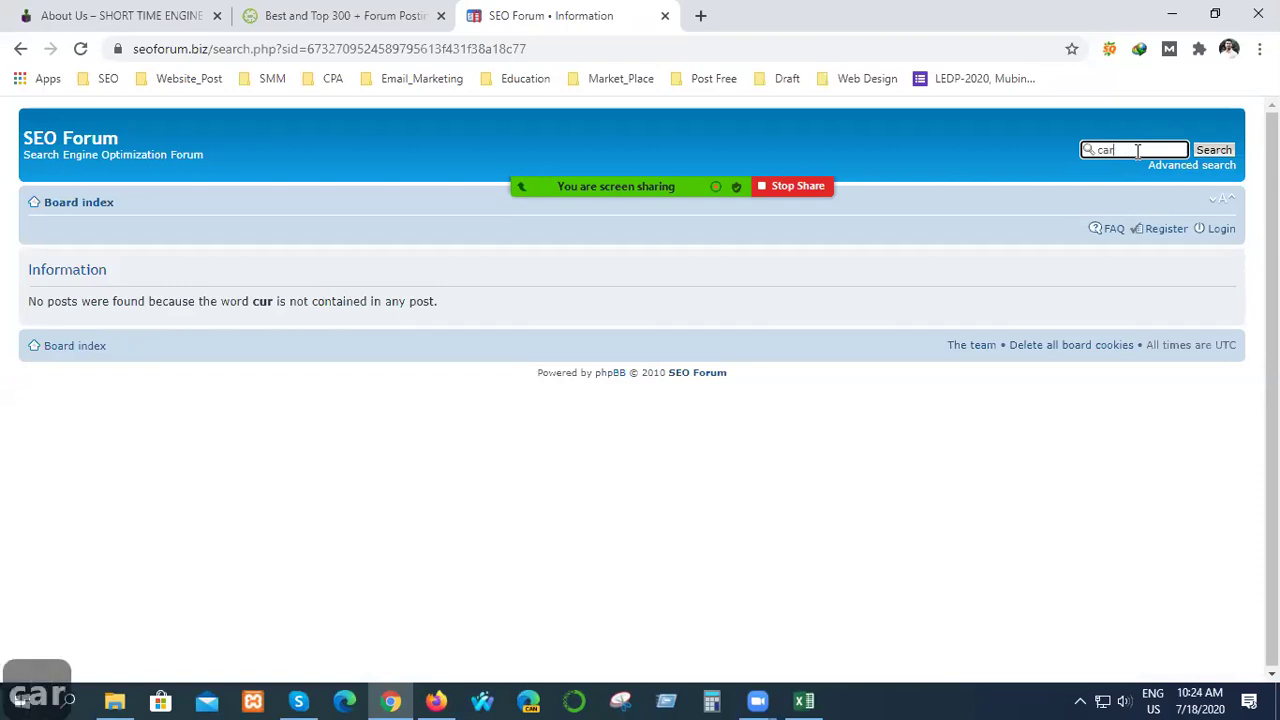
pyautogui.click(1214, 155)
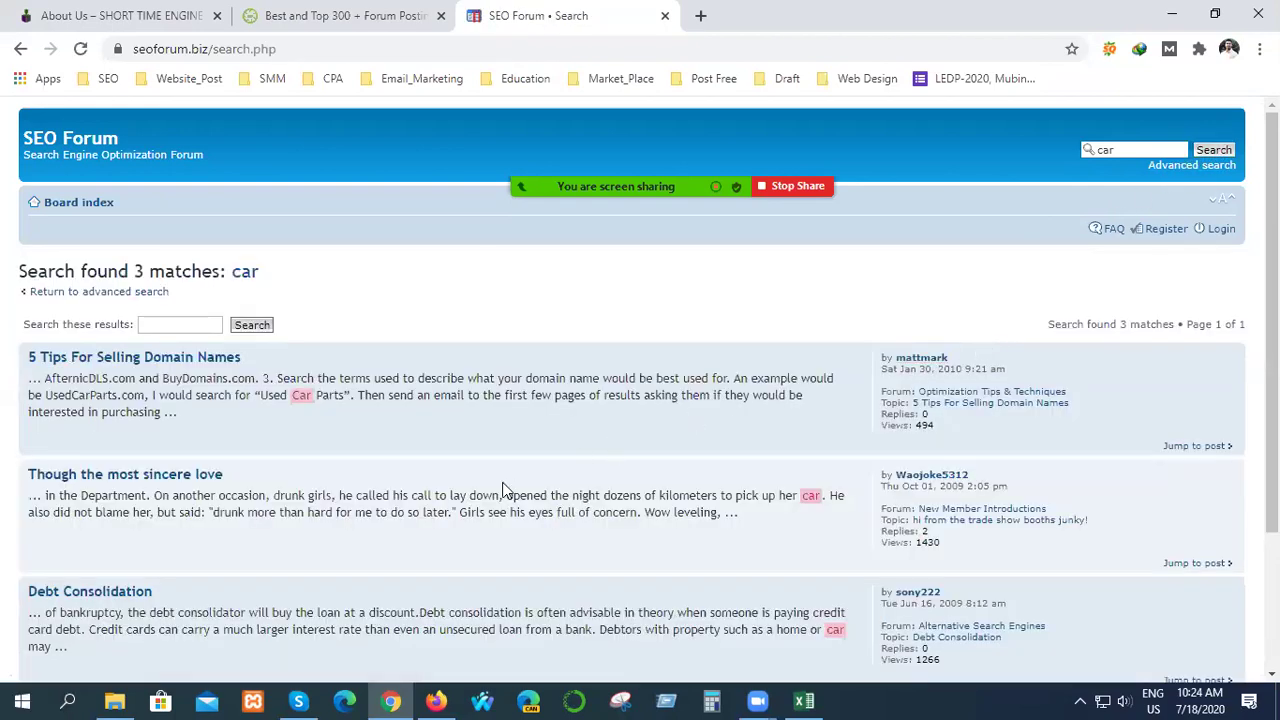
pyautogui.scroll(-2, 420, 495)
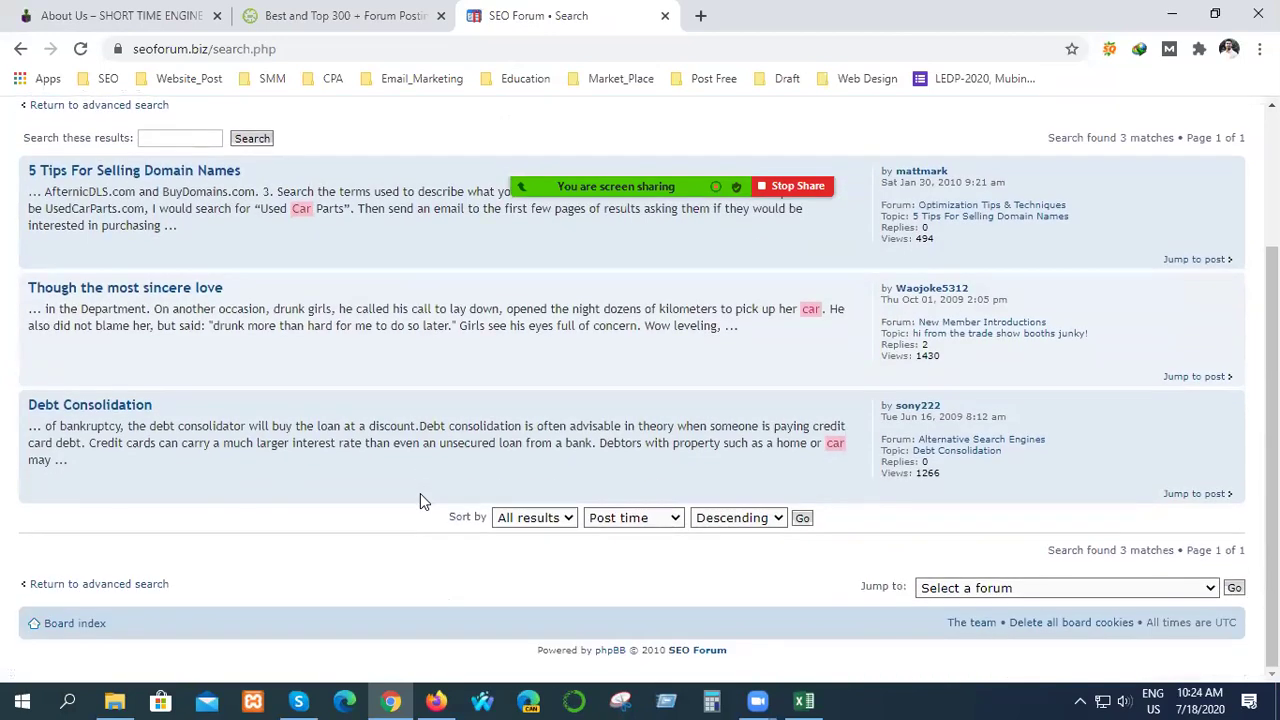
pyautogui.scroll(1, 420, 500)
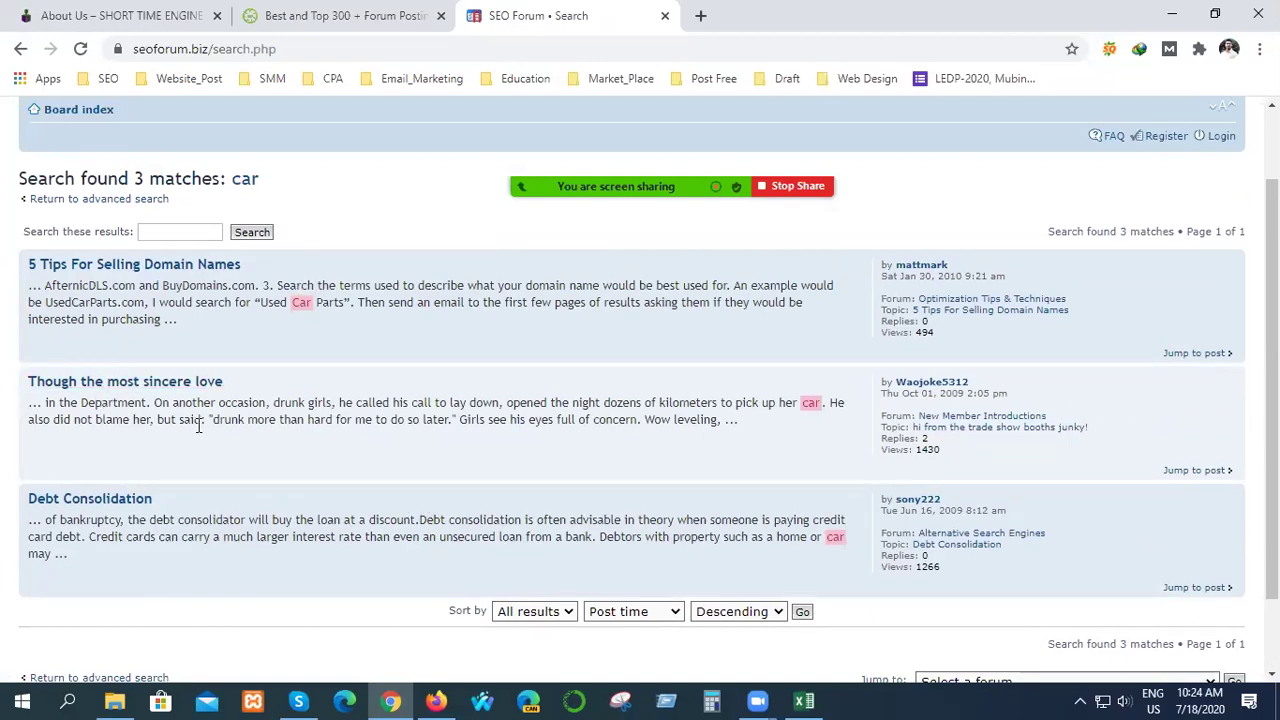
pyautogui.click(553, 616)
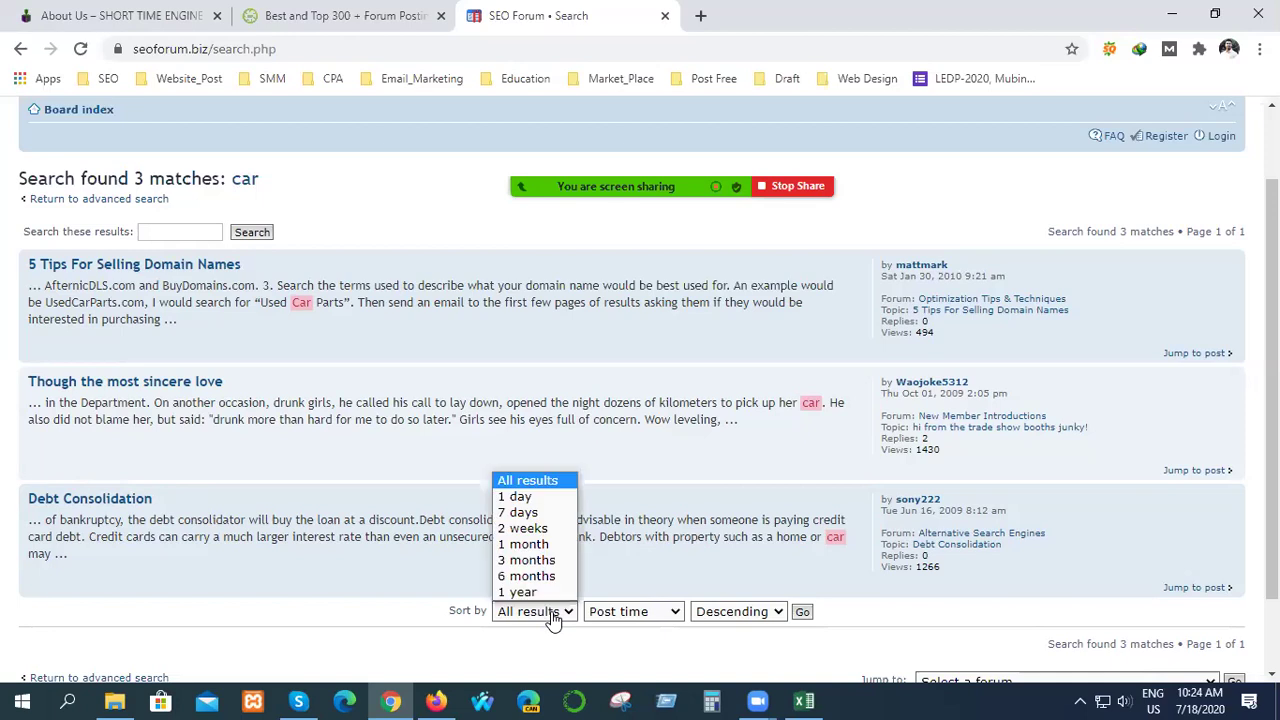
pyautogui.click(553, 616)
pyautogui.click(623, 614)
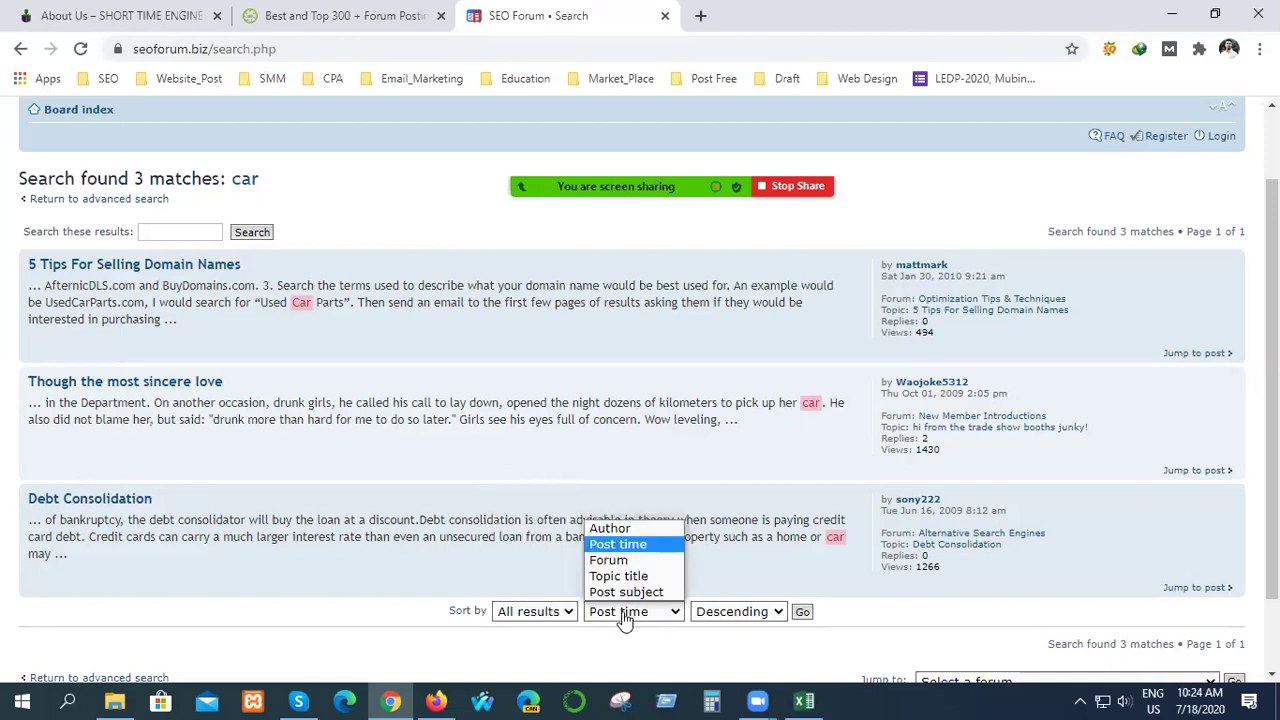
pyautogui.click(623, 616)
pyautogui.click(718, 615)
pyautogui.click(721, 616)
pyautogui.scroll(2, 320, 450)
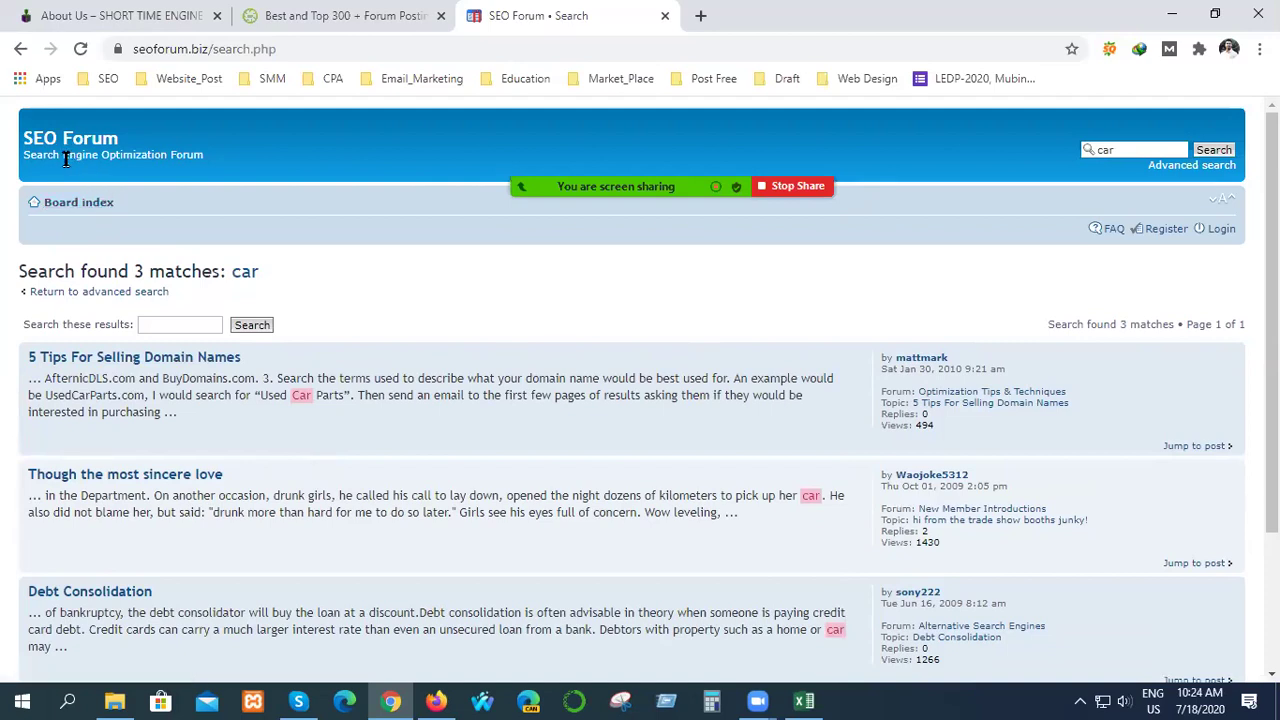
pyautogui.click(66, 204)
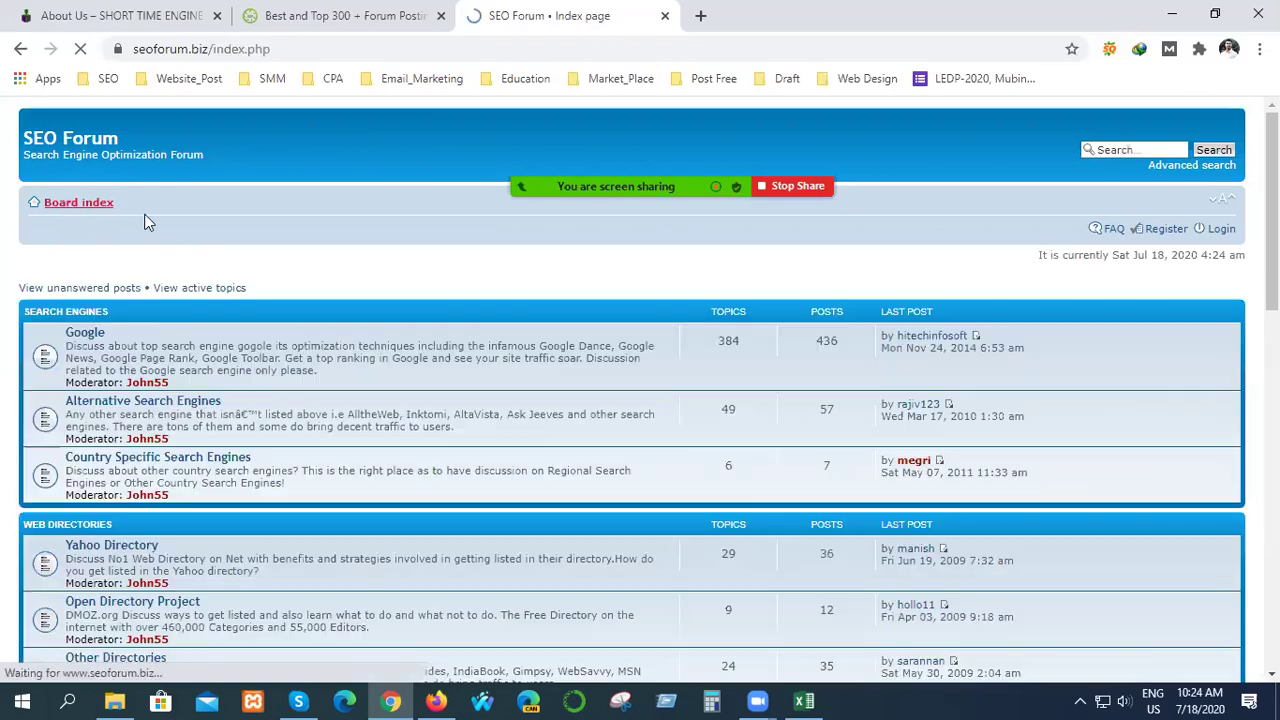
pyautogui.scroll(-7, 174, 427)
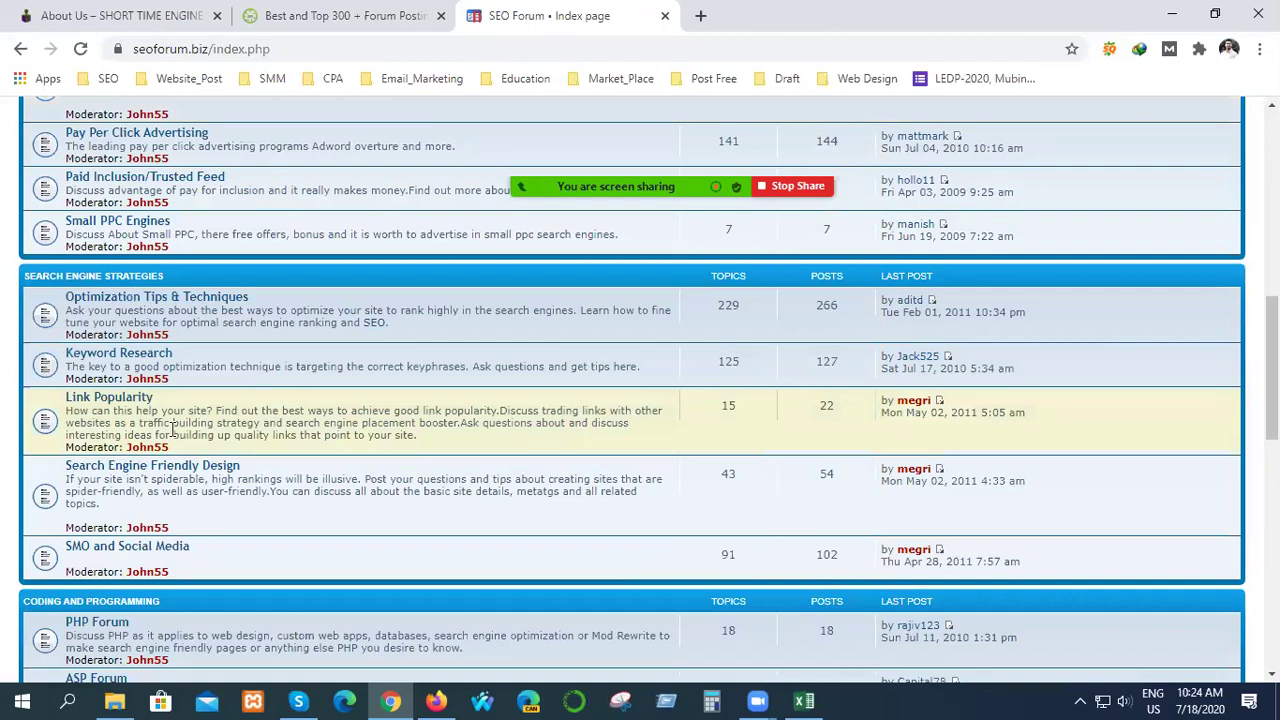
pyautogui.scroll(-2, 174, 427)
pyautogui.scroll(-2, 174, 430)
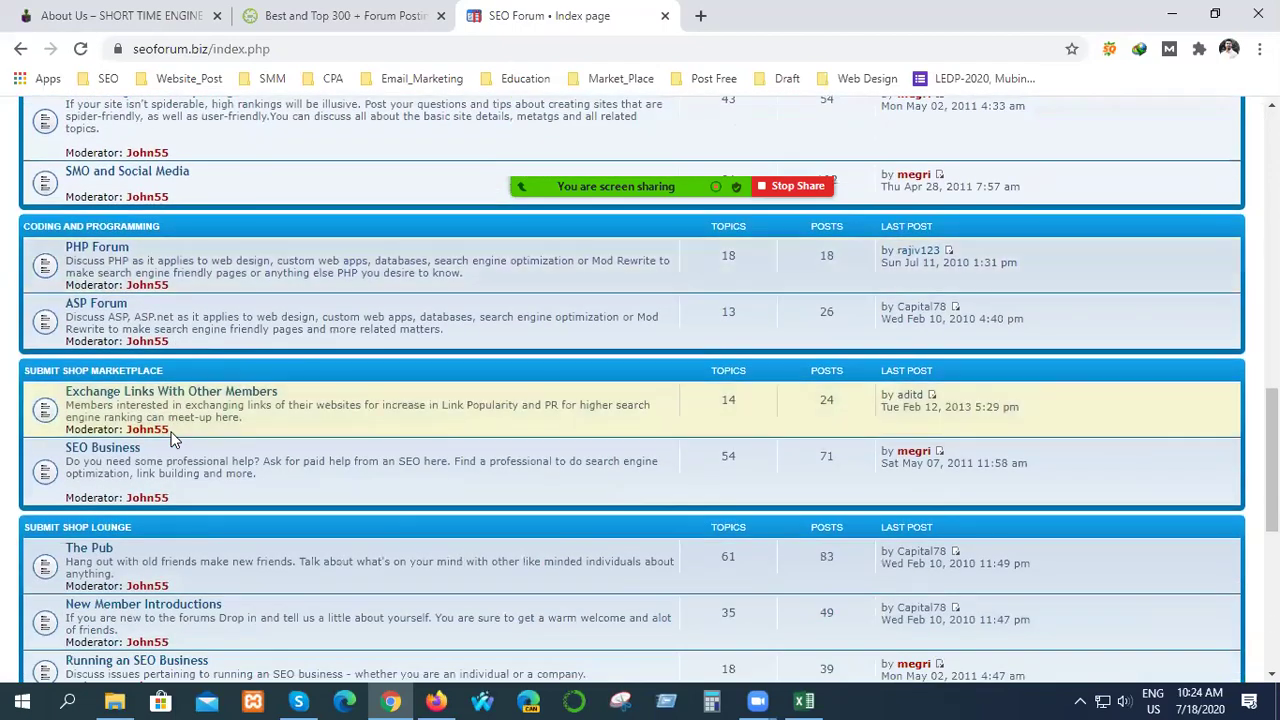
pyautogui.scroll(-2, 172, 435)
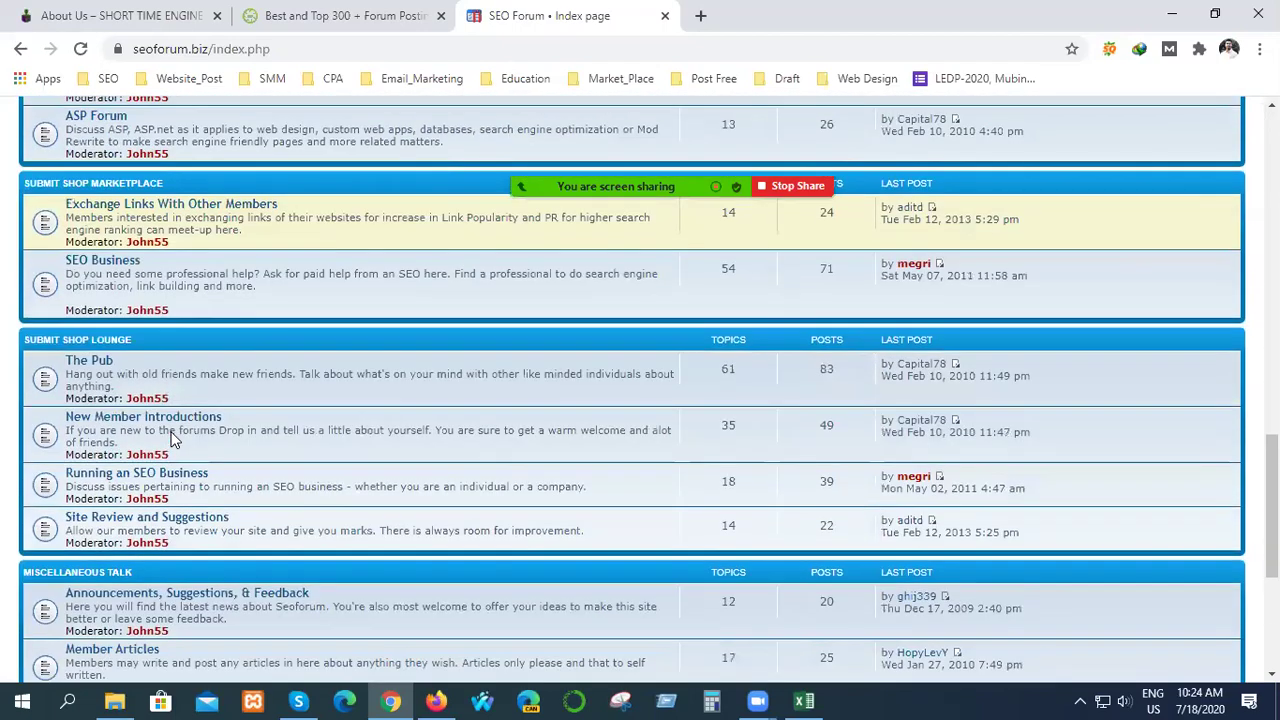
pyautogui.scroll(-2, 174, 432)
pyautogui.scroll(-2, 174, 432)
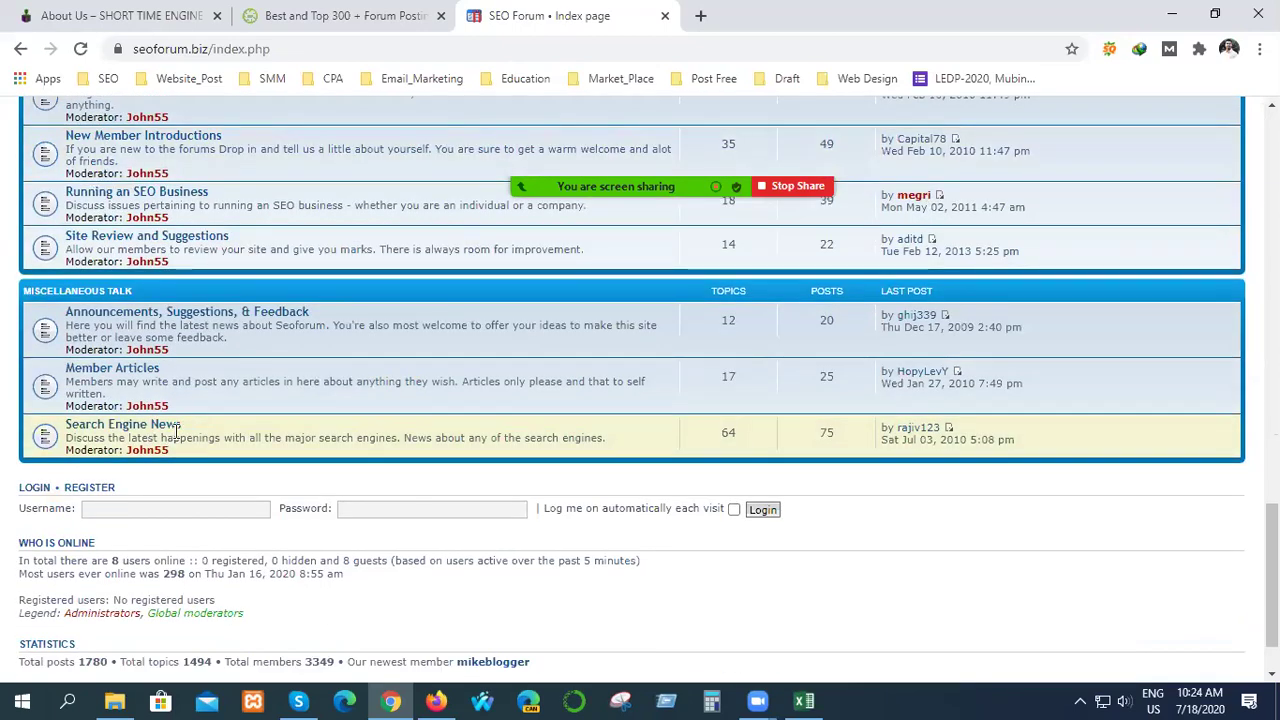
pyautogui.scroll(-1, 176, 432)
pyautogui.scroll(10, 176, 432)
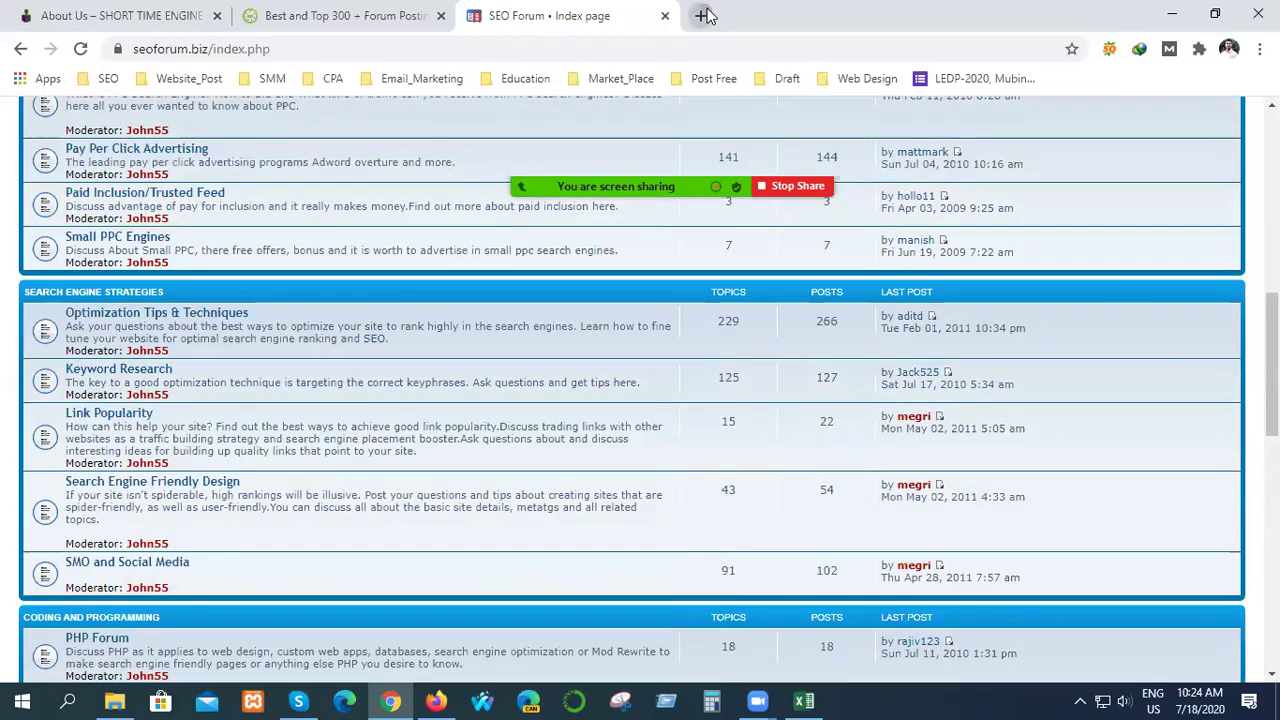
# Load quora.com in a new tab from the 'q' address suggestion
pyautogui.click(700, 15)
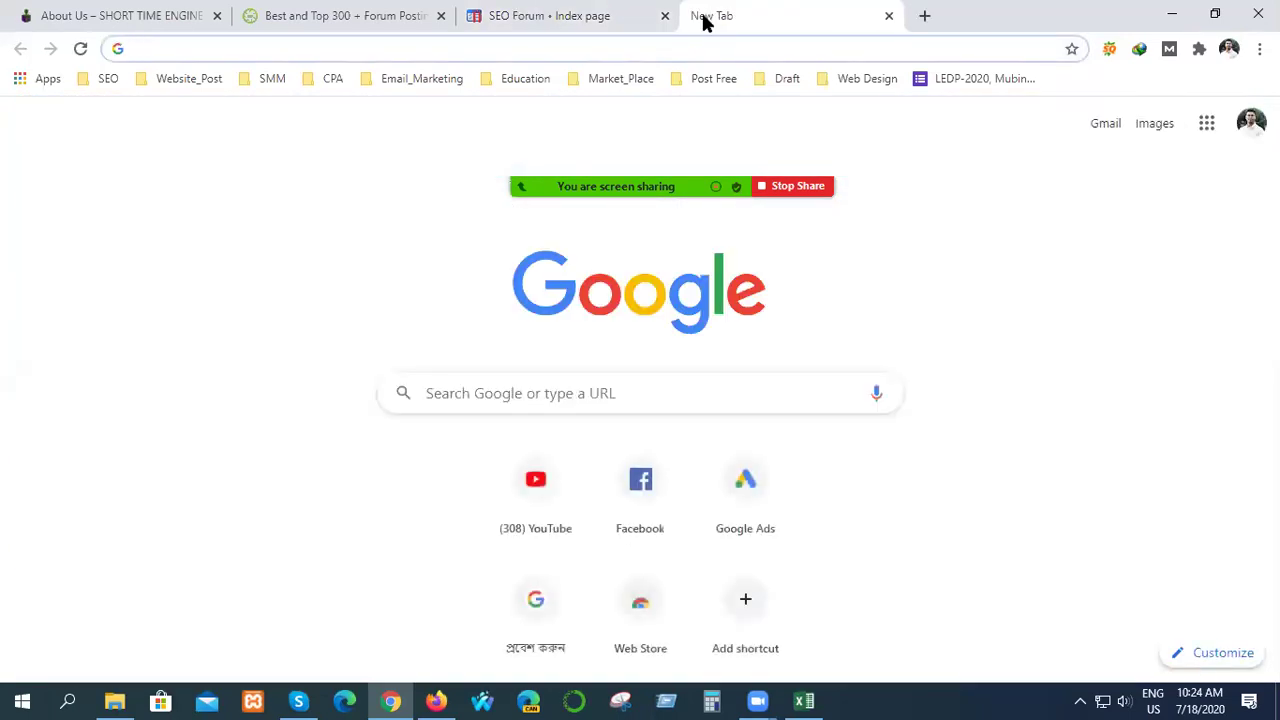
pyautogui.write('q')
pyautogui.press('Return')
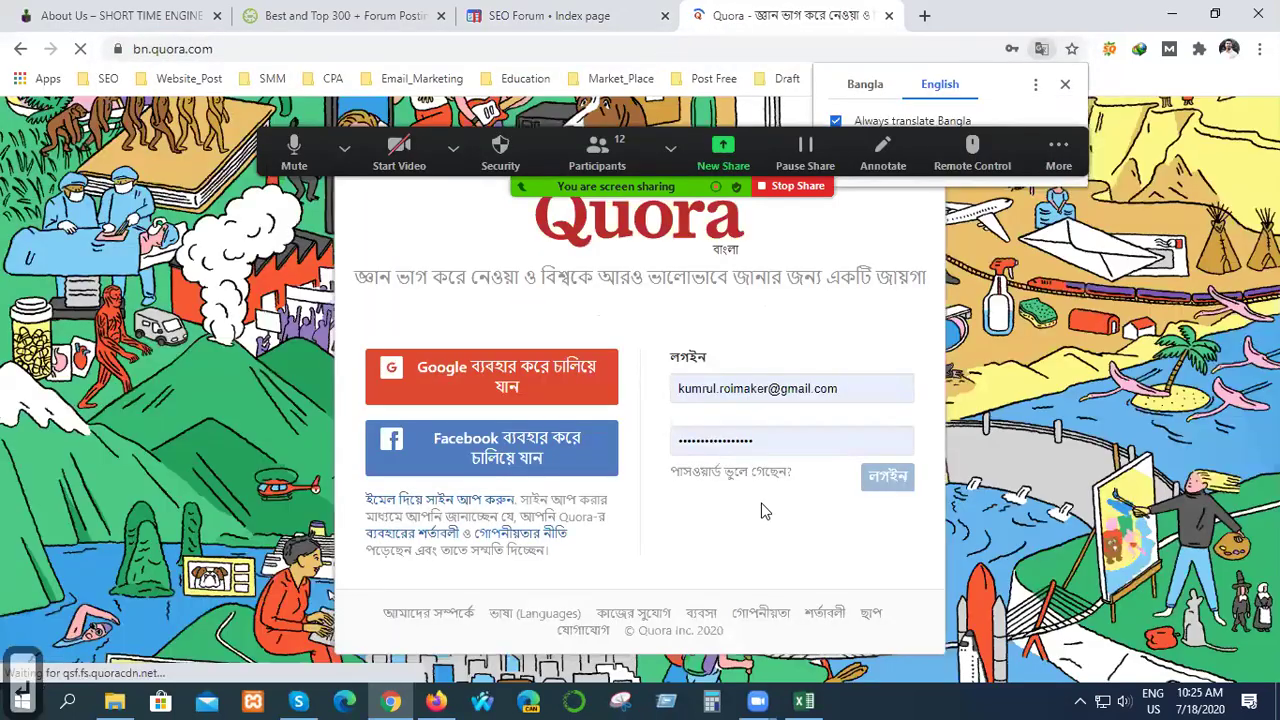
# Log in to Quora with the saved credentials and type 'car' into its search box
pyautogui.click(888, 480)
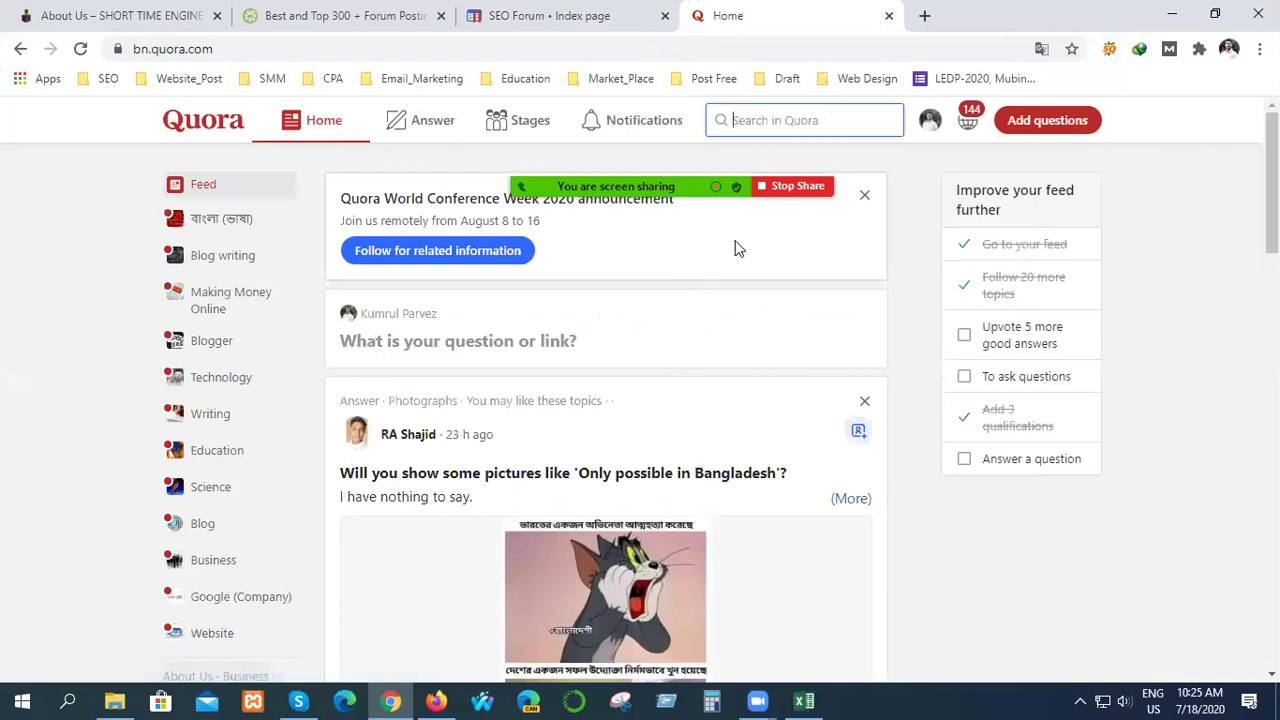
pyautogui.click(810, 120)
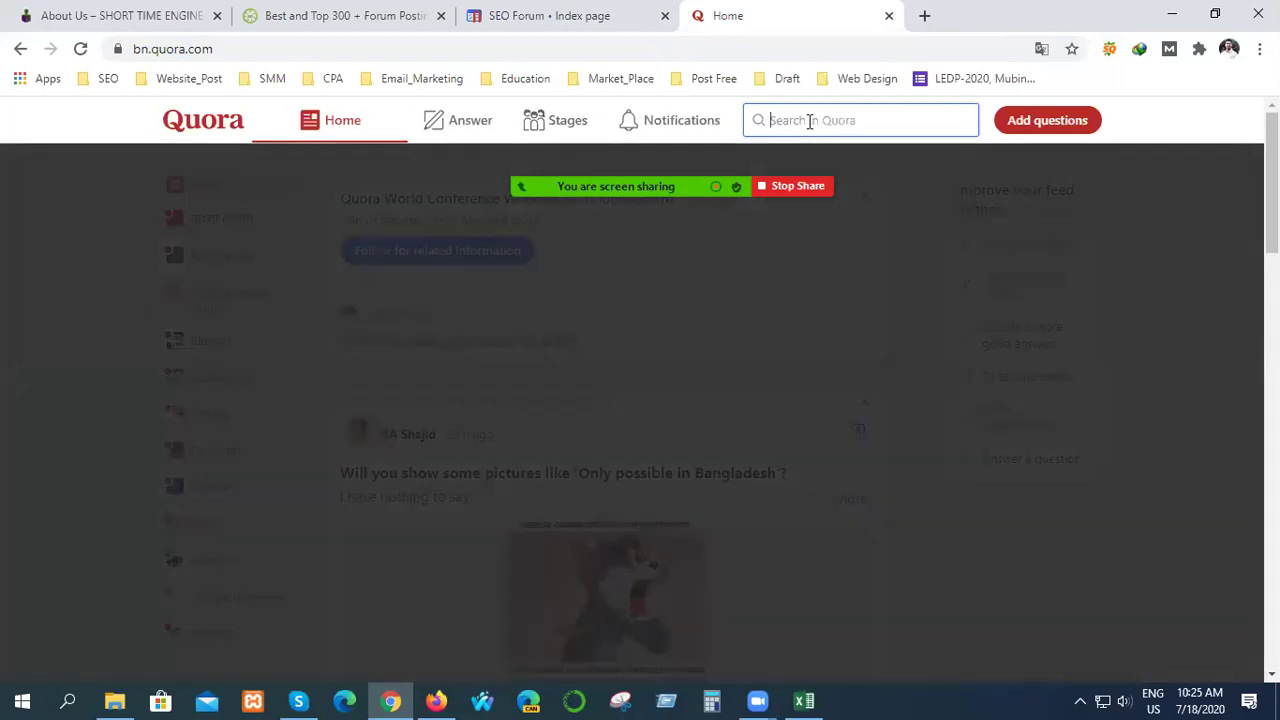
pyautogui.write('ca')
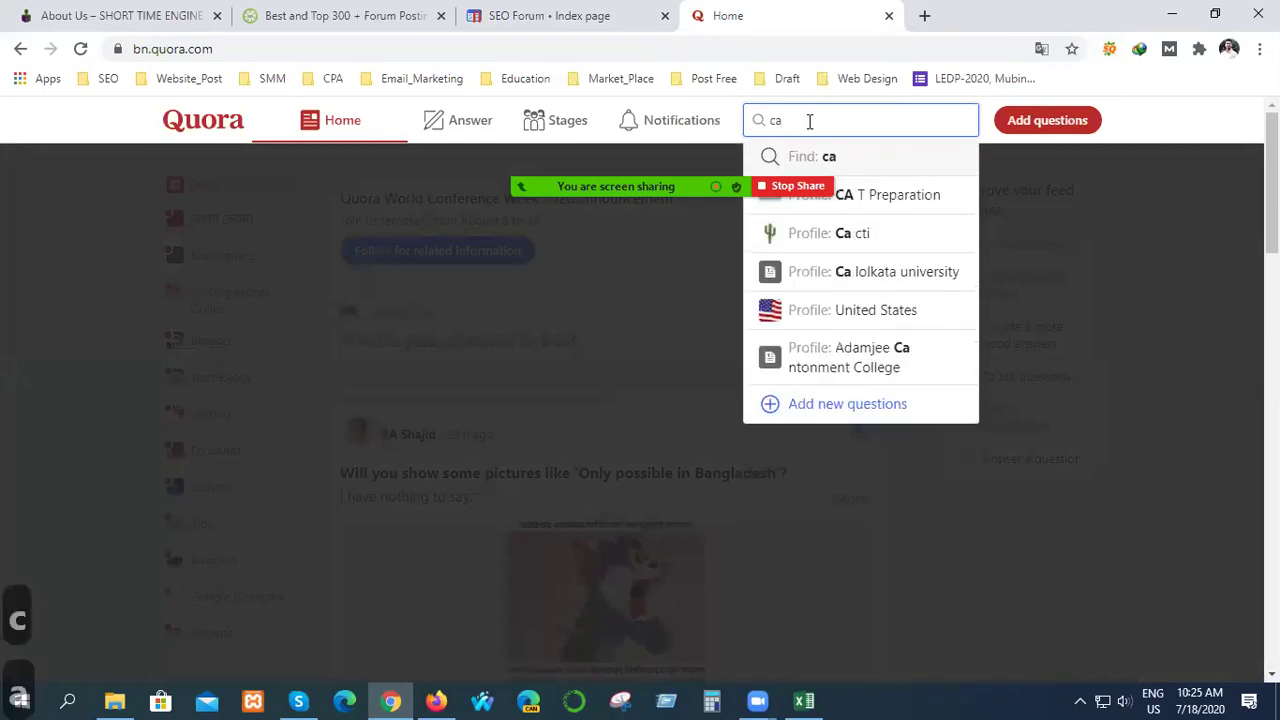
pyautogui.write('r')
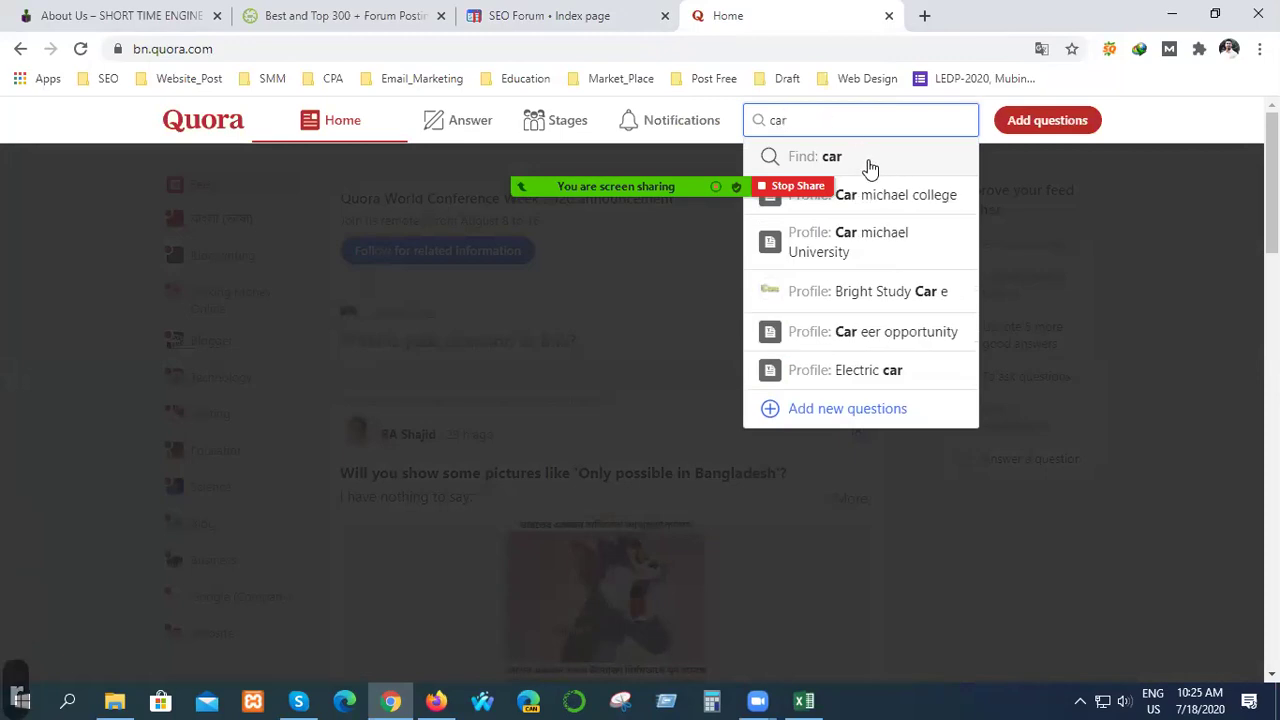
# Open the Electric car topic, cancel the image upload picker, and go back to Quora Home
pyautogui.click(868, 372)
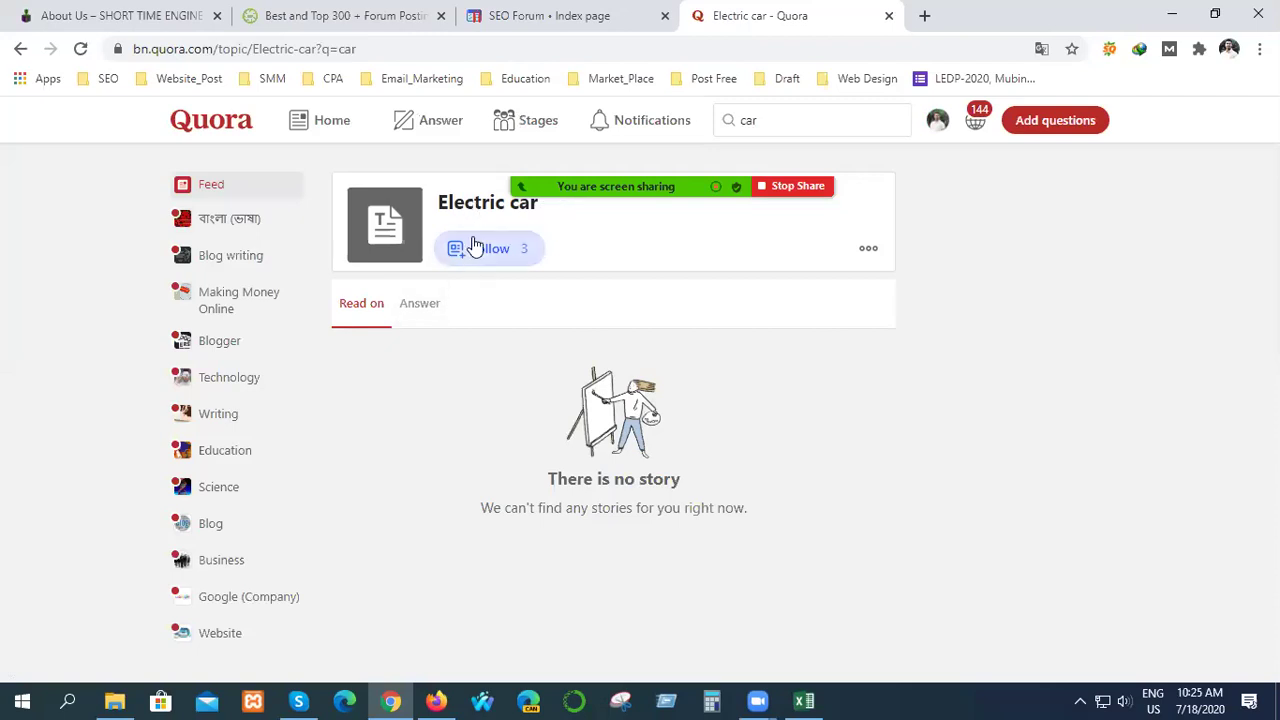
pyautogui.moveTo(785, 175)
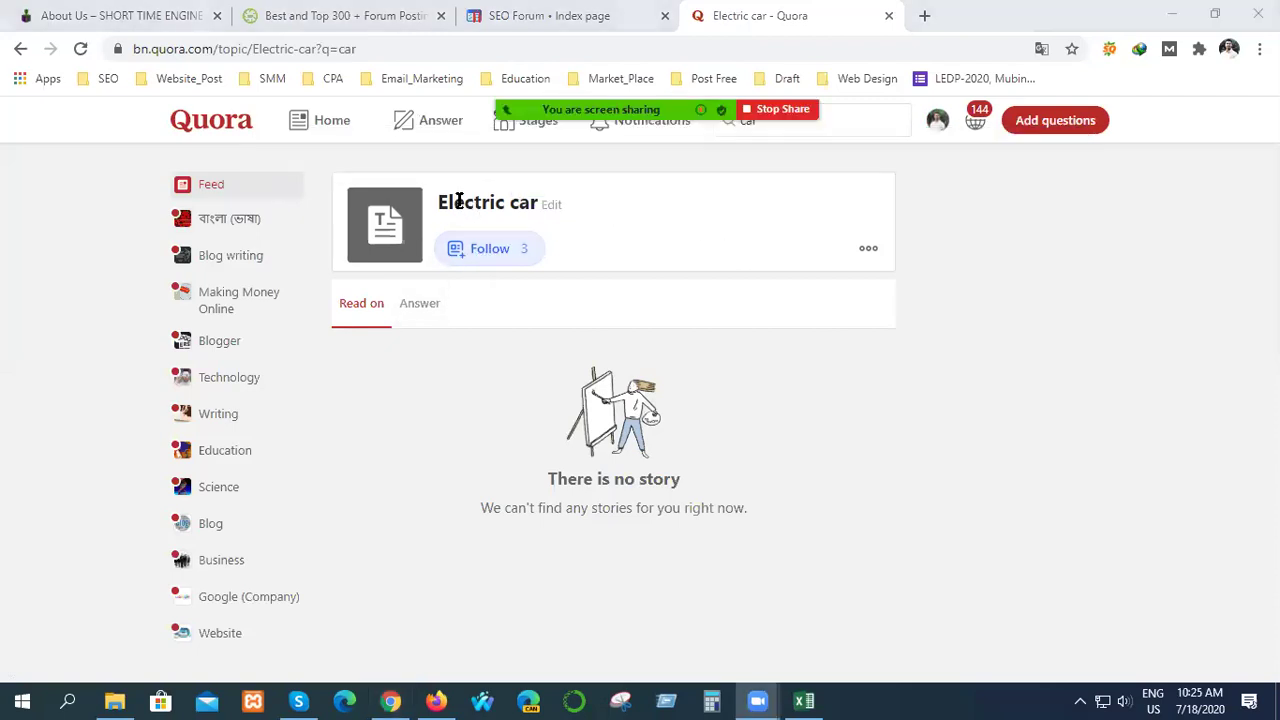
pyautogui.click(377, 246)
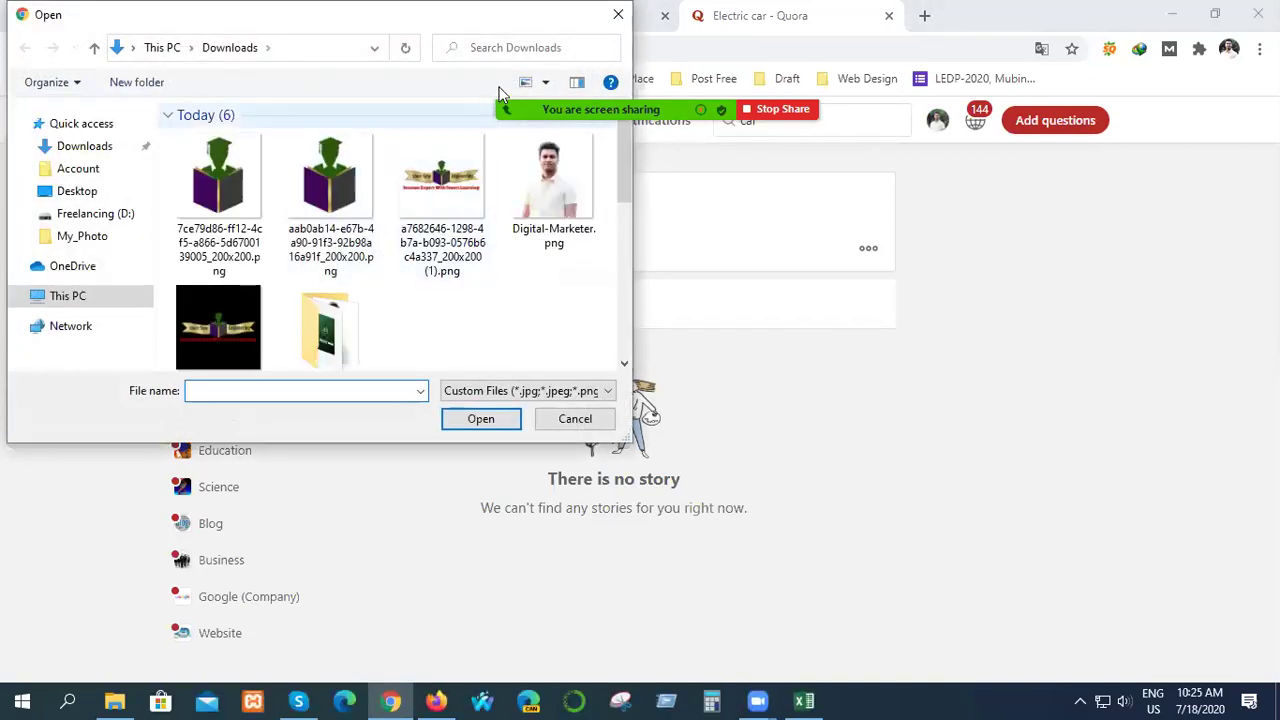
pyautogui.click(618, 14)
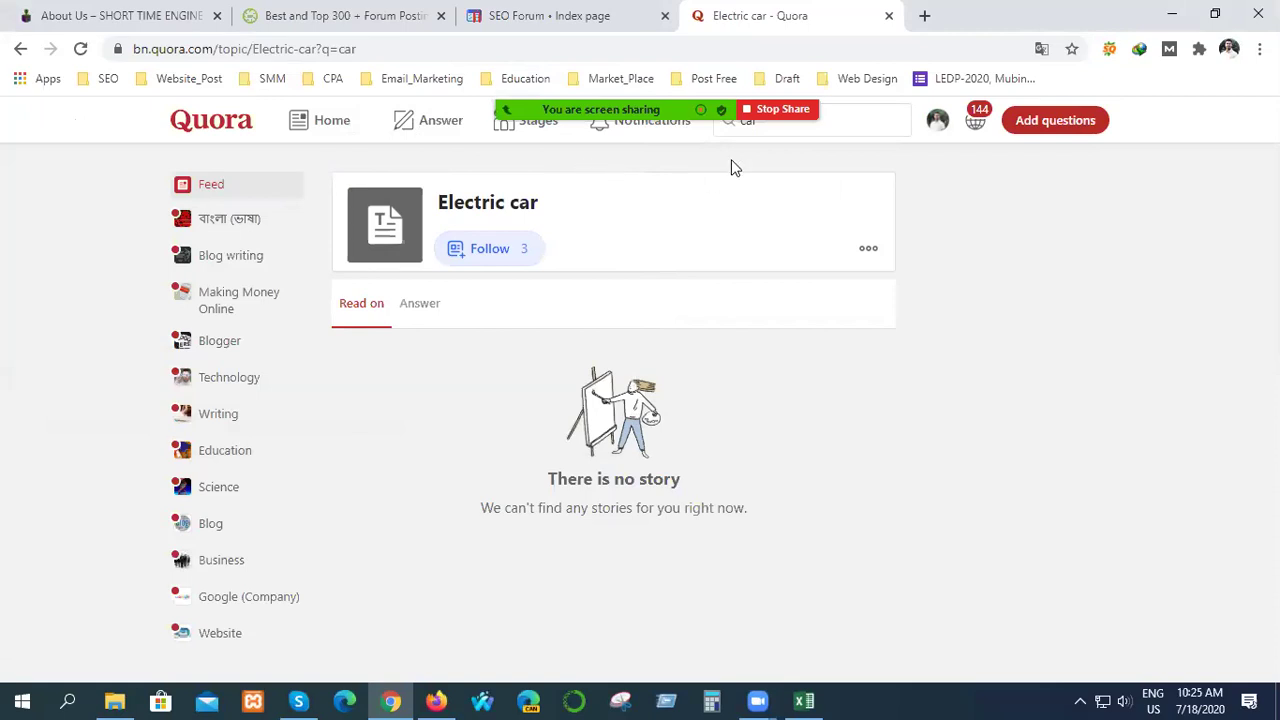
pyautogui.click(331, 128)
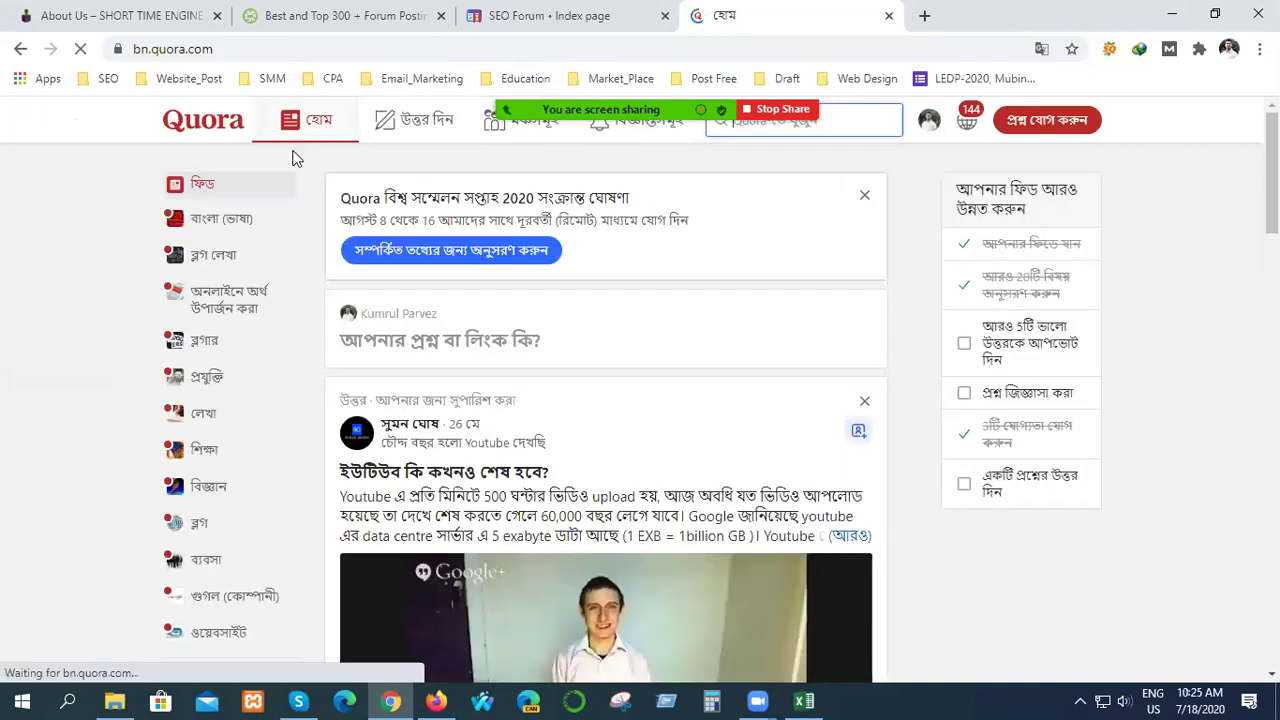
# Open Quora's Blog topic page and scroll down through its answer feed
pyautogui.click(221, 537)
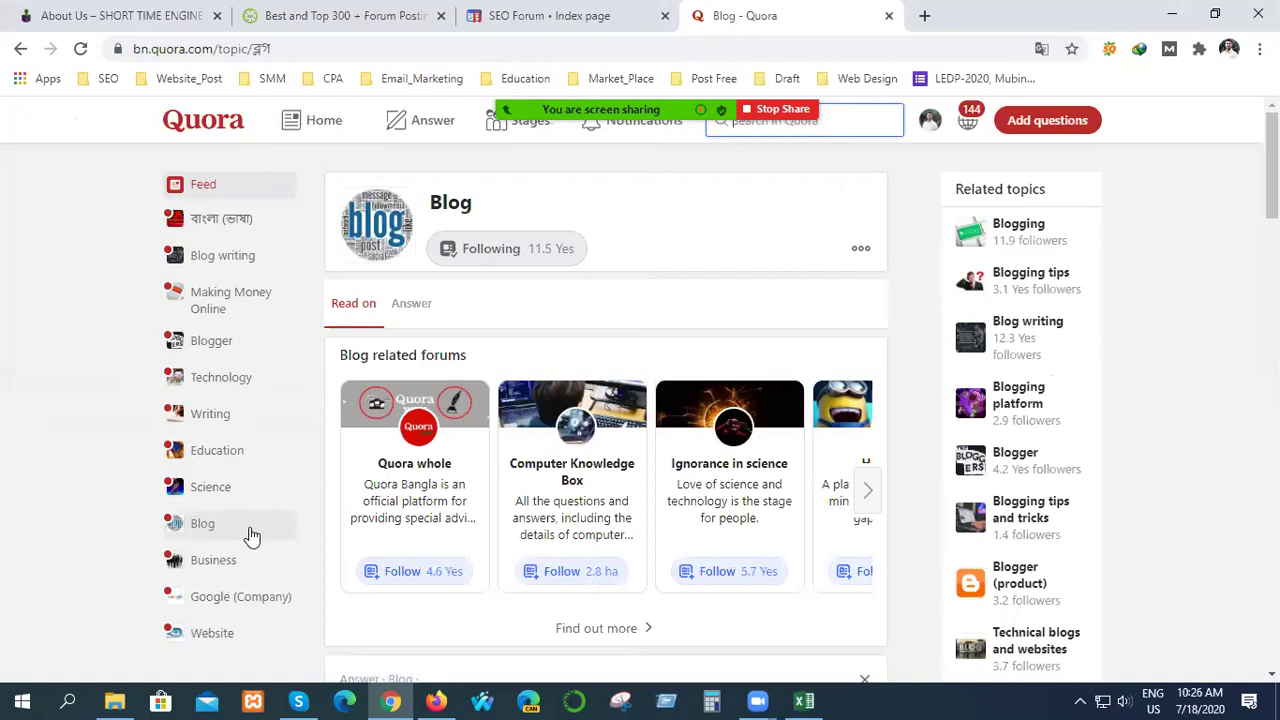
pyautogui.scroll(-4, 698, 512)
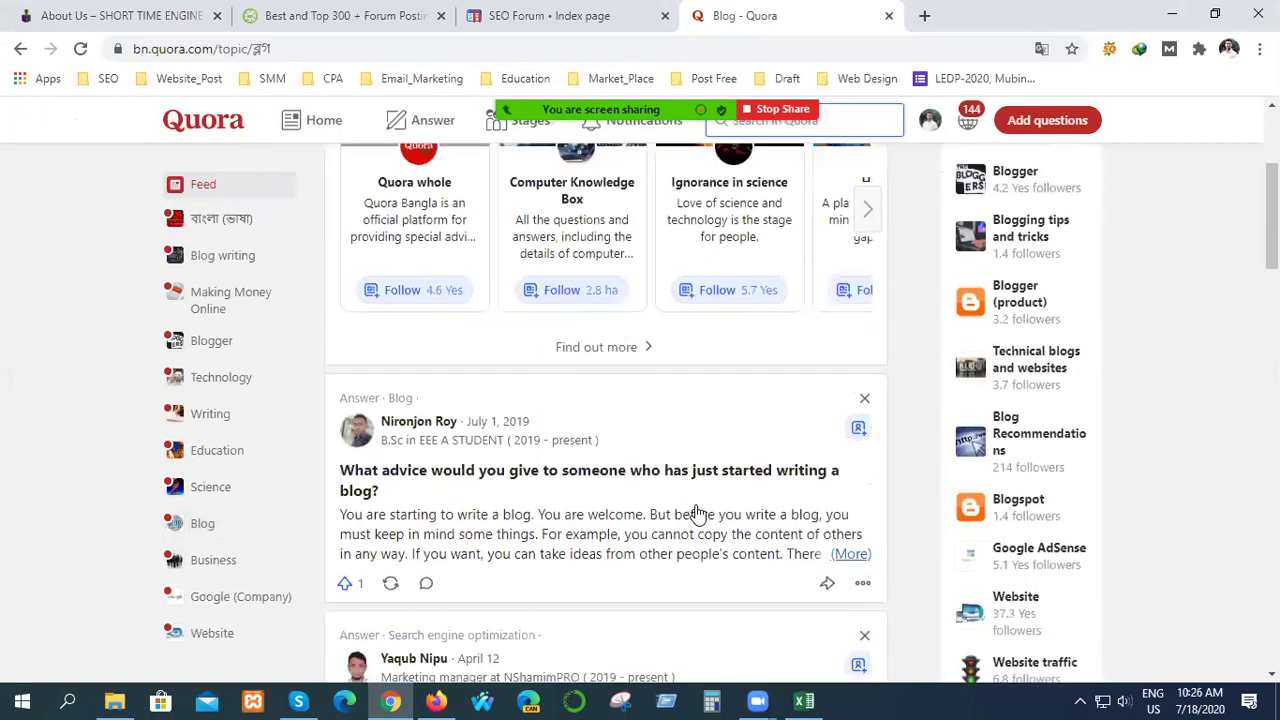
pyautogui.scroll(-1, 698, 512)
pyautogui.scroll(-3, 686, 509)
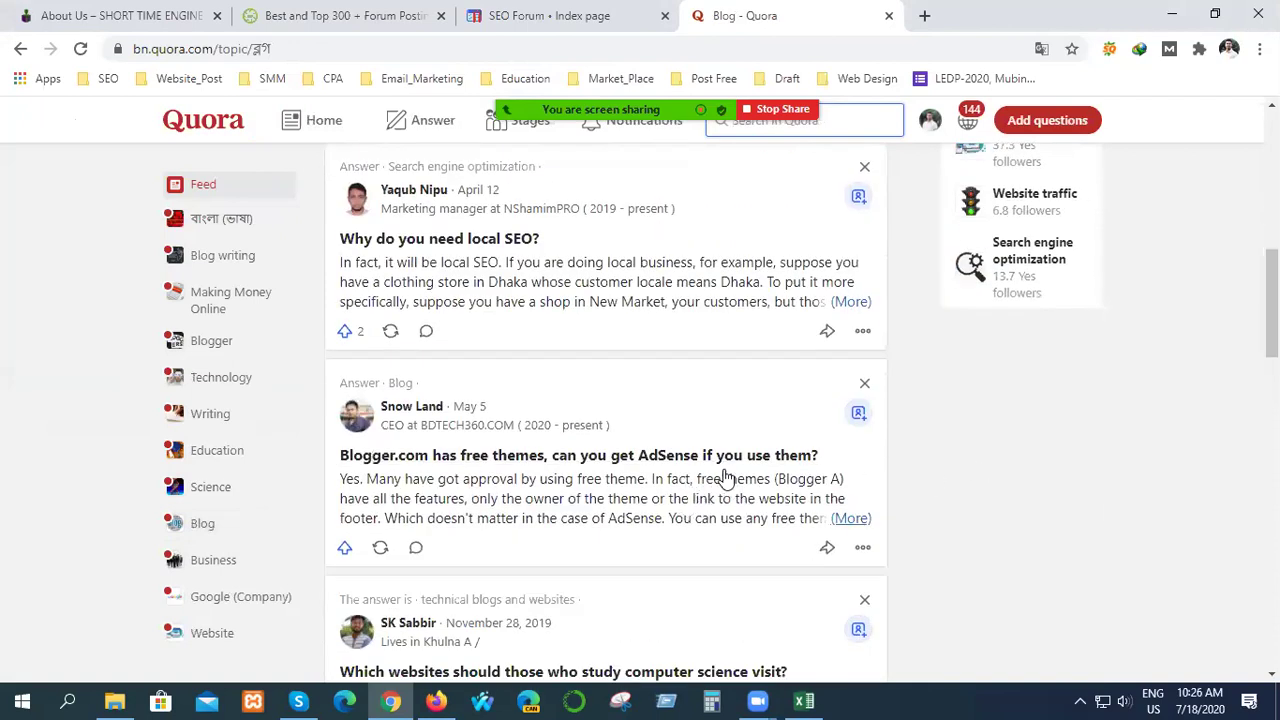
pyautogui.scroll(-4, 720, 477)
pyautogui.scroll(-3, 713, 477)
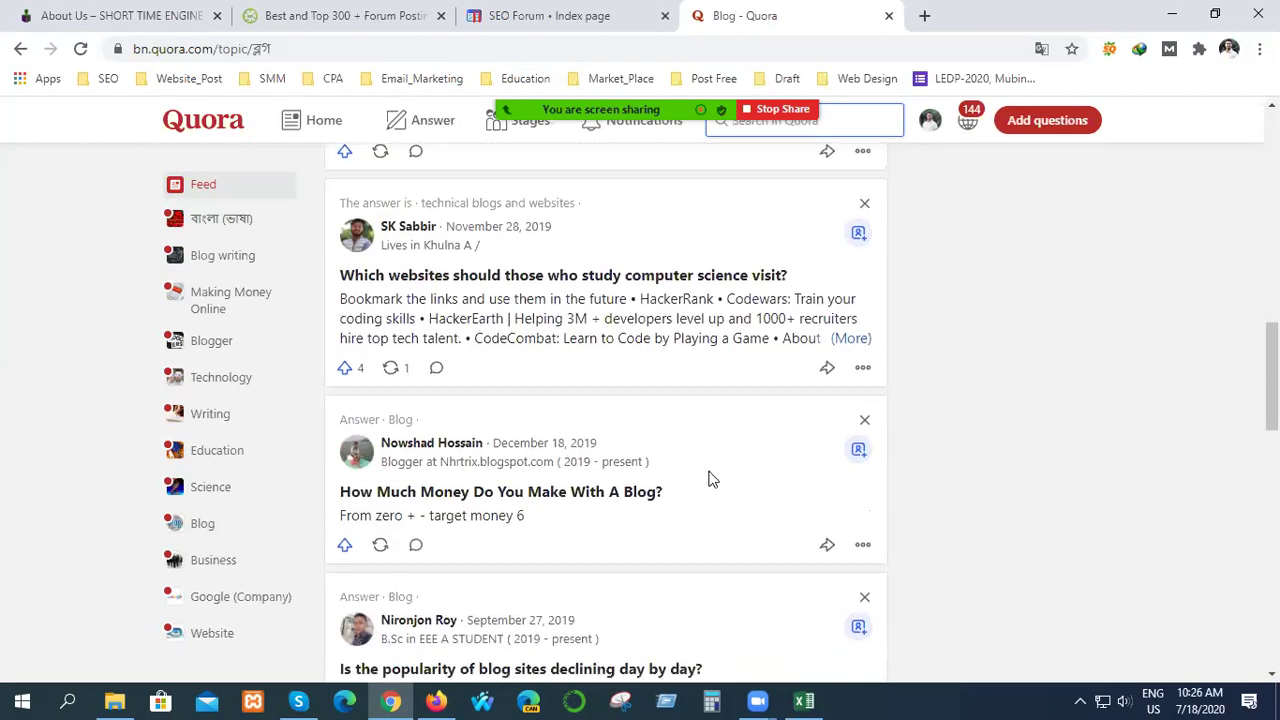
# Scroll back up the Blog feed and open a fresh blank browser tab
pyautogui.scroll(10, 712, 430)
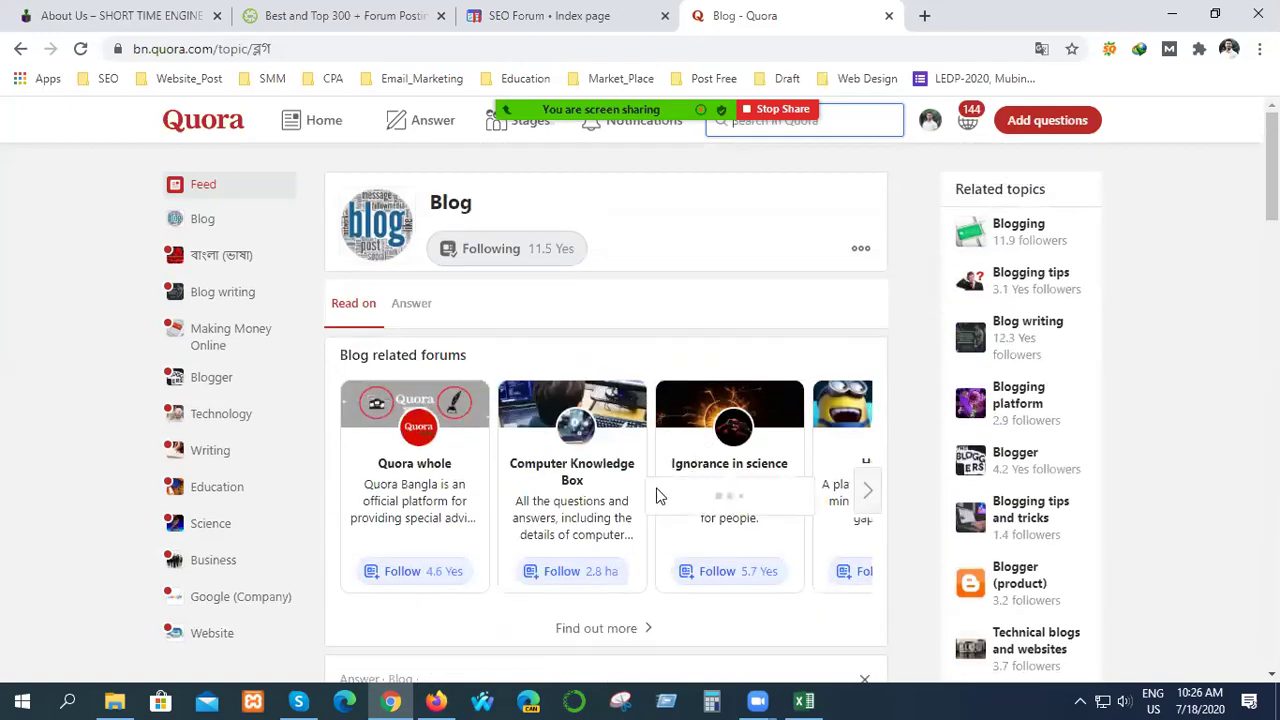
pyautogui.moveTo(667, 490)
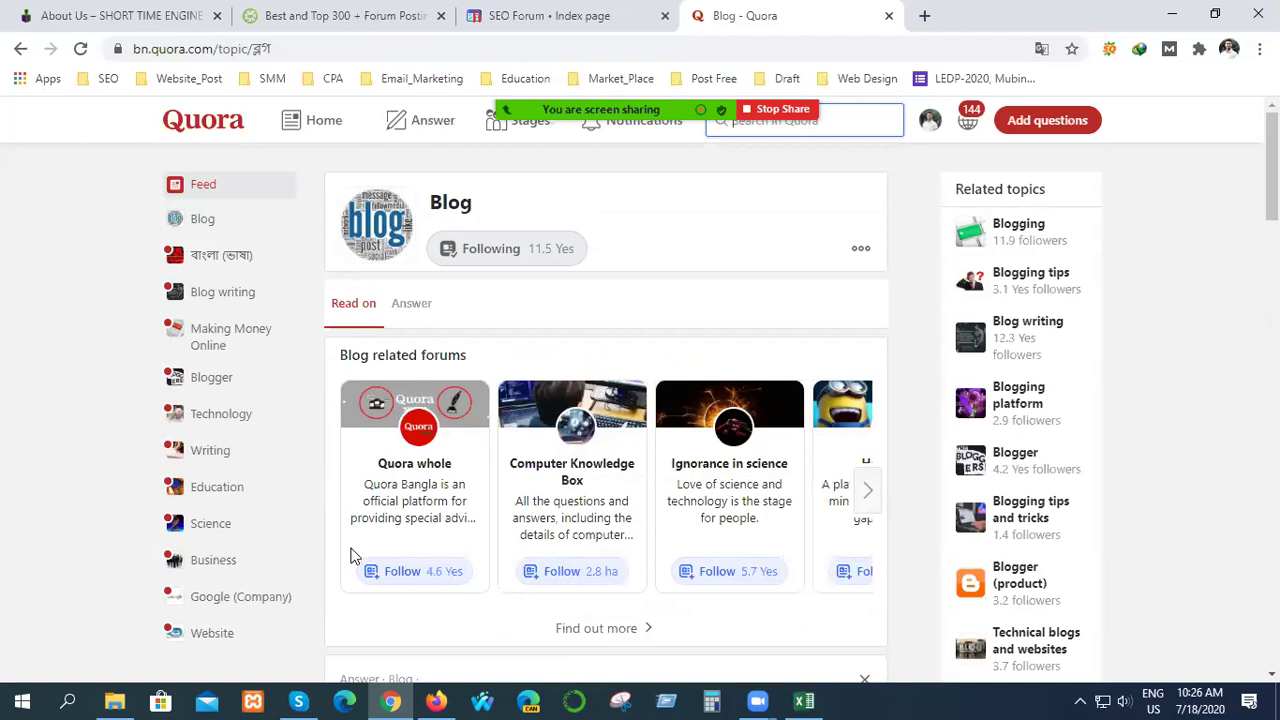
pyautogui.click(924, 15)
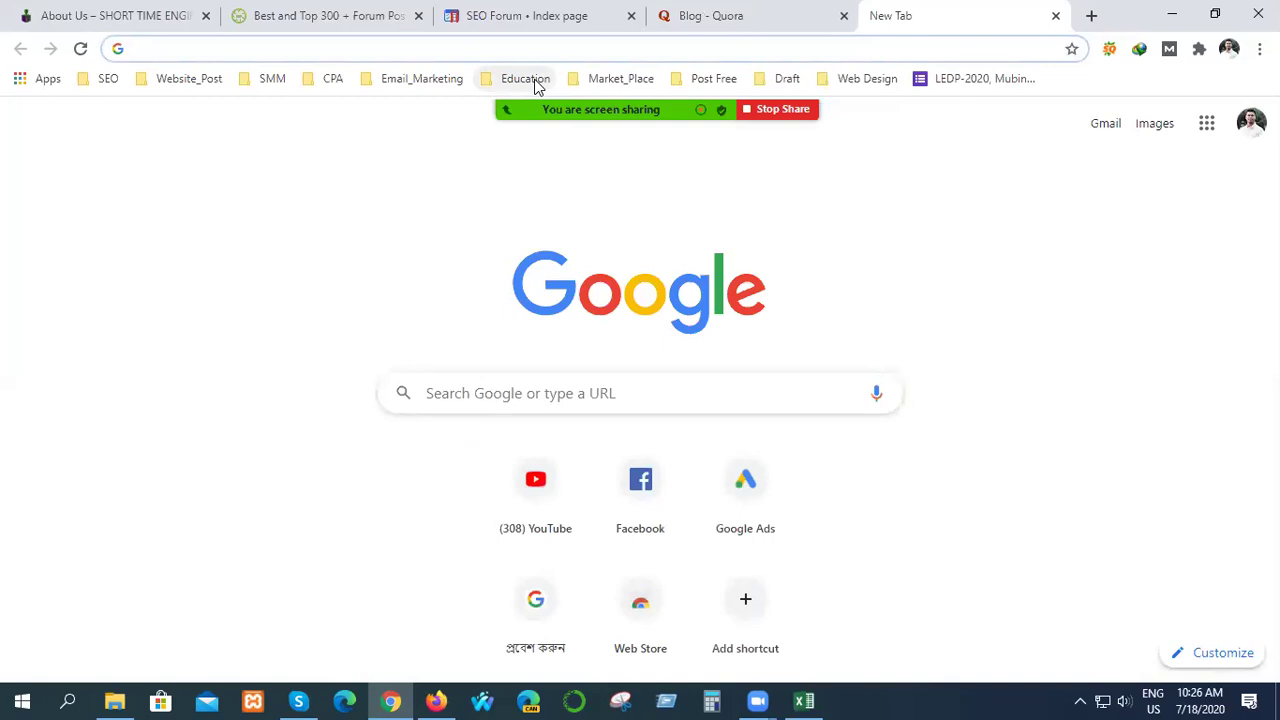
# Enter 'car' in the new tab's address bar without searching, then return to the Blog - Quora tab
pyautogui.write('car')
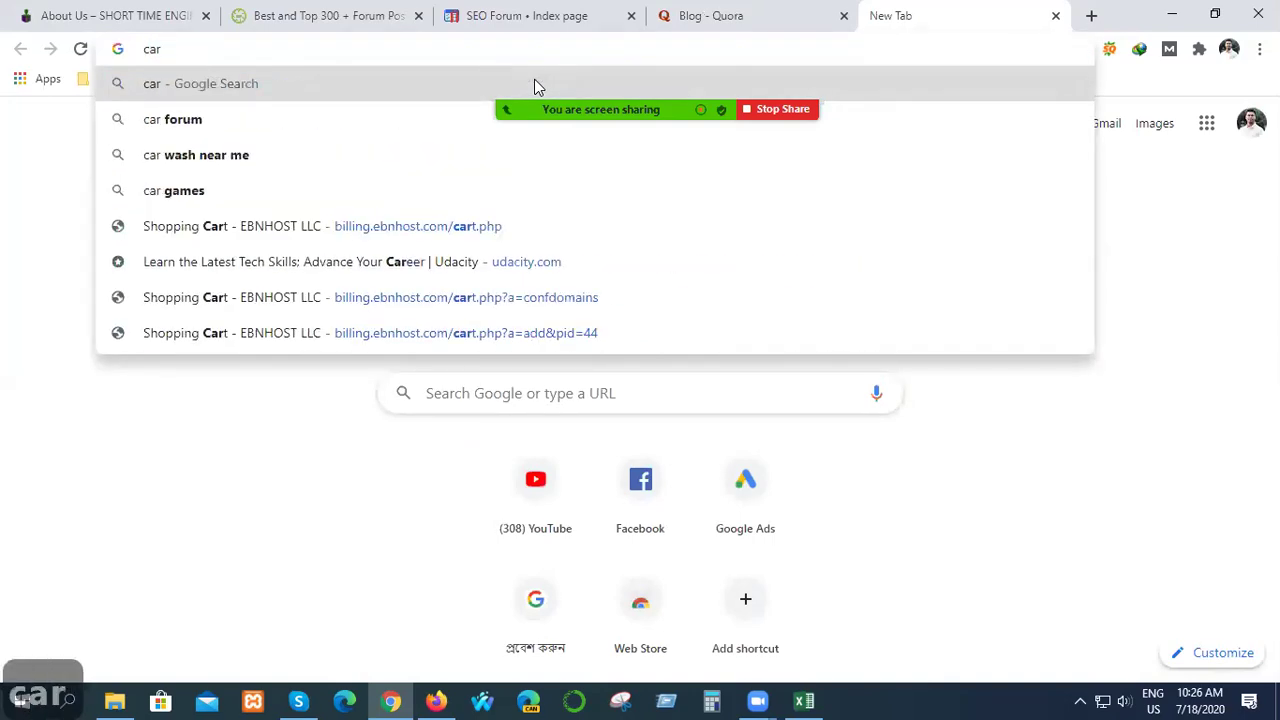
pyautogui.press('BackSpace')
pyautogui.press('BackSpace')
pyautogui.press('BackSpace')
pyautogui.press('BackSpace')
pyautogui.press('BackSpace')
pyautogui.press('BackSpace')
pyautogui.press('BackSpace')
pyautogui.press('BackSpace')
pyautogui.press('BackSpace')
pyautogui.press('BackSpace')
pyautogui.press('BackSpace')
pyautogui.press('BackSpace')
pyautogui.press('BackSpace')
pyautogui.press('BackSpace')
pyautogui.press('BackSpace')
pyautogui.press('BackSpace')
pyautogui.press('BackSpace')
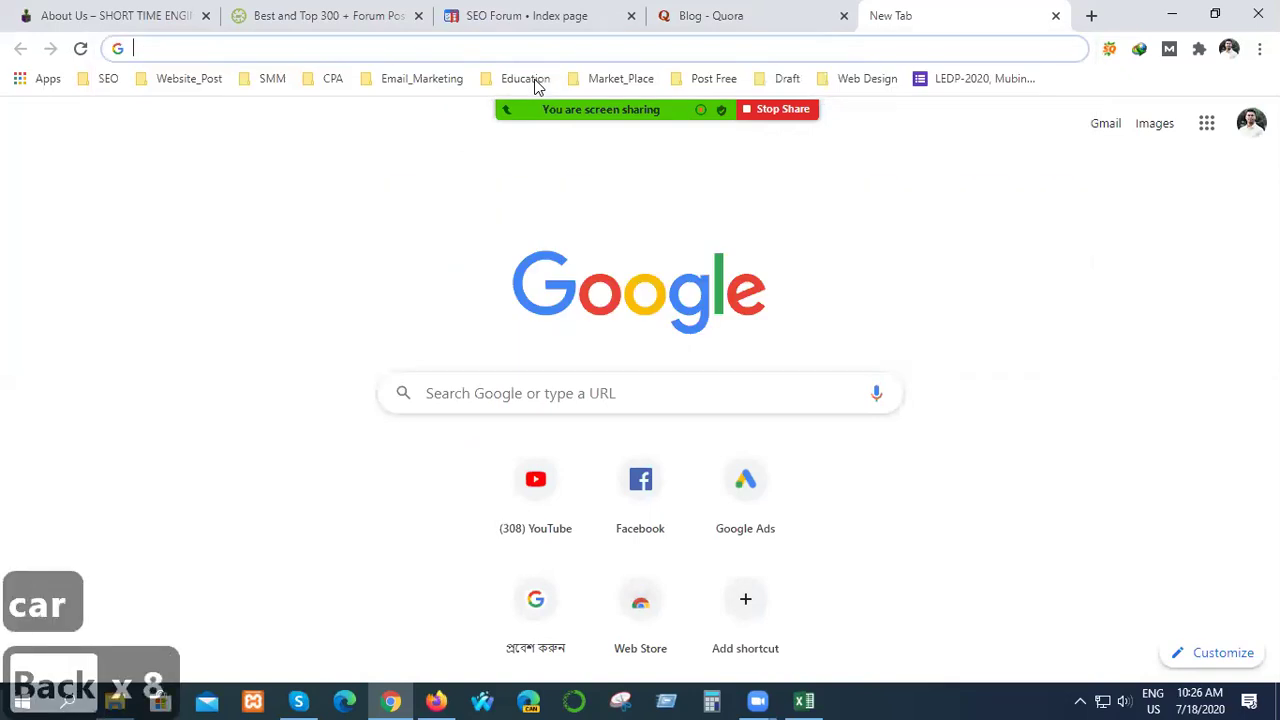
pyautogui.write('car')
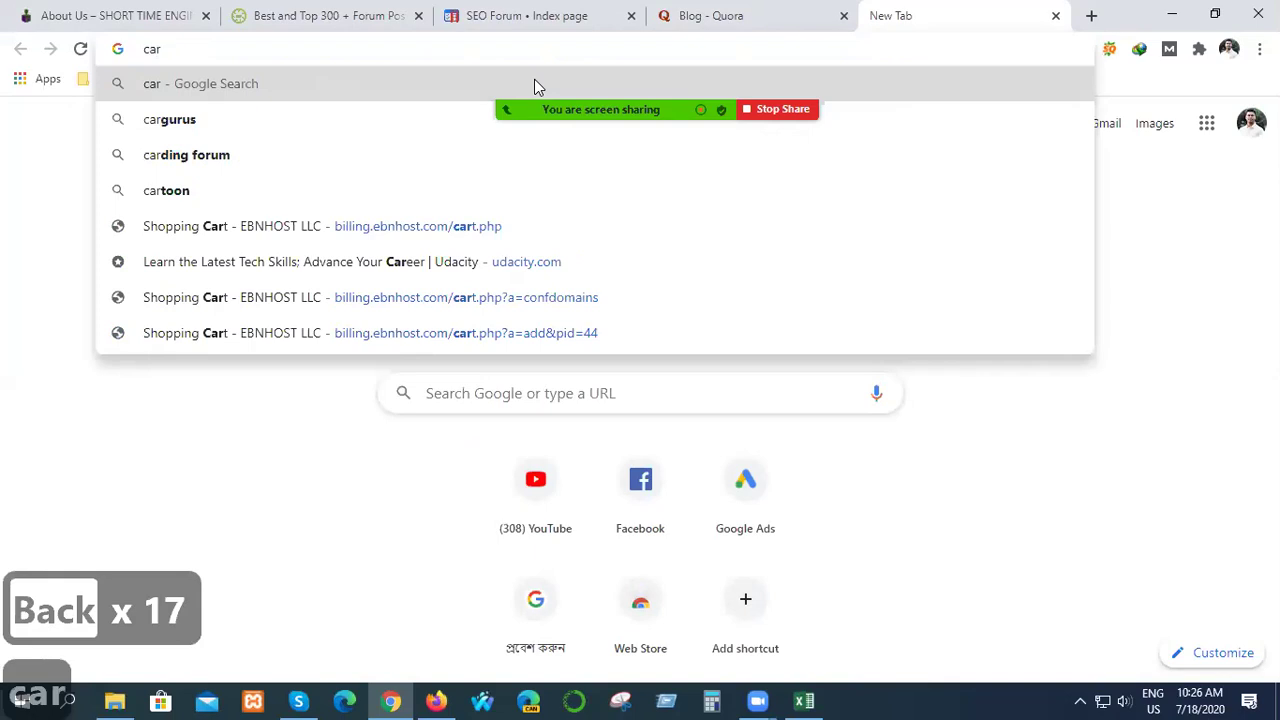
pyautogui.click(771, 10)
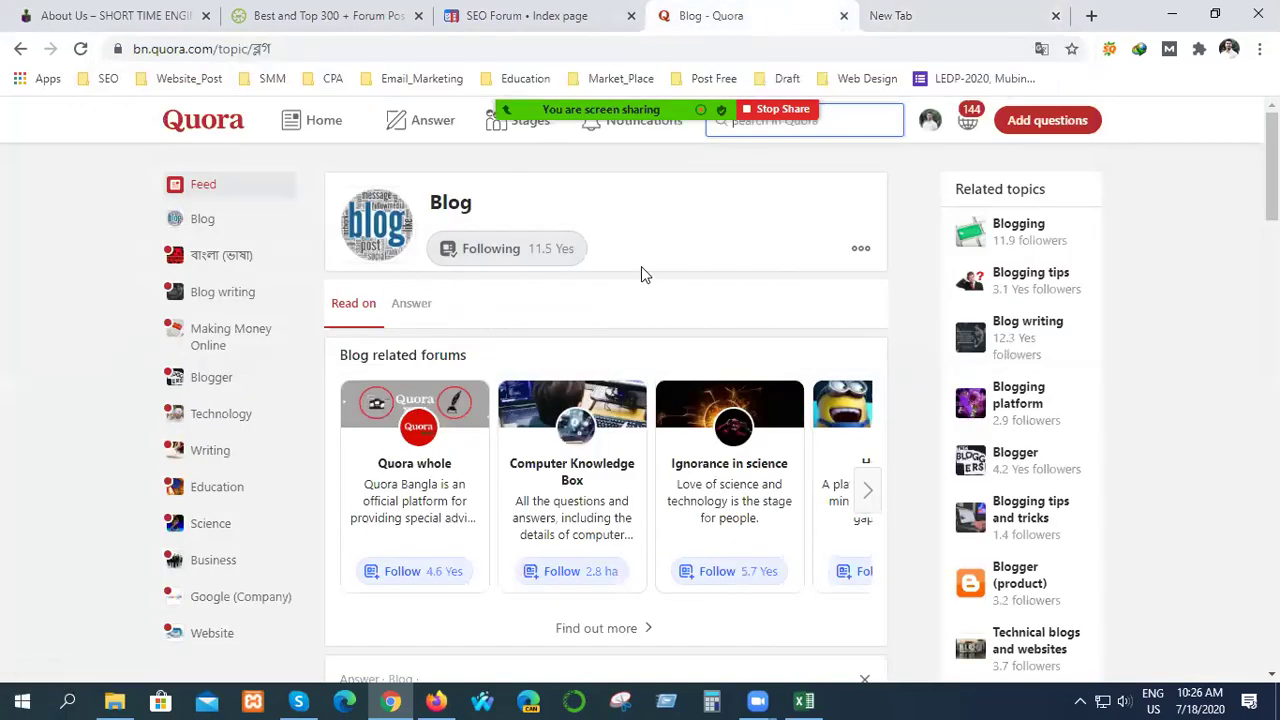
# Page through the related blog forum cards to the end and scroll down the Blog feed
pyautogui.click(865, 495)
pyautogui.click(867, 496)
pyautogui.click(867, 497)
pyautogui.click(867, 497)
pyautogui.click(868, 498)
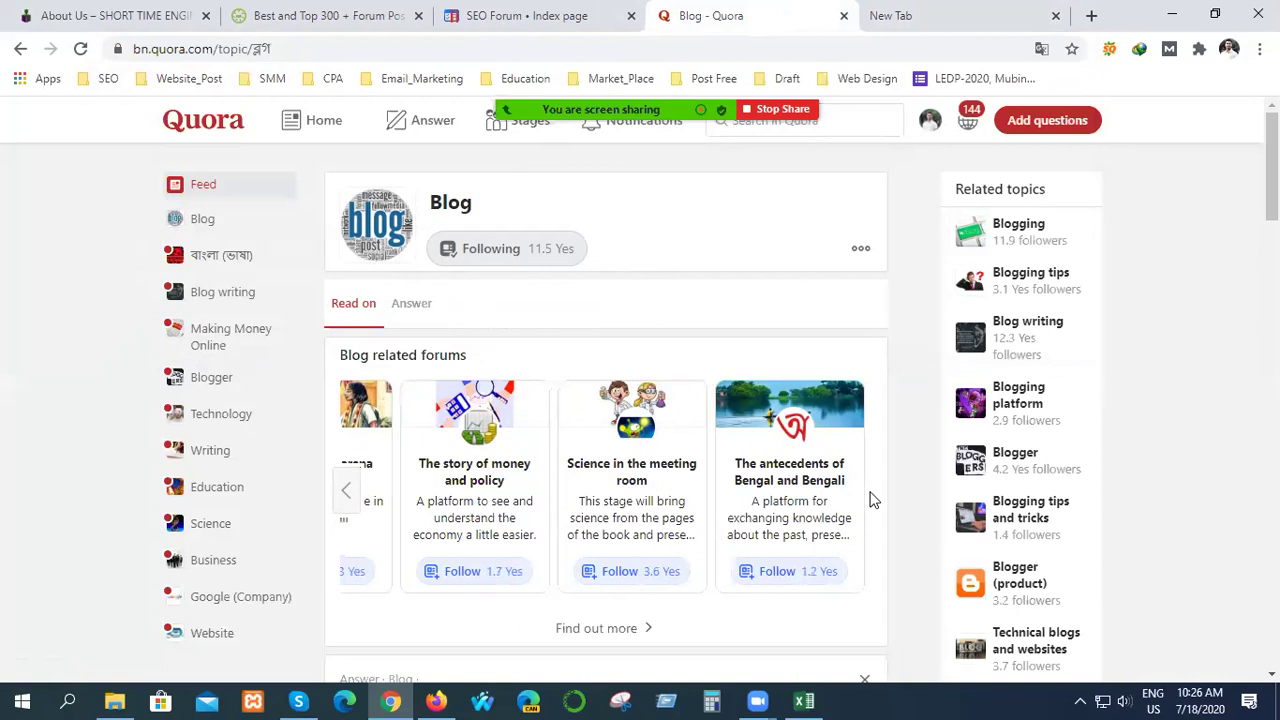
pyautogui.scroll(-2, 1036, 324)
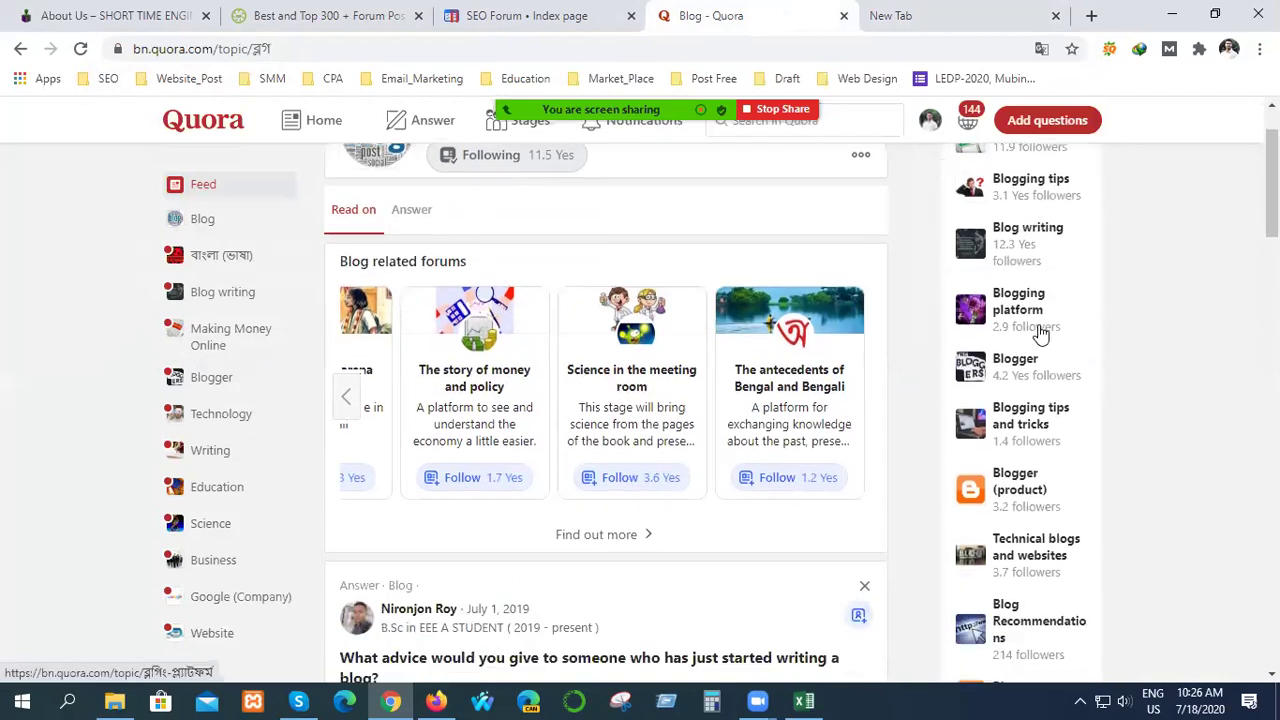
pyautogui.scroll(-3, 1040, 335)
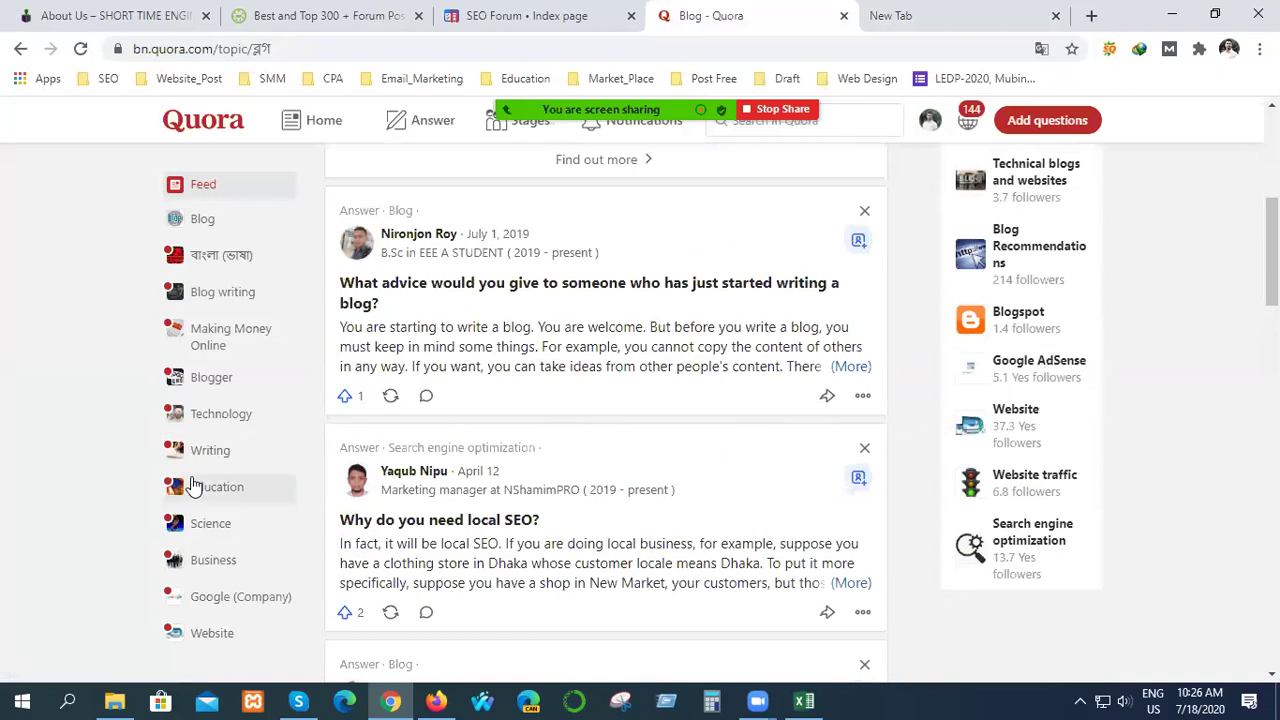
pyautogui.scroll(-3, 207, 470)
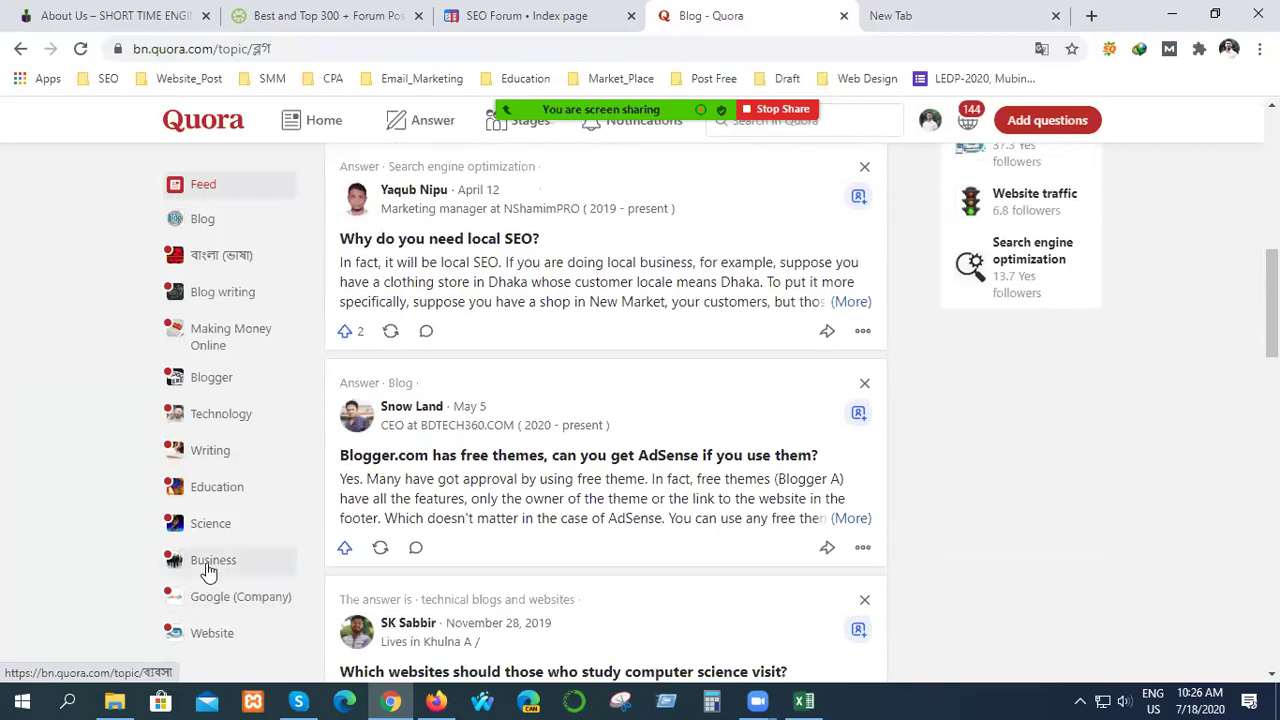
# Open the Business topic page and bring its header and Related topics sidebar into view
pyautogui.click(207, 562)
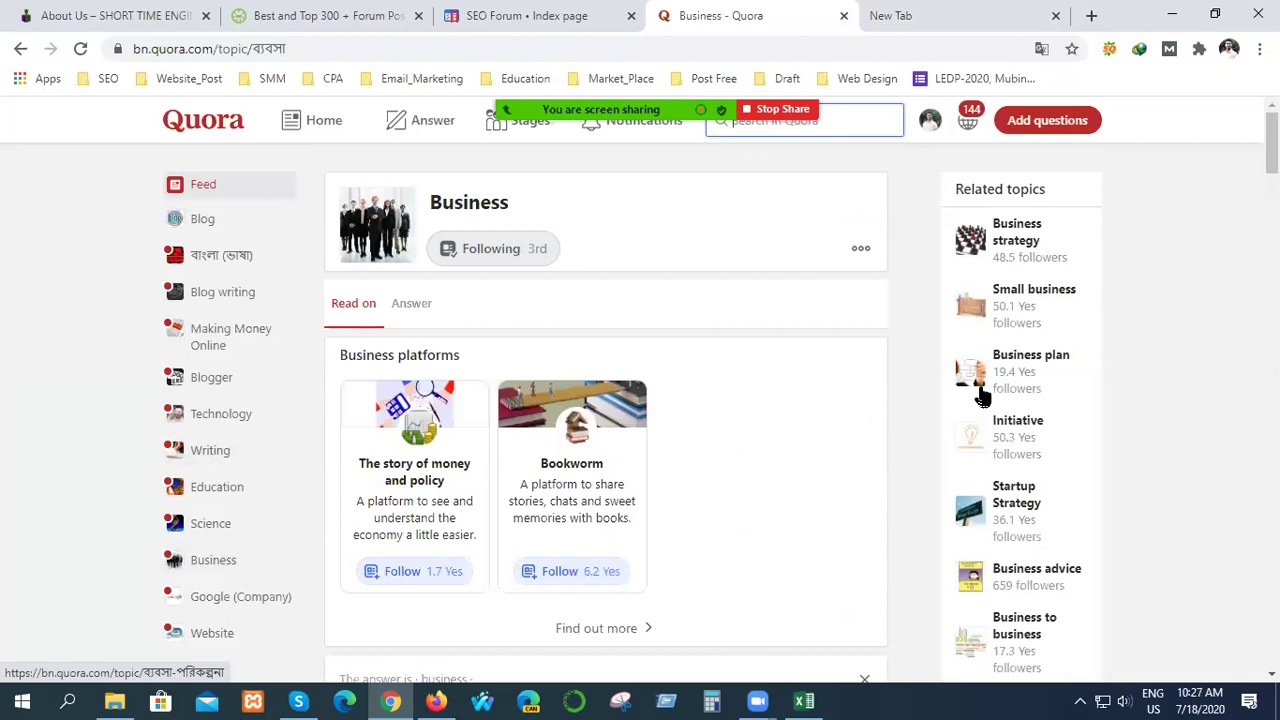
pyautogui.scroll(-3, 1025, 440)
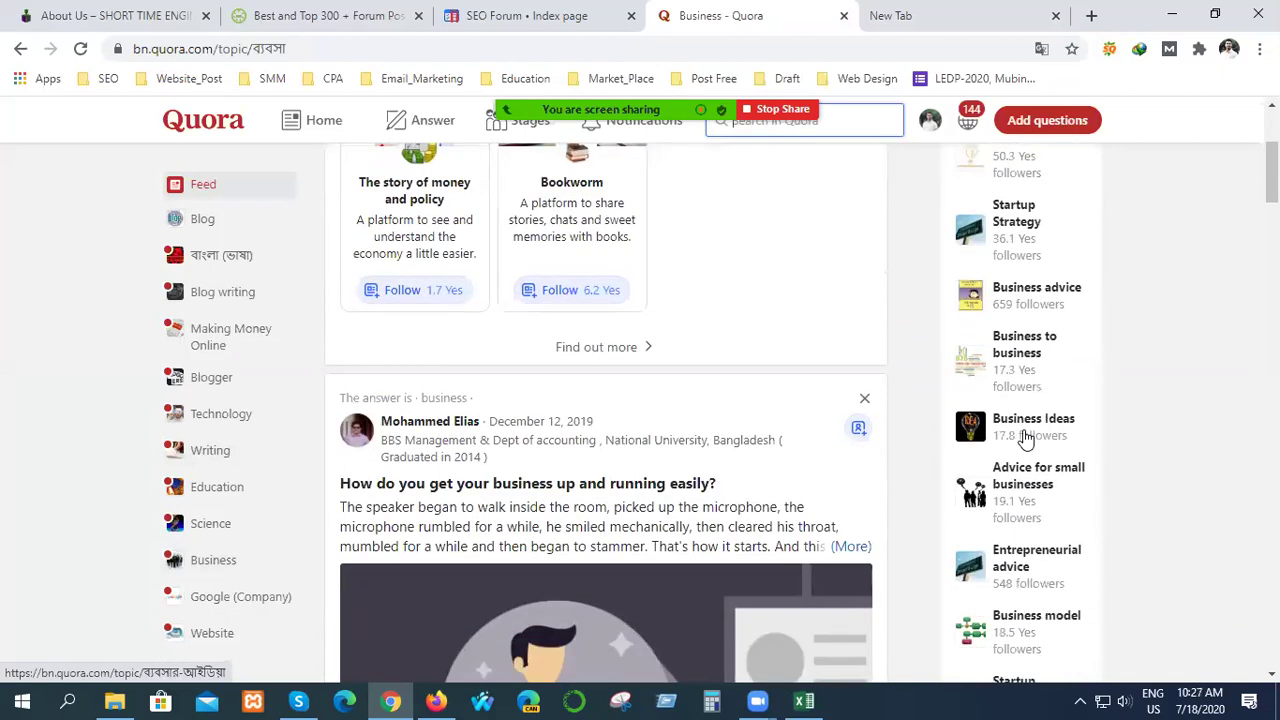
pyautogui.scroll(1, 1025, 440)
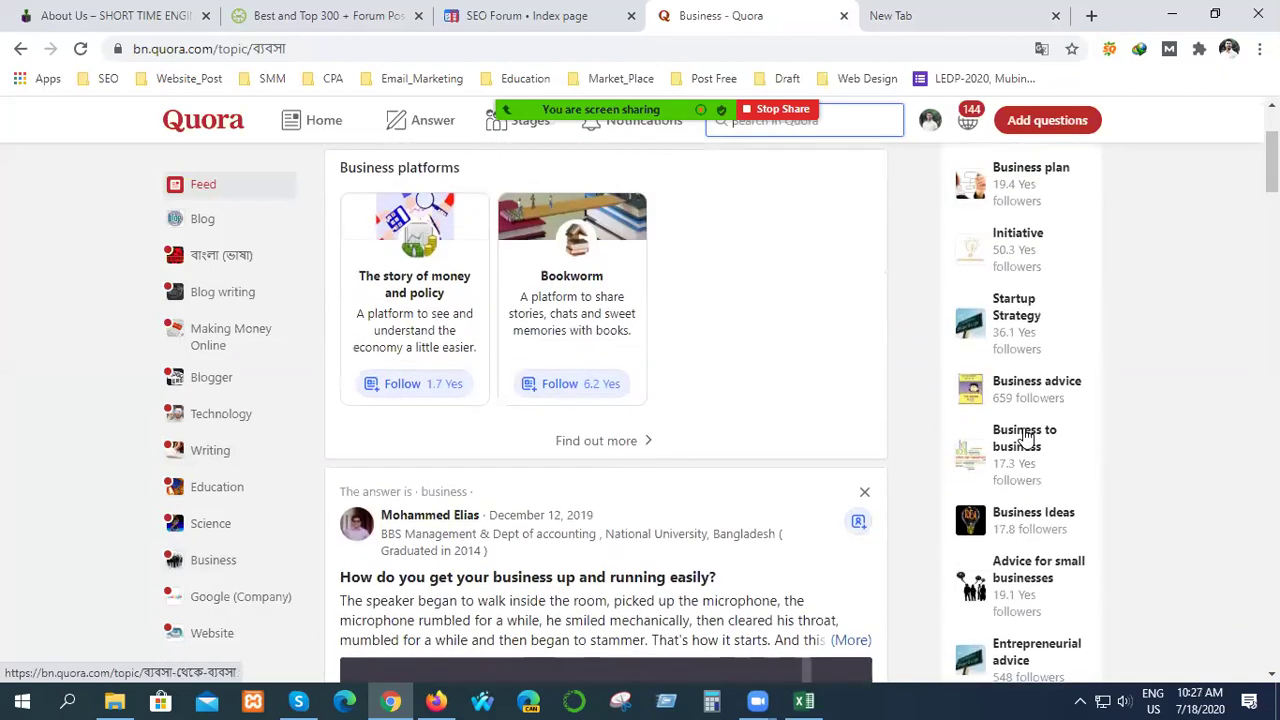
pyautogui.scroll(1, 1025, 440)
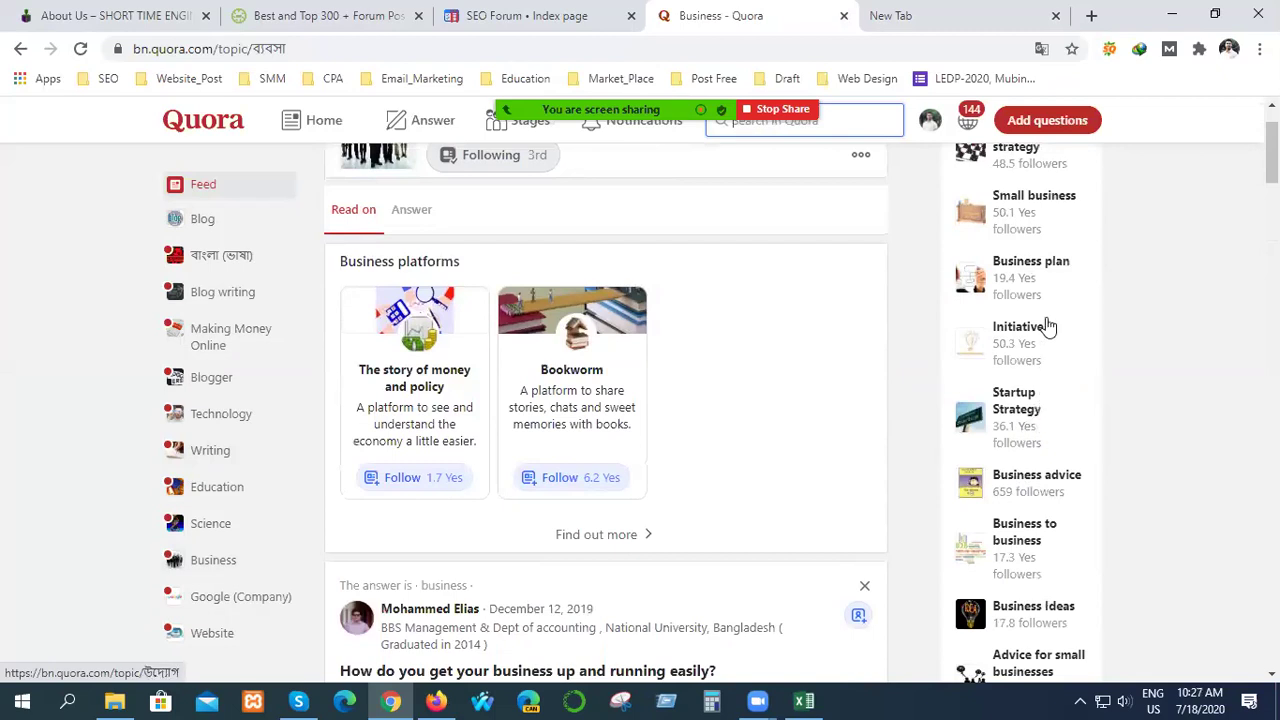
# Open the Small business topic and scroll through answers on home businesses, drop shipping and Dhaka startups
pyautogui.click(1015, 218)
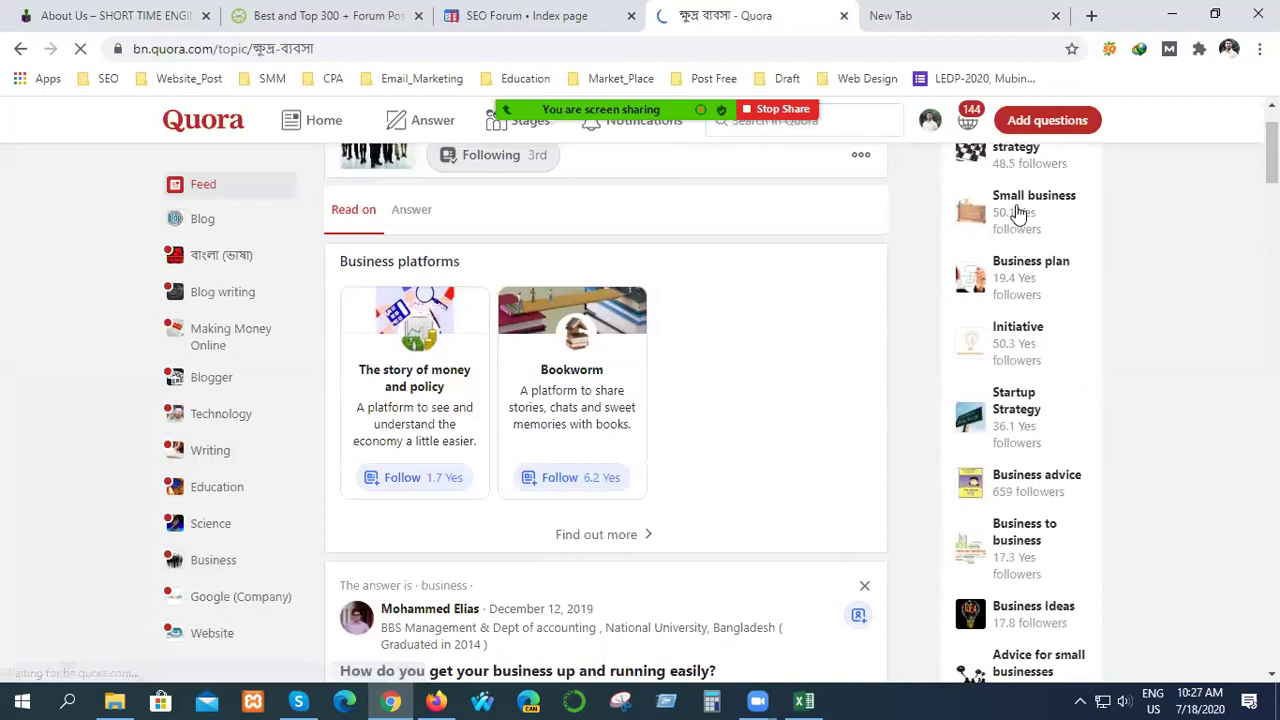
pyautogui.scroll(-4, 566, 330)
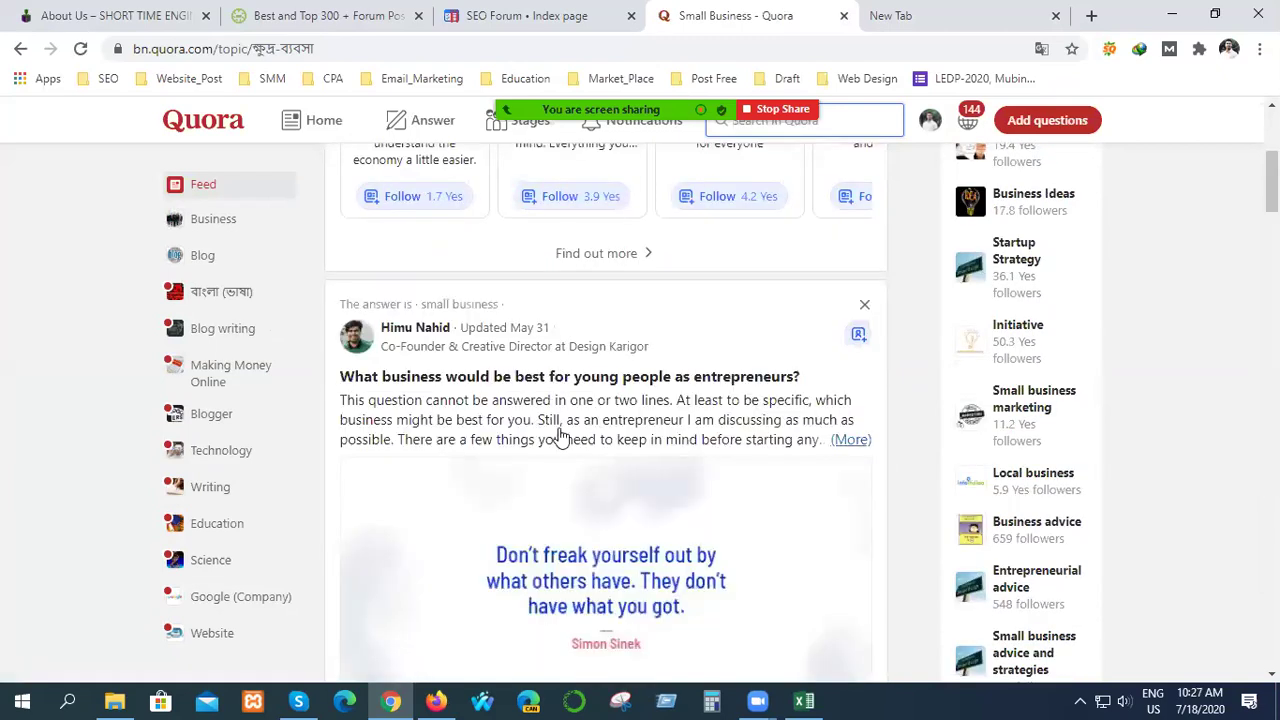
pyautogui.scroll(-7, 578, 440)
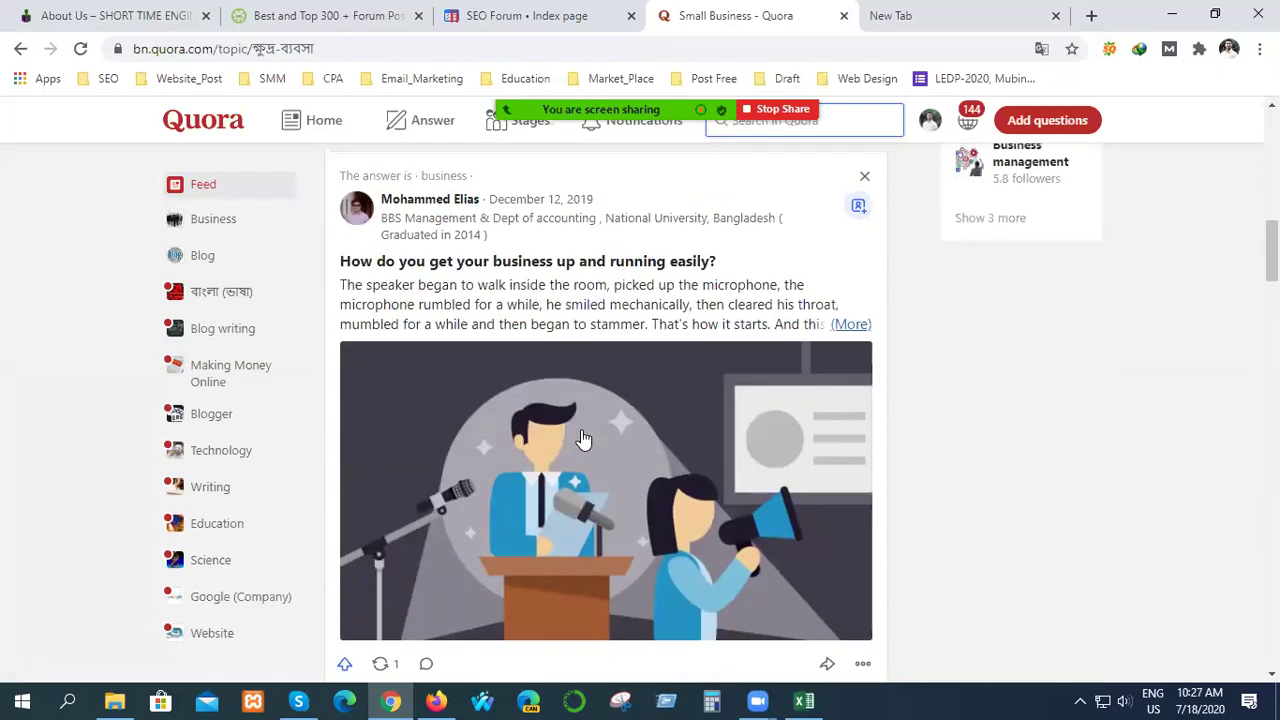
pyautogui.scroll(-5, 584, 440)
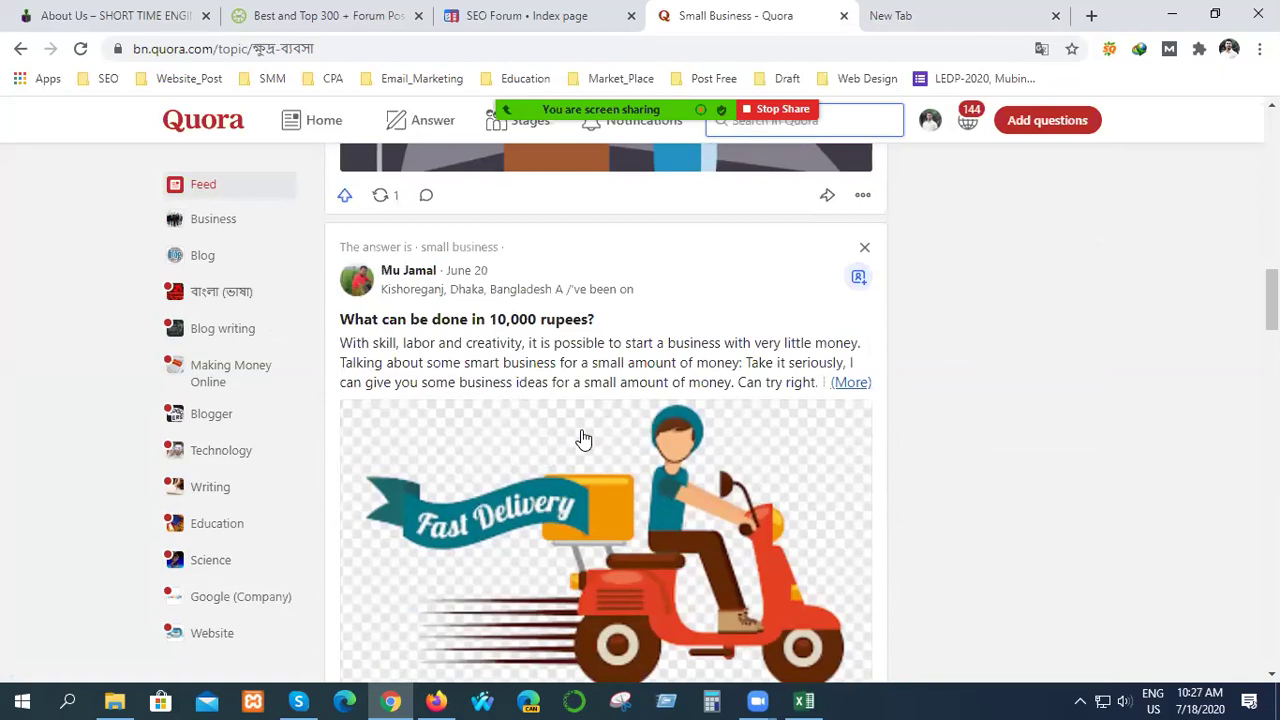
pyautogui.scroll(-5, 588, 438)
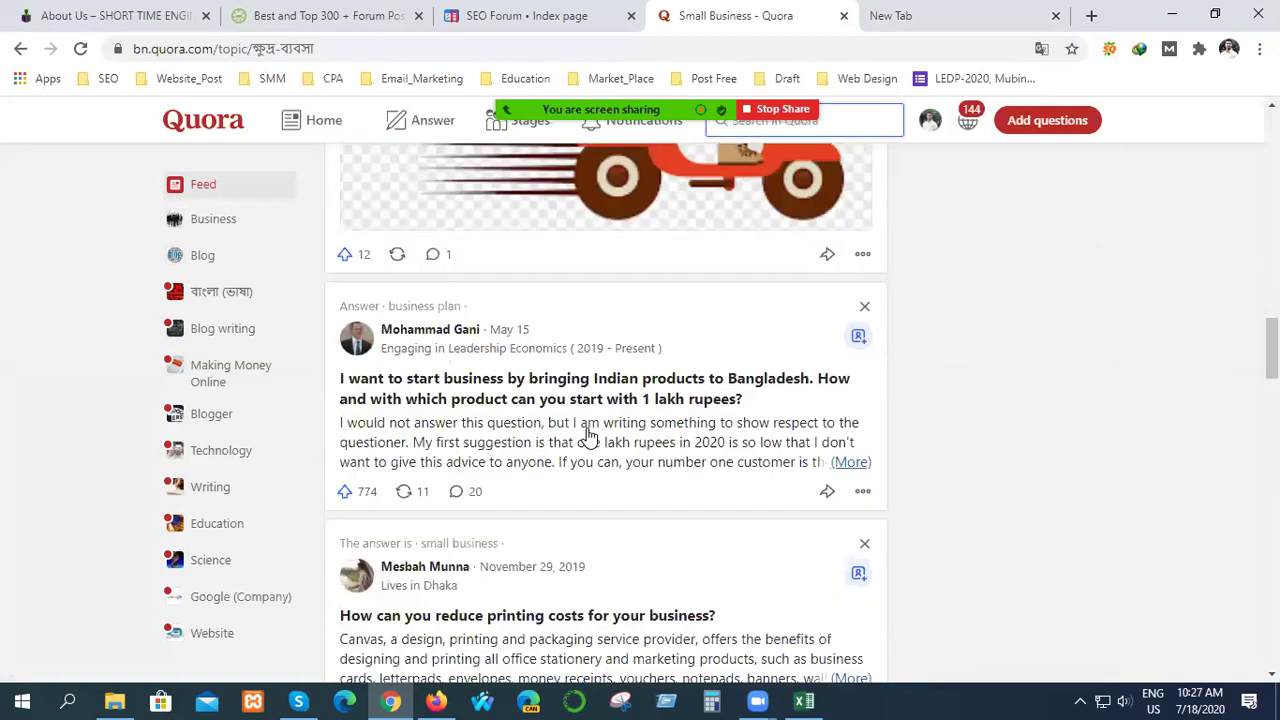
pyautogui.scroll(-4, 528, 462)
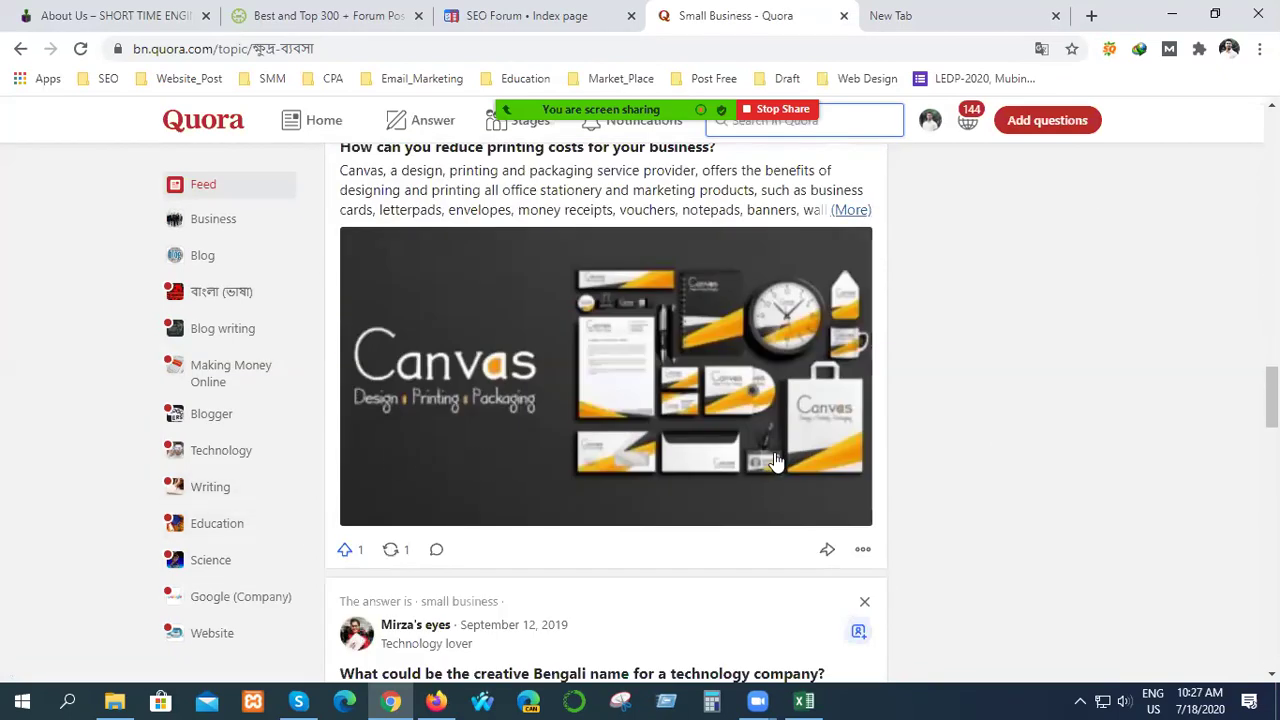
pyautogui.scroll(-5, 471, 517)
pyautogui.scroll(-12, 571, 471)
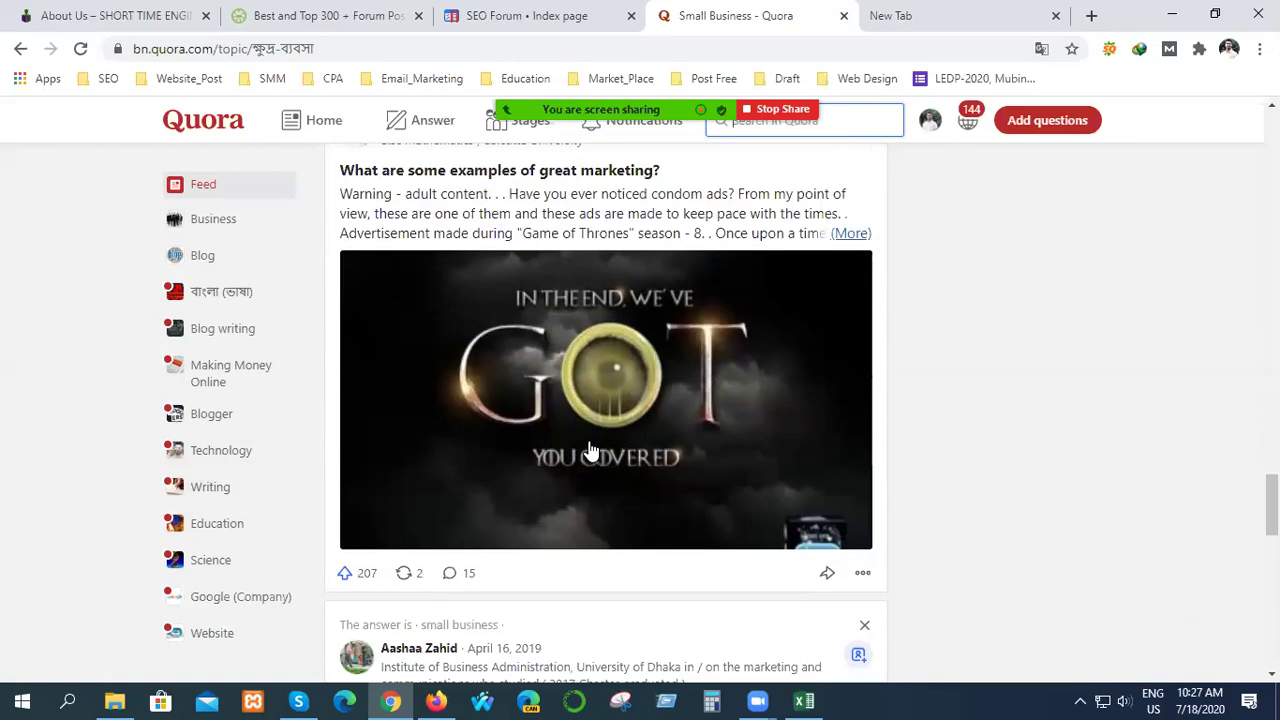
pyautogui.scroll(-6, 528, 464)
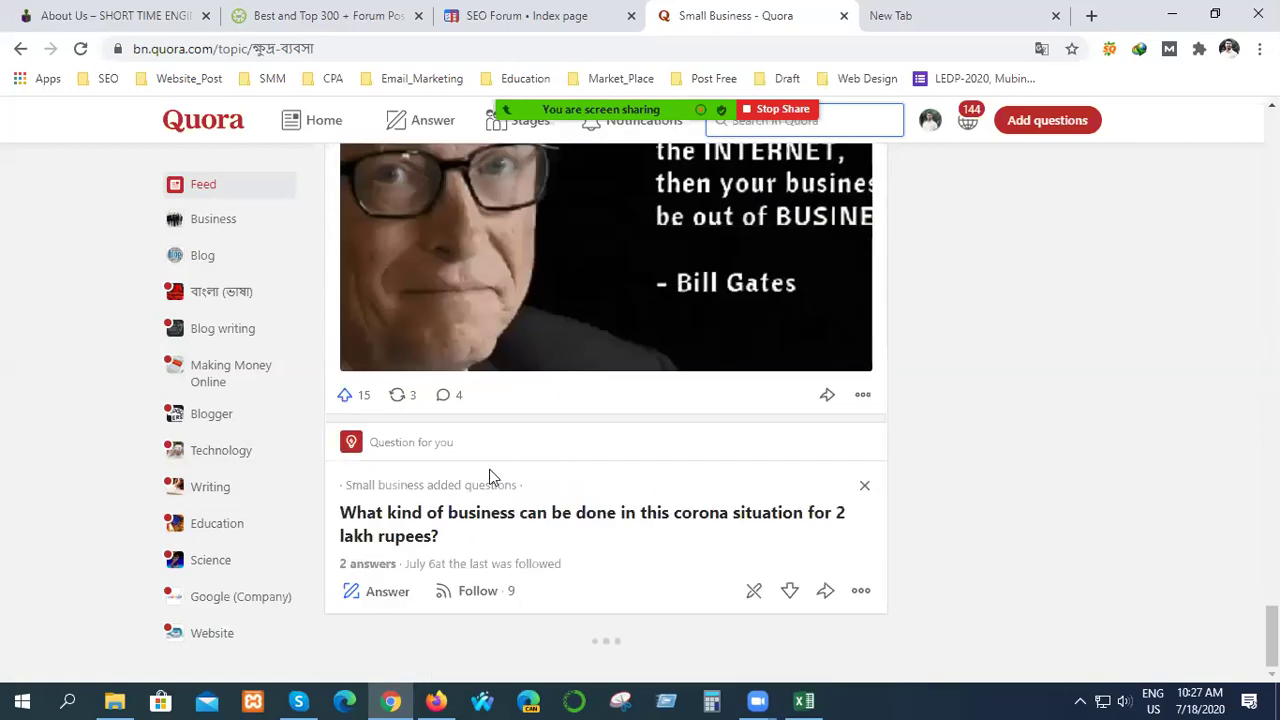
pyautogui.scroll(-3, 510, 470)
pyautogui.scroll(-8, 528, 469)
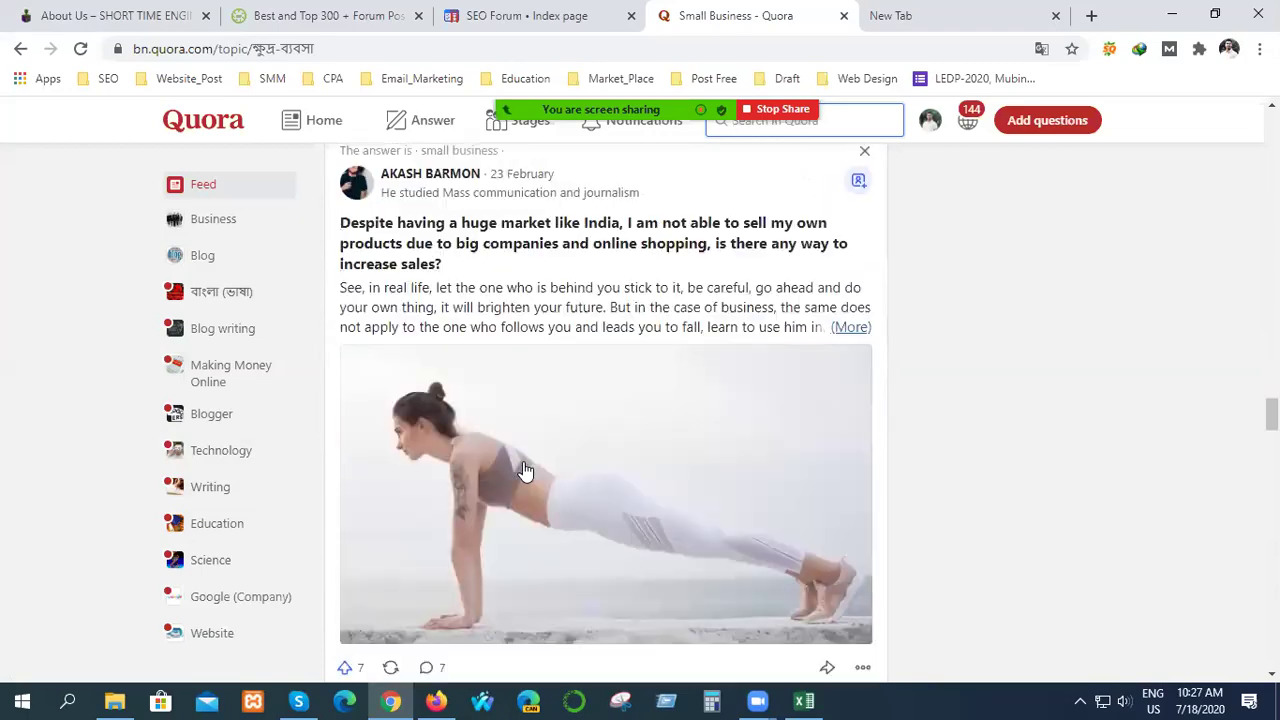
pyautogui.scroll(-15, 524, 470)
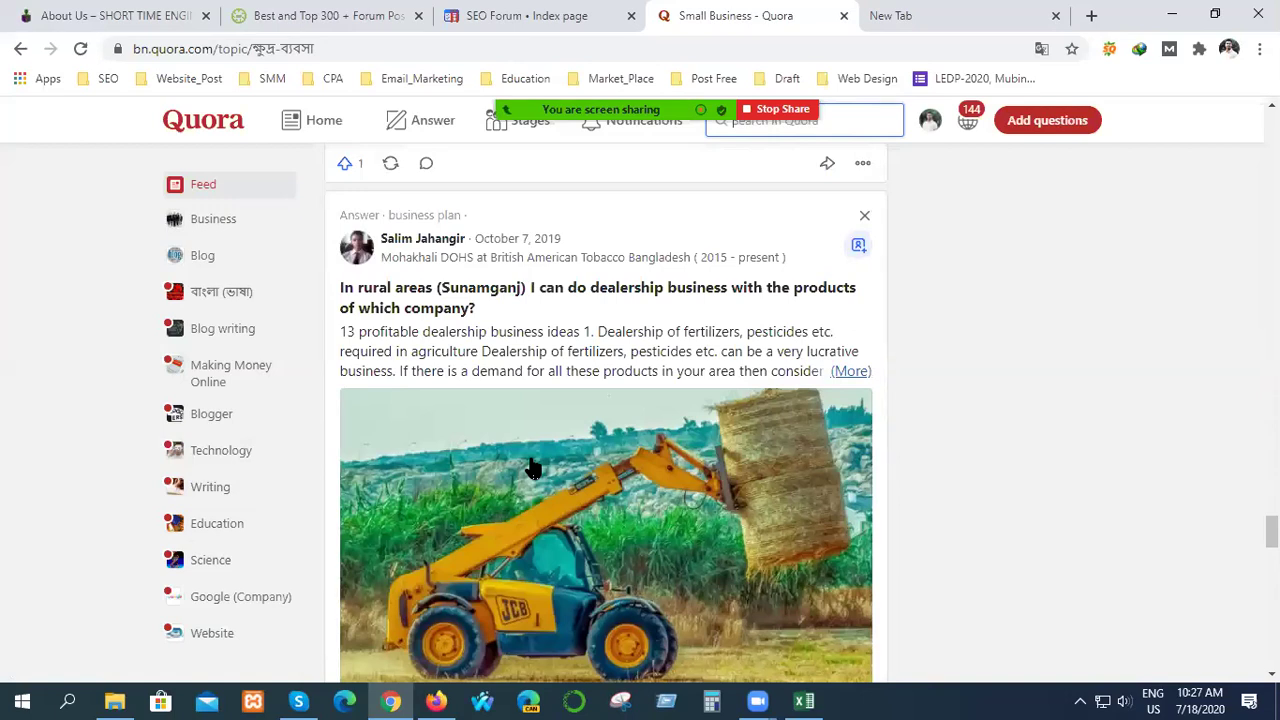
pyautogui.scroll(-12, 533, 469)
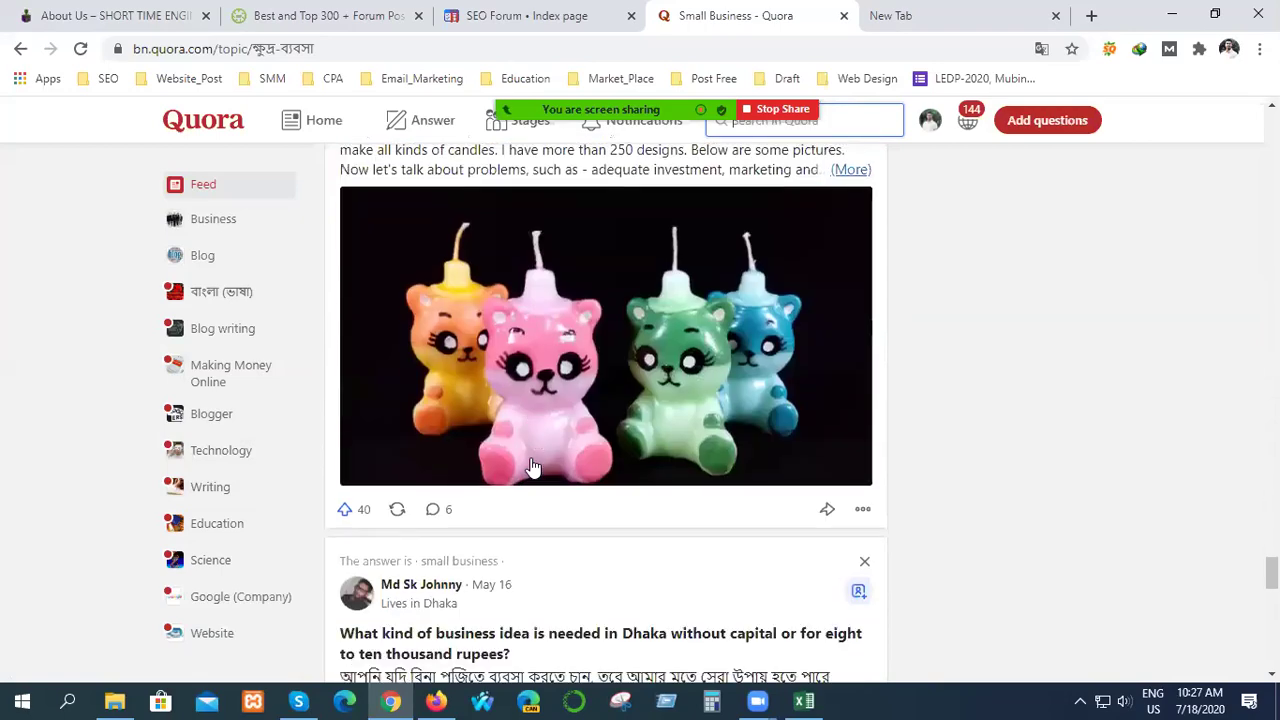
pyautogui.scroll(-13, 533, 465)
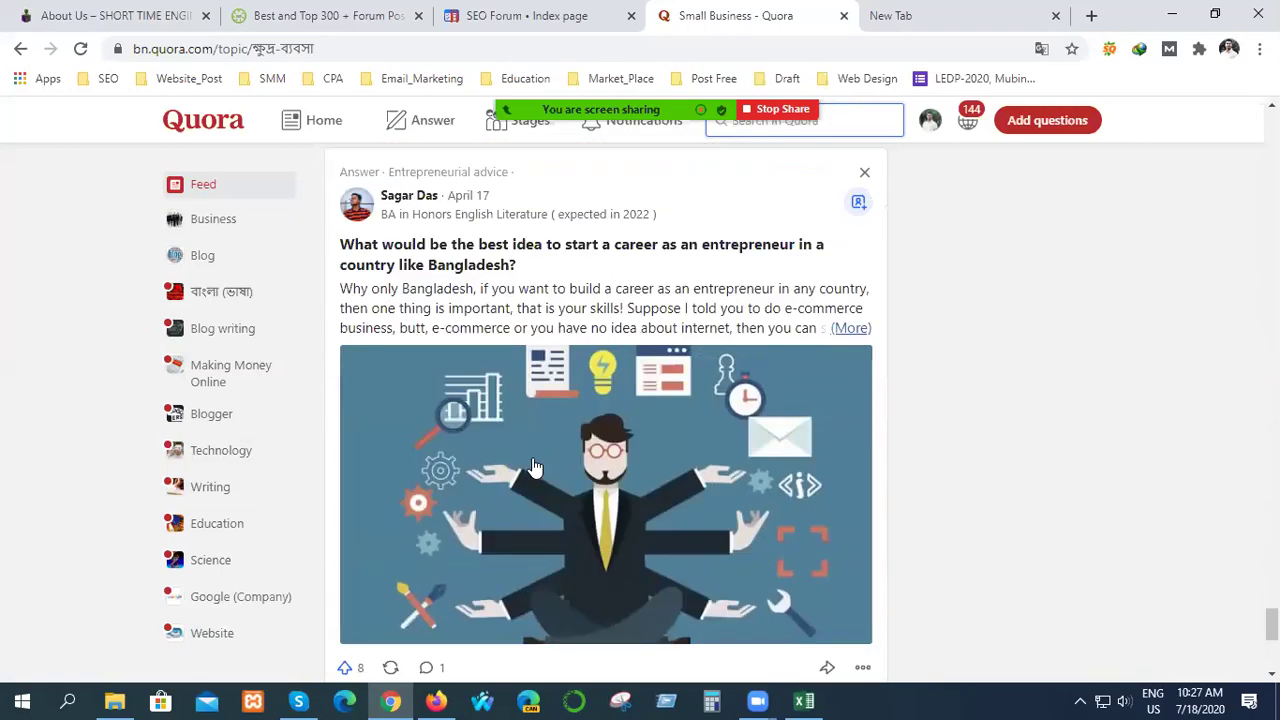
pyautogui.scroll(-13, 533, 465)
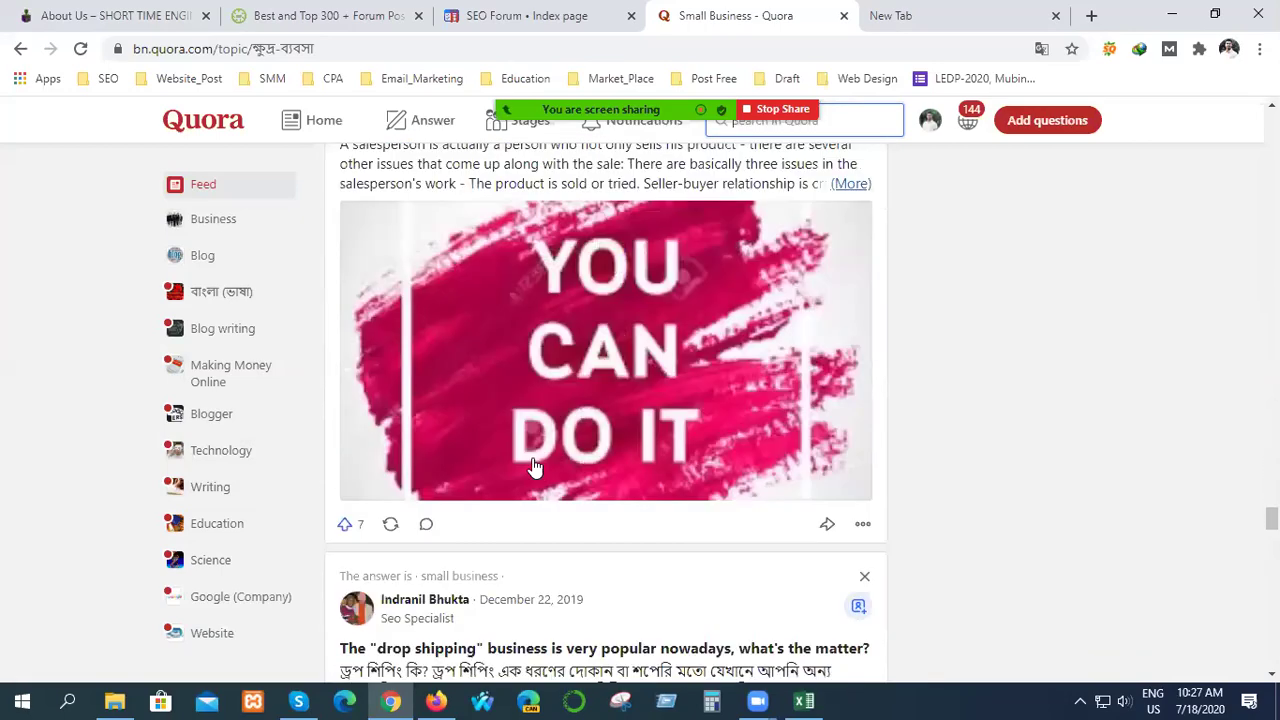
pyautogui.scroll(-4, 535, 467)
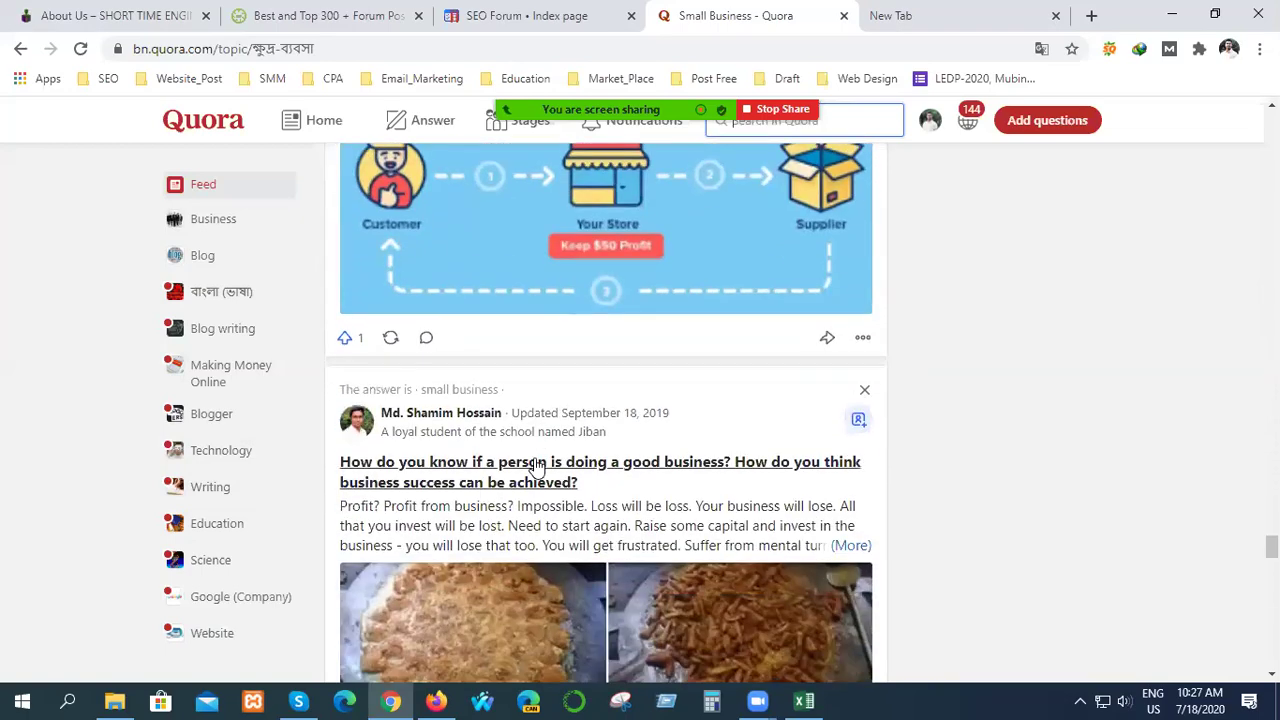
pyautogui.scroll(-12, 535, 467)
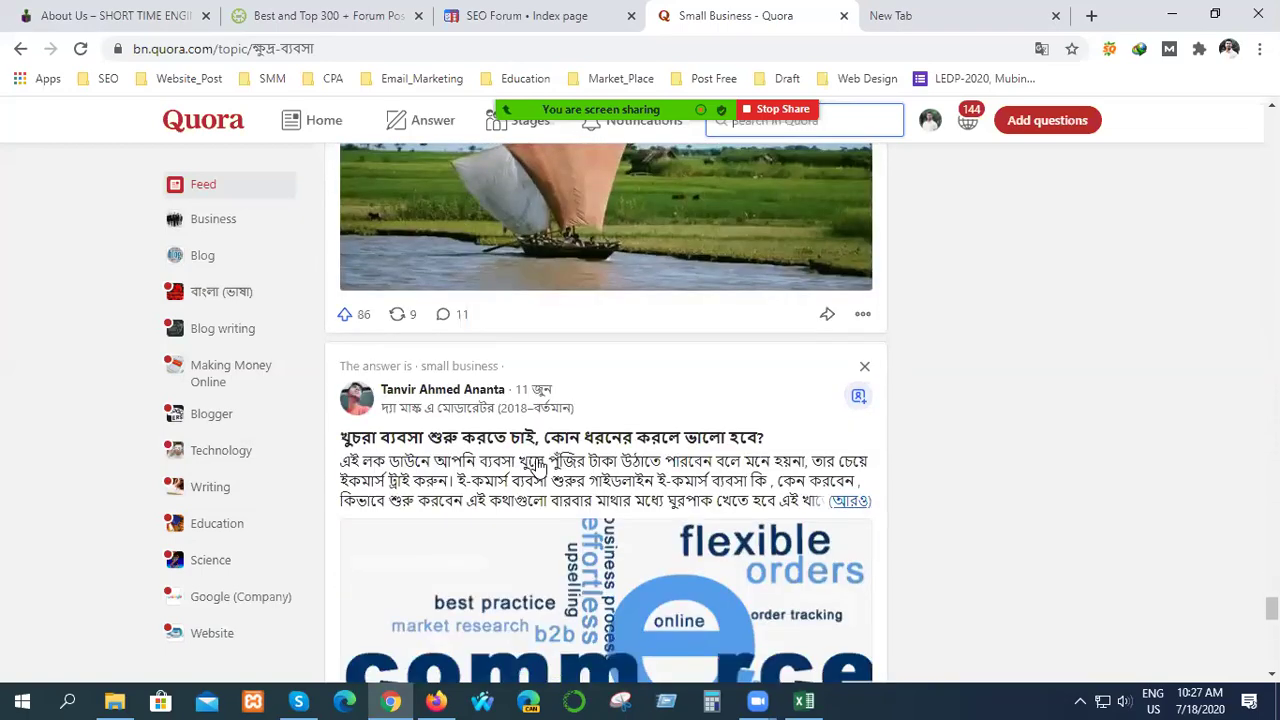
pyautogui.scroll(-7, 535, 467)
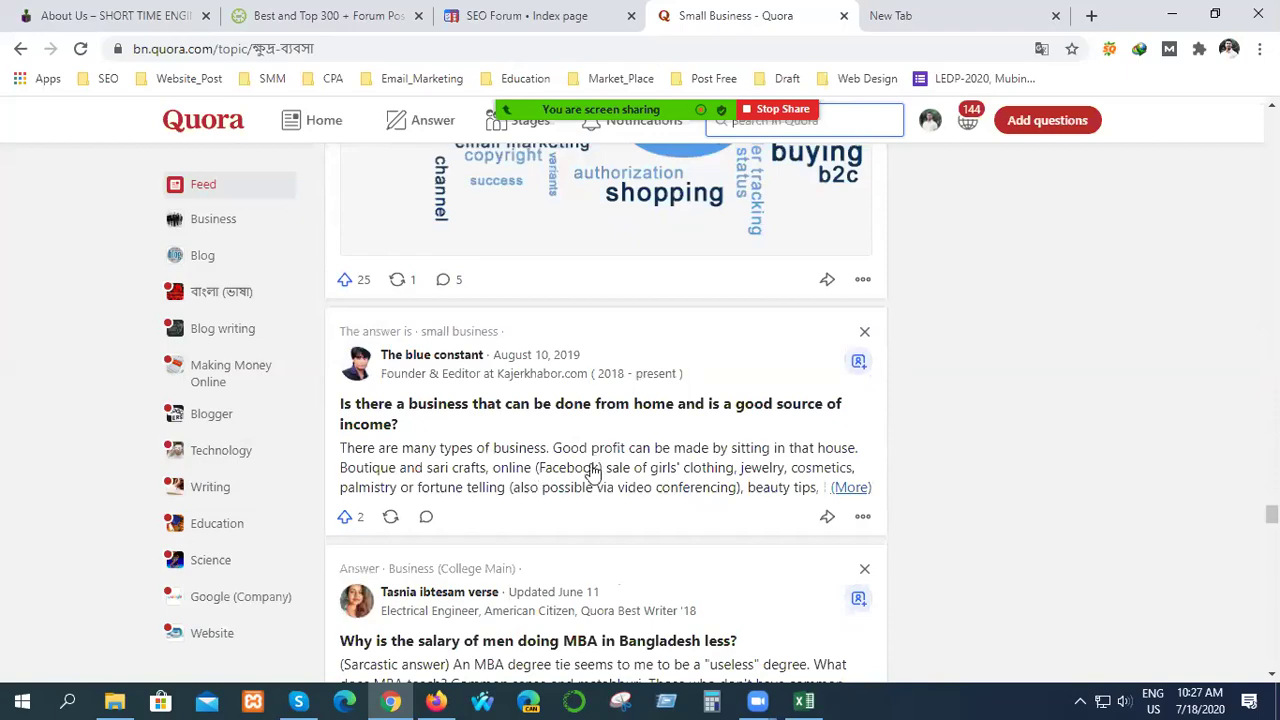
pyautogui.scroll(-15, 593, 473)
pyautogui.scroll(-10, 616, 483)
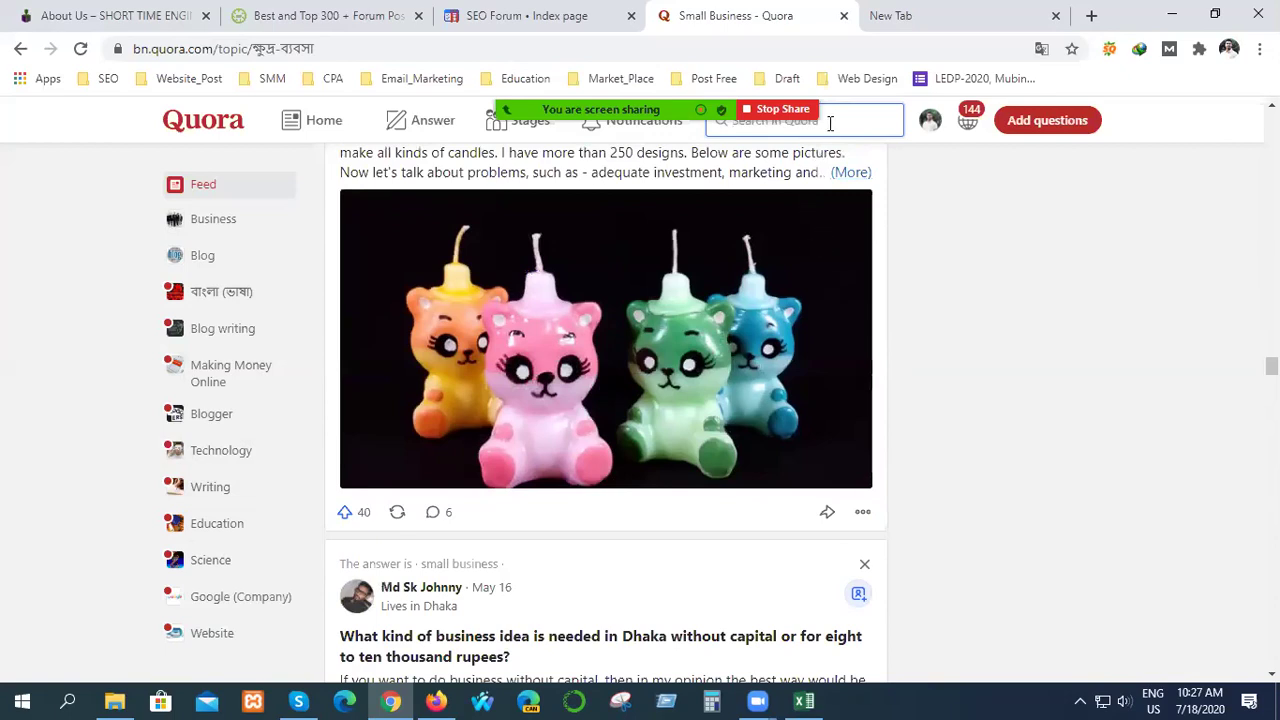
pyautogui.click(830, 123)
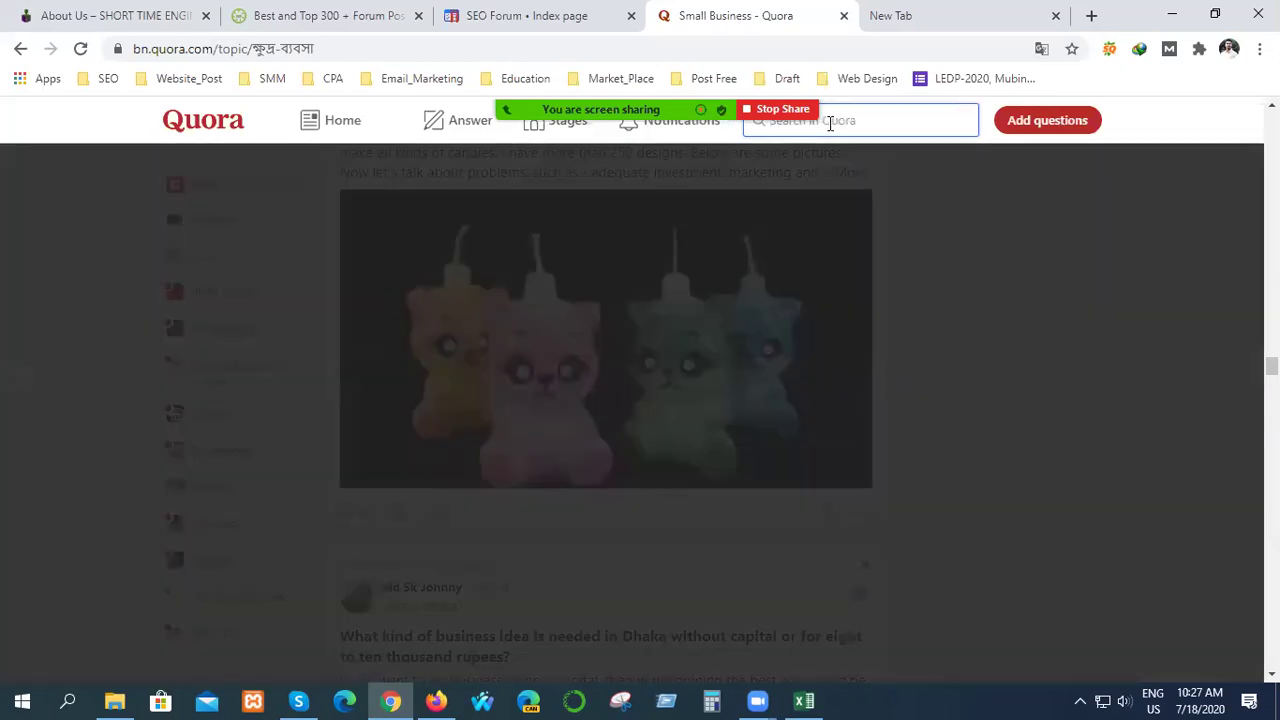
# Search Quora for 'bmw car', then go back from the error page to the Business topic
pyautogui.write('bmw')
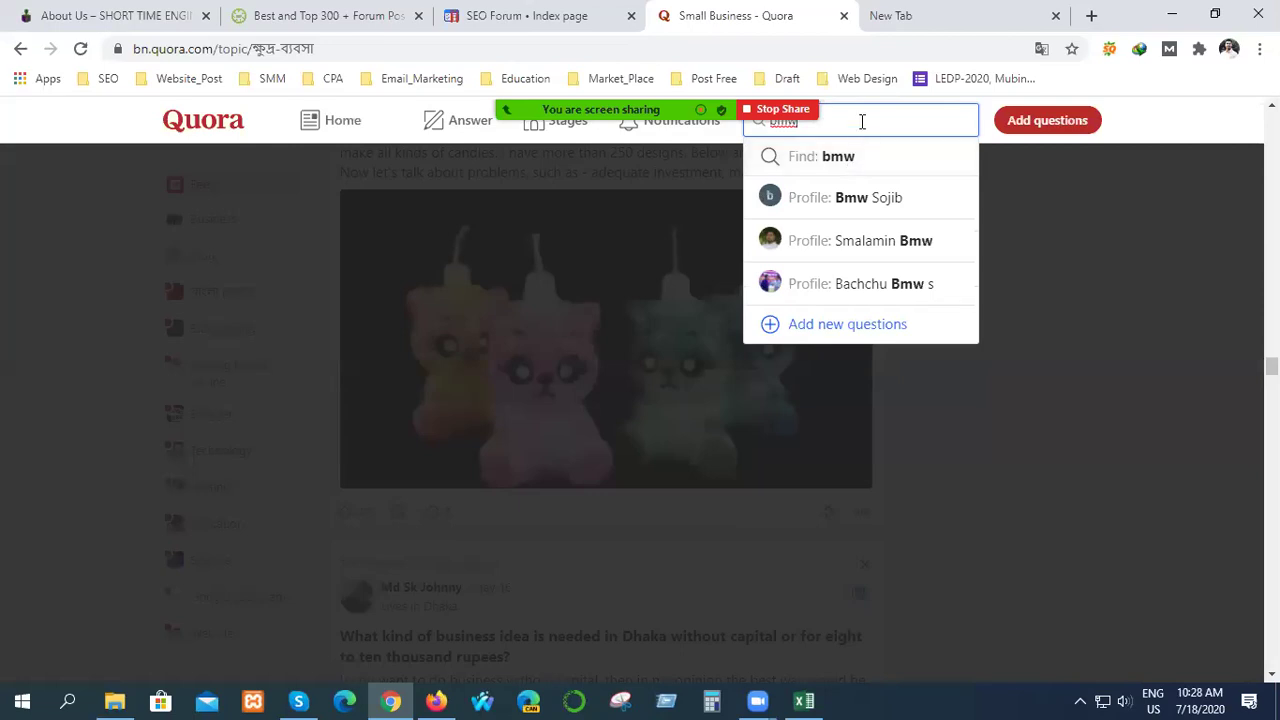
pyautogui.write('car')
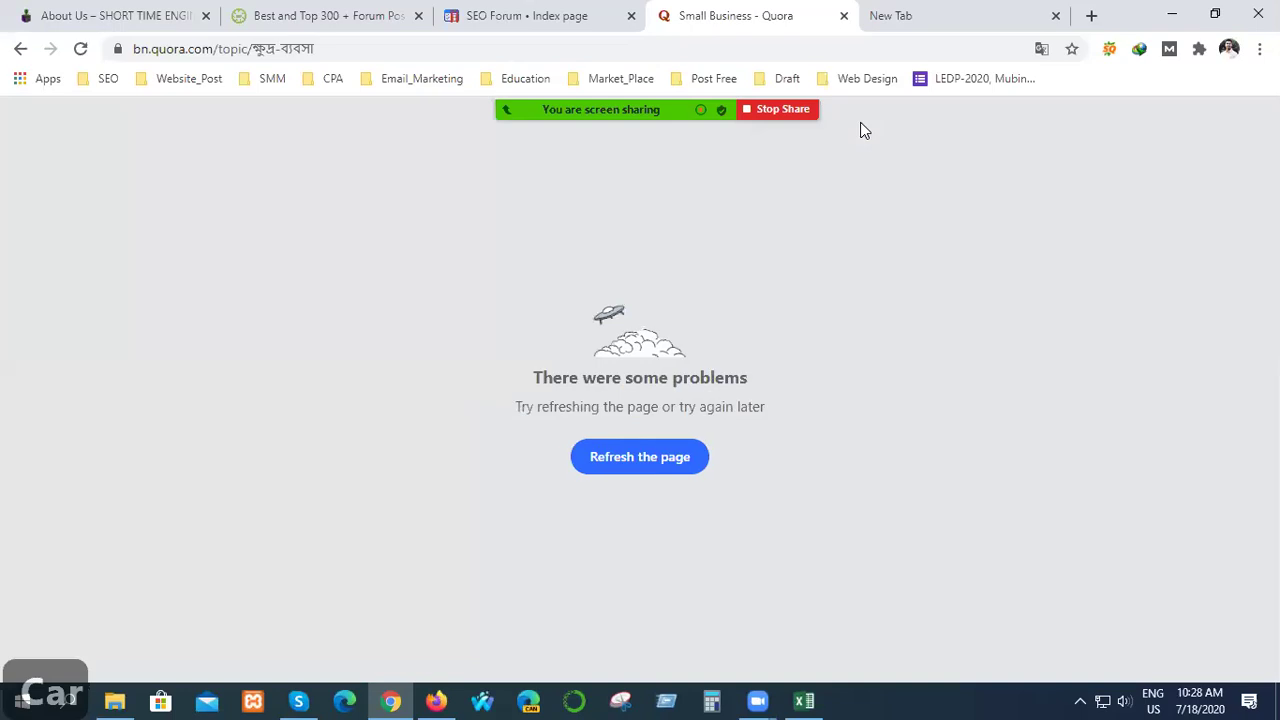
pyautogui.click(20, 50)
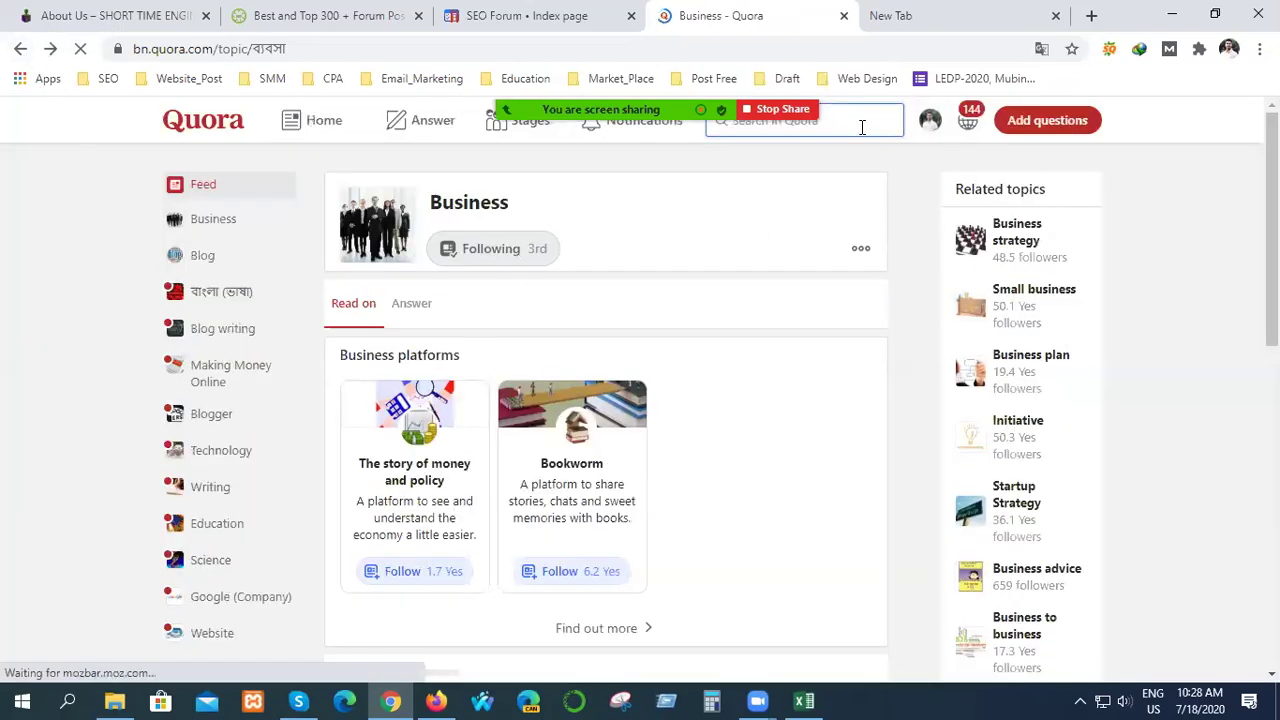
# Search Quora for 'BMW' using the Find: BMW suggestion
pyautogui.click(862, 124)
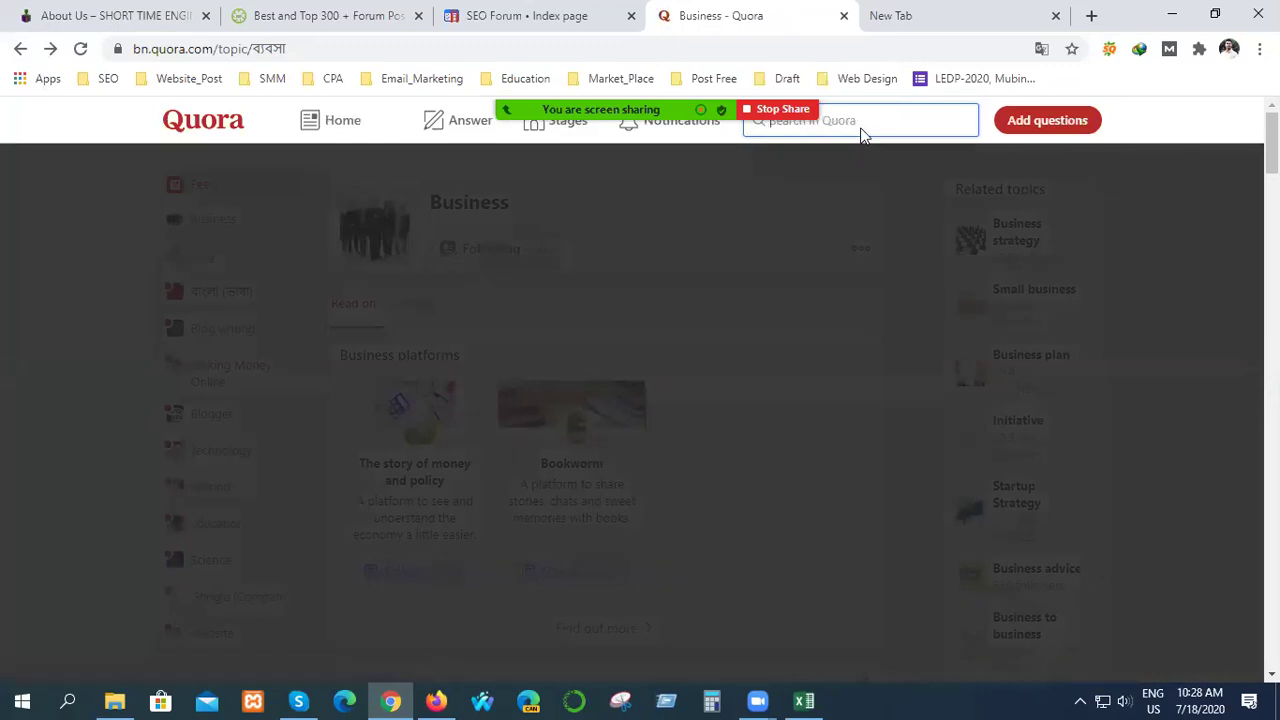
pyautogui.write('BM')
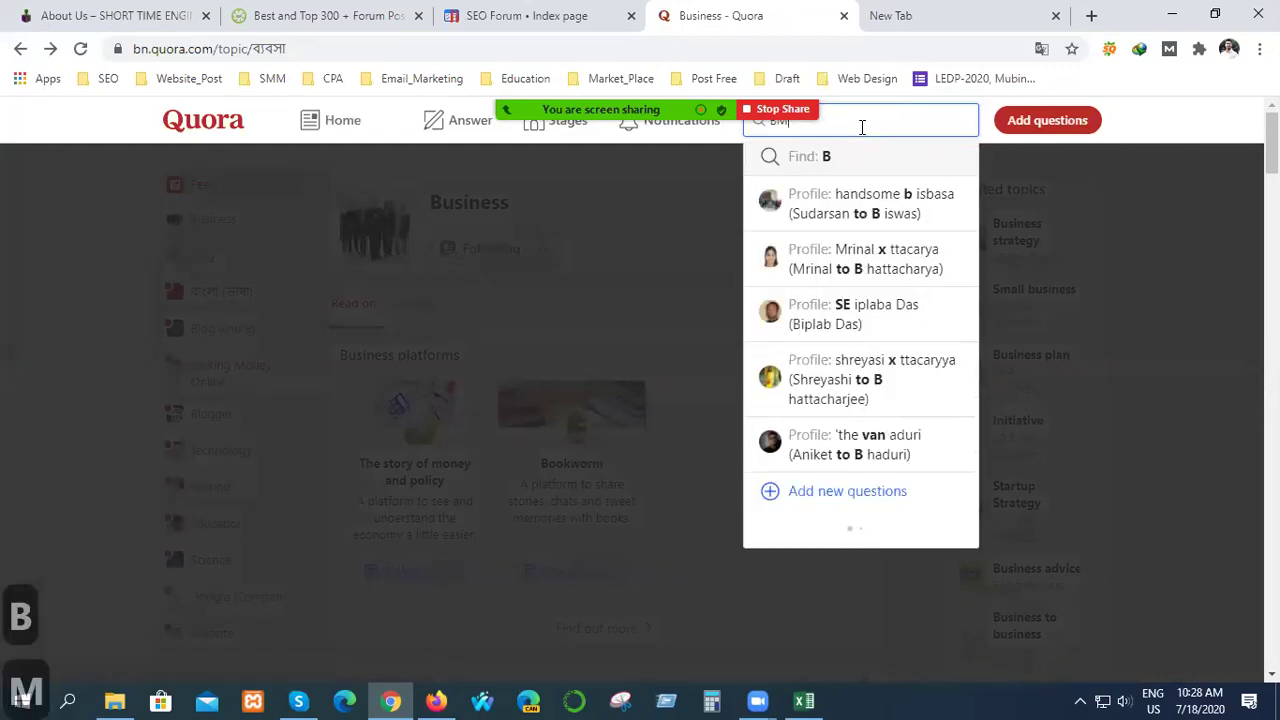
pyautogui.write('W')
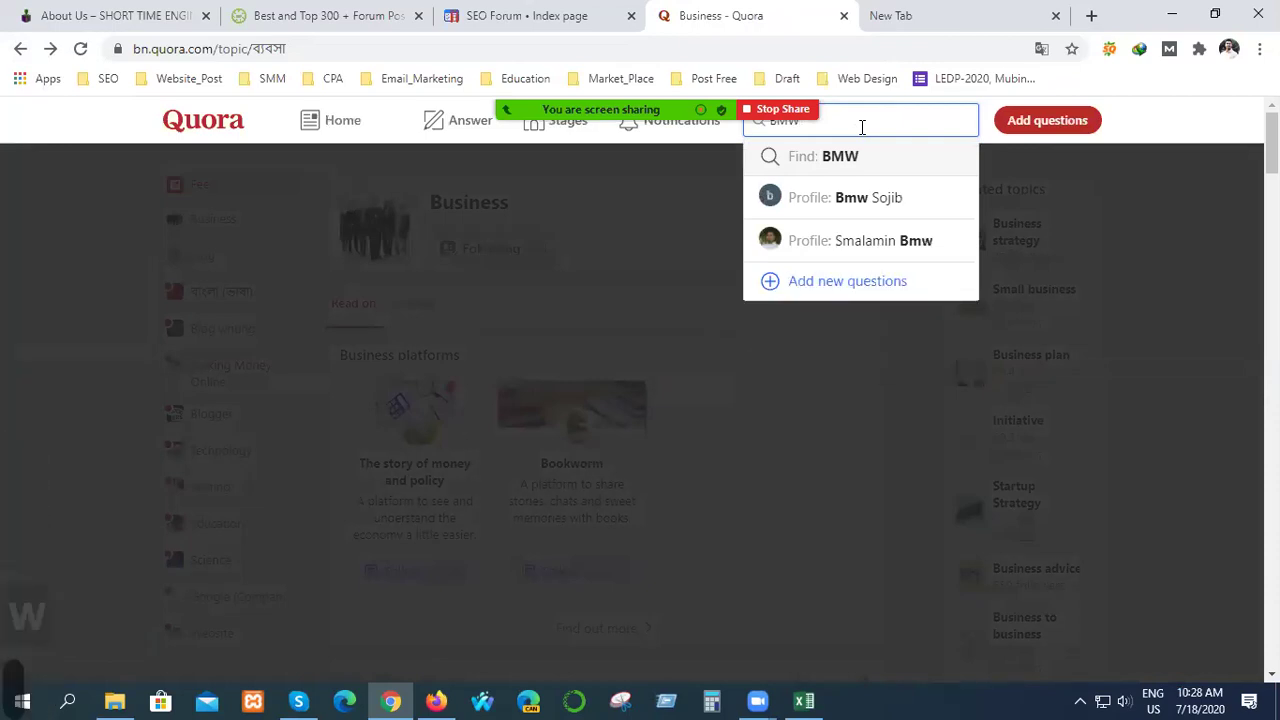
pyautogui.click(851, 166)
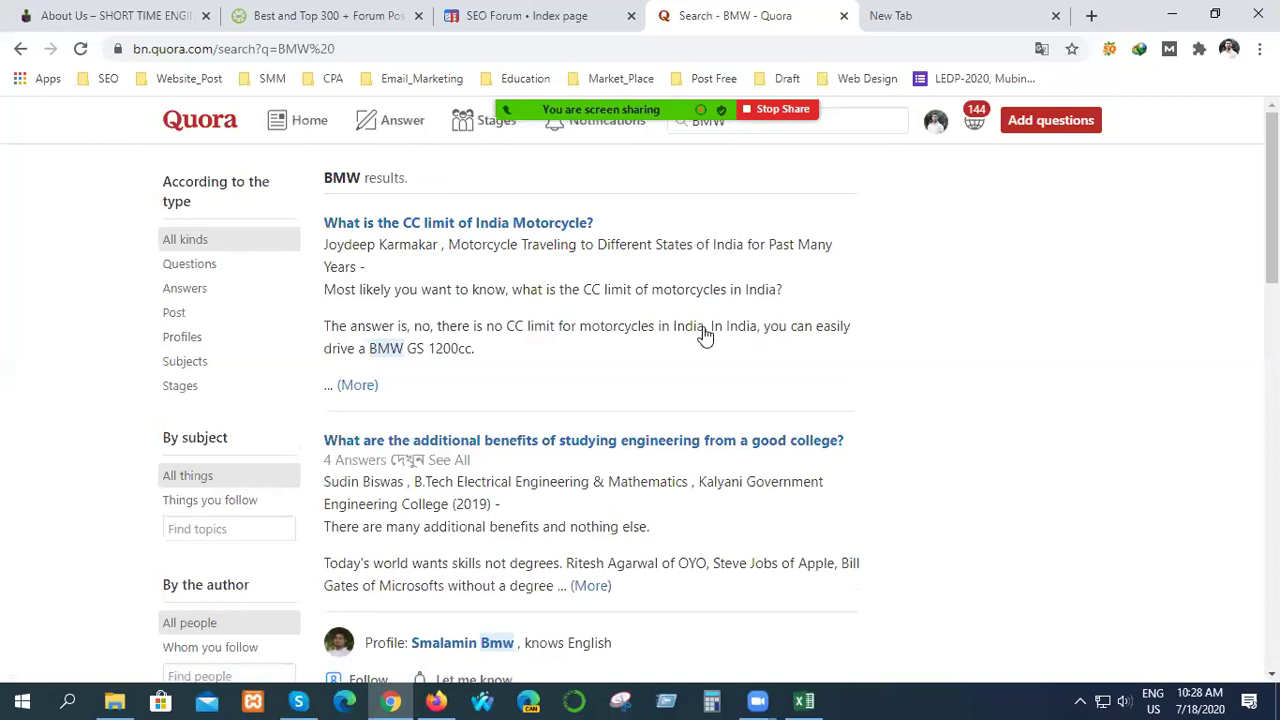
# Scroll the BMW results down to the final Kids Electric Cars profile and the no-more-results note
pyautogui.scroll(-5, 610, 357)
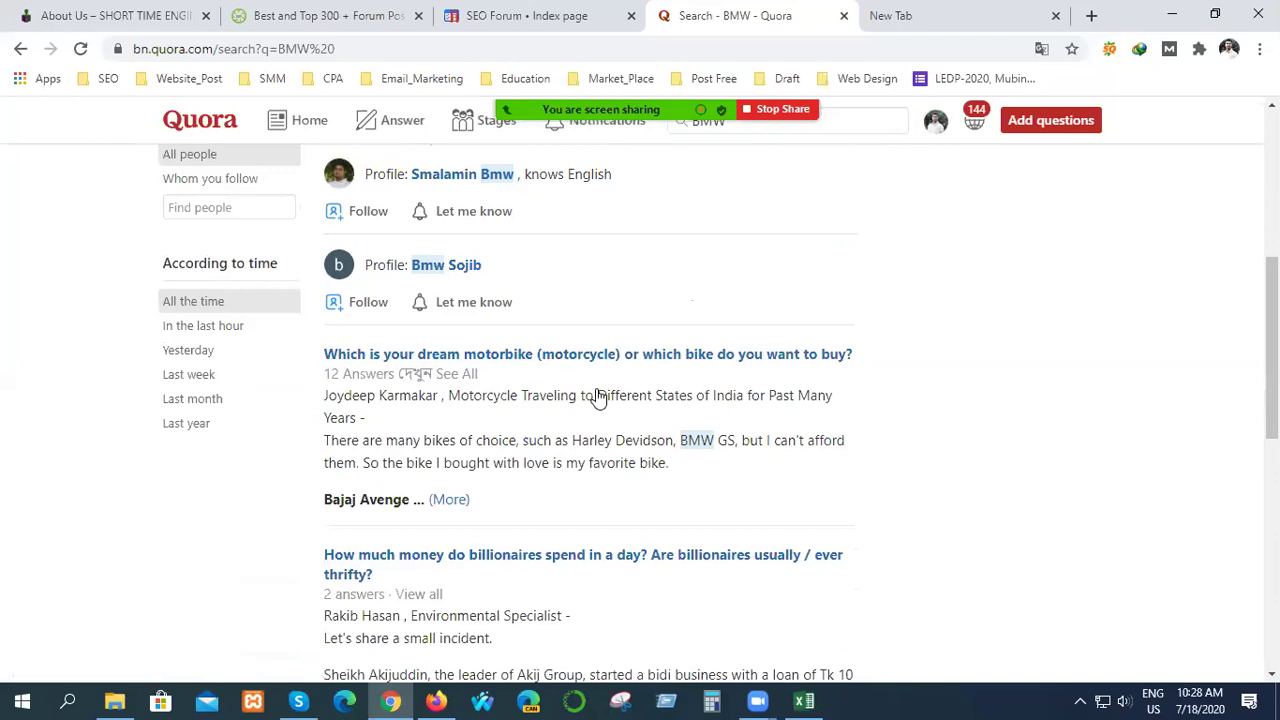
pyautogui.scroll(-3, 712, 566)
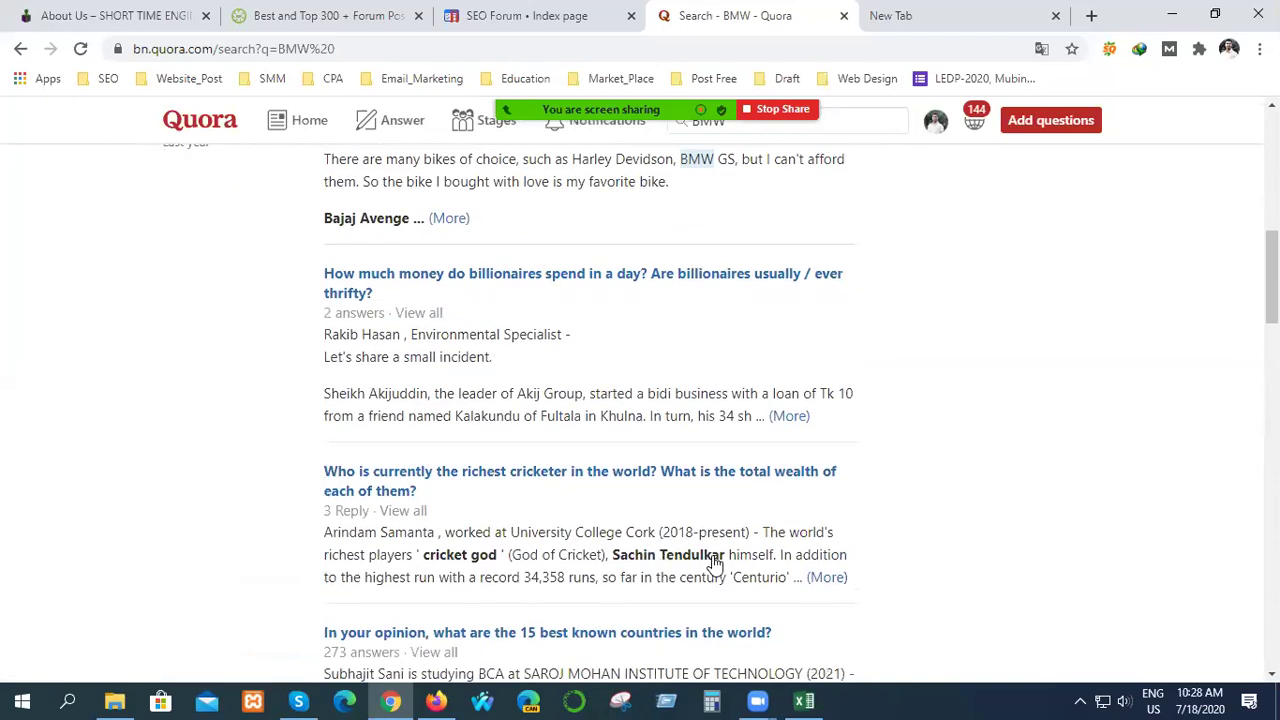
pyautogui.scroll(-3, 500, 540)
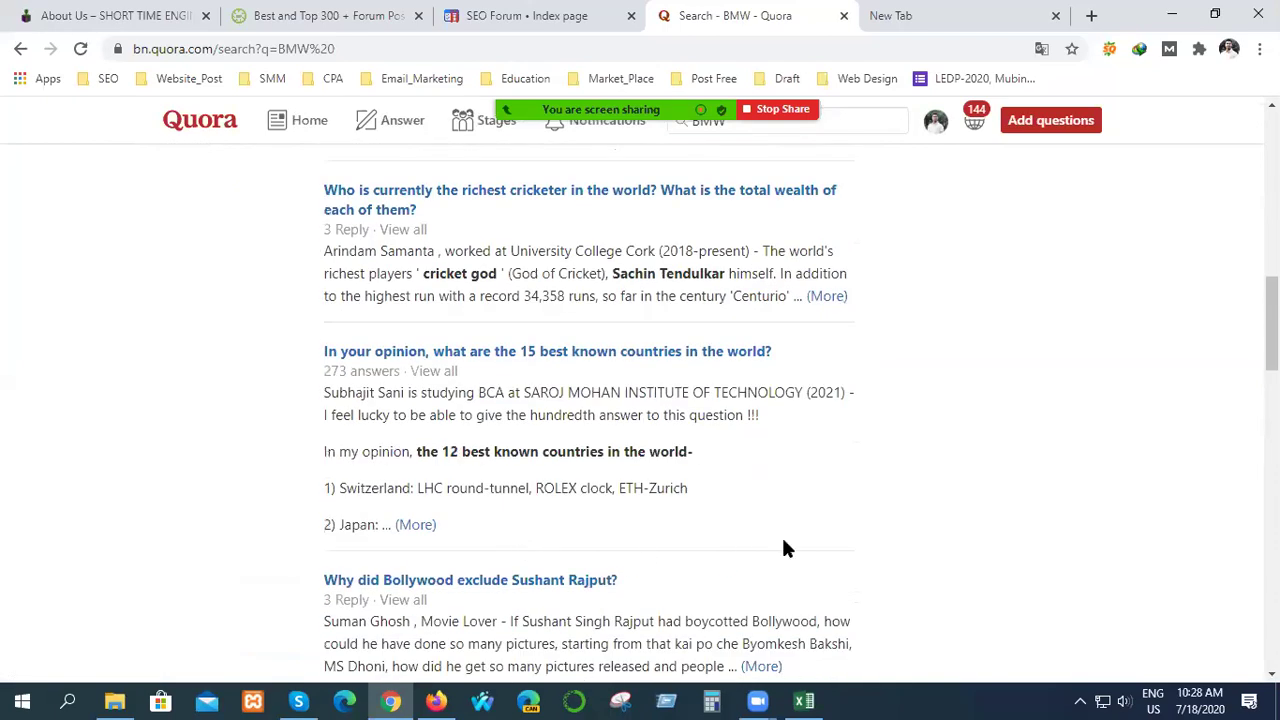
pyautogui.scroll(-5, 783, 548)
pyautogui.scroll(-3, 649, 551)
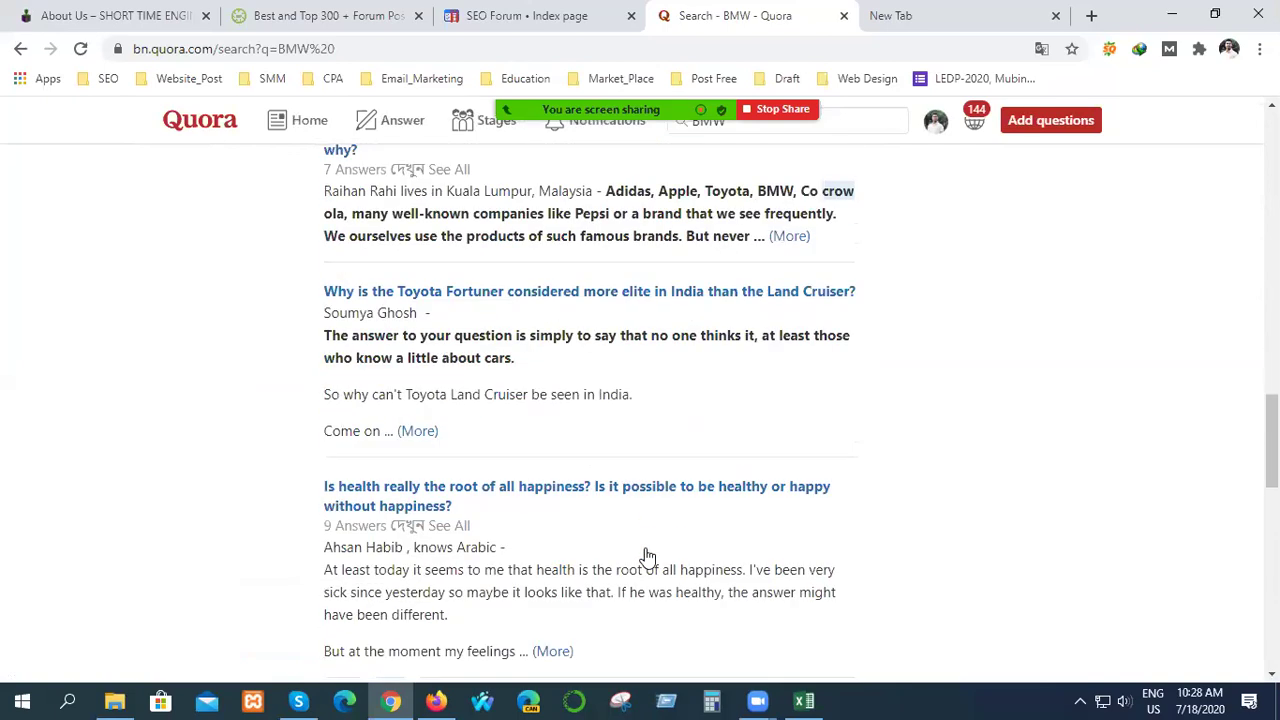
pyautogui.scroll(-4, 647, 556)
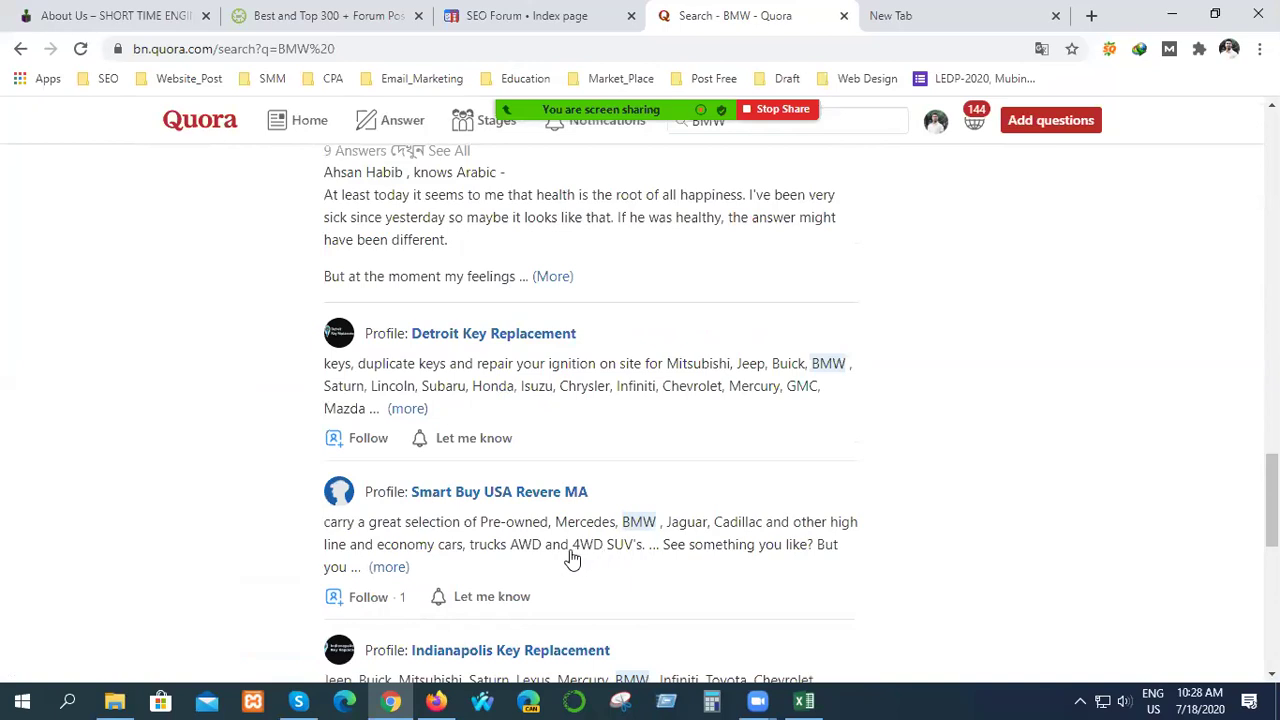
pyautogui.scroll(-4, 501, 557)
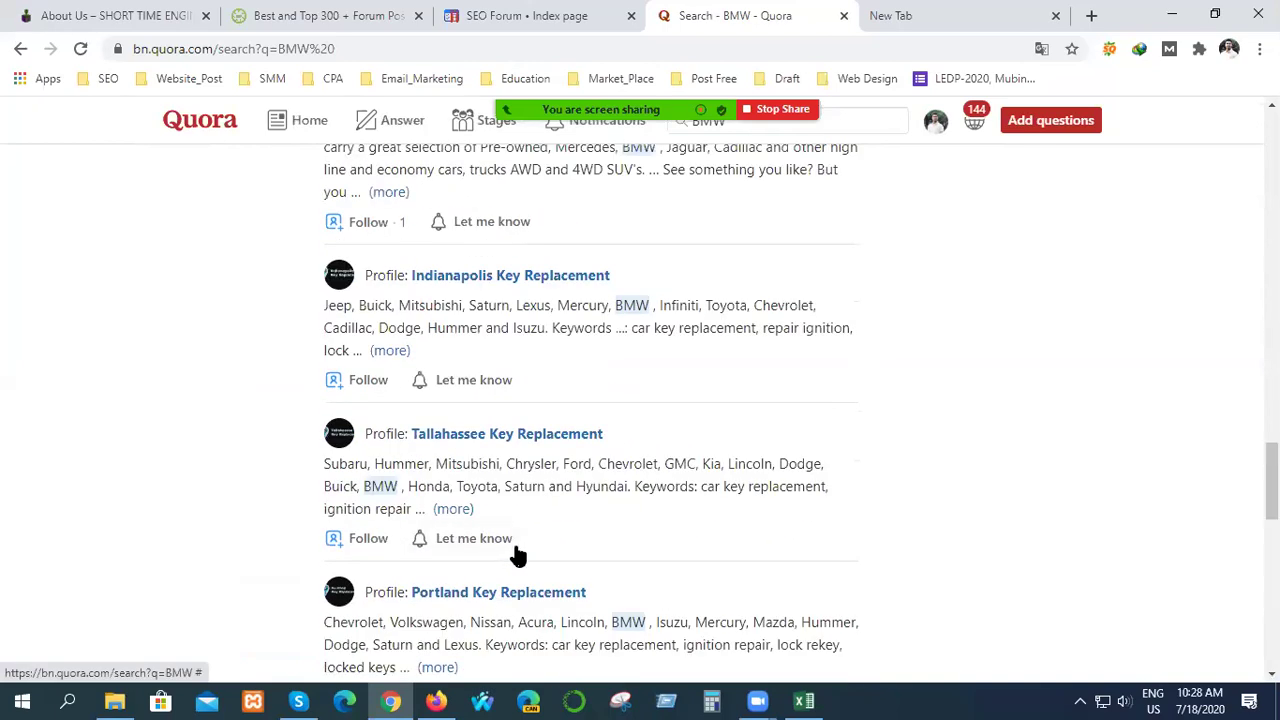
pyautogui.scroll(-5, 518, 555)
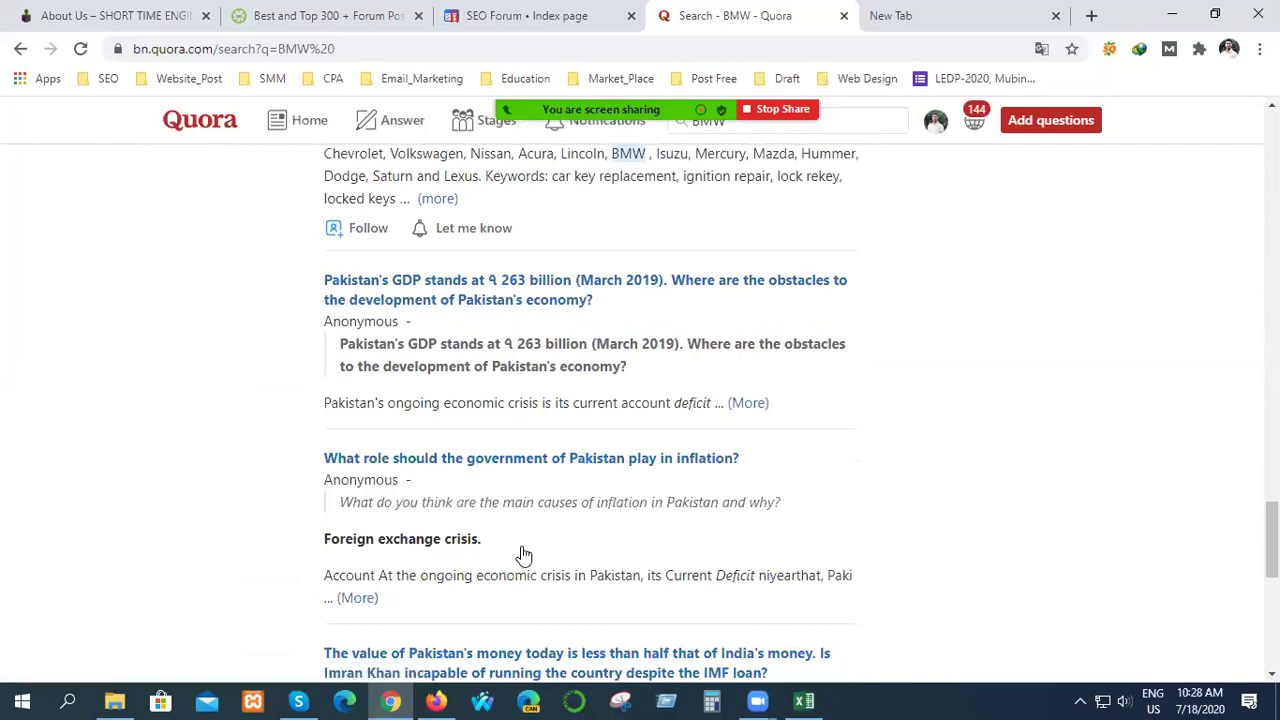
pyautogui.scroll(-7, 523, 555)
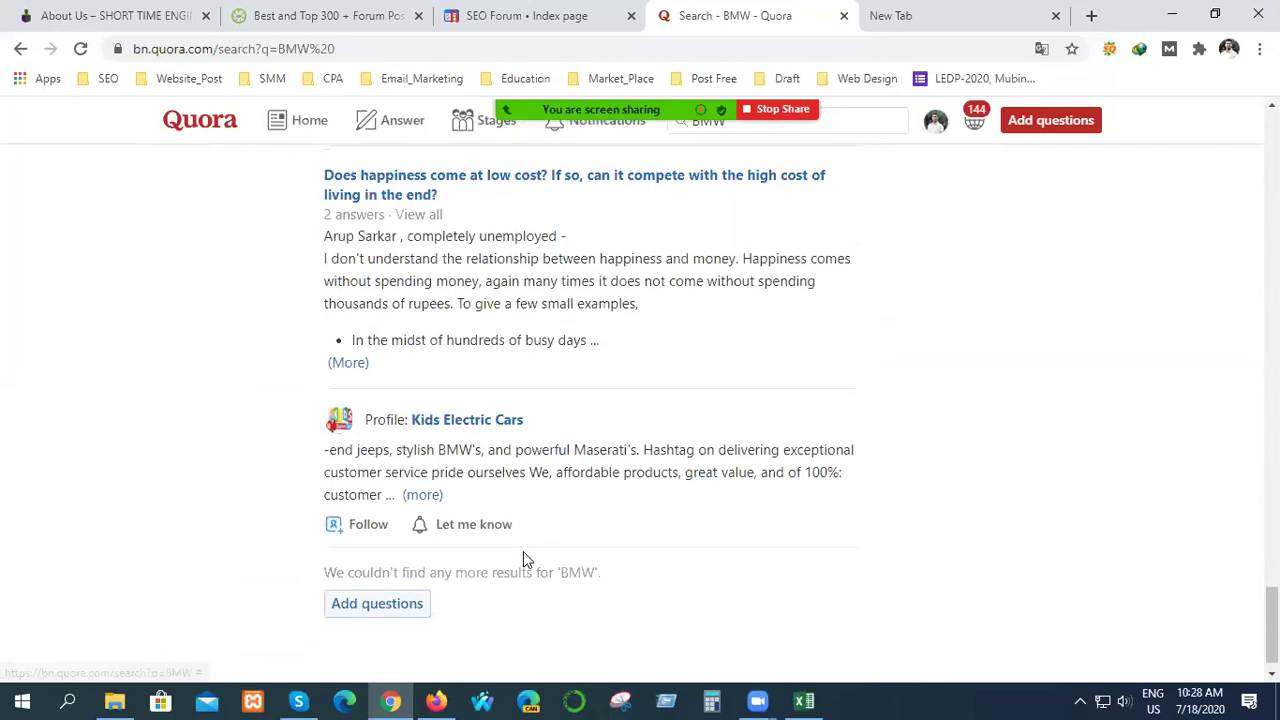
pyautogui.scroll(1, 530, 558)
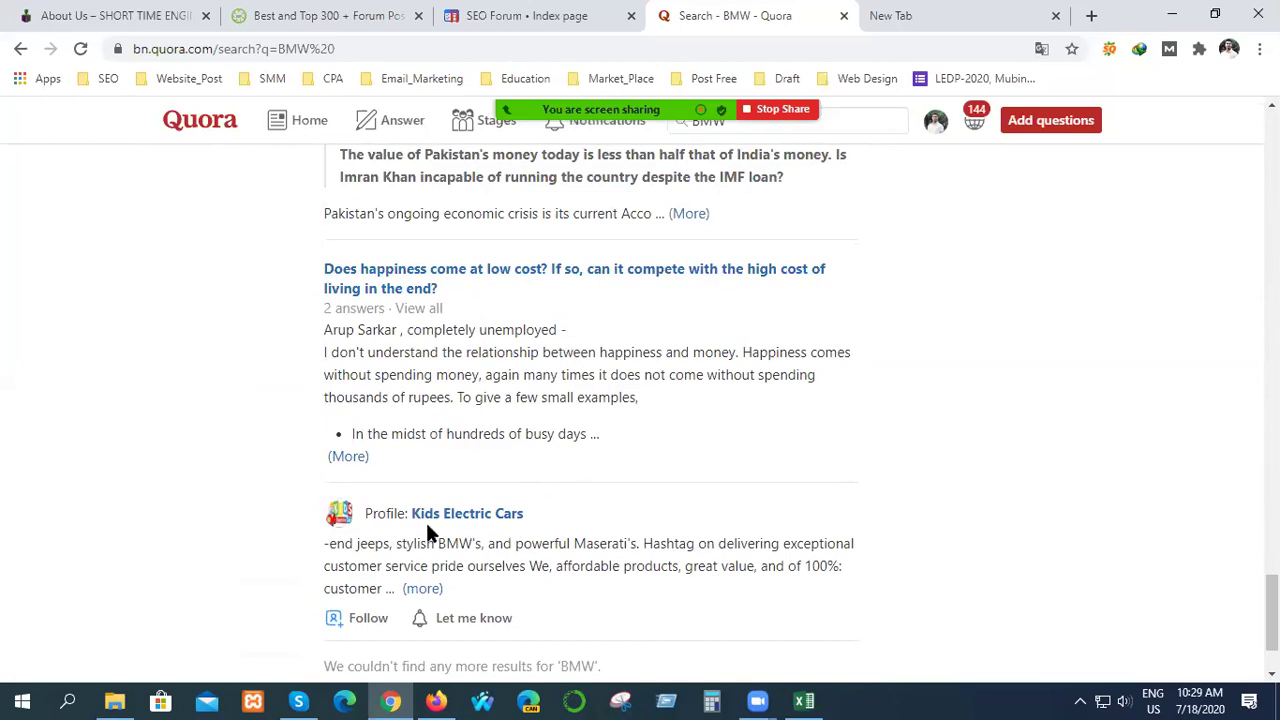
pyautogui.scroll(-1, 585, 493)
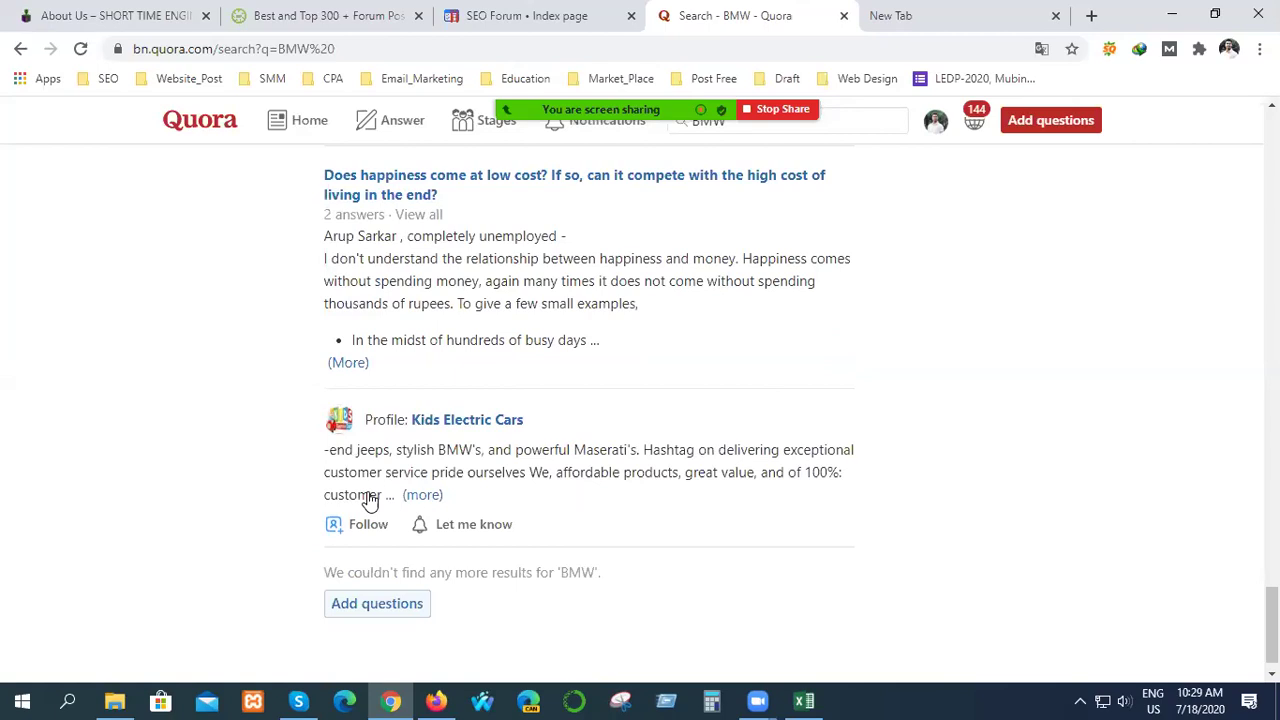
pyautogui.scroll(-1, 524, 474)
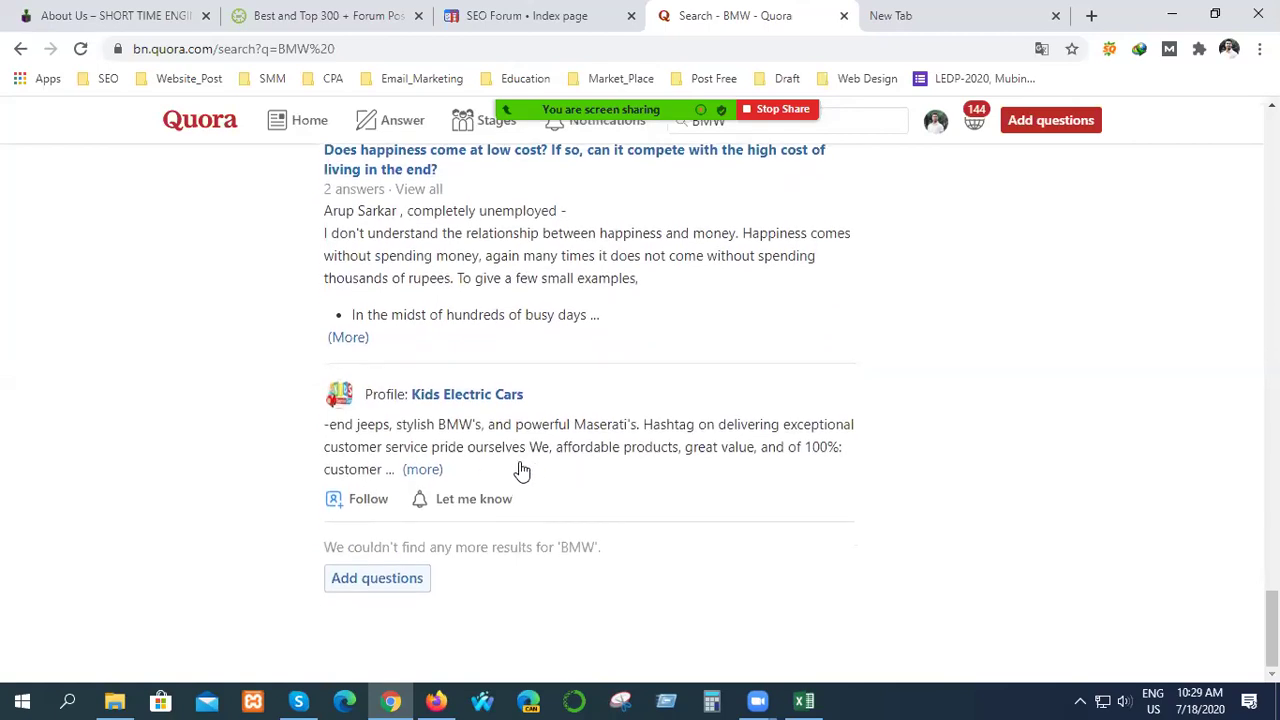
# Expand the Kids Electric Cars result with (more) and review its video, description and contact links
pyautogui.click(421, 470)
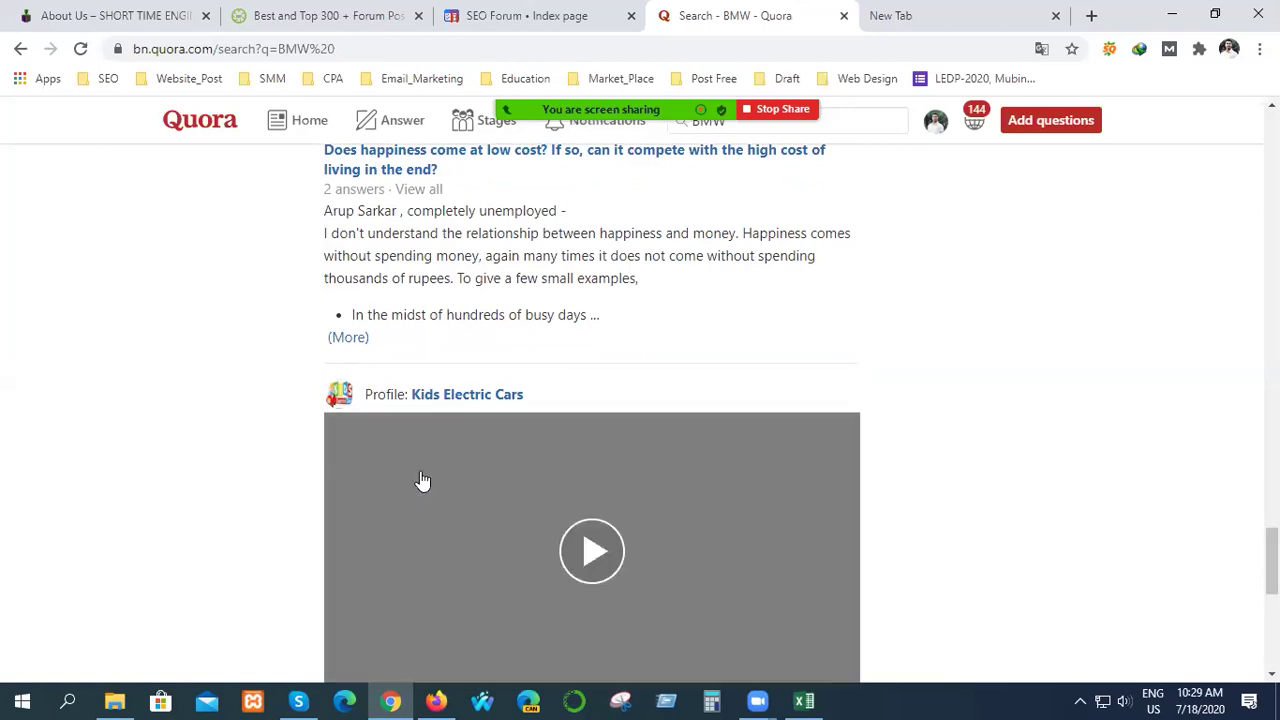
pyautogui.scroll(-2, 652, 512)
pyautogui.scroll(-2, 652, 497)
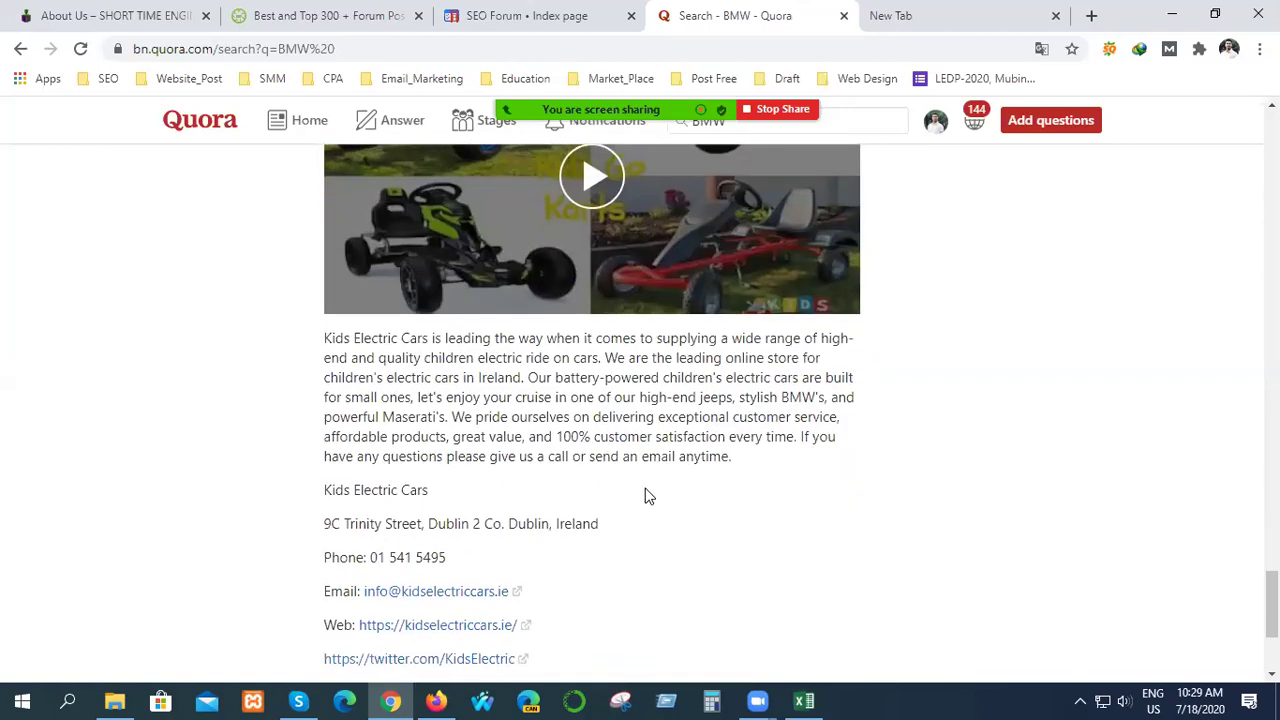
pyautogui.scroll(-2, 600, 492)
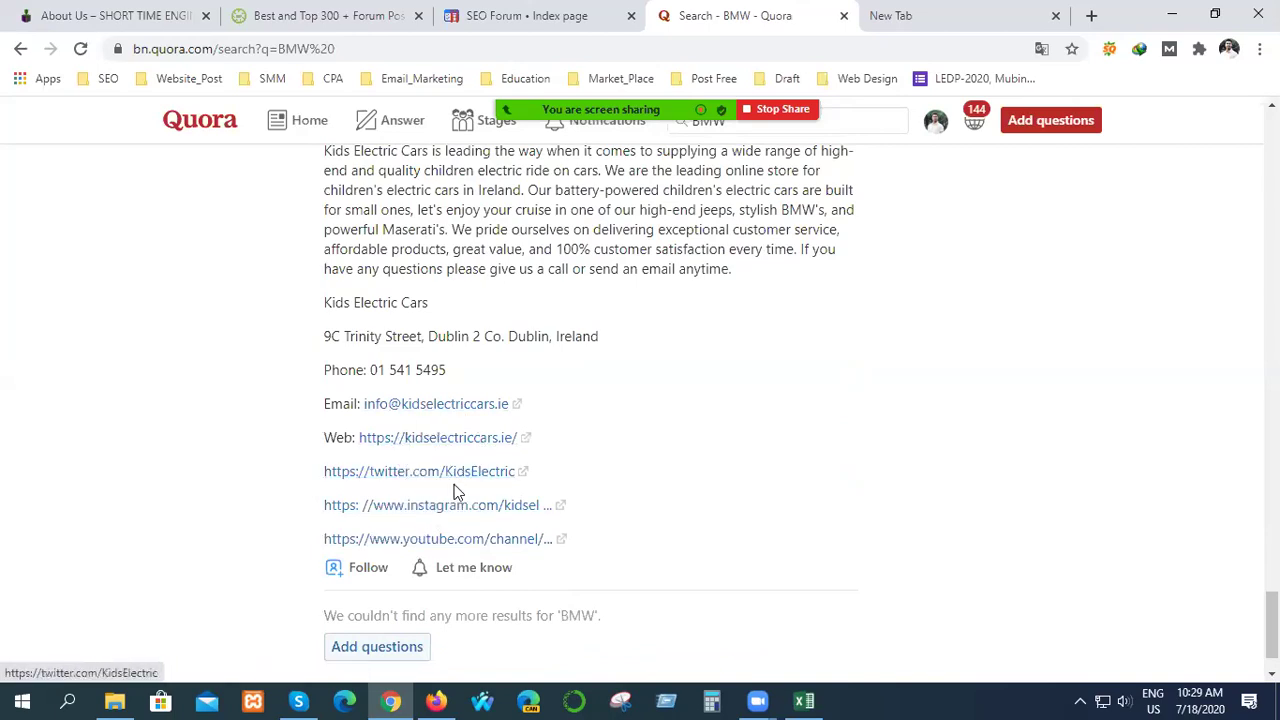
pyautogui.scroll(2, 454, 484)
pyautogui.scroll(2, 450, 487)
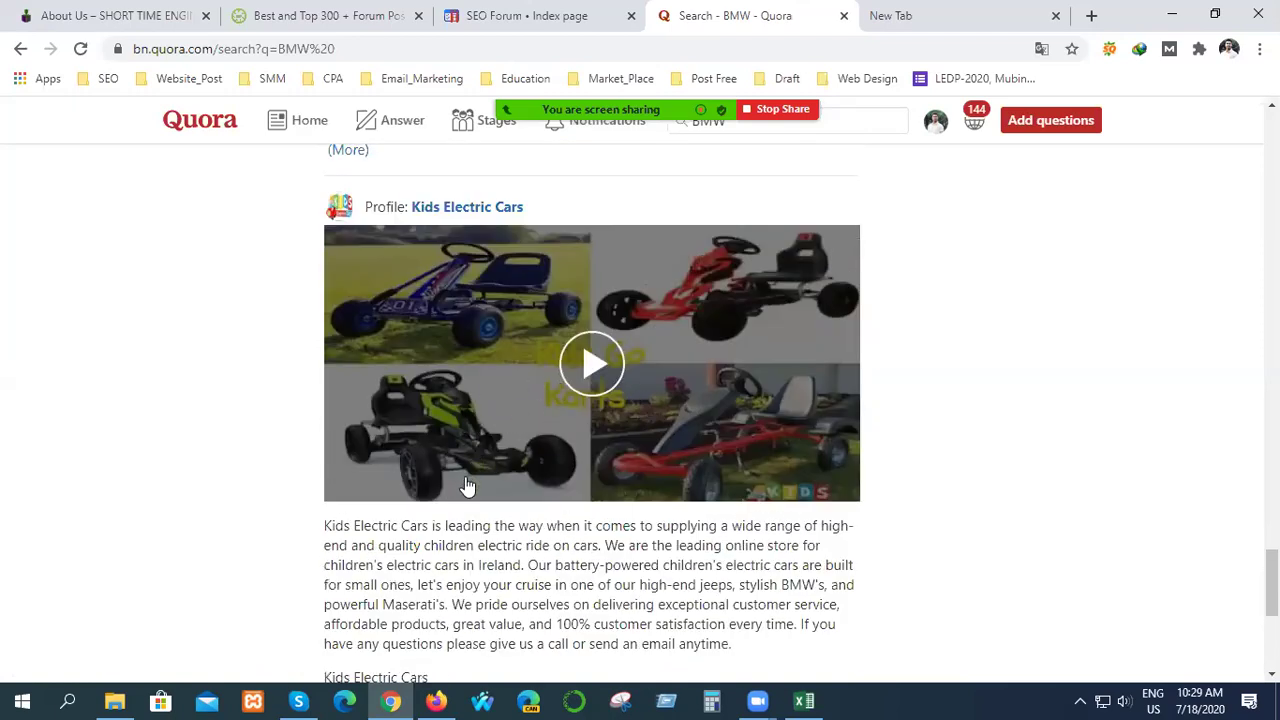
pyautogui.scroll(3, 469, 535)
pyautogui.scroll(10, 469, 540)
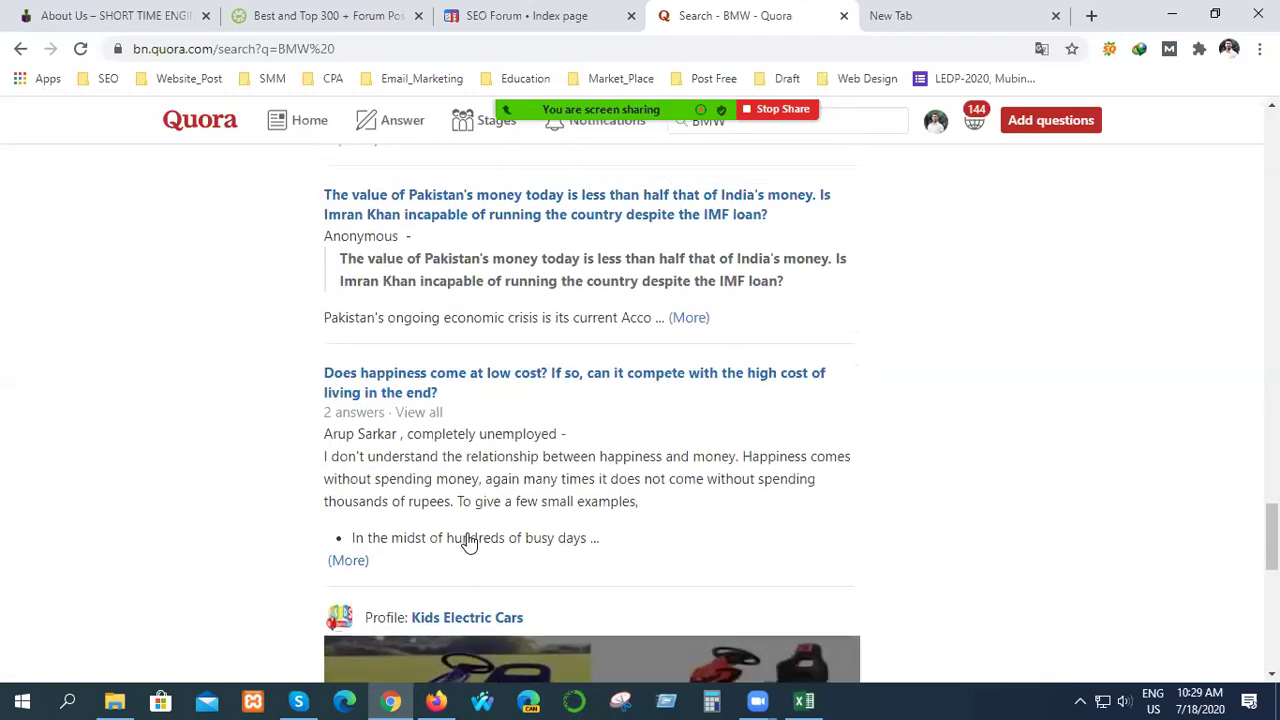
pyautogui.scroll(15, 463, 538)
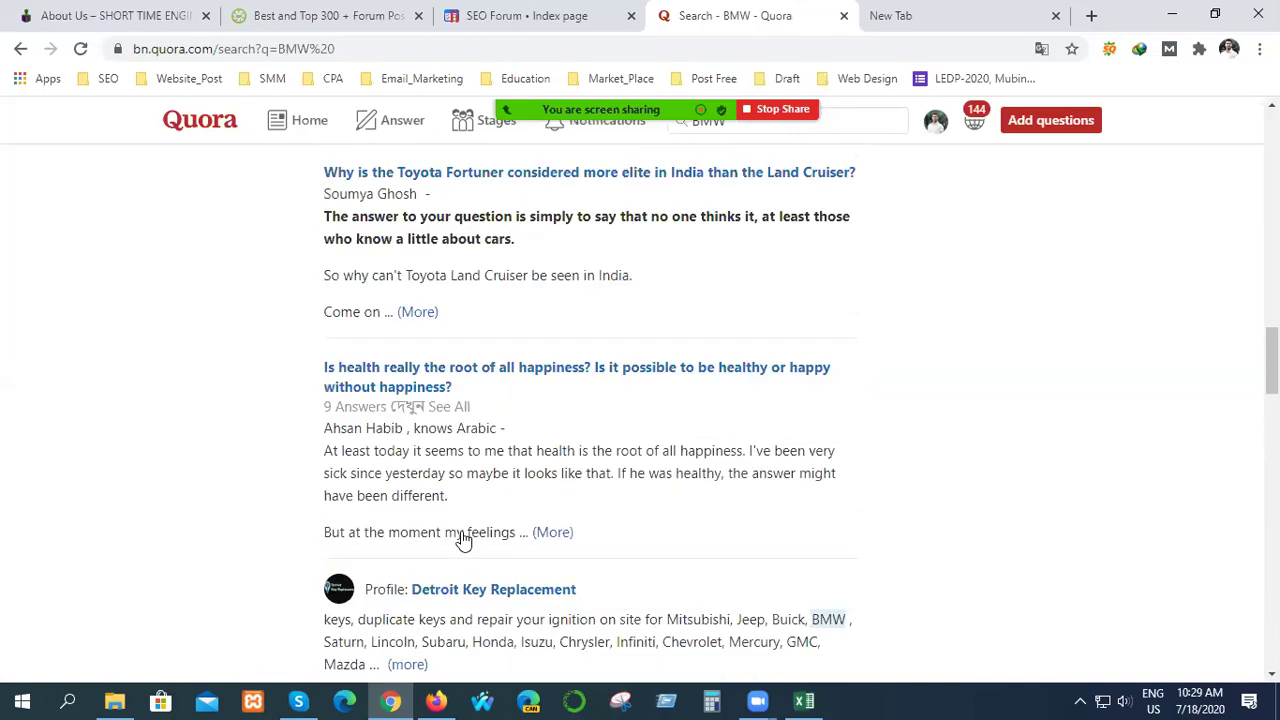
pyautogui.scroll(3, 463, 538)
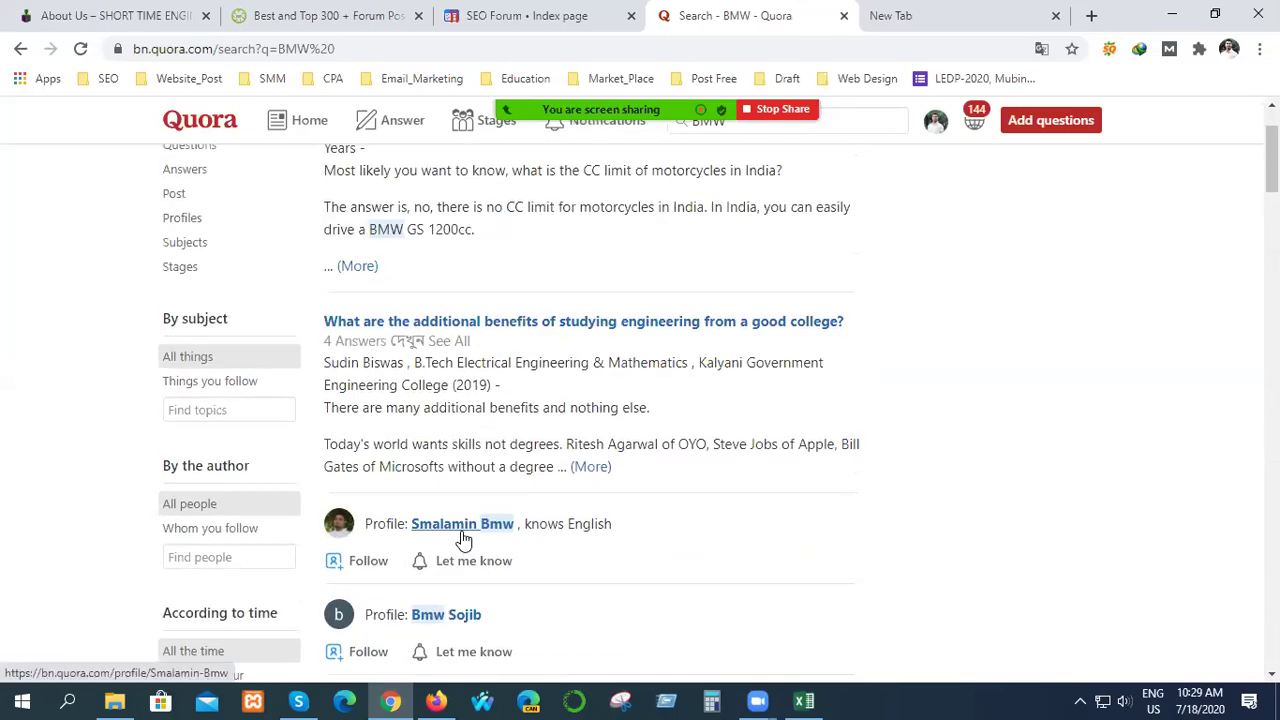
pyautogui.scroll(-10, 463, 535)
pyautogui.scroll(-20, 463, 522)
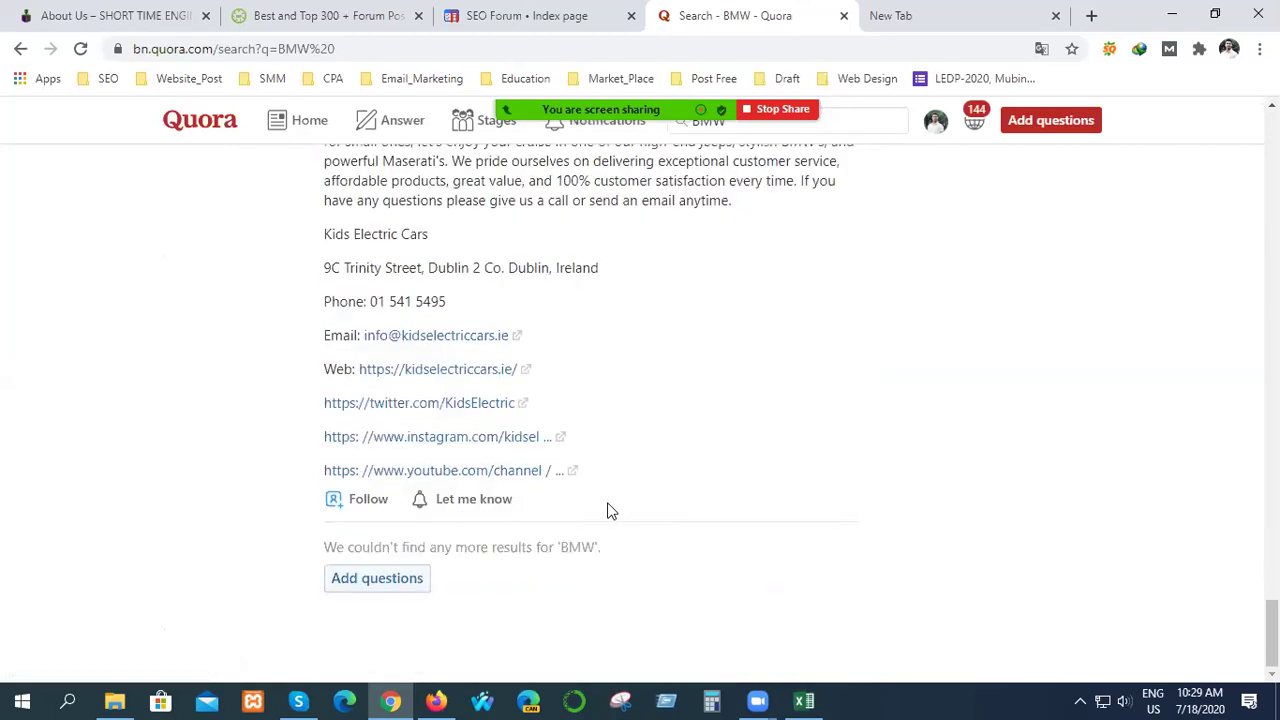
pyautogui.scroll(3, 606, 509)
pyautogui.scroll(-3, 414, 523)
pyautogui.scroll(2, 558, 500)
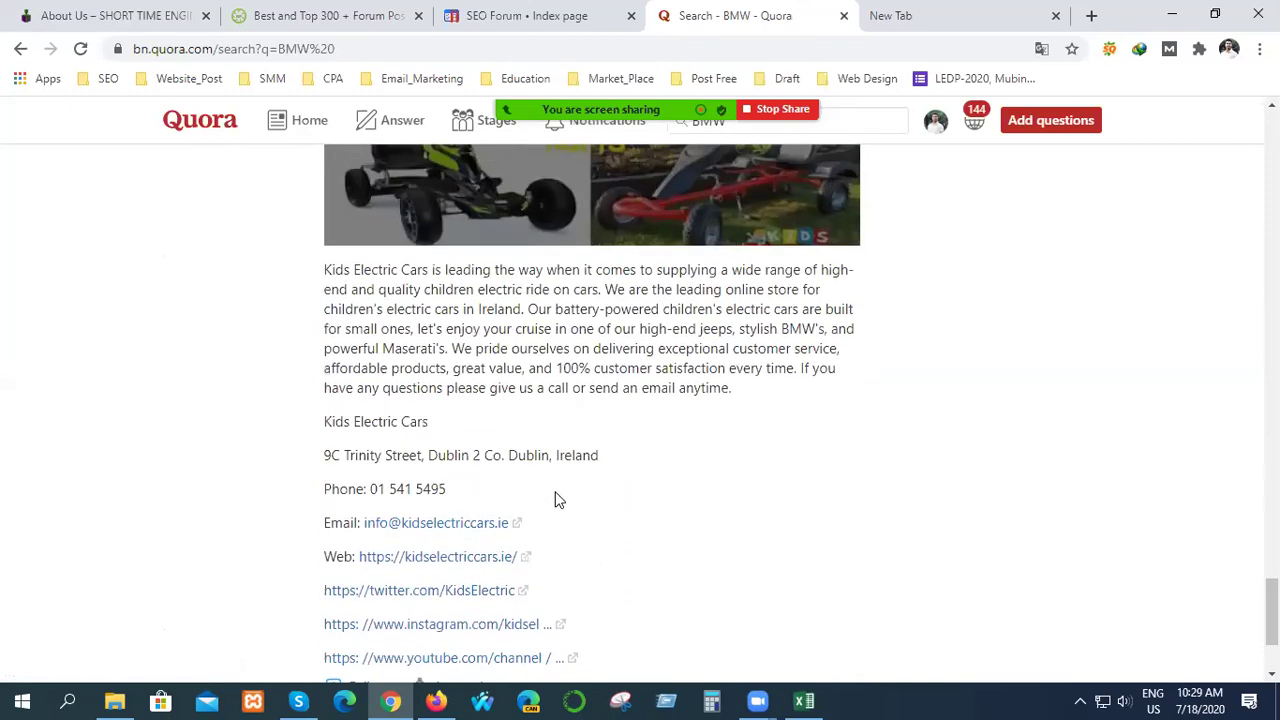
pyautogui.scroll(4, 558, 500)
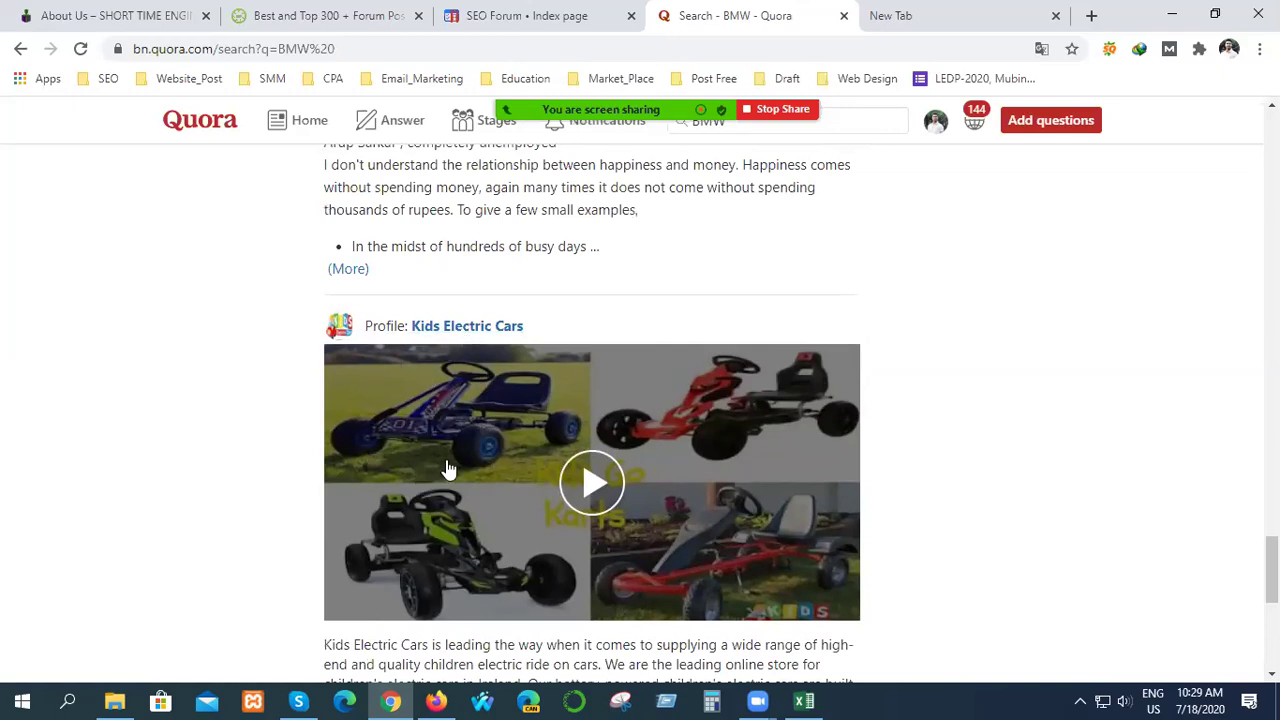
pyautogui.scroll(-3, 449, 470)
pyautogui.scroll(3, 520, 550)
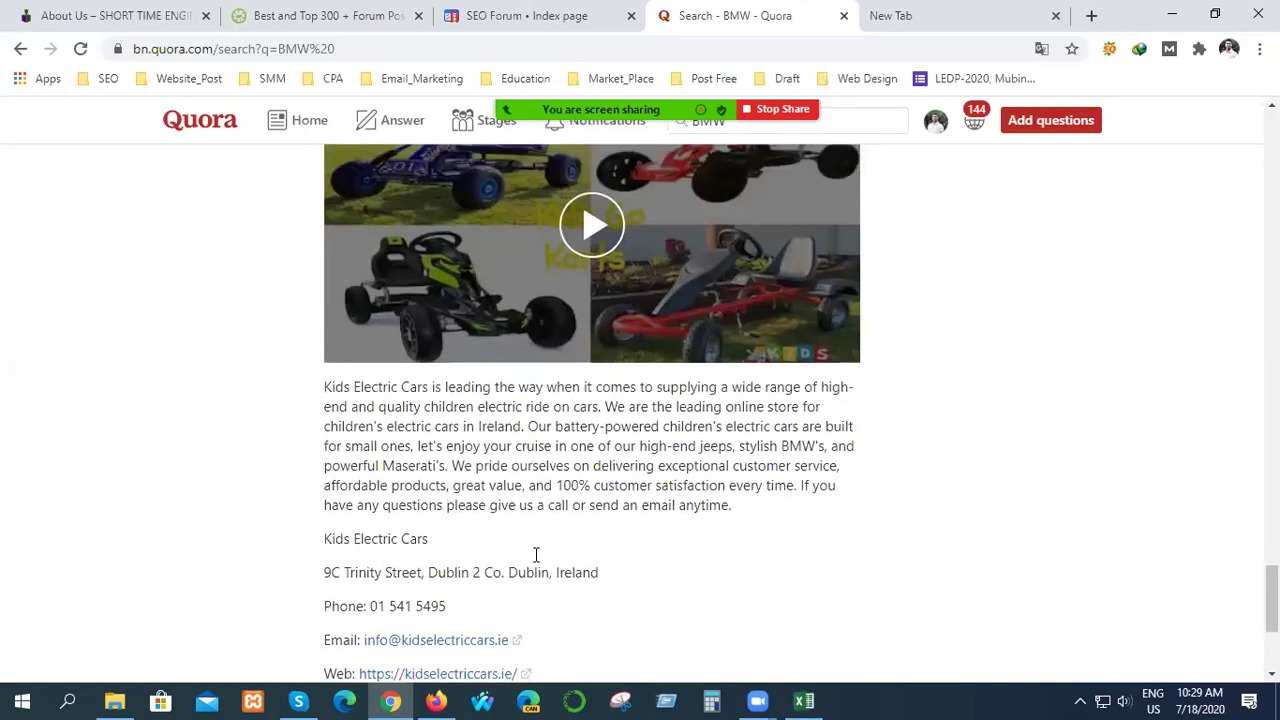
# Open the Kids Electric Cars profile in a new tab and scroll through it
pyautogui.click(489, 327)
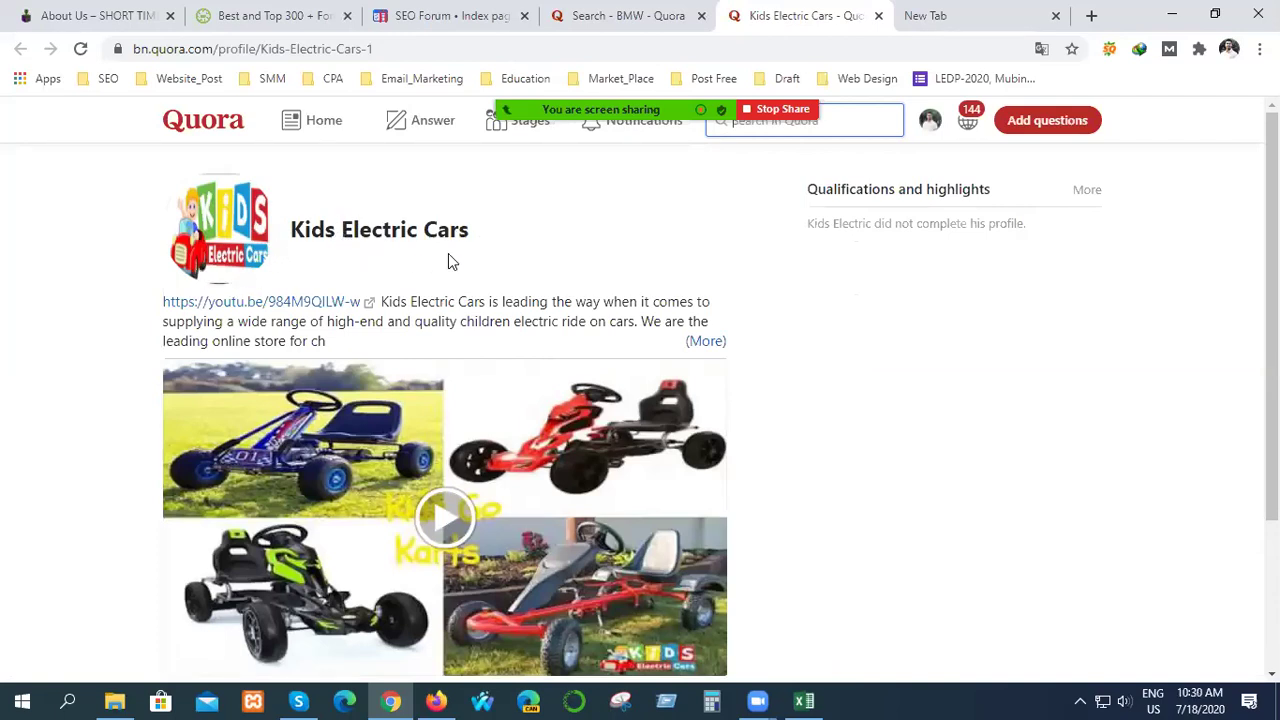
pyautogui.scroll(-2, 350, 500)
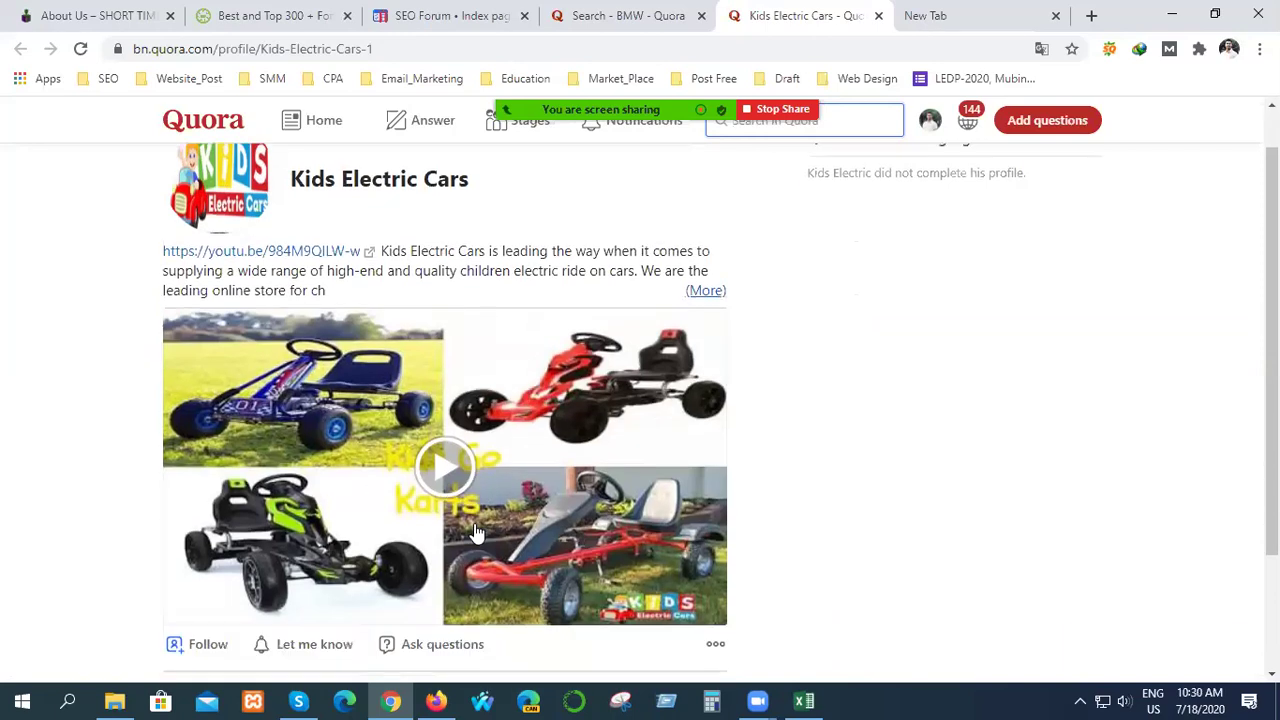
pyautogui.scroll(2, 403, 520)
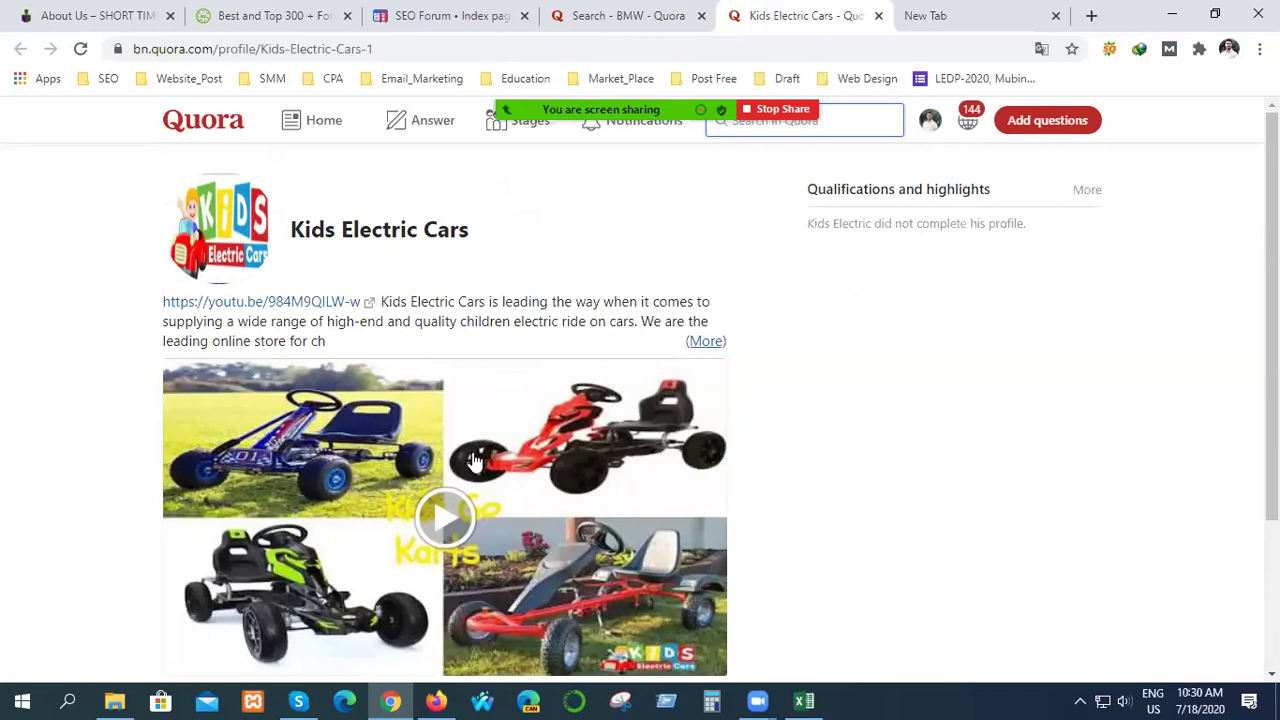
pyautogui.scroll(-2, 632, 455)
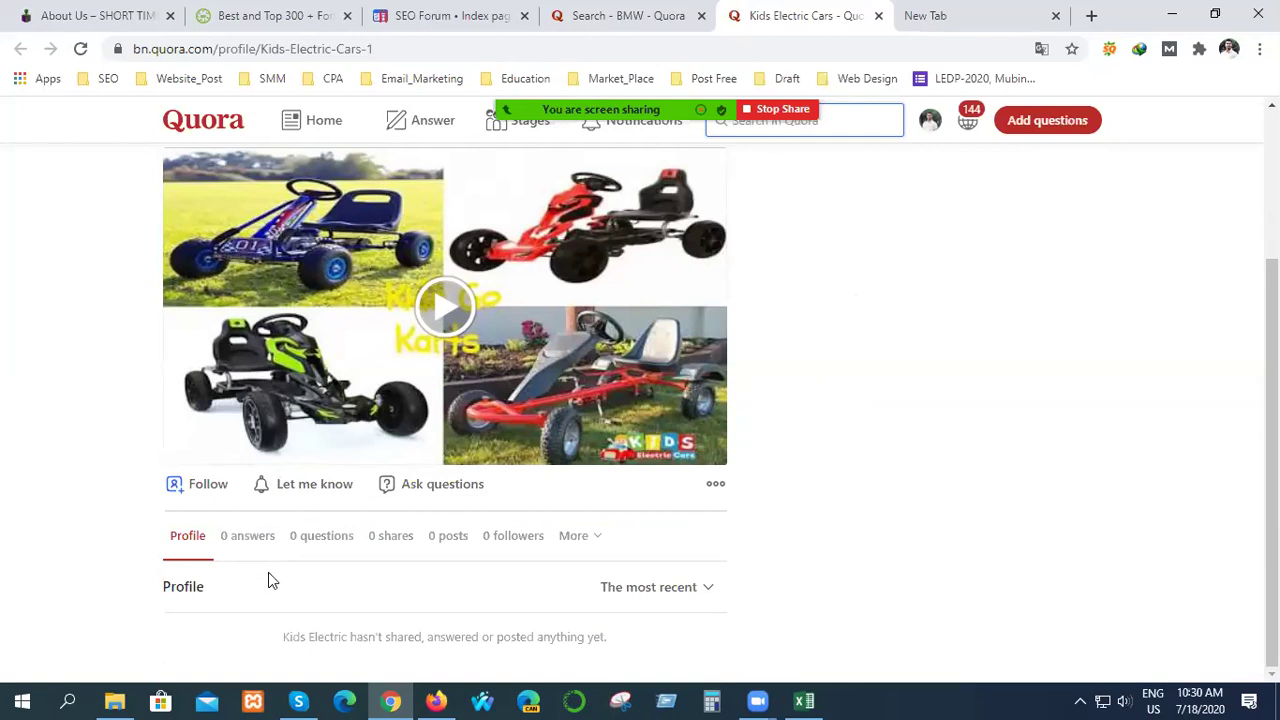
pyautogui.scroll(3, 272, 565)
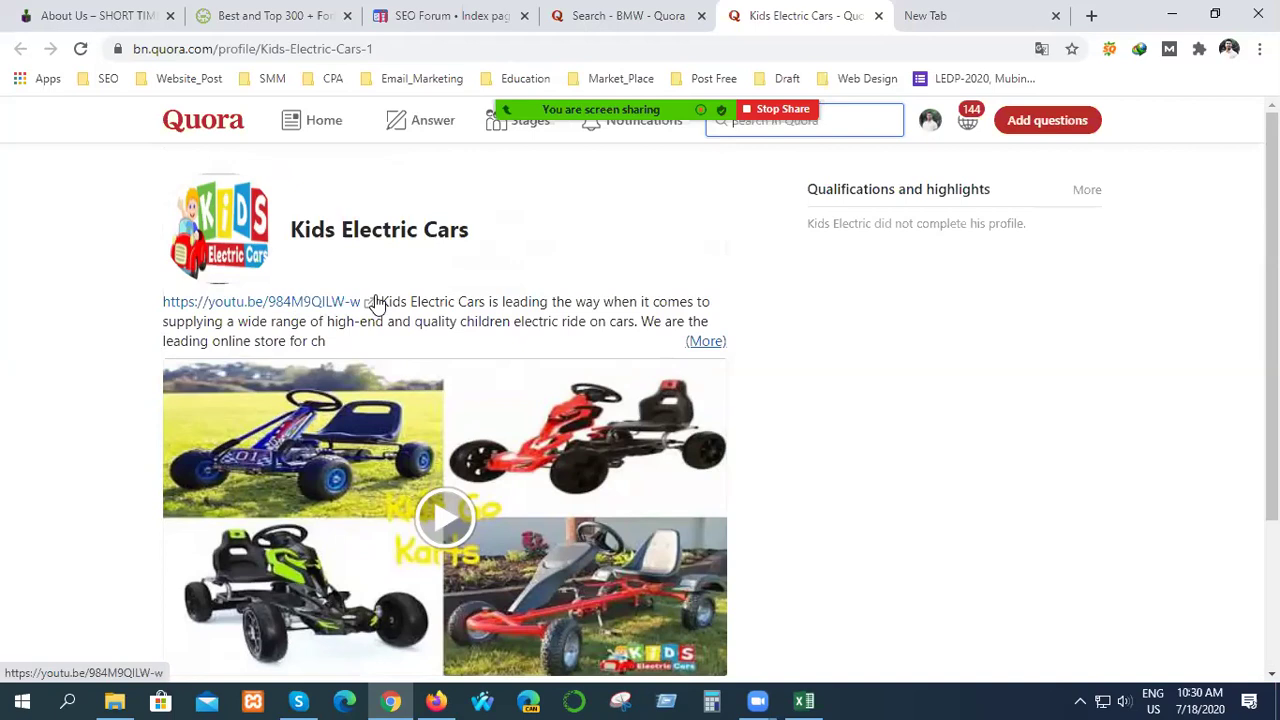
# Expand the profile's full business description and select, then deselect, its text
pyautogui.click(708, 343)
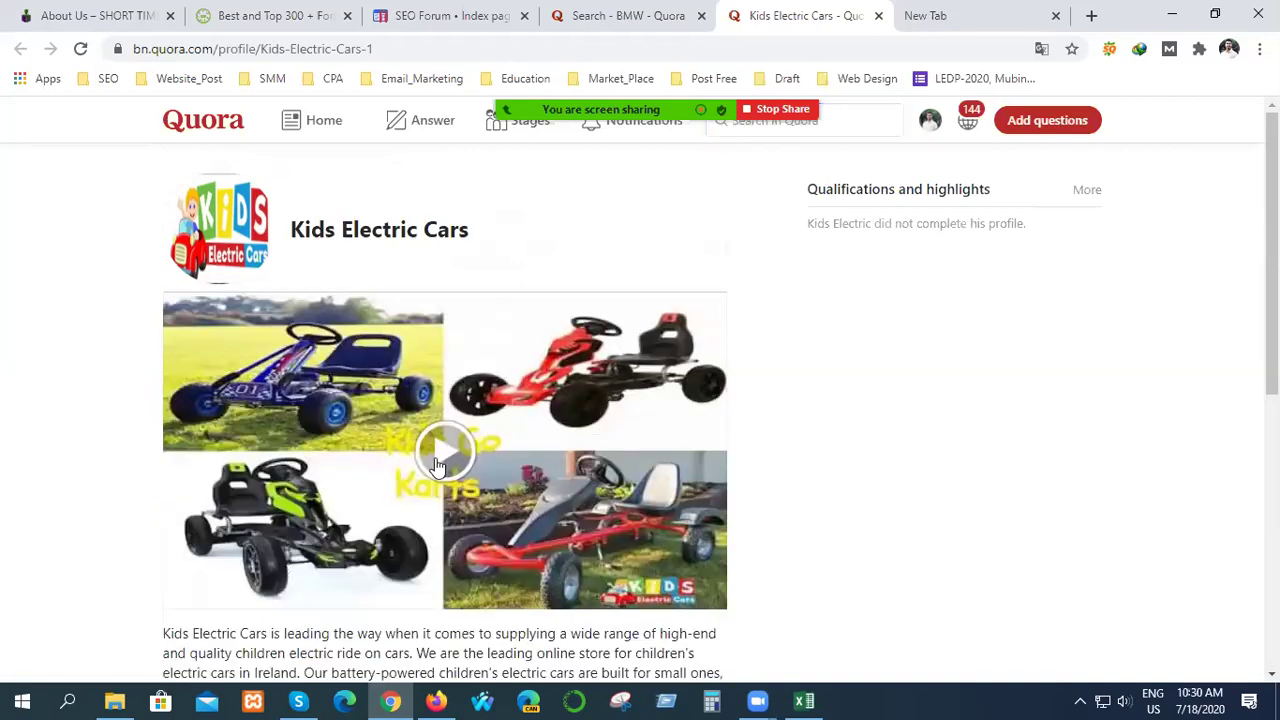
pyautogui.scroll(-4, 420, 470)
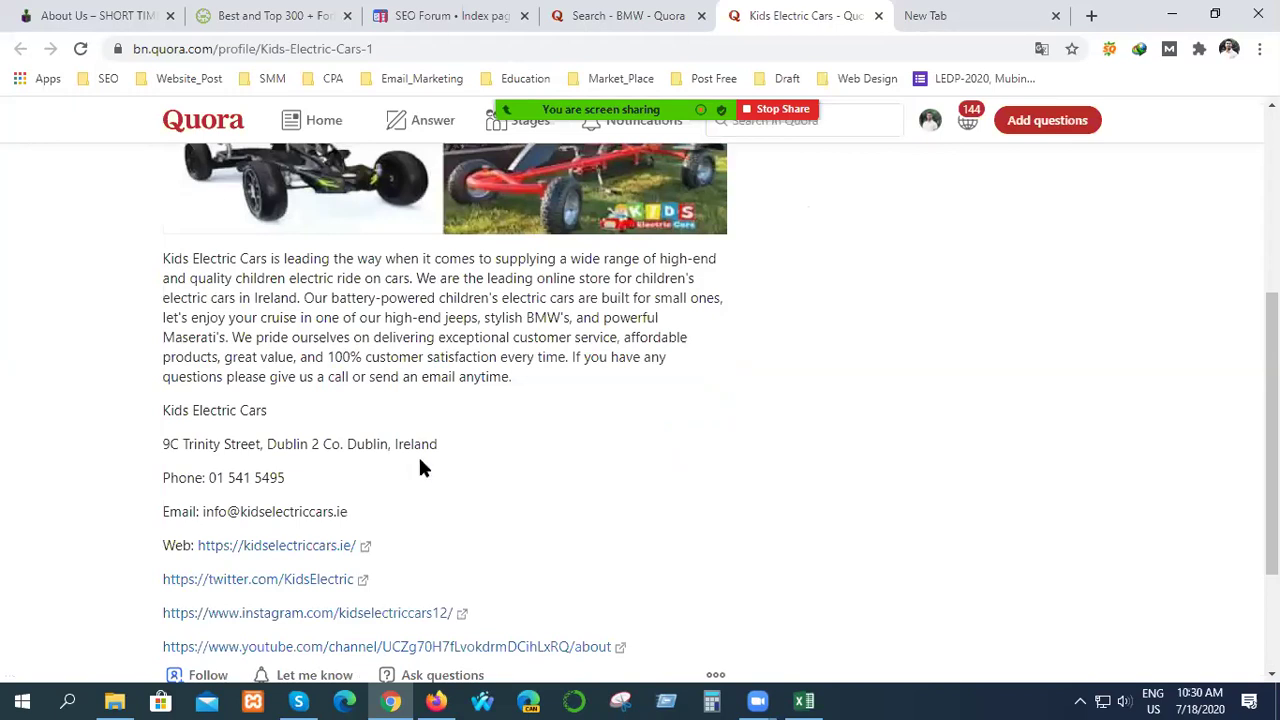
pyautogui.moveTo(169, 258); pyautogui.dragTo(340, 403)
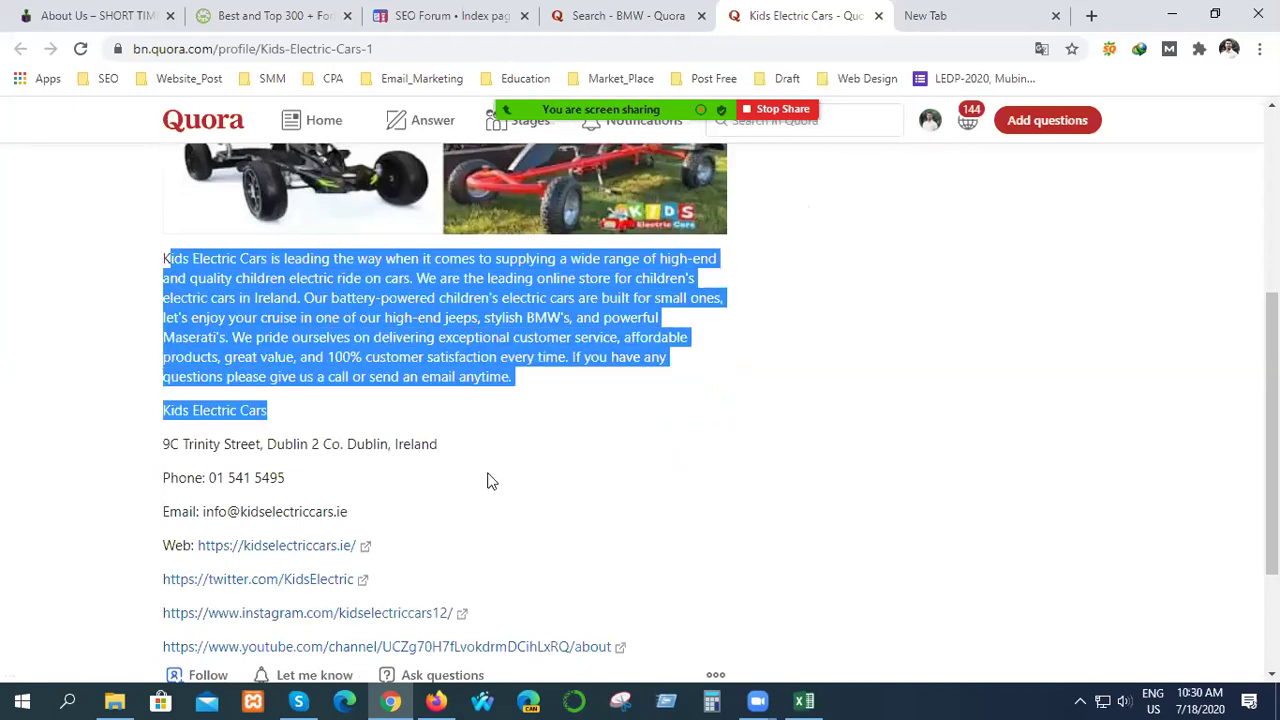
pyautogui.scroll(-2, 490, 481)
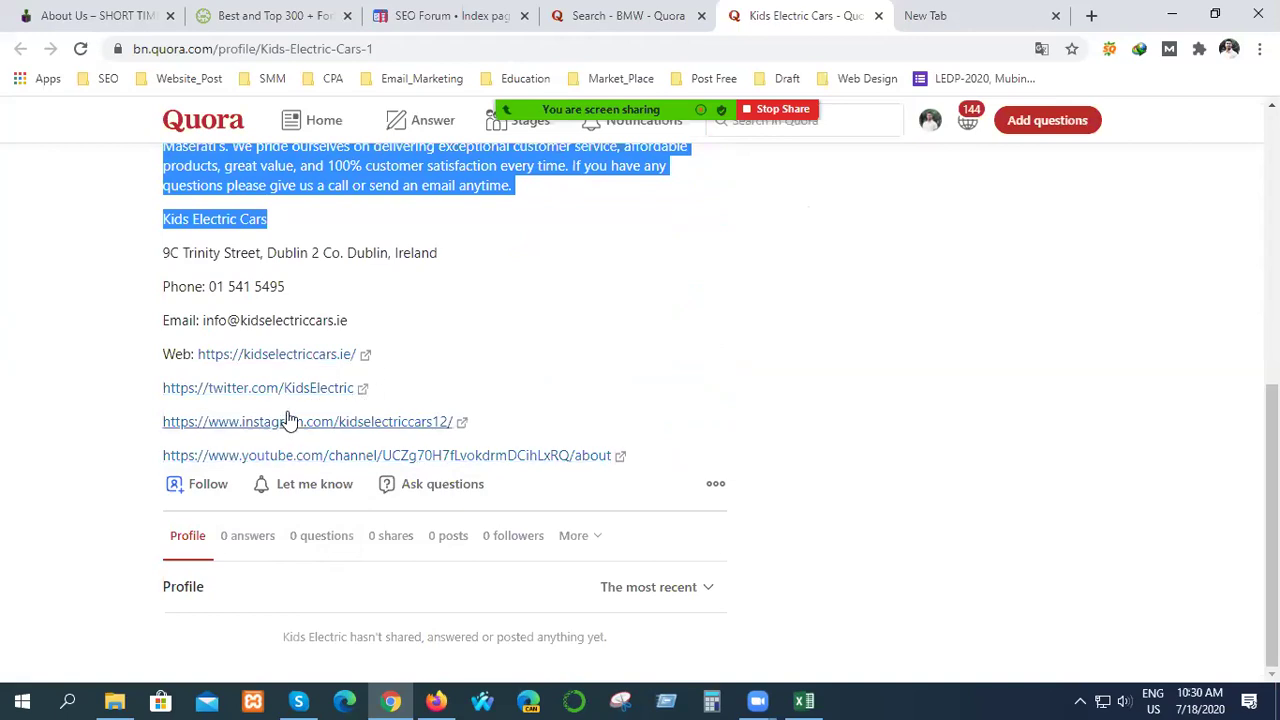
pyautogui.scroll(3, 421, 318)
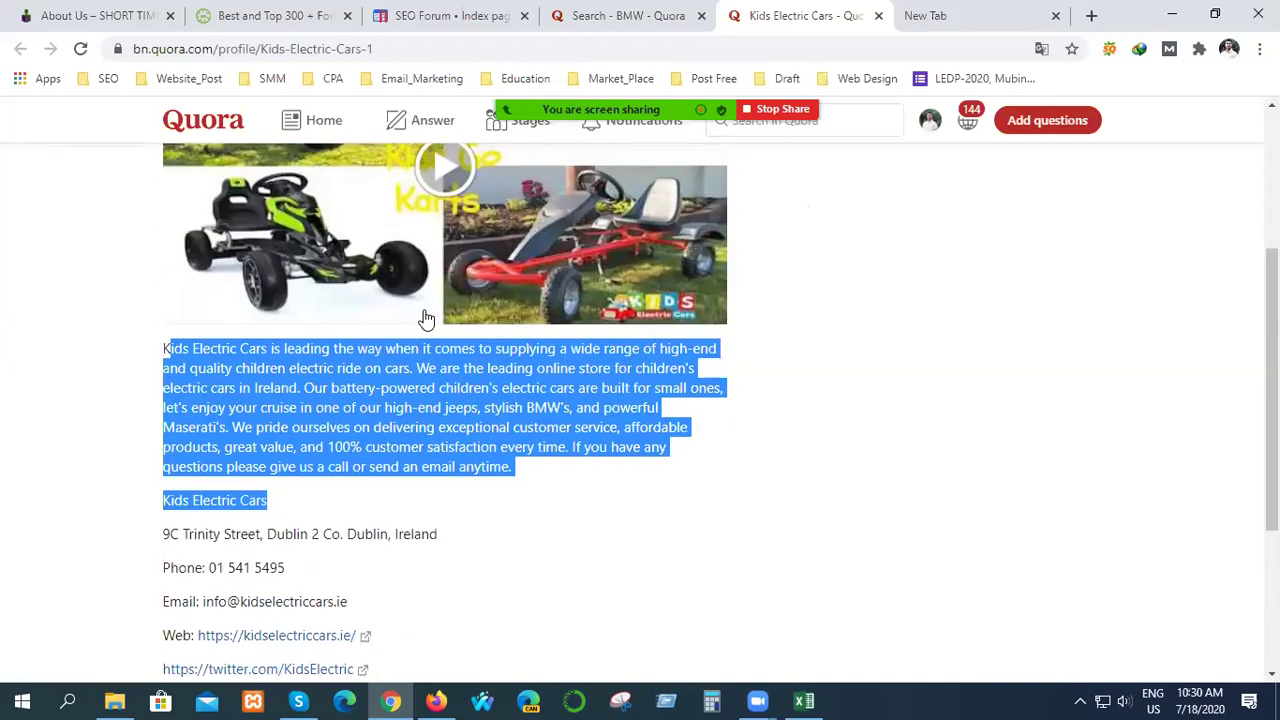
pyautogui.click(905, 408)
# Play the profile video, skip ahead to the cars scene, and pause it
pyautogui.scroll(3, 800, 415)
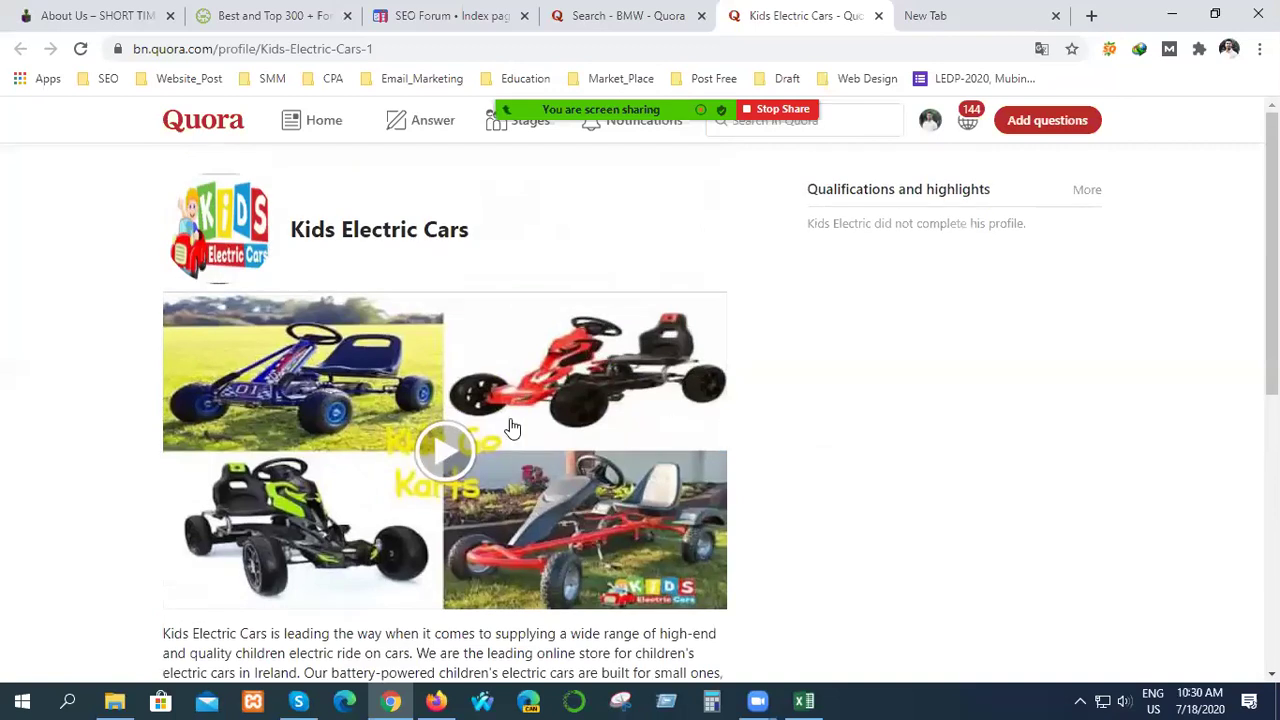
pyautogui.click(445, 456)
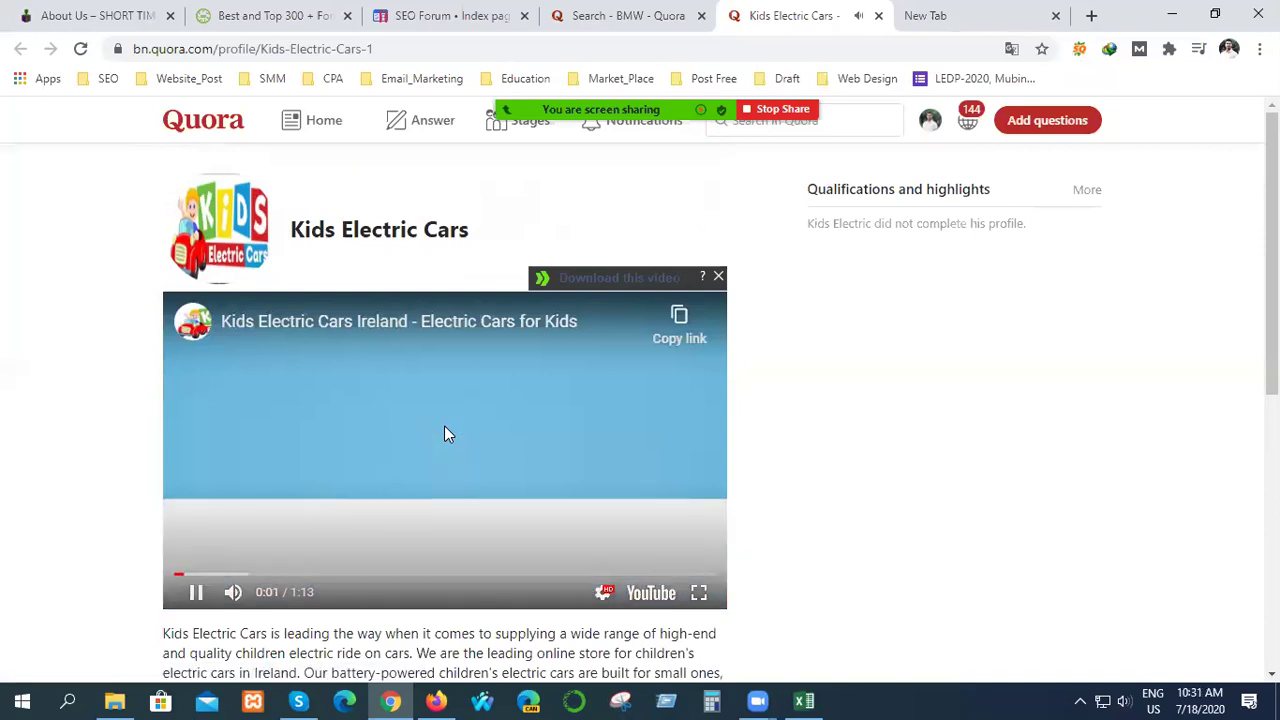
pyautogui.click(240, 575)
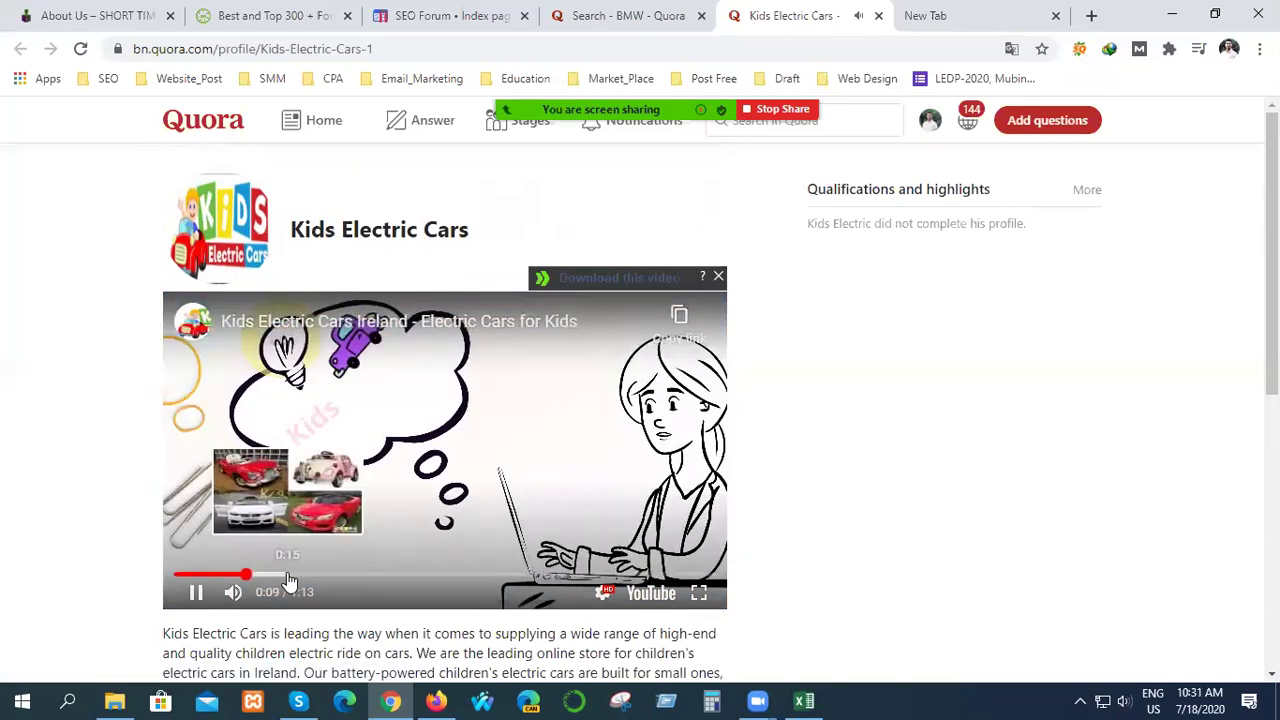
pyautogui.click(288, 576)
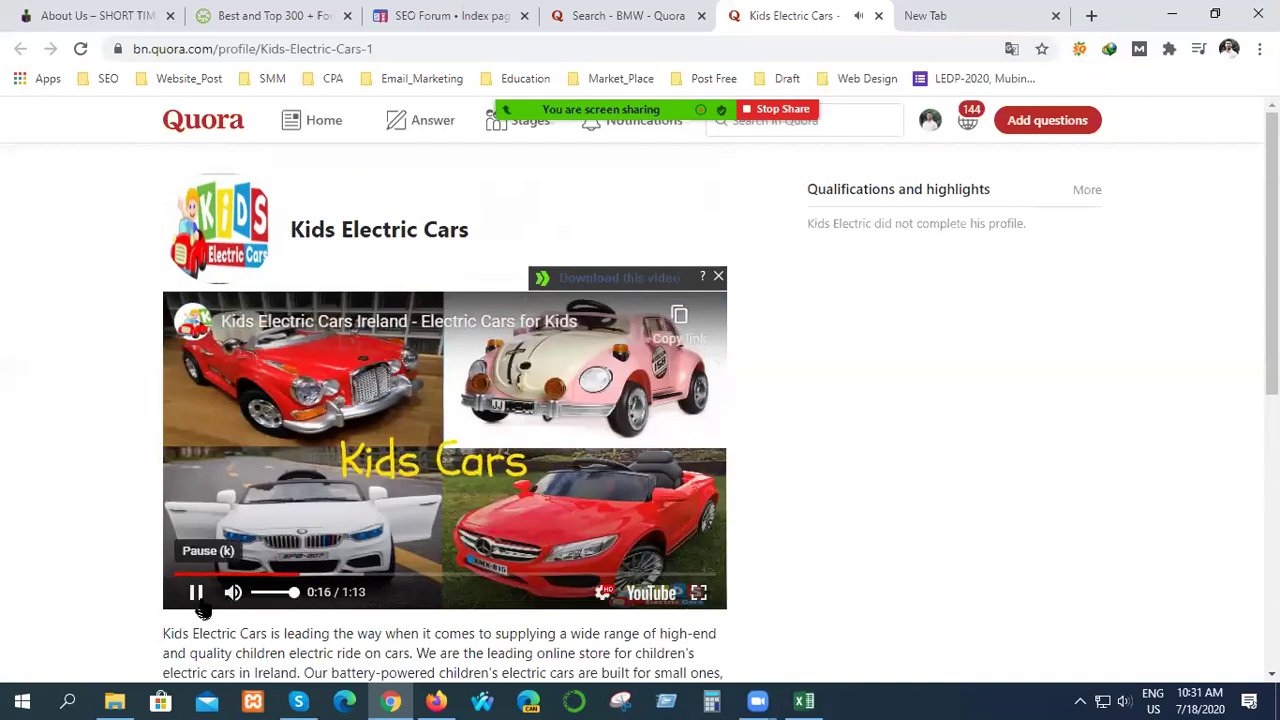
pyautogui.click(198, 595)
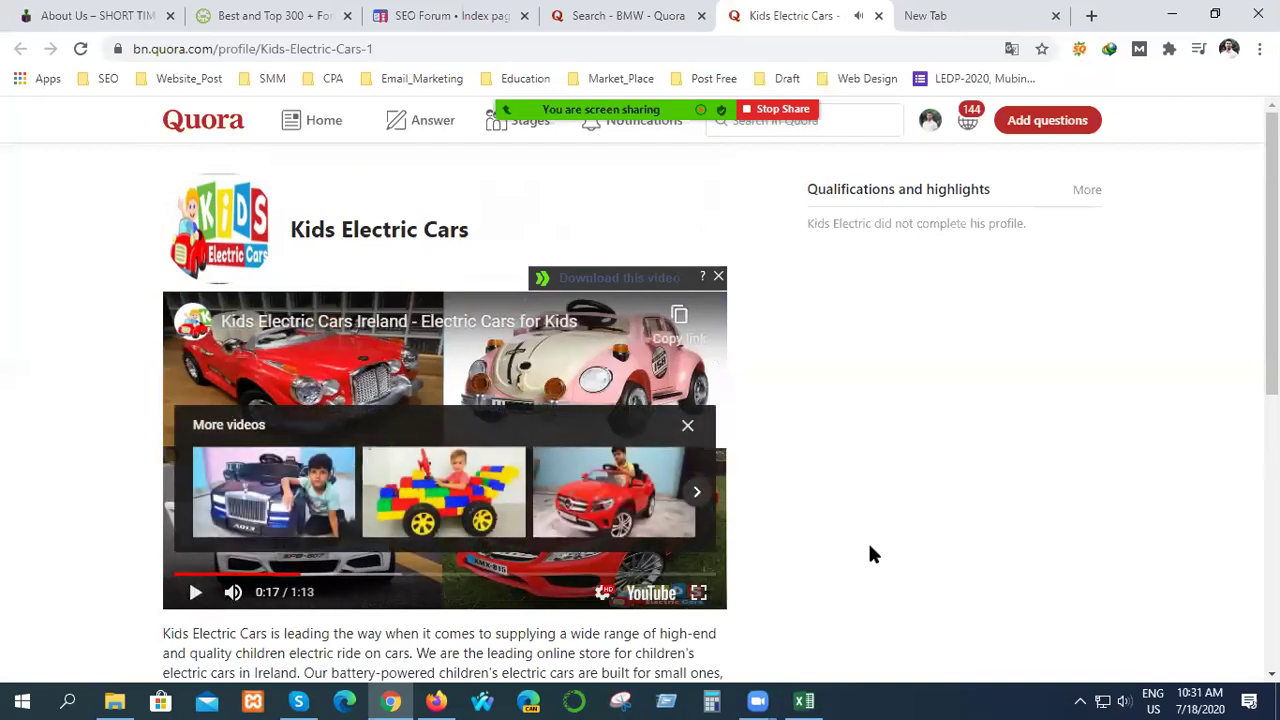
# Close the Kids Electric Cars, Quora BMW search, blank and SEO Forum tabs
pyautogui.moveTo(820, 8)
pyautogui.click(878, 17)
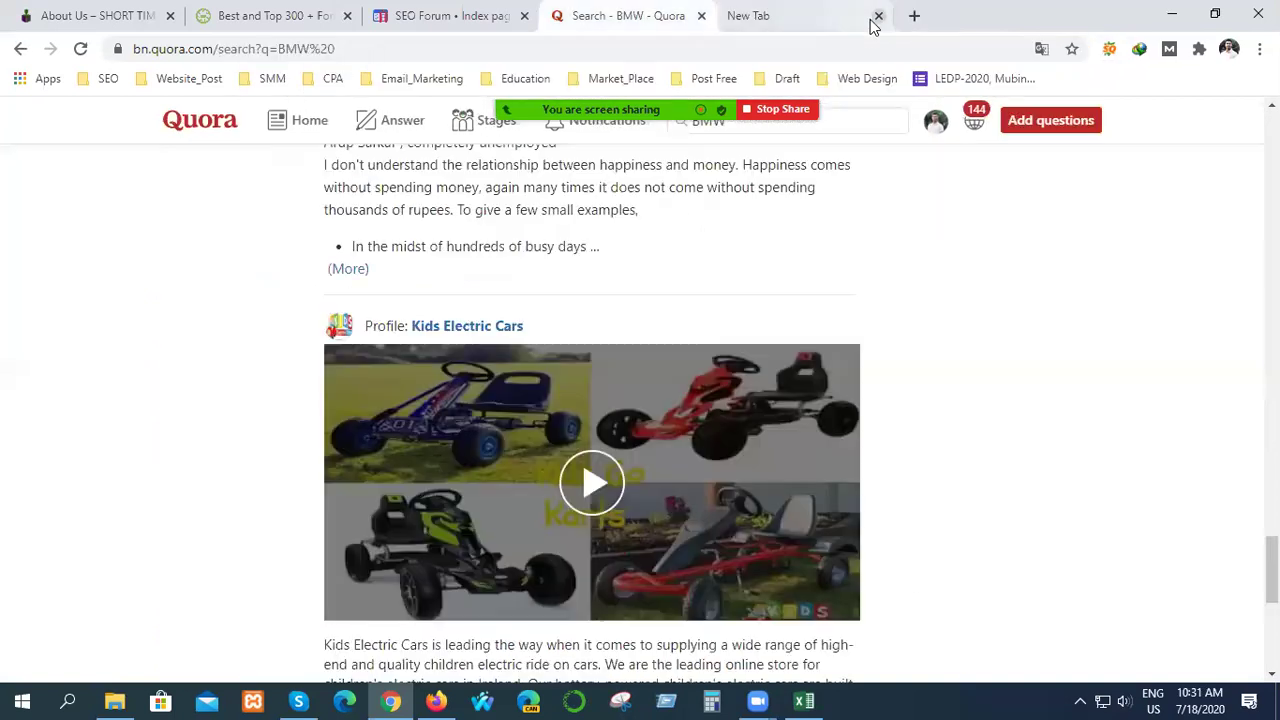
pyautogui.click(700, 17)
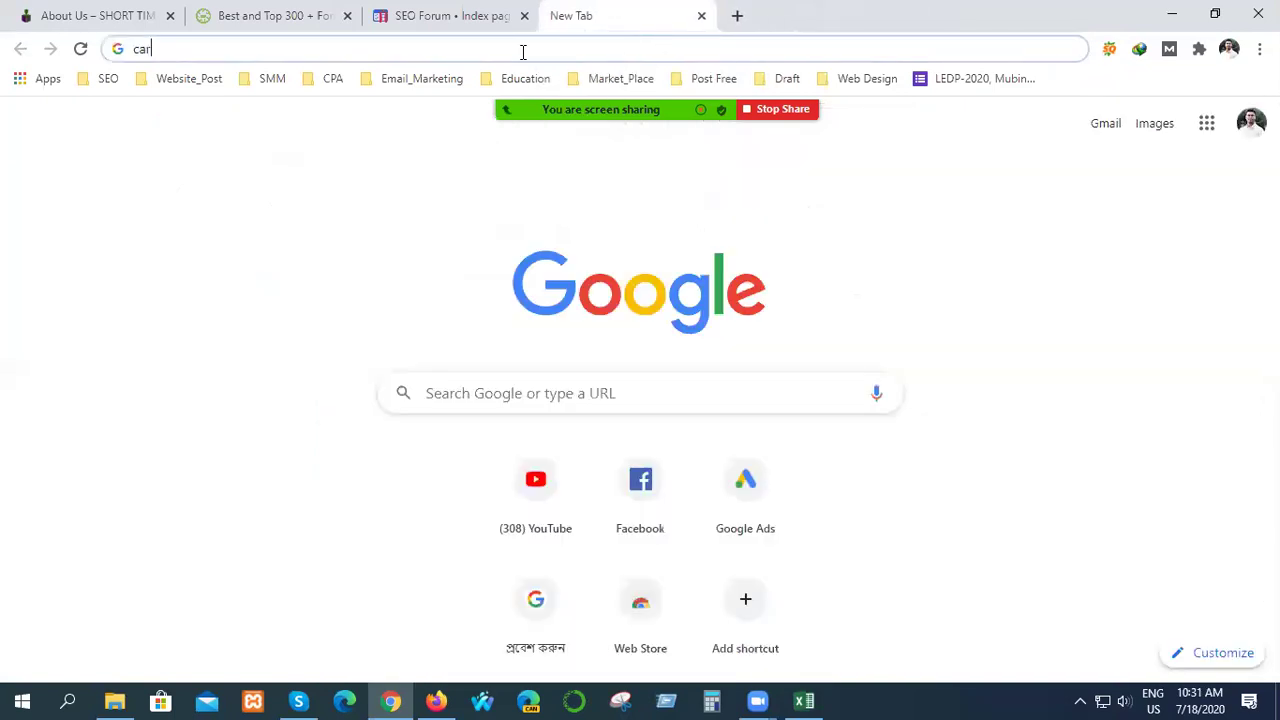
pyautogui.click(467, 20)
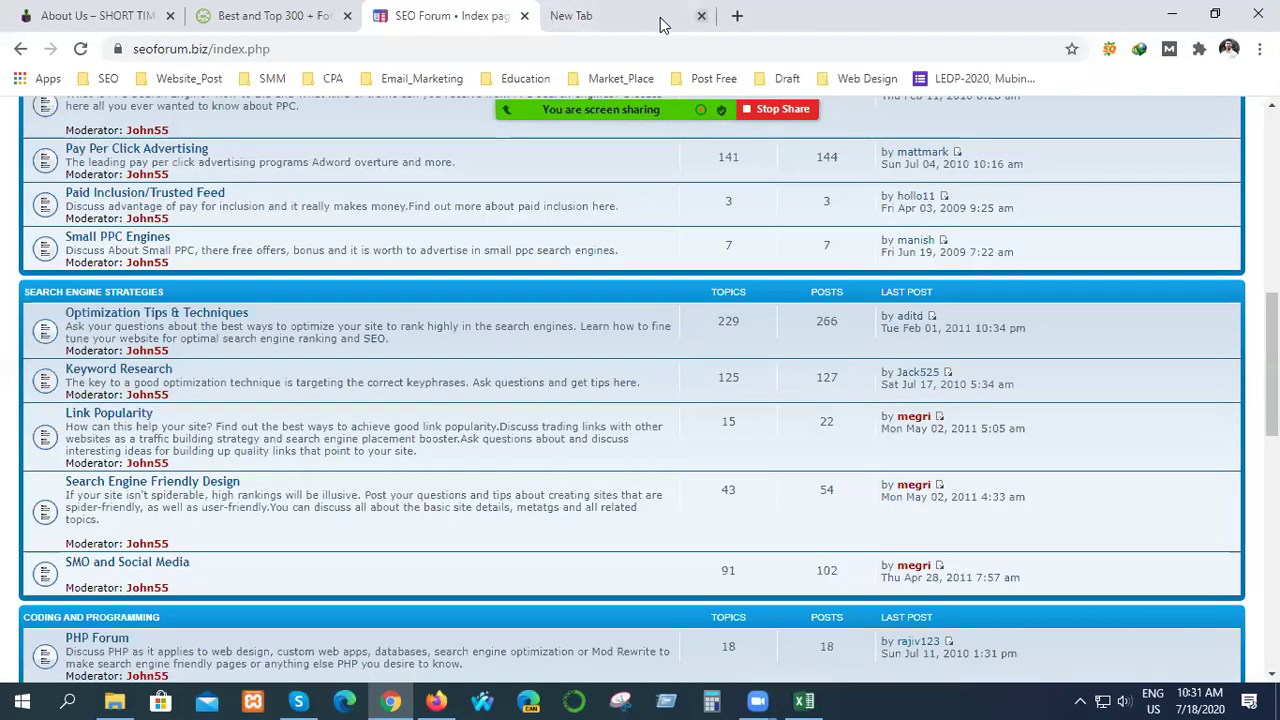
pyautogui.click(703, 17)
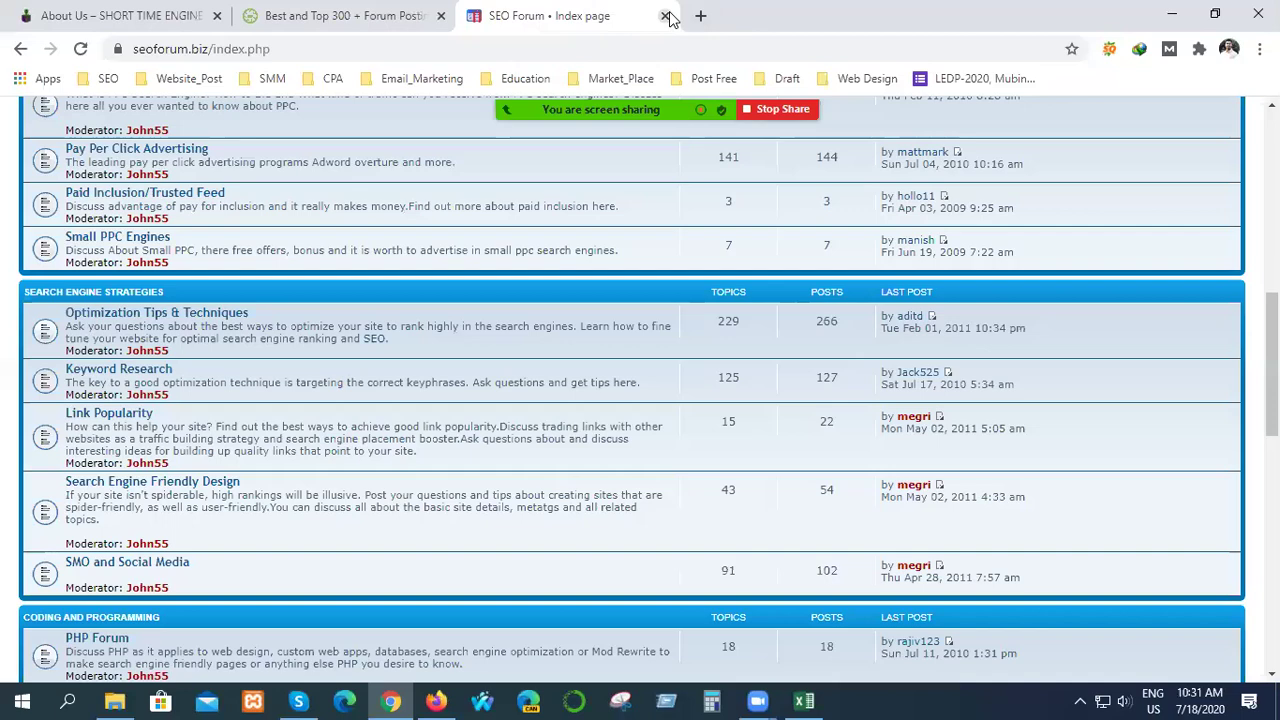
pyautogui.click(666, 17)
# Glance at the Work_Flow spreadsheet in Excel, then return to the About Us page in Chrome
pyautogui.scroll(10, 361, 232)
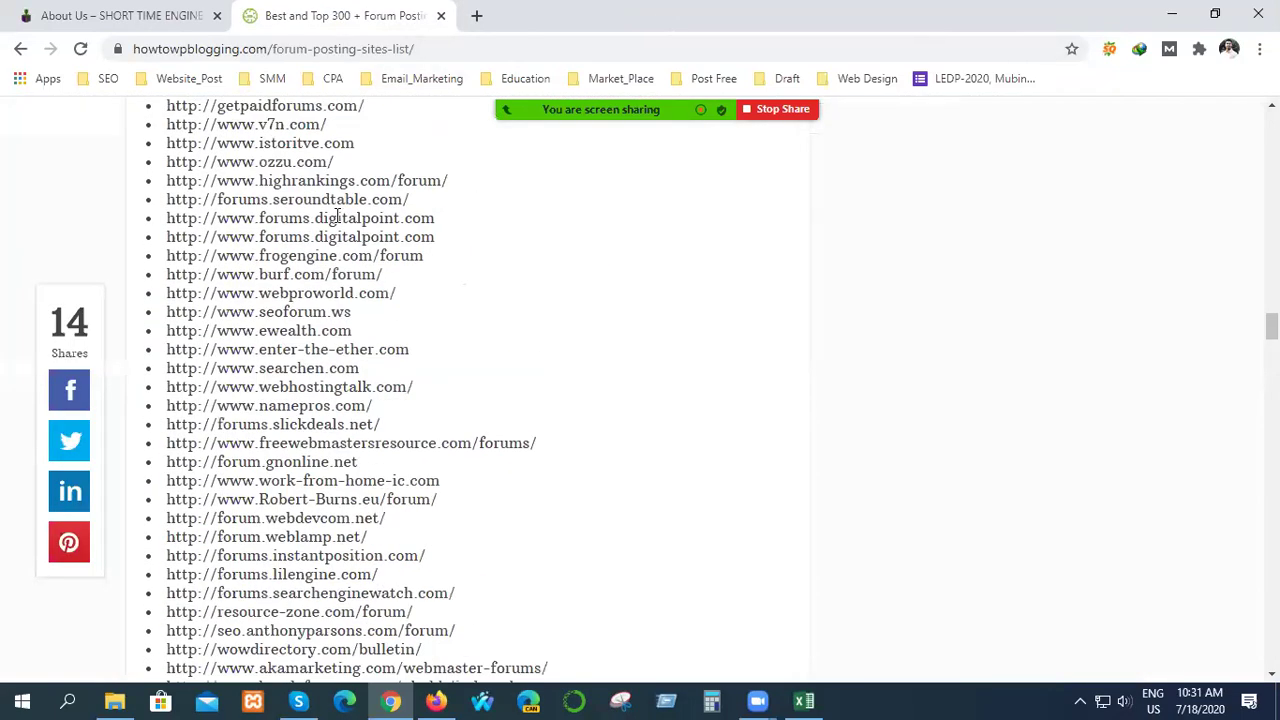
pyautogui.click(806, 700)
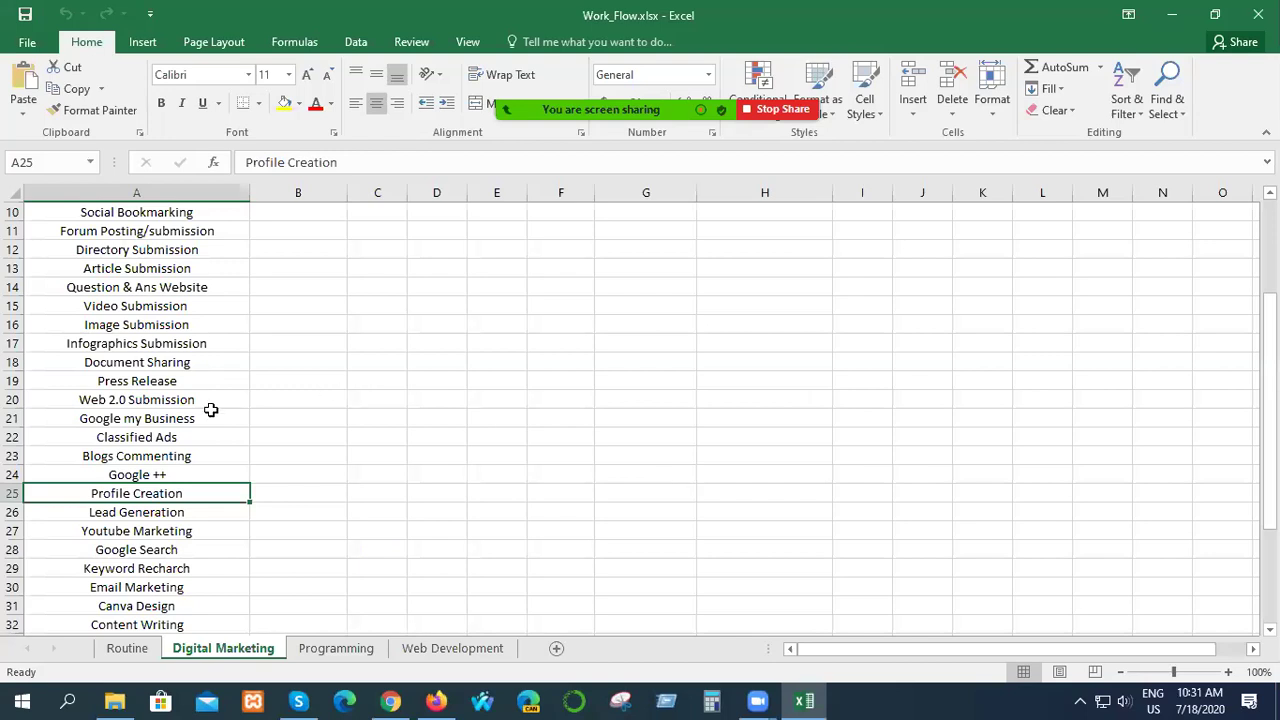
pyautogui.click(390, 700)
pyautogui.click(88, 18)
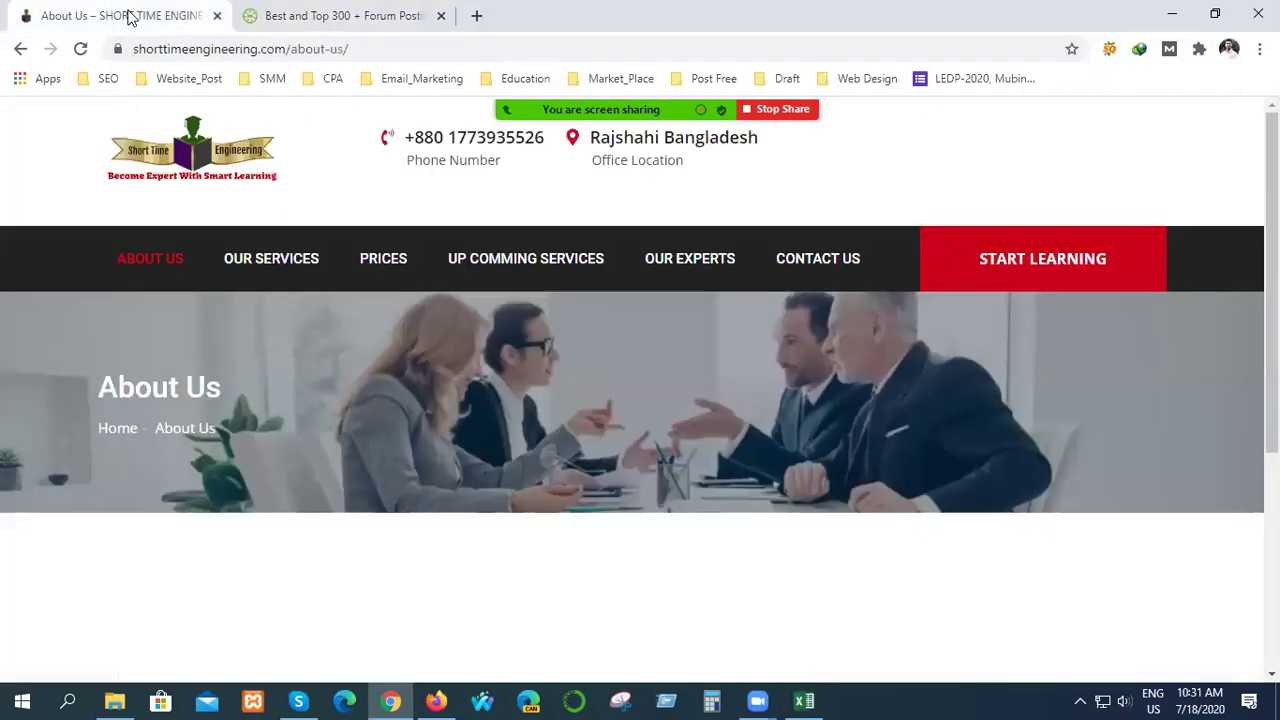
pyautogui.scroll(-5, 517, 395)
pyautogui.scroll(5, 517, 400)
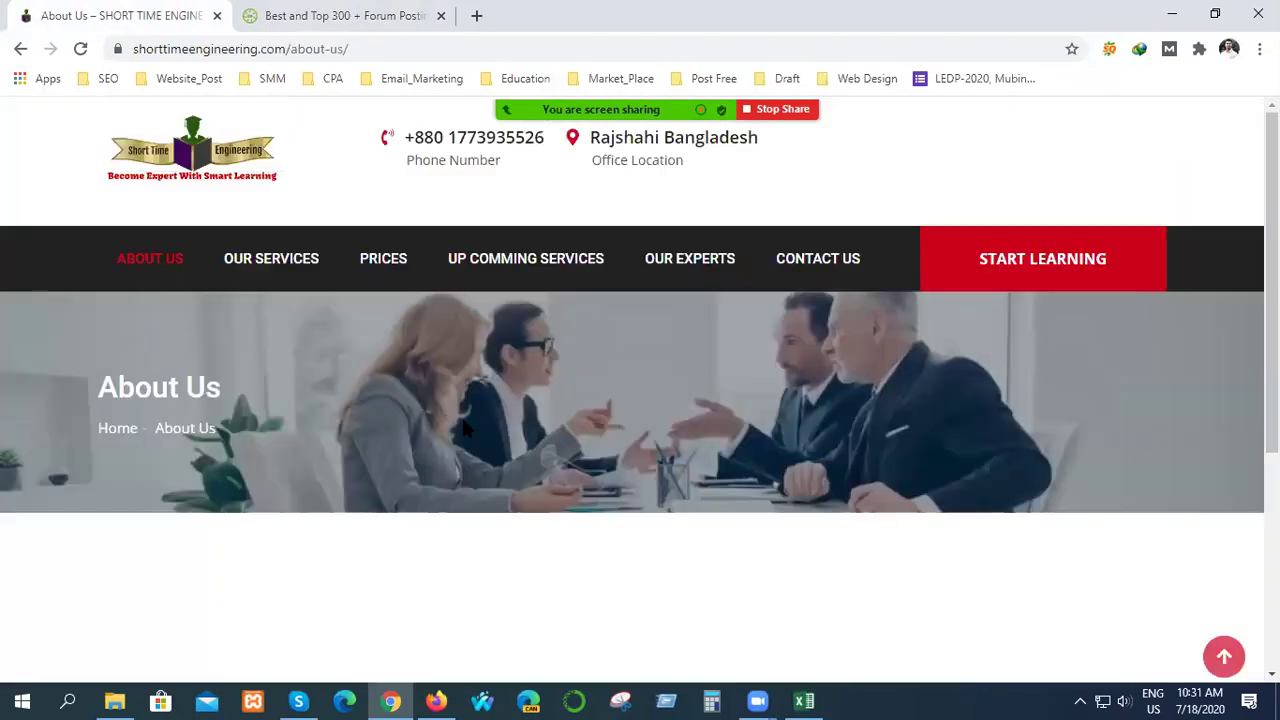
pyautogui.scroll(-5, 575, 545)
pyautogui.scroll(5, 565, 500)
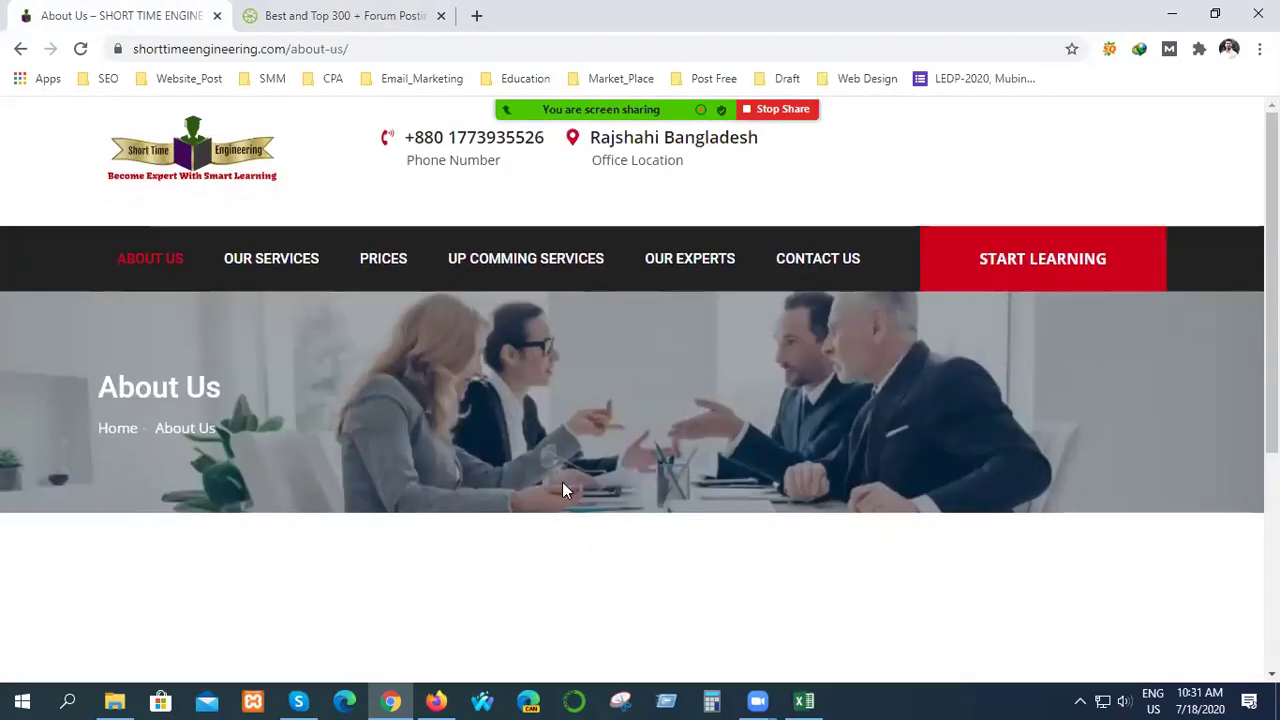
pyautogui.click(330, 16)
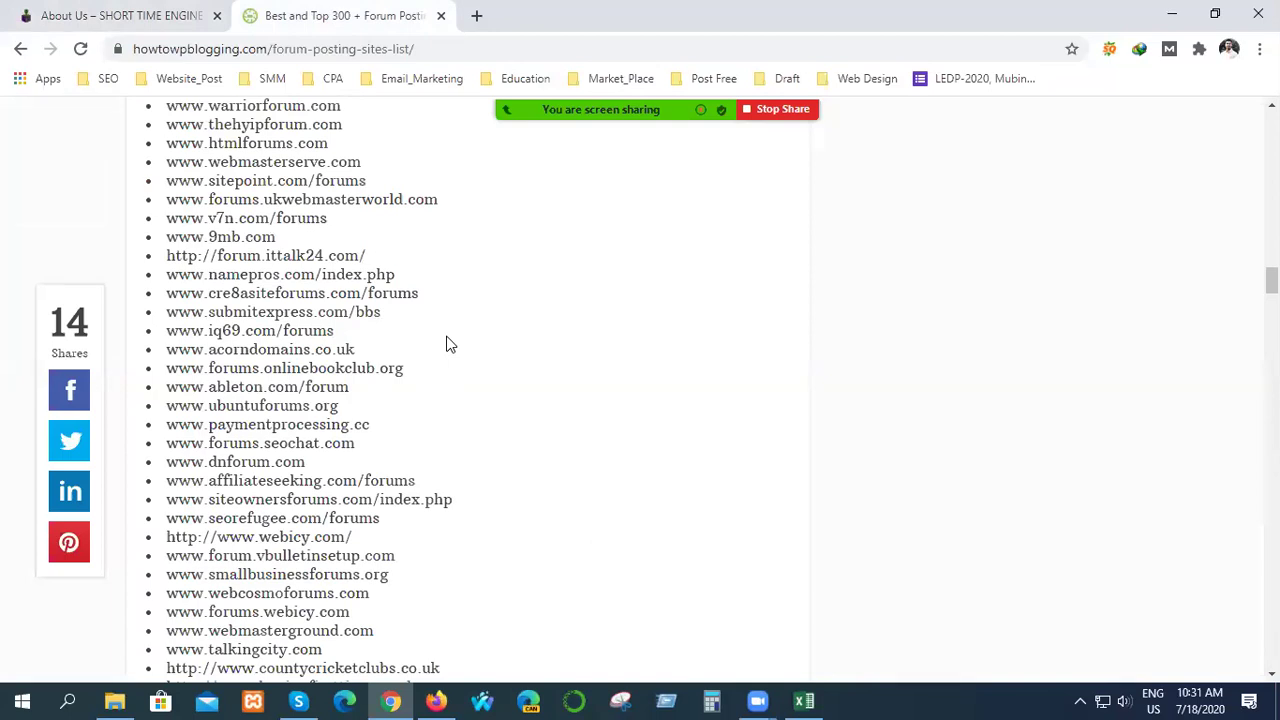
pyautogui.click(120, 15)
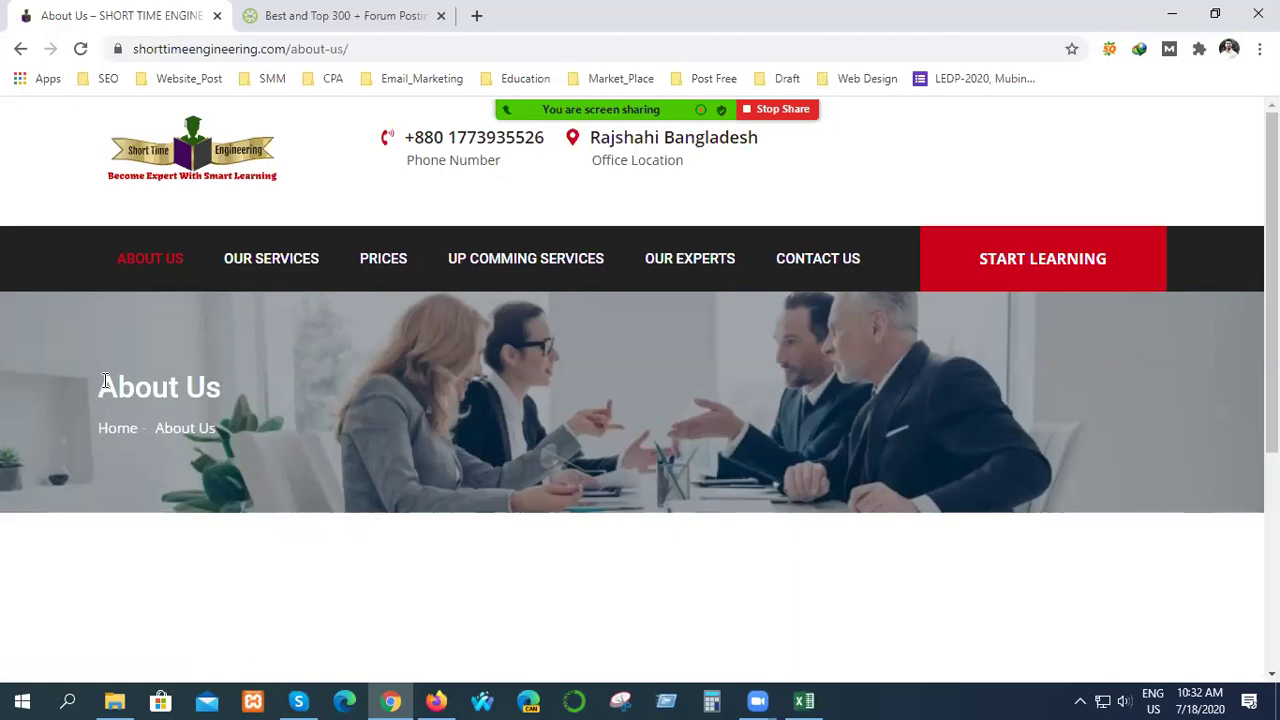
pyautogui.moveTo(97, 387); pyautogui.dragTo(240, 388)
pyautogui.click(97, 424)
pyautogui.scroll(-3, 322, 427)
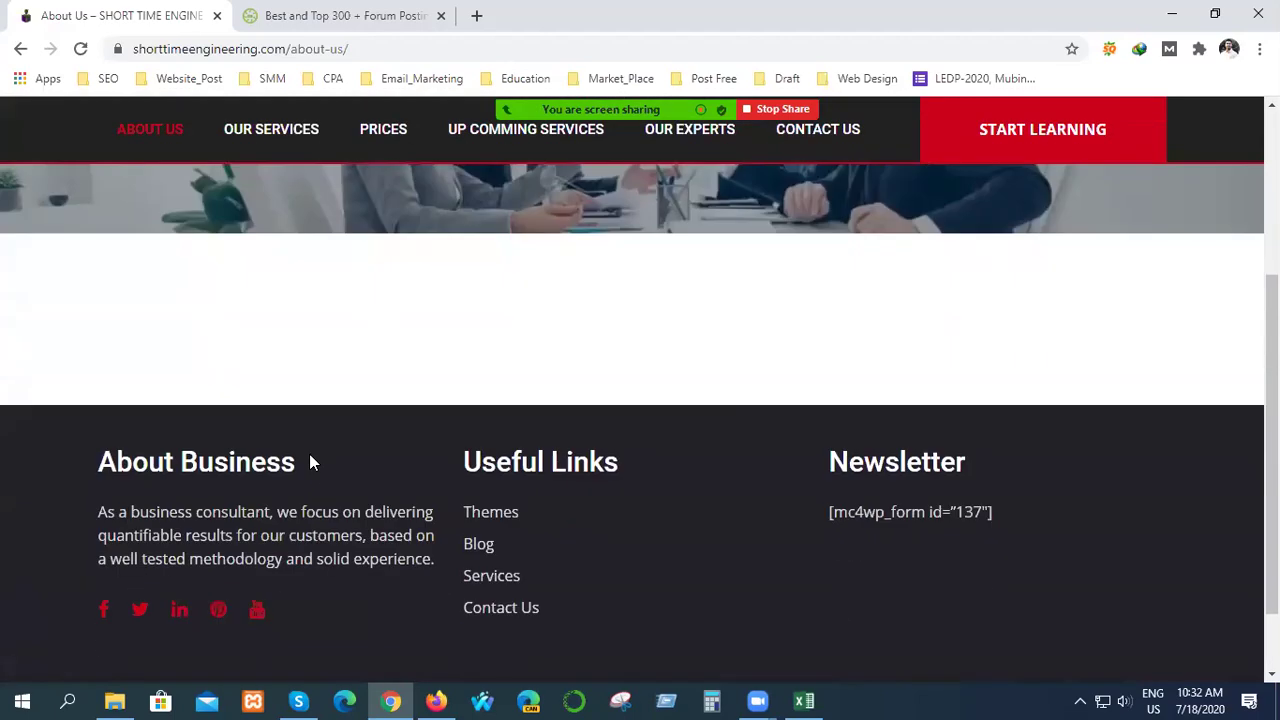
pyautogui.scroll(3, 330, 487)
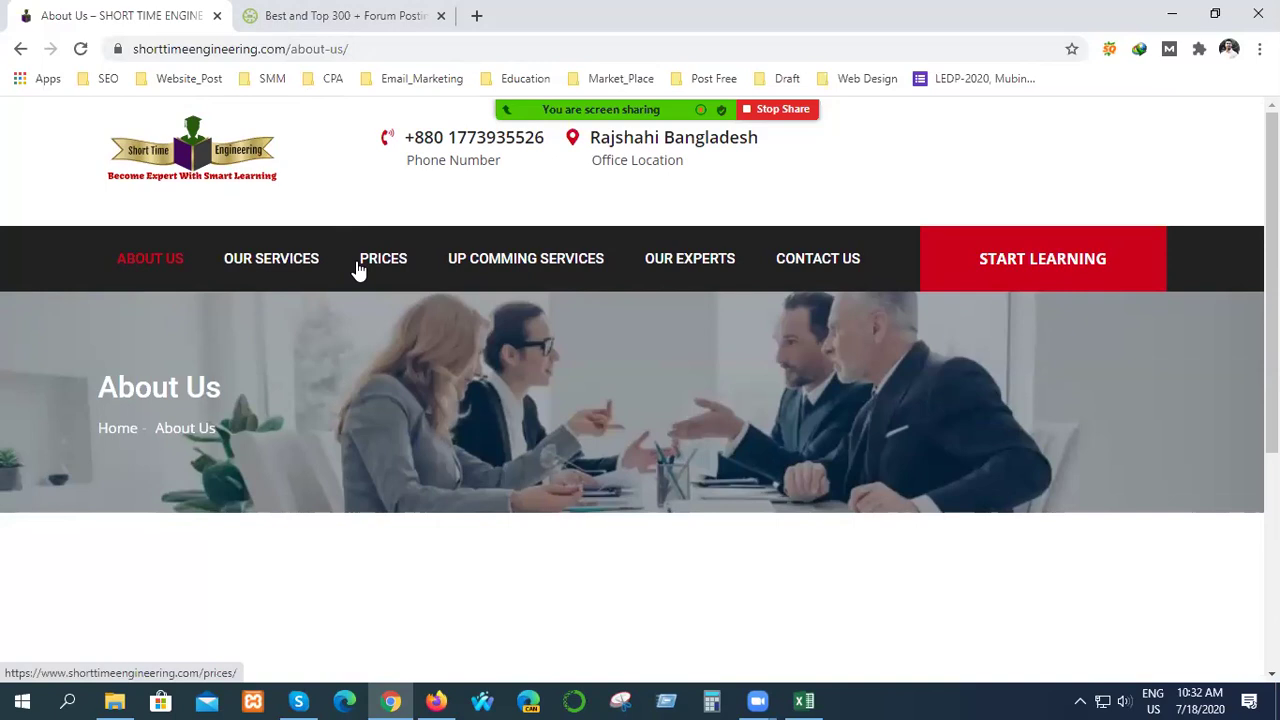
pyautogui.moveTo(643, 109)
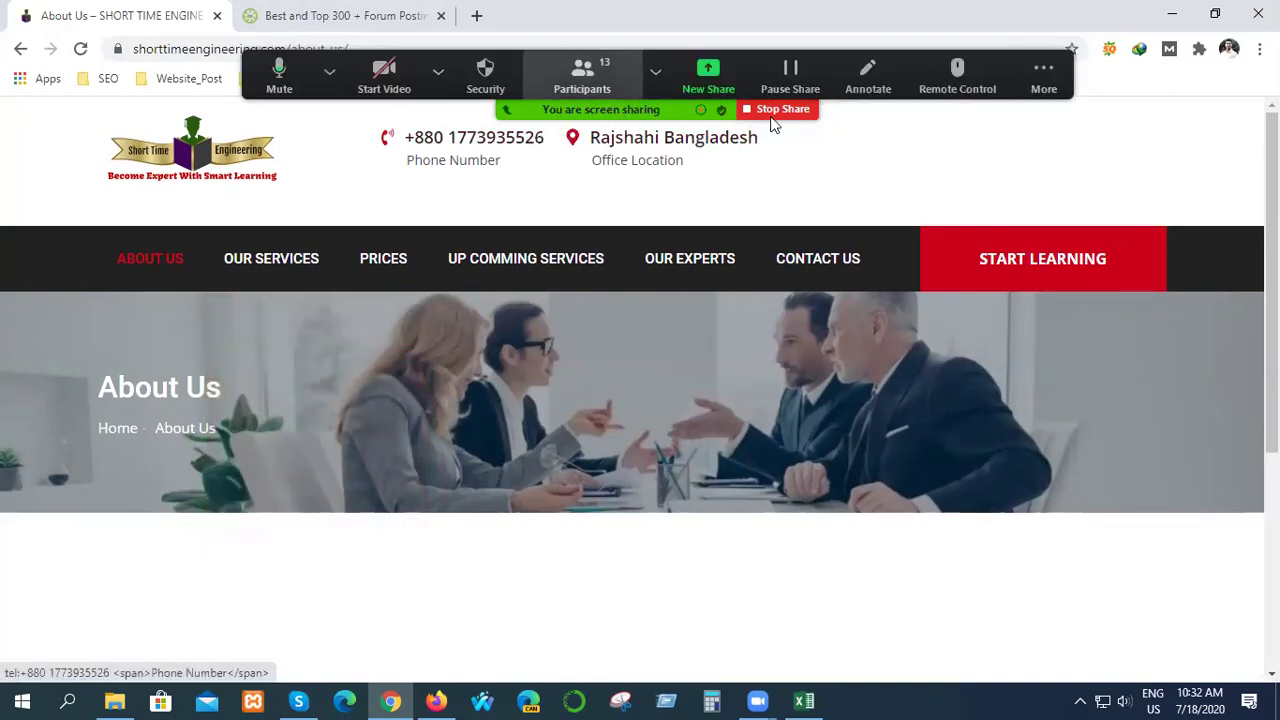
pyautogui.click(801, 699)
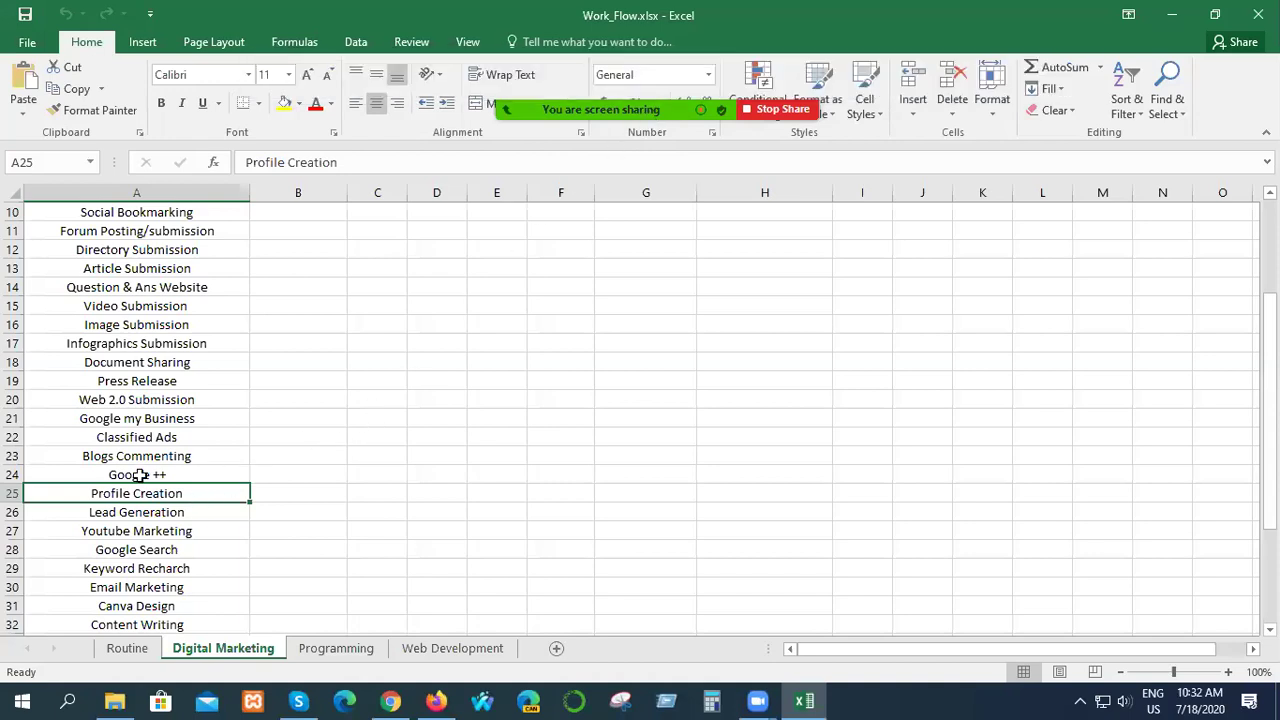
pyautogui.click(190, 442)
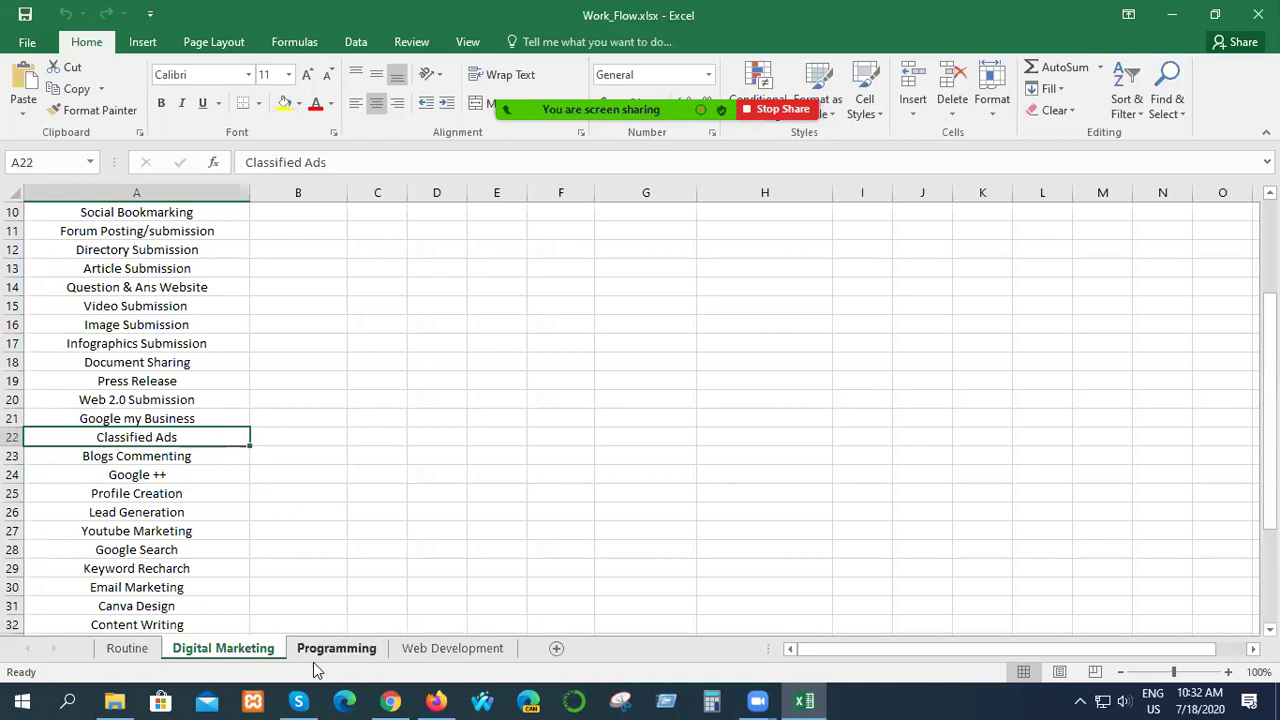
pyautogui.click(390, 700)
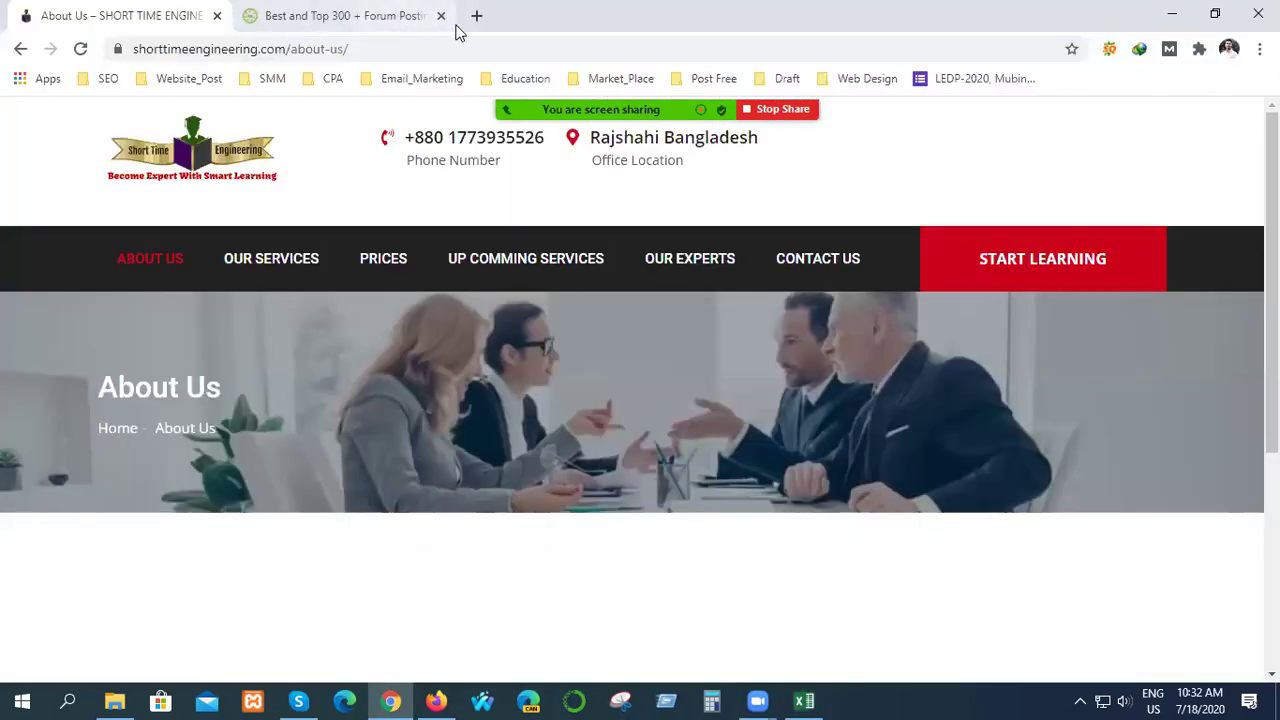
# In a new tab, run a Google search for 'craigslist' and open the craigslist.org sites result
pyautogui.click(477, 15)
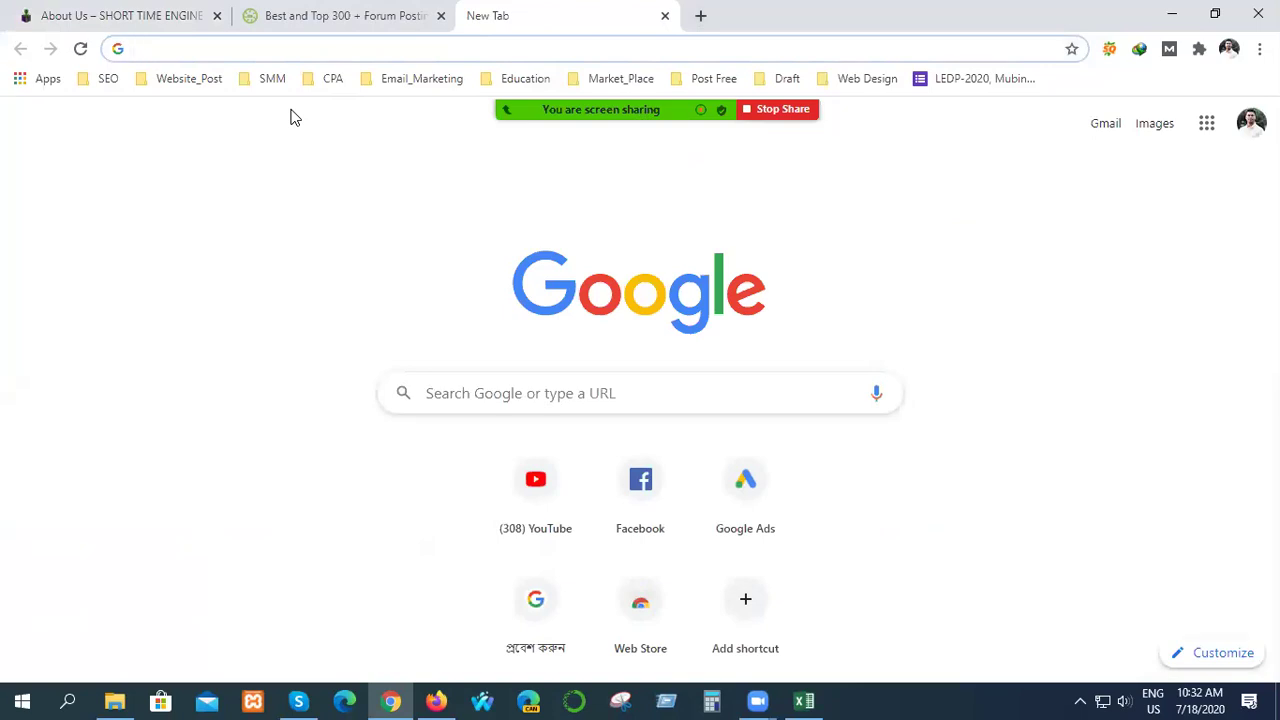
pyautogui.write('cr')
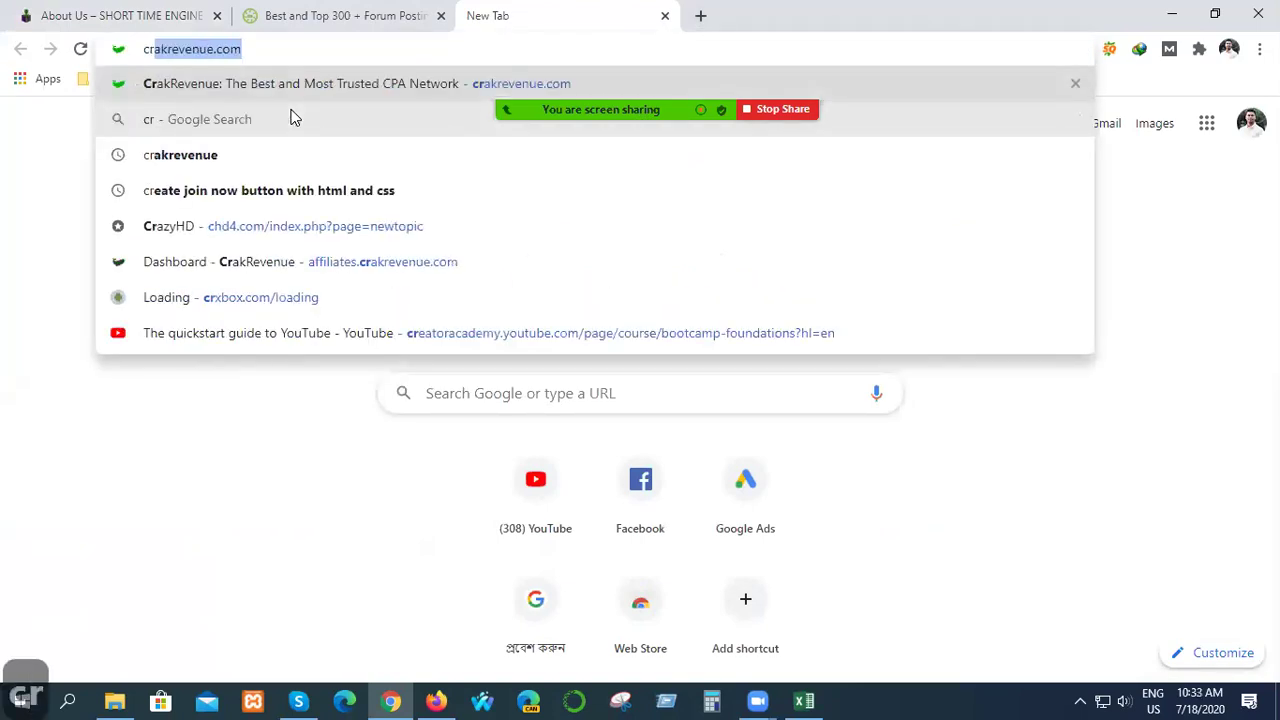
pyautogui.write('eg')
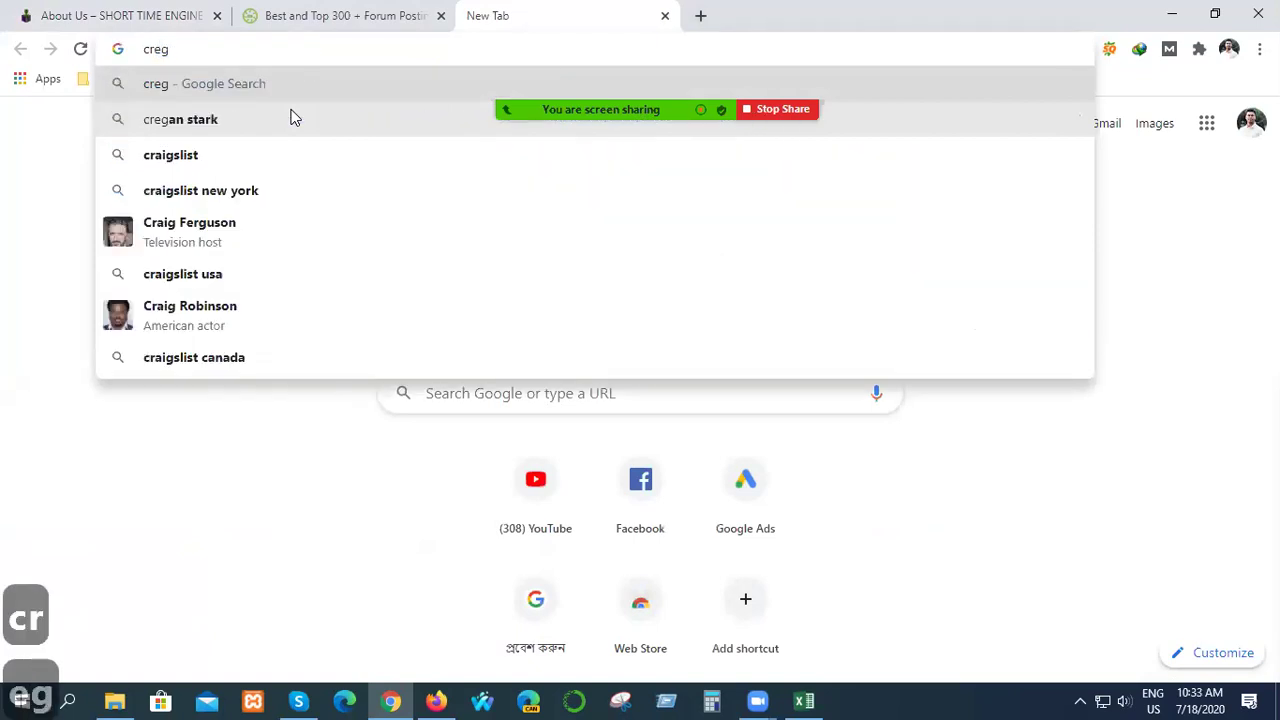
pyautogui.click(214, 160)
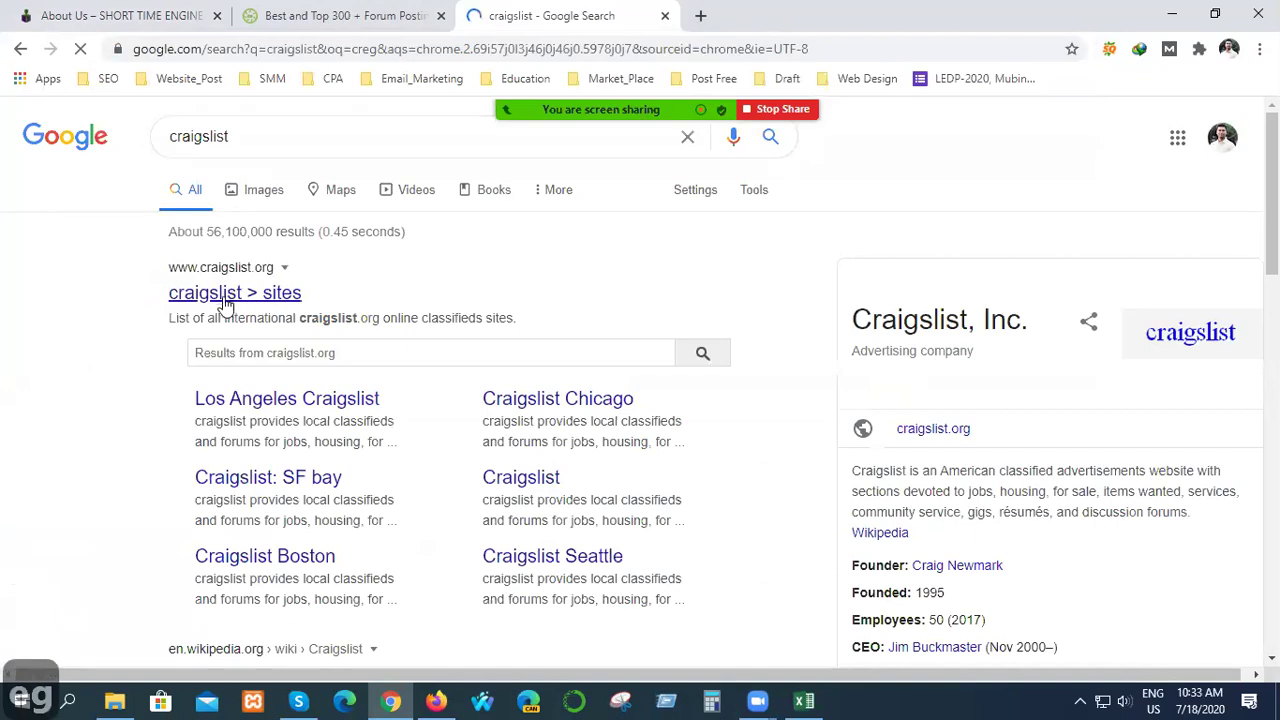
pyautogui.click(232, 294)
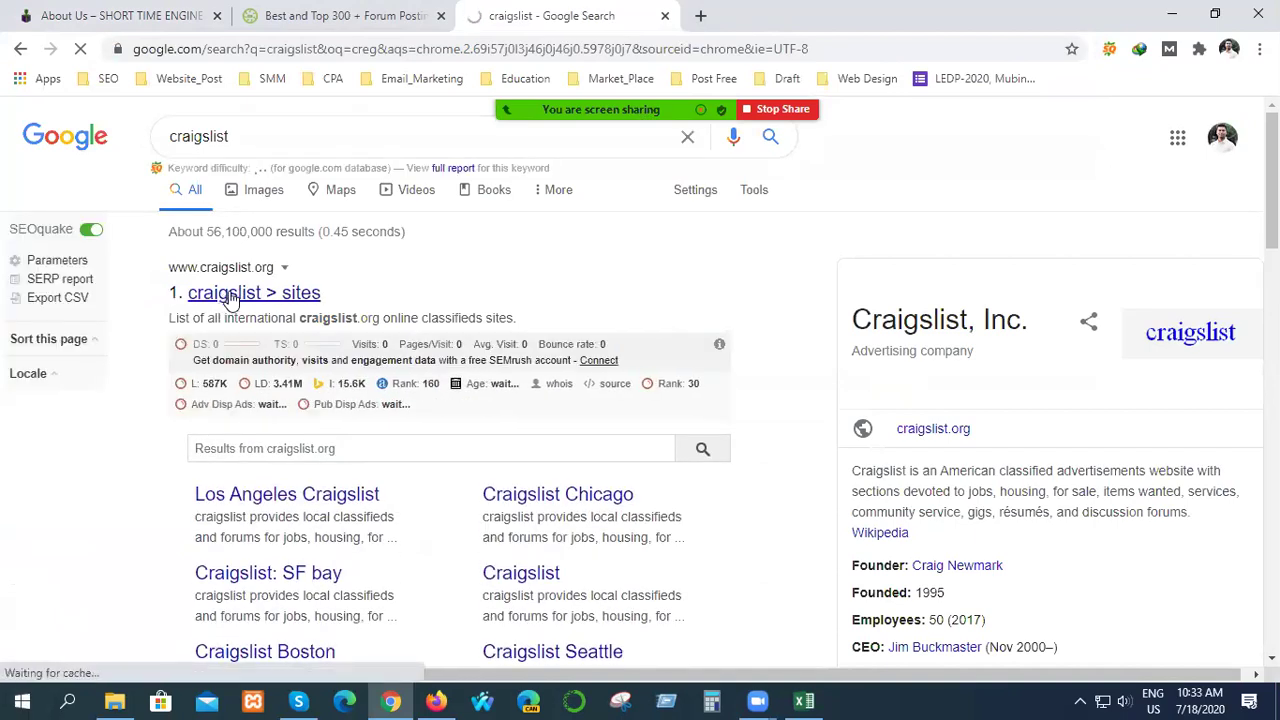
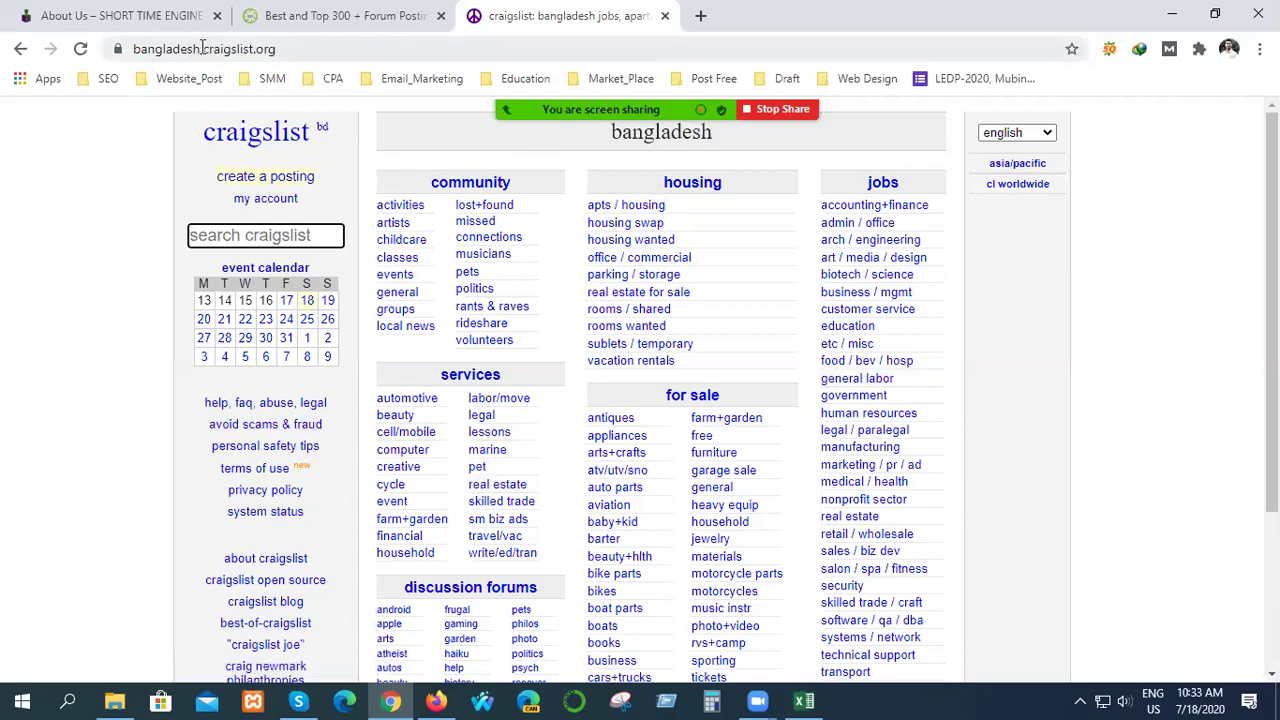
# Try loading us.craigslist.org, then go back twice to the Google craigslist results
pyautogui.doubleClick(200, 48)
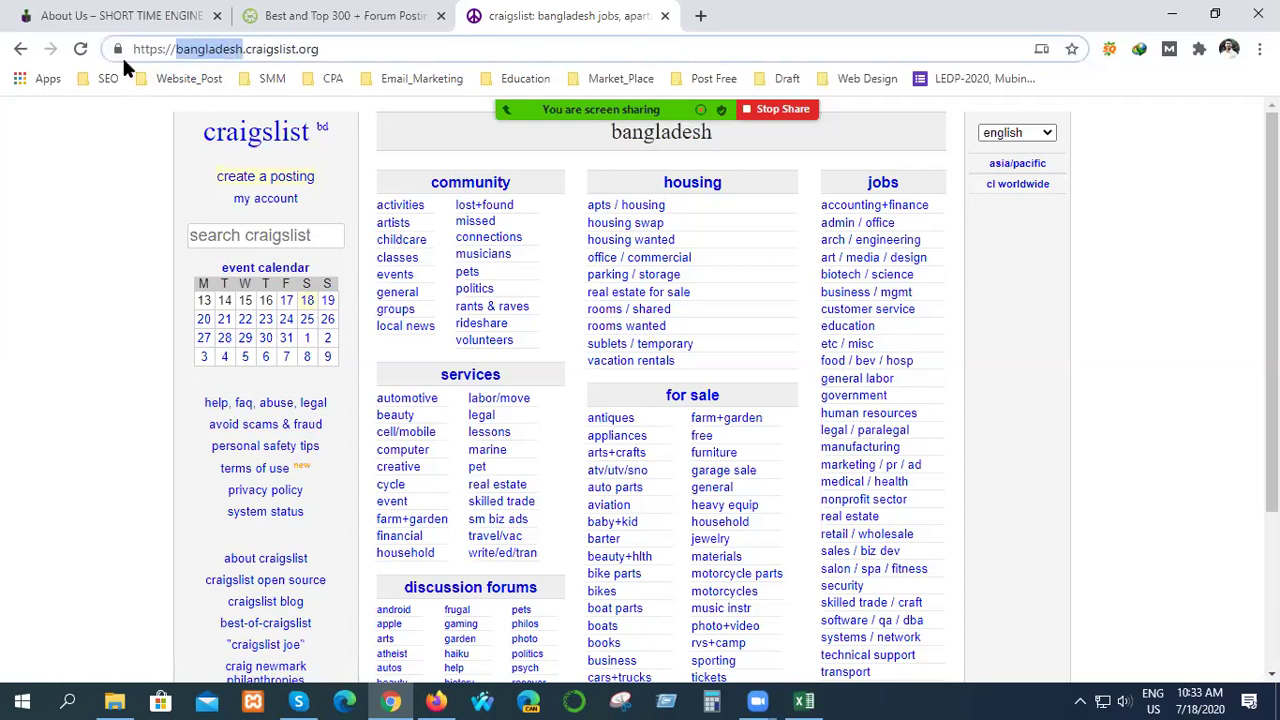
pyautogui.press('BackSpace')
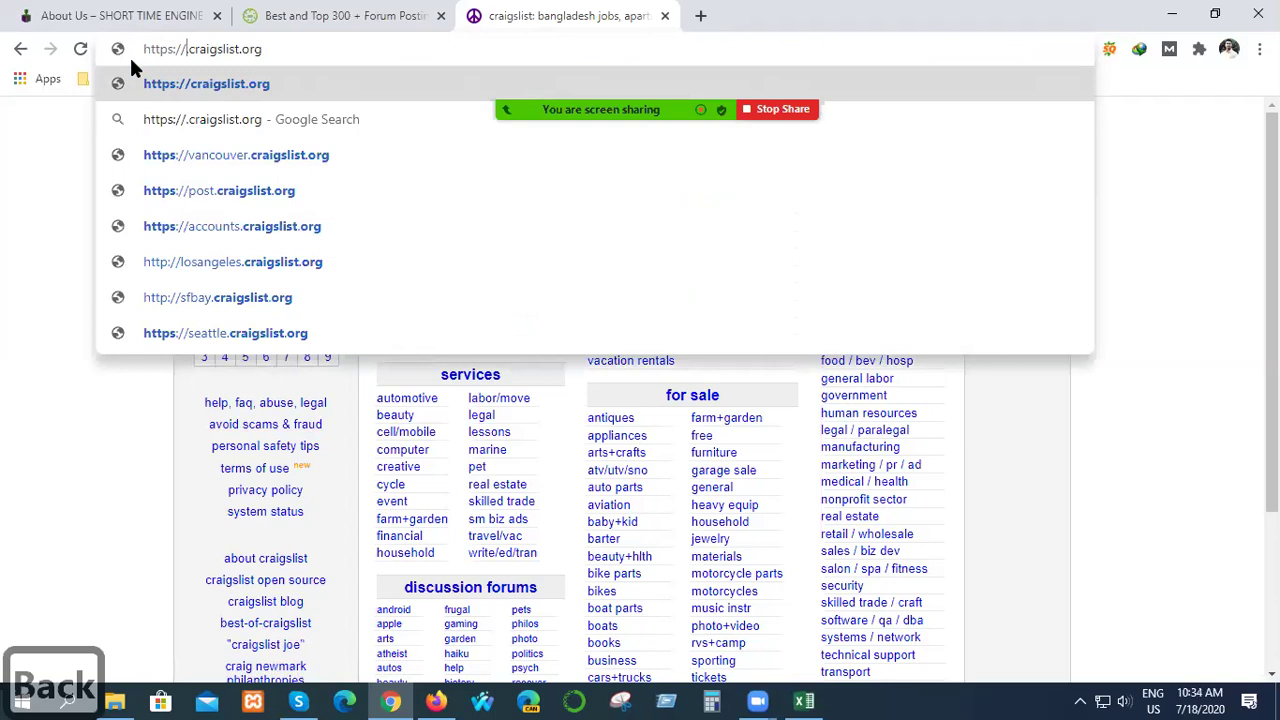
pyautogui.write('us')
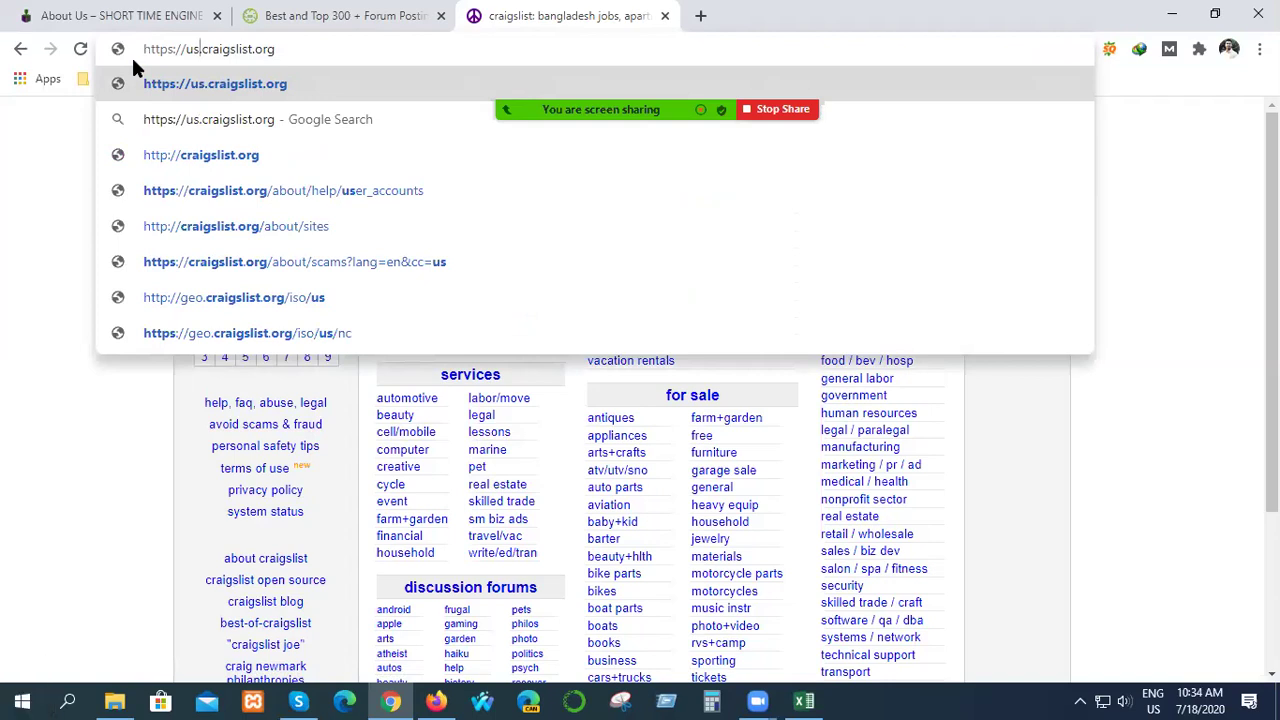
pyautogui.press('Return')
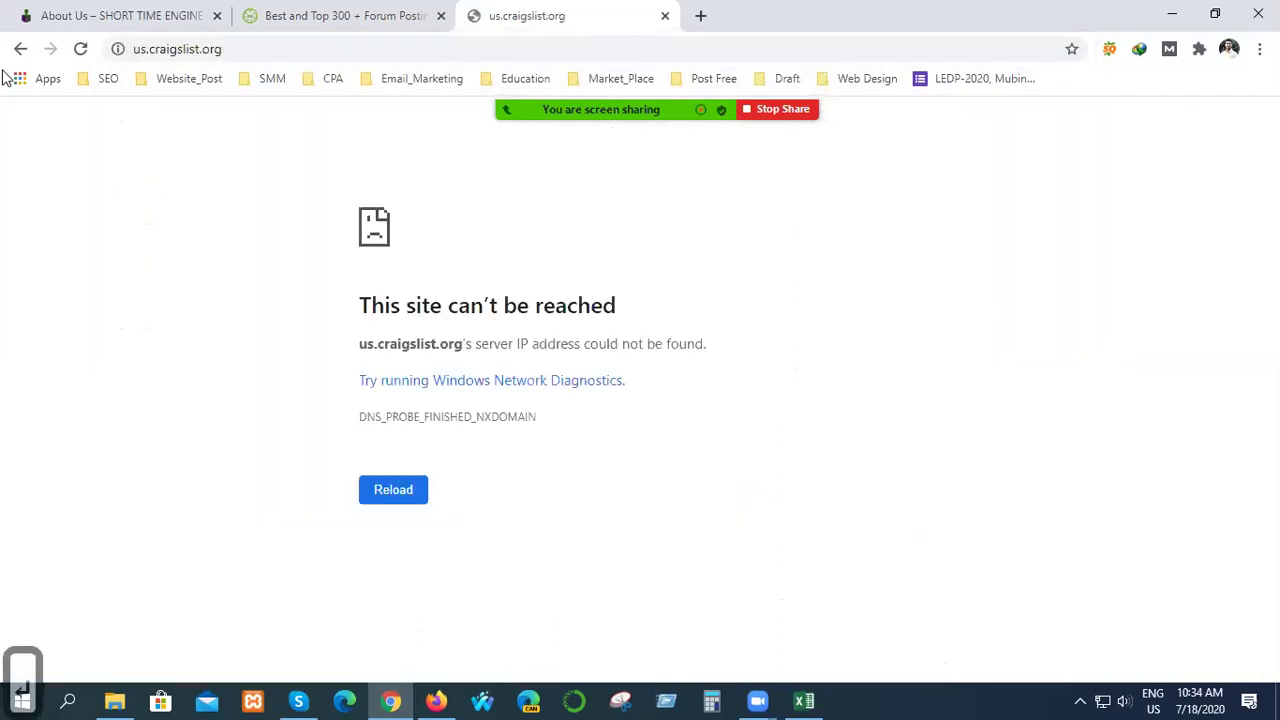
pyautogui.click(15, 49)
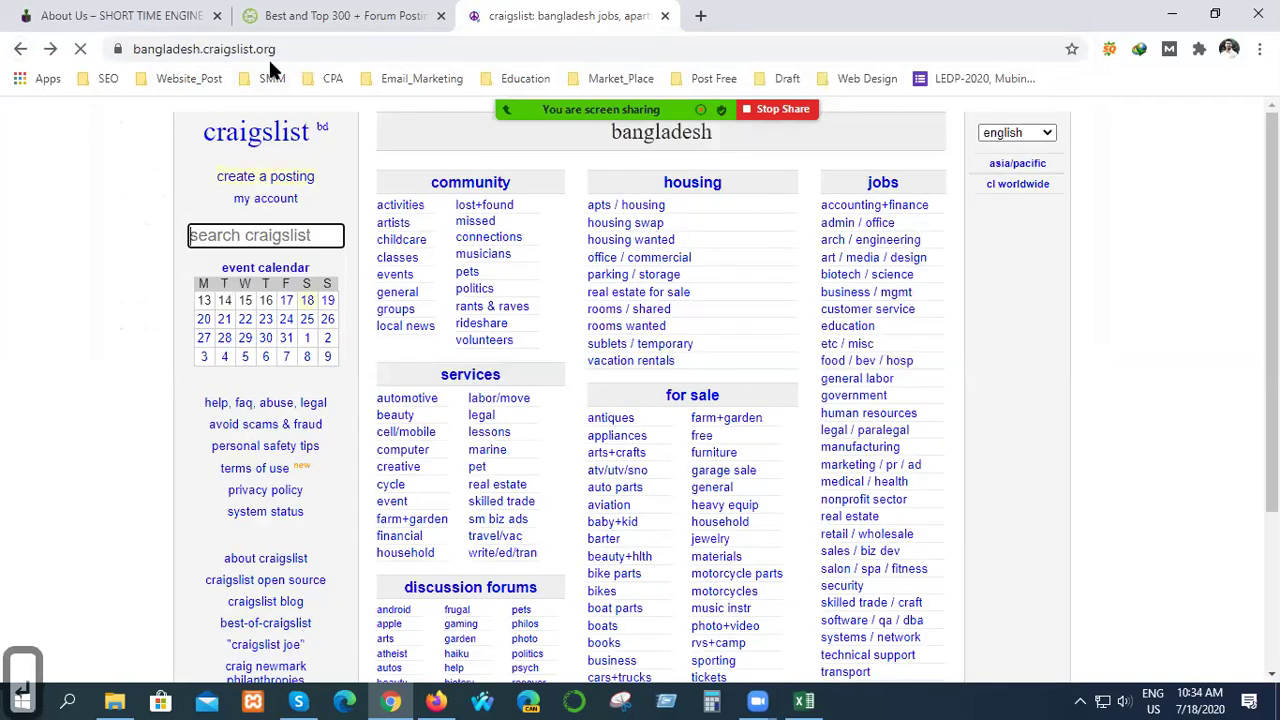
pyautogui.click(20, 48)
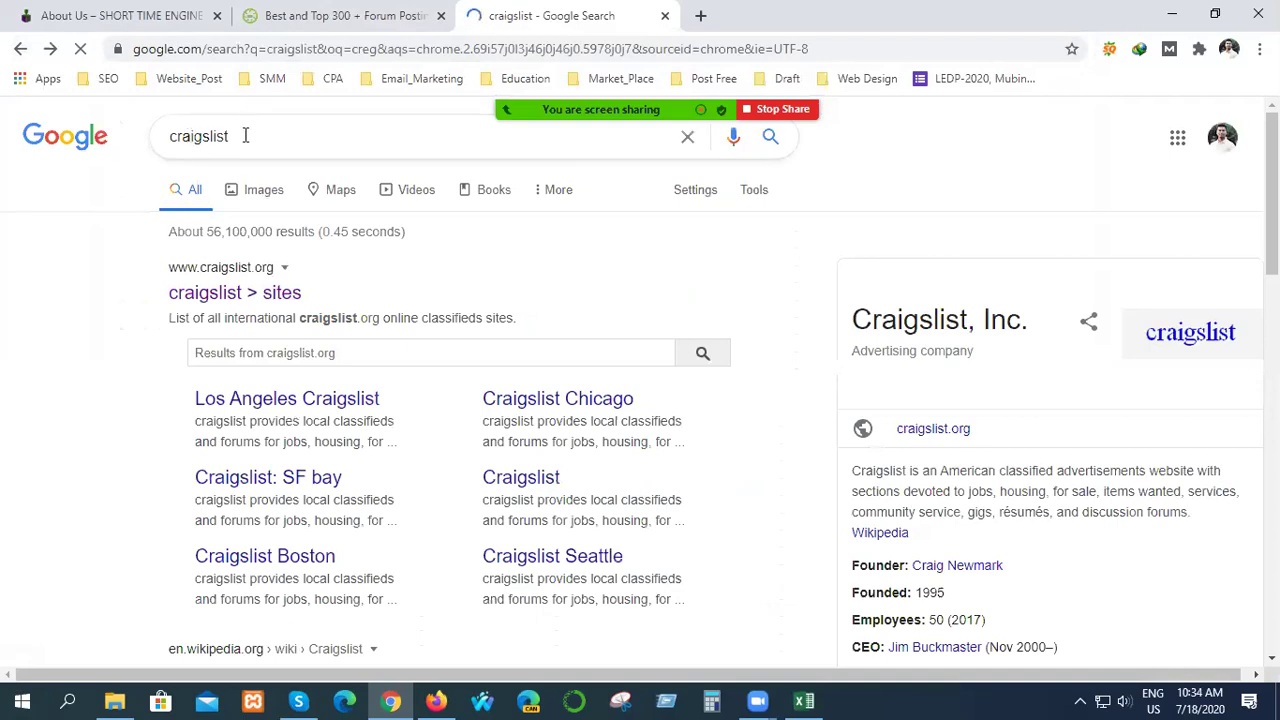
# Search 'craigslistusa' and open Craigslist's United States city list from the results
pyautogui.click(243, 136)
pyautogui.write('usa')
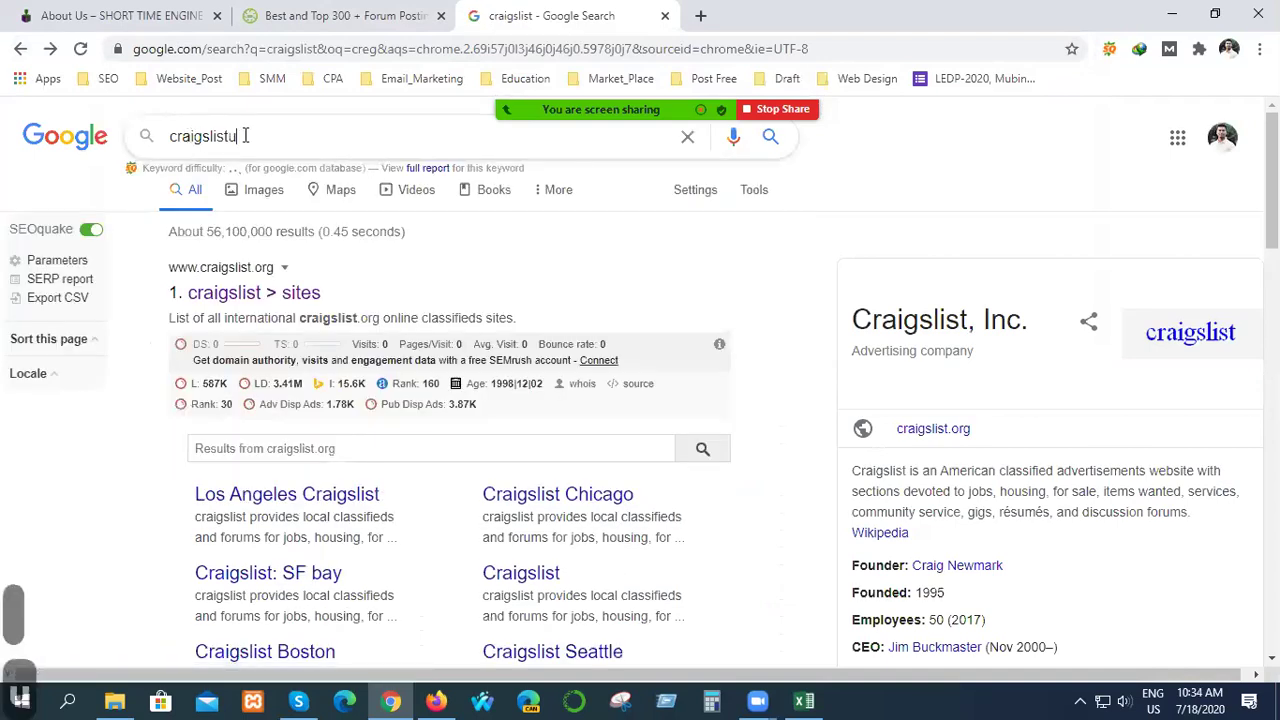
pyautogui.press('Return')
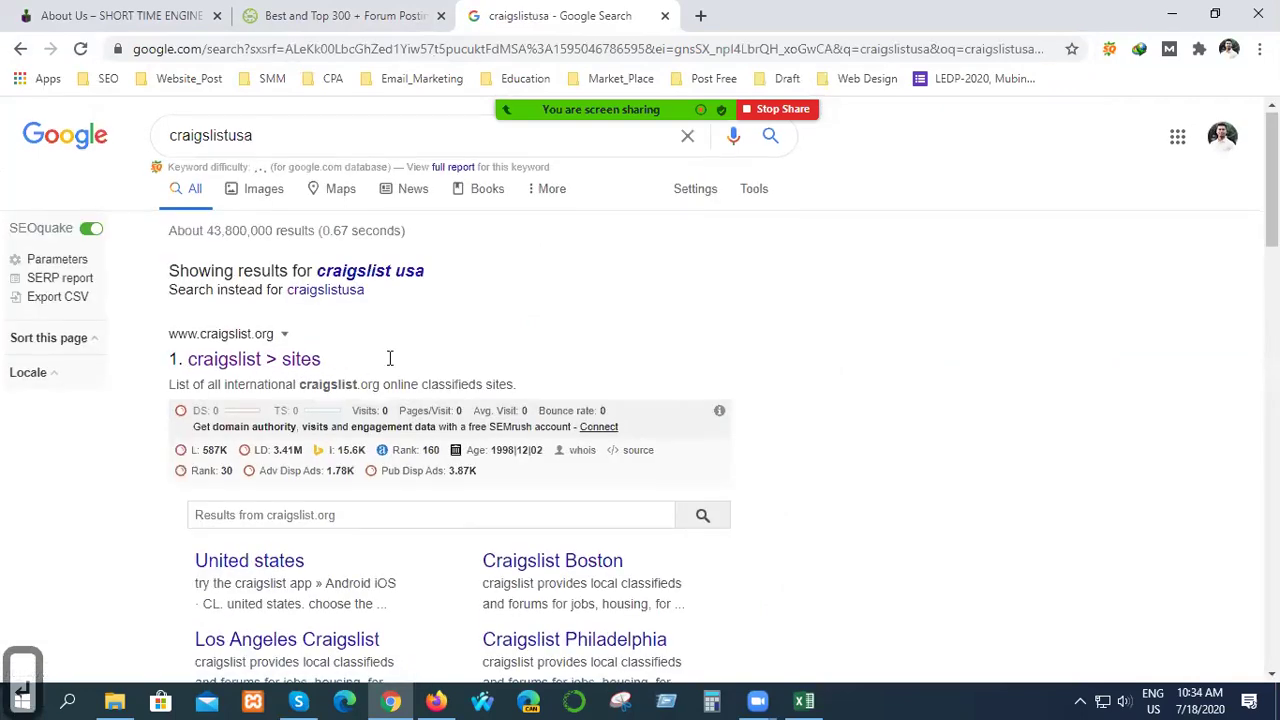
pyautogui.scroll(-1, 350, 400)
pyautogui.click(258, 476)
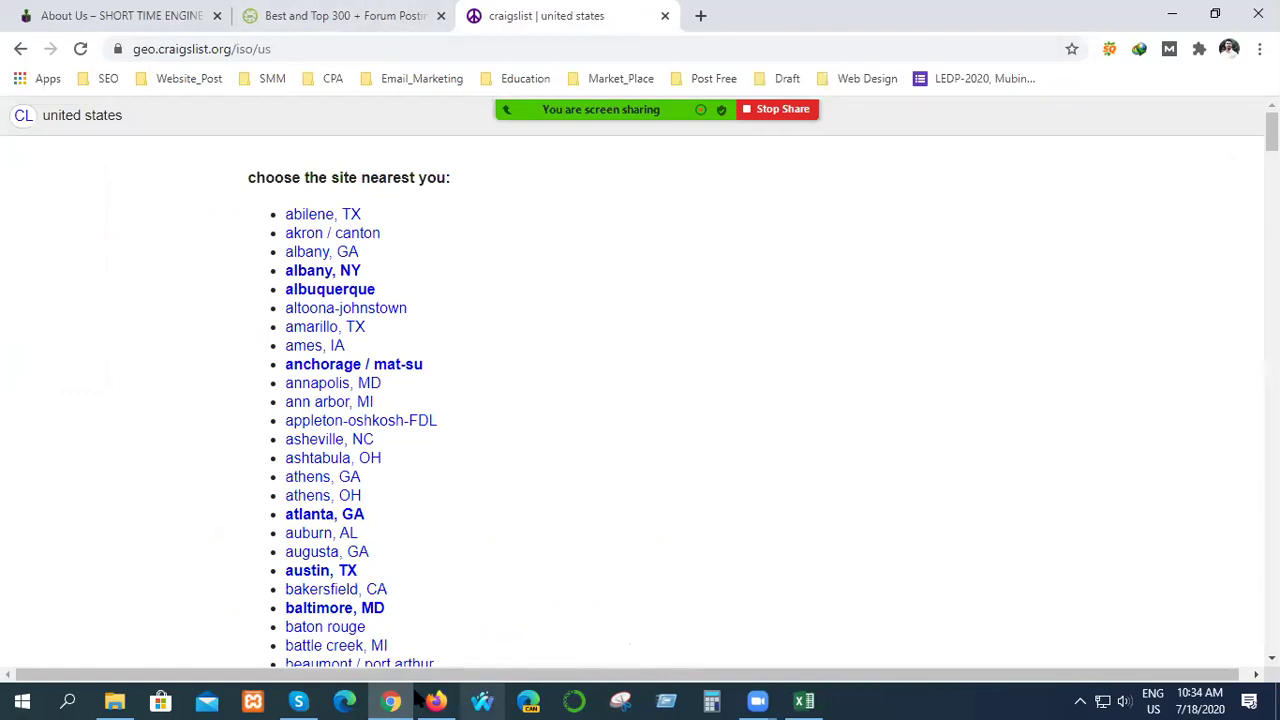
# Glance at the Excel workbook, then return to Chrome and start a new tab
pyautogui.click(806, 701)
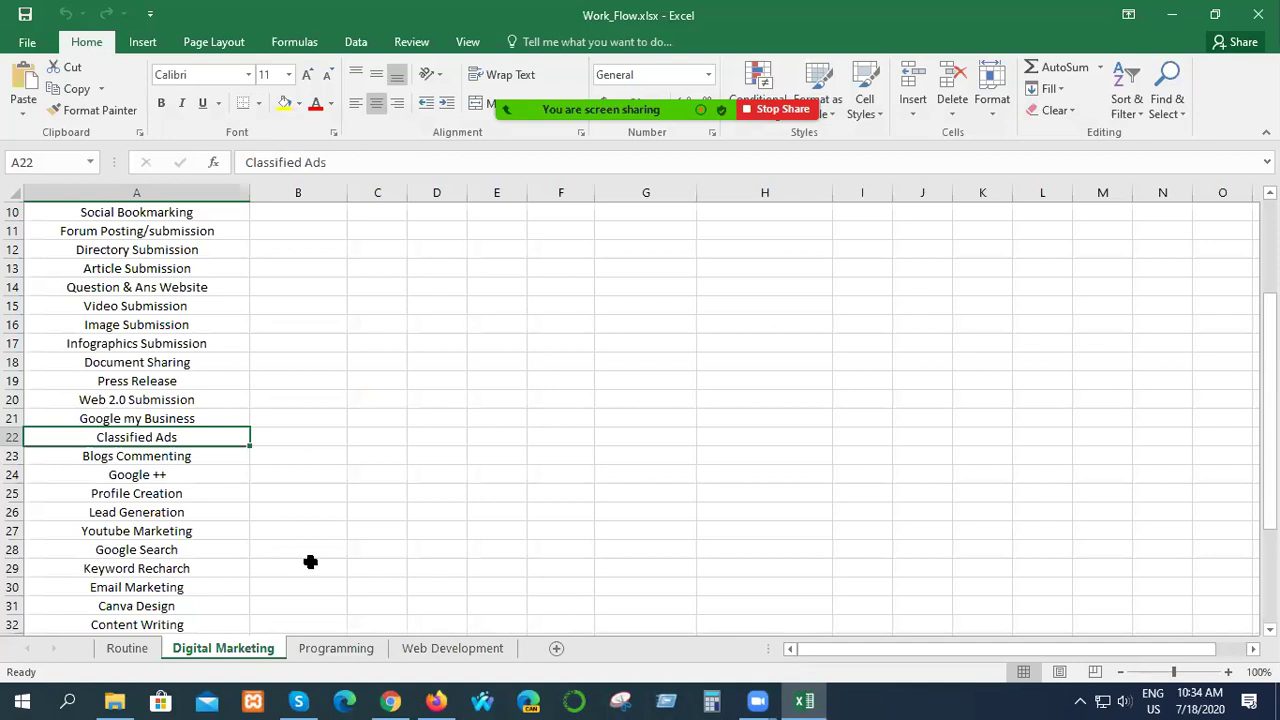
pyautogui.click(1172, 15)
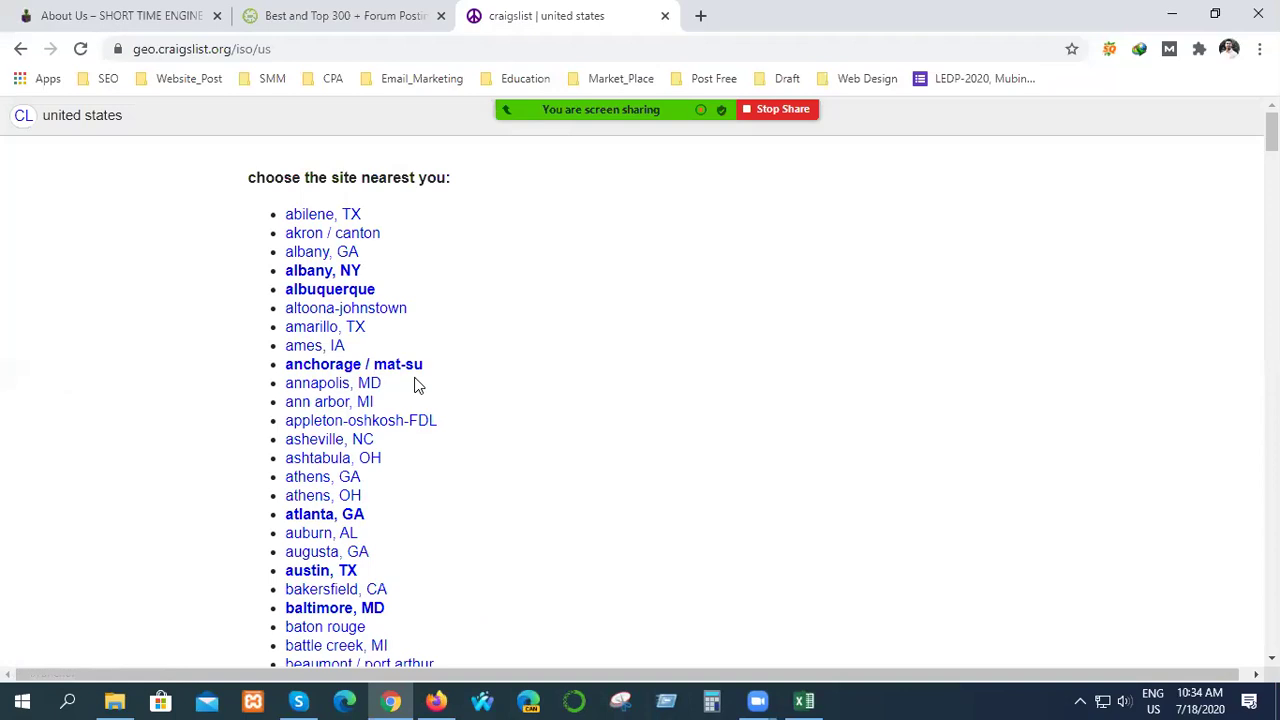
pyautogui.click(700, 15)
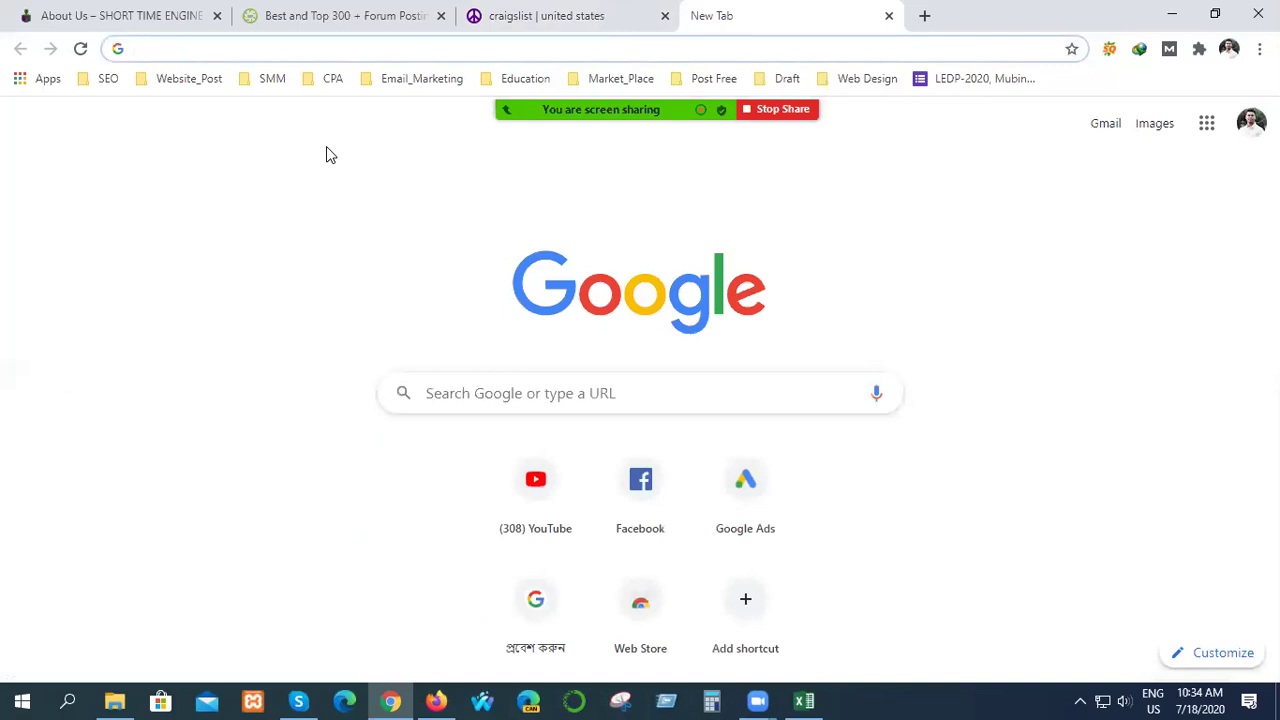
# Search Google for 'classified ad posting site' and scan the results, highlighting Craigslist
pyautogui.write('class')
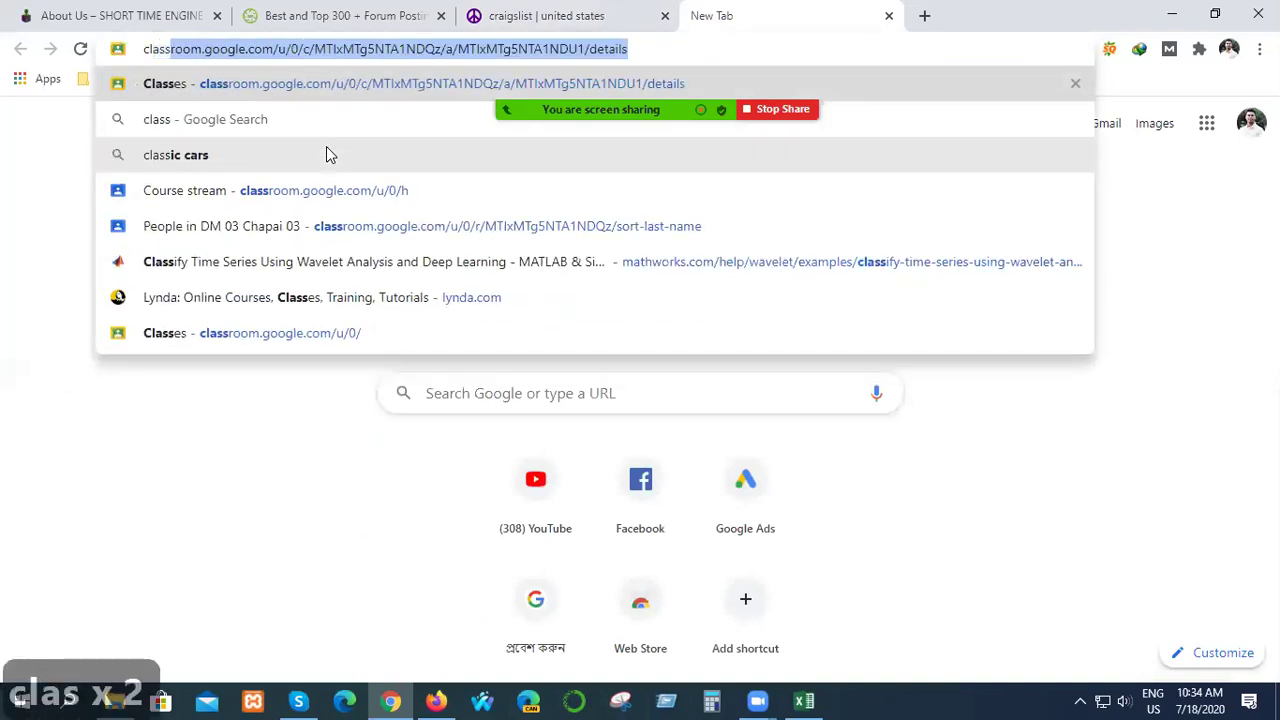
pyautogui.press('BackSpace')
pyautogui.write('ifaid ')
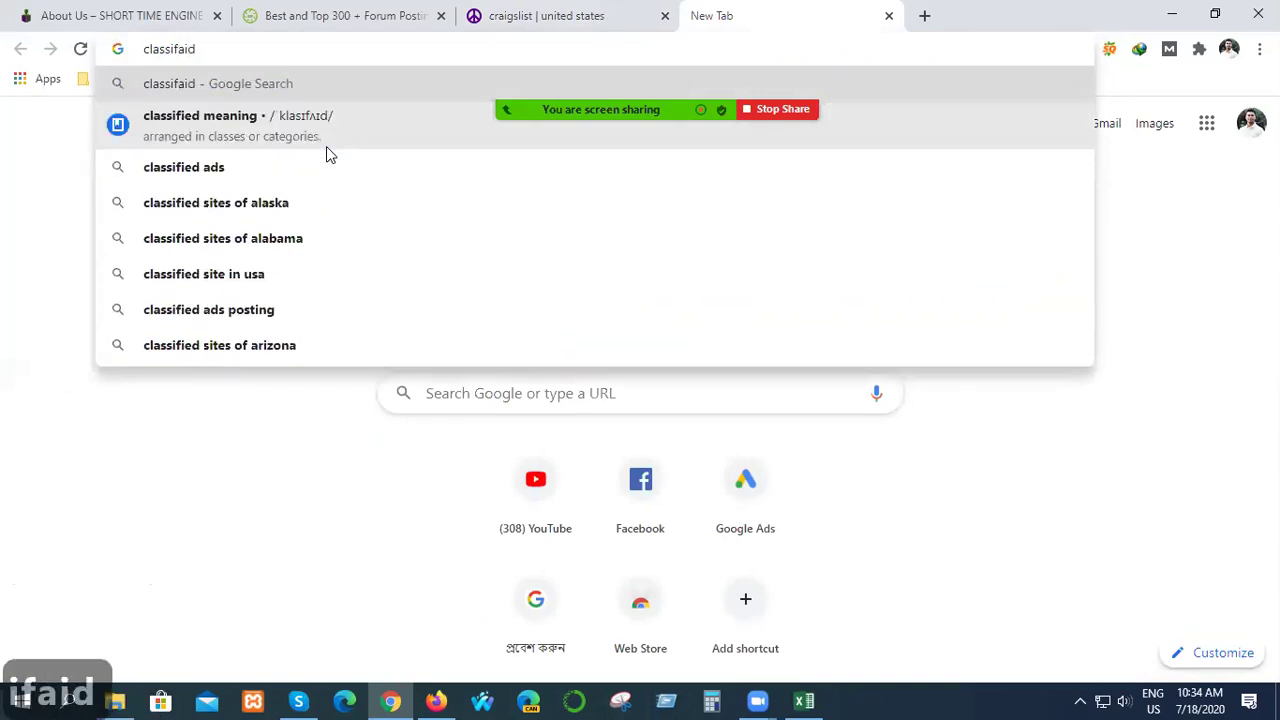
pyautogui.write('ad')
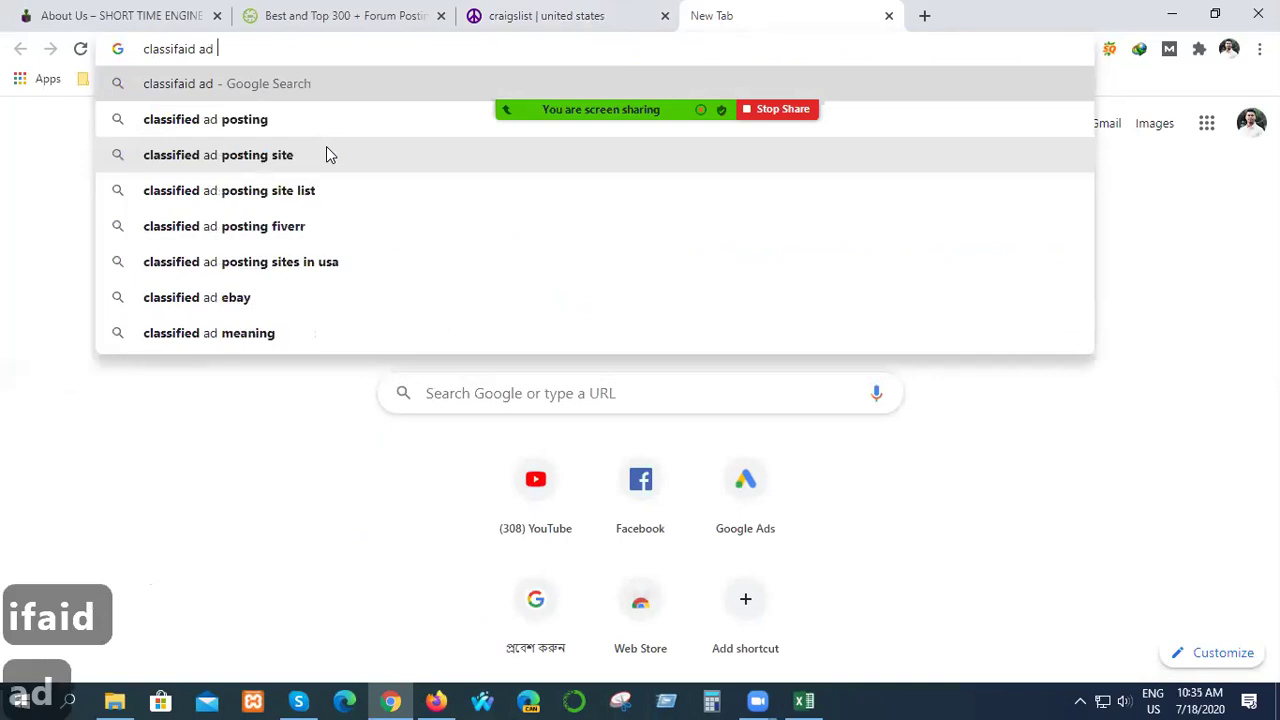
pyautogui.click(311, 152)
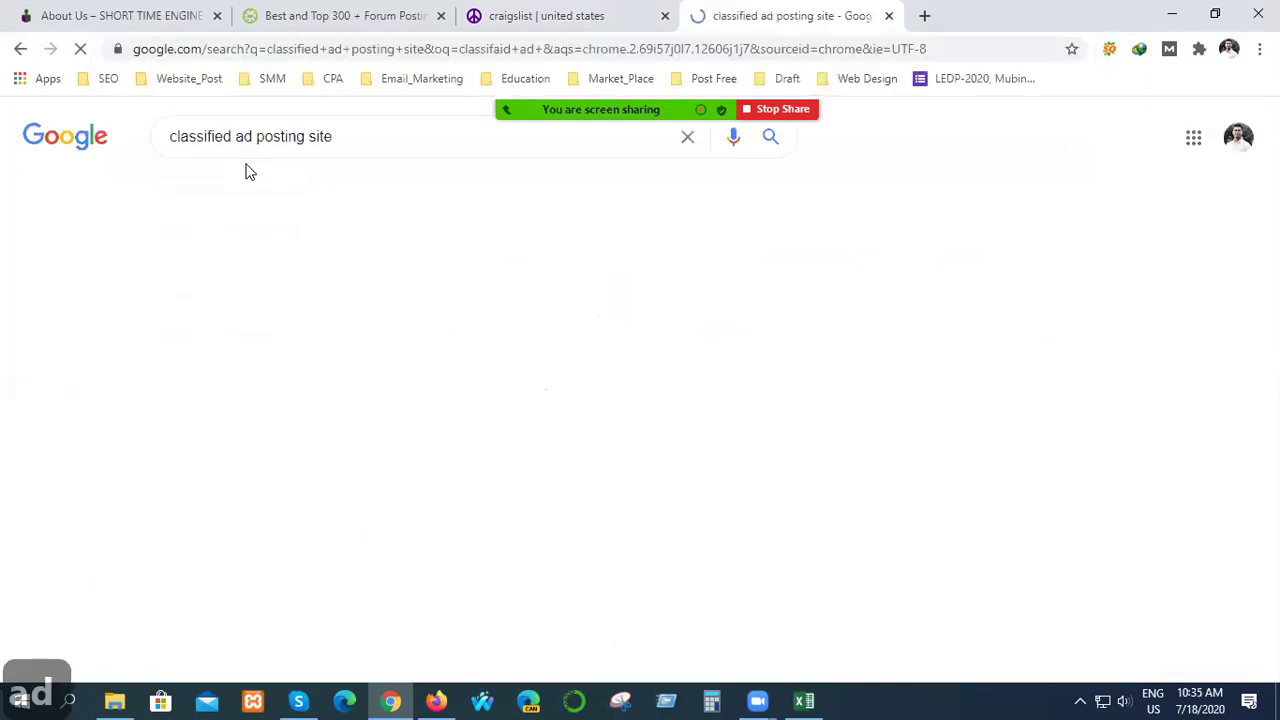
pyautogui.scroll(-3, 337, 410)
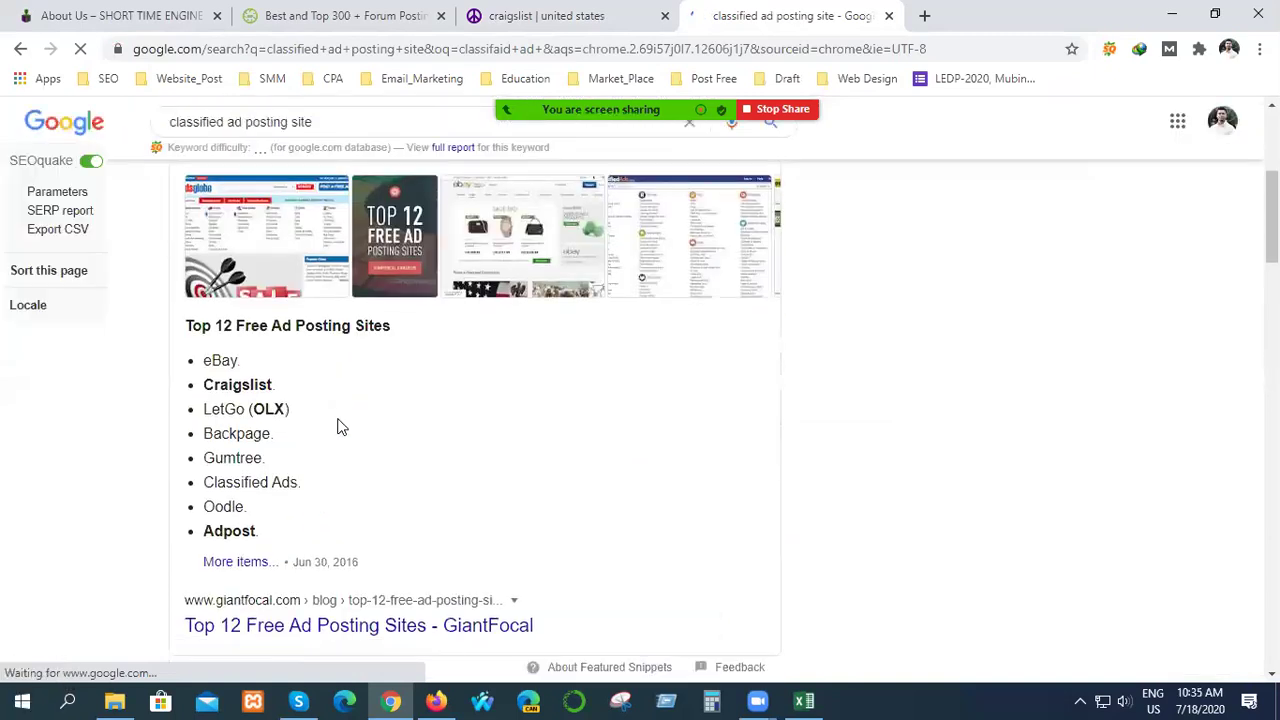
pyautogui.scroll(-2, 337, 426)
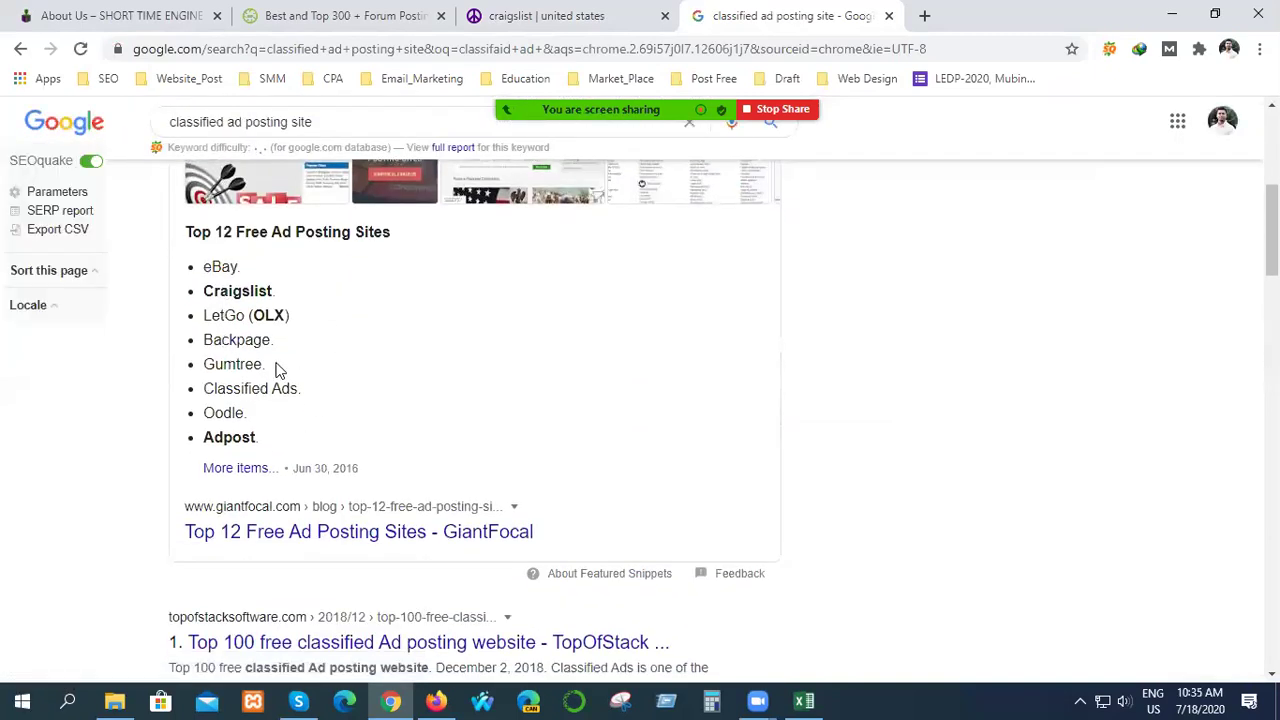
pyautogui.scroll(-2, 292, 443)
pyautogui.scroll(2, 300, 445)
pyautogui.moveTo(232, 288); pyautogui.dragTo(285, 291)
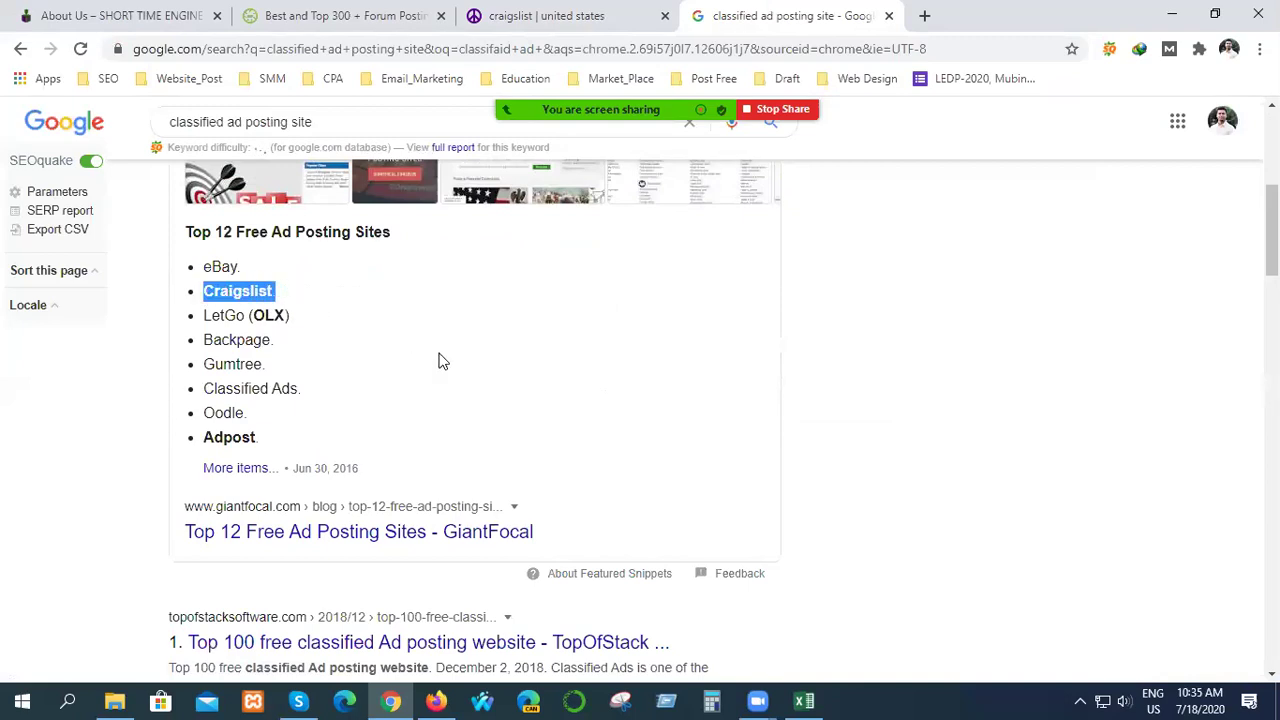
pyautogui.scroll(-3, 408, 412)
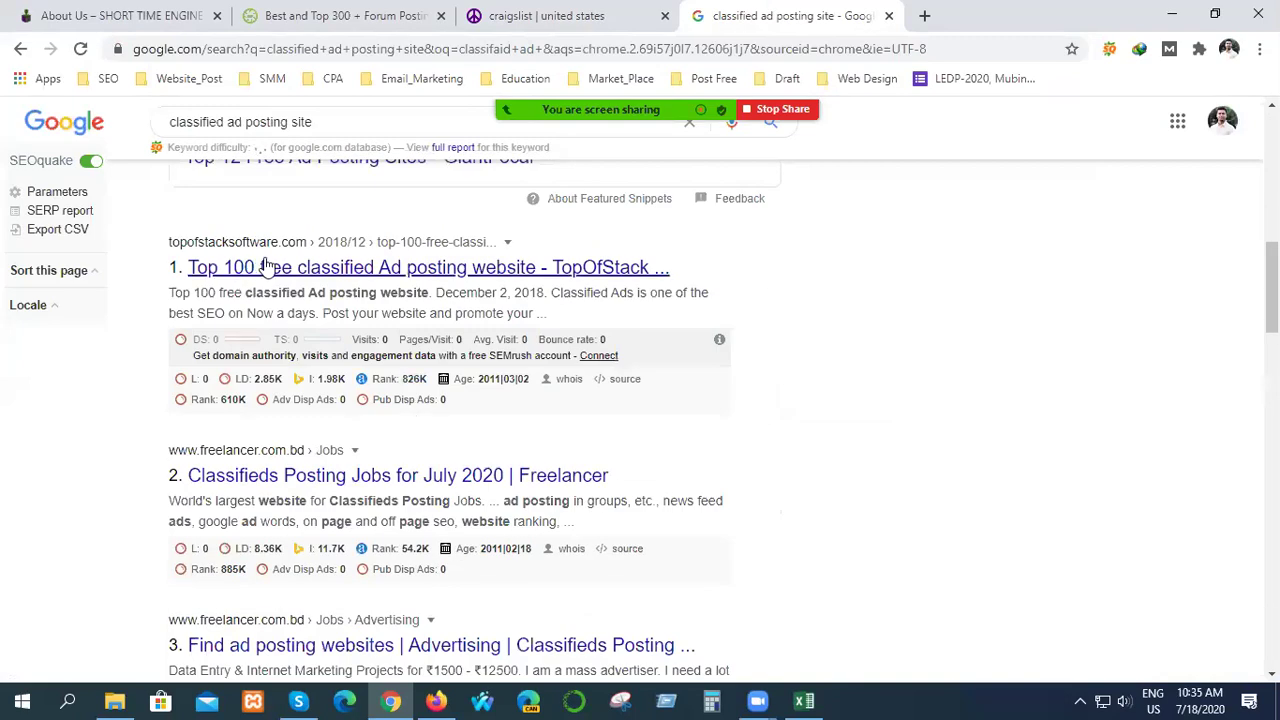
# Open TopOfStack's Top 100 classified ad sites article in a new tab, skim it, and close it
pyautogui.rightClick(462, 268)
pyautogui.click(490, 276)
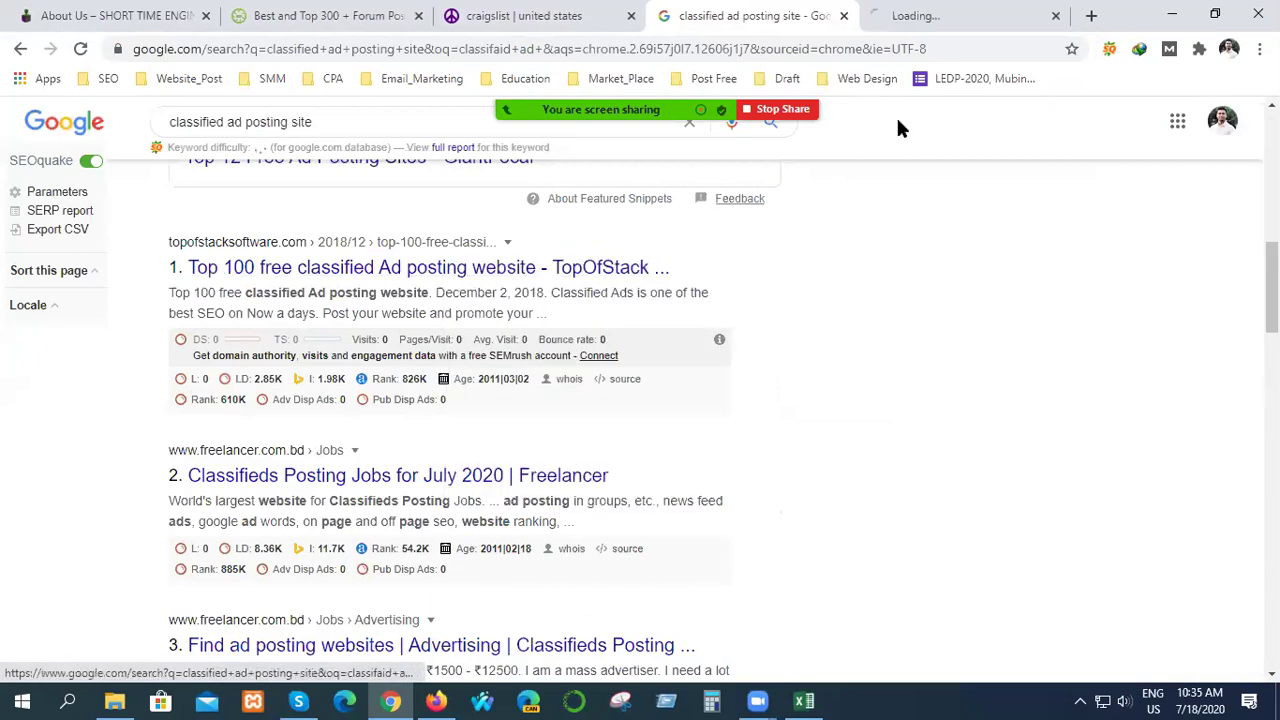
pyautogui.click(948, 17)
pyautogui.scroll(-2, 298, 505)
pyautogui.scroll(-1, 298, 500)
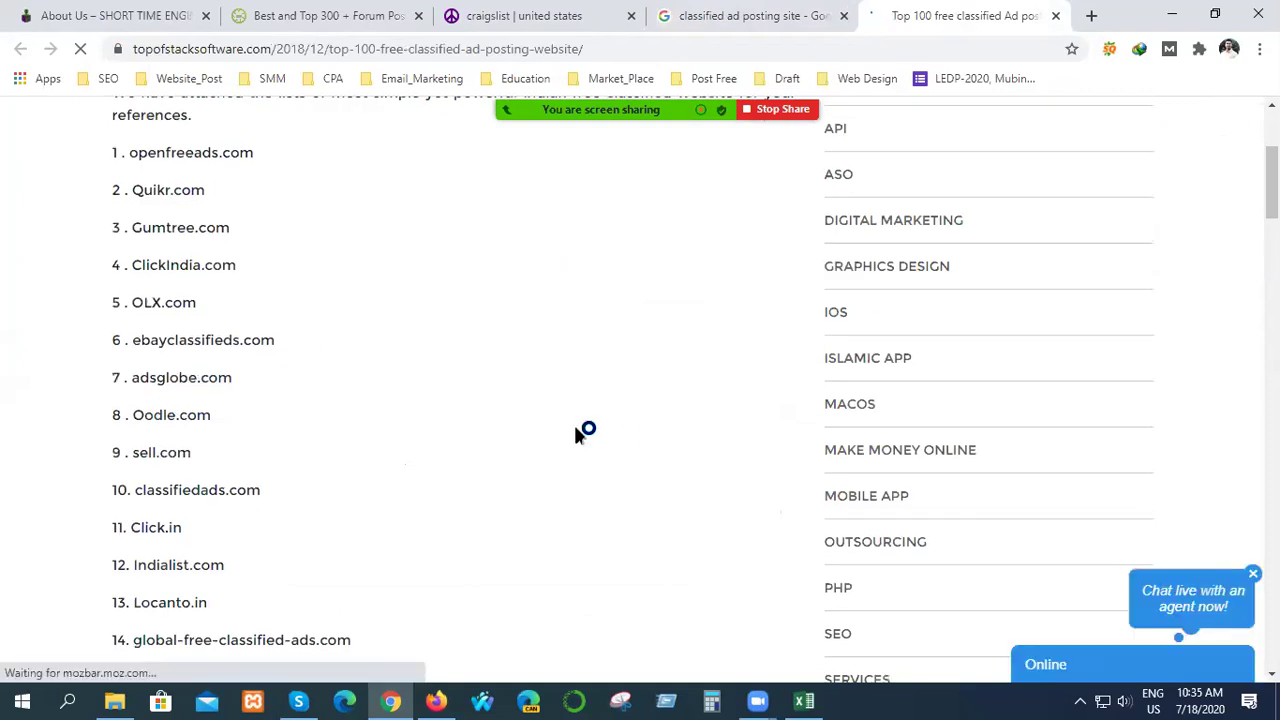
pyautogui.scroll(3, 600, 432)
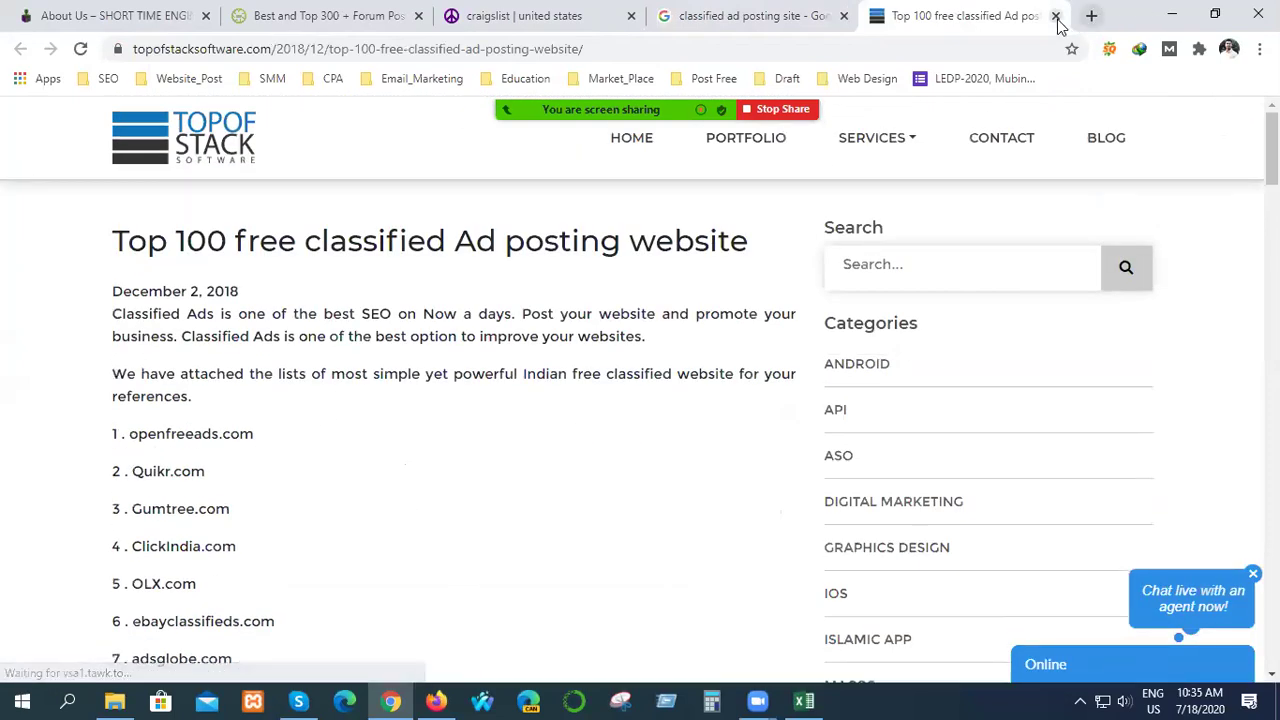
pyautogui.click(1055, 15)
# Return to the craigslistusa results, open the main craigslist sites page, and go to 'my account'
pyautogui.click(517, 15)
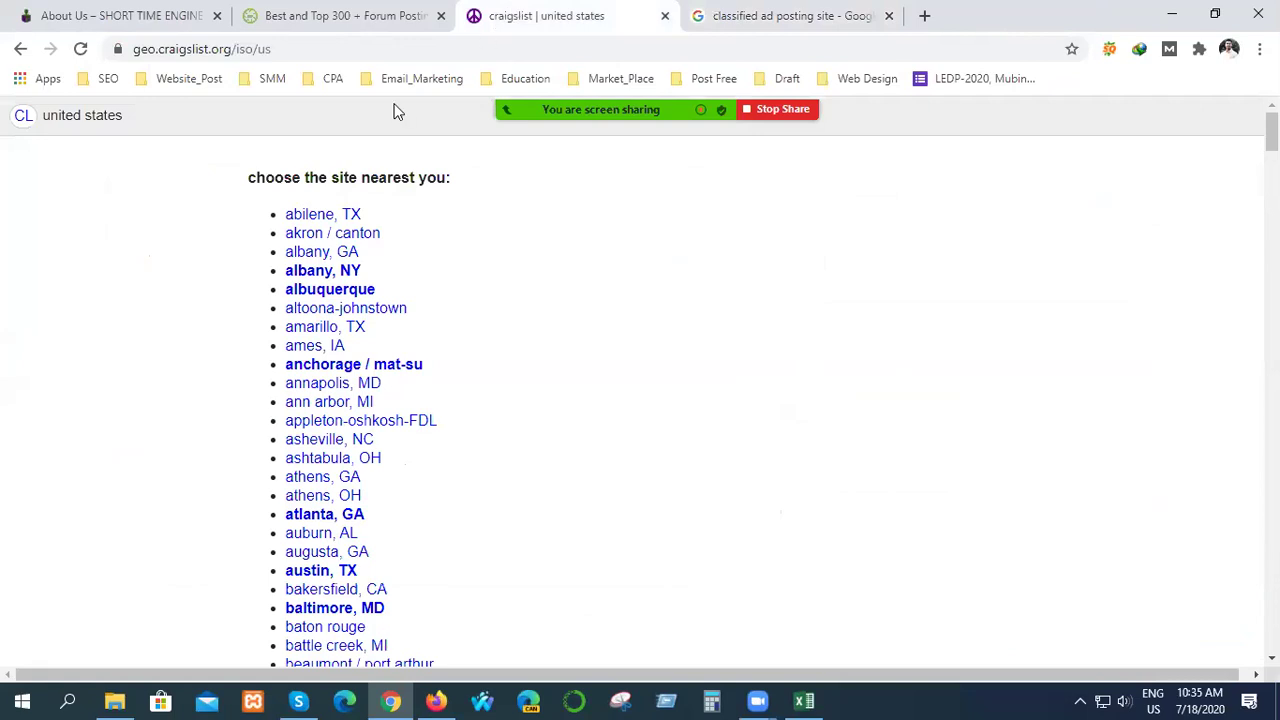
pyautogui.click(20, 48)
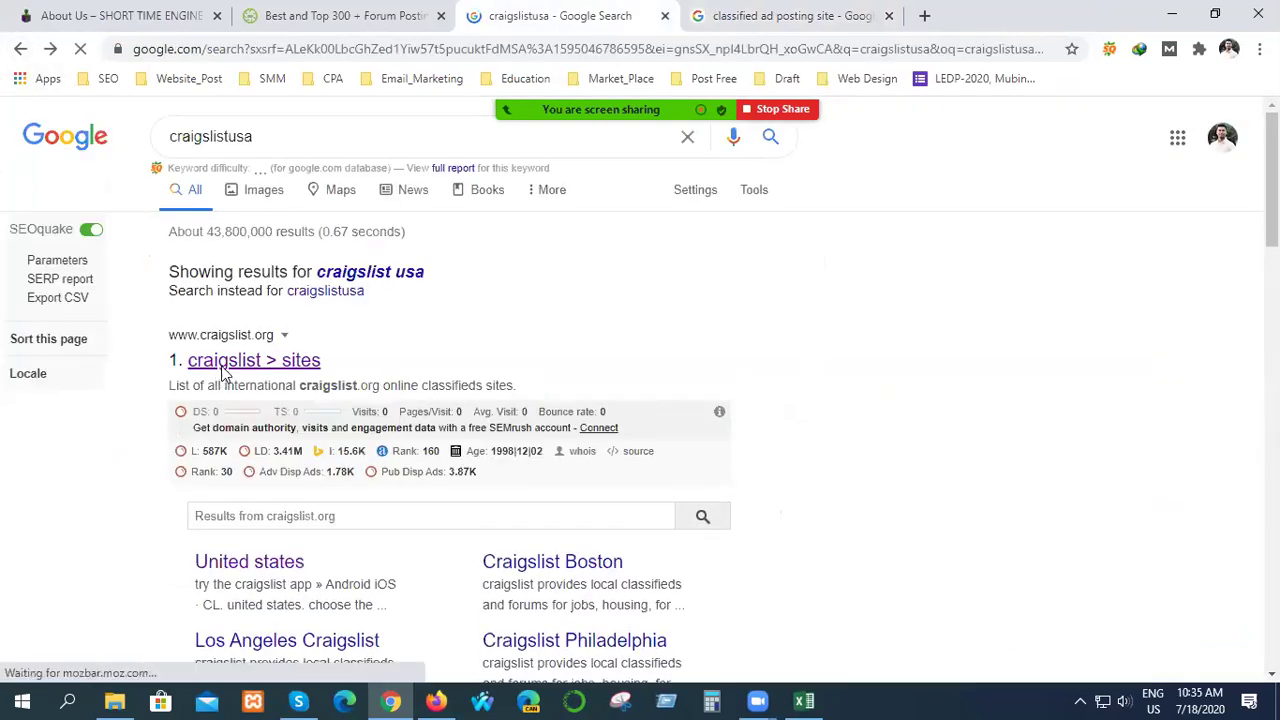
pyautogui.click(262, 361)
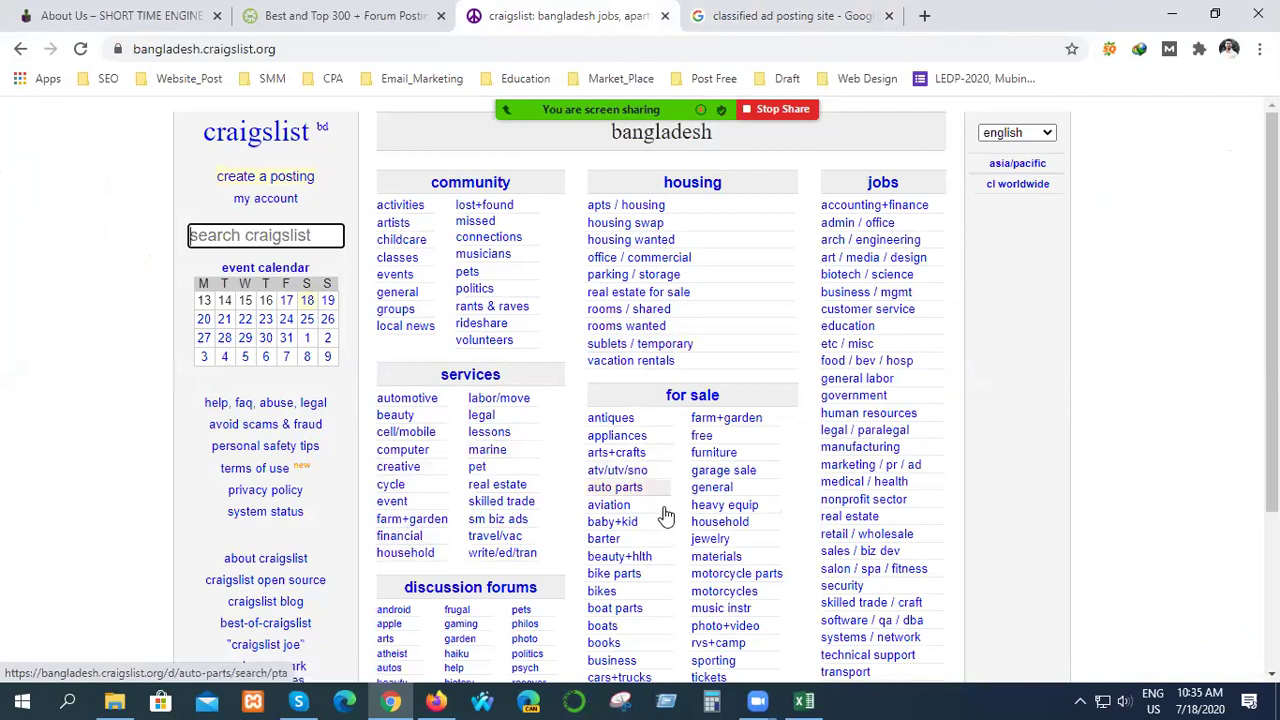
pyautogui.scroll(-1, 630, 512)
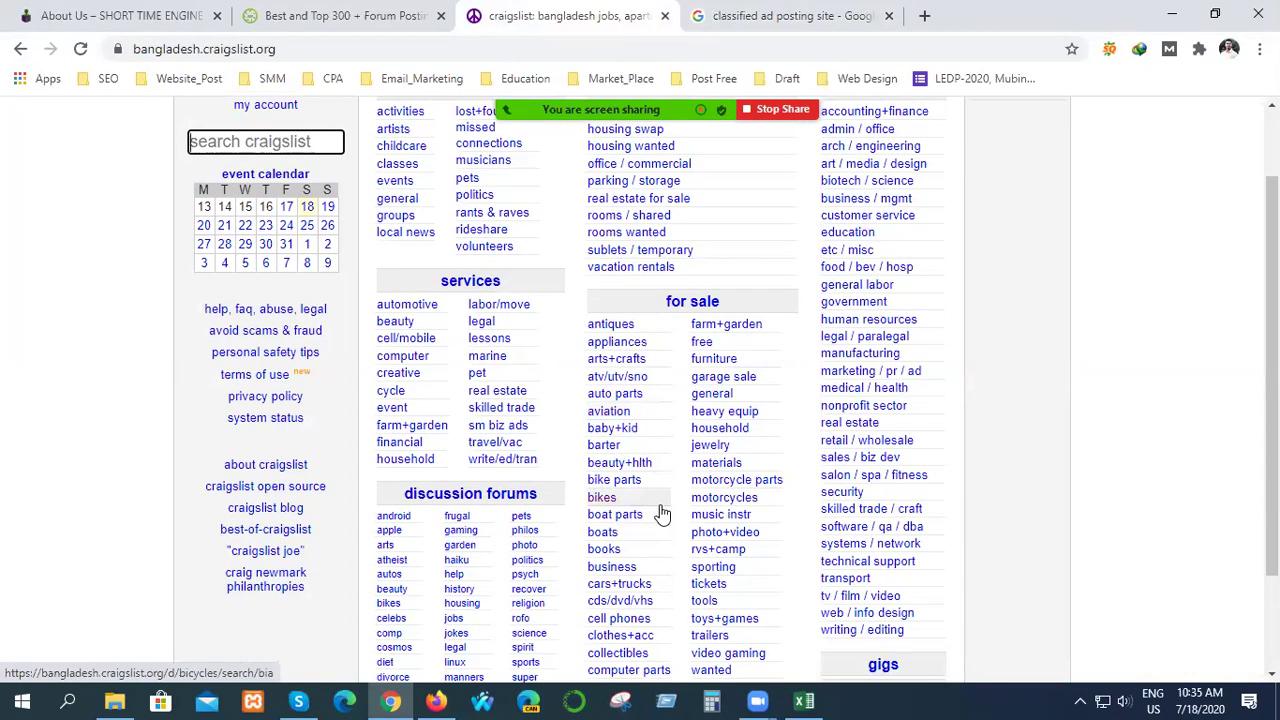
pyautogui.scroll(1, 585, 527)
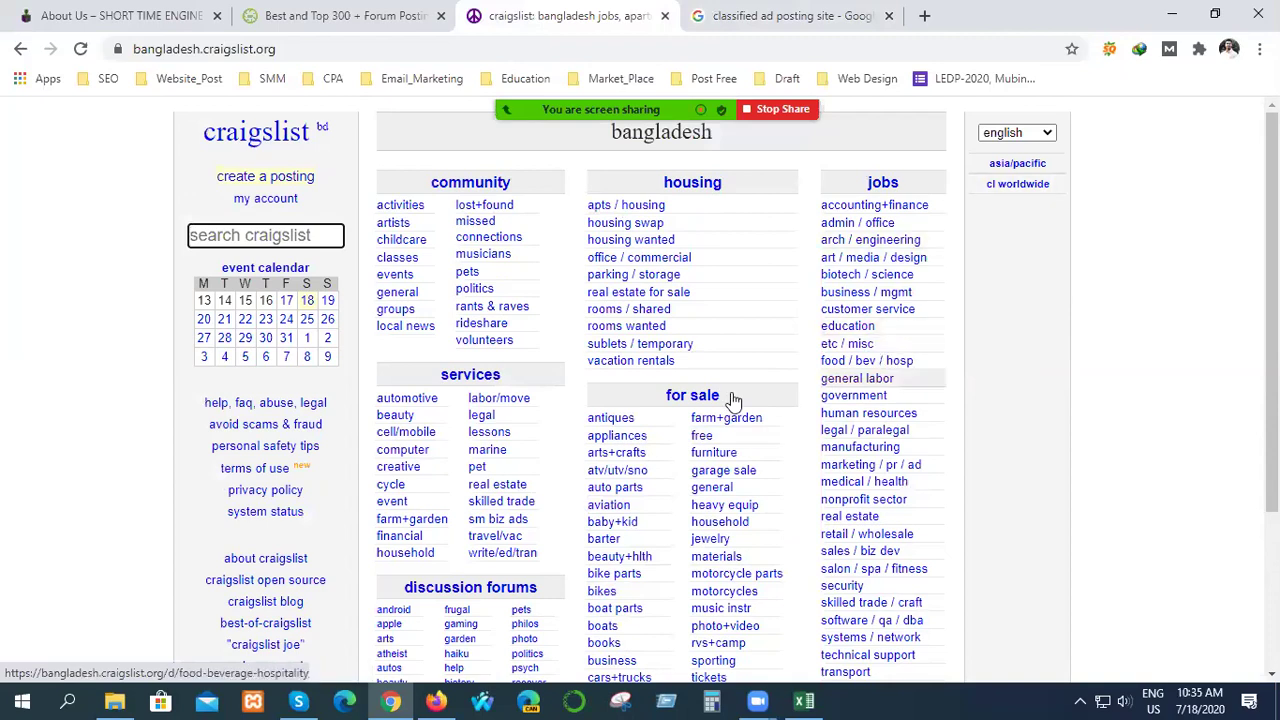
pyautogui.click(265, 200)
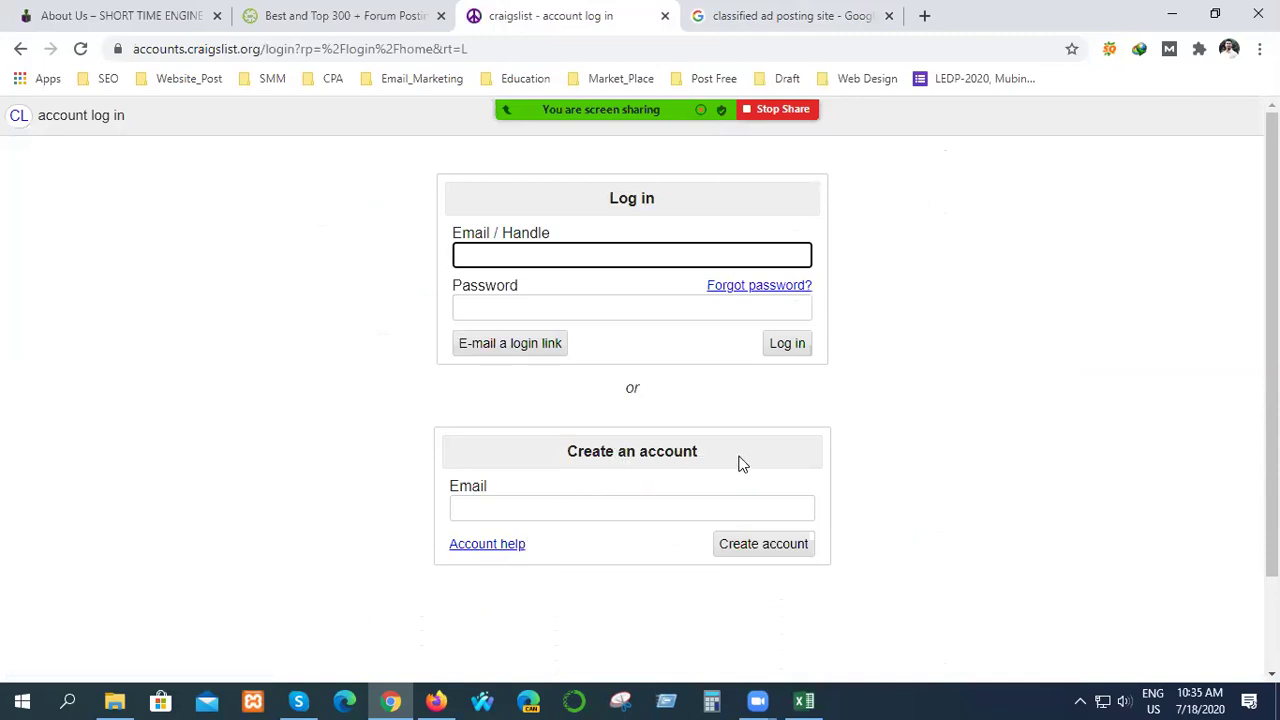
# Open Temp Mail in a new tab and copy its disposable email address
pyautogui.click(549, 505)
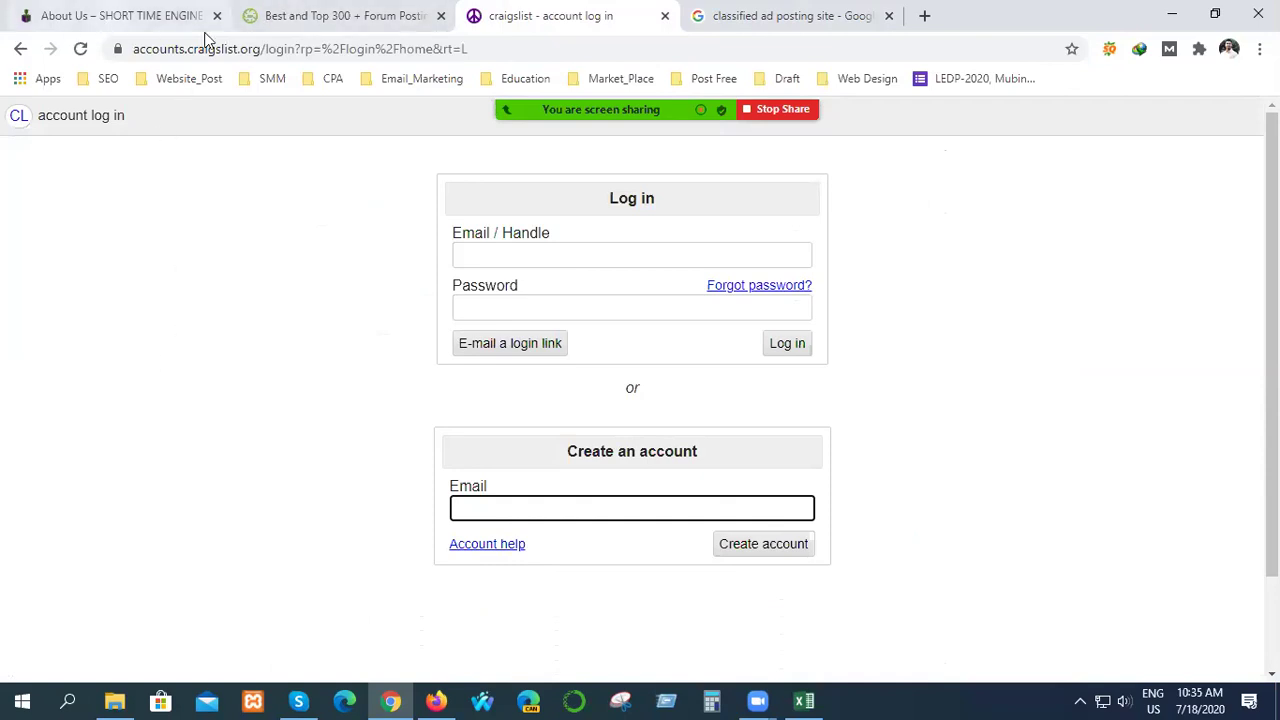
pyautogui.click(436, 700)
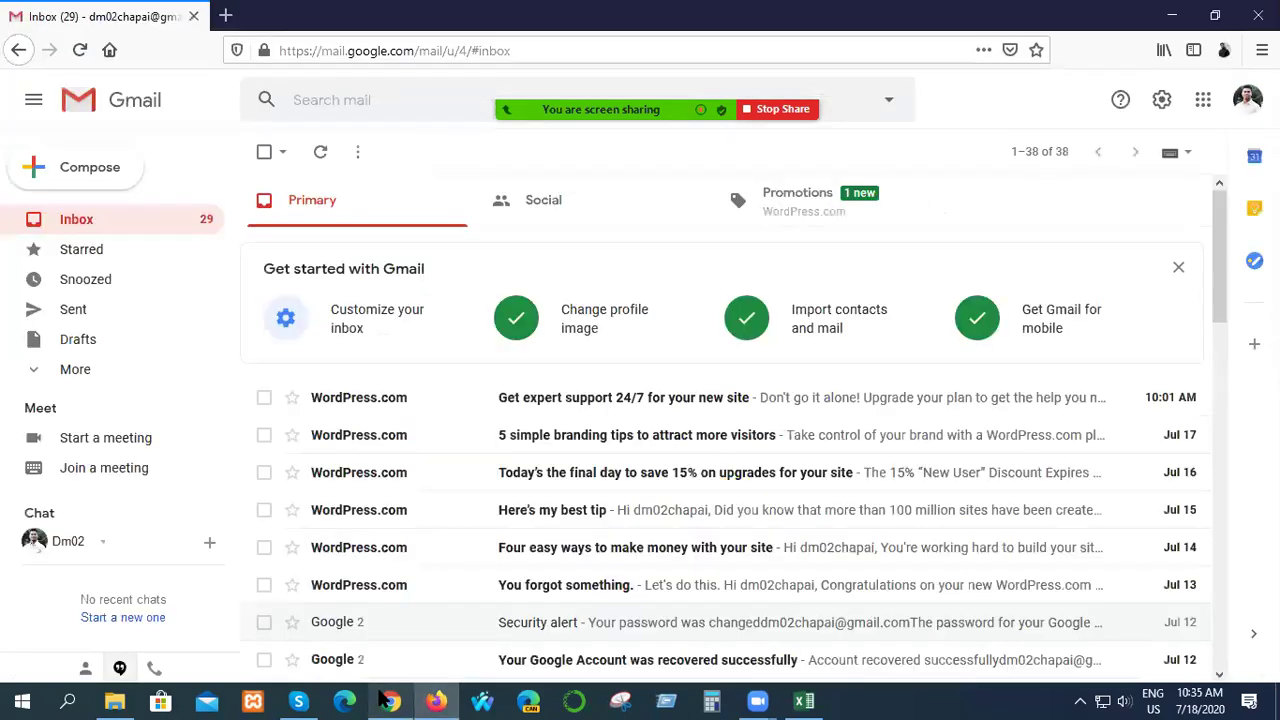
pyautogui.click(390, 700)
pyautogui.click(306, 14)
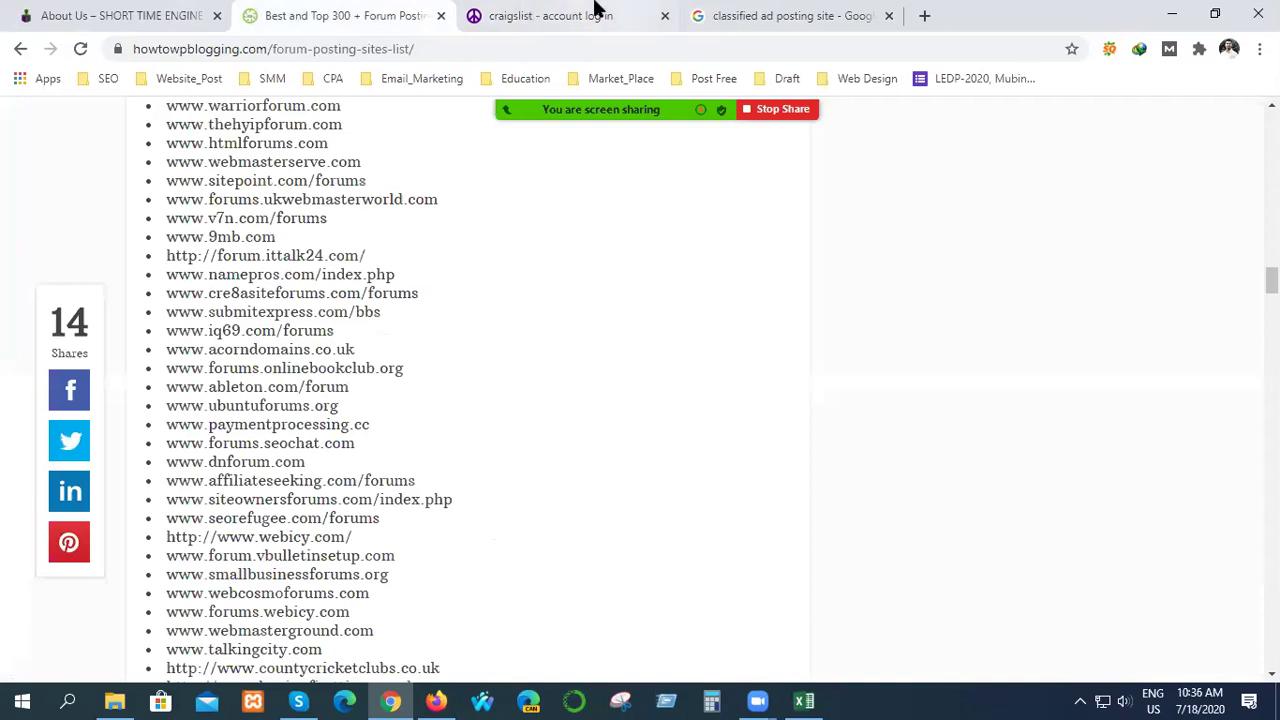
pyautogui.click(850, 8)
pyautogui.click(922, 16)
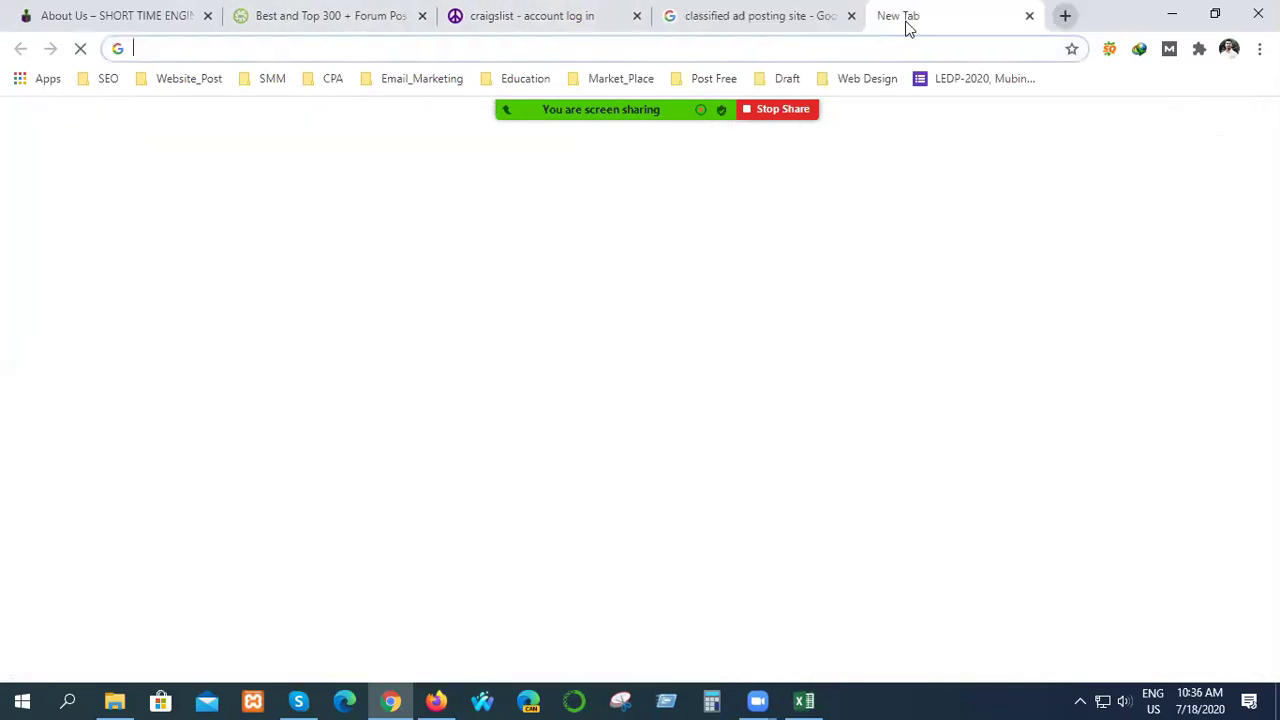
pyautogui.write('t')
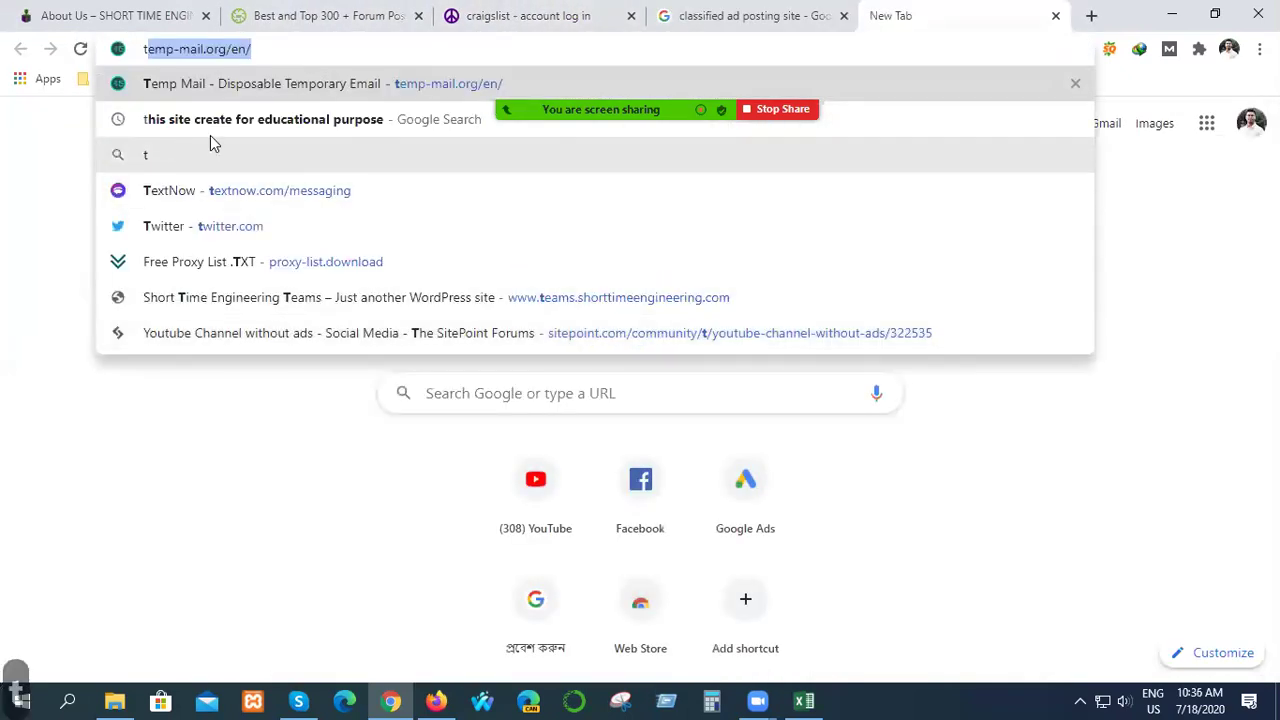
pyautogui.click(376, 86)
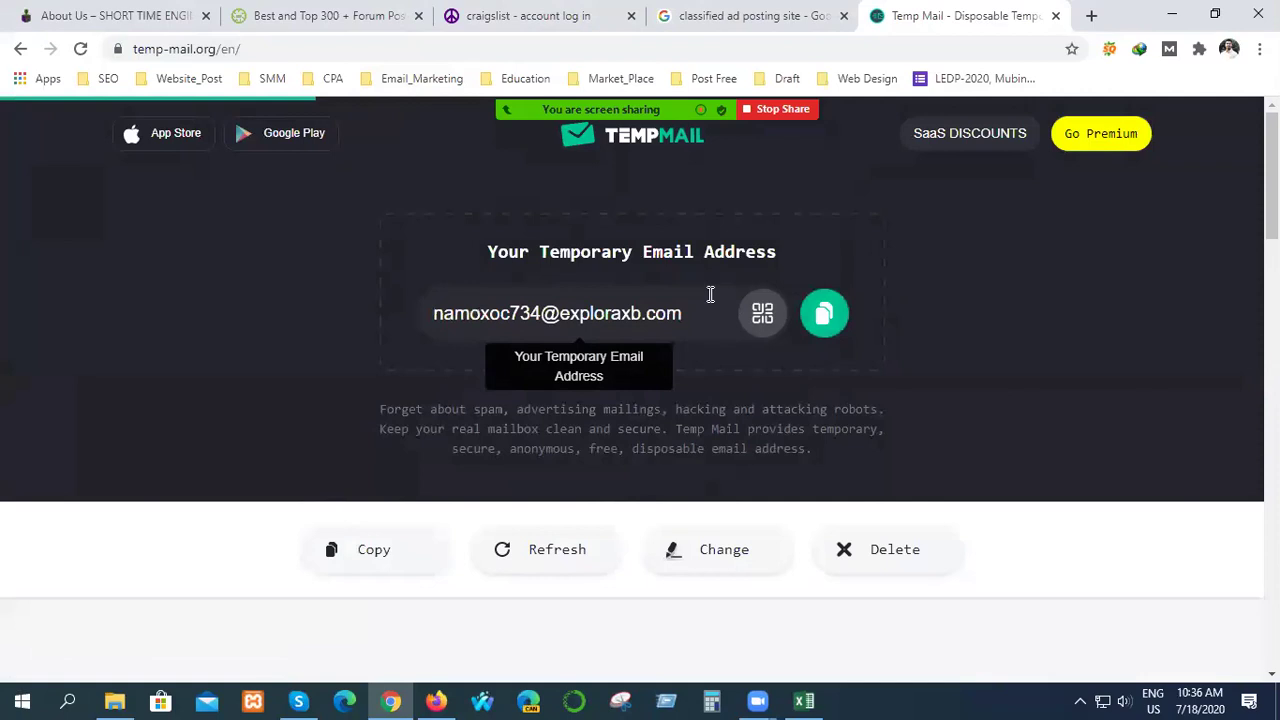
pyautogui.click(823, 314)
pyautogui.hotkey('ctrl', 'c')
# Paste the temporary address into craigslist's Create an account Email field and submit it
pyautogui.click(748, 15)
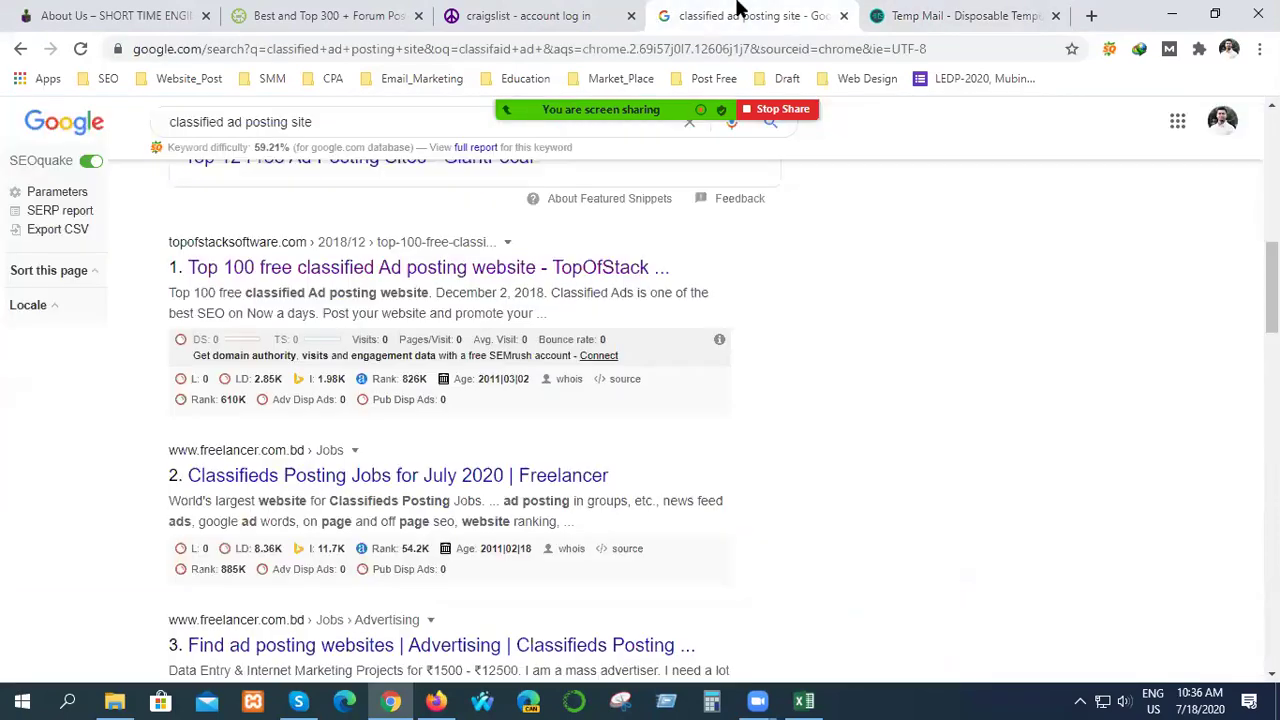
pyautogui.click(528, 15)
pyautogui.click(515, 509)
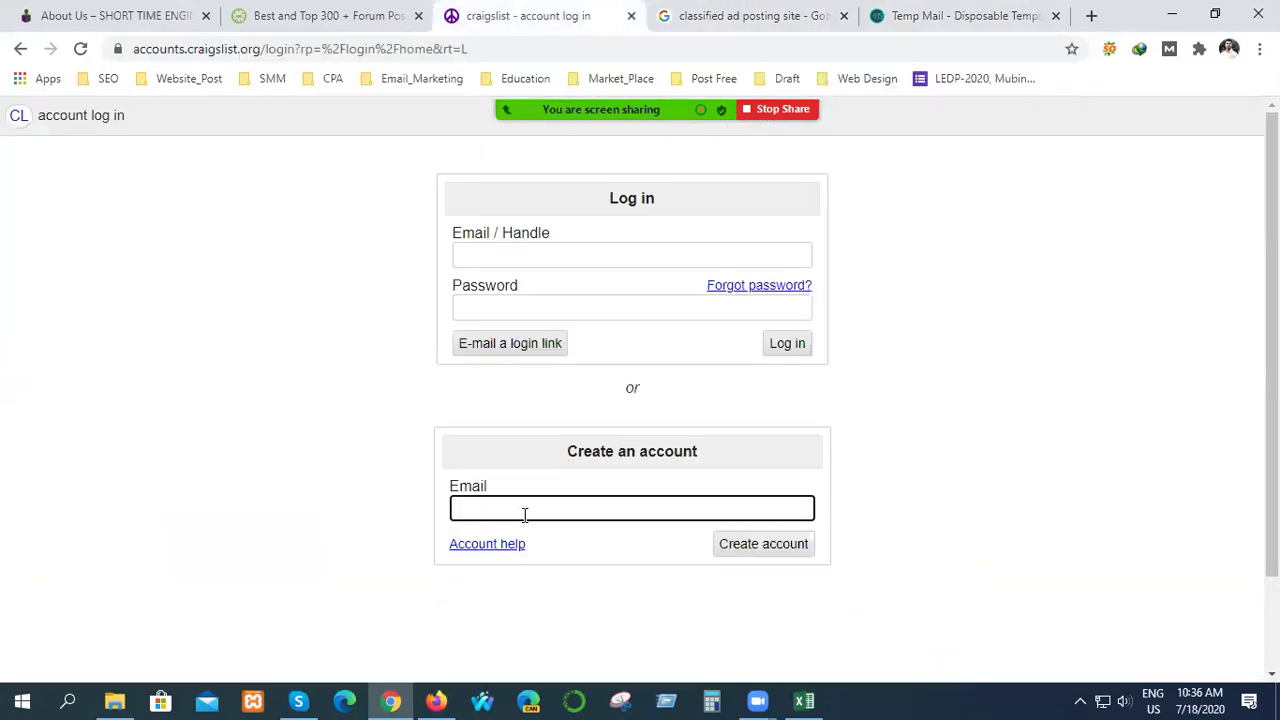
pyautogui.hotkey('ctrl', 'v')
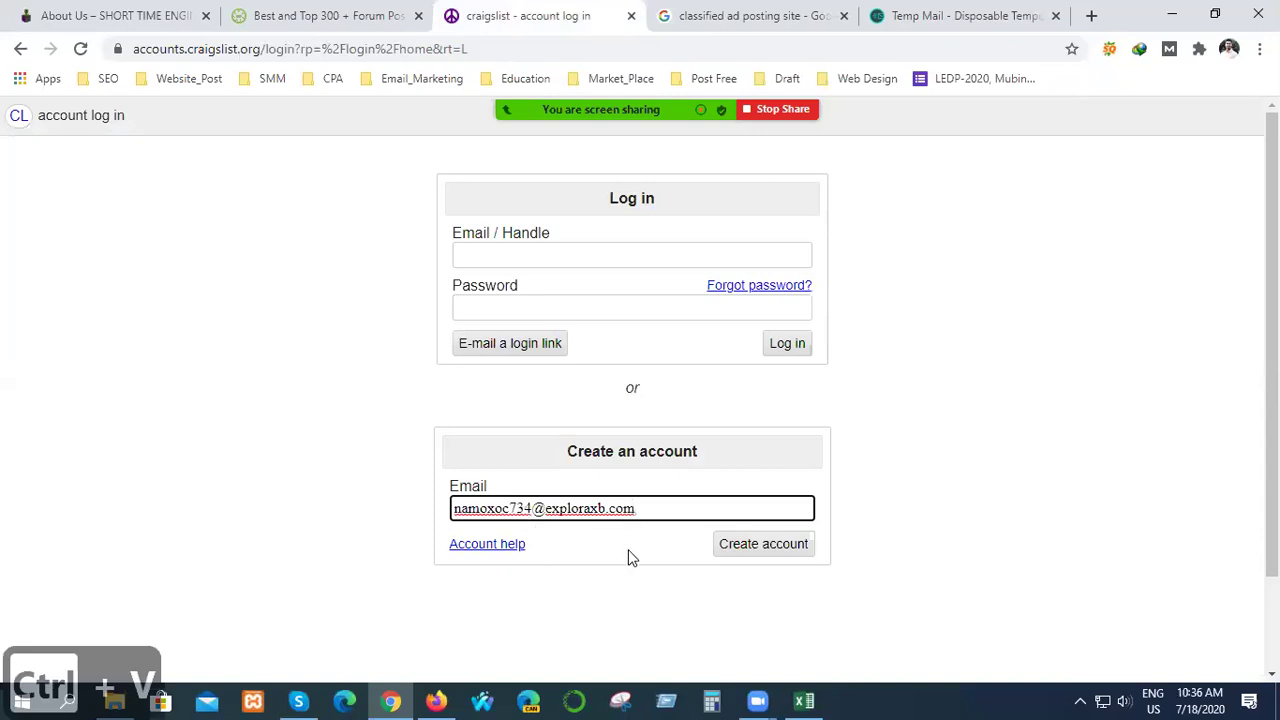
pyautogui.click(771, 551)
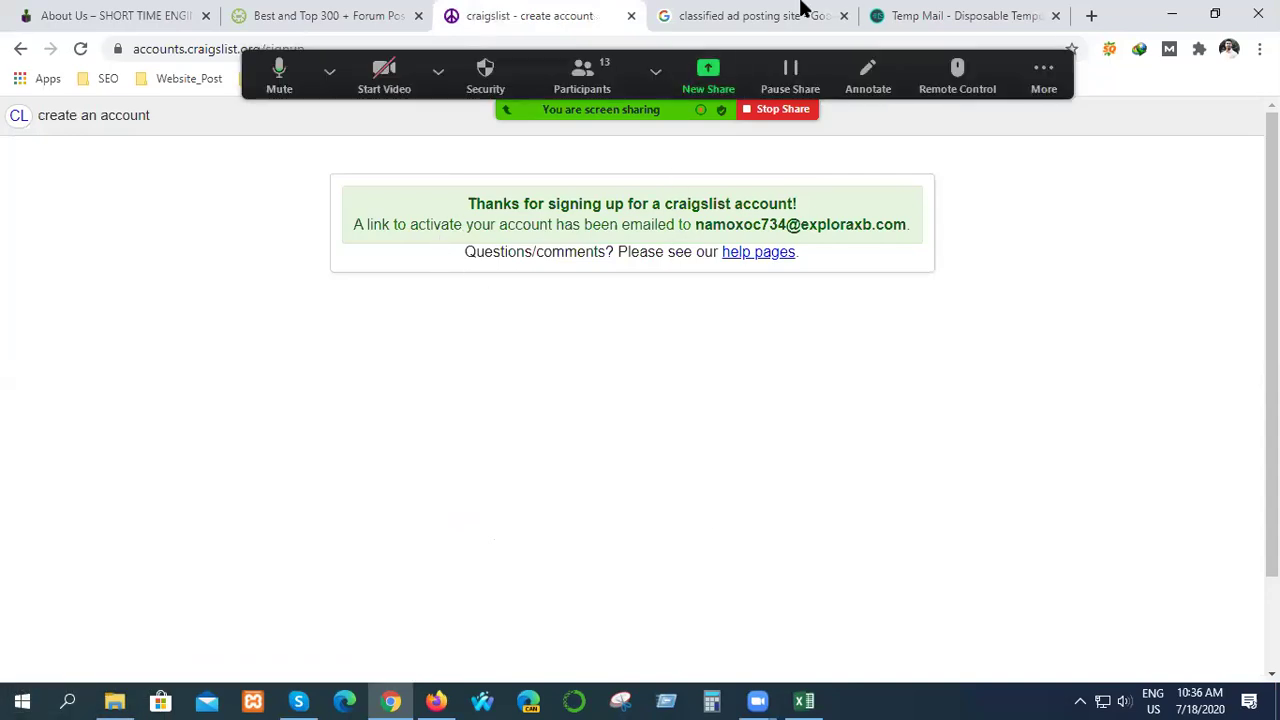
pyautogui.click(943, 14)
# Open craigslist's 'New Craigslist Account' message in the Temp Mail inbox to find its login link
pyautogui.scroll(-6, 671, 495)
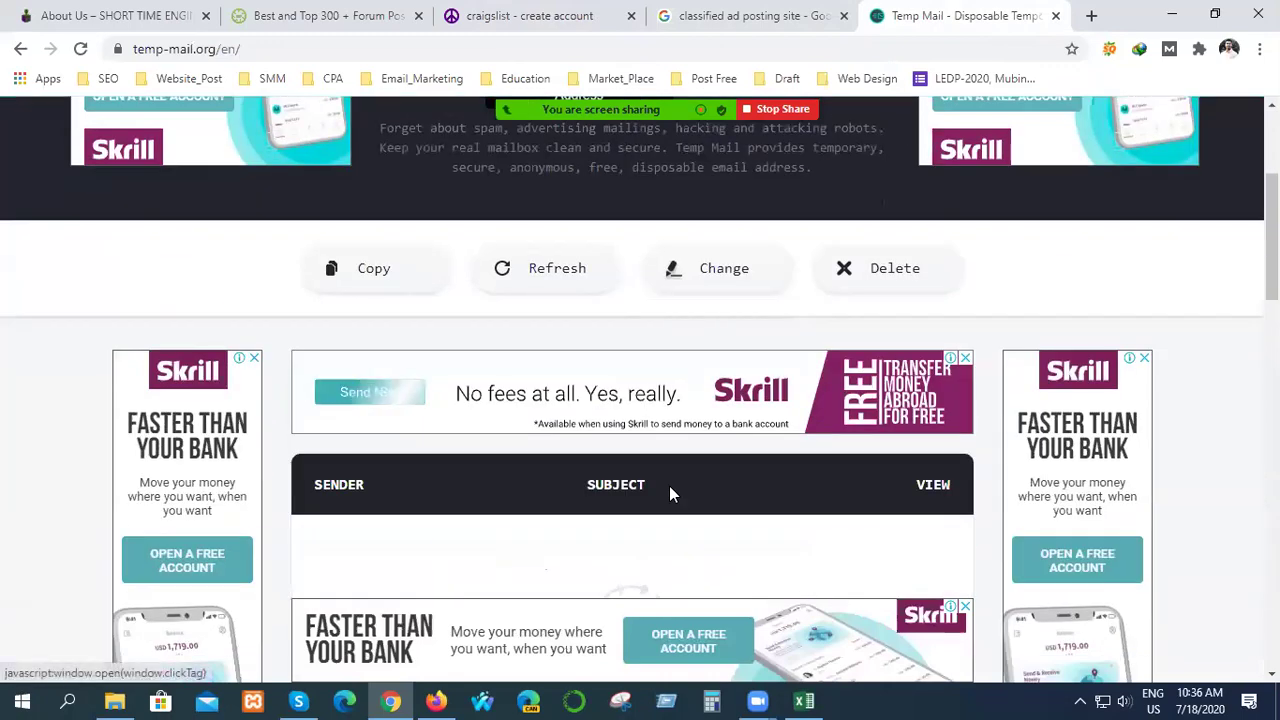
pyautogui.scroll(2, 630, 387)
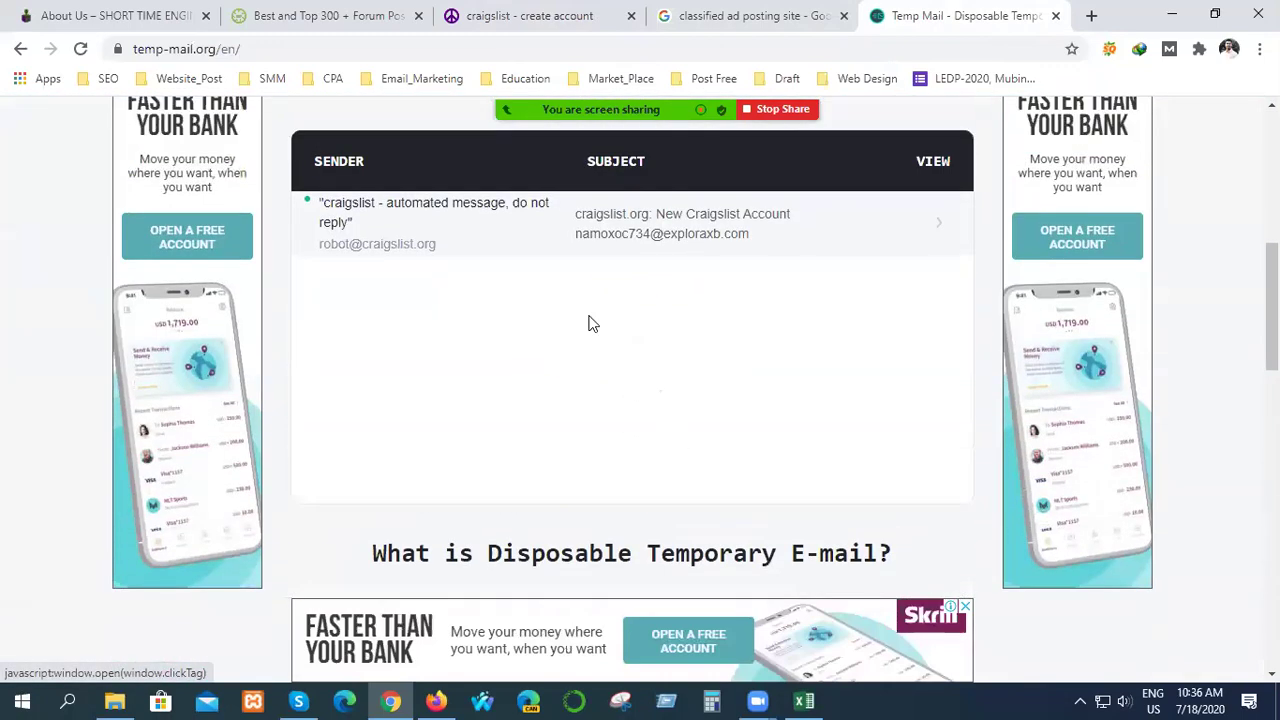
pyautogui.click(606, 368)
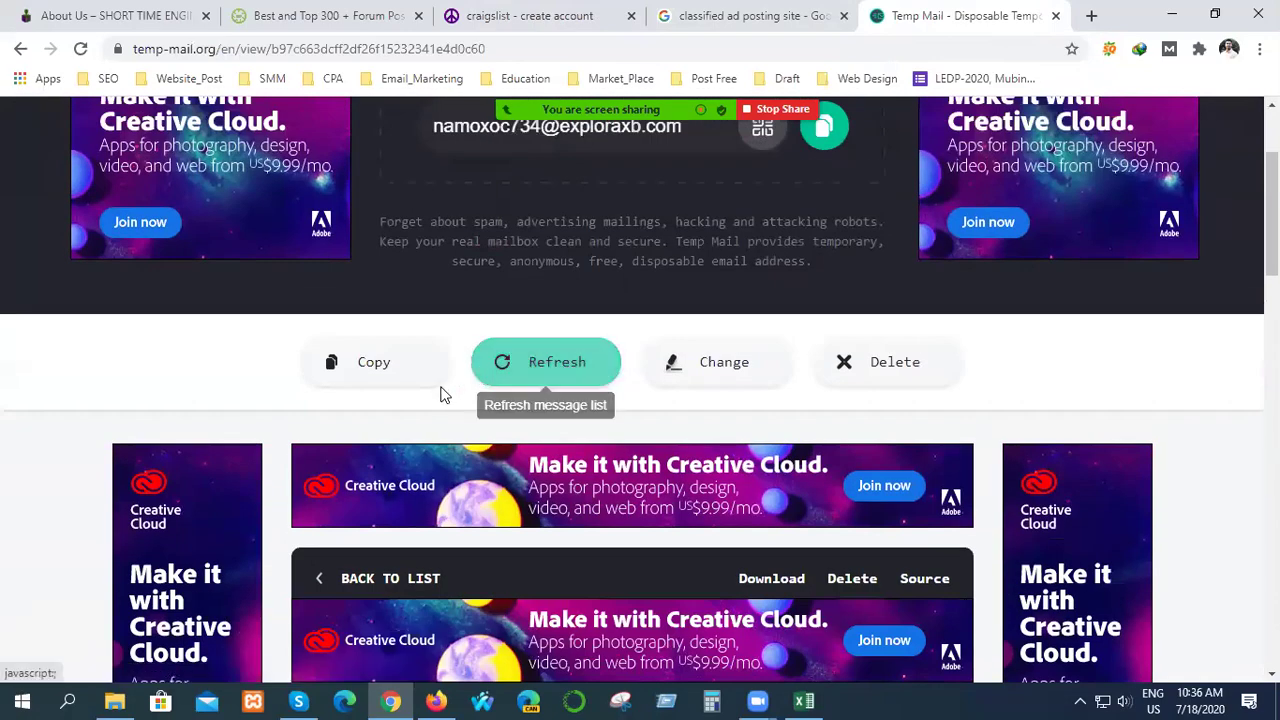
pyautogui.scroll(2, 534, 403)
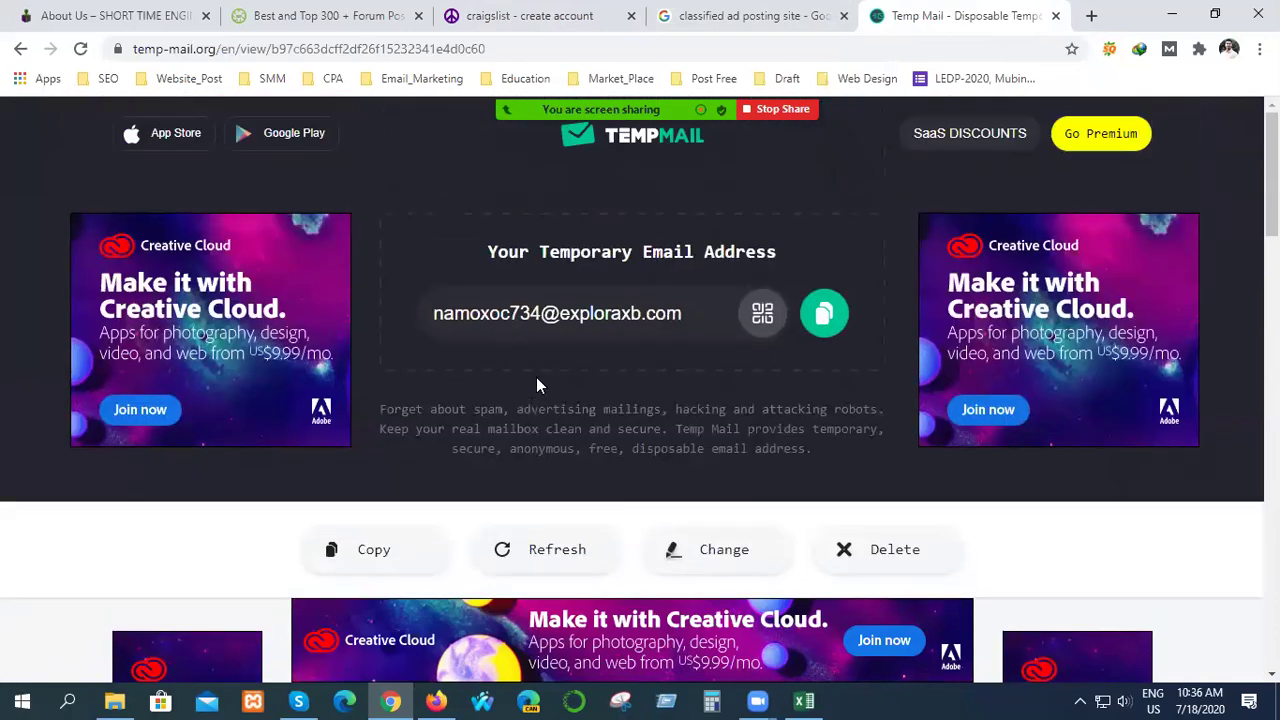
pyautogui.scroll(-4, 536, 383)
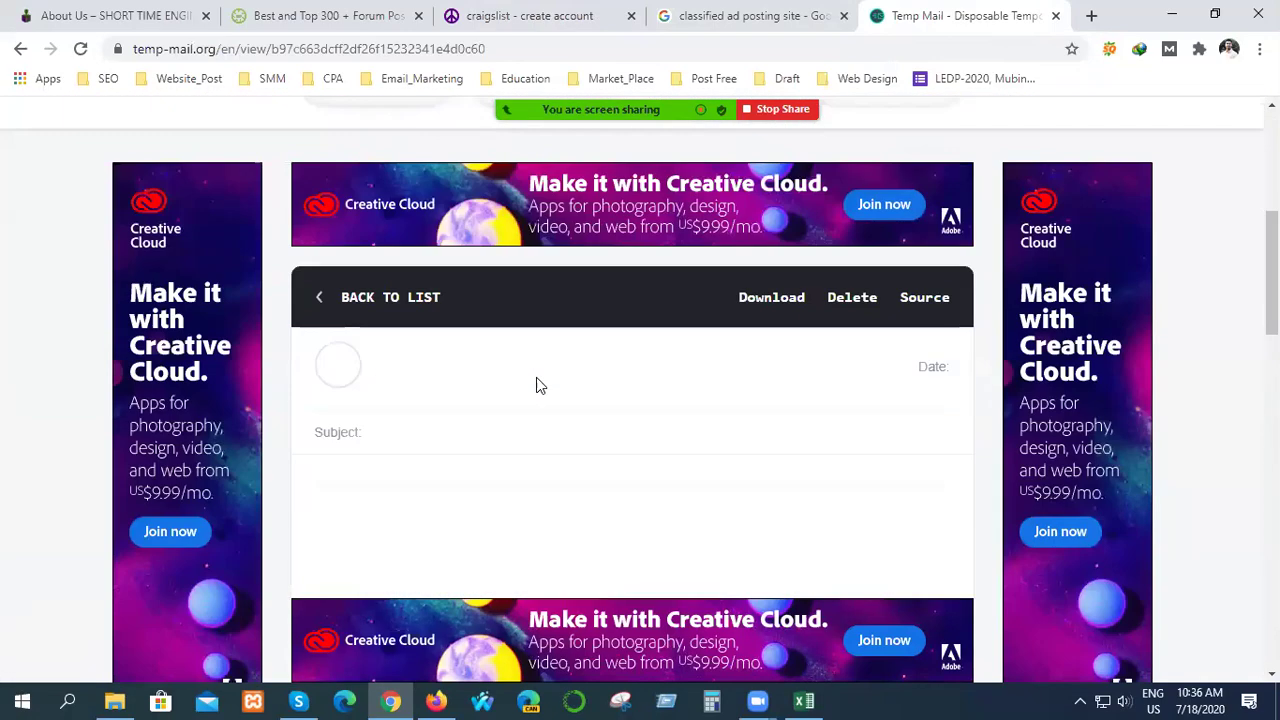
pyautogui.click(320, 303)
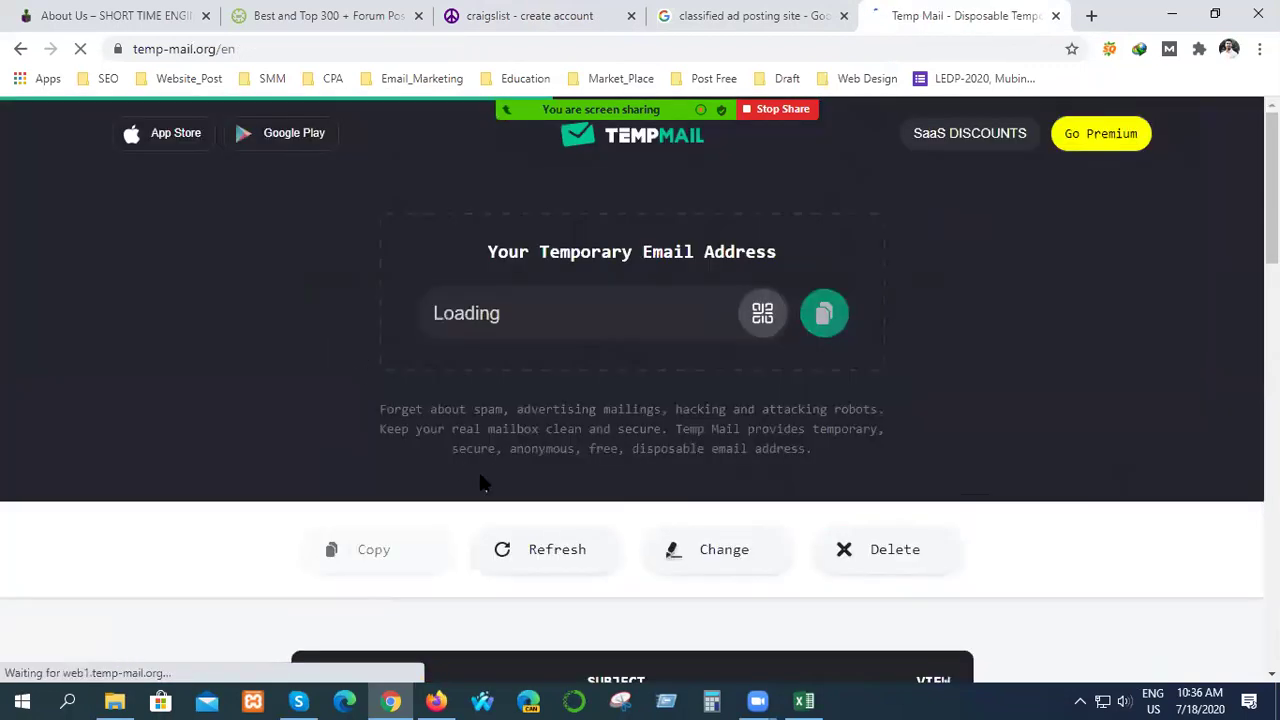
pyautogui.scroll(-4, 480, 484)
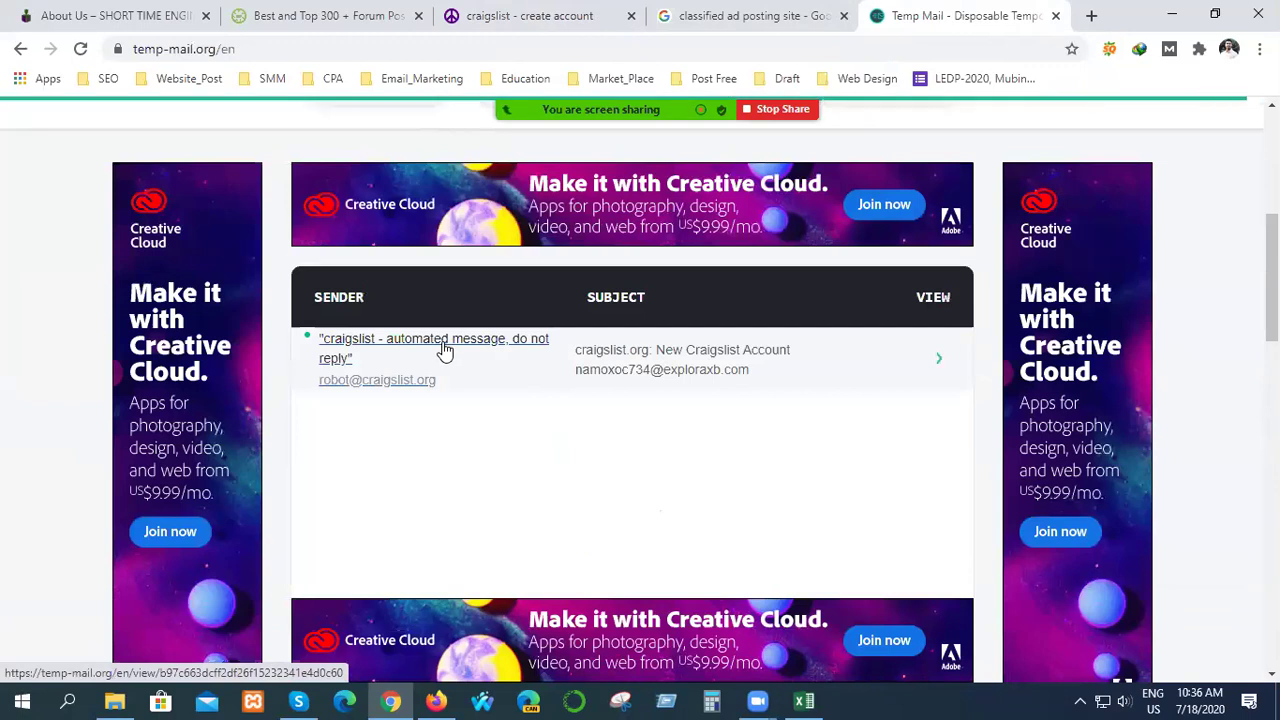
pyautogui.click(445, 350)
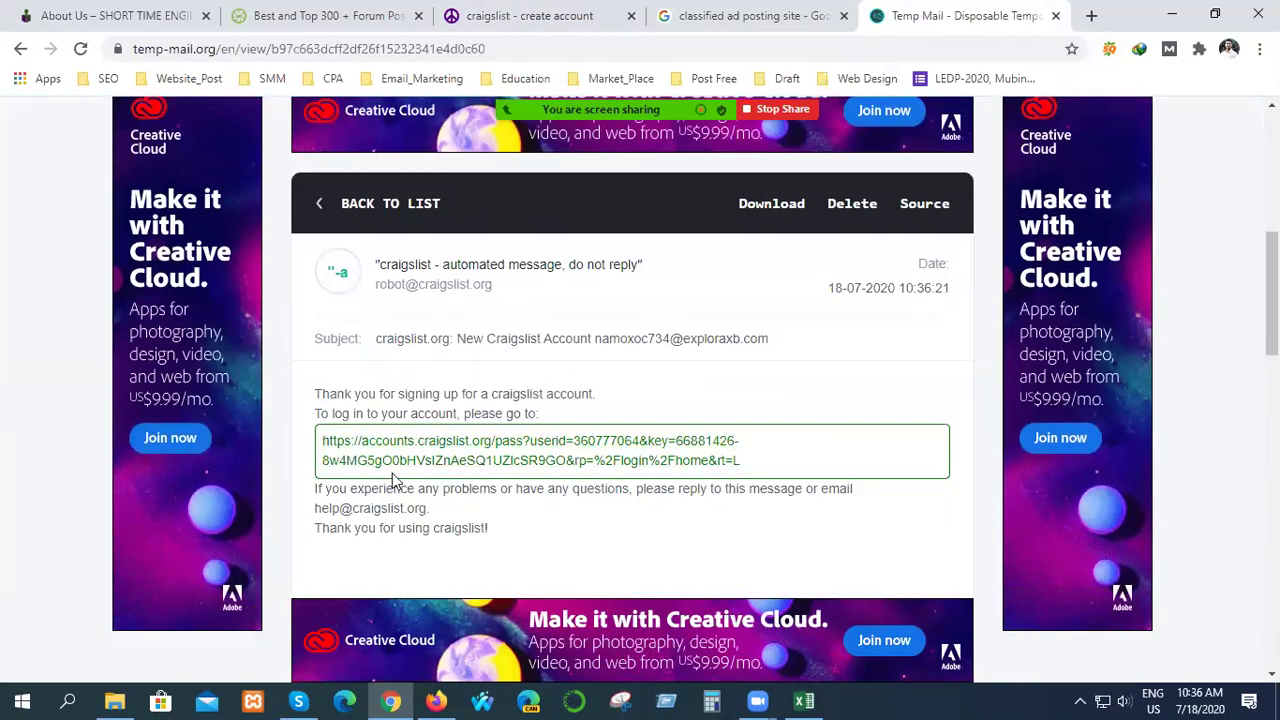
pyautogui.scroll(-1, 400, 470)
# Follow the account login link and paste a password into both password fields, then submit
pyautogui.click(463, 346)
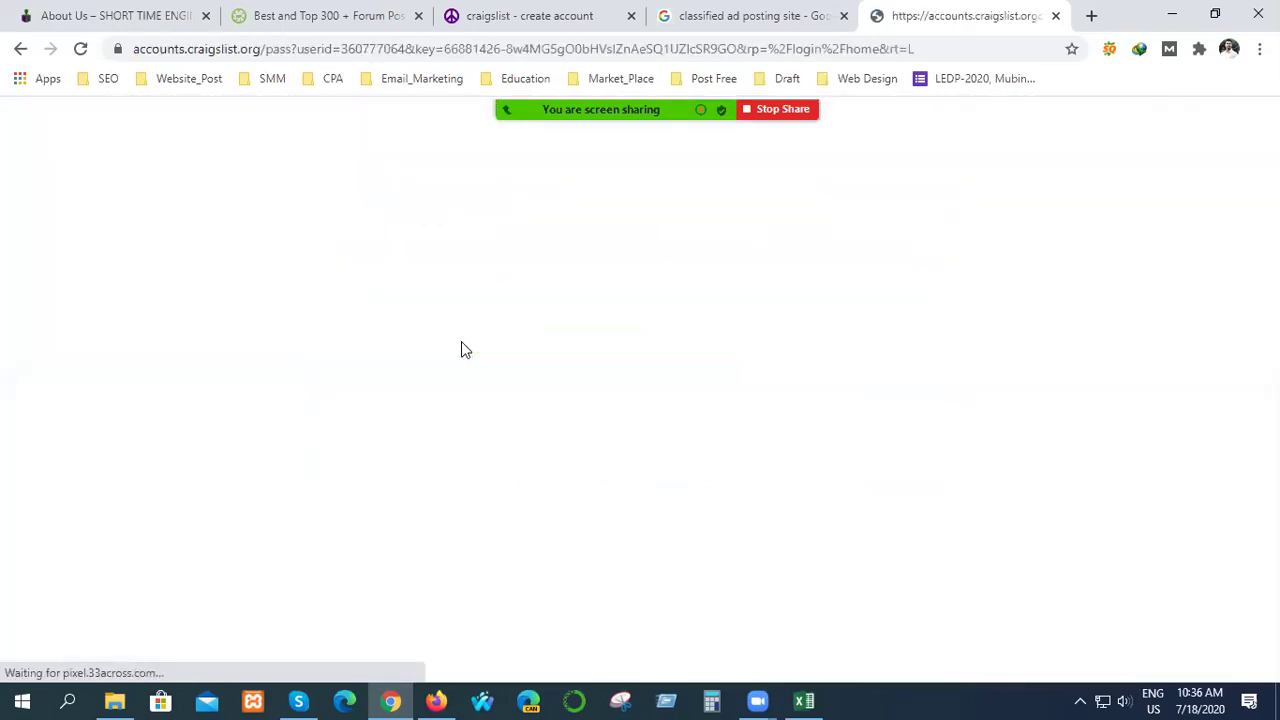
pyautogui.scroll(-1, 475, 365)
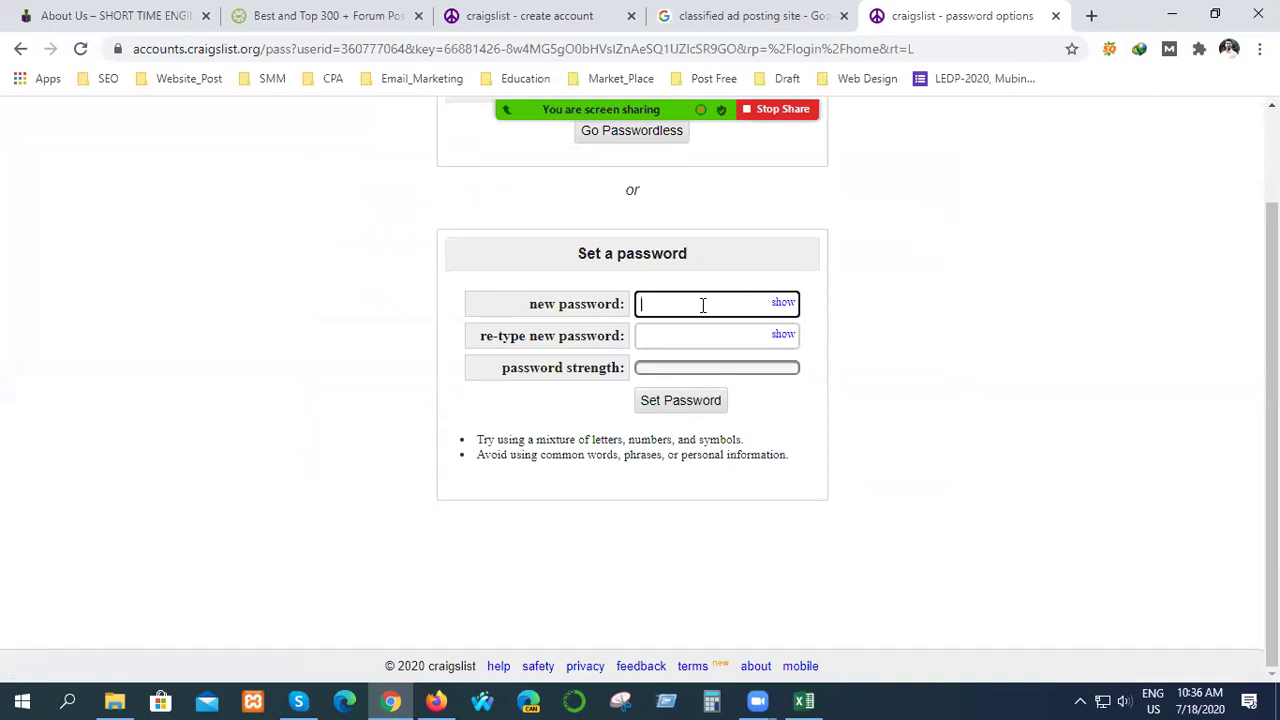
pyautogui.hotkey('ctrl', 'v')
pyautogui.click(672, 338)
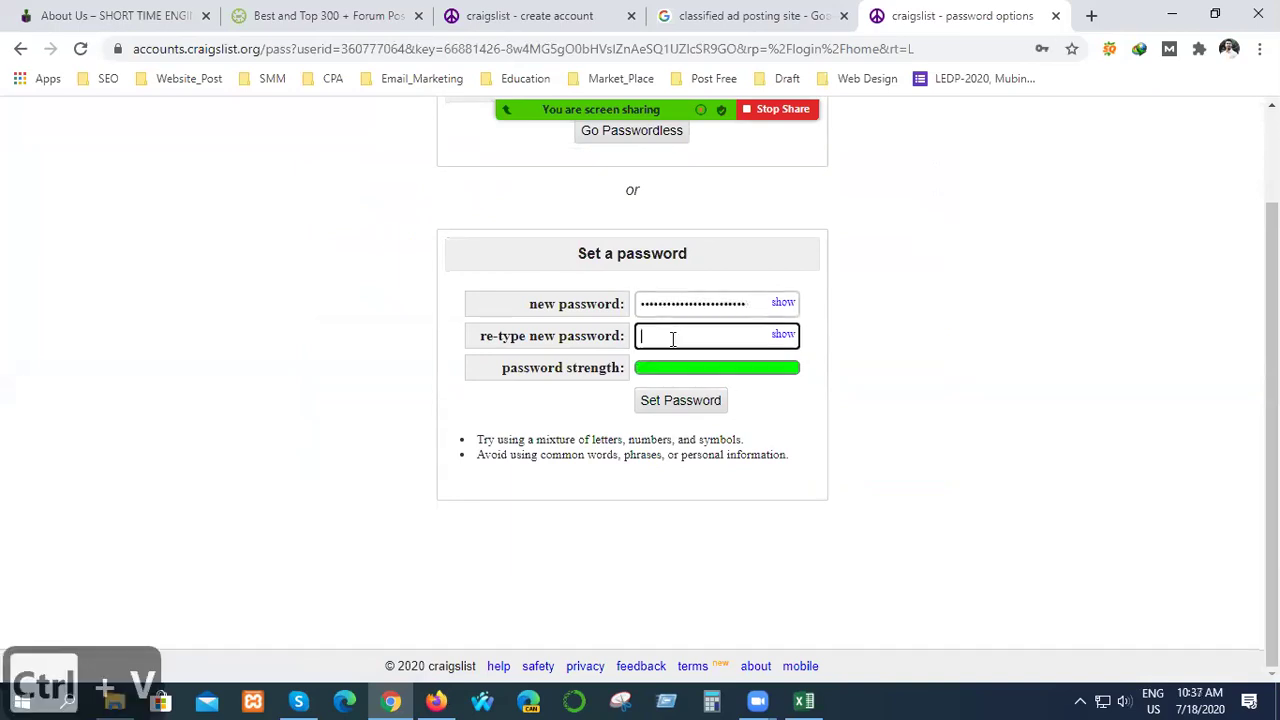
pyautogui.hotkey('ctrl', 'v')
pyautogui.click(700, 403)
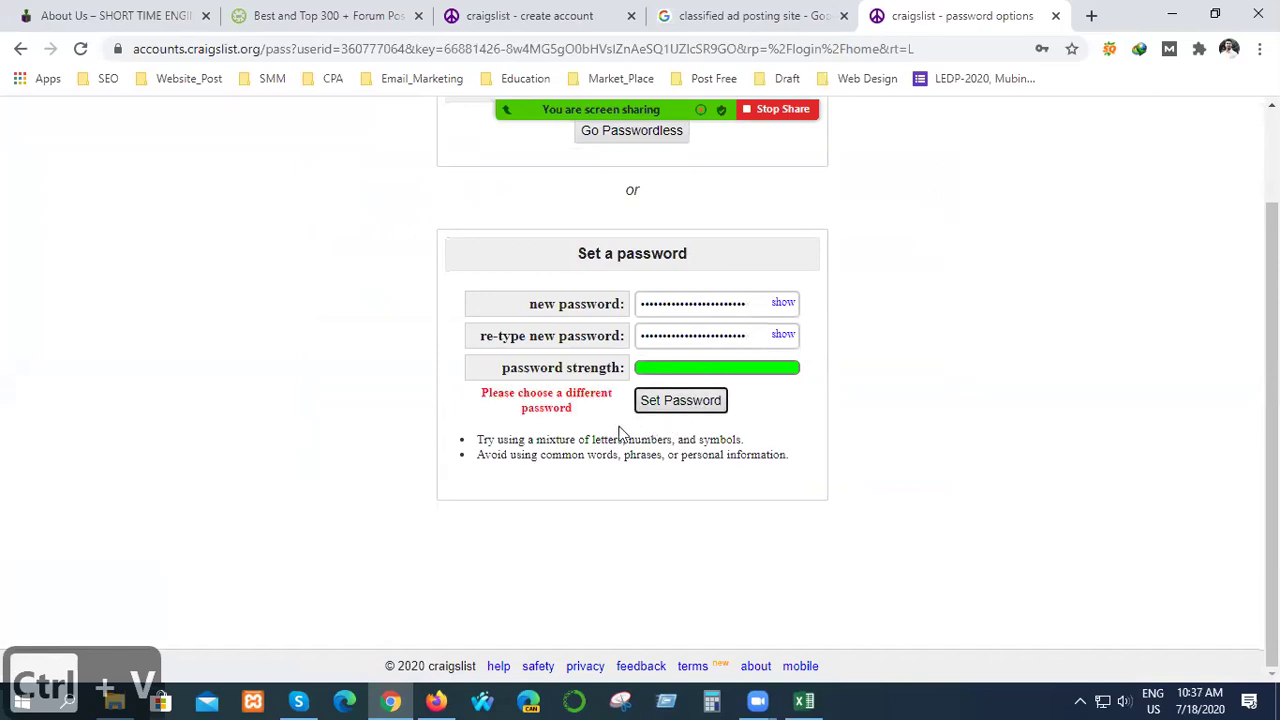
pyautogui.moveTo(750, 307); pyautogui.dragTo(710, 306)
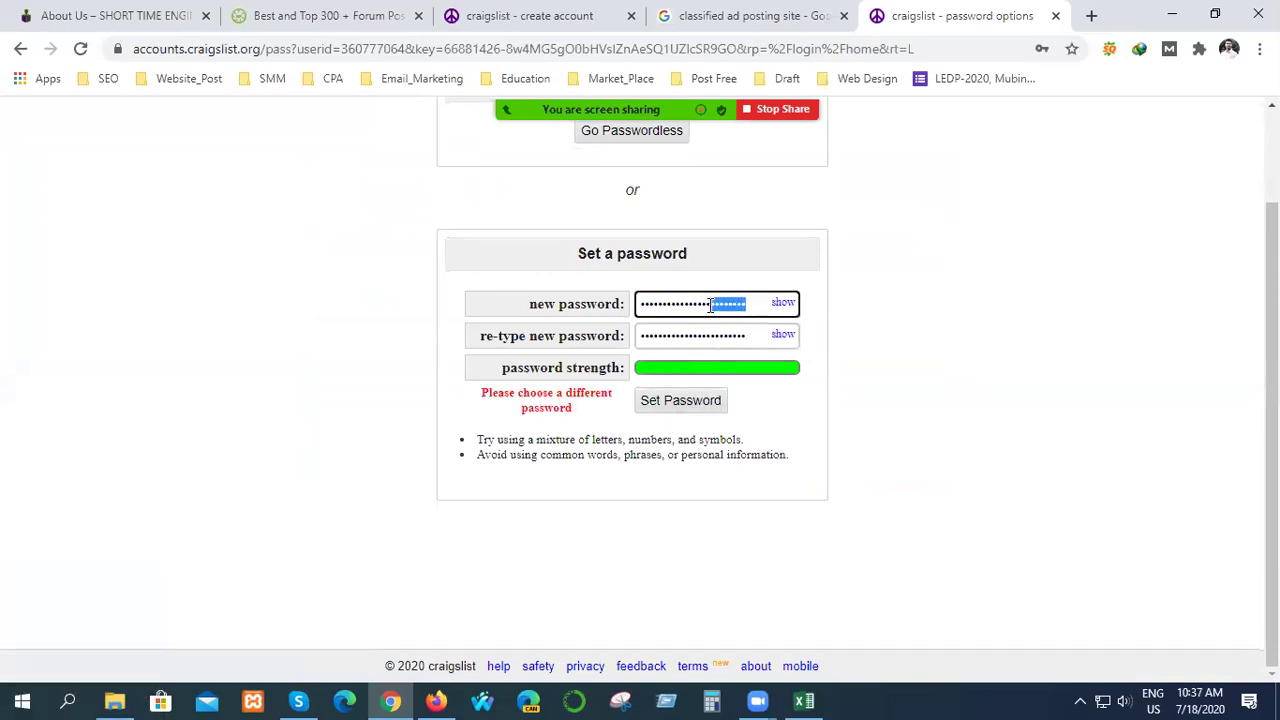
pyautogui.click(781, 304)
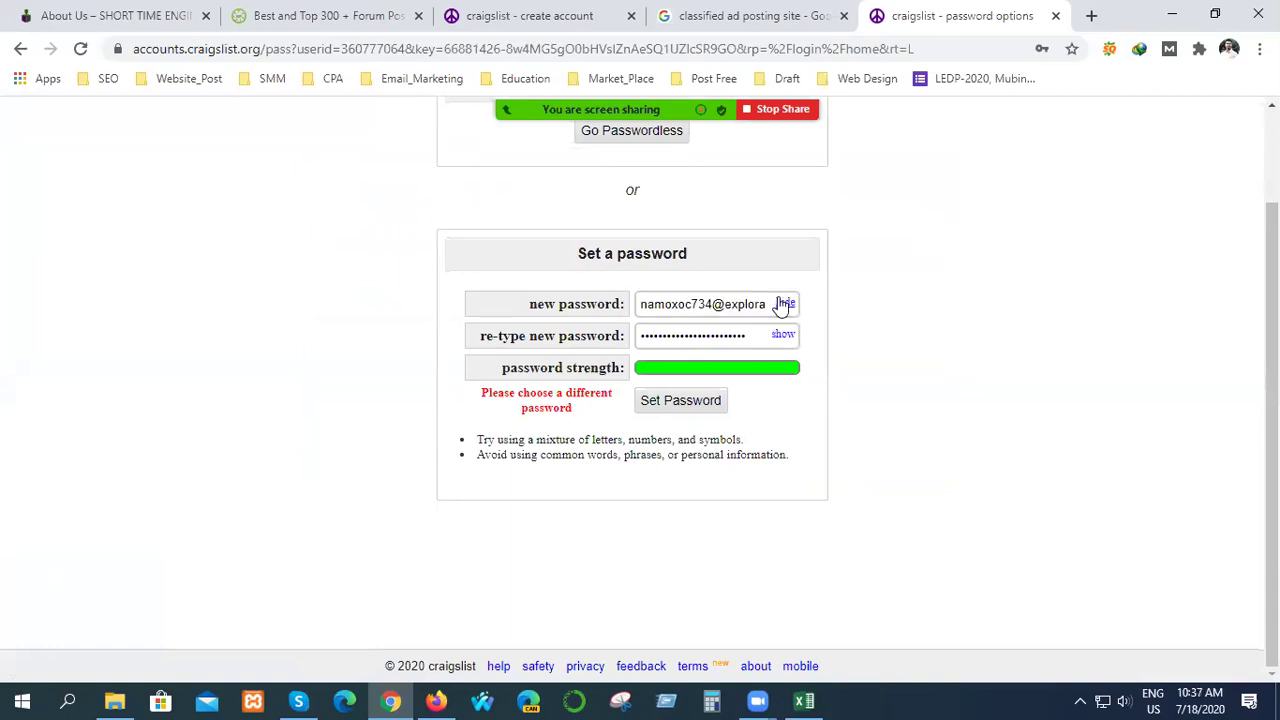
pyautogui.moveTo(768, 304); pyautogui.dragTo(703, 313)
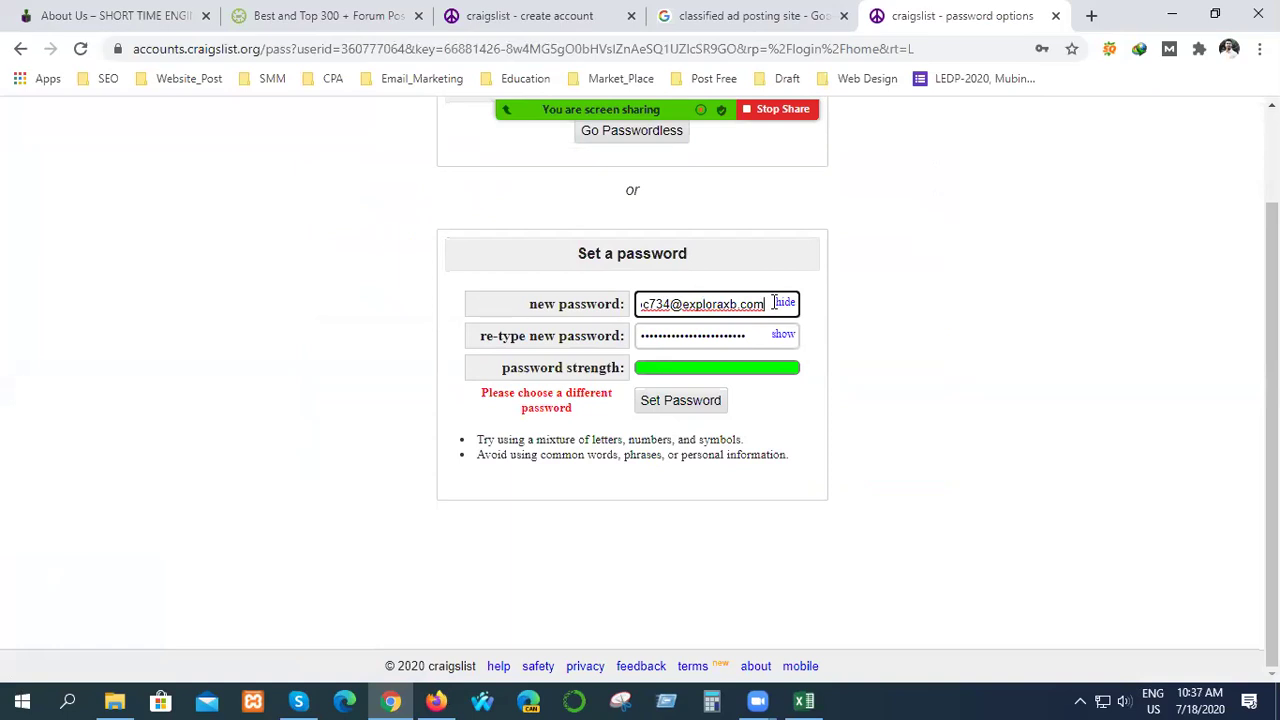
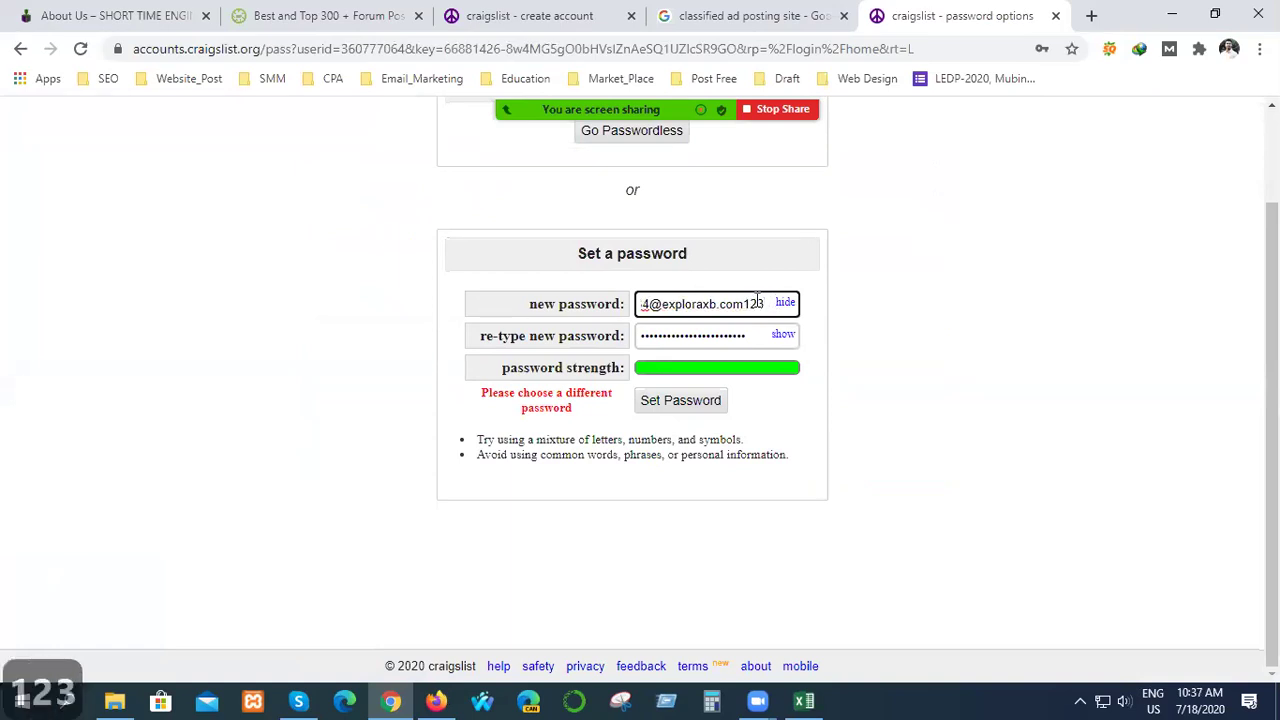
pyautogui.click(758, 336)
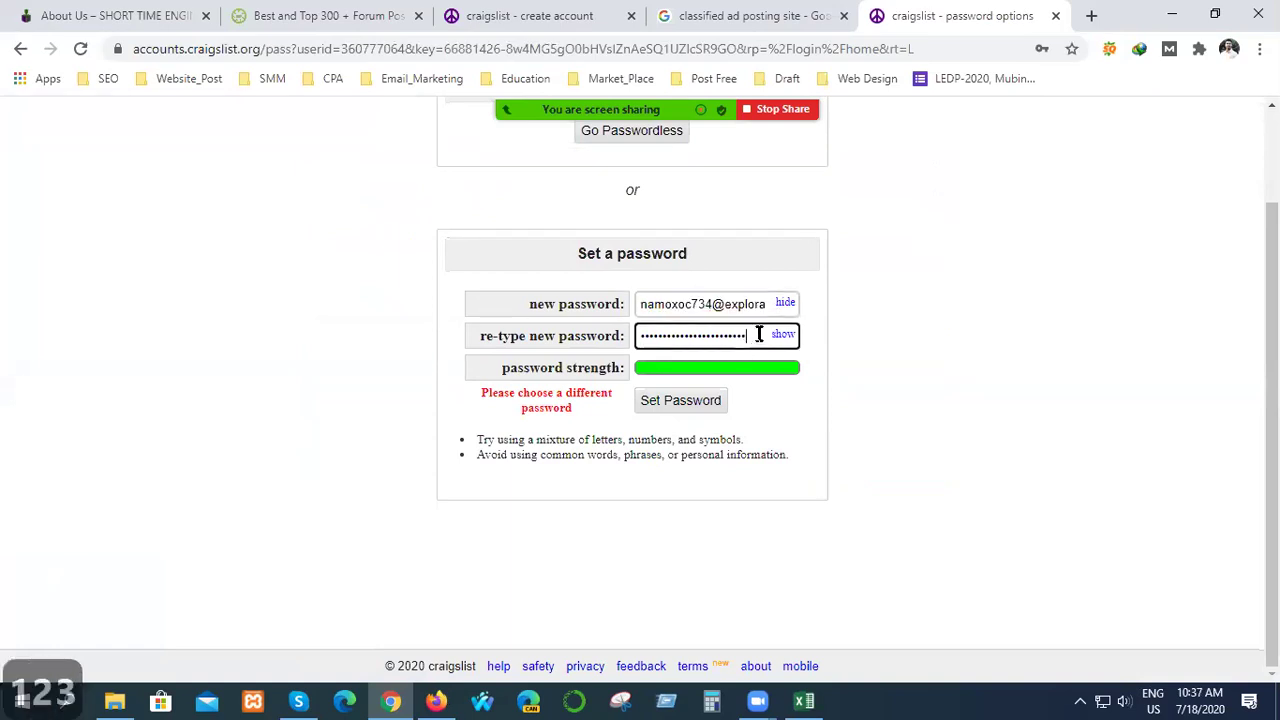
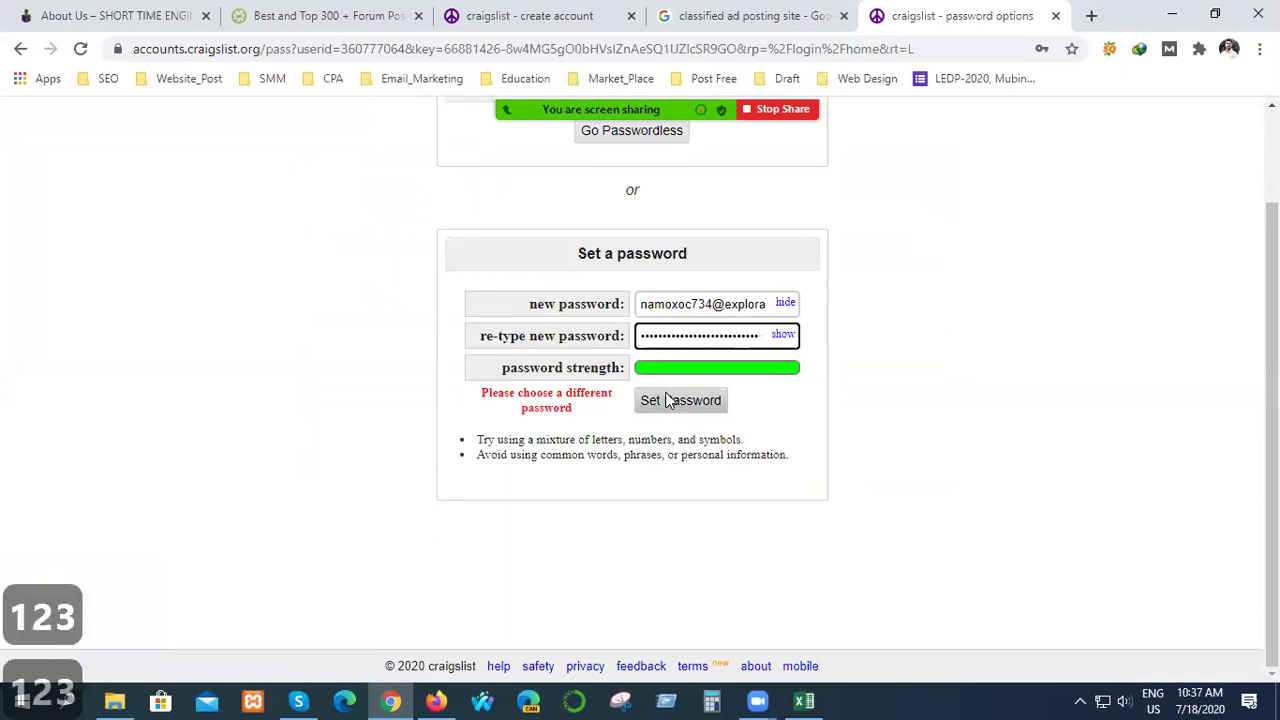
pyautogui.click(684, 405)
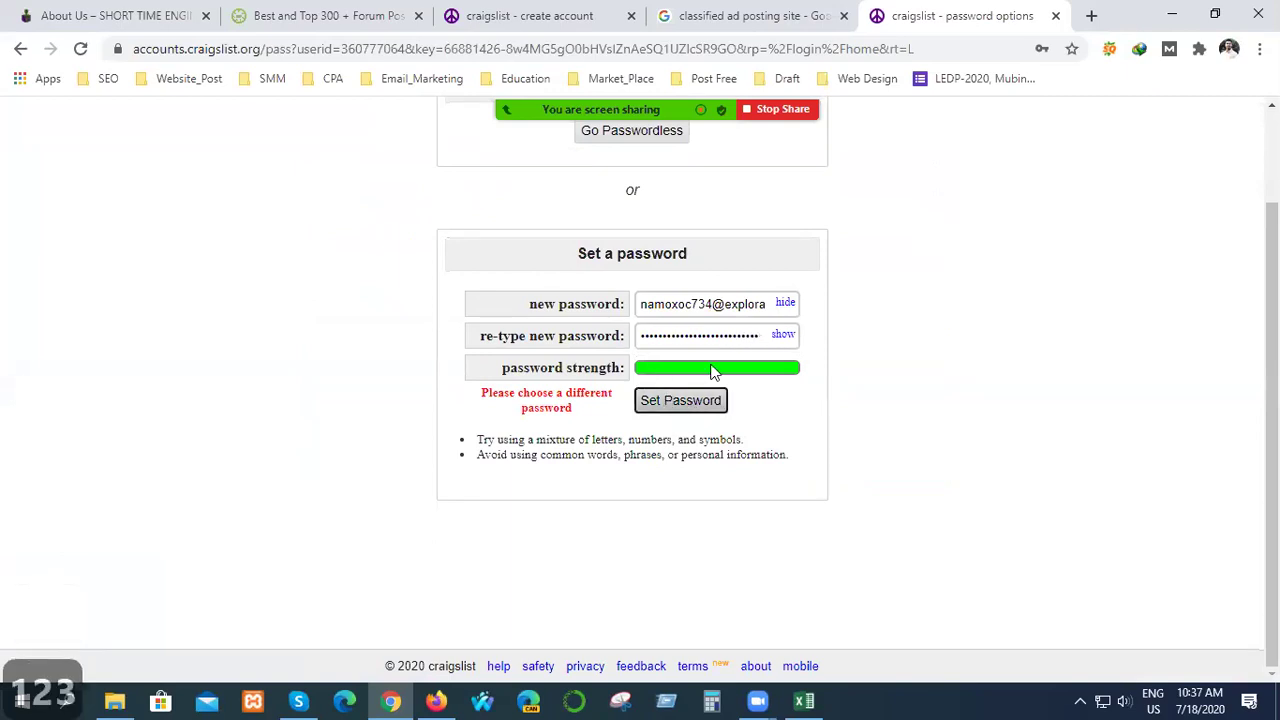
# Replace it with Chrome's suggested strong password, copy it into the re-type field, and set it
pyautogui.moveTo(766, 304); pyautogui.dragTo(562, 303)
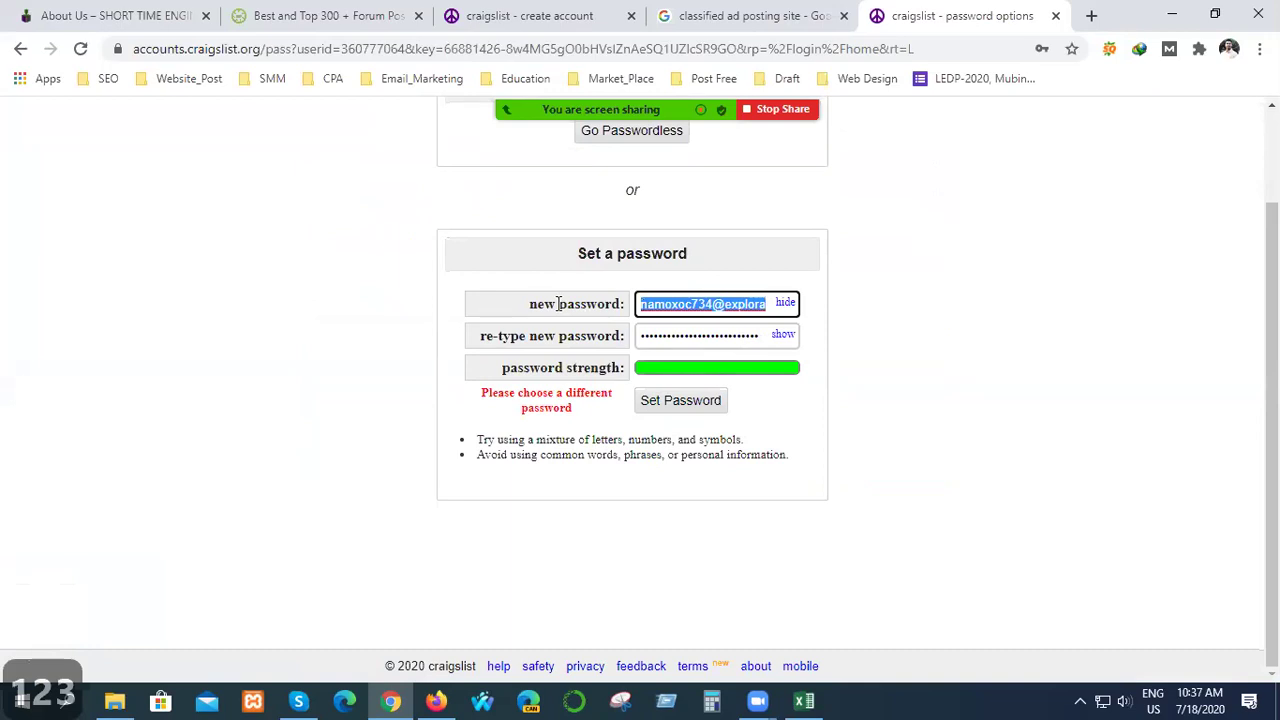
pyautogui.press('BackSpace')
pyautogui.hotkey('ctrl', 'a')
pyautogui.press('BackSpace')
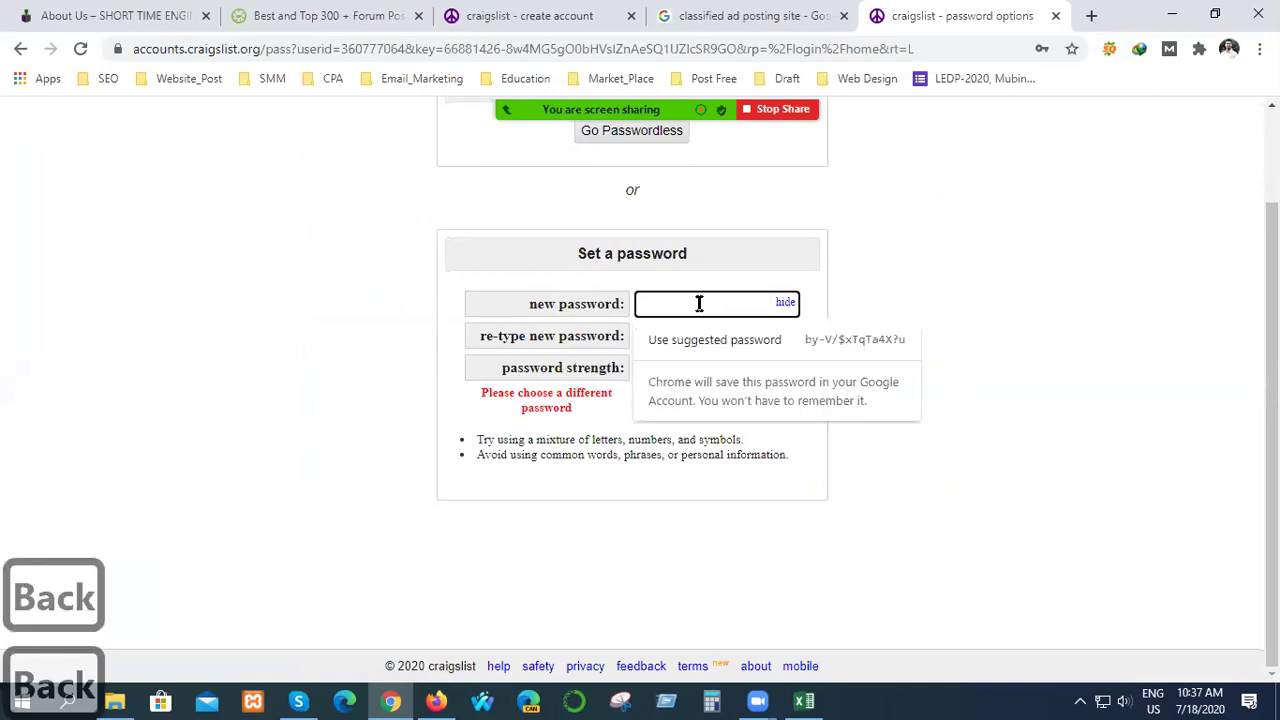
pyautogui.click(800, 339)
pyautogui.moveTo(740, 304); pyautogui.dragTo(604, 304)
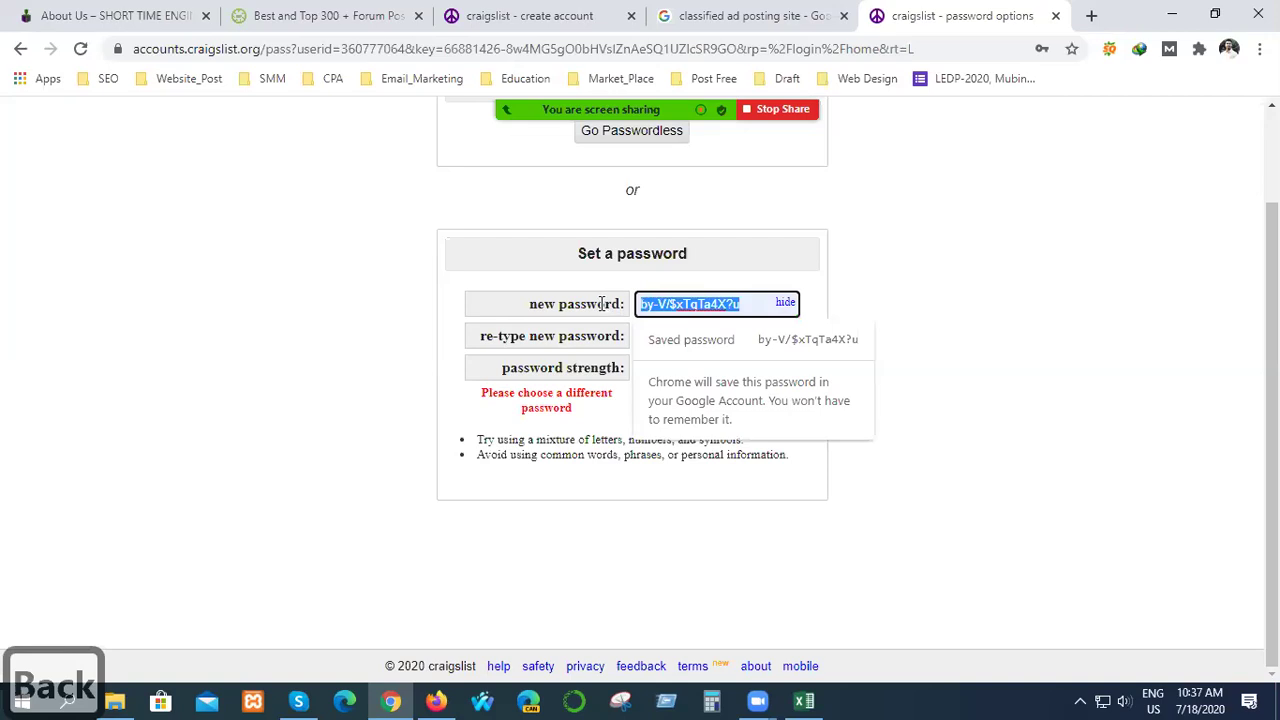
pyautogui.hotkey('ctrl', 'c')
pyautogui.click(452, 474)
pyautogui.moveTo(755, 337); pyautogui.dragTo(592, 337)
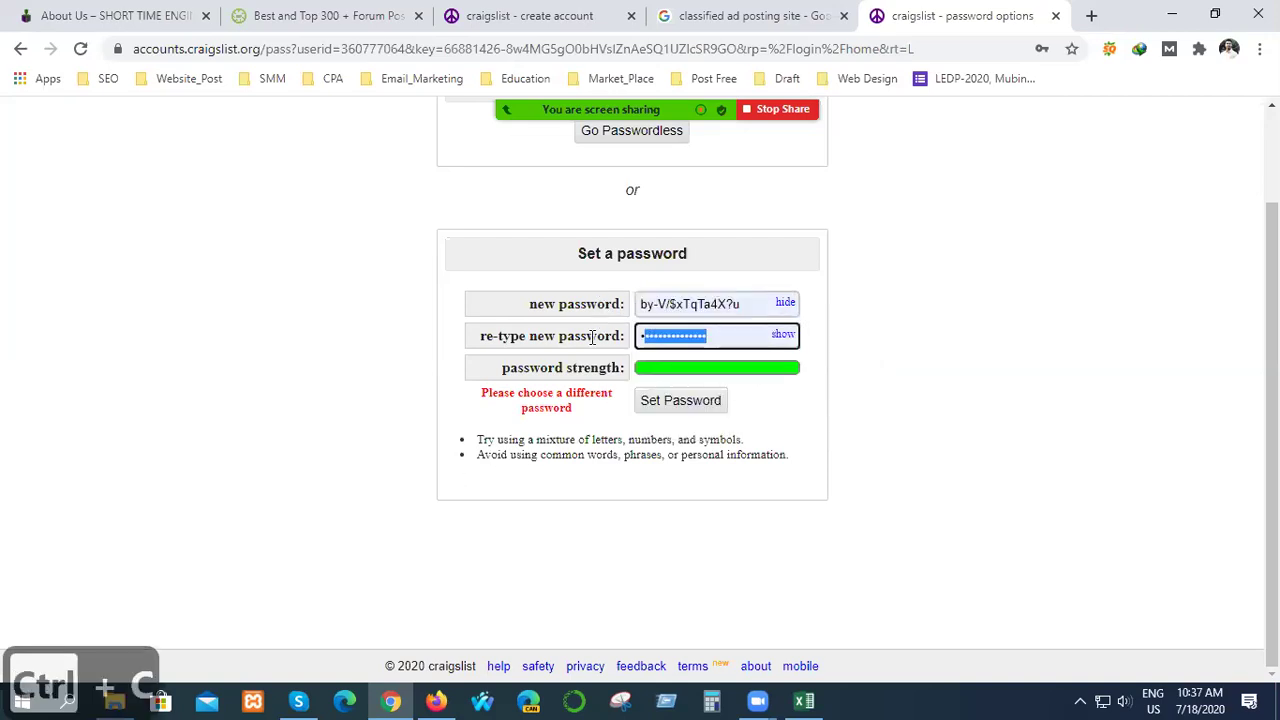
pyautogui.hotkey('ctrl', 'v')
pyautogui.click(668, 400)
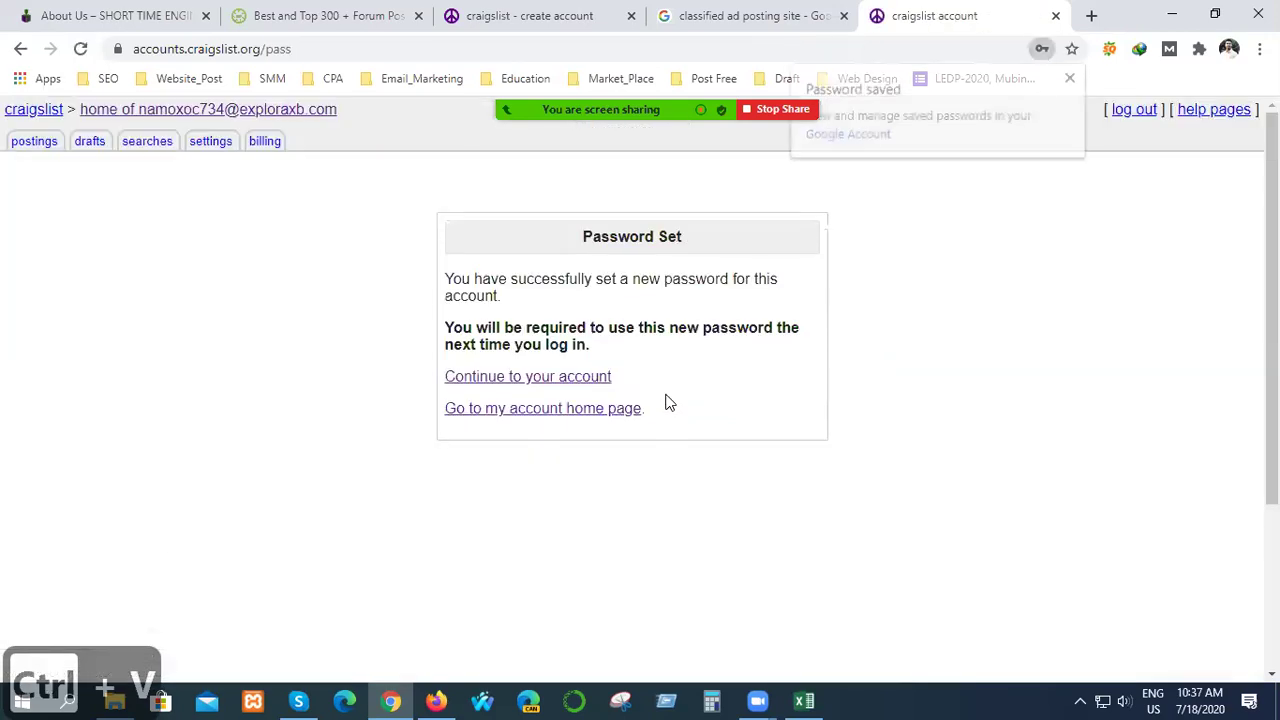
# Accept Craigslist's terms of use, check the category and date filters, then open the Bangladesh front page
pyautogui.click(528, 378)
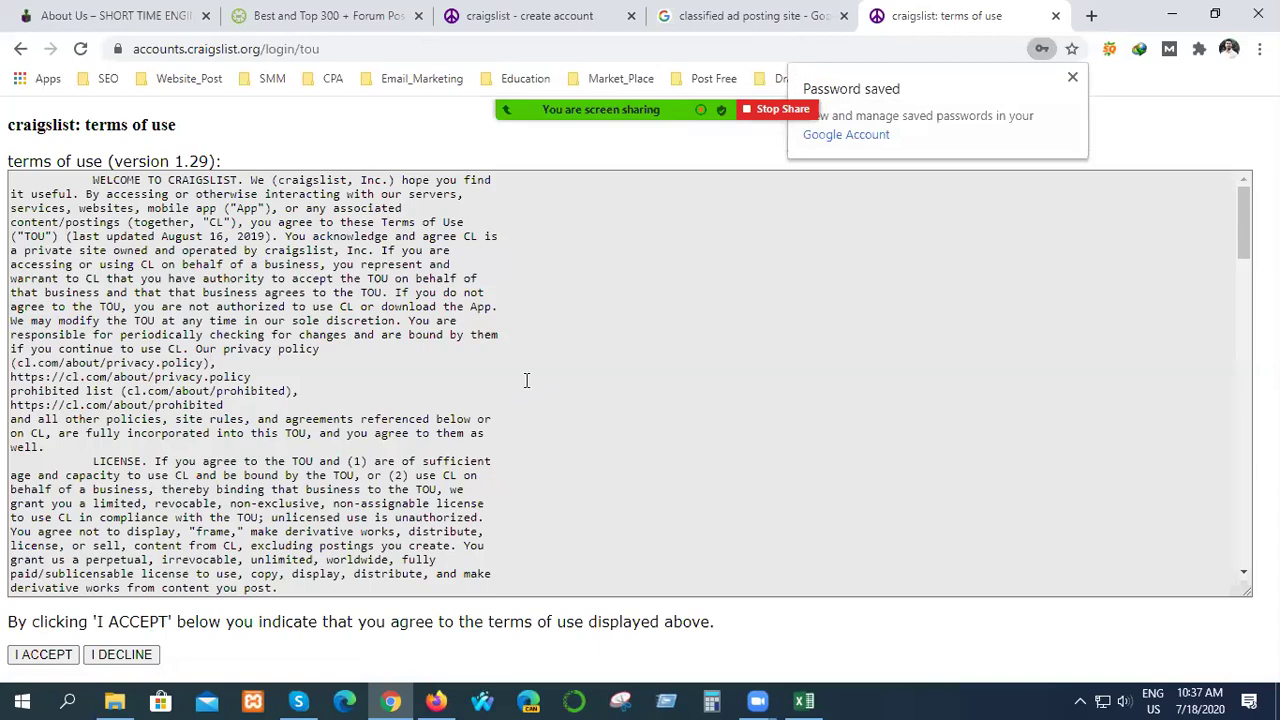
pyautogui.scroll(-10, 526, 380)
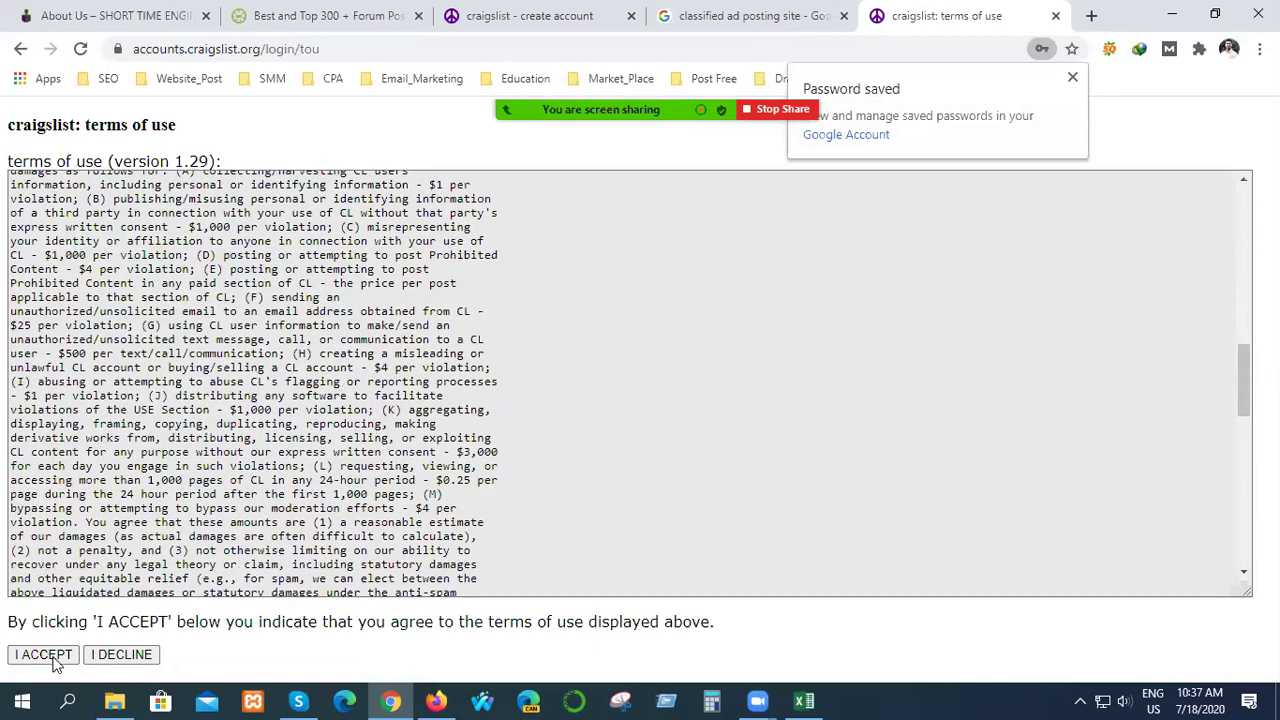
pyautogui.click(46, 655)
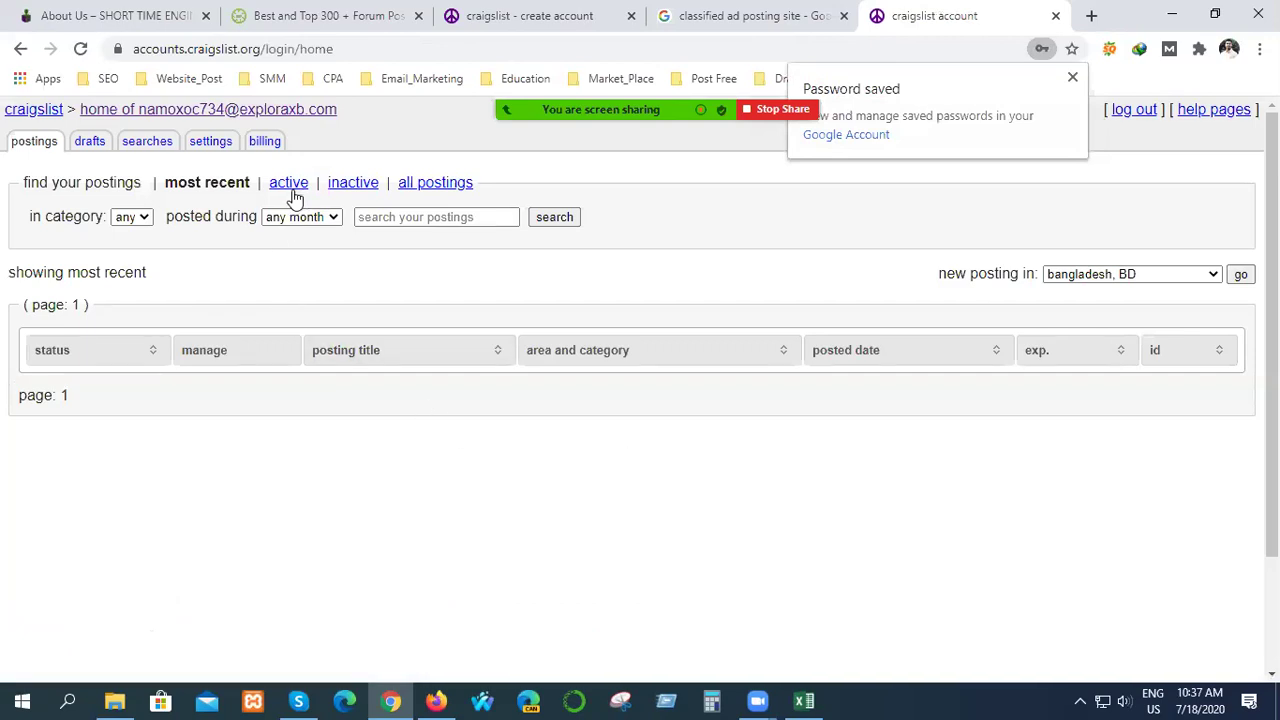
pyautogui.click(144, 217)
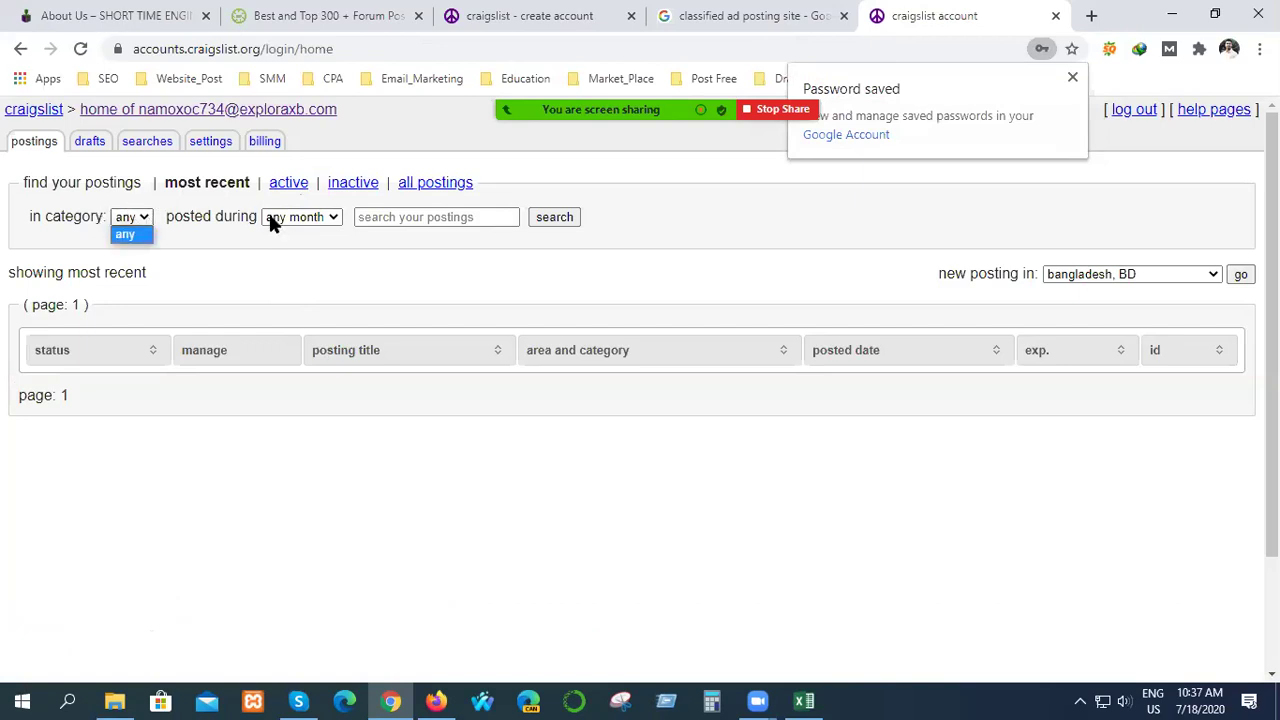
pyautogui.click(300, 217)
pyautogui.click(554, 217)
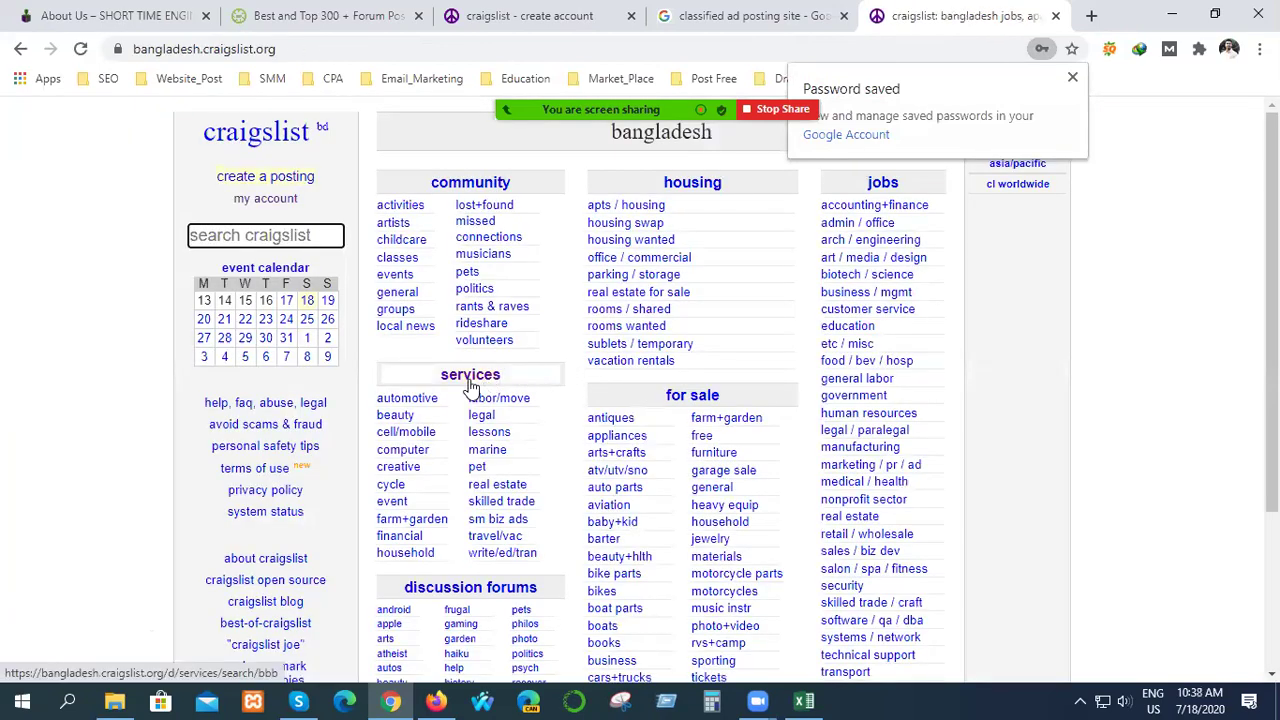
# Close the Password saved notice and browse the Bangladesh for sale and forum categories
pyautogui.click(1073, 79)
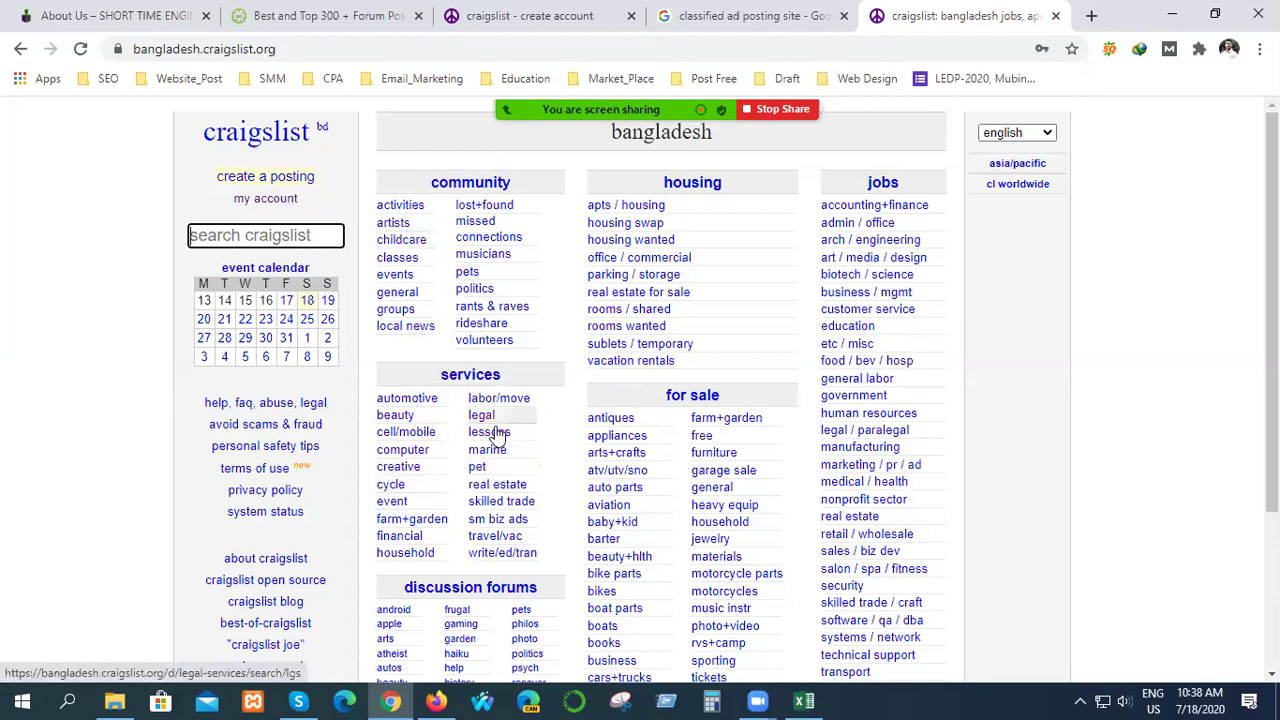
pyautogui.scroll(-1, 495, 448)
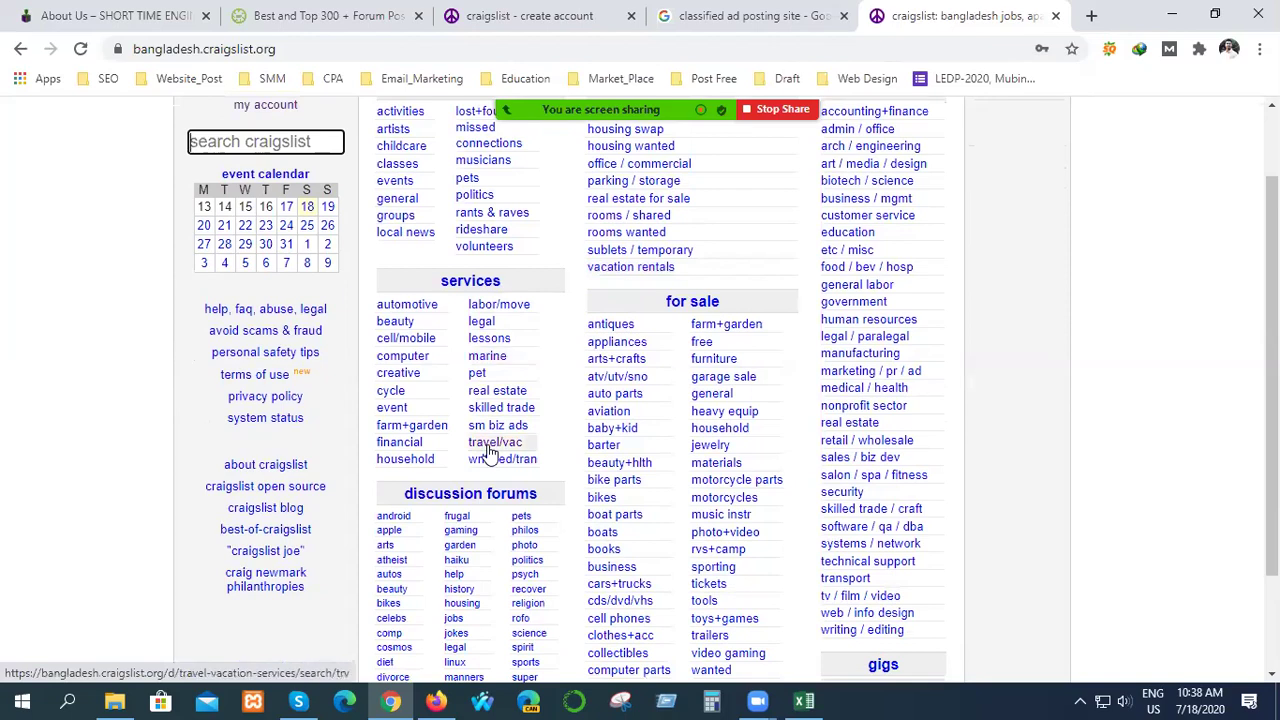
pyautogui.scroll(-1, 490, 452)
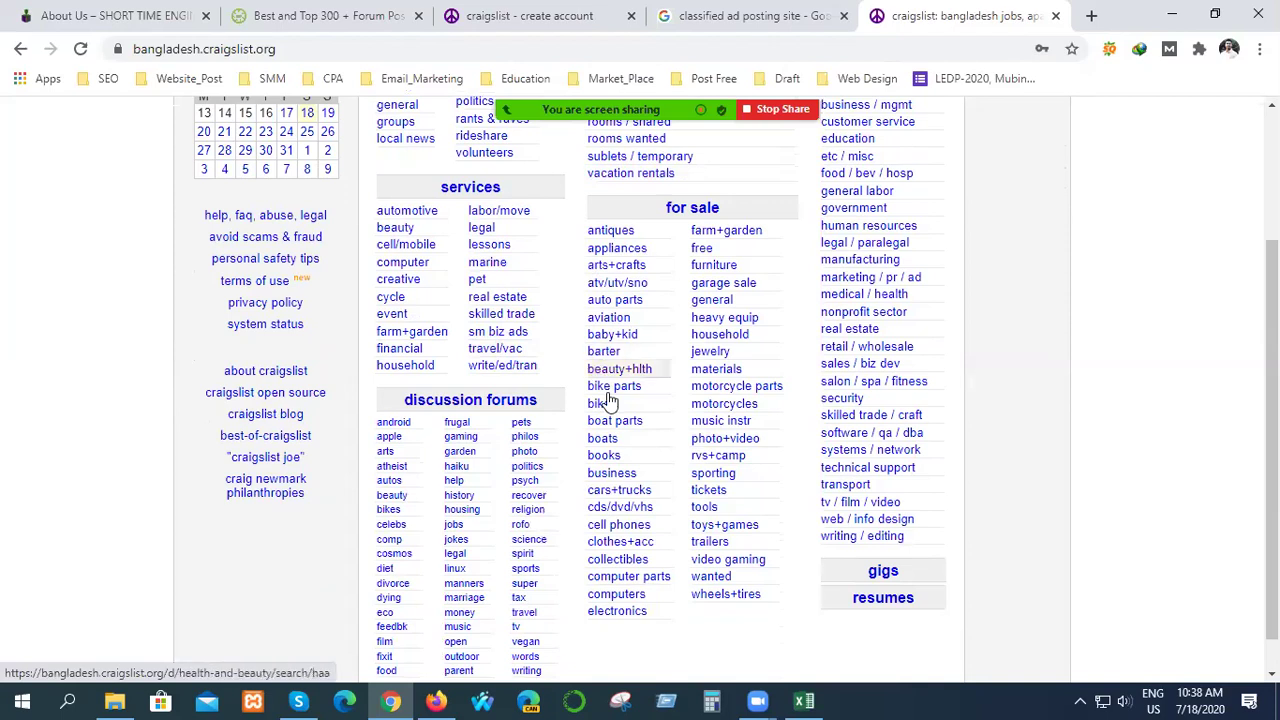
pyautogui.scroll(1, 892, 505)
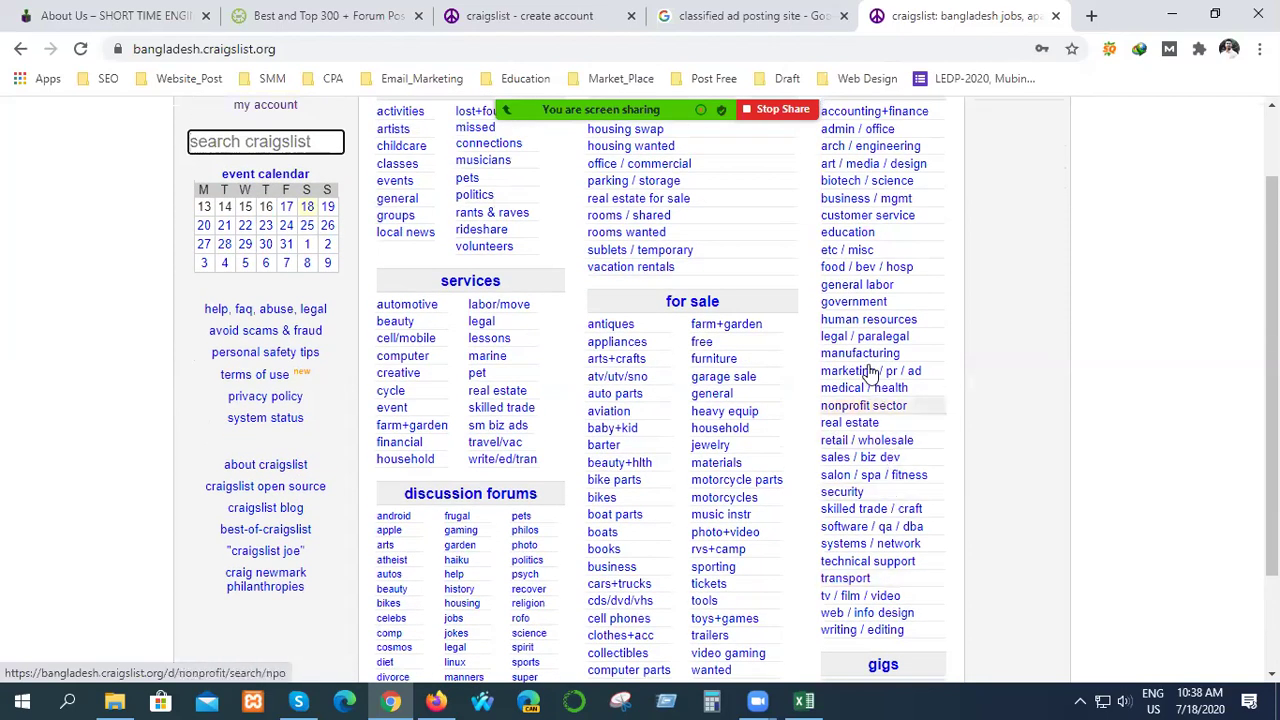
pyautogui.scroll(1, 852, 325)
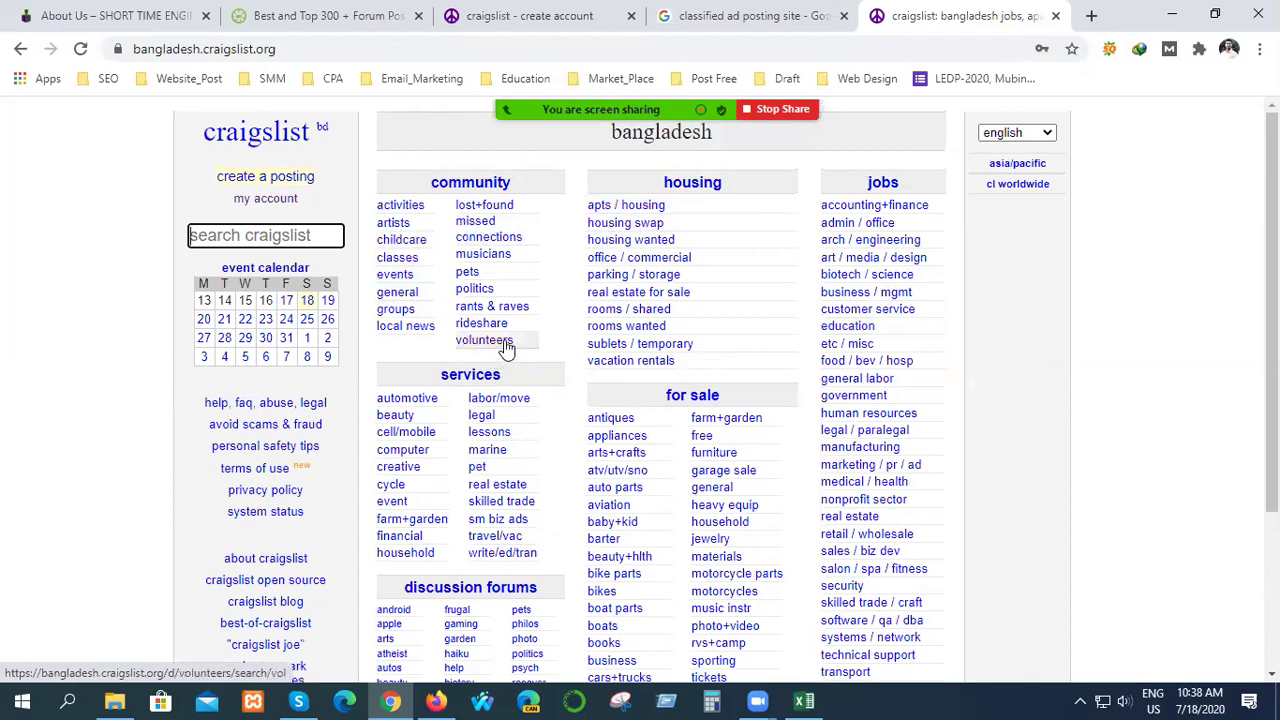
pyautogui.scroll(-1, 507, 348)
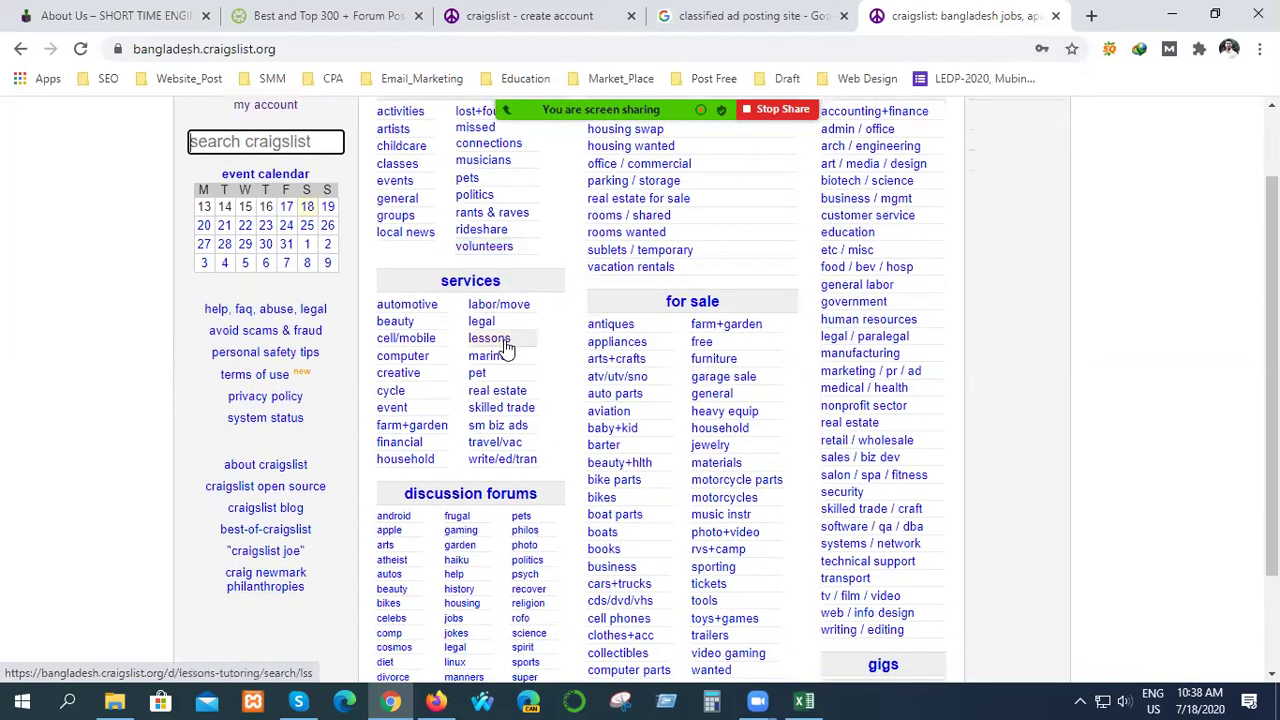
pyautogui.scroll(-1, 507, 348)
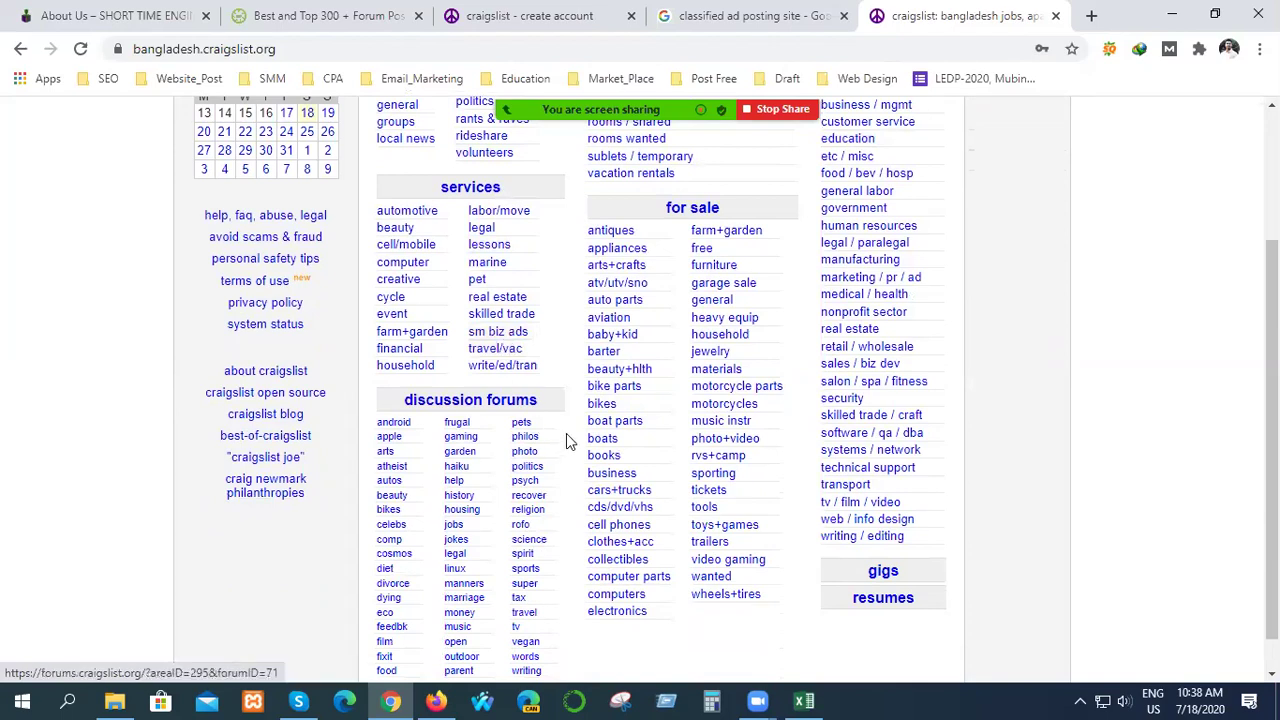
pyautogui.scroll(-1, 530, 460)
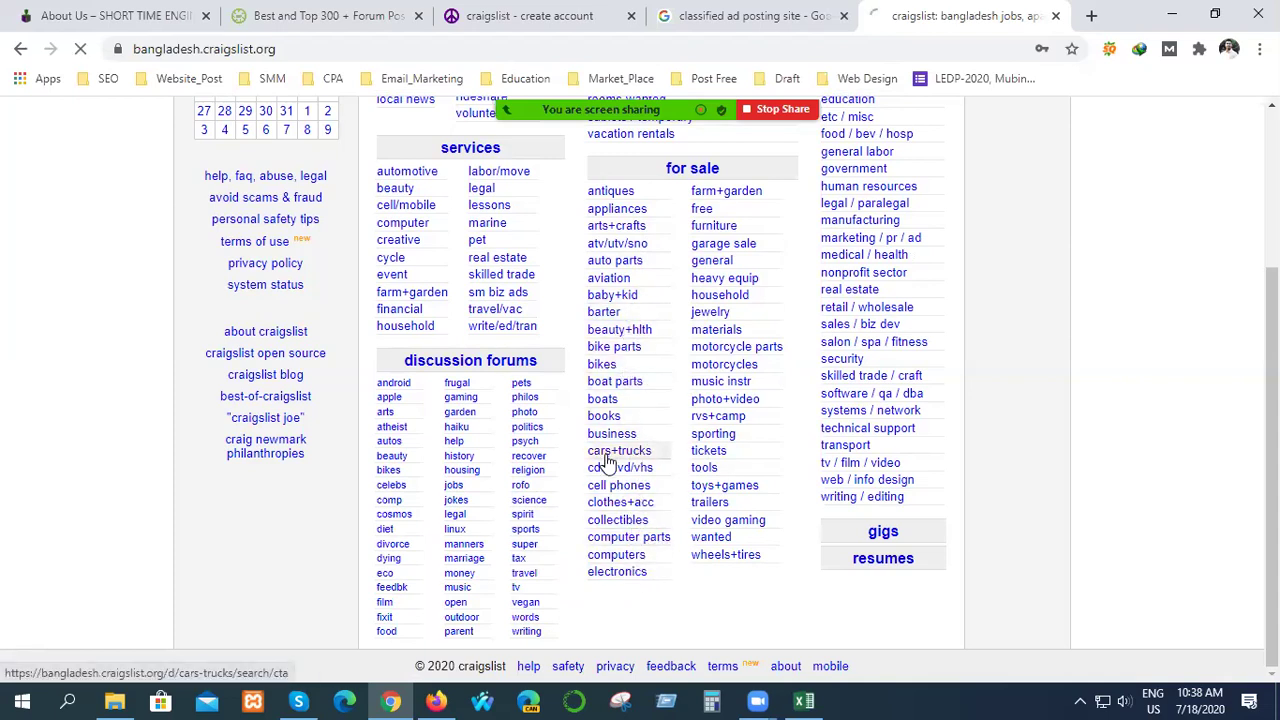
# Open cars & trucks, browse its 12 listings, and open the F350 2008 service truck ad
pyautogui.click(462, 590)
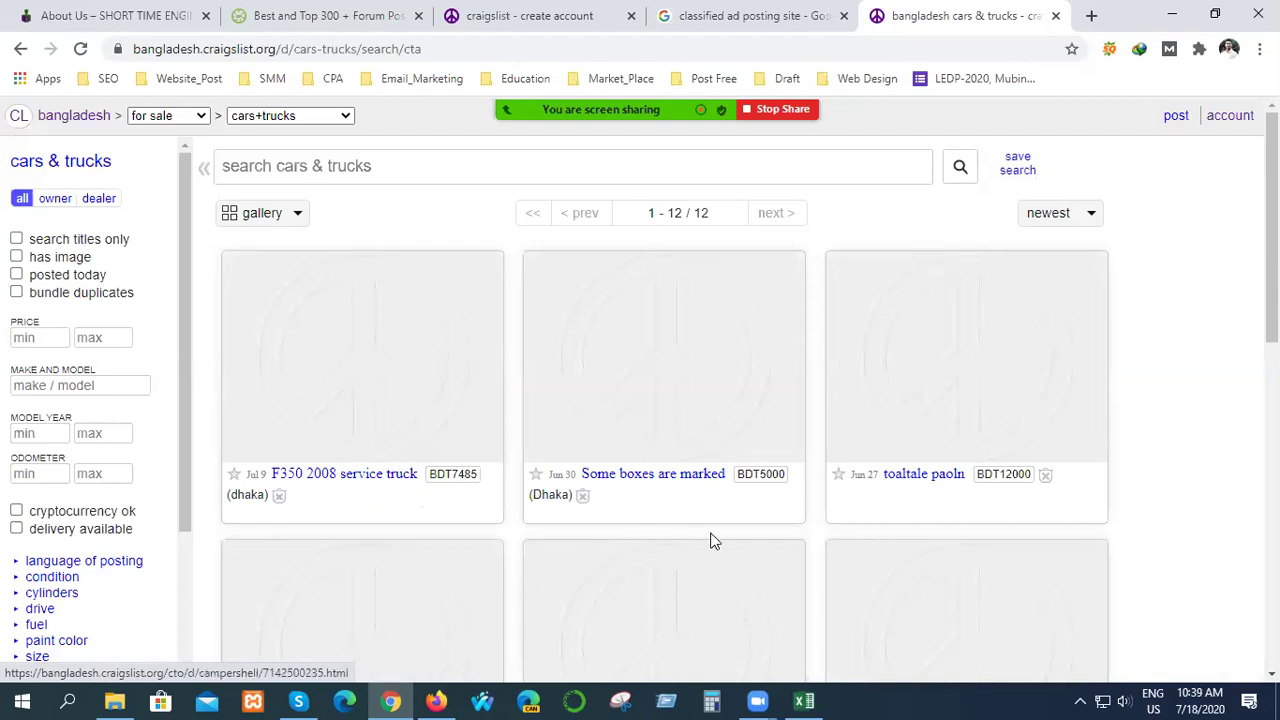
pyautogui.scroll(-5, 1136, 430)
pyautogui.scroll(-4, 1140, 431)
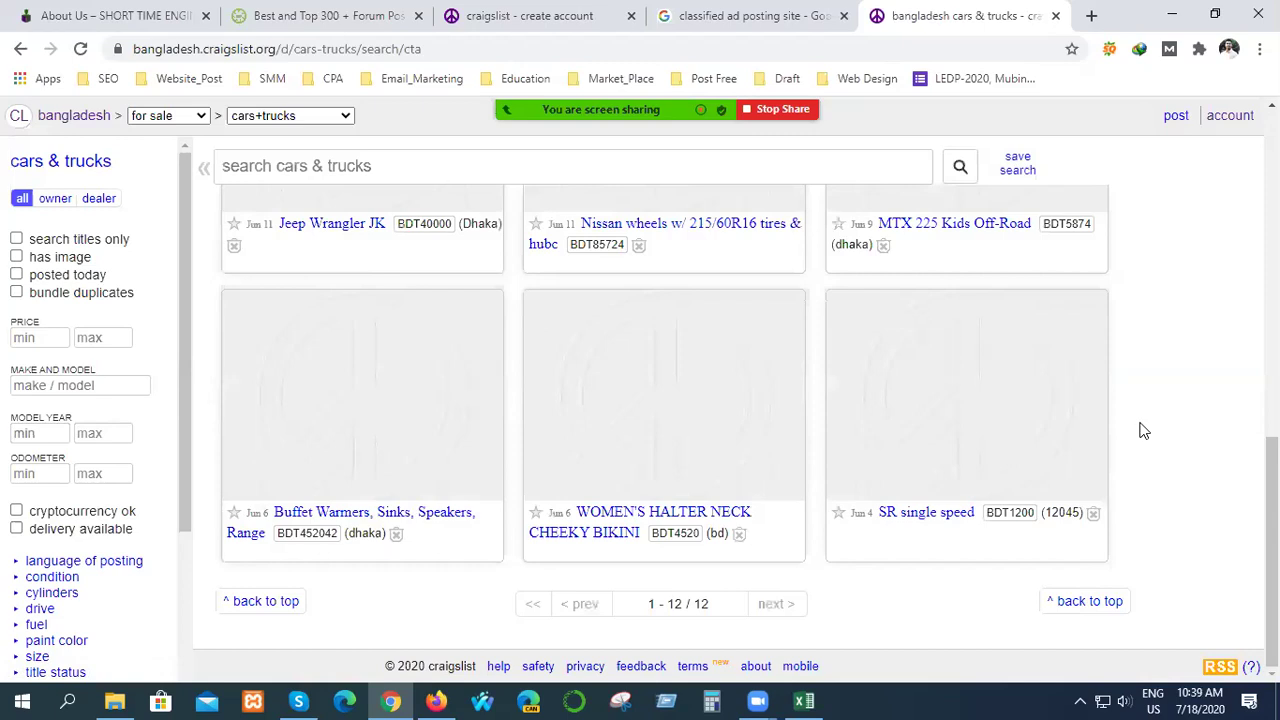
pyautogui.scroll(8, 1134, 428)
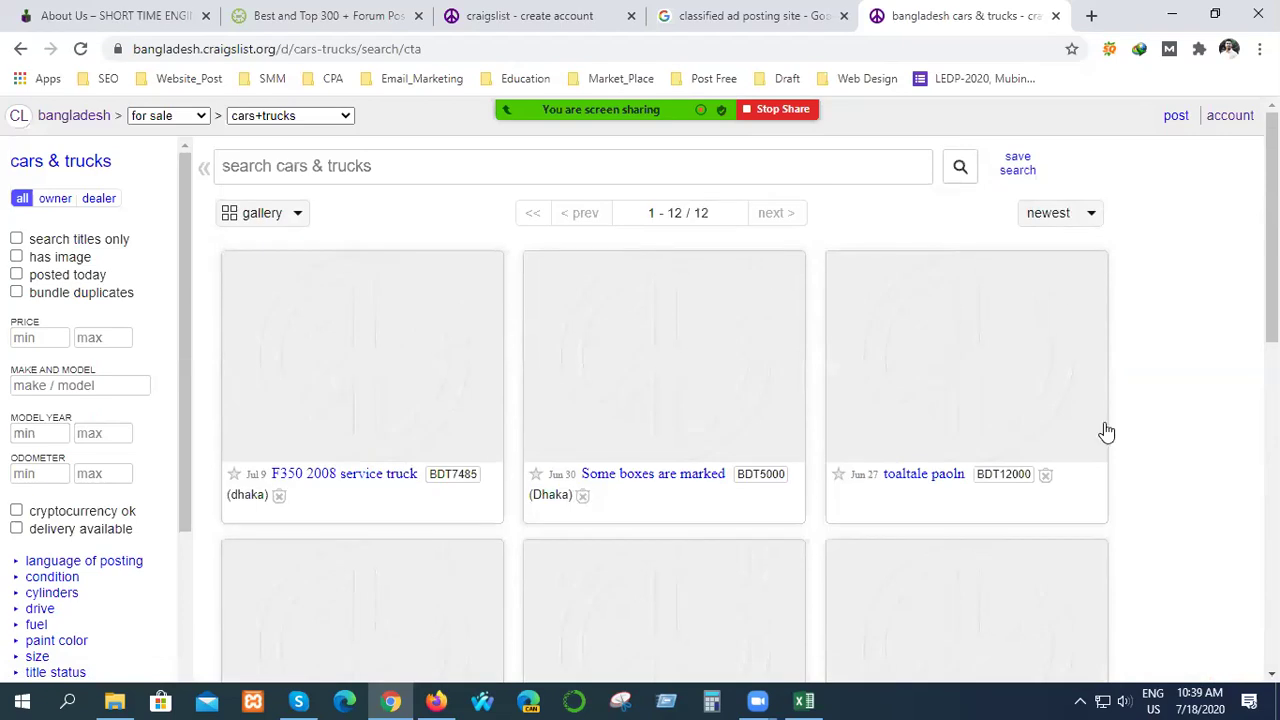
pyautogui.click(323, 381)
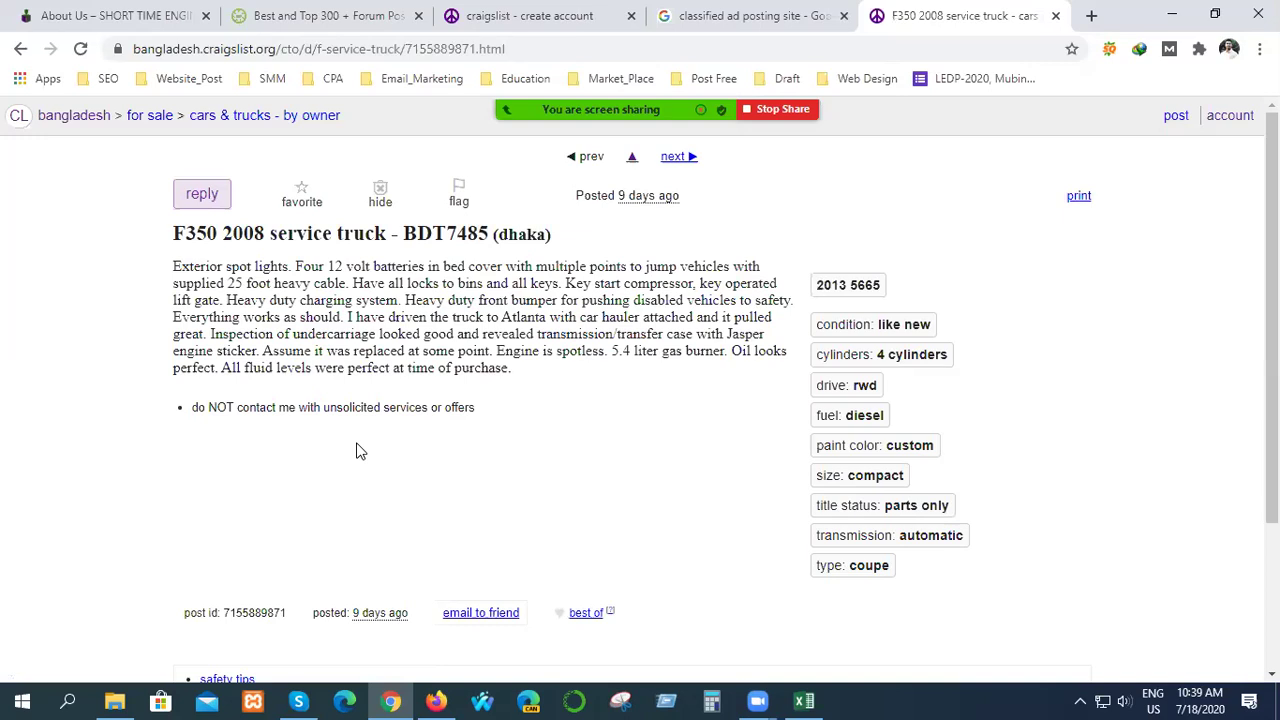
# Read the F350 2008 service truck ad and select the seller's relay email address in its reply options
pyautogui.scroll(-2, 476, 404)
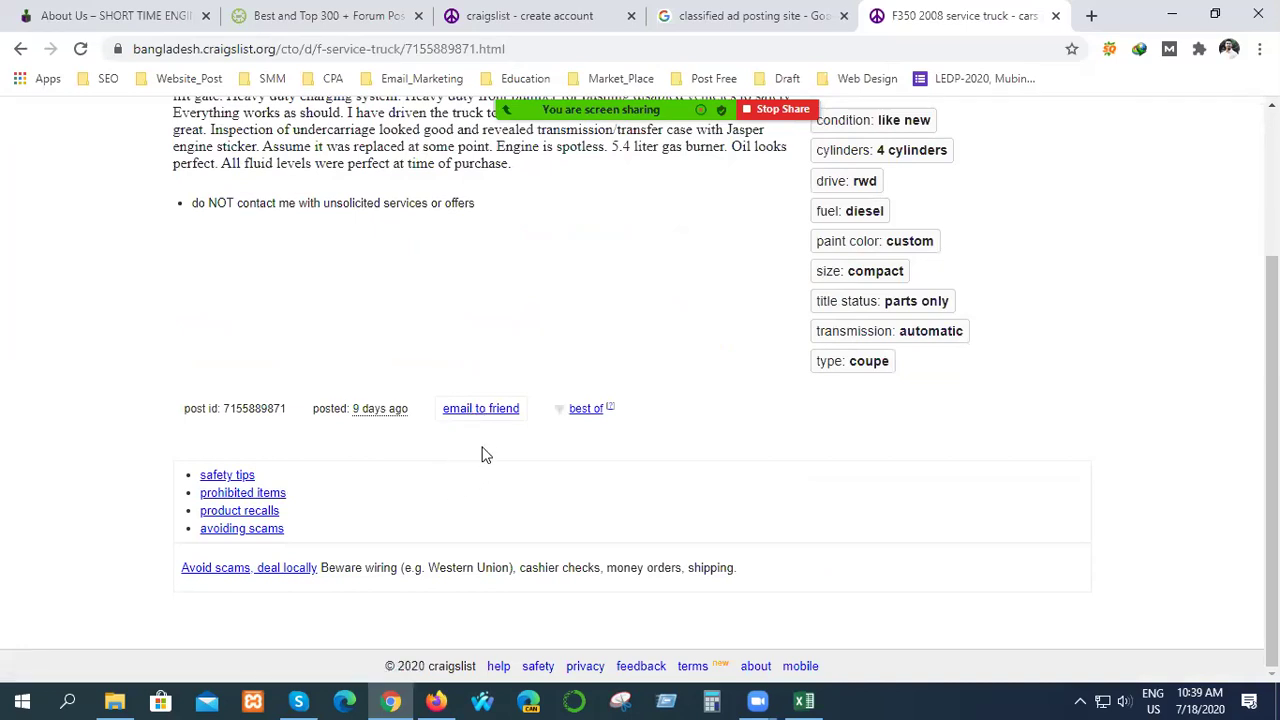
pyautogui.scroll(2, 468, 462)
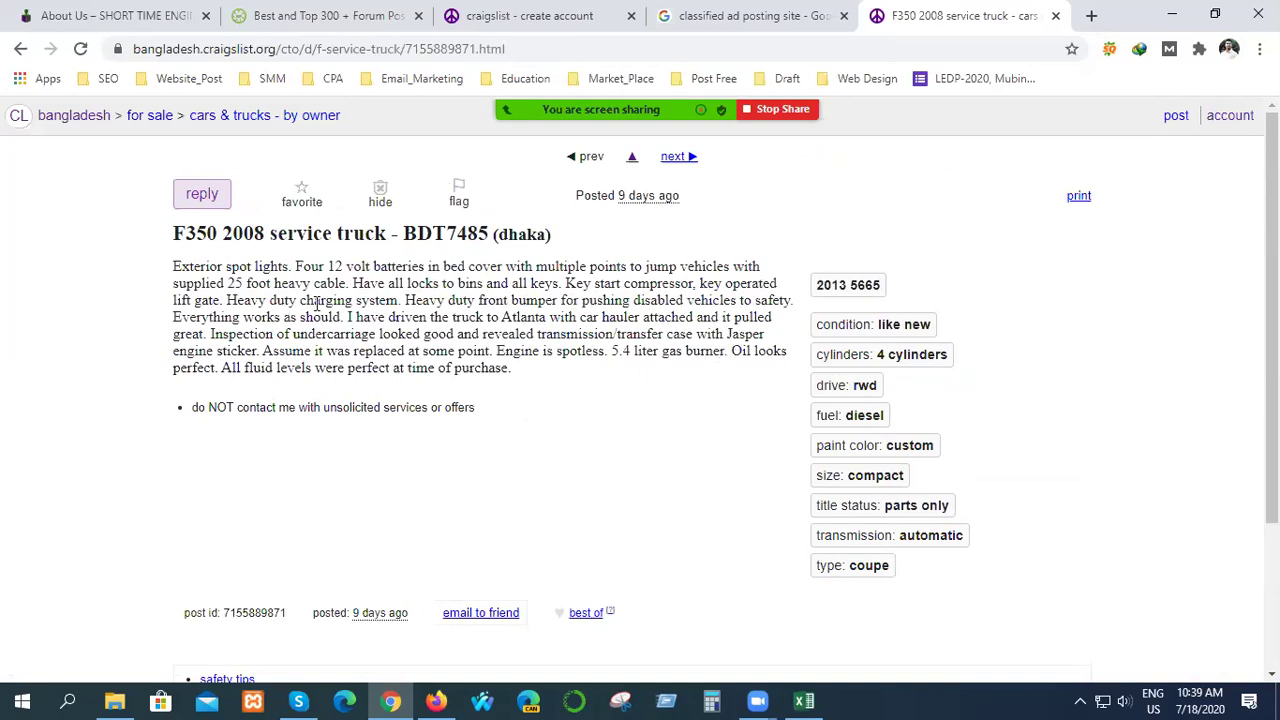
pyautogui.click(204, 199)
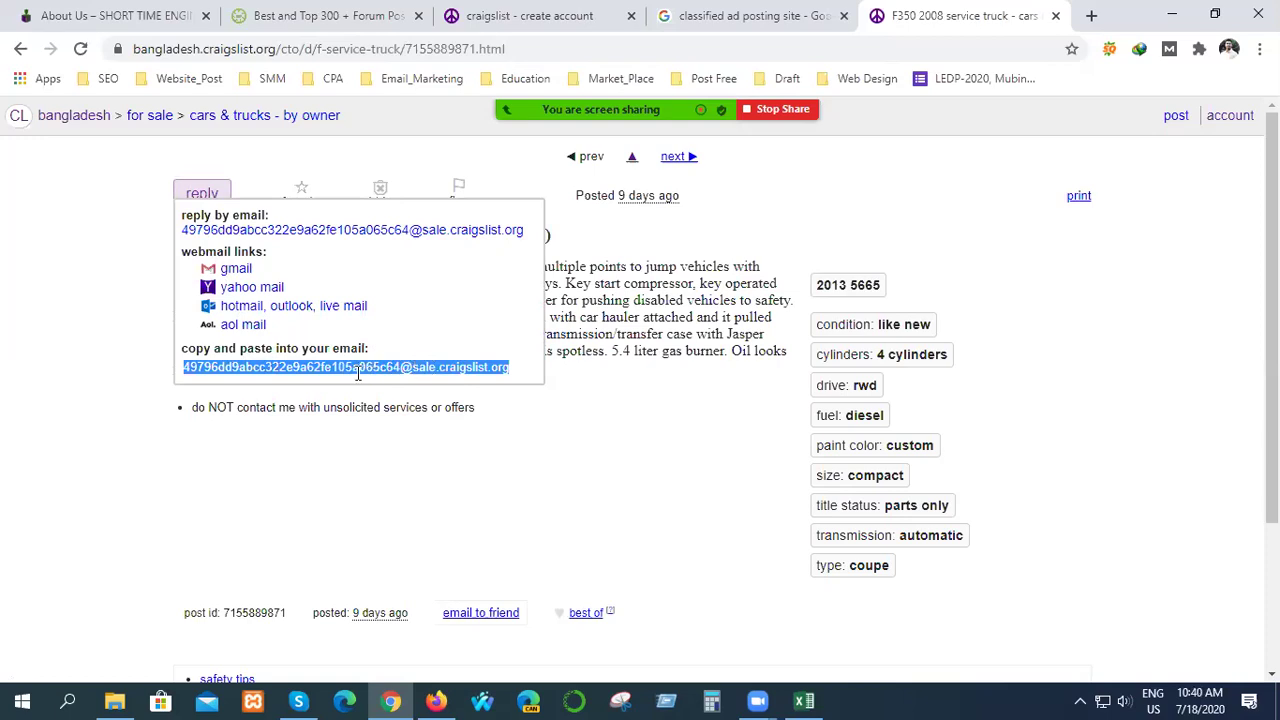
pyautogui.click(457, 370)
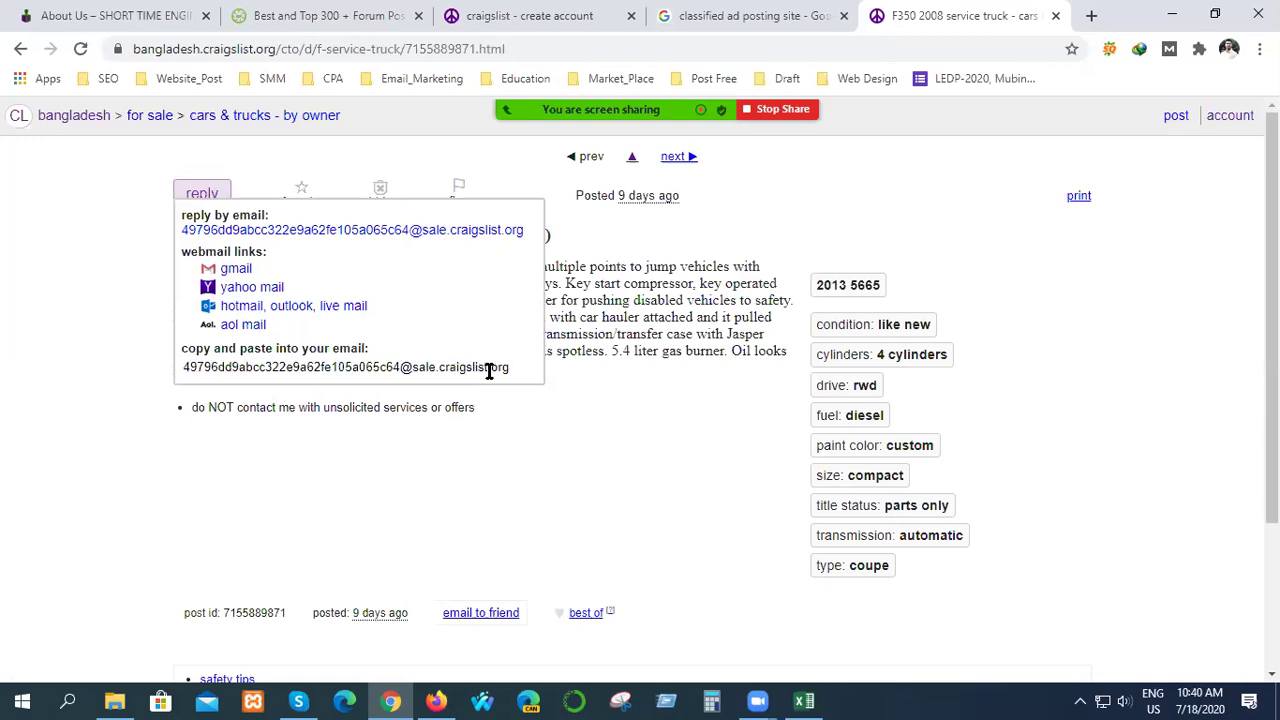
pyautogui.moveTo(507, 371); pyautogui.dragTo(148, 358)
pyautogui.click(148, 358)
pyautogui.tripleClick(210, 370)
# Close the reply options and go back to the cars & trucks results
pyautogui.click(118, 400)
pyautogui.scroll(-2, 557, 414)
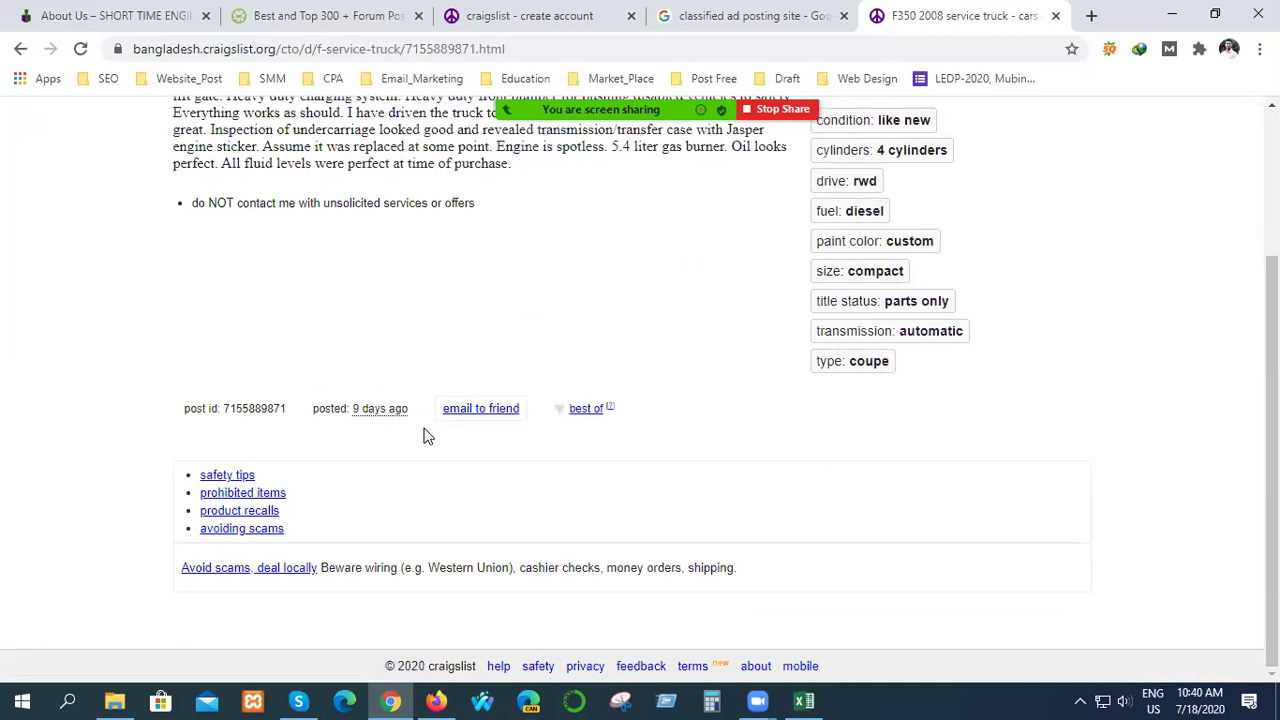
pyautogui.scroll(2, 403, 432)
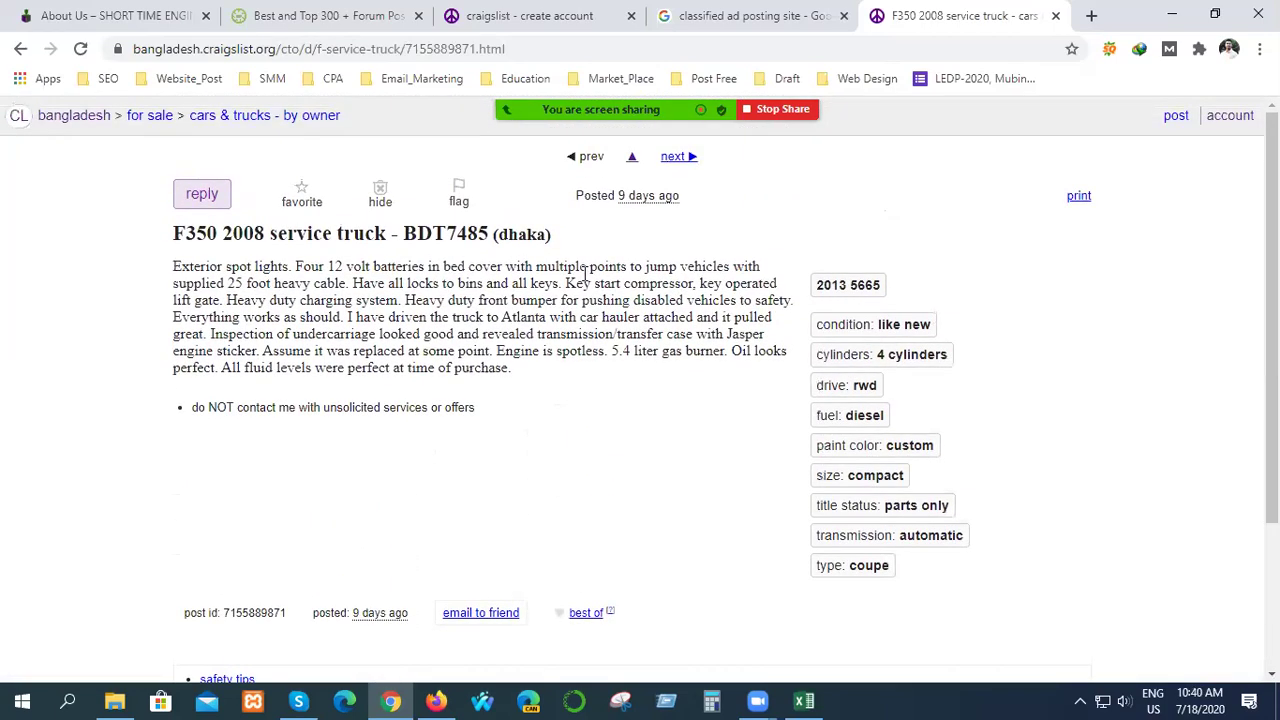
pyautogui.click(20, 48)
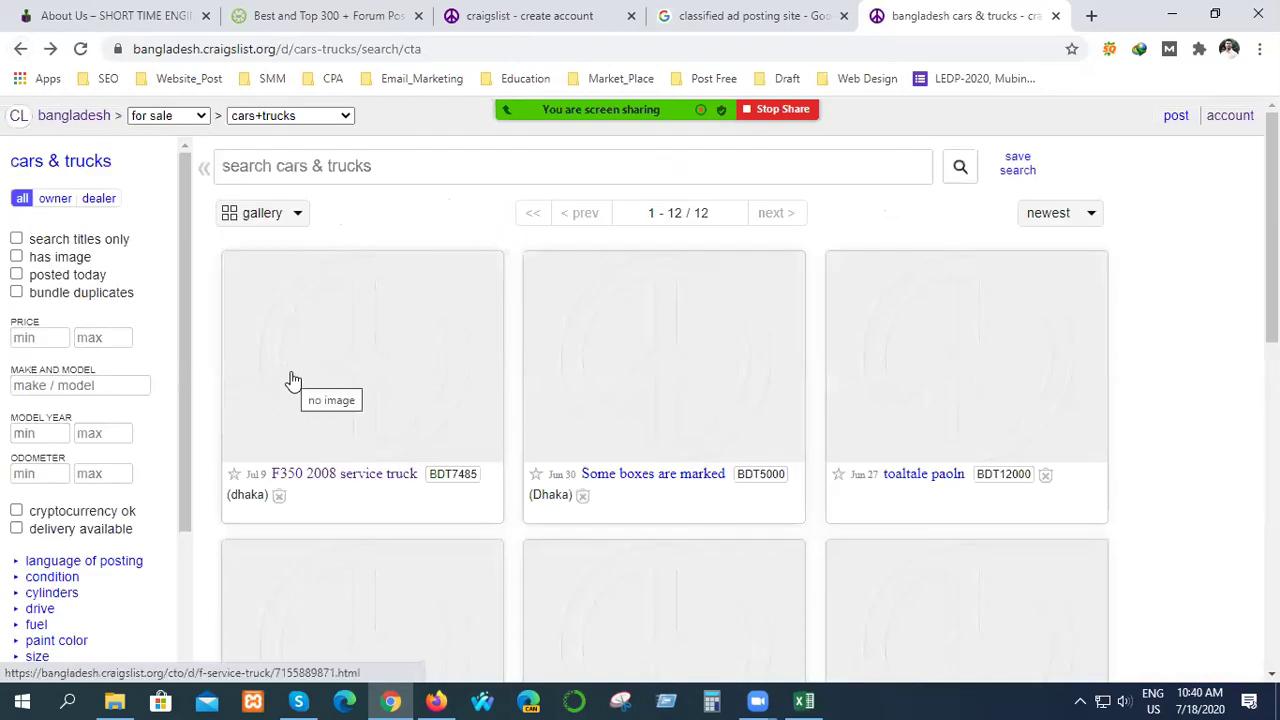
# Scan the cars & trucks gallery, then begin a new Craigslist posting
pyautogui.scroll(-3, 575, 447)
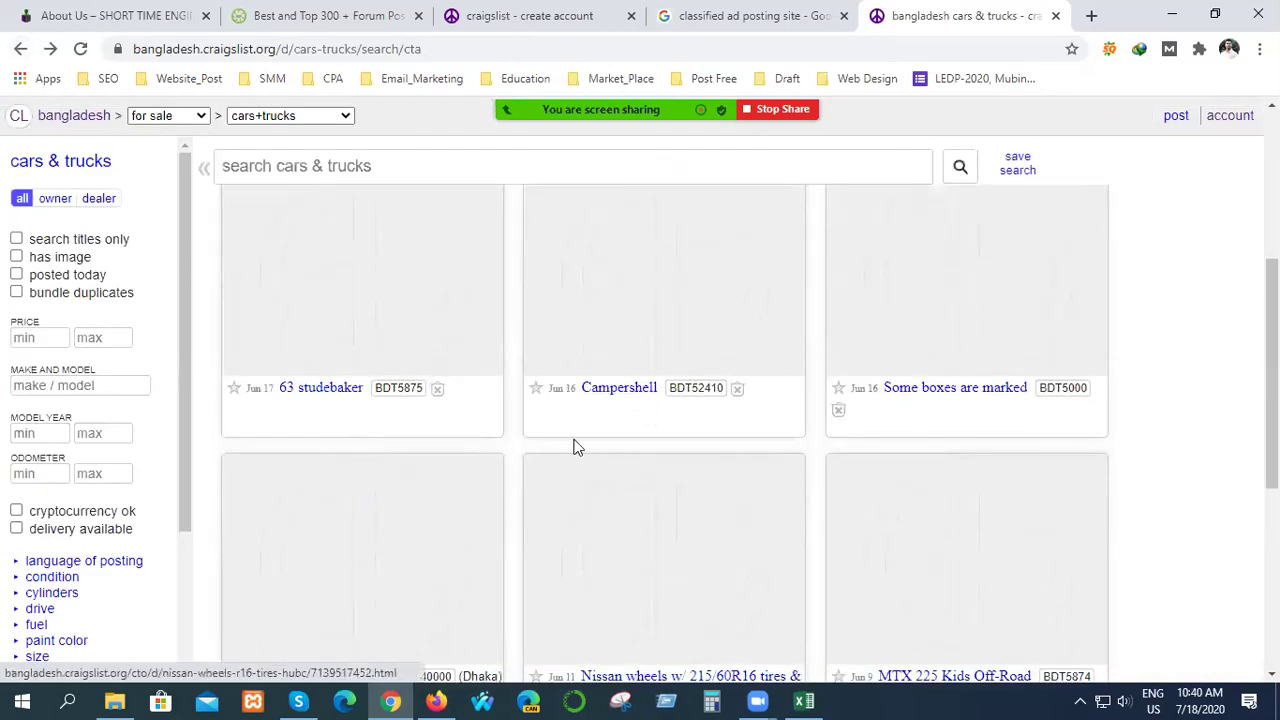
pyautogui.scroll(-3, 531, 421)
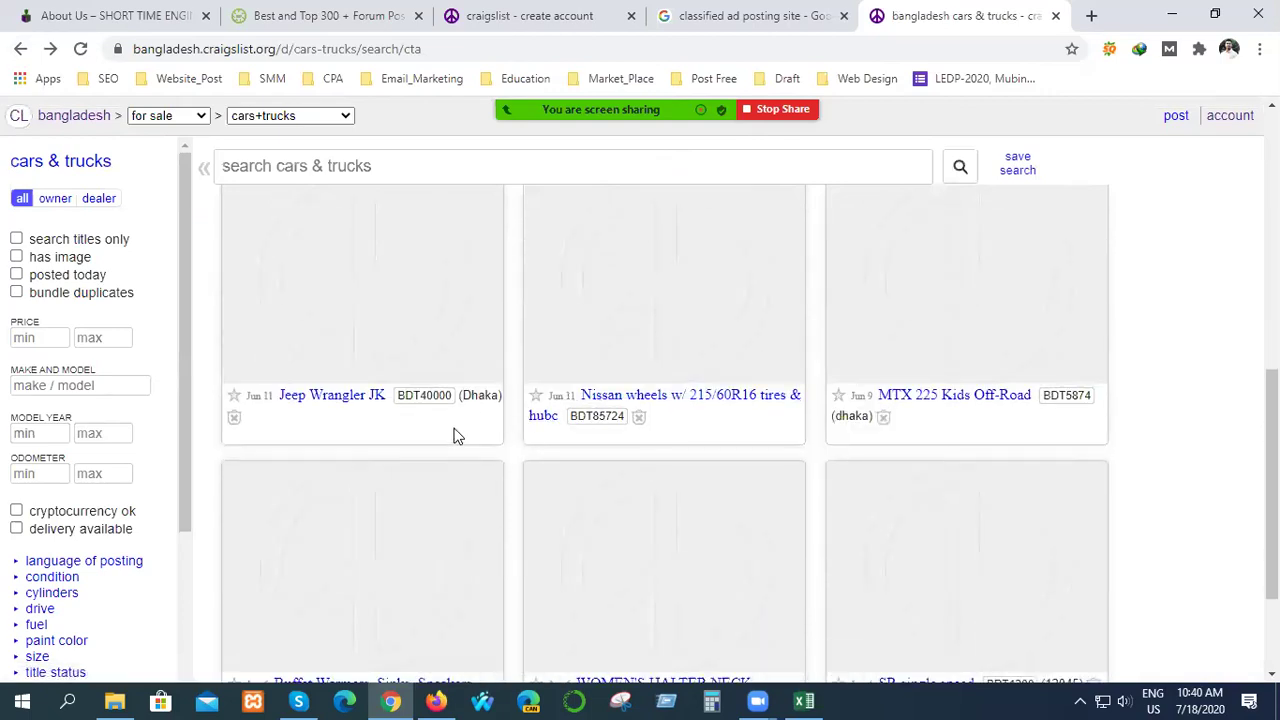
pyautogui.scroll(6, 455, 430)
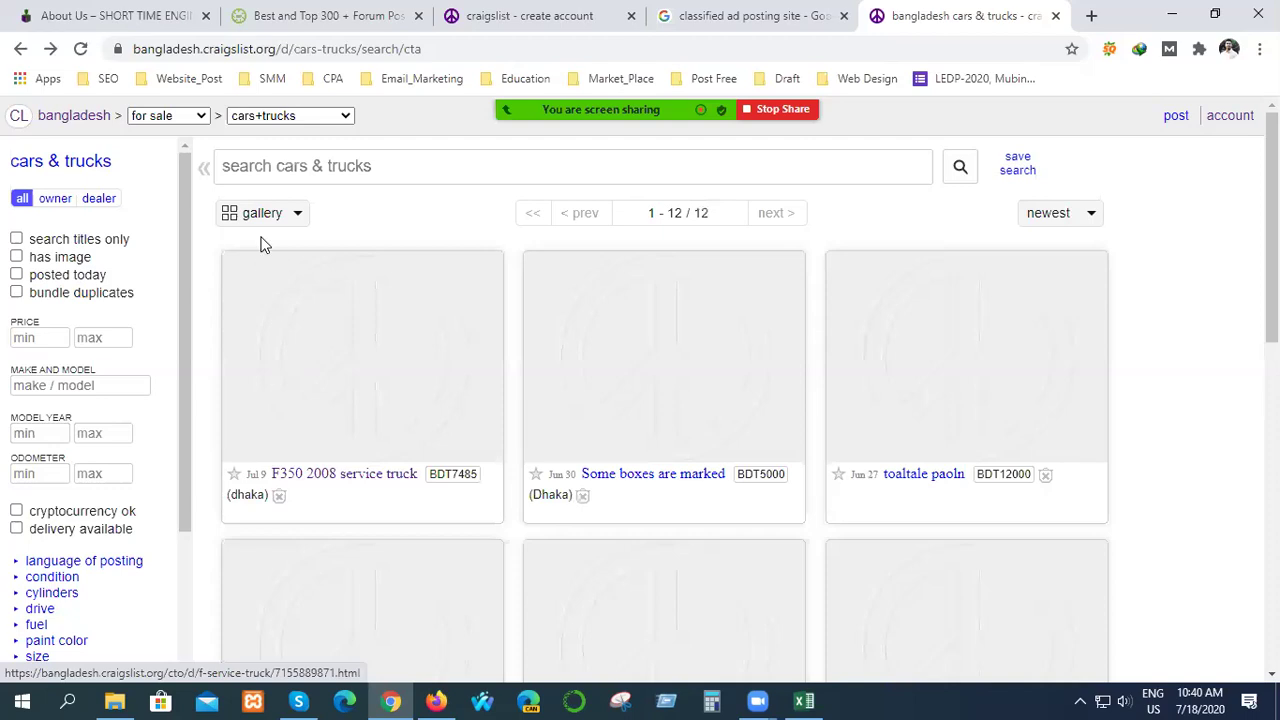
pyautogui.click(380, 178)
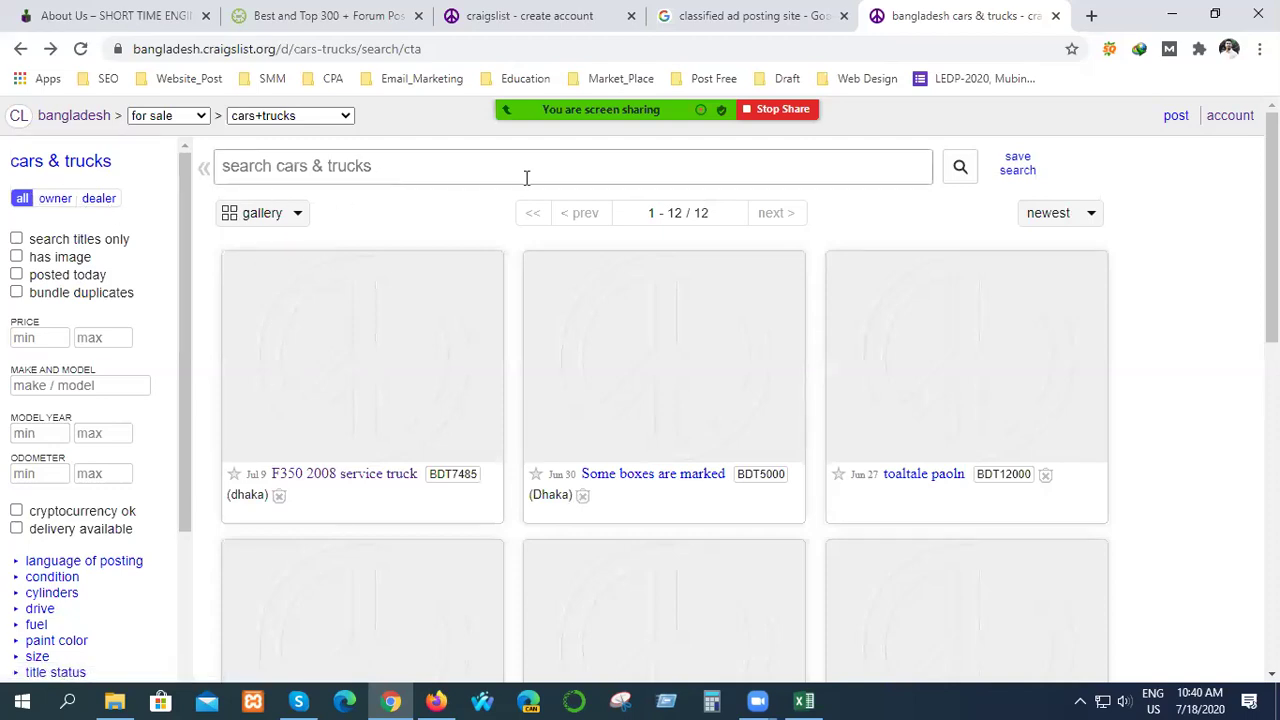
pyautogui.click(1174, 117)
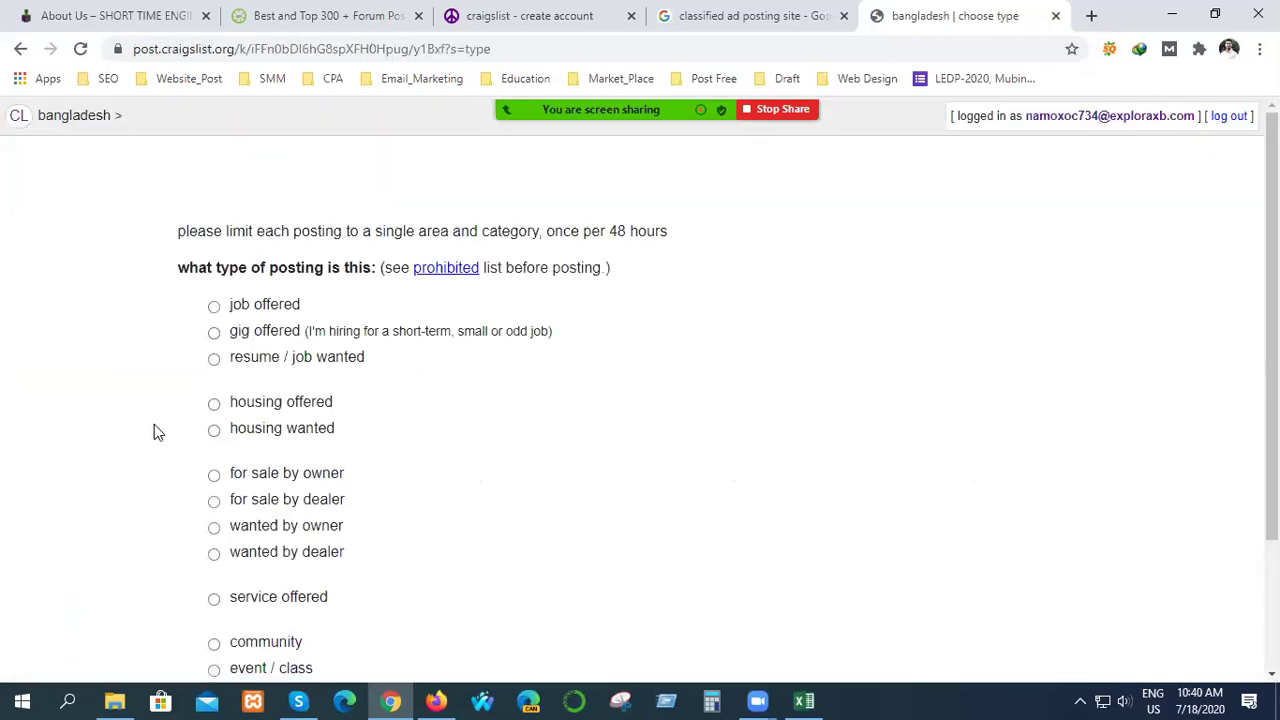
# Pick 'for sale by owner' as the Craigslist posting type
pyautogui.scroll(-2, 169, 423)
pyautogui.scroll(1, 316, 398)
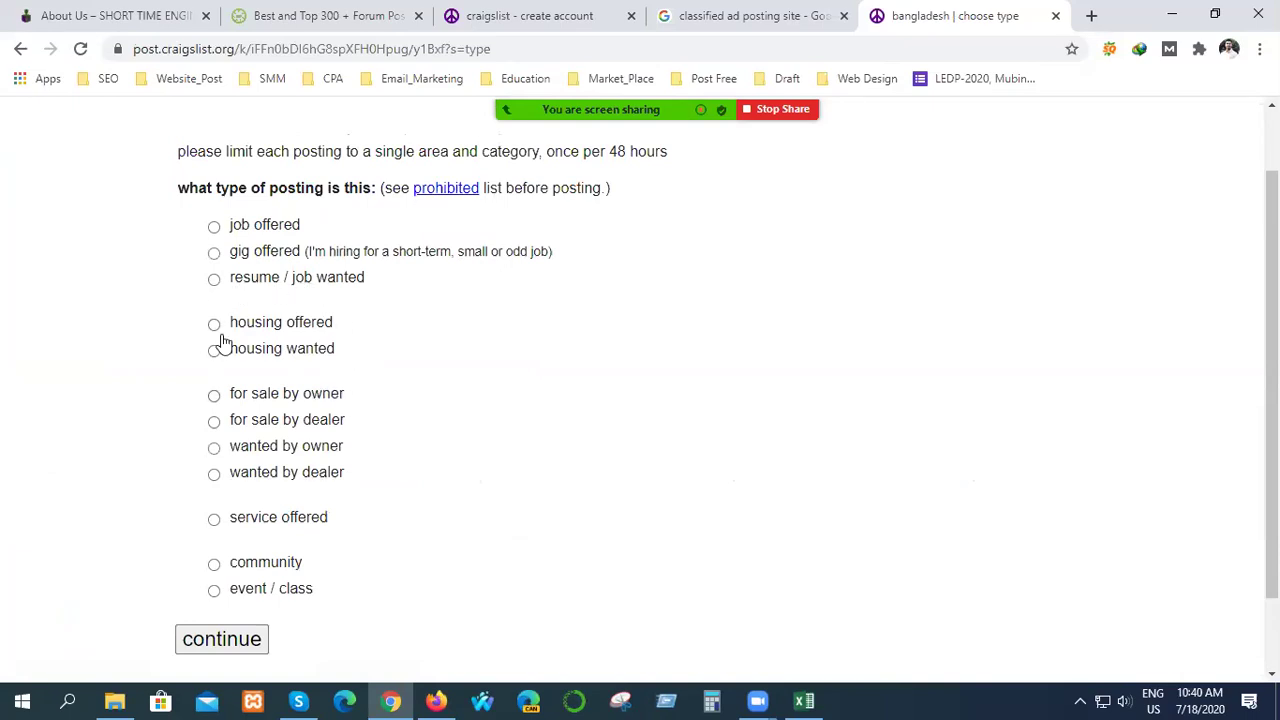
pyautogui.scroll(1, 391, 376)
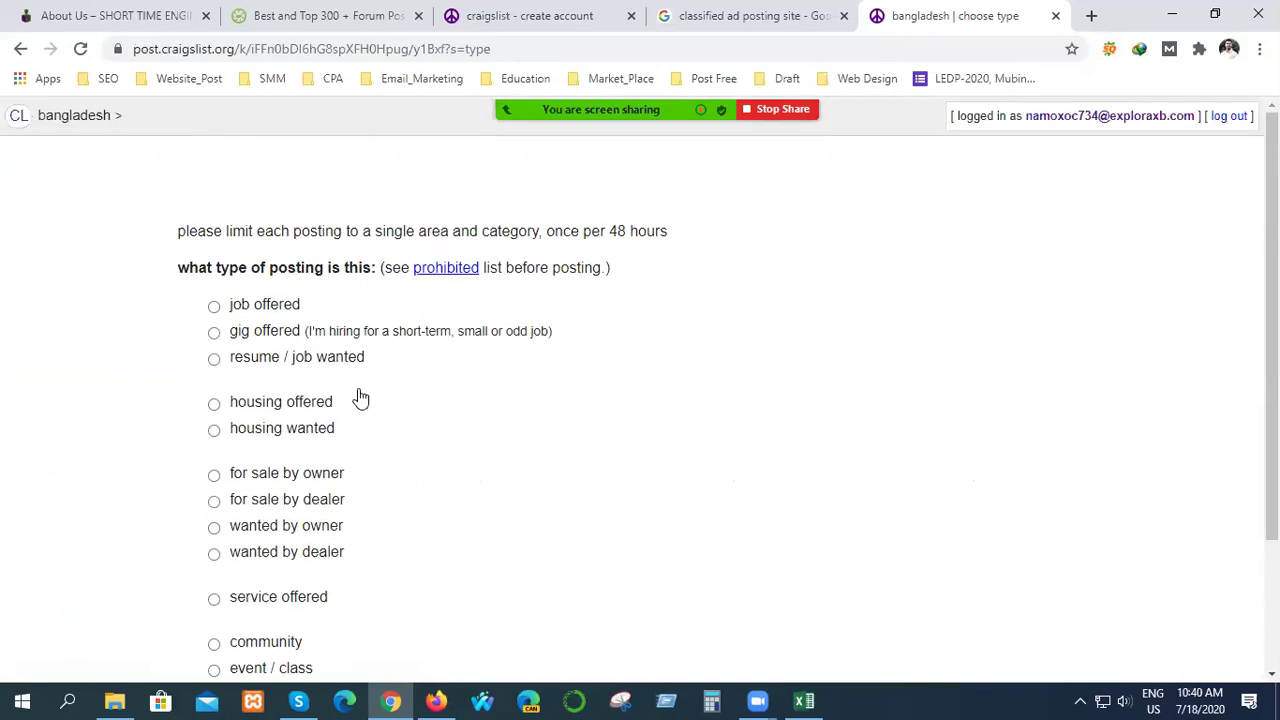
pyautogui.scroll(-1, 435, 516)
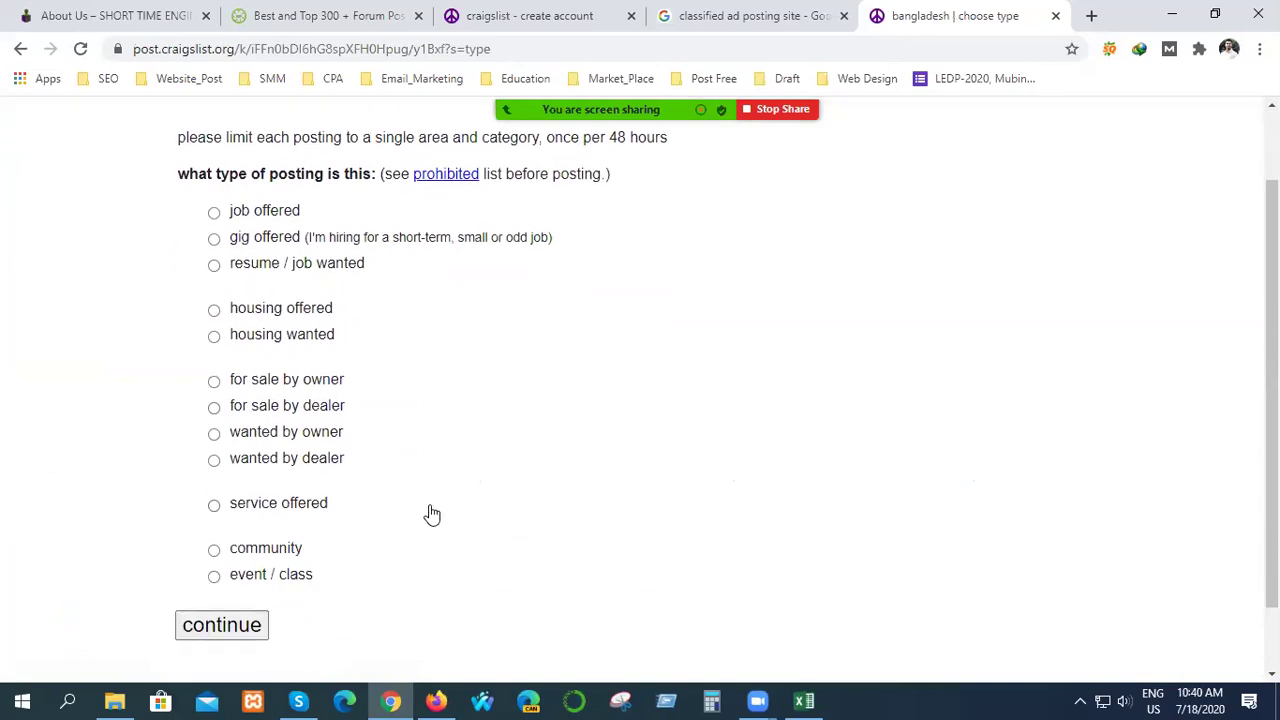
pyautogui.scroll(1, 432, 514)
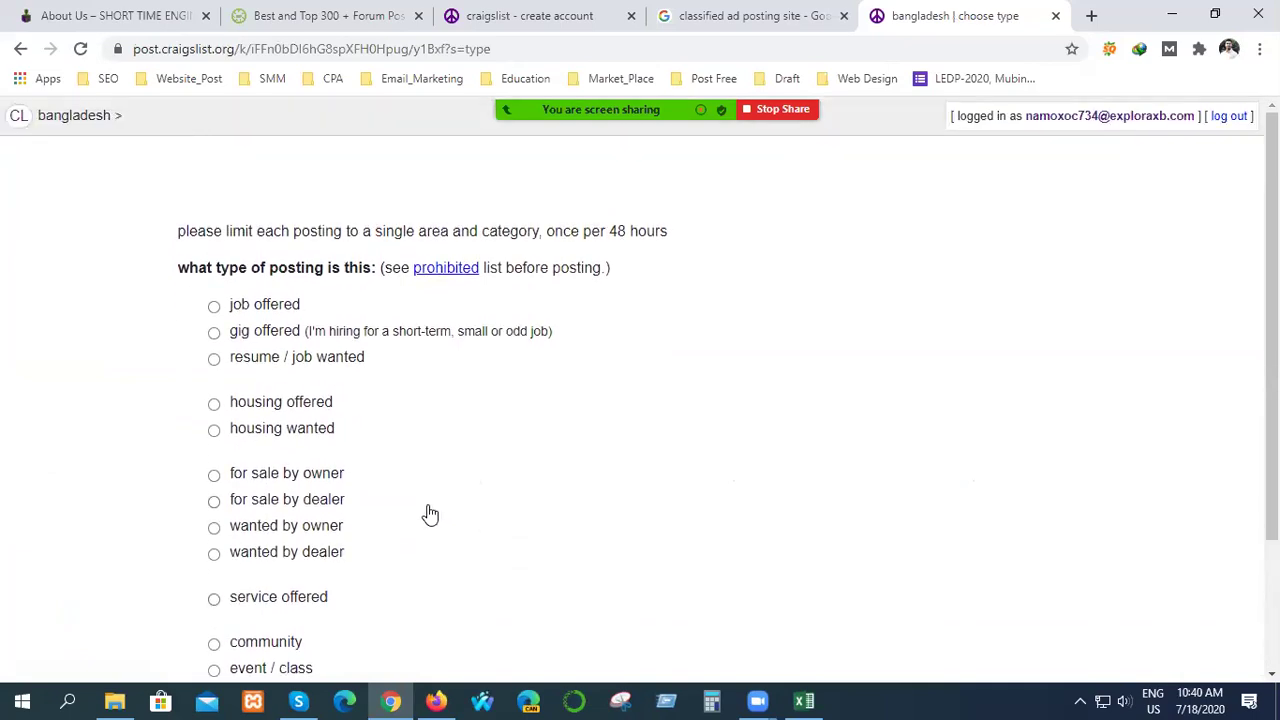
pyautogui.scroll(-1, 428, 514)
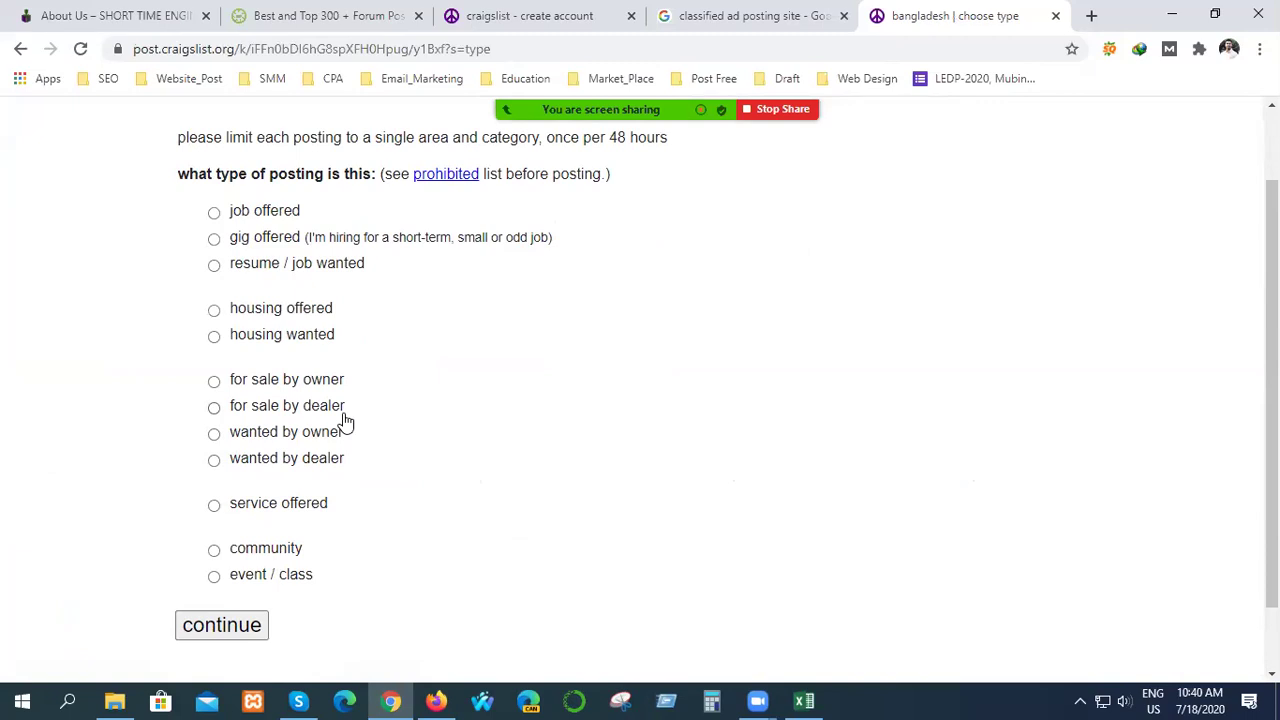
pyautogui.click(214, 381)
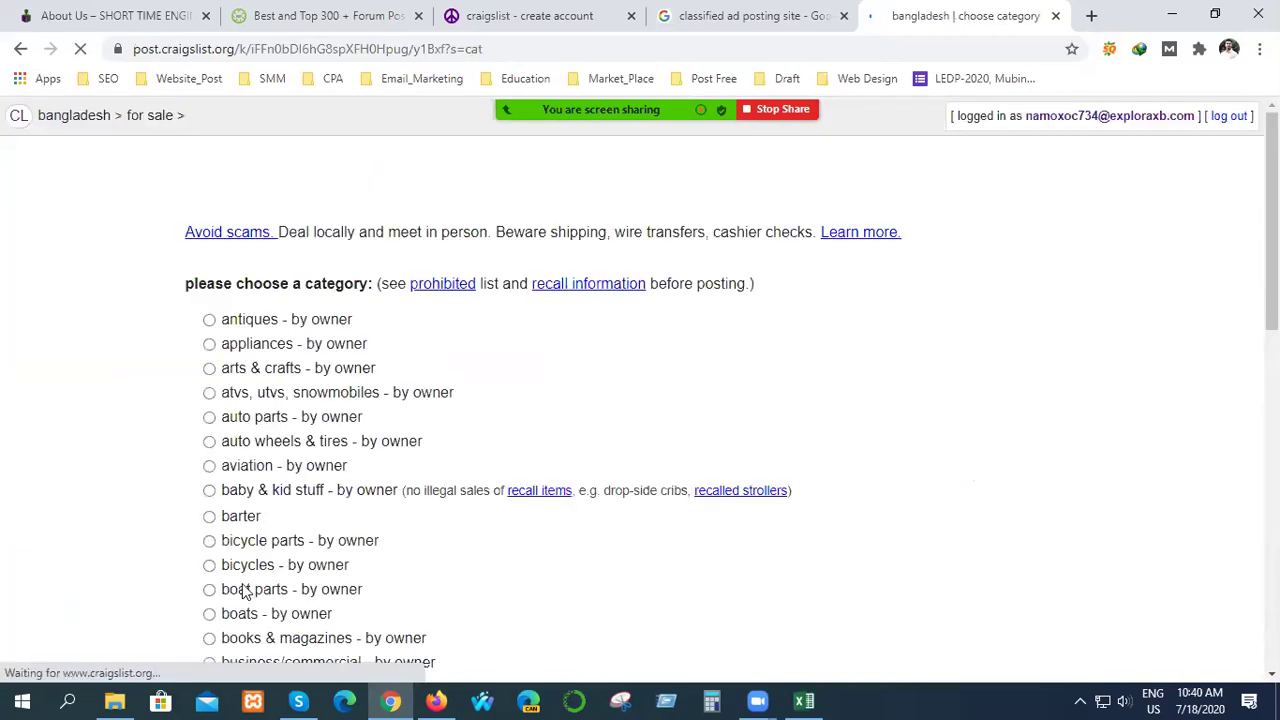
pyautogui.scroll(-1, 500, 386)
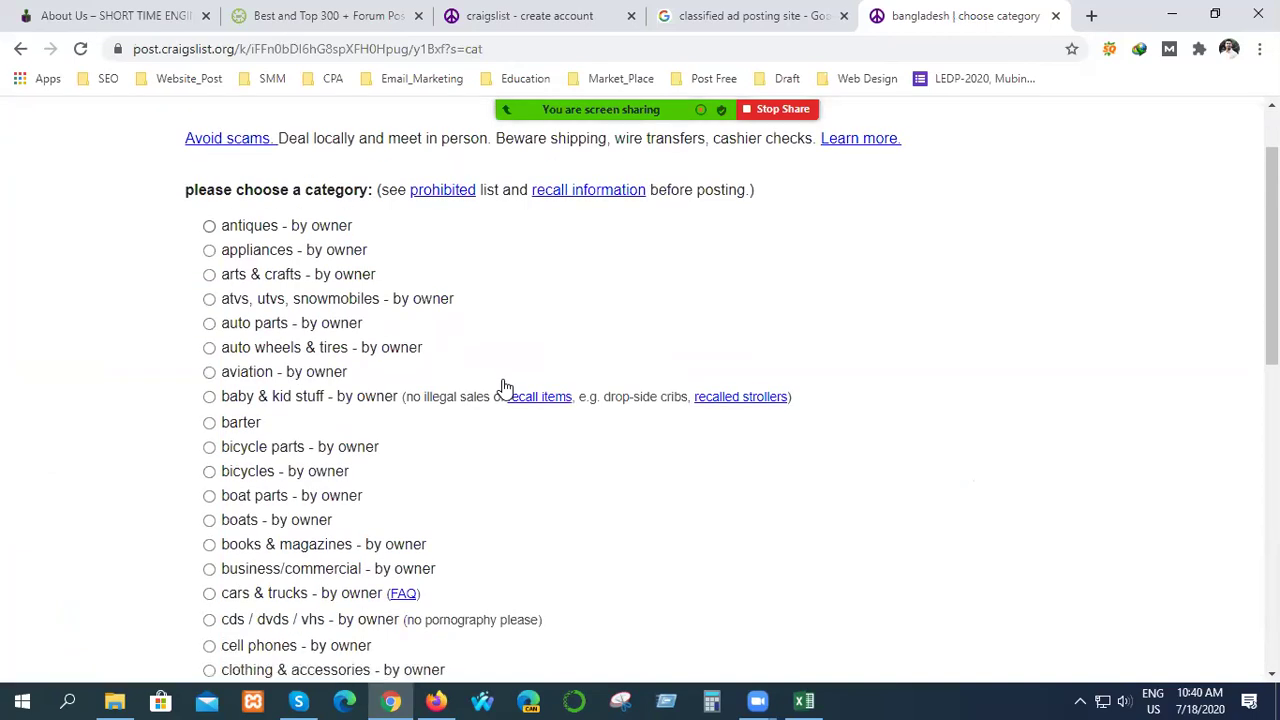
pyautogui.scroll(-1, 318, 482)
pyautogui.scroll(-1, 318, 482)
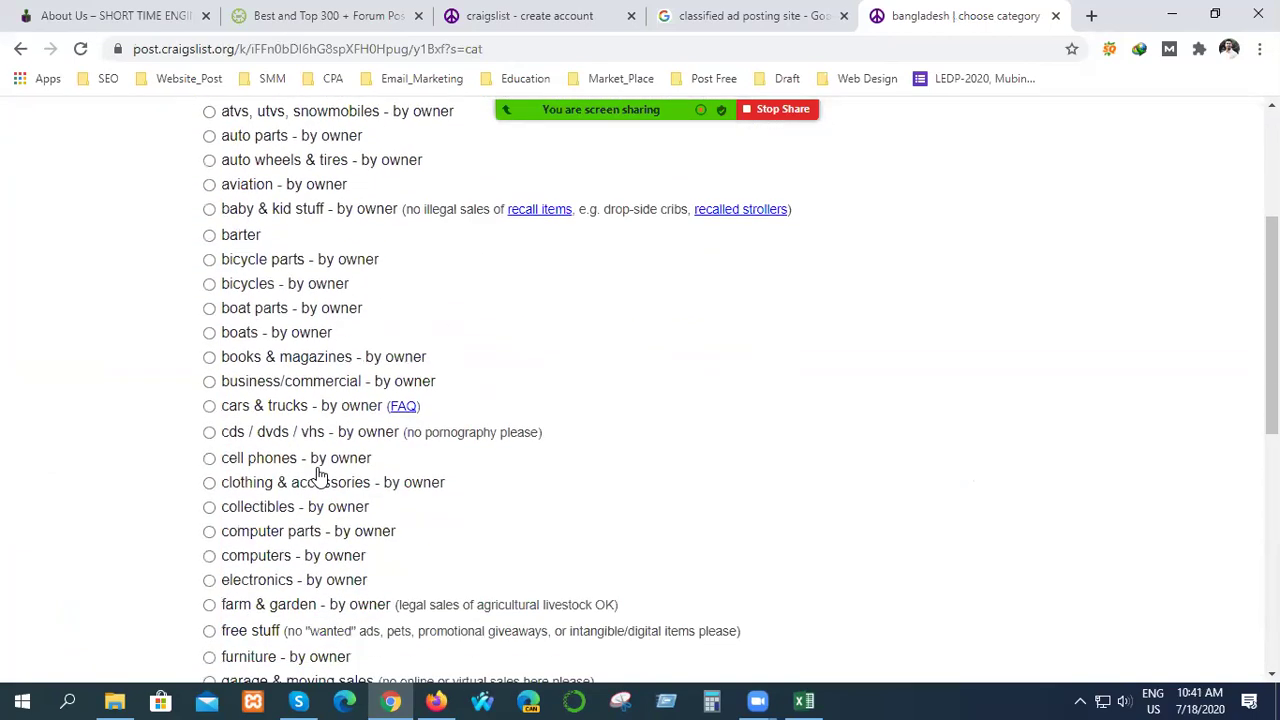
pyautogui.scroll(-1, 251, 506)
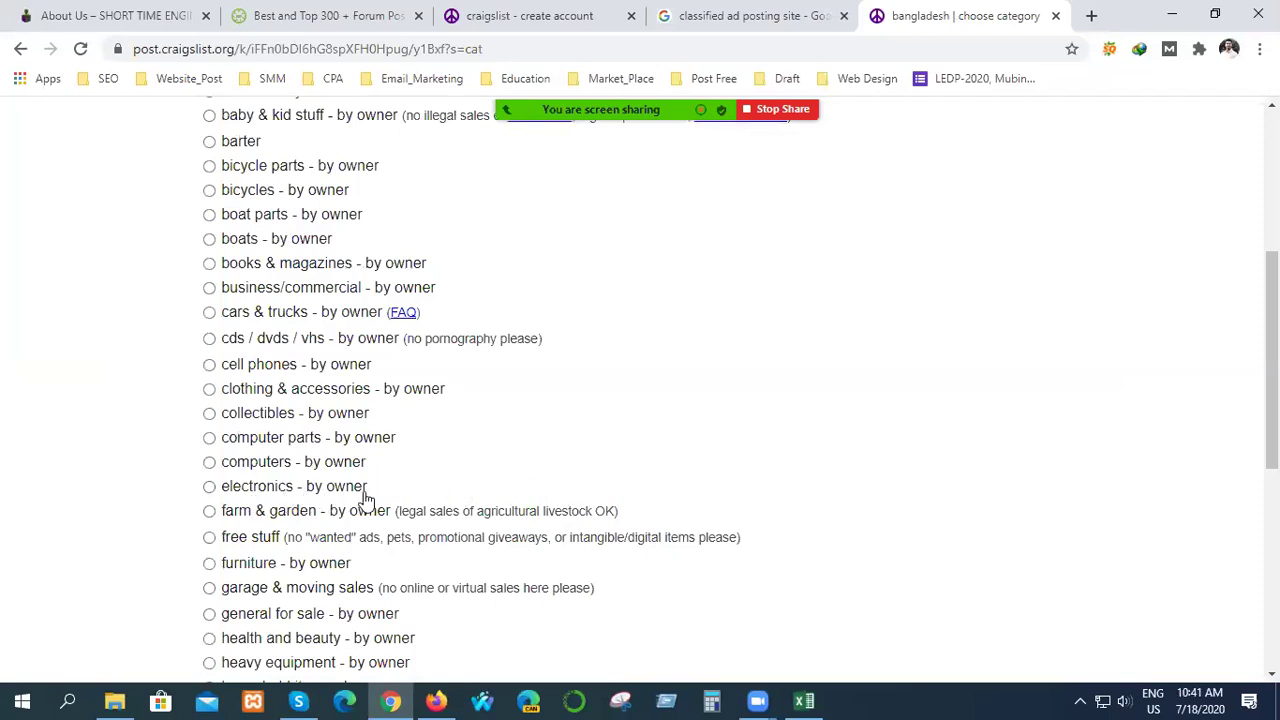
pyautogui.scroll(-1, 350, 499)
pyautogui.scroll(-3, 354, 499)
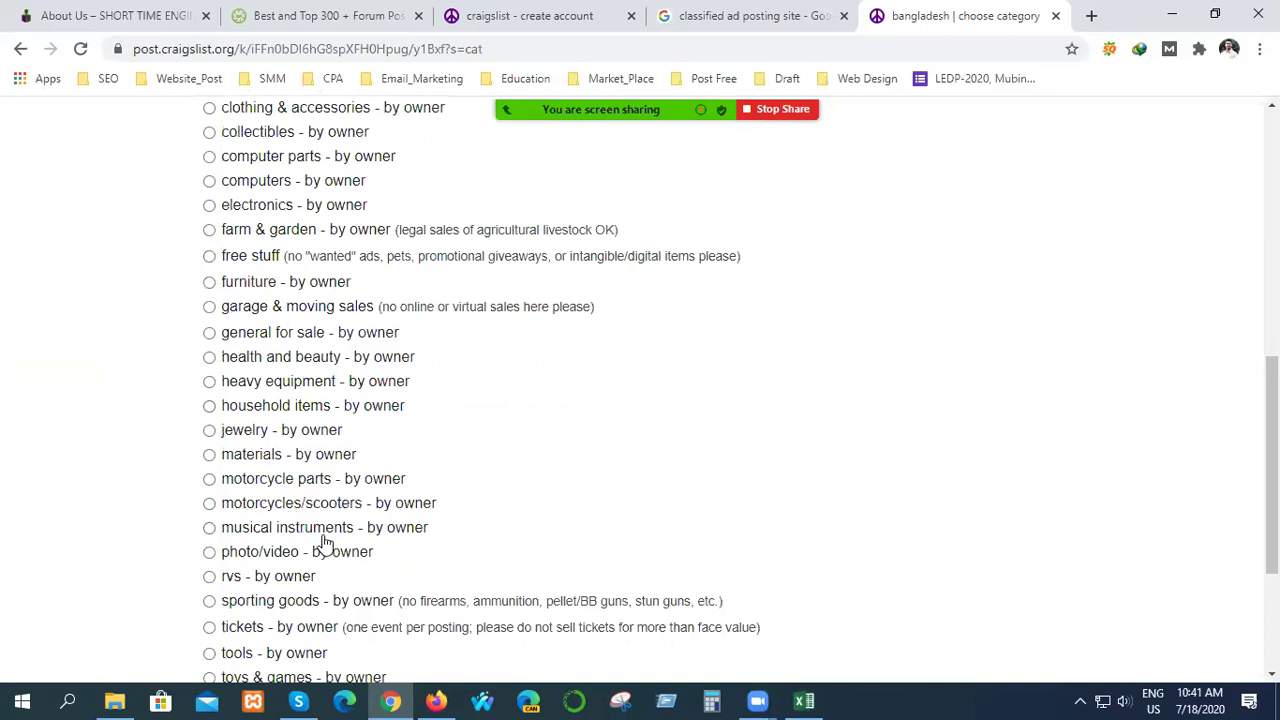
pyautogui.scroll(-2, 330, 543)
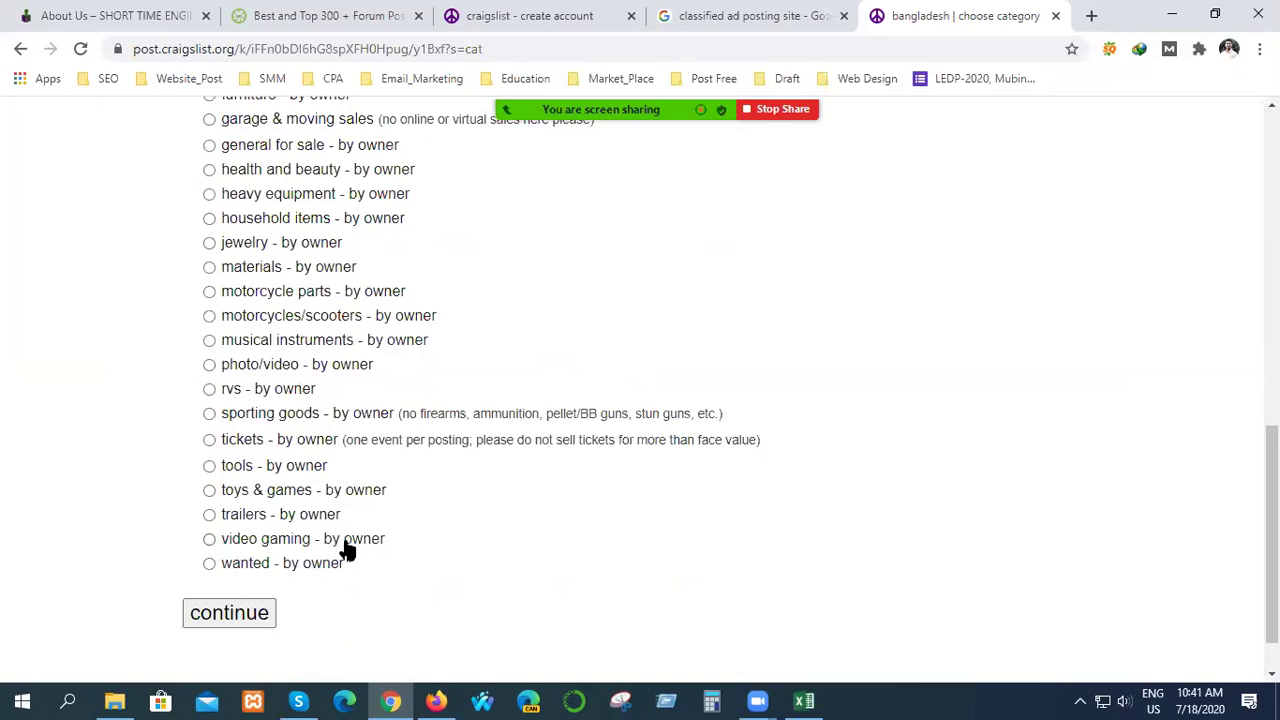
pyautogui.scroll(2, 455, 570)
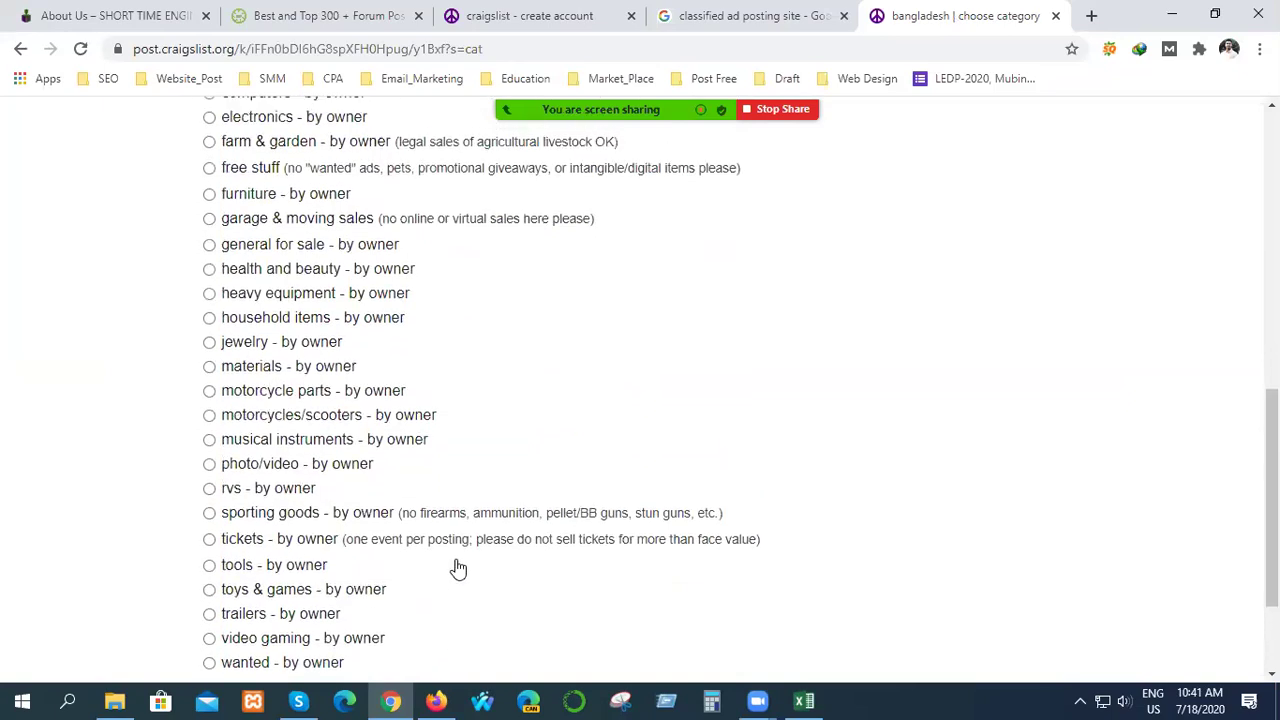
pyautogui.scroll(1, 458, 568)
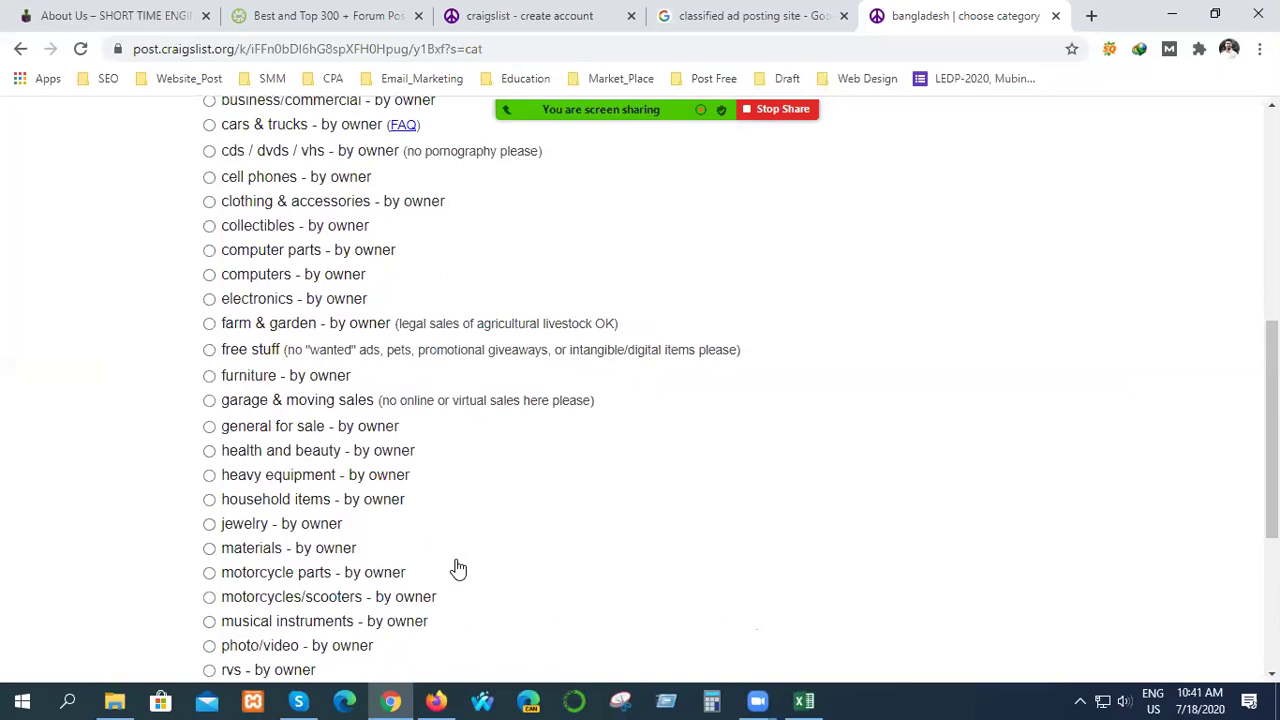
pyautogui.scroll(3, 455, 568)
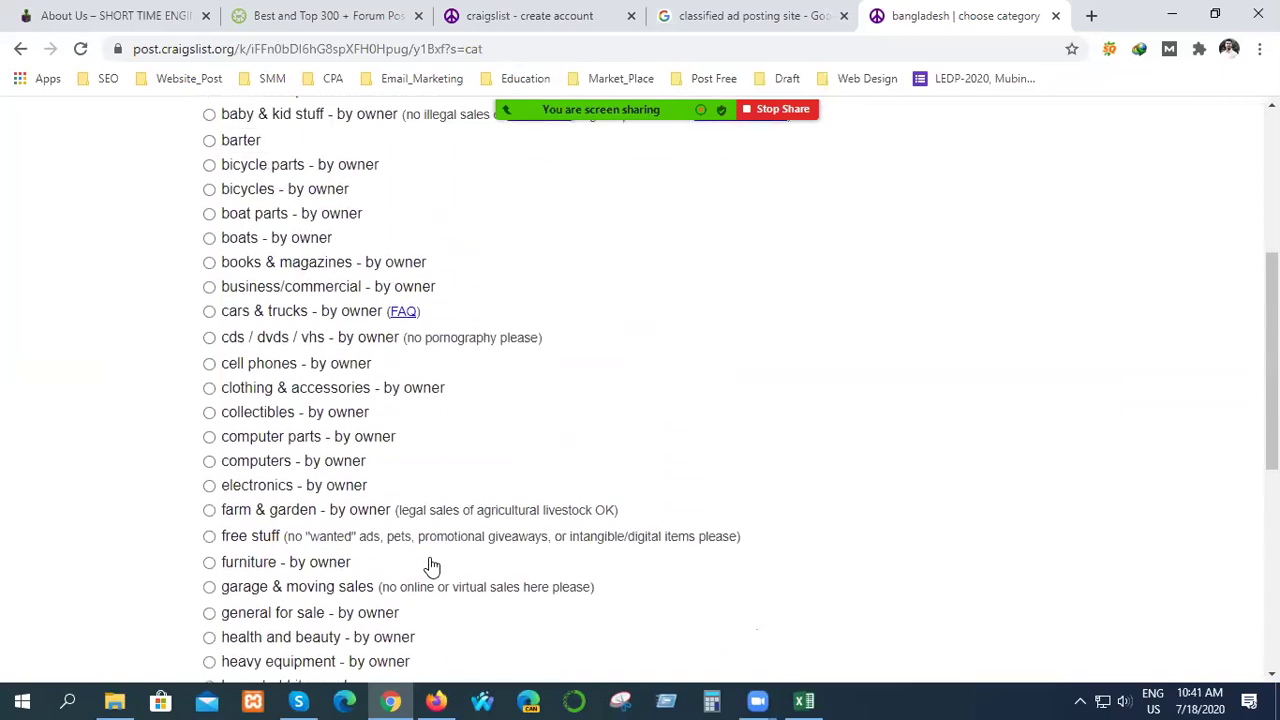
pyautogui.scroll(1, 432, 567)
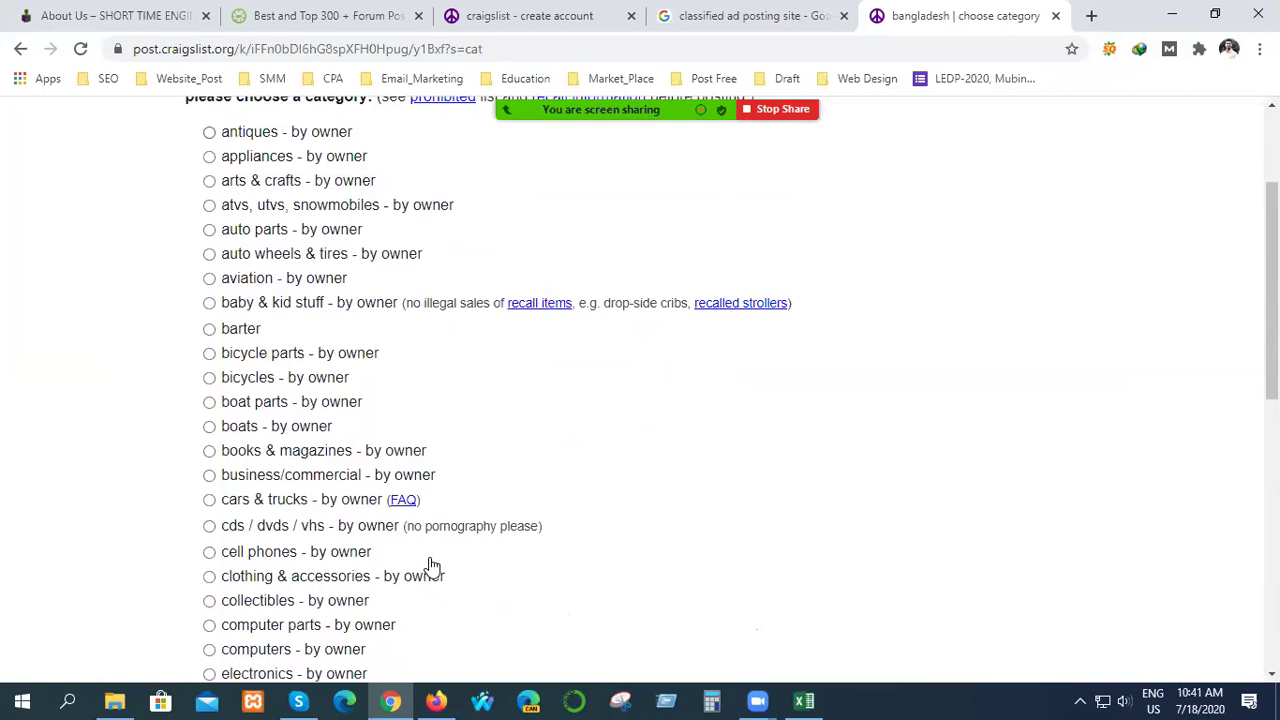
pyautogui.scroll(-1, 432, 567)
pyautogui.scroll(1, 432, 567)
# Choose the 'cars & trucks - by owner' category and step through the price, city and postal code fields
pyautogui.click(209, 500)
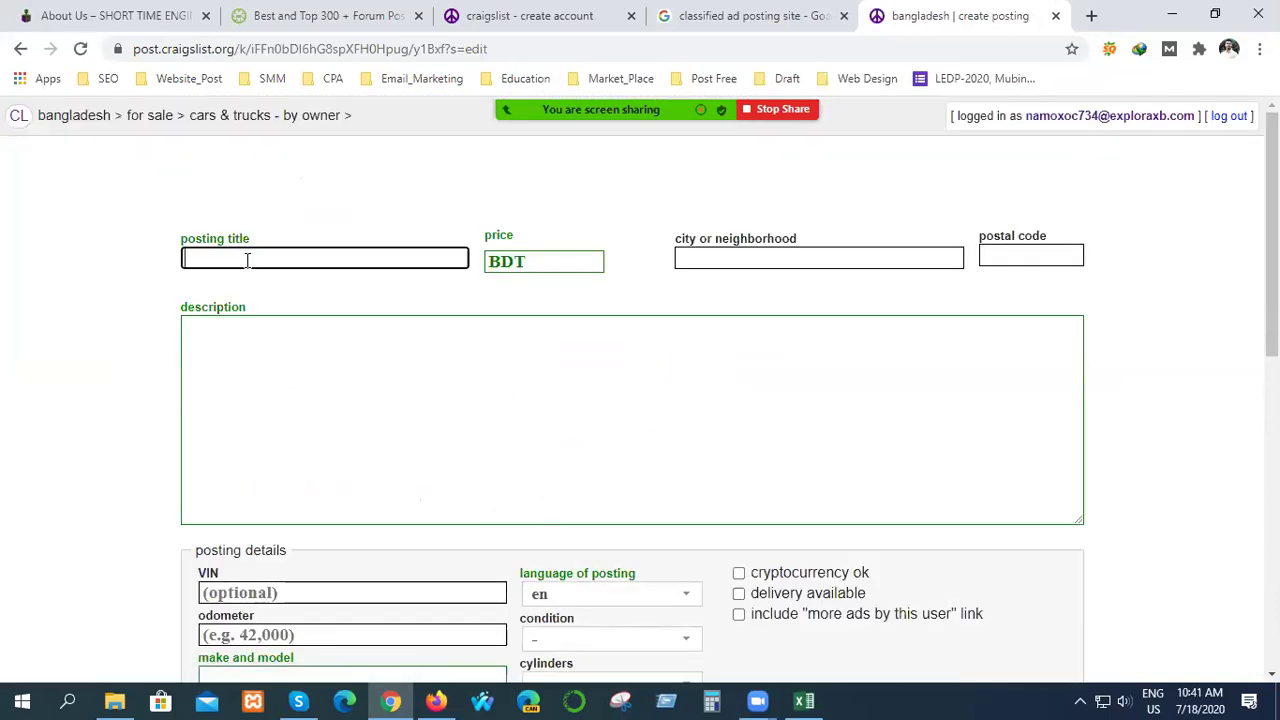
pyautogui.click(549, 261)
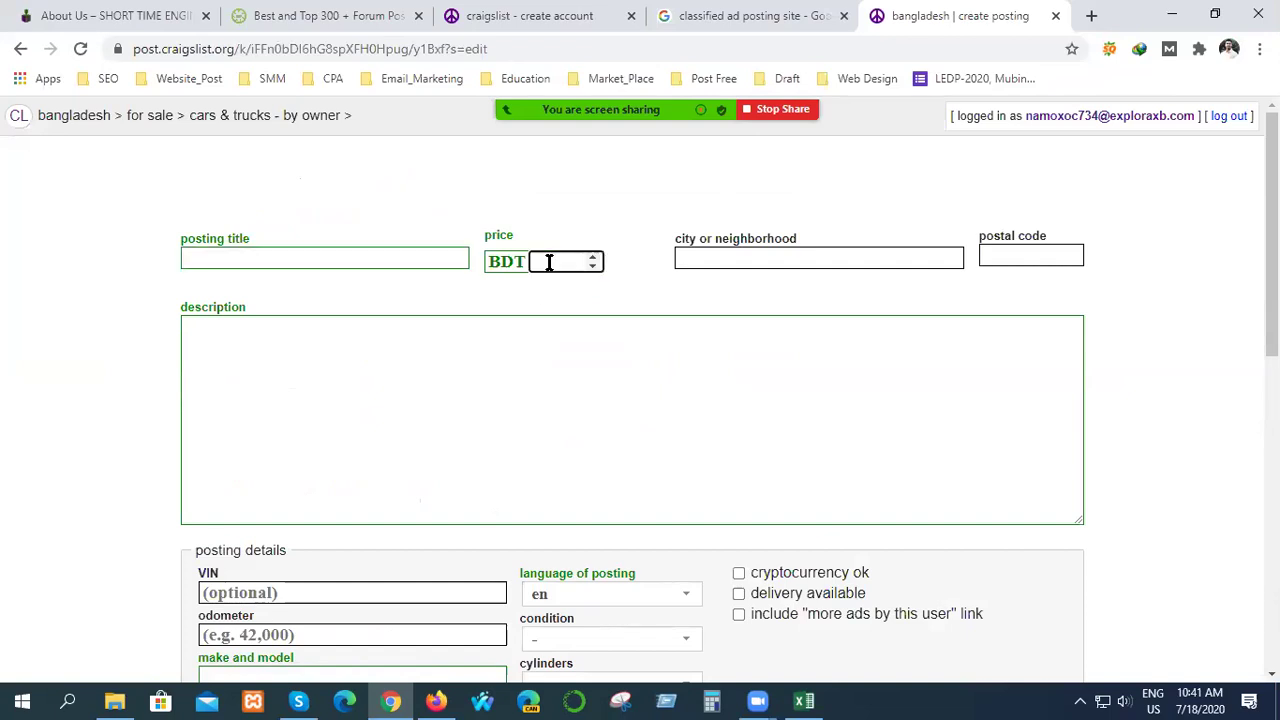
pyautogui.click(739, 256)
pyautogui.click(1000, 255)
pyautogui.click(404, 362)
# Visit the description, VIN and odometer fields, leaving the posting language as en
pyautogui.scroll(-3, 430, 428)
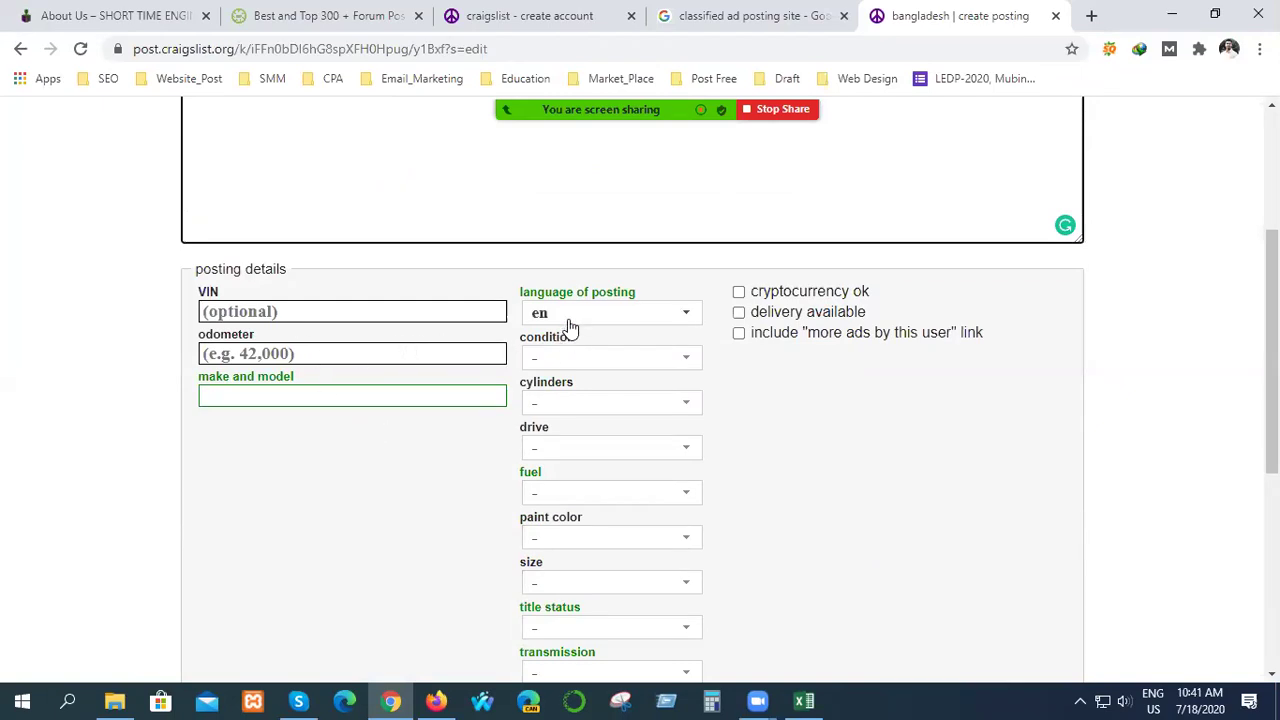
pyautogui.scroll(-5, 846, 532)
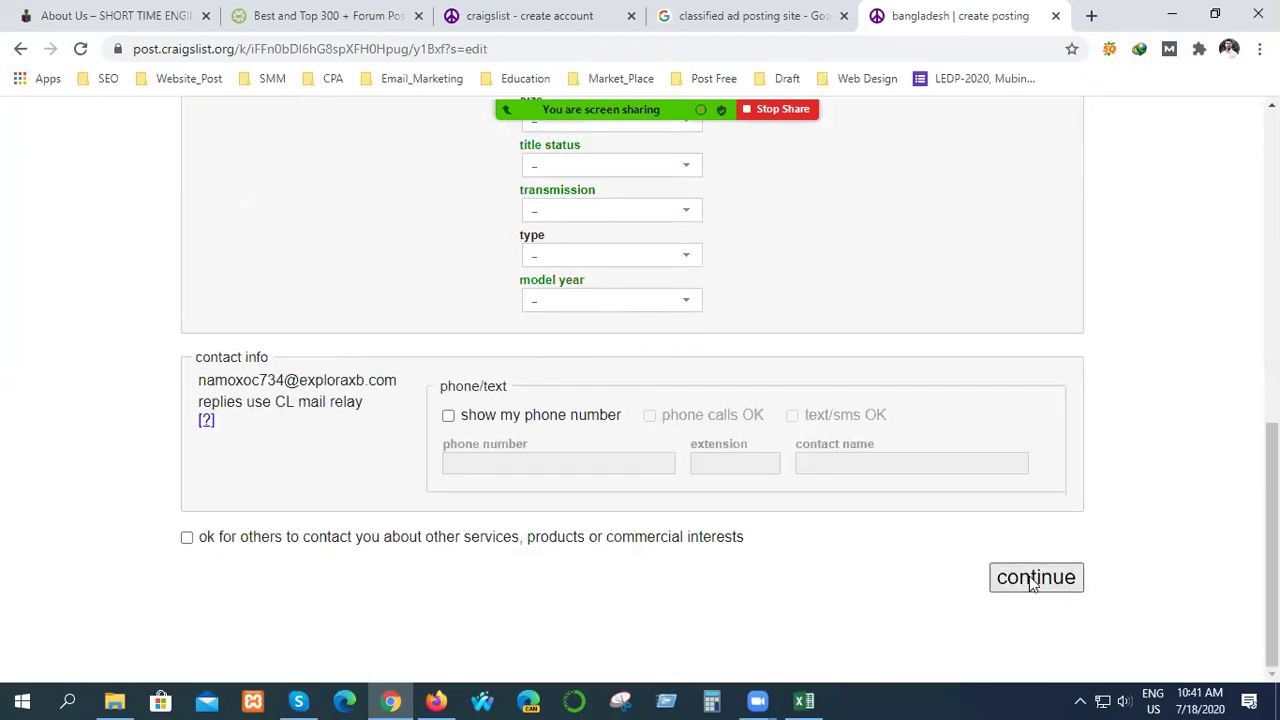
pyautogui.scroll(3, 430, 545)
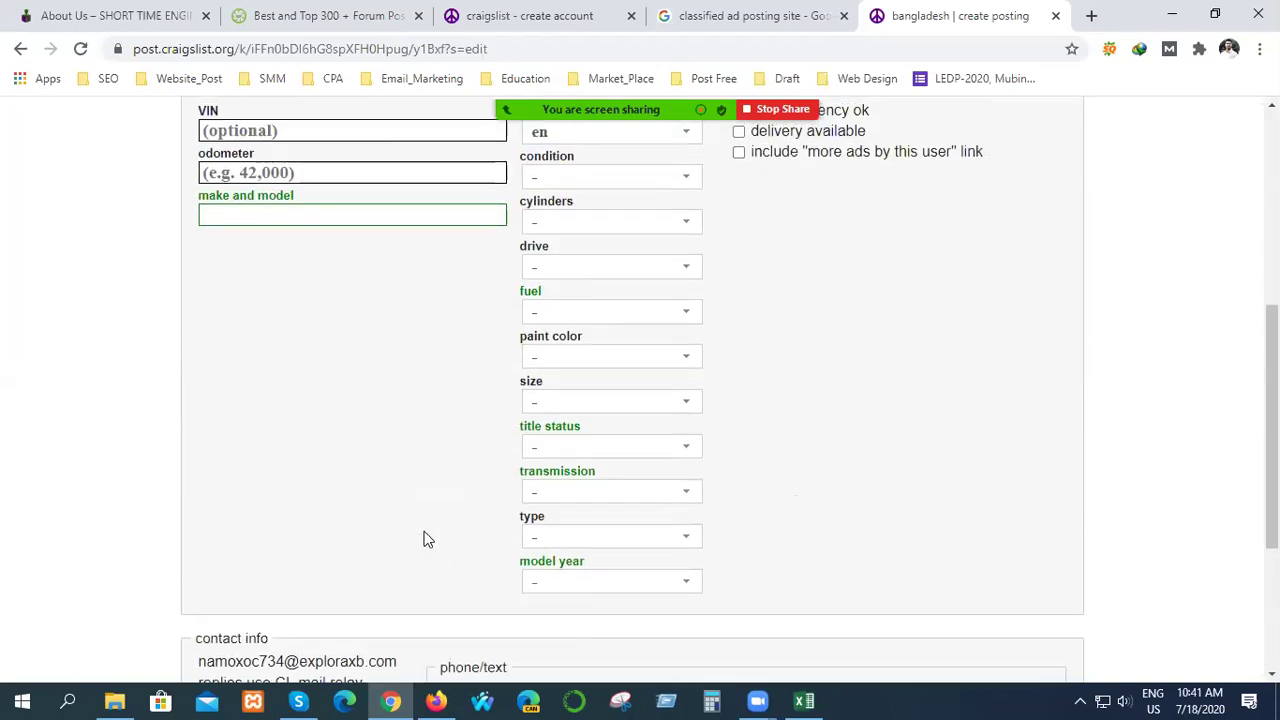
pyautogui.scroll(2, 425, 538)
pyautogui.scroll(3, 388, 544)
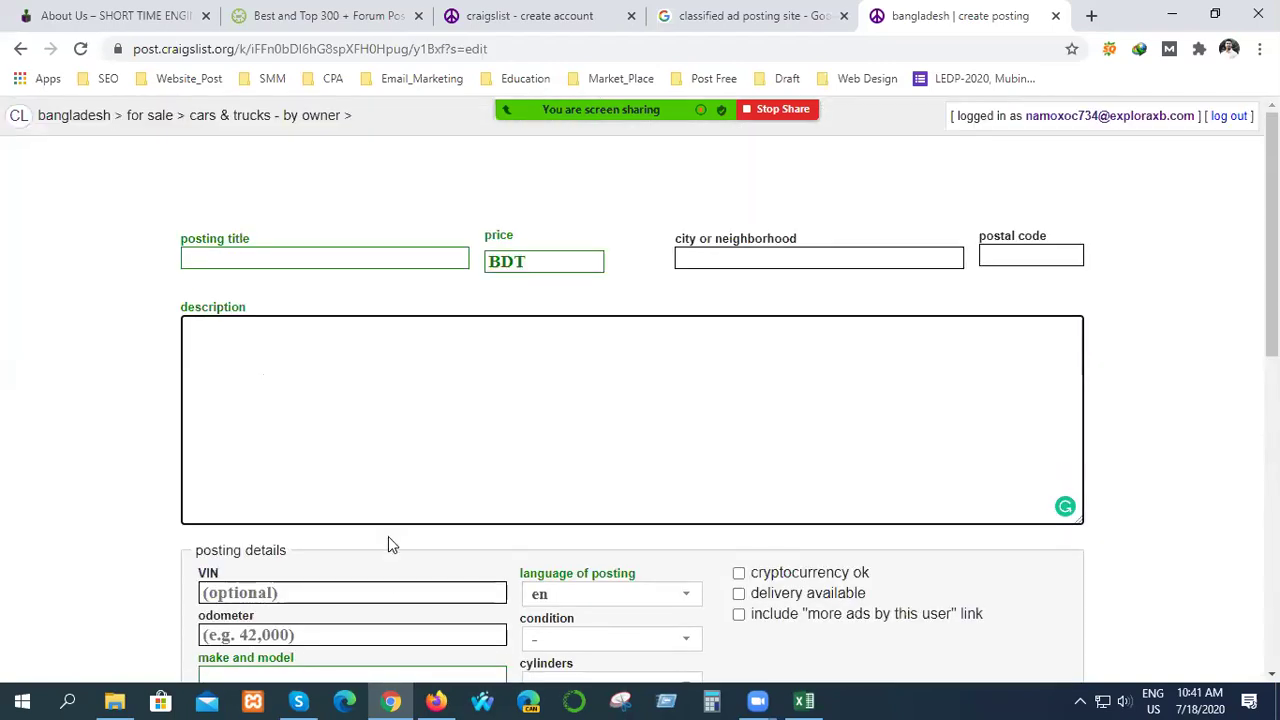
pyautogui.click(645, 331)
pyautogui.scroll(-3, 316, 448)
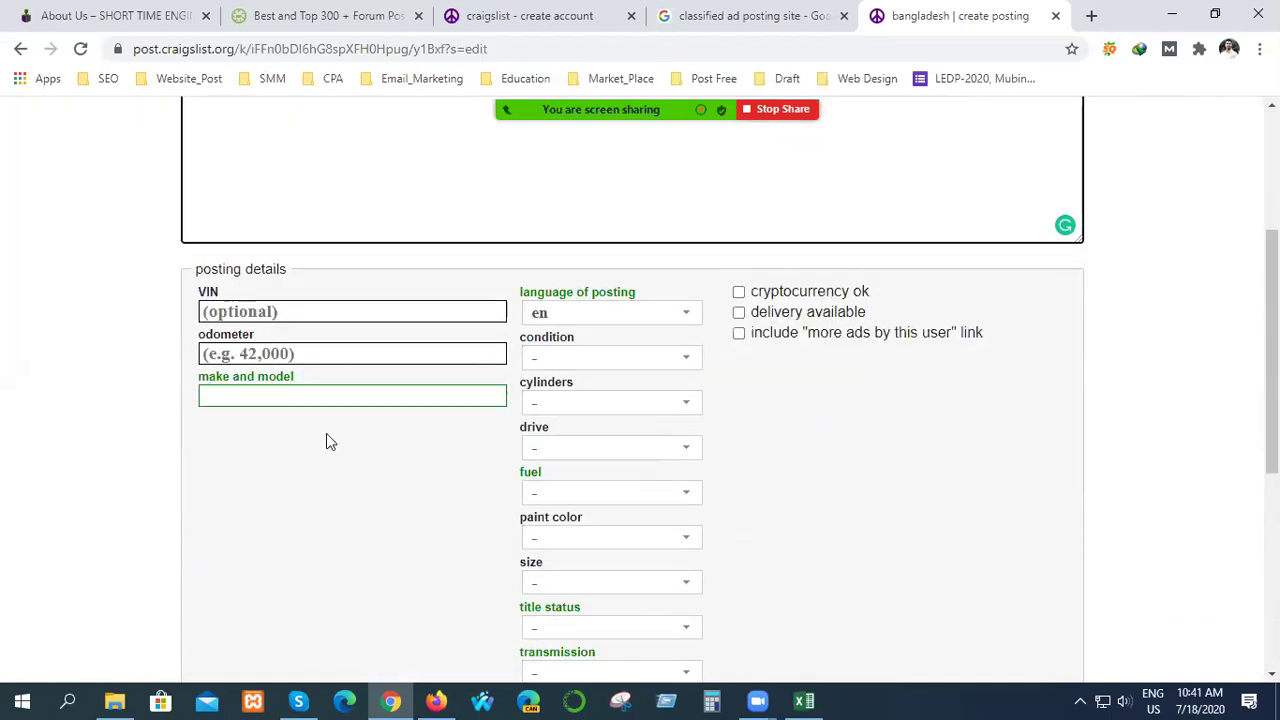
pyautogui.click(318, 314)
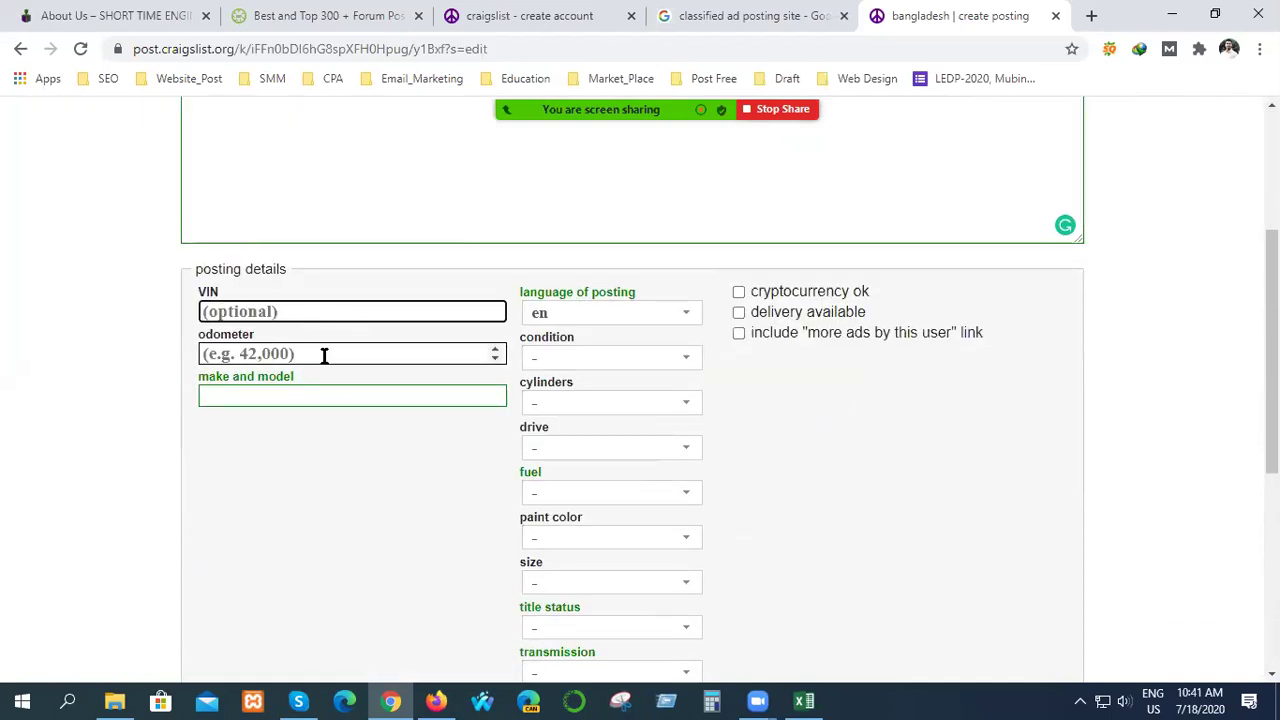
pyautogui.click(322, 355)
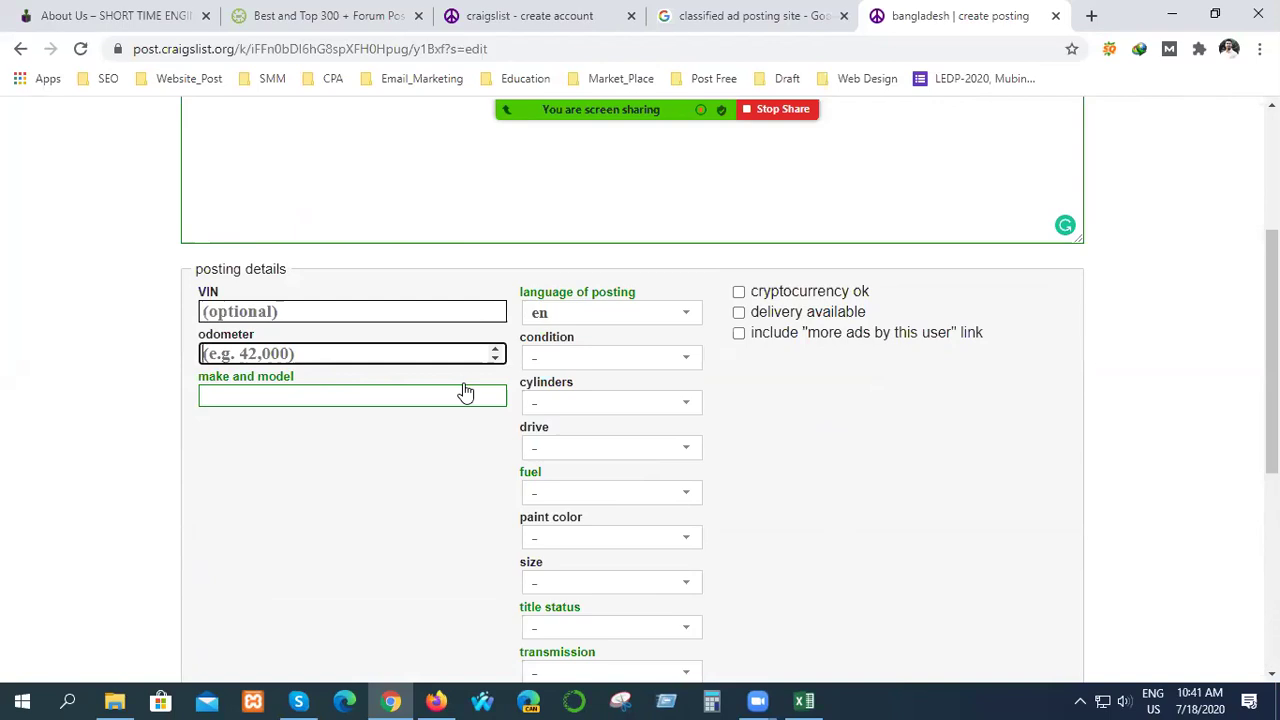
pyautogui.click(642, 316)
pyautogui.click(642, 316)
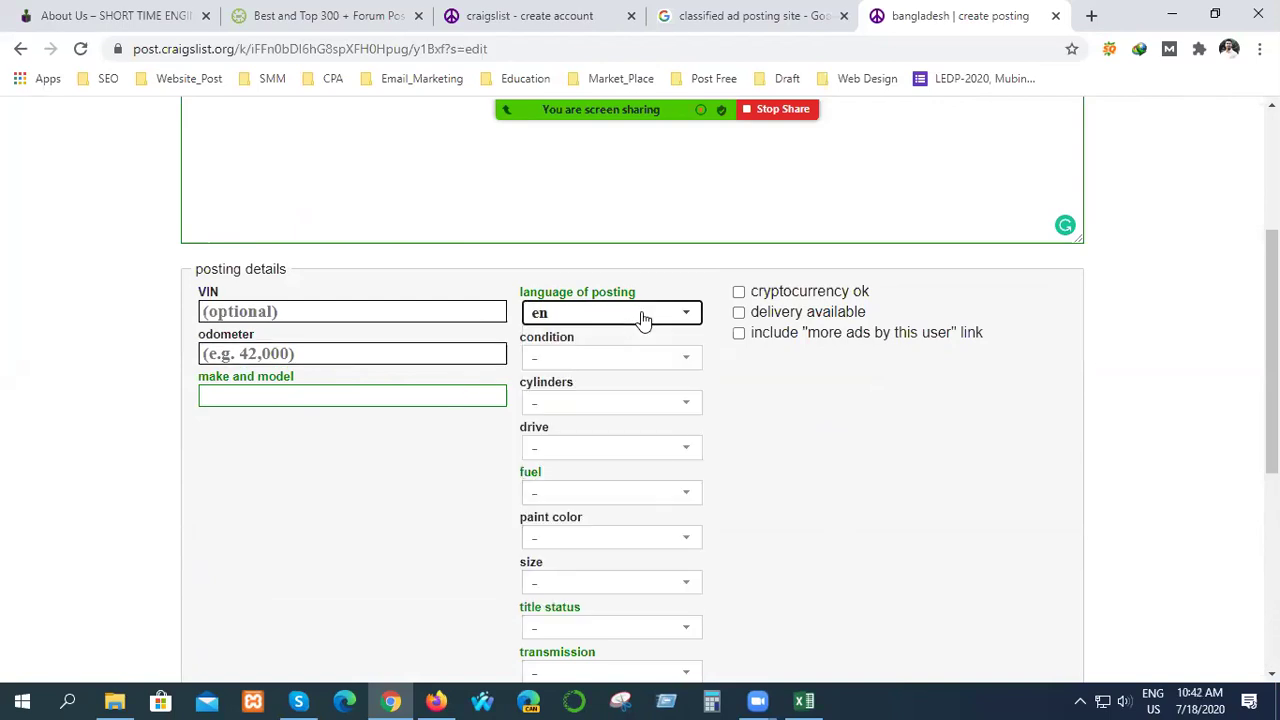
# Return to the description box and review the still-blank posting form
pyautogui.scroll(-3, 806, 480)
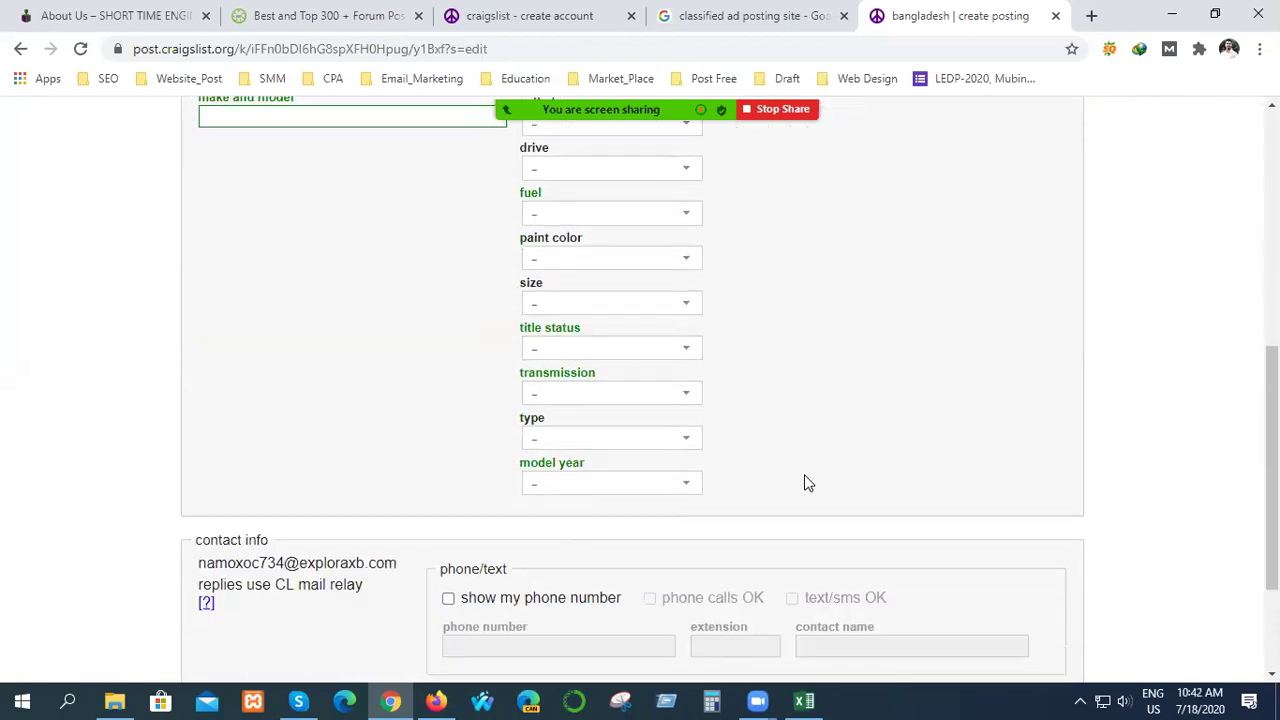
pyautogui.scroll(-2, 806, 482)
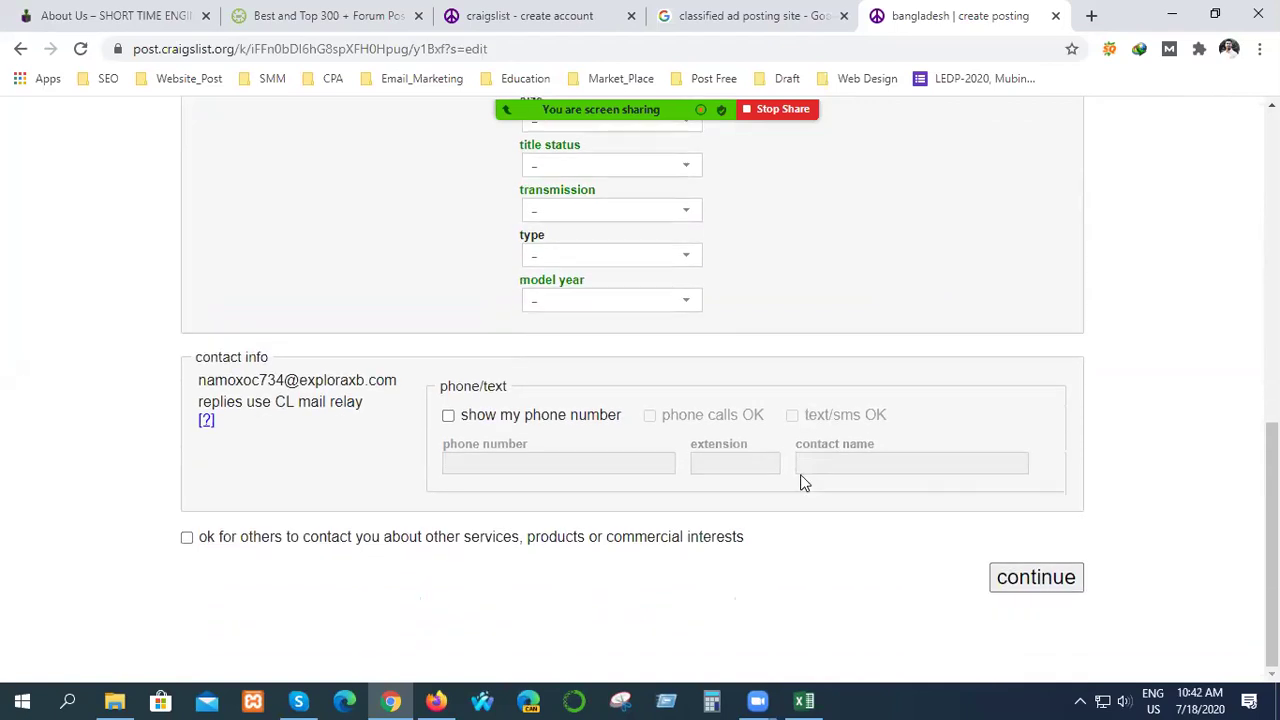
pyautogui.scroll(8, 804, 483)
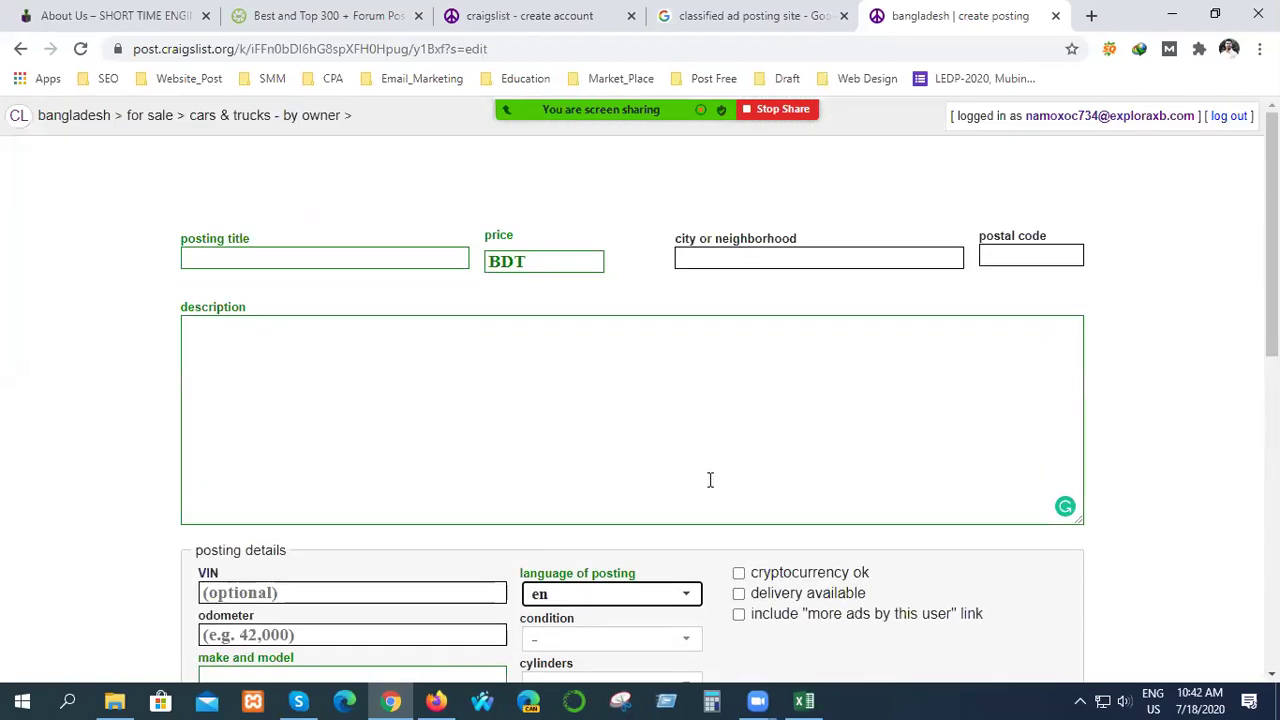
pyautogui.click(338, 391)
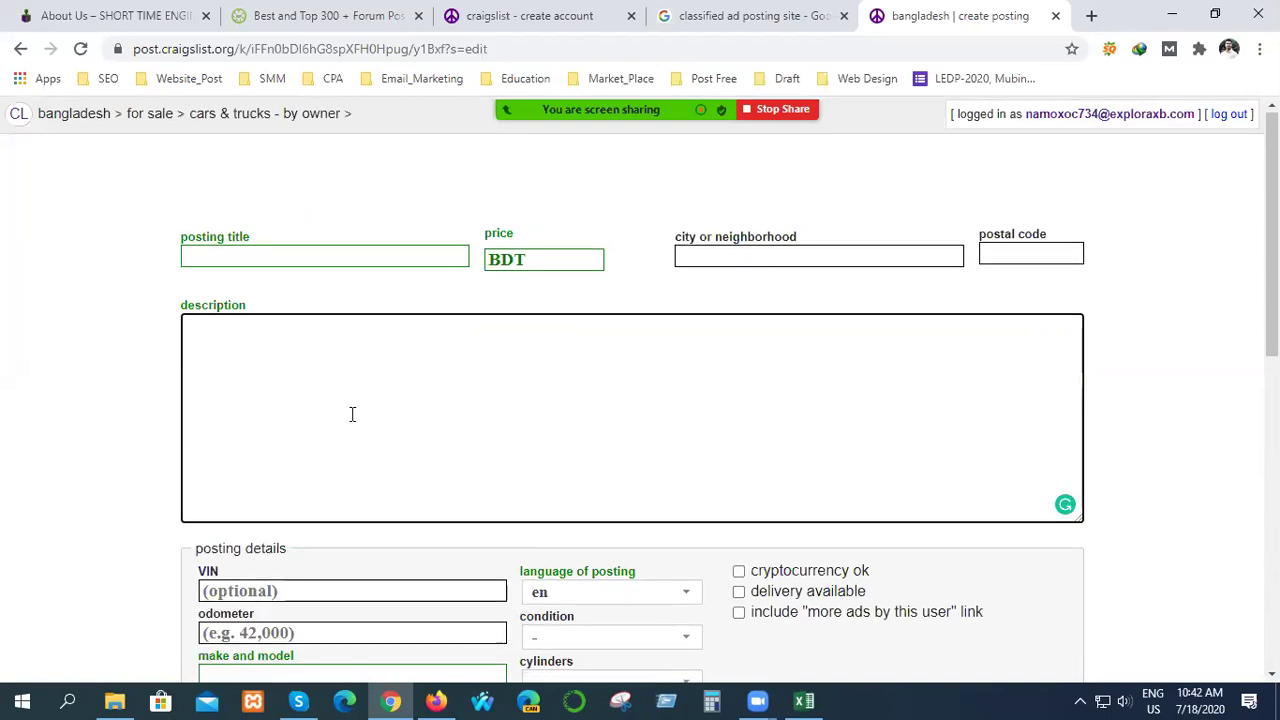
pyautogui.scroll(-3, 617, 420)
pyautogui.scroll(3, 258, 511)
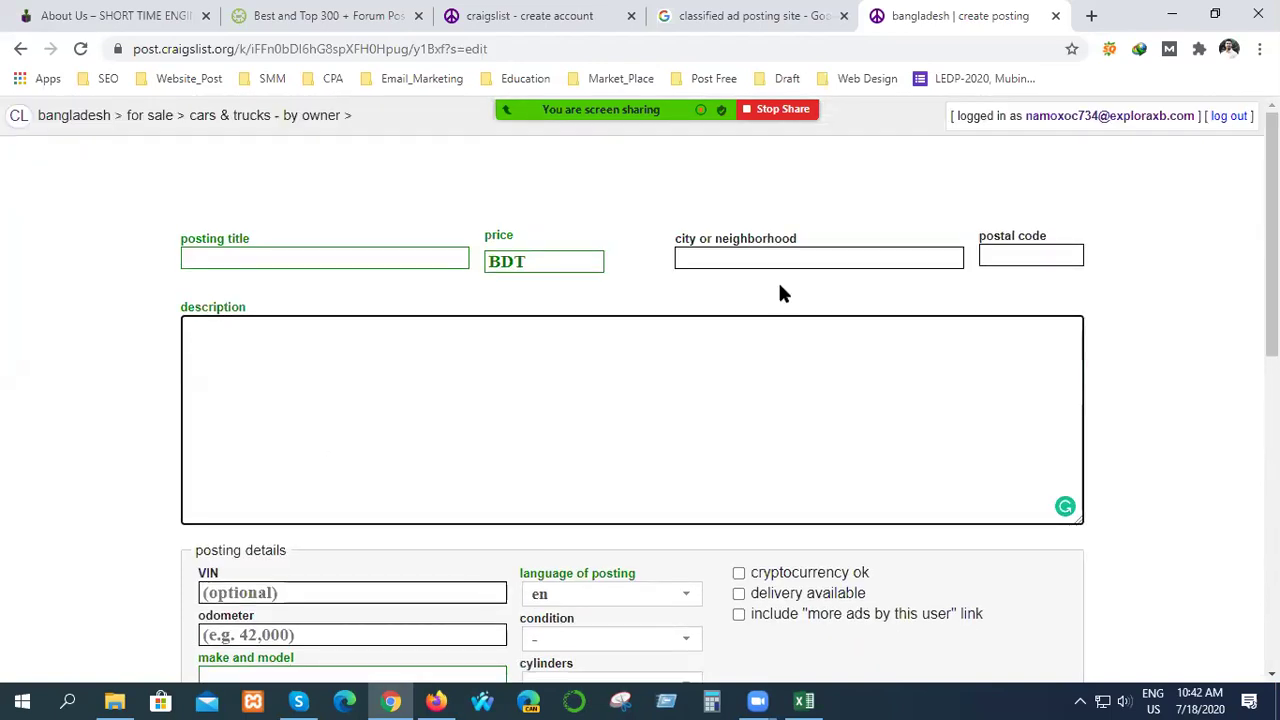
pyautogui.scroll(-3, 408, 431)
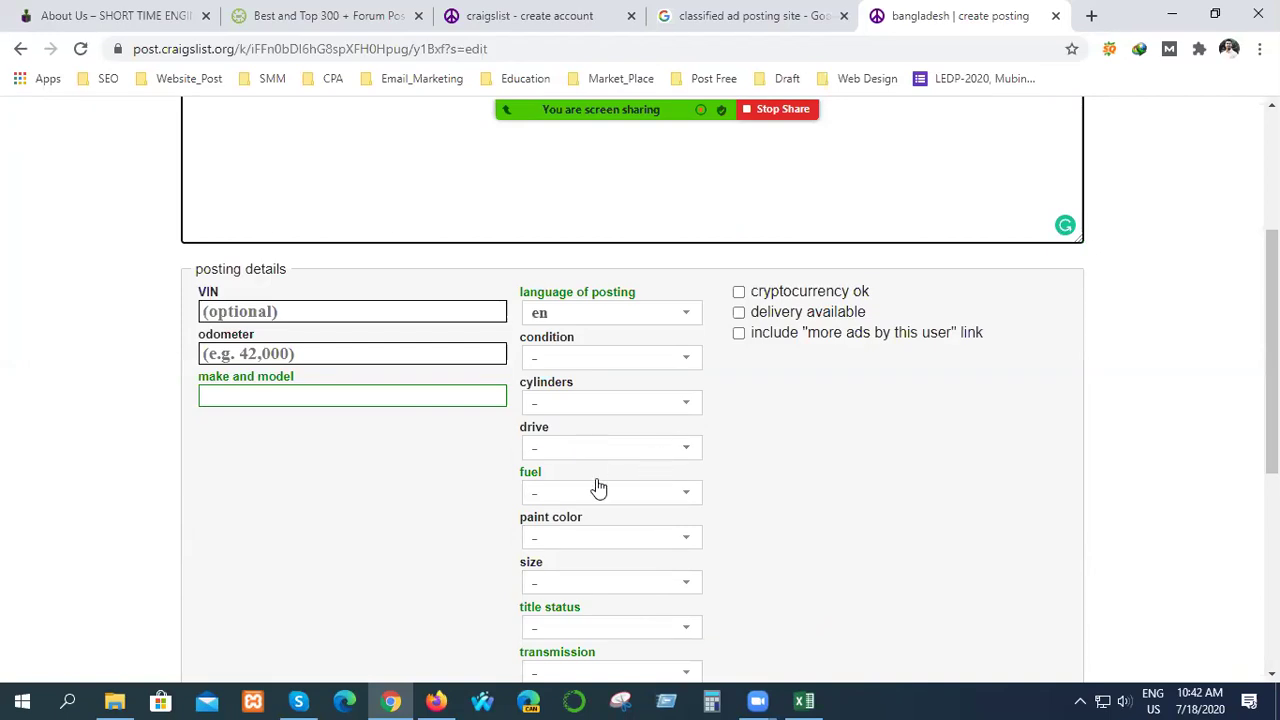
pyautogui.scroll(-2, 886, 532)
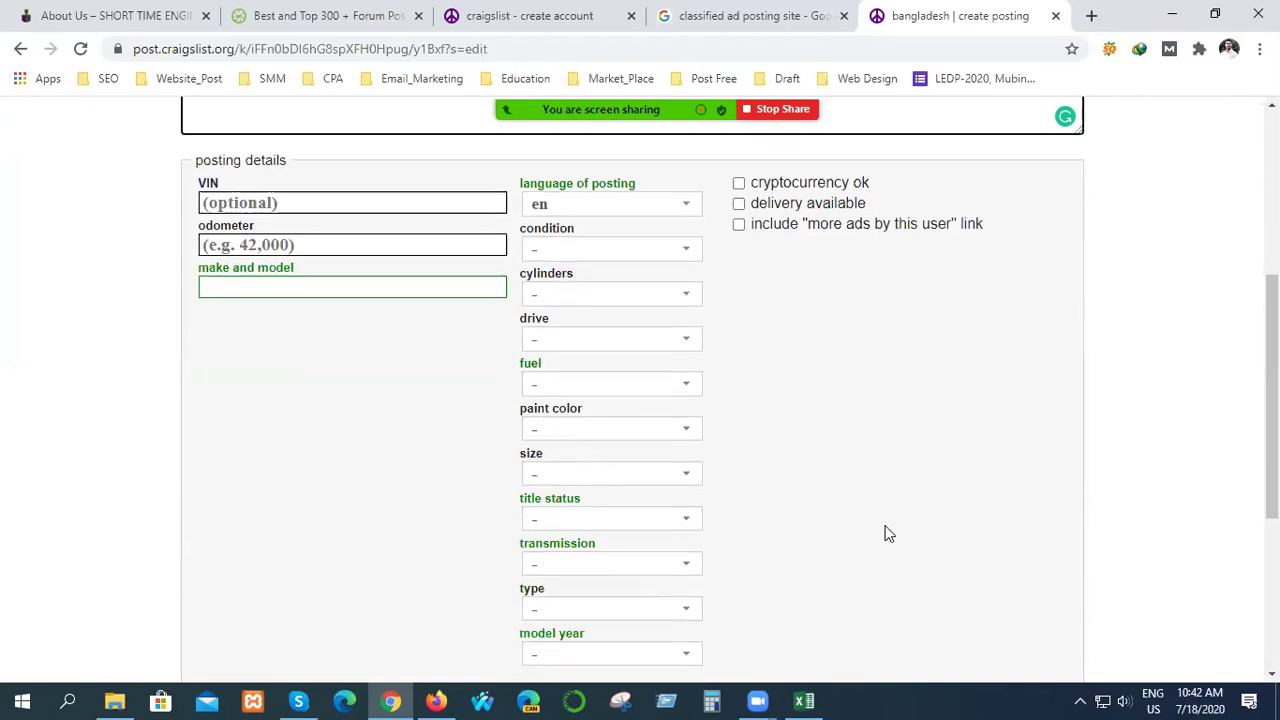
pyautogui.scroll(5, 866, 529)
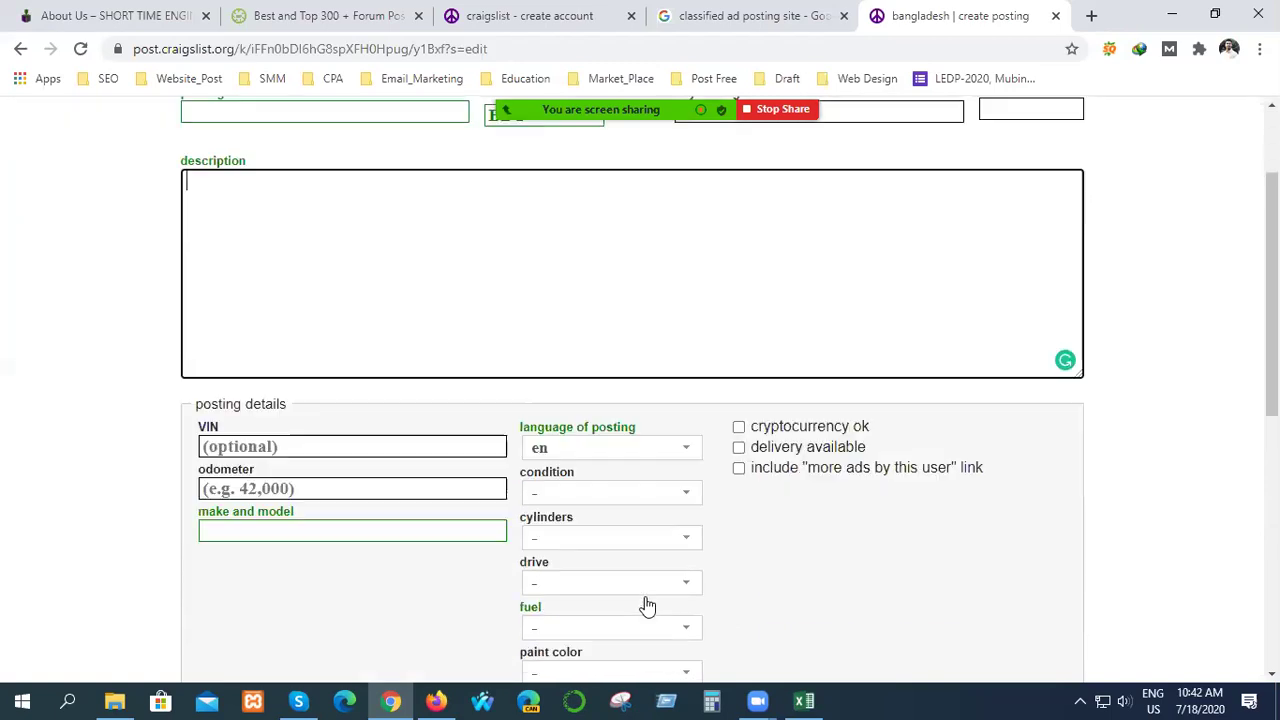
pyautogui.scroll(-2, 646, 606)
pyautogui.scroll(2, 812, 500)
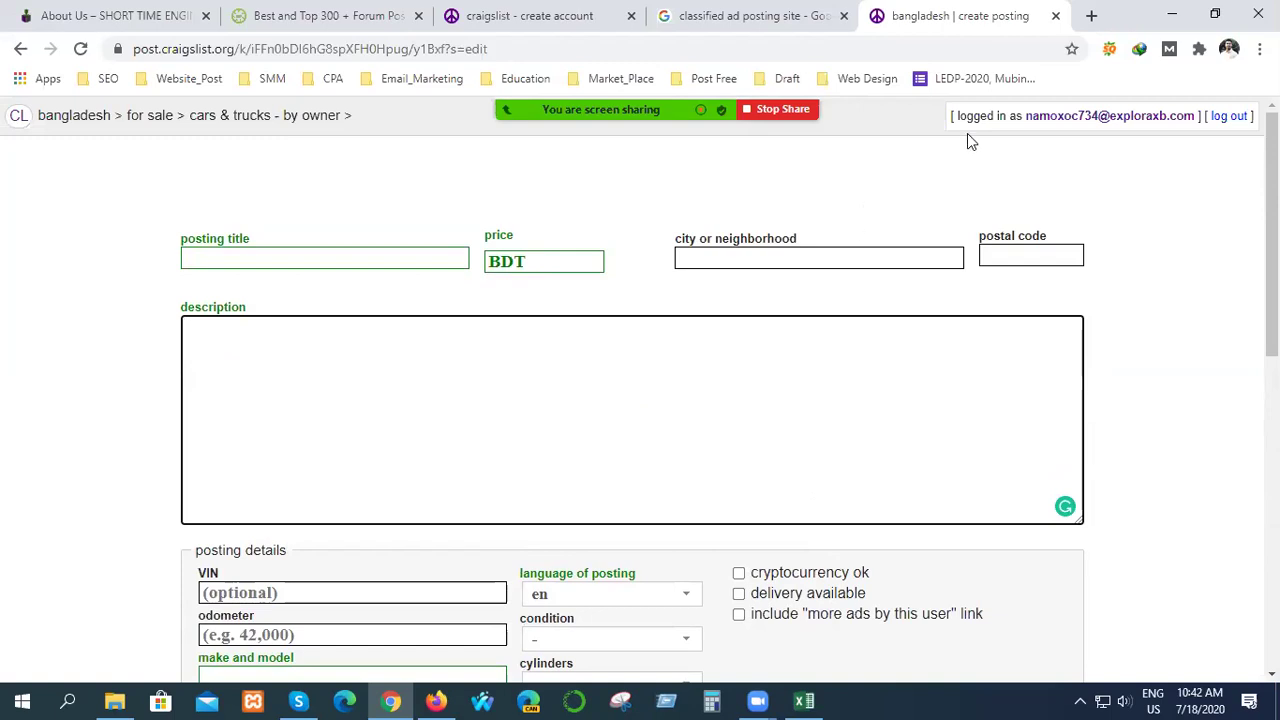
# Close the Craigslist posting, account pages and tab
pyautogui.click(1055, 15)
pyautogui.click(472, 27)
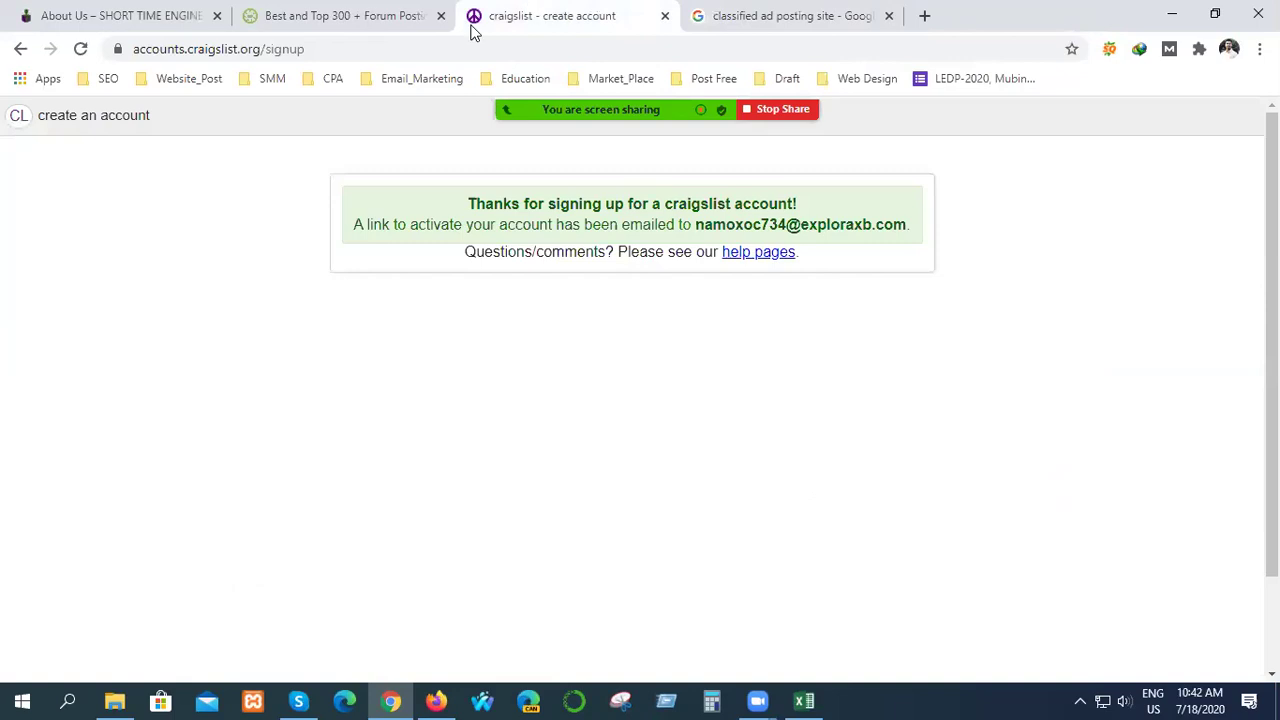
pyautogui.click(763, 27)
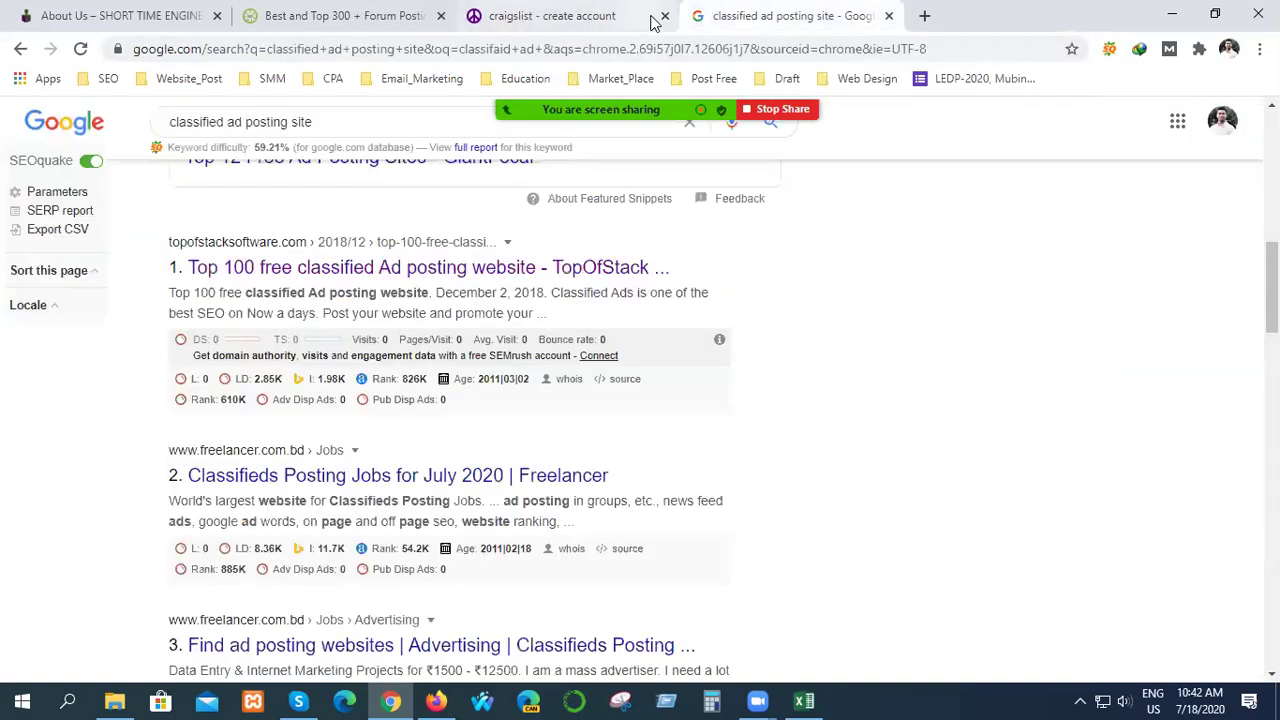
pyautogui.click(664, 16)
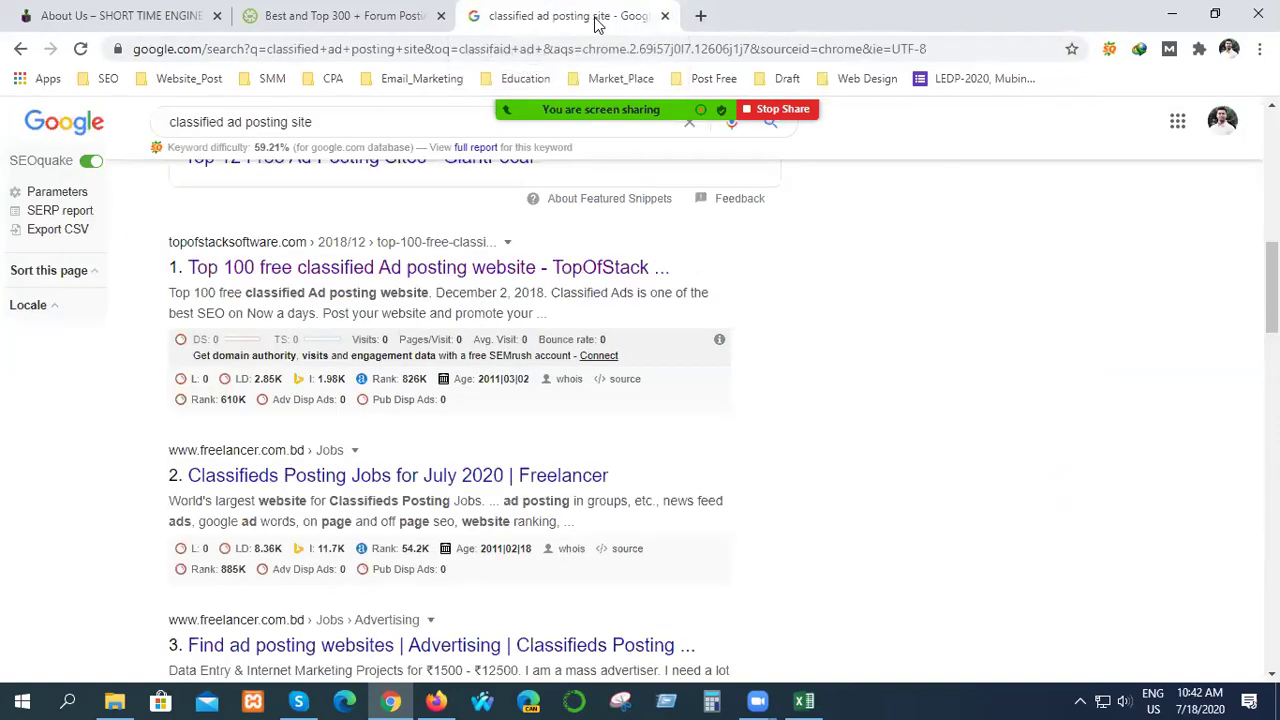
# Look over the 'Best and Top 300 + Forum Posting' list, then bring up Work_Flow.xlsx in Excel
pyautogui.moveTo(551, 94)
pyautogui.click(362, 28)
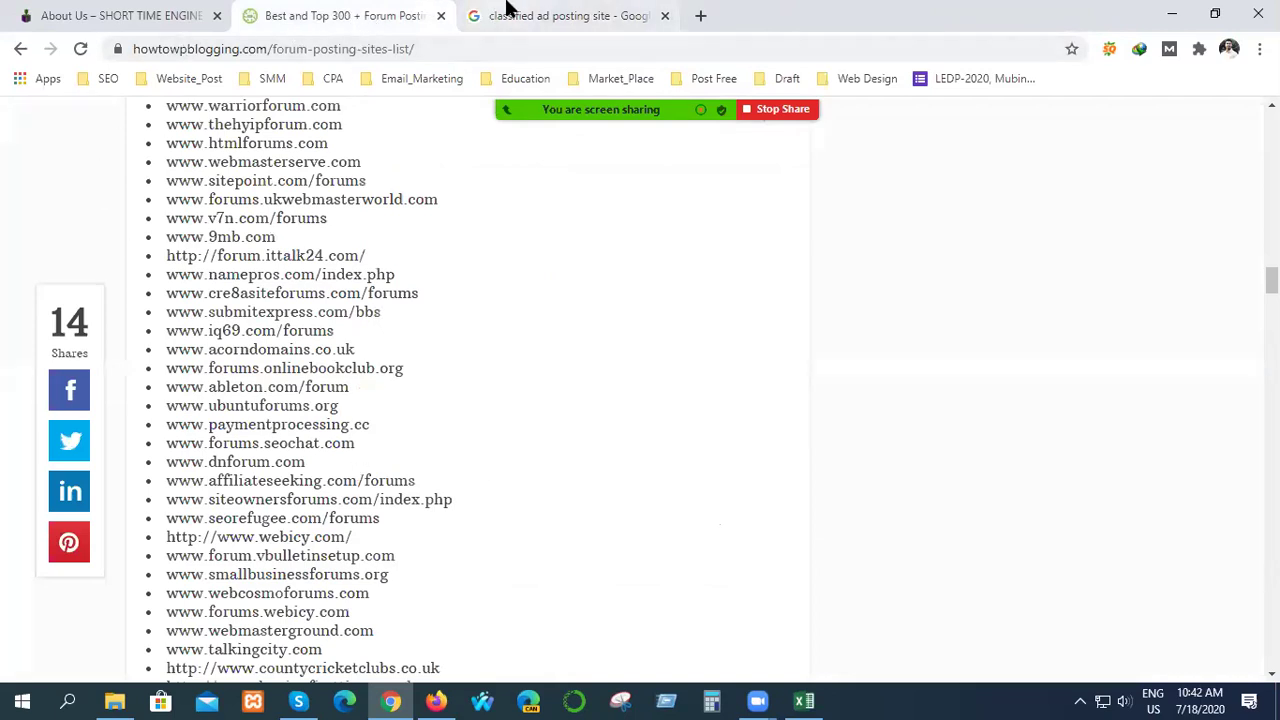
pyautogui.click(804, 700)
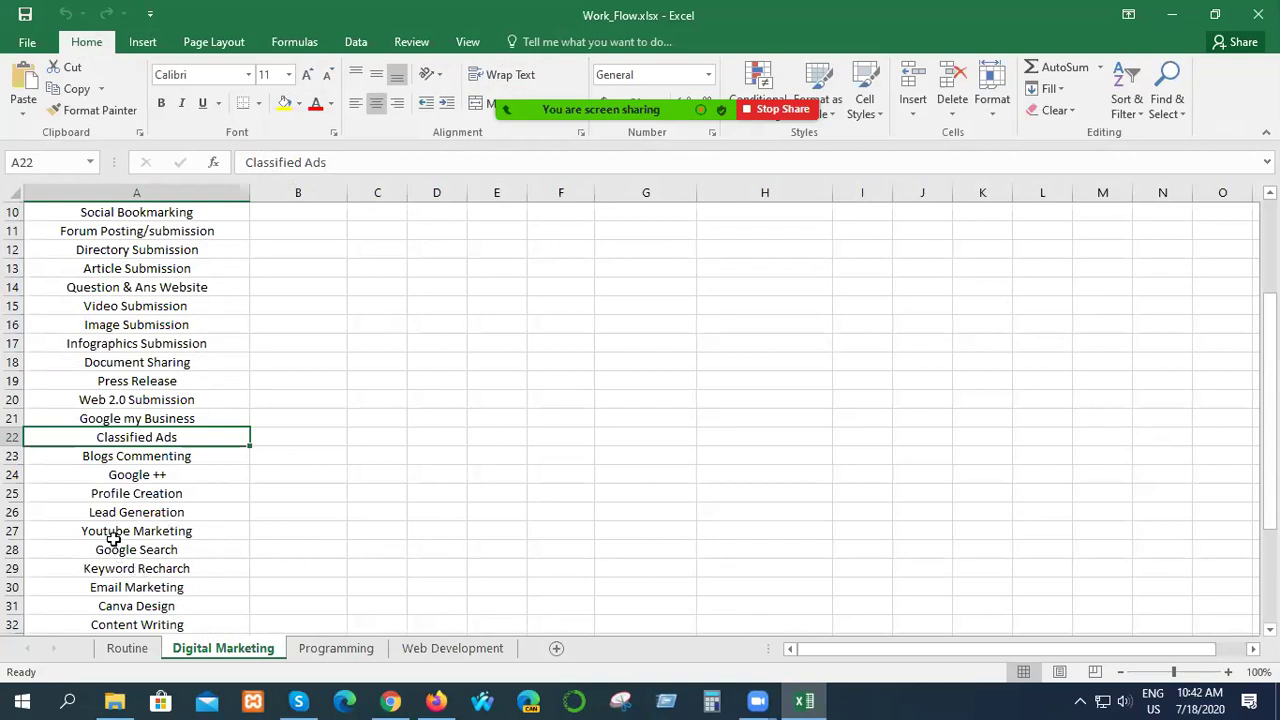
# Copy the words 'Guest Posting' from inside cell A9 of the Digital Marketing Outline
pyautogui.scroll(-2, 175, 563)
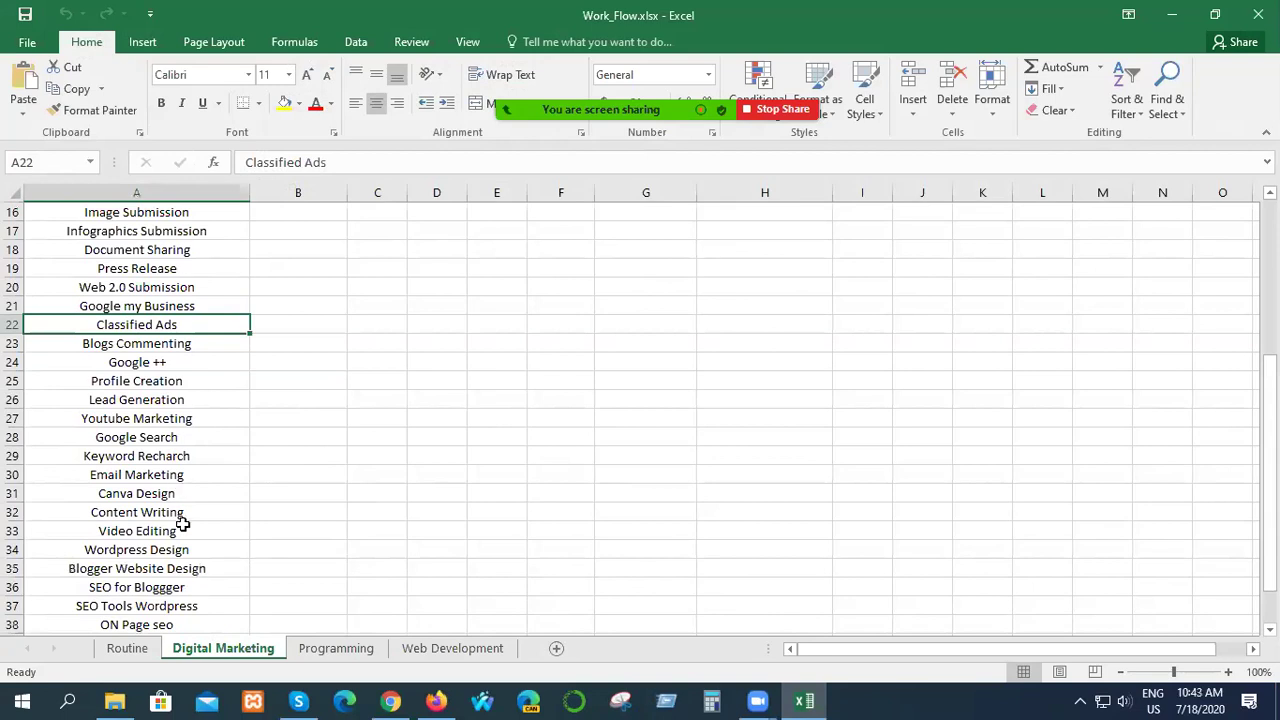
pyautogui.scroll(4, 178, 528)
pyautogui.scroll(1, 177, 531)
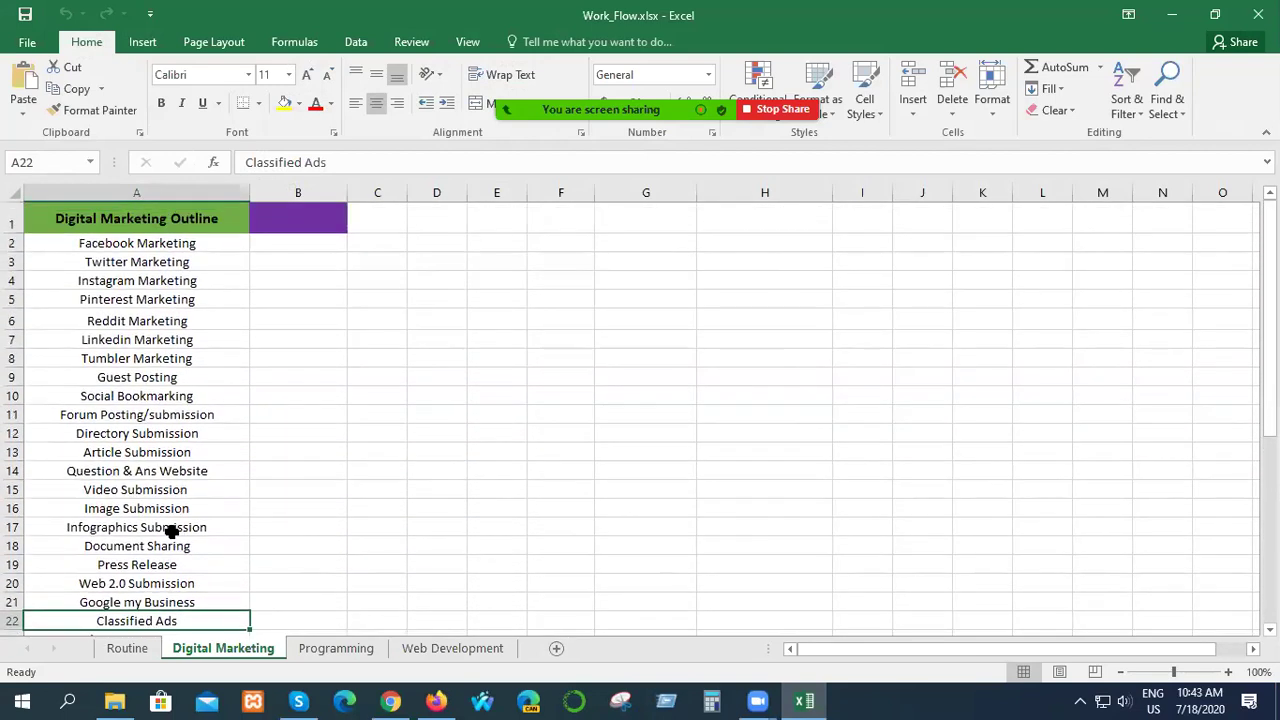
pyautogui.click(208, 437)
pyautogui.click(197, 382)
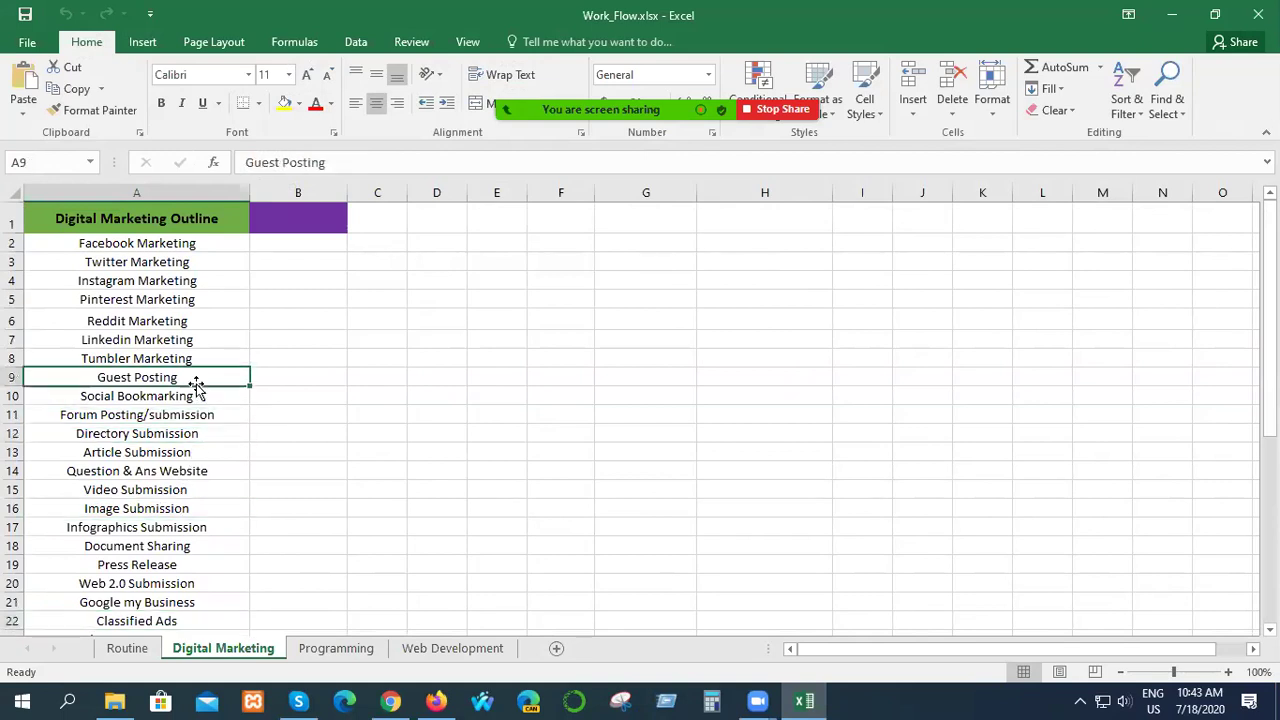
pyautogui.doubleClick(196, 379)
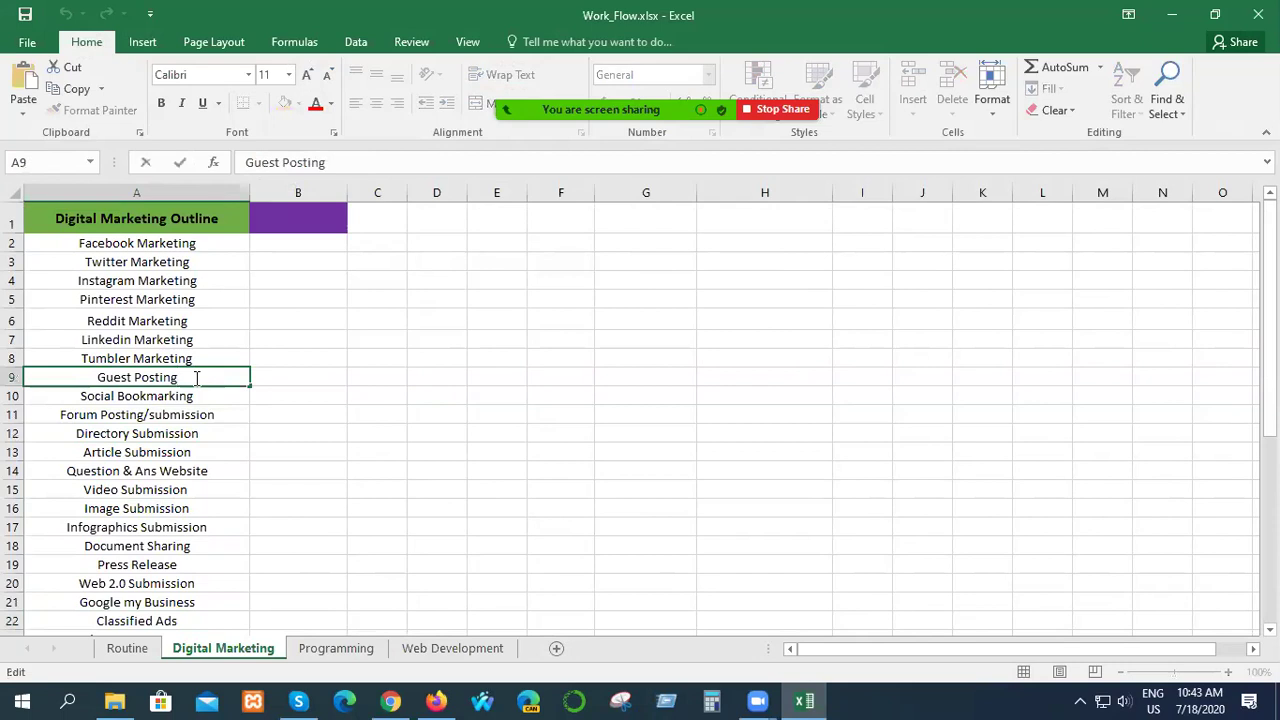
pyautogui.moveTo(196, 379); pyautogui.dragTo(79, 375)
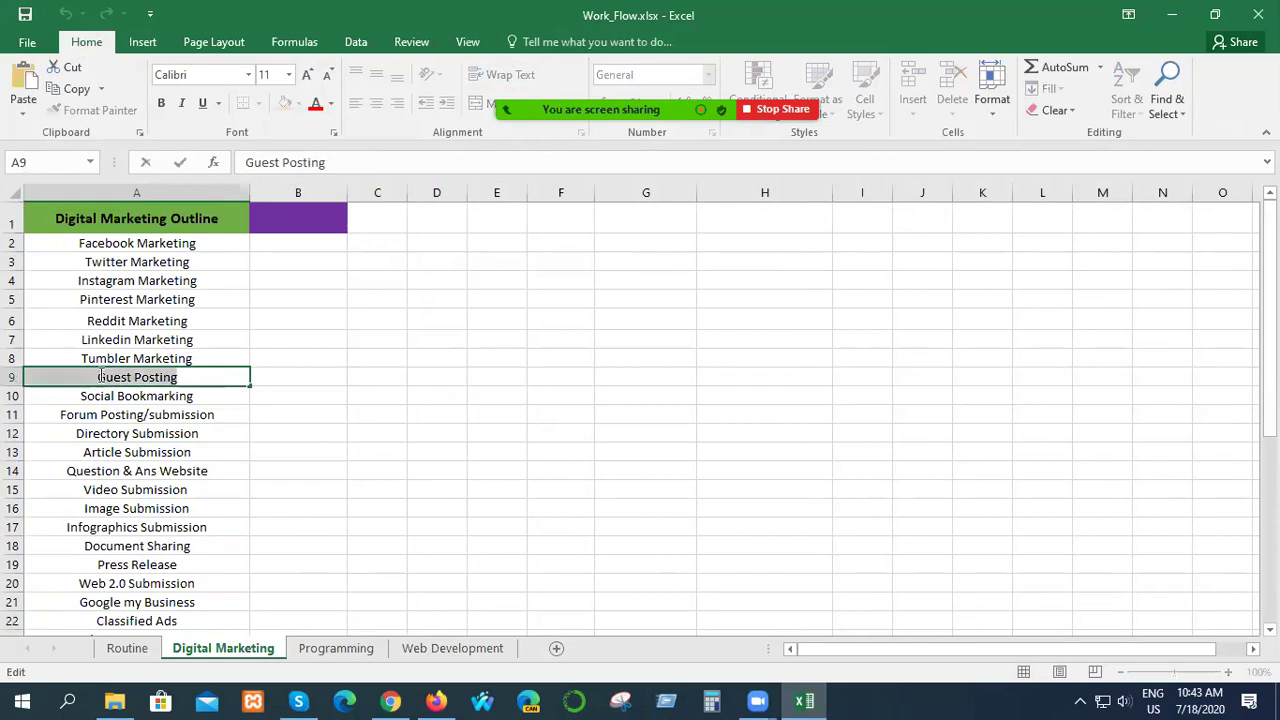
pyautogui.hotkey('ctrl', 'c')
pyautogui.click(392, 700)
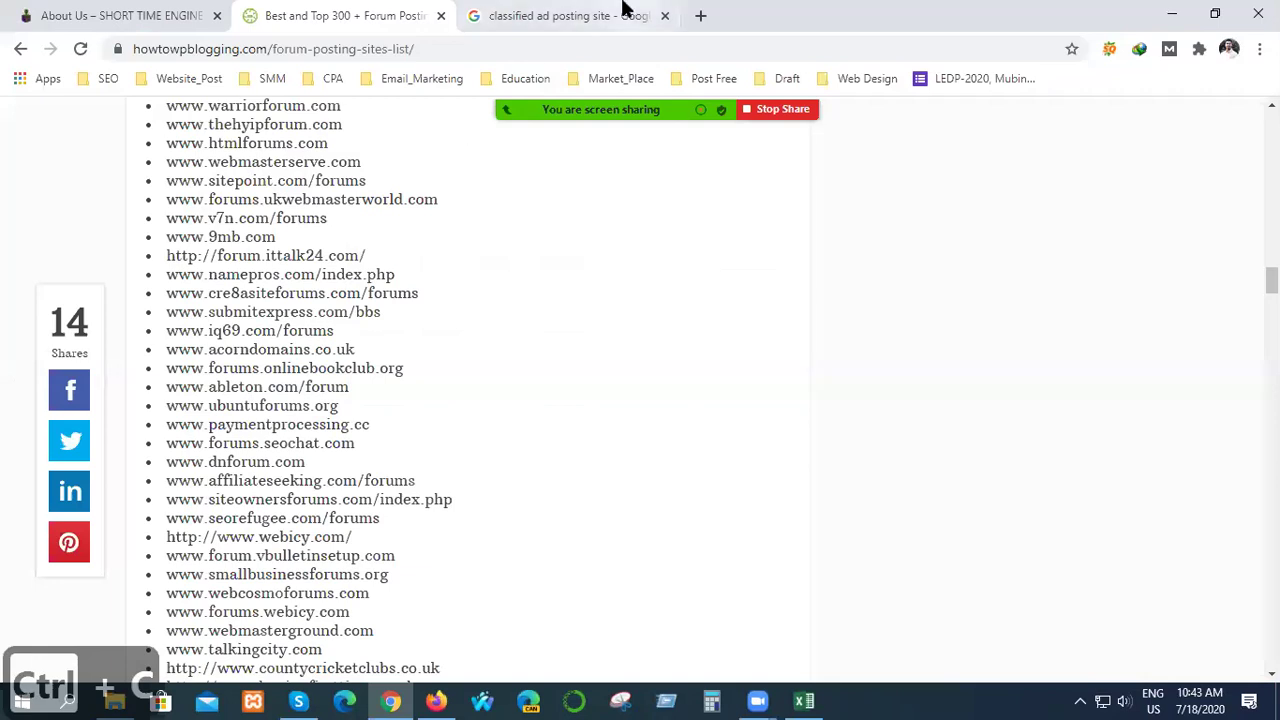
# Change the Google query to 'Guest Posting' and search 'guest posting sites 2020'
pyautogui.click(600, 16)
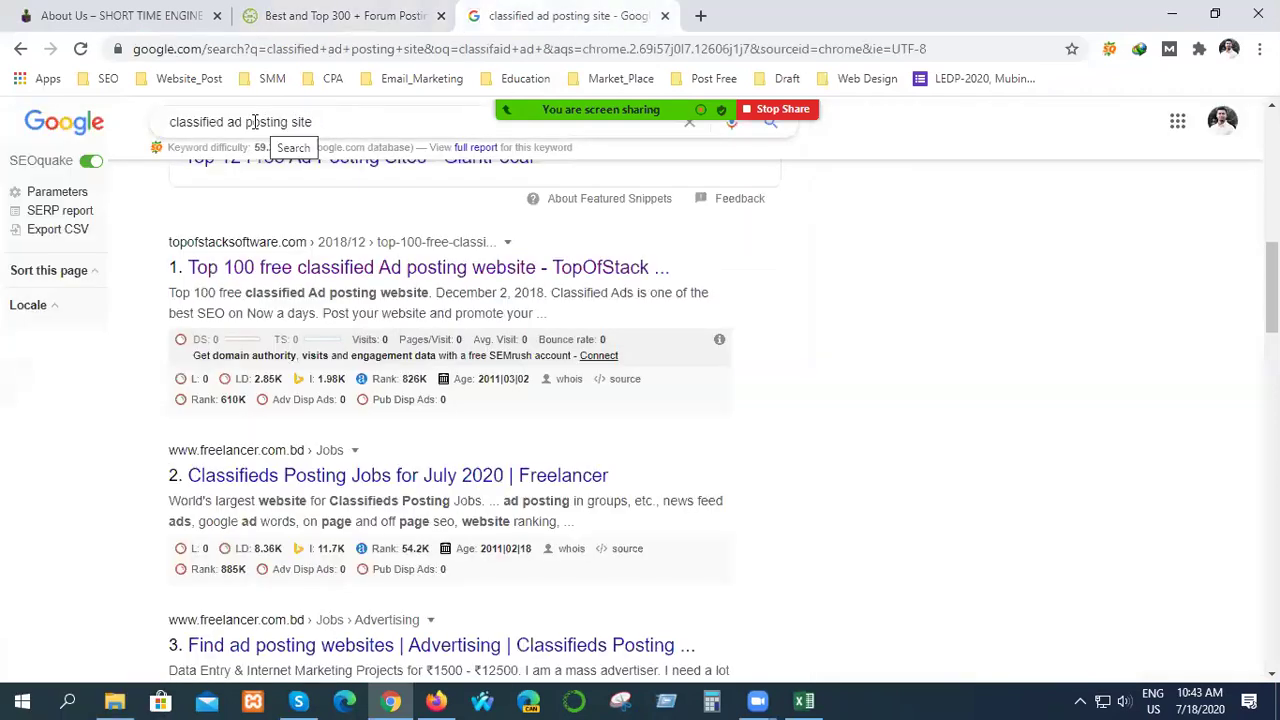
pyautogui.moveTo(243, 121); pyautogui.dragTo(145, 133)
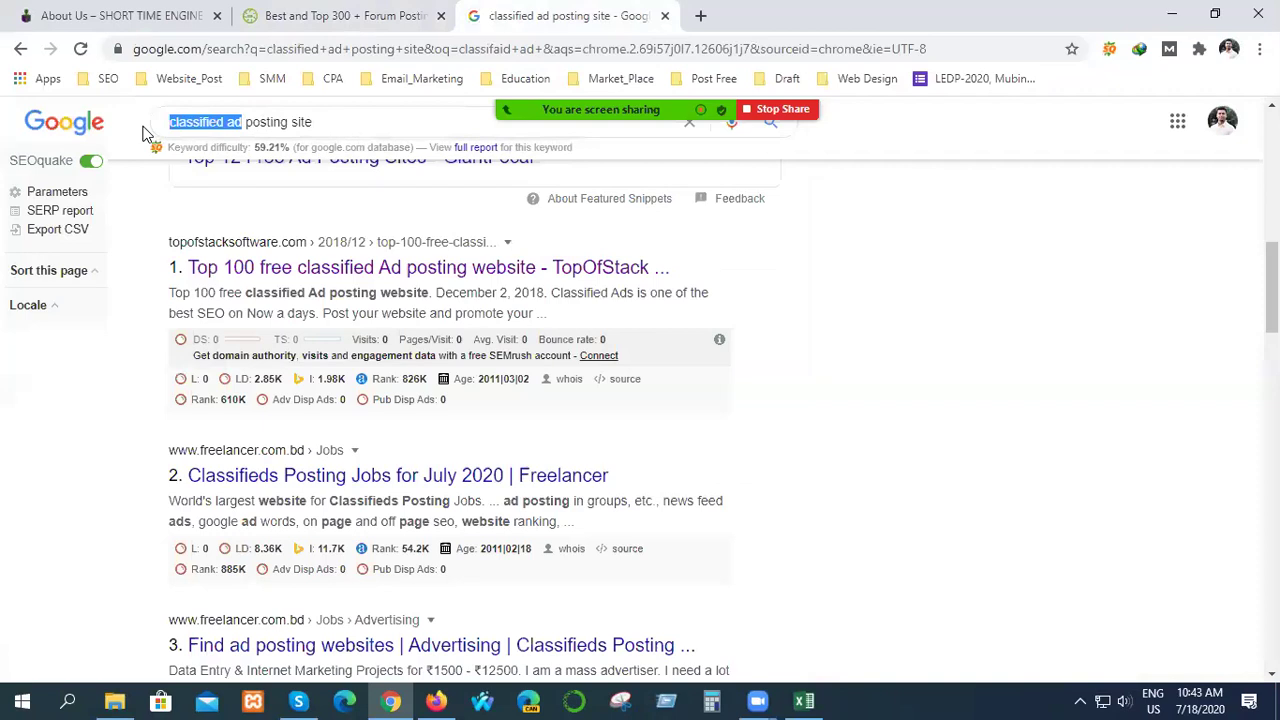
pyautogui.hotkey('ctrl', 'v')
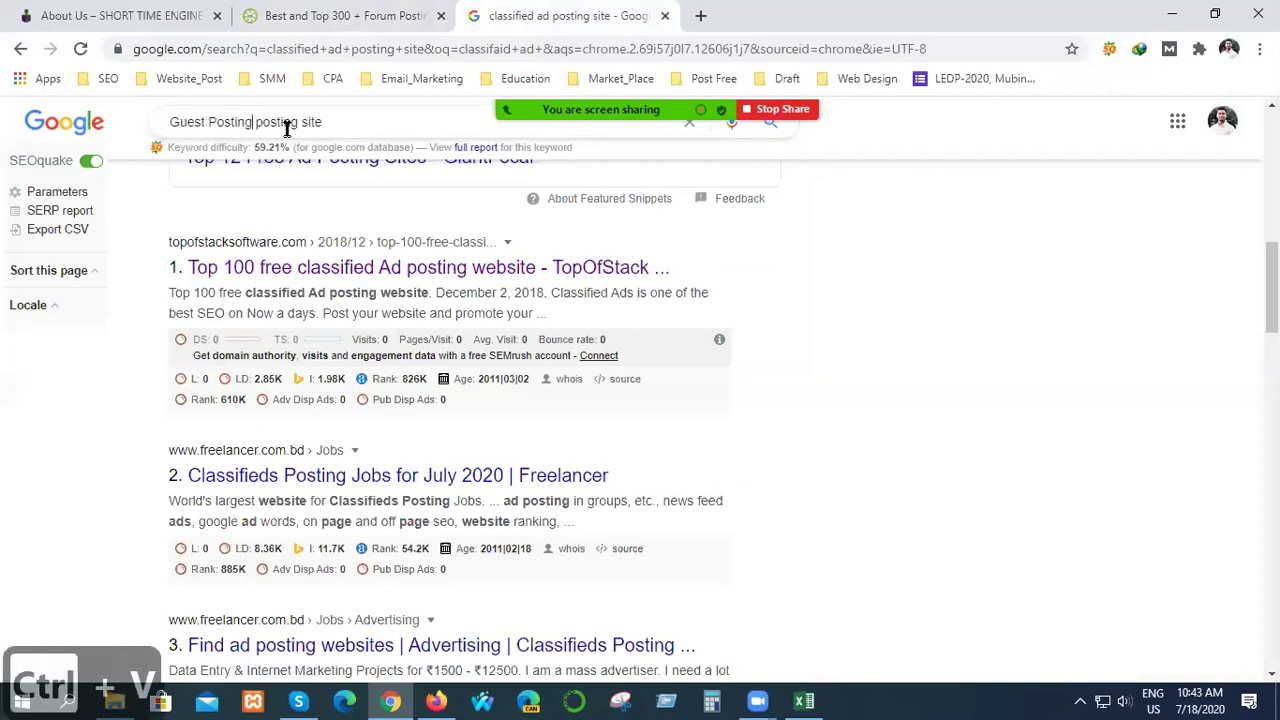
pyautogui.moveTo(254, 121); pyautogui.dragTo(298, 117)
pyautogui.press('BackSpace')
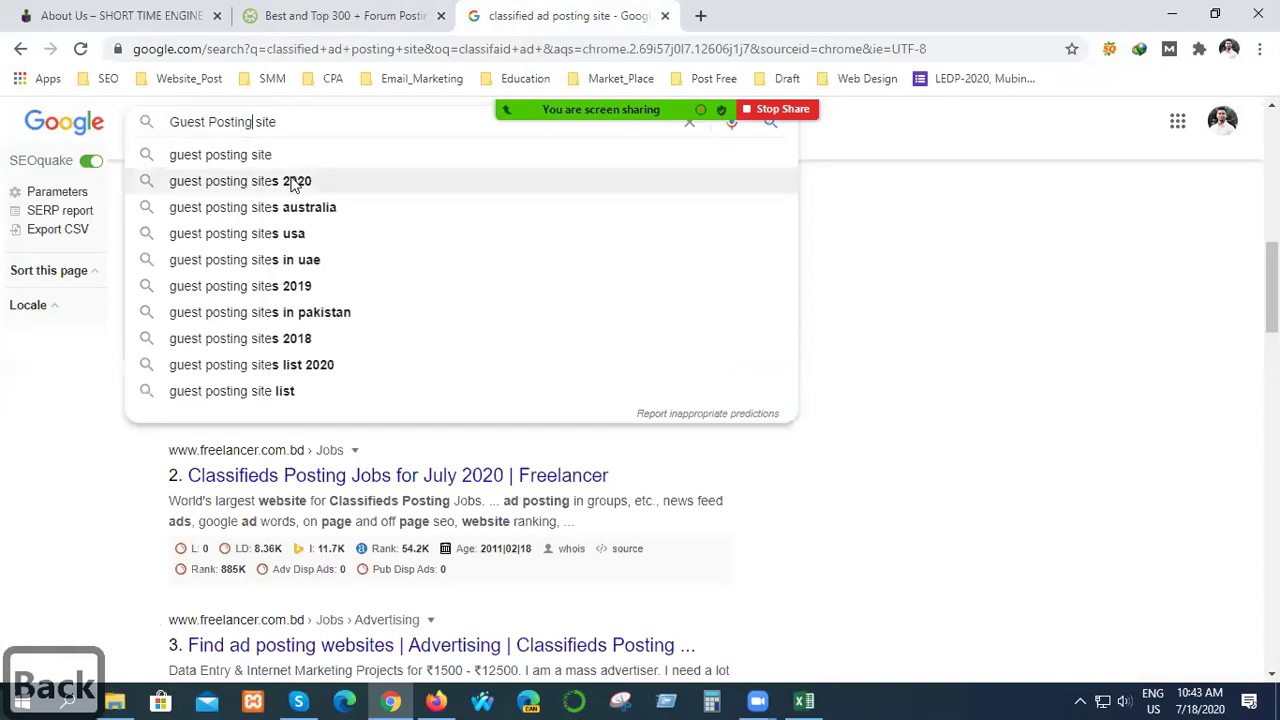
pyautogui.click(289, 181)
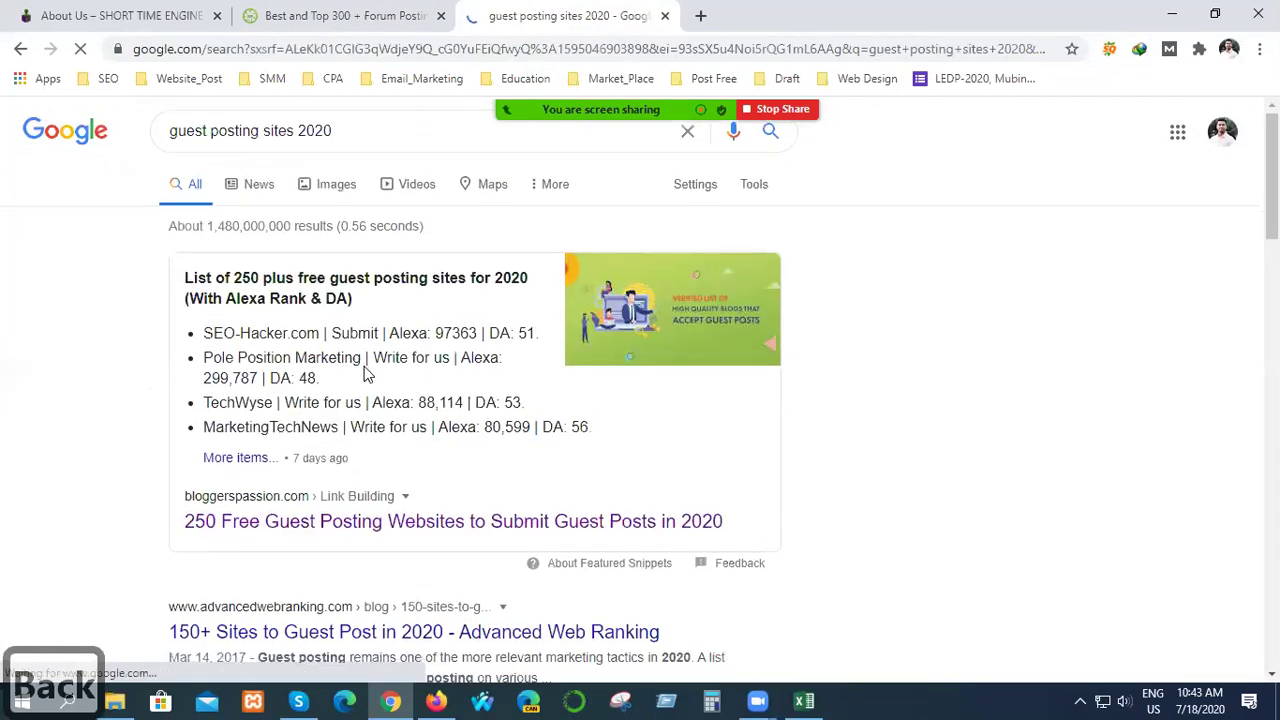
# Open Advanced Web Ranking's '150+ Sites to Guest Post in 2020' result
pyautogui.scroll(-3, 362, 368)
pyautogui.click(358, 357)
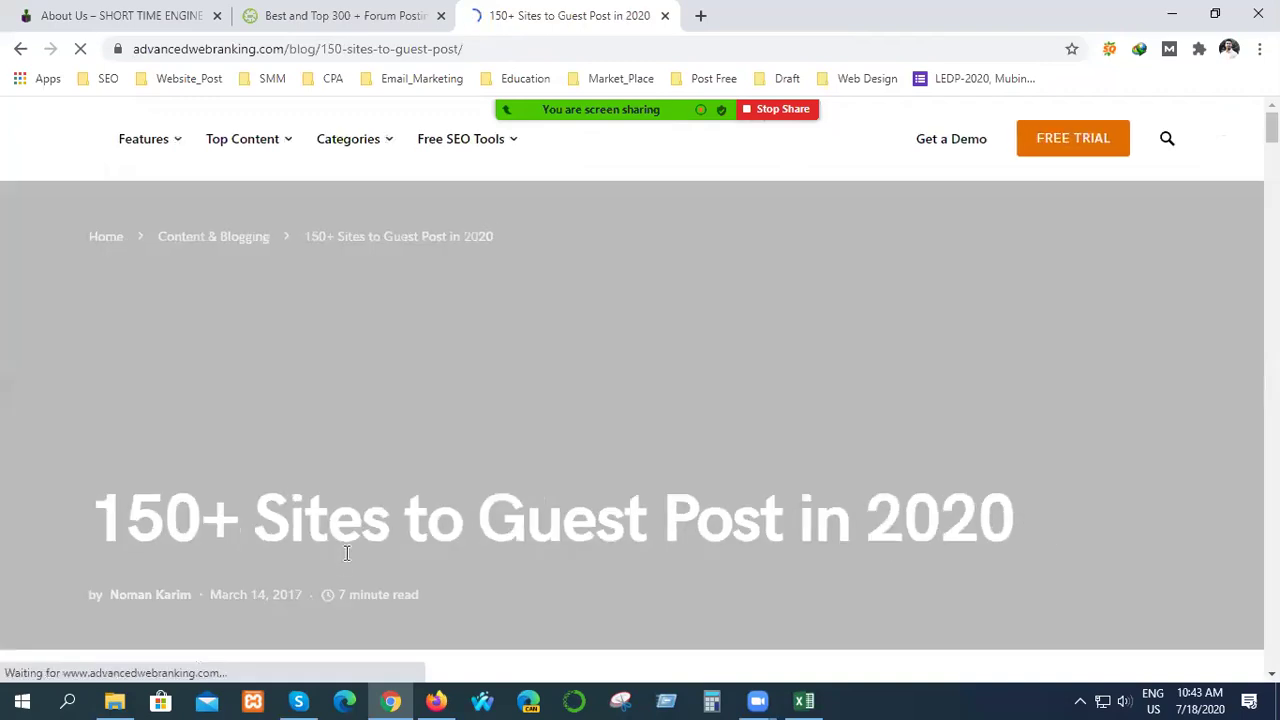
pyautogui.scroll(-5, 435, 493)
pyautogui.scroll(-15, 435, 493)
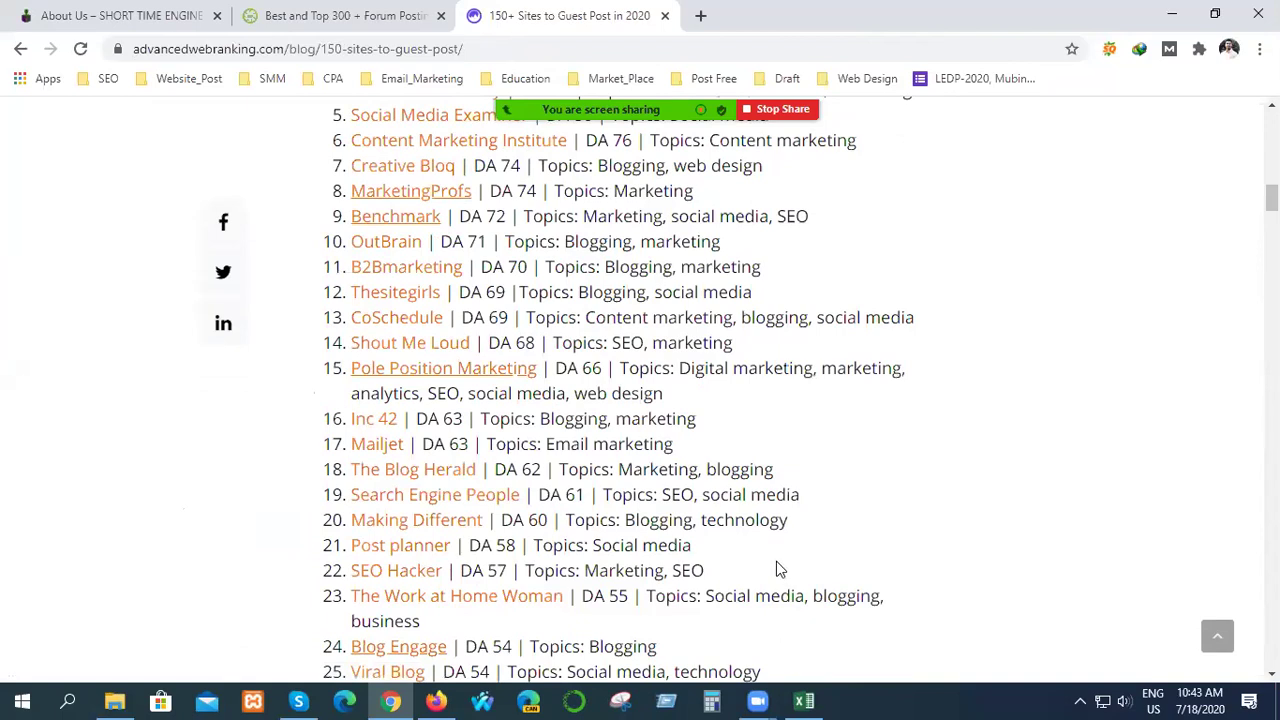
# Browse the Digital Marketing Blogs list and open Spyder Outletinc (item 39)
pyautogui.scroll(-5, 742, 538)
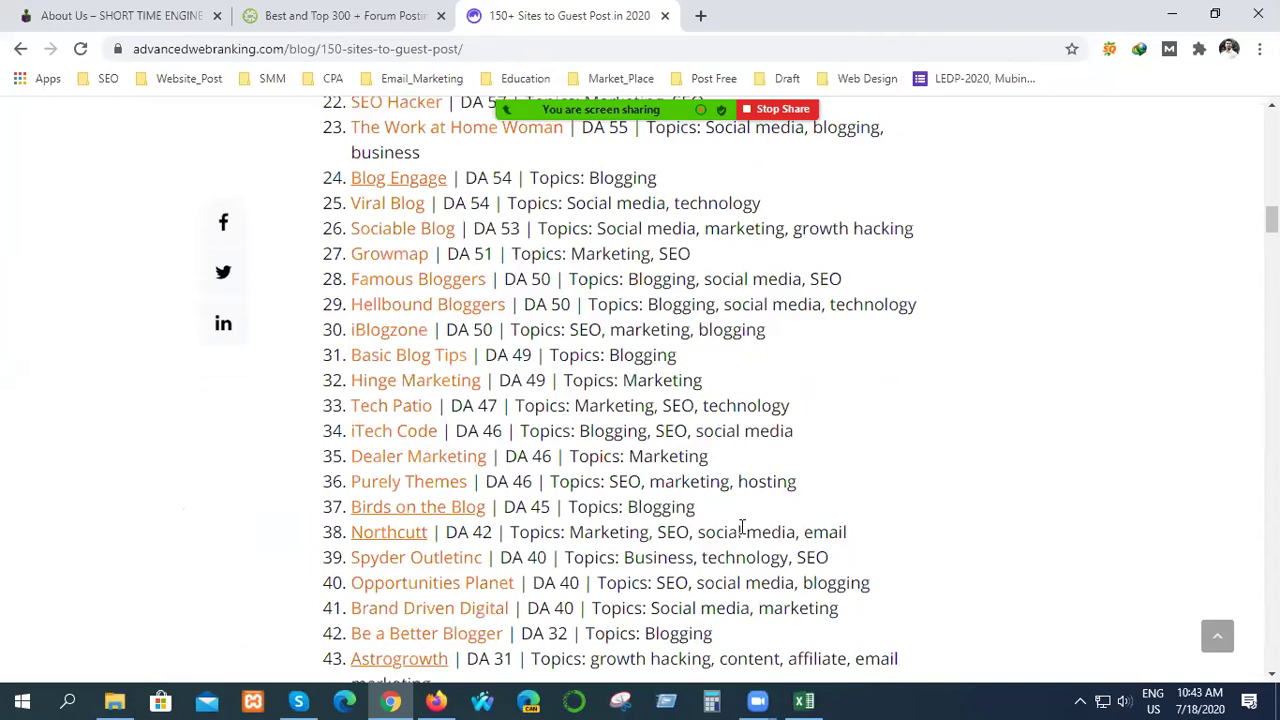
pyautogui.scroll(-5, 742, 527)
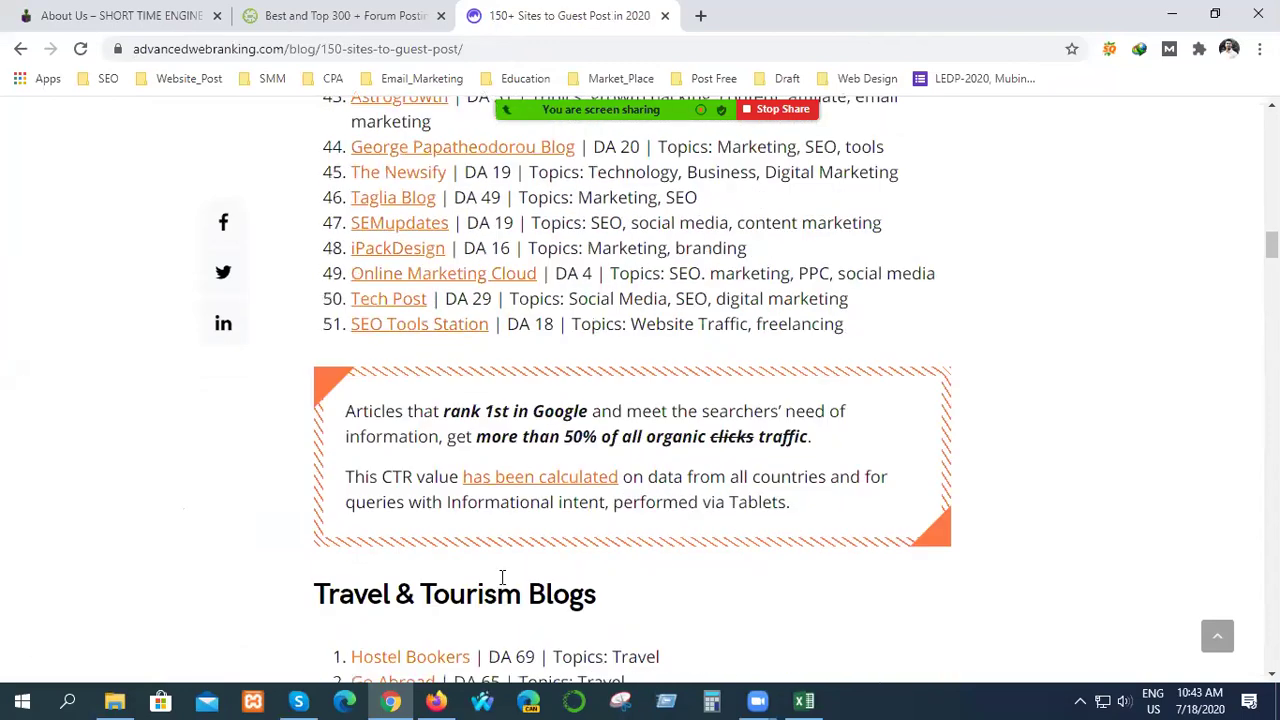
pyautogui.scroll(7, 502, 577)
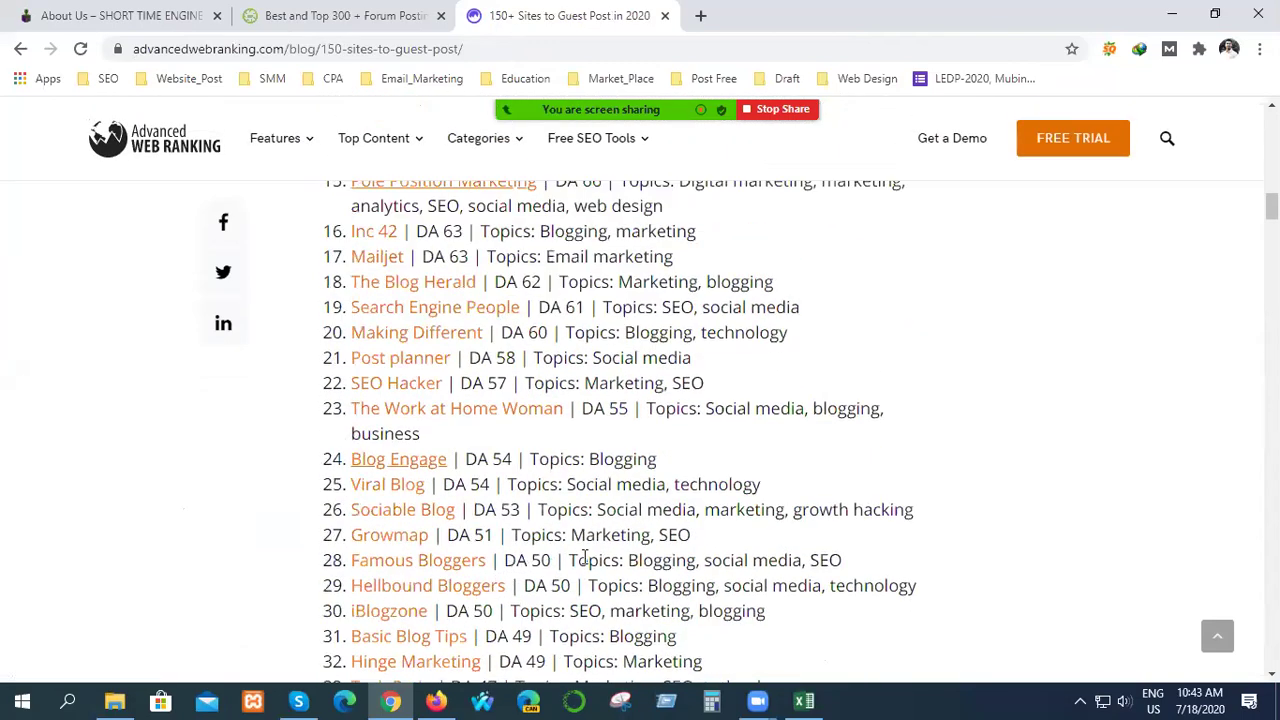
pyautogui.scroll(1, 588, 515)
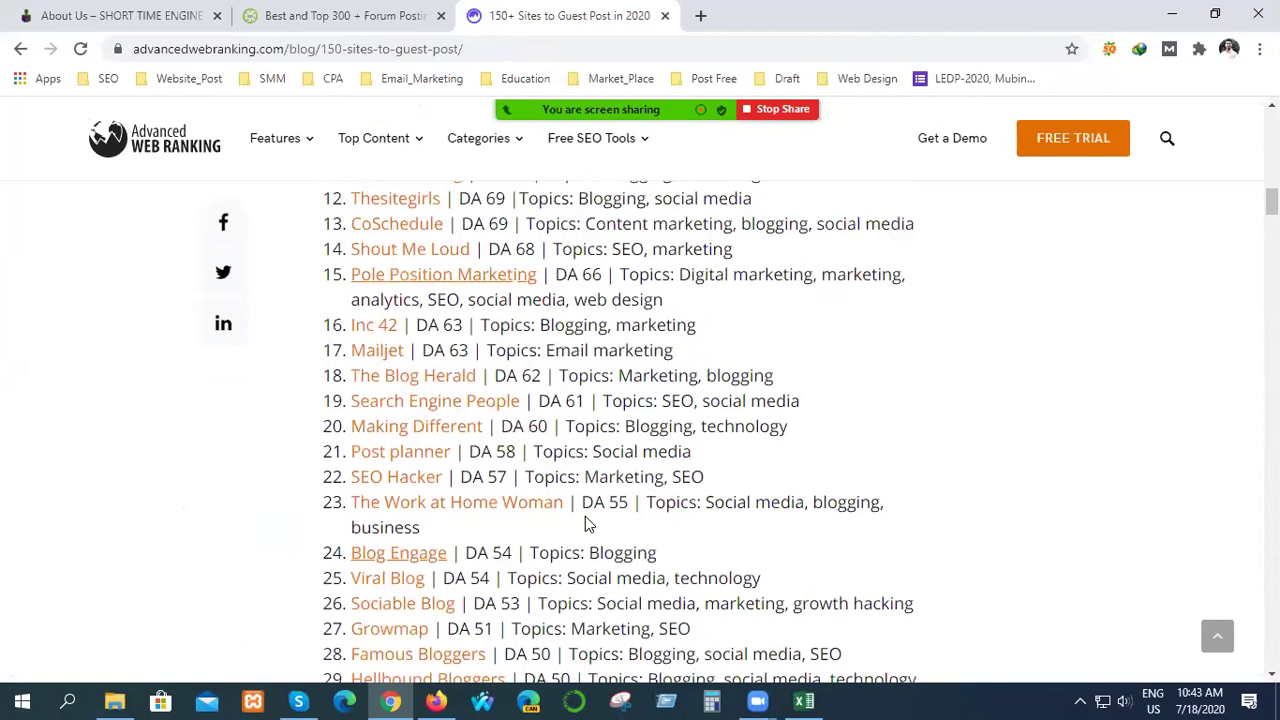
pyautogui.scroll(1, 588, 530)
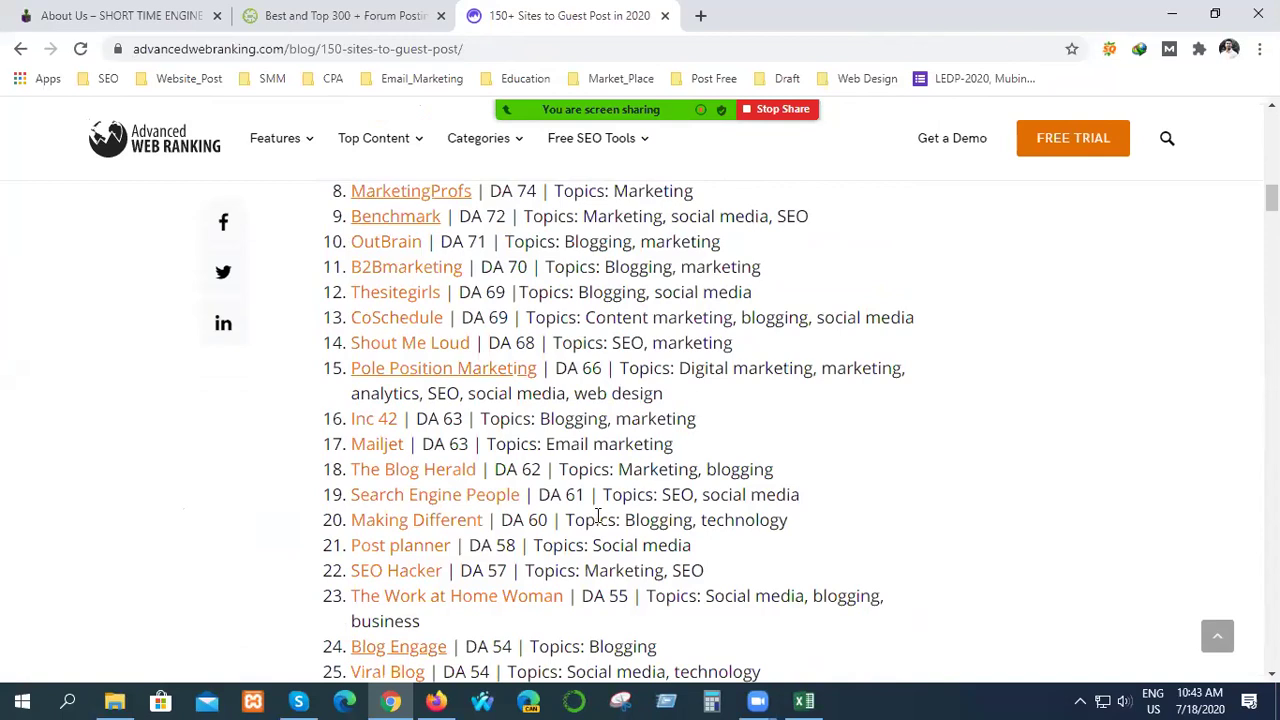
pyautogui.scroll(-1, 598, 516)
pyautogui.scroll(-2, 619, 540)
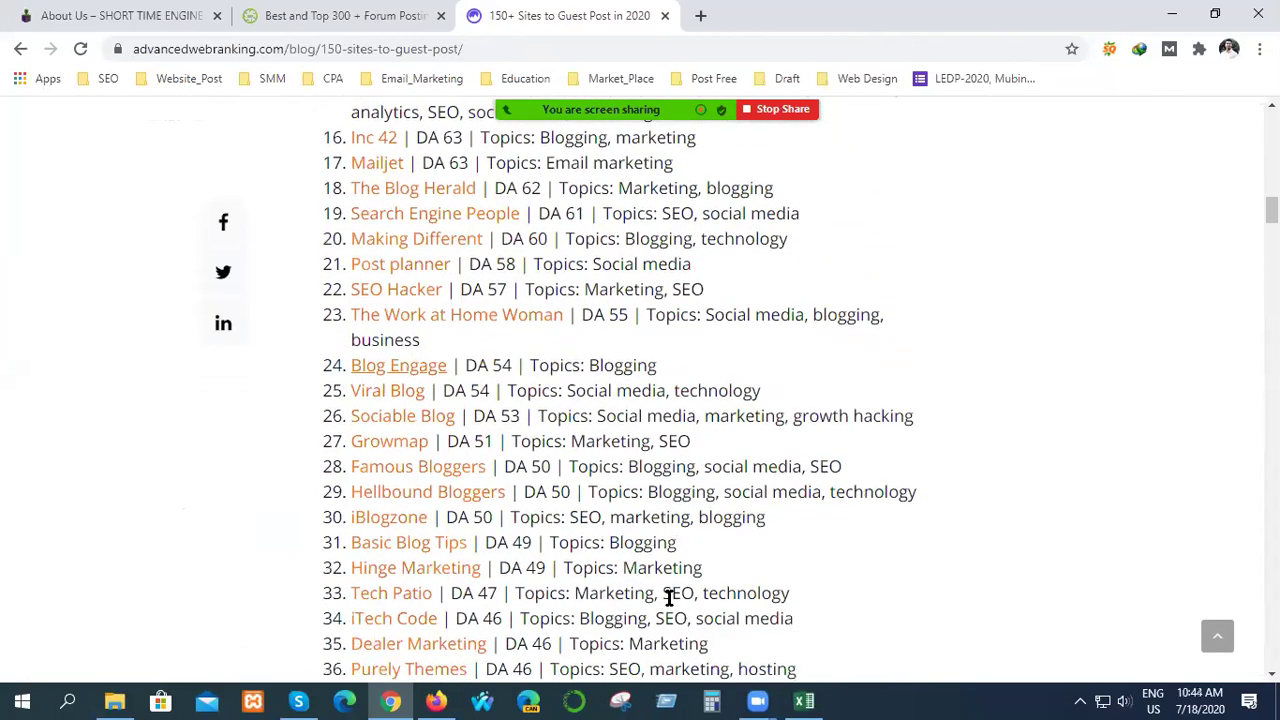
pyautogui.scroll(-2, 717, 604)
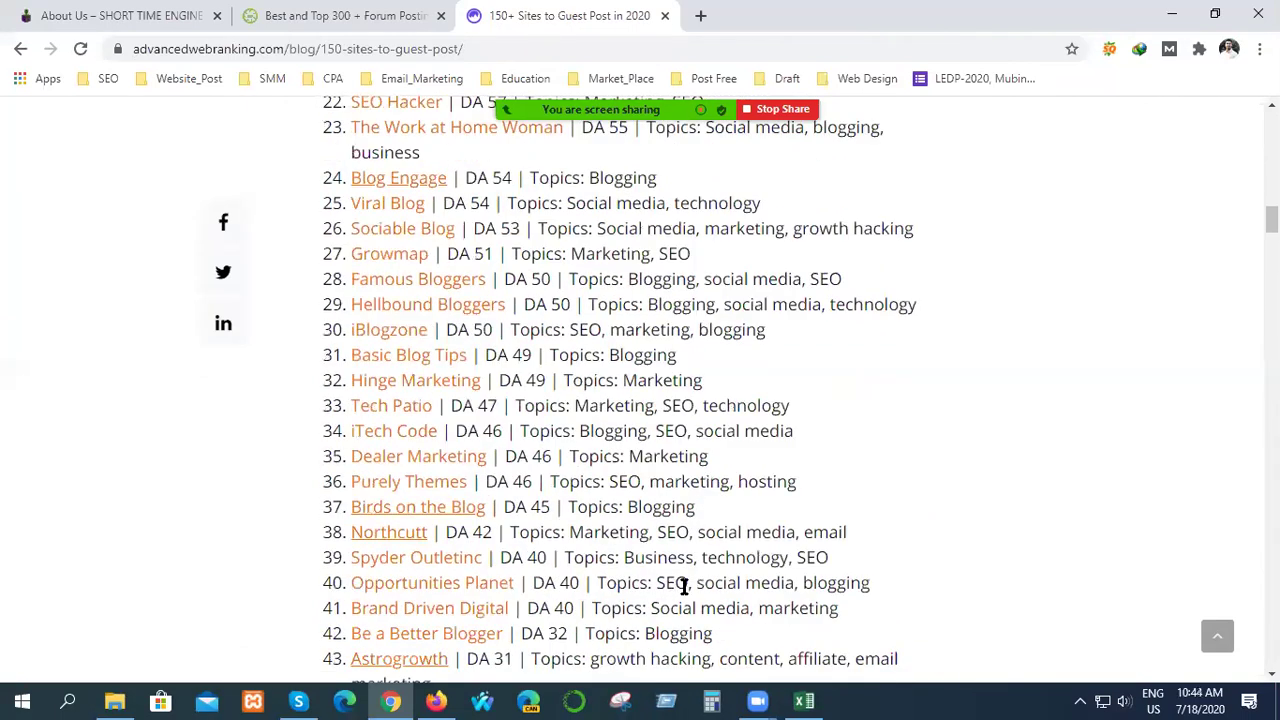
pyautogui.scroll(-1, 770, 605)
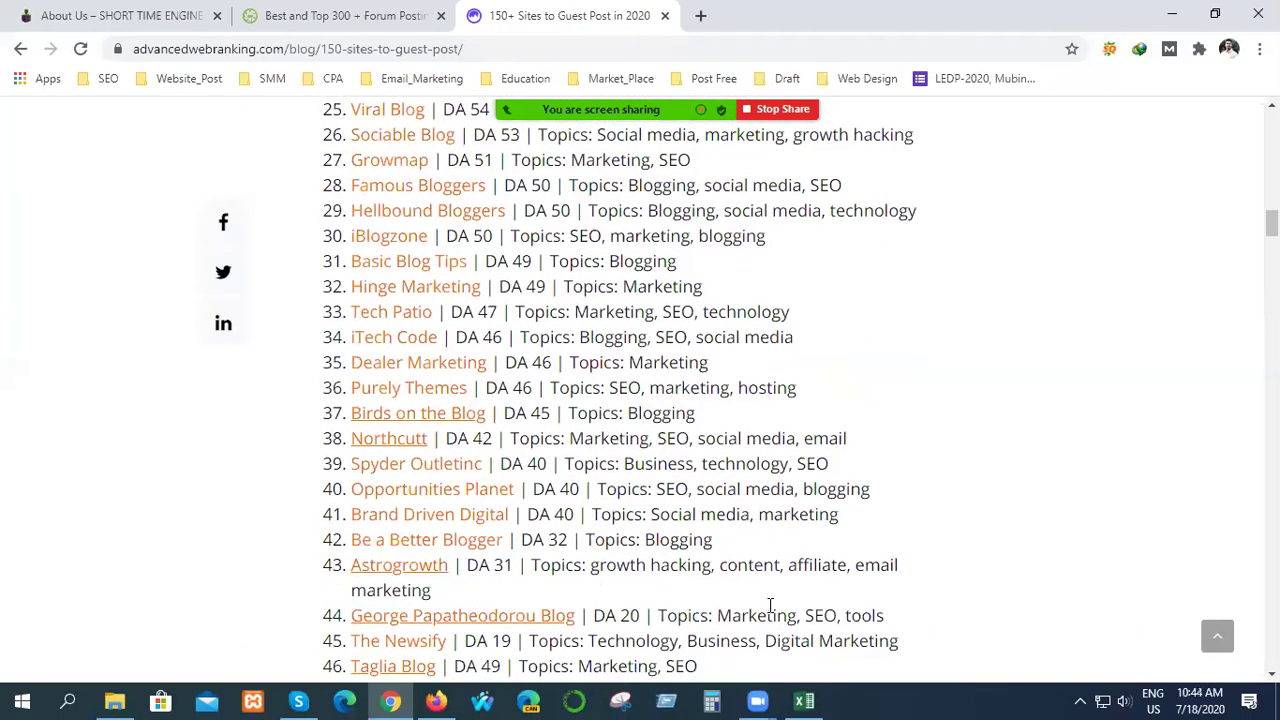
pyautogui.scroll(-1, 770, 605)
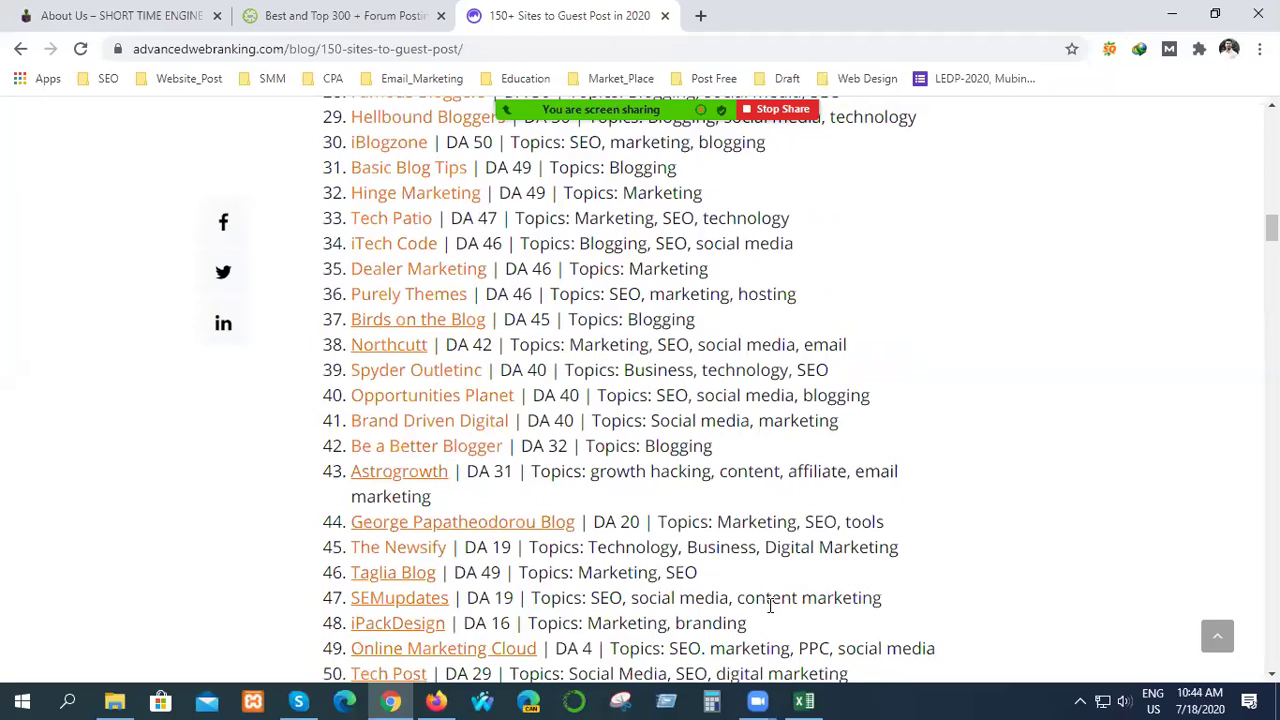
pyautogui.scroll(-1, 713, 600)
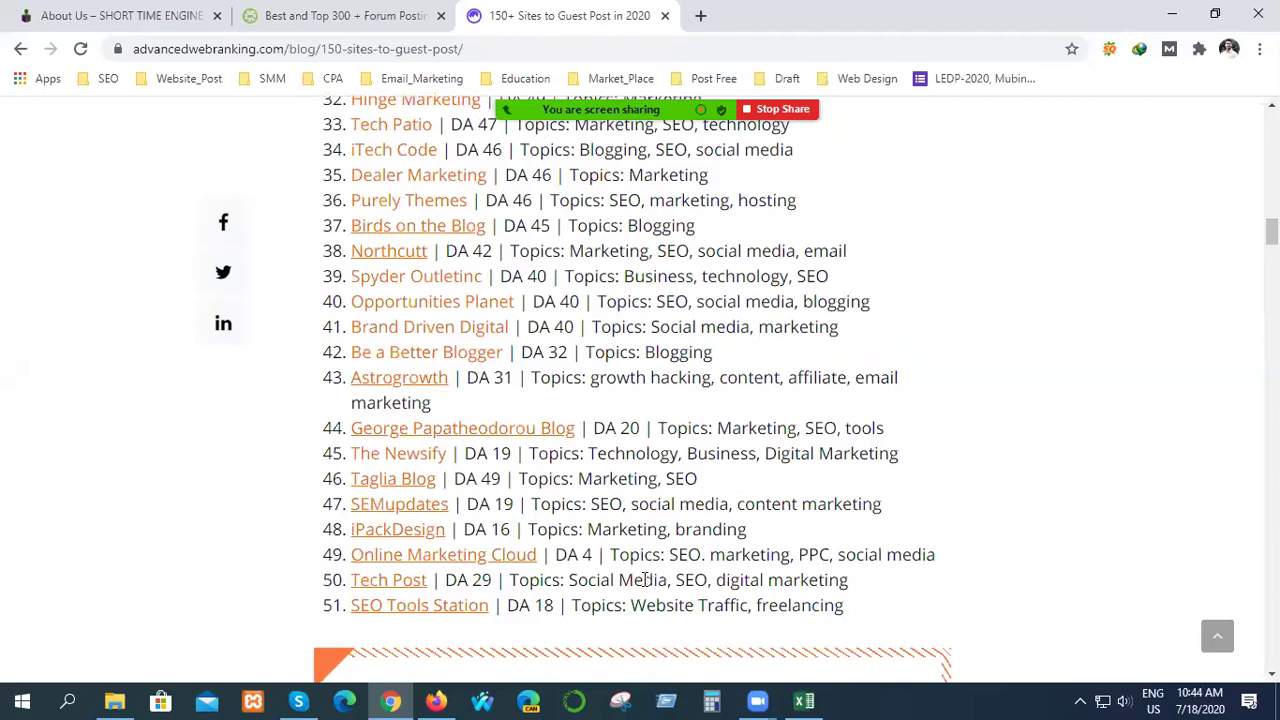
pyautogui.click(425, 281)
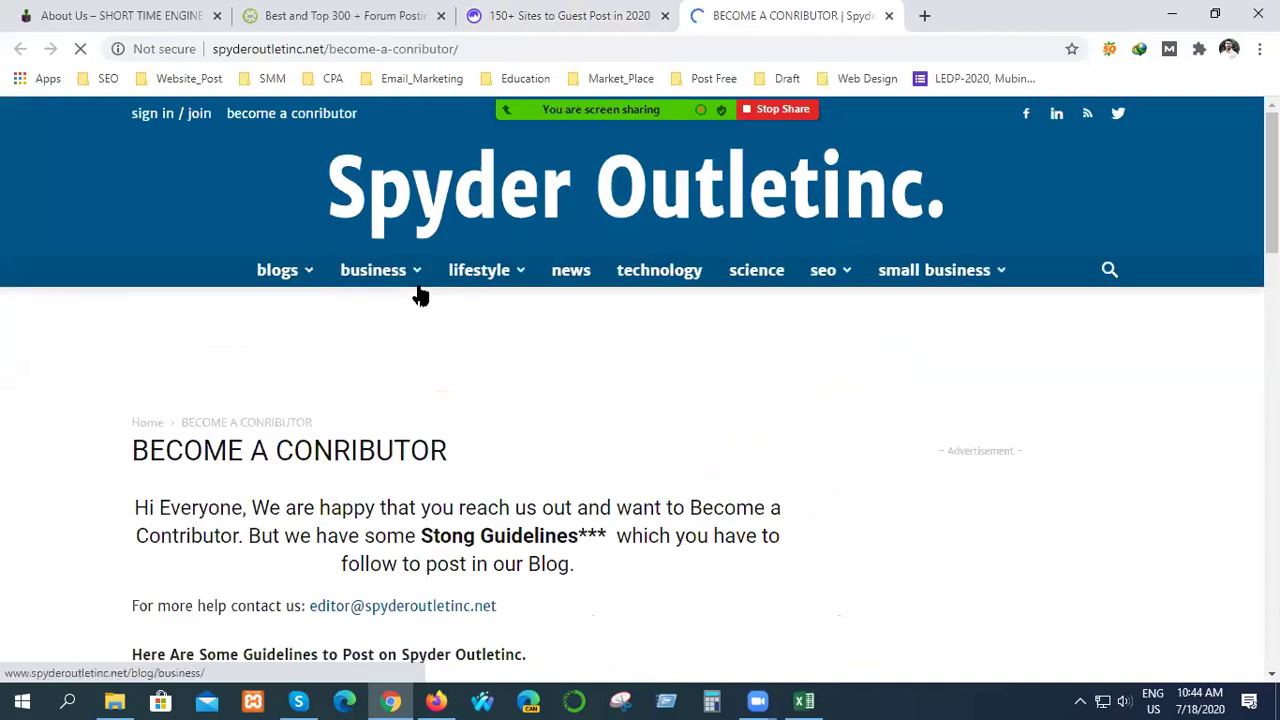
# Switch Spyder Outletinc's sign-in to Create an Account and paste 'Guest Posting' into the email field
pyautogui.scroll(-5, 309, 440)
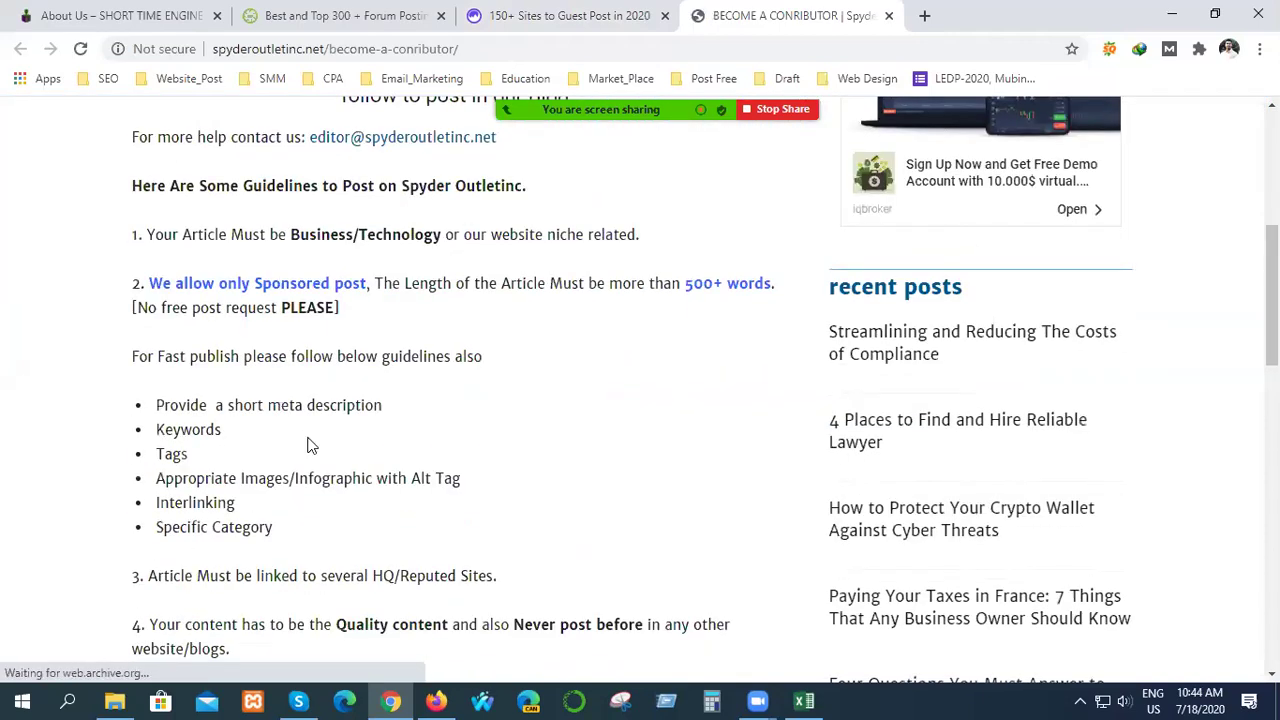
pyautogui.scroll(5, 270, 450)
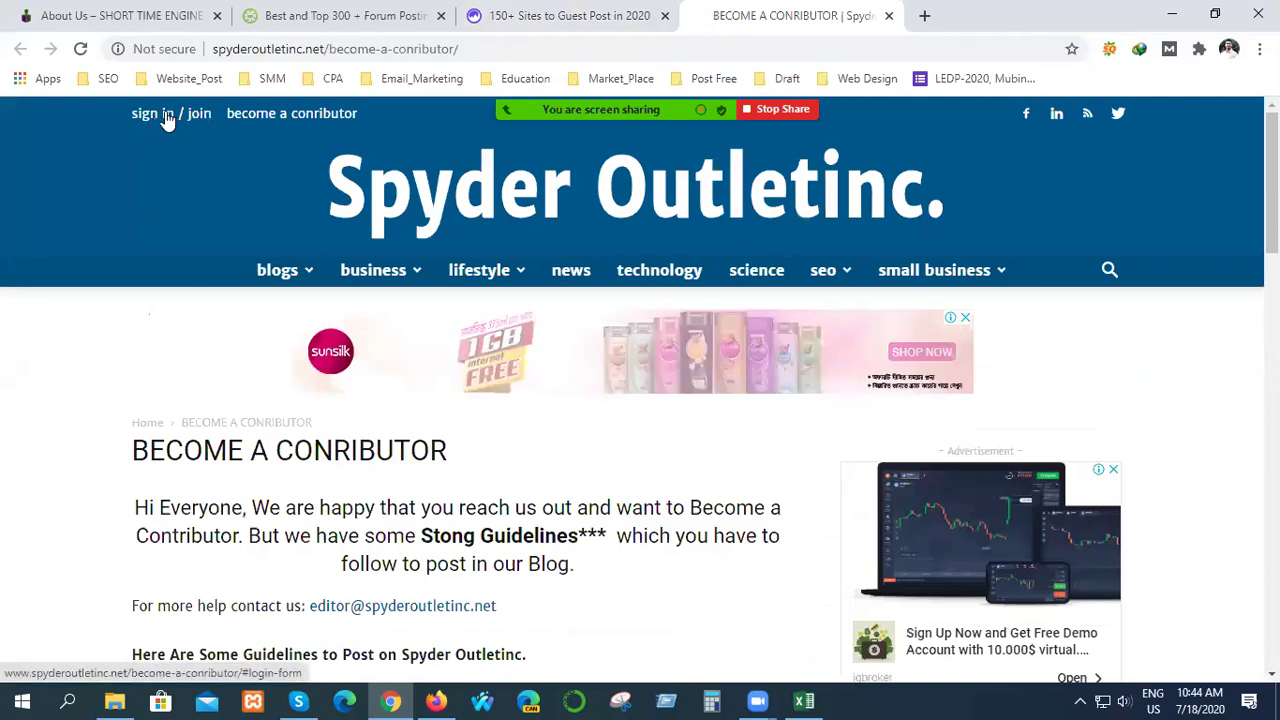
pyautogui.click(191, 114)
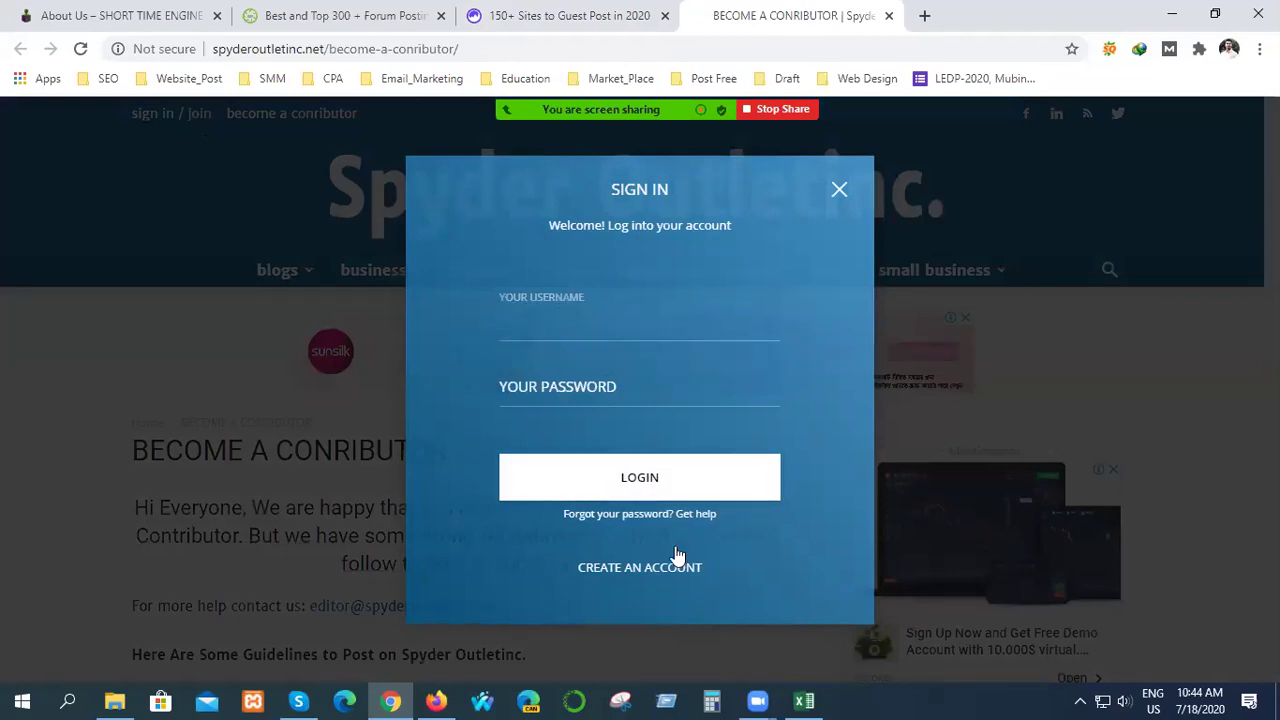
pyautogui.click(614, 569)
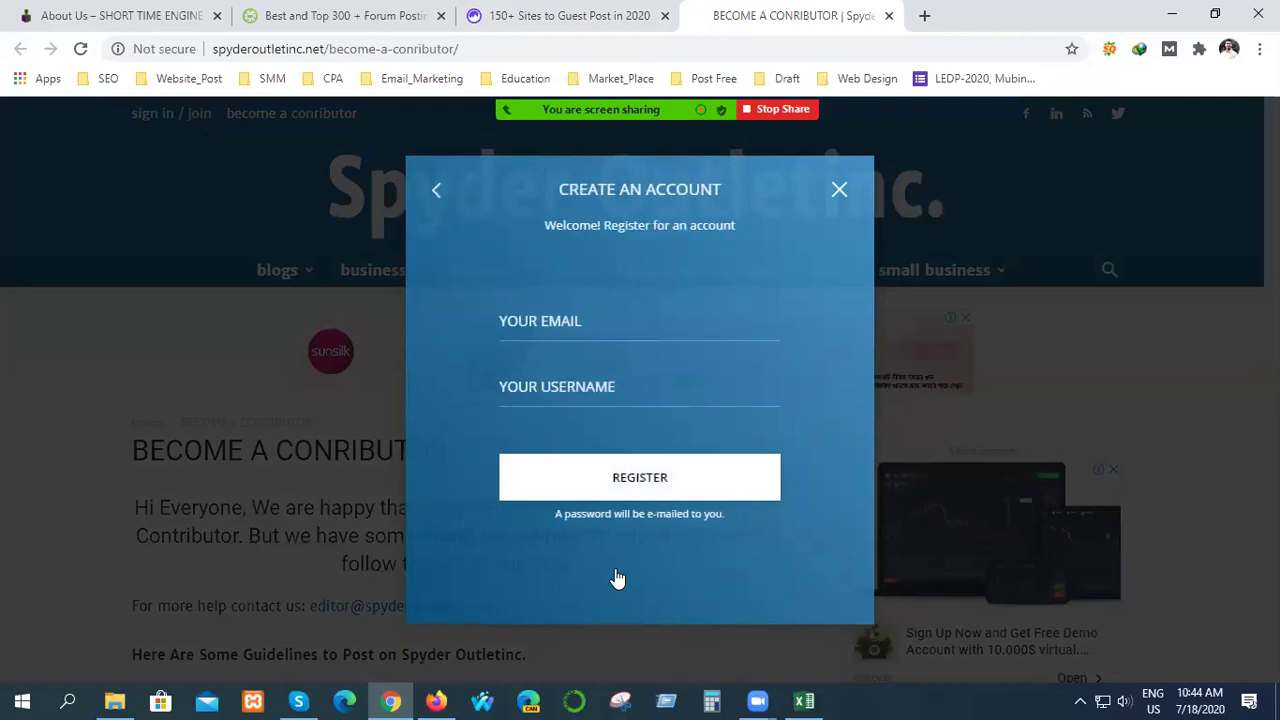
pyautogui.click(562, 319)
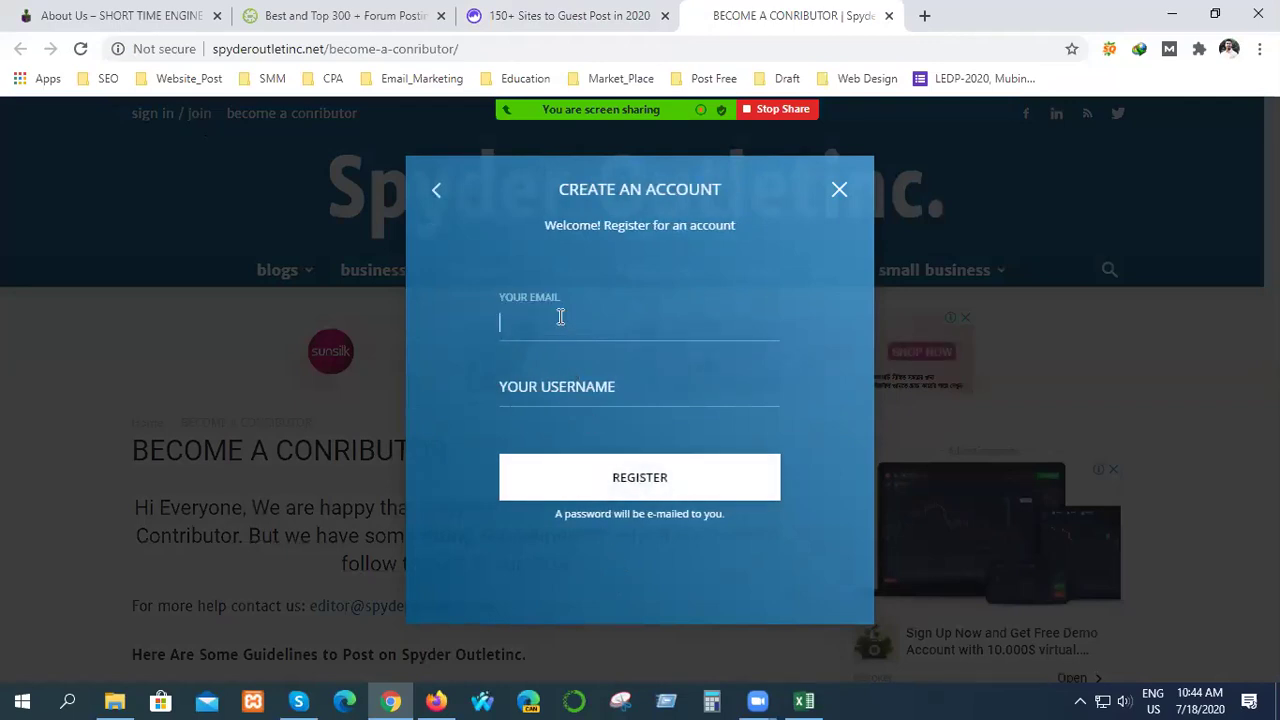
pyautogui.write('Guest Posting')
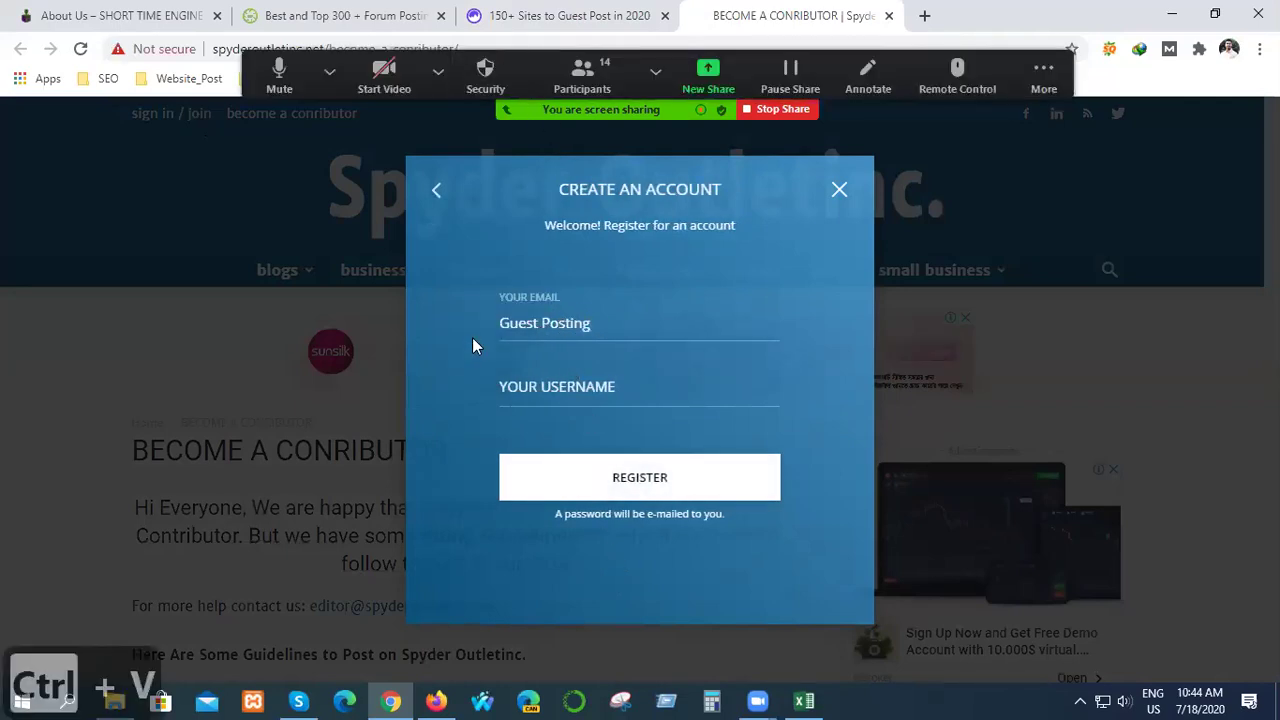
pyautogui.click(924, 15)
# Copy a disposable address from temp-mail.org and return to the contributor sign-up form
pyautogui.write('te')
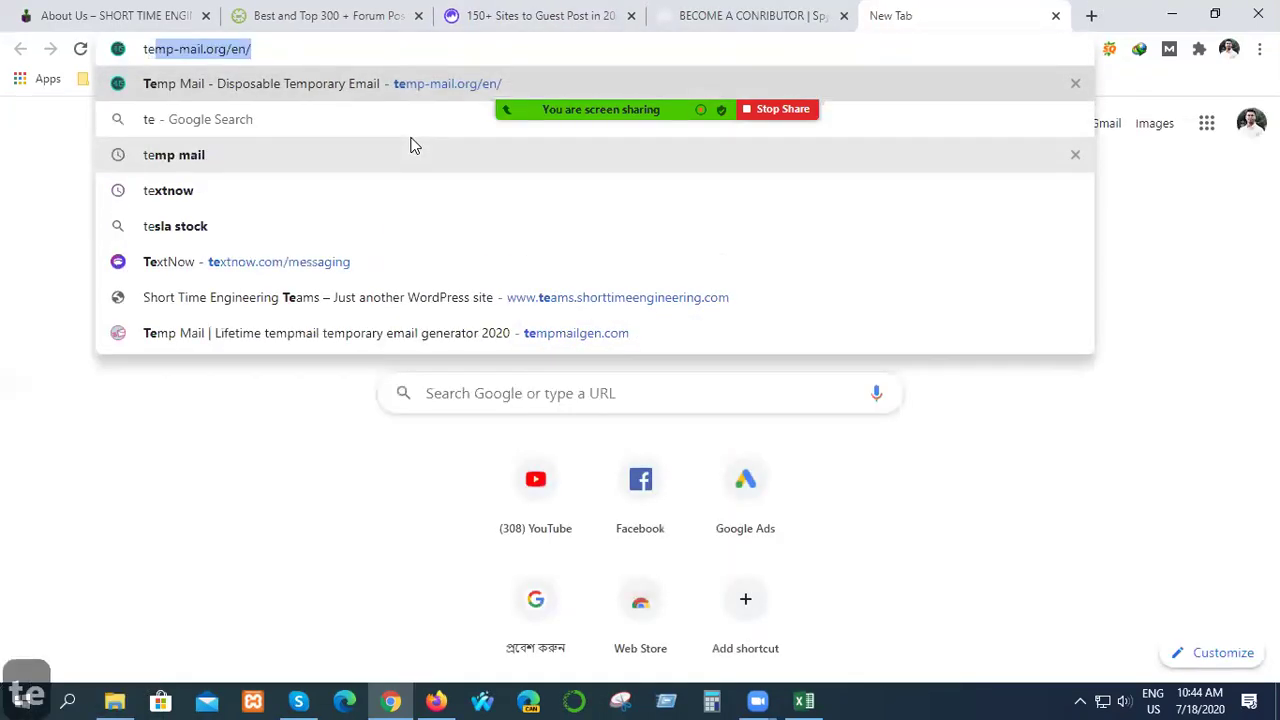
pyautogui.press('Return')
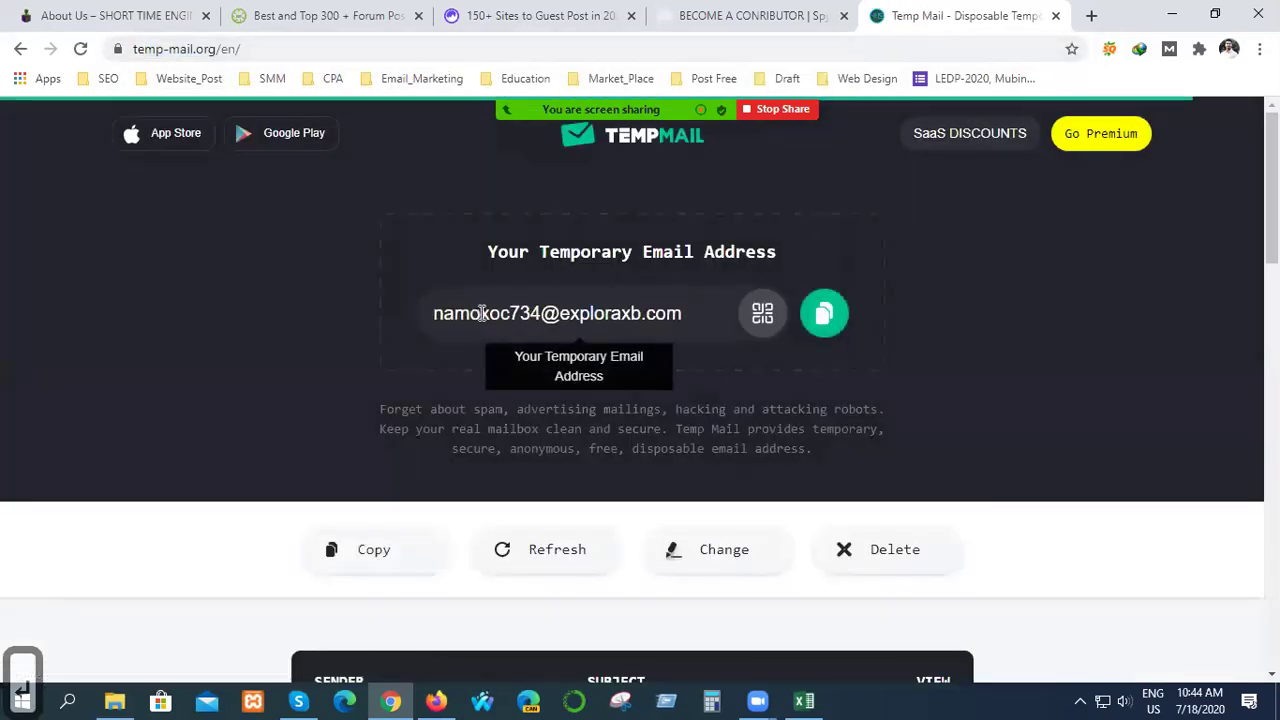
pyautogui.click(820, 314)
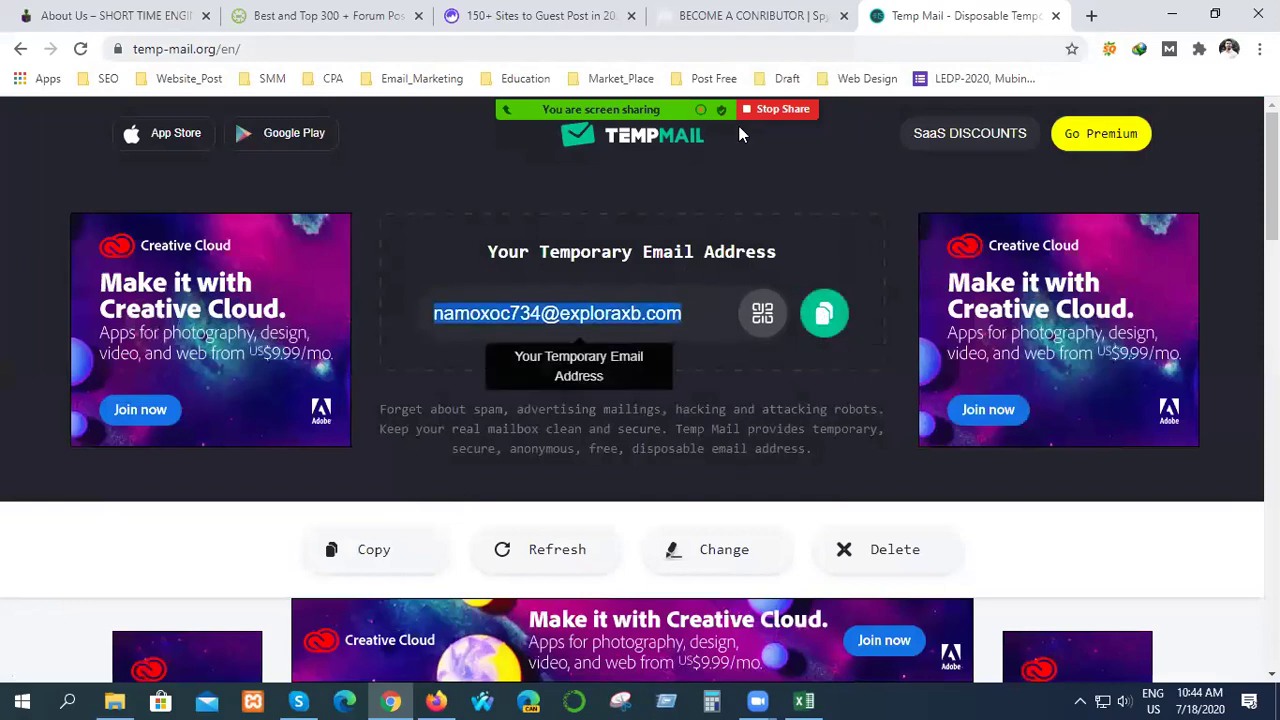
pyautogui.click(745, 15)
# Register a contributor account with the temporary address, using its name part as username, then check Temp Mail
pyautogui.moveTo(611, 331); pyautogui.dragTo(457, 326)
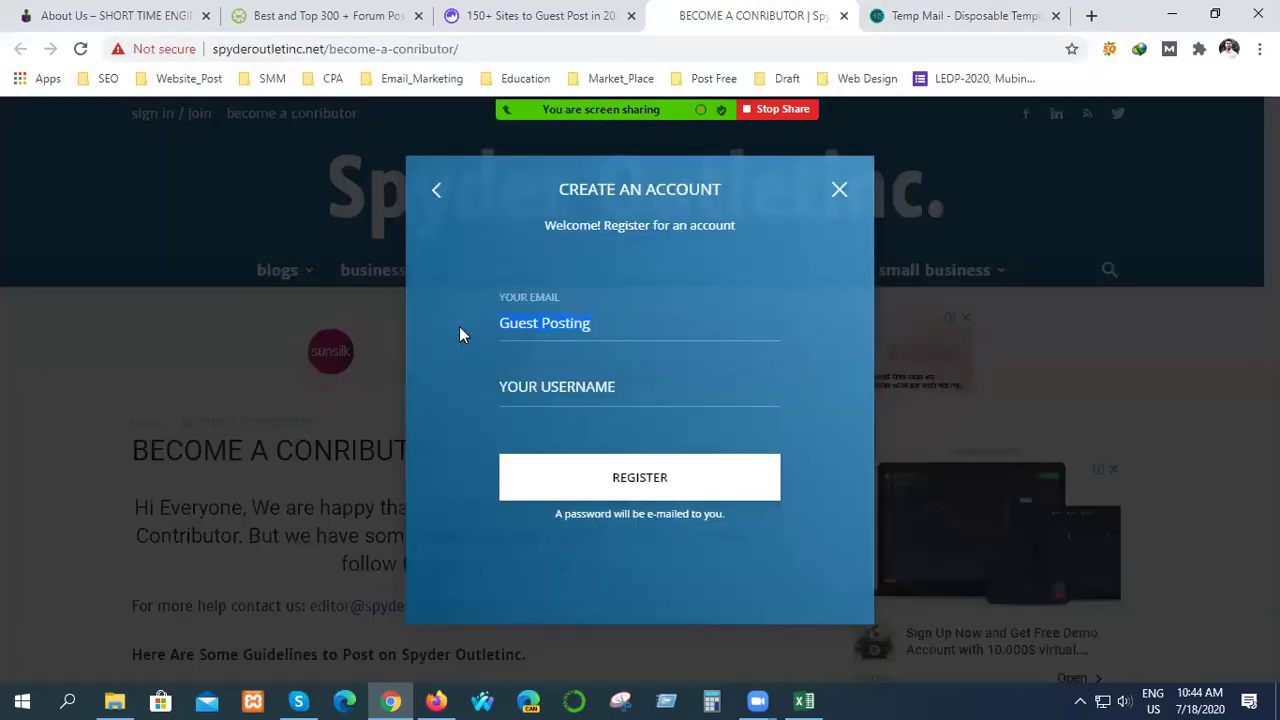
pyautogui.hotkey('ctrl', 'v')
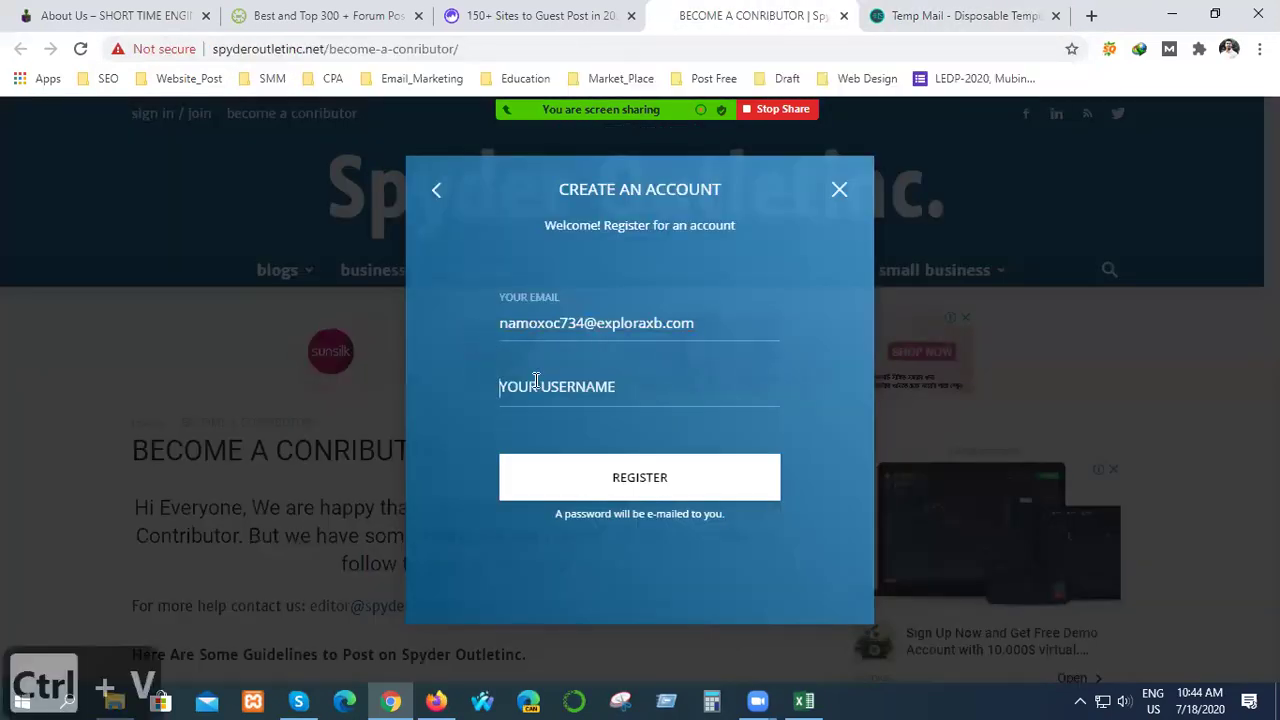
pyautogui.hotkey('ctrl', 'v')
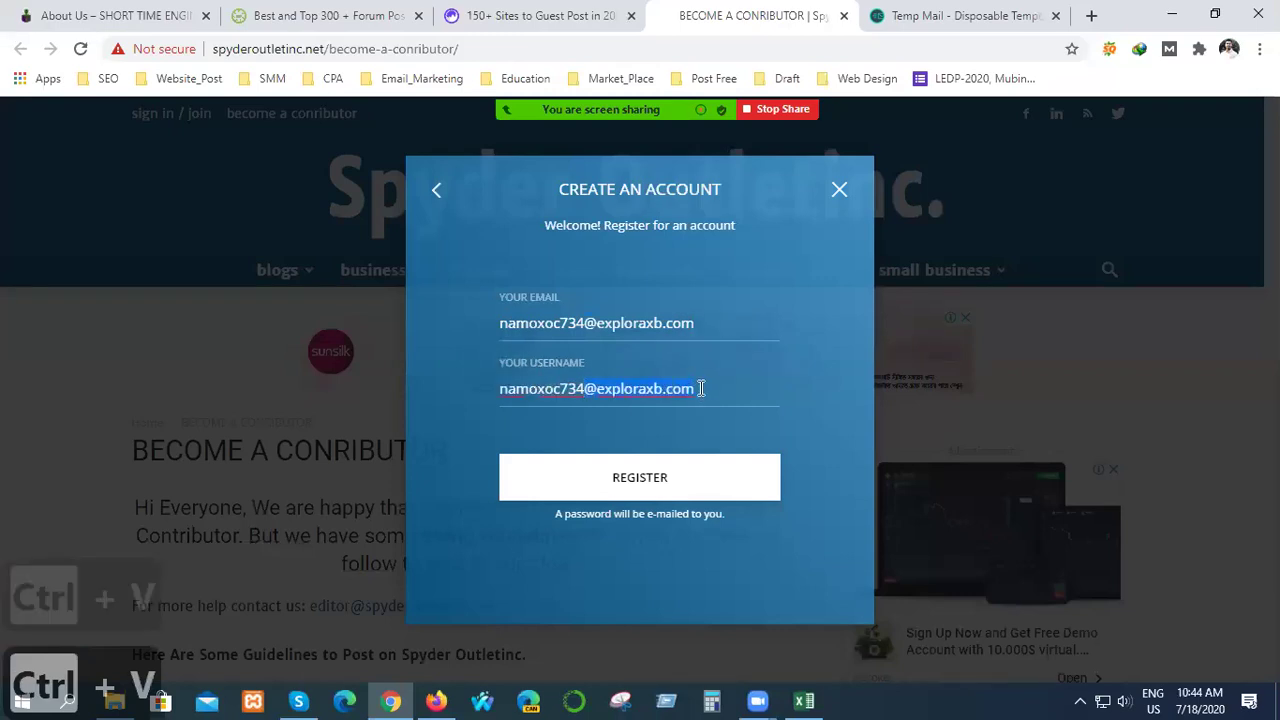
pyautogui.press('BackSpace')
pyautogui.press('BackSpace')
pyautogui.press('BackSpace')
pyautogui.press('BackSpace')
pyautogui.press('BackSpace')
pyautogui.press('BackSpace')
pyautogui.press('BackSpace')
pyautogui.press('BackSpace')
pyautogui.press('BackSpace')
pyautogui.press('BackSpace')
pyautogui.press('BackSpace')
pyautogui.press('BackSpace')
pyautogui.press('BackSpace')
pyautogui.press('BackSpace')
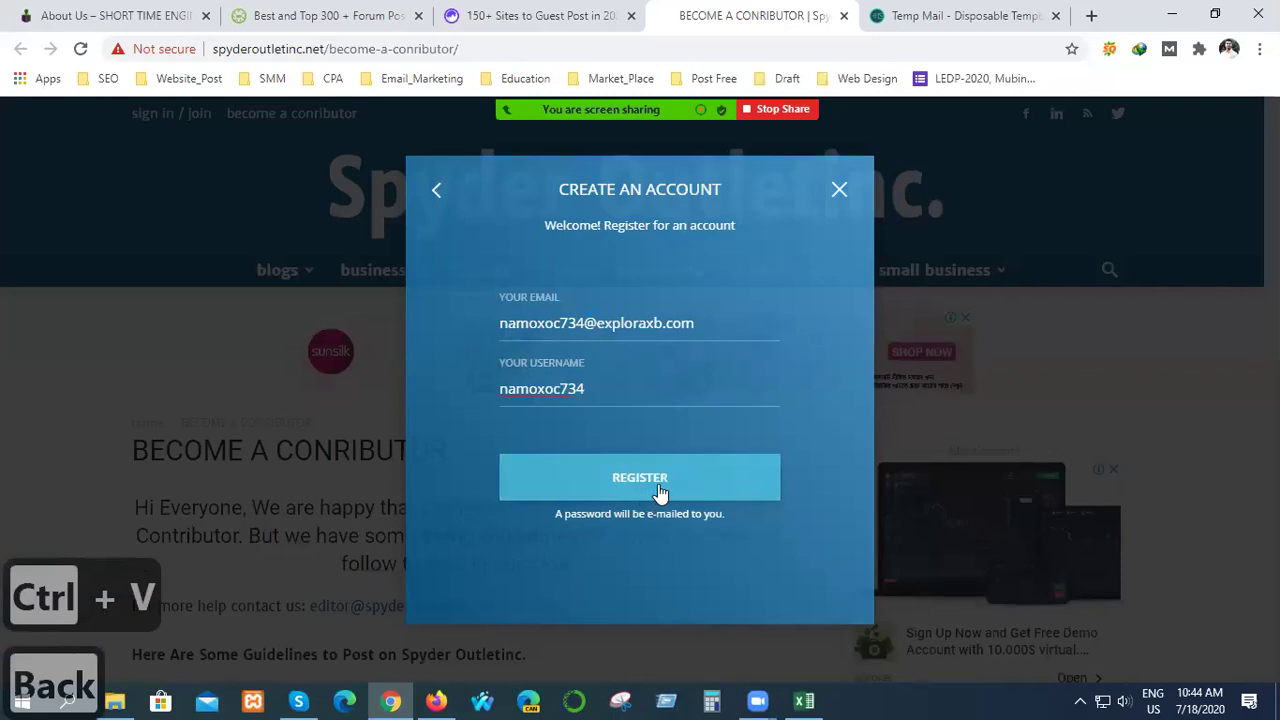
pyautogui.click(657, 484)
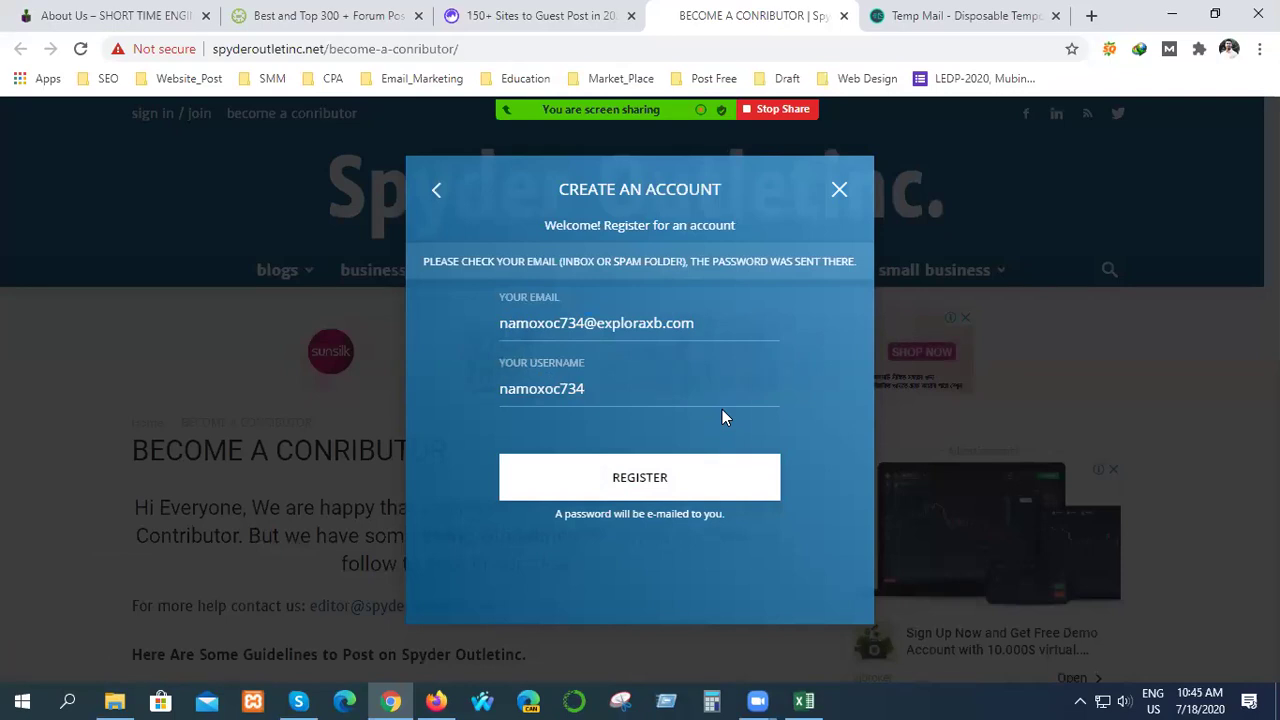
pyautogui.click(995, 12)
# Scan the Temp Mail inbox for the password email, then return to the contributor sign-up form
pyautogui.scroll(-4, 650, 490)
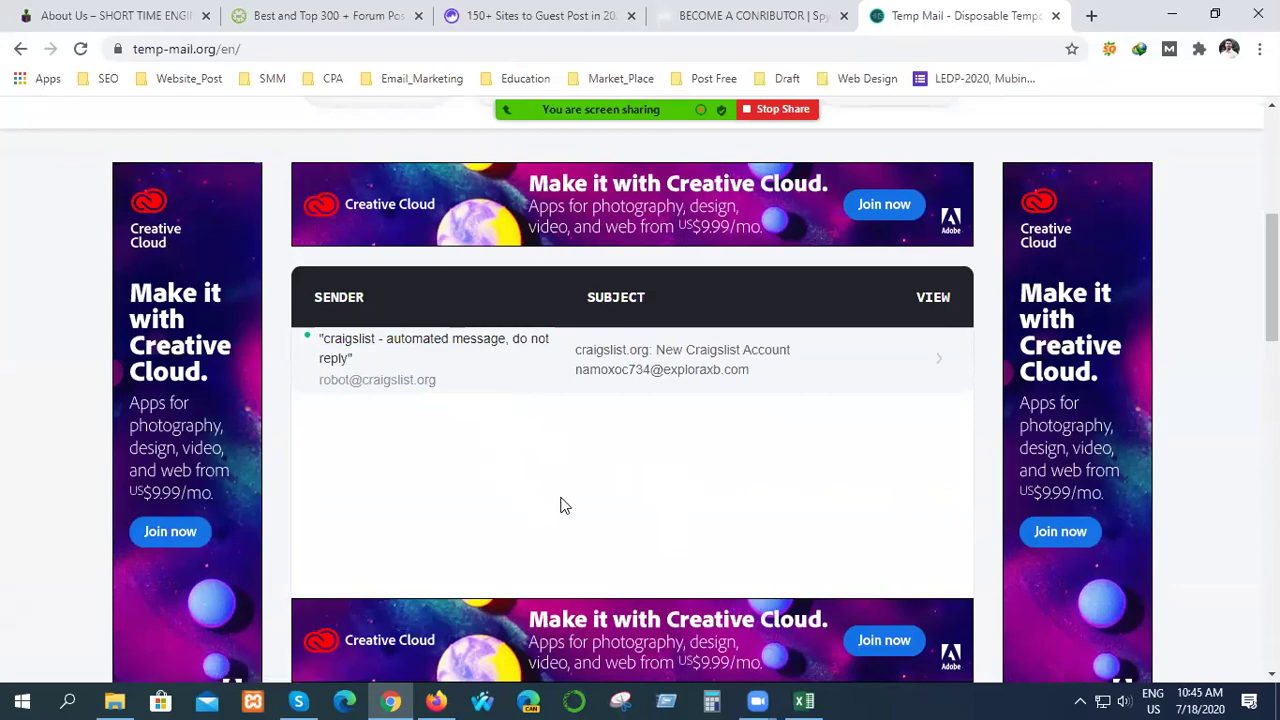
pyautogui.scroll(4, 563, 506)
pyautogui.scroll(-6, 500, 462)
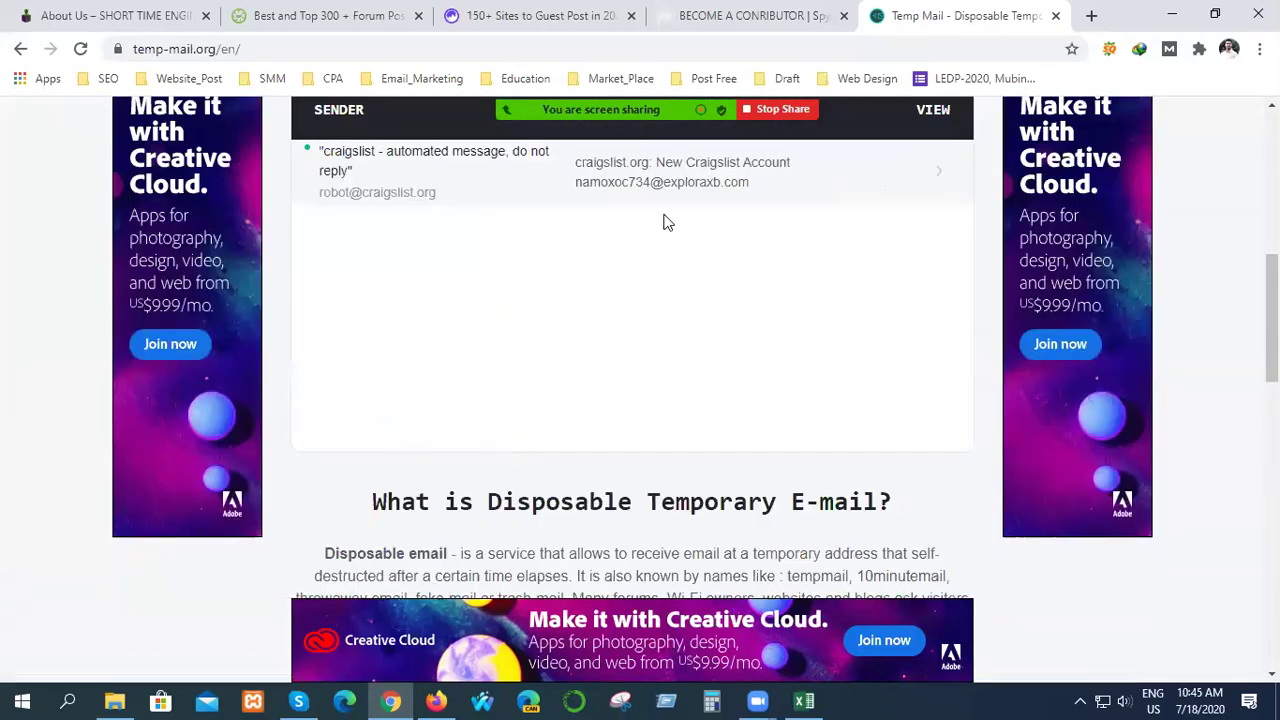
pyautogui.scroll(2, 800, 265)
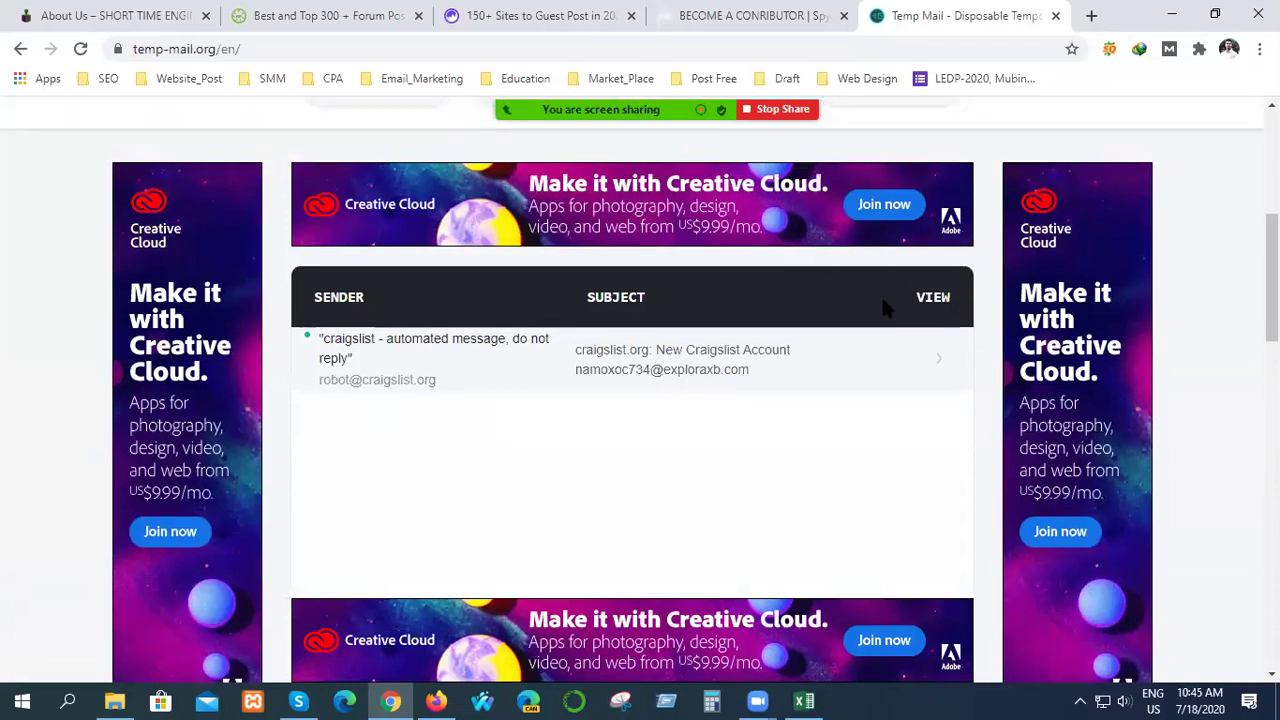
pyautogui.scroll(-2, 601, 427)
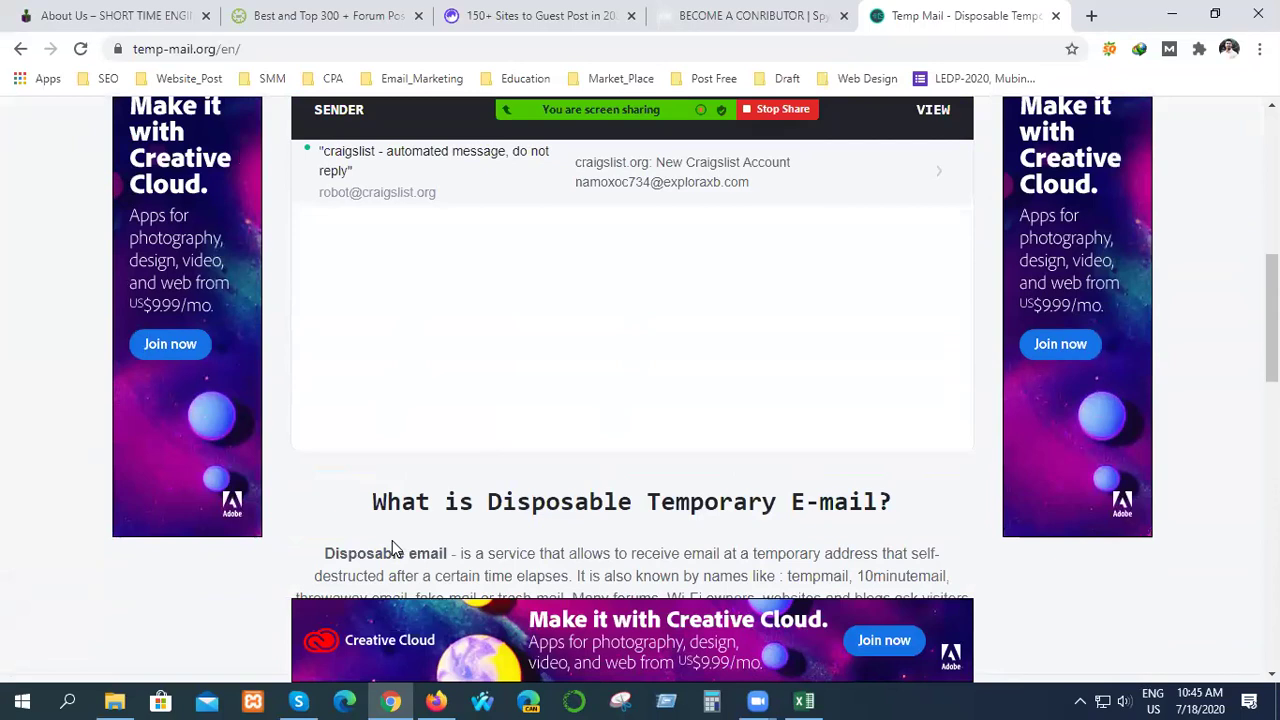
pyautogui.click(762, 15)
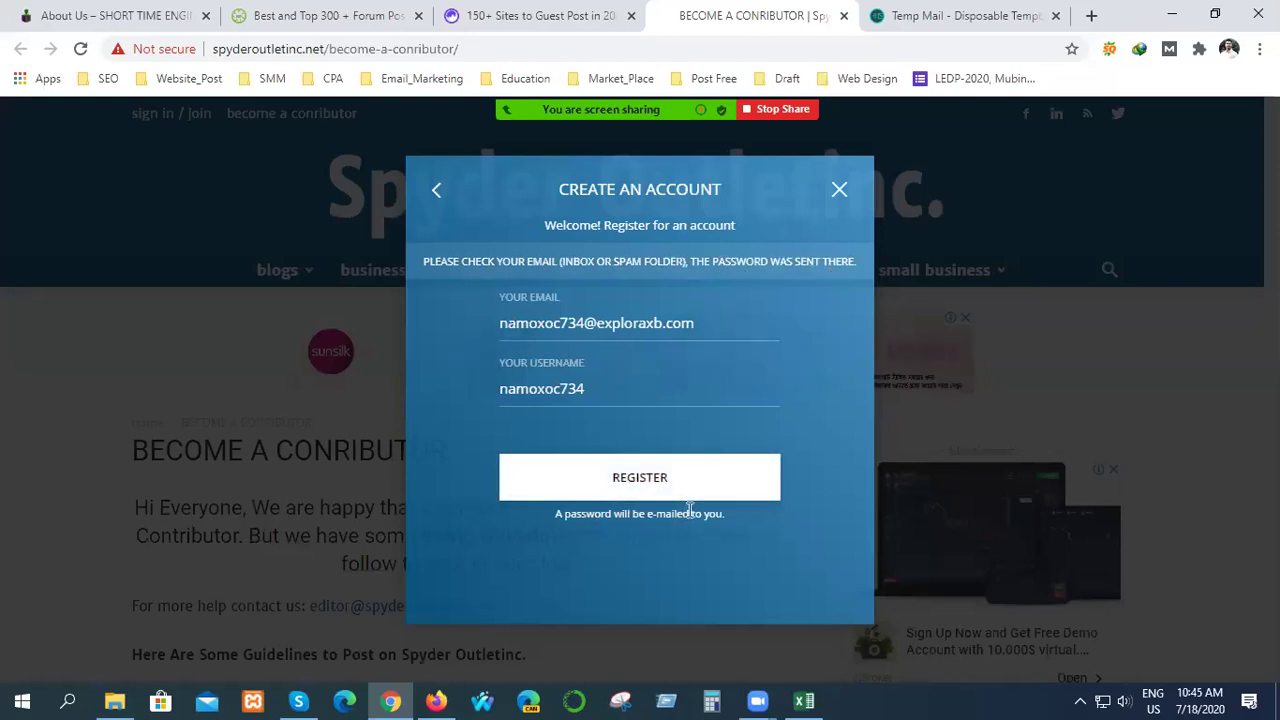
# Resubmit the contributor registration and refresh the Temp Mail inbox to look for the password email
pyautogui.click(651, 480)
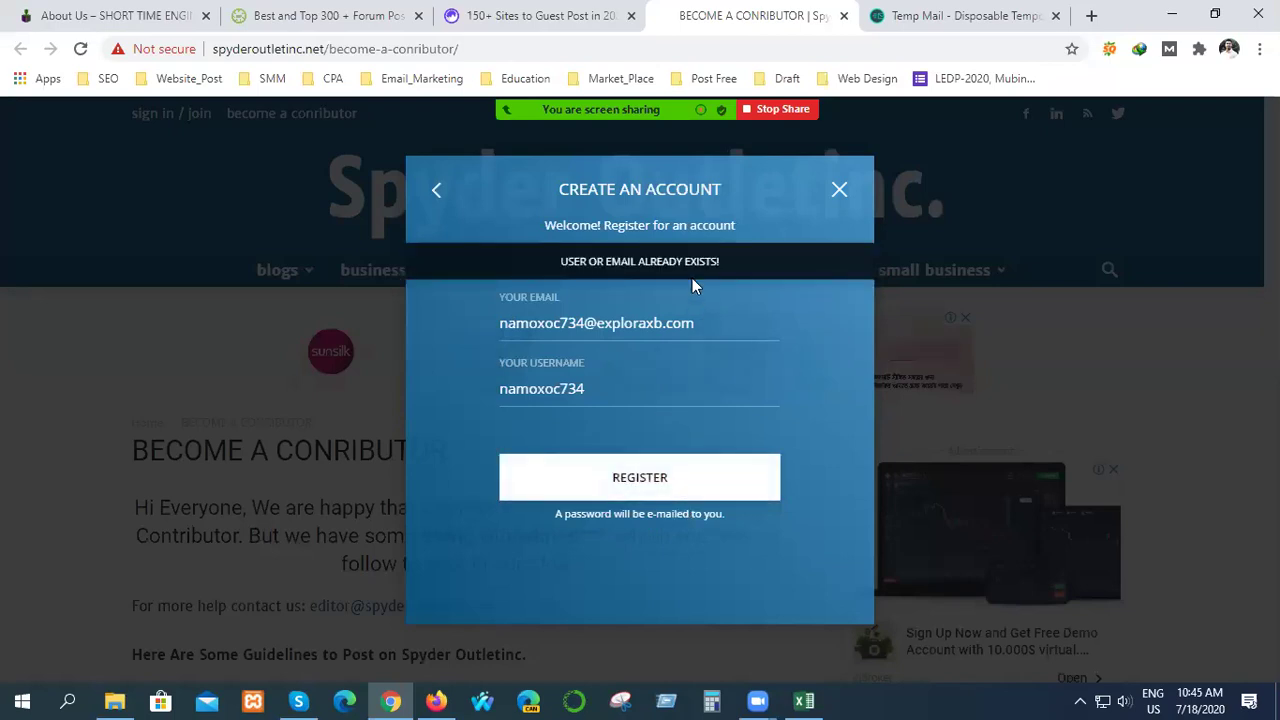
pyautogui.click(905, 10)
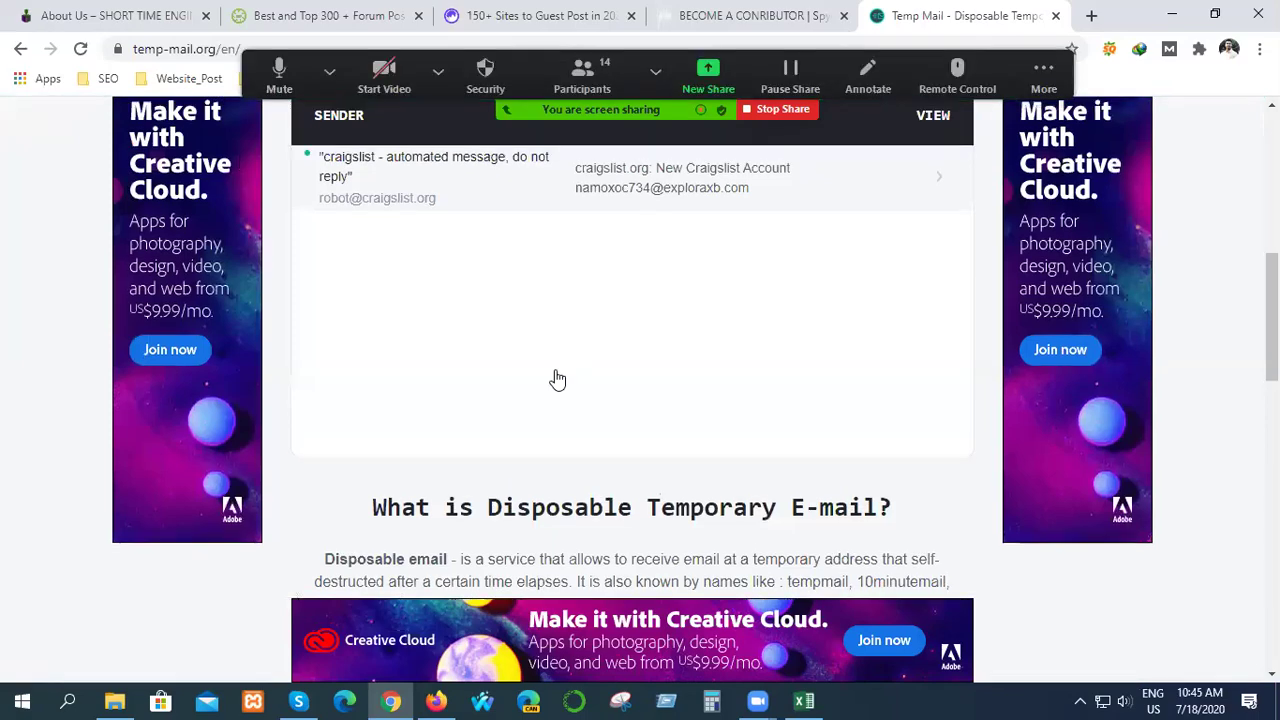
pyautogui.scroll(4, 554, 371)
pyautogui.scroll(-2, 557, 377)
pyautogui.scroll(1, 557, 377)
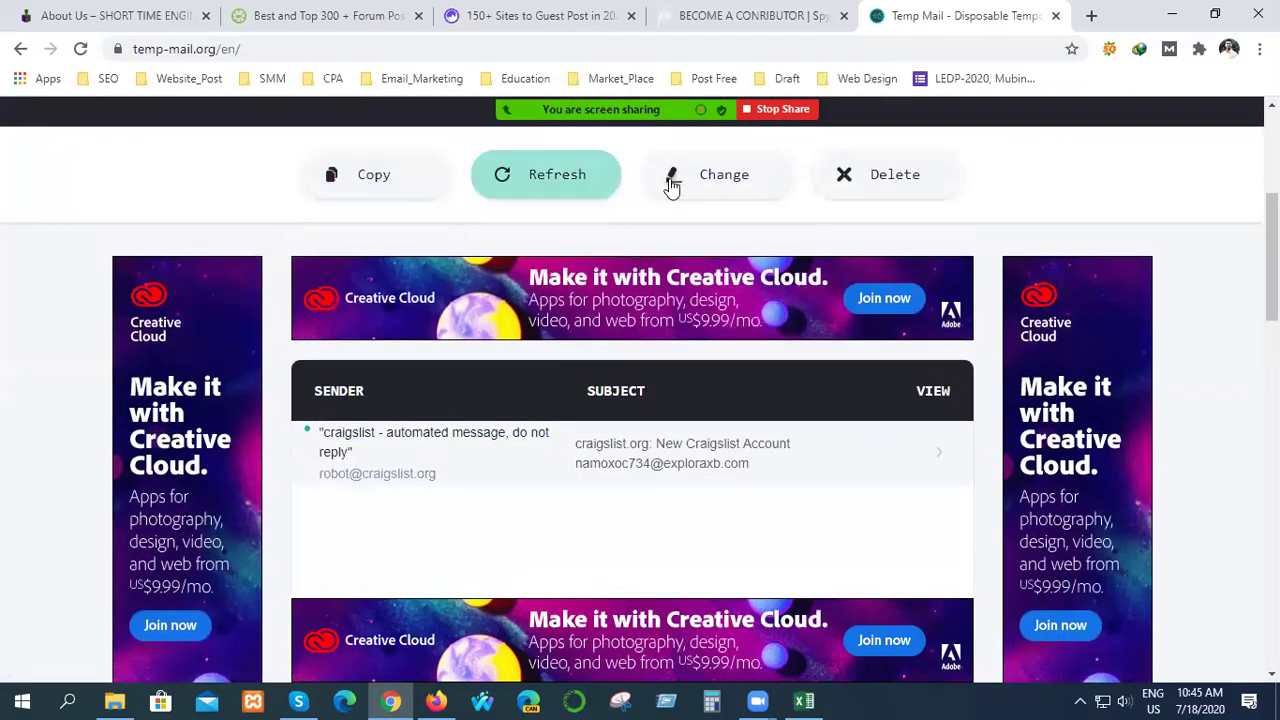
pyautogui.click(530, 185)
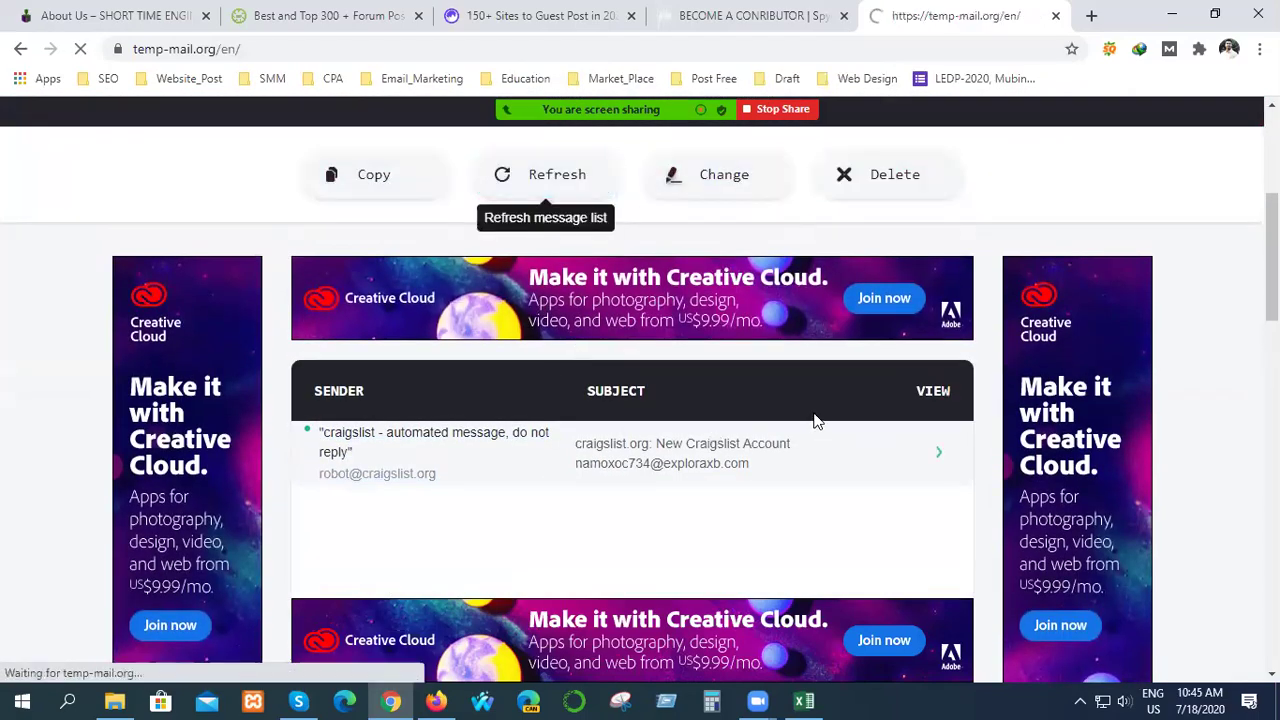
pyautogui.scroll(-3, 814, 420)
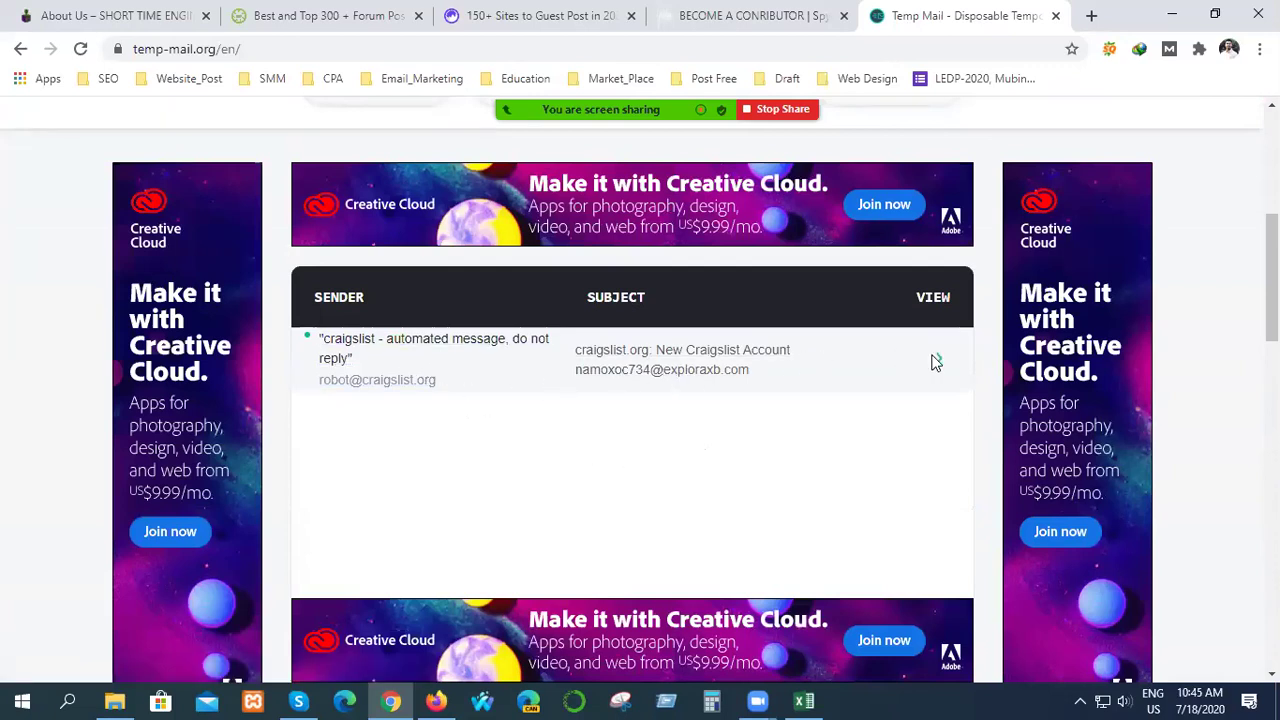
pyautogui.scroll(-3, 581, 424)
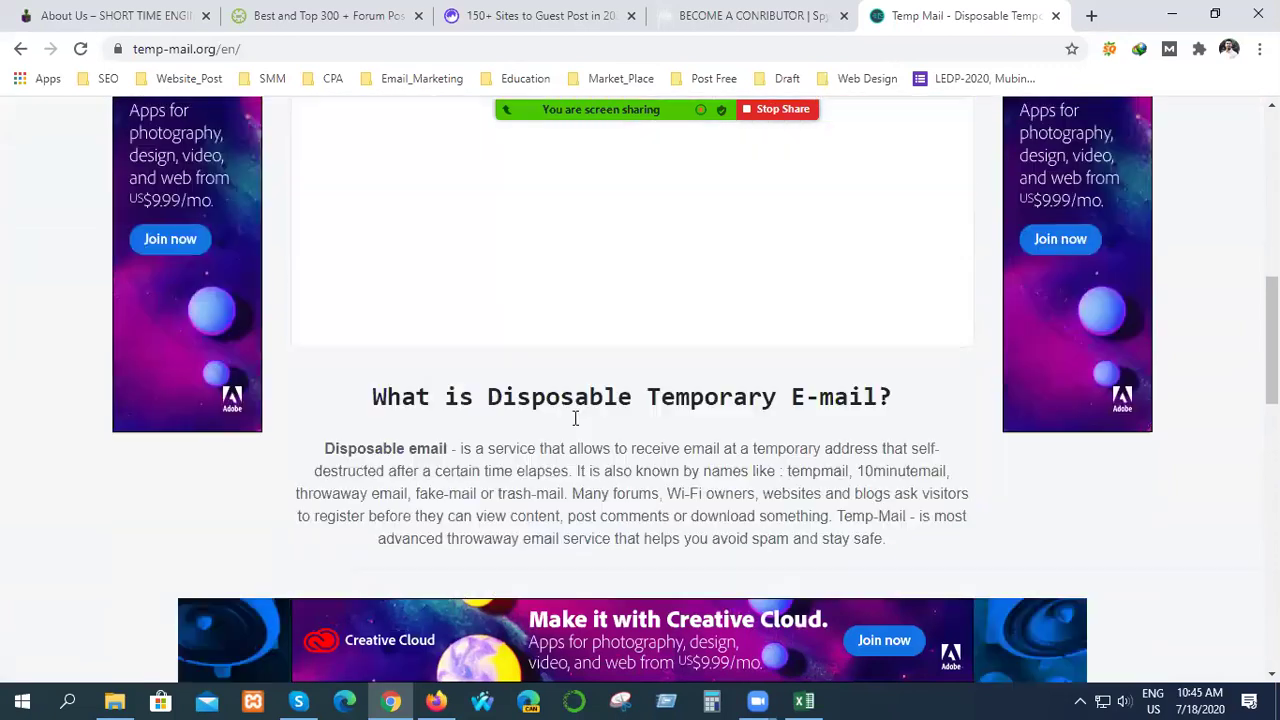
pyautogui.scroll(4, 553, 375)
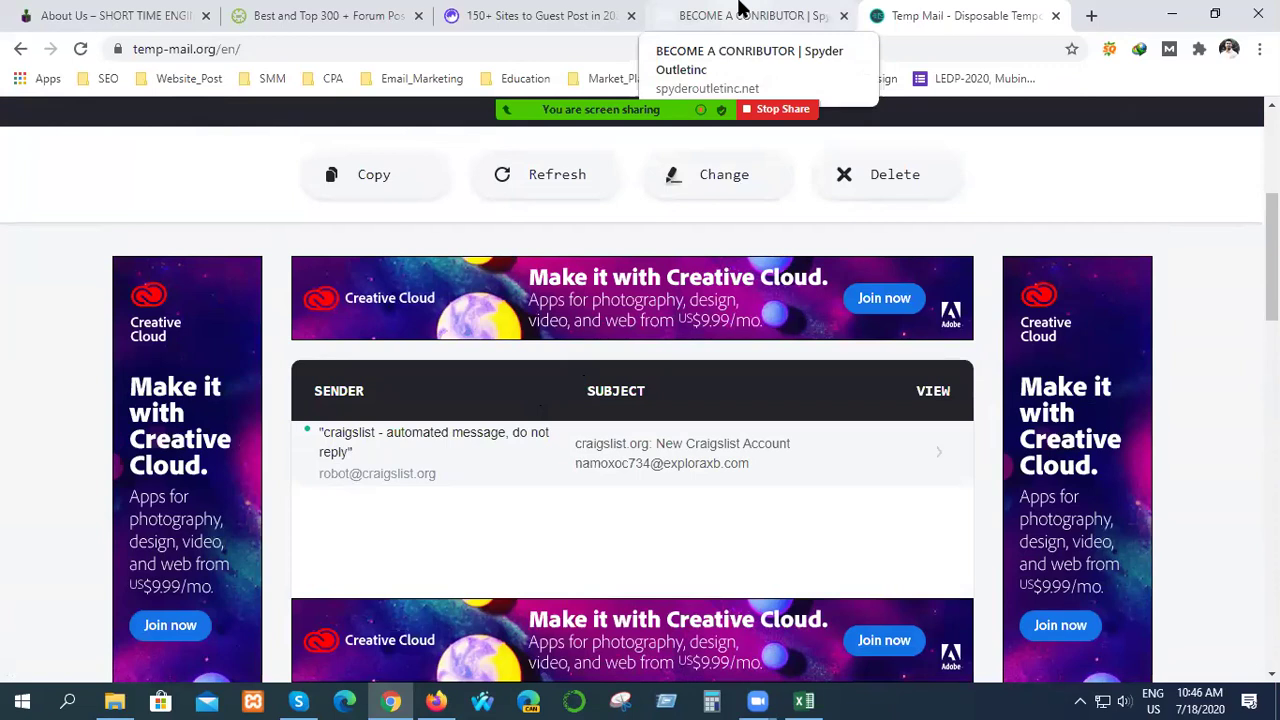
# Close the create-account form, skim the contributor guidelines, and open the Technology category page
pyautogui.click(739, 6)
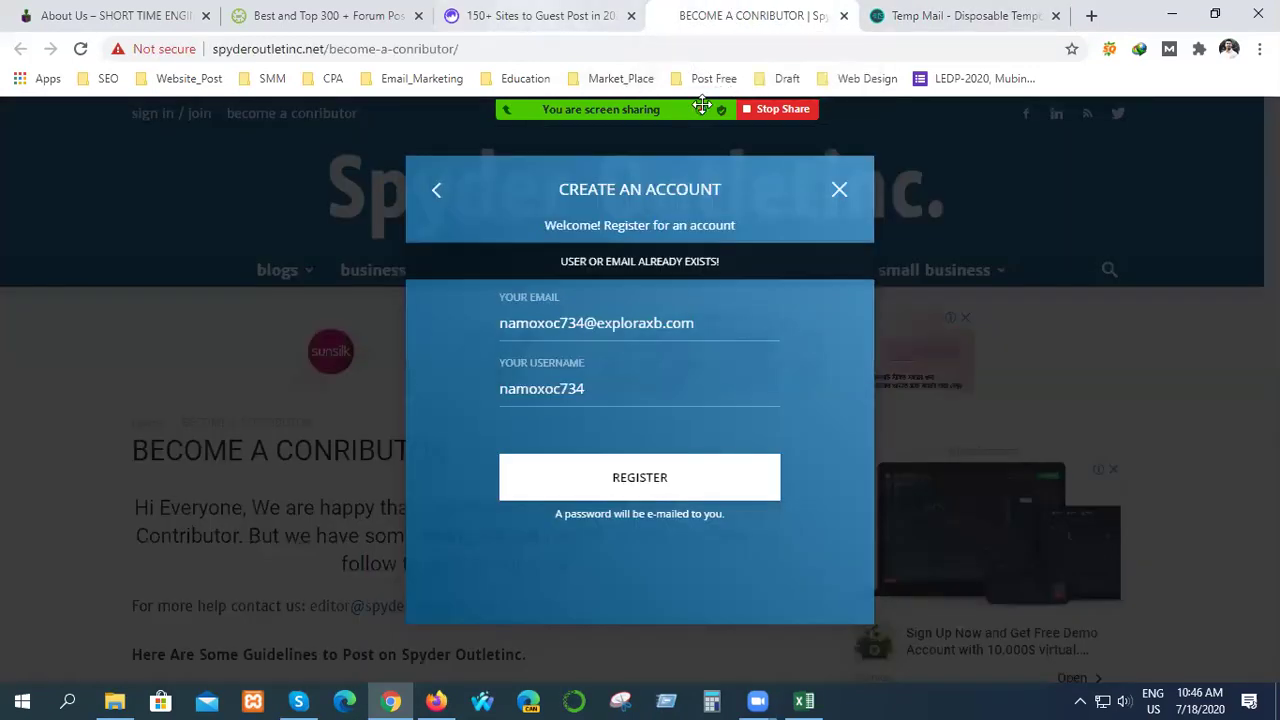
pyautogui.click(839, 191)
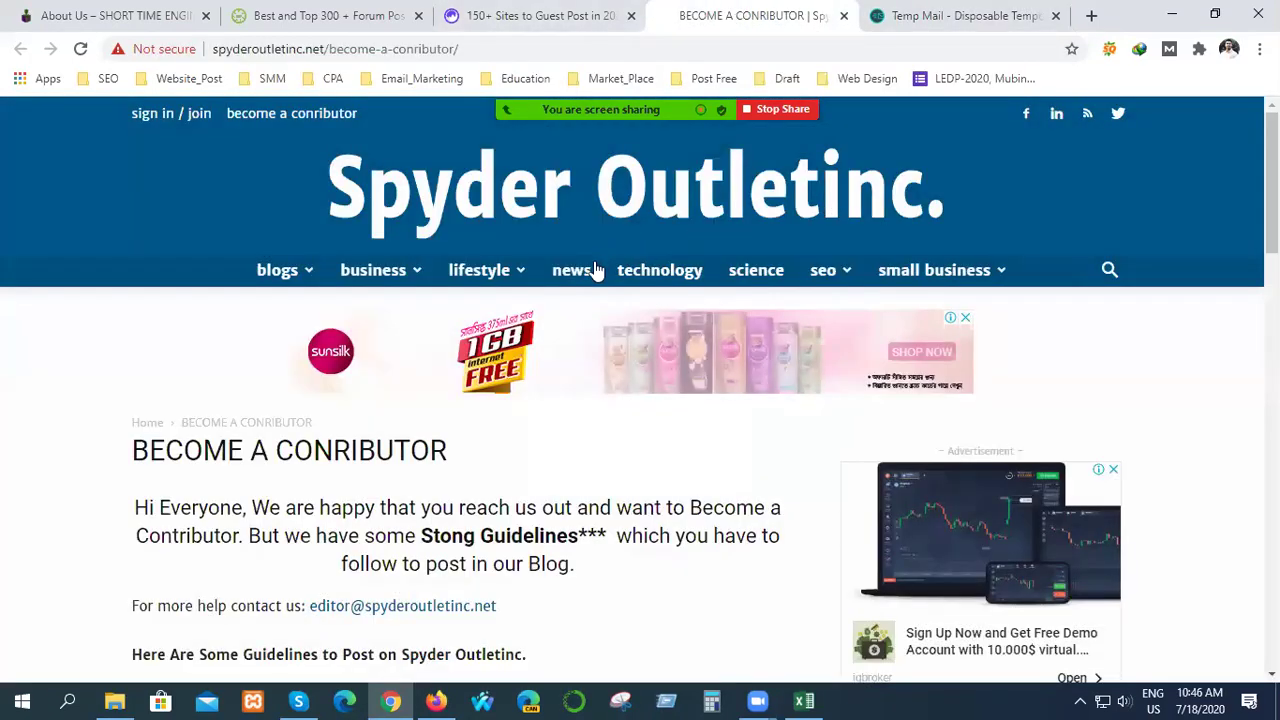
pyautogui.scroll(-3, 482, 320)
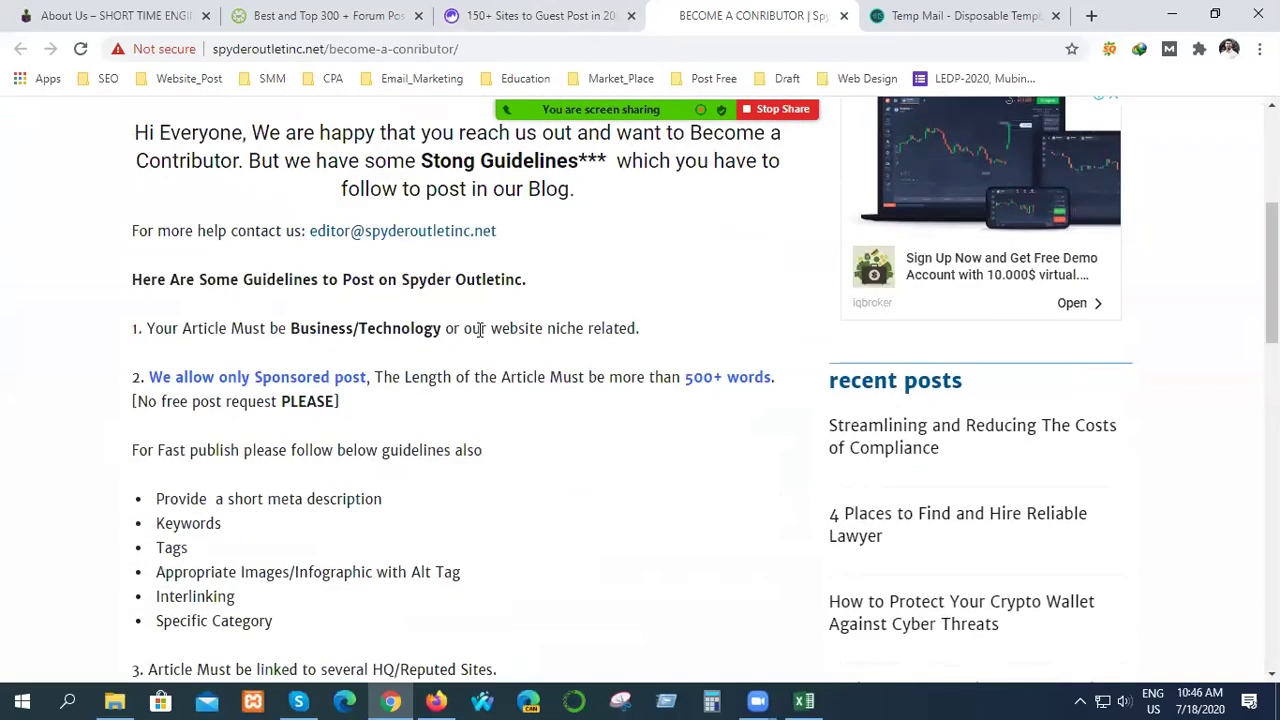
pyautogui.scroll(-10, 490, 376)
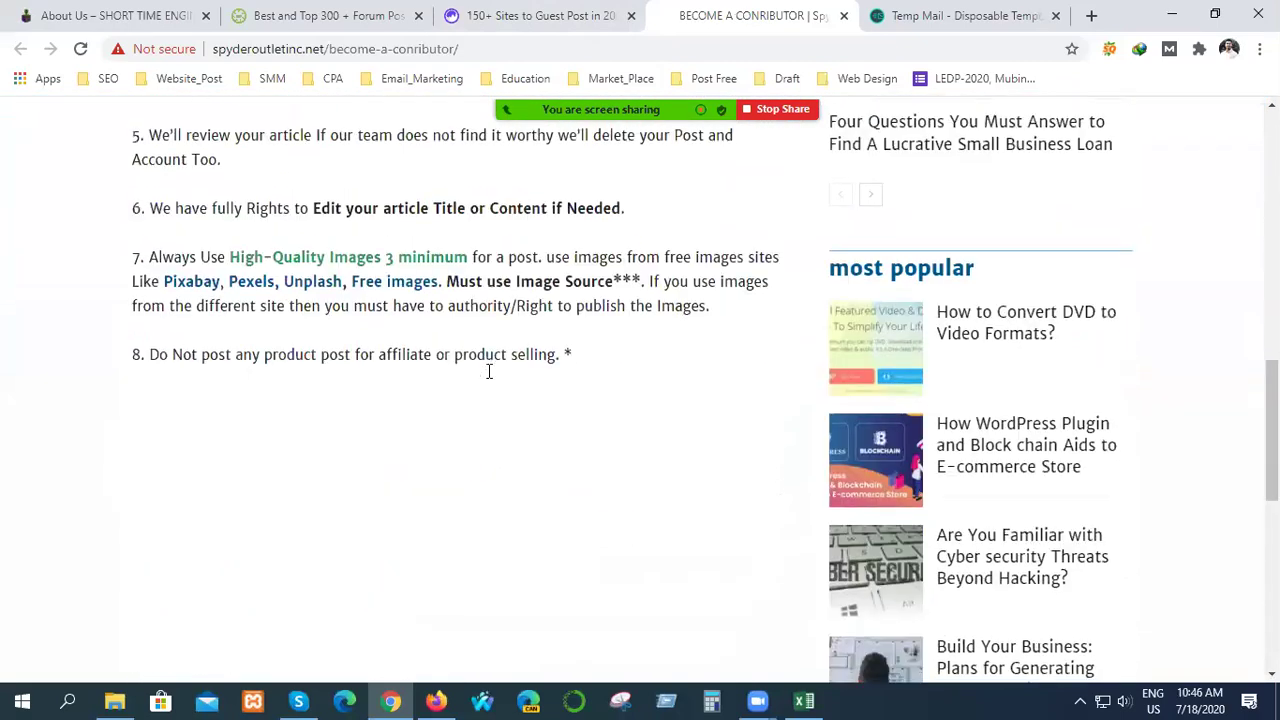
pyautogui.scroll(-1, 485, 375)
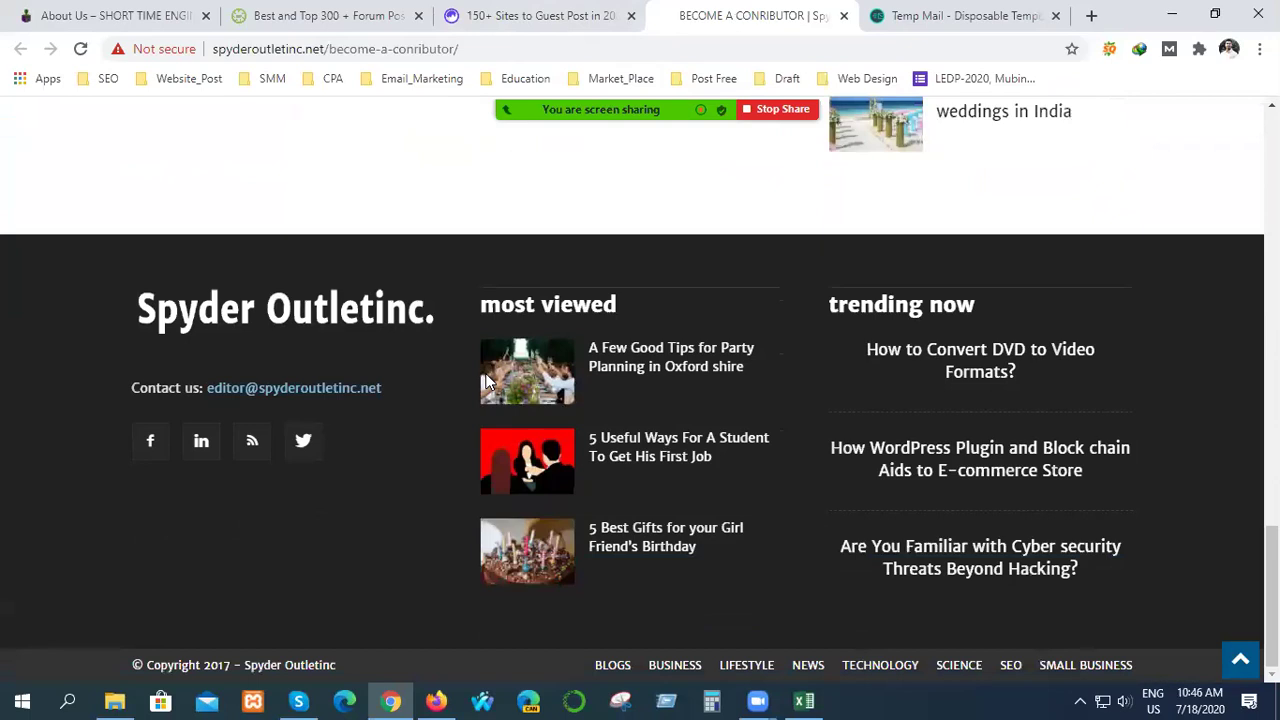
pyautogui.scroll(12, 470, 365)
pyautogui.scroll(4, 470, 360)
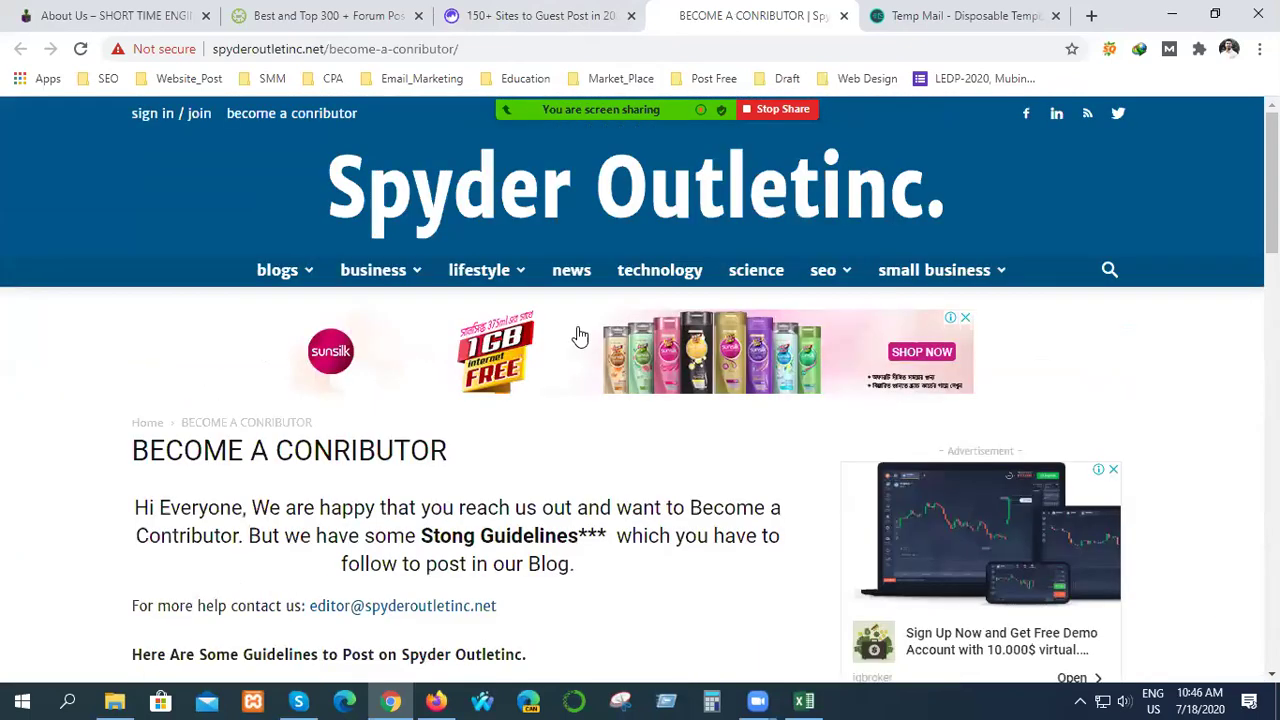
pyautogui.moveTo(969, 244)
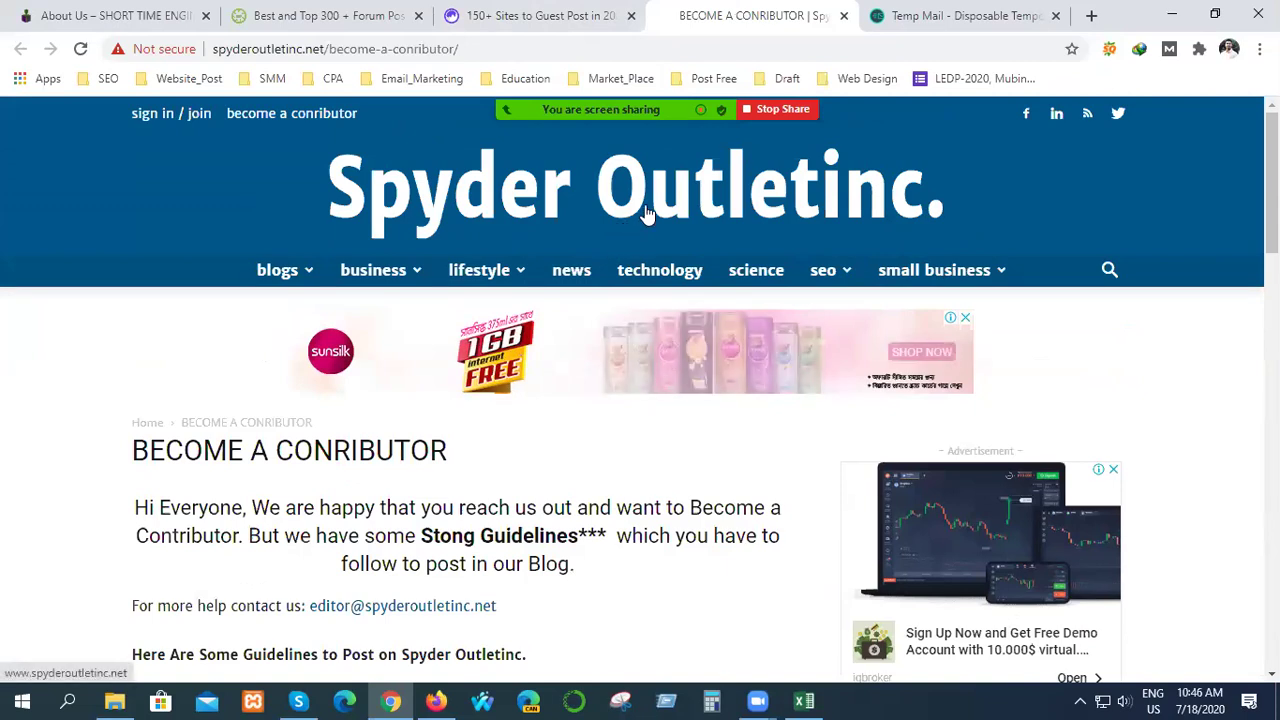
pyautogui.click(673, 276)
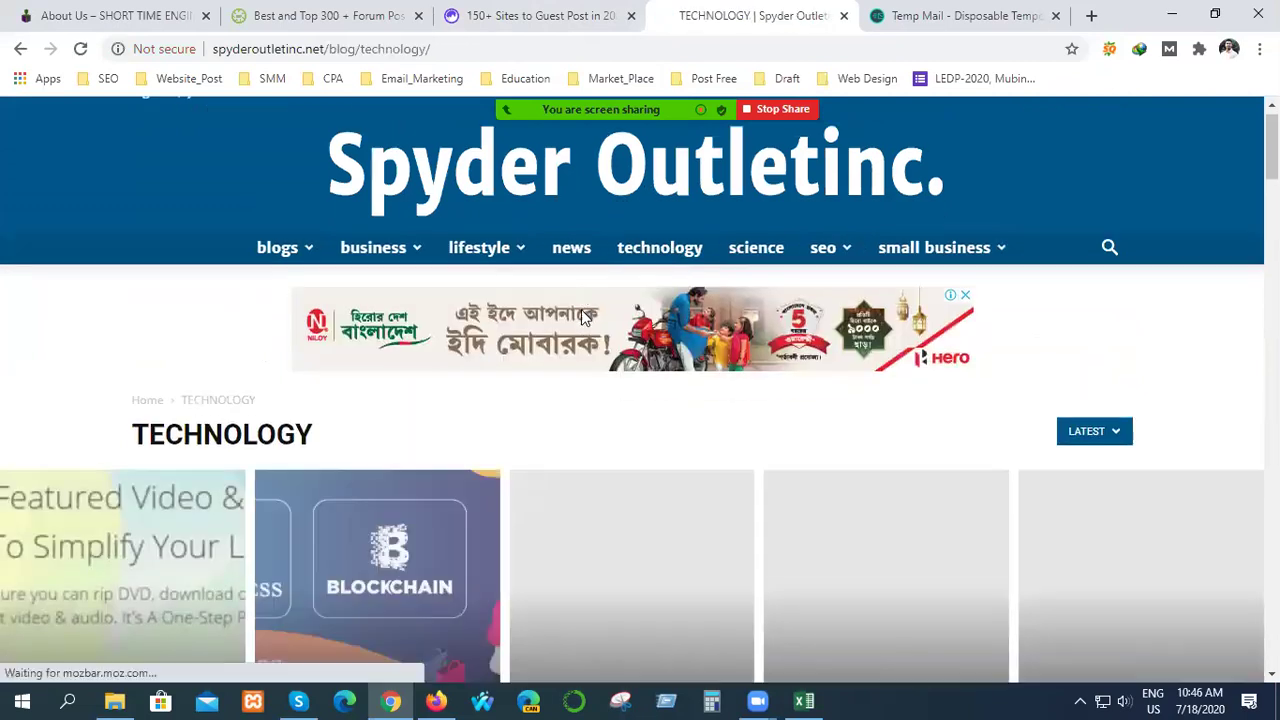
pyautogui.scroll(-7, 581, 309)
pyautogui.scroll(6, 581, 318)
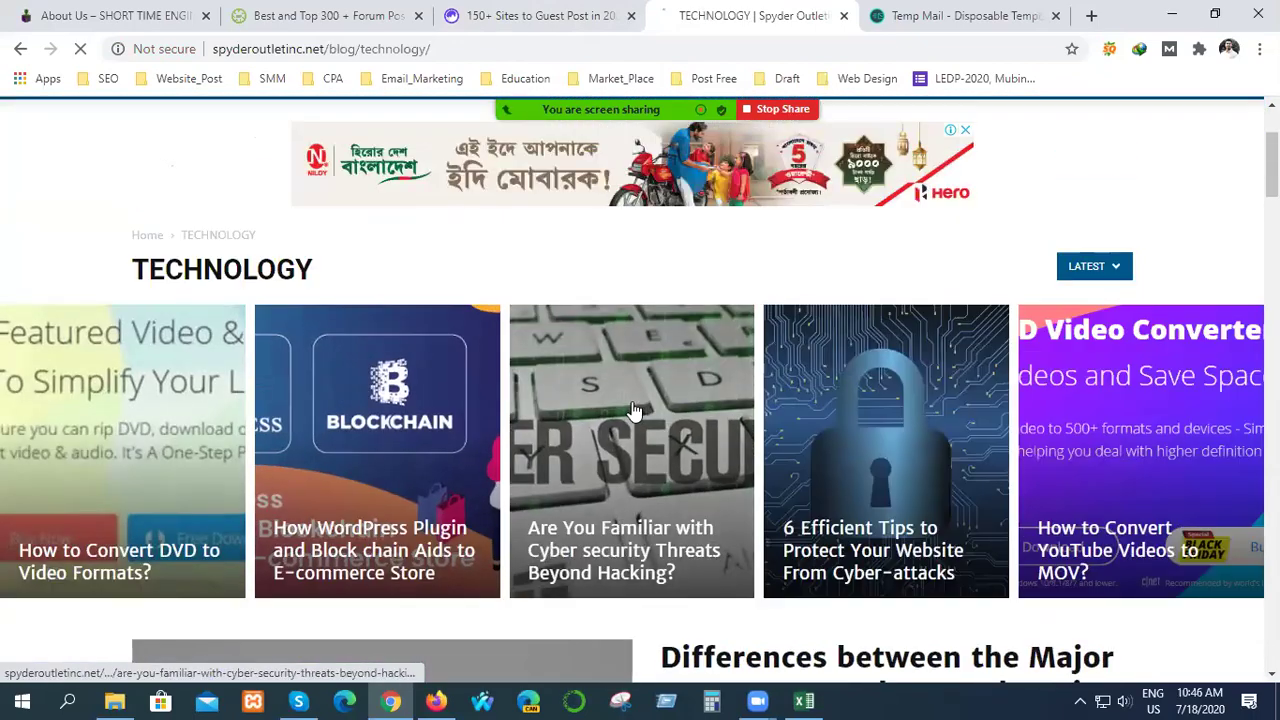
pyautogui.click(641, 415)
pyautogui.scroll(-4, 641, 402)
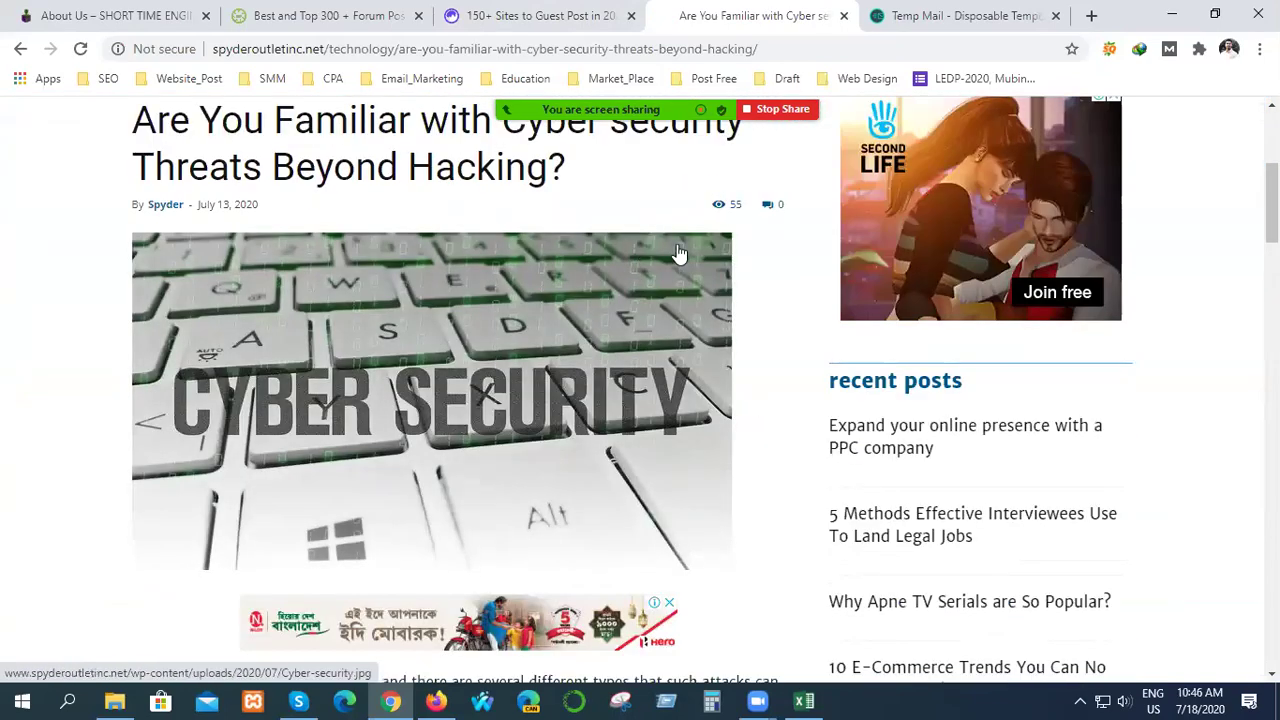
pyautogui.scroll(-5, 440, 460)
pyautogui.scroll(-15, 400, 470)
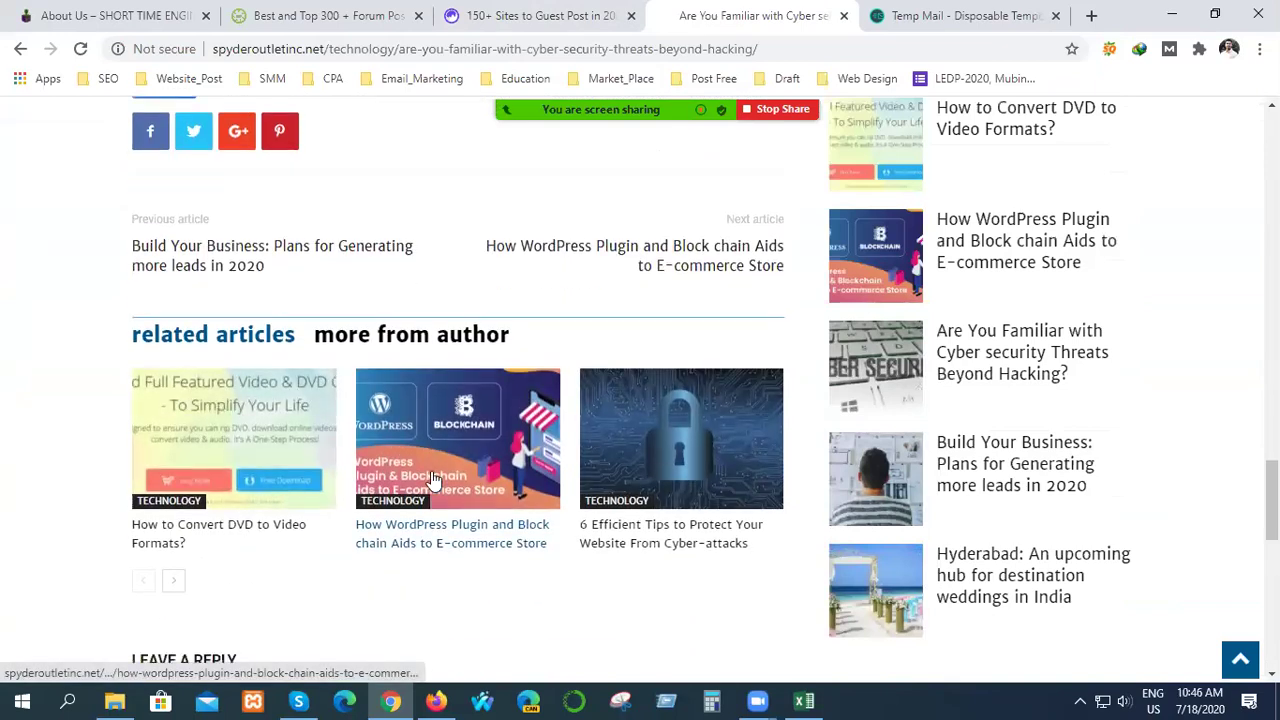
pyautogui.scroll(2, 515, 405)
pyautogui.scroll(-5, 422, 397)
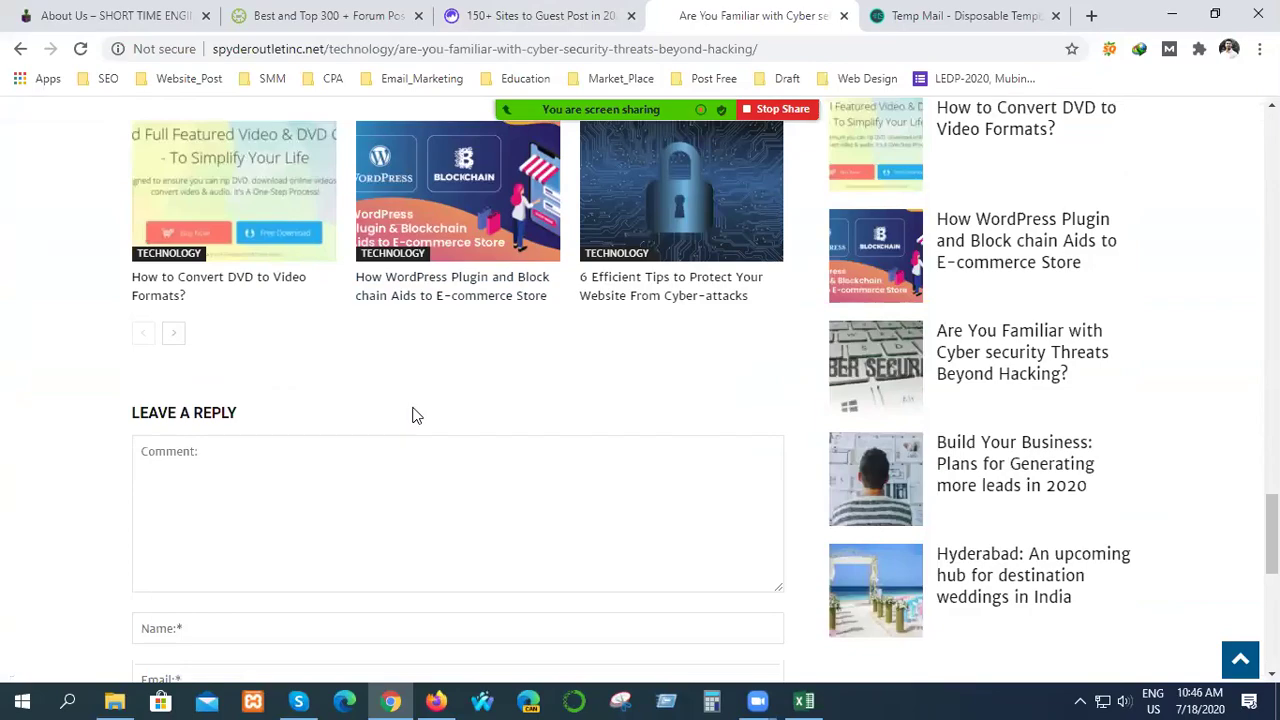
pyautogui.scroll(5, 417, 488)
pyautogui.scroll(6, 415, 486)
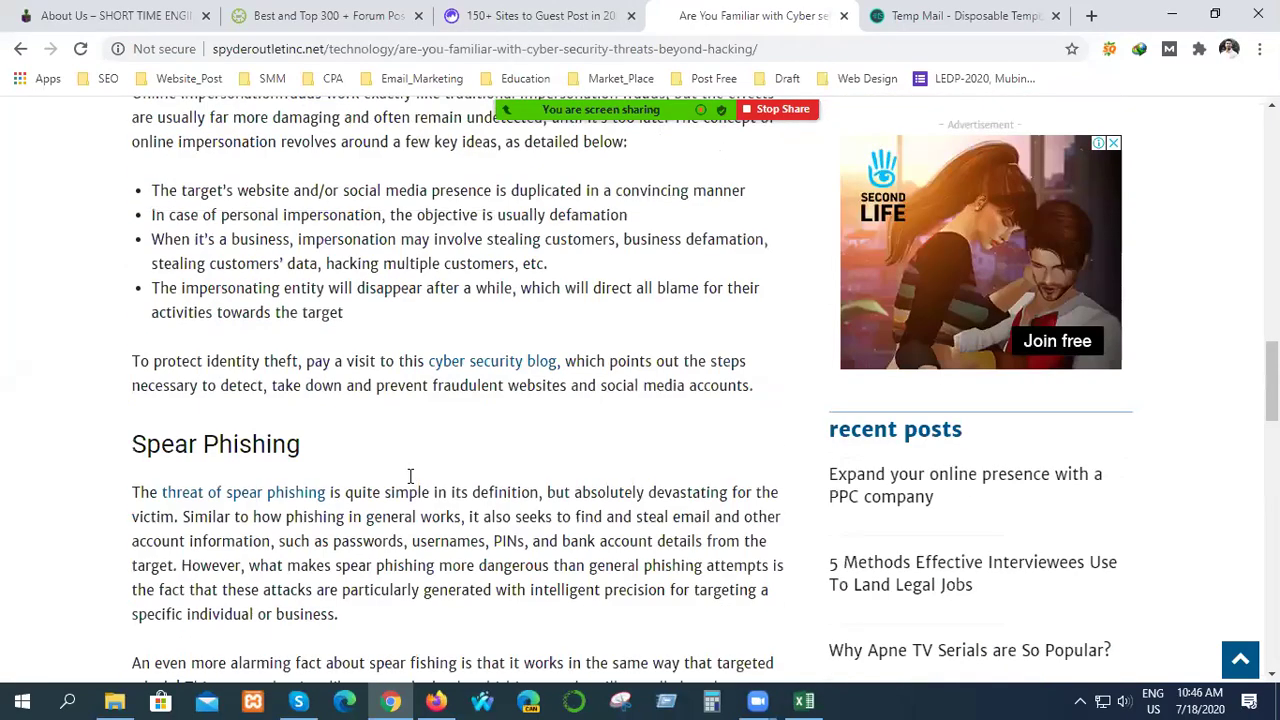
pyautogui.scroll(20, 404, 490)
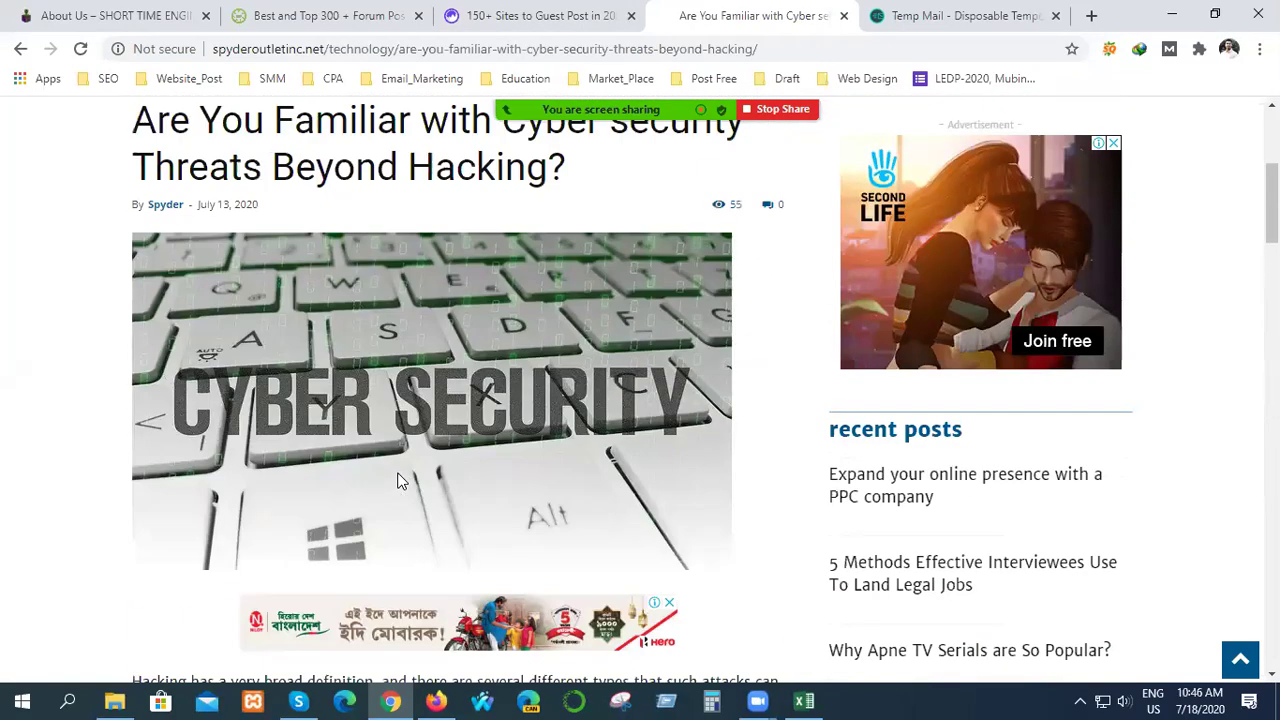
pyautogui.scroll(-8, 405, 478)
pyautogui.scroll(-20, 406, 475)
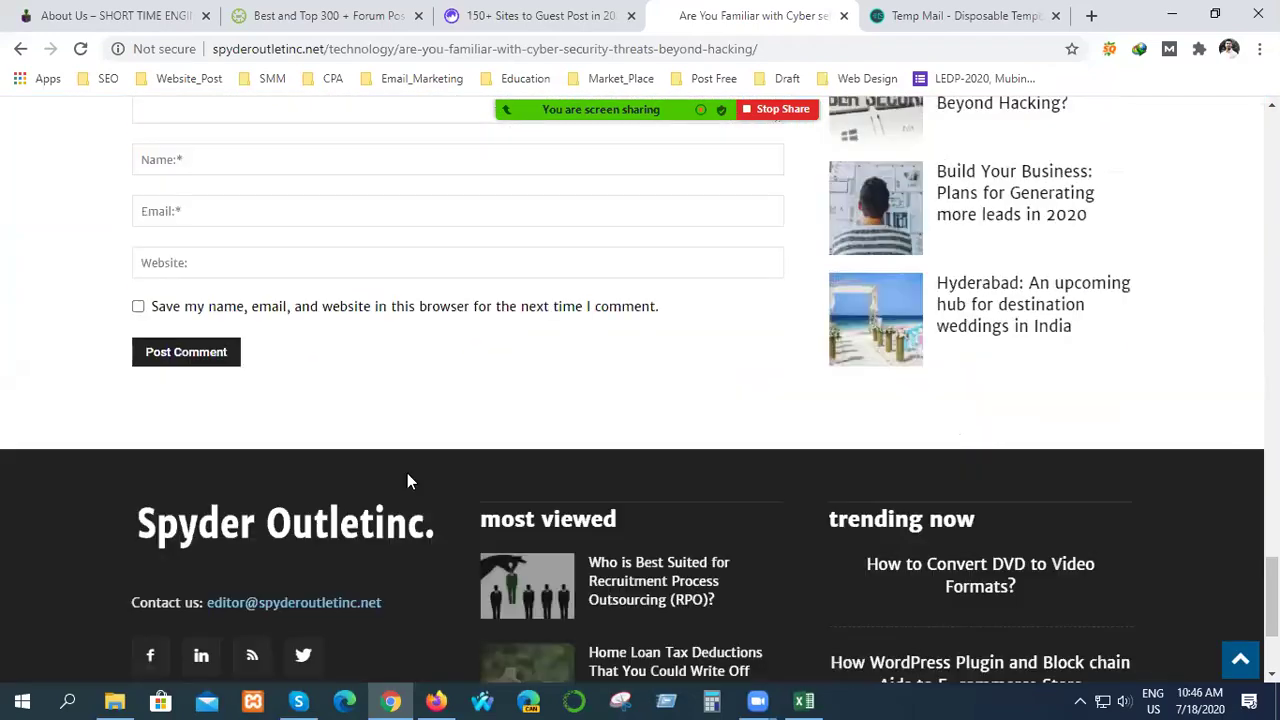
pyautogui.scroll(6, 407, 473)
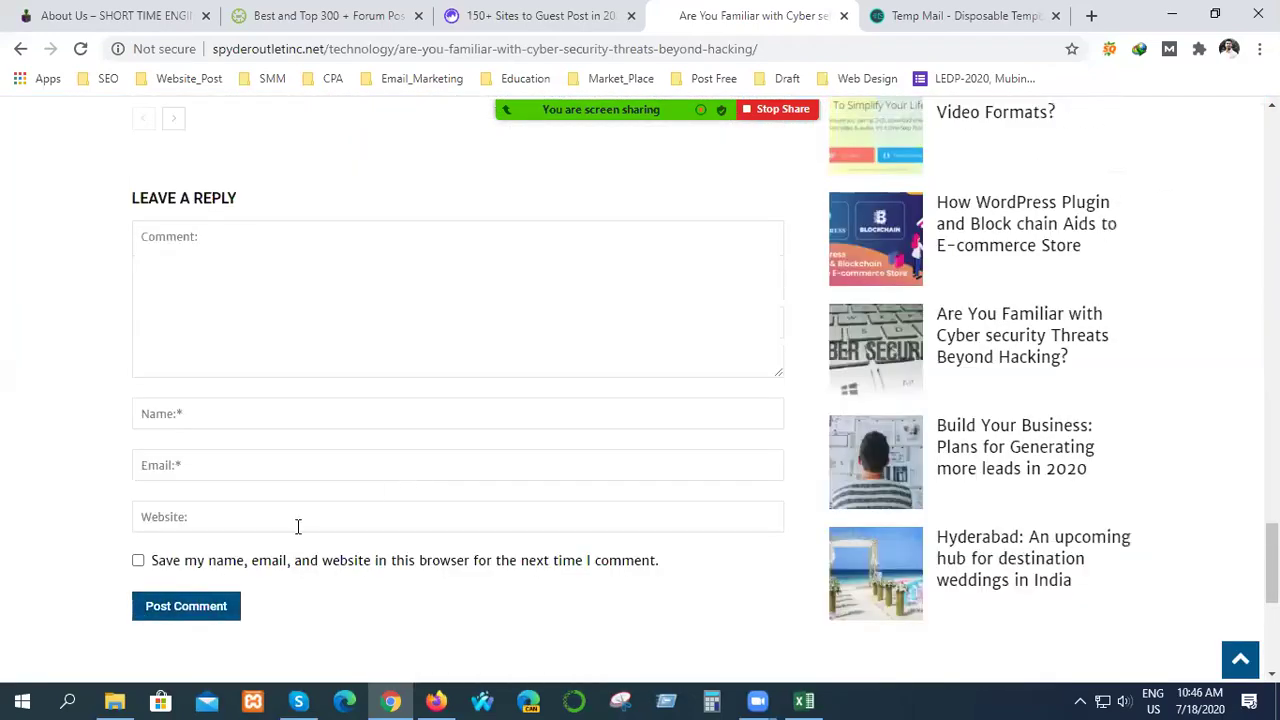
pyautogui.click(367, 294)
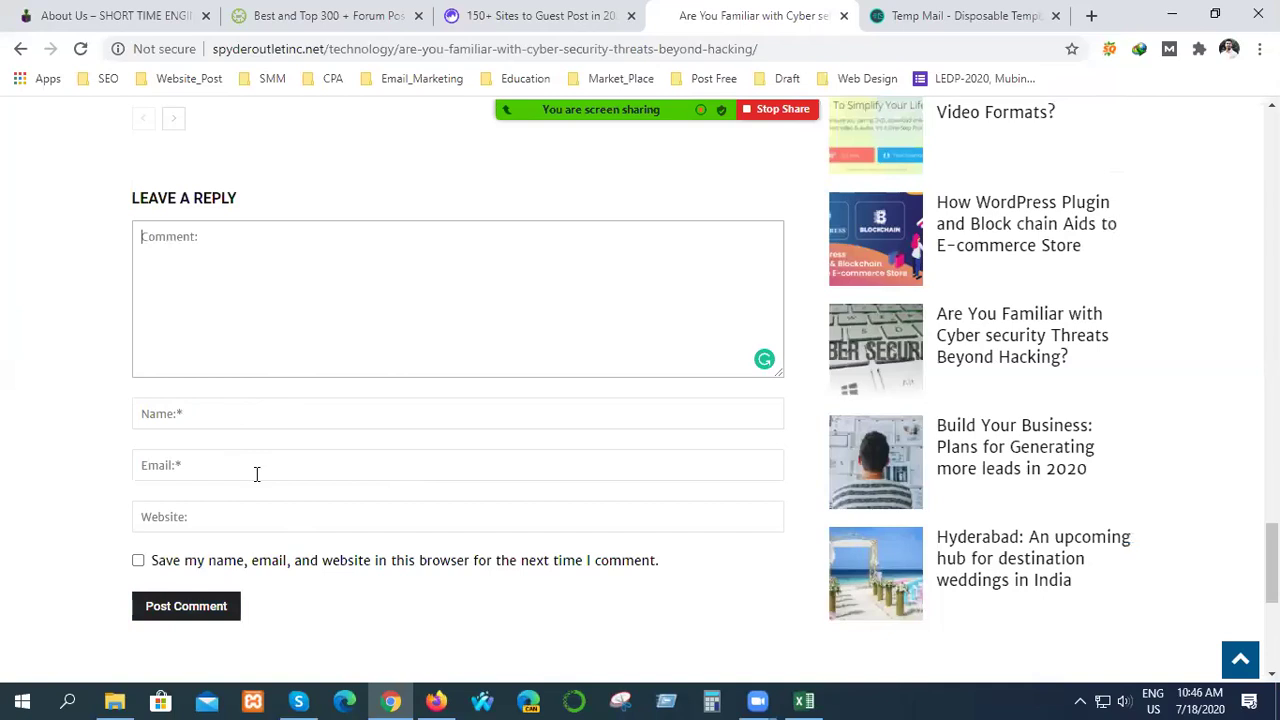
pyautogui.scroll(-1, 256, 474)
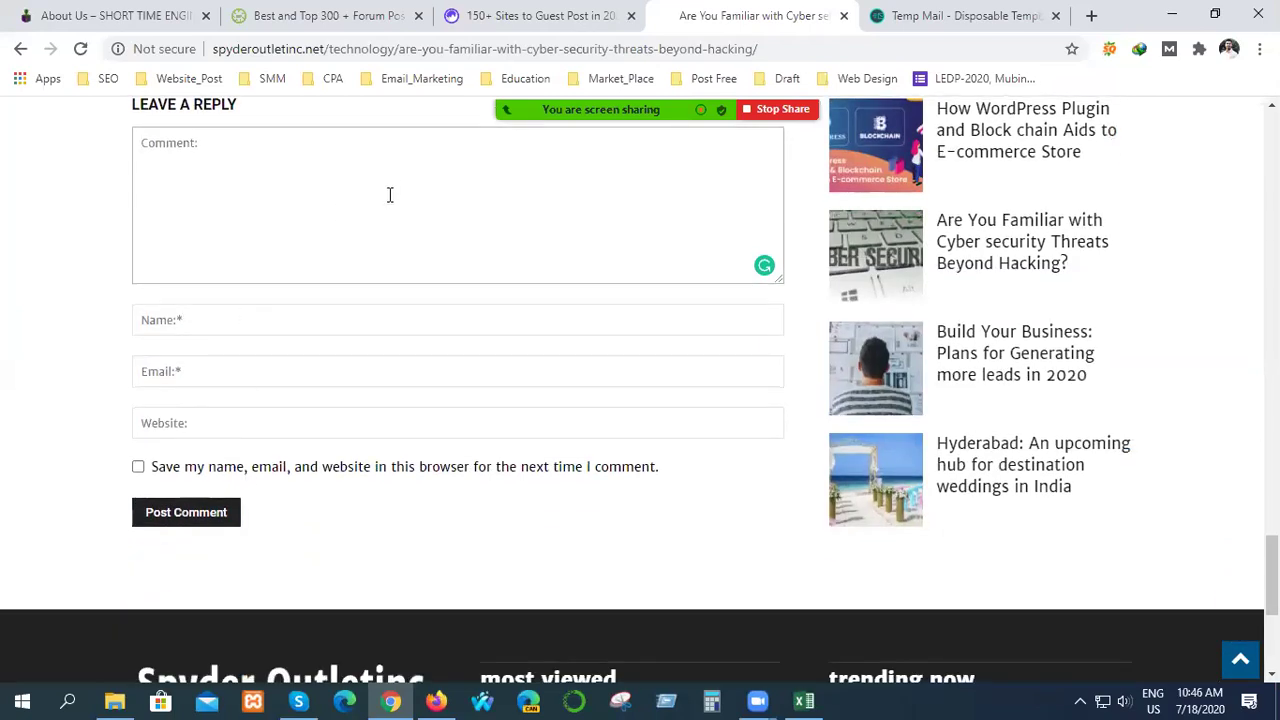
pyautogui.click(270, 322)
pyautogui.click(277, 368)
pyautogui.click(252, 430)
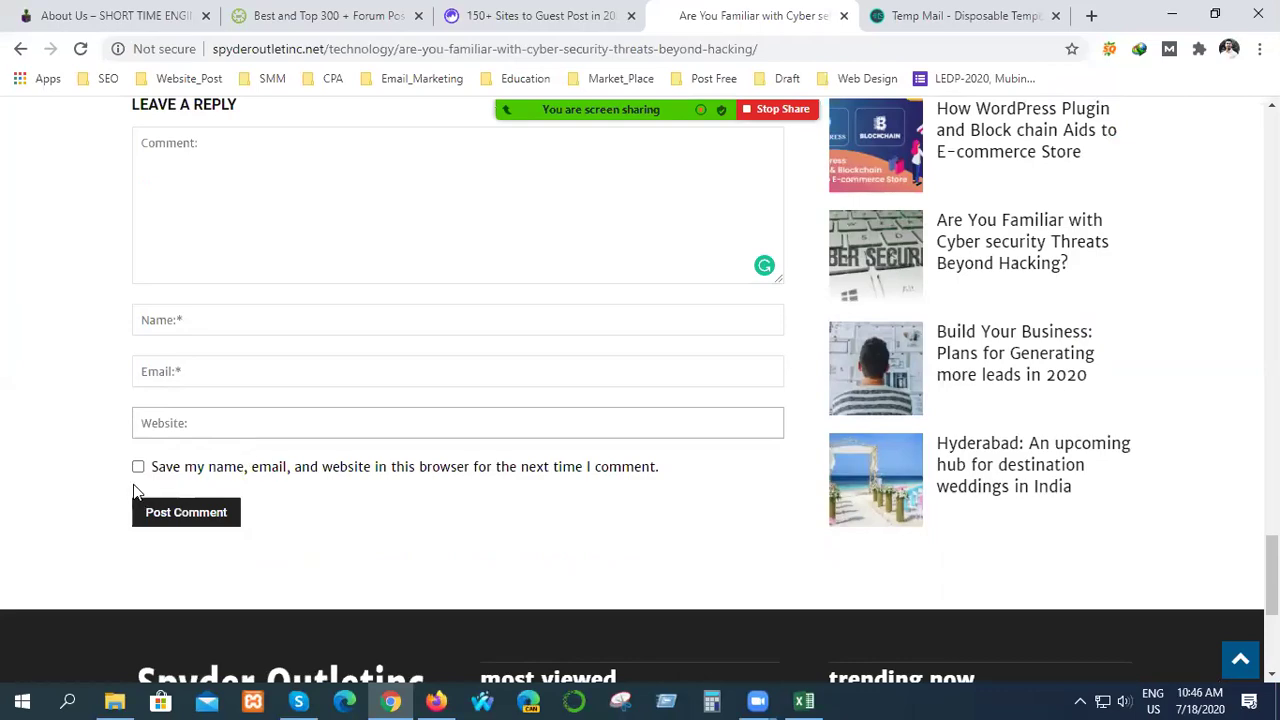
pyautogui.scroll(20, 470, 494)
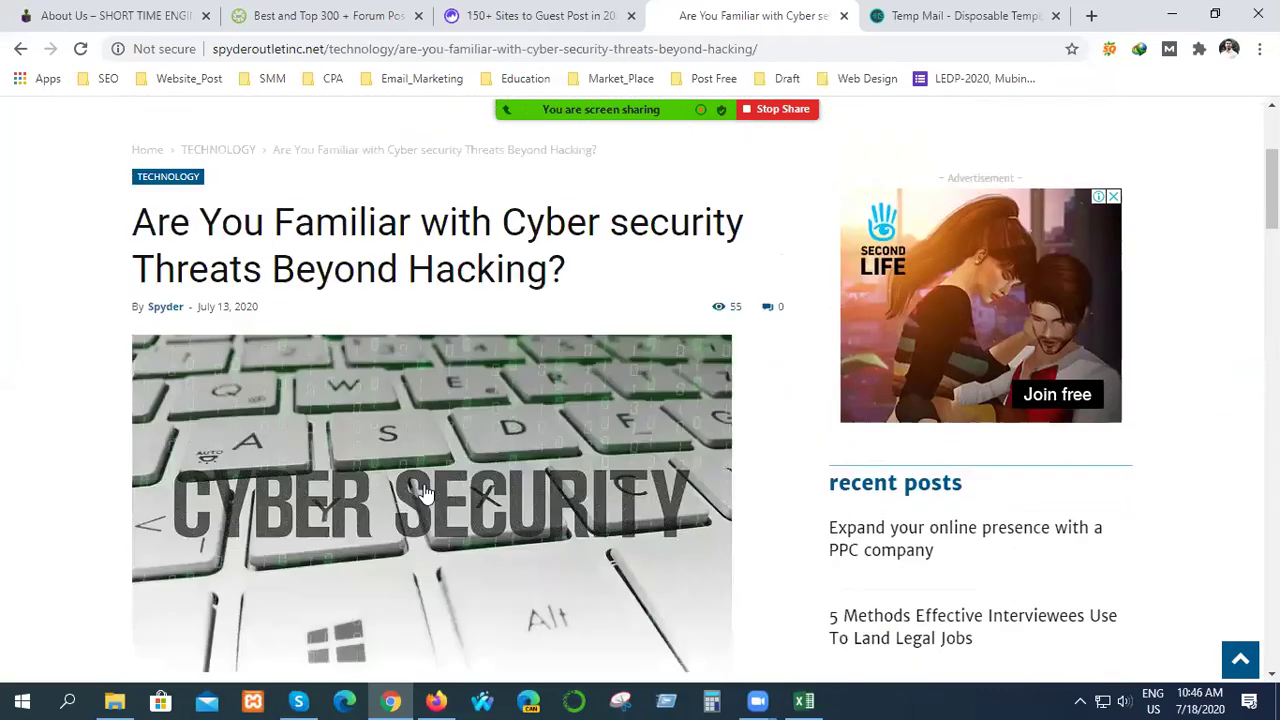
pyautogui.scroll(3, 424, 492)
pyautogui.moveTo(478, 262)
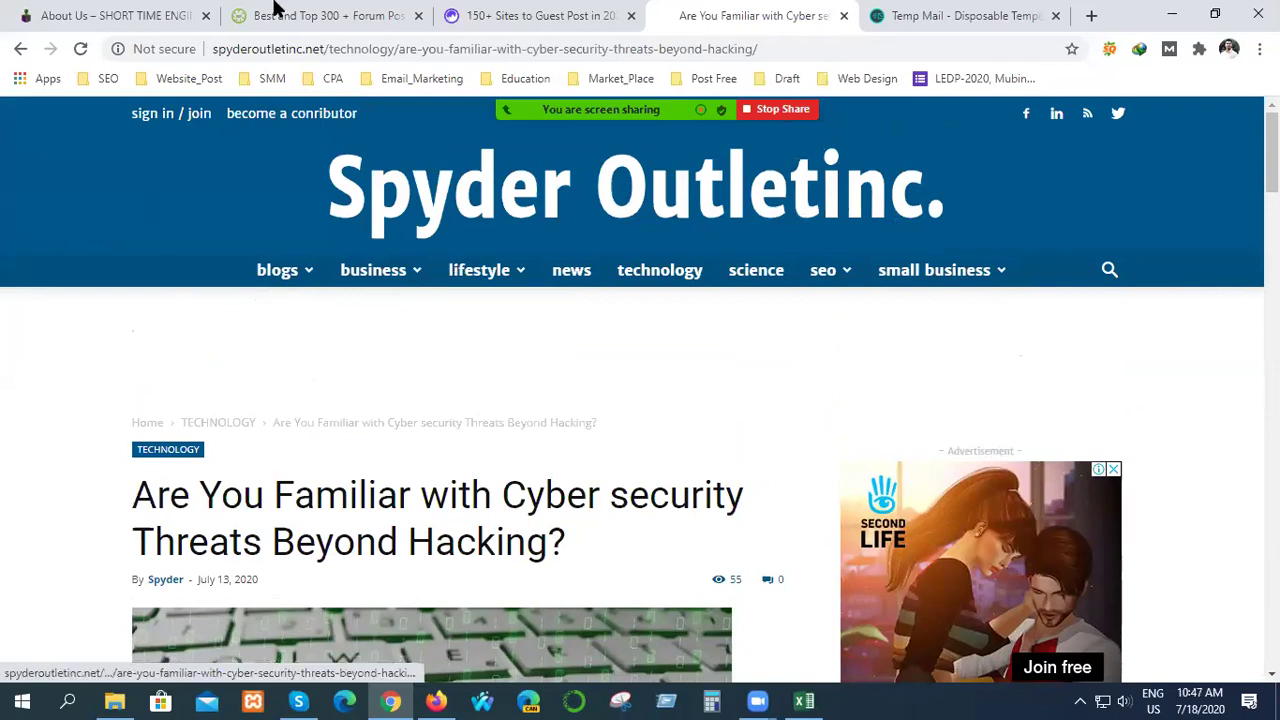
# Close the Temp Mail, cyber security article, guest-post and forum tabs, add a new tab, and switch to Excel
pyautogui.click(508, 14)
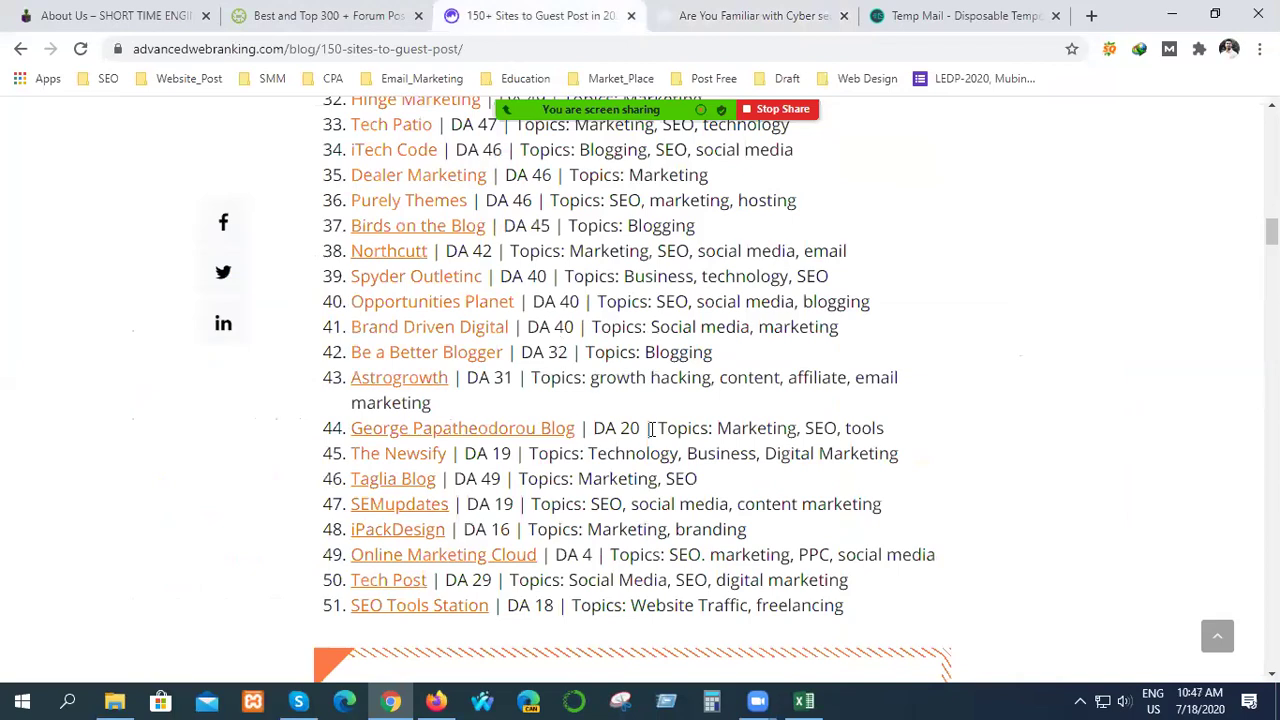
pyautogui.click(316, 20)
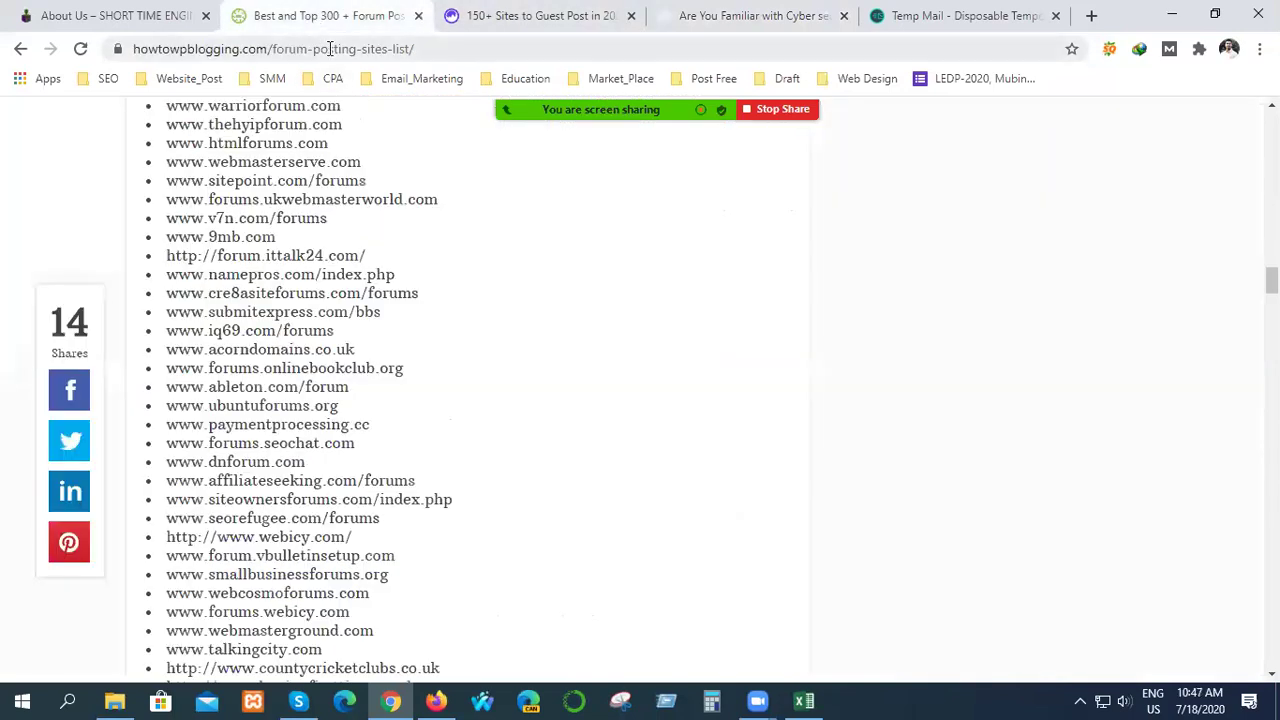
pyautogui.click(1055, 16)
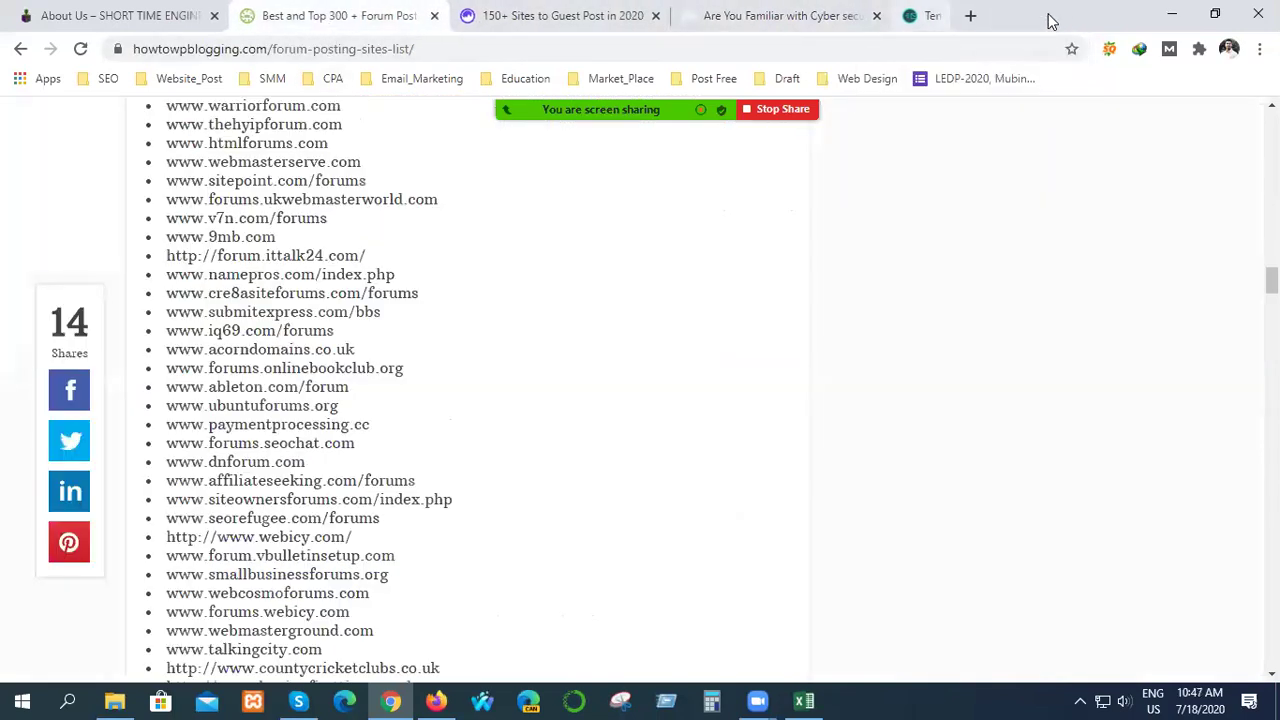
pyautogui.click(888, 15)
pyautogui.click(665, 15)
pyautogui.click(440, 16)
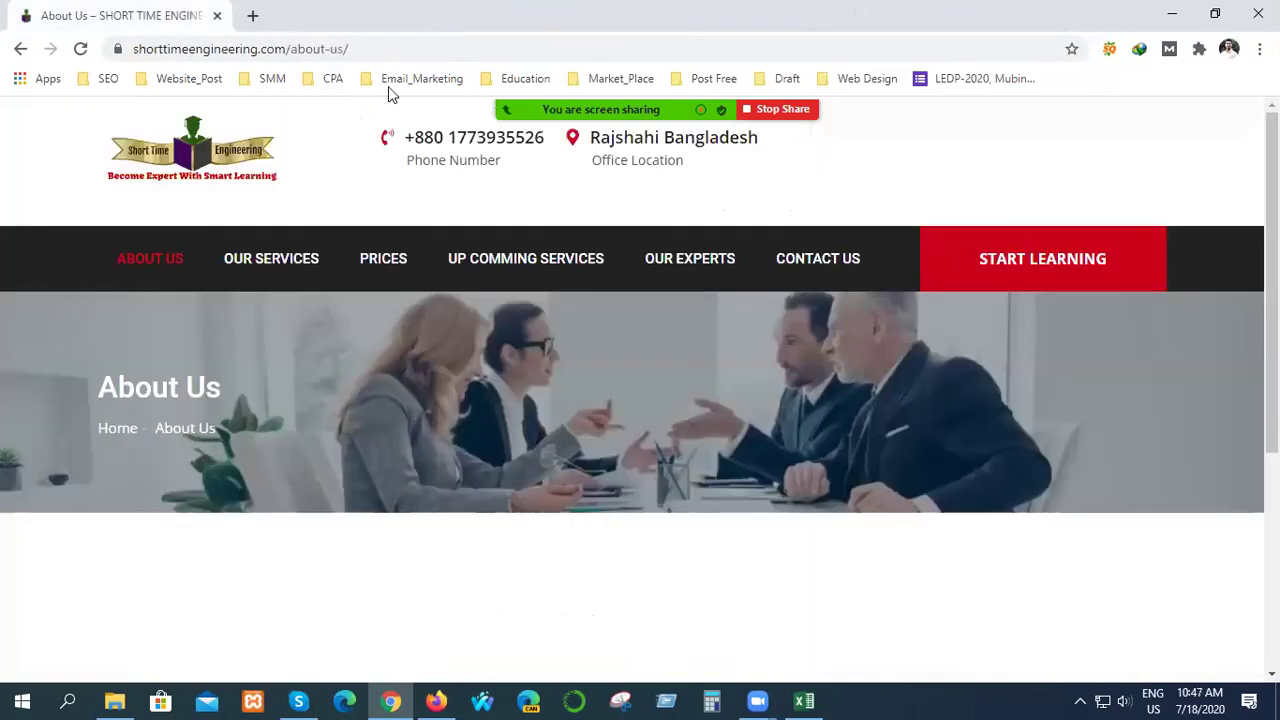
pyautogui.click(252, 15)
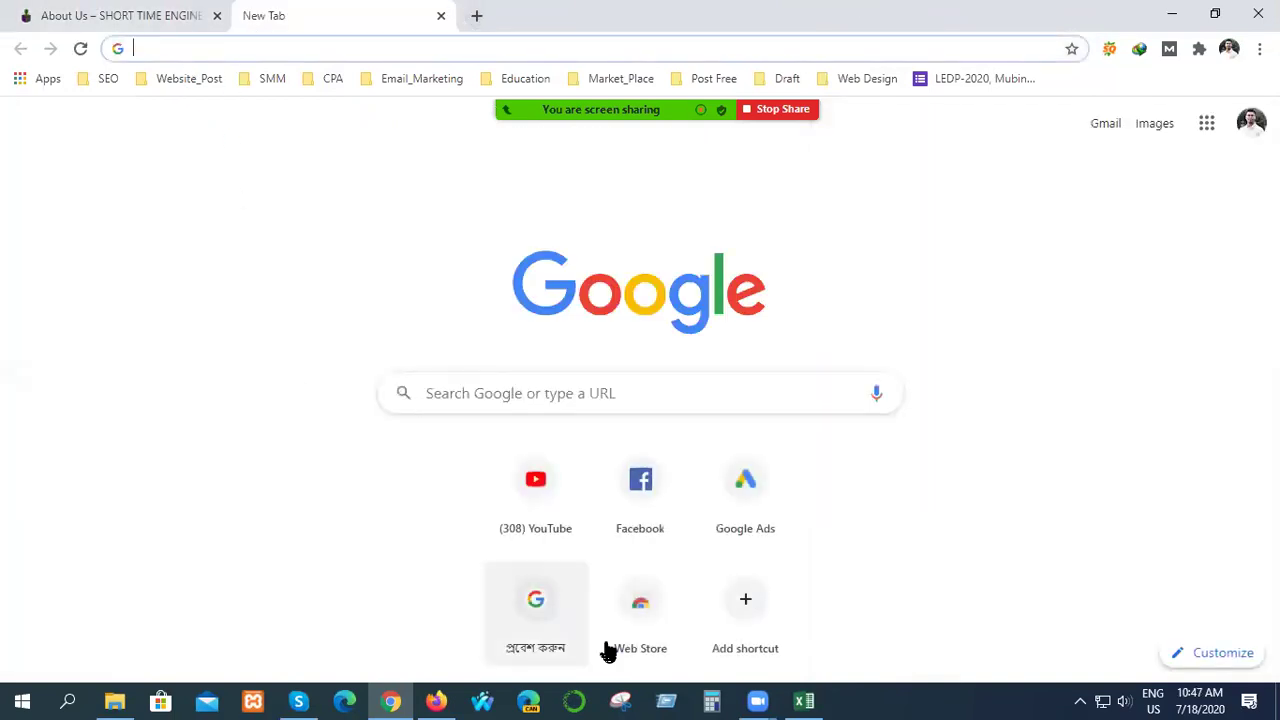
pyautogui.click(804, 700)
# Scroll the Digital Marketing outline to Facebook Ads, check the Google ++ entry in A24, then return to Chrome
pyautogui.click(424, 412)
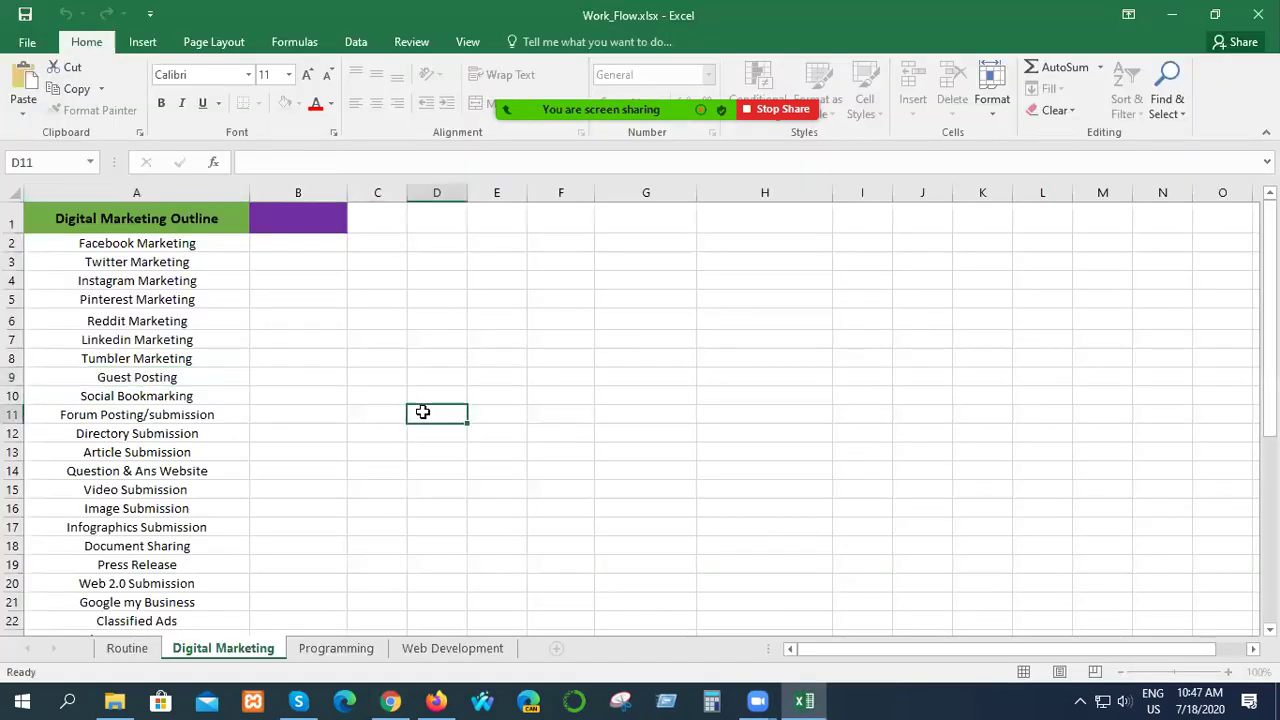
pyautogui.scroll(-3, 312, 498)
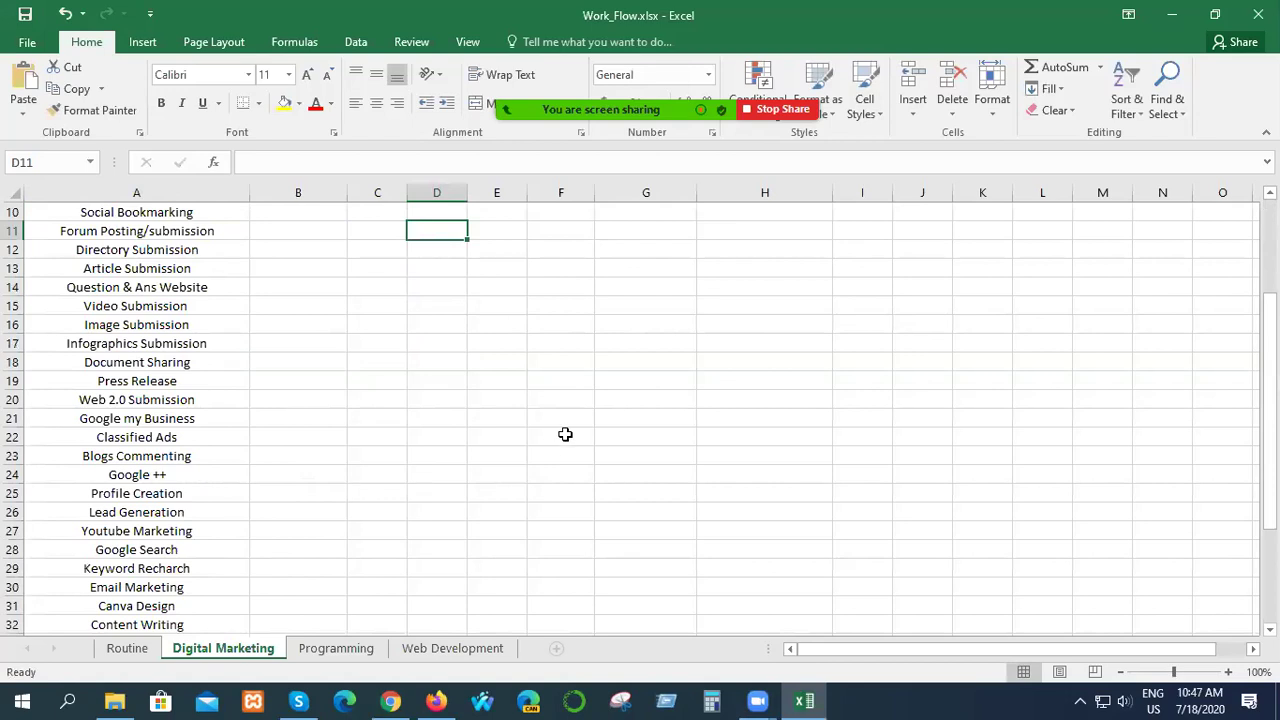
pyautogui.scroll(-1, 300, 494)
pyautogui.scroll(-1, 294, 509)
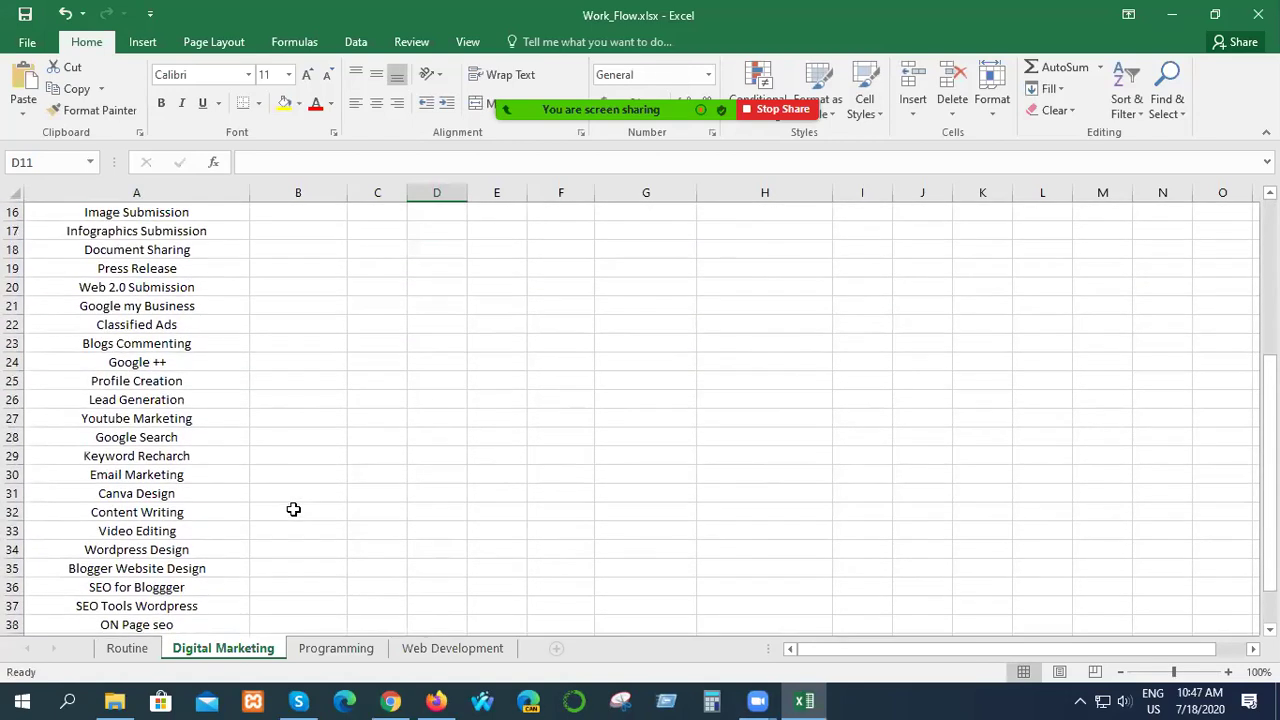
pyautogui.scroll(-1, 293, 530)
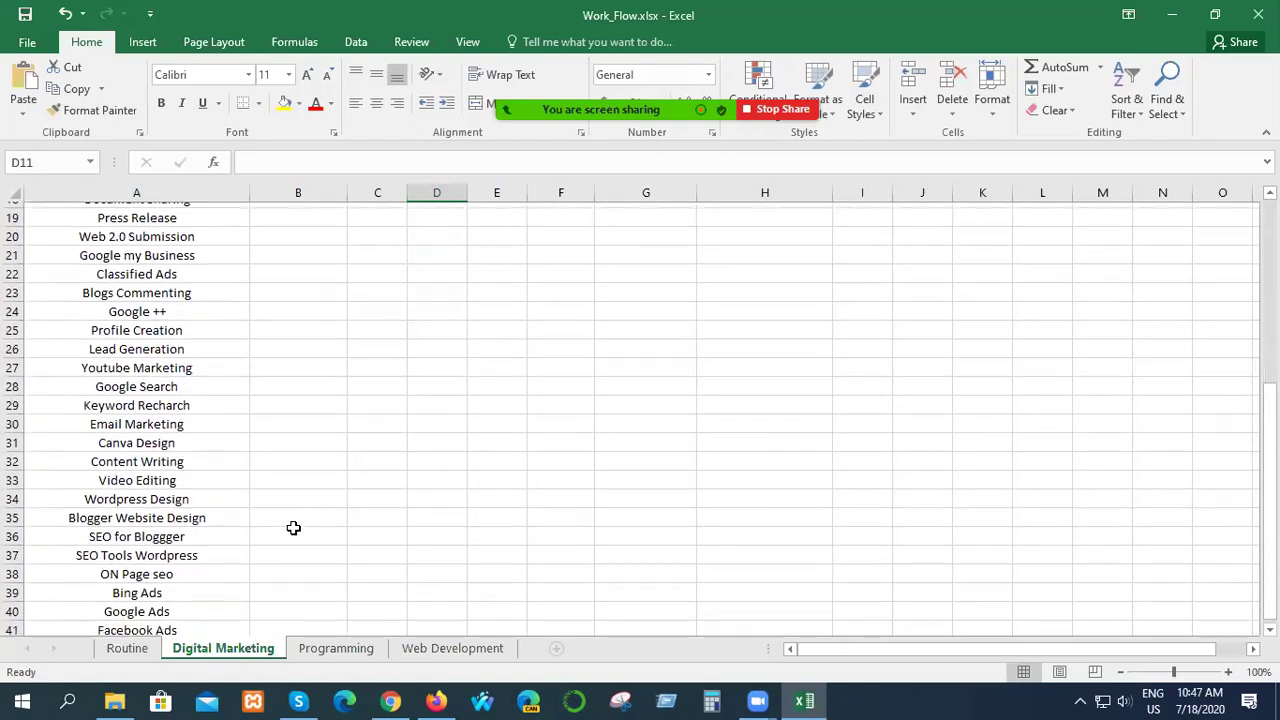
pyautogui.scroll(-1, 298, 485)
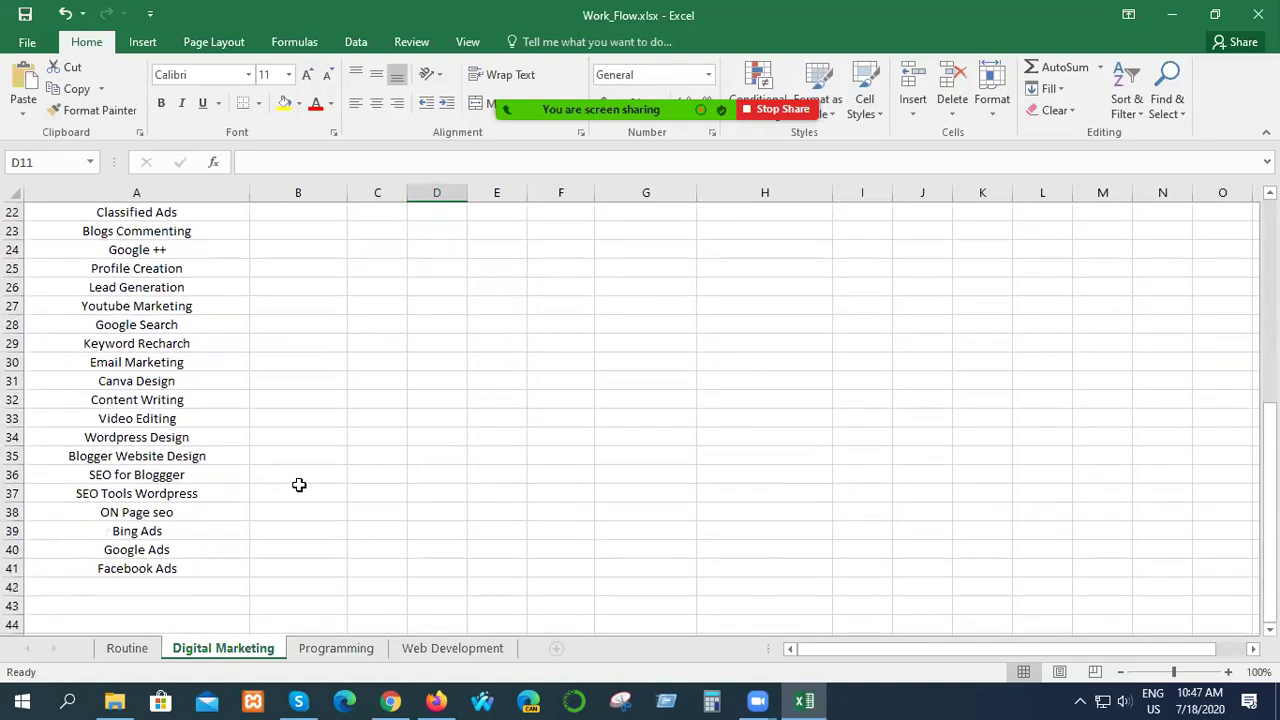
pyautogui.scroll(1, 303, 487)
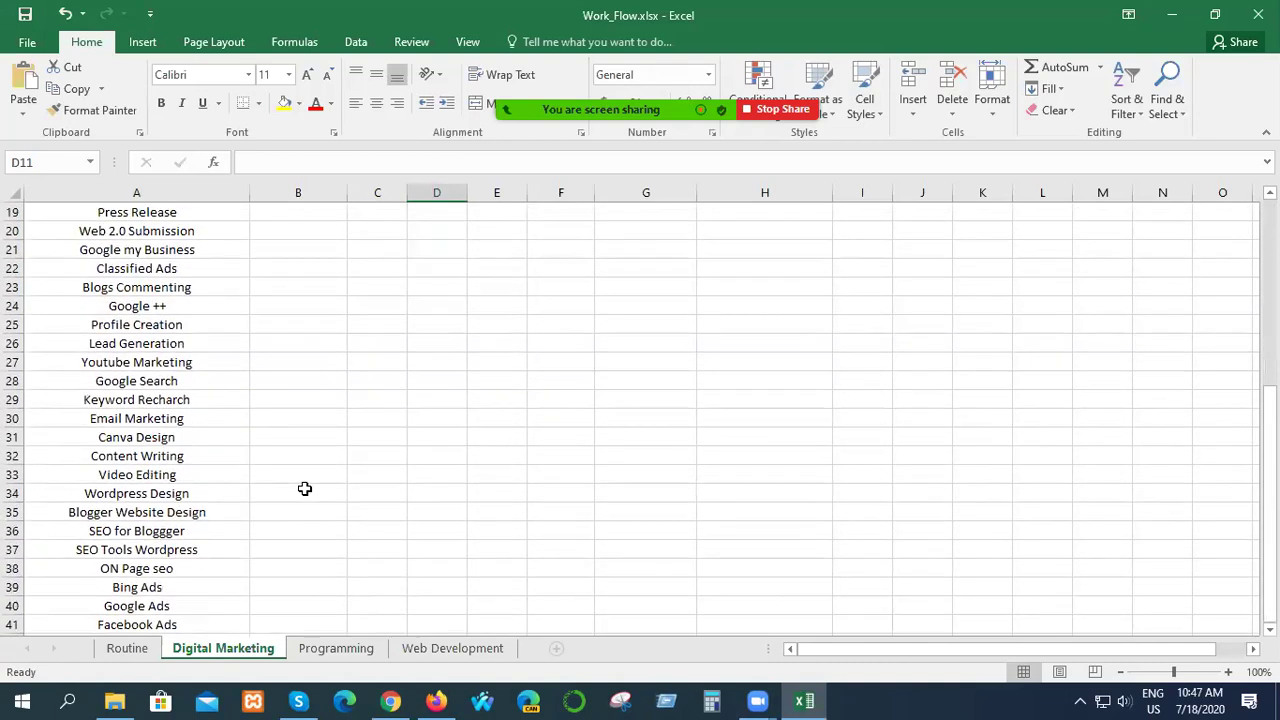
pyautogui.click(183, 304)
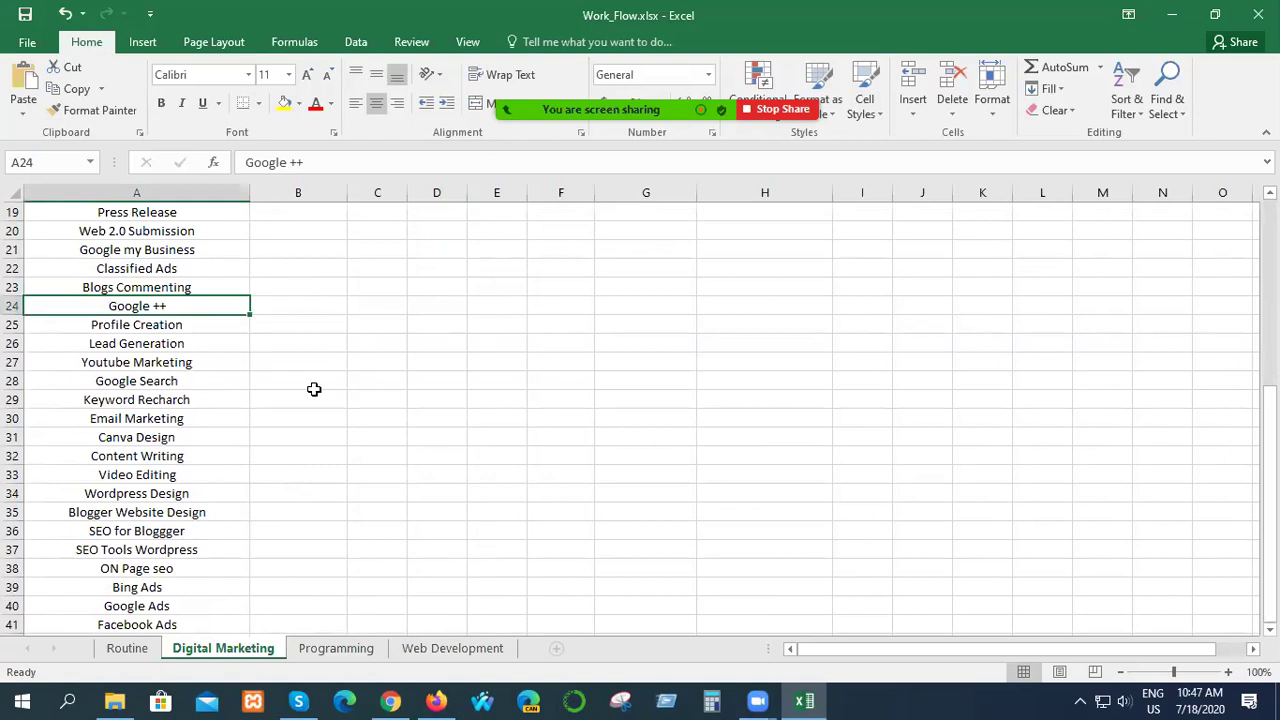
pyautogui.click(368, 401)
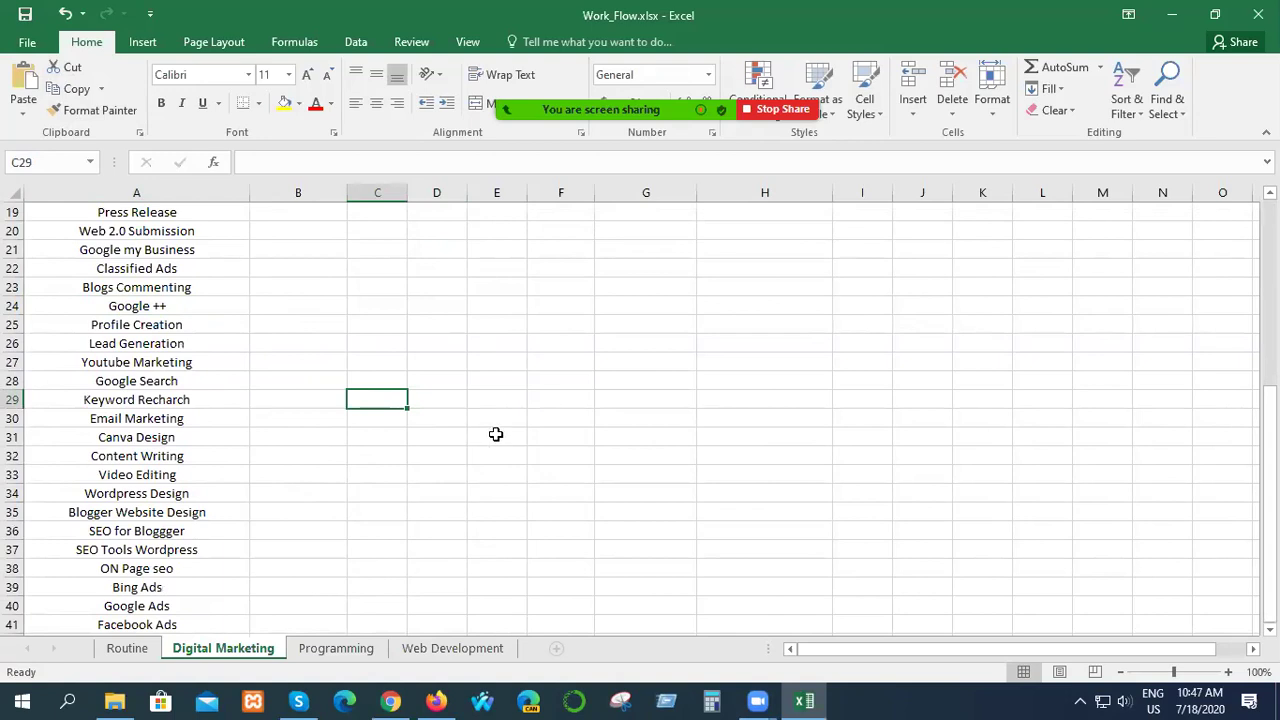
pyautogui.click(396, 700)
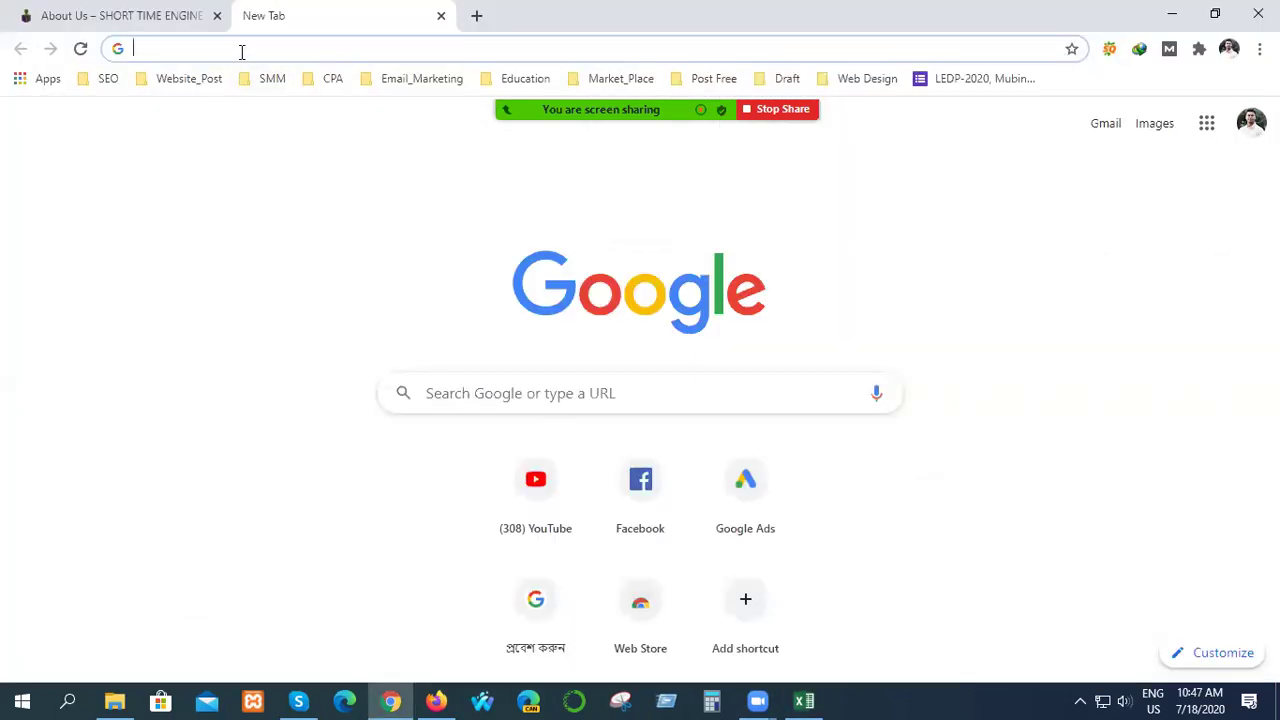
# Search 'google + profile' and open the 'Google Profile - Google Account' result
pyautogui.write('google')
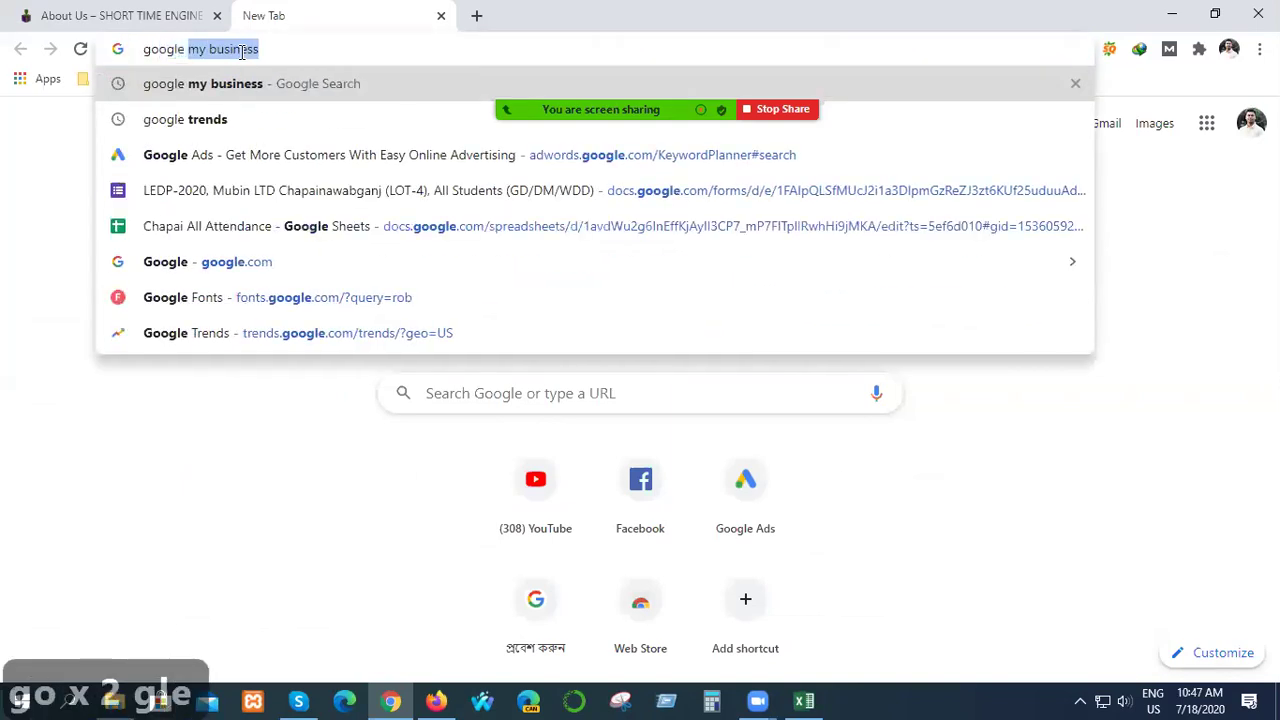
pyautogui.write(' +')
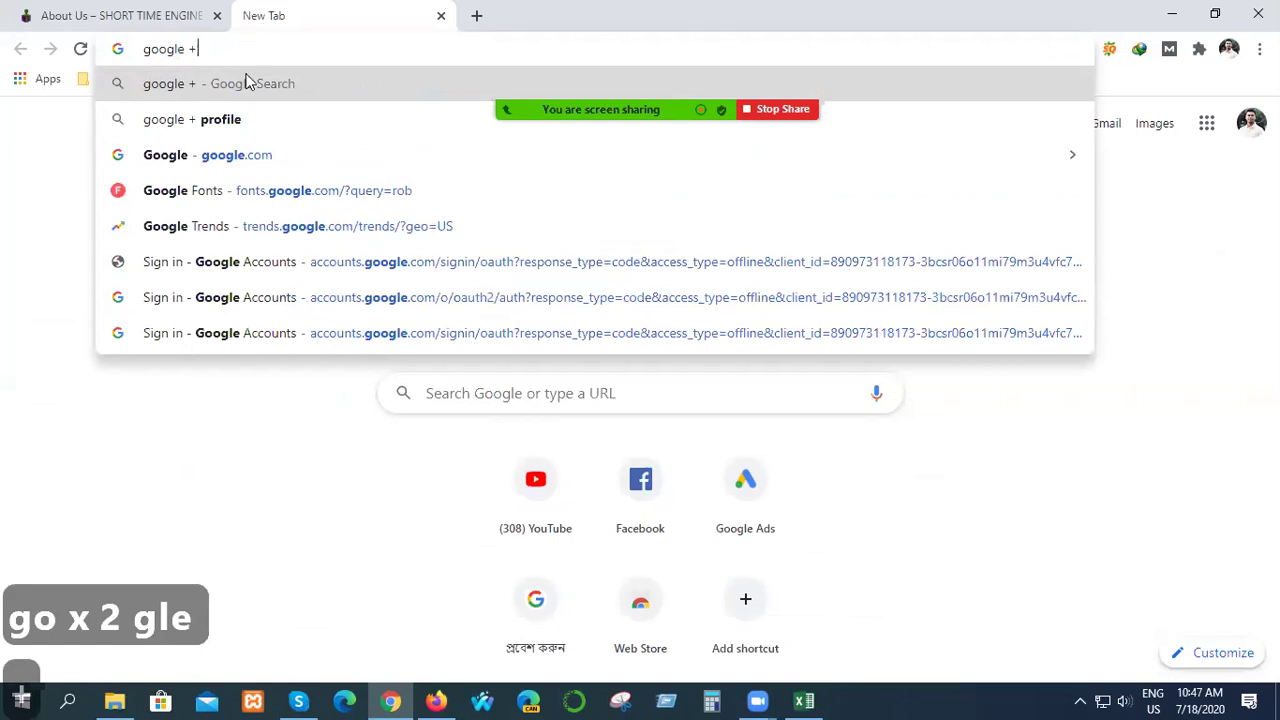
pyautogui.click(249, 116)
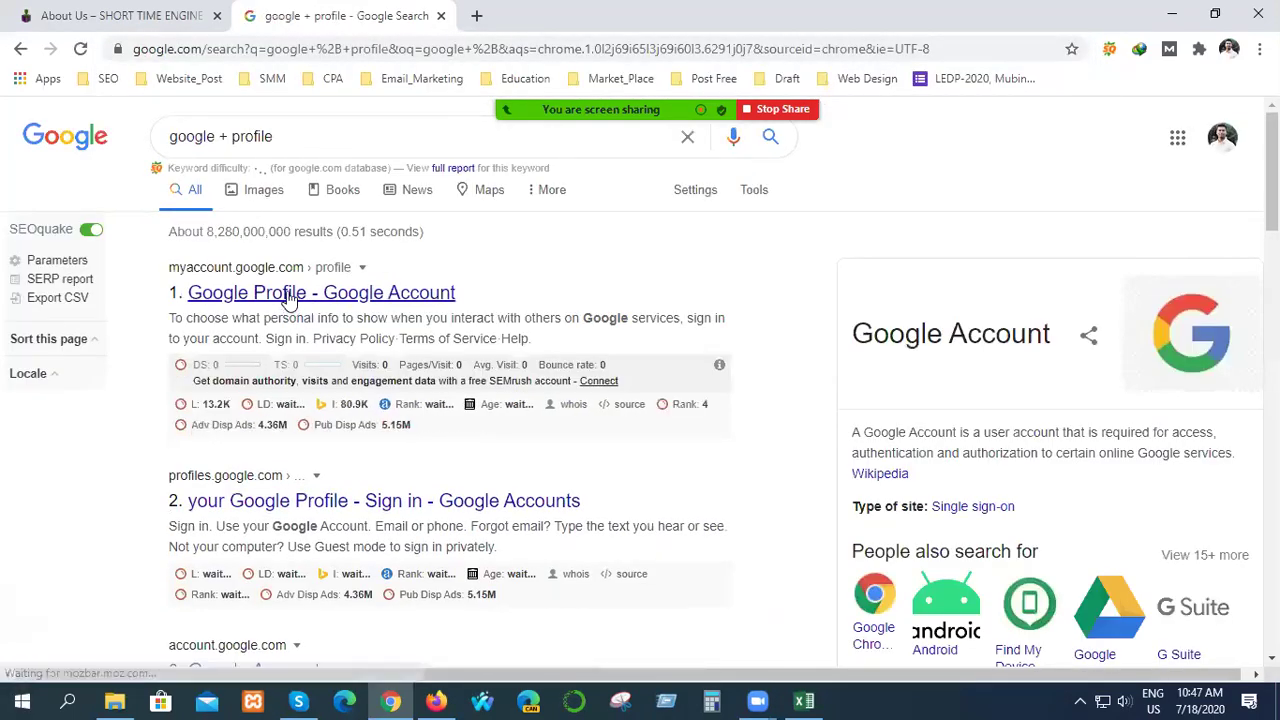
pyautogui.scroll(-2, 290, 300)
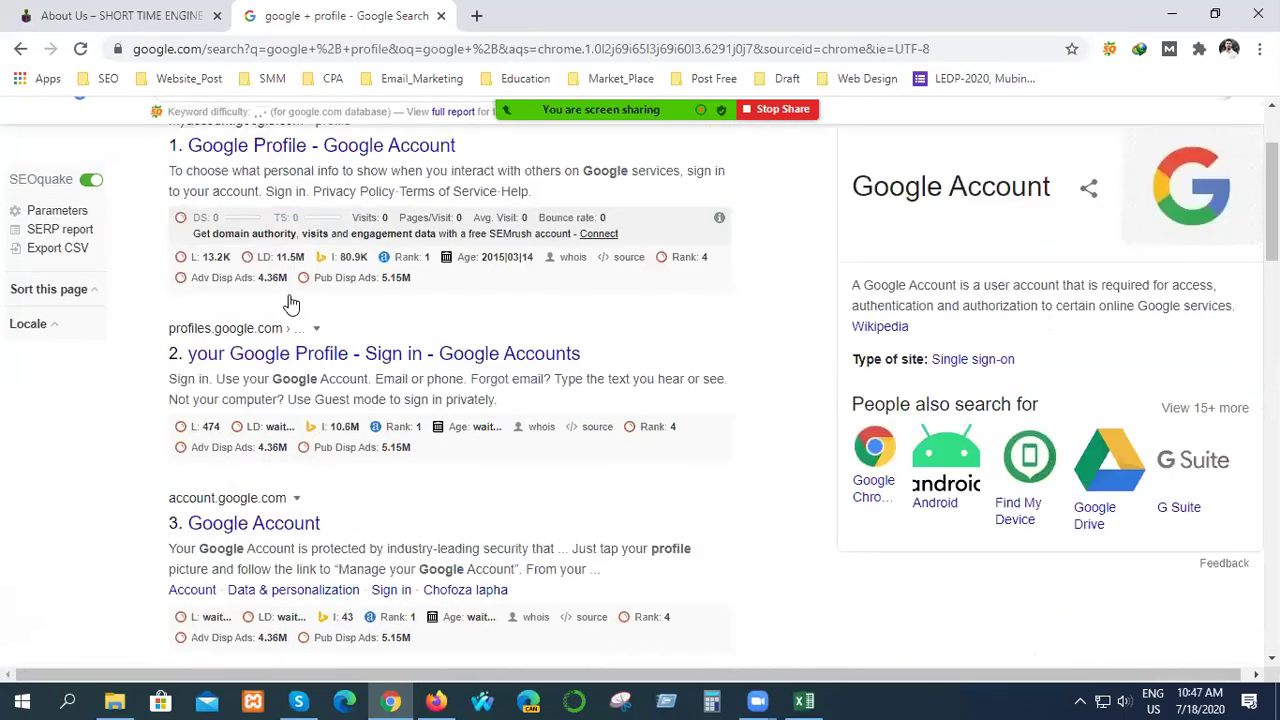
pyautogui.scroll(-3, 290, 303)
pyautogui.scroll(-10, 292, 304)
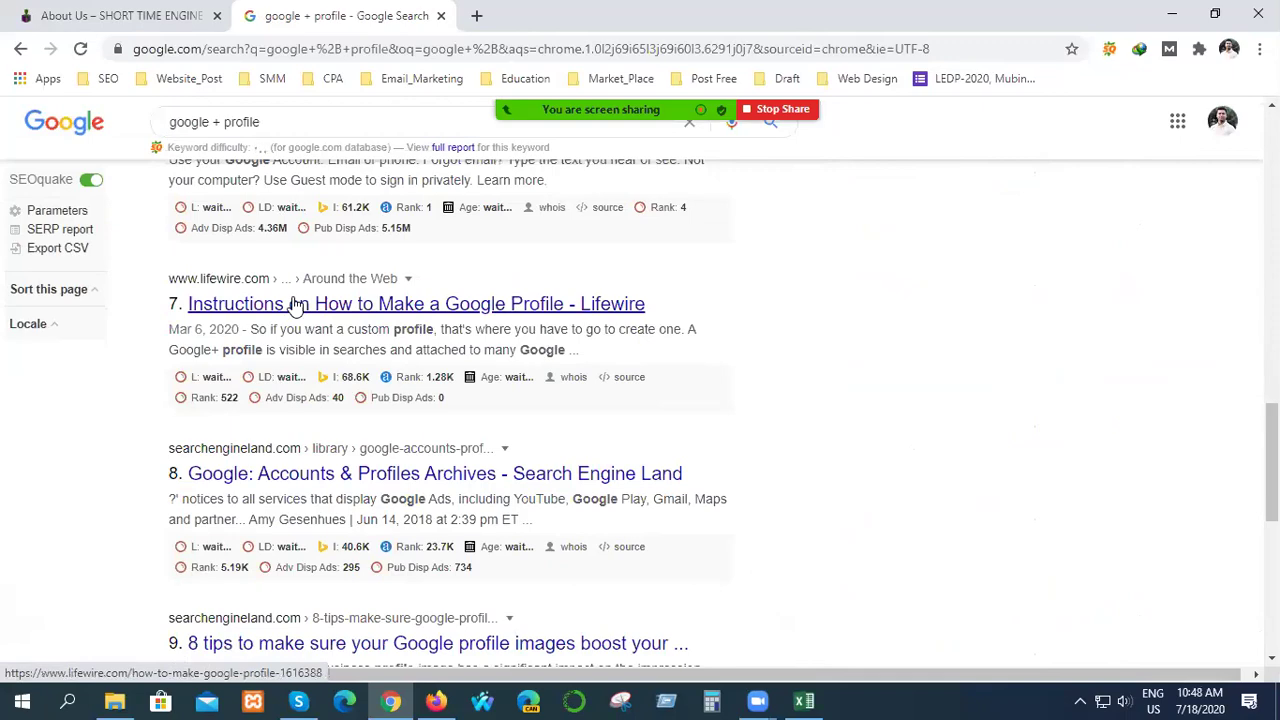
pyautogui.scroll(-6, 296, 305)
pyautogui.scroll(4, 296, 305)
pyautogui.scroll(10, 298, 308)
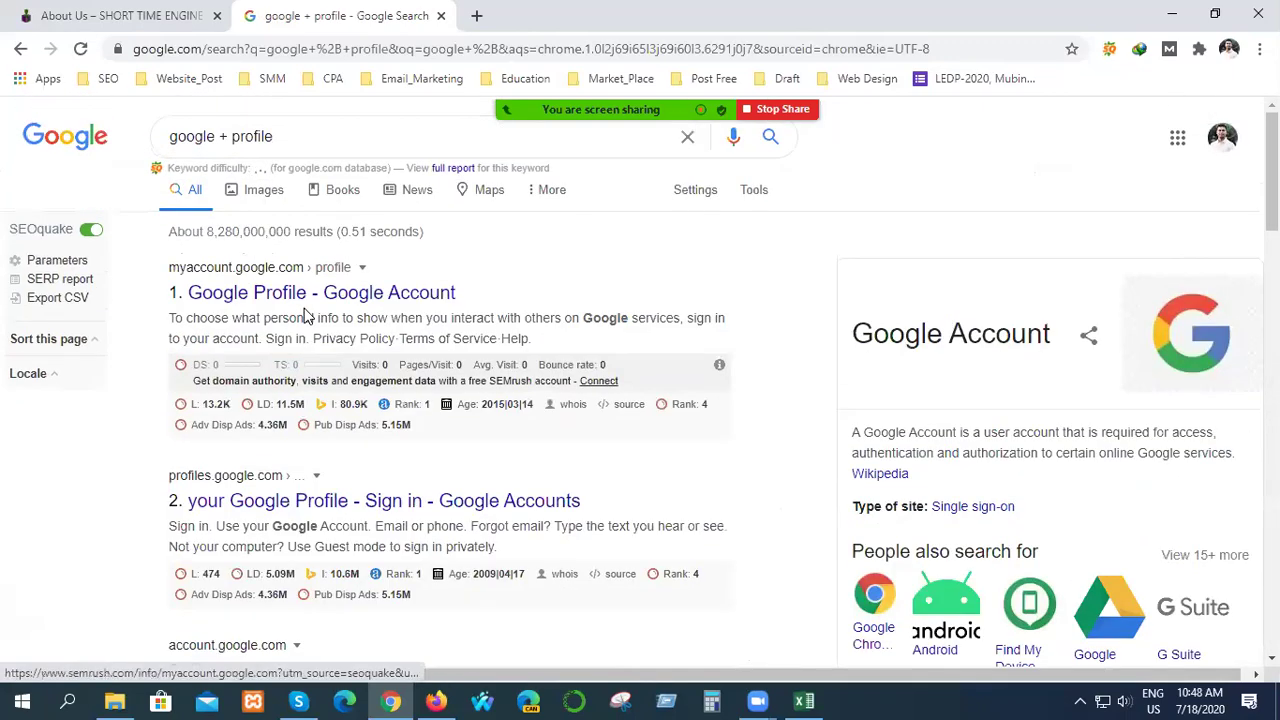
pyautogui.click(297, 295)
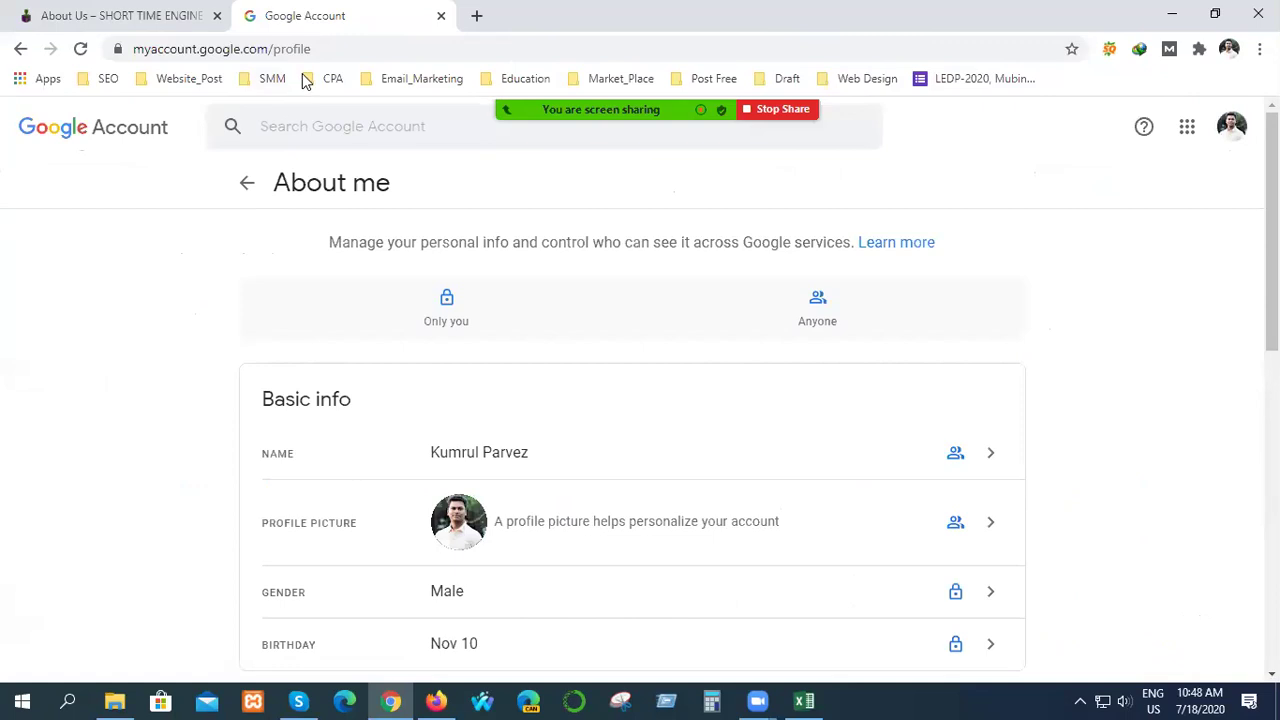
# Search Google for 'google plus login' from the address bar
pyautogui.click(334, 48)
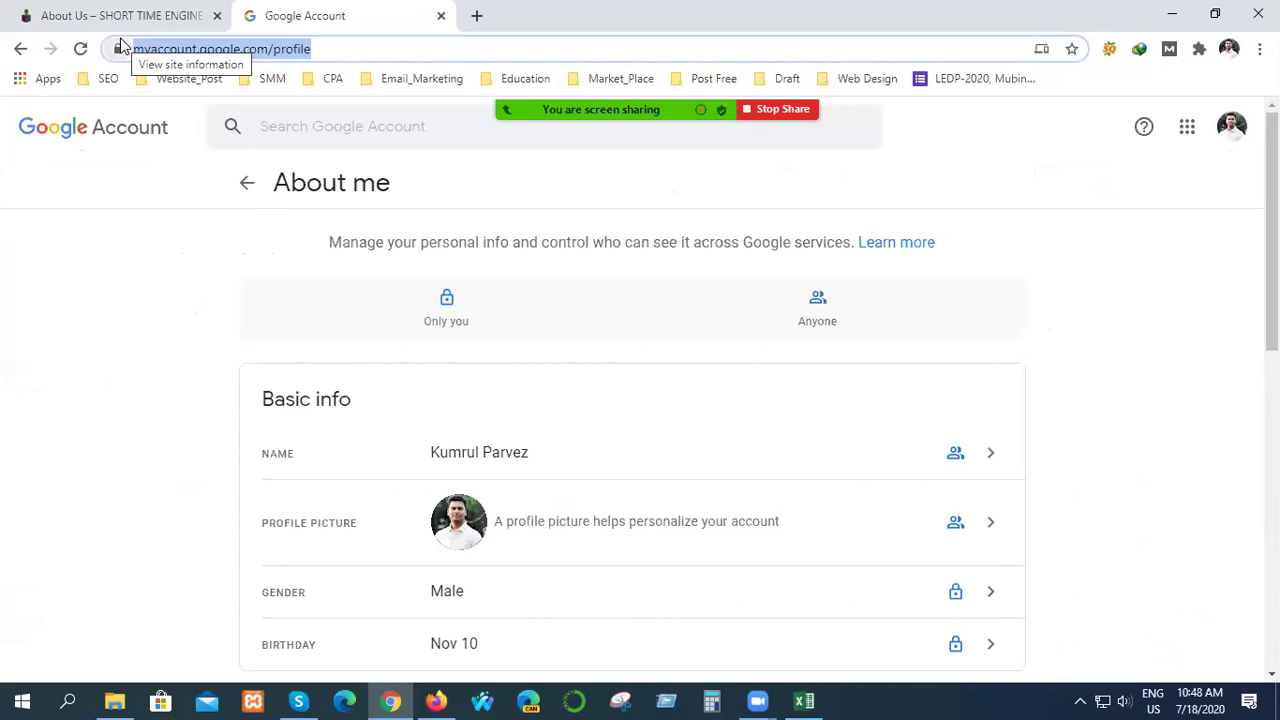
pyautogui.write('goo')
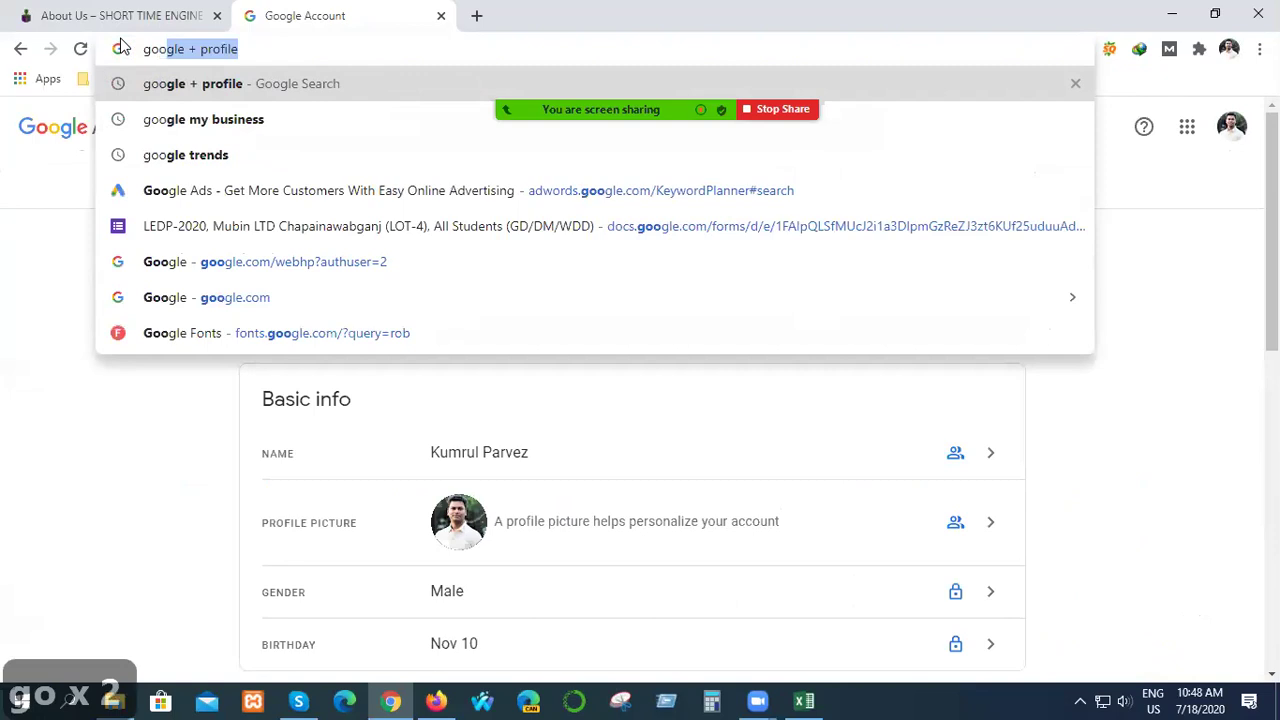
pyautogui.write('gle')
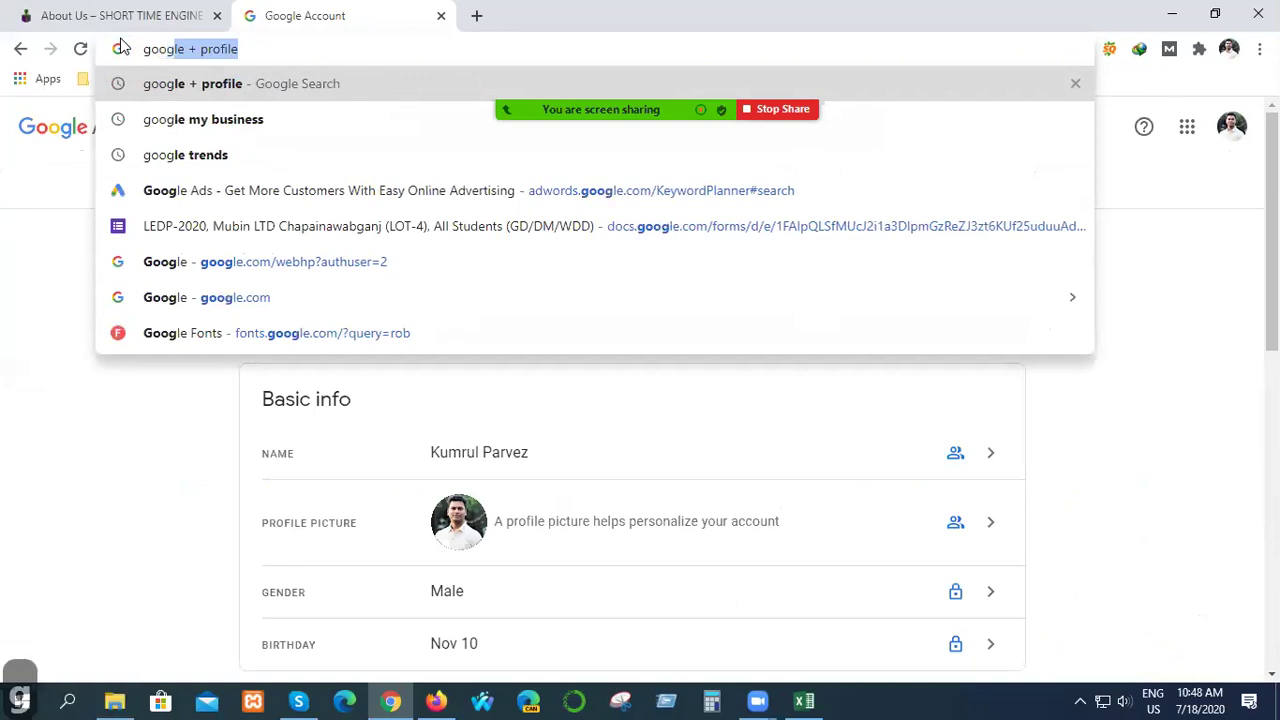
pyautogui.write('plus login')
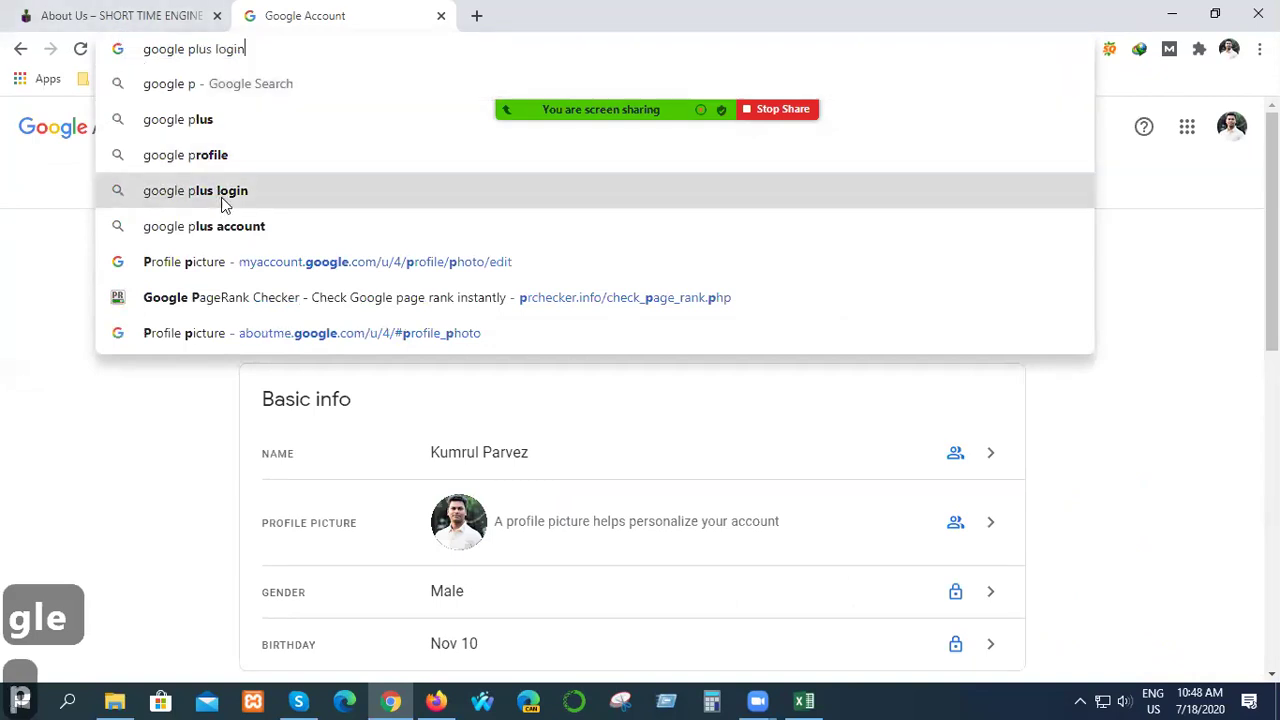
pyautogui.click(224, 203)
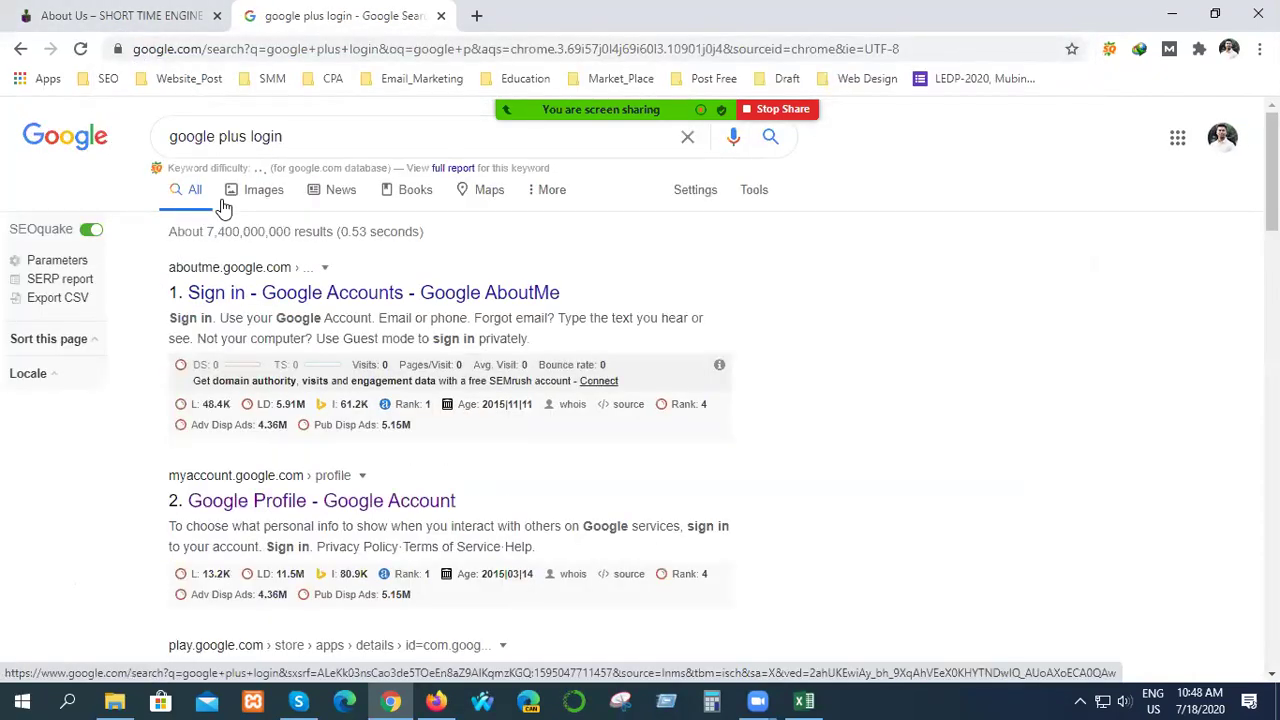
# Review the results, visit the Google Accounts sign-in page, then go back to the results
pyautogui.scroll(-3, 227, 246)
pyautogui.scroll(-5, 227, 248)
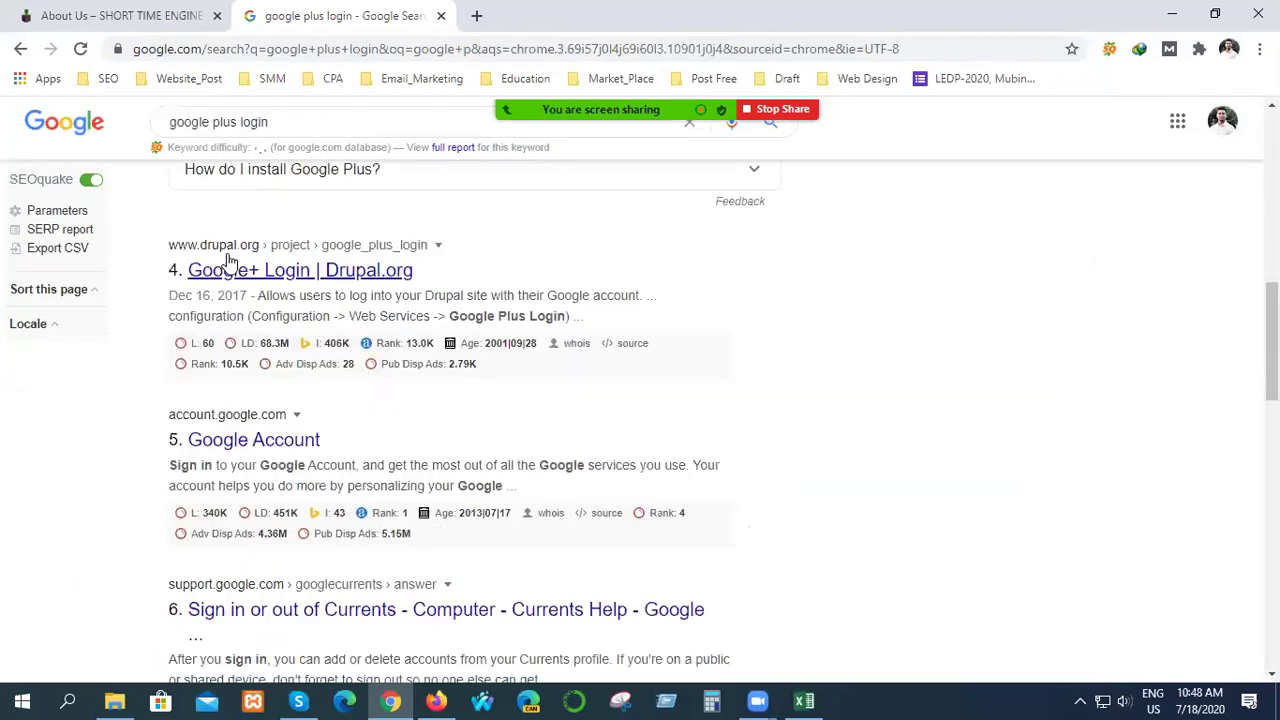
pyautogui.scroll(-1, 226, 259)
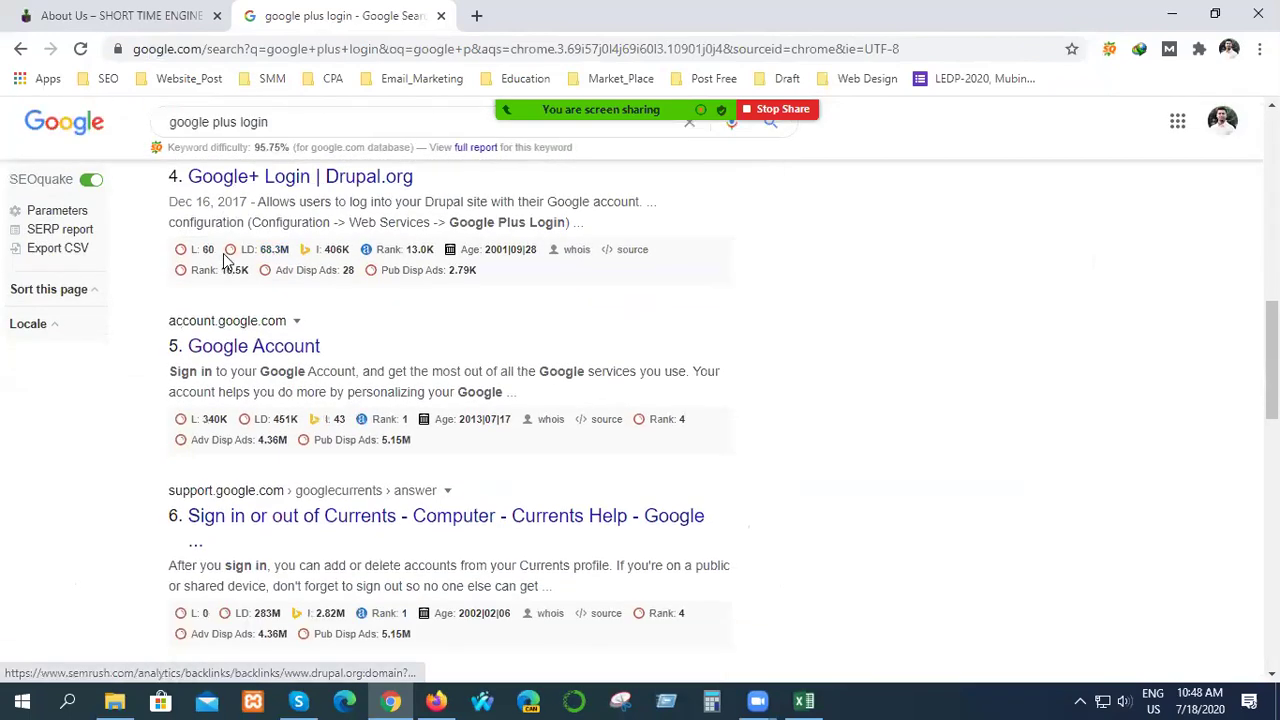
pyautogui.scroll(1, 223, 253)
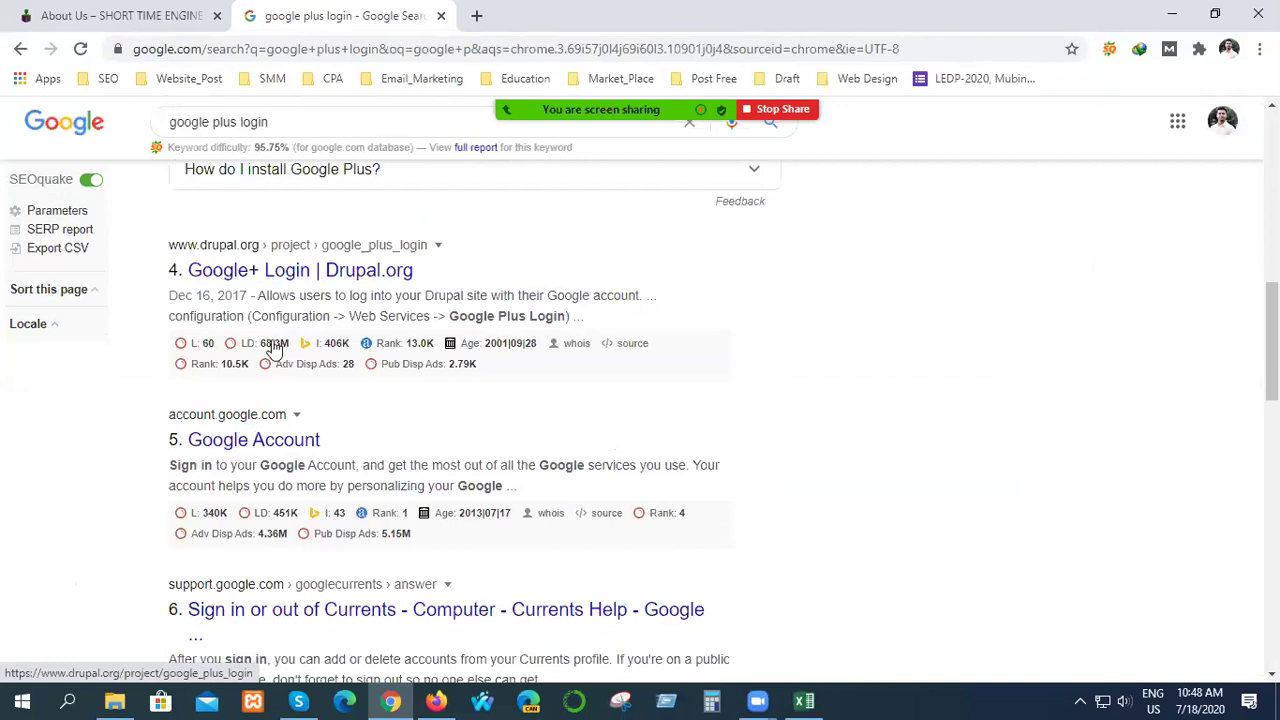
pyautogui.scroll(-4, 276, 352)
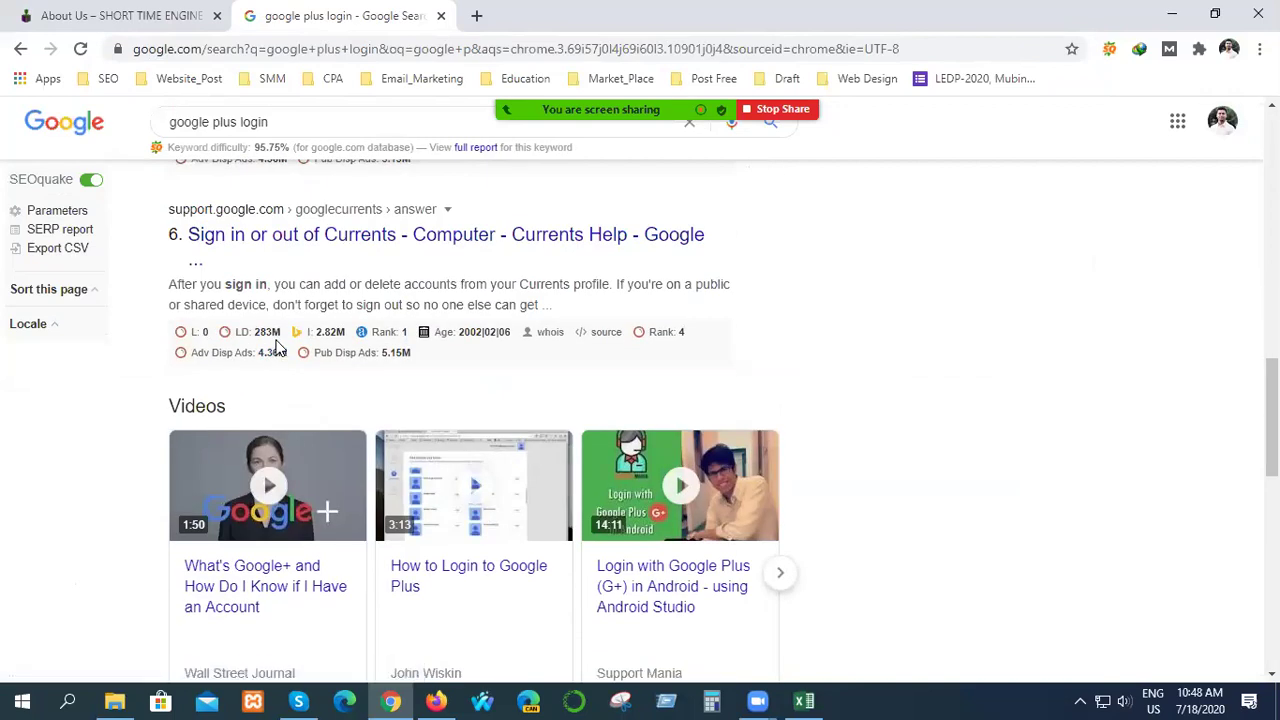
pyautogui.scroll(-4, 277, 340)
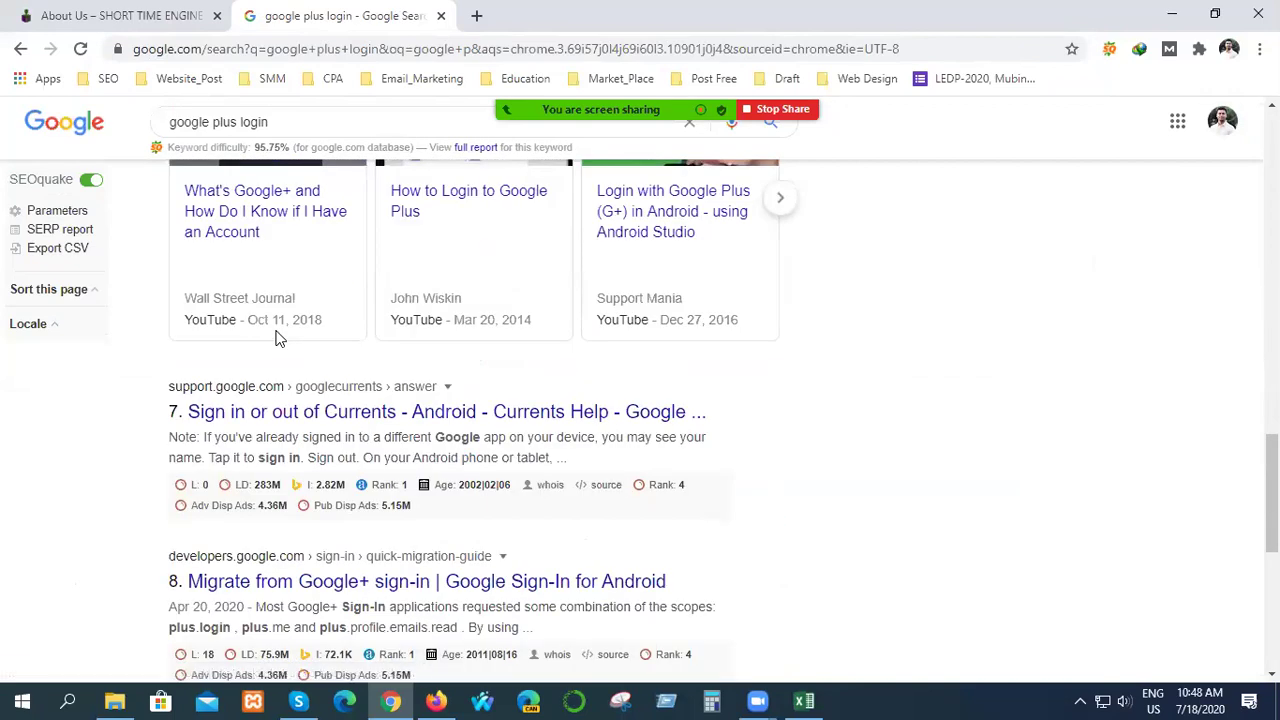
pyautogui.scroll(14, 290, 336)
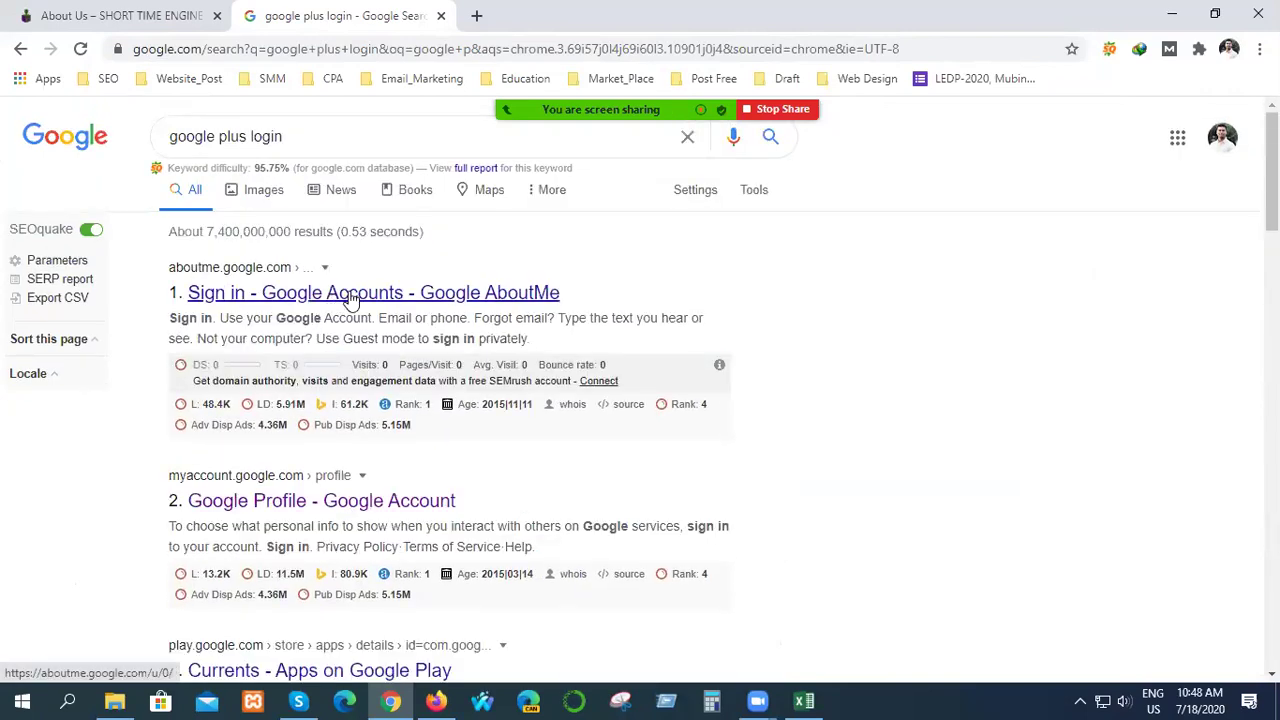
pyautogui.click(350, 298)
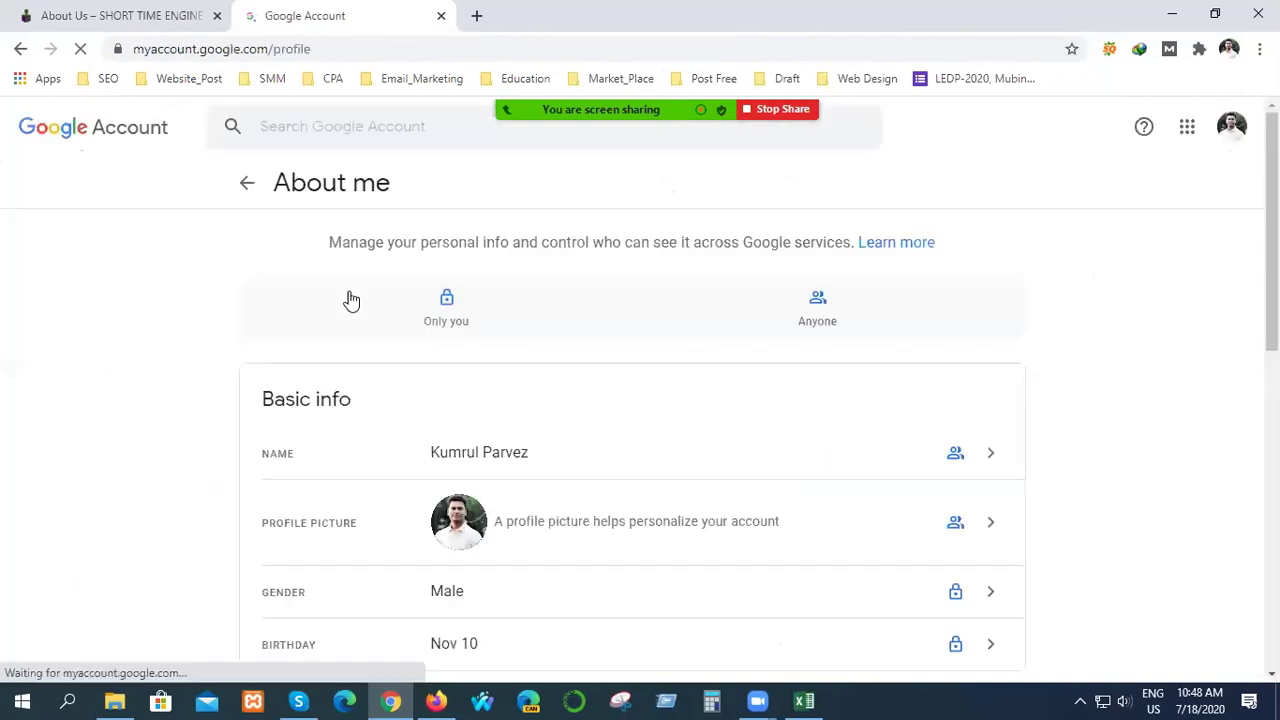
pyautogui.click(20, 48)
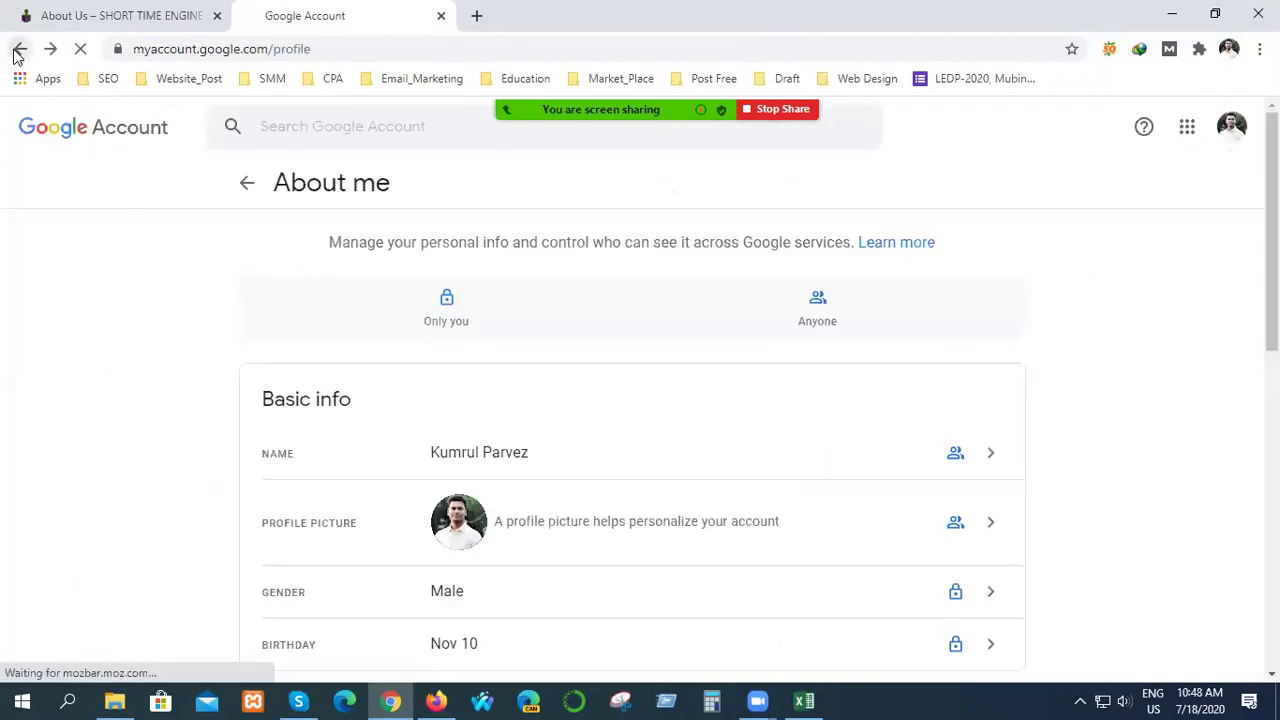
# Expand the 'How do I sign into Google+?' and 'Where is my Google Plus?' answers
pyautogui.scroll(-2, 549, 470)
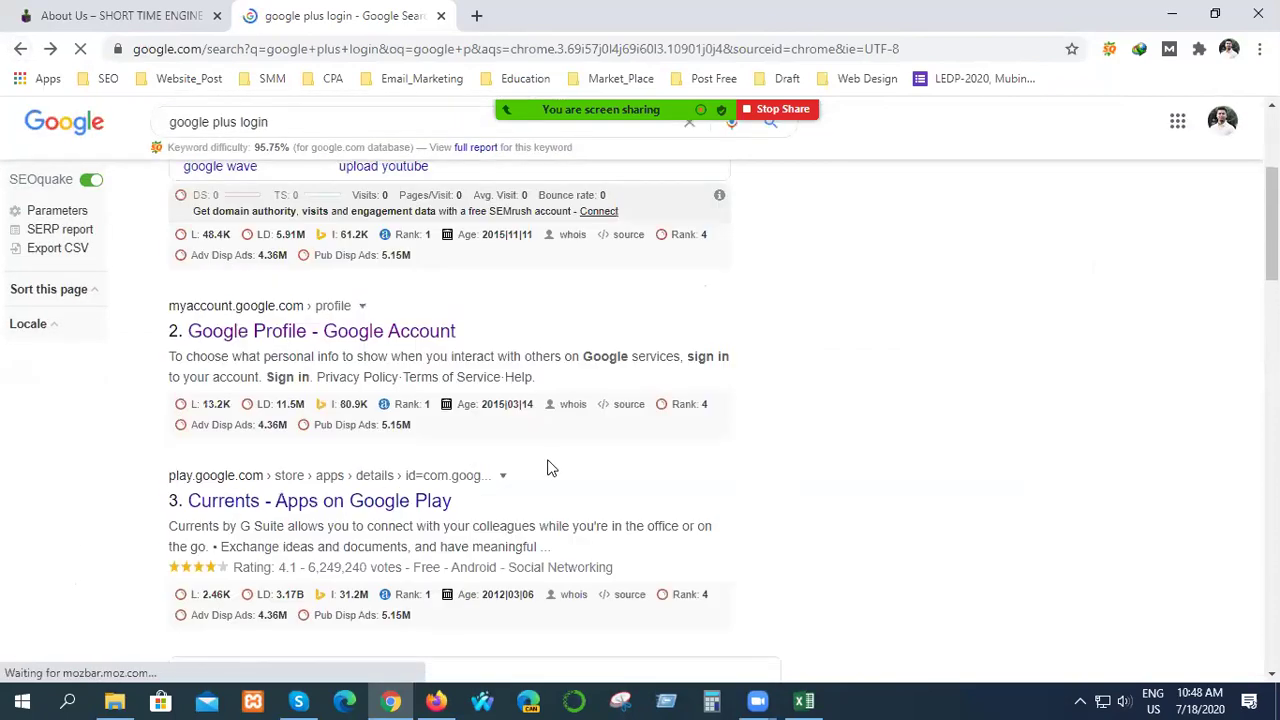
pyautogui.scroll(-1, 290, 448)
pyautogui.scroll(-1, 281, 450)
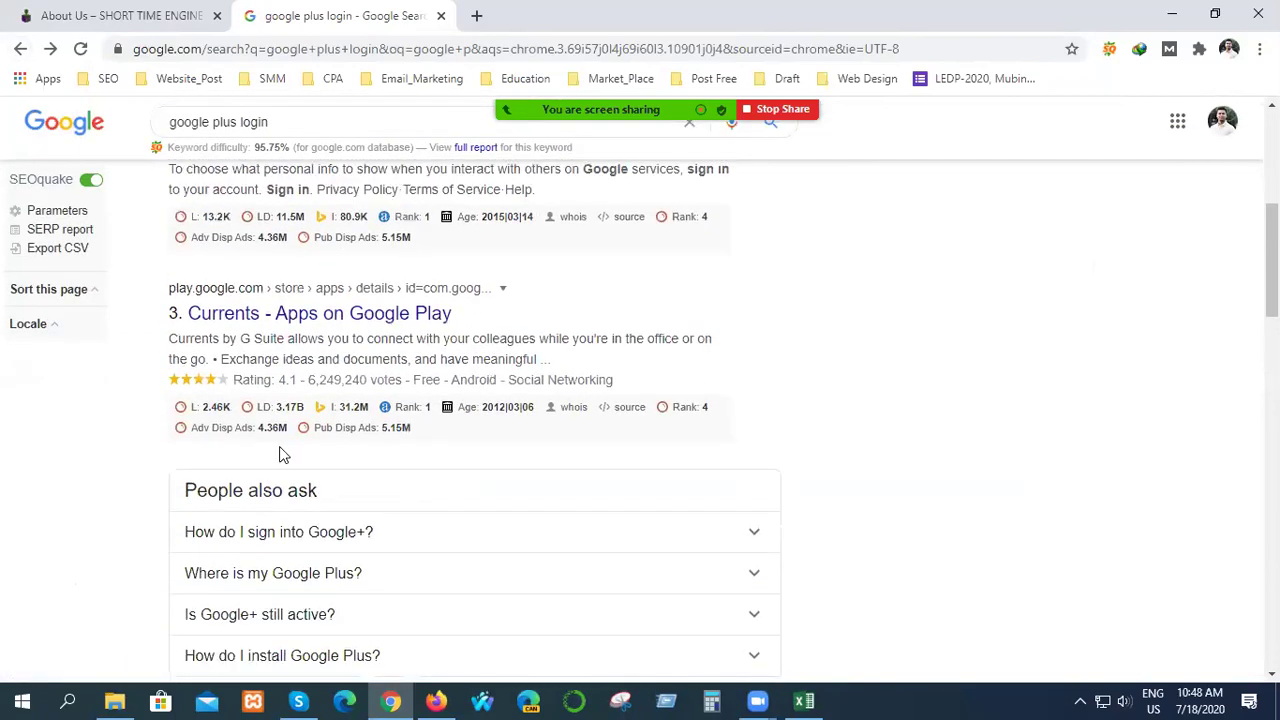
pyautogui.scroll(-2, 291, 445)
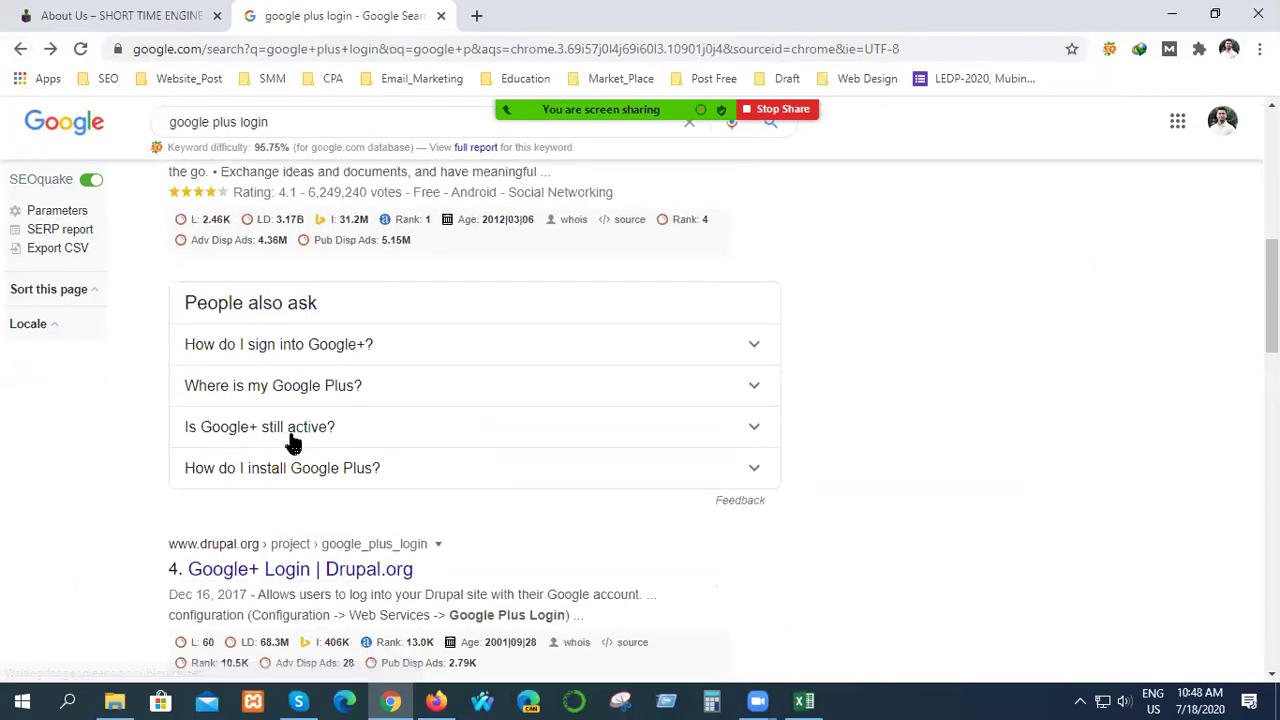
pyautogui.click(305, 350)
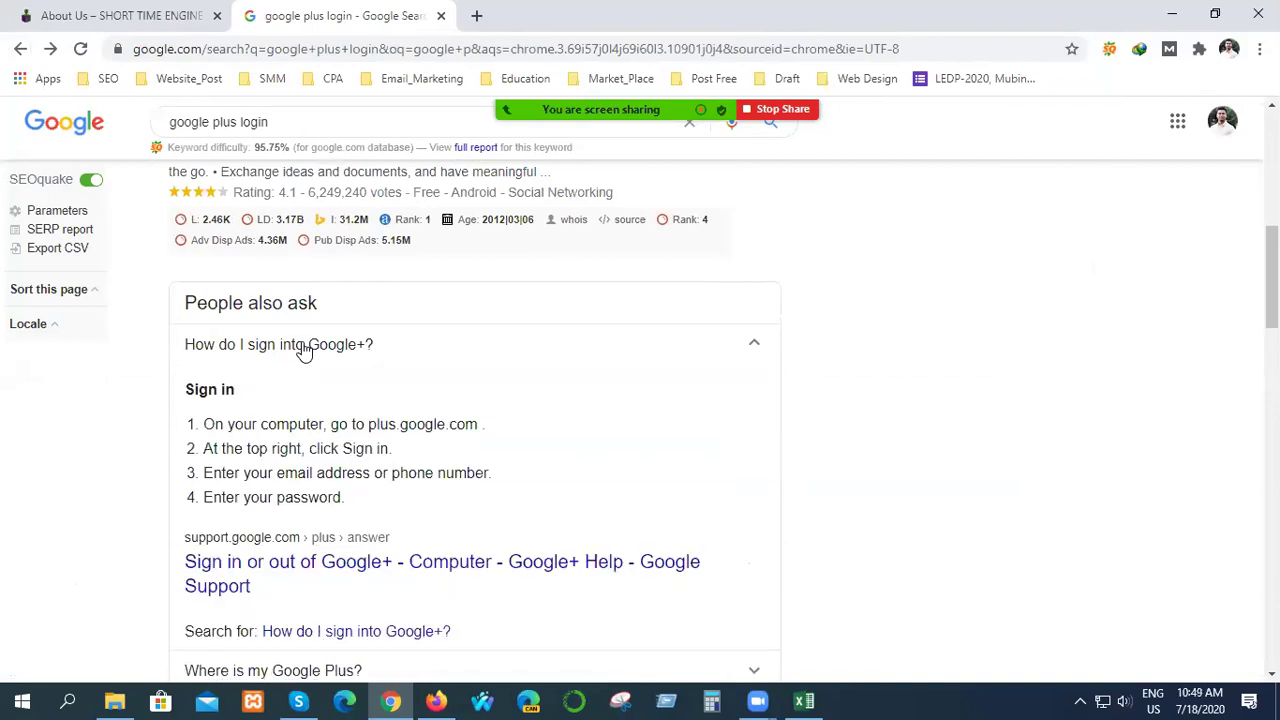
pyautogui.scroll(-2, 330, 492)
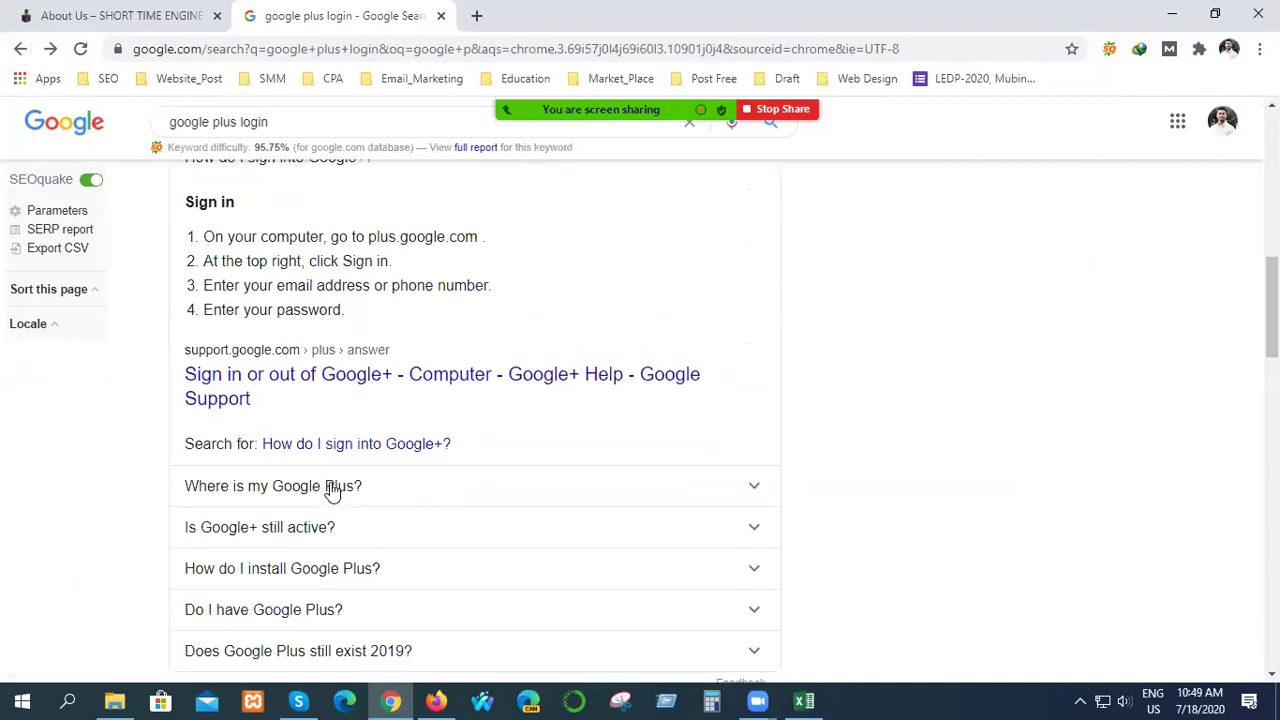
pyautogui.click(294, 490)
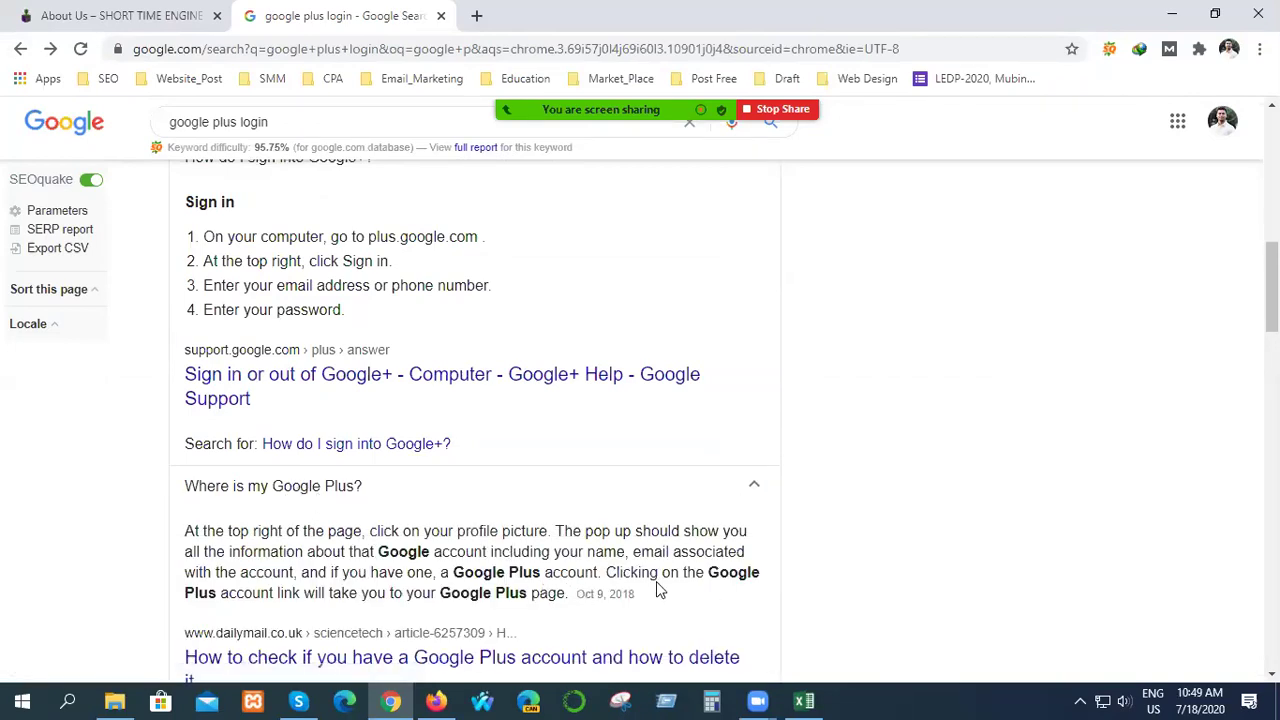
pyautogui.scroll(-1, 490, 590)
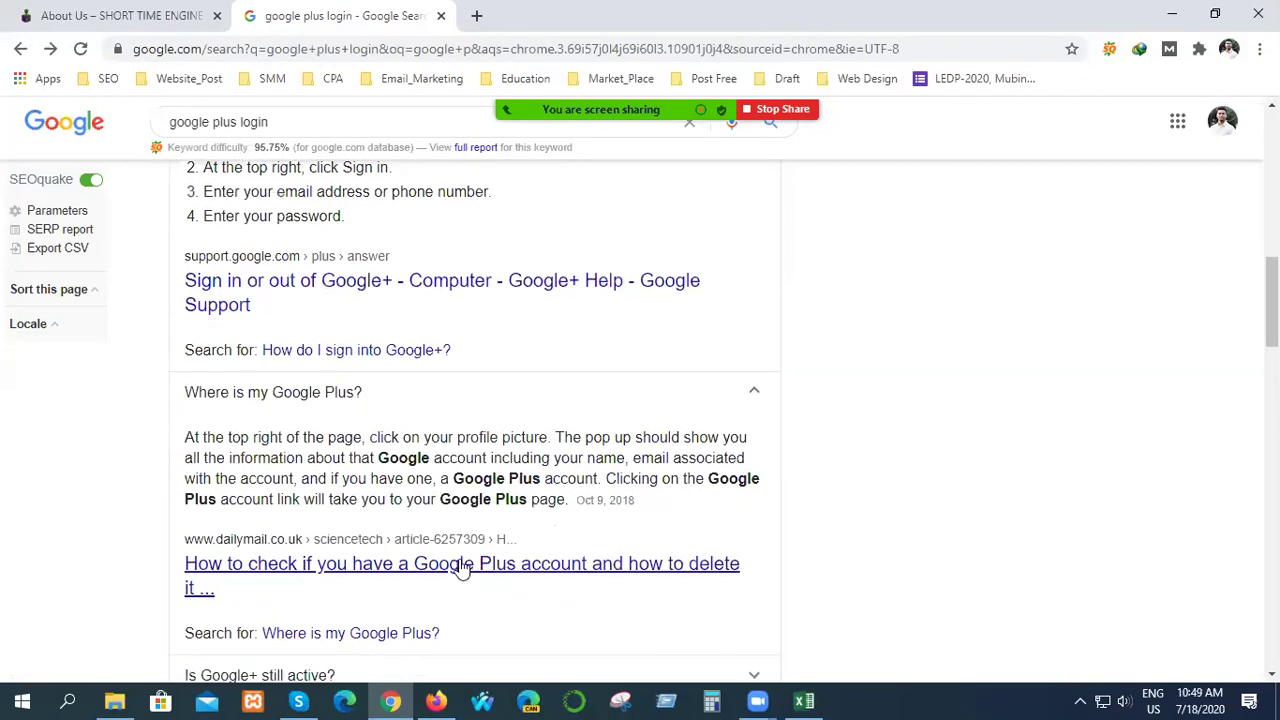
# Read the Daily Mail article on Google Plus accounts, close it, and open a new tab
pyautogui.click(430, 568)
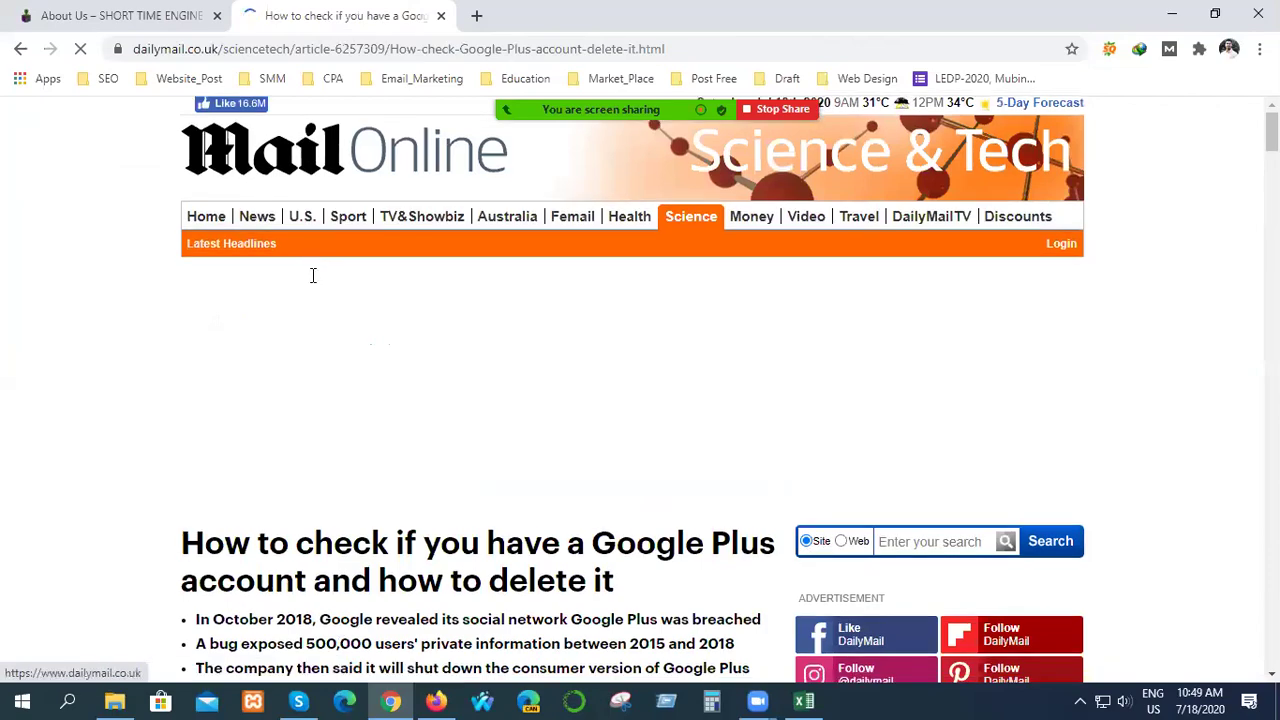
pyautogui.scroll(-5, 311, 280)
pyautogui.click(441, 15)
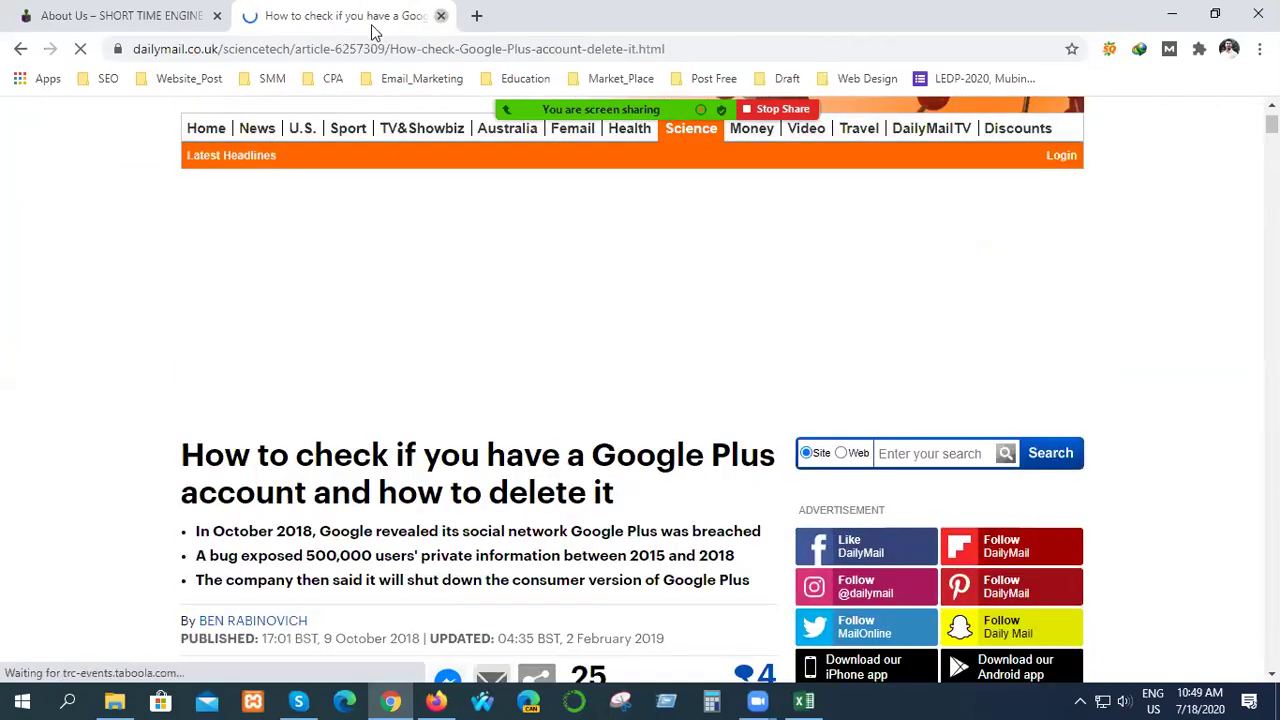
pyautogui.click(252, 16)
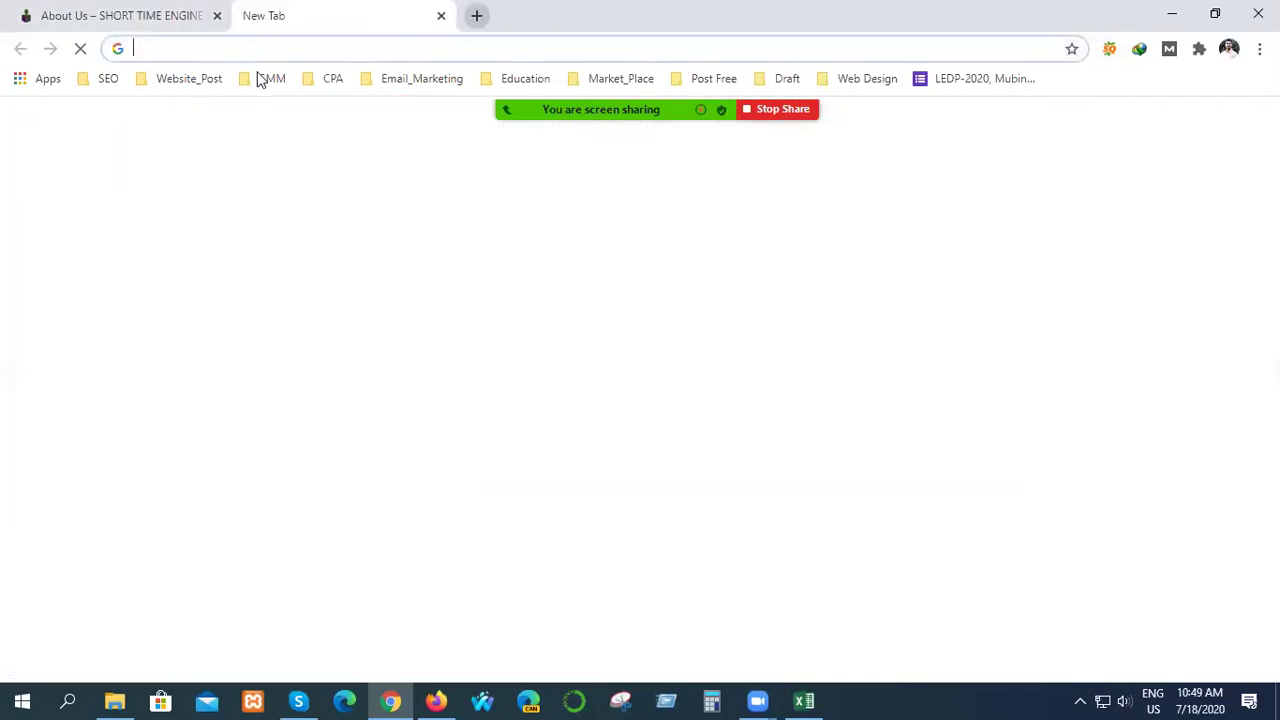
# Correct 'Google ++' to 'Google +' in cell A24 of the Digital Marketing sheet
pyautogui.click(791, 698)
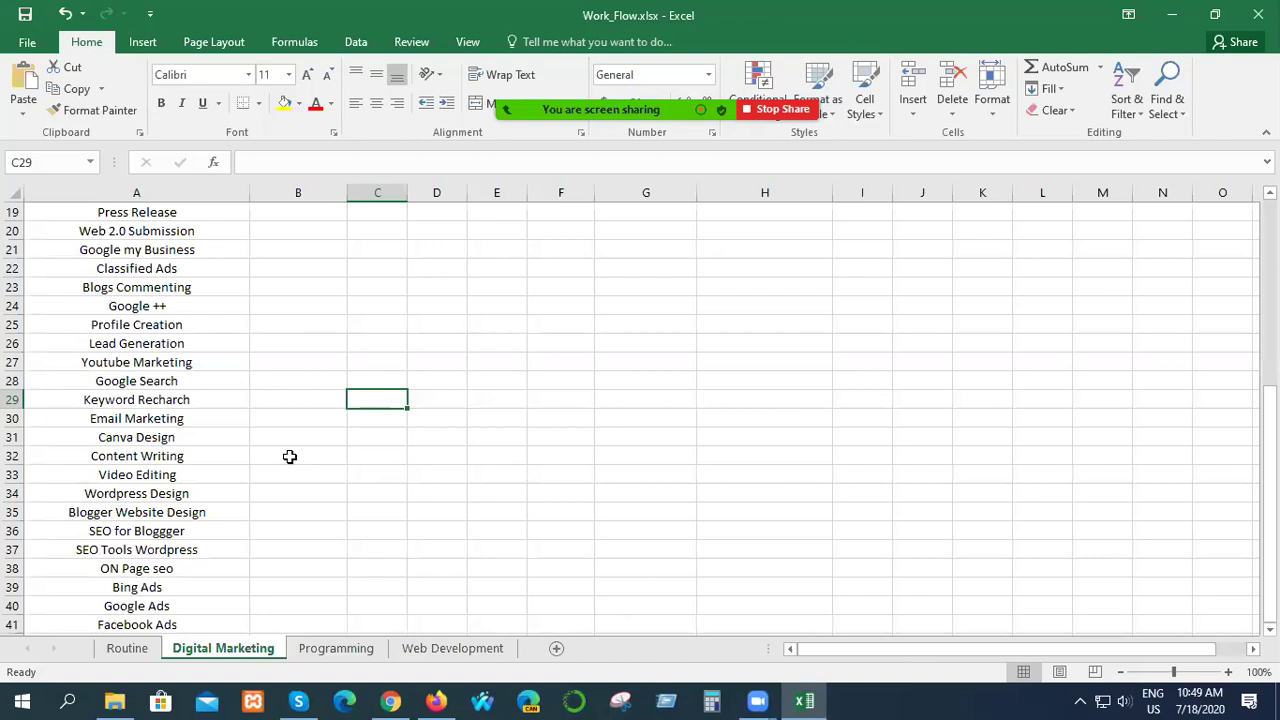
pyautogui.doubleClick(177, 306)
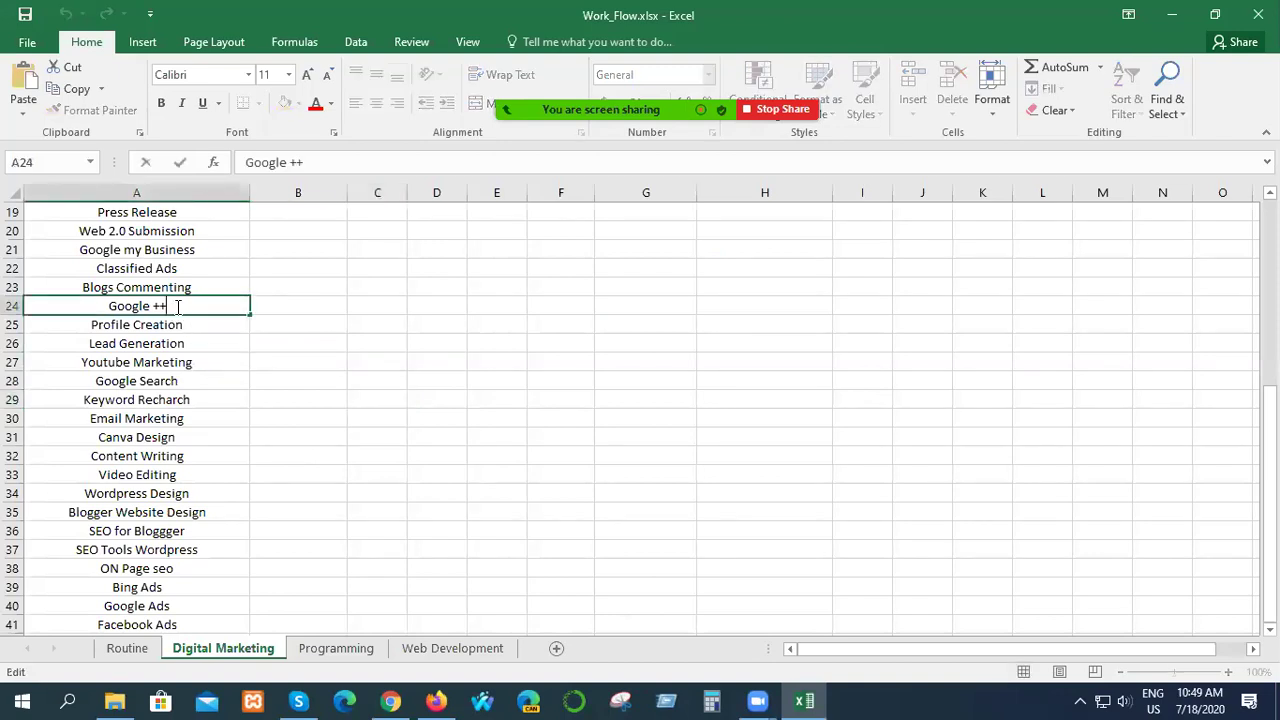
pyautogui.press('BackSpace')
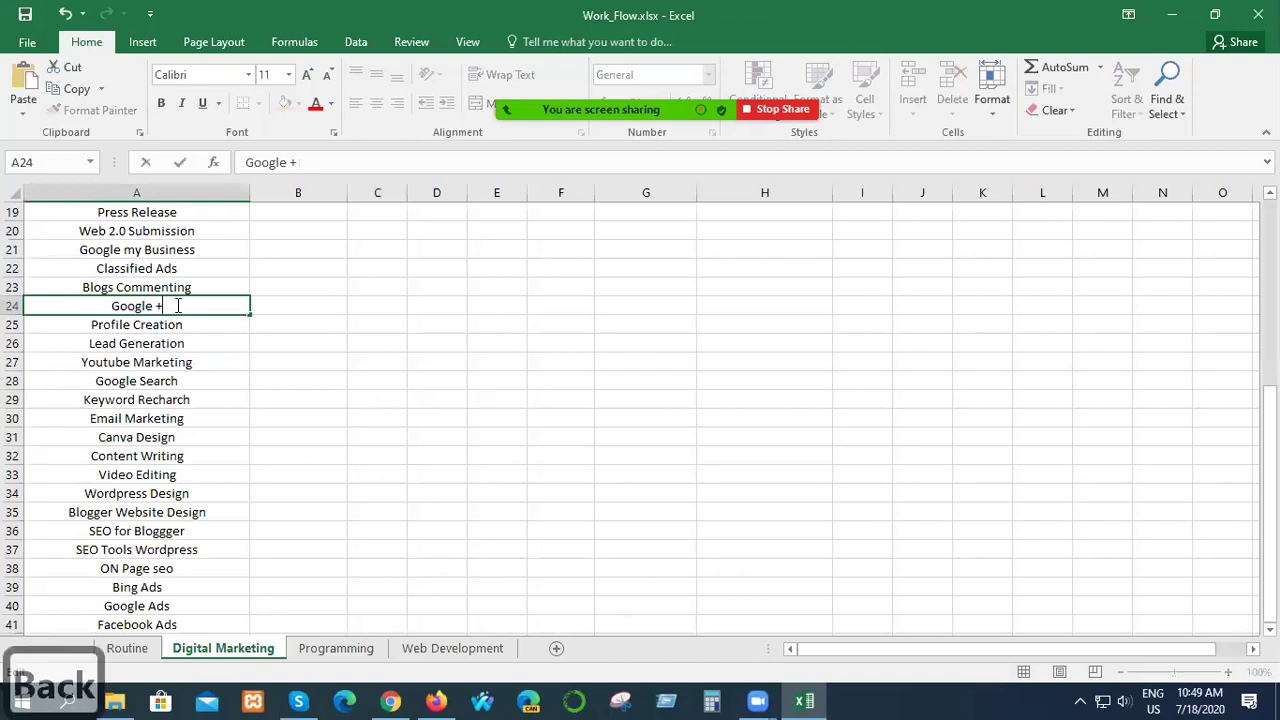
pyautogui.click(254, 348)
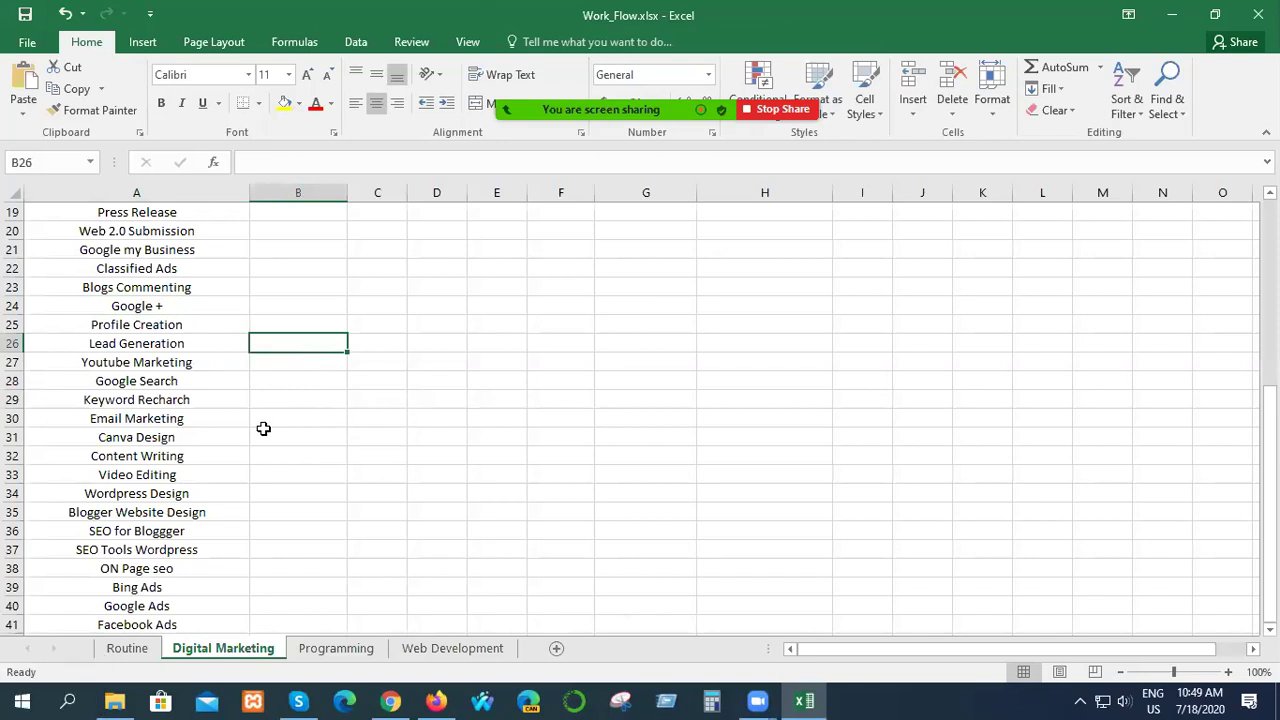
# Copy the 'Google my Business' entry from A21 and return to Chrome
pyautogui.scroll(2, 259, 432)
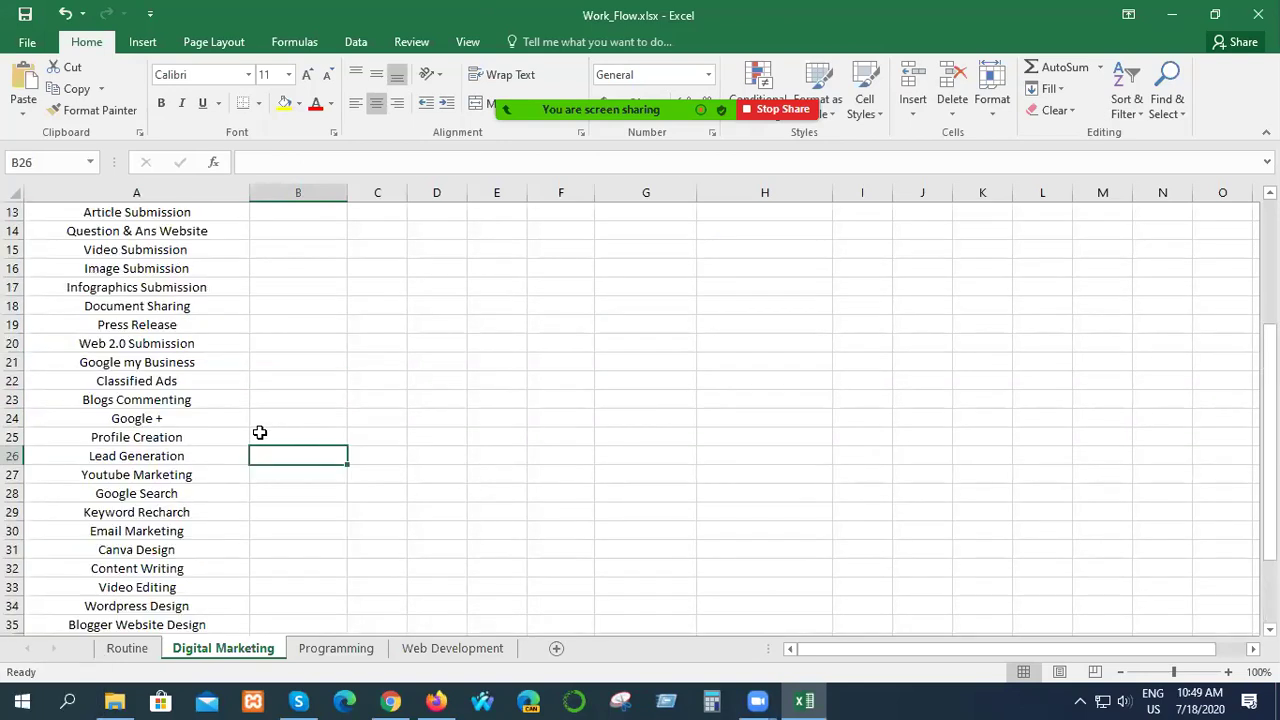
pyautogui.scroll(-2, 259, 432)
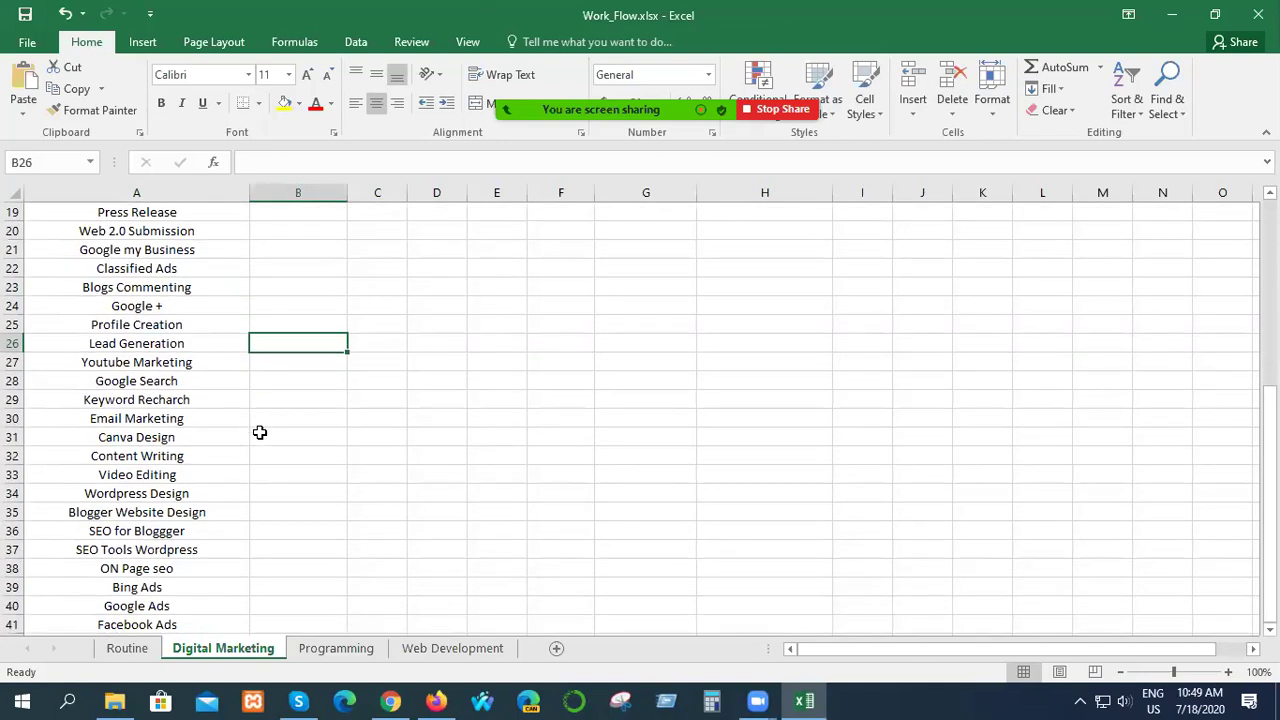
pyautogui.click(209, 251)
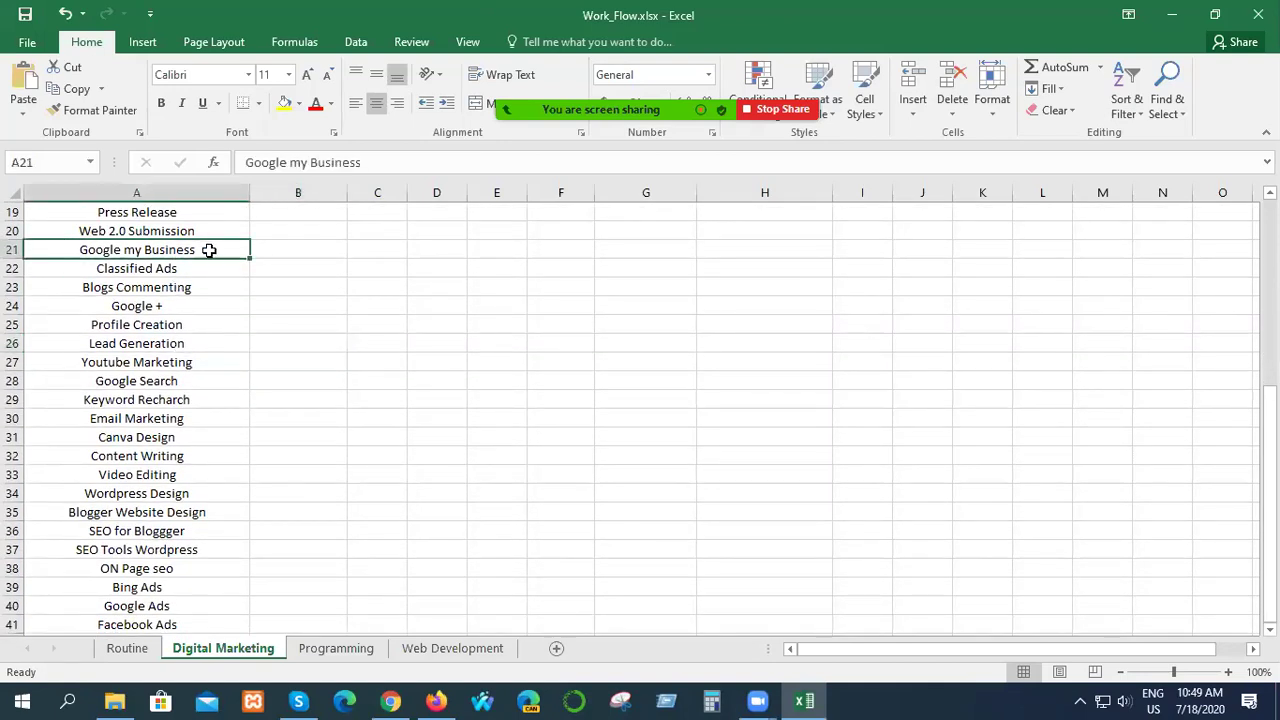
pyautogui.hotkey('ctrl', 'c')
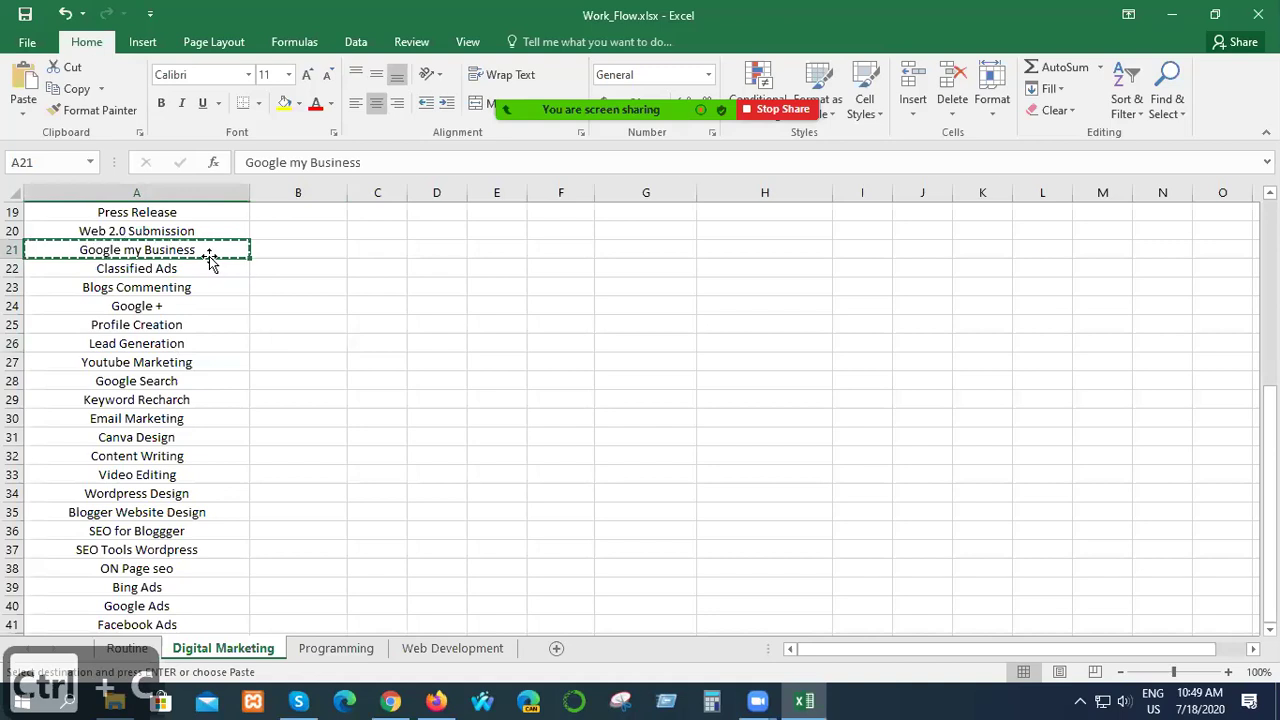
pyautogui.click(391, 699)
# Search Google for the pasted 'Google my Business' text
pyautogui.click(177, 58)
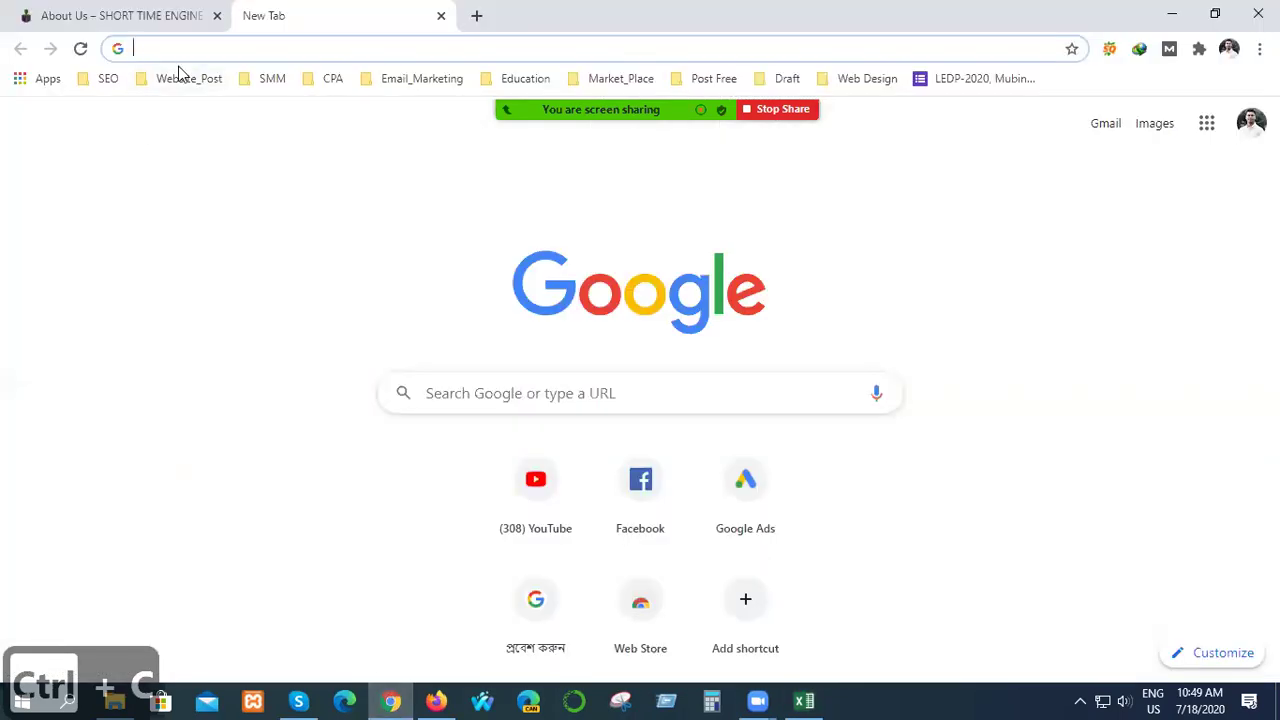
pyautogui.hotkey('ctrl', 'v')
pyautogui.click(180, 83)
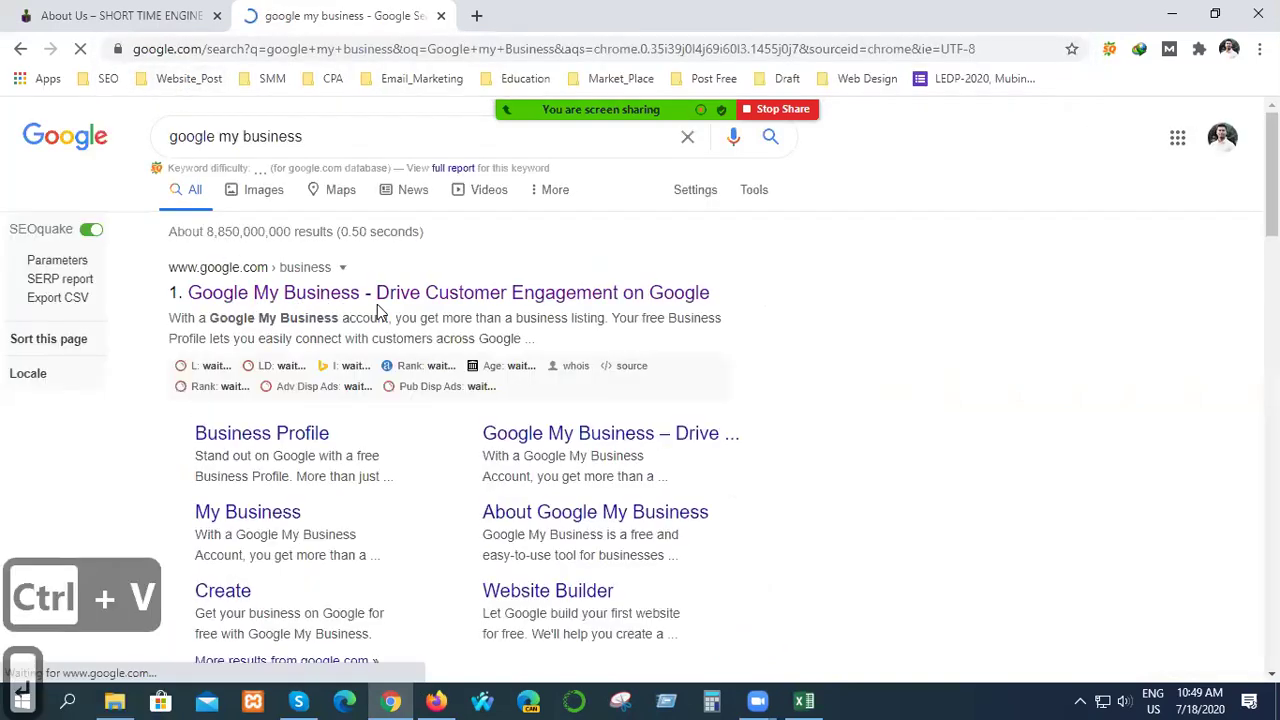
# Browse the Google My Business overview page, then start a new blank tab
pyautogui.click(422, 297)
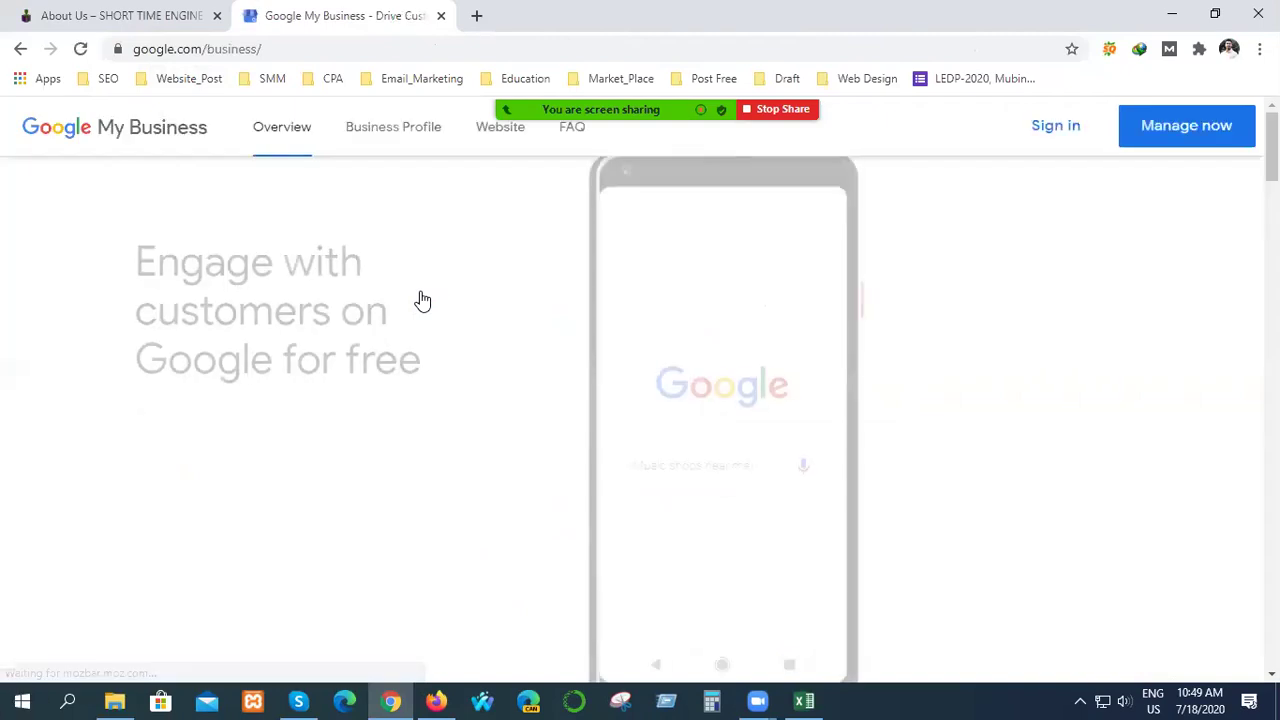
pyautogui.scroll(-5, 430, 298)
pyautogui.scroll(-4, 430, 294)
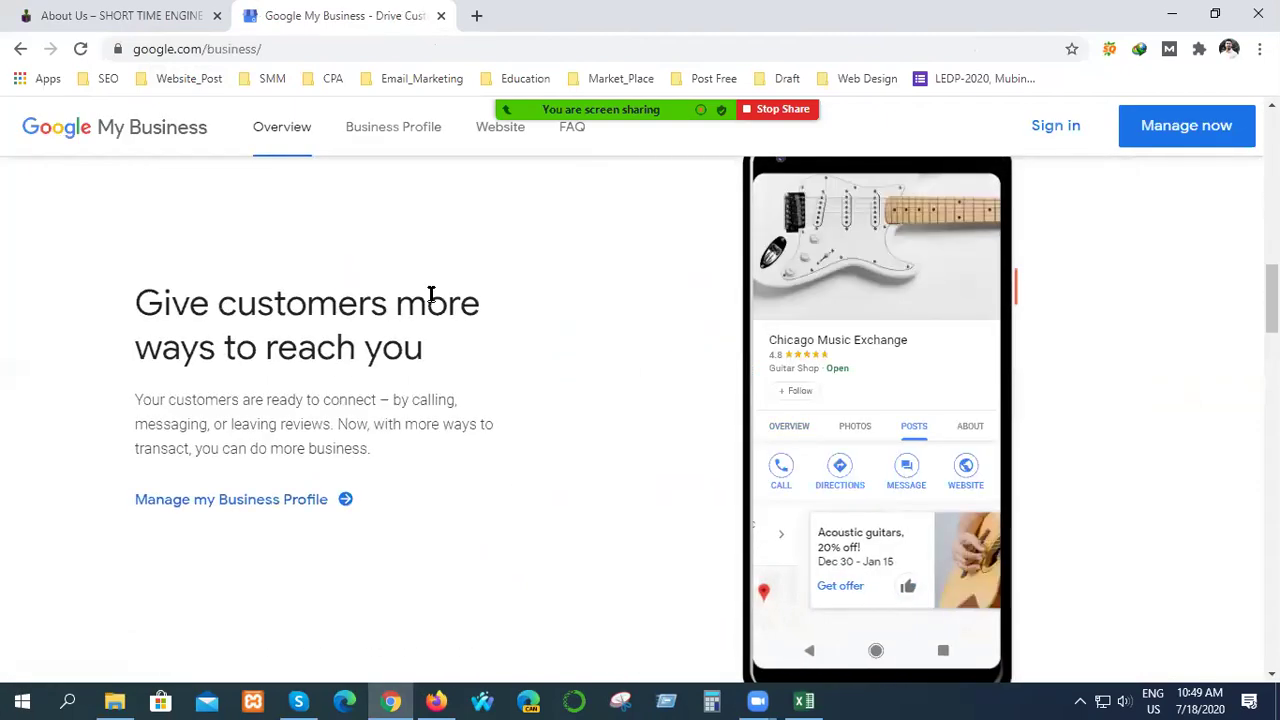
pyautogui.scroll(2, 430, 298)
pyautogui.scroll(1, 433, 302)
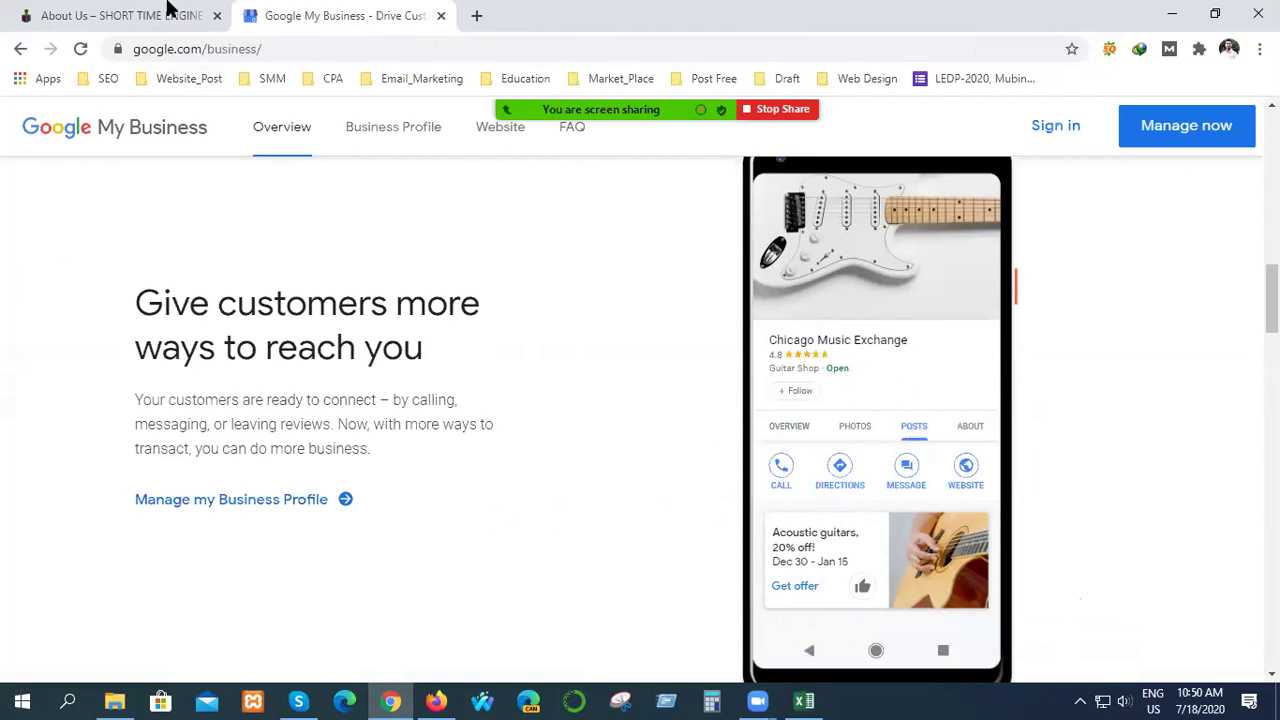
pyautogui.click(476, 16)
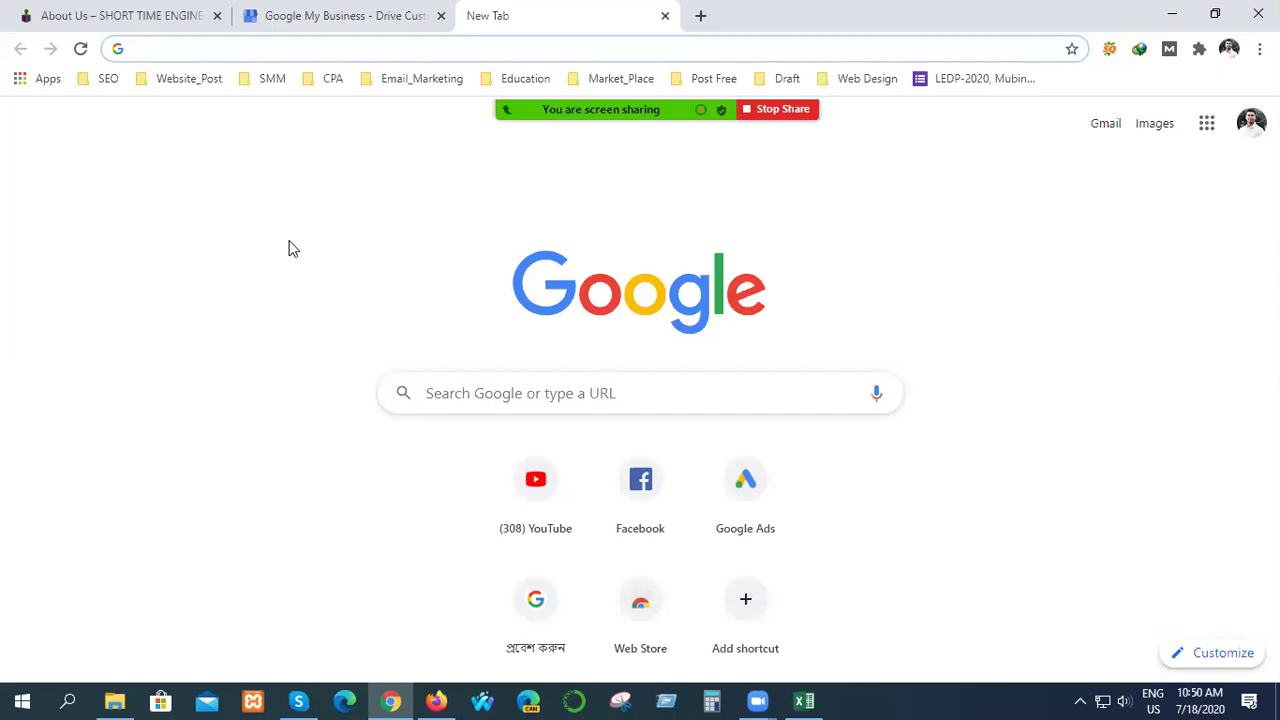
# Search 'dbbl bank rajshahi', review the Dutch-Bangla Bank map listings, then select the query
pyautogui.write('DBB')
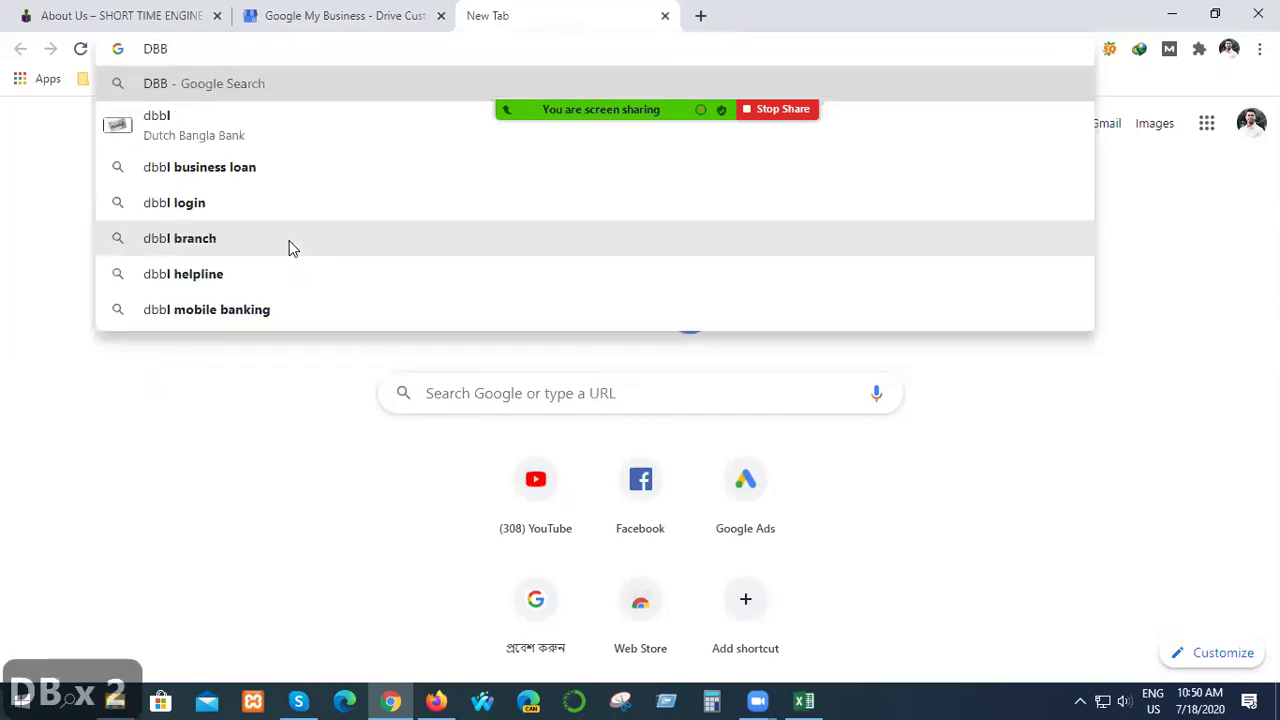
pyautogui.write('L ')
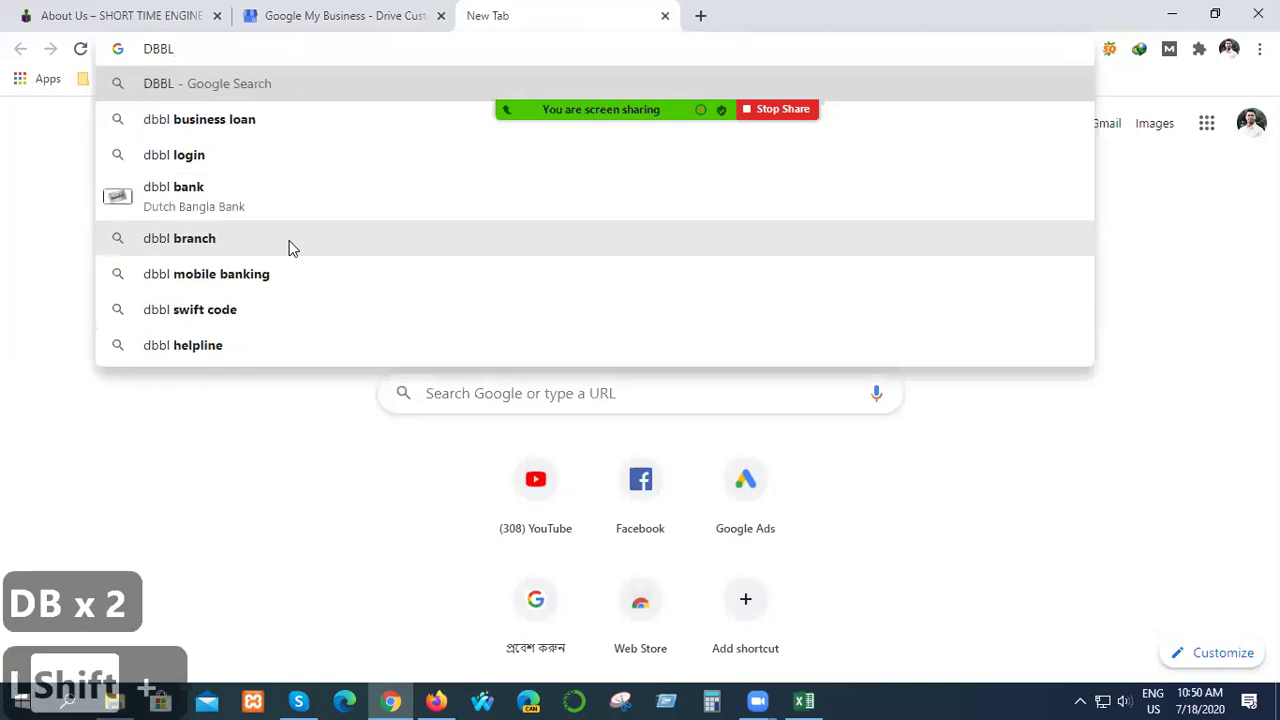
pyautogui.write('BANK ')
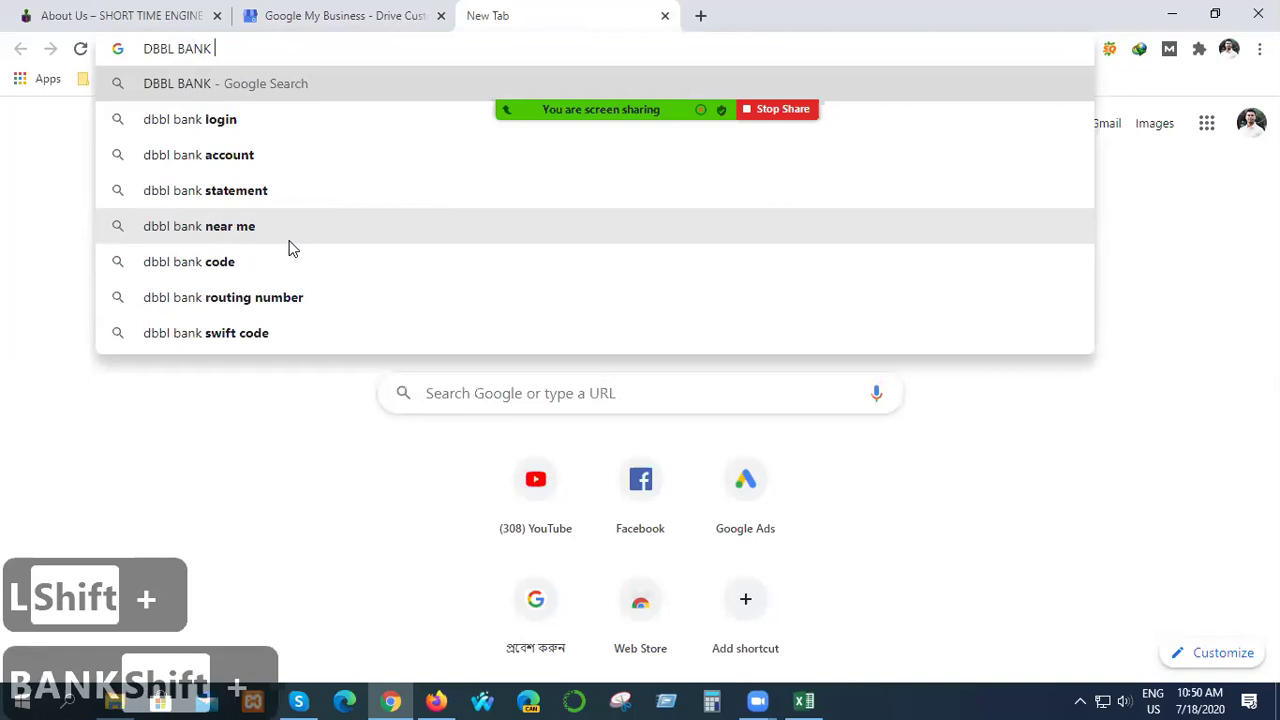
pyautogui.write('IN ')
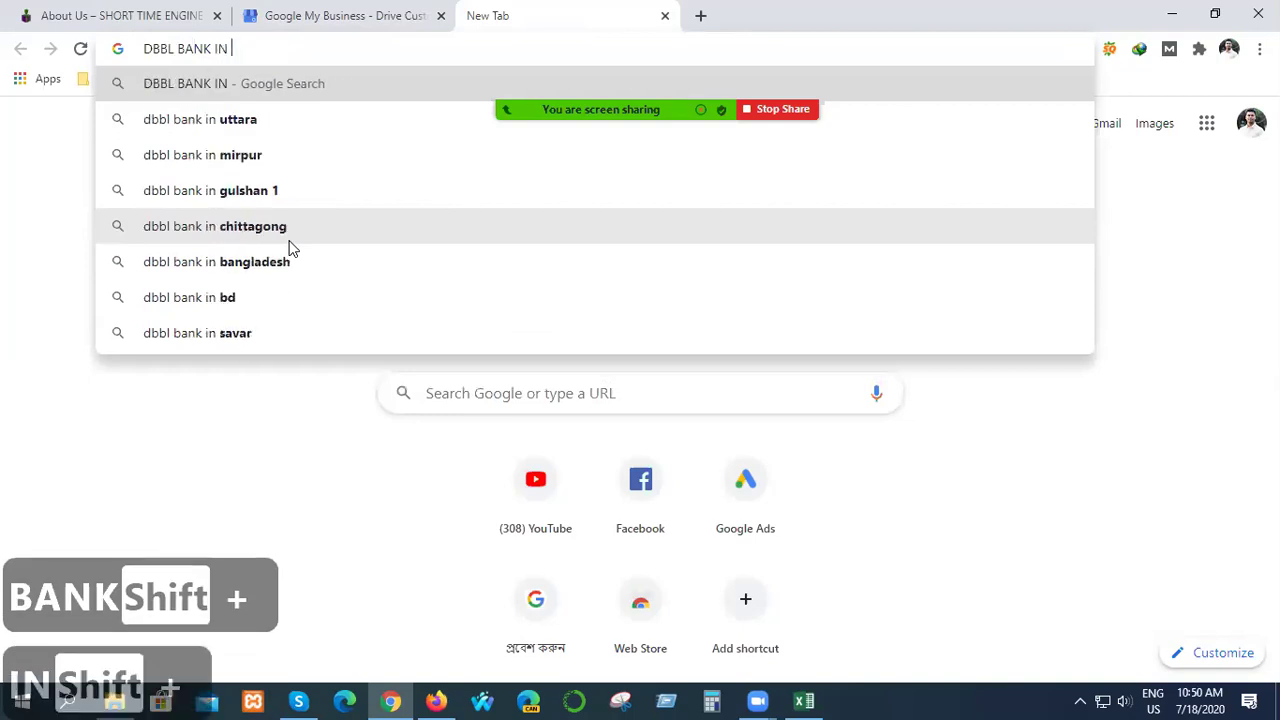
pyautogui.write('RAJ')
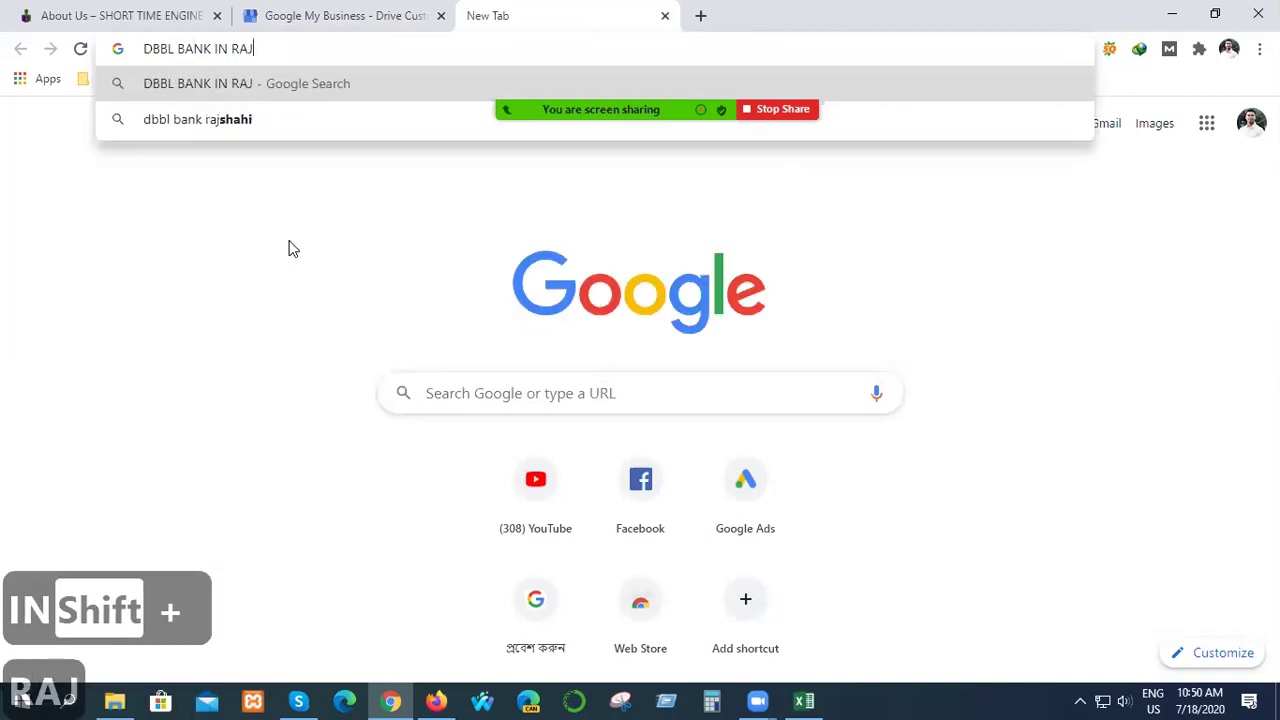
pyautogui.click(234, 119)
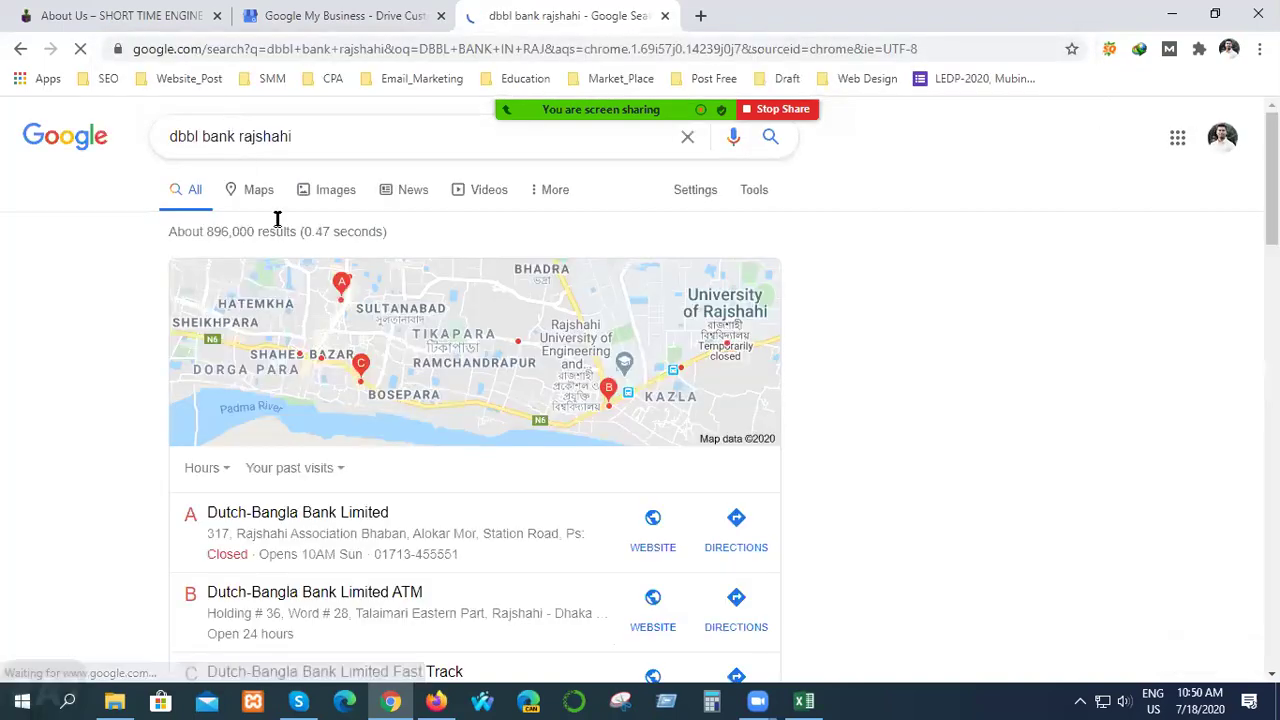
pyautogui.scroll(-3, 363, 380)
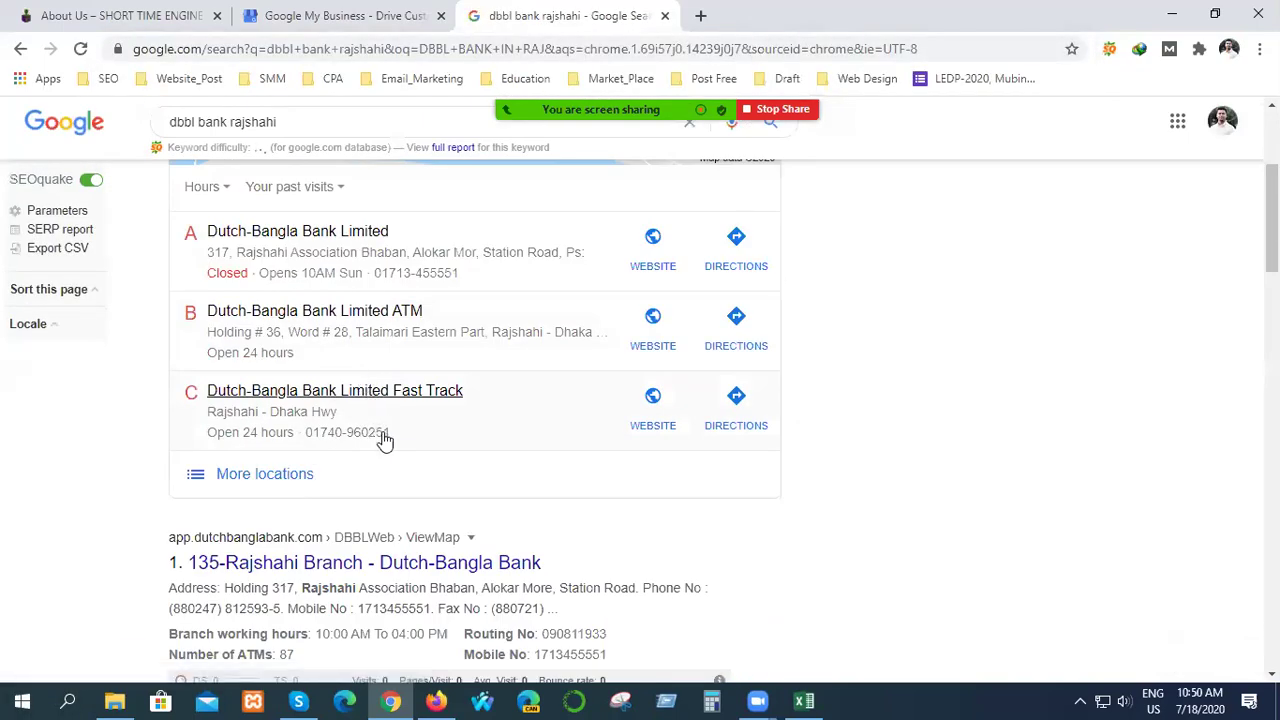
pyautogui.scroll(3, 380, 523)
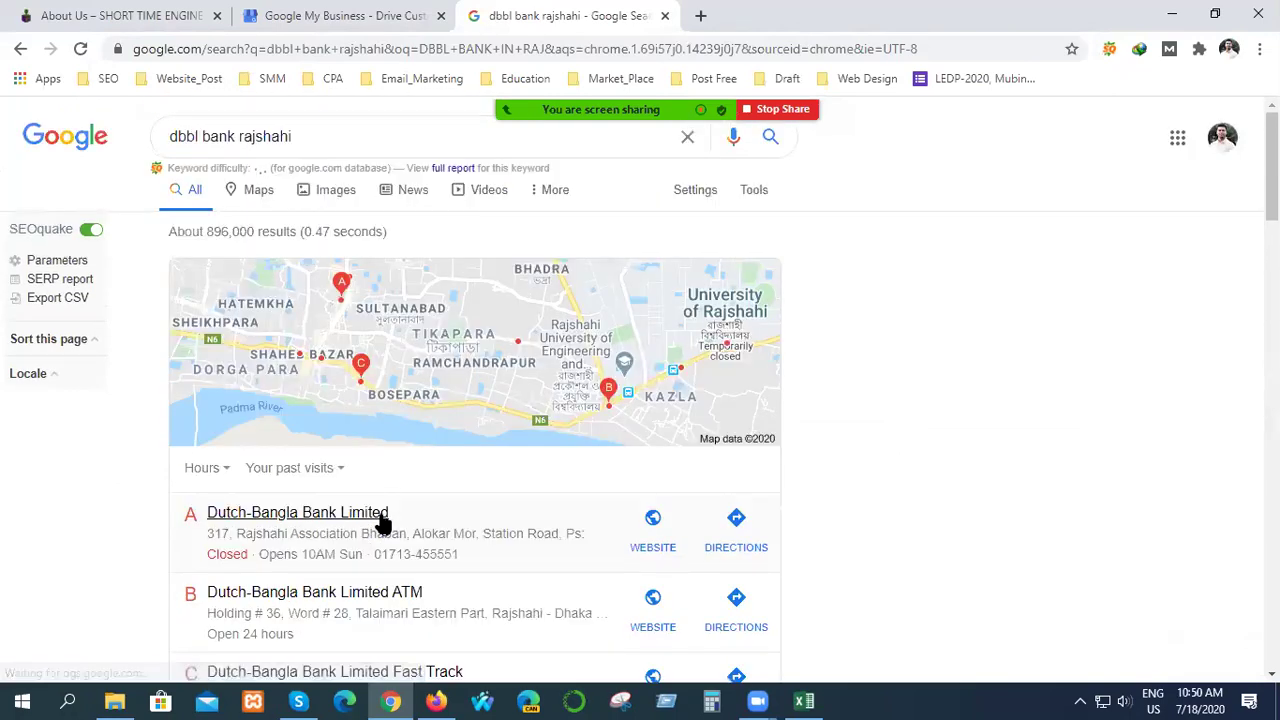
pyautogui.scroll(-2, 381, 523)
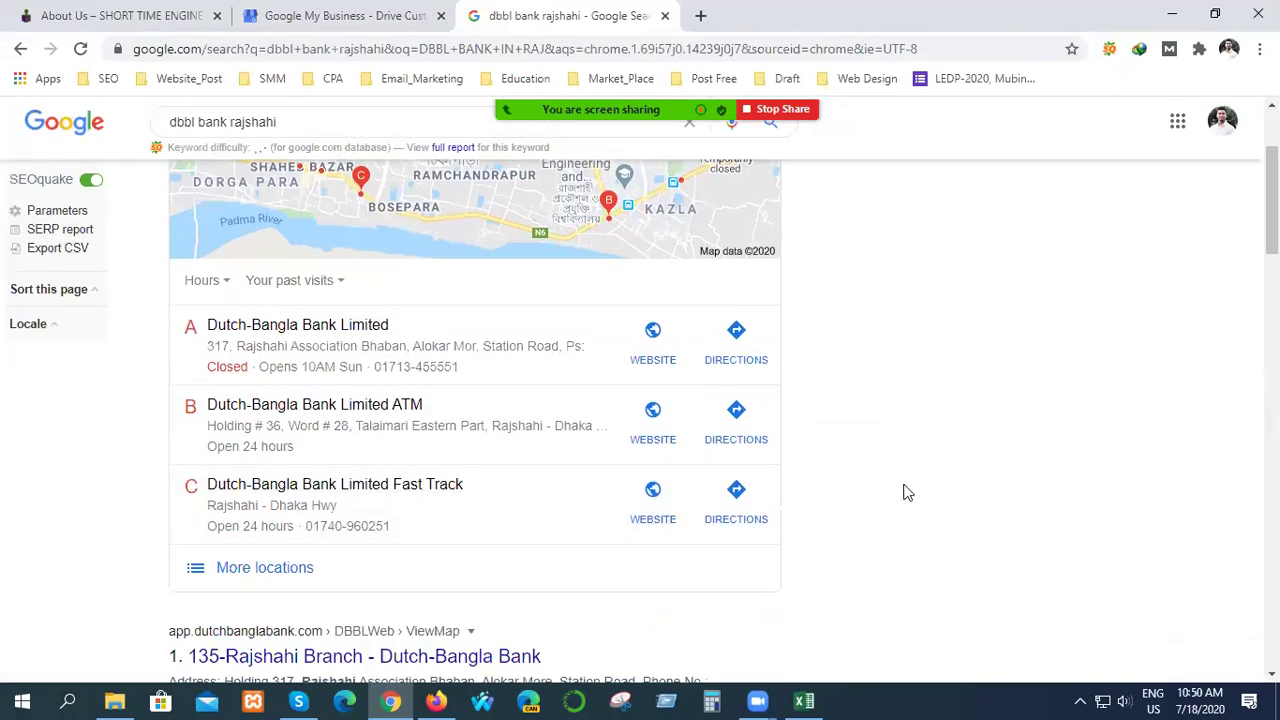
pyautogui.scroll(-10, 475, 550)
pyautogui.scroll(12, 460, 545)
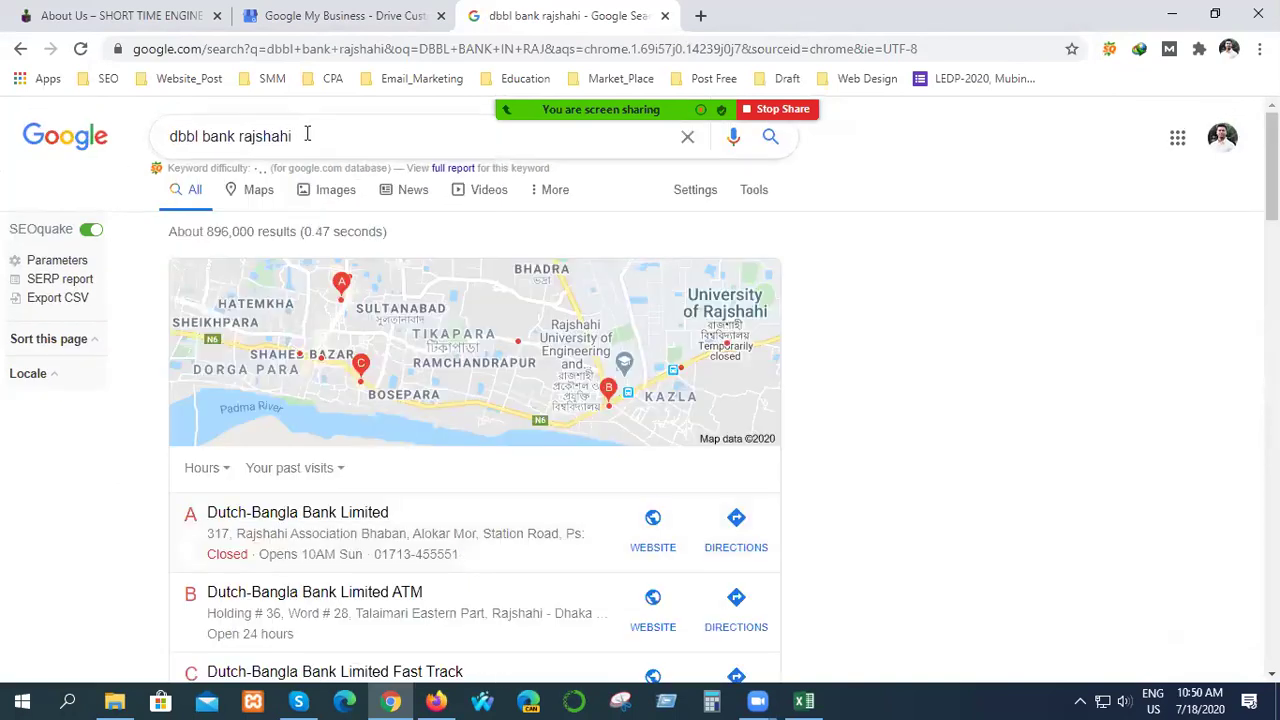
pyautogui.moveTo(303, 140); pyautogui.dragTo(140, 157)
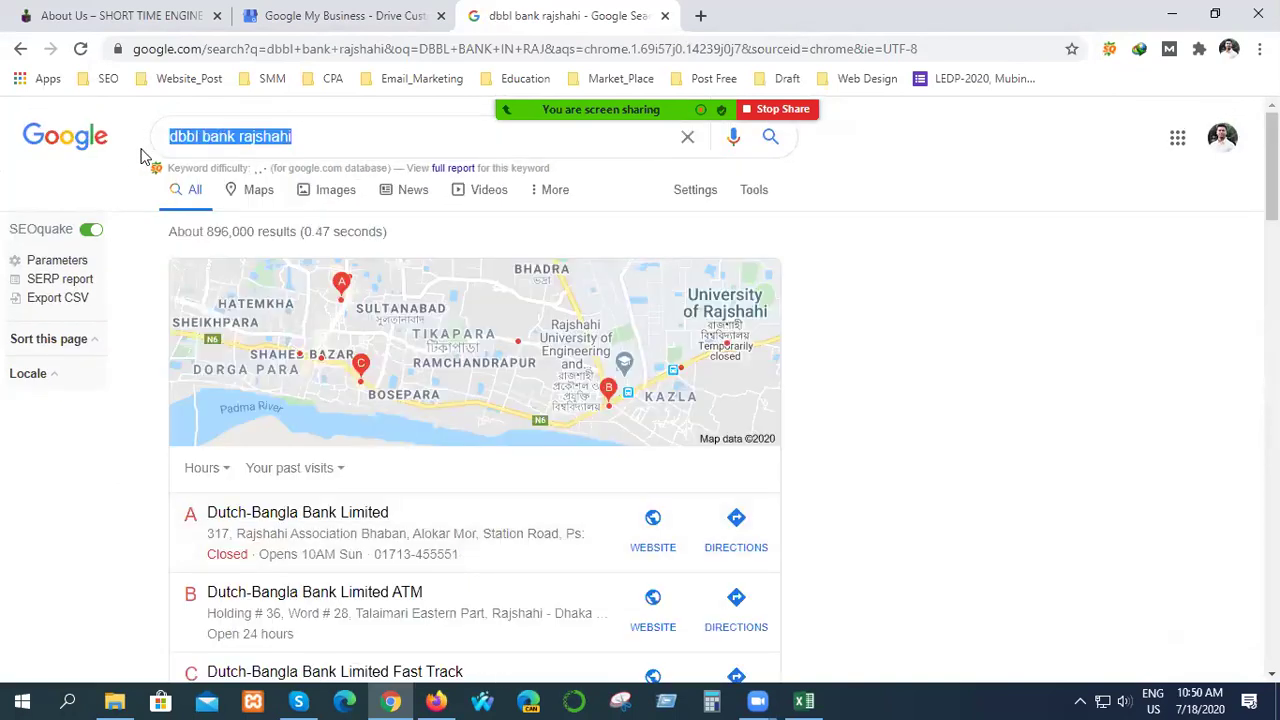
# Search 'food panda rajshahi' and review foodpanda's business panel with address, hours and reviews
pyautogui.write('food ')
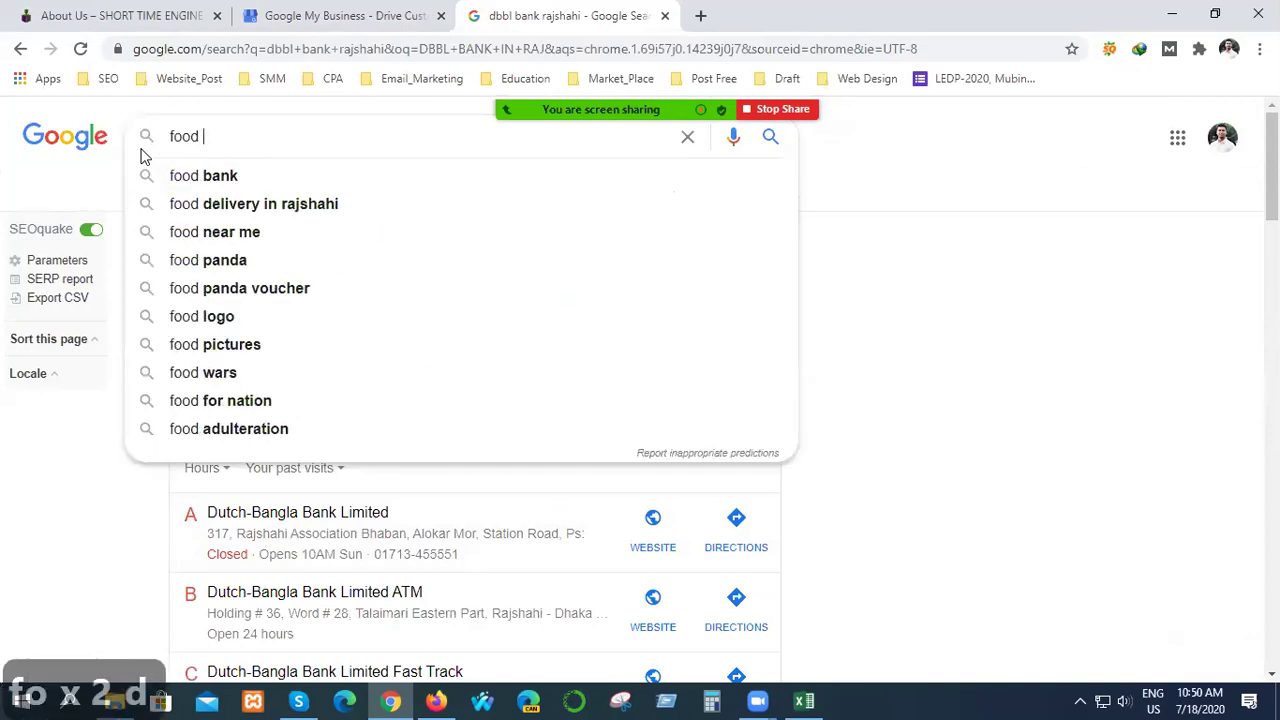
pyautogui.write('pandas')
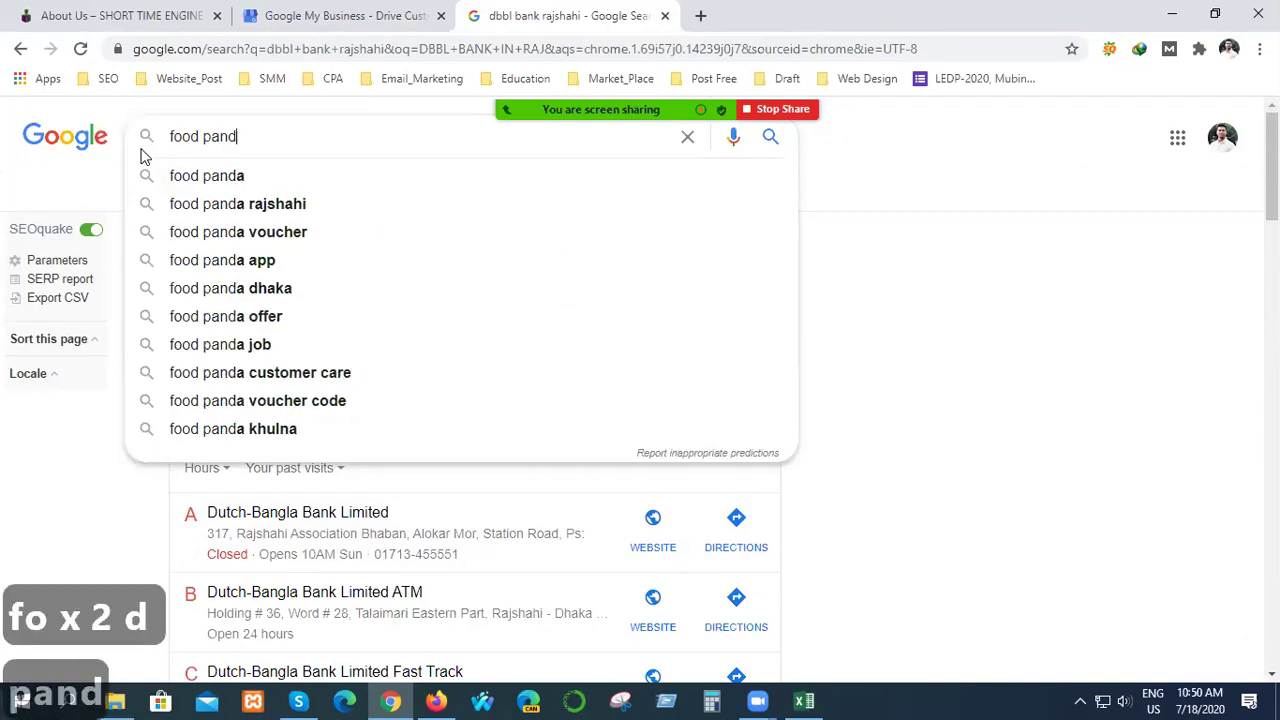
pyautogui.press('BackSpace')
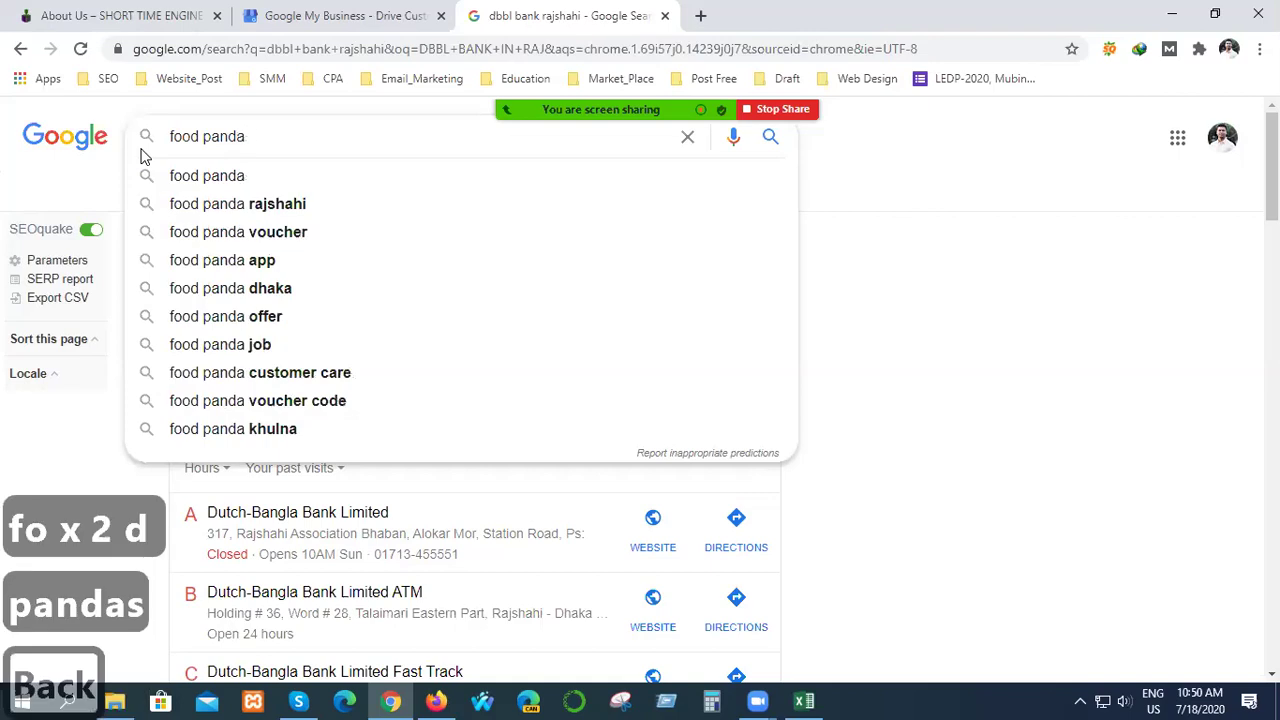
pyautogui.click(242, 205)
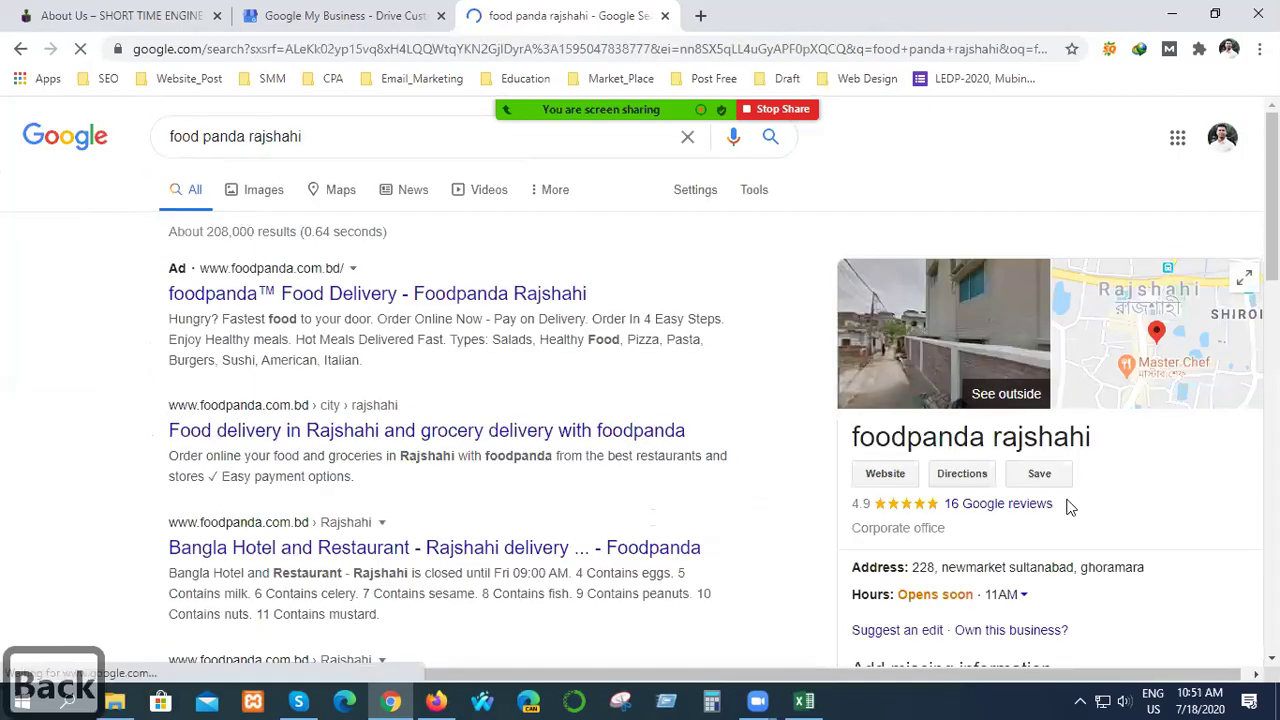
pyautogui.scroll(-2, 1027, 505)
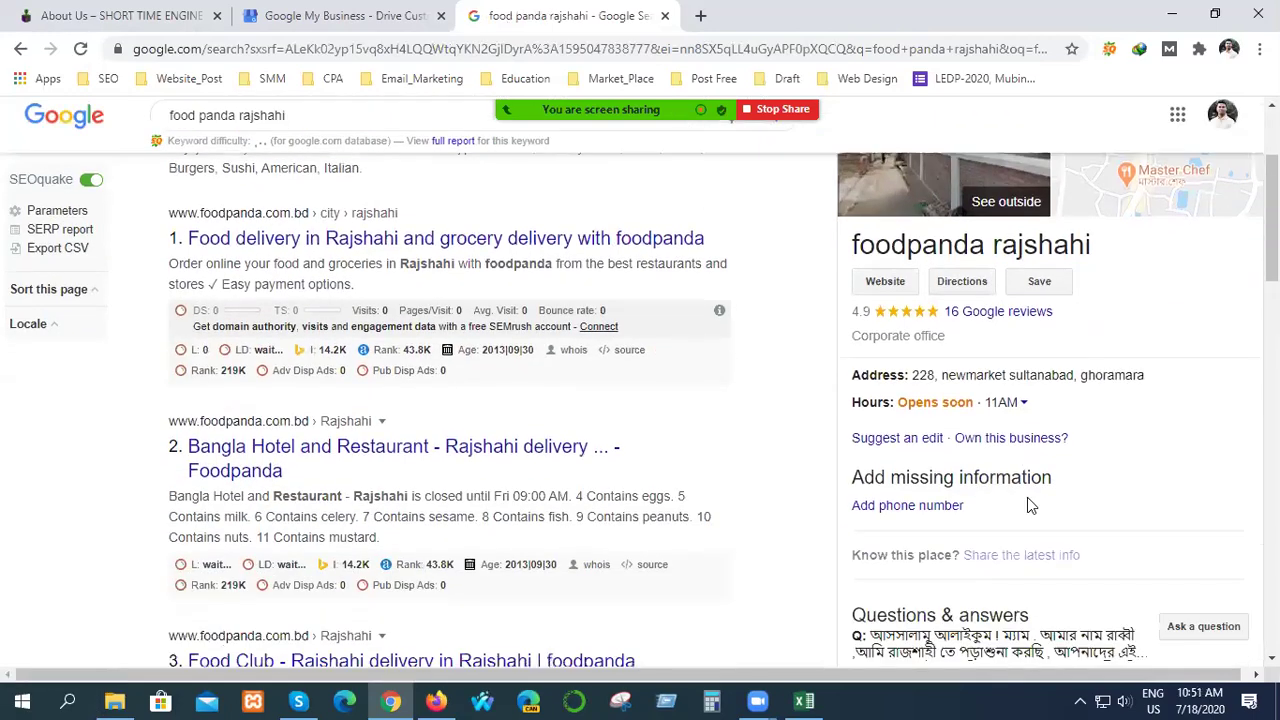
pyautogui.scroll(-2, 1029, 490)
pyautogui.scroll(2, 780, 440)
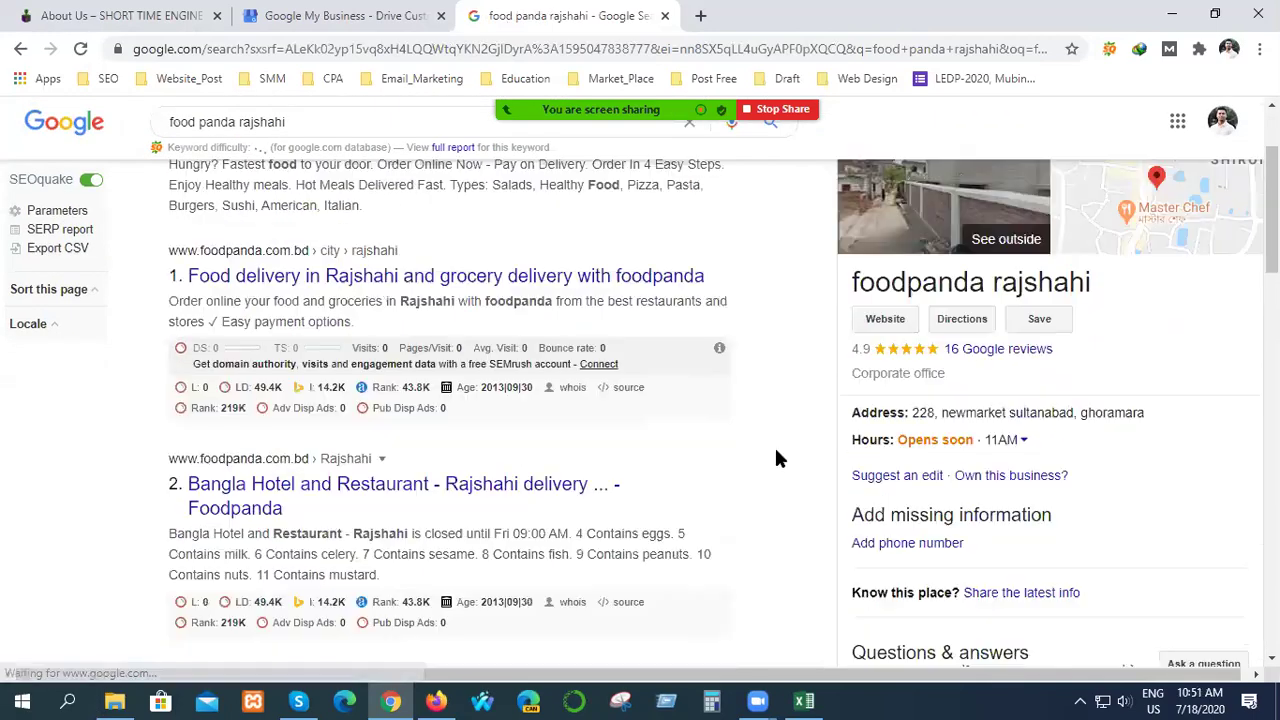
pyautogui.scroll(1, 778, 458)
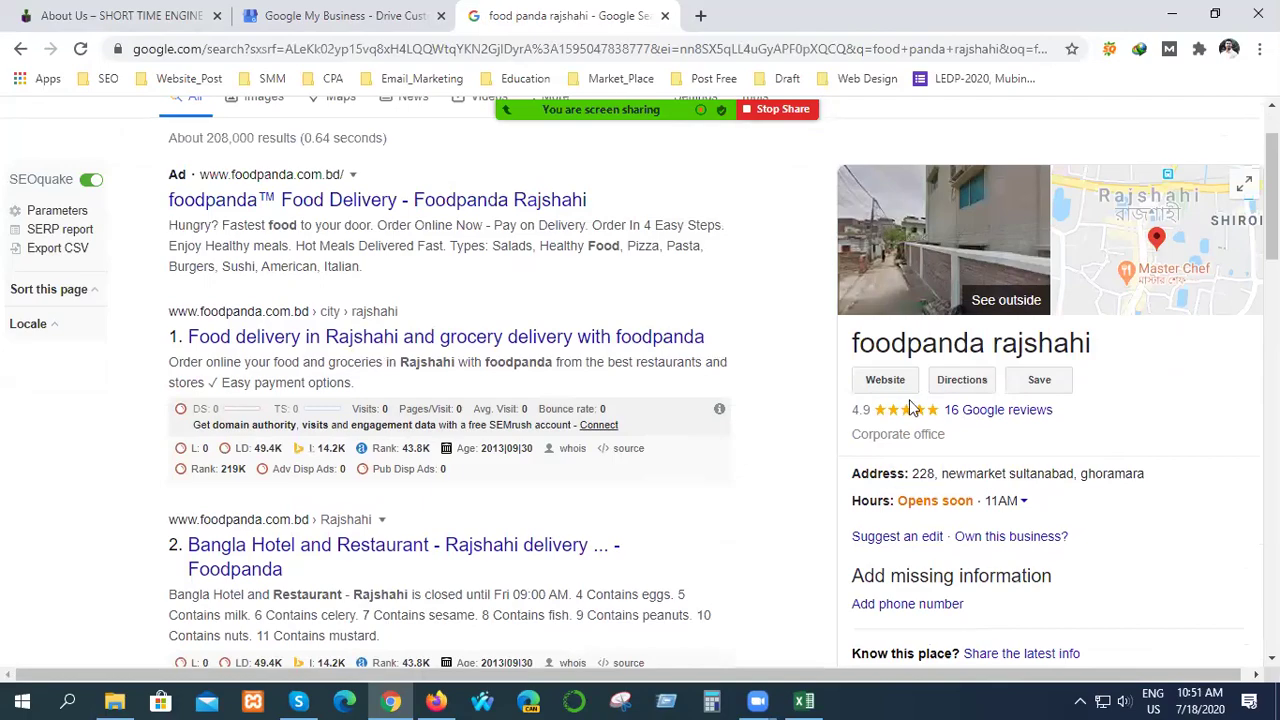
pyautogui.scroll(-3, 1034, 525)
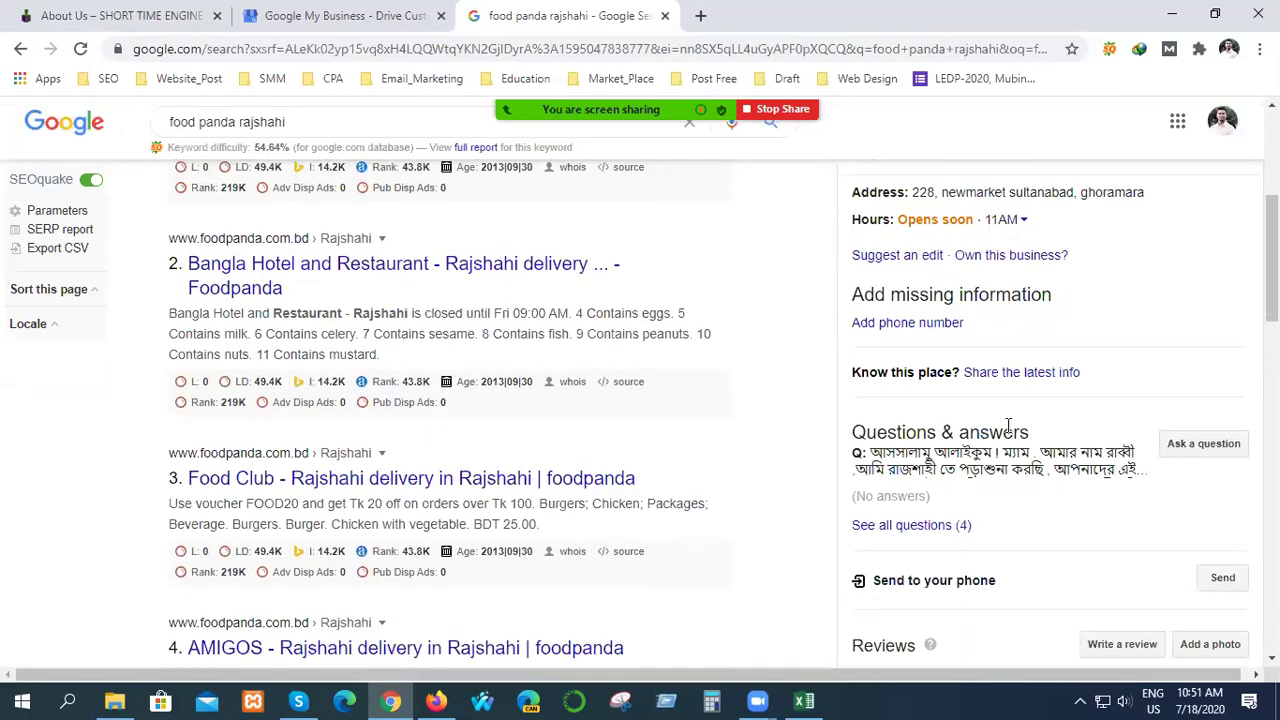
pyautogui.scroll(-3, 975, 500)
pyautogui.scroll(3, 970, 500)
pyautogui.scroll(2, 975, 455)
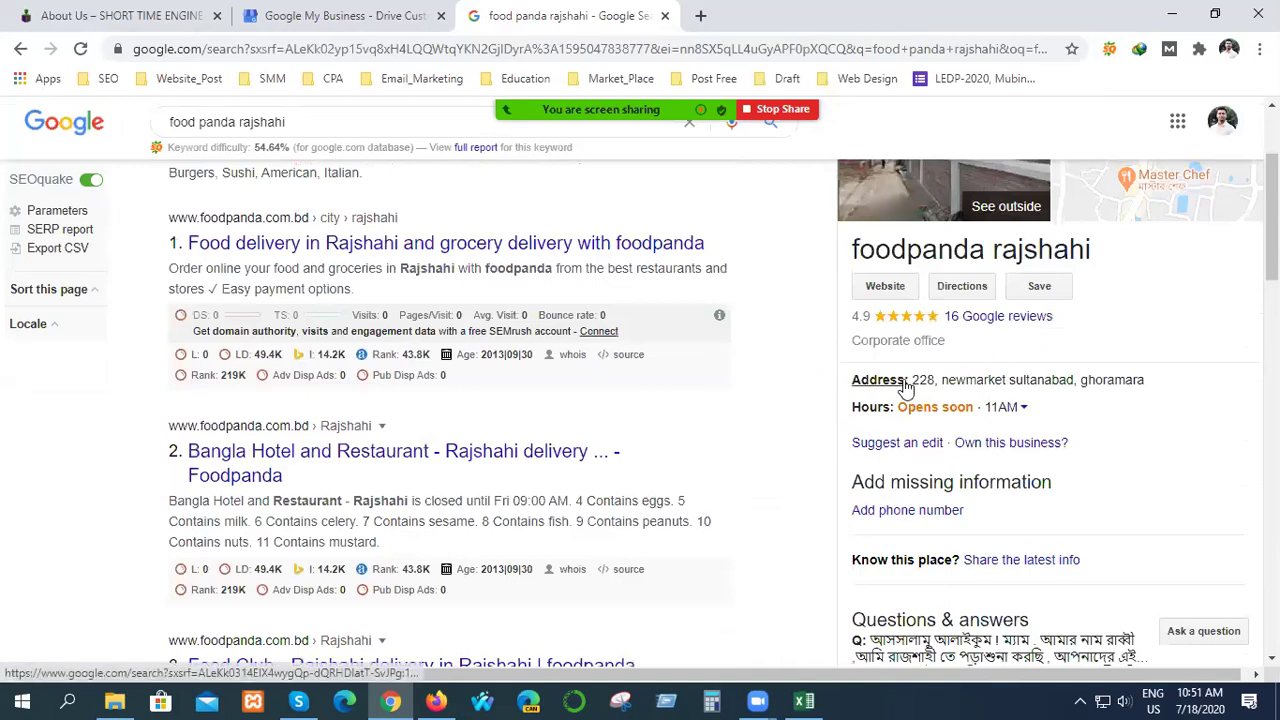
pyautogui.scroll(2, 905, 390)
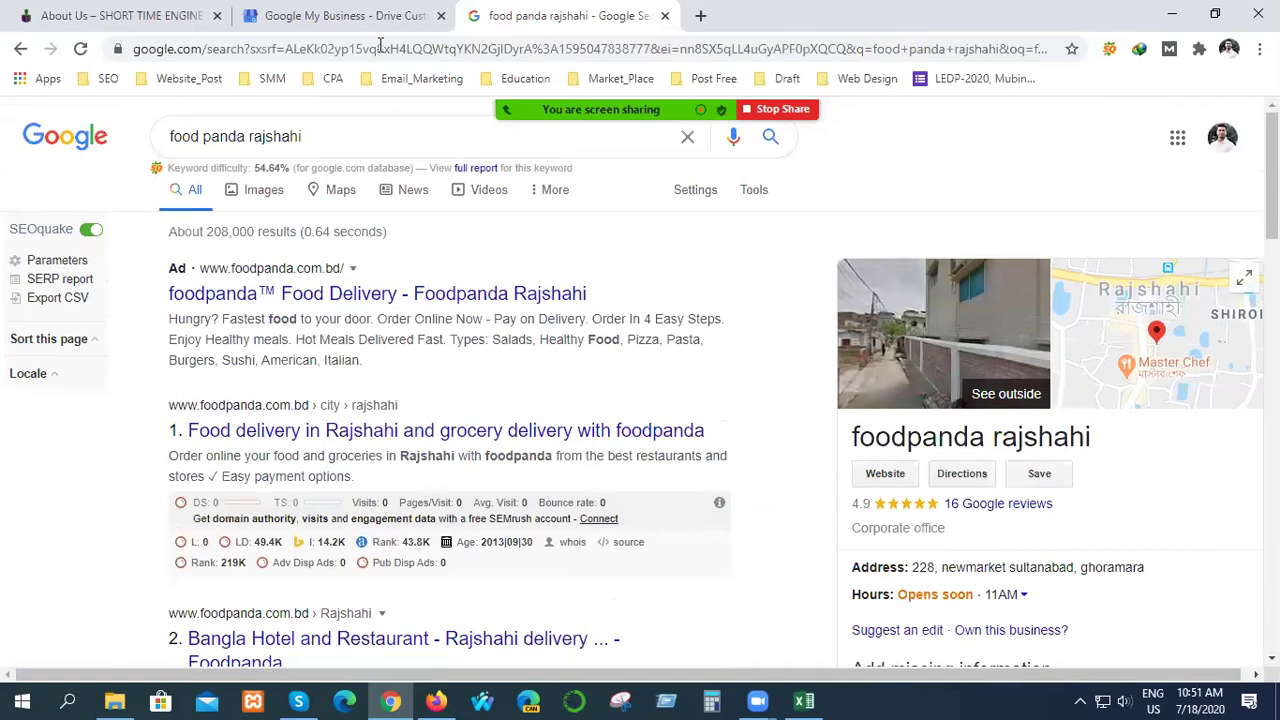
# Glance at the Google My Business tab, then return to the food panda rajshahi results
pyautogui.click(312, 16)
pyautogui.click(515, 12)
pyautogui.scroll(-4, 1018, 520)
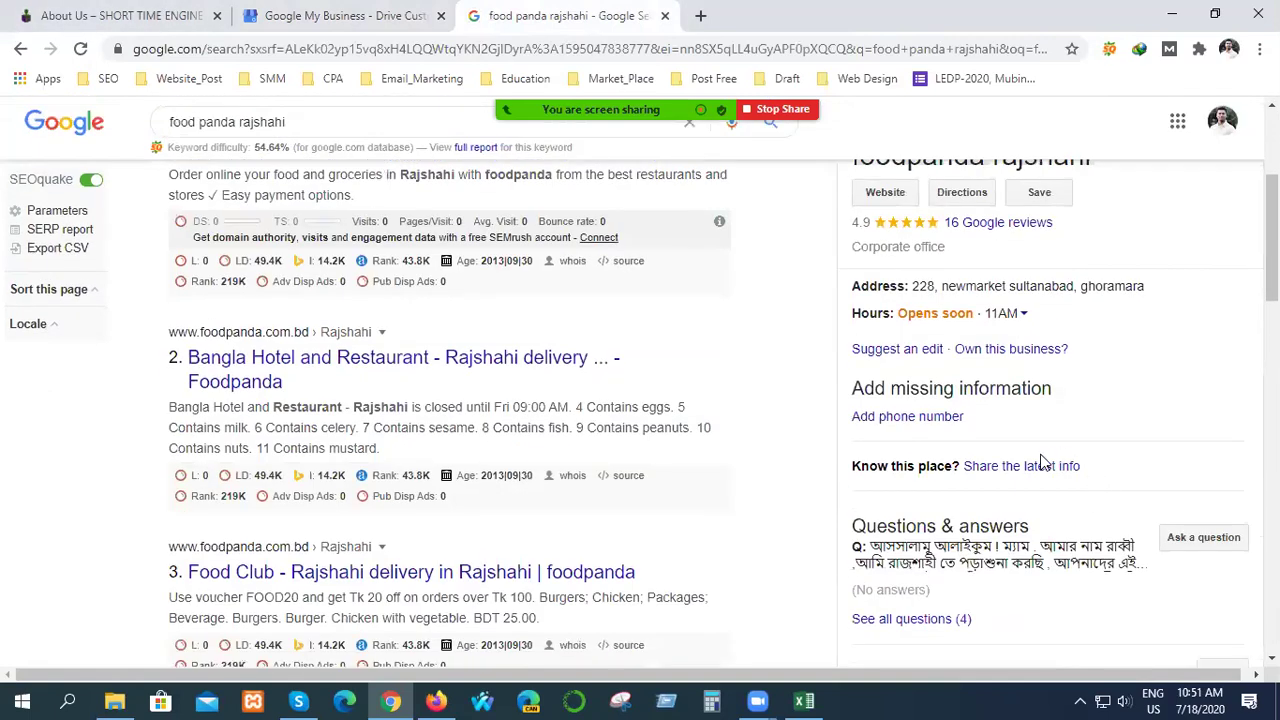
pyautogui.scroll(4, 995, 575)
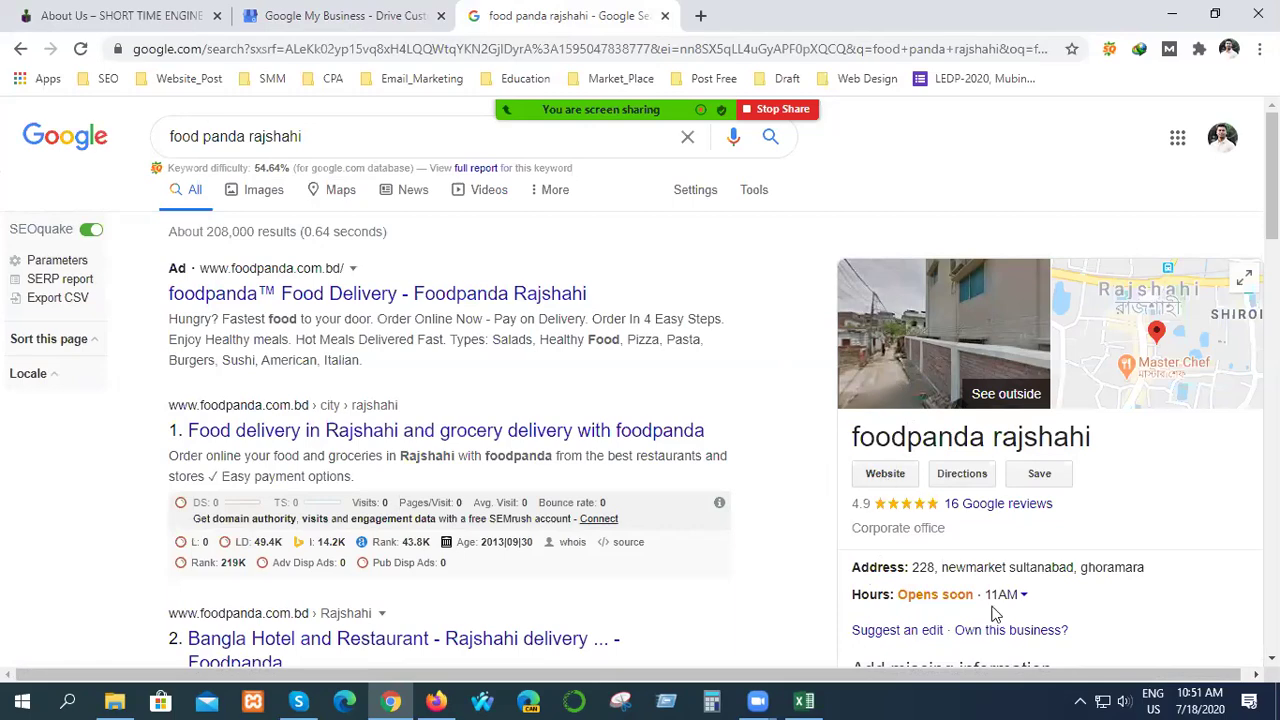
# Switch to Google My Business and open the Tolex business profile dashboard
pyautogui.scroll(-4, 995, 610)
pyautogui.scroll(4, 957, 613)
pyautogui.click(318, 12)
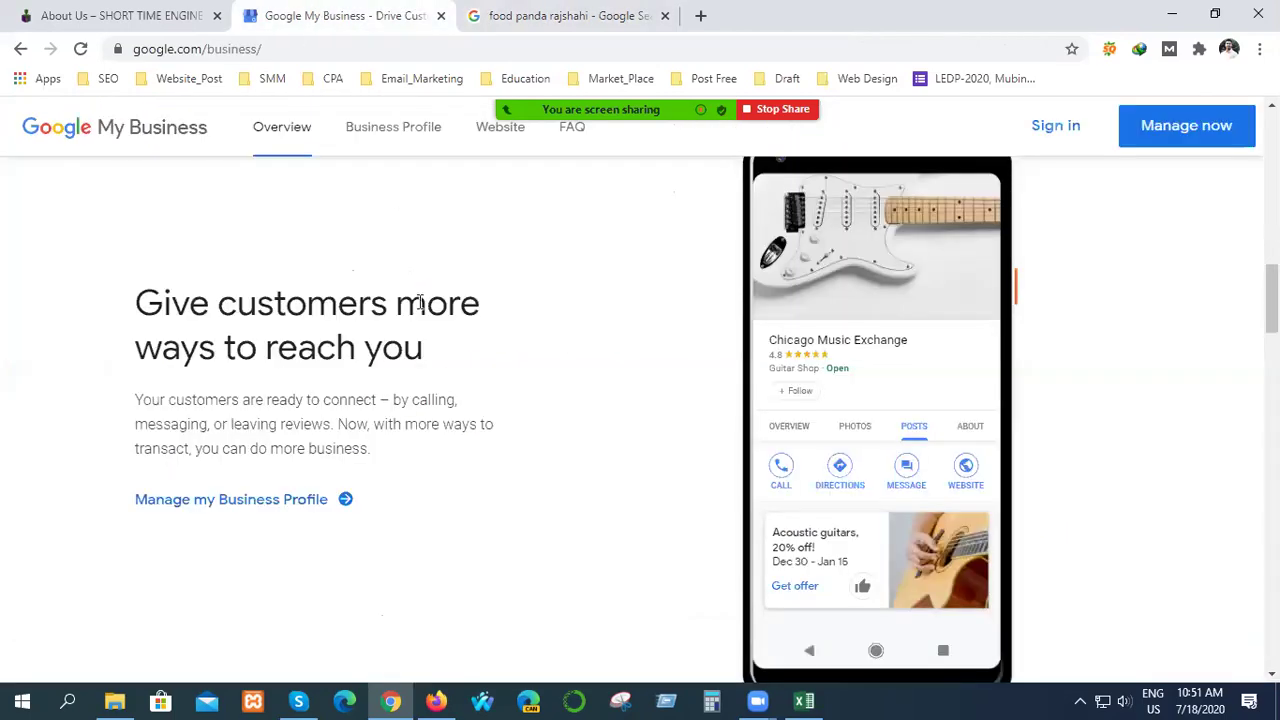
pyautogui.scroll(3, 545, 480)
pyautogui.scroll(6, 543, 490)
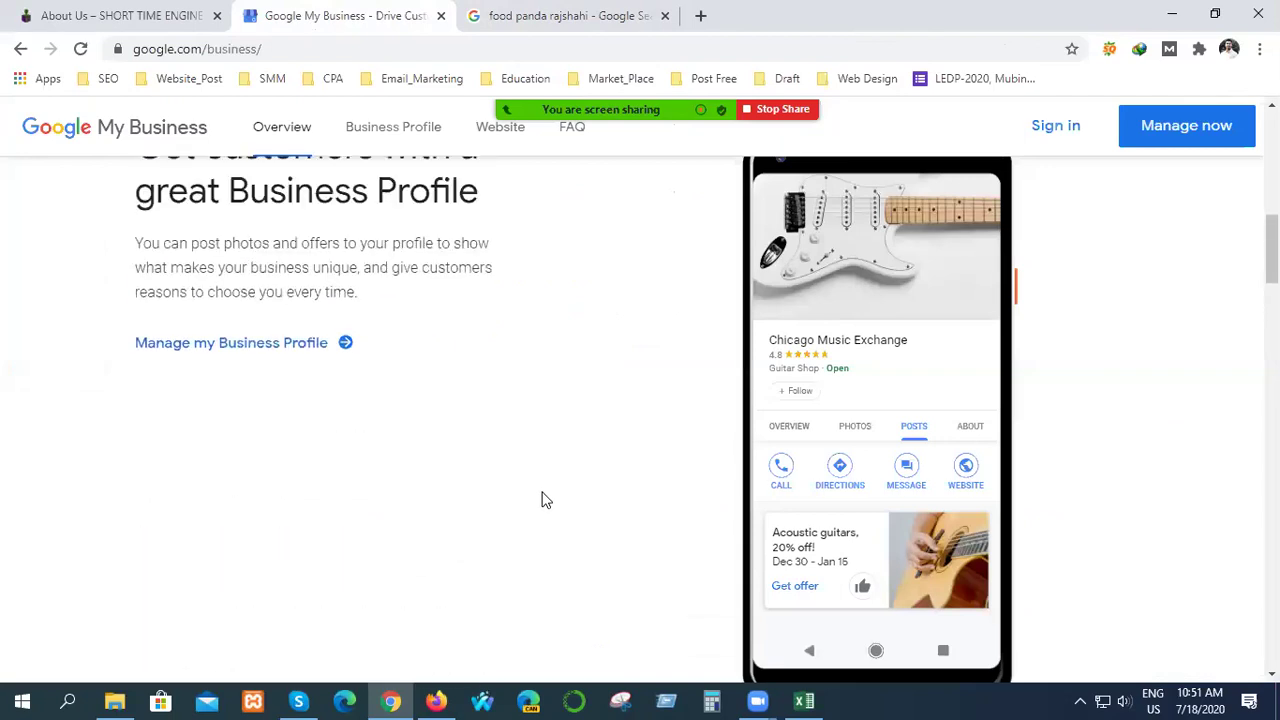
pyautogui.scroll(-1, 545, 502)
pyautogui.scroll(-3, 545, 502)
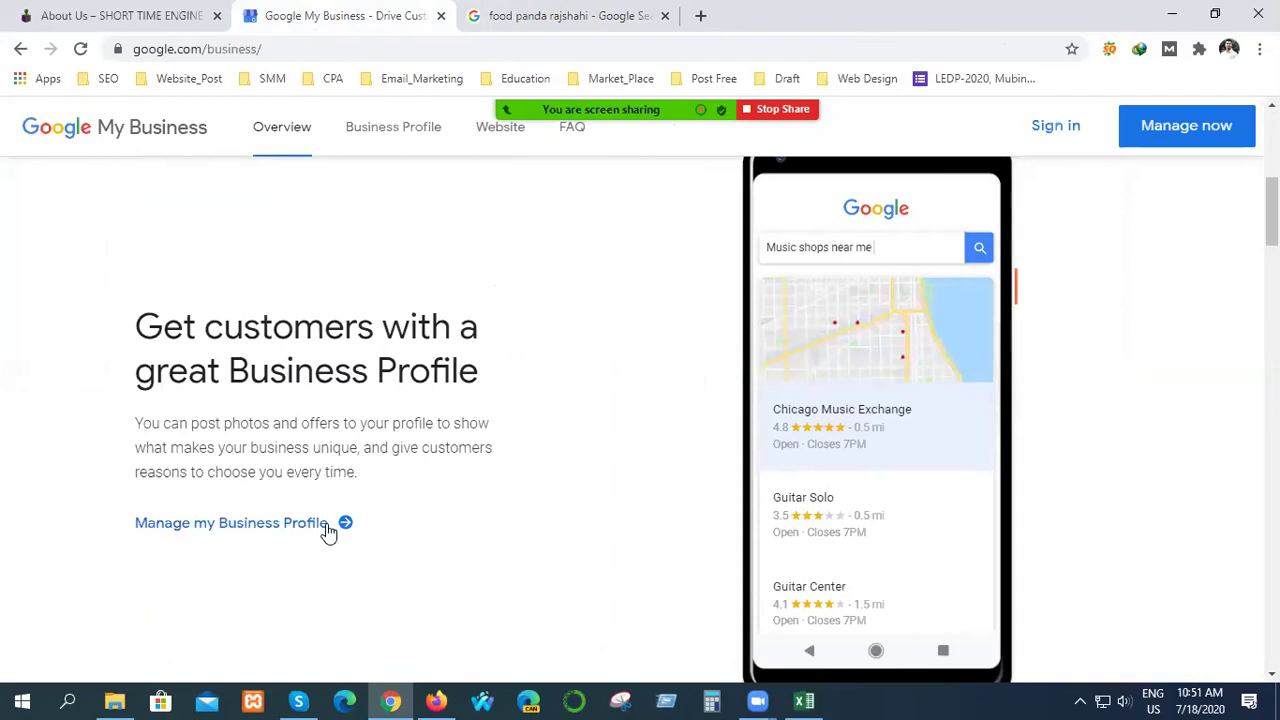
pyautogui.click(266, 530)
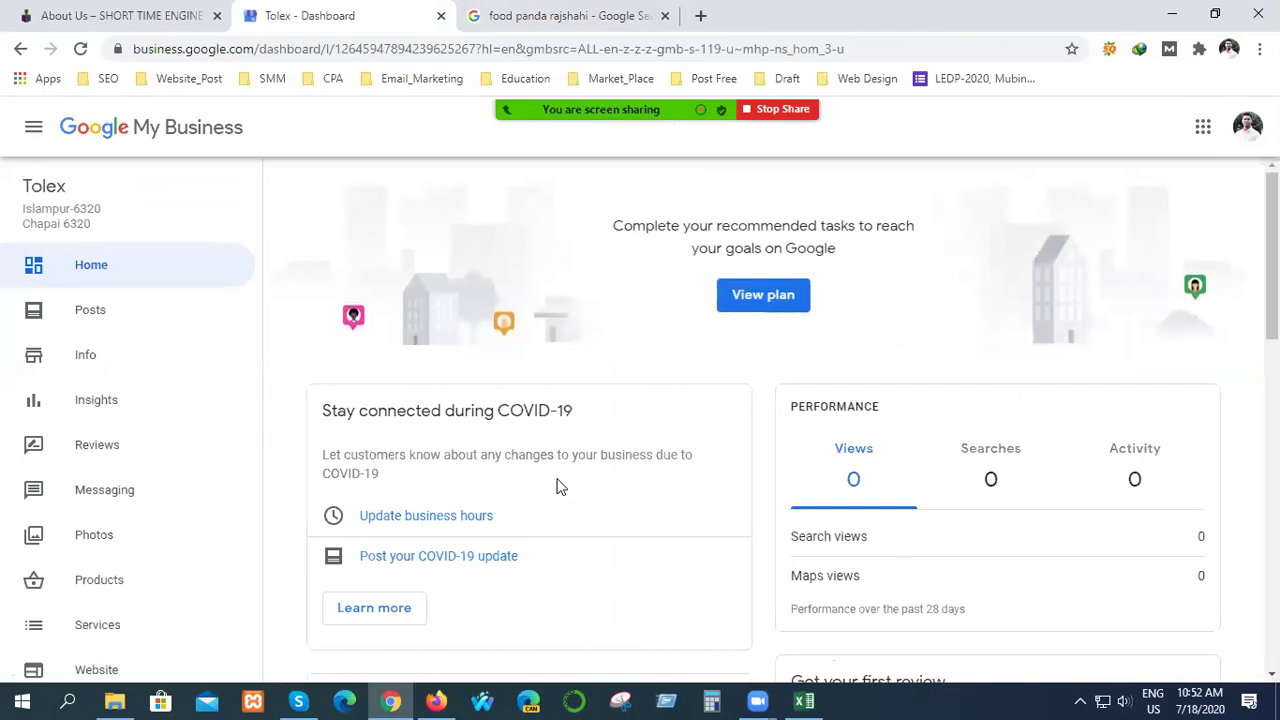
# Scroll the Tolex dashboard down to the recommended-tasks plan with four setup steps
pyautogui.scroll(-3, 562, 486)
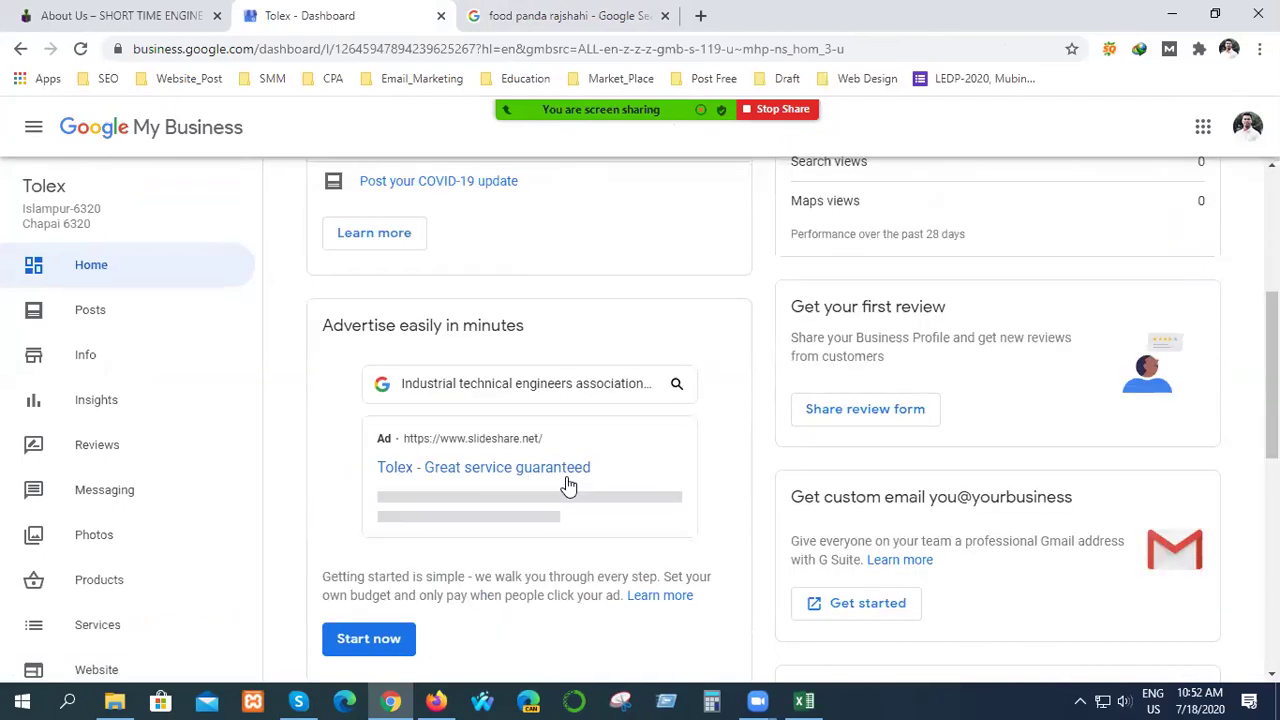
pyautogui.scroll(-6, 567, 487)
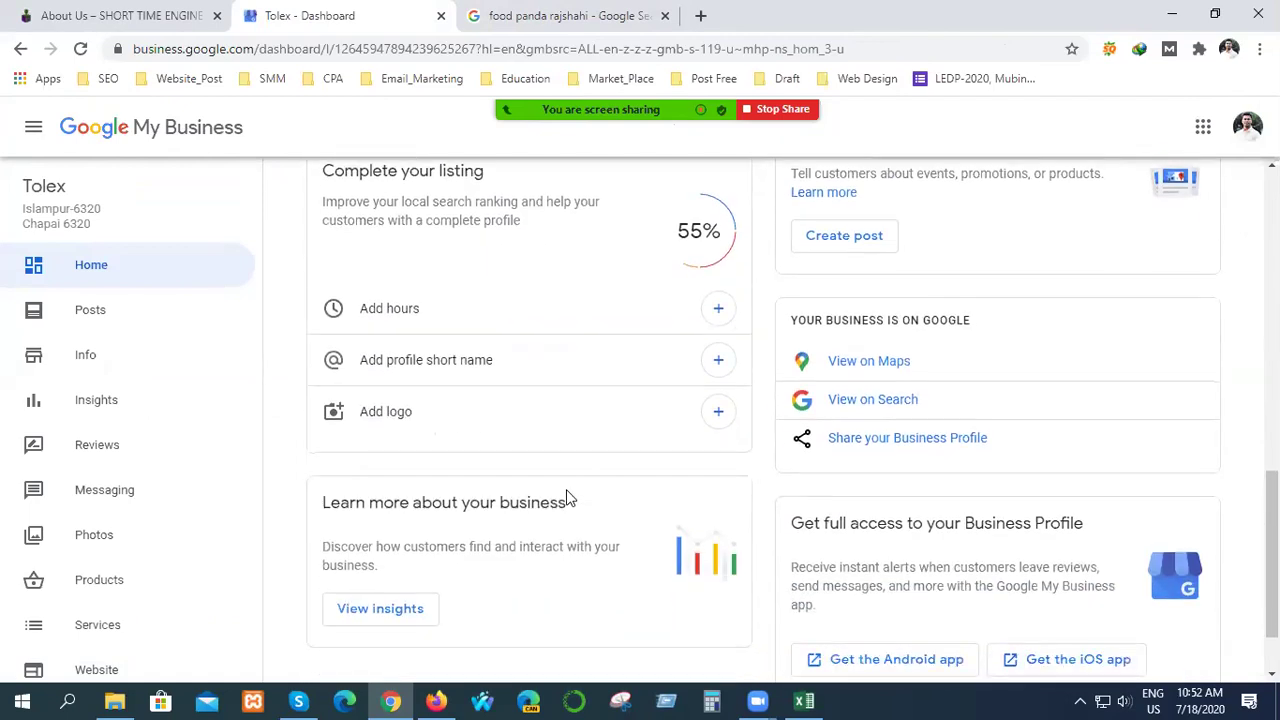
pyautogui.scroll(10, 566, 497)
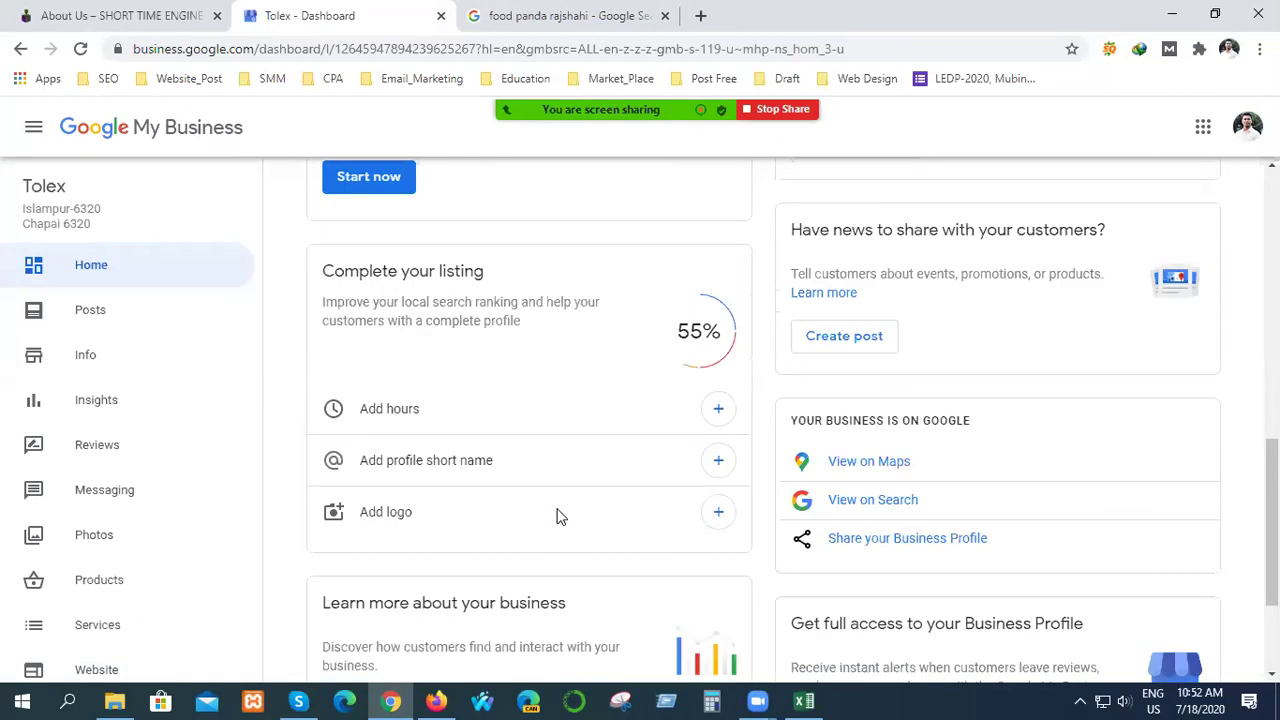
pyautogui.scroll(-2, 550, 517)
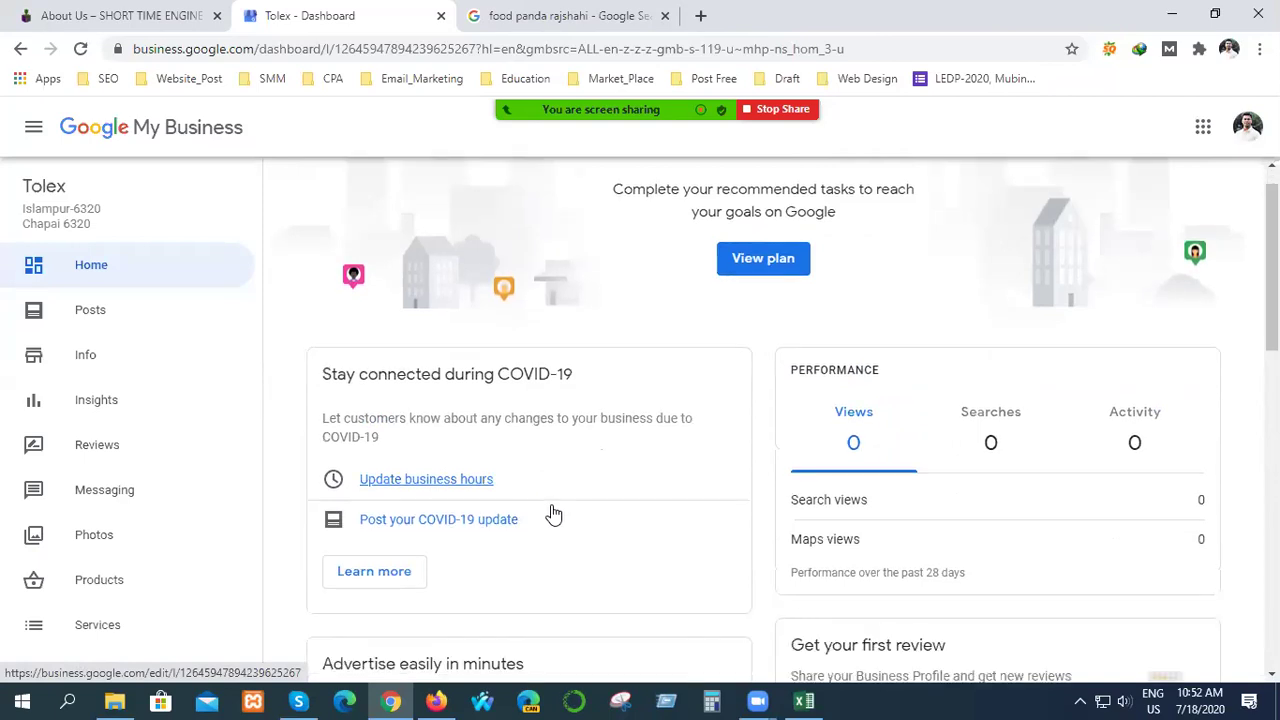
pyautogui.scroll(-3, 507, 505)
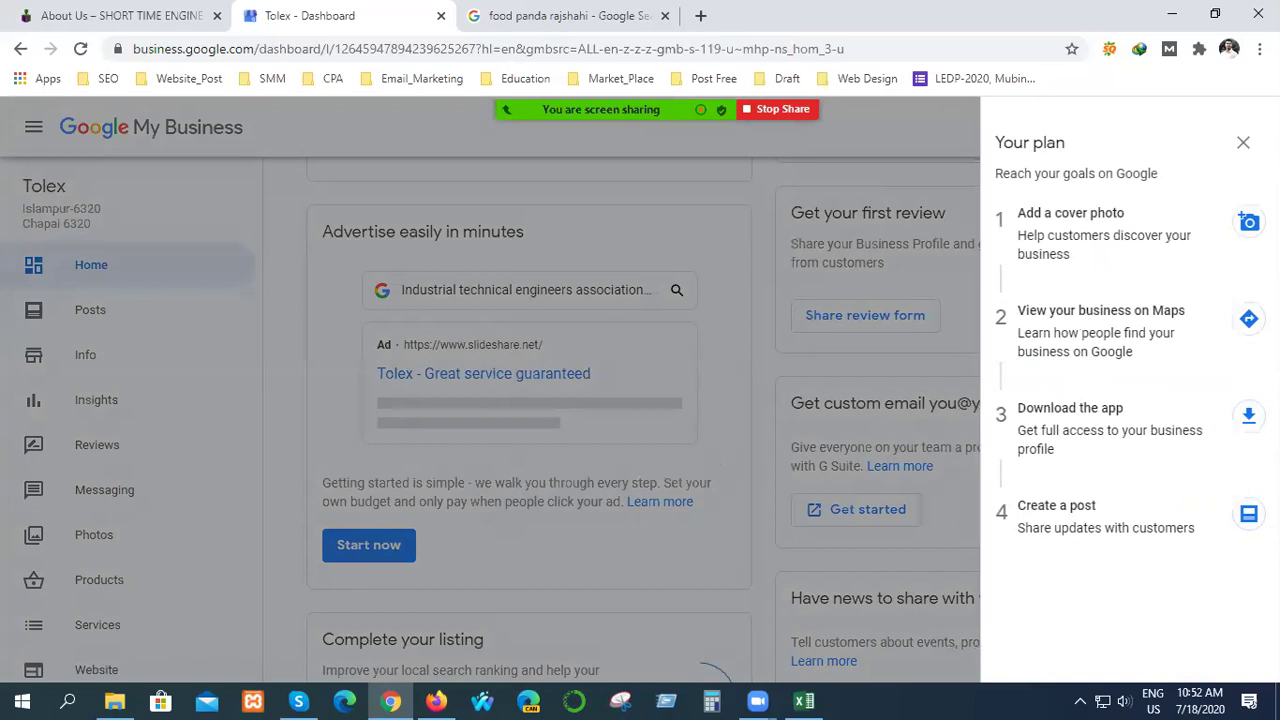
# Go to the Tolex Photos page and dismiss the new photo upload window
pyautogui.click(1249, 222)
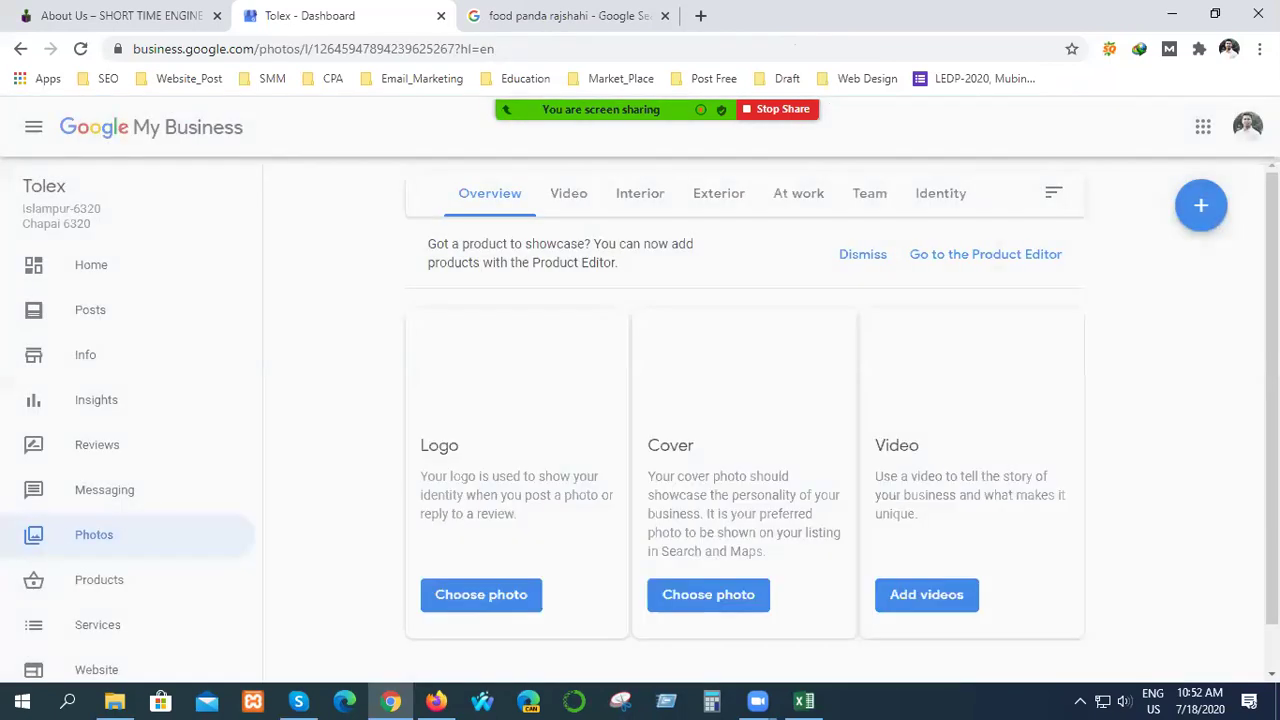
pyautogui.scroll(-1, 1108, 545)
pyautogui.scroll(-1, 1108, 545)
pyautogui.scroll(1, 1108, 540)
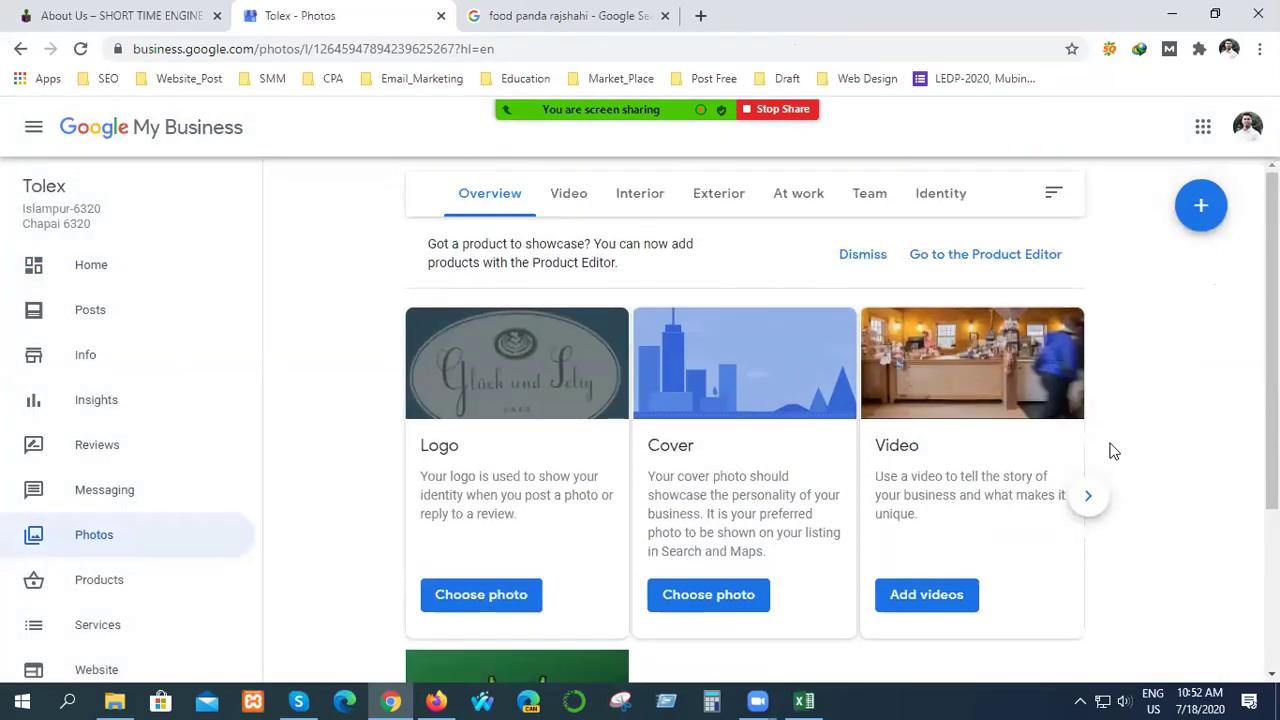
pyautogui.click(1201, 205)
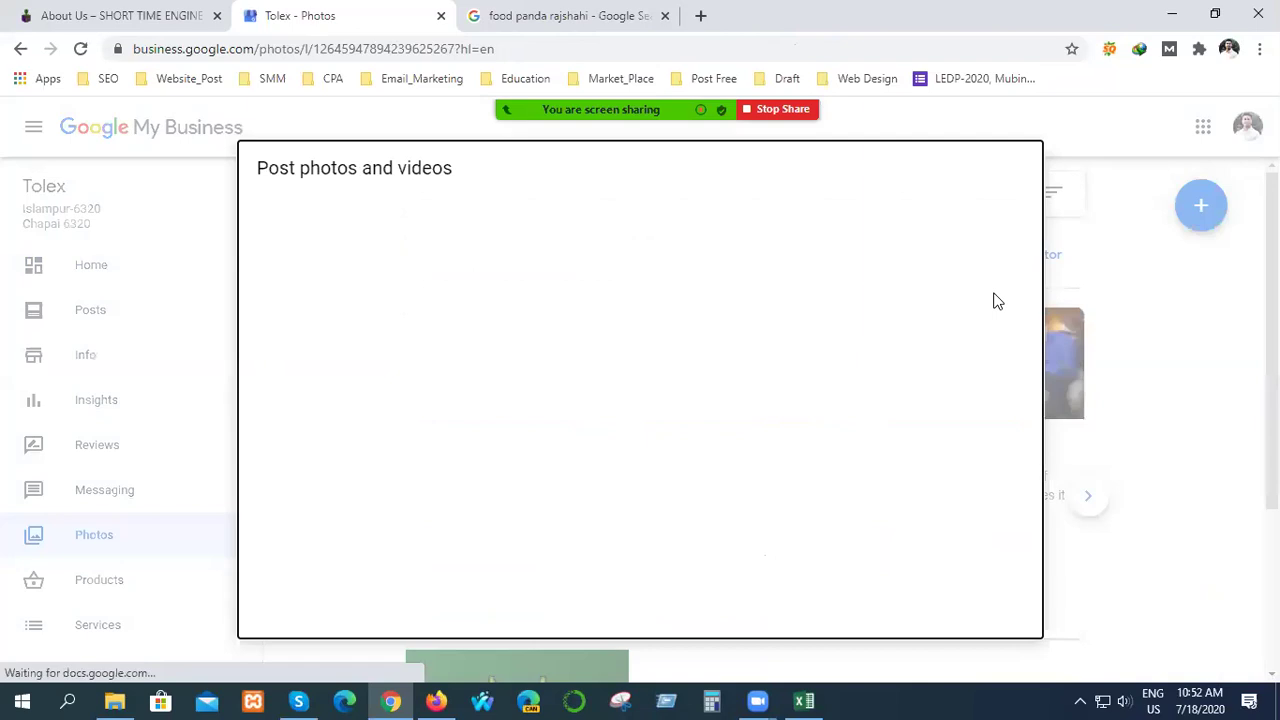
pyautogui.click(1024, 169)
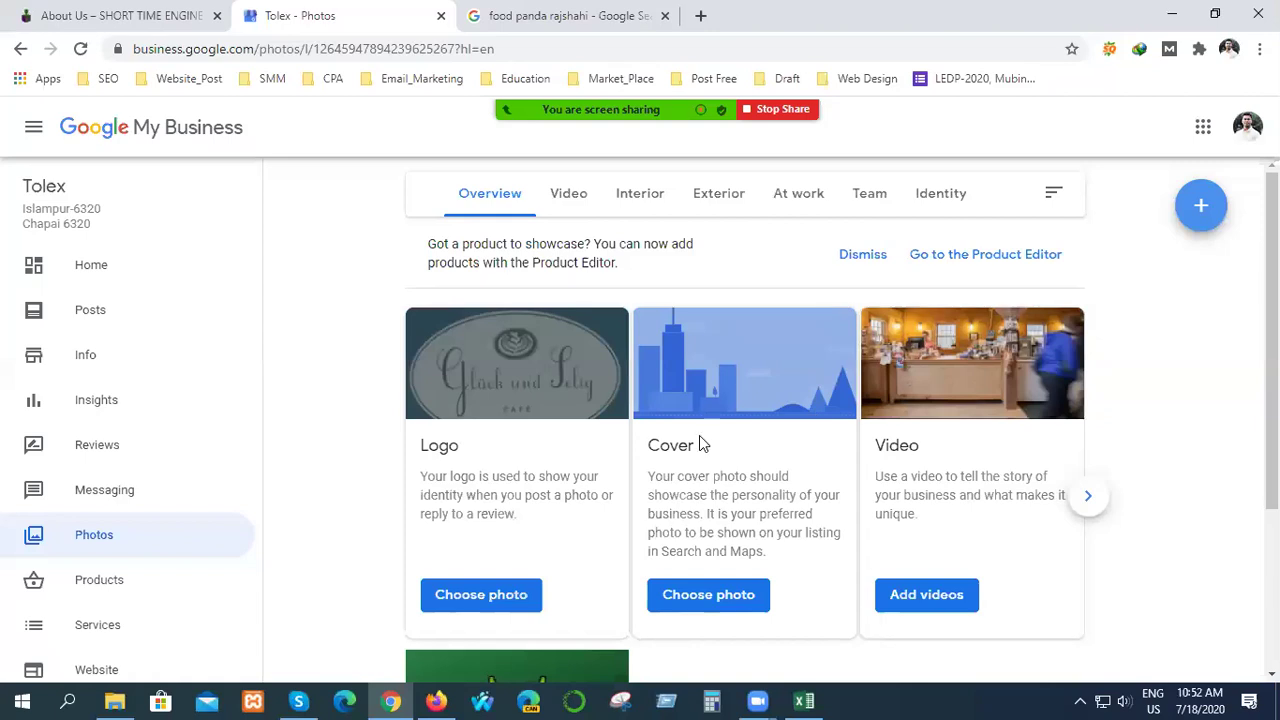
# Preview the IN EVERY WAR photo, then start choosing a photo for the Logo card
pyautogui.scroll(-3, 700, 445)
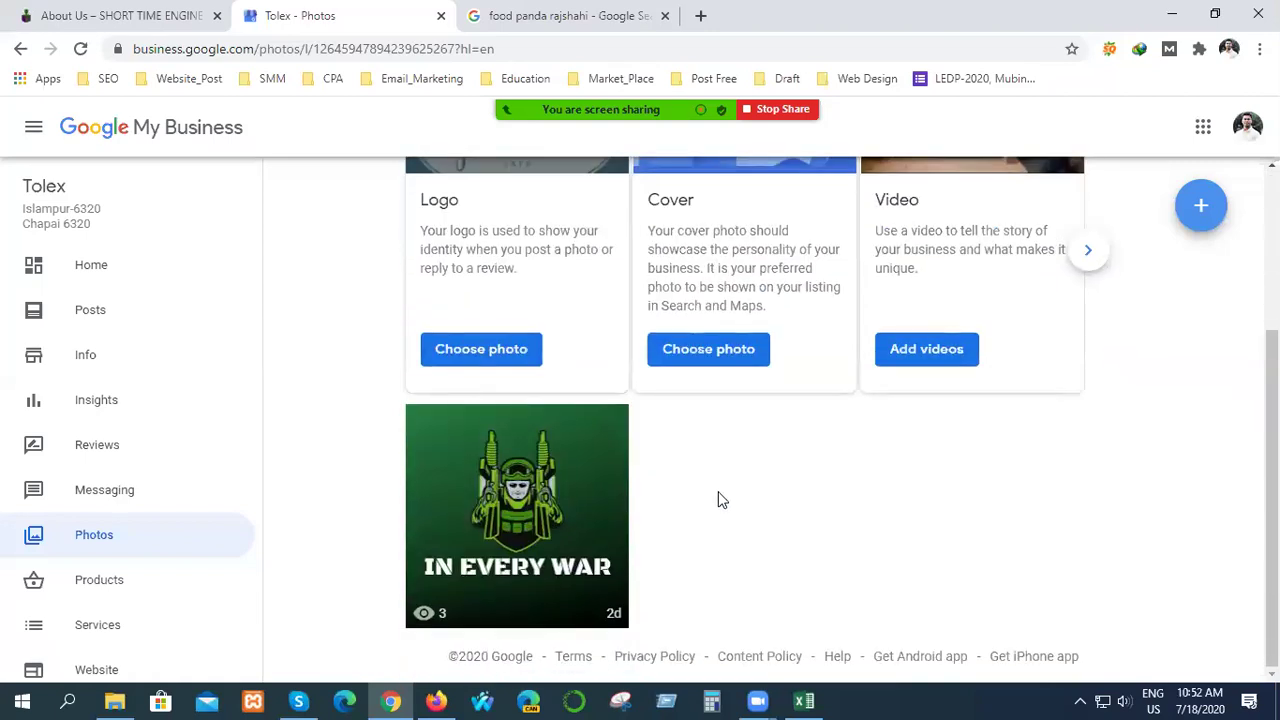
pyautogui.scroll(2, 765, 540)
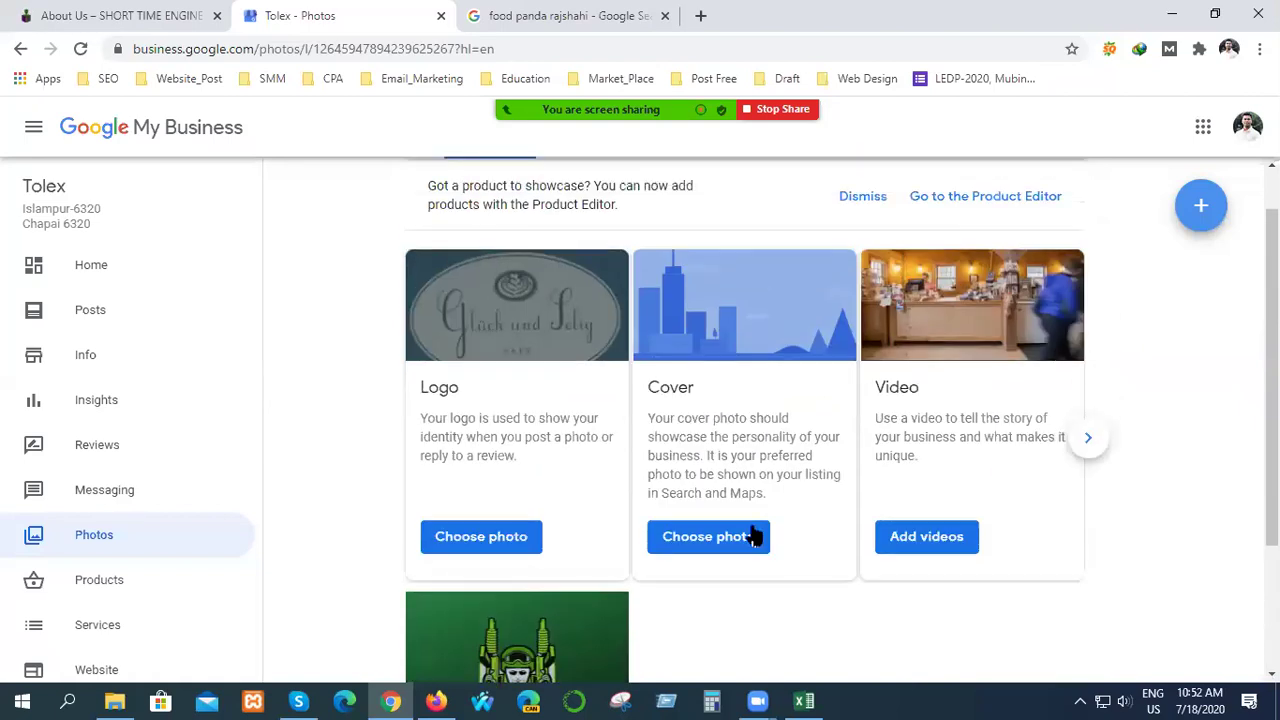
pyautogui.scroll(-2, 751, 531)
pyautogui.click(512, 527)
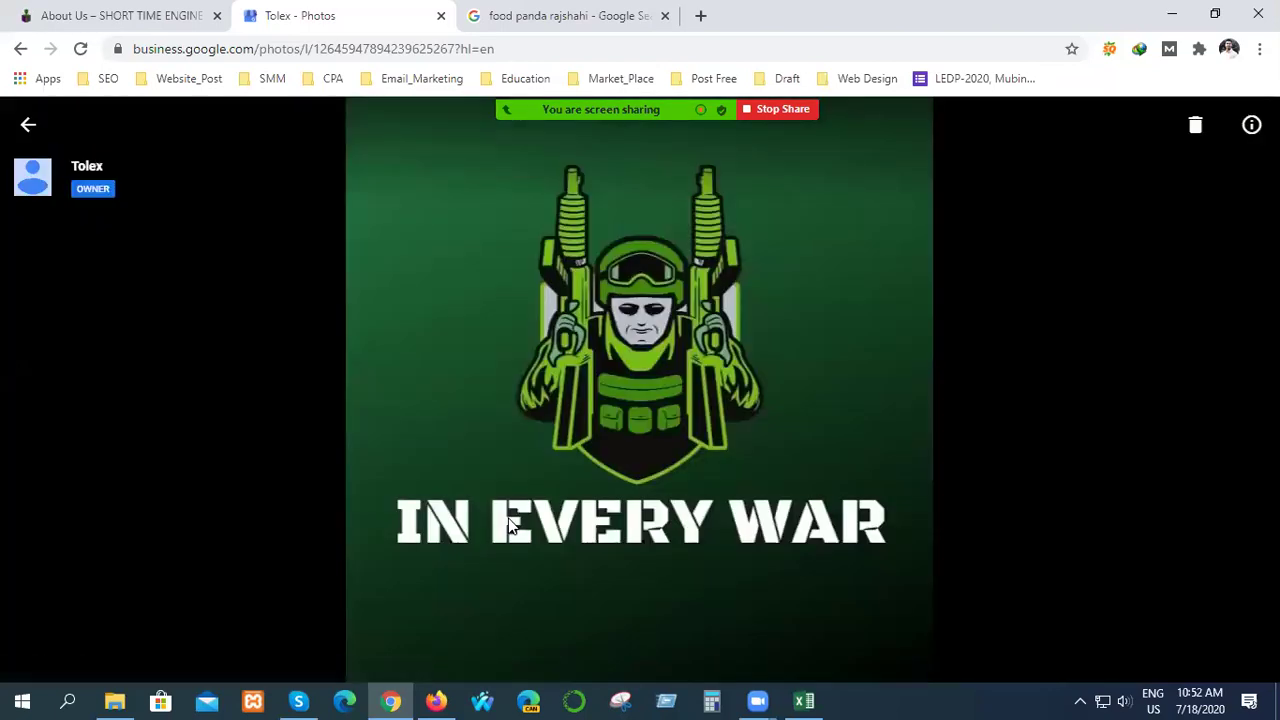
pyautogui.click(27, 125)
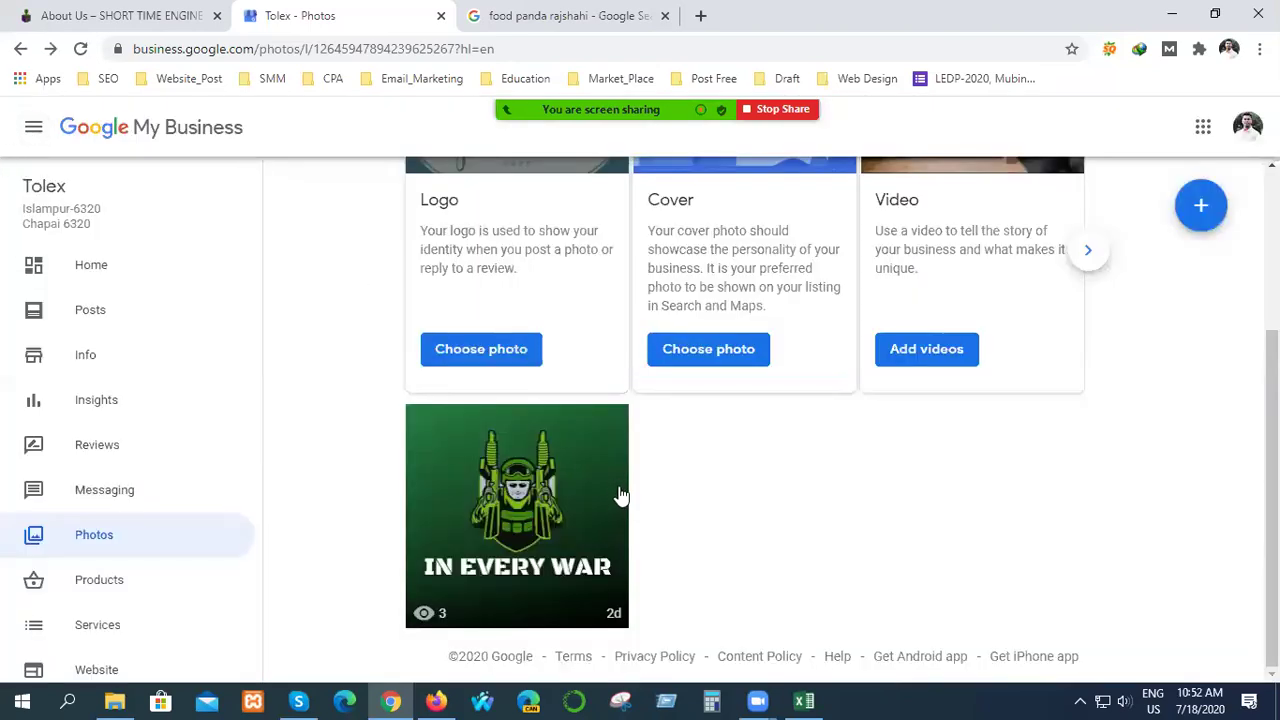
pyautogui.scroll(1, 619, 492)
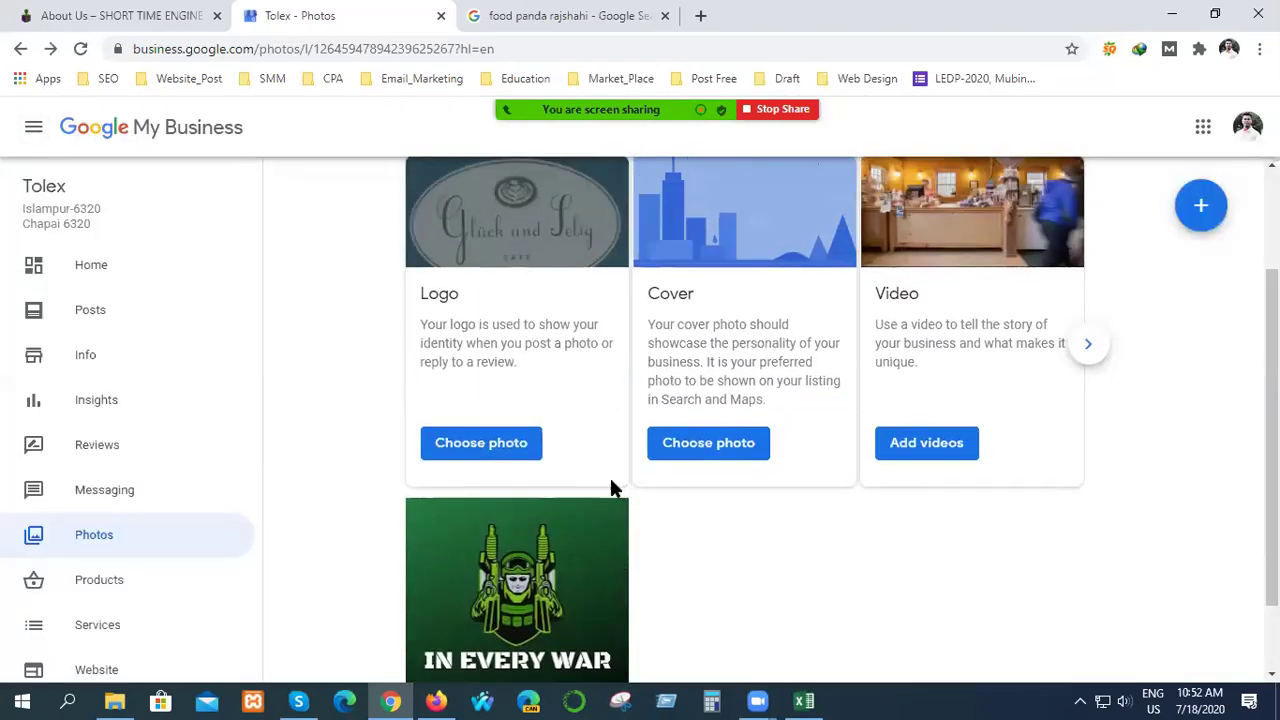
pyautogui.click(517, 457)
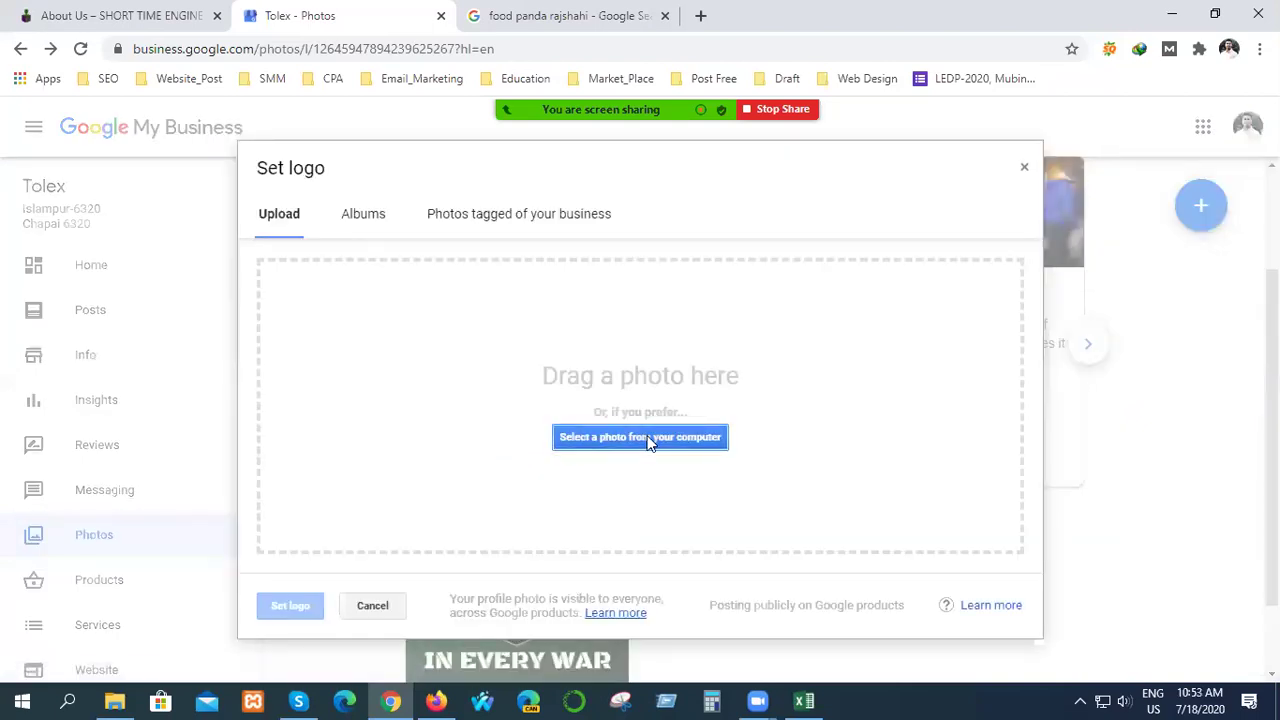
# Upload the green graduate-with-book image, crop it around the figure, and set it as logo
pyautogui.click(648, 440)
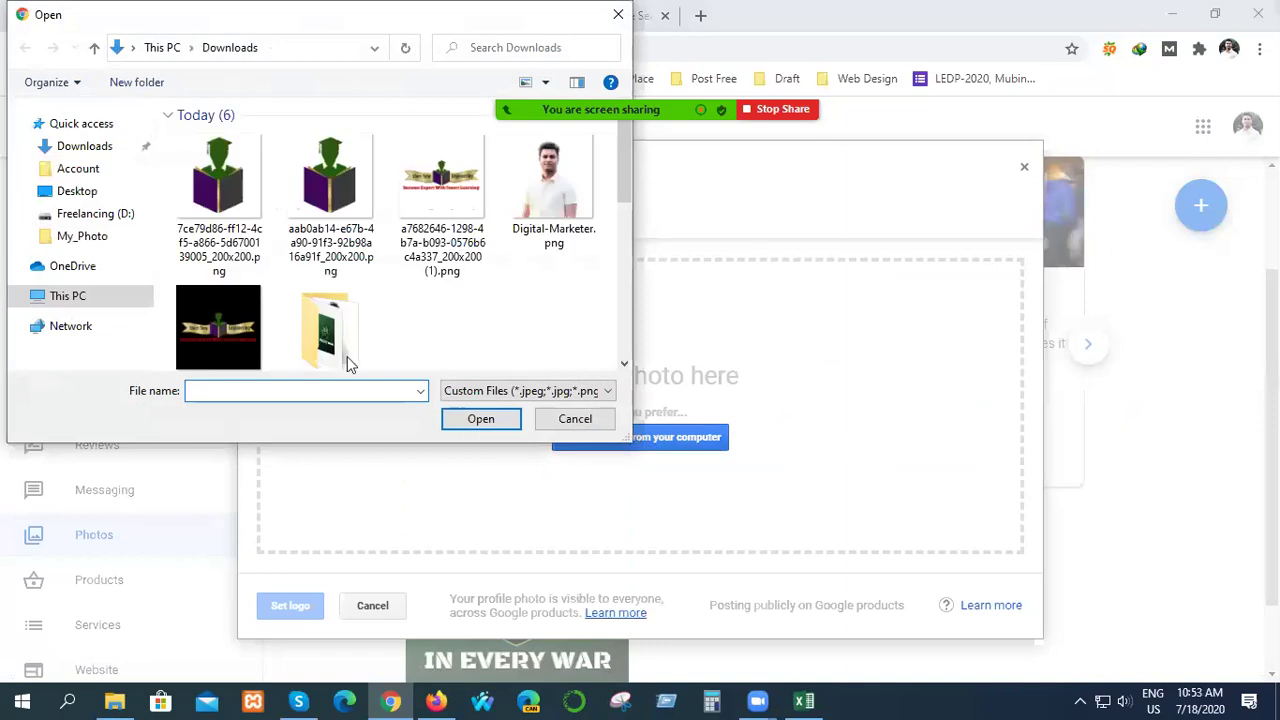
pyautogui.click(318, 236)
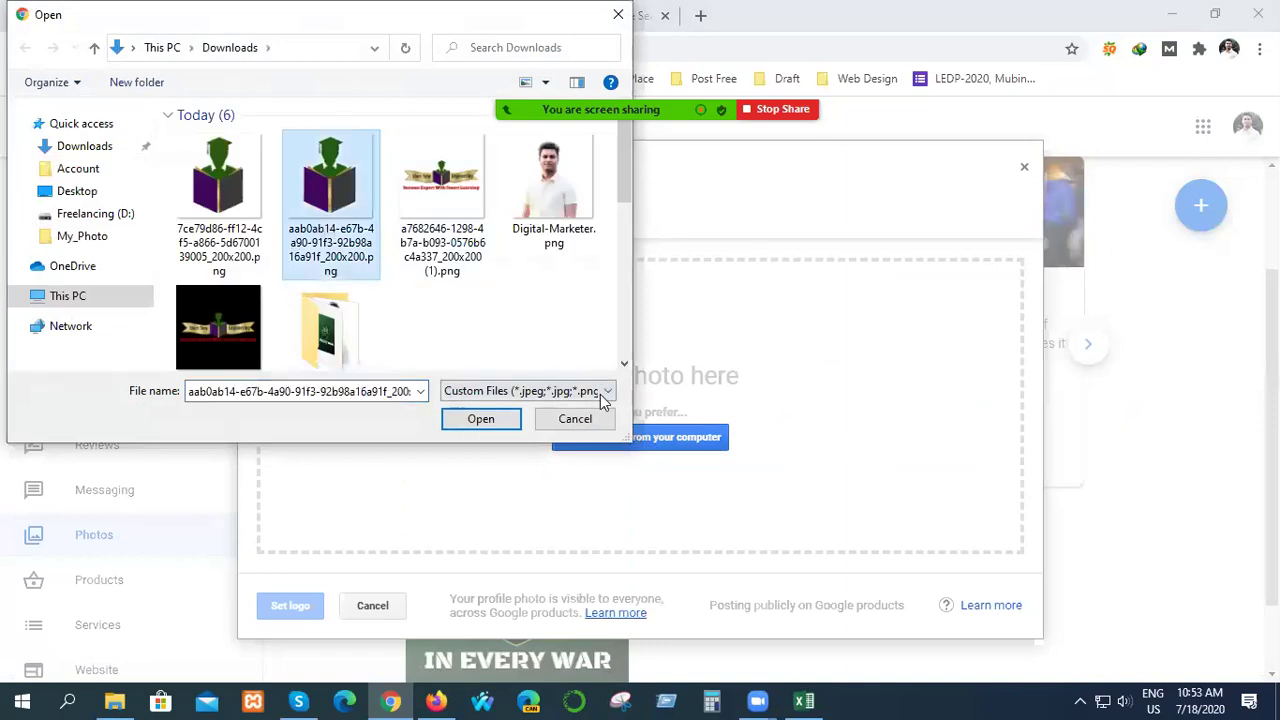
pyautogui.click(485, 428)
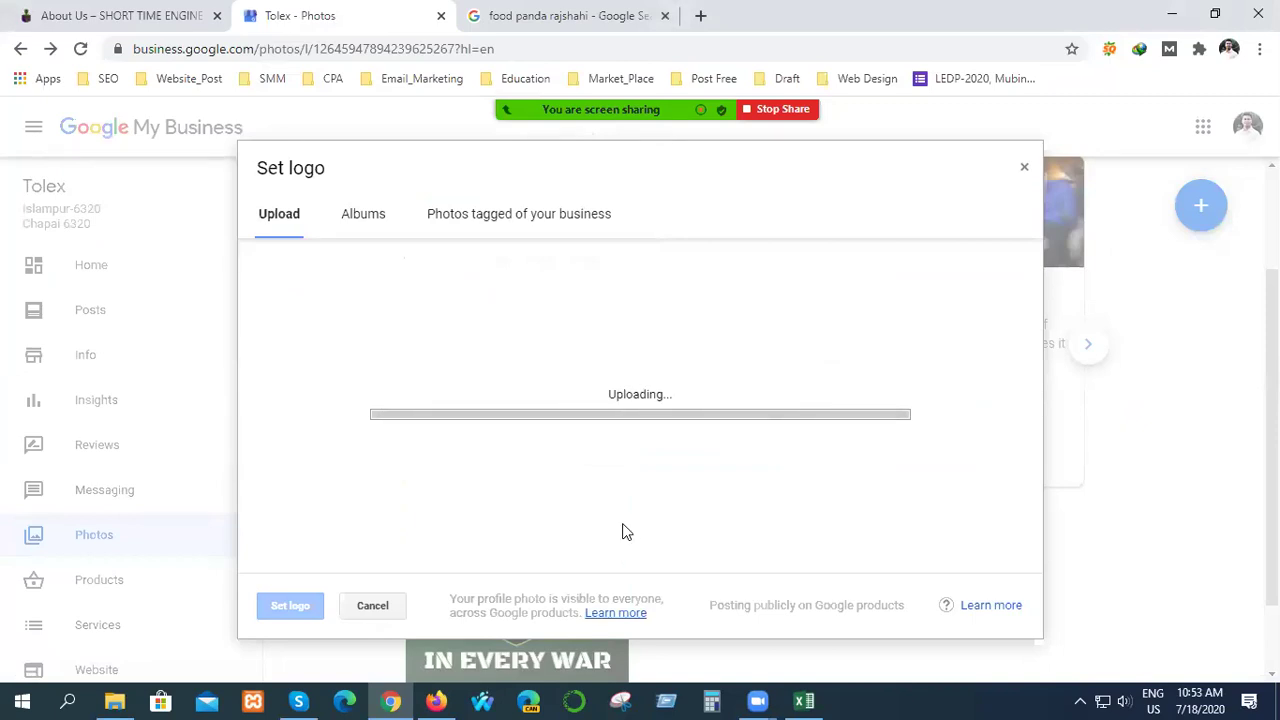
pyautogui.moveTo(543, 507); pyautogui.dragTo(523, 538)
pyautogui.moveTo(603, 426); pyautogui.dragTo(618, 402)
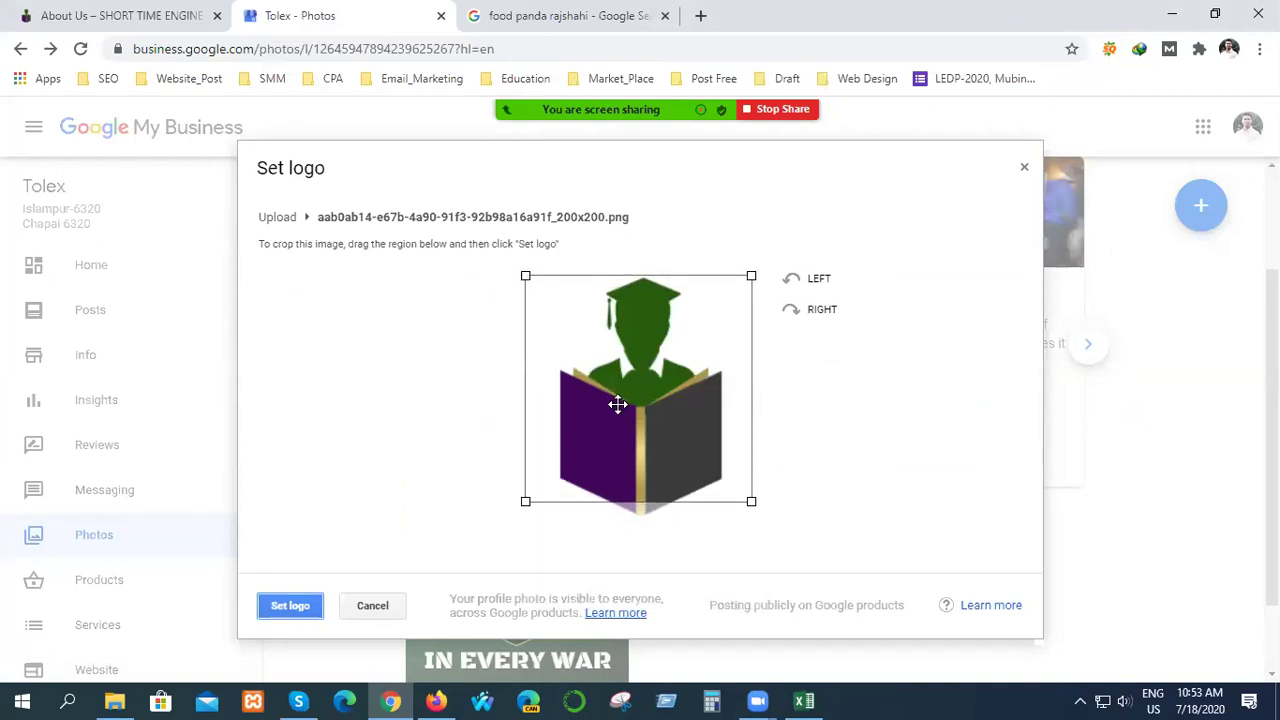
pyautogui.click(306, 604)
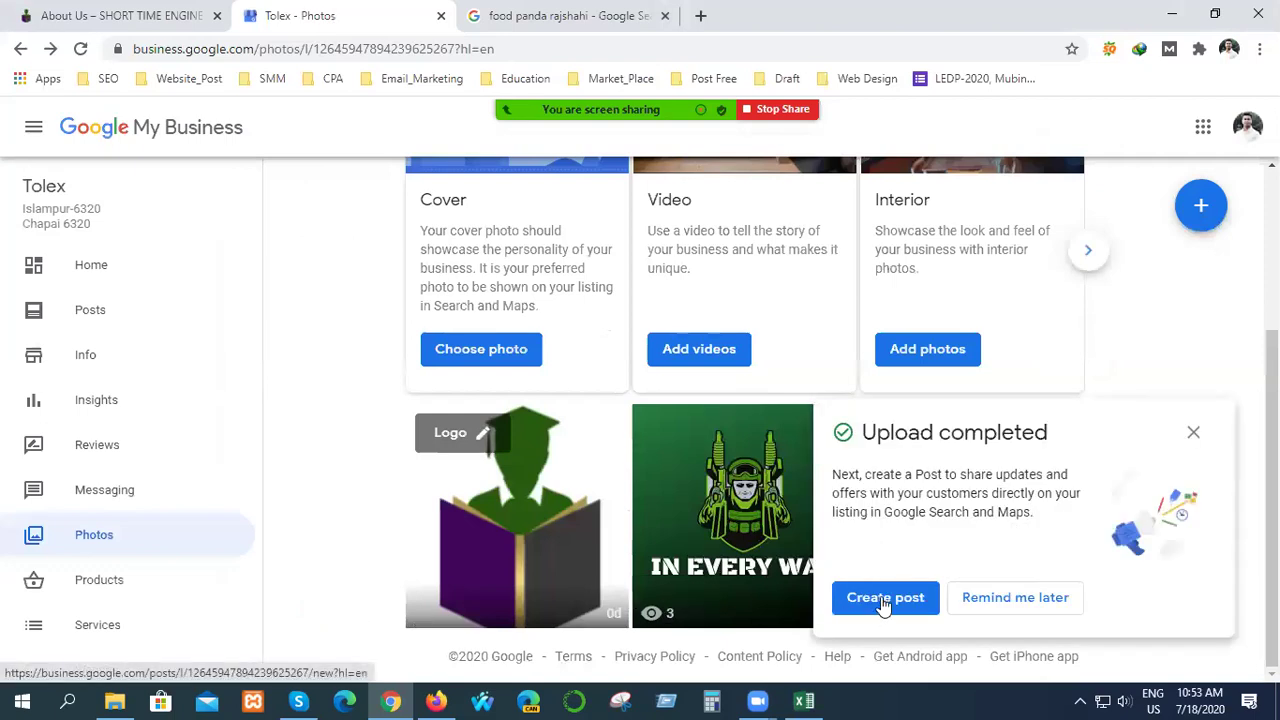
pyautogui.click(882, 600)
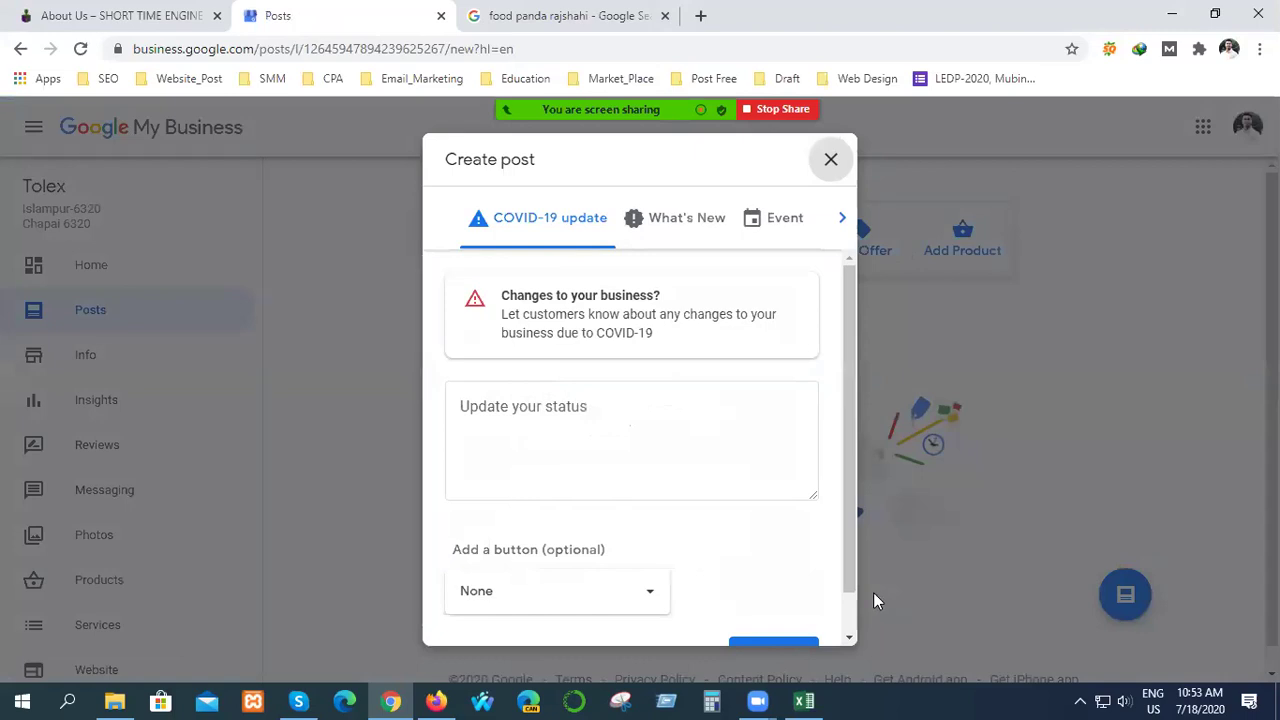
# Discard the started status post, return to Photos, and dismiss the Upload completed notice
pyautogui.click(577, 423)
pyautogui.scroll(-1, 686, 435)
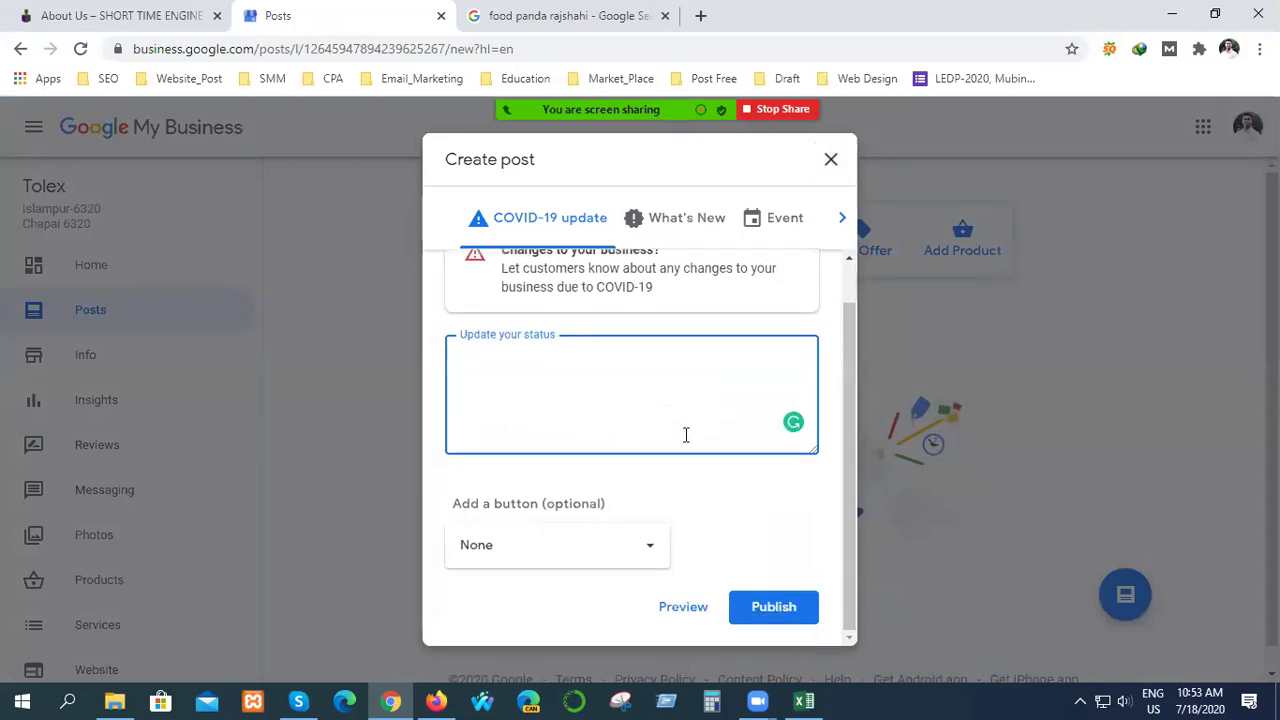
pyautogui.scroll(1, 580, 427)
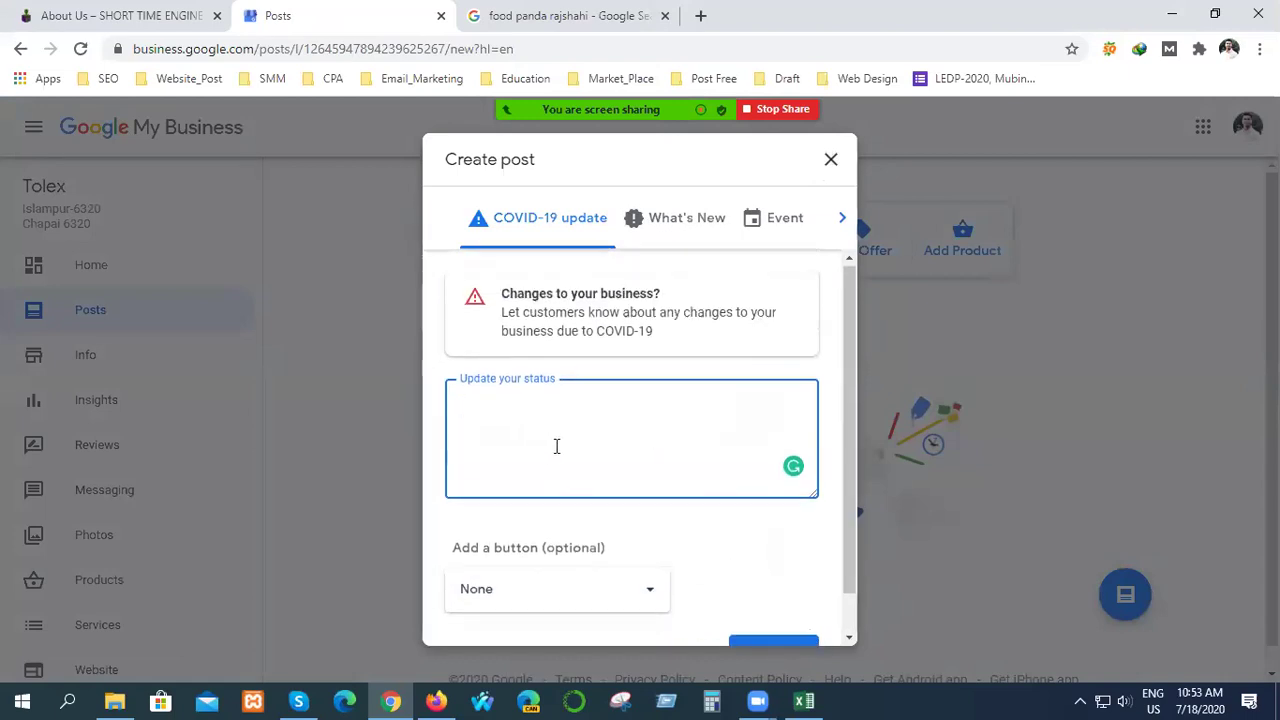
pyautogui.scroll(-1, 575, 460)
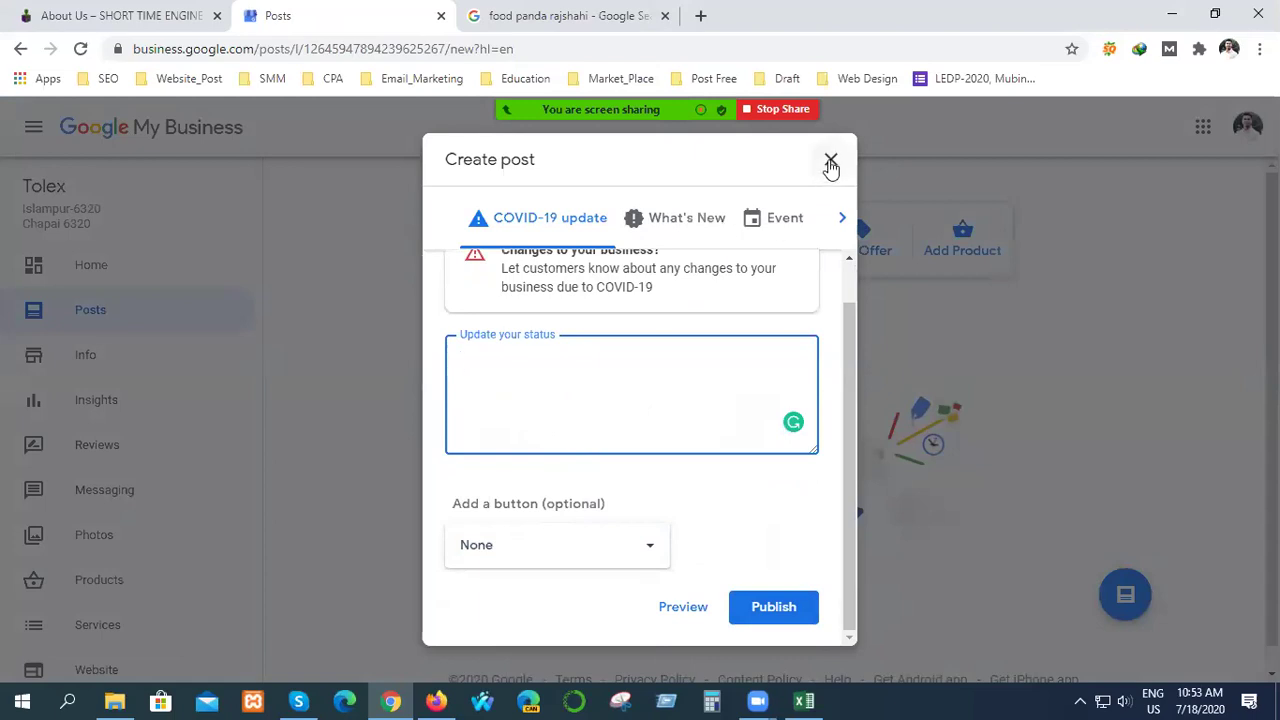
pyautogui.click(831, 160)
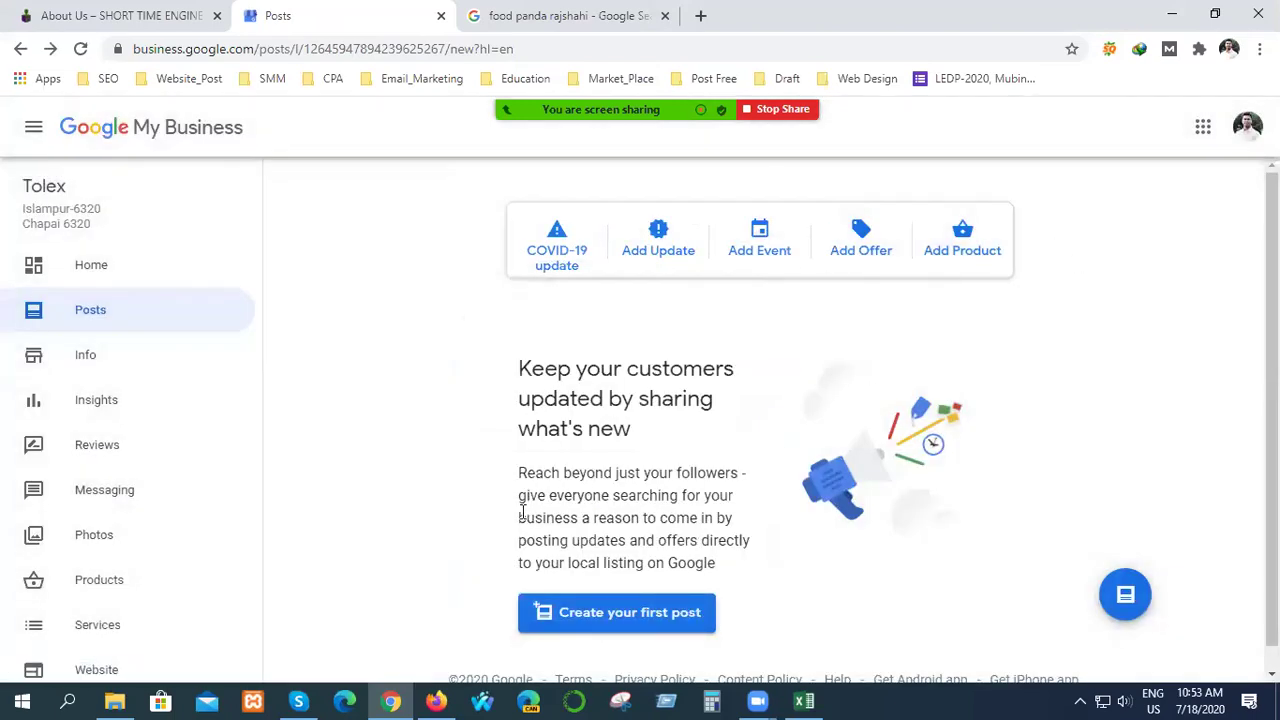
pyautogui.click(20, 50)
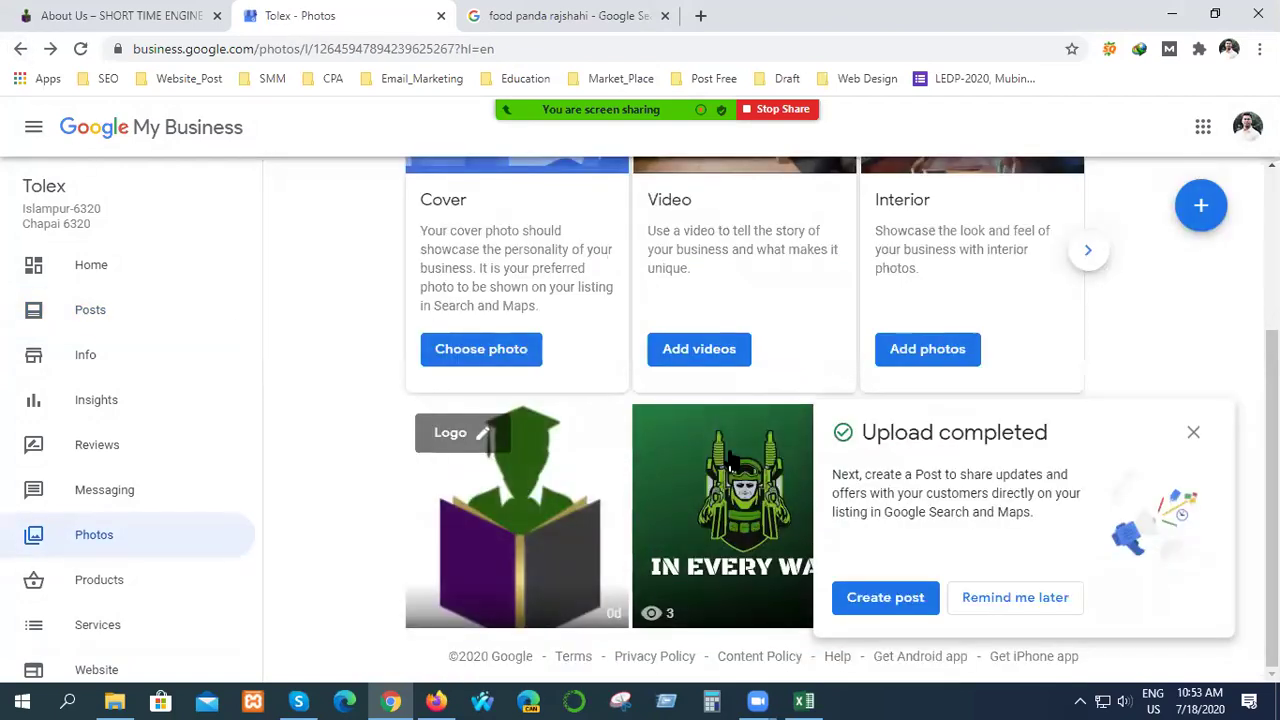
pyautogui.click(1193, 432)
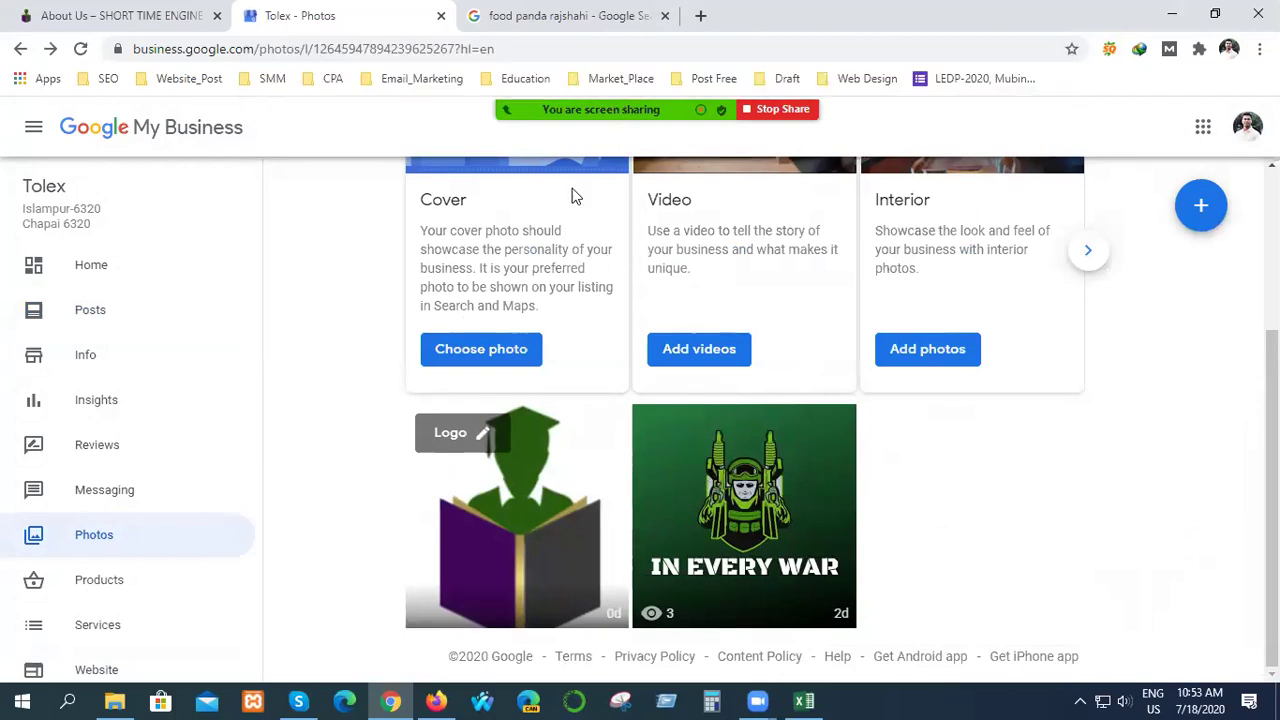
pyautogui.click(583, 92)
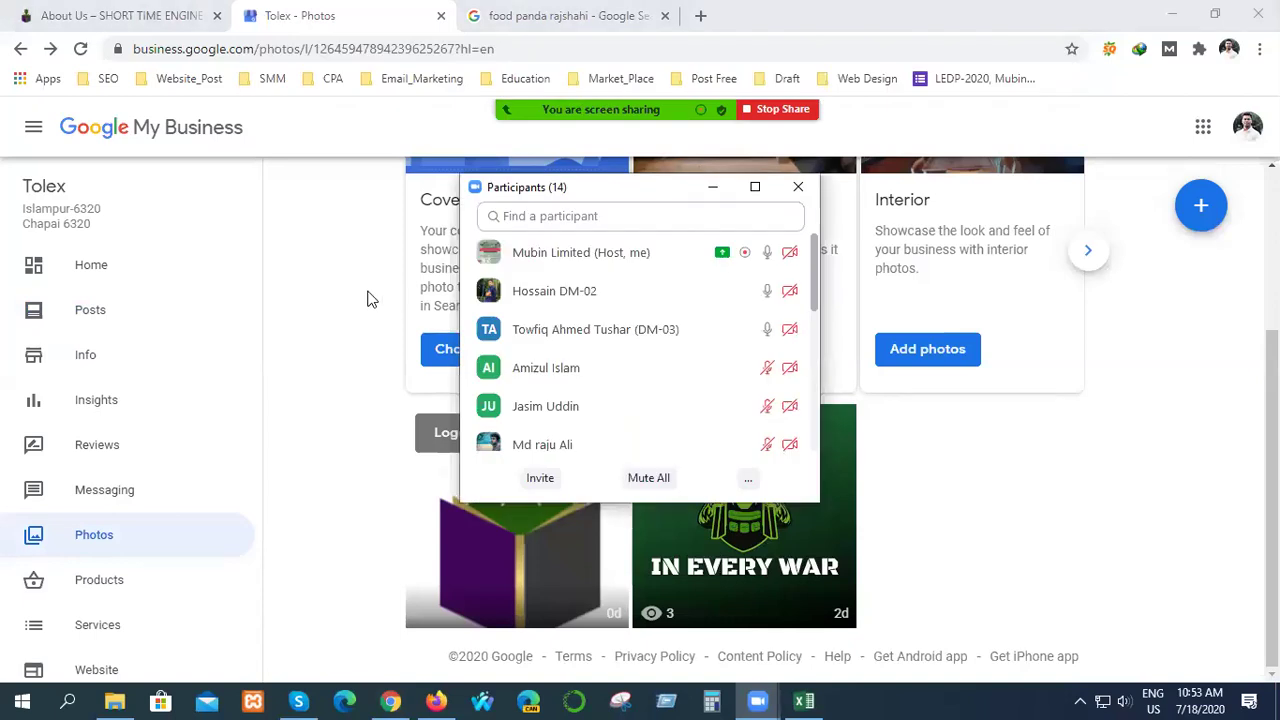
# Scroll the left sidebar and choose Add new location
pyautogui.click(367, 298)
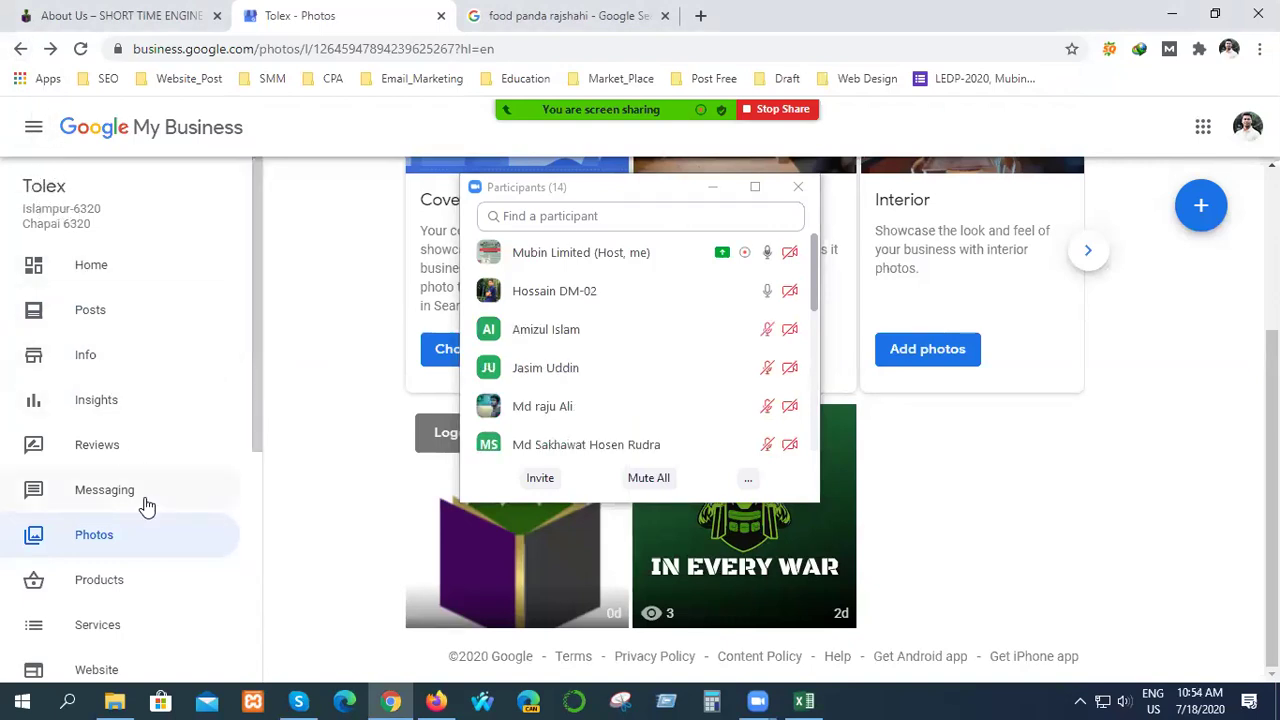
pyautogui.scroll(-1, 150, 540)
pyautogui.scroll(-2, 155, 556)
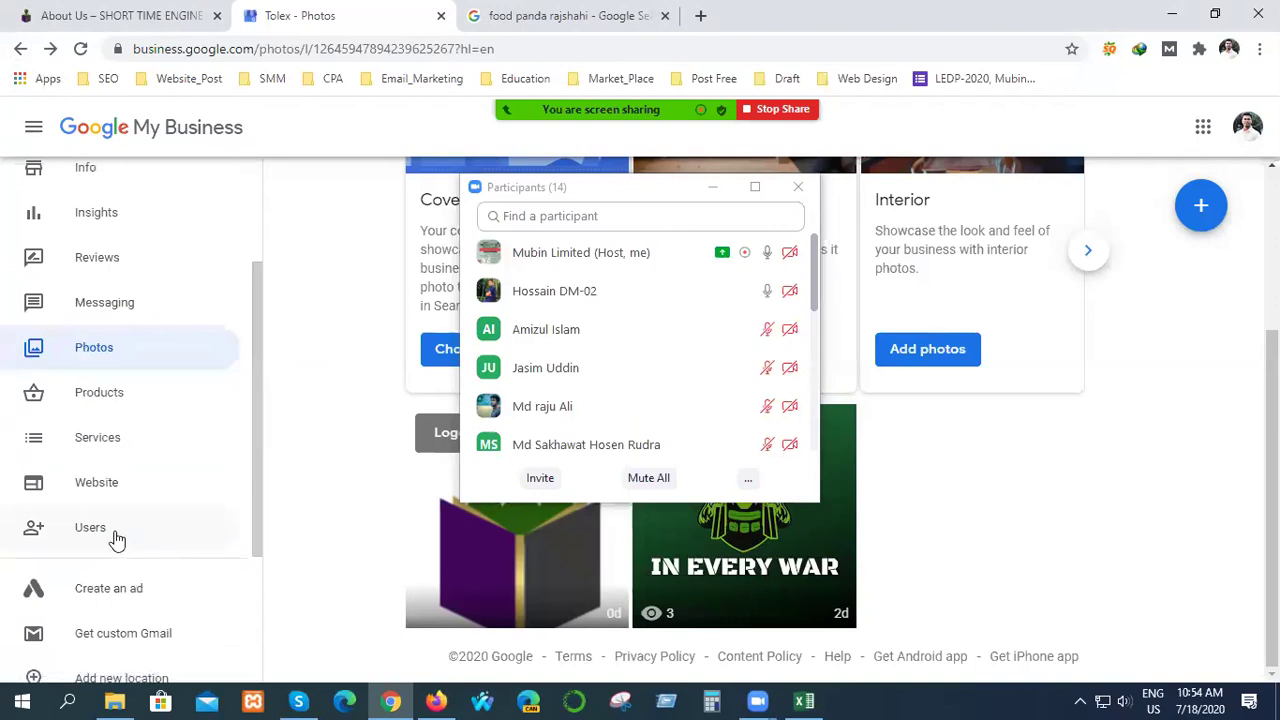
pyautogui.scroll(-3, 155, 567)
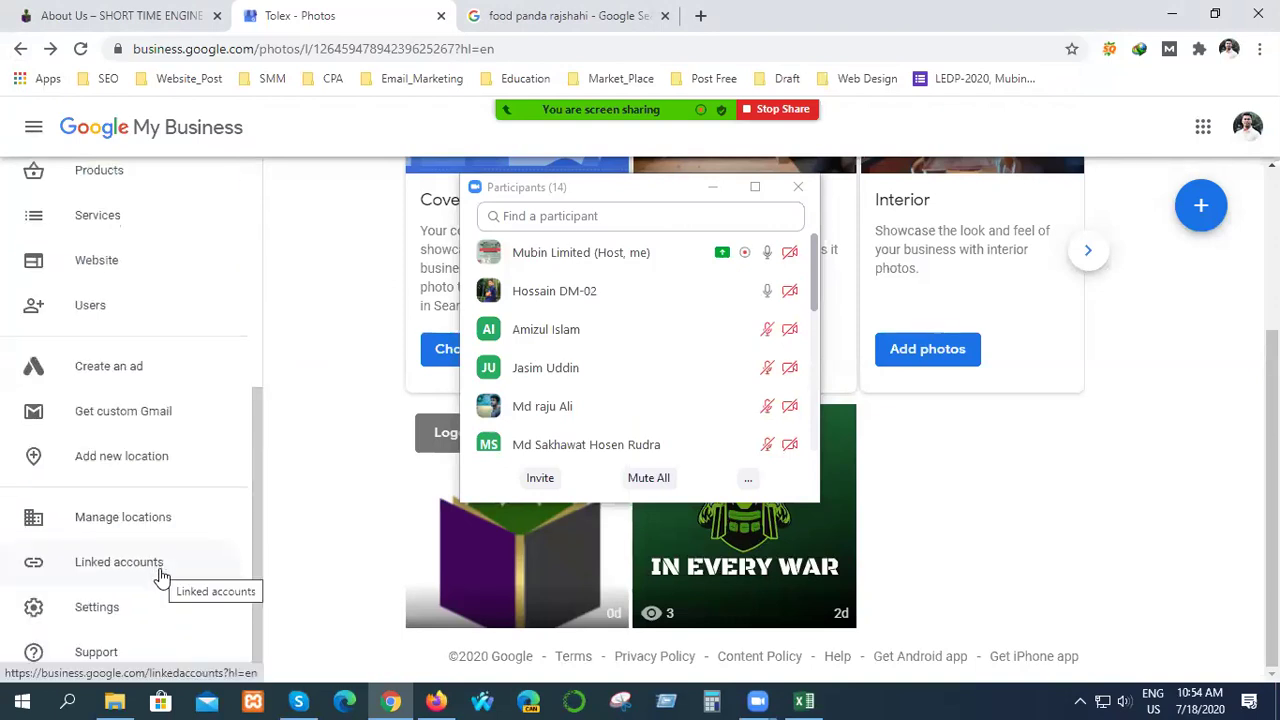
pyautogui.click(126, 464)
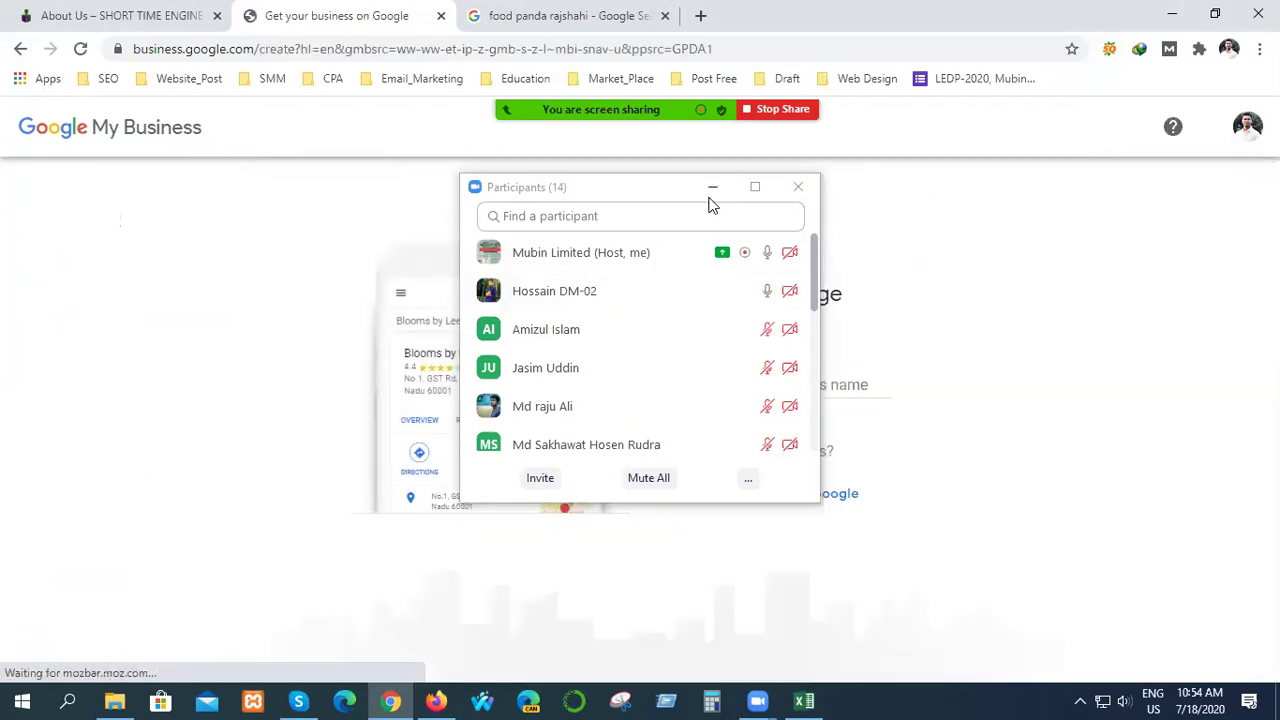
# Search existing businesses for FOOD, then choose to create a new listing instead
pyautogui.click(712, 188)
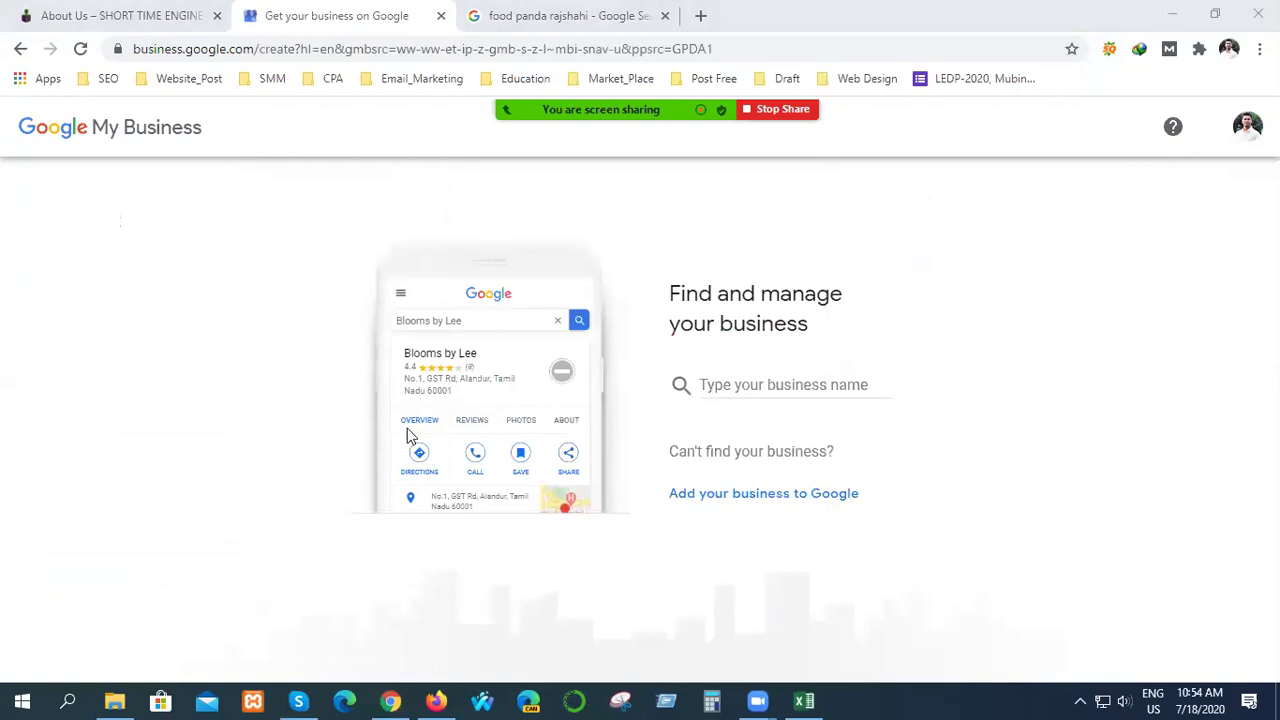
pyautogui.click(749, 385)
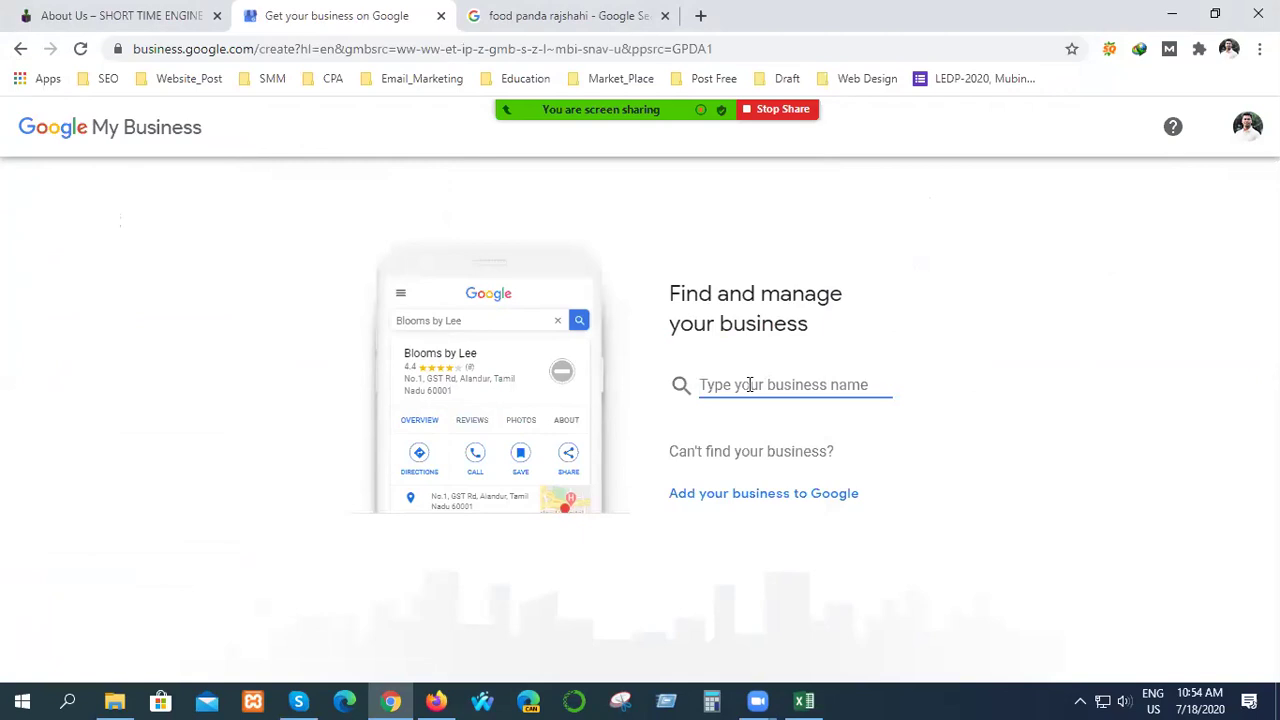
pyautogui.write('F')
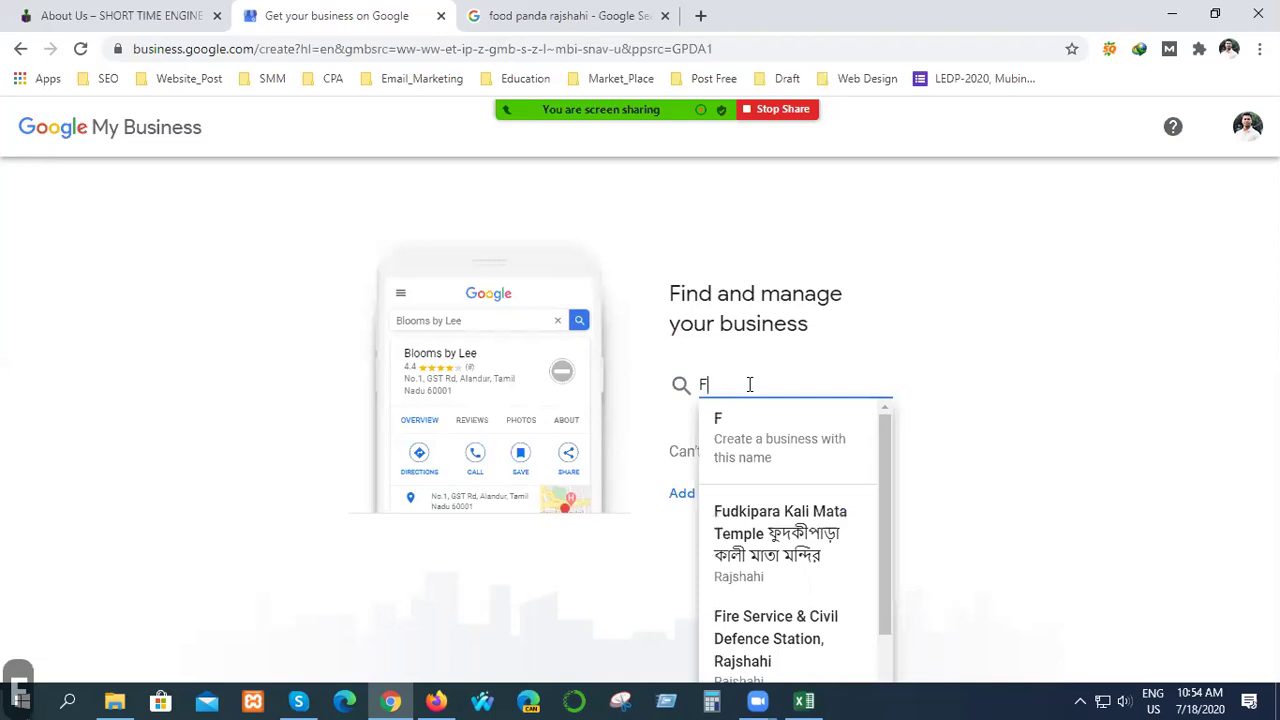
pyautogui.write('OO')
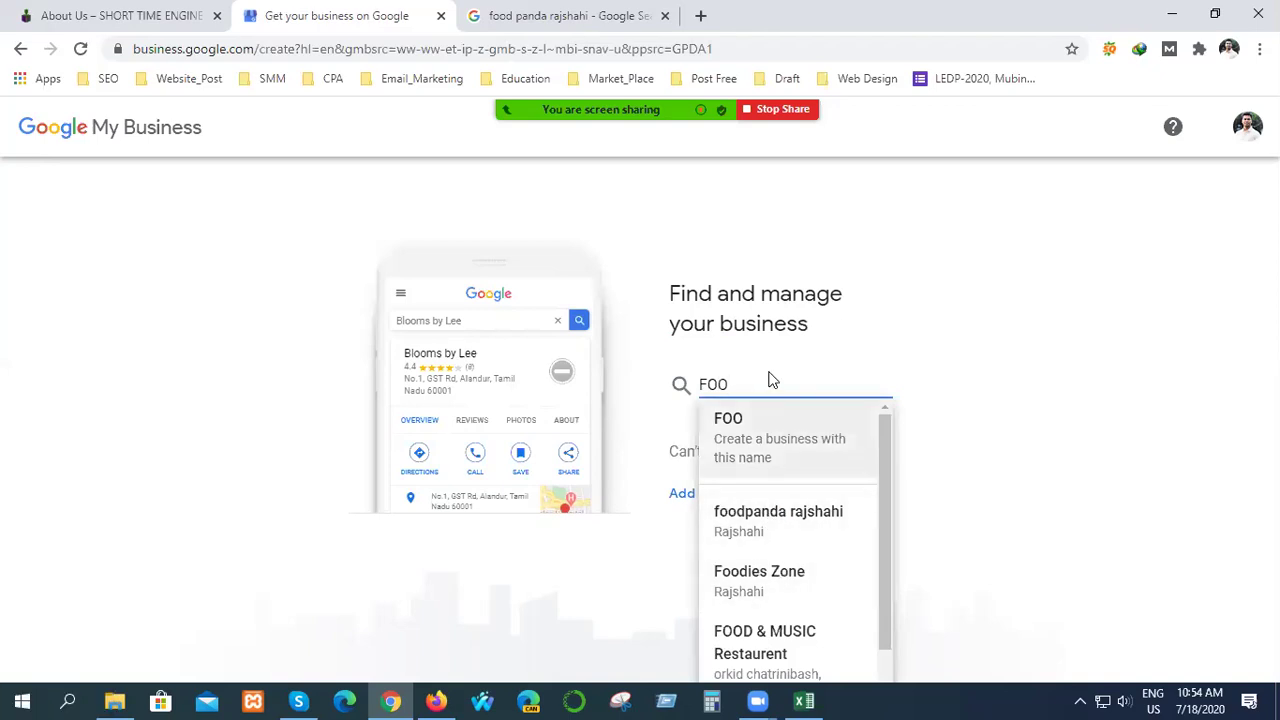
pyautogui.write('d')
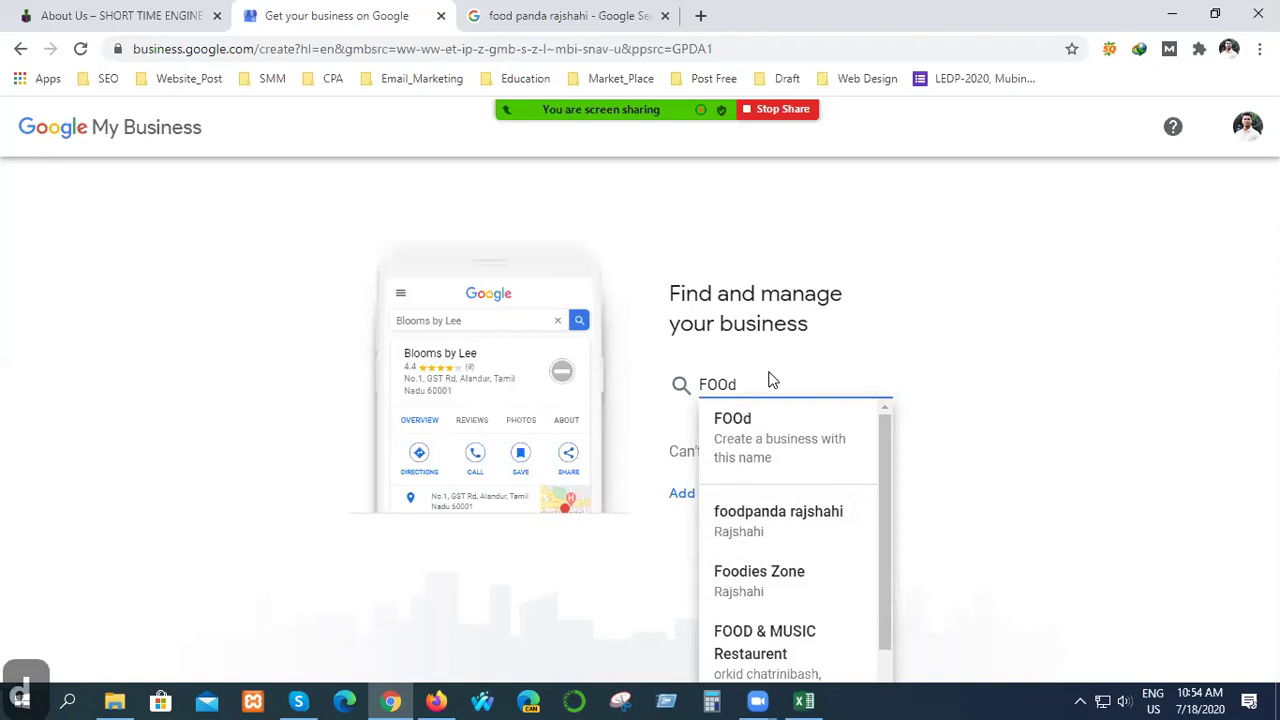
pyautogui.write(' z')
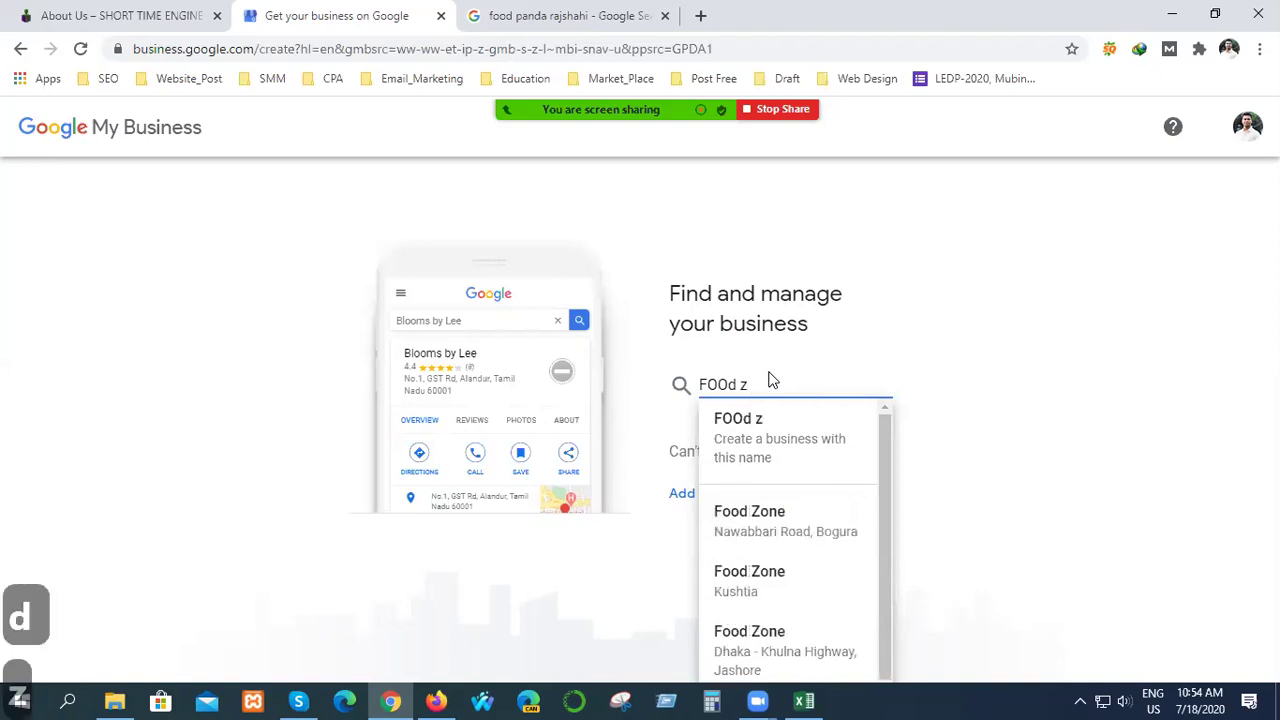
pyautogui.press('BackSpace')
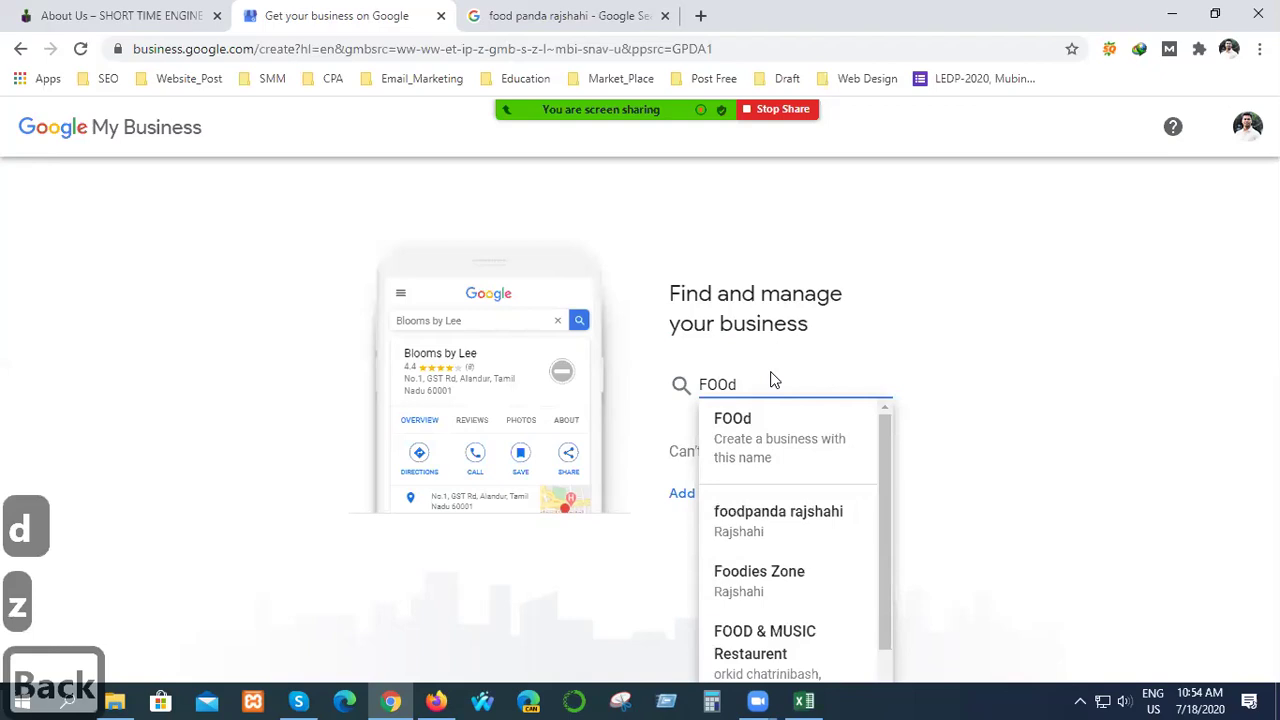
pyautogui.write('F')
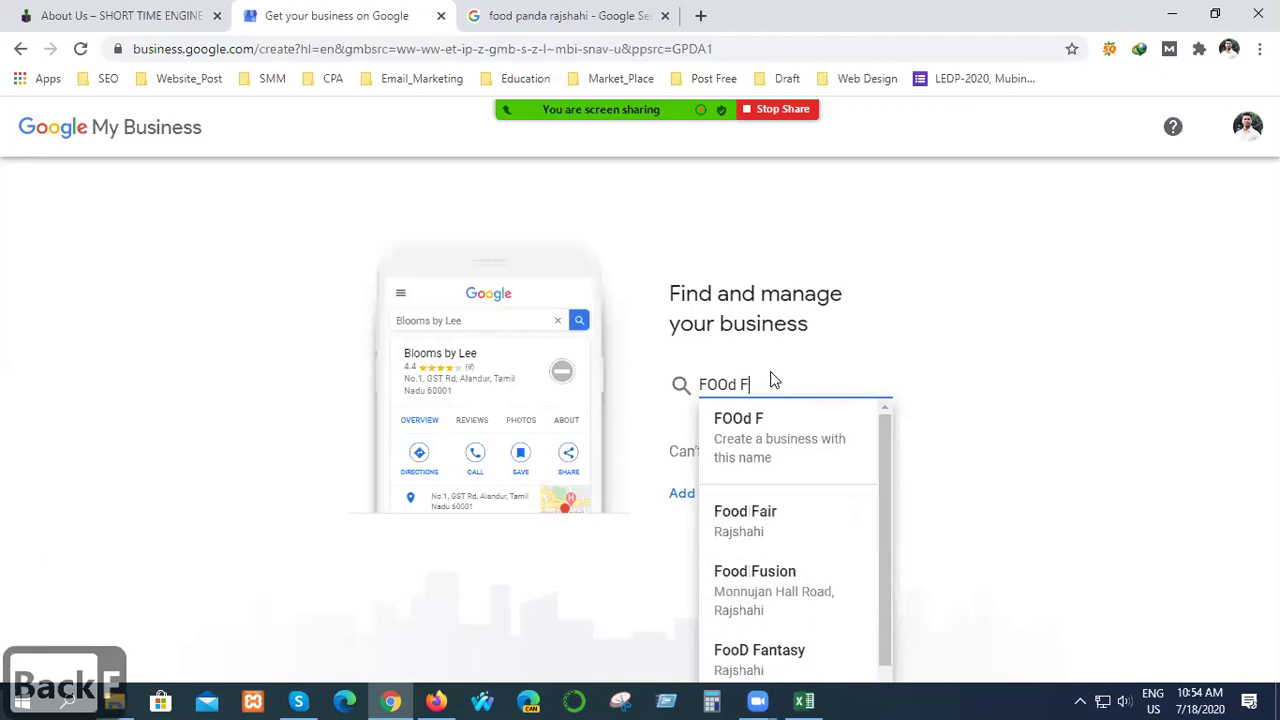
pyautogui.write('UN')
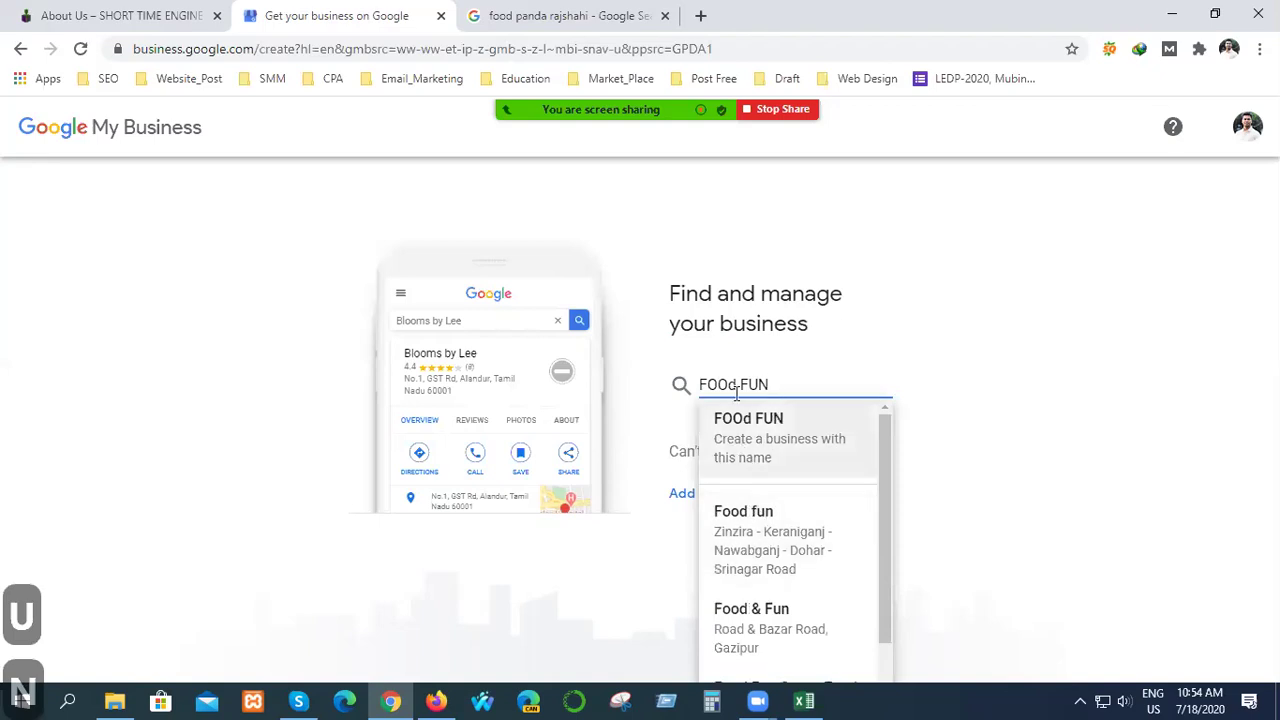
pyautogui.click(740, 384)
pyautogui.press('BackSpace')
pyautogui.write('D')
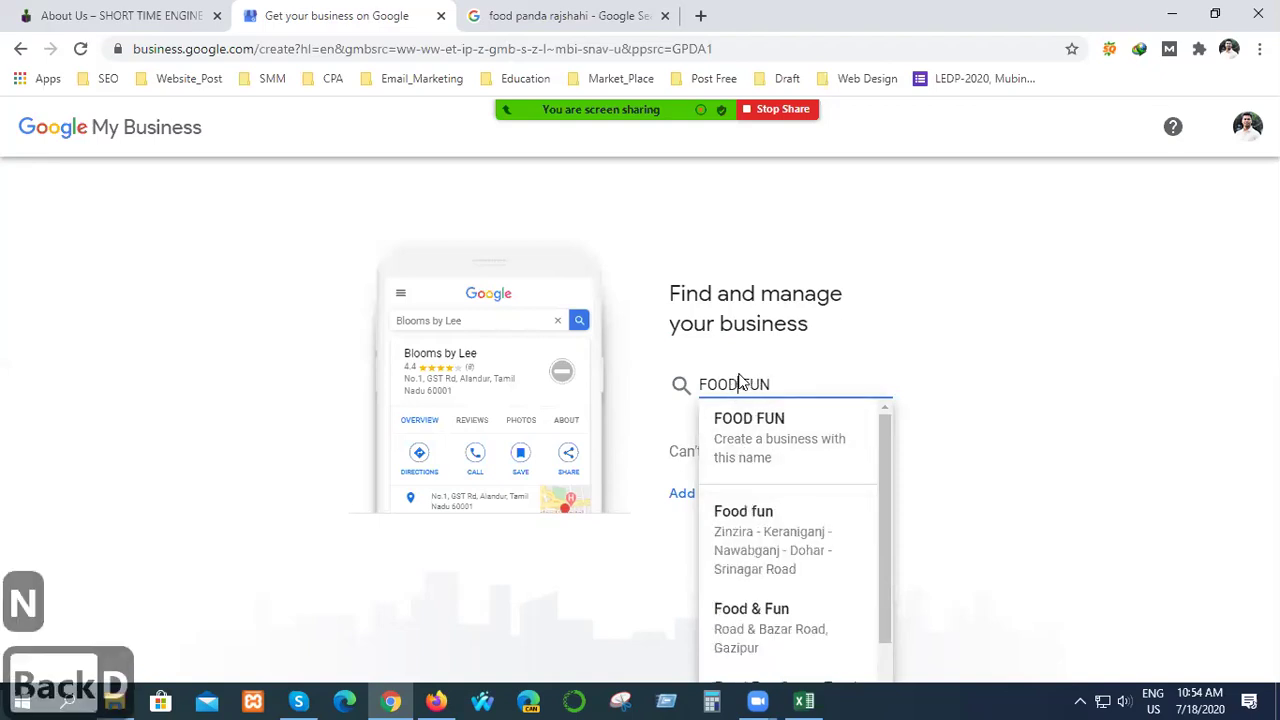
pyautogui.click(935, 402)
pyautogui.click(778, 490)
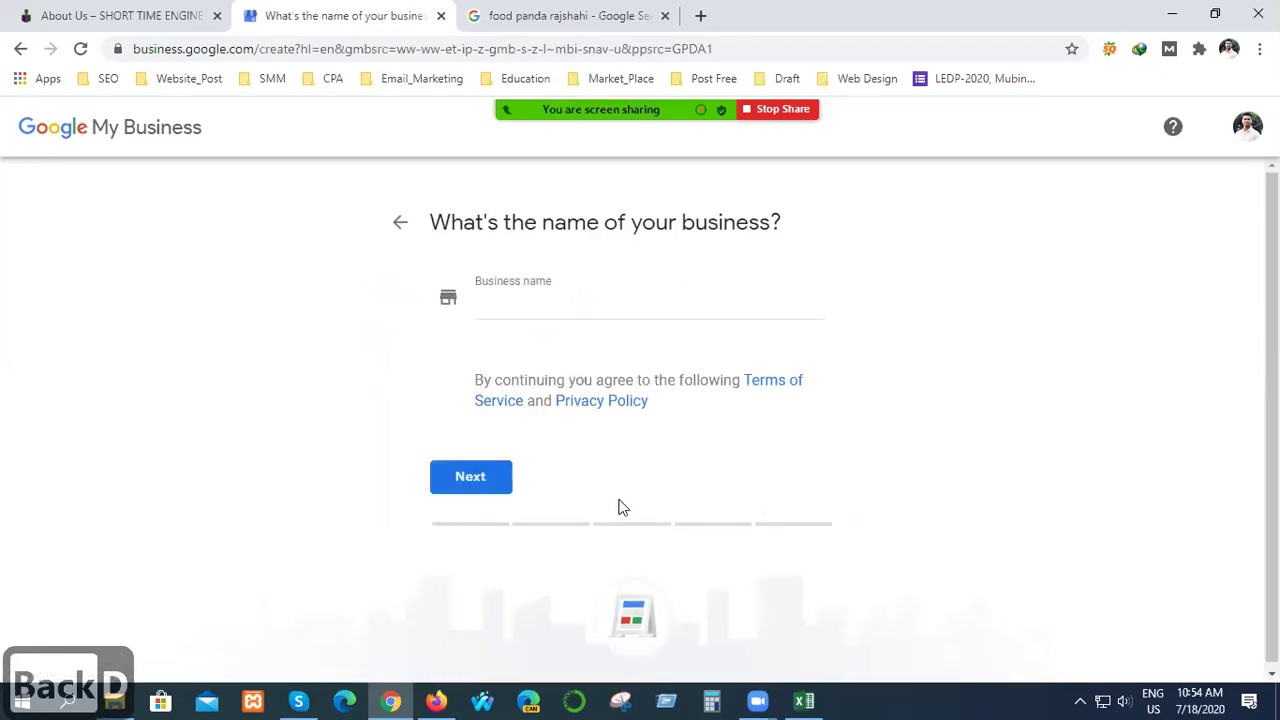
# Enter FOOD as the business name and continue
pyautogui.click(554, 307)
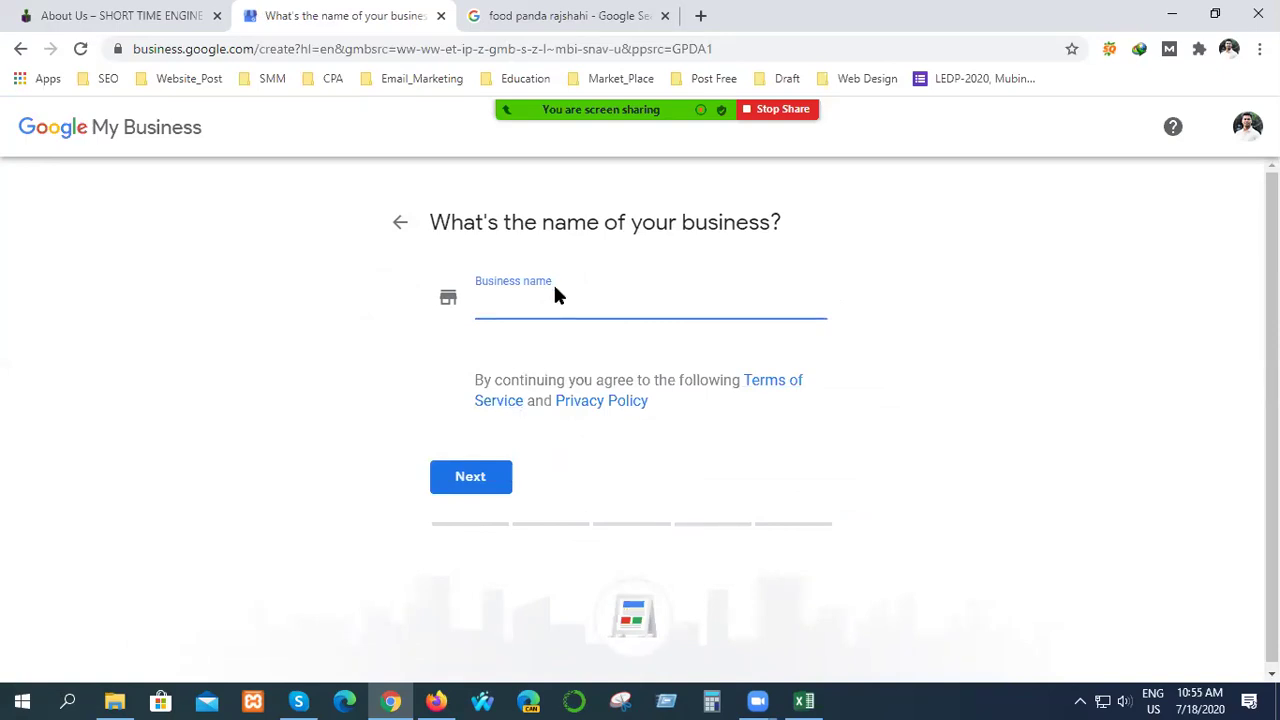
pyautogui.write('FOo')
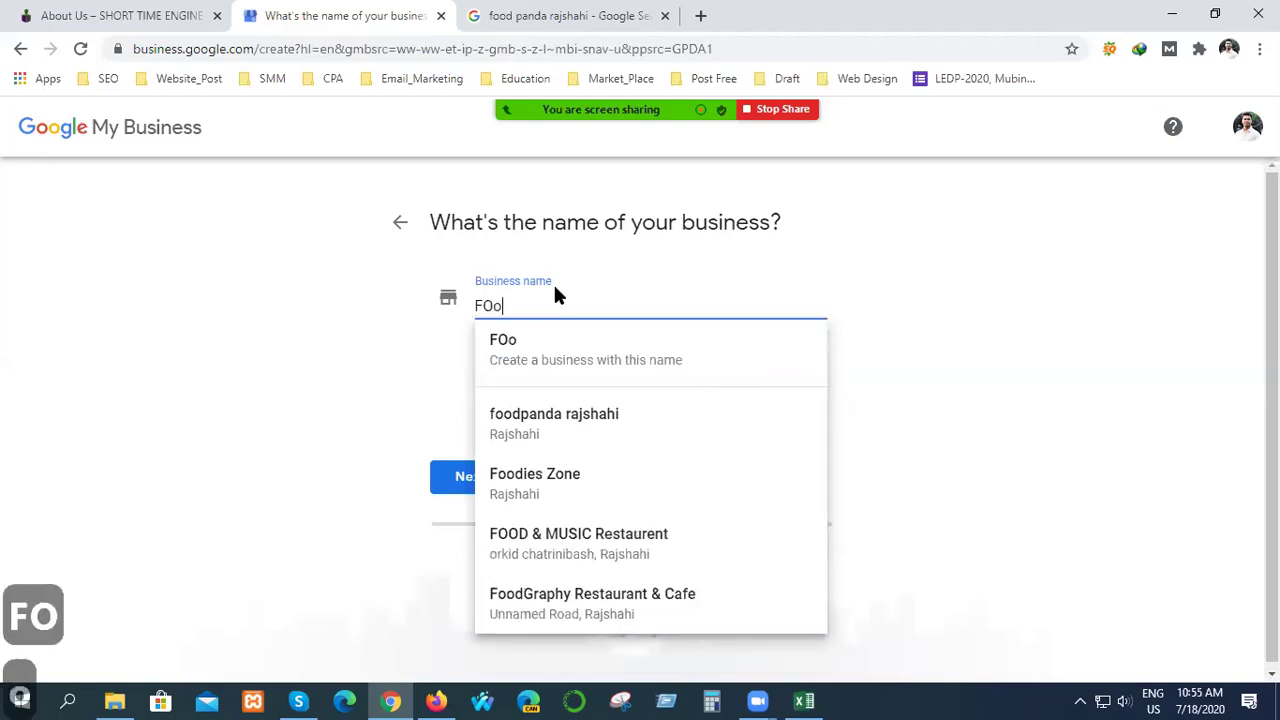
pyautogui.press('BackSpace')
pyautogui.write('OD')
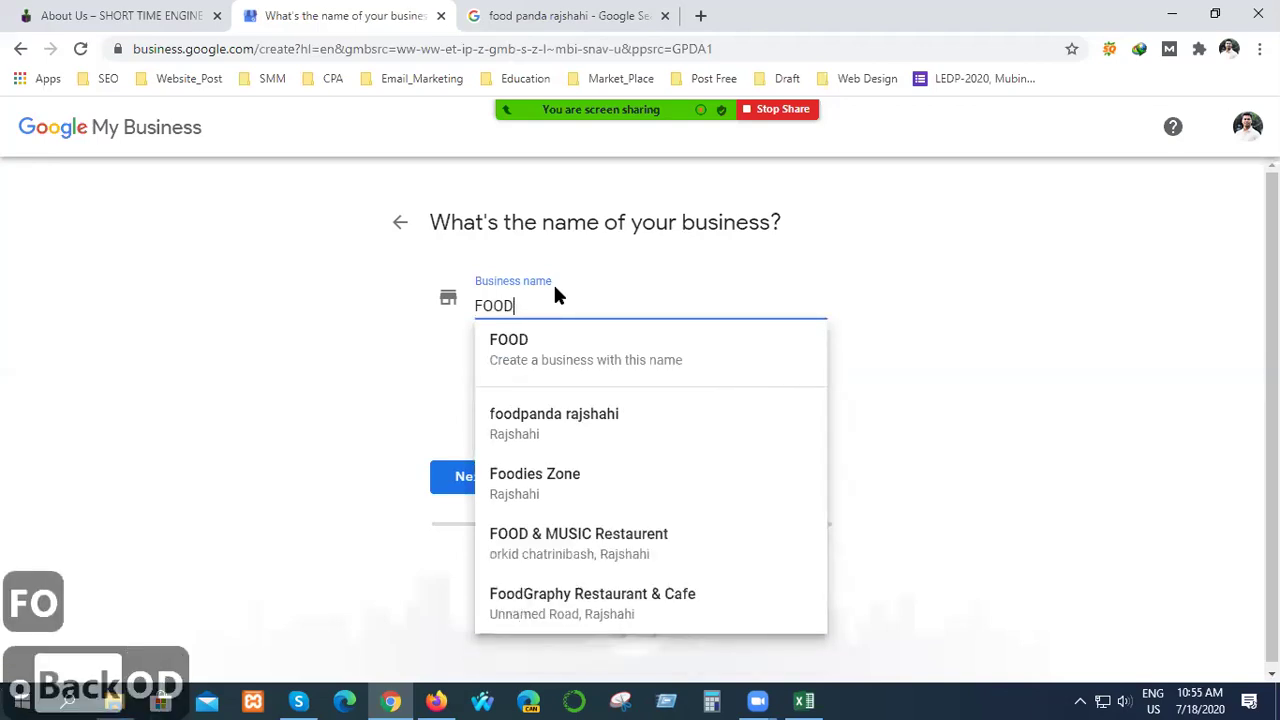
pyautogui.click(444, 489)
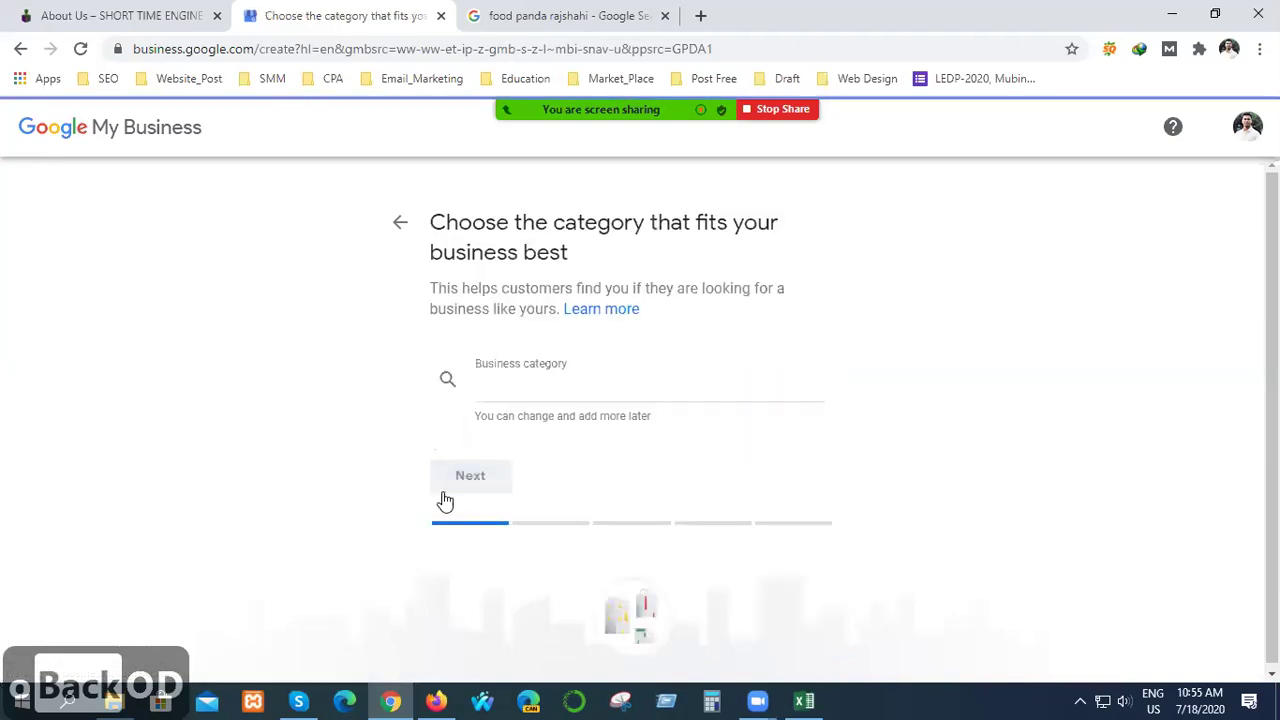
# Set the business category to Food producer
pyautogui.click(522, 395)
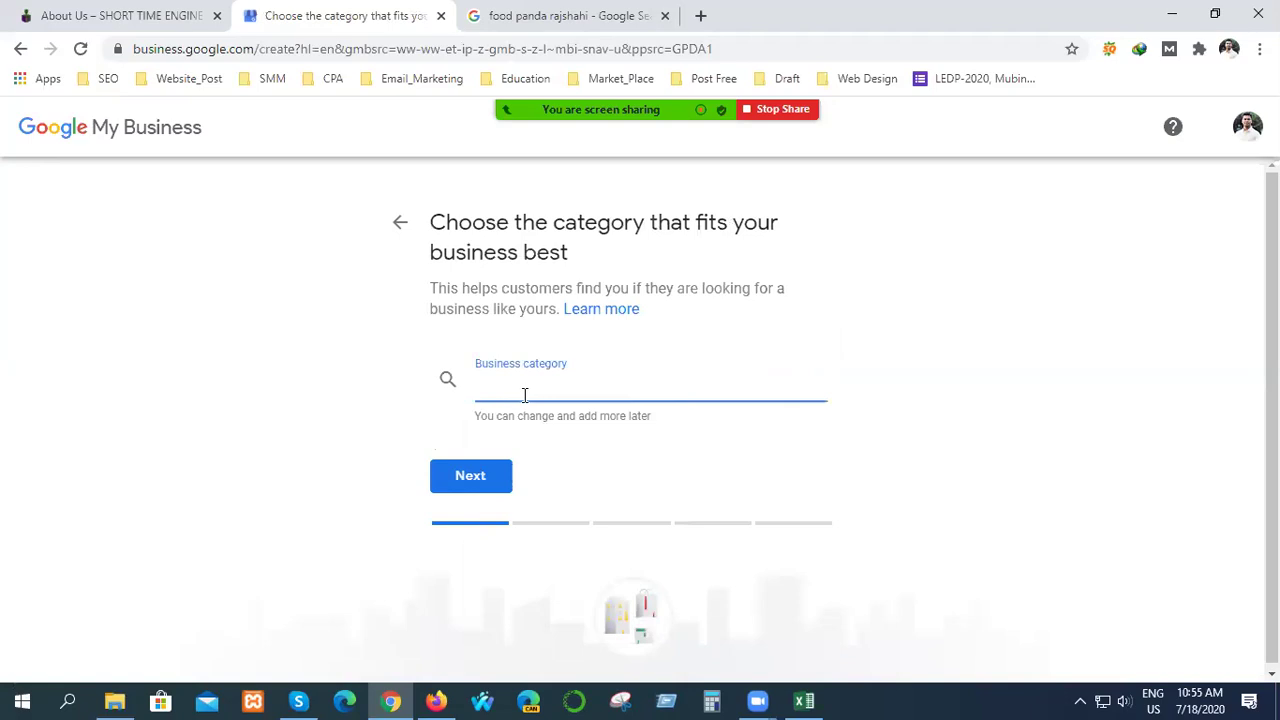
pyautogui.write('FOOD')
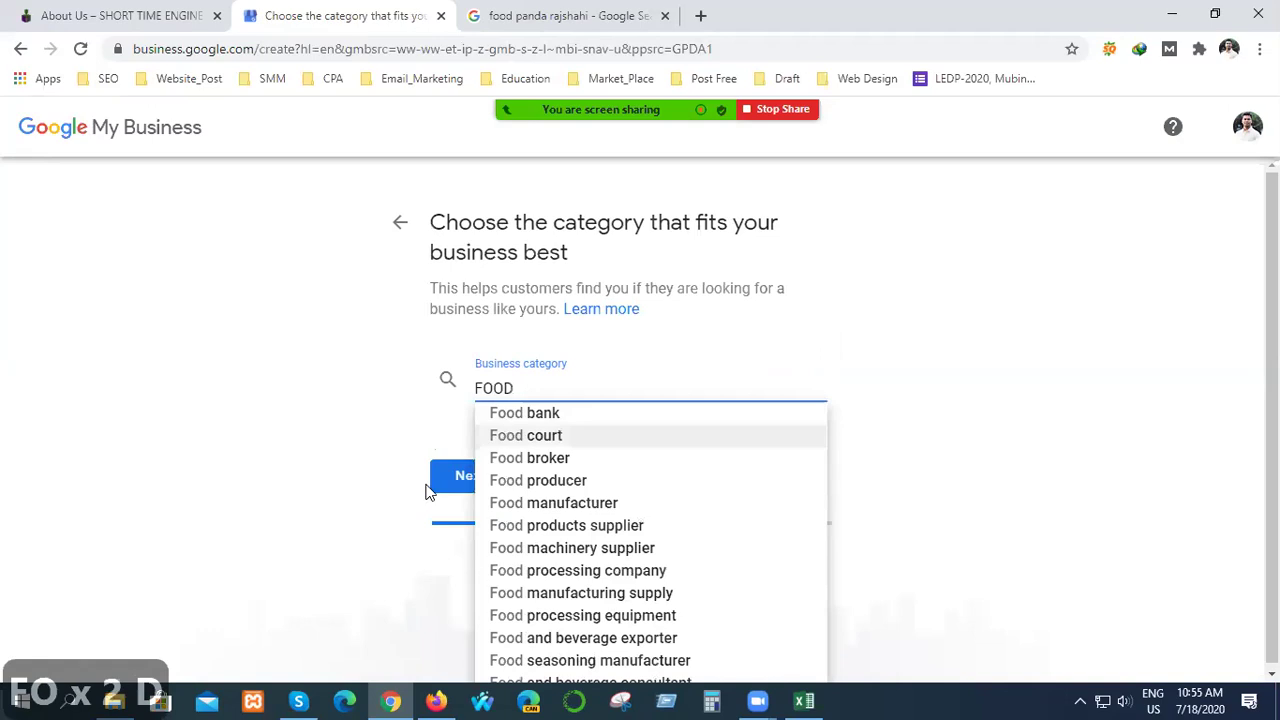
pyautogui.click(463, 487)
pyautogui.click(543, 387)
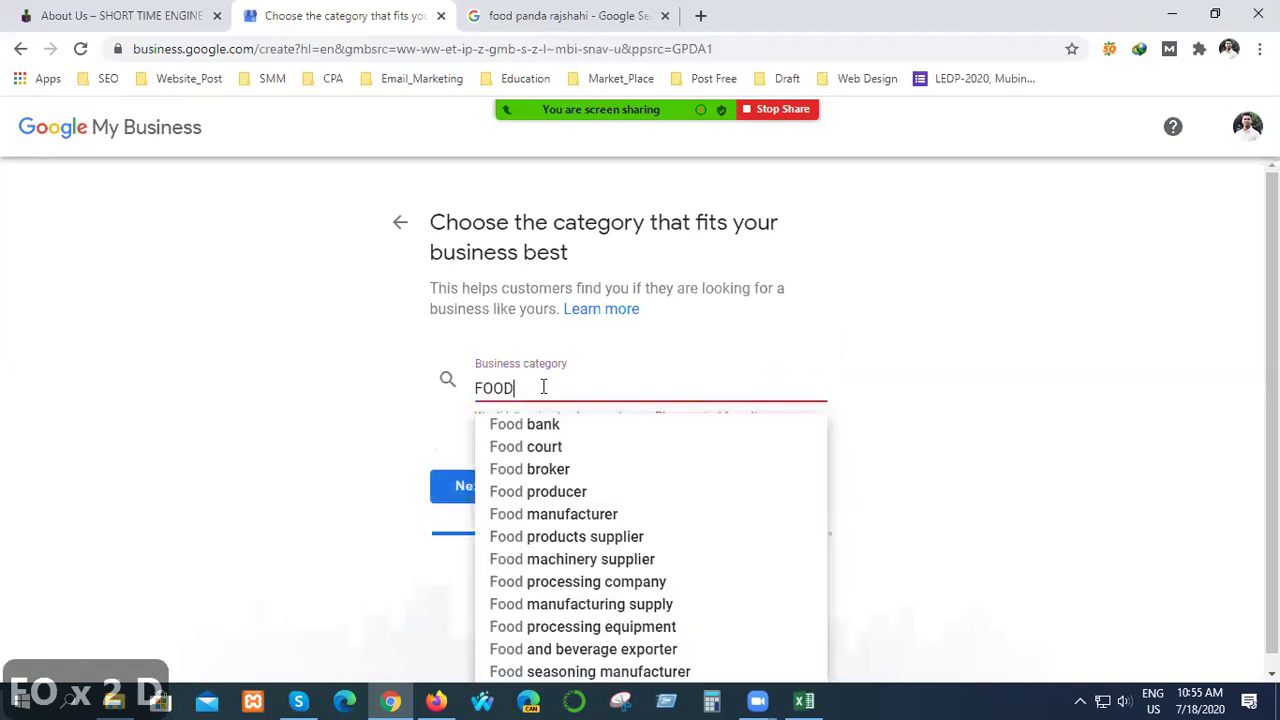
pyautogui.click(590, 492)
pyautogui.click(480, 490)
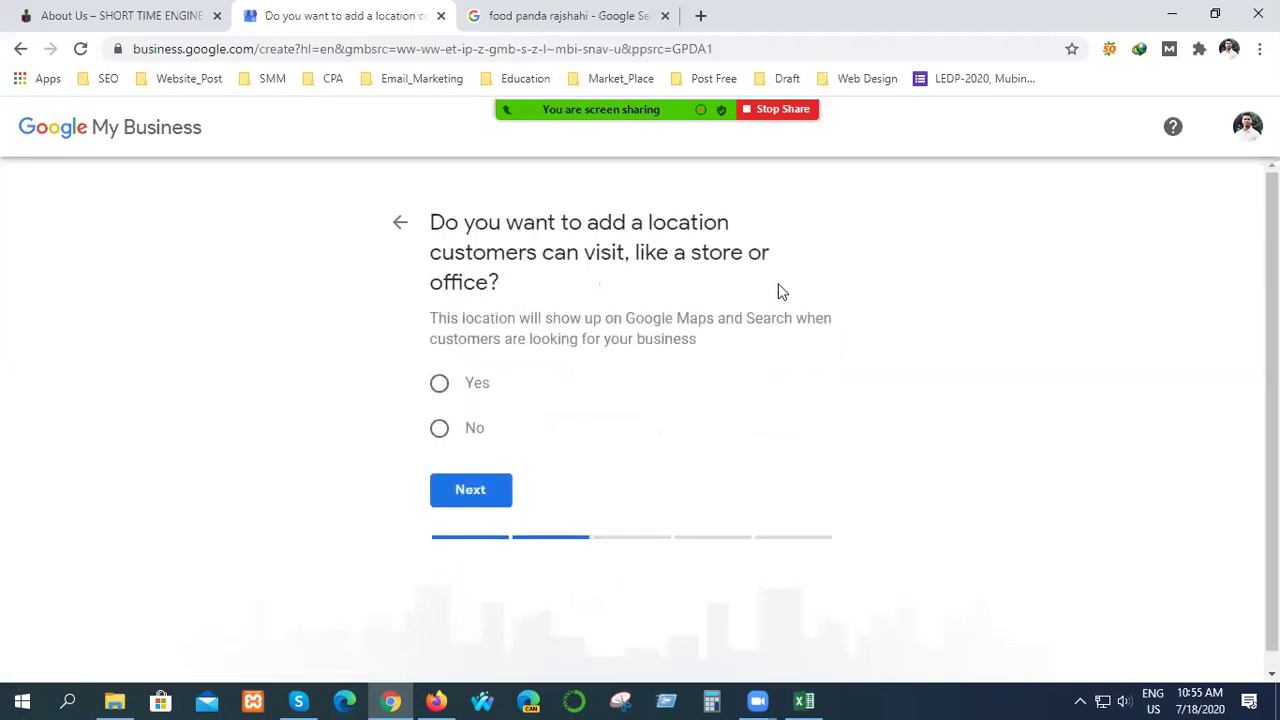
# Confirm customers can visit the location and keep Bangladesh as the address country
pyautogui.click(440, 386)
pyautogui.click(452, 490)
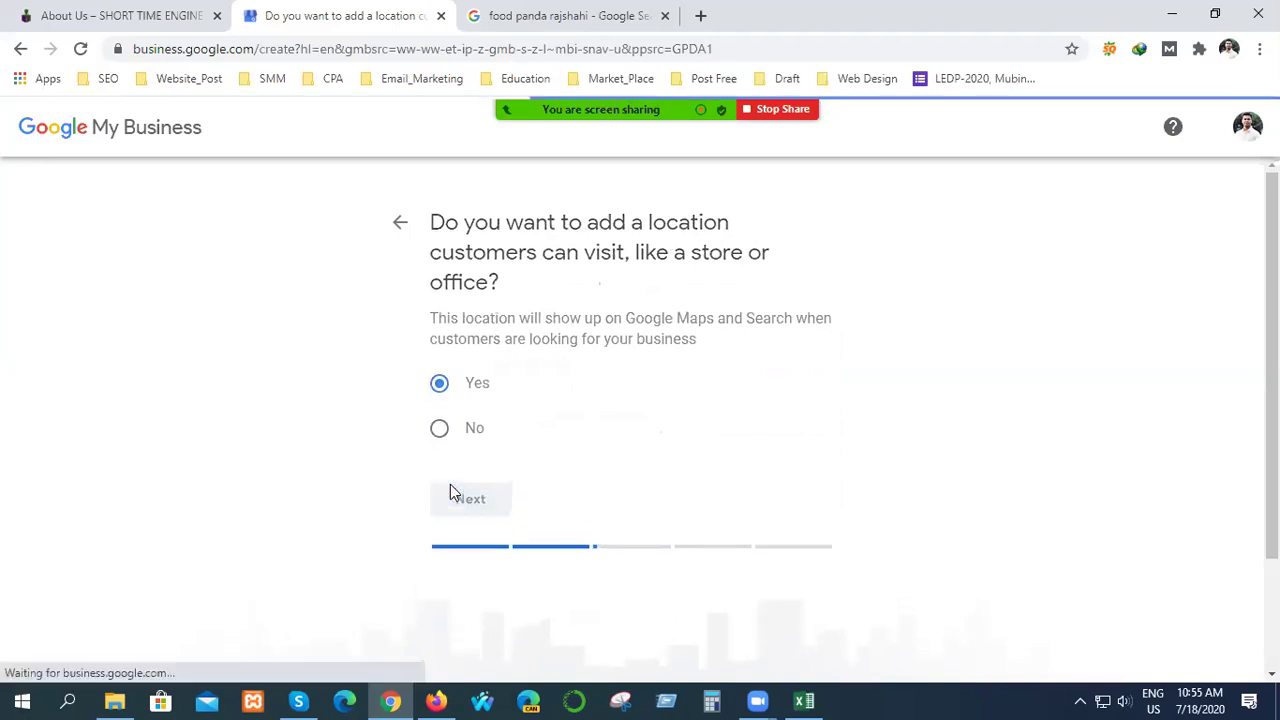
pyautogui.click(584, 316)
pyautogui.click(585, 310)
pyautogui.click(565, 397)
pyautogui.click(531, 474)
pyautogui.click(575, 393)
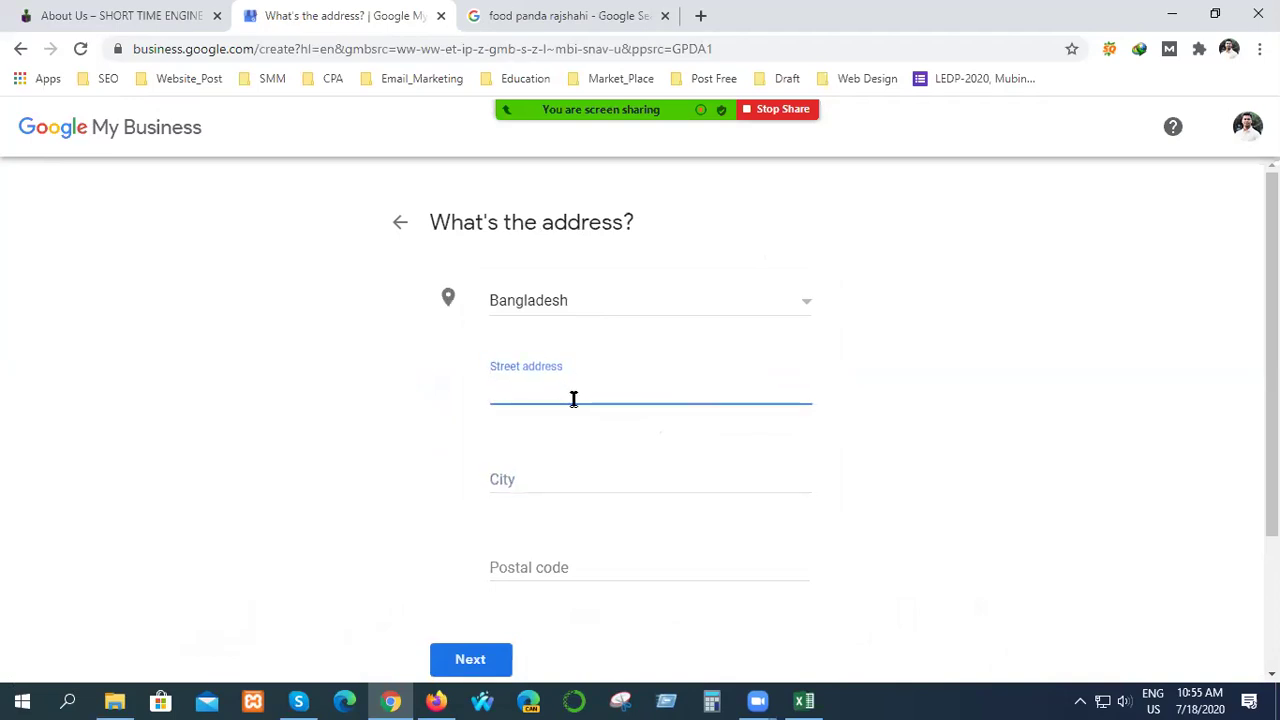
# Enter the address: street Rajshahi, city Rajshahi, postal code 6300
pyautogui.write('R')
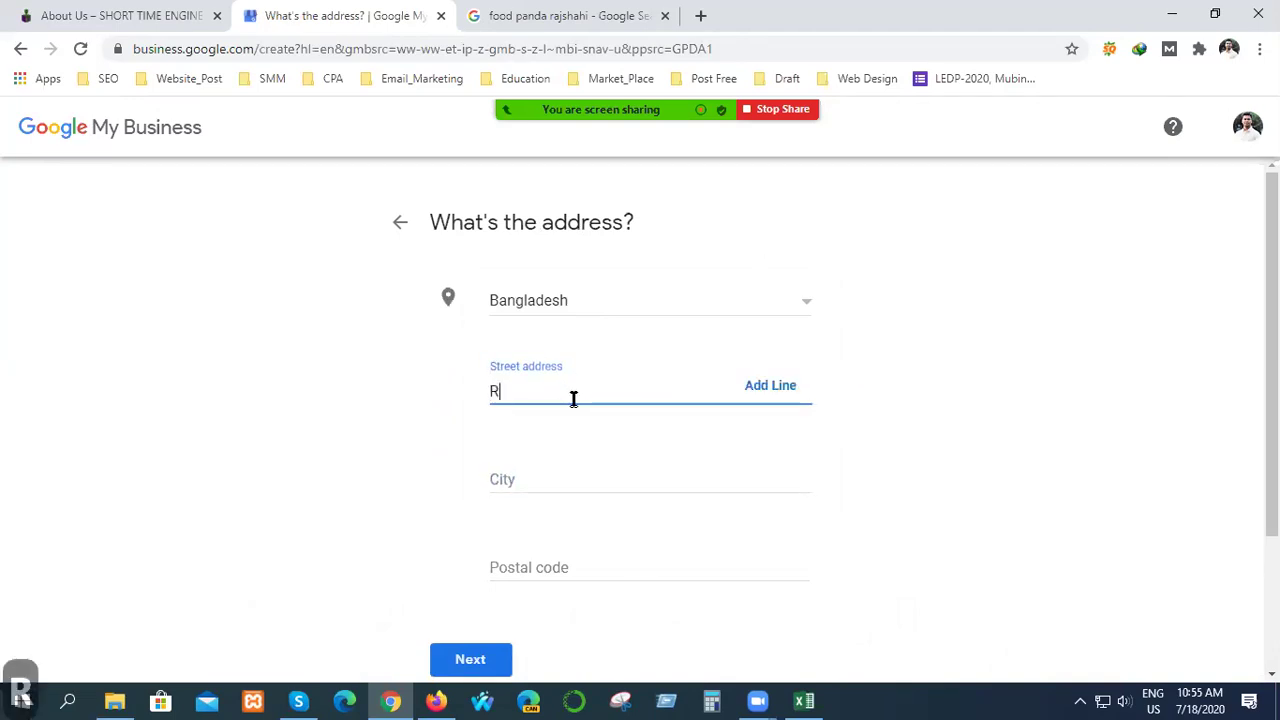
pyautogui.write('ajshahi')
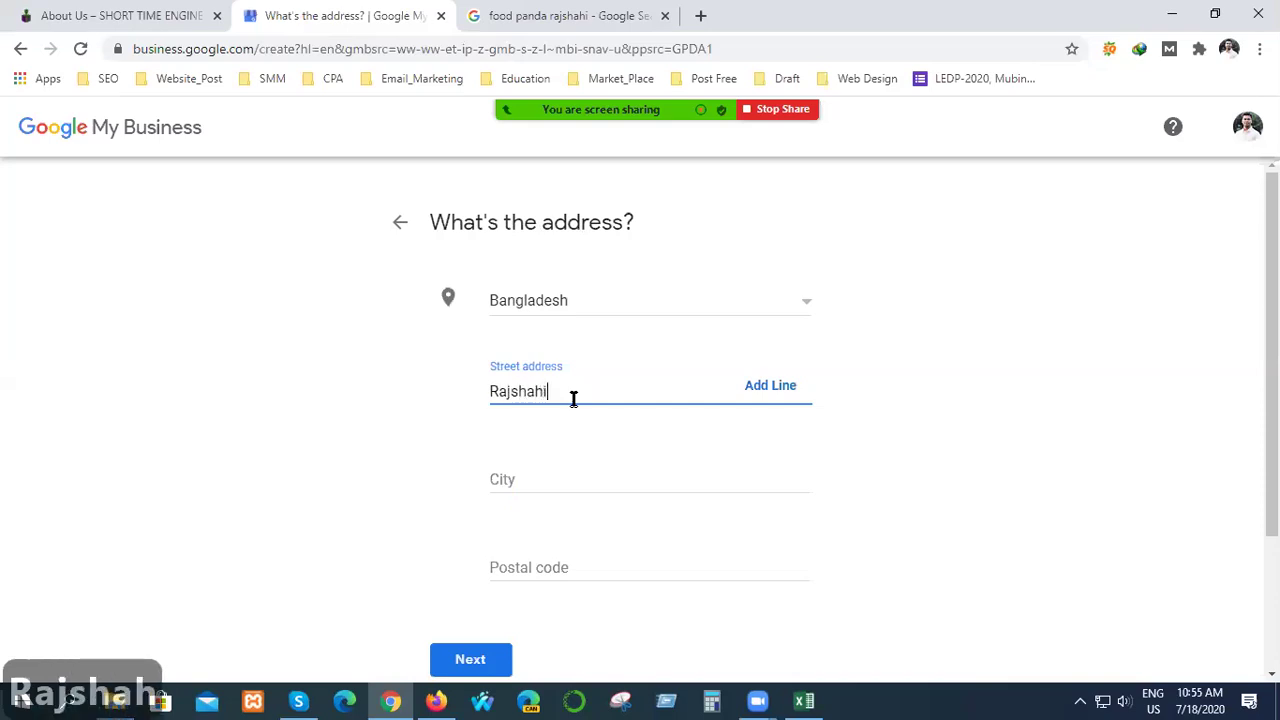
pyautogui.moveTo(560, 403); pyautogui.dragTo(487, 405)
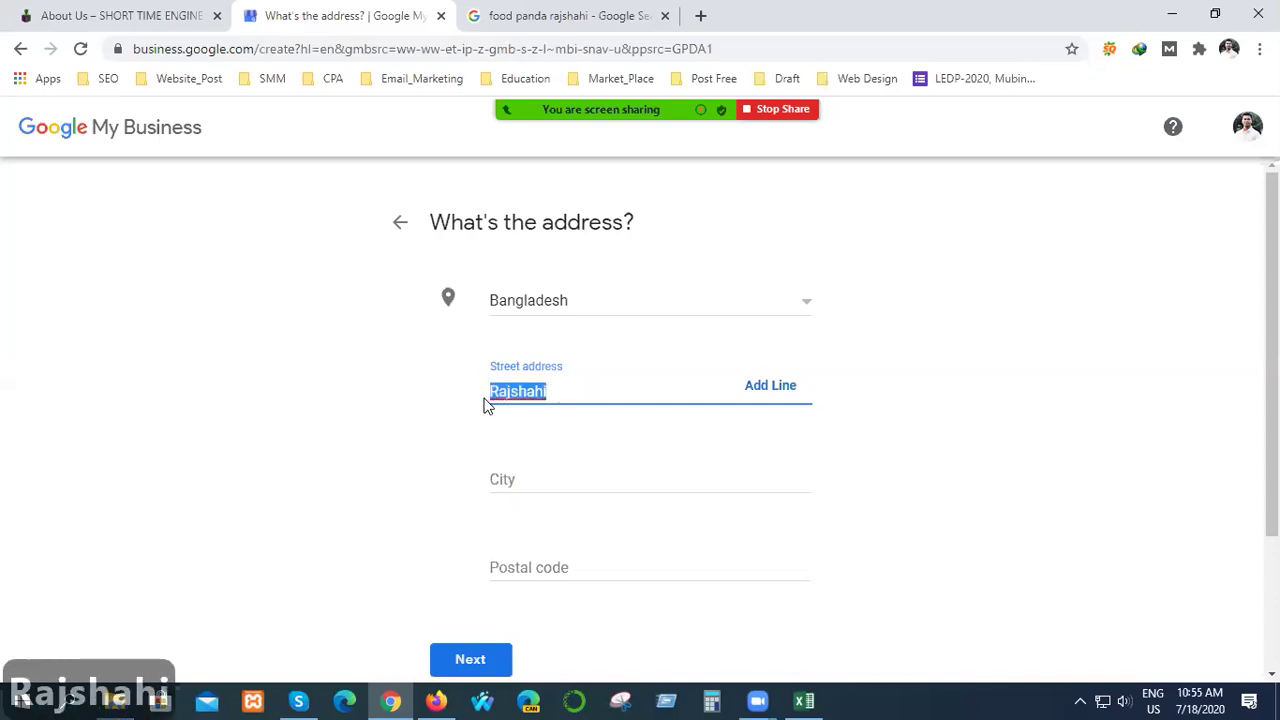
pyautogui.hotkey('ctrl', 'c')
pyautogui.click(523, 488)
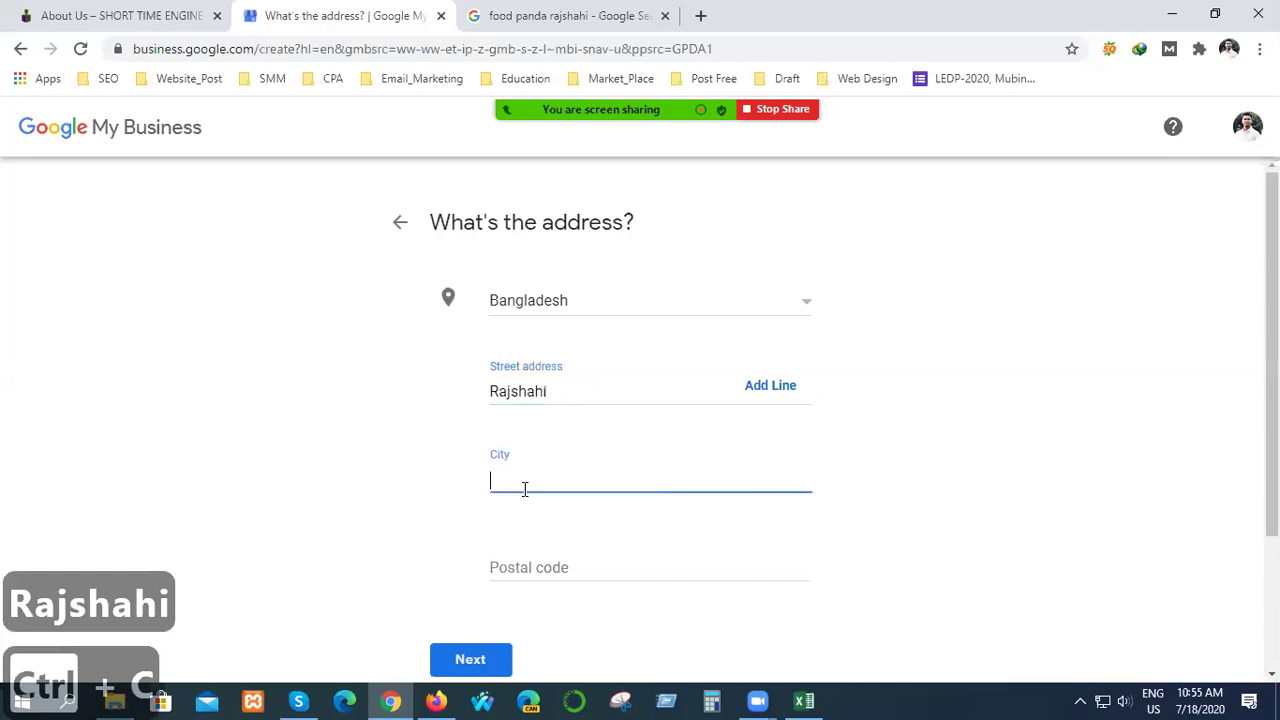
pyautogui.hotkey('ctrl', 'v')
pyautogui.click(546, 560)
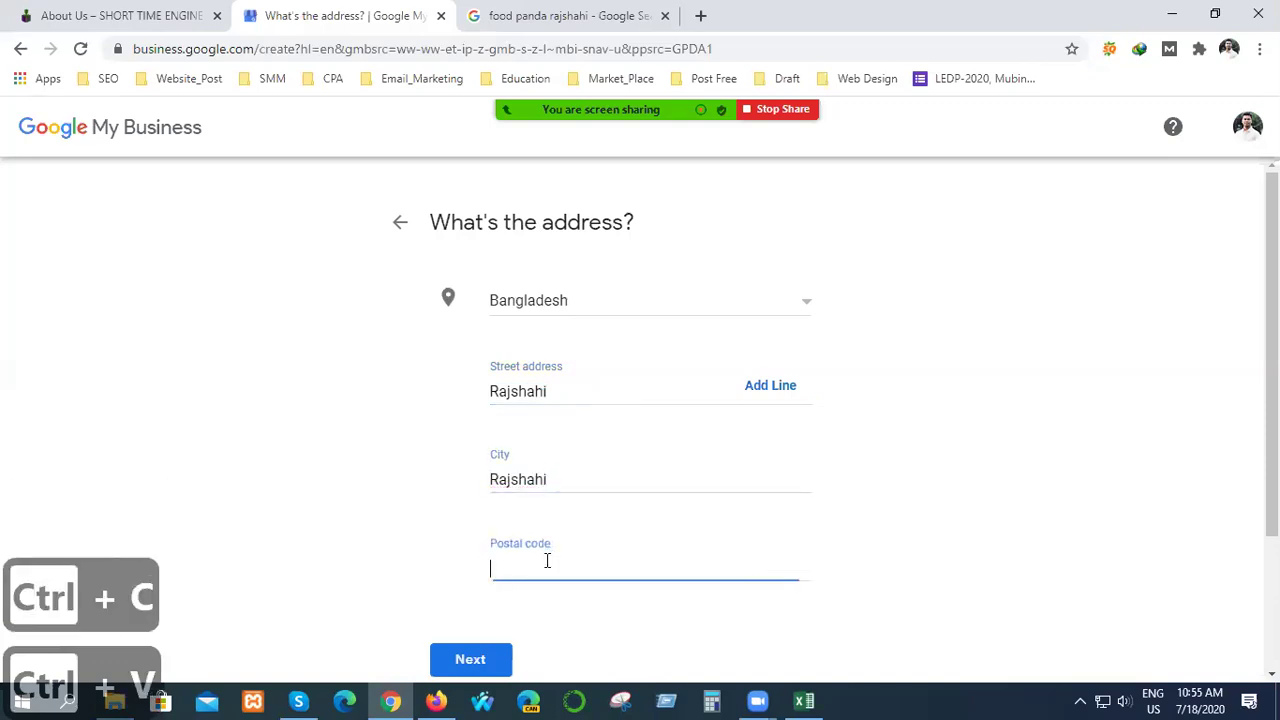
pyautogui.write('6300')
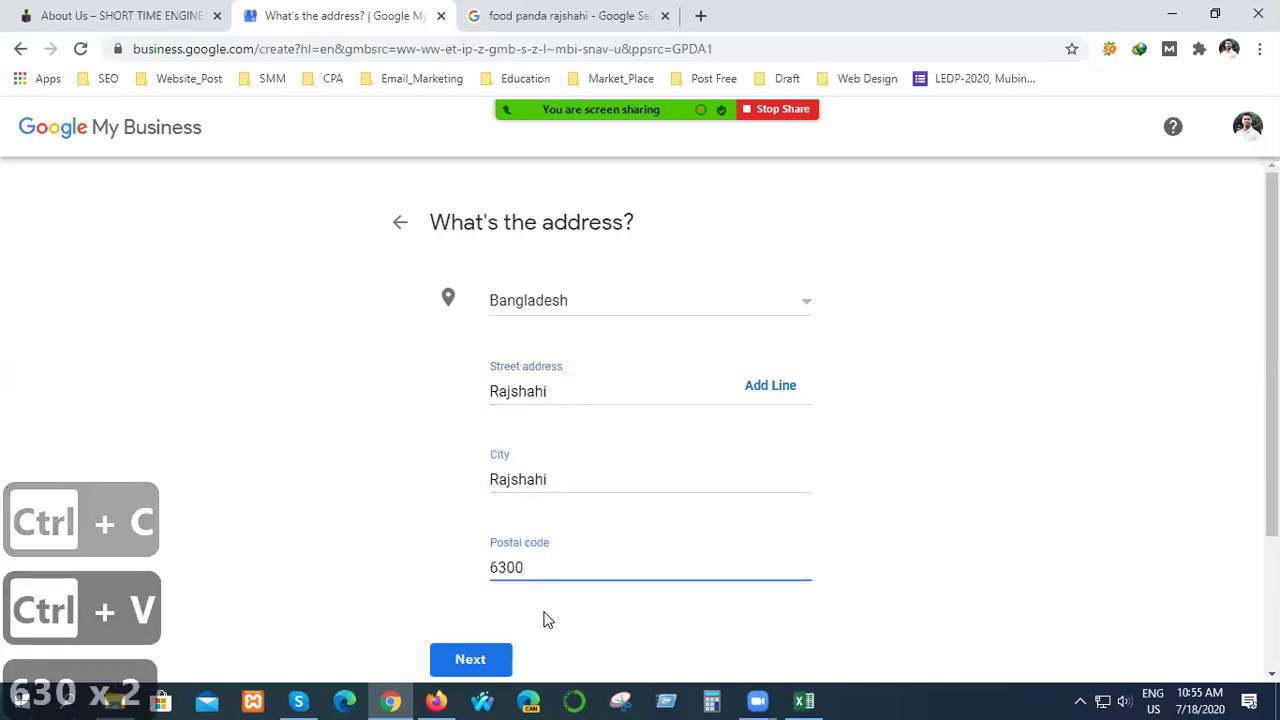
pyautogui.click(484, 653)
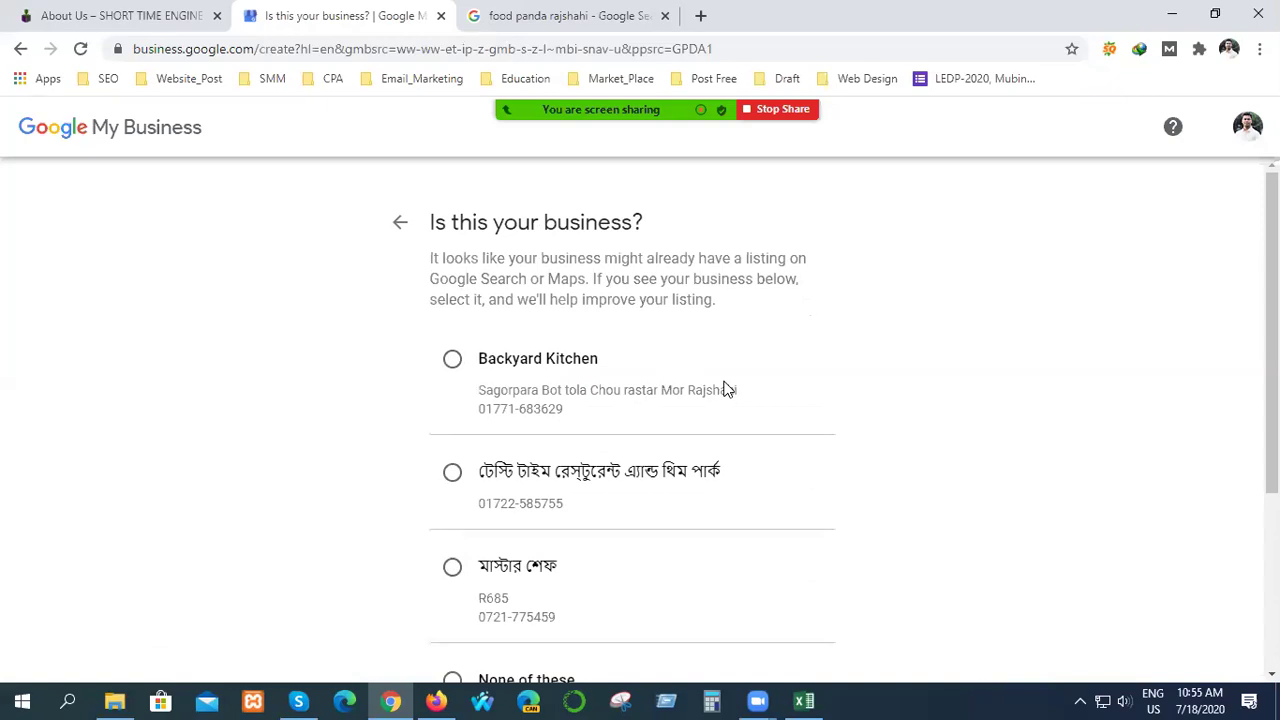
# Decline the suggested existing businesses with 'None of these'
pyautogui.scroll(-2, 731, 385)
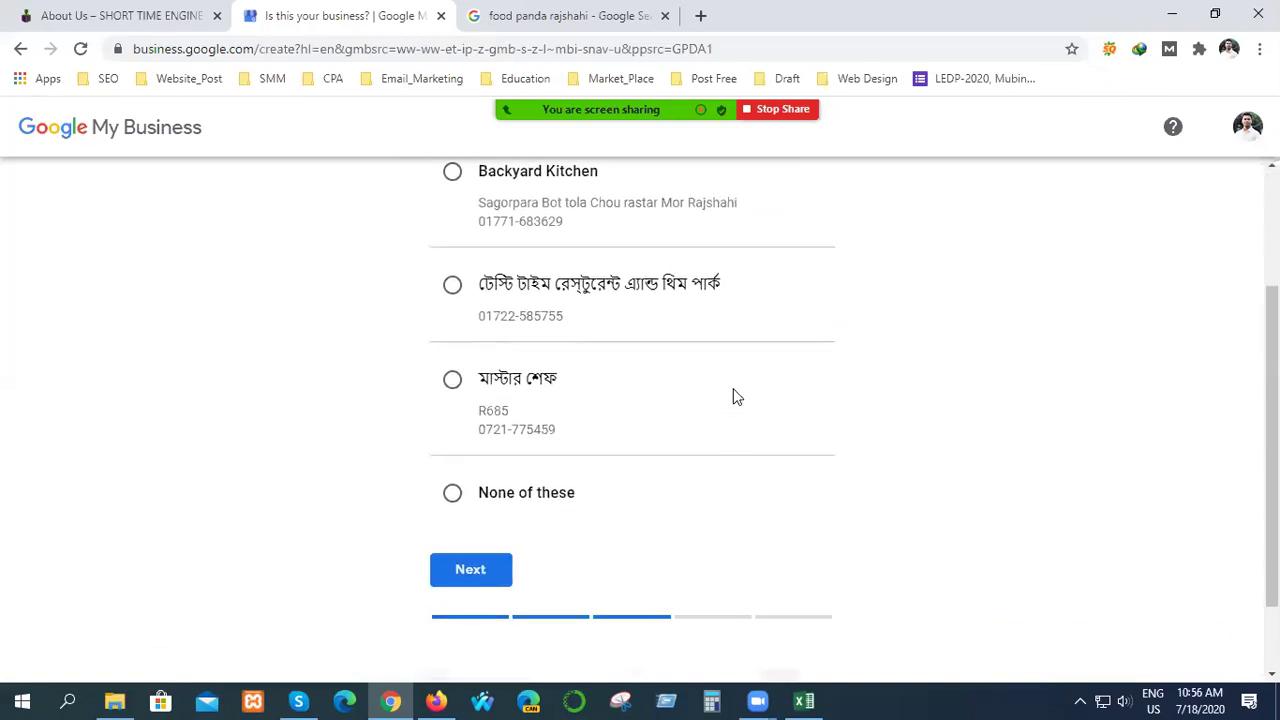
pyautogui.click(454, 493)
pyautogui.scroll(2, 590, 495)
pyautogui.scroll(-2, 590, 490)
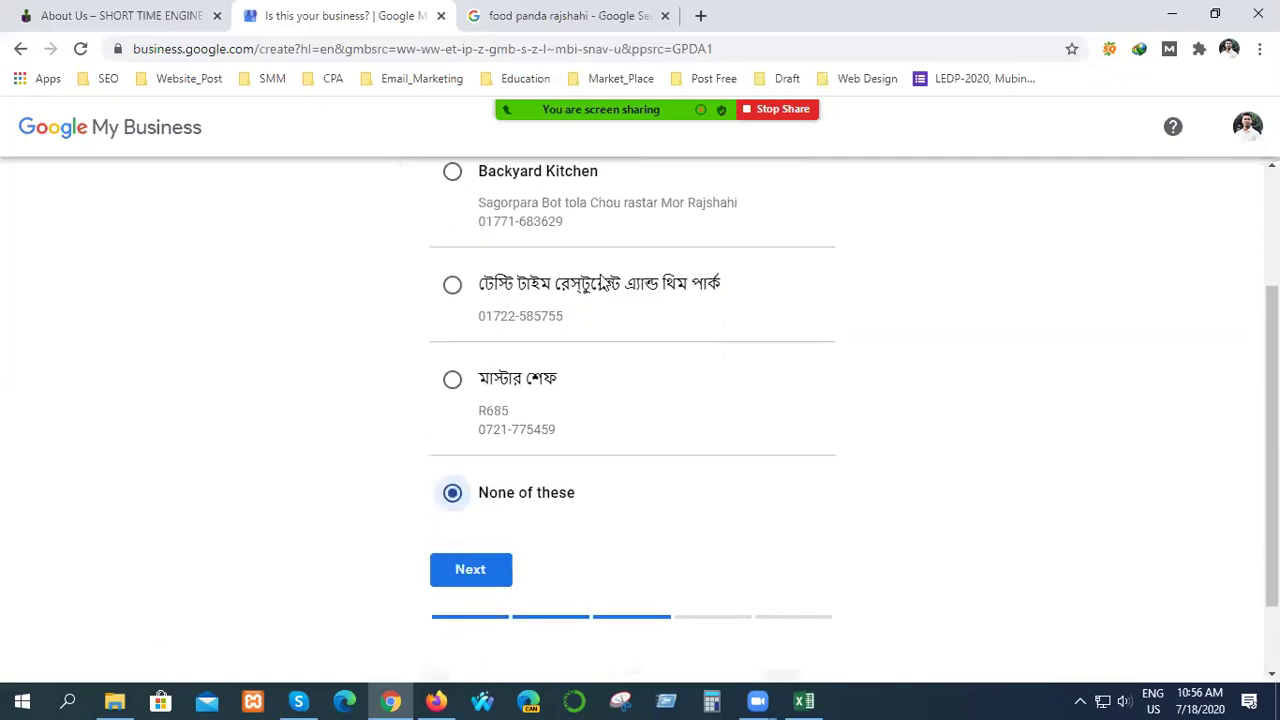
pyautogui.click(472, 569)
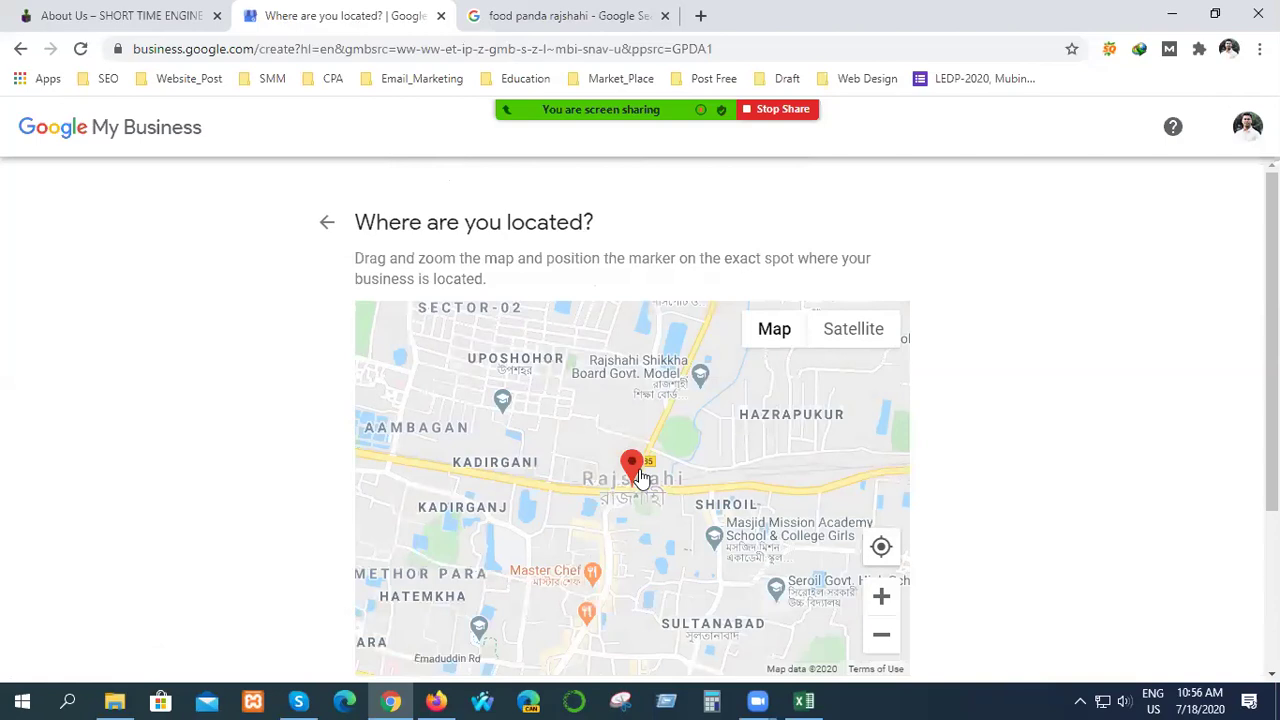
# Zoom the Rajshahi map and pin the marker near Gorhanga Gorosthan on the main road
pyautogui.moveTo(631, 462)
pyautogui.mouseDown()
pyautogui.moveTo(429, 445)
pyautogui.moveTo(517, 527)
pyautogui.moveTo(654, 455)
pyautogui.mouseUp()
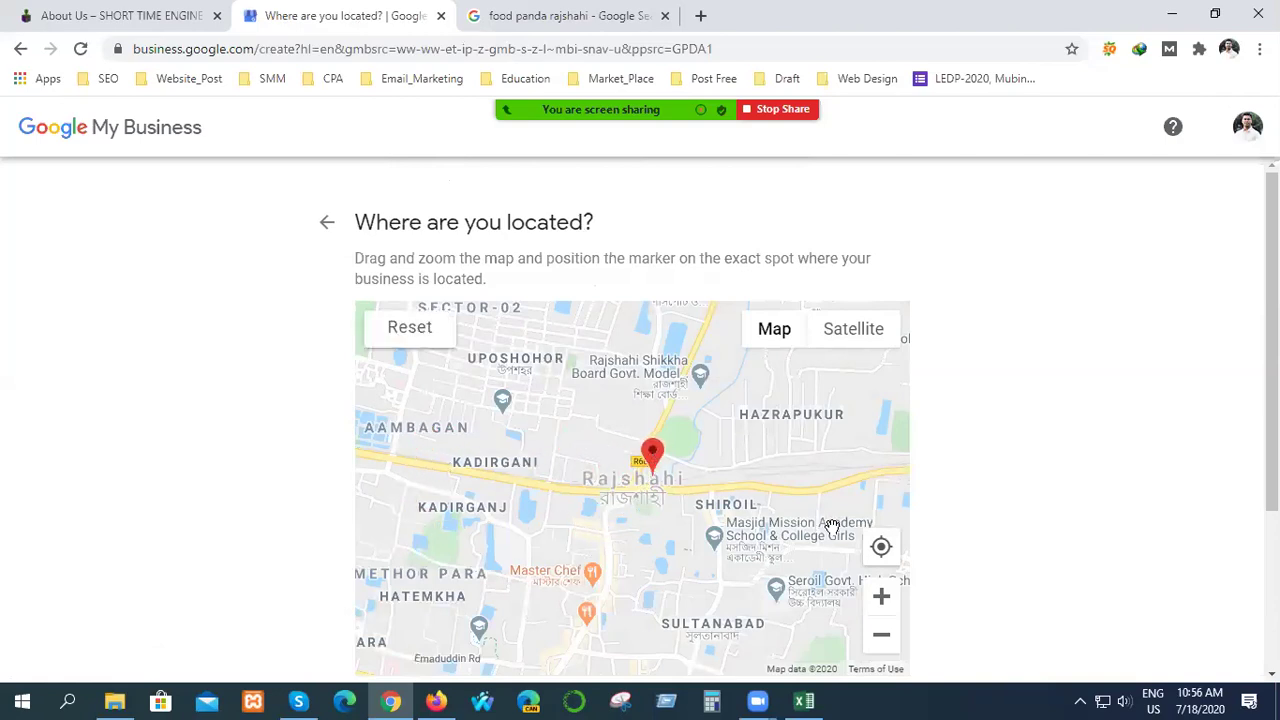
pyautogui.click(882, 597)
pyautogui.click(882, 597)
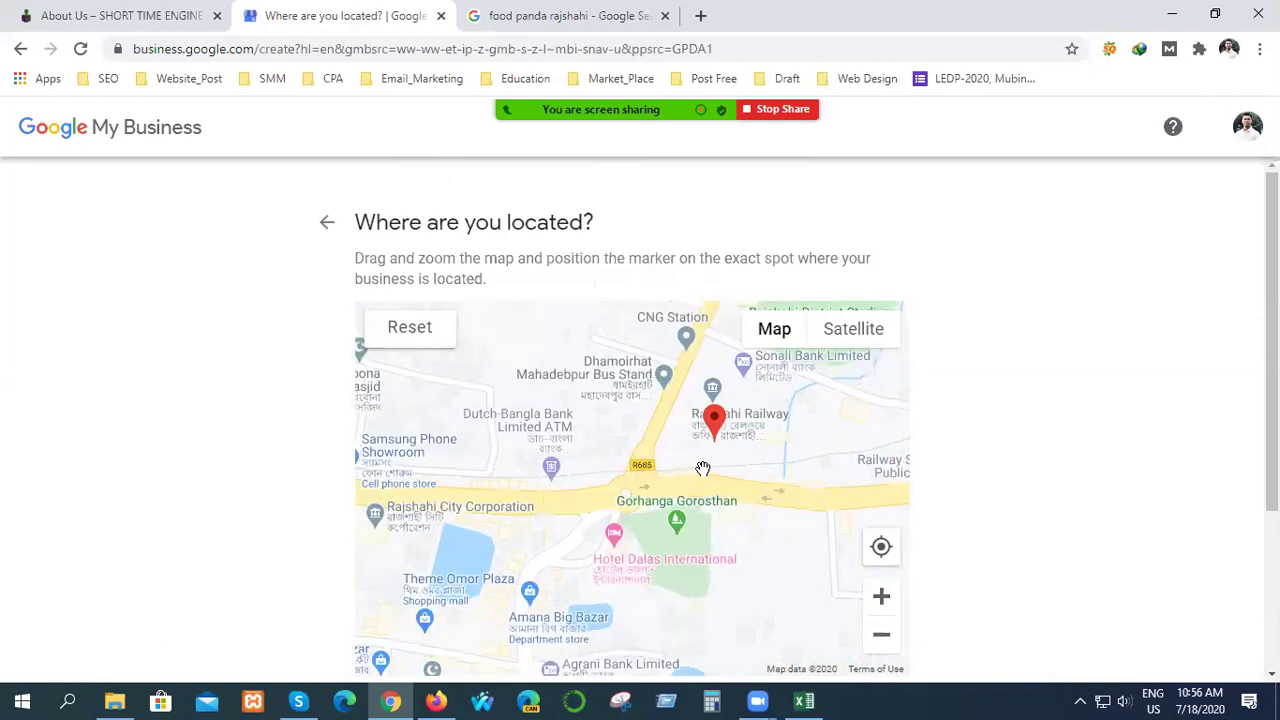
pyautogui.moveTo(714, 432)
pyautogui.mouseDown()
pyautogui.moveTo(617, 478)
pyautogui.moveTo(613, 530)
pyautogui.moveTo(614, 510)
pyautogui.moveTo(519, 552)
pyautogui.moveTo(573, 494)
pyautogui.mouseUp()
pyautogui.scroll(-2, 1071, 463)
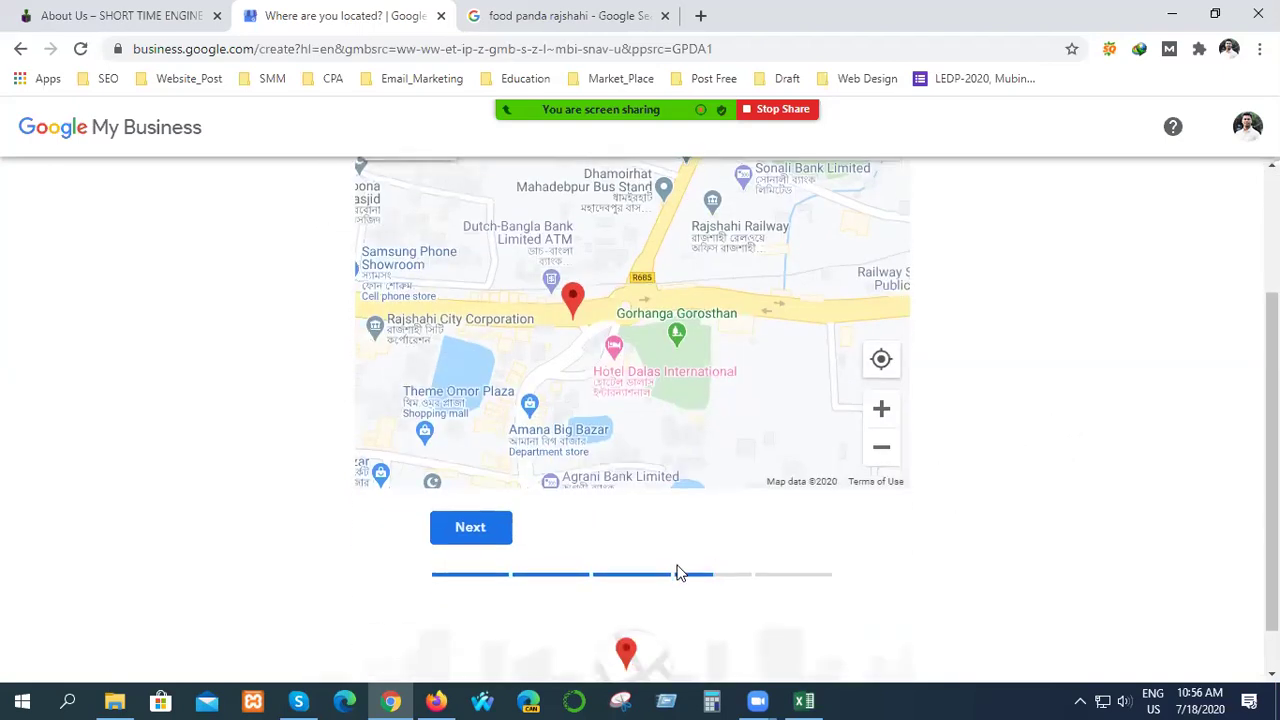
pyautogui.click(467, 527)
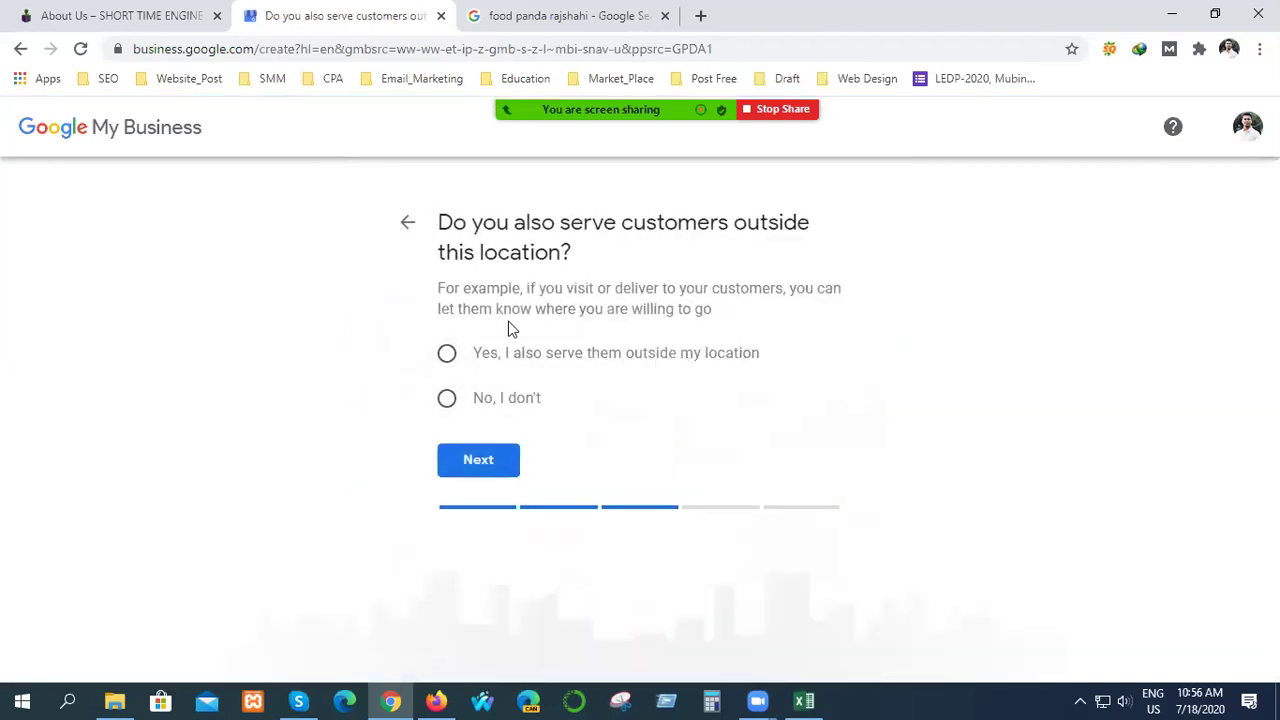
# Answer that no customers are served elsewhere, leaving the phone and website fields empty
pyautogui.click(447, 400)
pyautogui.click(463, 458)
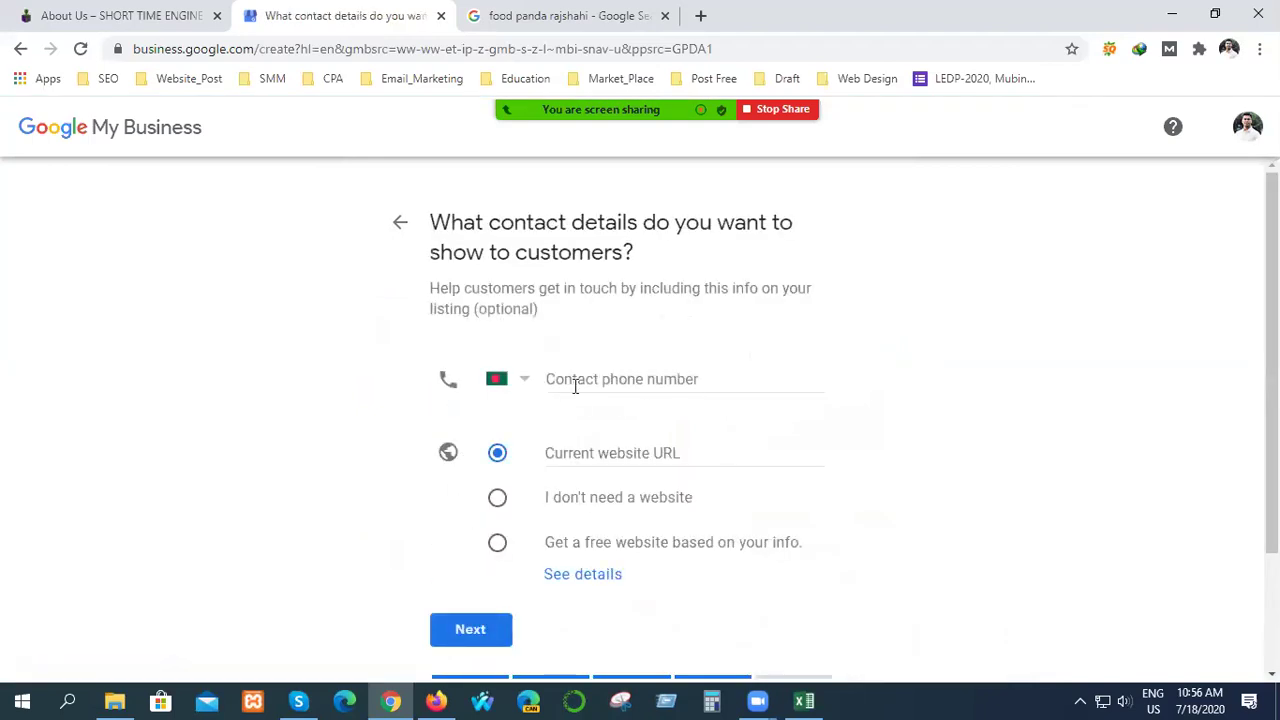
pyautogui.click(574, 383)
pyautogui.scroll(-2, 810, 360)
pyautogui.click(591, 295)
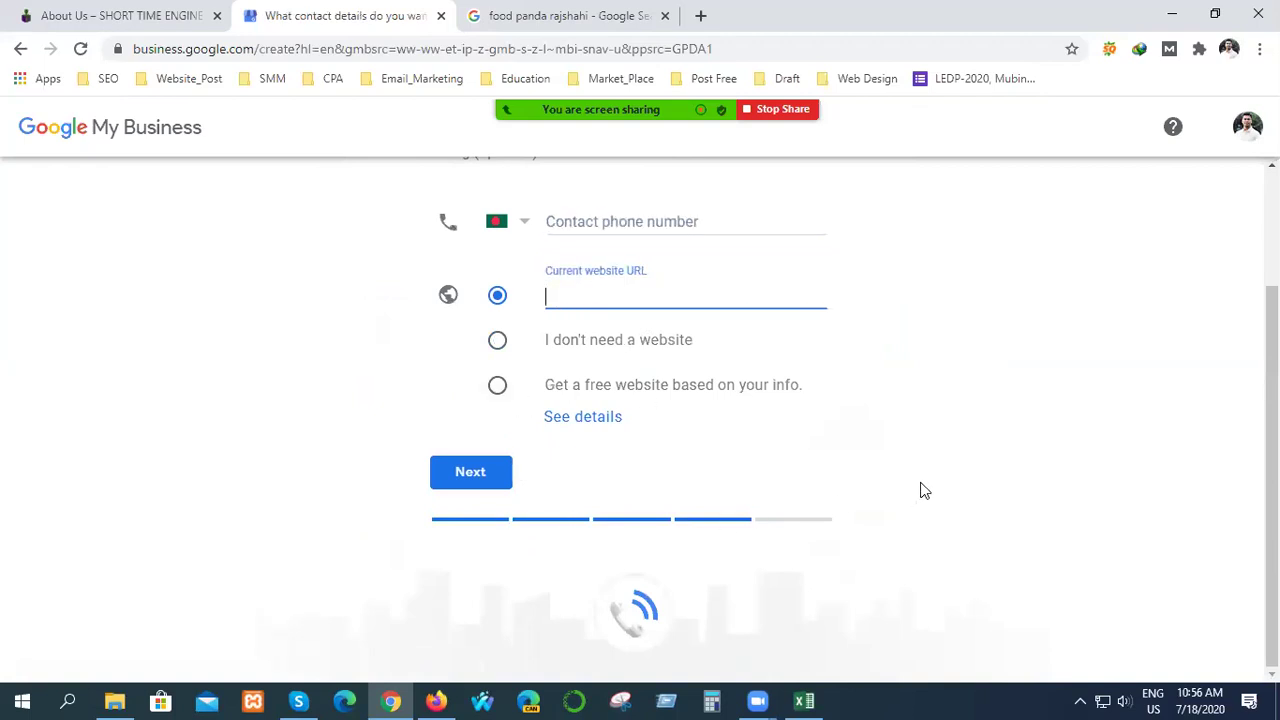
pyautogui.click(628, 614)
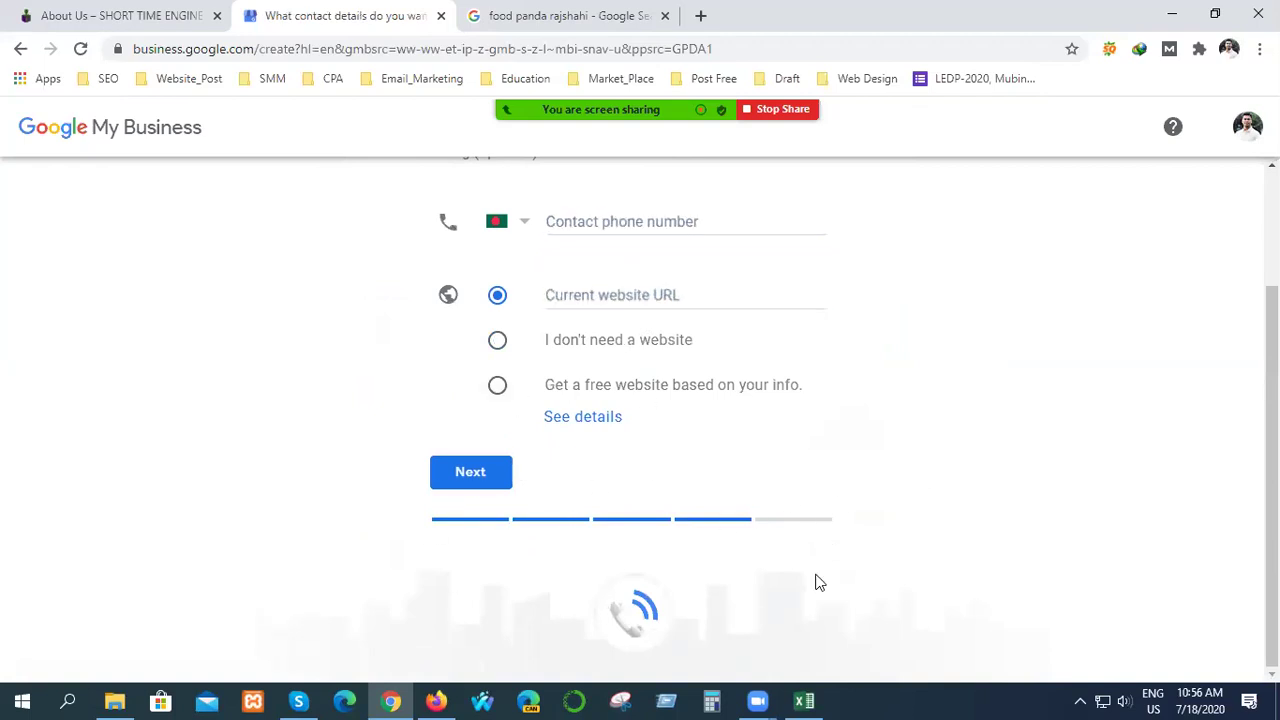
pyautogui.scroll(2, 840, 555)
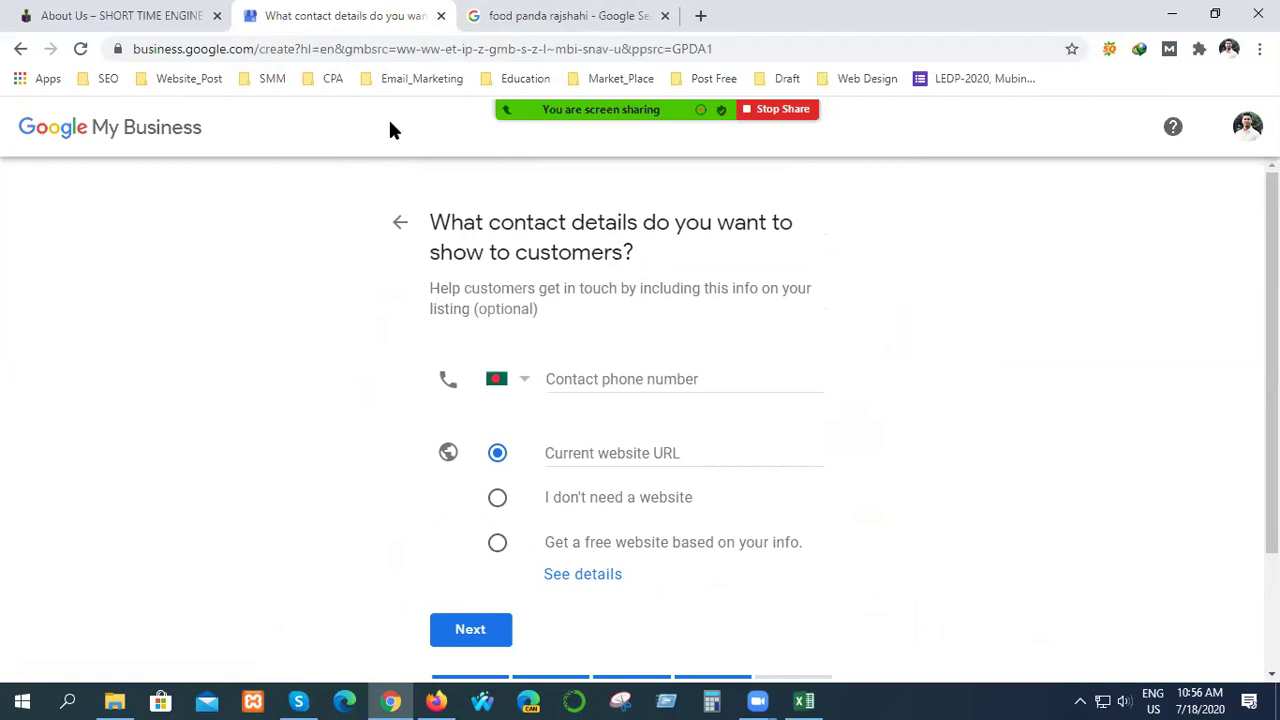
# Check the food panda rajshahi results, close the Google My Business tab, and return to Work_Flow.xlsx
pyautogui.click(543, 14)
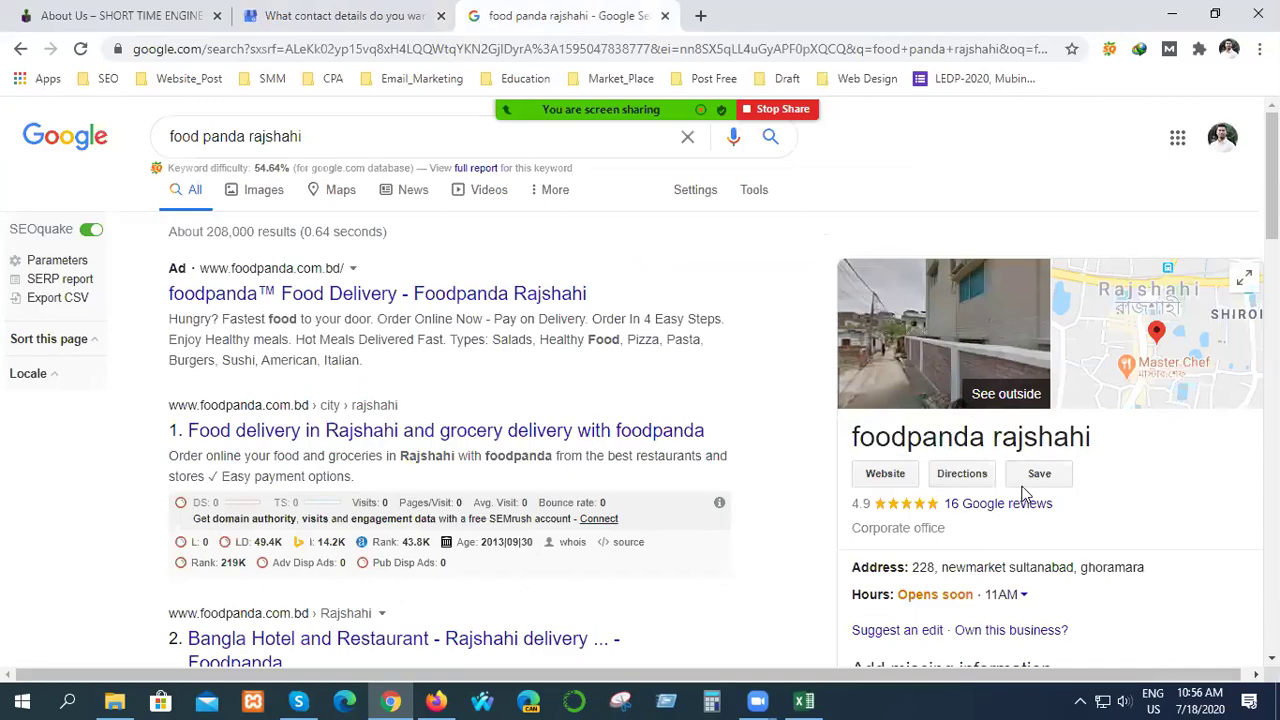
pyautogui.scroll(-4, 1022, 492)
pyautogui.scroll(-4, 1016, 490)
pyautogui.scroll(8, 1020, 494)
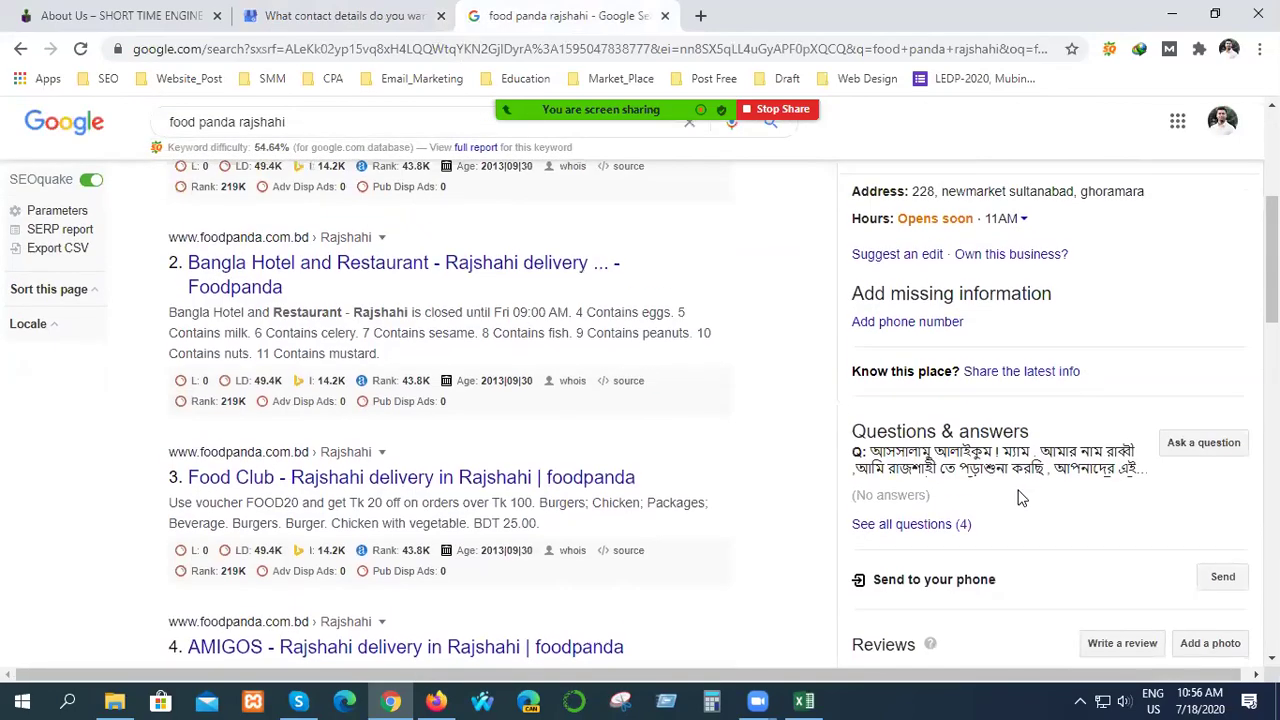
pyautogui.click(344, 22)
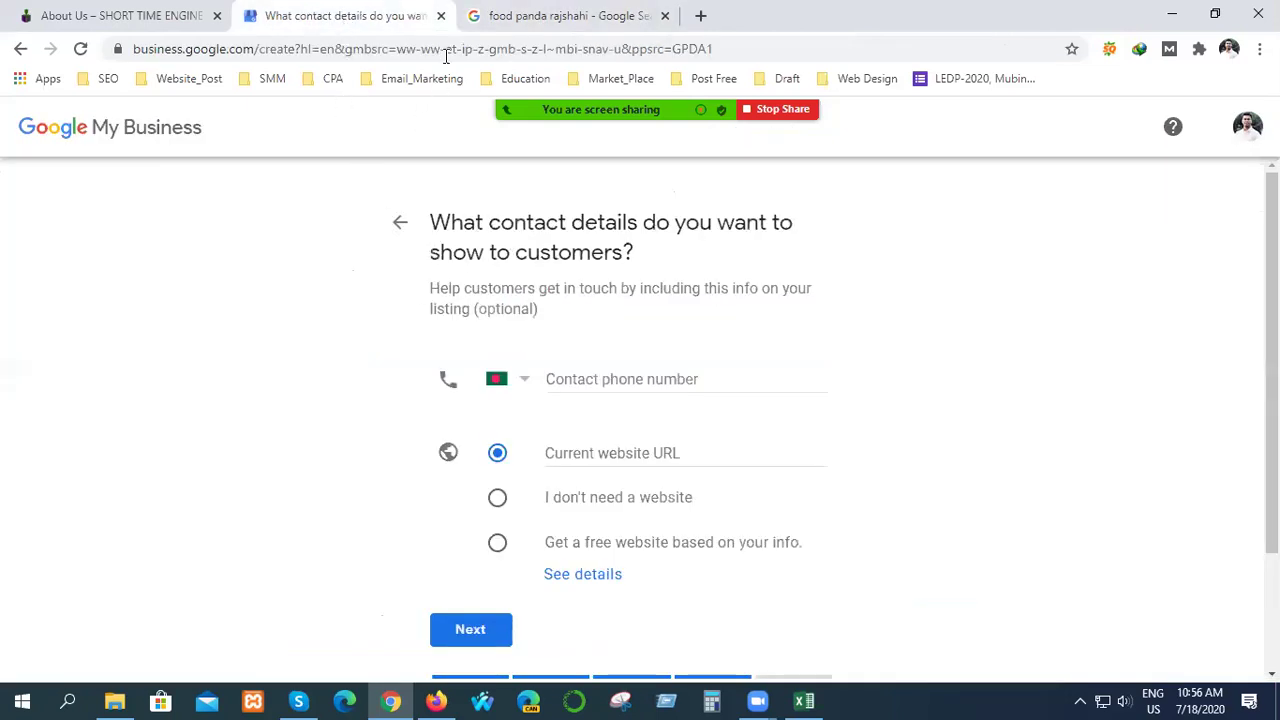
pyautogui.click(40, 127)
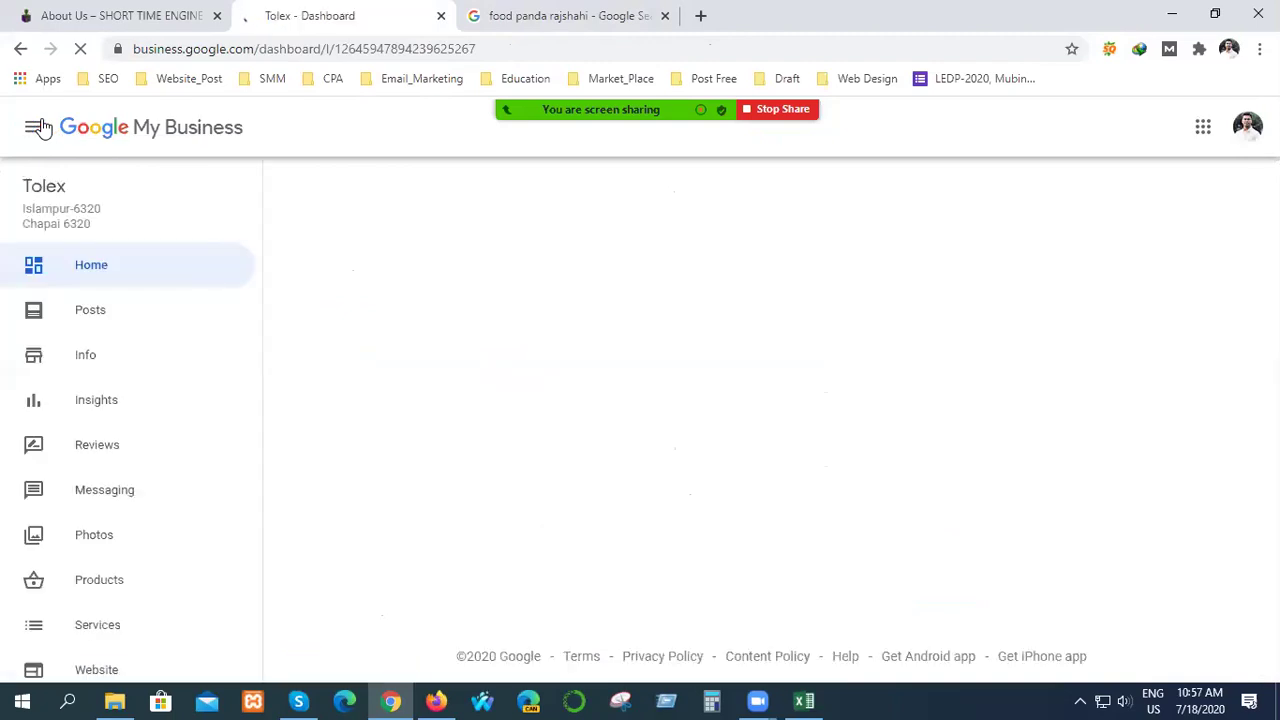
pyautogui.click(441, 16)
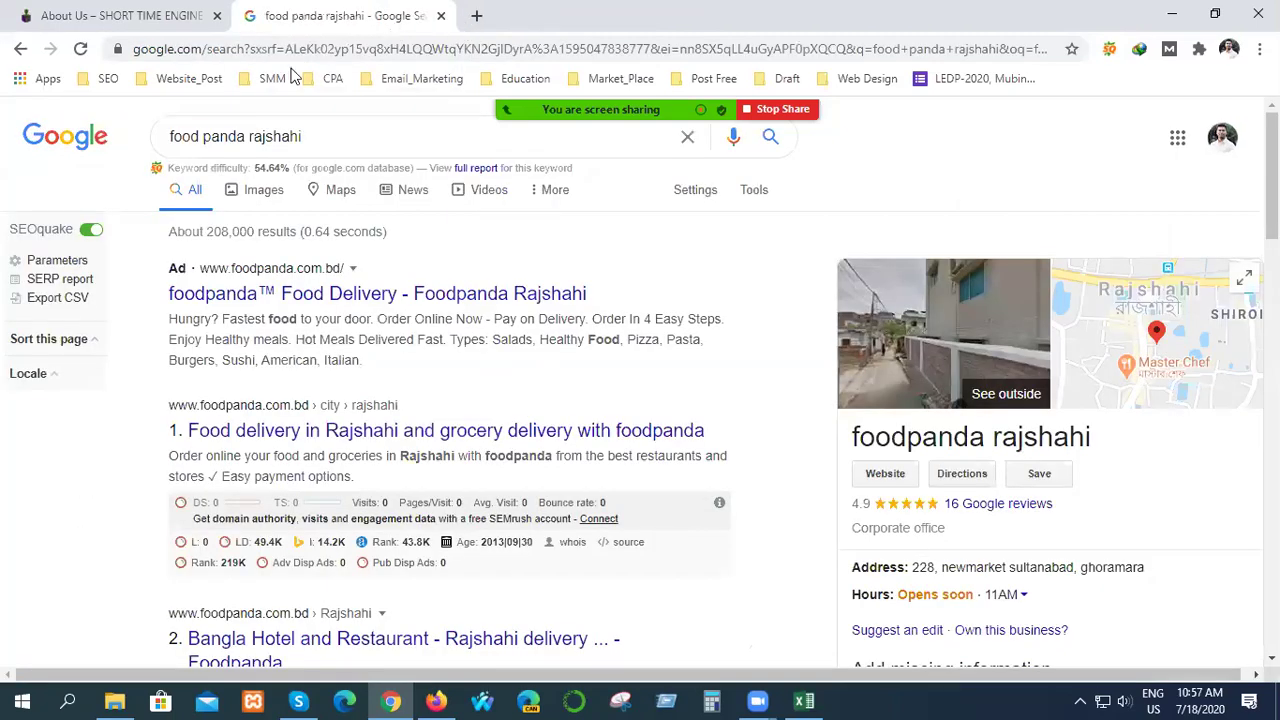
pyautogui.click(812, 700)
# Review the Keyword Research, Lead Generation and Google Search topics in column A
pyautogui.scroll(-2, 176, 508)
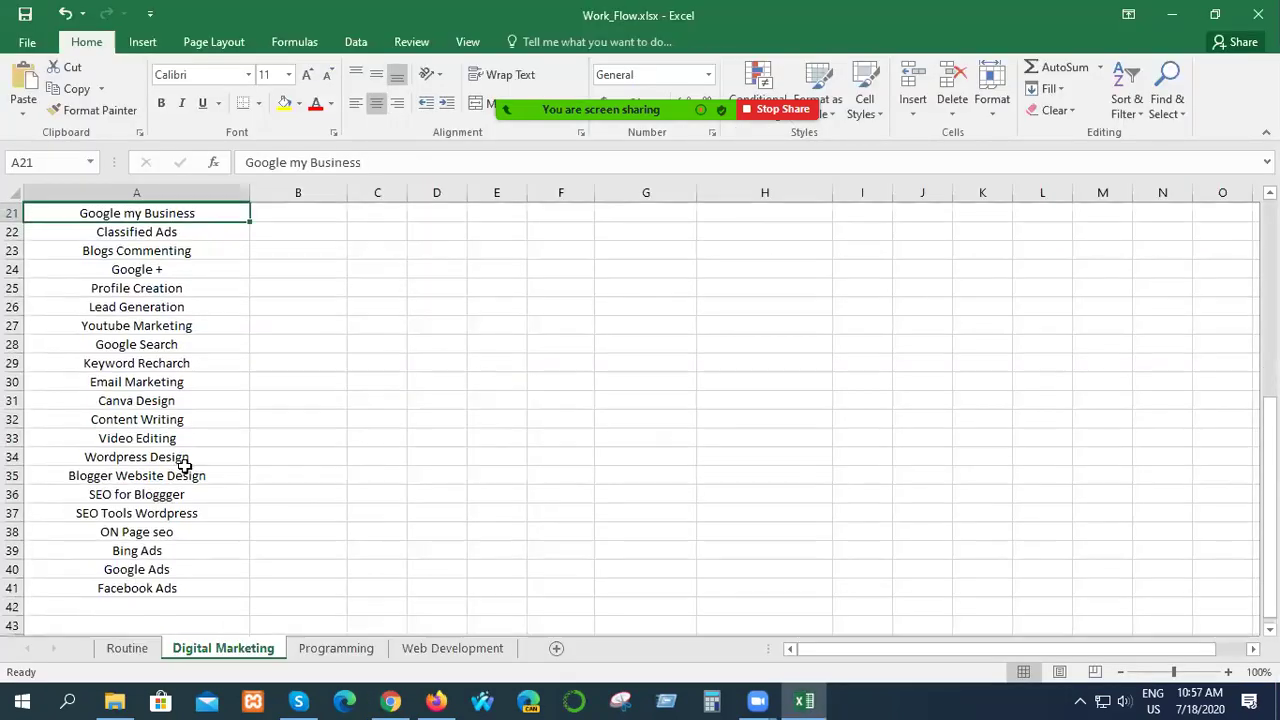
pyautogui.scroll(2, 233, 575)
pyautogui.click(211, 395)
pyautogui.scroll(-1, 480, 437)
pyautogui.scroll(2, 343, 489)
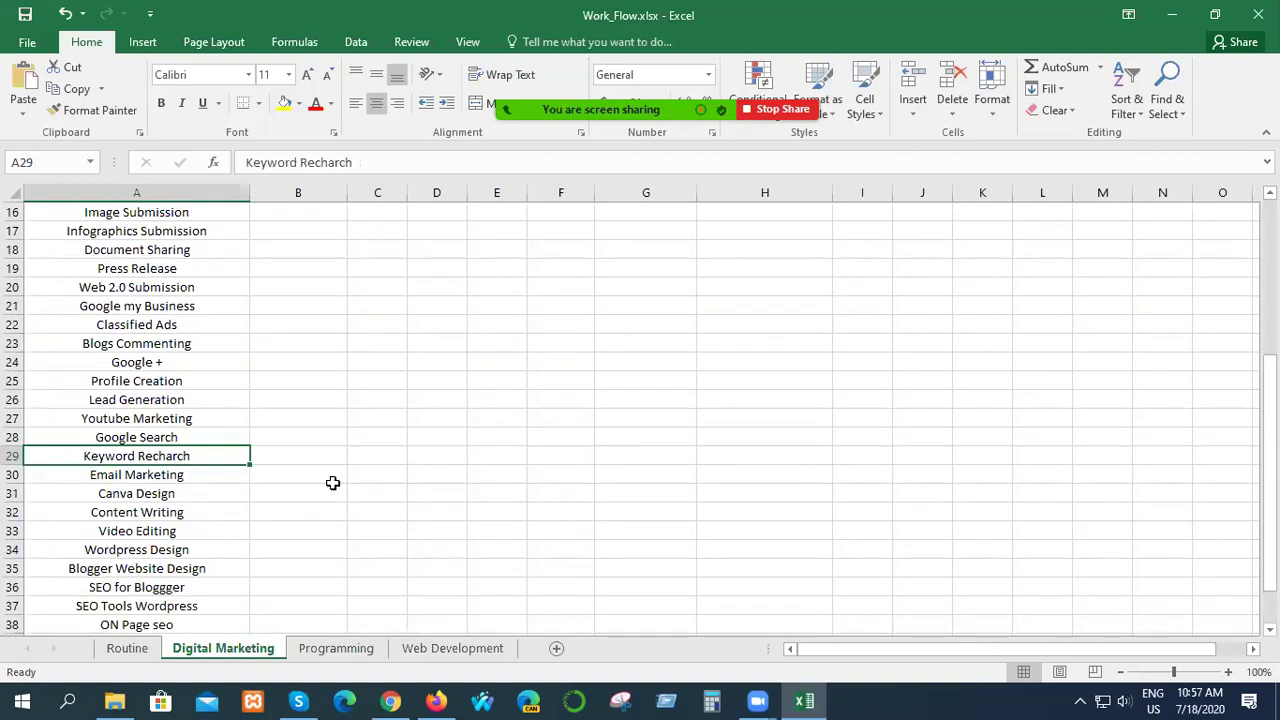
pyautogui.scroll(2, 333, 483)
pyautogui.click(190, 514)
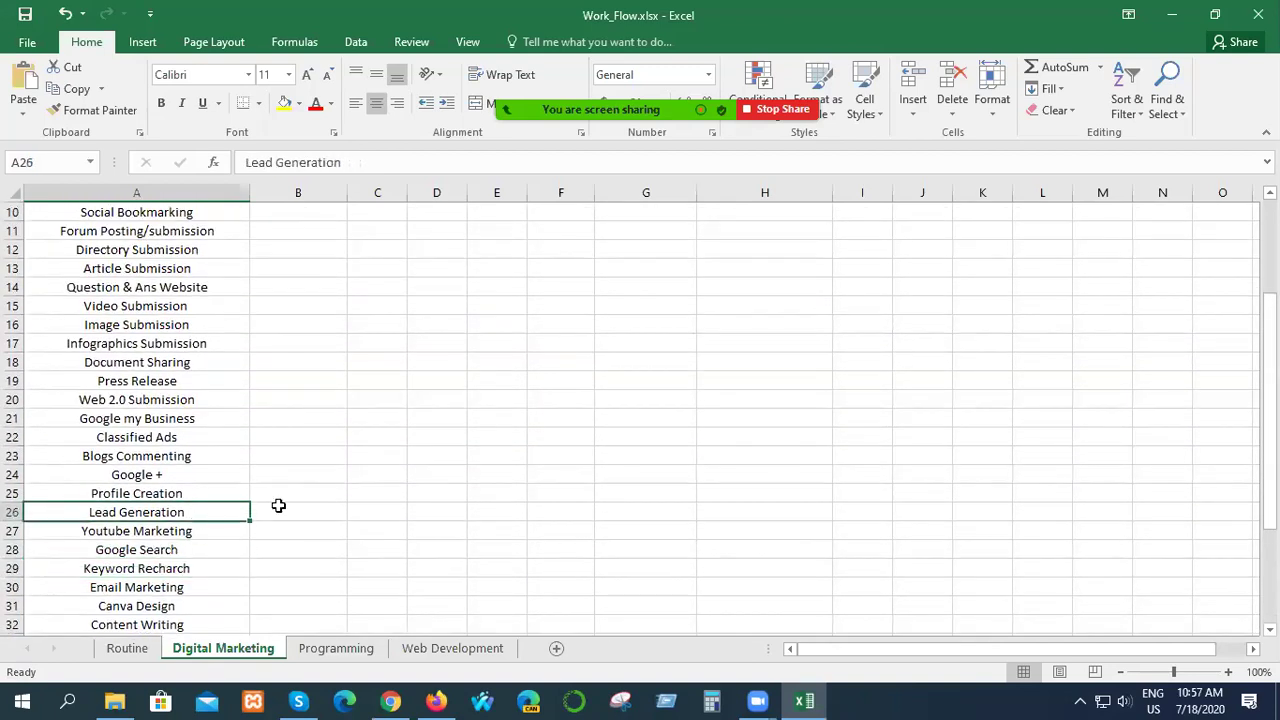
pyautogui.click(224, 541)
pyautogui.click(240, 505)
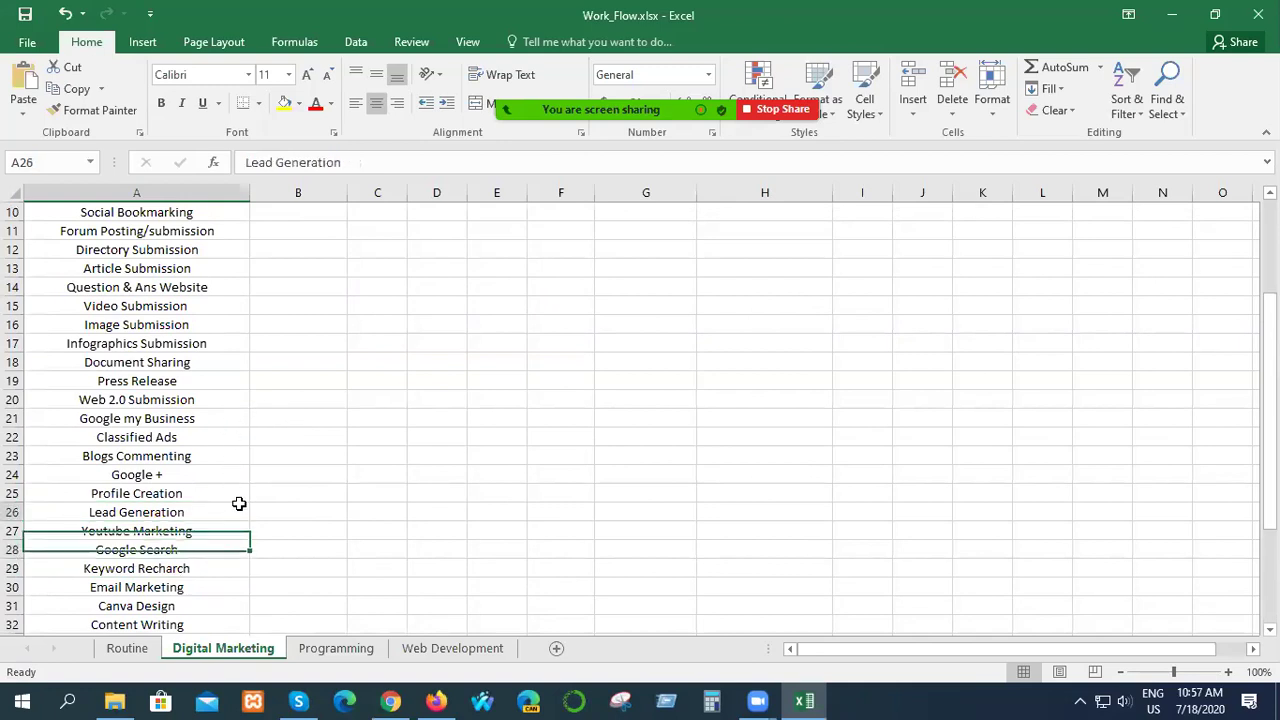
# Check the Email Marketing and Canva Design topics, then return to the food panda rajshahi results
pyautogui.click(215, 588)
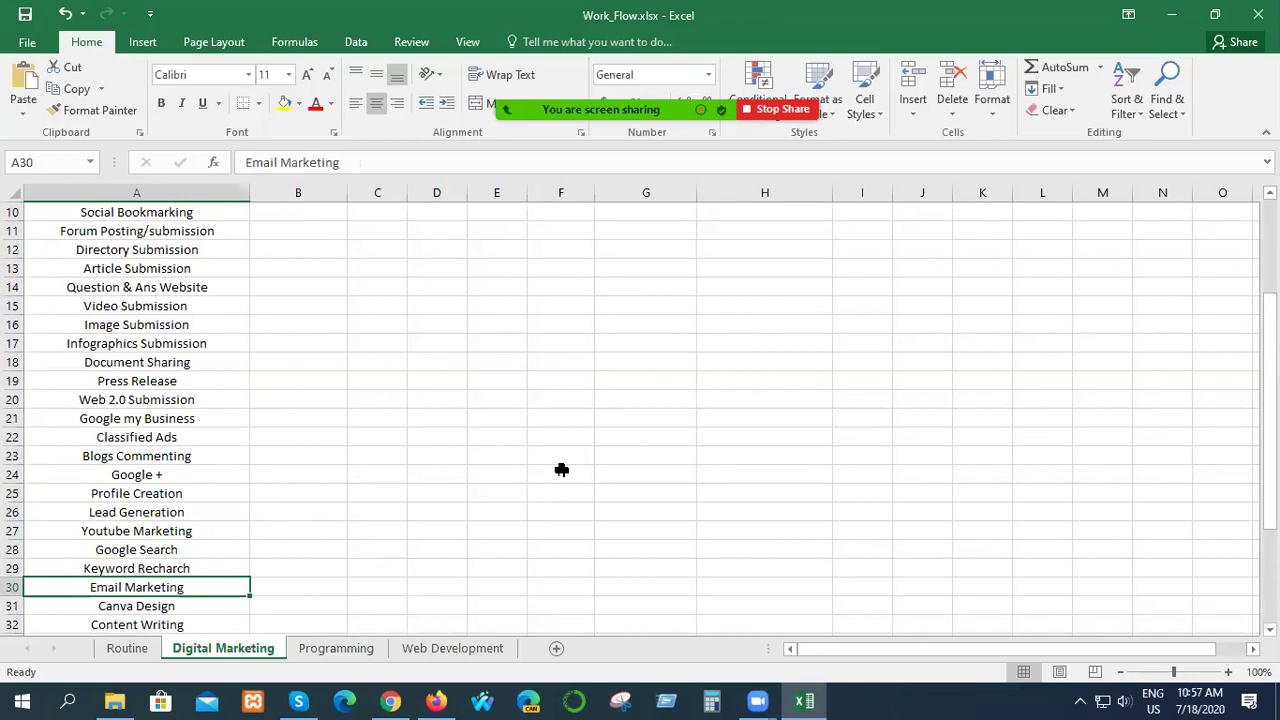
pyautogui.scroll(-2, 561, 470)
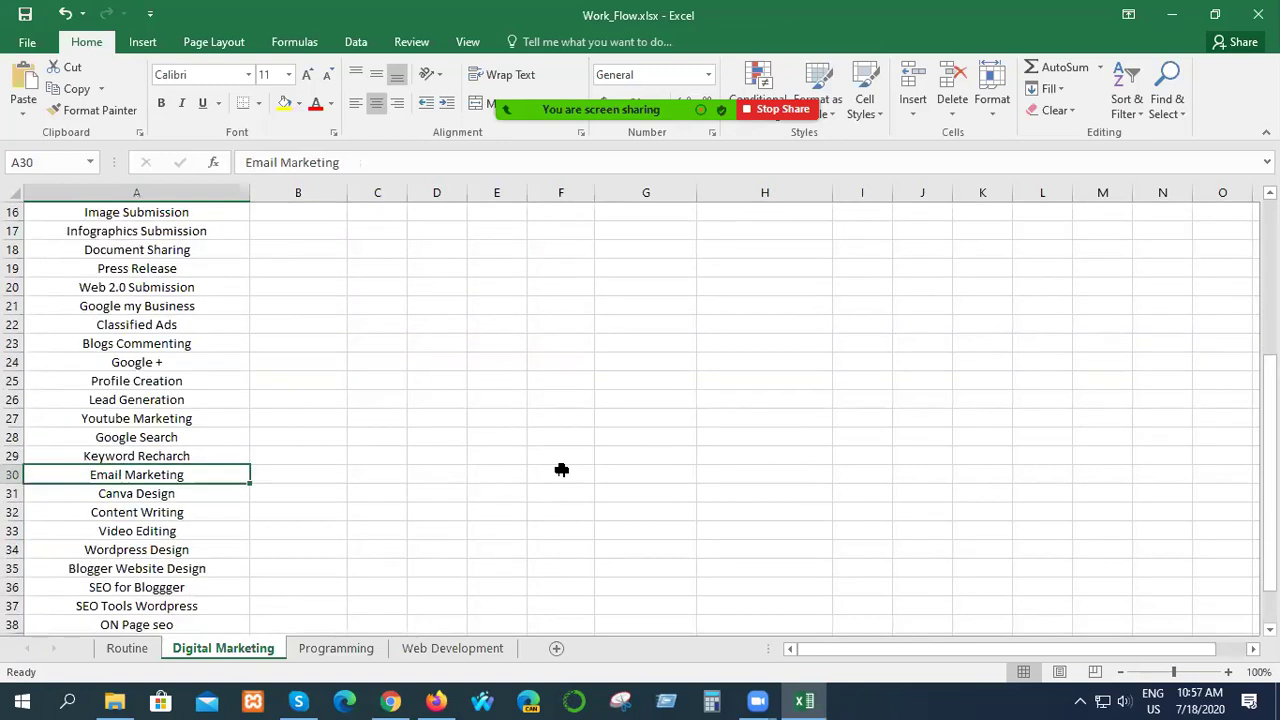
pyautogui.click(218, 401)
pyautogui.click(203, 488)
pyautogui.click(209, 474)
pyautogui.scroll(5, 556, 465)
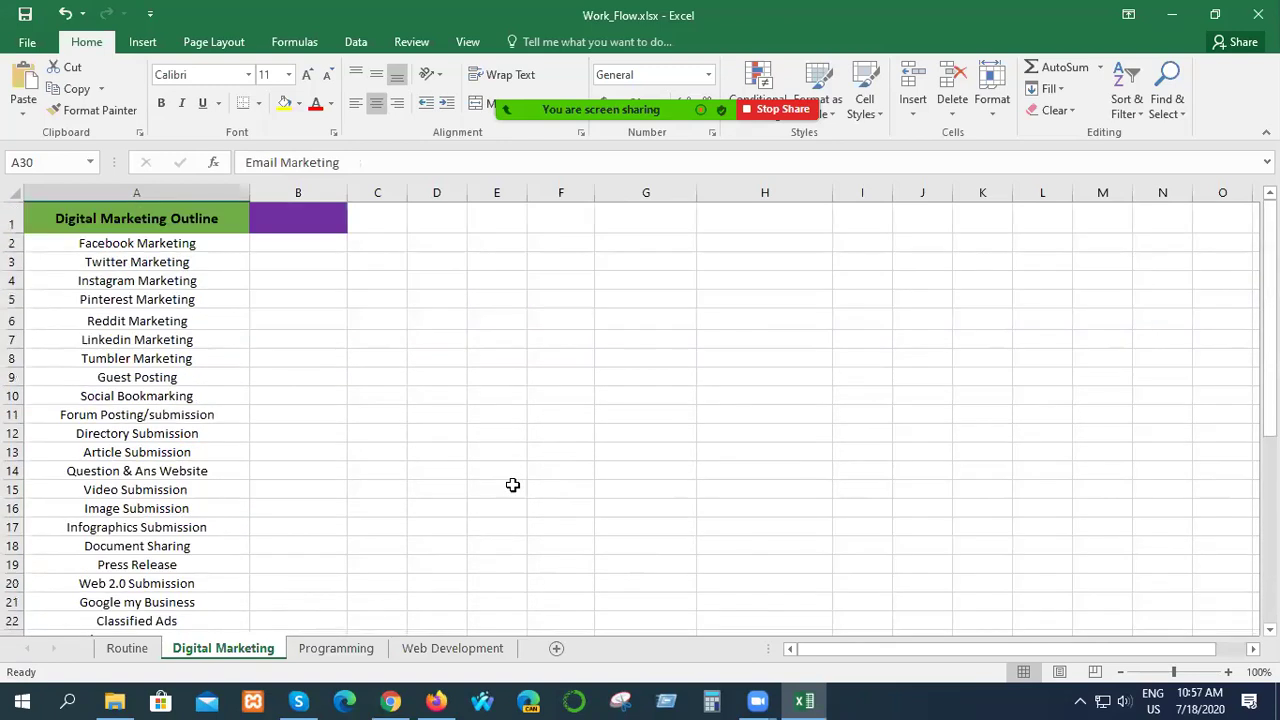
pyautogui.scroll(-6, 512, 478)
pyautogui.scroll(-5, 512, 475)
pyautogui.scroll(10, 512, 485)
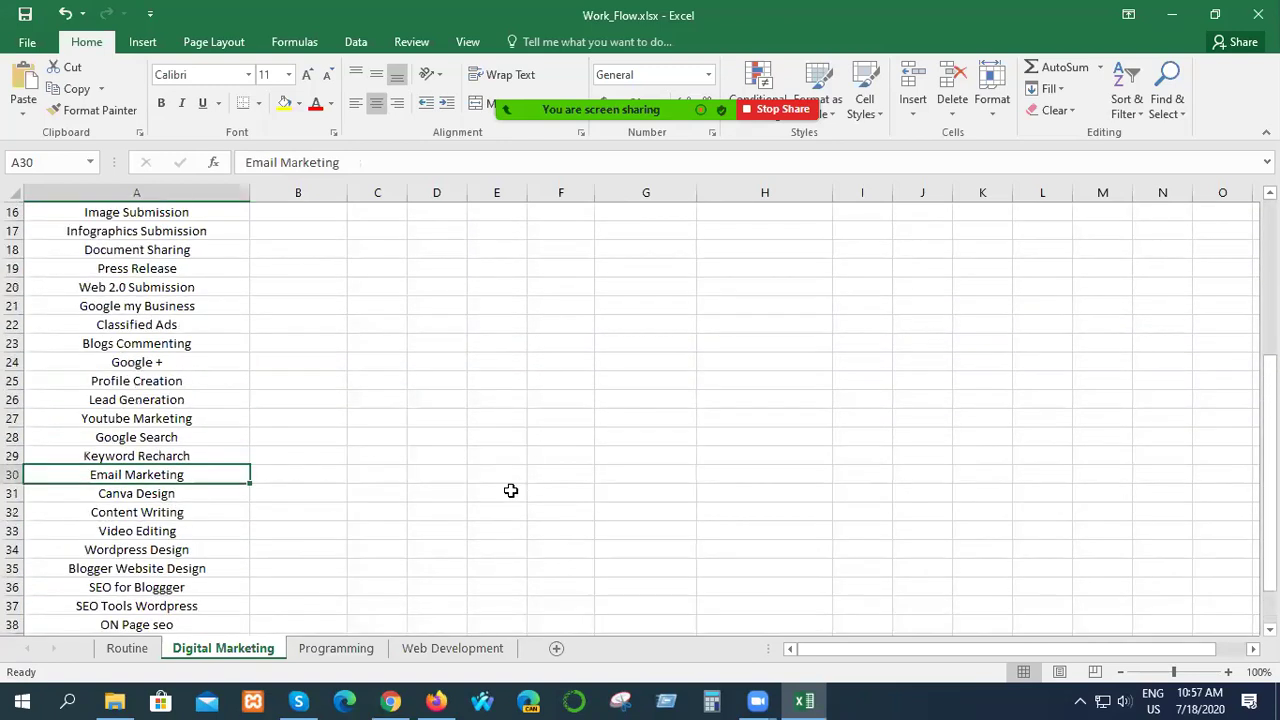
pyautogui.click(509, 455)
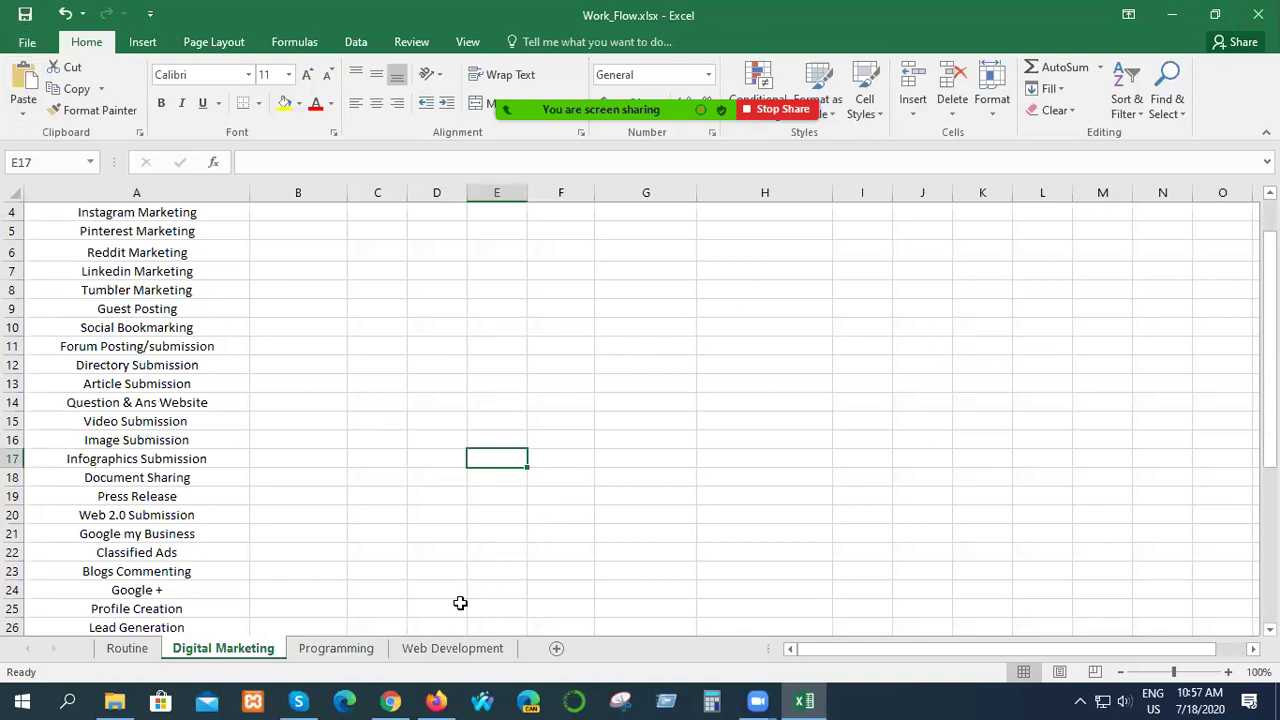
pyautogui.hotkey('alt', 'Tab')
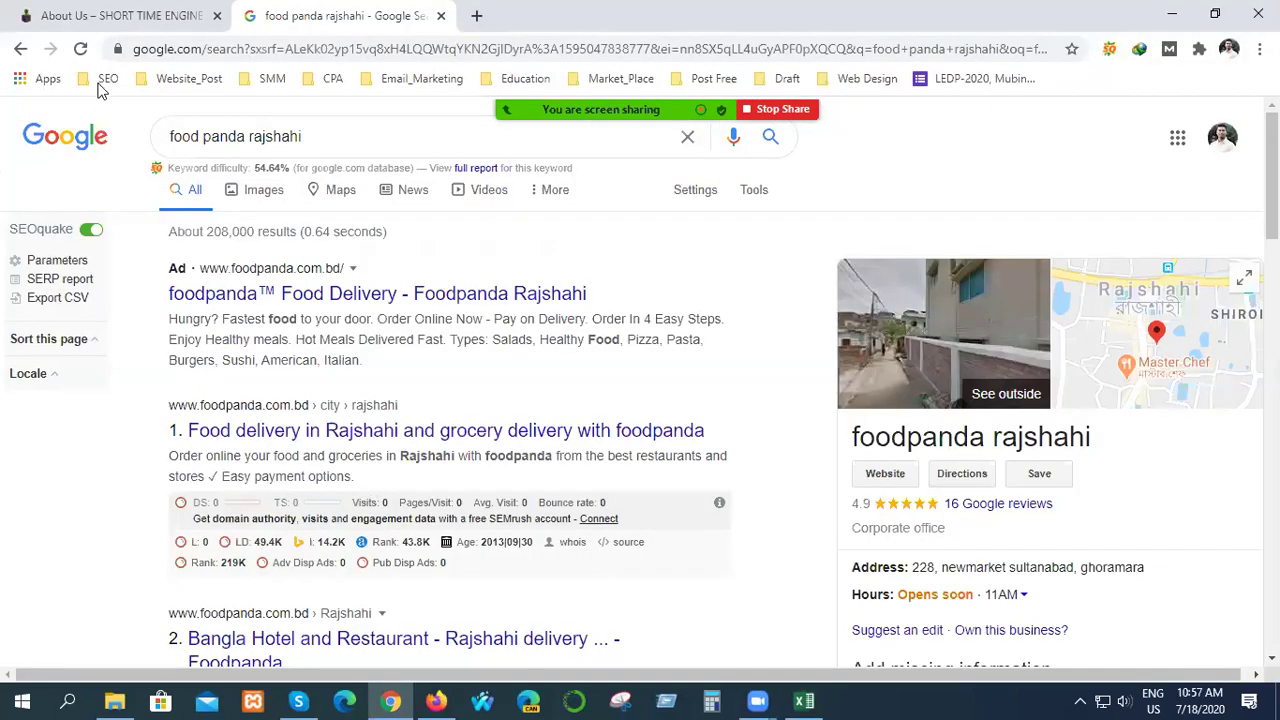
# Skim the Short Time Engineering About Us page, bring up Gmail in Firefox, and stop the Zoom share
pyautogui.click(106, 10)
pyautogui.scroll(-5, 591, 634)
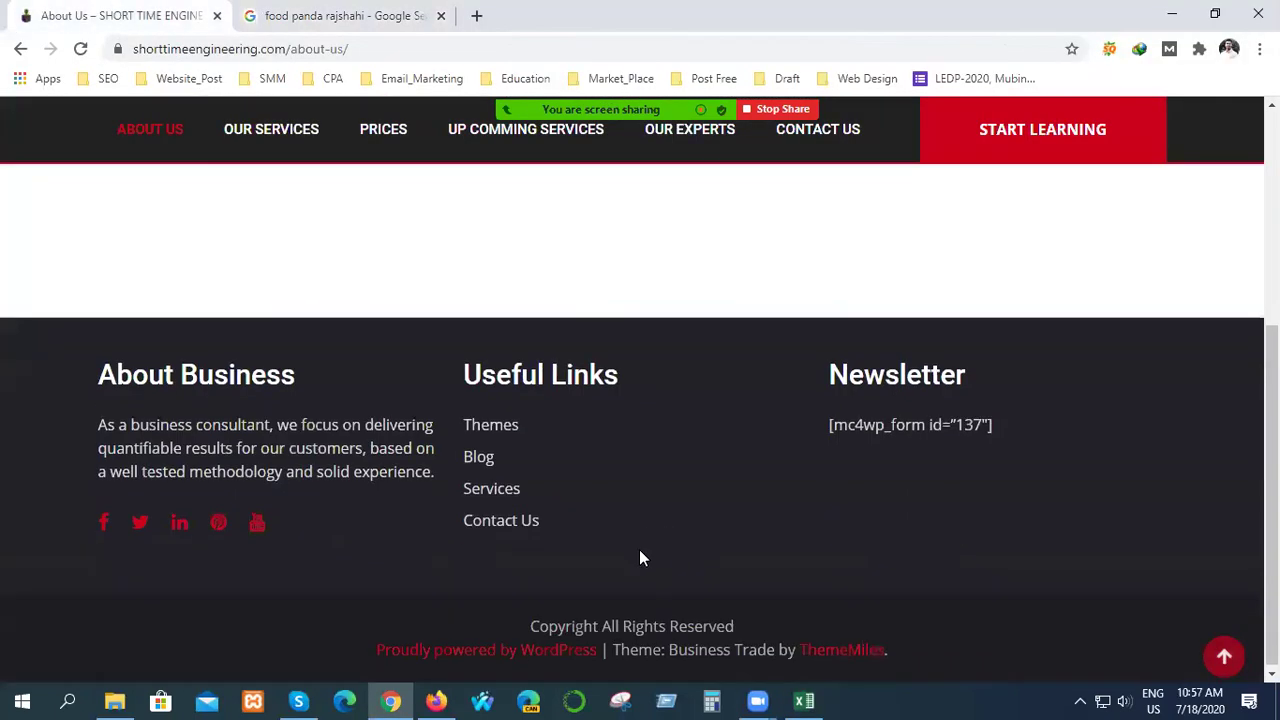
pyautogui.scroll(5, 643, 557)
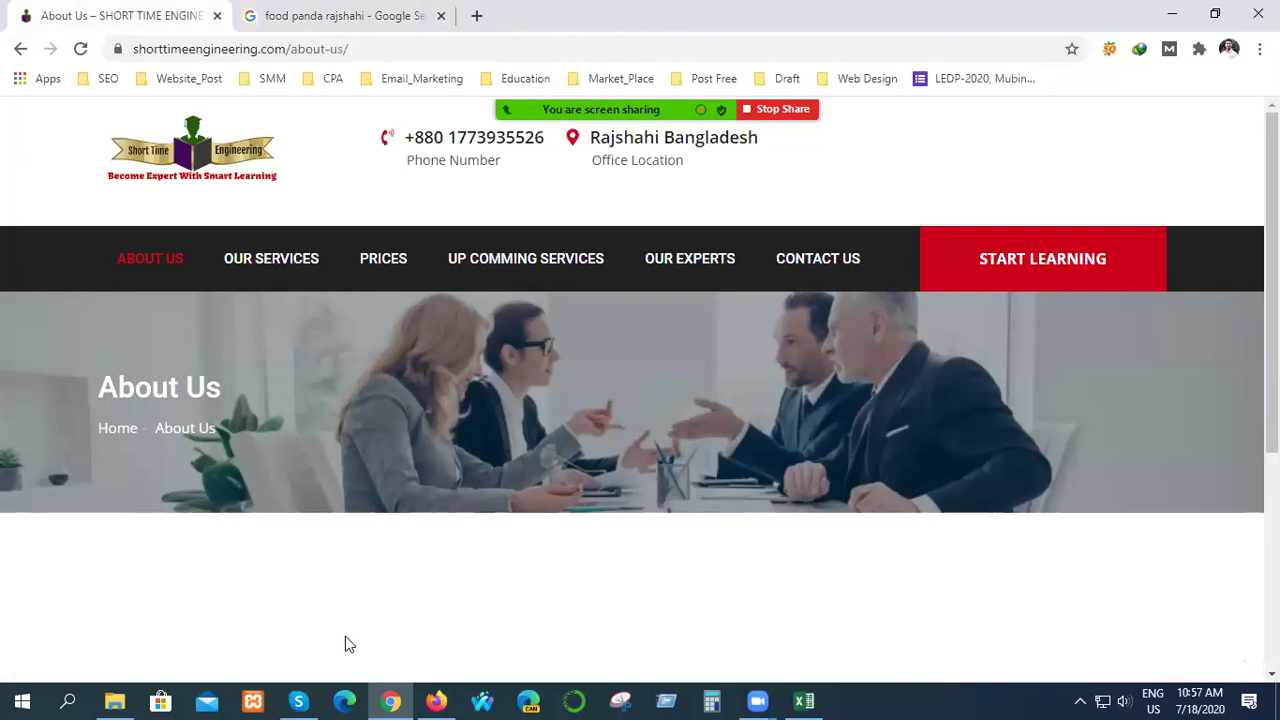
pyautogui.click(436, 701)
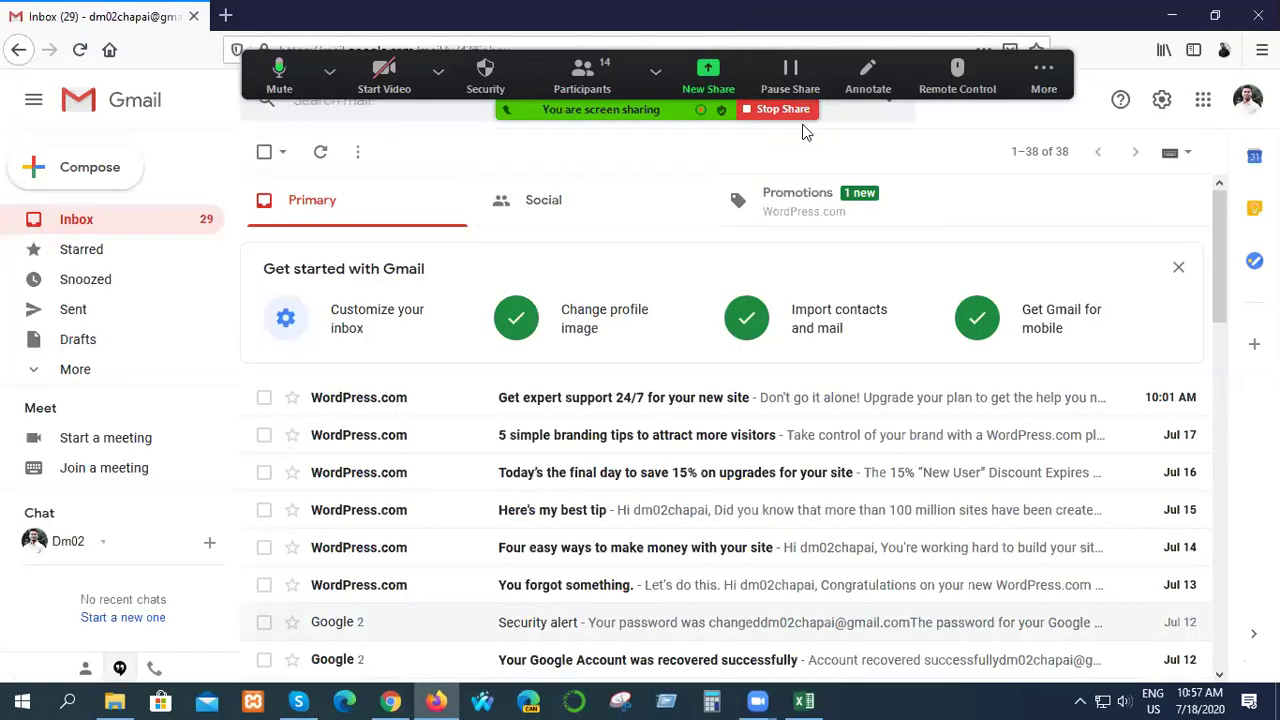
pyautogui.click(789, 115)
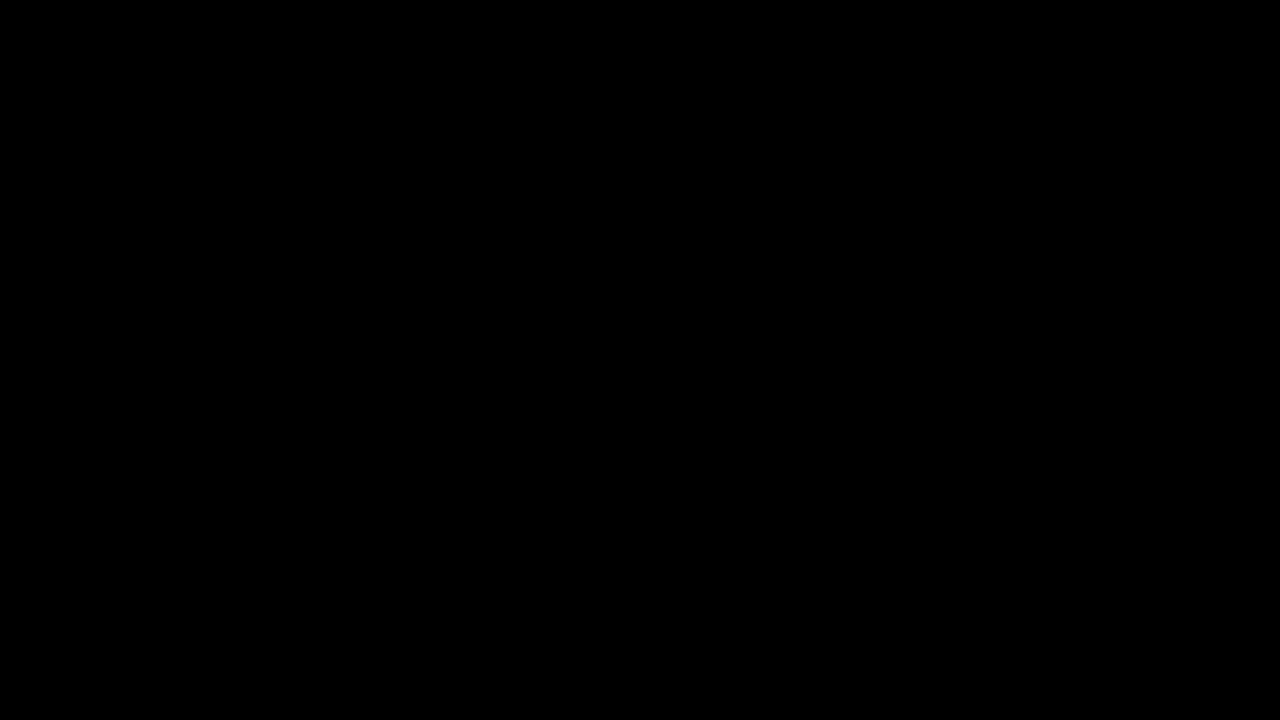
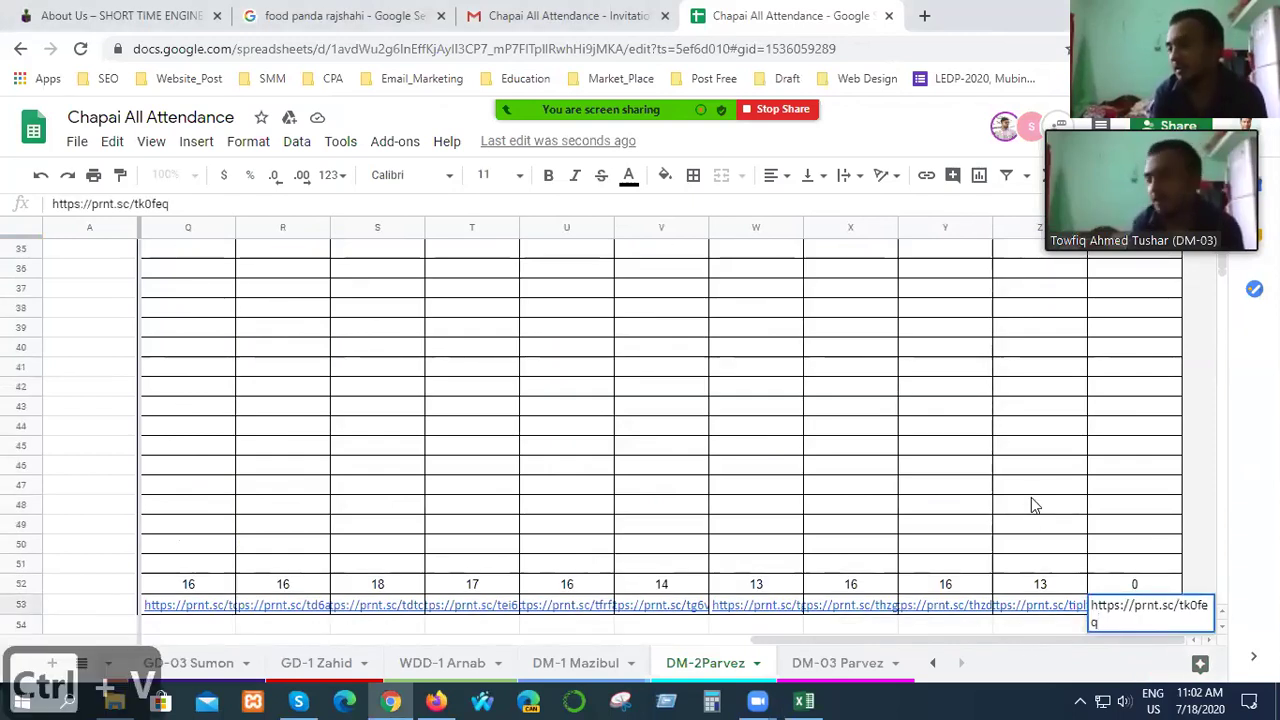
# Paste the prnt.sc screenshot link into AA53, save, and return to the sheet's top-left
pyautogui.click(1033, 493)
pyautogui.hotkey('ctrl', 's')
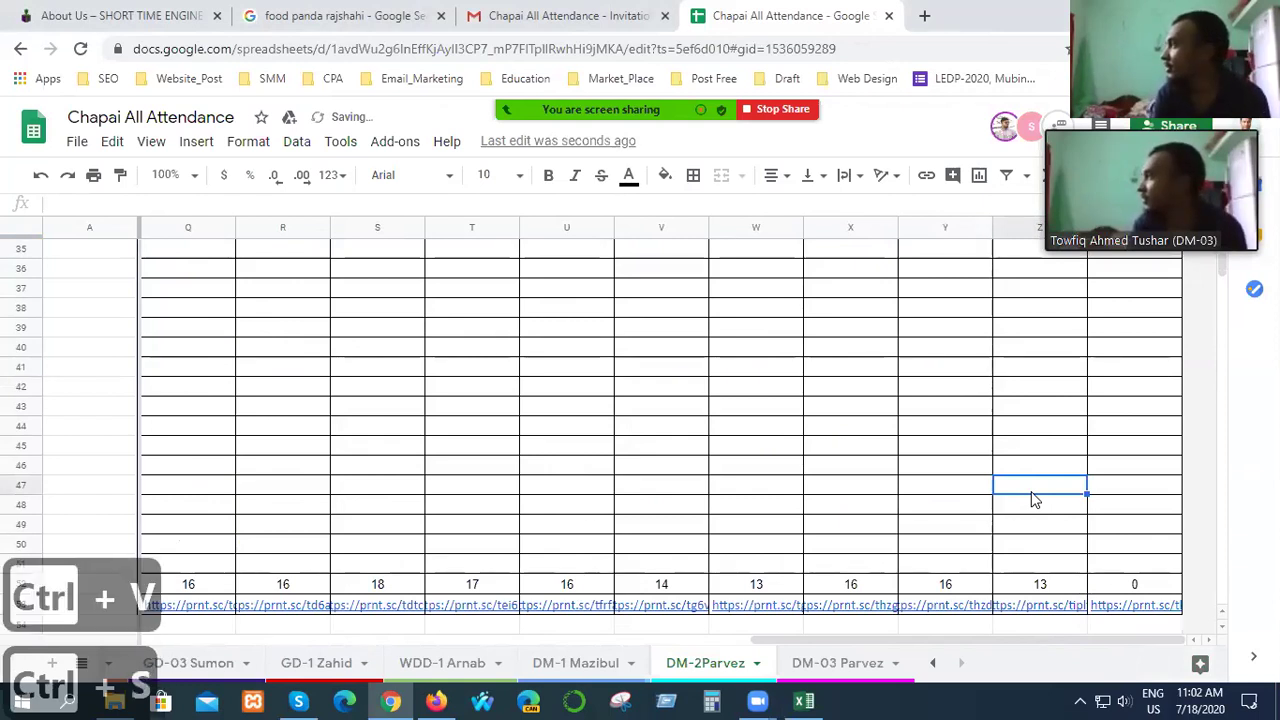
pyautogui.scroll(-1, 900, 625)
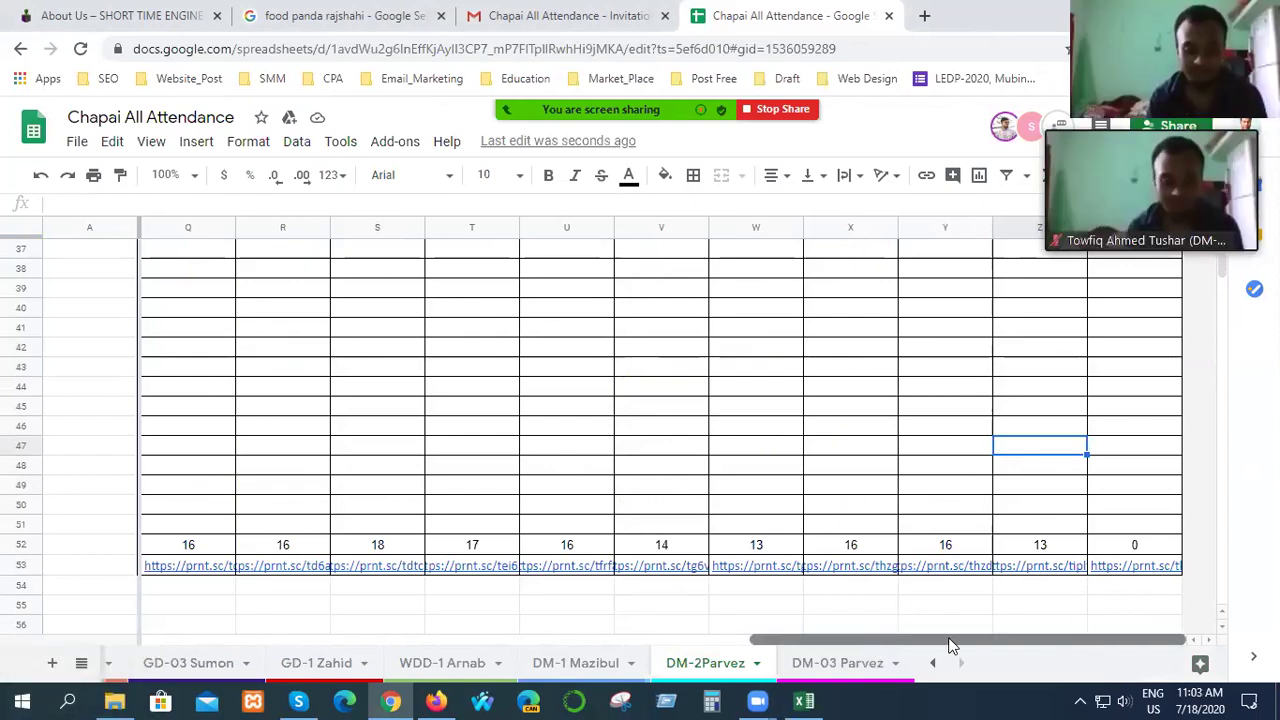
pyautogui.scroll(3, 1128, 550)
pyautogui.scroll(10, 1128, 550)
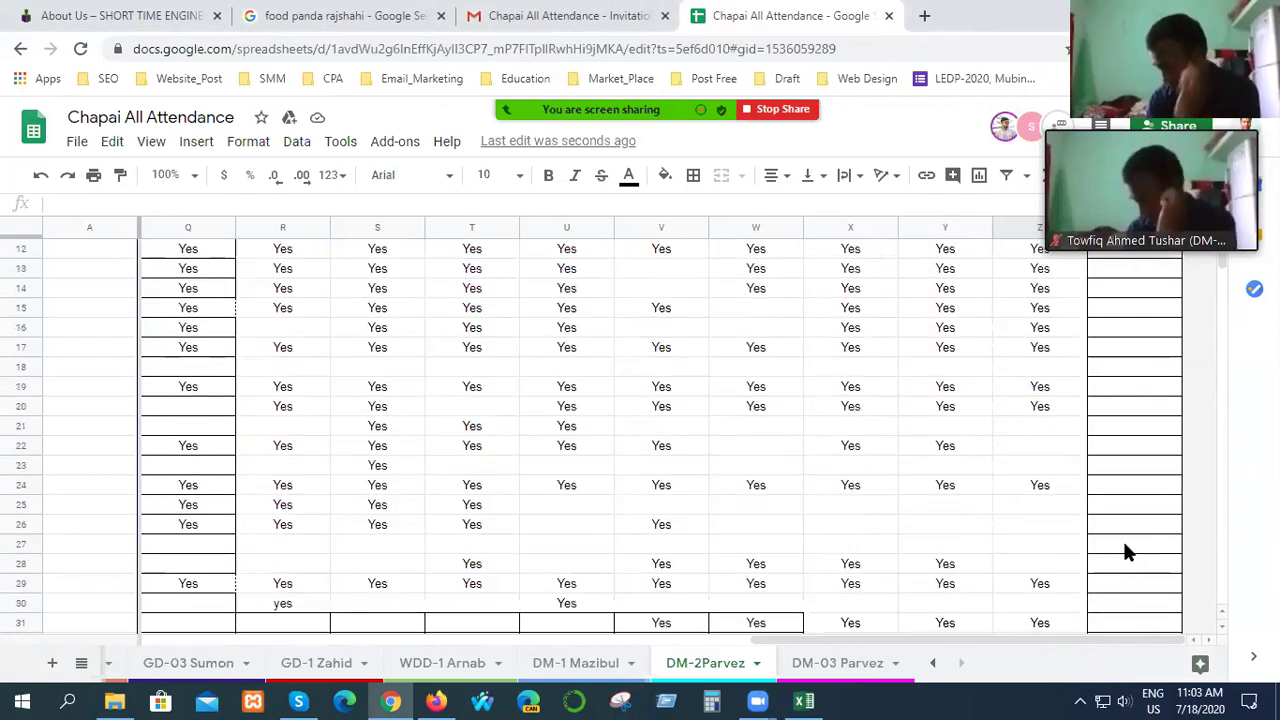
pyautogui.scroll(-2, 1128, 550)
pyautogui.scroll(2, 1128, 550)
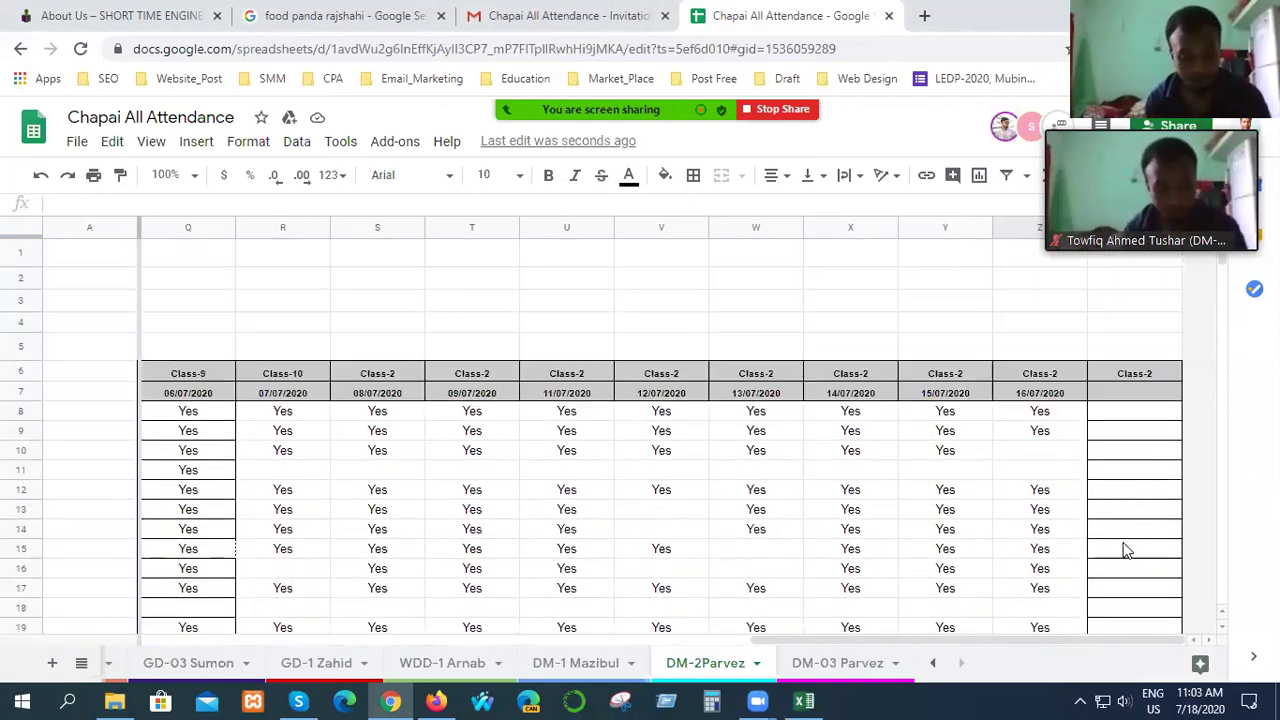
pyautogui.scroll(-2, 1126, 550)
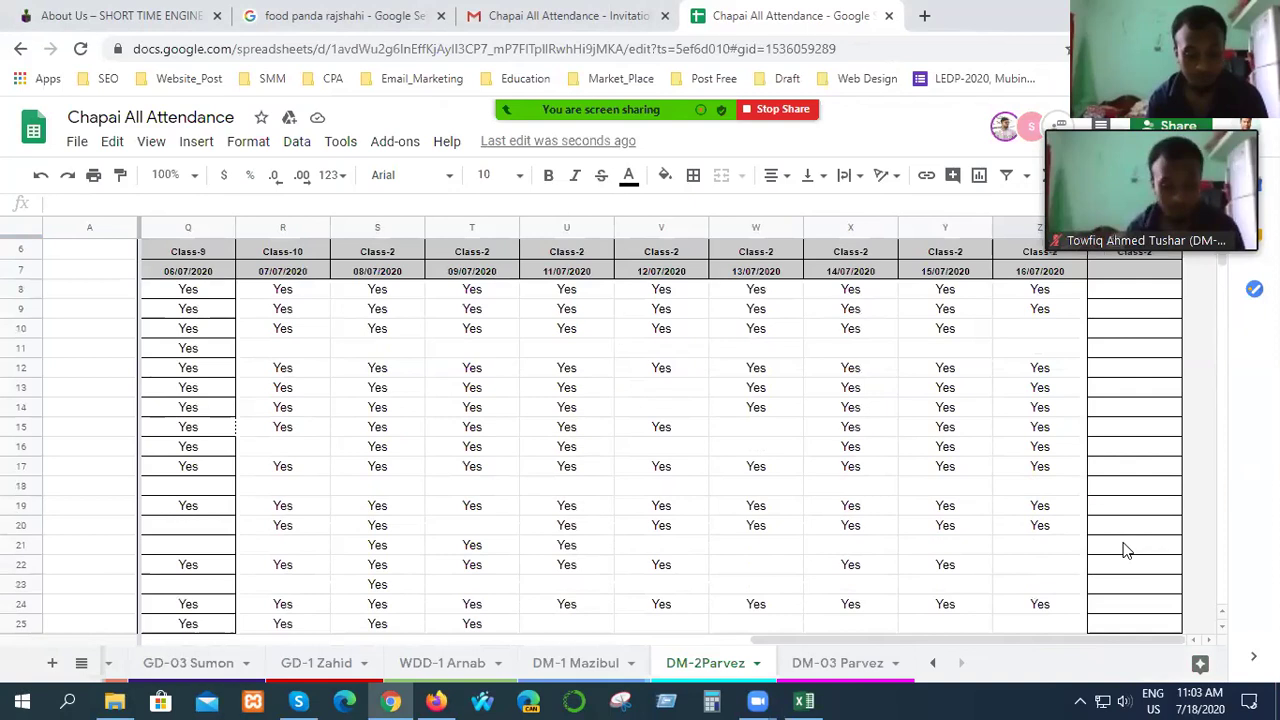
pyautogui.scroll(-6, 1124, 548)
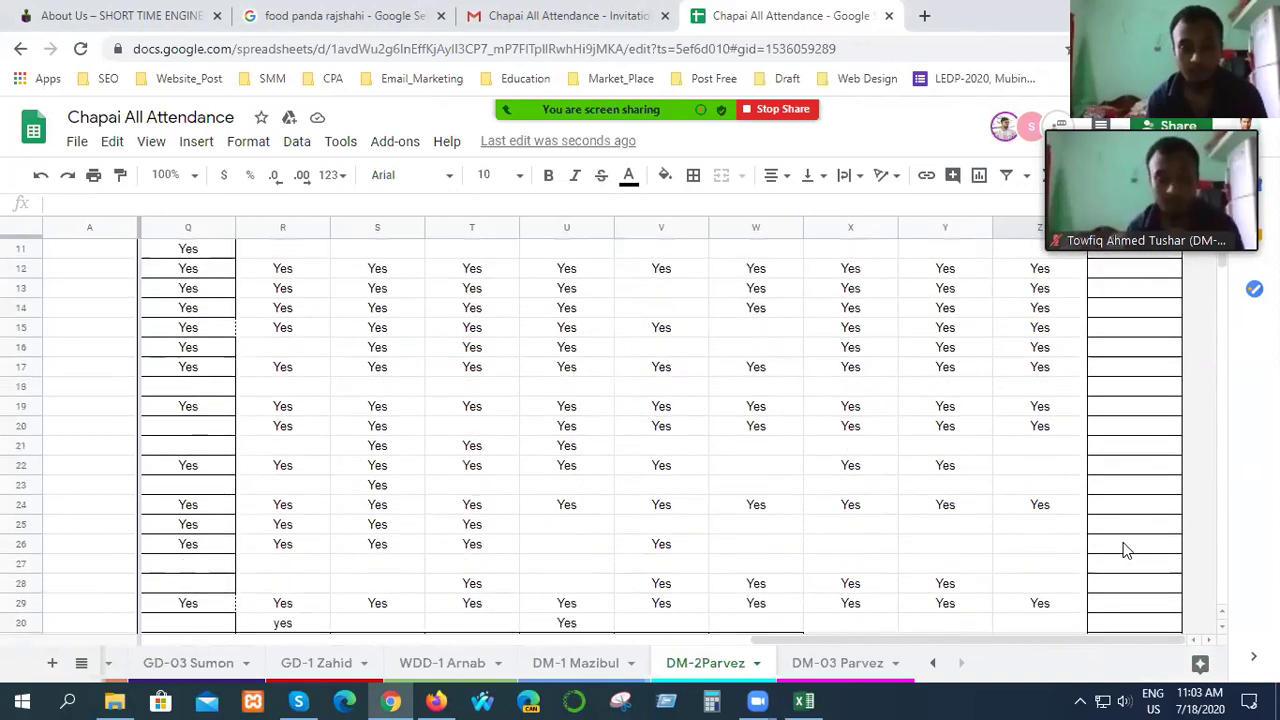
pyautogui.moveTo(953, 642); pyautogui.dragTo(467, 630)
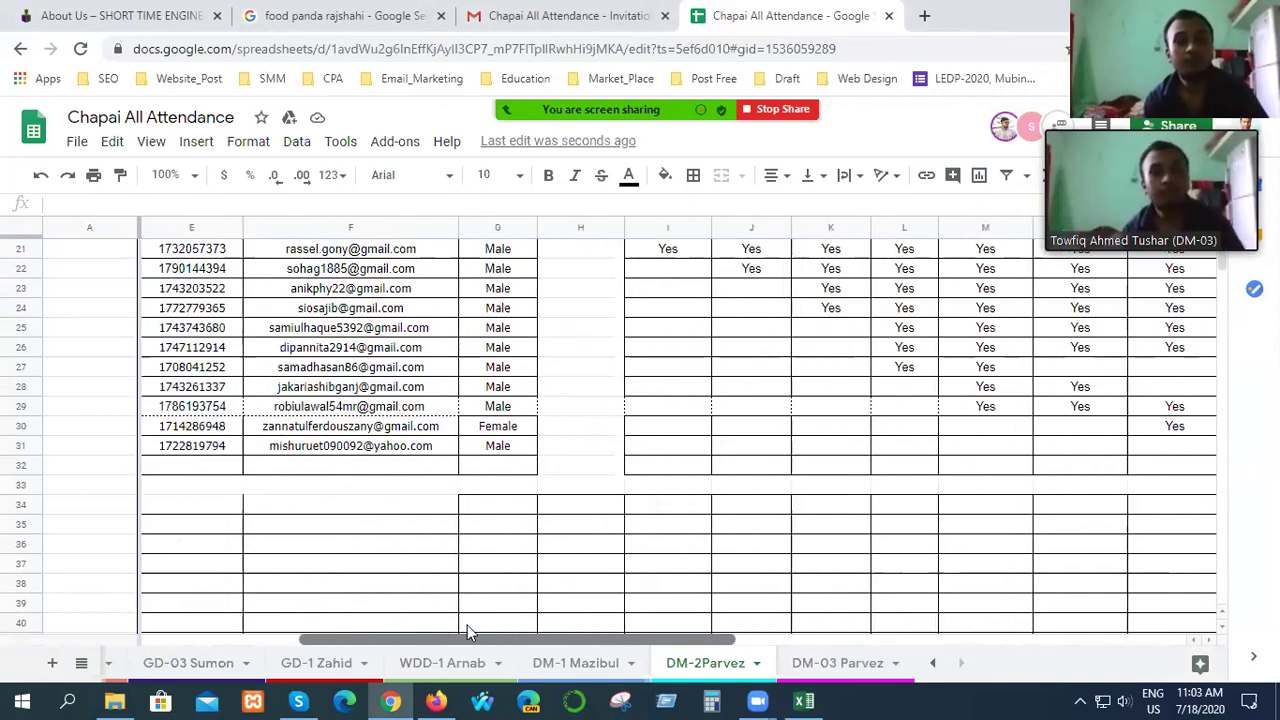
pyautogui.scroll(7, 677, 523)
pyautogui.scroll(-1, 680, 527)
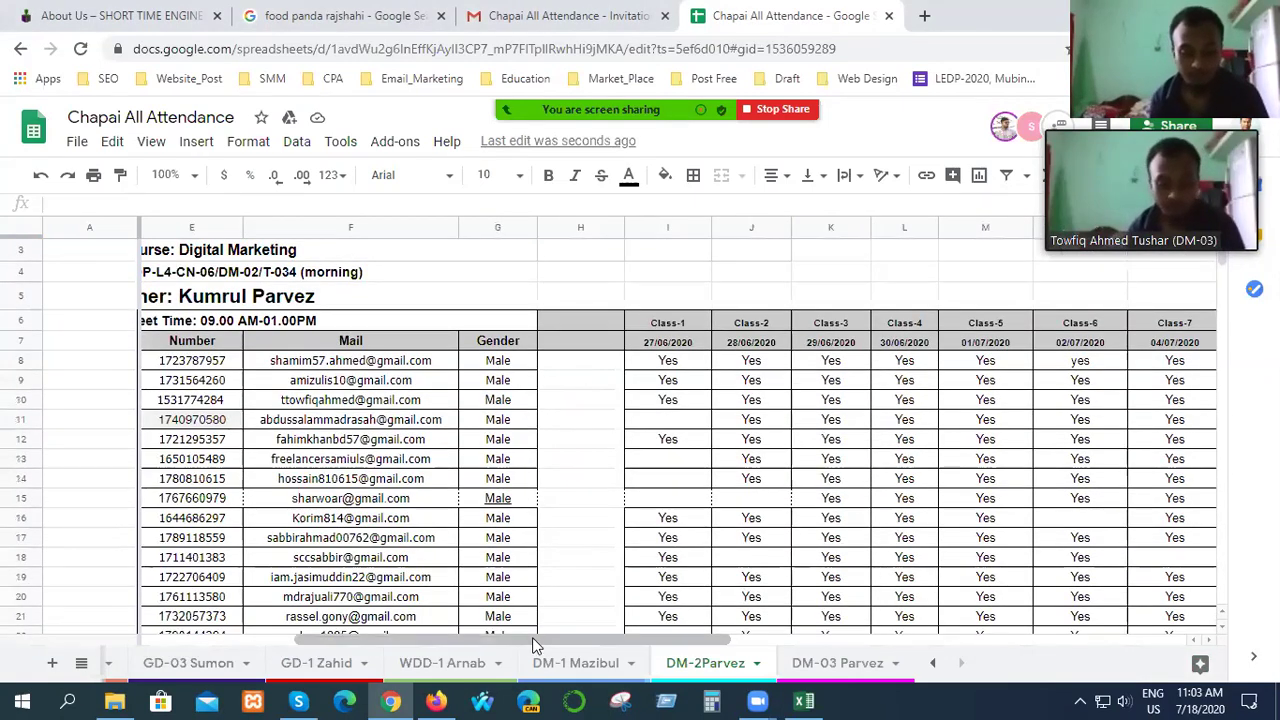
pyautogui.moveTo(549, 636); pyautogui.dragTo(501, 636)
pyautogui.scroll(-1, 748, 456)
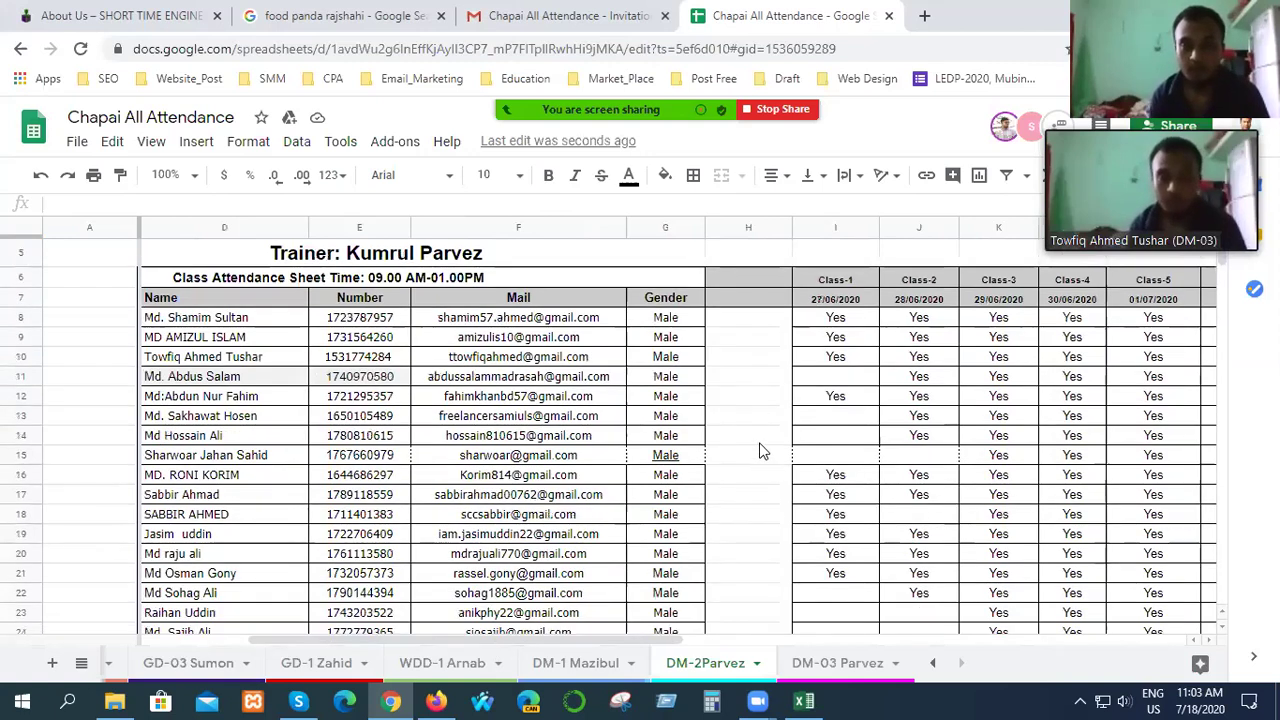
# Enter Yes in attendance cells H8, H9 and H10
pyautogui.click(756, 318)
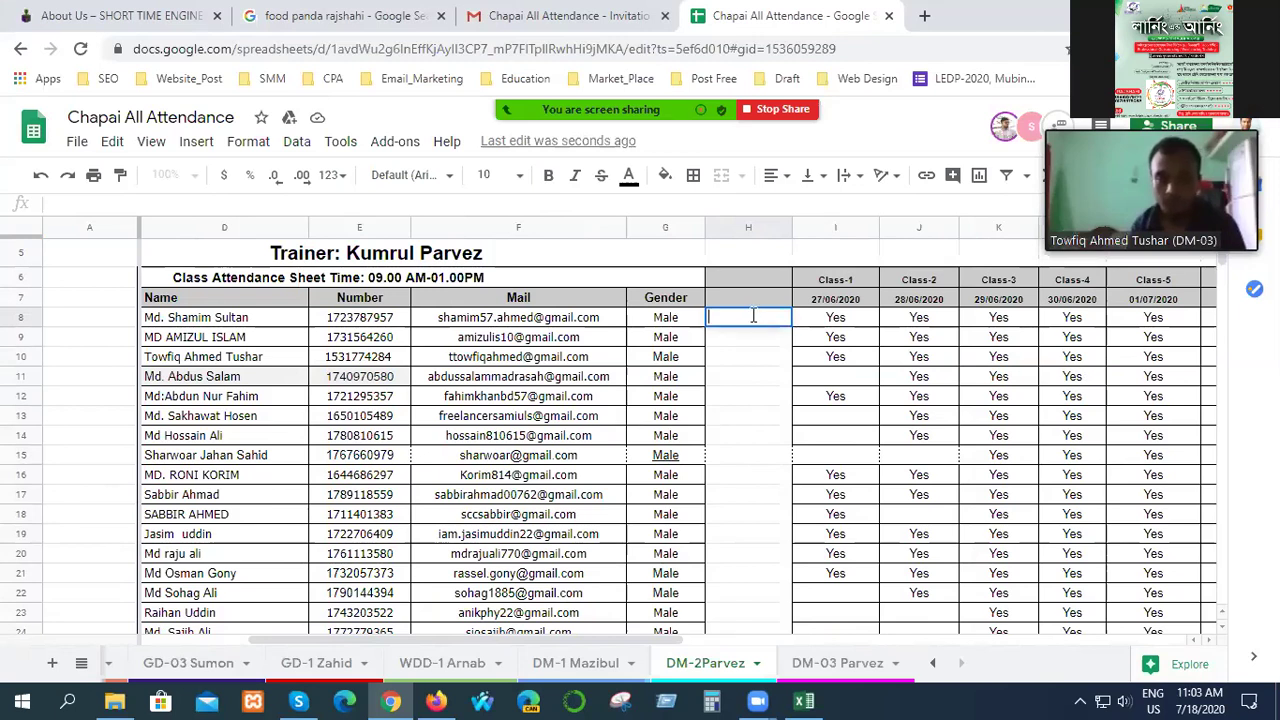
pyautogui.write('Yes')
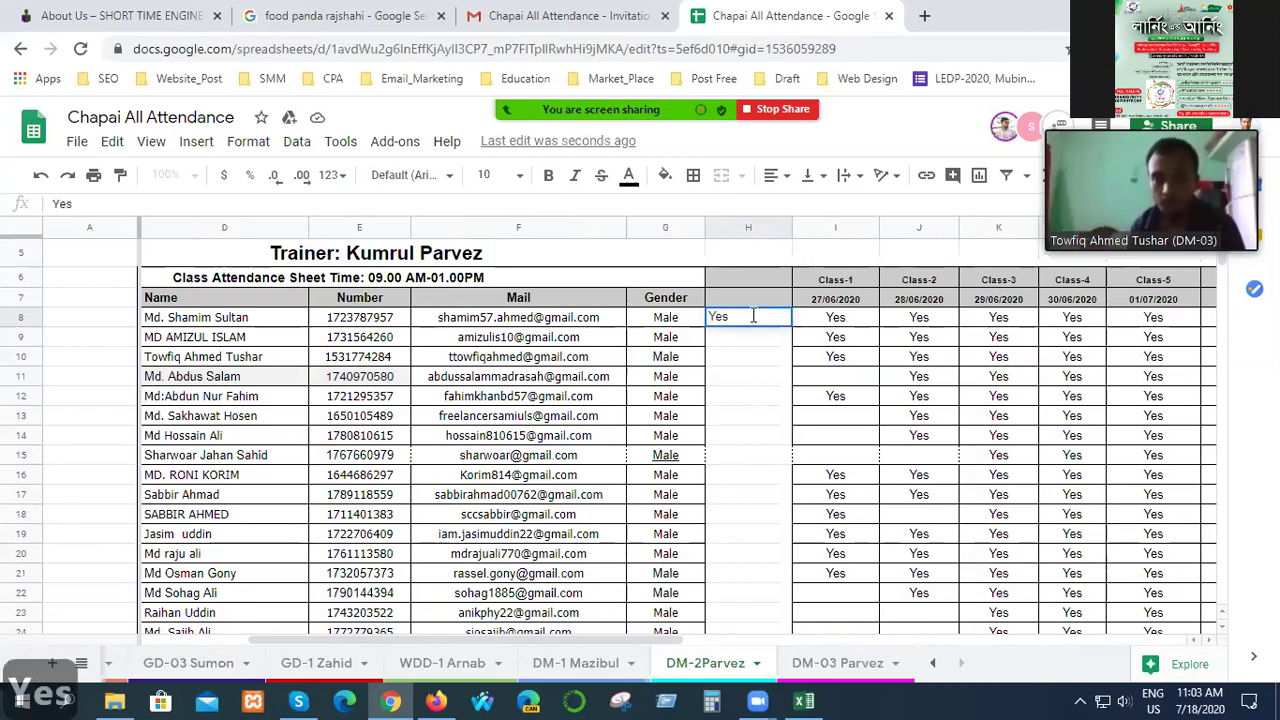
pyautogui.click(748, 344)
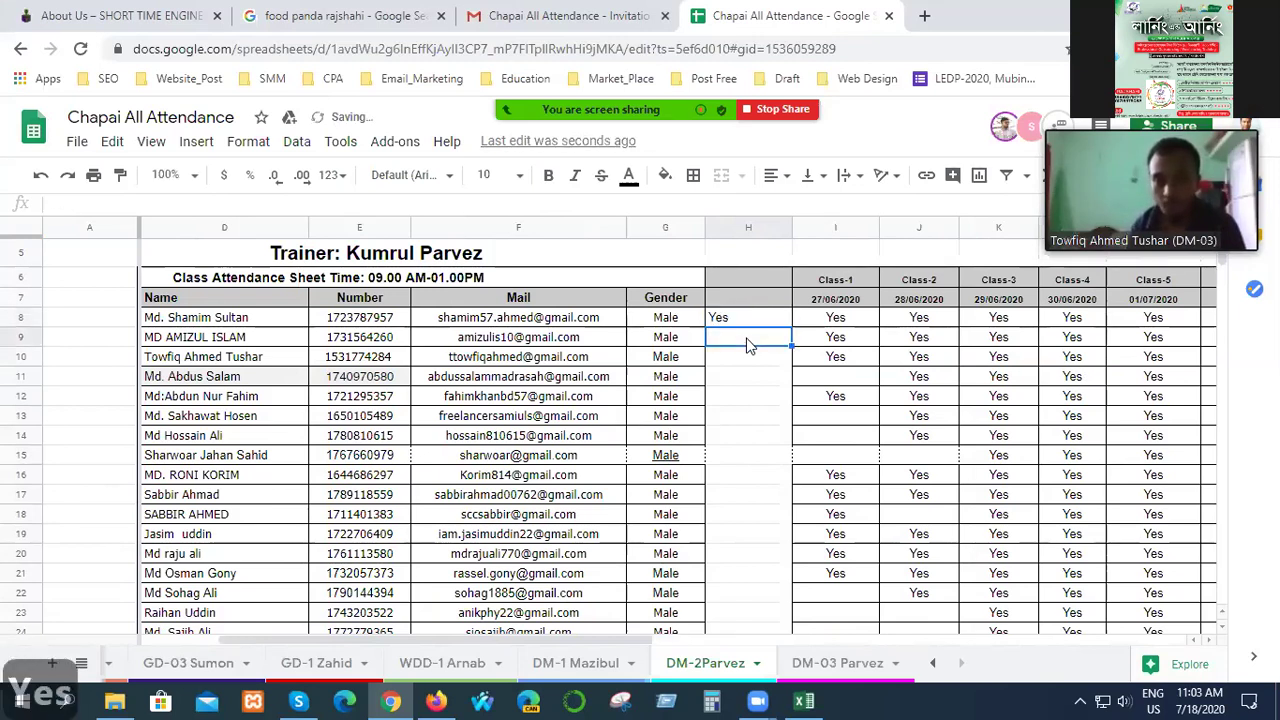
pyautogui.doubleClick(748, 334)
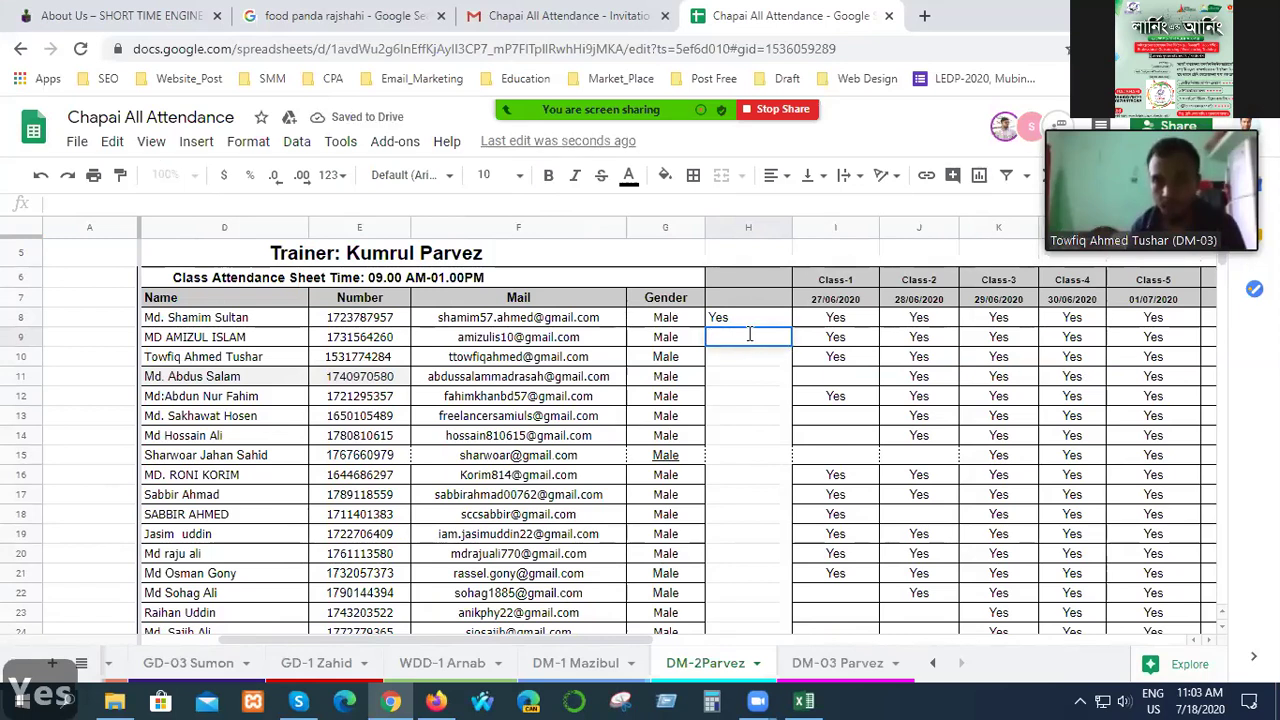
pyautogui.write('Yes')
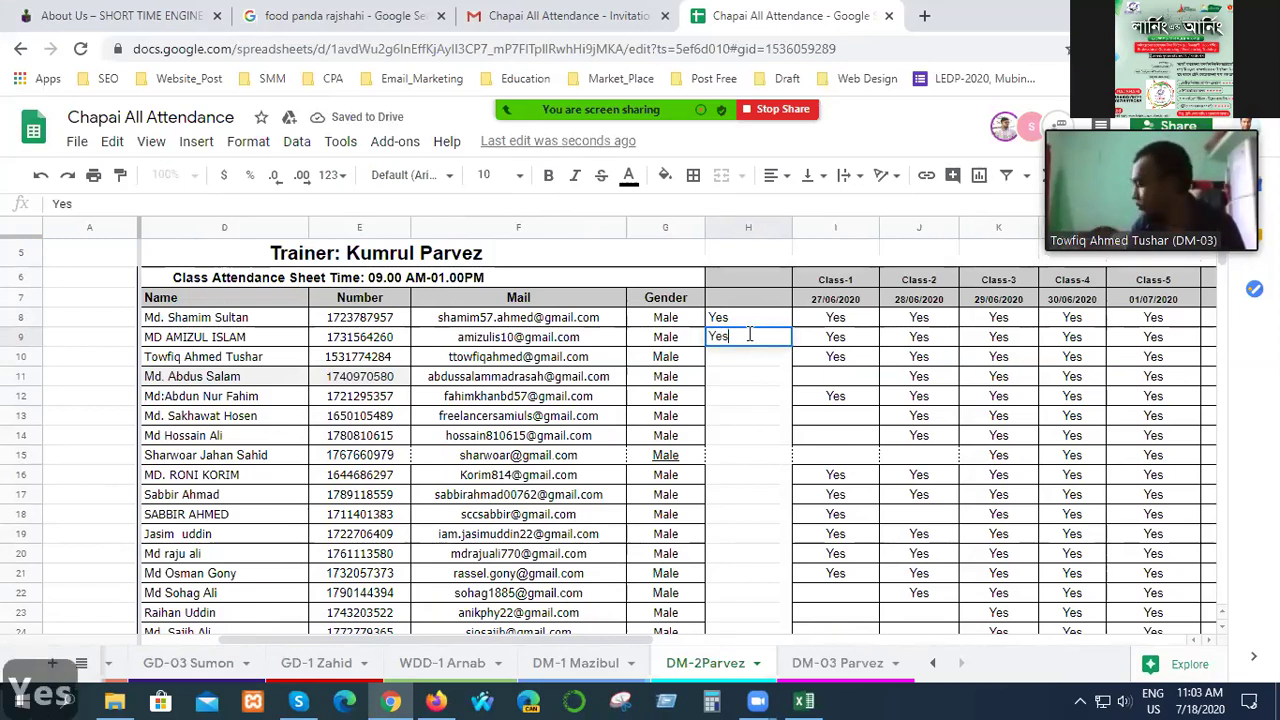
pyautogui.click(753, 364)
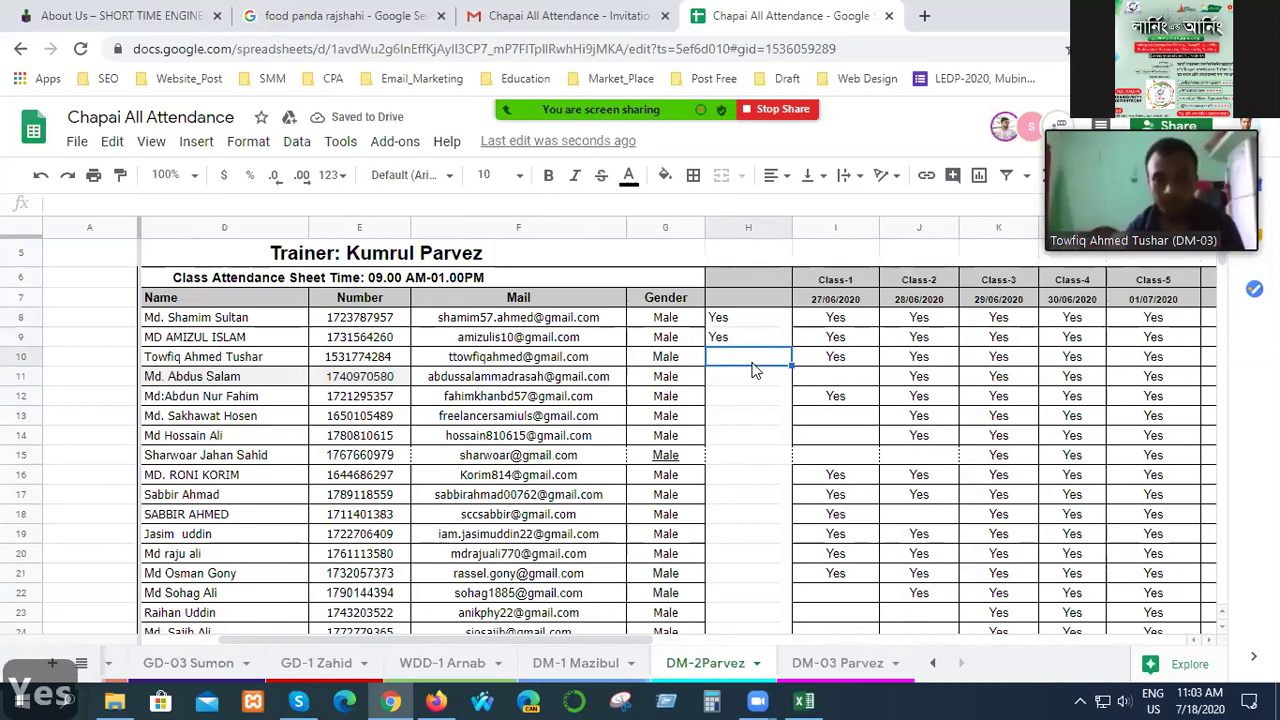
pyautogui.doubleClick(723, 358)
pyautogui.write('Yes')
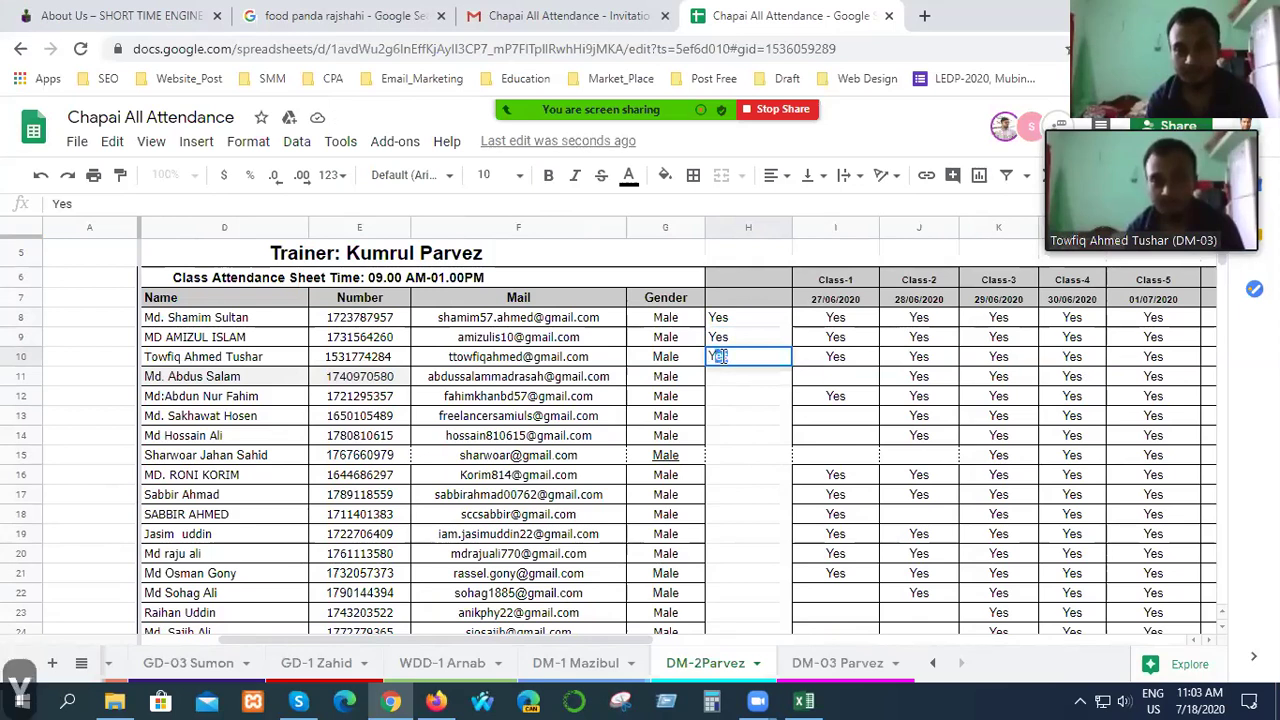
pyautogui.click(727, 384)
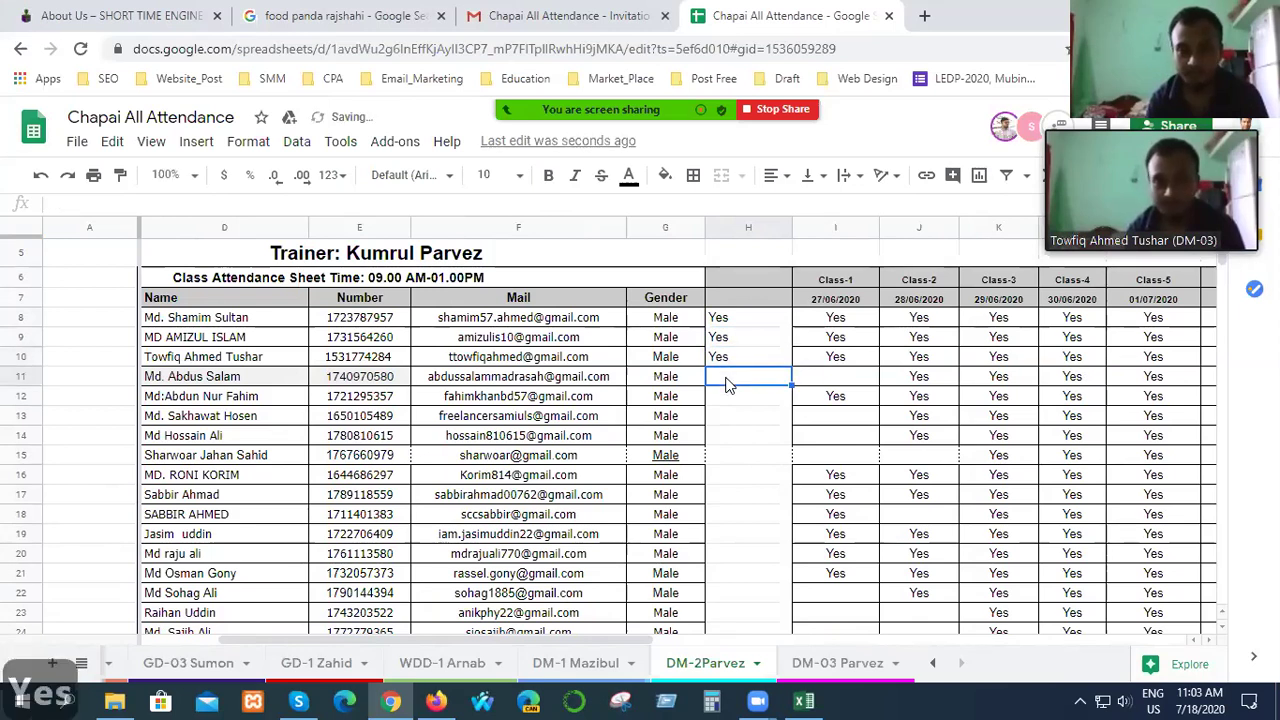
# Skip row 11 and enter Yes in H12, H13 and H14
pyautogui.click(748, 402)
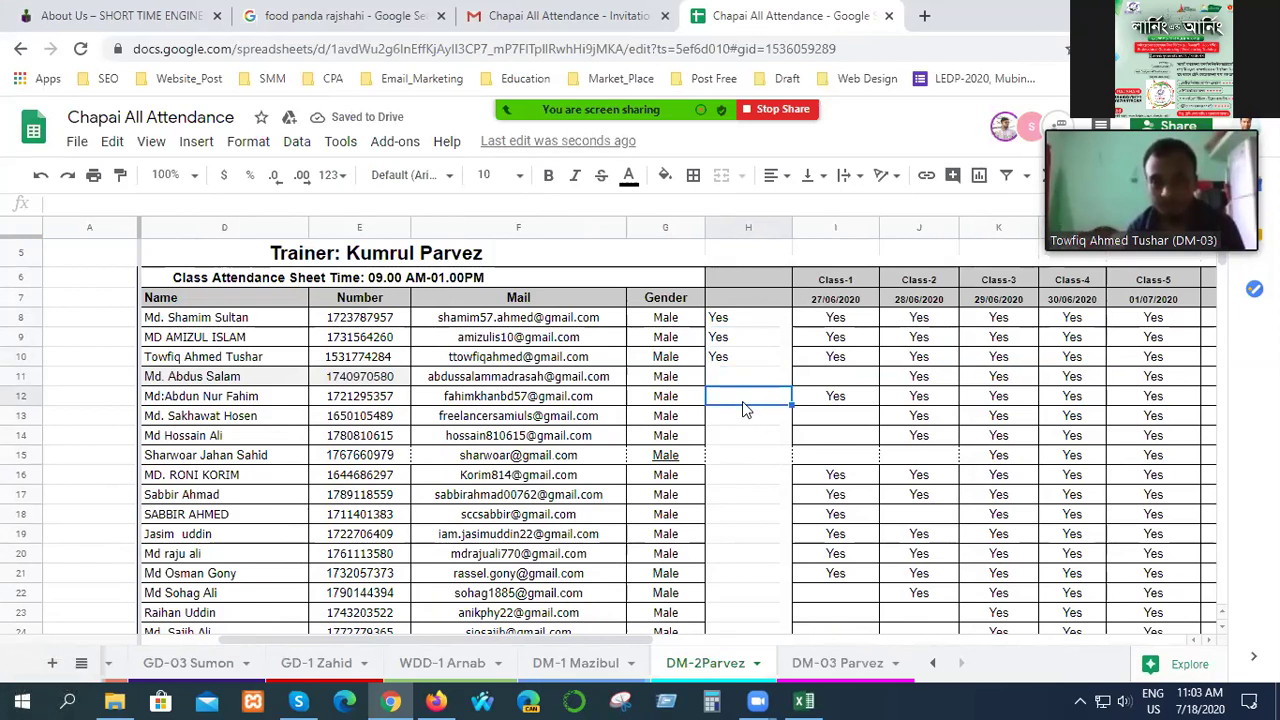
pyautogui.doubleClick(744, 394)
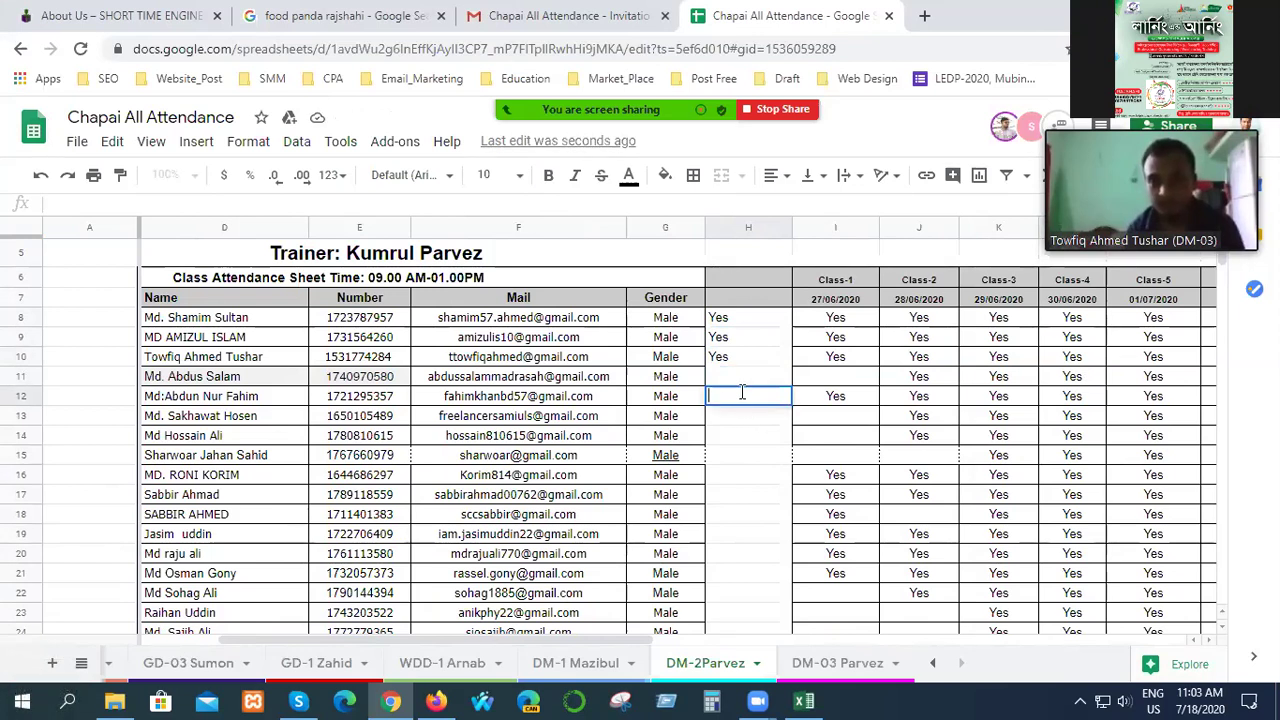
pyautogui.write('Yes')
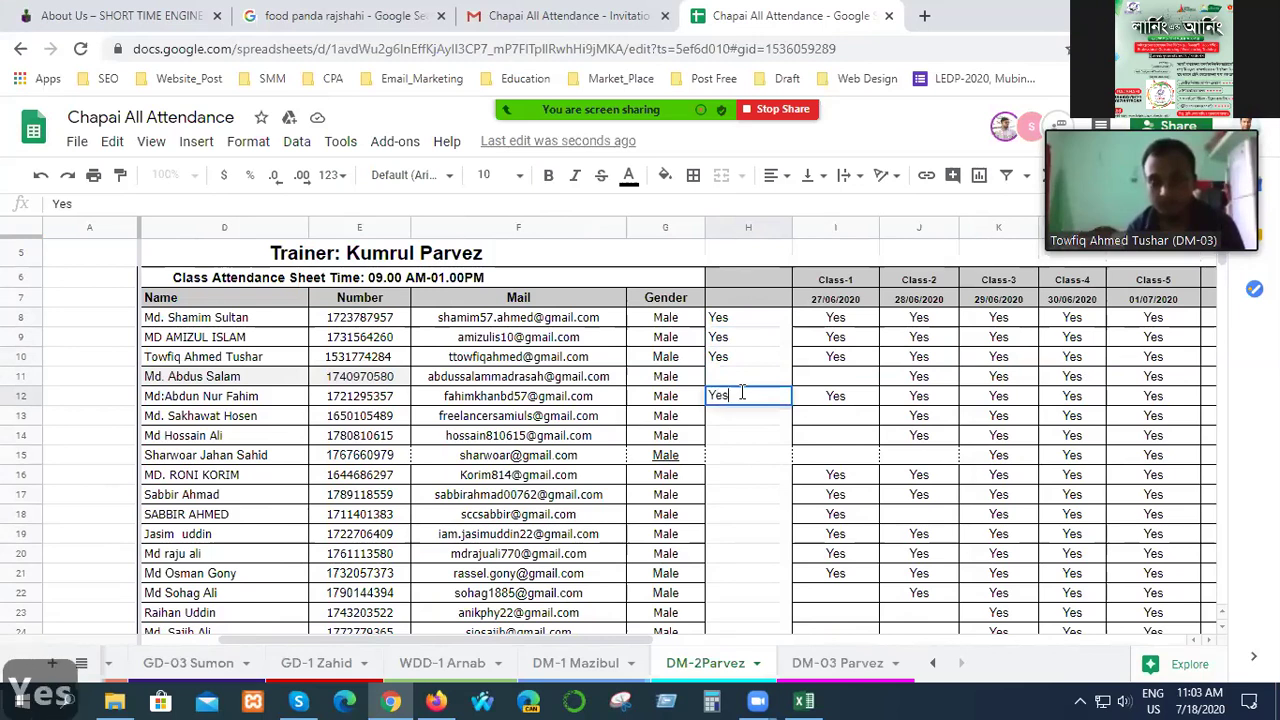
pyautogui.press('Return')
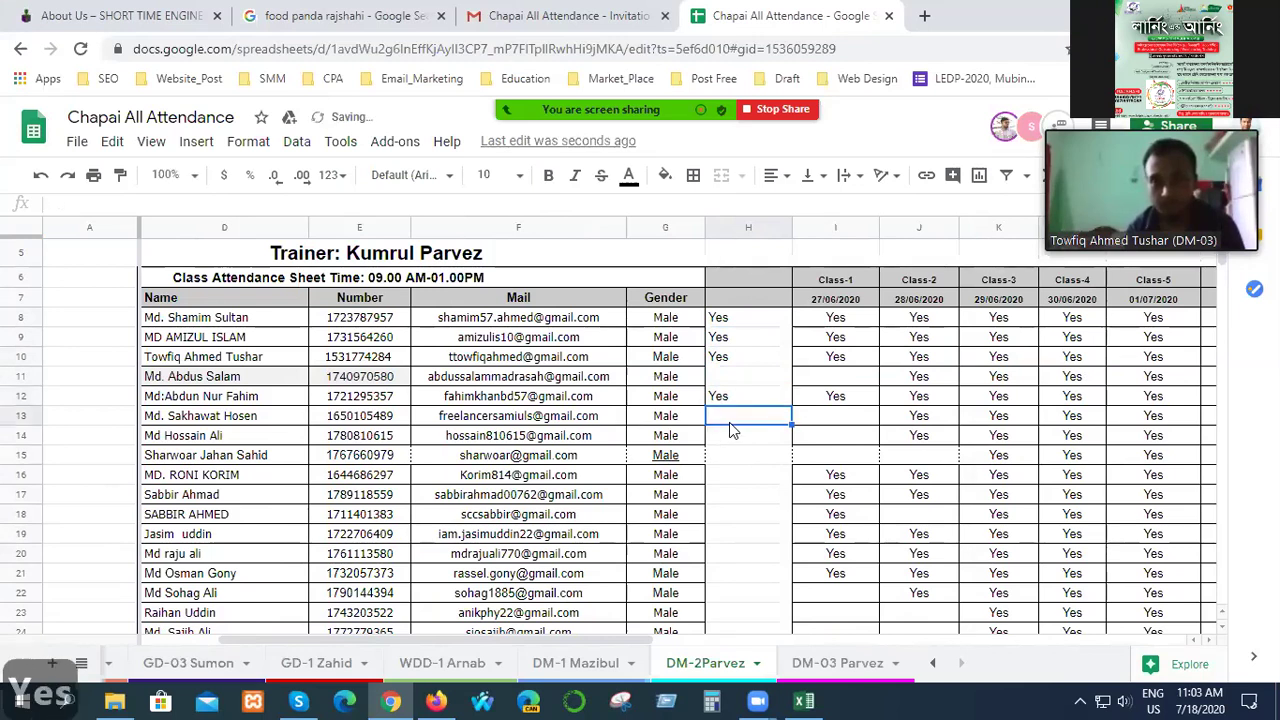
pyautogui.scroll(-1, 750, 440)
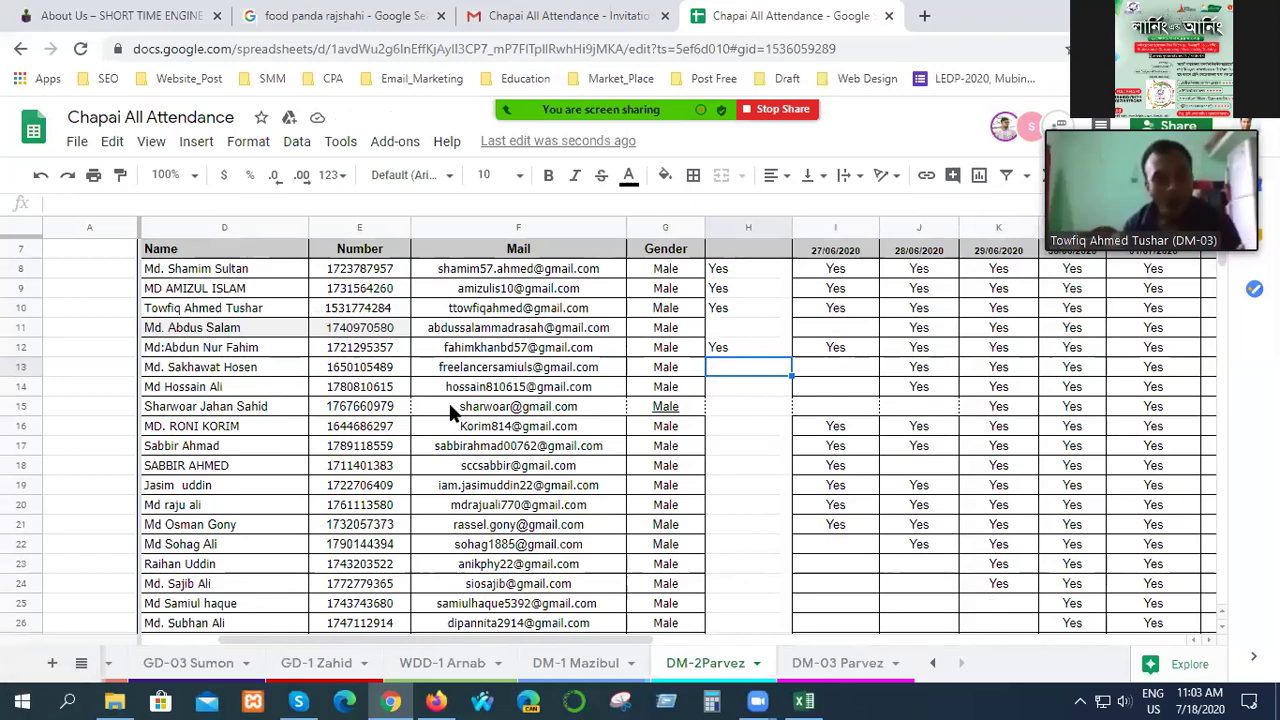
pyautogui.doubleClick(735, 362)
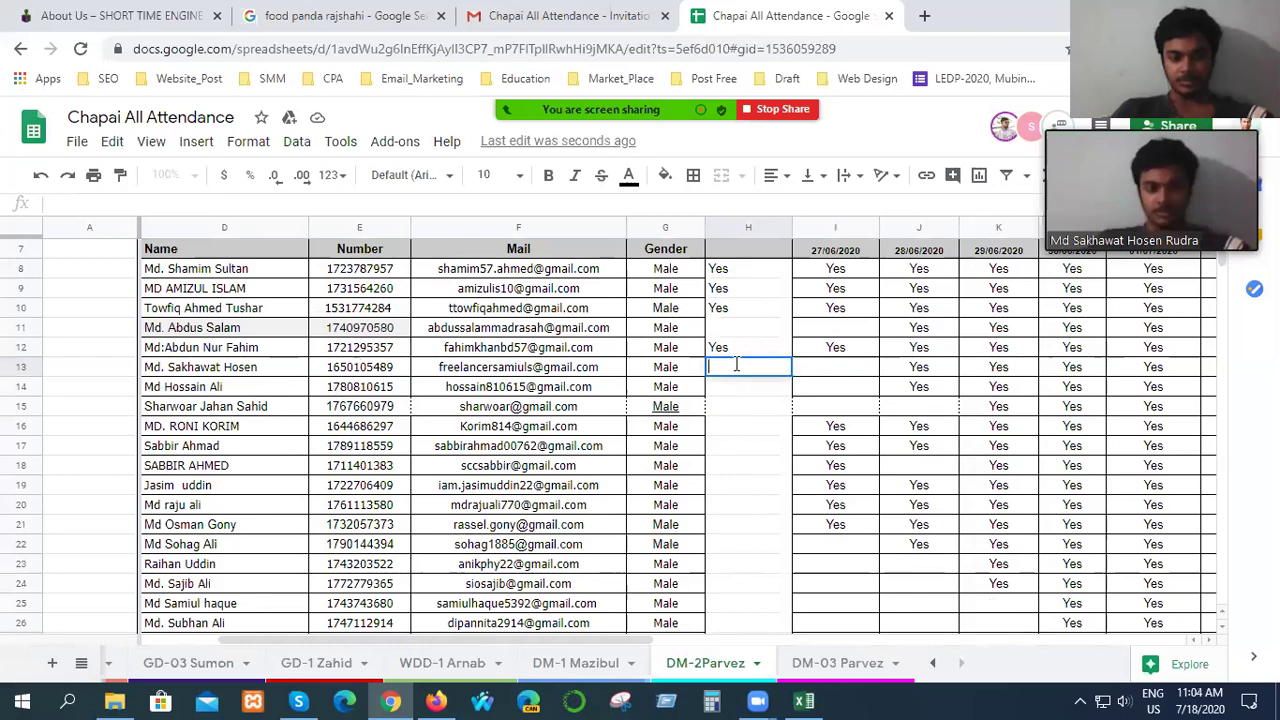
pyautogui.write('Yes')
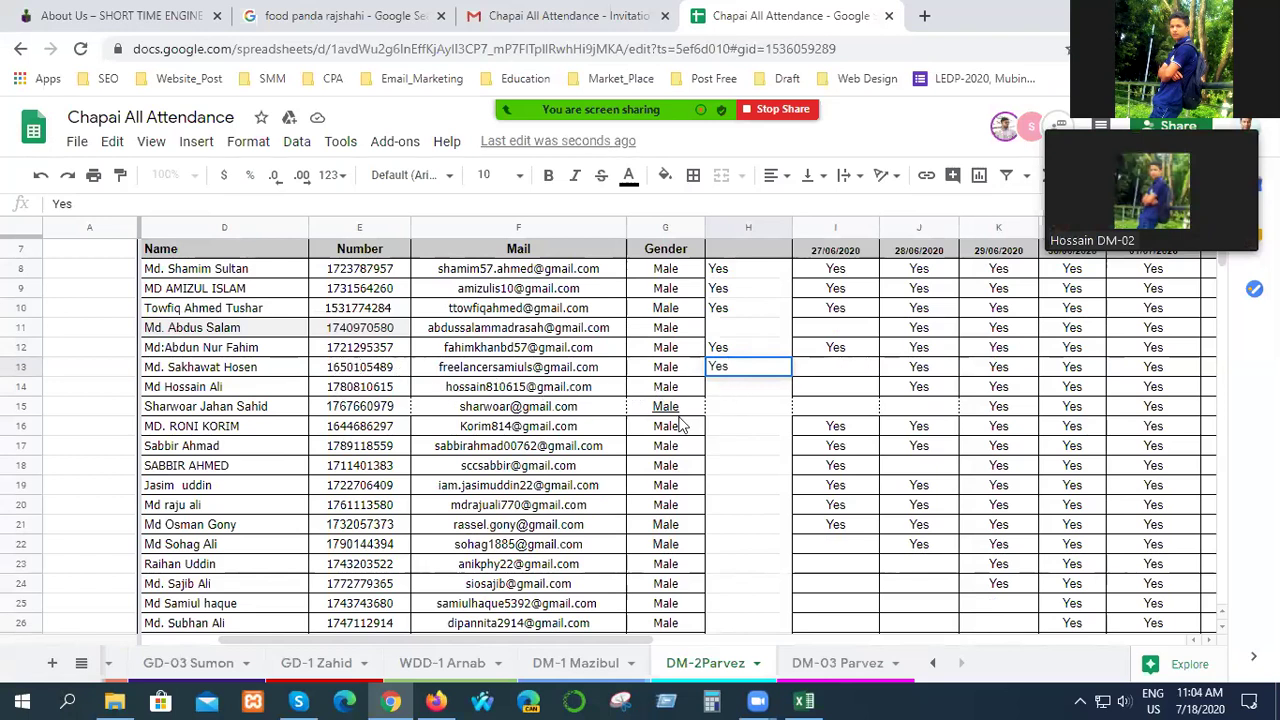
pyautogui.doubleClick(731, 388)
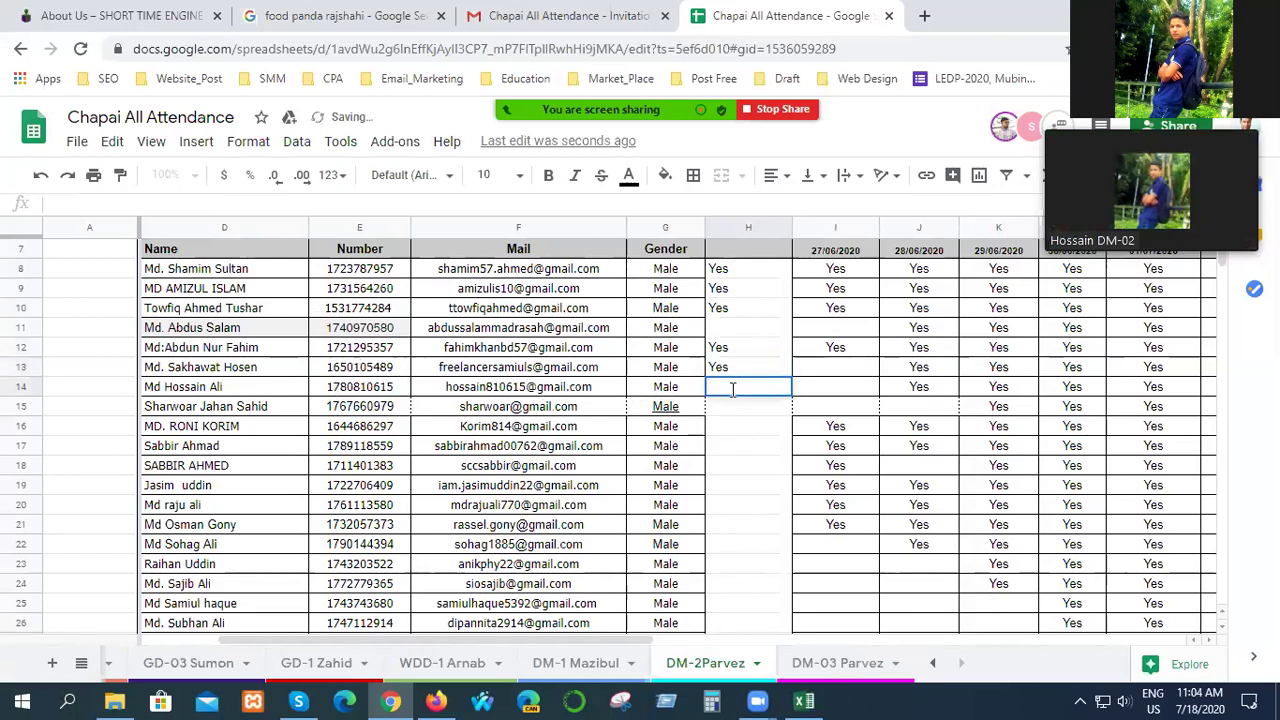
pyautogui.write('Yes')
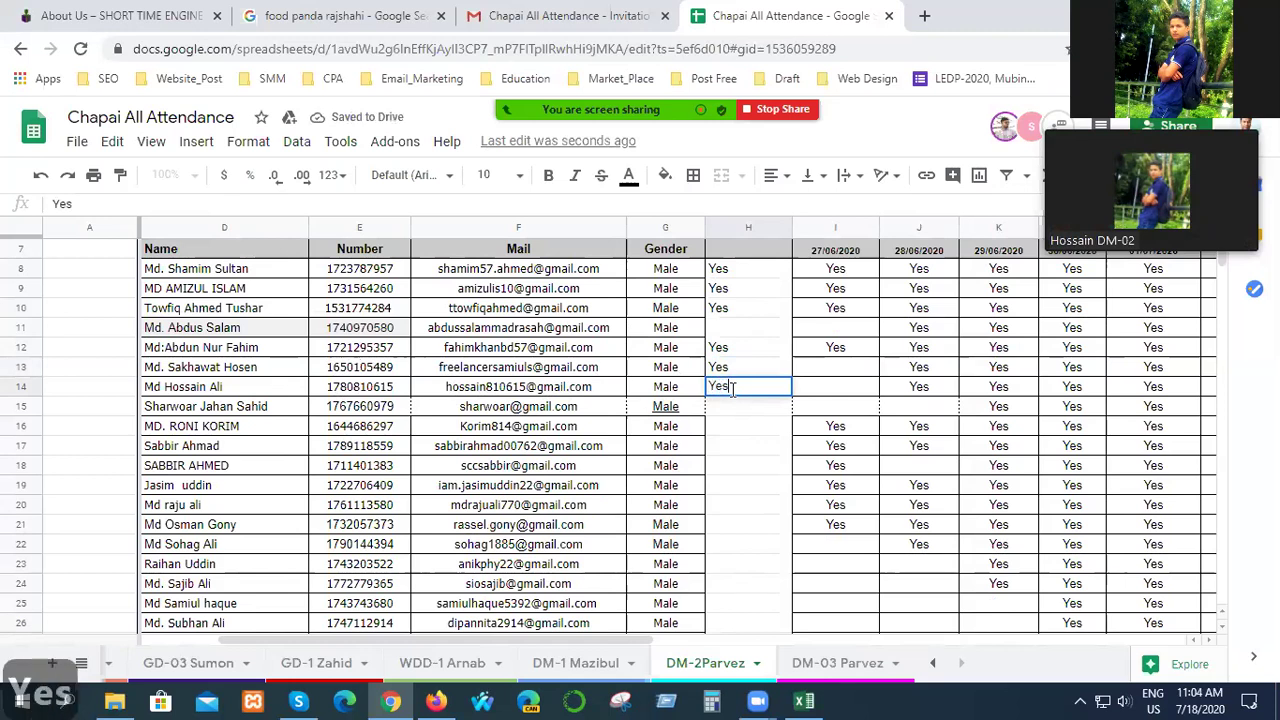
# Commit H14's Yes, then mark H15 and H17 Yes, skipping H16
pyautogui.click(740, 415)
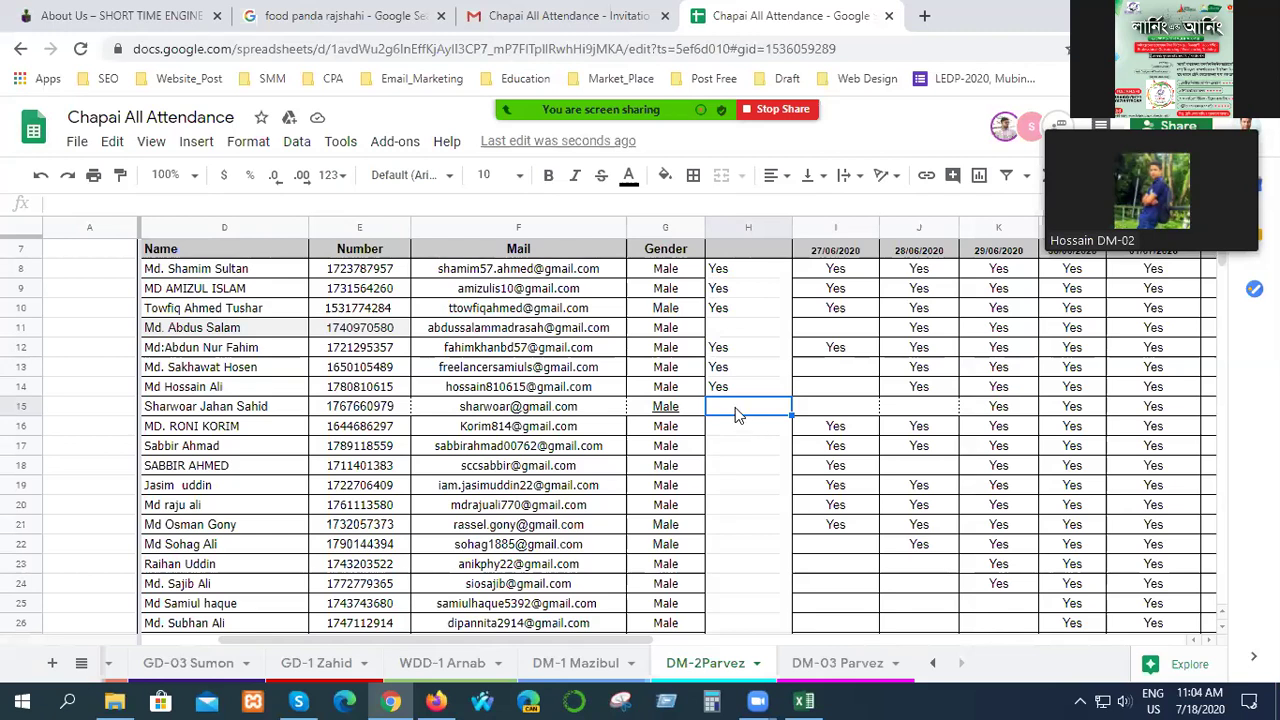
pyautogui.doubleClick(736, 406)
pyautogui.write('Yes')
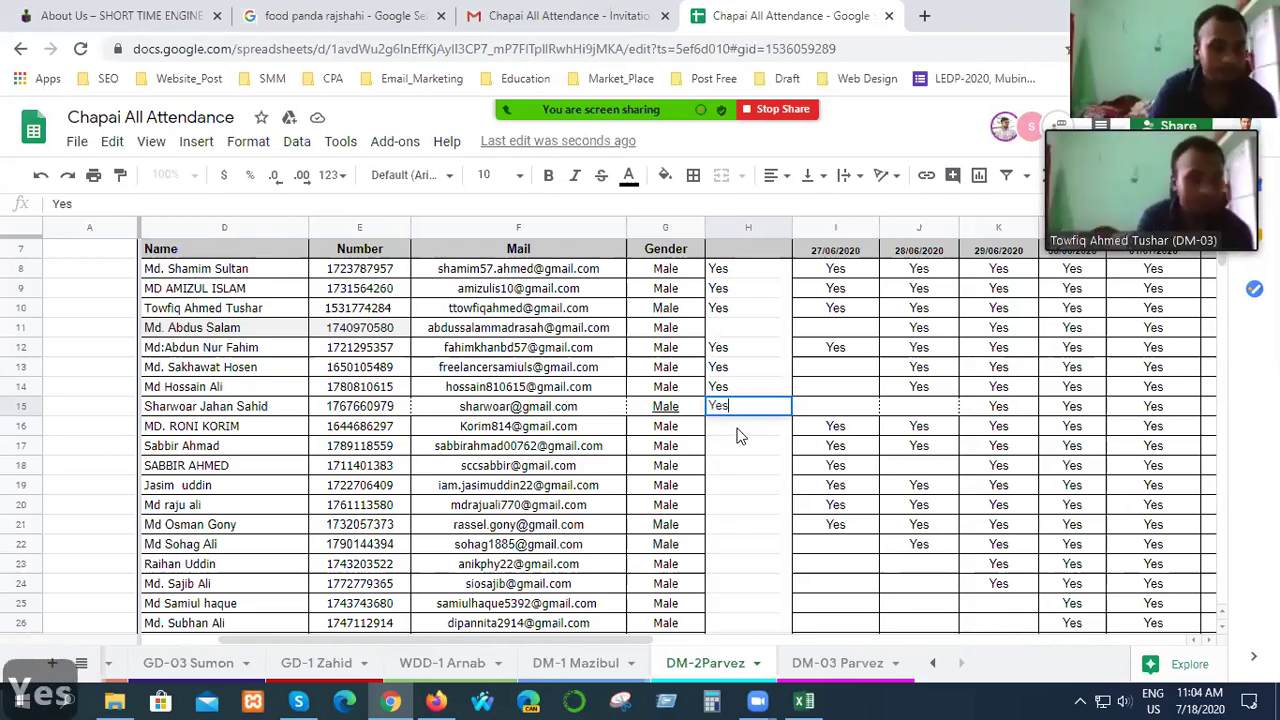
pyautogui.click(736, 430)
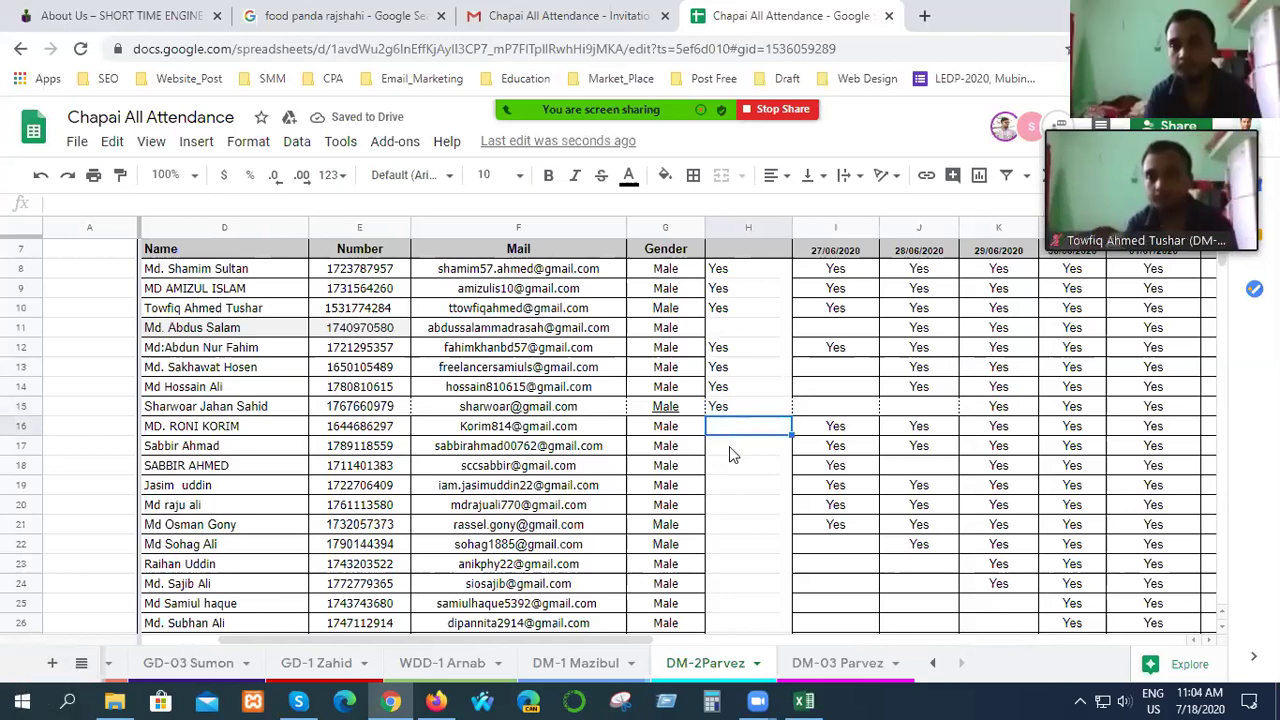
pyautogui.doubleClick(731, 446)
pyautogui.write('Yes')
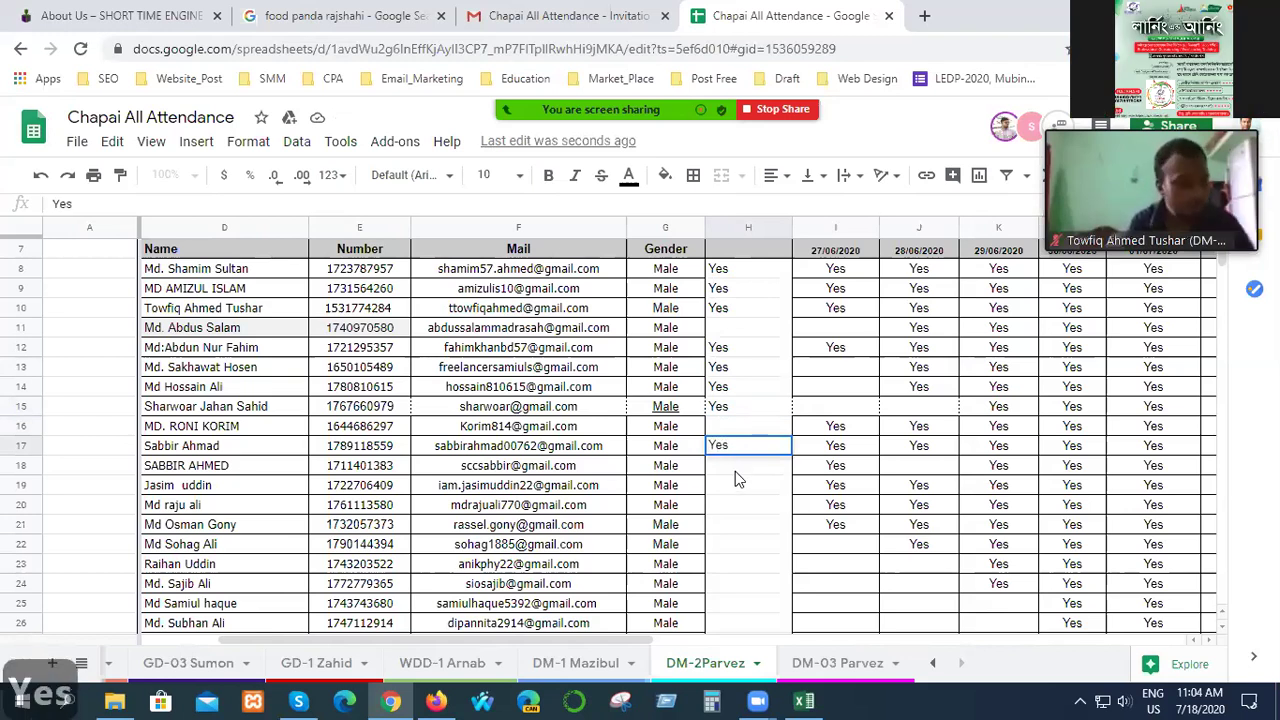
pyautogui.click(740, 490)
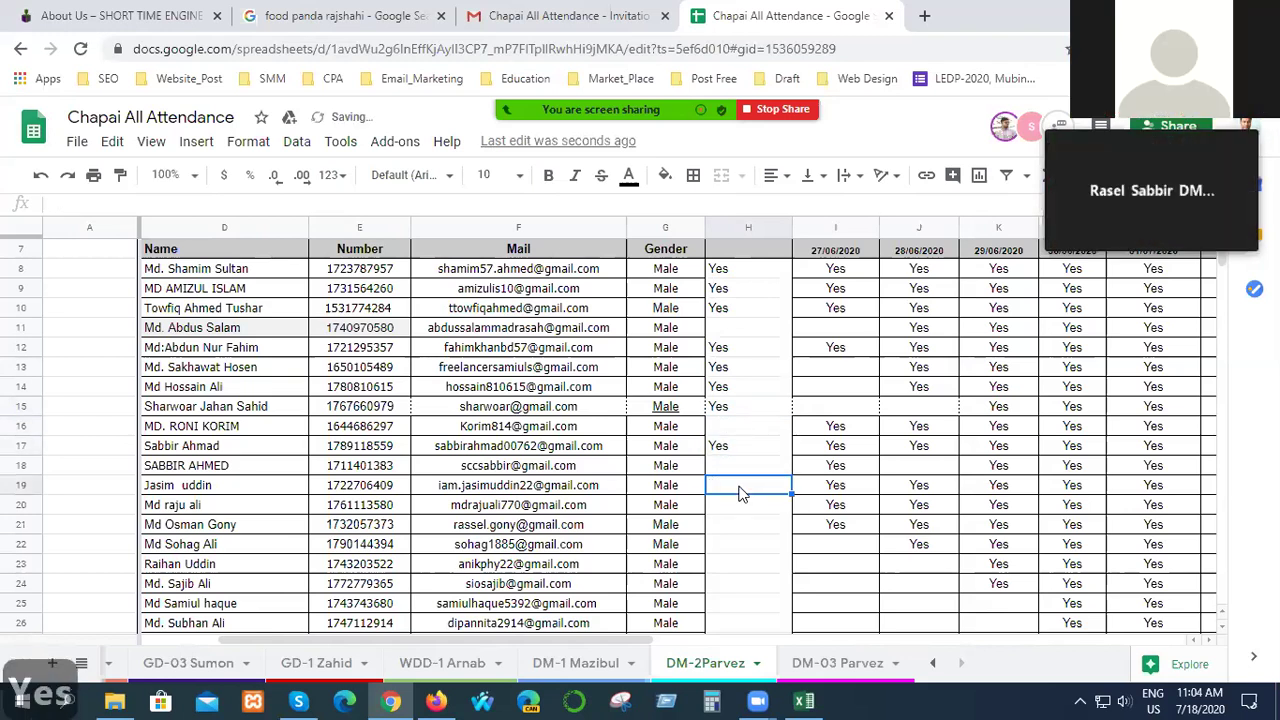
# Mark H19 and H20 Yes
pyautogui.doubleClick(740, 490)
pyautogui.write('Yes')
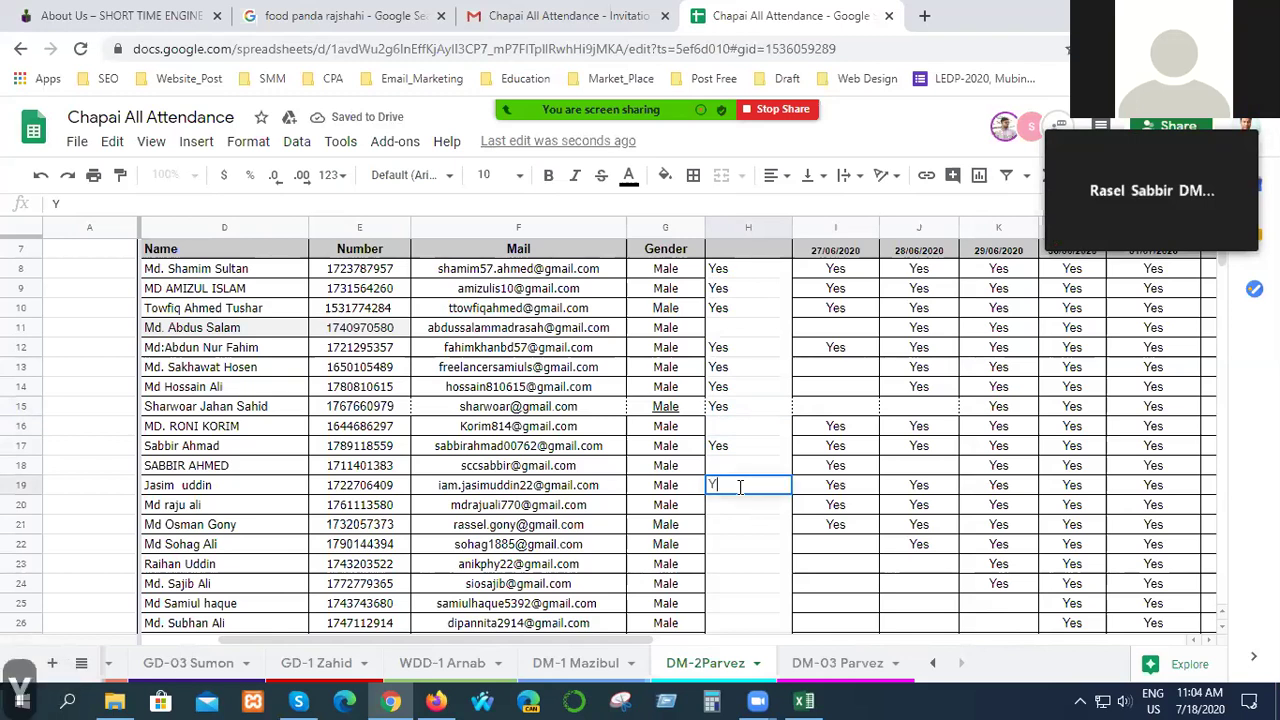
pyautogui.click(734, 511)
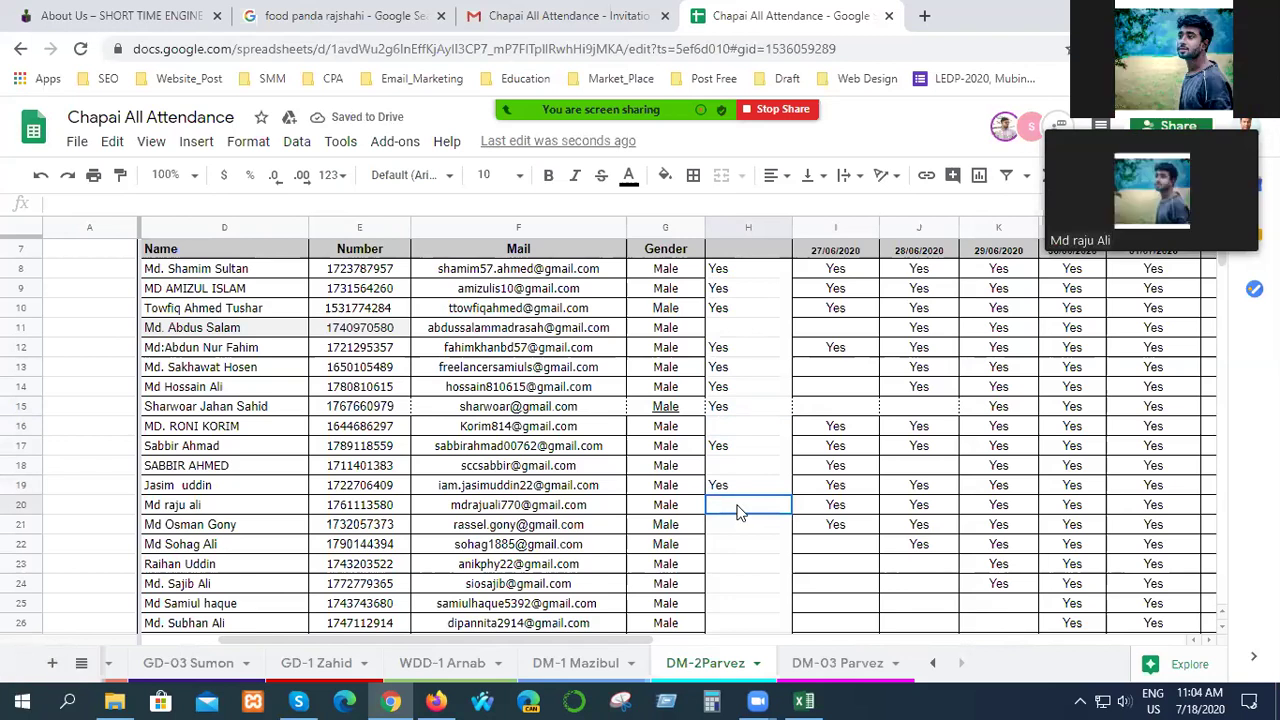
pyautogui.doubleClick(733, 505)
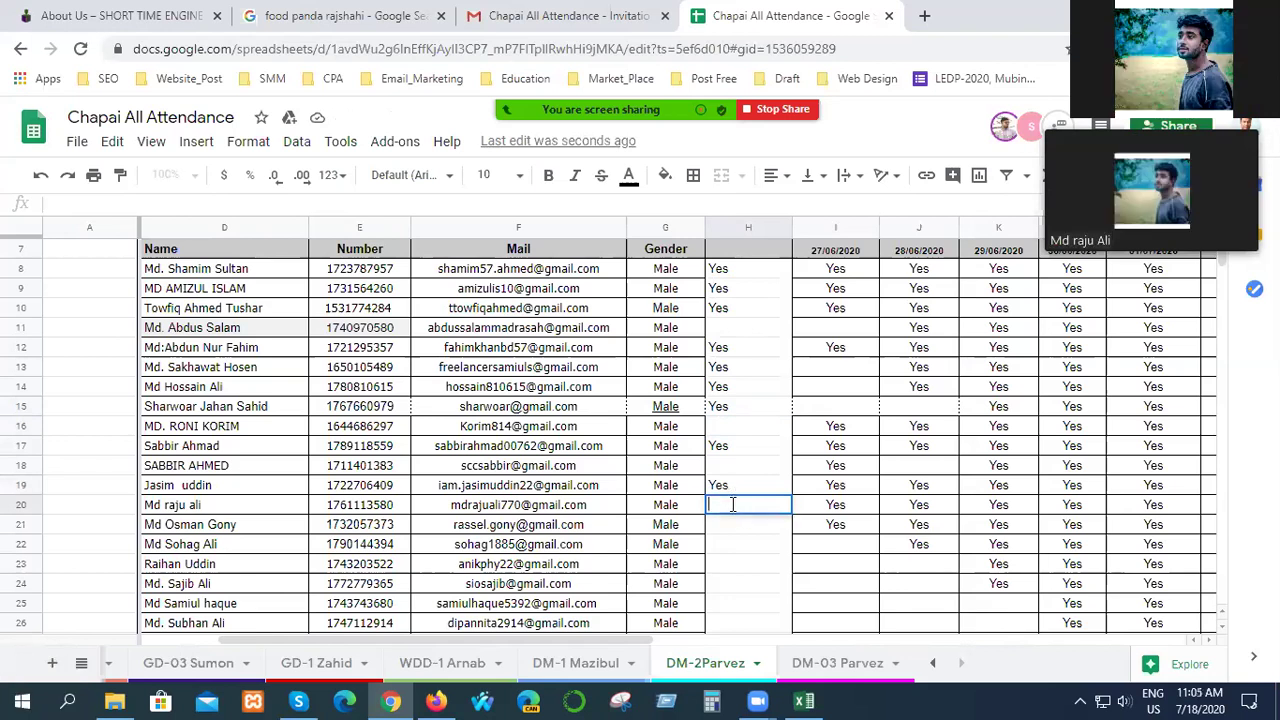
pyautogui.write('Yes')
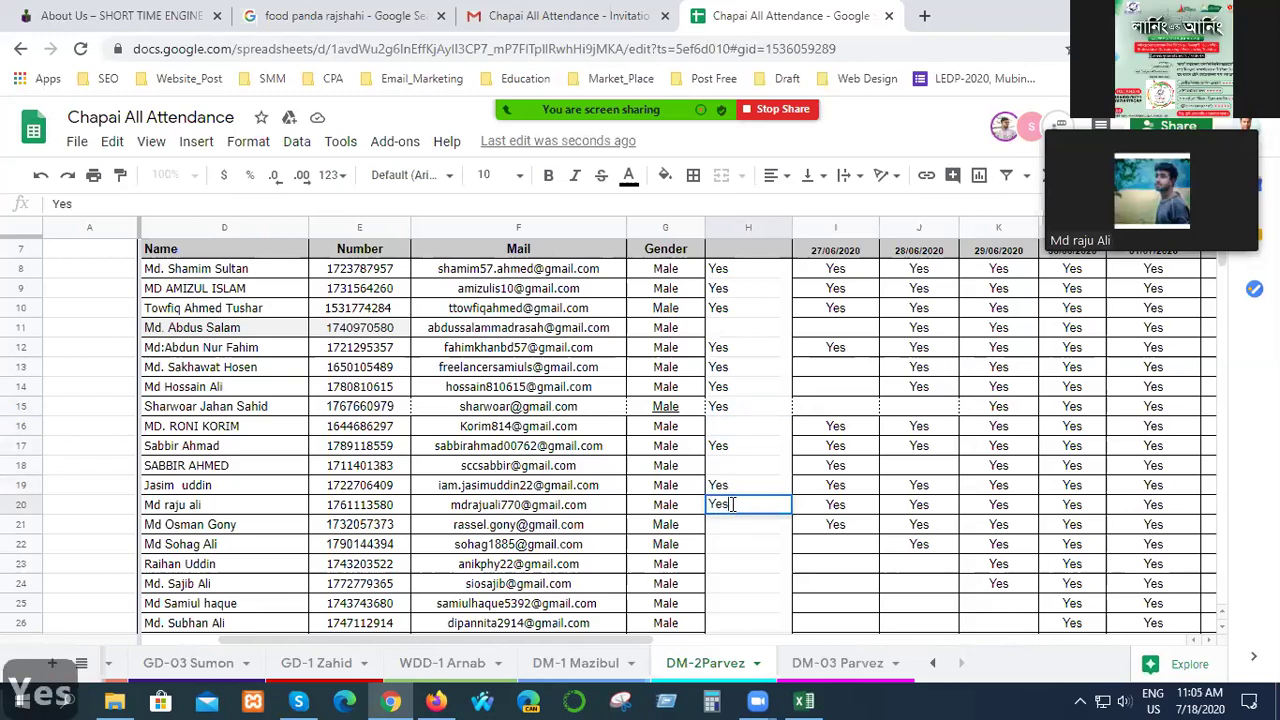
pyautogui.press('Return')
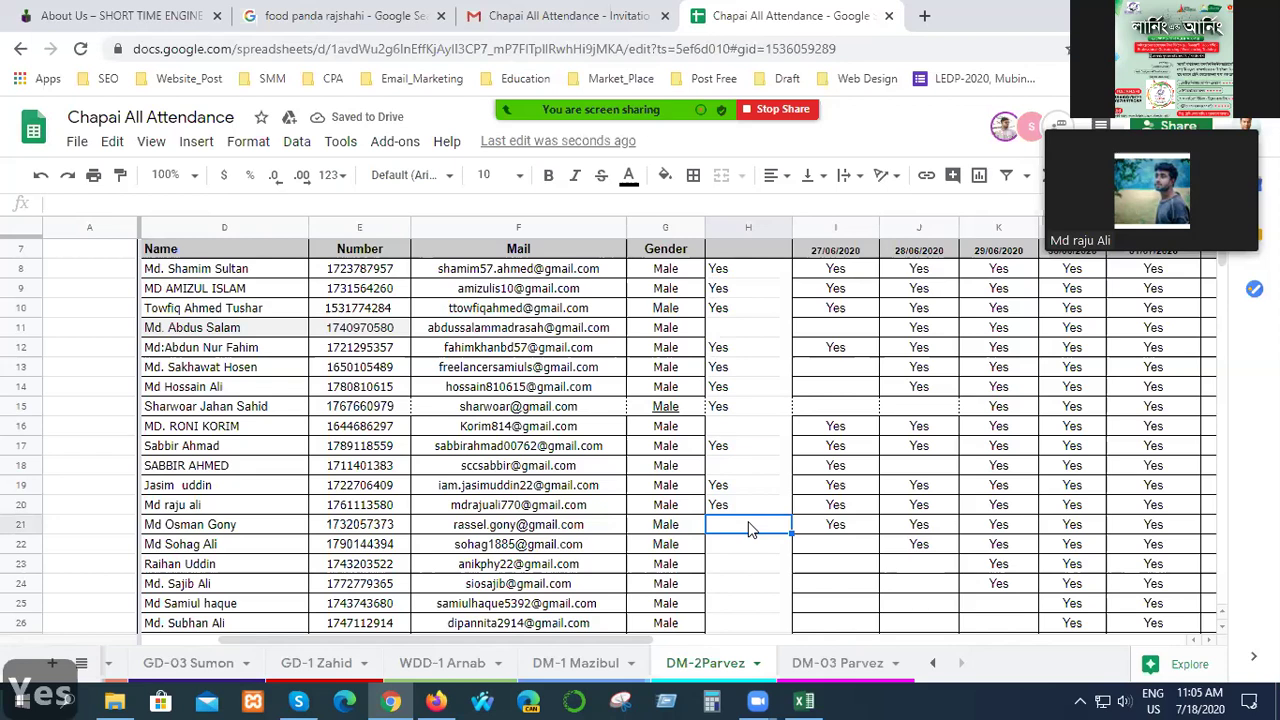
# Mark H24 and H29 Yes, leaving the rows between them empty
pyautogui.click(745, 549)
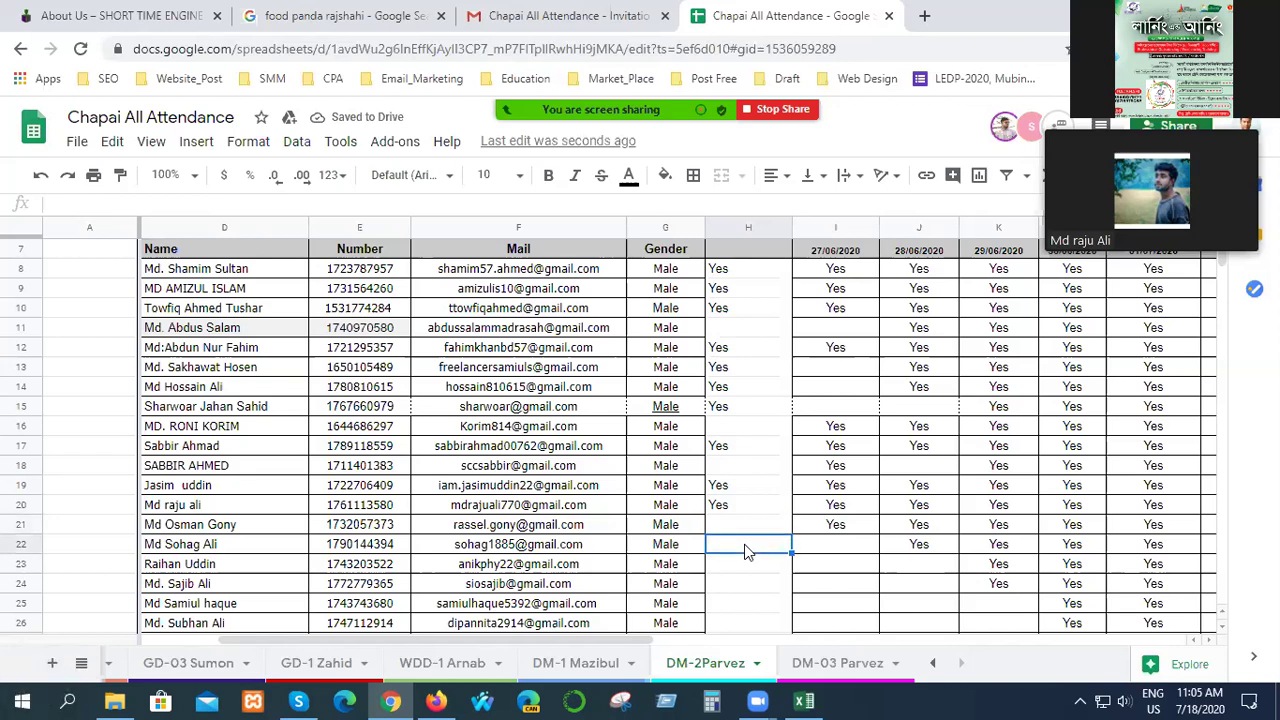
pyautogui.scroll(-2, 733, 599)
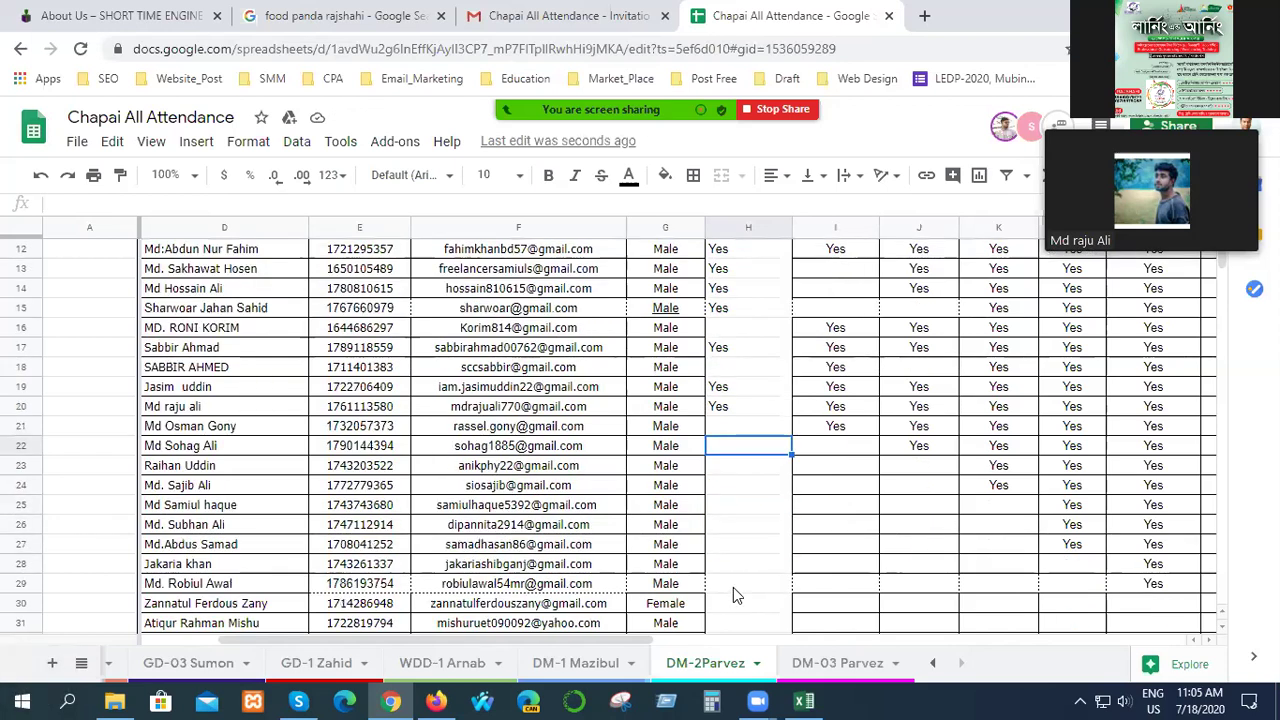
pyautogui.click(752, 486)
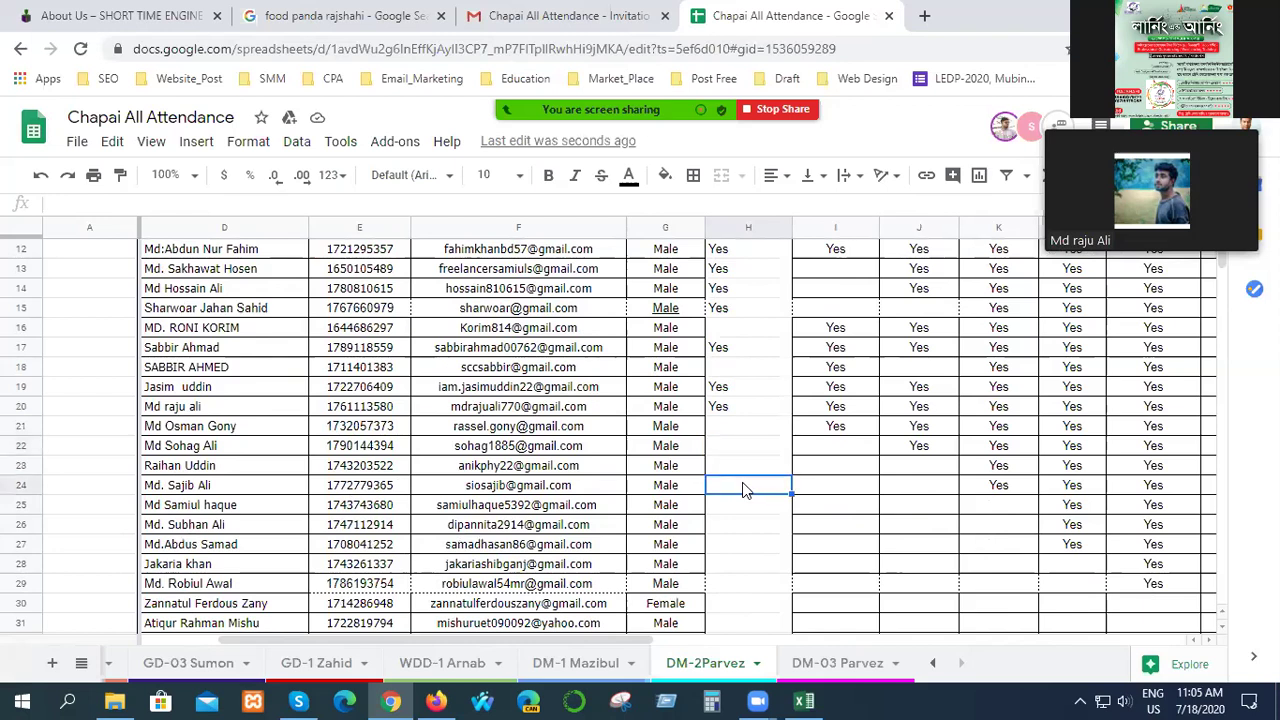
pyautogui.doubleClick(744, 485)
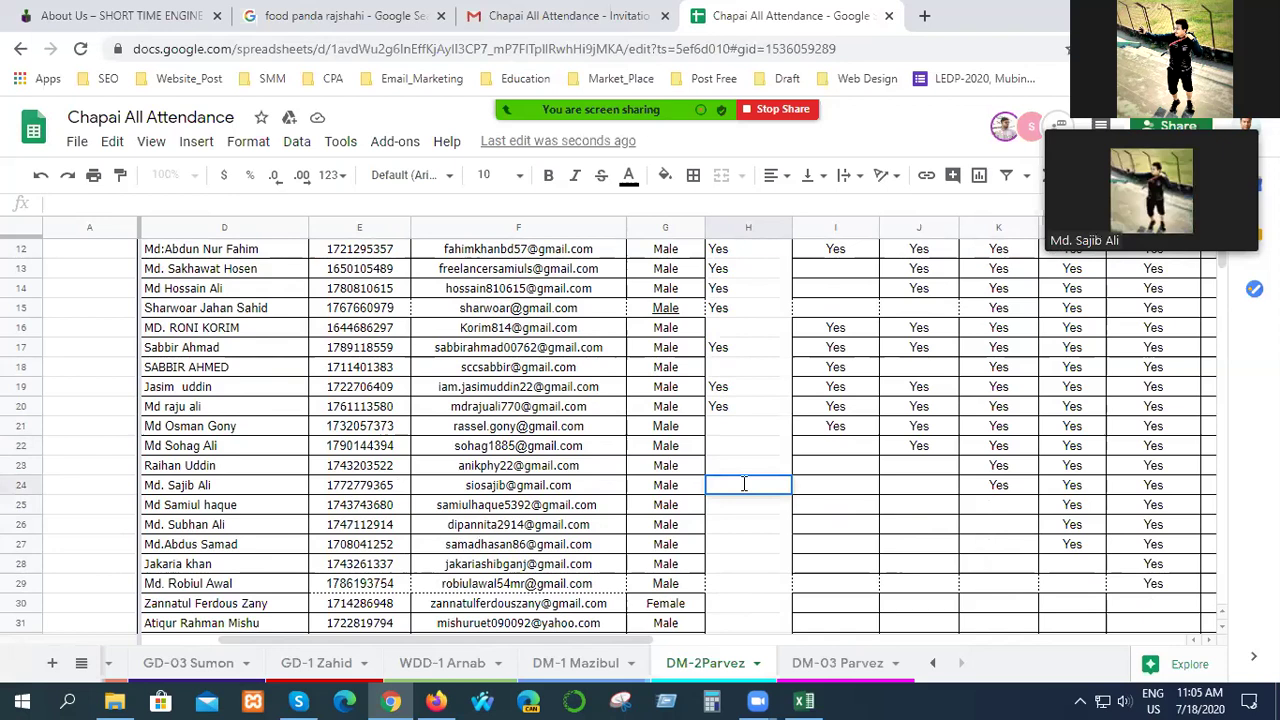
pyautogui.write('Yes')
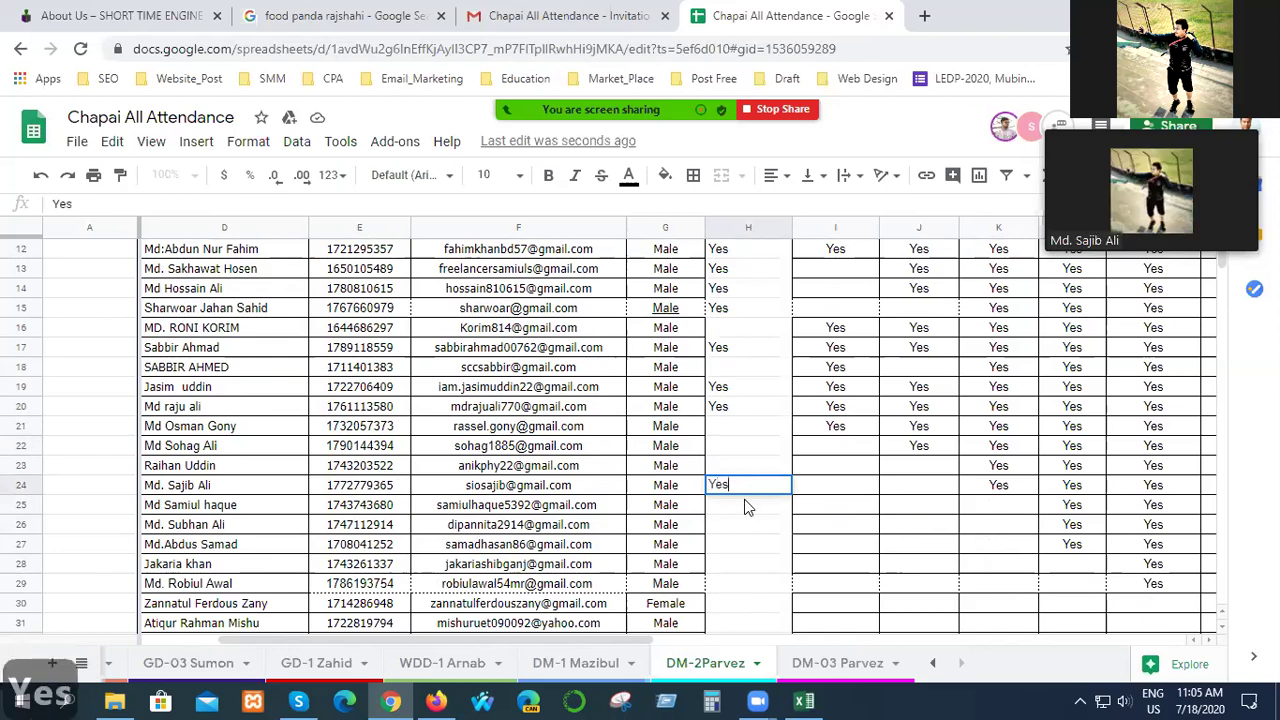
pyautogui.click(744, 500)
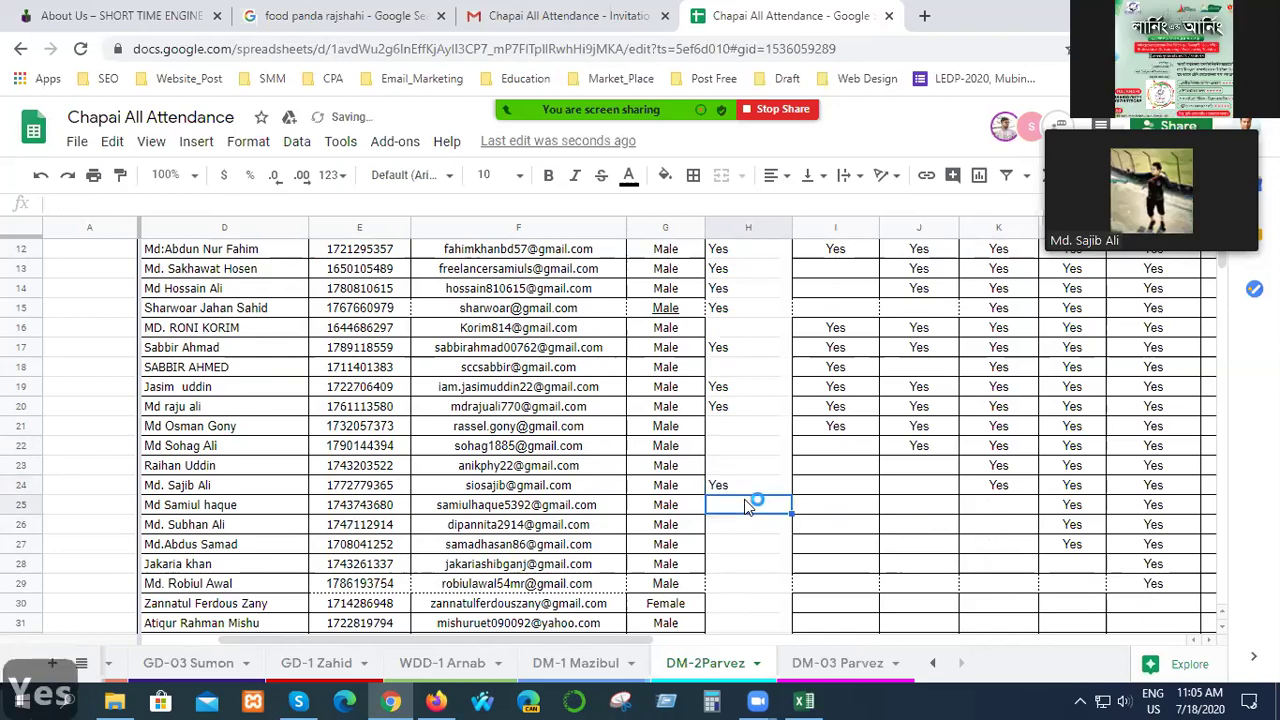
pyautogui.click(728, 530)
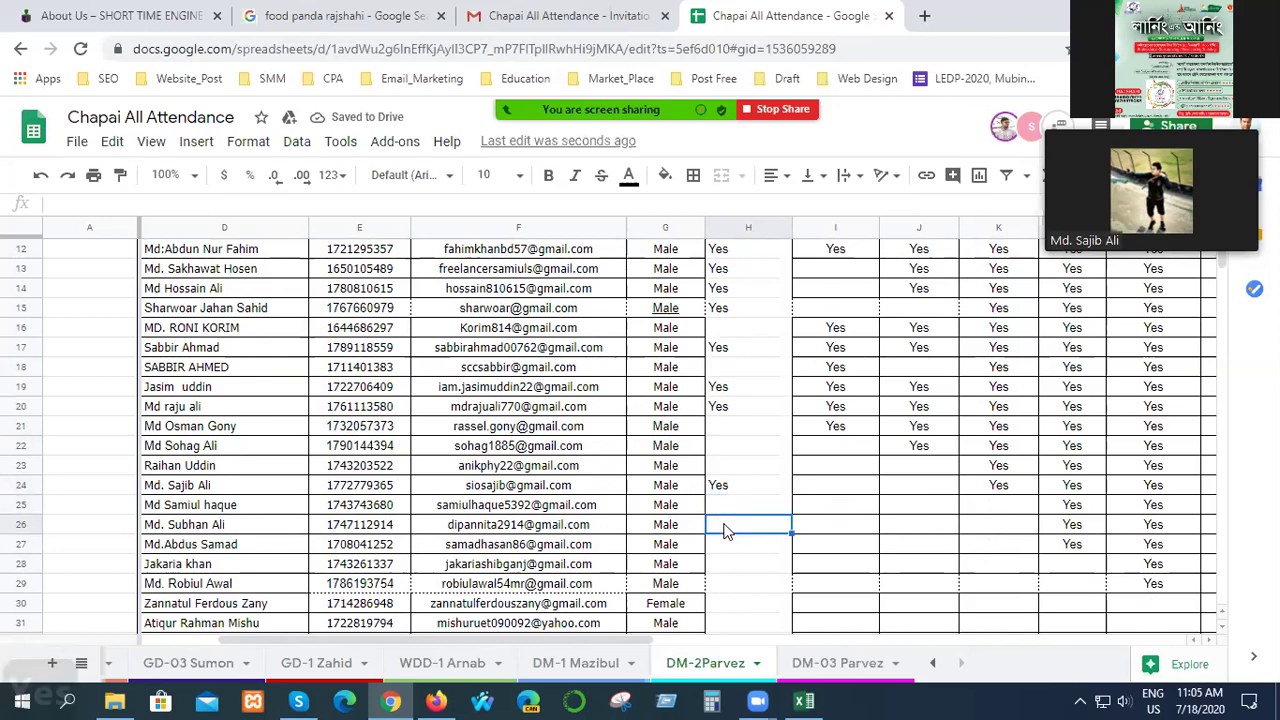
pyautogui.scroll(-1, 737, 569)
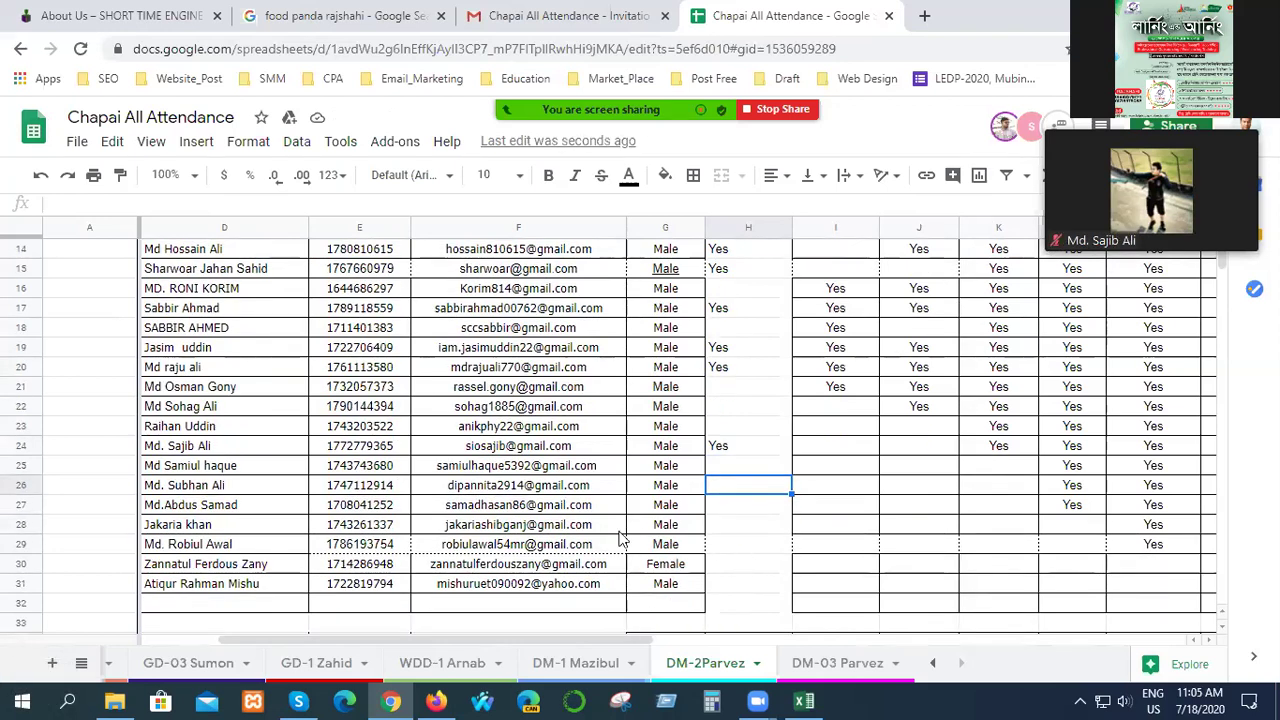
pyautogui.click(755, 509)
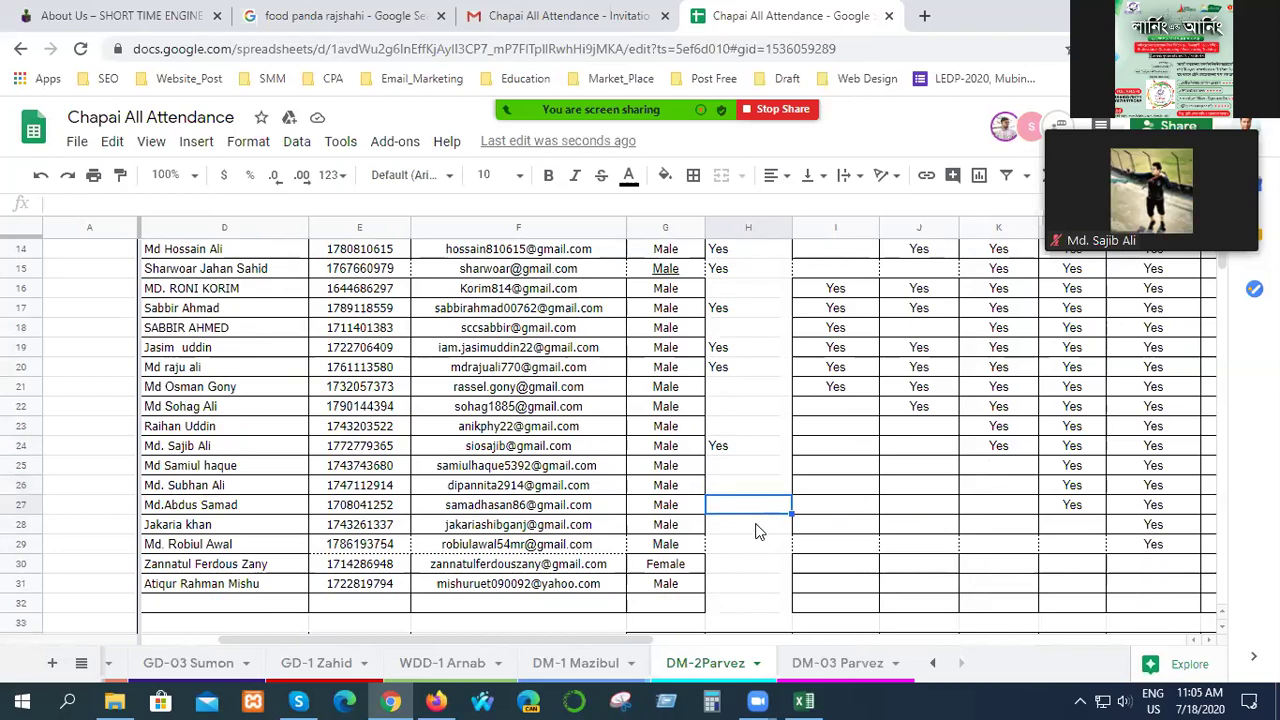
pyautogui.click(743, 533)
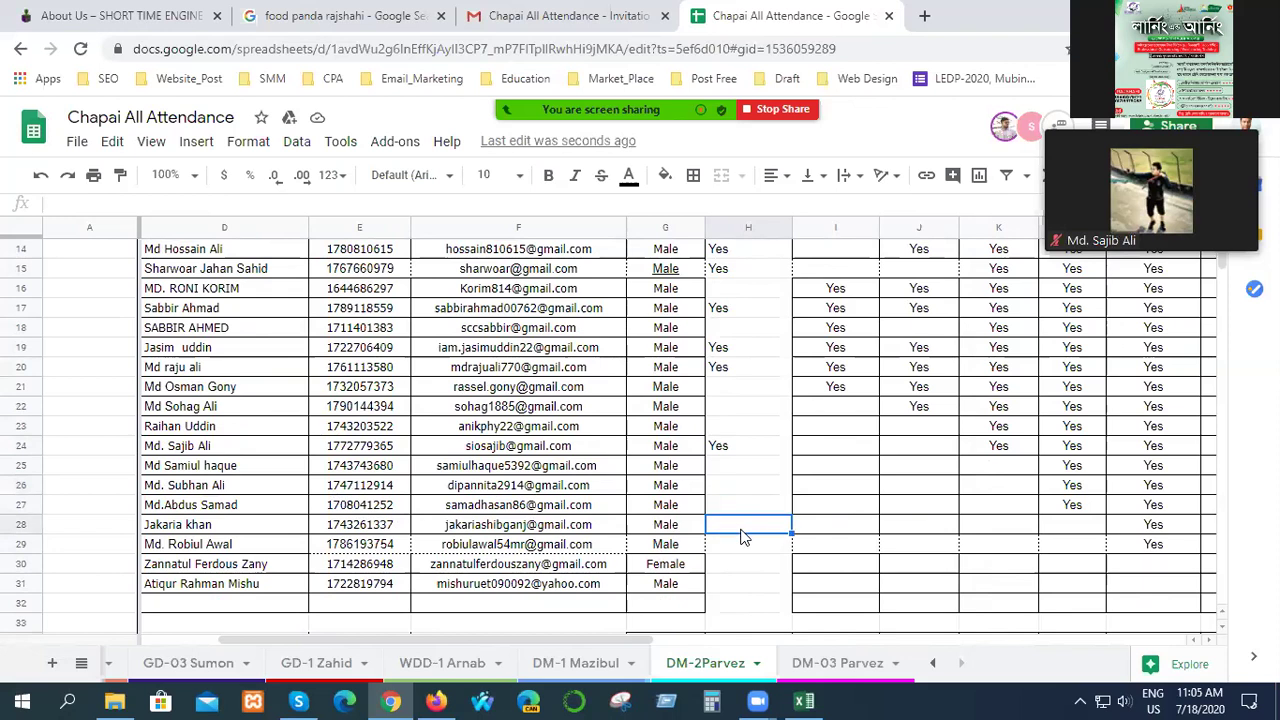
pyautogui.click(738, 549)
pyautogui.doubleClick(738, 547)
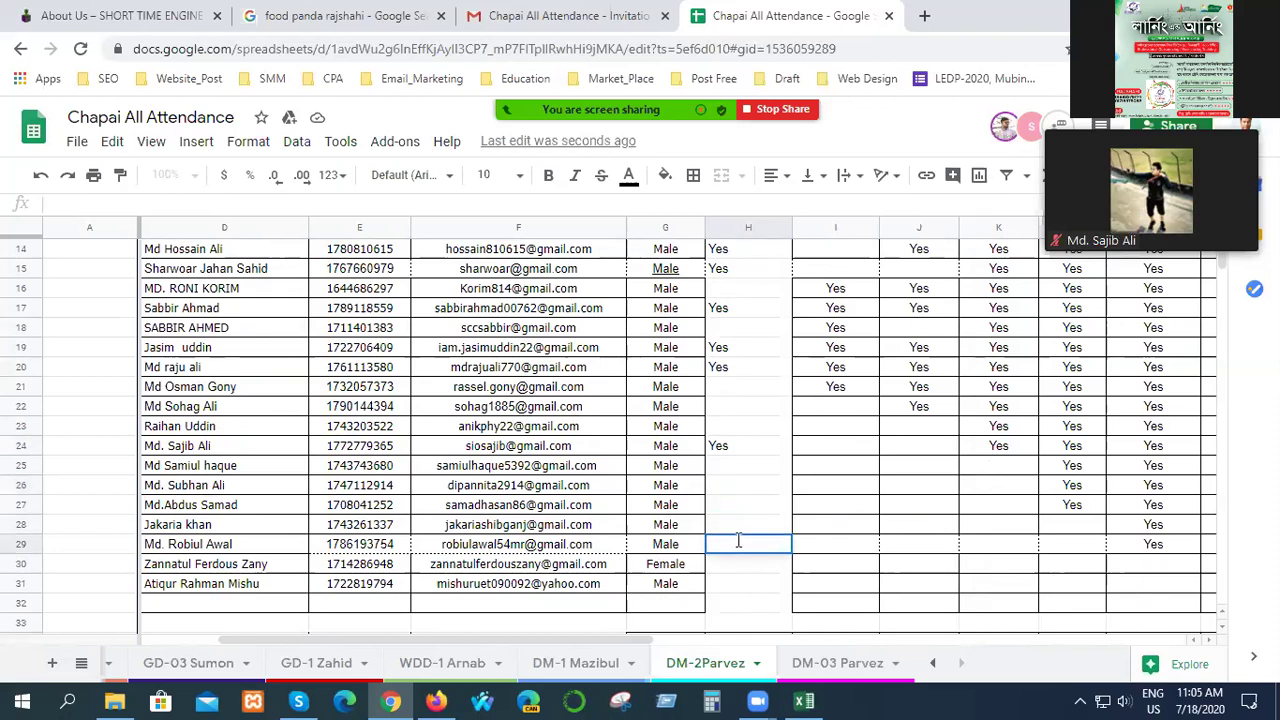
pyautogui.write('Yes')
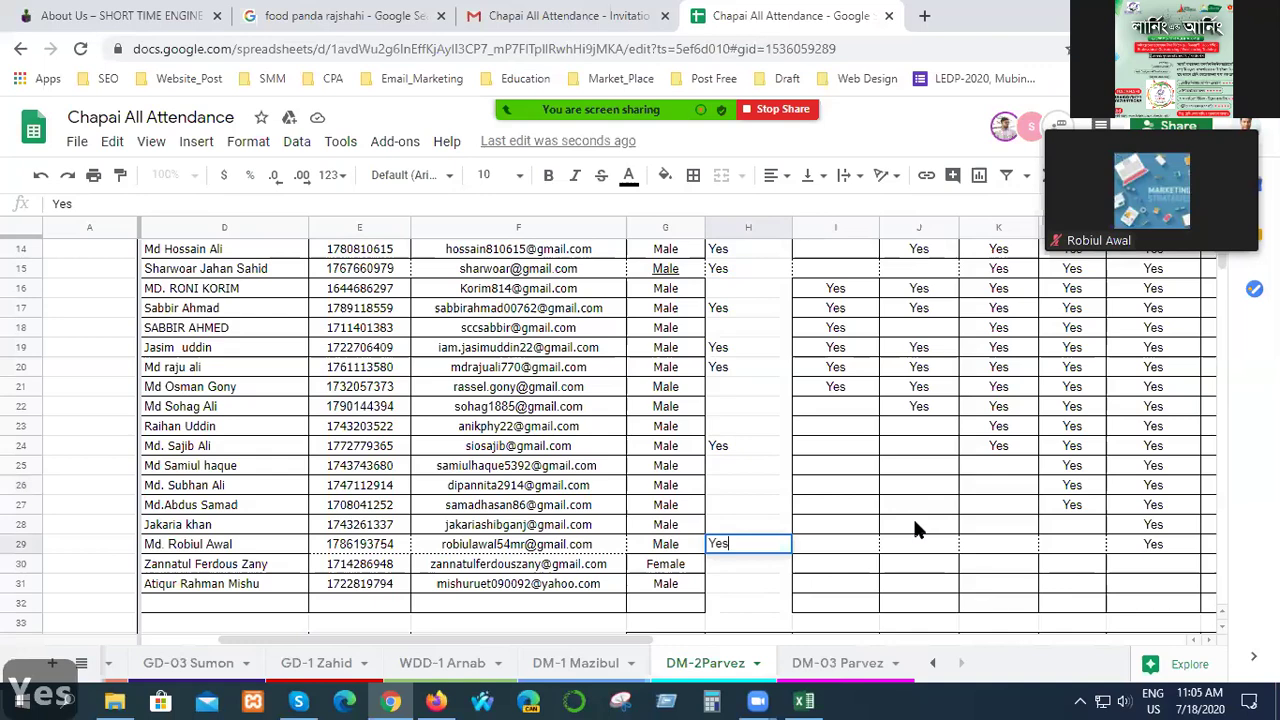
pyautogui.scroll(2, 913, 516)
pyautogui.scroll(-1, 843, 499)
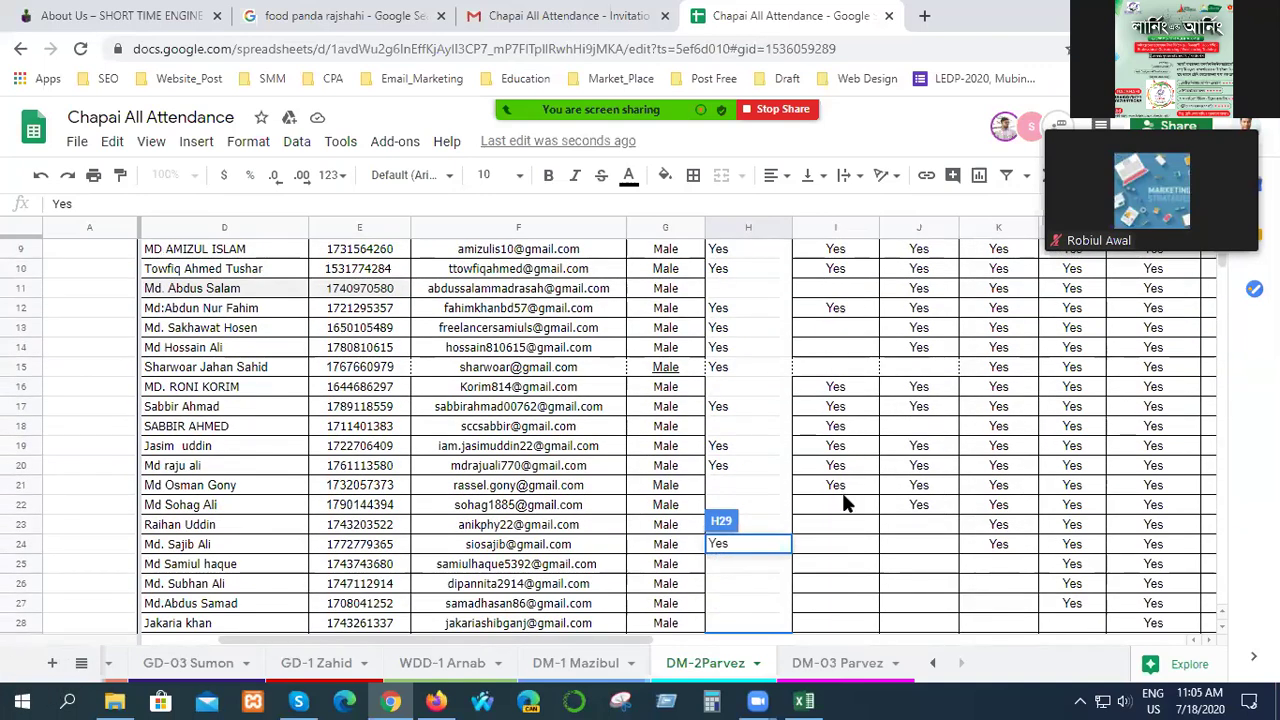
pyautogui.scroll(-1, 846, 562)
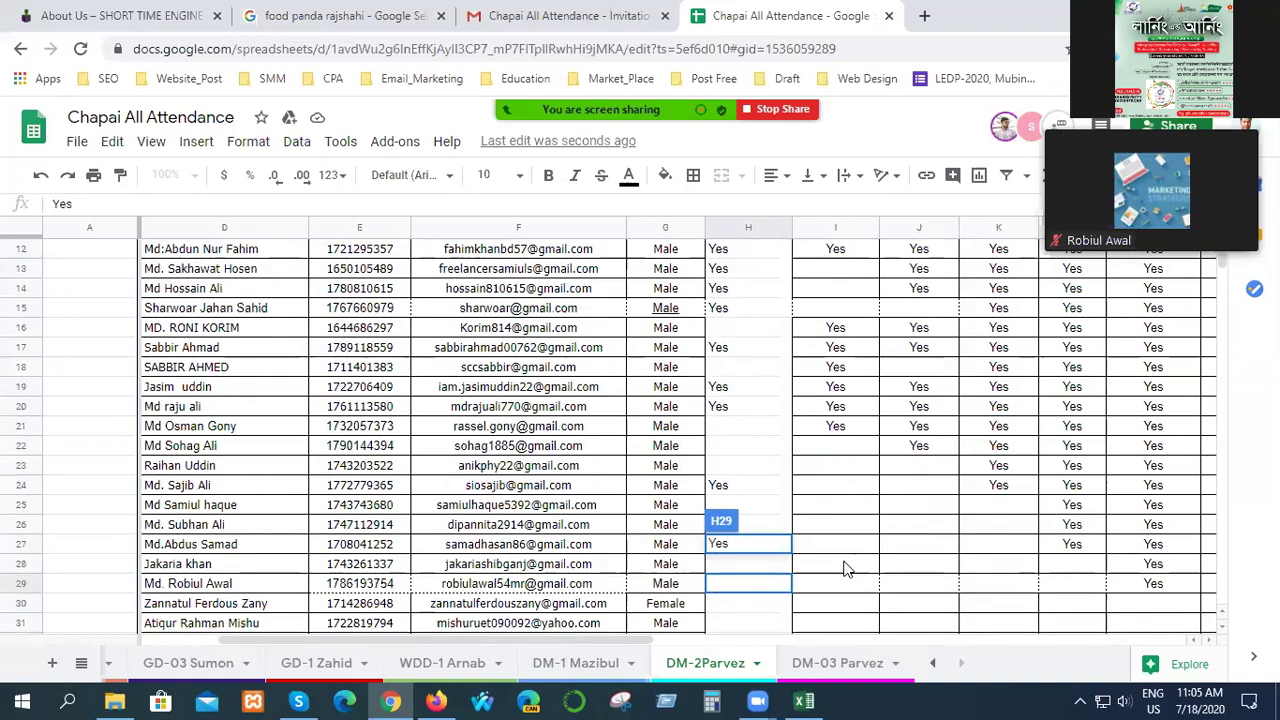
pyautogui.scroll(-1, 843, 568)
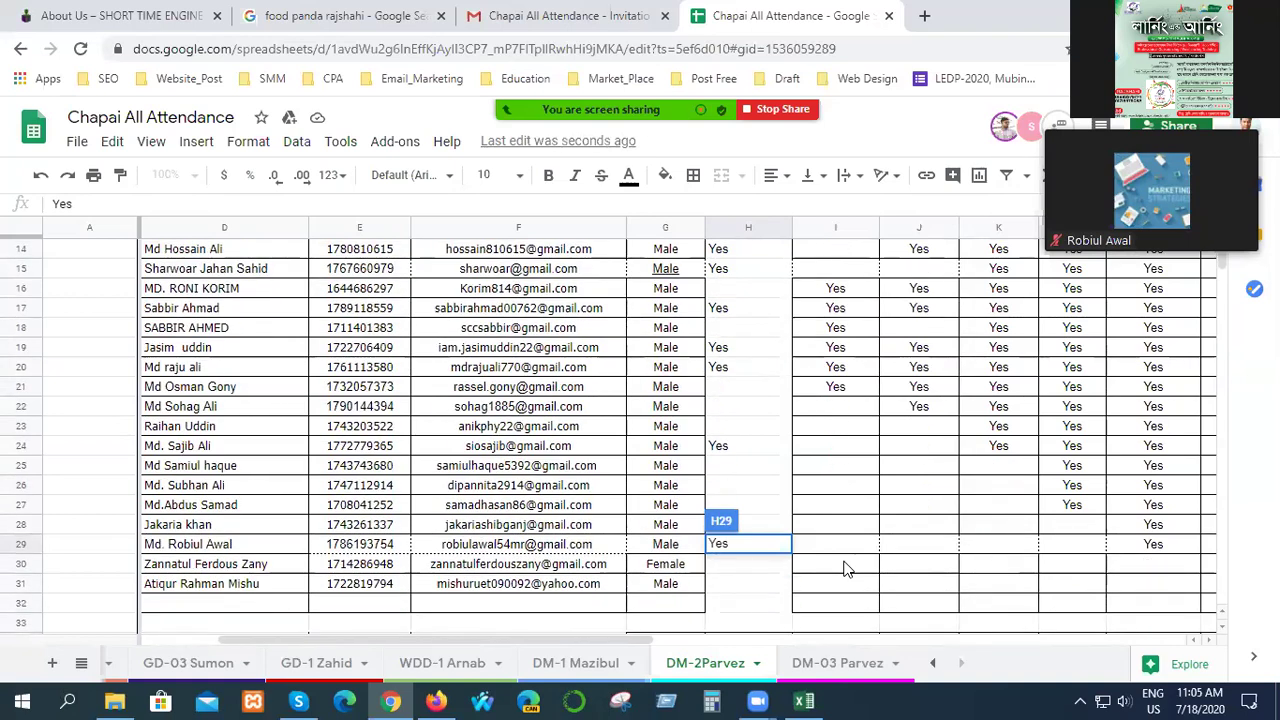
pyautogui.click(850, 551)
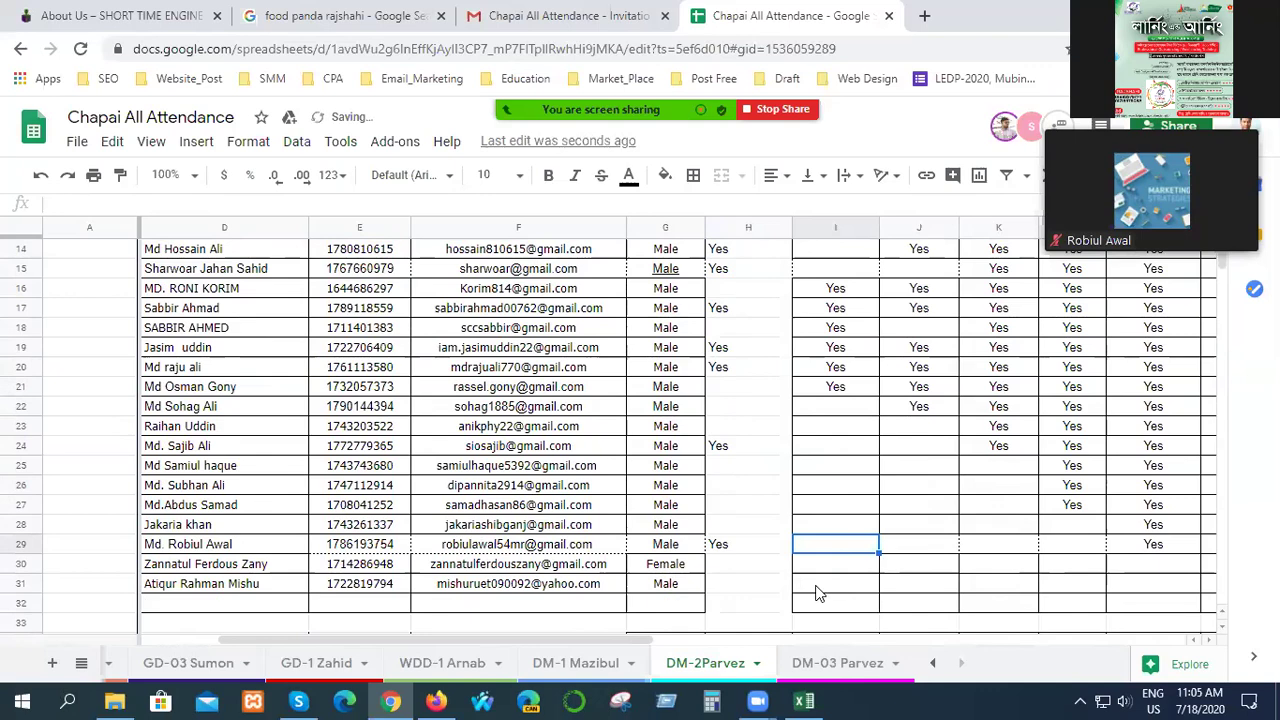
pyautogui.scroll(5, 790, 594)
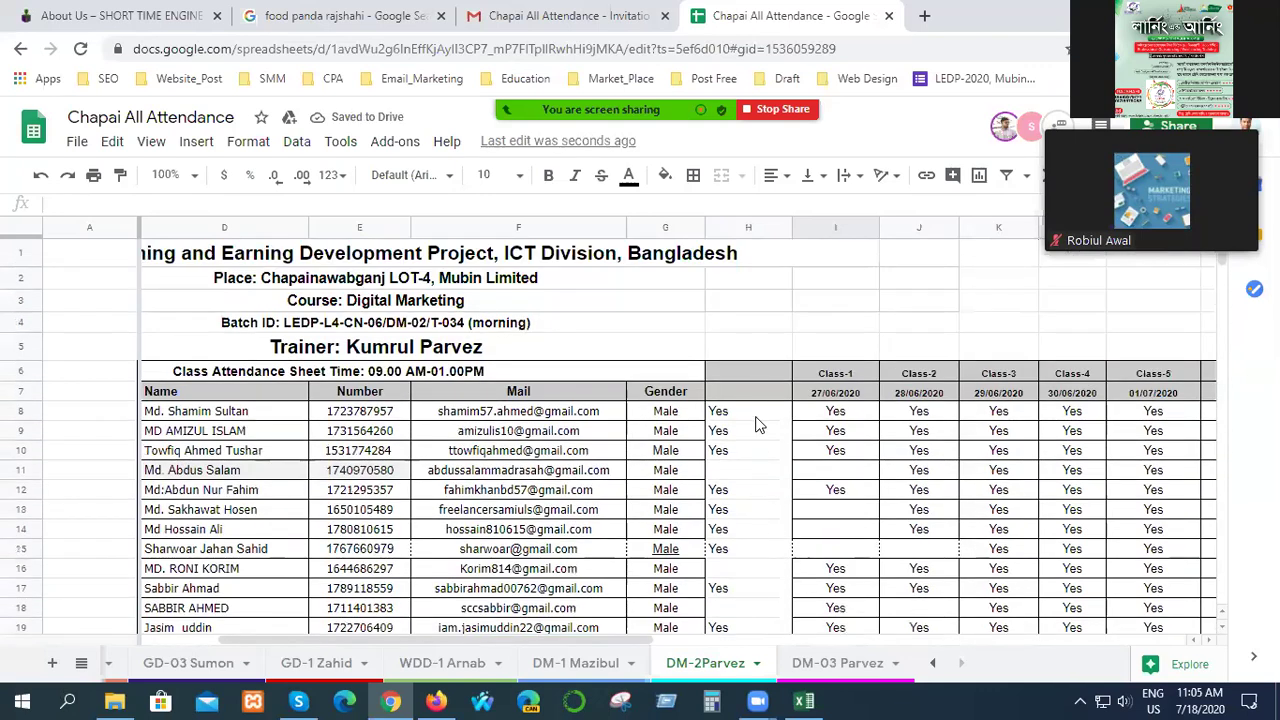
# Cut the Yes entries from H8:H34 and paste them starting at AA8
pyautogui.moveTo(757, 420); pyautogui.dragTo(763, 587)
pyautogui.hotkey('ctrl', 'c')
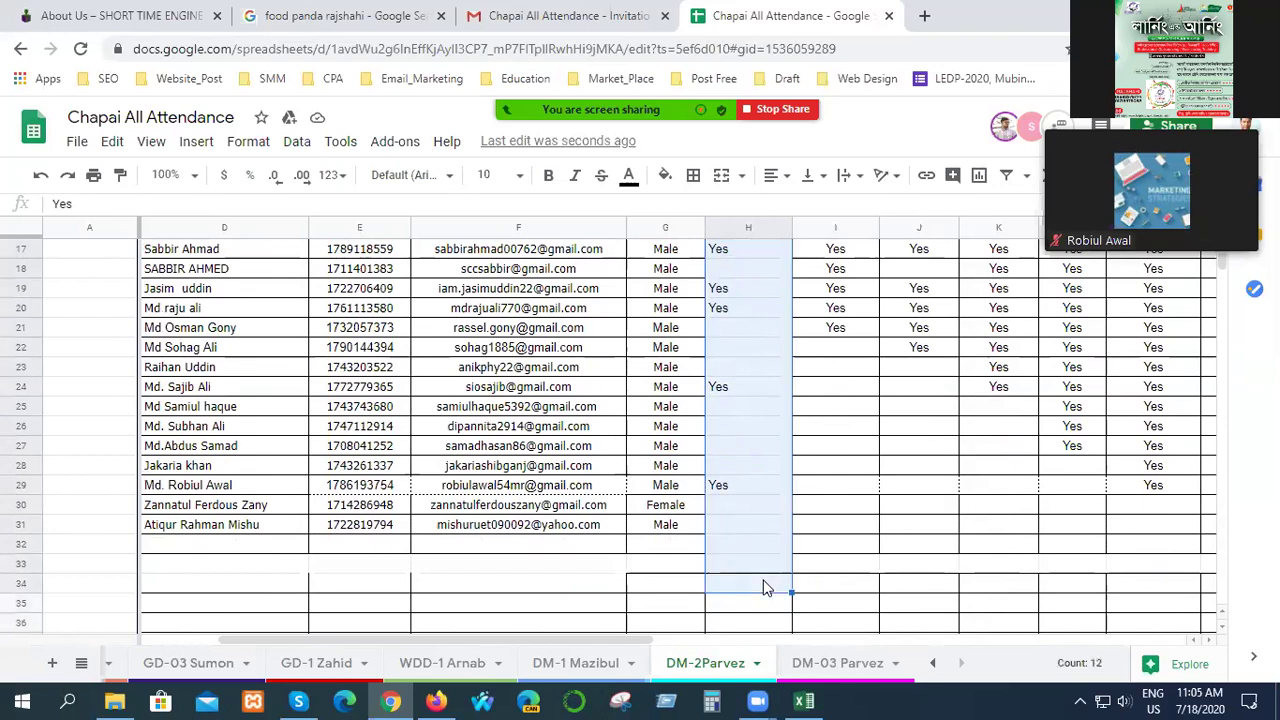
pyautogui.hotkey('ctrl', 'x')
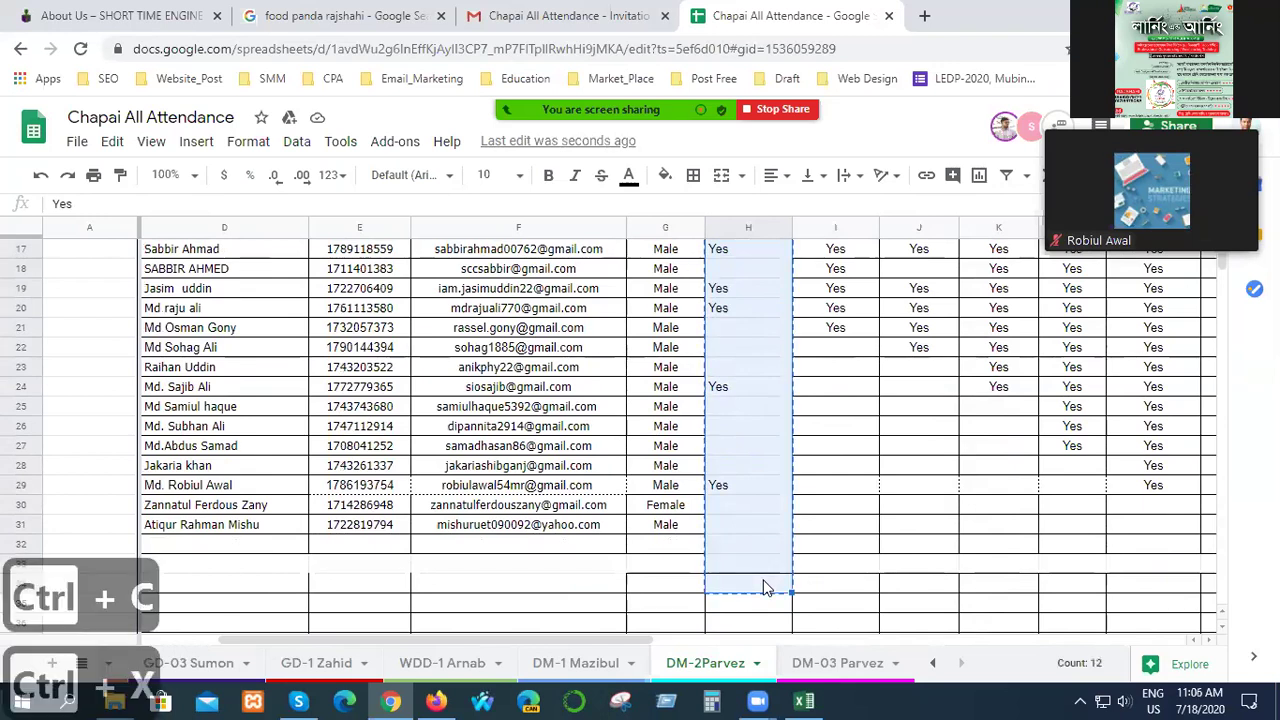
pyautogui.click(645, 622)
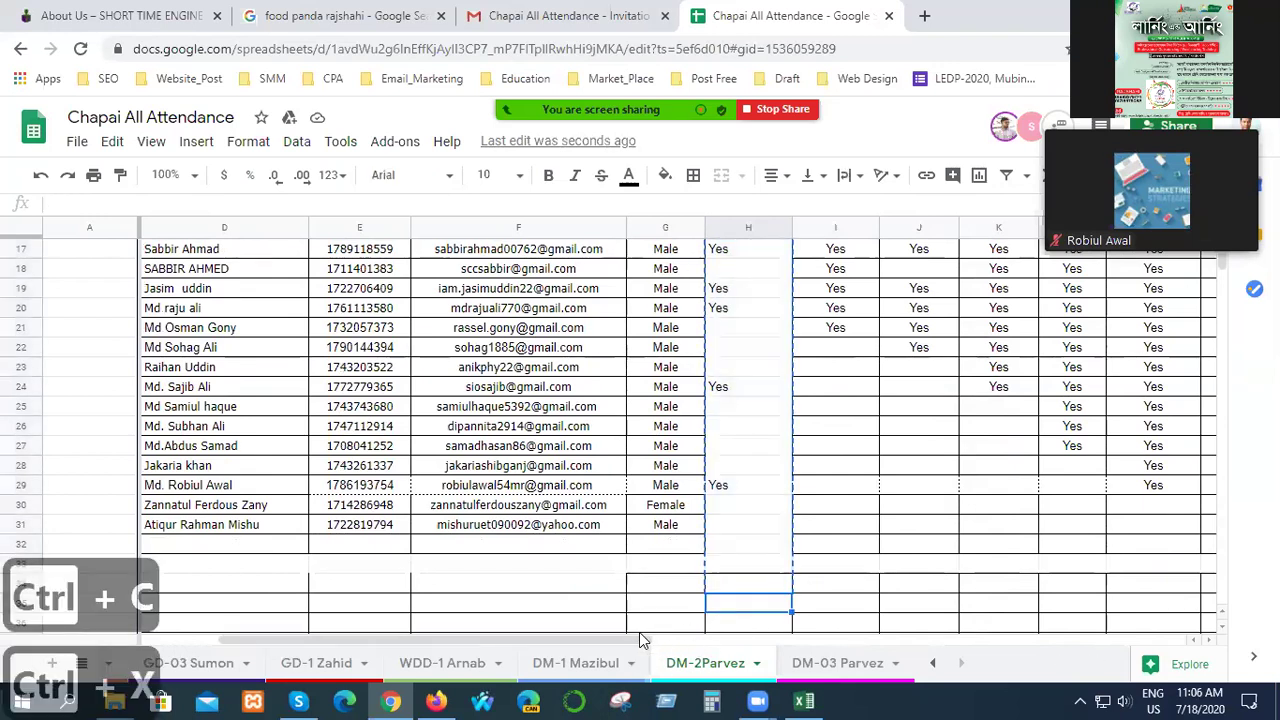
pyautogui.moveTo(639, 638); pyautogui.dragTo(1210, 672)
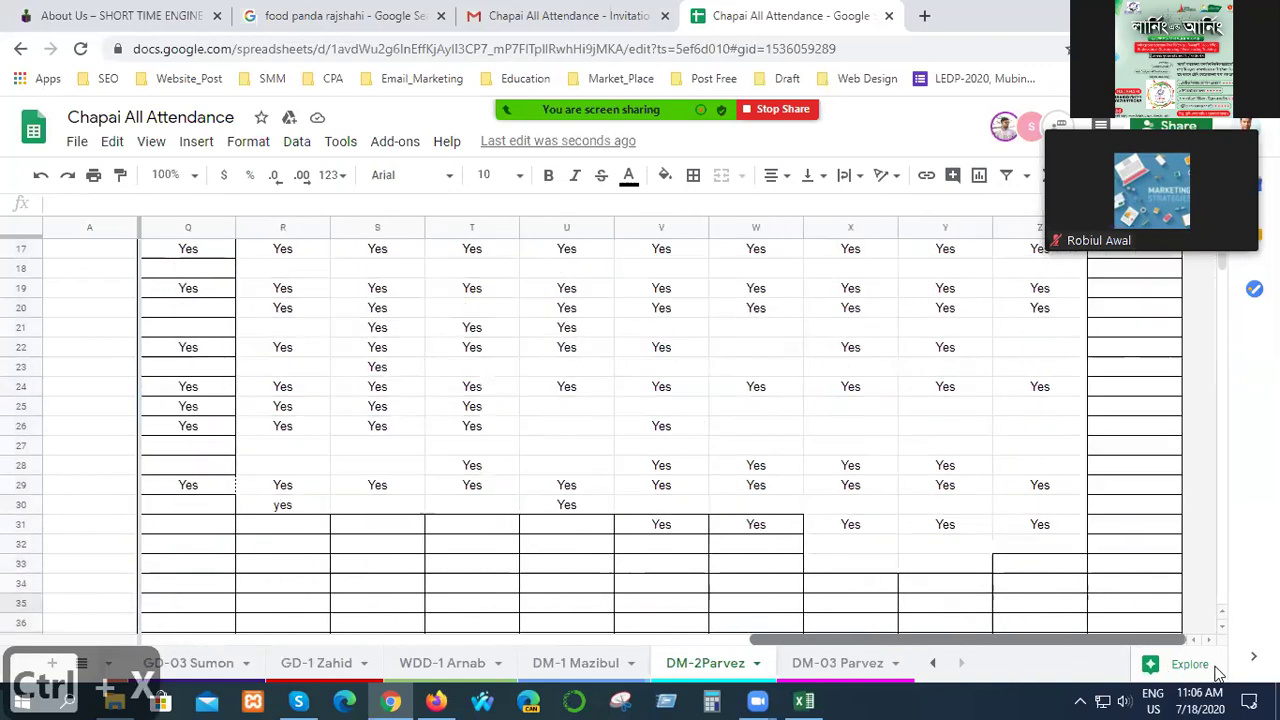
pyautogui.scroll(4, 1180, 610)
pyautogui.click(1130, 323)
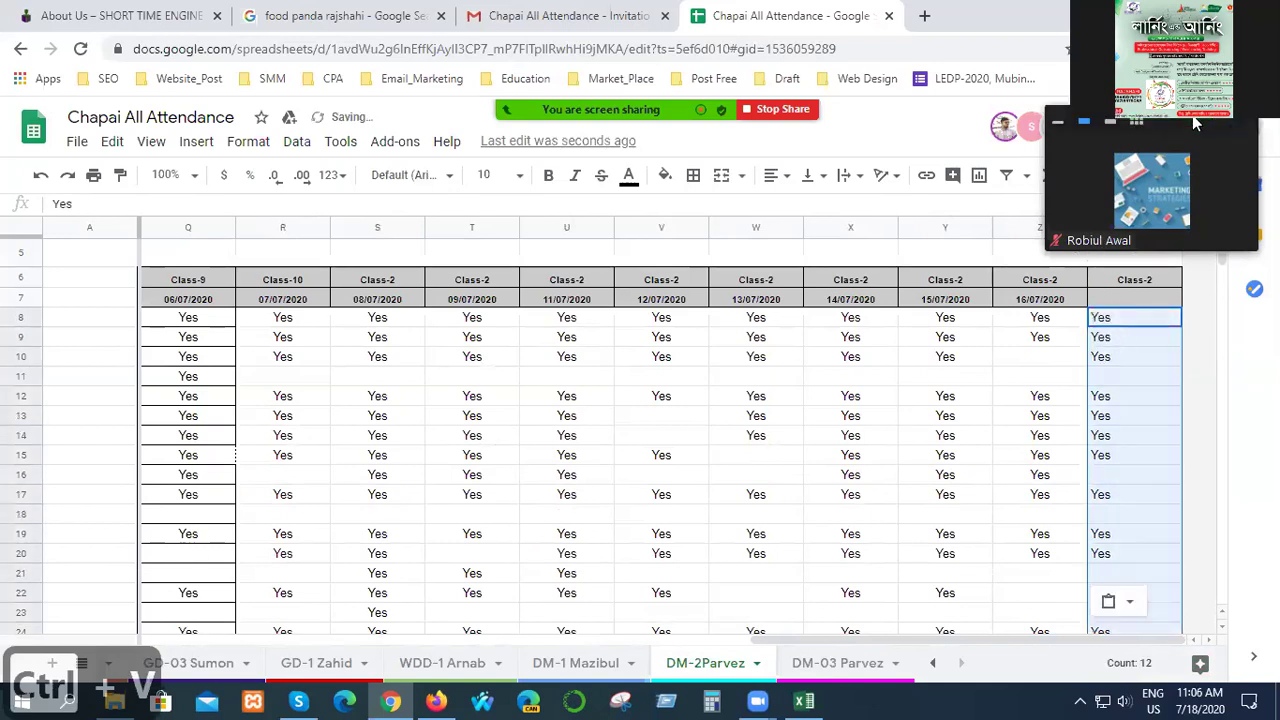
pyautogui.moveTo(1195, 122); pyautogui.dragTo(709, 317)
pyautogui.click(1134, 227)
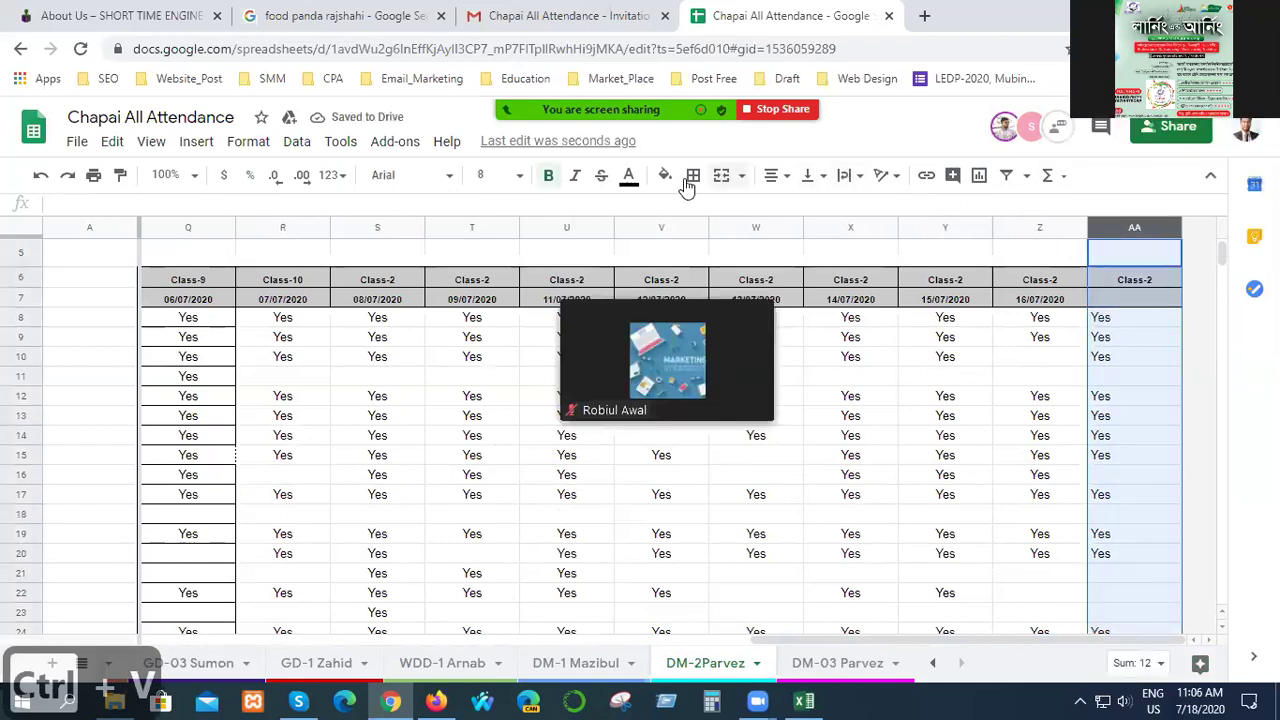
# Center-align the attendance values in column AA
pyautogui.click(786, 177)
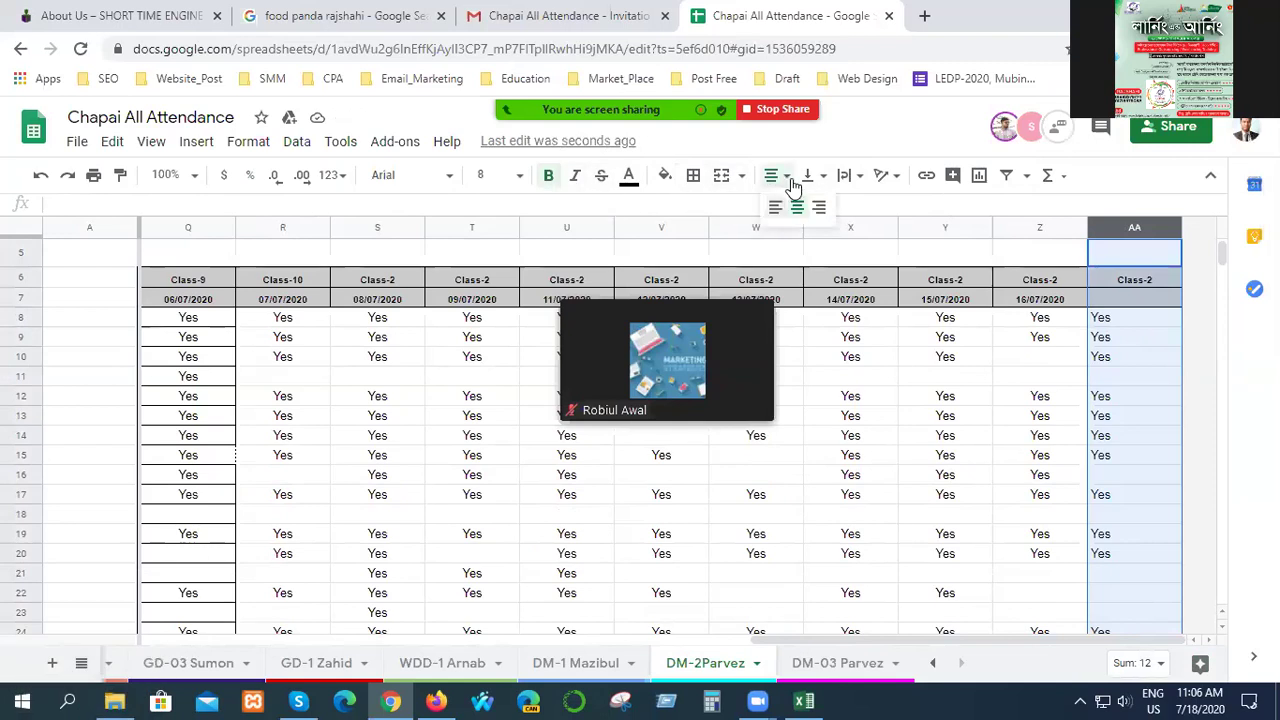
pyautogui.click(799, 208)
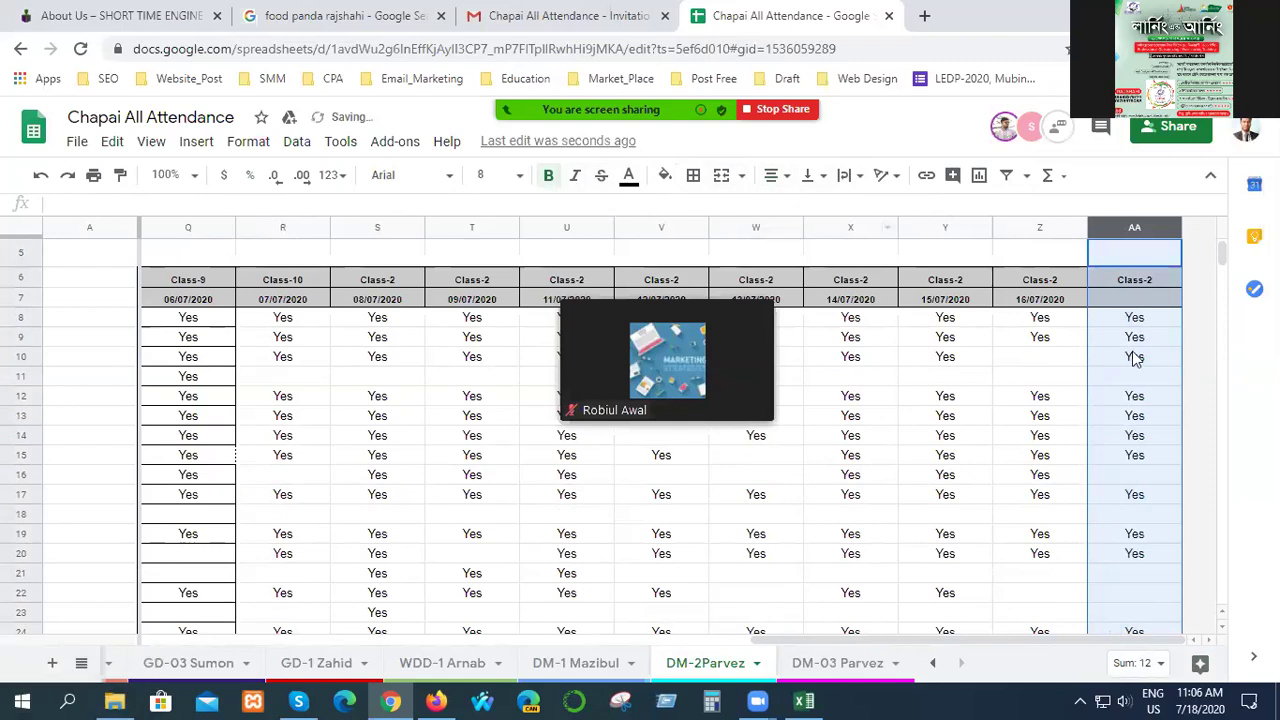
pyautogui.click(1178, 297)
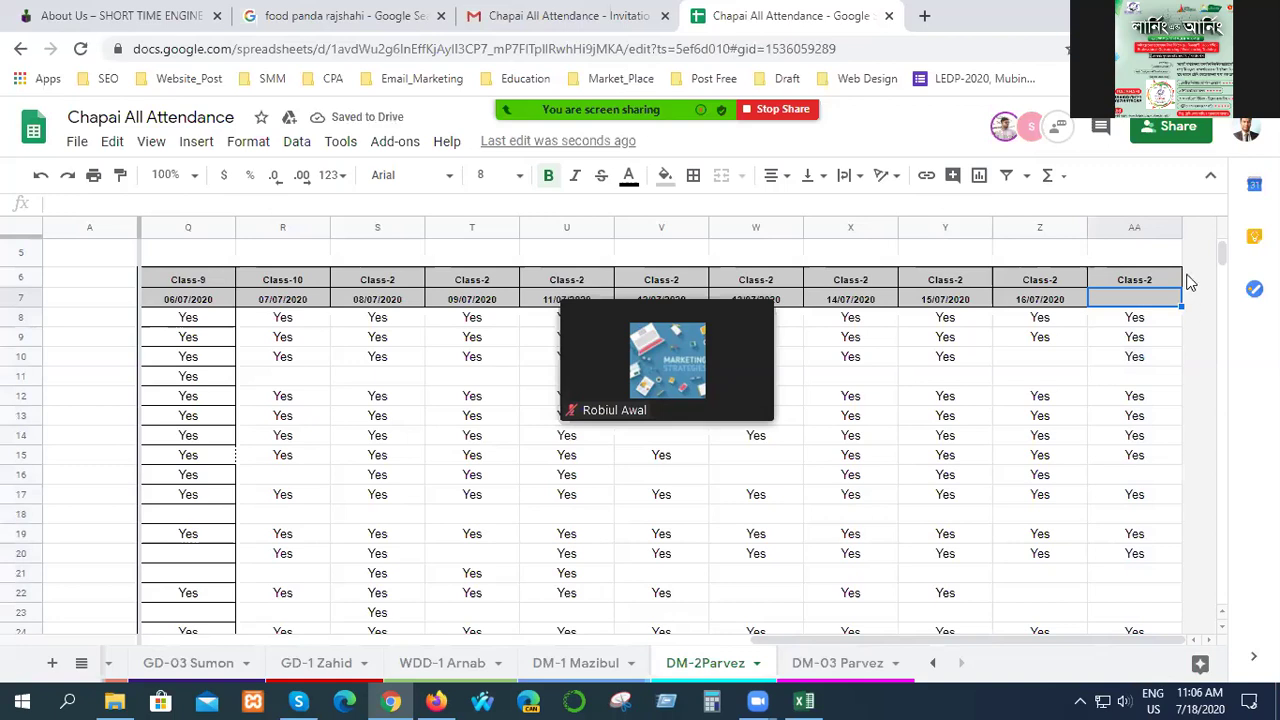
pyautogui.click(1179, 262)
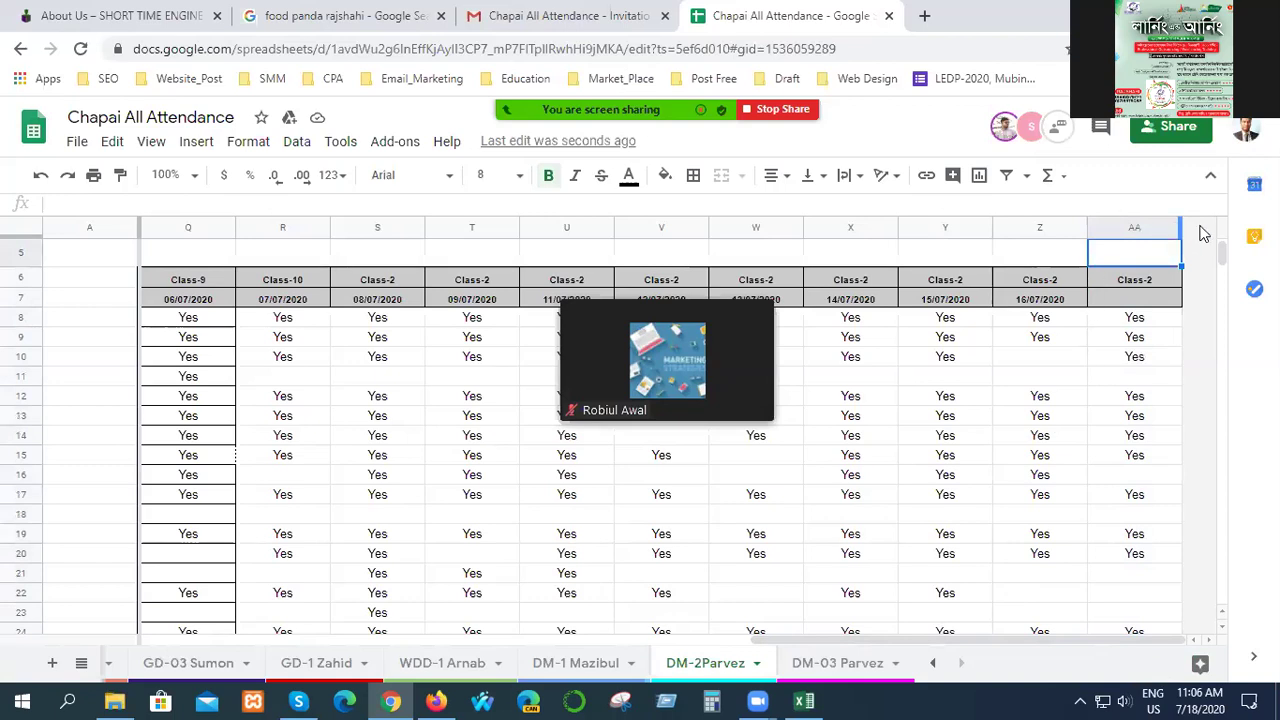
pyautogui.click(1160, 227)
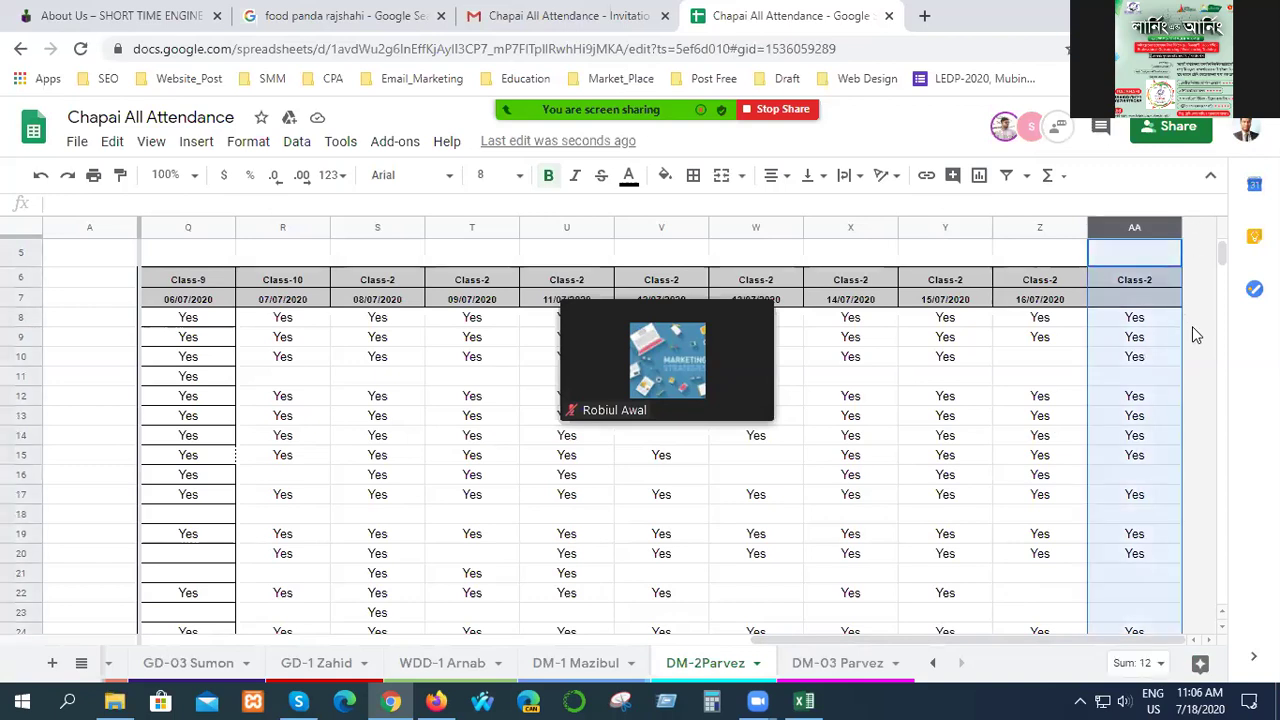
# Enter the date 07/17/2020 in header cell AA7
pyautogui.click(1180, 299)
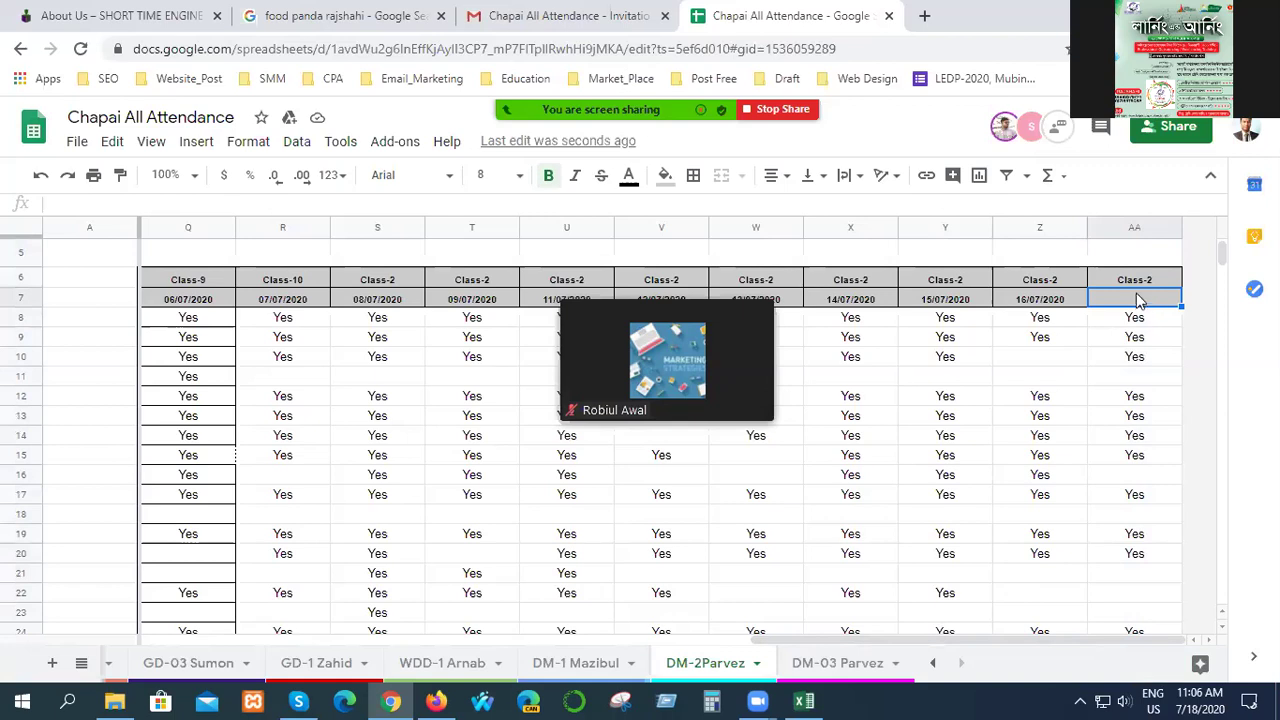
pyautogui.doubleClick(1138, 295)
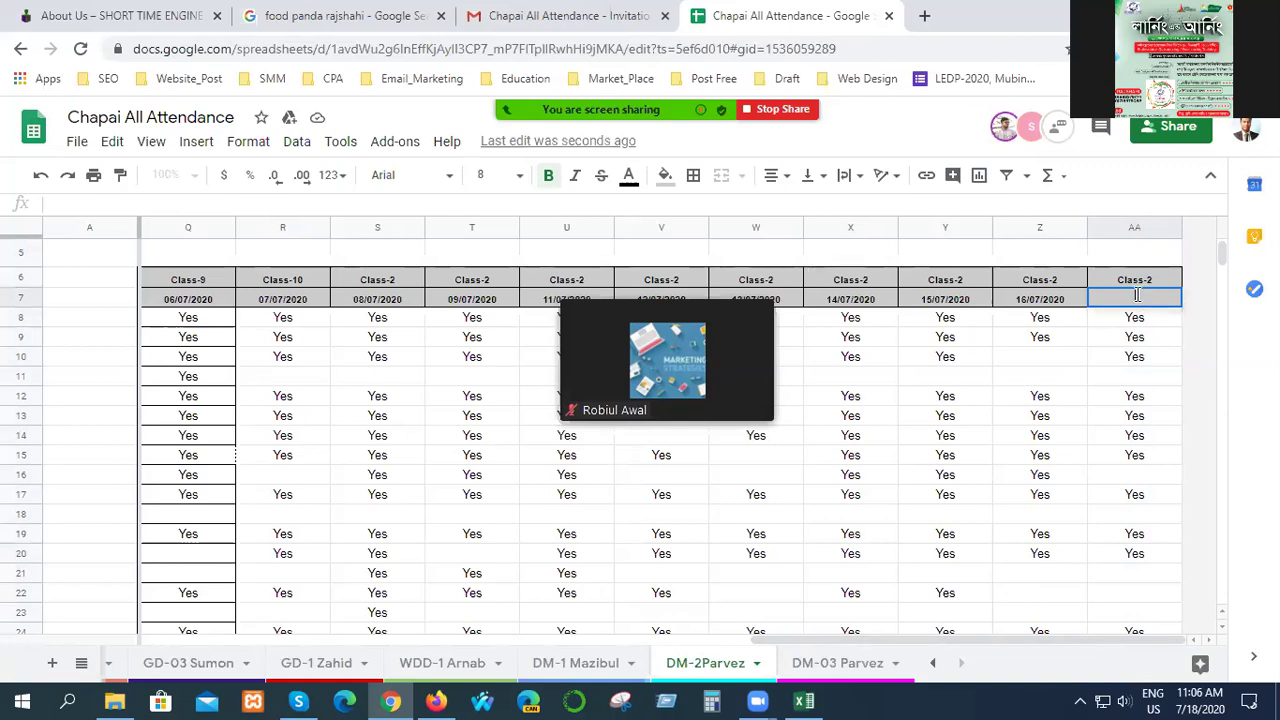
pyautogui.write('07/0')
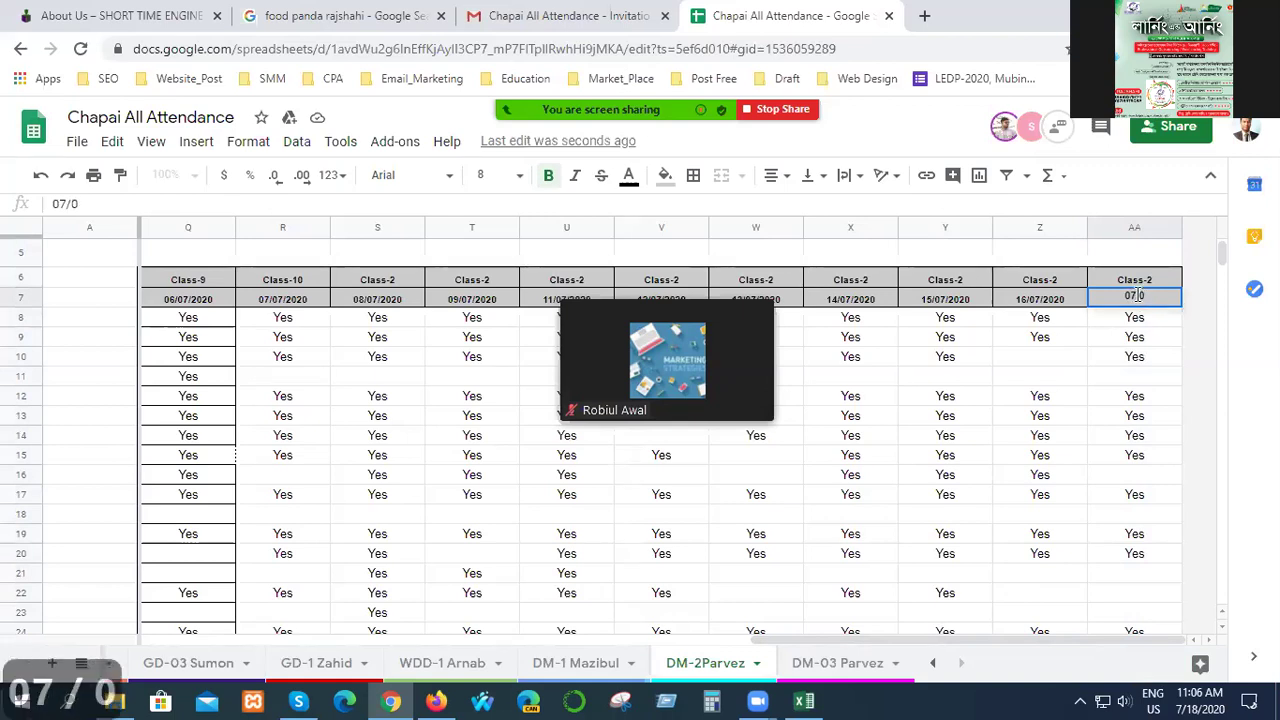
pyautogui.press('BackSpace')
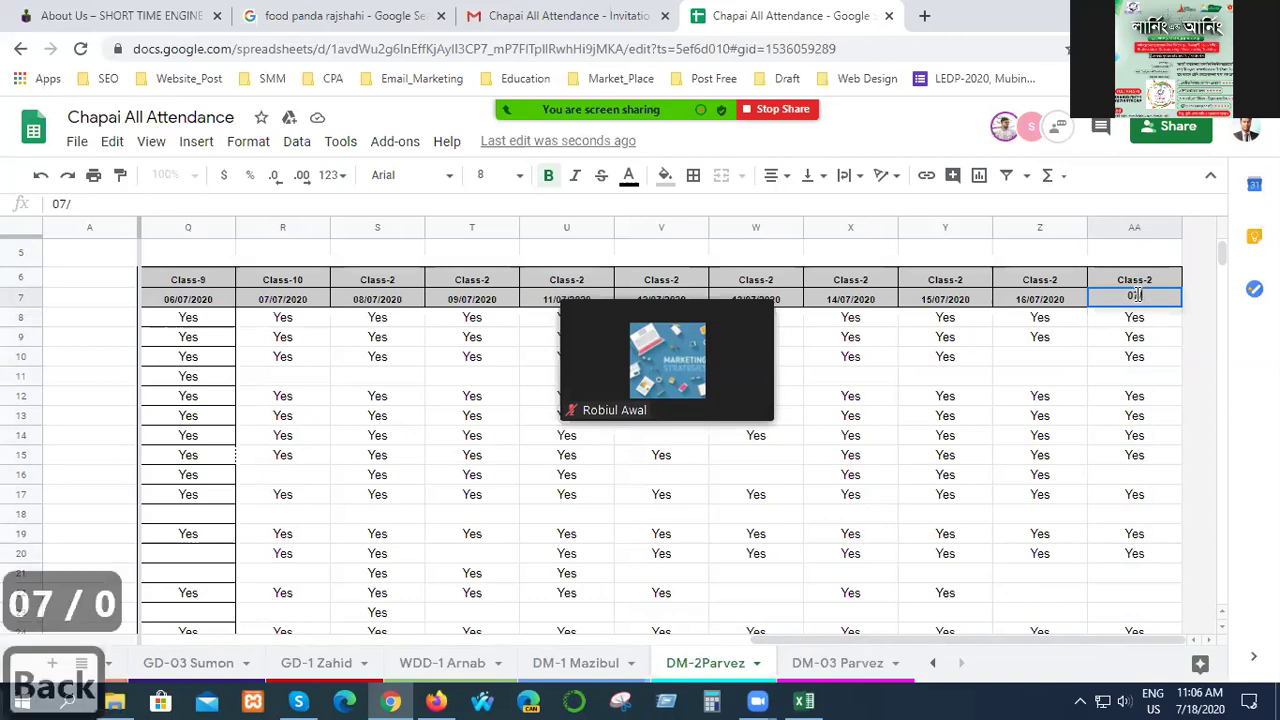
pyautogui.write('17/2020')
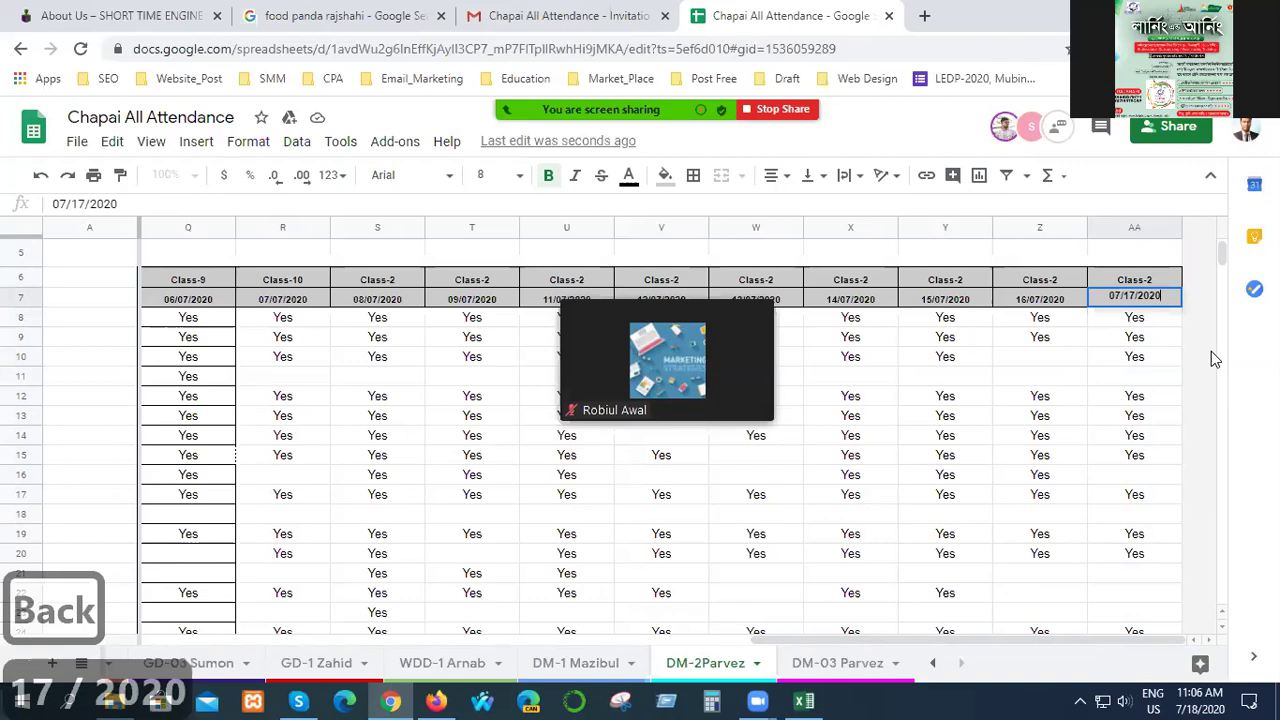
pyautogui.press('Return')
# Save the sheet with the dated column AA to Drive and return to the header rows
pyautogui.scroll(-13, 1209, 385)
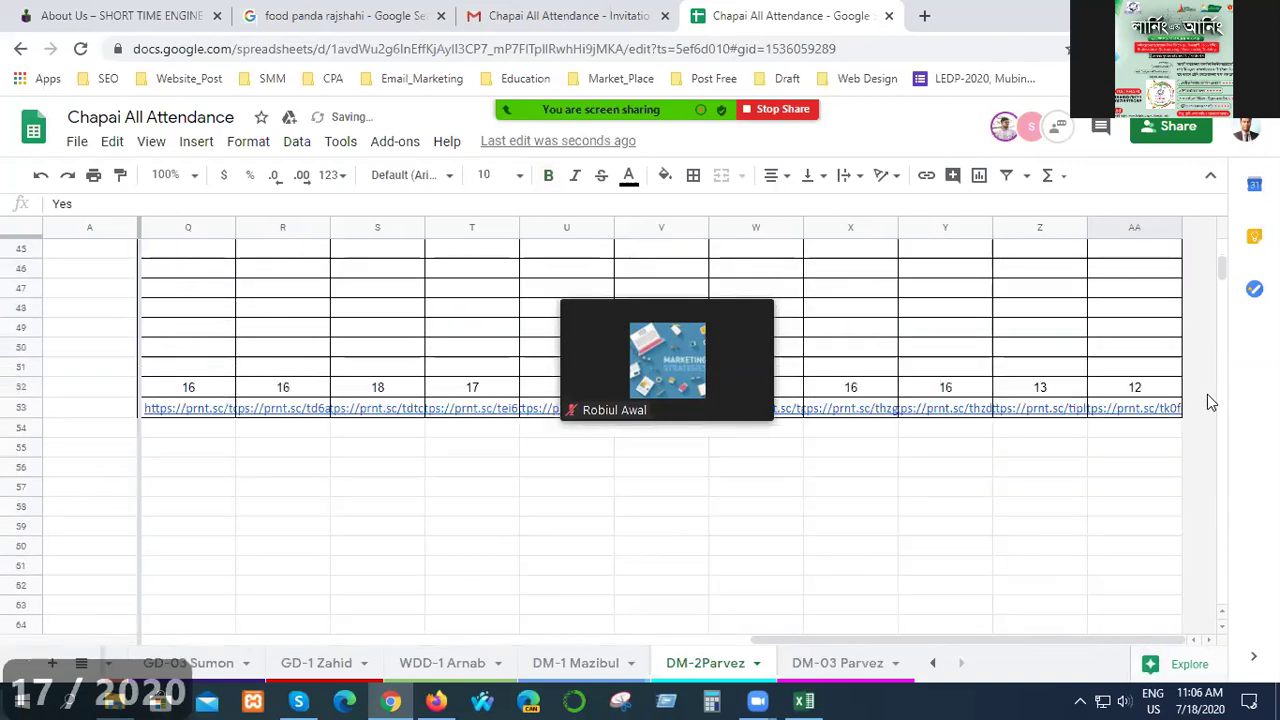
pyautogui.click(1121, 470)
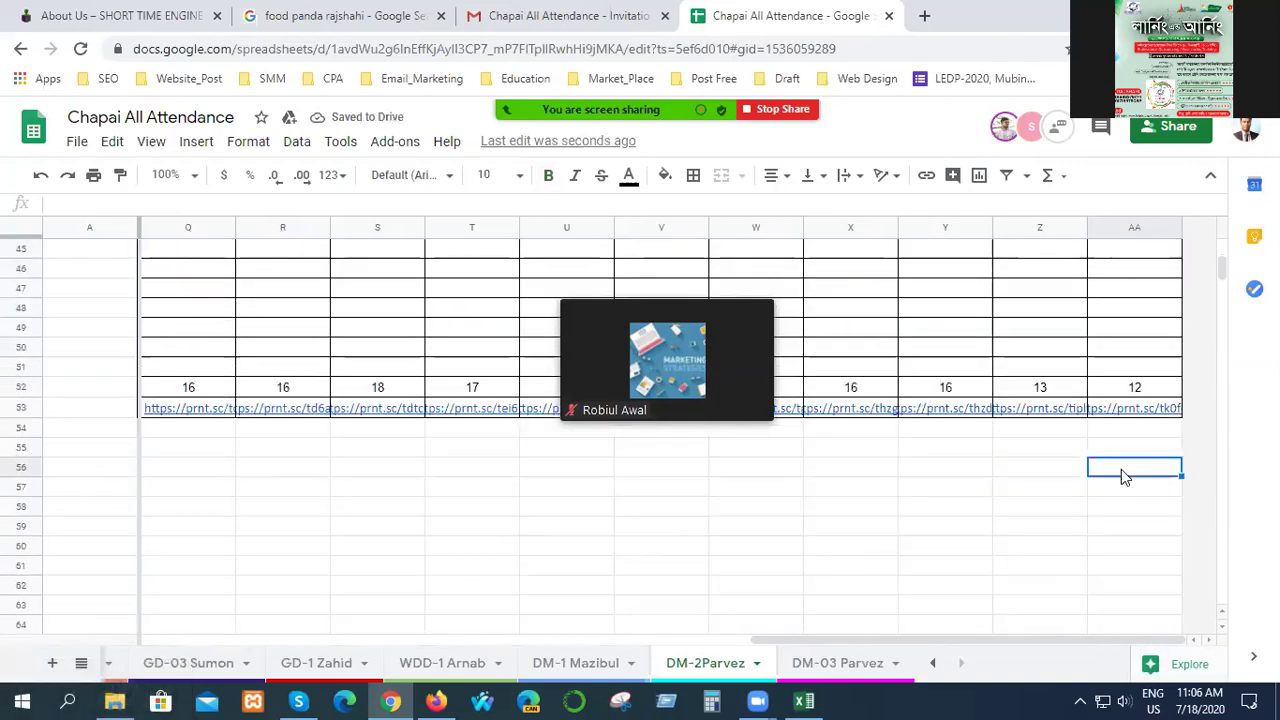
pyautogui.hotkey('ctrl', 's')
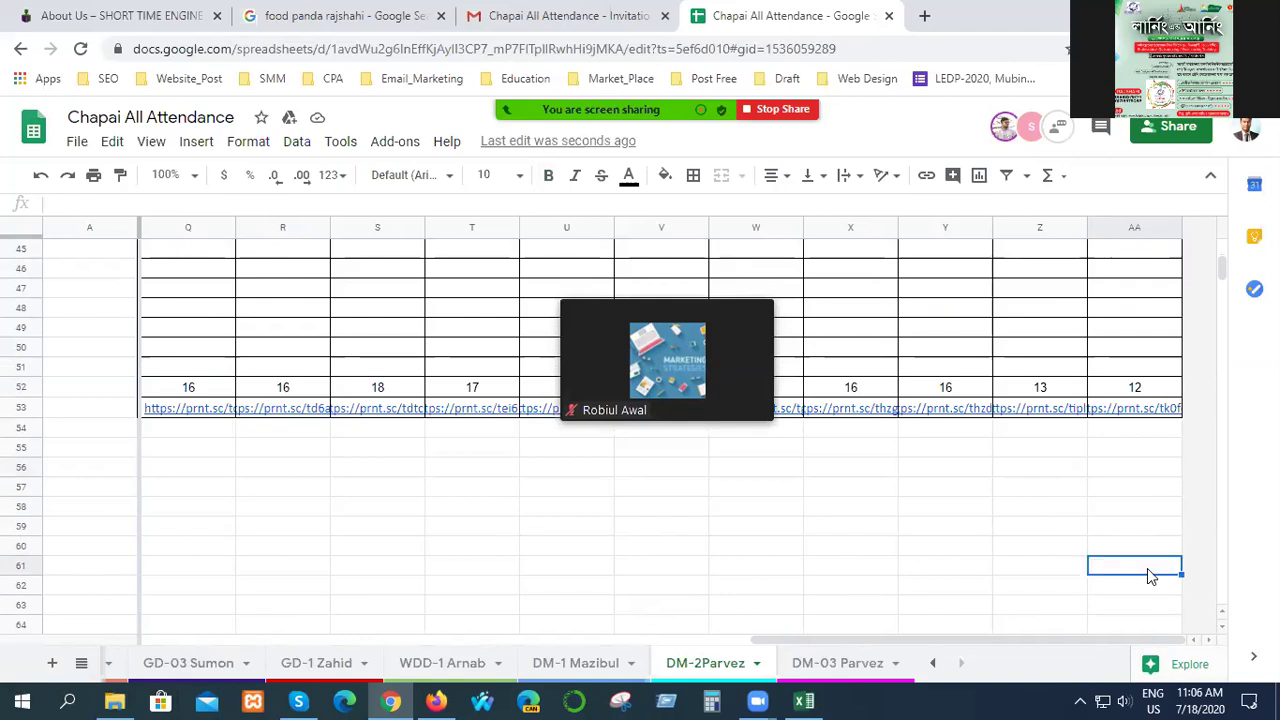
pyautogui.scroll(6, 1197, 443)
pyautogui.scroll(3, 1196, 437)
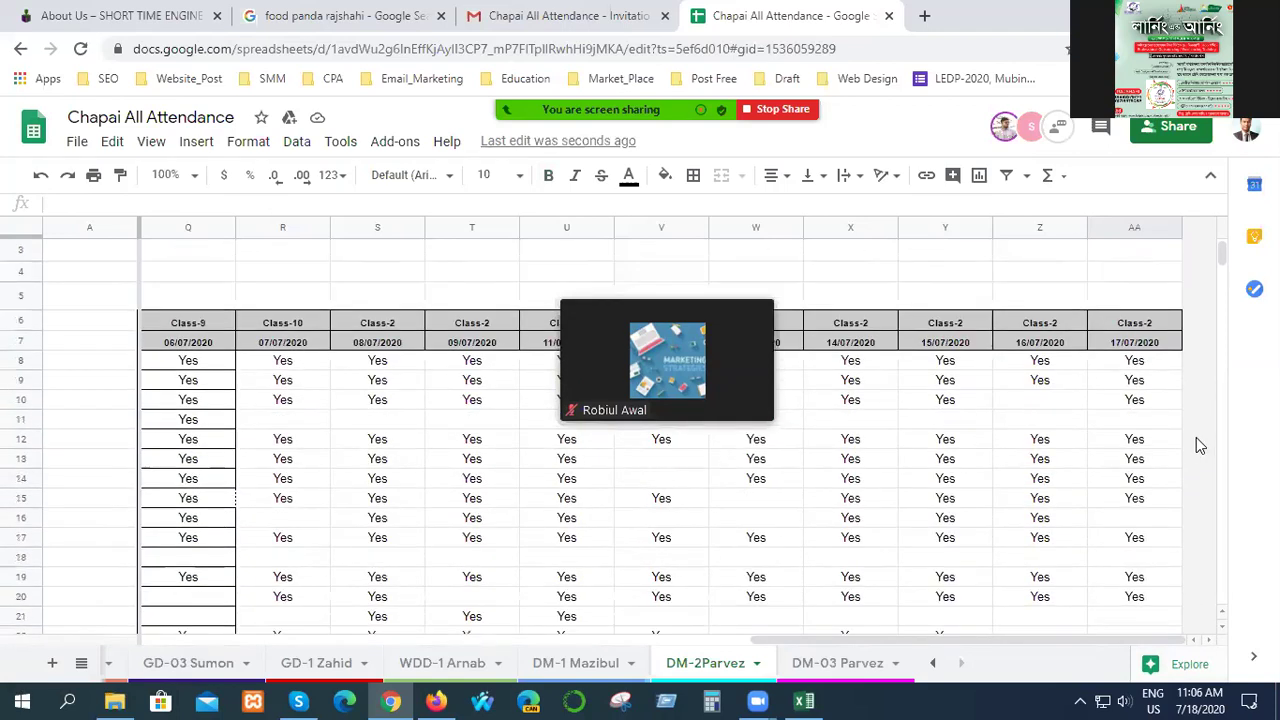
pyautogui.click(1115, 229)
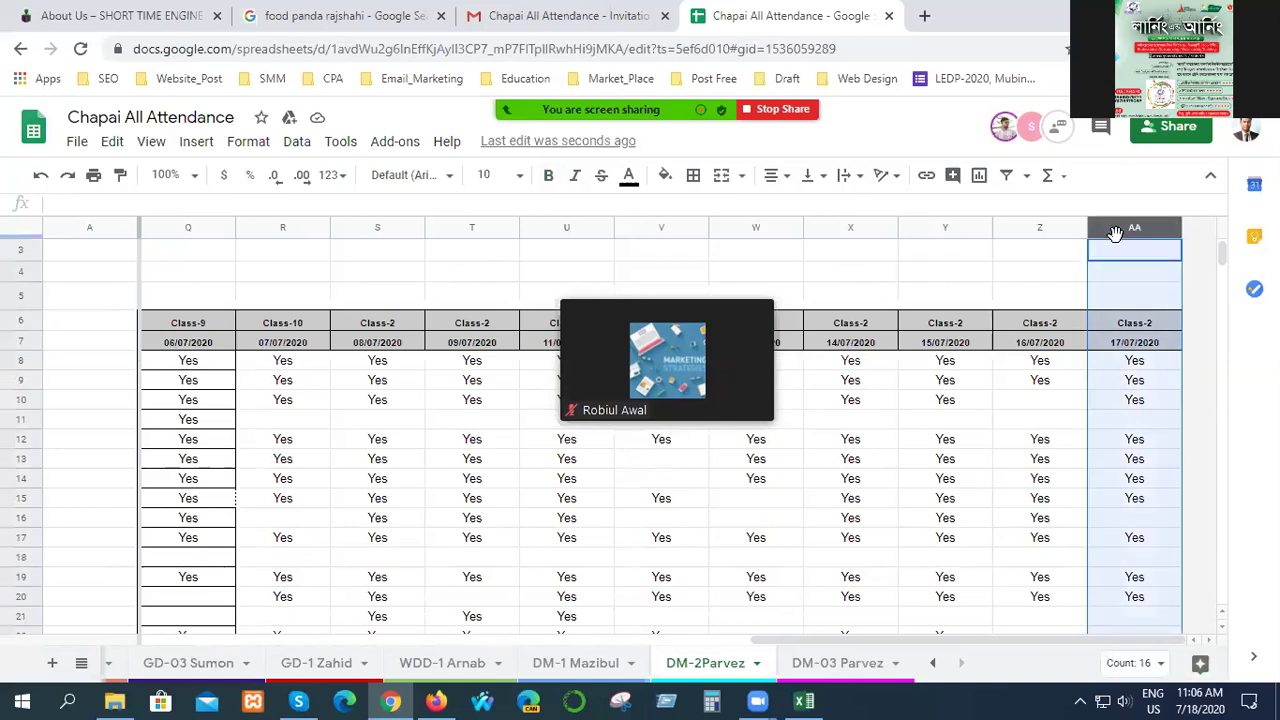
pyautogui.hotkey('ctrl', 'c')
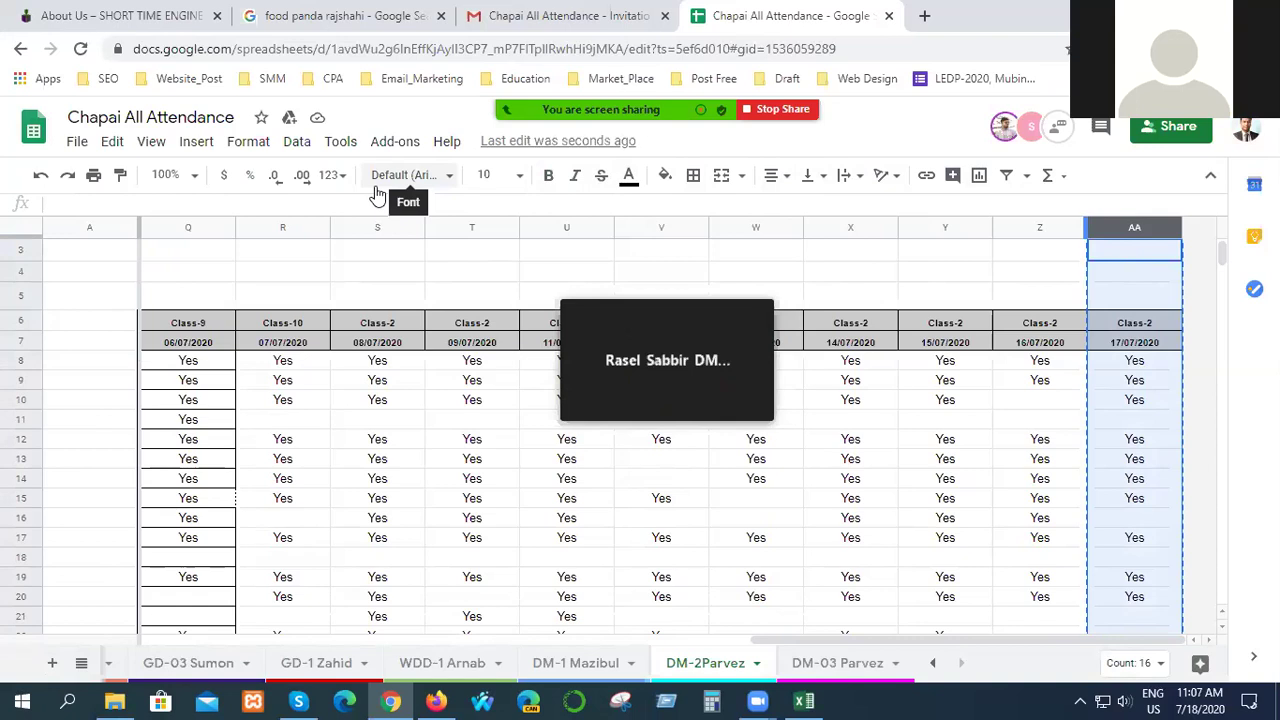
pyautogui.click(990, 250)
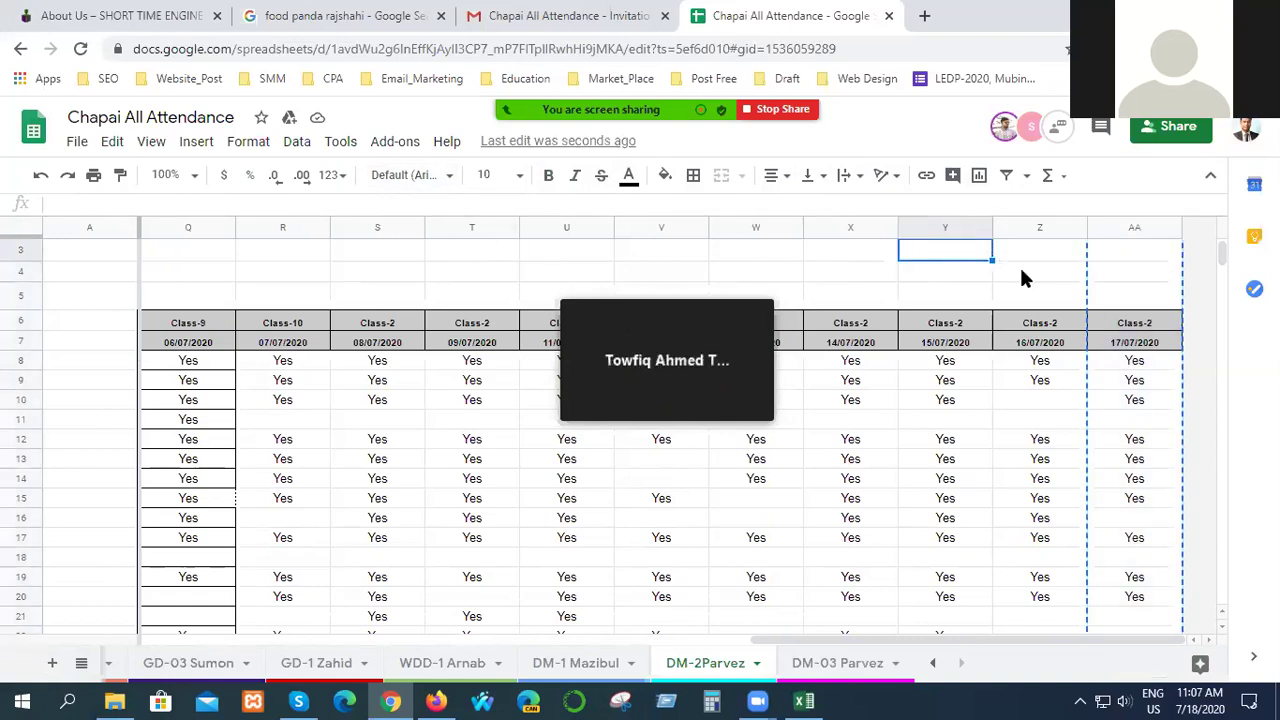
pyautogui.click(1120, 229)
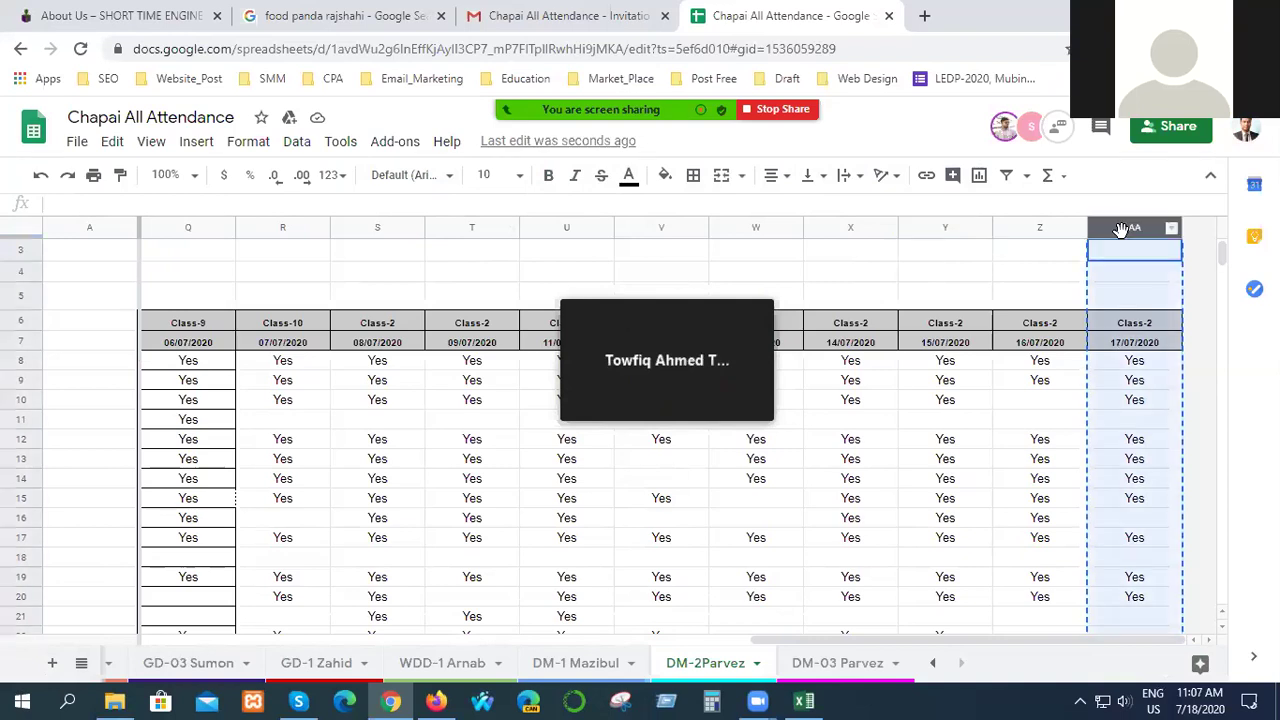
pyautogui.hotkey('ctrl', 'c')
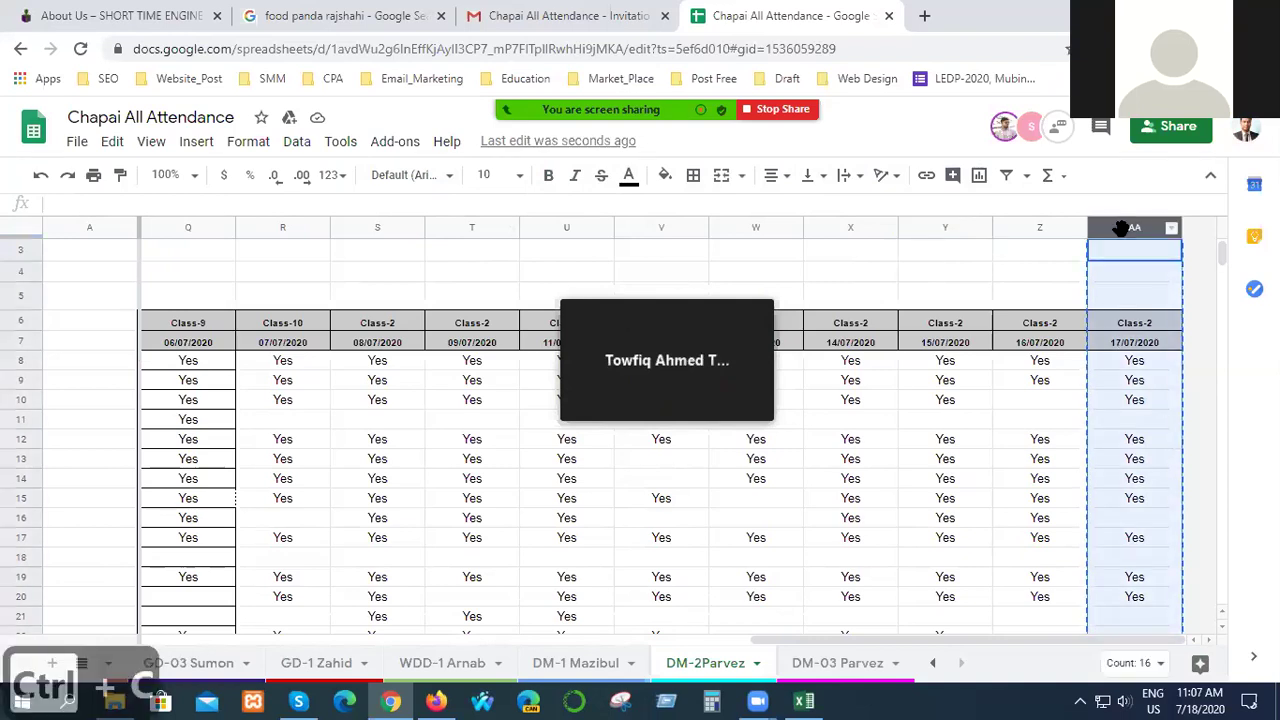
pyautogui.hotkey('ctrl', 'v')
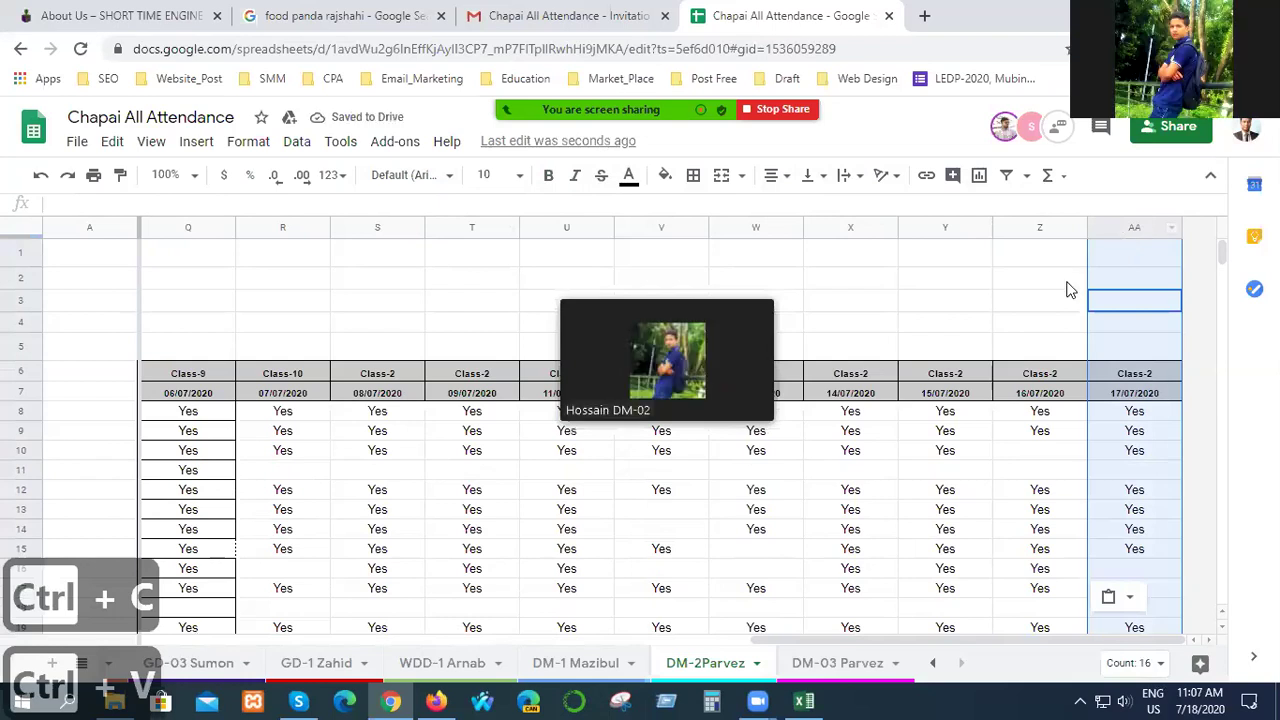
pyautogui.scroll(-3, 1020, 330)
pyautogui.scroll(-9, 1020, 332)
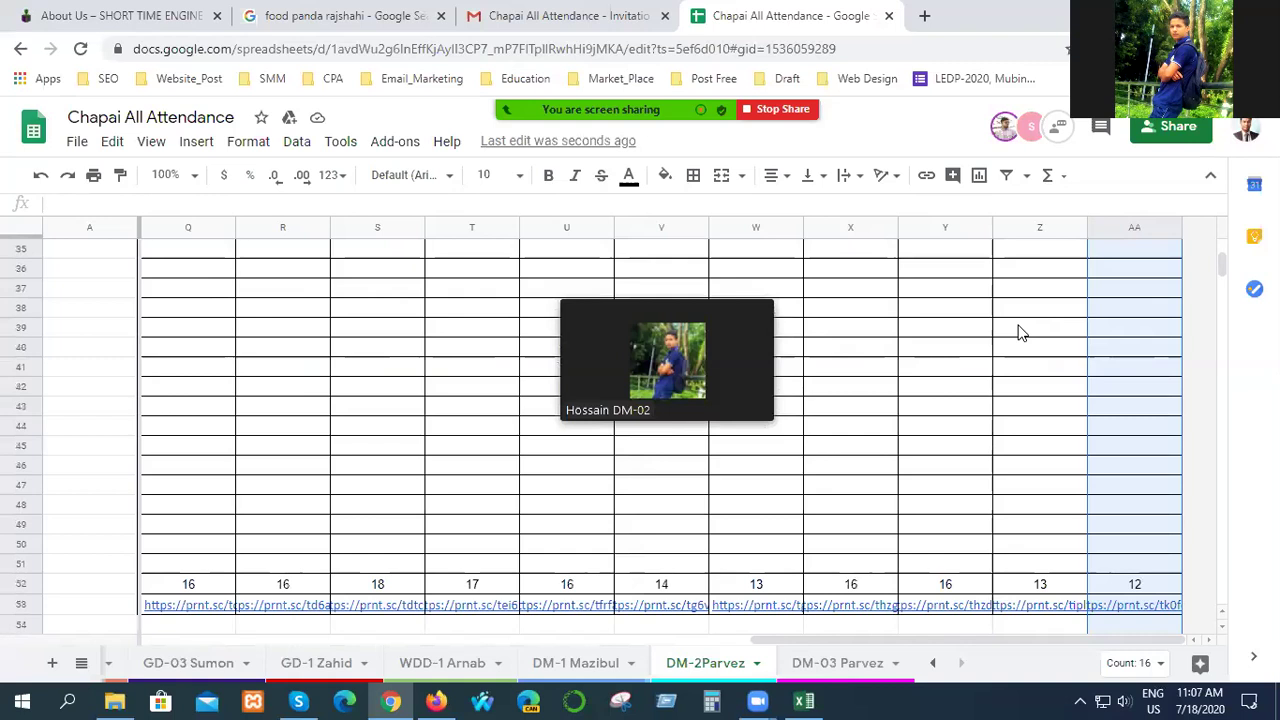
pyautogui.scroll(3, 1020, 332)
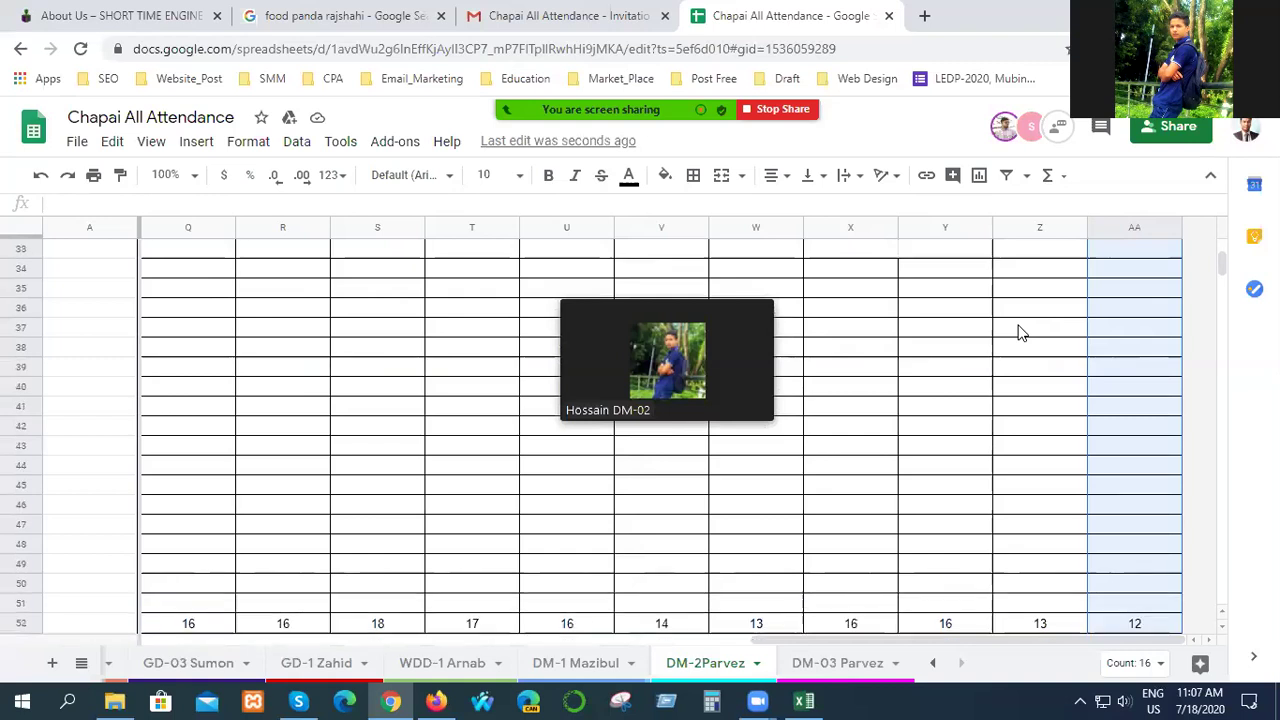
pyautogui.click(1003, 442)
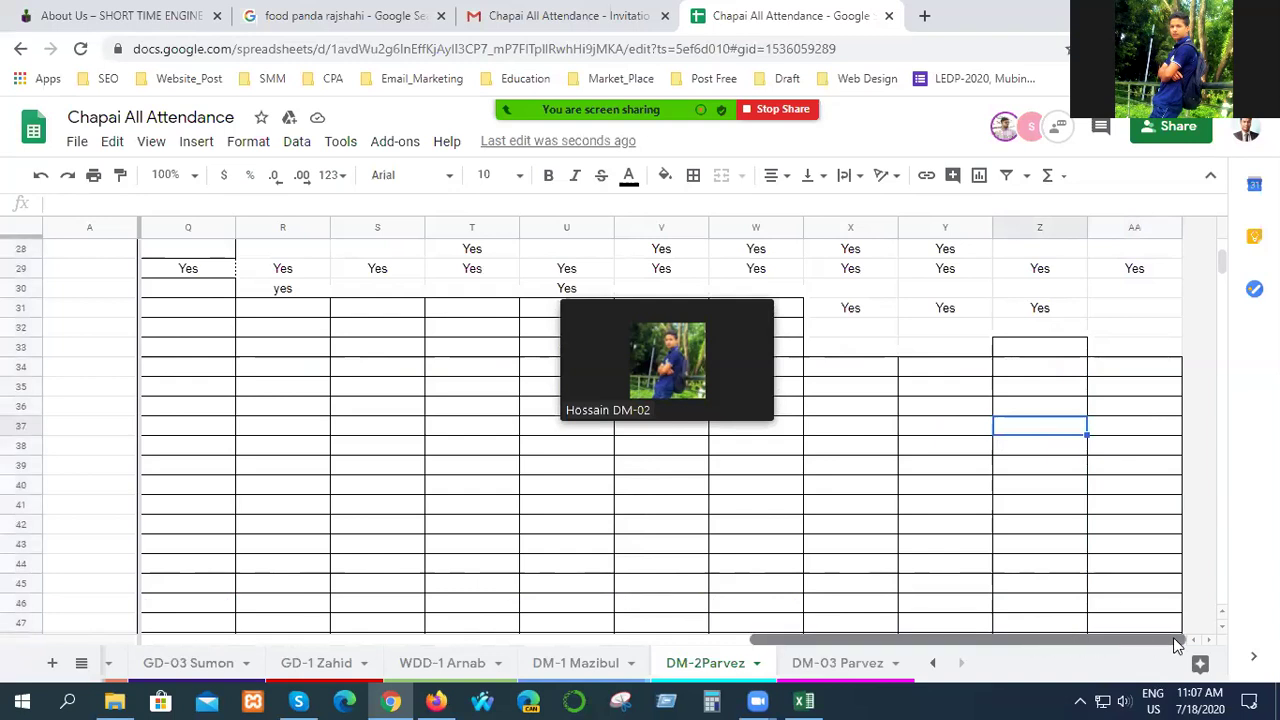
pyautogui.scroll(4, 1188, 522)
pyautogui.scroll(3, 1181, 512)
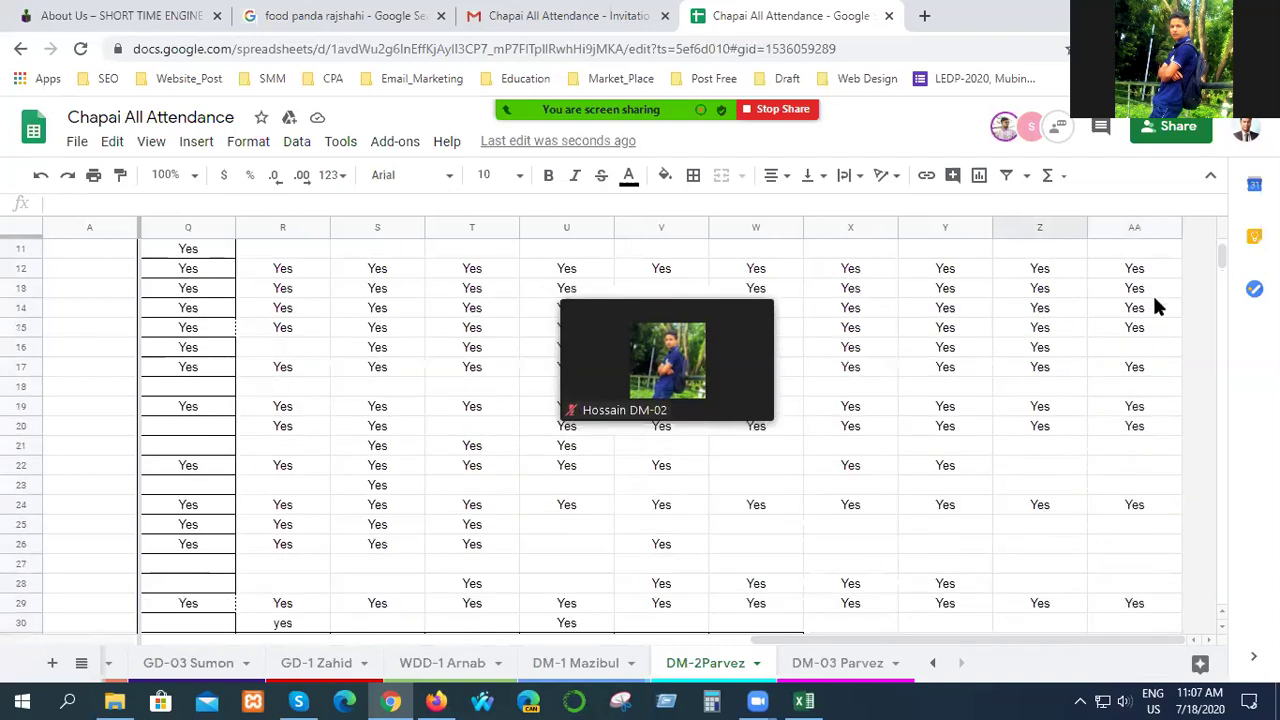
pyautogui.scroll(3, 1157, 410)
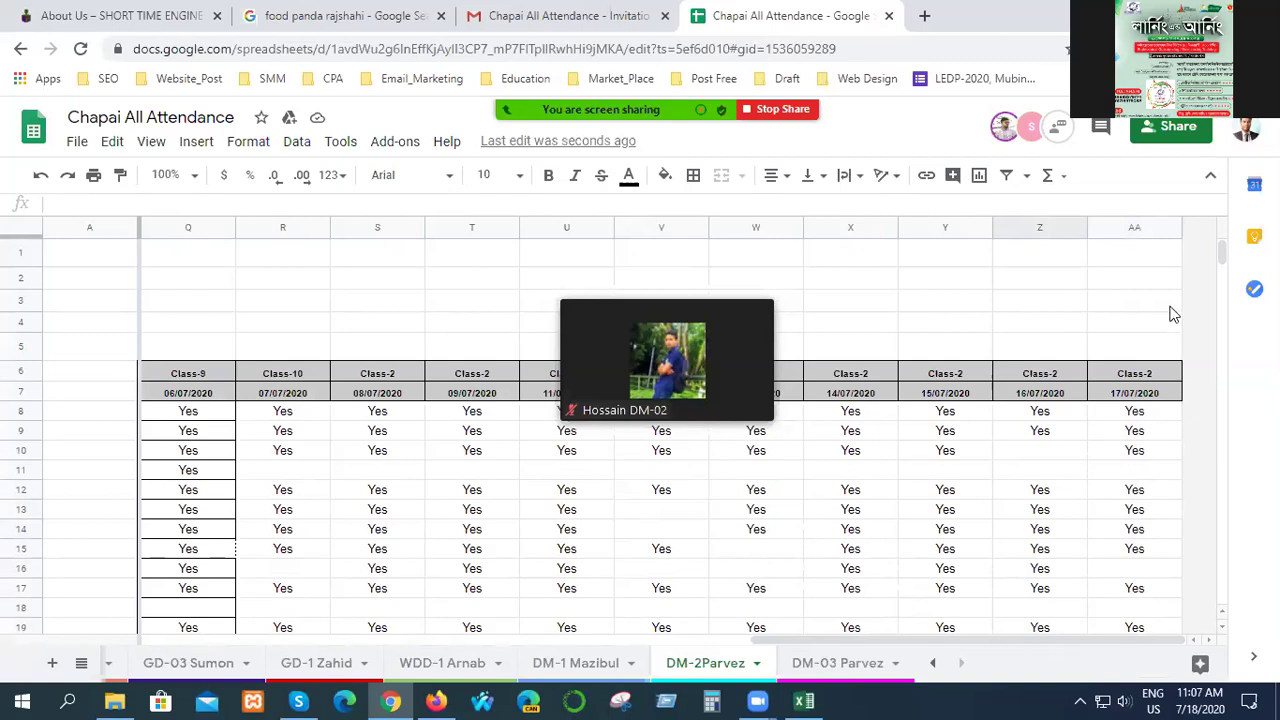
# Select the 16/07/2020 column Z and open the Insert menu to add a column beside it
pyautogui.scroll(-1, 535, 585)
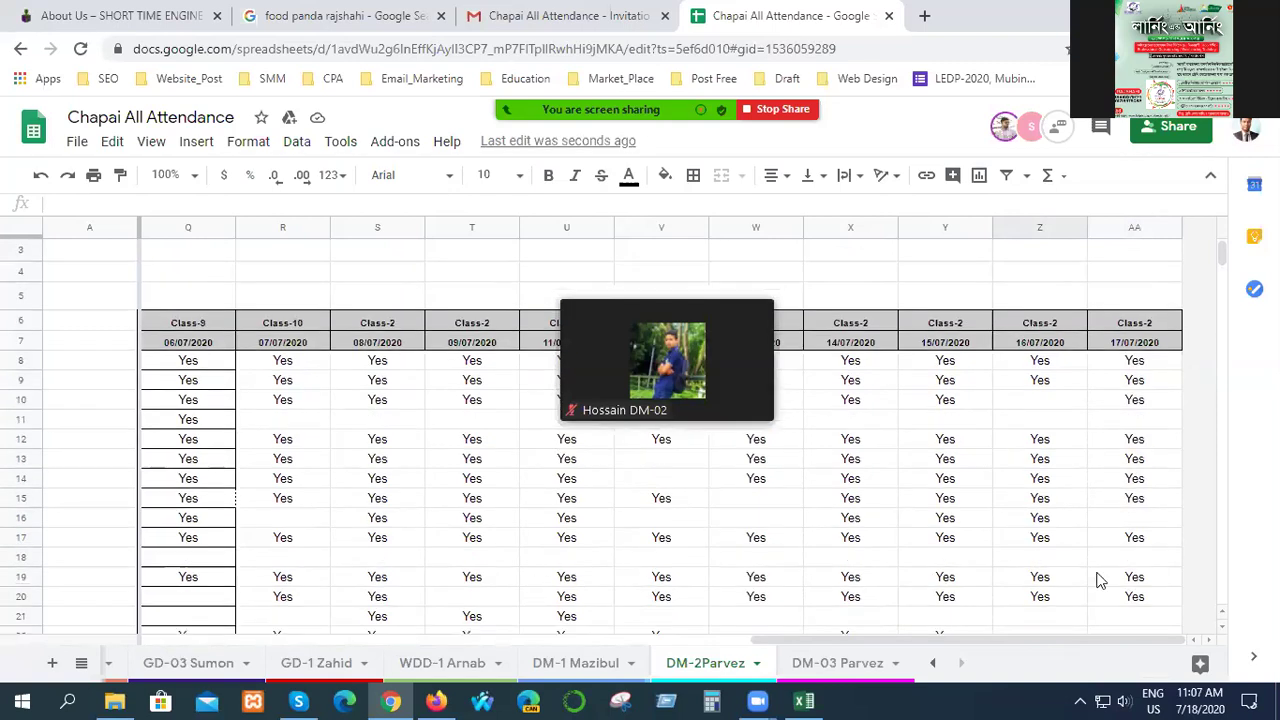
pyautogui.scroll(-1, 1196, 560)
pyautogui.scroll(1, 1196, 560)
pyautogui.click(1130, 326)
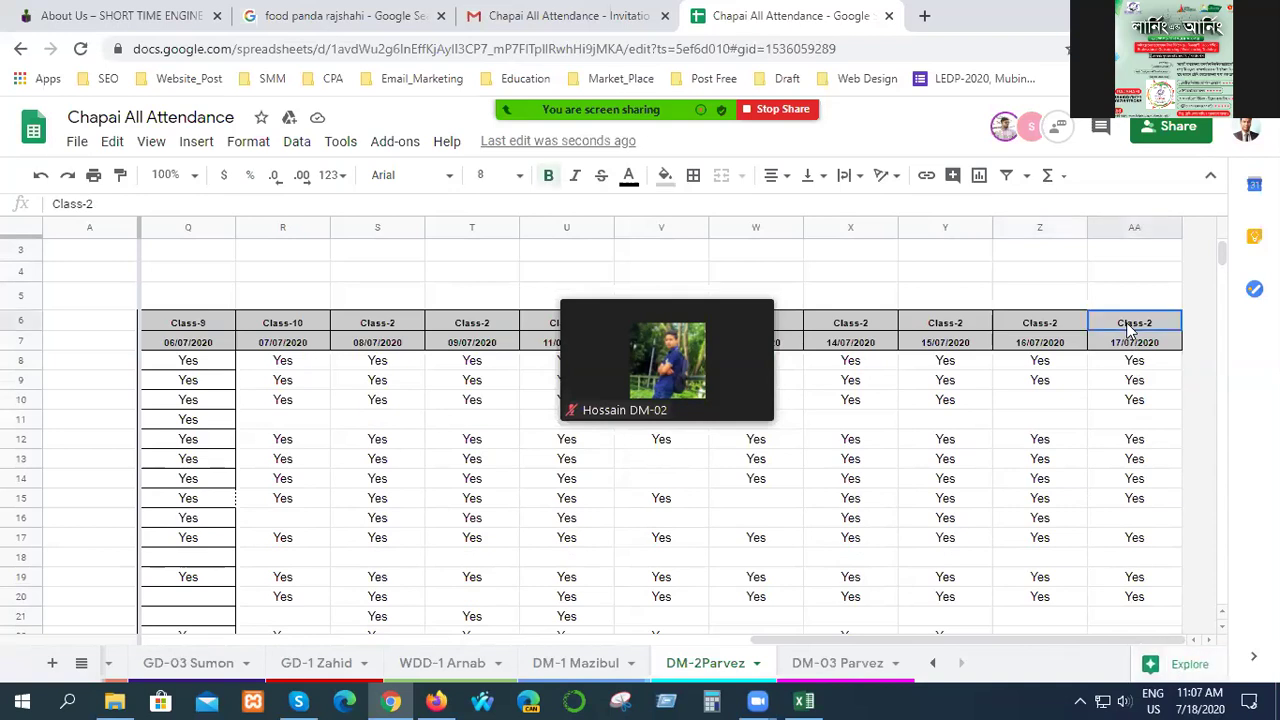
pyautogui.click(1131, 226)
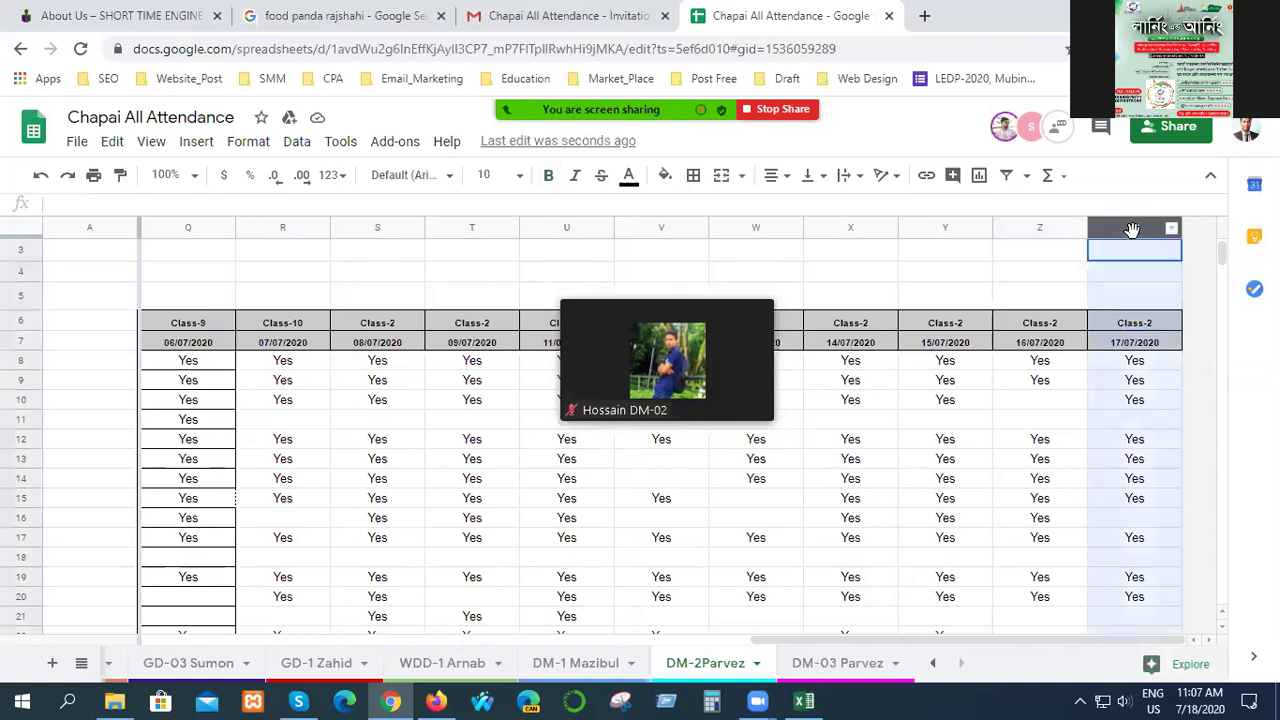
pyautogui.click(1035, 230)
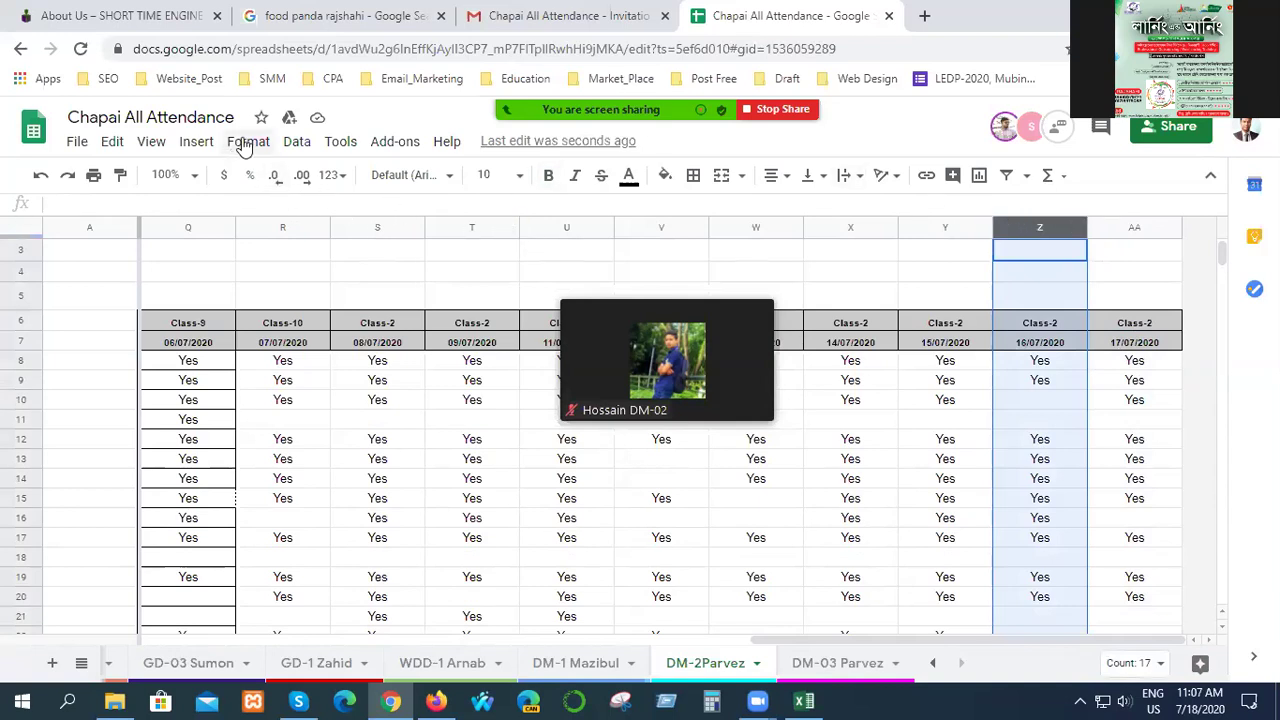
pyautogui.click(199, 146)
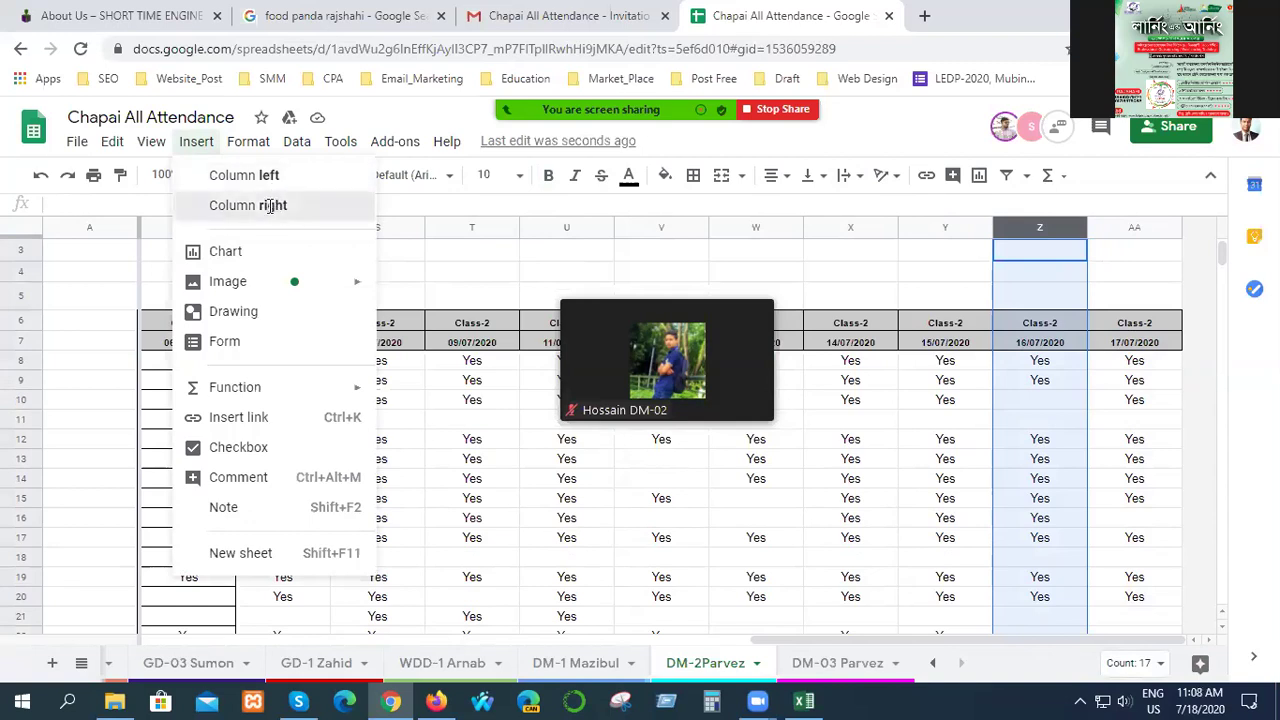
# Insert an empty column right of Z, pushing the 17/07/2020 column to AB
pyautogui.click(270, 207)
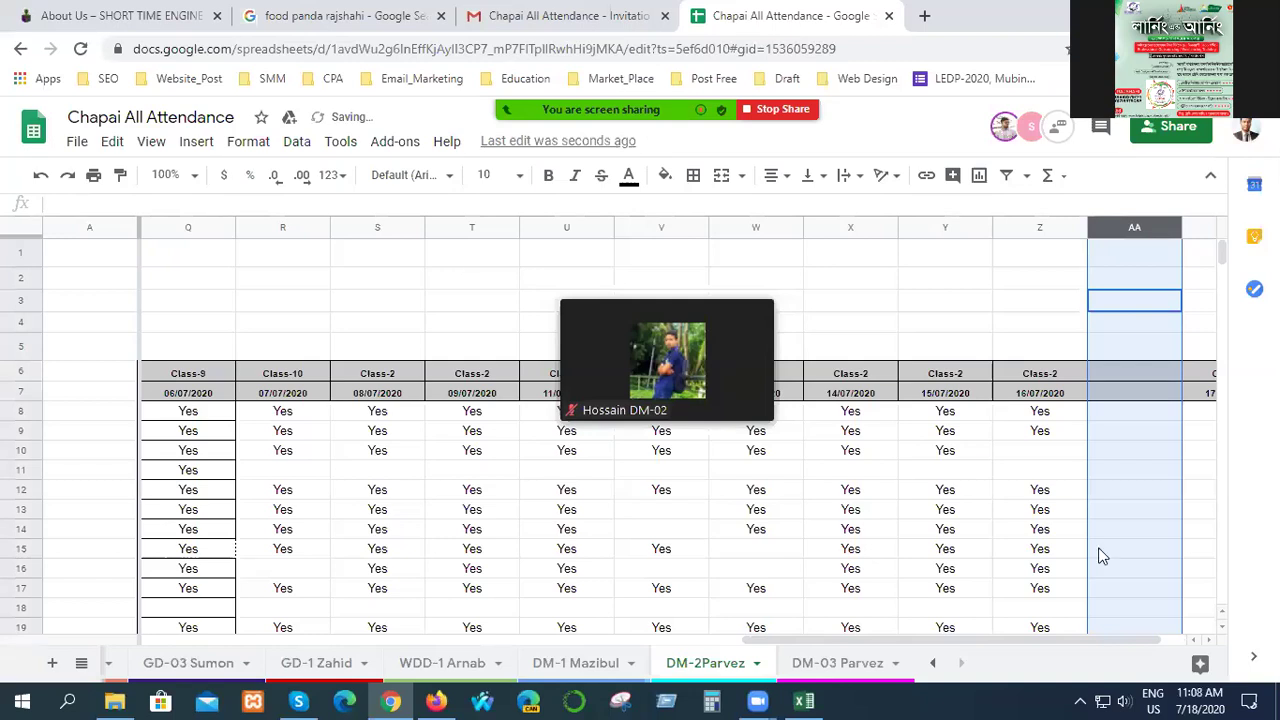
pyautogui.scroll(-2, 1102, 556)
pyautogui.moveTo(986, 634); pyautogui.dragTo(1108, 646)
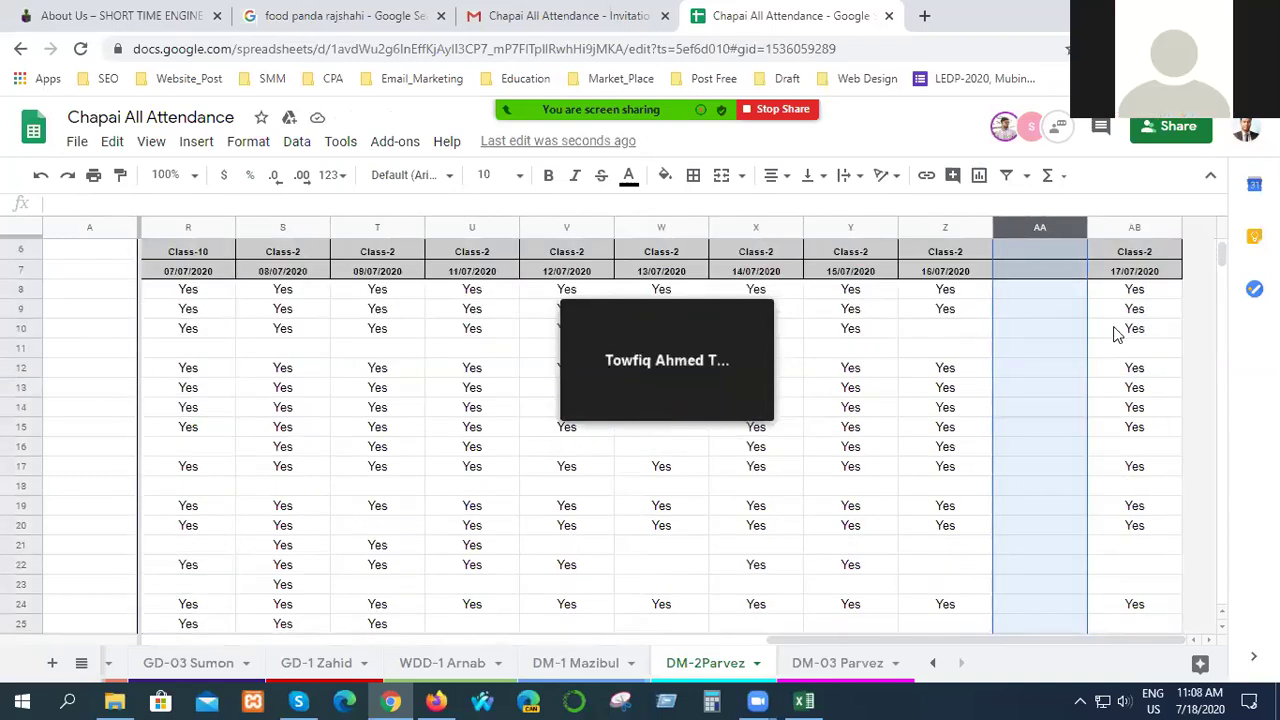
pyautogui.click(1134, 271)
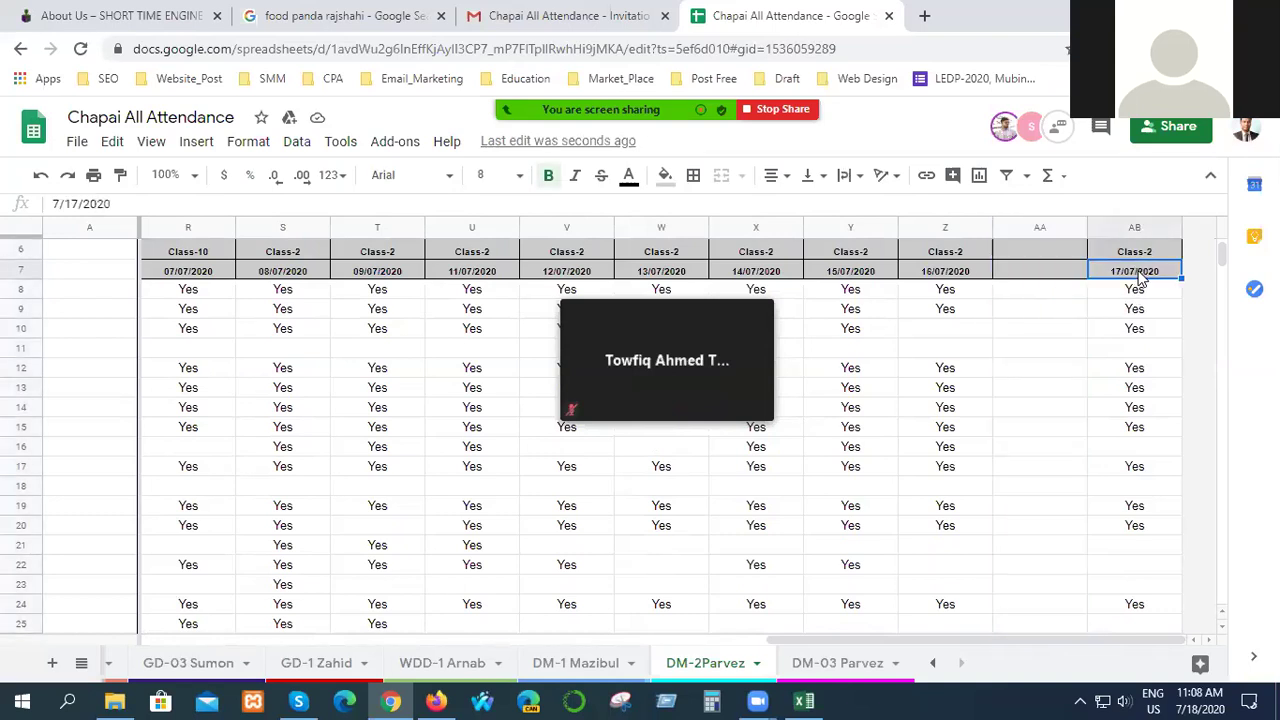
# Delete the new empty column AA so 17/07/2020 is back in AA
pyautogui.click(1047, 228)
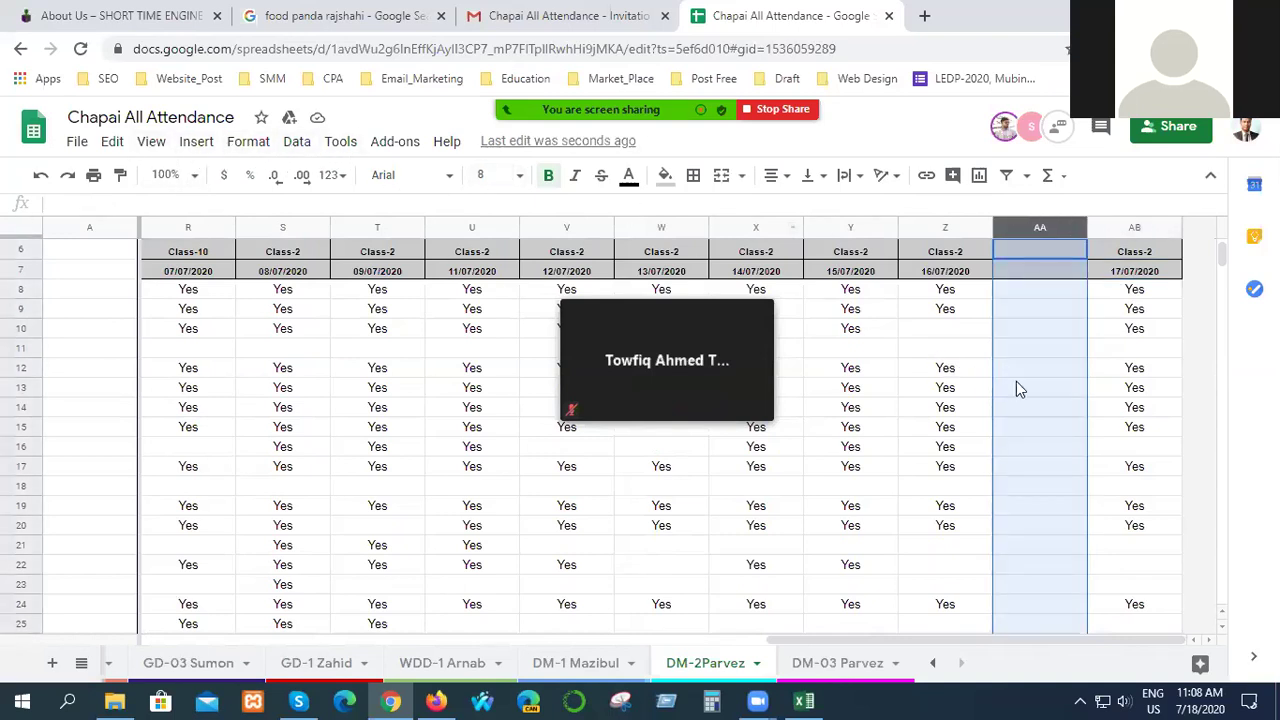
pyautogui.click(248, 145)
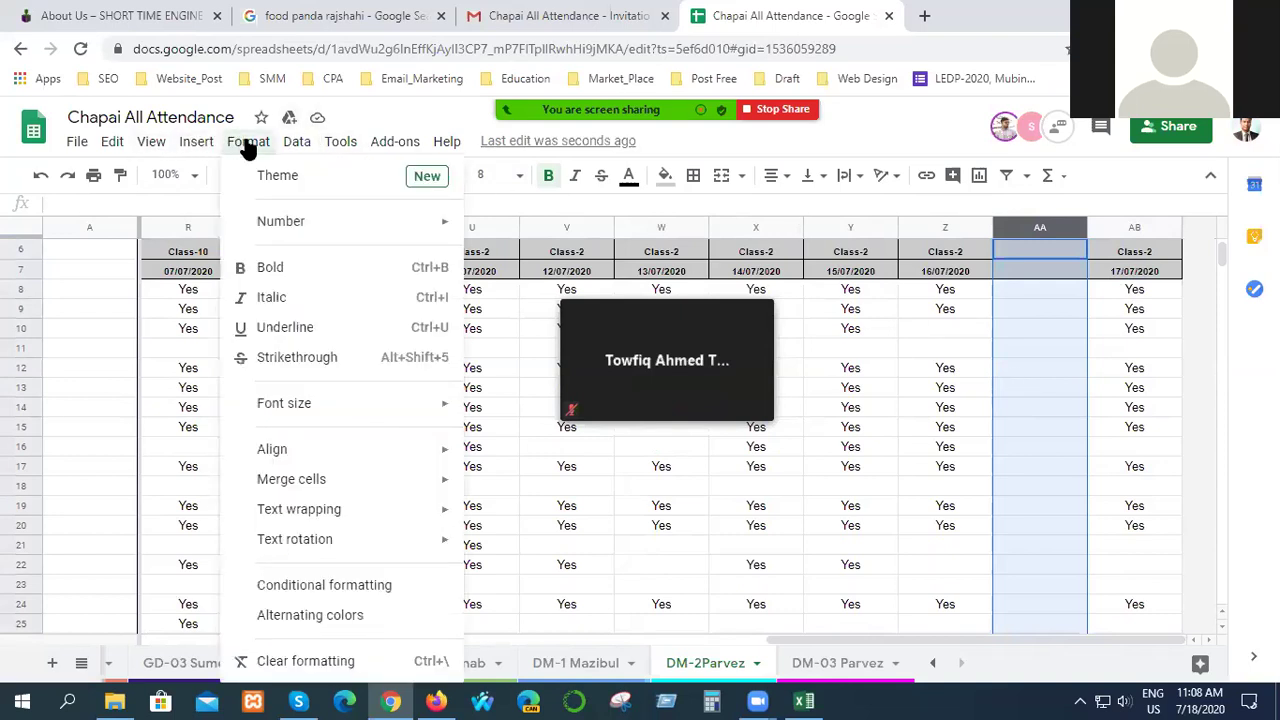
pyautogui.moveTo(180, 148)
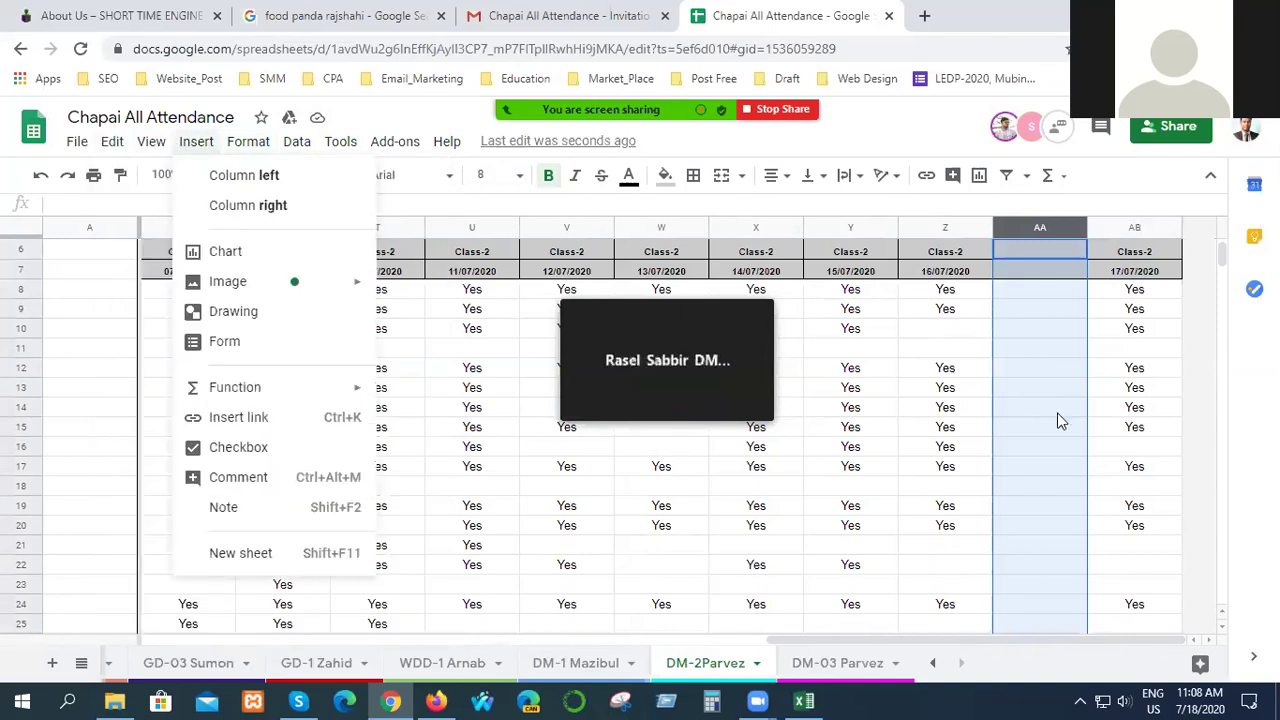
pyautogui.click(1023, 229)
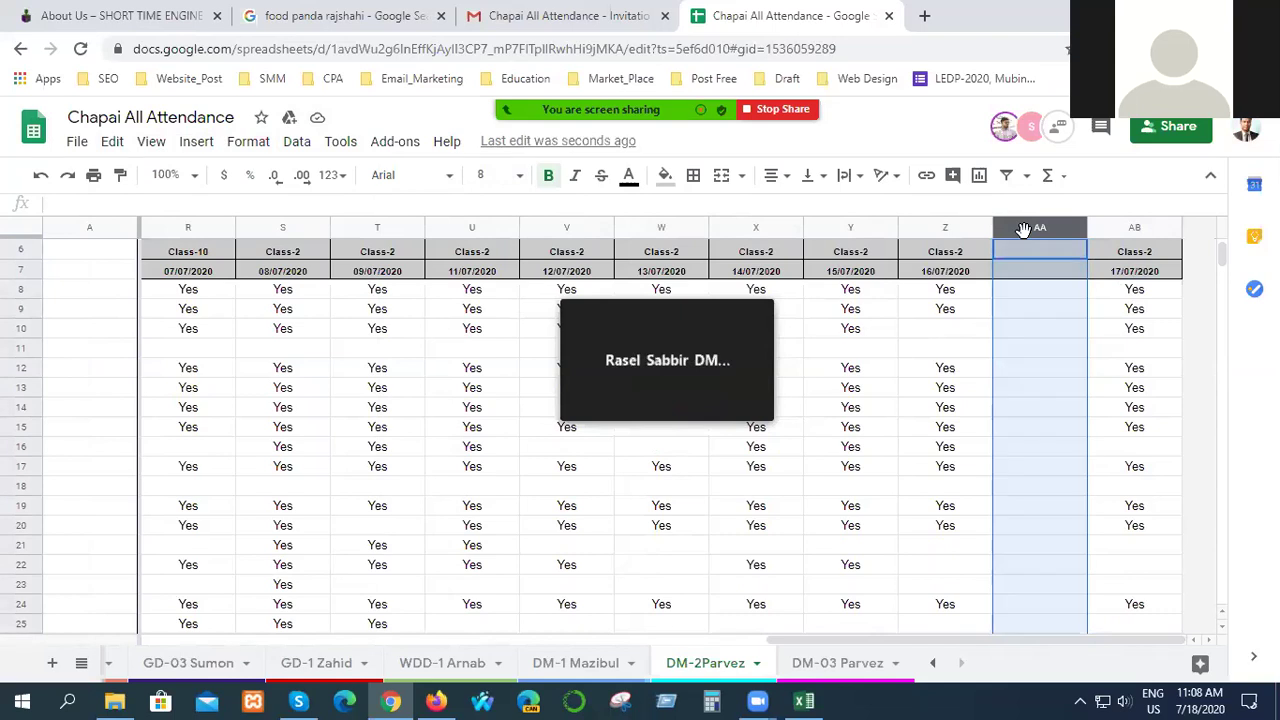
pyautogui.rightClick(1023, 232)
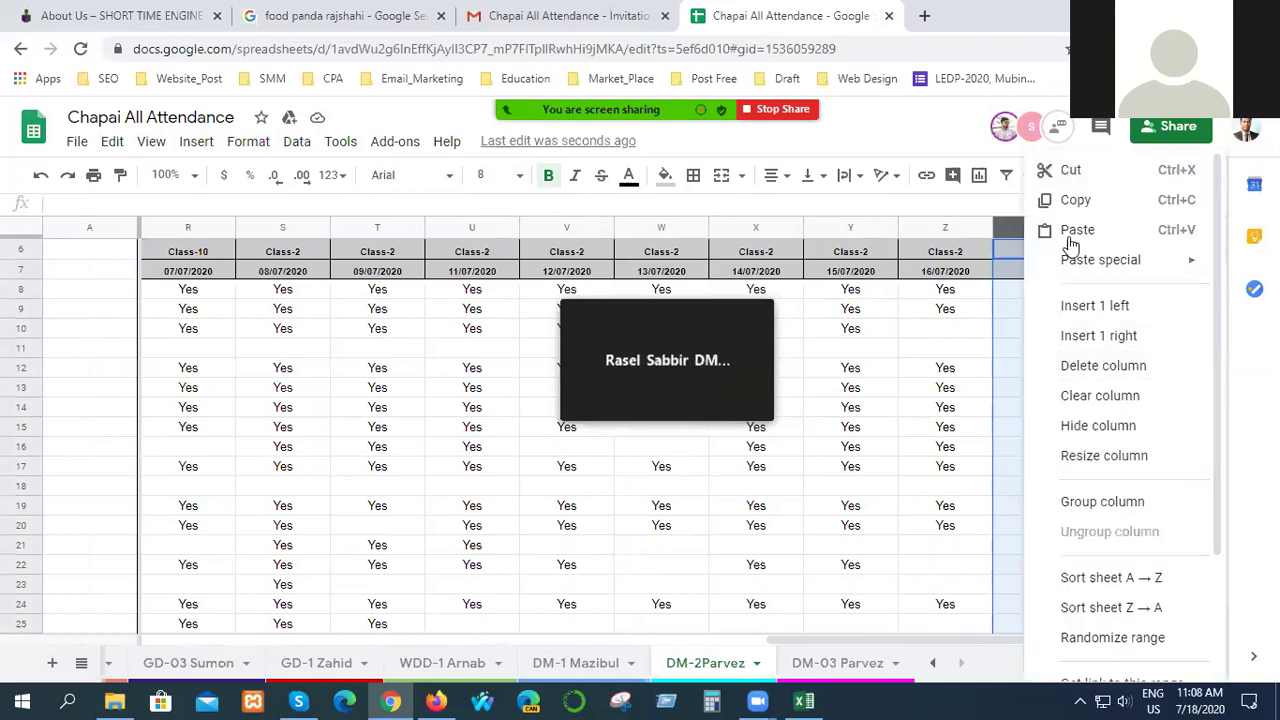
pyautogui.click(1096, 367)
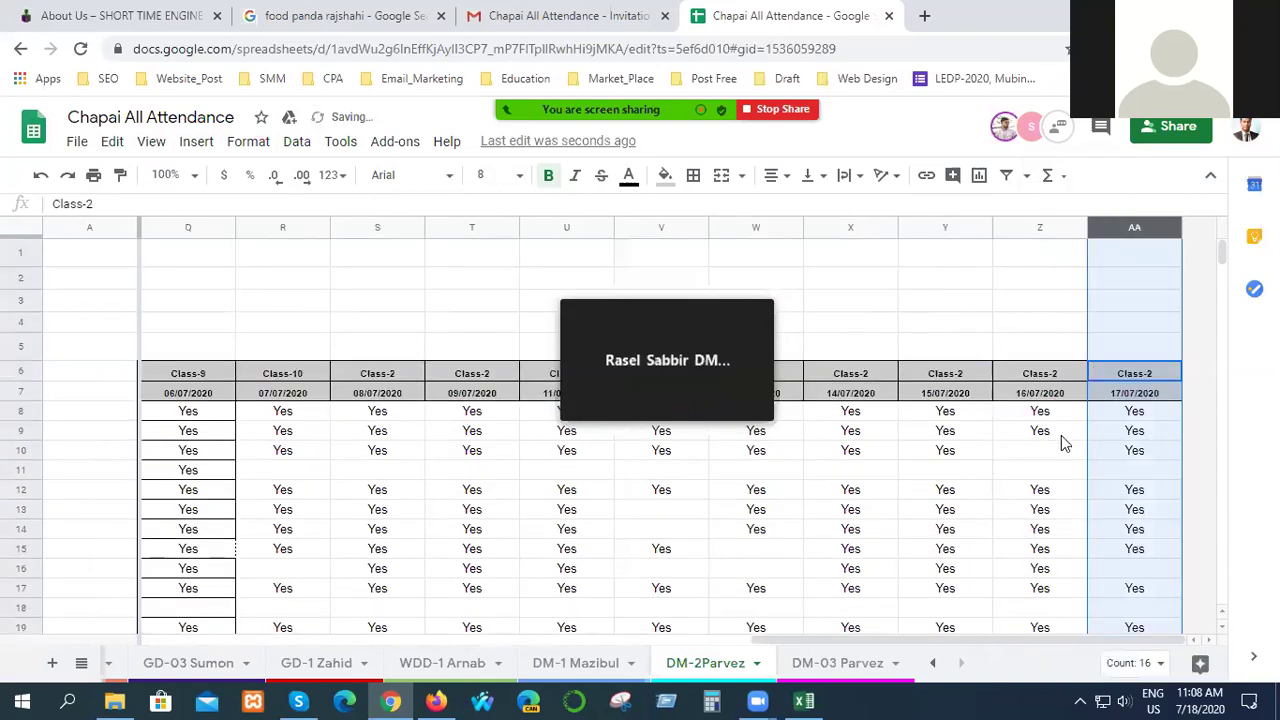
pyautogui.click(979, 299)
# Save, then enter the date 18/07/2020 in visit-log cell D77 and save again
pyautogui.hotkey('ctrl', 's')
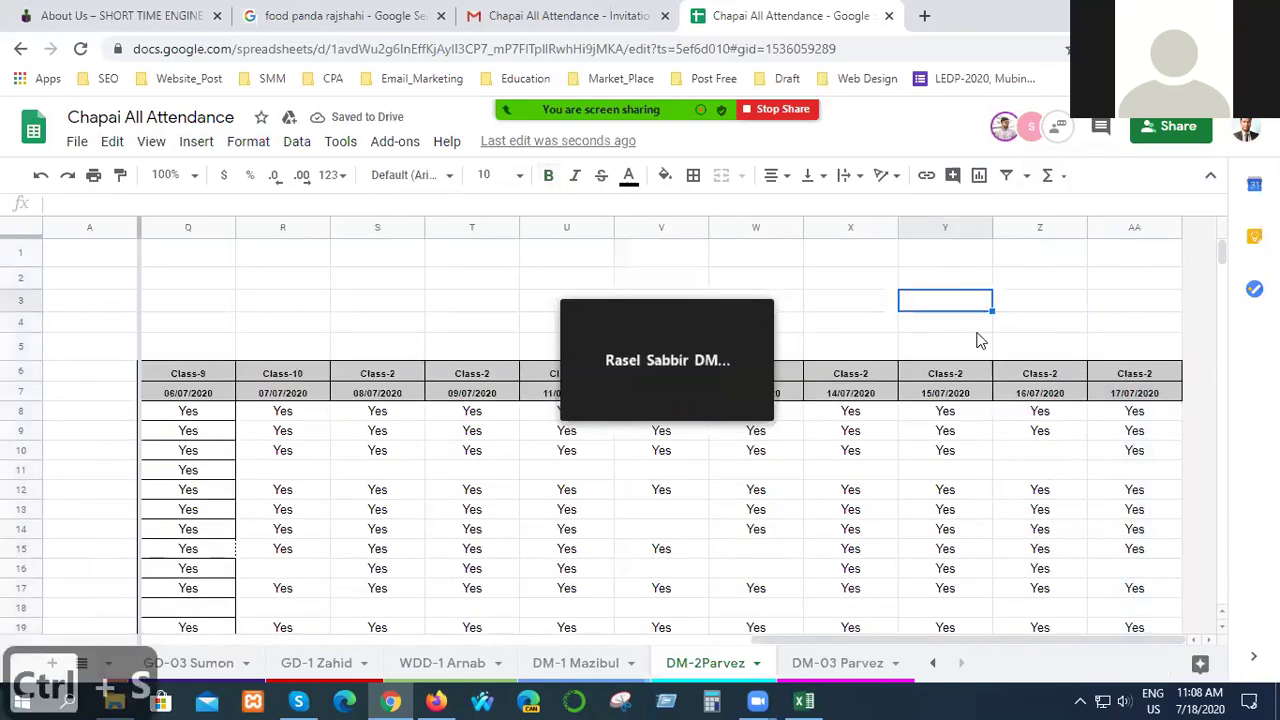
pyautogui.scroll(-15, 868, 589)
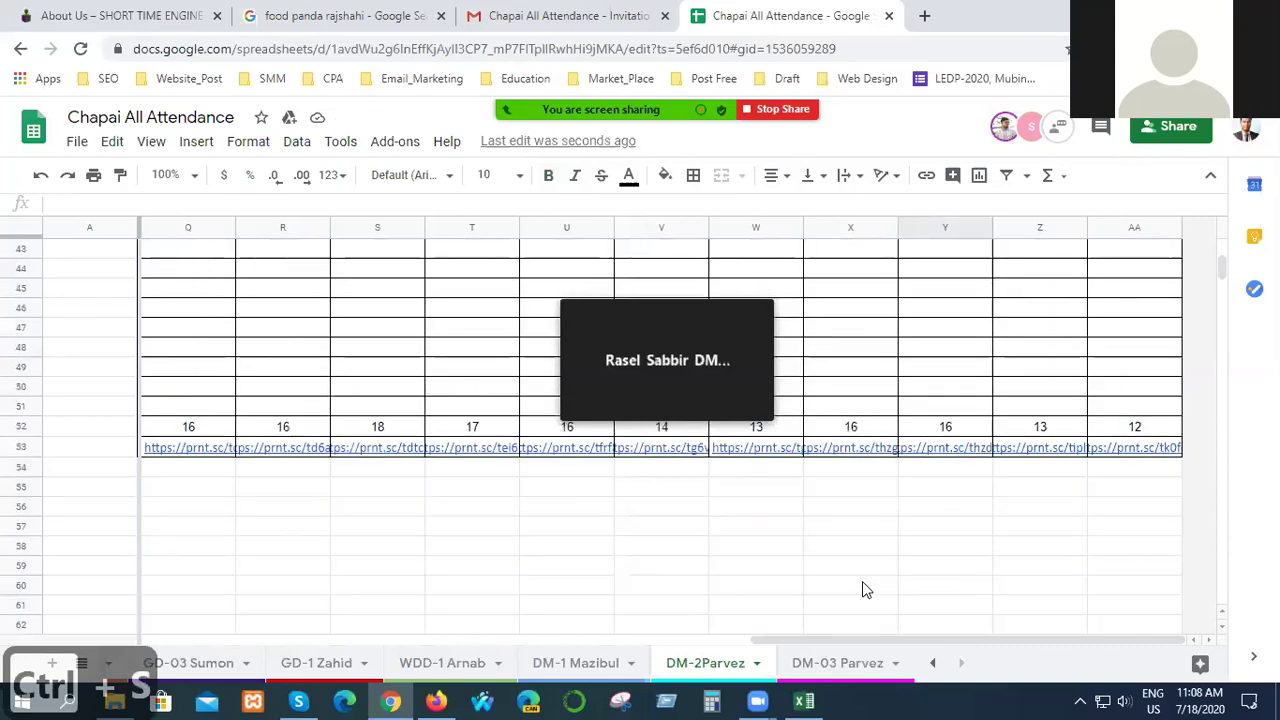
pyautogui.scroll(-8, 863, 586)
pyautogui.moveTo(829, 642); pyautogui.dragTo(206, 646)
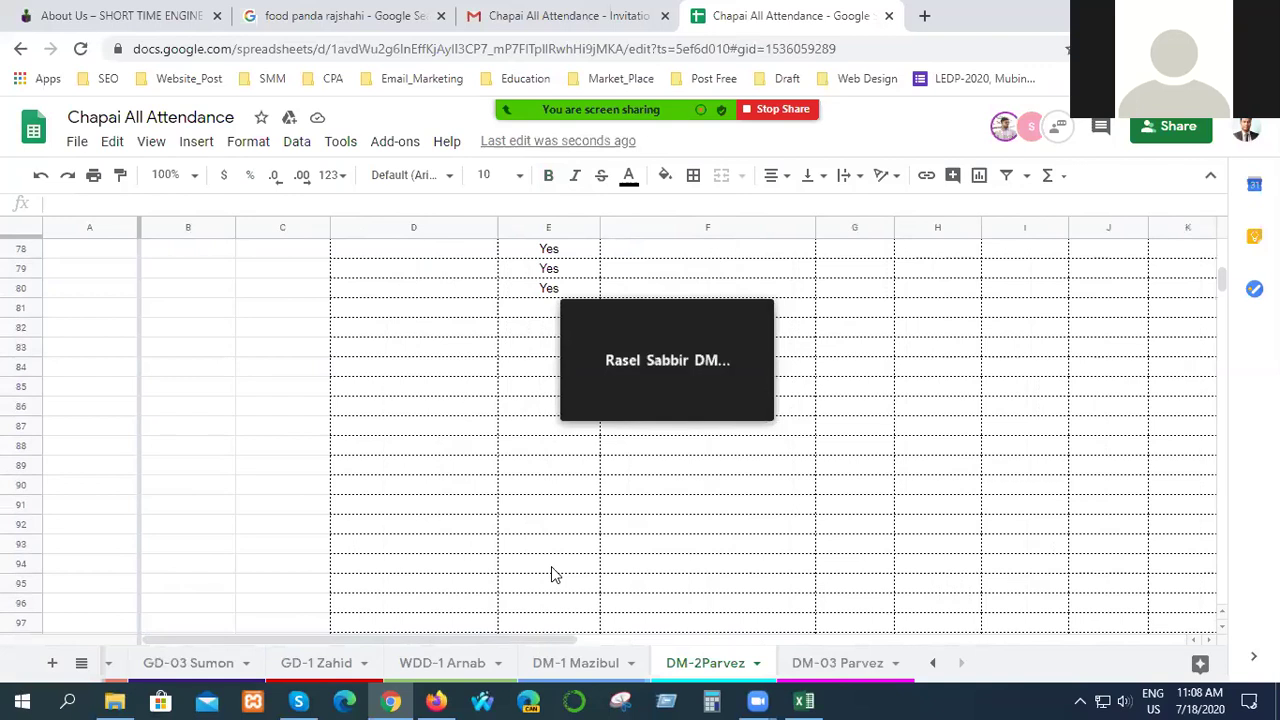
pyautogui.scroll(5, 551, 571)
pyautogui.scroll(-2, 565, 580)
pyautogui.doubleClick(358, 484)
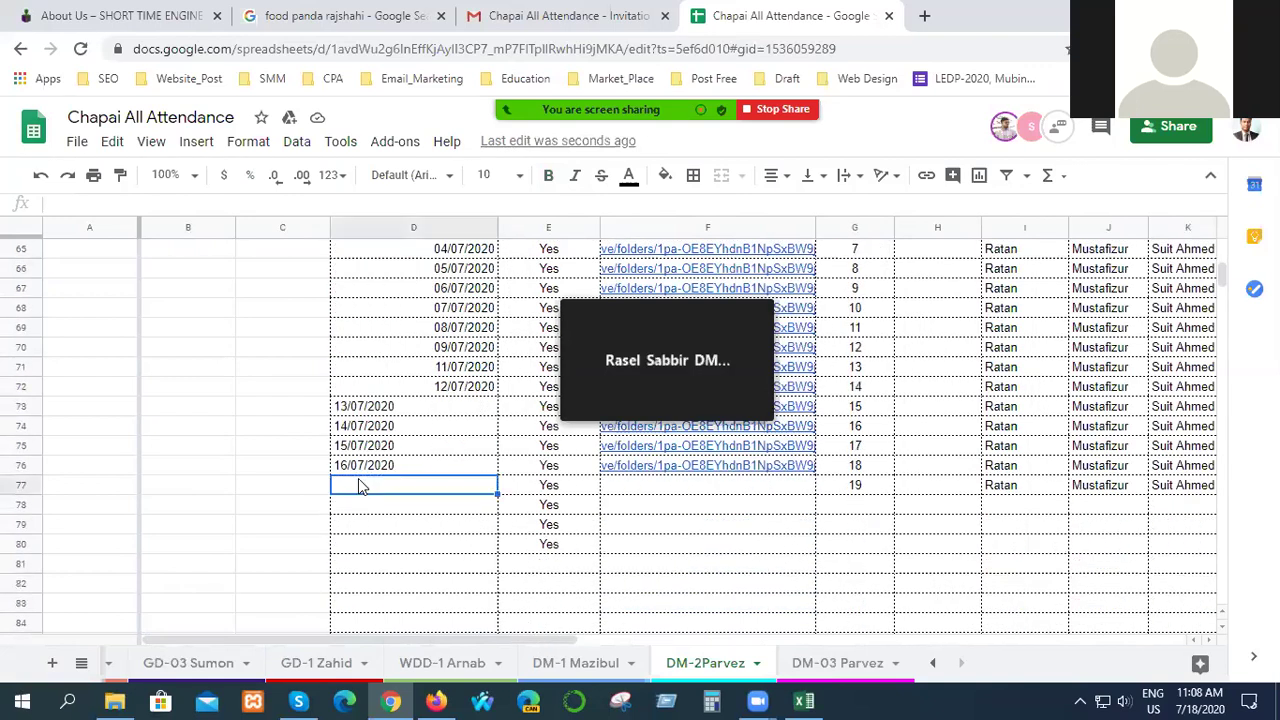
pyautogui.write('17')
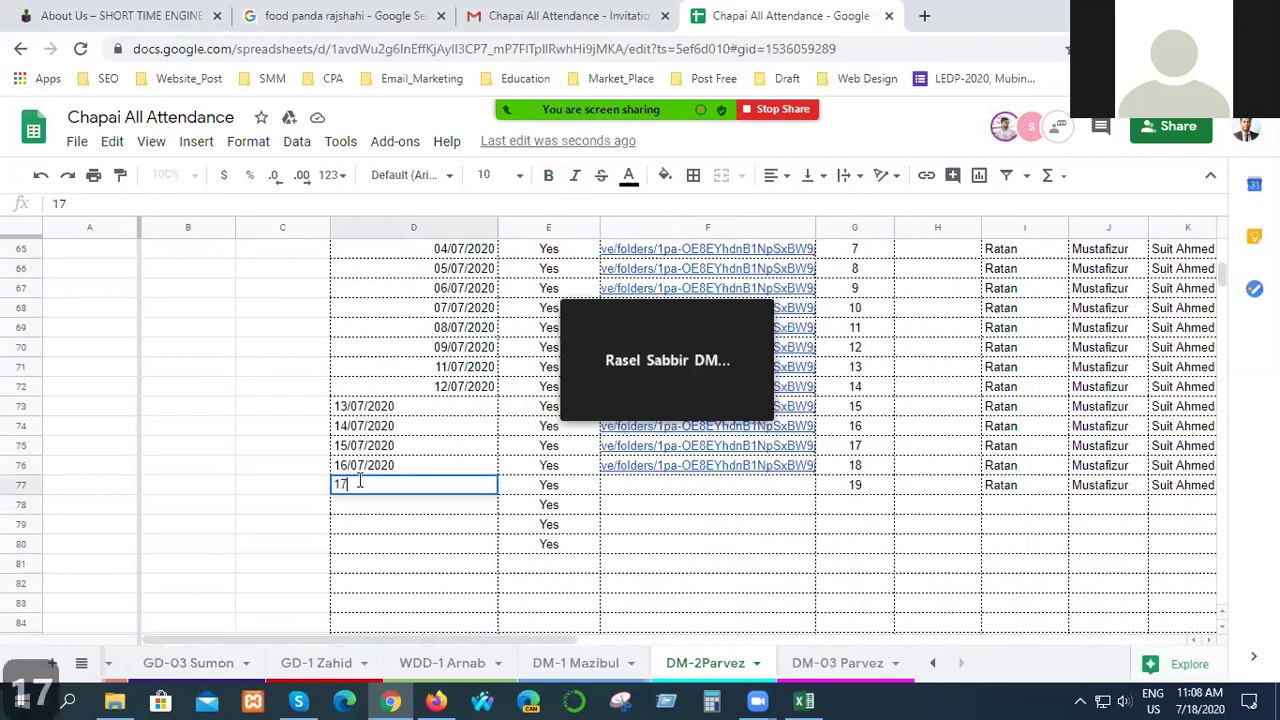
pyautogui.press('BackSpace')
pyautogui.write('8')
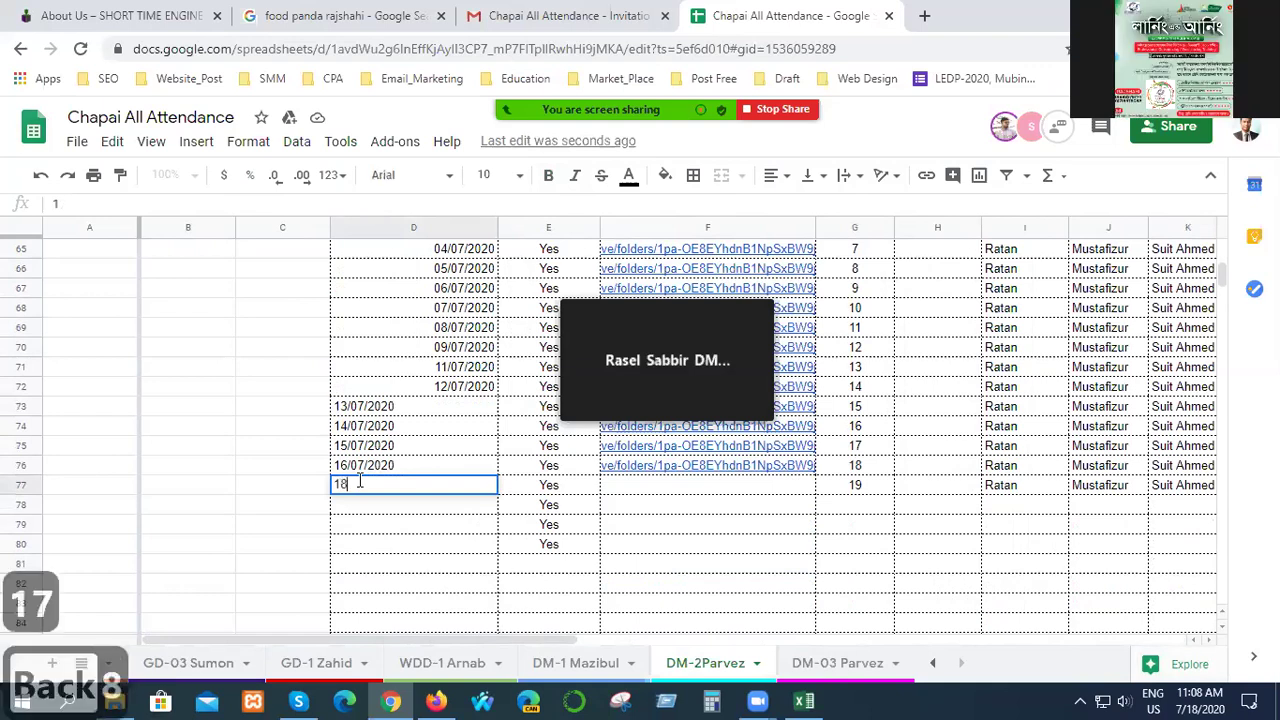
pyautogui.write('/07')
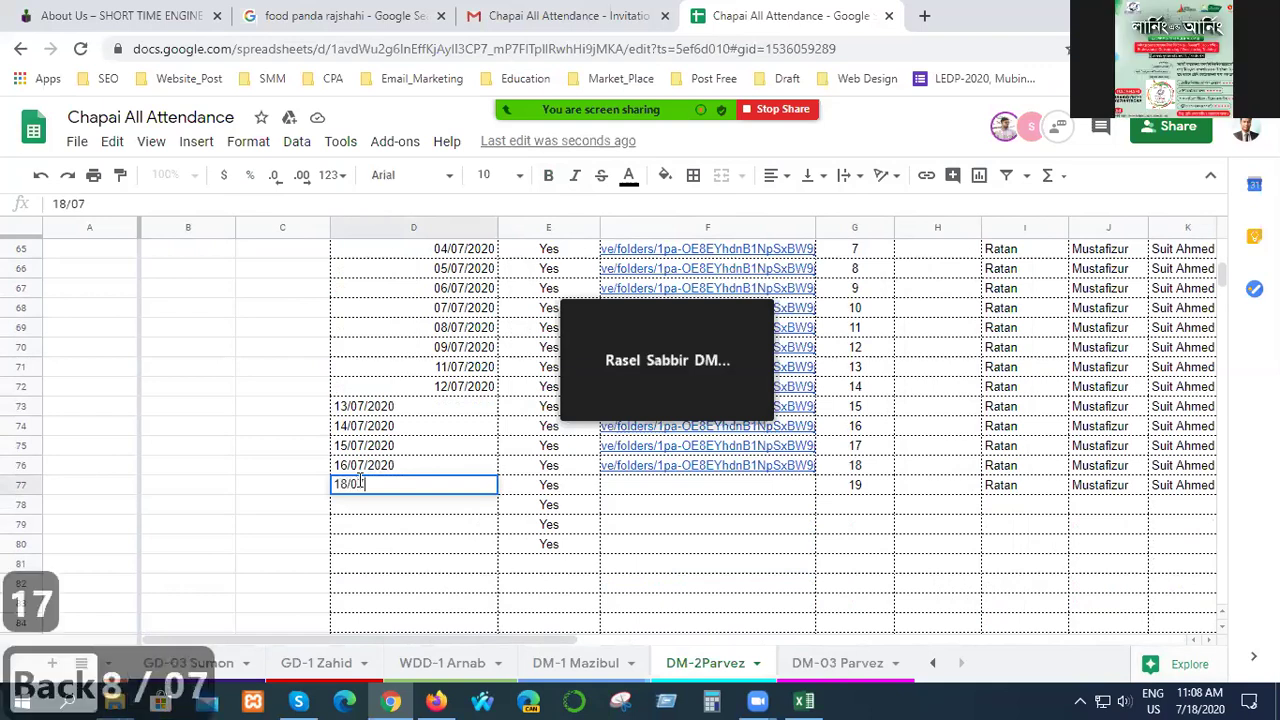
pyautogui.write('/2020')
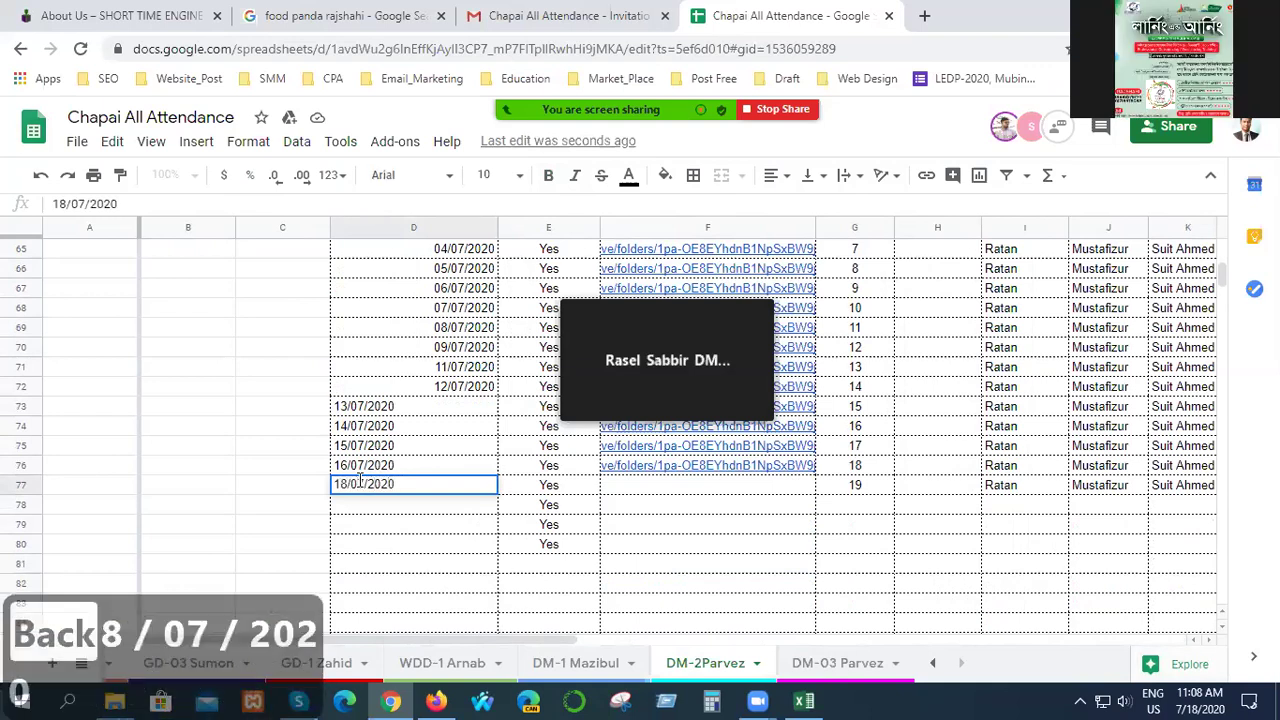
pyautogui.click(376, 546)
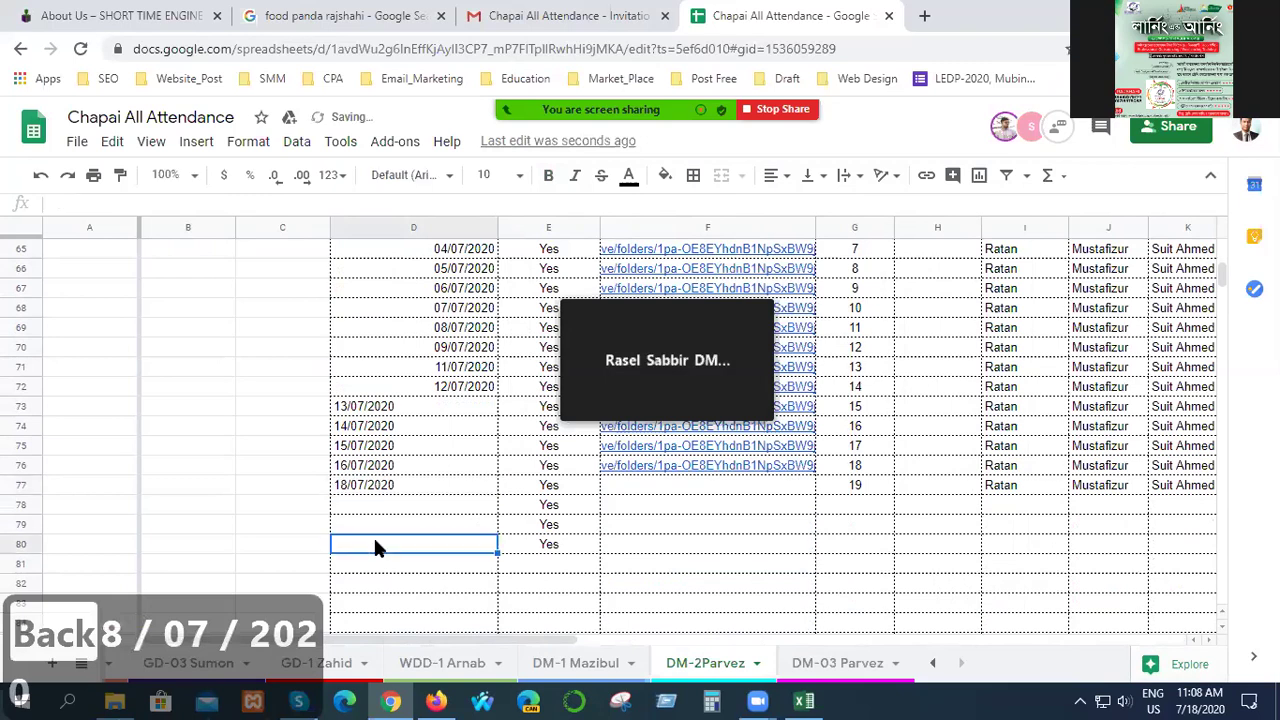
pyautogui.hotkey('ctrl', 's')
# Copy the 16/07/2020 Drive folder link from F76 into F77 and save
pyautogui.click(716, 477)
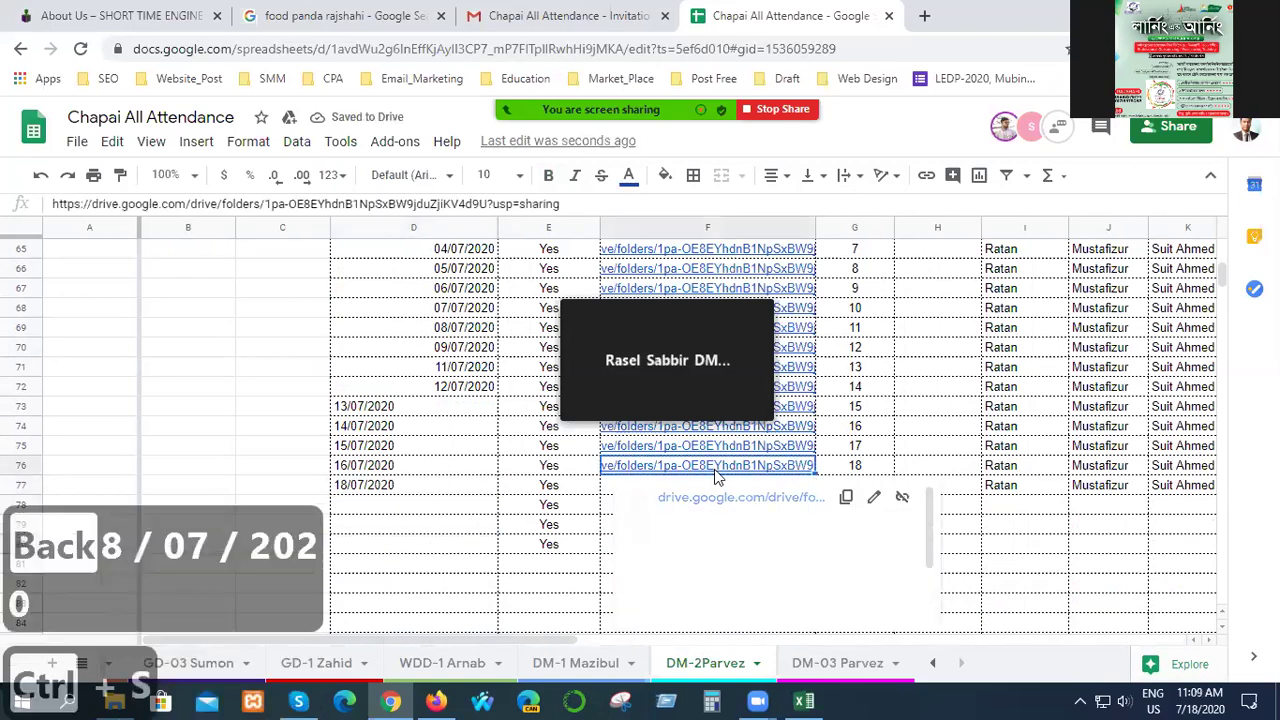
pyautogui.click(846, 497)
pyautogui.click(667, 489)
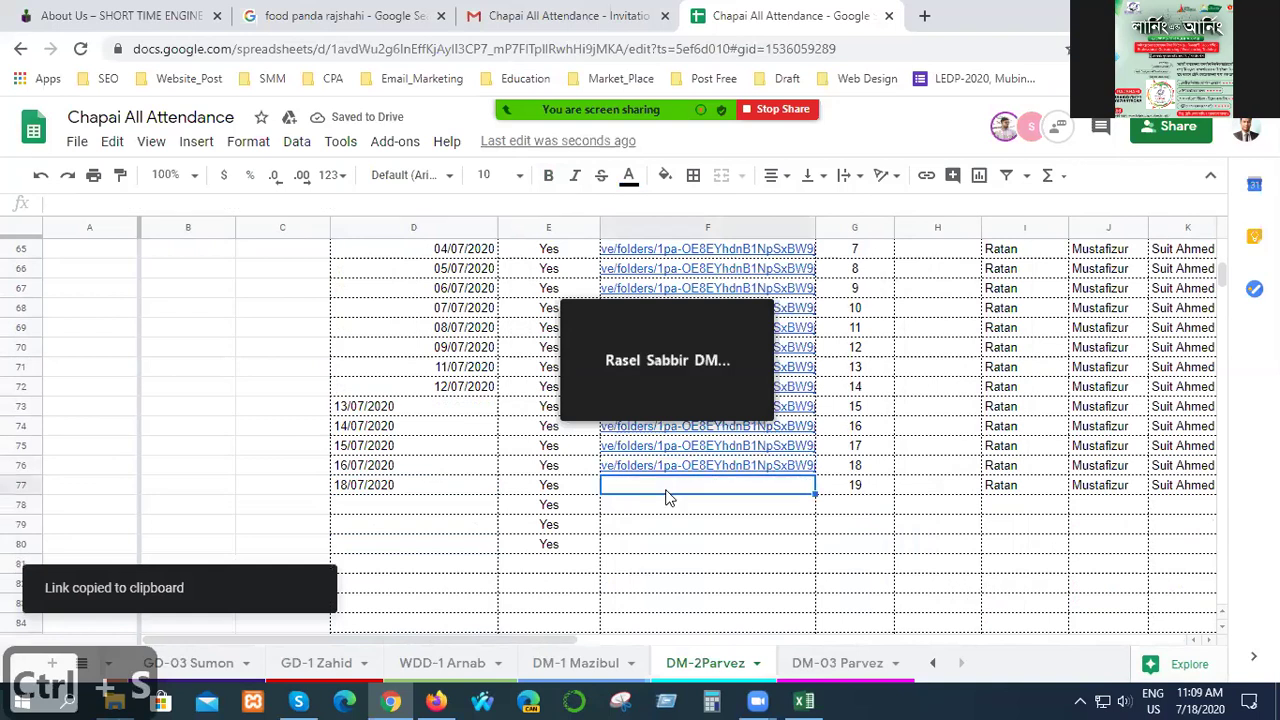
pyautogui.doubleClick(667, 487)
pyautogui.hotkey('ctrl', 'v')
pyautogui.click(711, 530)
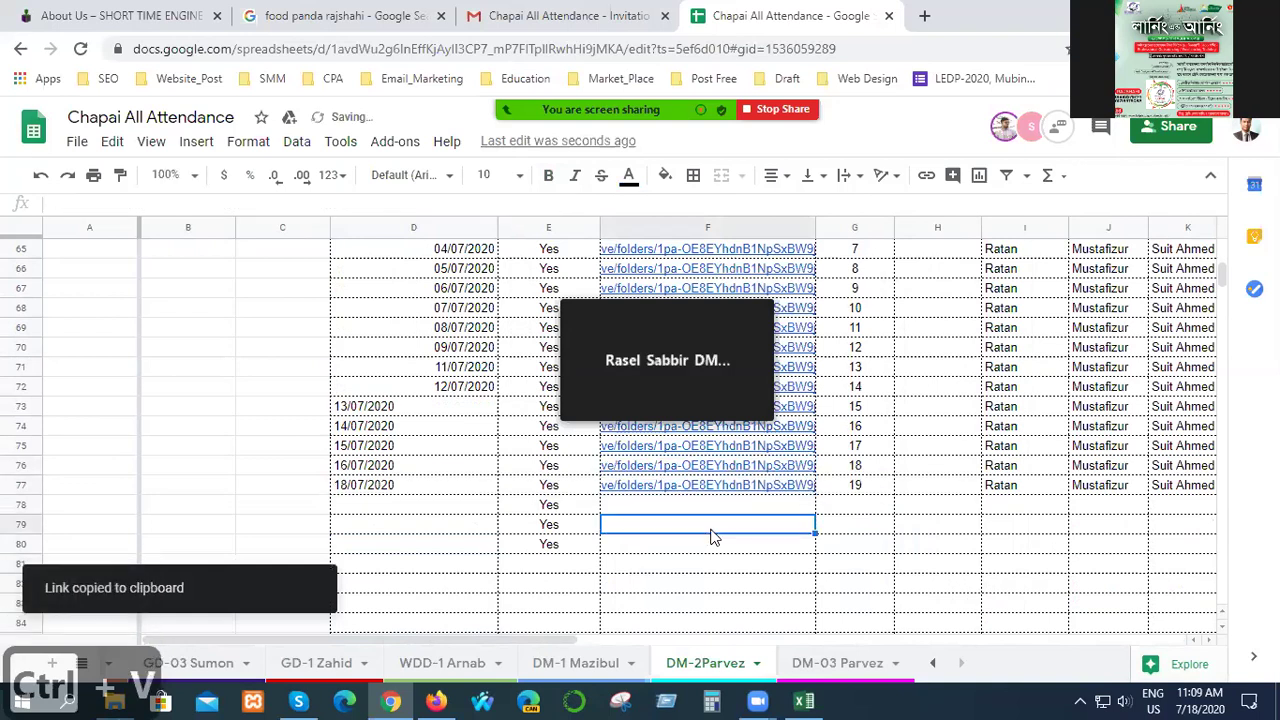
pyautogui.hotkey('ctrl', 's')
pyautogui.scroll(10, 1224, 546)
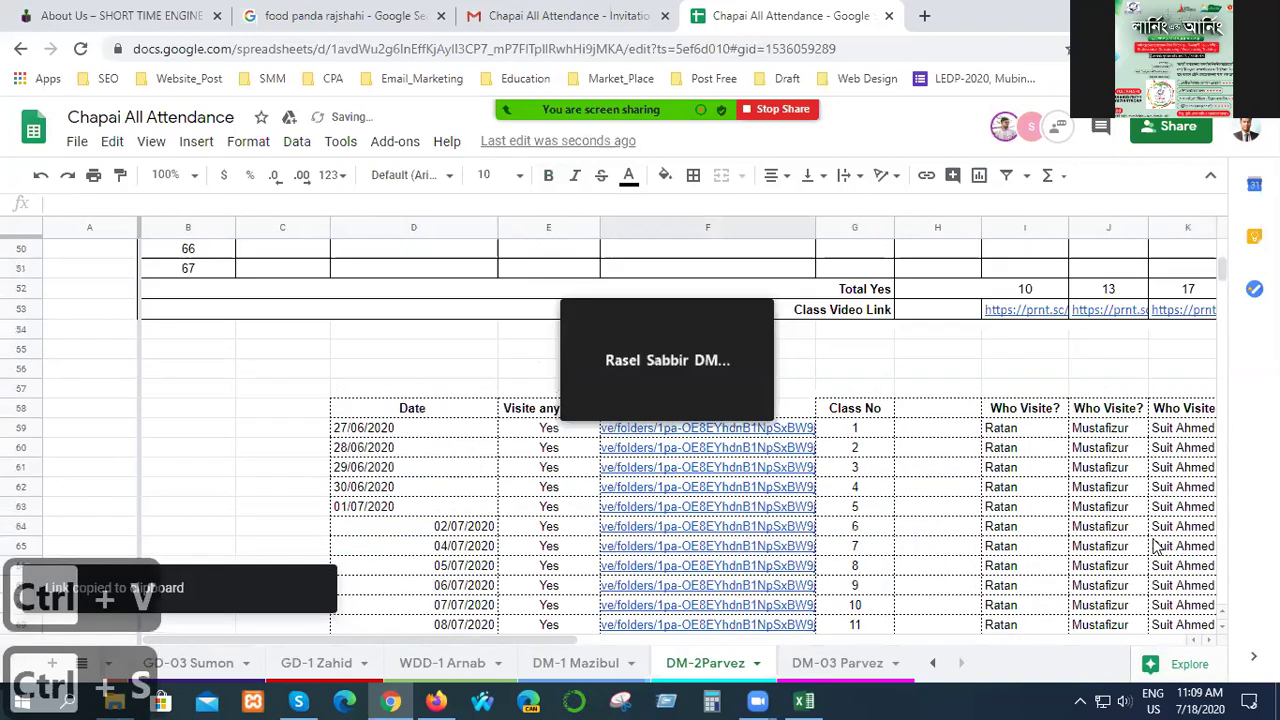
pyautogui.click(527, 628)
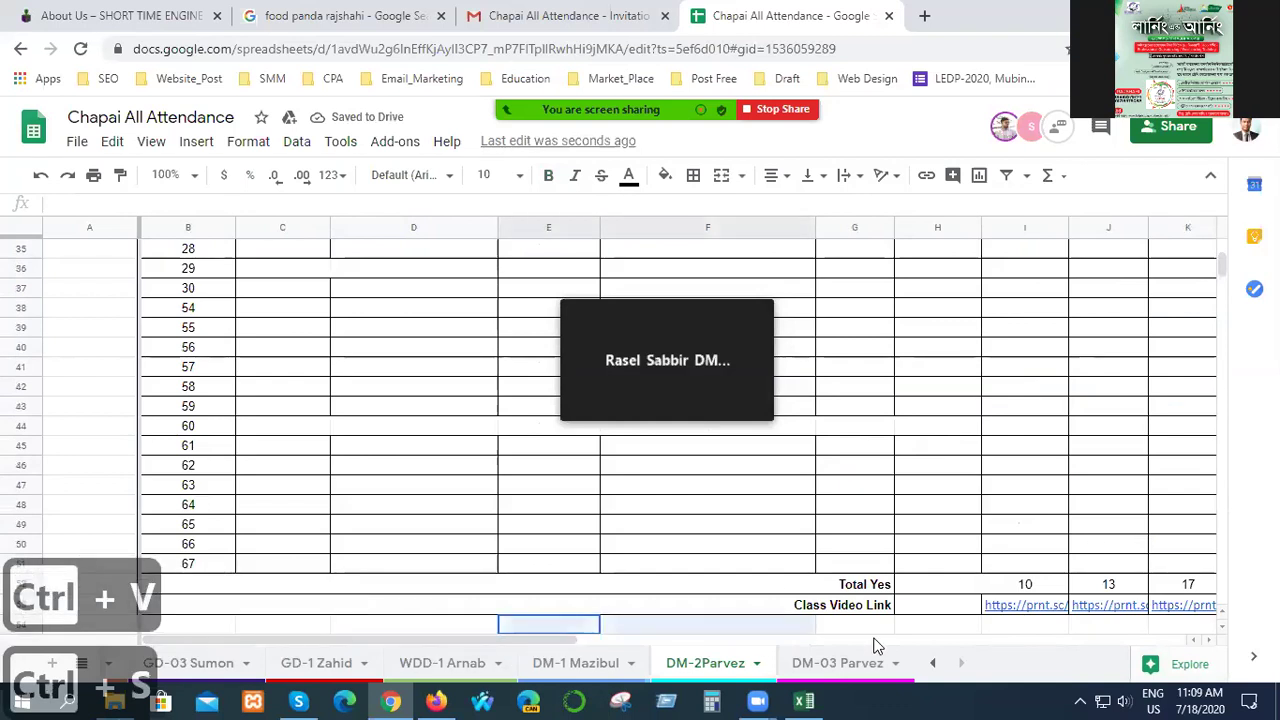
pyautogui.scroll(-2, 960, 620)
pyautogui.click(1040, 546)
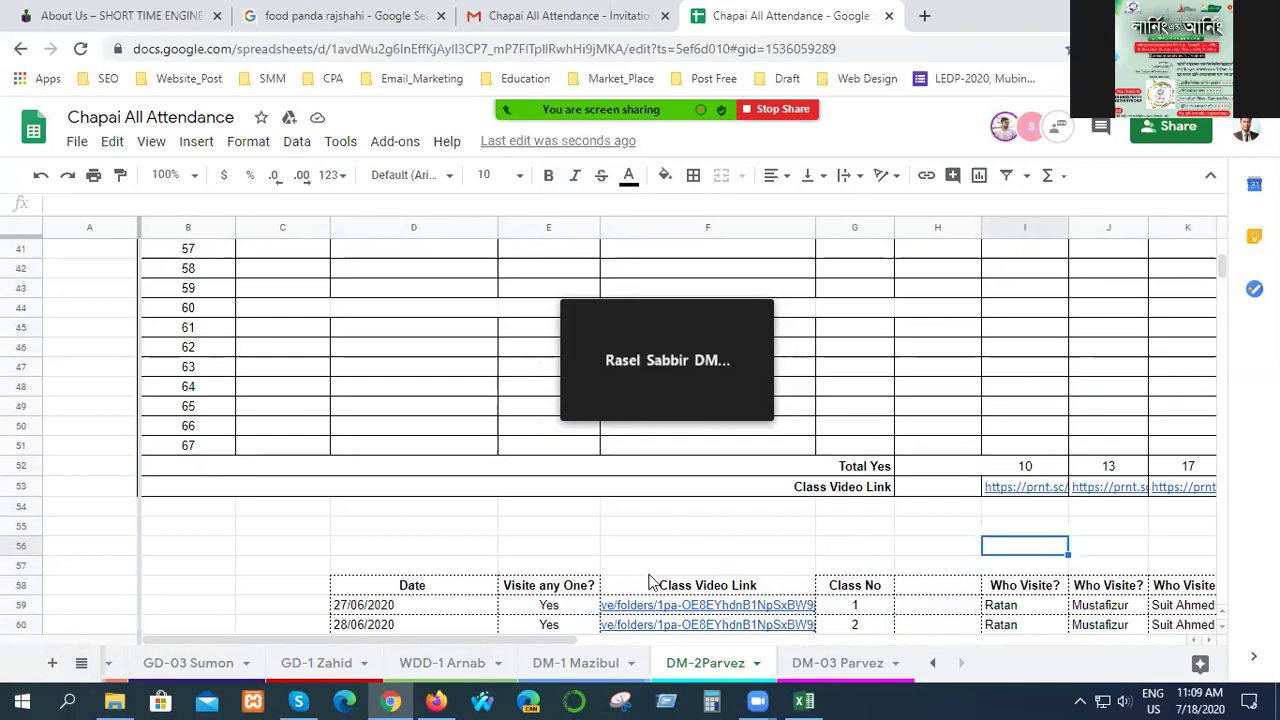
# Pick 18 in AA7's date picker so the Class-2 header reads 18/07/2020, then save
pyautogui.moveTo(553, 639); pyautogui.dragTo(1211, 638)
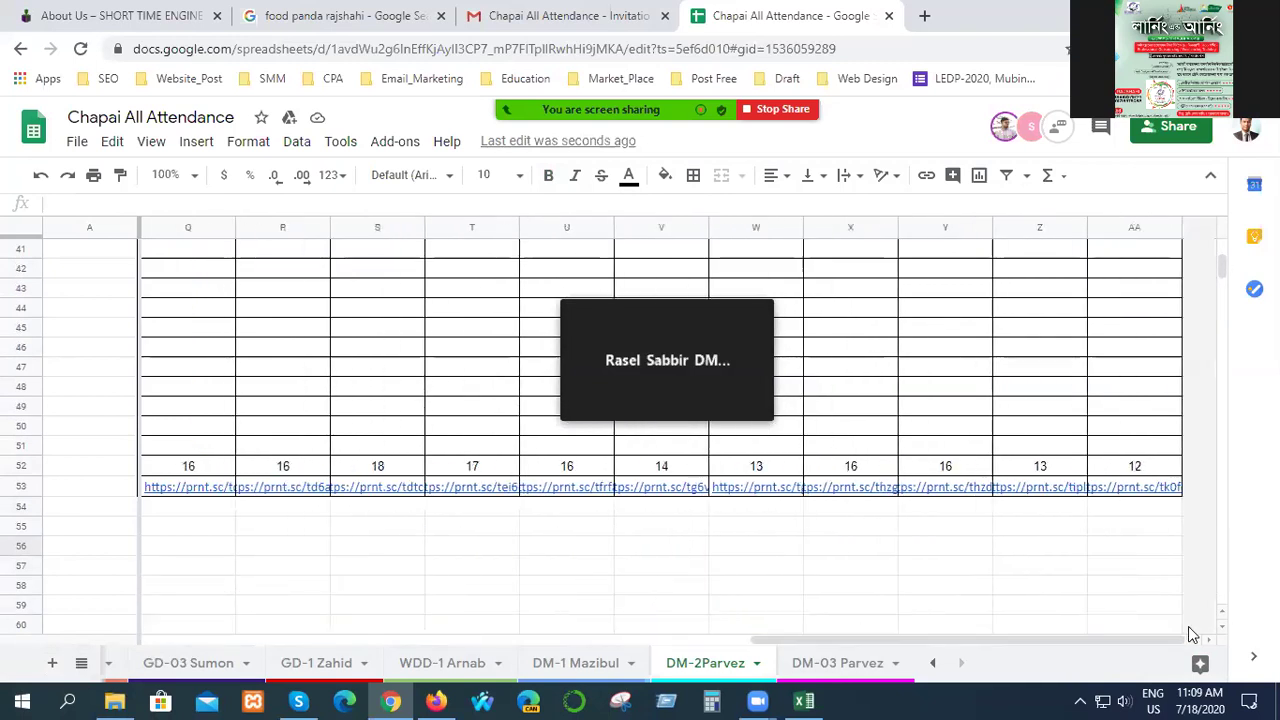
pyautogui.scroll(13, 917, 591)
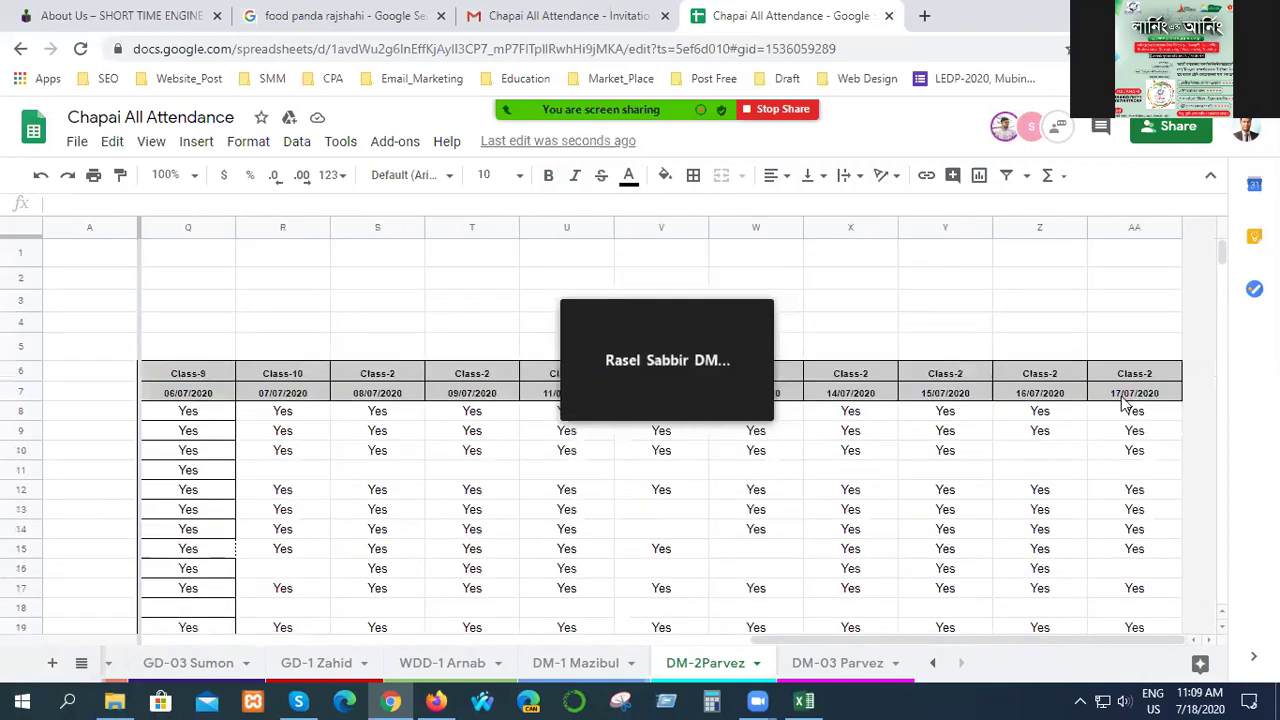
pyautogui.doubleClick(1126, 396)
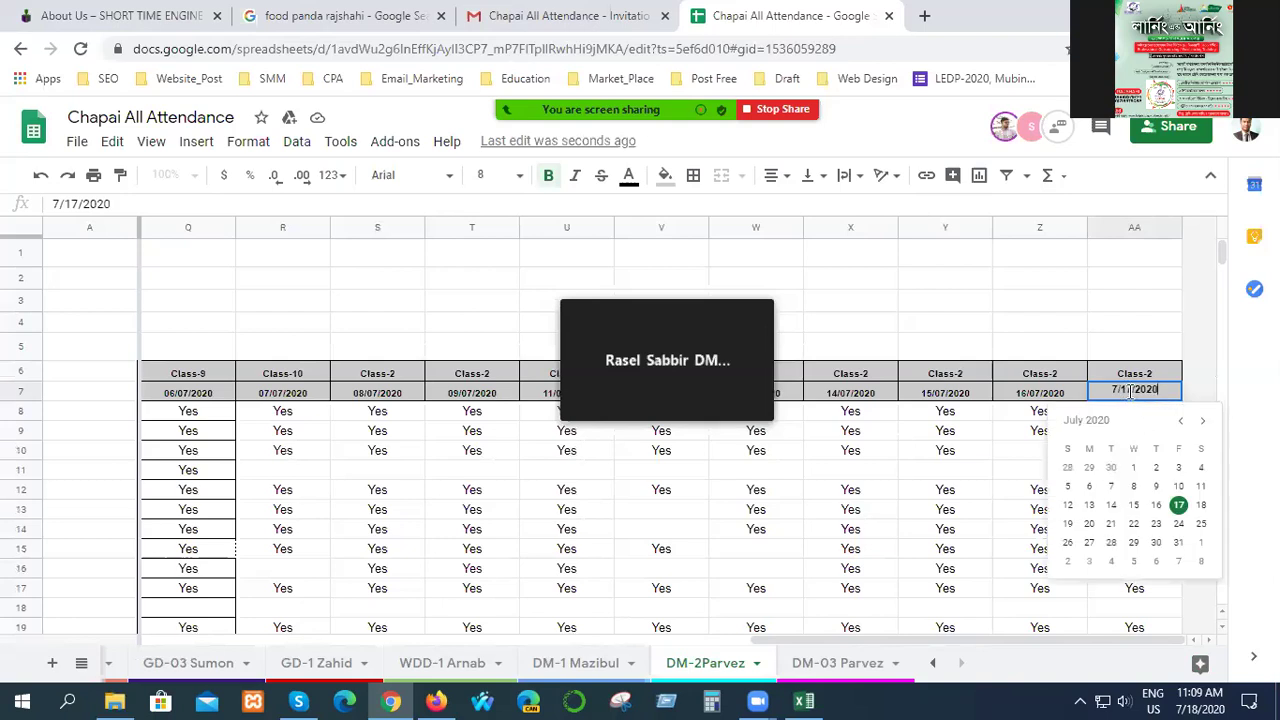
pyautogui.click(1201, 505)
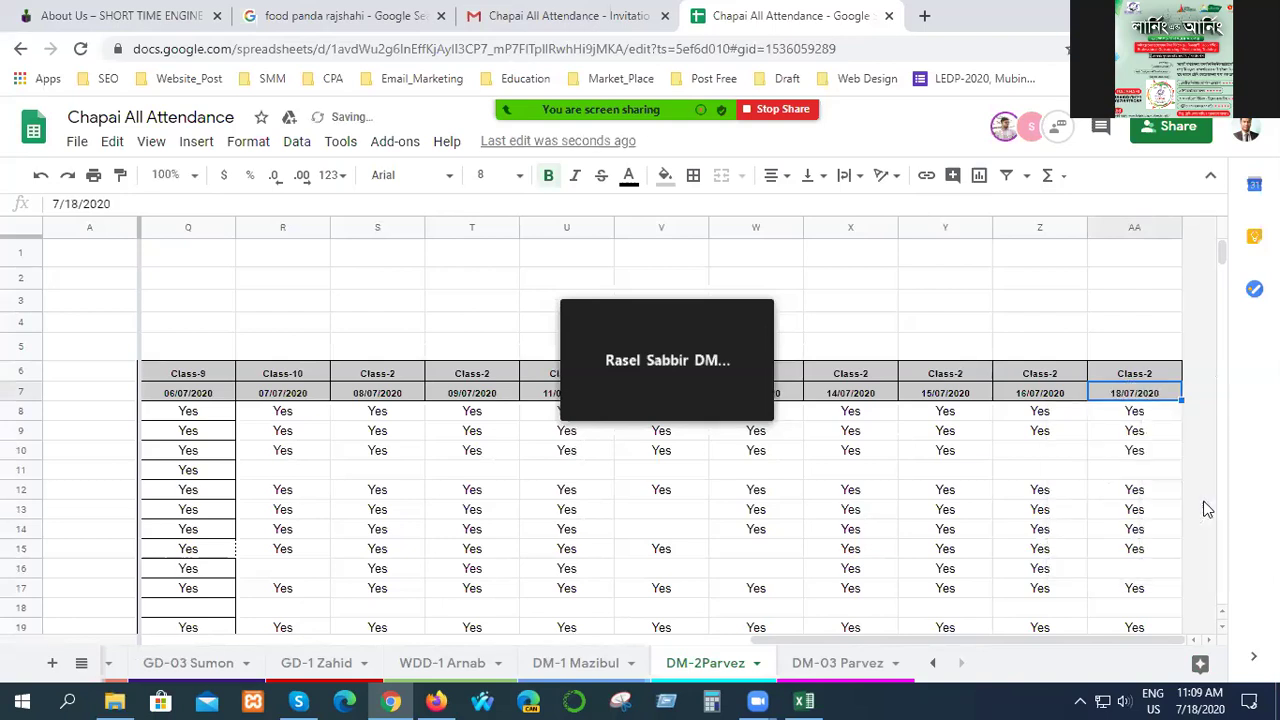
pyautogui.click(1045, 302)
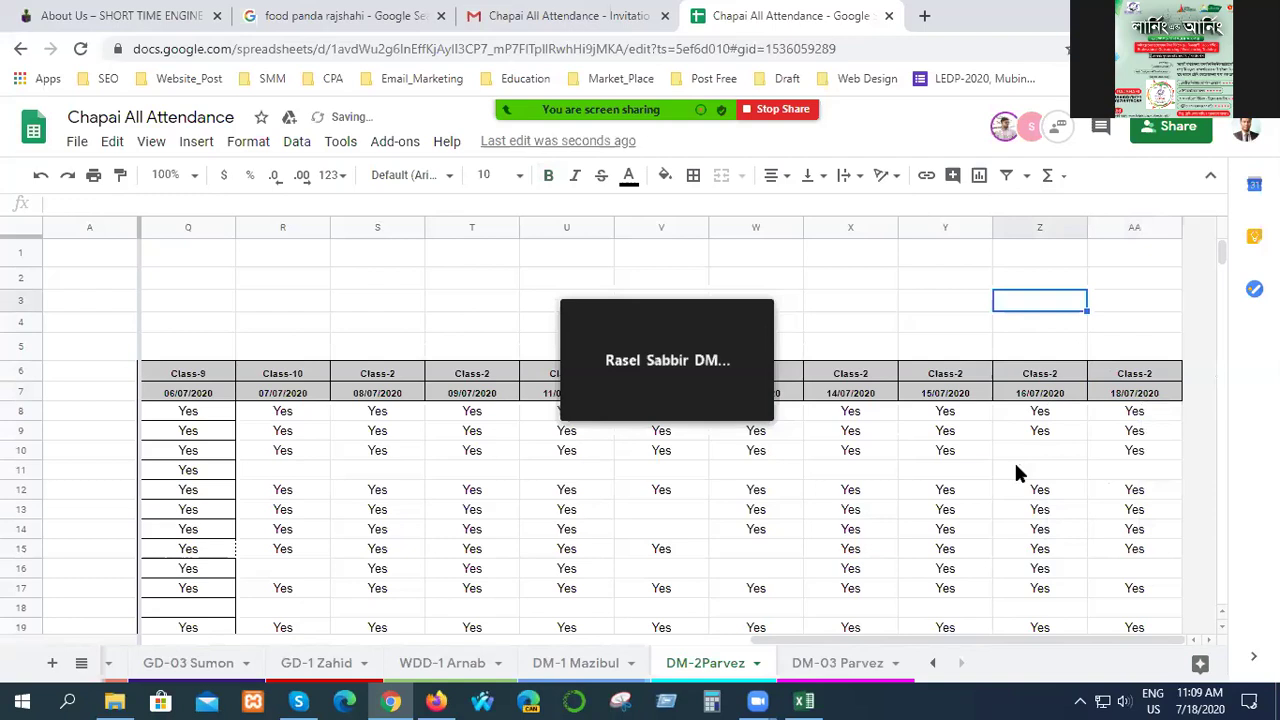
pyautogui.click(903, 293)
pyautogui.hotkey('ctrl', 's')
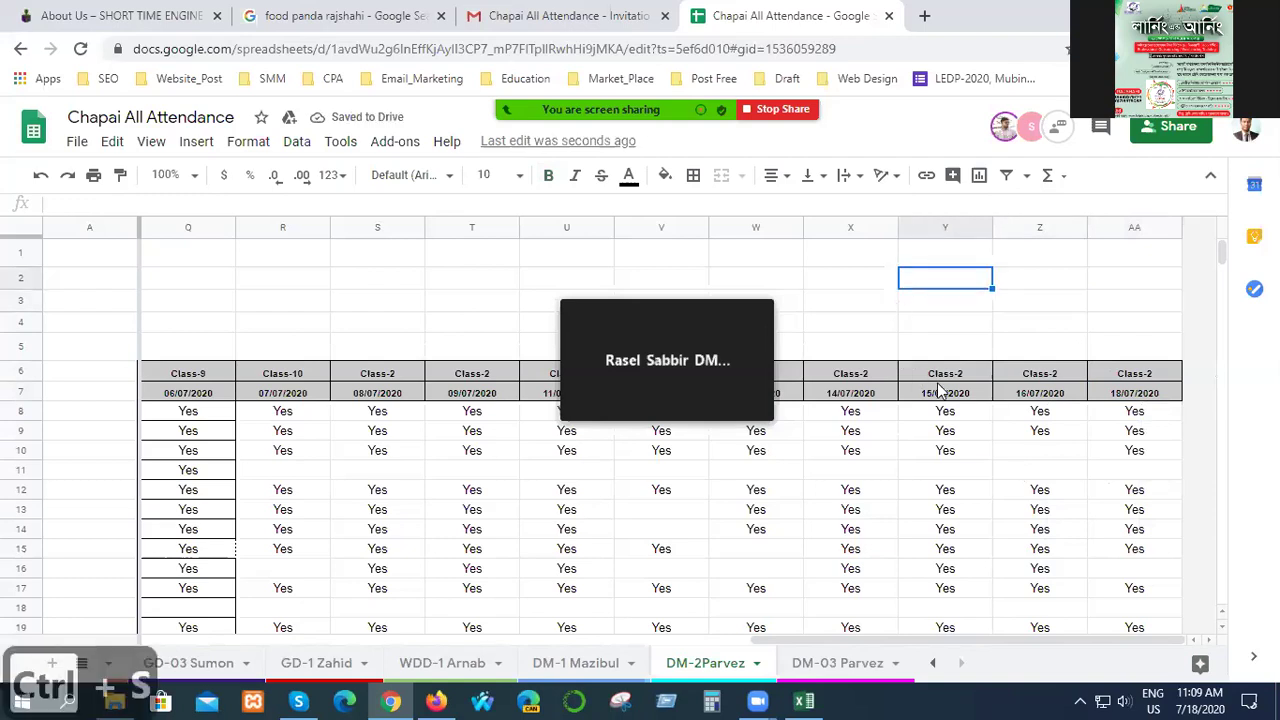
pyautogui.scroll(-8, 930, 457)
pyautogui.scroll(-10, 928, 455)
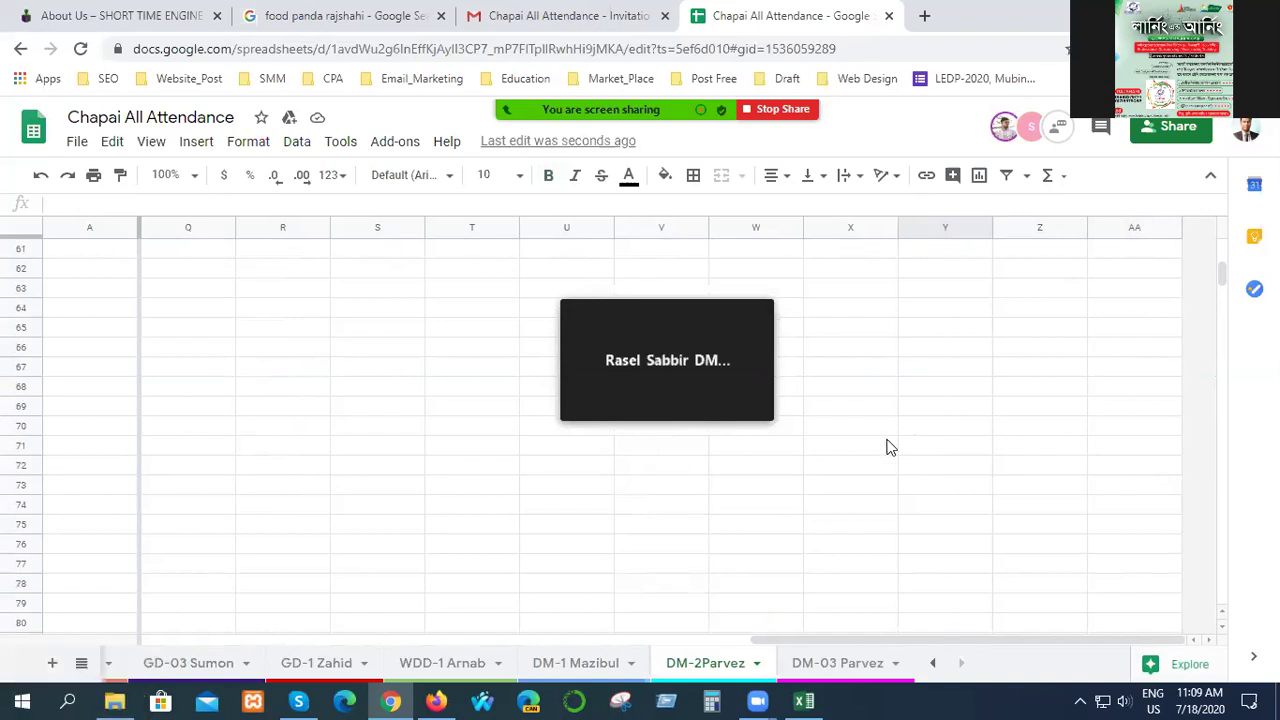
# Close the attendance spreadsheet and invitation email tabs, returning to the Short Time Engineering About Us page
pyautogui.click(888, 15)
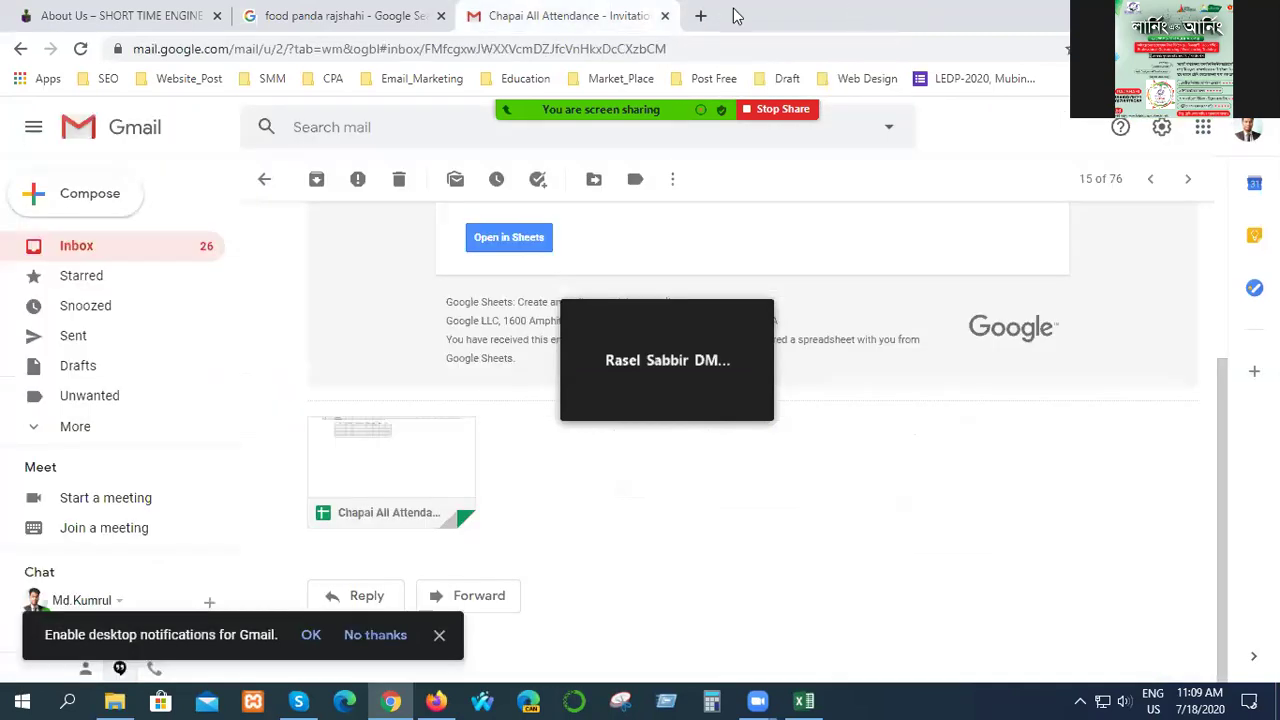
pyautogui.click(664, 16)
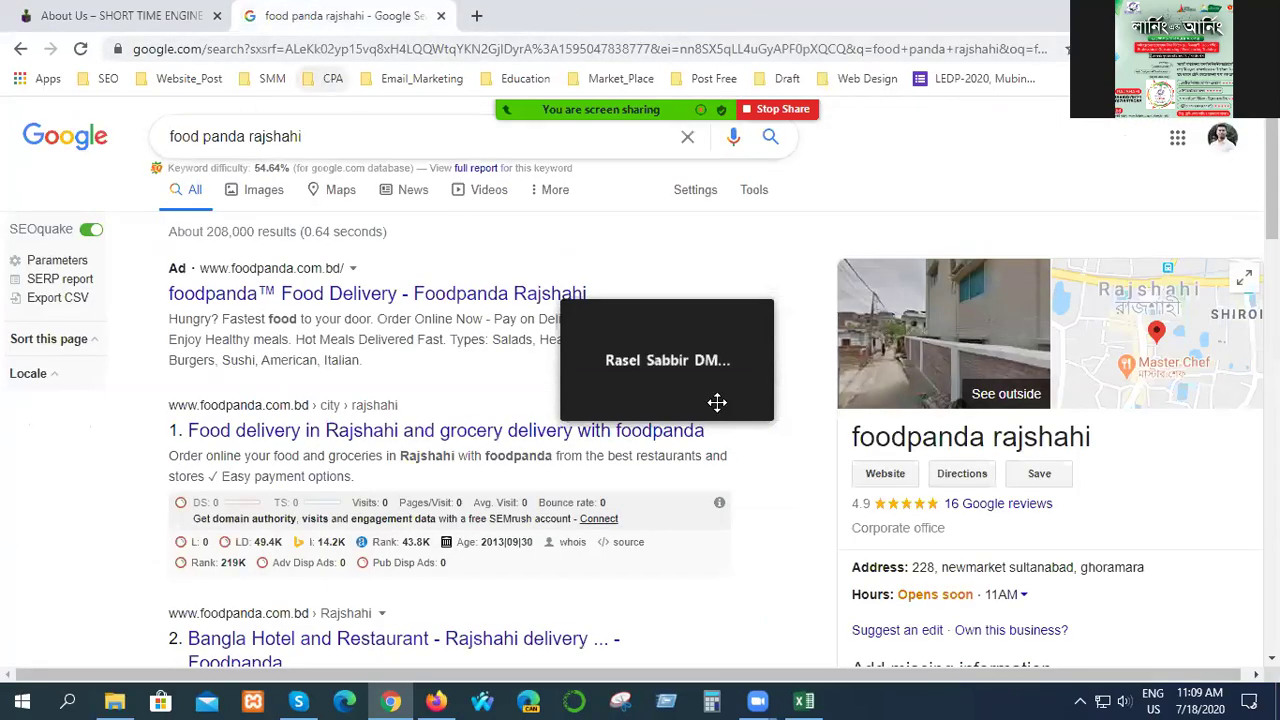
pyautogui.moveTo(670, 333)
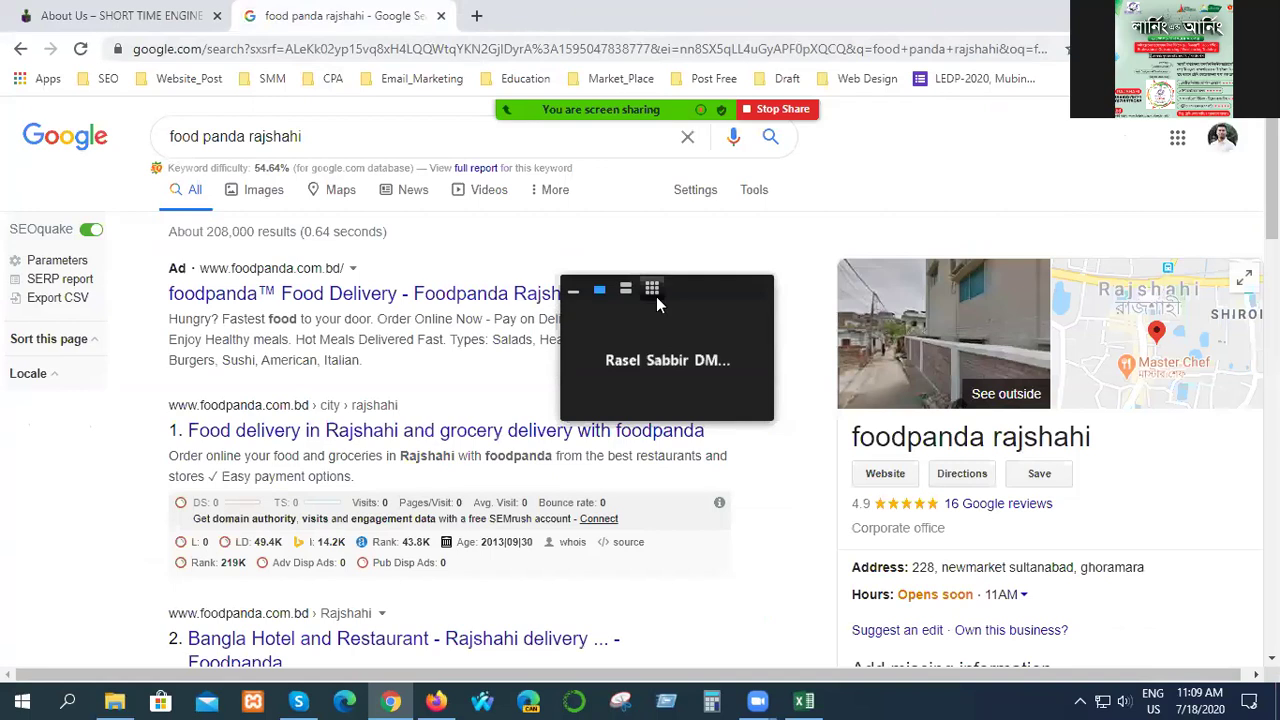
pyautogui.click(162, 17)
# Stop sharing the screen so the Zoom participant gallery shows
pyautogui.moveTo(609, 309)
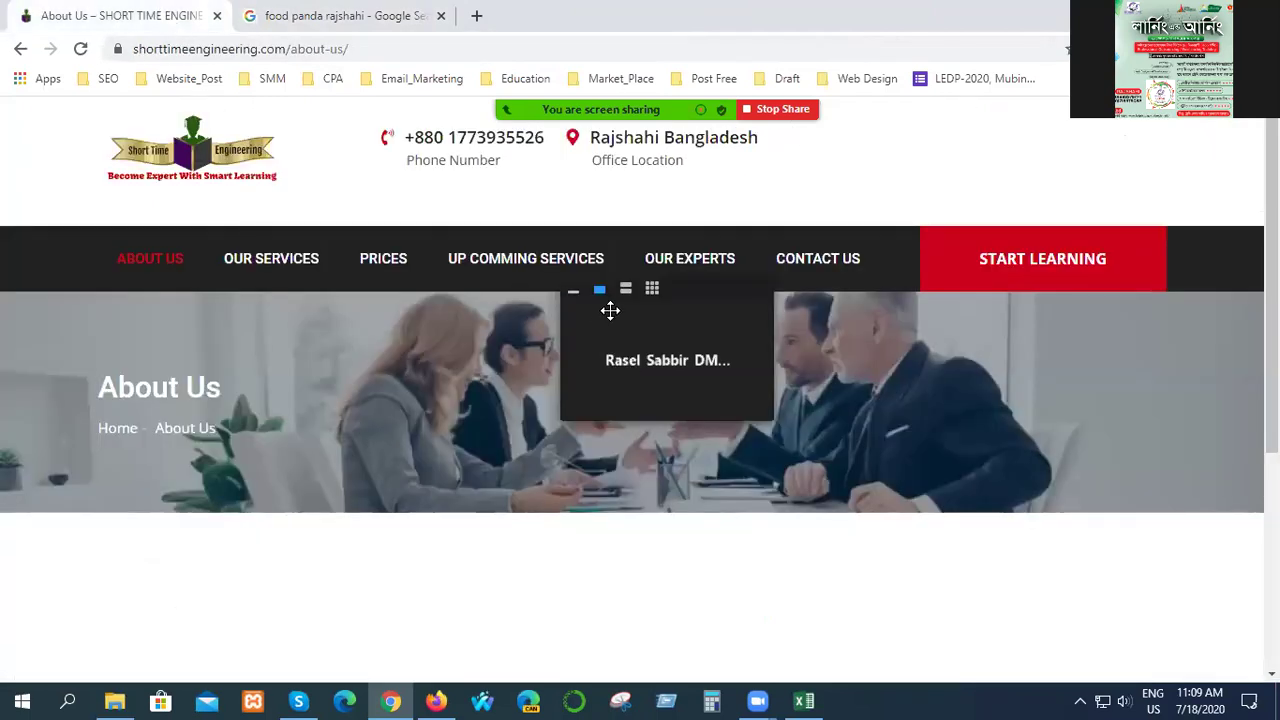
pyautogui.moveTo(703, 107)
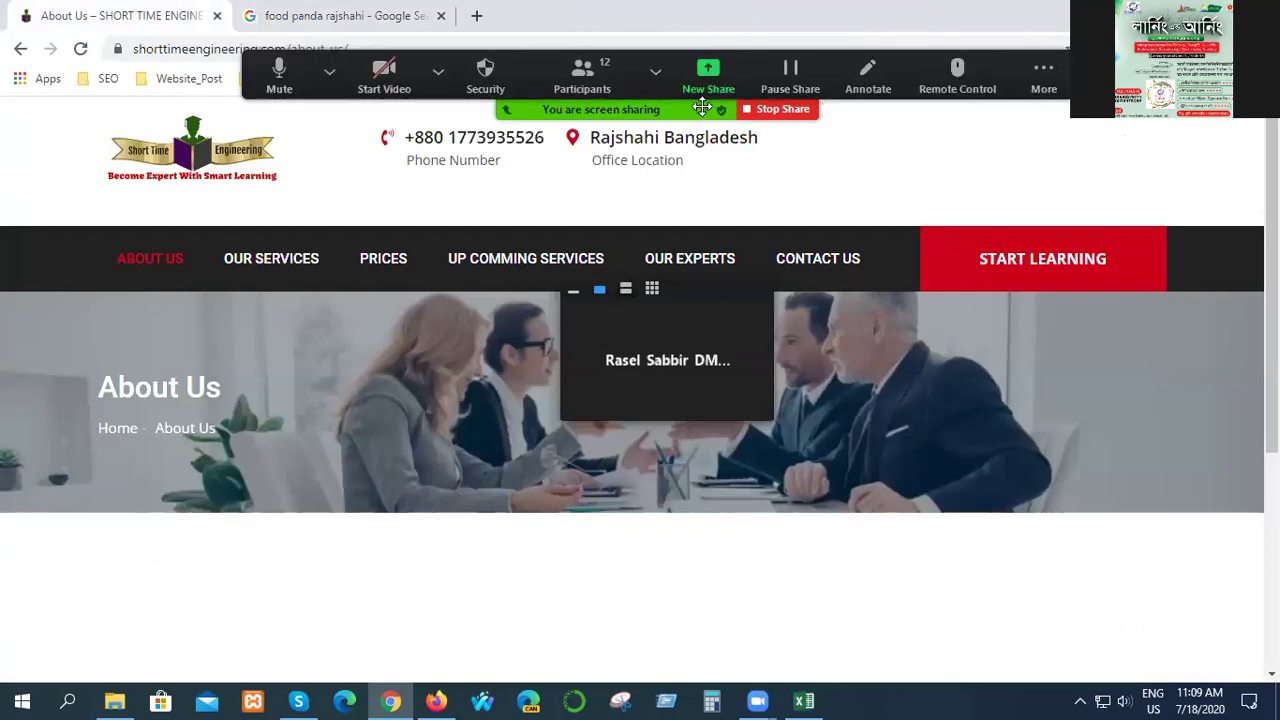
pyautogui.click(783, 109)
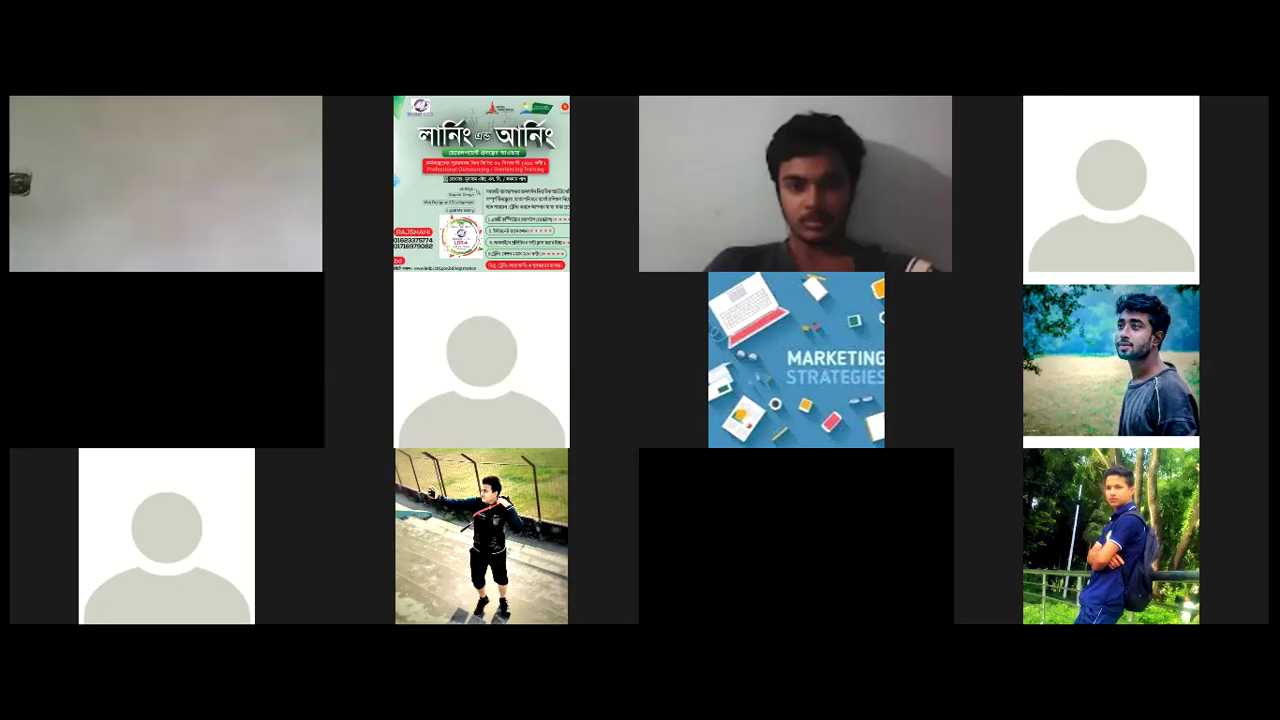
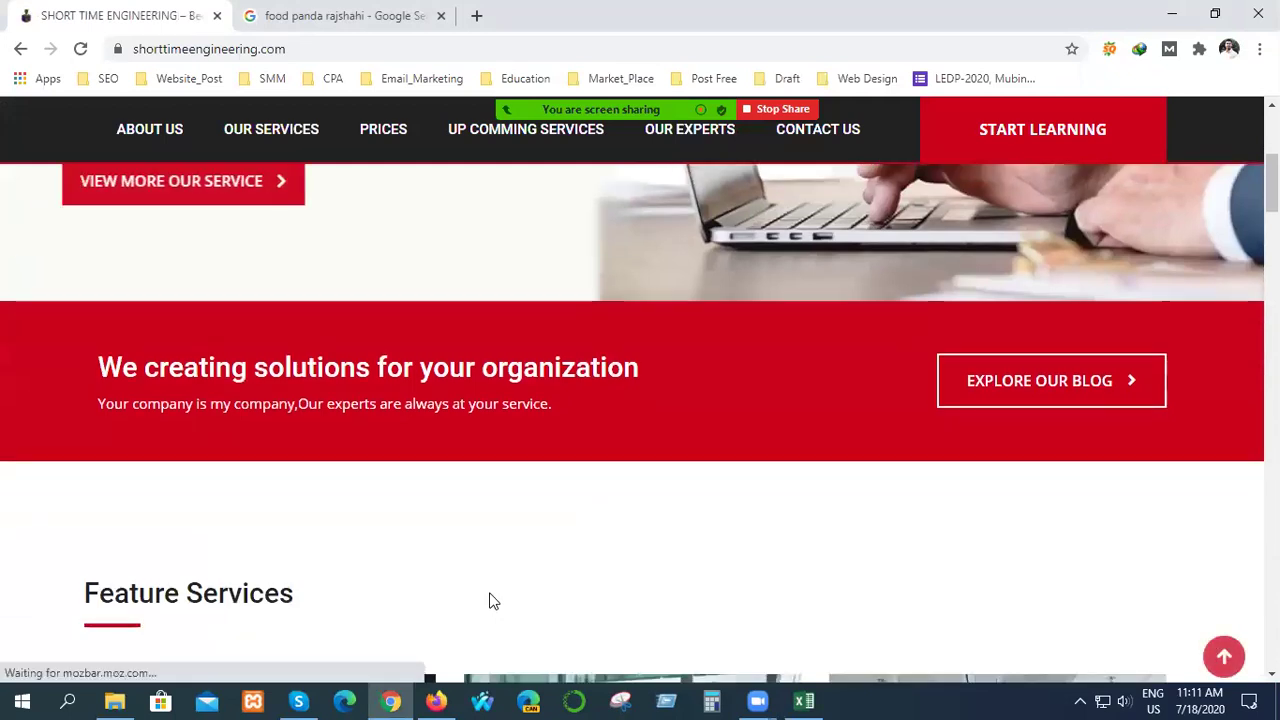
pyautogui.scroll(4, 575, 388)
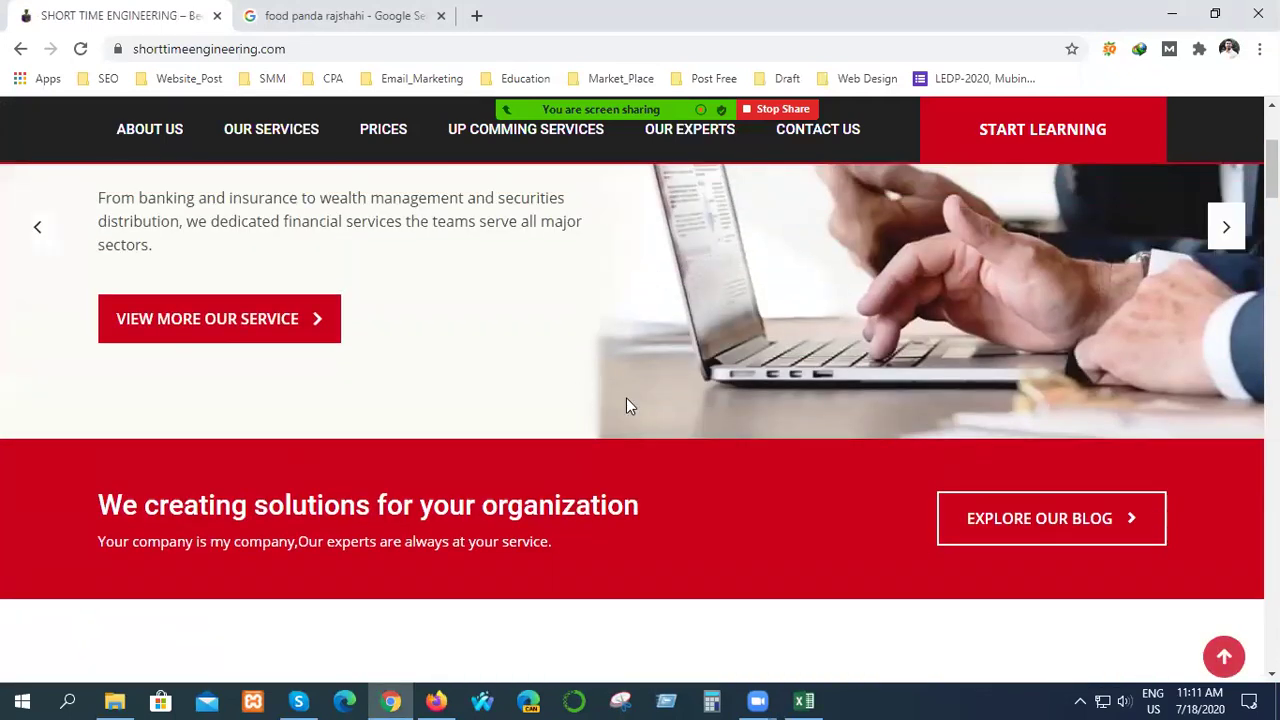
pyautogui.scroll(3, 626, 400)
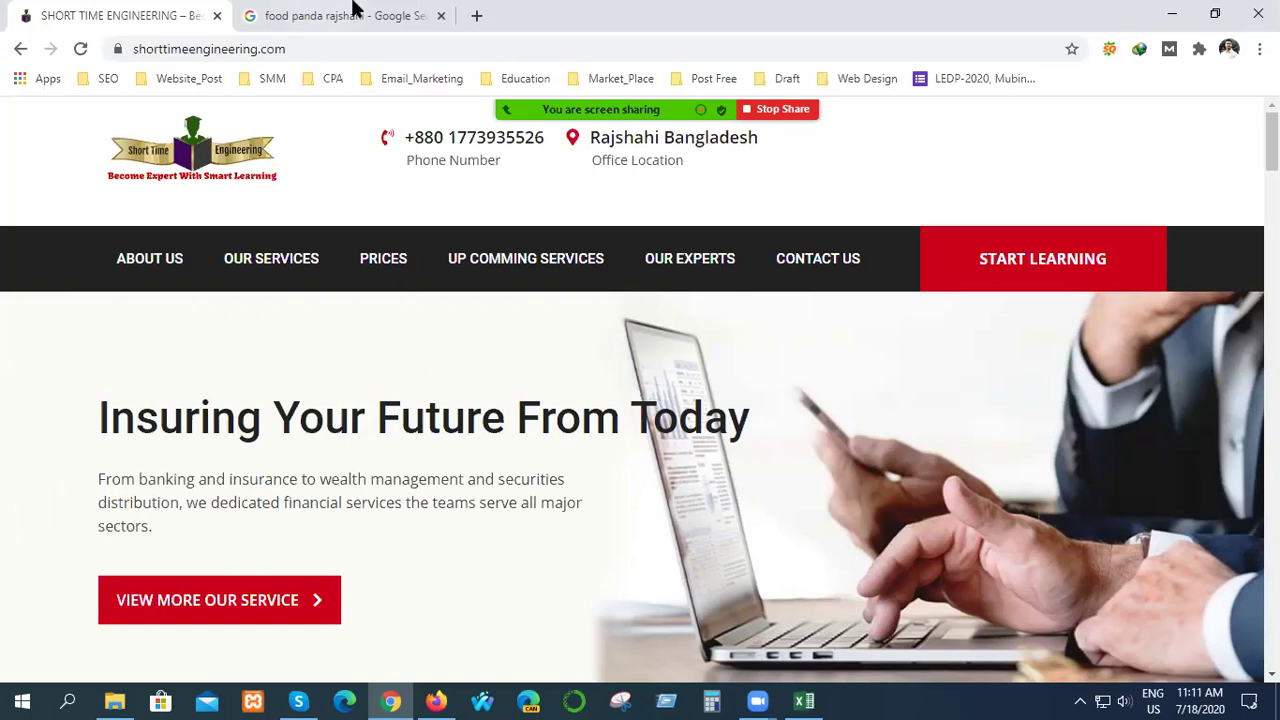
# Close the food panda search tab and log in to the site's /wp-admin dashboard
pyautogui.click(441, 16)
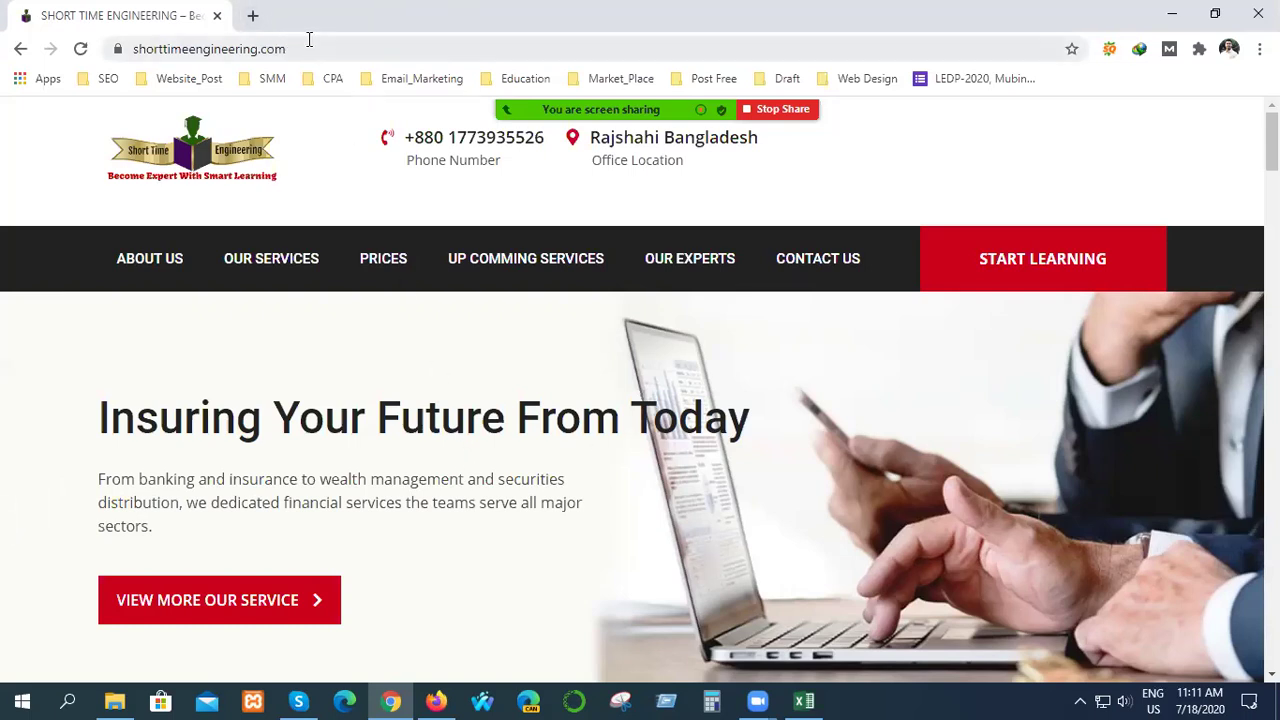
pyautogui.doubleClick(316, 40)
pyautogui.click(398, 49)
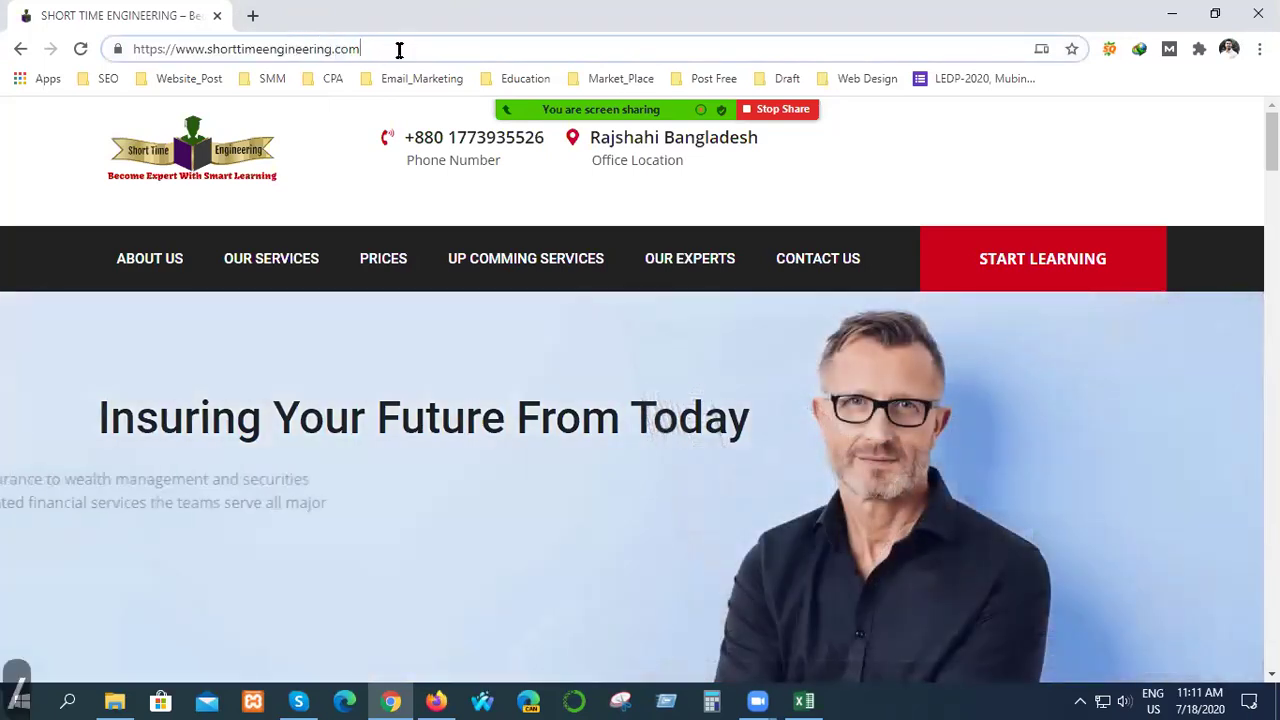
pyautogui.write('/wp')
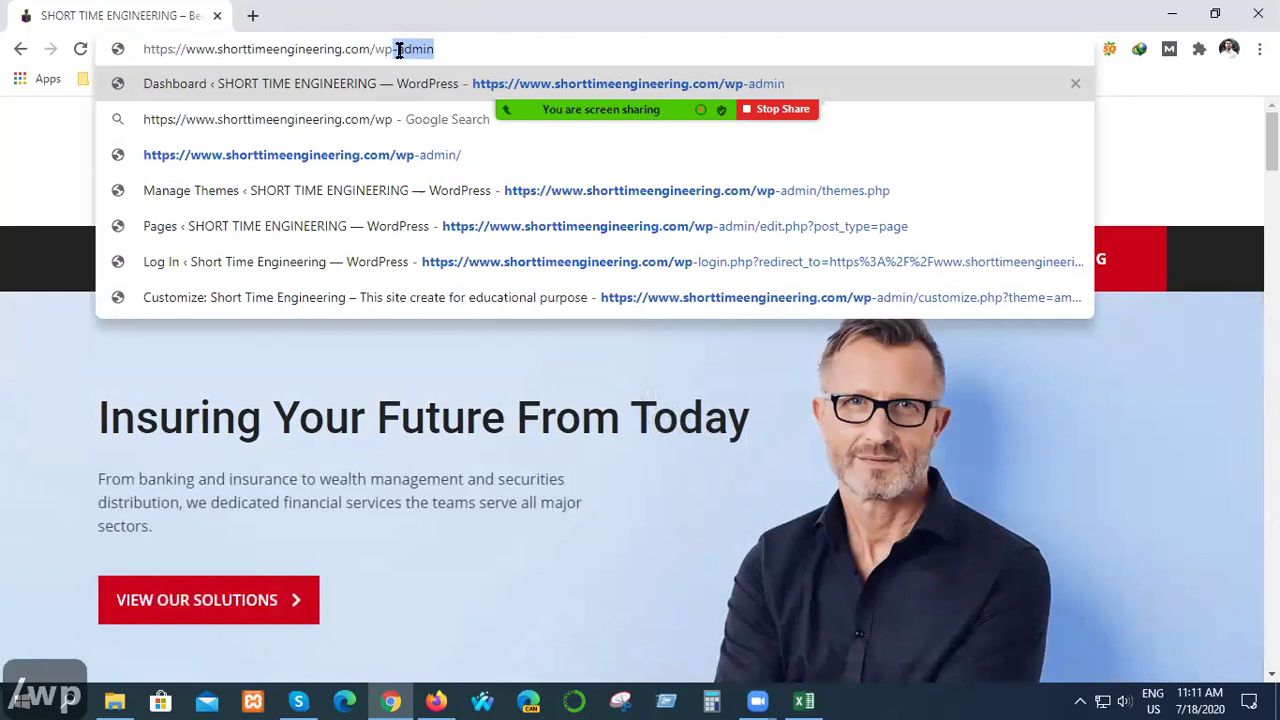
pyautogui.press('Return')
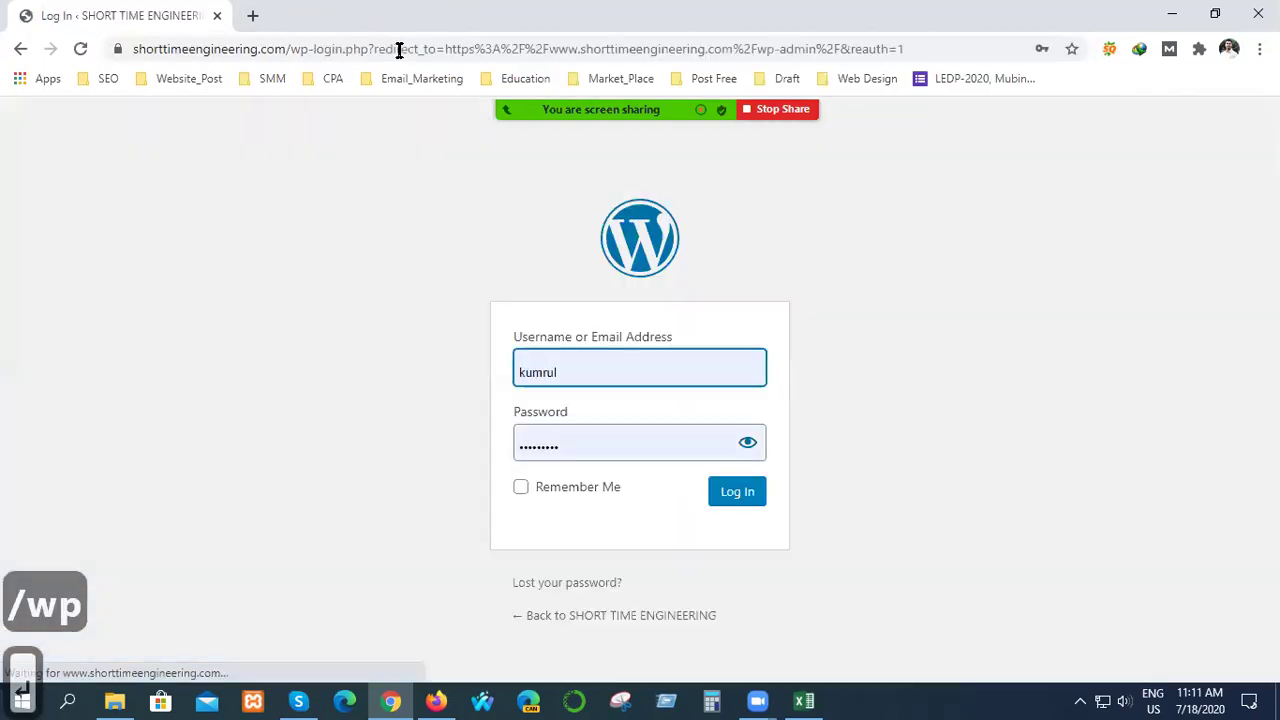
pyautogui.click(746, 500)
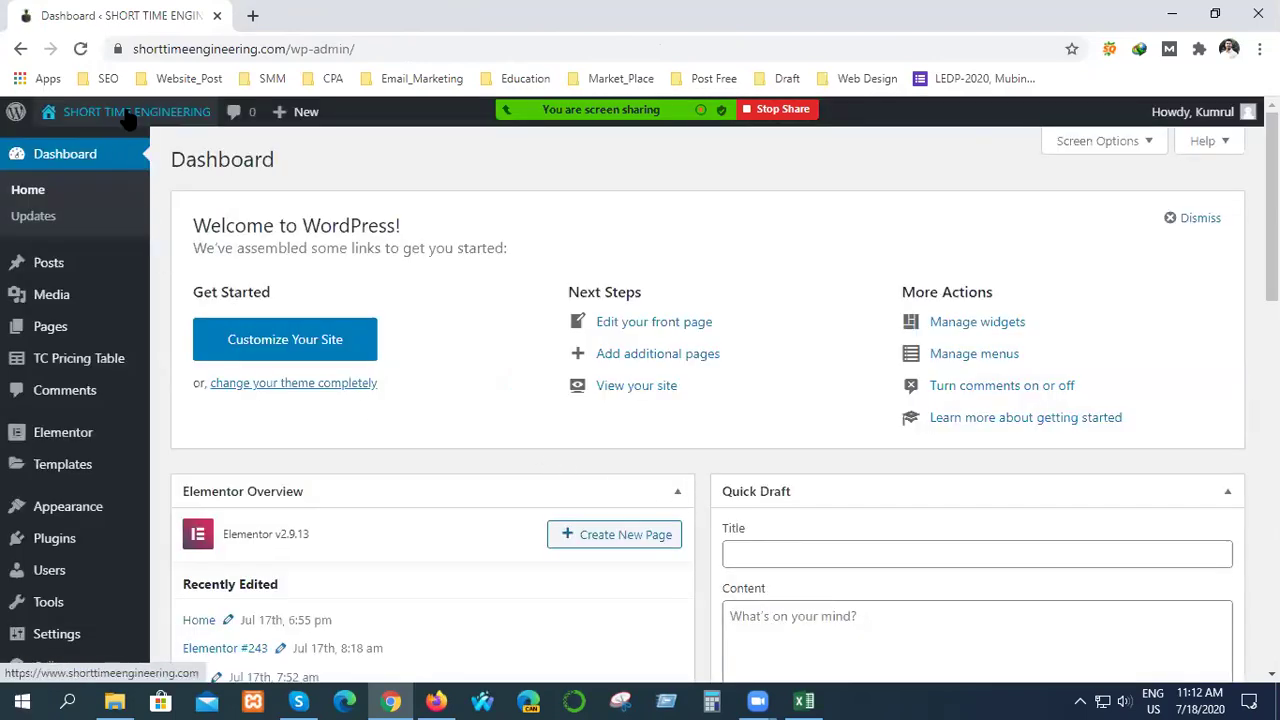
# Preview the live Short Time Engineering site in a new tab, then open the Customizer
pyautogui.rightClick(150, 110)
pyautogui.click(166, 123)
pyautogui.click(300, 8)
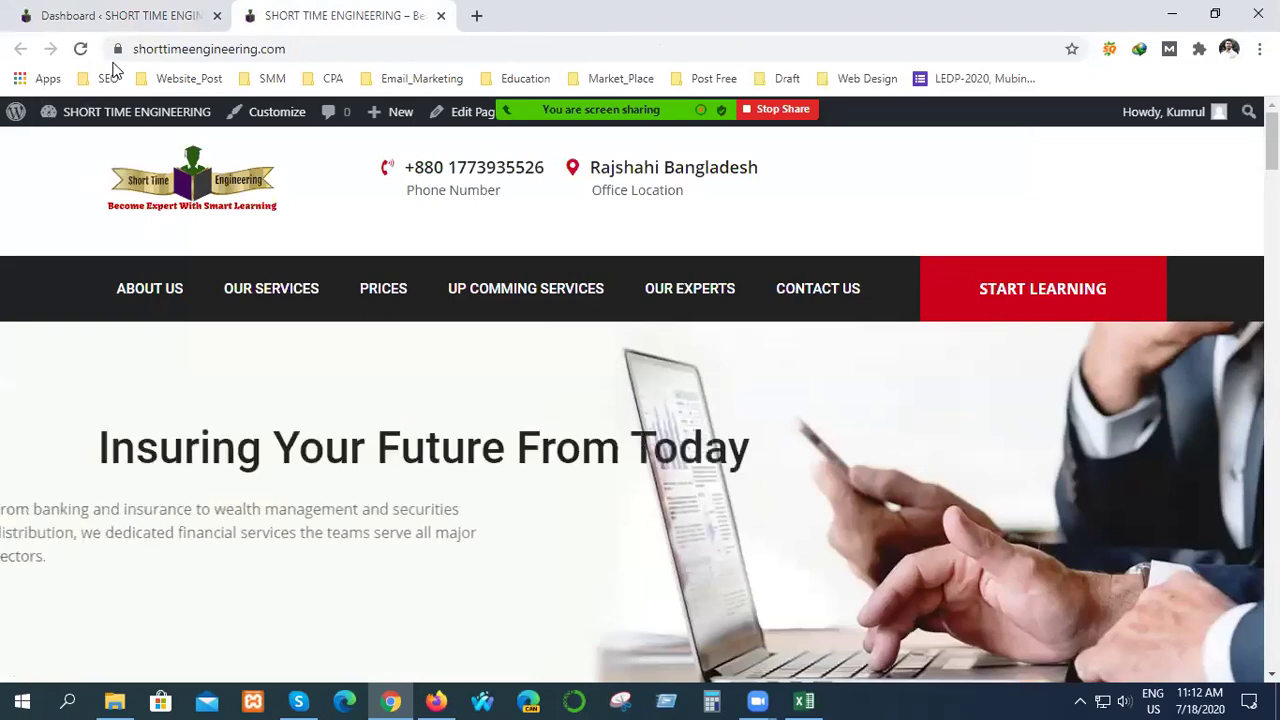
pyautogui.click(106, 12)
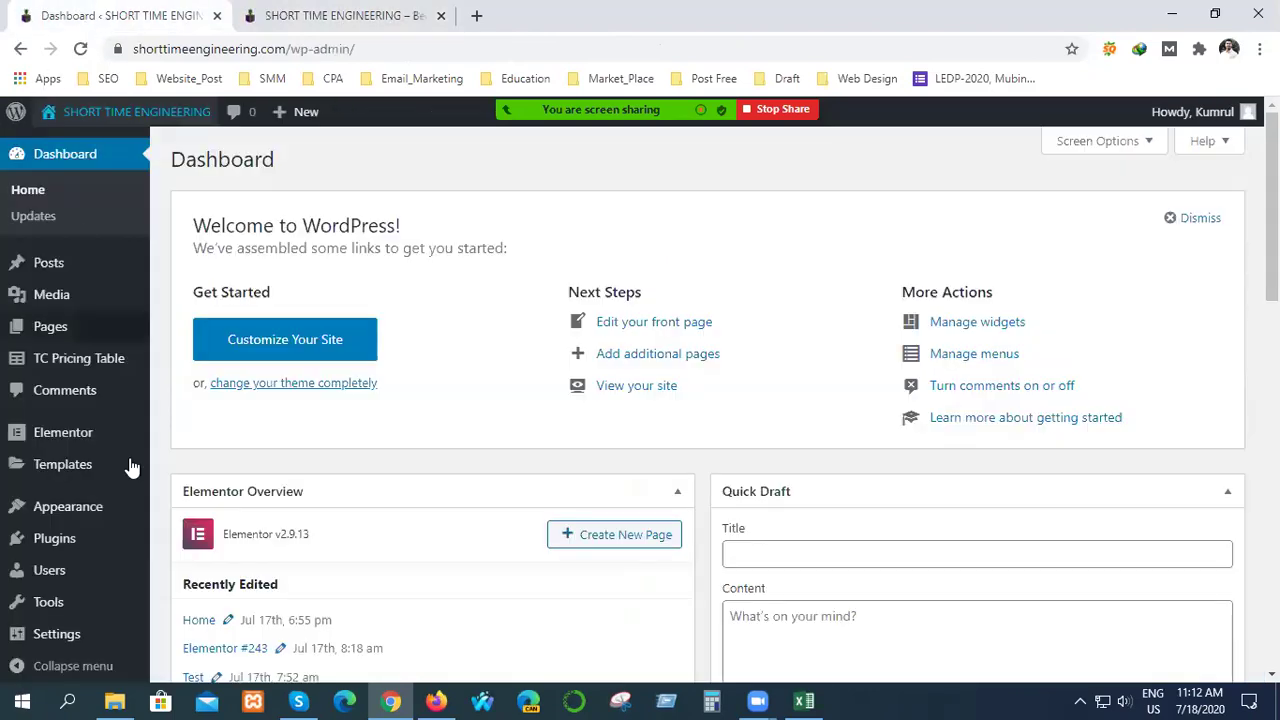
pyautogui.scroll(-7, 130, 466)
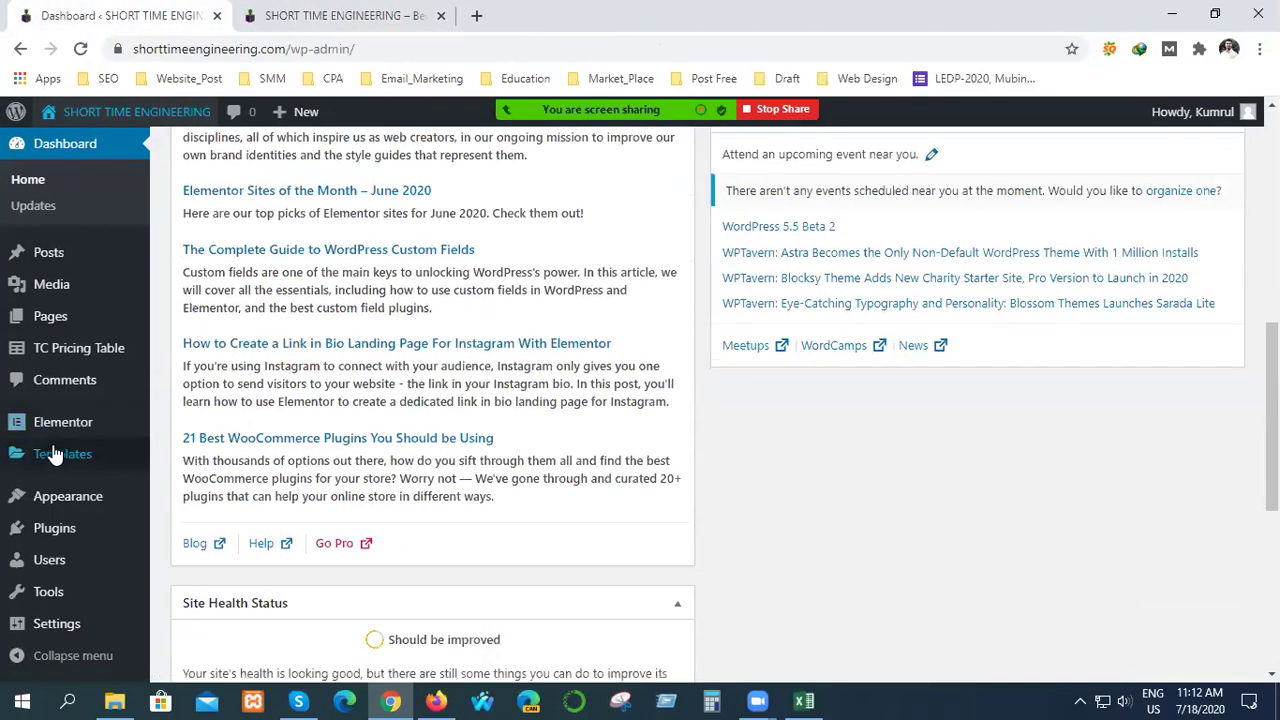
pyautogui.scroll(7, 55, 440)
pyautogui.click(366, 15)
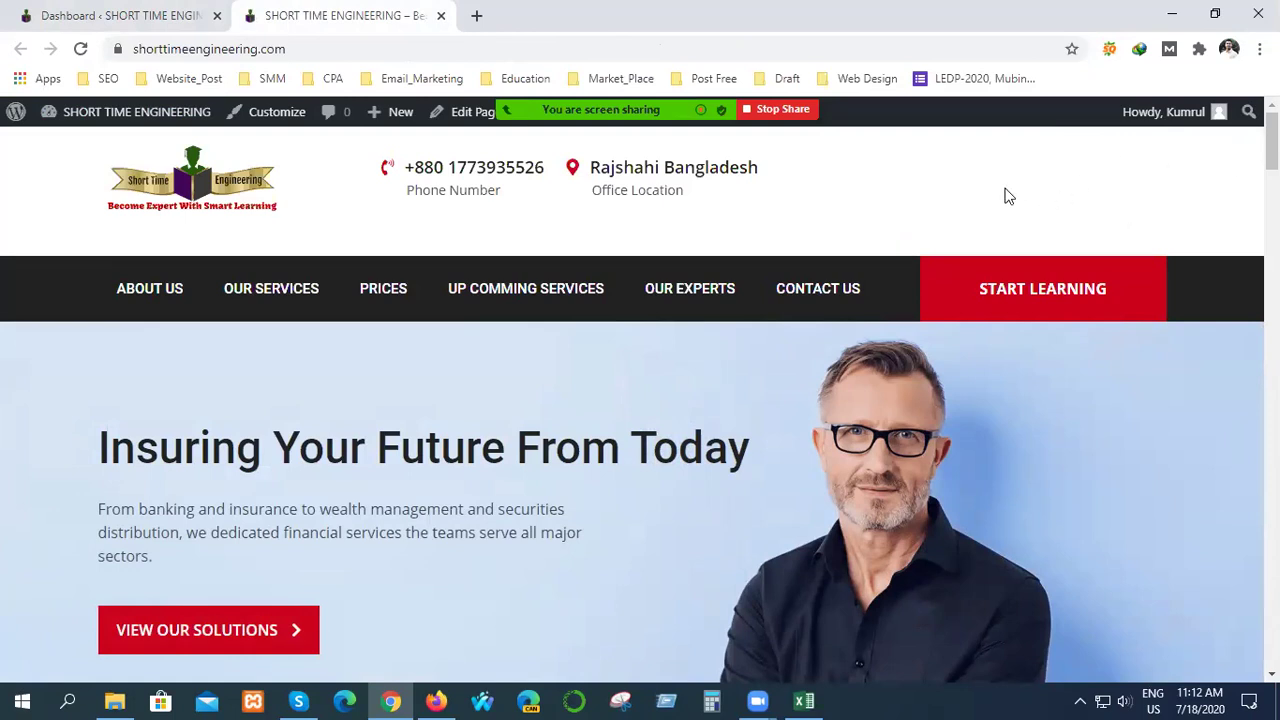
pyautogui.click(134, 12)
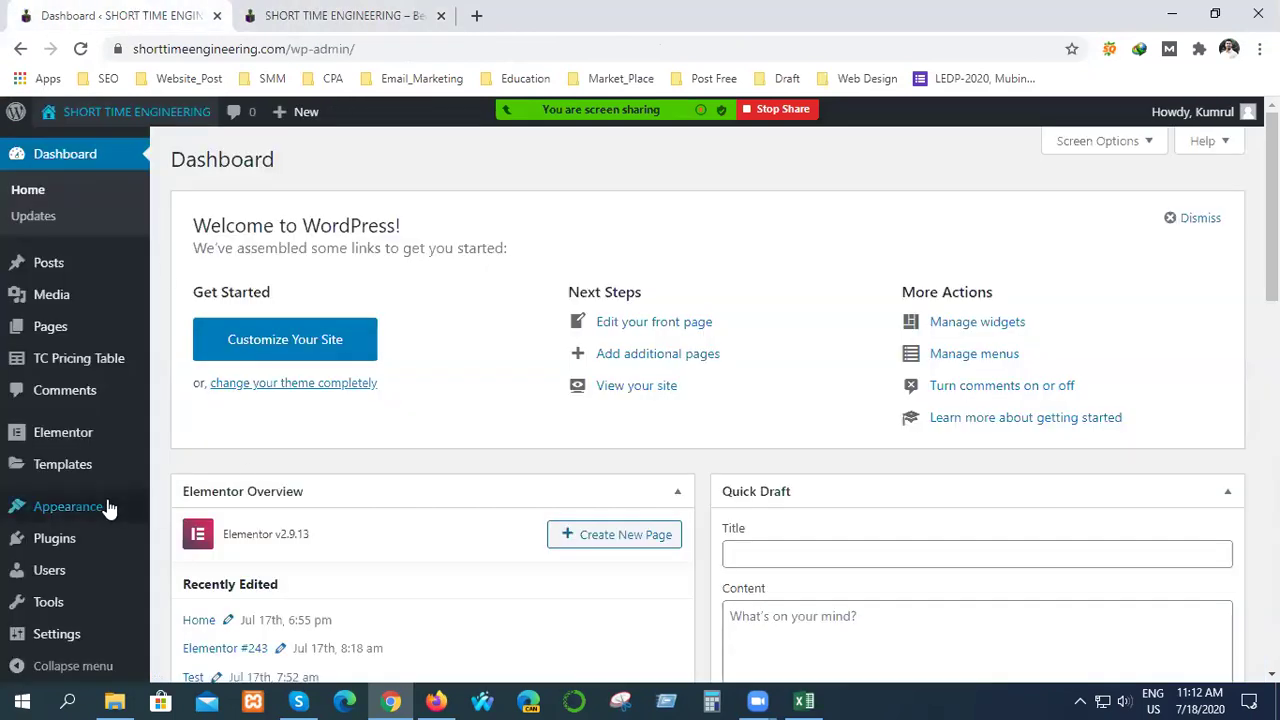
pyautogui.moveTo(86, 508)
pyautogui.click(176, 489)
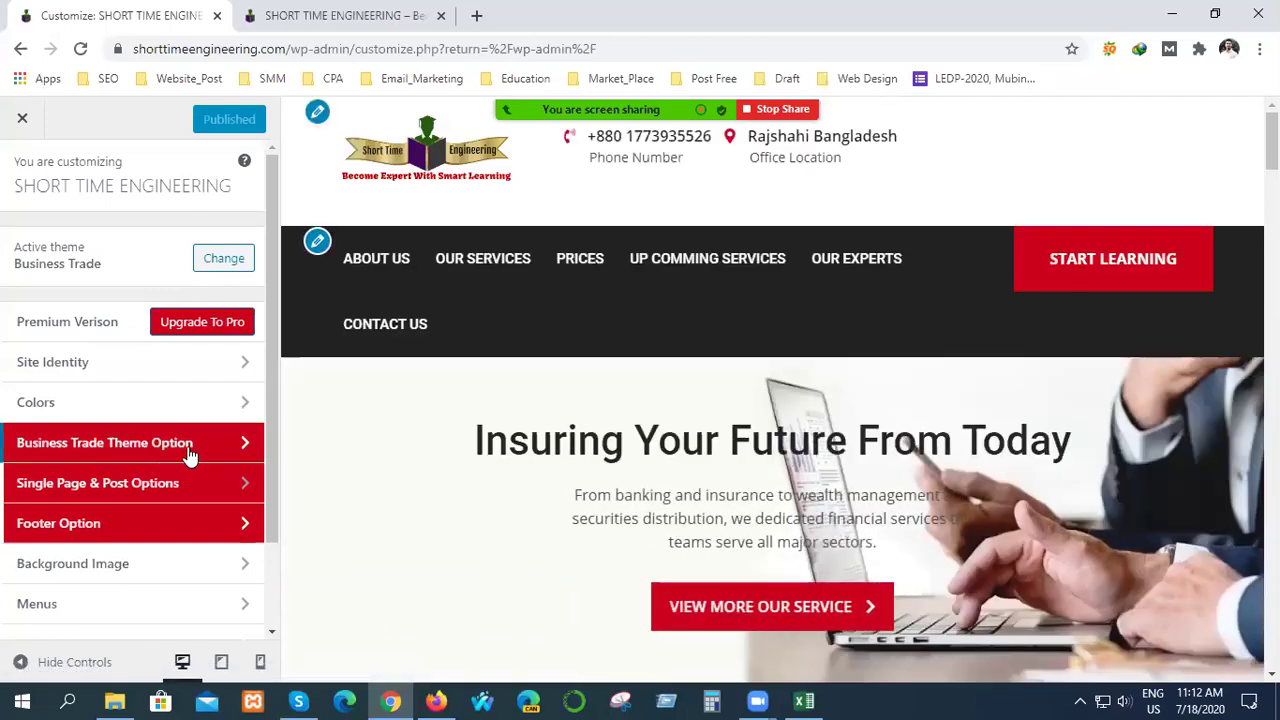
pyautogui.click(191, 450)
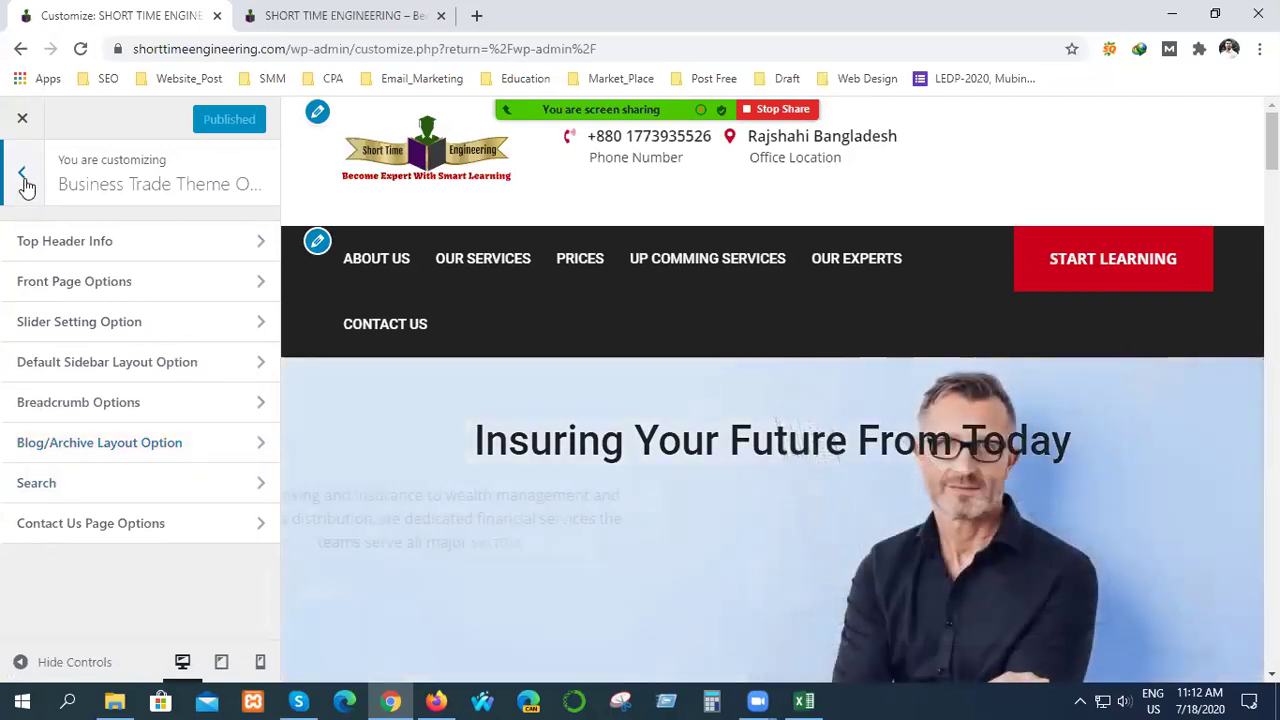
pyautogui.click(21, 172)
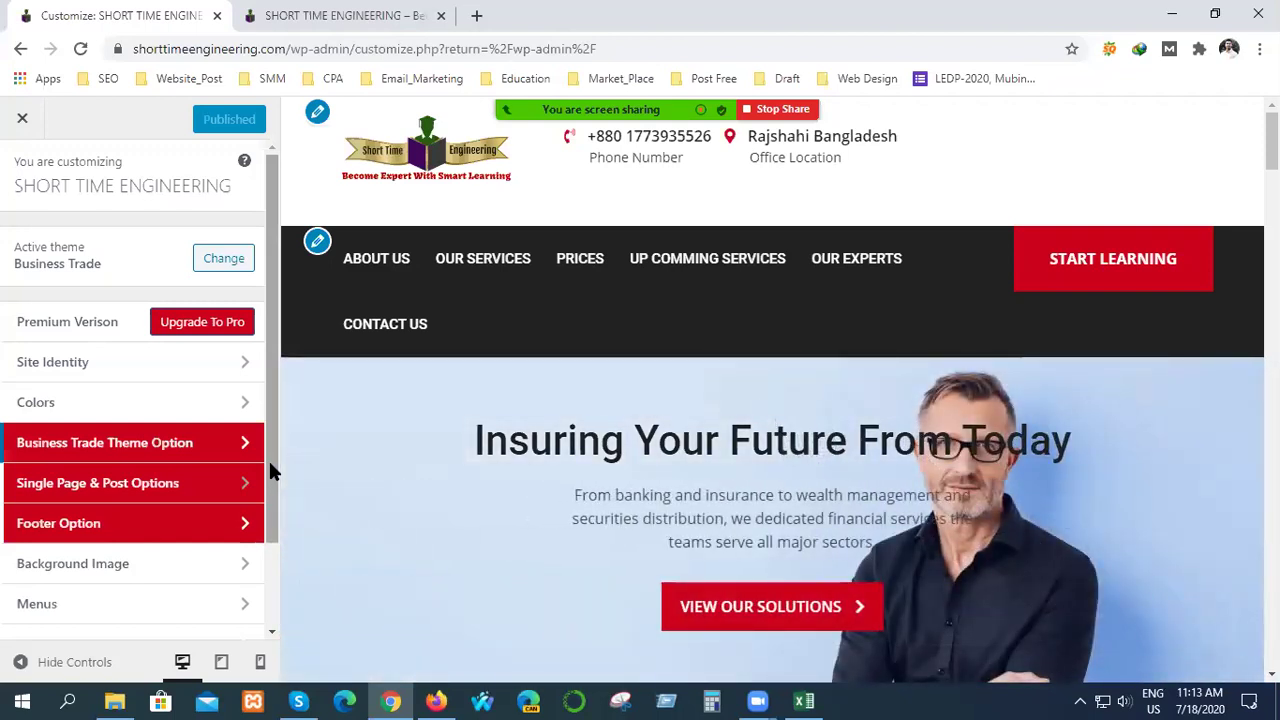
# In a new tab, switch to the expired Short Time Engineering Google account and start signing in
pyautogui.click(478, 17)
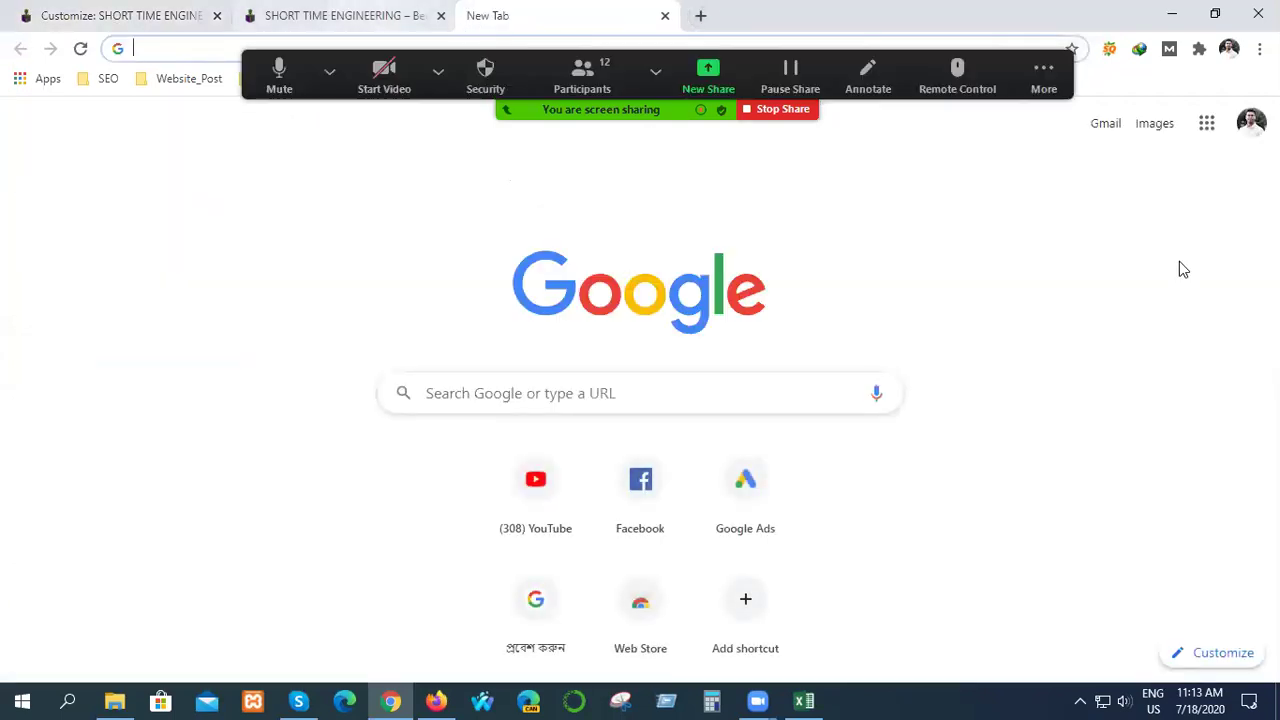
pyautogui.click(1250, 122)
pyautogui.scroll(-3, 1011, 551)
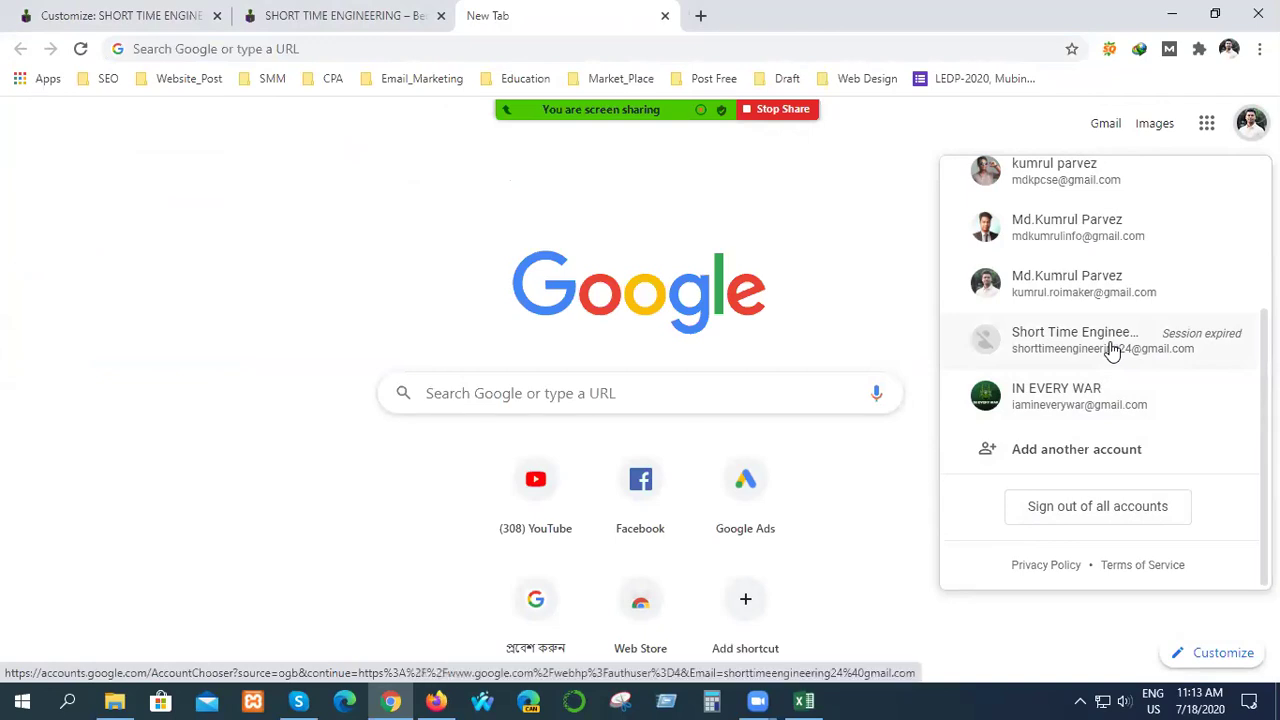
pyautogui.click(1112, 348)
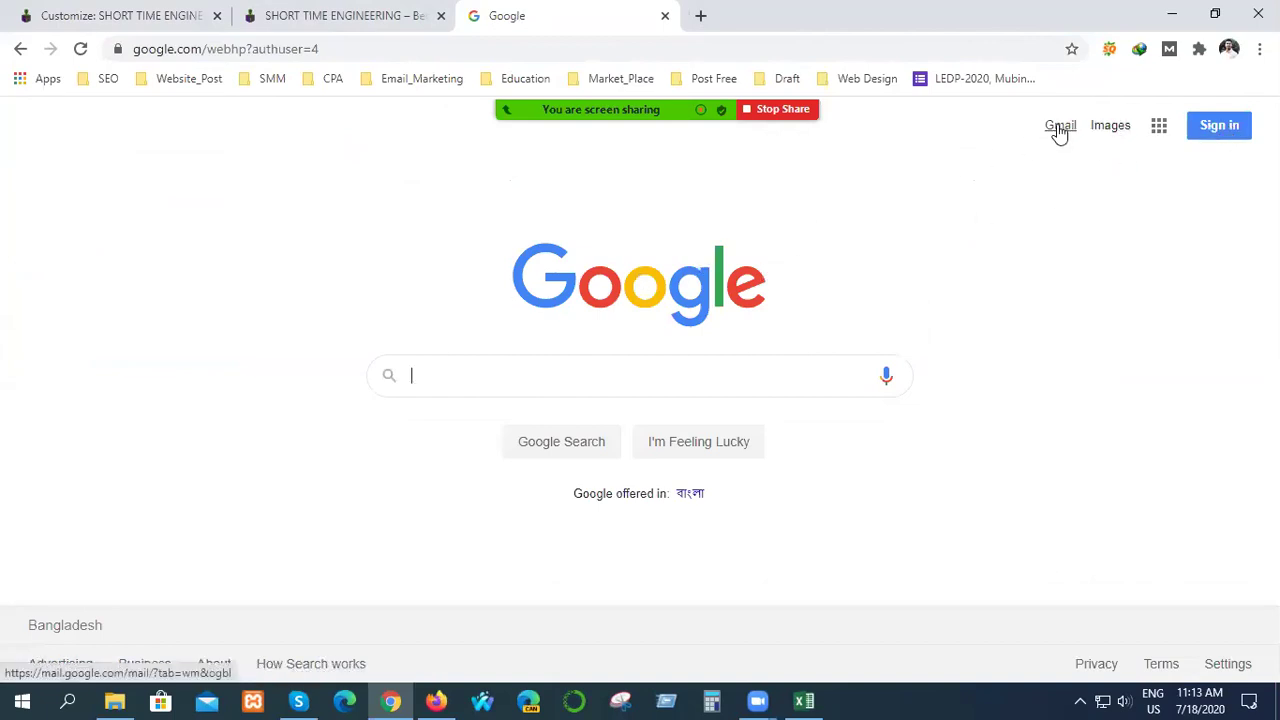
pyautogui.click(1216, 134)
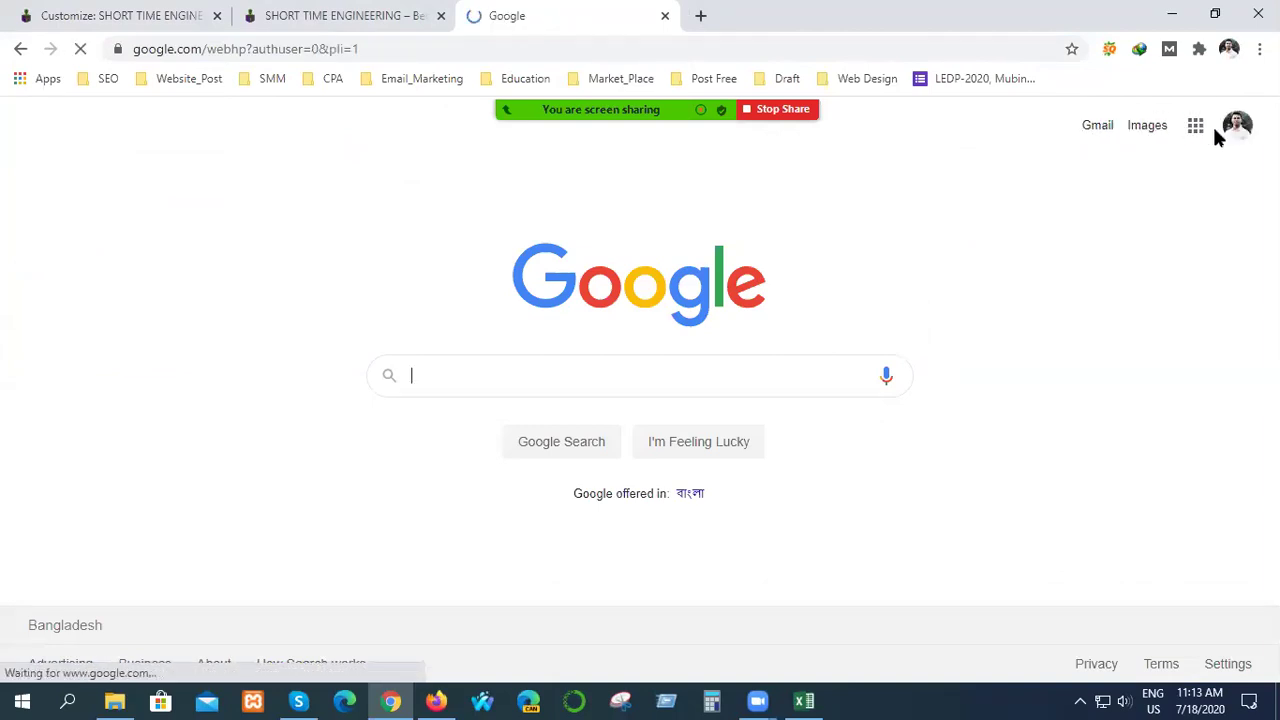
# Copy the Short Time Engineering account's user name from its account link
pyautogui.click(1235, 132)
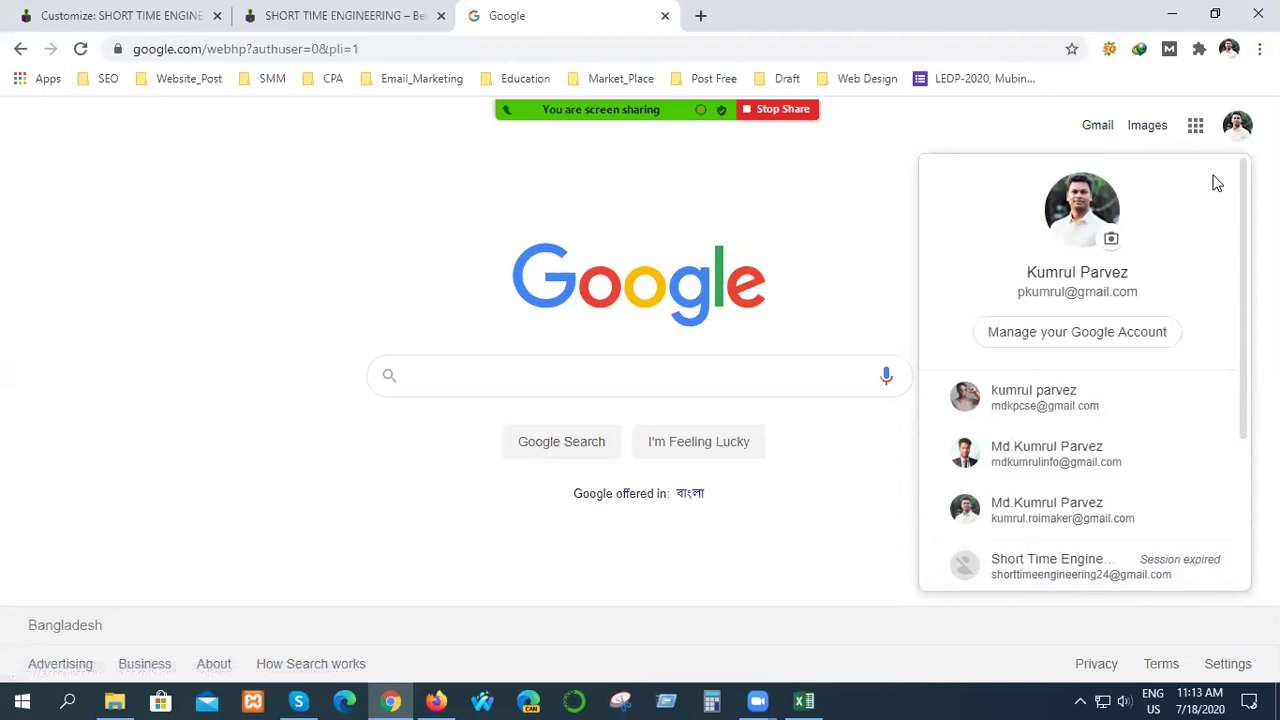
pyautogui.scroll(-1, 991, 391)
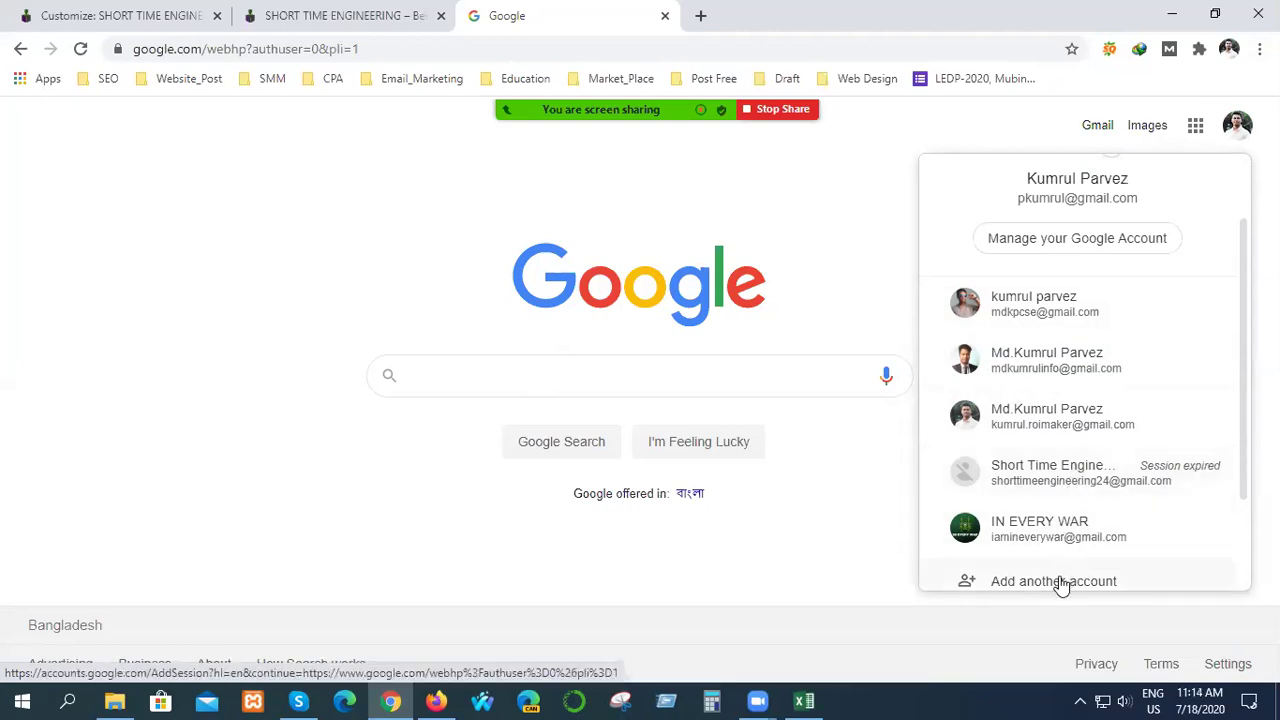
pyautogui.moveTo(1170, 489); pyautogui.dragTo(646, 368)
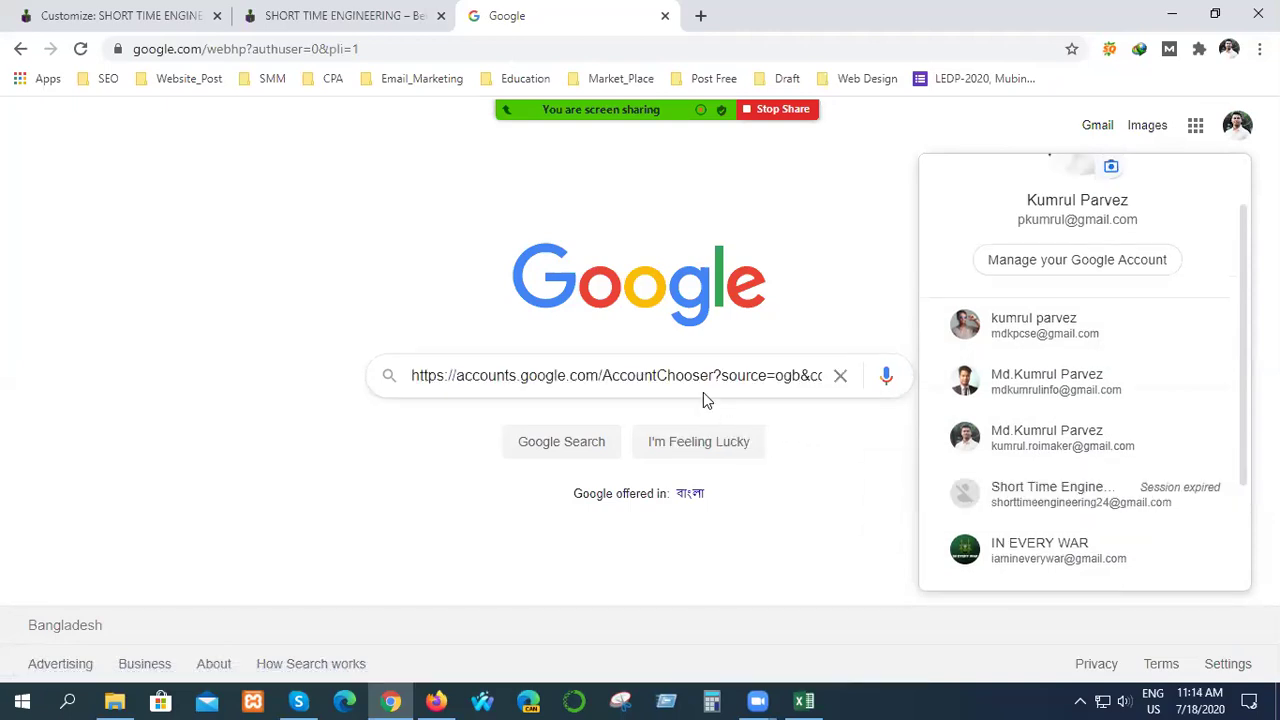
pyautogui.click(534, 363)
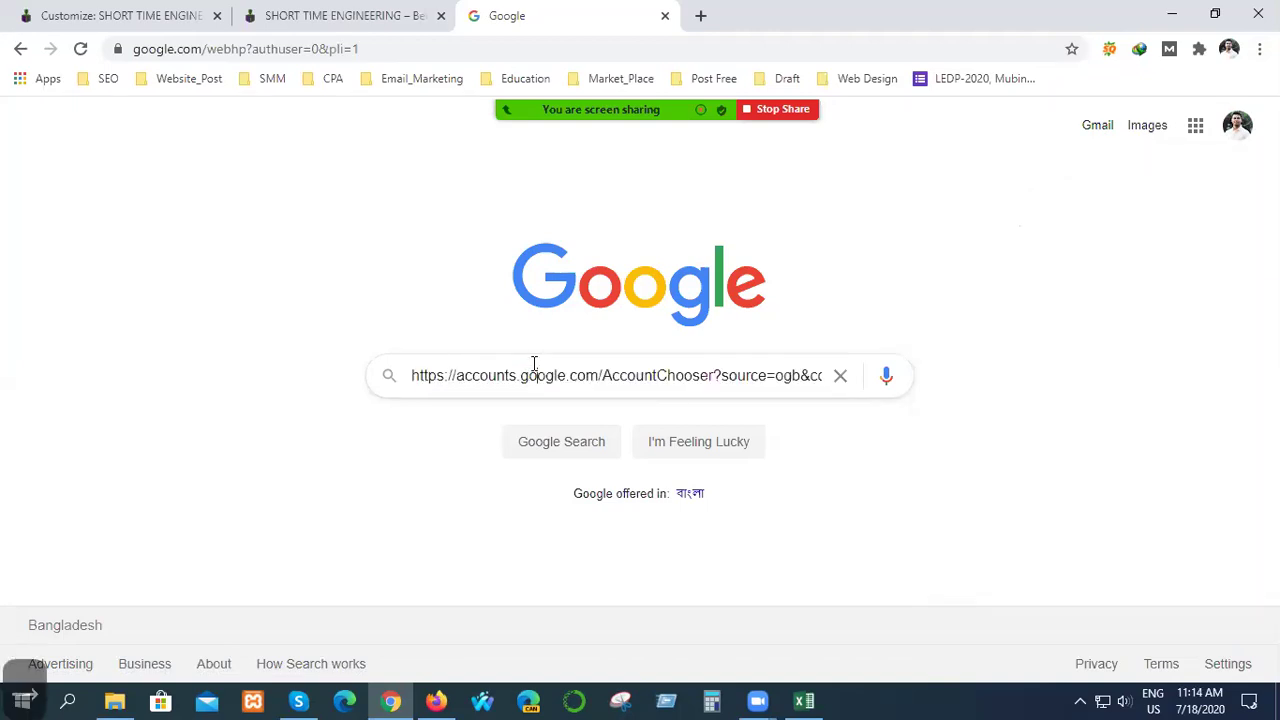
pyautogui.press('Right')
pyautogui.press('Right')
pyautogui.press('Right')
pyautogui.press('Right')
pyautogui.press('Right')
pyautogui.press('Right')
pyautogui.press('Right')
pyautogui.press('Right')
pyautogui.press('Right')
pyautogui.press('Right')
pyautogui.press('Right')
pyautogui.press('Right')
pyautogui.press('Right')
pyautogui.press('Right')
pyautogui.press('Right')
pyautogui.press('Right')
pyautogui.press('Right')
pyautogui.press('Right')
pyautogui.press('Right')
pyautogui.press('Right')
pyautogui.press('Right')
pyautogui.press('Right')
pyautogui.press('Right')
pyautogui.press('Right')
pyautogui.press('Right')
pyautogui.press('Right')
pyautogui.press('Right')
pyautogui.press('Right')
pyautogui.press('Right')
pyautogui.press('Right')
pyautogui.press('Right')
pyautogui.press('Right')
pyautogui.press('Right')
pyautogui.press('Right')
pyautogui.press('Right')
pyautogui.press('Right')
pyautogui.press('Right')
pyautogui.press('Right')
pyautogui.press('Right')
pyautogui.press('Right')
pyautogui.press('Right')
pyautogui.press('Right')
pyautogui.press('Right')
pyautogui.press('Right')
pyautogui.press('Right')
pyautogui.press('Right')
pyautogui.press('Right')
pyautogui.press('Right')
pyautogui.press('Right')
pyautogui.press('Right')
pyautogui.press('Right')
pyautogui.press('Right')
pyautogui.press('Right')
pyautogui.press('Right')
pyautogui.press('Right')
pyautogui.press('Right')
pyautogui.press('Right')
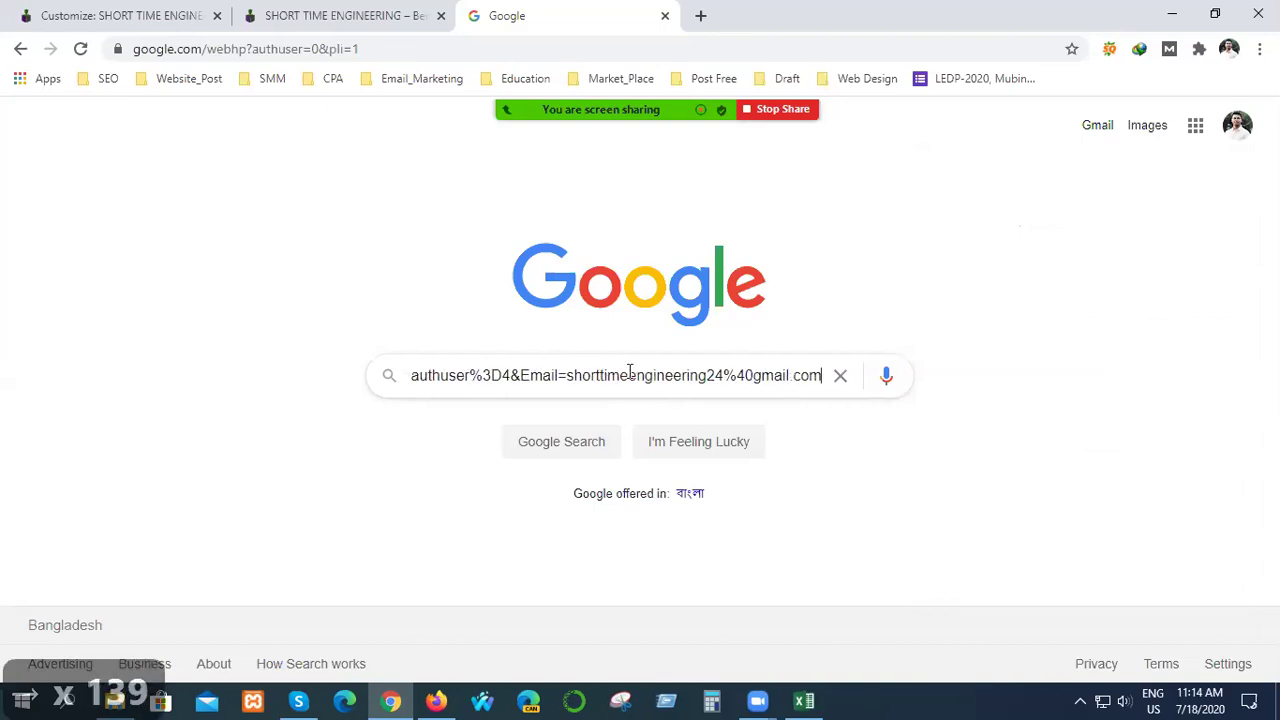
pyautogui.moveTo(567, 378); pyautogui.dragTo(729, 375)
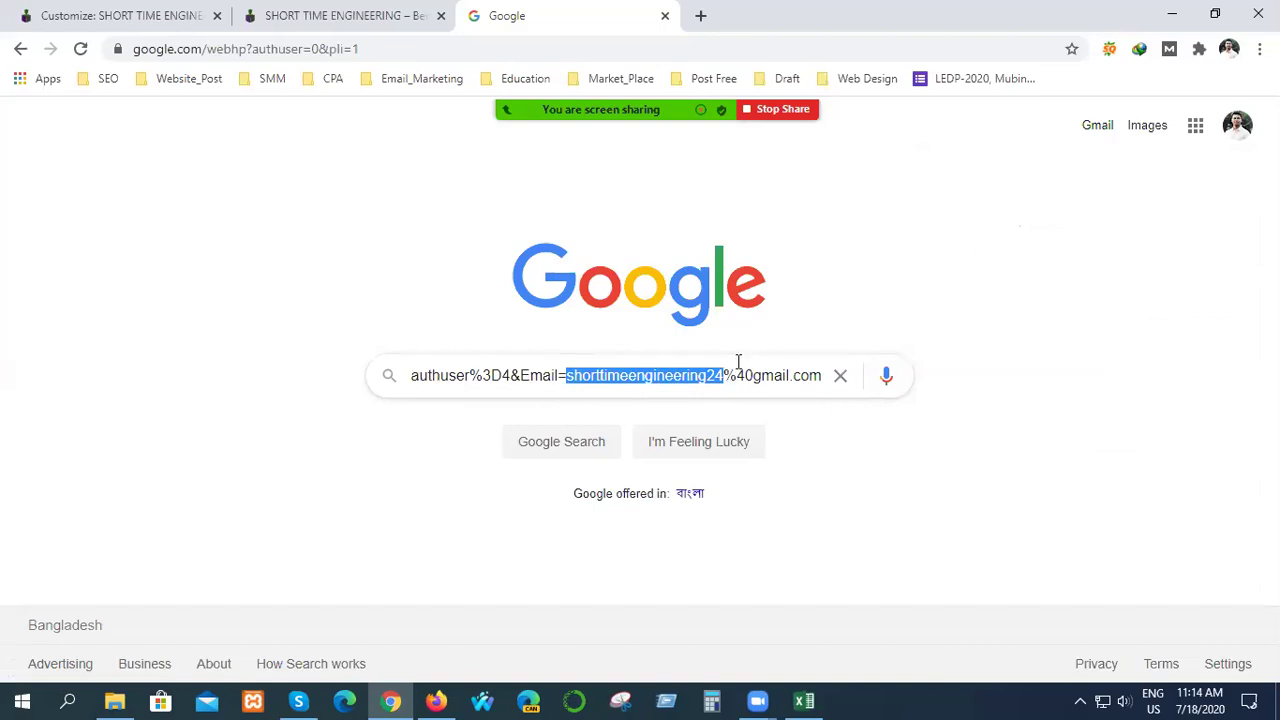
pyautogui.hotkey('ctrl', 'c')
# Check the Zoom participants list, then choose Add another account in the account switcher
pyautogui.click(1244, 134)
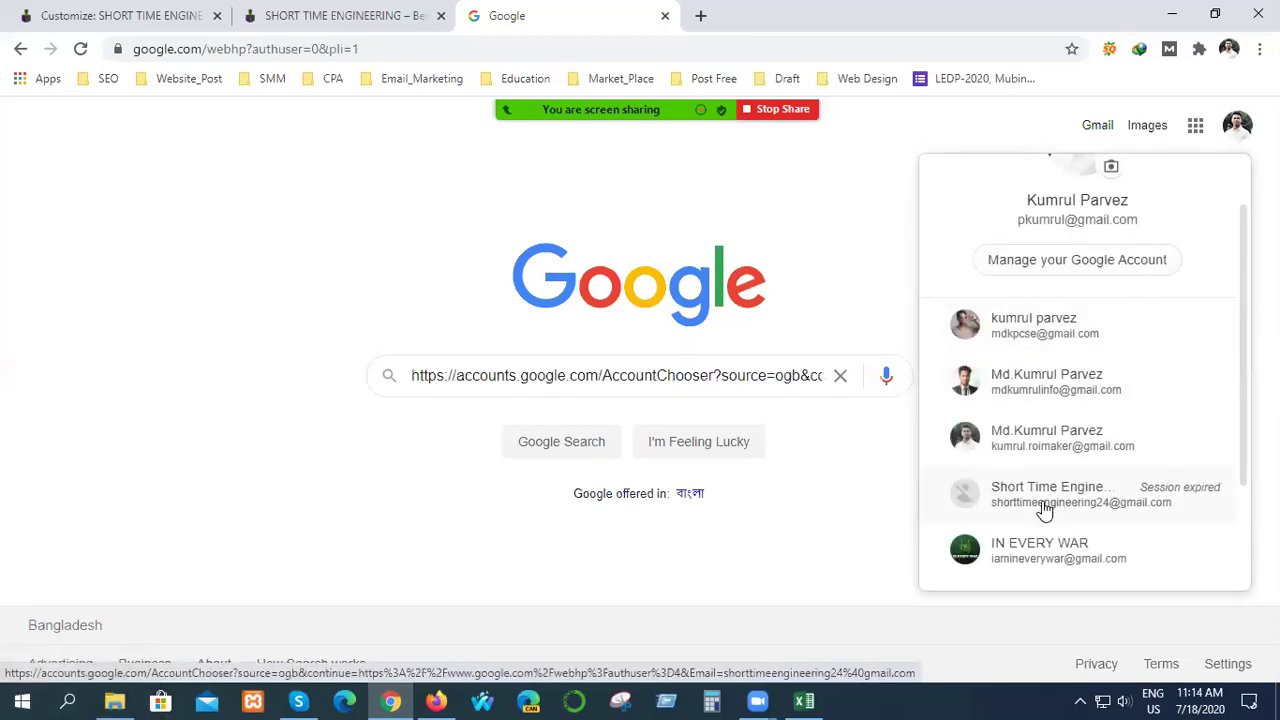
pyautogui.moveTo(610, 110)
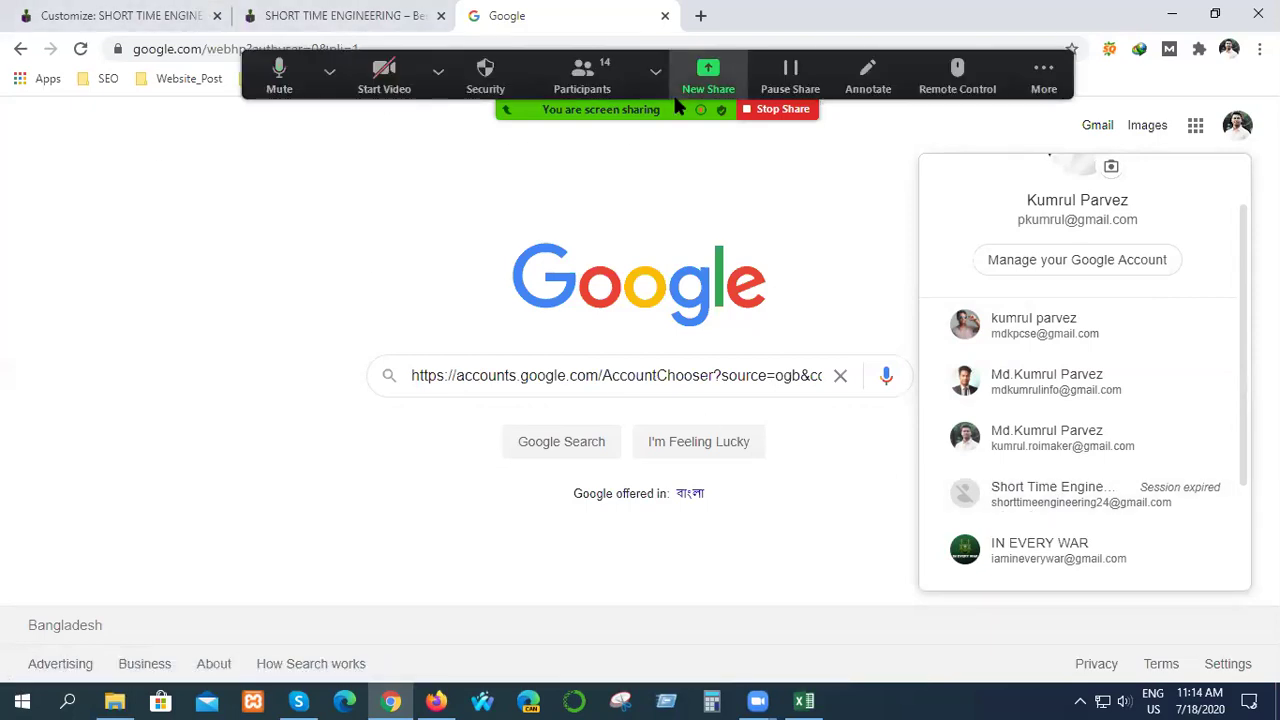
pyautogui.hotkey('alt', 'u')
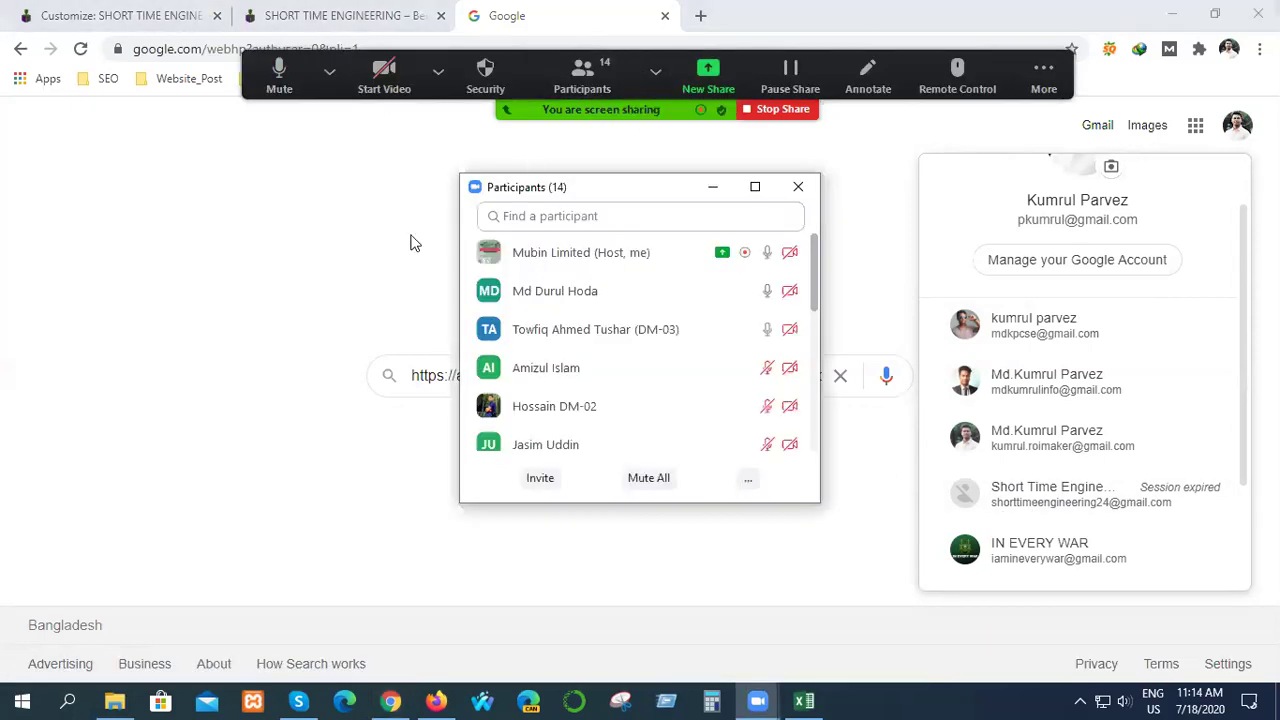
pyautogui.click(800, 188)
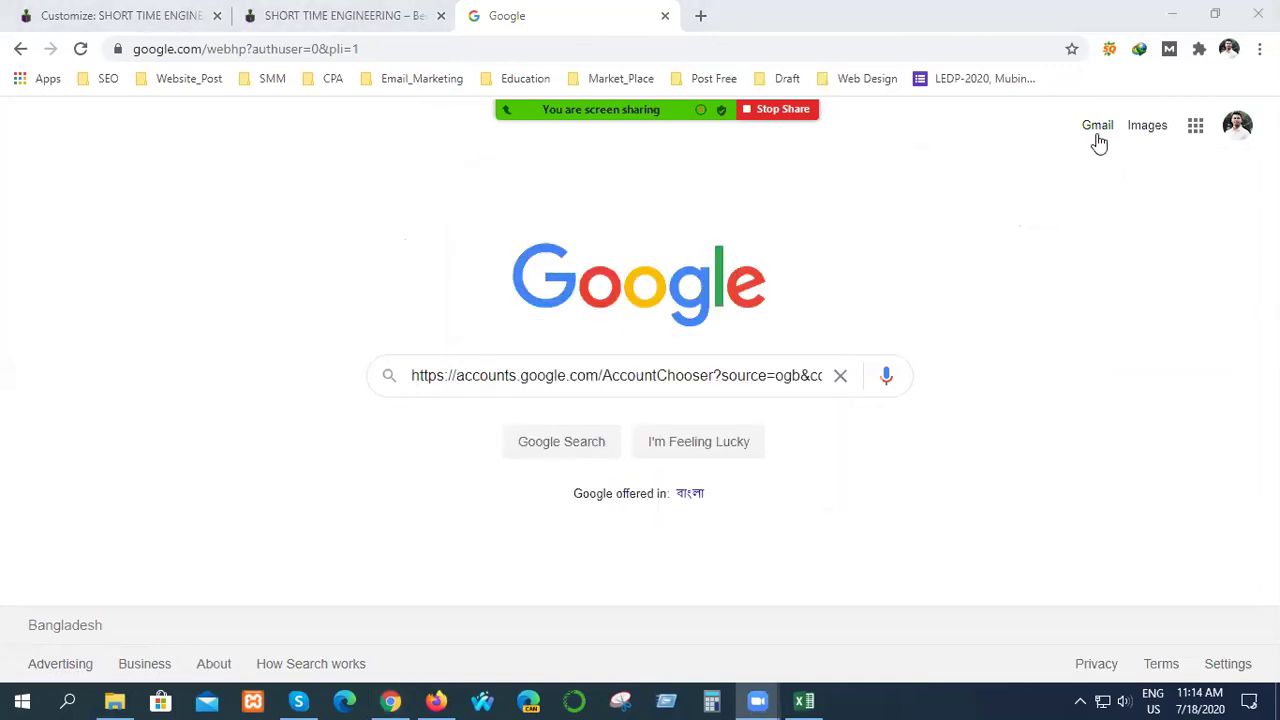
pyautogui.click(1237, 125)
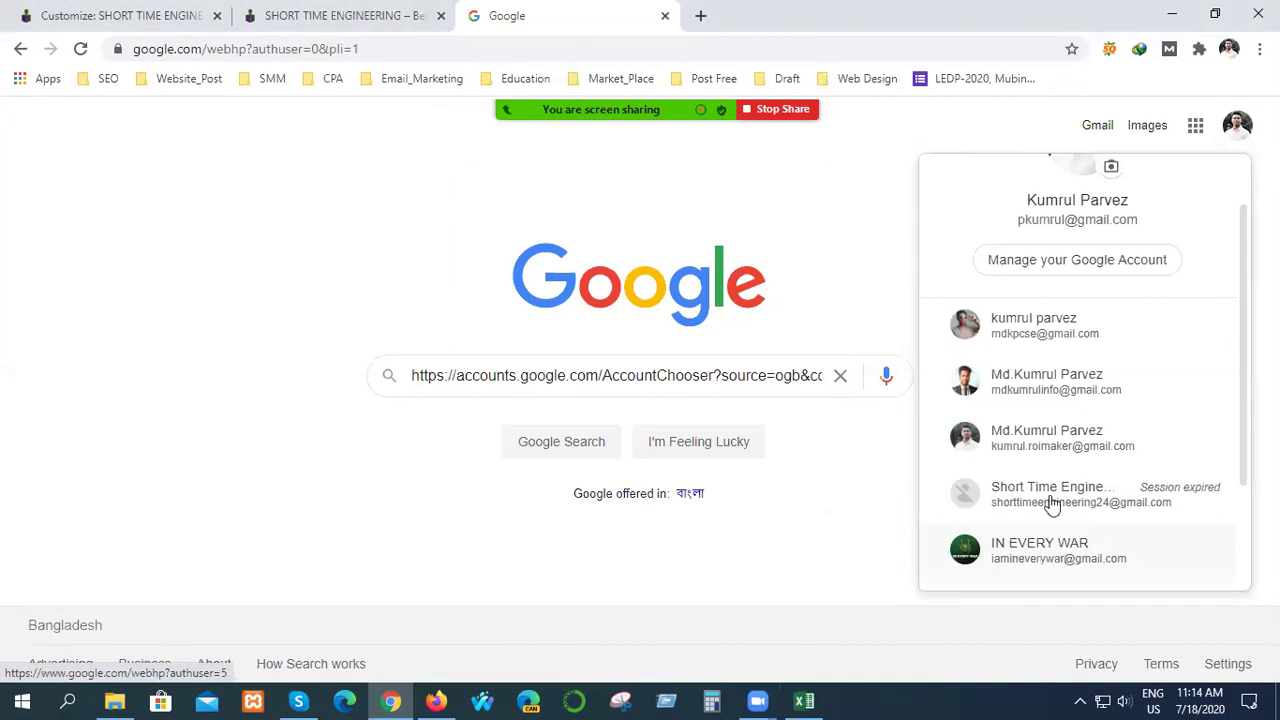
pyautogui.scroll(-3, 1060, 480)
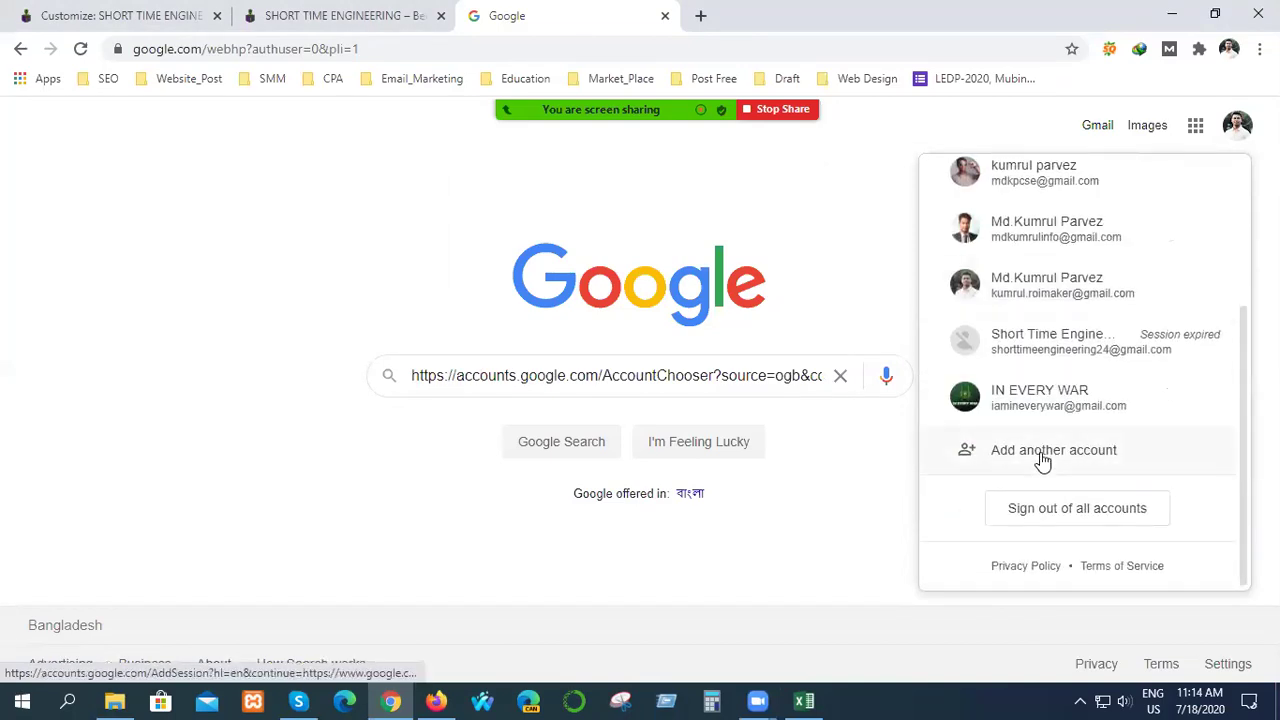
pyautogui.click(1043, 458)
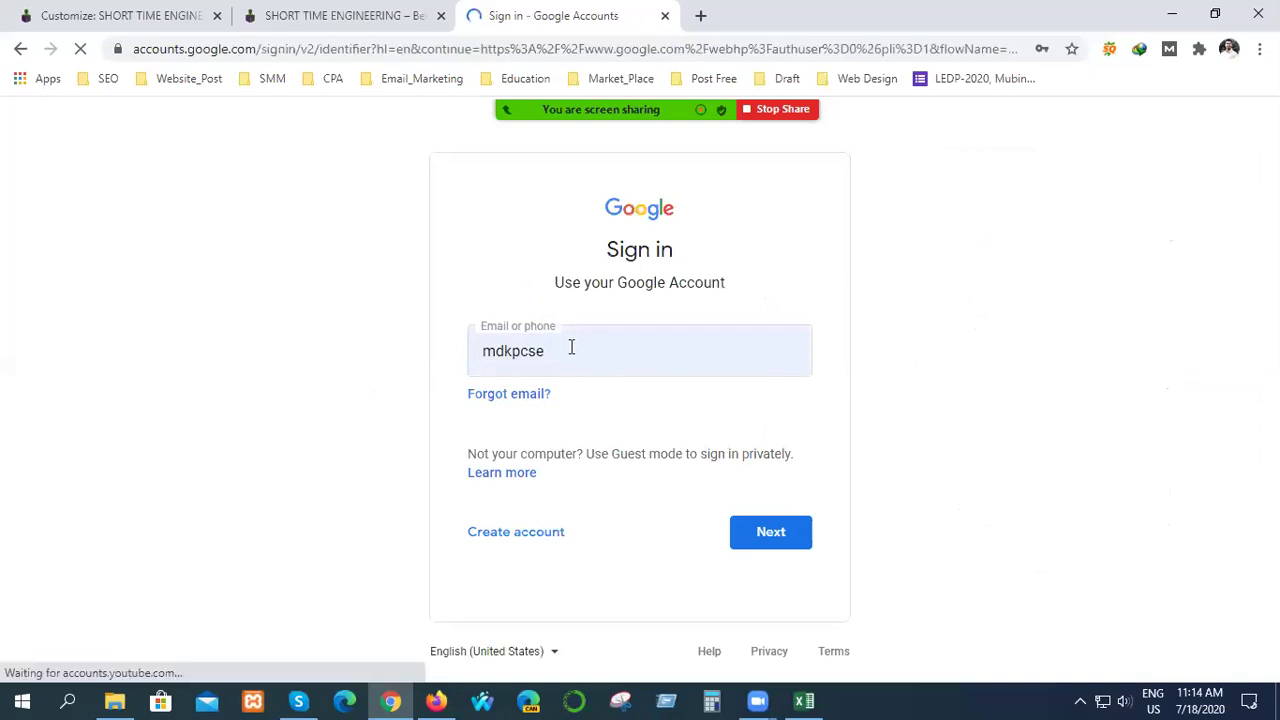
# Replace the prefilled email with the pasted business account email and continue
pyautogui.doubleClick(571, 347)
pyautogui.hotkey('ctrl', 'v')
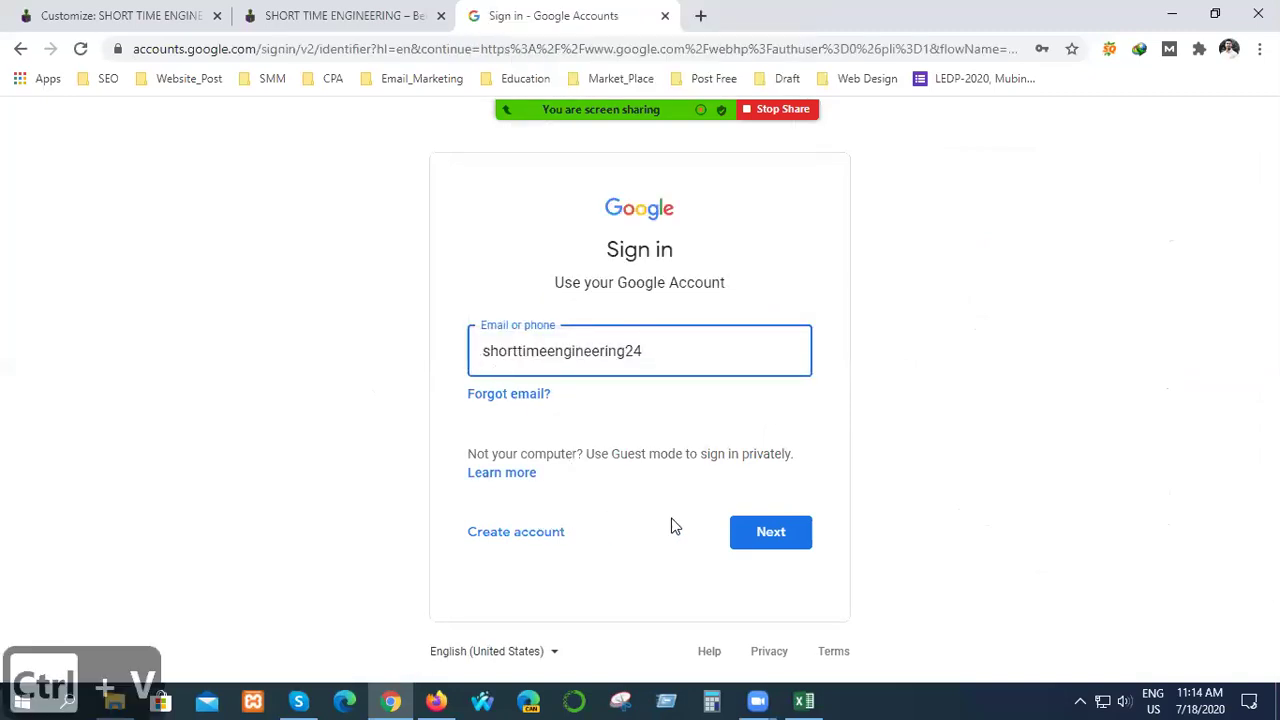
pyautogui.click(765, 532)
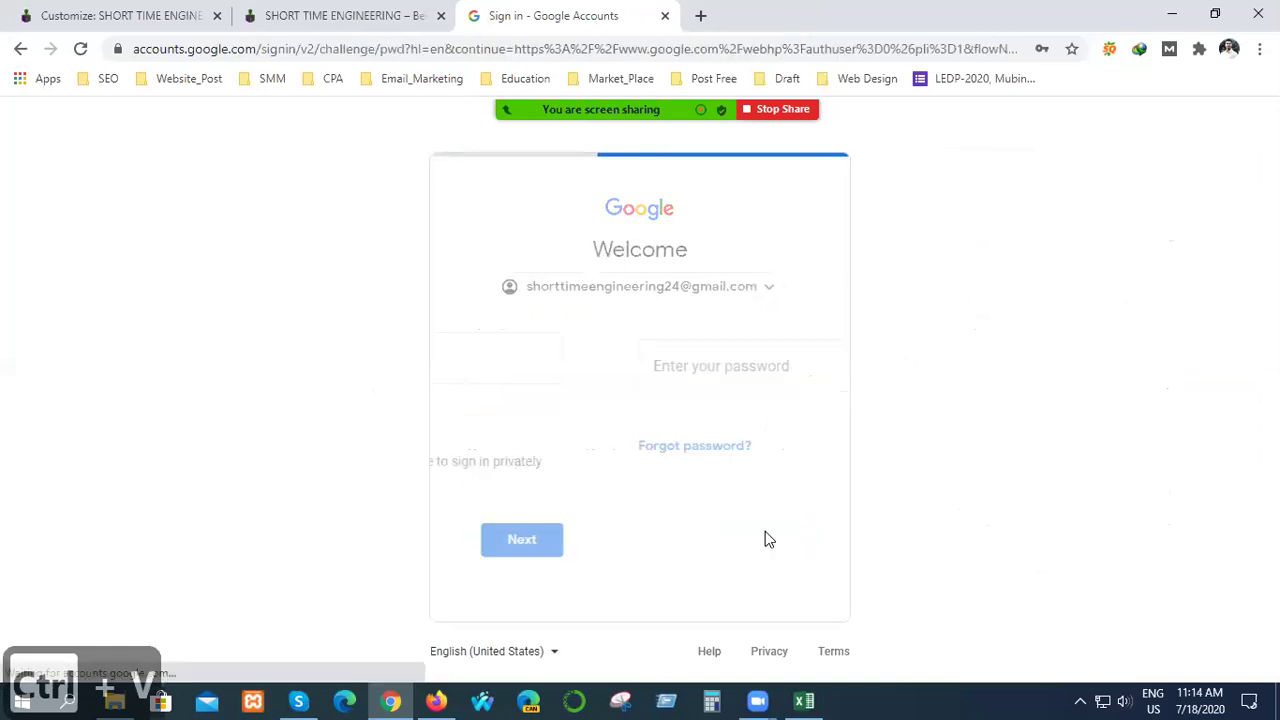
# Enter the account password and the 2-Step Verification code to finish signing in
pyautogui.click(770, 448)
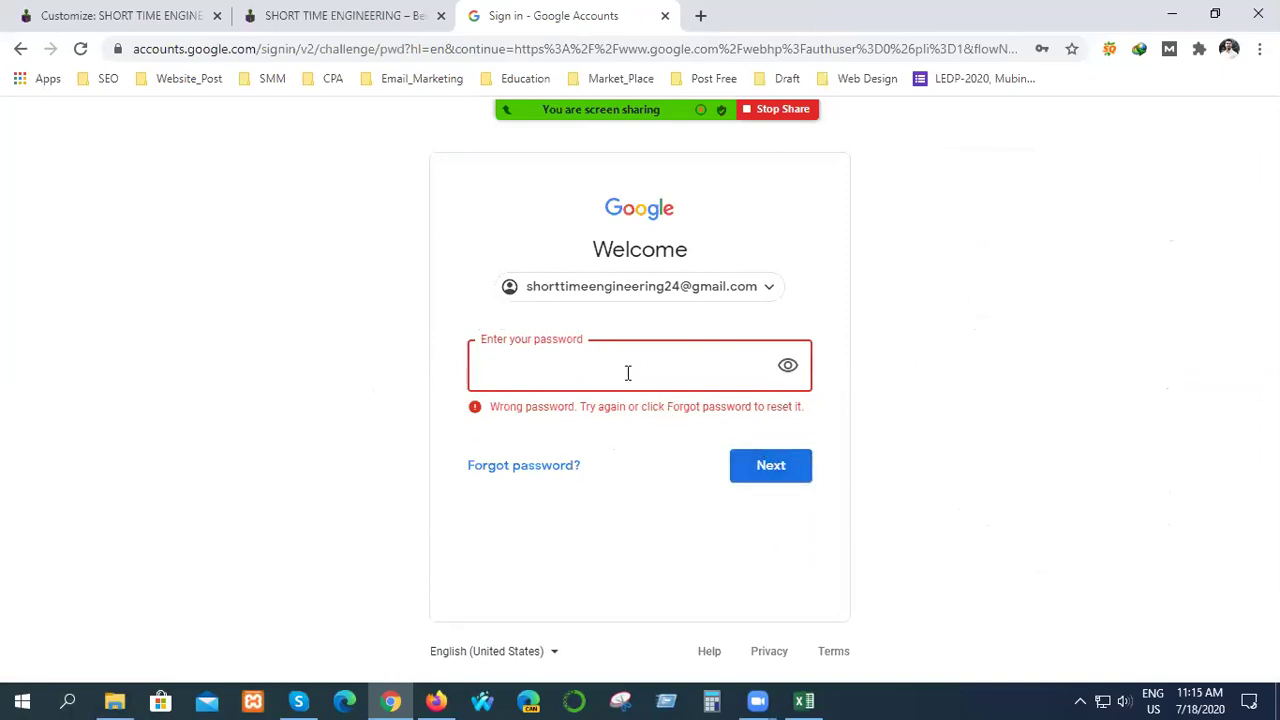
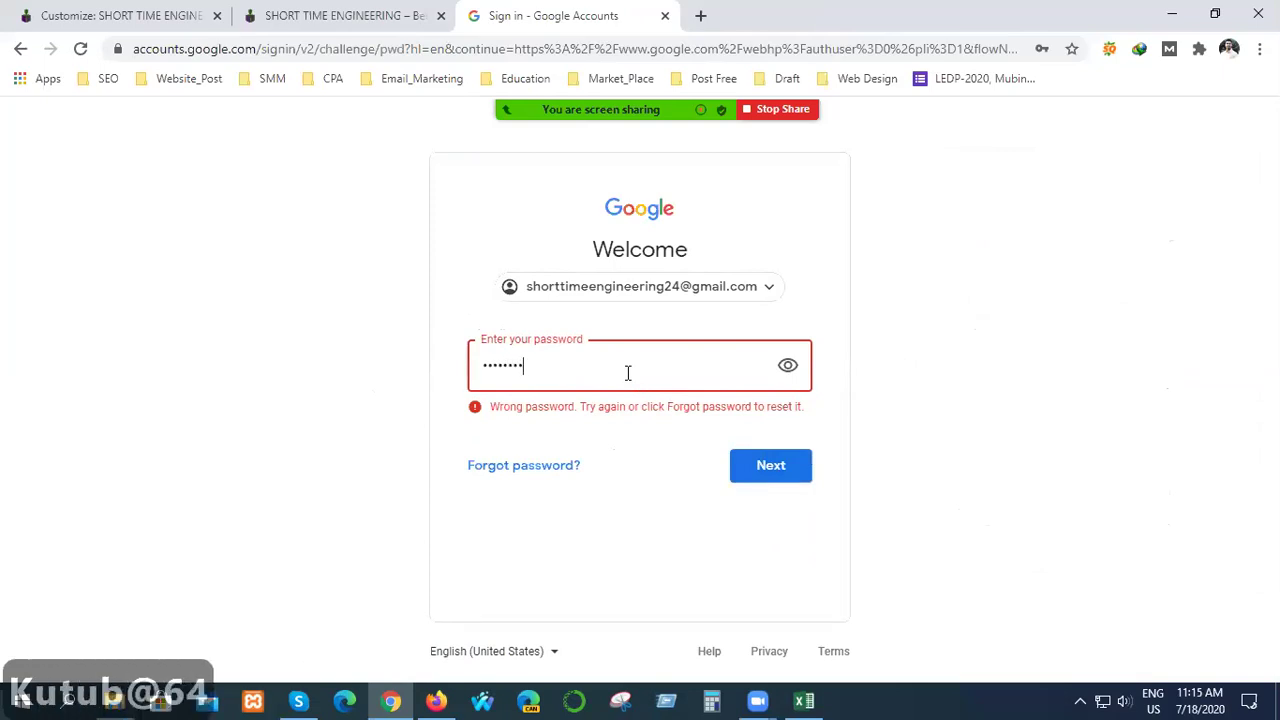
pyautogui.click(802, 468)
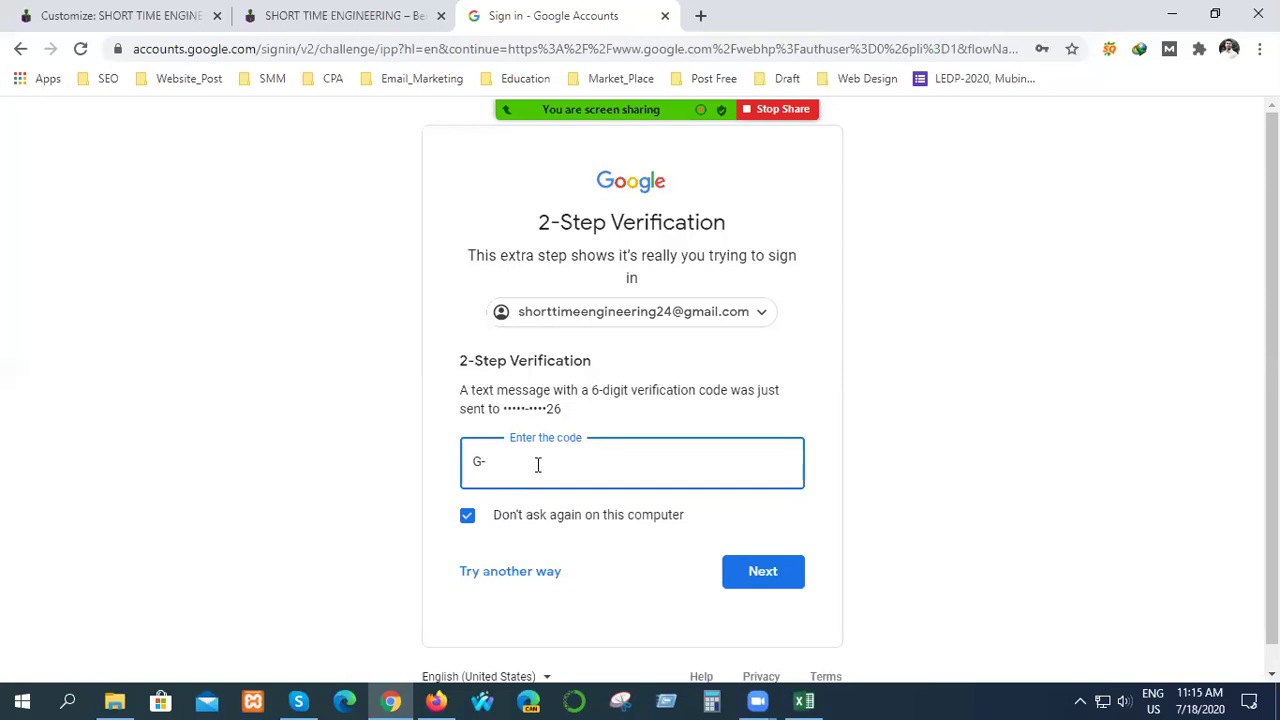
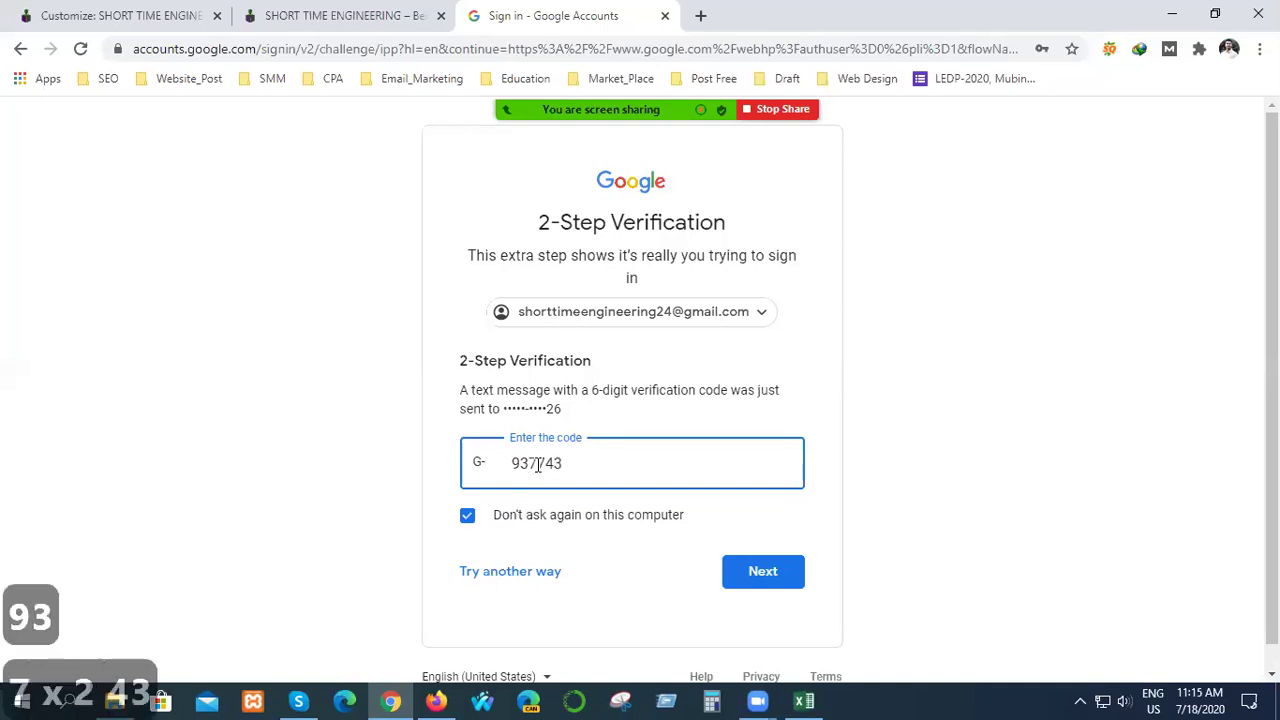
pyautogui.click(776, 574)
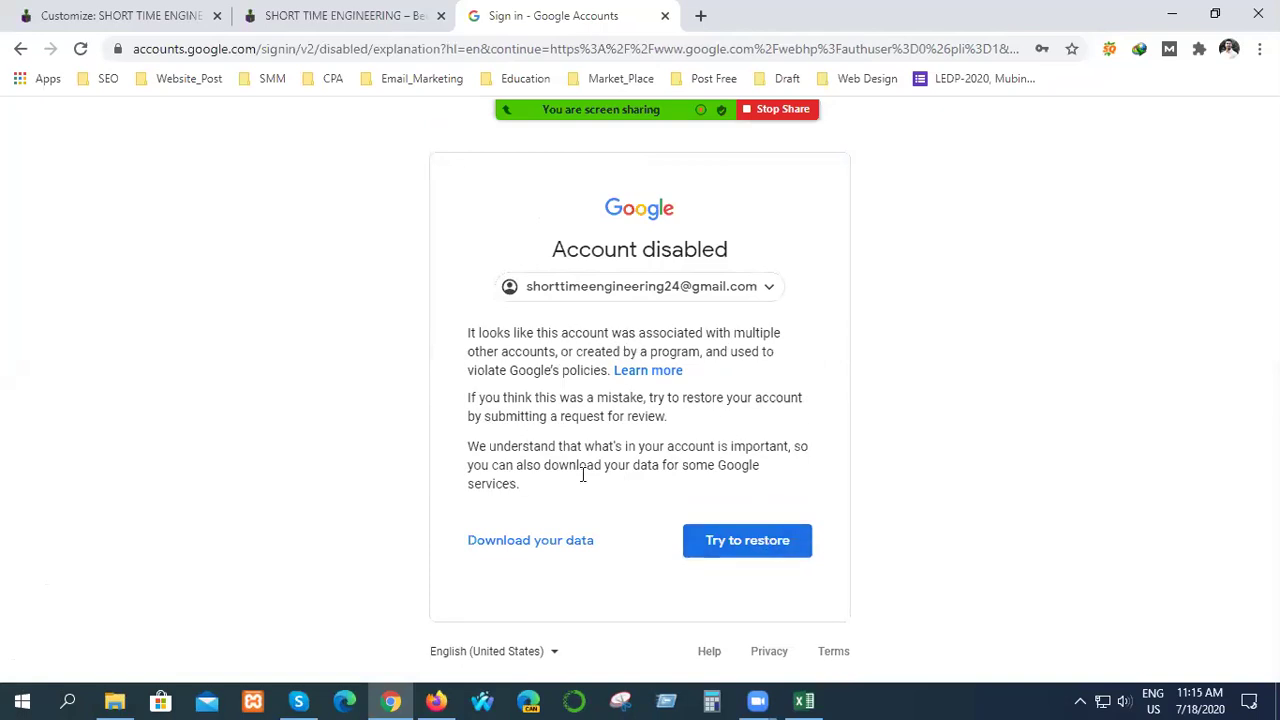
# Choose Try to restore and submit a reachable contact e-mail address
pyautogui.click(749, 550)
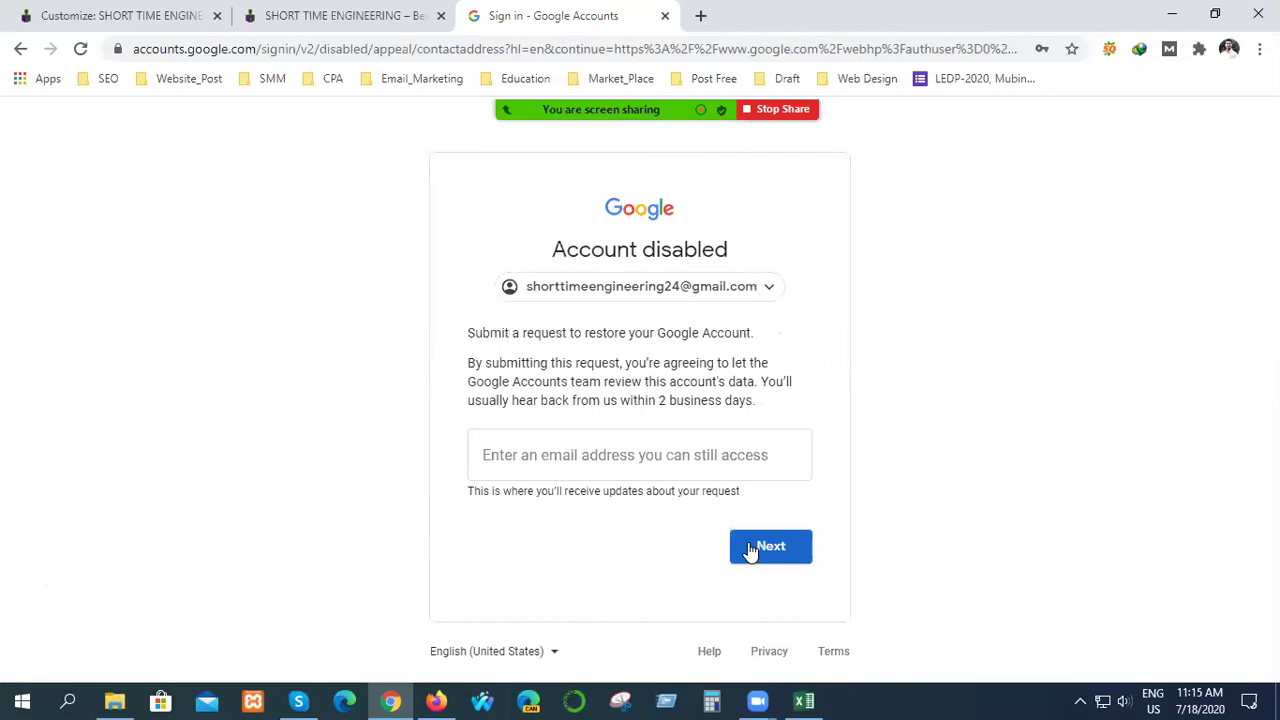
pyautogui.click(574, 469)
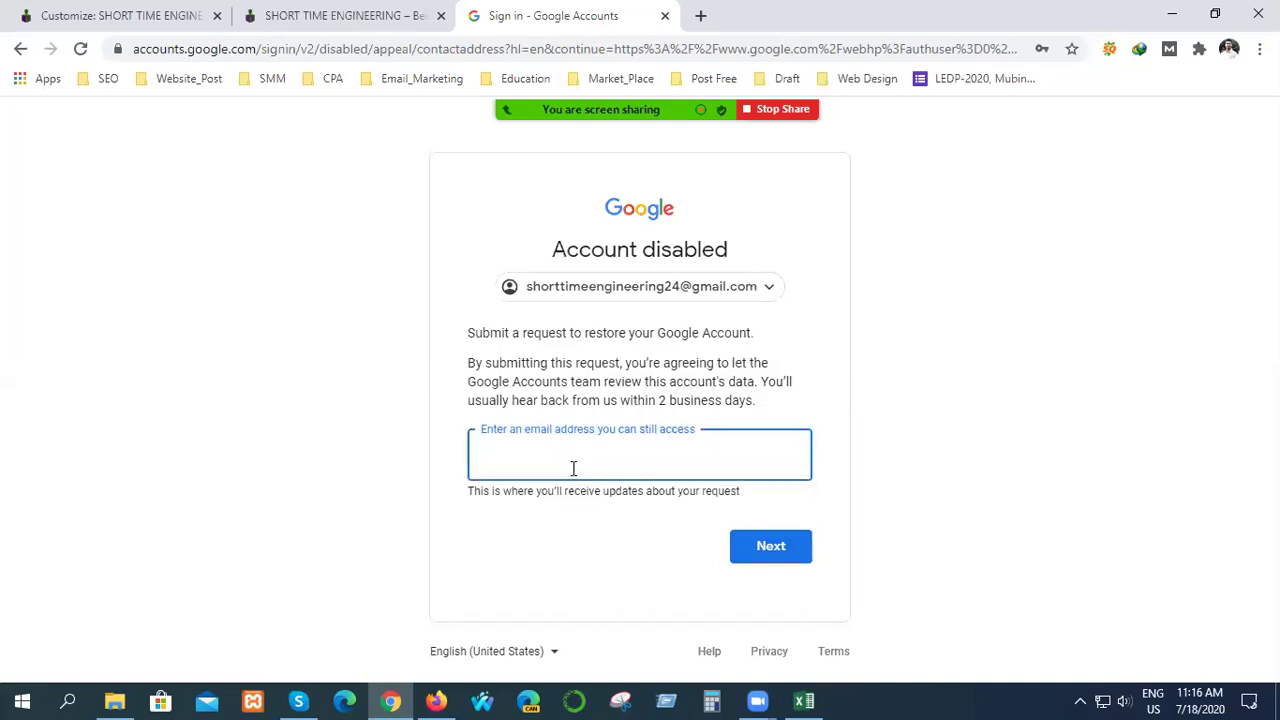
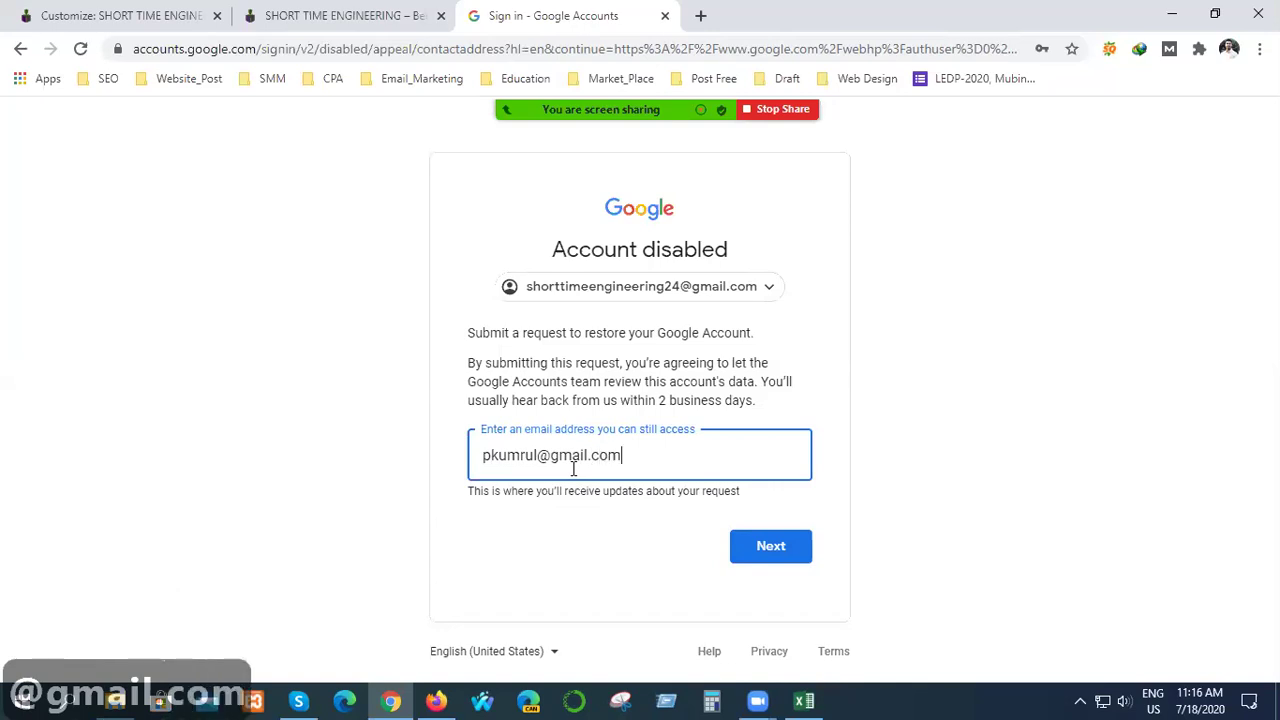
pyautogui.click(780, 557)
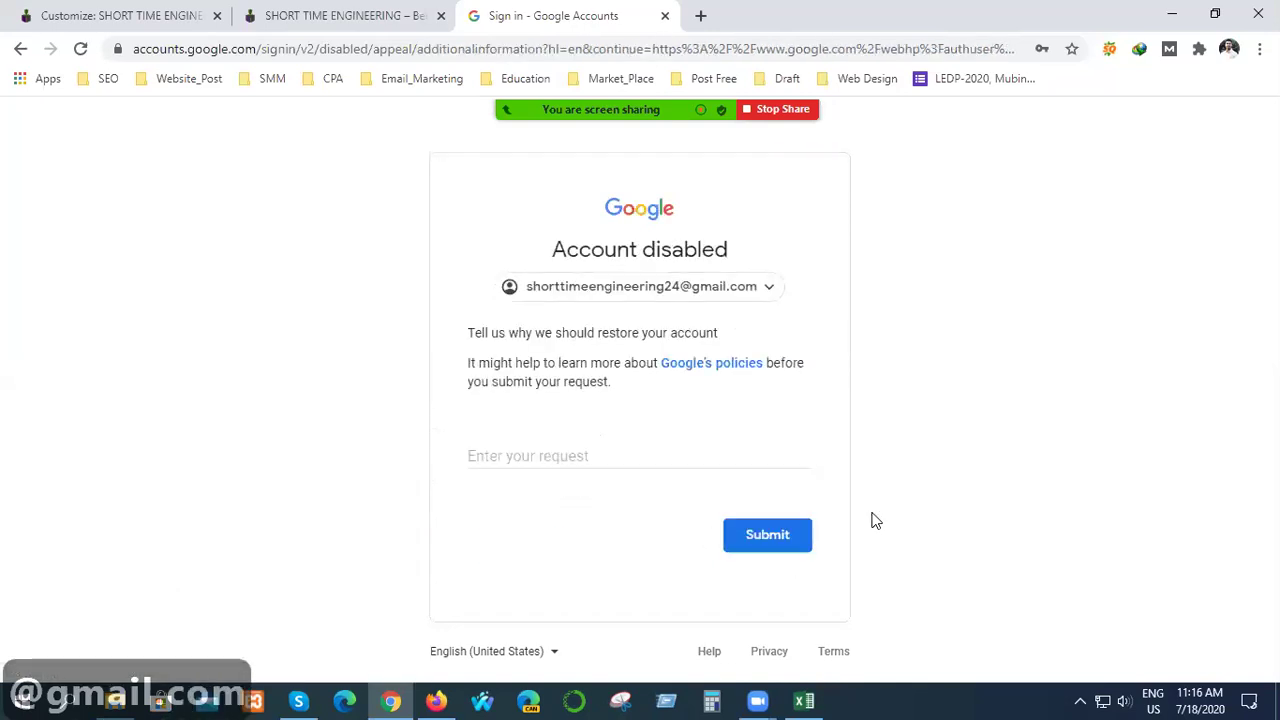
# Write the reason 'This is my Real Account create for my business. It is verified', fixing the spelling
pyautogui.click(556, 457)
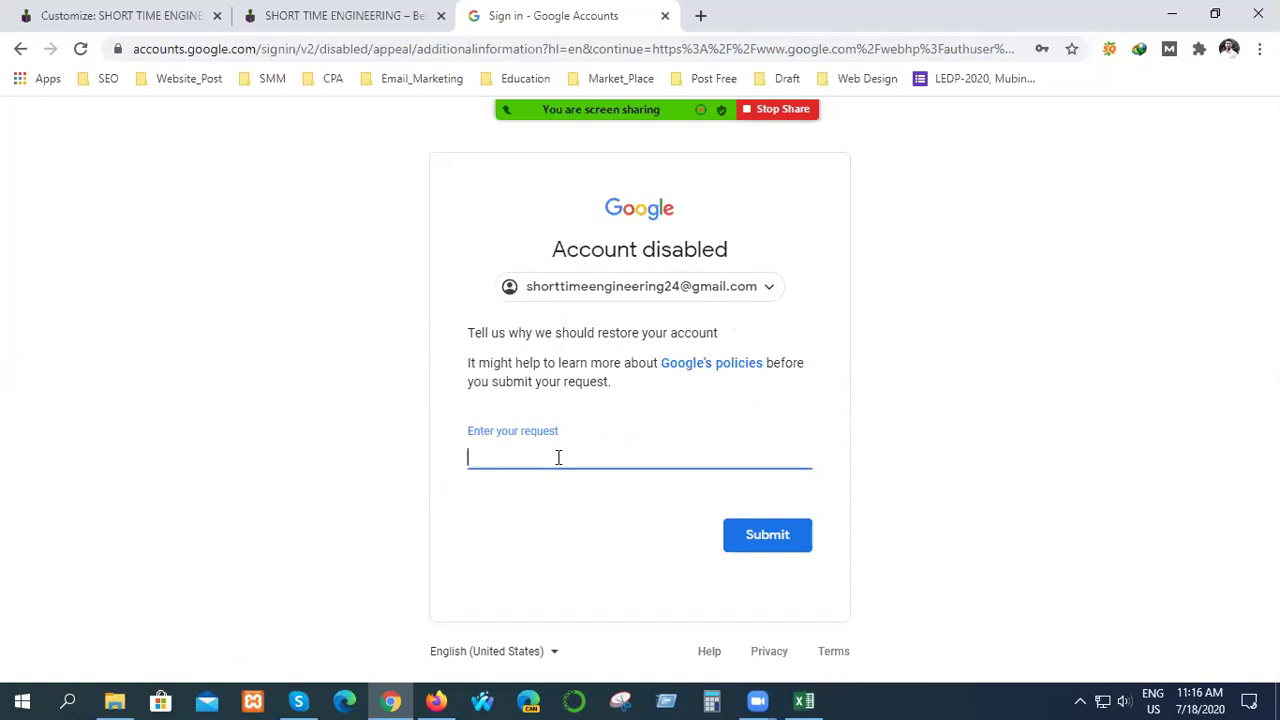
pyautogui.write('This is m')
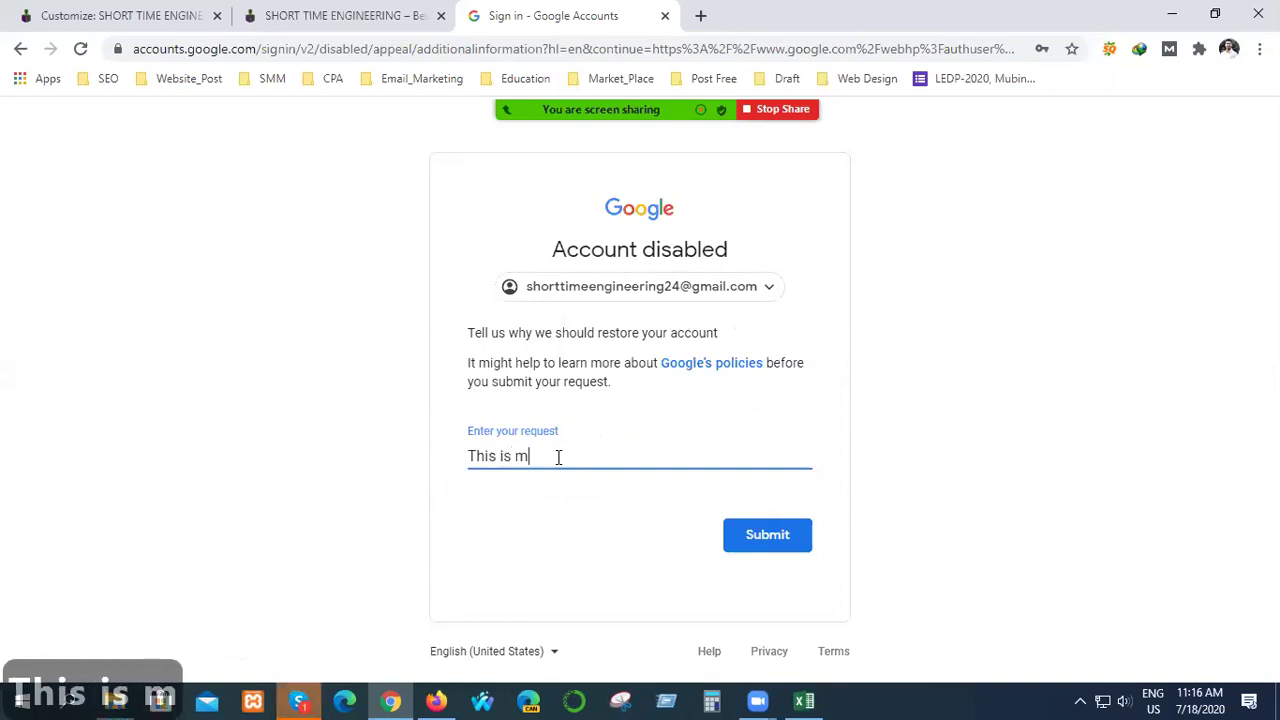
pyautogui.write('y Real ')
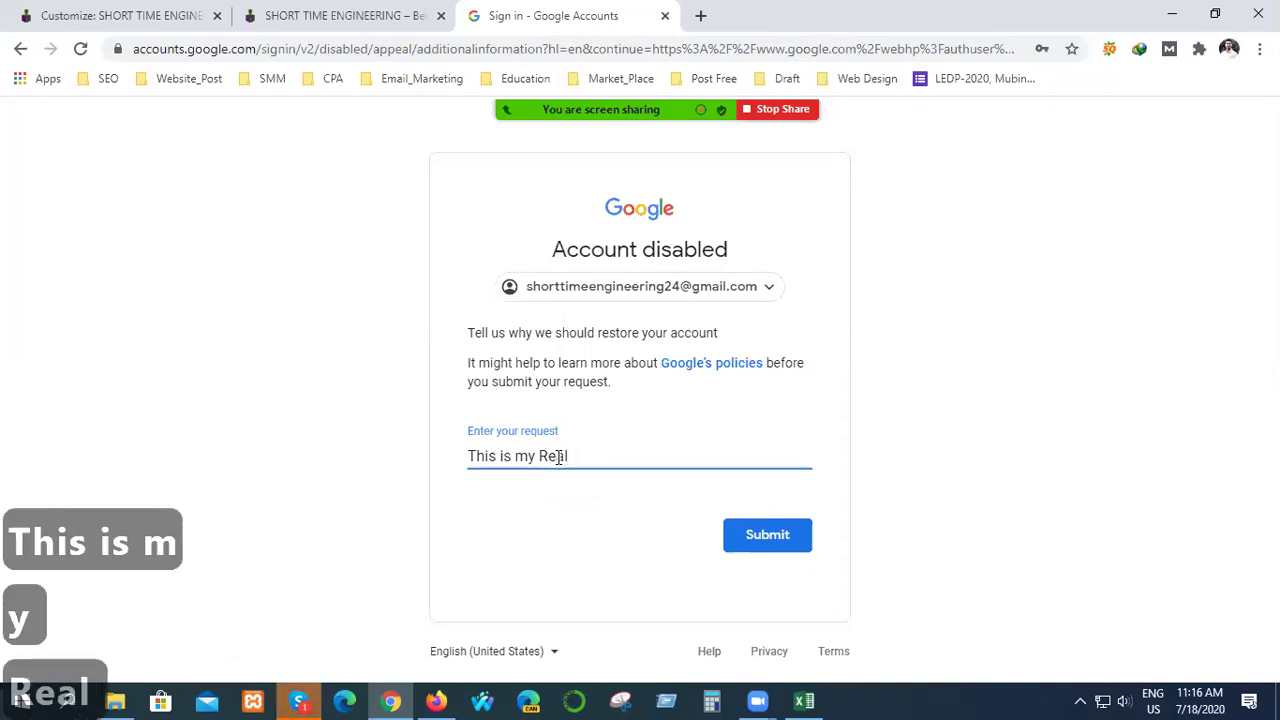
pyautogui.write('Accou')
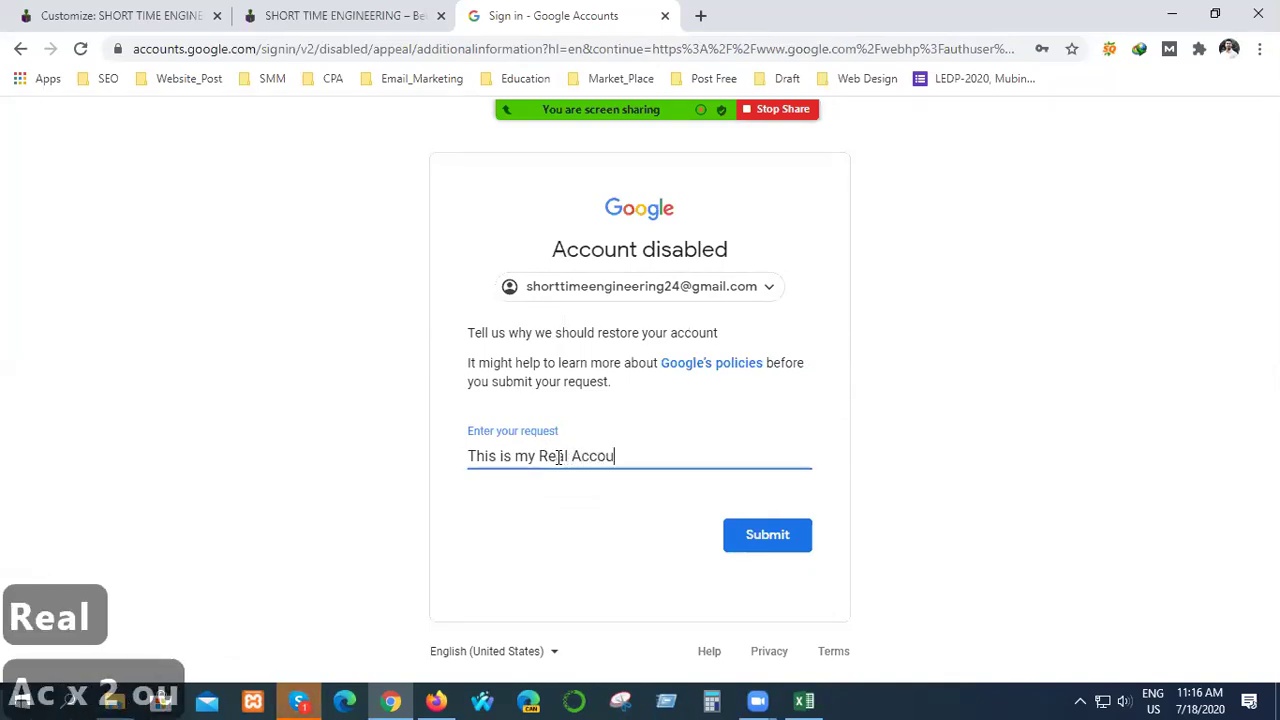
pyautogui.write('nt ')
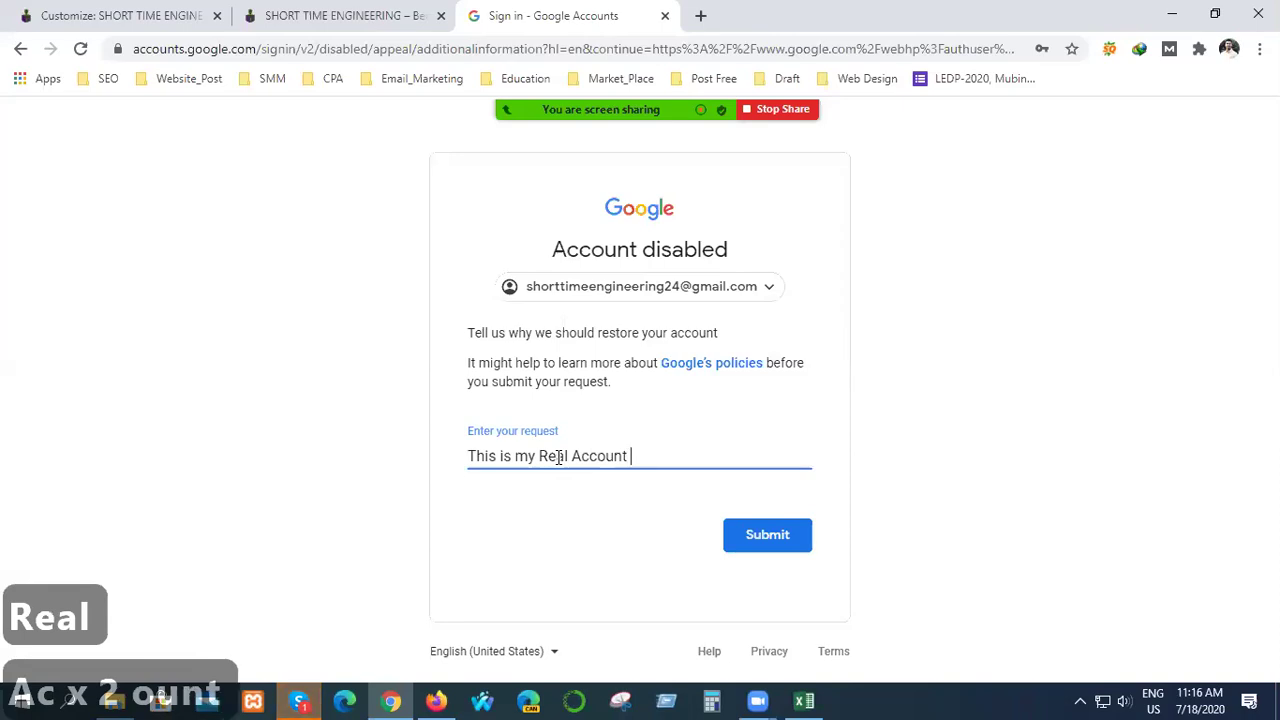
pyautogui.write('create ')
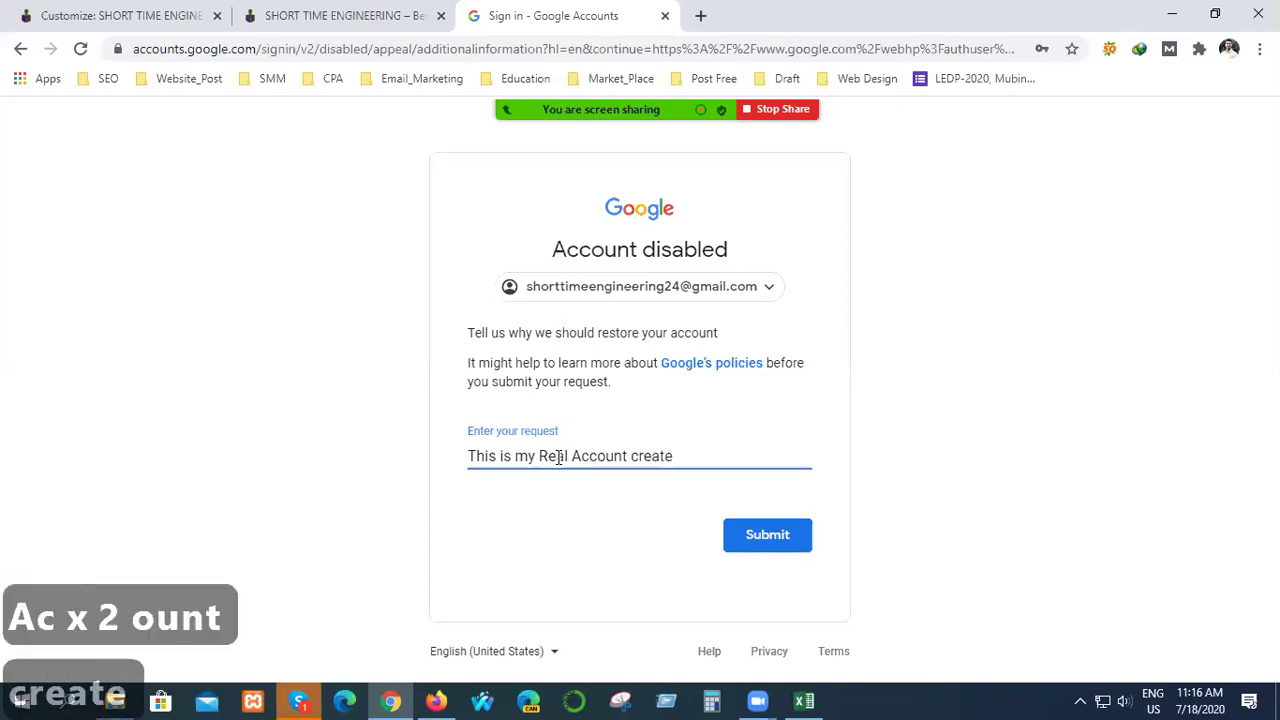
pyautogui.write('for')
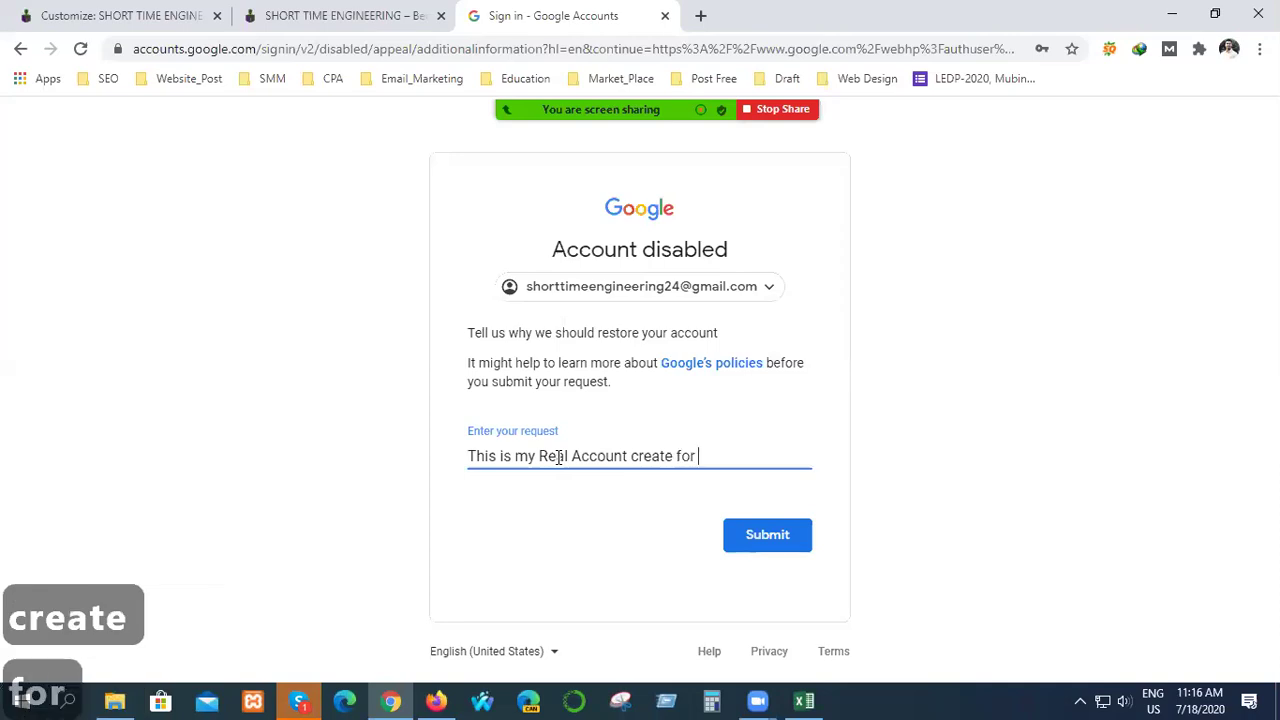
pyautogui.write(' my')
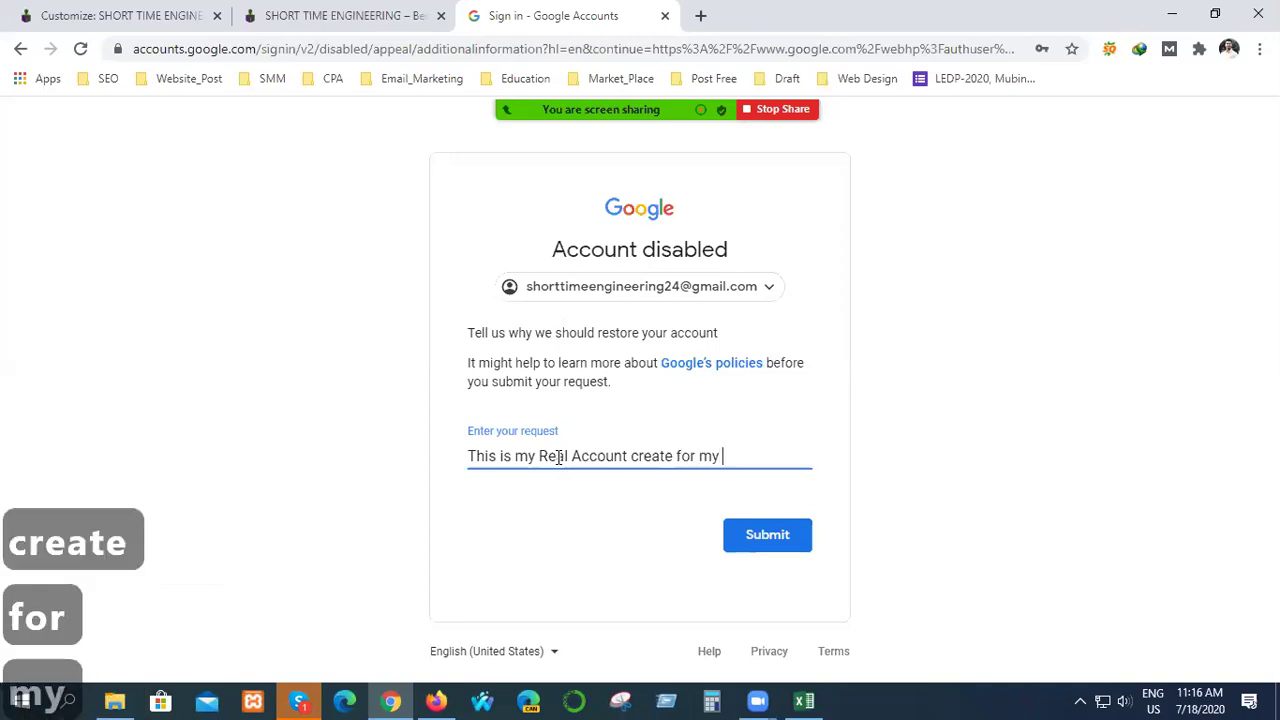
pyautogui.write(' busi')
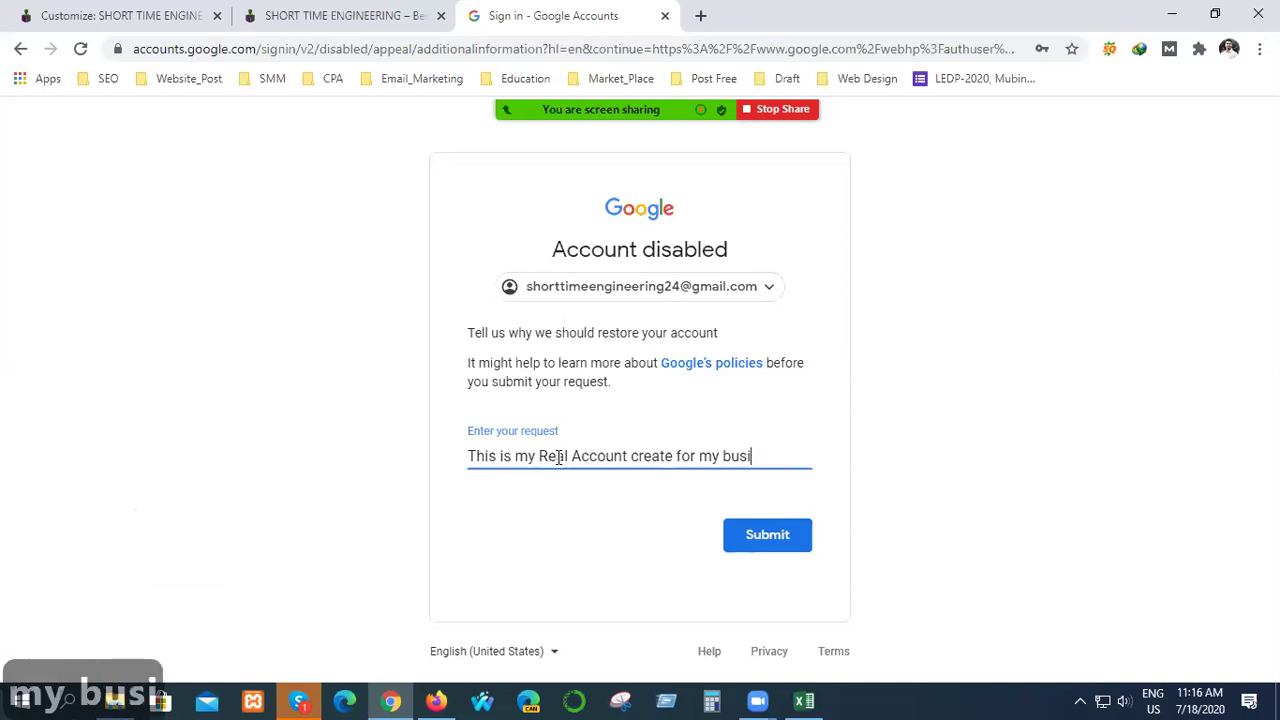
pyautogui.write('ness')
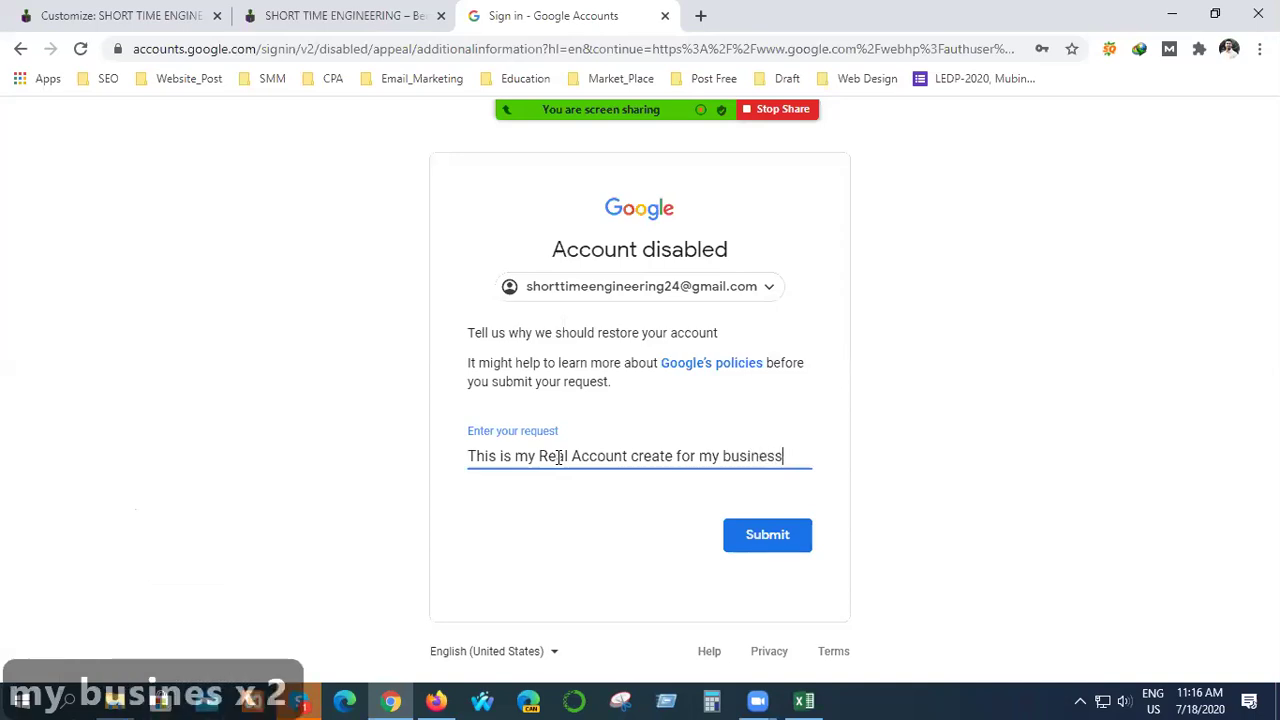
pyautogui.write('. ')
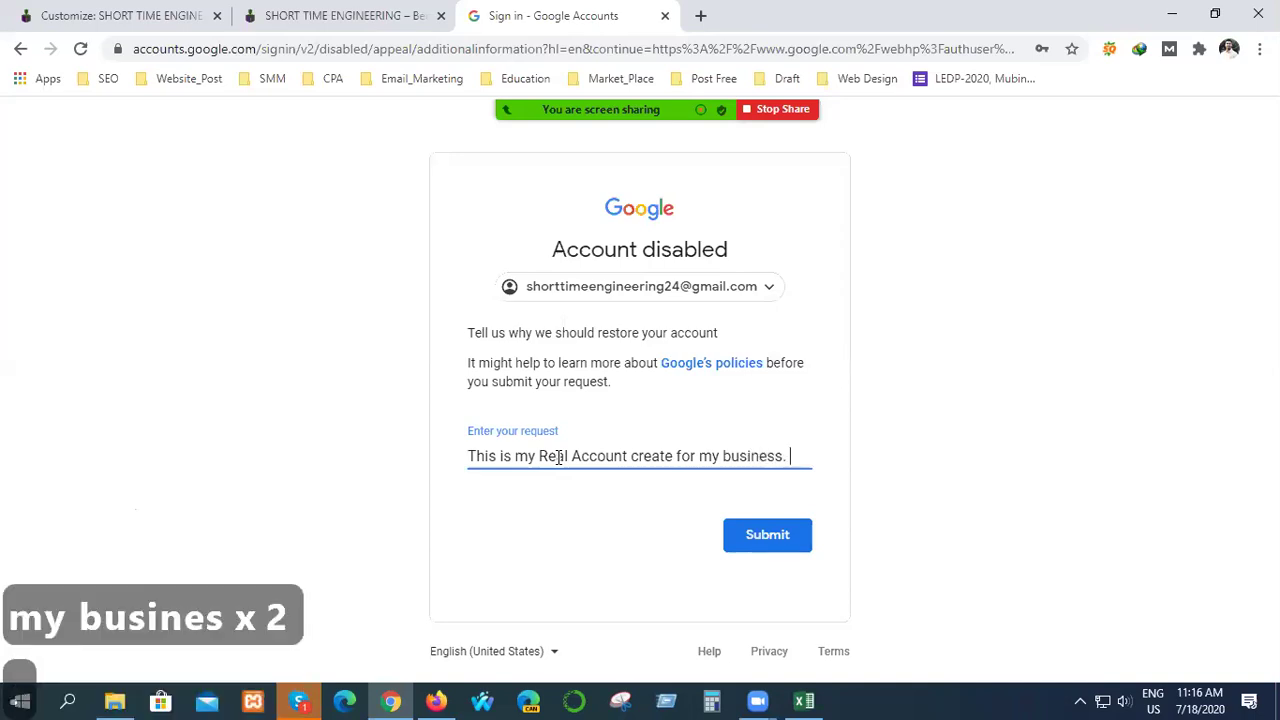
pyautogui.write('I')
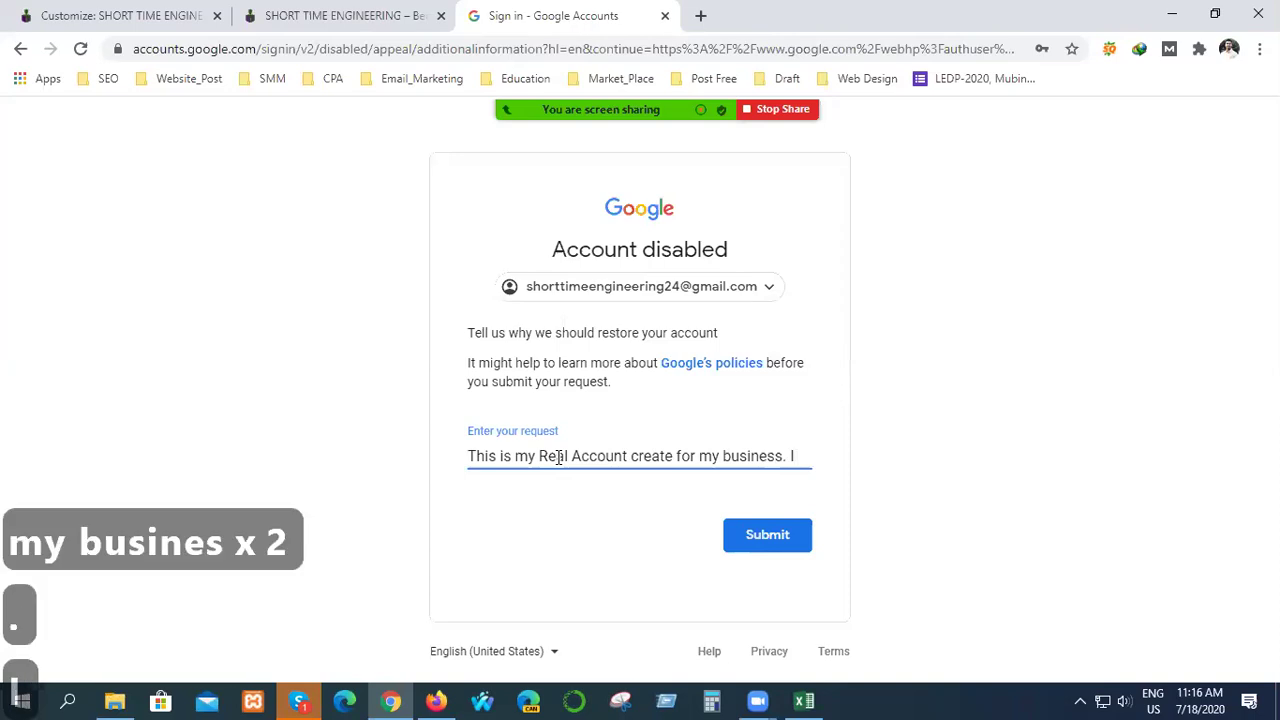
pyautogui.press('BackSpace')
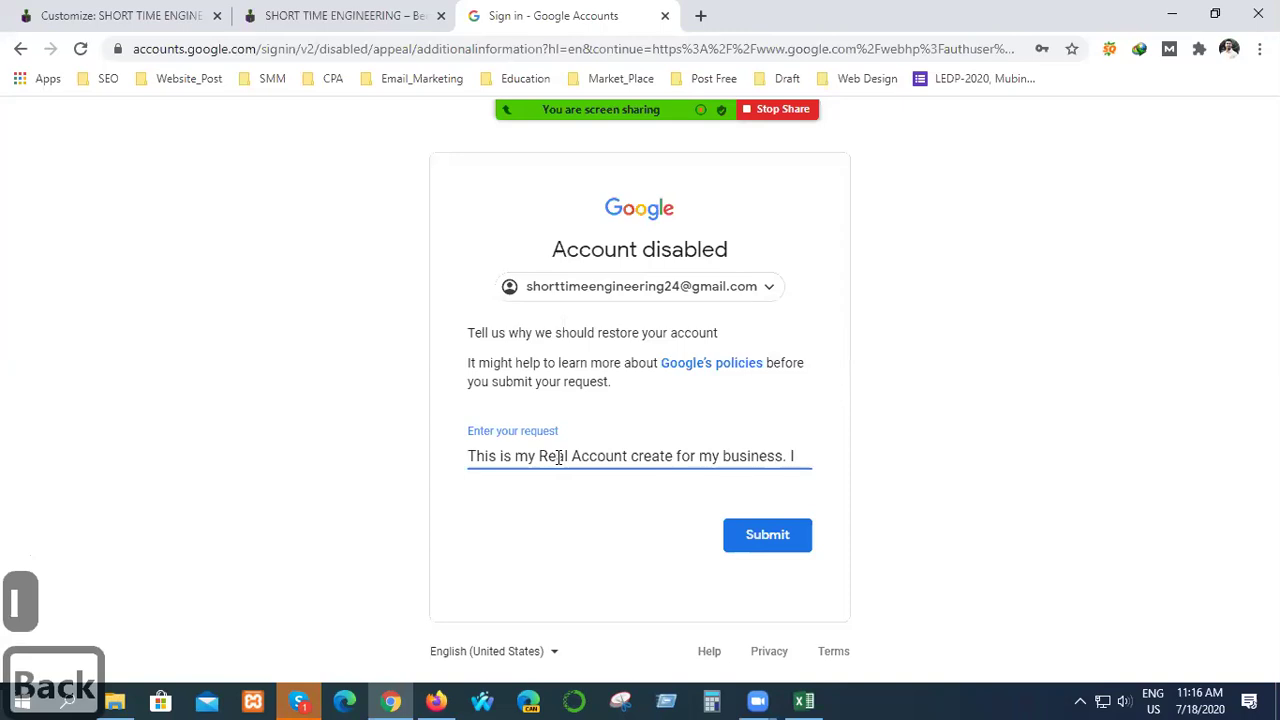
pyautogui.press('BackSpace')
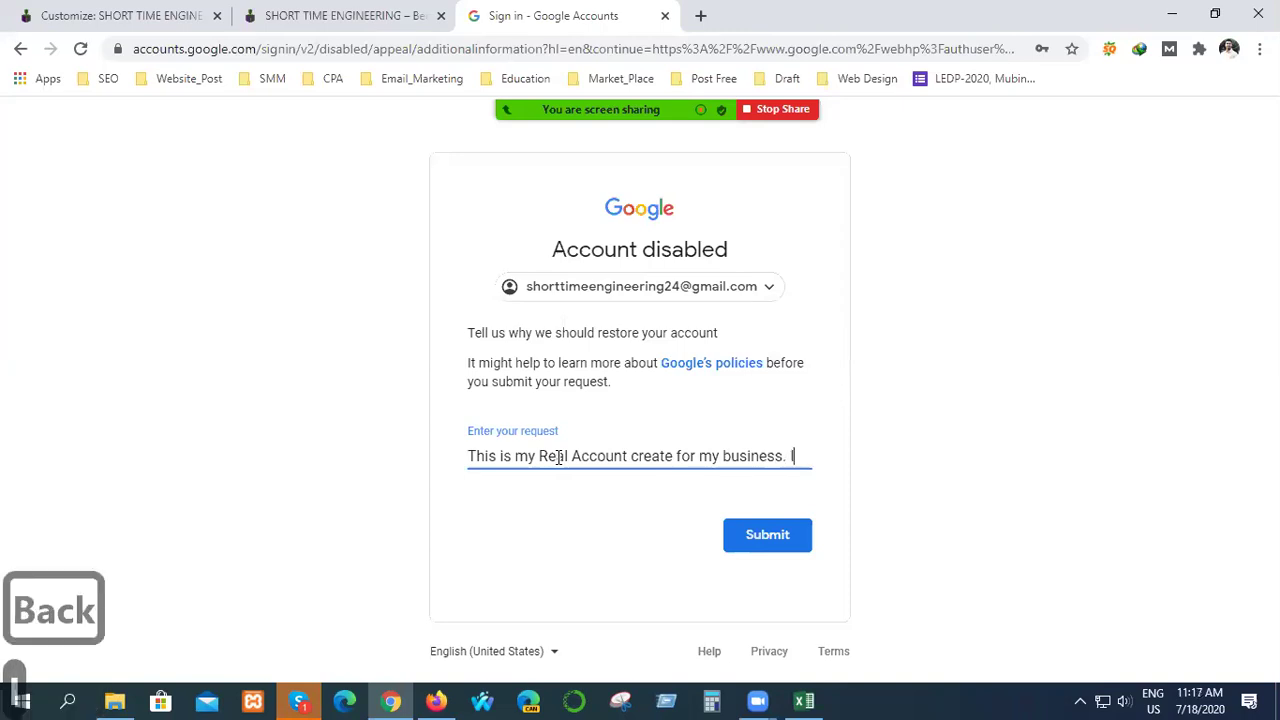
pyautogui.write('It is ')
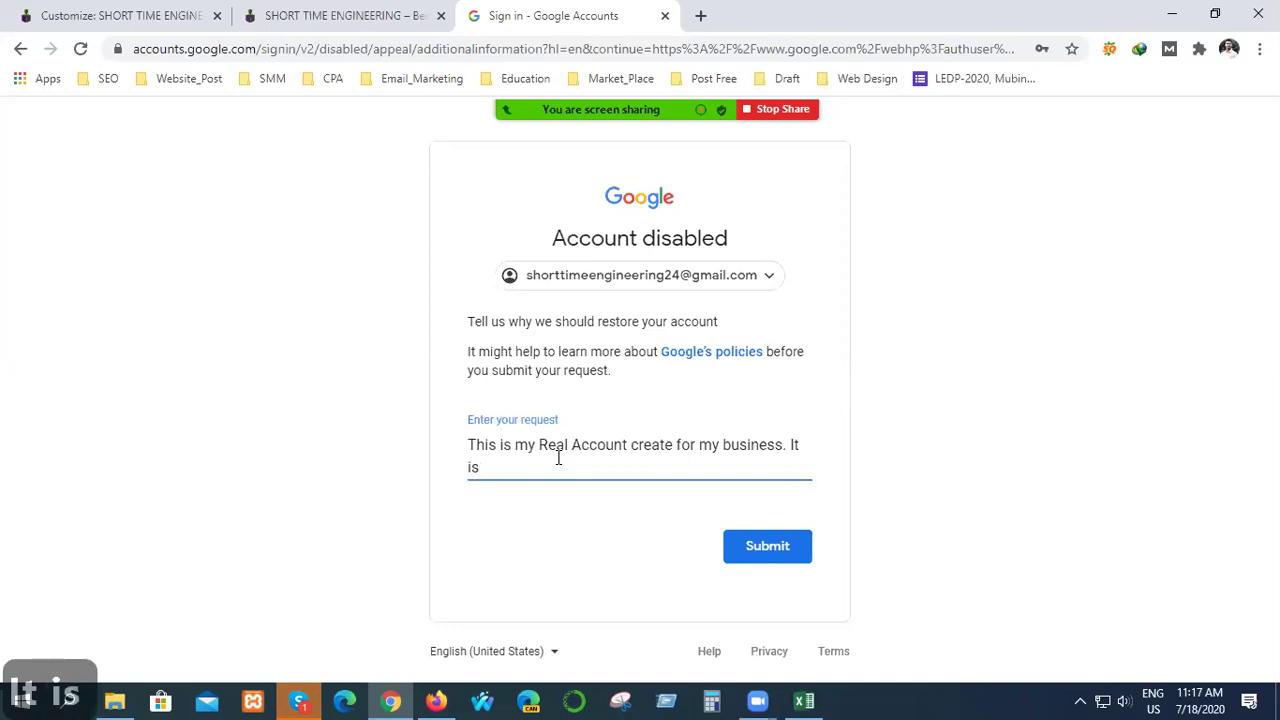
pyautogui.write('verifyed')
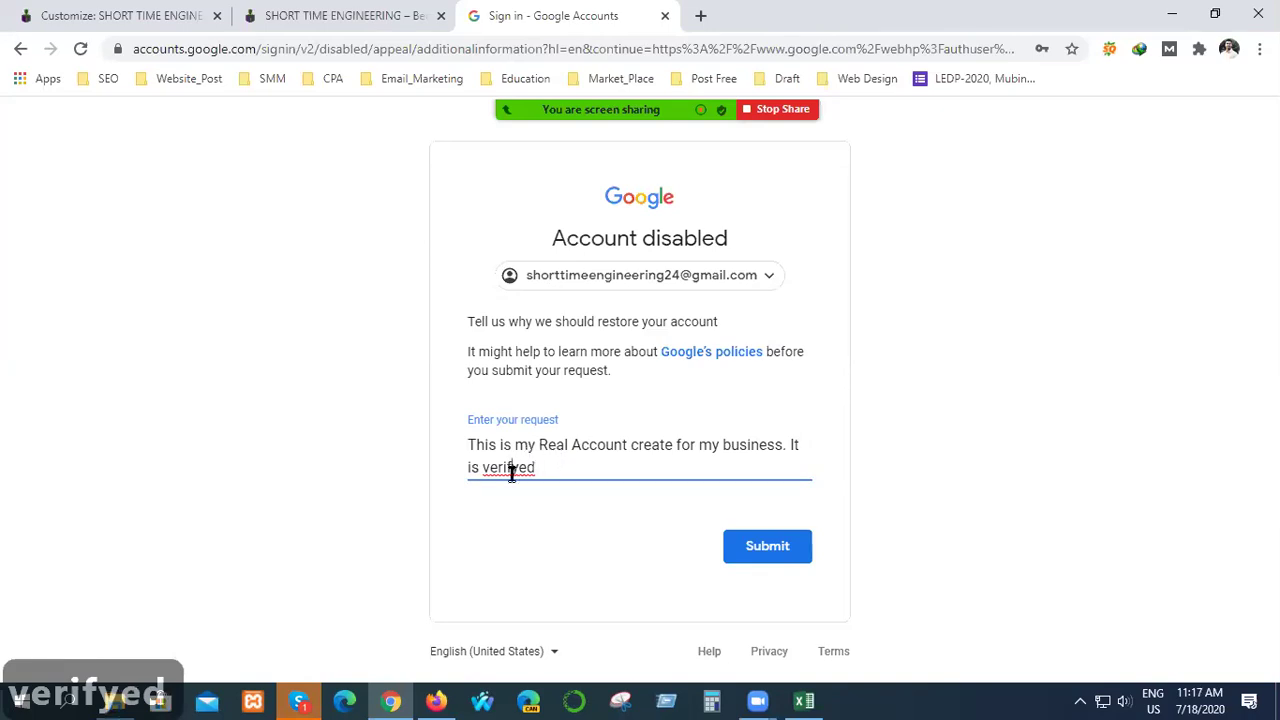
pyautogui.rightClick(512, 472)
pyautogui.click(564, 206)
# Add 'I can Prove it. I want my account' and approve the remote control request
pyautogui.write('. ')
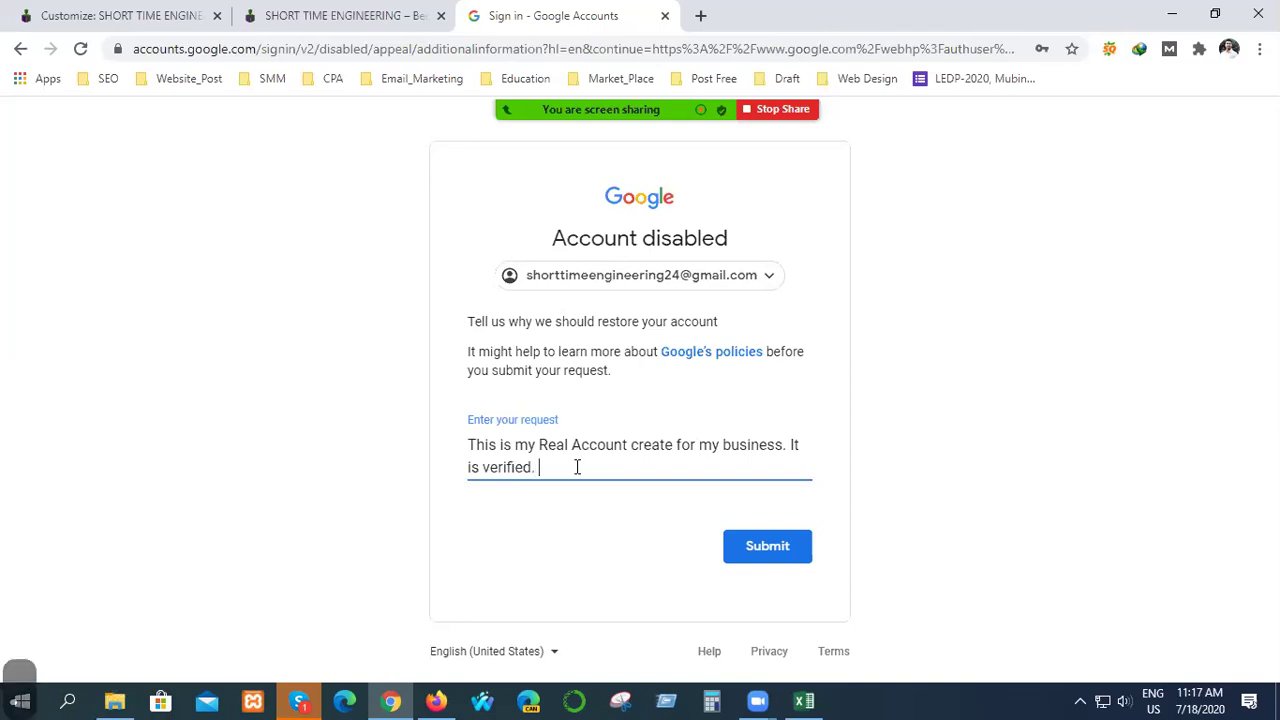
pyautogui.write('T')
pyautogui.press('BackSpace')
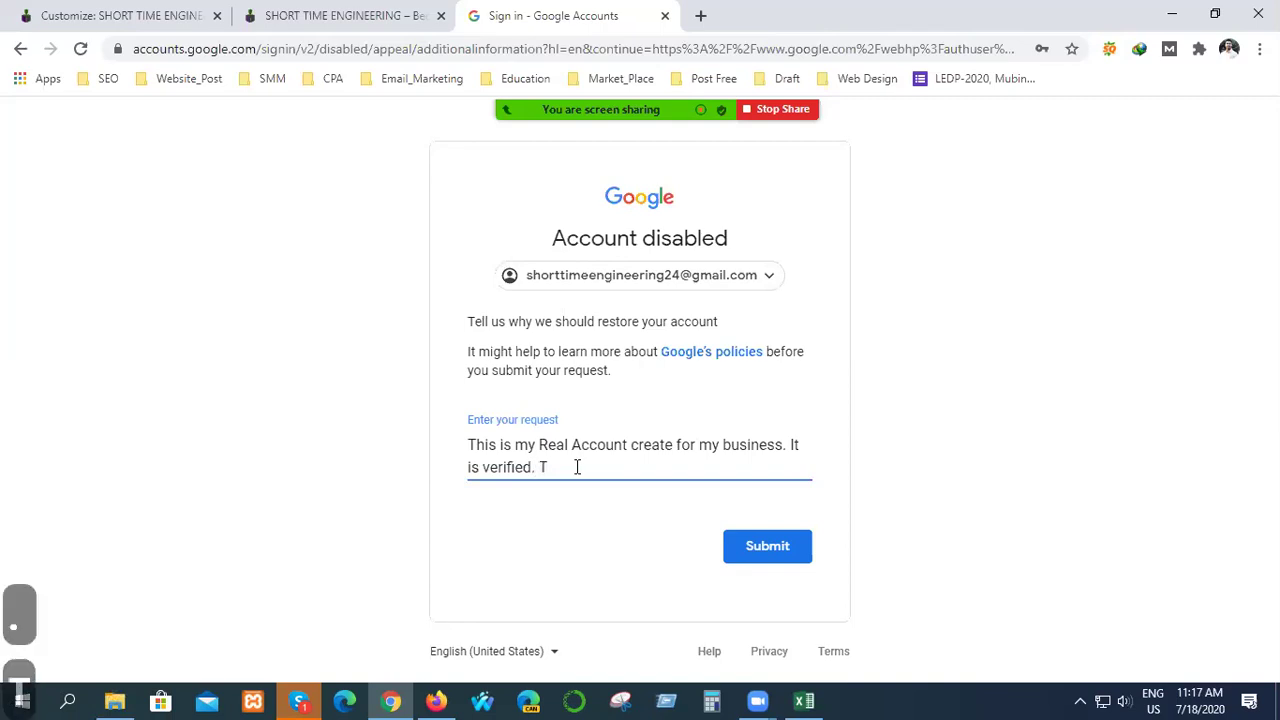
pyautogui.write('I c')
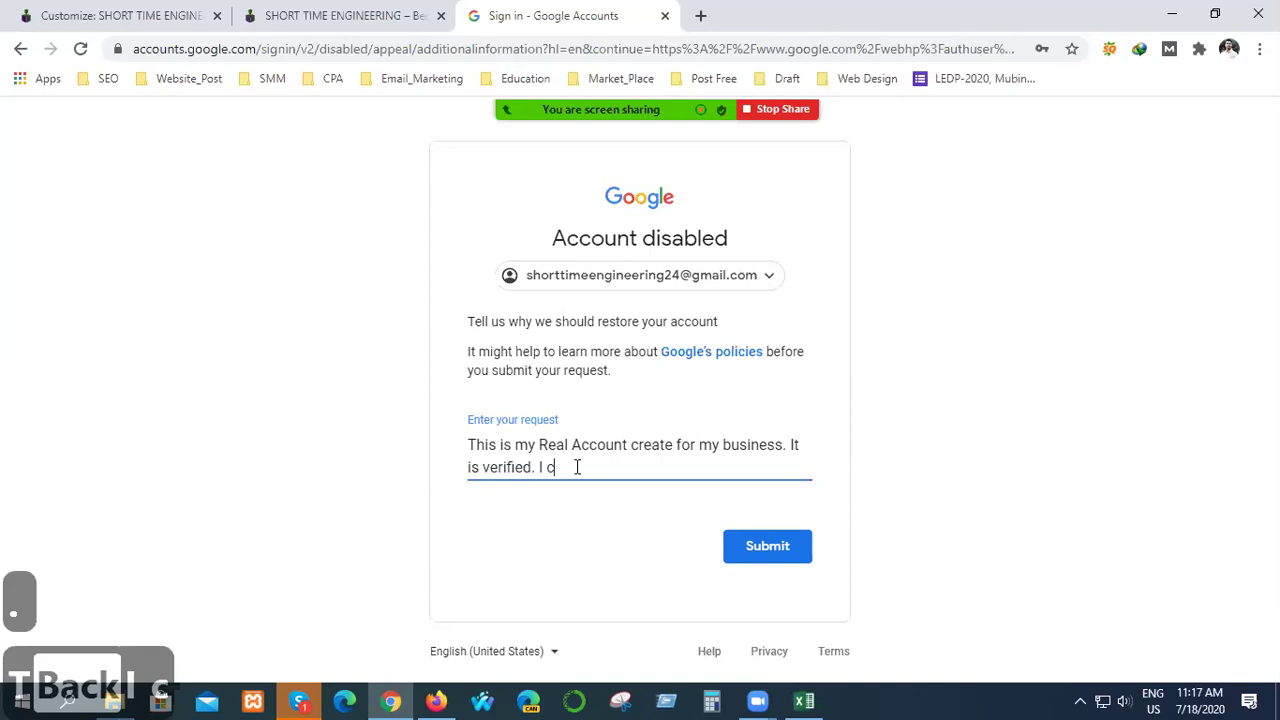
pyautogui.write('an Prove')
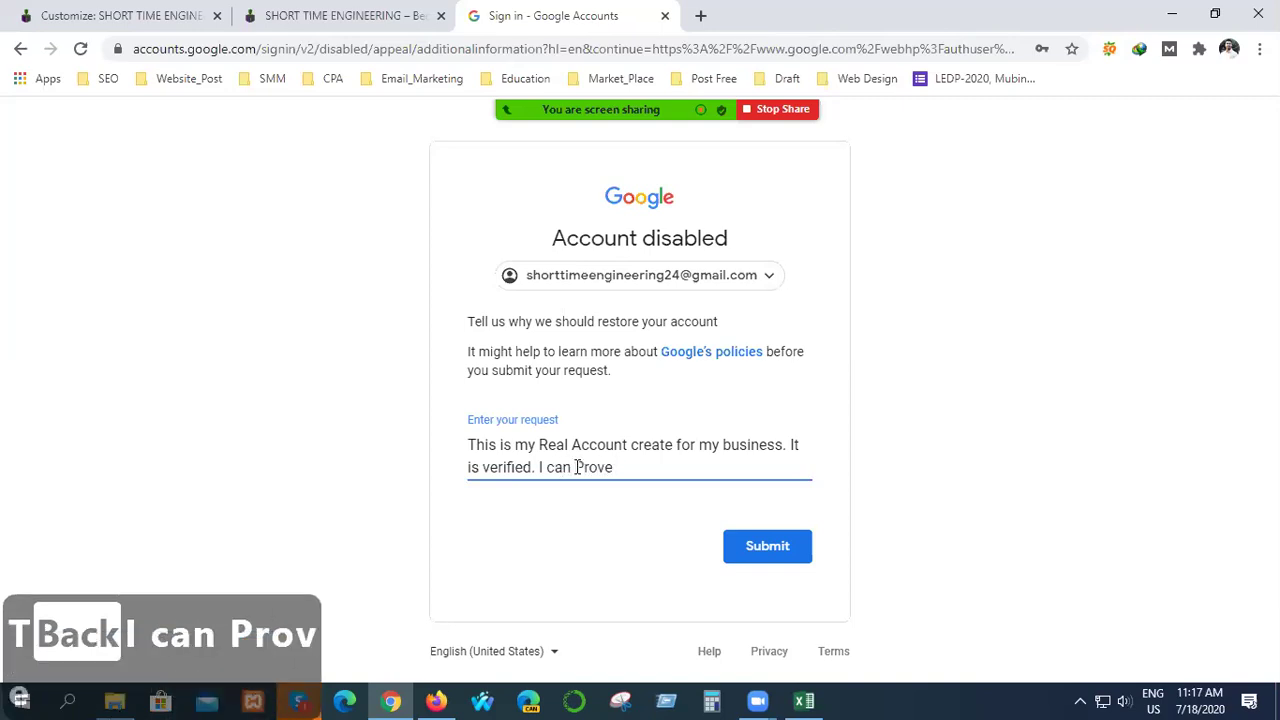
pyautogui.write(' it. ')
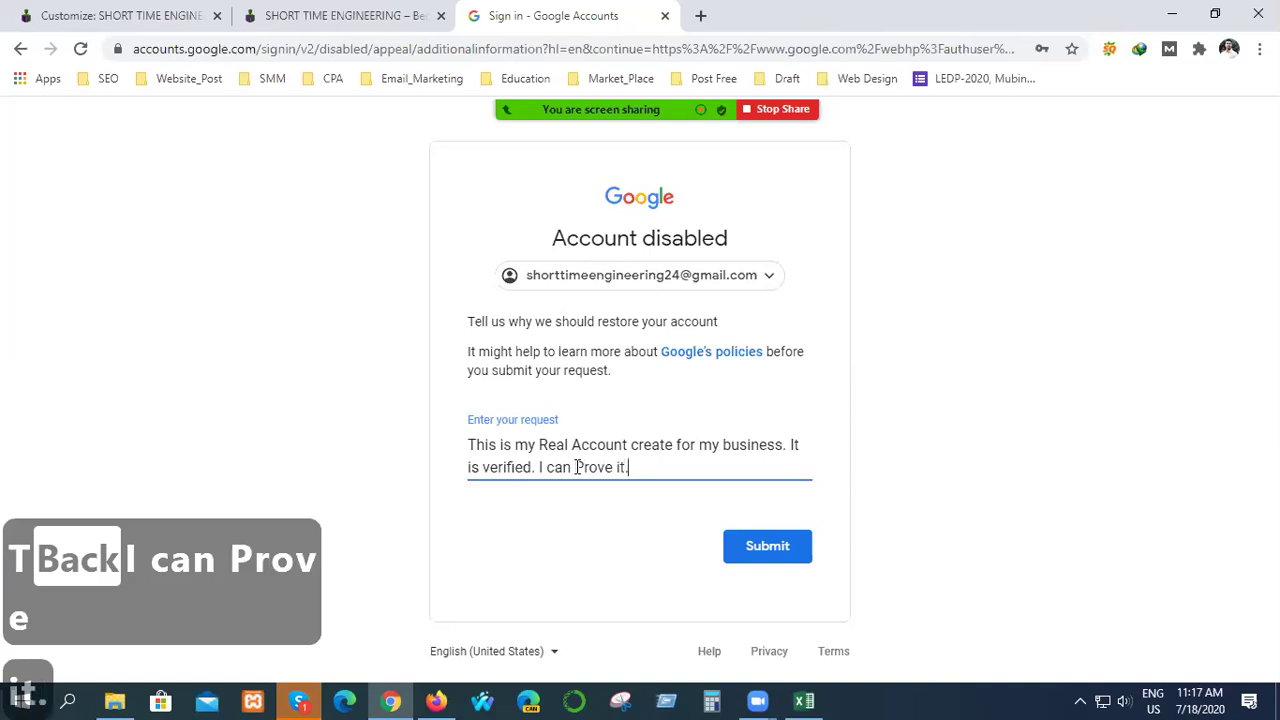
pyautogui.write('I')
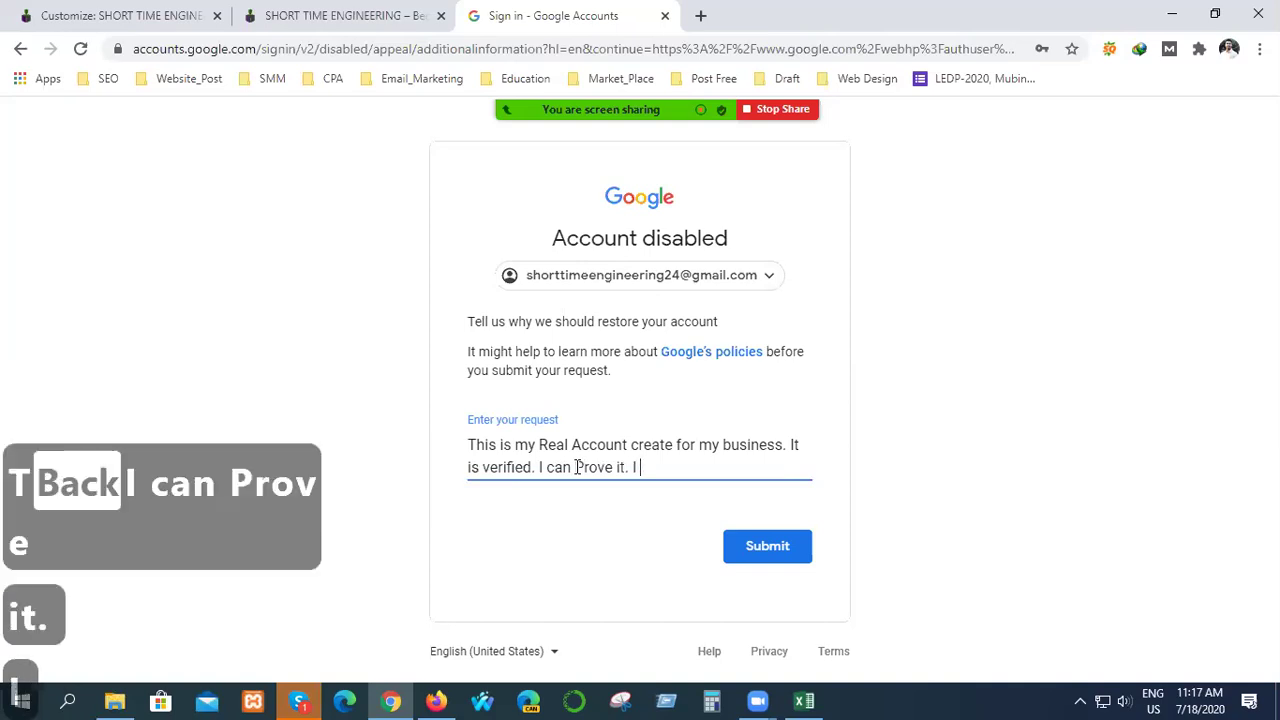
pyautogui.write(' want ')
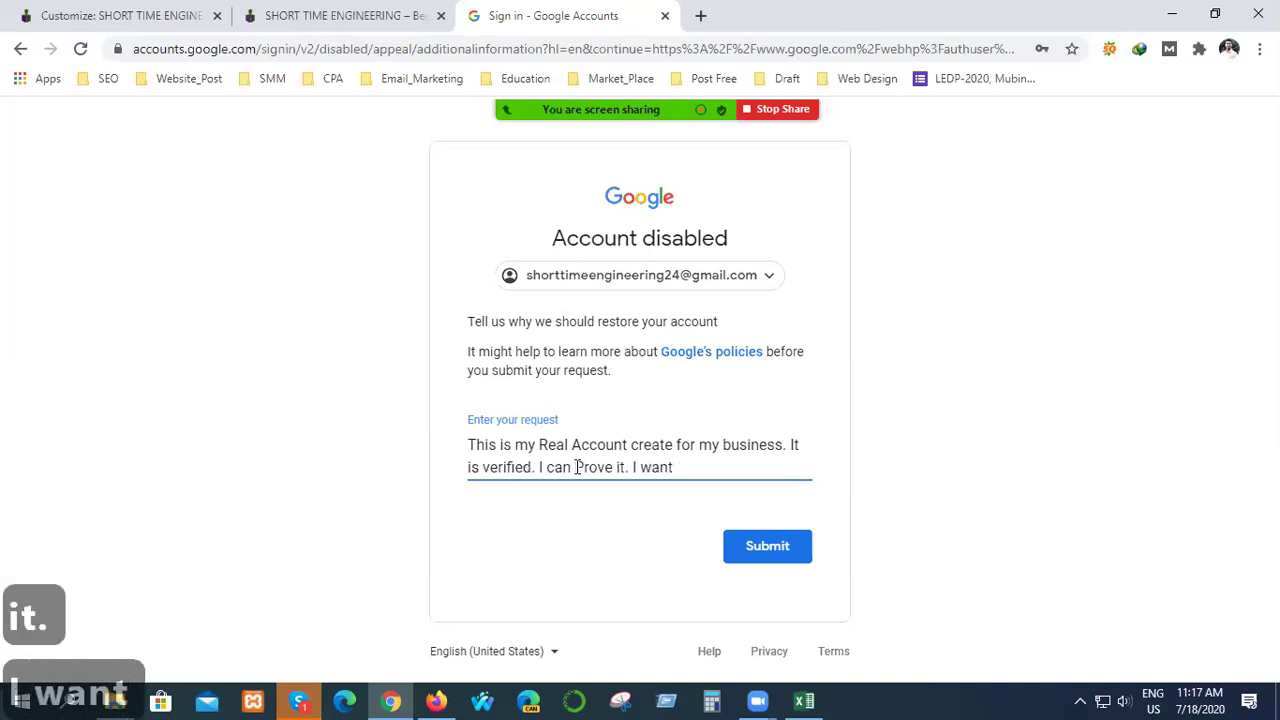
pyautogui.write('my ac')
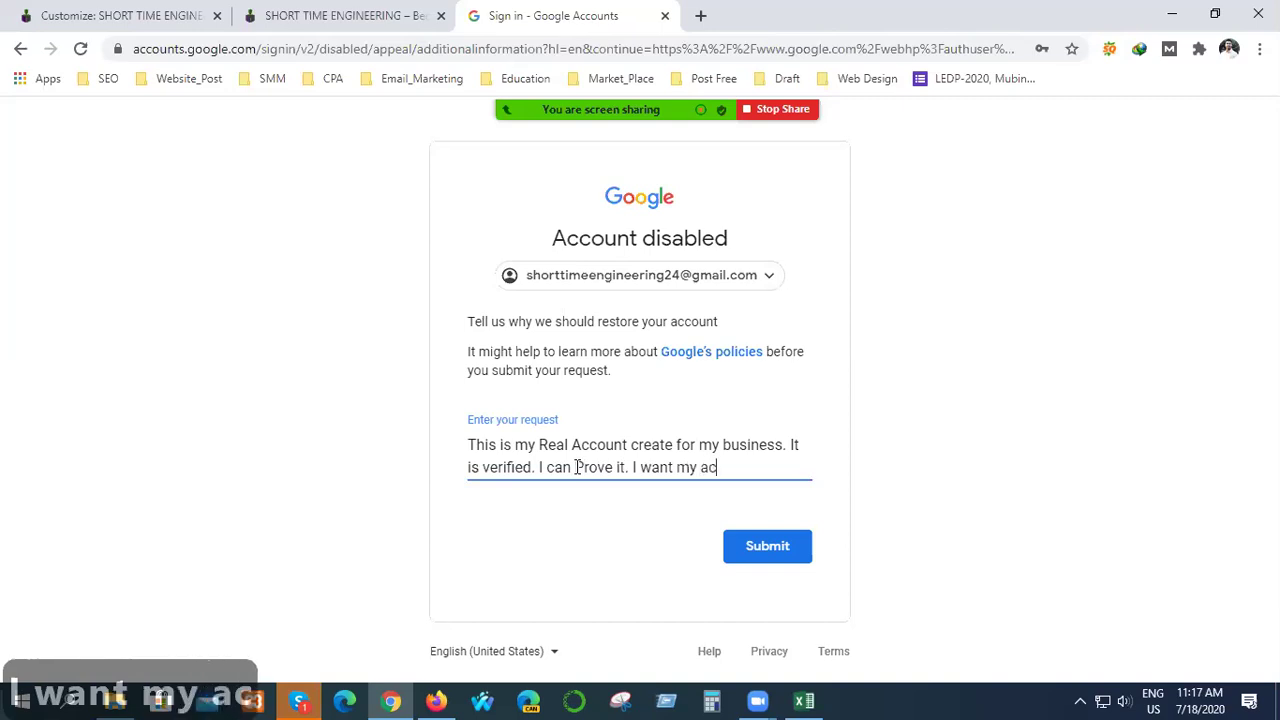
pyautogui.write('cc')
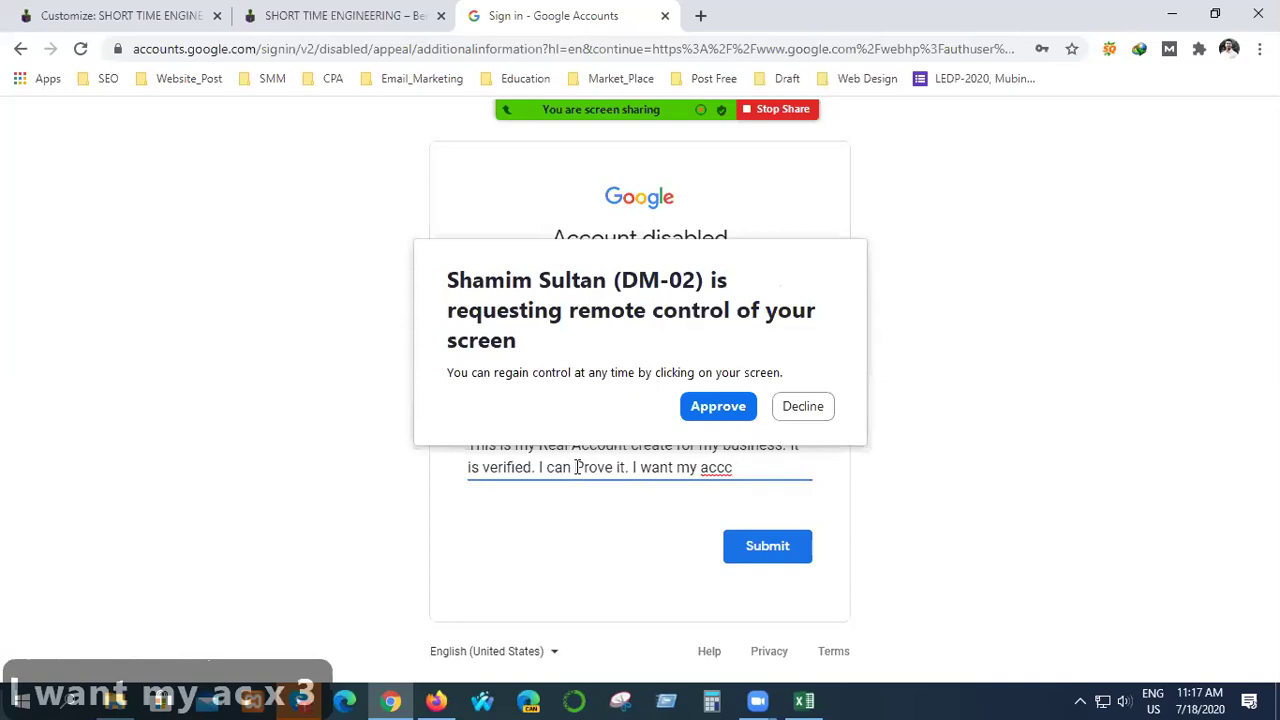
pyautogui.press('BackSpace')
pyautogui.write('ou')
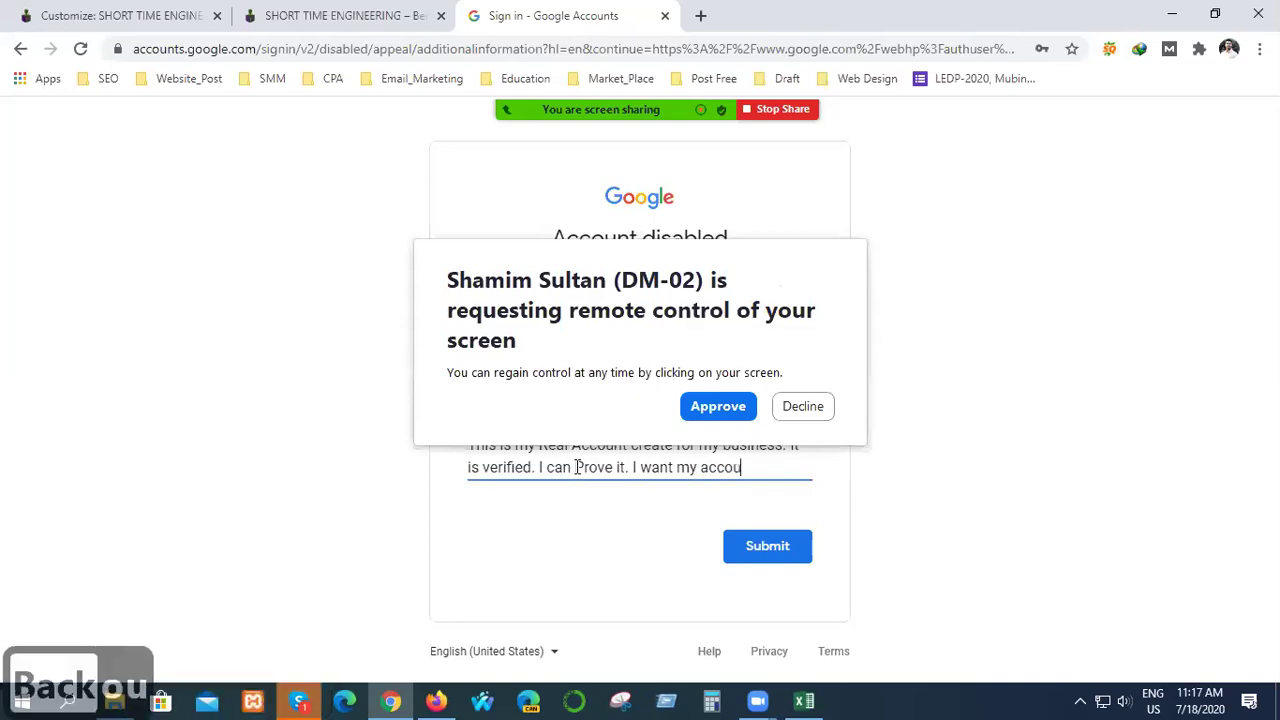
pyautogui.write('nt')
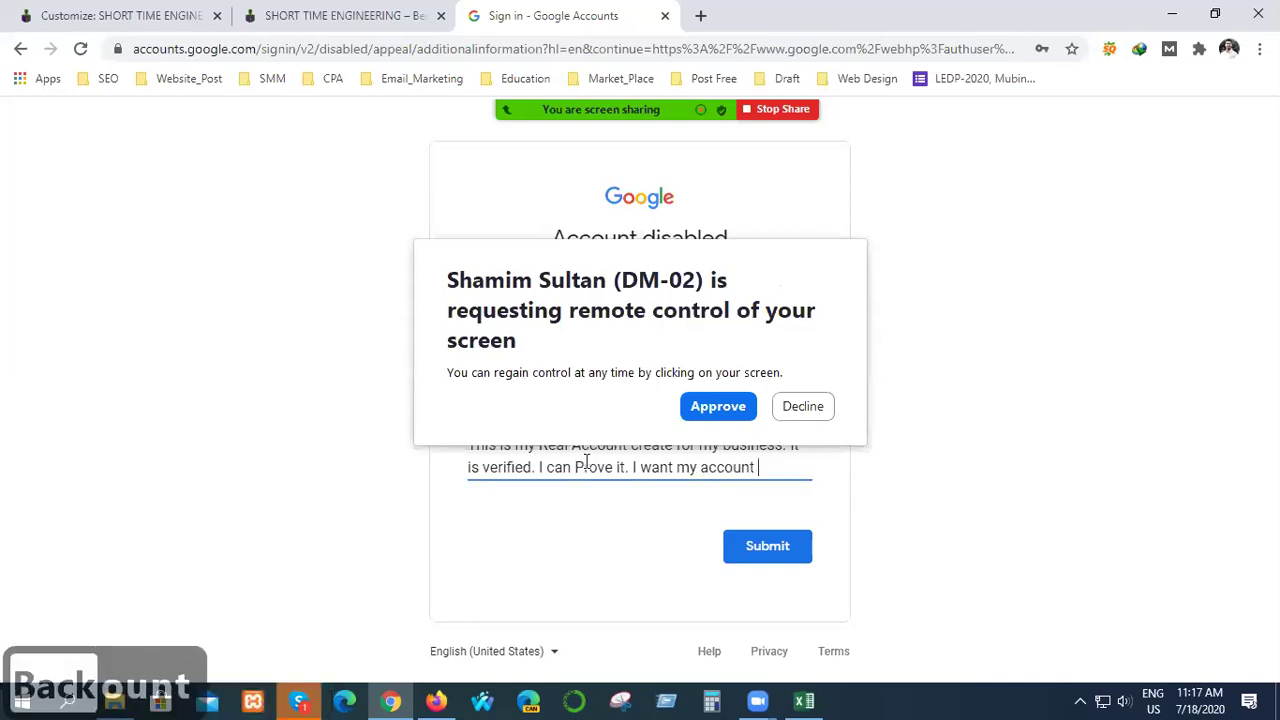
pyautogui.click(707, 404)
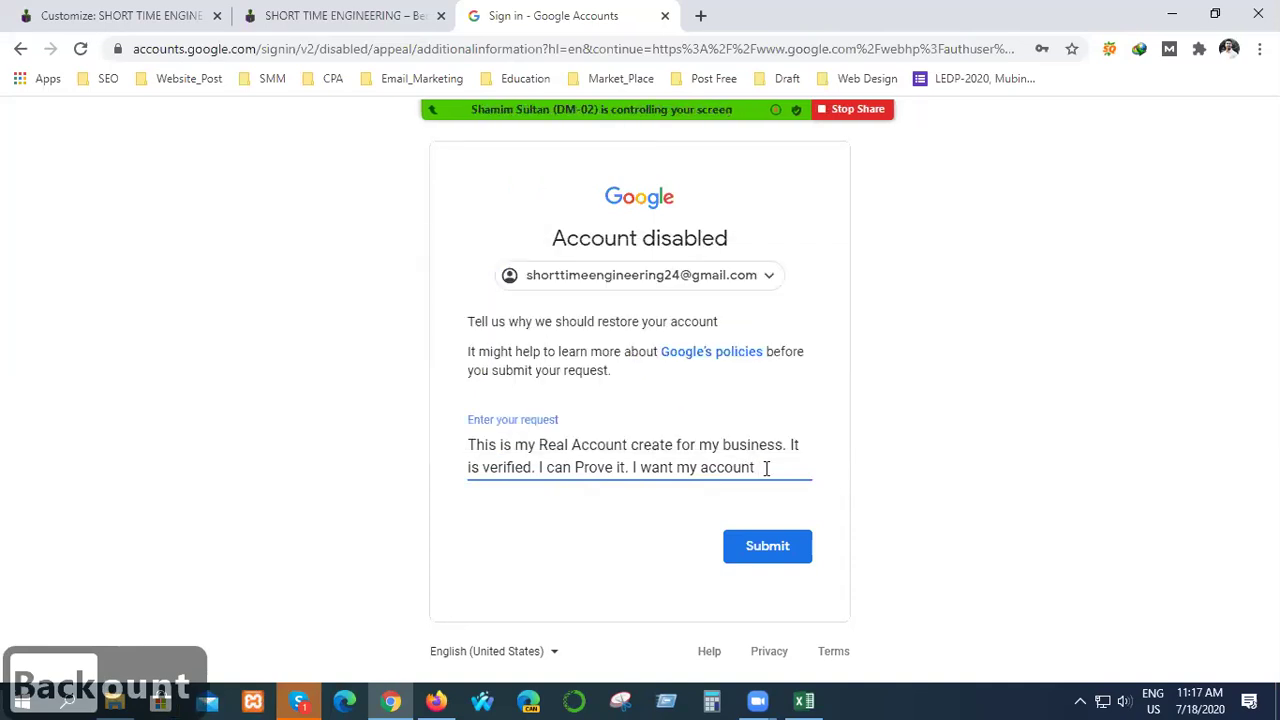
# Minimize the browser to reveal Work_Flow.xlsx, cancelling the close so the workbook stays open
pyautogui.hotkey('alt', 'Tab')
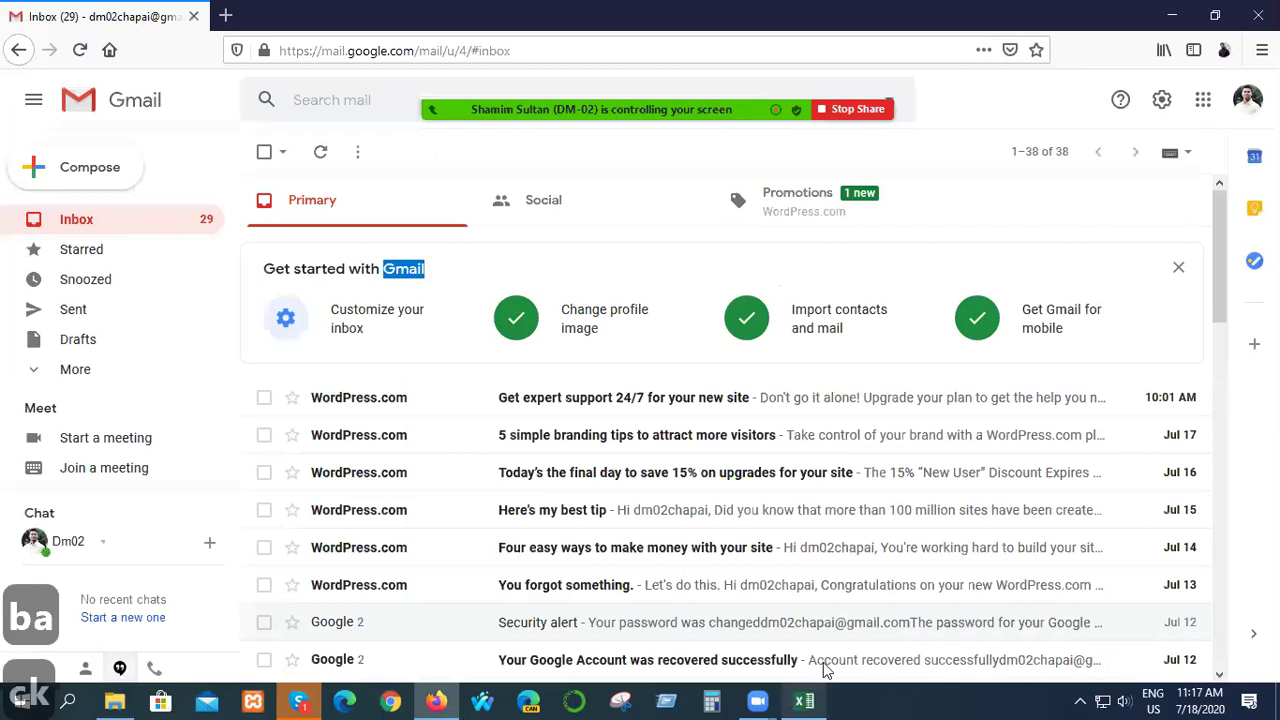
pyautogui.moveTo(804, 700)
pyautogui.click(904, 510)
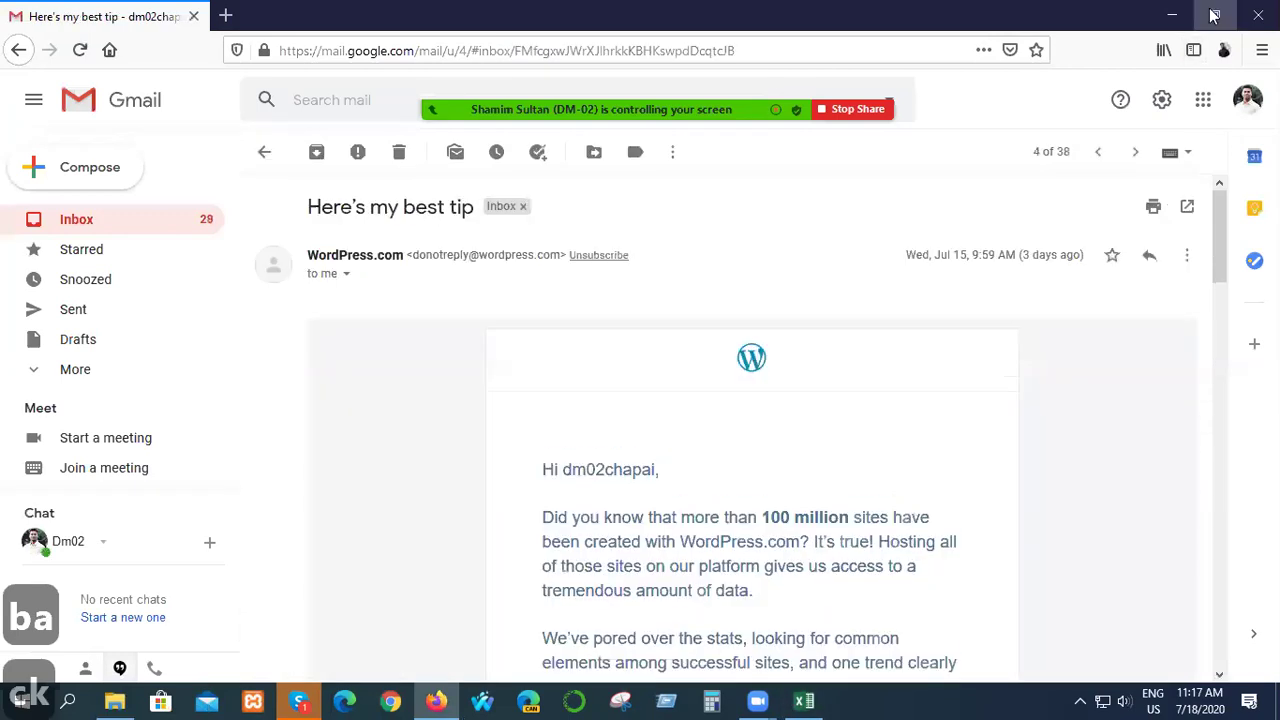
pyautogui.click(1176, 23)
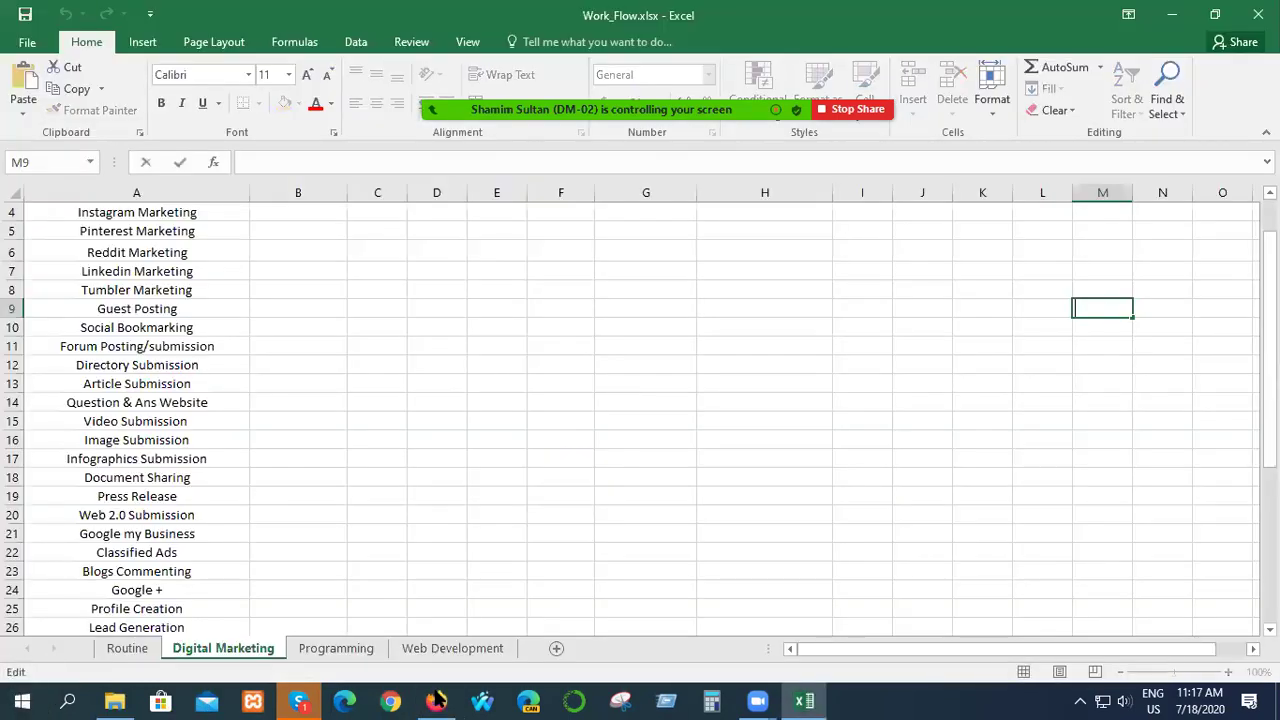
pyautogui.click(1258, 14)
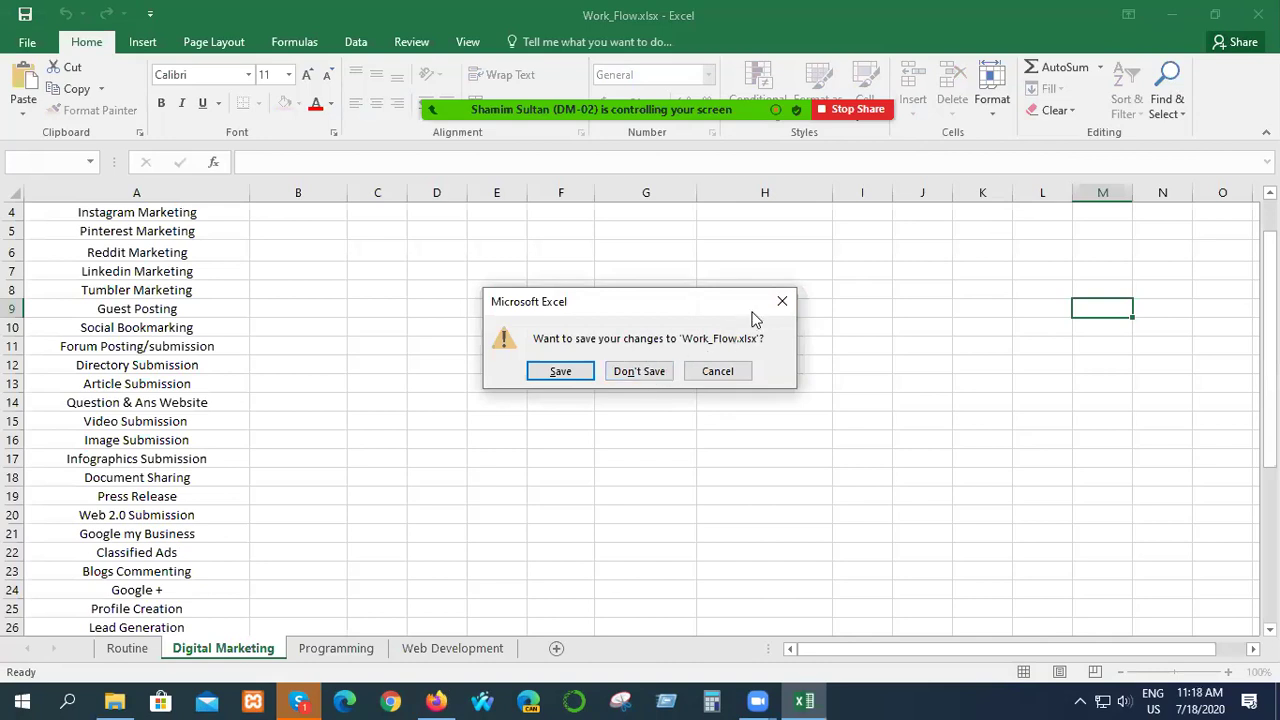
pyautogui.press('Escape')
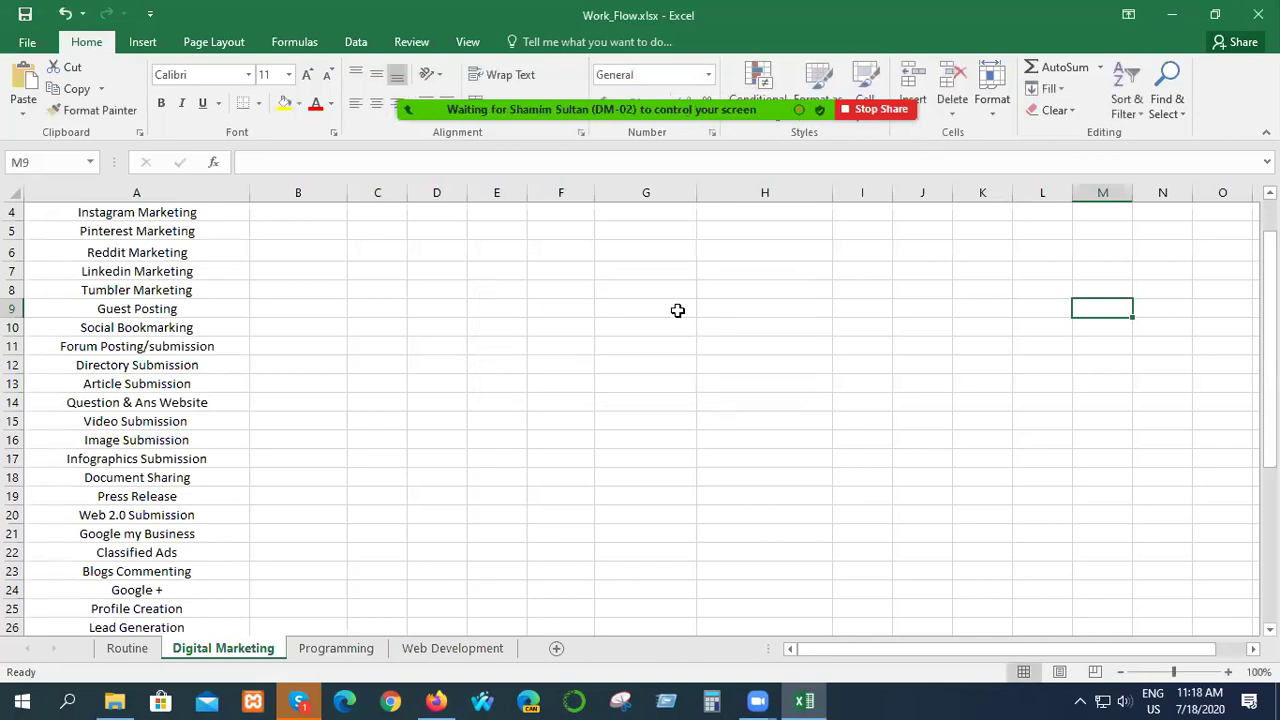
pyautogui.moveTo(305, 700)
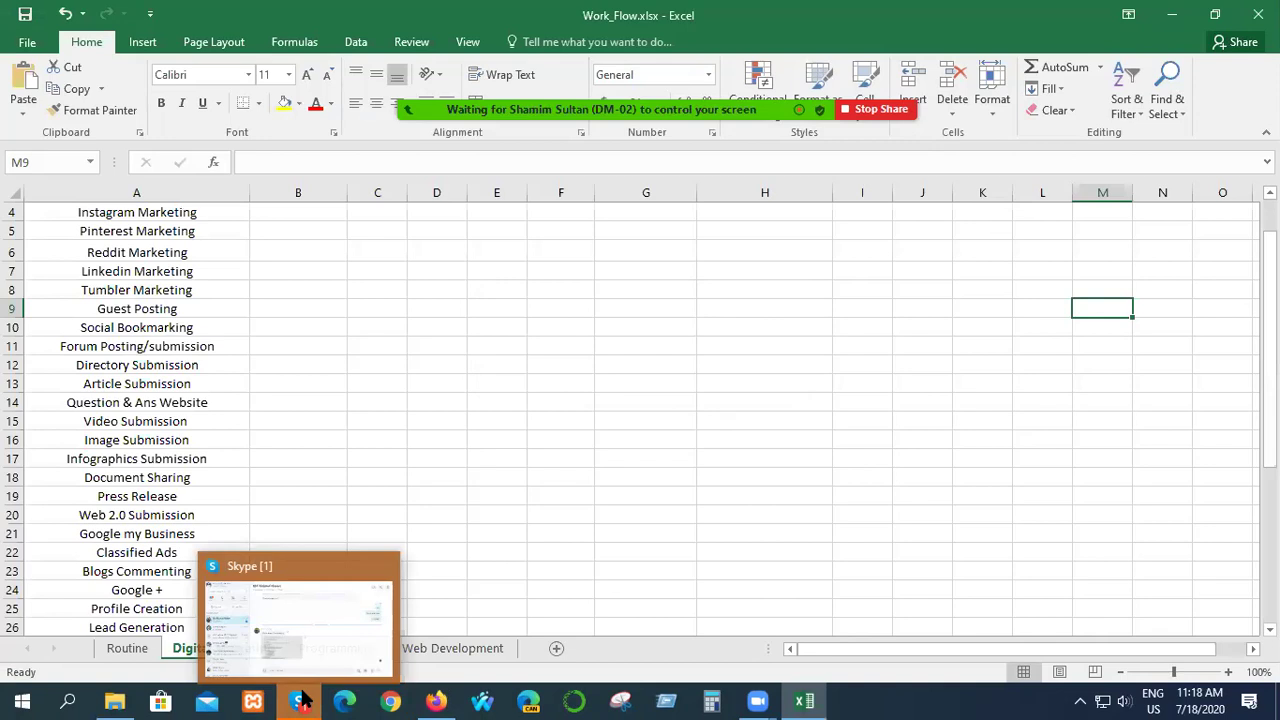
# Bring Chrome forward, dismiss the Remote Controlled options, and stop the Zoom screen share
pyautogui.click(390, 700)
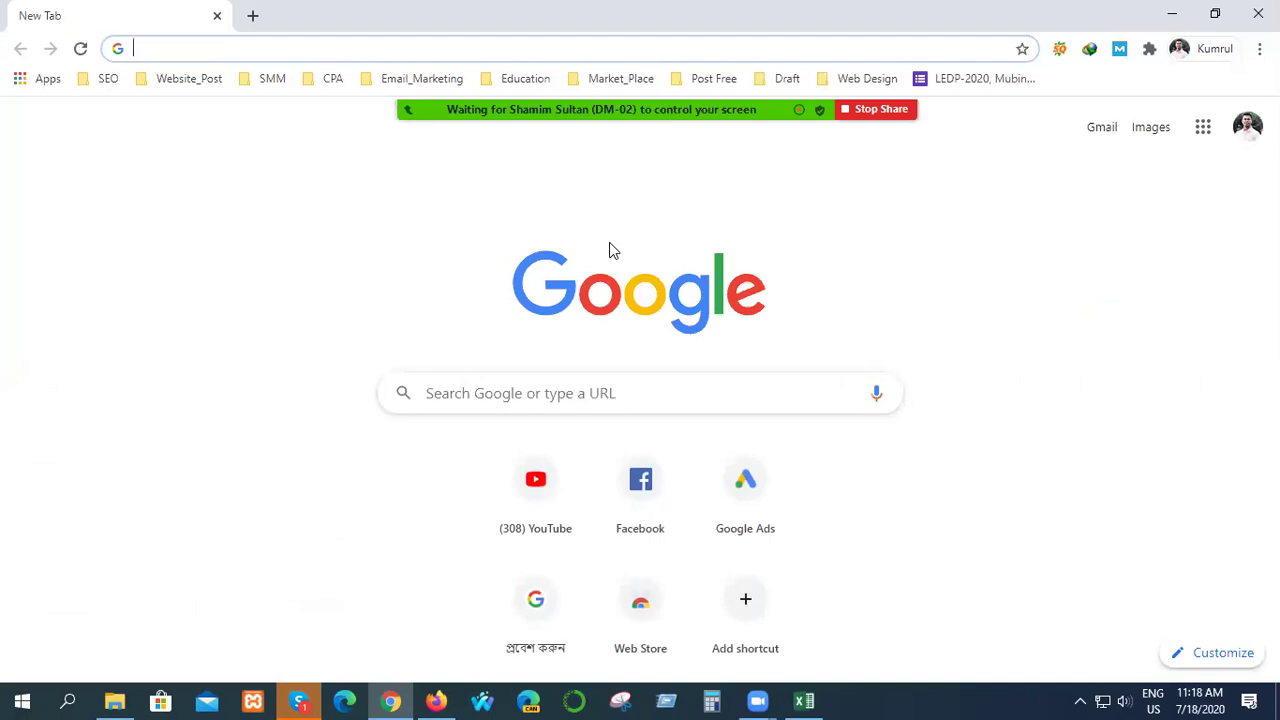
pyautogui.moveTo(610, 123)
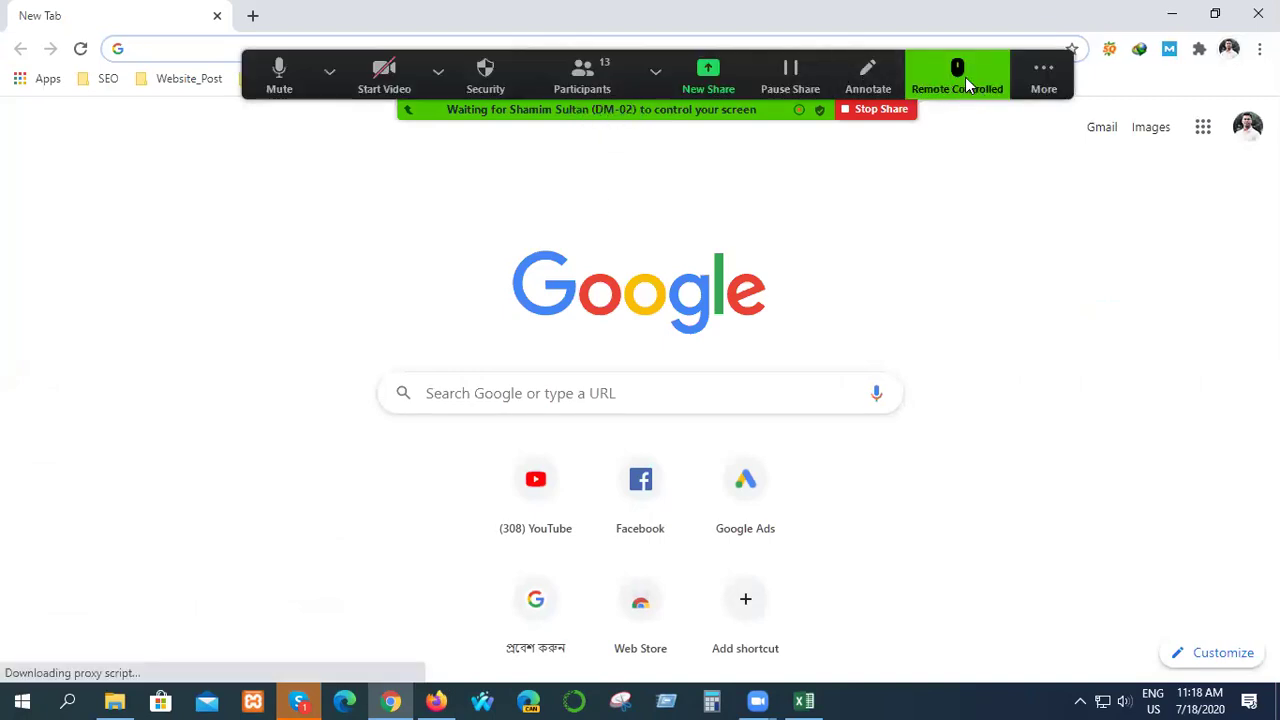
pyautogui.click(963, 75)
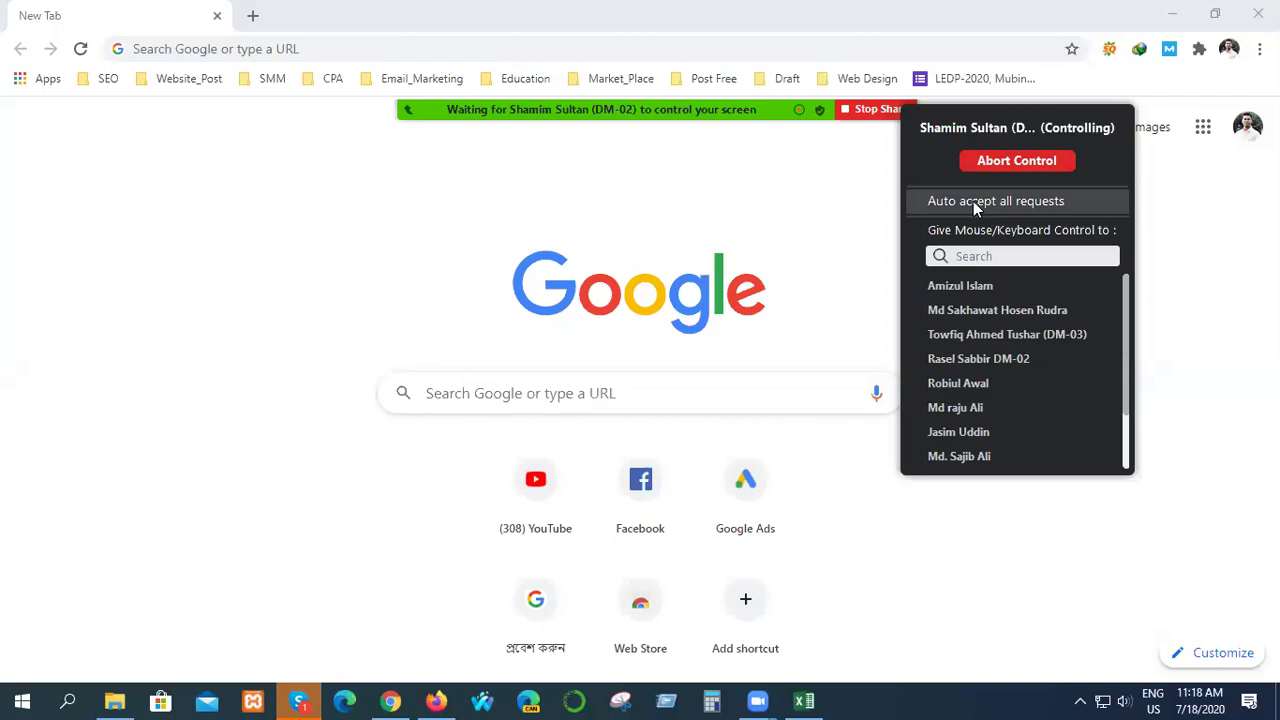
pyautogui.scroll(-1, 982, 304)
pyautogui.scroll(1, 982, 304)
pyautogui.click(688, 186)
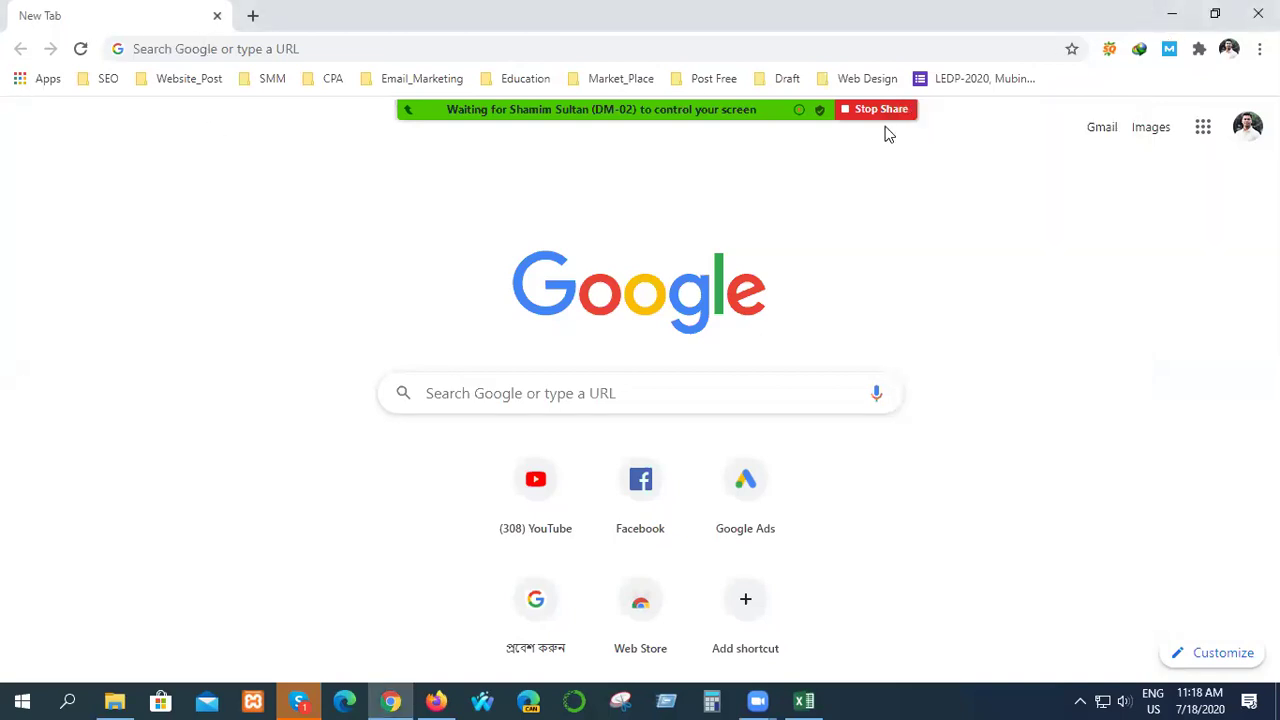
pyautogui.moveTo(510, 118)
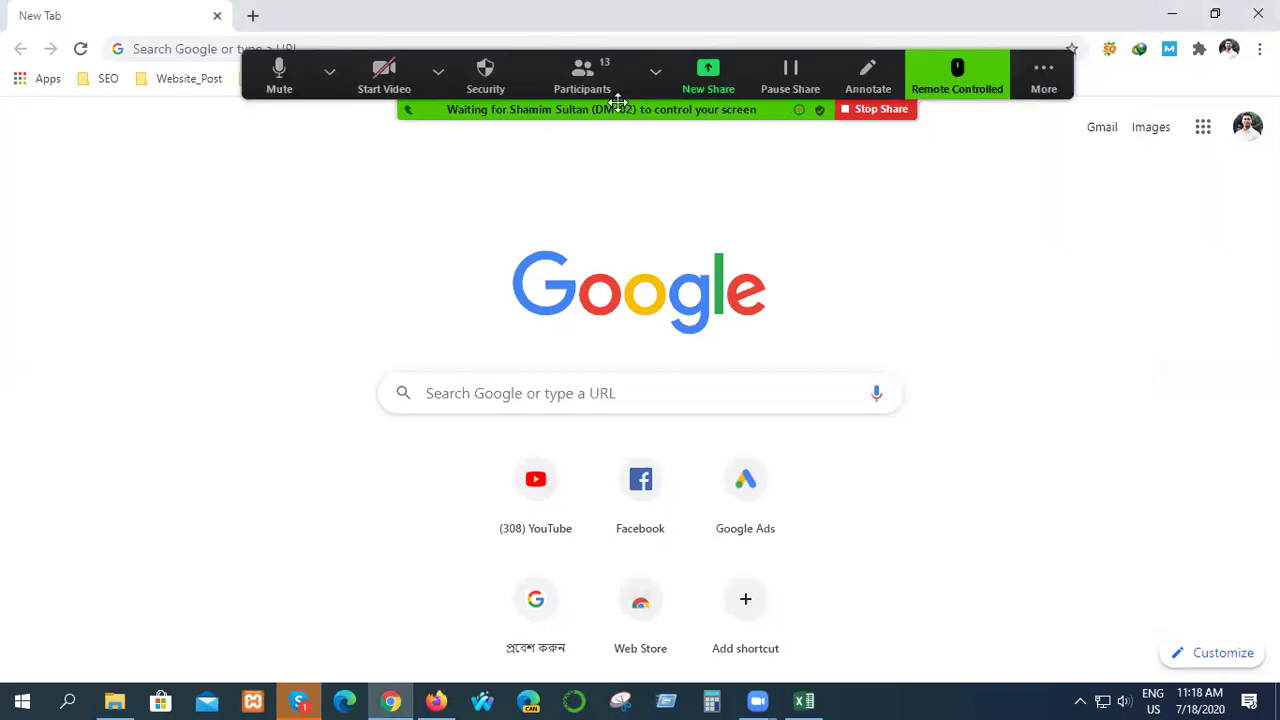
pyautogui.click(873, 112)
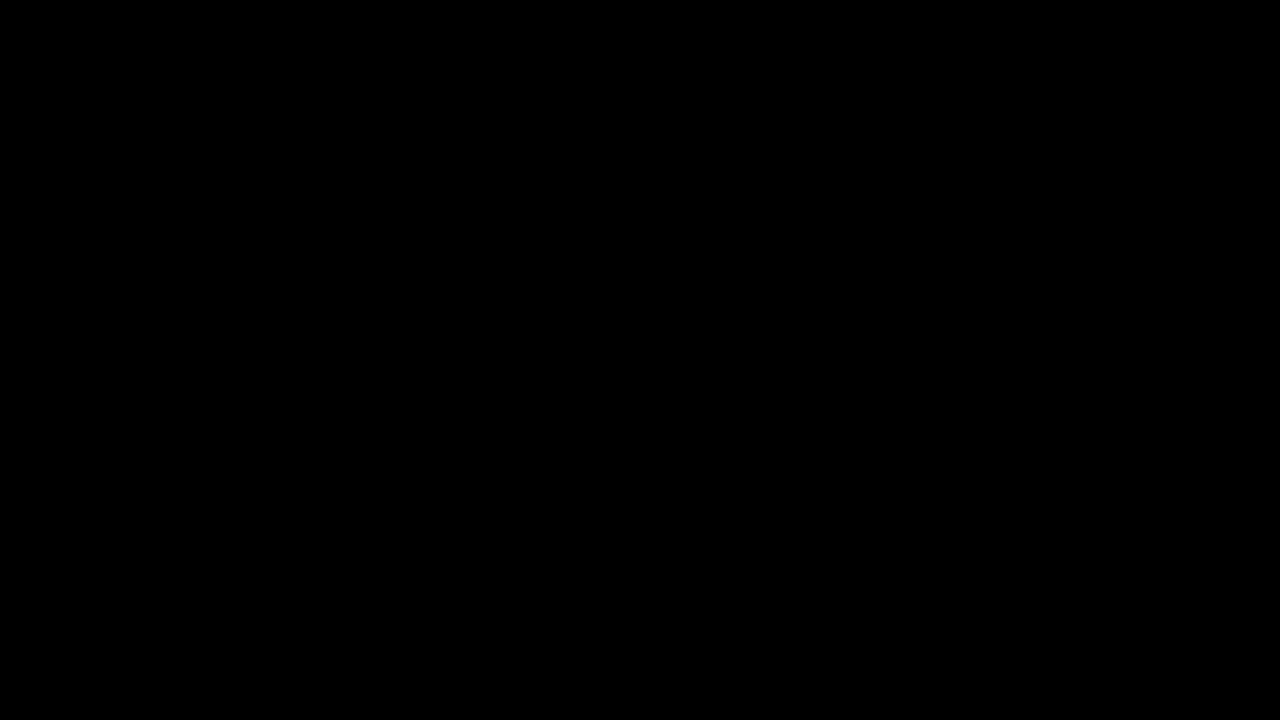
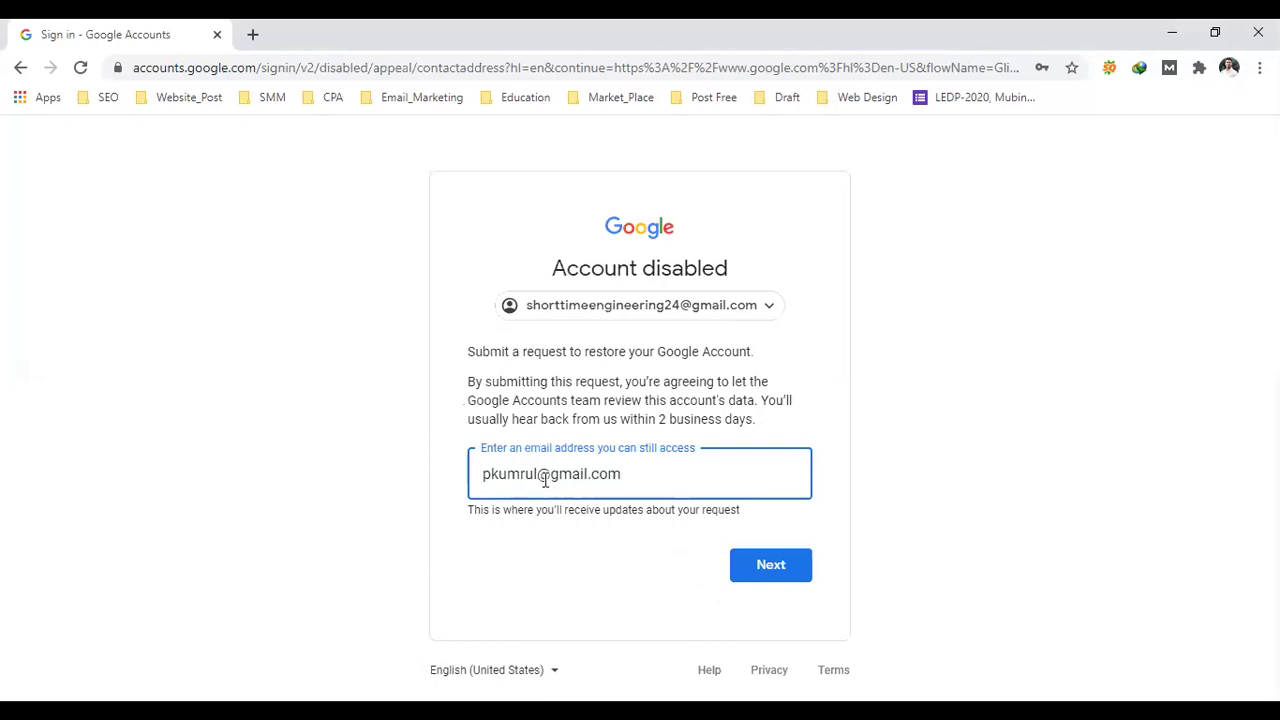
# Continue to the request box and write 'This is my Real Account... created it for my personal use. It is verefyed'
pyautogui.click(776, 566)
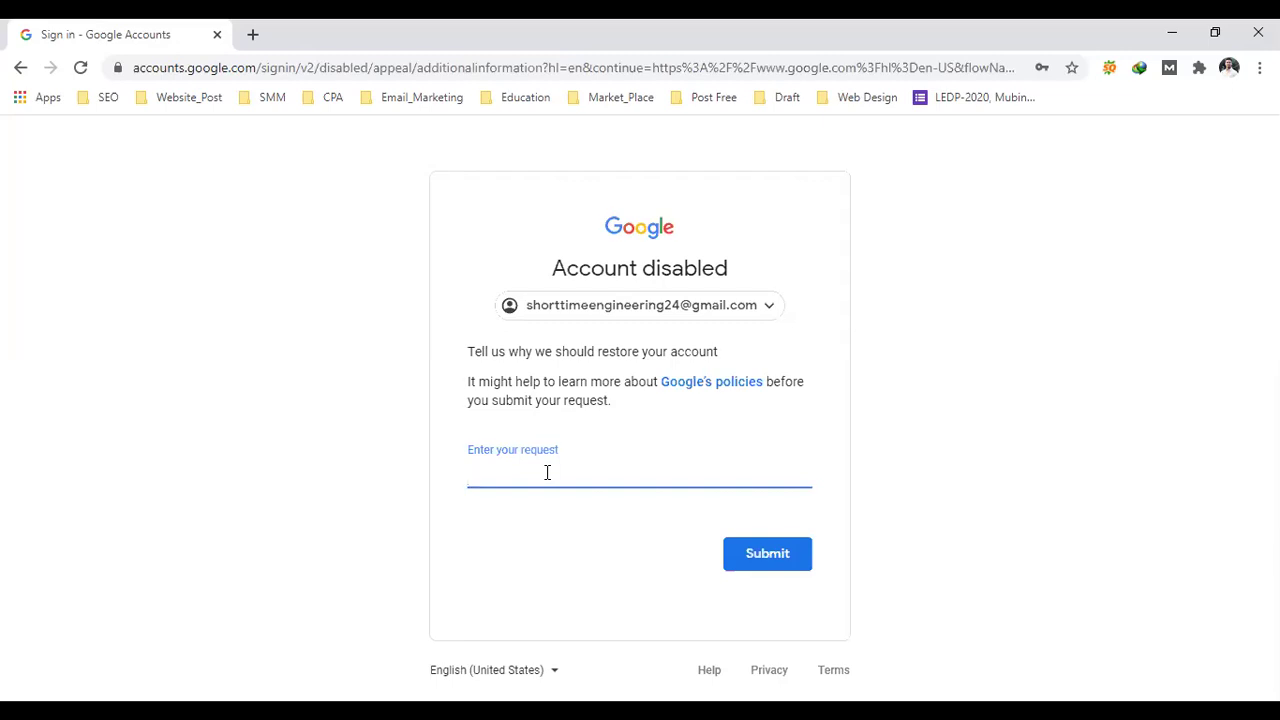
pyautogui.write('This is my Real Acc')
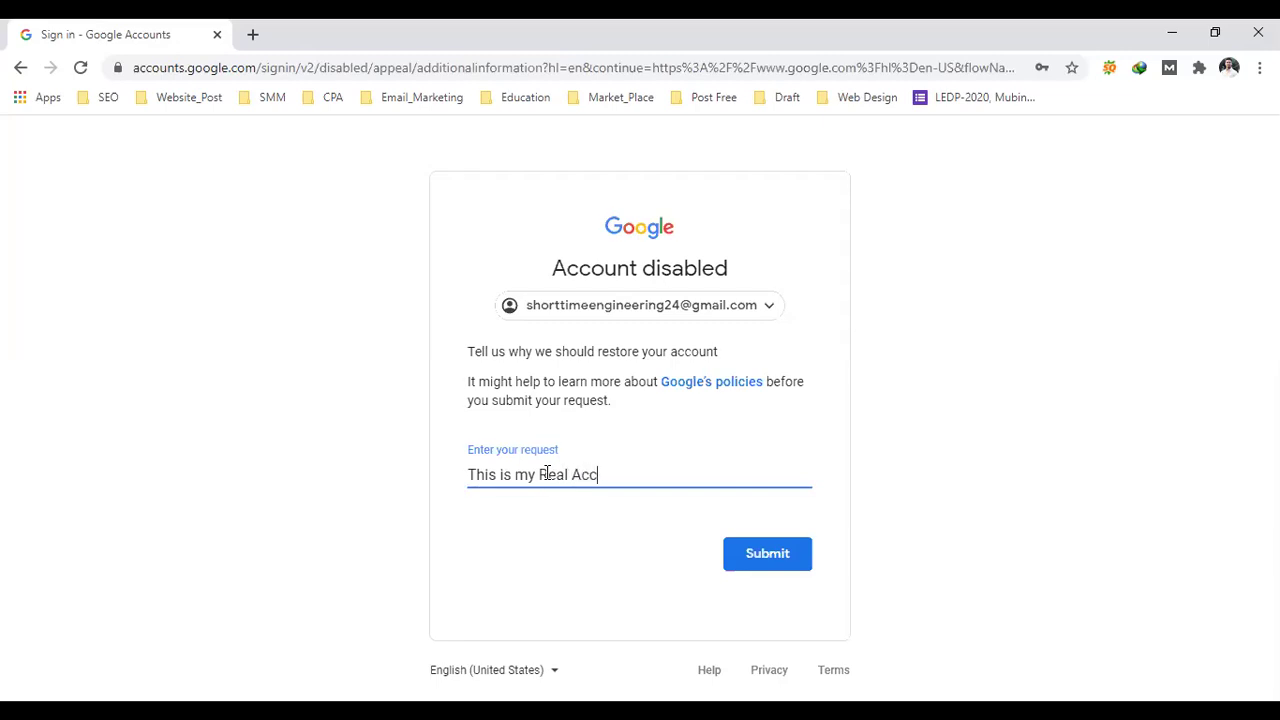
pyautogui.write('ount')
pyautogui.write(' .I')
pyautogui.write(' crea')
pyautogui.write('t')
pyautogui.press('BackSpace')
pyautogui.press('BackSpace')
pyautogui.press('BackSpace')
pyautogui.press('BackSpace')
pyautogui.press('BackSpace')
pyautogui.press('BackSpace')
pyautogui.press('BackSpace')
pyautogui.write('For my')
pyautogui.write('per')
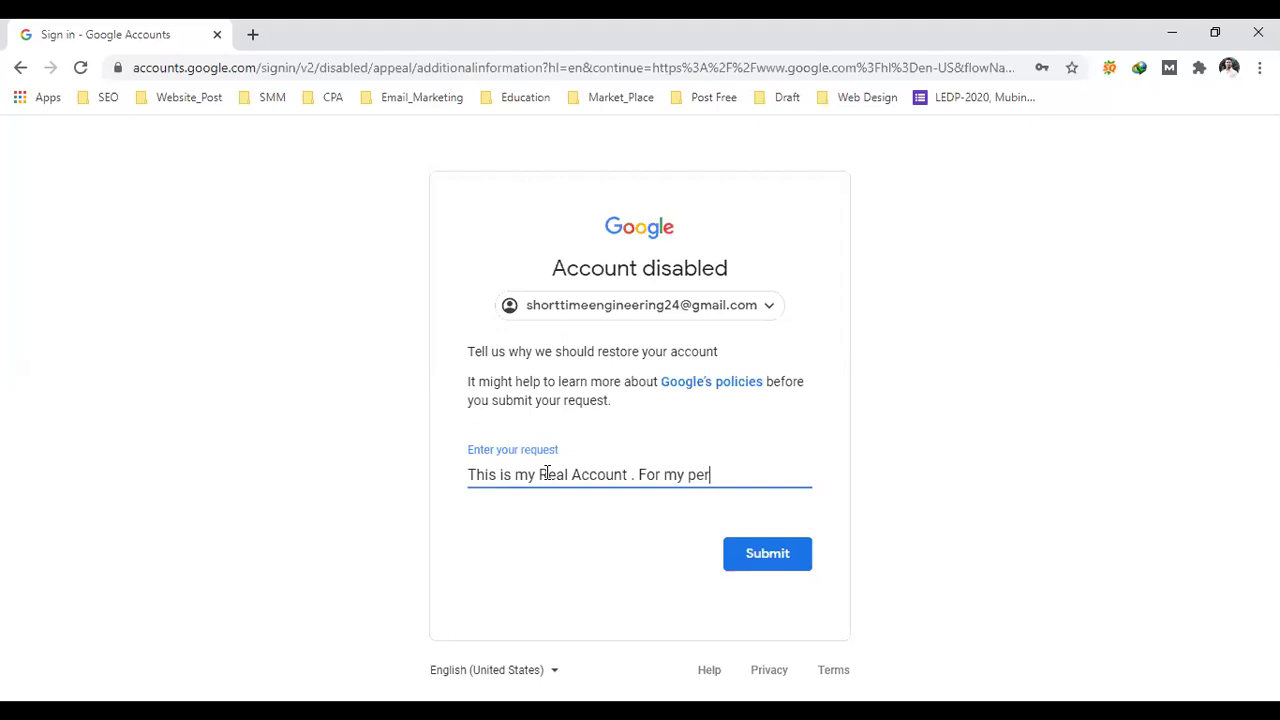
pyautogui.write('sonal use i wes')
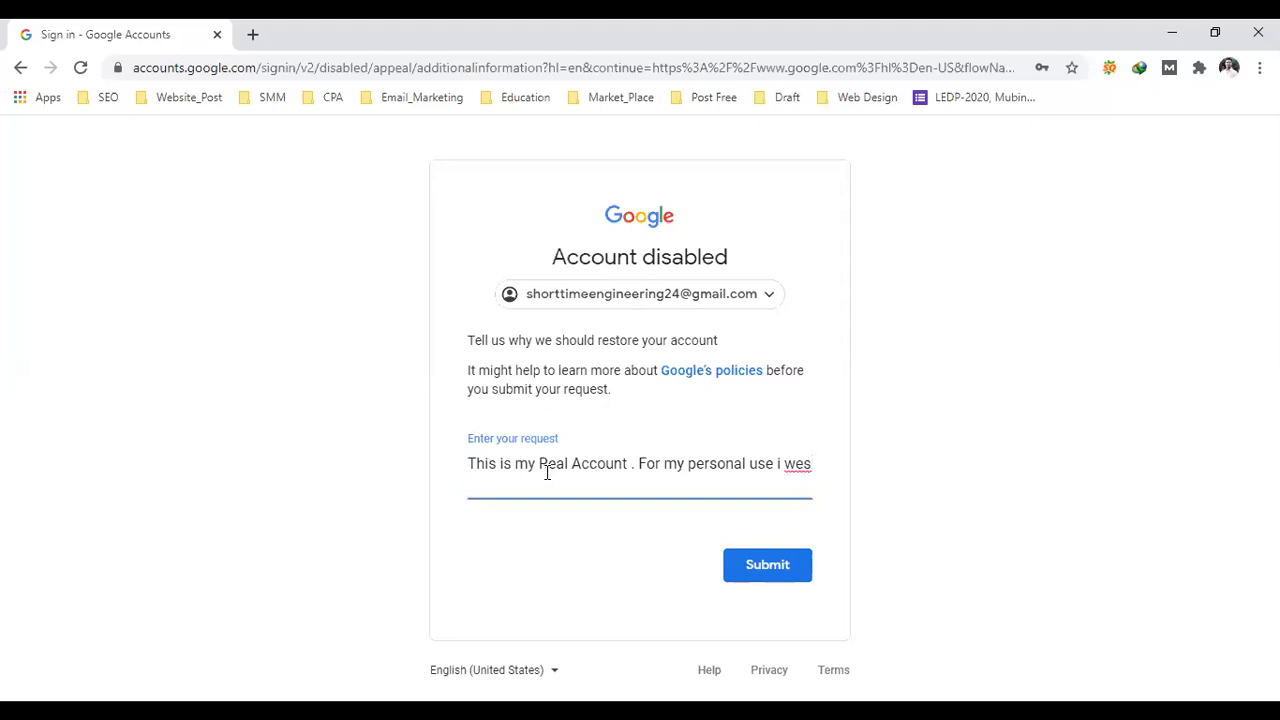
pyautogui.press('BackSpace')
pyautogui.press('BackSpace')
pyautogui.write('as create')
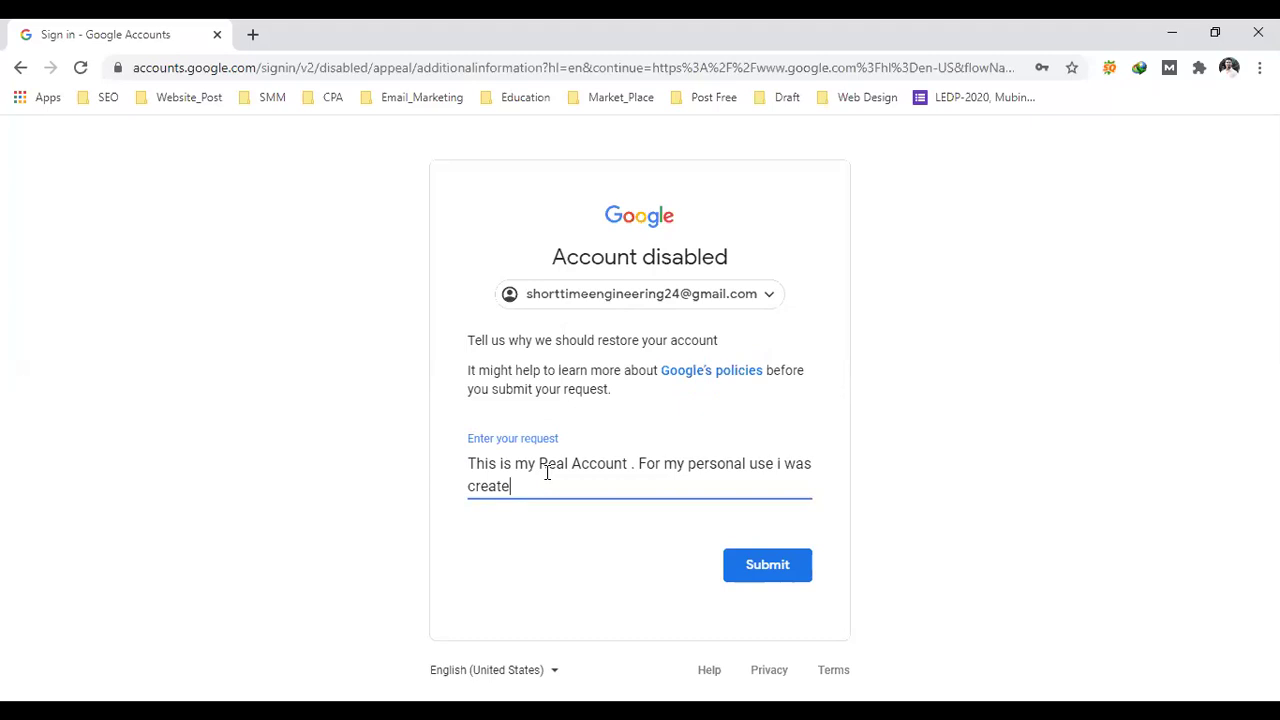
pyautogui.write('d it')
pyautogui.click(810, 463)
pyautogui.press('BackSpace')
pyautogui.press('BackSpace')
pyautogui.press('BackSpace')
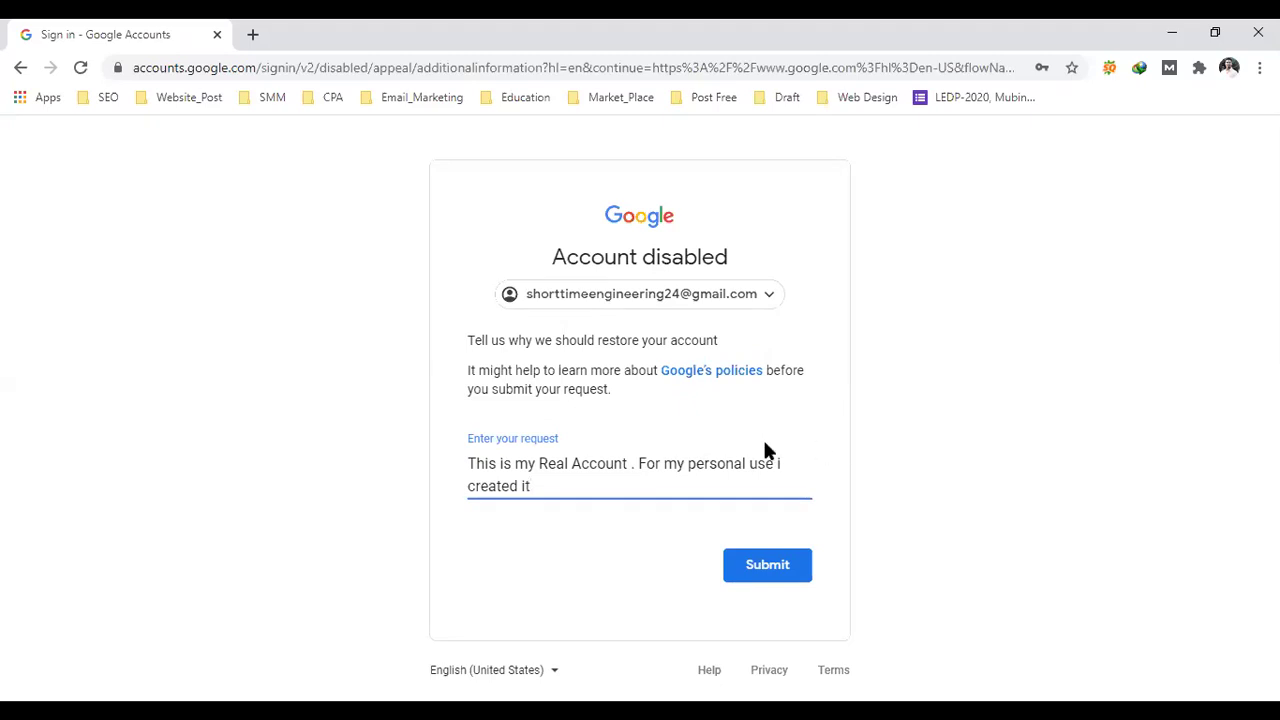
pyautogui.click(552, 490)
pyautogui.write('. It is verefyed')
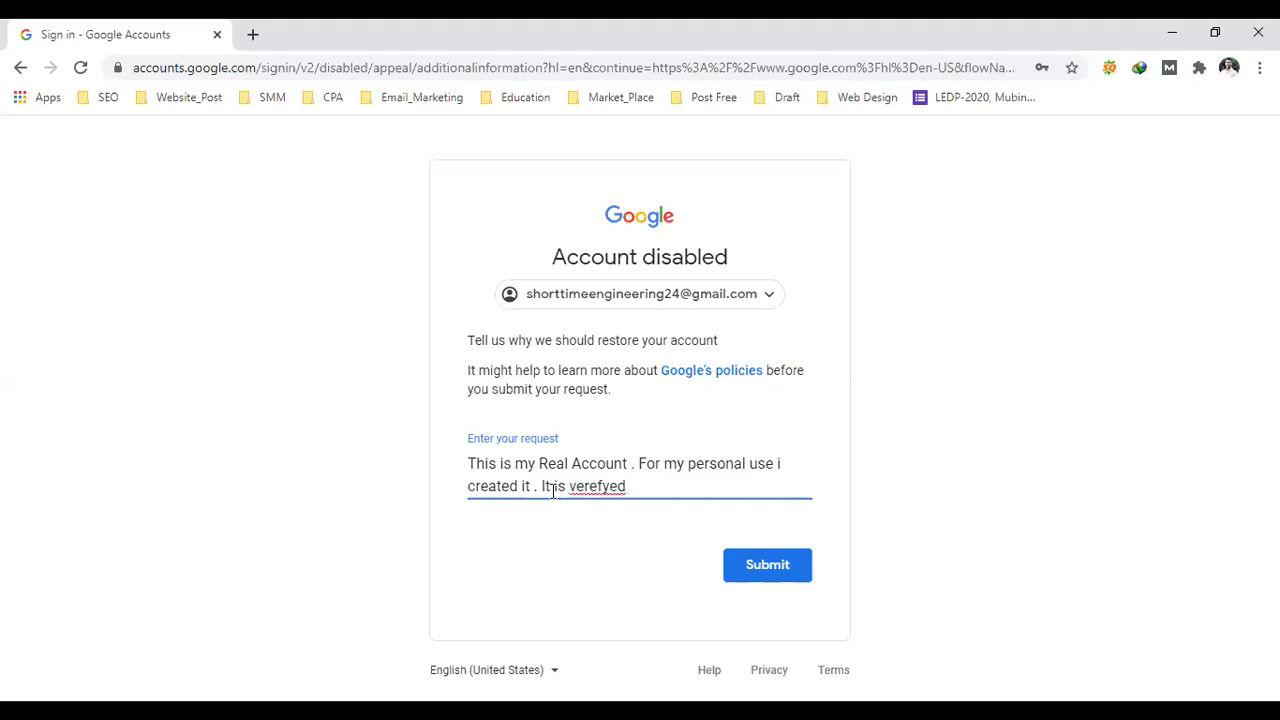
# Fix 'verefyed' to 'verified account', add 'I want My account back.', and submit the request
pyautogui.rightClick(617, 486)
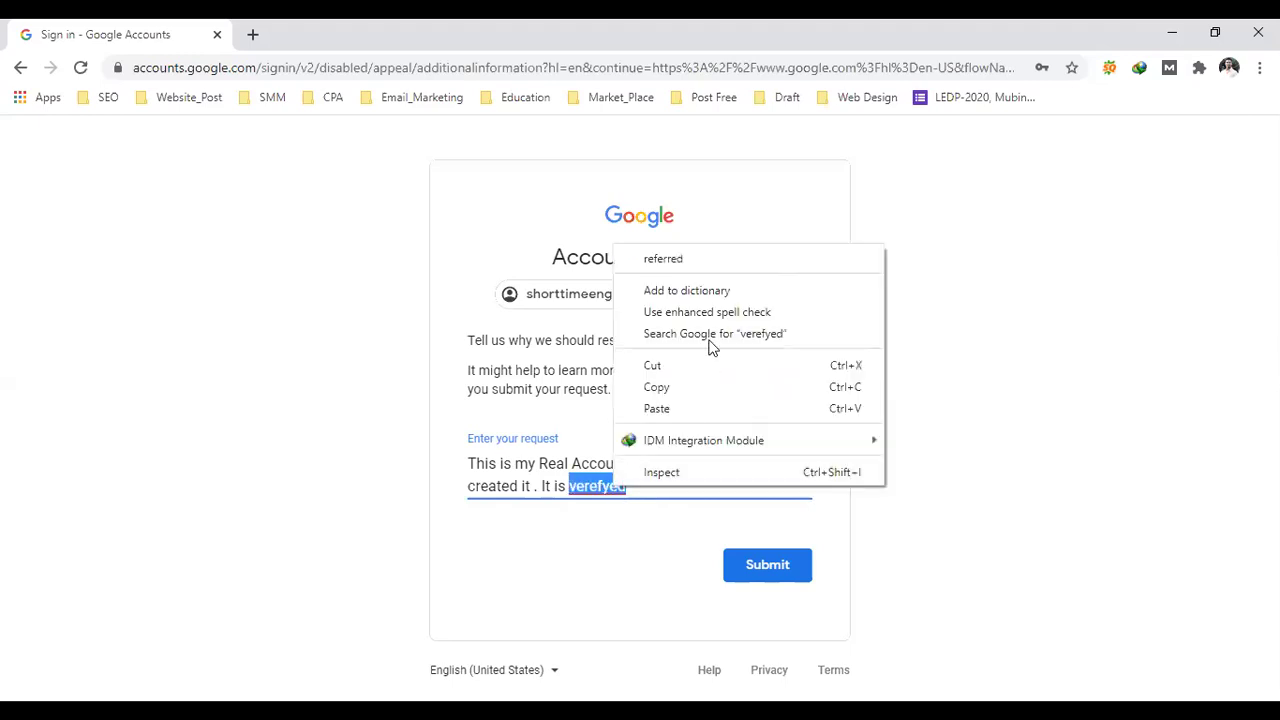
pyautogui.click(649, 509)
pyautogui.click(646, 489)
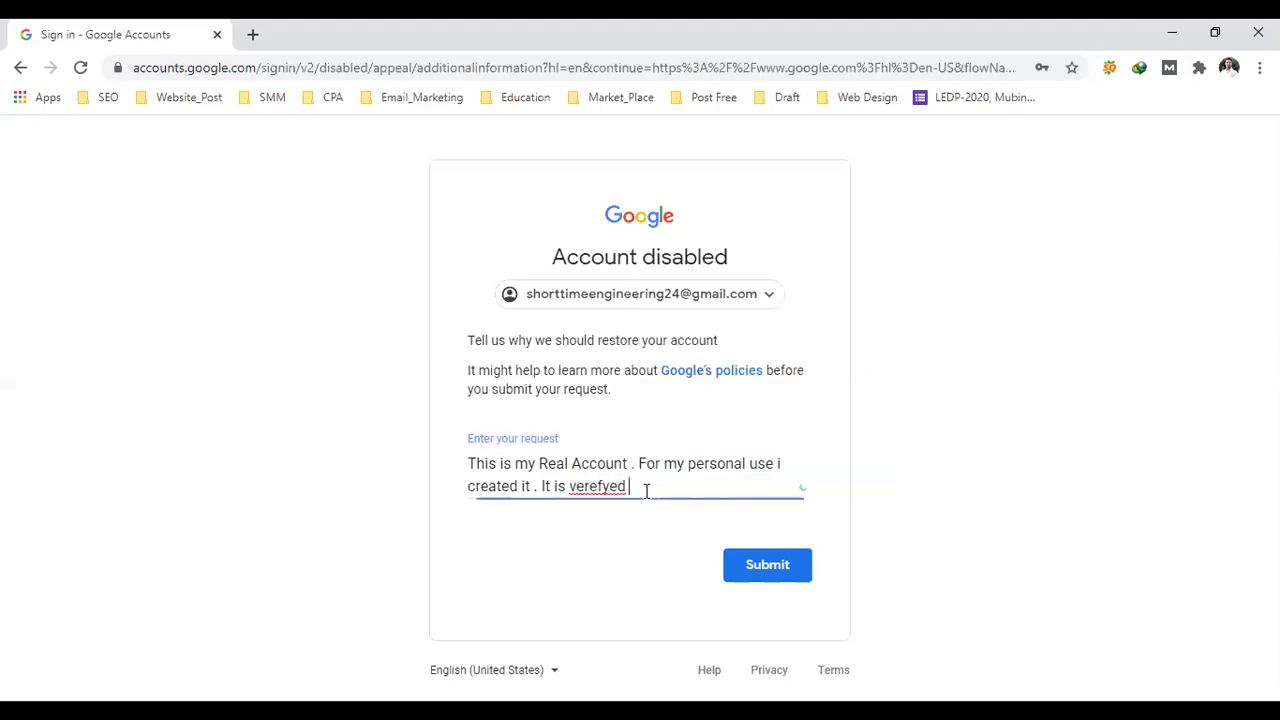
pyautogui.press('BackSpace')
pyautogui.press('BackSpace')
pyautogui.press('BackSpace')
pyautogui.press('BackSpace')
pyautogui.press('BackSpace')
pyautogui.press('BackSpace')
pyautogui.press('BackSpace')
pyautogui.press('BackSpace')
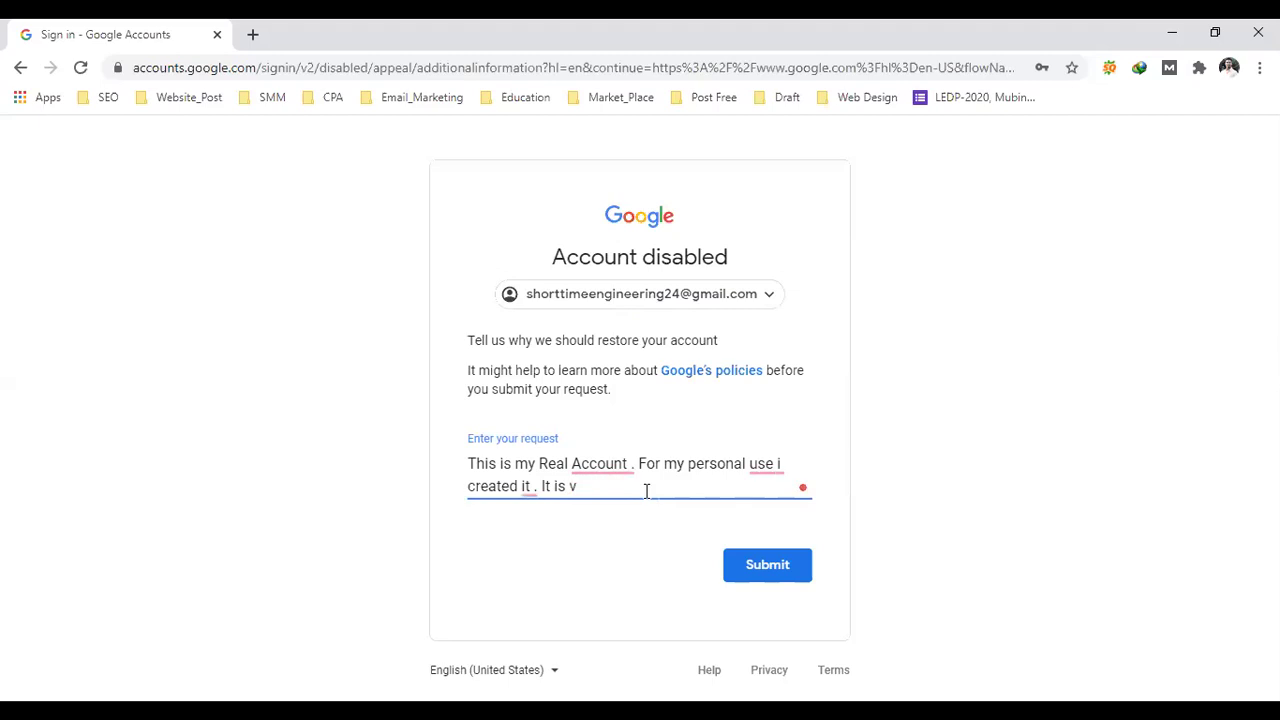
pyautogui.write('erified account. ')
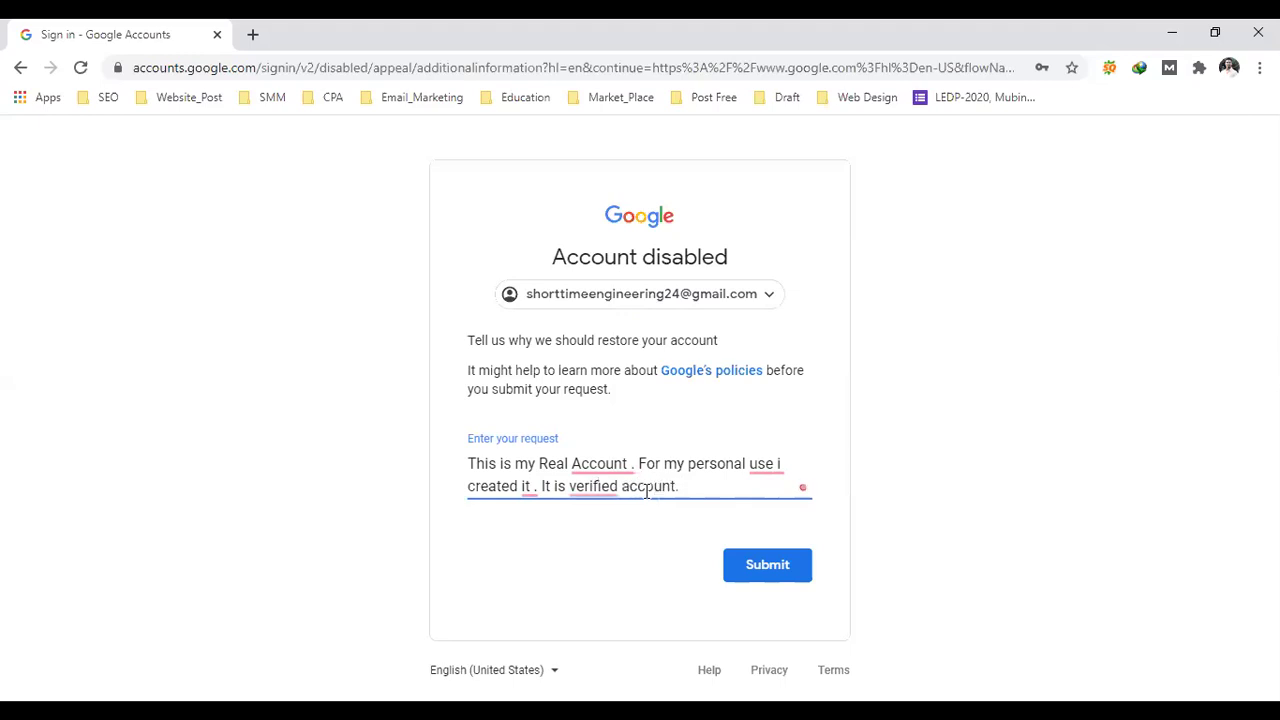
pyautogui.write('I want My a')
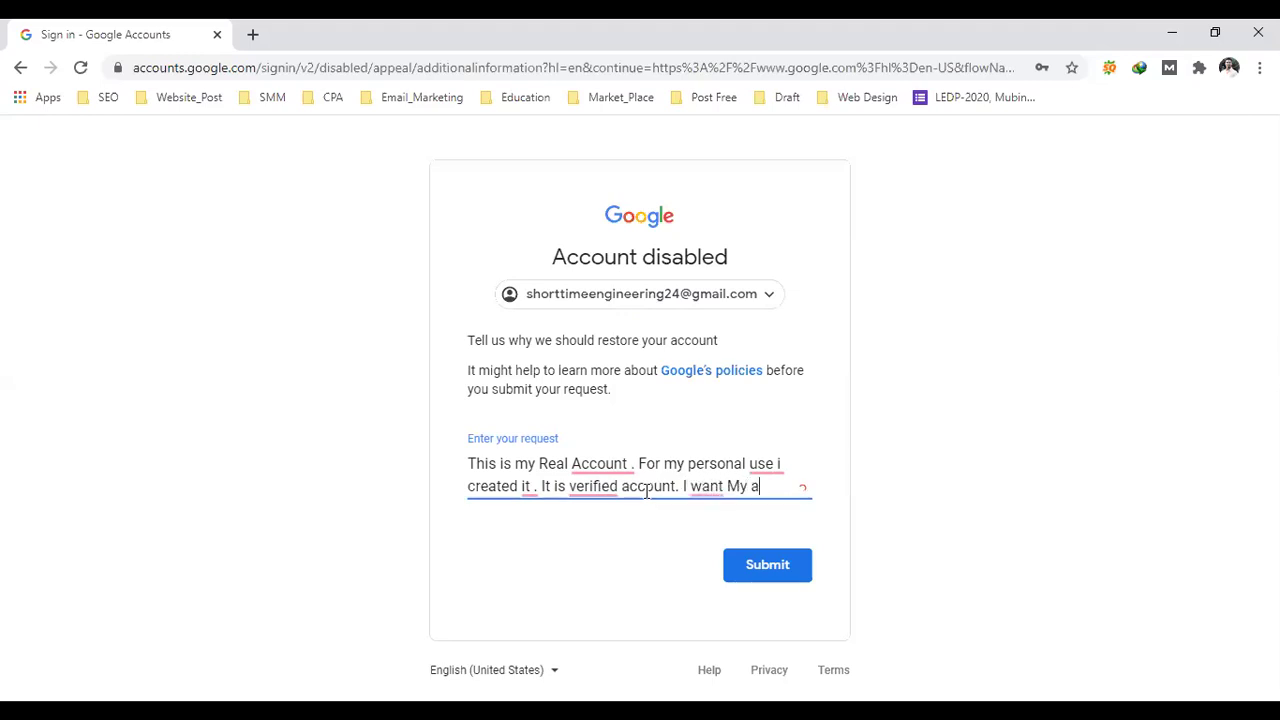
pyautogui.write('ccount back')
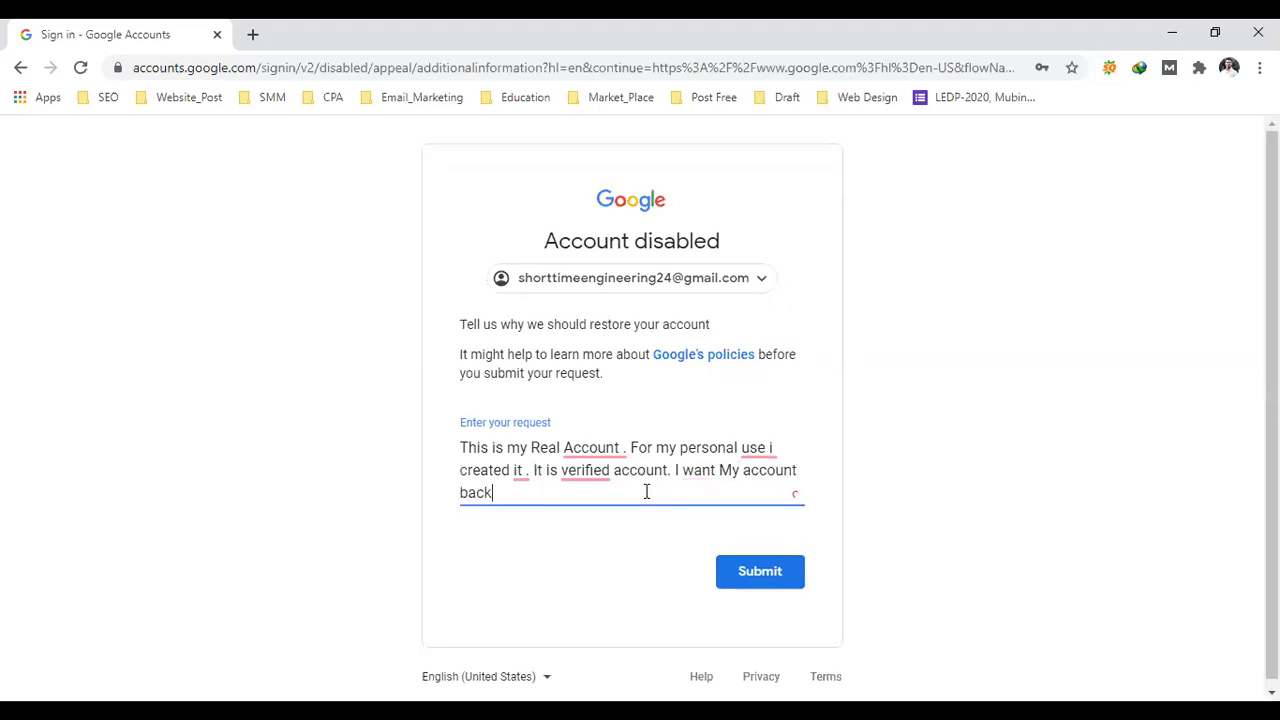
pyautogui.write('.')
pyautogui.click(763, 566)
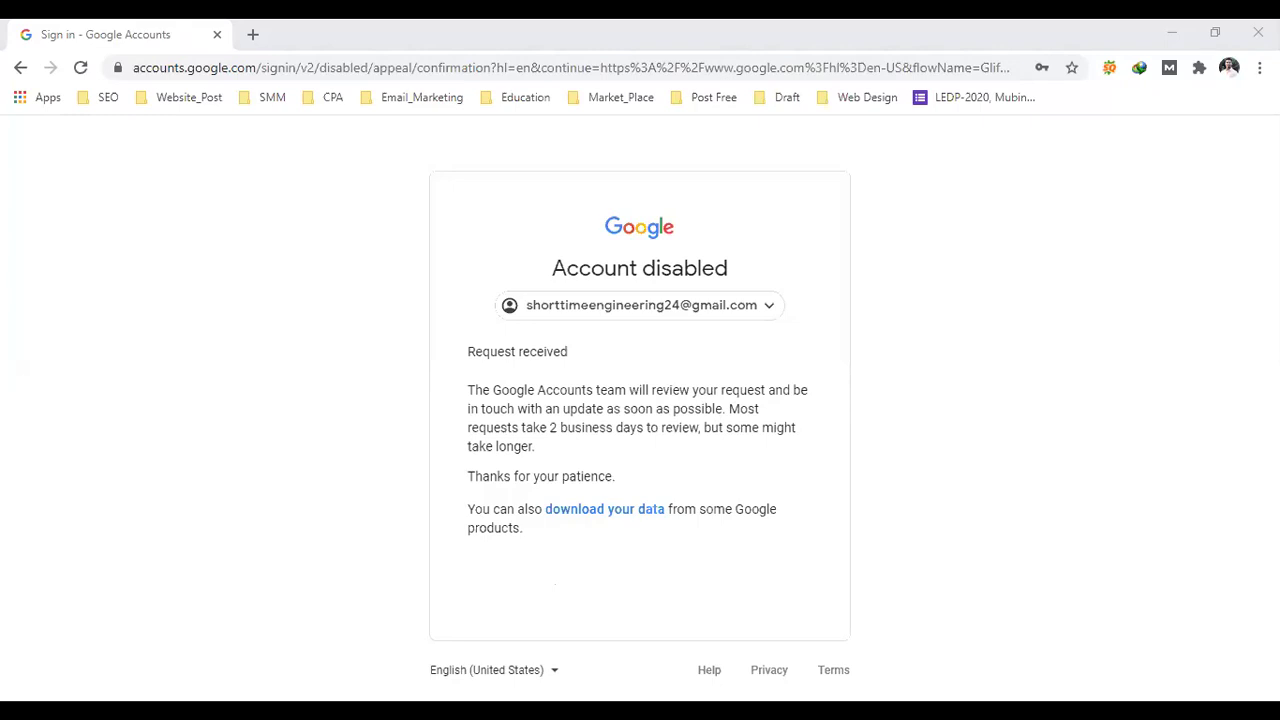
# Open a new browser tab beside the 'Request received' confirmation
pyautogui.click(252, 34)
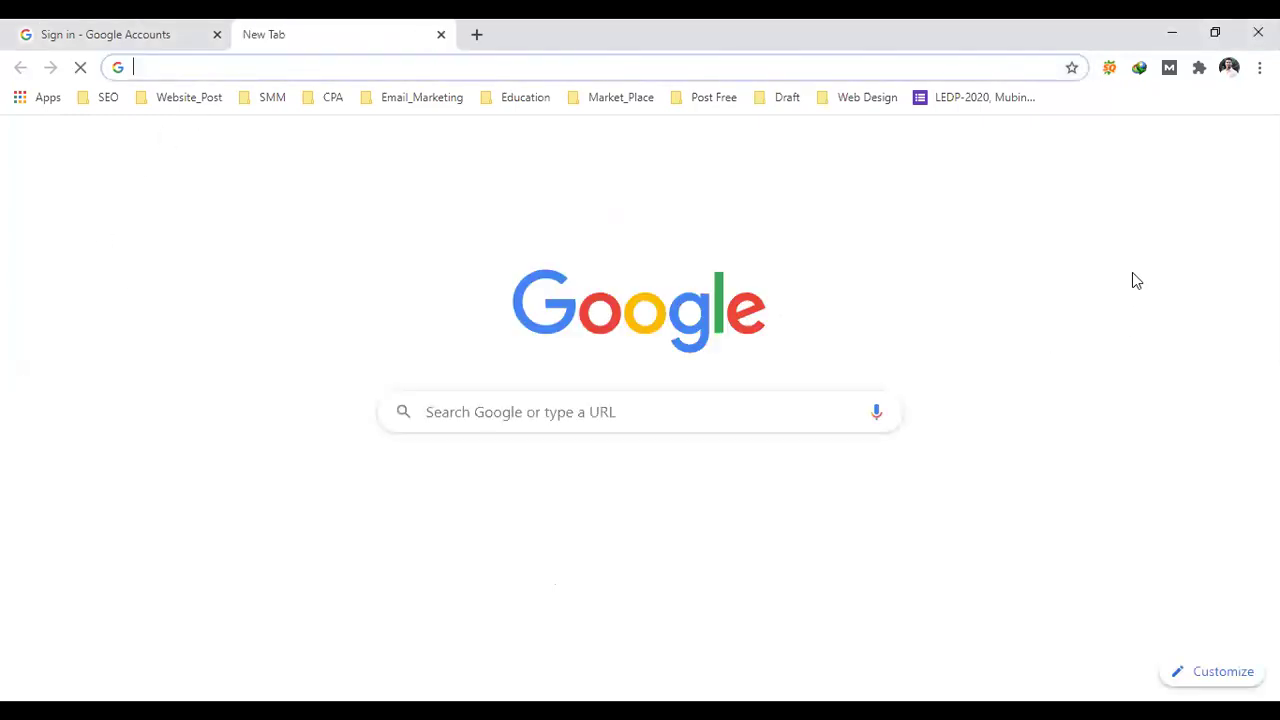
# Open Gmail in the new tab, reload the inbox, and glance back at the confirmation tab
pyautogui.click(1106, 145)
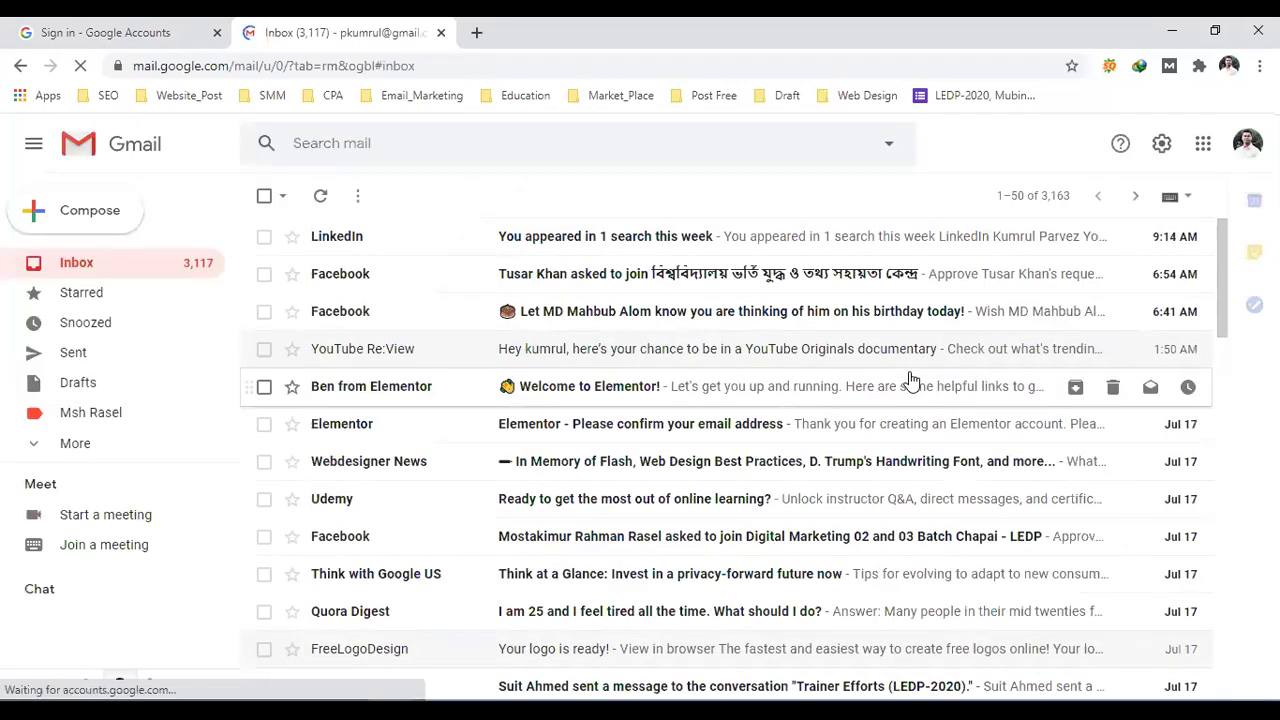
pyautogui.click(322, 197)
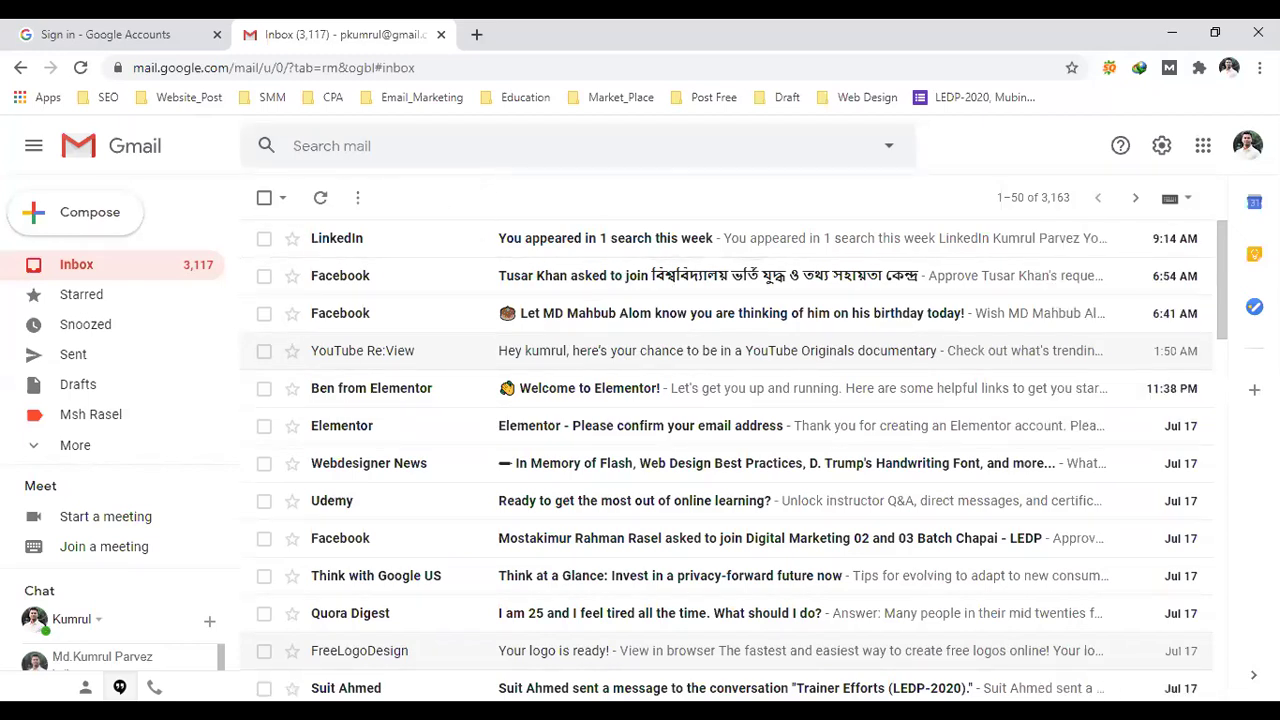
pyautogui.hotkey('ctrl', 'shift', 'Tab')
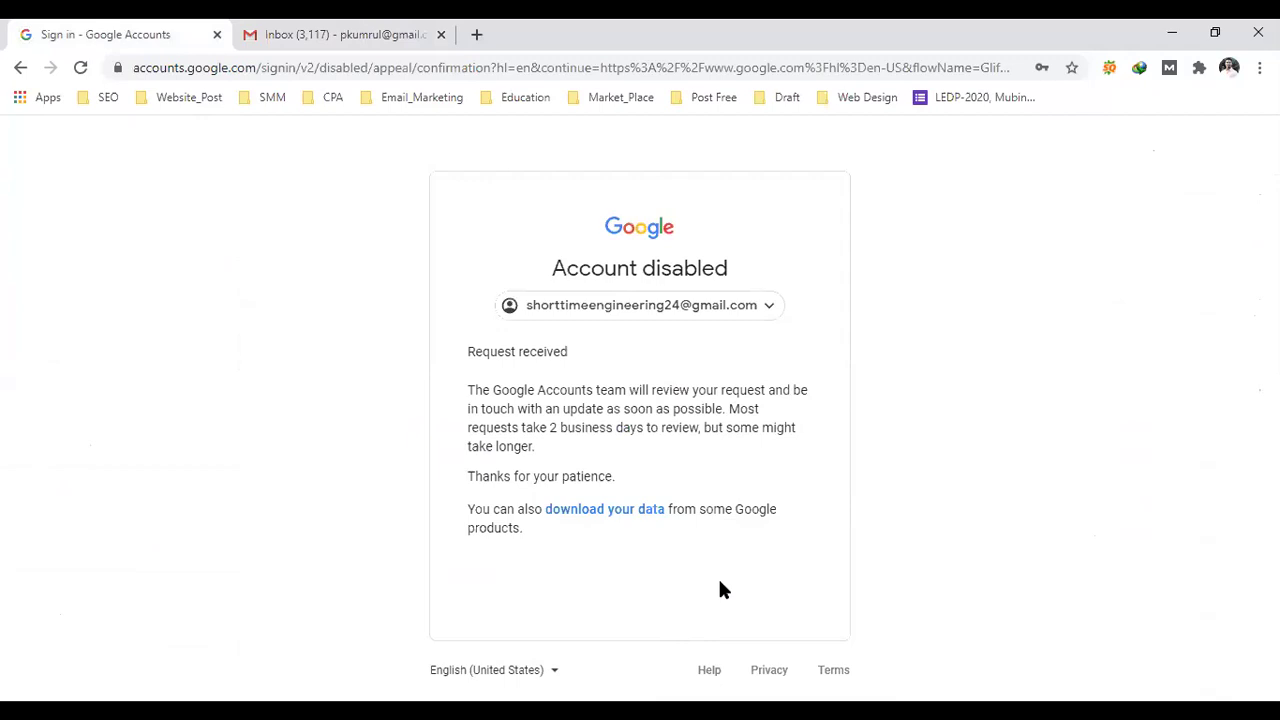
pyautogui.click(320, 38)
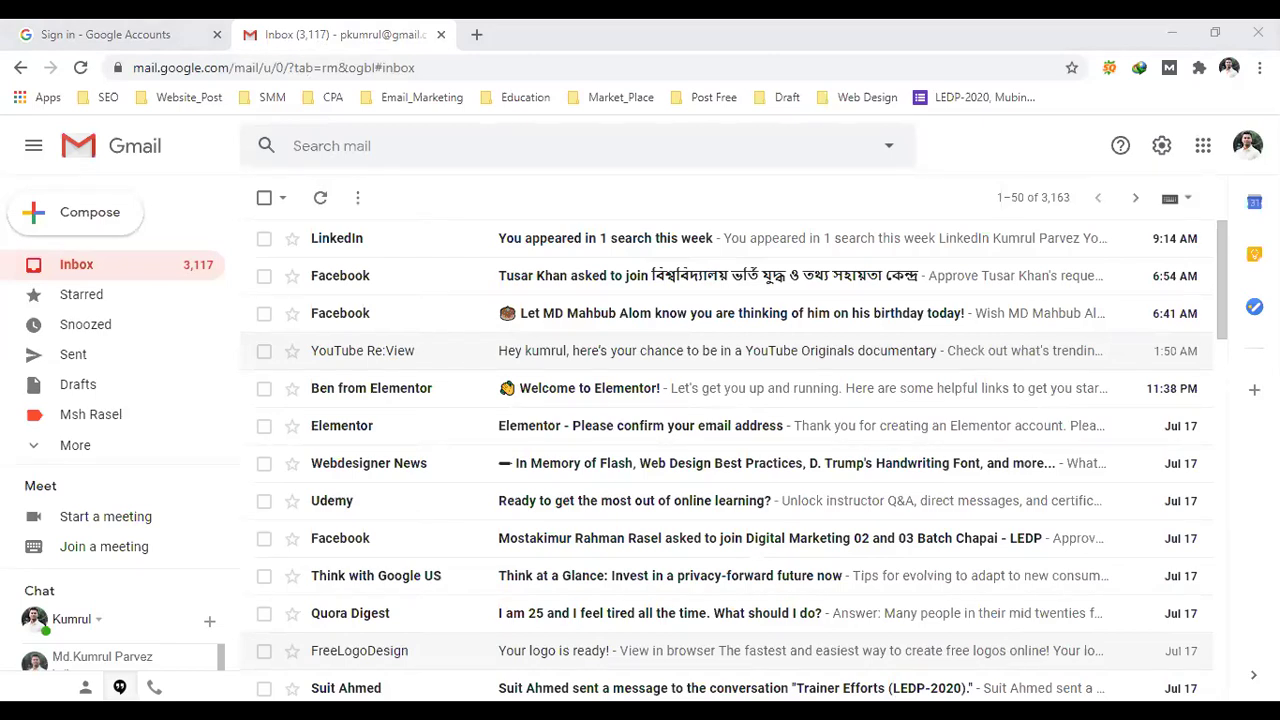
pyautogui.hotkey('alt', 'Tab')
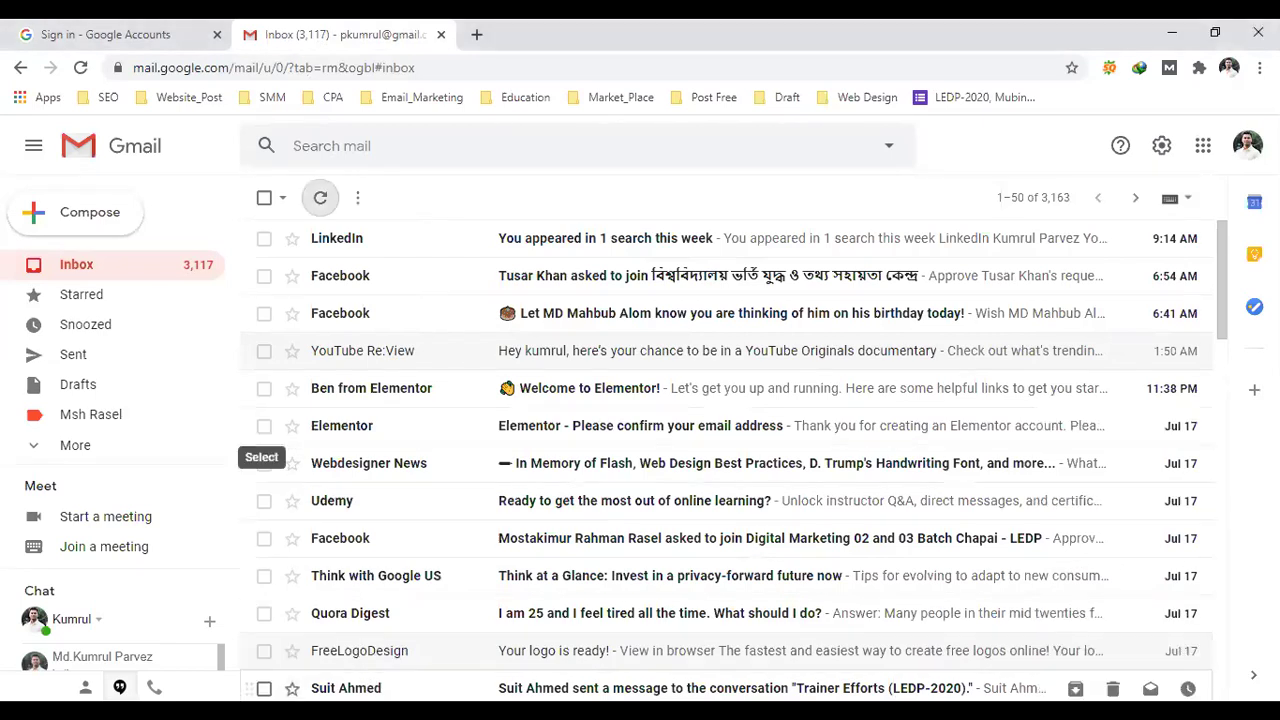
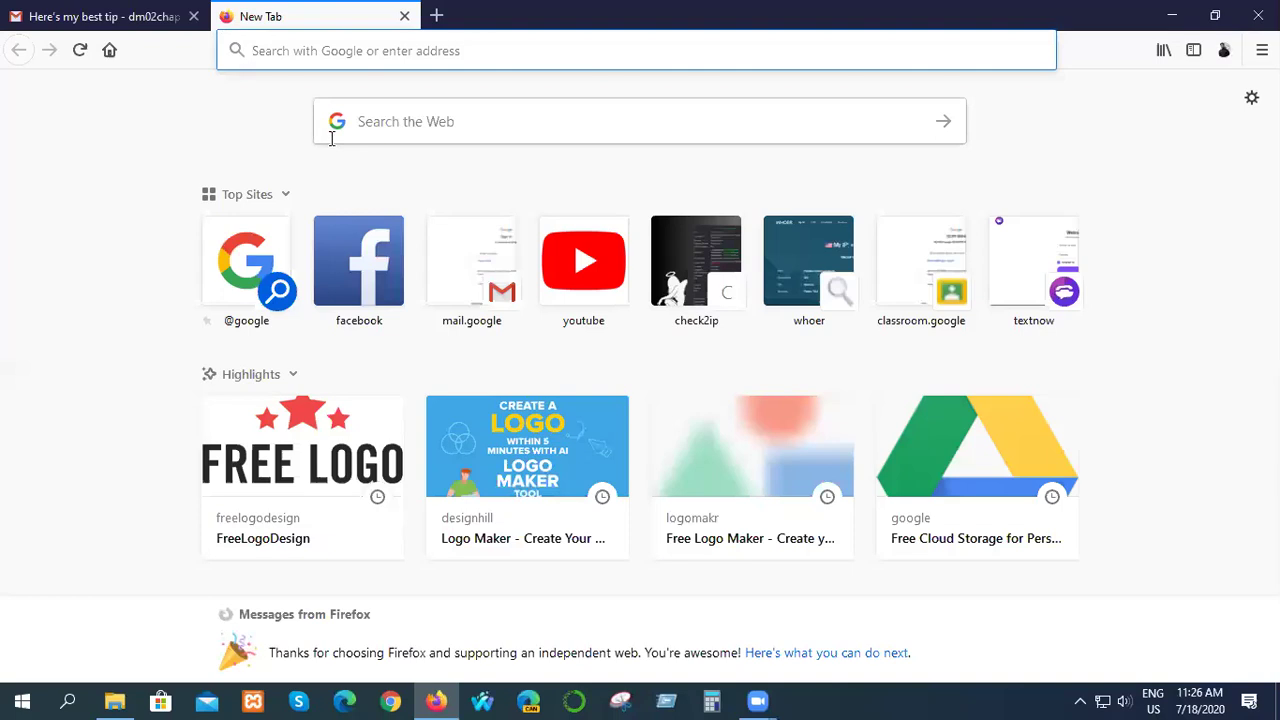
# Close Firefox's empty new tab and launch Chrome from the taskbar
pyautogui.click(404, 16)
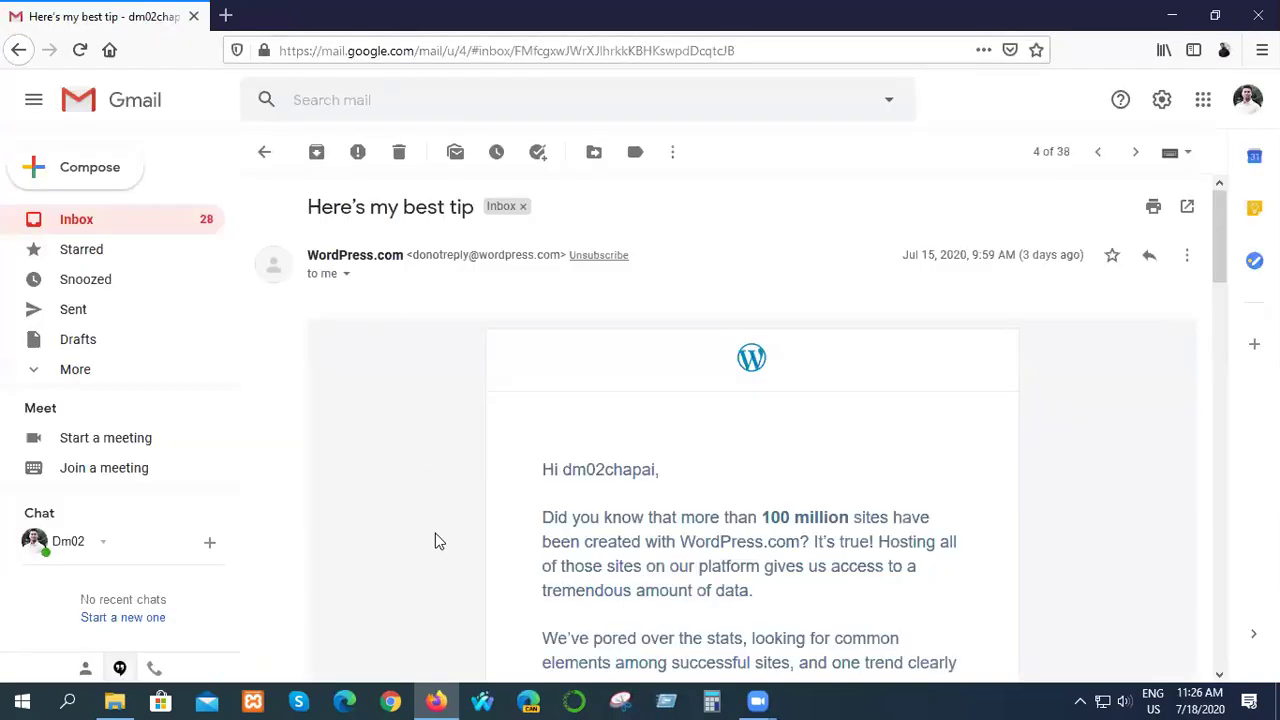
pyautogui.click(390, 701)
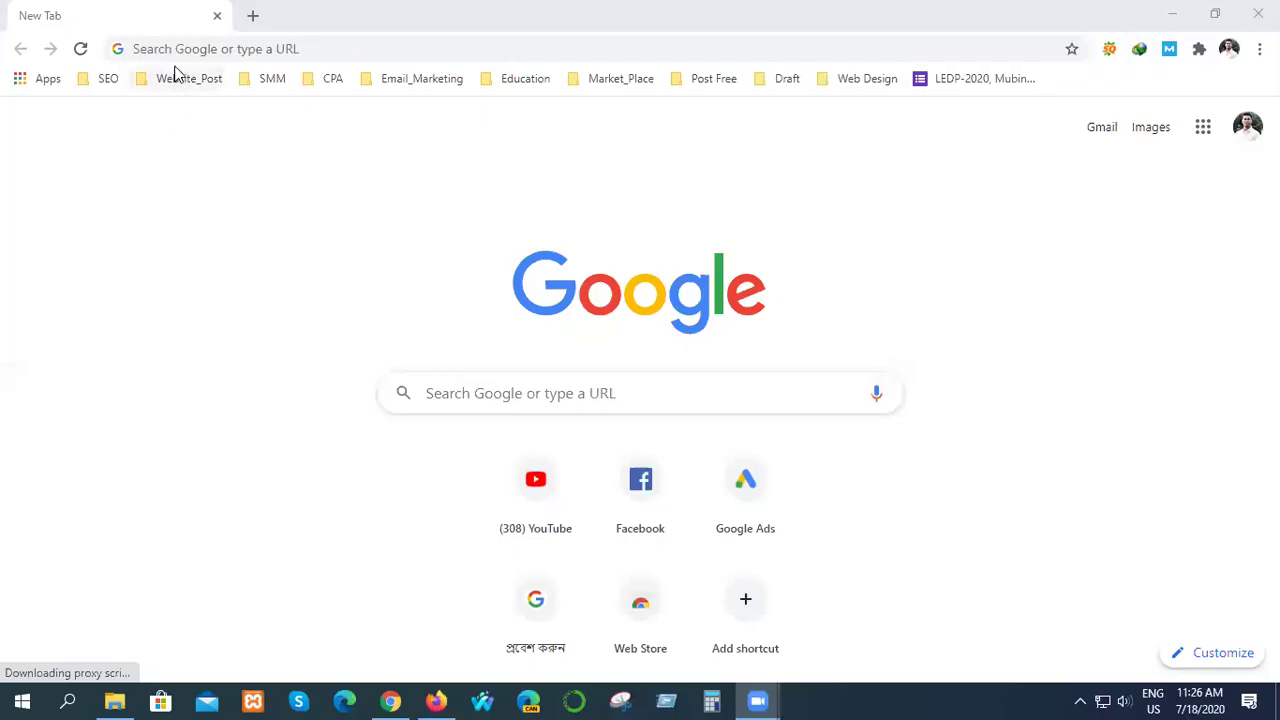
# Load shorttimeengineering.com, add /wp to reach the admin login, and log in
pyautogui.click(175, 50)
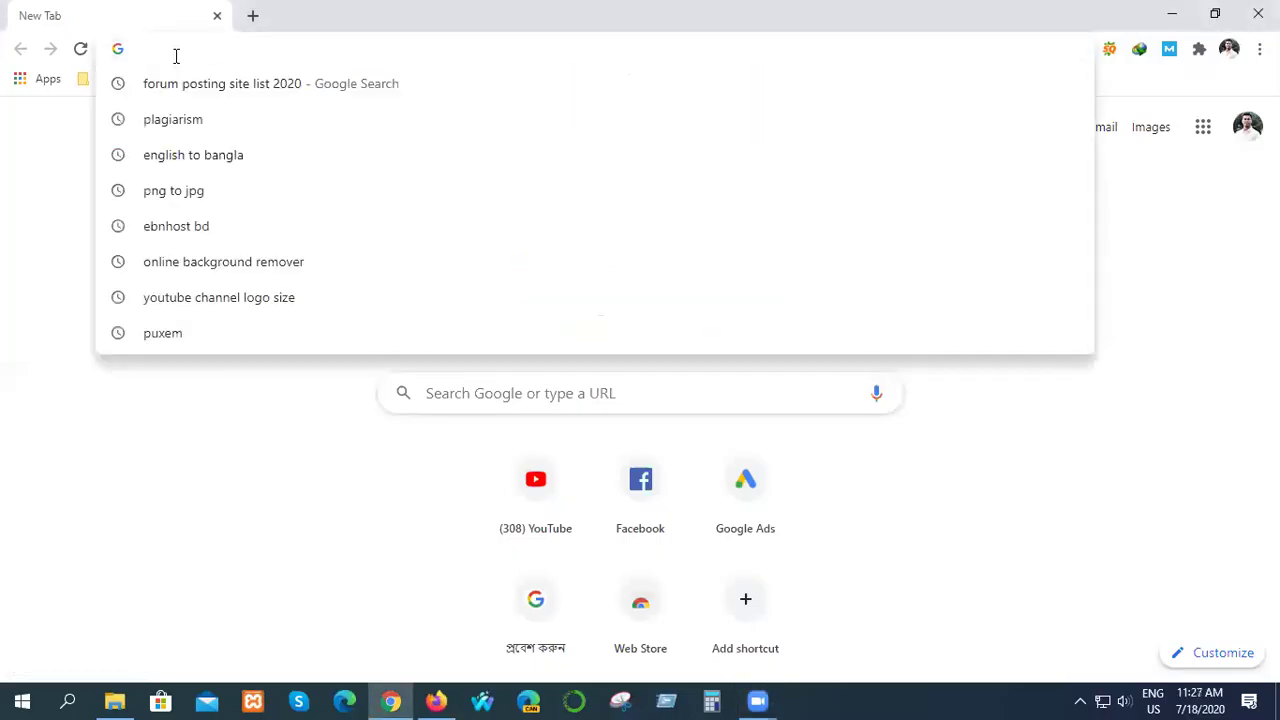
pyautogui.write('sh')
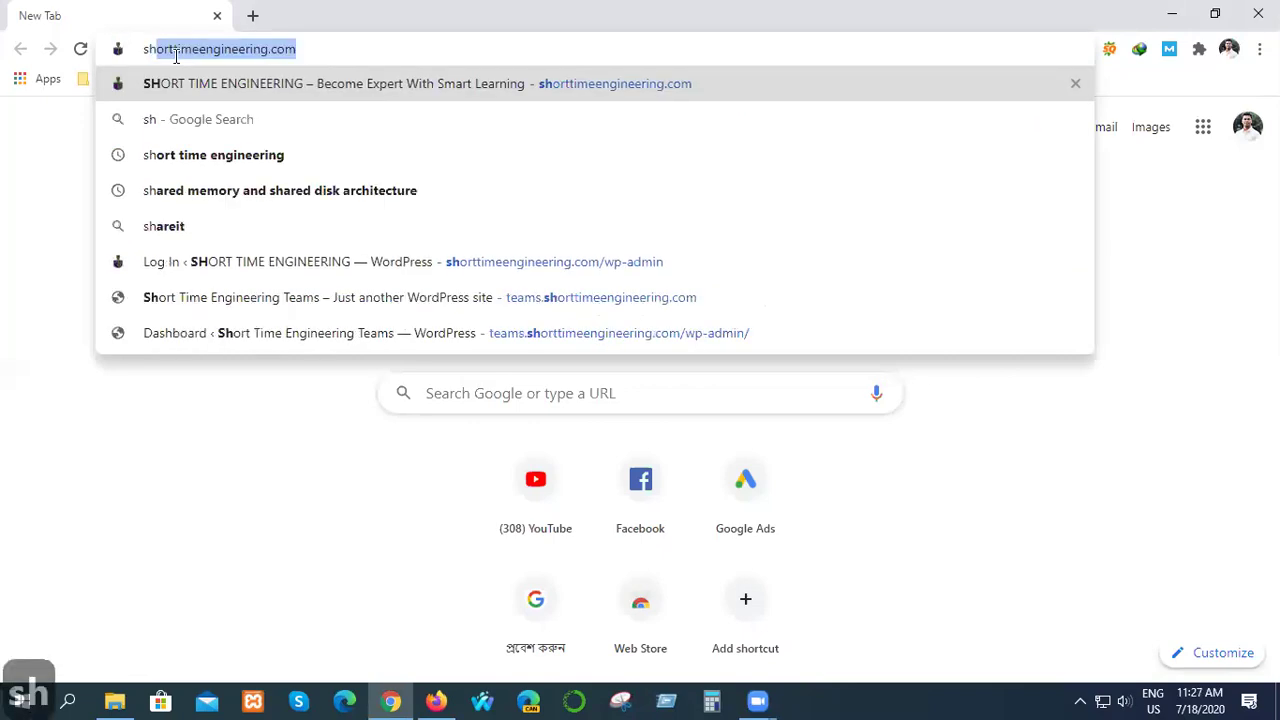
pyautogui.press('Return')
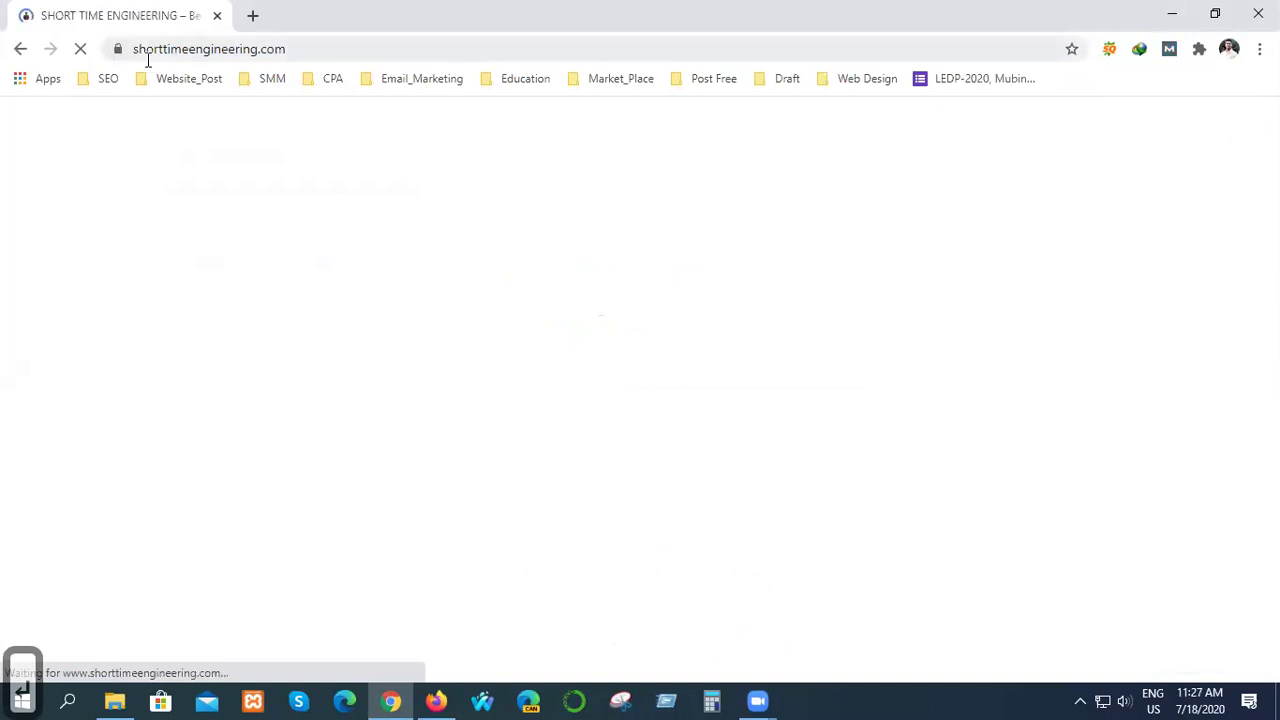
pyautogui.click(280, 49)
pyautogui.click(297, 49)
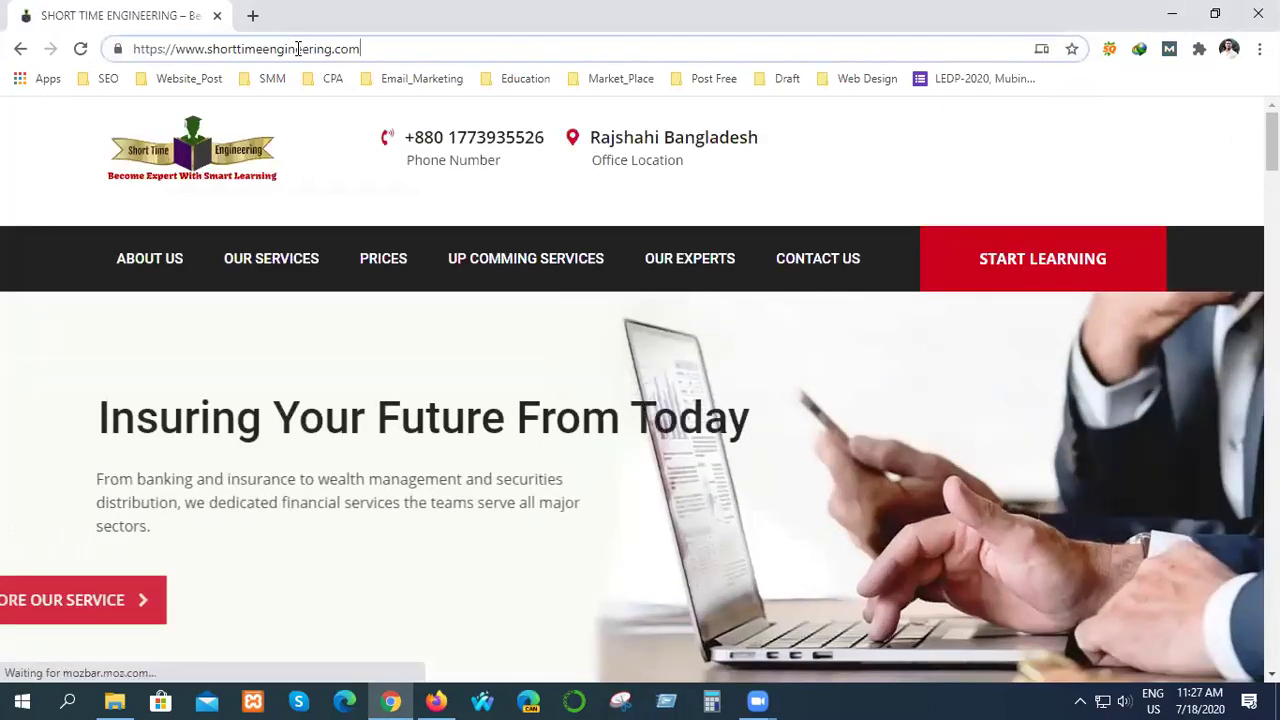
pyautogui.write('/wp-admin')
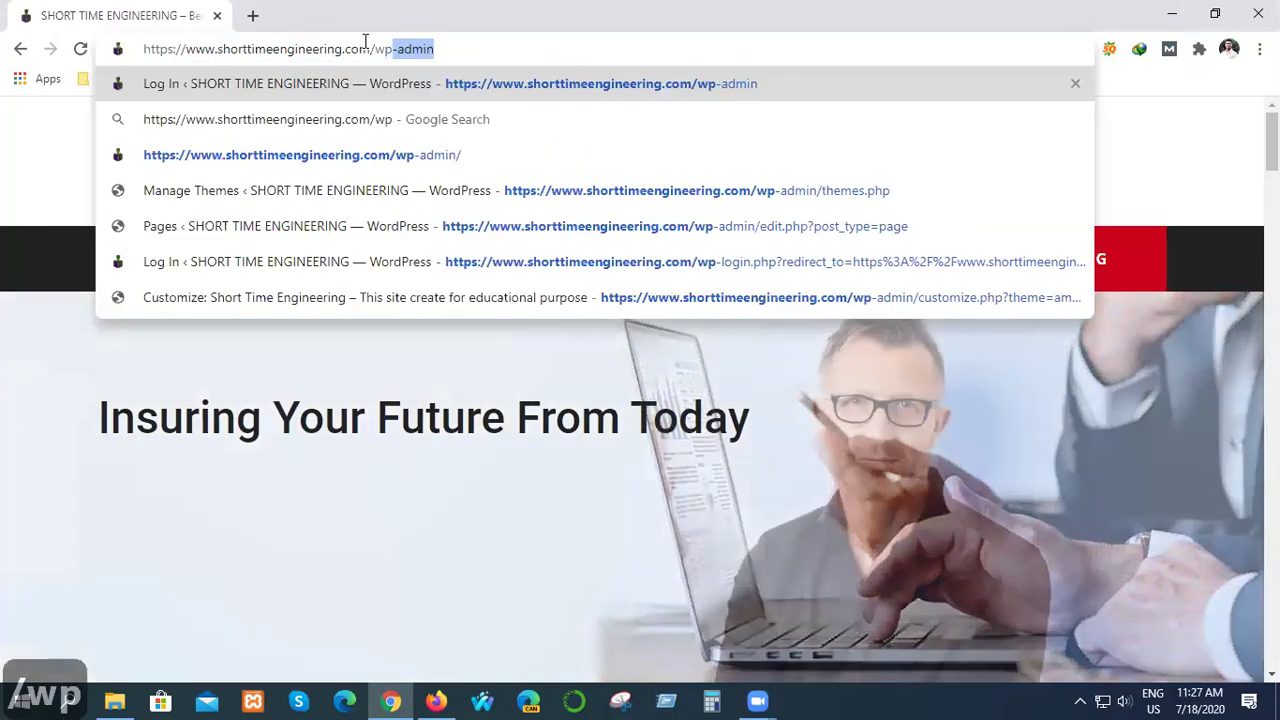
pyautogui.press('Return')
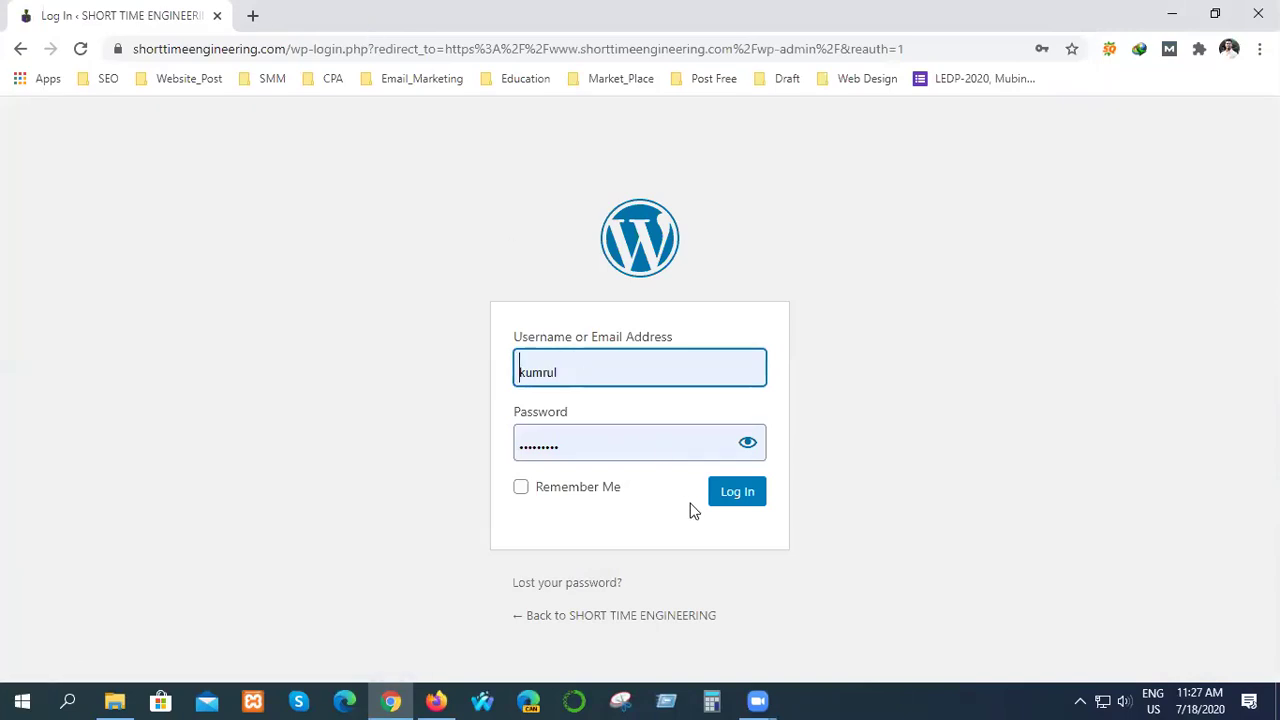
pyautogui.click(730, 496)
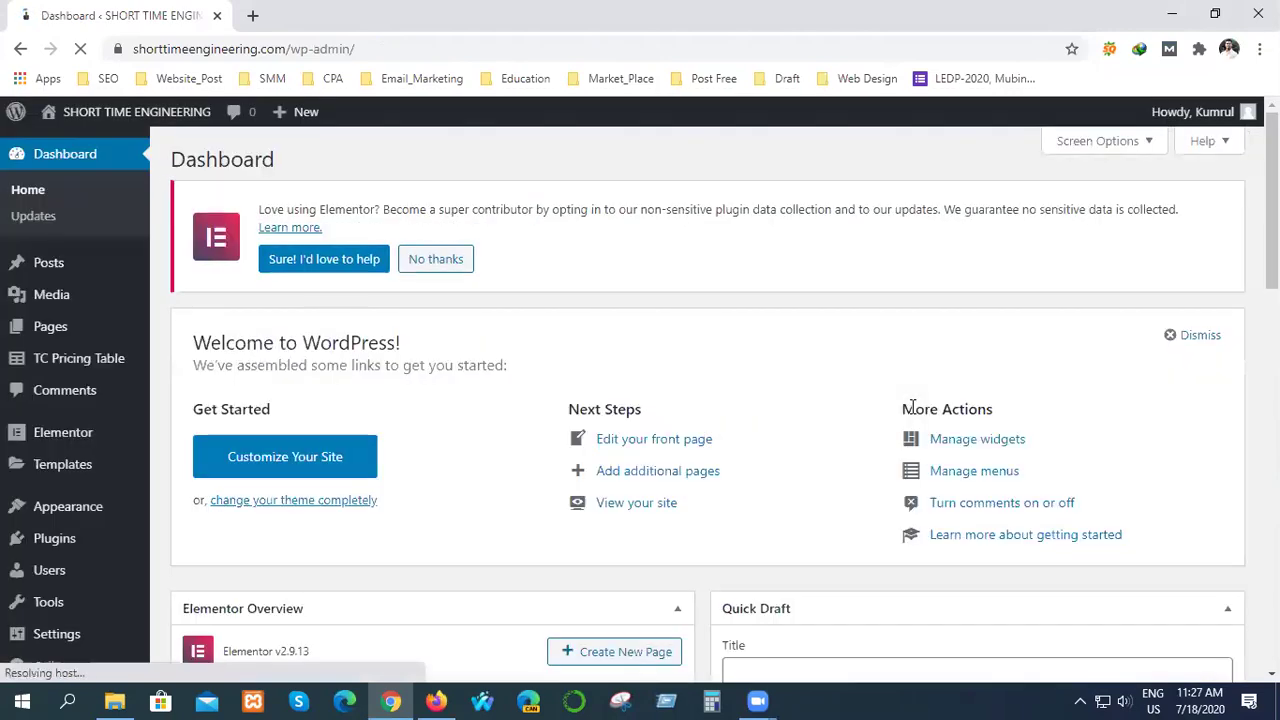
pyautogui.rightClick(118, 116)
# Open the live site in a new tab and view its About Us page
pyautogui.click(162, 124)
pyautogui.click(283, 22)
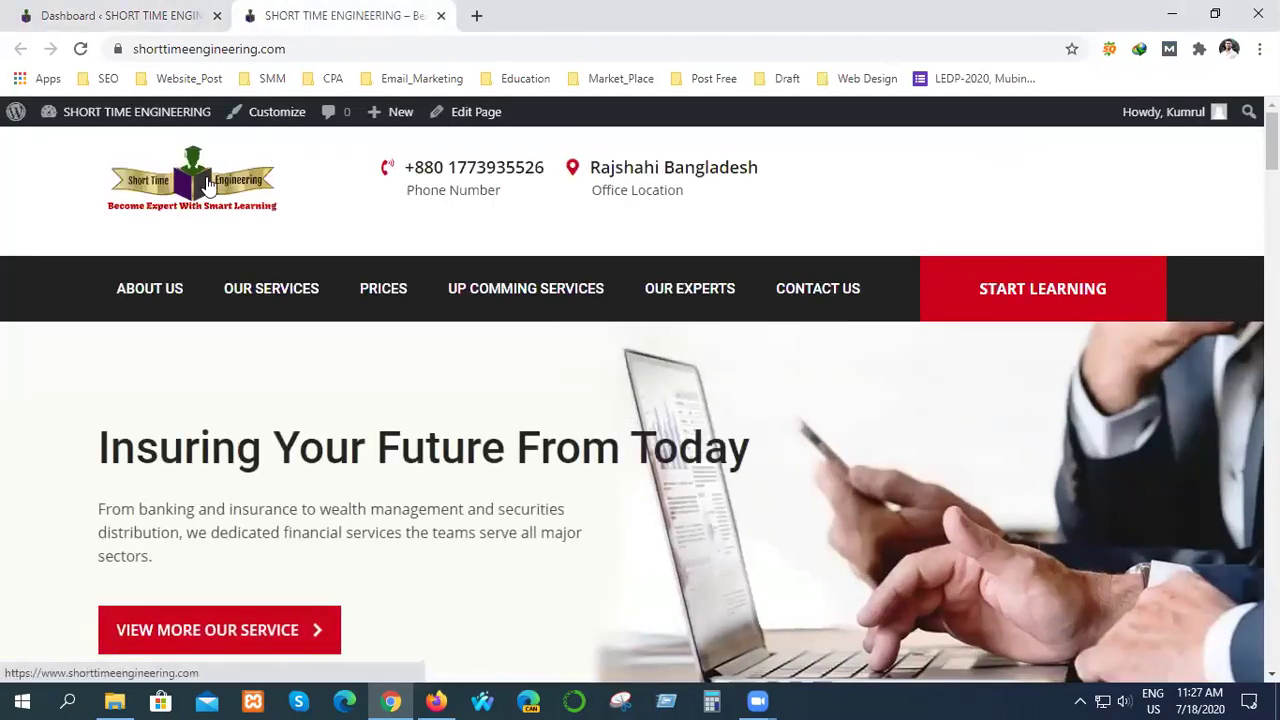
pyautogui.moveTo(263, 340)
pyautogui.scroll(-8, 263, 334)
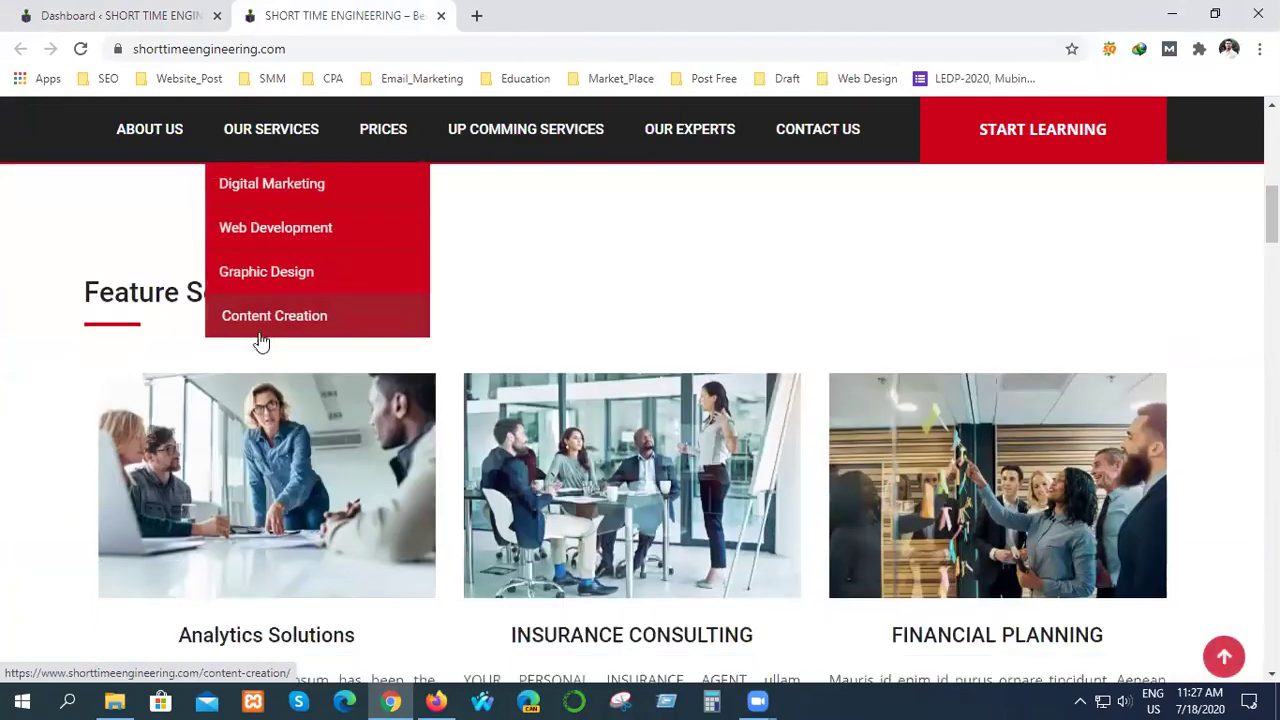
pyautogui.scroll(5, 255, 360)
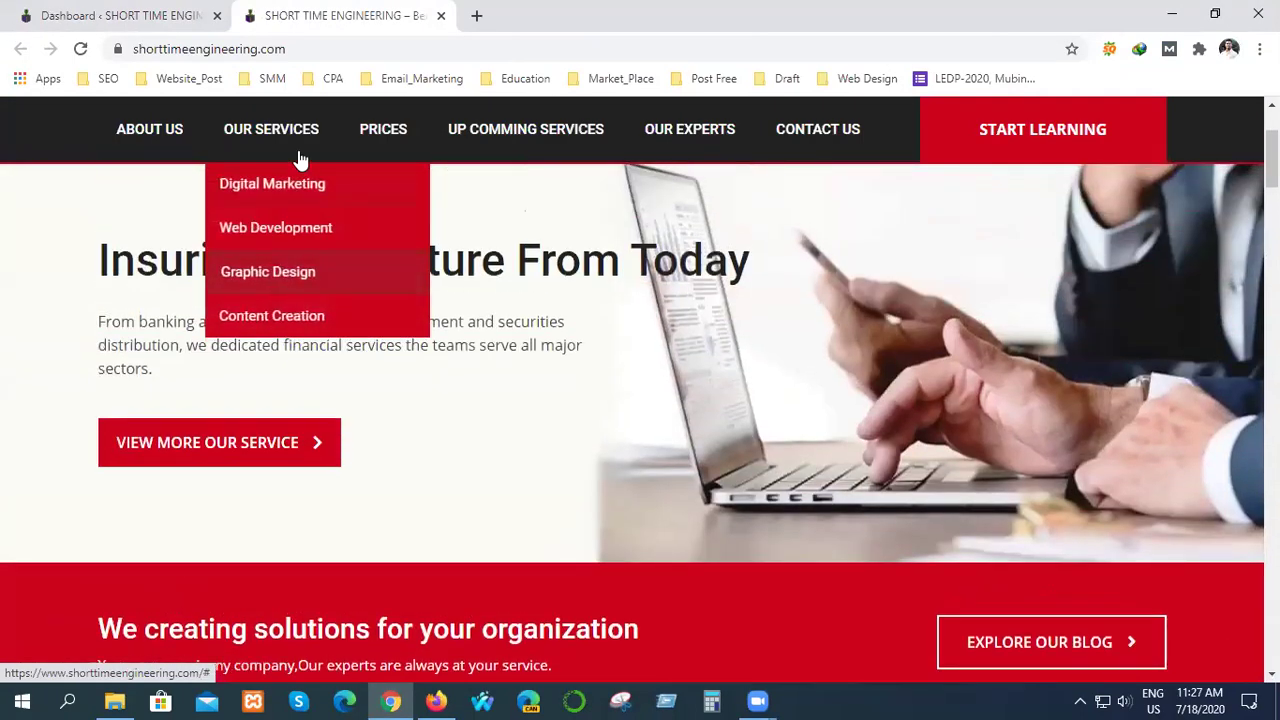
pyautogui.scroll(-3, 330, 575)
pyautogui.scroll(5, 263, 534)
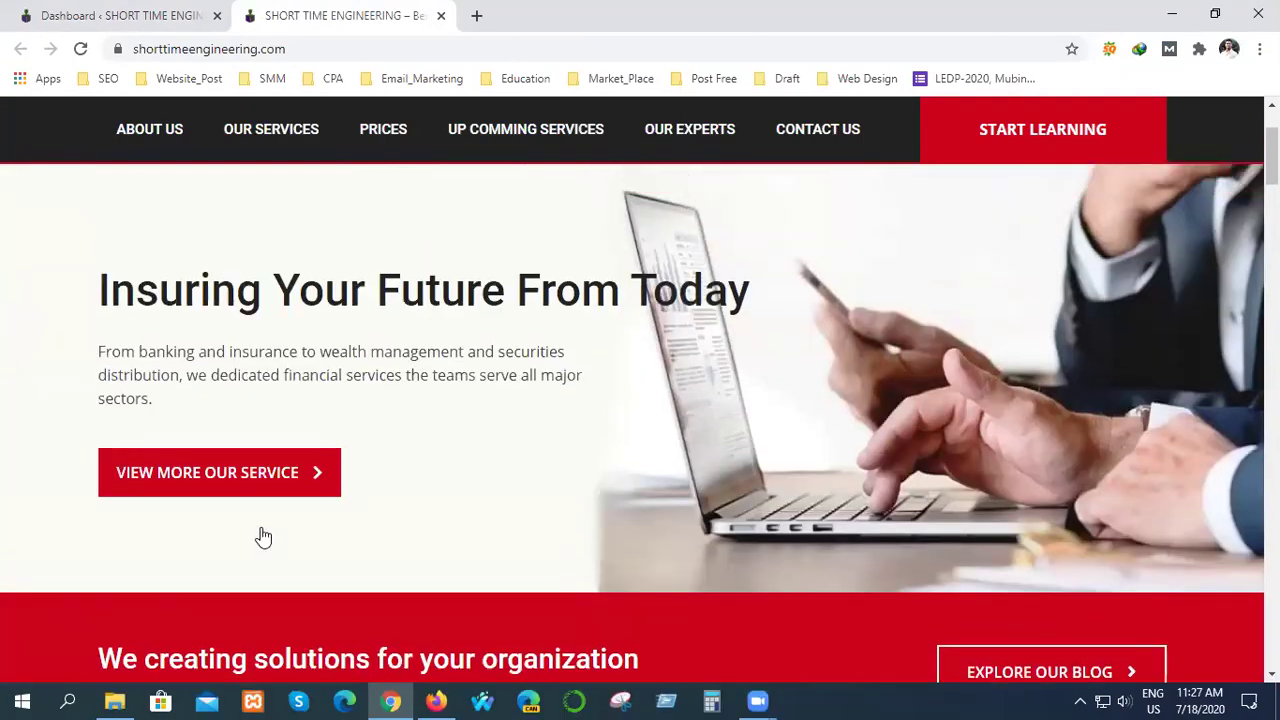
pyautogui.click(163, 288)
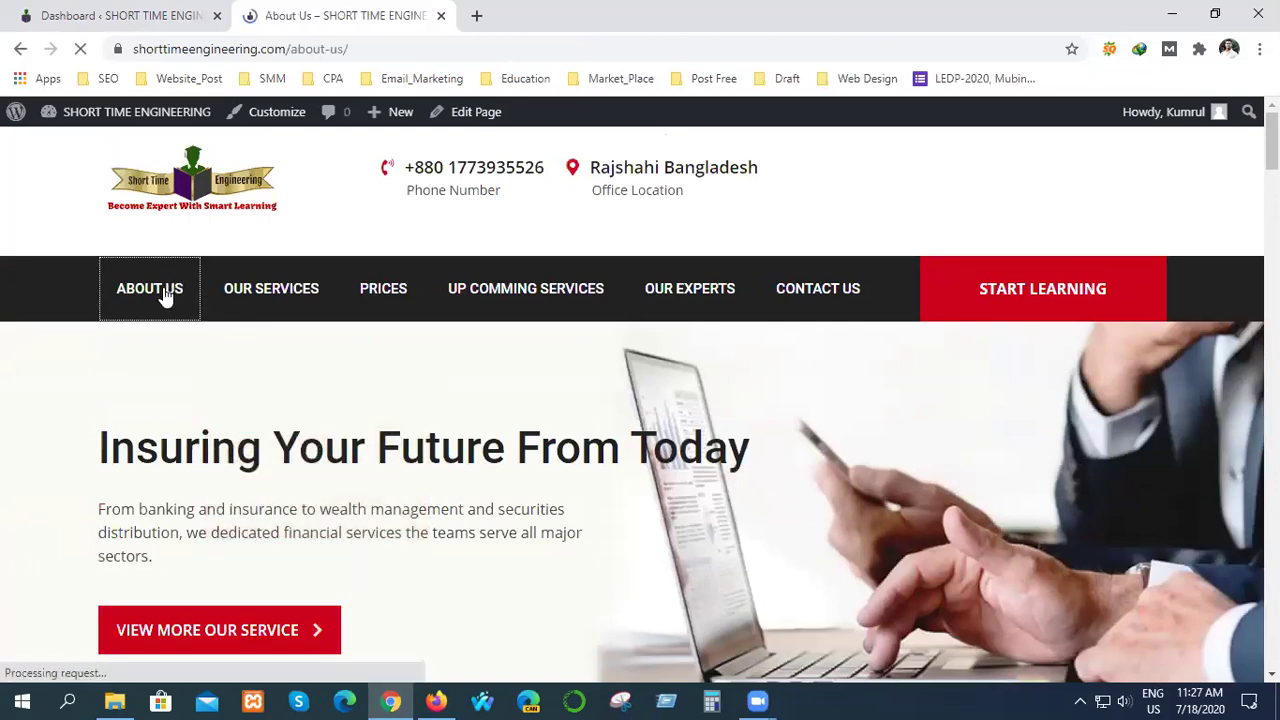
pyautogui.scroll(-5, 350, 535)
pyautogui.scroll(5, 298, 350)
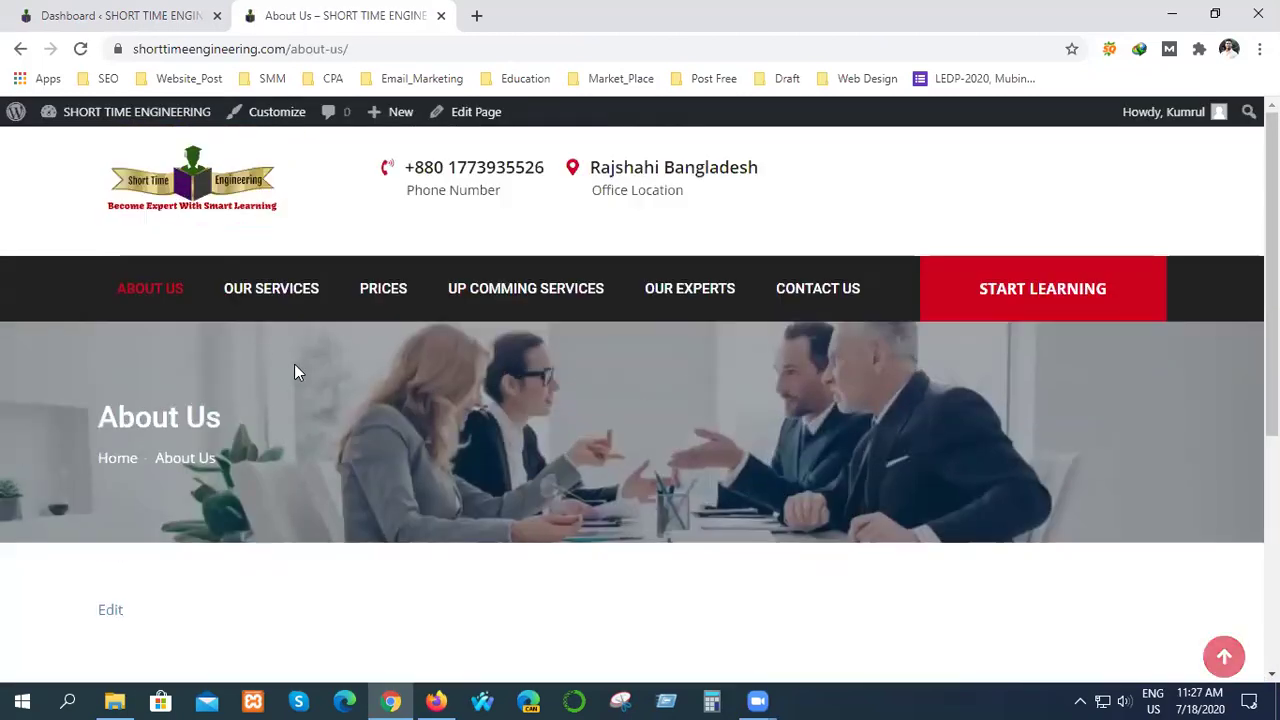
# Back in the Dashboard, open Pages > All Pages and edit the About Us page
pyautogui.click(36, 12)
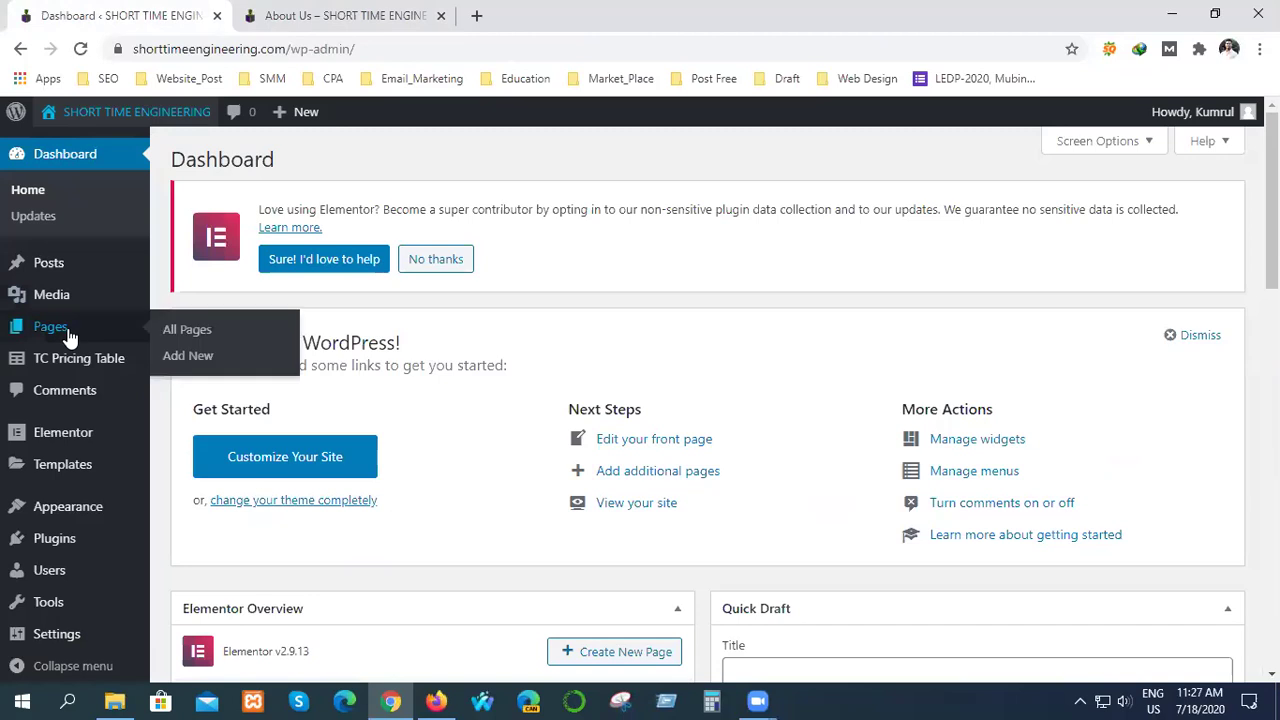
pyautogui.moveTo(77, 271)
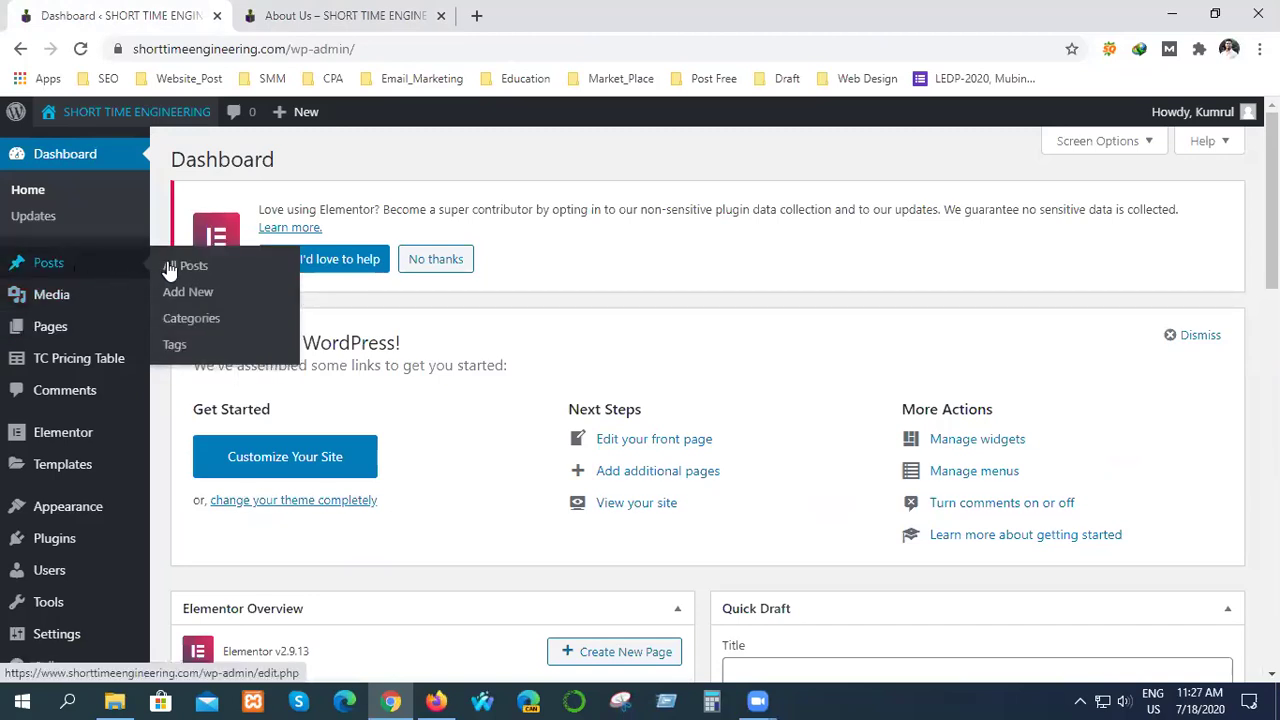
pyautogui.moveTo(60, 326)
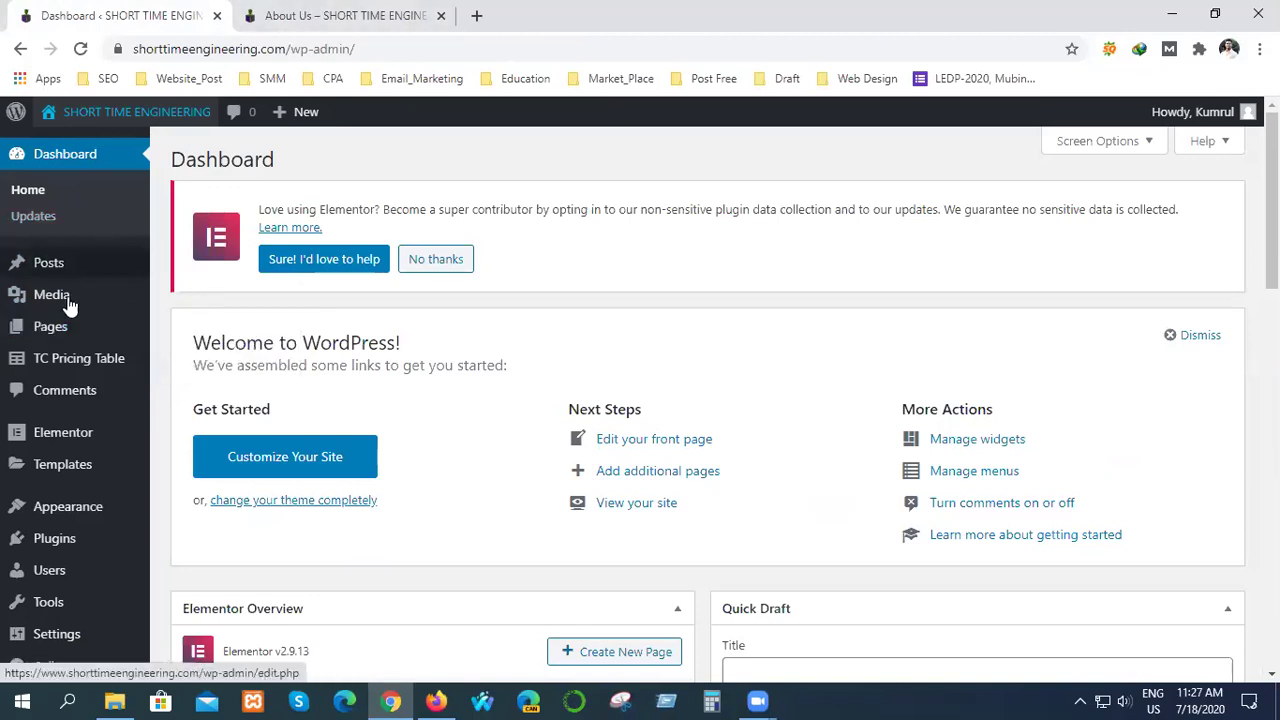
pyautogui.click(195, 331)
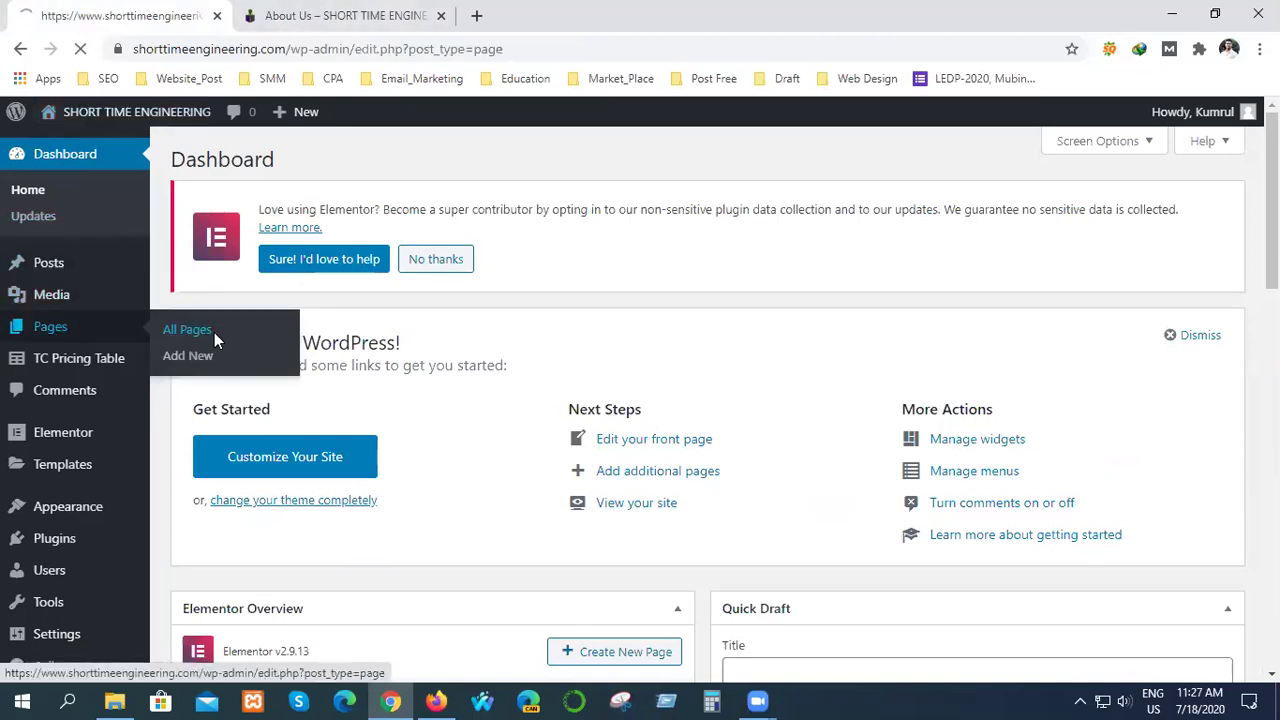
pyautogui.scroll(-1, 476, 491)
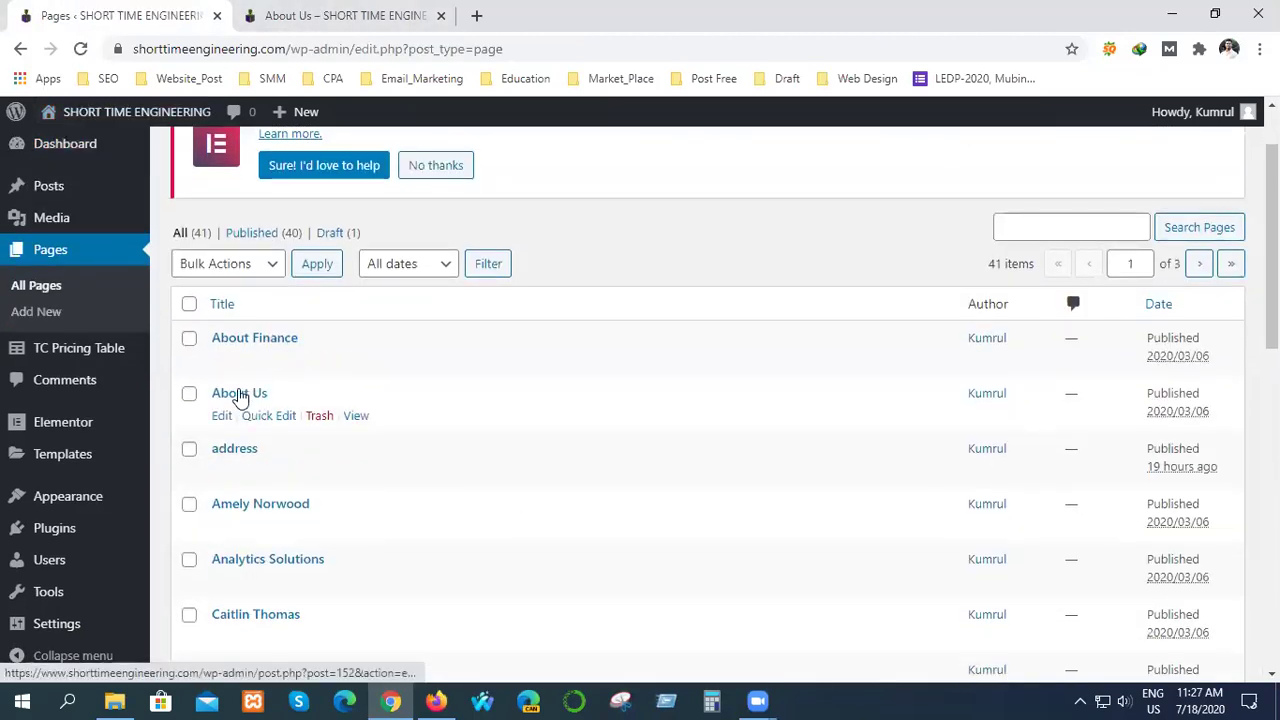
pyautogui.scroll(-2, 556, 368)
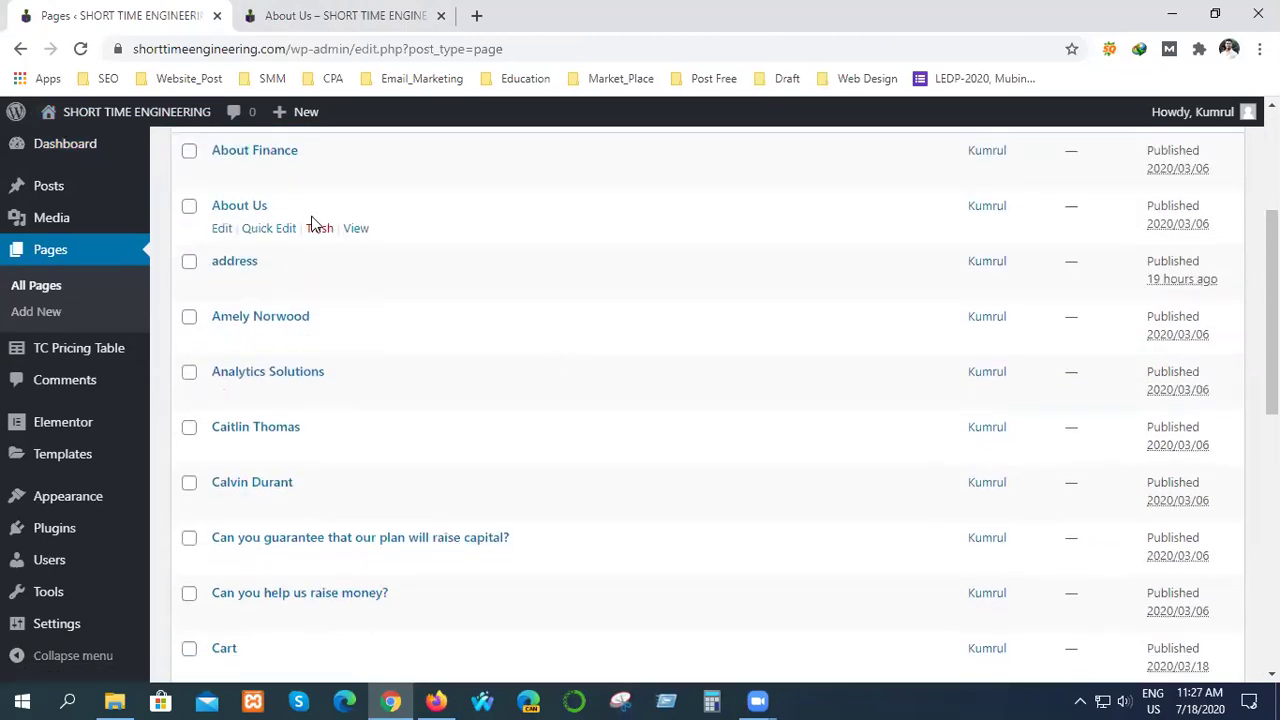
pyautogui.click(224, 232)
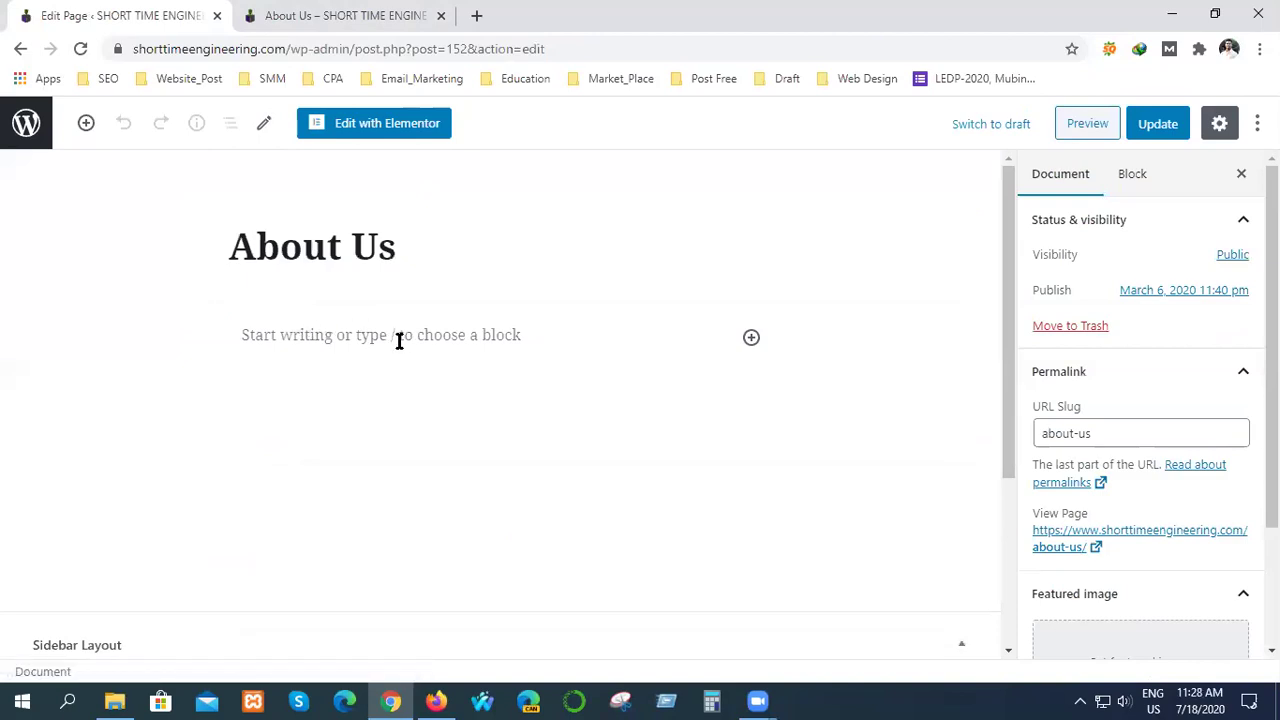
pyautogui.click(298, 700)
# Copy the company-introduction message from 'Hi,' to the end in the Skype chat
pyautogui.scroll(10, 565, 570)
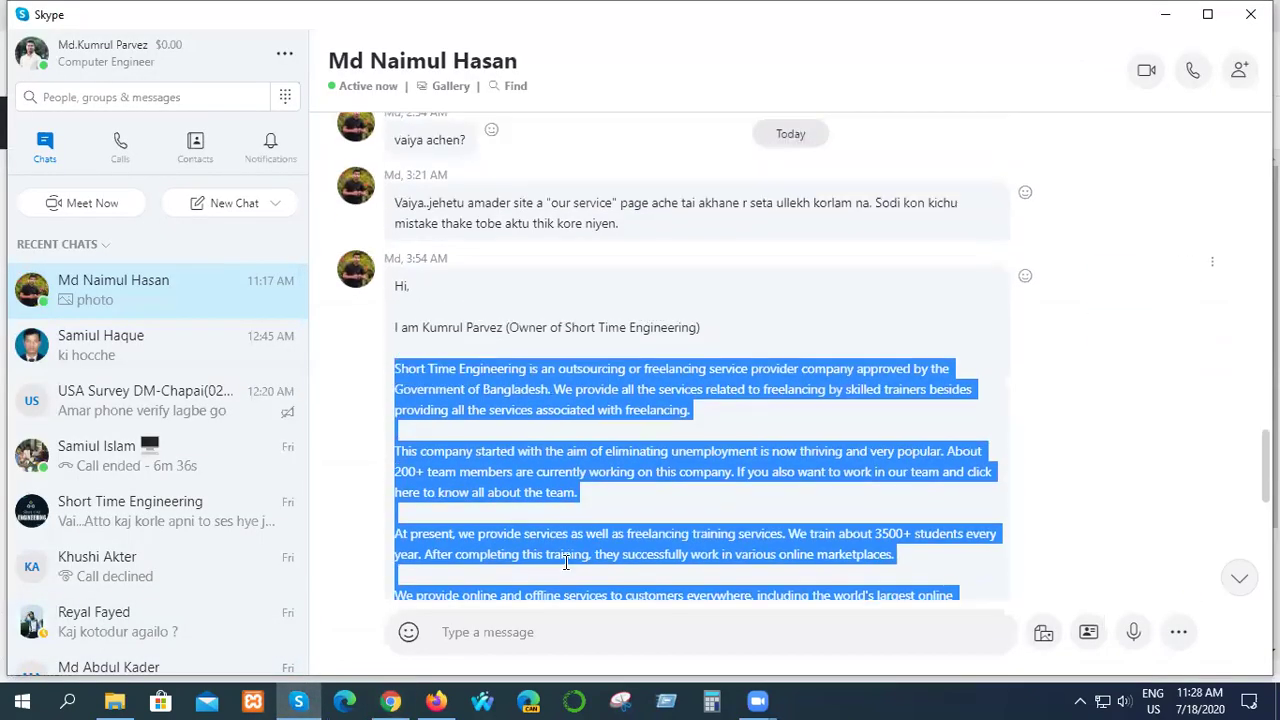
pyautogui.click(398, 291)
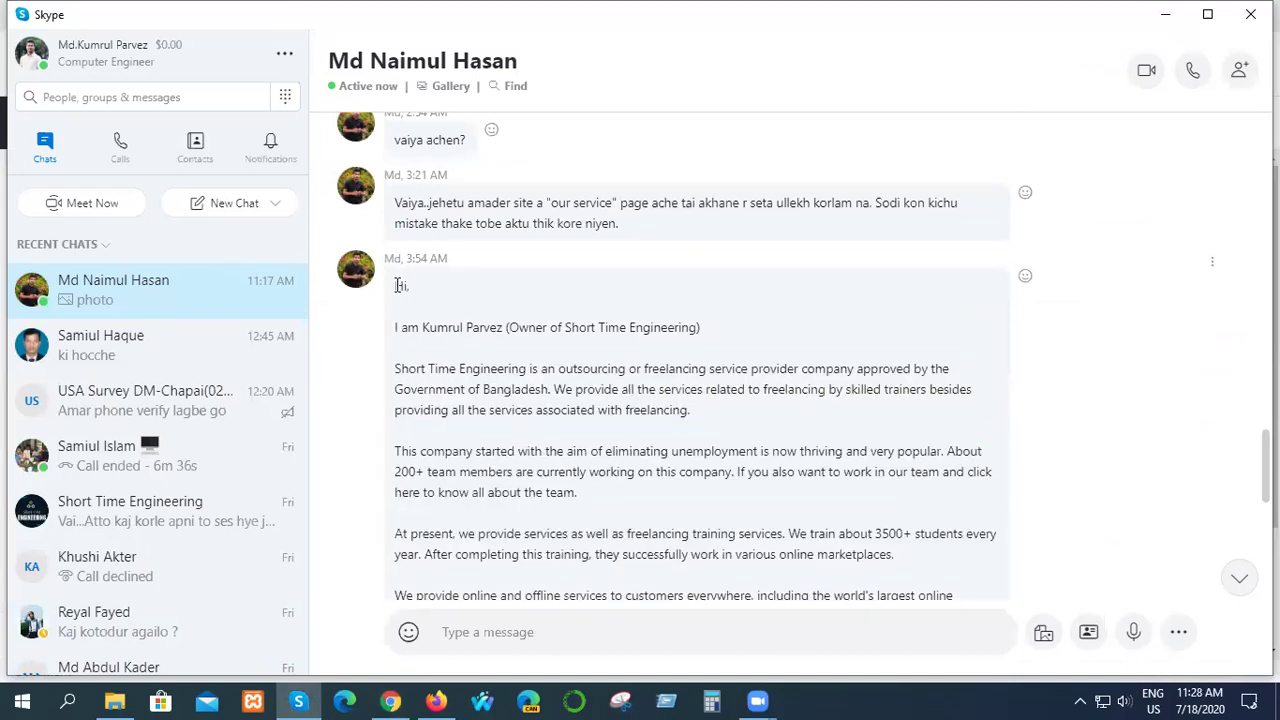
pyautogui.moveTo(403, 286); pyautogui.dragTo(538, 192)
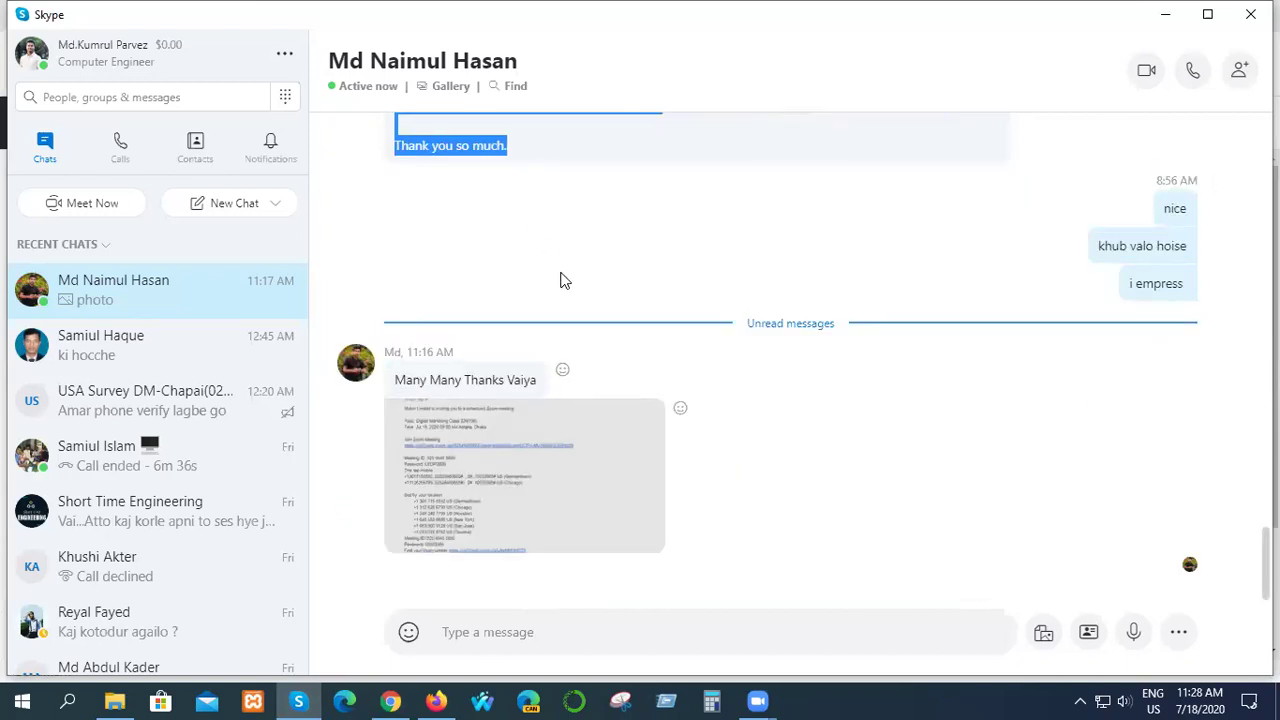
pyautogui.hotkey('ctrl', 'c')
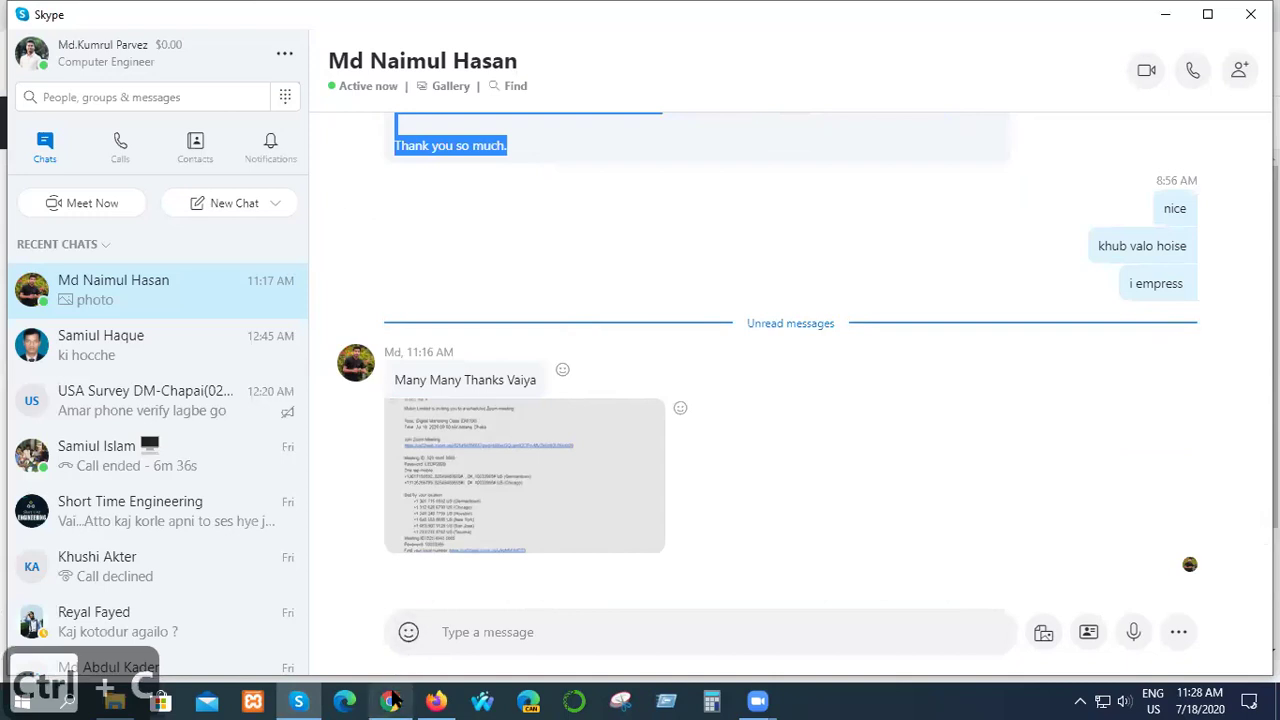
pyautogui.click(390, 702)
# Paste the copied introduction into the About Us body and Update the page
pyautogui.click(288, 343)
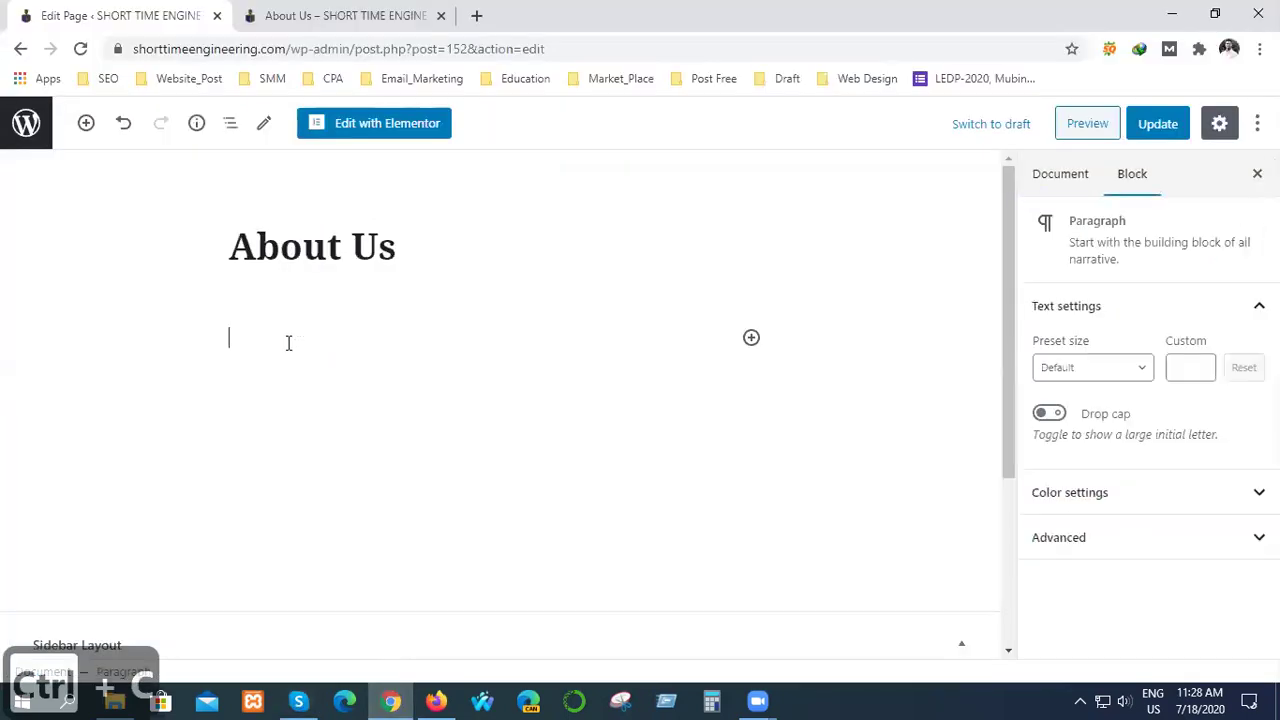
pyautogui.hotkey('ctrl', 'v')
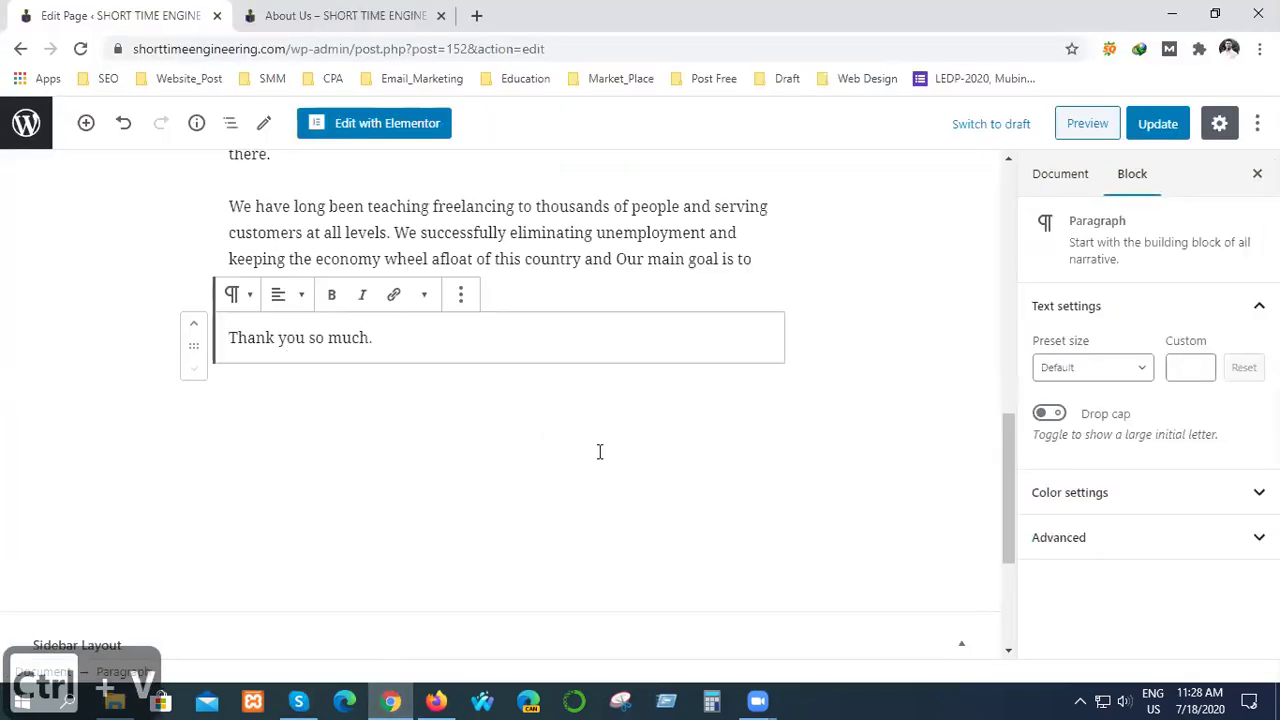
pyautogui.scroll(2, 600, 452)
pyautogui.scroll(10, 598, 455)
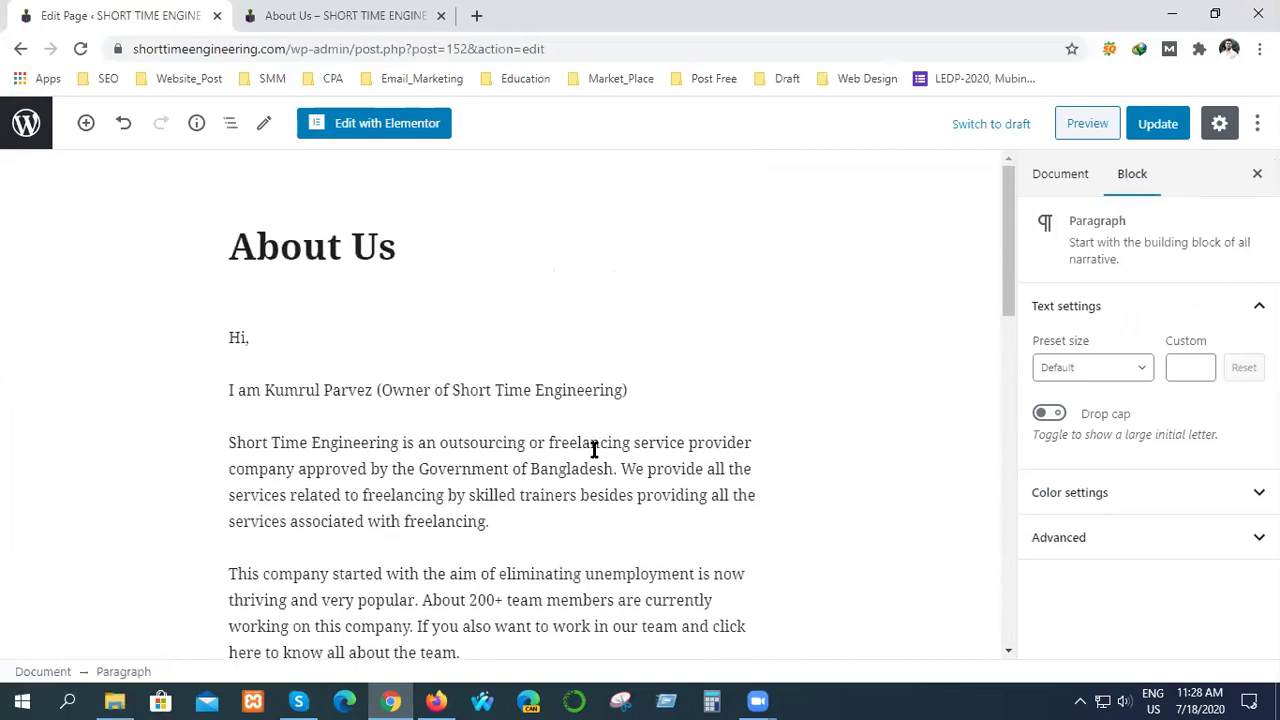
pyautogui.scroll(-7, 592, 450)
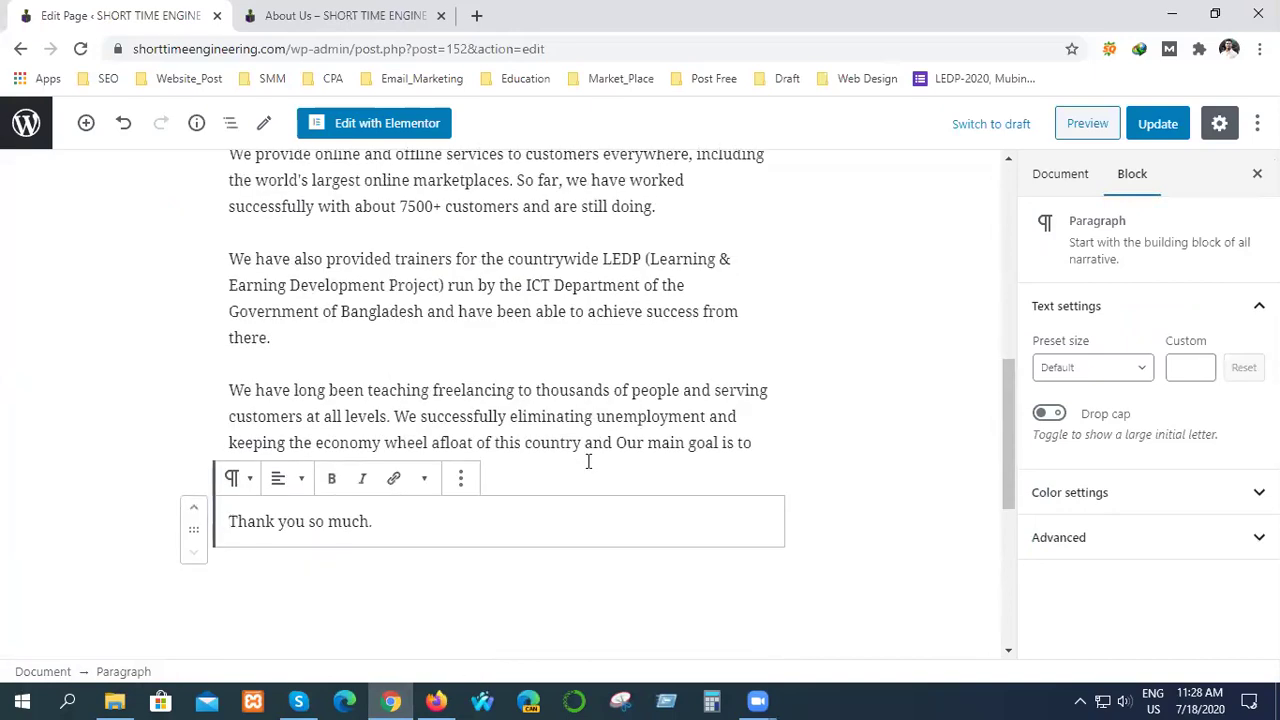
pyautogui.scroll(2, 754, 425)
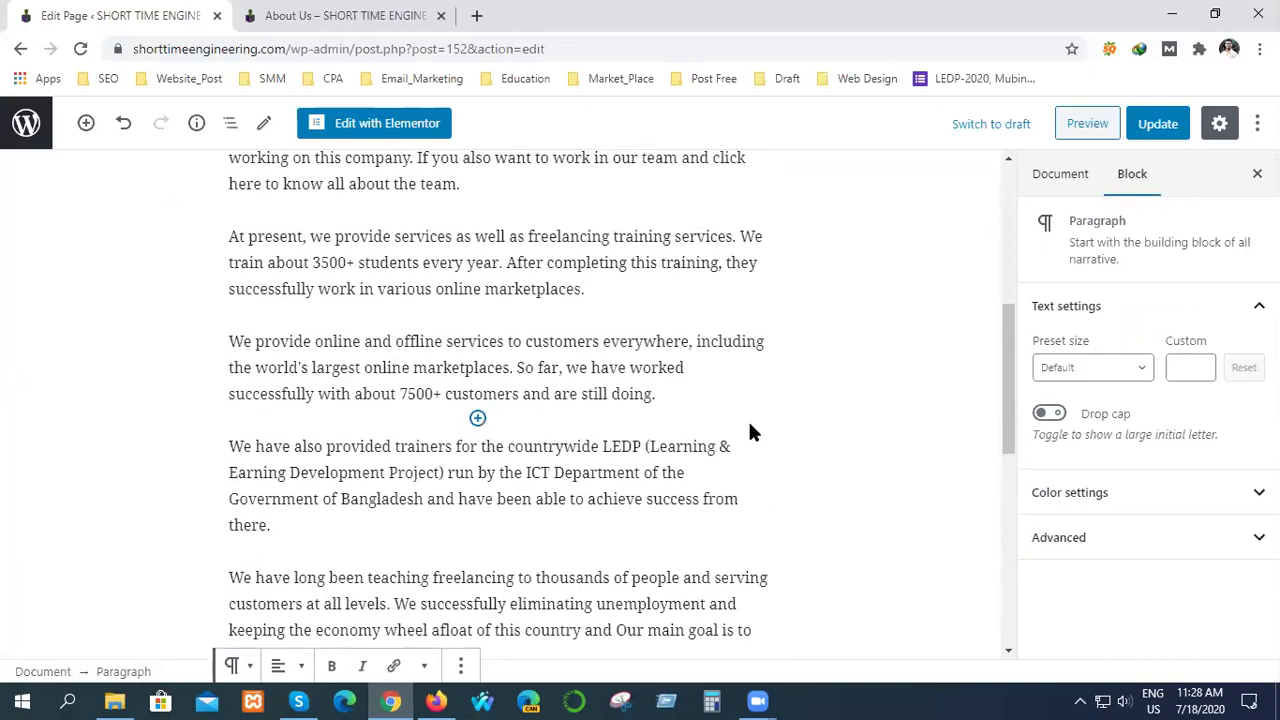
pyautogui.scroll(4, 754, 432)
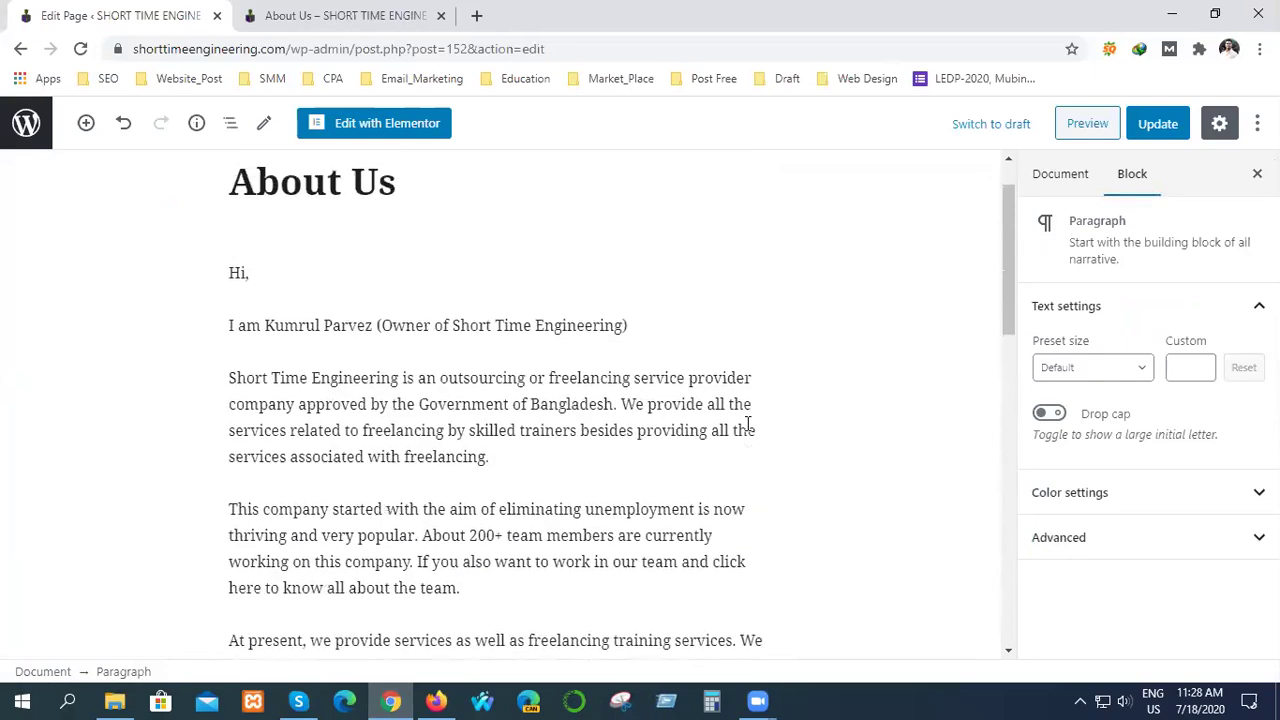
pyautogui.scroll(1, 747, 424)
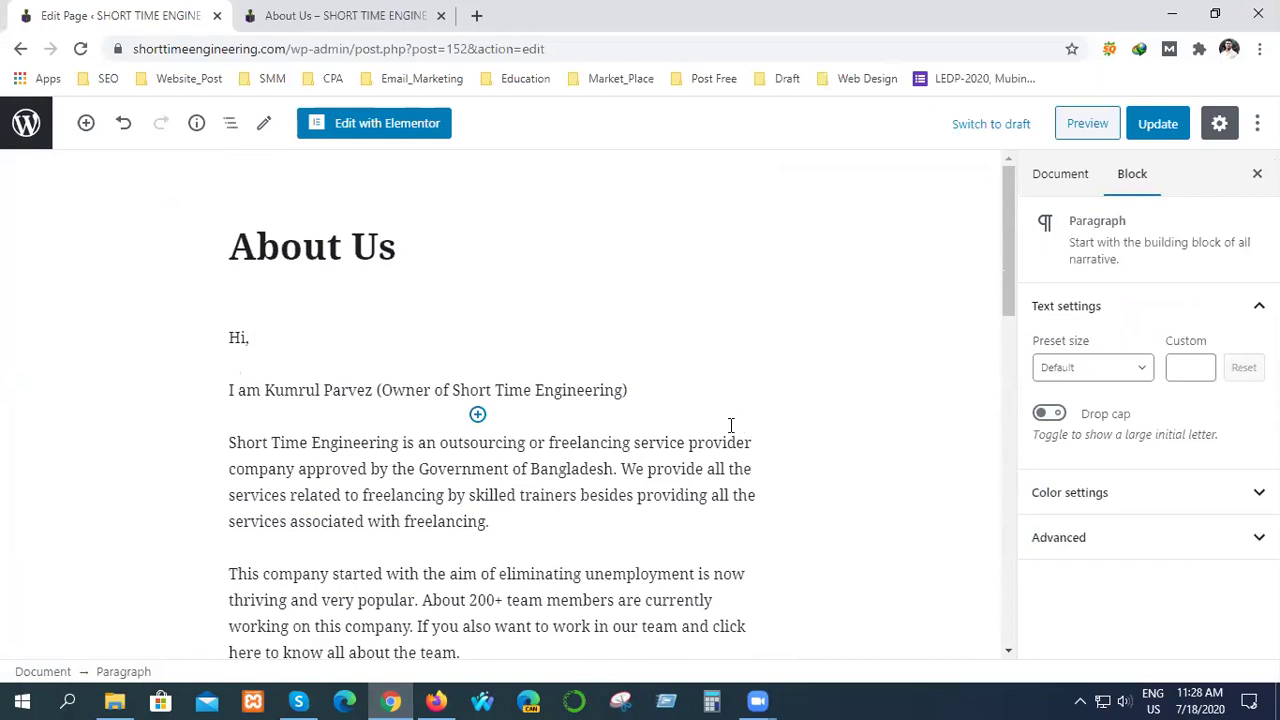
pyautogui.click(1160, 130)
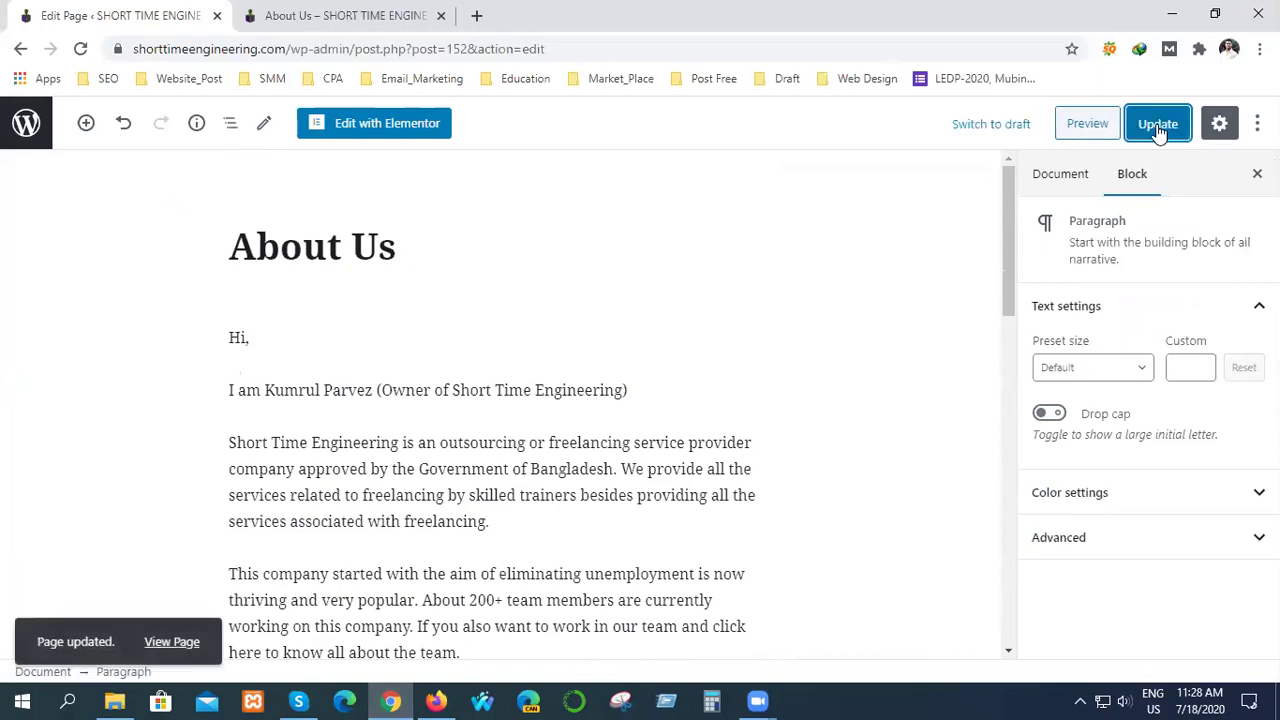
pyautogui.click(330, 12)
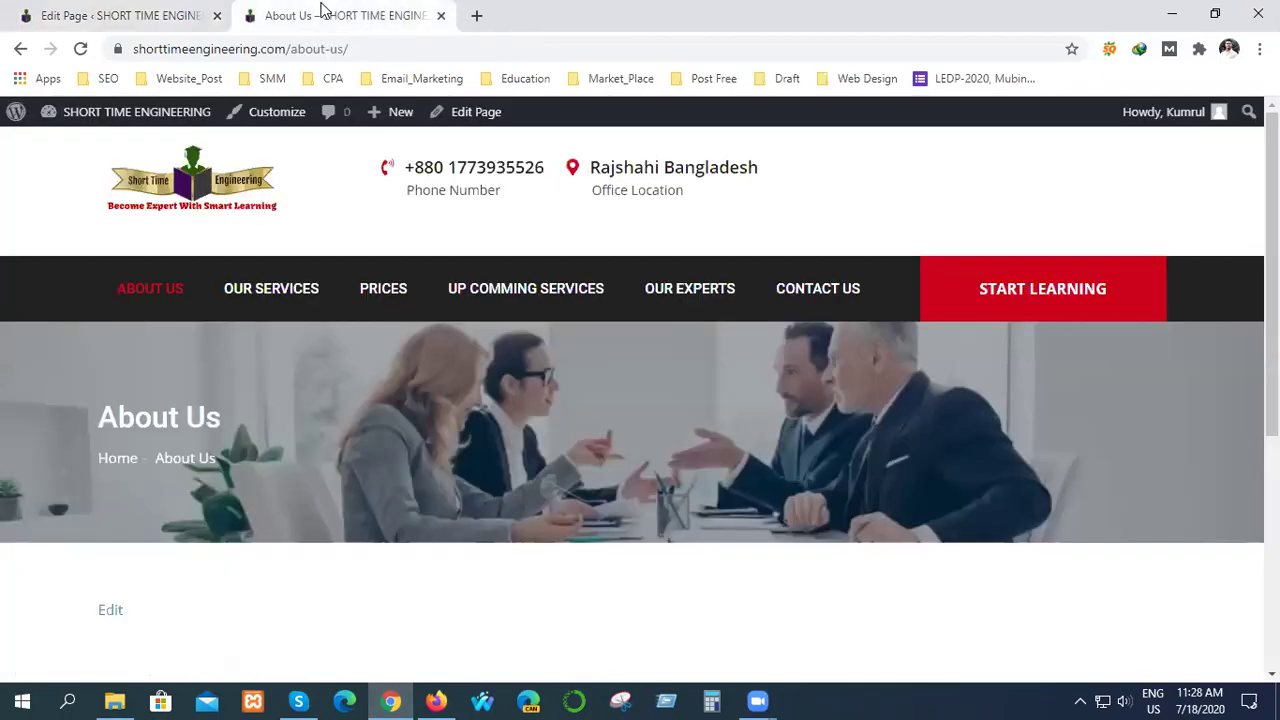
# Reload the live About Us page and scroll through to verify the pasted introduction
pyautogui.click(81, 49)
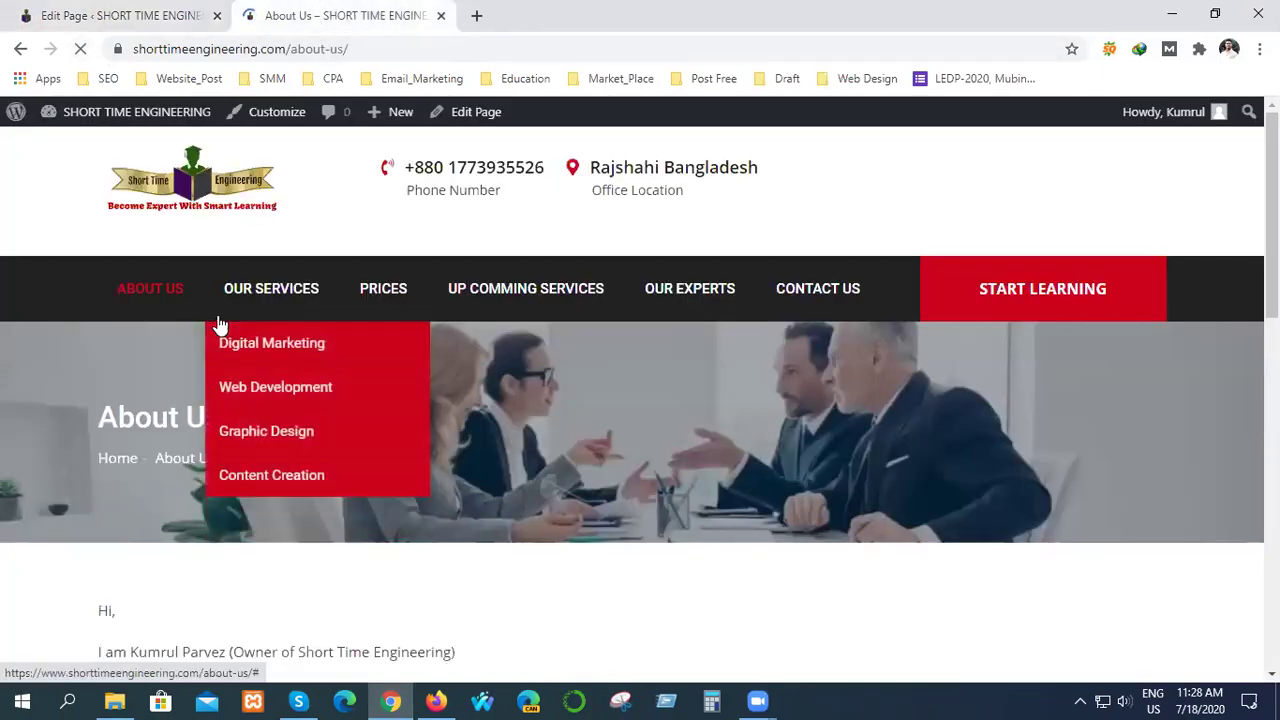
pyautogui.scroll(-8, 765, 445)
pyautogui.scroll(3, 763, 436)
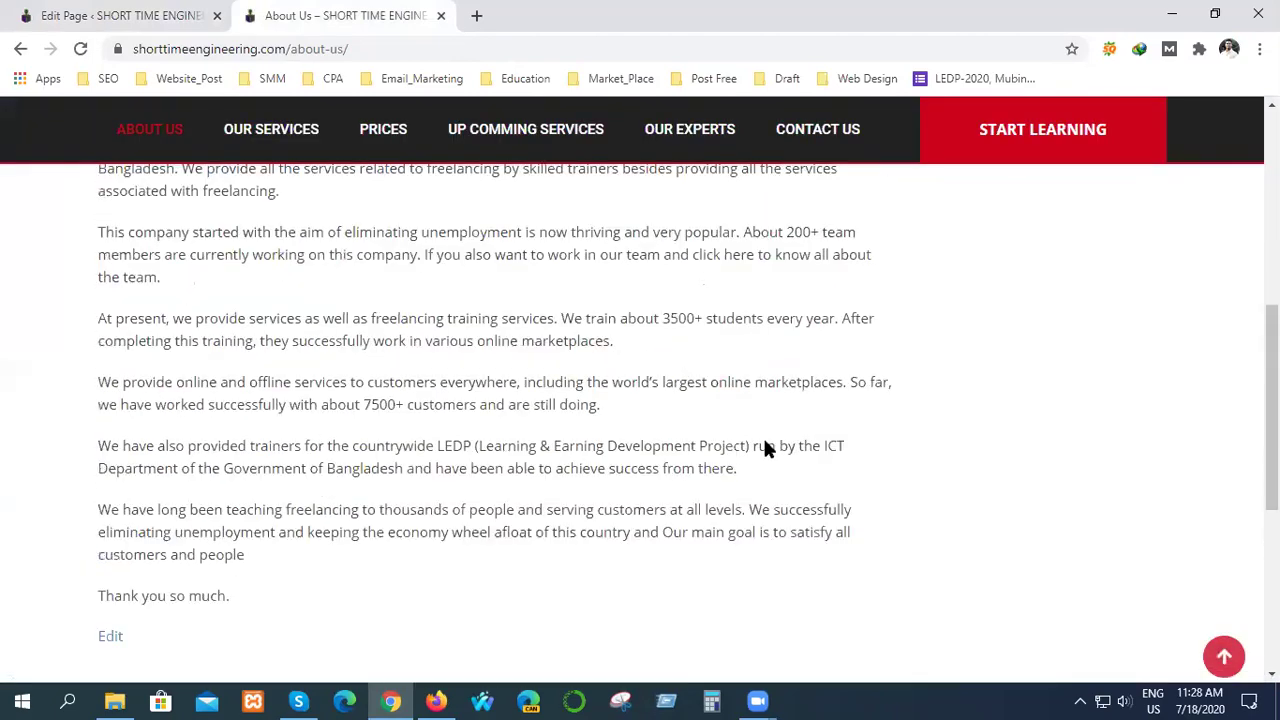
pyautogui.scroll(2, 763, 449)
pyautogui.scroll(-1, 763, 449)
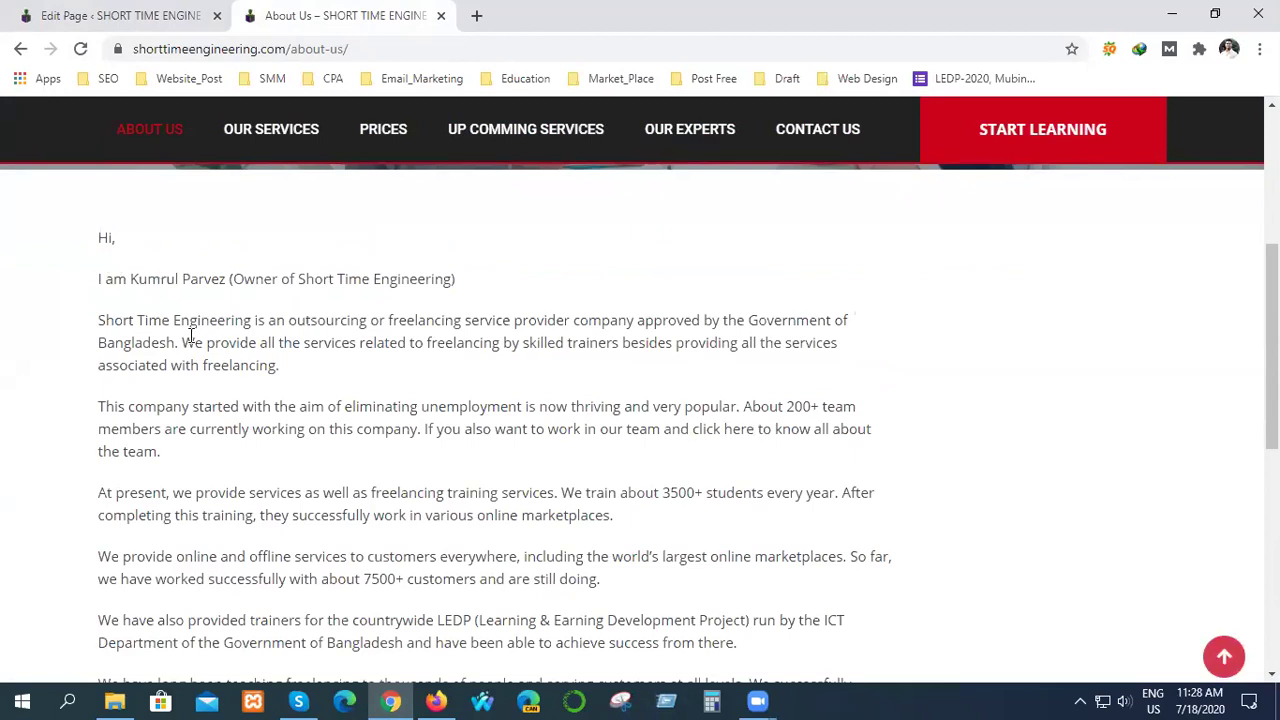
pyautogui.scroll(-5, 486, 434)
pyautogui.scroll(5, 480, 449)
pyautogui.scroll(-2, 470, 453)
pyautogui.scroll(4, 466, 452)
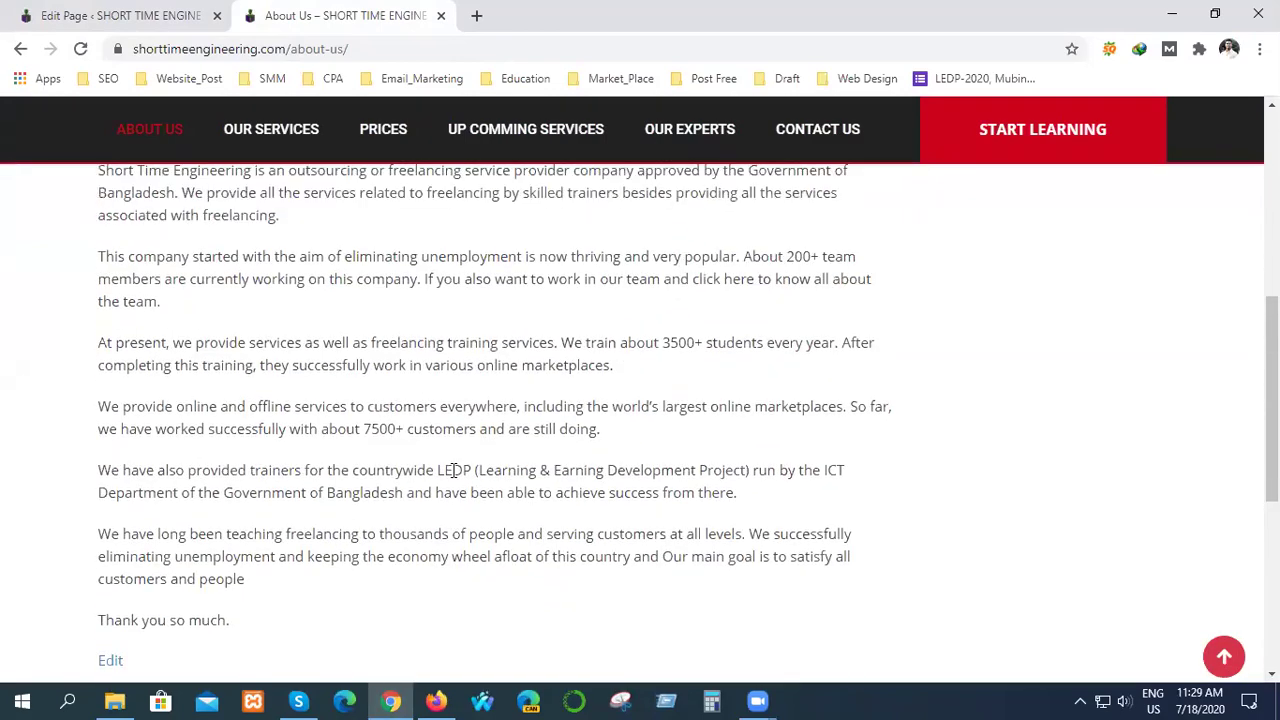
pyautogui.scroll(-2, 455, 475)
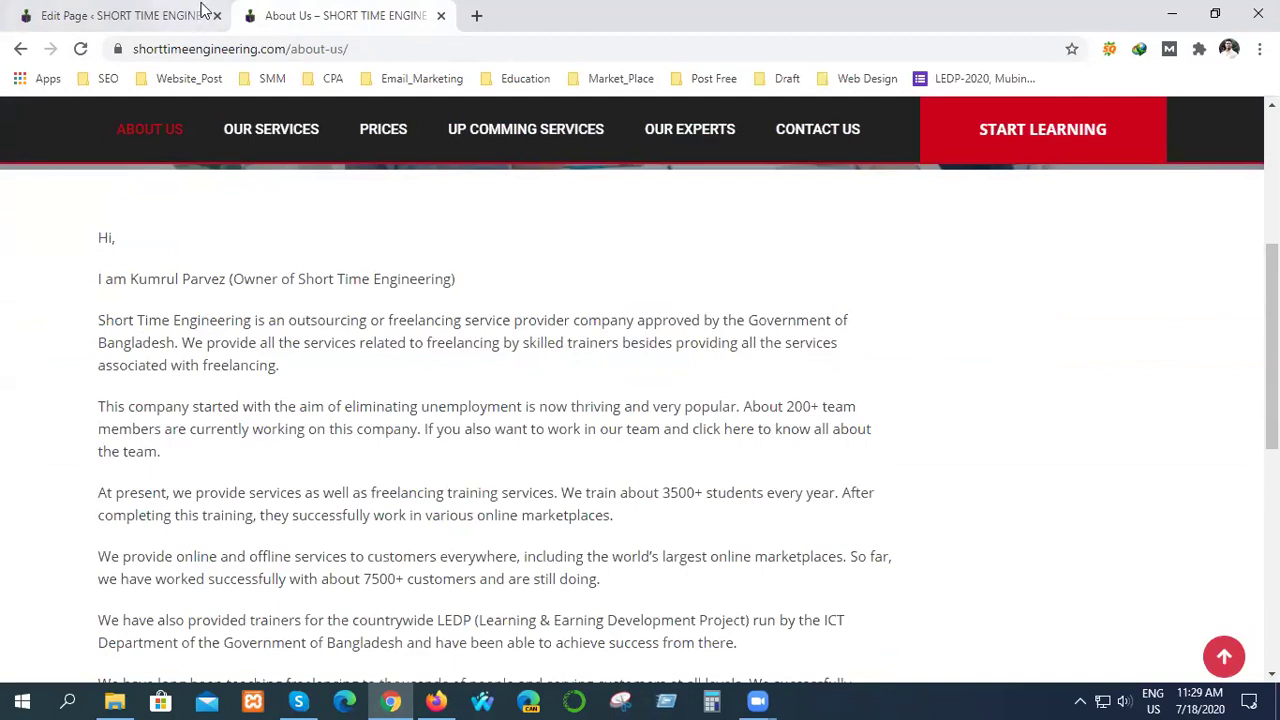
pyautogui.click(137, 12)
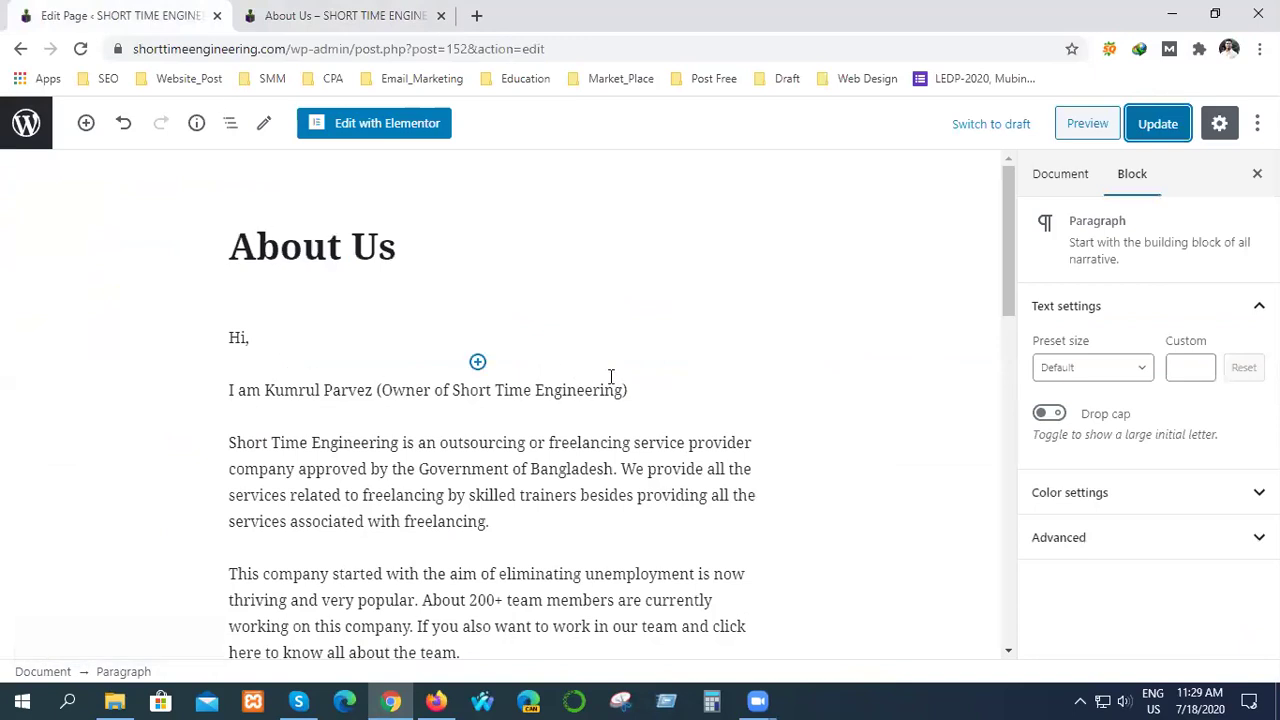
# Delete the 'Hi,' greeting and owner introduction lines, and type 'About Us' in their place
pyautogui.moveTo(634, 391); pyautogui.dragTo(198, 370)
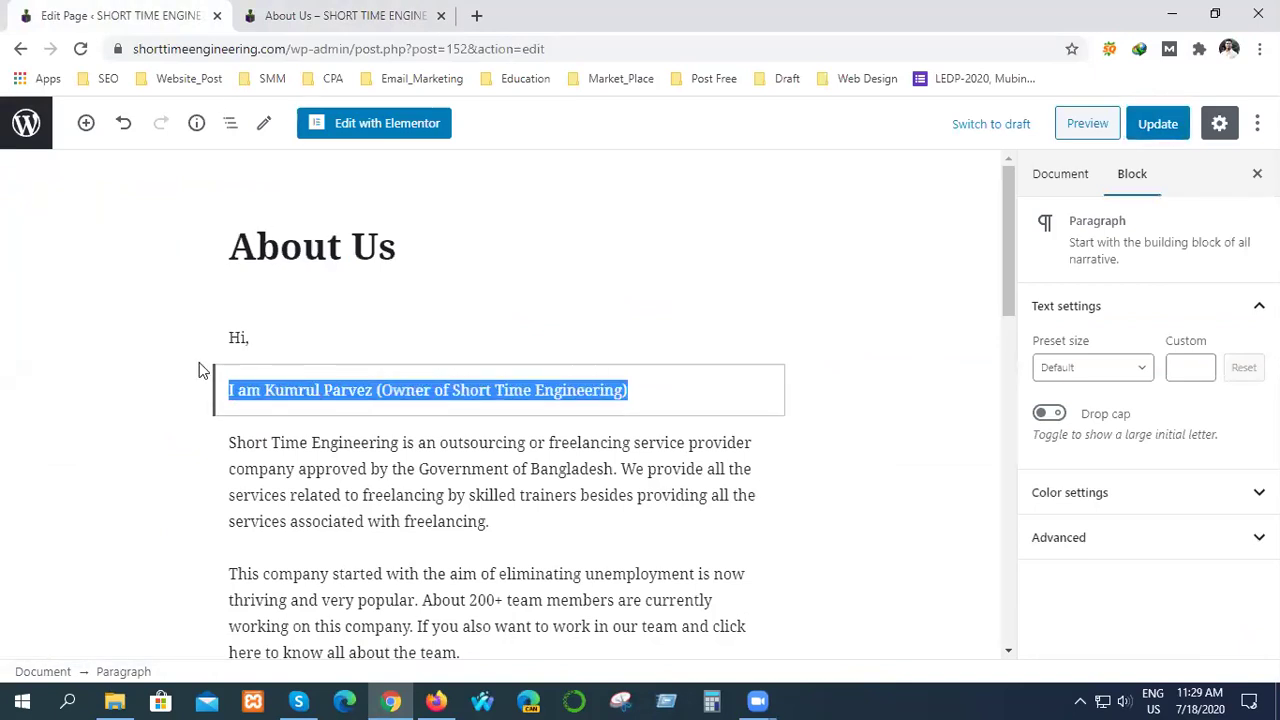
pyautogui.press('BackSpace')
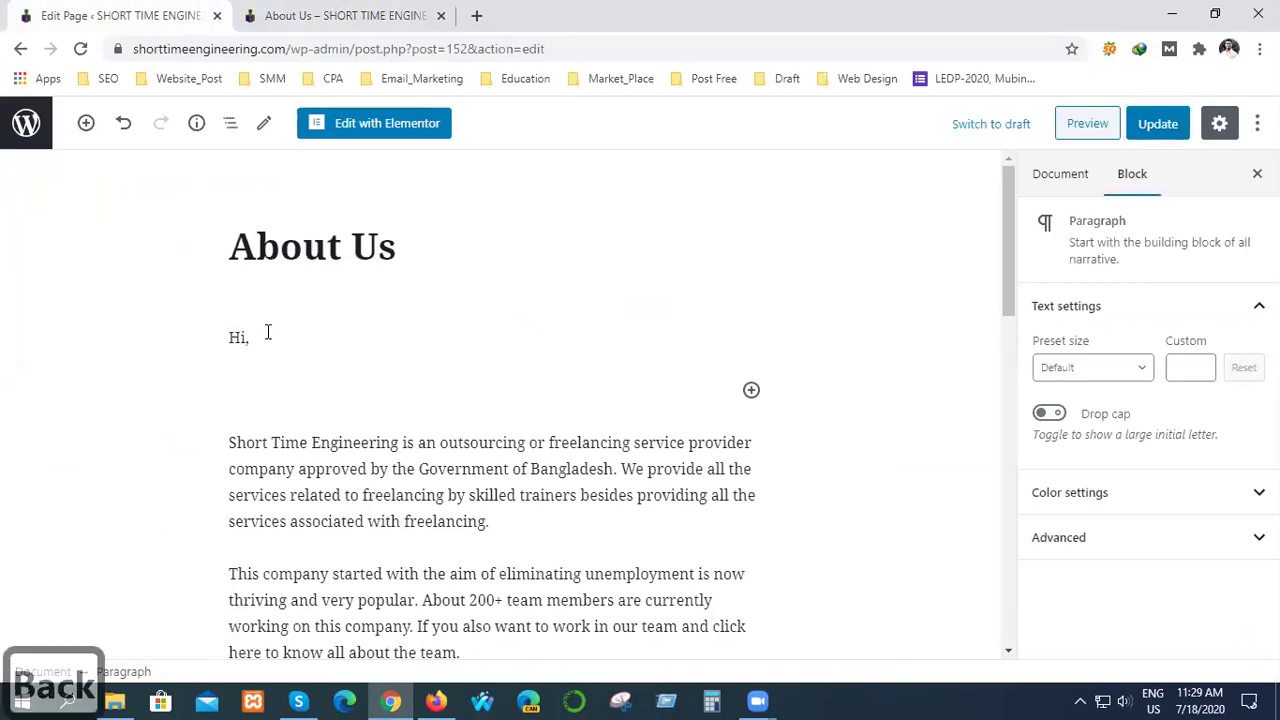
pyautogui.press('BackSpace')
pyautogui.press('BackSpace')
pyautogui.press('BackSpace')
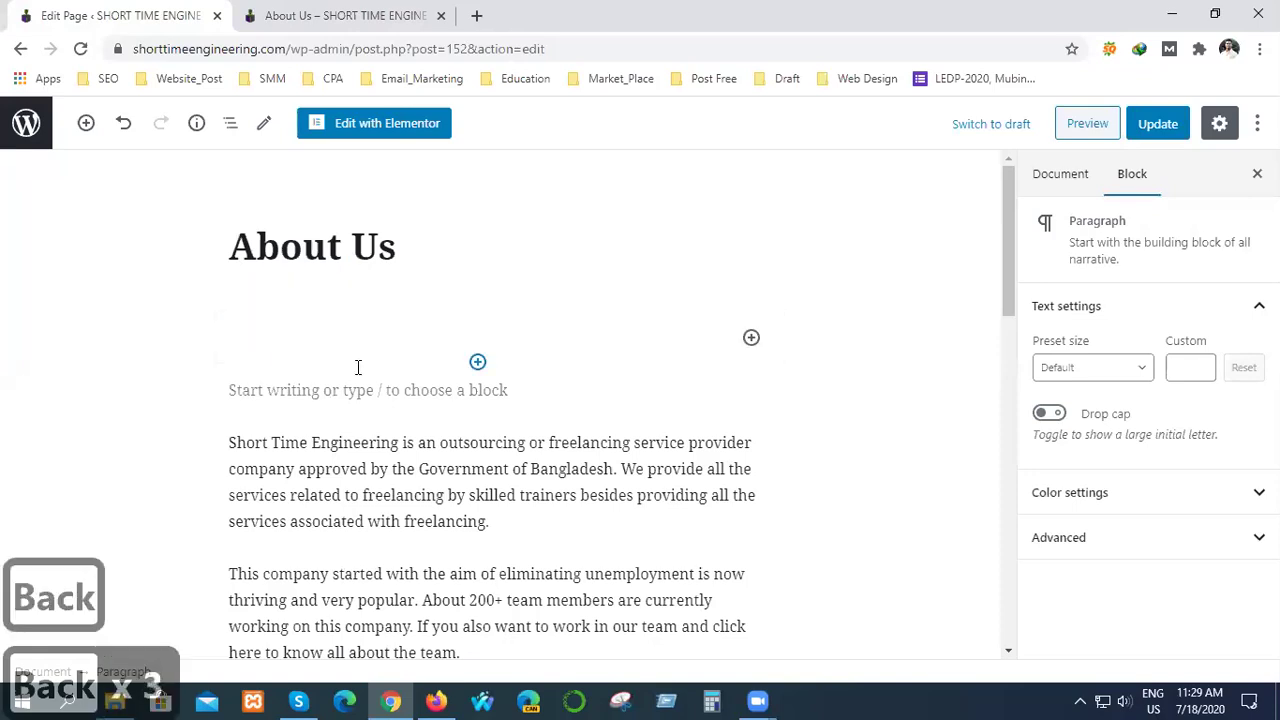
pyautogui.press('BackSpace')
pyautogui.click(355, 330)
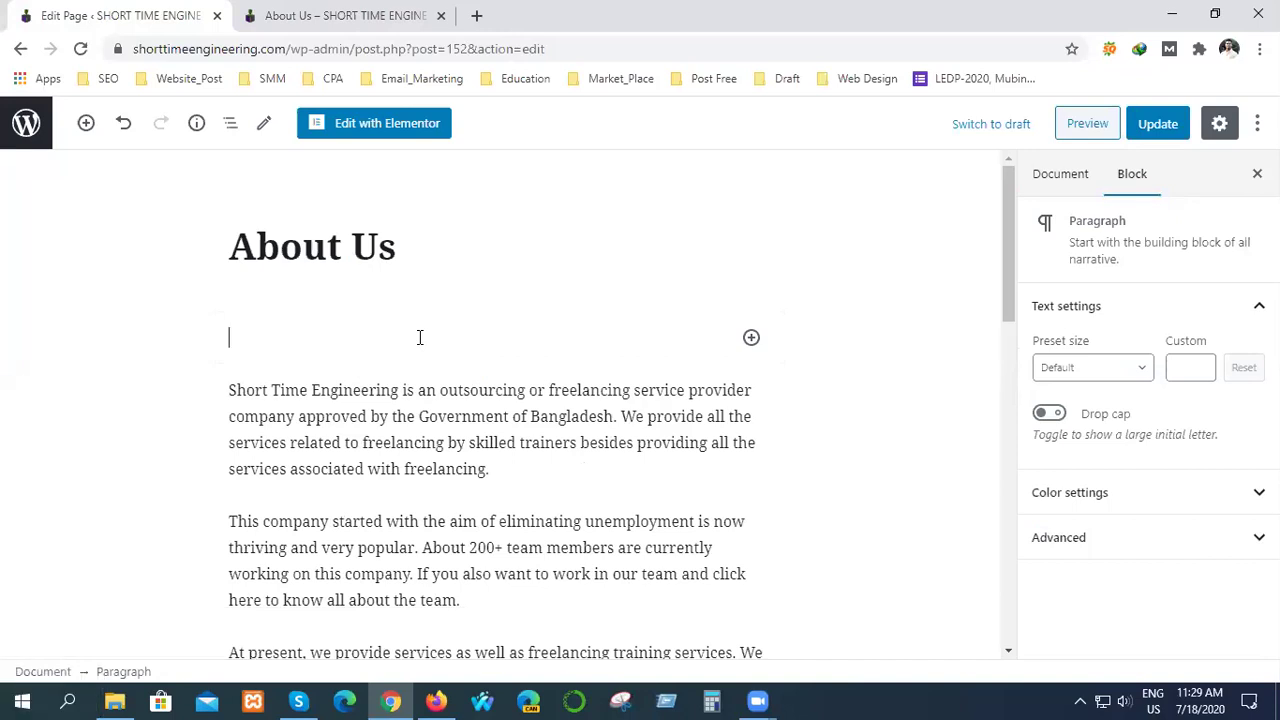
pyautogui.write('A')
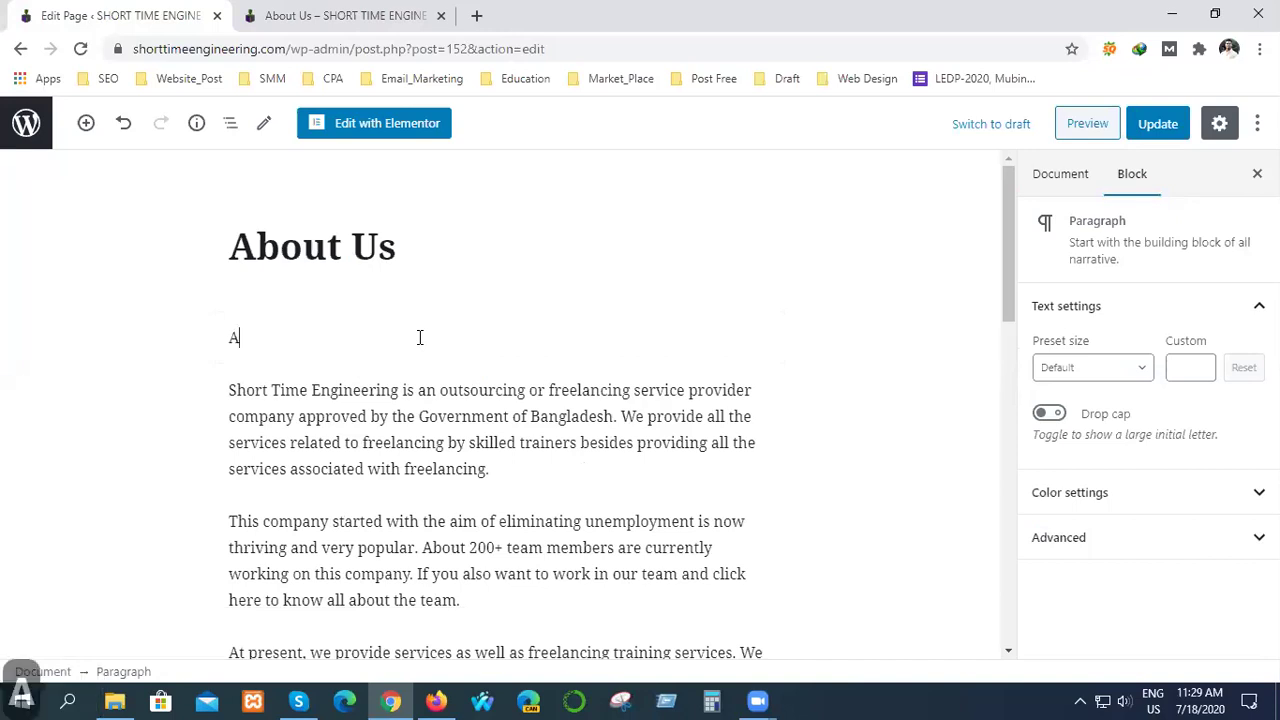
pyautogui.write('B')
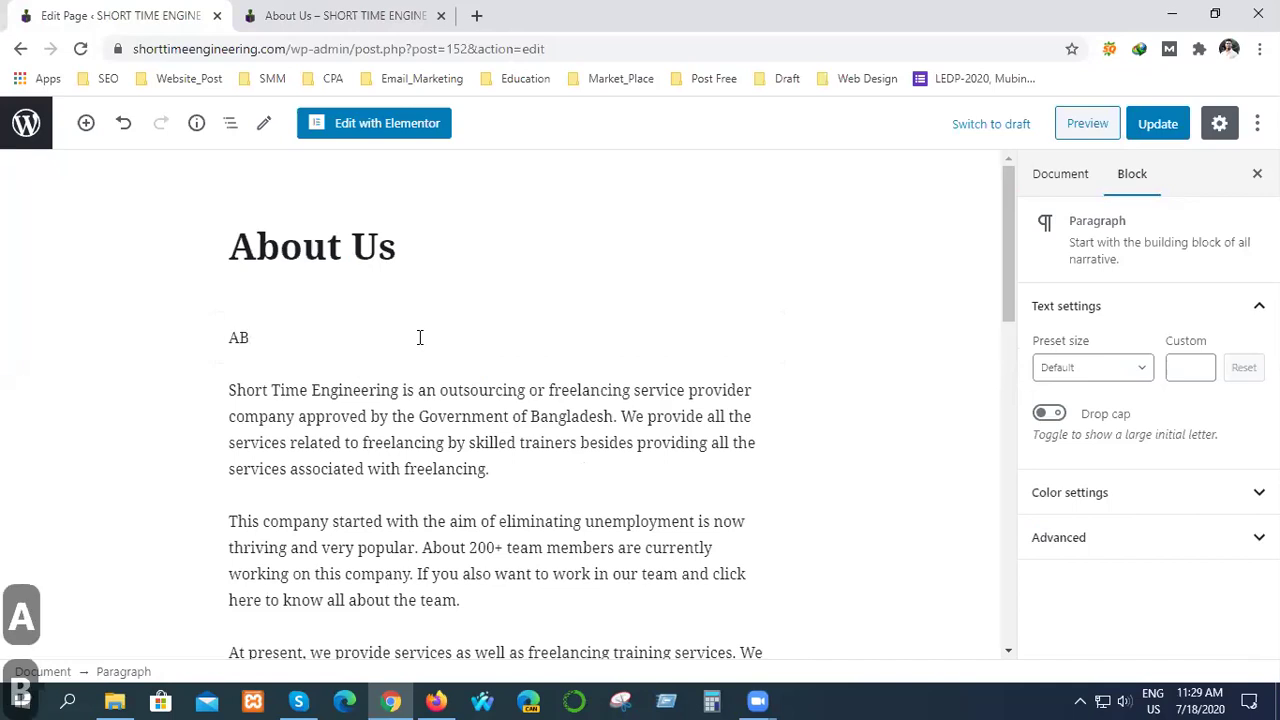
pyautogui.press('BackSpace')
pyautogui.write('bout')
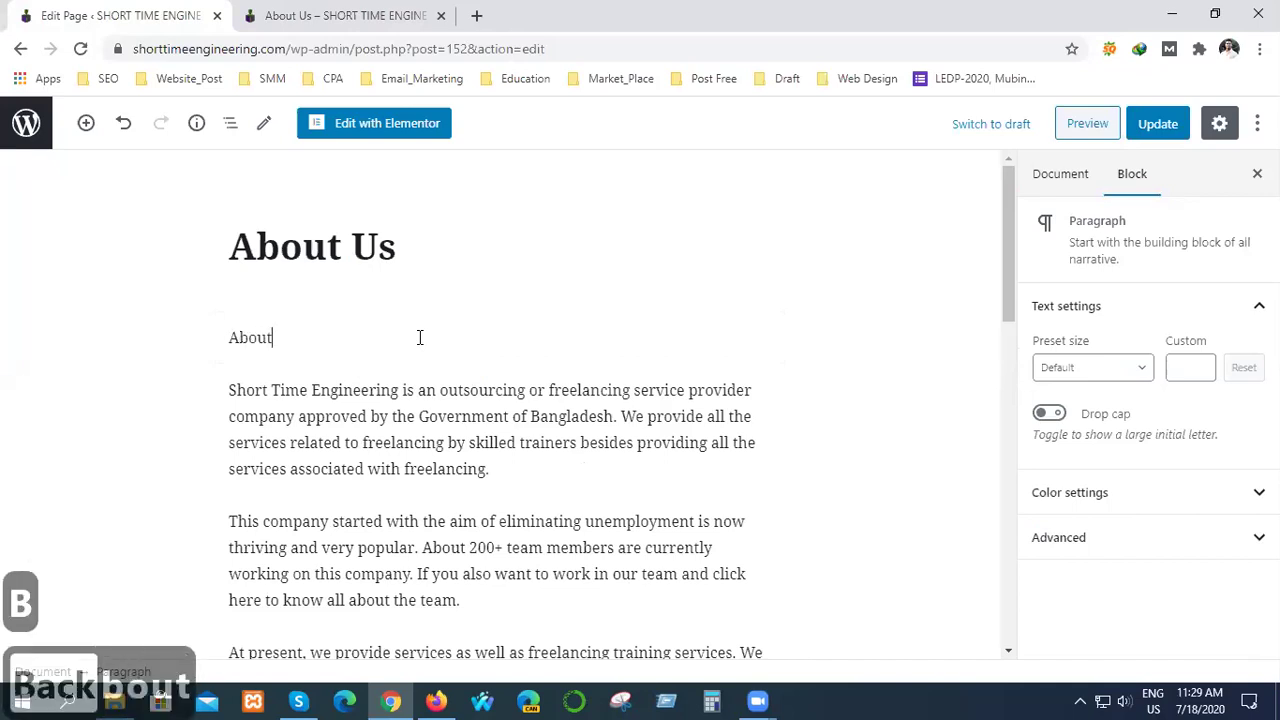
pyautogui.write(' US')
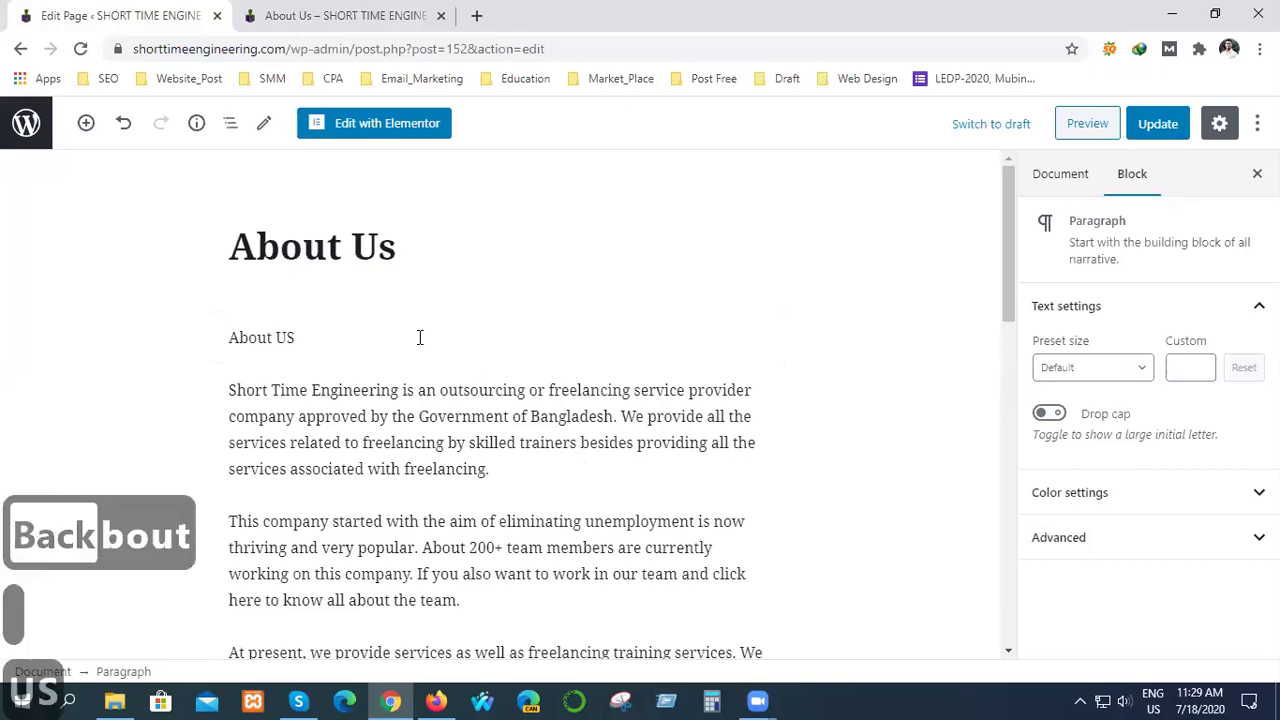
pyautogui.press('BackSpace')
pyautogui.write('s')
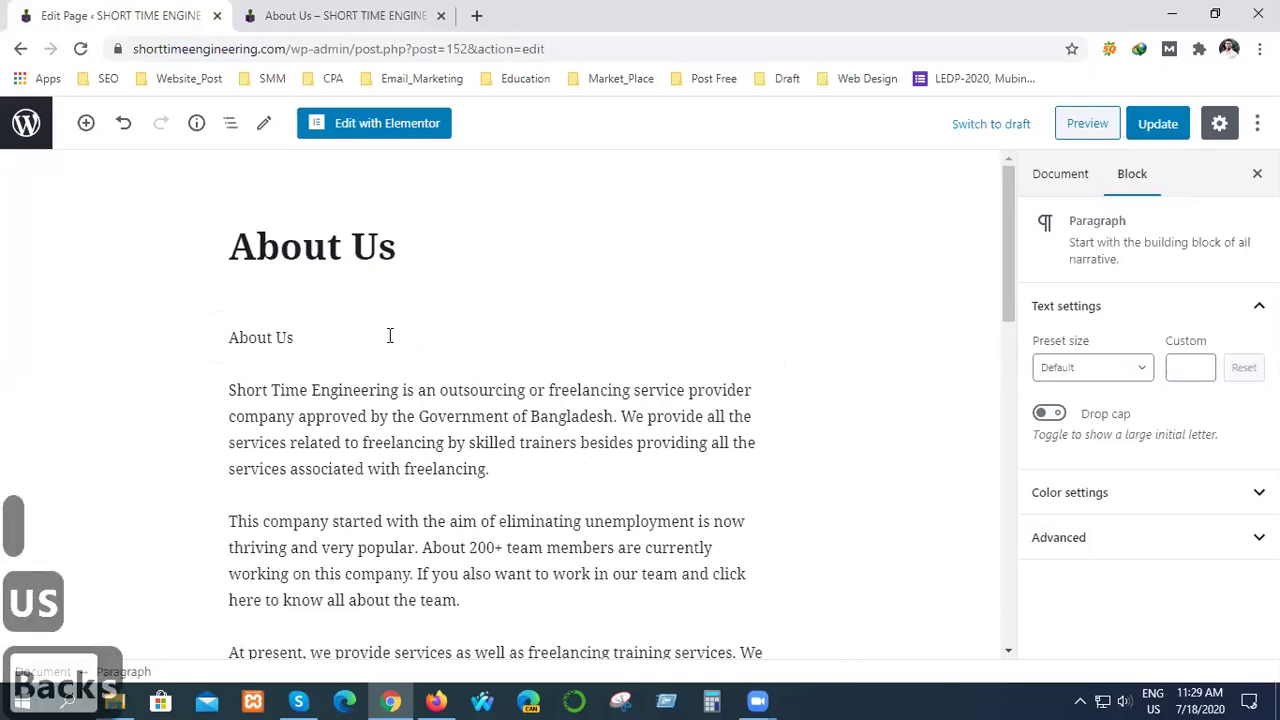
# Center-align and bold the 'About Us' paragraph text
pyautogui.moveTo(296, 338); pyautogui.dragTo(230, 341)
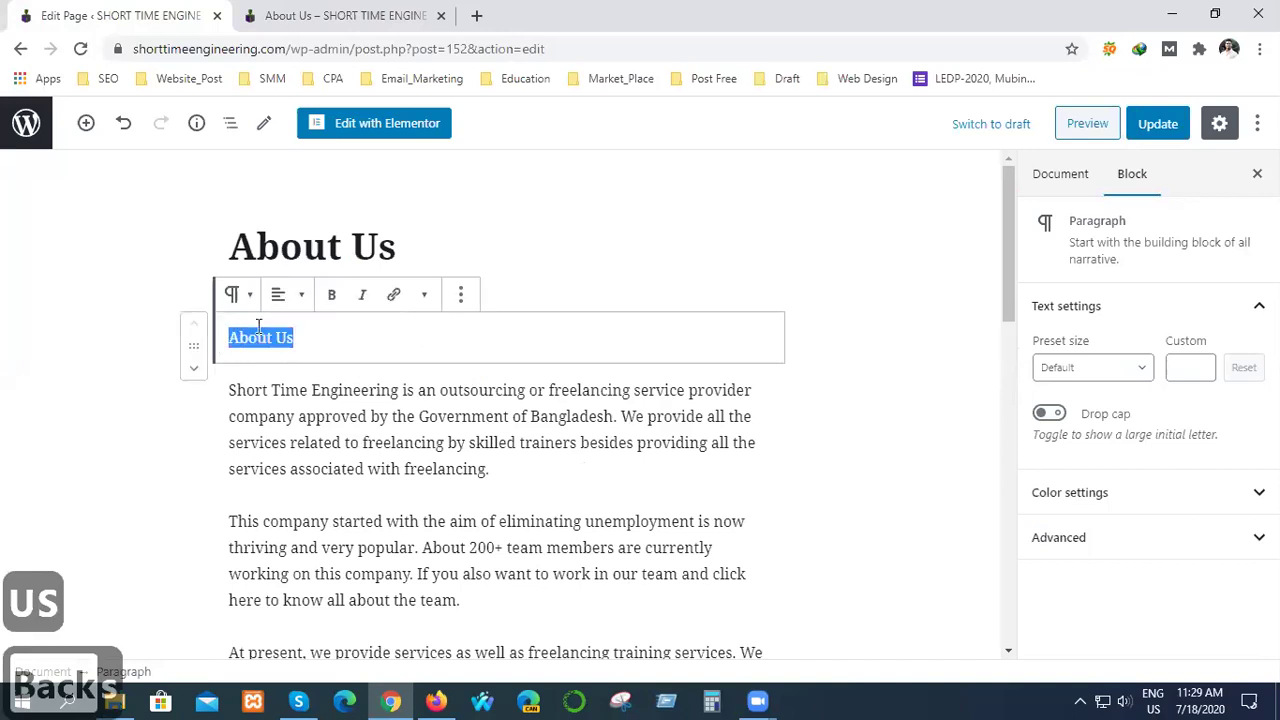
pyautogui.click(285, 294)
pyautogui.click(258, 208)
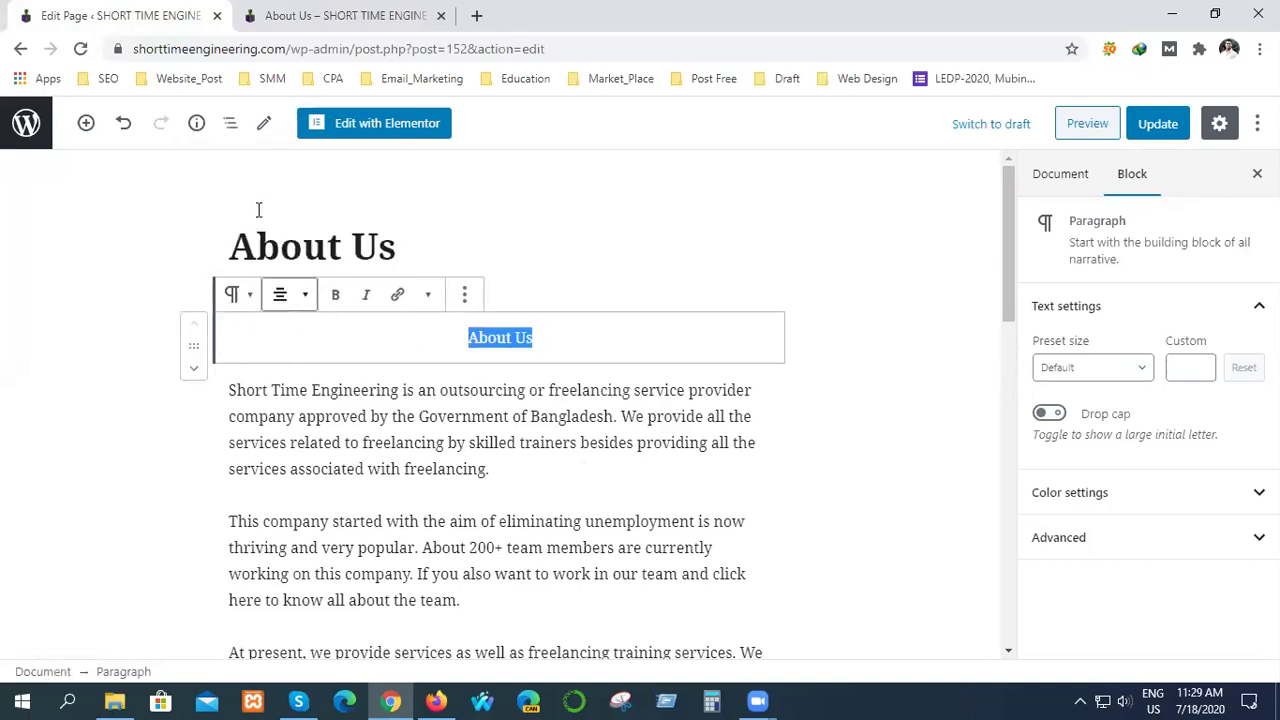
pyautogui.click(336, 300)
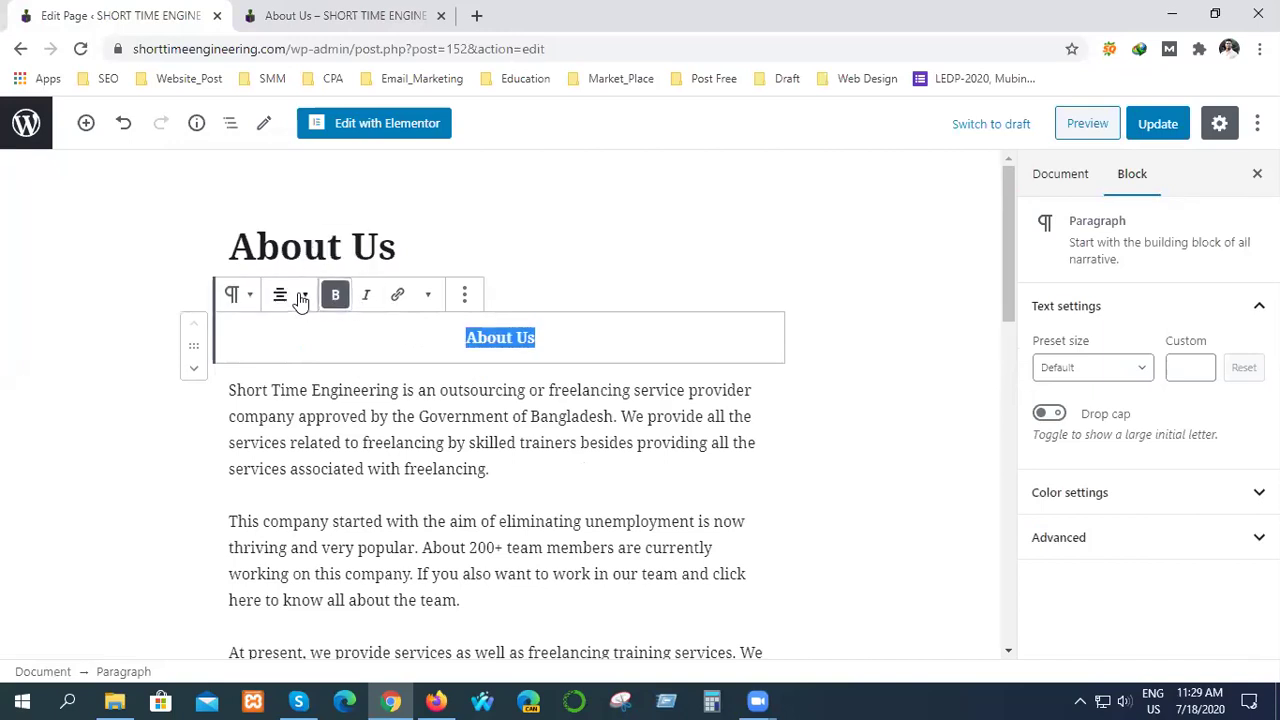
pyautogui.click(305, 300)
pyautogui.click(305, 300)
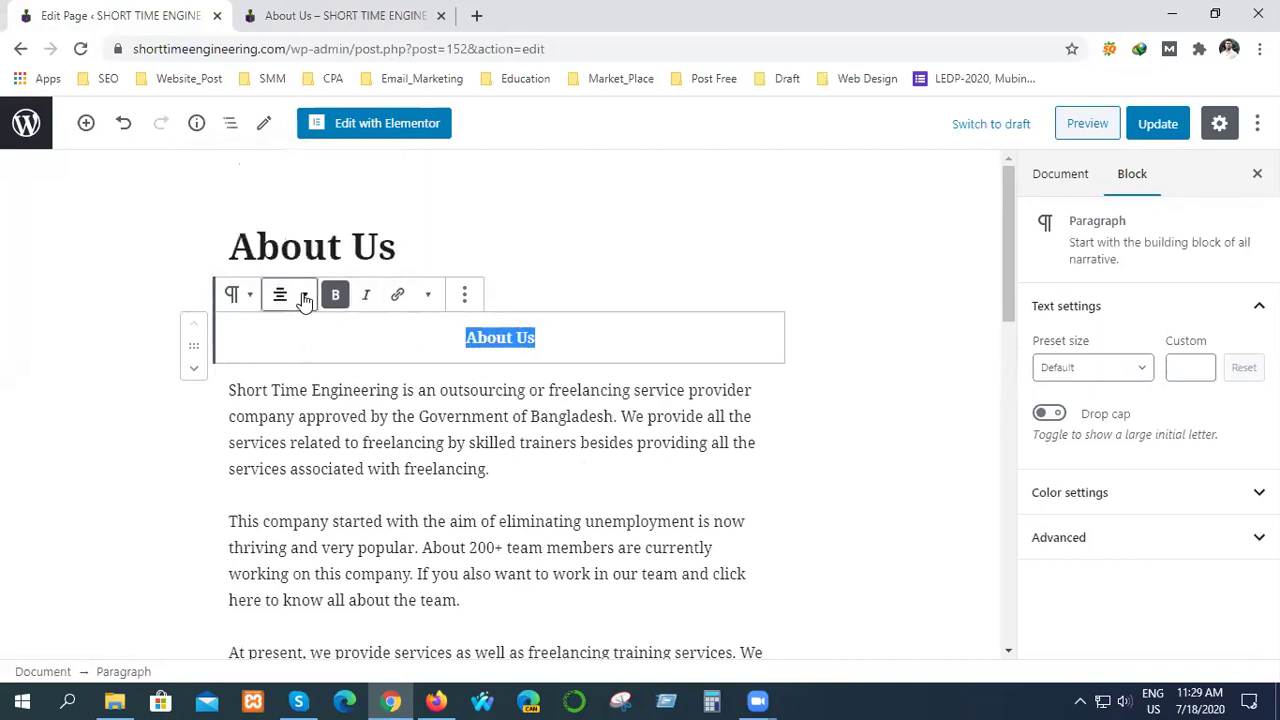
pyautogui.click(465, 298)
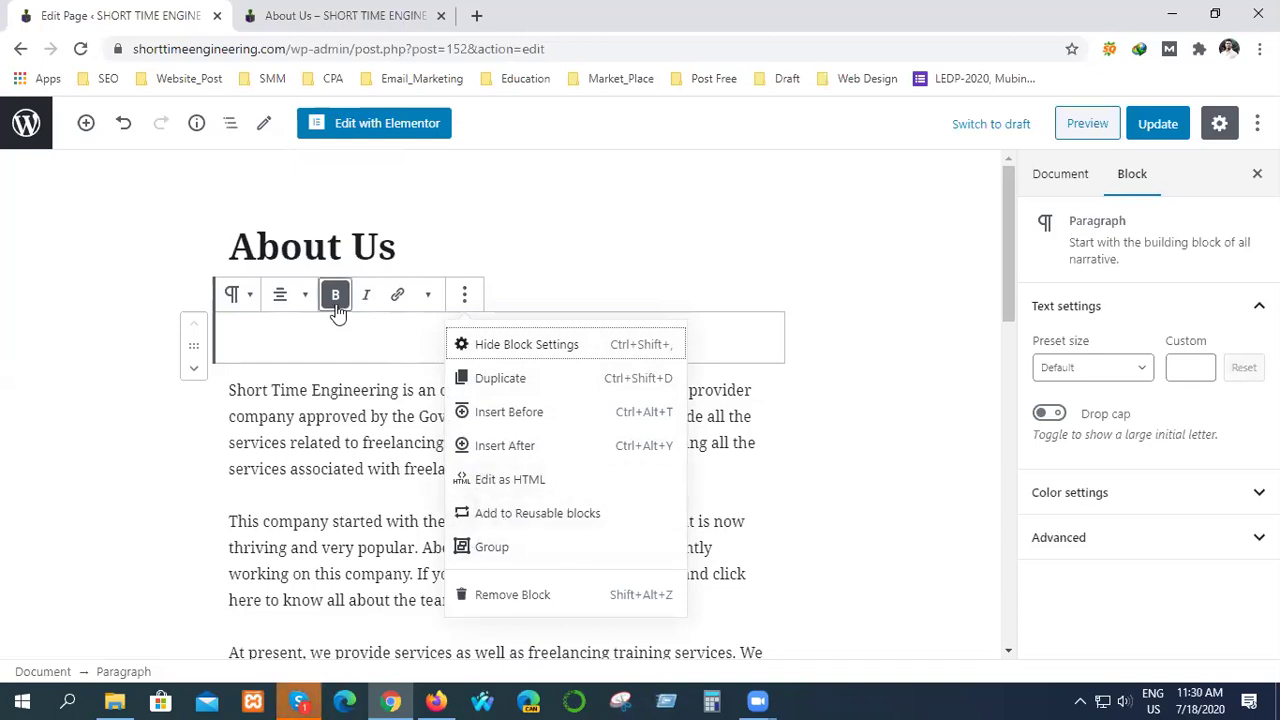
pyautogui.click(427, 295)
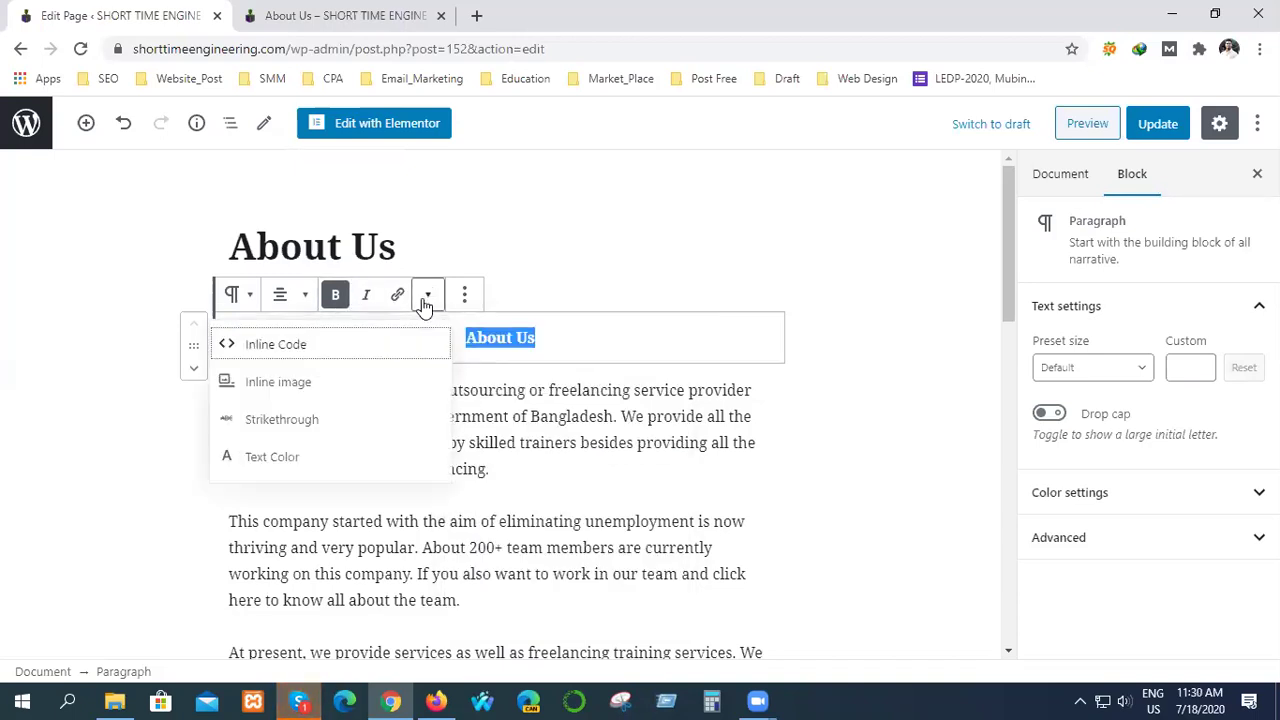
pyautogui.click(465, 295)
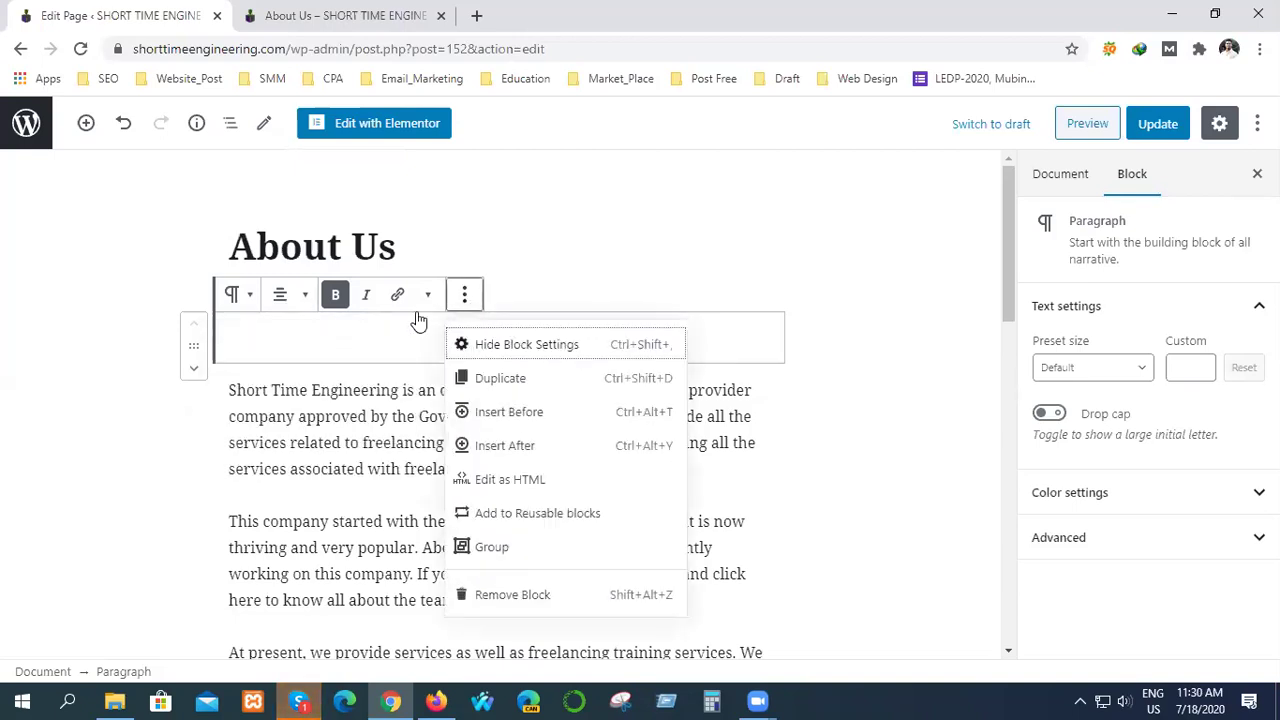
# Convert 'About Us' into a centred level 3 (H3) heading
pyautogui.click(240, 298)
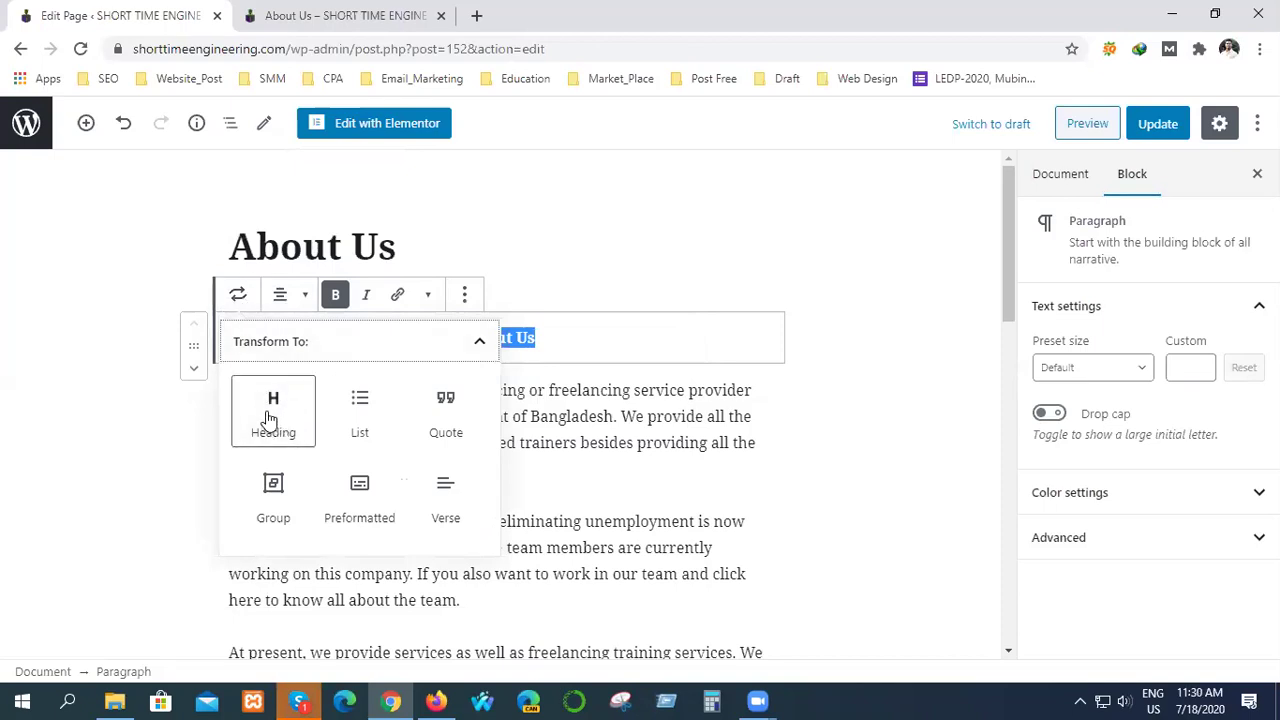
pyautogui.click(270, 418)
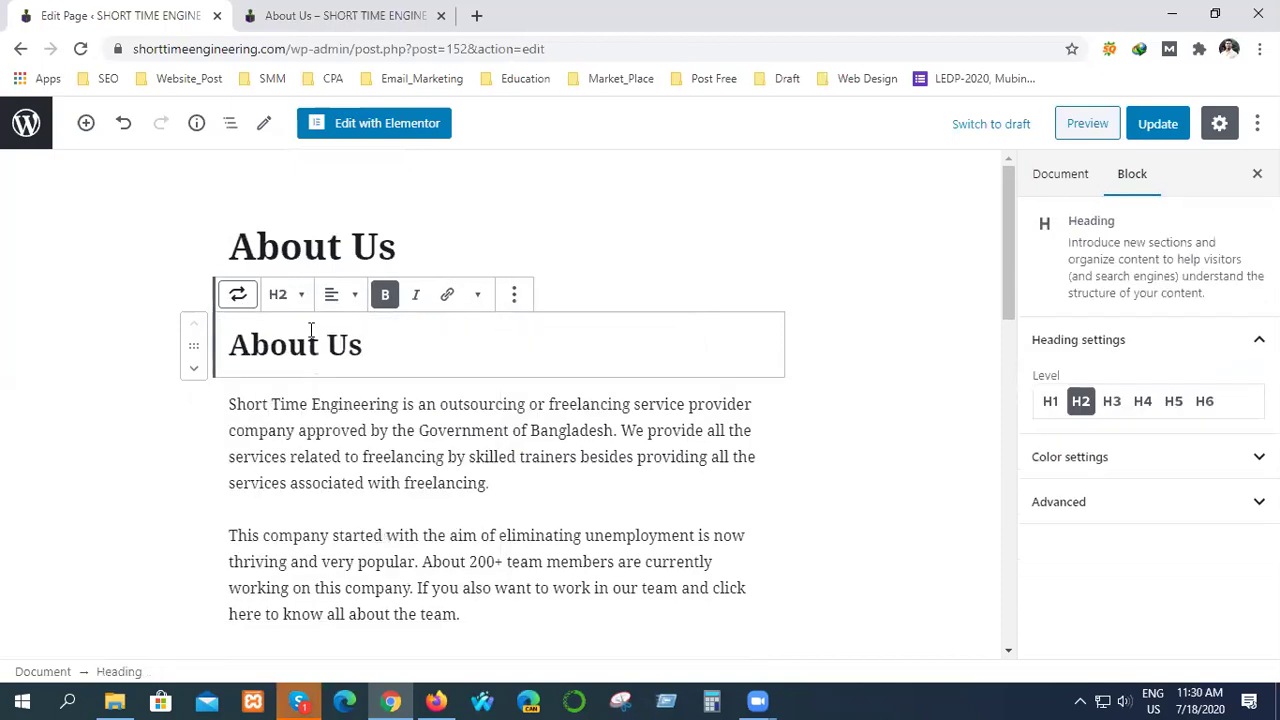
pyautogui.click(290, 296)
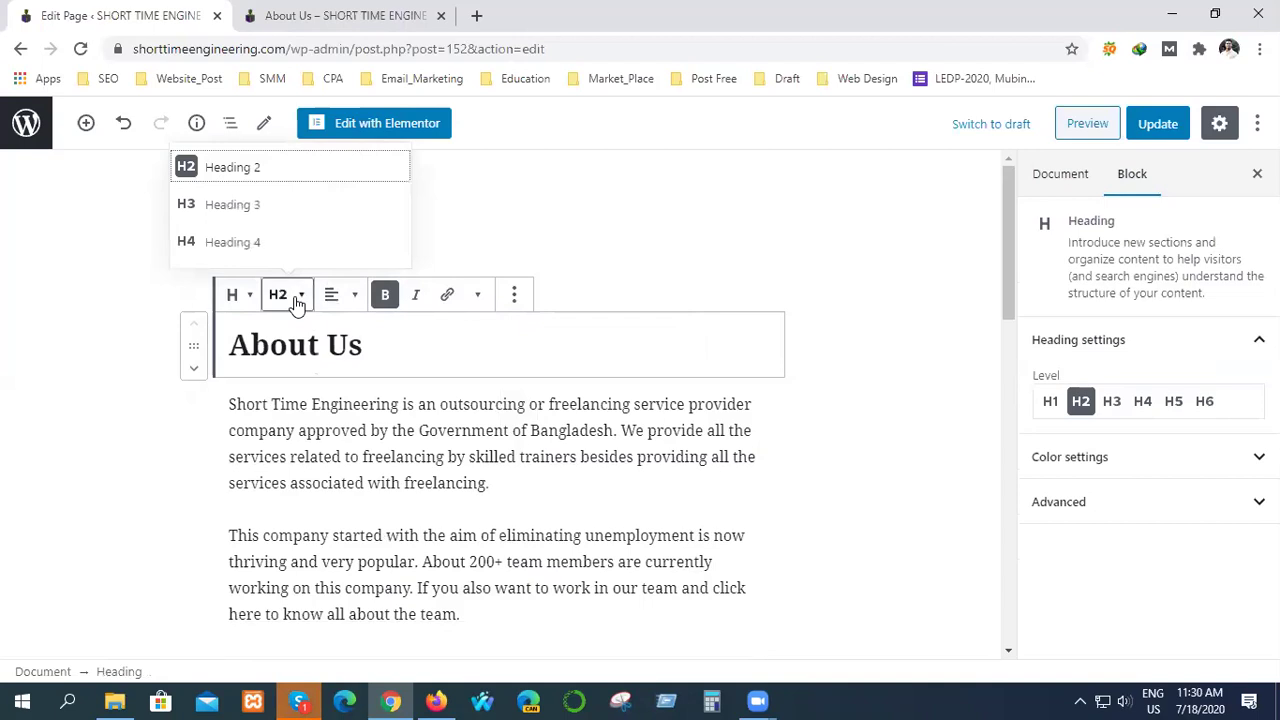
pyautogui.click(247, 242)
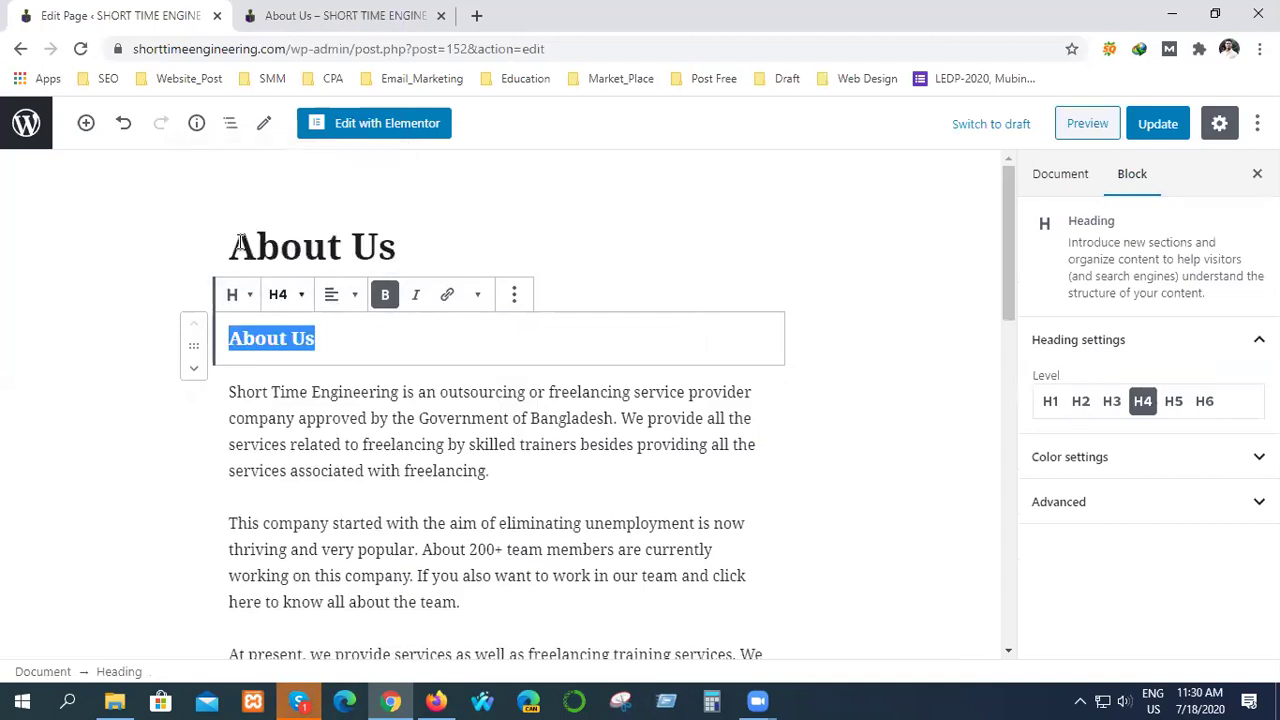
pyautogui.click(290, 295)
pyautogui.click(240, 204)
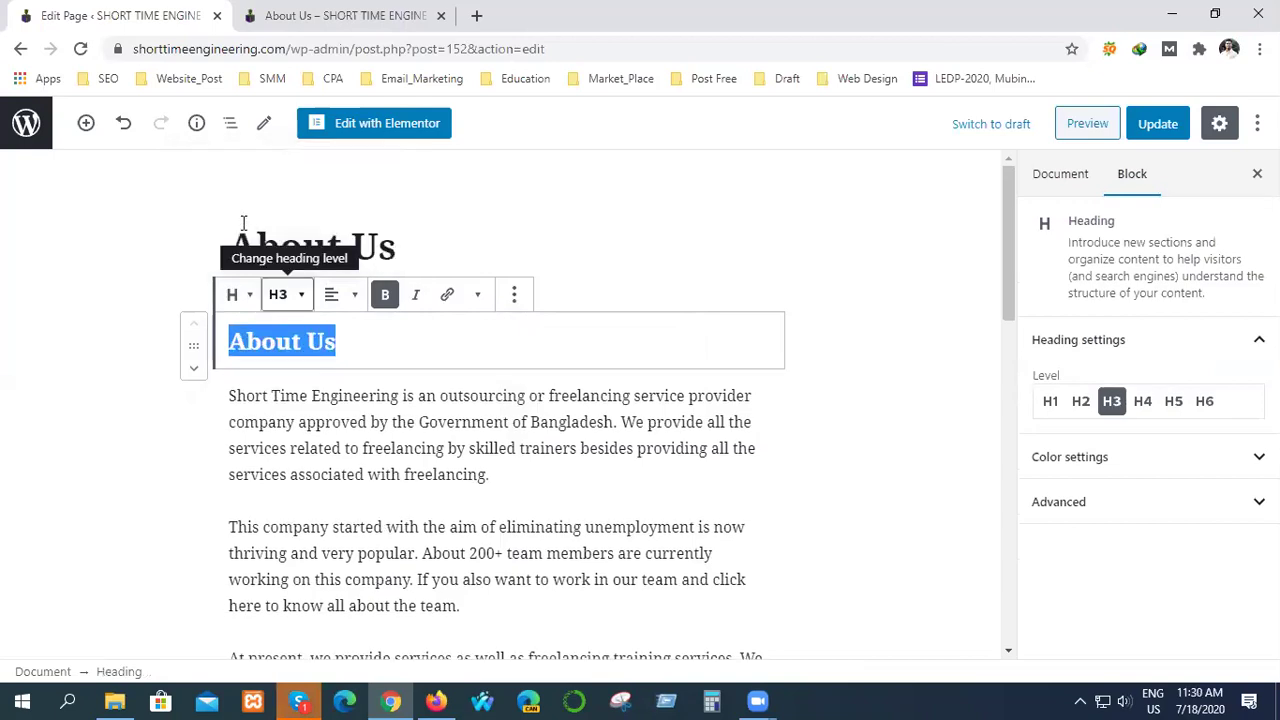
pyautogui.click(337, 294)
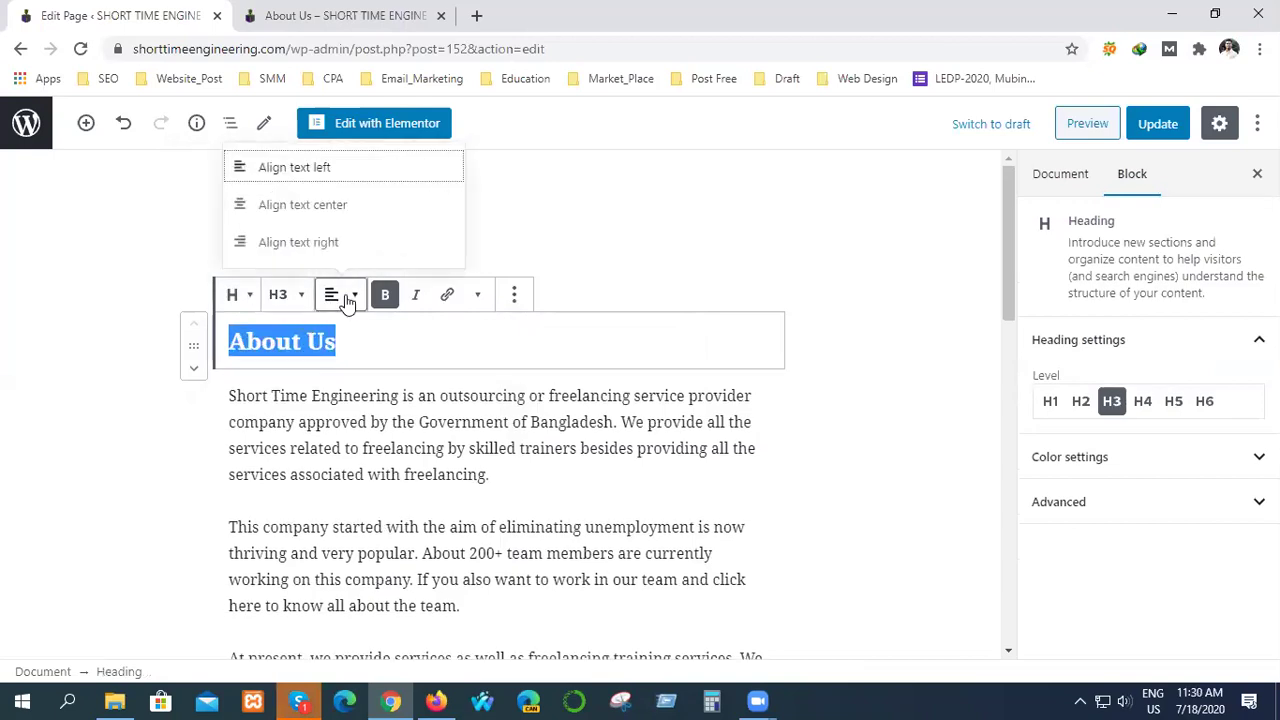
pyautogui.click(290, 205)
pyautogui.click(806, 250)
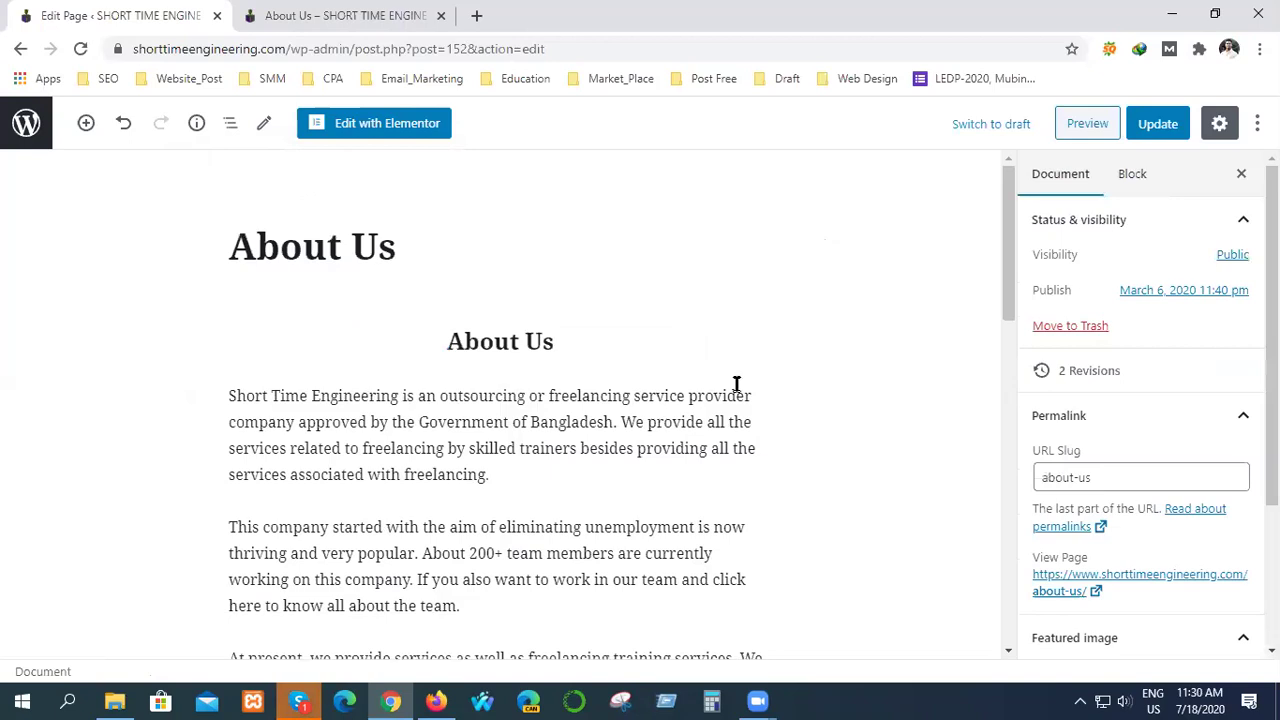
# Add a full stop after 'satisfy all customers and people'
pyautogui.scroll(-10, 635, 455)
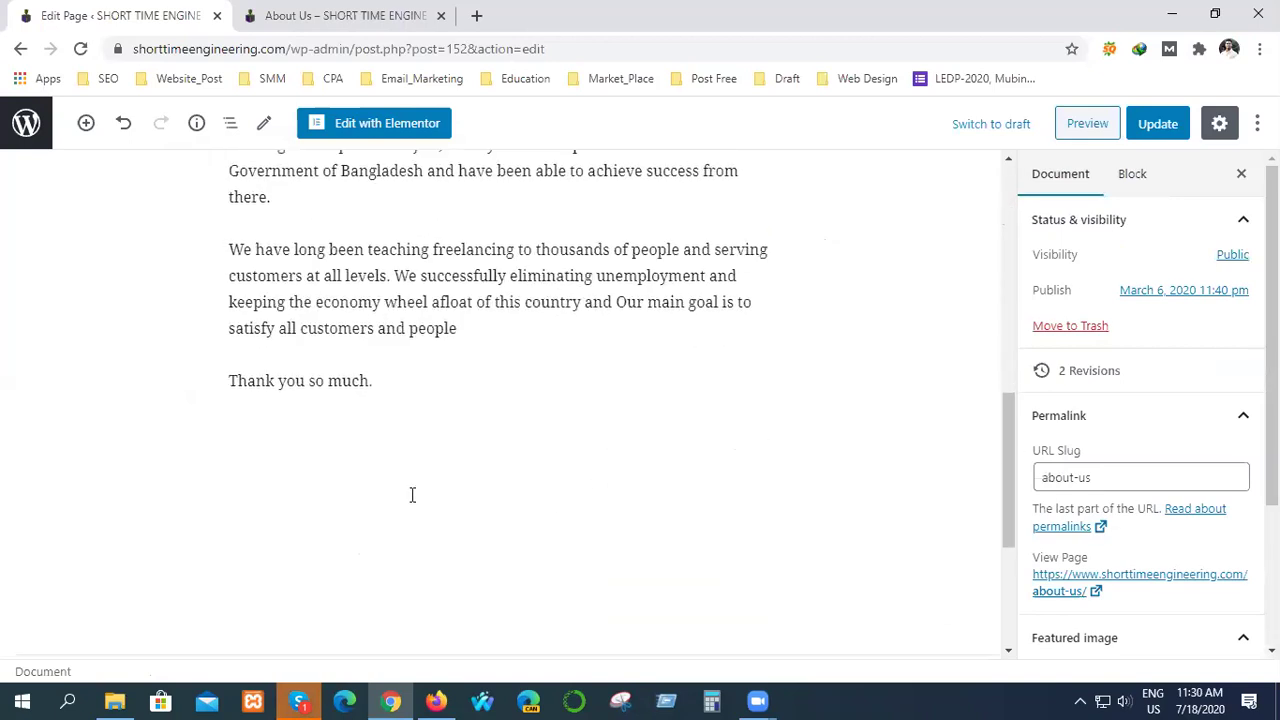
pyautogui.click(464, 332)
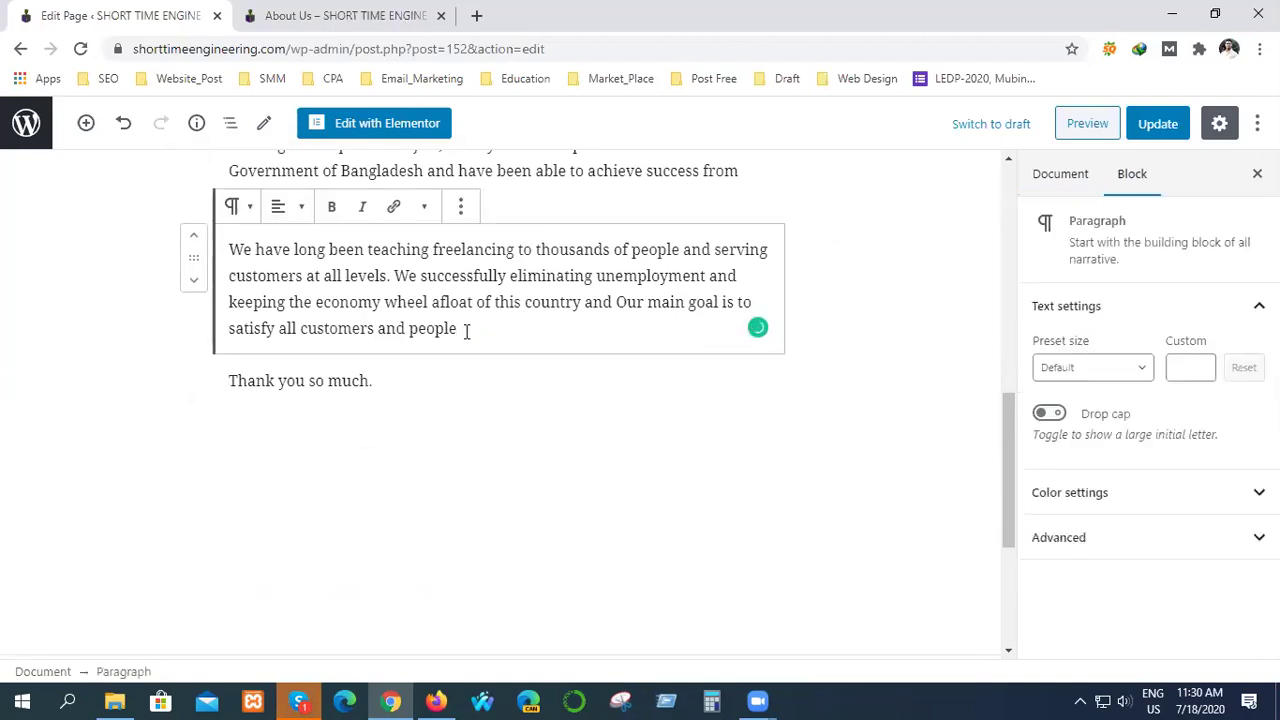
pyautogui.write('.')
# Confirm Grammarly's Joyful tone on 'Thank you so much.' and leave the paragraph unconverted
pyautogui.click(341, 381)
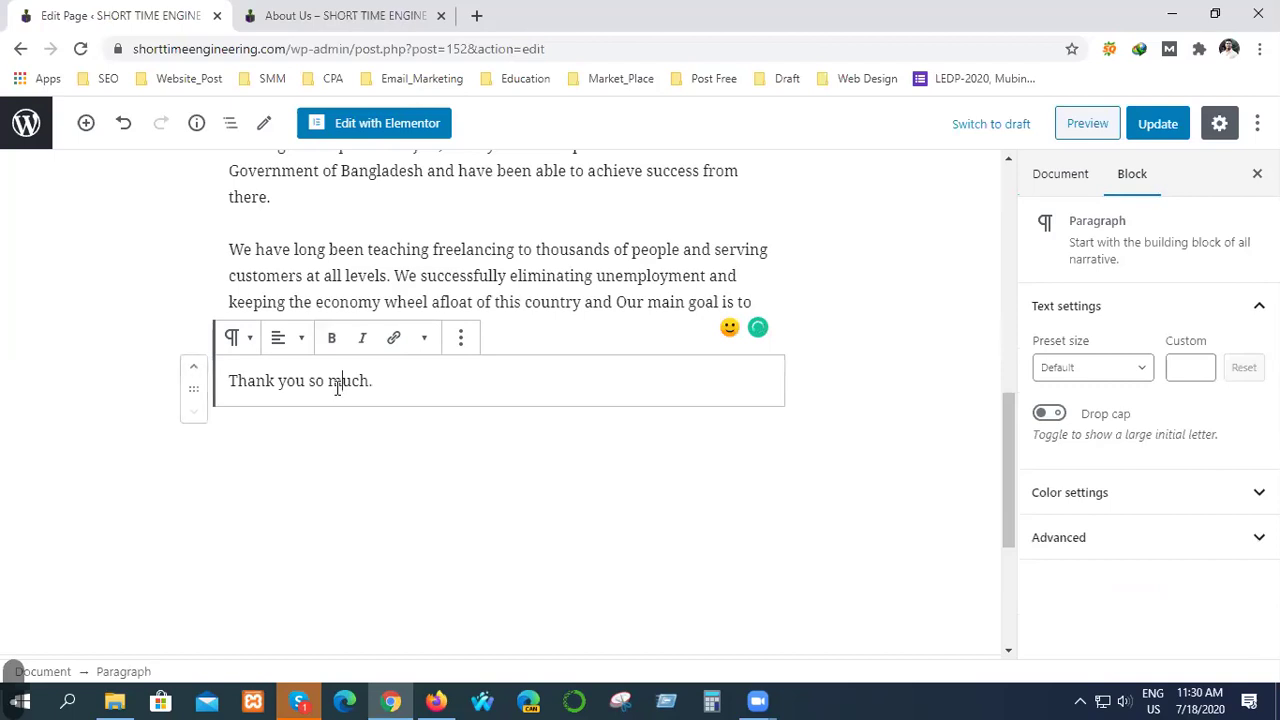
pyautogui.moveTo(337, 381); pyautogui.dragTo(237, 381)
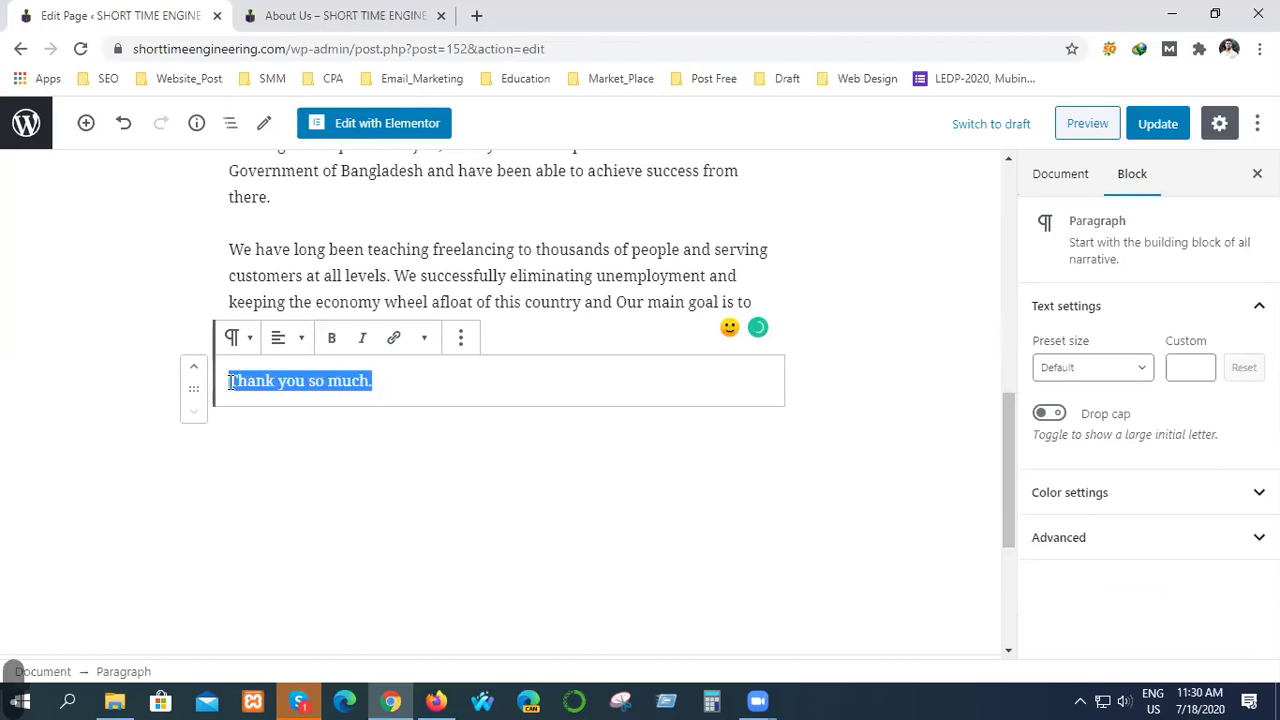
pyautogui.click(729, 327)
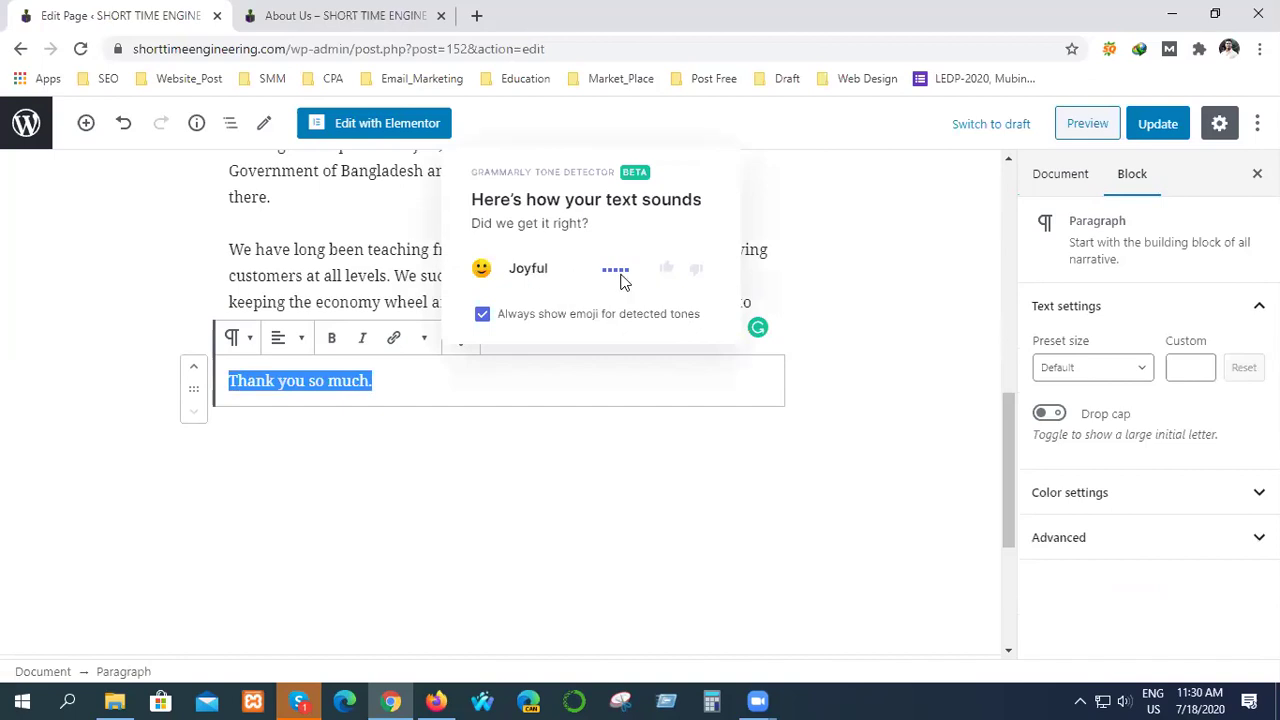
pyautogui.click(666, 268)
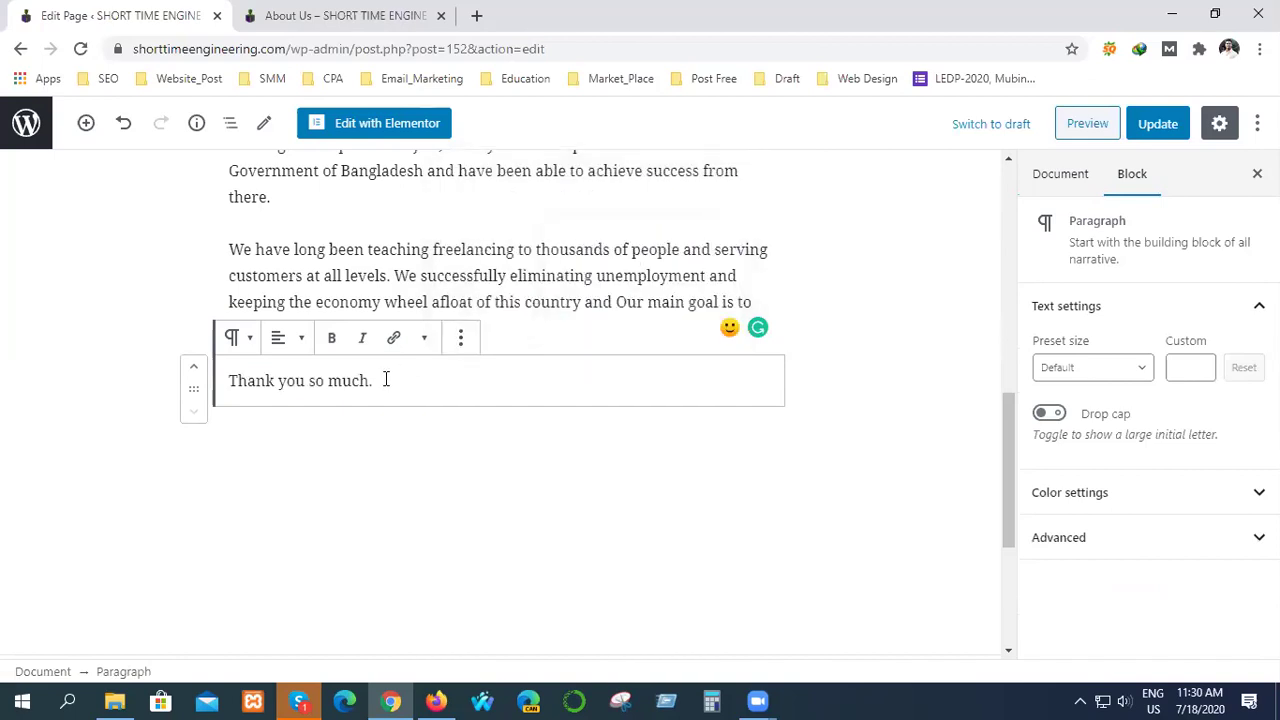
pyautogui.click(461, 338)
pyautogui.click(461, 338)
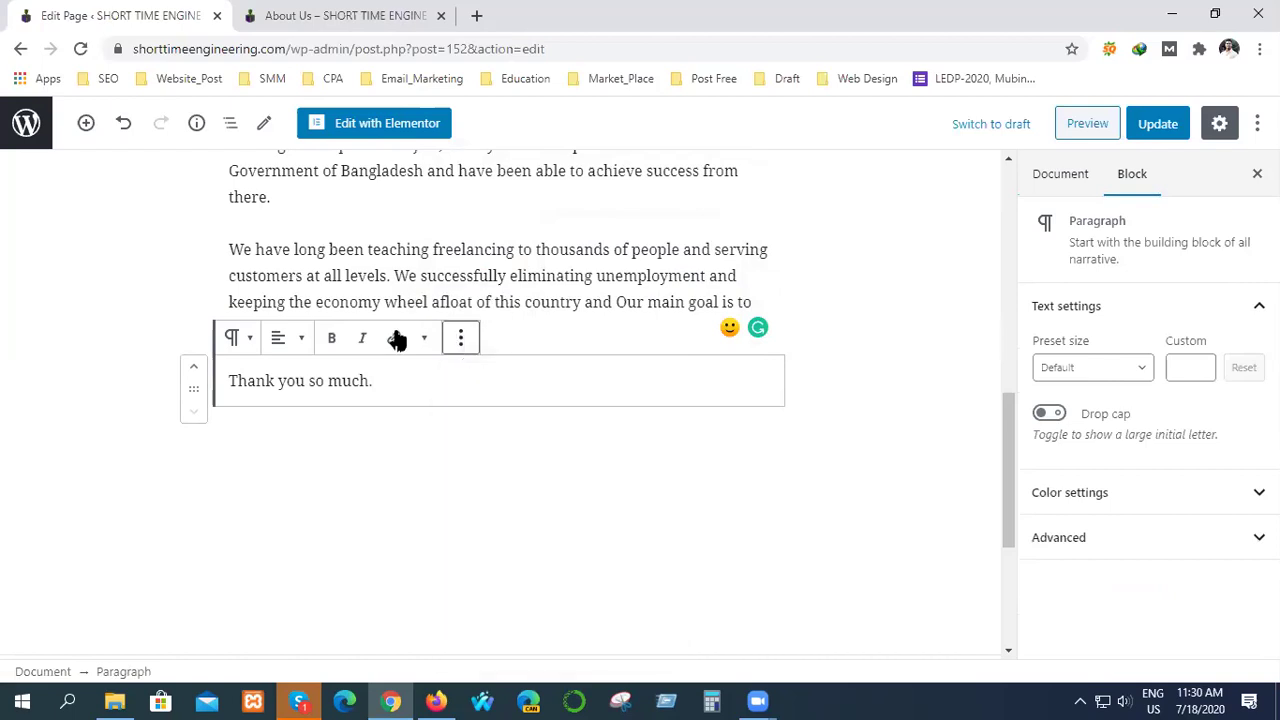
pyautogui.click(243, 339)
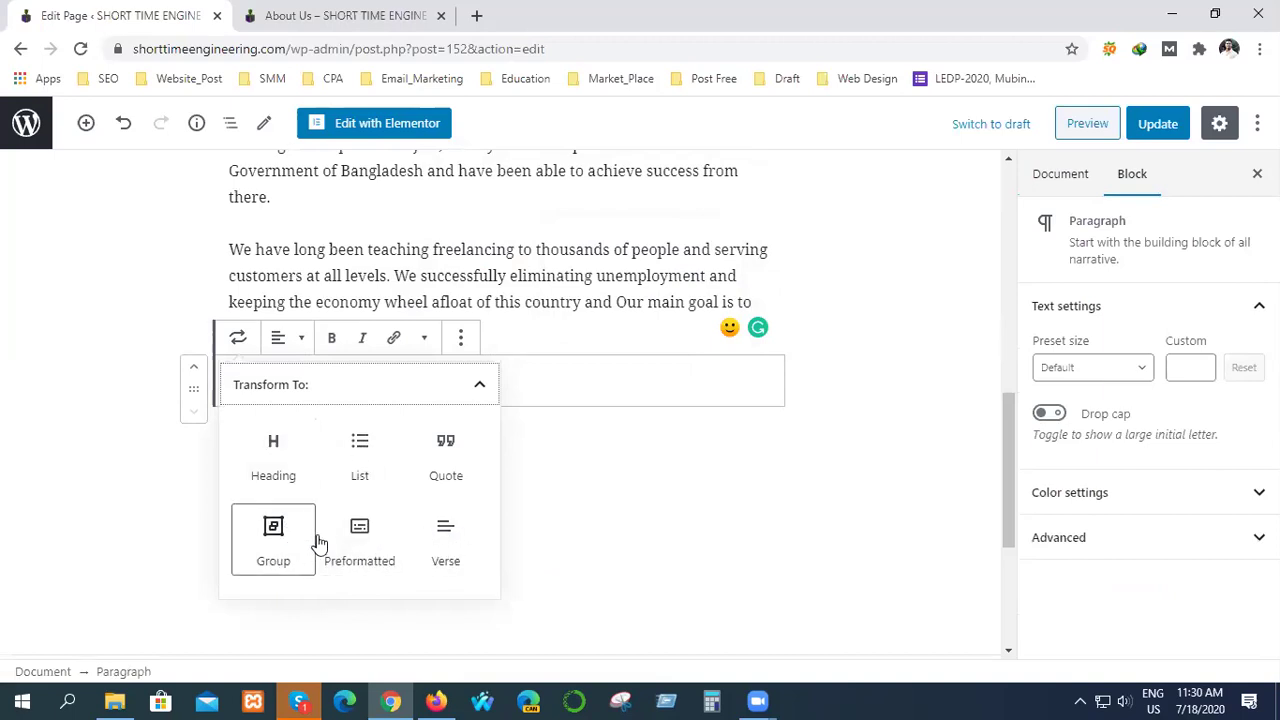
pyautogui.click(521, 464)
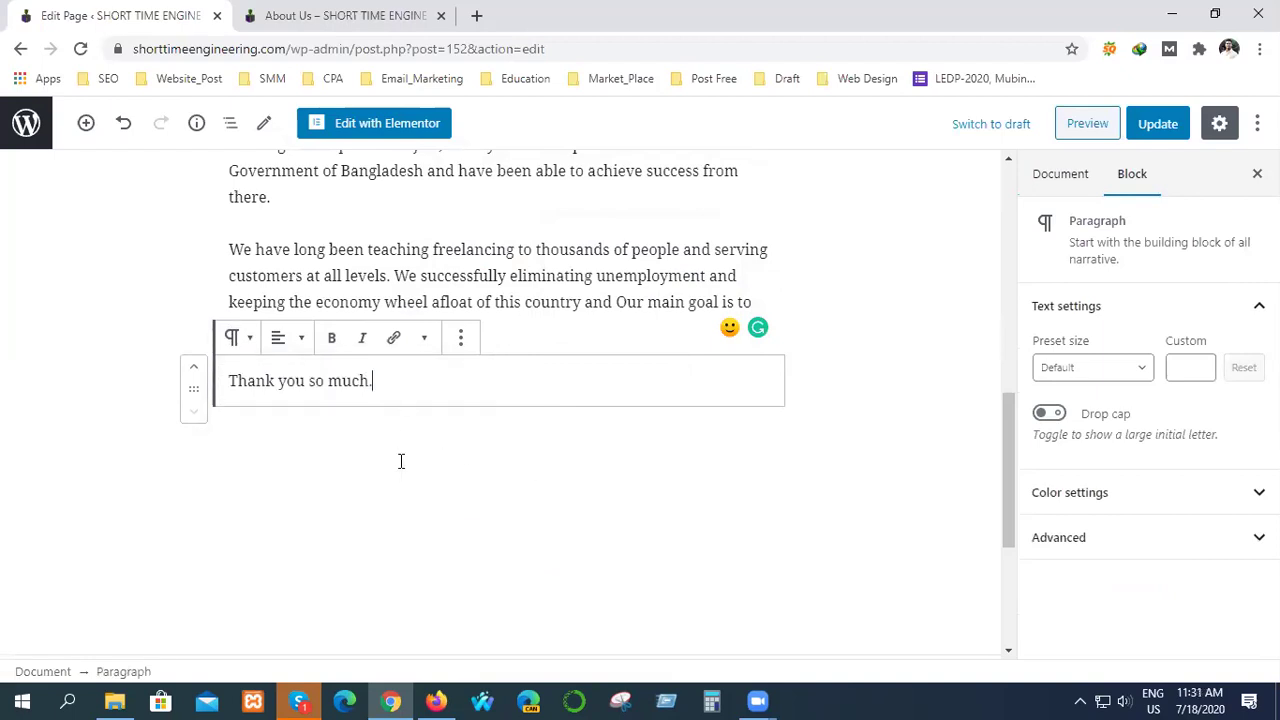
pyautogui.click(881, 351)
pyautogui.scroll(3, 409, 620)
pyautogui.scroll(3, 409, 614)
pyautogui.scroll(2, 409, 610)
# Update the About Us page to save the heading and text edits
pyautogui.click(1148, 123)
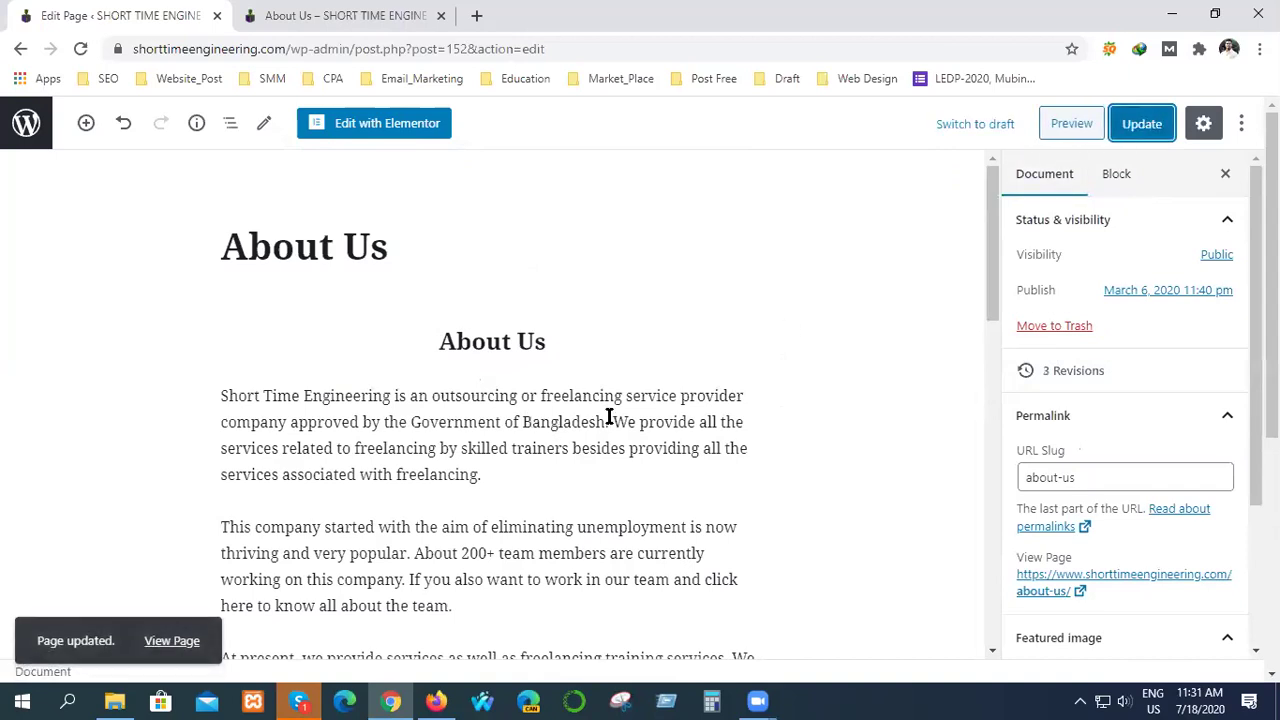
pyautogui.scroll(-6, 608, 417)
pyautogui.scroll(-2, 608, 417)
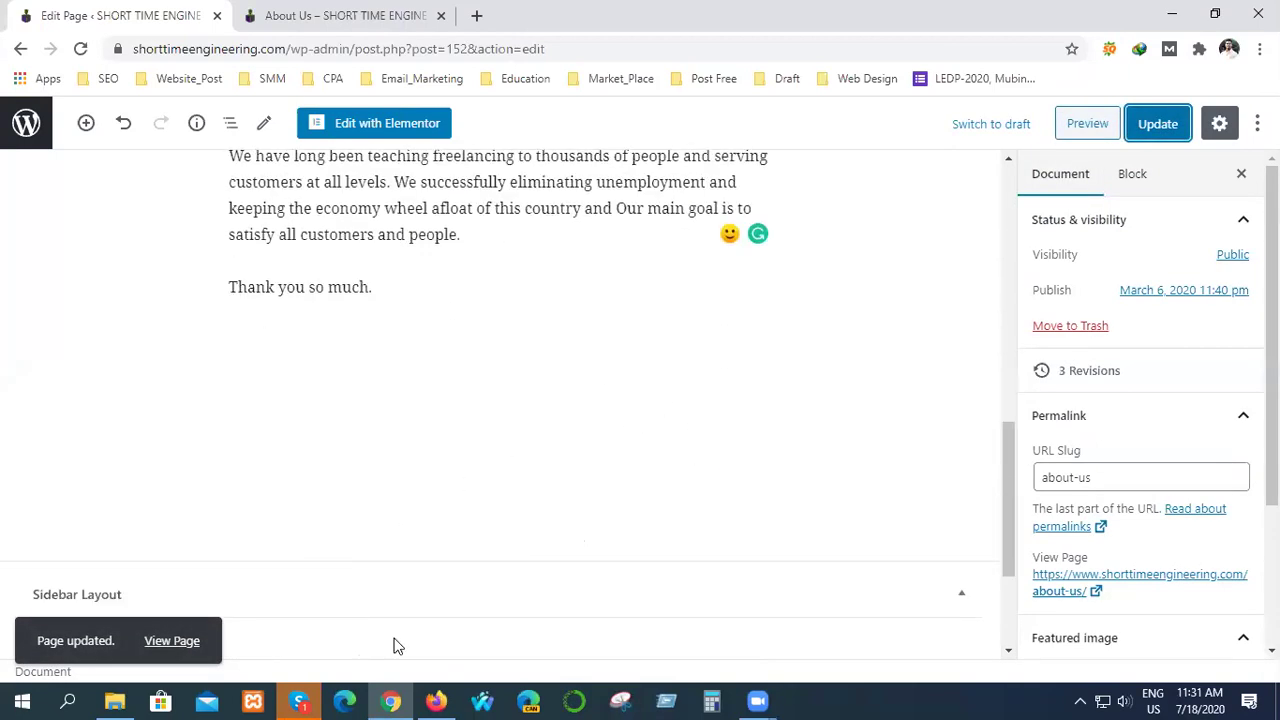
# Reload the live About Us page and scroll through to check the centred heading and text
pyautogui.click(436, 700)
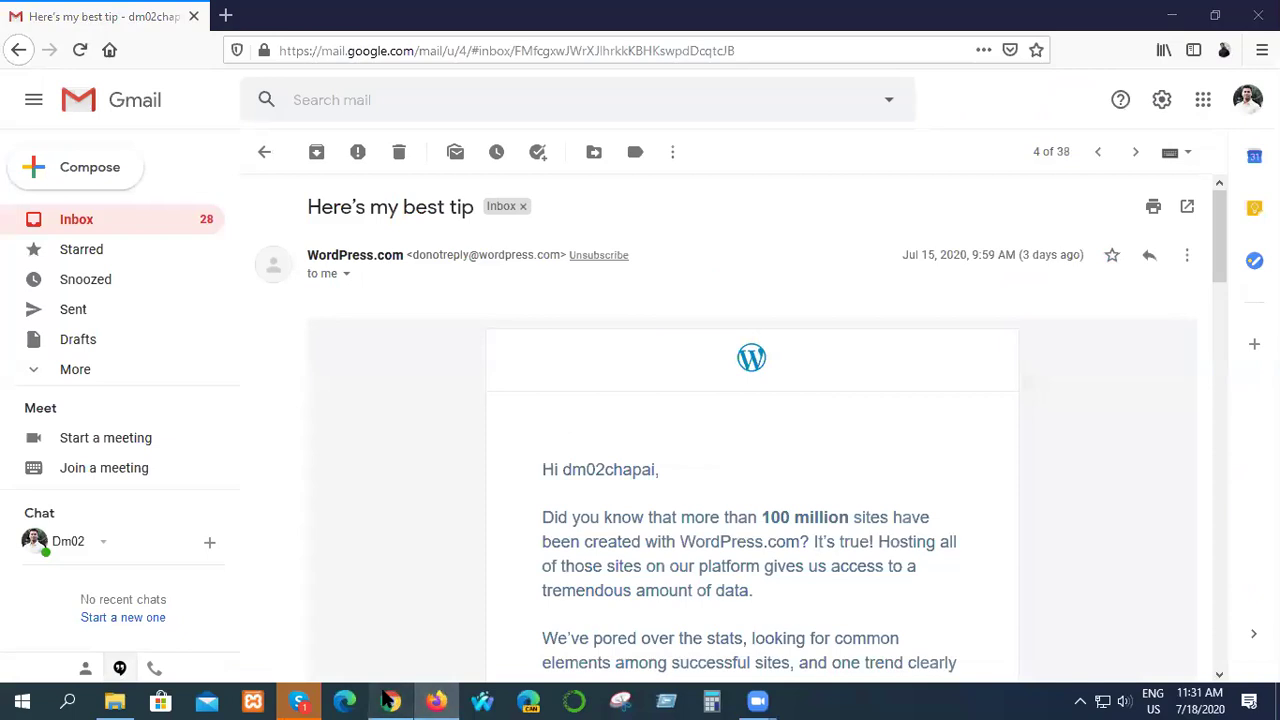
pyautogui.click(390, 700)
pyautogui.click(345, 18)
pyautogui.click(80, 48)
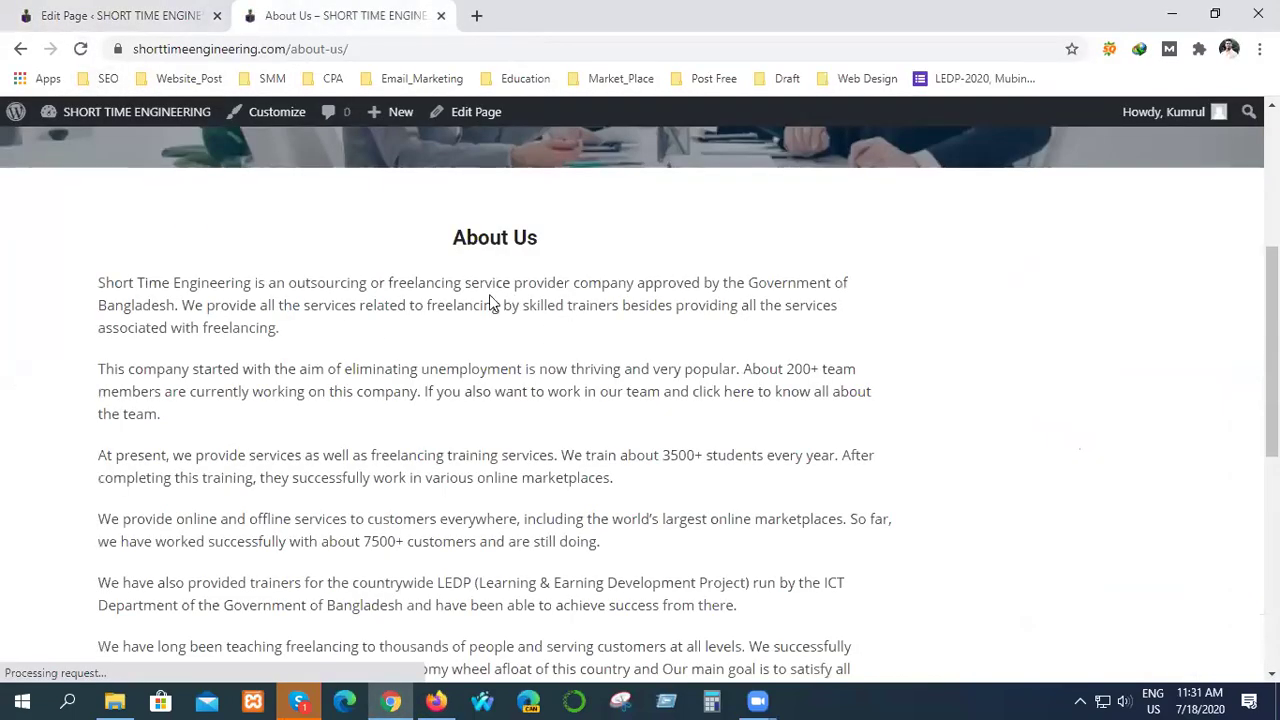
pyautogui.scroll(-15, 476, 401)
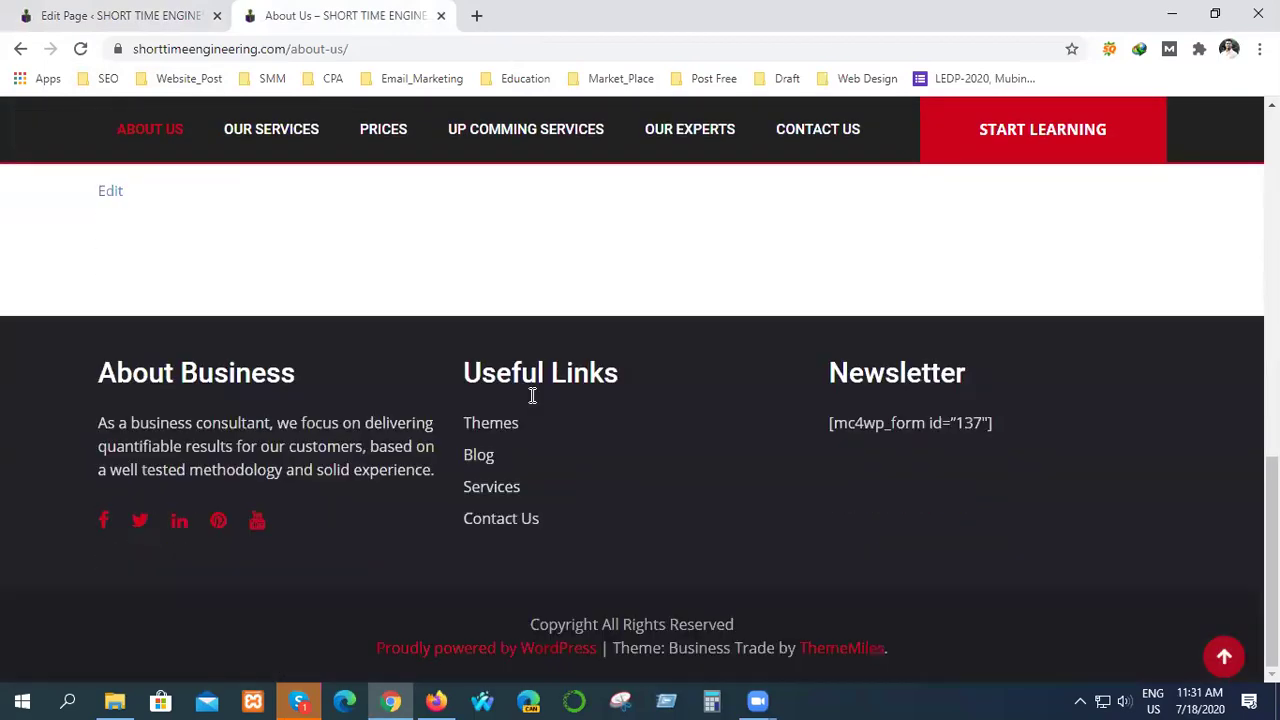
pyautogui.scroll(5, 532, 395)
pyautogui.scroll(4, 534, 397)
pyautogui.scroll(-3, 534, 397)
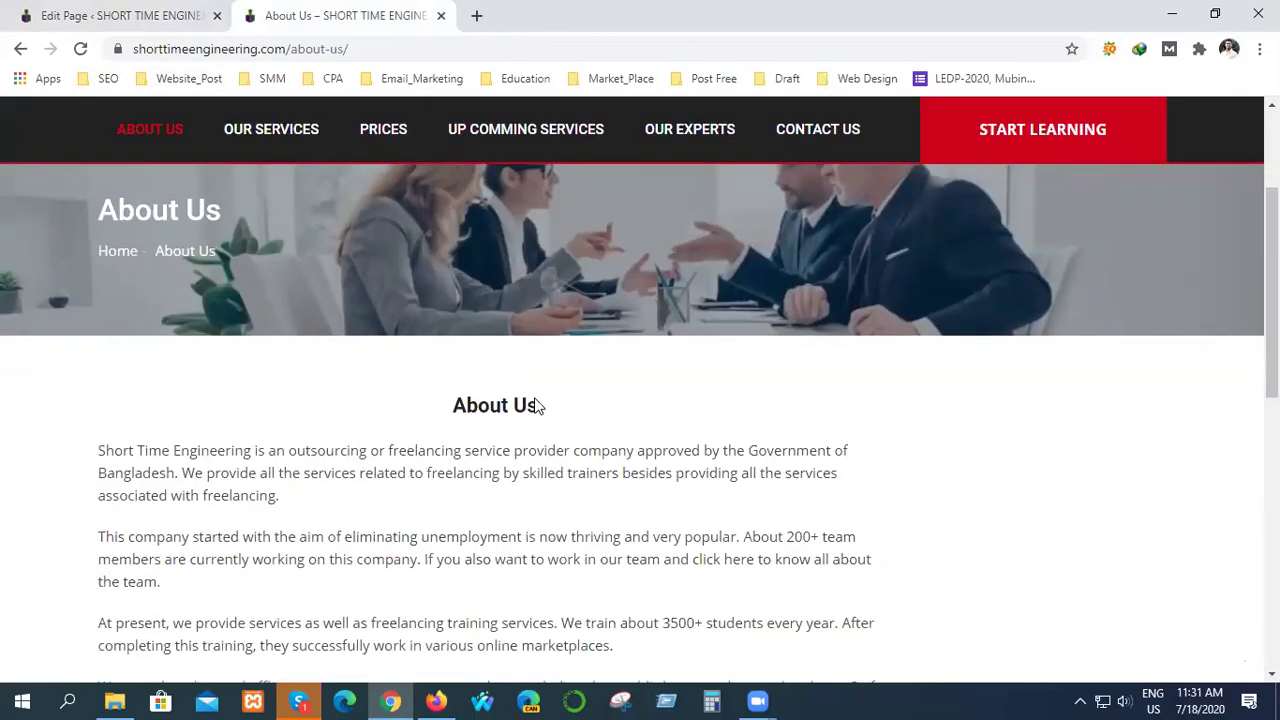
pyautogui.scroll(-2, 538, 393)
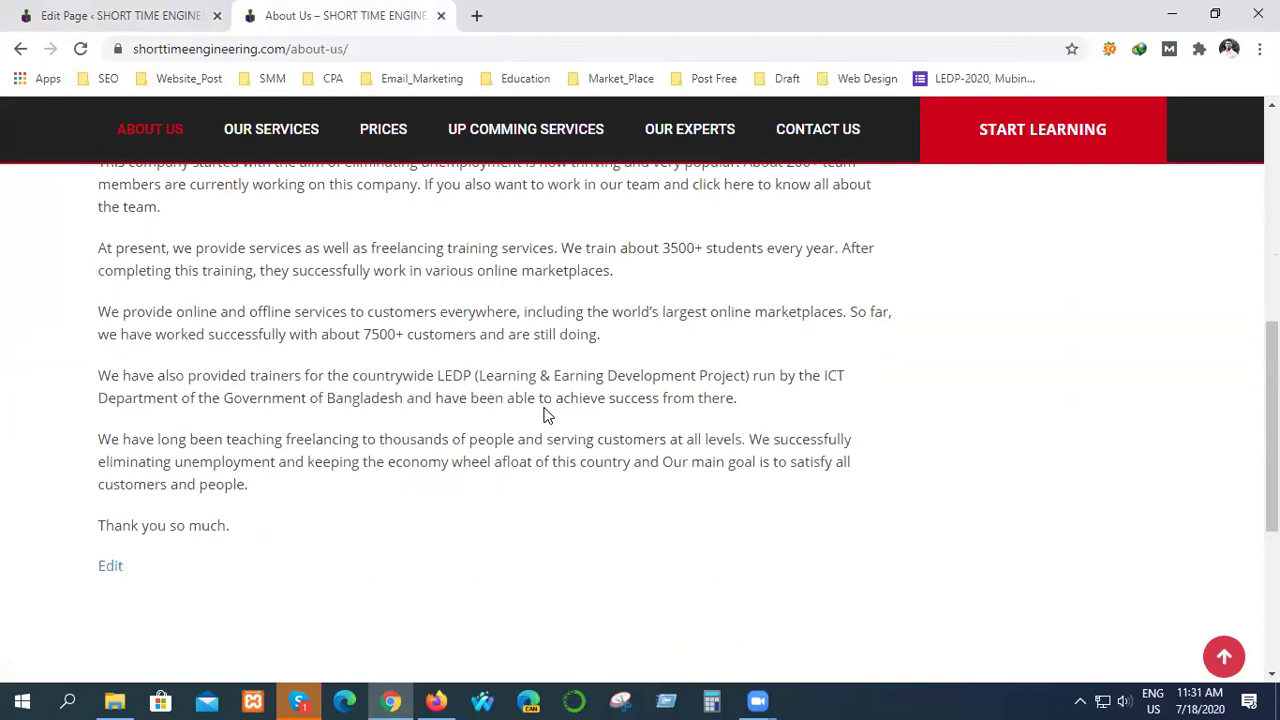
pyautogui.scroll(3, 545, 415)
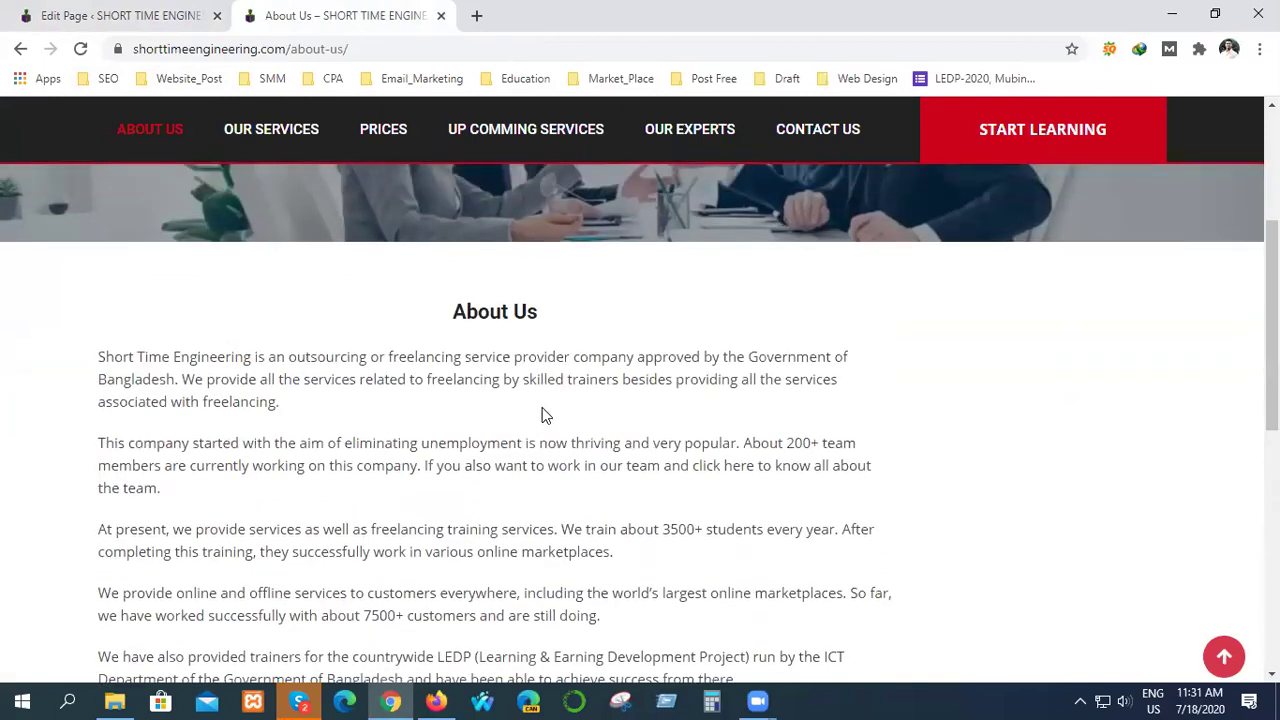
pyautogui.scroll(-1, 545, 415)
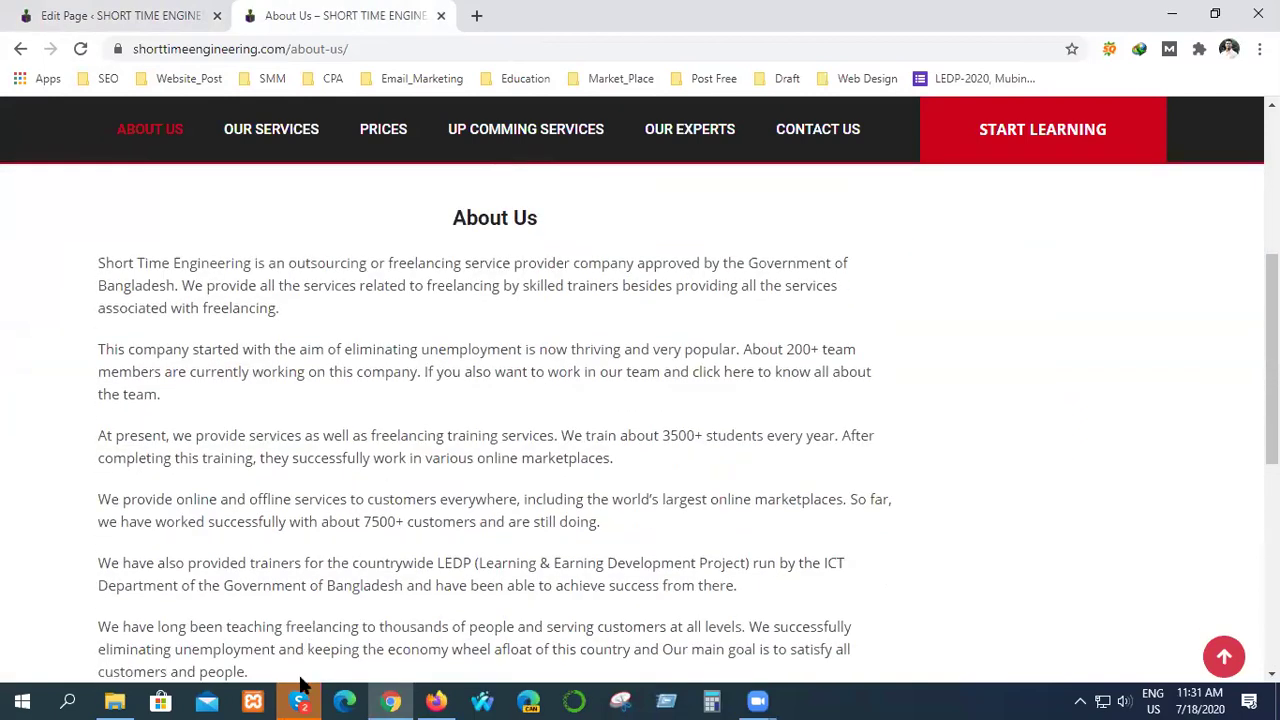
pyautogui.click(298, 698)
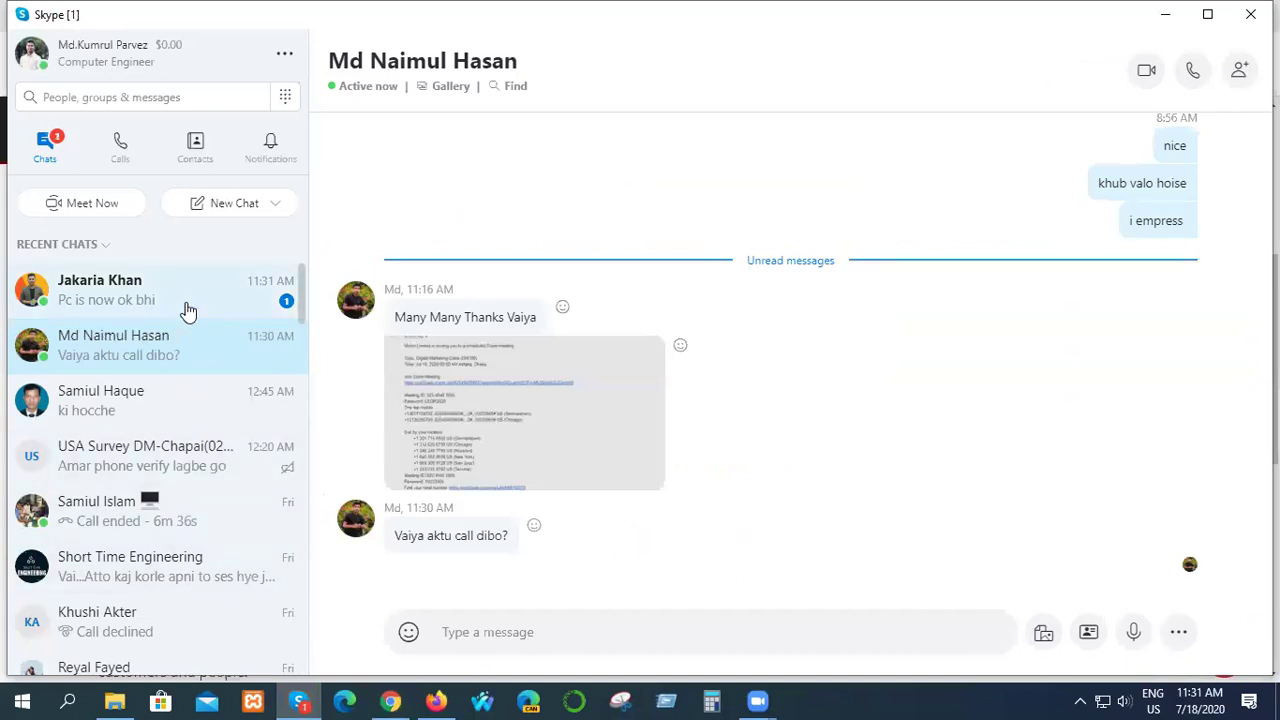
# In the latest Skype conversation, reply 'good' and 'class a aso ni keno'
pyautogui.click(188, 311)
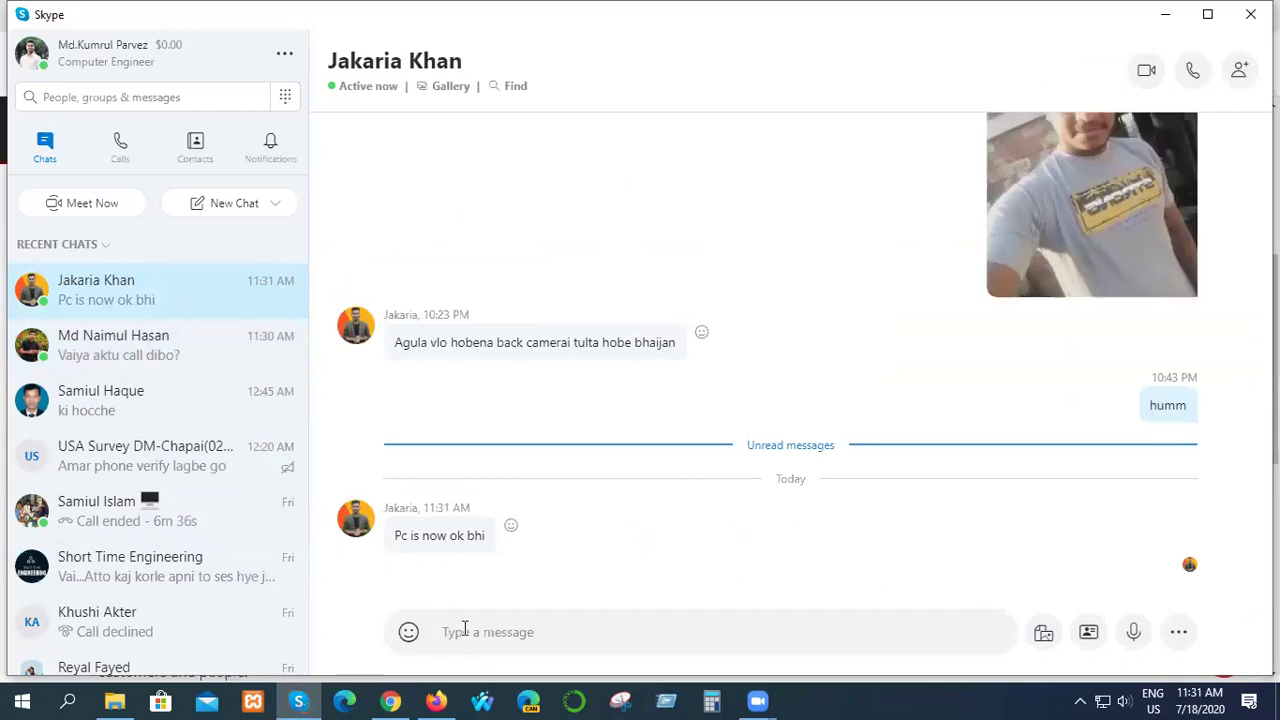
pyautogui.write('goog')
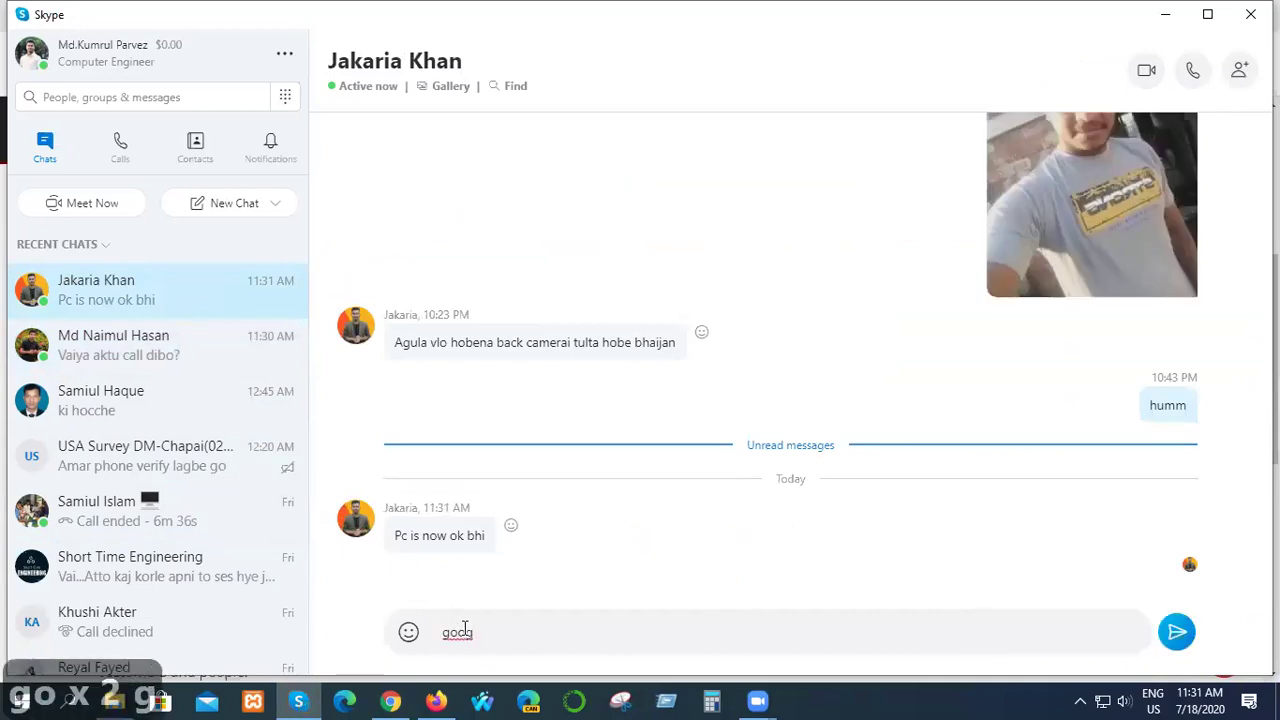
pyautogui.press('BackSpace')
pyautogui.write('d')
pyautogui.press('Return')
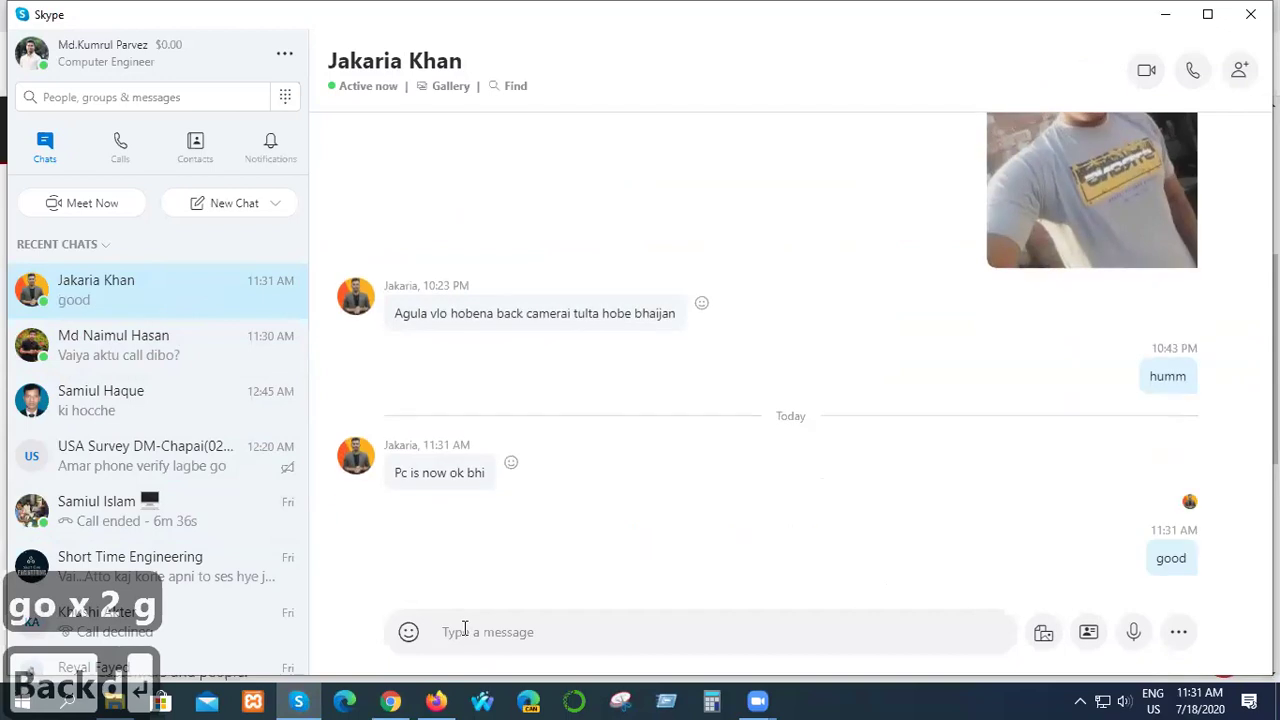
pyautogui.write('class')
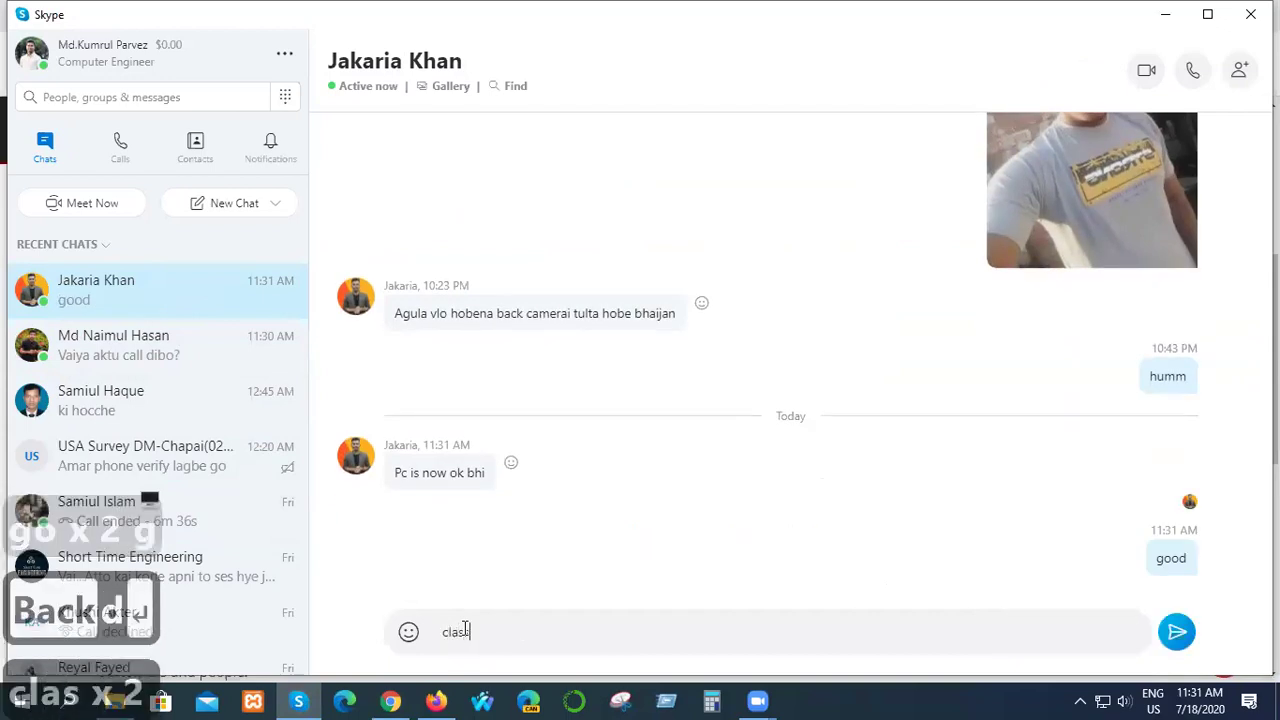
pyautogui.write(' a aso')
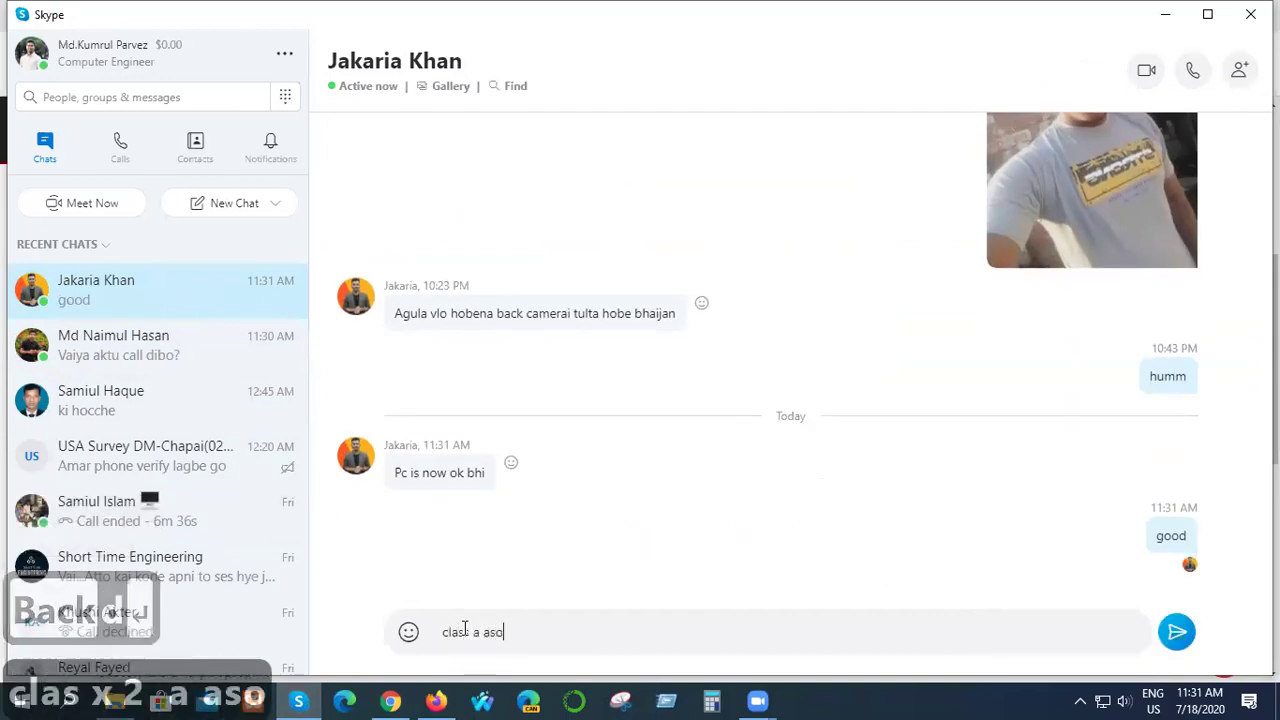
pyautogui.write(' ni ke')
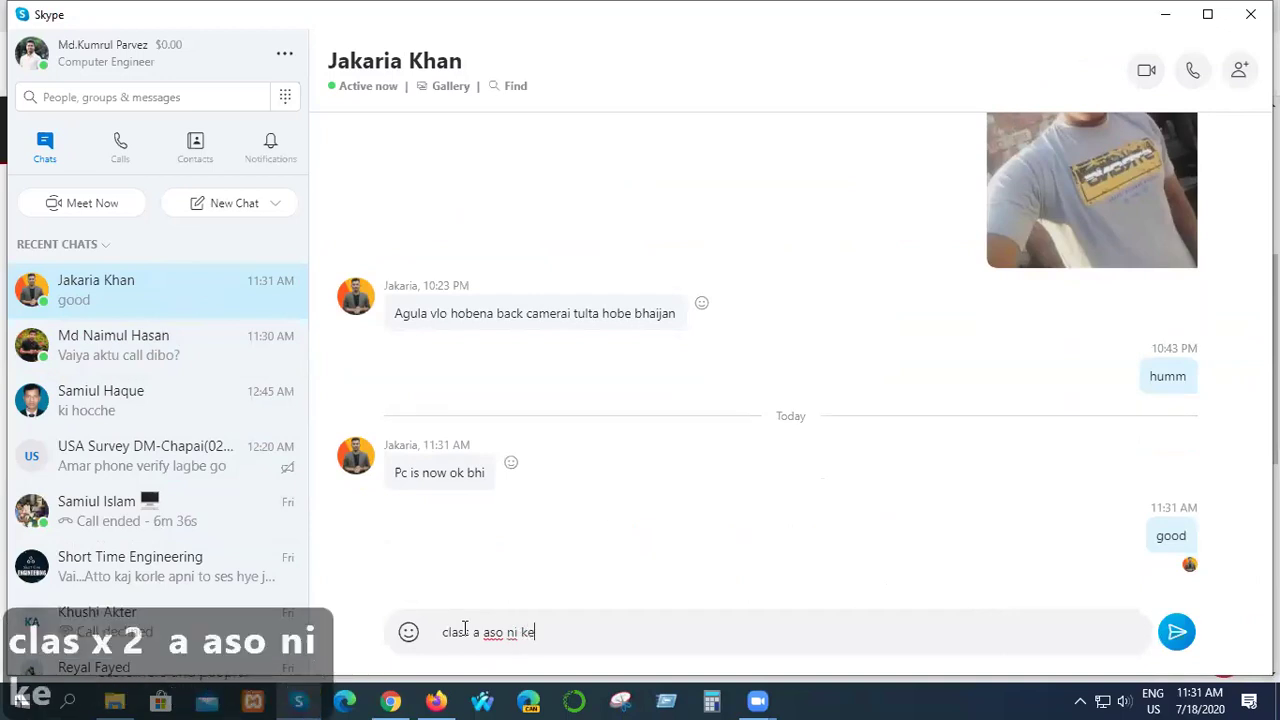
pyautogui.write('no')
pyautogui.press('Return')
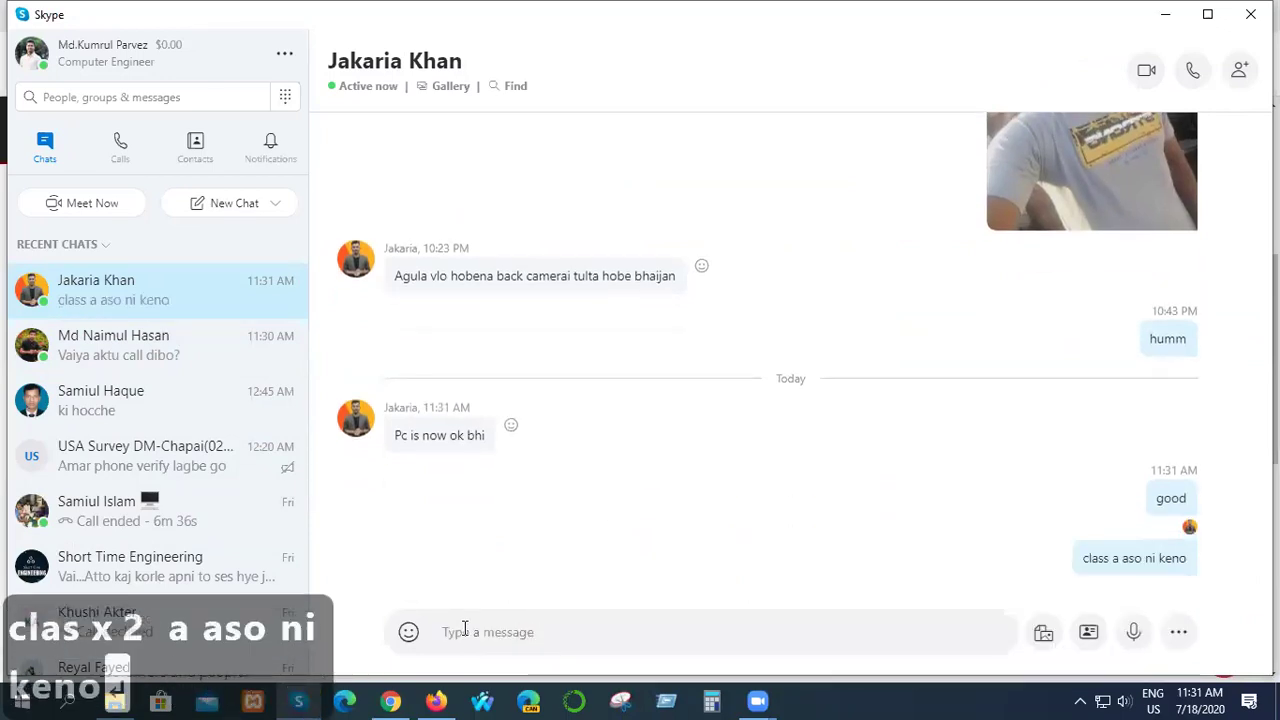
# In the other contact's chat, send 'class a achi' and then 'wait'
pyautogui.click(168, 361)
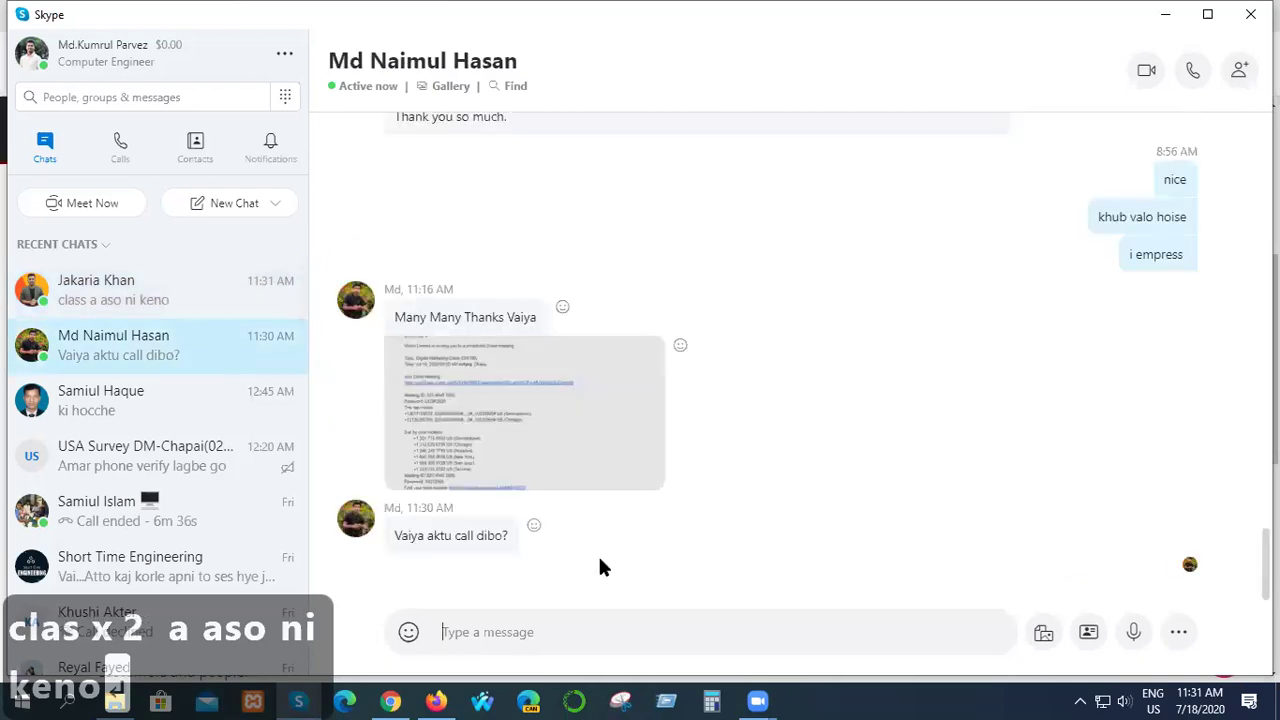
pyautogui.click(485, 634)
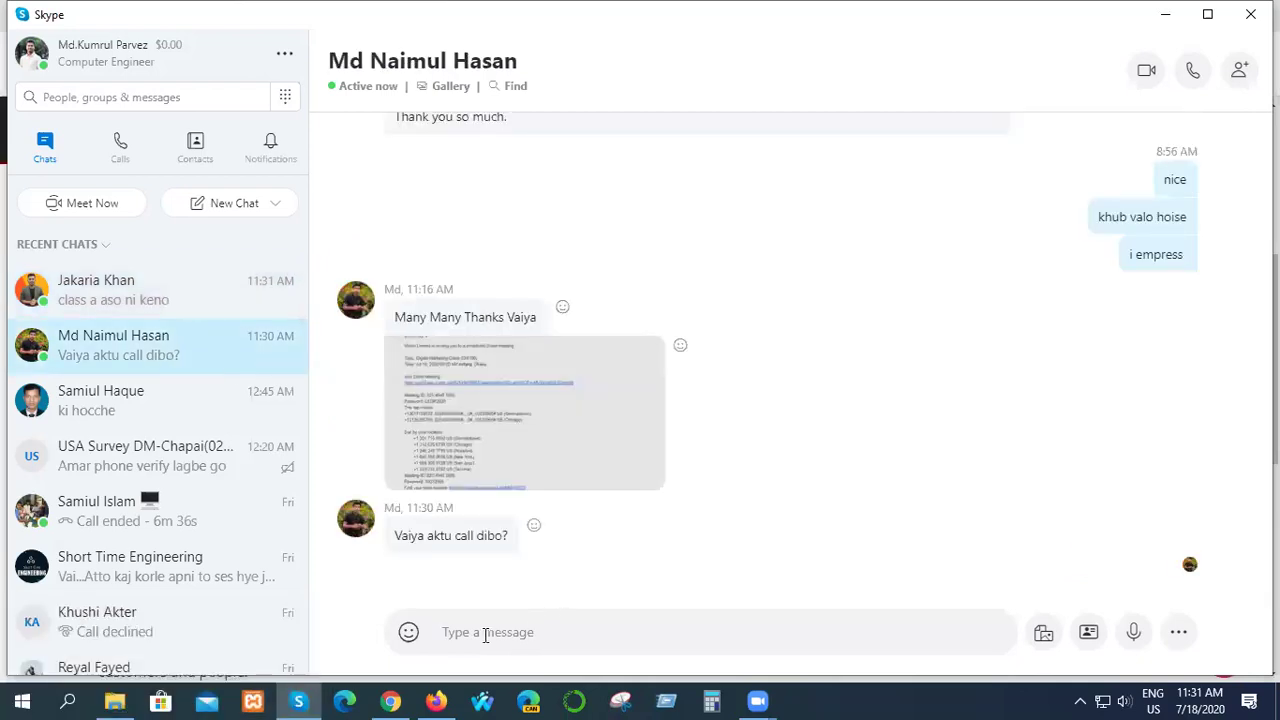
pyautogui.write('class a achi')
pyautogui.press('Return')
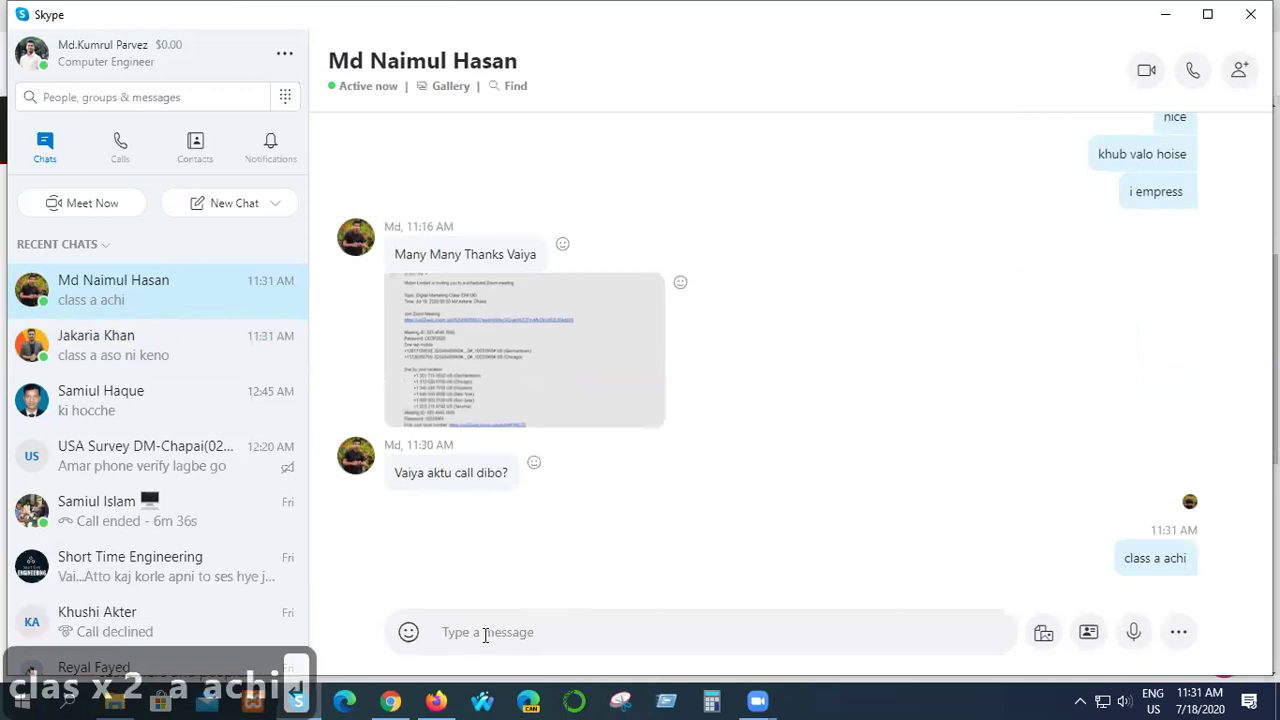
pyautogui.write('wa')
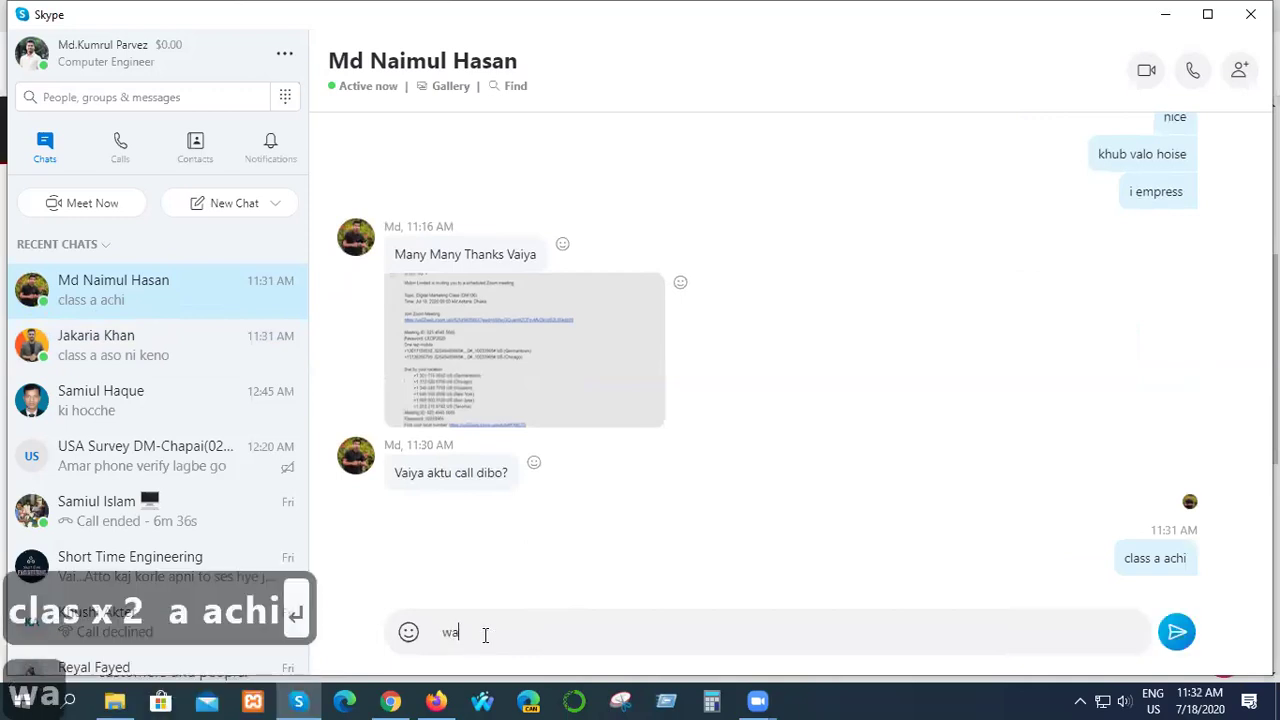
pyautogui.write('it')
pyautogui.press('Return')
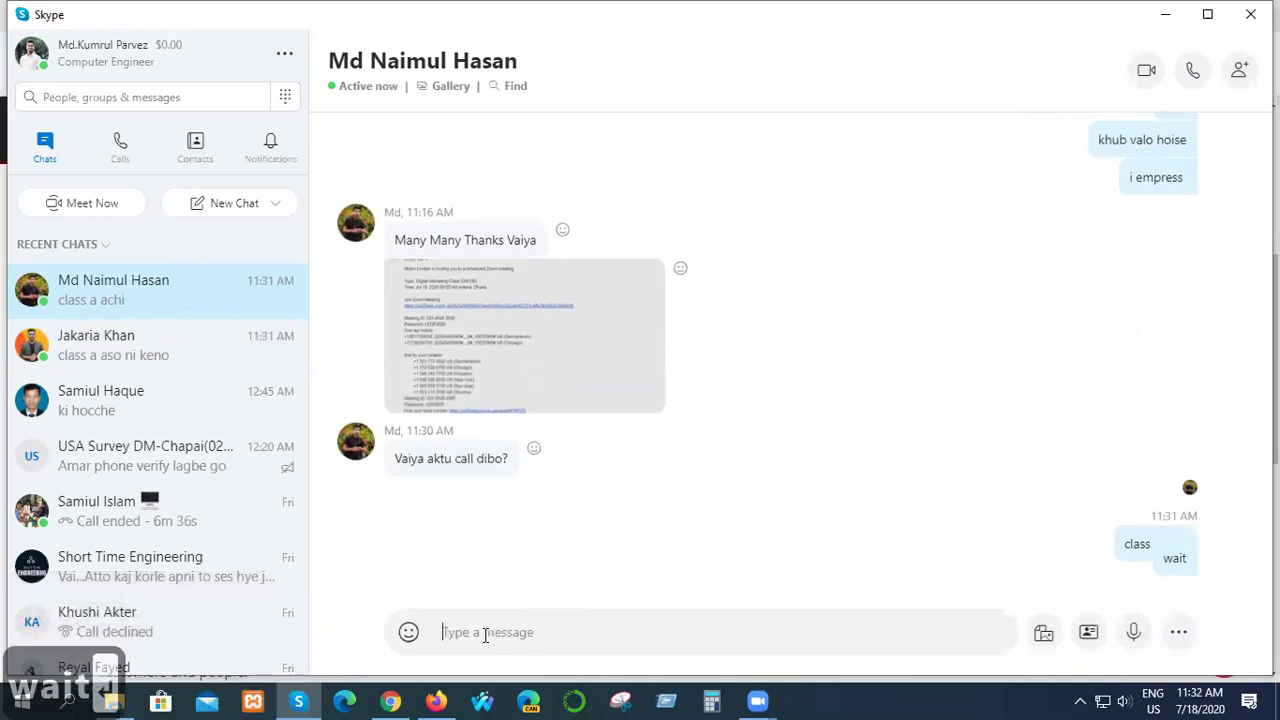
# Hide Skype, look over the live About Us page, and return to its editor
pyautogui.click(1164, 14)
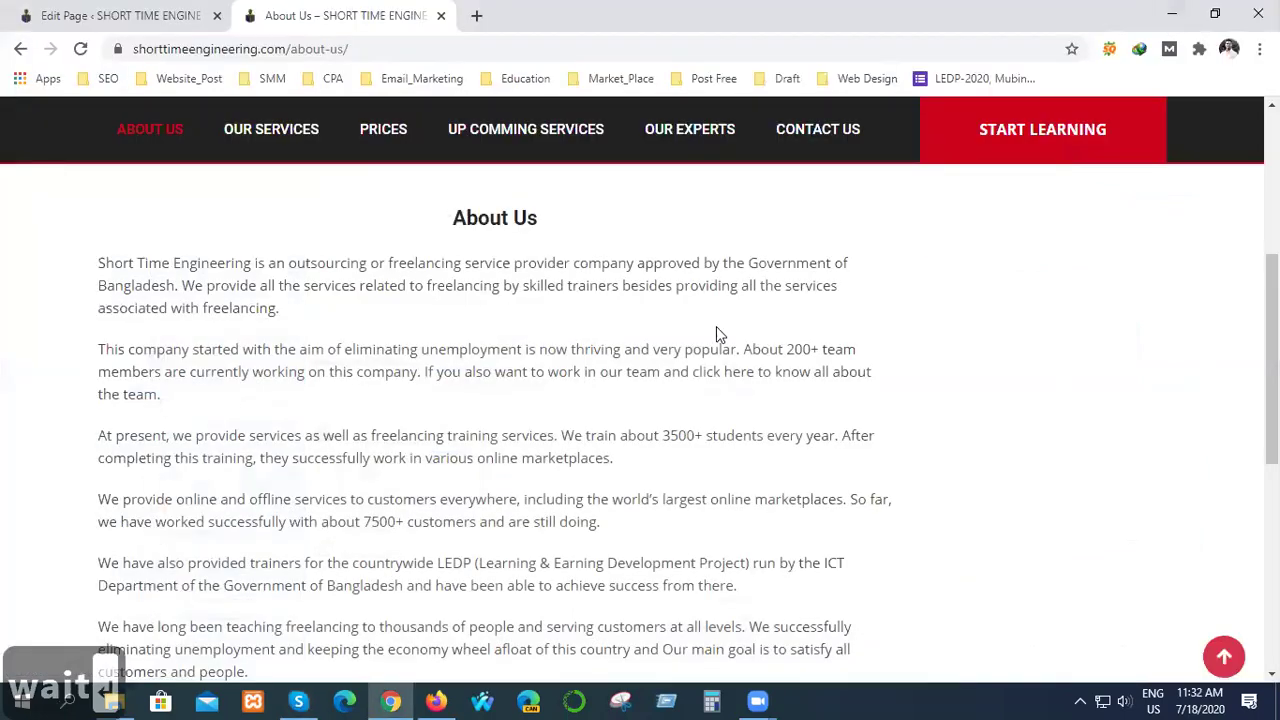
pyautogui.scroll(-4, 817, 337)
pyautogui.scroll(4, 774, 357)
pyautogui.scroll(-3, 386, 506)
pyautogui.scroll(5, 409, 509)
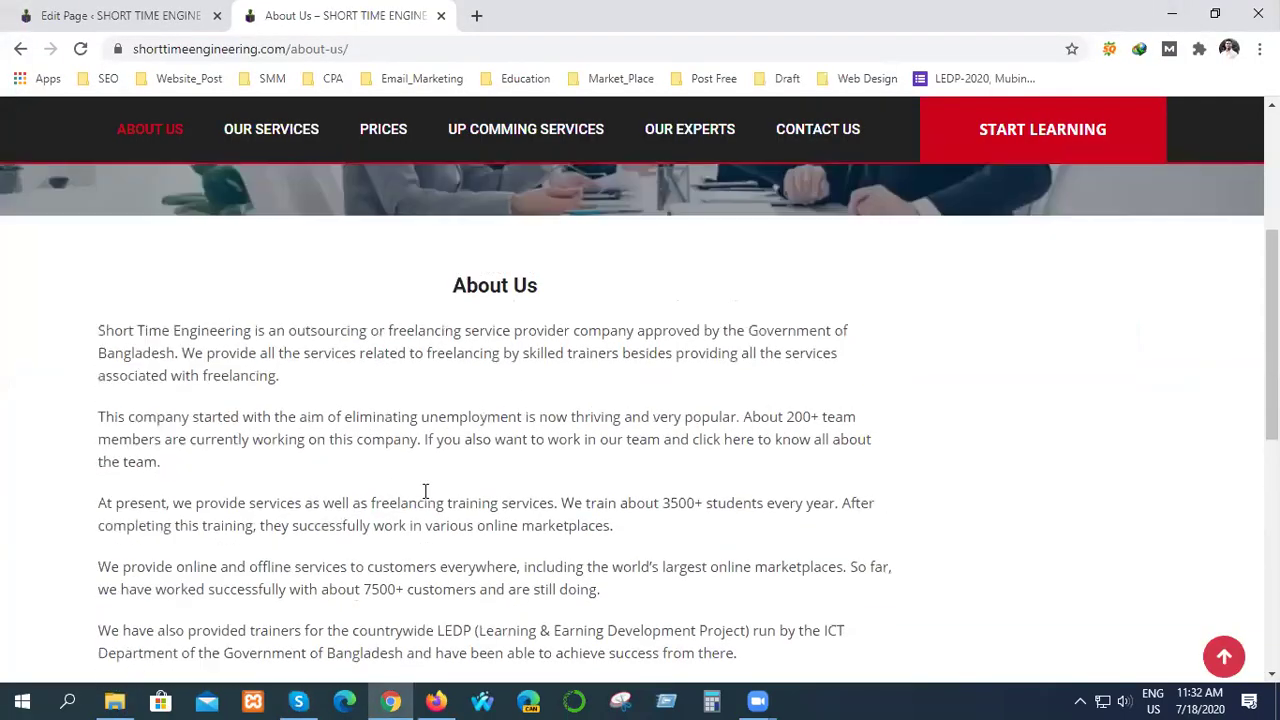
pyautogui.scroll(-3, 430, 497)
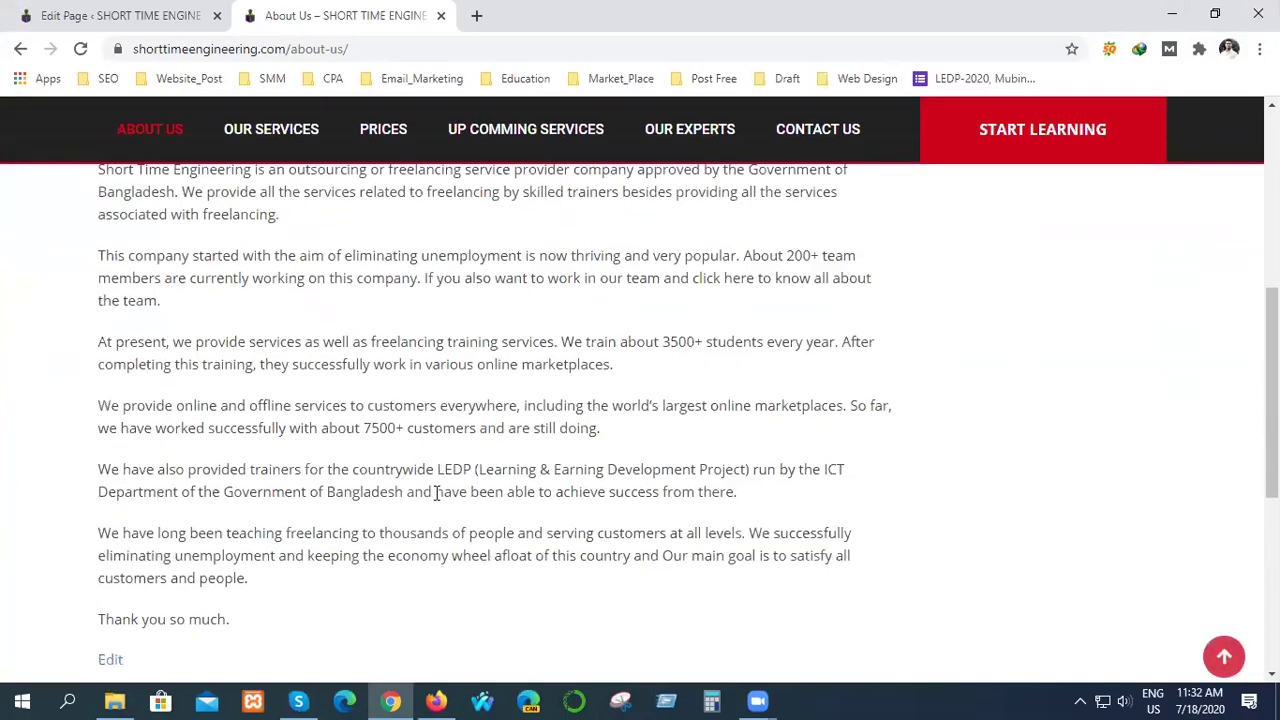
pyautogui.scroll(1, 436, 492)
pyautogui.scroll(2, 451, 494)
pyautogui.scroll(-4, 455, 497)
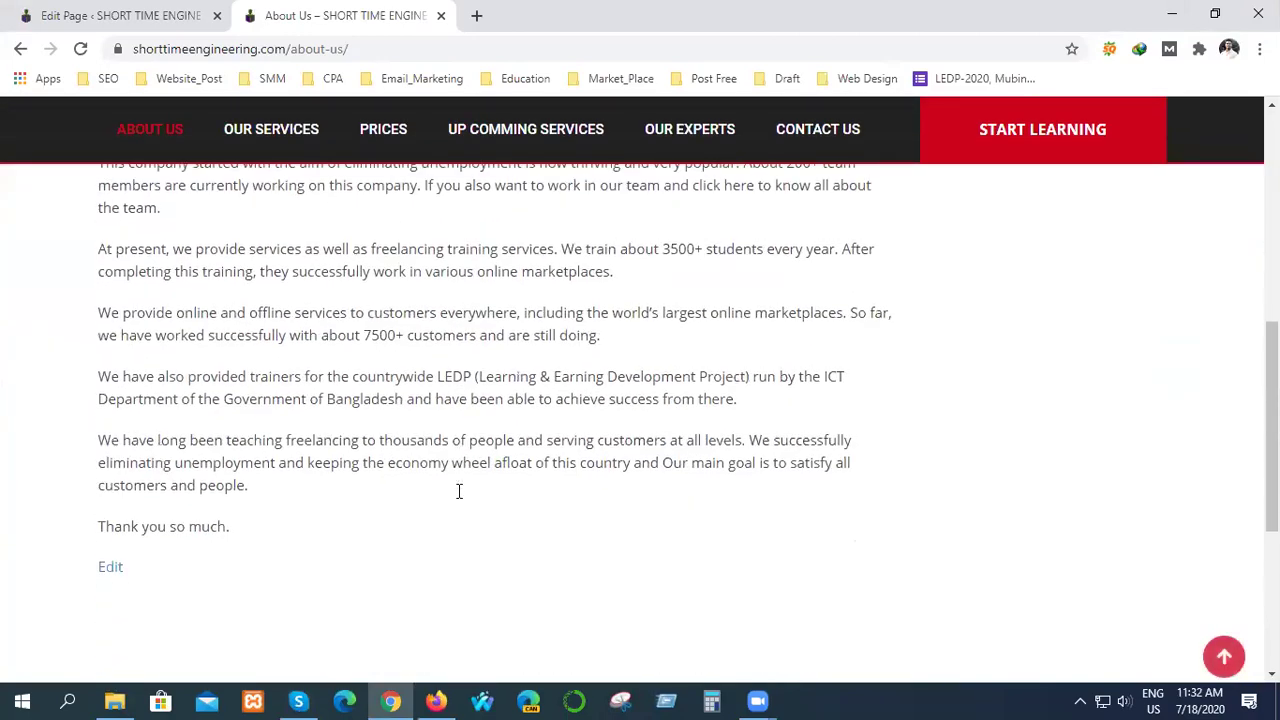
pyautogui.scroll(1, 460, 500)
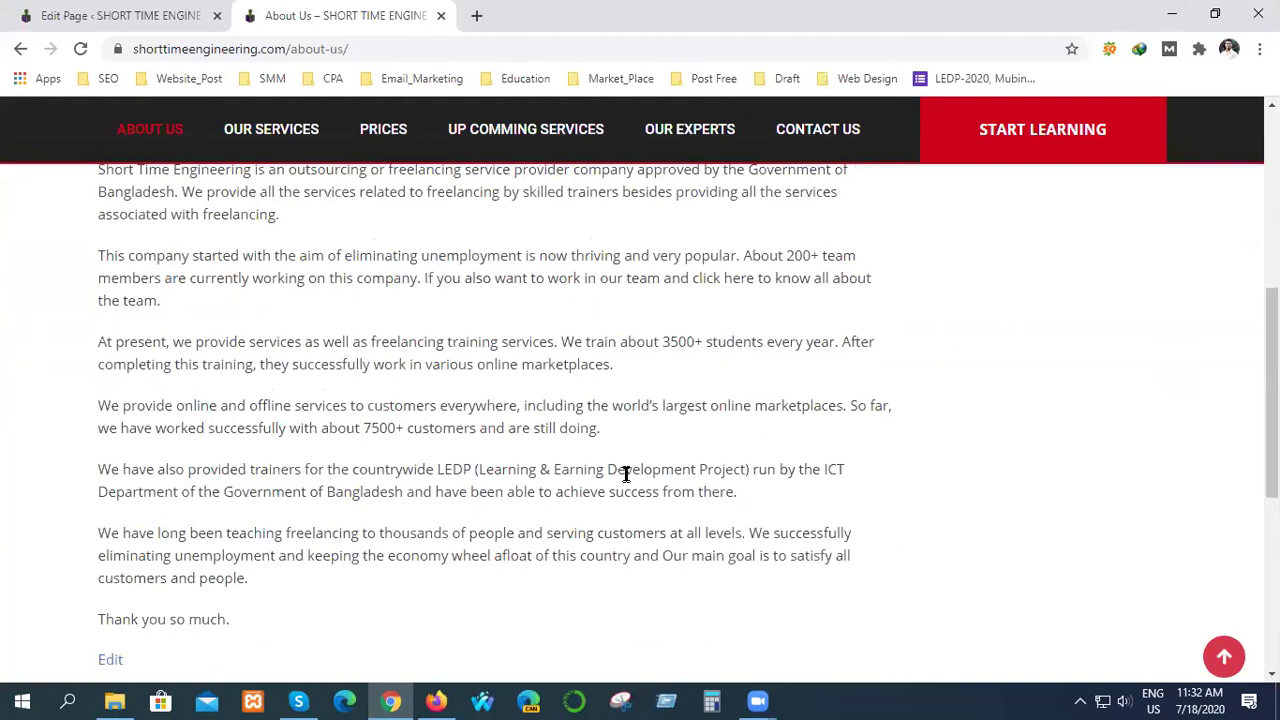
pyautogui.scroll(1, 616, 470)
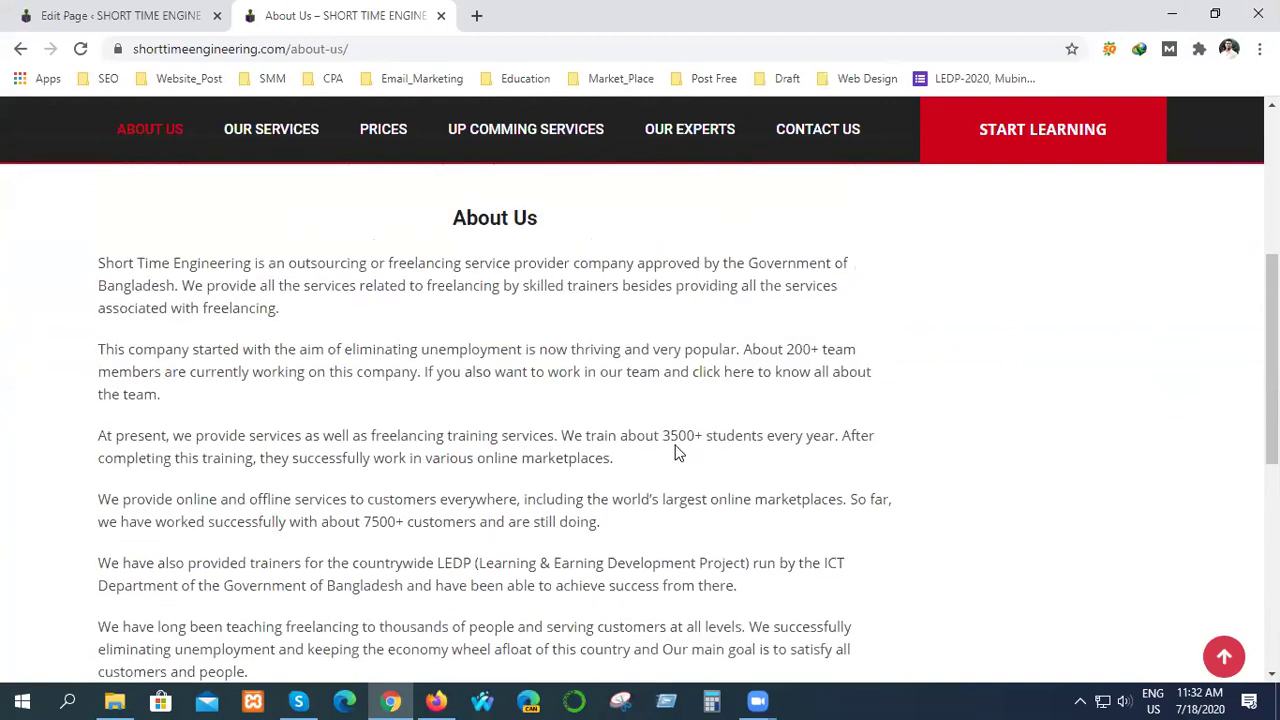
pyautogui.scroll(-3, 675, 452)
pyautogui.scroll(2, 674, 449)
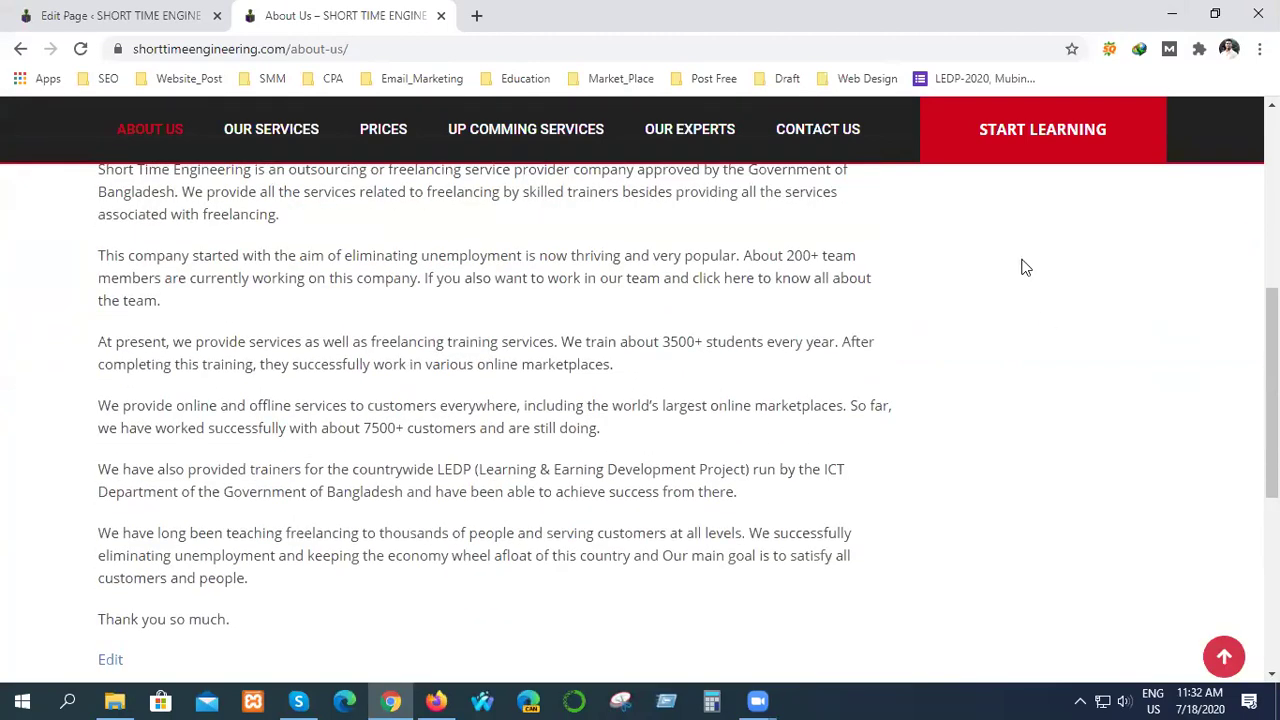
pyautogui.scroll(3, 1003, 511)
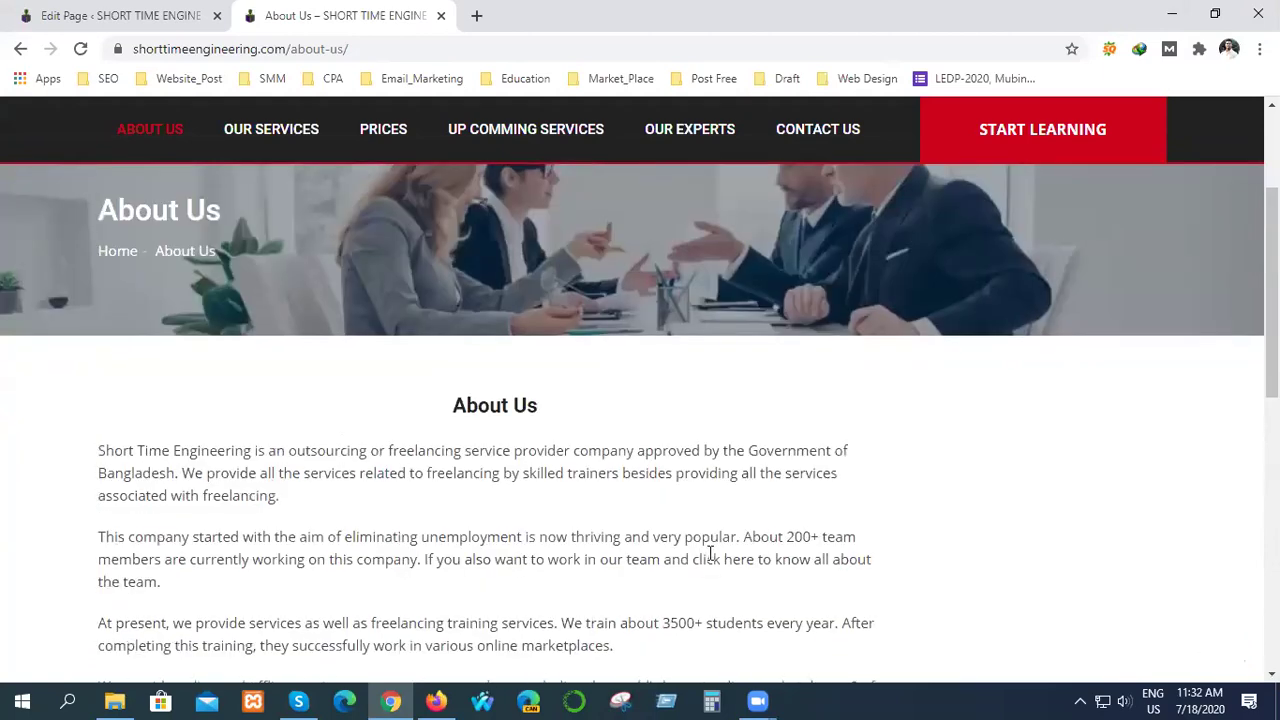
pyautogui.scroll(-4, 1082, 518)
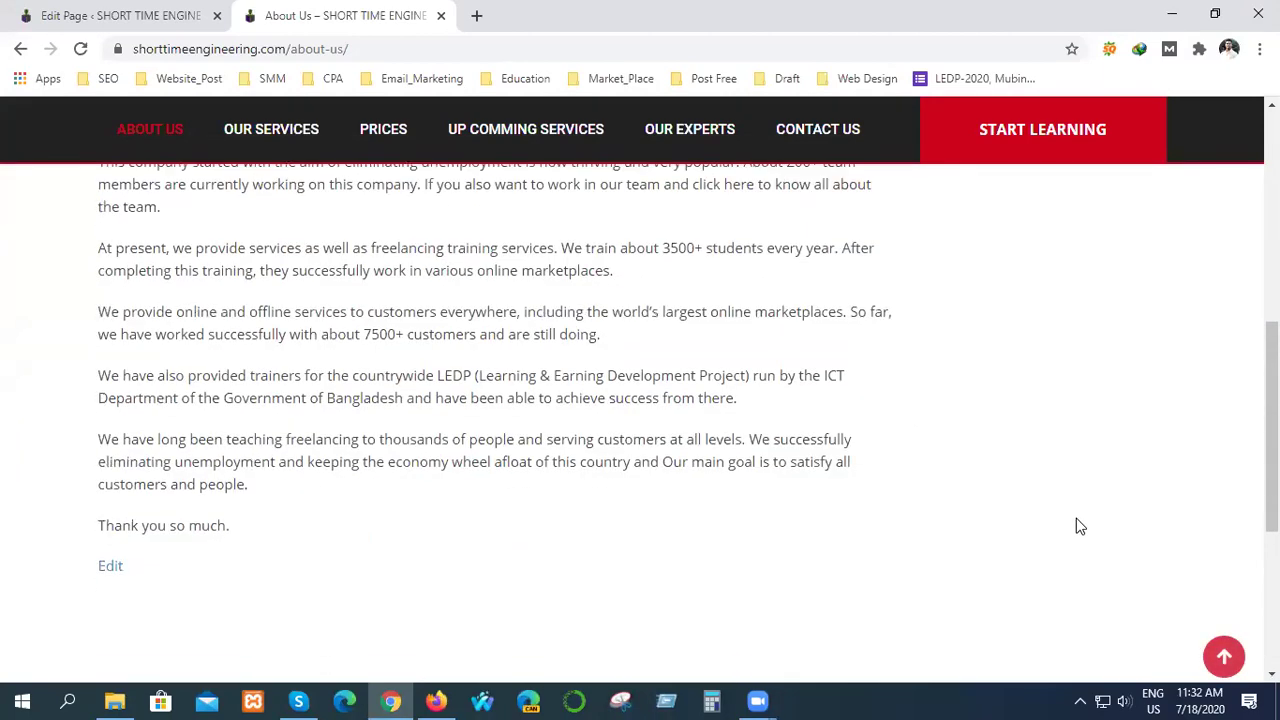
pyautogui.scroll(5, 1078, 526)
pyautogui.scroll(-5, 1078, 528)
pyautogui.scroll(3, 1108, 557)
pyautogui.scroll(3, 1106, 556)
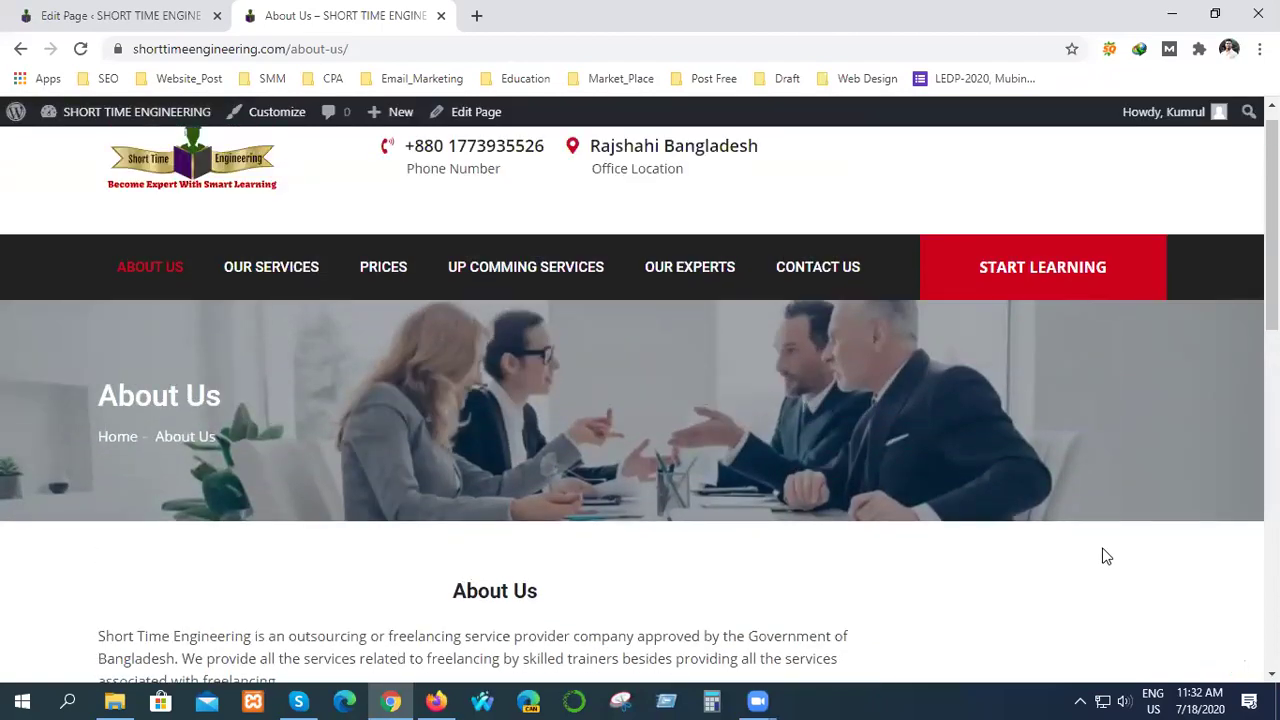
pyautogui.scroll(-4, 1104, 552)
pyautogui.scroll(-2, 1106, 556)
pyautogui.scroll(2, 1106, 556)
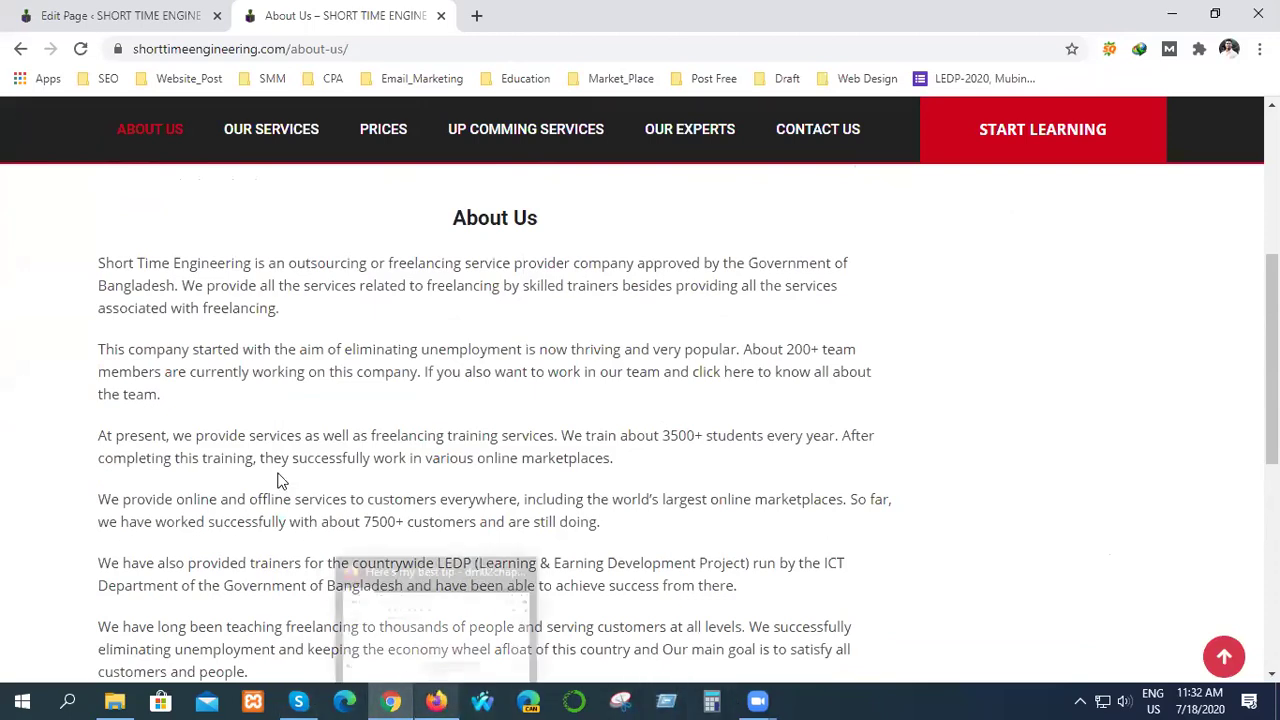
pyautogui.click(105, 15)
# Drag-select the About Us text blocks from the first paragraph through 'Thank you so much.'
pyautogui.scroll(10, 652, 530)
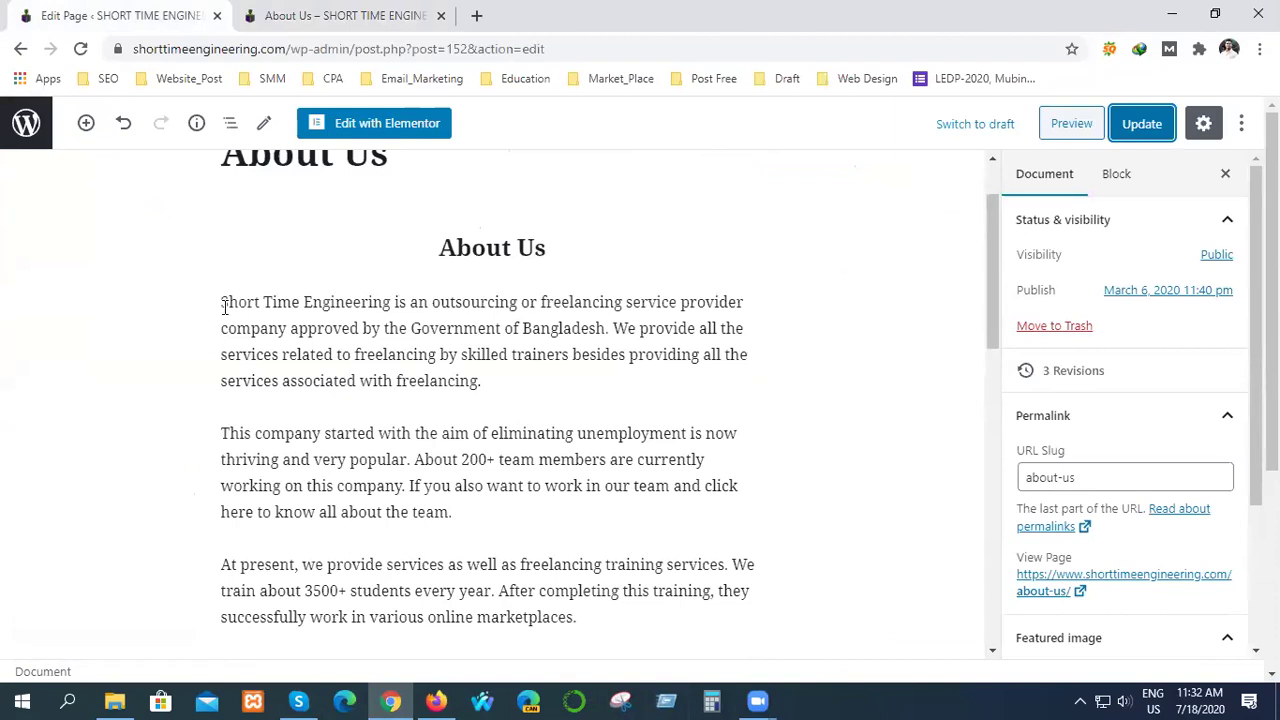
pyautogui.moveTo(222, 304); pyautogui.dragTo(355, 296)
pyautogui.moveTo(393, 191); pyautogui.dragTo(363, 391)
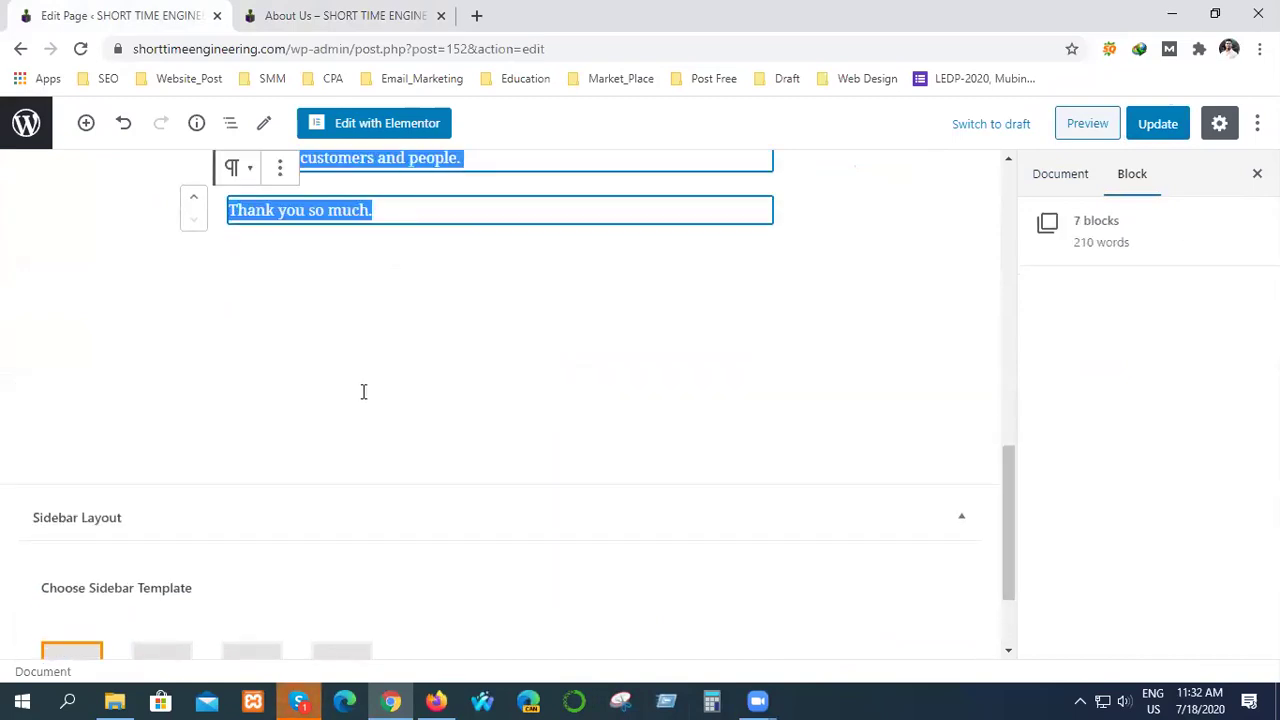
pyautogui.scroll(-2, 363, 391)
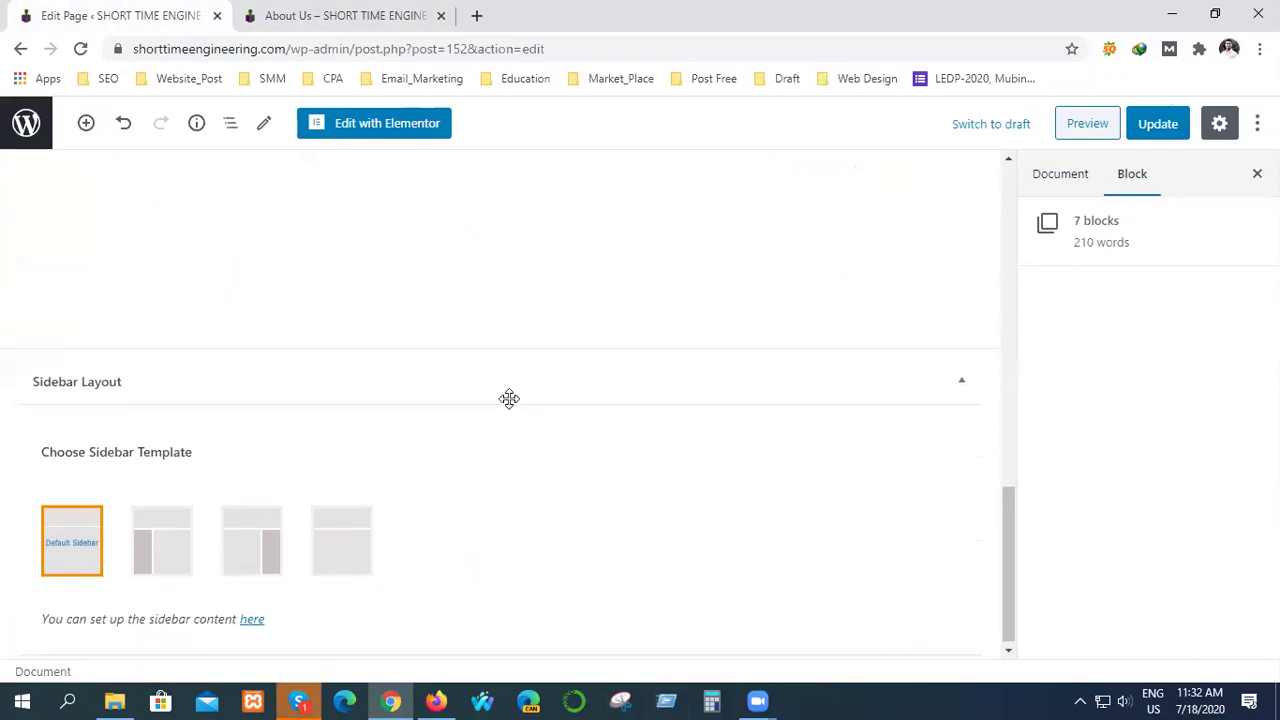
pyautogui.scroll(8, 505, 398)
pyautogui.scroll(3, 497, 400)
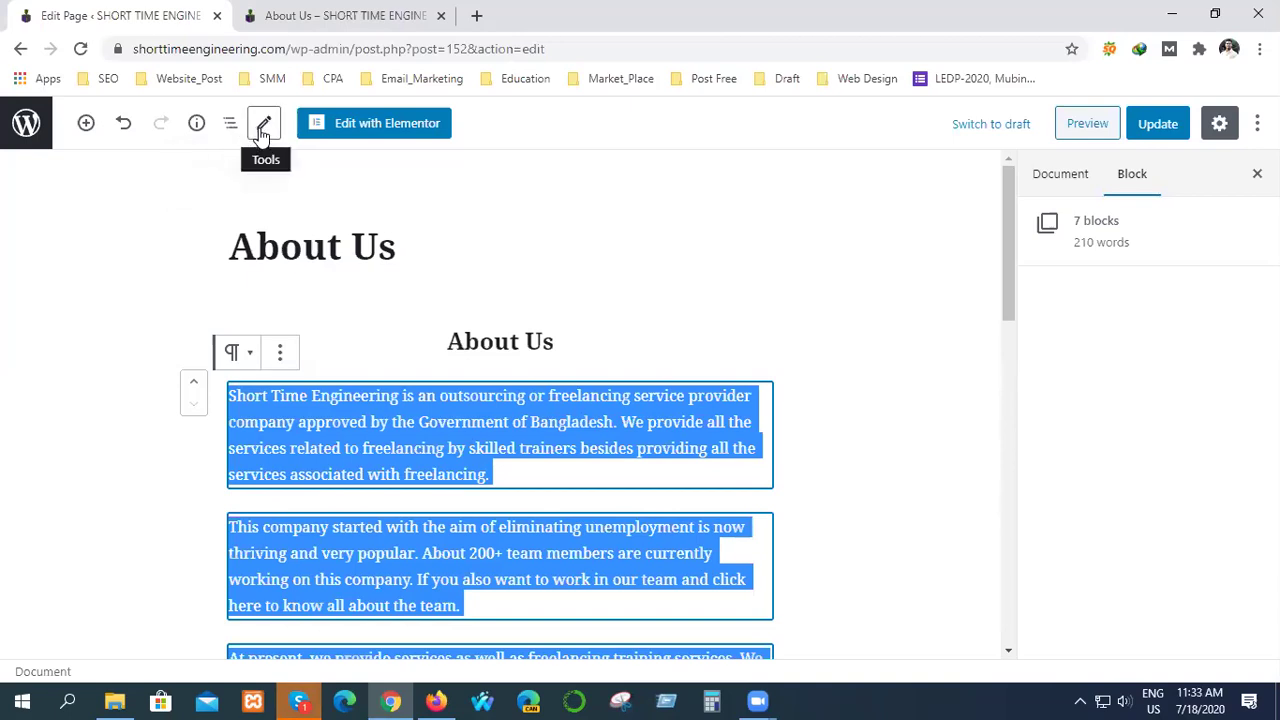
# Look through the editing-mode and block-options menus, then clear the multi-block selection
pyautogui.click(263, 128)
pyautogui.click(261, 128)
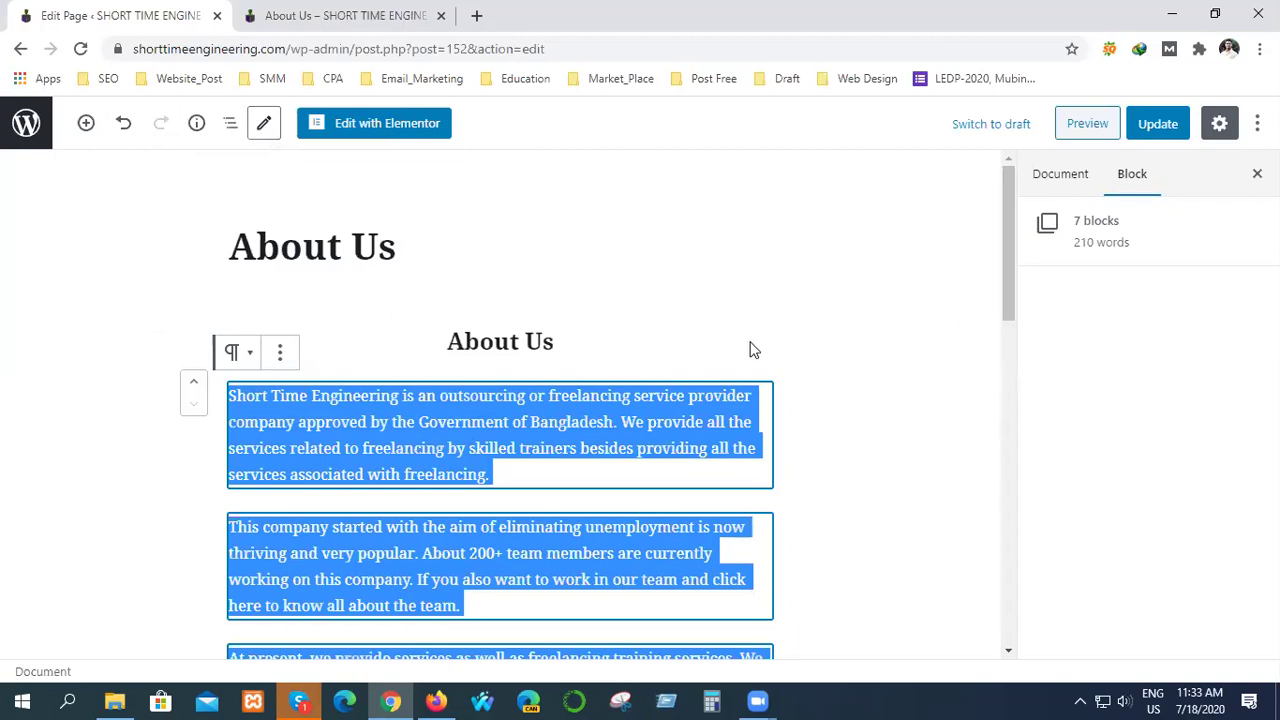
pyautogui.click(281, 356)
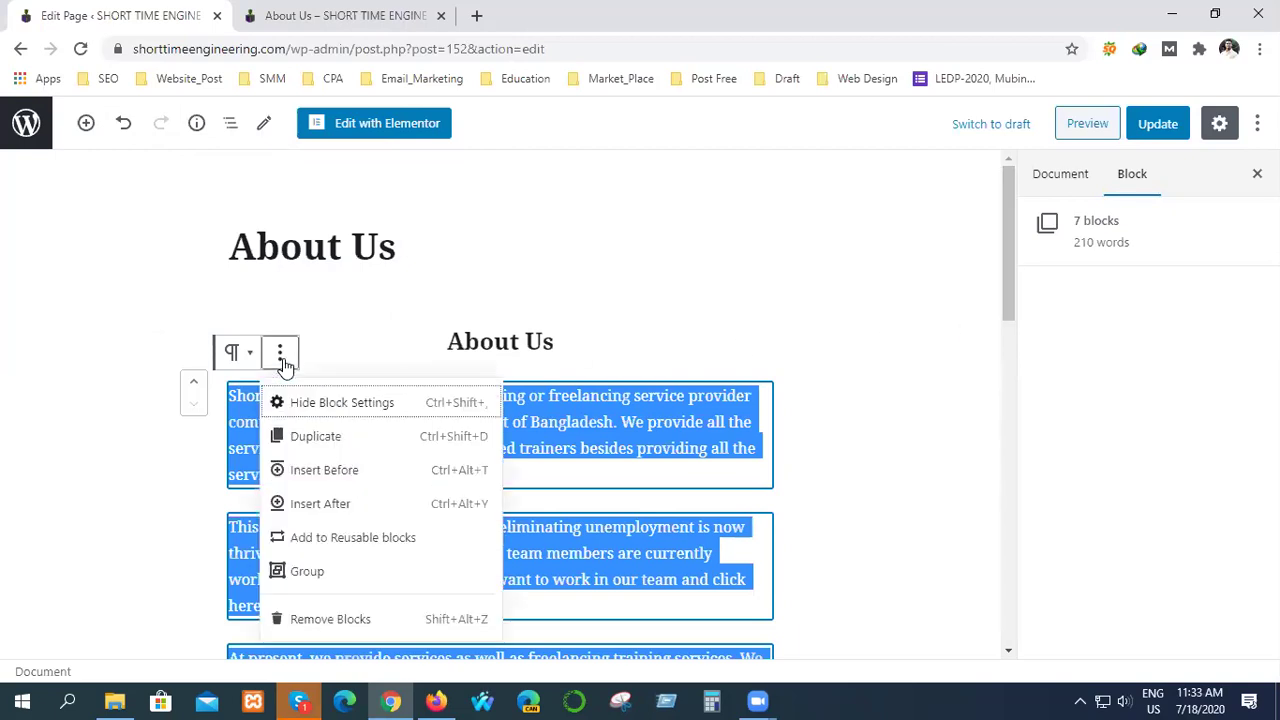
pyautogui.click(241, 356)
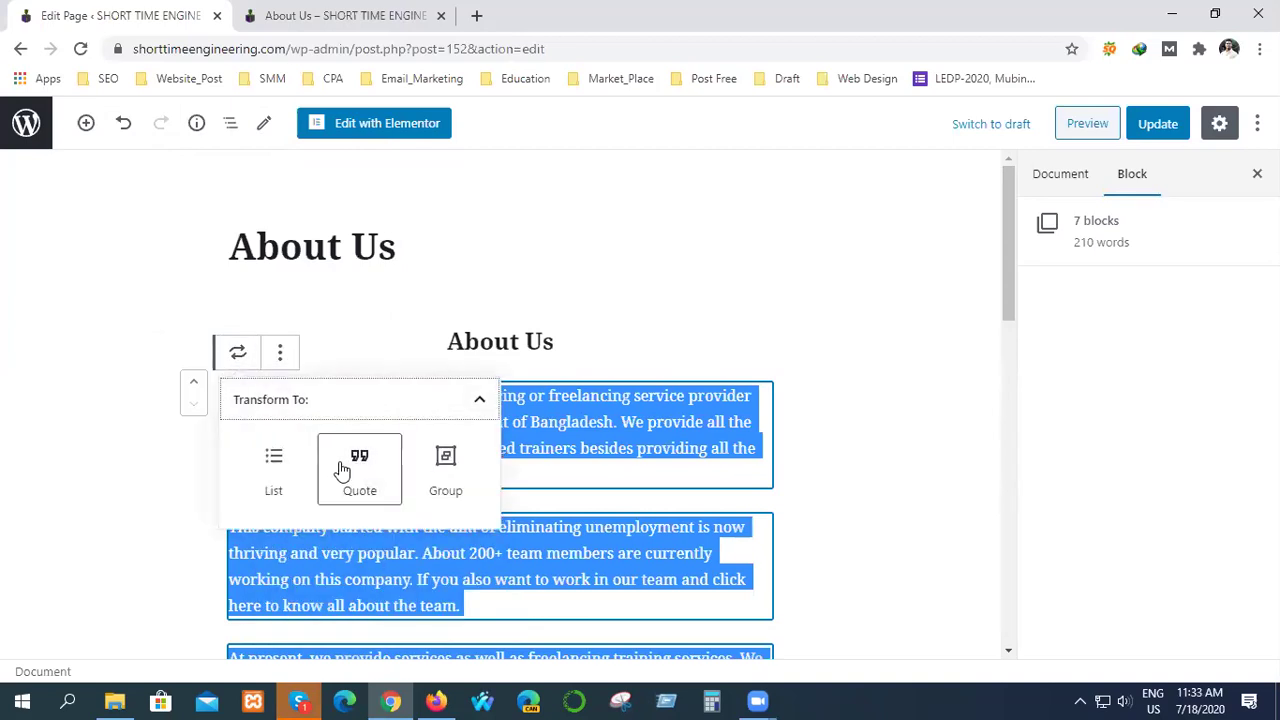
pyautogui.click(354, 294)
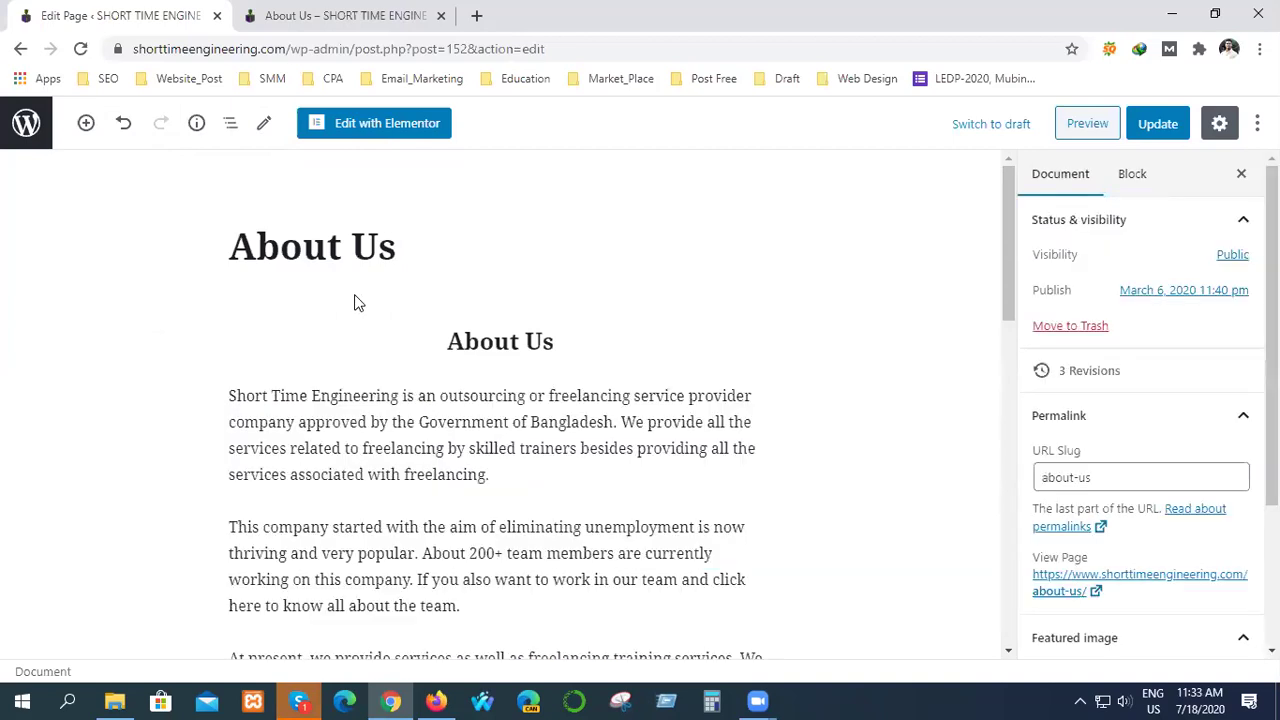
# Center-align the first paragraph's text, then undo that change
pyautogui.click(303, 390)
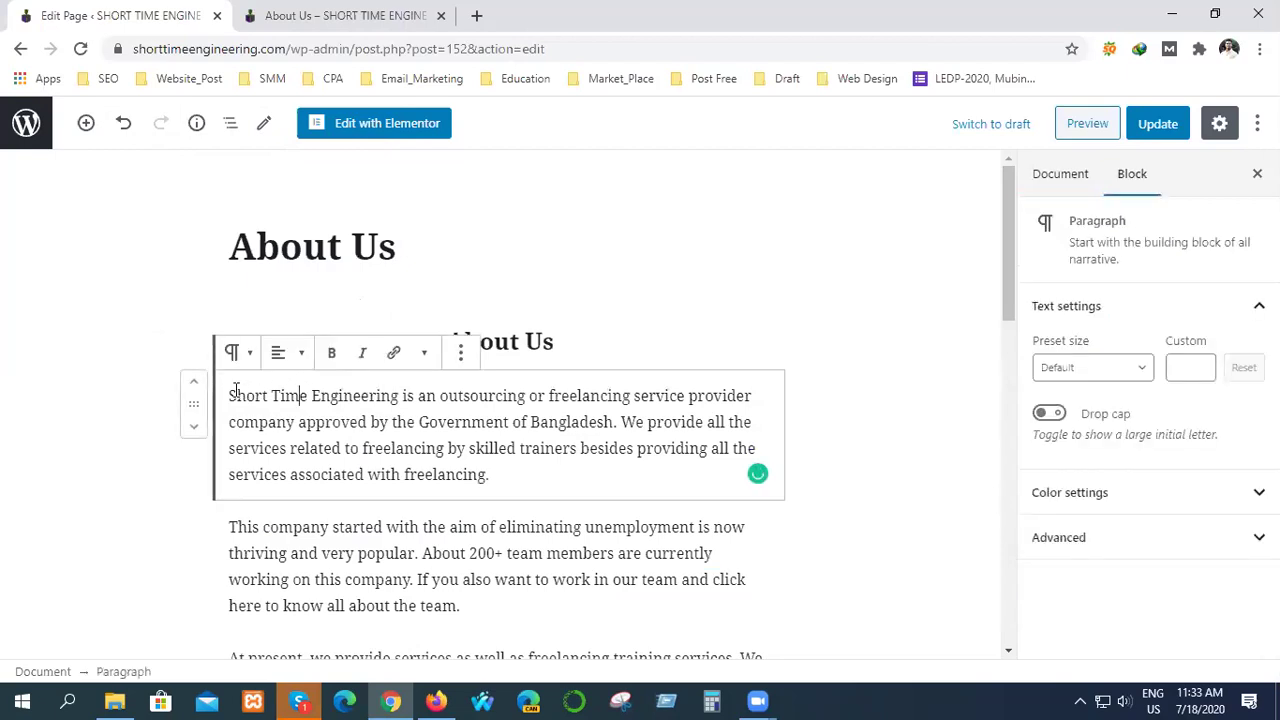
pyautogui.moveTo(229, 395); pyautogui.dragTo(511, 480)
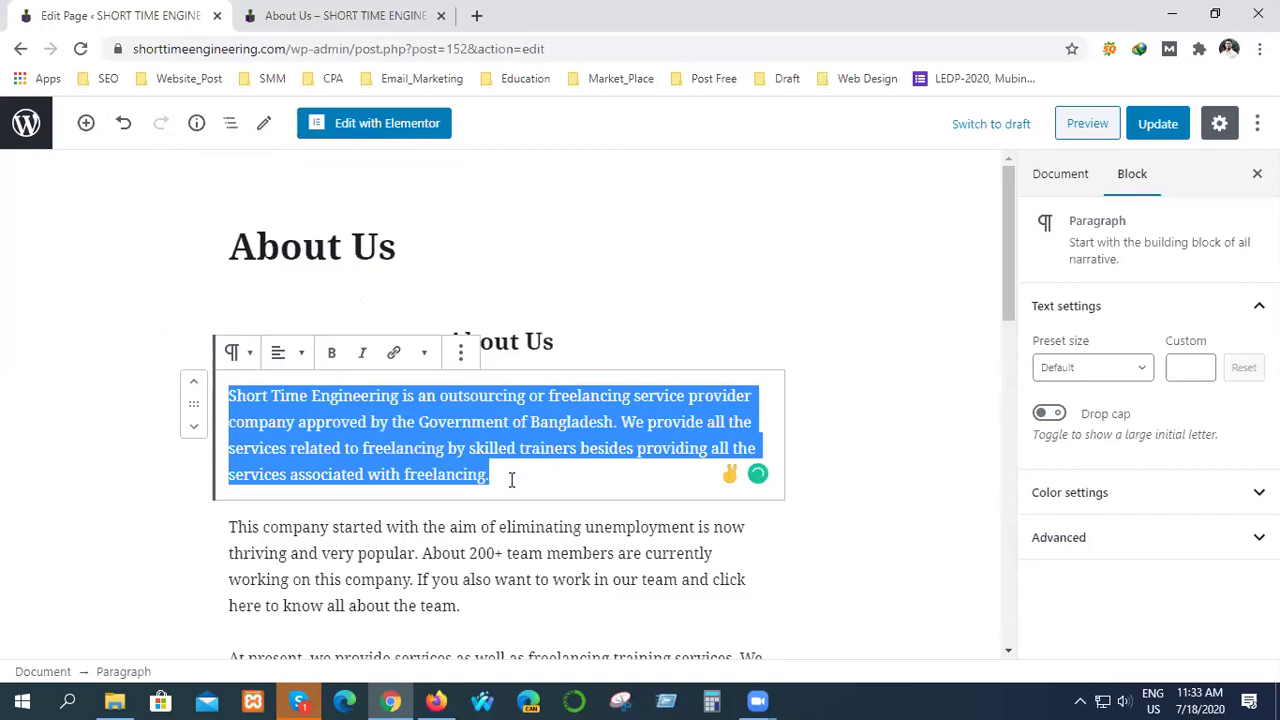
pyautogui.click(290, 358)
pyautogui.click(240, 266)
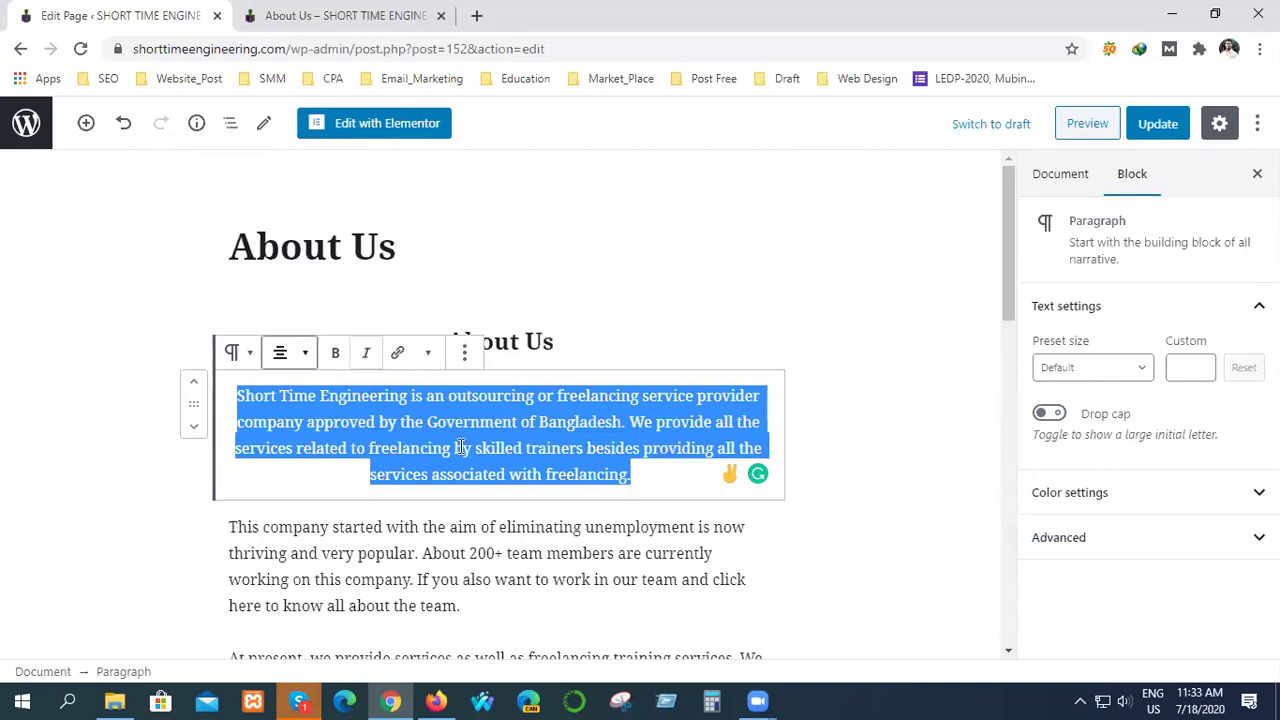
pyautogui.click(509, 486)
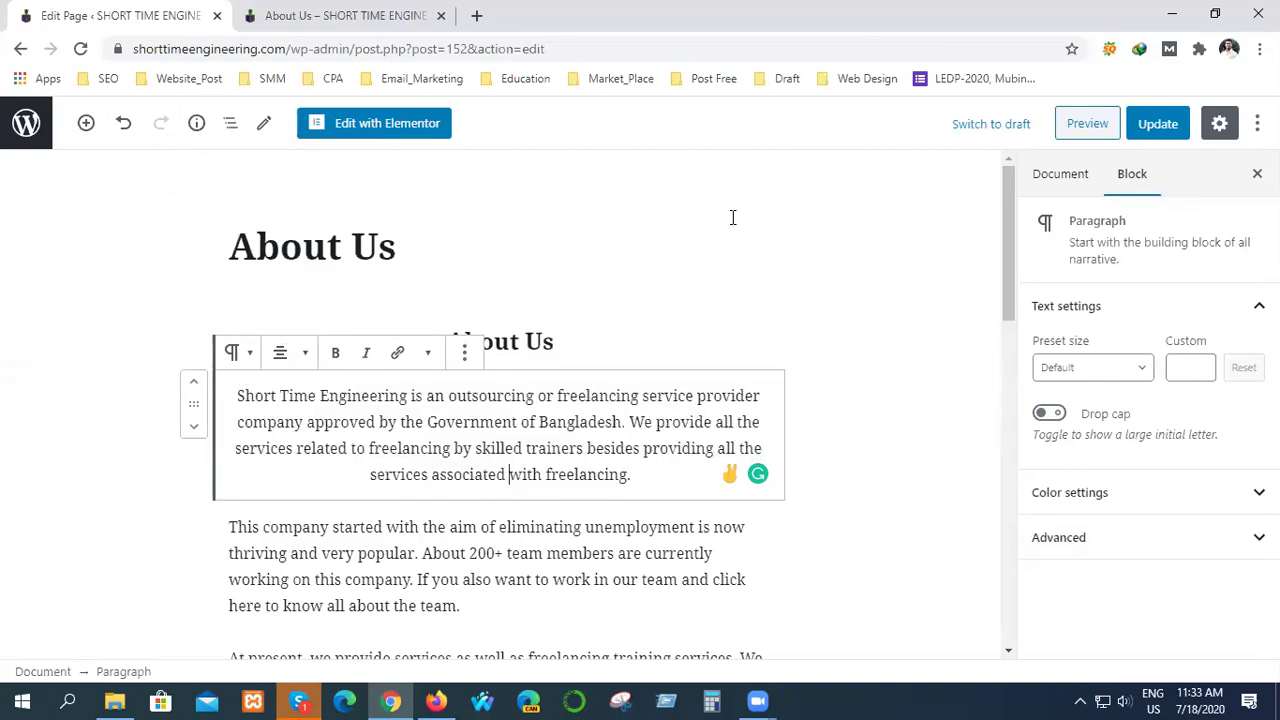
pyautogui.scroll(-1, 732, 217)
pyautogui.hotkey('ctrl', 'z')
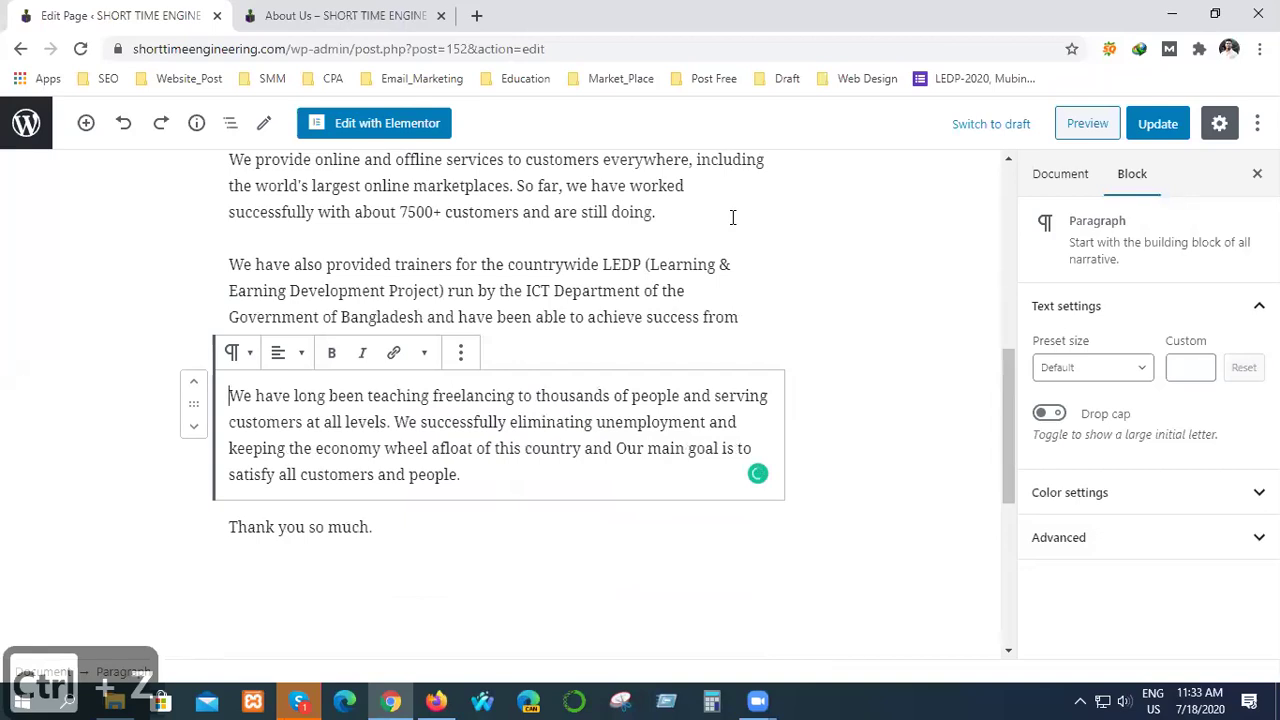
pyautogui.scroll(6, 763, 326)
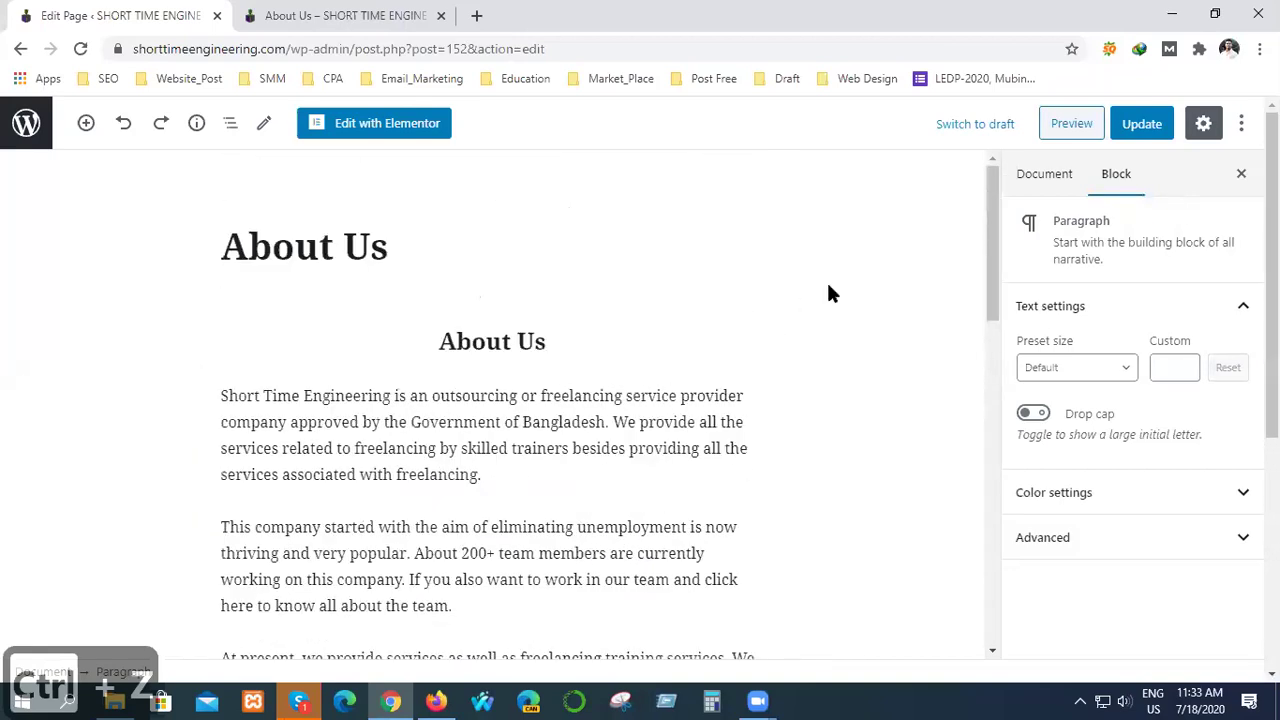
# Show the page's document settings and dismiss the Zoom window previews
pyautogui.click(827, 286)
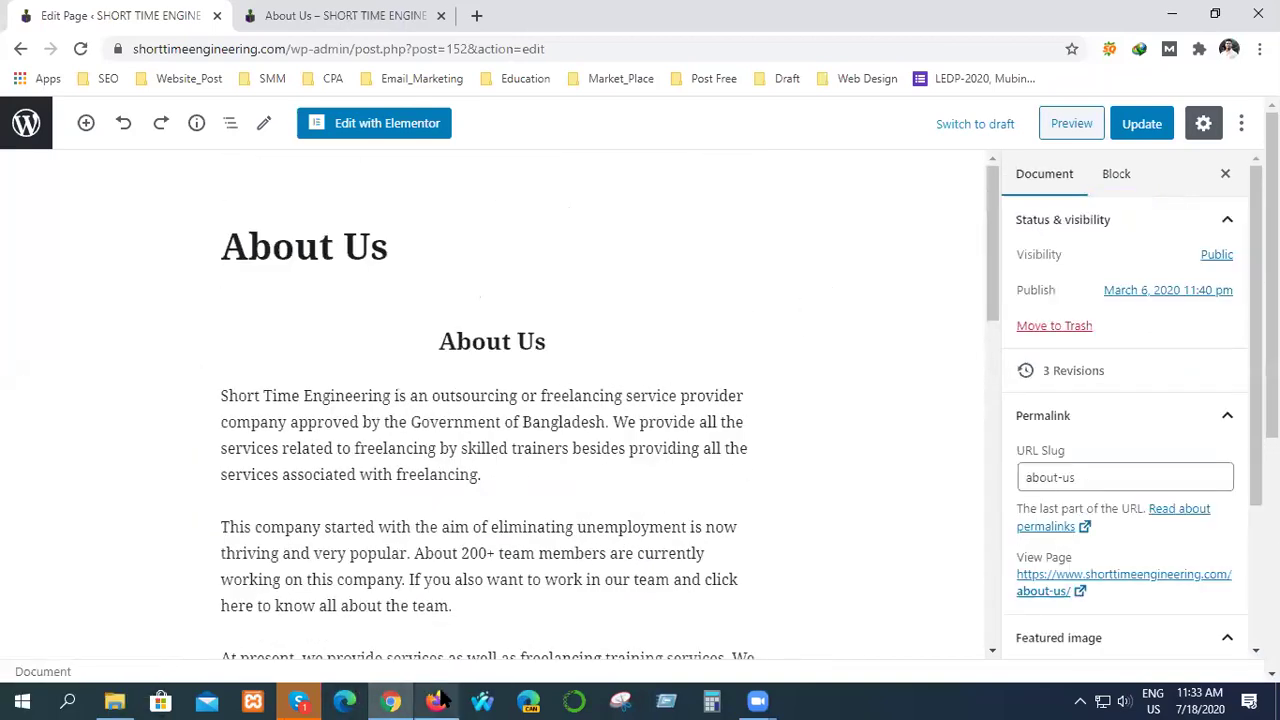
pyautogui.moveTo(760, 700)
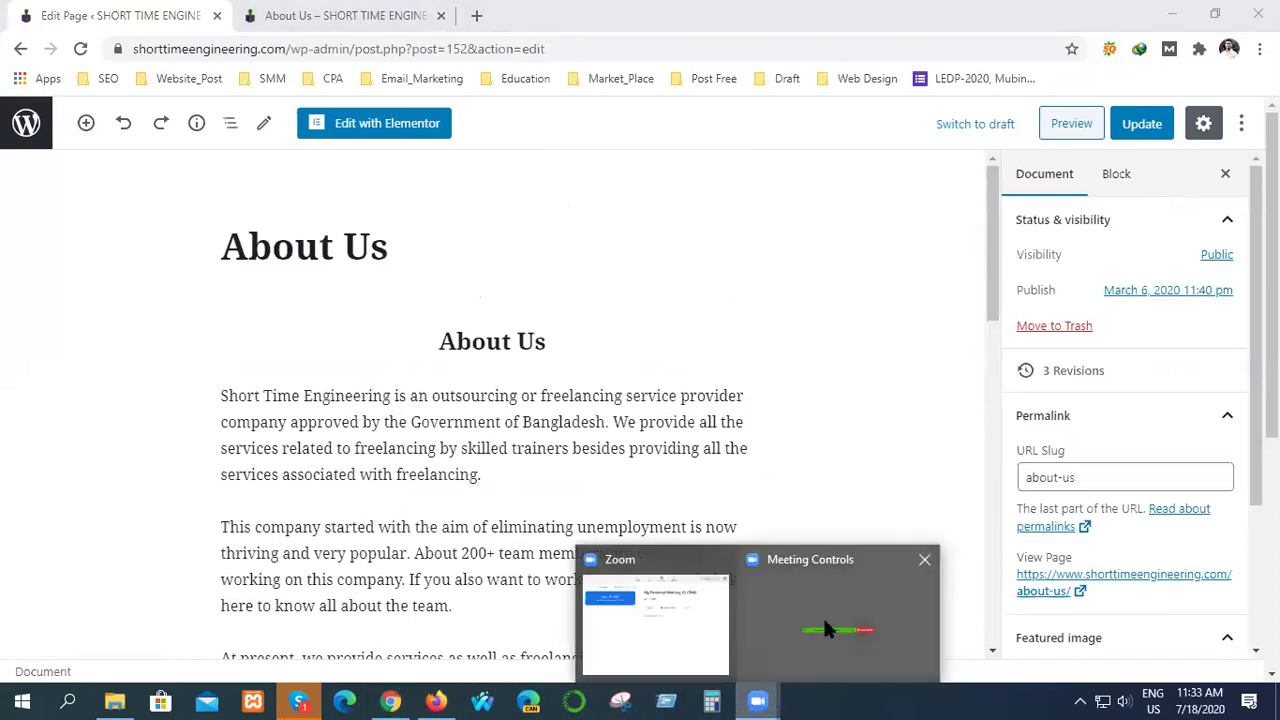
pyautogui.click(688, 621)
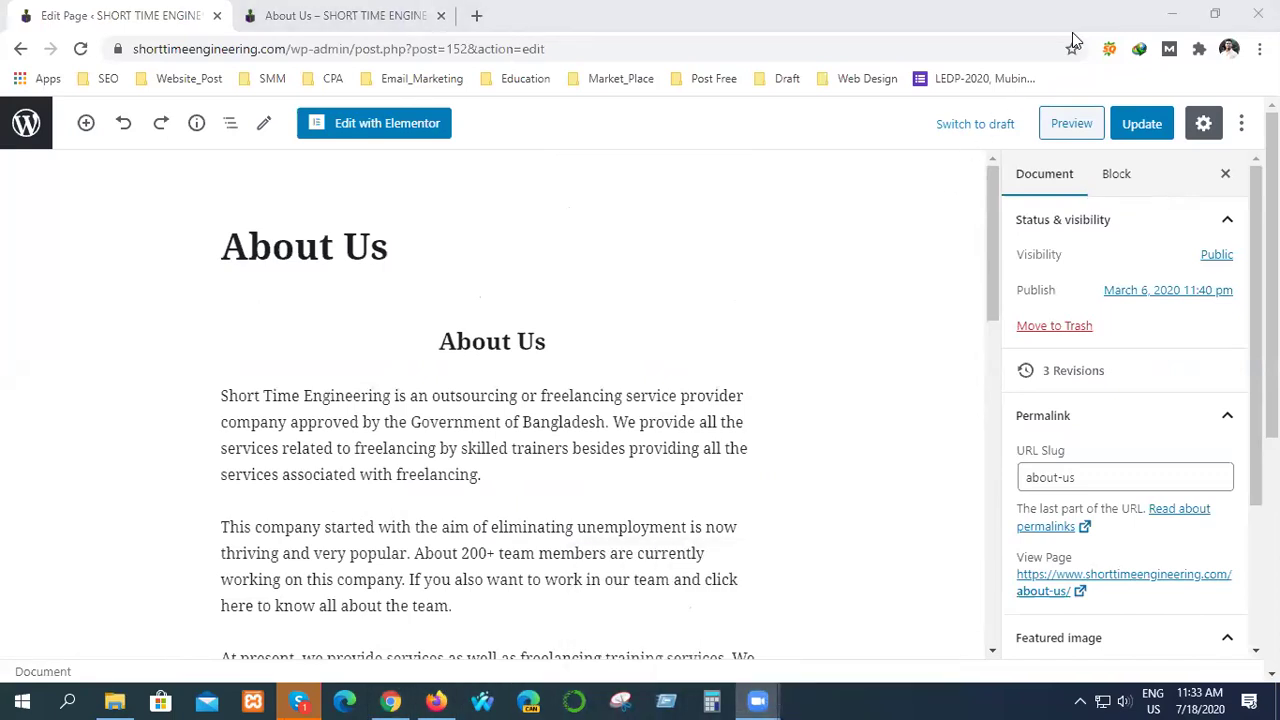
pyautogui.moveTo(758, 700)
pyautogui.click(817, 636)
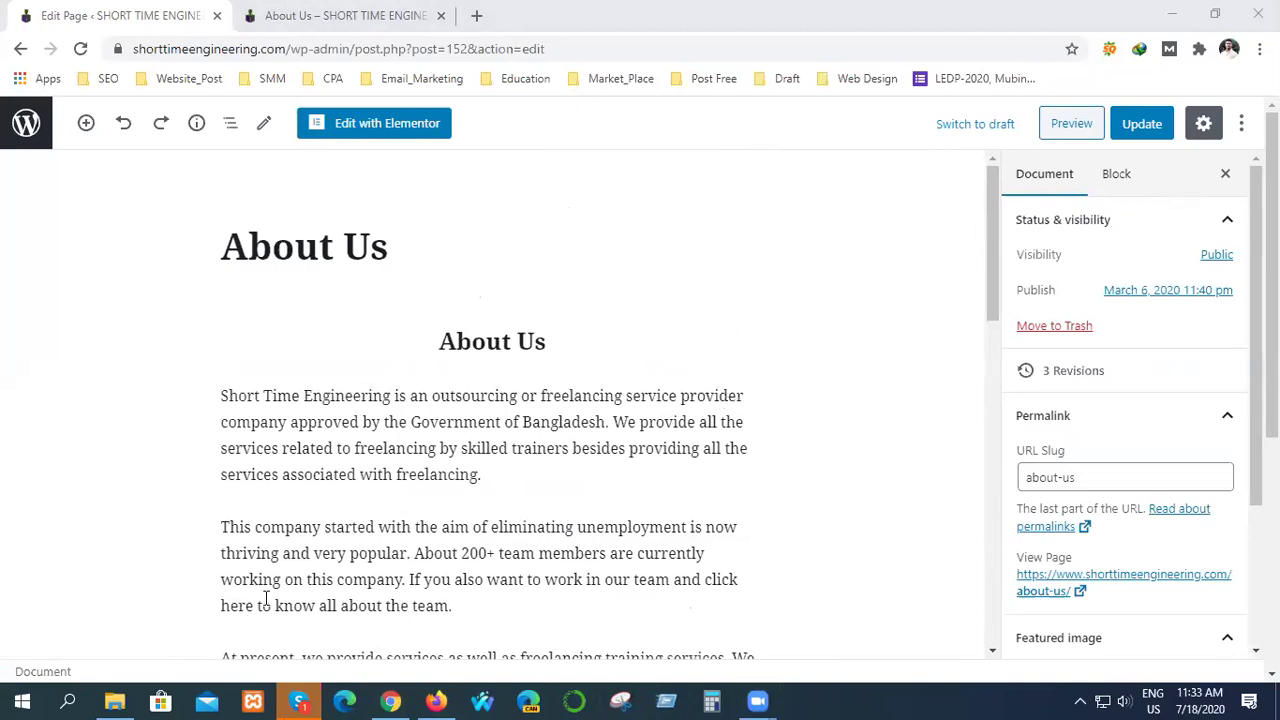
# In the Skype chat with unread messages, reply 'ok dupur a call dibo' and 'class nicchi'
pyautogui.click(298, 700)
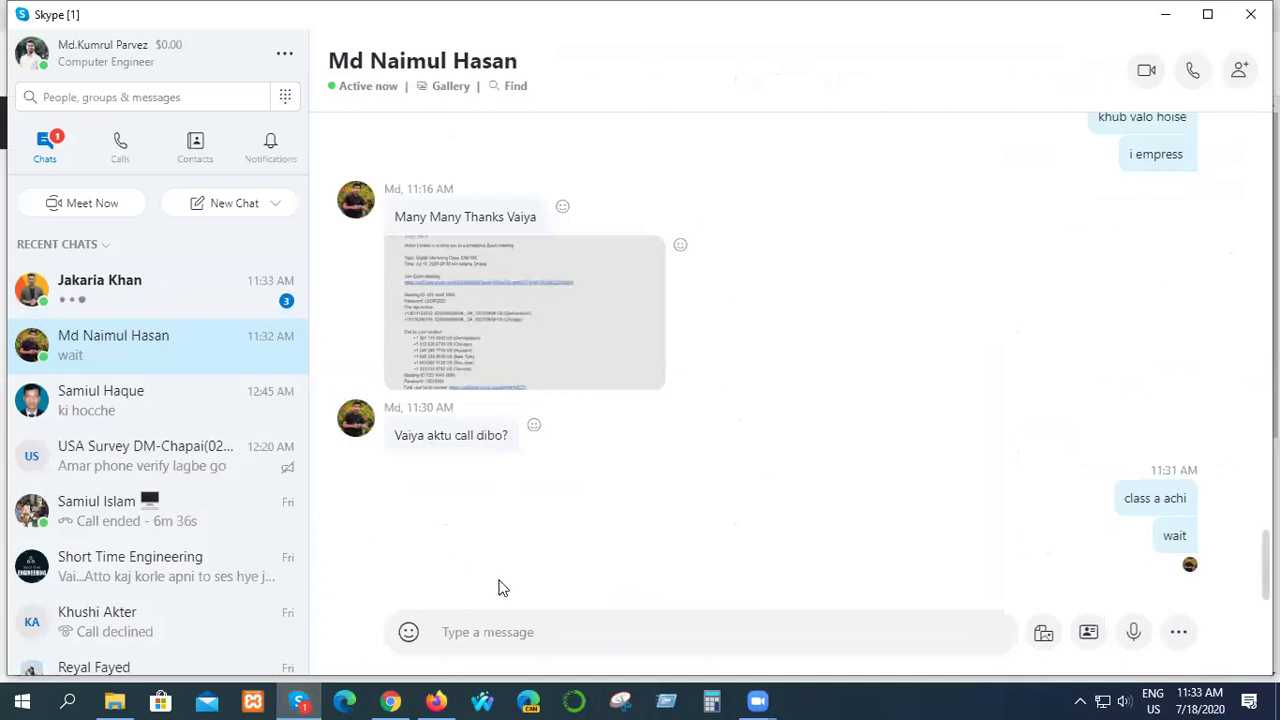
pyautogui.click(539, 636)
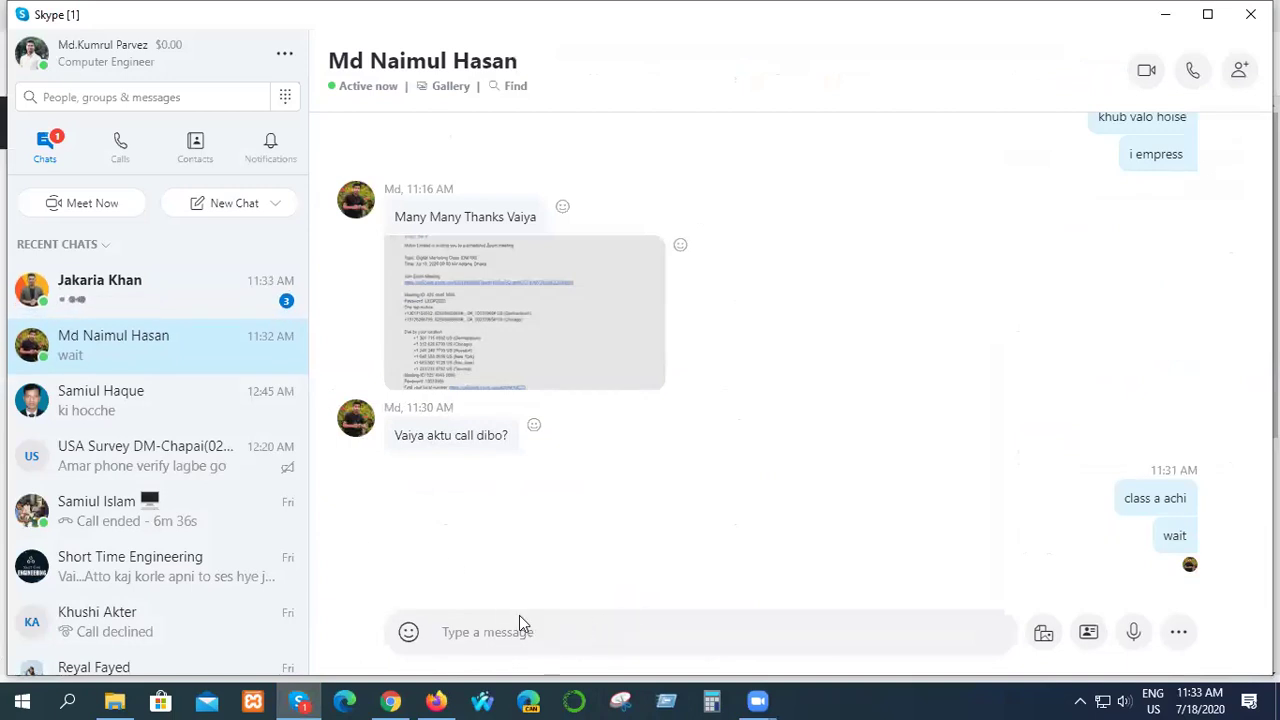
pyautogui.click(140, 289)
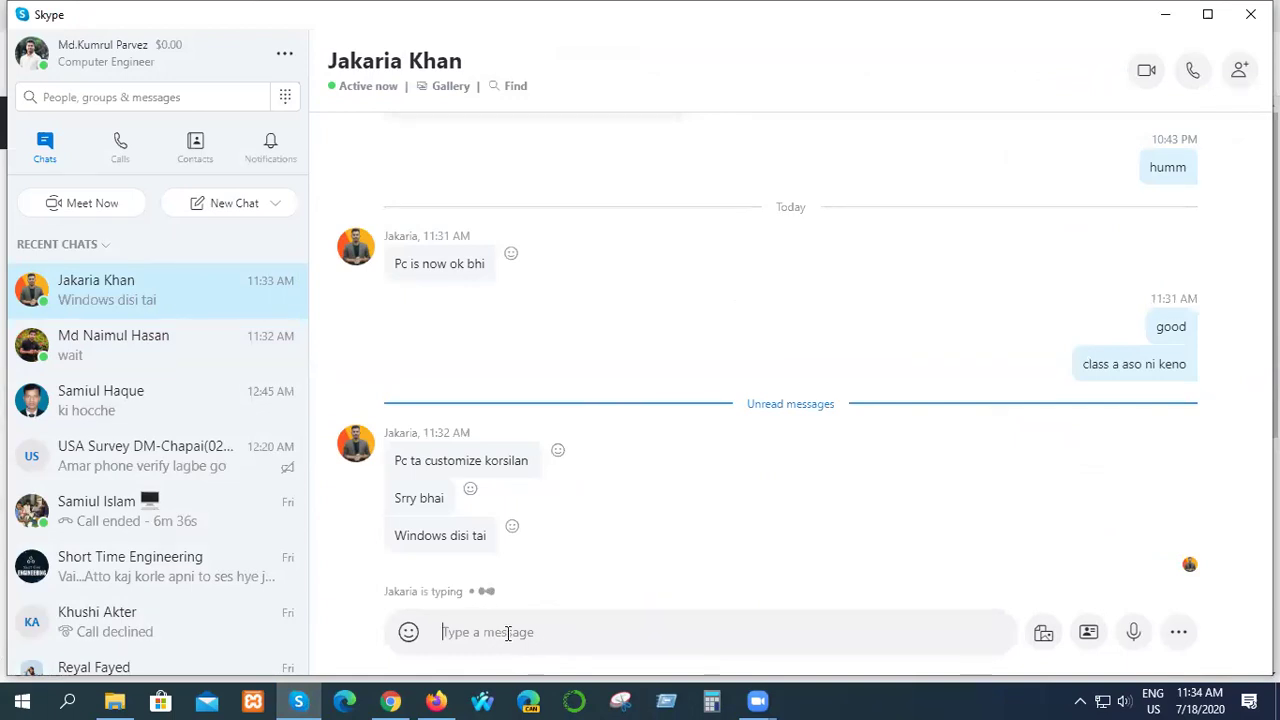
pyautogui.write('ok')
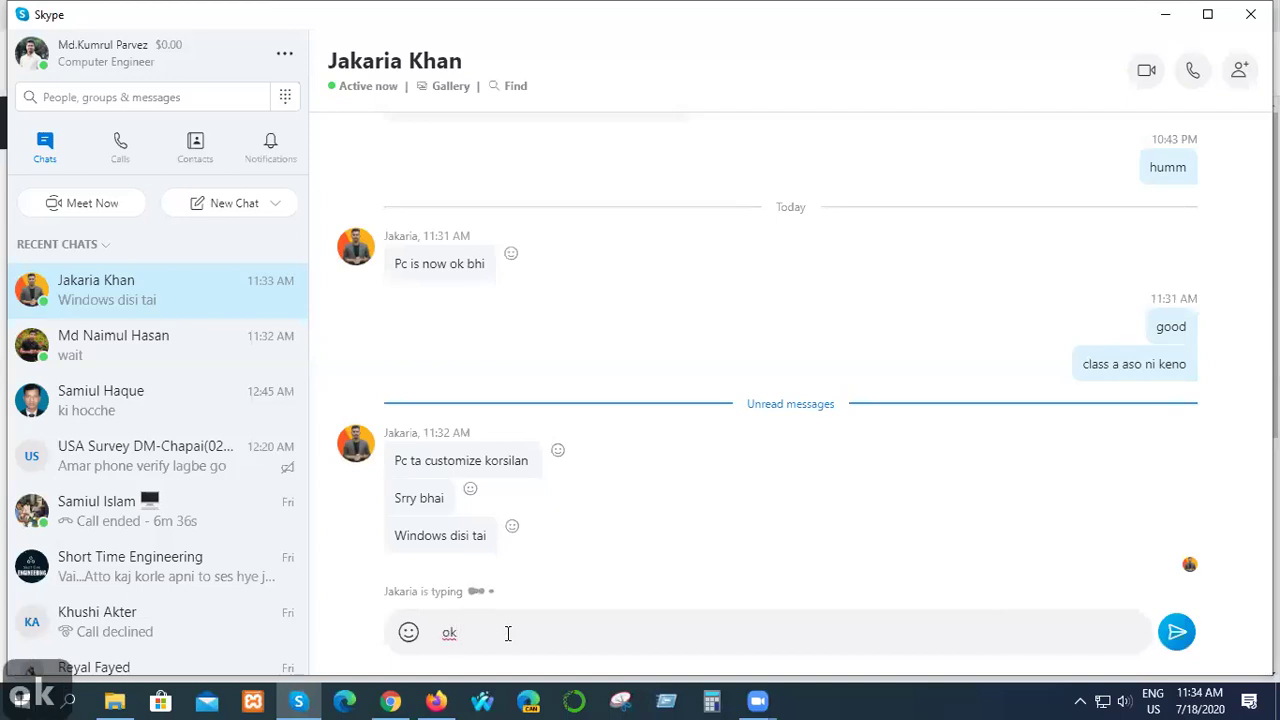
pyautogui.write(' d')
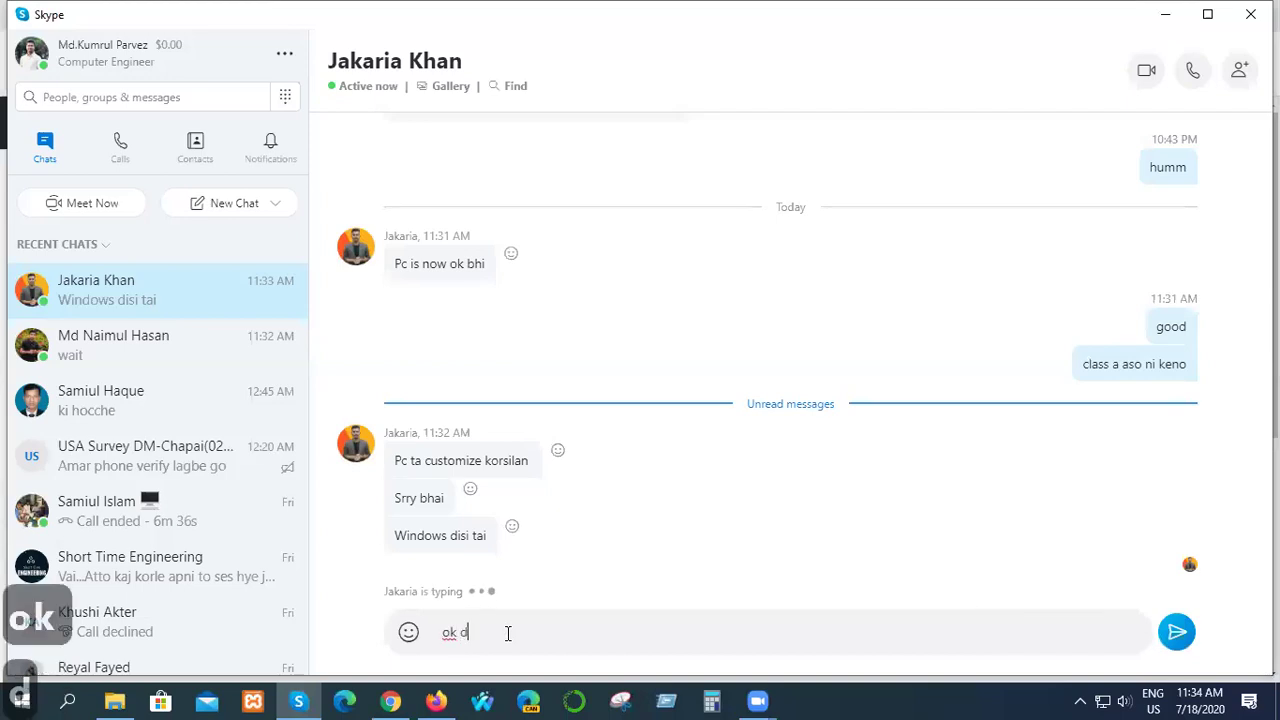
pyautogui.write('upu')
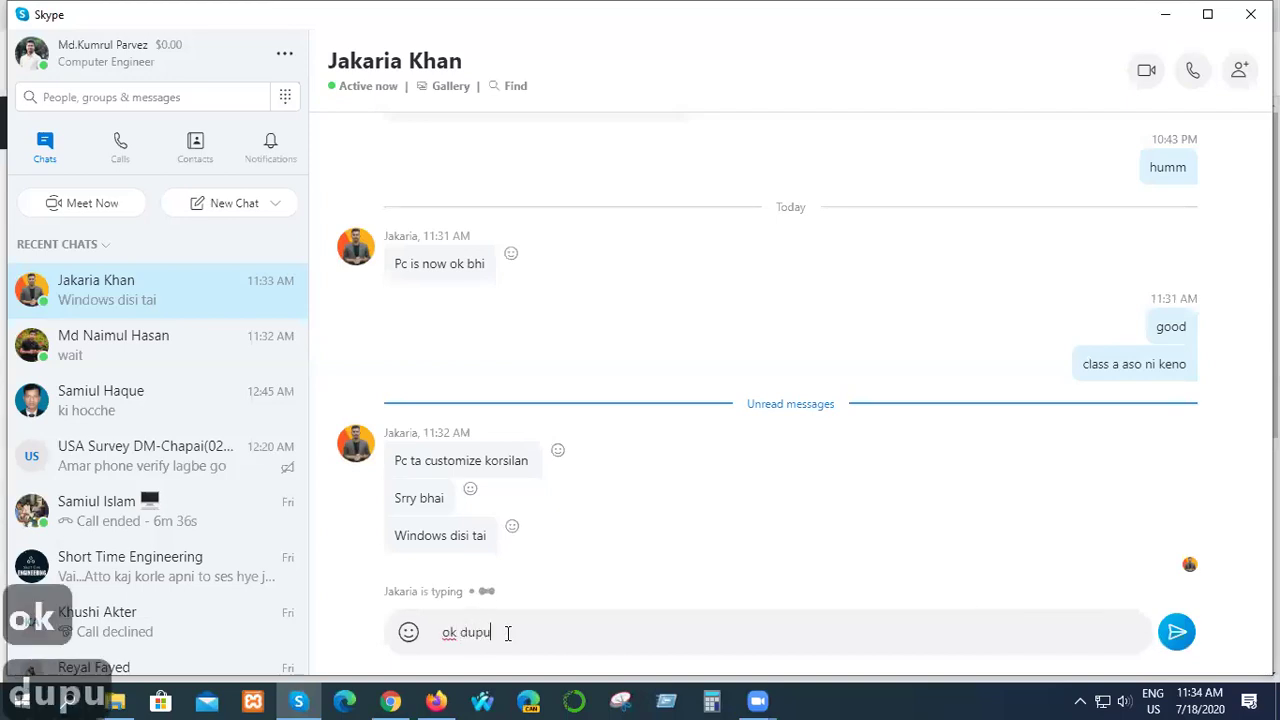
pyautogui.write('r a call')
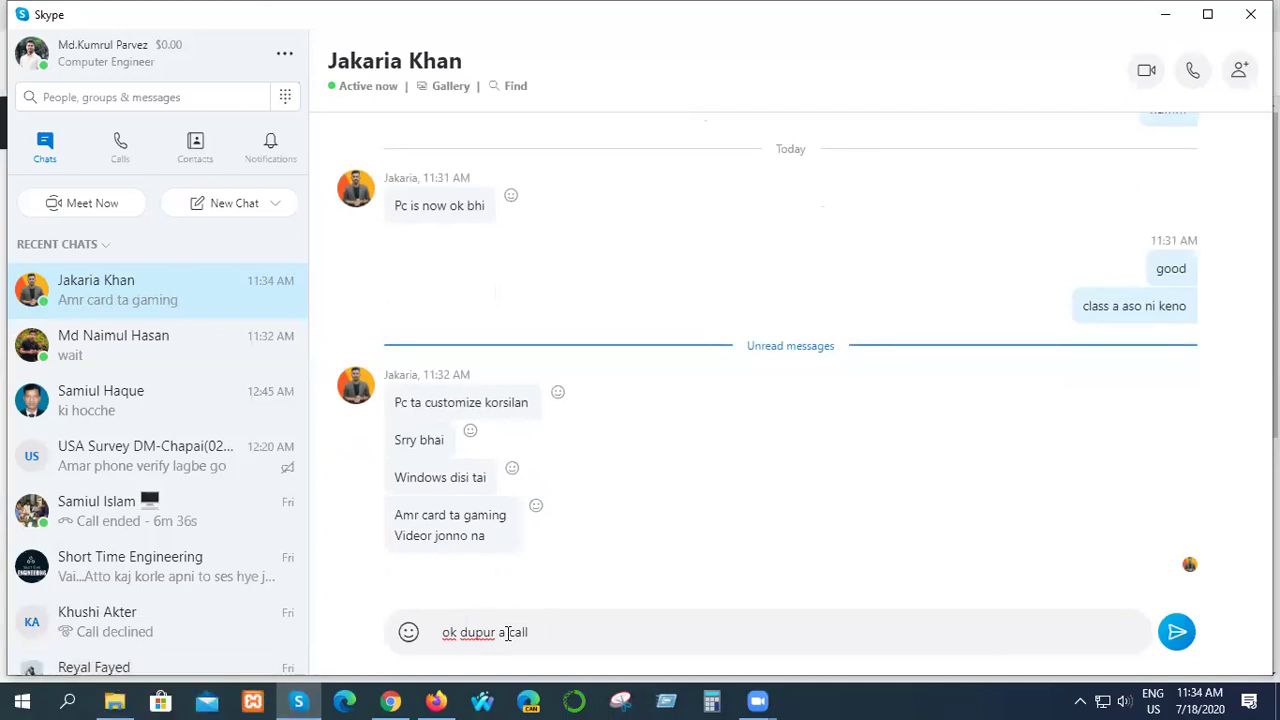
pyautogui.write('dibo')
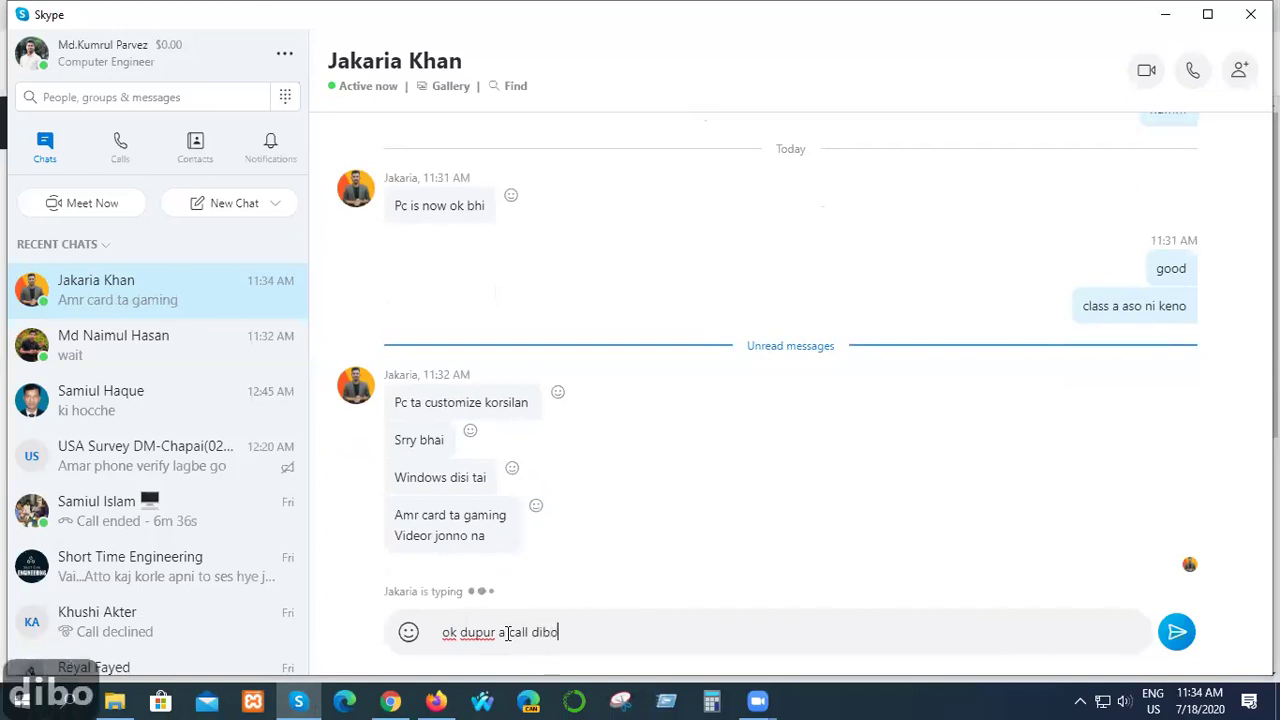
pyautogui.press('Return')
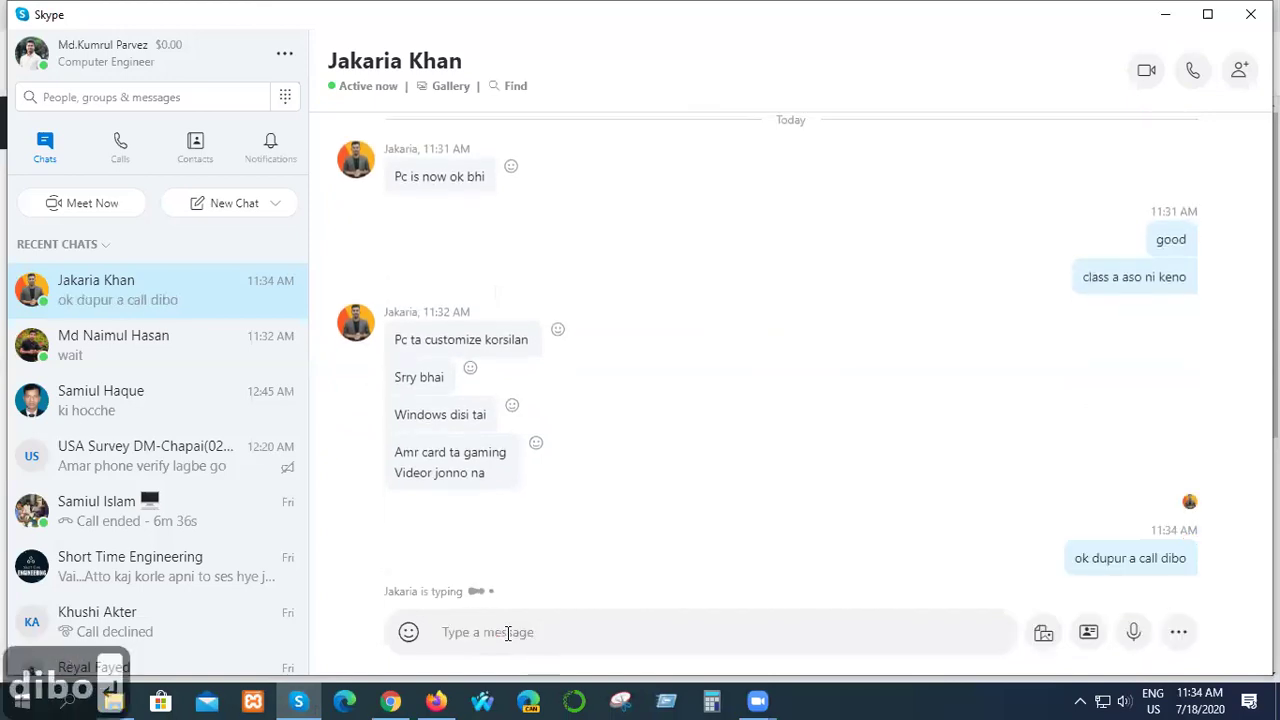
pyautogui.write('class')
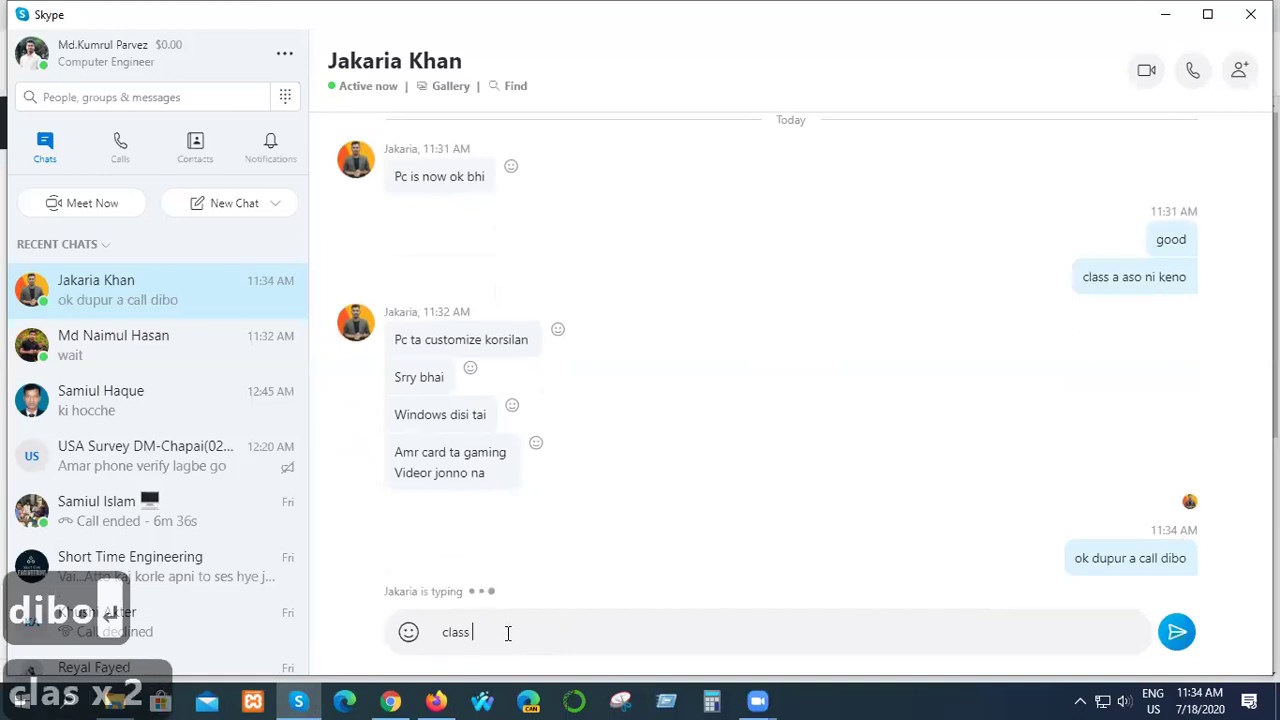
pyautogui.write(' nicchi')
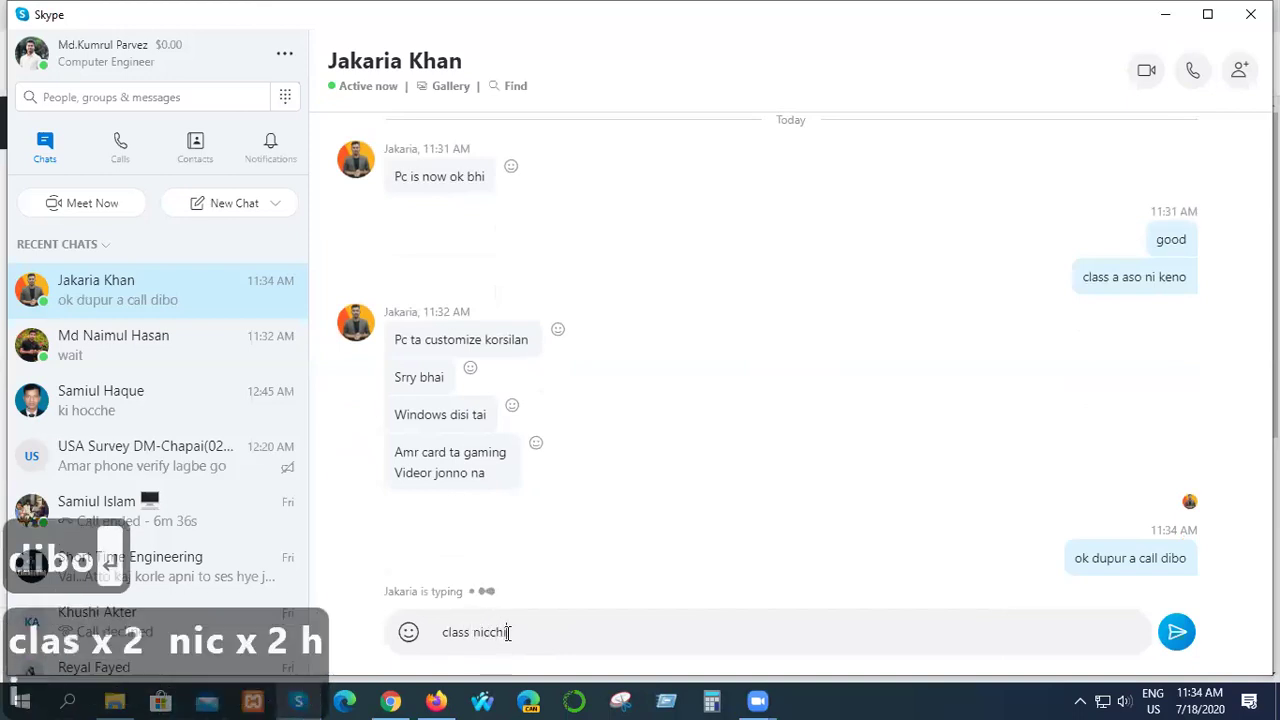
pyautogui.press('Return')
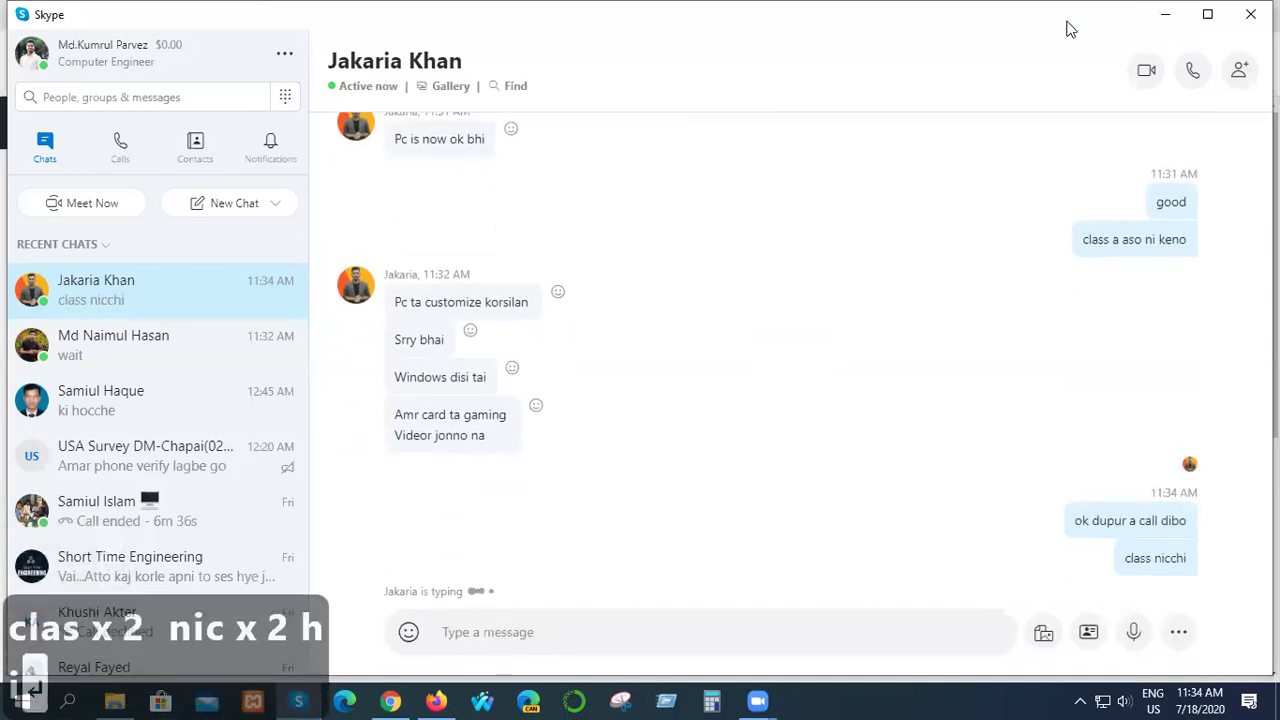
# Hide Skype, update the About Us page, and reload it on the live site
pyautogui.click(1166, 16)
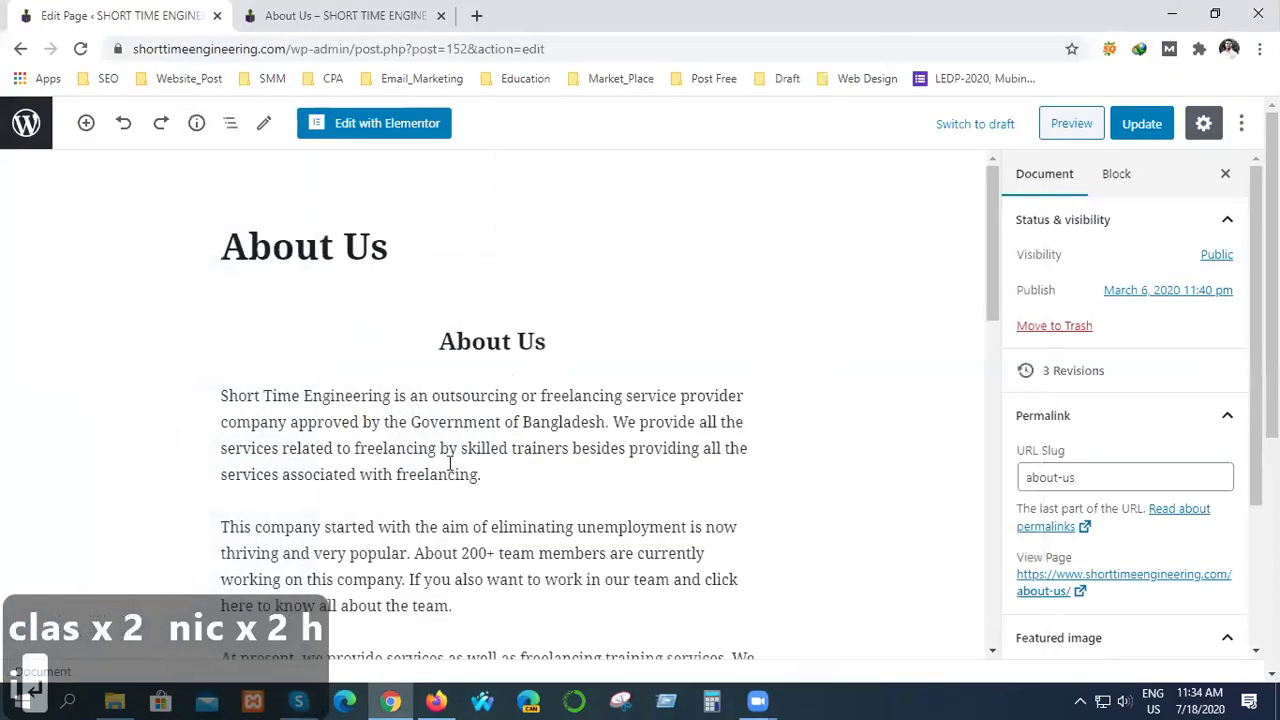
pyautogui.scroll(-6, 815, 386)
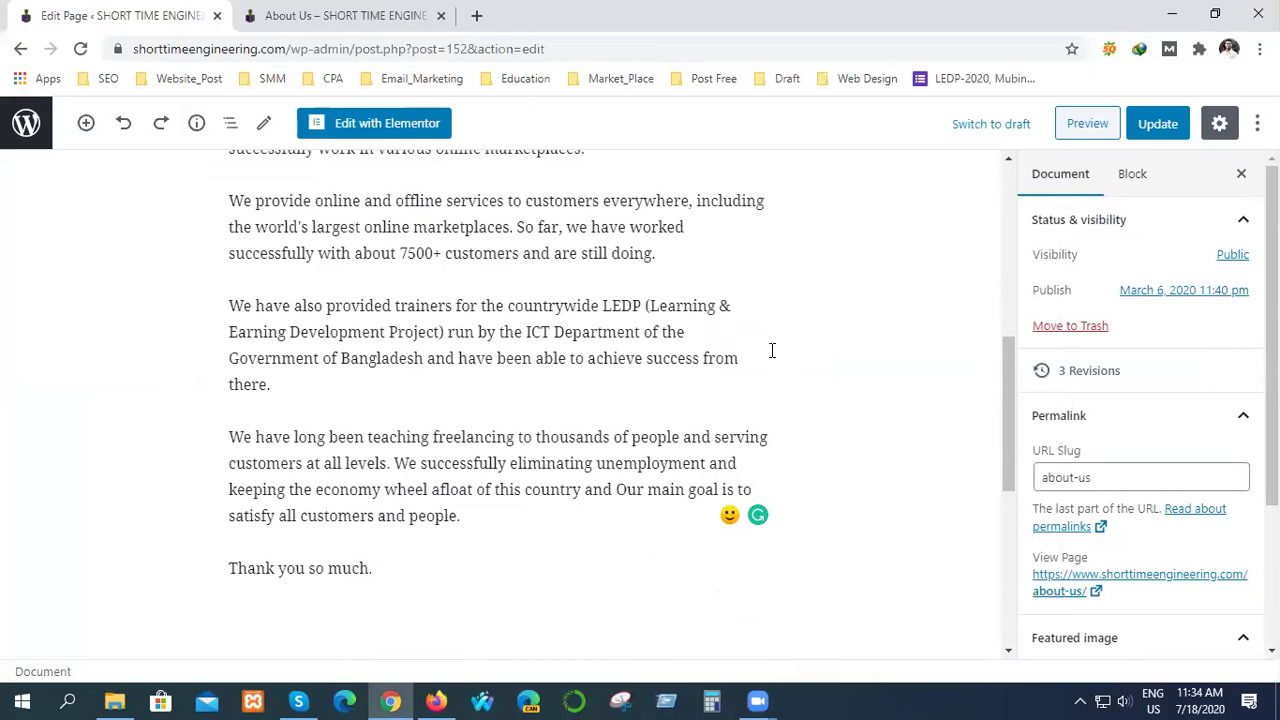
pyautogui.scroll(3, 764, 350)
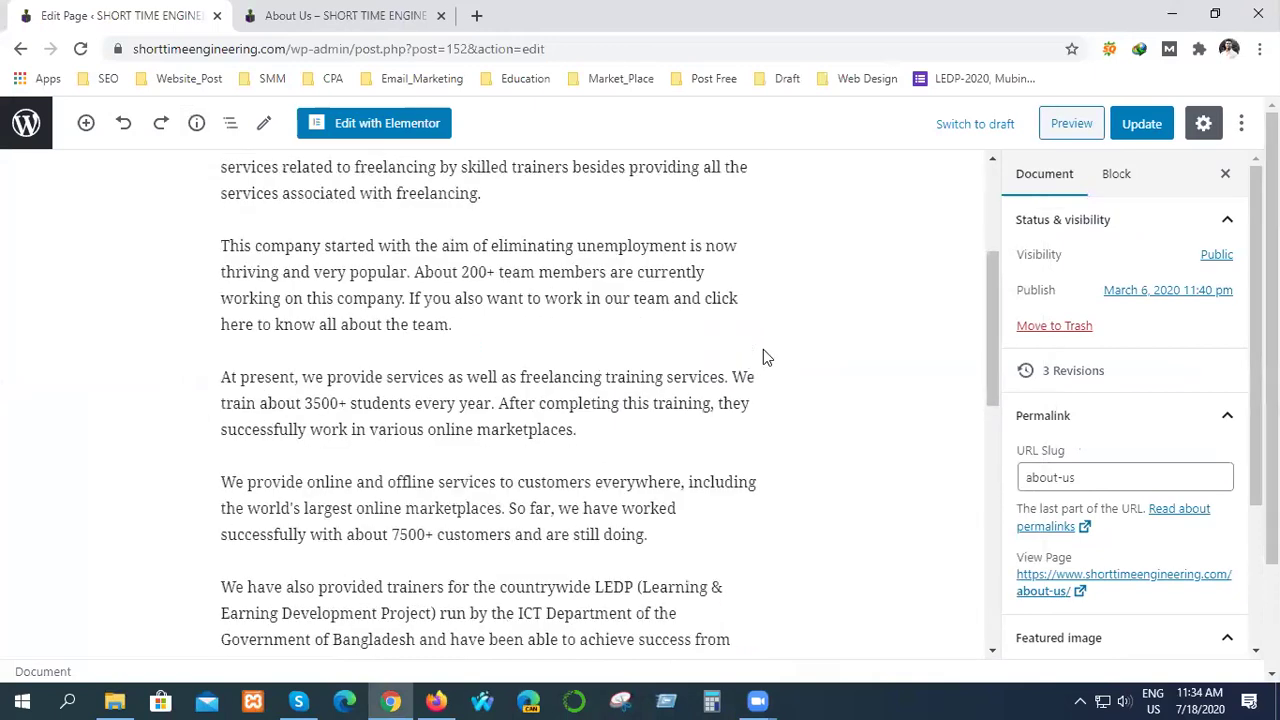
pyautogui.click(1136, 124)
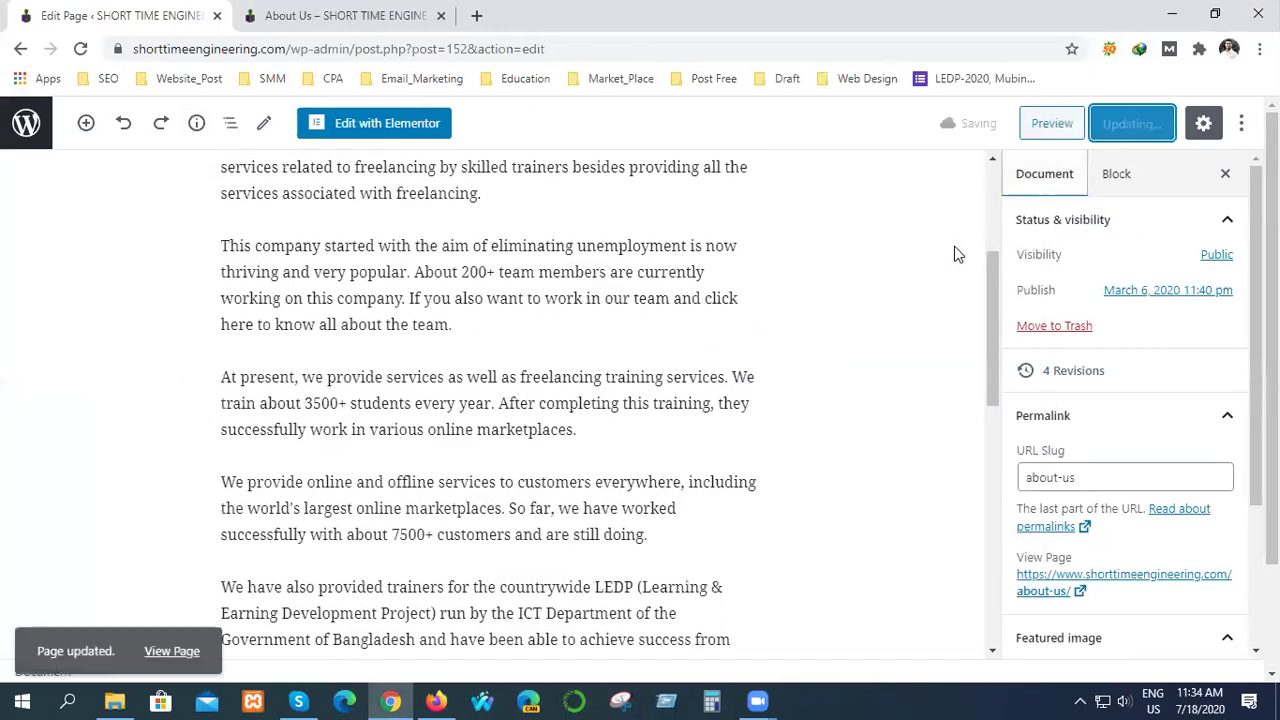
pyautogui.click(338, 15)
pyautogui.click(80, 48)
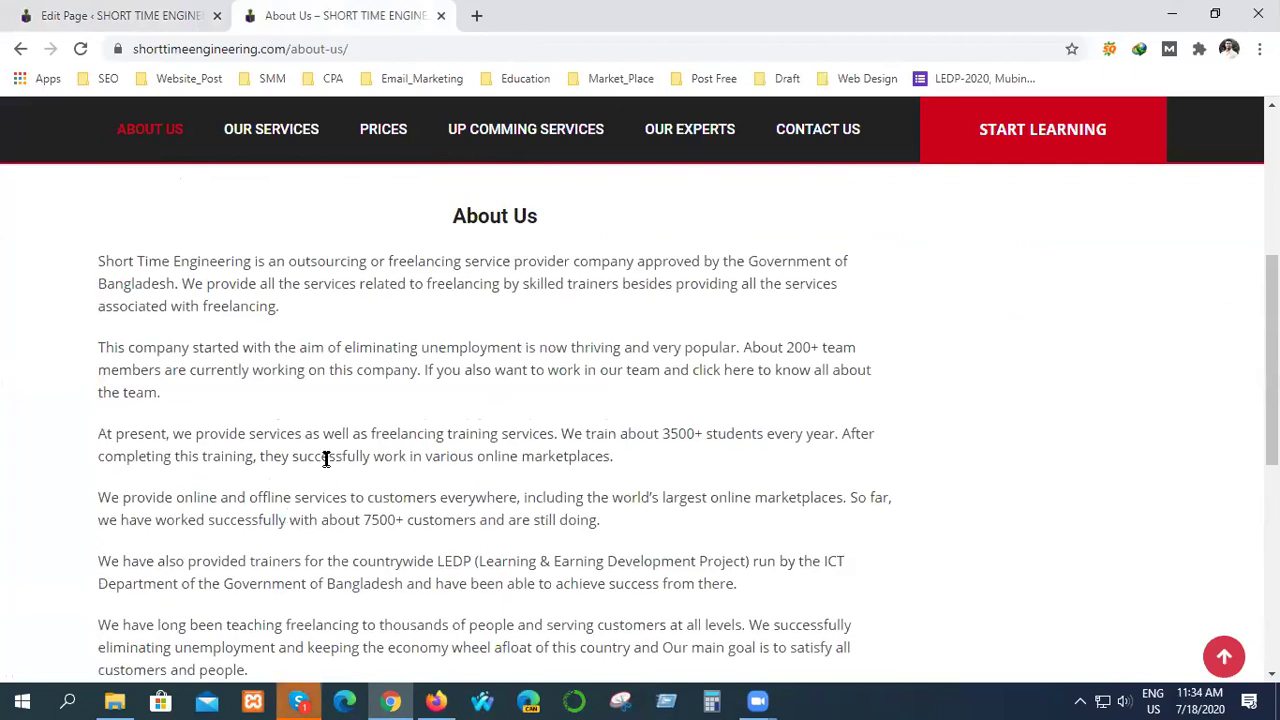
# Scroll through the live About Us page, then go to PRICES in the site menu
pyautogui.scroll(2, 322, 482)
pyautogui.scroll(2, 322, 482)
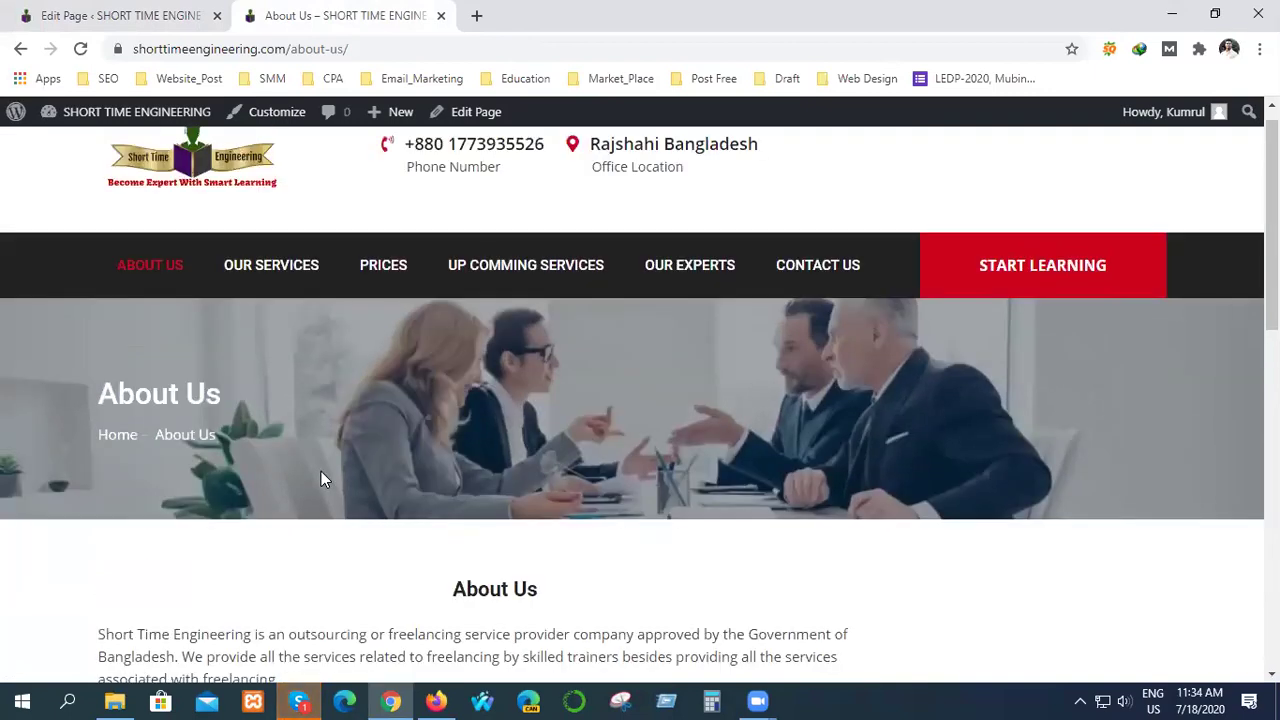
pyautogui.scroll(-2, 322, 470)
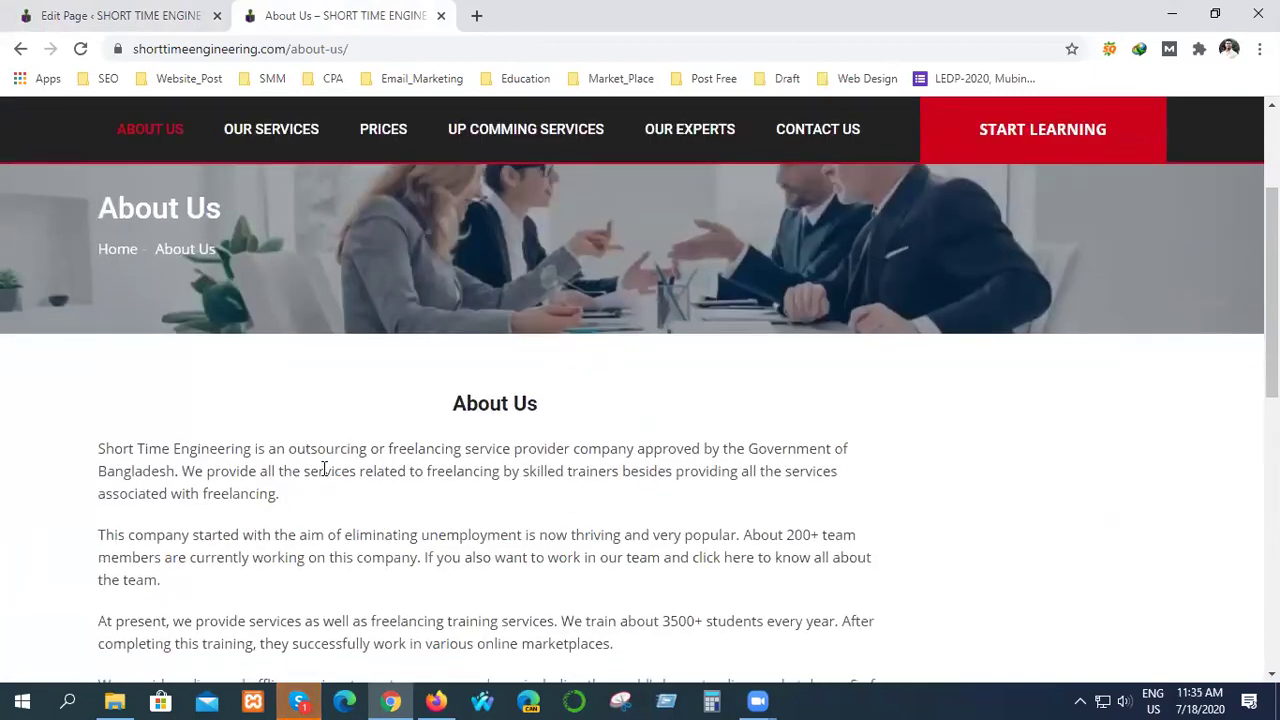
pyautogui.scroll(-4, 323, 470)
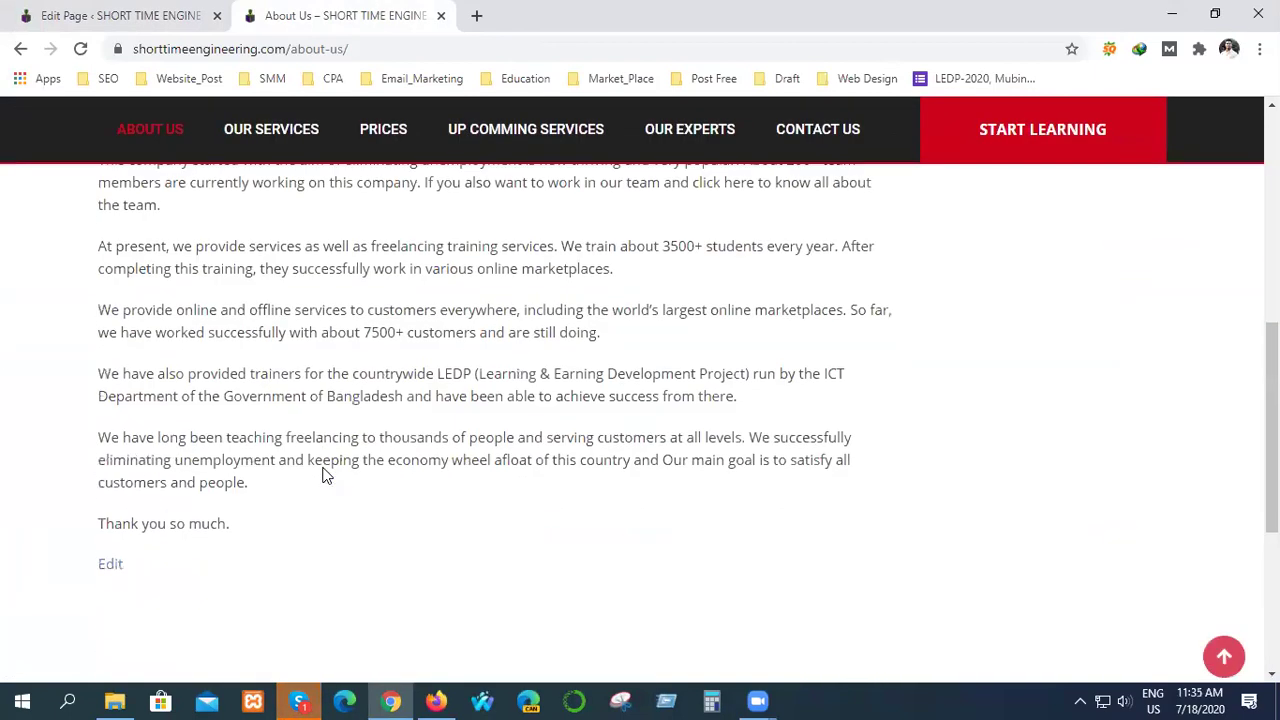
pyautogui.scroll(3, 300, 520)
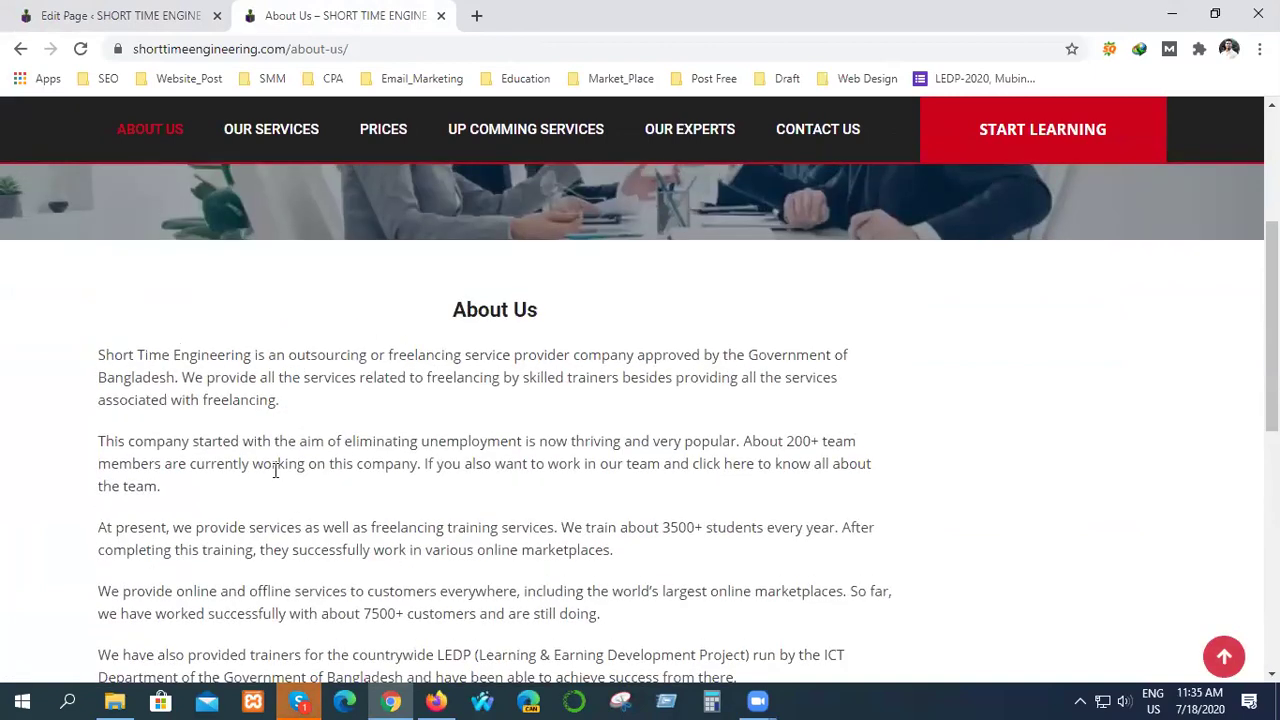
pyautogui.scroll(-2, 278, 476)
pyautogui.scroll(2, 283, 481)
pyautogui.scroll(-2, 290, 495)
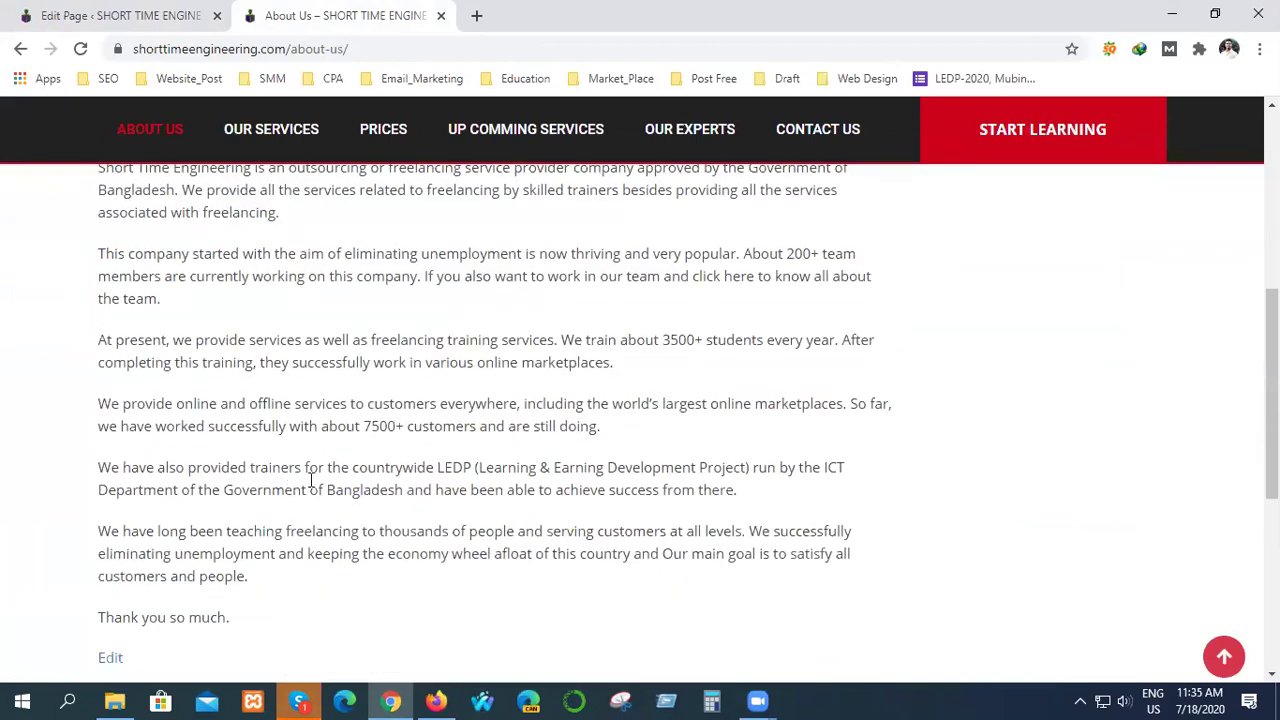
pyautogui.scroll(1, 310, 480)
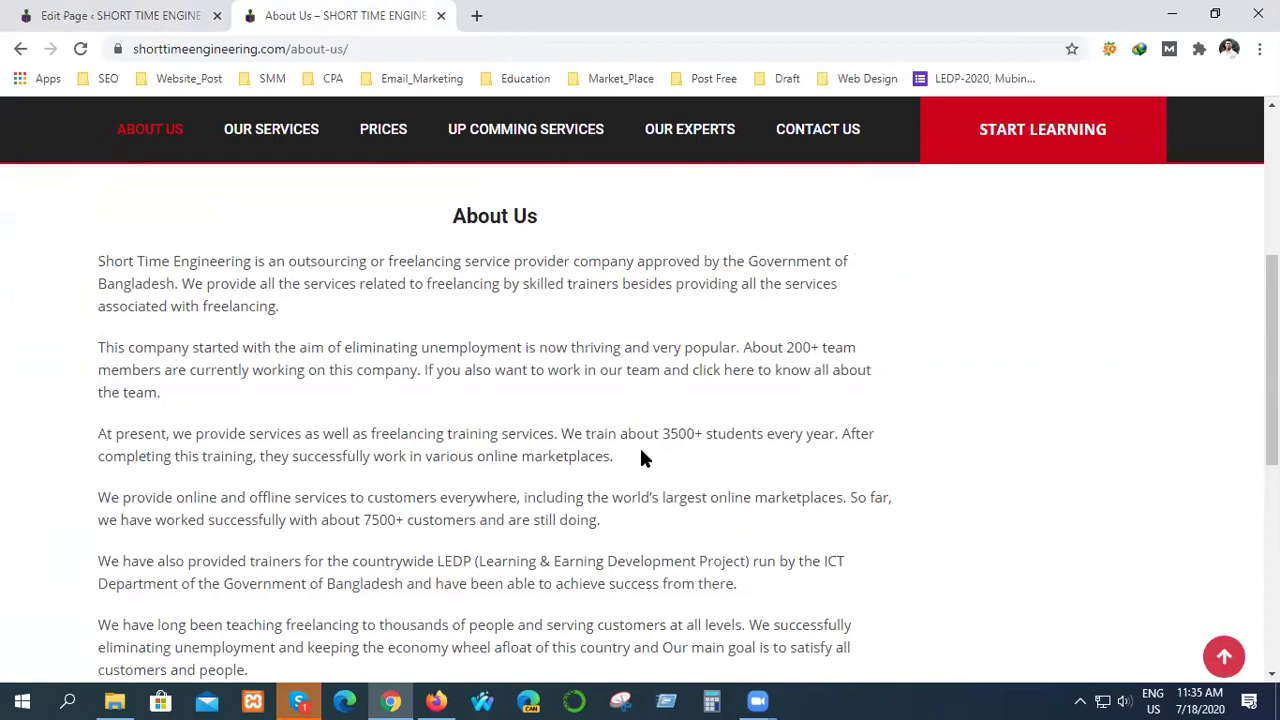
pyautogui.scroll(4, 641, 457)
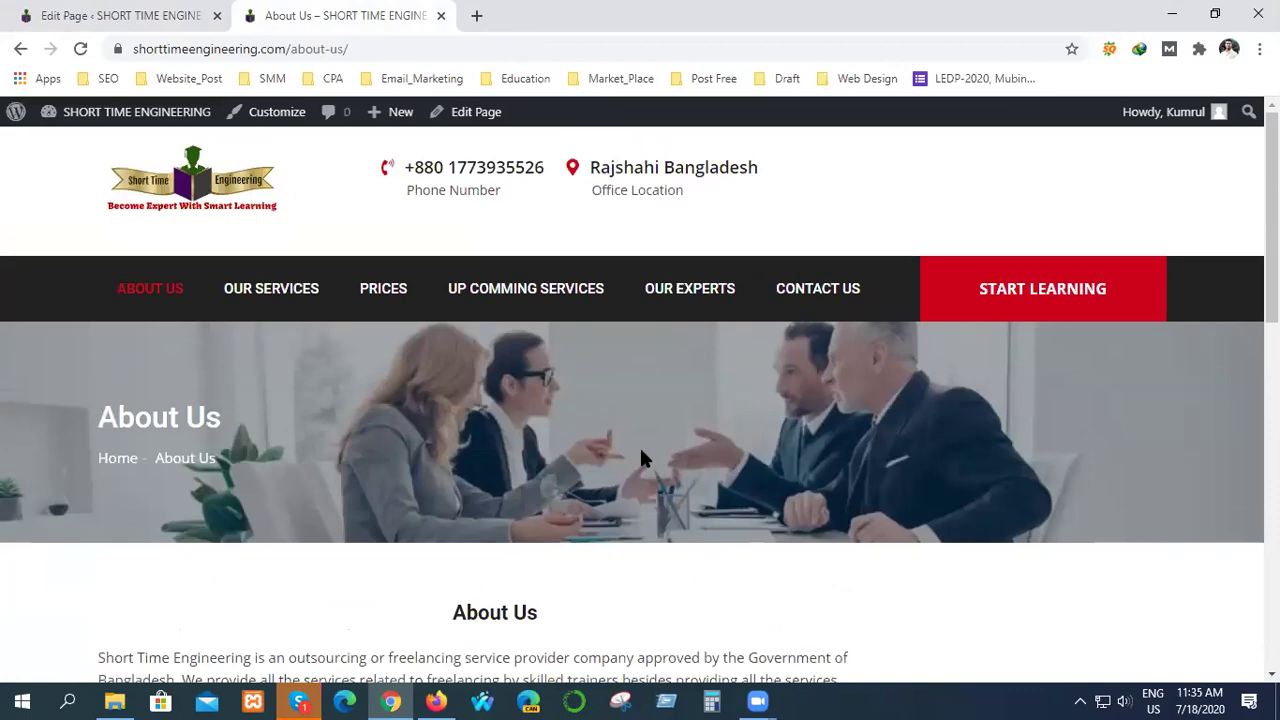
pyautogui.scroll(-4, 641, 457)
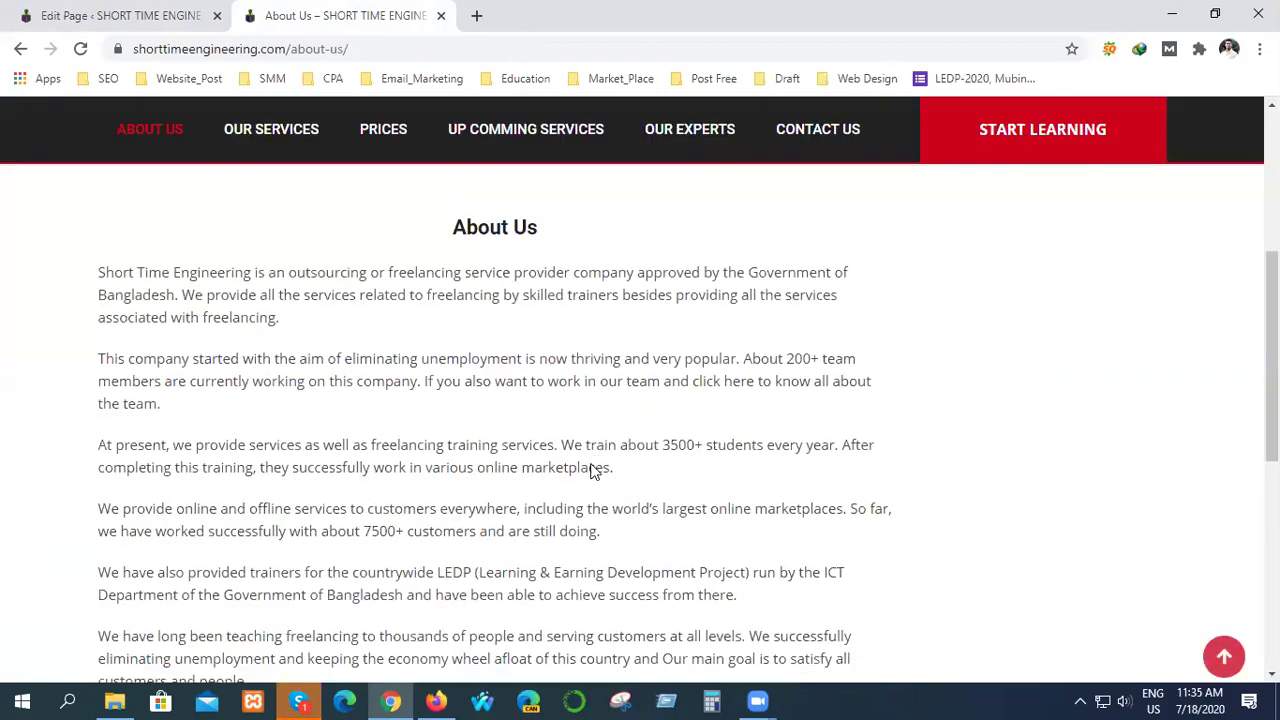
pyautogui.scroll(-5, 595, 463)
pyautogui.scroll(5, 586, 475)
pyautogui.scroll(2, 586, 457)
pyautogui.scroll(-3, 588, 456)
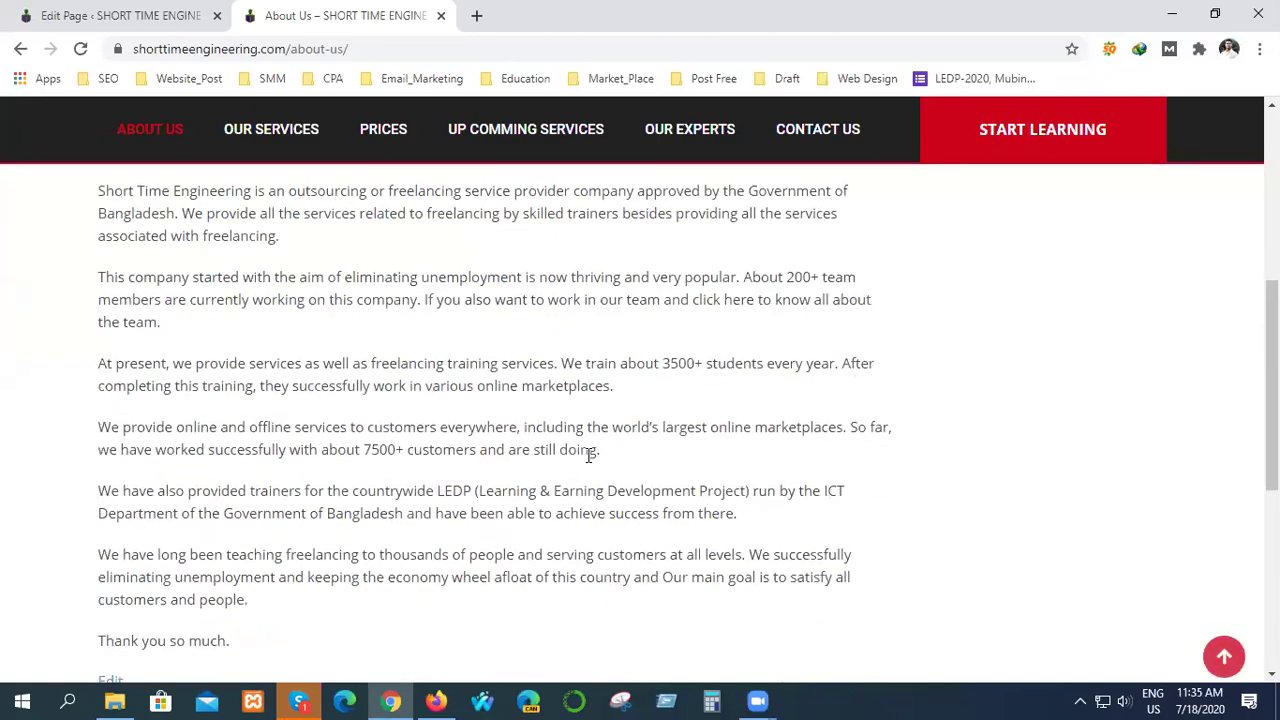
pyautogui.scroll(5, 588, 456)
pyautogui.scroll(-7, 577, 459)
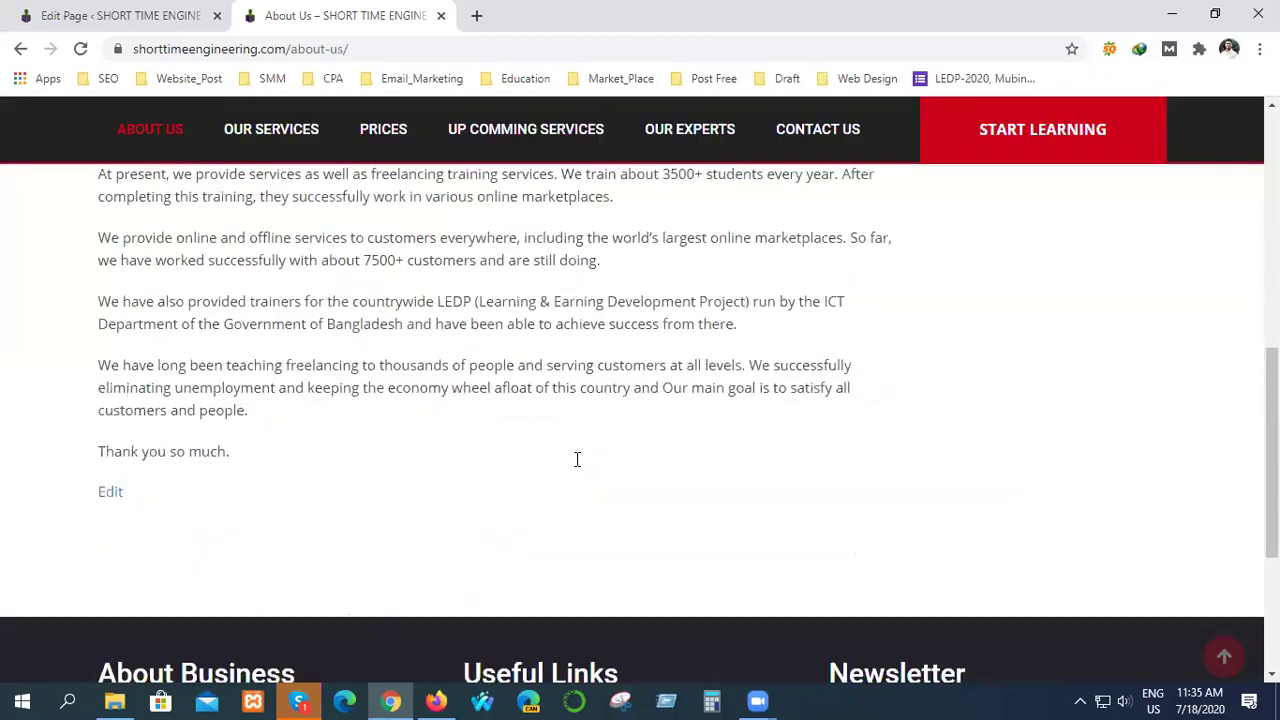
pyautogui.scroll(-3, 577, 459)
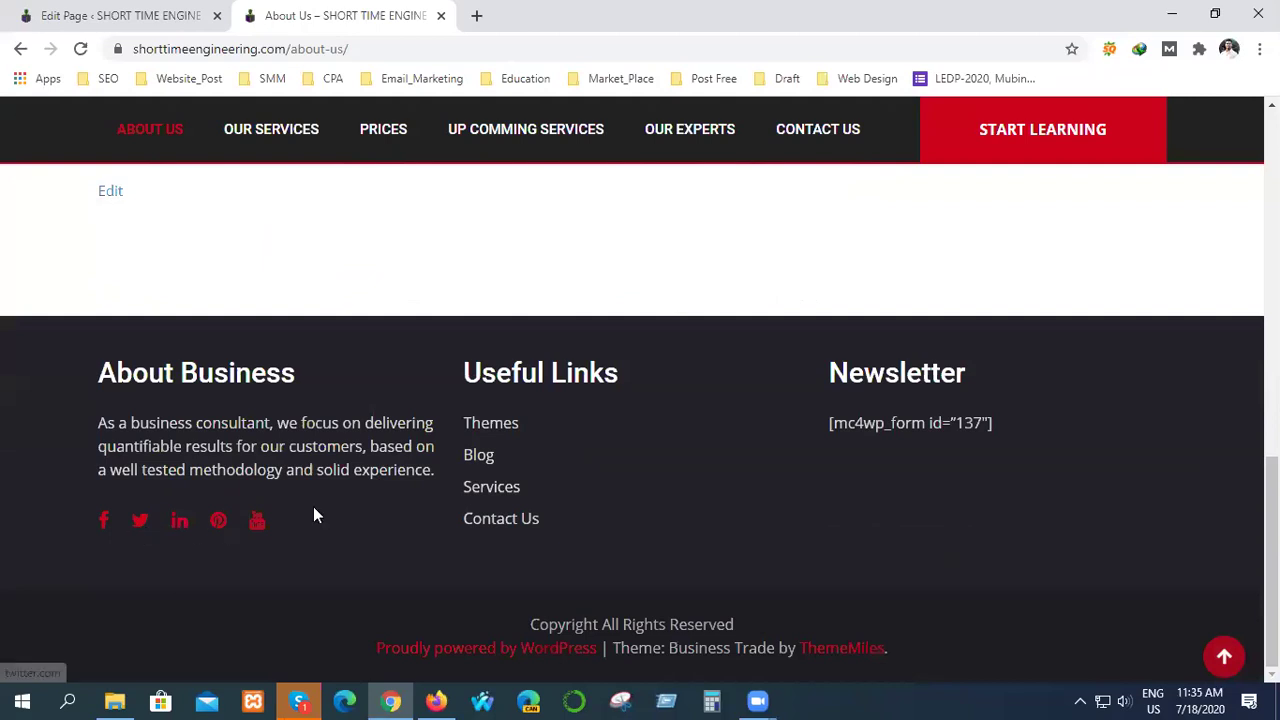
pyautogui.scroll(10, 562, 482)
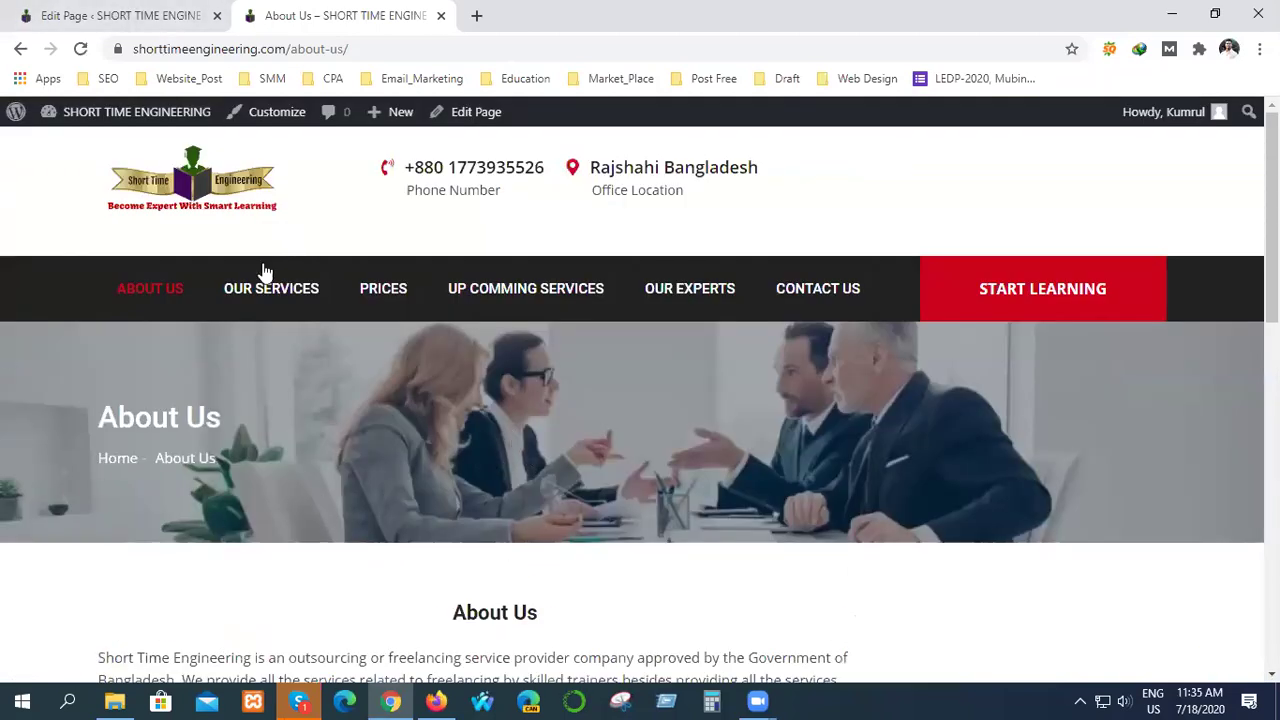
pyautogui.moveTo(270, 300)
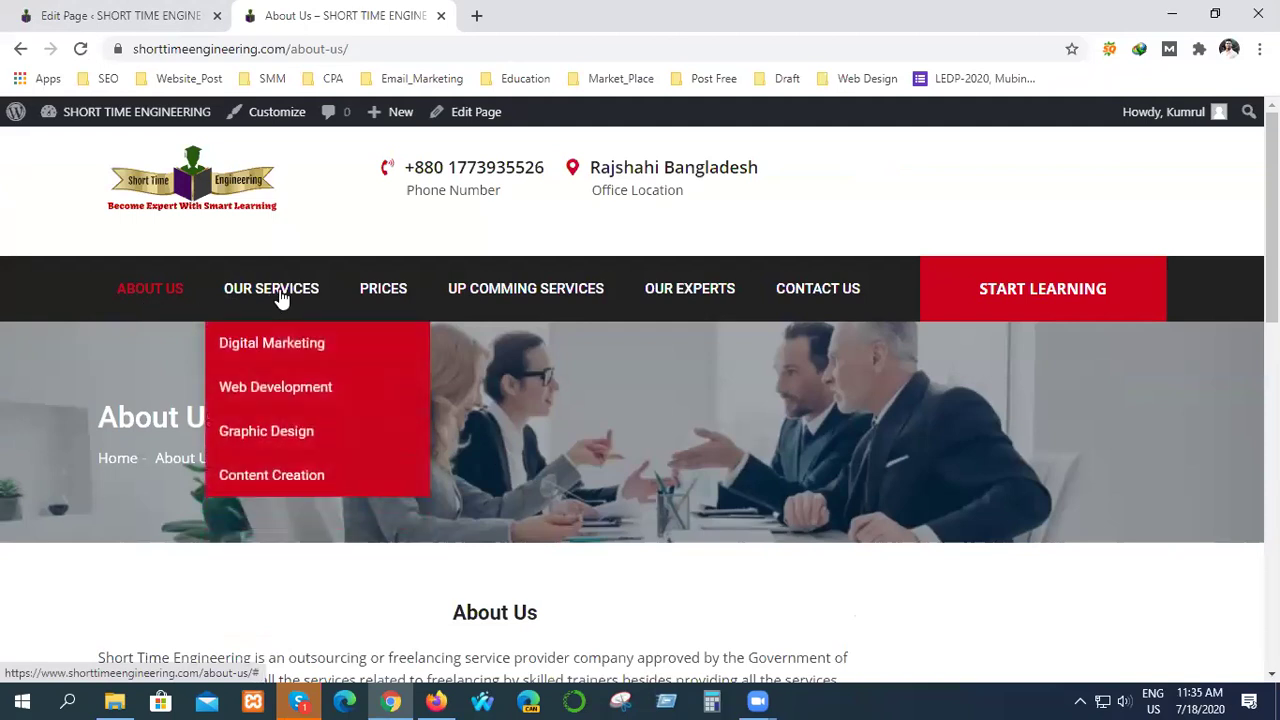
pyautogui.click(389, 297)
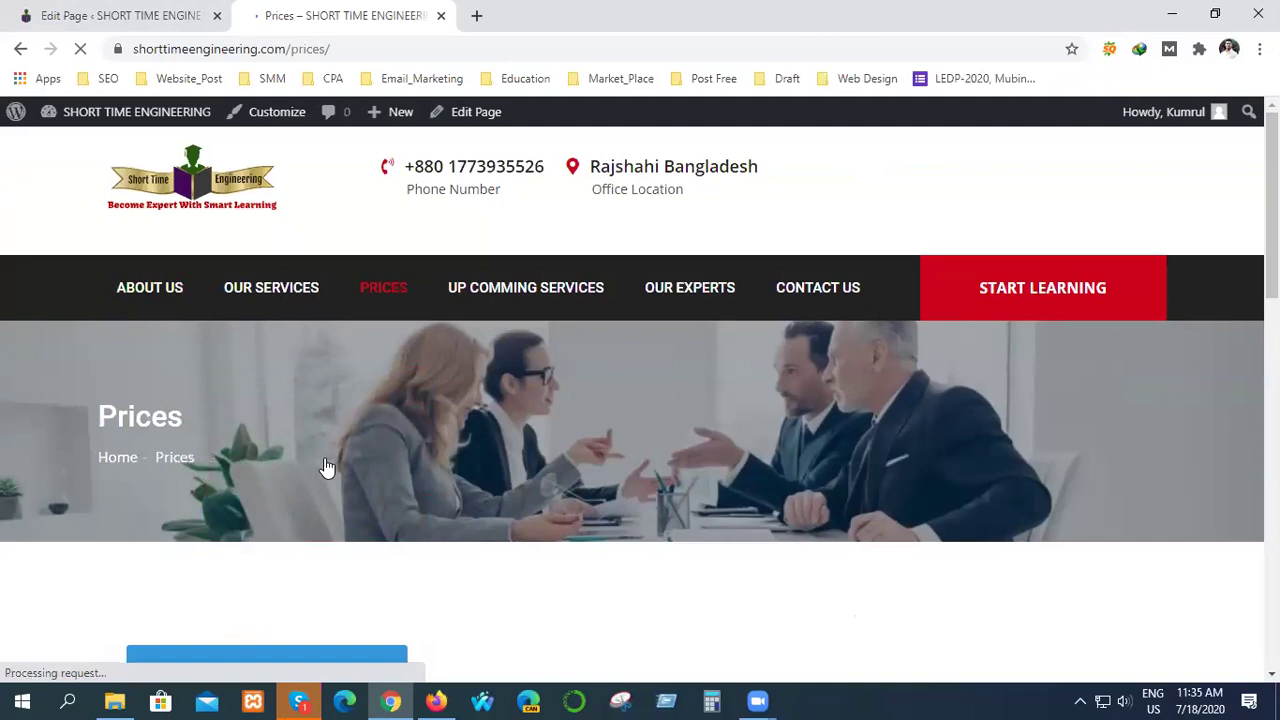
# Scroll through the live Prices page to review it
pyautogui.scroll(-5, 329, 466)
pyautogui.scroll(-4, 308, 477)
pyautogui.scroll(2, 309, 480)
pyautogui.scroll(2, 306, 471)
pyautogui.scroll(-4, 305, 480)
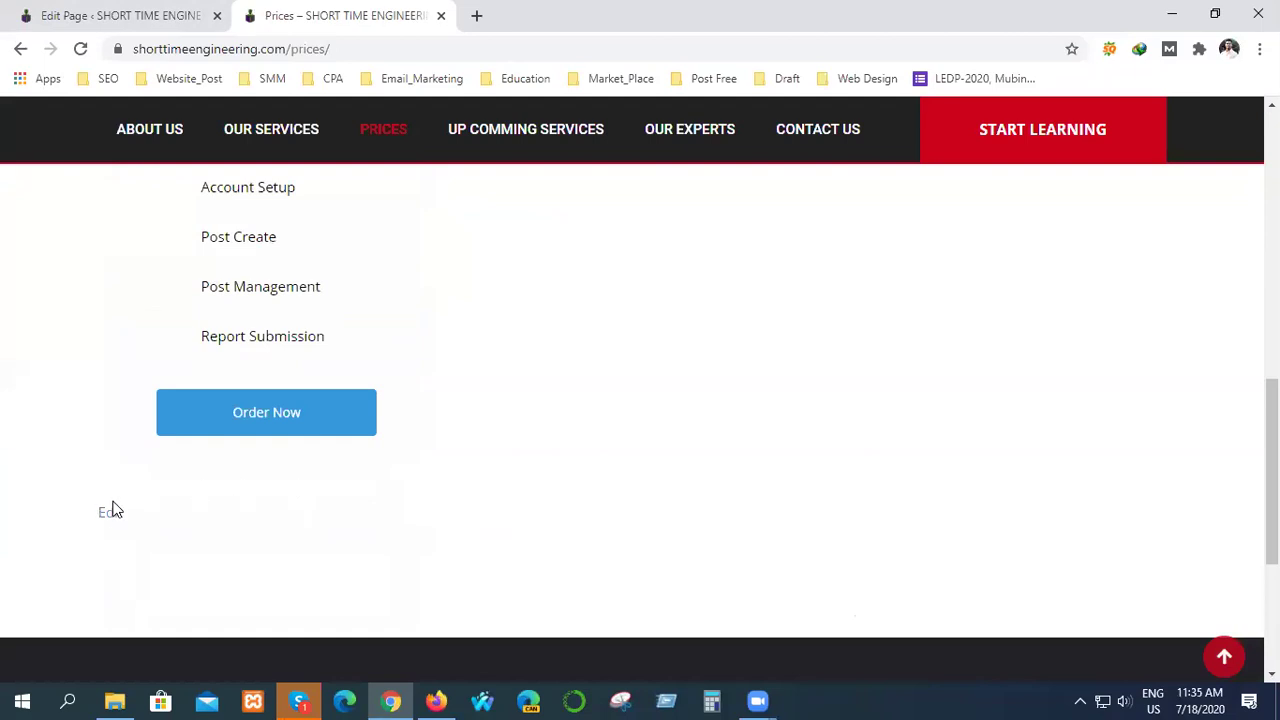
# Return to the editor tab and go back to the All Pages list
pyautogui.click(113, 8)
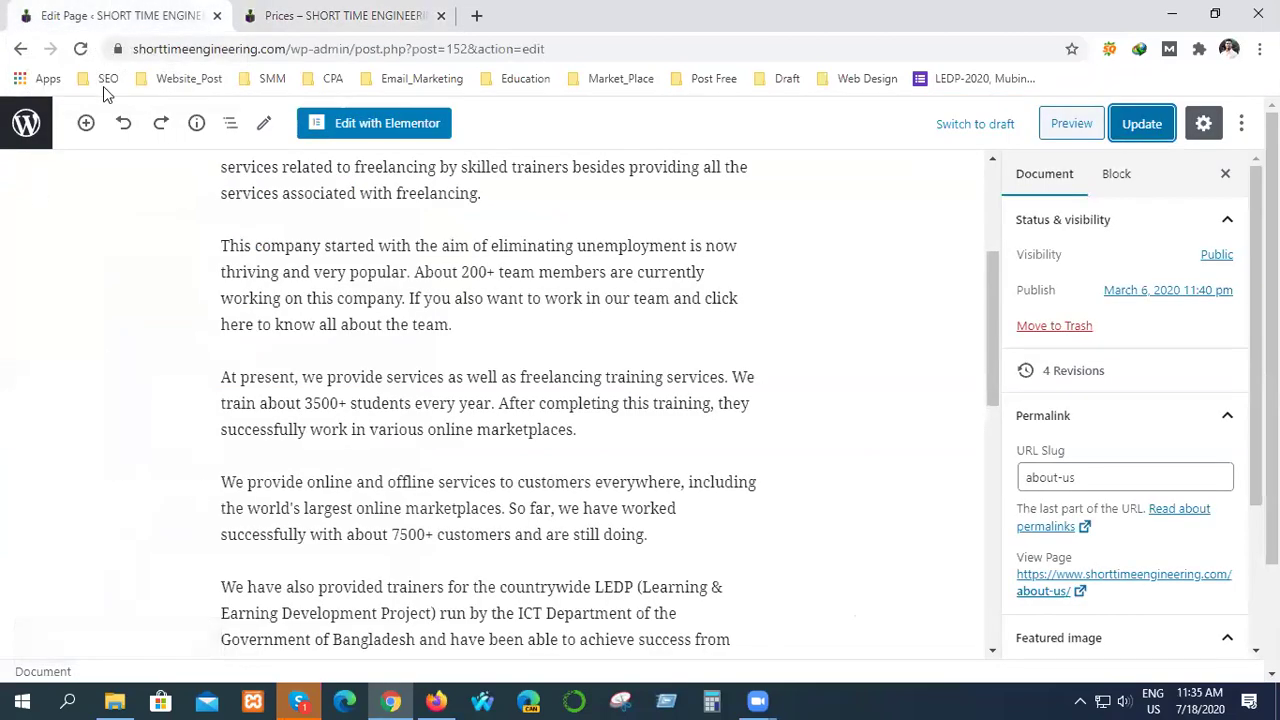
pyautogui.click(345, 9)
pyautogui.click(153, 16)
pyautogui.click(19, 50)
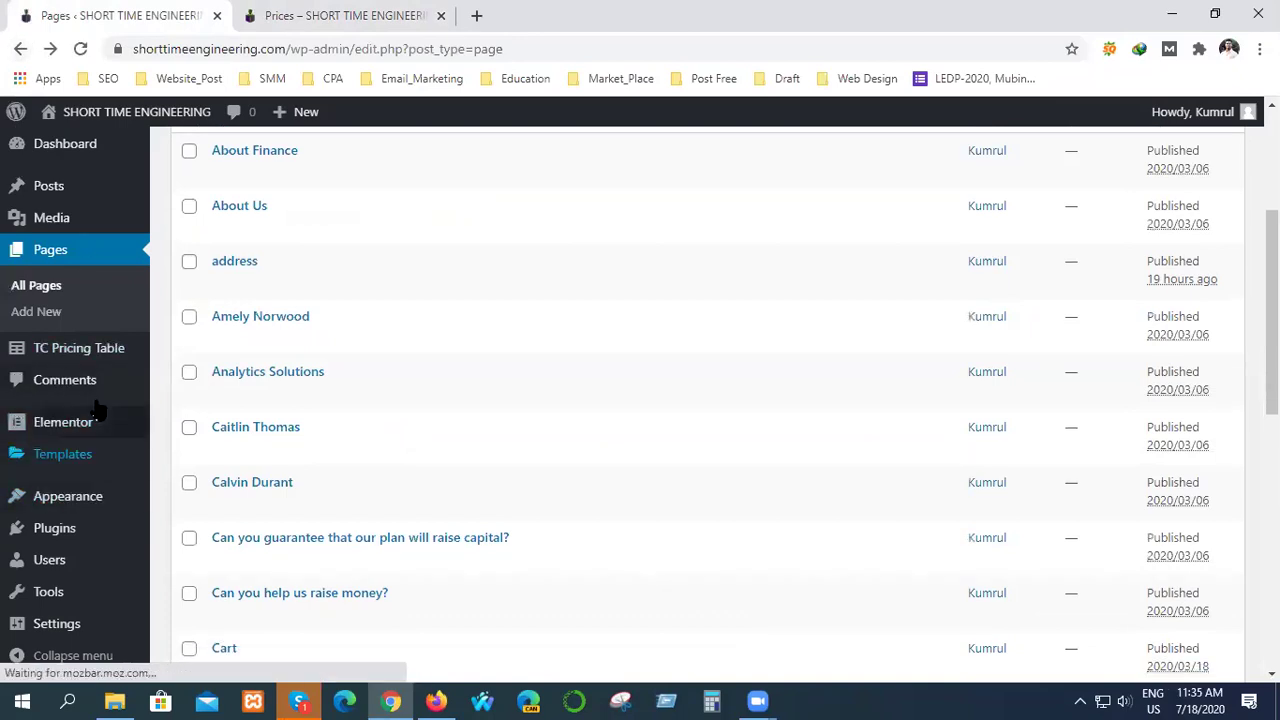
pyautogui.scroll(-2, 30, 520)
pyautogui.moveTo(77, 352)
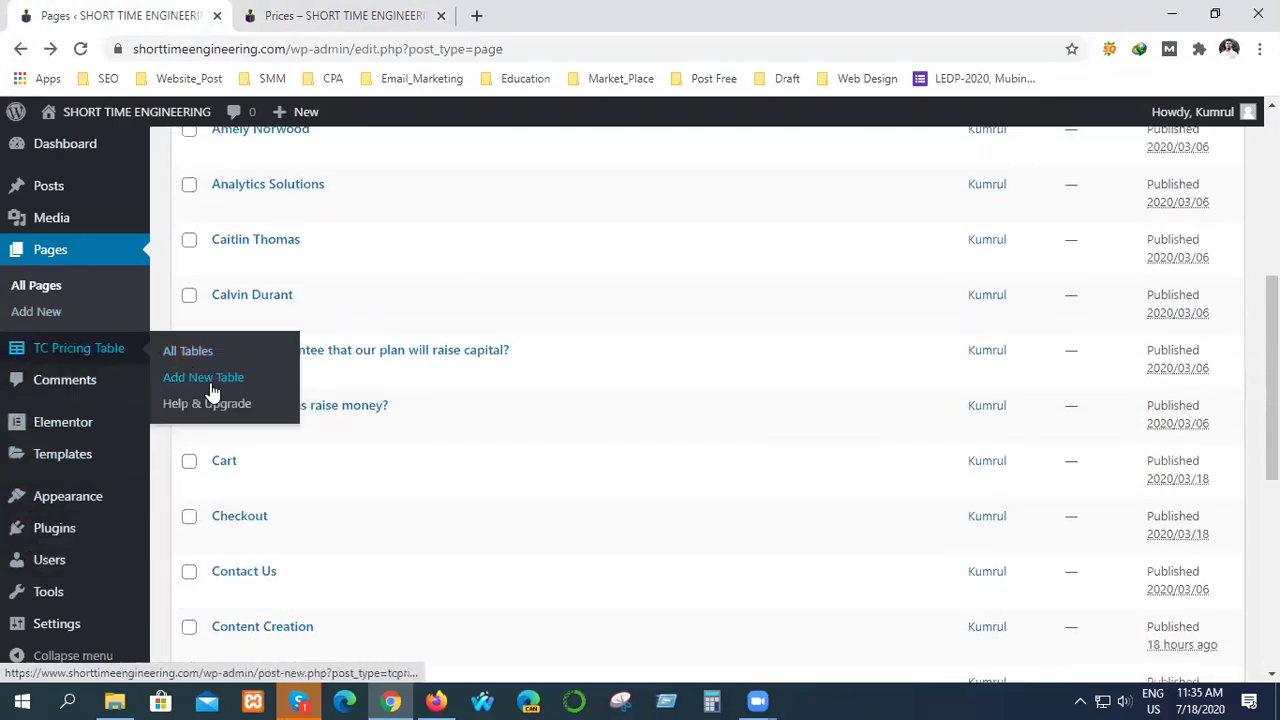
# Open TC Pricing Table's All Tables and edit 'price table'
pyautogui.click(193, 355)
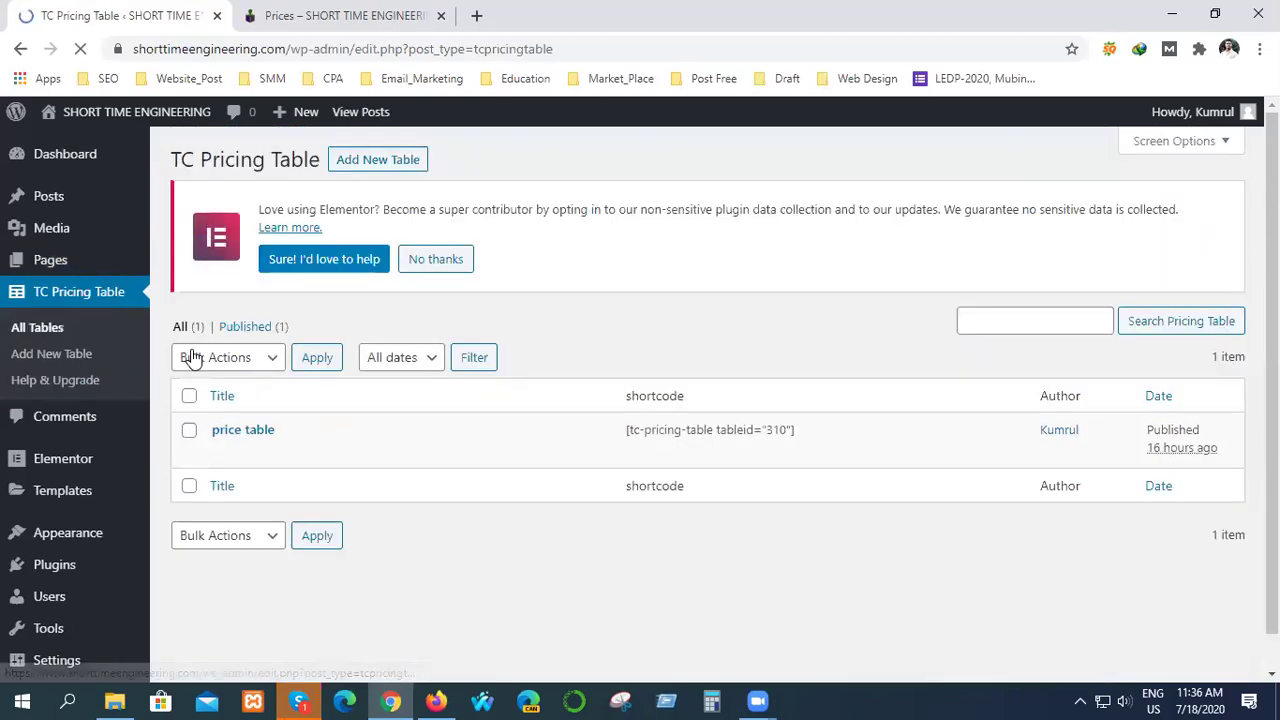
pyautogui.click(221, 452)
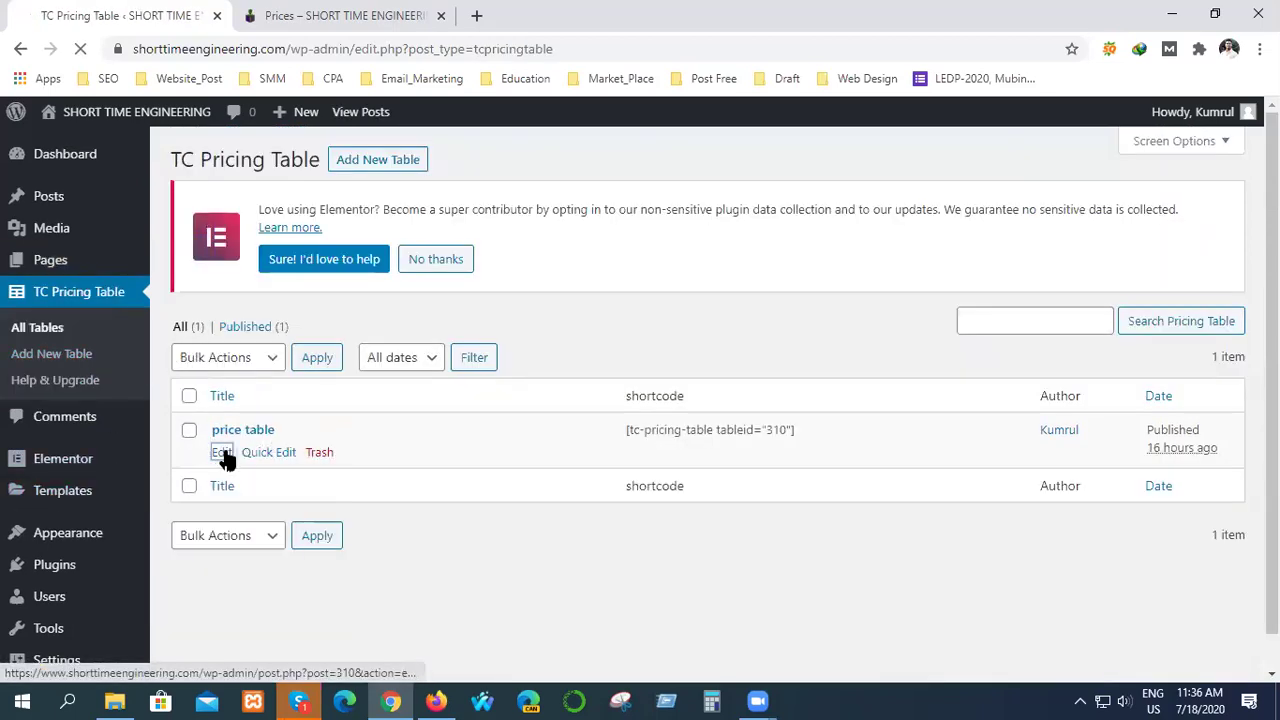
pyautogui.scroll(-9, 530, 440)
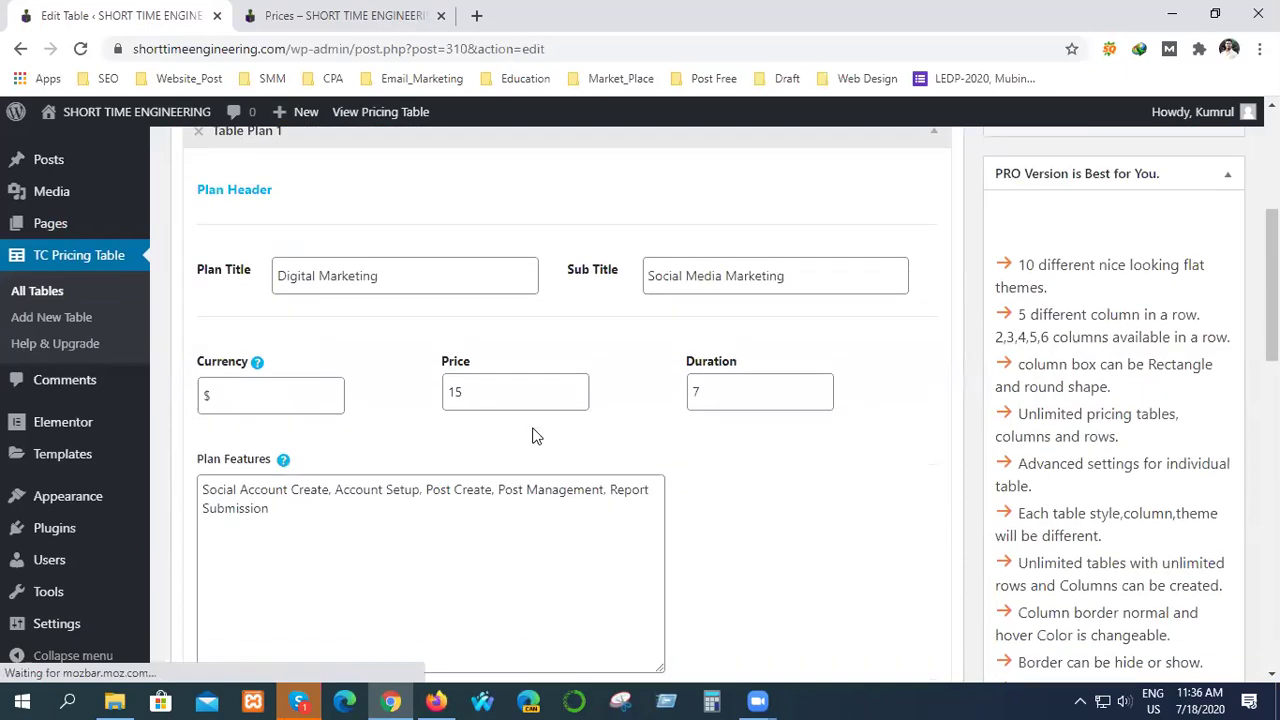
pyautogui.scroll(-4, 460, 440)
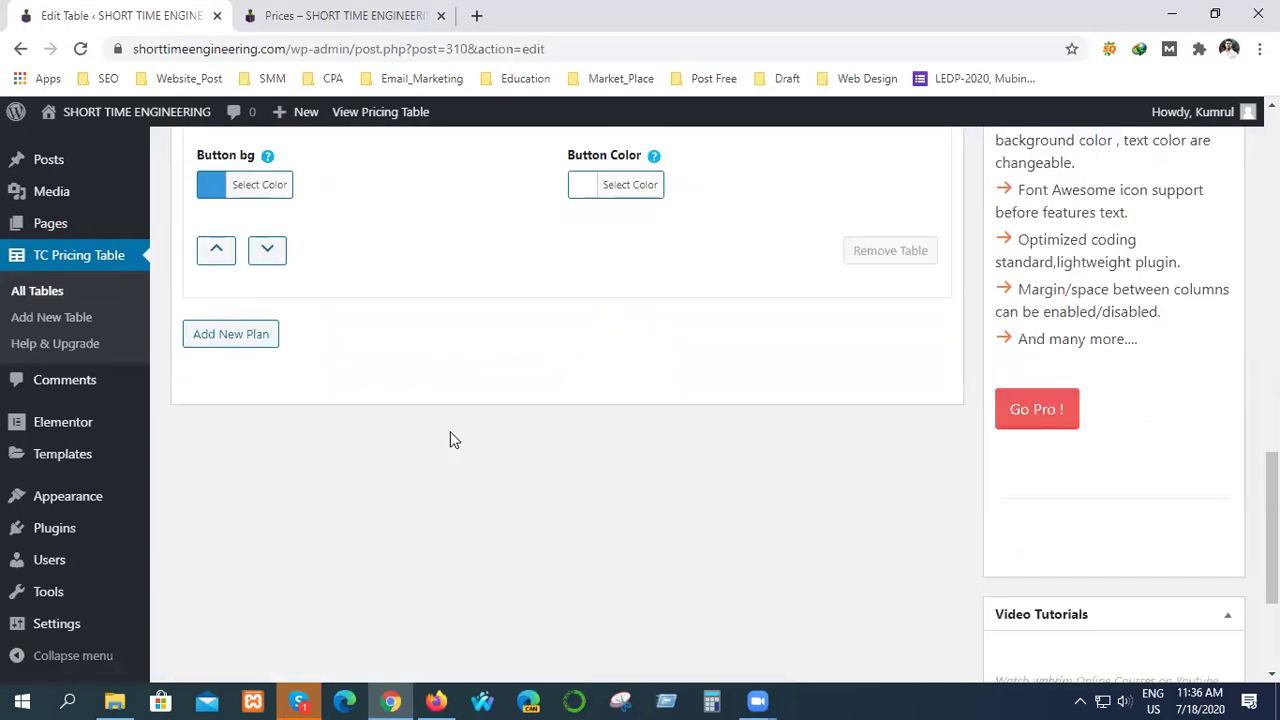
pyautogui.scroll(1, 450, 438)
pyautogui.scroll(1, 450, 440)
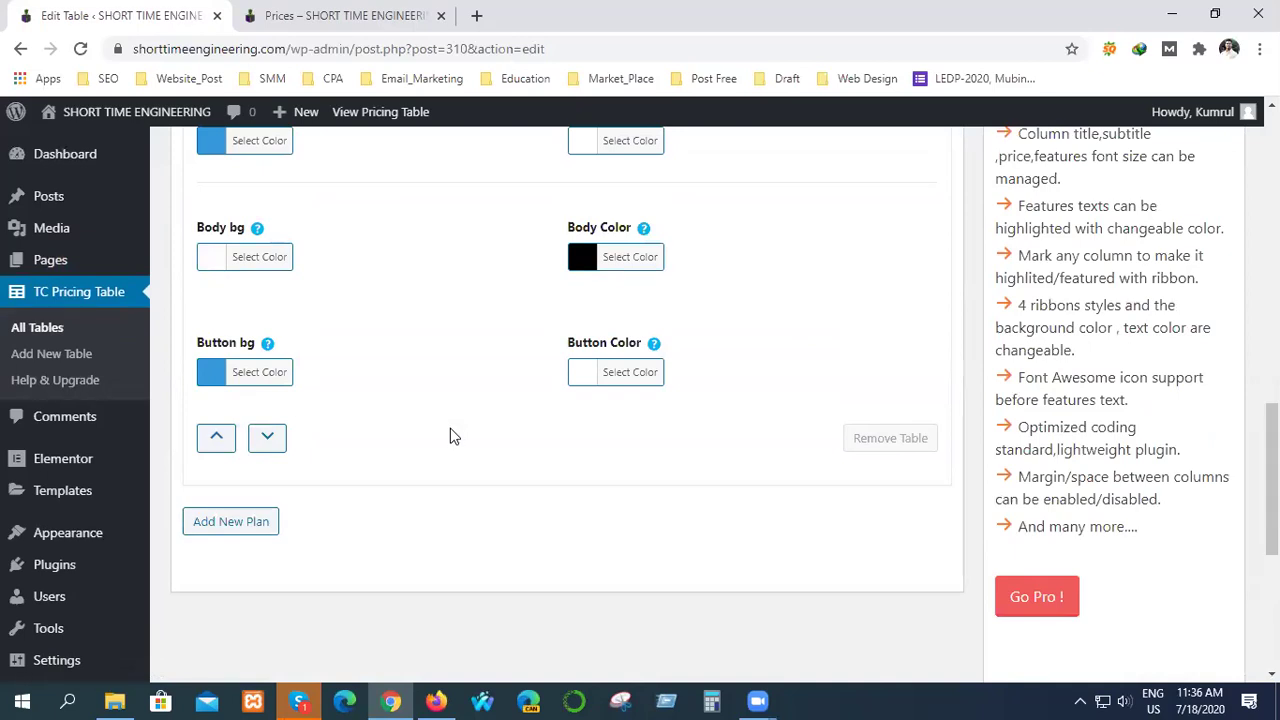
# Compare the pricing table editor against the live Prices page in the other tab
pyautogui.click(318, 16)
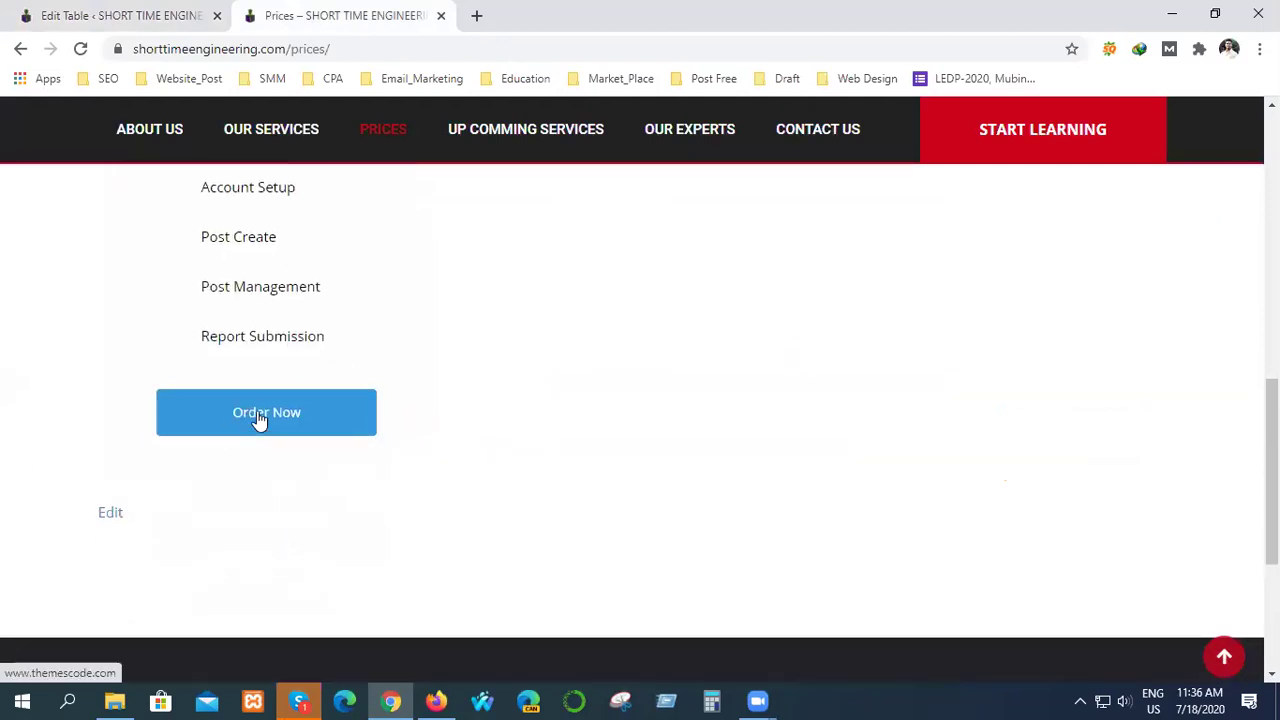
pyautogui.click(122, 16)
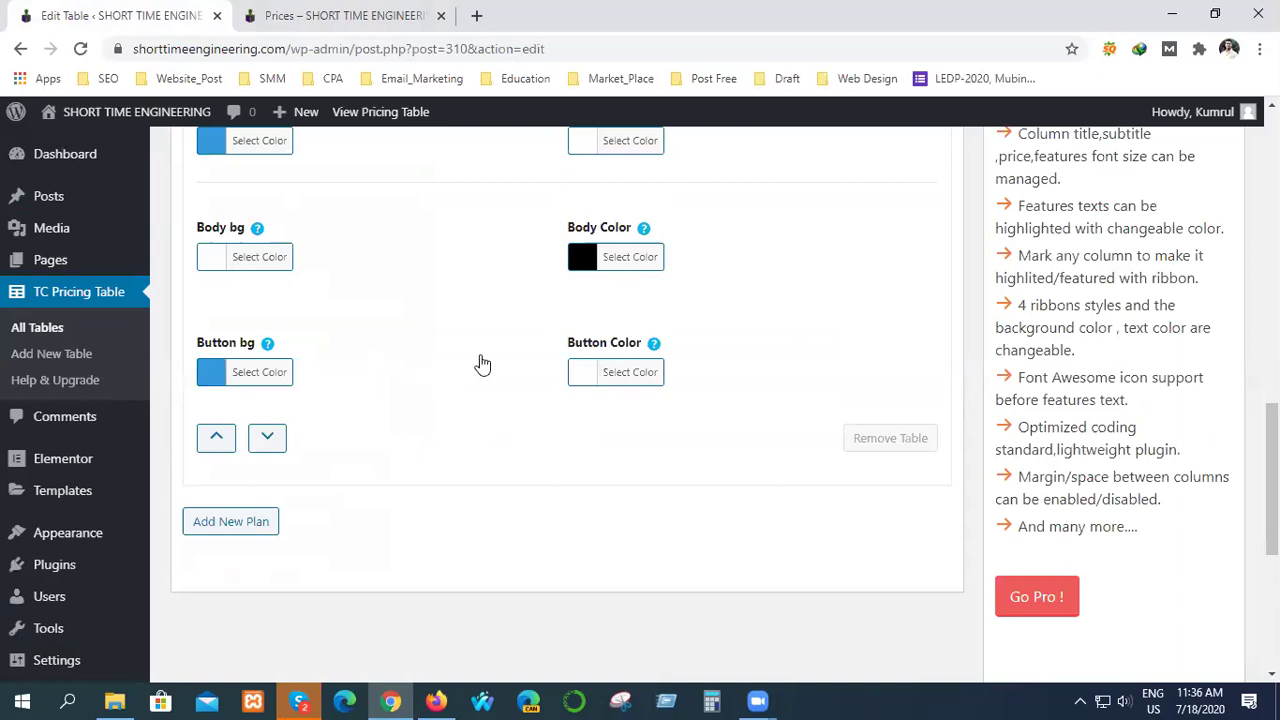
pyautogui.scroll(1, 384, 415)
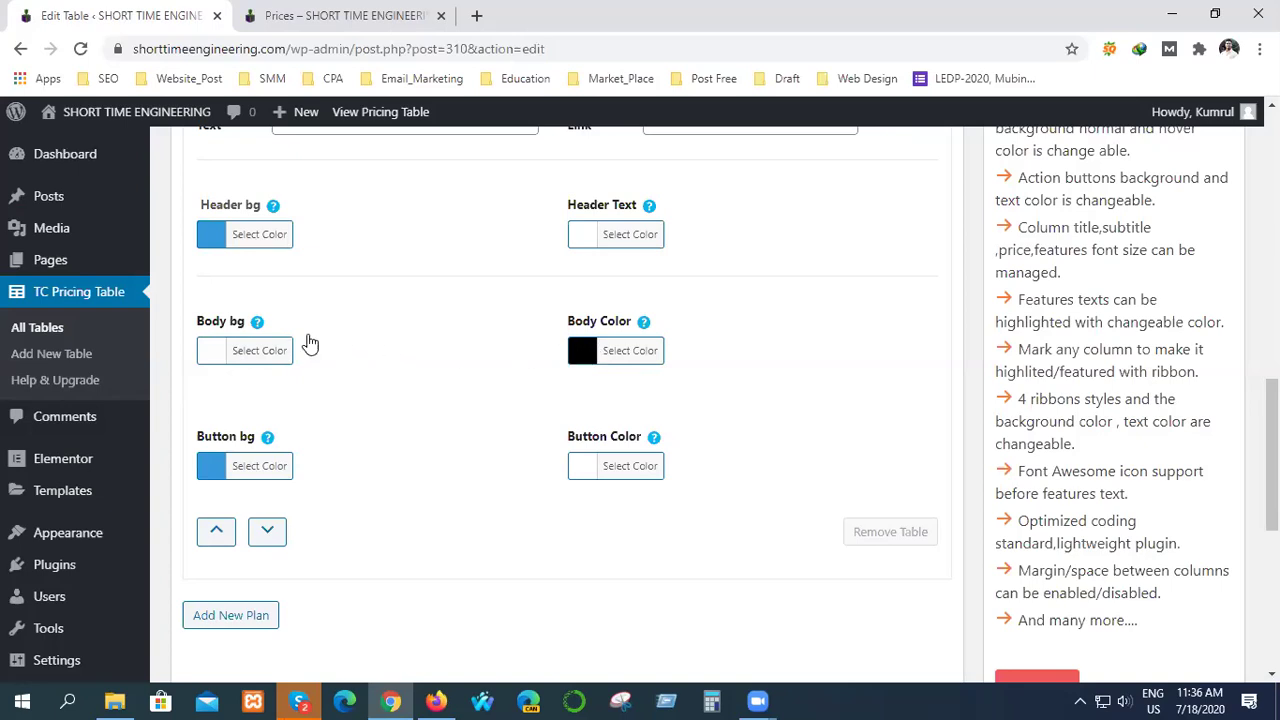
pyautogui.click(340, 12)
pyautogui.scroll(2, 794, 423)
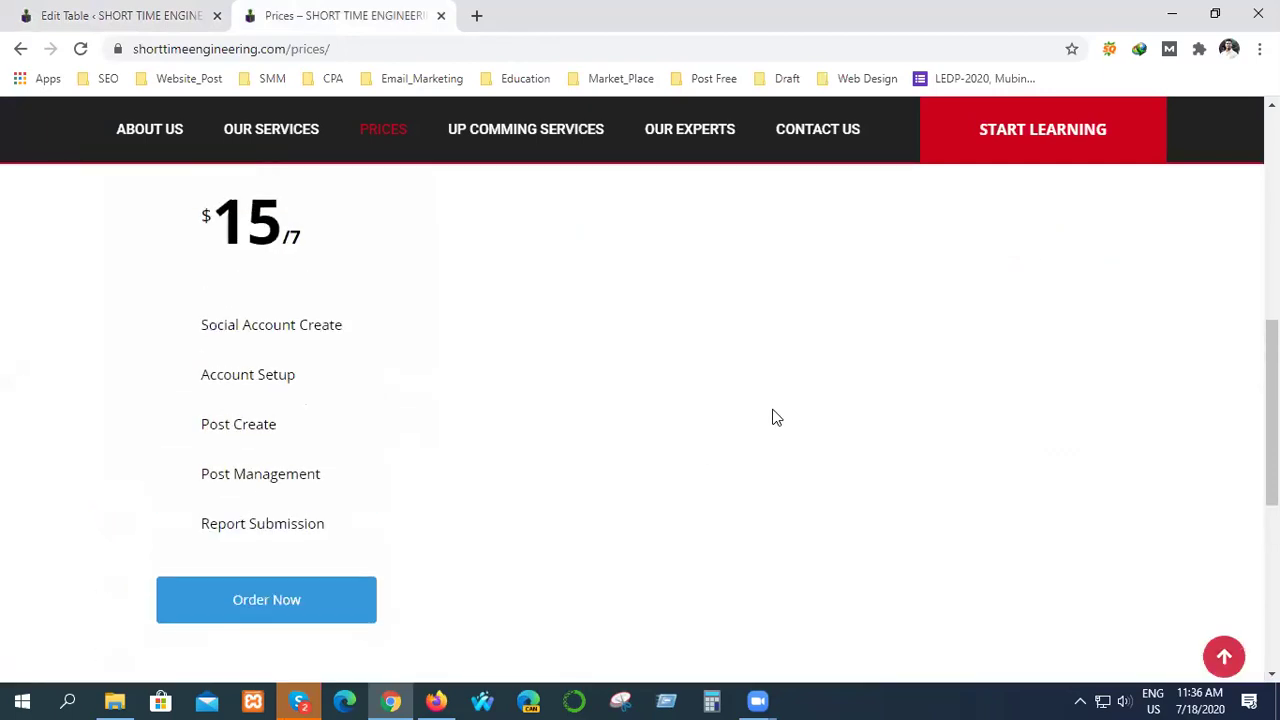
pyautogui.scroll(-1, 768, 414)
pyautogui.click(139, 12)
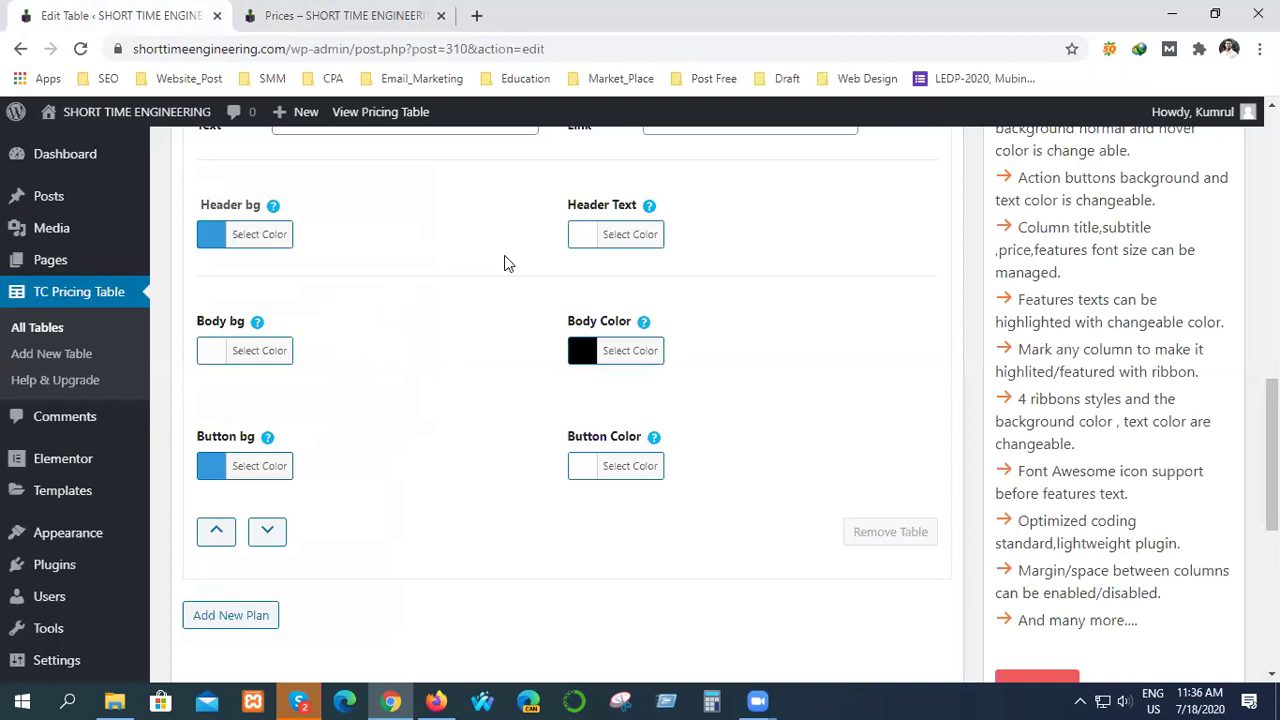
pyautogui.scroll(1, 512, 259)
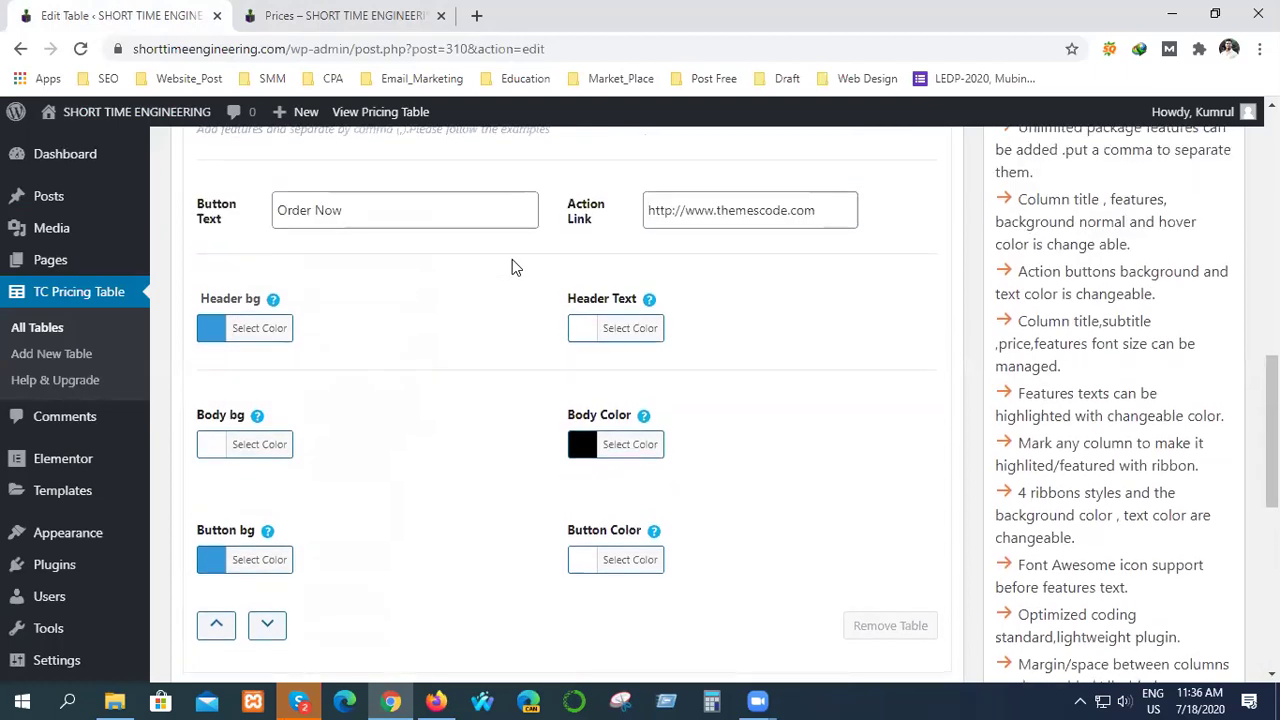
pyautogui.scroll(-2, 512, 259)
pyautogui.scroll(-2, 491, 283)
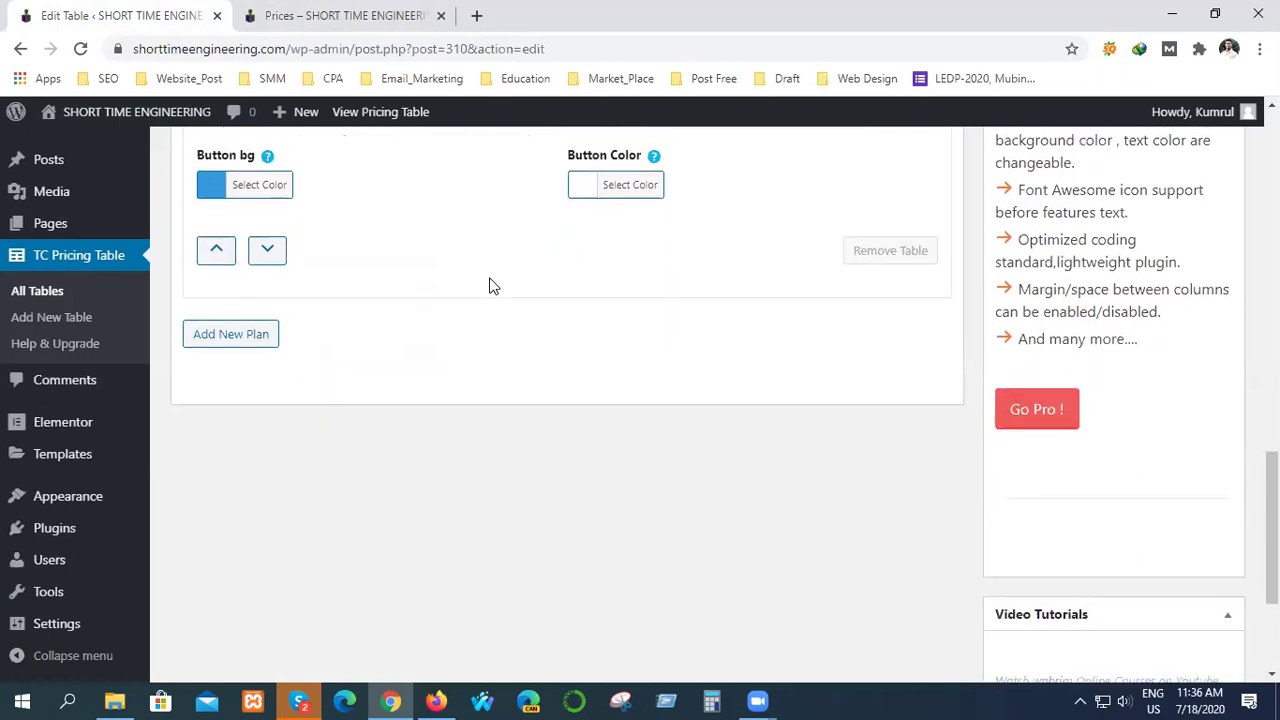
pyautogui.scroll(2, 491, 327)
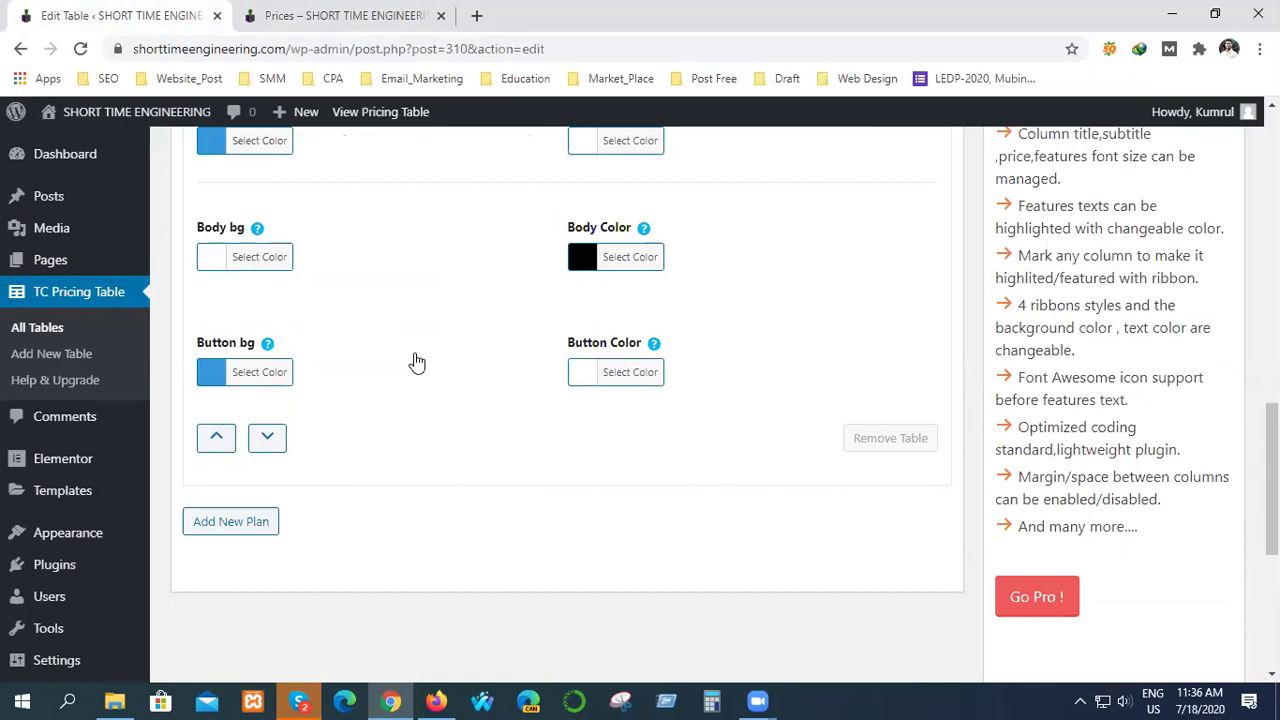
# Set the plan's Body bg to black (#000000) and Body Color to white (#ffffff)
pyautogui.click(211, 262)
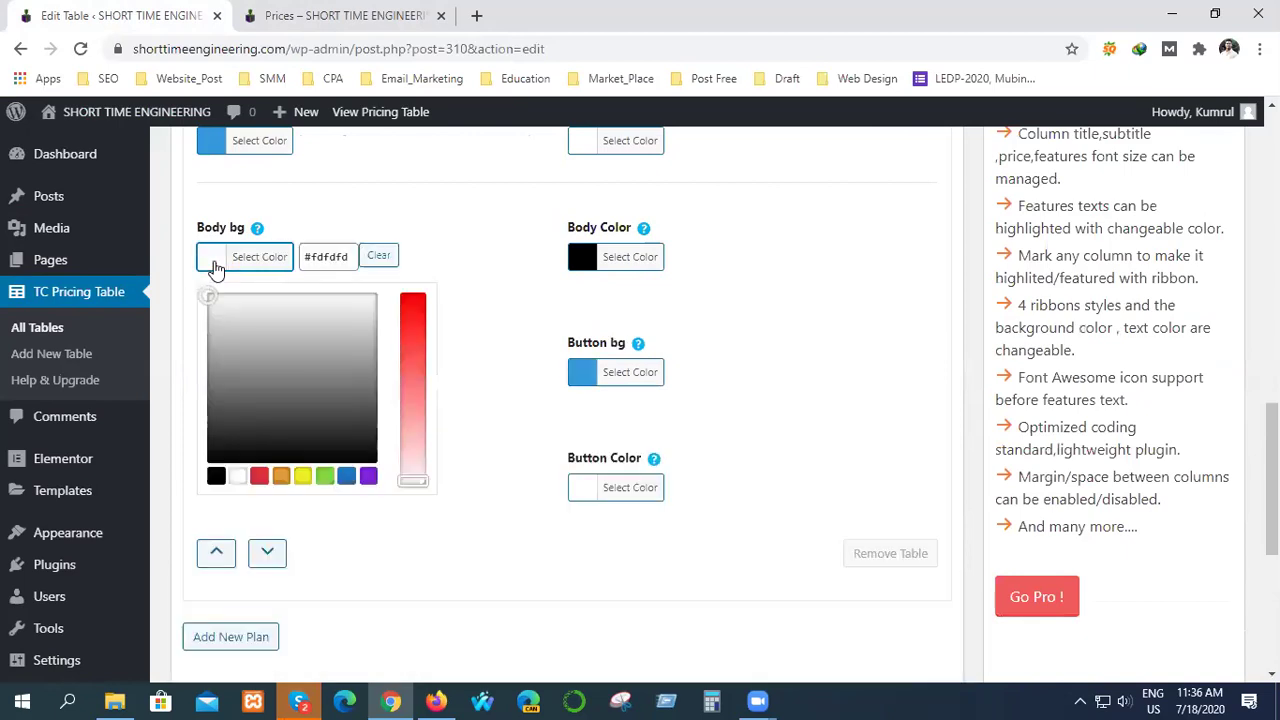
pyautogui.click(214, 476)
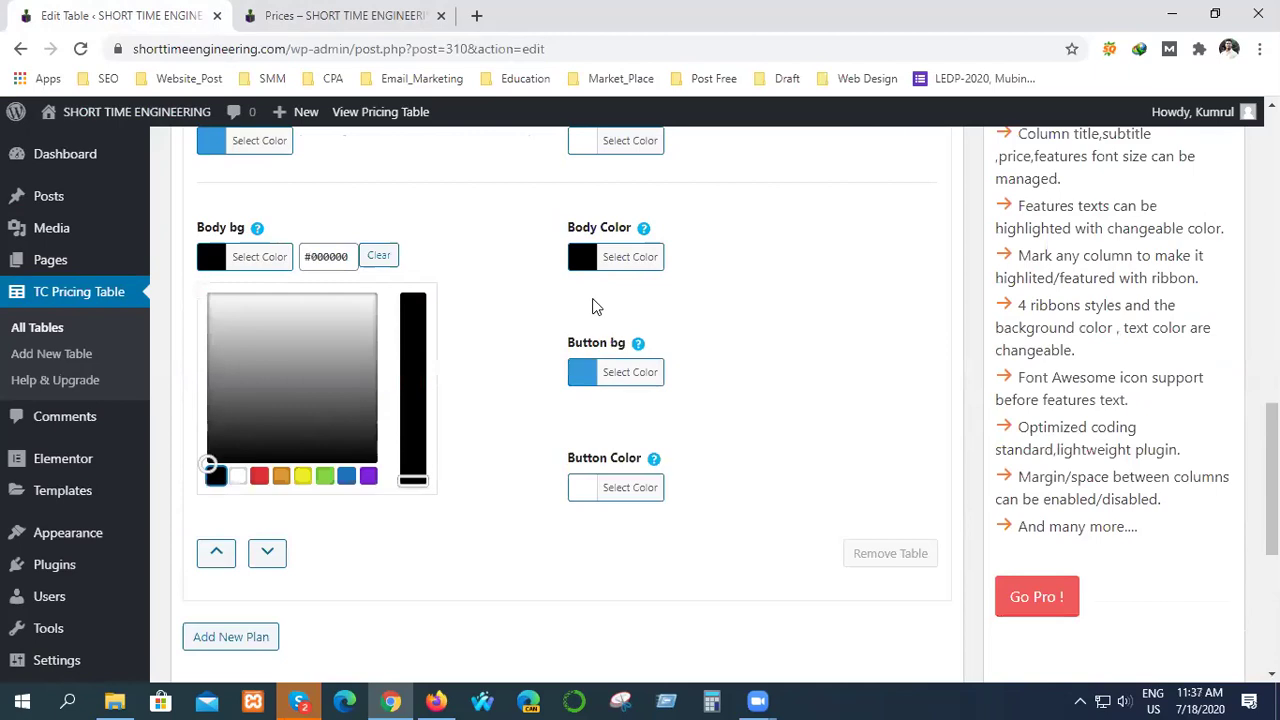
pyautogui.click(585, 262)
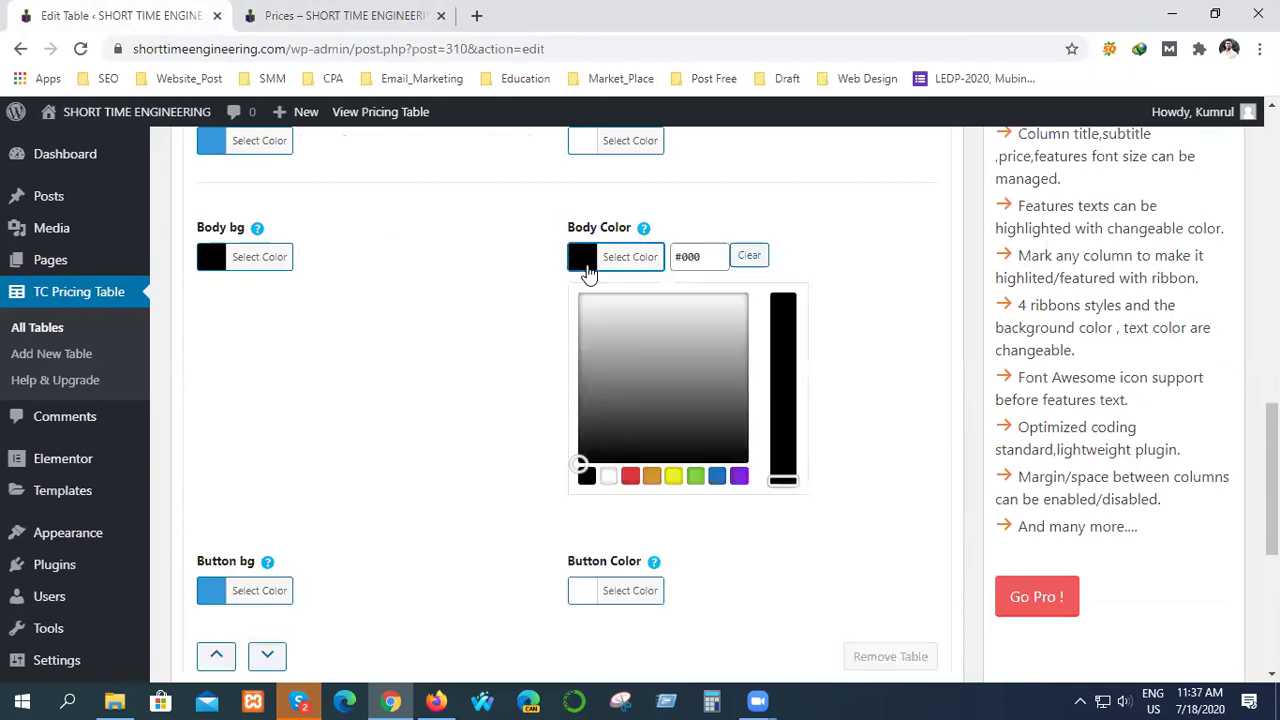
pyautogui.click(609, 477)
pyautogui.scroll(-2, 740, 608)
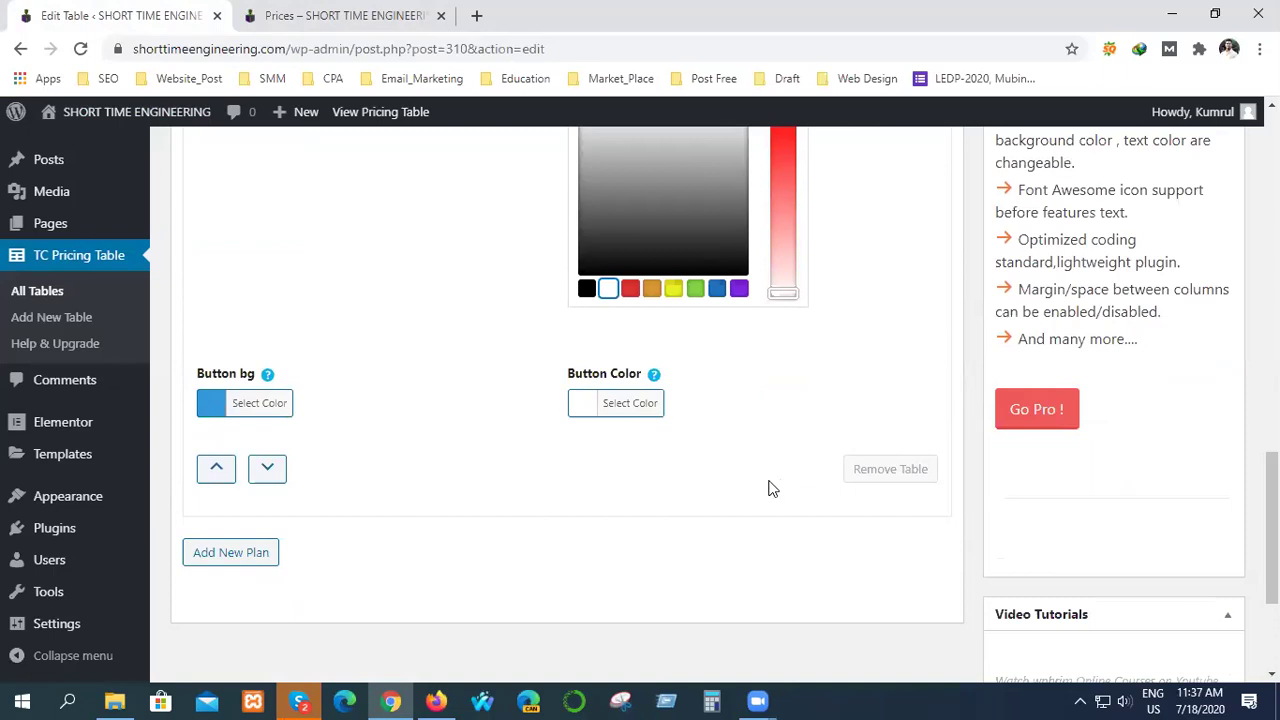
# Reload the live Prices page to check the table, then return to the table editor
pyautogui.scroll(8, 628, 488)
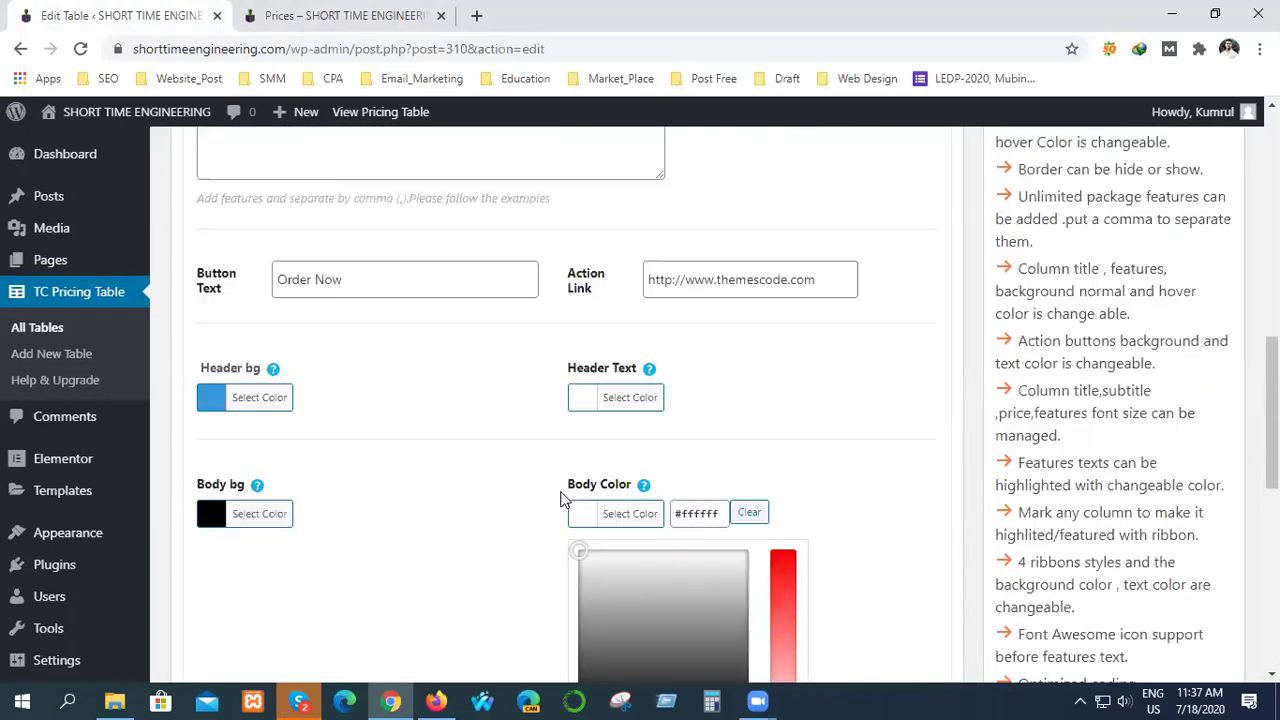
pyautogui.click(310, 14)
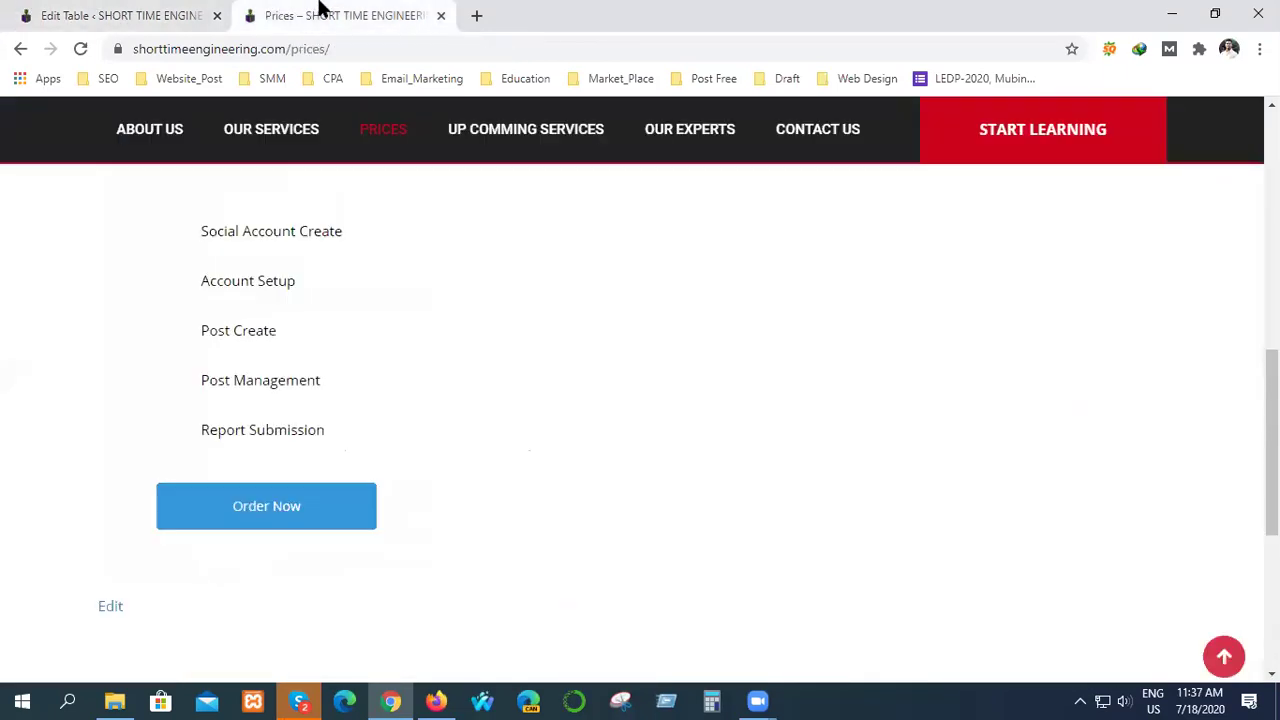
pyautogui.click(81, 48)
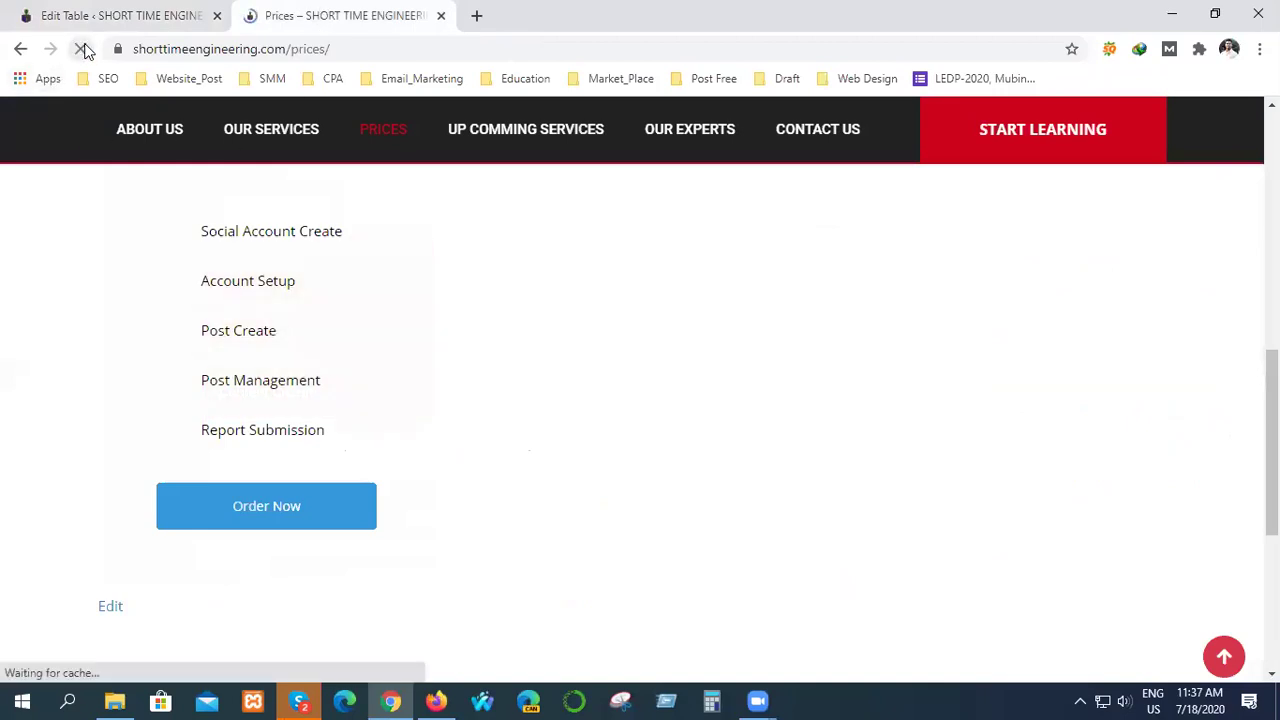
pyautogui.click(115, 15)
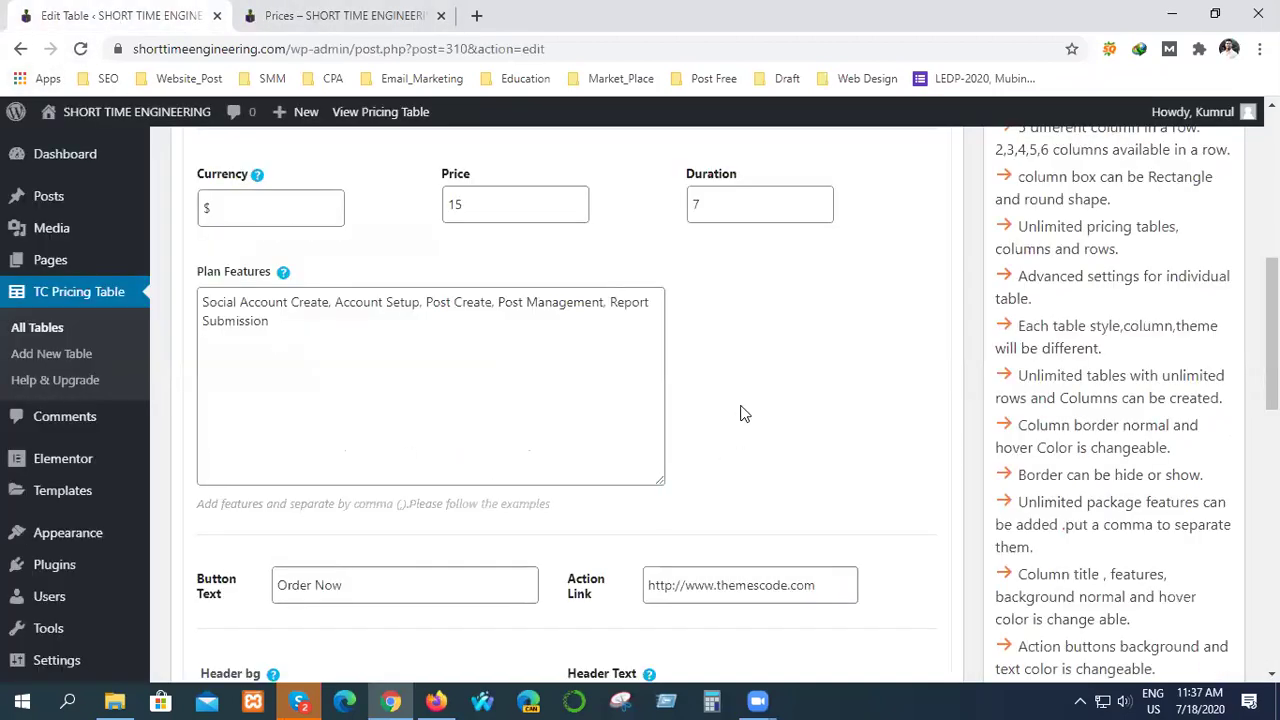
pyautogui.scroll(-6, 740, 413)
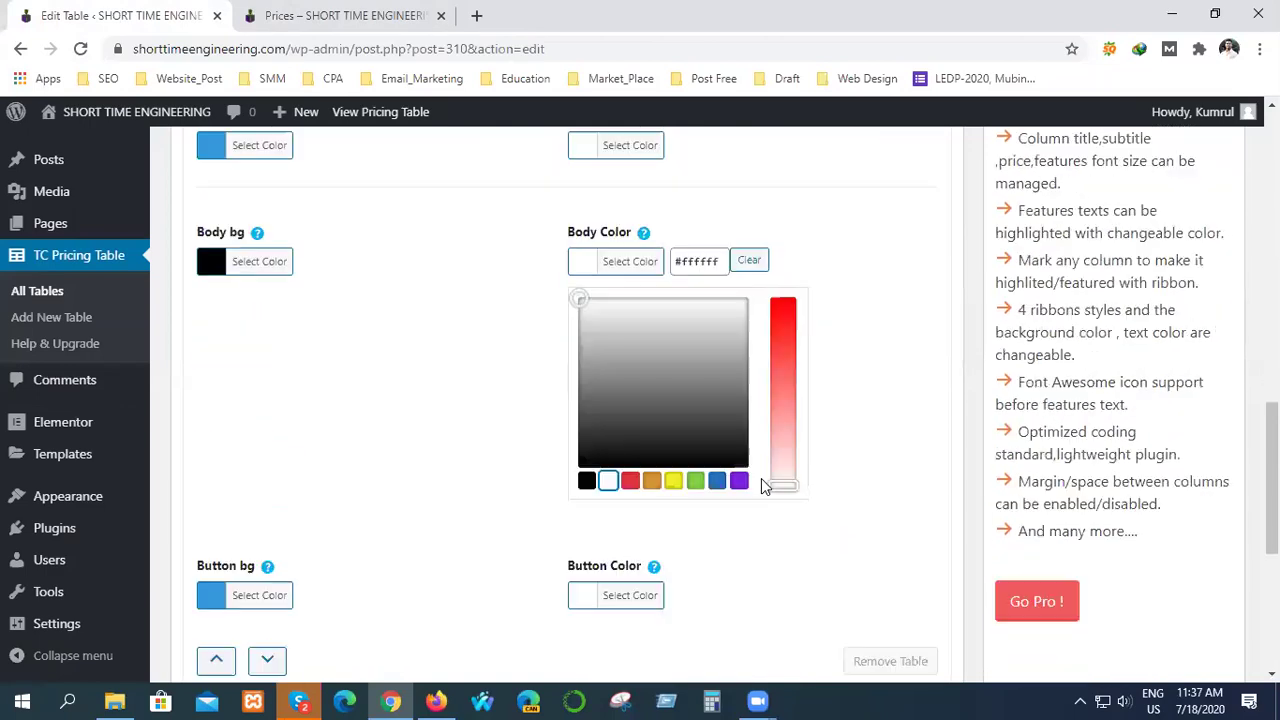
pyautogui.scroll(-3, 761, 479)
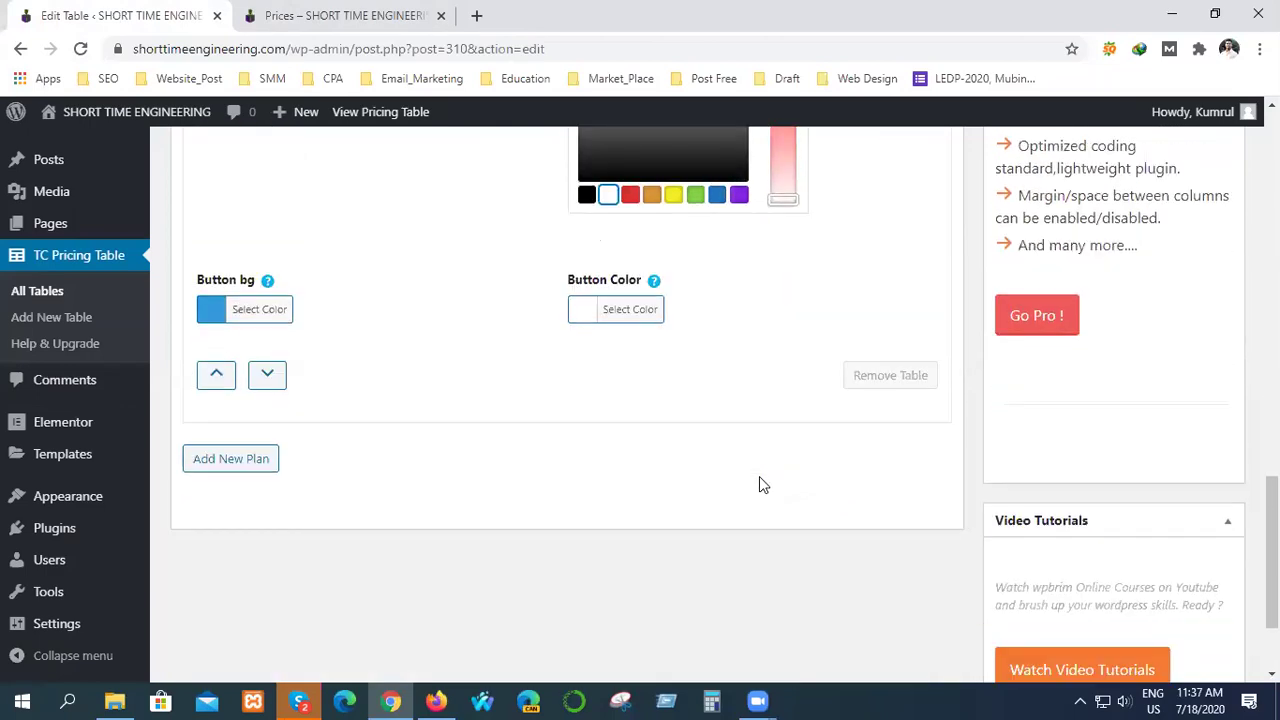
pyautogui.scroll(10, 760, 480)
pyautogui.scroll(4, 785, 468)
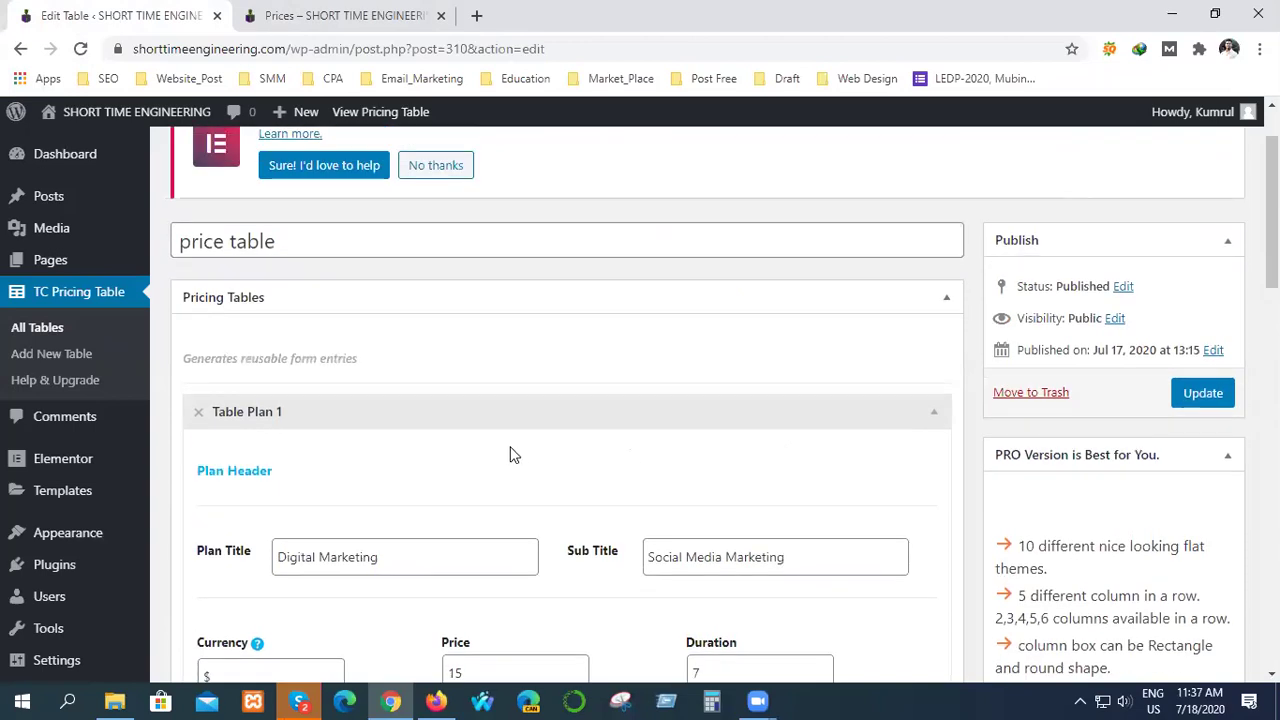
pyautogui.scroll(-3, 511, 451)
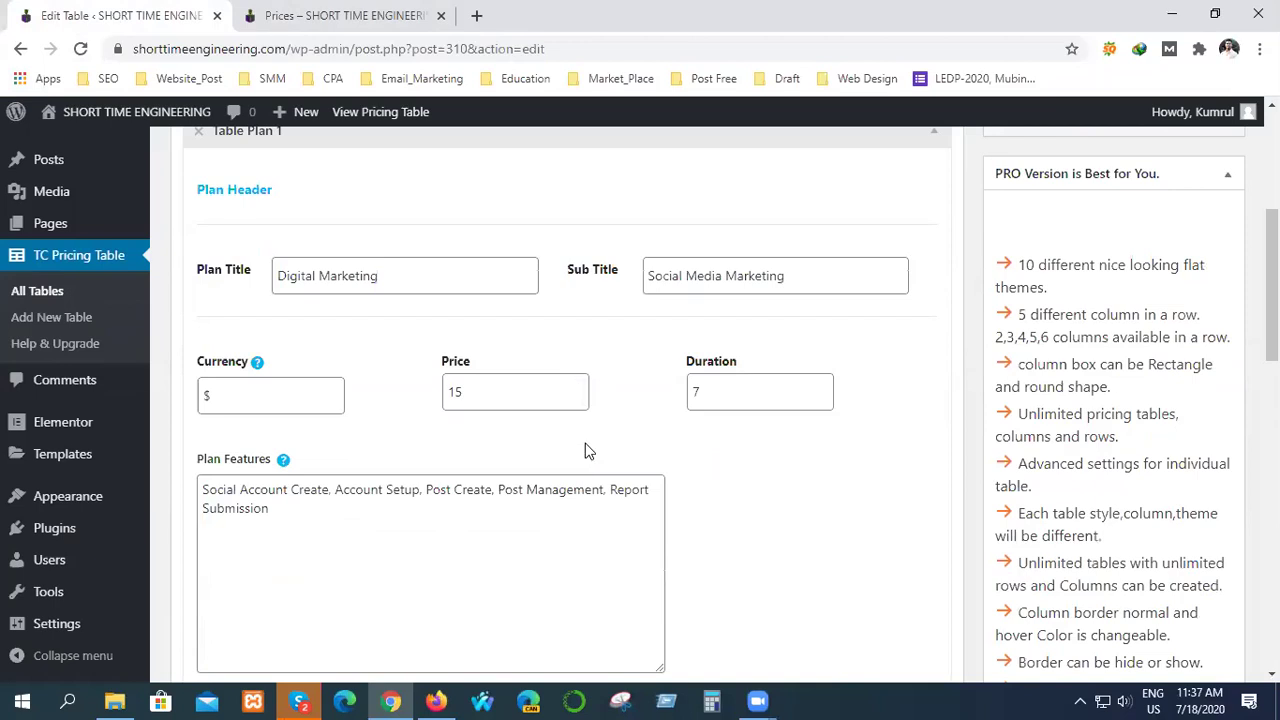
pyautogui.scroll(-1, 586, 449)
pyautogui.scroll(-5, 405, 452)
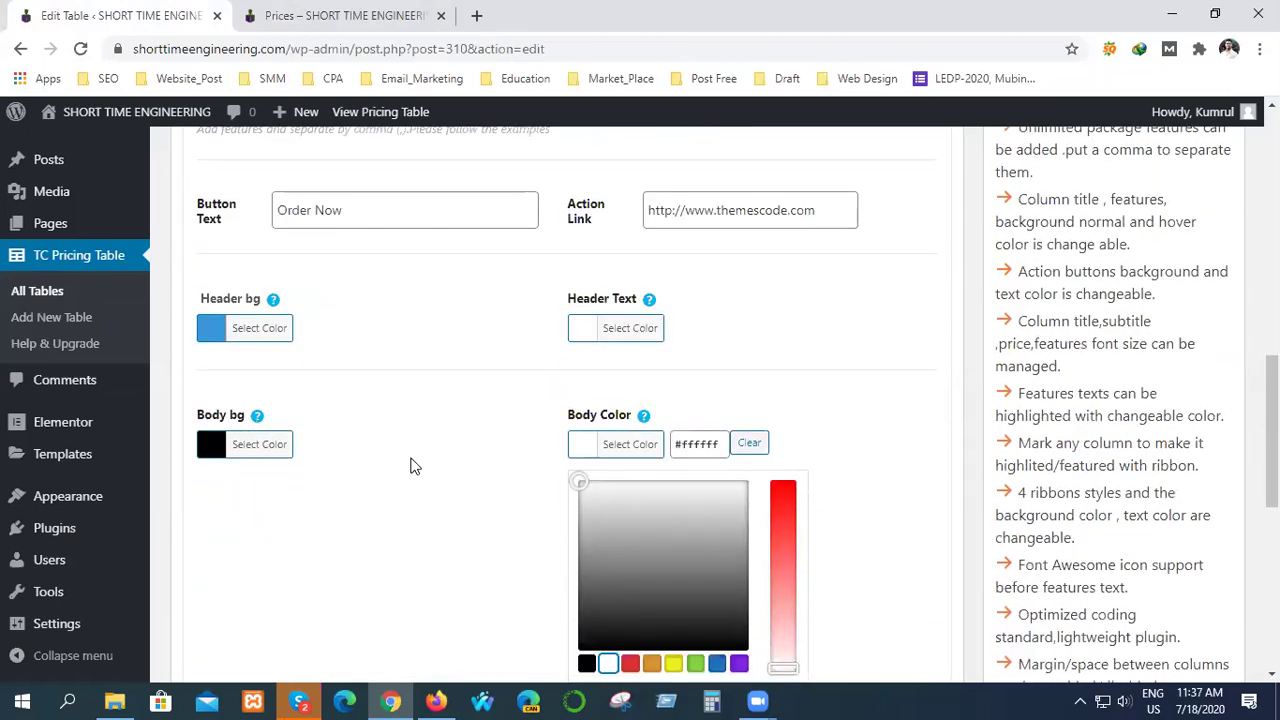
pyautogui.scroll(-4, 410, 466)
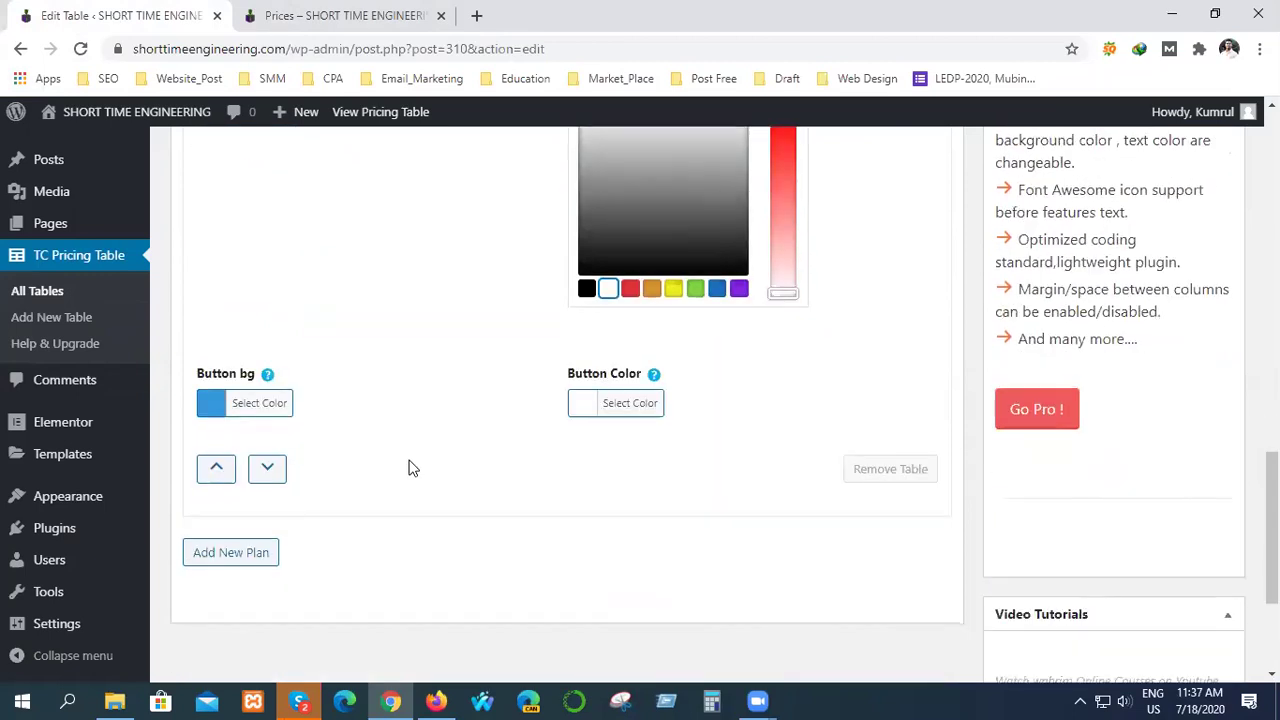
pyautogui.click(267, 472)
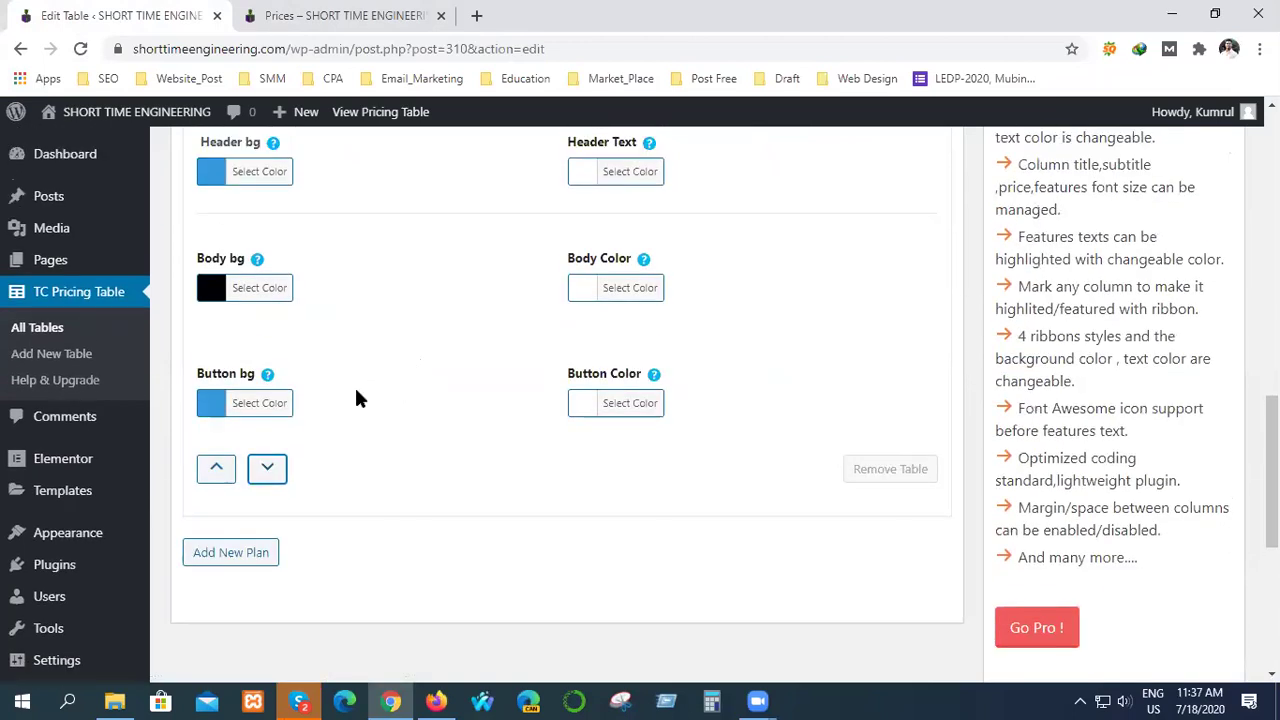
pyautogui.scroll(2, 350, 435)
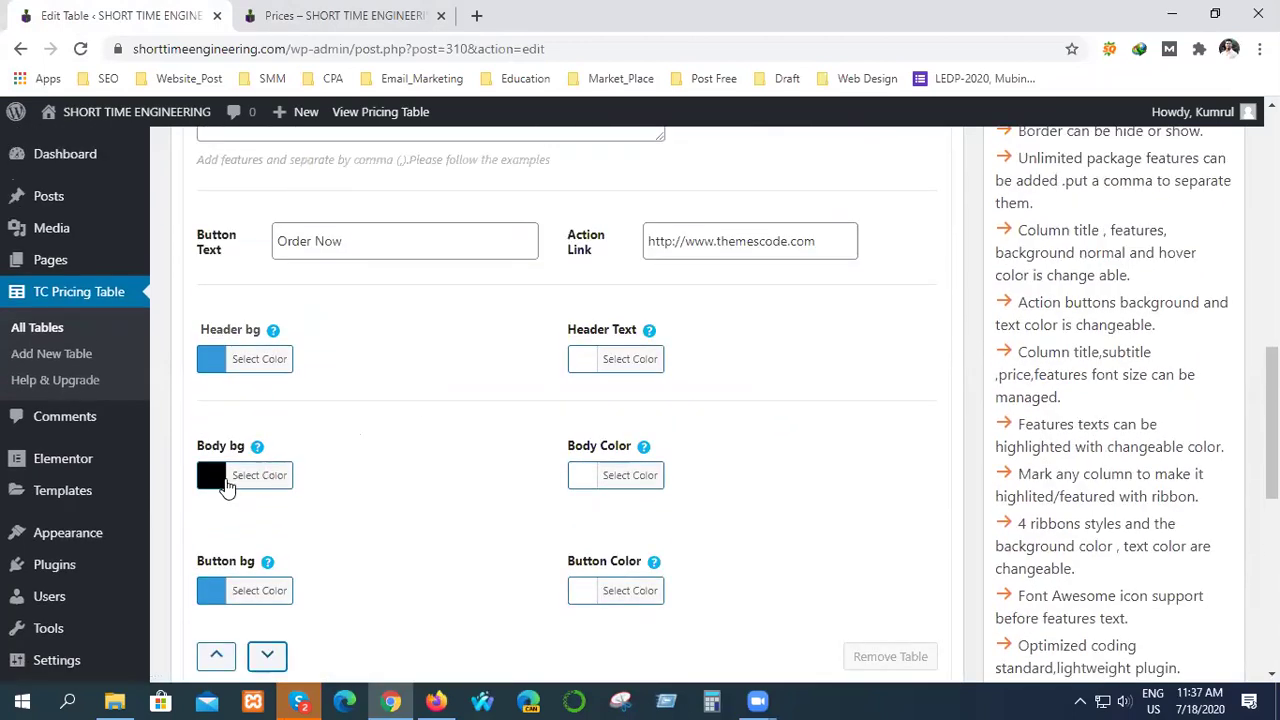
# Set the first plan's body background colour to white
pyautogui.click(226, 480)
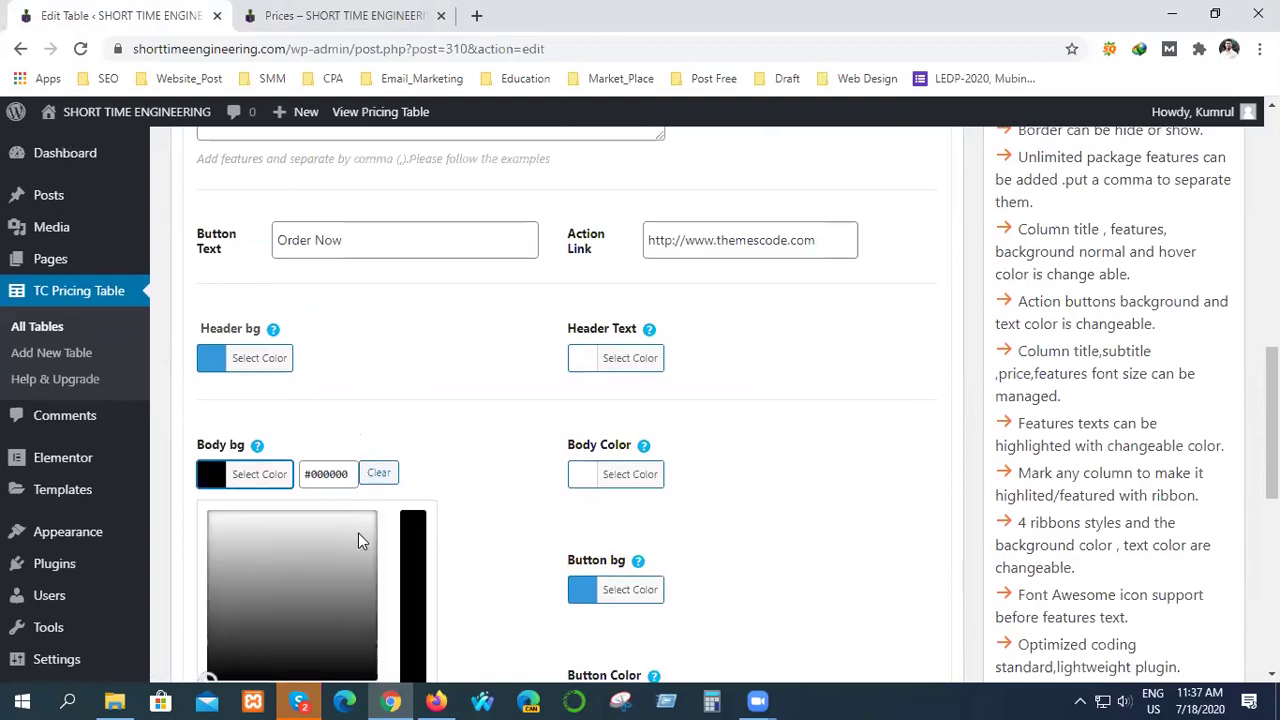
pyautogui.scroll(-1, 358, 533)
pyautogui.click(237, 600)
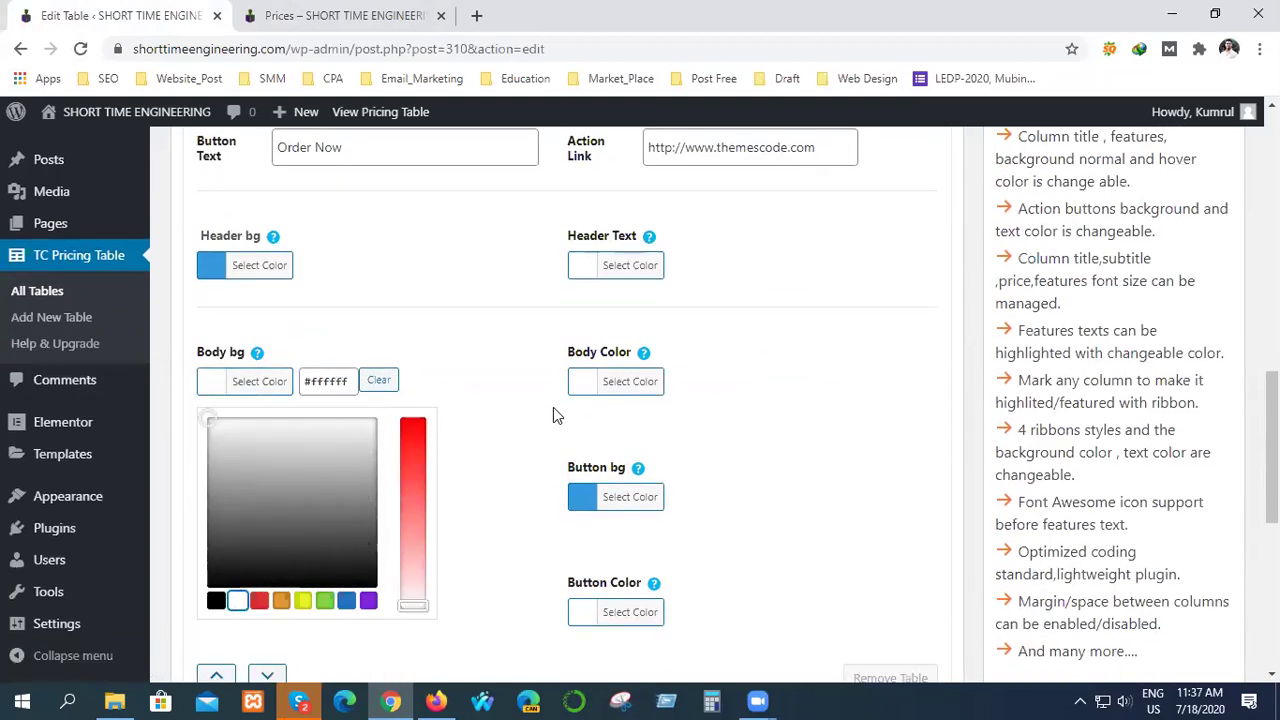
# Set the first plan's body text colour to black and review the plan settings
pyautogui.click(592, 382)
pyautogui.click(587, 602)
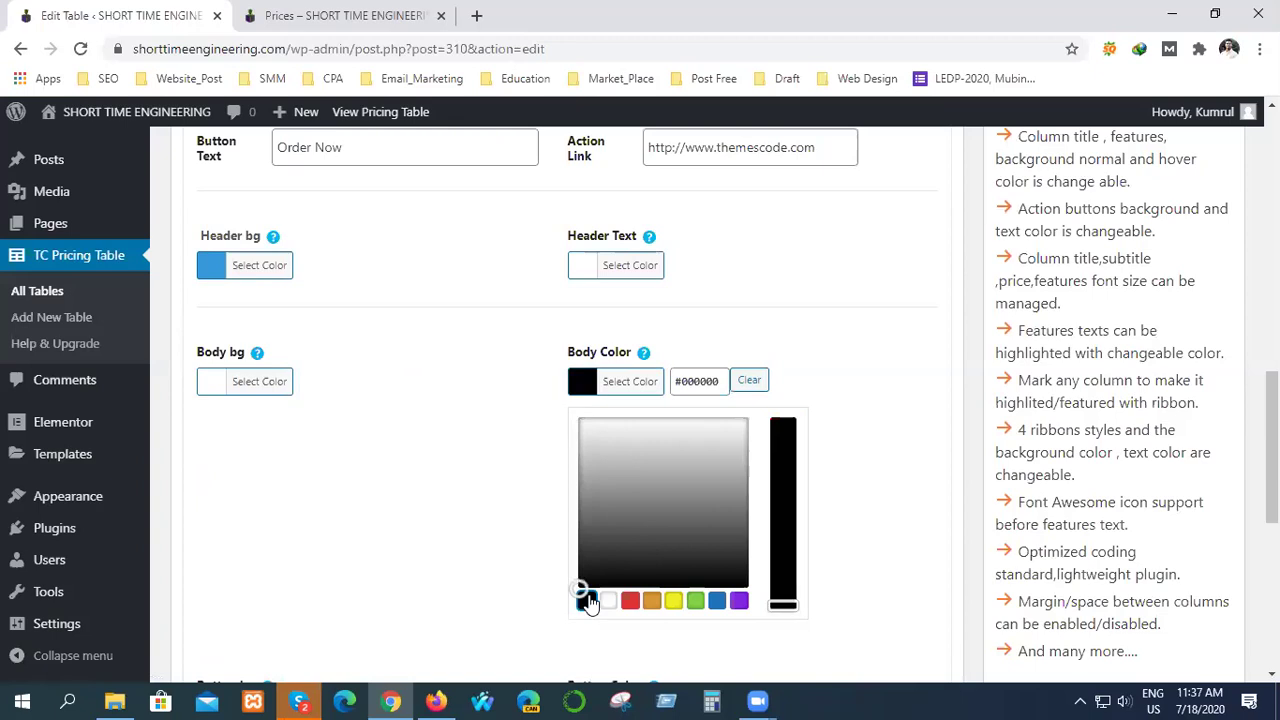
pyautogui.click(858, 399)
pyautogui.scroll(-2, 866, 401)
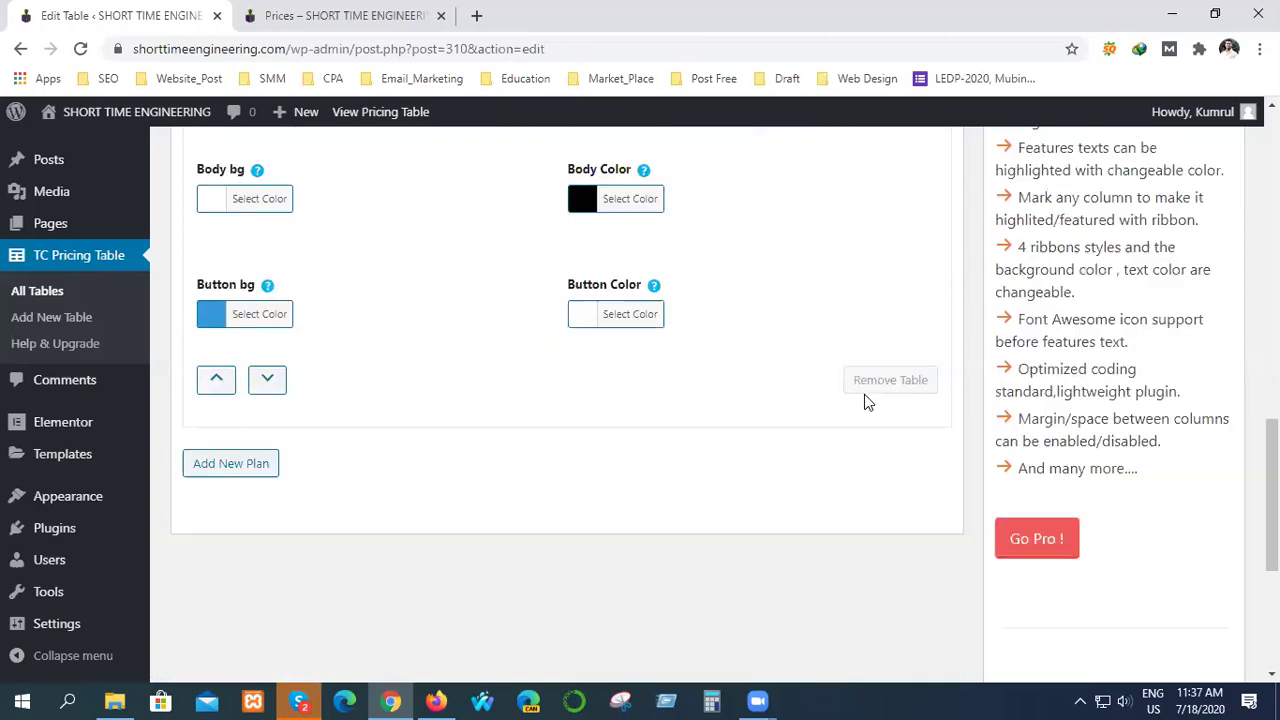
pyautogui.click(268, 377)
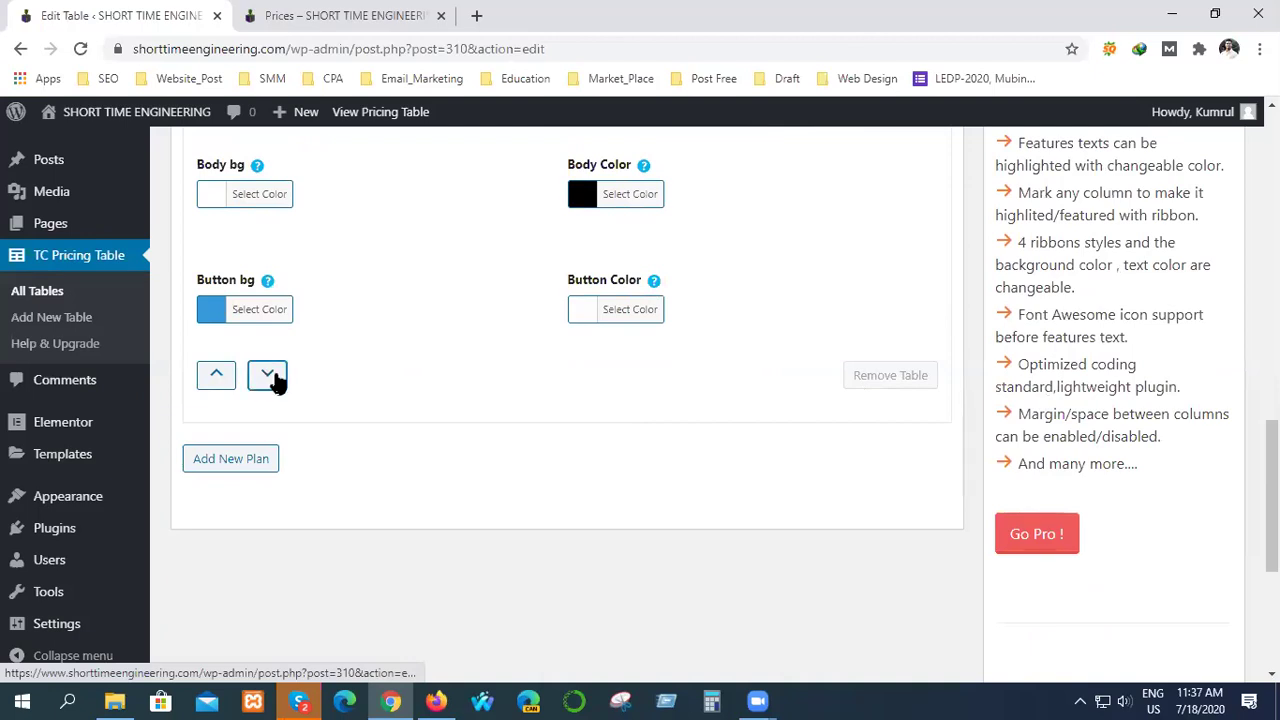
pyautogui.scroll(3, 388, 374)
pyautogui.scroll(1, 388, 374)
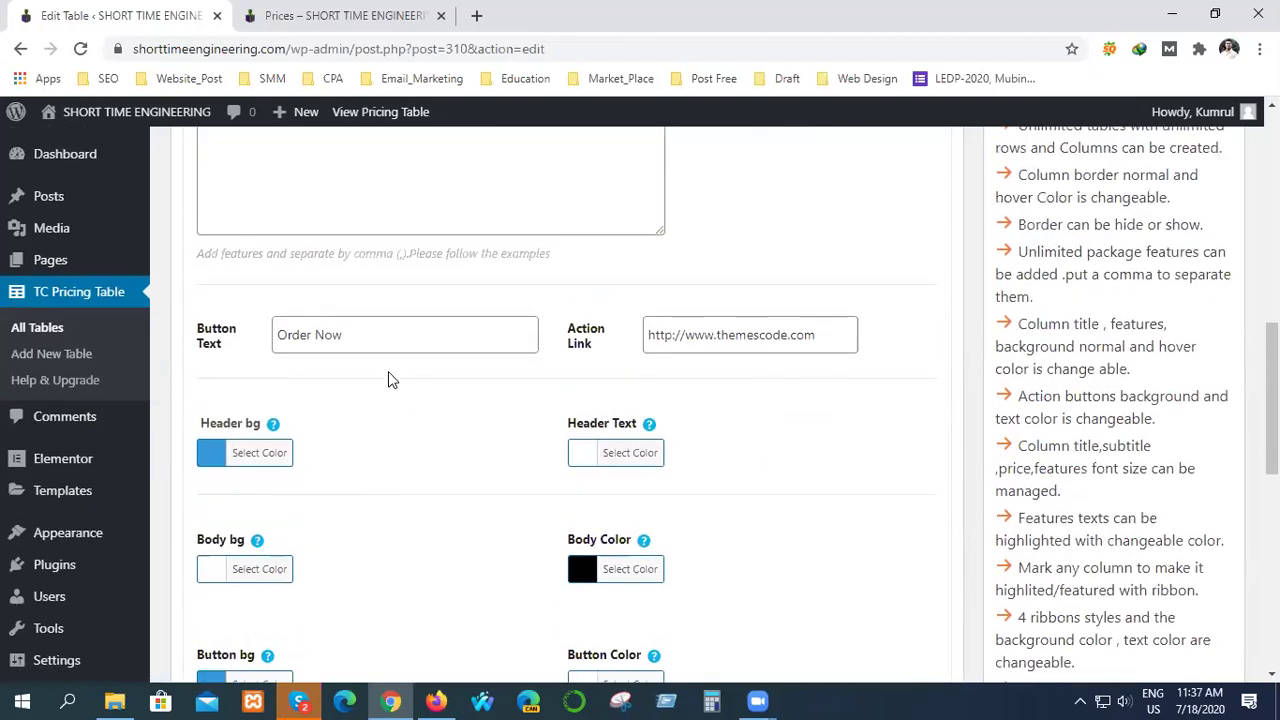
pyautogui.scroll(5, 388, 371)
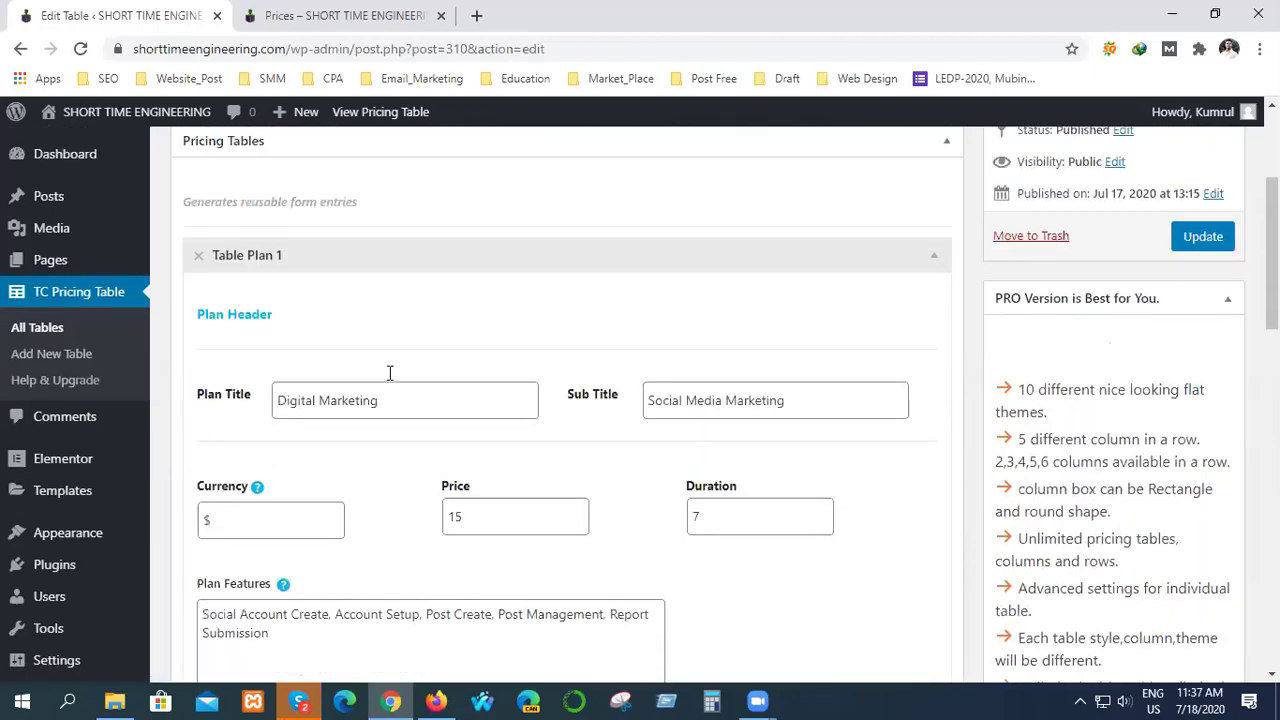
pyautogui.scroll(2, 477, 362)
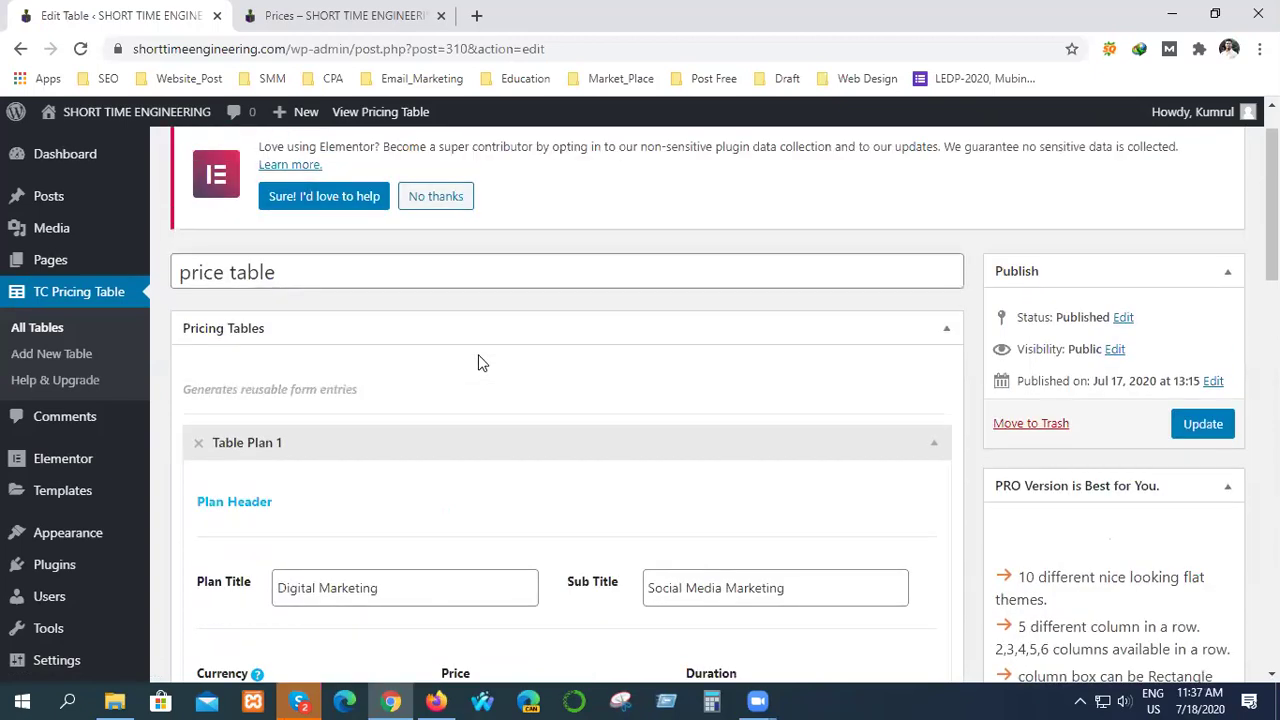
pyautogui.scroll(-6, 477, 362)
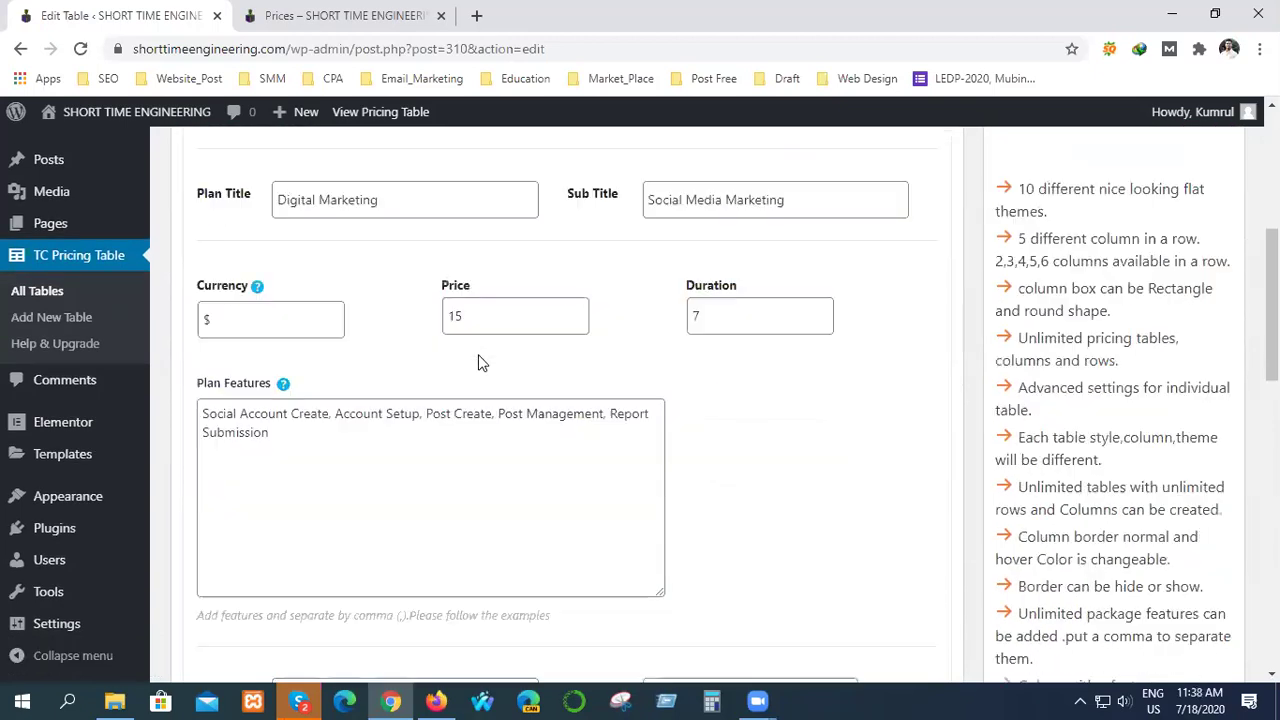
pyautogui.scroll(-3, 478, 362)
pyautogui.scroll(-1, 478, 360)
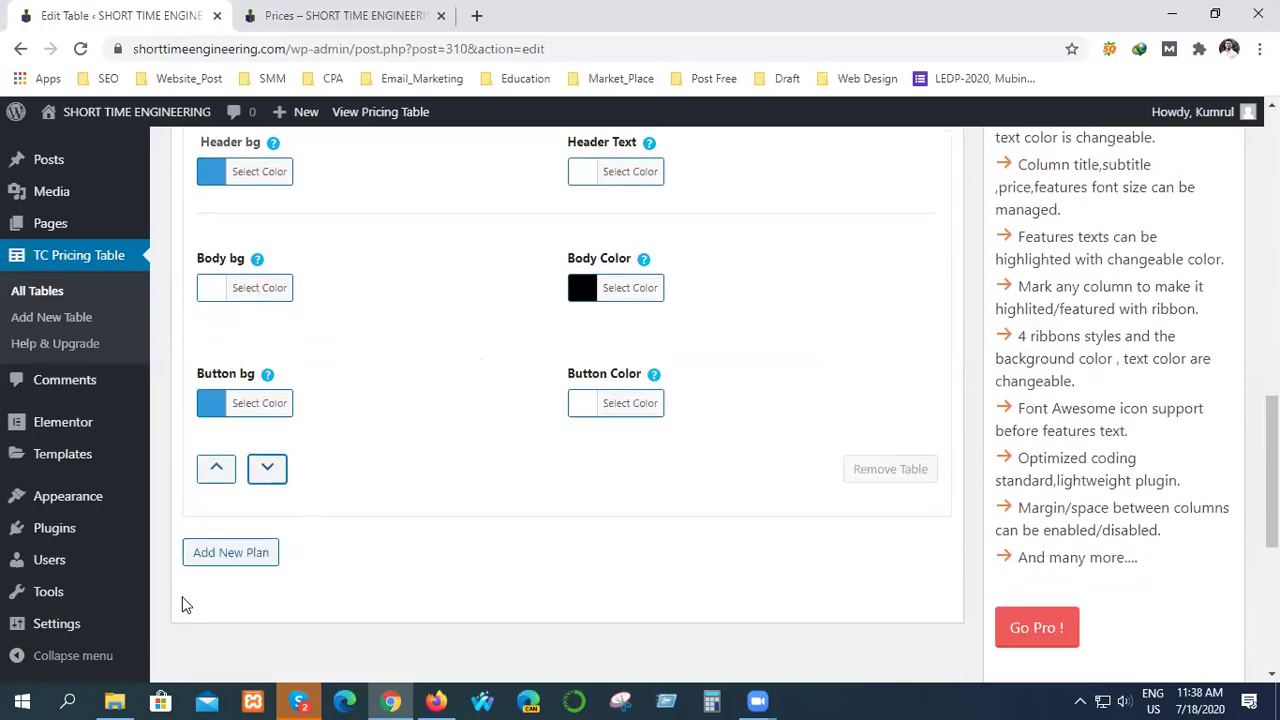
# Add an empty Table Plan 2 and place the cursor in its Plan Title field
pyautogui.click(244, 558)
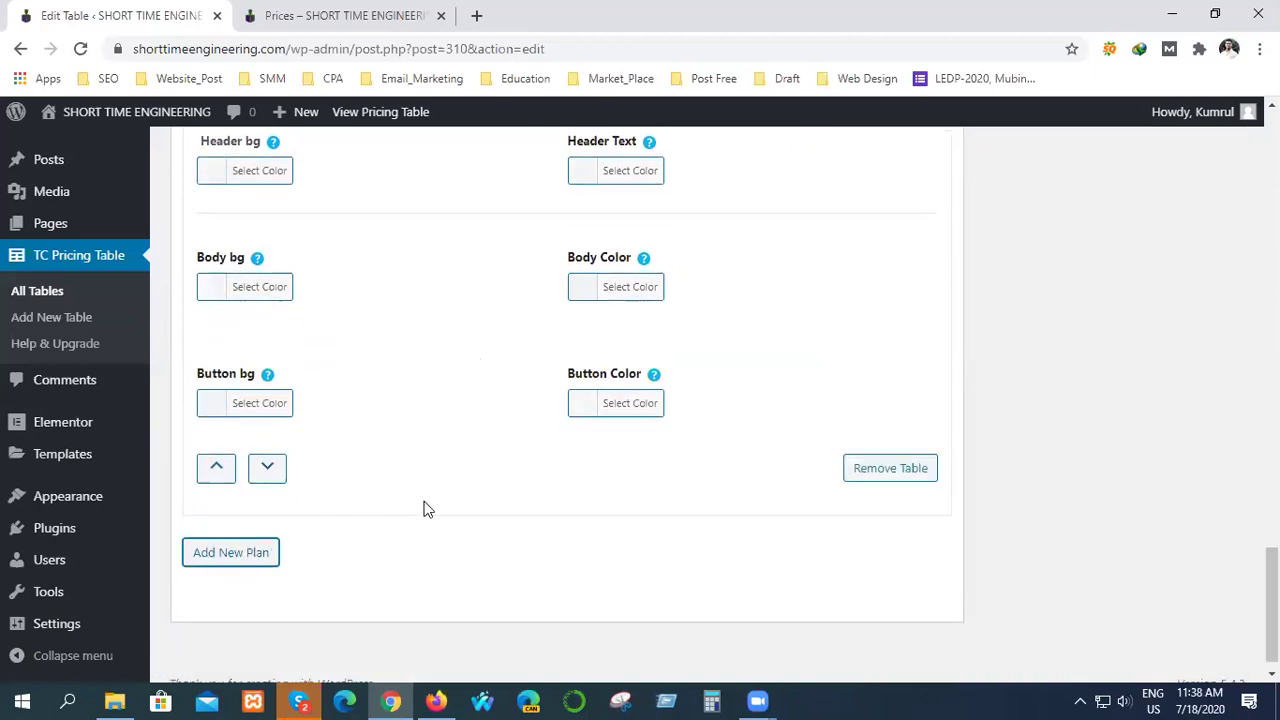
pyautogui.scroll(3, 500, 491)
pyautogui.scroll(5, 502, 492)
pyautogui.scroll(10, 497, 486)
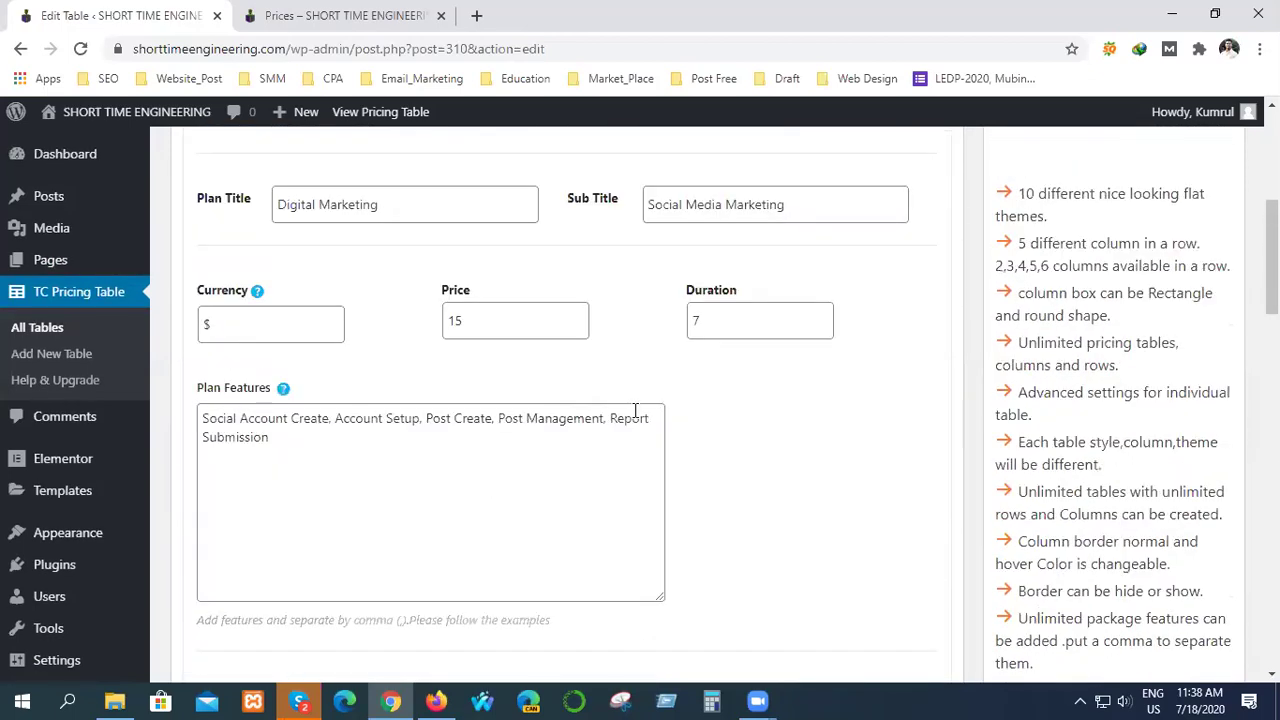
pyautogui.scroll(-6, 490, 410)
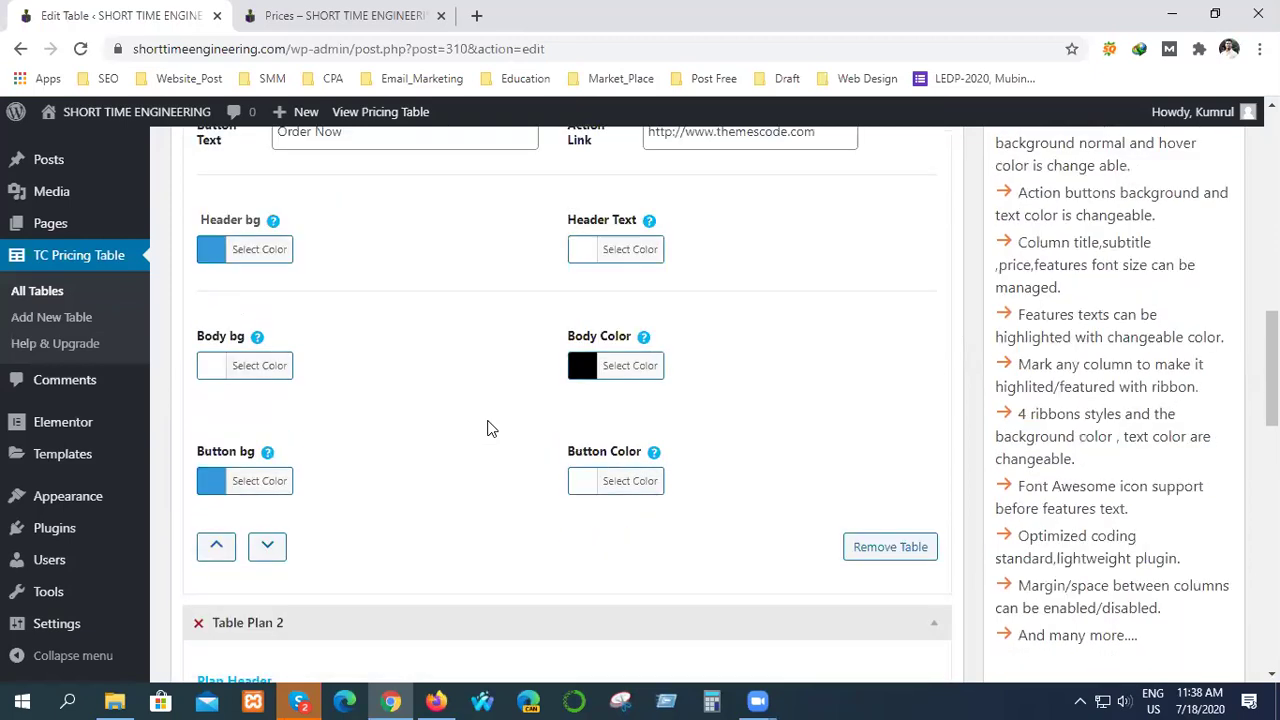
pyautogui.scroll(3, 465, 445)
pyautogui.scroll(-5, 425, 487)
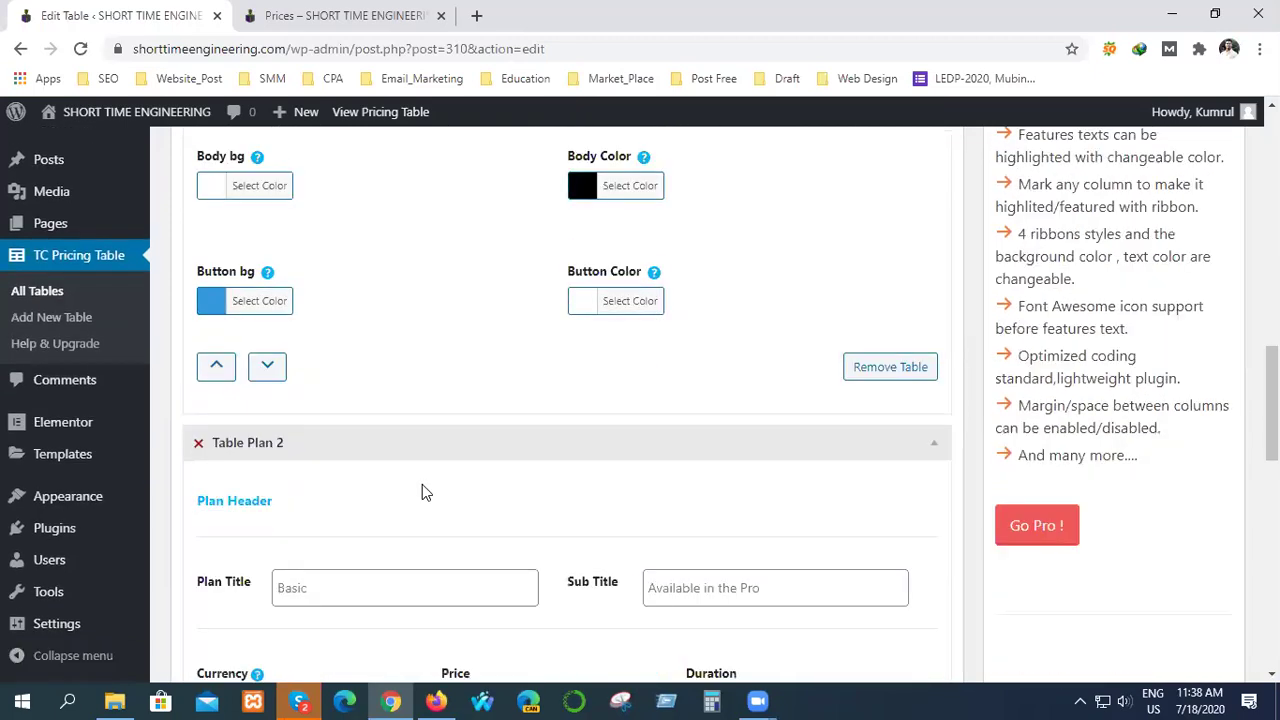
pyautogui.scroll(-2, 422, 492)
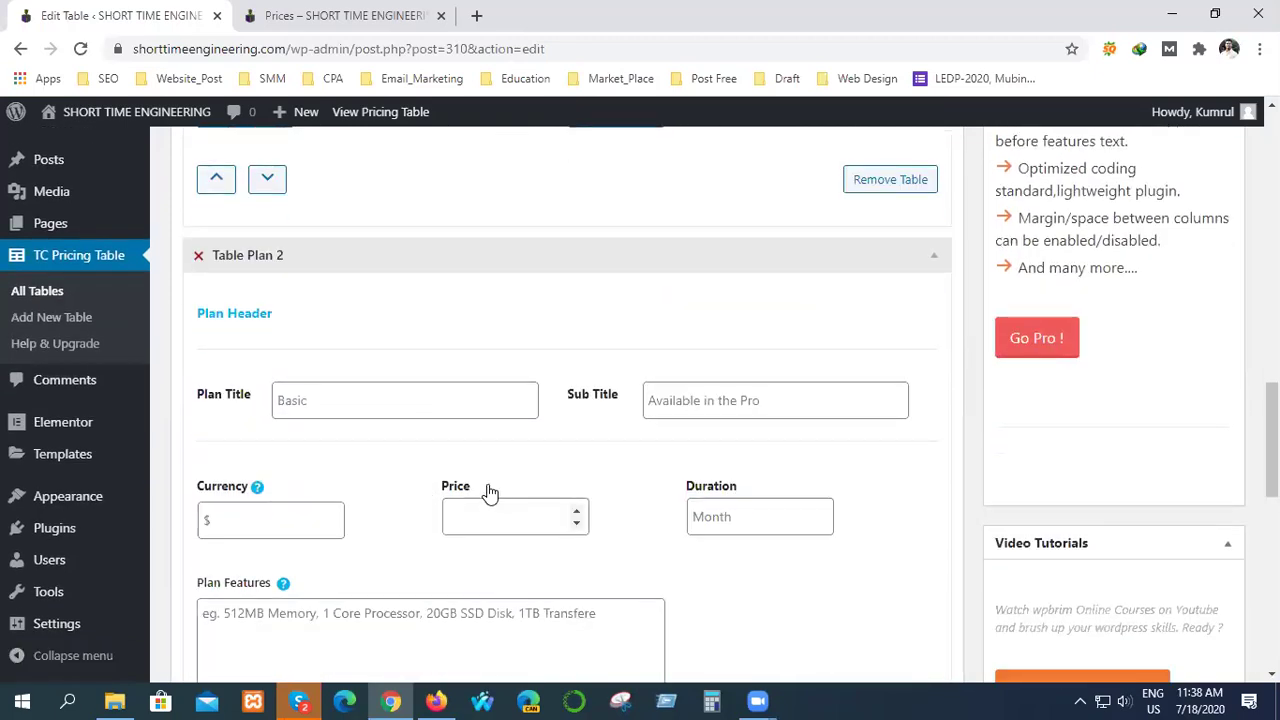
pyautogui.click(359, 406)
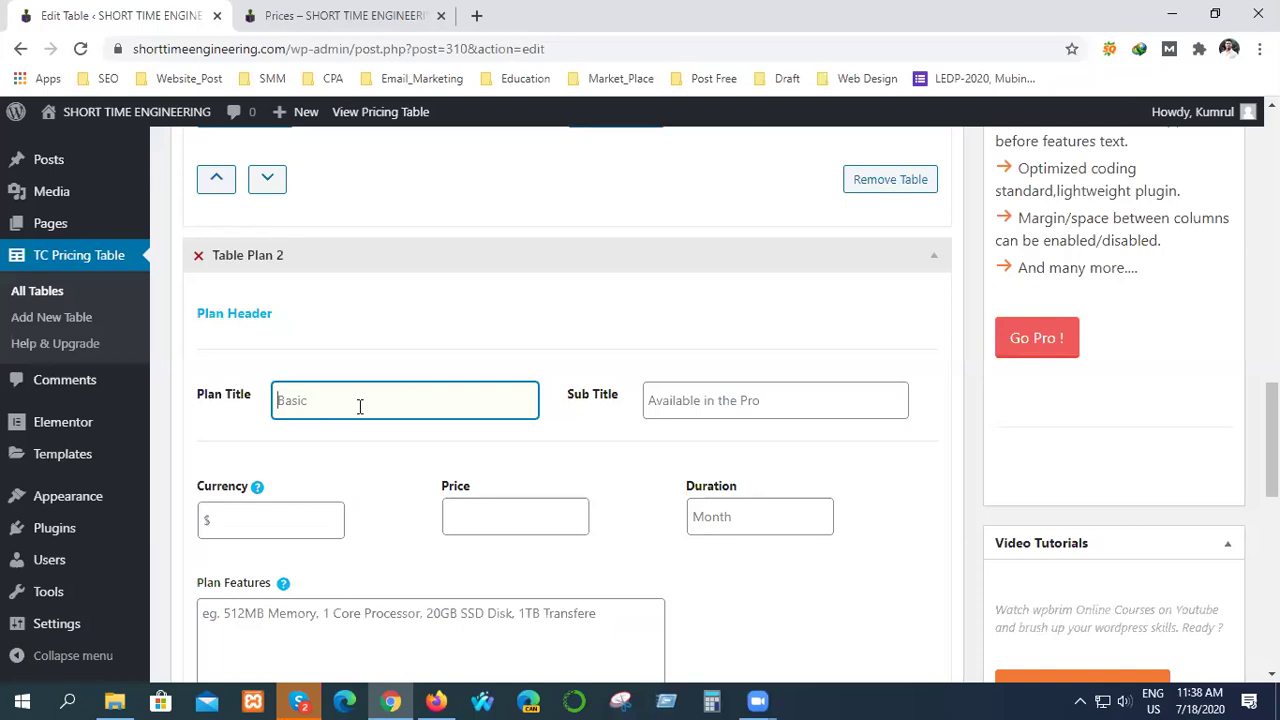
pyautogui.click(318, 14)
pyautogui.scroll(1, 388, 476)
pyautogui.scroll(2, 296, 400)
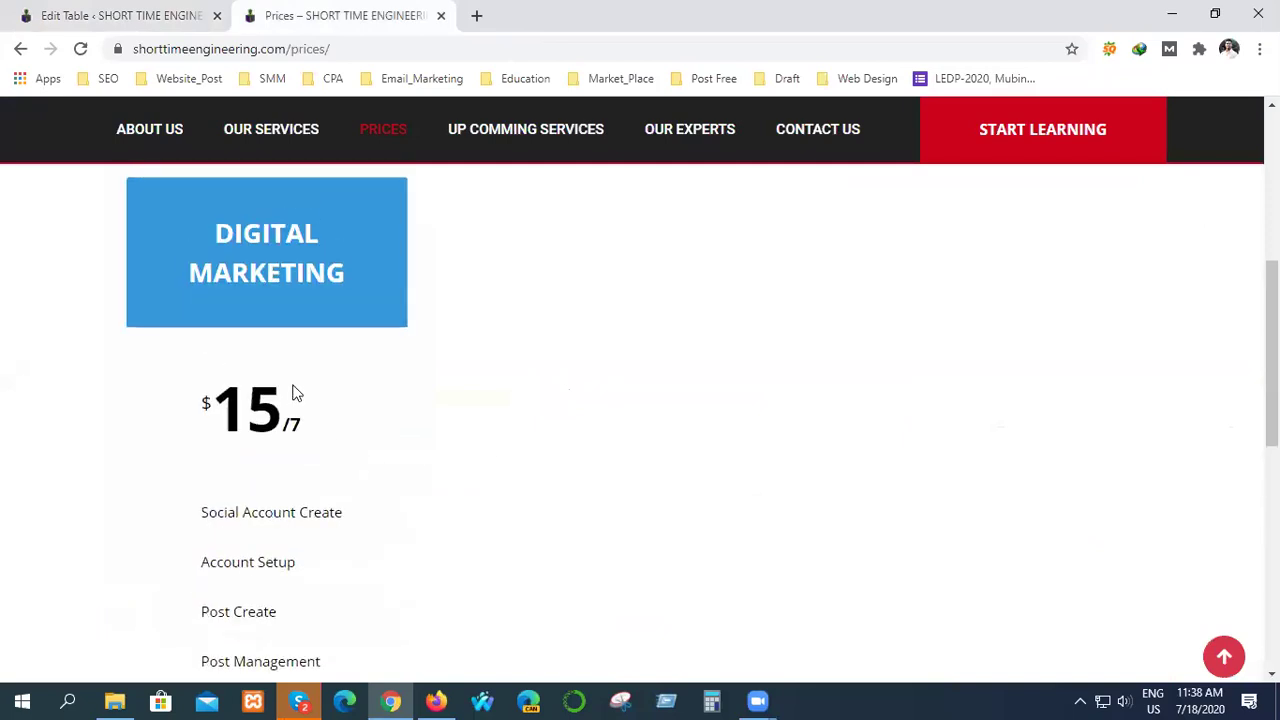
pyautogui.scroll(5, 622, 493)
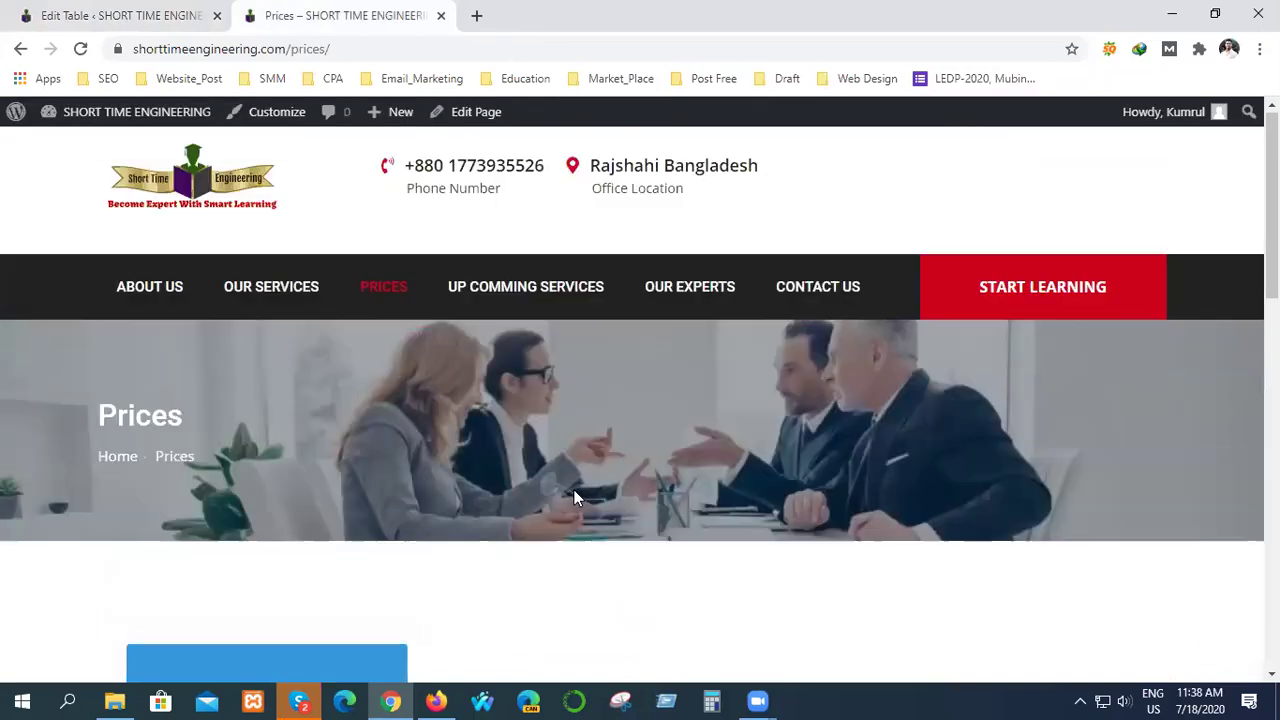
pyautogui.scroll(-4, 489, 506)
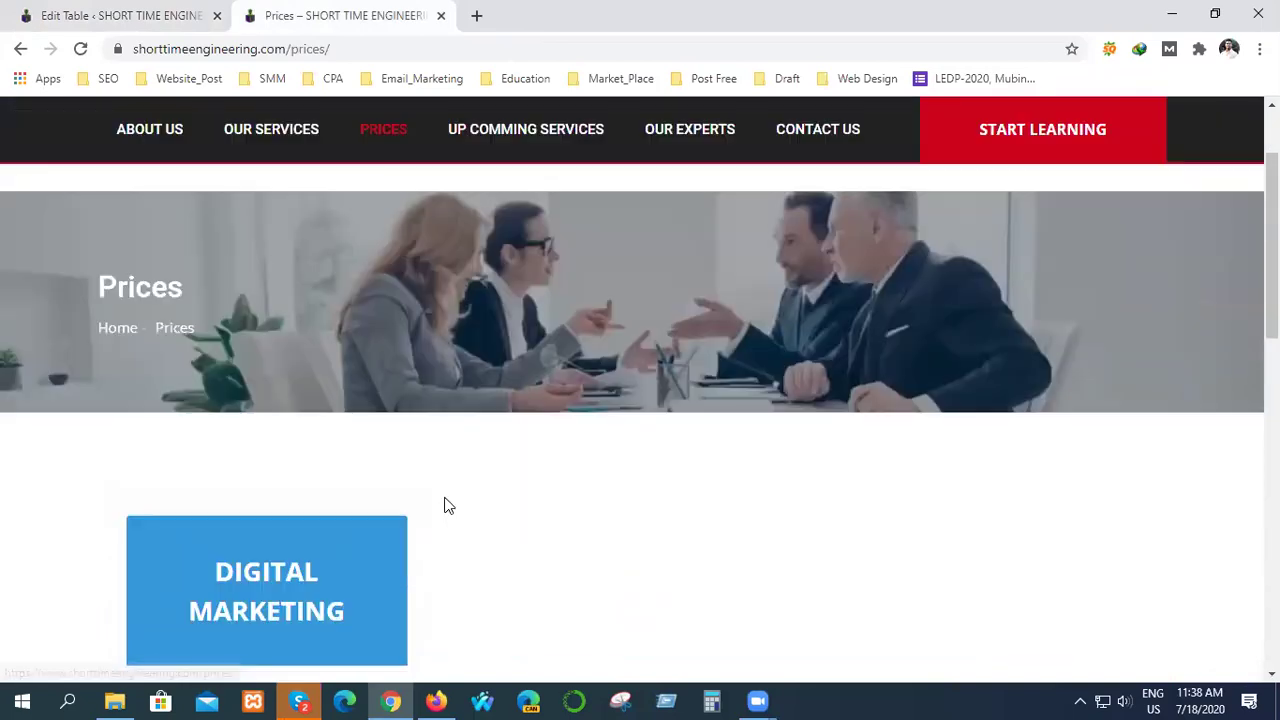
pyautogui.scroll(-2, 257, 500)
pyautogui.scroll(-2, 257, 430)
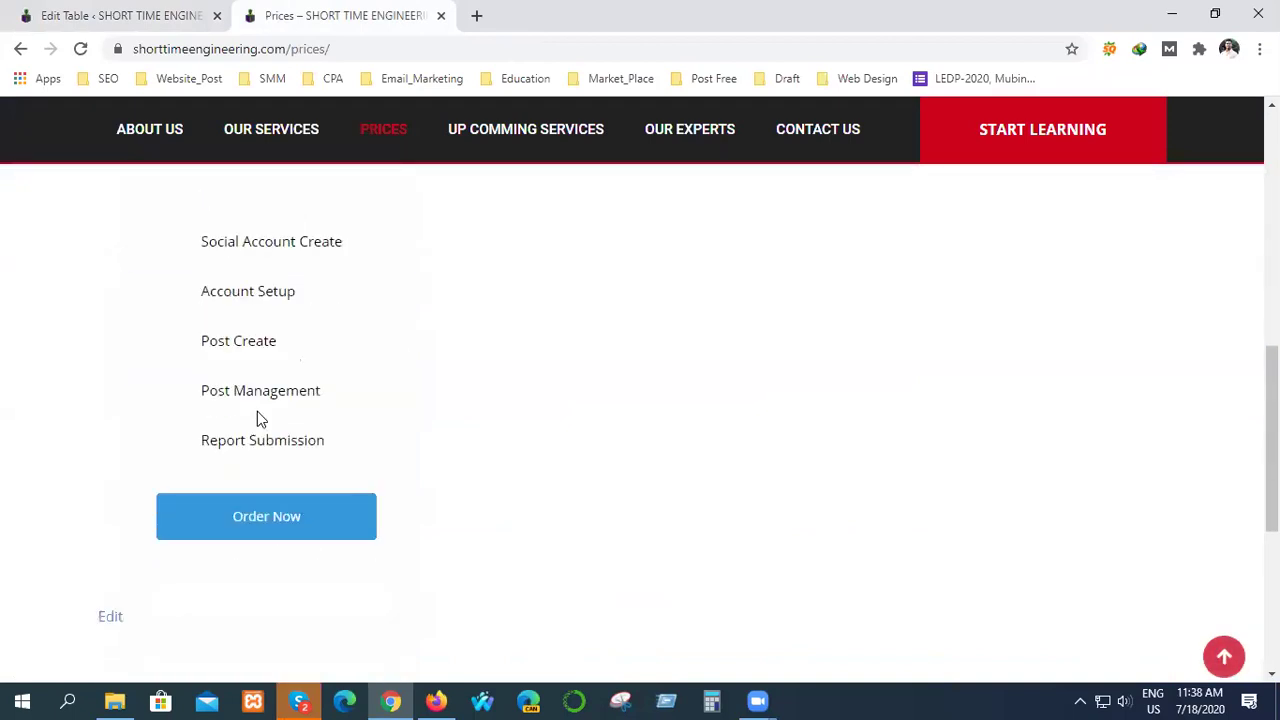
pyautogui.scroll(4, 330, 457)
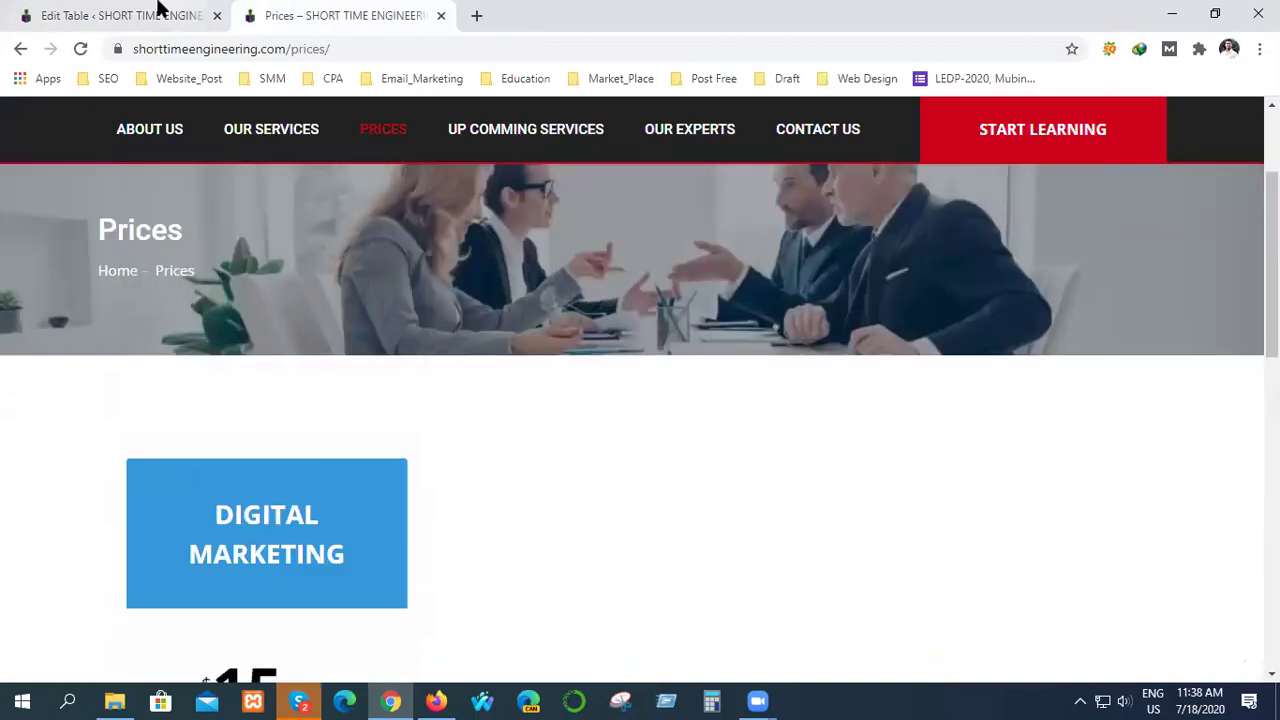
pyautogui.click(160, 14)
pyautogui.scroll(10, 363, 387)
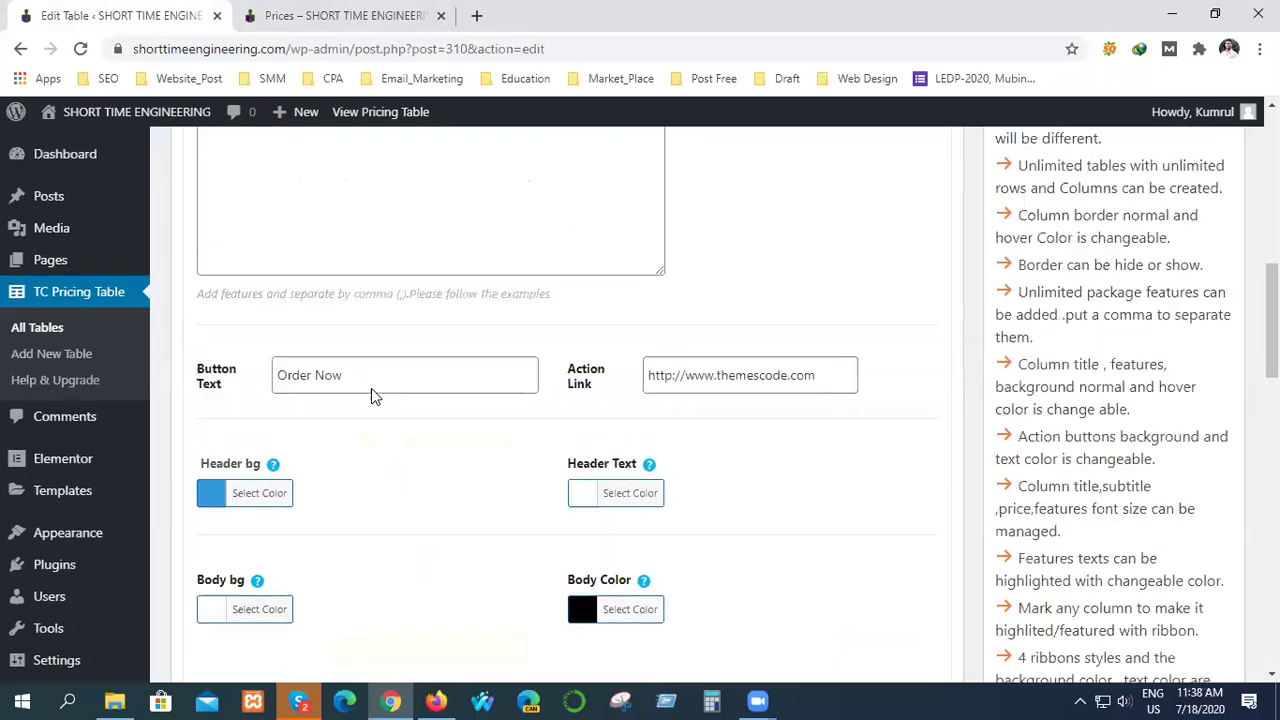
# Change the first plan's title from 'Digital Marketing' to 'Social Media Marketing'
pyautogui.scroll(1, 340, 350)
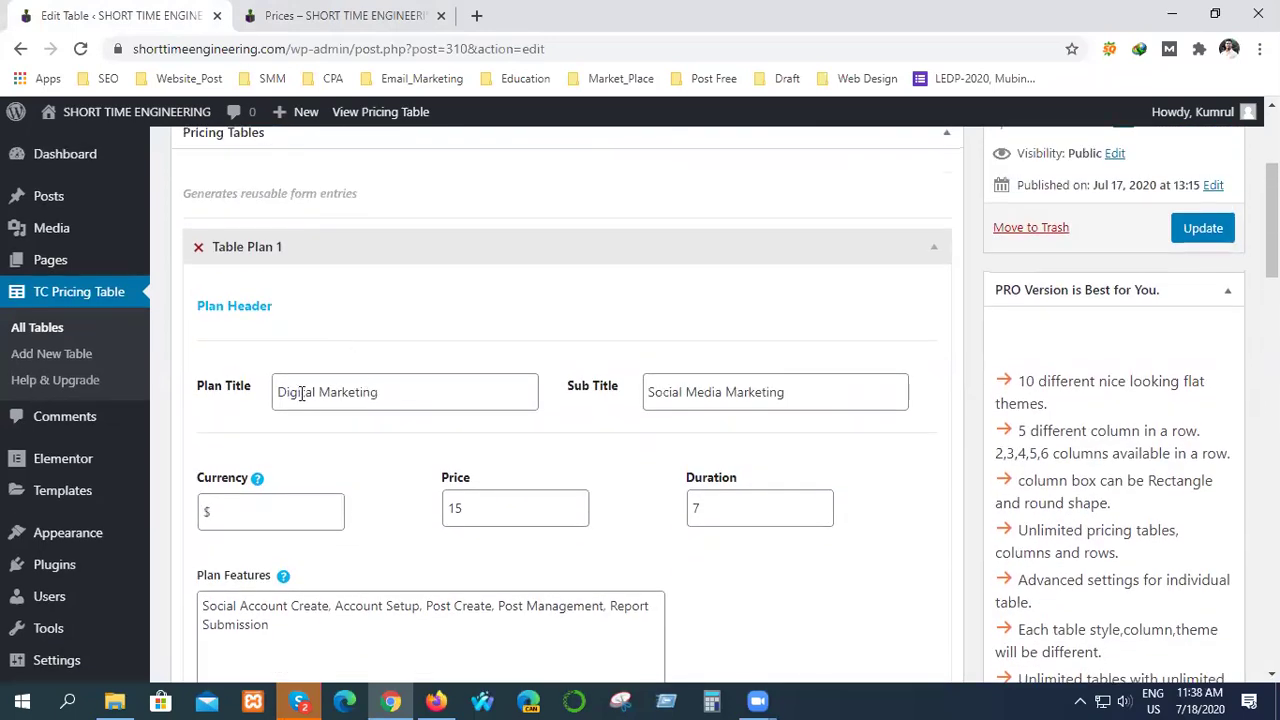
pyautogui.moveTo(313, 392); pyautogui.dragTo(277, 391)
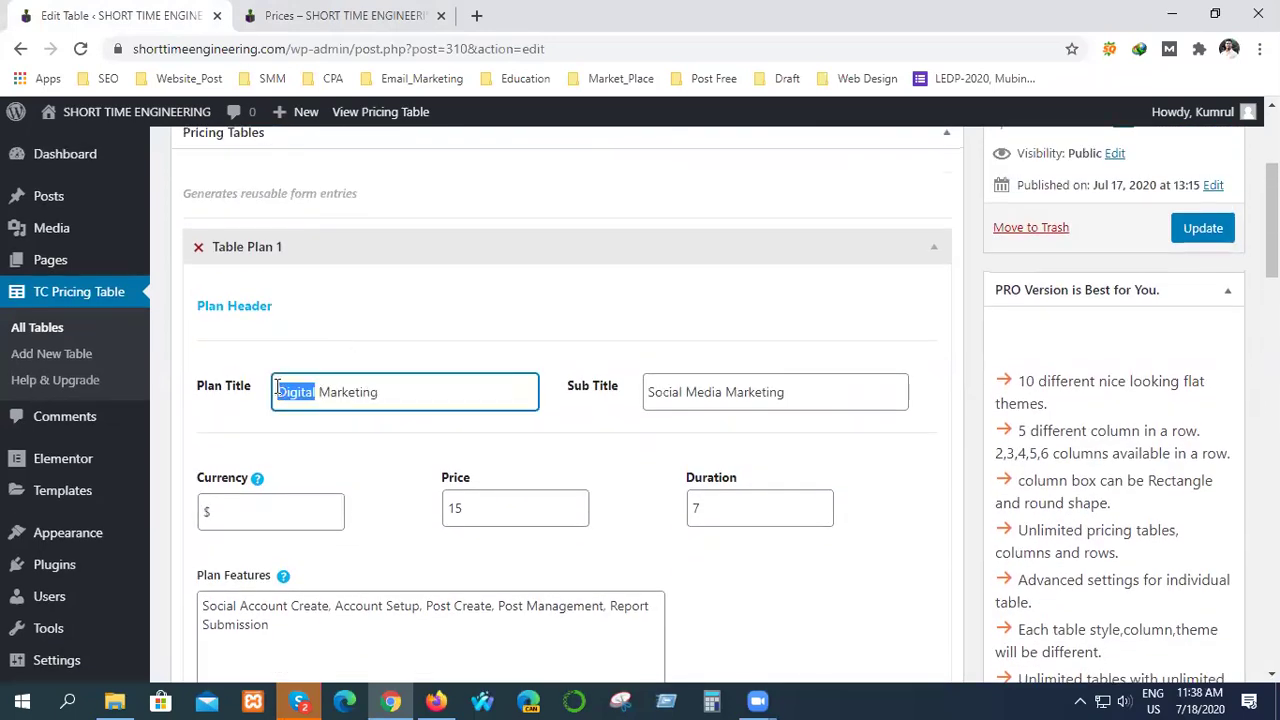
pyautogui.write('Social')
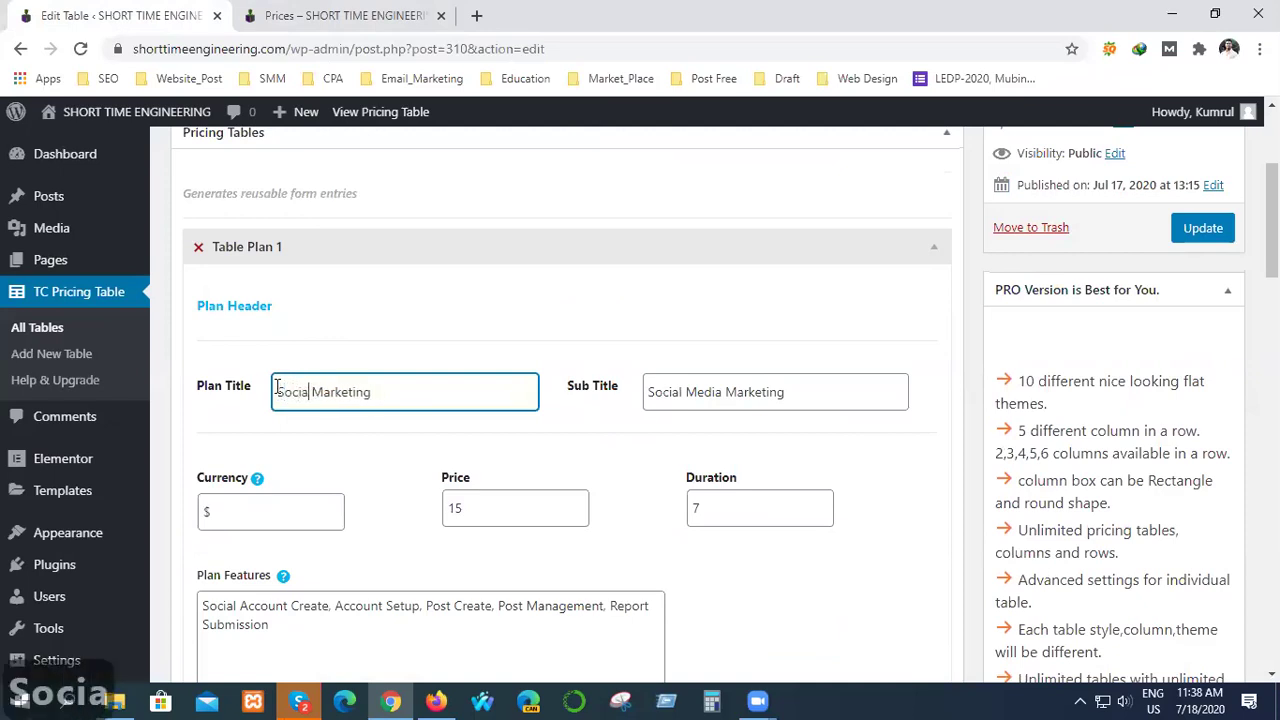
pyautogui.write(' Media')
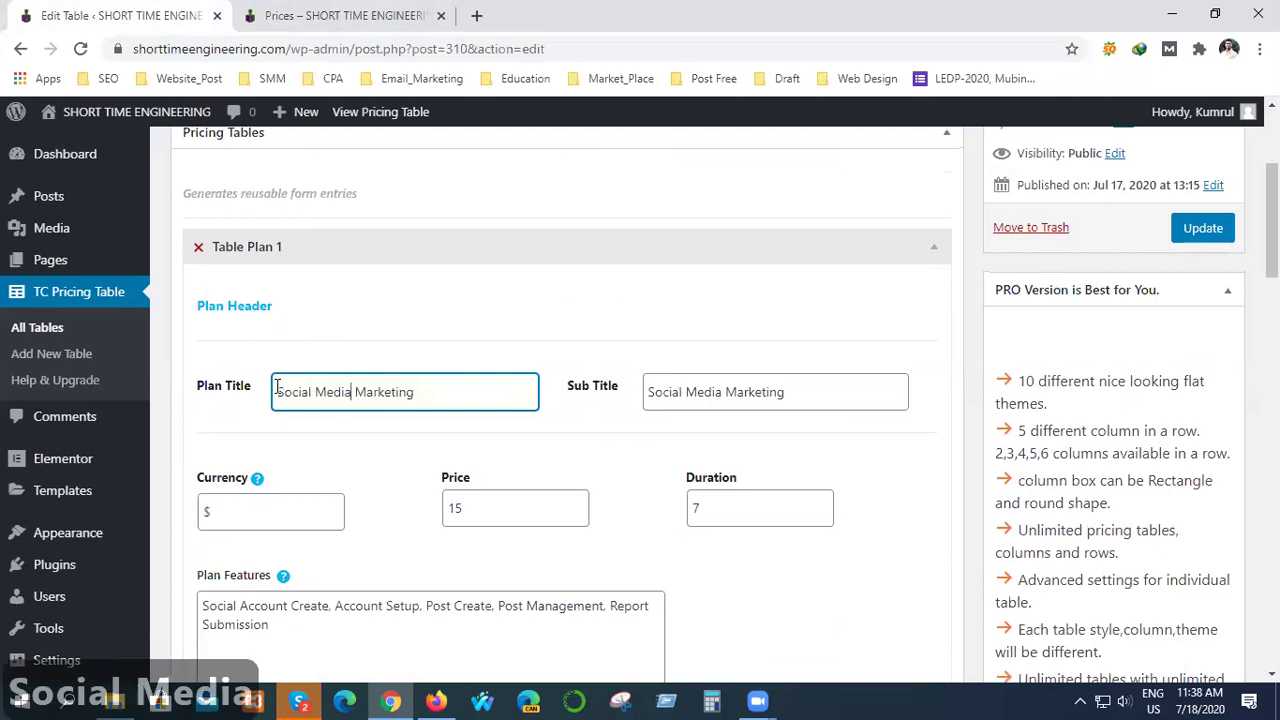
pyautogui.scroll(-2, 626, 546)
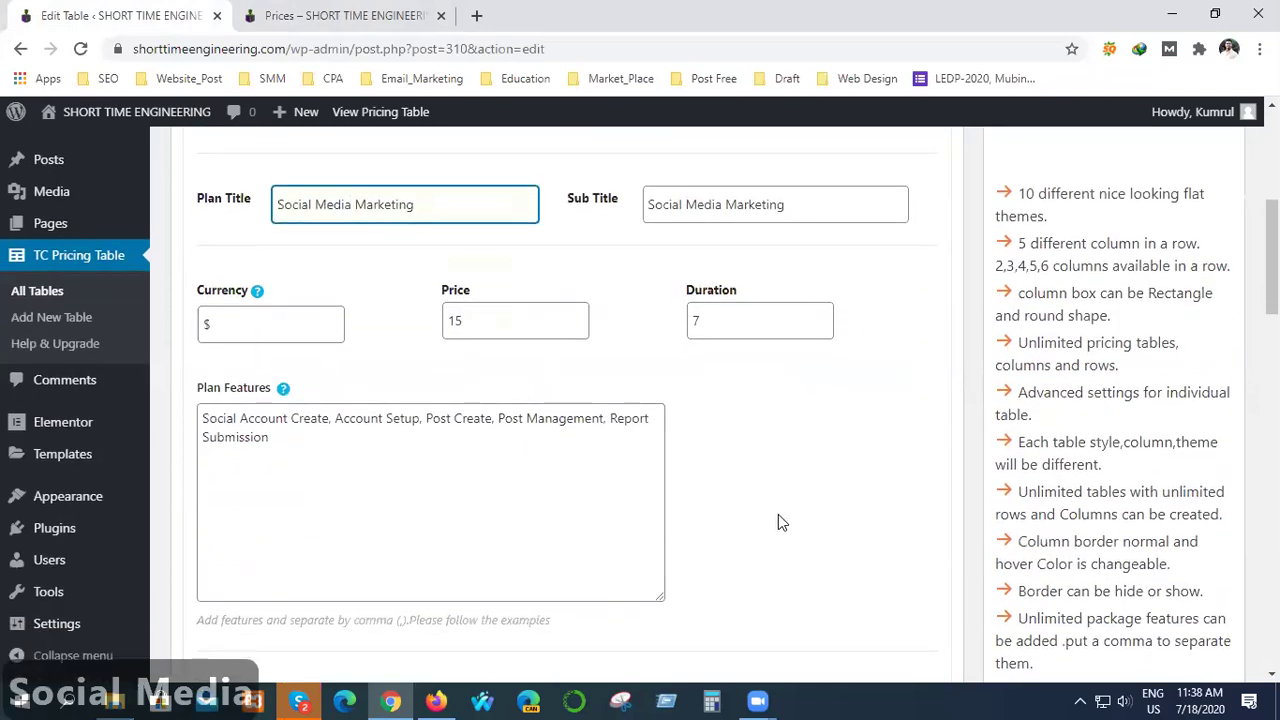
pyautogui.scroll(-3, 648, 450)
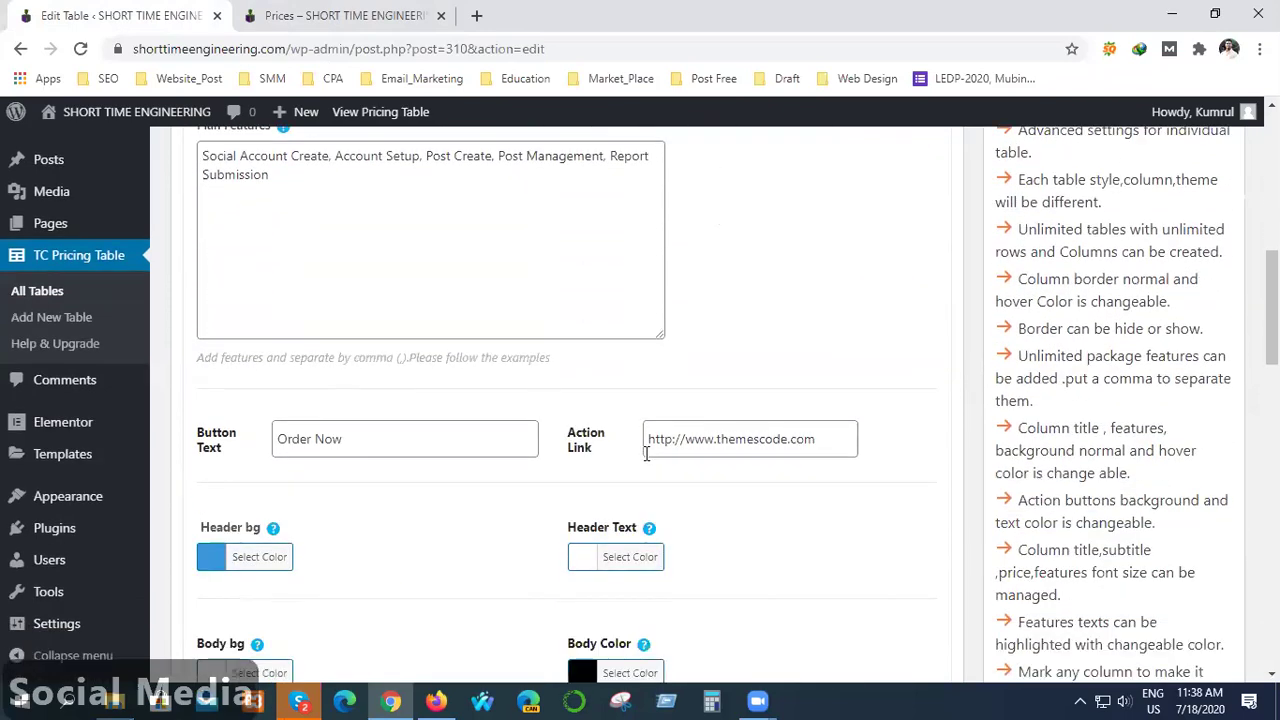
pyautogui.scroll(-1, 643, 460)
pyautogui.scroll(-2, 425, 455)
pyautogui.scroll(2, 430, 464)
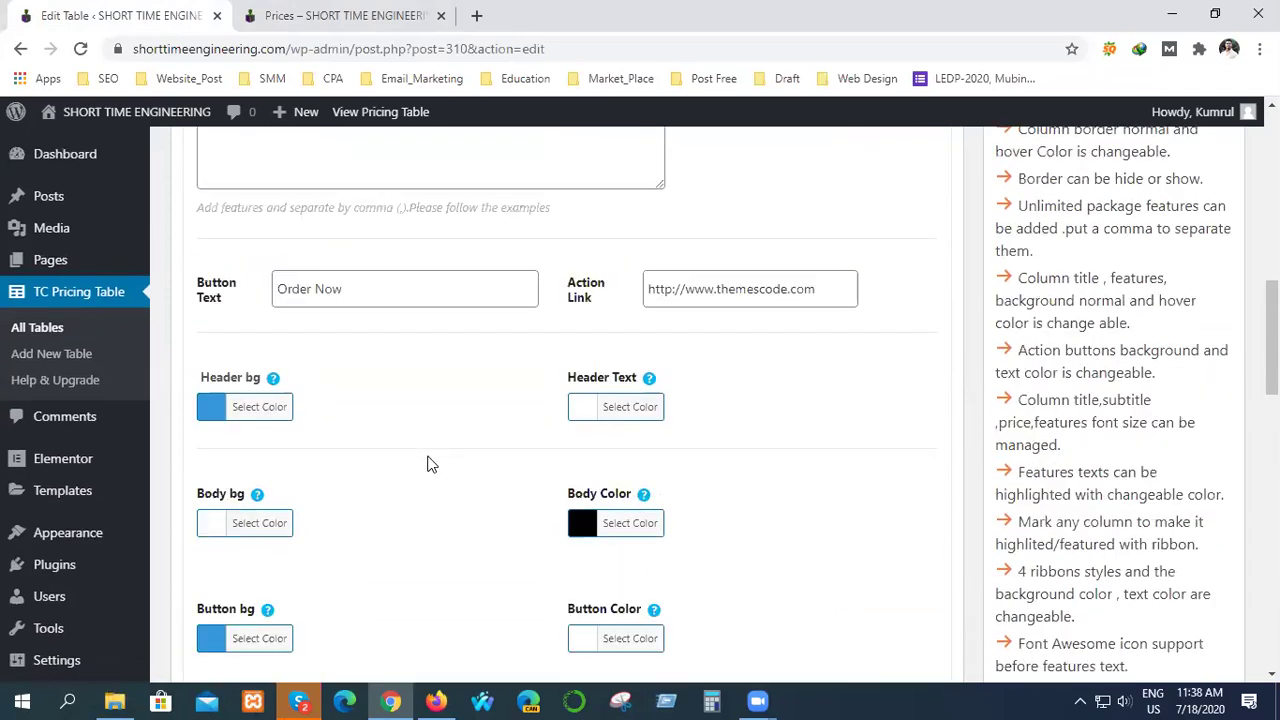
pyautogui.scroll(1, 351, 420)
# Change the first plan's button text from 'Order Now' to 'Contact For Order'
pyautogui.scroll(-1, 405, 420)
pyautogui.moveTo(351, 329); pyautogui.dragTo(263, 337)
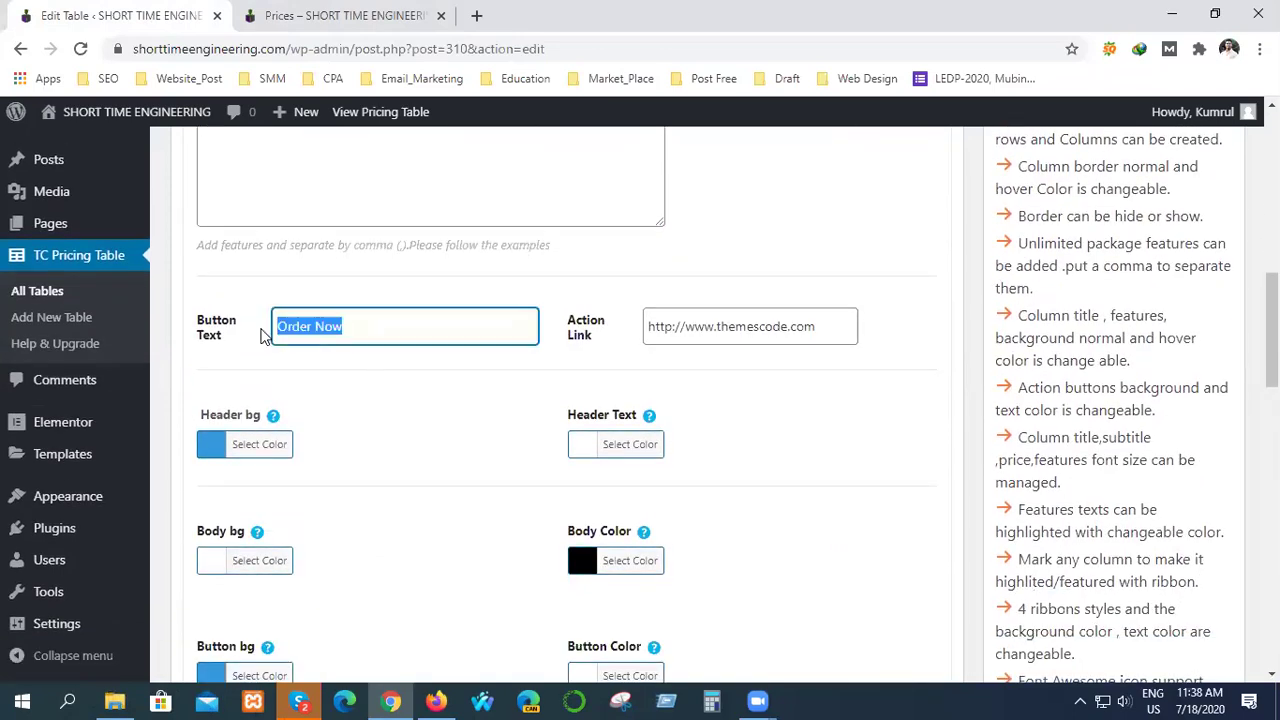
pyautogui.write('C')
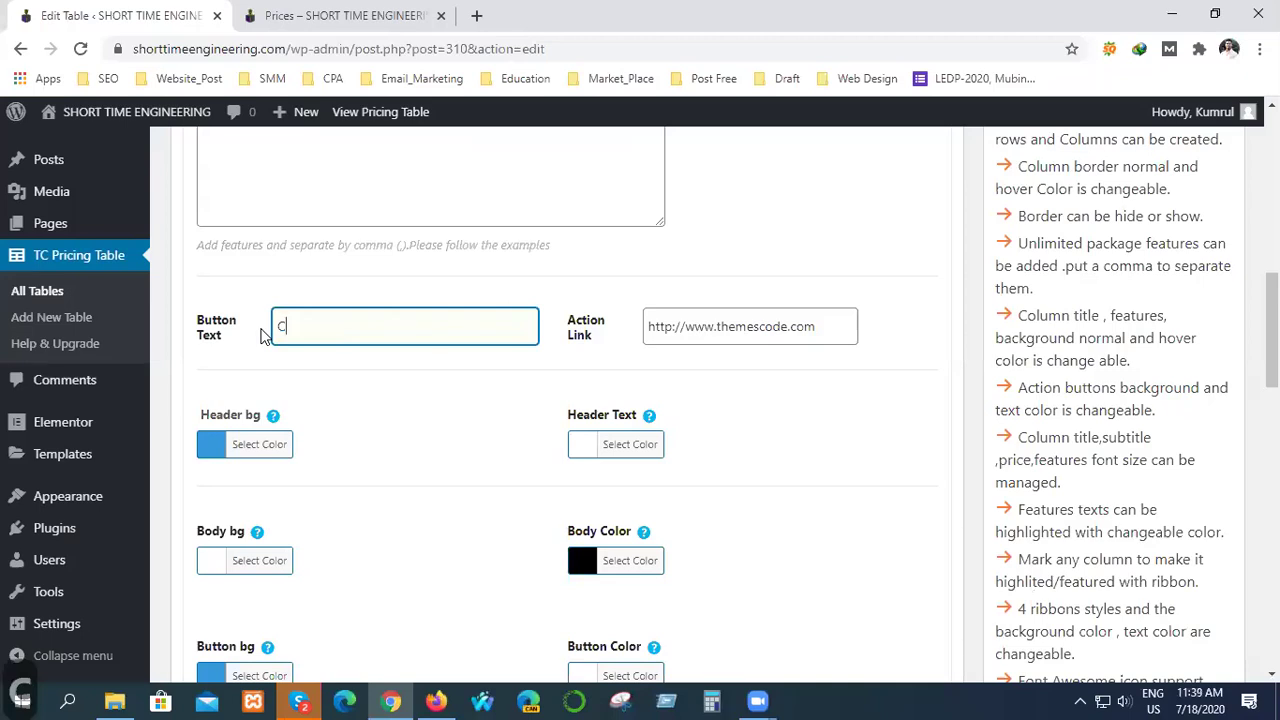
pyautogui.write('ontu')
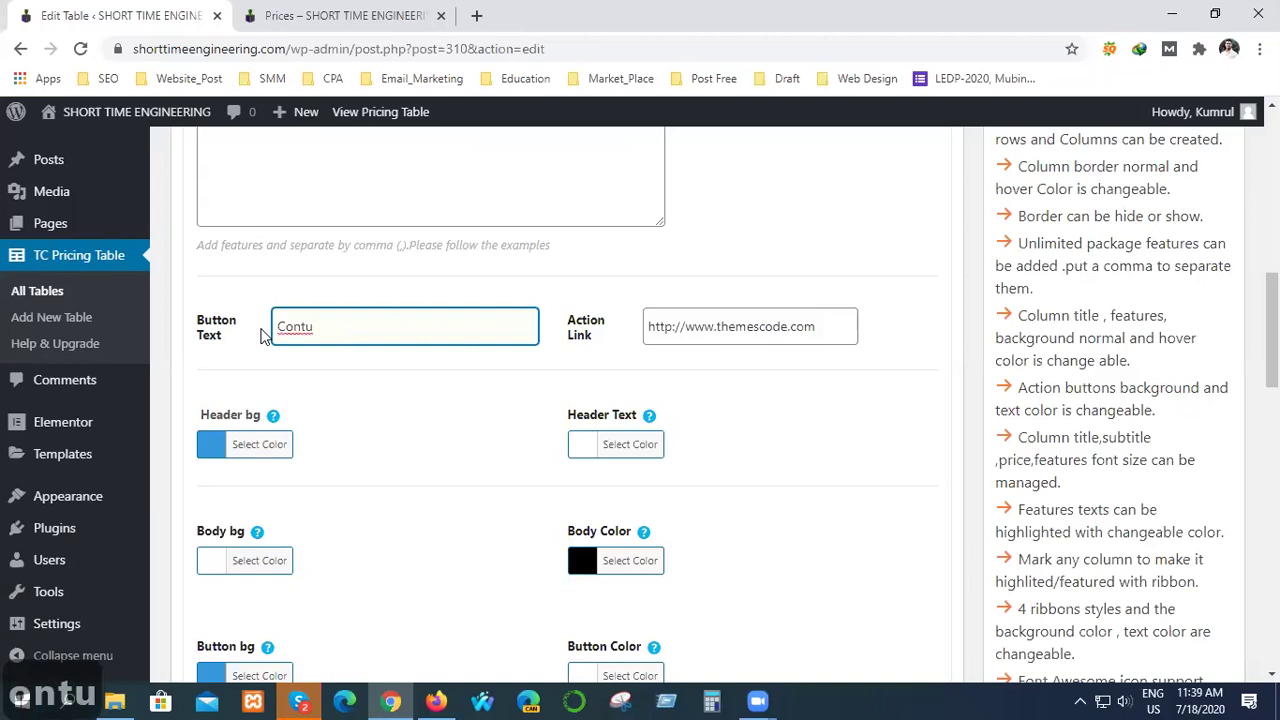
pyautogui.moveTo(50, 632)
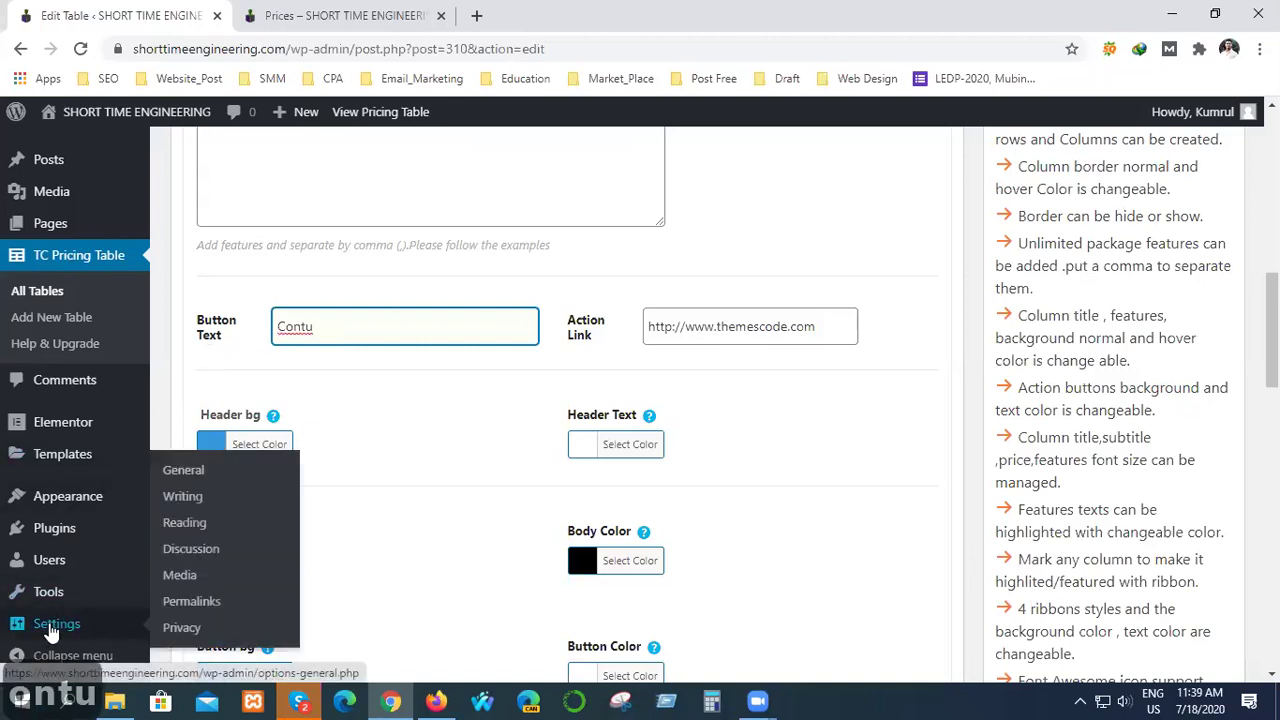
pyautogui.click(345, 15)
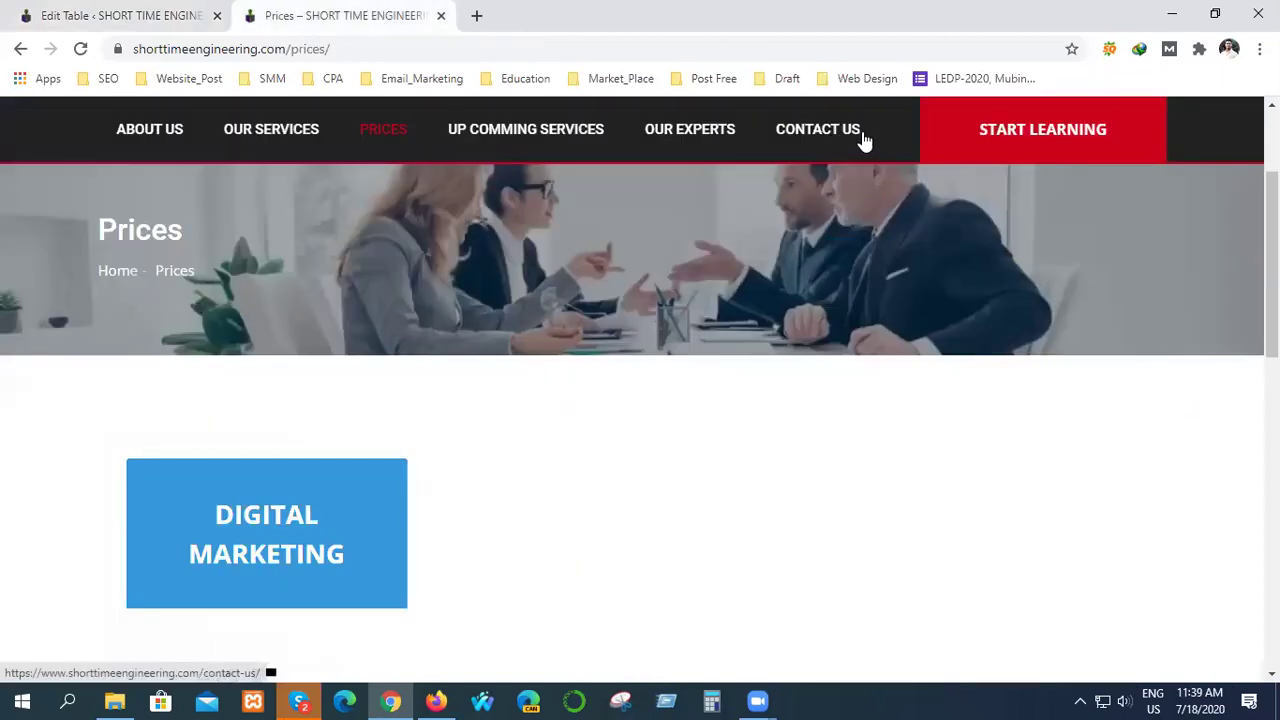
pyautogui.moveTo(864, 138); pyautogui.dragTo(697, 237)
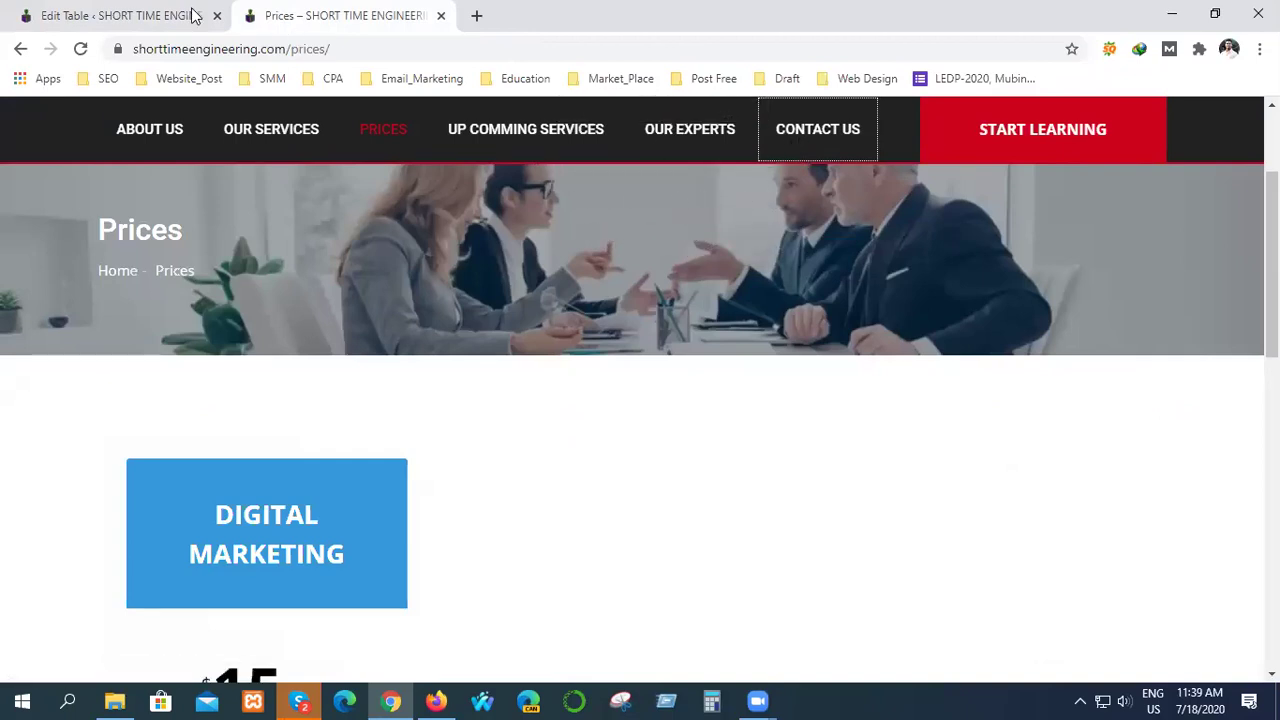
pyautogui.click(114, 9)
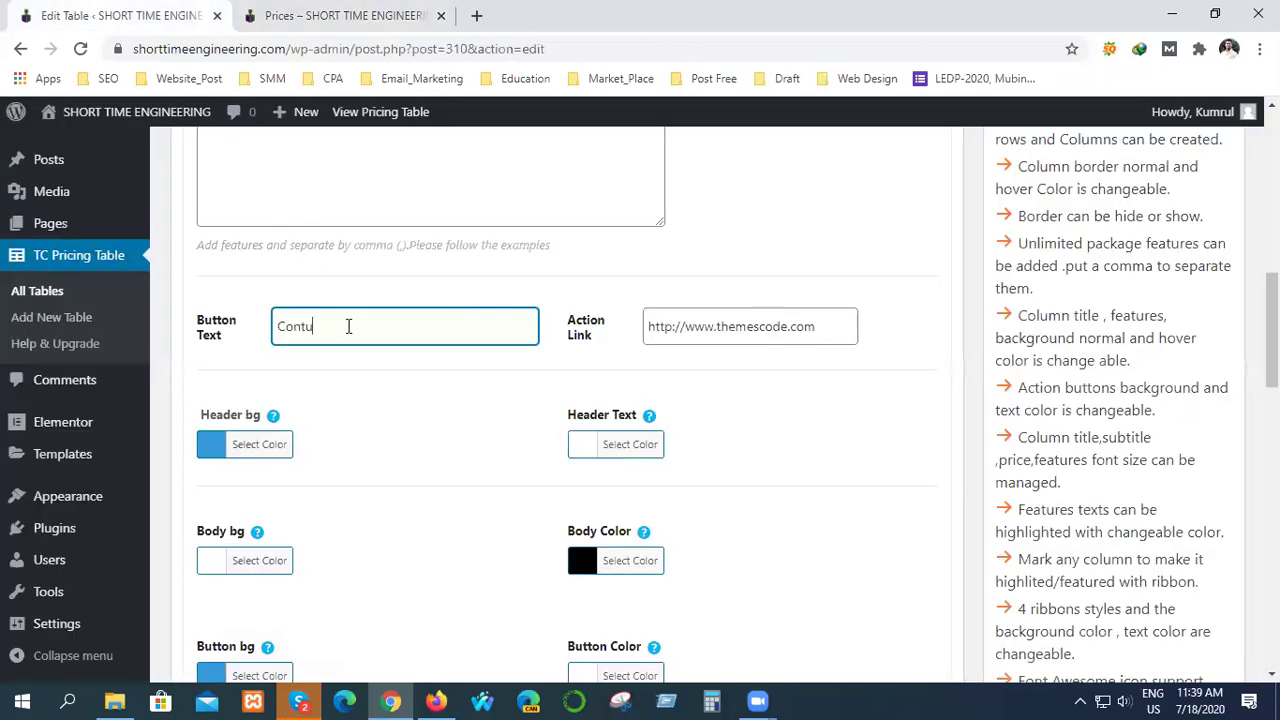
pyautogui.press('BackSpace')
pyautogui.press('BackSpace')
pyautogui.write('tact')
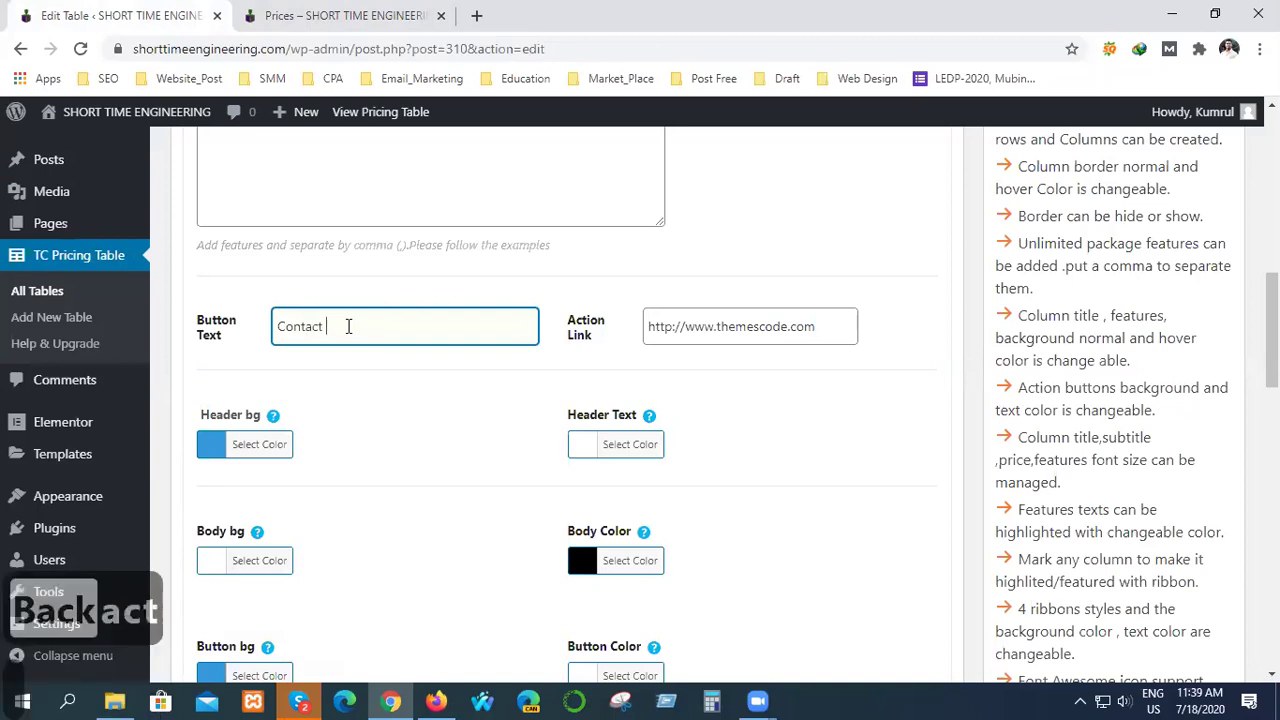
pyautogui.write(' For')
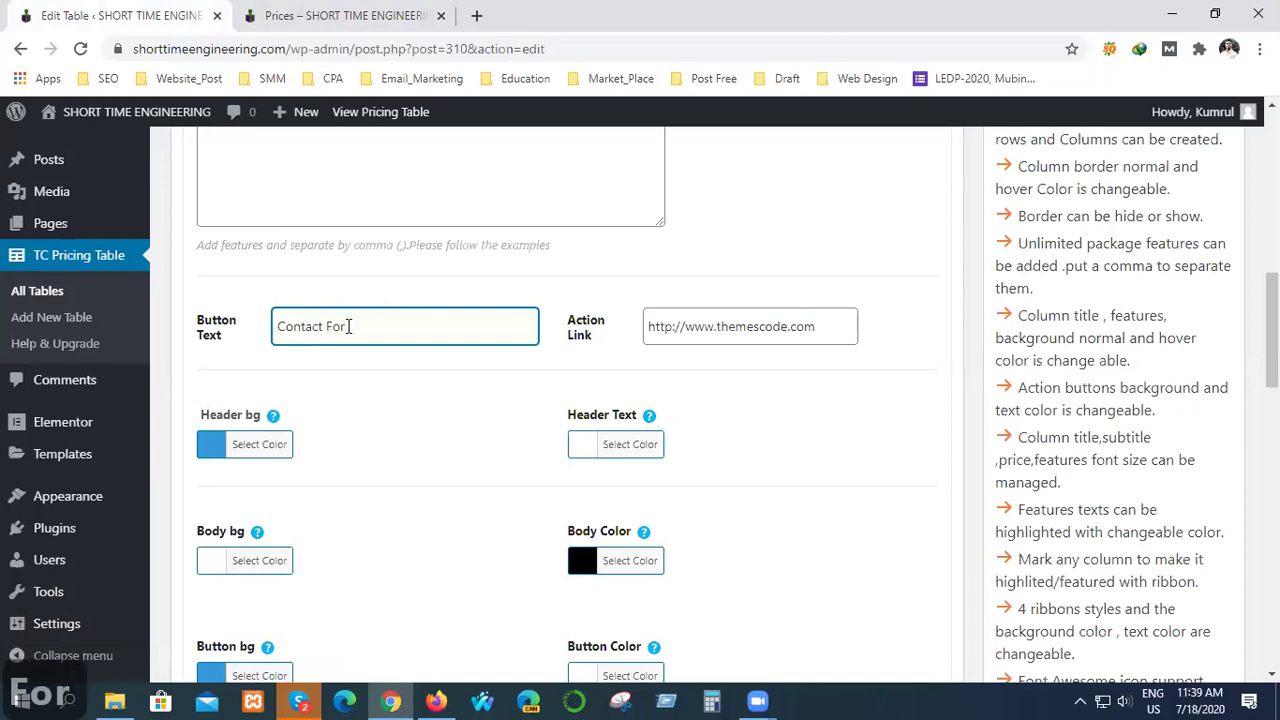
pyautogui.write(' Order')
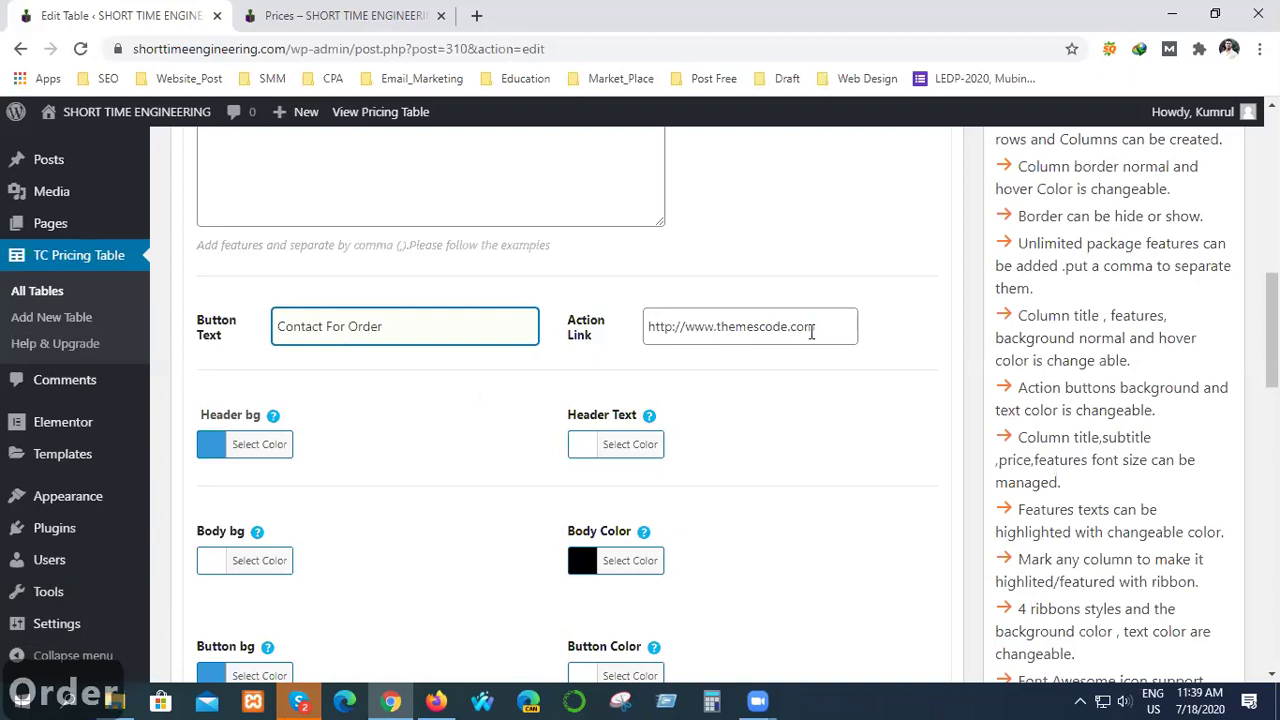
# Replace the first plan's action link URL with '#'
pyautogui.moveTo(826, 328); pyautogui.dragTo(645, 333)
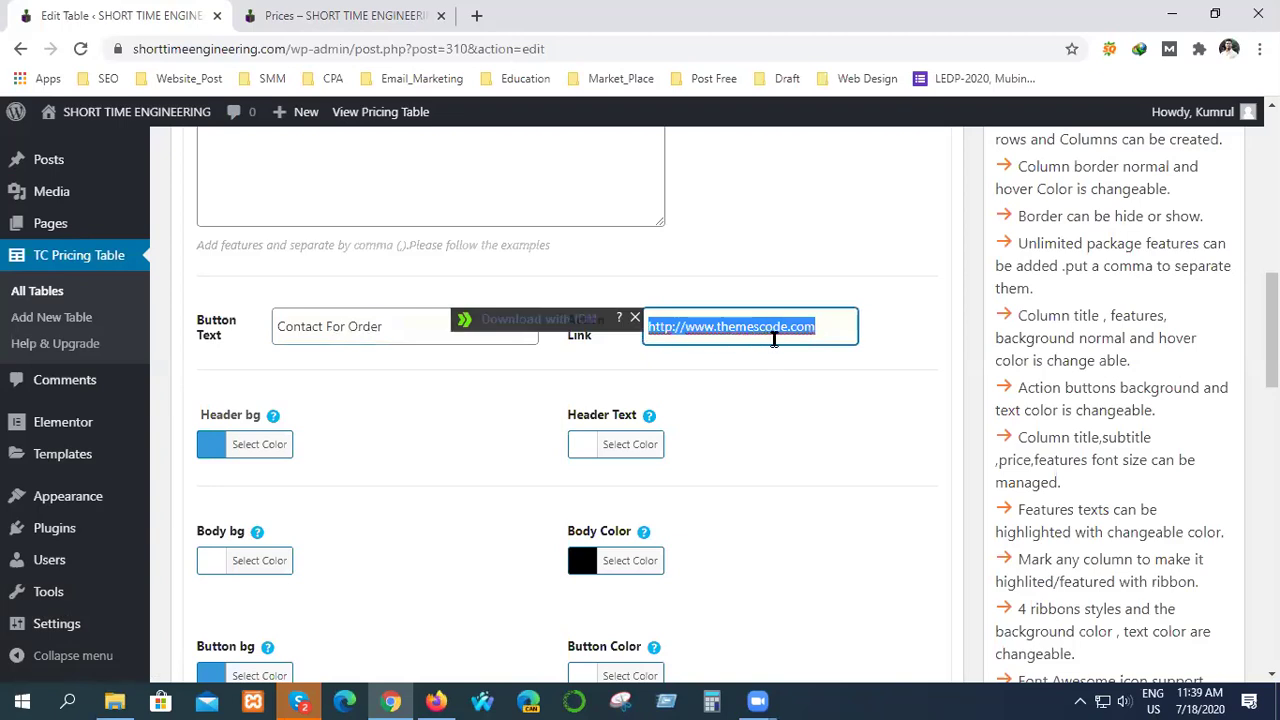
pyautogui.press('BackSpace')
pyautogui.write('#')
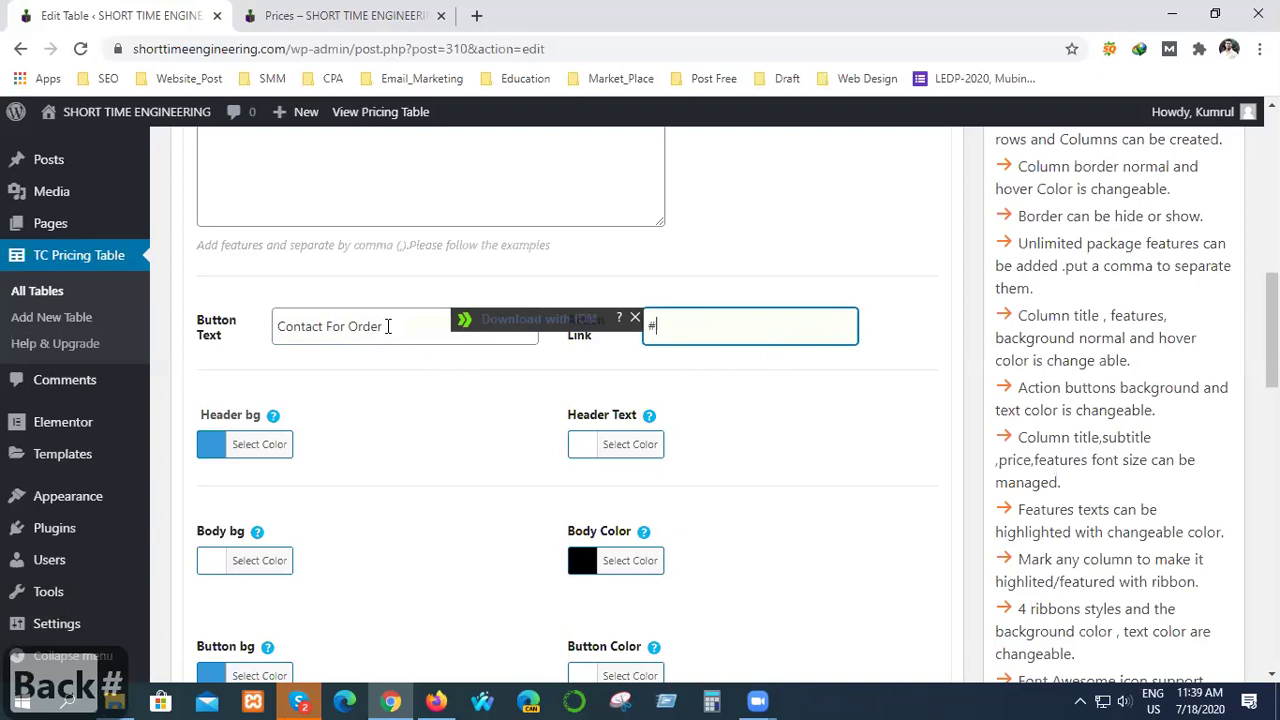
pyautogui.click(929, 322)
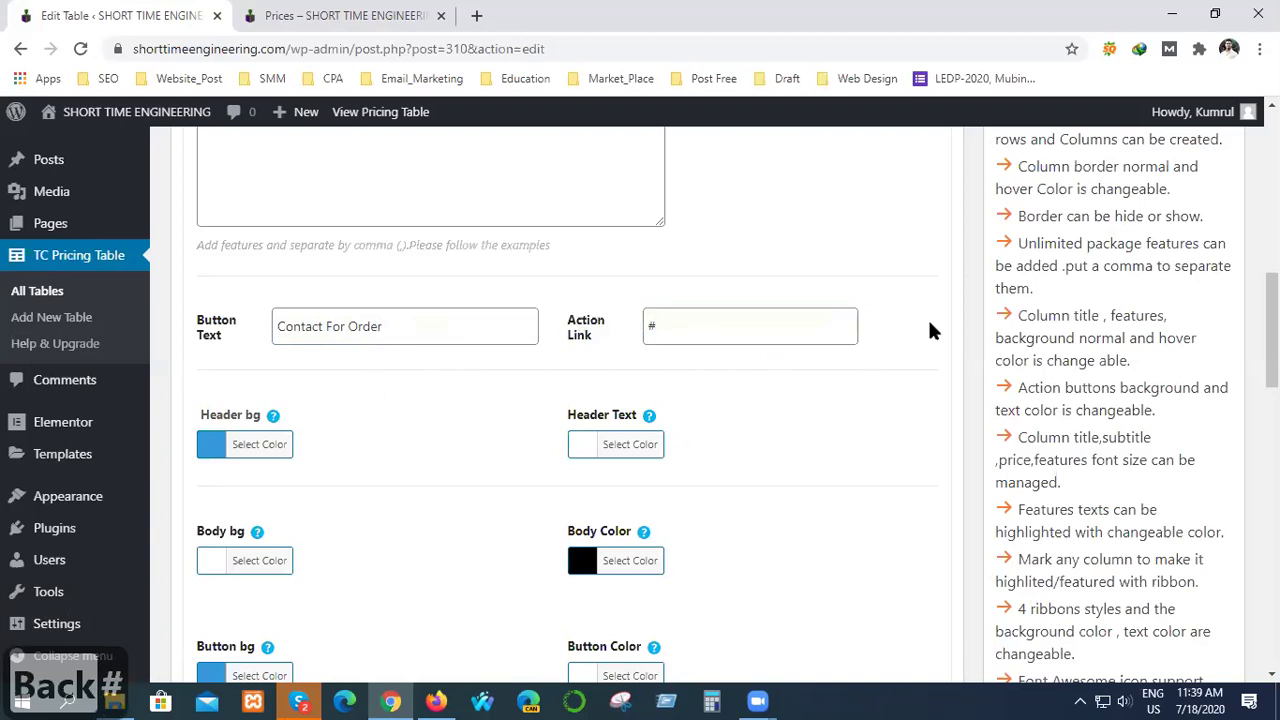
pyautogui.scroll(-2, 834, 443)
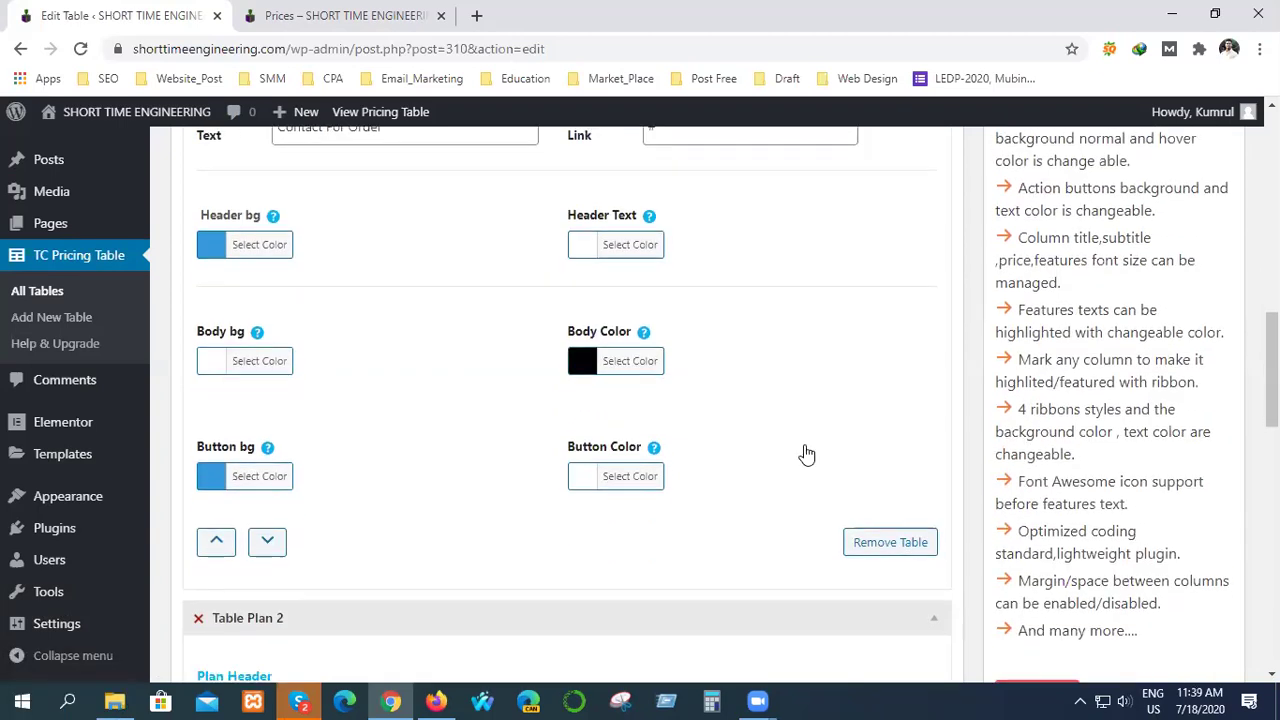
# Give Table Plan 2 the title 'On Page SEO' and the subtitle 'SEO'
pyautogui.scroll(-3, 806, 454)
pyautogui.click(339, 496)
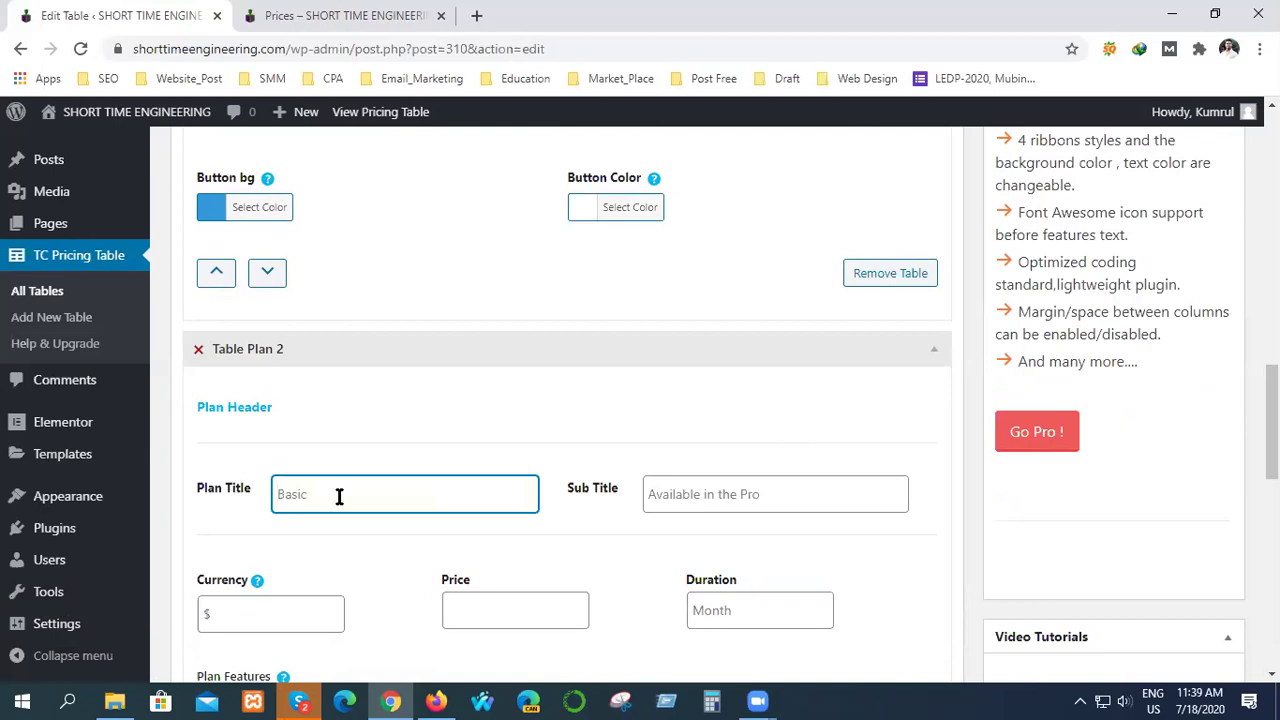
pyautogui.write('S')
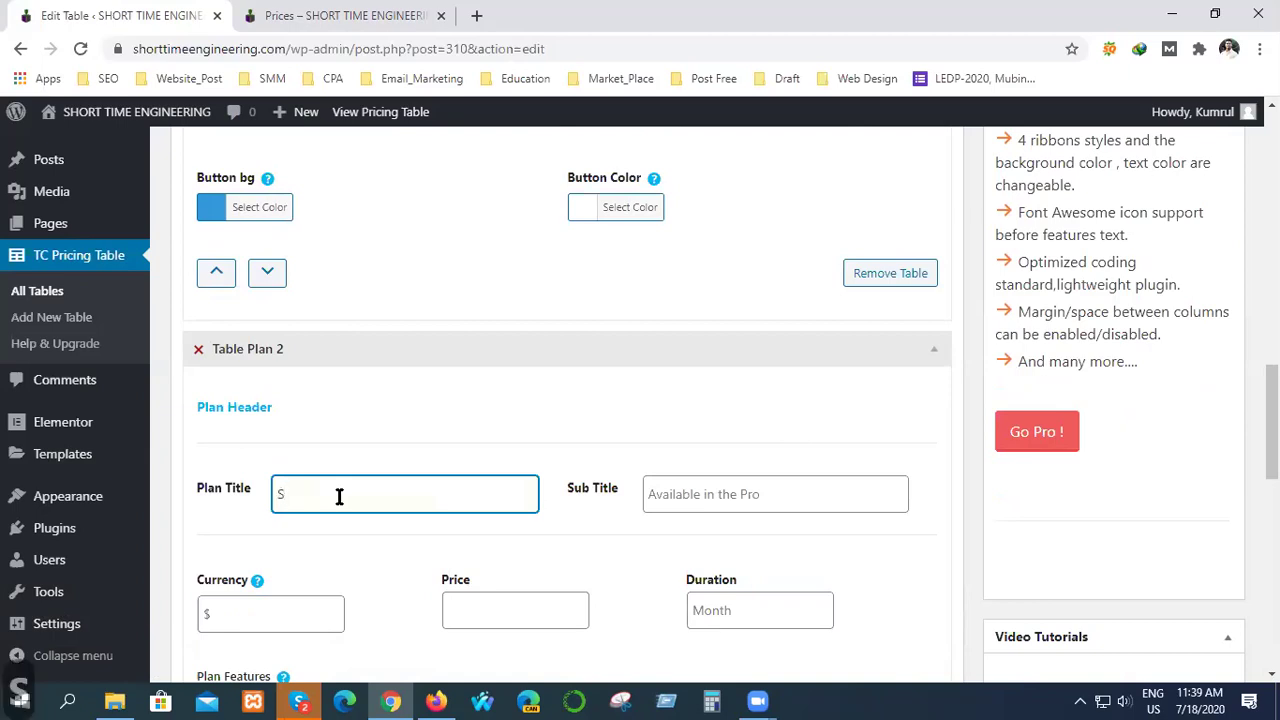
pyautogui.press('BackSpace')
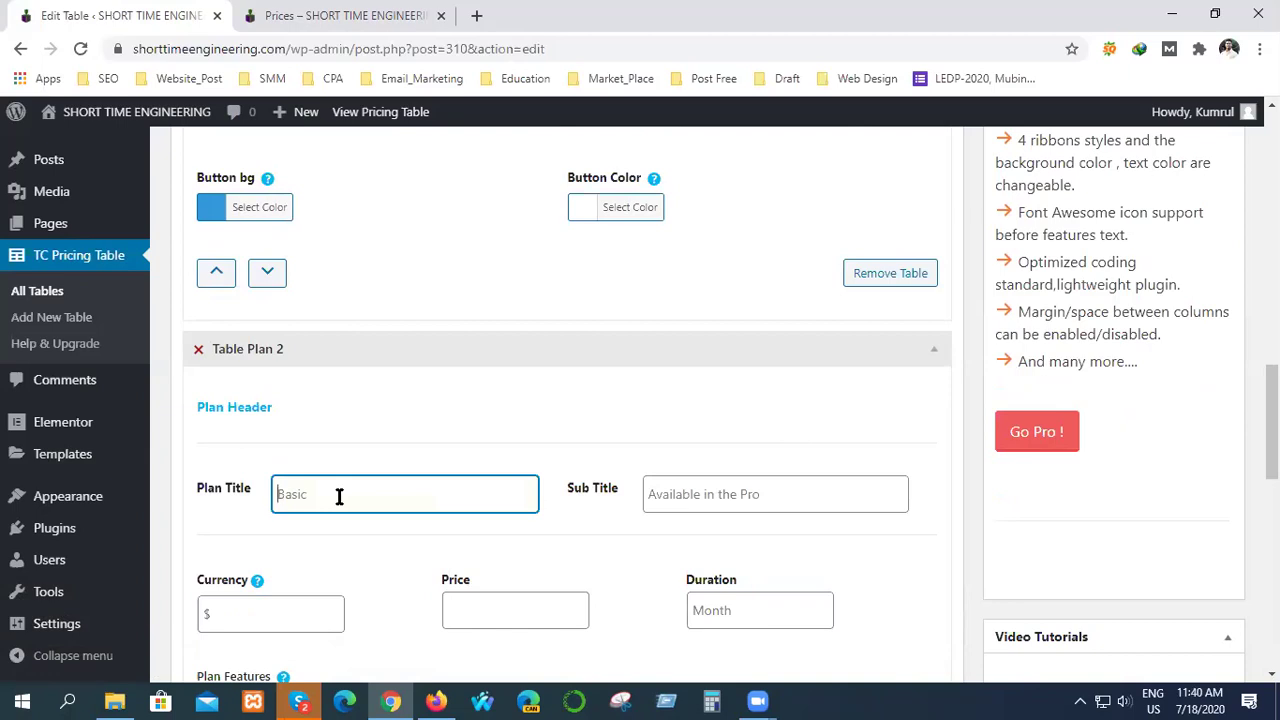
pyautogui.write('On')
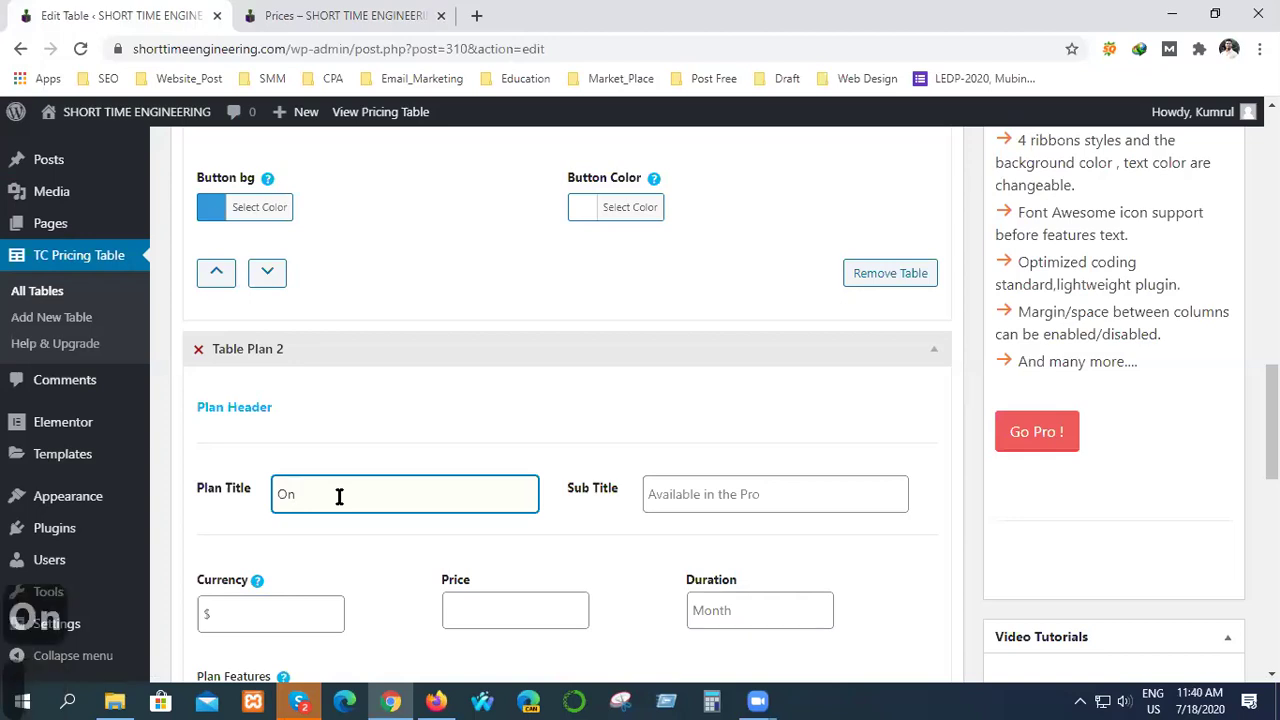
pyautogui.write(' Pag')
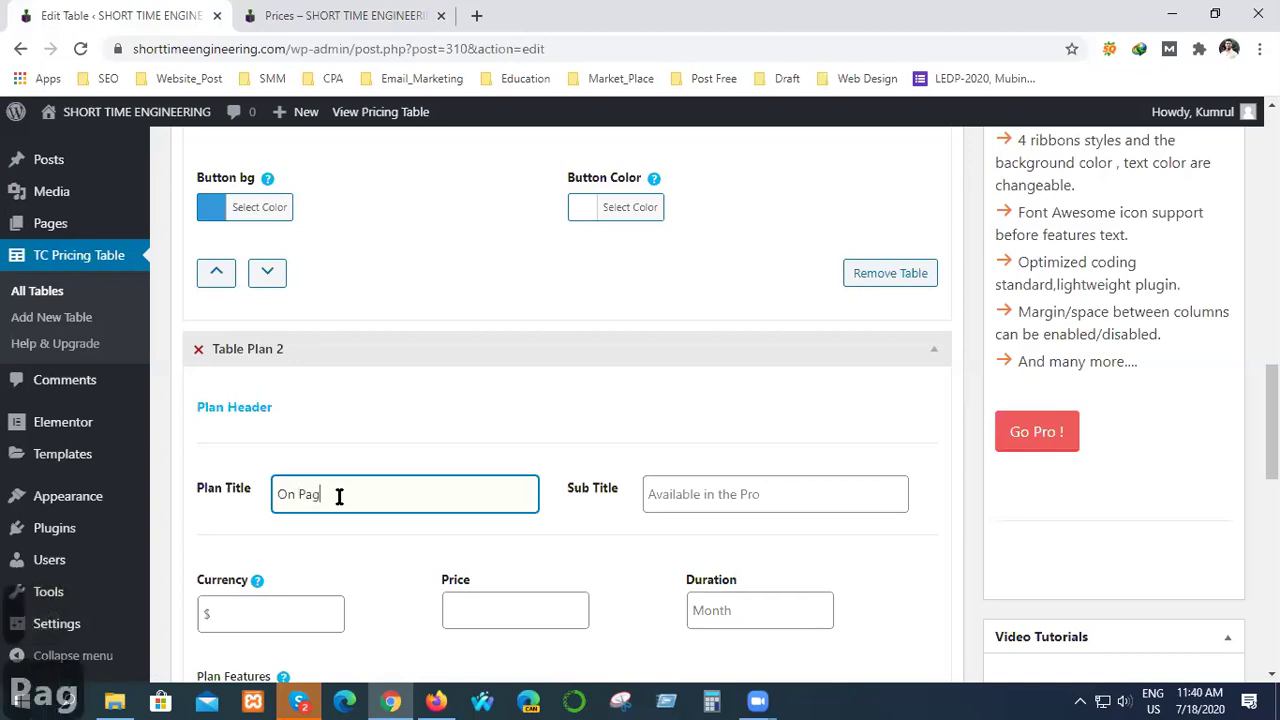
pyautogui.write('e S')
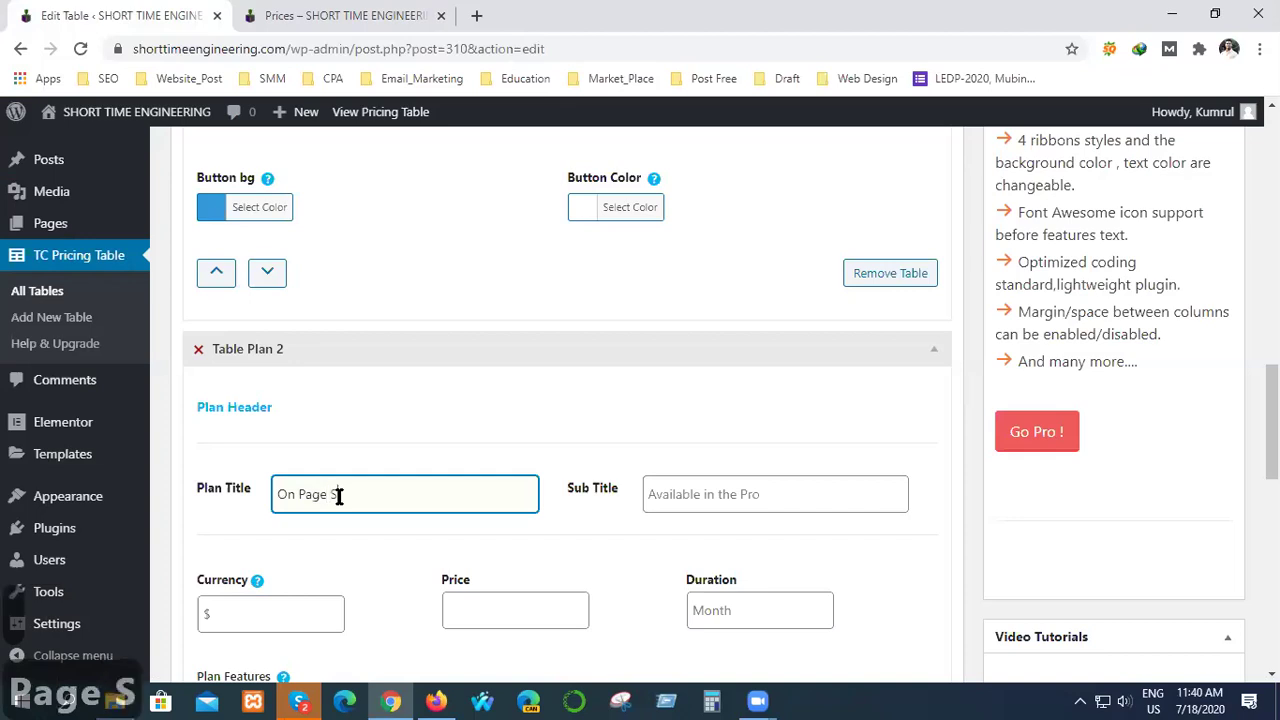
pyautogui.write('EO')
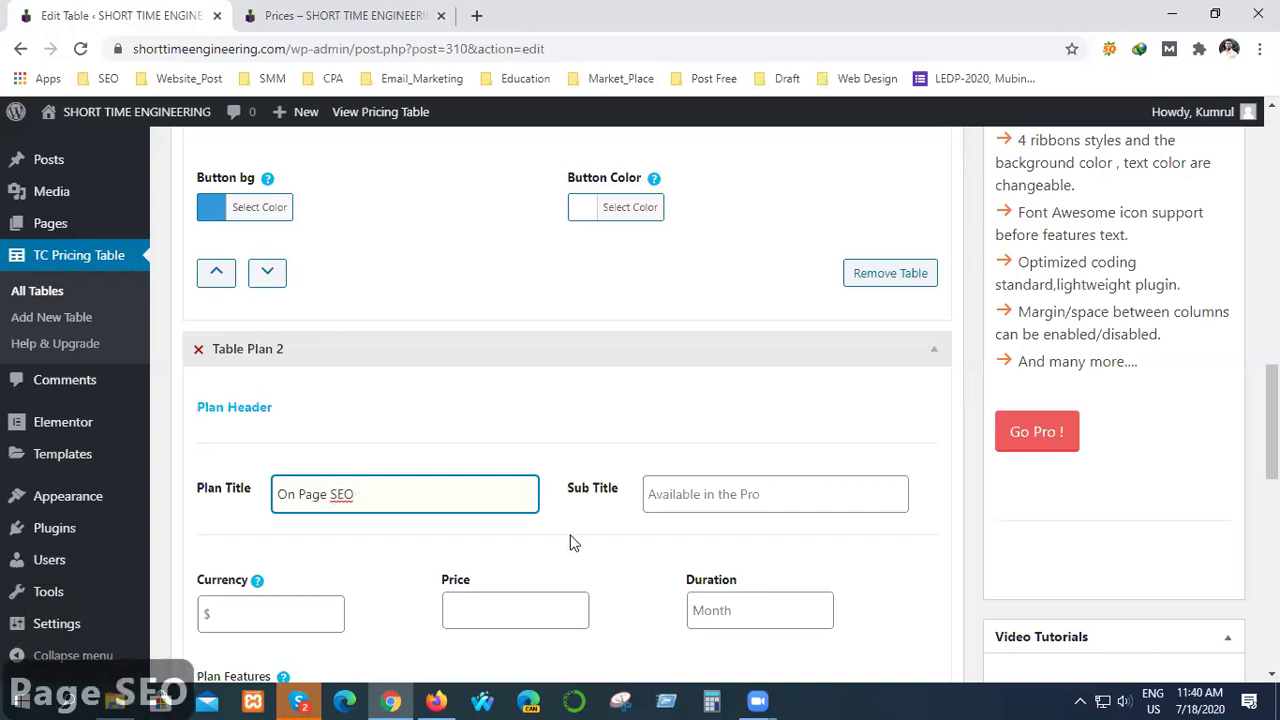
pyautogui.click(713, 498)
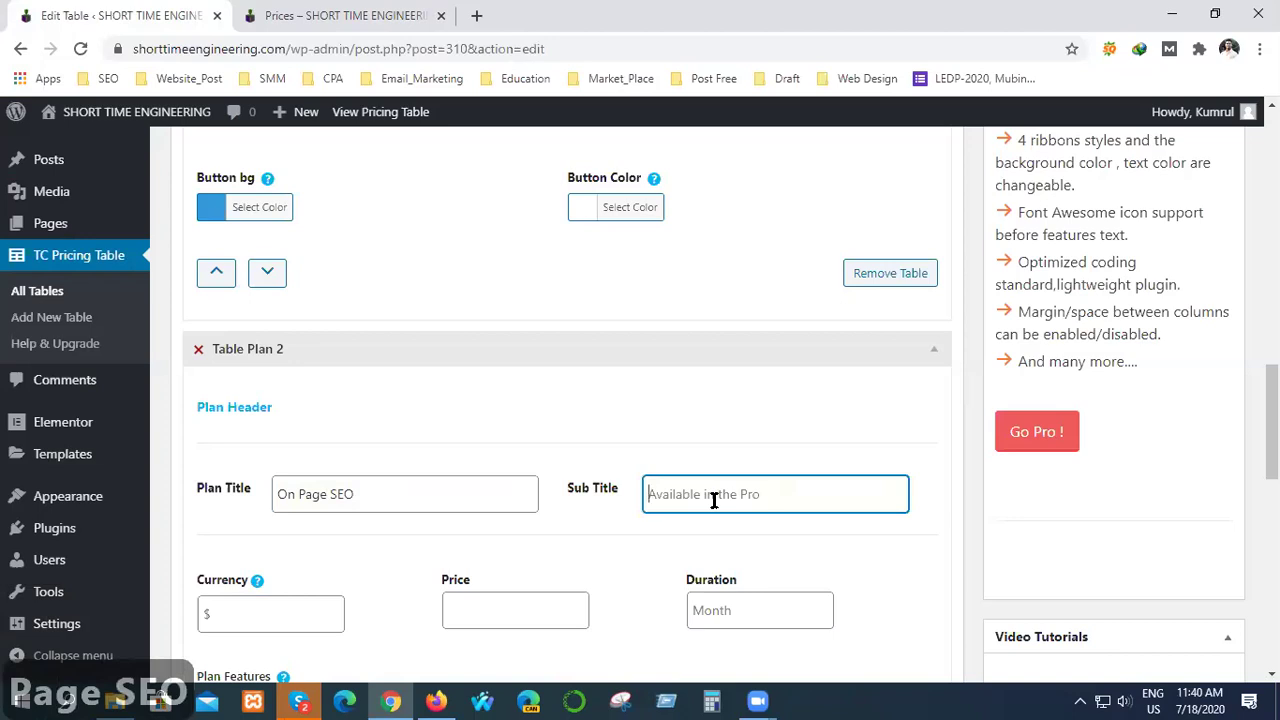
pyautogui.write('SEO')
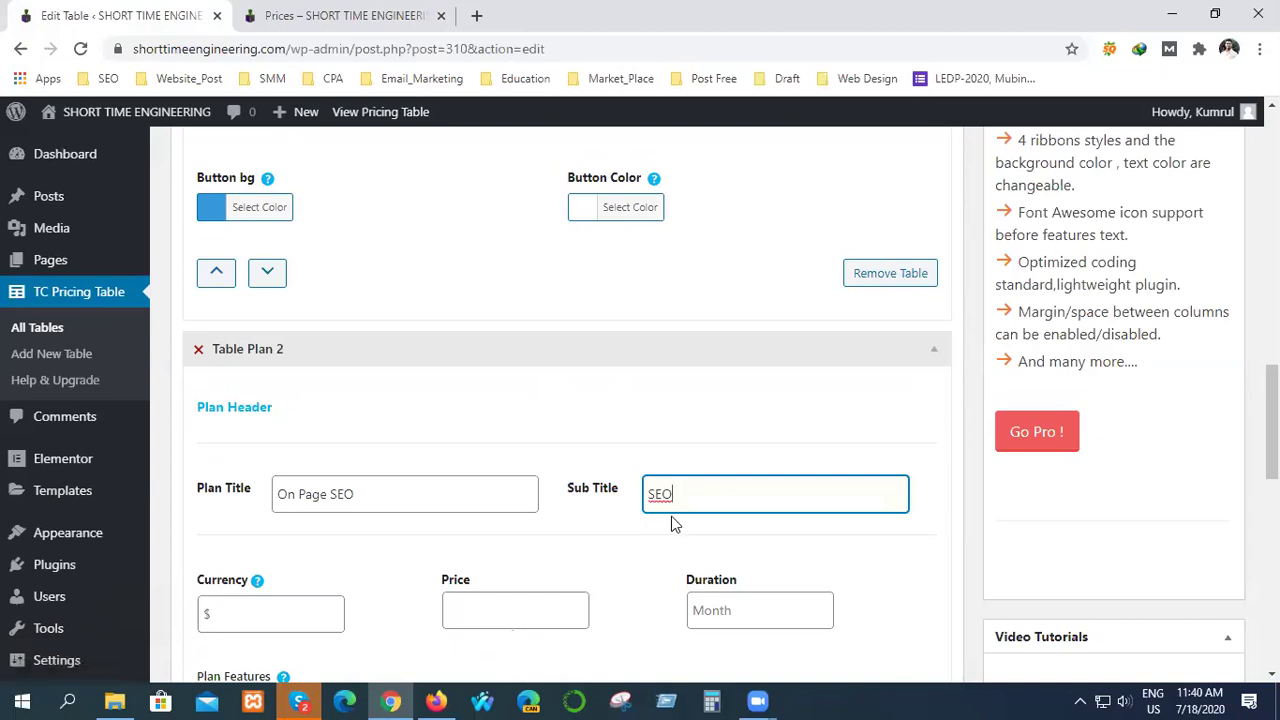
pyautogui.scroll(-2, 580, 532)
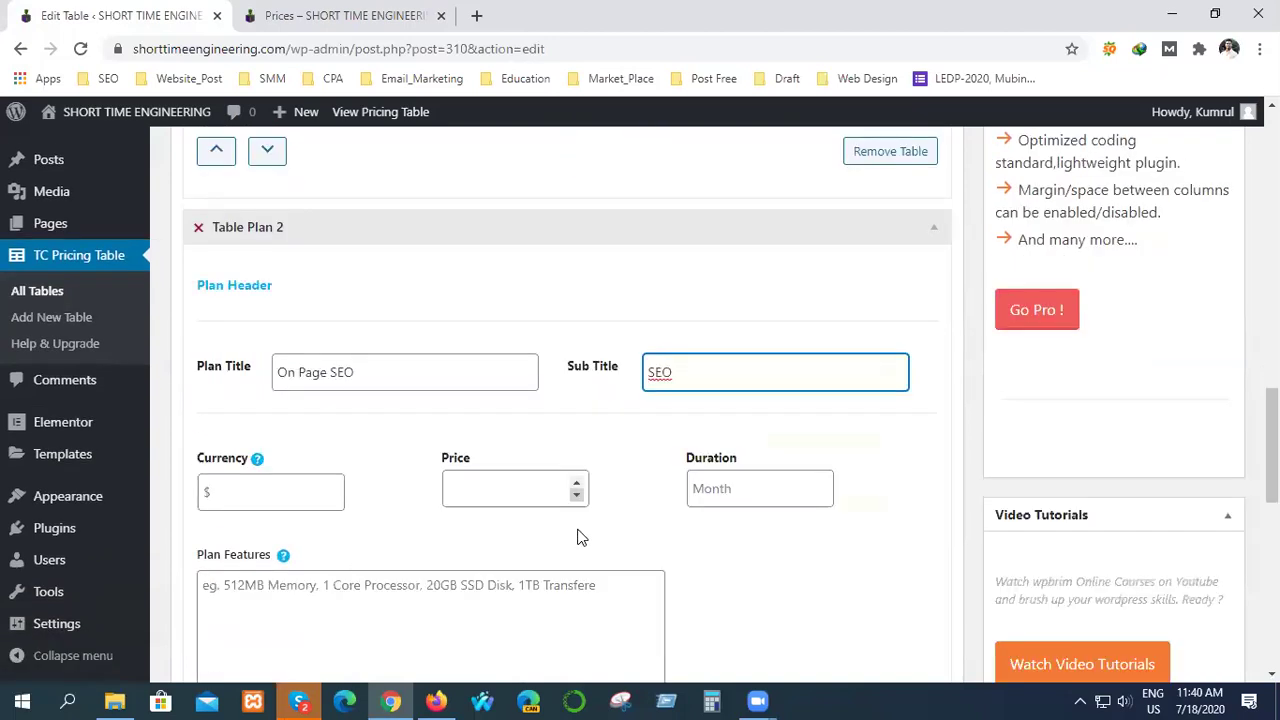
# Retitle the second plan from 'On Page SEO' to 'Website Audit'
pyautogui.click(255, 427)
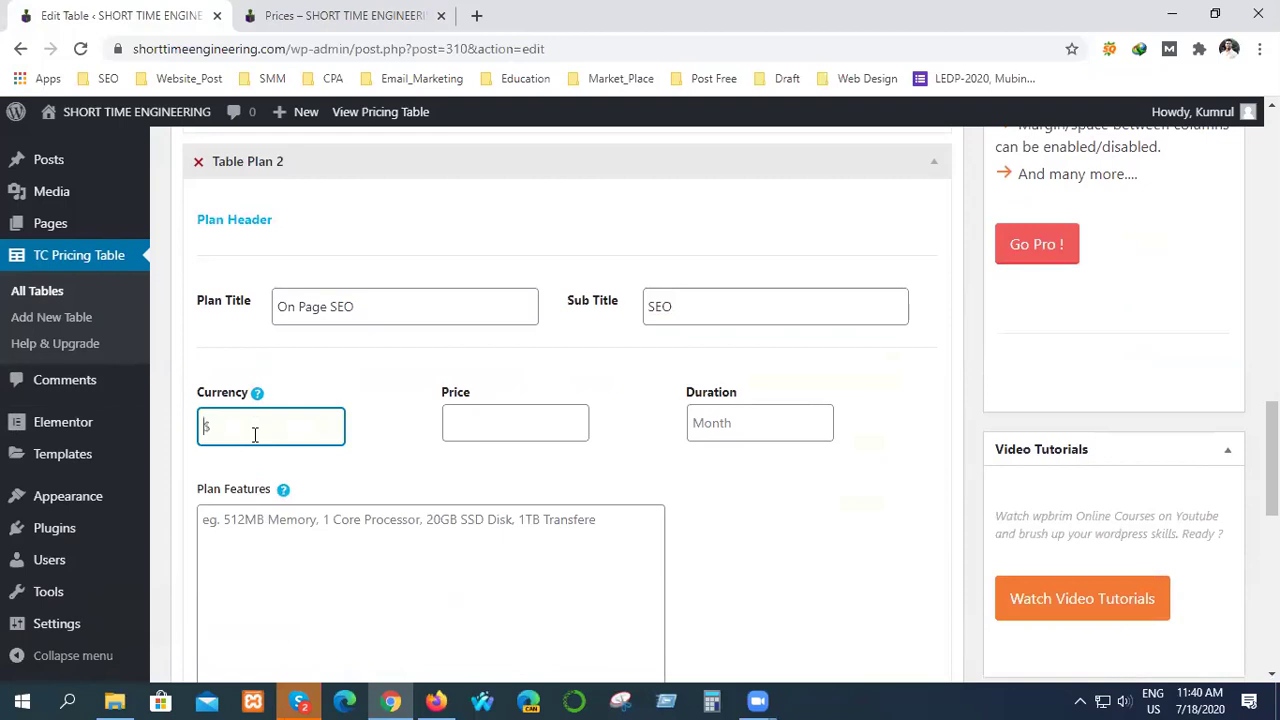
pyautogui.click(503, 430)
pyautogui.scroll(1, 520, 494)
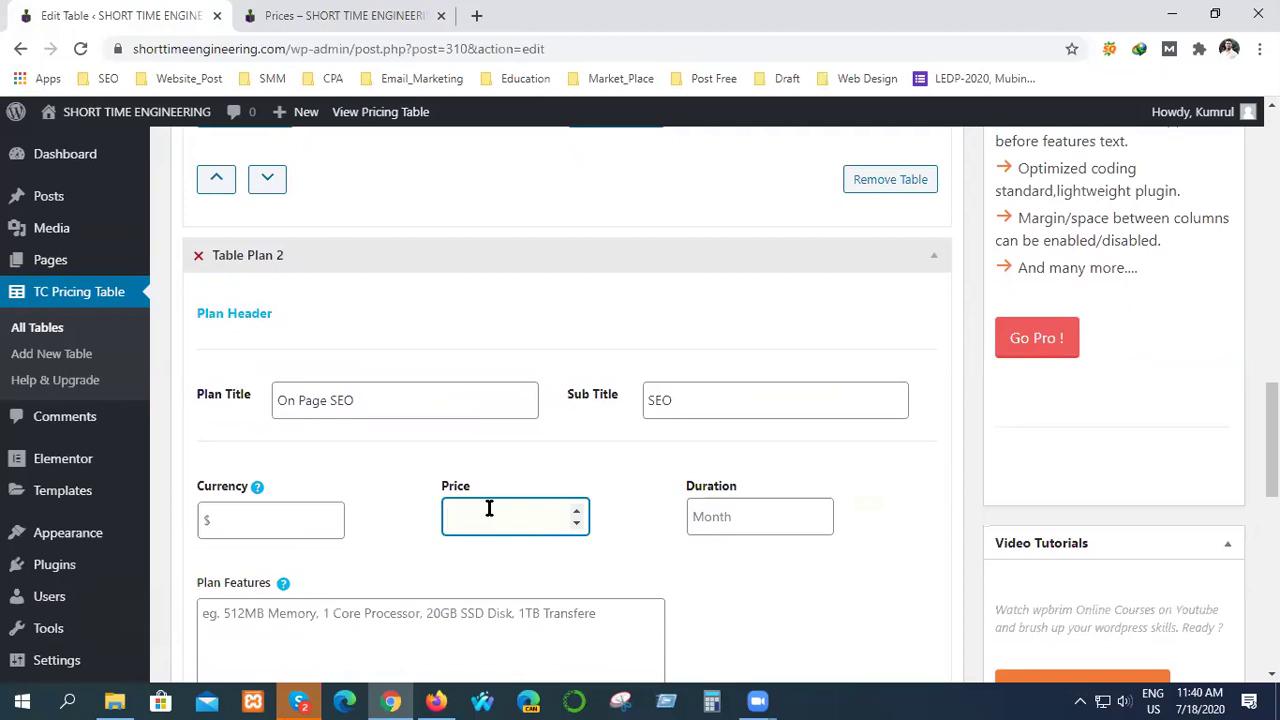
pyautogui.moveTo(372, 405); pyautogui.dragTo(229, 408)
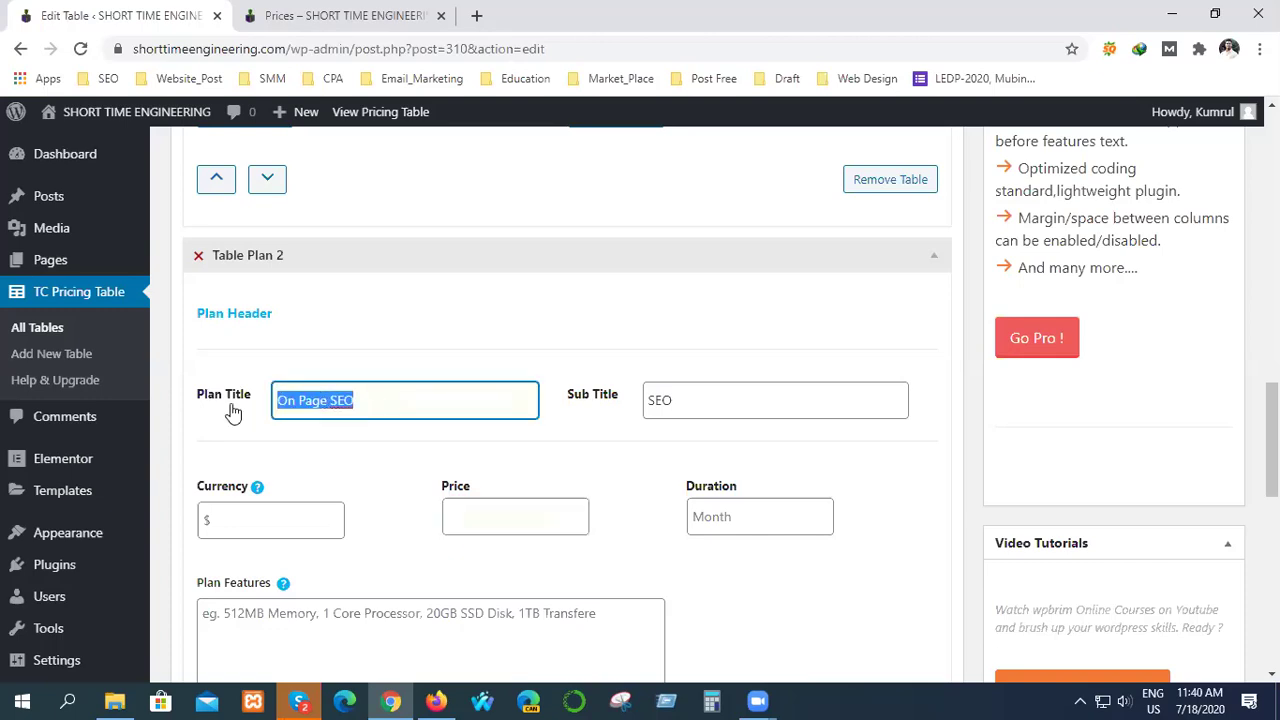
pyautogui.write('K')
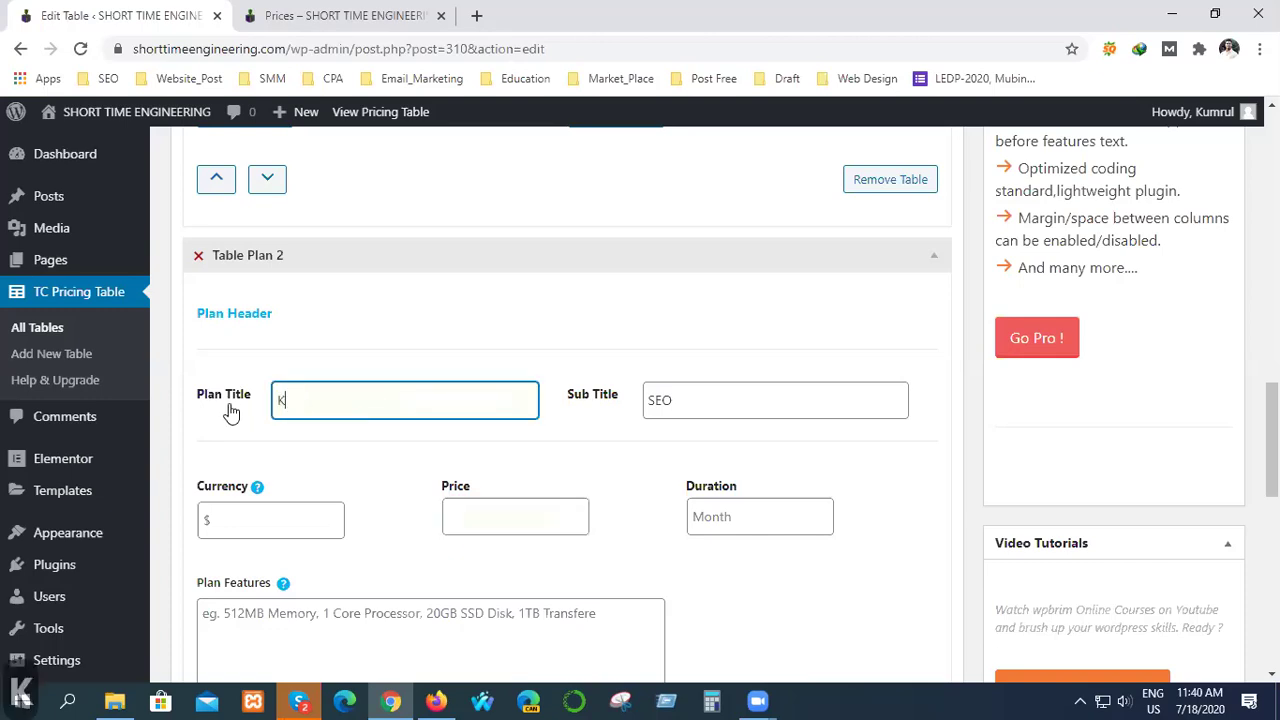
pyautogui.write('eywor')
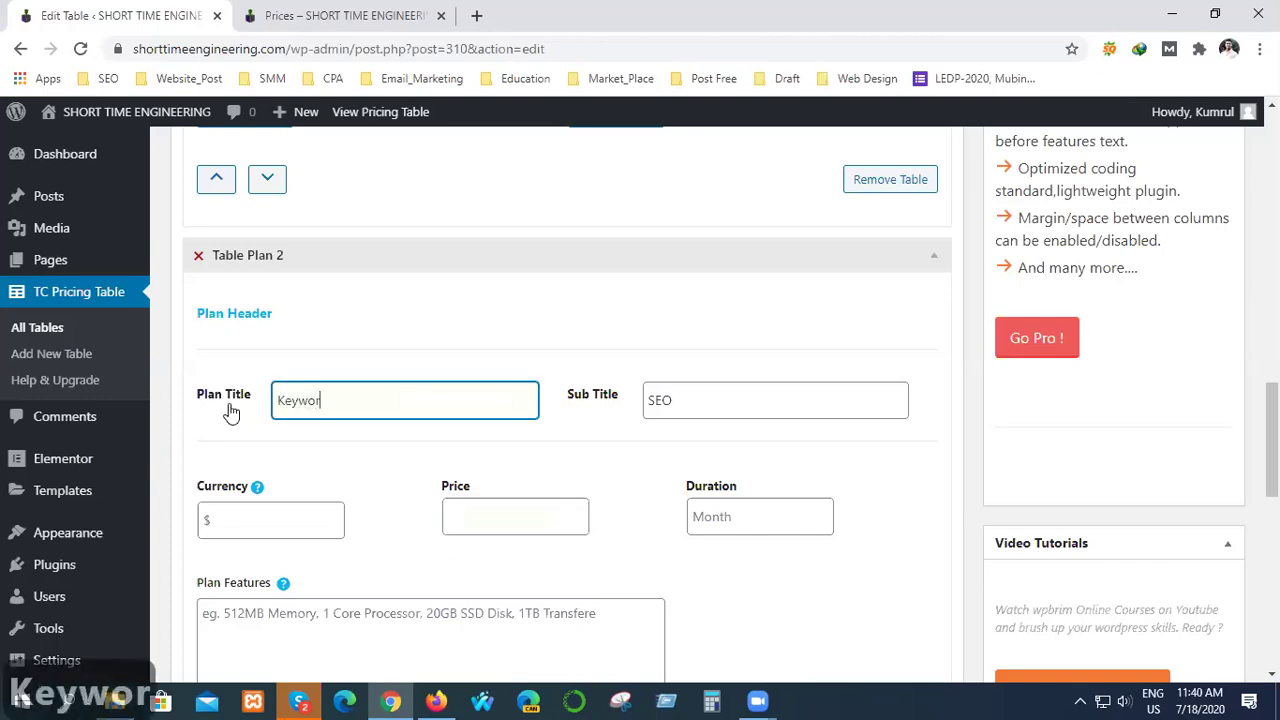
pyautogui.write('d')
pyautogui.press('BackSpace')
pyautogui.press('BackSpace')
pyautogui.press('BackSpace')
pyautogui.press('BackSpace')
pyautogui.press('BackSpace')
pyautogui.press('BackSpace')
pyautogui.press('BackSpace')
pyautogui.press('BackSpace')
pyautogui.press('BackSpace')
pyautogui.press('BackSpace')
pyautogui.press('BackSpace')
pyautogui.press('BackSpace')
pyautogui.press('BackSpace')
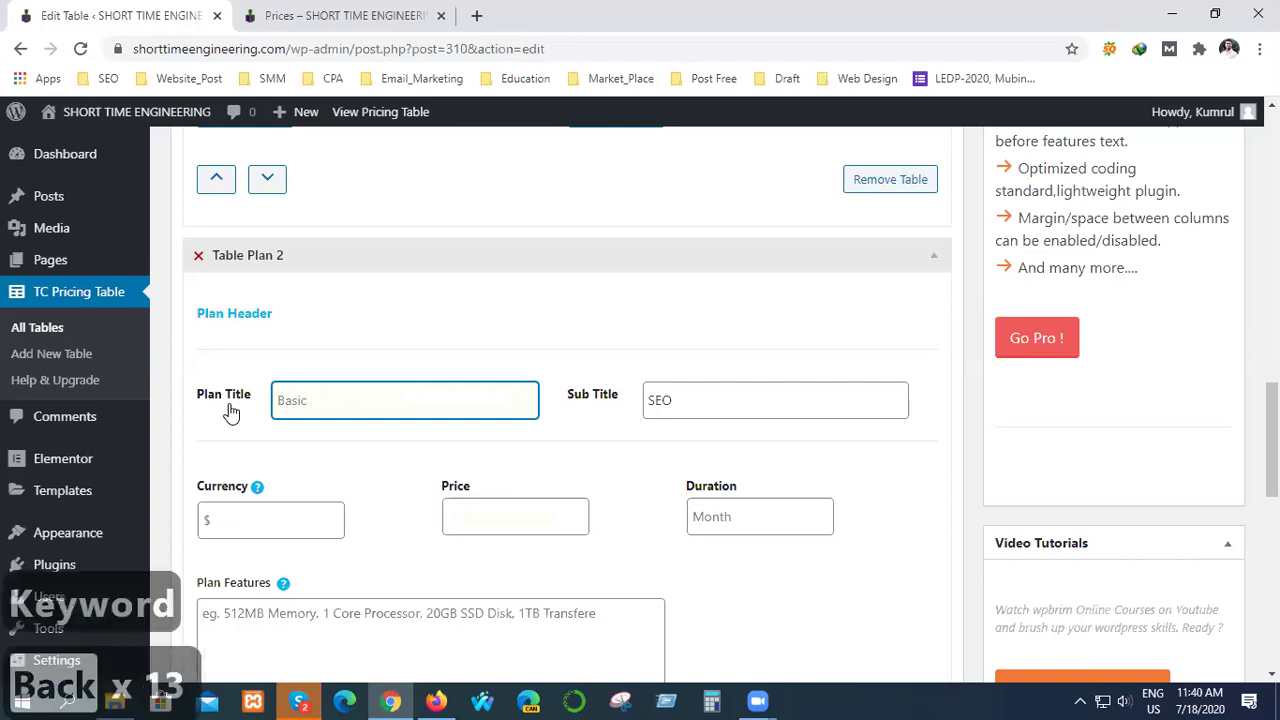
pyautogui.write('Web')
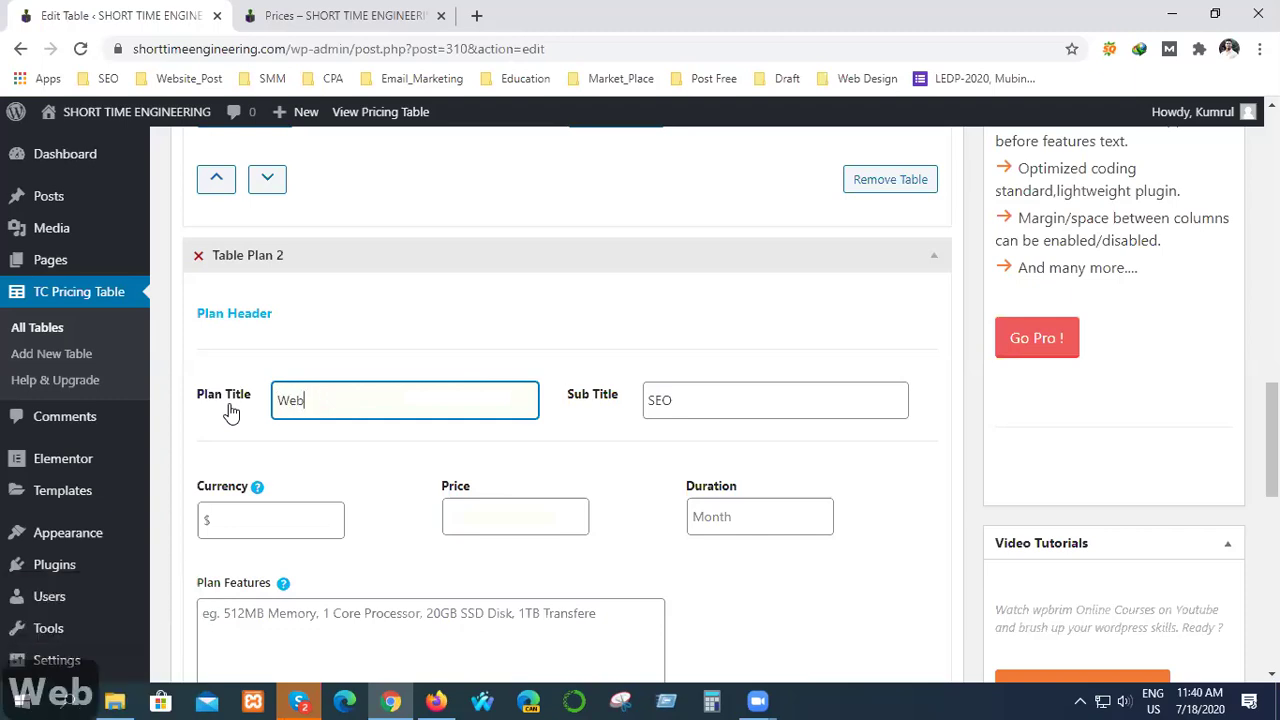
pyautogui.write('si')
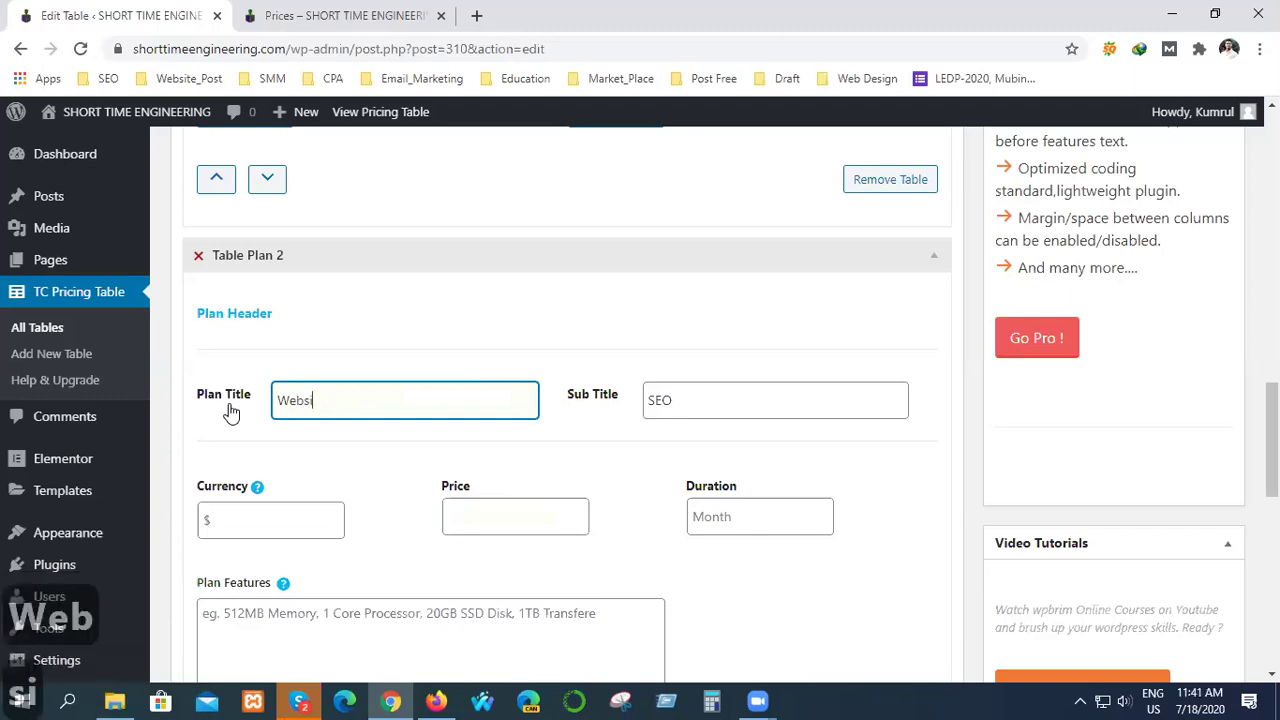
pyautogui.write('te A')
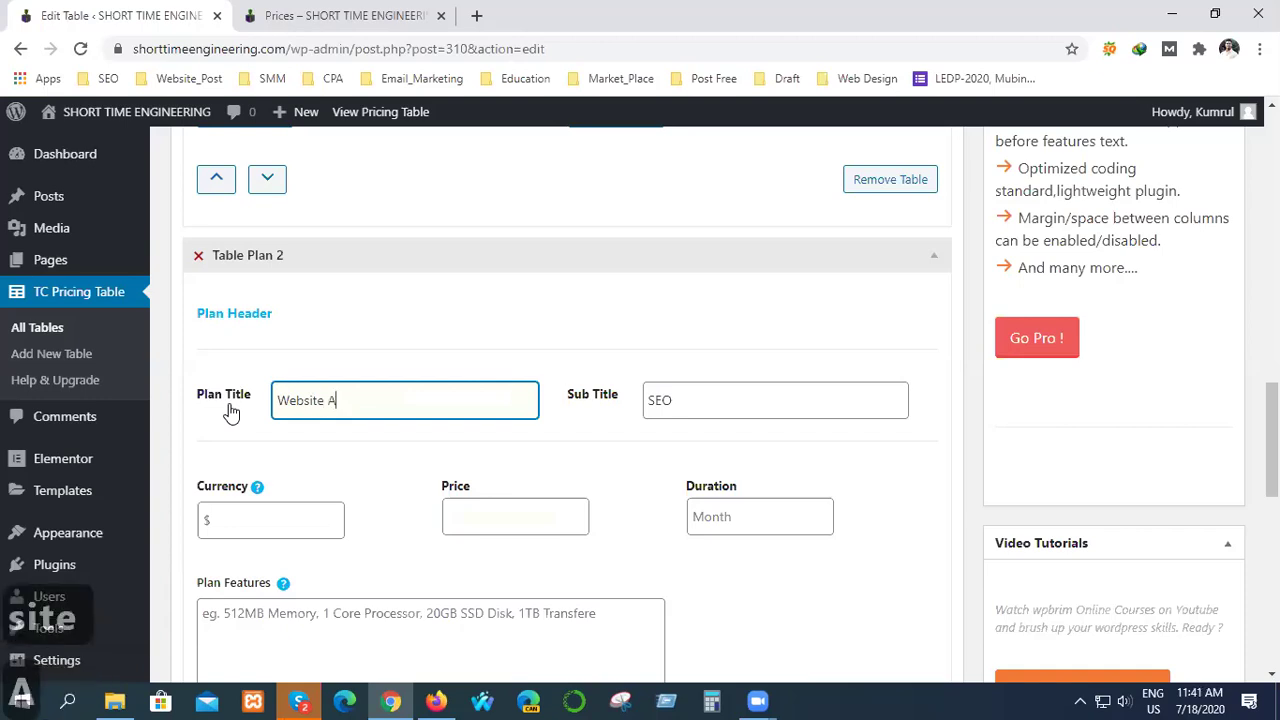
pyautogui.write('udit')
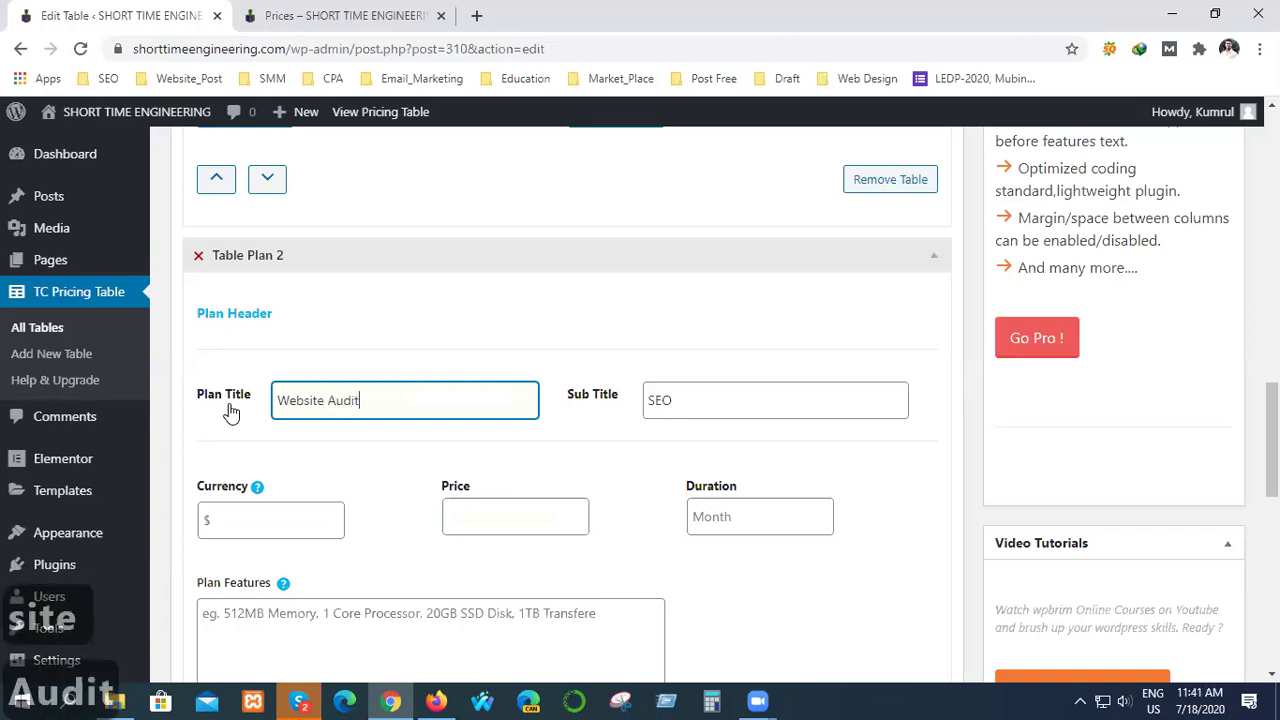
pyautogui.click(691, 398)
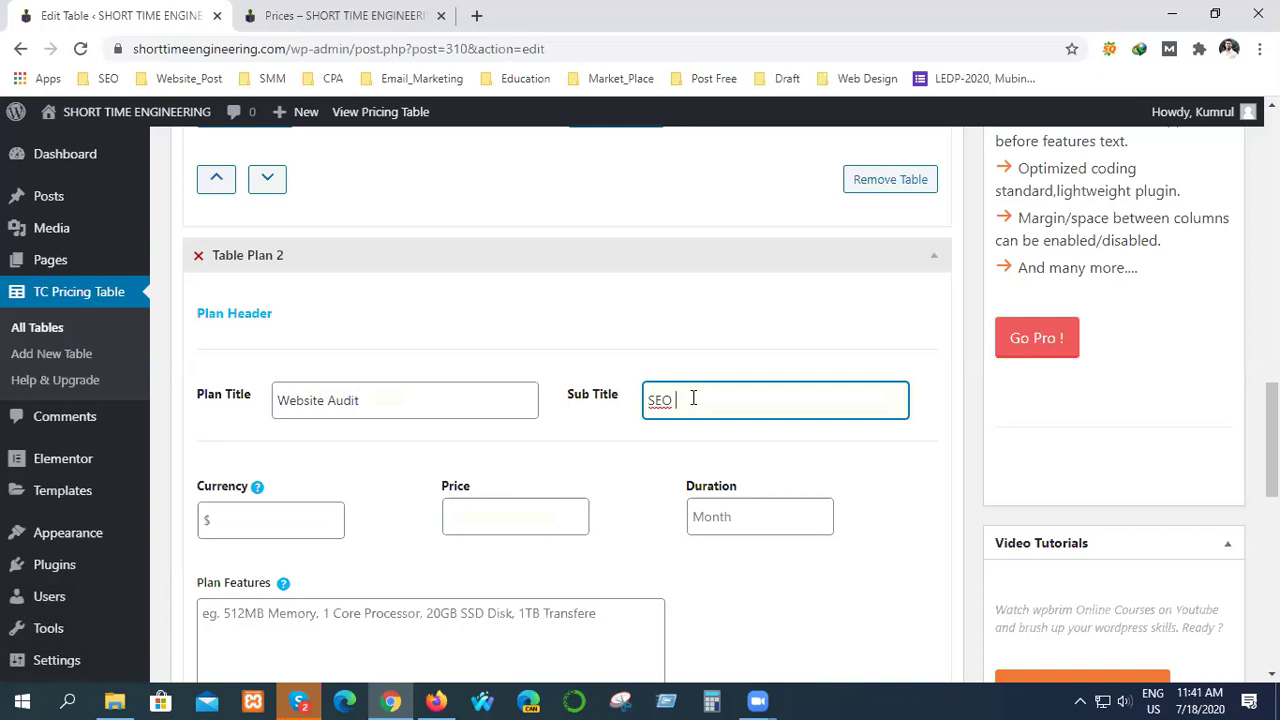
# Extend the second plan's subtitle to 'SEO Result', with price 10 and duration 5
pyautogui.write('Res')
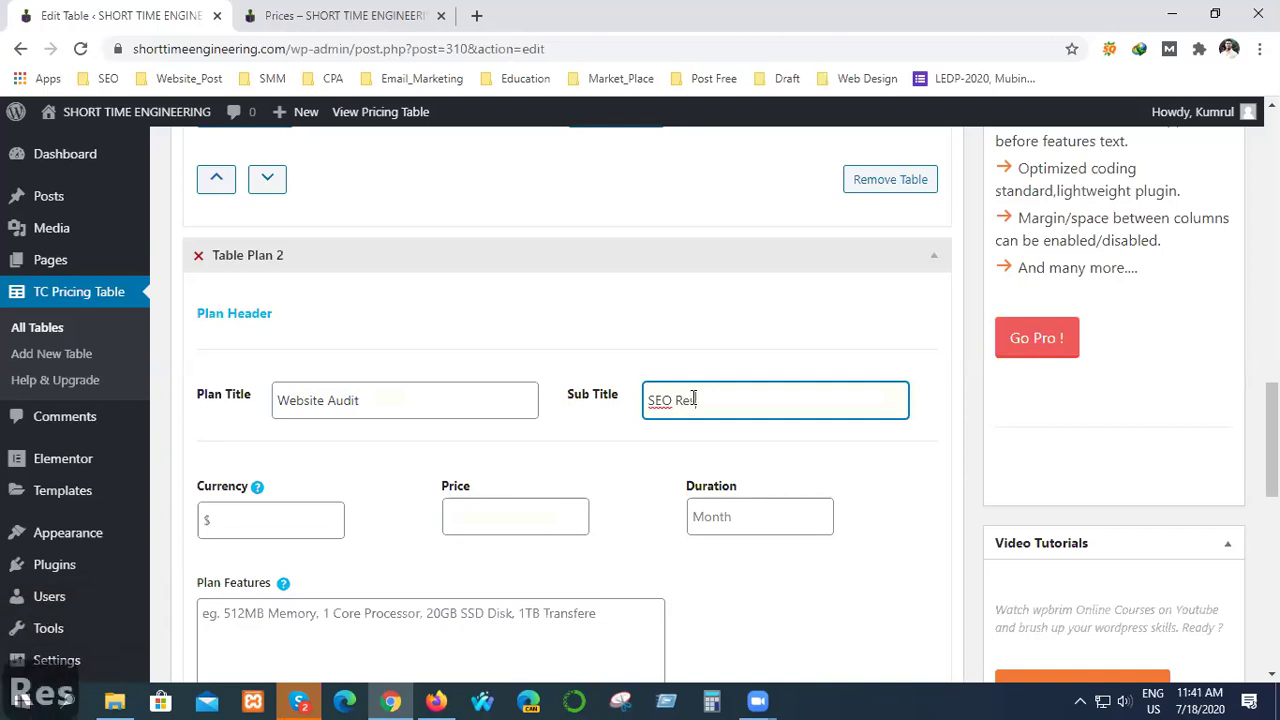
pyautogui.write('ult')
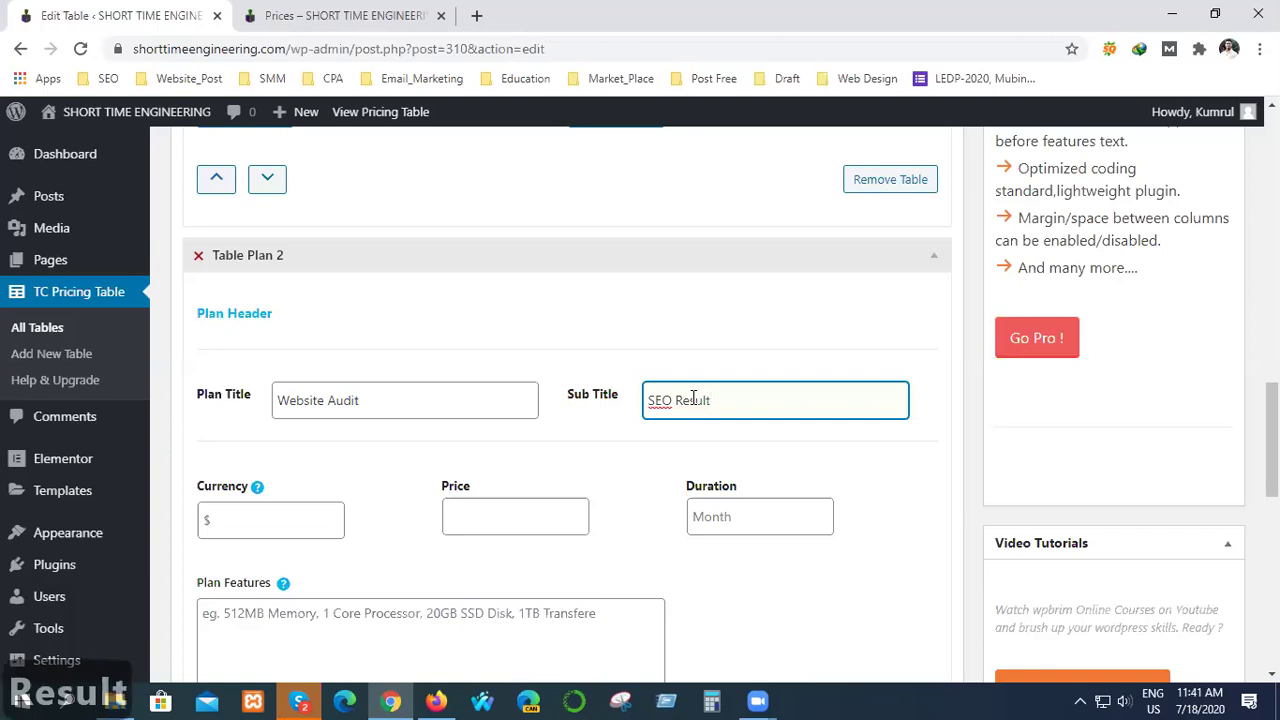
pyautogui.click(474, 515)
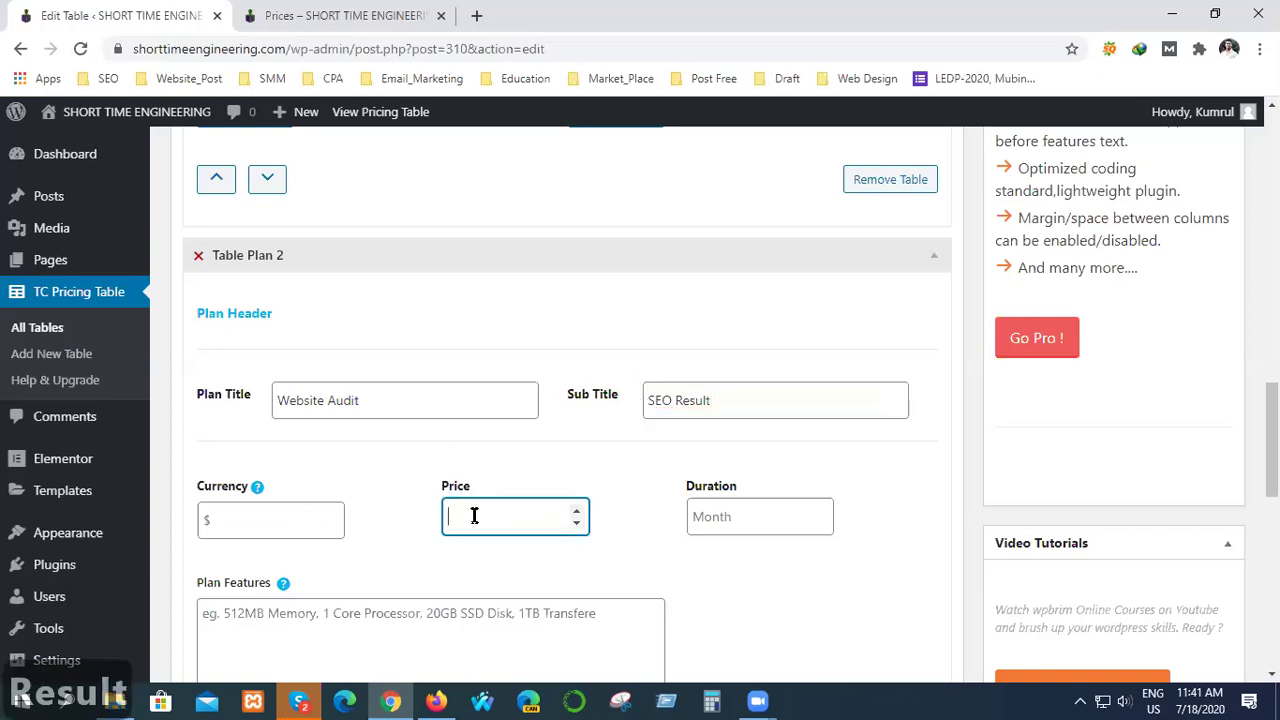
pyautogui.write('10')
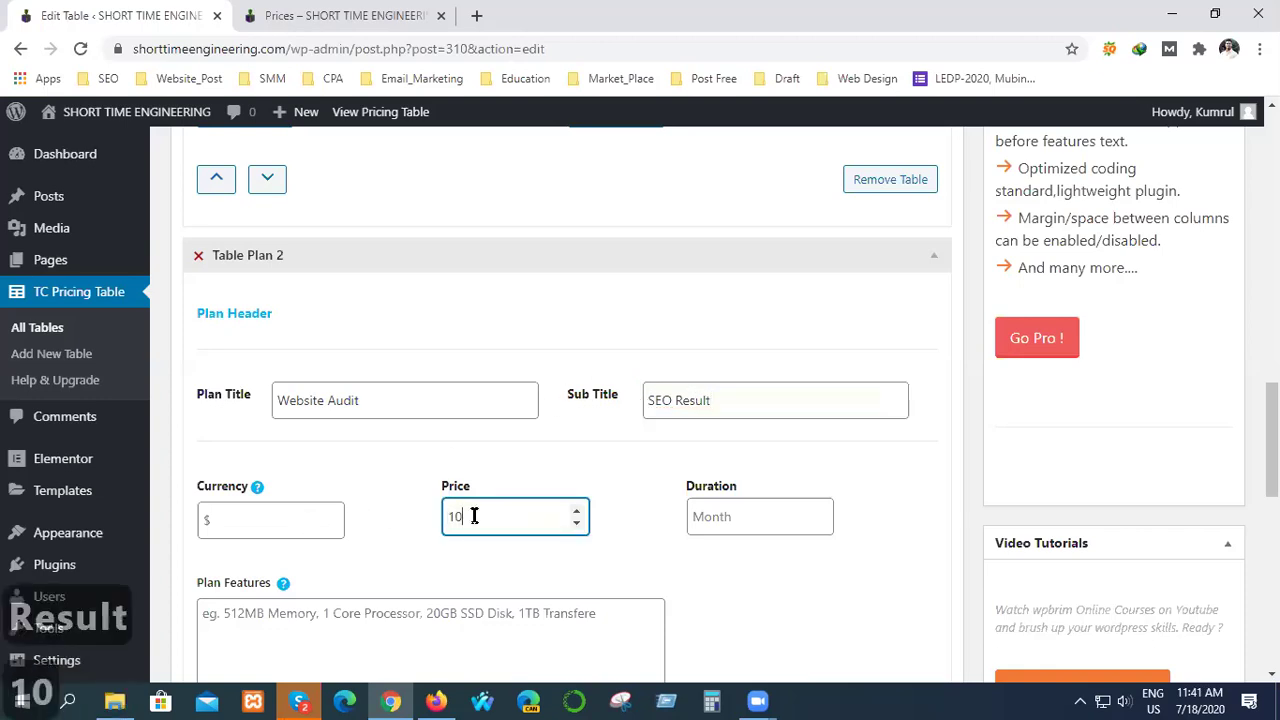
pyautogui.click(704, 518)
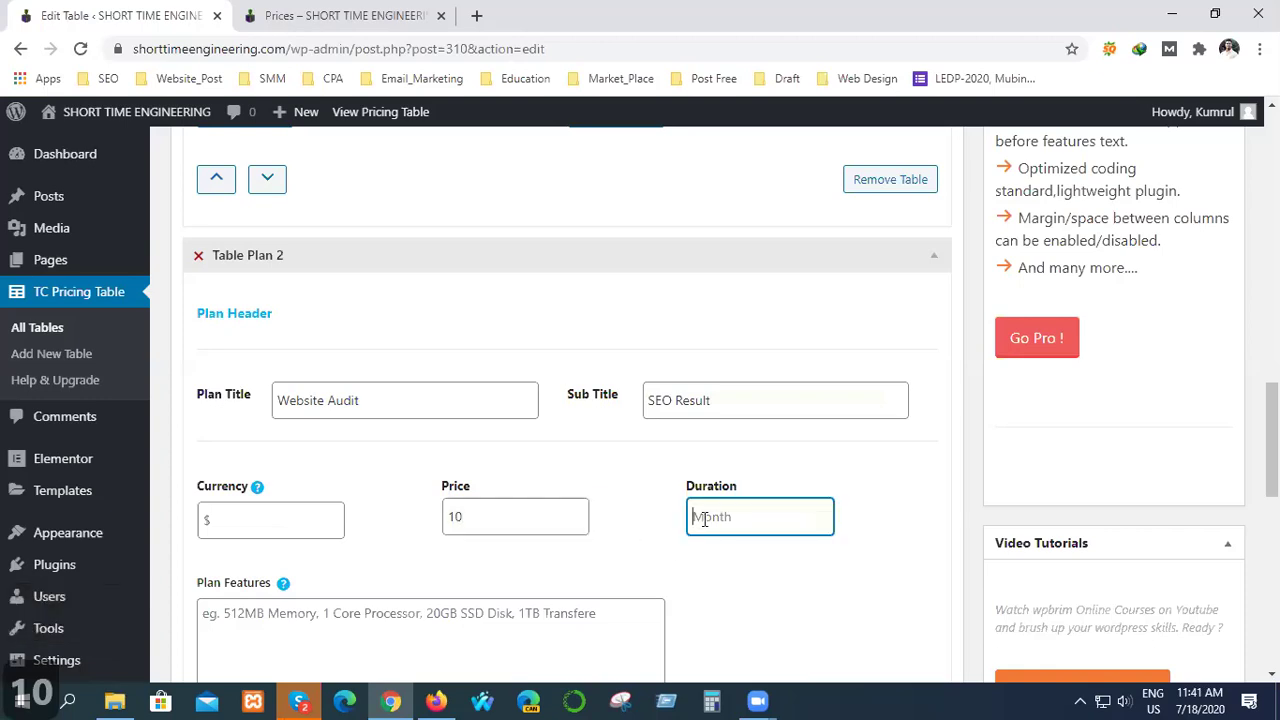
pyautogui.write('5')
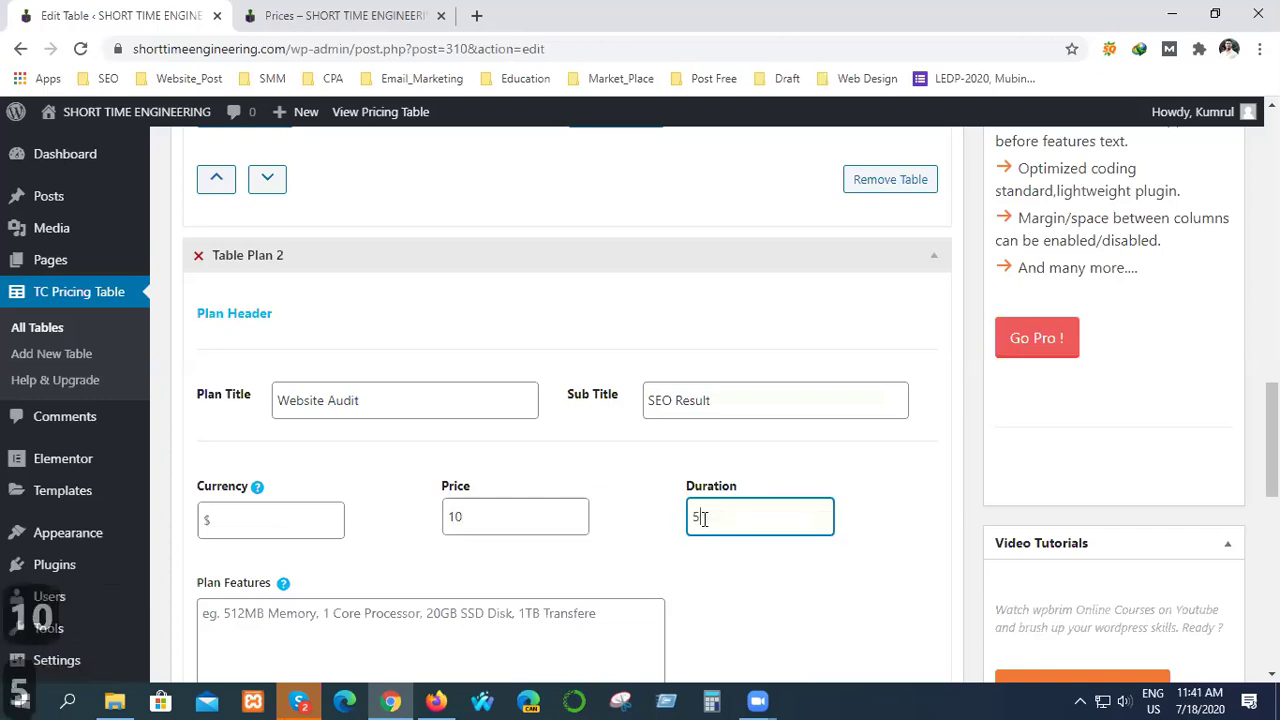
# Correct the second plan's price to 15 and start its features list with 'Website'
pyautogui.click(506, 611)
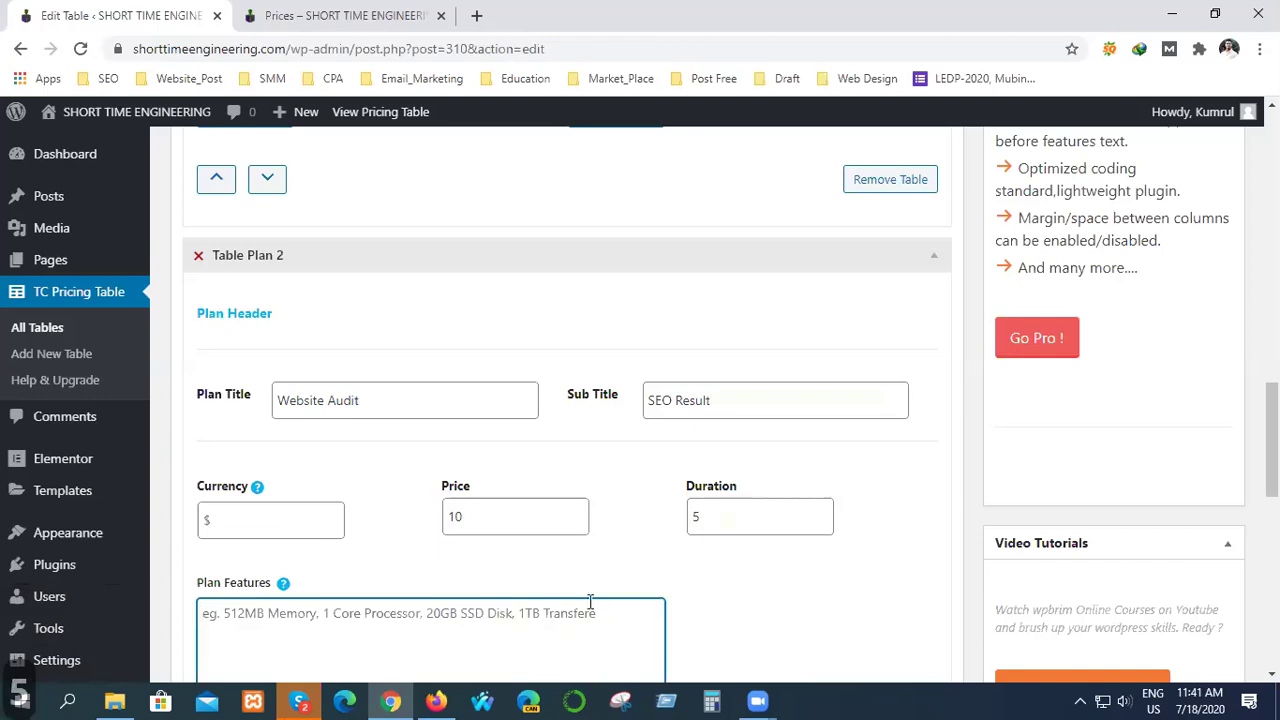
pyautogui.scroll(-2, 580, 600)
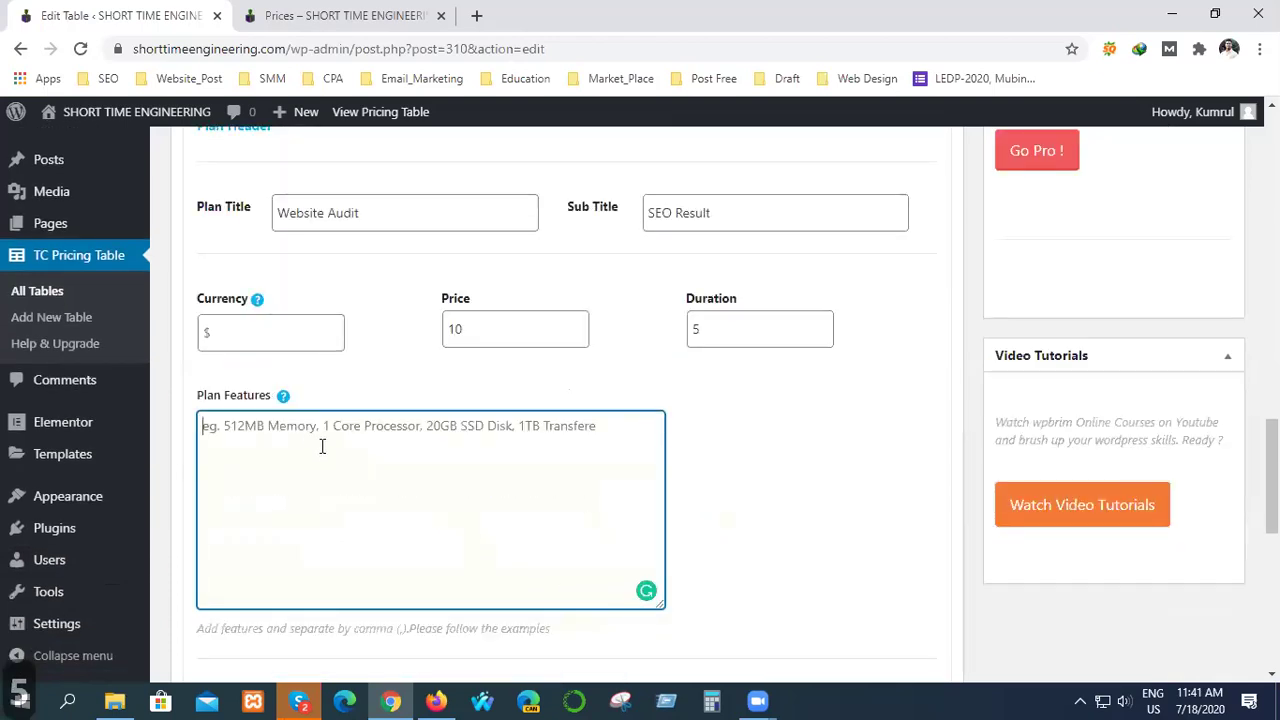
pyautogui.click(474, 329)
pyautogui.press('BackSpace')
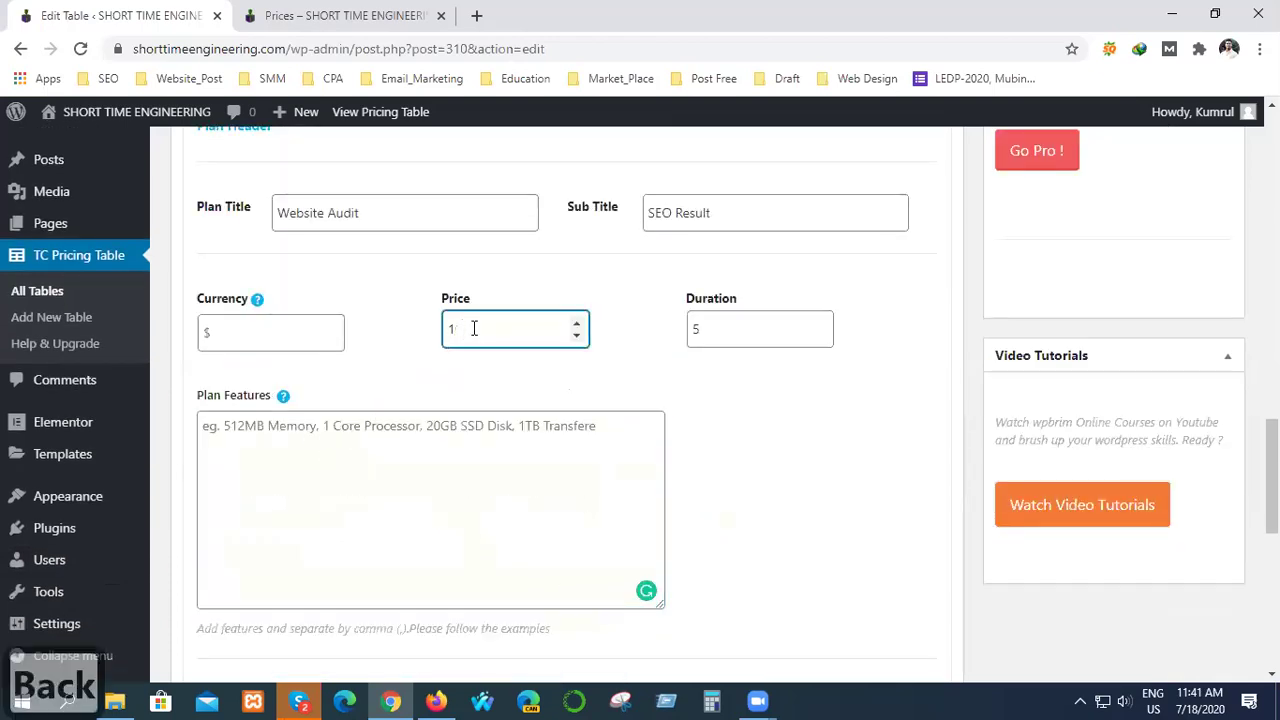
pyautogui.write('5')
pyautogui.click(344, 453)
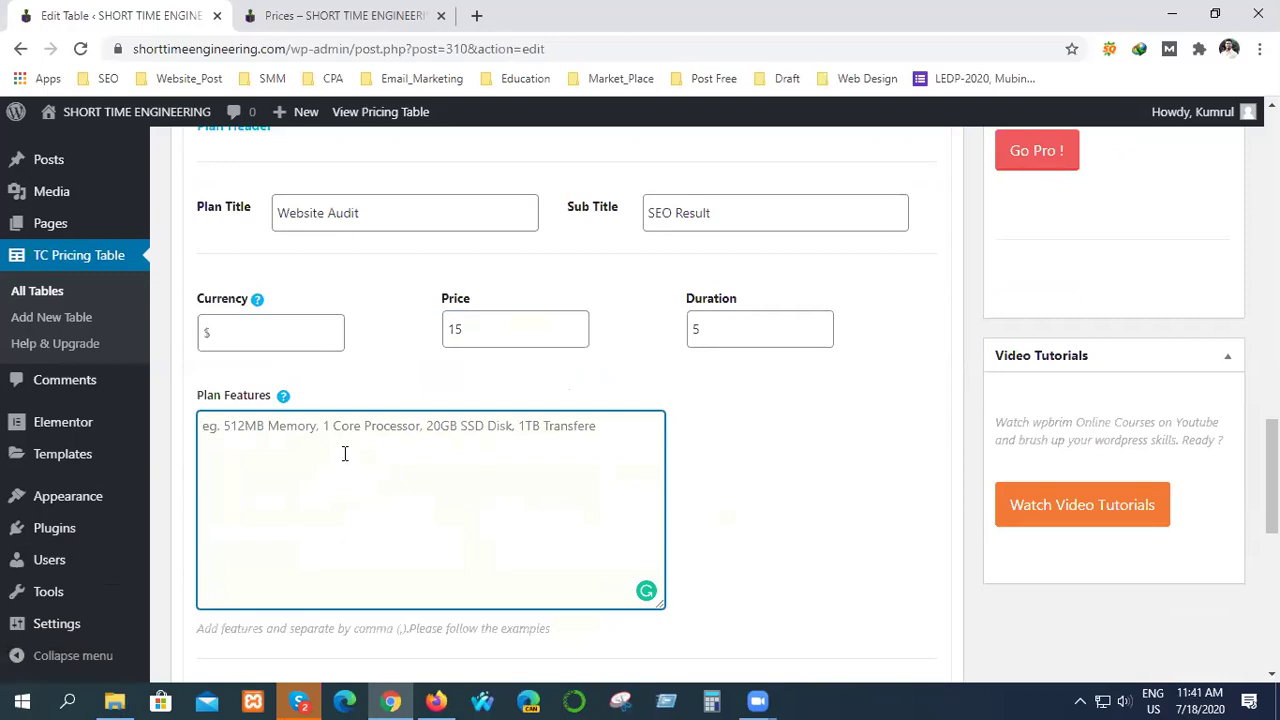
pyautogui.write('Web')
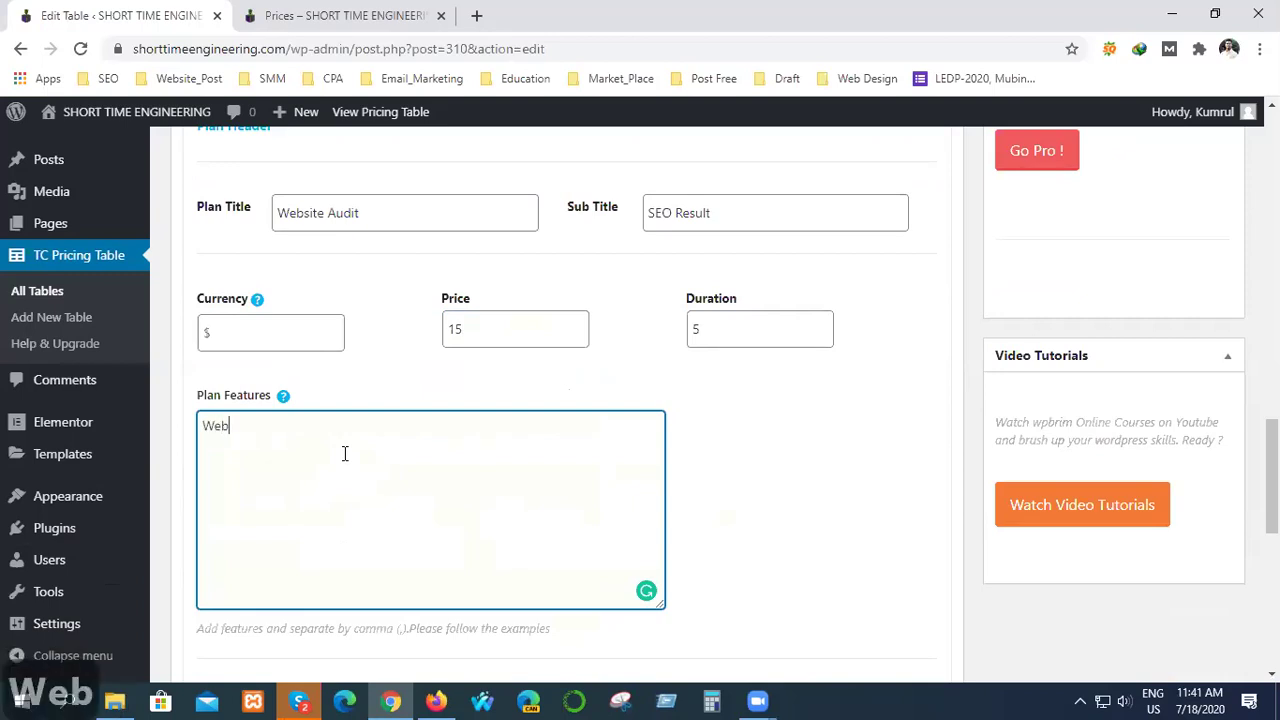
pyautogui.write('site Meta, Website Description')
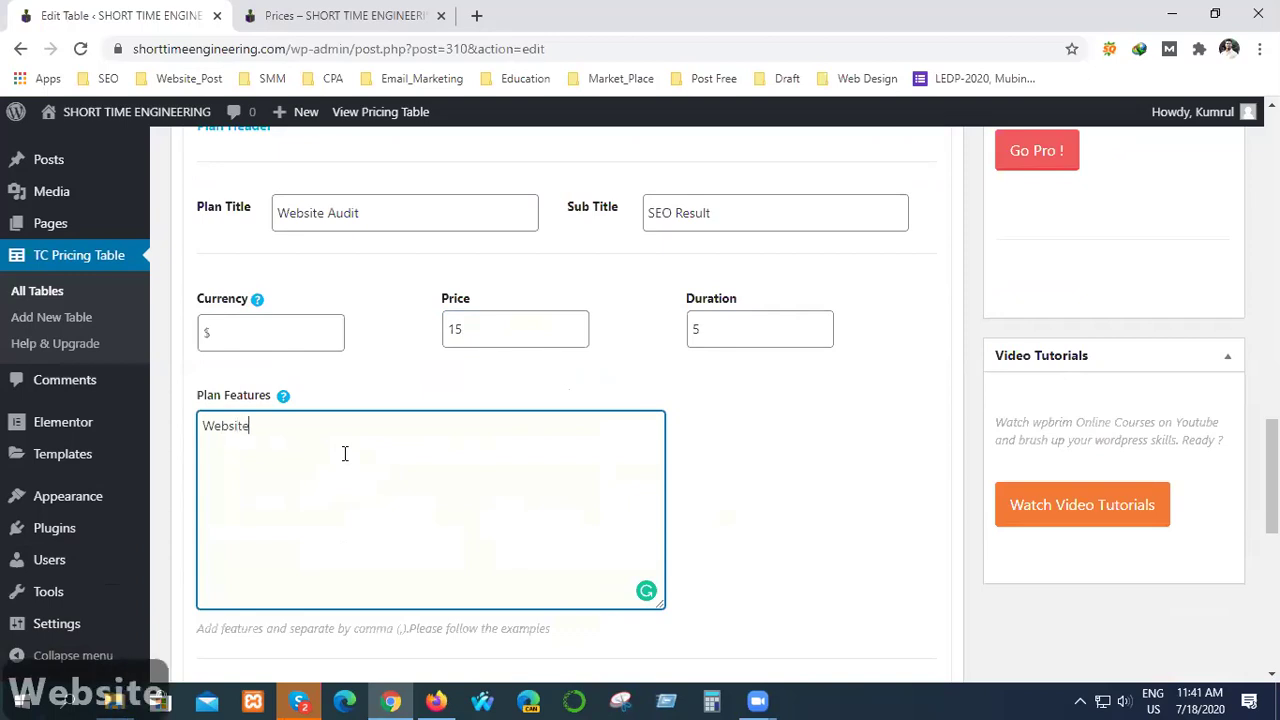
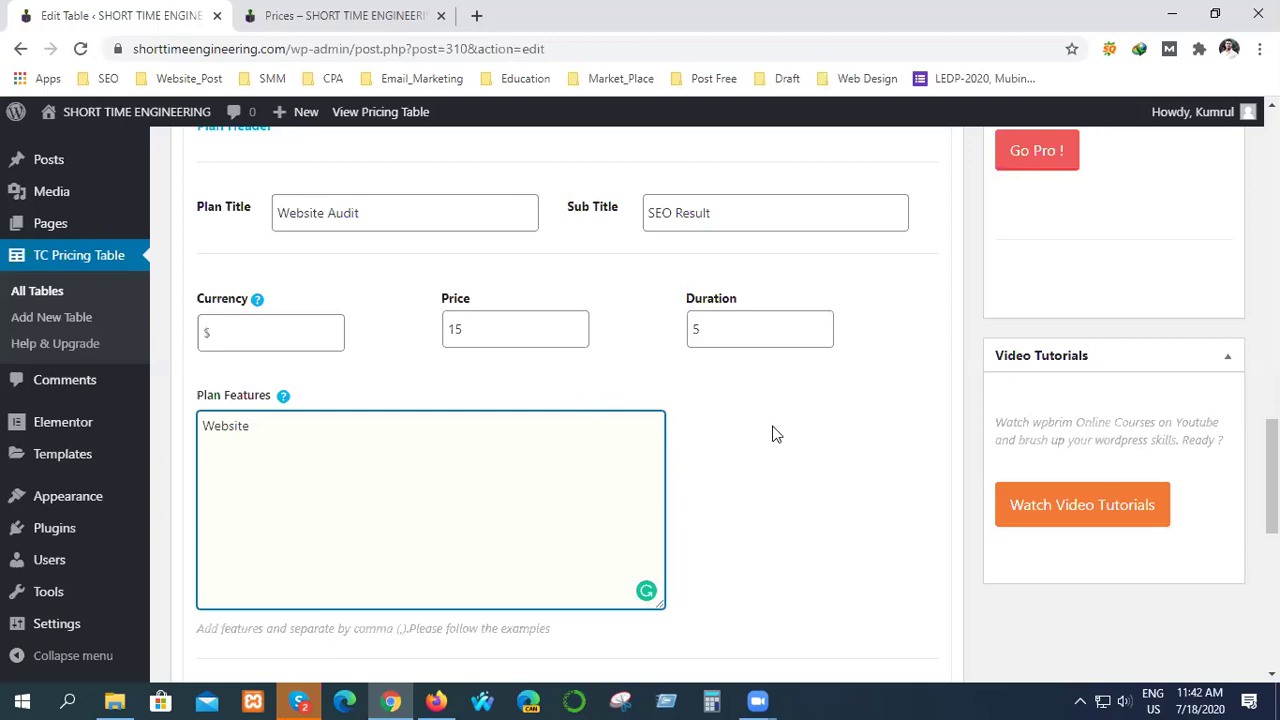
# Enter 'Website Meta, Website Description, Content Quality,' as the Website Audit plan features
pyautogui.write('M')
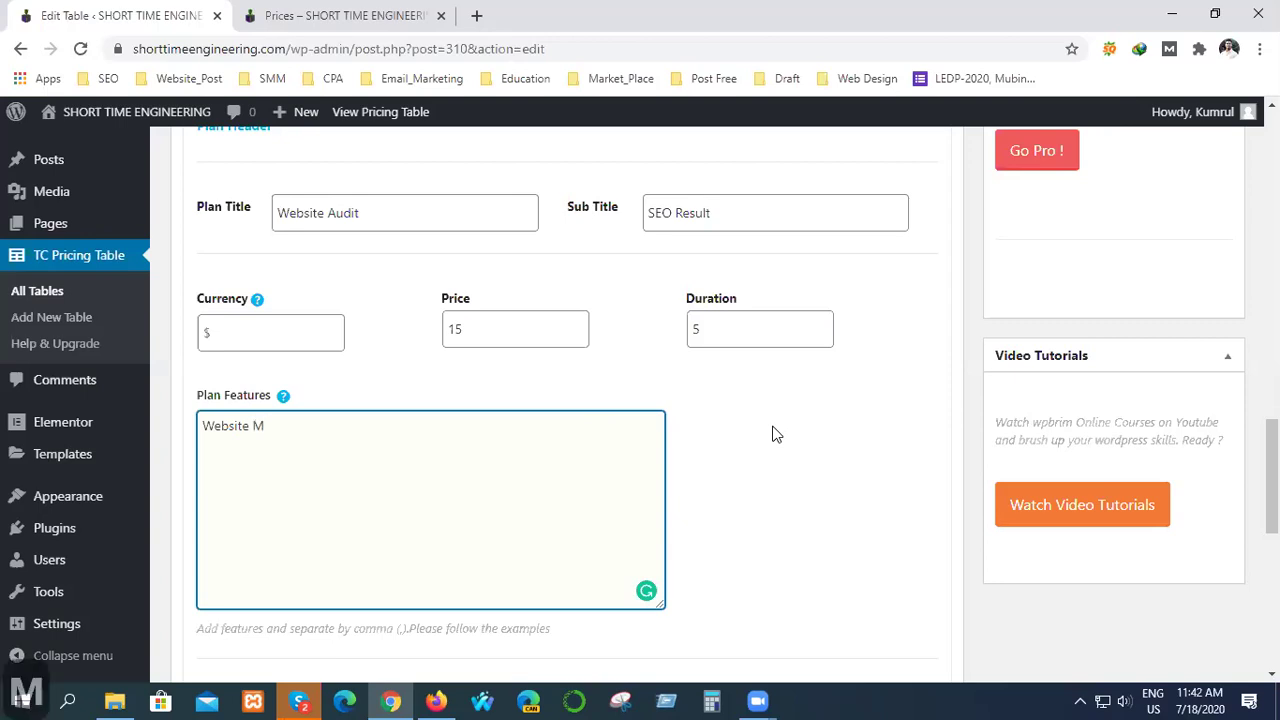
pyautogui.write('eta')
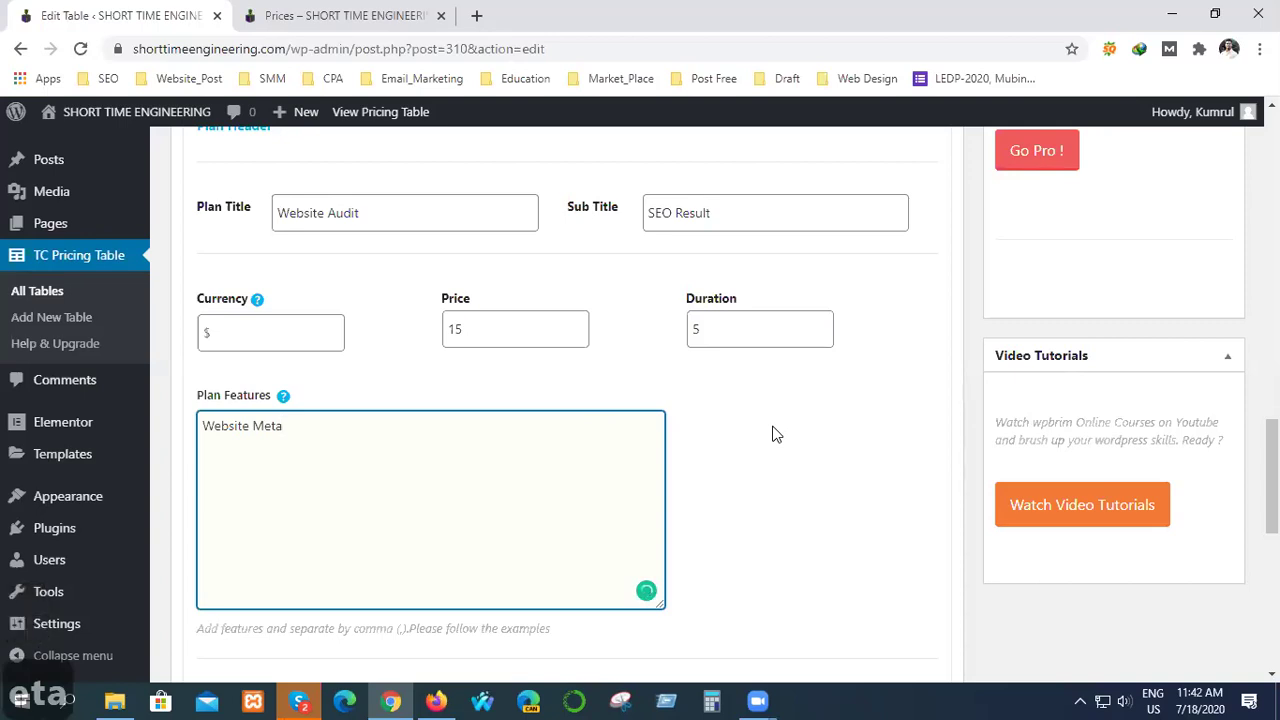
pyautogui.write(',')
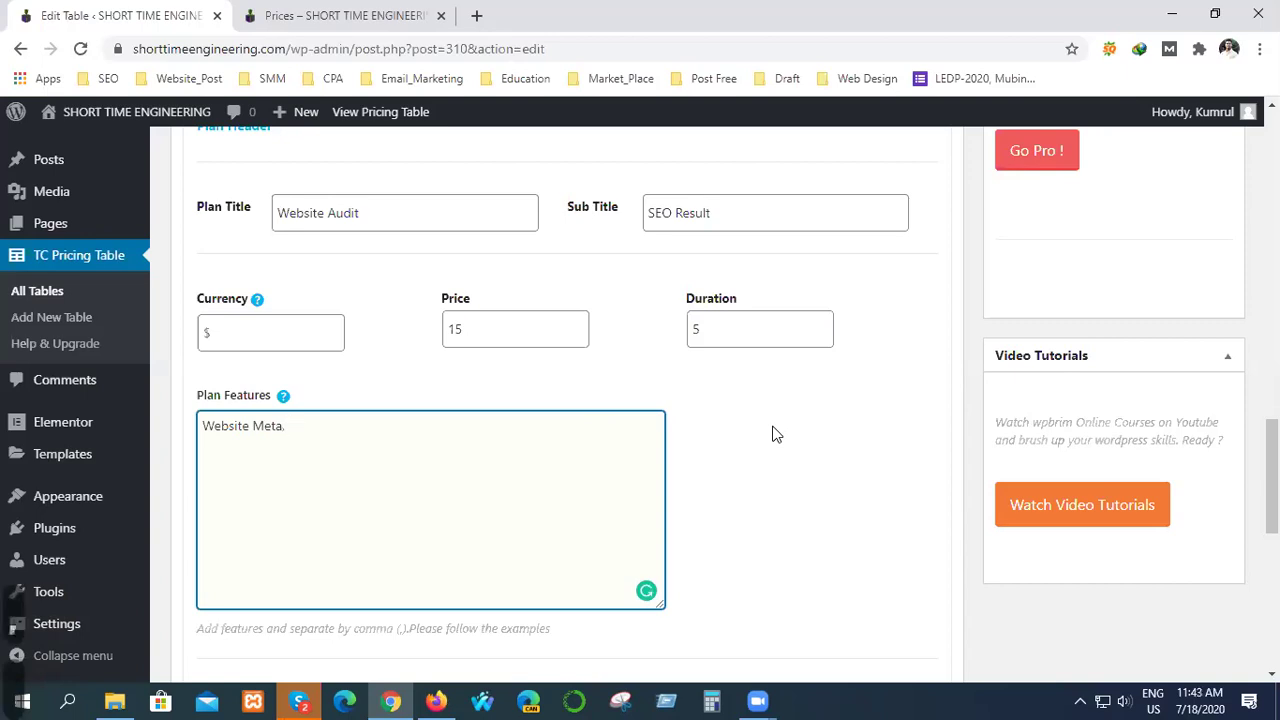
pyautogui.write(' Websi')
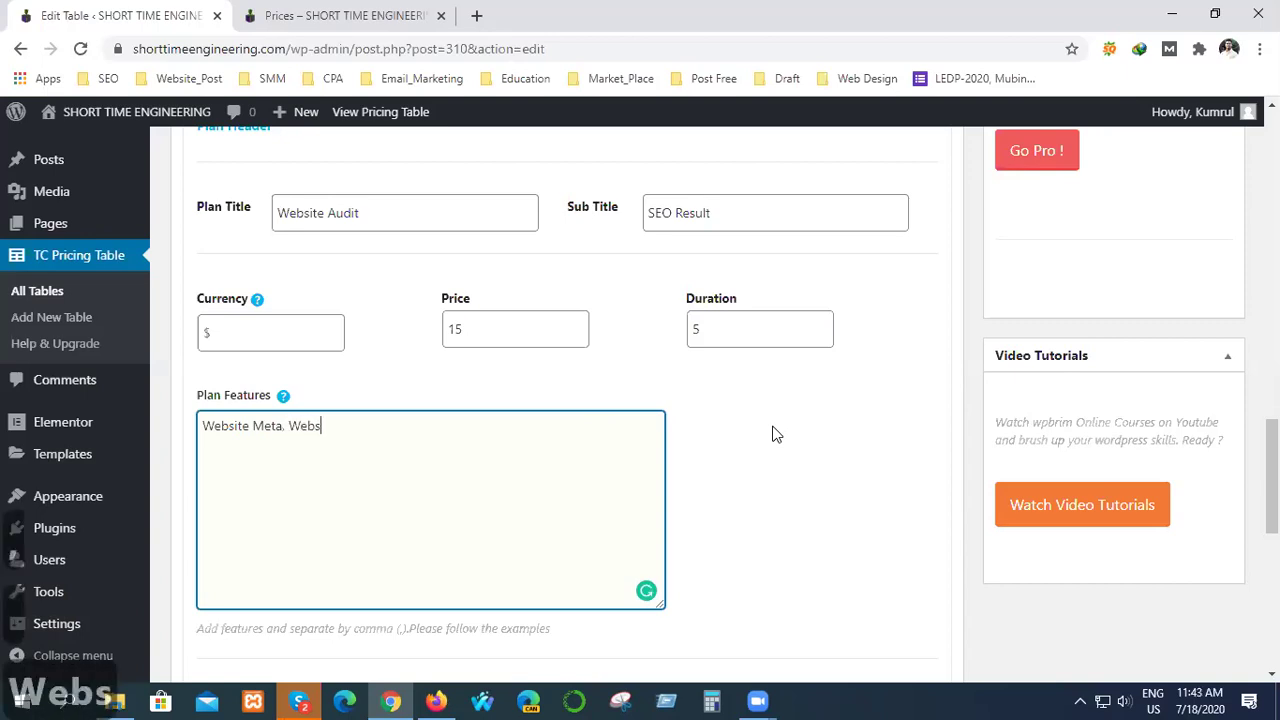
pyautogui.write('te ')
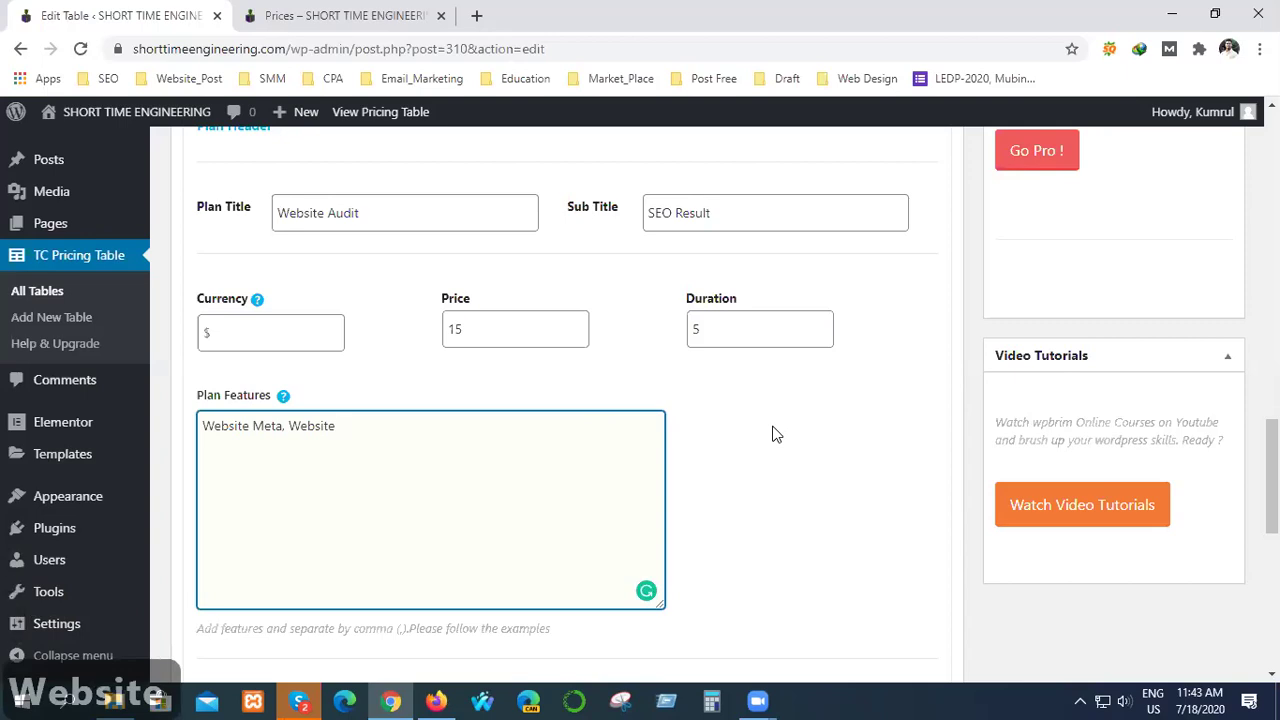
pyautogui.write('Desc')
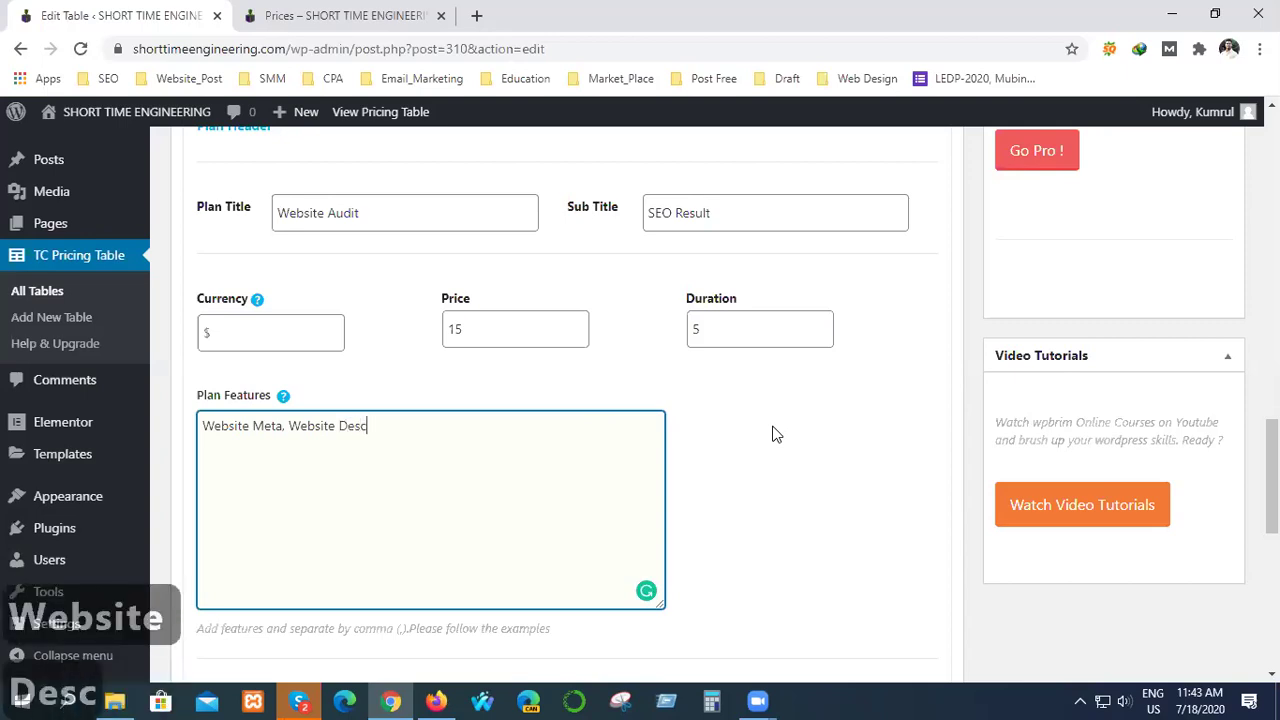
pyautogui.write('ription')
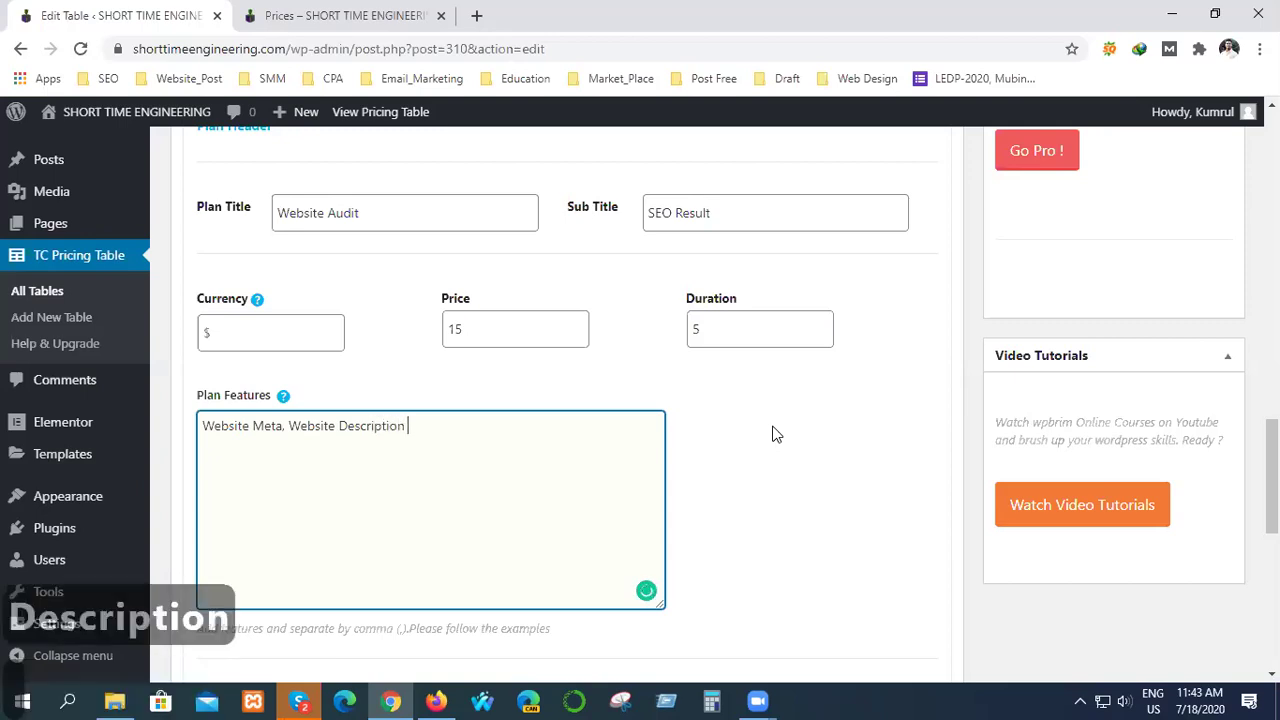
pyautogui.press('BackSpace')
pyautogui.write(',')
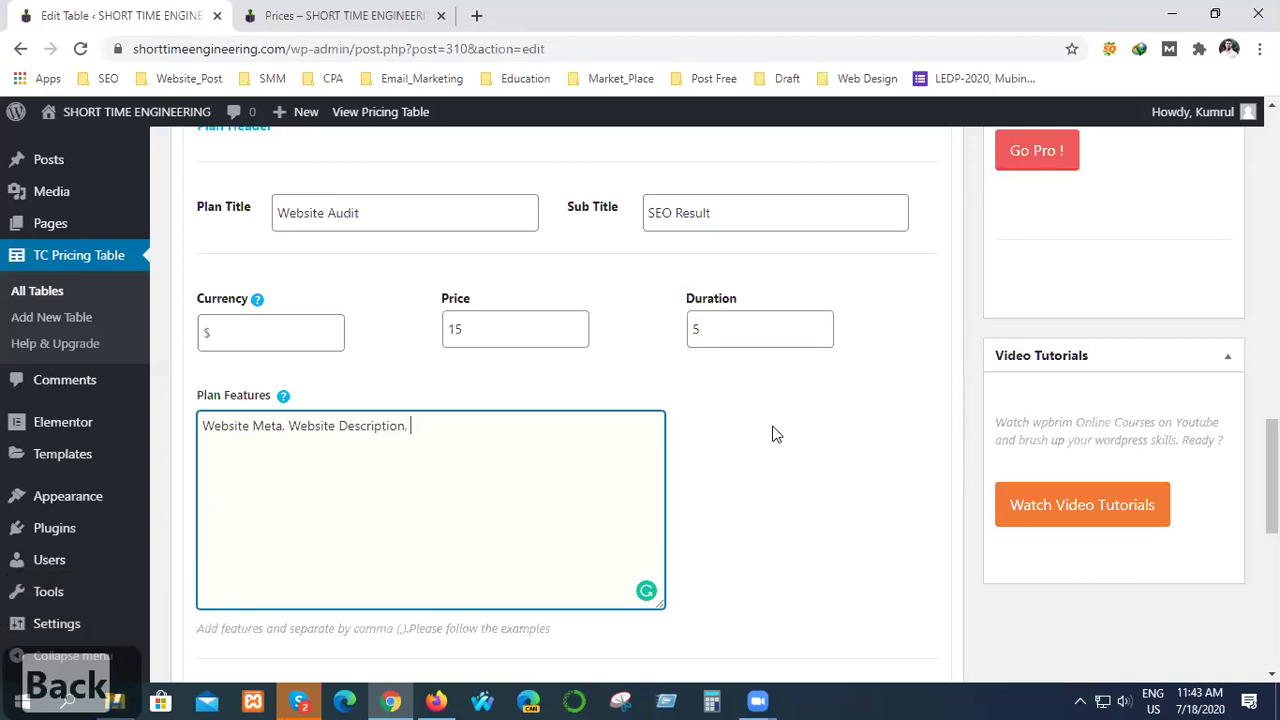
pyautogui.write('Conte')
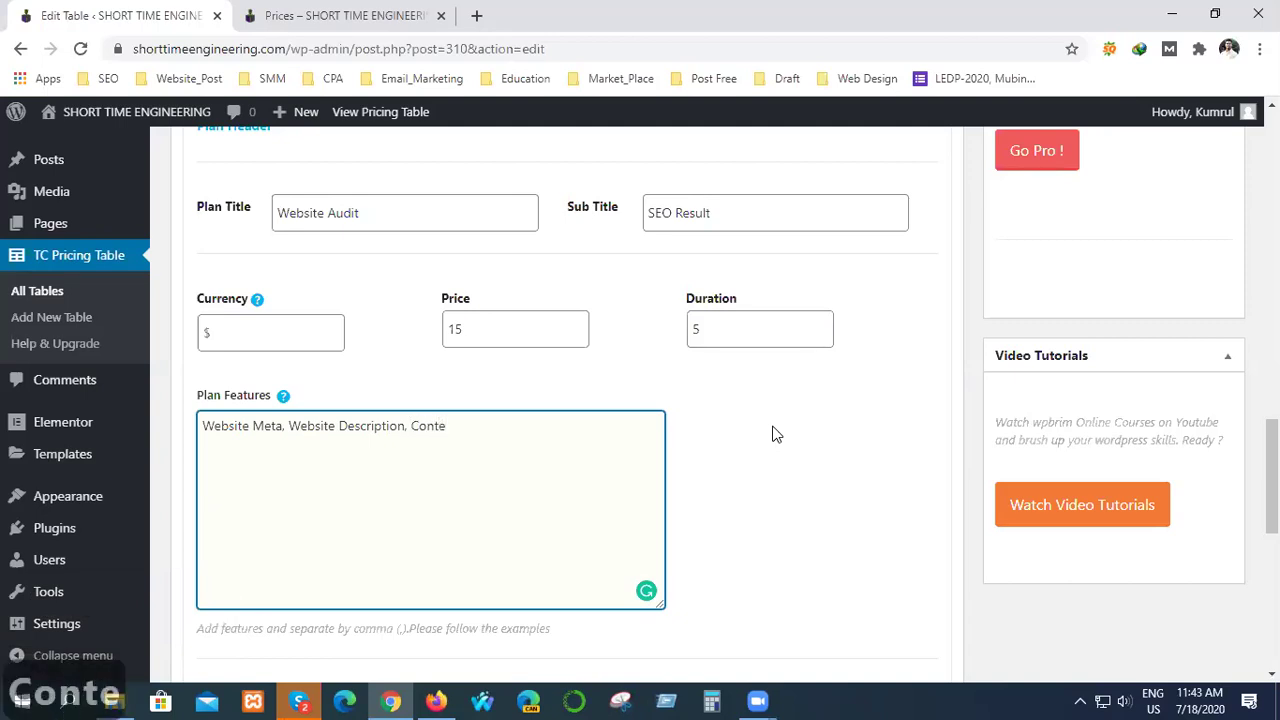
pyautogui.write('nt')
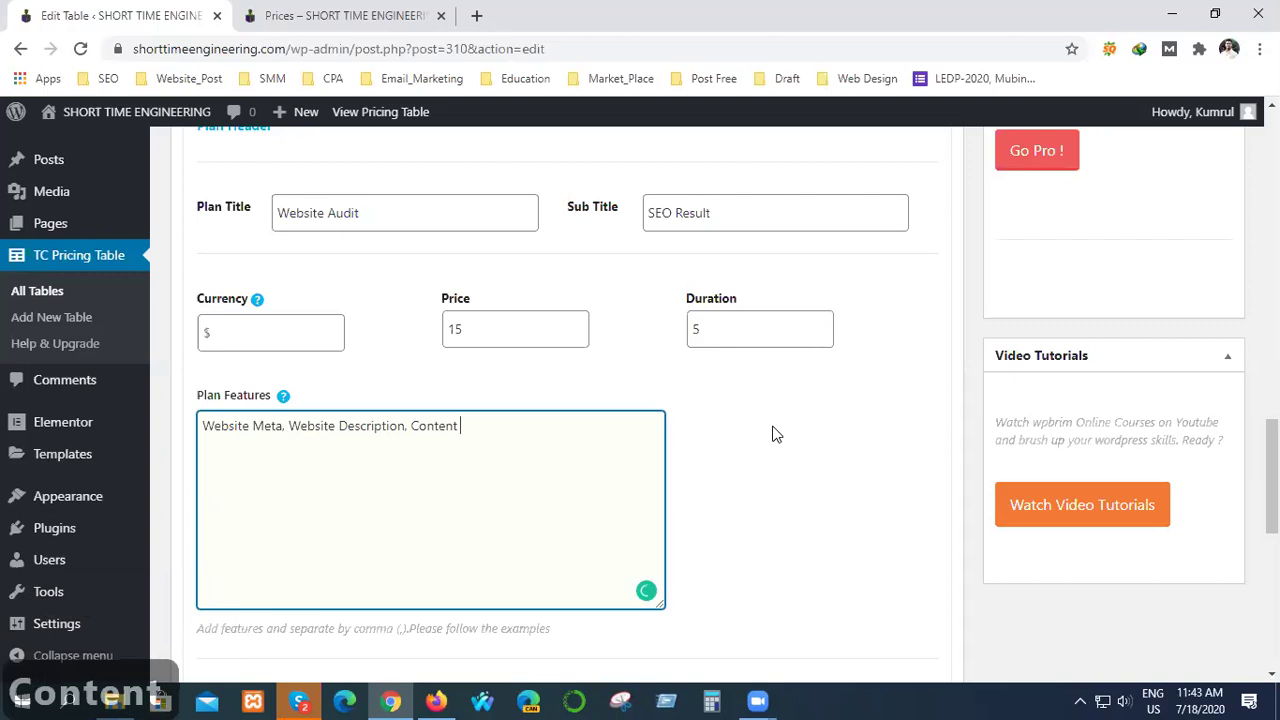
pyautogui.write('Q')
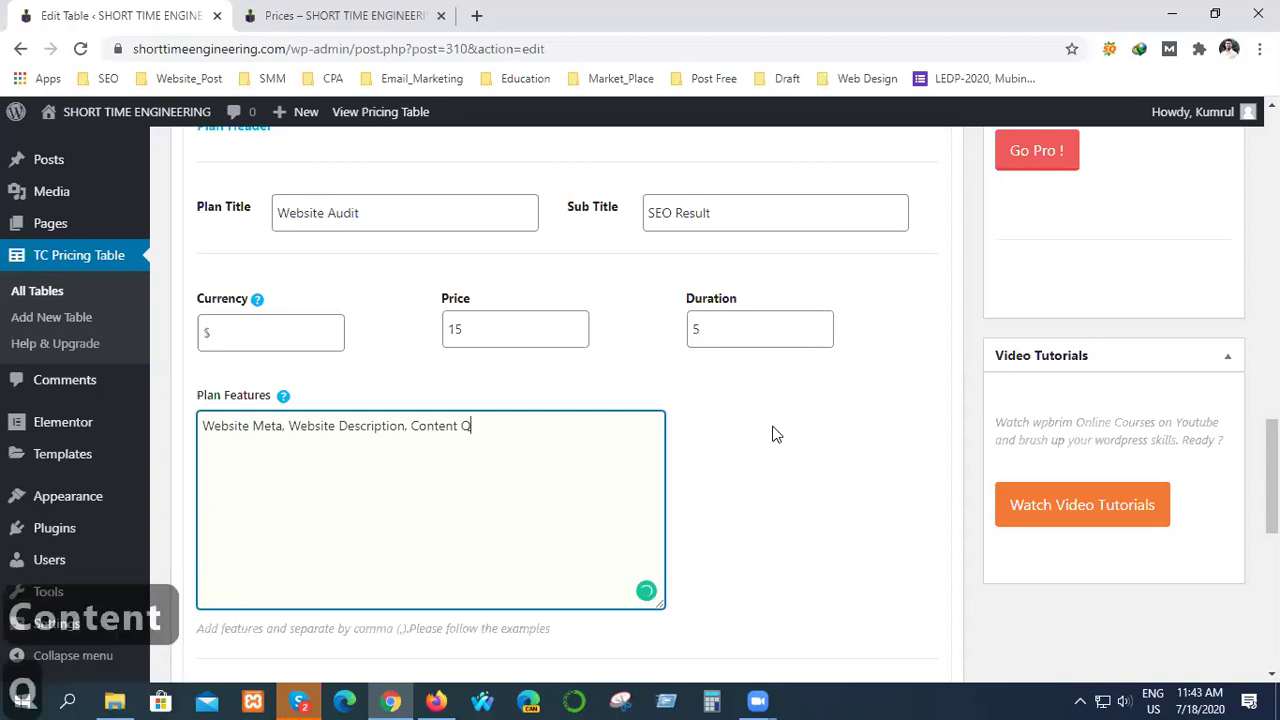
pyautogui.write('uak')
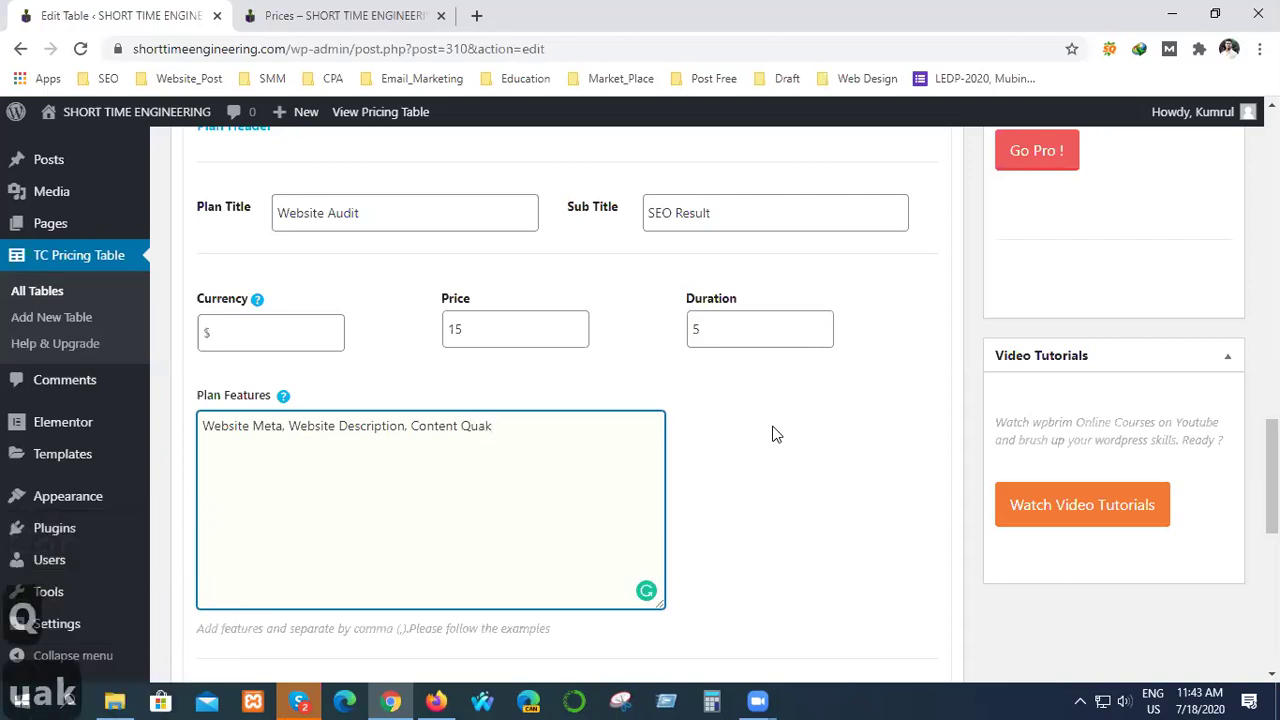
pyautogui.press('BackSpace')
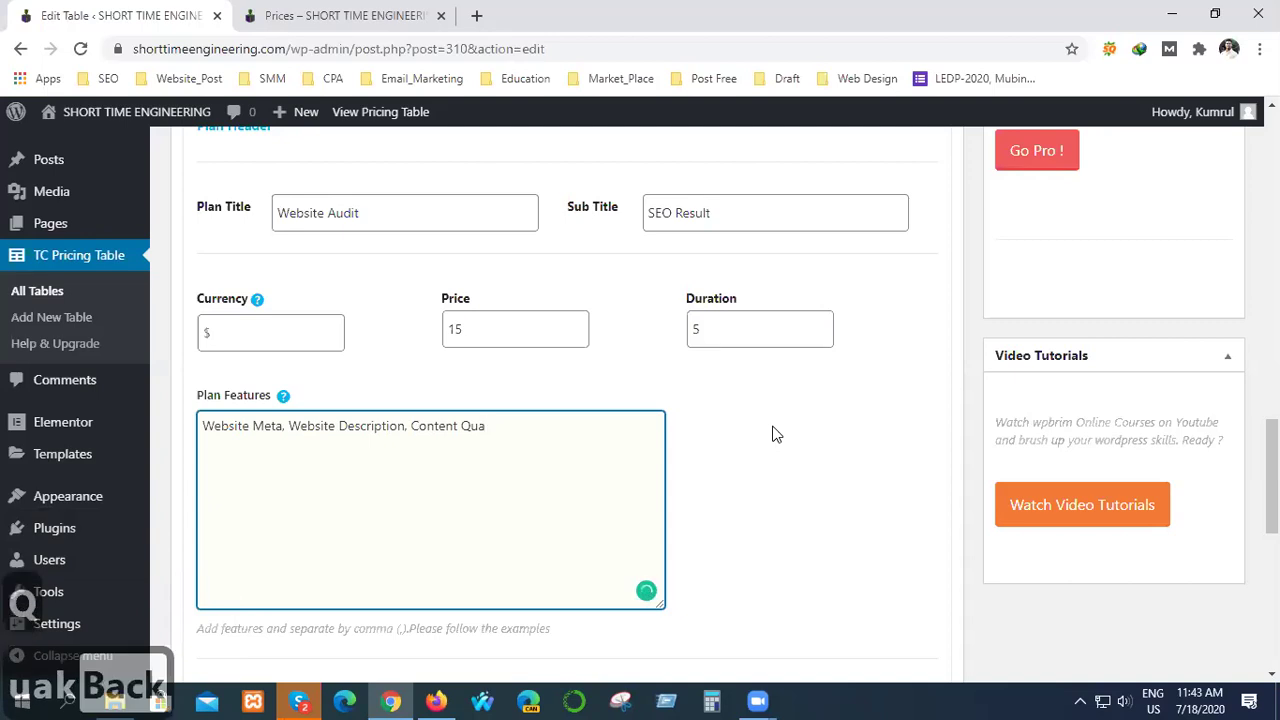
pyautogui.write('lity')
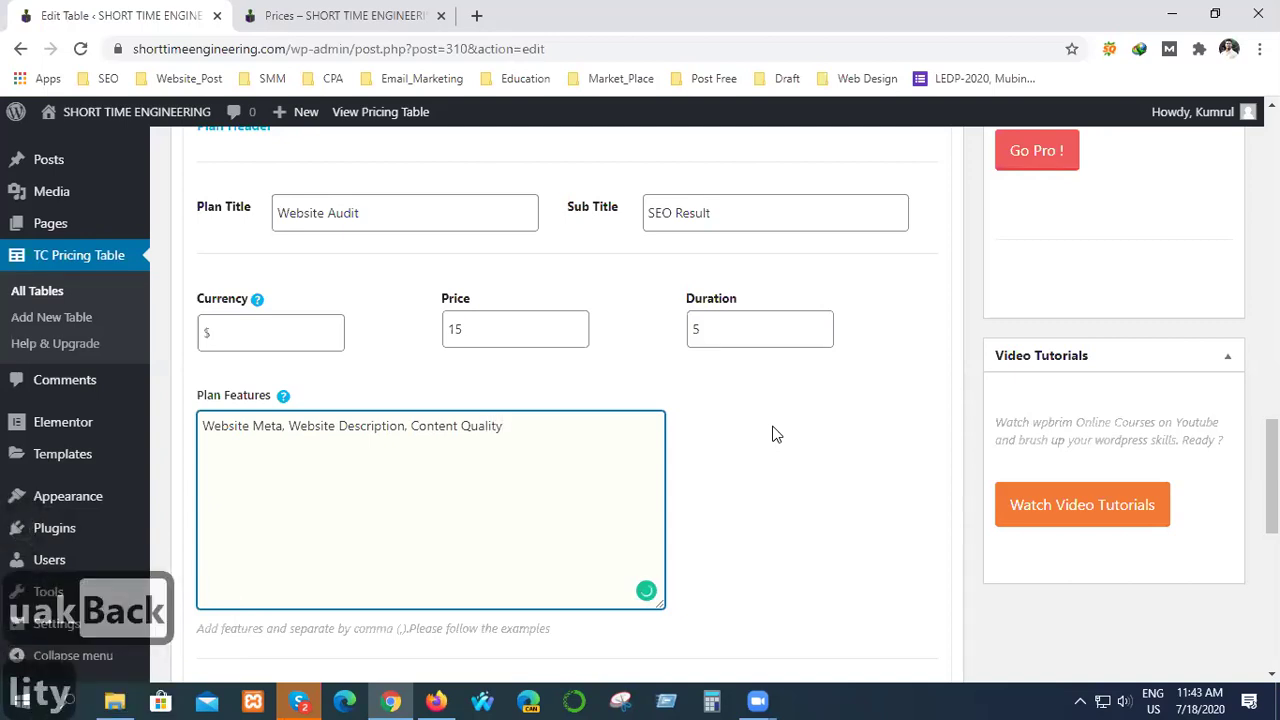
pyautogui.write(',')
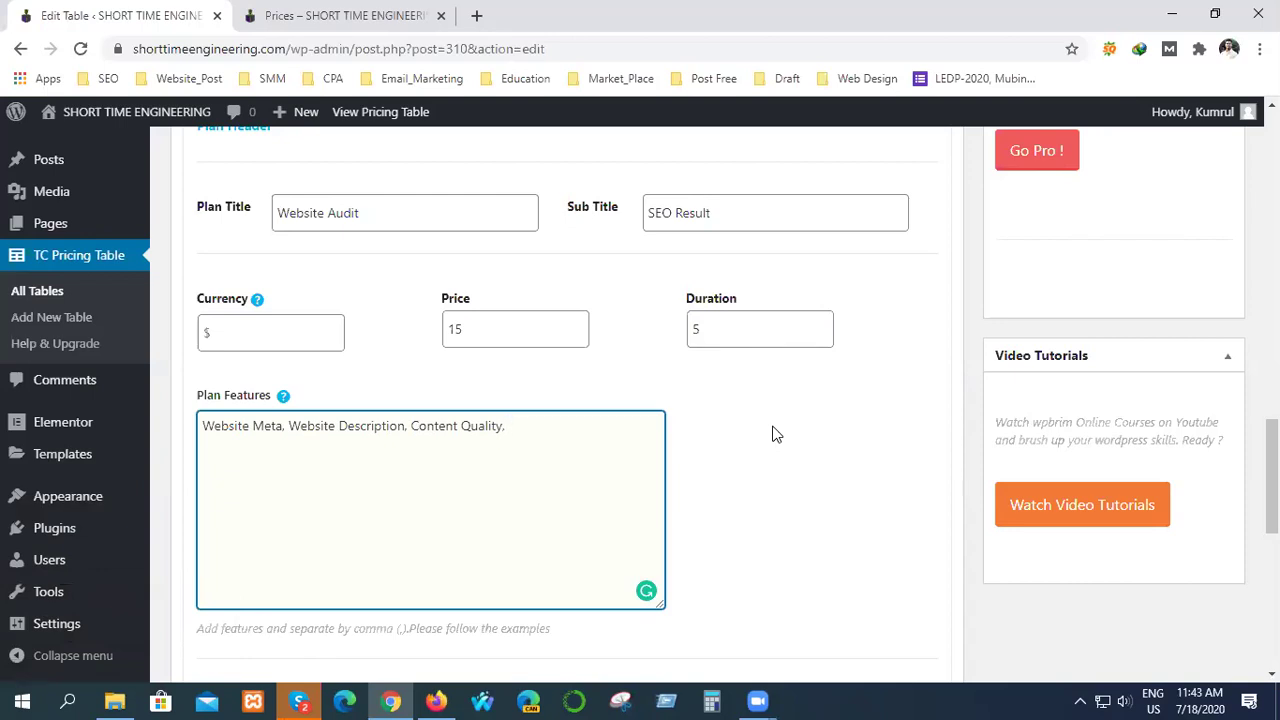
# Append 'Social Media Presents', 'Backlink Audit' and 'Traffic Impression' to the Website Audit features
pyautogui.write('Soci')
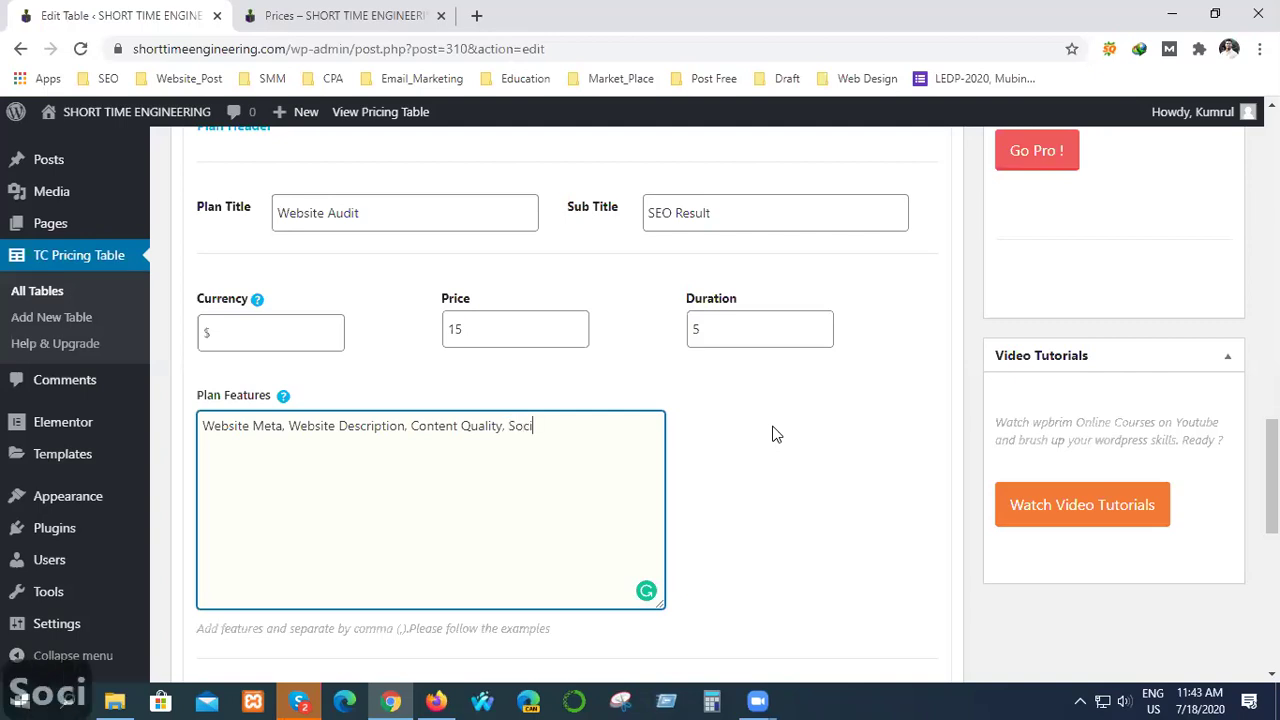
pyautogui.write('al Me')
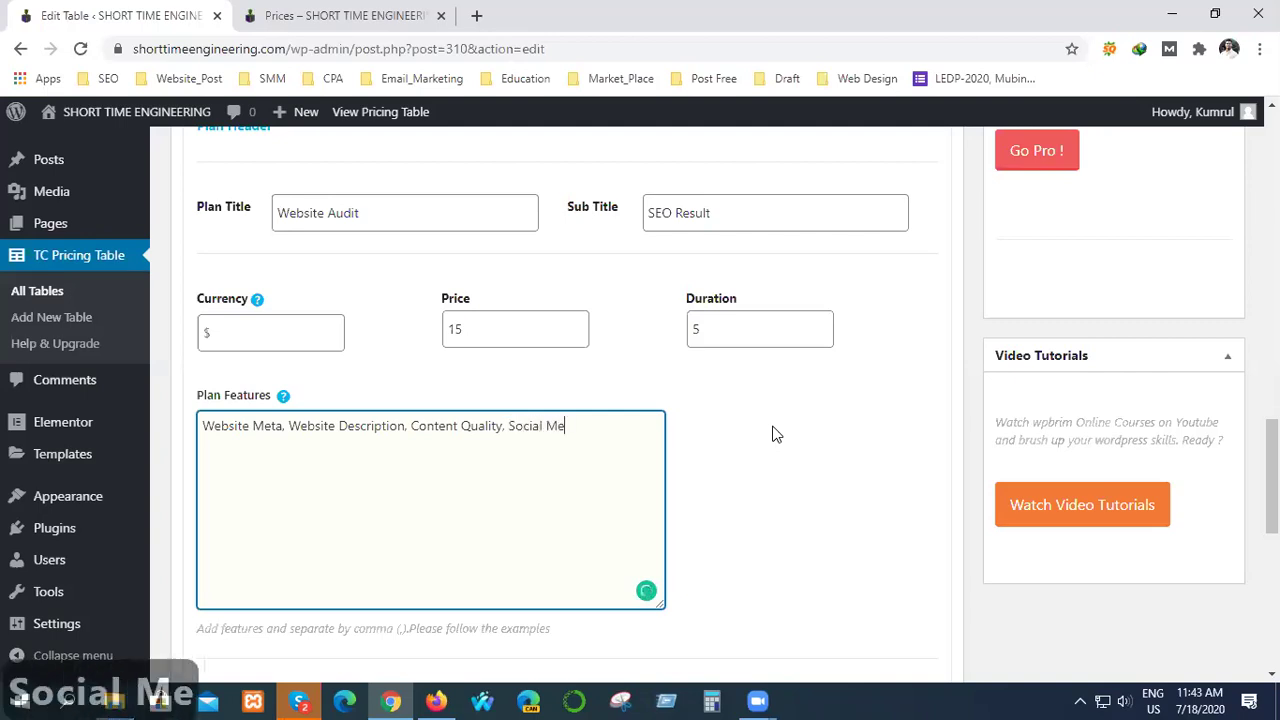
pyautogui.write('dia P')
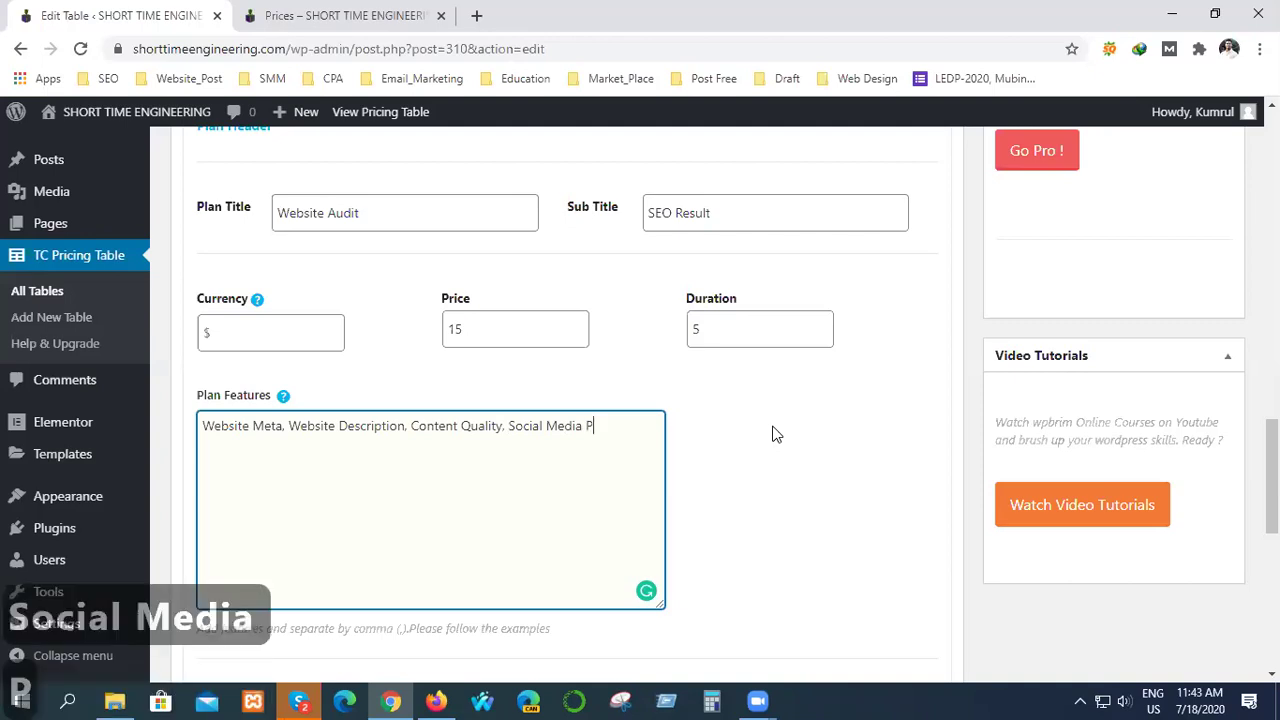
pyautogui.write('resent')
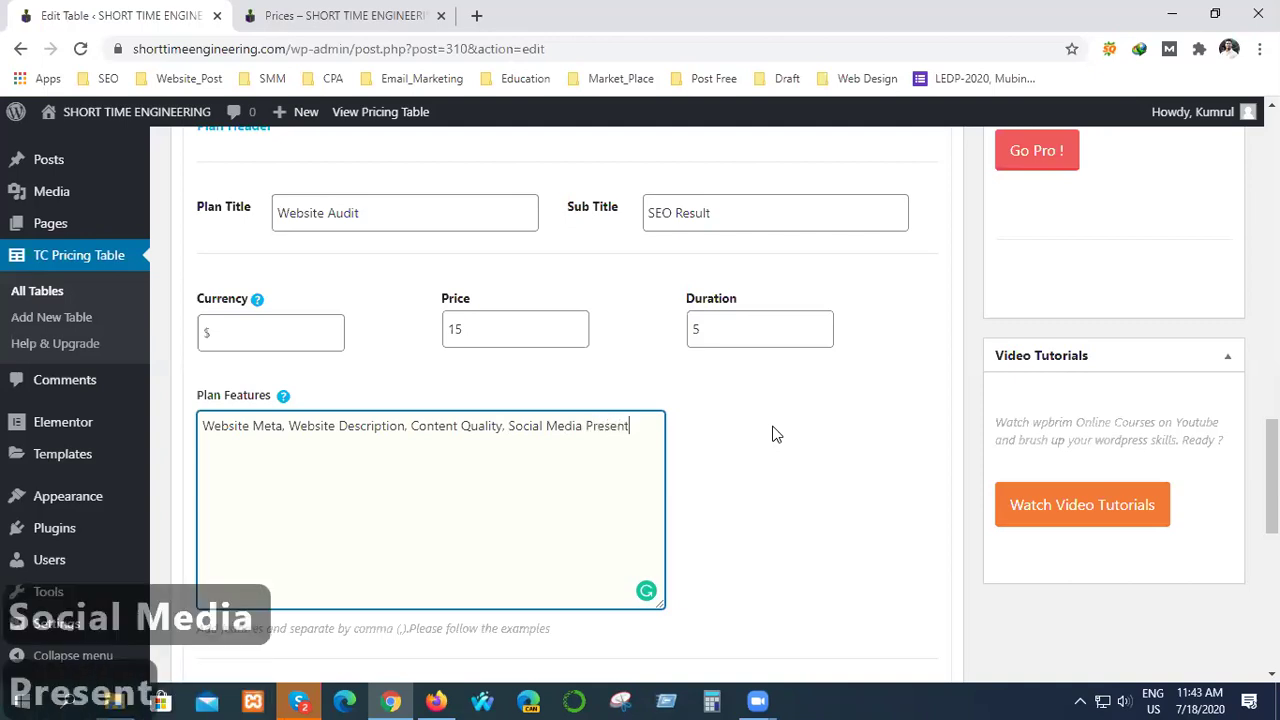
pyautogui.press('BackSpace')
pyautogui.write('s')
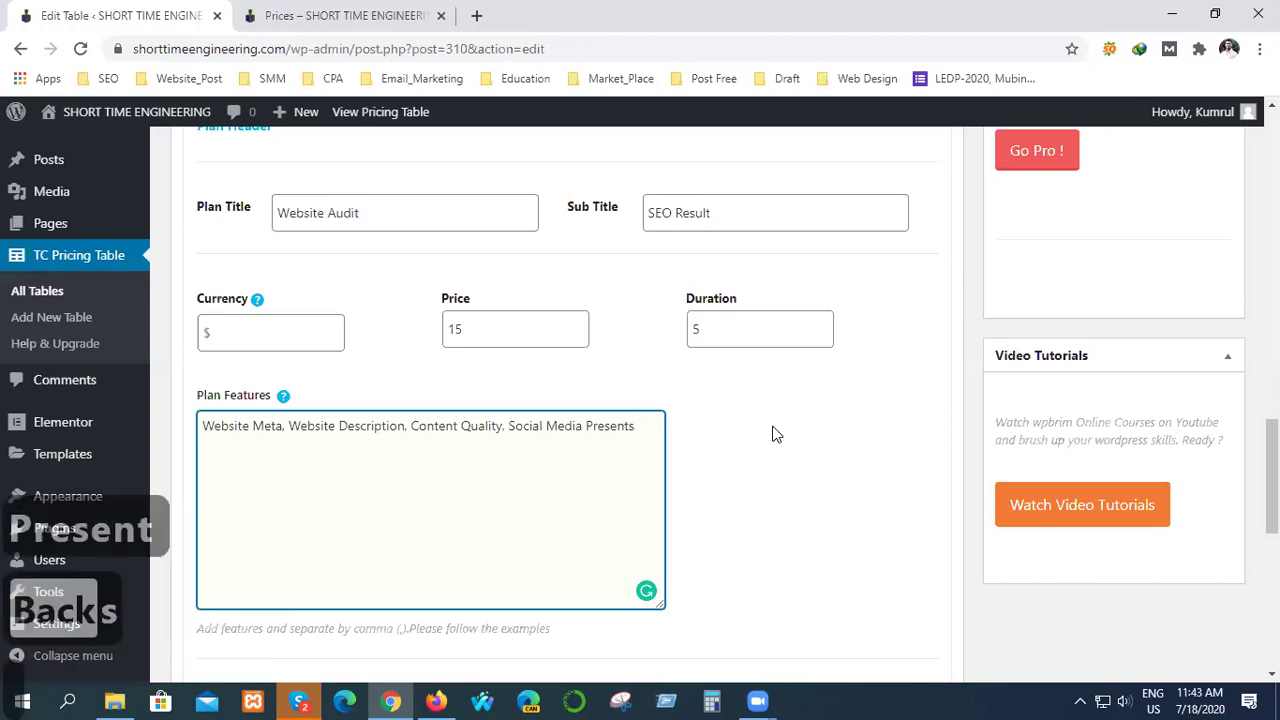
pyautogui.press('BackSpace')
pyautogui.write('.')
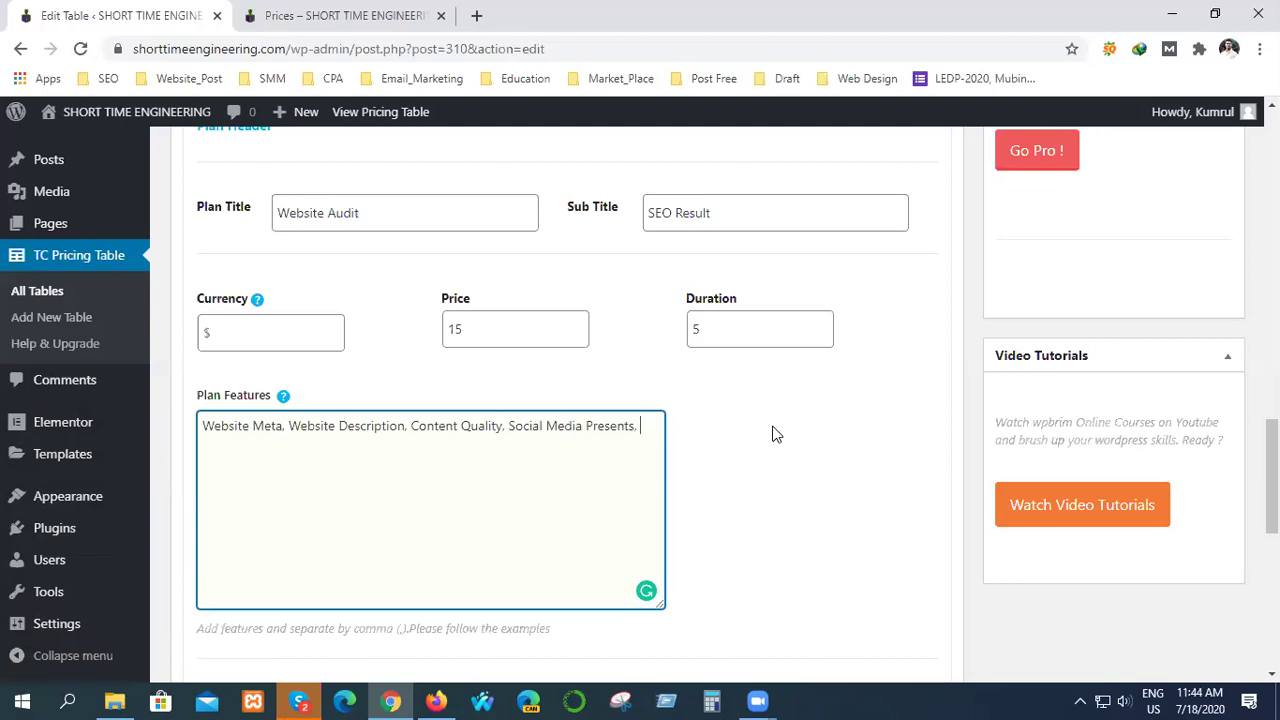
pyautogui.press('BackSpace')
pyautogui.press('BackSpace')
pyautogui.write(', N')
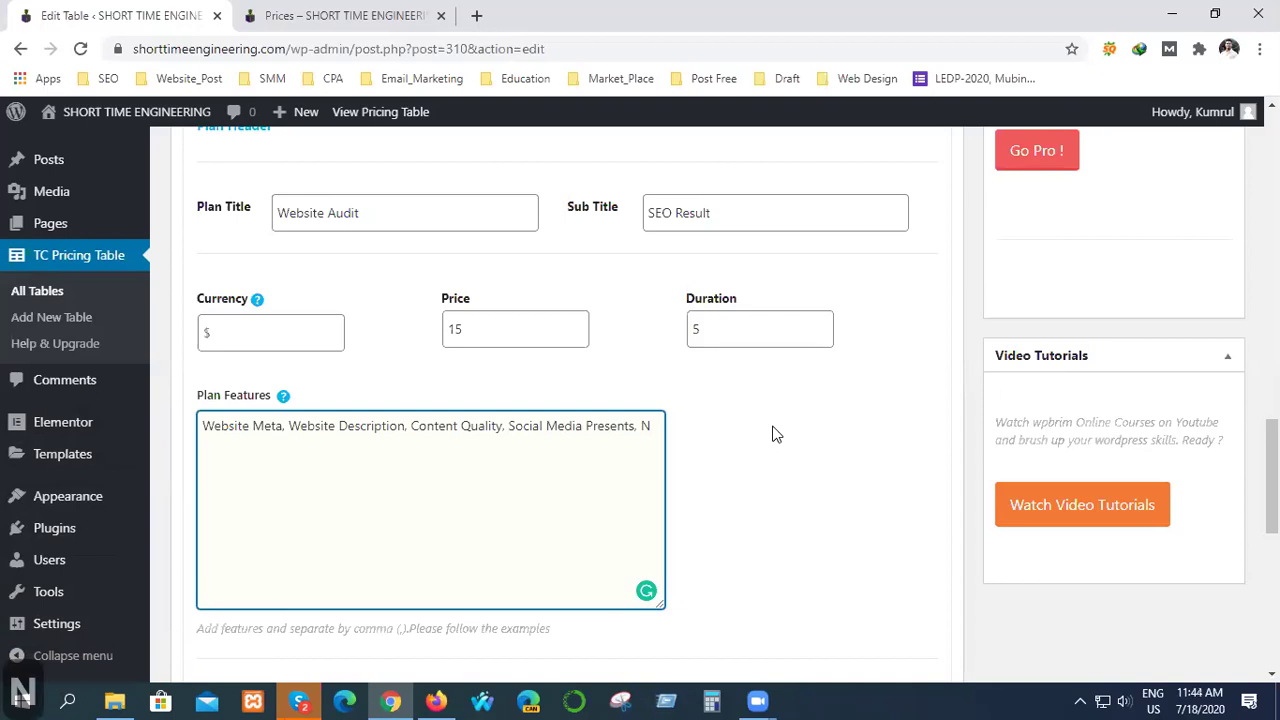
pyautogui.press('BackSpace')
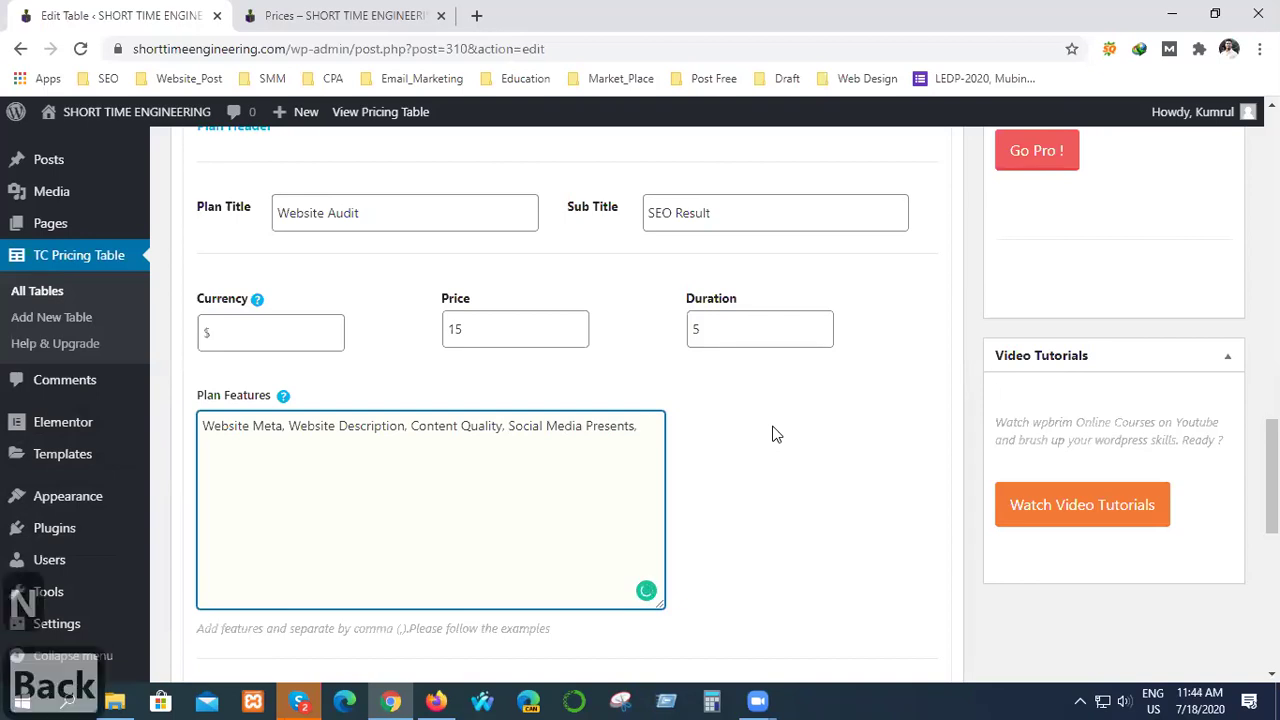
pyautogui.write('Backlink')
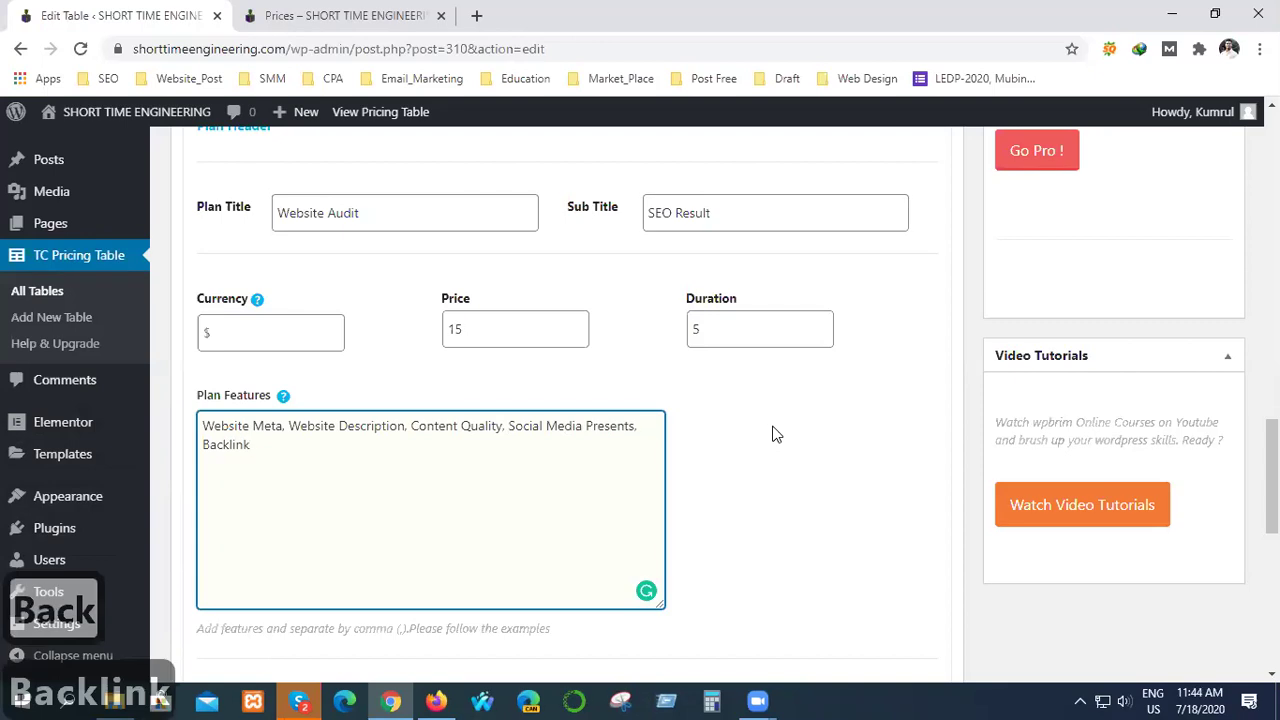
pyautogui.write(' Au')
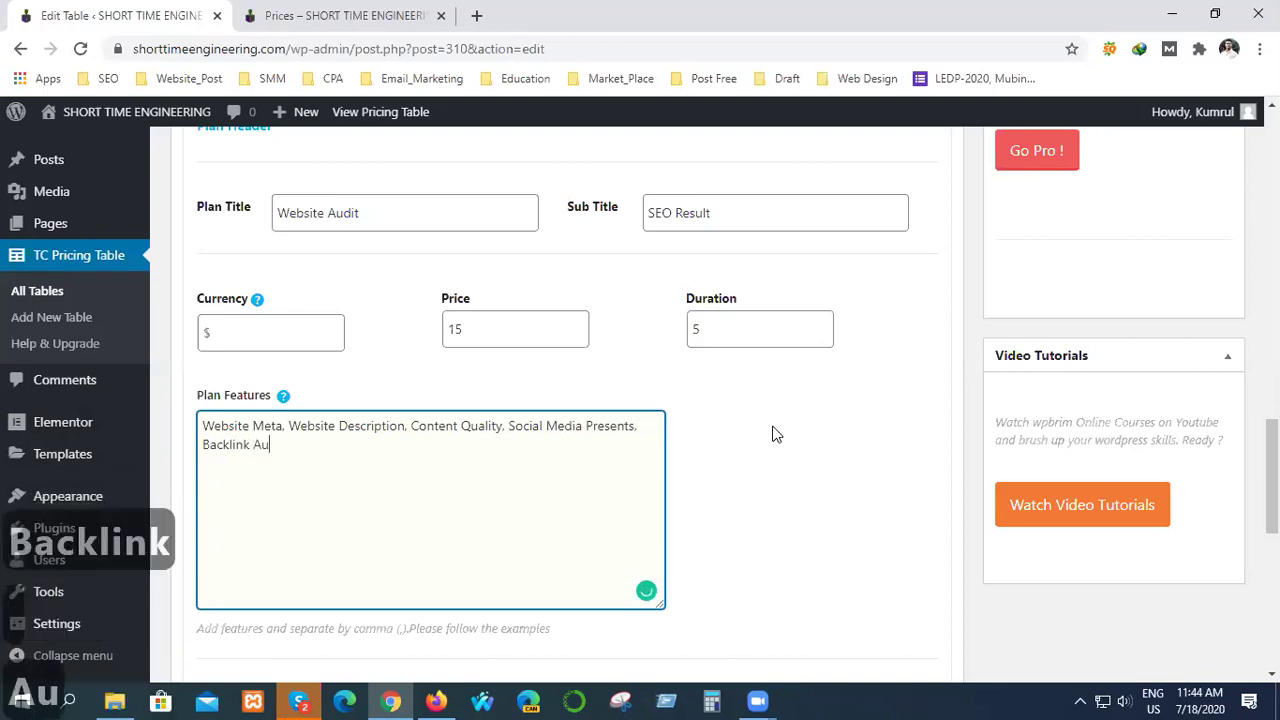
pyautogui.write('dit, ')
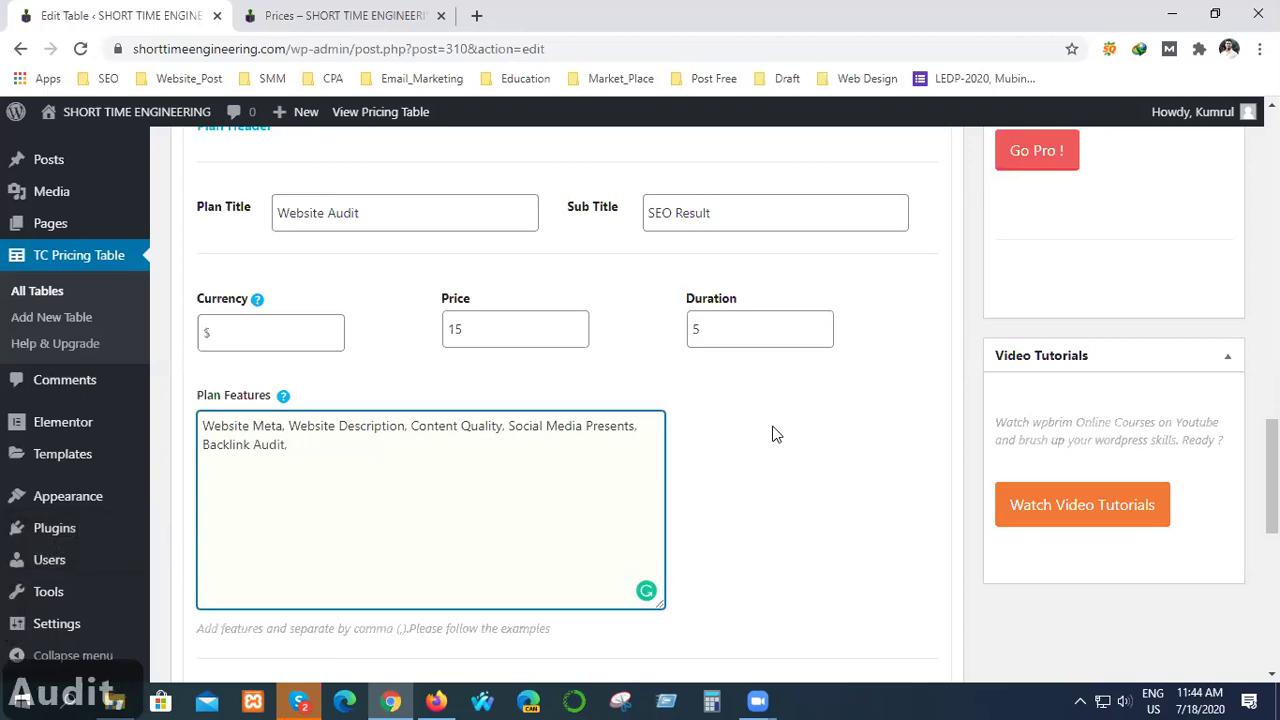
pyautogui.write('Traffic')
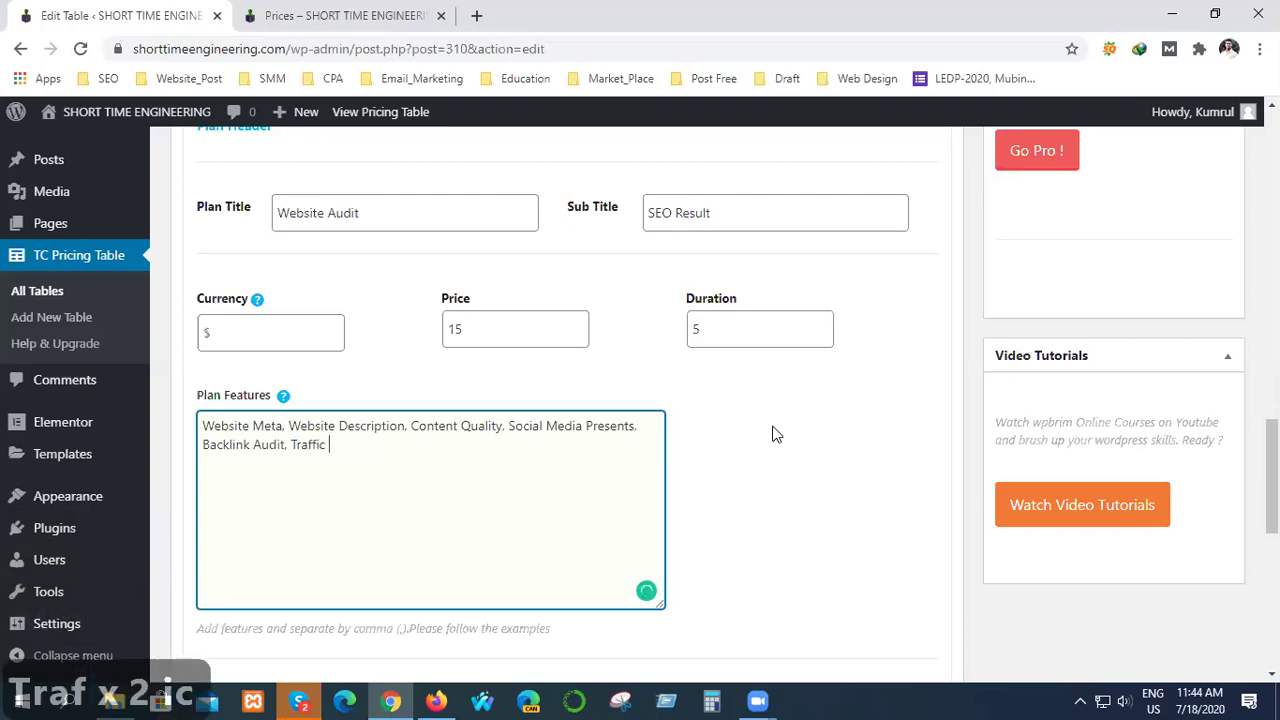
pyautogui.write(' Imp')
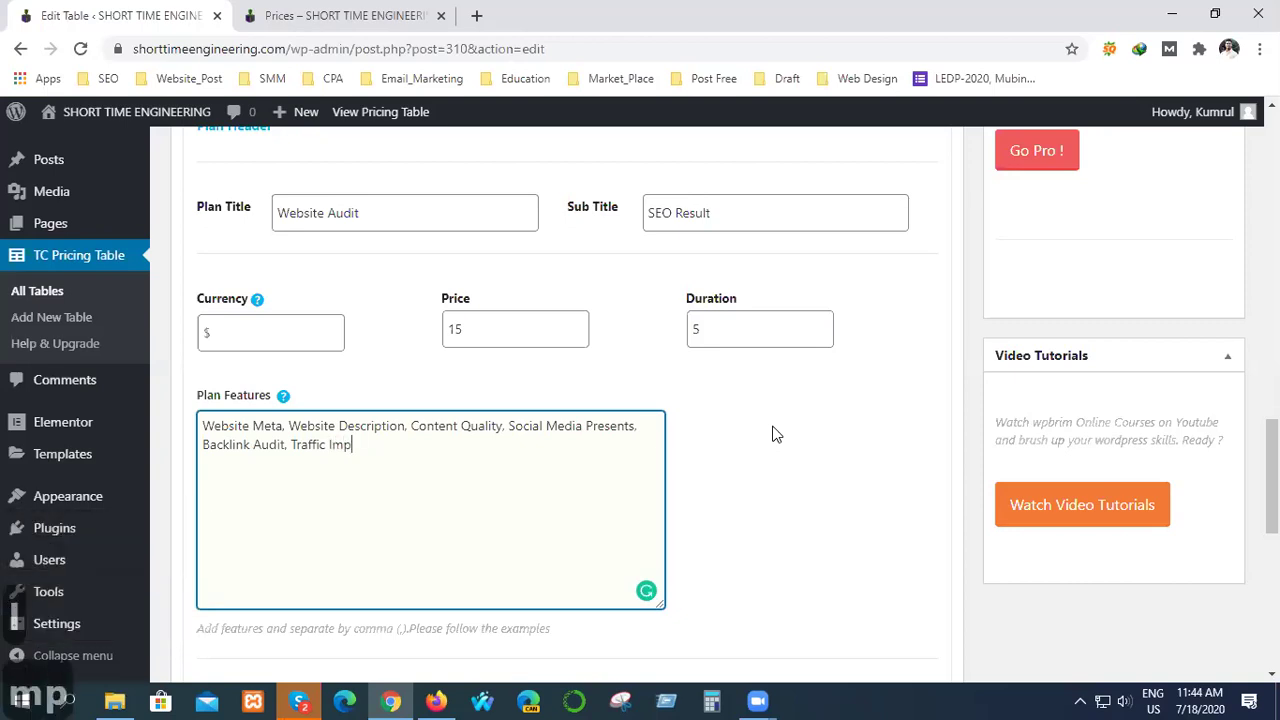
pyautogui.write('ression')
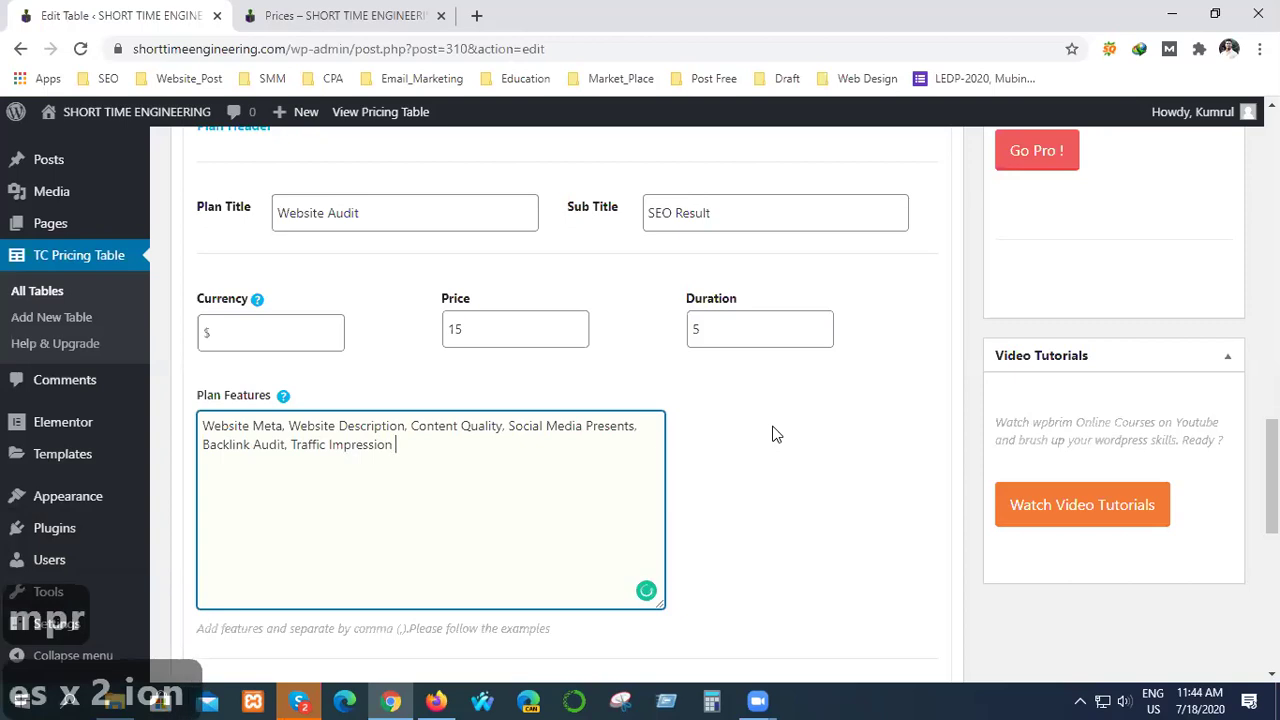
# Add 'GWT & GA Result' as the last Website Audit plan feature
pyautogui.press('BackSpace')
pyautogui.write('.')
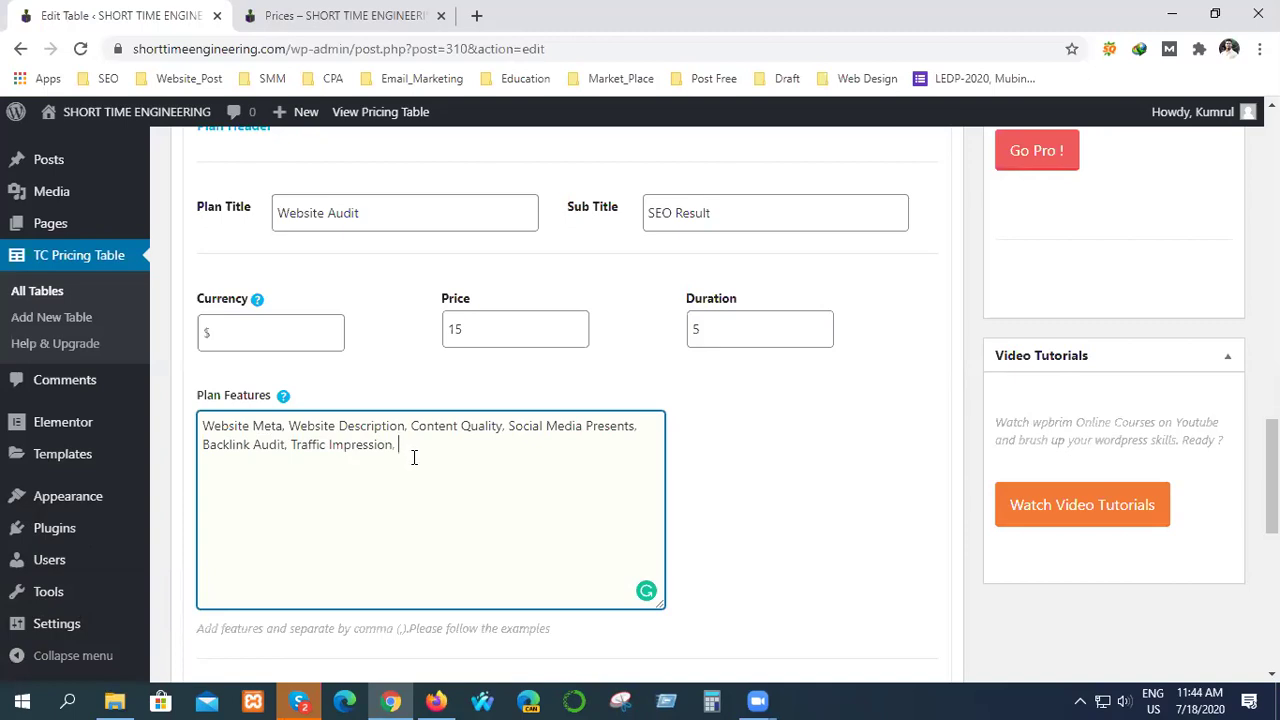
pyautogui.write('GWT ')
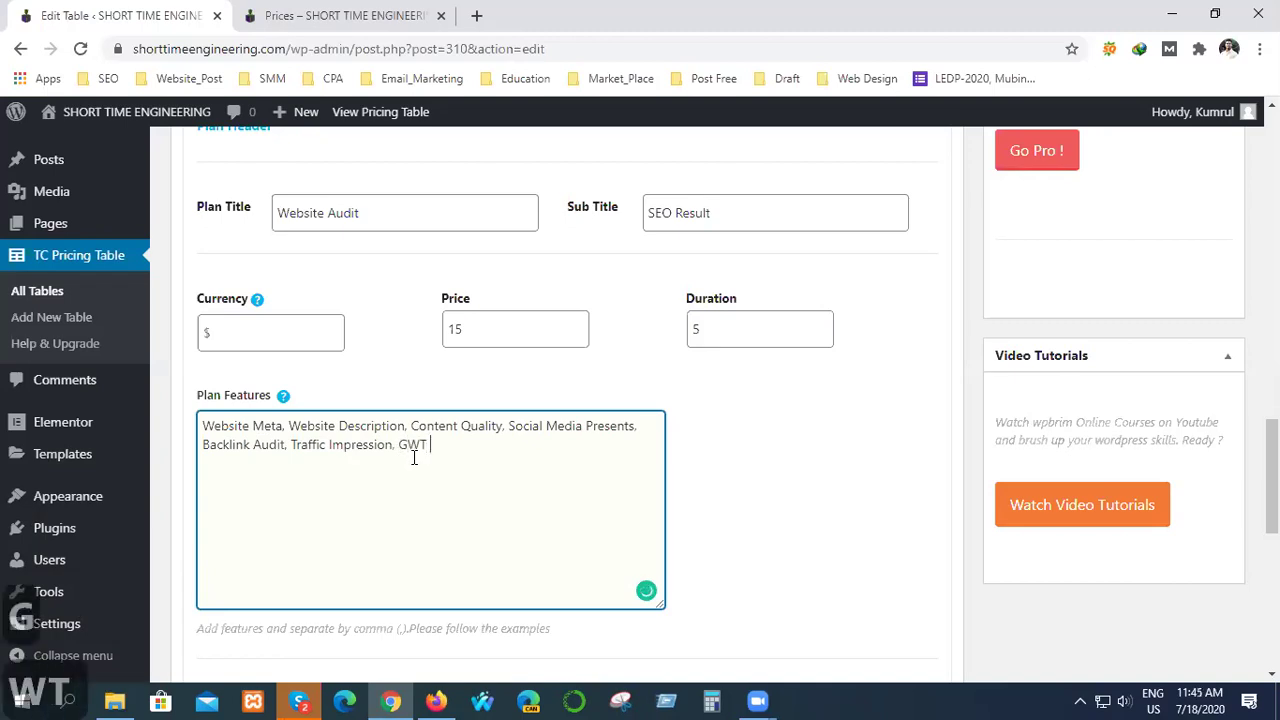
pyautogui.write('& ')
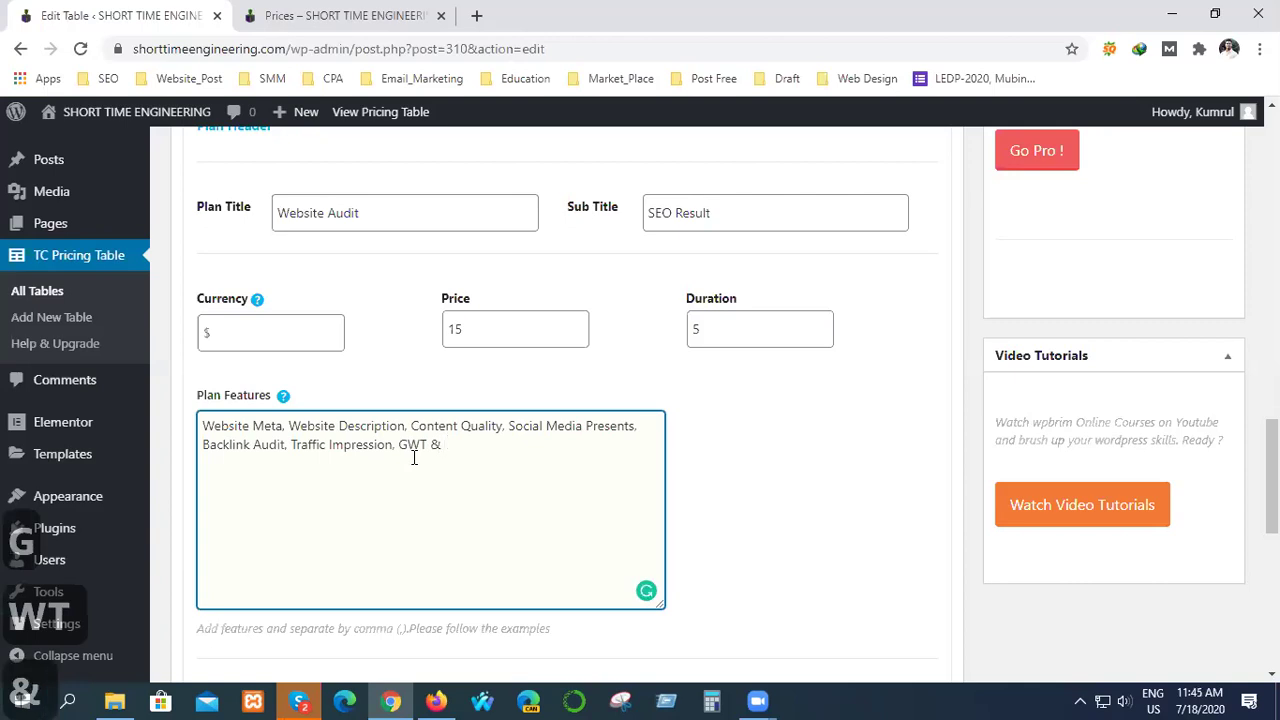
pyautogui.write('GA')
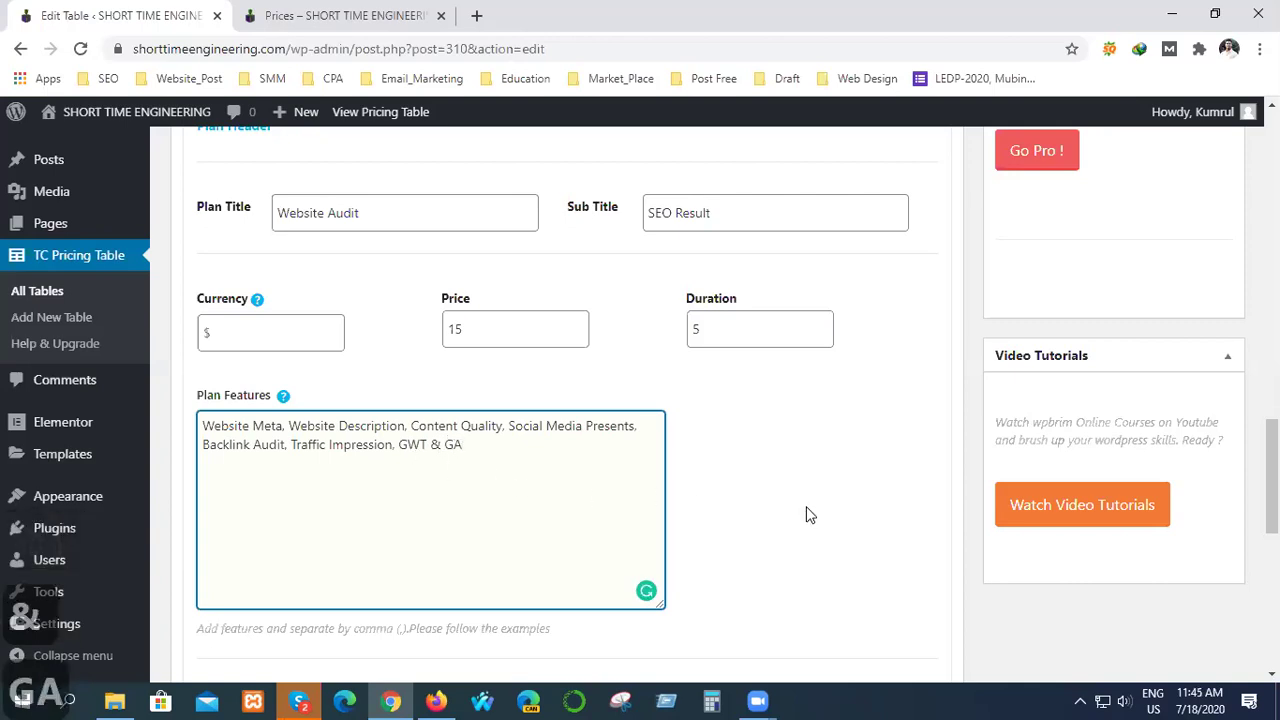
pyautogui.scroll(-2, 565, 535)
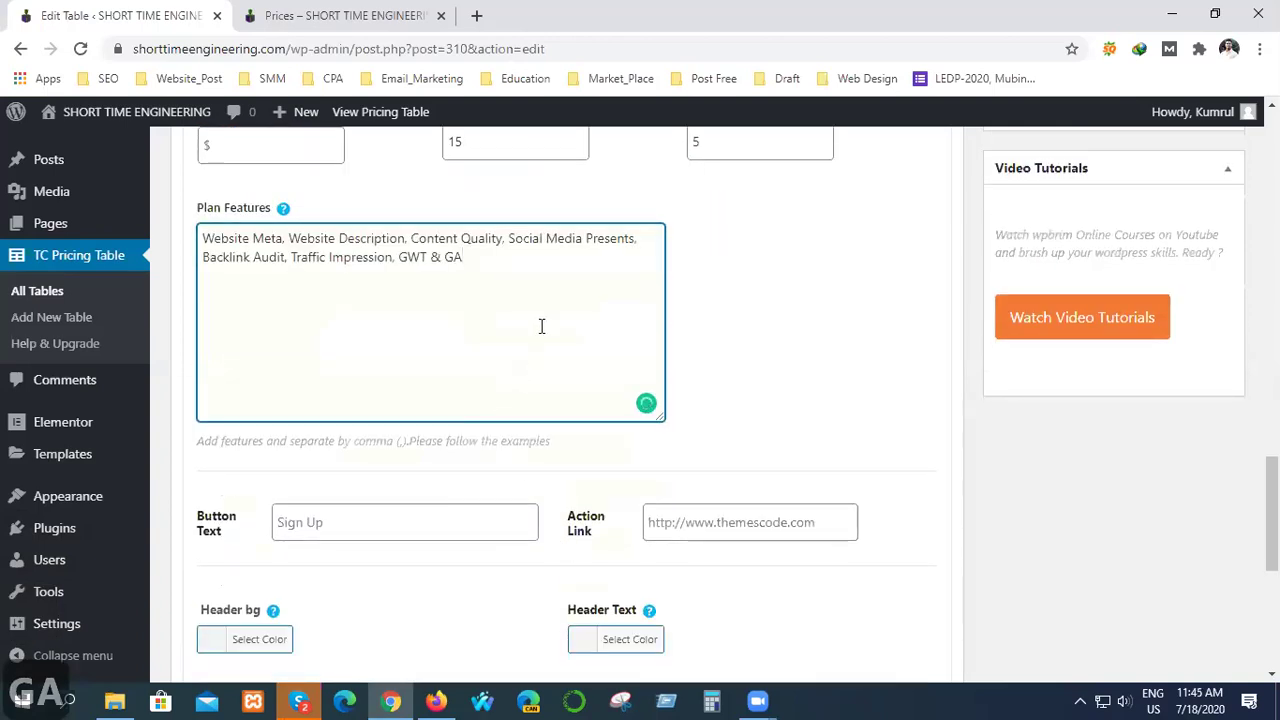
pyautogui.write('Re')
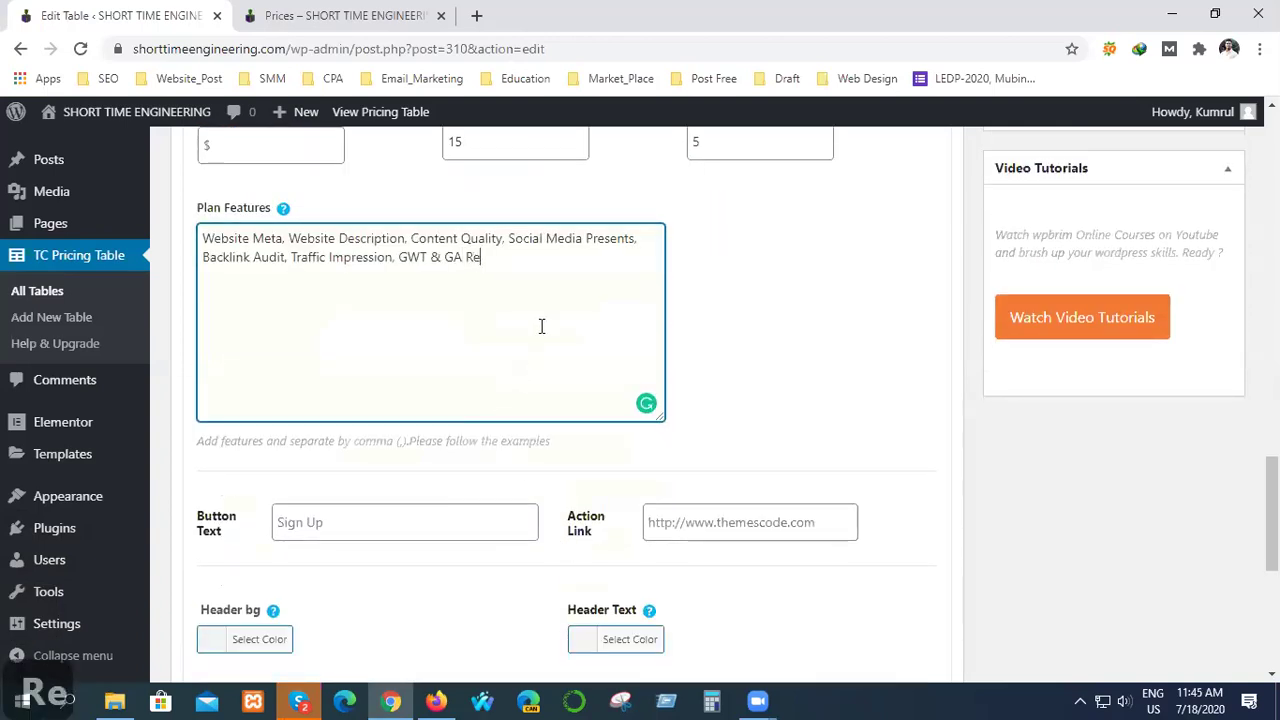
pyautogui.write('sult')
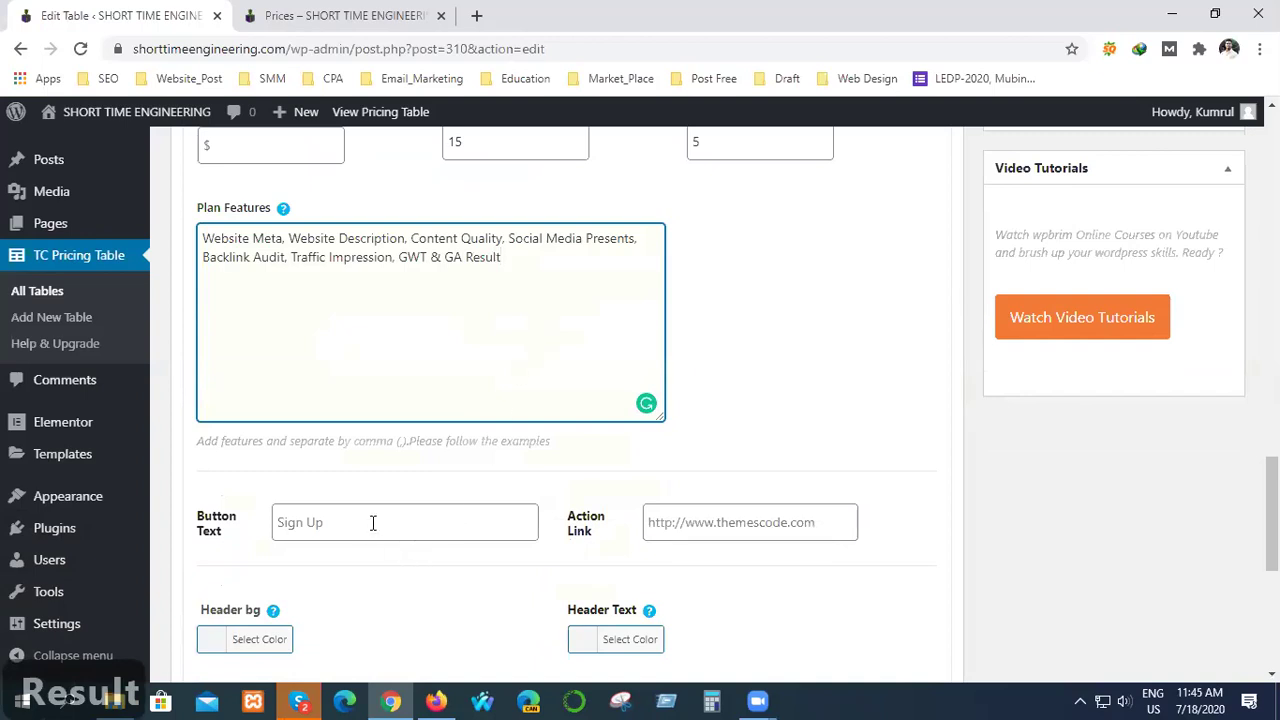
# Copy 'Contact For Order' from Plan 1 into the Website Audit plan's Button Text
pyautogui.scroll(1, 623, 435)
pyautogui.scroll(10, 474, 411)
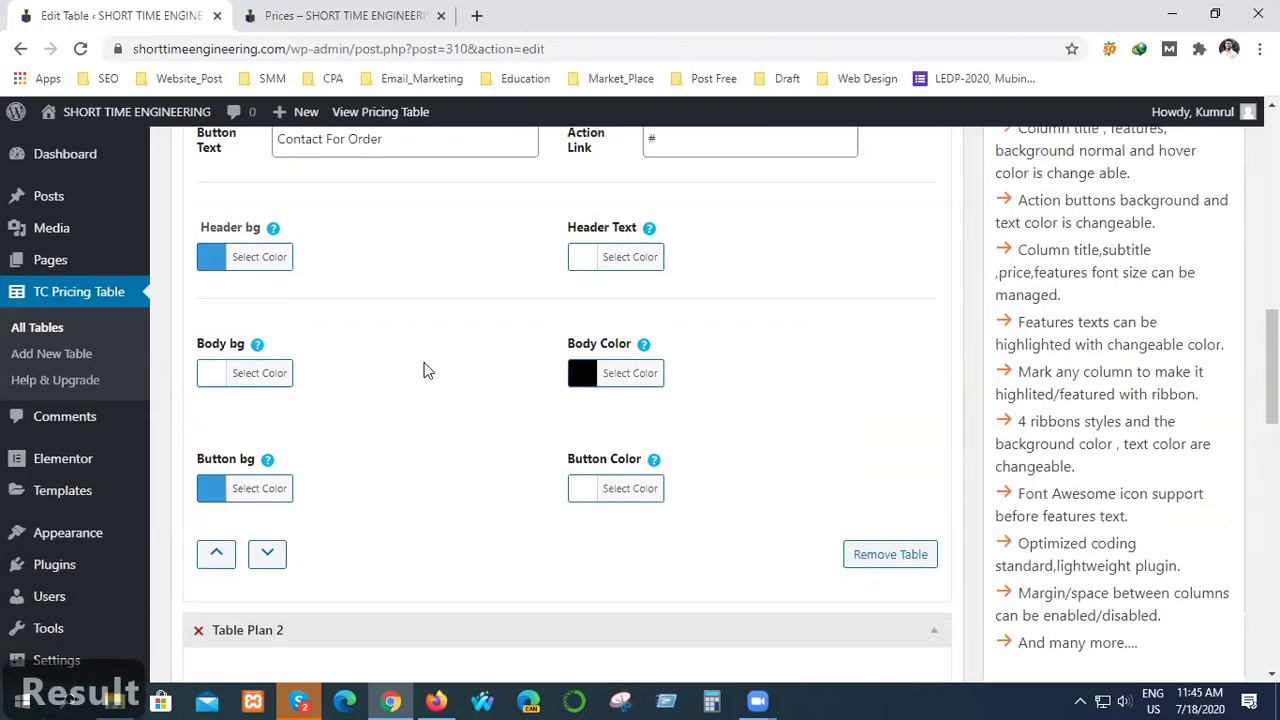
pyautogui.moveTo(388, 328); pyautogui.dragTo(257, 331)
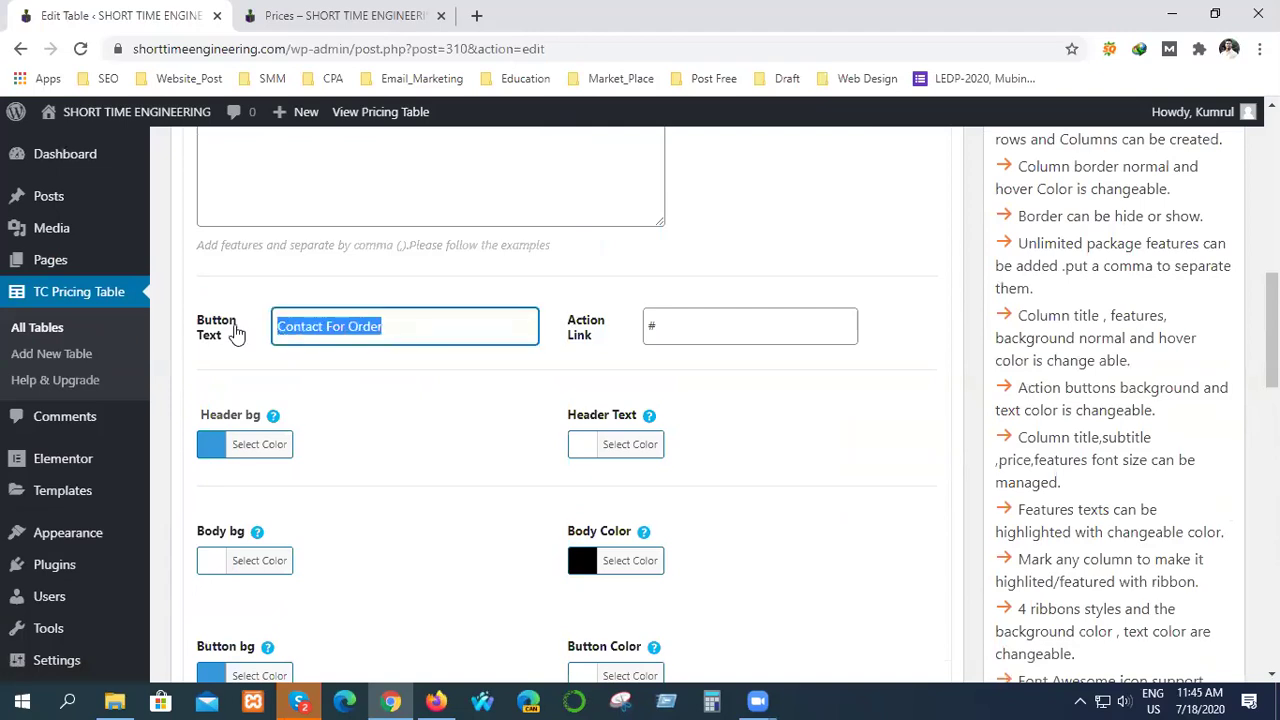
pyautogui.hotkey('ctrl', 'c')
pyautogui.scroll(-10, 494, 428)
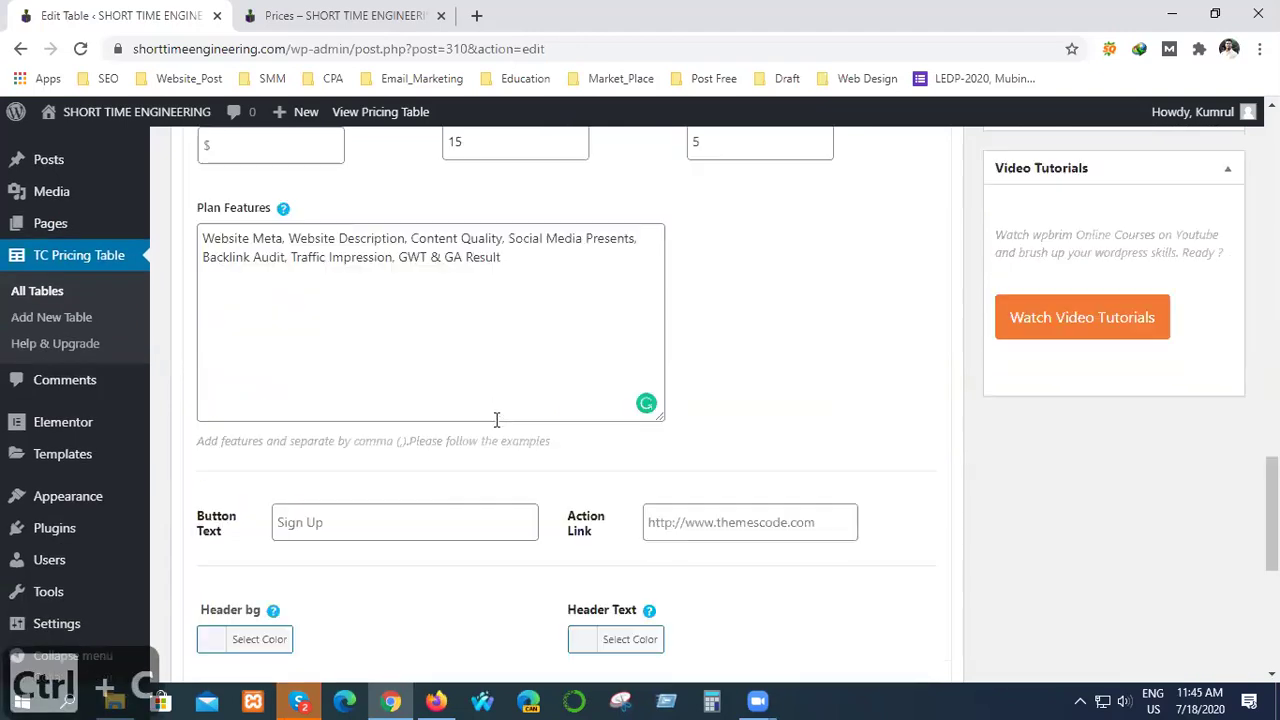
pyautogui.click(334, 521)
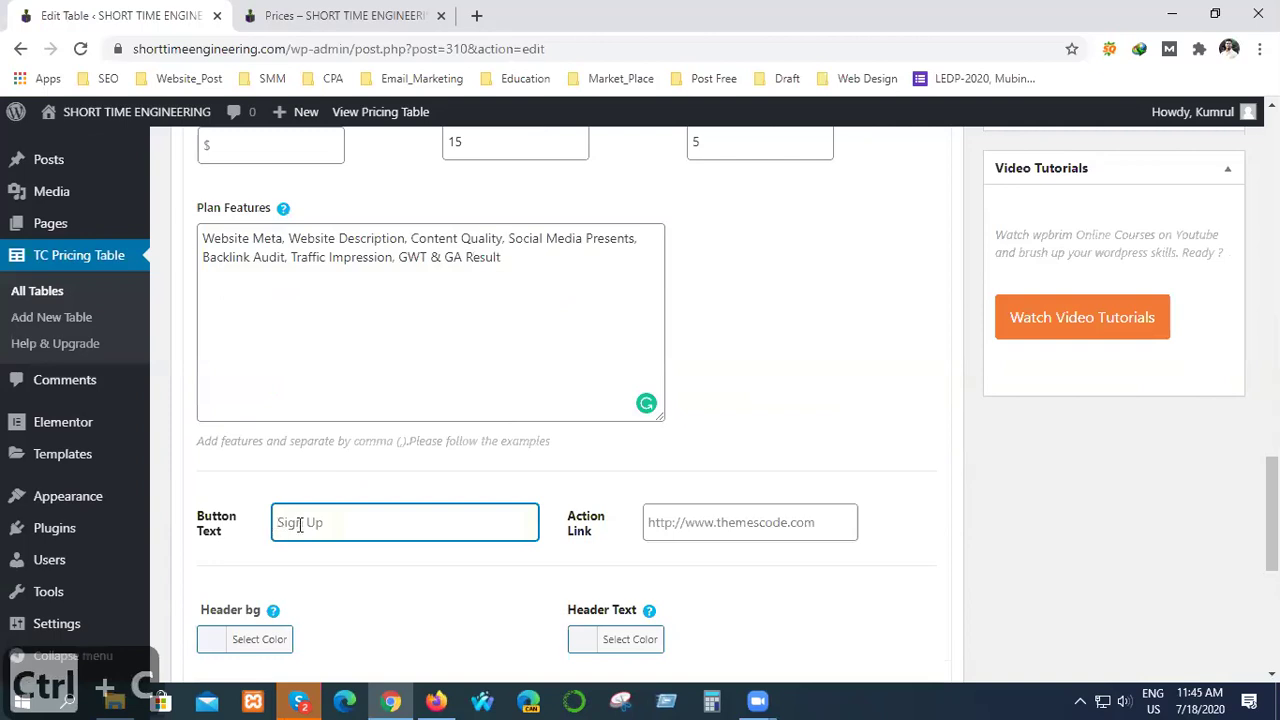
pyautogui.hotkey('ctrl', 'v')
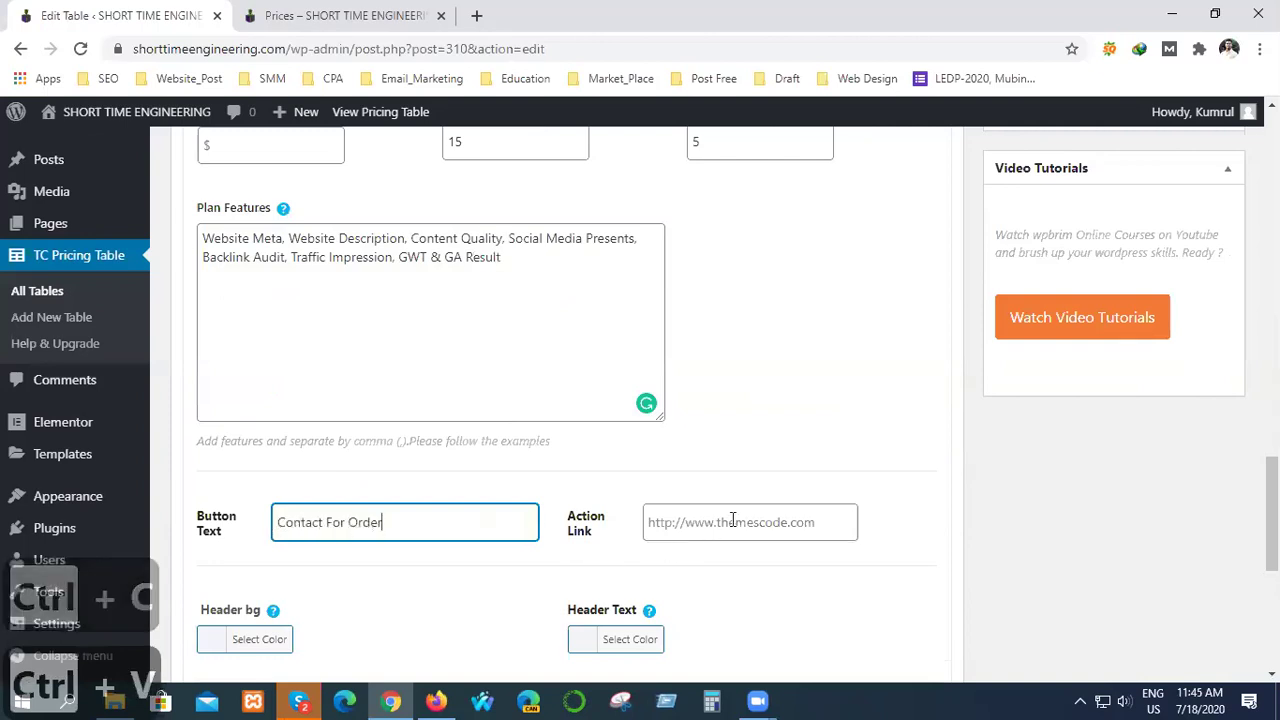
# Set the Website Audit plan's Action Link to '#'
pyautogui.click(792, 522)
pyautogui.write('#')
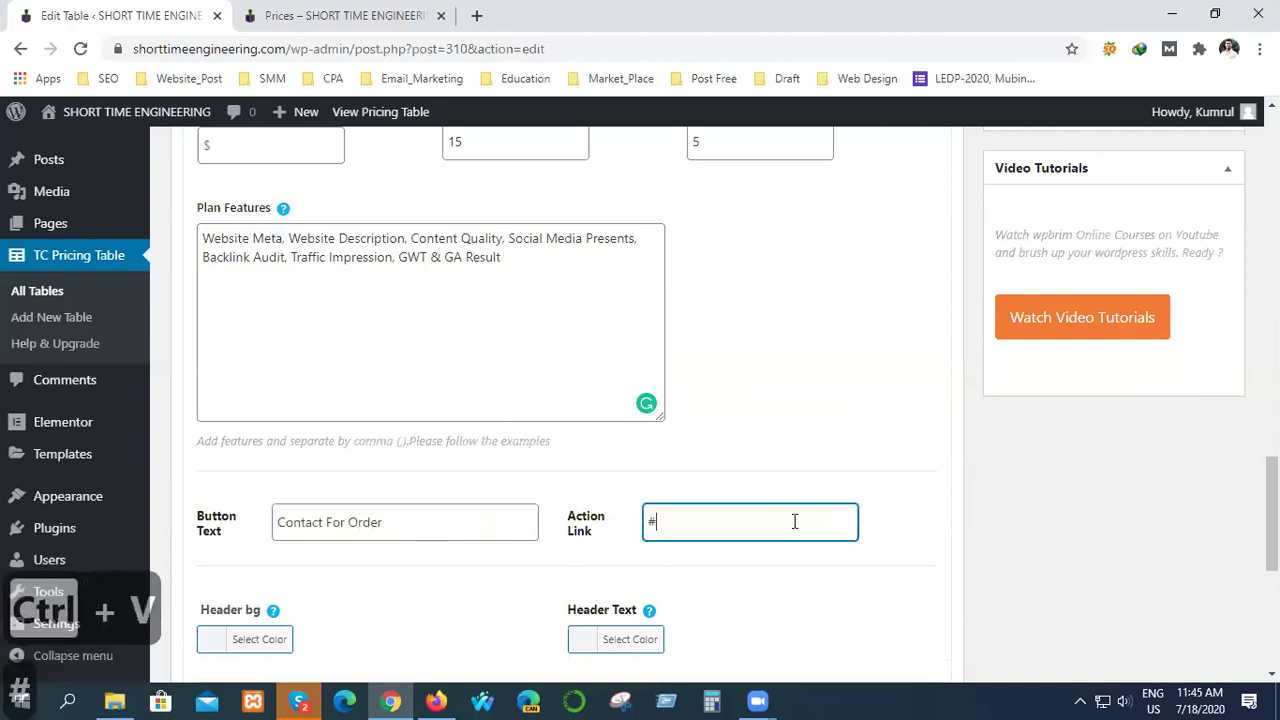
pyautogui.scroll(-2, 823, 617)
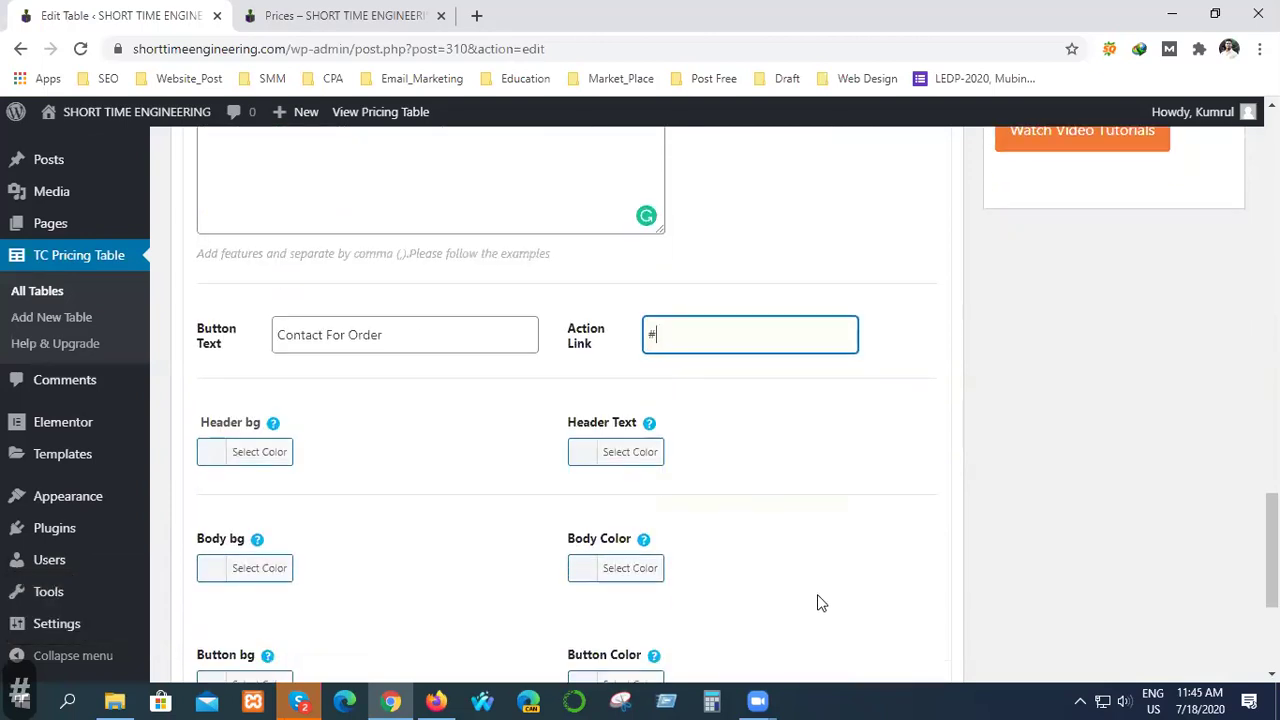
pyautogui.scroll(-3, 819, 602)
pyautogui.scroll(9, 818, 596)
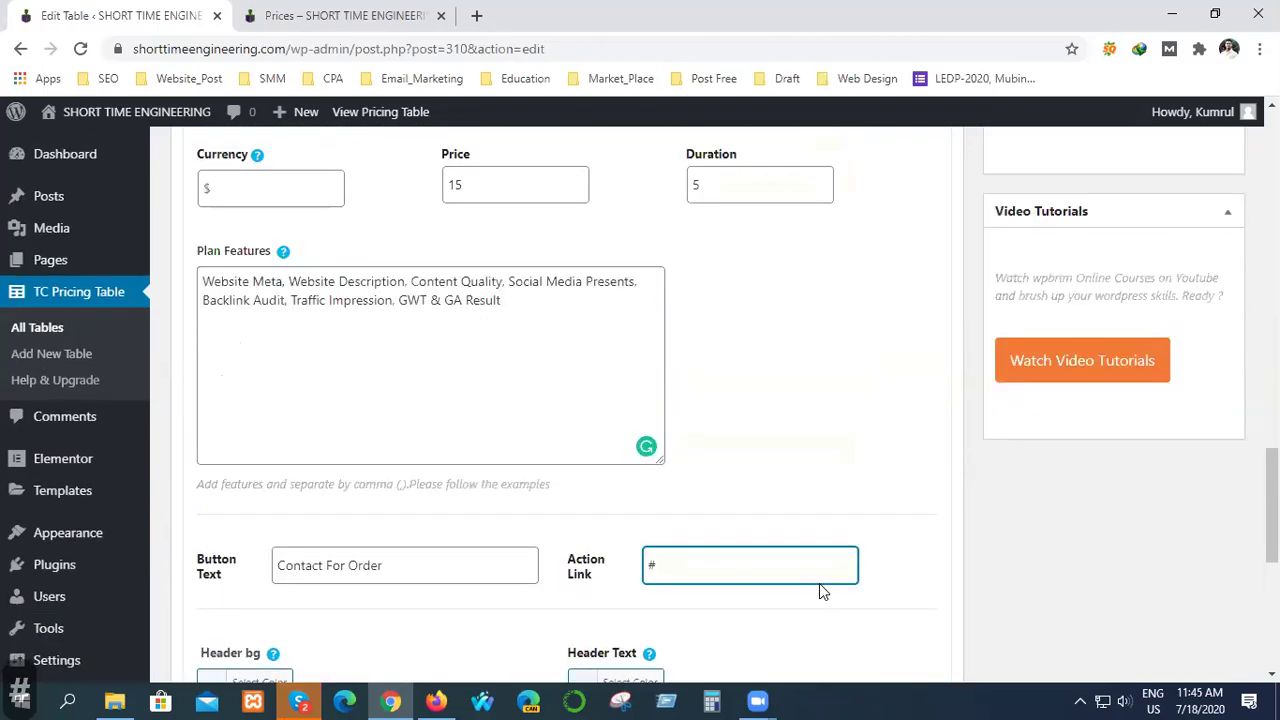
pyautogui.scroll(4, 827, 591)
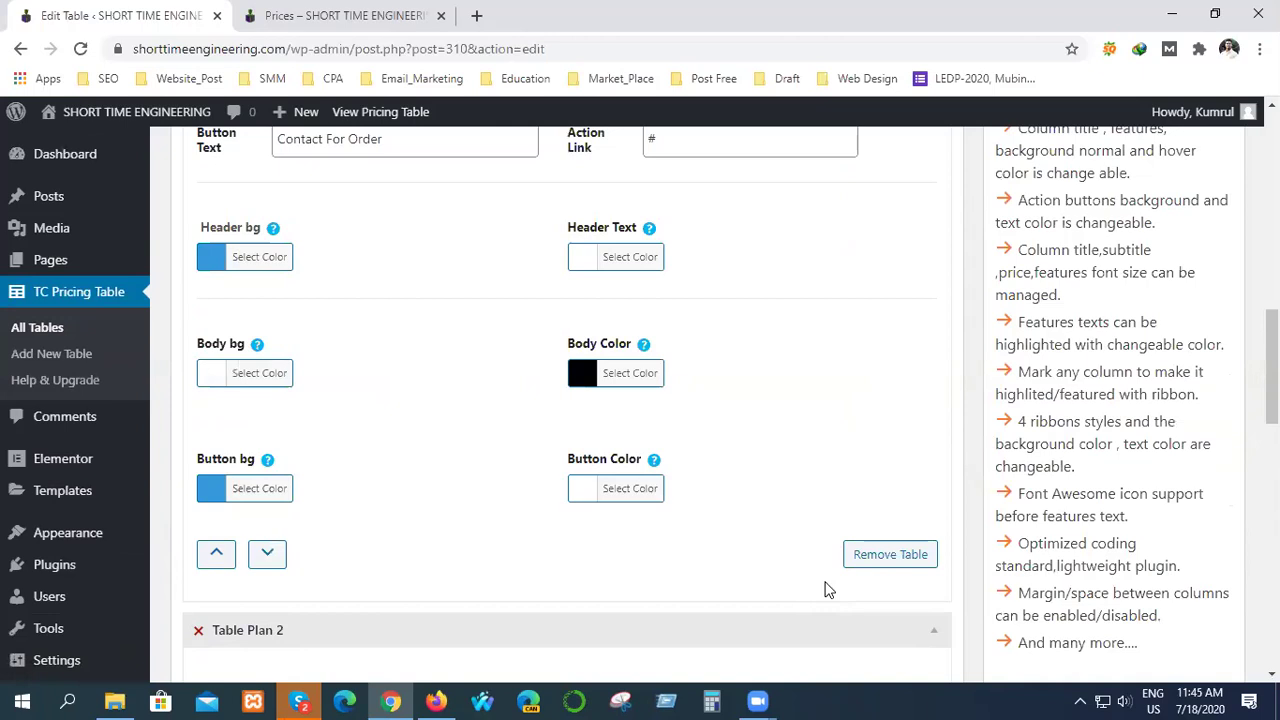
pyautogui.scroll(-12, 825, 590)
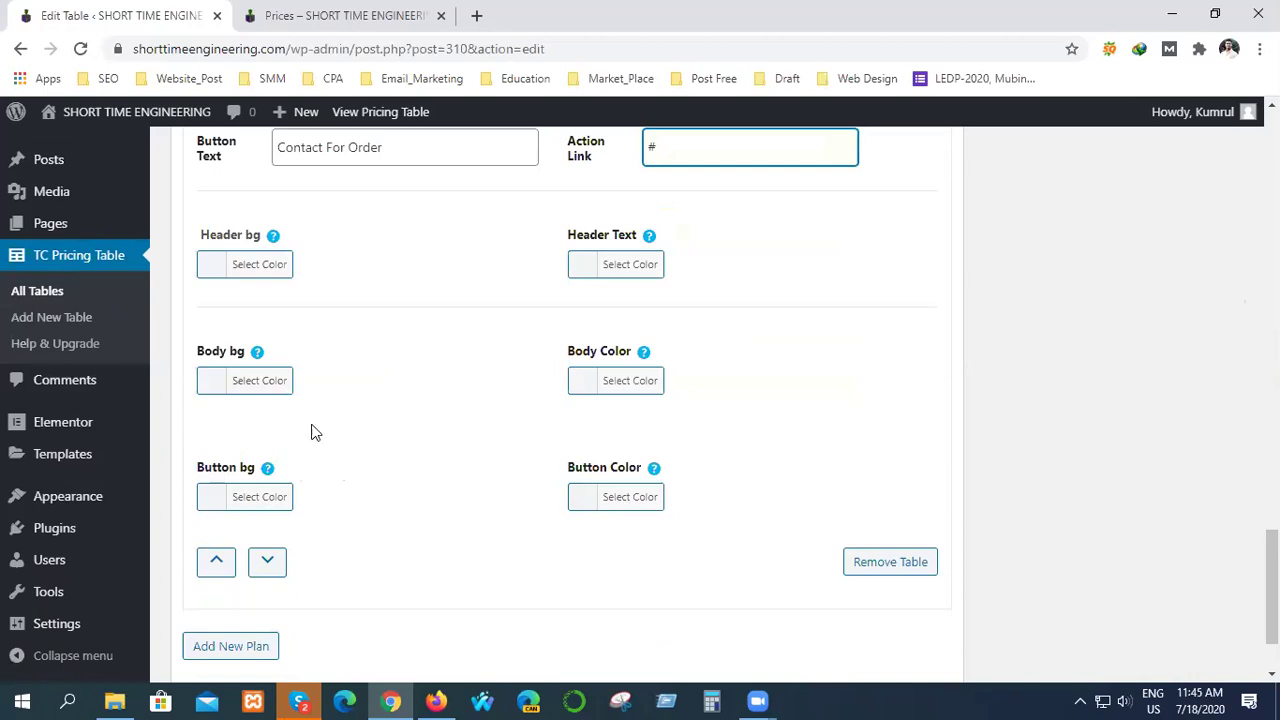
# Set the Website Audit plan's header background to green (#81d742)
pyautogui.scroll(2, 300, 457)
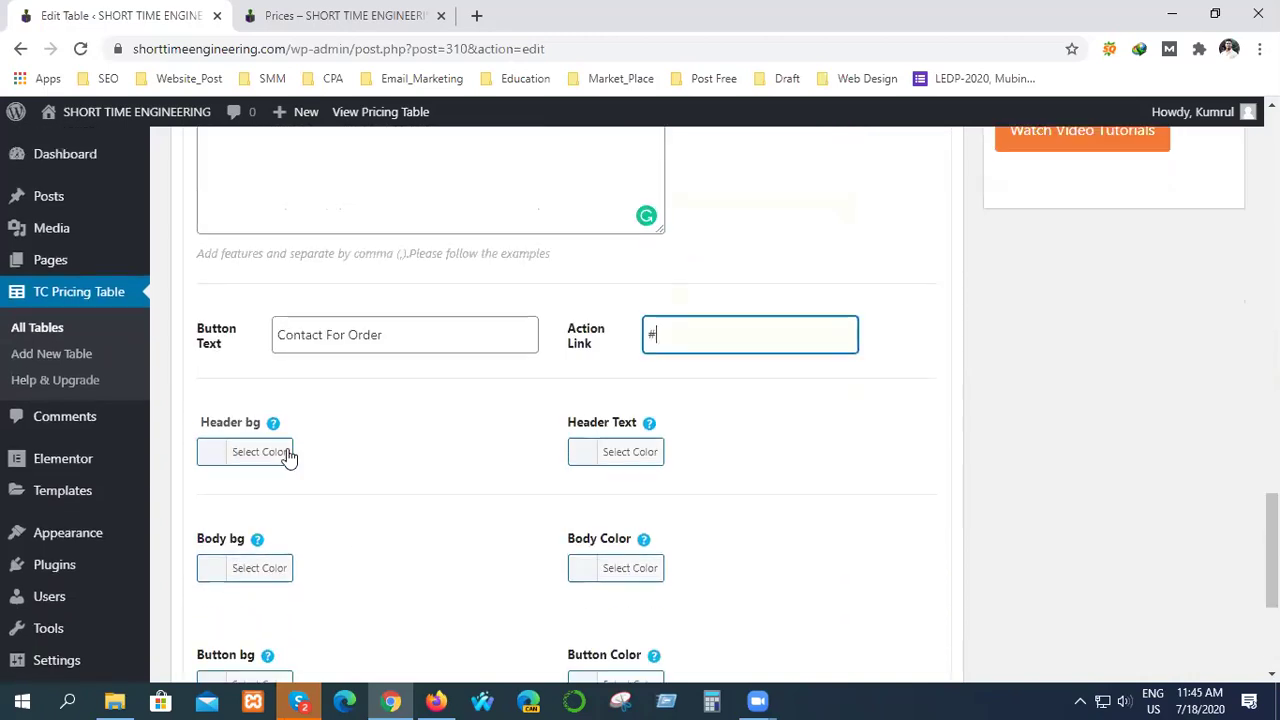
pyautogui.scroll(10, 374, 457)
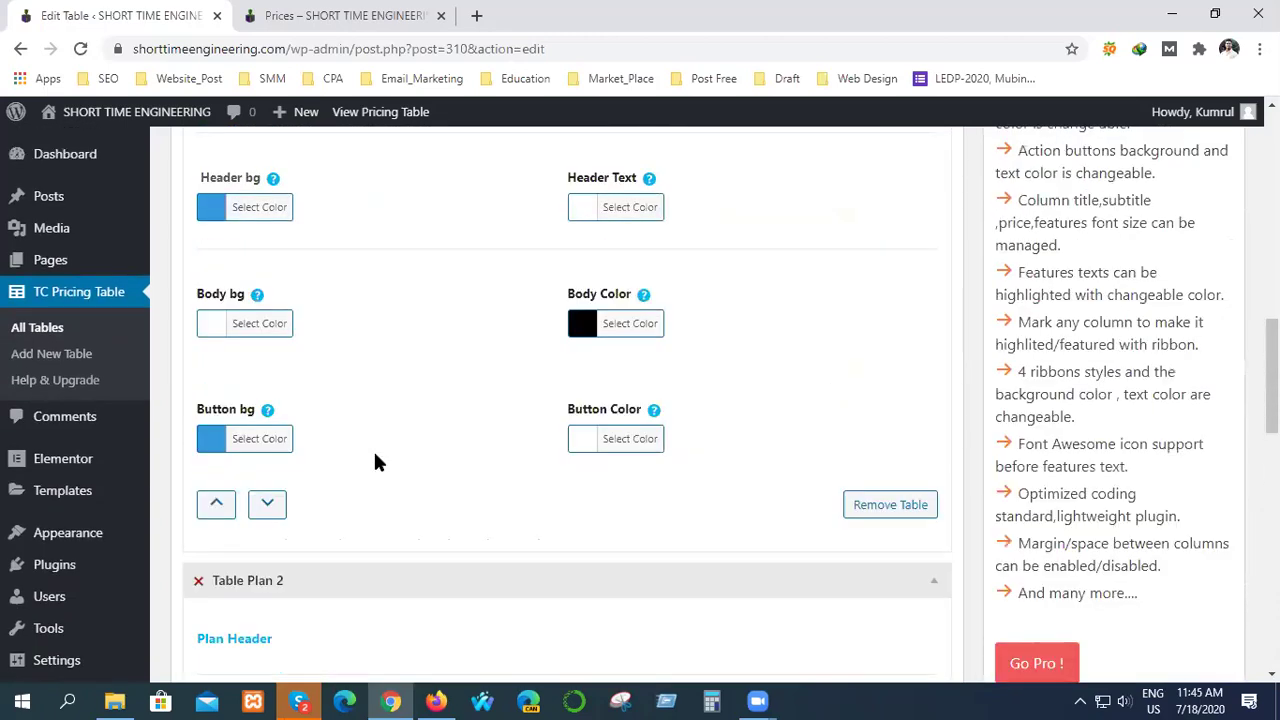
pyautogui.scroll(-9, 378, 462)
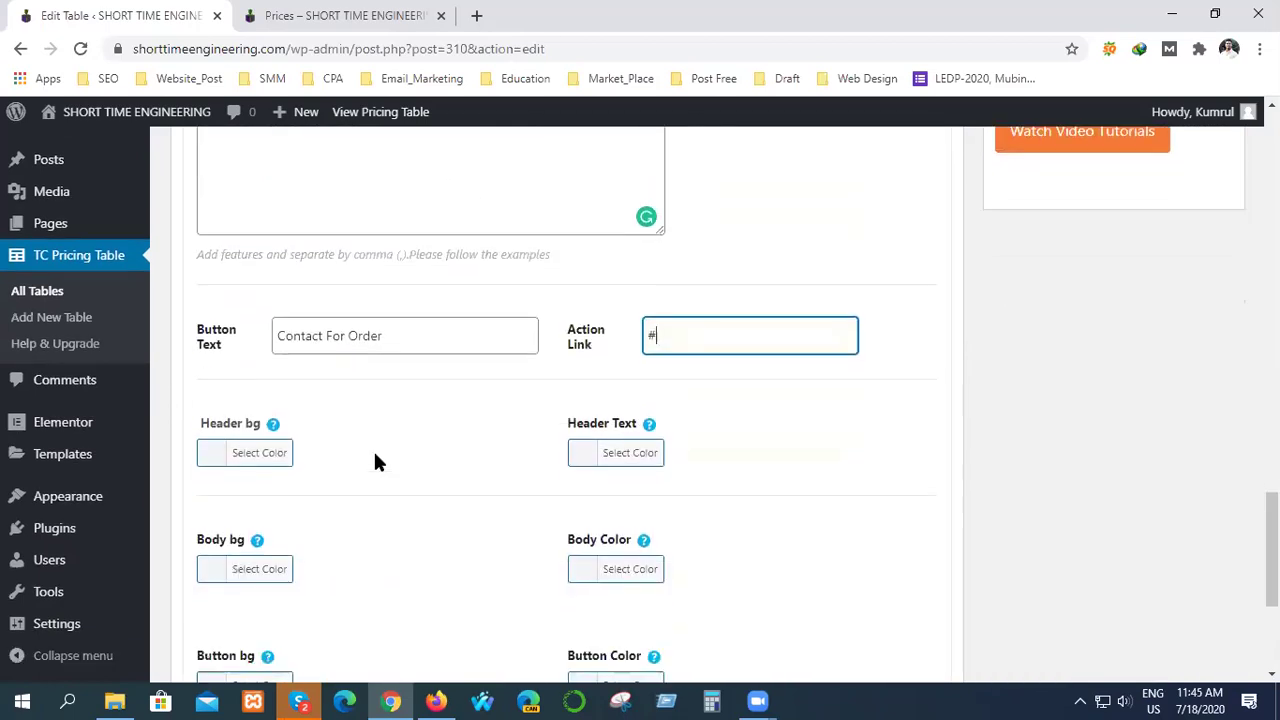
pyautogui.click(211, 455)
pyautogui.scroll(-2, 503, 478)
pyautogui.click(324, 505)
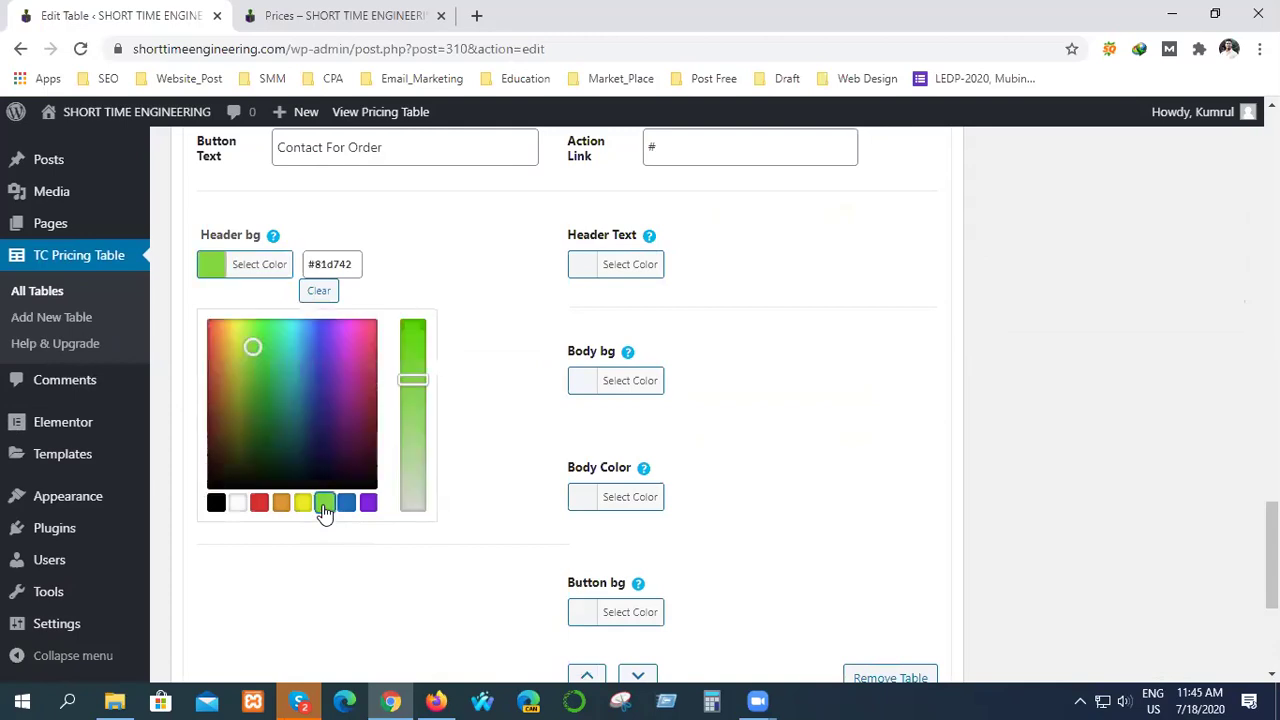
pyautogui.click(785, 348)
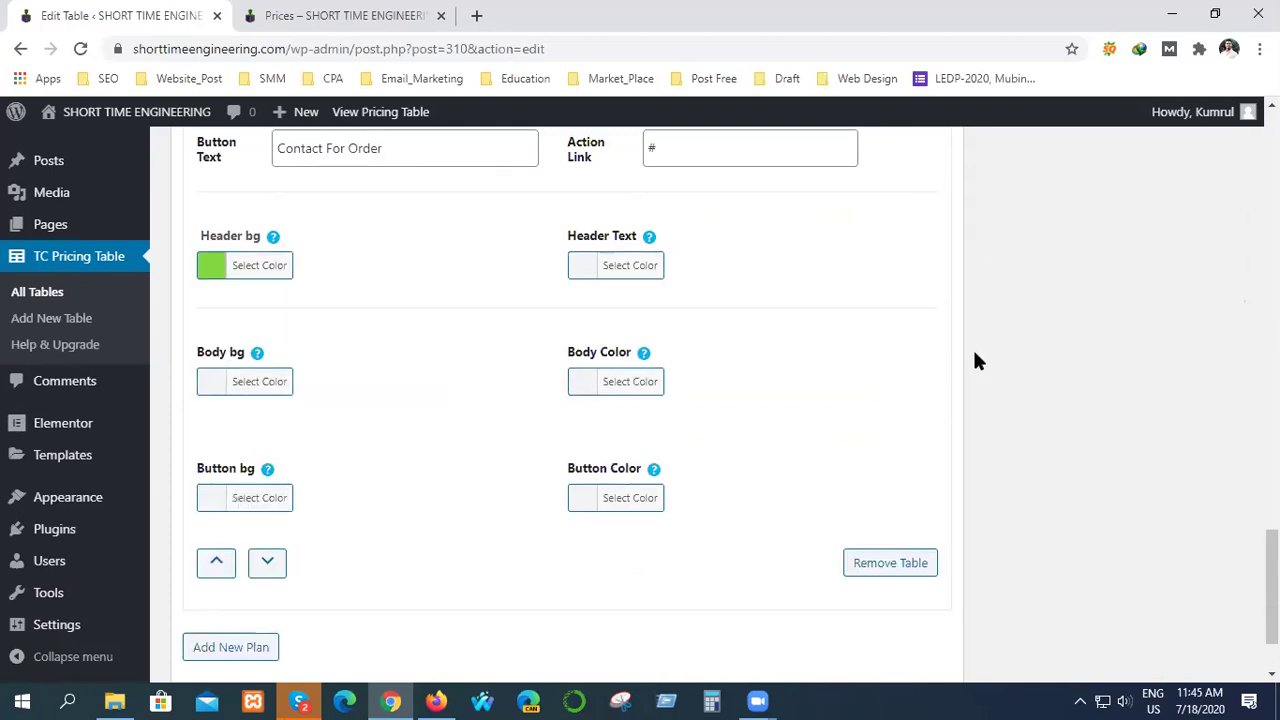
# Set the Website Audit plan's body colour to black
pyautogui.scroll(12, 936, 370)
pyautogui.scroll(-3, 932, 372)
pyautogui.scroll(-10, 825, 446)
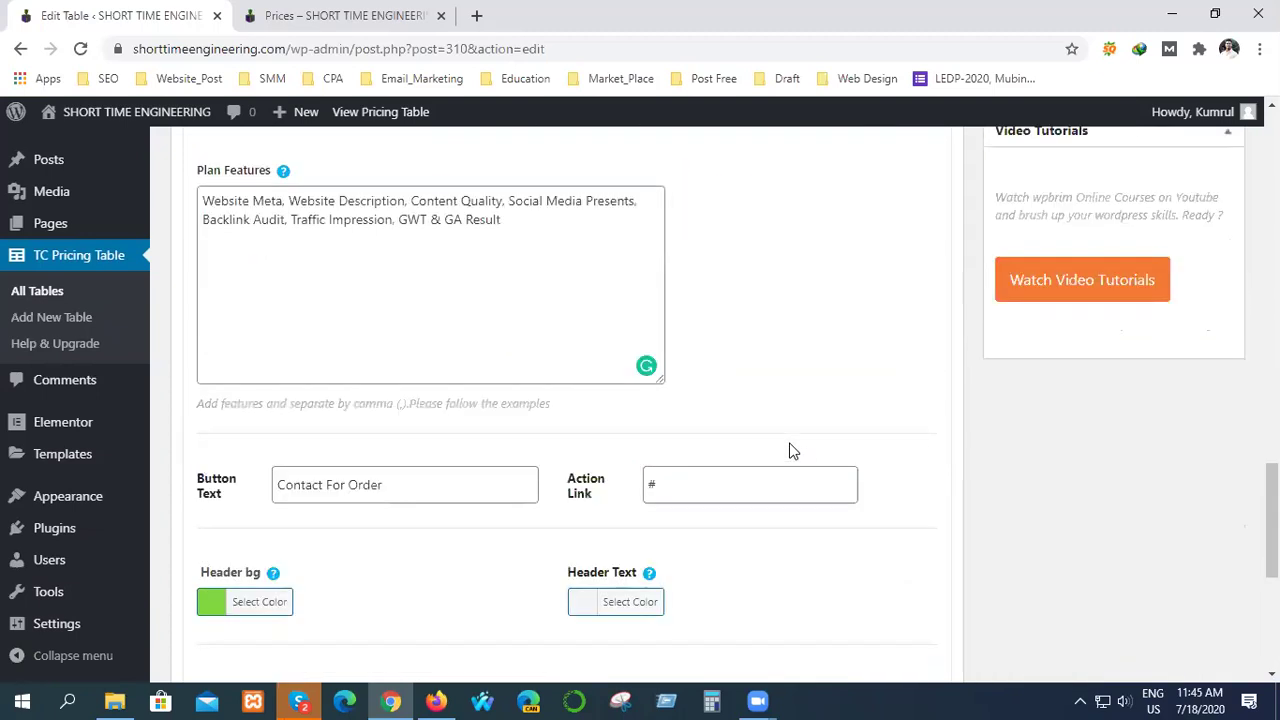
pyautogui.click(580, 388)
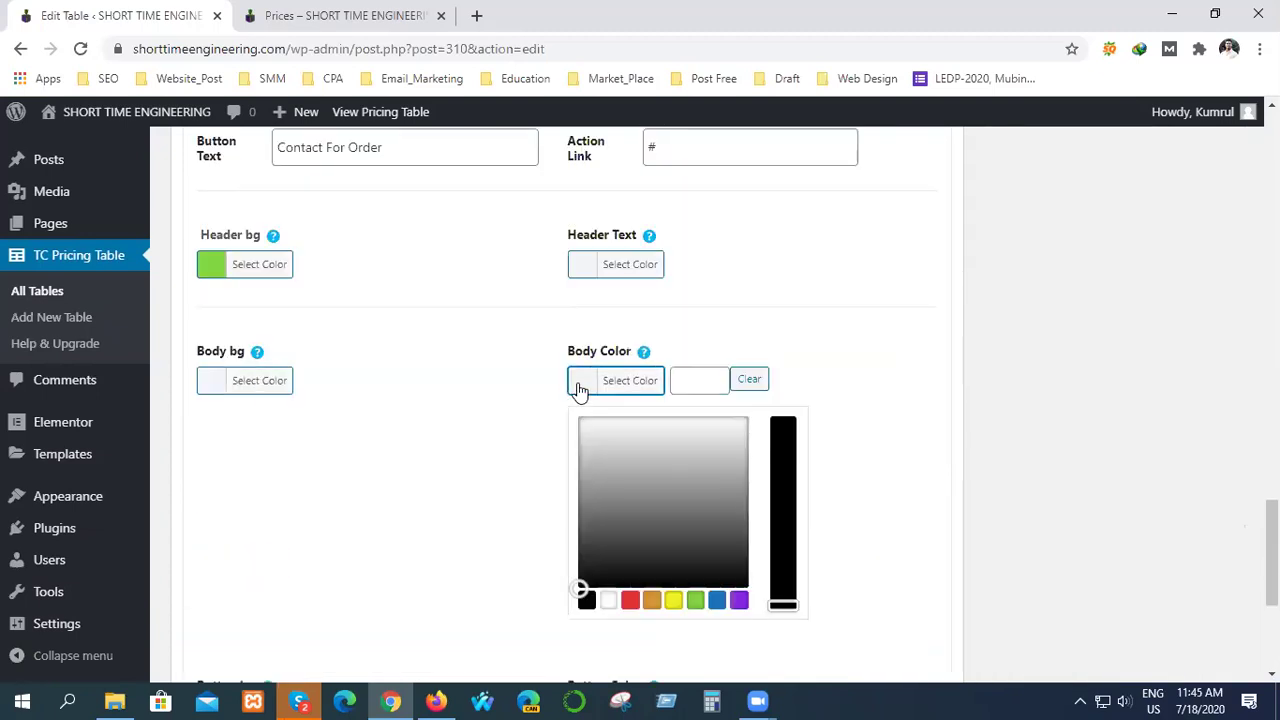
pyautogui.click(585, 603)
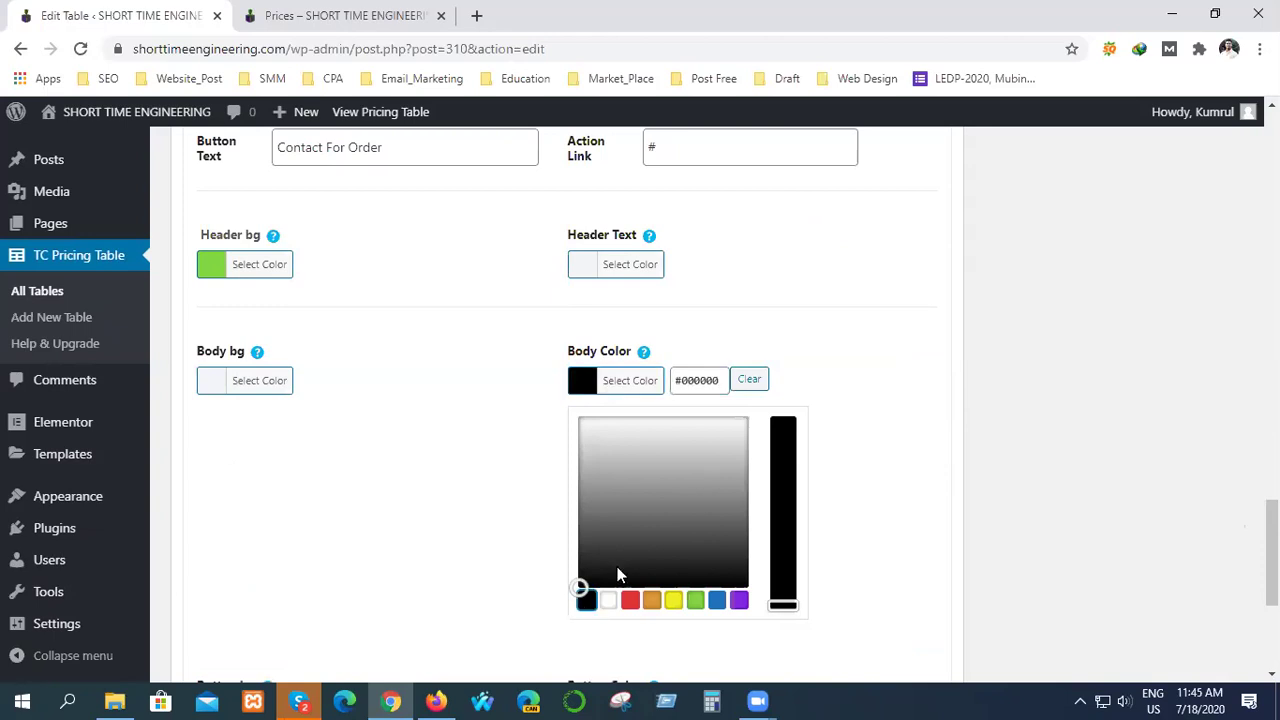
pyautogui.scroll(-2, 815, 418)
pyautogui.click(430, 402)
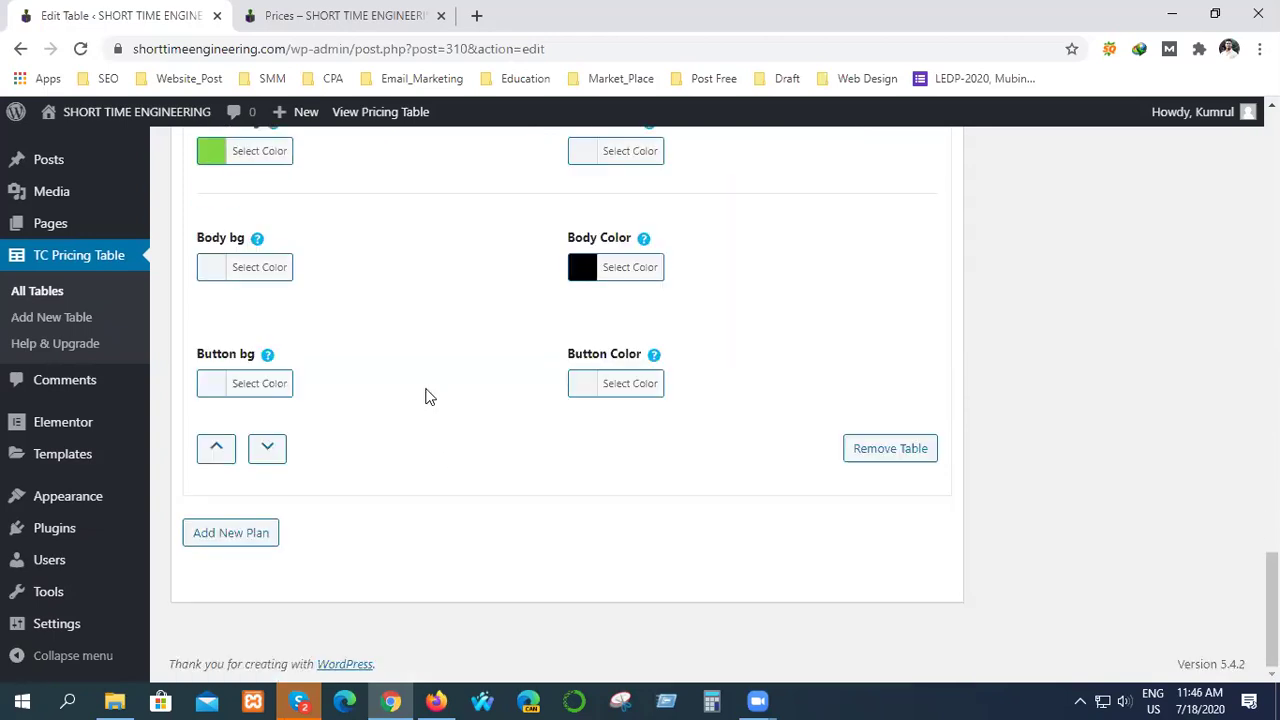
# Set the Website Audit plan's button background to the same green (#81d742)
pyautogui.scroll(1, 425, 443)
pyautogui.scroll(3, 423, 443)
pyautogui.scroll(-3, 423, 443)
pyautogui.scroll(6, 423, 443)
pyautogui.scroll(12, 423, 443)
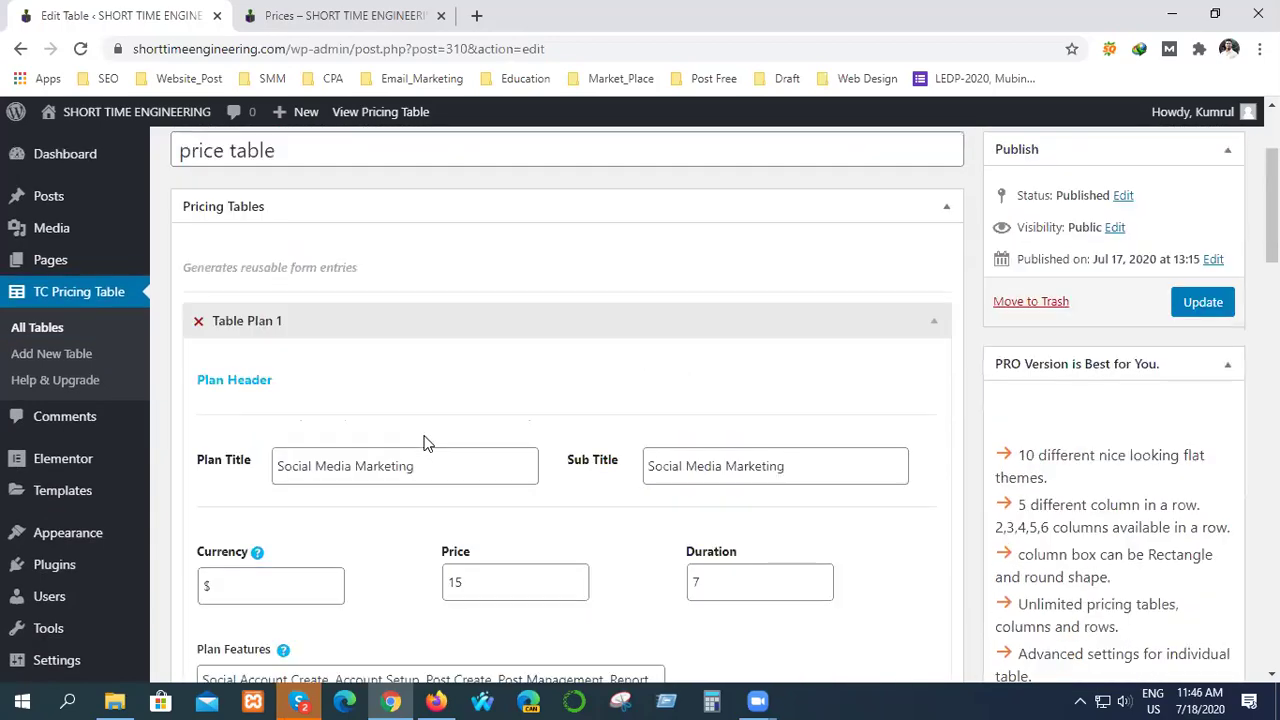
pyautogui.scroll(-12, 423, 443)
pyautogui.scroll(-9, 423, 443)
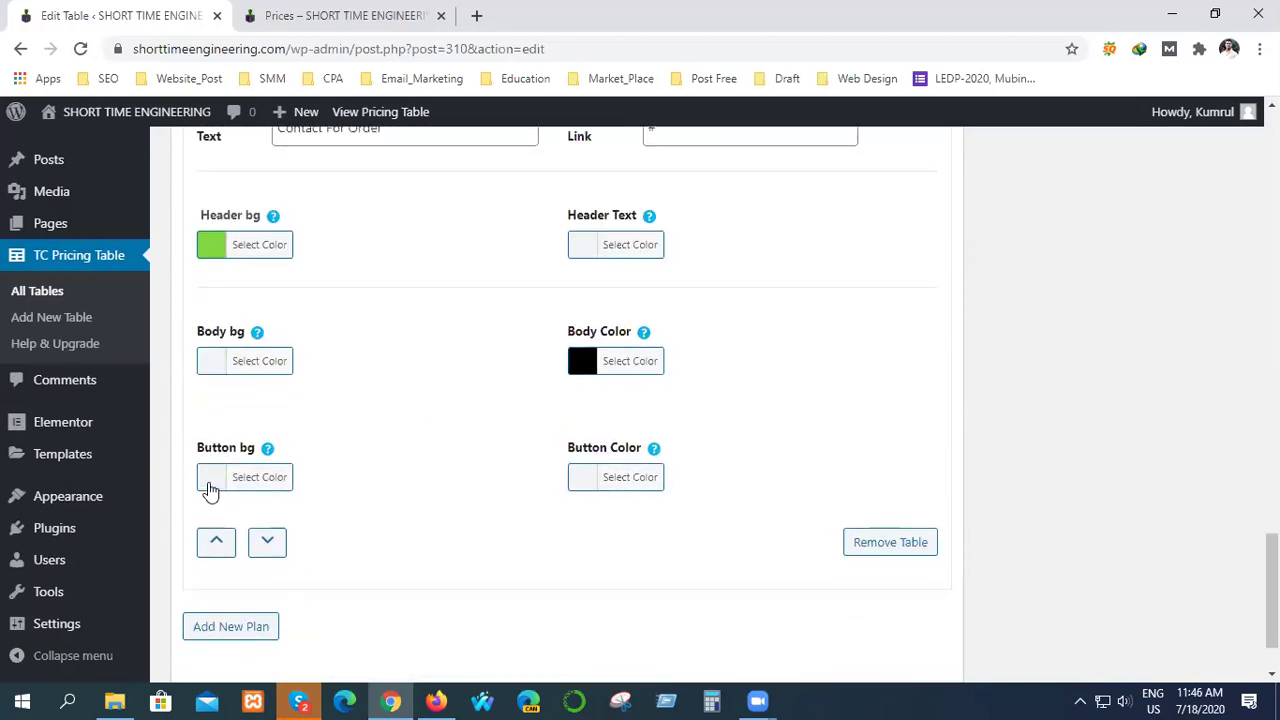
pyautogui.click(207, 487)
pyautogui.scroll(-2, 500, 505)
pyautogui.click(325, 508)
pyautogui.click(615, 476)
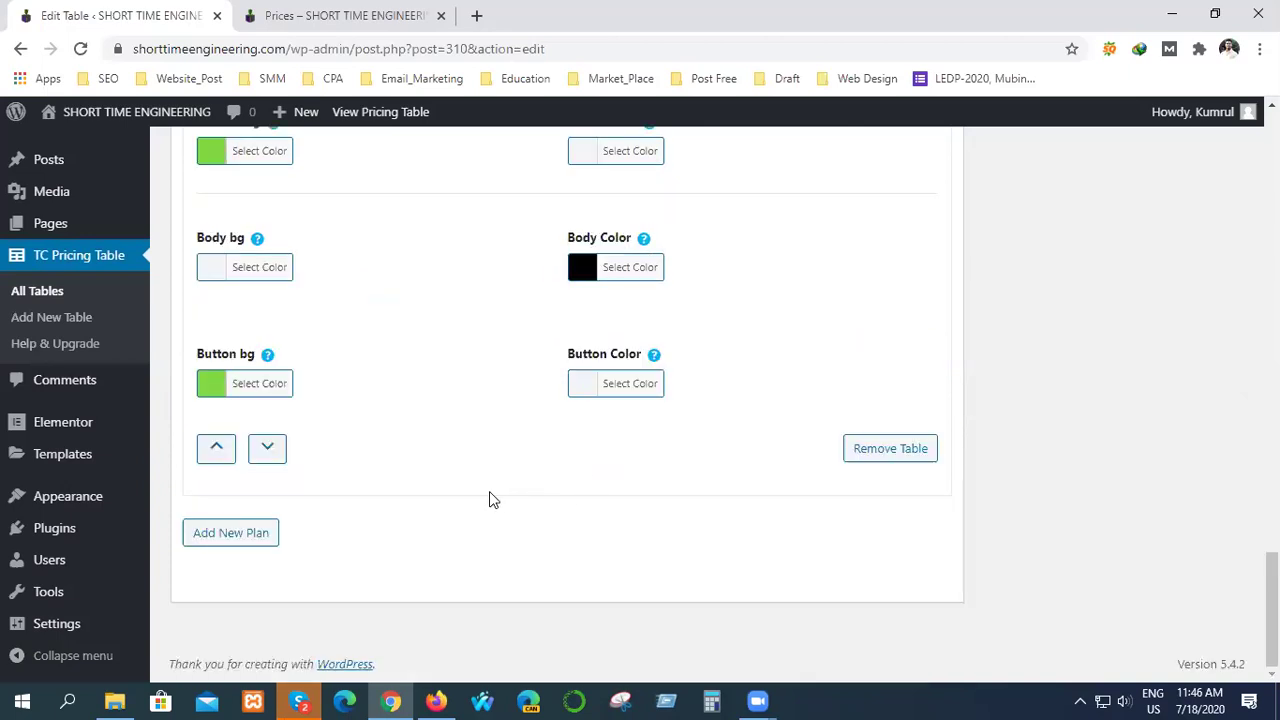
pyautogui.scroll(3, 529, 523)
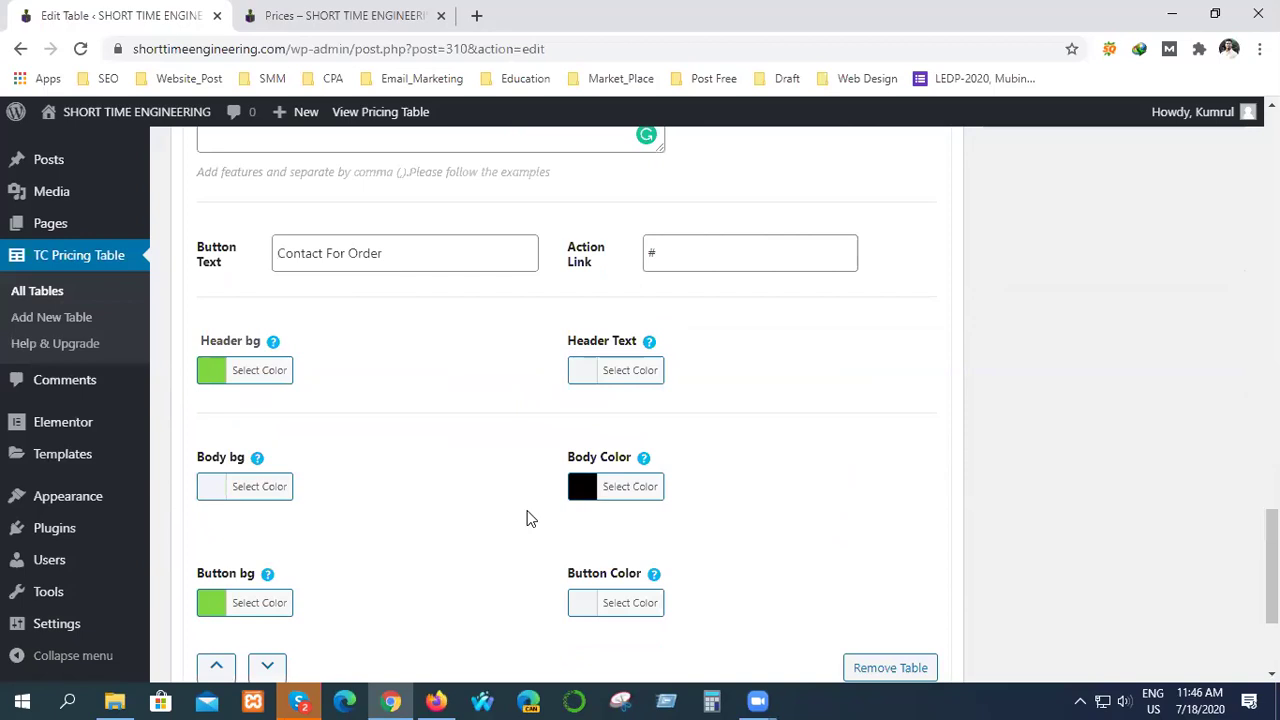
pyautogui.scroll(-3, 529, 520)
pyautogui.scroll(1, 780, 465)
pyautogui.scroll(10, 800, 463)
pyautogui.click(1203, 302)
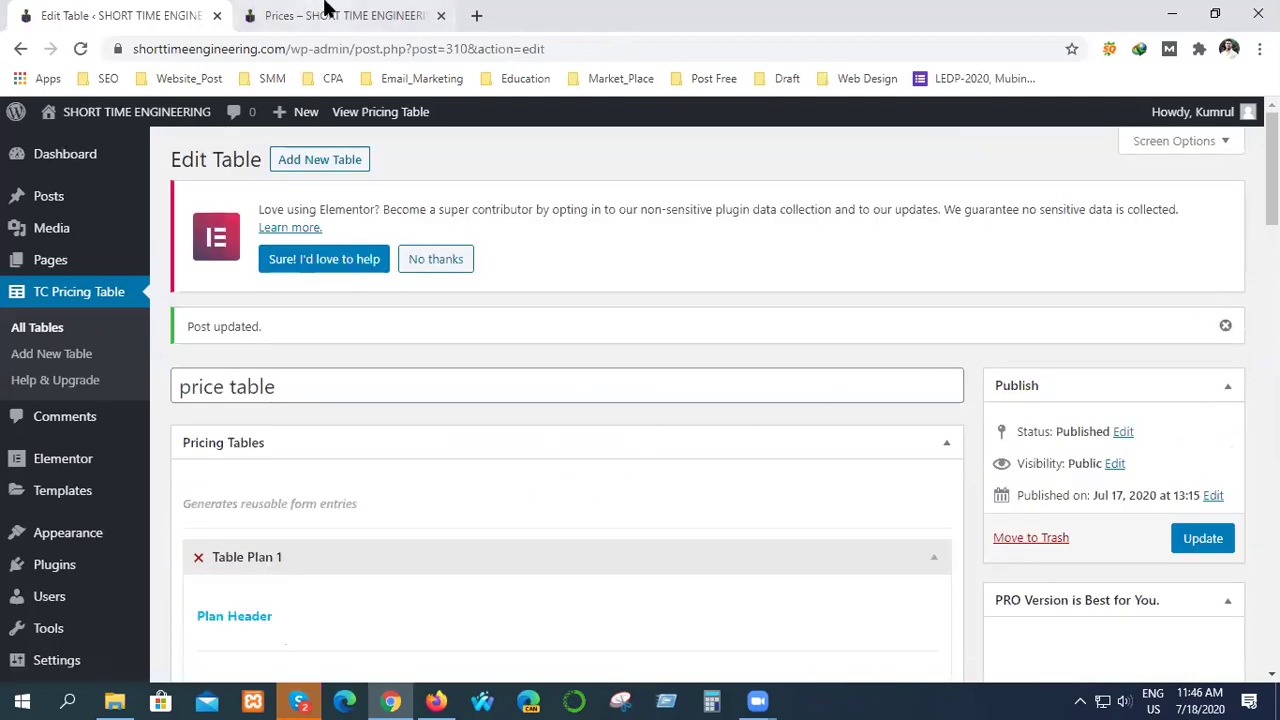
pyautogui.click(325, 12)
pyautogui.click(79, 50)
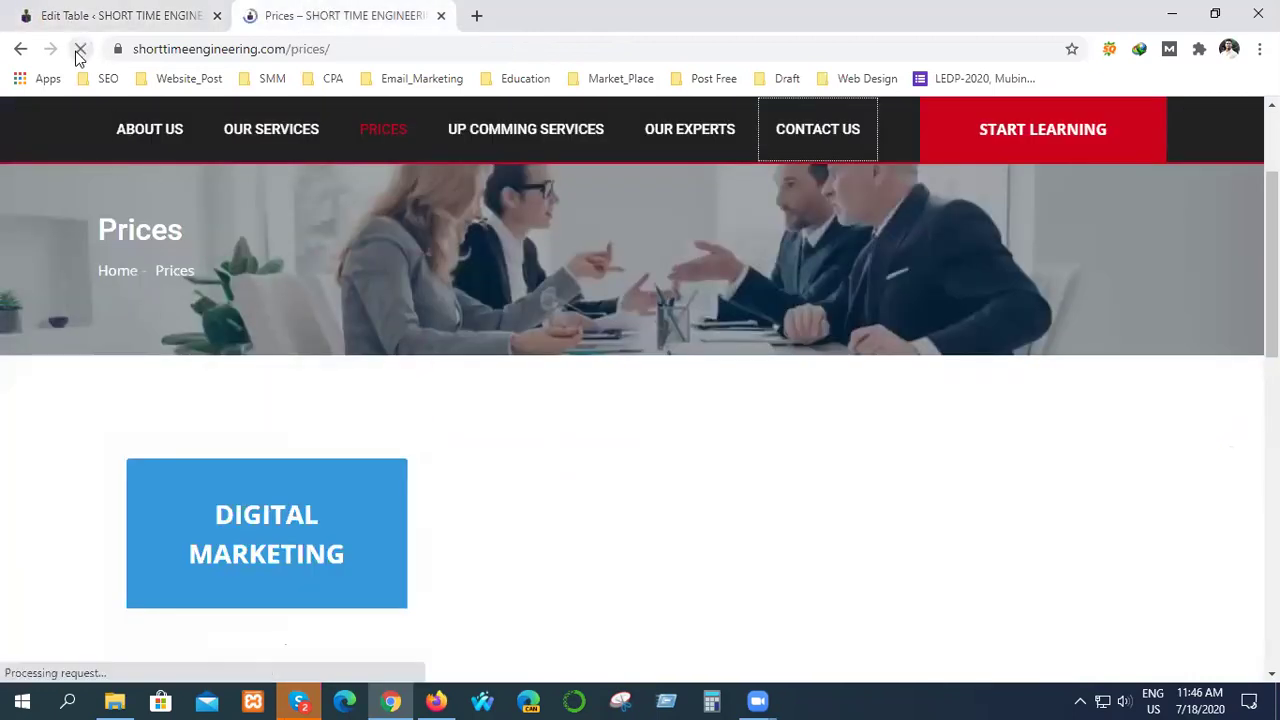
pyautogui.scroll(-5, 789, 509)
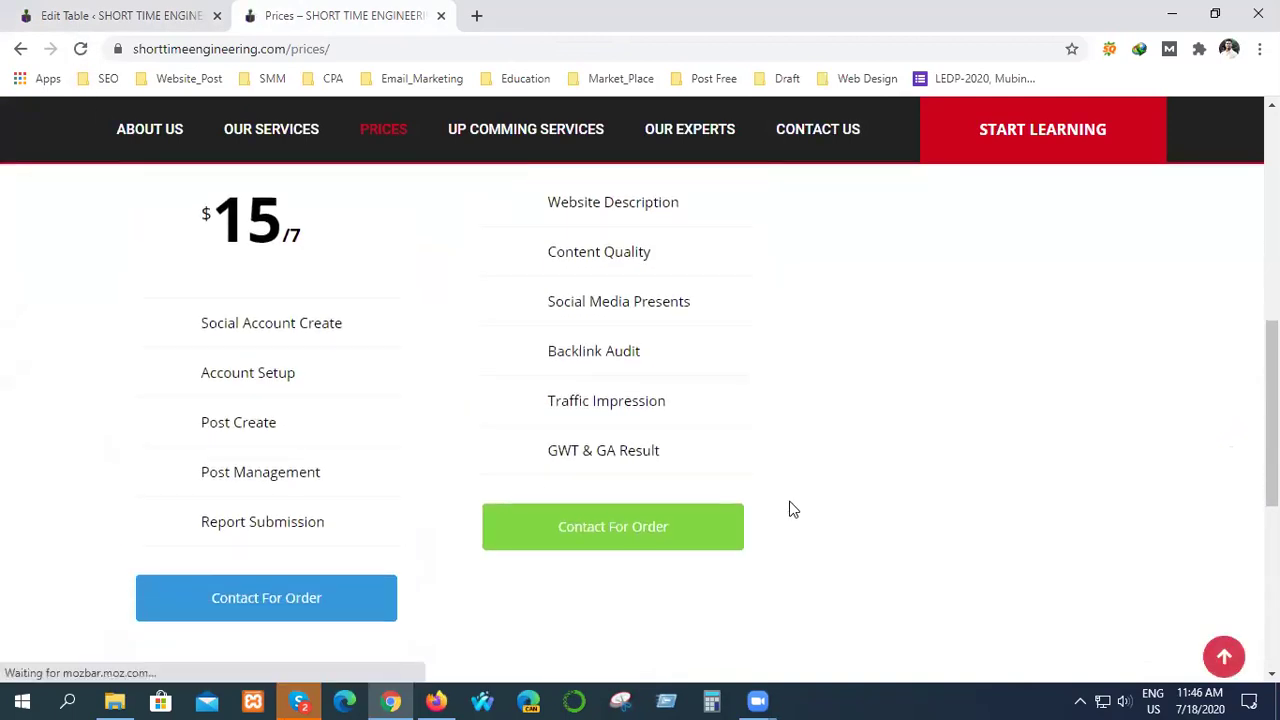
pyautogui.scroll(4, 840, 520)
pyautogui.scroll(-2, 840, 516)
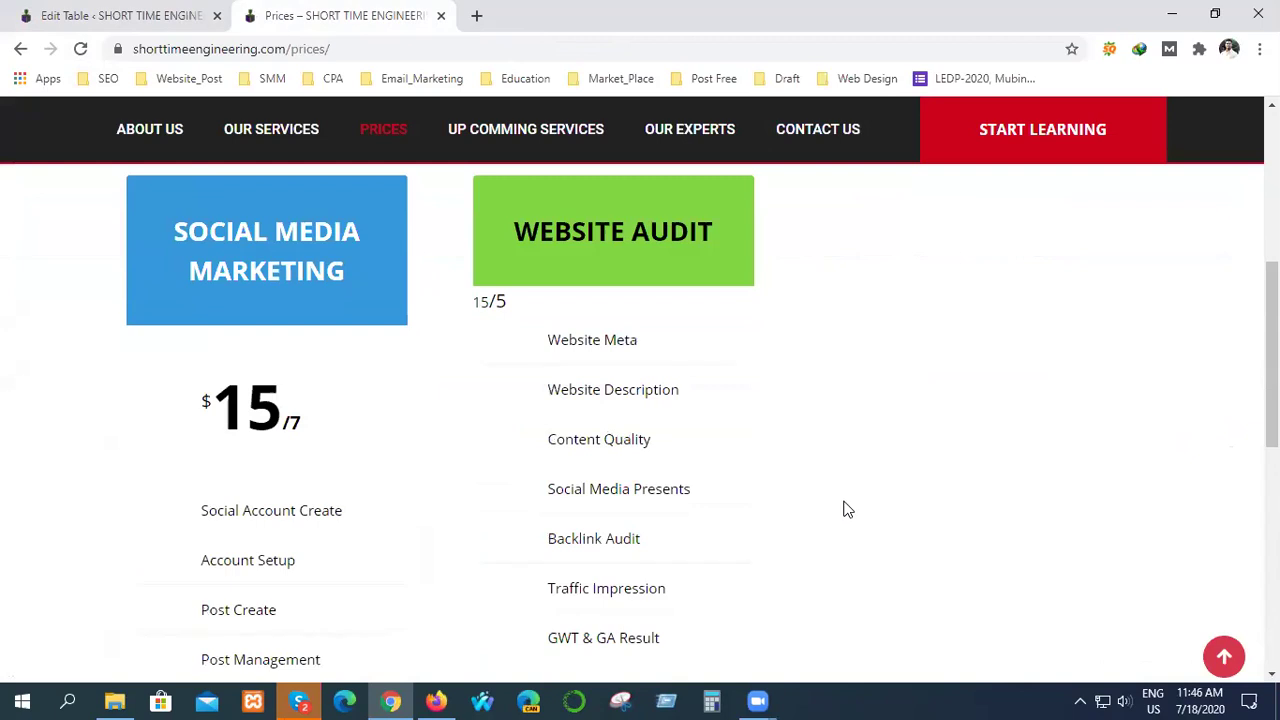
pyautogui.scroll(-3, 640, 524)
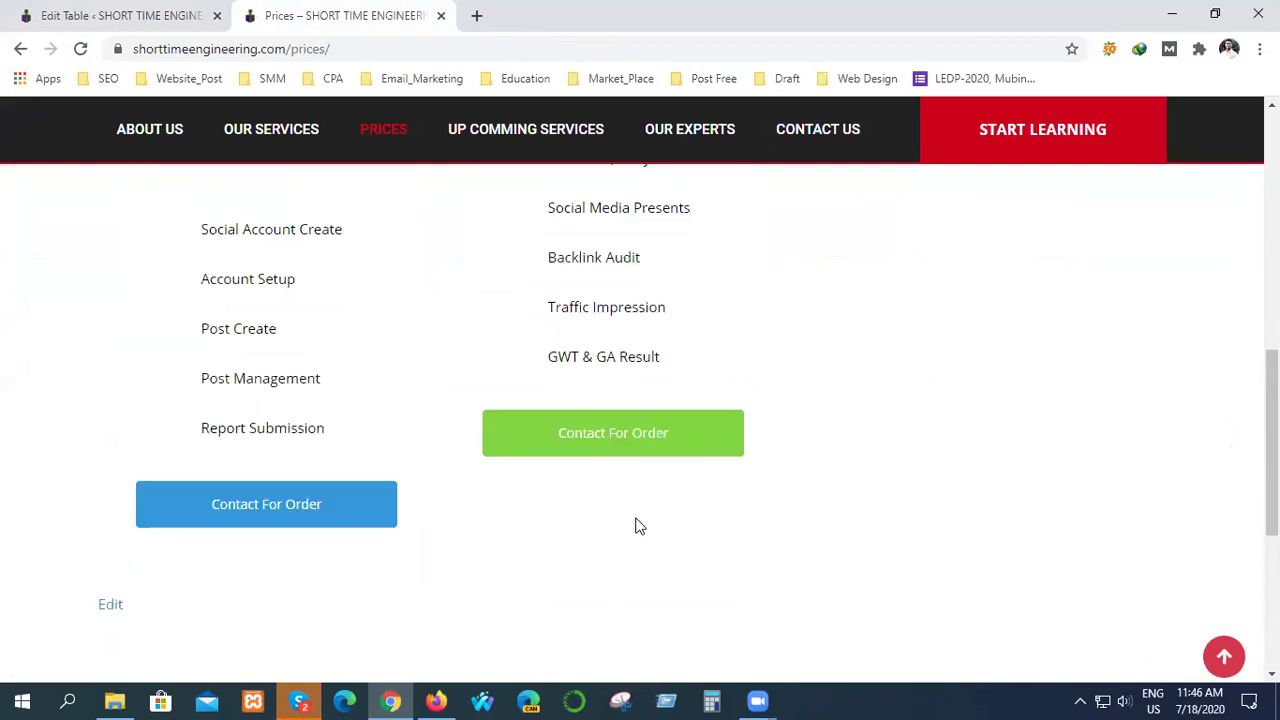
pyautogui.scroll(5, 640, 524)
pyautogui.scroll(-3, 640, 524)
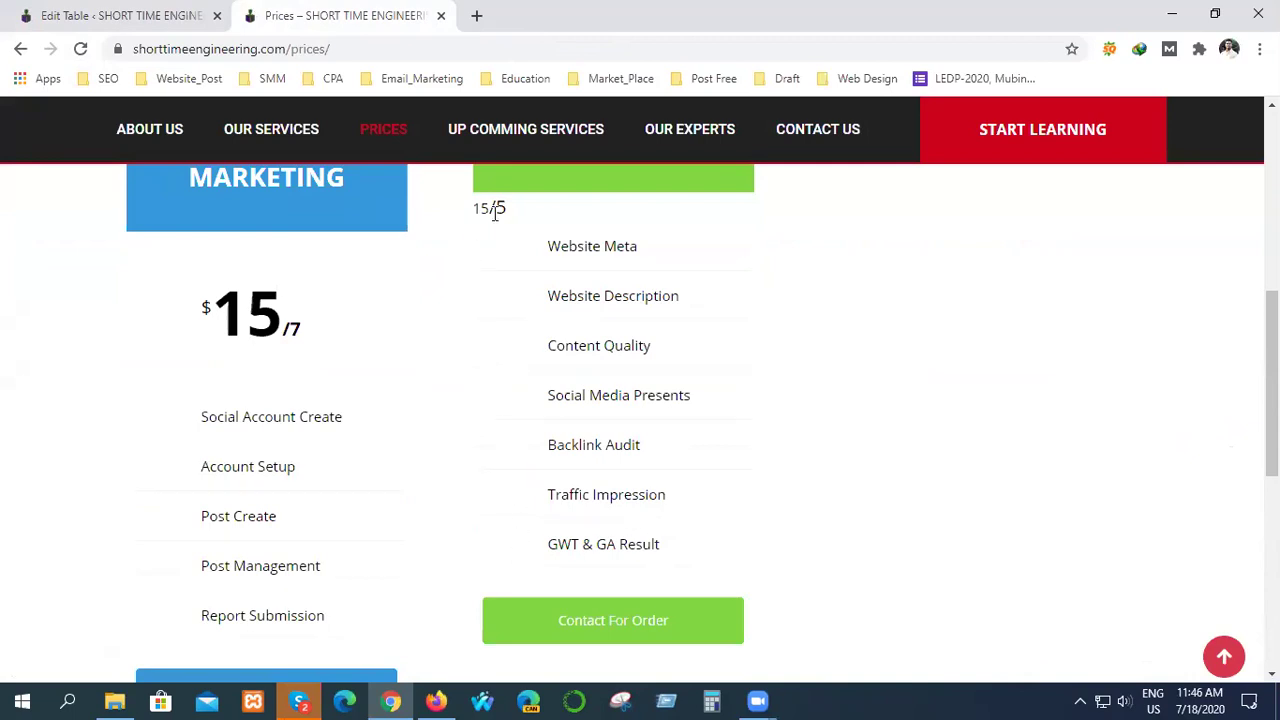
# In the Edit Table tab, clear and re-enter '$' as Table Plan 2's currency
pyautogui.click(146, 12)
pyautogui.scroll(-8, 422, 556)
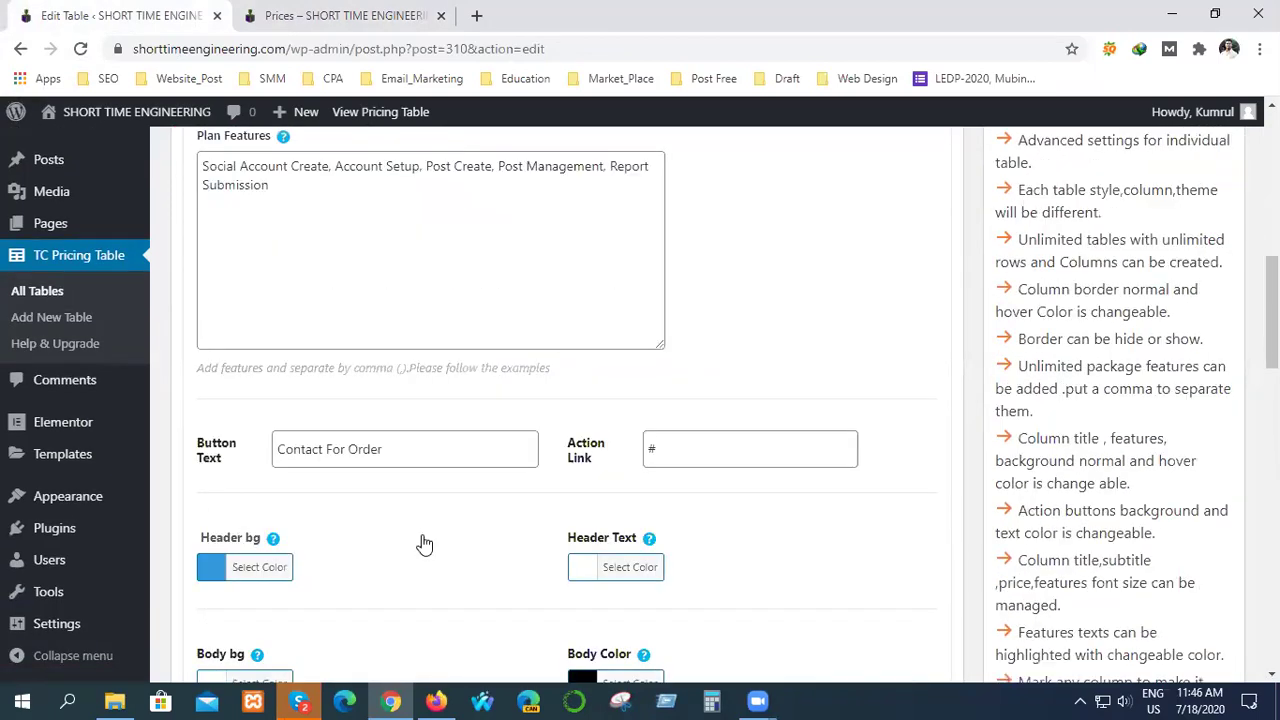
pyautogui.scroll(-4, 415, 530)
pyautogui.scroll(-3, 420, 535)
pyautogui.scroll(-1, 421, 541)
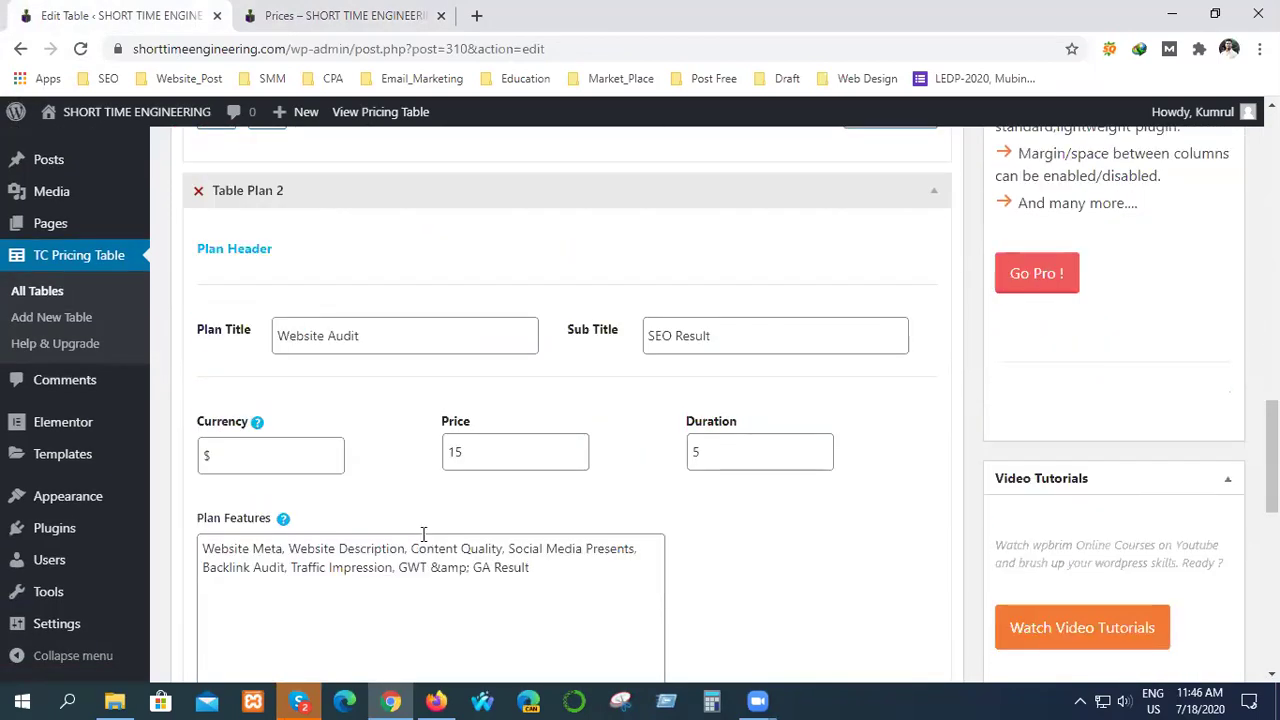
pyautogui.scroll(-1, 423, 535)
pyautogui.click(222, 360)
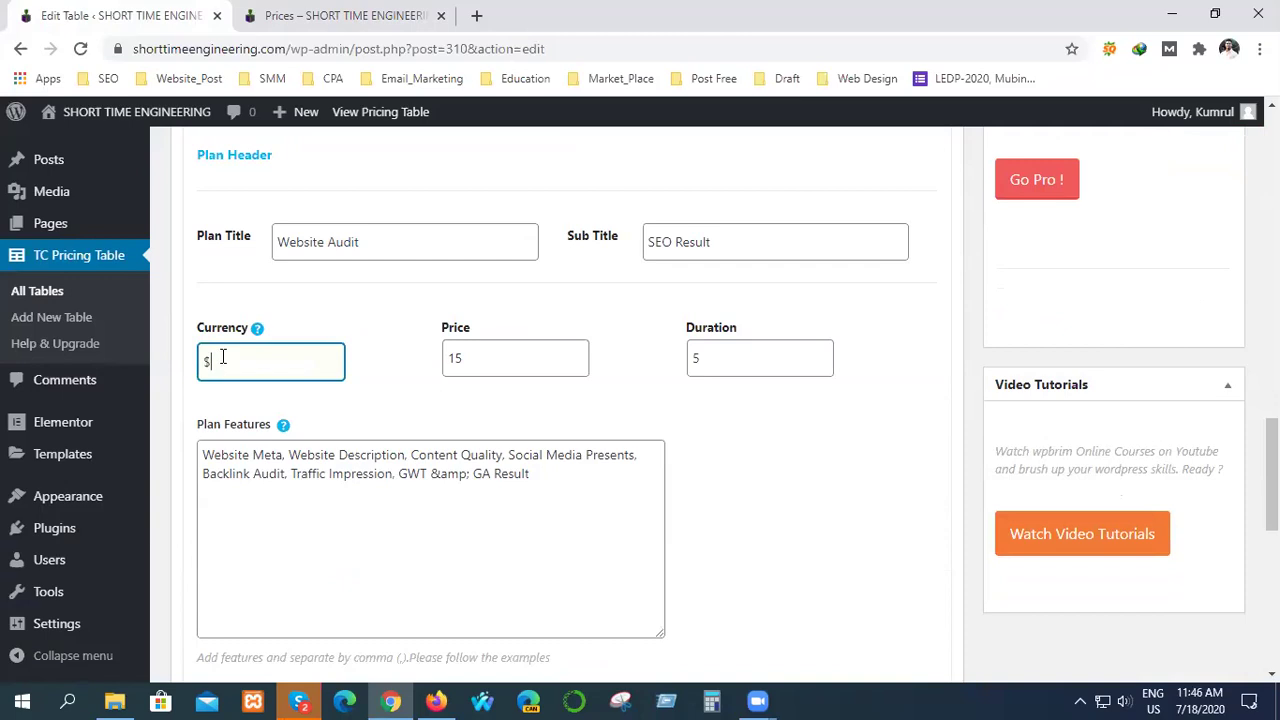
pyautogui.scroll(1, 566, 476)
pyautogui.scroll(-15, 566, 476)
pyautogui.scroll(5, 567, 472)
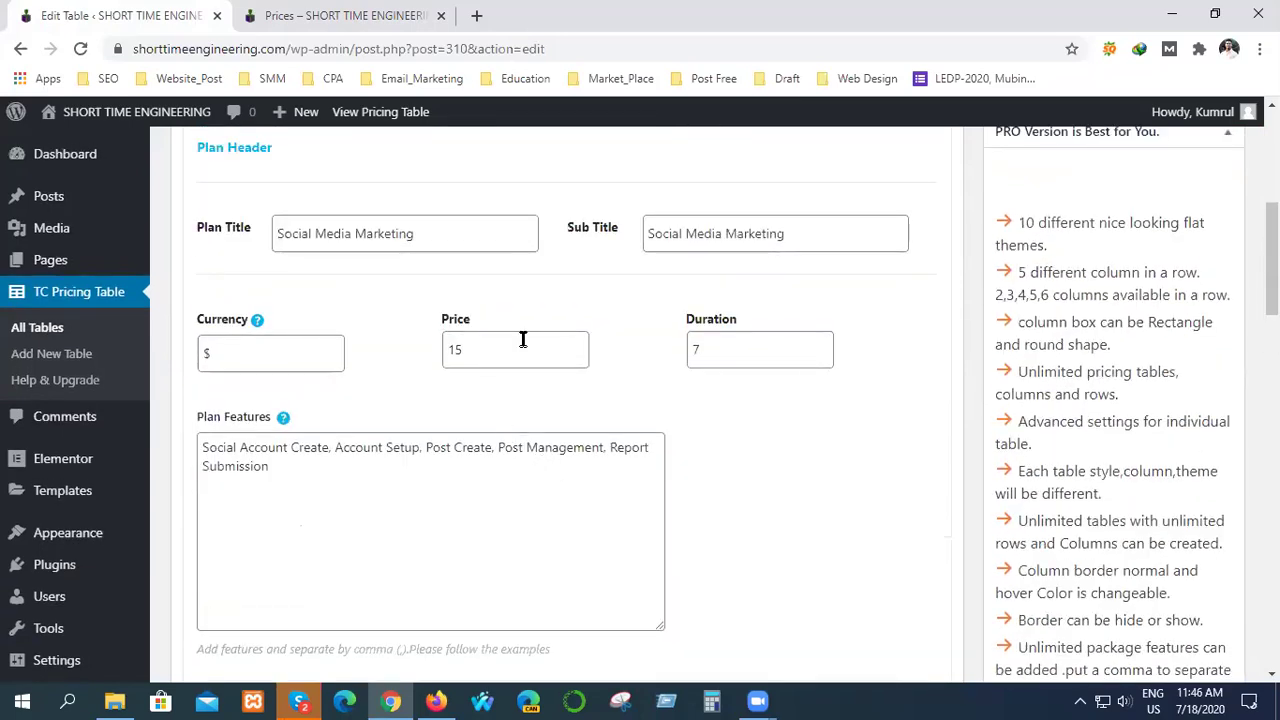
pyautogui.scroll(-4, 637, 485)
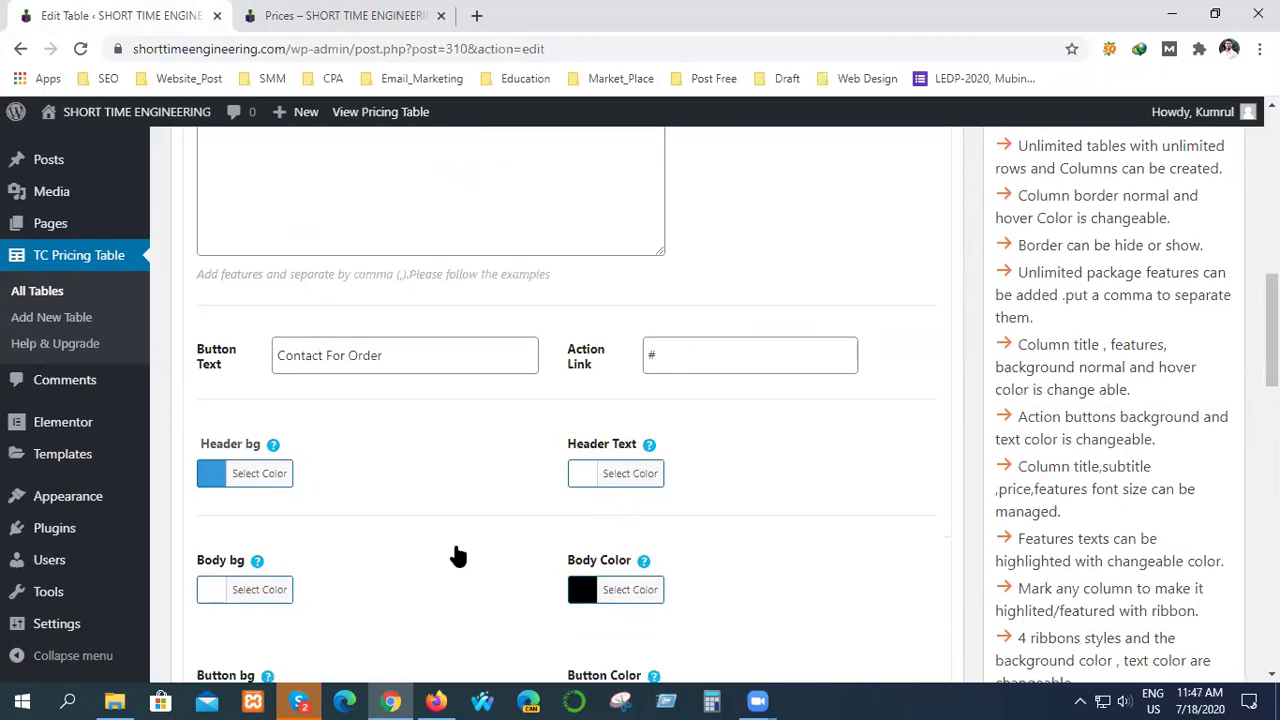
pyautogui.scroll(-2, 458, 555)
pyautogui.scroll(-4, 458, 555)
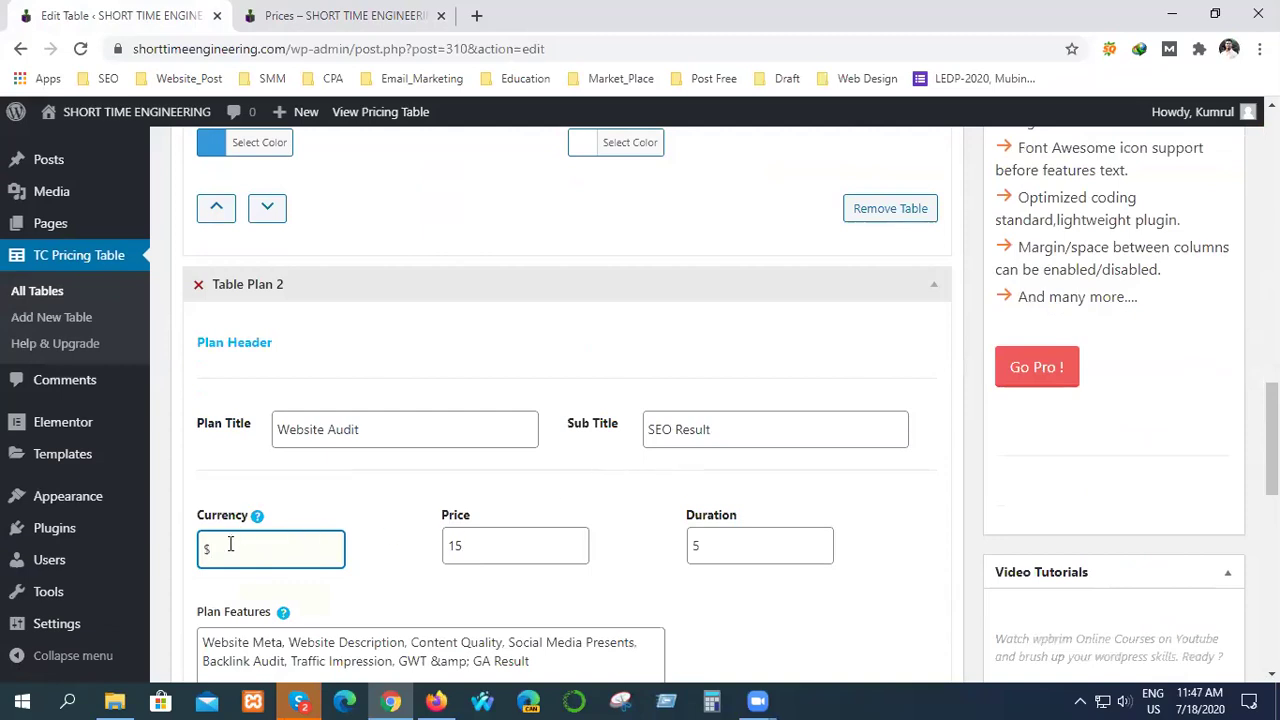
pyautogui.press('BackSpace')
pyautogui.press('BackSpace')
pyautogui.press('BackSpace')
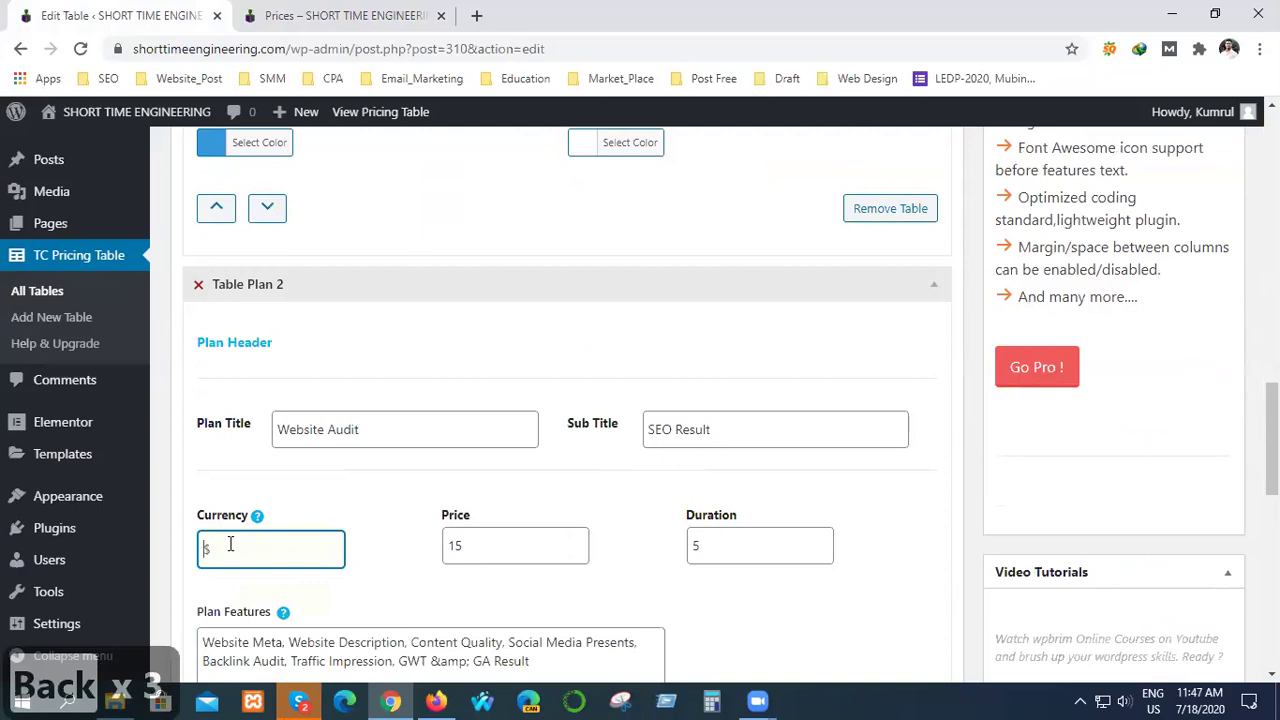
pyautogui.write('$')
# Move to the Duration field and save the price table with Update
pyautogui.scroll(-5, 729, 608)
pyautogui.scroll(5, 731, 598)
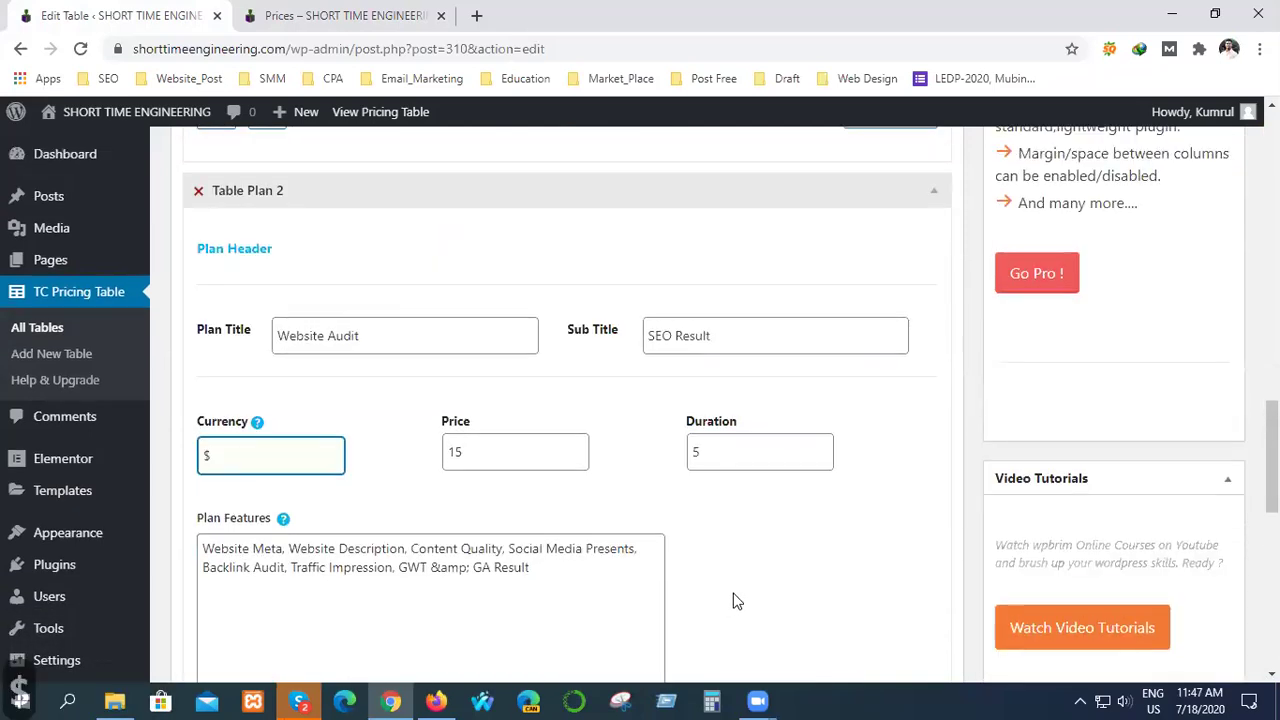
pyautogui.click(713, 545)
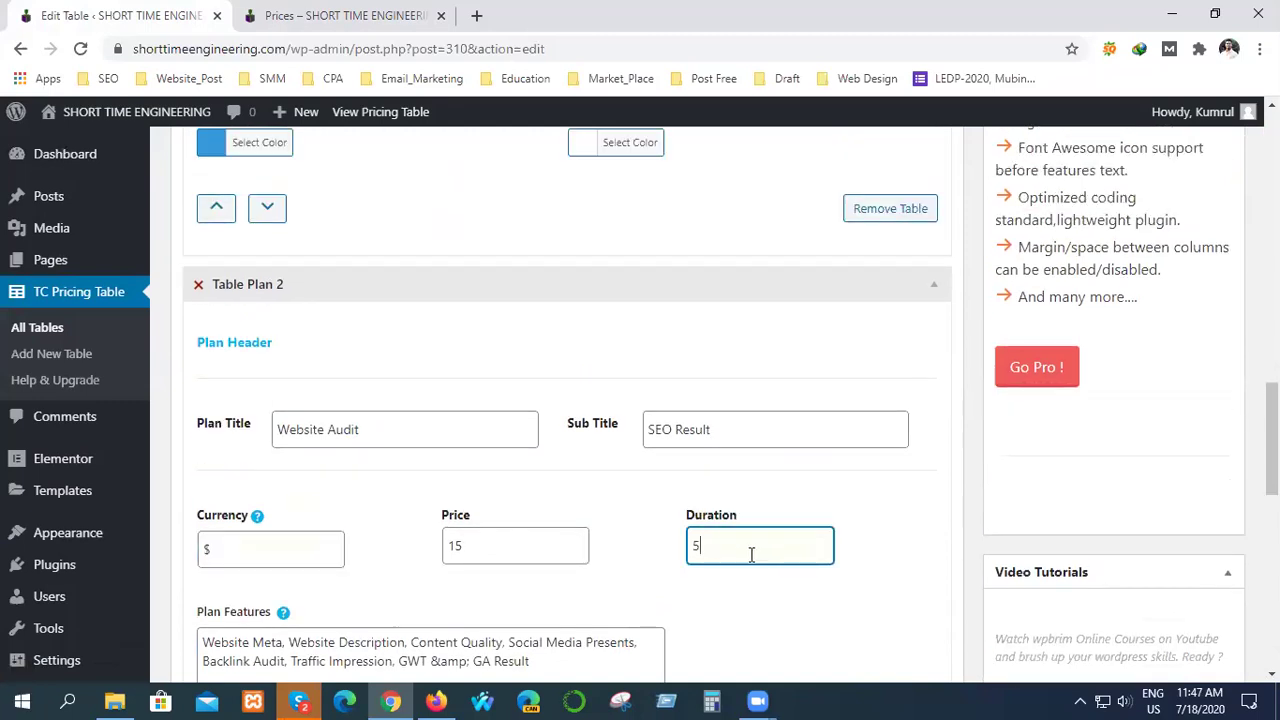
pyautogui.scroll(1, 930, 520)
pyautogui.press('Return')
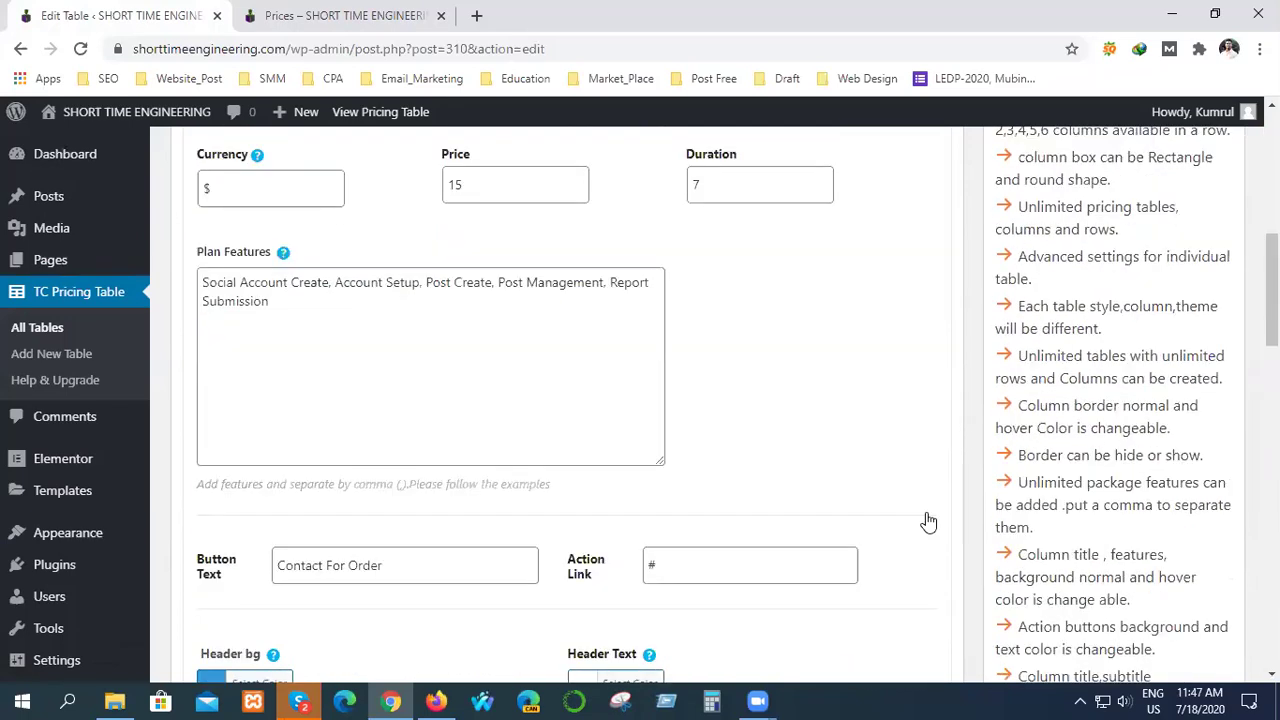
pyautogui.click(1190, 539)
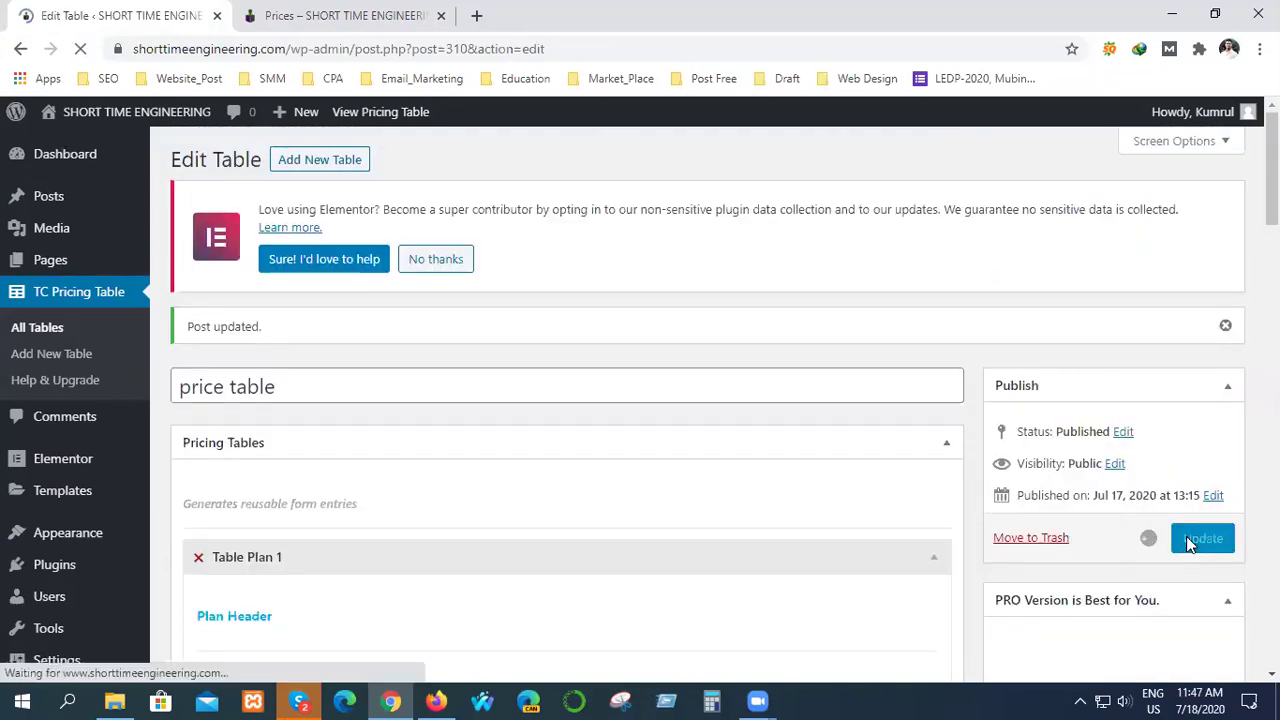
pyautogui.click(333, 18)
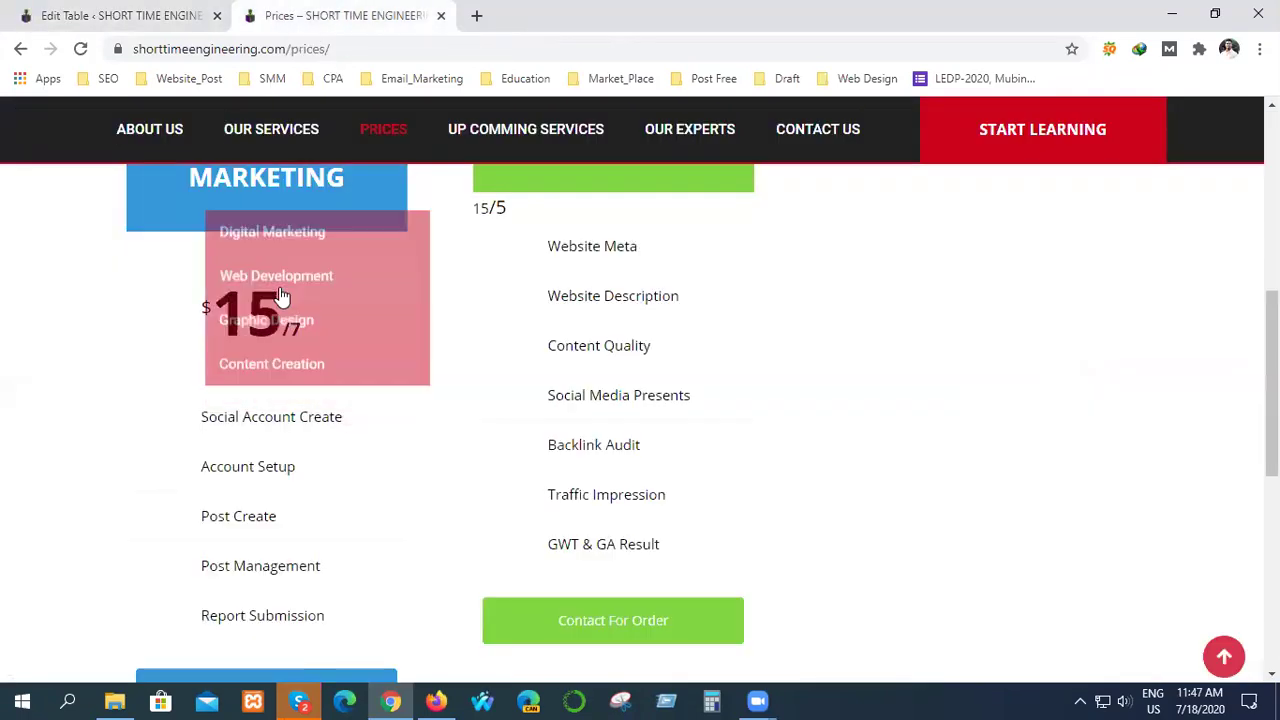
pyautogui.click(82, 50)
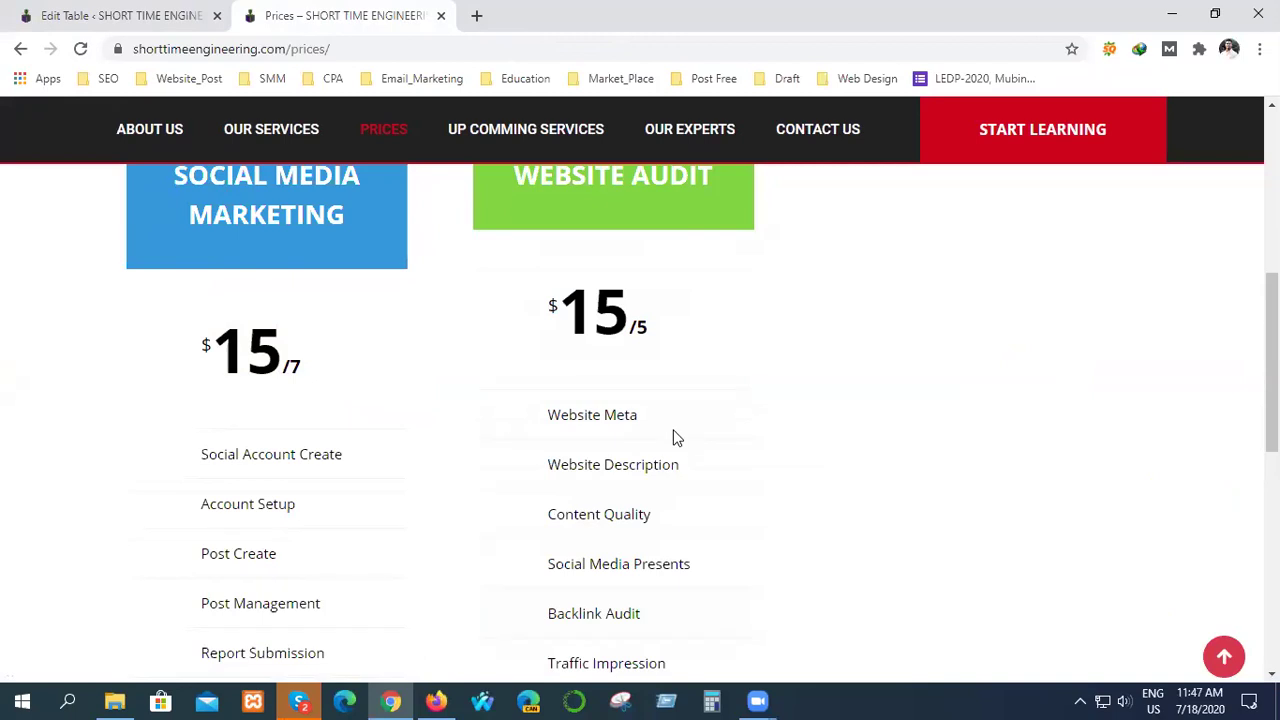
pyautogui.scroll(-4, 718, 469)
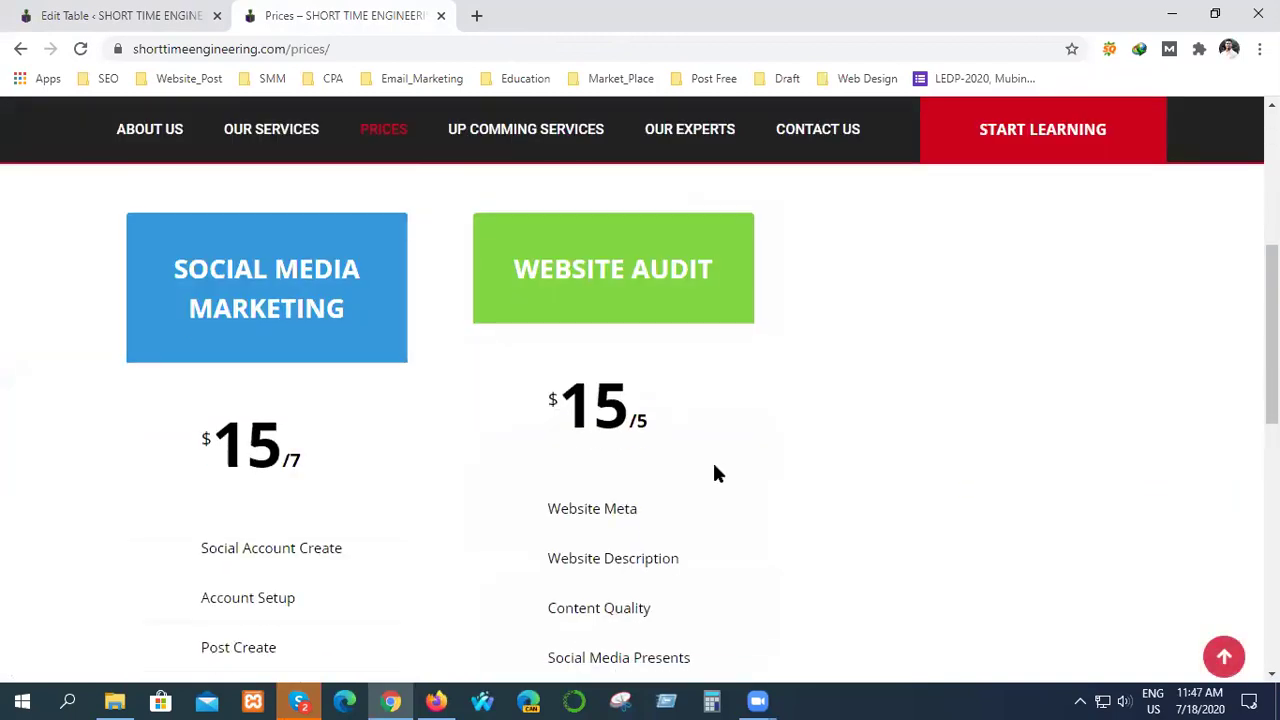
pyautogui.scroll(-5, 558, 480)
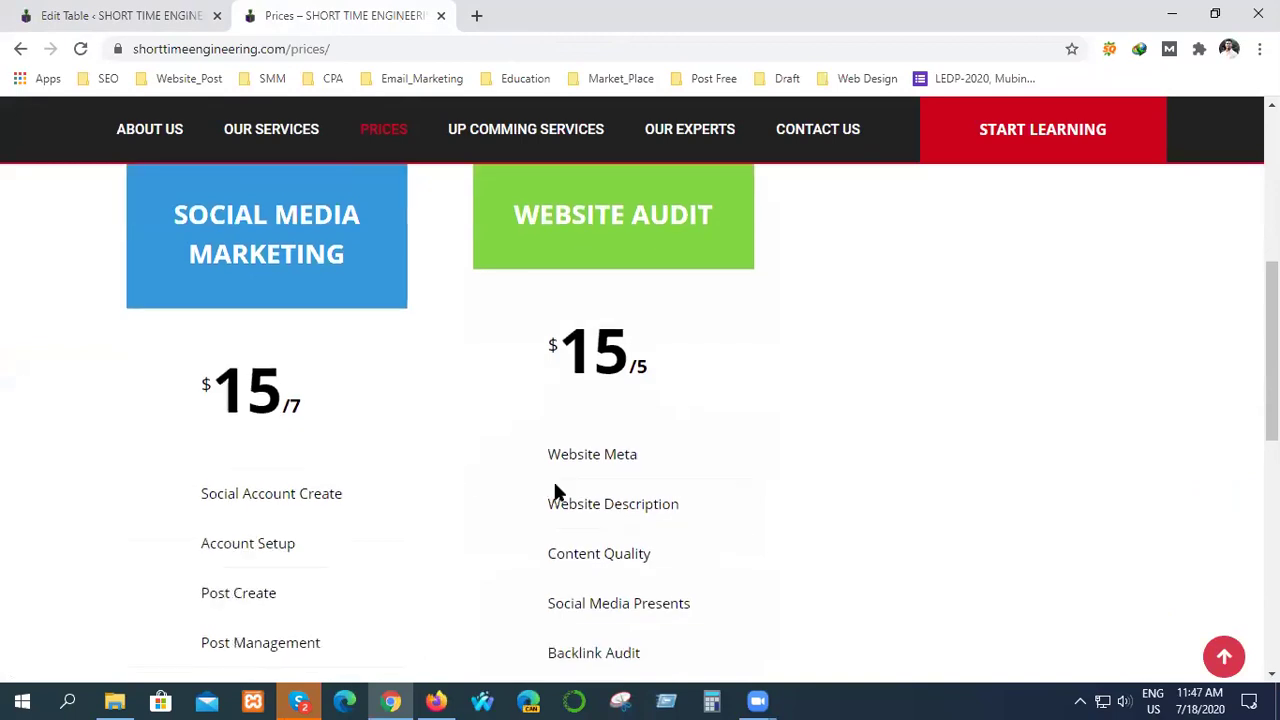
pyautogui.scroll(4, 566, 449)
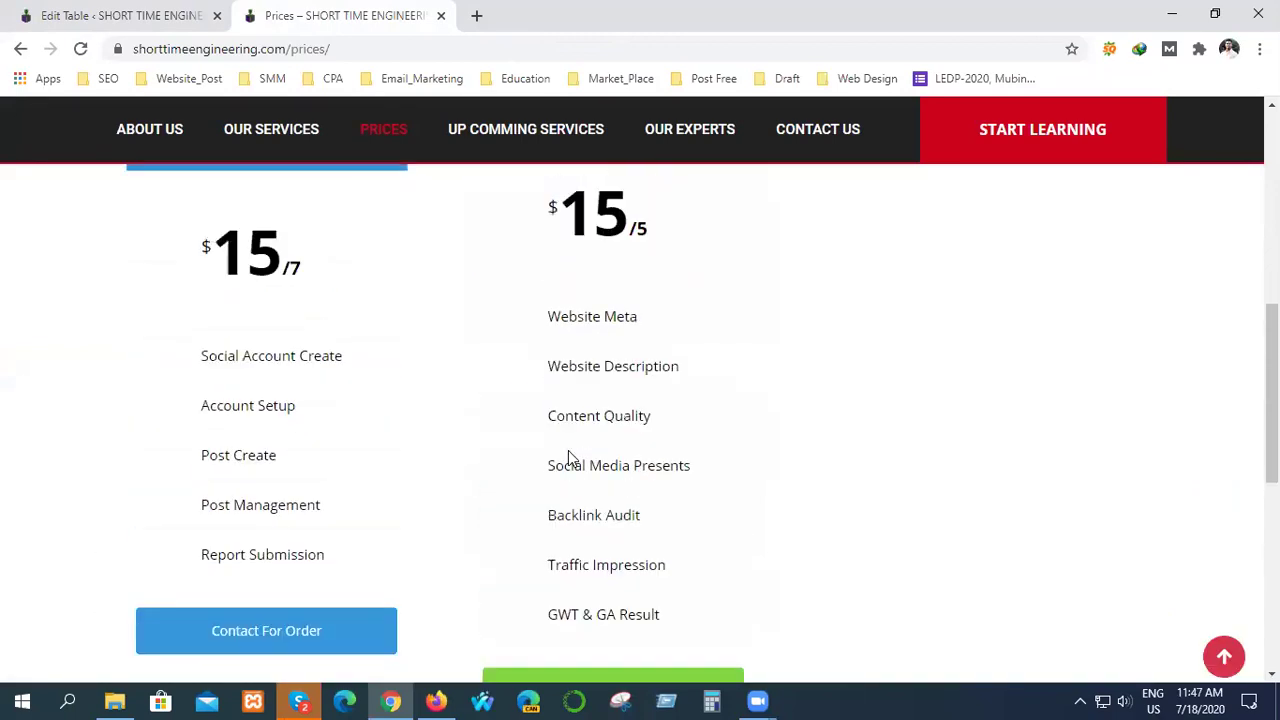
pyautogui.scroll(-3, 692, 503)
pyautogui.scroll(4, 692, 506)
pyautogui.scroll(1, 690, 517)
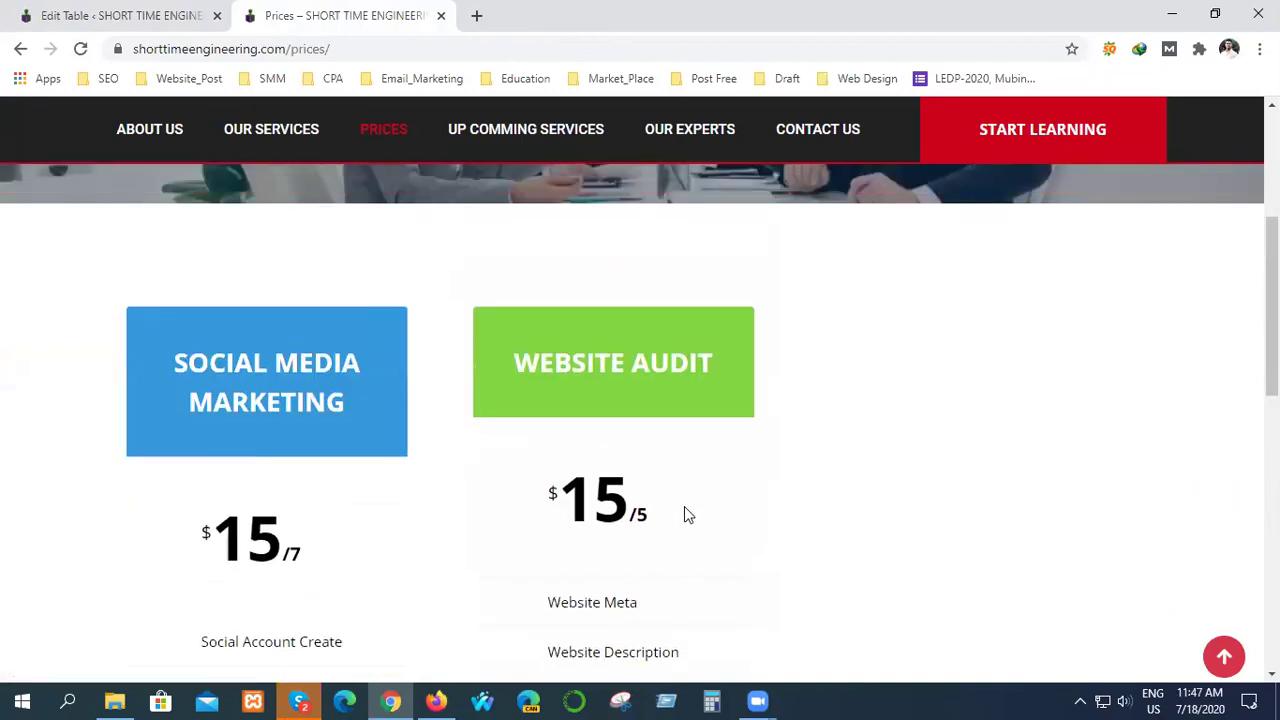
pyautogui.scroll(-2, 385, 554)
pyautogui.scroll(-2, 460, 550)
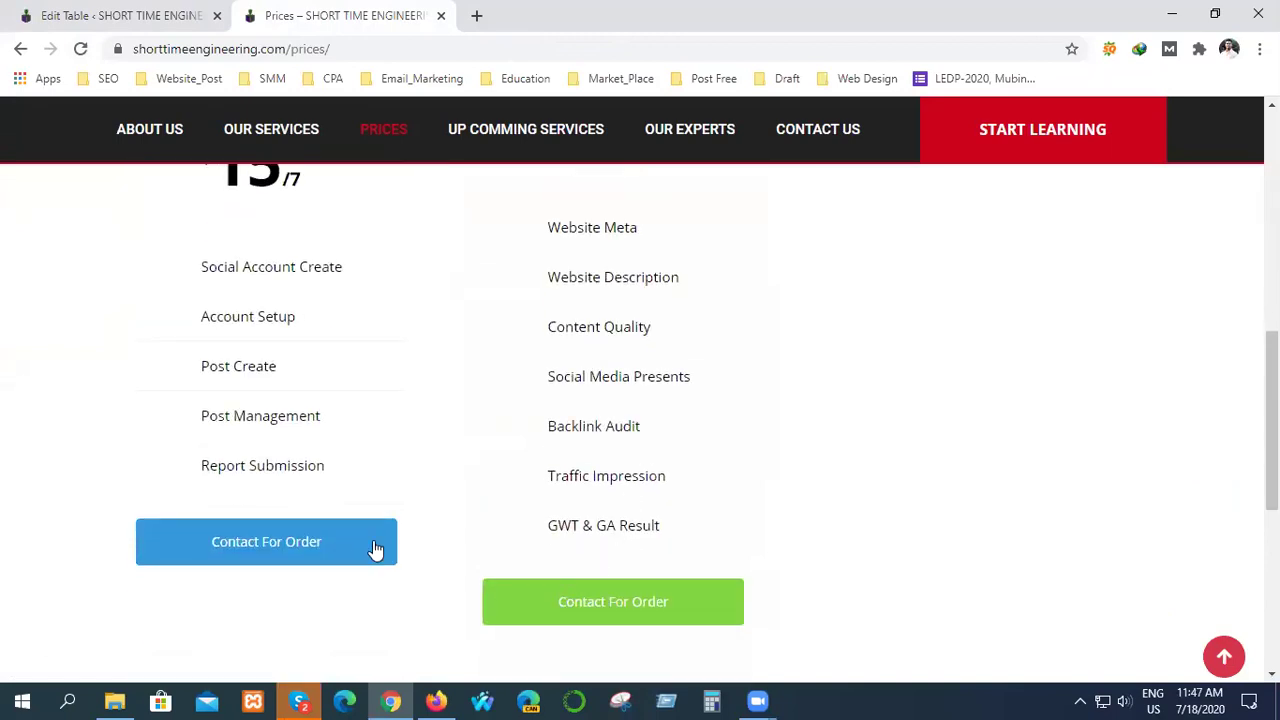
pyautogui.scroll(4, 395, 552)
pyautogui.scroll(-5, 395, 552)
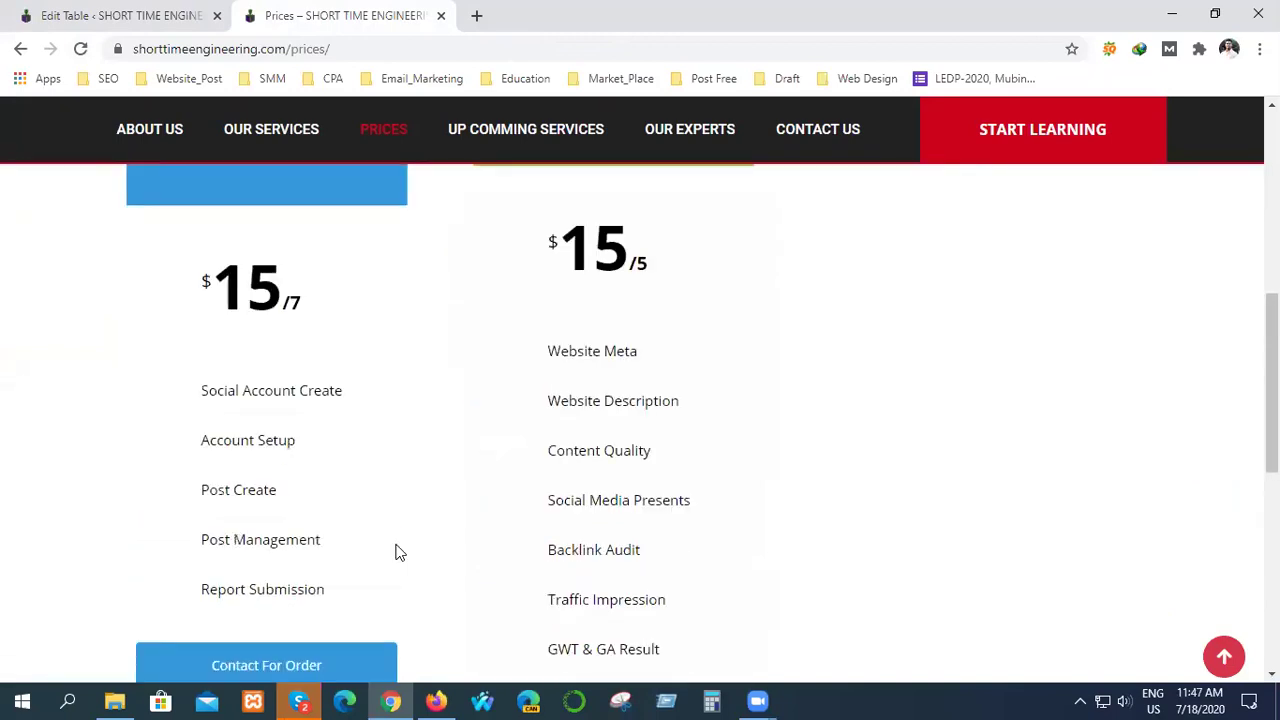
pyautogui.scroll(3, 395, 552)
pyautogui.scroll(1, 395, 552)
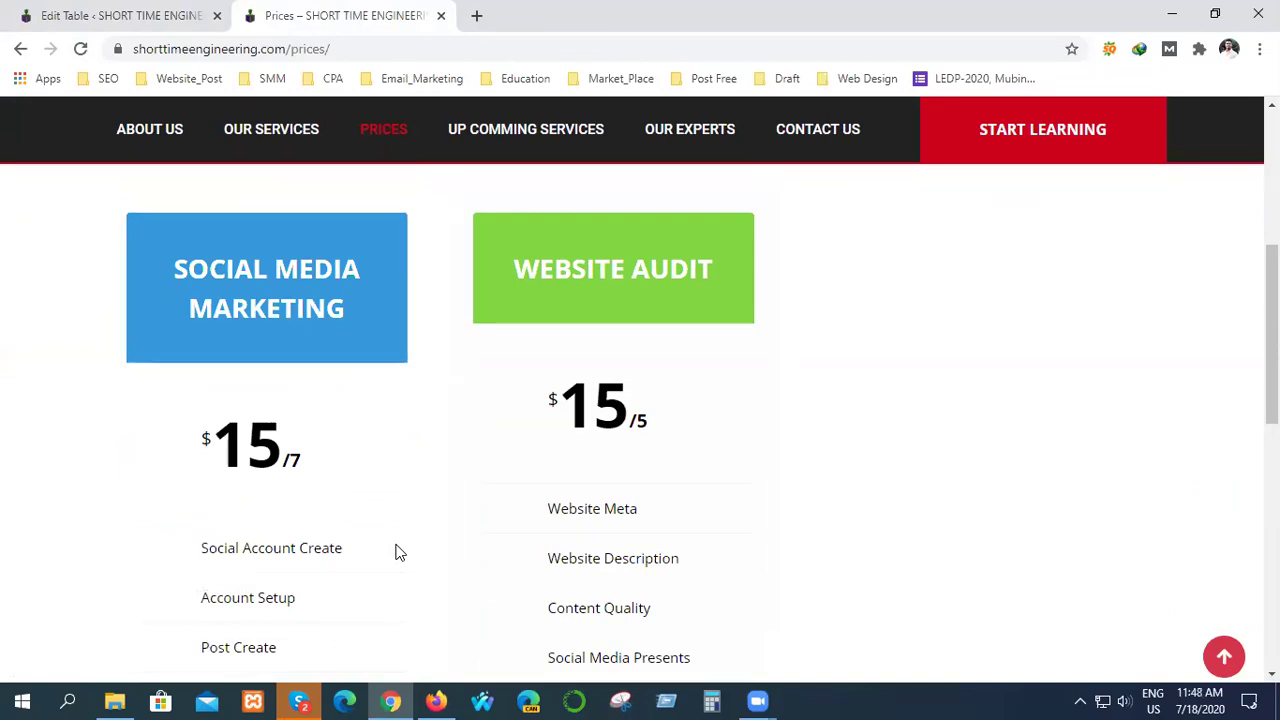
pyautogui.press('F5')
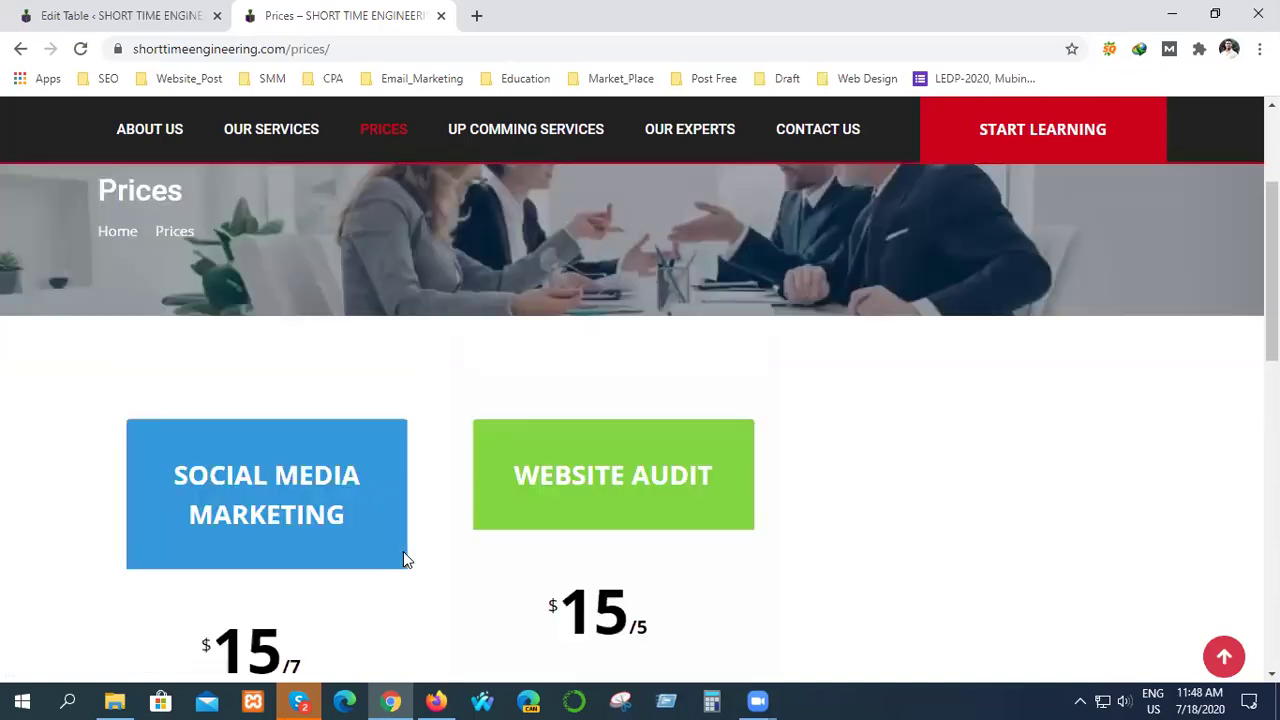
pyautogui.scroll(5, 403, 560)
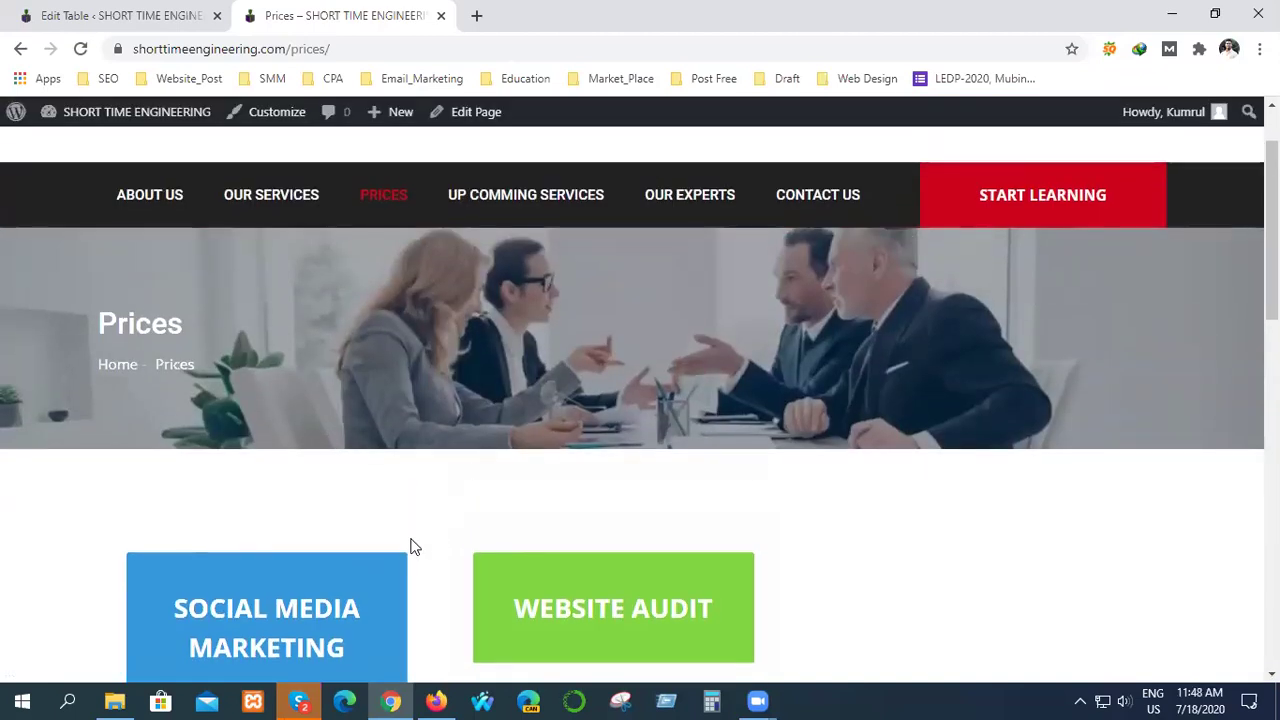
pyautogui.scroll(-4, 521, 555)
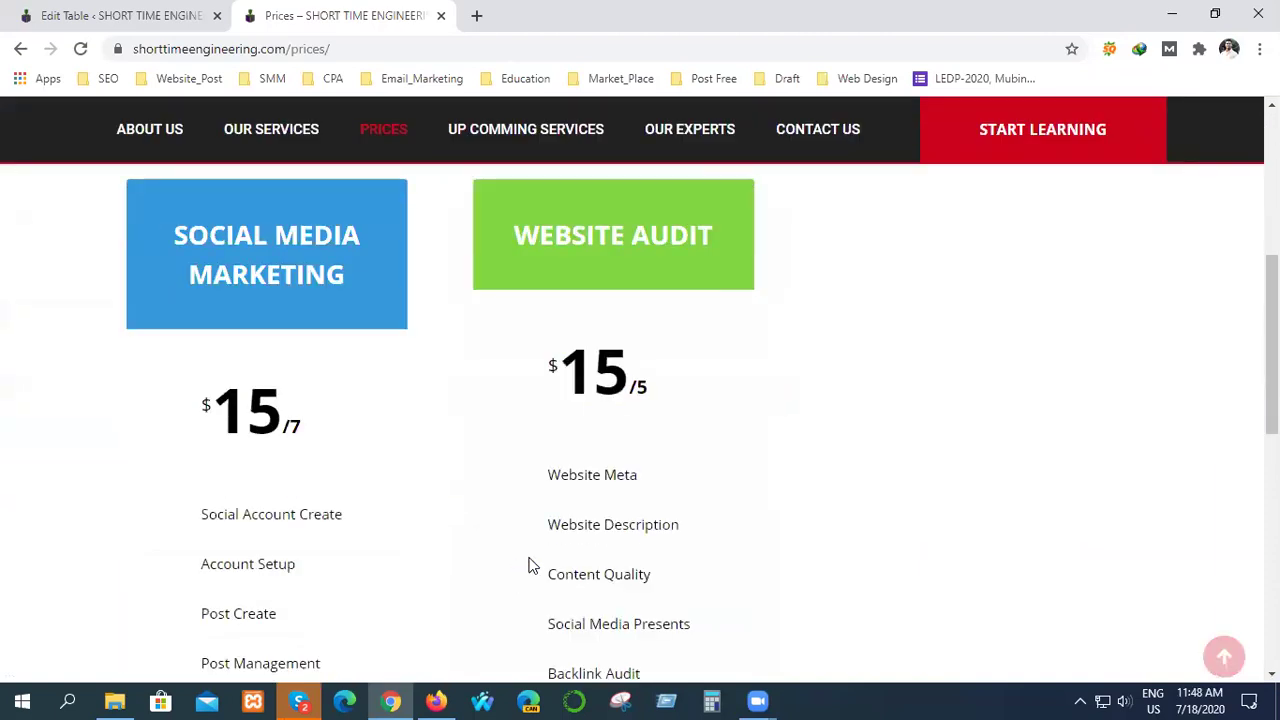
pyautogui.scroll(-4, 774, 525)
pyautogui.scroll(3, 772, 525)
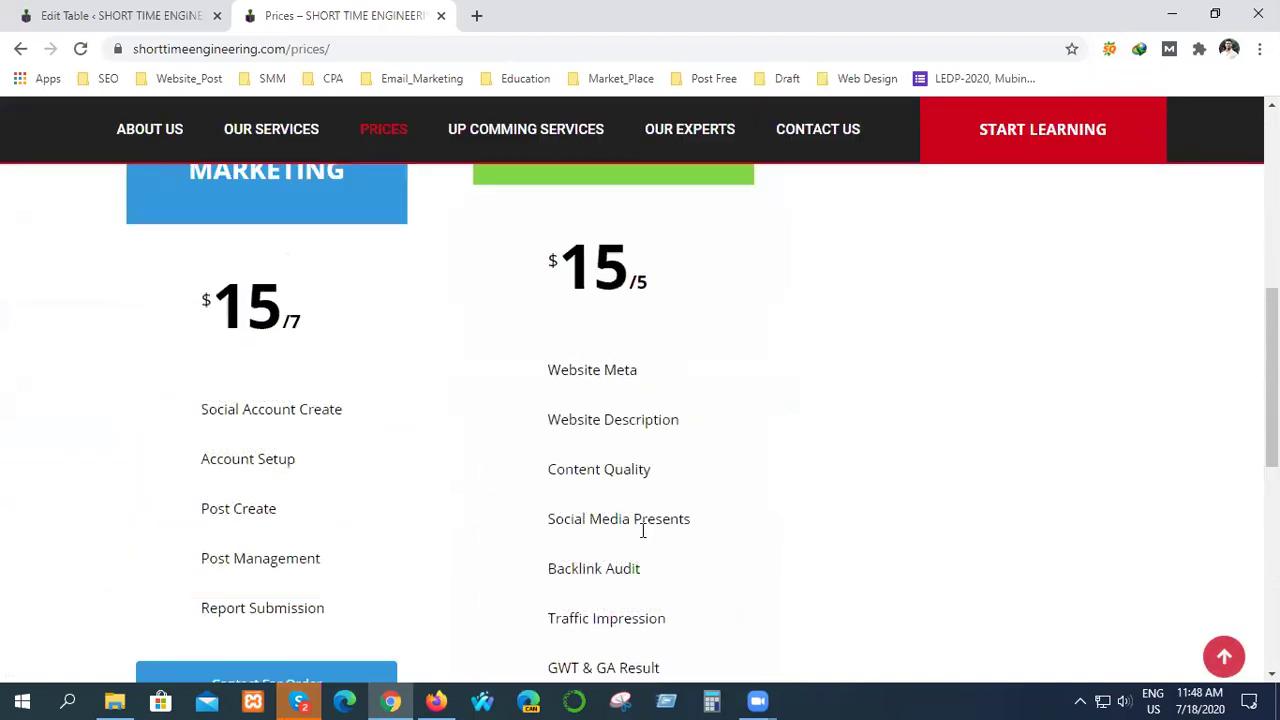
pyautogui.scroll(-4, 798, 535)
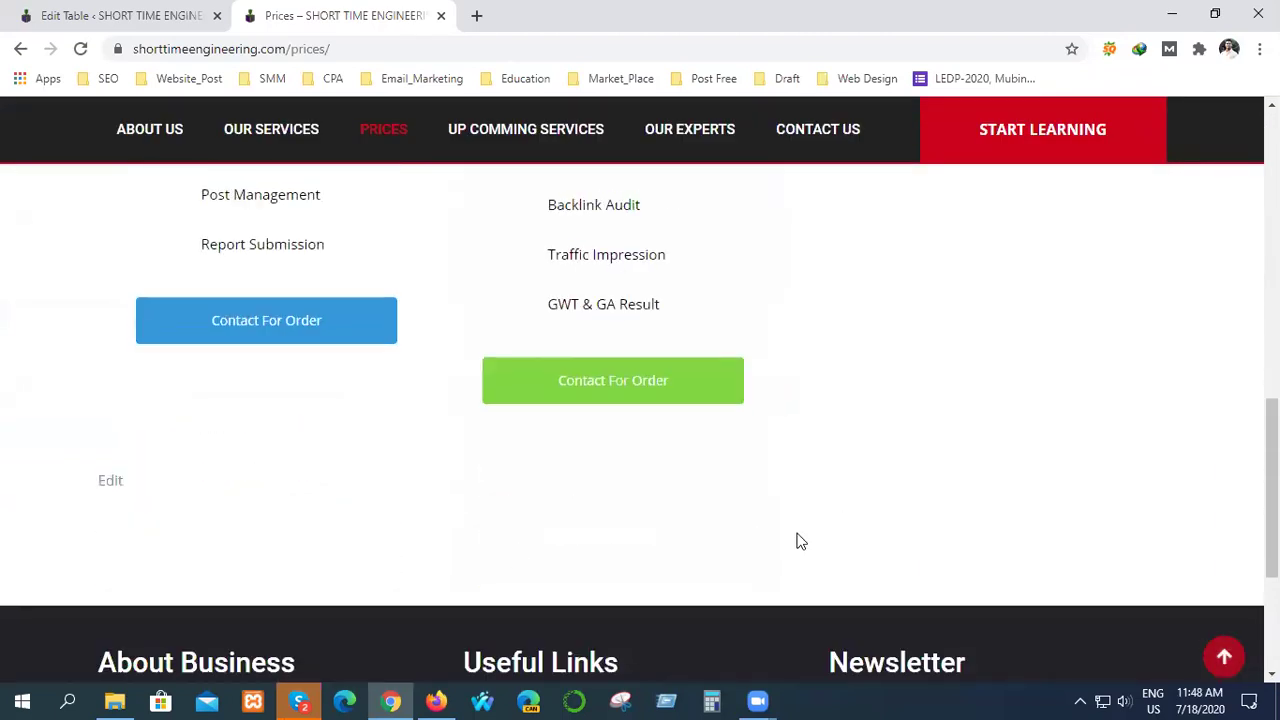
pyautogui.scroll(4, 798, 535)
pyautogui.scroll(3, 806, 540)
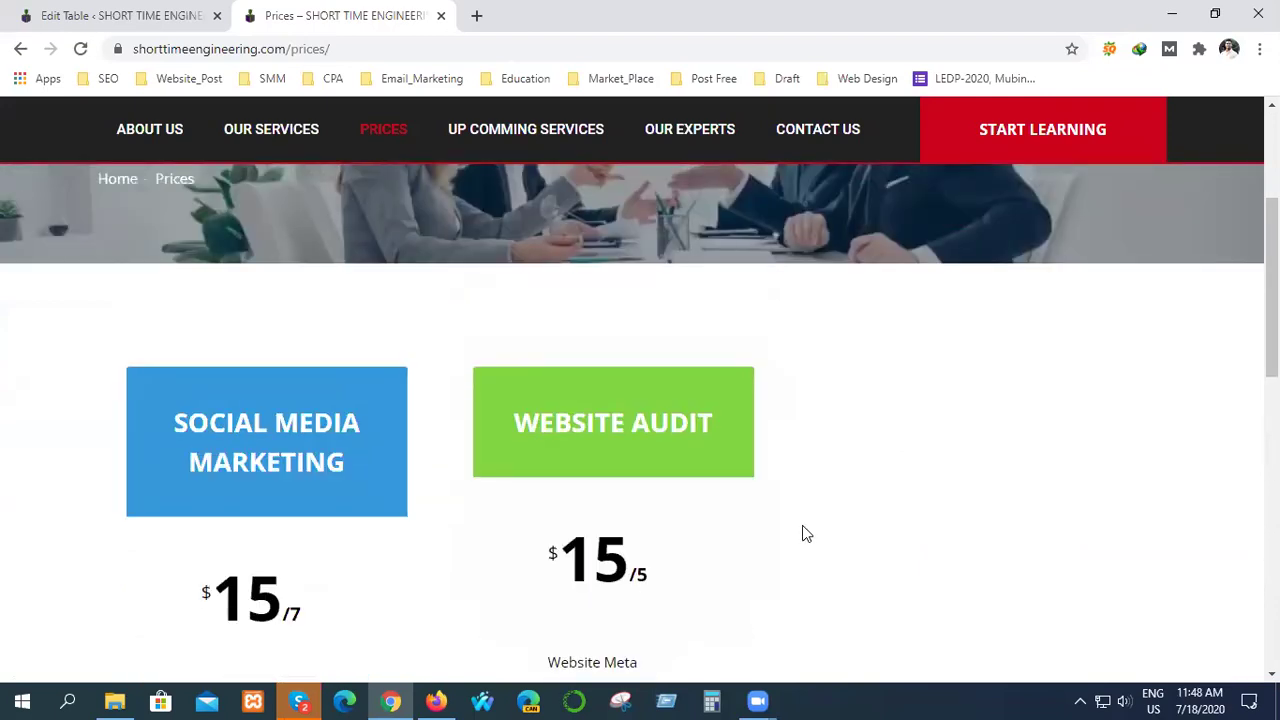
pyautogui.scroll(-3, 802, 533)
pyautogui.scroll(-2, 795, 537)
pyautogui.scroll(2, 795, 533)
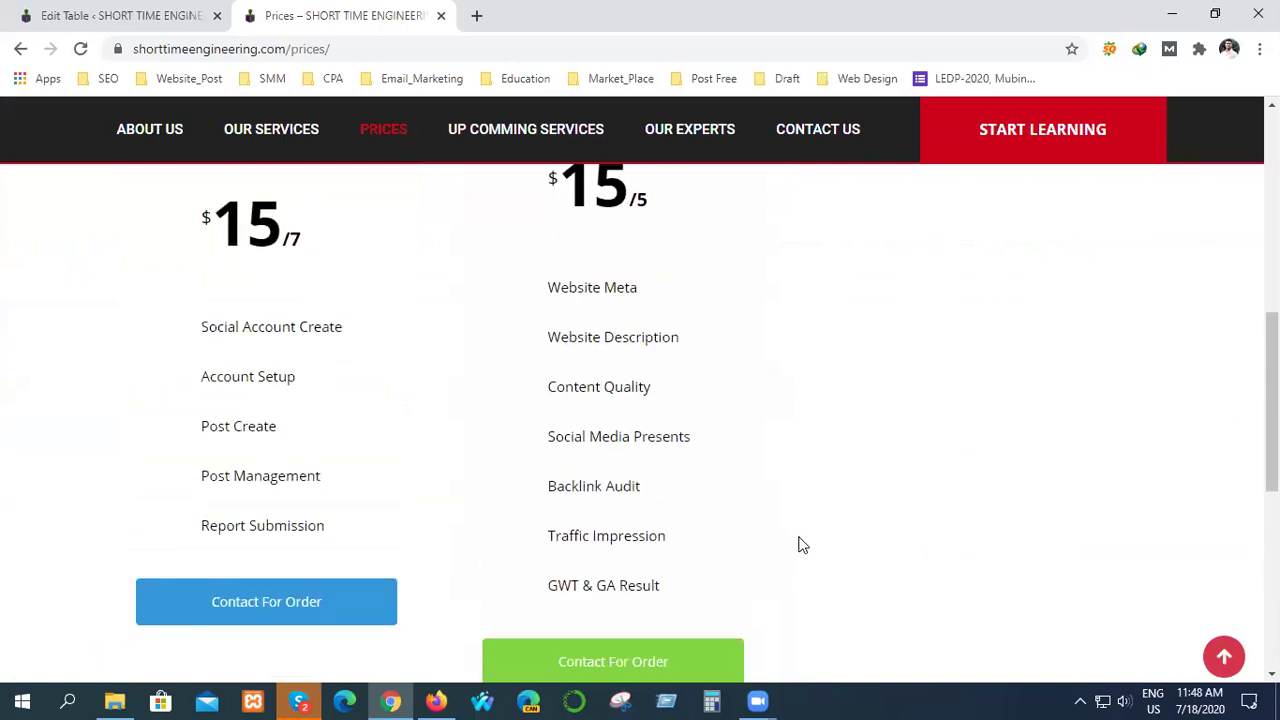
pyautogui.scroll(3, 798, 536)
pyautogui.scroll(2, 800, 543)
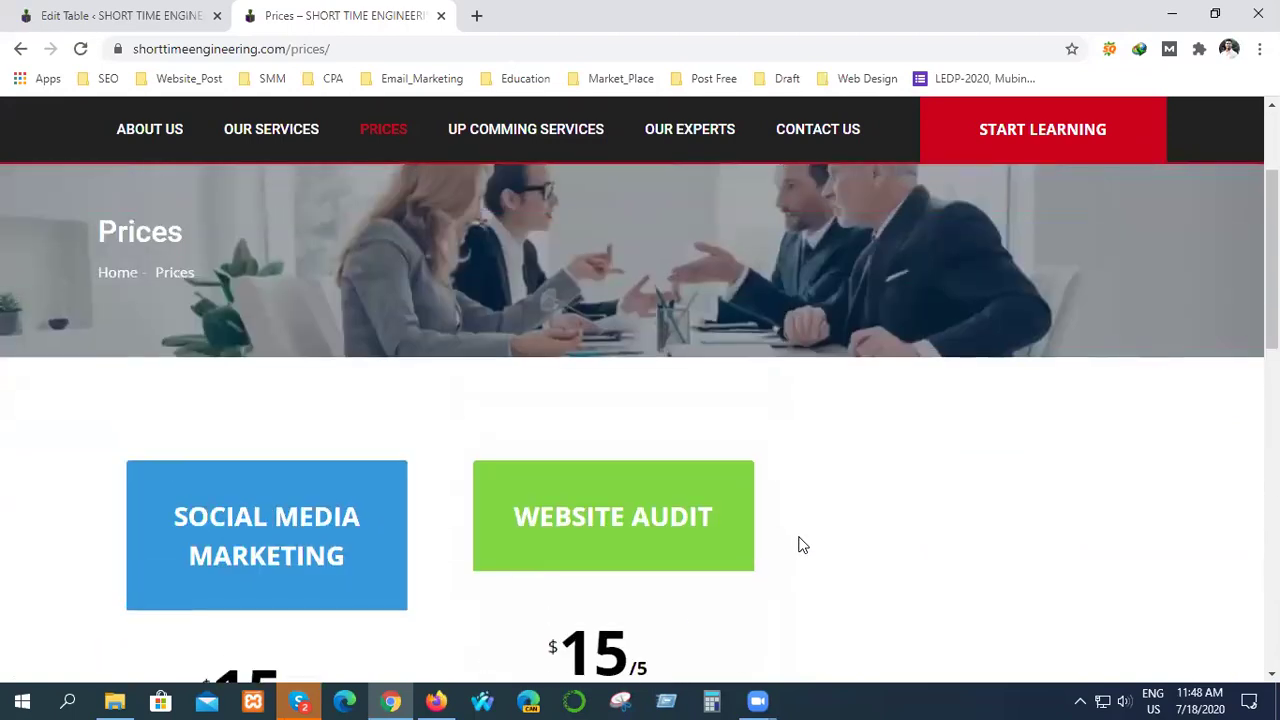
pyautogui.scroll(-2, 760, 542)
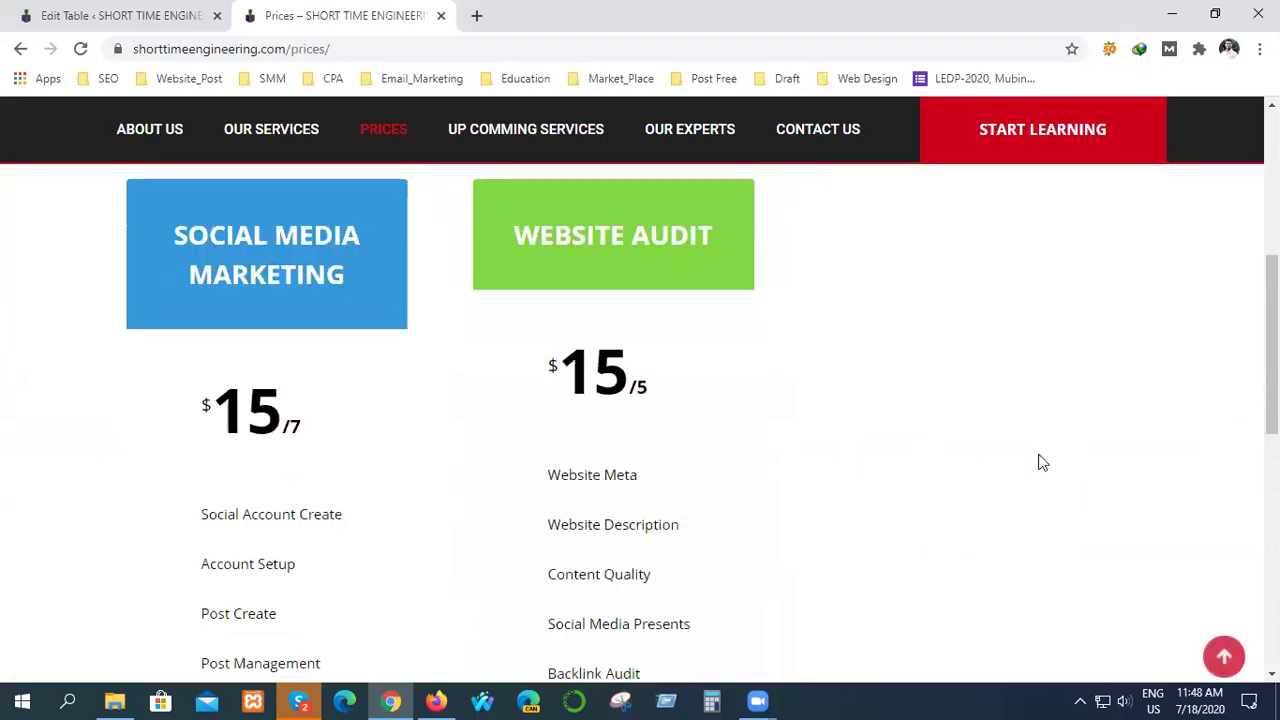
pyautogui.scroll(-3, 834, 554)
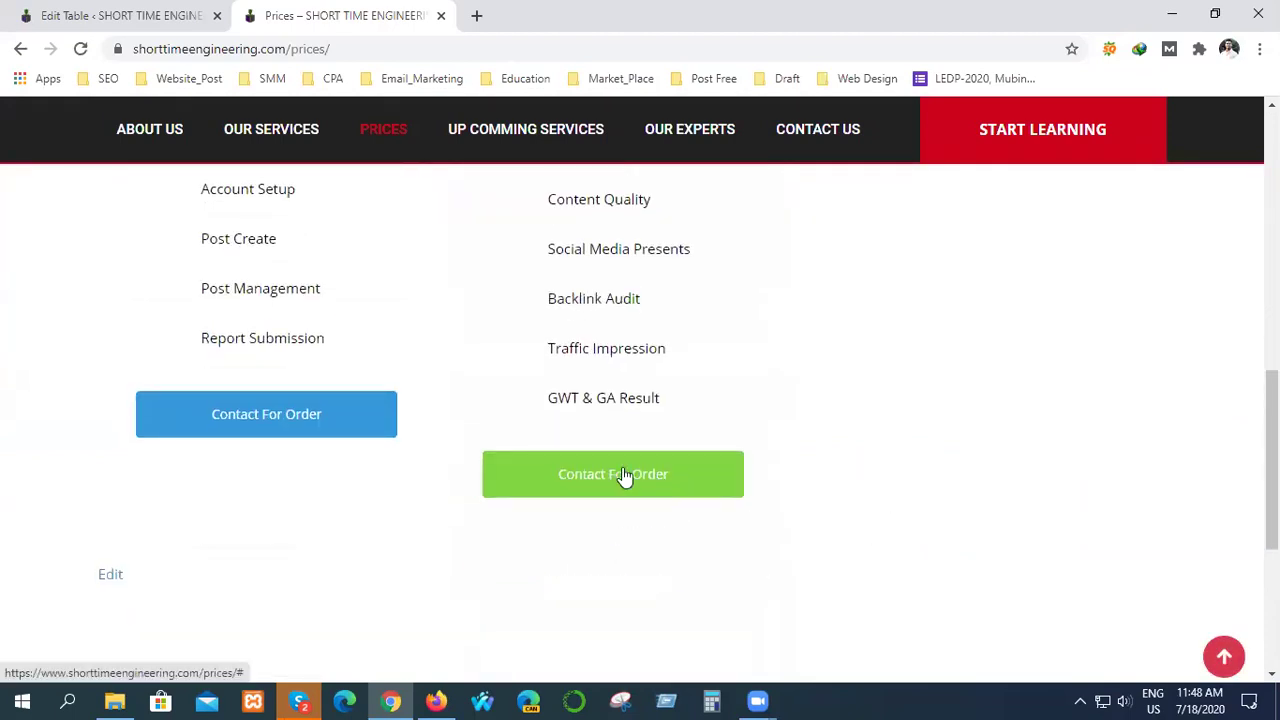
pyautogui.scroll(4, 748, 529)
pyautogui.scroll(3, 673, 557)
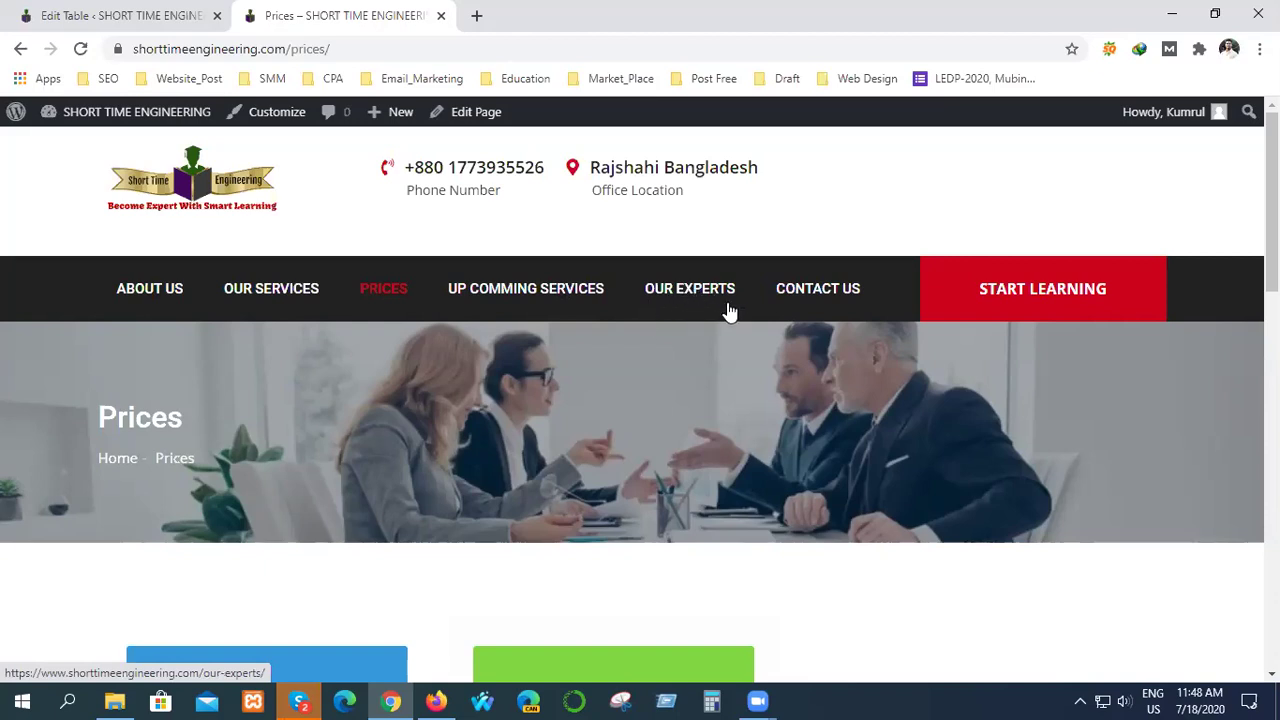
# Open the site's Contact Us page, review it, and select its address-bar URL
pyautogui.click(818, 290)
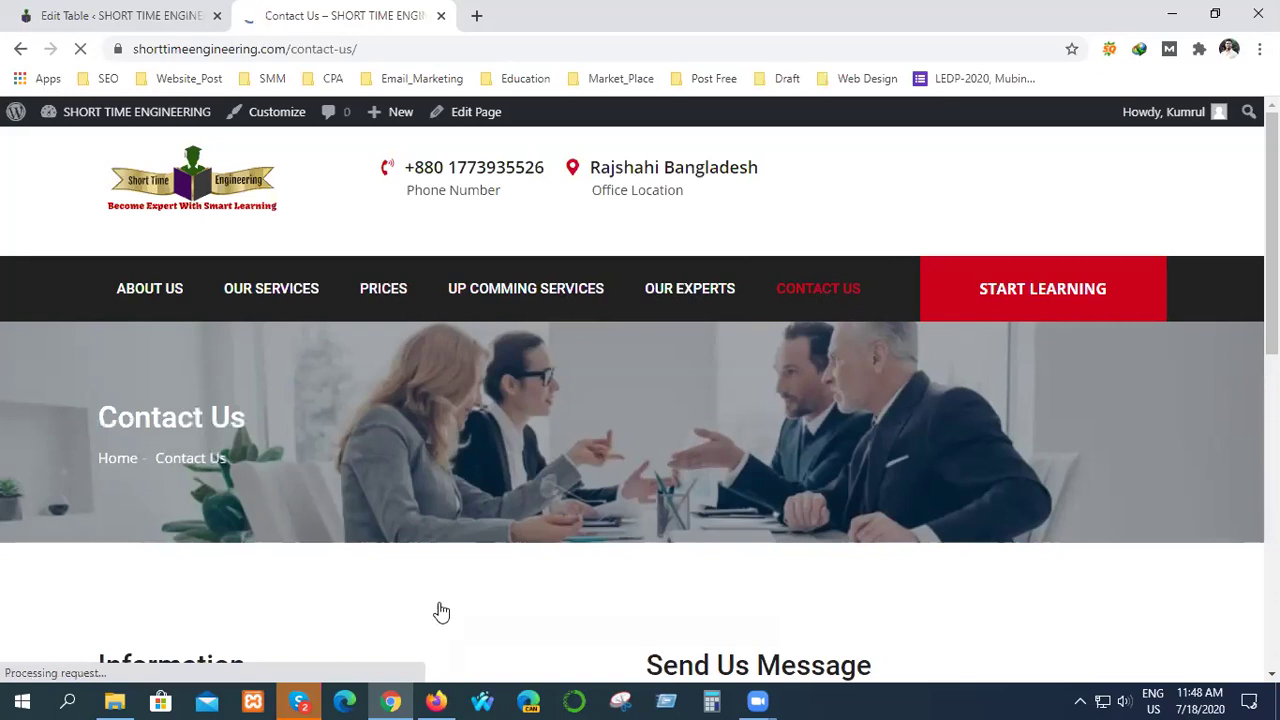
pyautogui.scroll(-5, 441, 617)
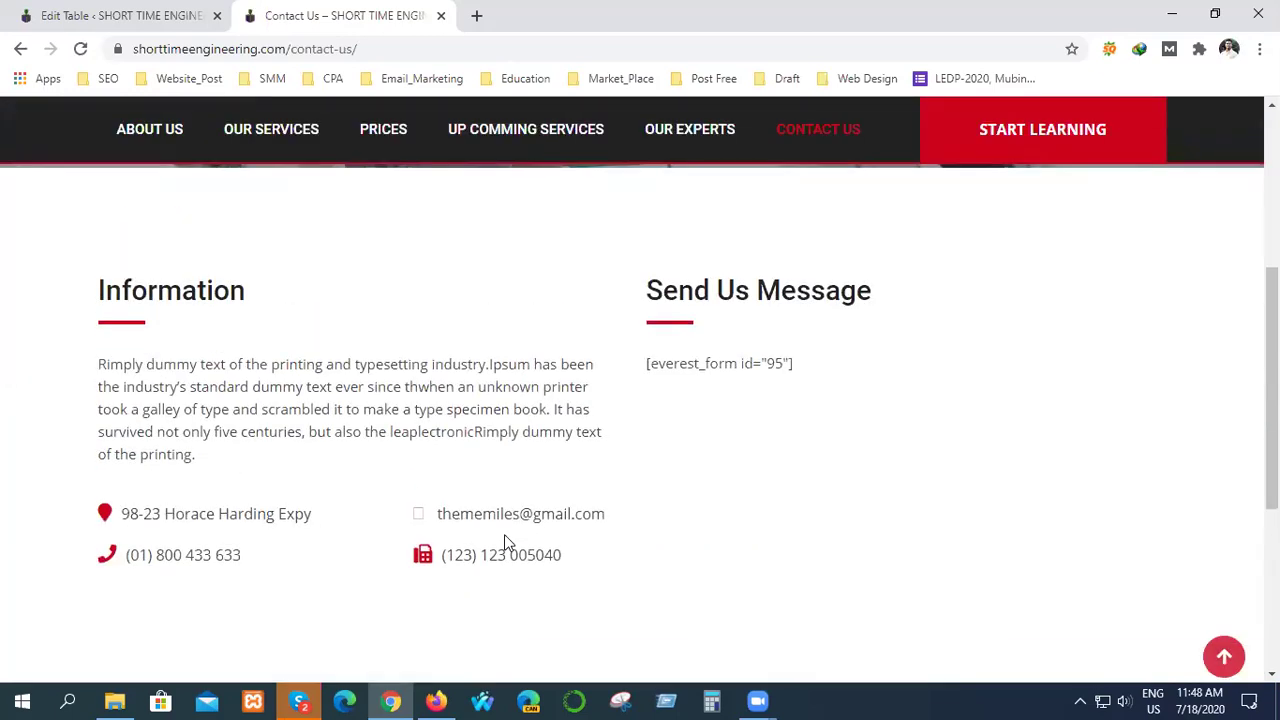
pyautogui.scroll(1, 504, 536)
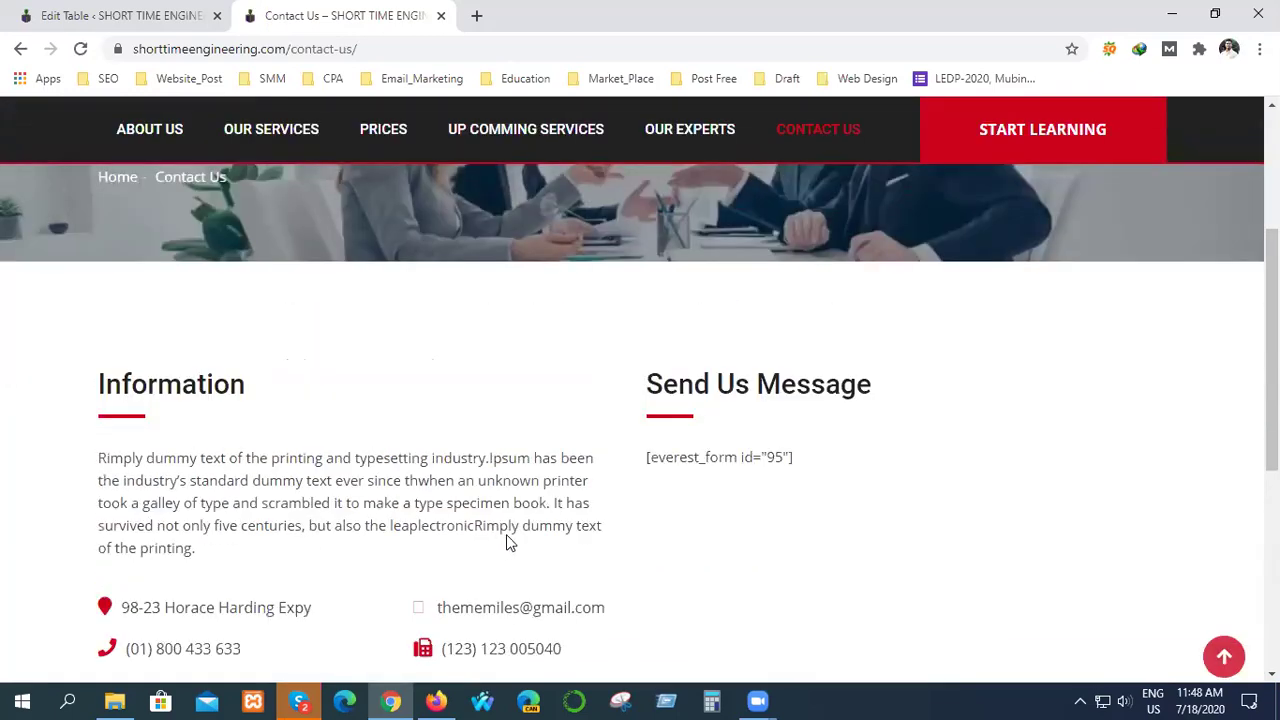
pyautogui.scroll(-2, 510, 542)
pyautogui.scroll(2, 508, 540)
pyautogui.scroll(3, 508, 540)
pyautogui.scroll(-4, 643, 645)
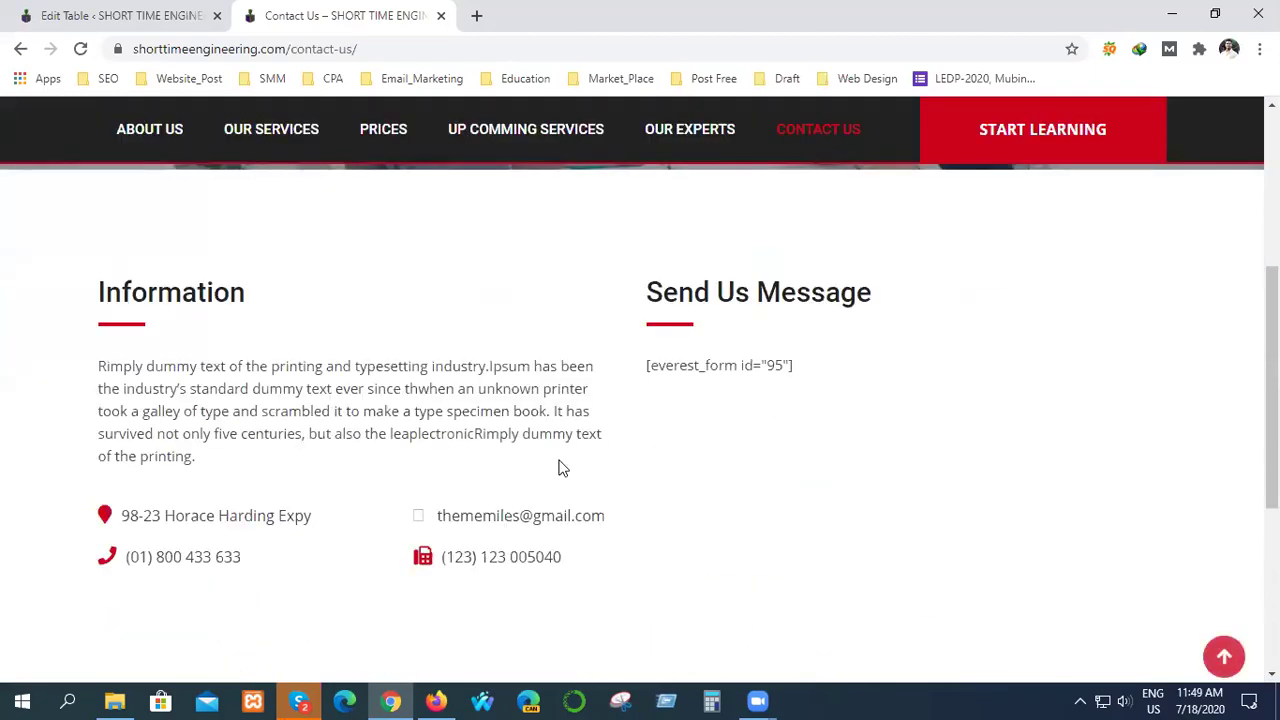
pyautogui.scroll(-4, 505, 482)
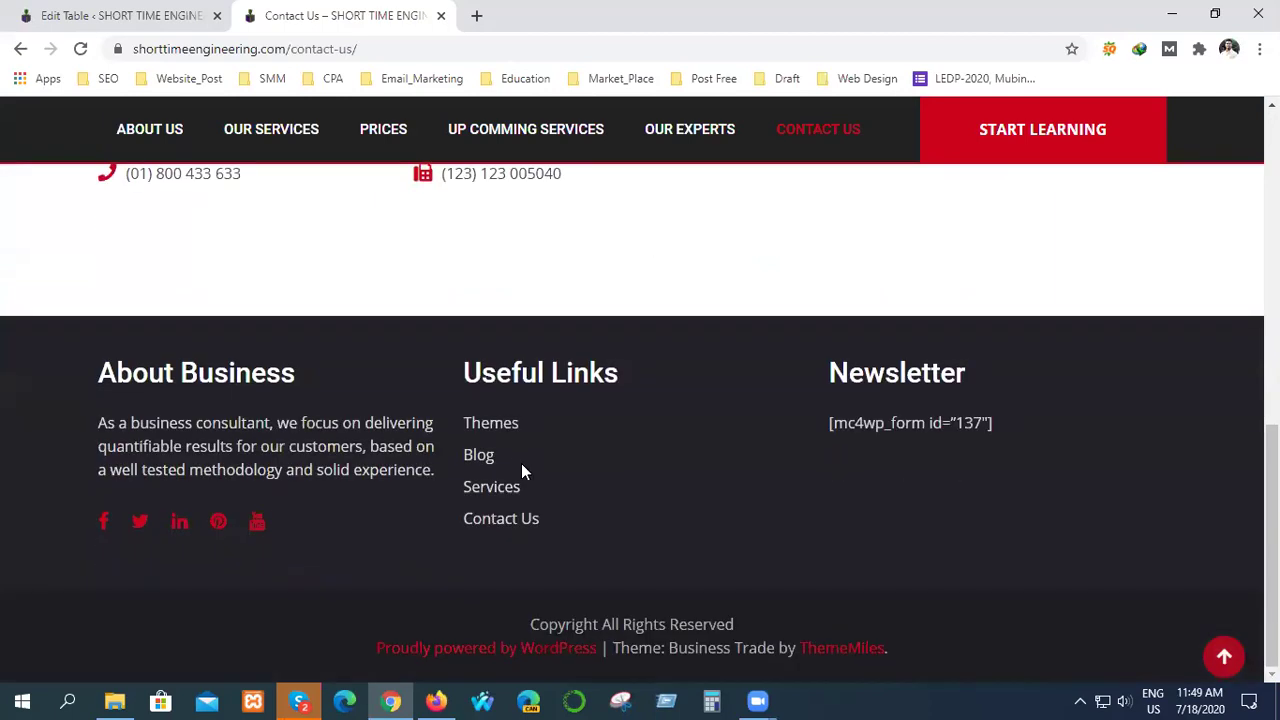
pyautogui.scroll(8, 521, 463)
pyautogui.scroll(-6, 519, 474)
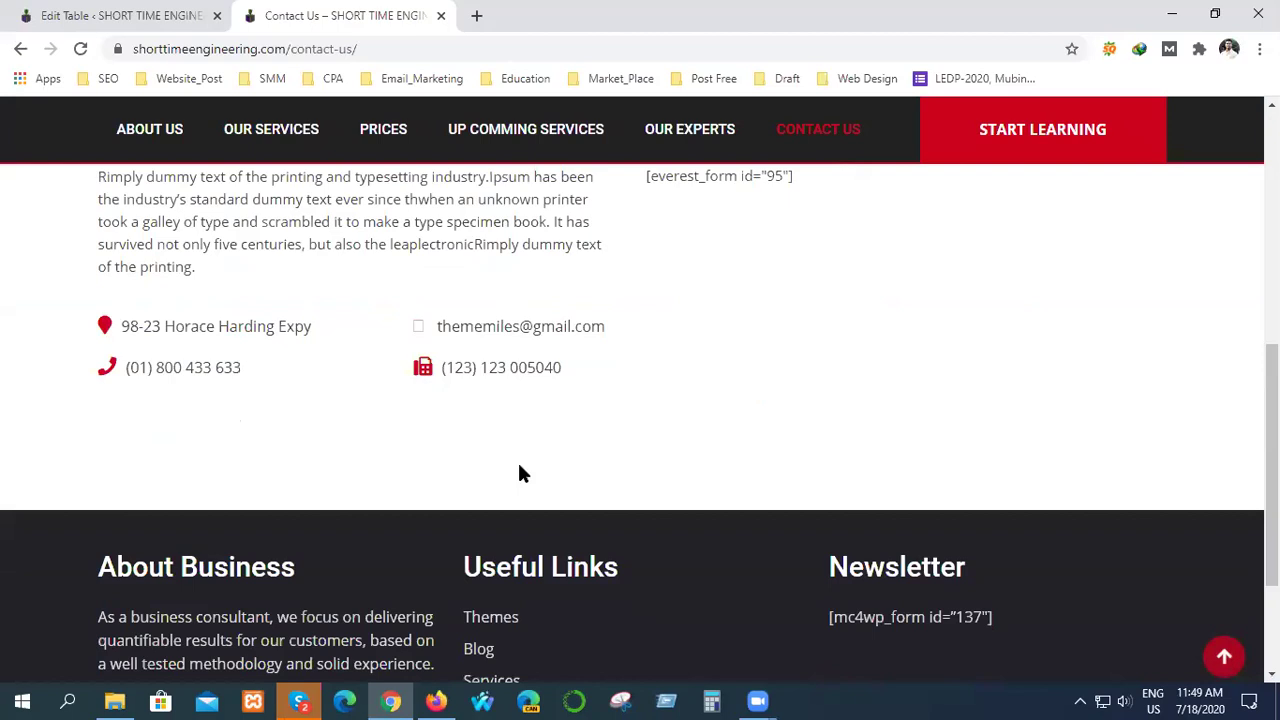
pyautogui.scroll(6, 519, 474)
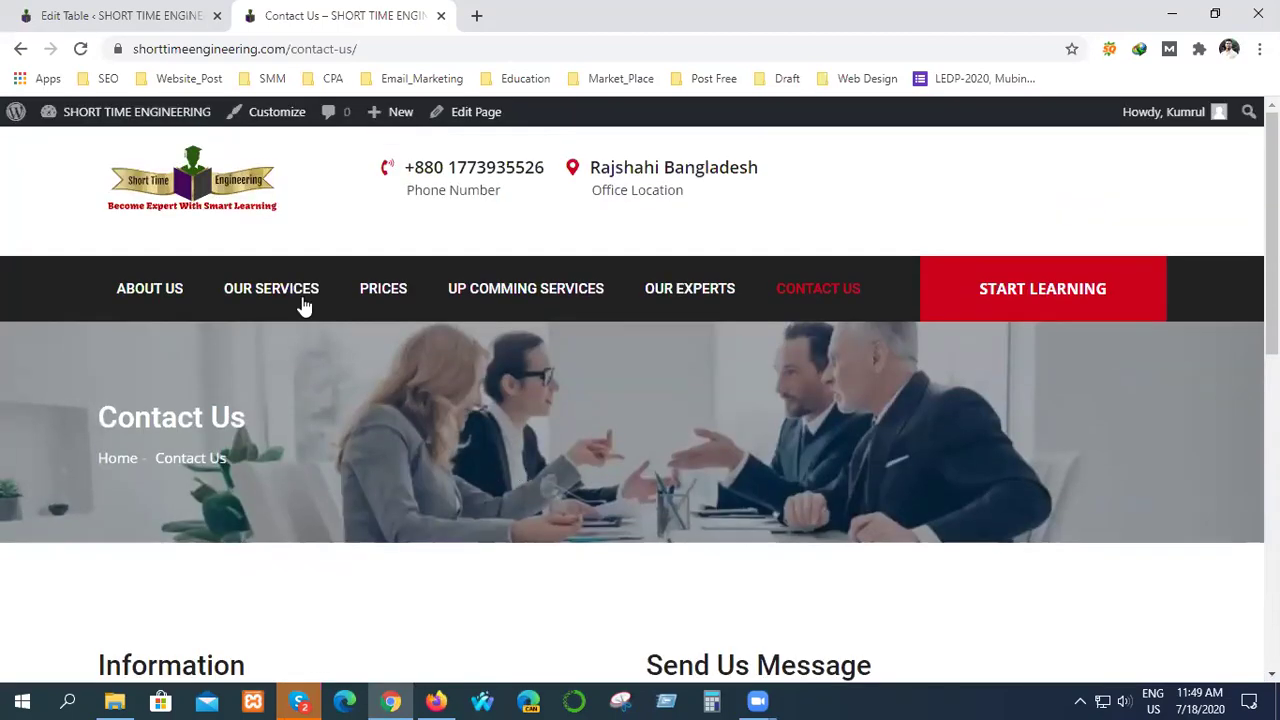
pyautogui.click(310, 49)
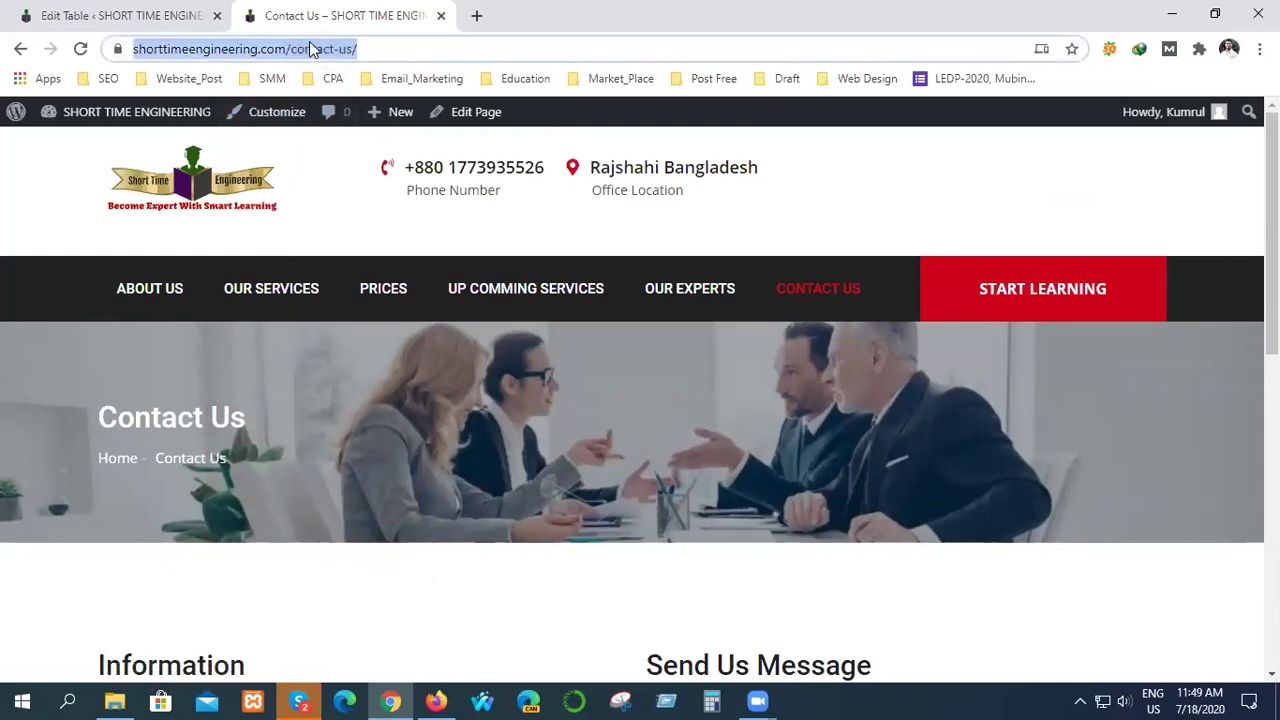
# Paste the copied Contact Us URL into both plans' Action Link fields, replacing '#'
pyautogui.hotkey('ctrl', 'c')
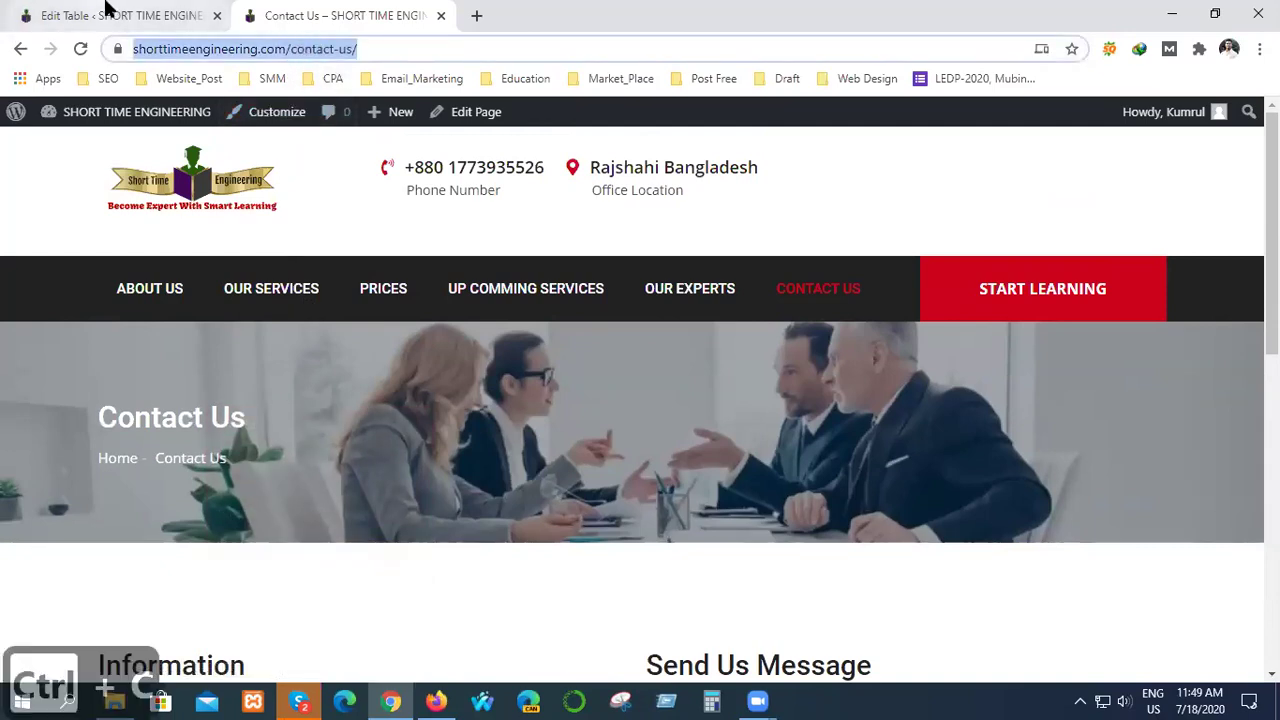
pyautogui.click(108, 12)
pyautogui.scroll(-8, 481, 376)
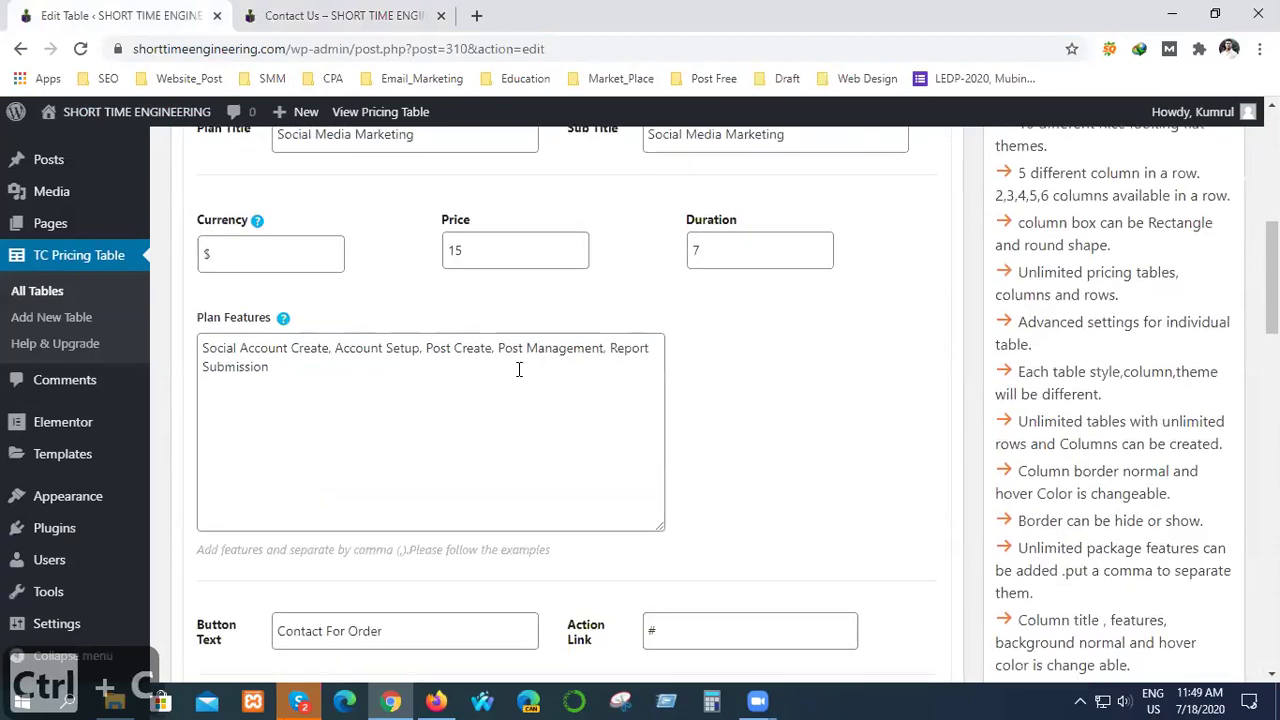
pyautogui.moveTo(673, 360); pyautogui.dragTo(648, 355)
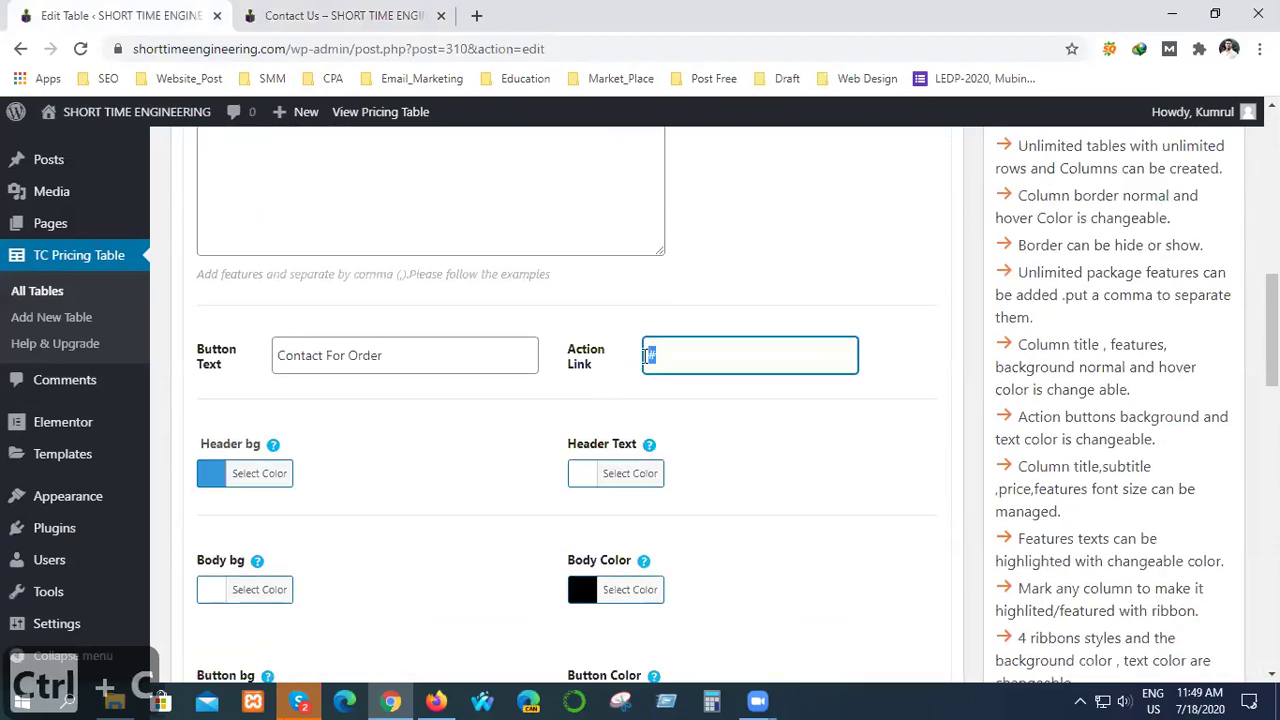
pyautogui.hotkey('ctrl', 'v')
pyautogui.scroll(-5, 805, 430)
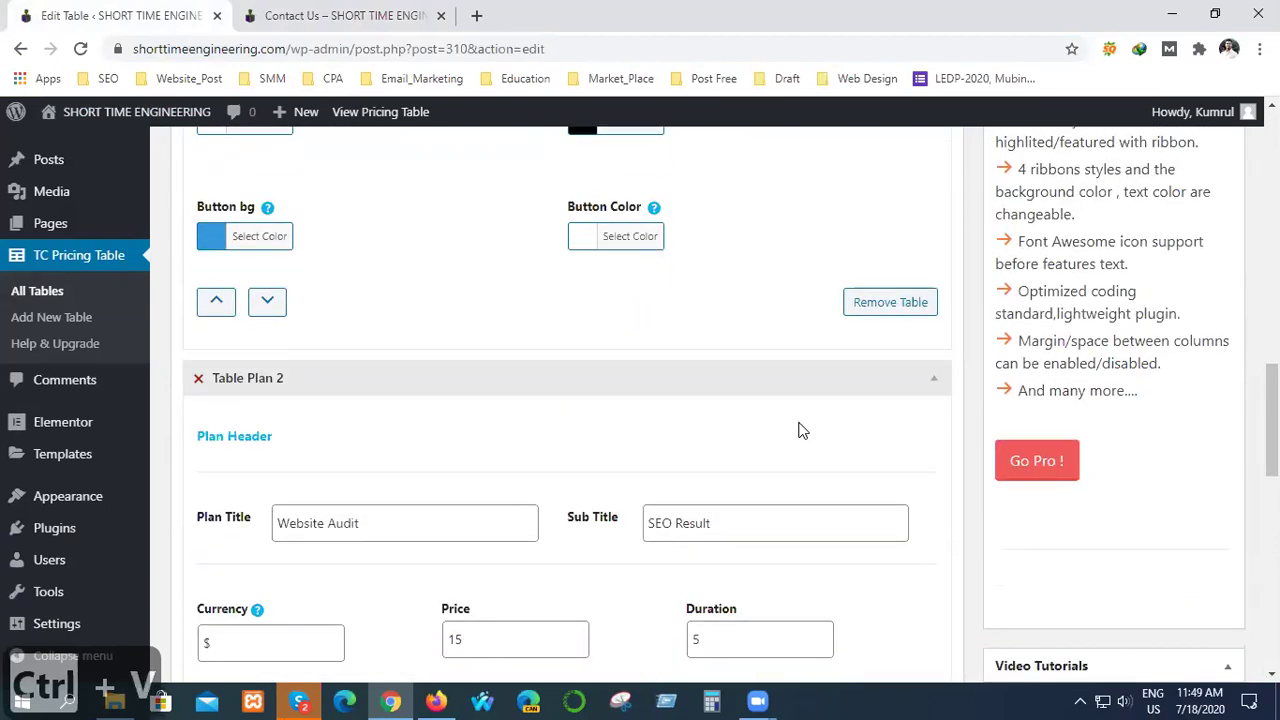
pyautogui.scroll(-10, 805, 430)
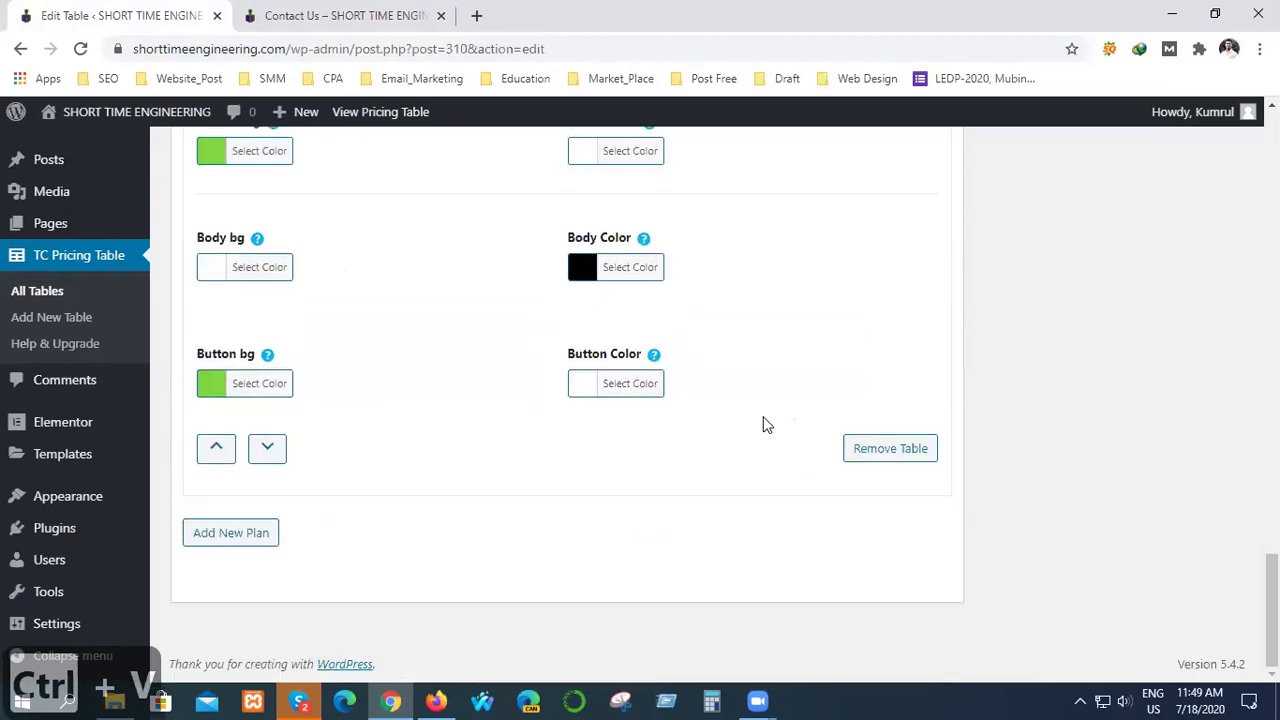
pyautogui.scroll(4, 760, 400)
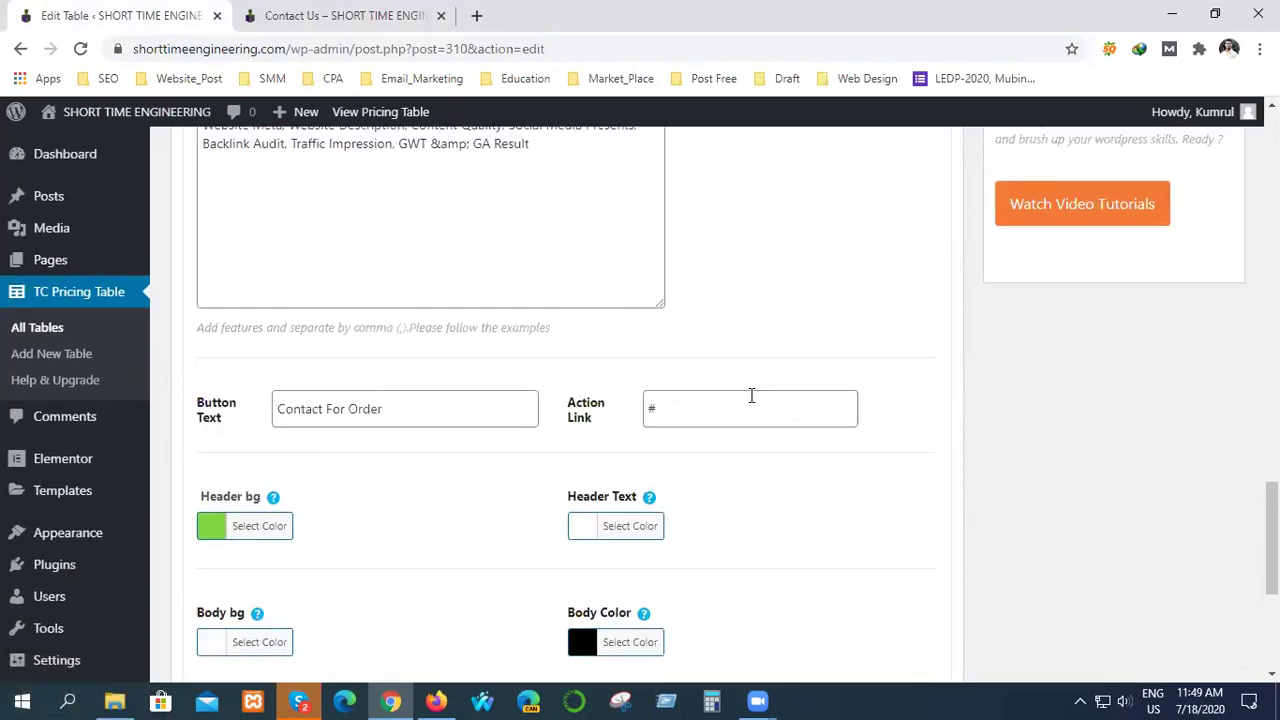
pyautogui.moveTo(701, 405); pyautogui.dragTo(645, 420)
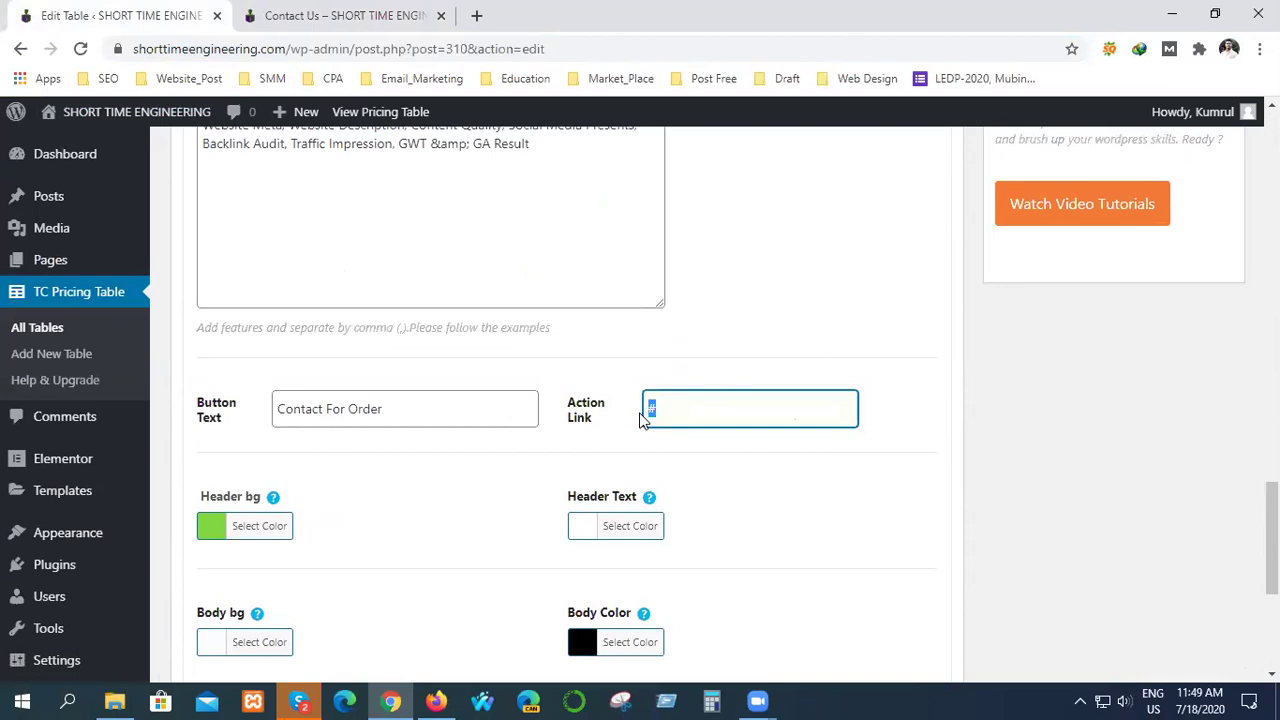
pyautogui.hotkey('ctrl', 'v')
# Update the price table and switch back to the Contact Us tab
pyautogui.scroll(-3, 905, 445)
pyautogui.scroll(8, 900, 463)
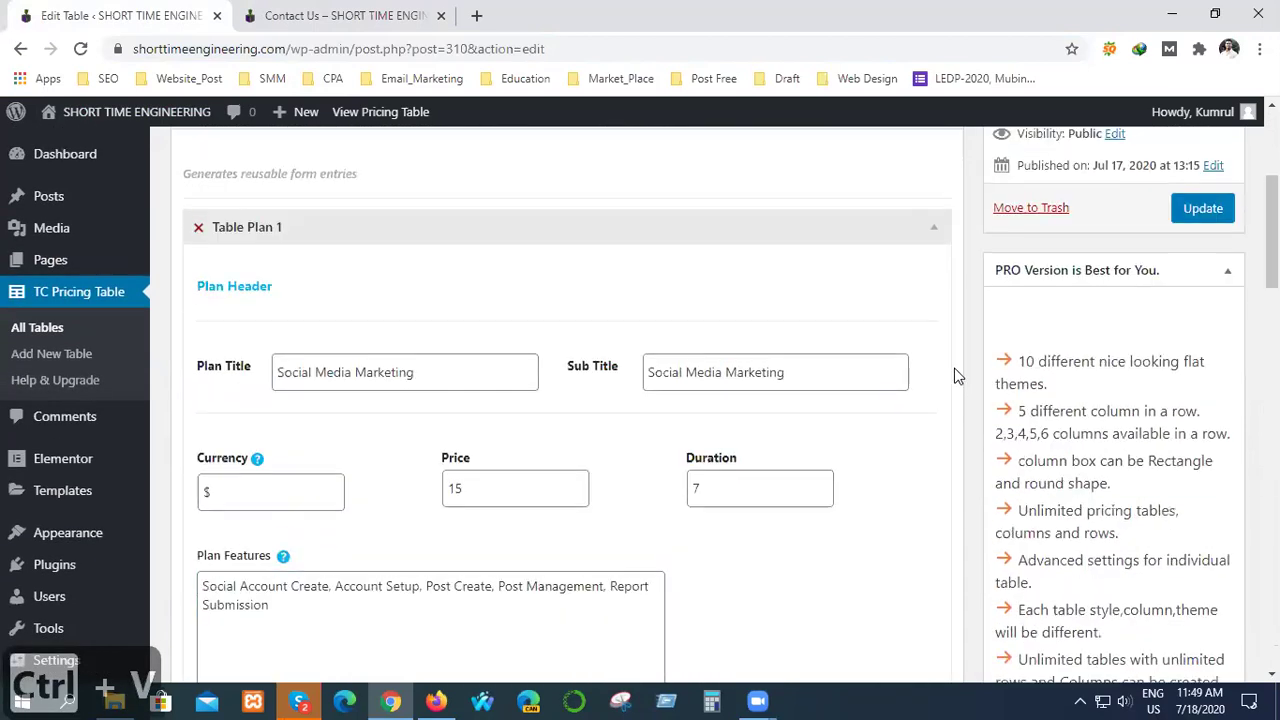
pyautogui.click(1203, 209)
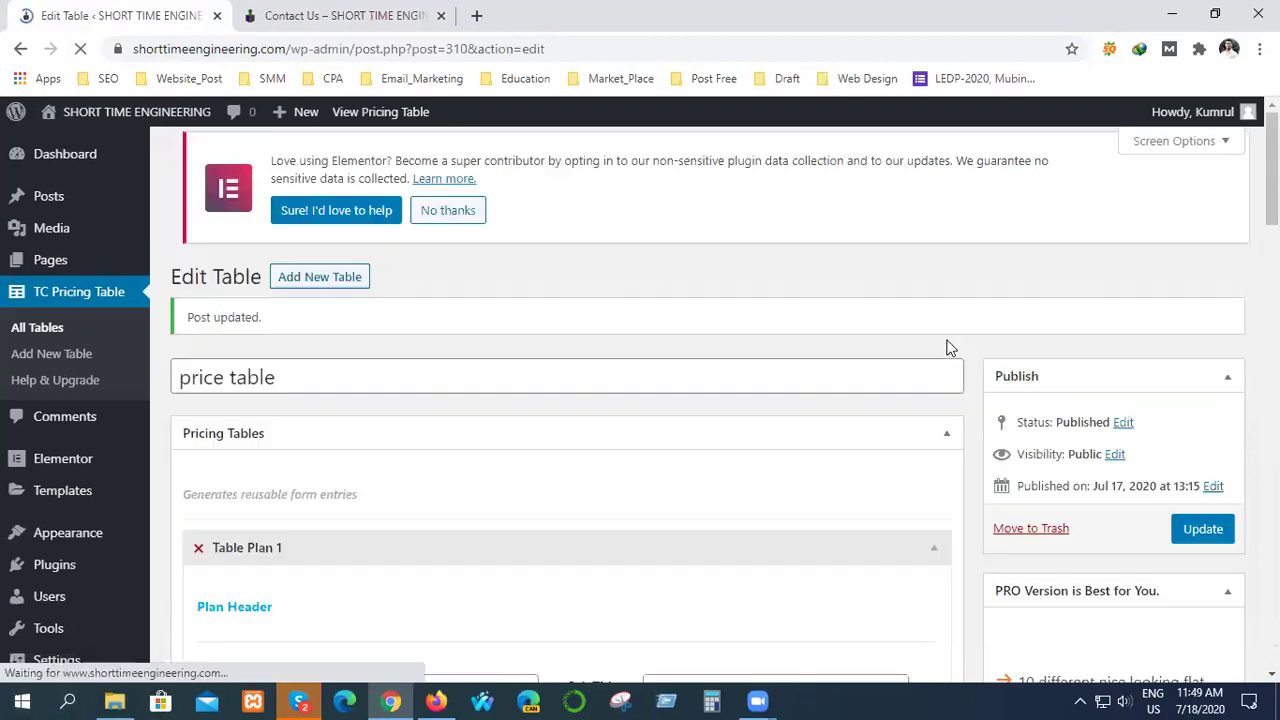
pyautogui.click(320, 15)
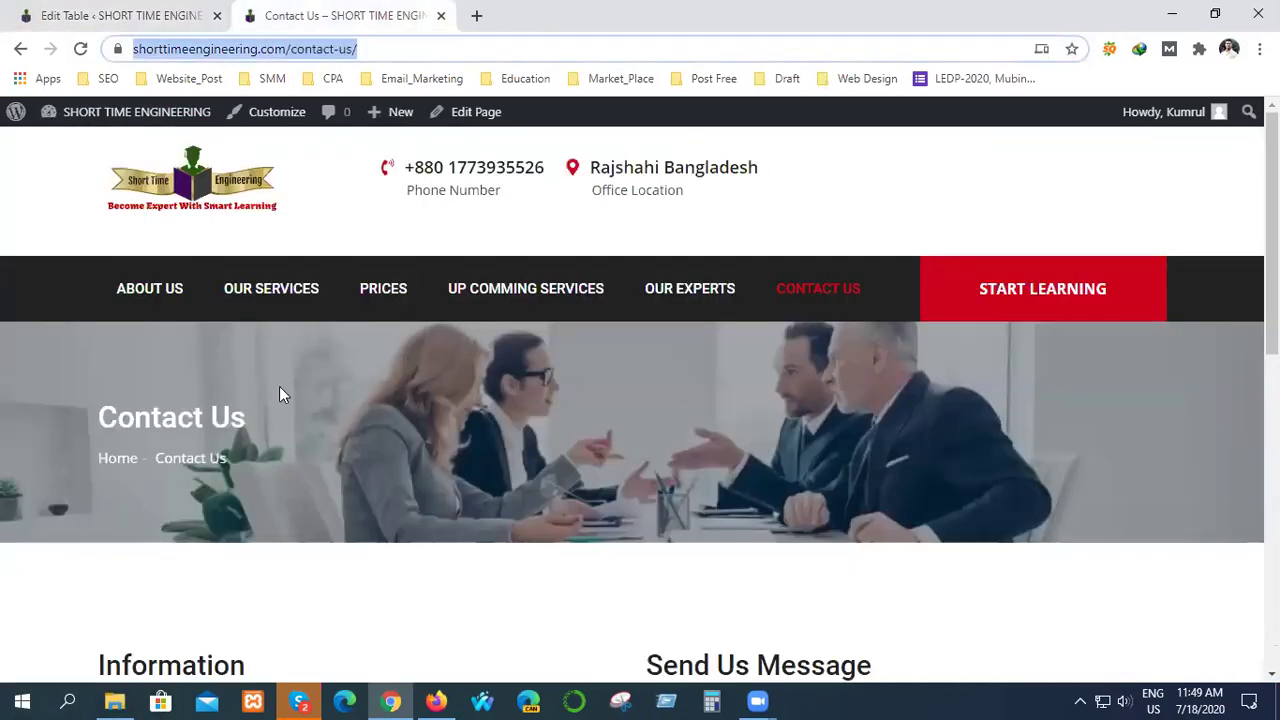
# Scroll through the Contact Us page, then return to the price table's Edit Table tab
pyautogui.scroll(-4, 540, 452)
pyautogui.scroll(4, 740, 431)
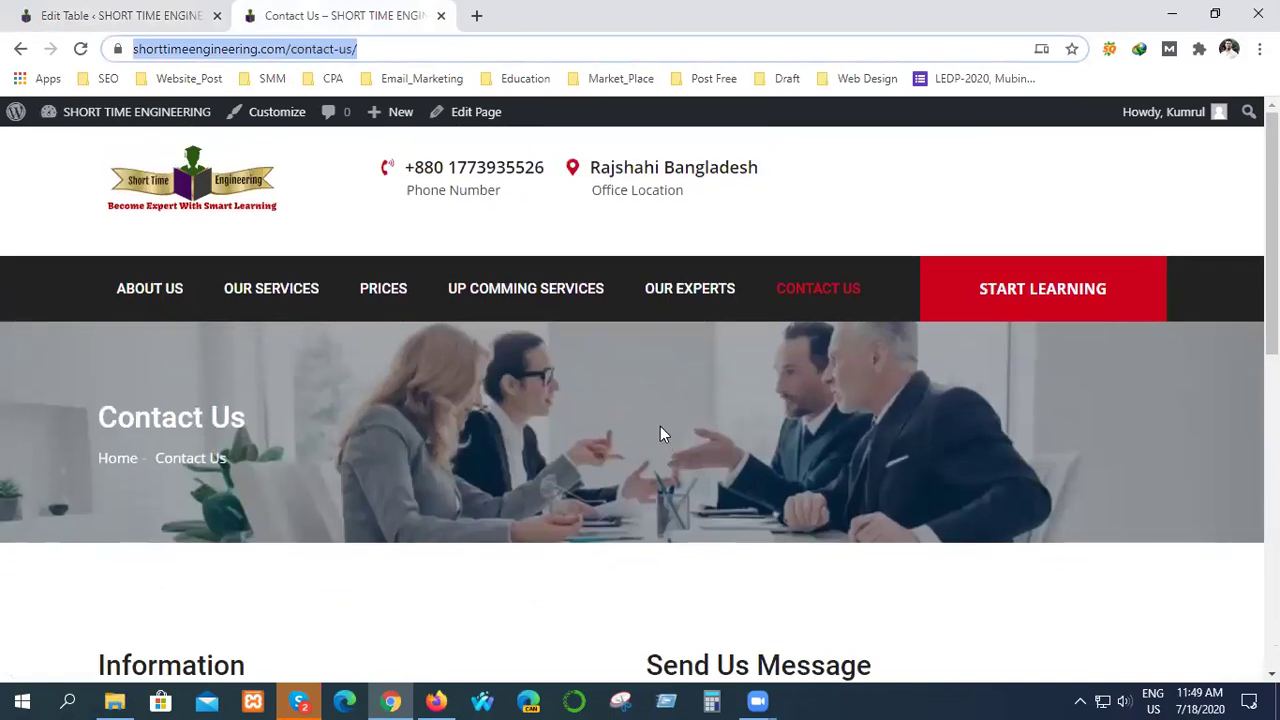
pyautogui.scroll(-4, 658, 430)
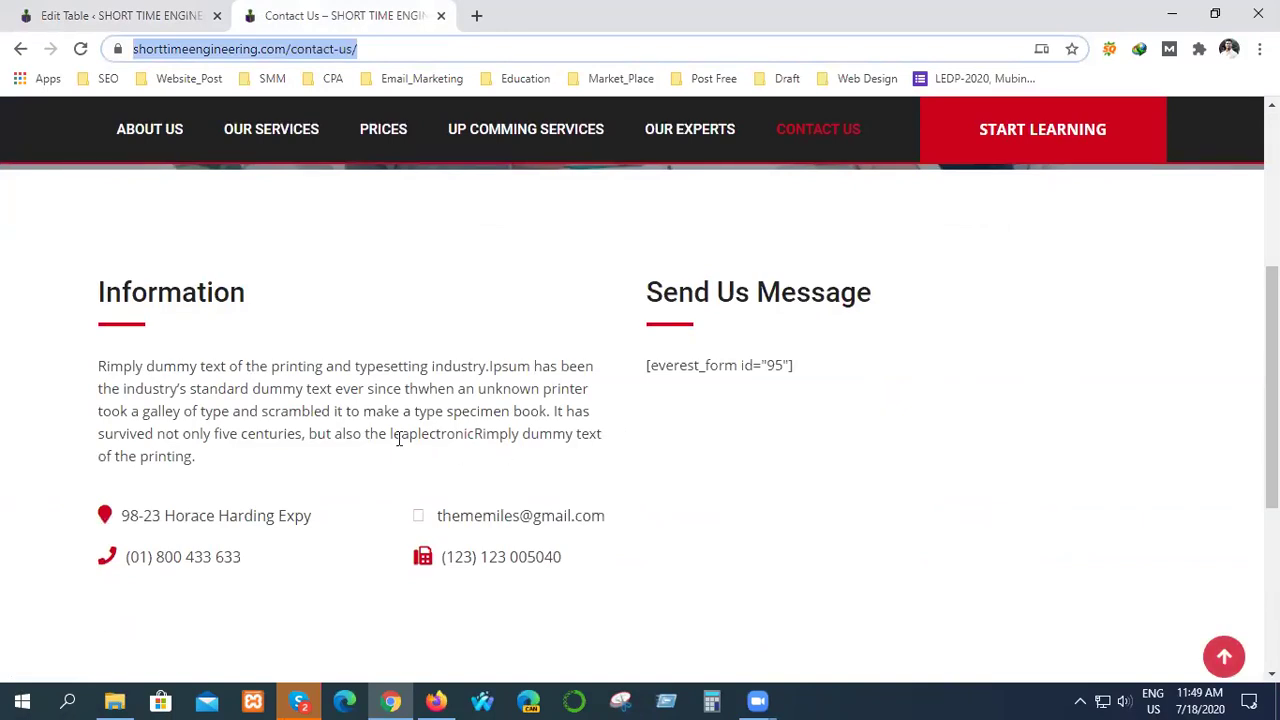
pyautogui.scroll(4, 294, 391)
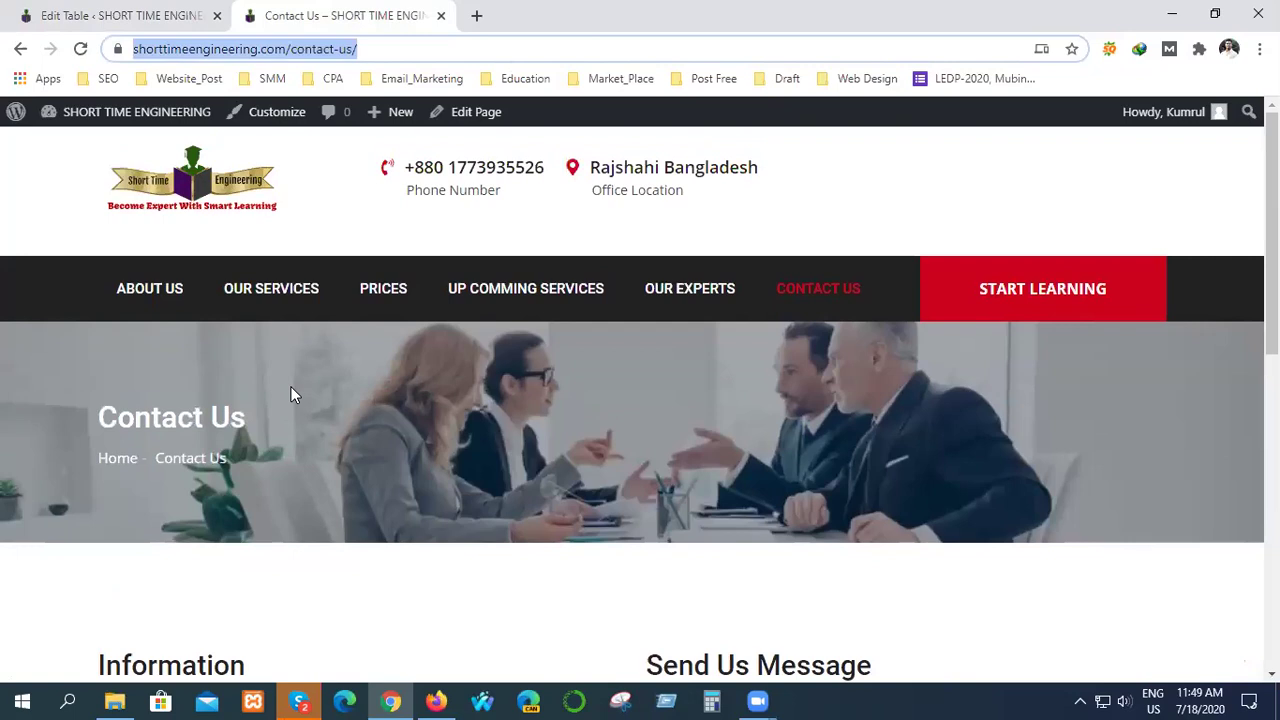
pyautogui.scroll(-5, 194, 451)
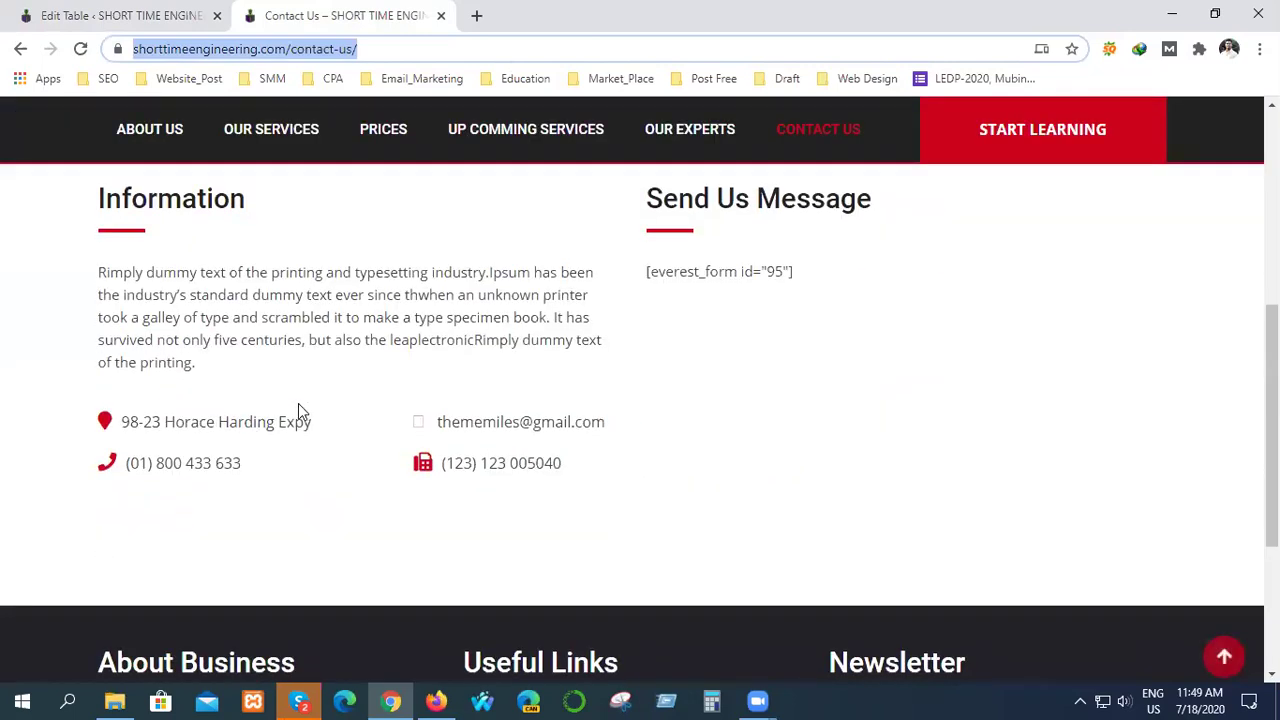
pyautogui.scroll(5, 300, 405)
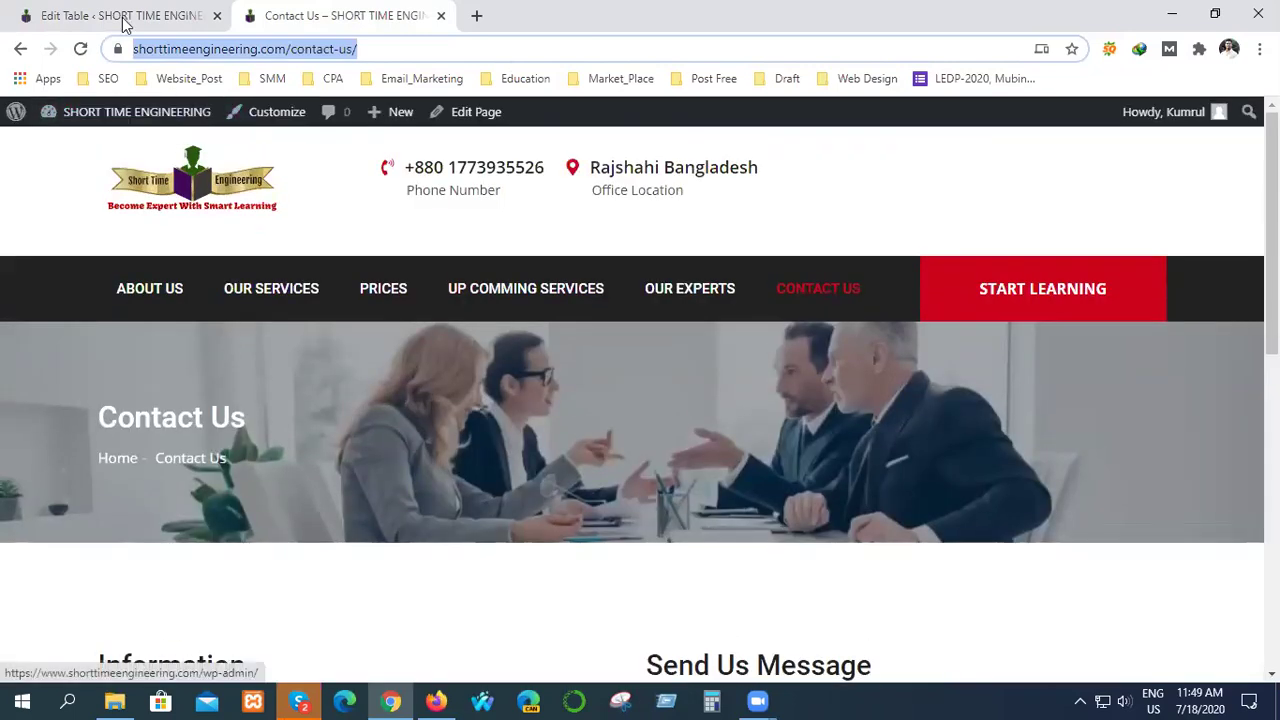
pyautogui.click(125, 16)
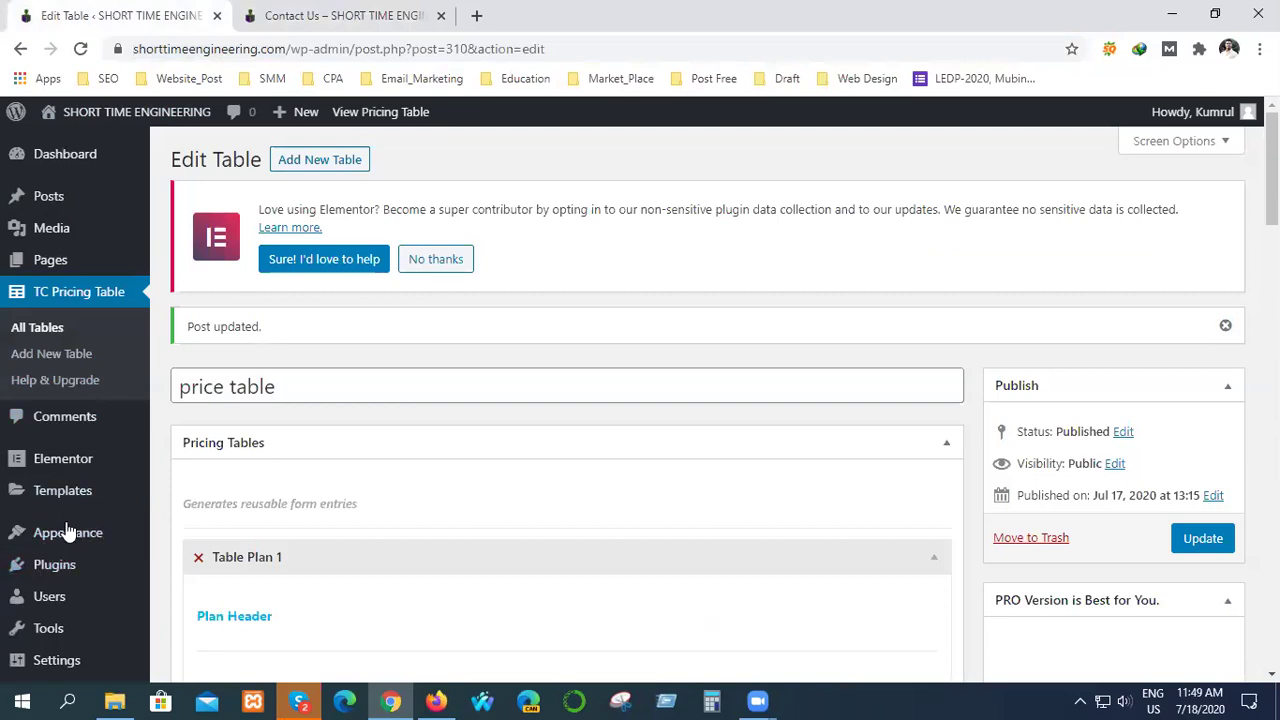
# Open the Business Trade theme Customizer from Appearance, then bring the Skype chat window forward
pyautogui.moveTo(29, 531)
pyautogui.click(190, 481)
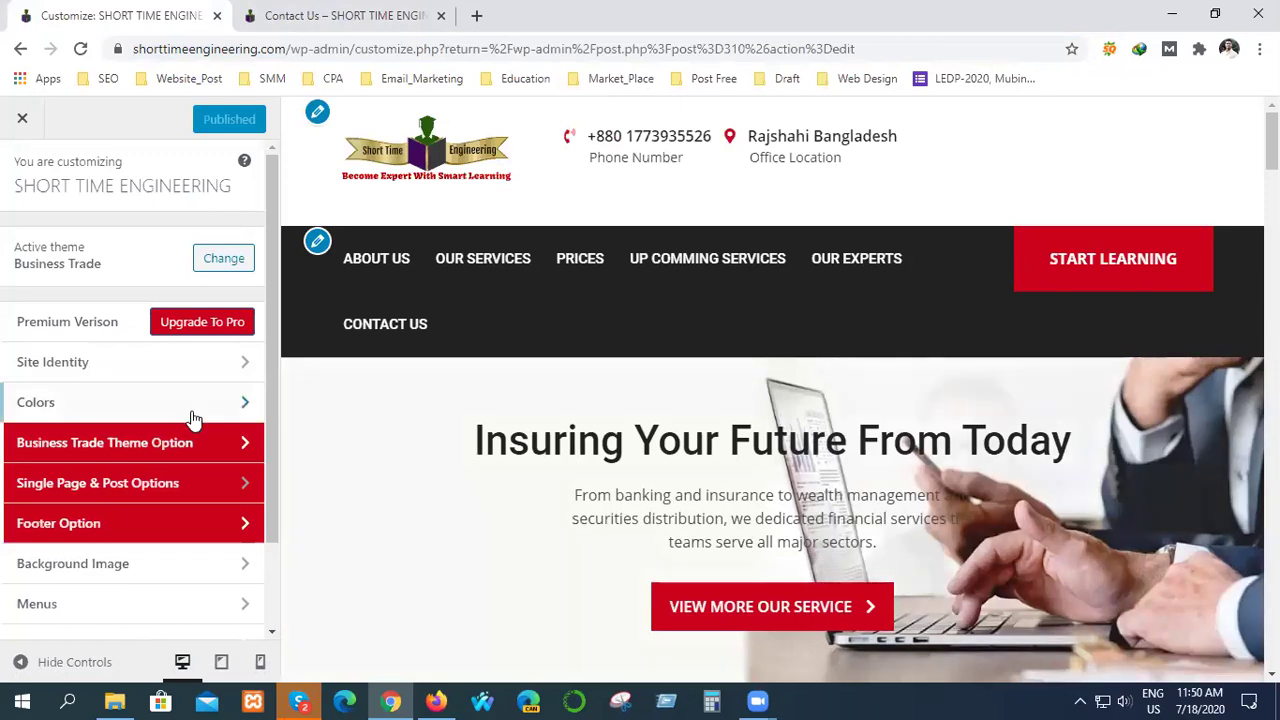
pyautogui.scroll(-1, 145, 438)
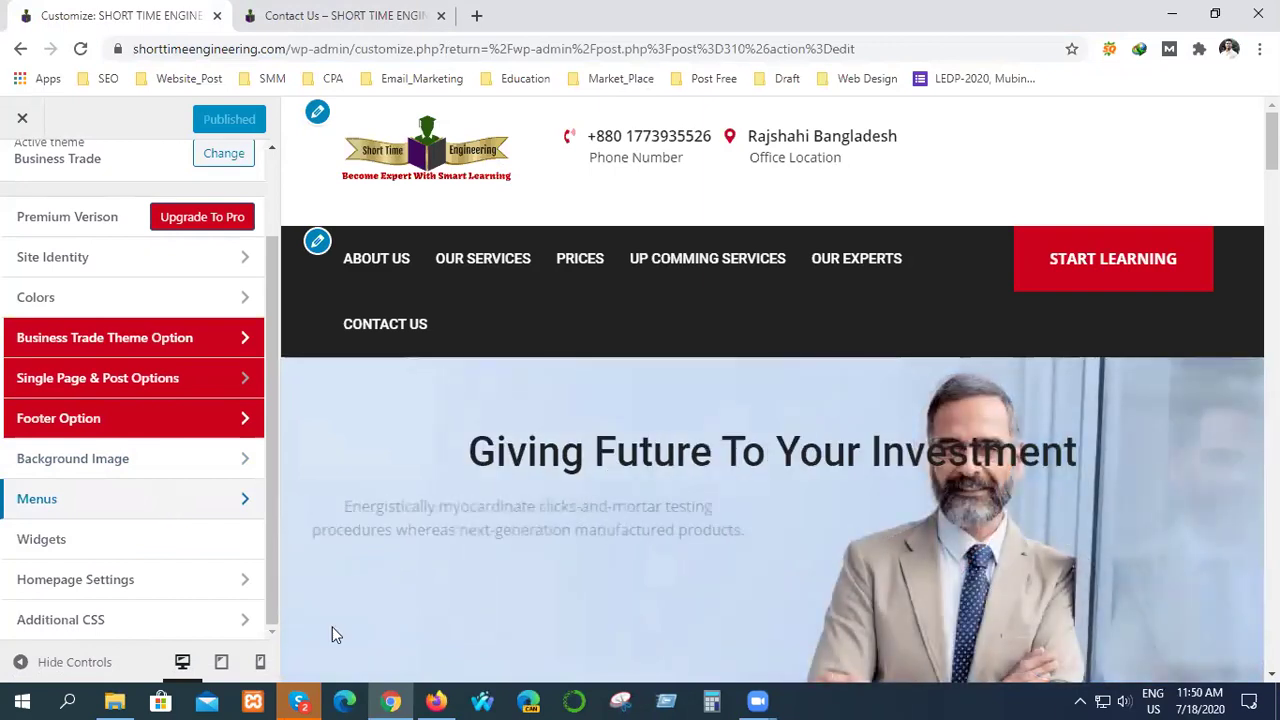
pyautogui.click(300, 700)
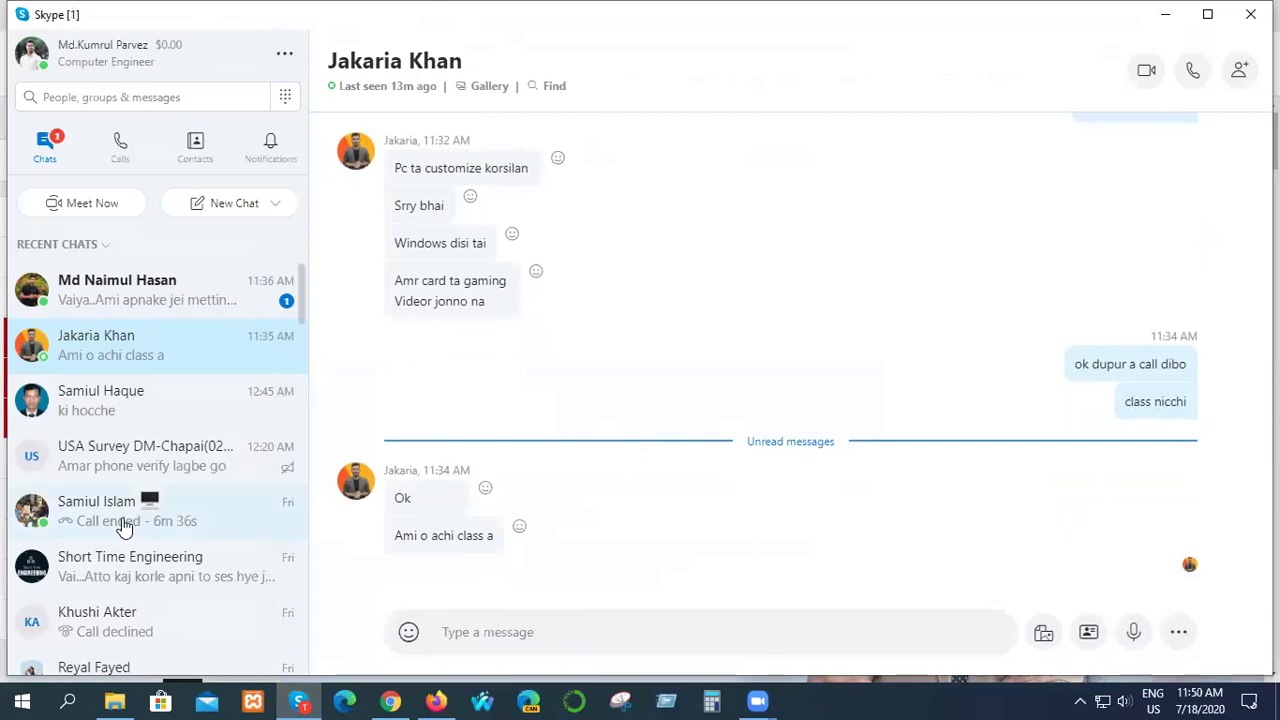
# In another recent Skype chat, send the replies 'id dekhe to bola jabe na' and 'class a jao'
pyautogui.click(166, 294)
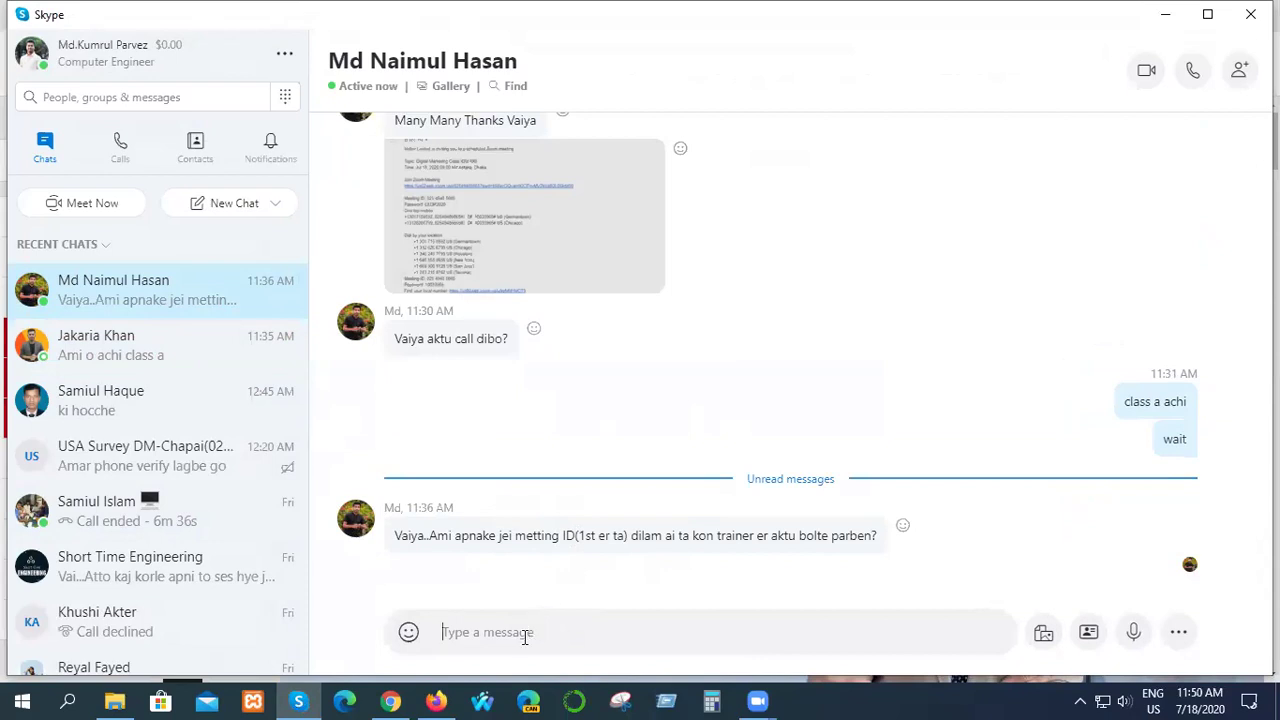
pyautogui.write('i')
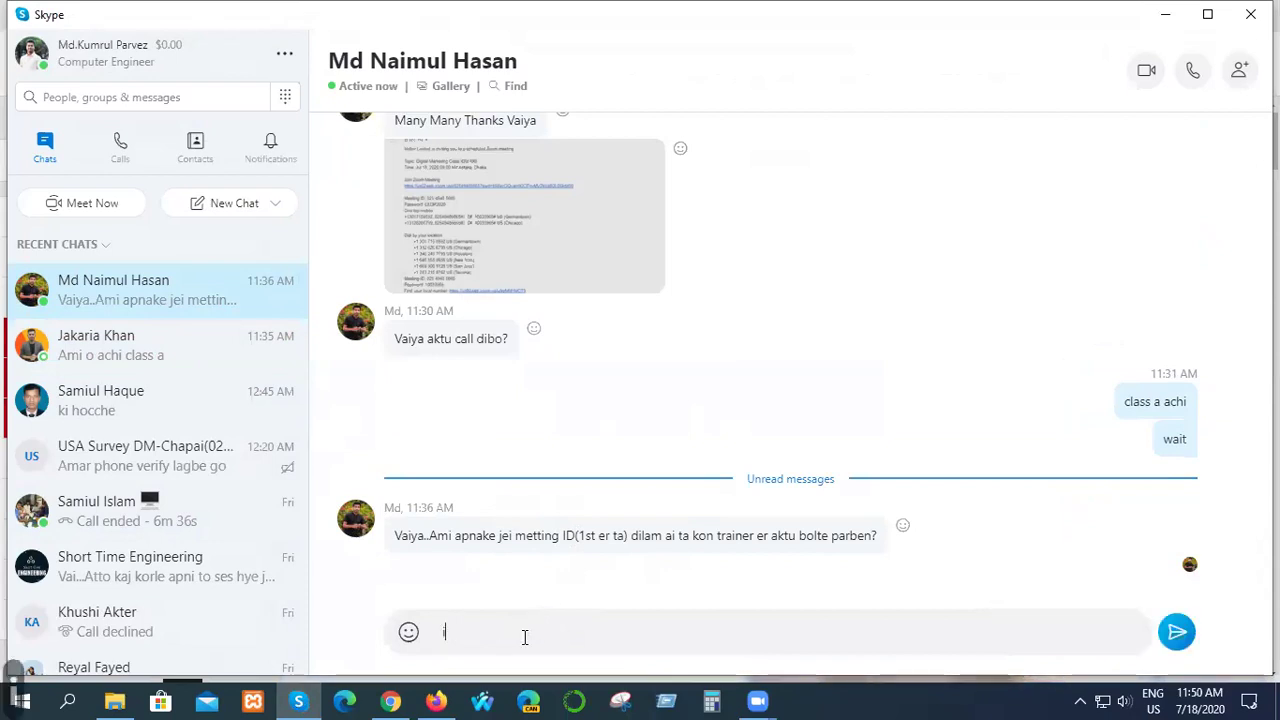
pyautogui.write('d de')
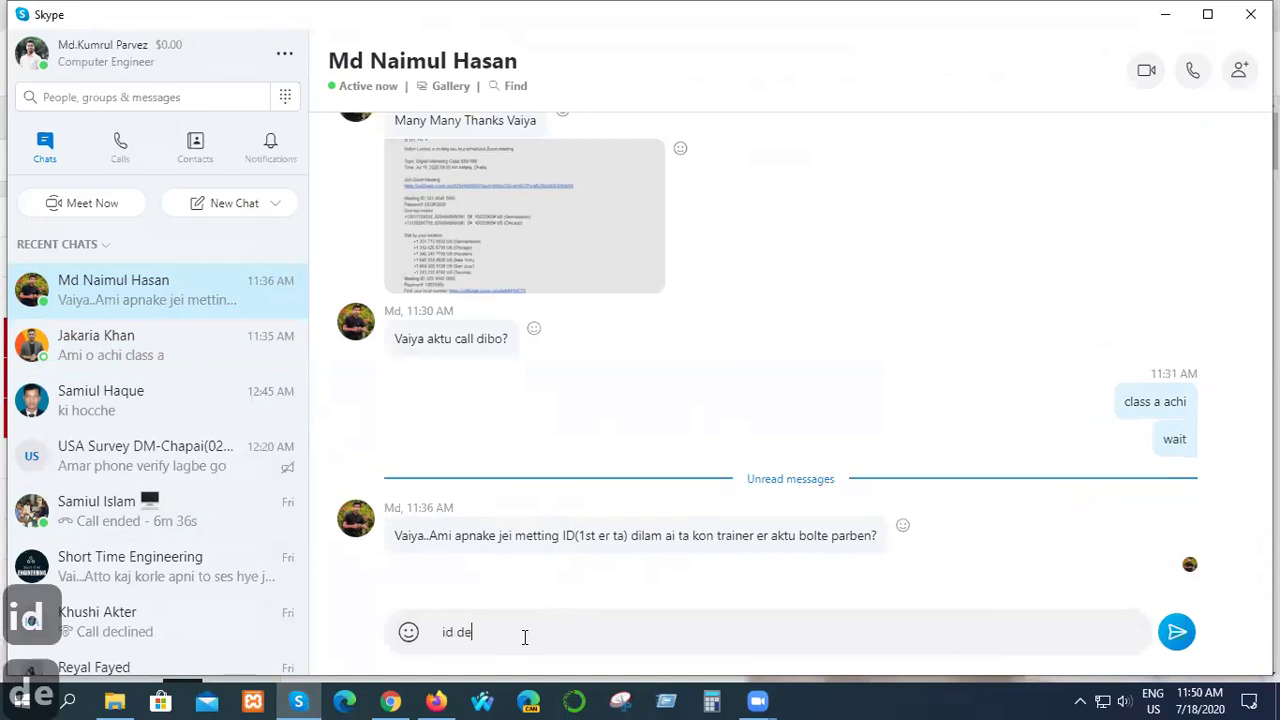
pyautogui.write('khe to')
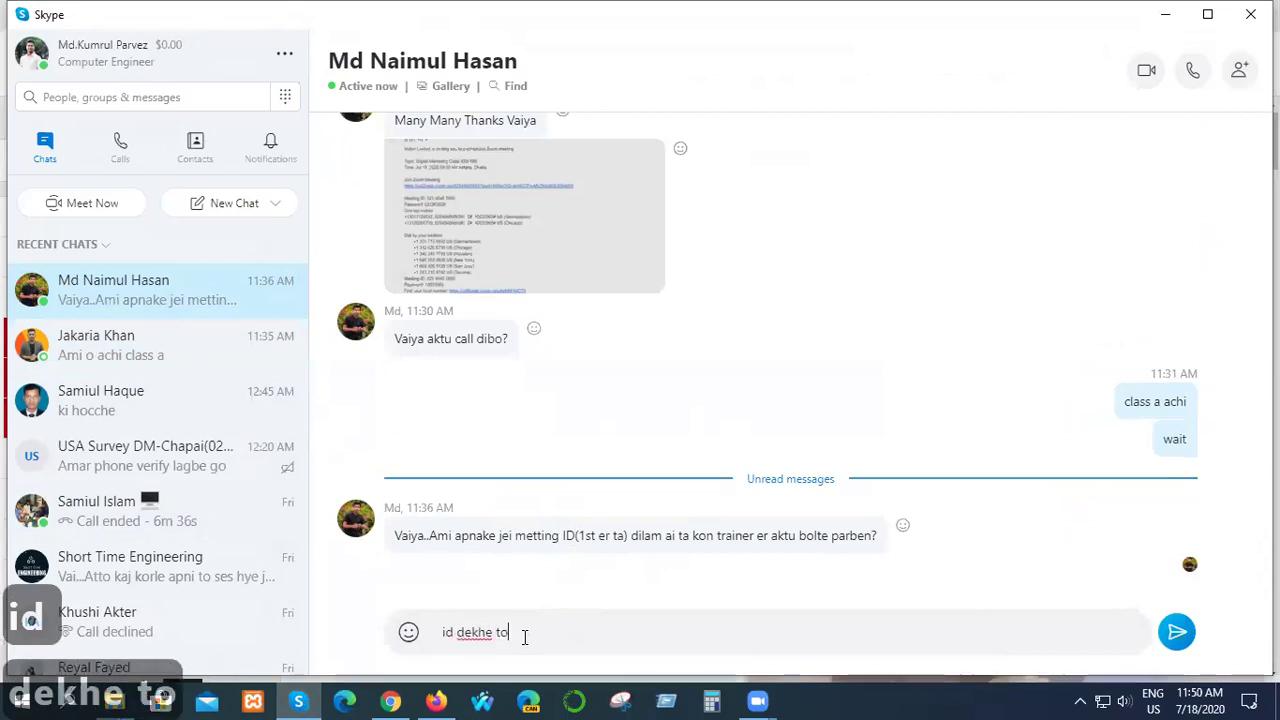
pyautogui.write(' bola ')
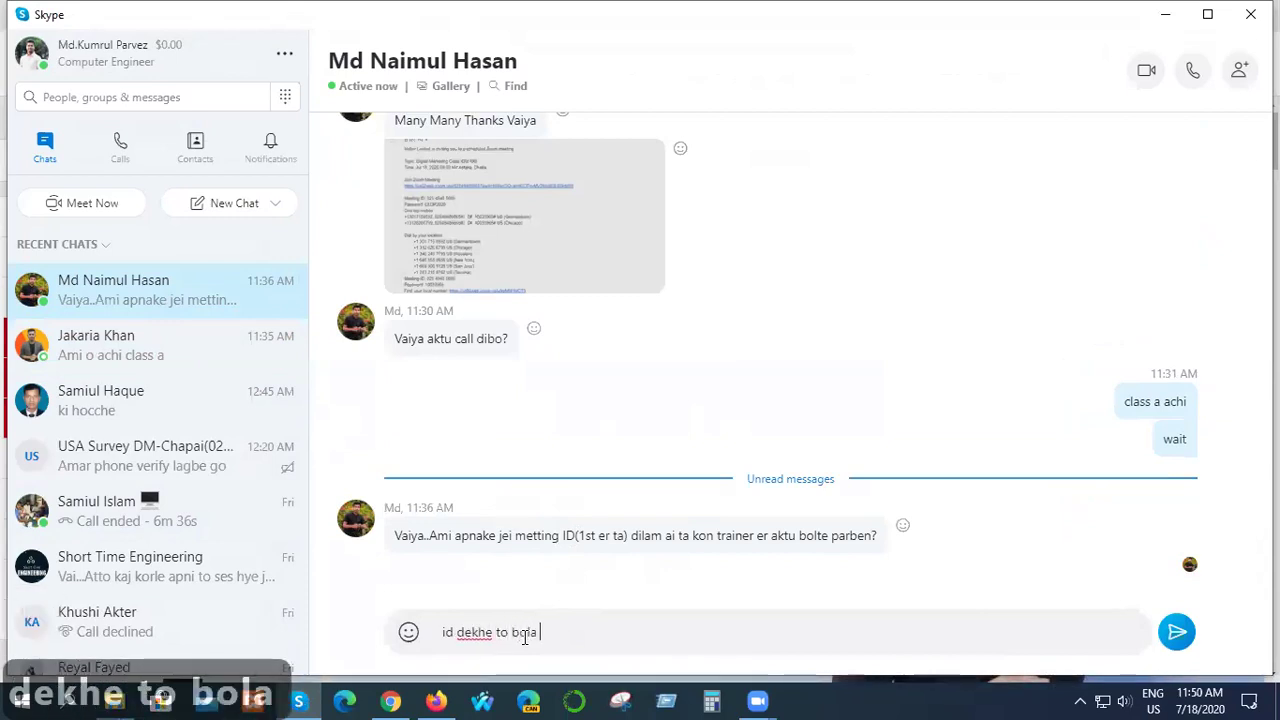
pyautogui.write('jabe na')
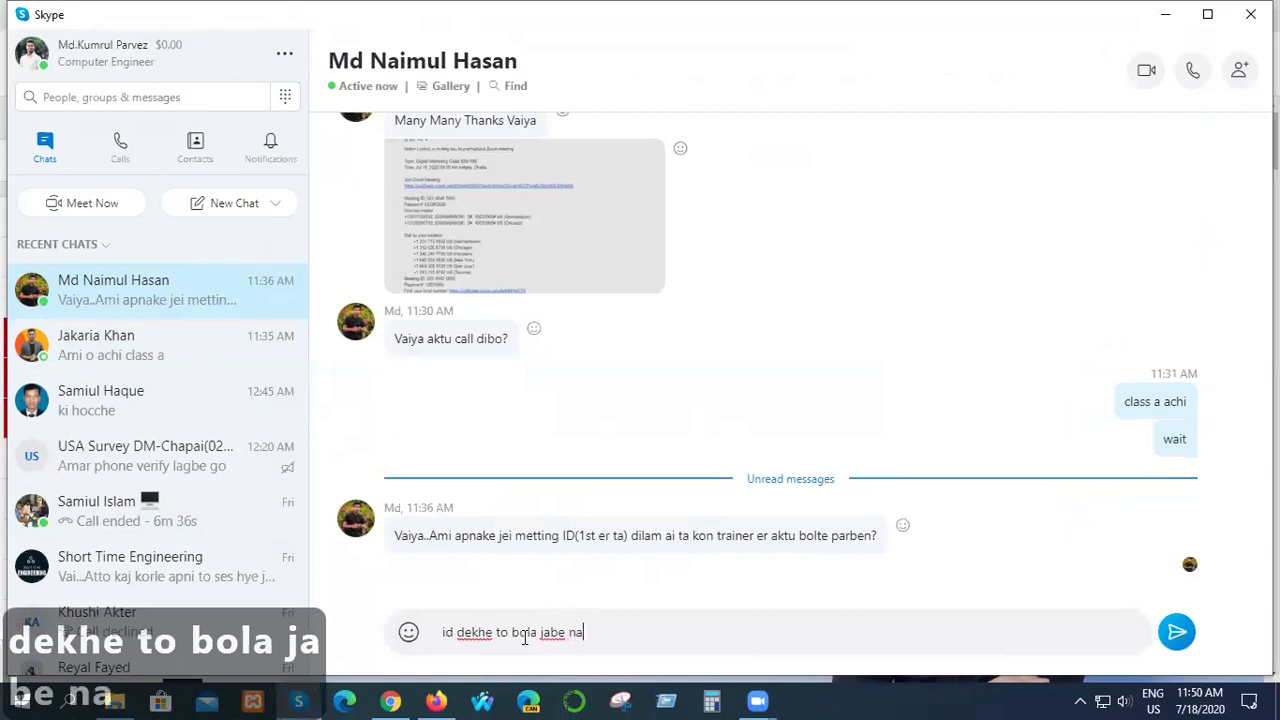
pyautogui.press('Return')
pyautogui.write('c')
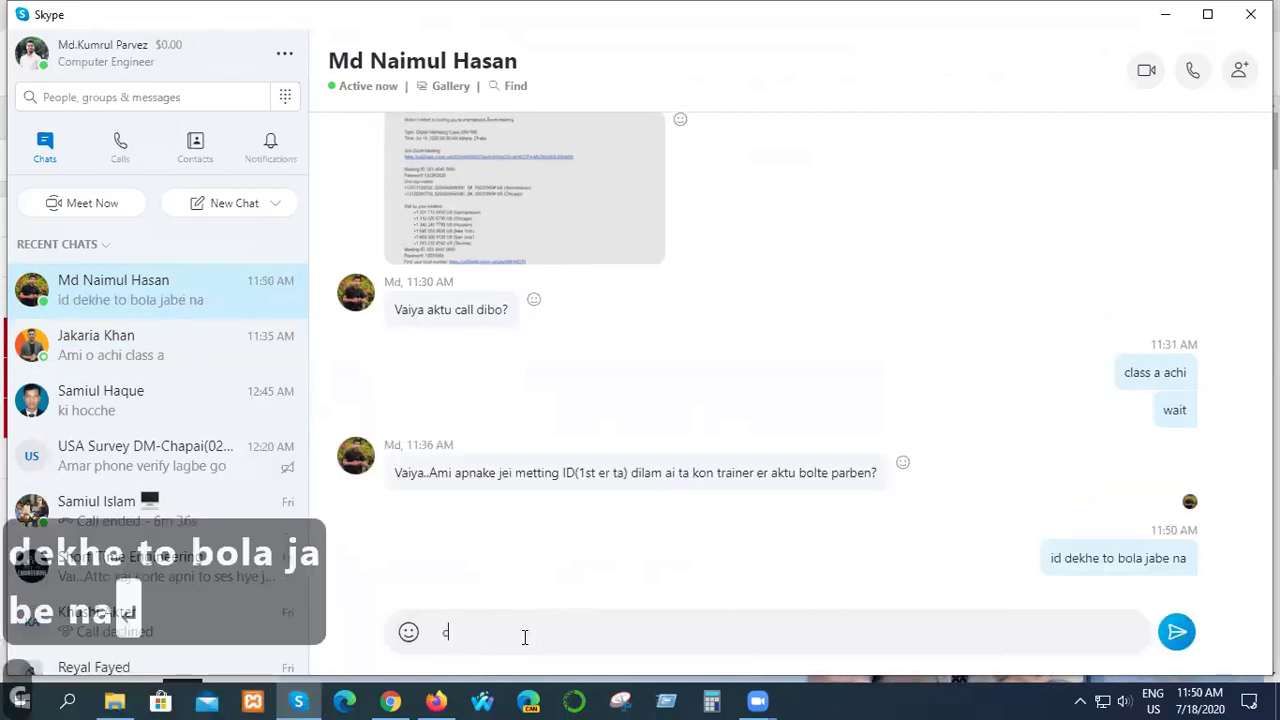
pyautogui.write('lass a jao')
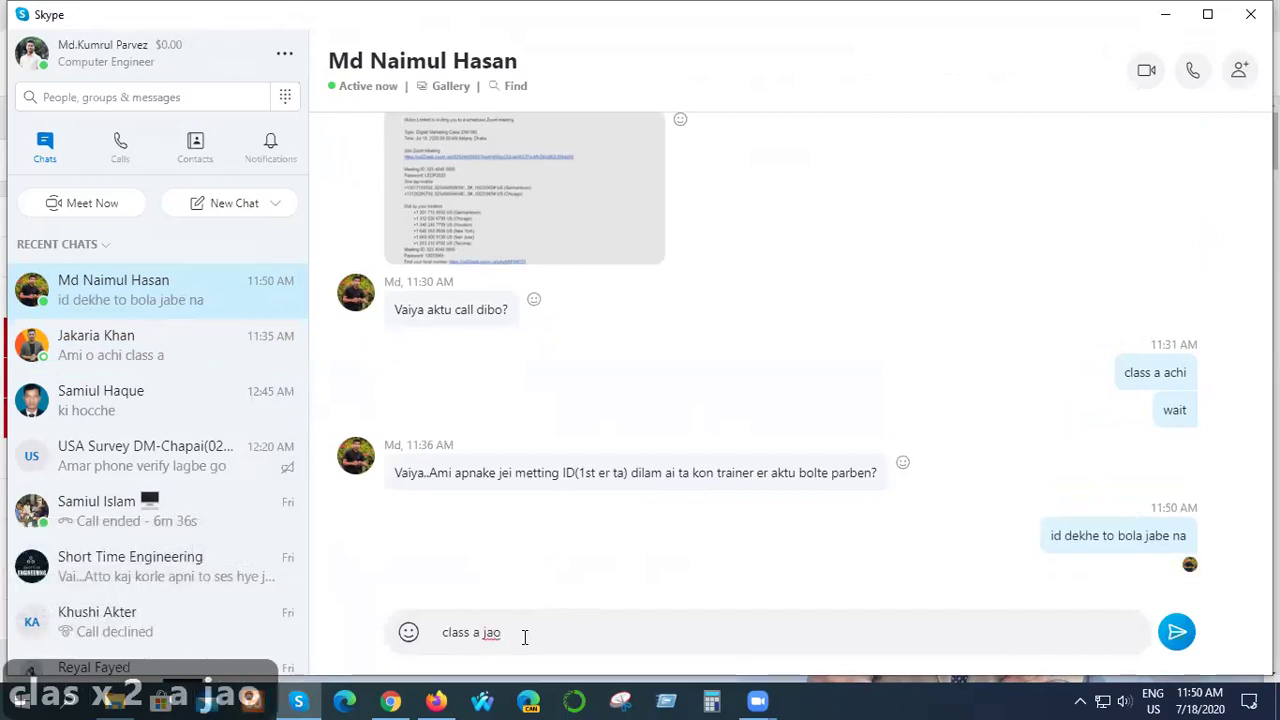
pyautogui.press('Return')
# Send the reply 'tarpor jigas koro teacher k', then minimize Skype
pyautogui.write('tarpor')
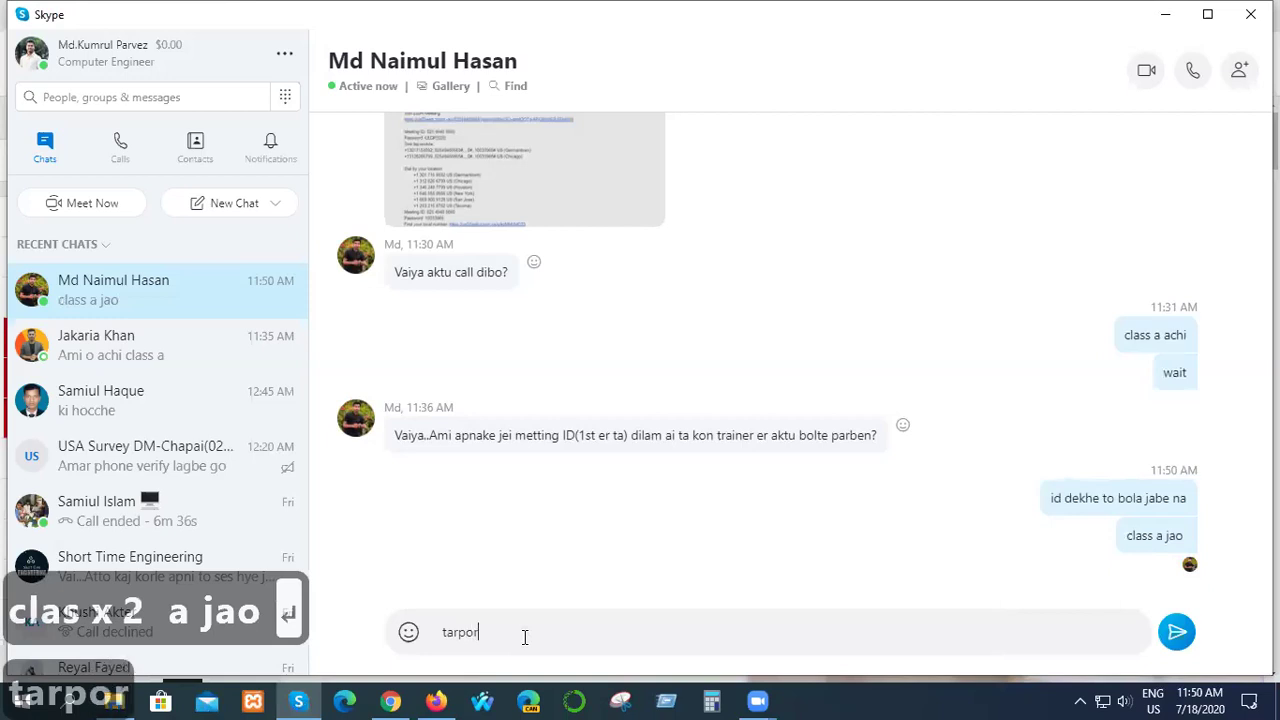
pyautogui.write(' jigas')
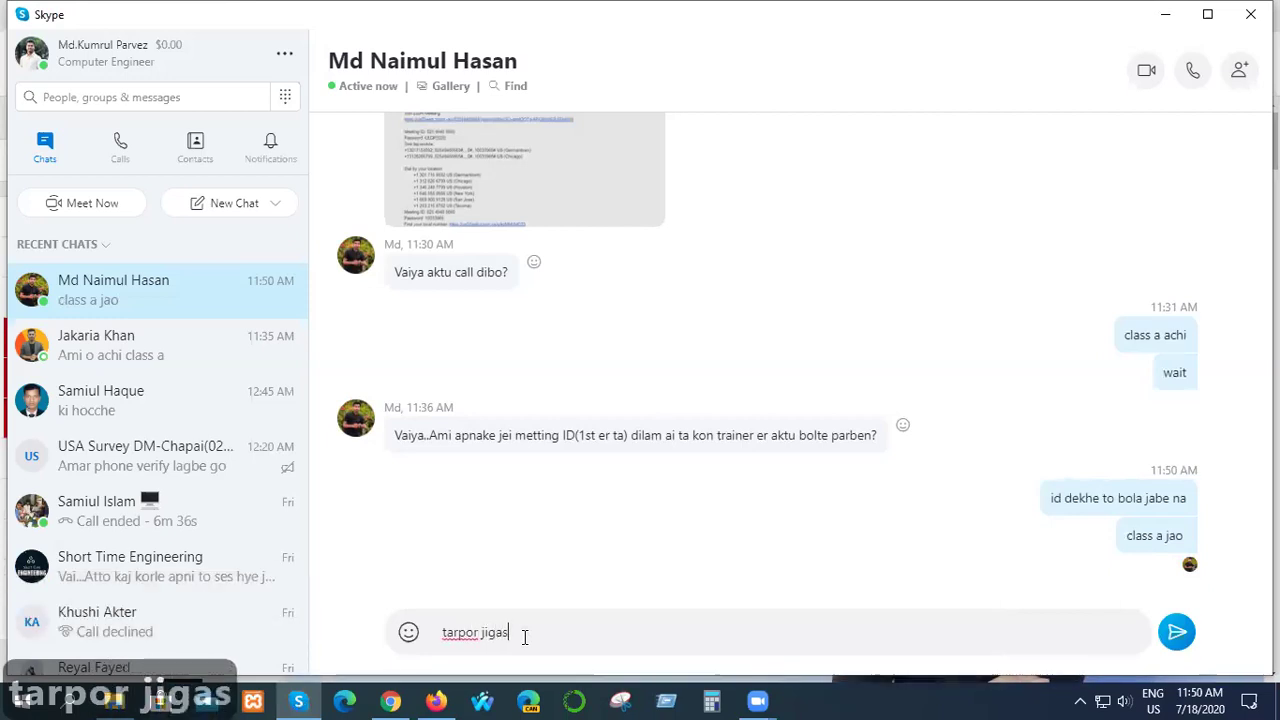
pyautogui.write(' koro')
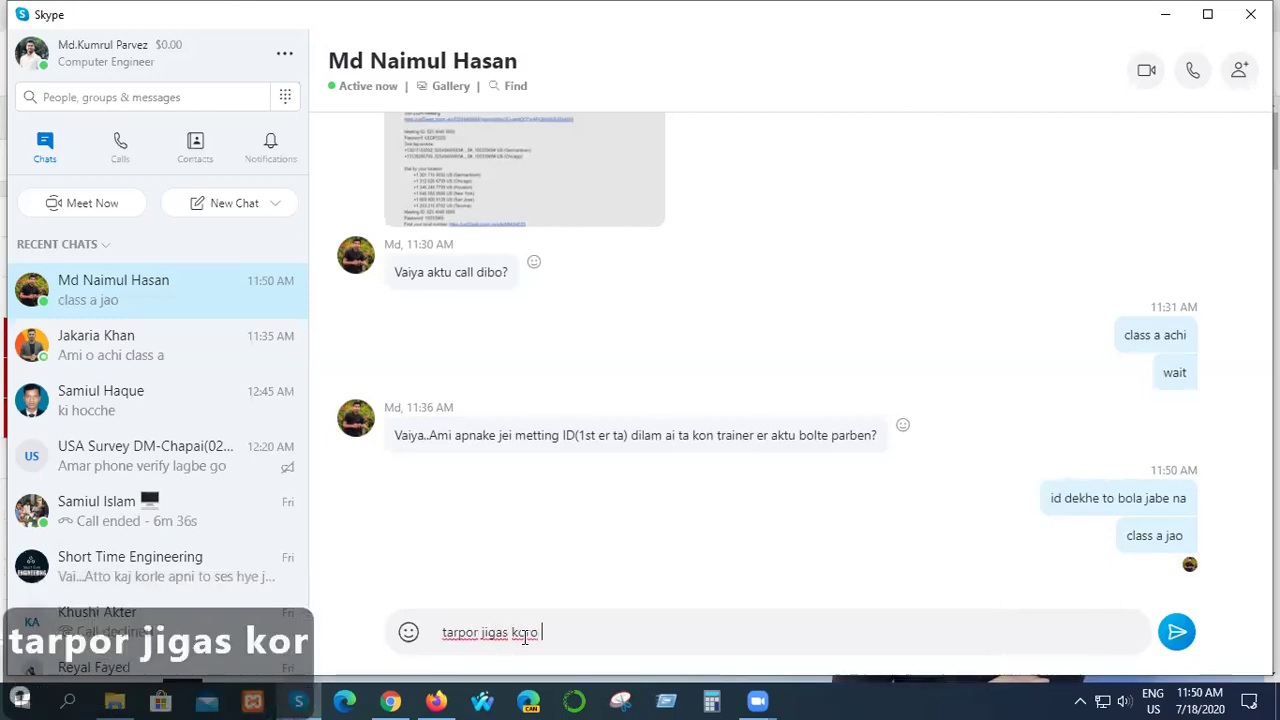
pyautogui.write(' te')
pyautogui.press('BackSpace')
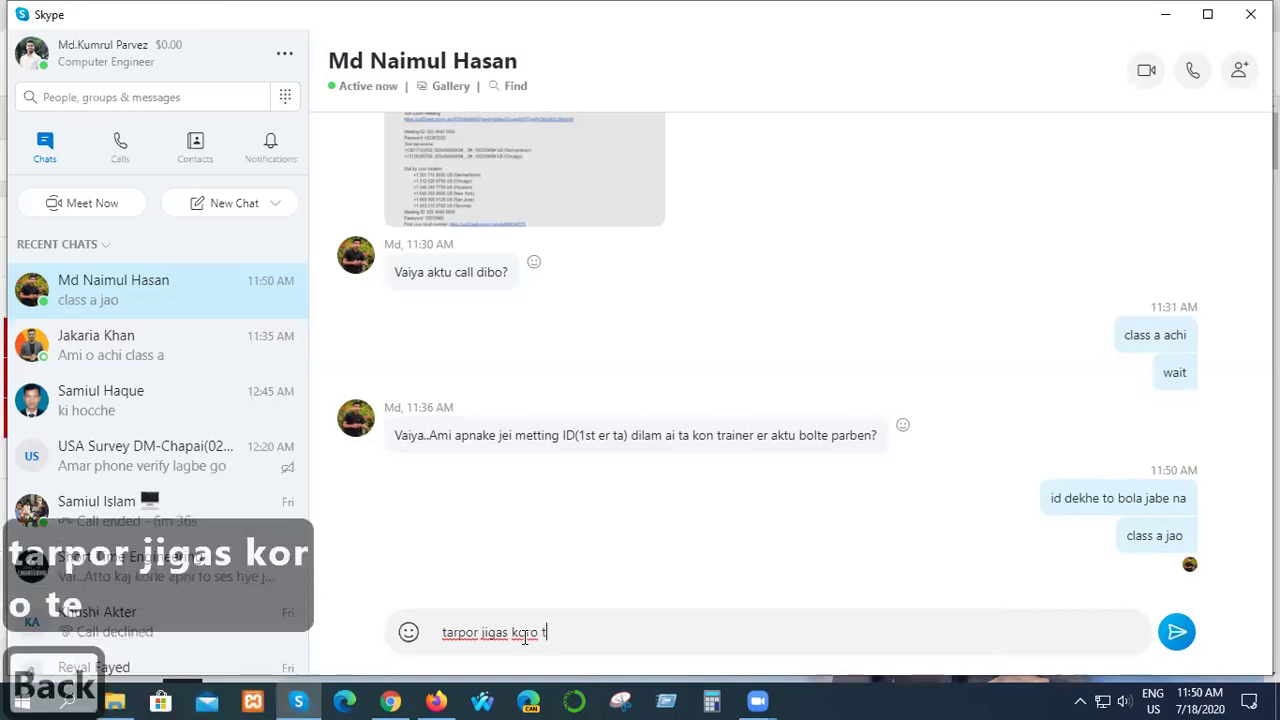
pyautogui.write('ea')
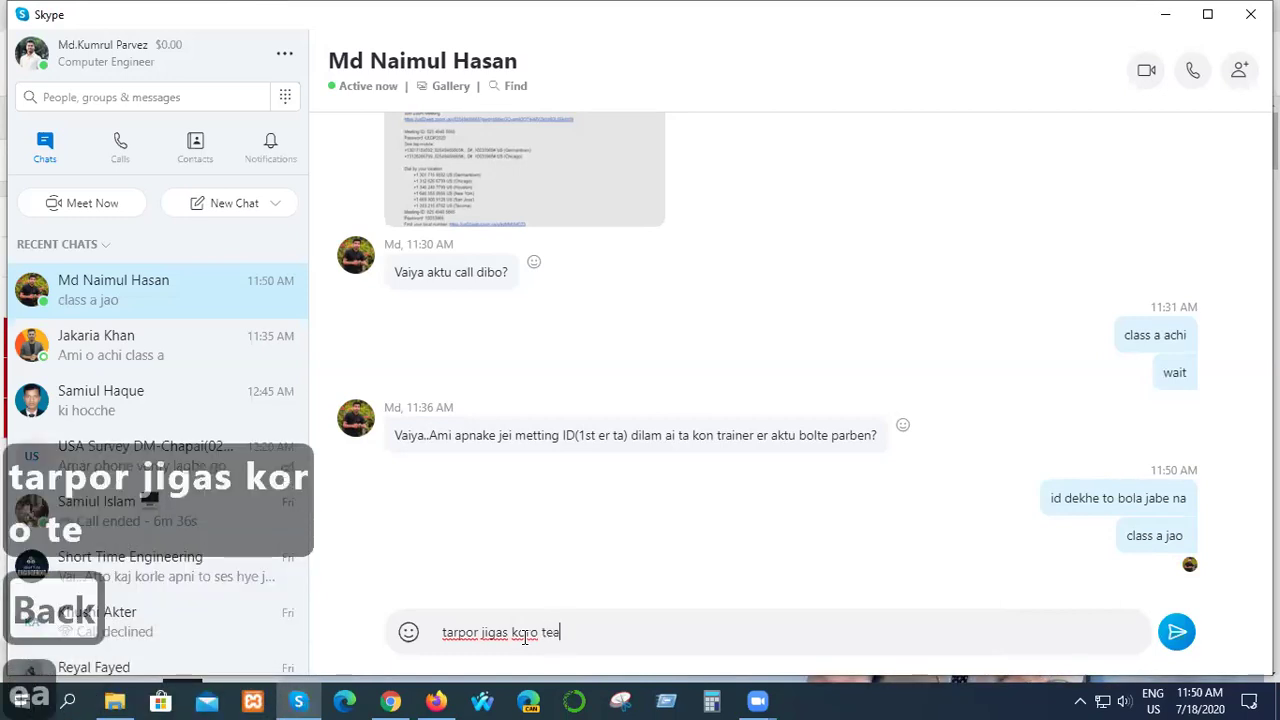
pyautogui.write('cher k')
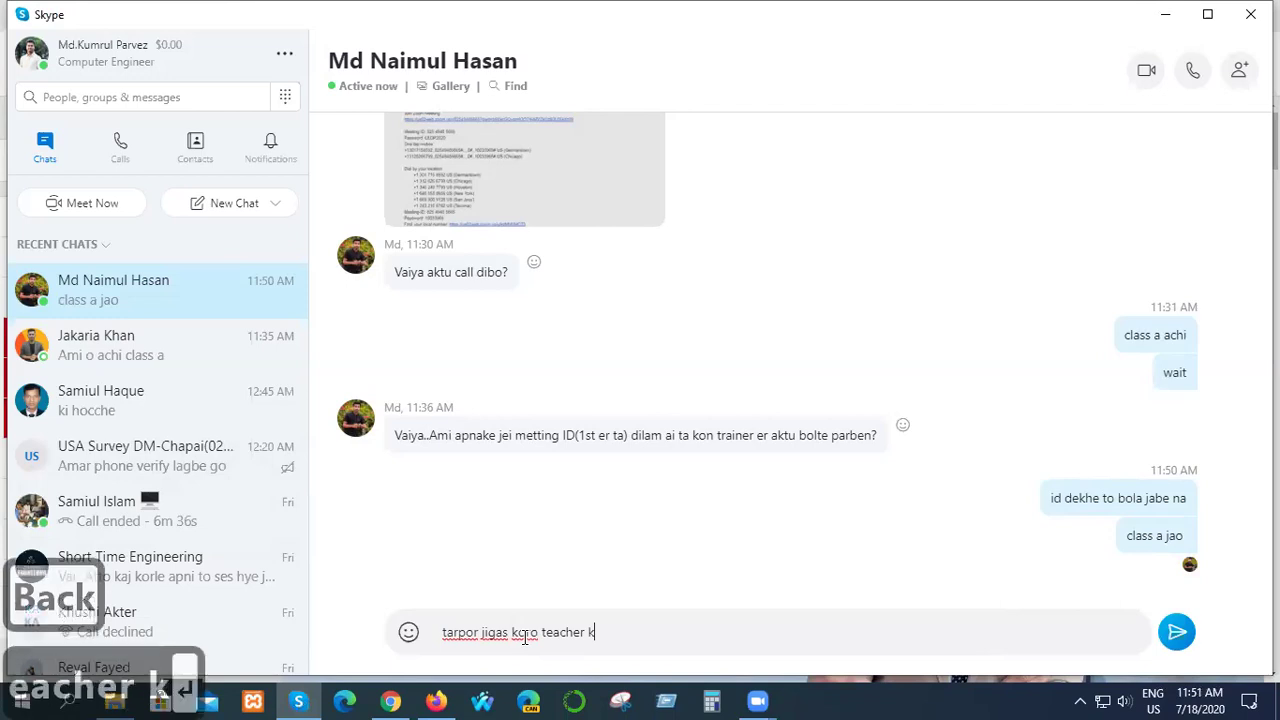
pyautogui.press('Return')
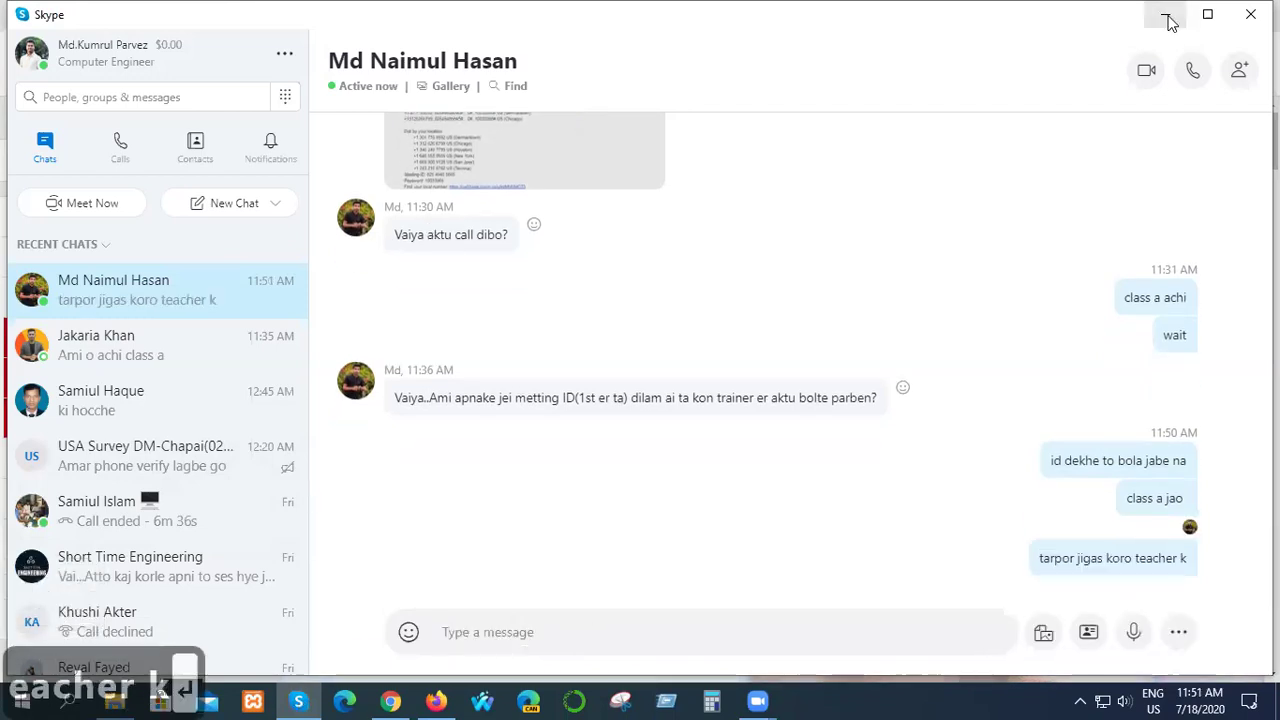
pyautogui.click(1166, 14)
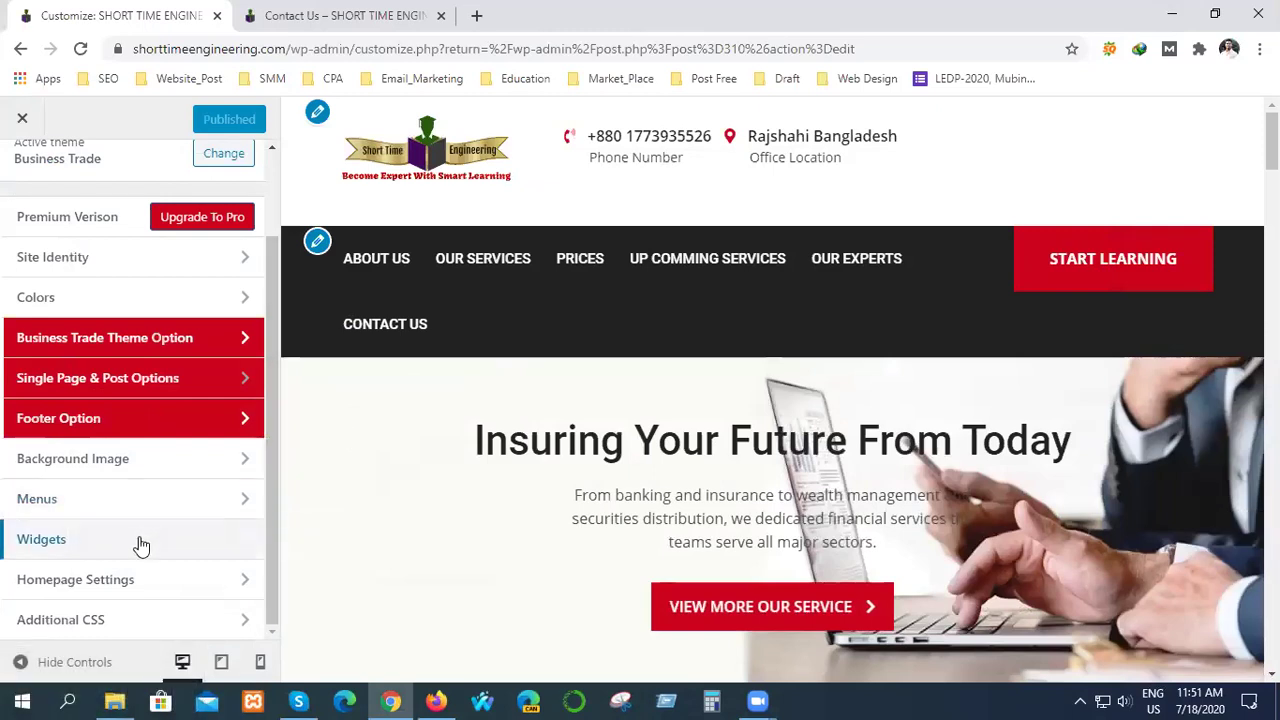
# Check the Customizer's Homepage Settings and Background Image sections
pyautogui.scroll(1, 188, 553)
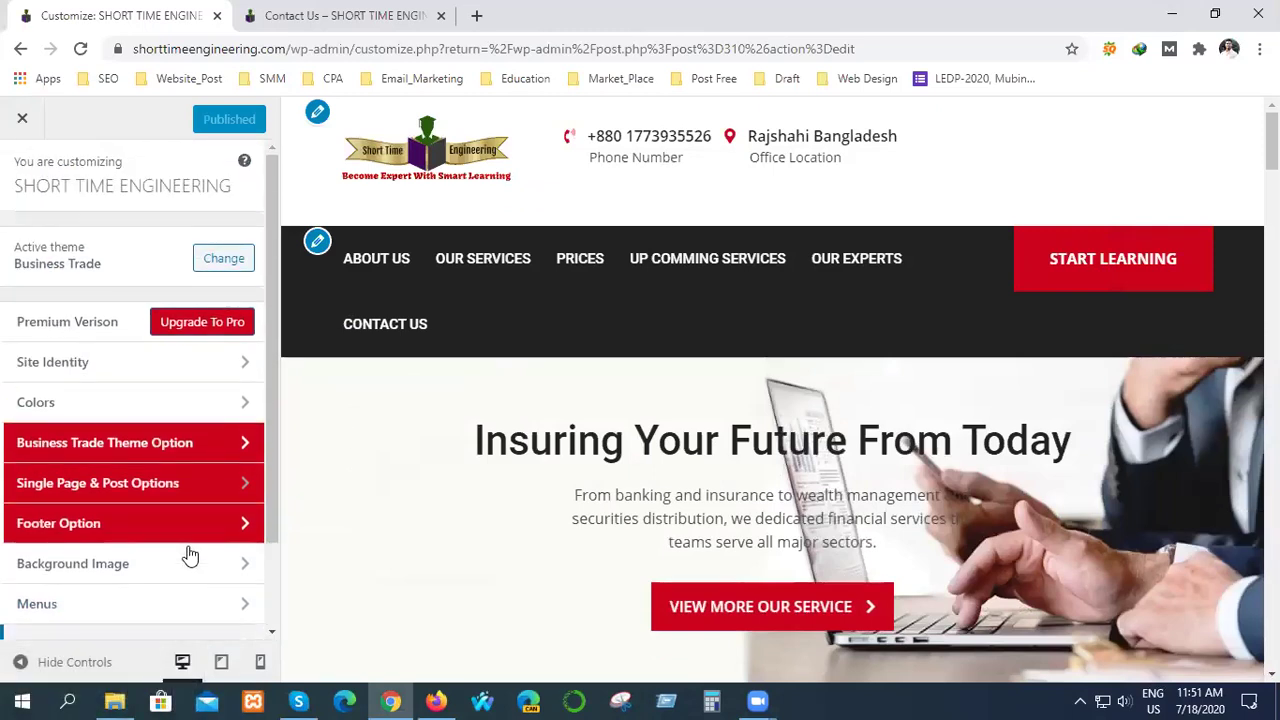
pyautogui.scroll(-1, 203, 546)
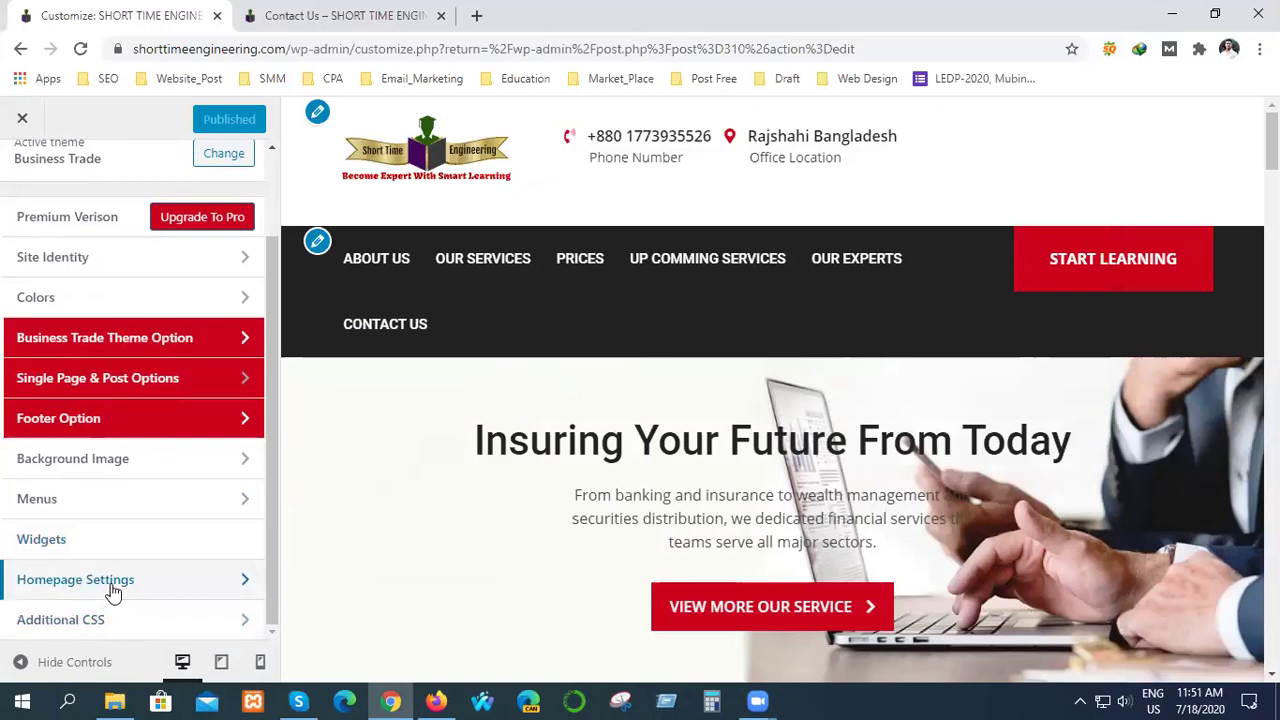
pyautogui.click(113, 592)
pyautogui.click(28, 198)
pyautogui.click(126, 470)
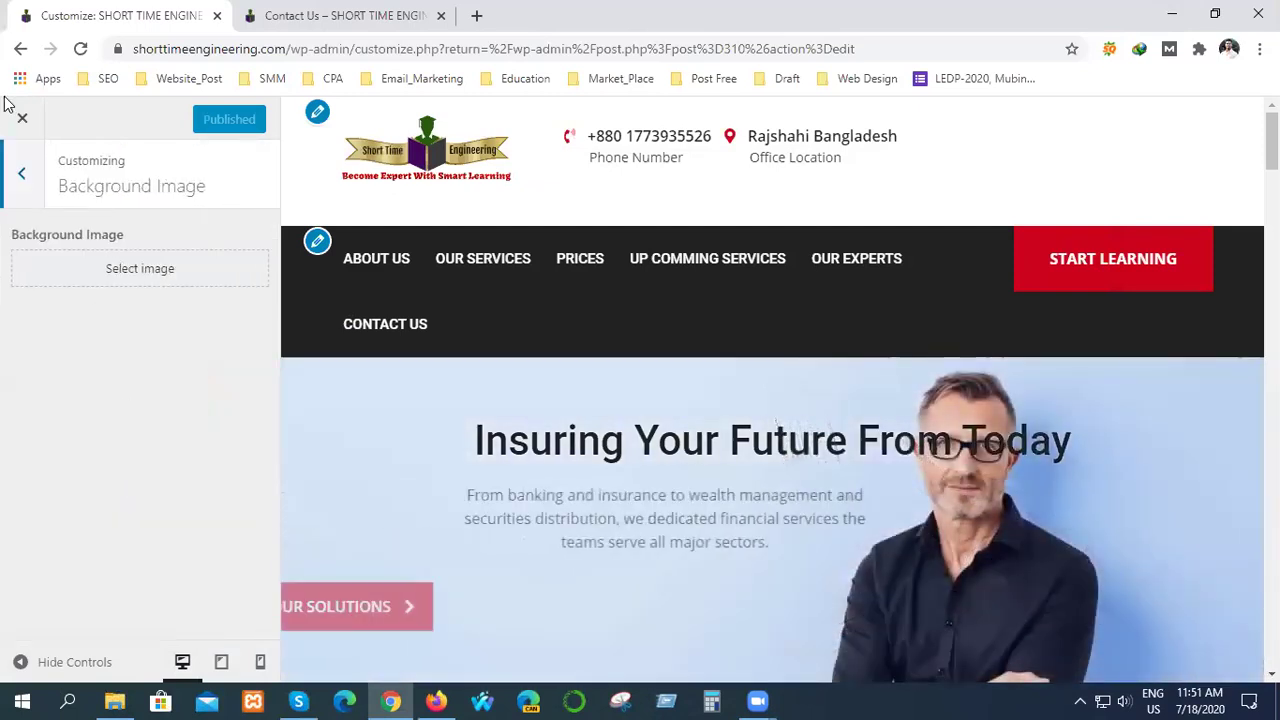
pyautogui.click(22, 173)
# Inspect the menu locations and the Useful Links menu in the Customizer
pyautogui.click(149, 502)
pyautogui.click(112, 584)
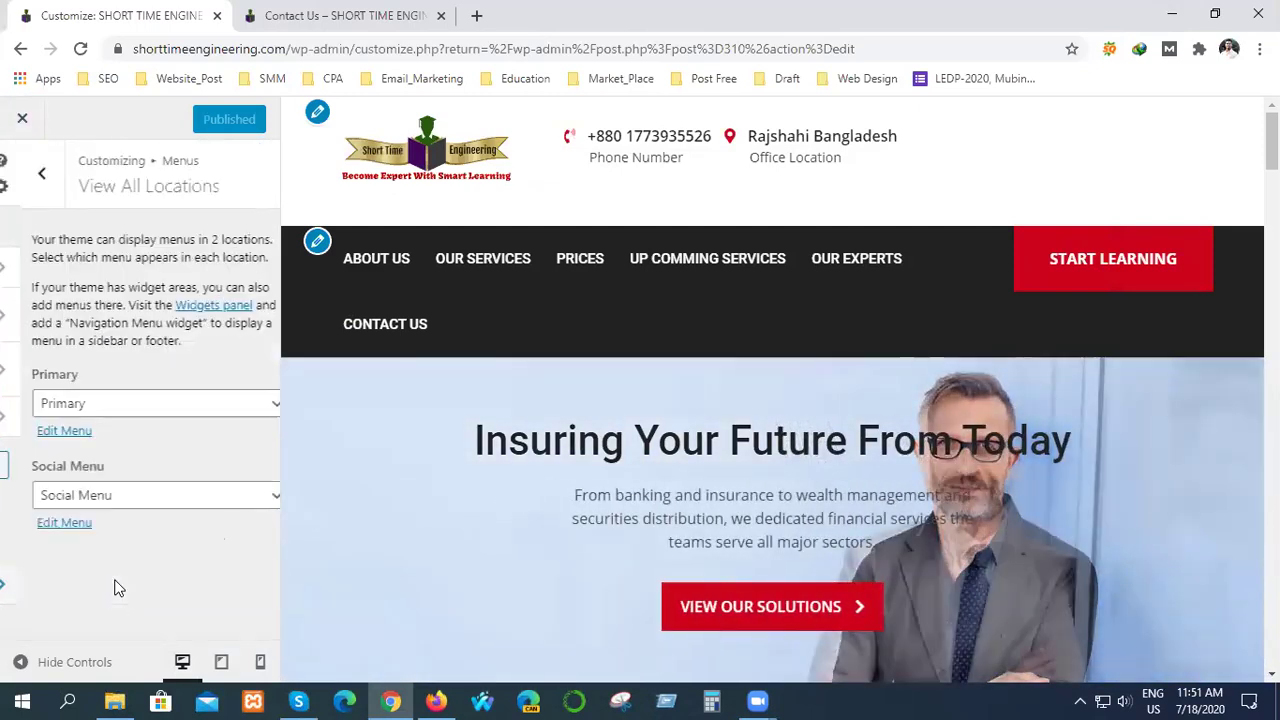
pyautogui.click(22, 174)
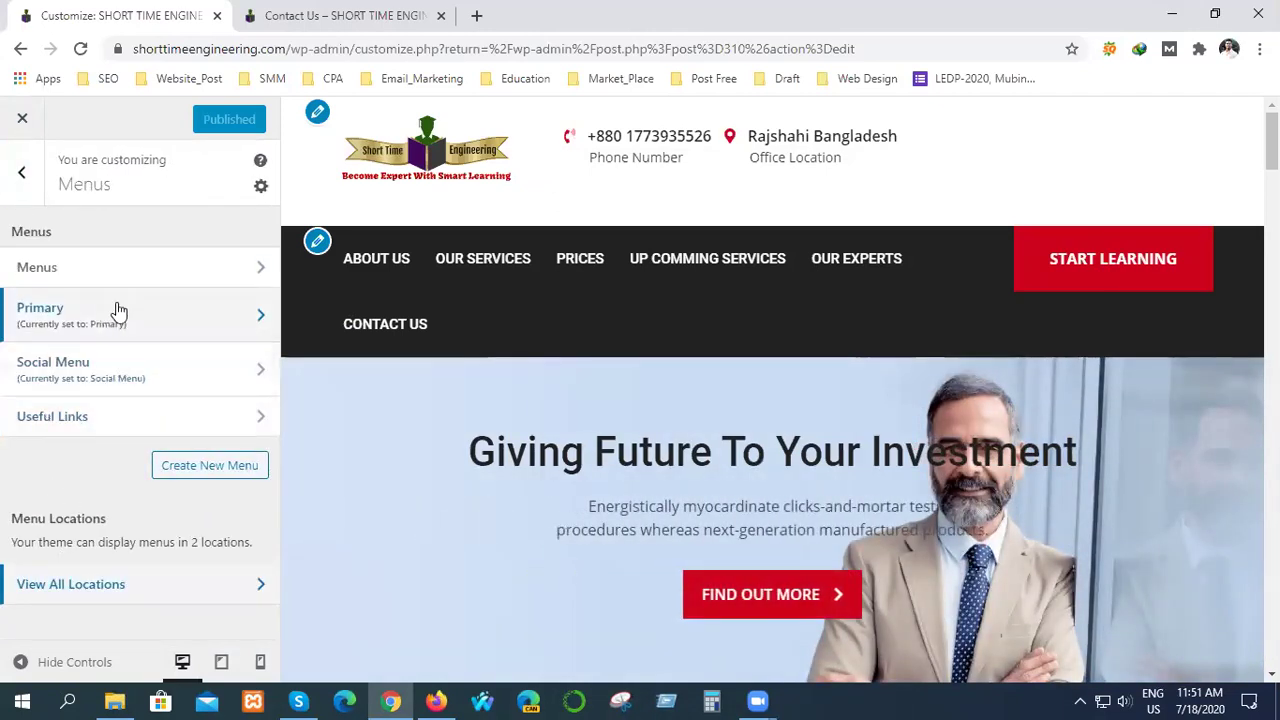
pyautogui.click(76, 421)
pyautogui.scroll(-2, 60, 545)
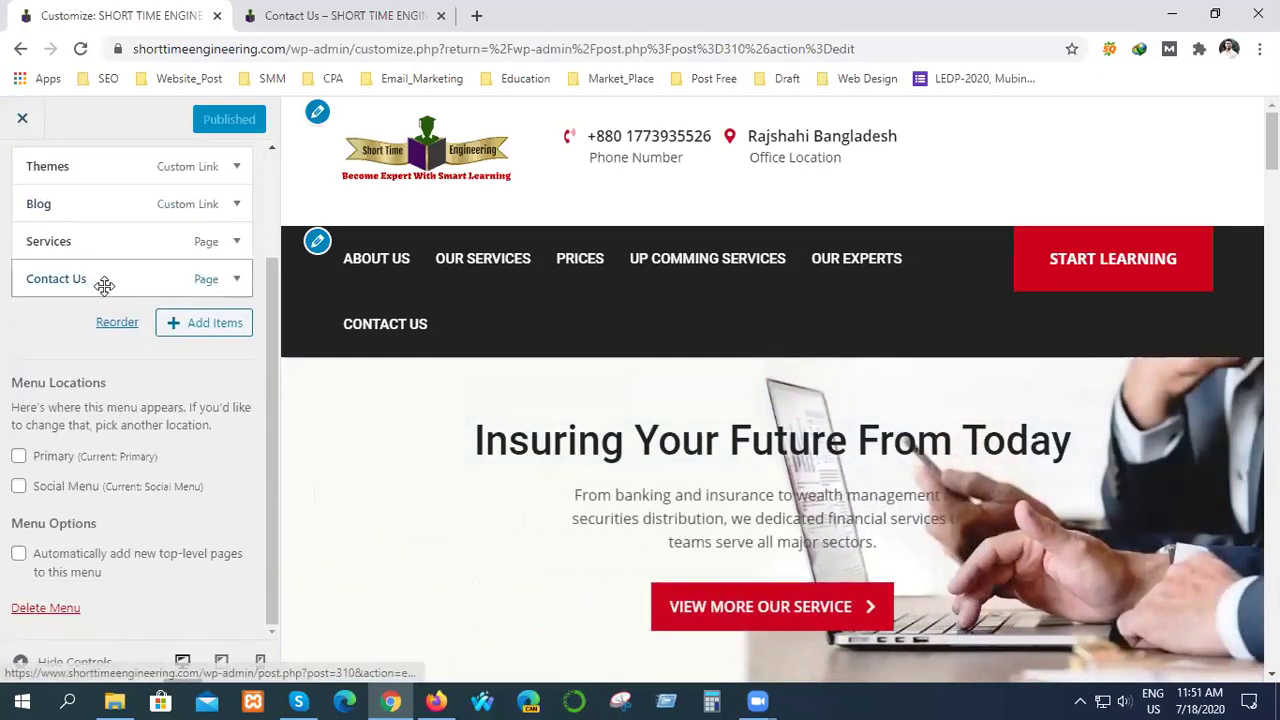
pyautogui.scroll(2, 27, 190)
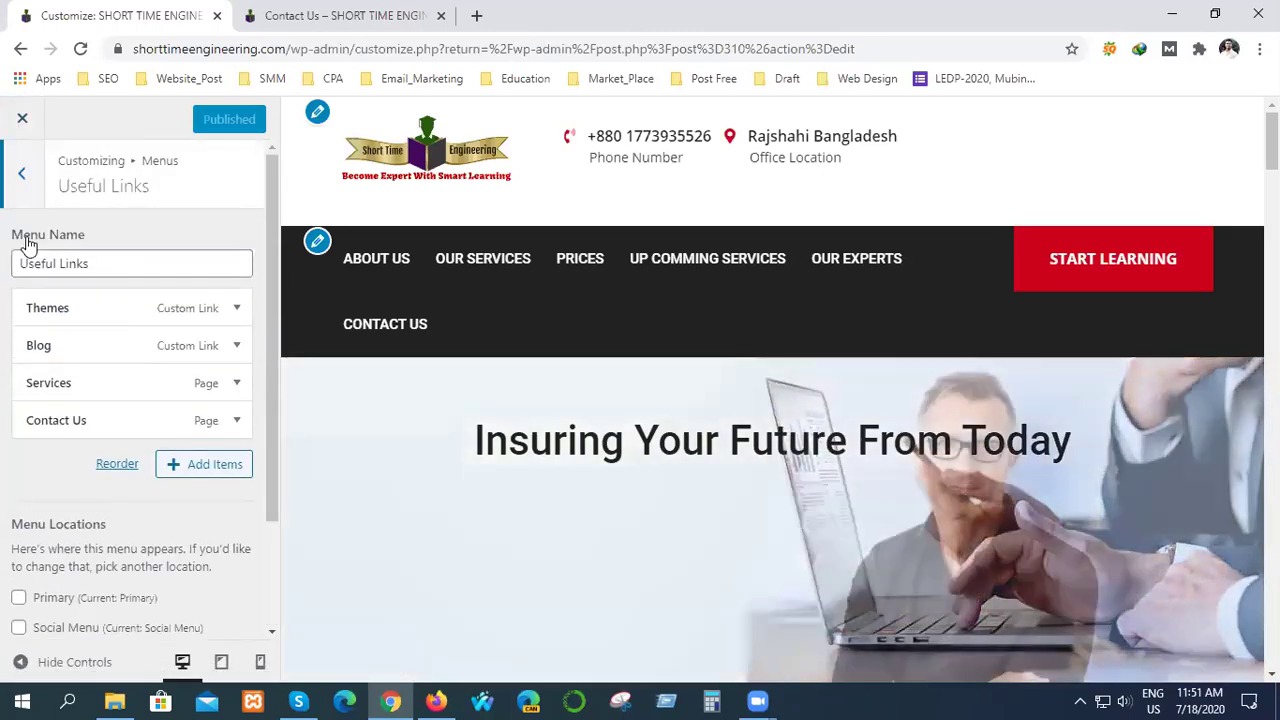
pyautogui.click(22, 174)
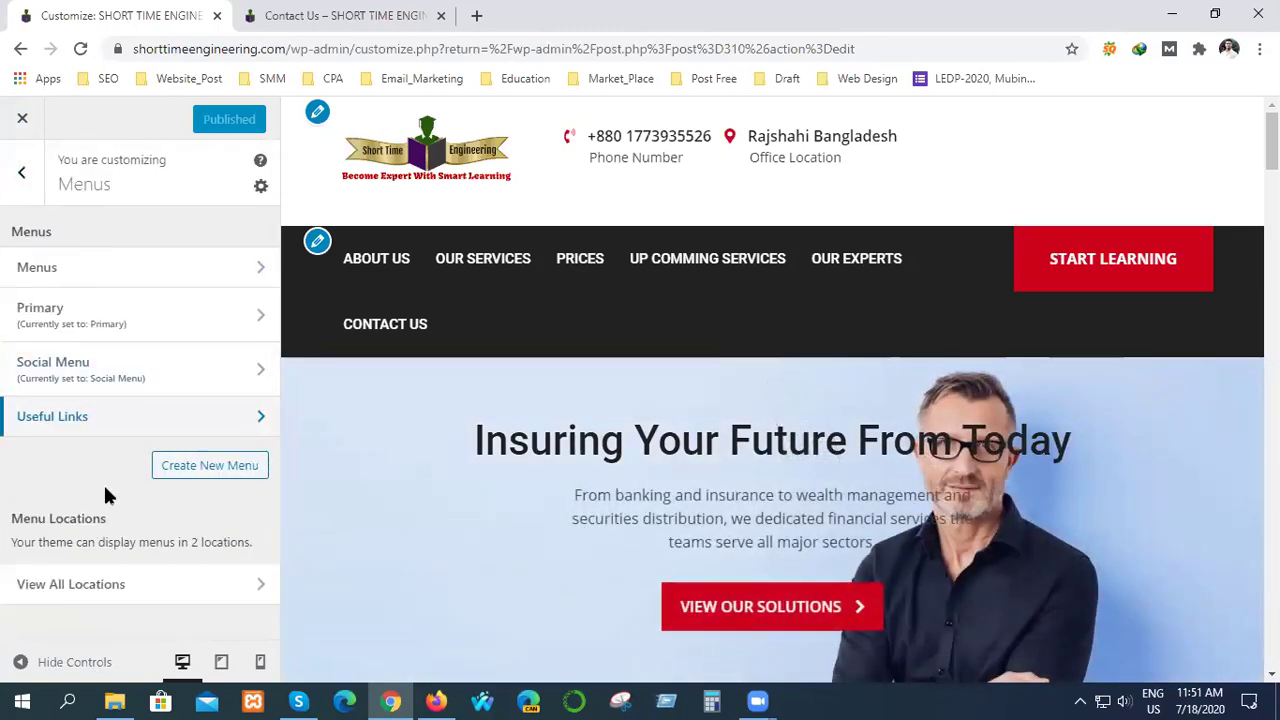
pyautogui.click(24, 186)
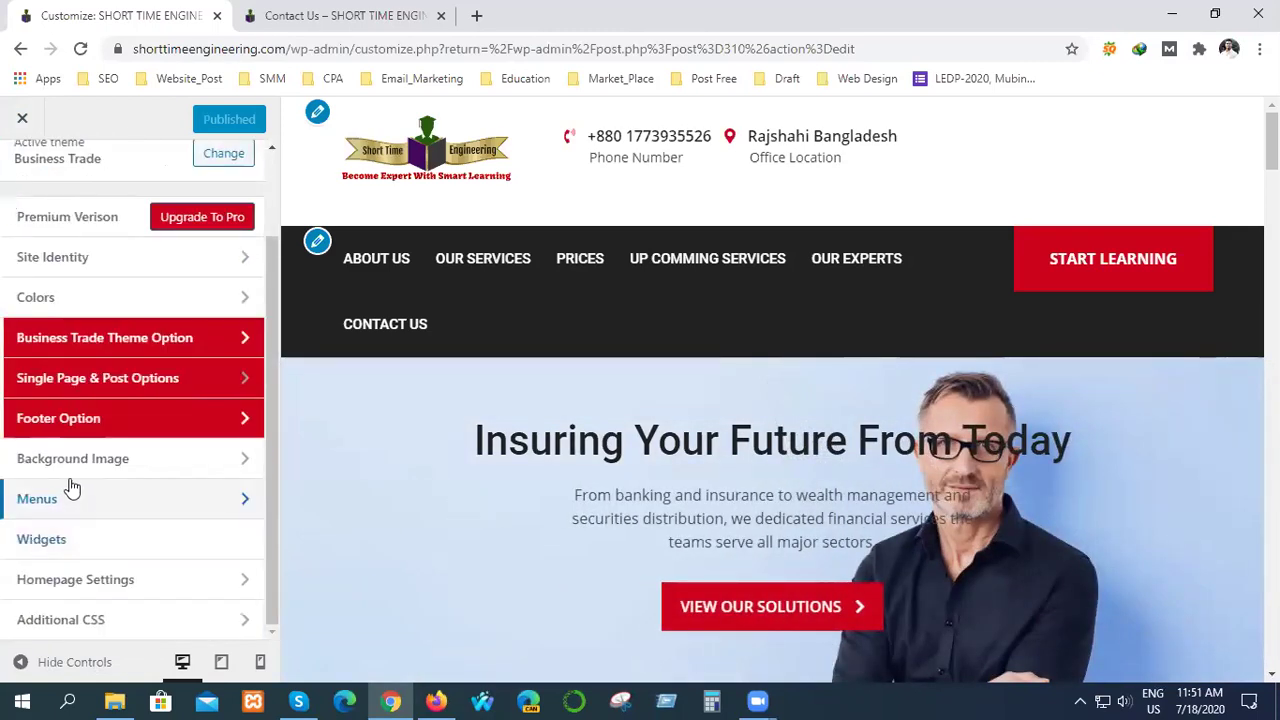
# Look through Footer Option, Single Page & Post Options and Site Identity settings
pyautogui.click(118, 418)
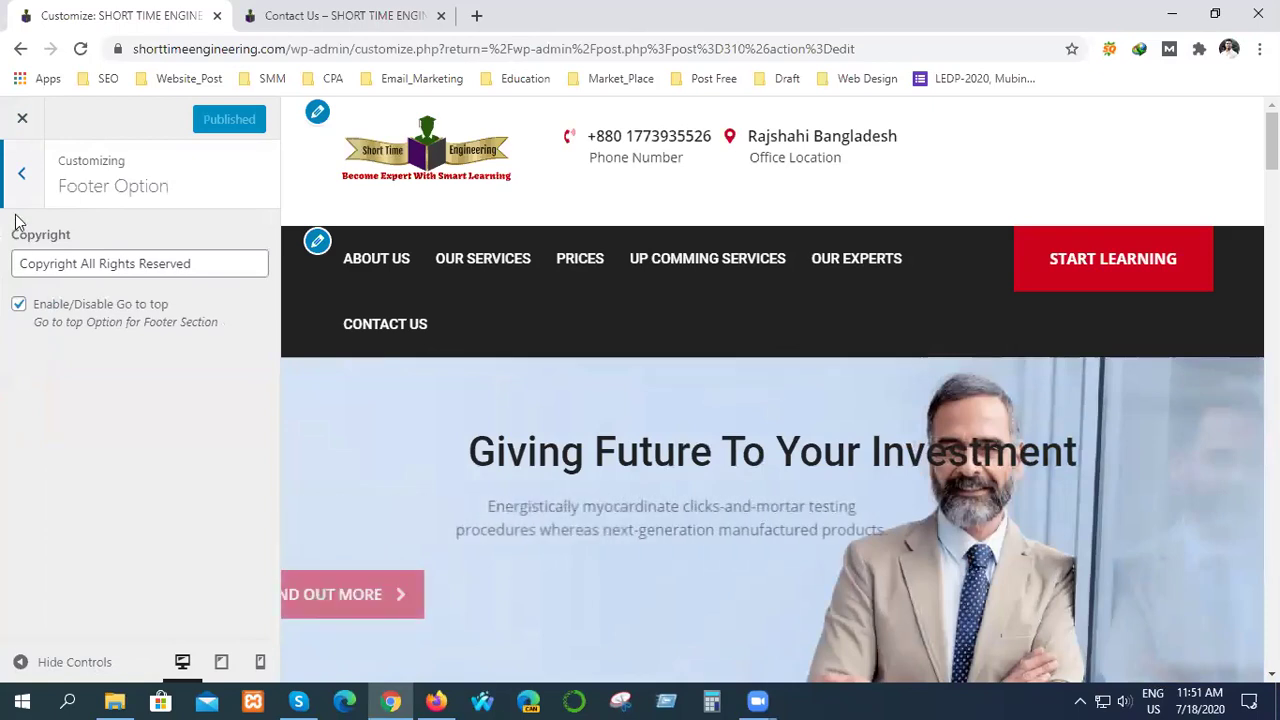
pyautogui.click(66, 384)
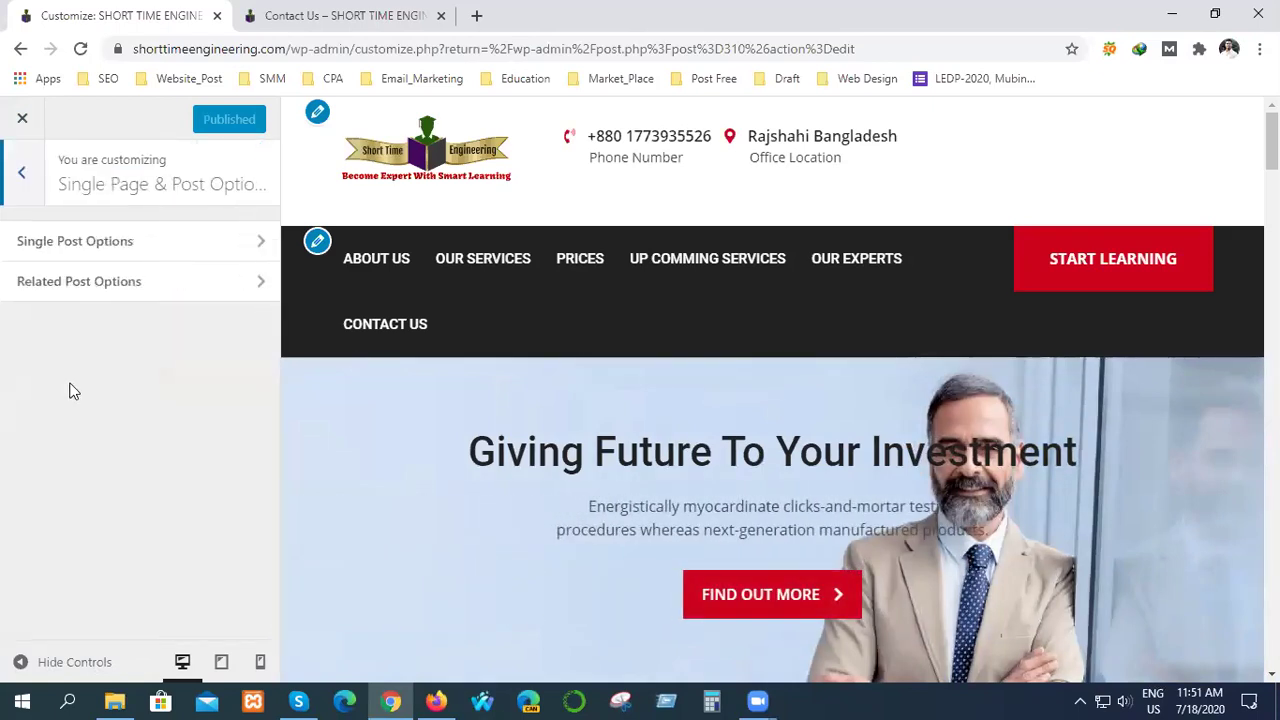
pyautogui.click(30, 200)
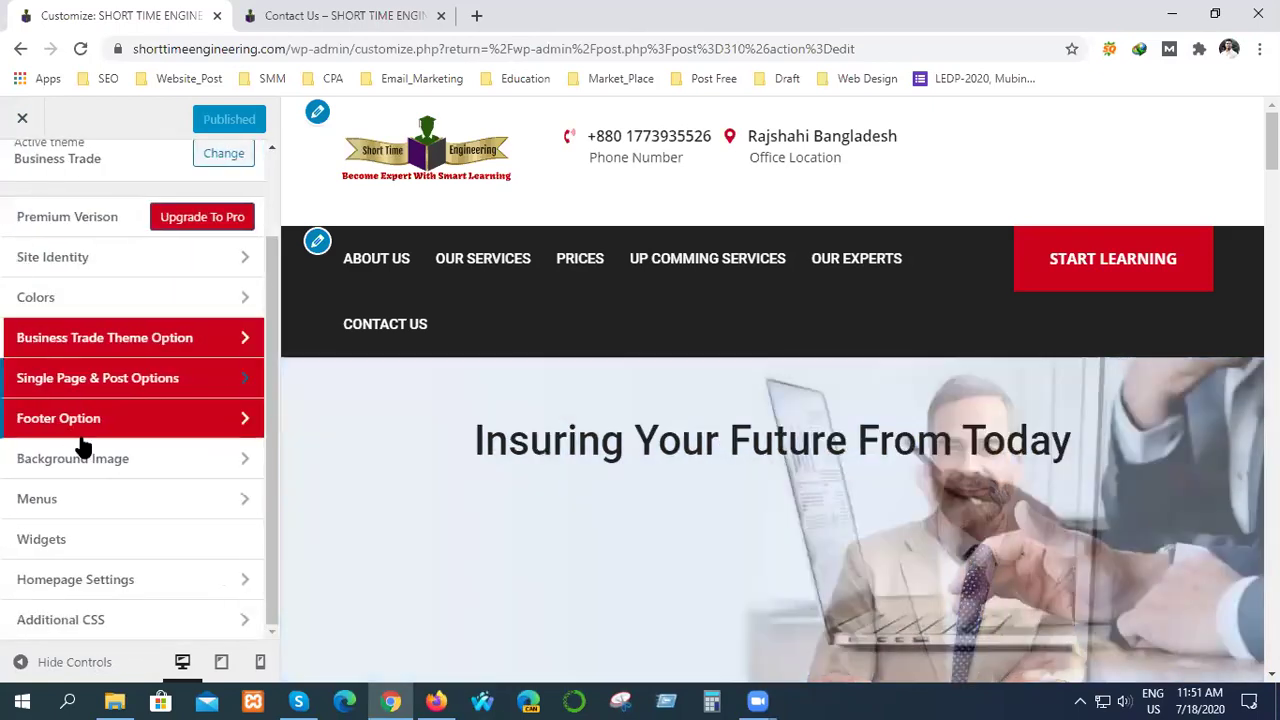
pyautogui.click(137, 366)
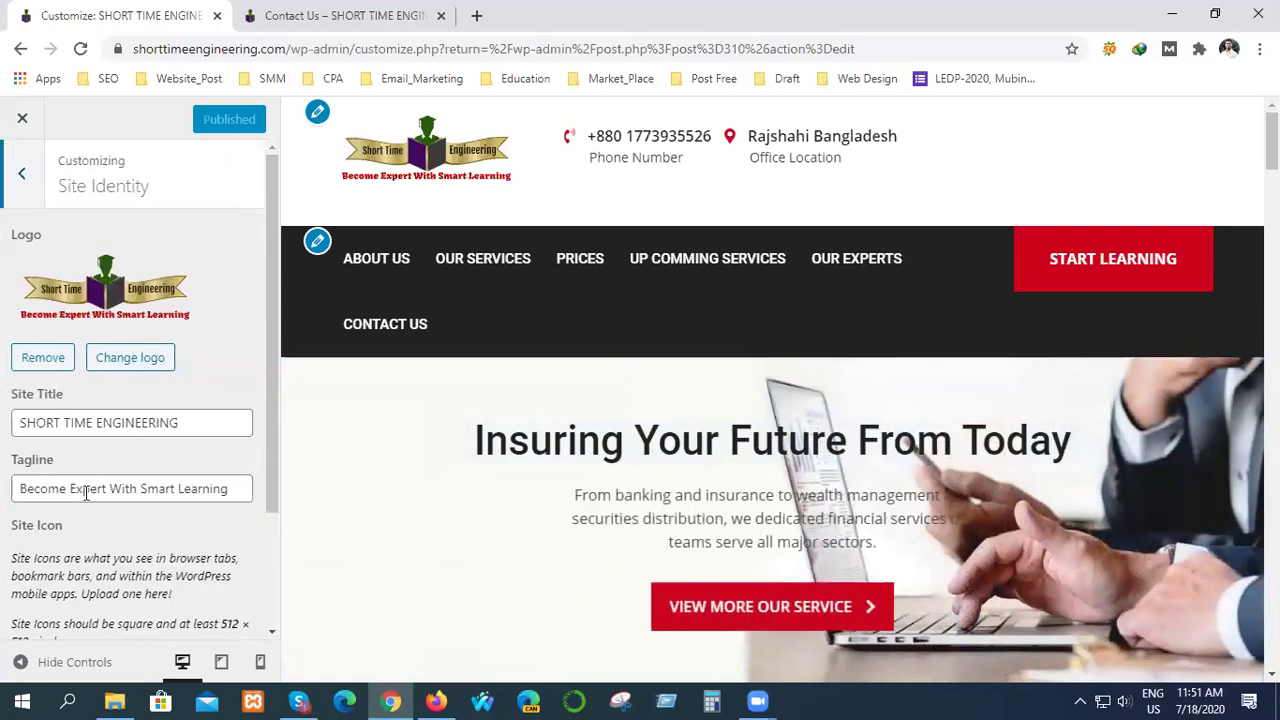
pyautogui.scroll(-2, 86, 495)
pyautogui.scroll(2, 84, 521)
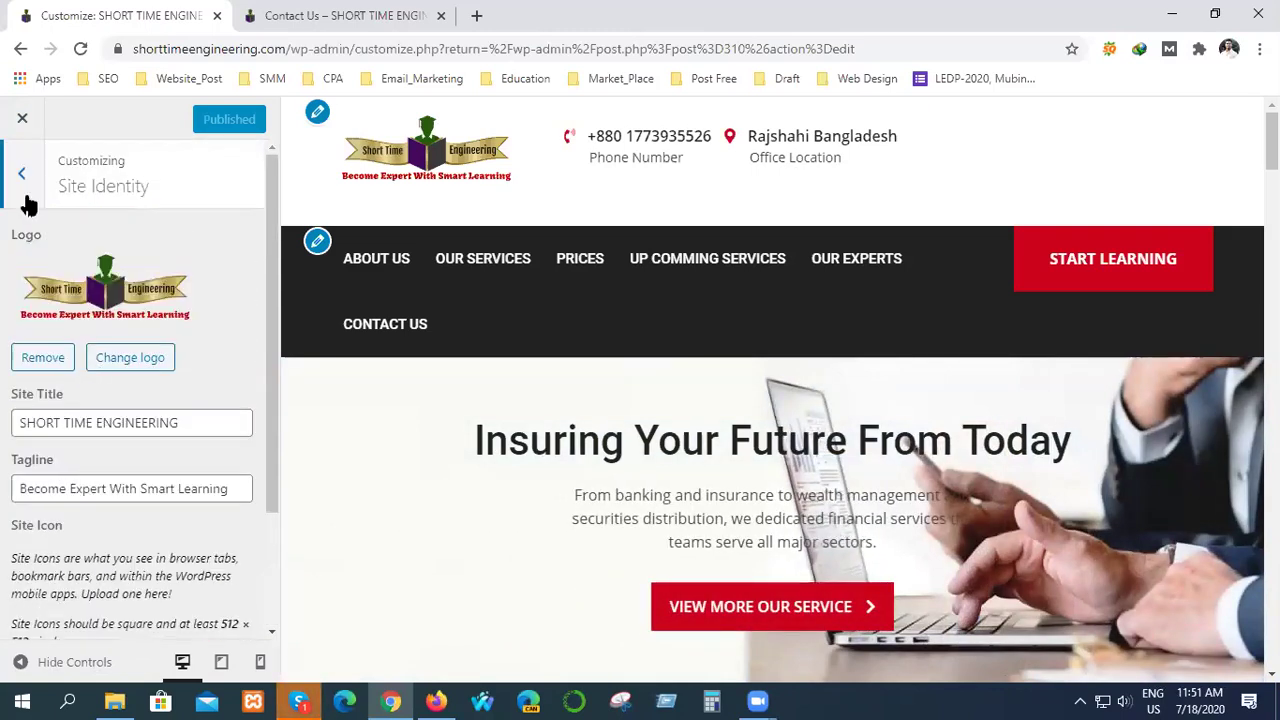
pyautogui.click(26, 196)
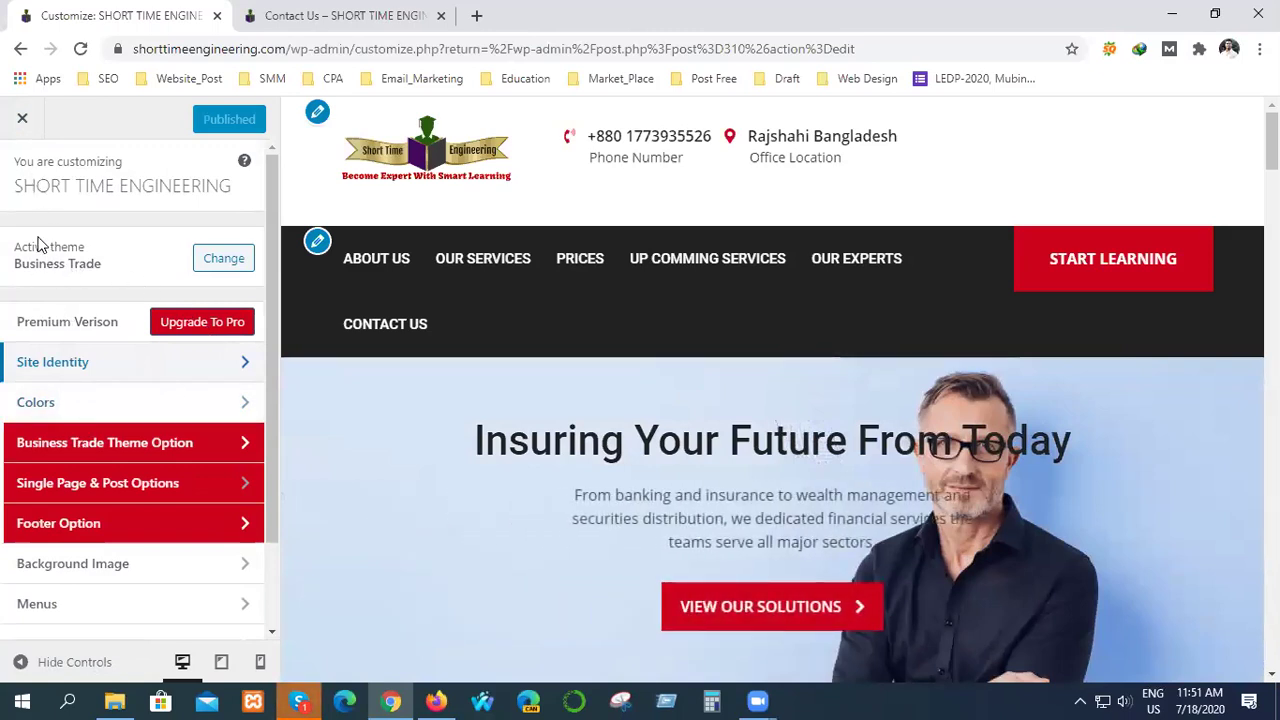
# Recheck the homepage display settings, then close the Customizer
pyautogui.scroll(-2, 114, 566)
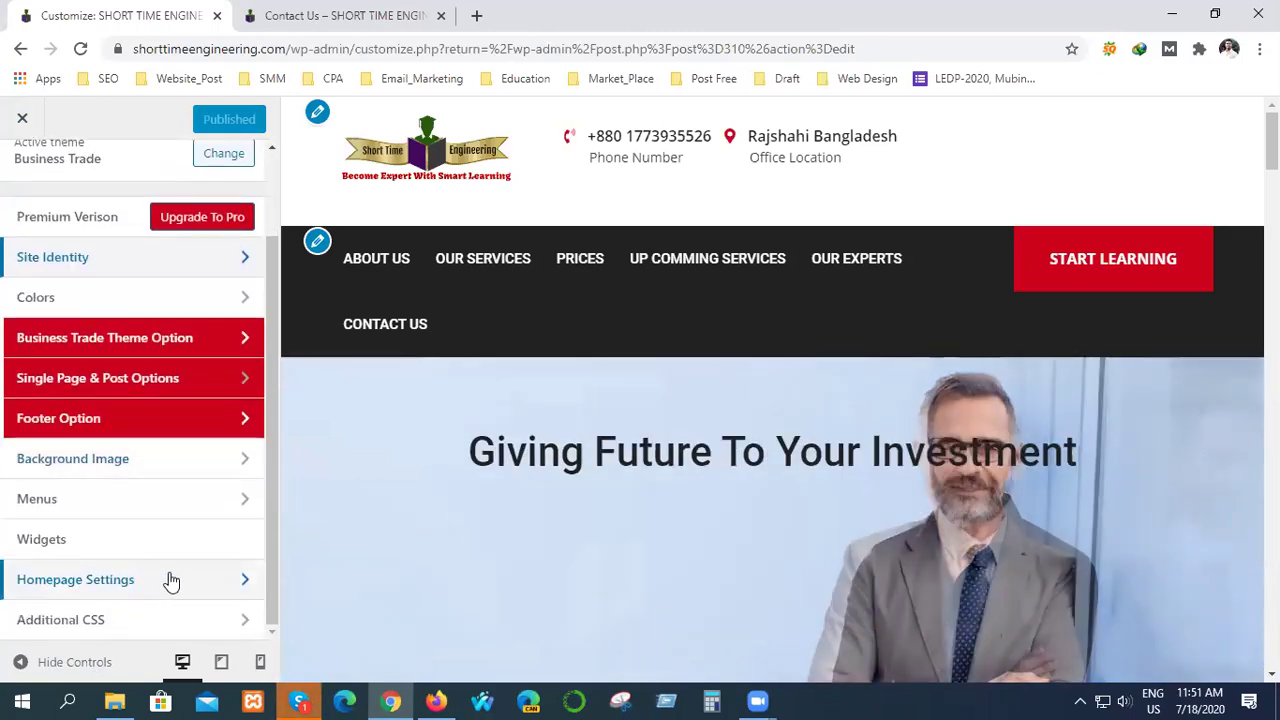
pyautogui.click(139, 584)
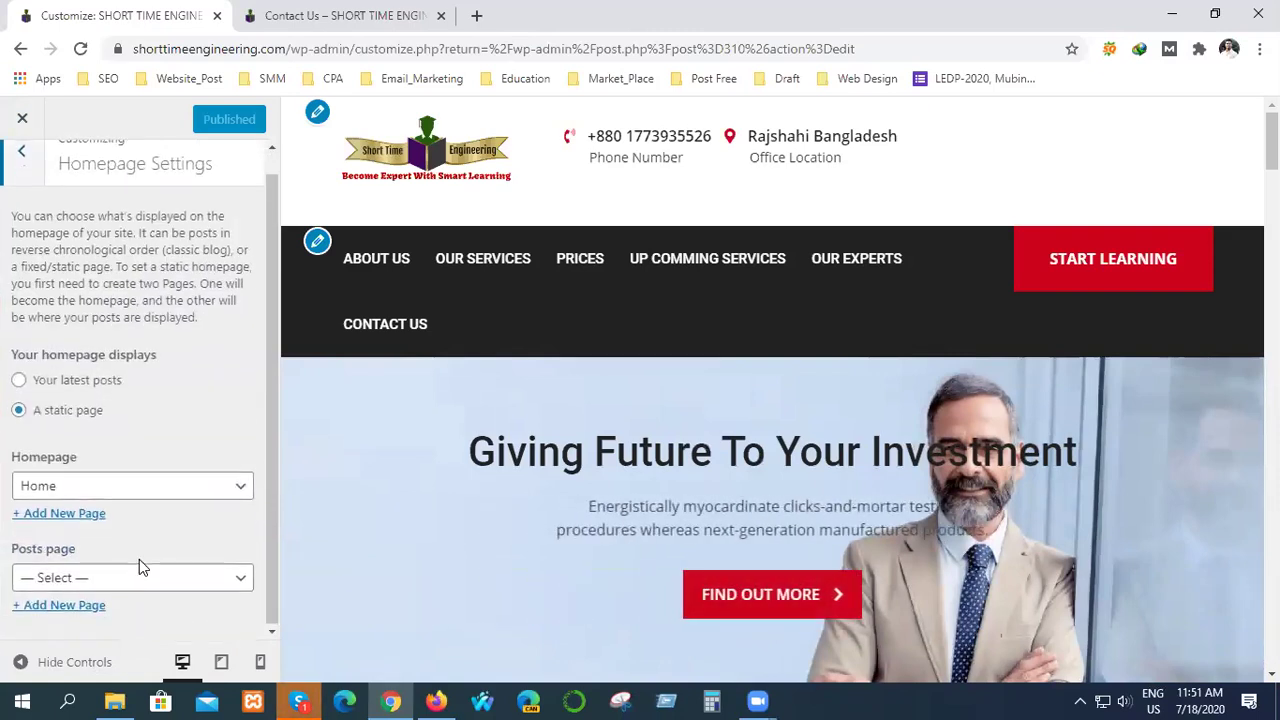
pyautogui.click(20, 162)
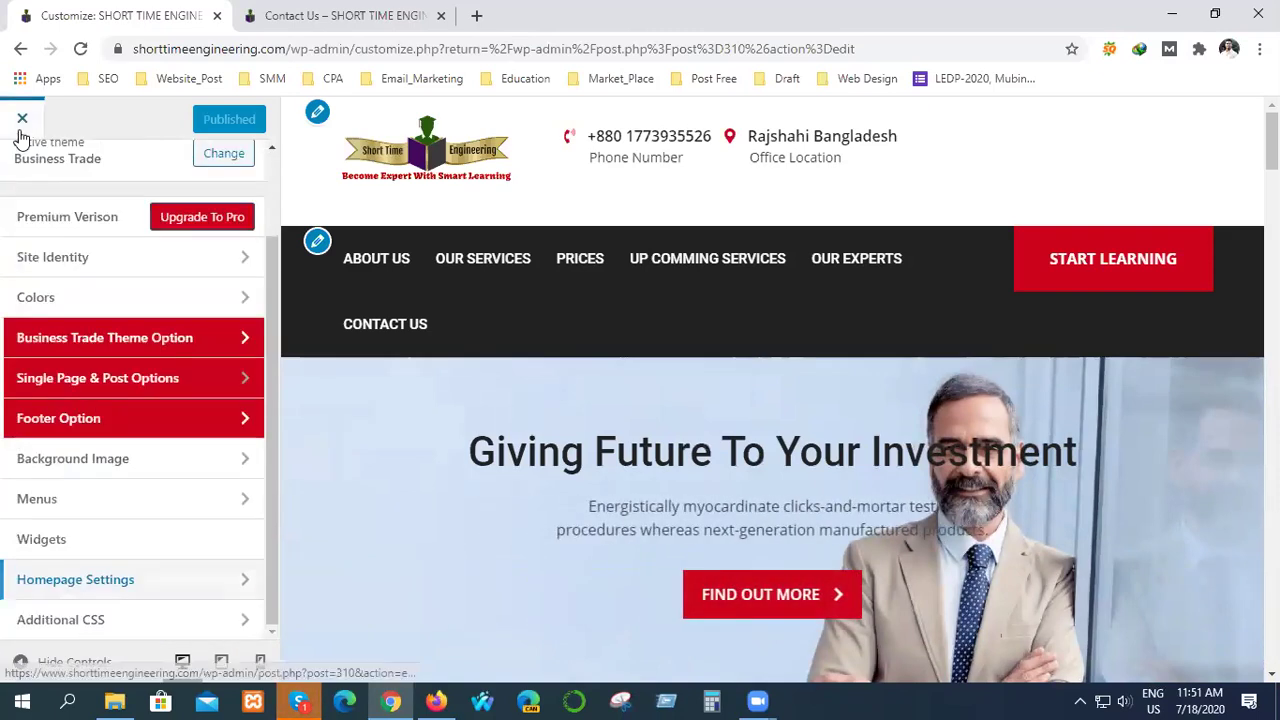
pyautogui.click(22, 118)
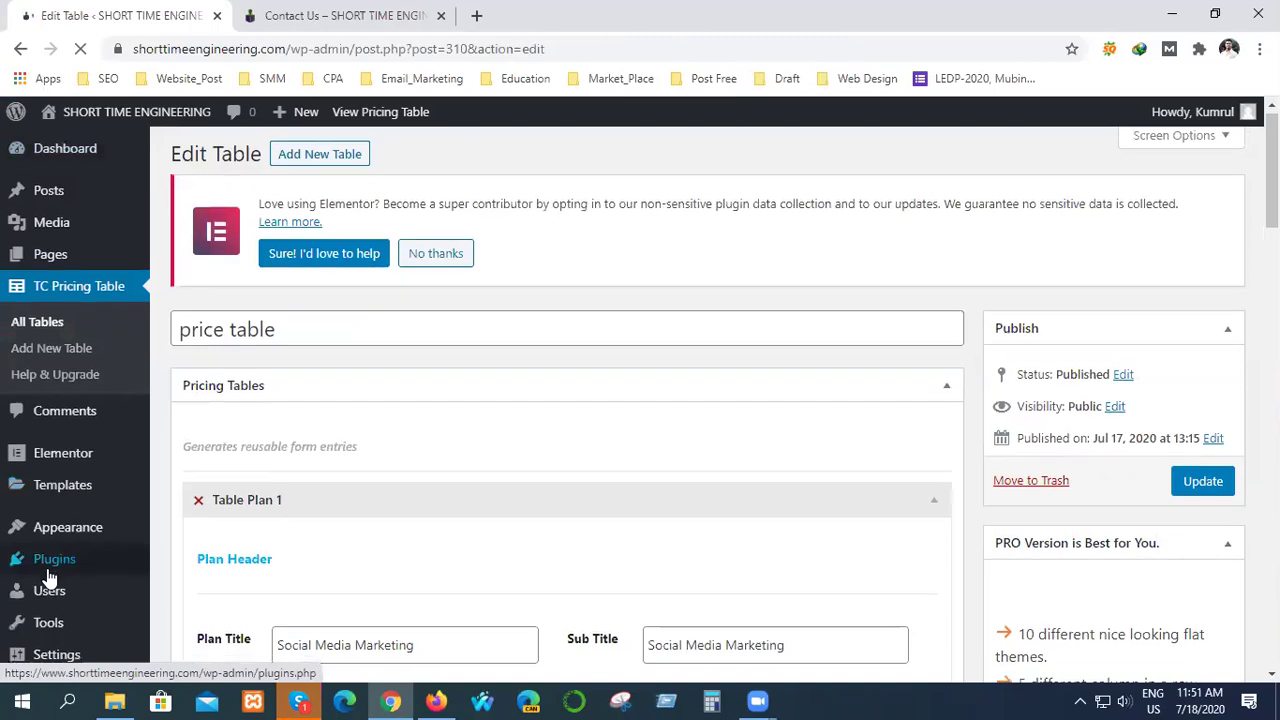
# Go to Appearance > Widgets and collapse the Sidebar widget area
pyautogui.scroll(-2, 55, 550)
pyautogui.moveTo(78, 548)
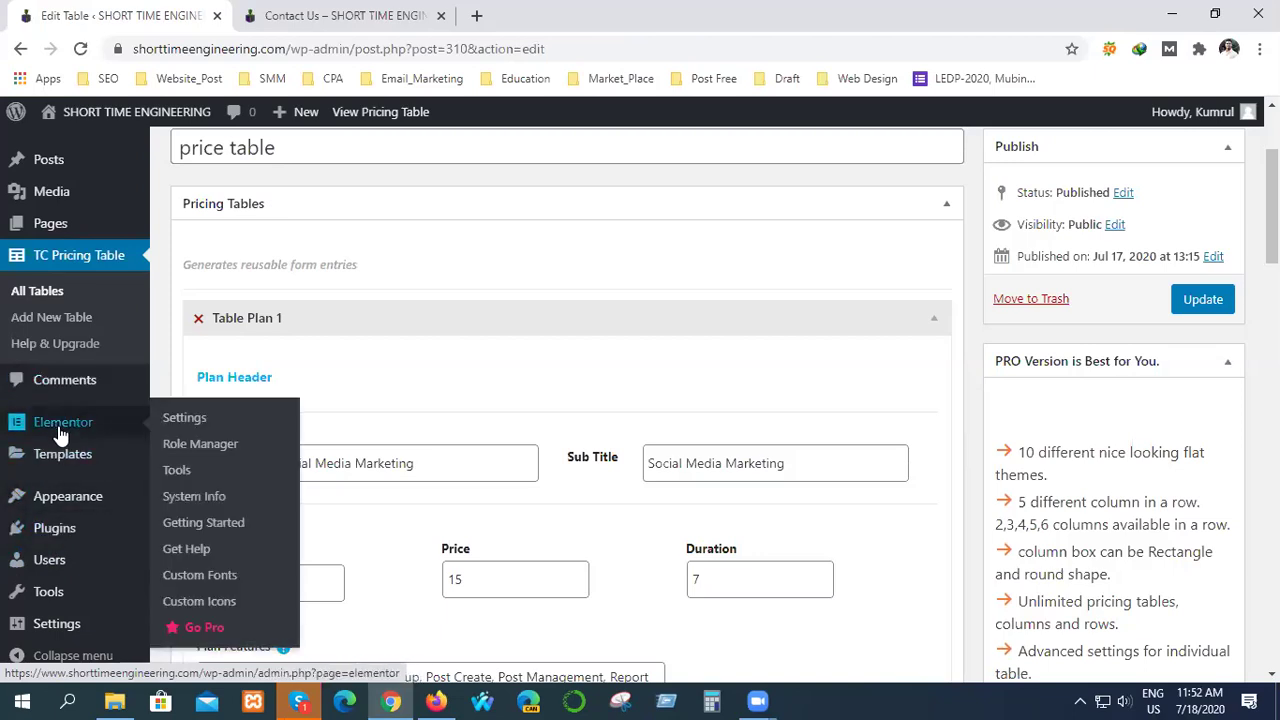
pyautogui.moveTo(64, 457)
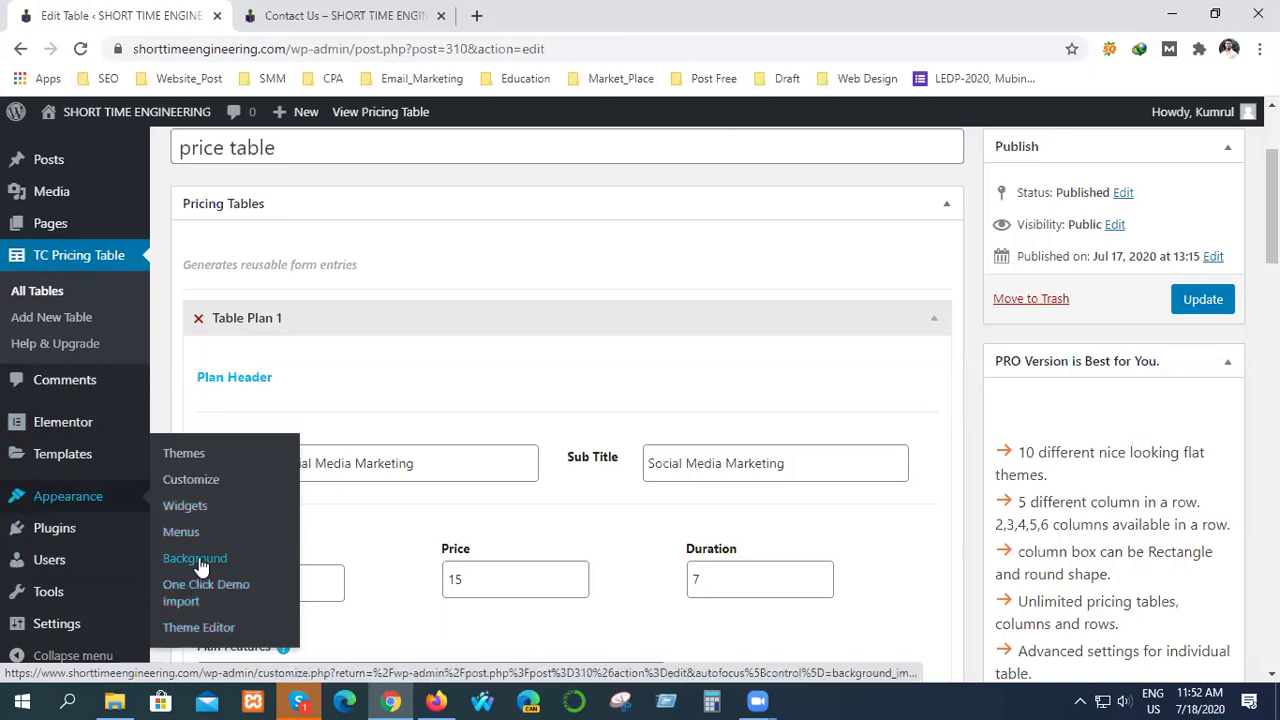
pyautogui.click(188, 507)
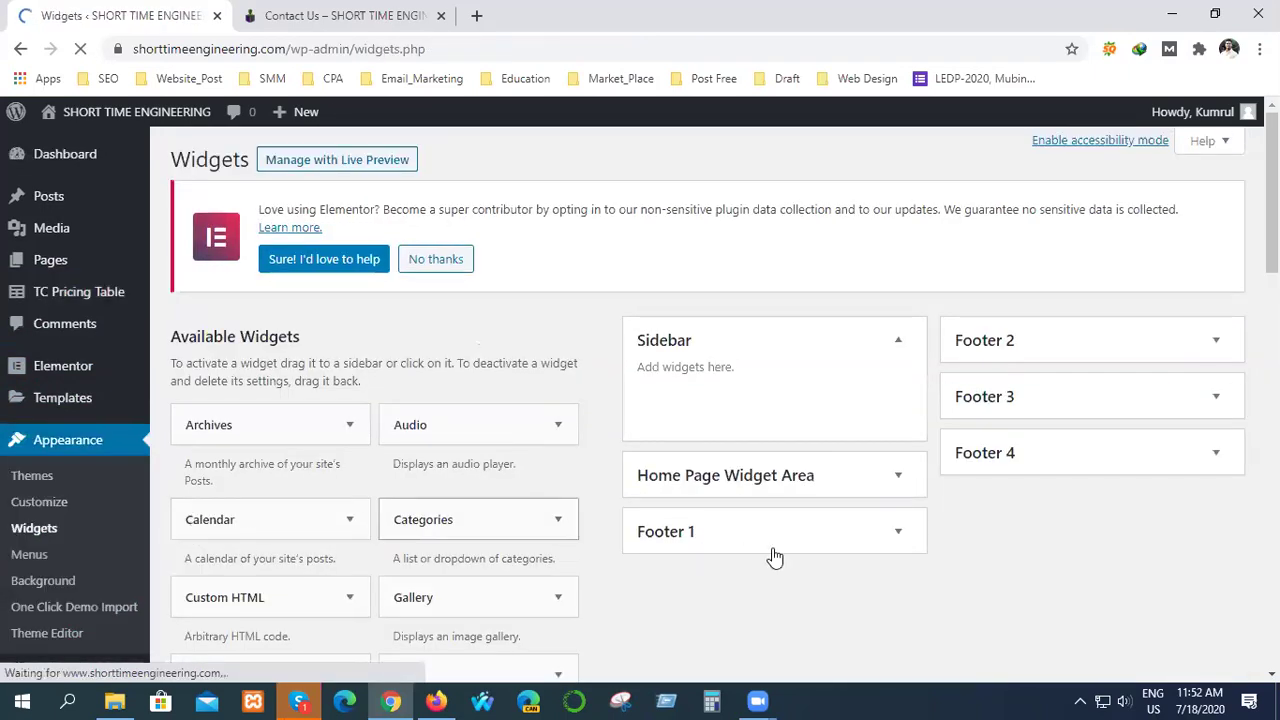
pyautogui.click(899, 340)
# Review the empty widget areas, then go to Appearance > Customize
pyautogui.scroll(-5, 596, 498)
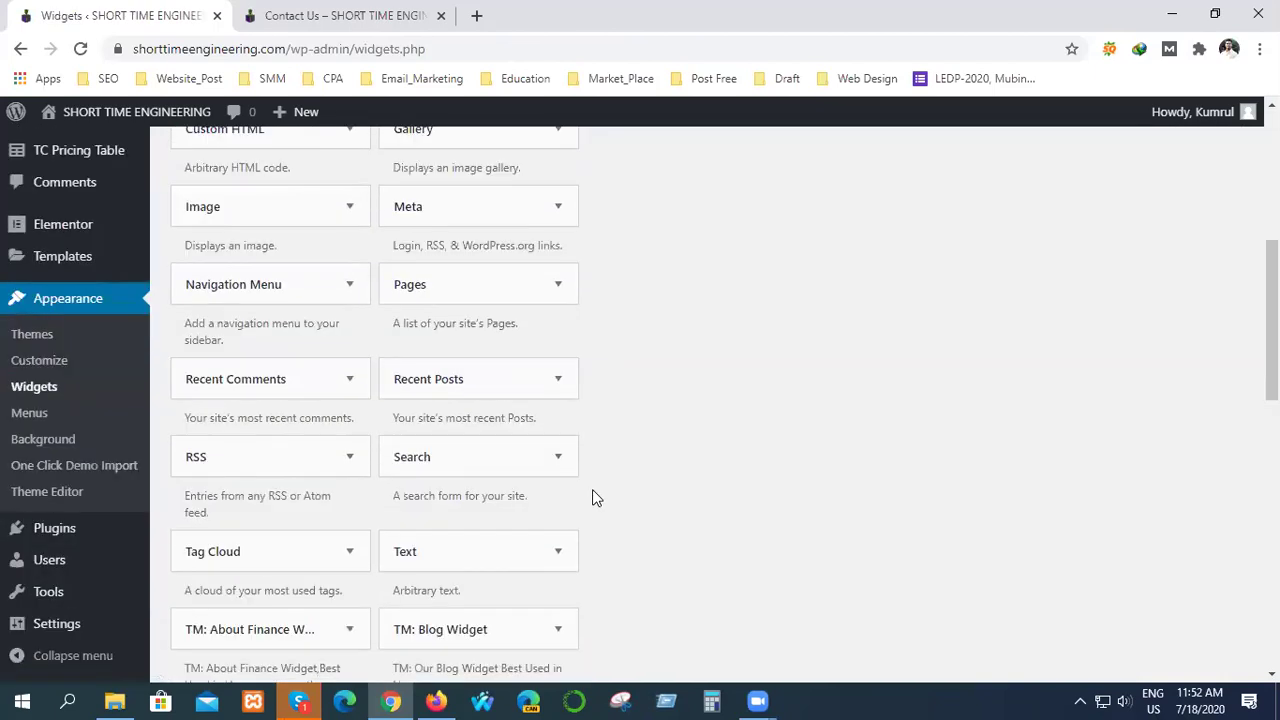
pyautogui.scroll(-3, 580, 490)
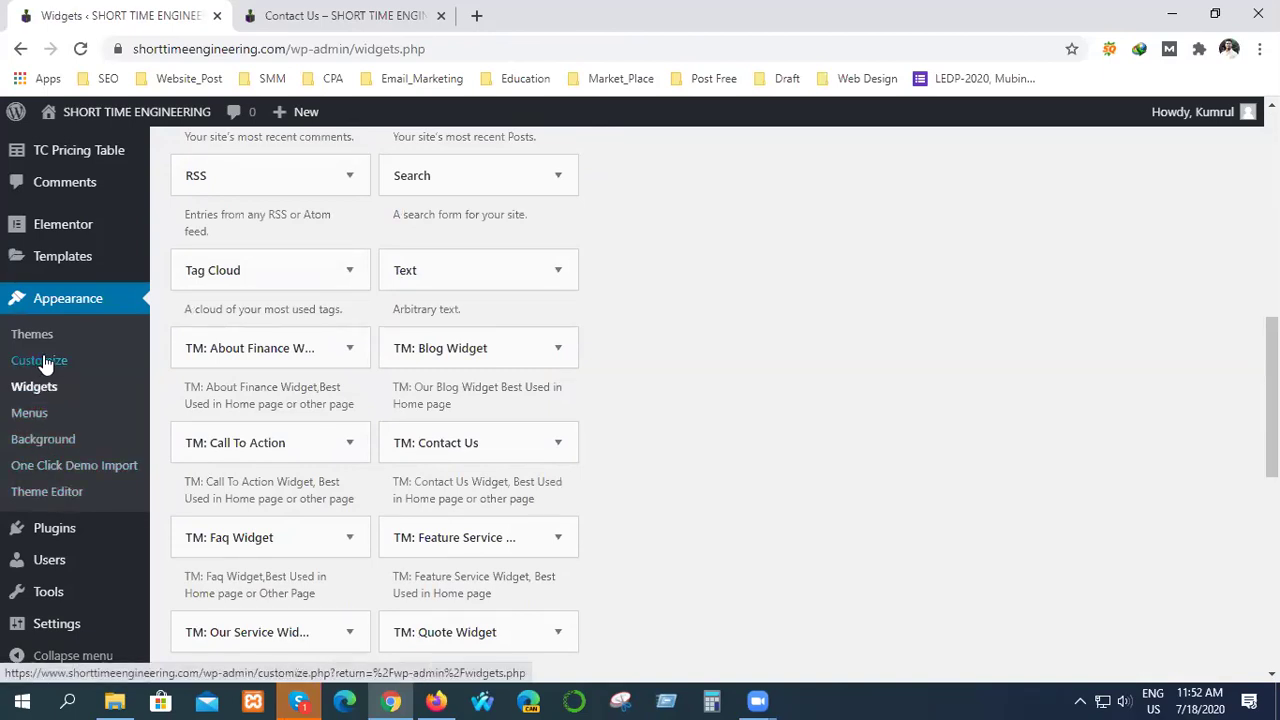
pyautogui.scroll(3, 63, 372)
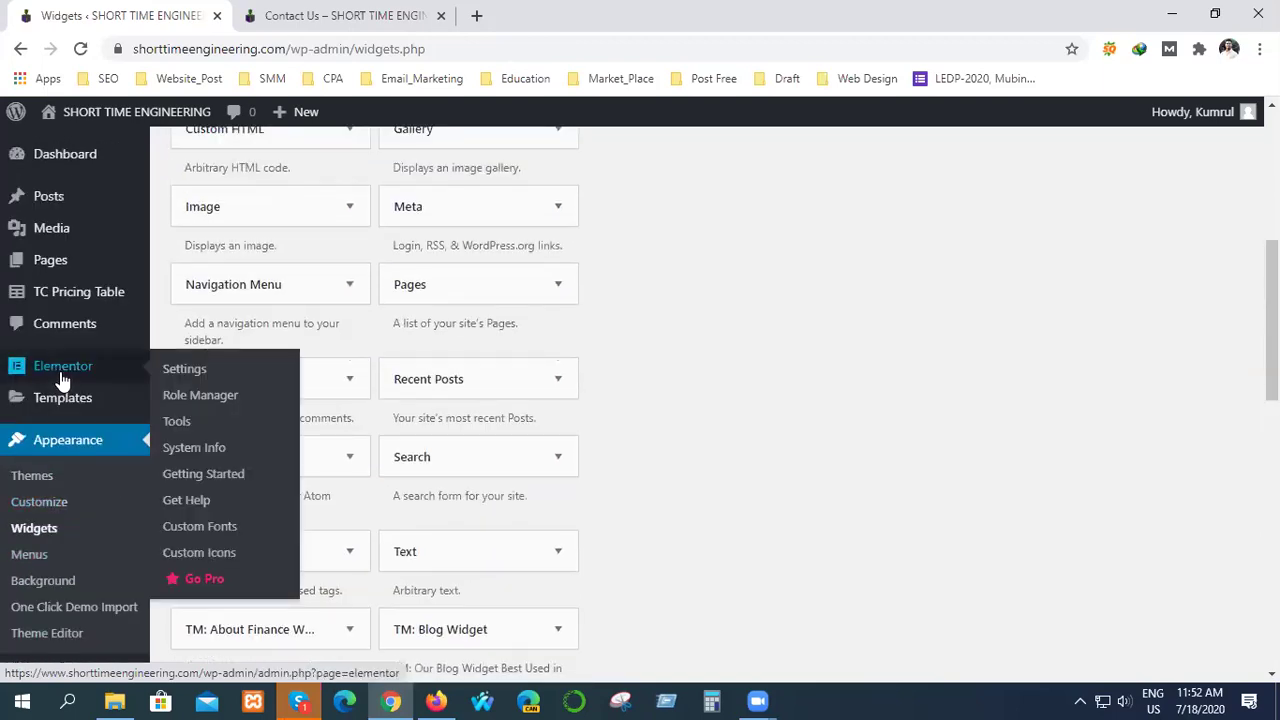
pyautogui.scroll(-2, 23, 371)
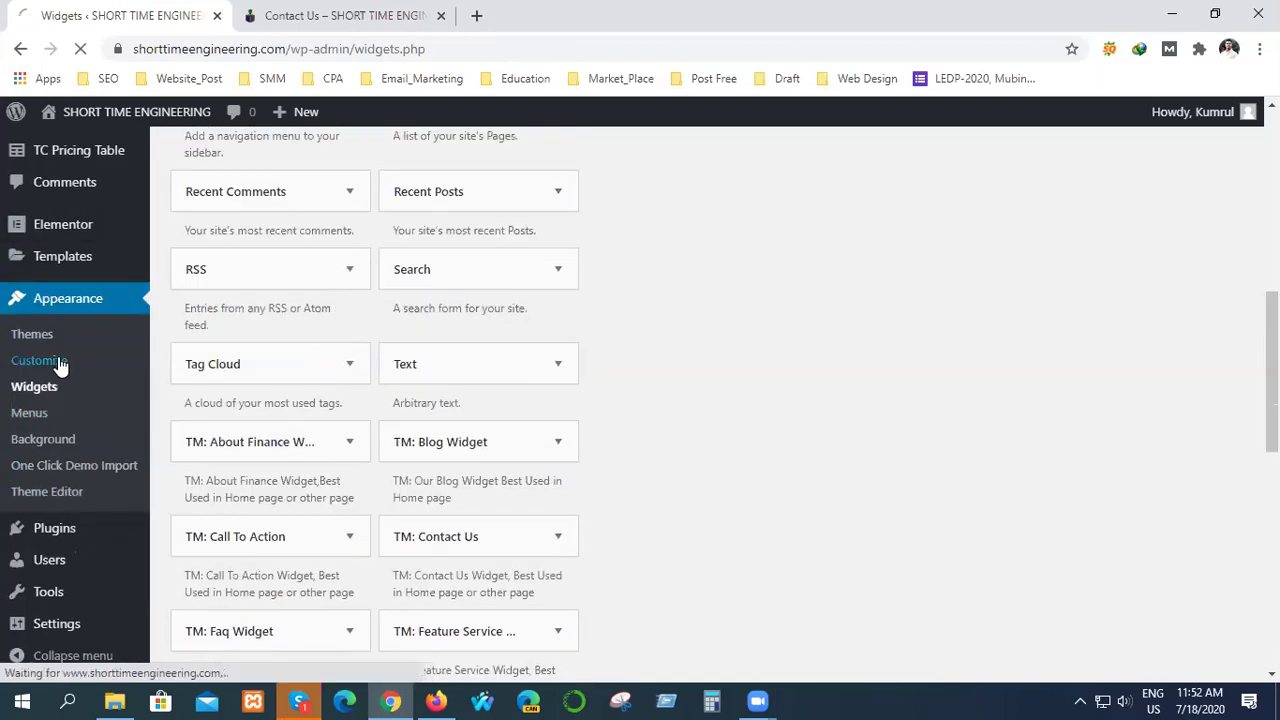
pyautogui.click(38, 361)
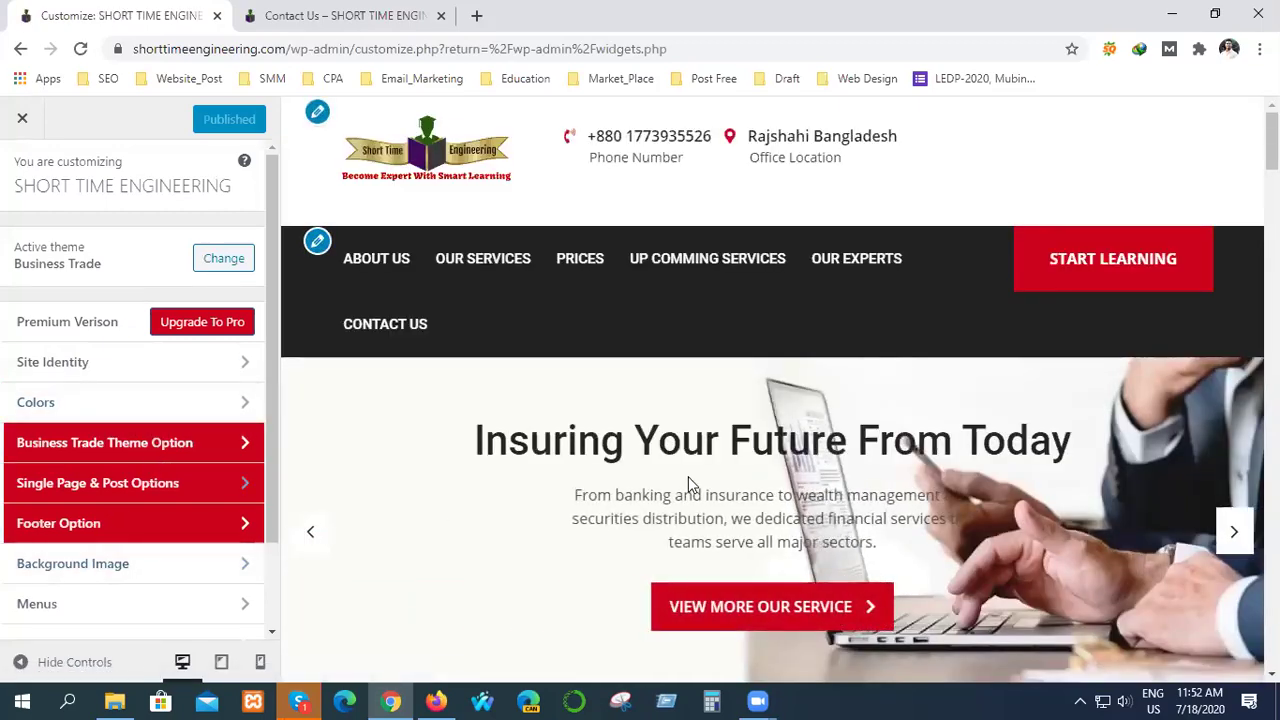
# Review the Social Menu's links under the Customizer's Menus section
pyautogui.scroll(-2, 688, 476)
pyautogui.scroll(-2, 160, 555)
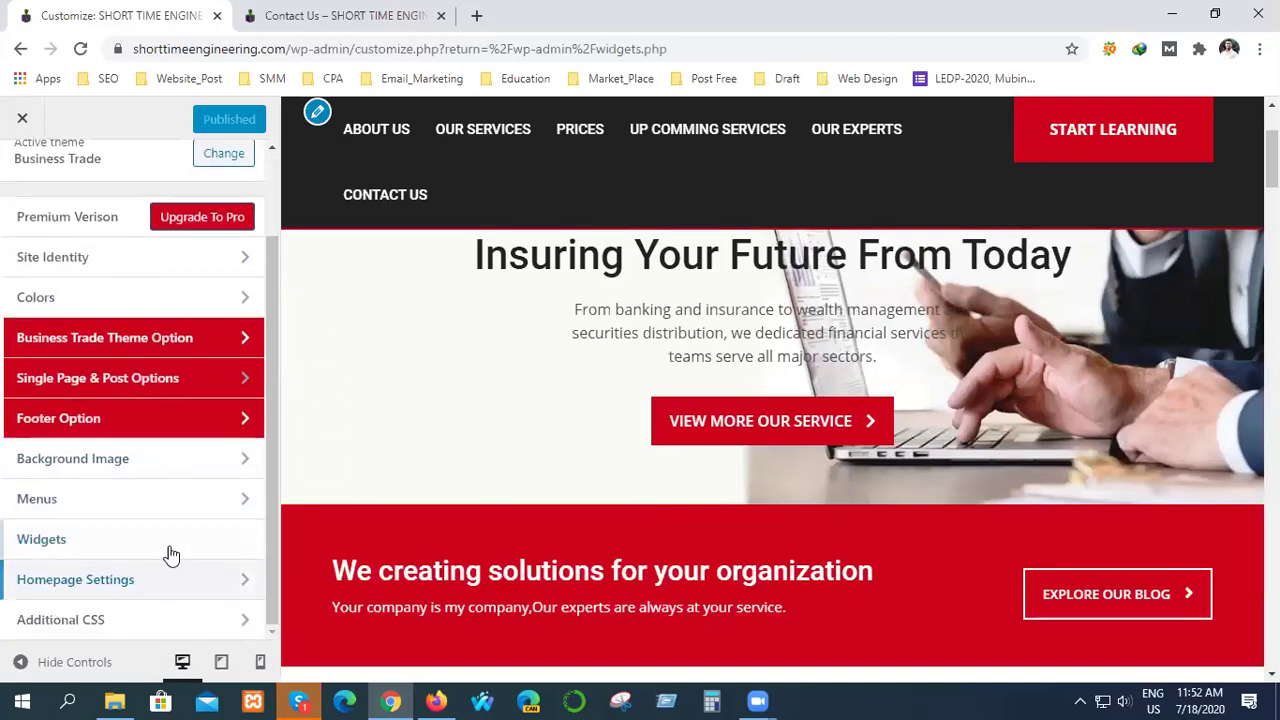
pyautogui.click(110, 505)
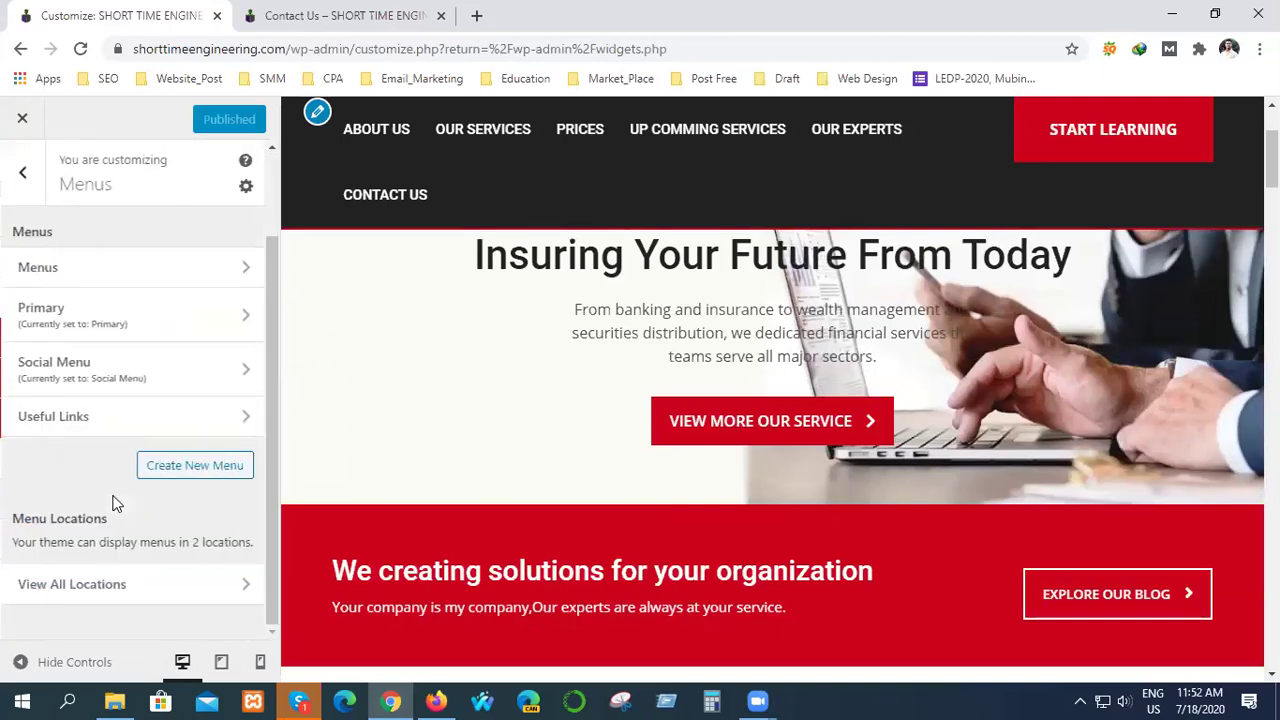
pyautogui.click(171, 373)
pyautogui.scroll(-2, 63, 537)
pyautogui.scroll(2, 23, 503)
pyautogui.click(23, 180)
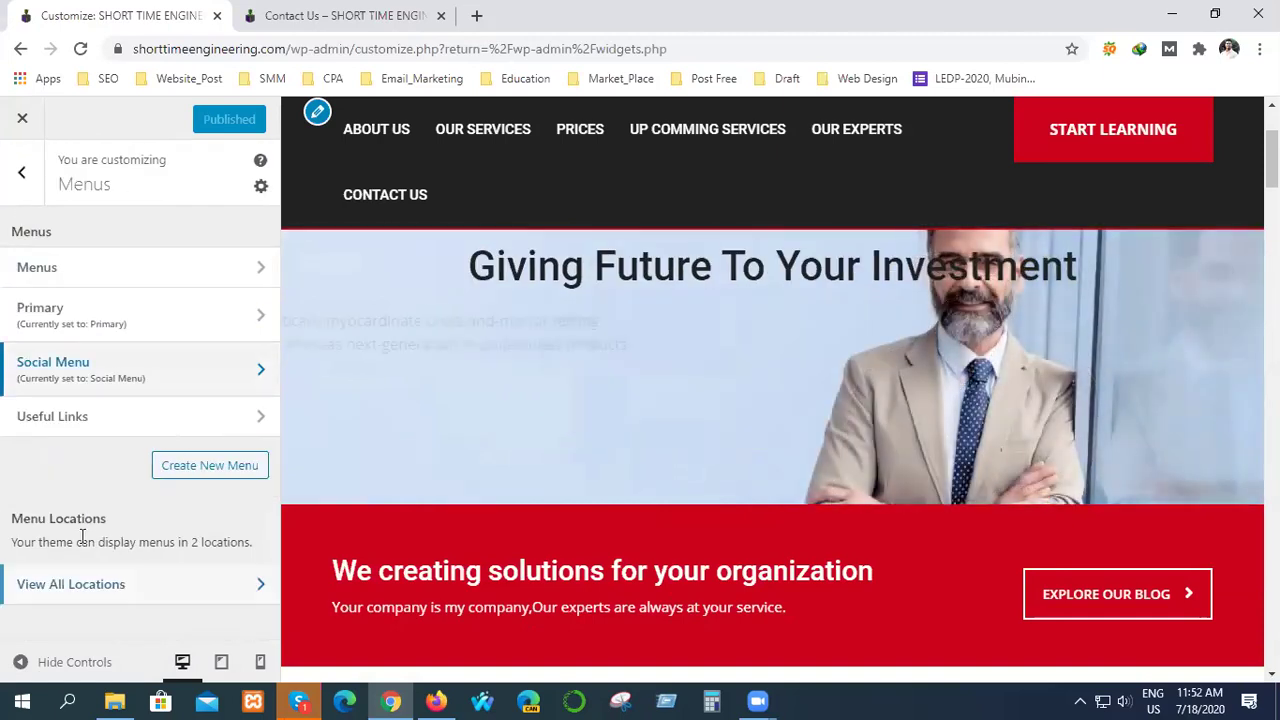
pyautogui.click(21, 185)
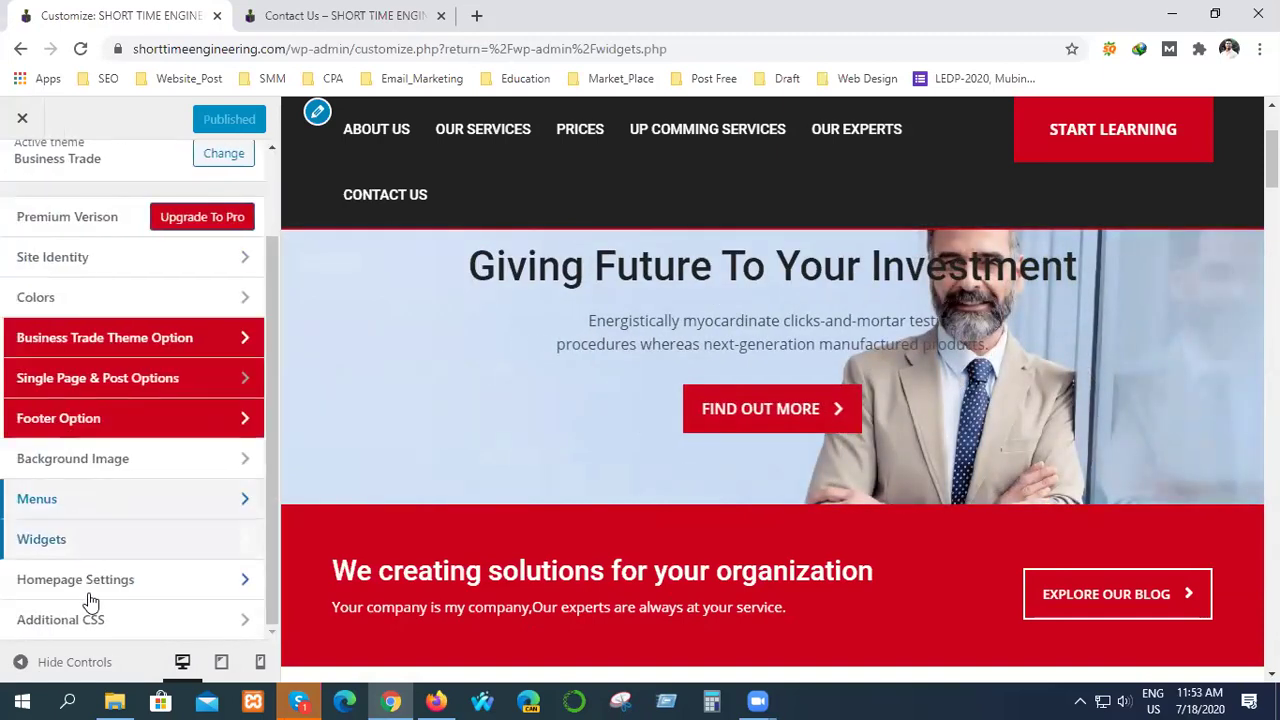
# Glance at Additional CSS, then open Business Trade Theme Option > Contact Us Page Options
pyautogui.click(103, 630)
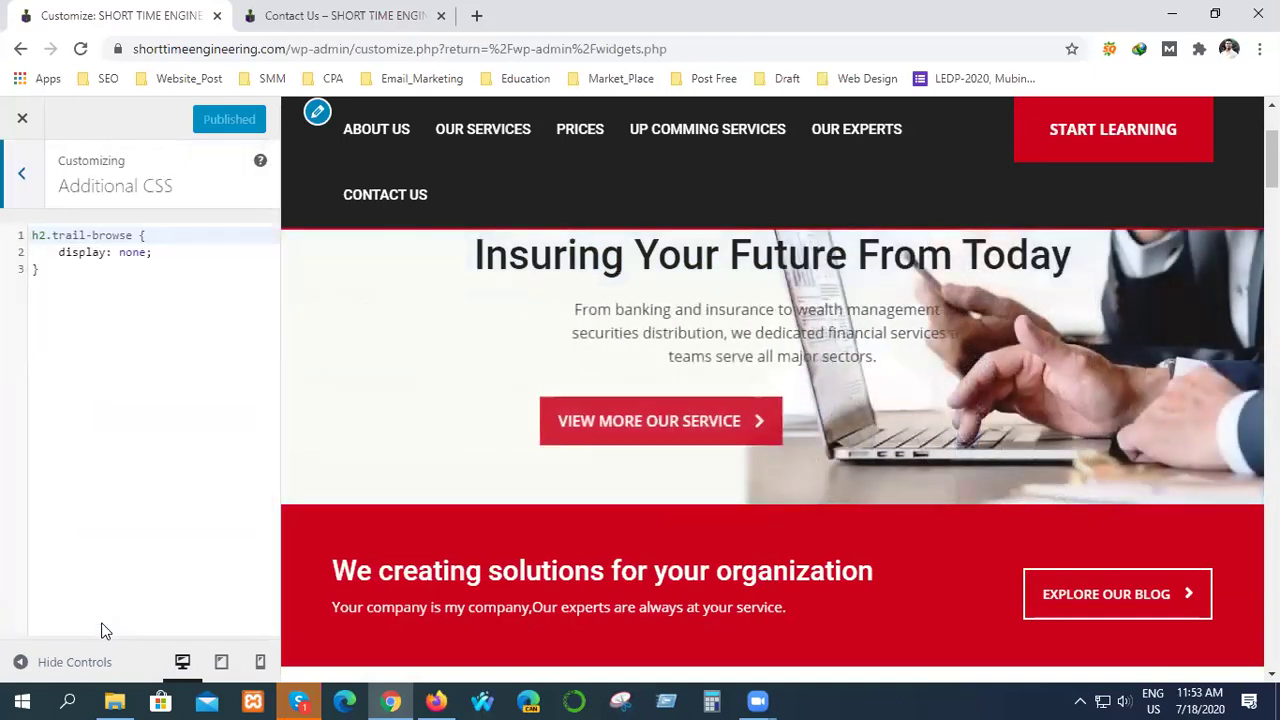
pyautogui.click(10, 195)
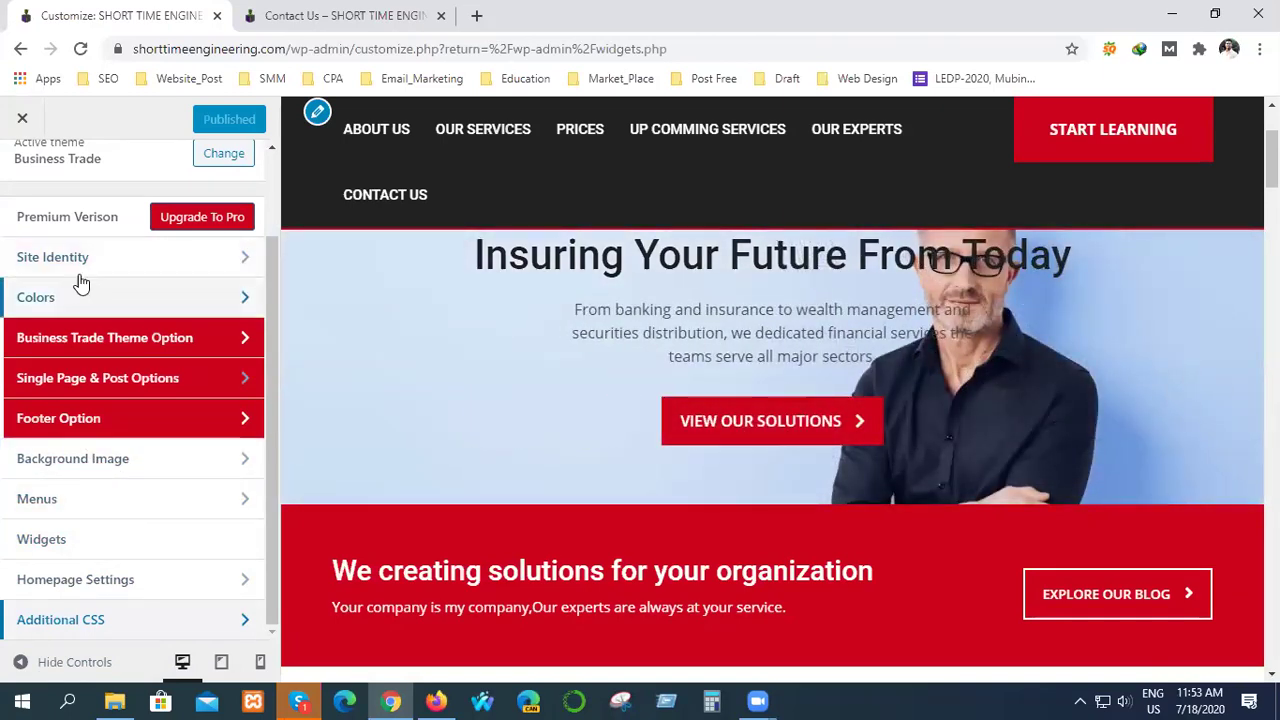
pyautogui.click(108, 340)
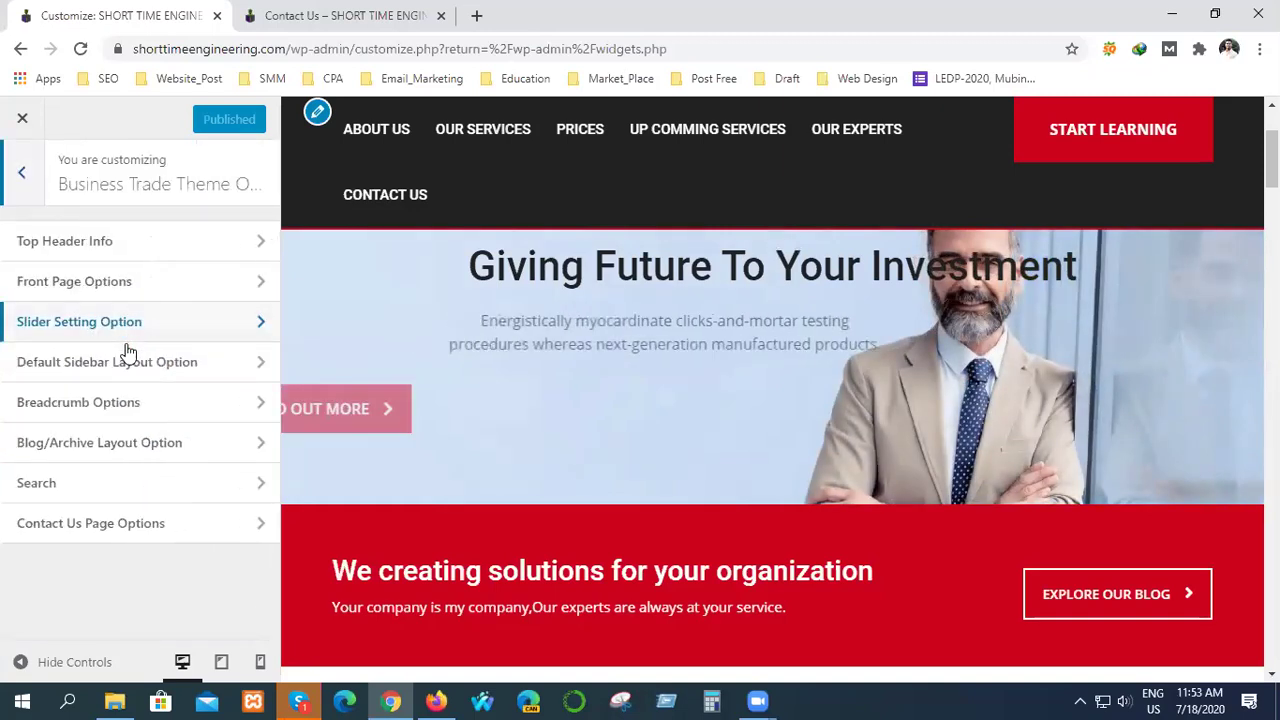
pyautogui.click(101, 530)
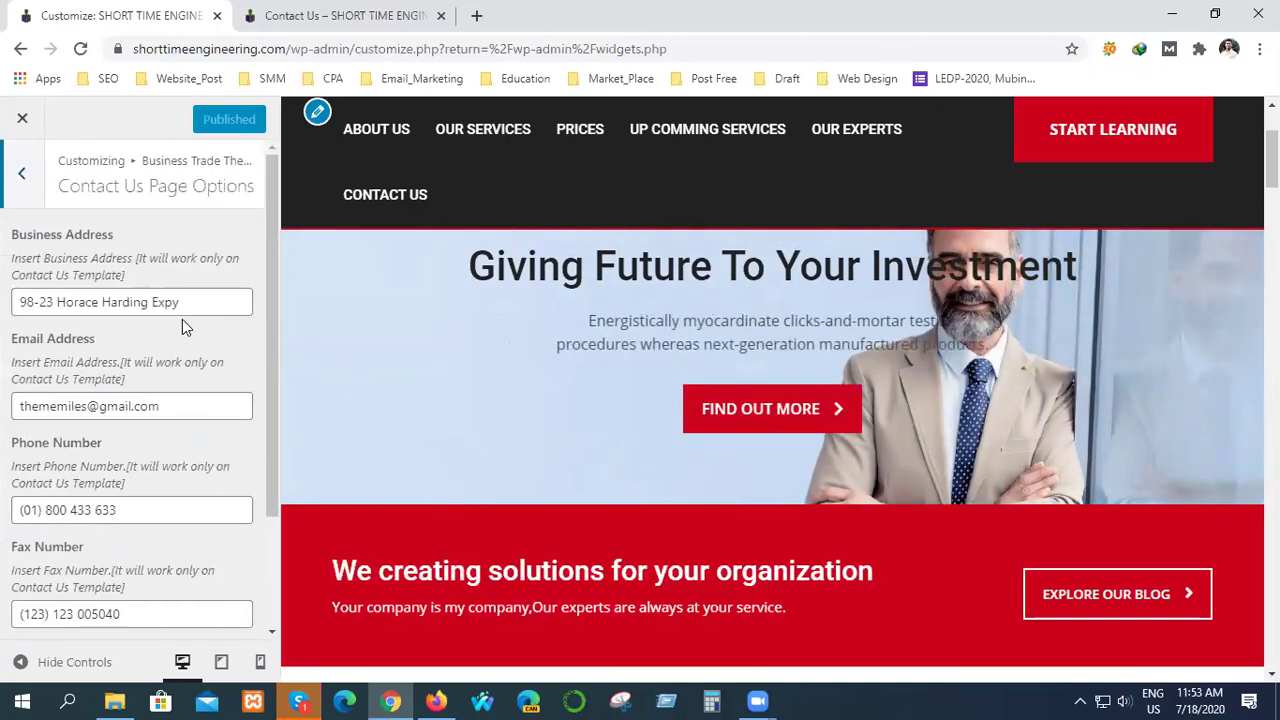
# Replace the Business Address with the owner's city and country, and the e-mail username with the owner's
pyautogui.moveTo(191, 301); pyautogui.dragTo(5, 312)
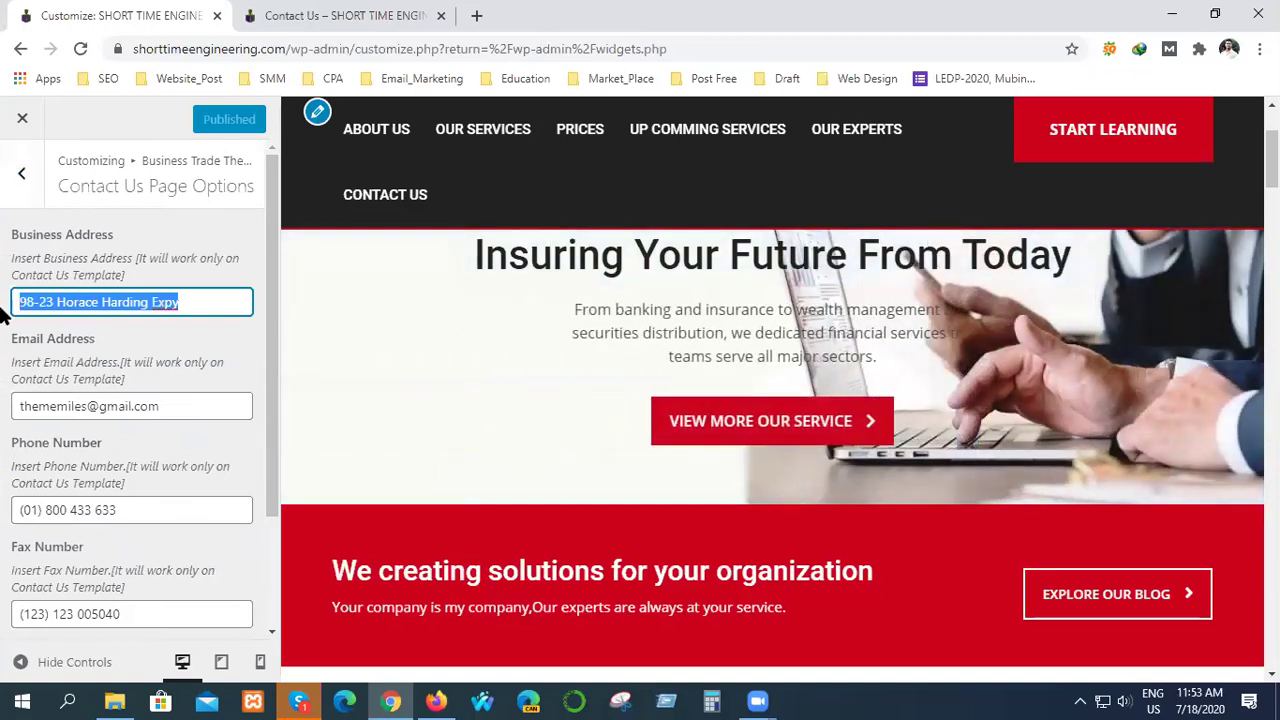
pyautogui.write('Rajsh')
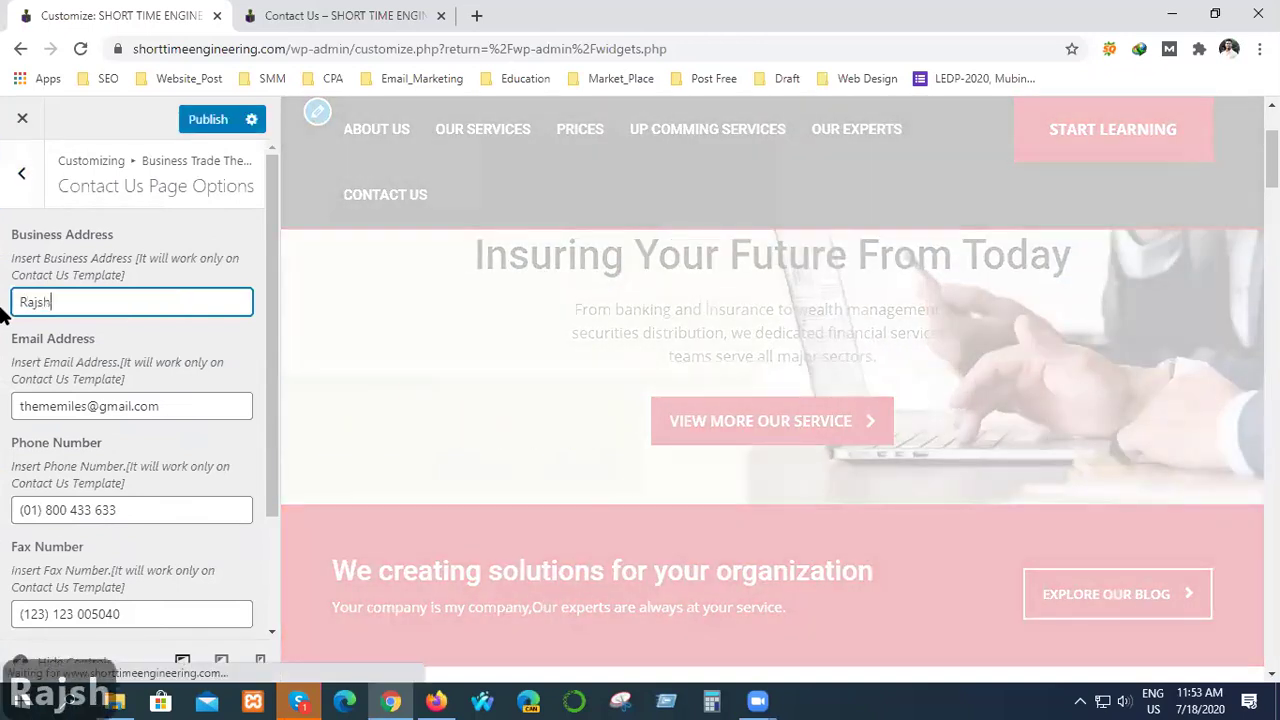
pyautogui.write('ahi')
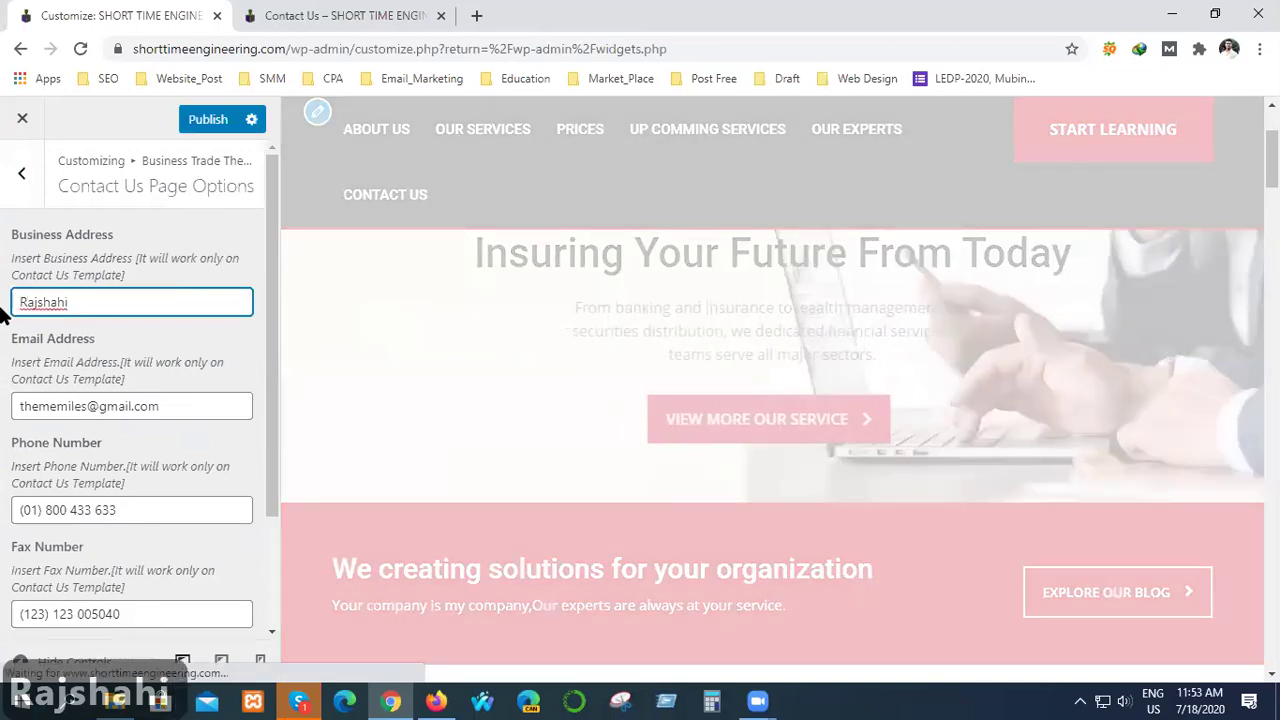
pyautogui.press('BackSpace')
pyautogui.write('-n')
pyautogui.press('BackSpace')
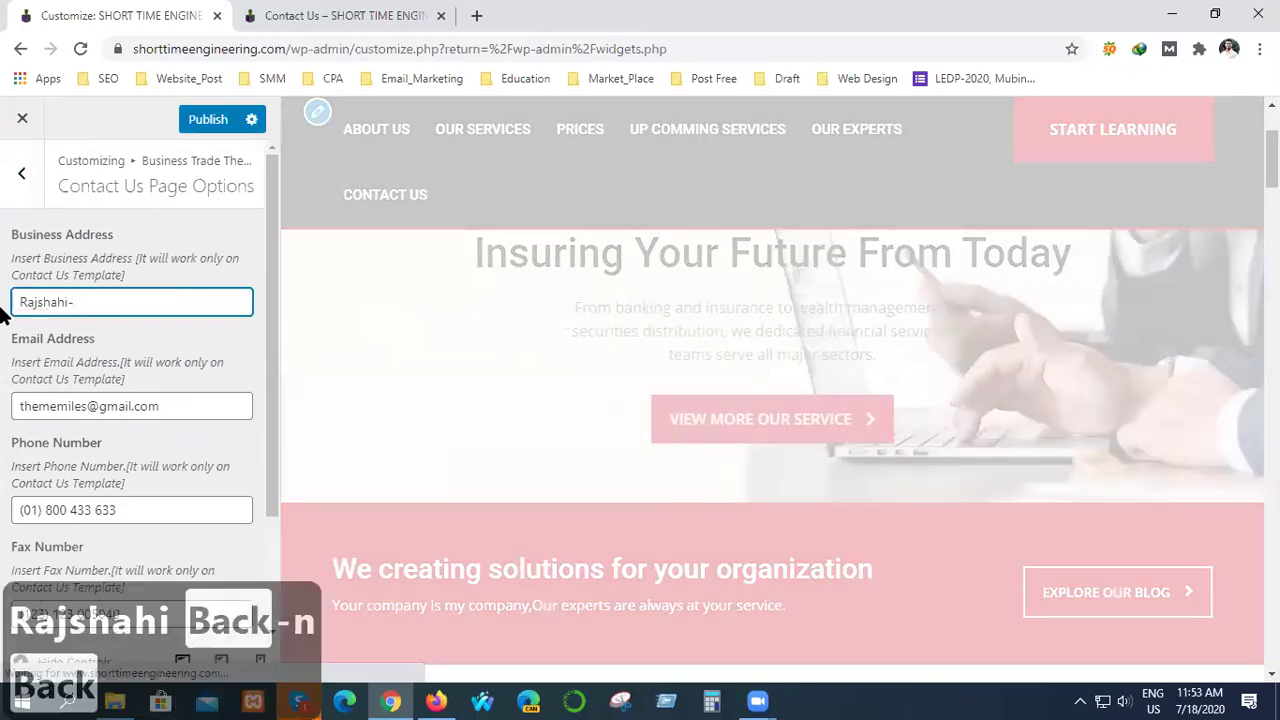
pyautogui.write('Banglad')
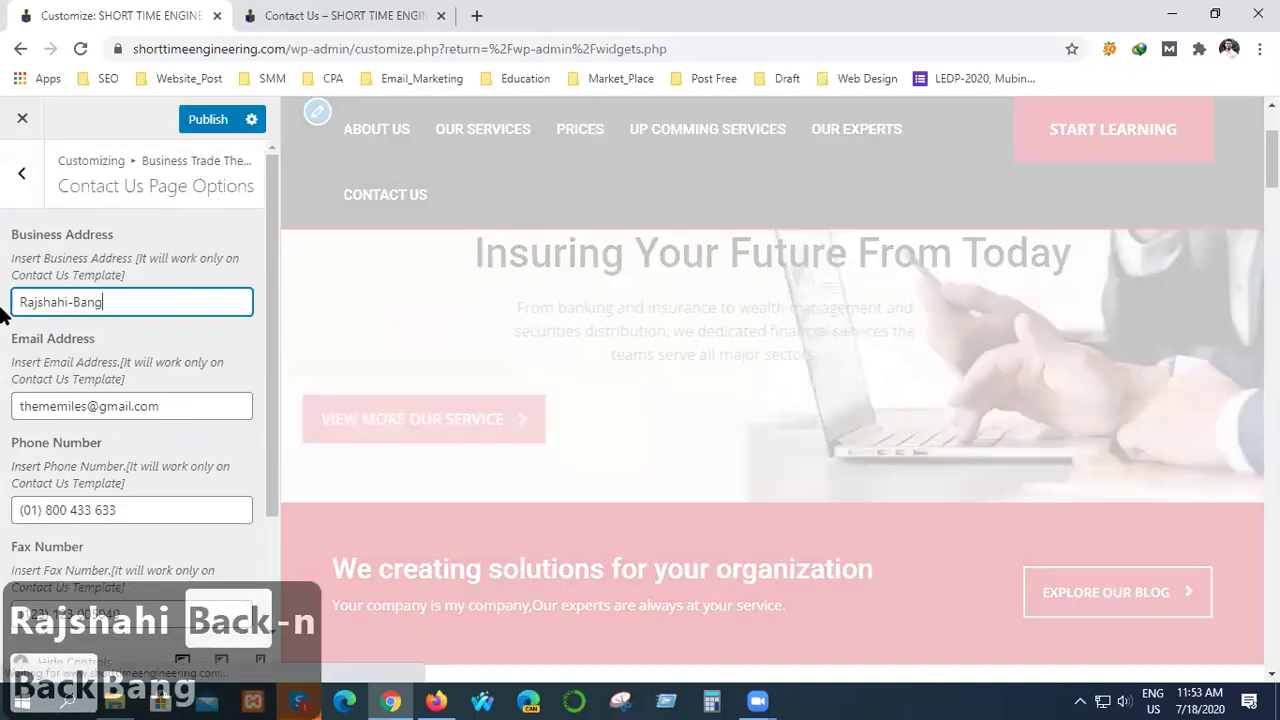
pyautogui.write('esh')
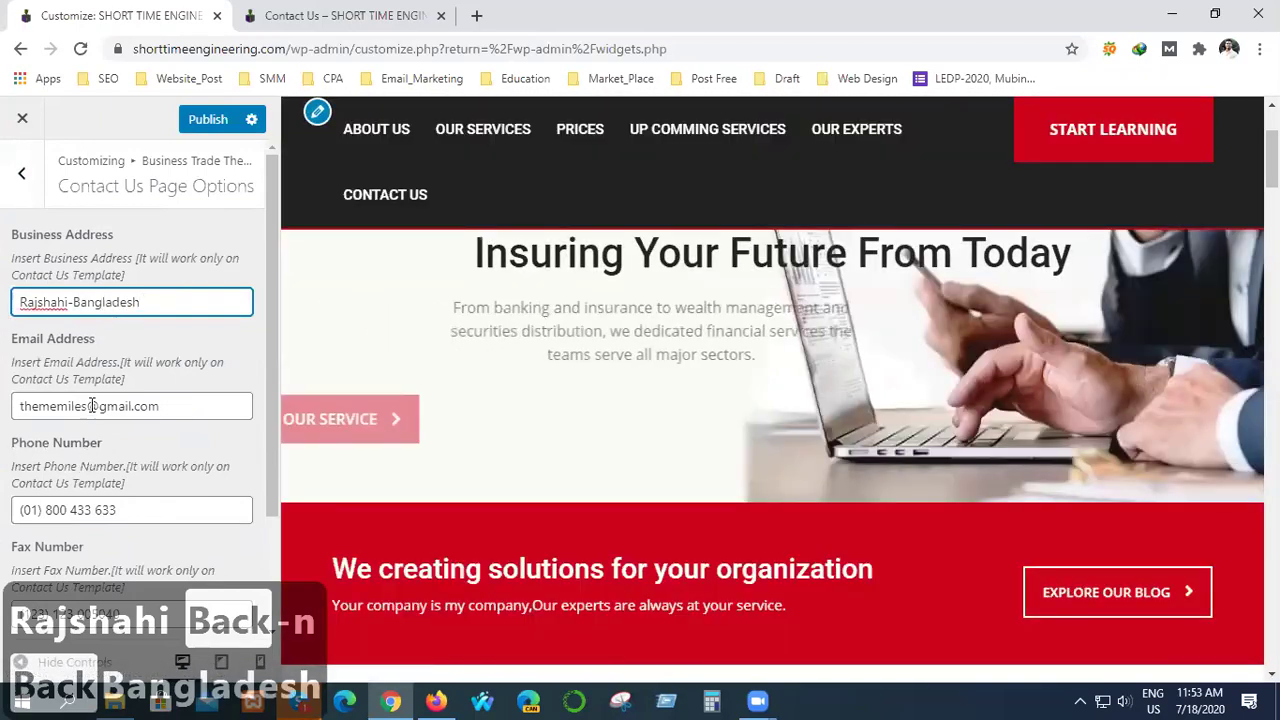
pyautogui.moveTo(88, 406); pyautogui.dragTo(3, 410)
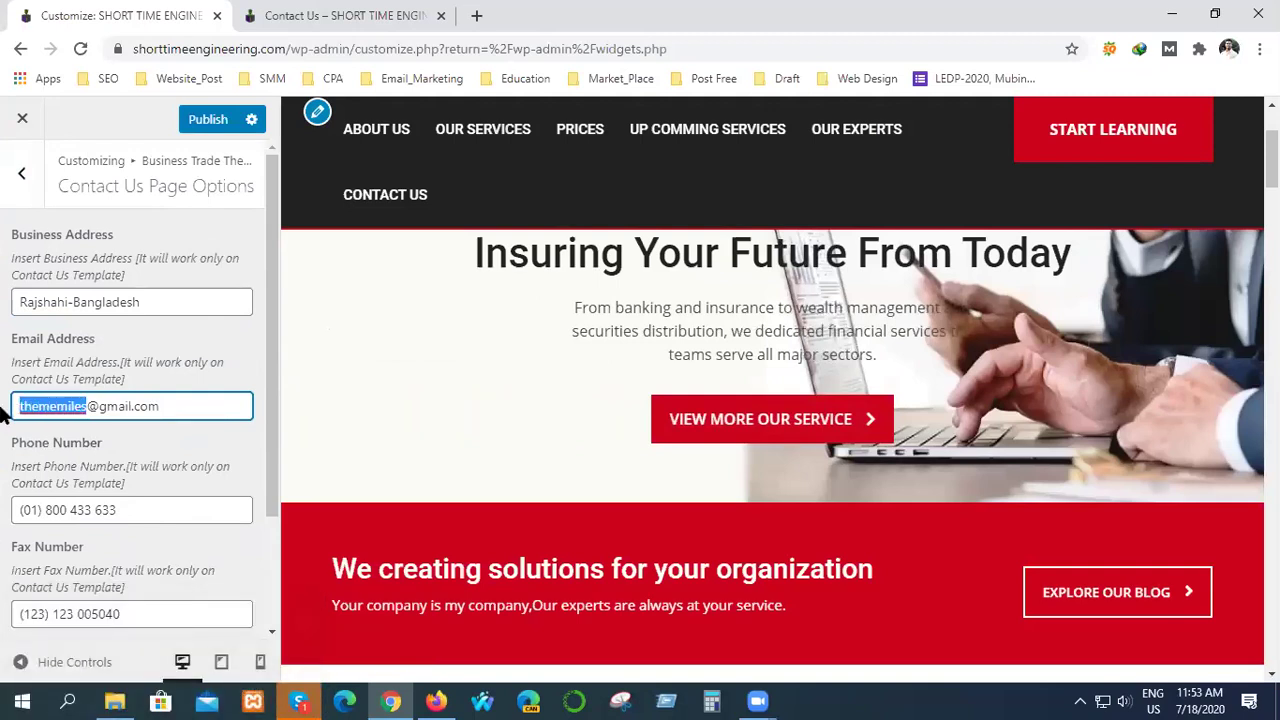
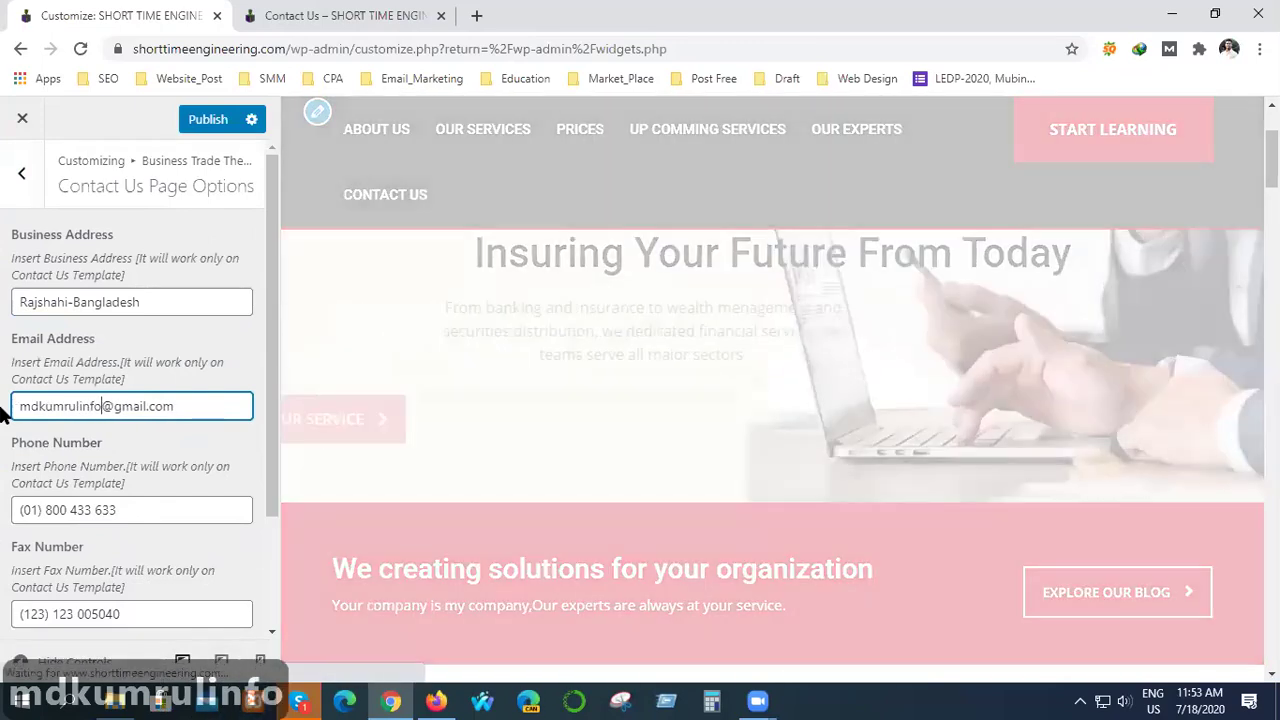